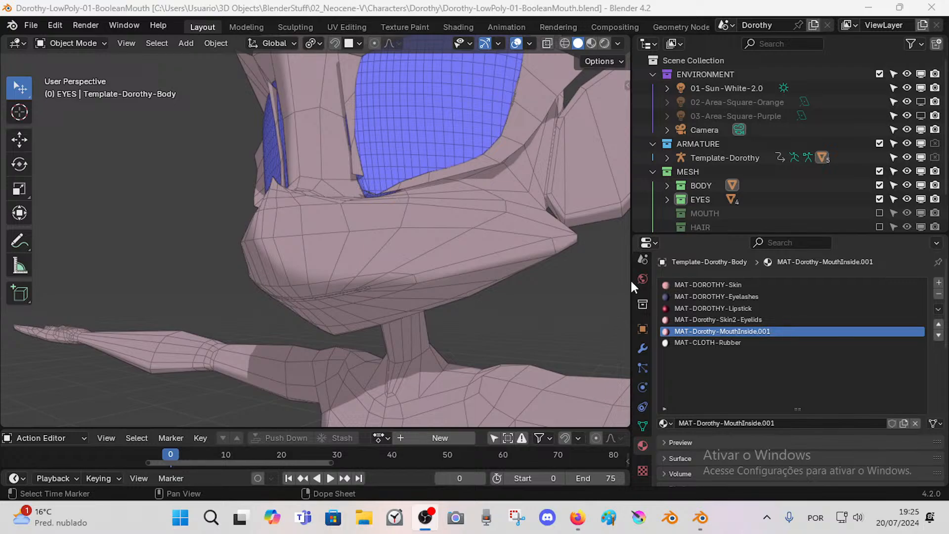
Step: Switch to Firefox, move the live stream tab to the first place and close the resumeLater tab
left_click(577, 518)
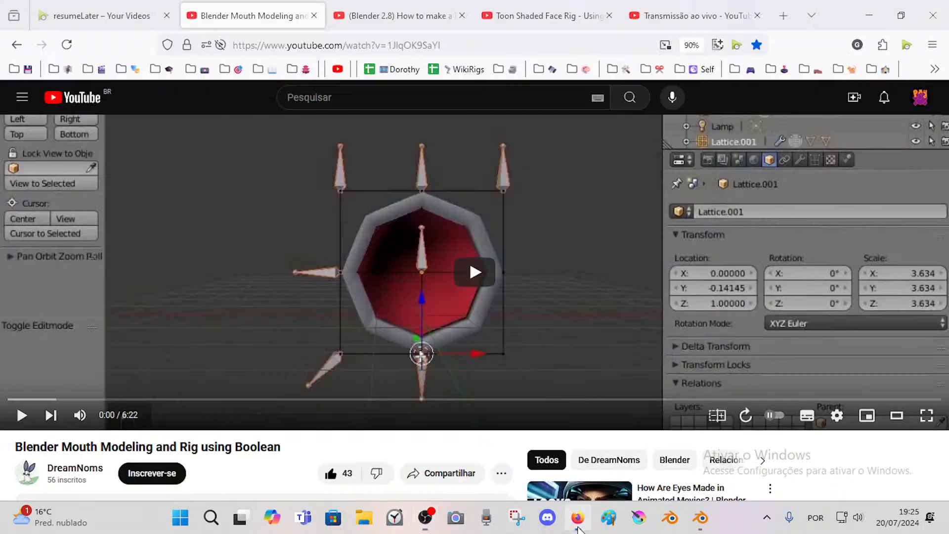
left_click(602, 3)
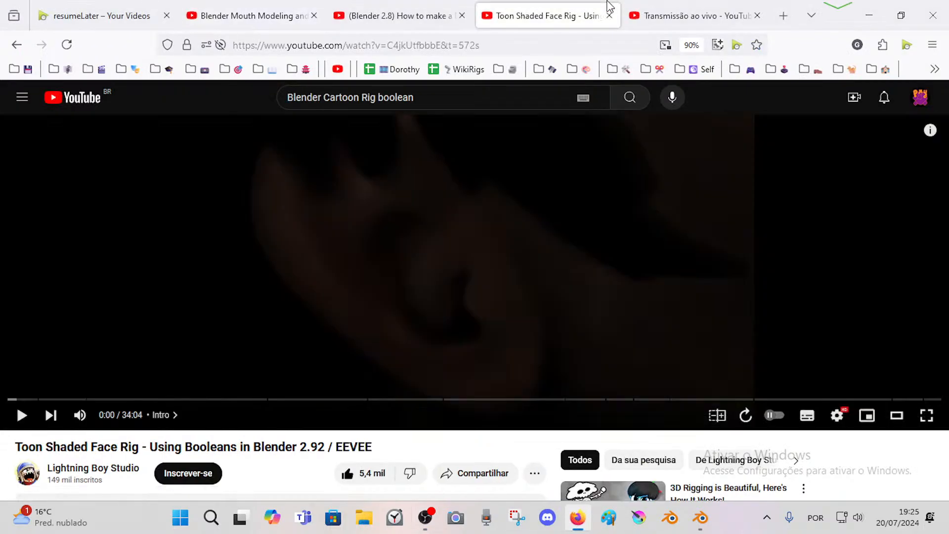
left_click_drag(675, 5, 245, 7)
left_click(157, 11)
left_click(164, 16)
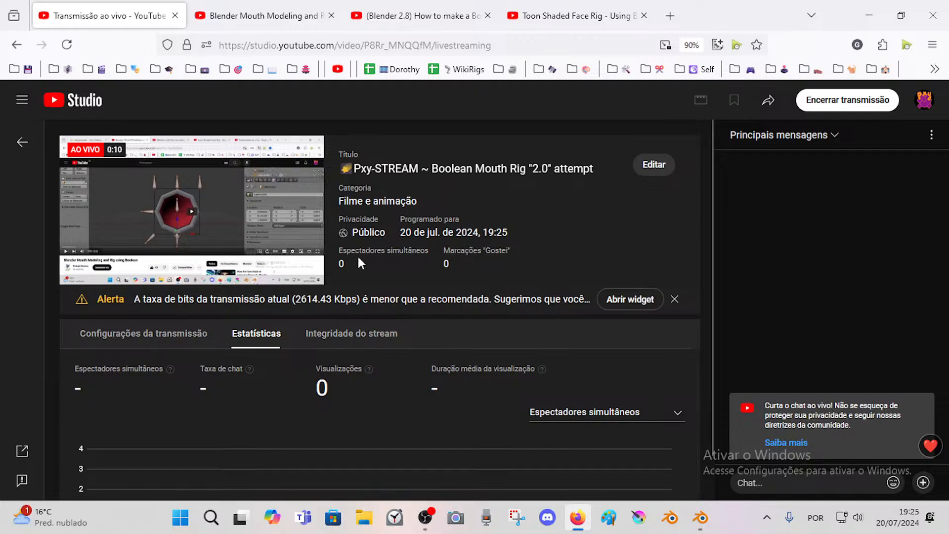
left_click(426, 516)
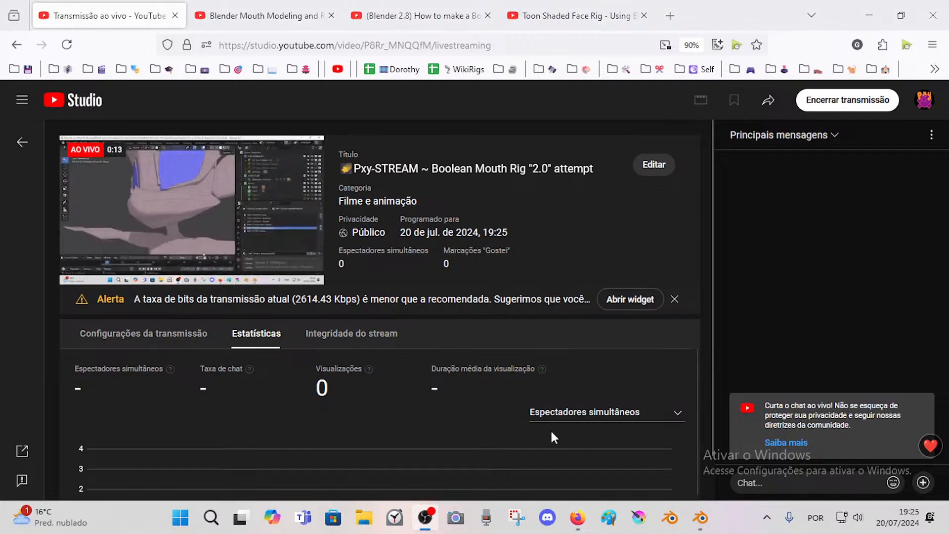
left_click(575, 519)
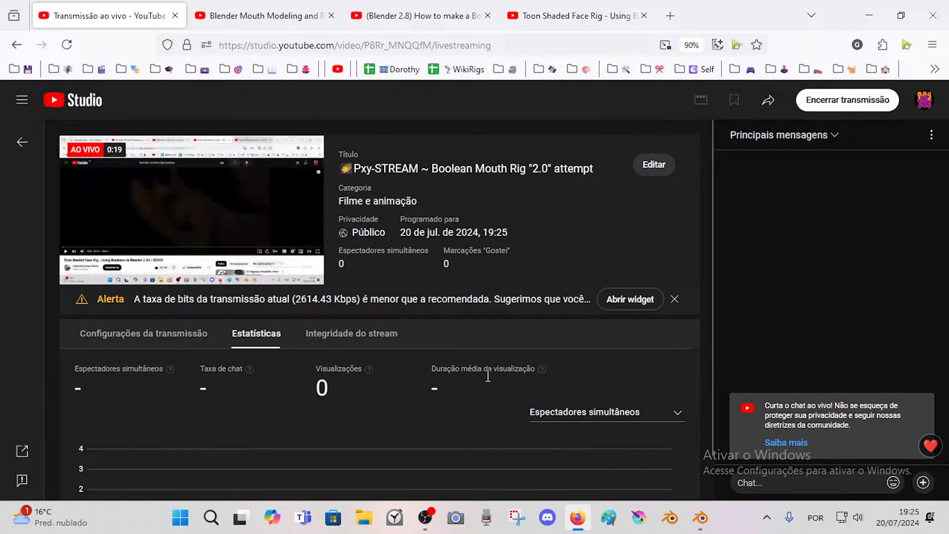
Step: Switch to Blender and select the character's body mesh at the lower face
left_click(701, 518)
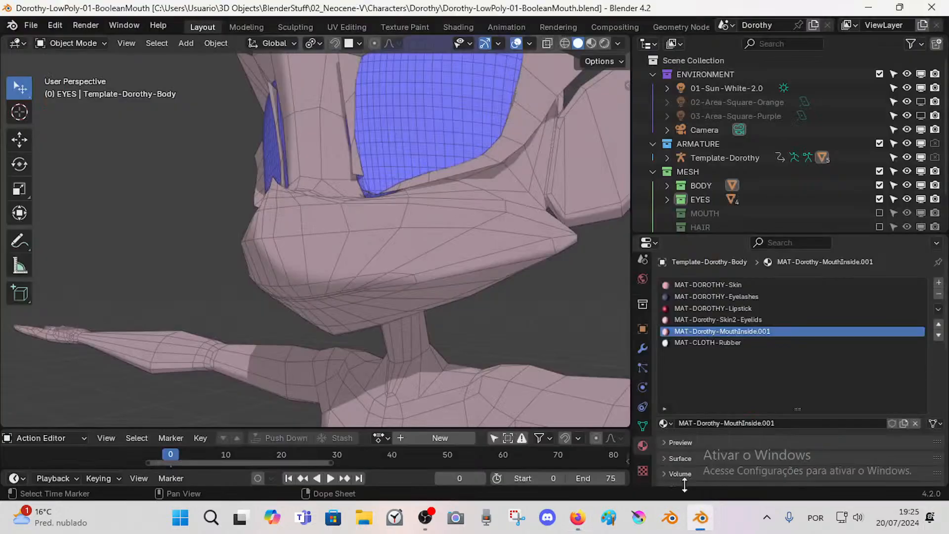
middle_click_drag(431, 274, 345, 282)
scroll(321, 288, "down", 3)
scroll(311, 284, "up", 3)
scroll(362, 280, "up", 3)
left_click(381, 265)
scroll(361, 272, "down", 4)
scroll(333, 285, "up", 3)
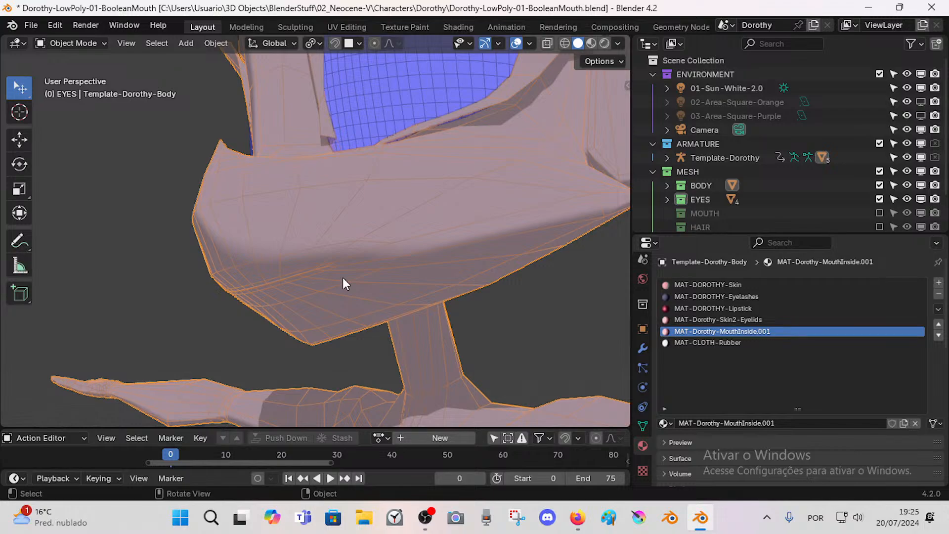
Step: Switch to Firefox and compare the Boolean mouth modeling, Blender 2.8 Boolean mouth and Toon Shaded Face Rig tutorial videos
left_click(577, 518)
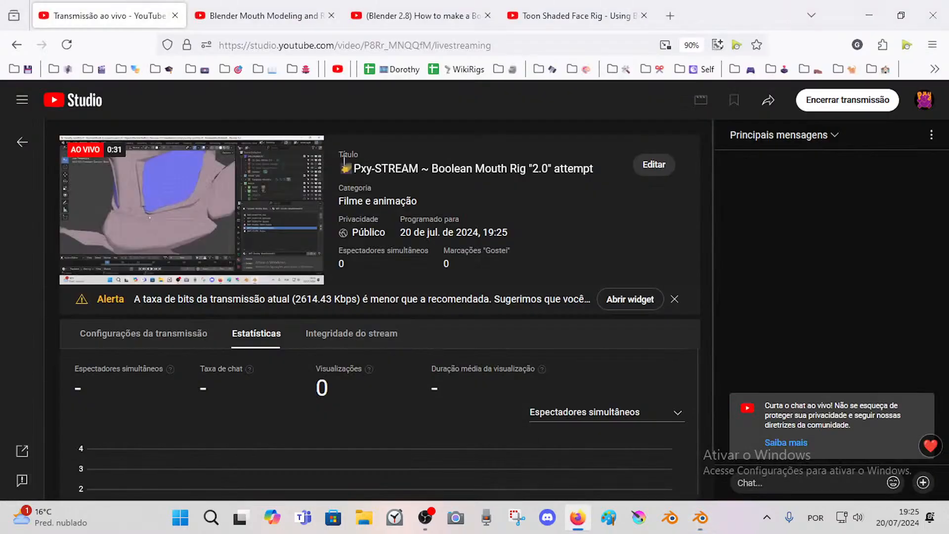
left_click(277, 15)
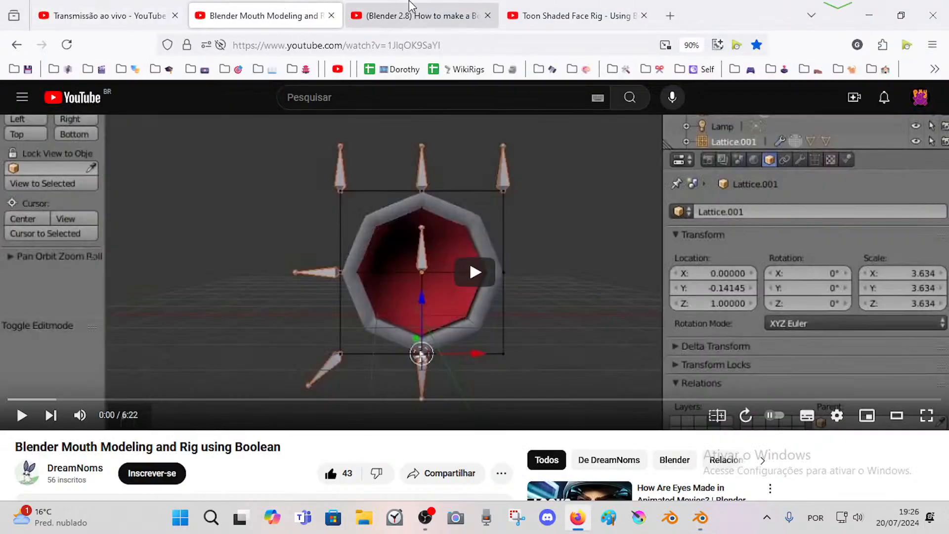
left_click(425, 15)
left_click(565, 8)
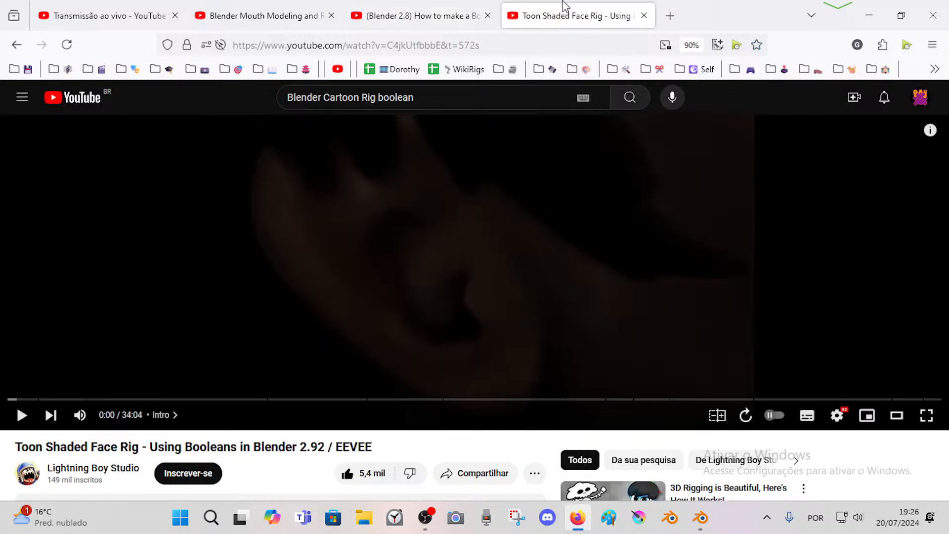
left_click(421, 14)
left_click(280, 15)
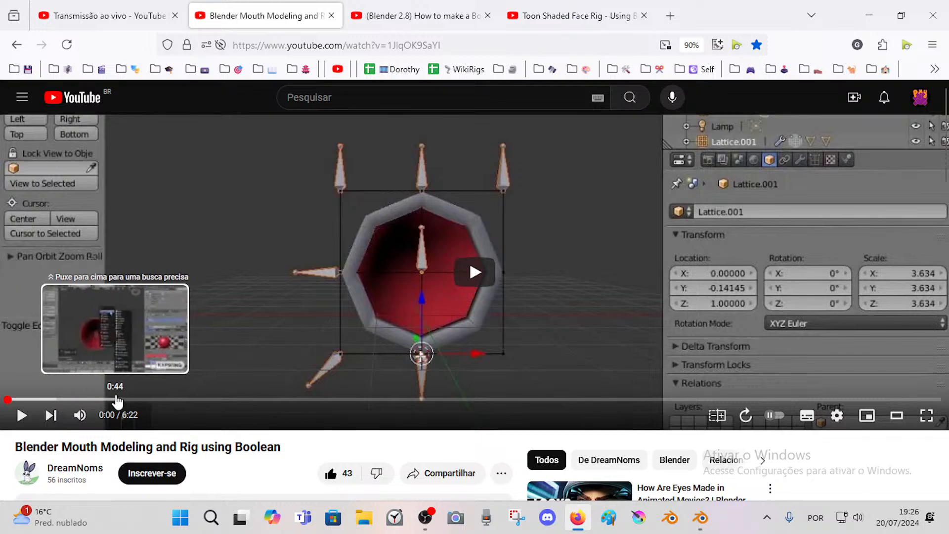
left_click(417, 7)
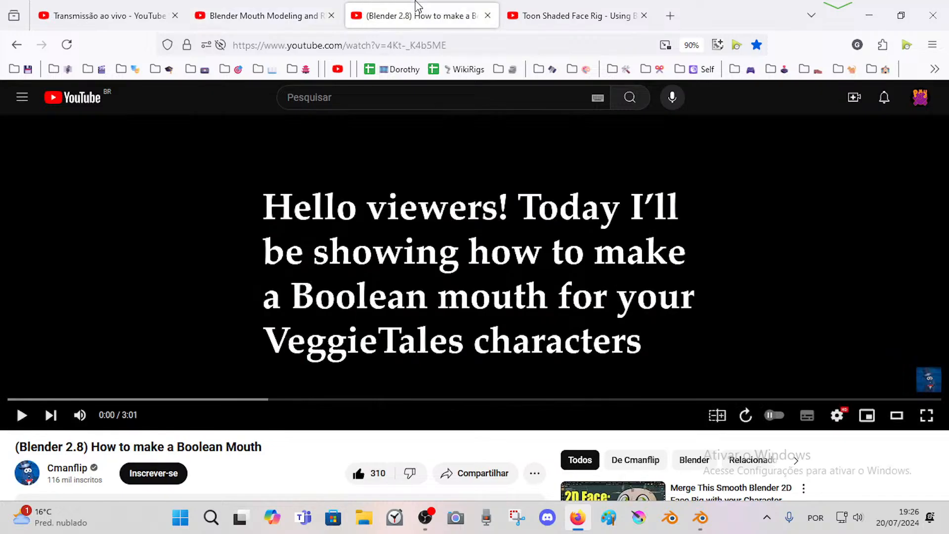
left_click(308, 7)
left_click(416, 7)
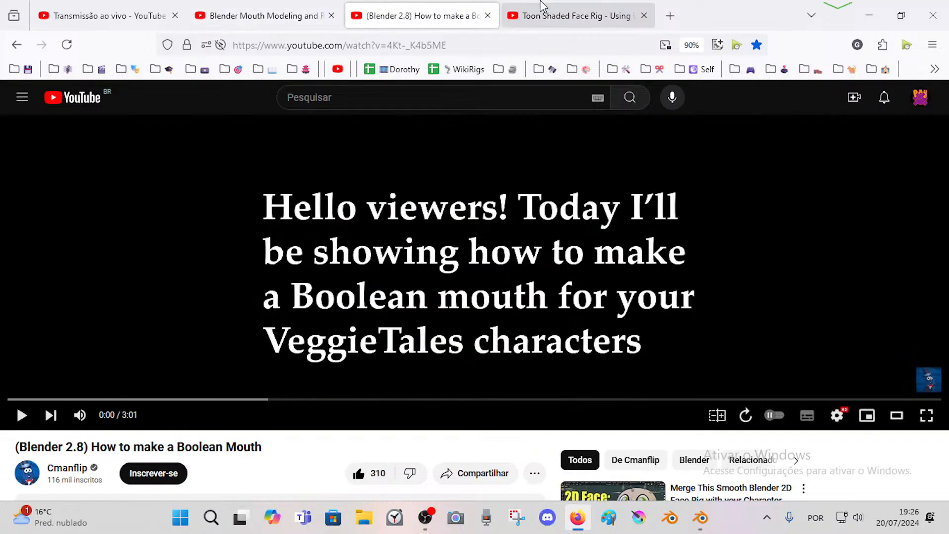
left_click(542, 7)
left_click(393, 7)
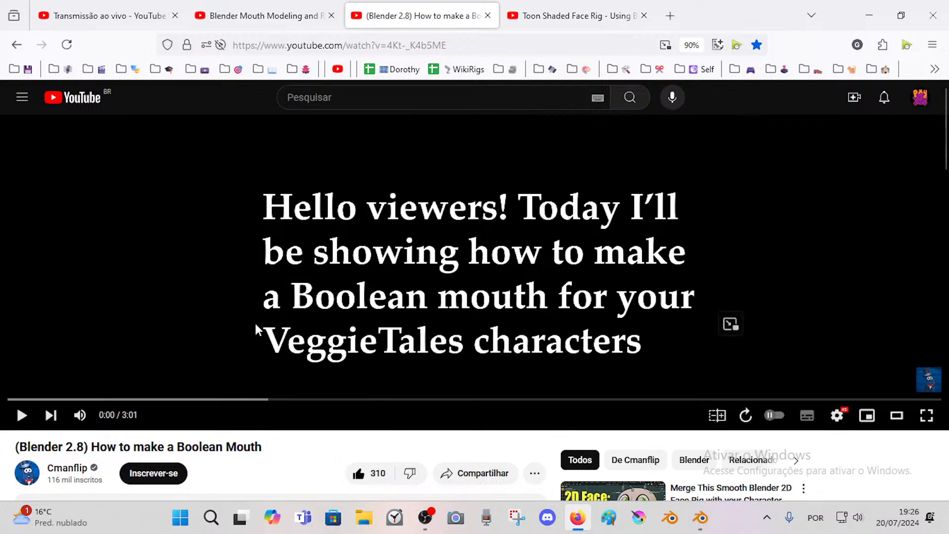
left_click(294, 16)
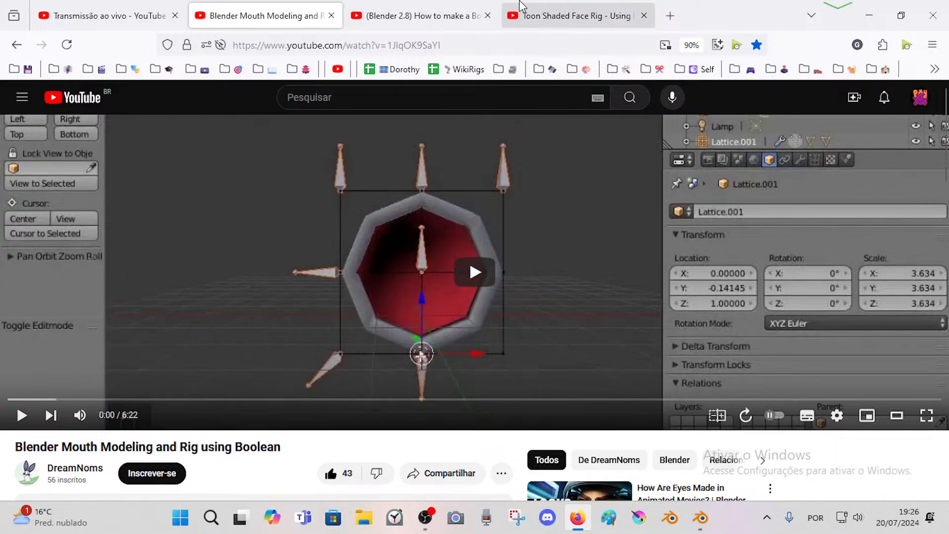
Step: Check the live stream page, read the Toon Shaded Face Rig video's description and jump to its Mouth Rig overview at 10:54
left_click(123, 19)
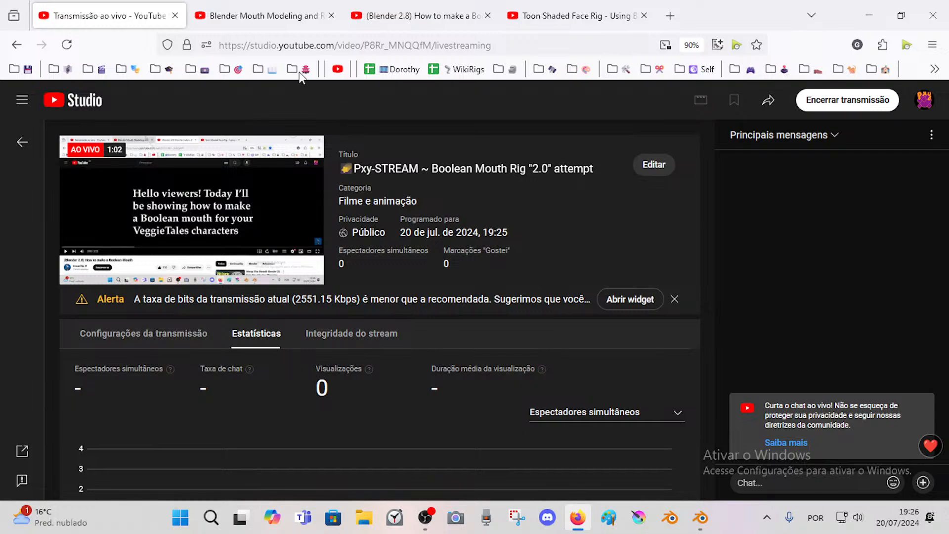
left_click(262, 16)
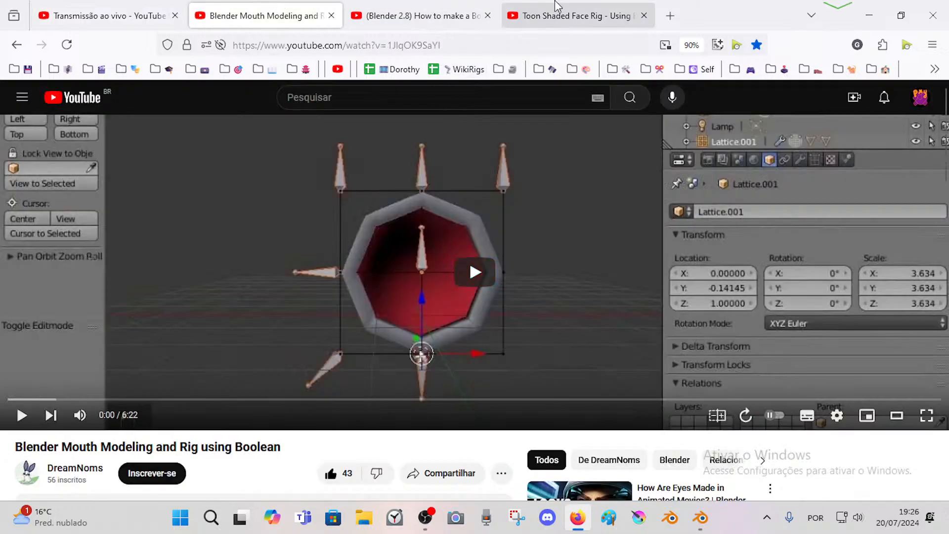
left_click(553, 16)
scroll(208, 442, "down", 3)
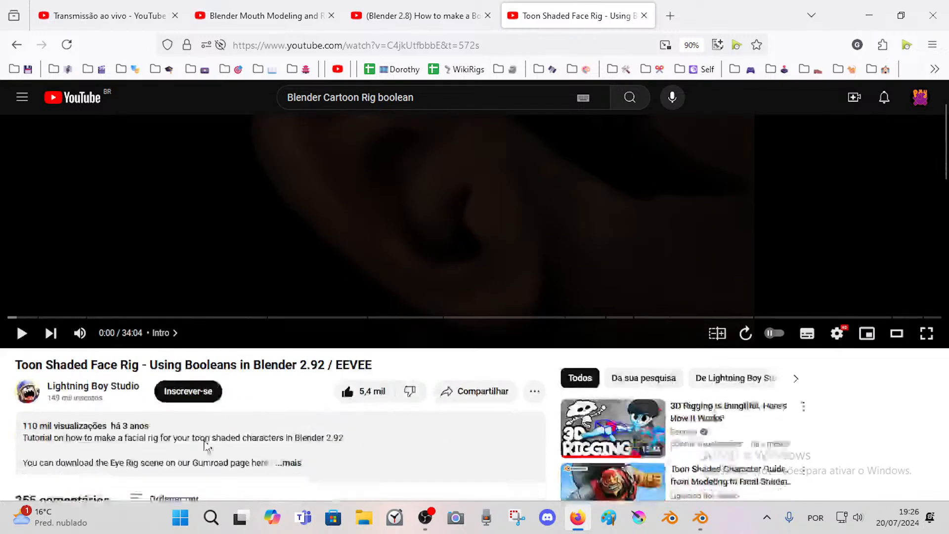
scroll(96, 376, "up", 3)
scroll(119, 383, "down", 2)
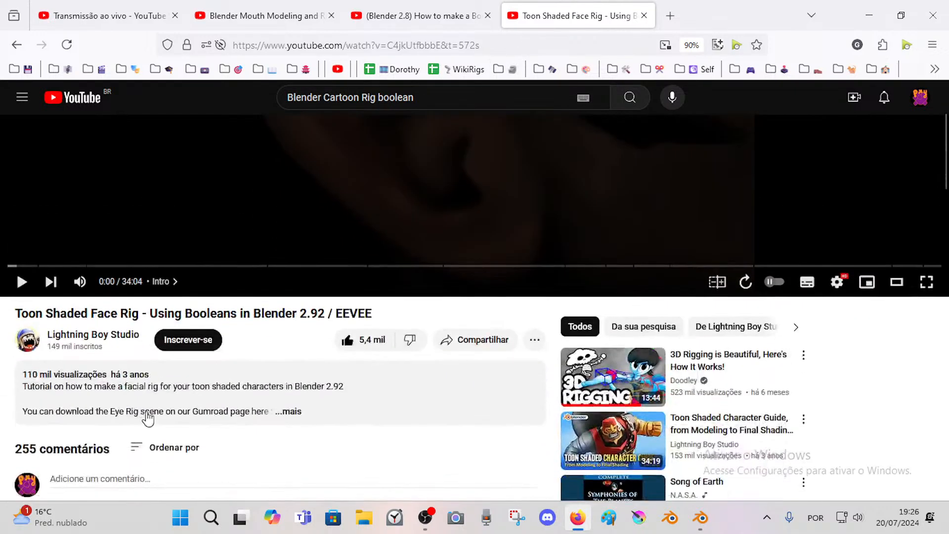
scroll(198, 376, "up", 2)
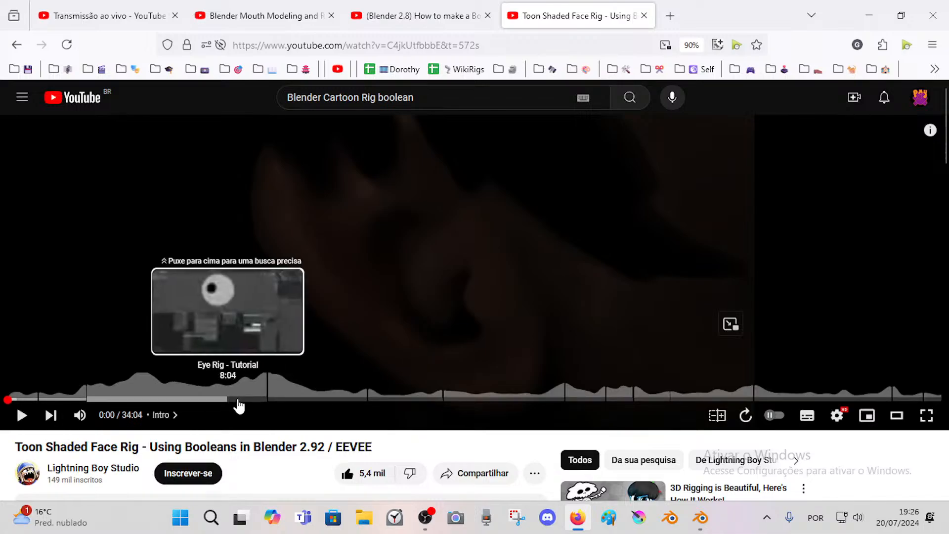
left_click(307, 398)
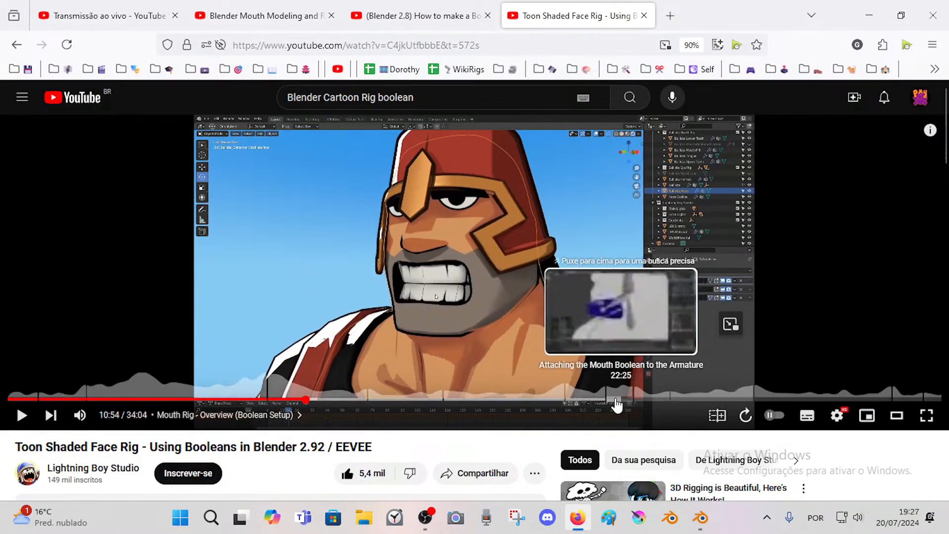
Step: Skim the "(Blender 2.8) How to make a Boolean Mouth" video up to 1:41
left_click(231, 7)
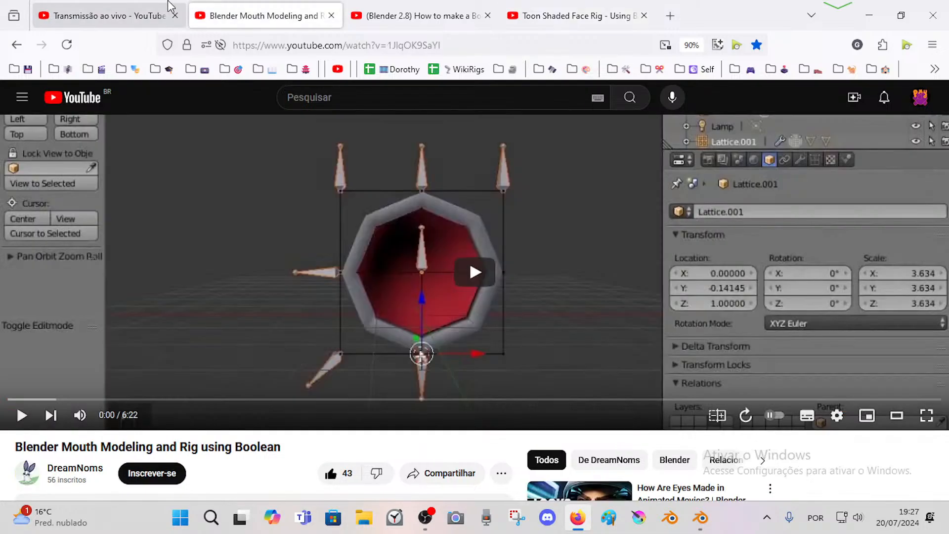
left_click(437, 7)
left_click(87, 399)
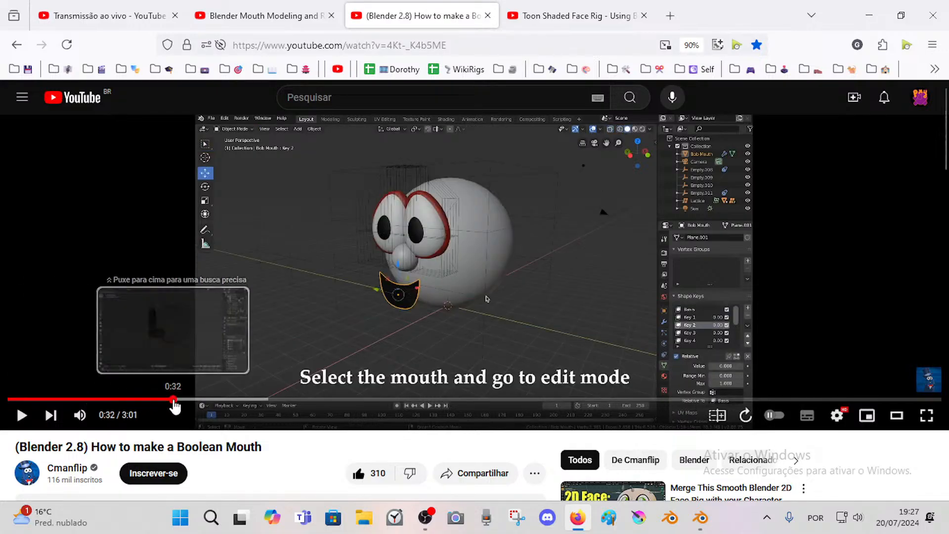
left_click(156, 400)
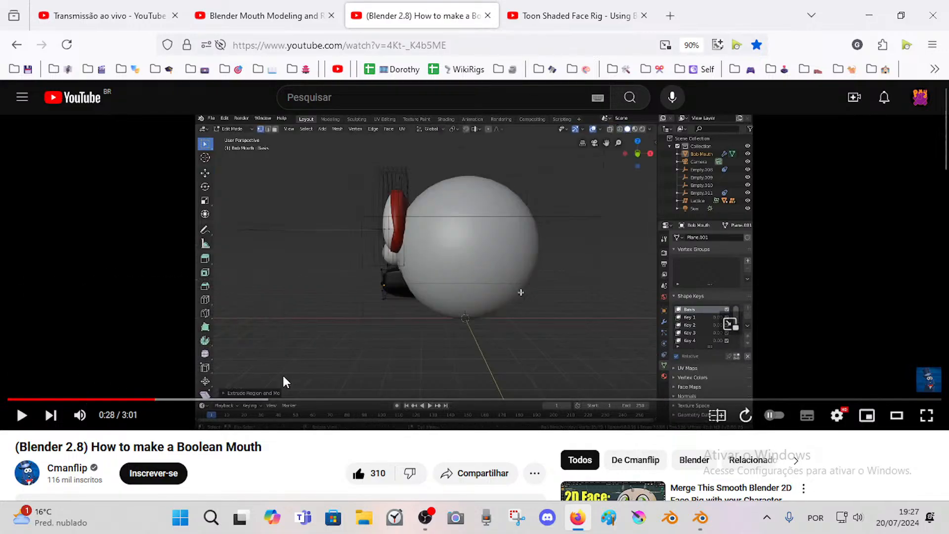
left_click(230, 399)
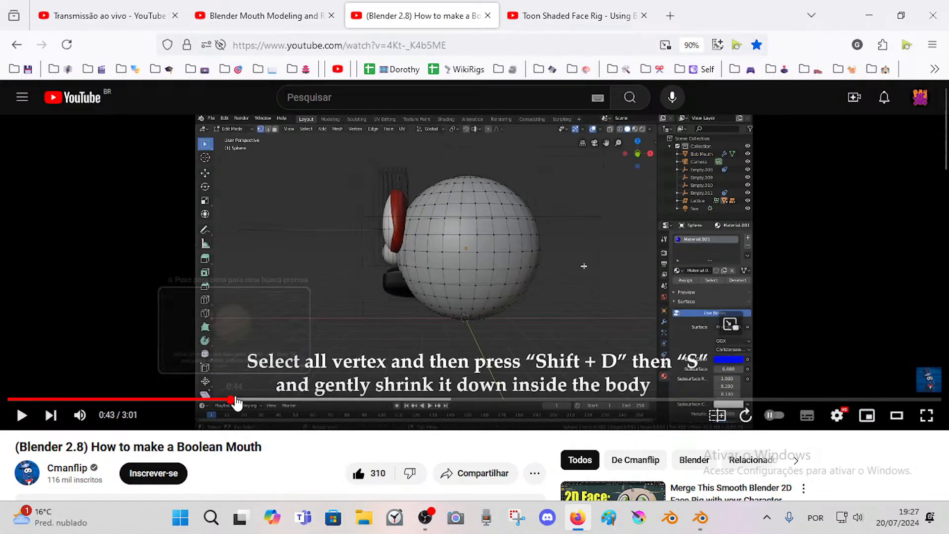
left_click(303, 399)
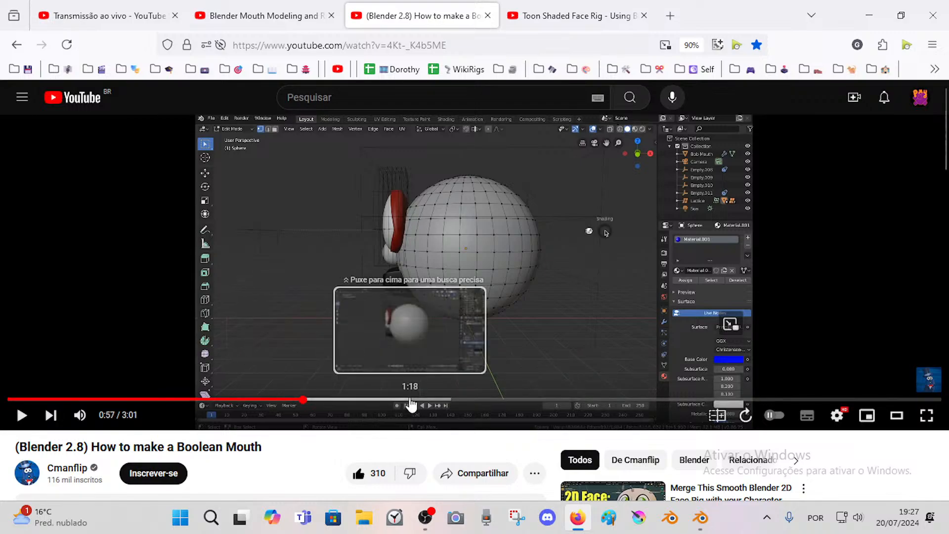
left_click(410, 399)
left_click(528, 399)
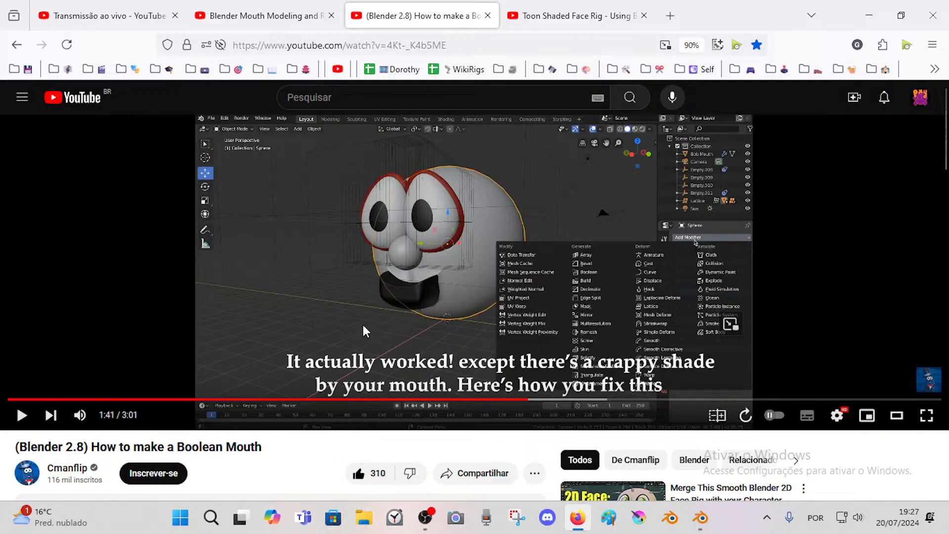
Step: Revisit the DreamNoms mouth rig and Toon Shaded Face Rig videos, ending on the live stream page
left_click(275, 15)
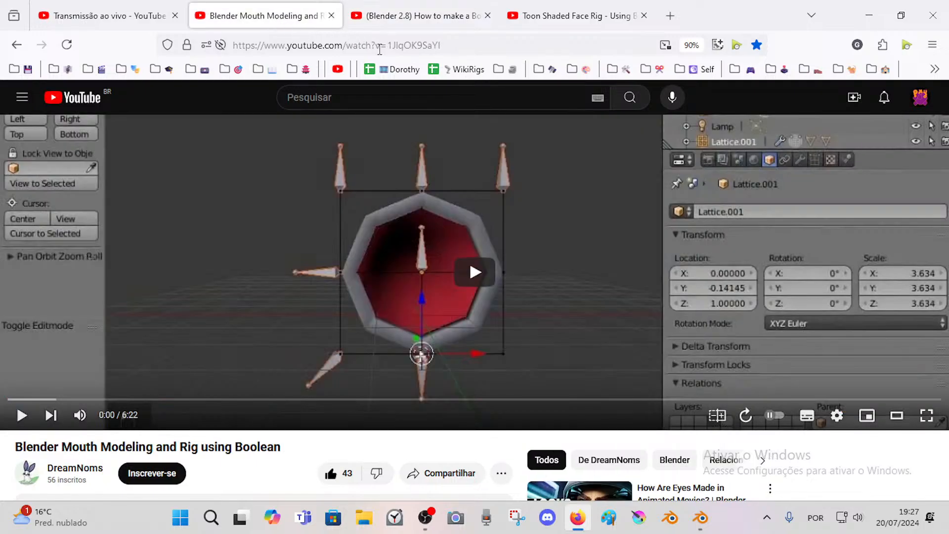
left_click(557, 6)
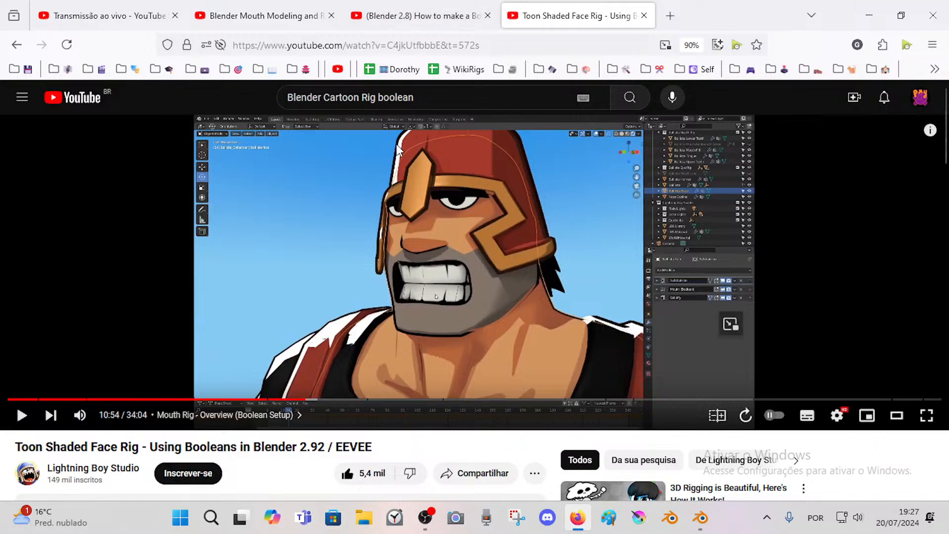
left_click(250, 4)
left_click(87, 6)
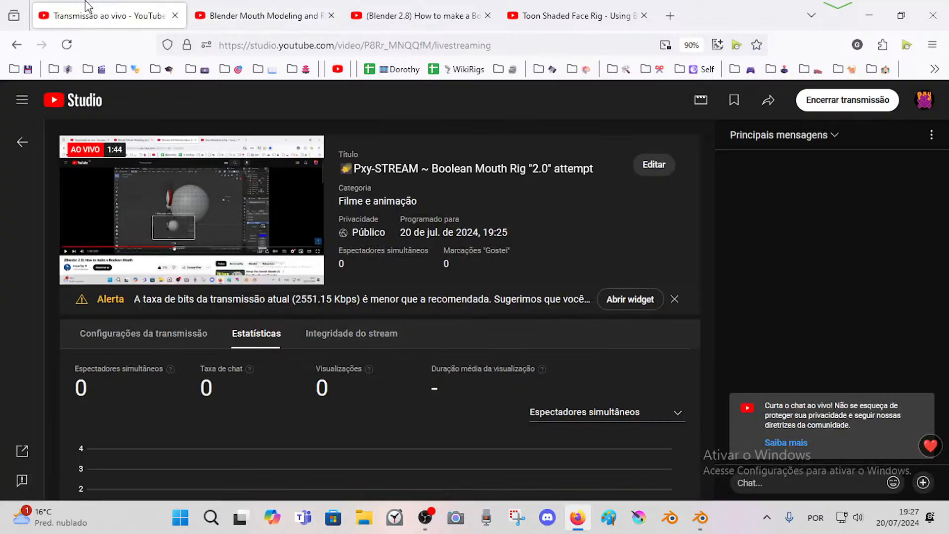
Step: Switch to Blender and enter Edit Mode on the body mesh to inspect the topology around the mouth
left_click(700, 518)
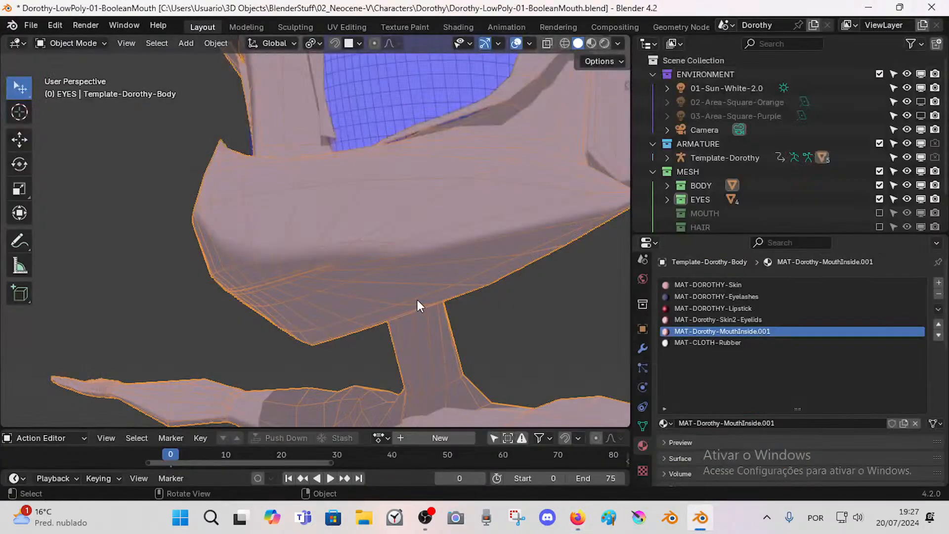
scroll(285, 239, "up", 4)
scroll(302, 317, "up", 2)
middle_click_drag(303, 316, 250, 278, "shift")
scroll(305, 333, "up", 3)
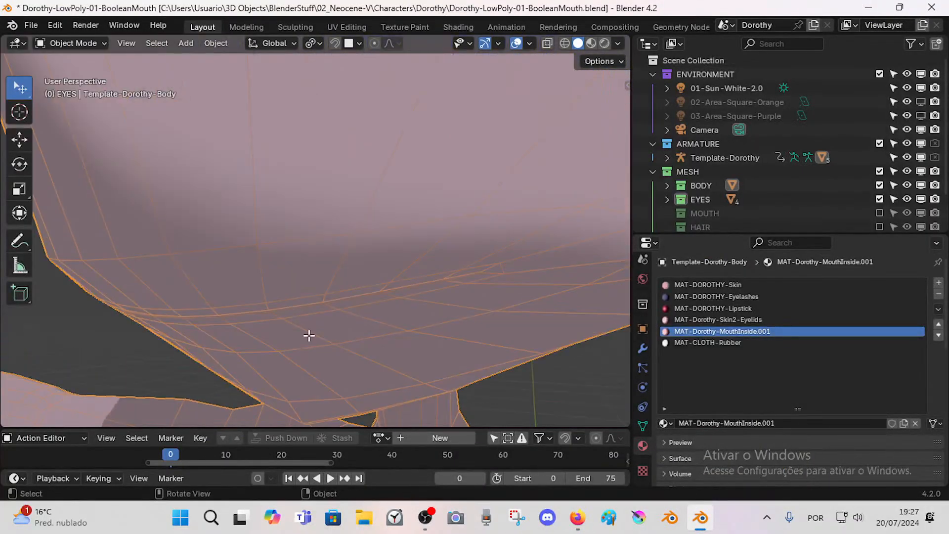
key("Tab")
scroll(305, 333, "down", 3)
middle_click_drag(351, 186, 331, 183)
scroll(322, 242, "up", 2)
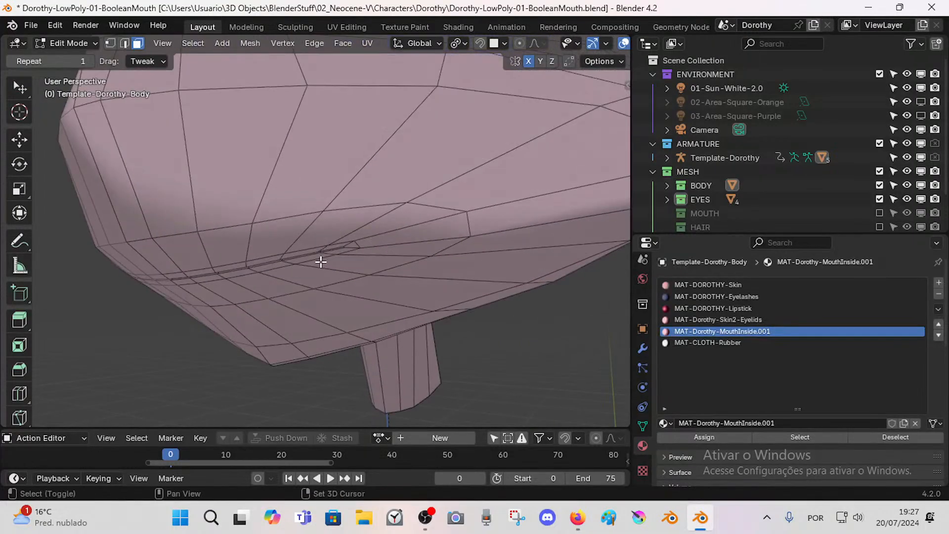
middle_click_drag(319, 263, 328, 229, "shift")
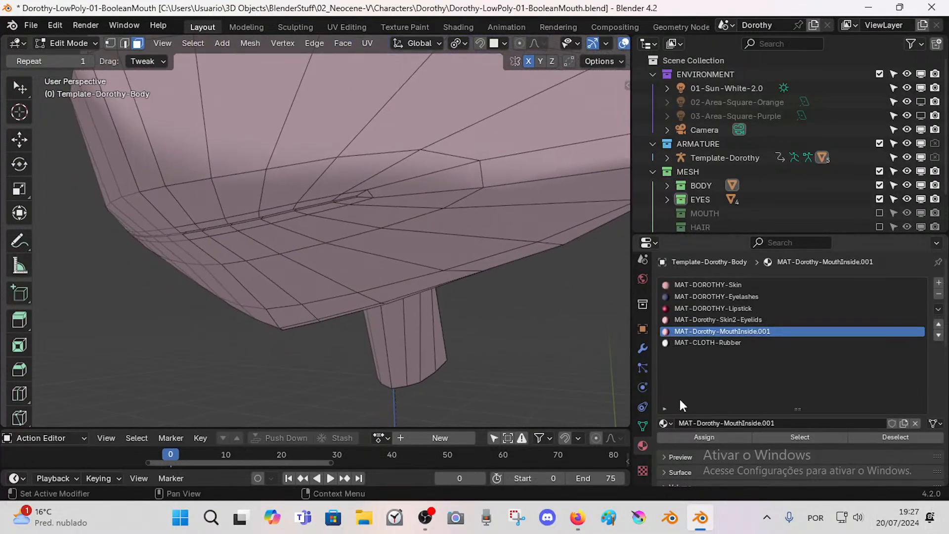
middle_click_drag(262, 218, 317, 237)
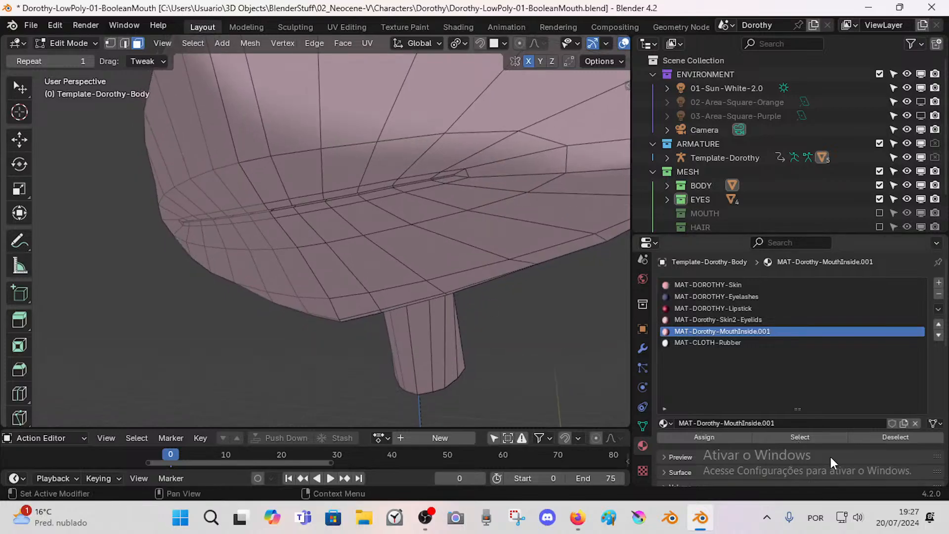
Step: Dissolve the edge loop that closely surrounds the lip seam on the body mesh
middle_click_drag(415, 235, 405, 278, "shift")
scroll(398, 272, "up", 2)
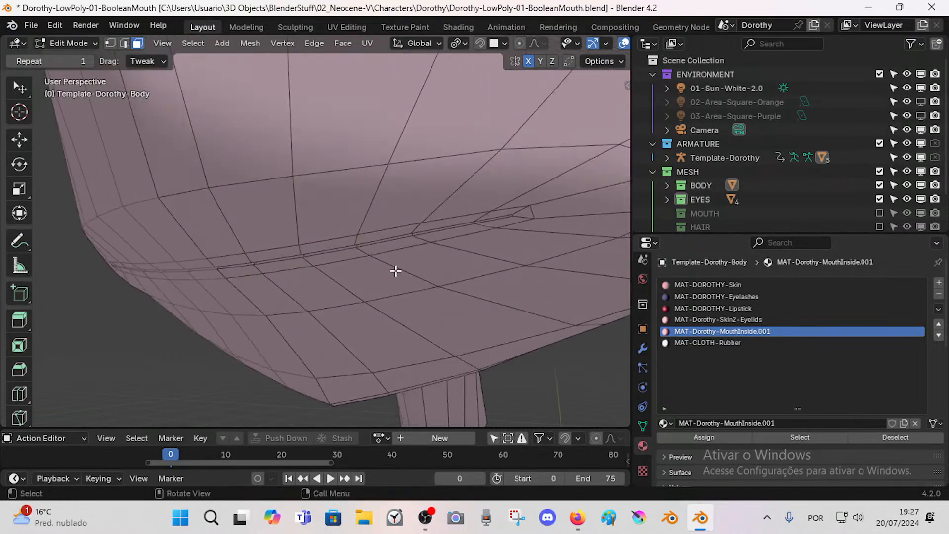
left_click(330, 241, "alt")
mouse_move(325, 255)
middle_mouse_down()
mouse_move(363, 252)
mouse_move(319, 260)
mouse_move(356, 272)
mouse_move(324, 266)
middle_mouse_up()
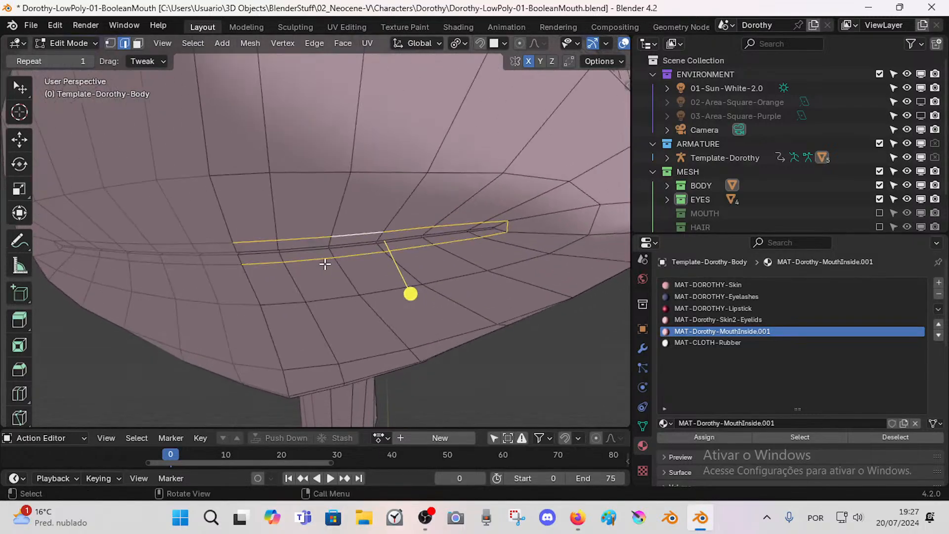
key("x")
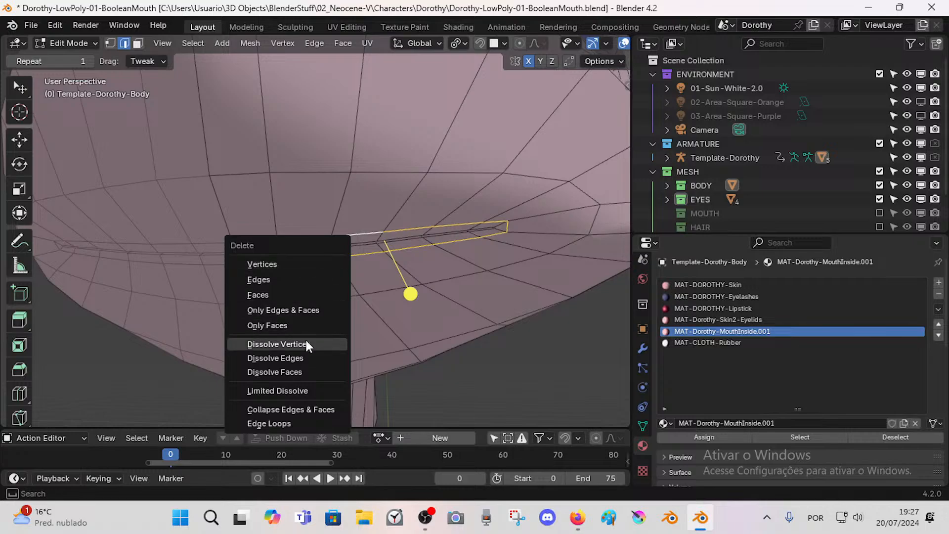
left_click(307, 352)
middle_click_drag(388, 244, 385, 243)
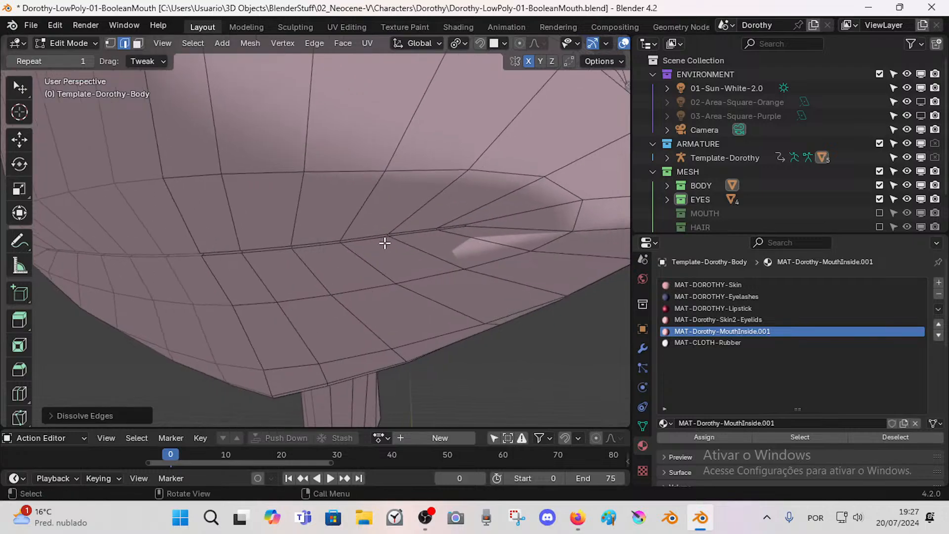
Step: Delete the face loop of the mouth cavity attached just behind the lips, working from inside the head
middle_click_drag(338, 262, 352, 307)
key("3")
left_click(345, 151)
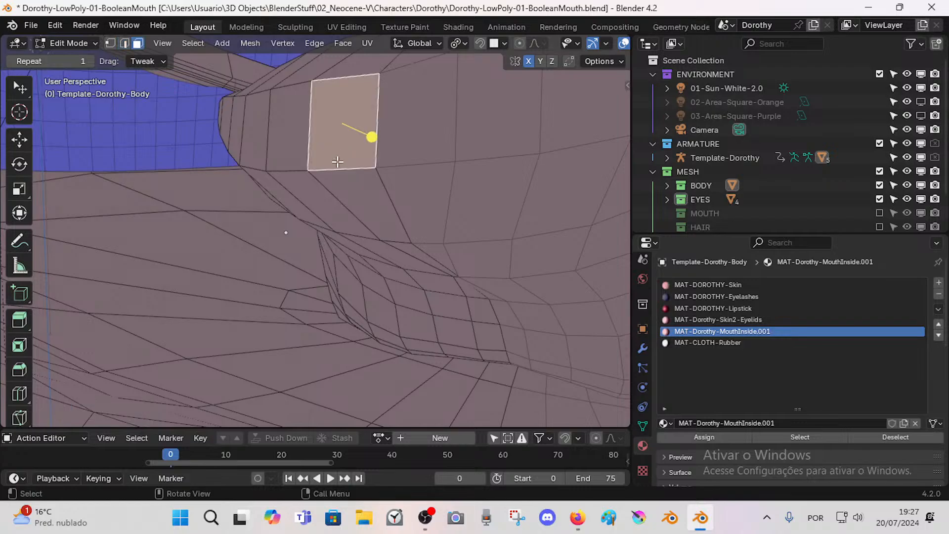
middle_click_drag(339, 161, 278, 242)
mouse_move(347, 298)
middle_mouse_down()
mouse_move(343, 280)
mouse_move(330, 304)
middle_mouse_up()
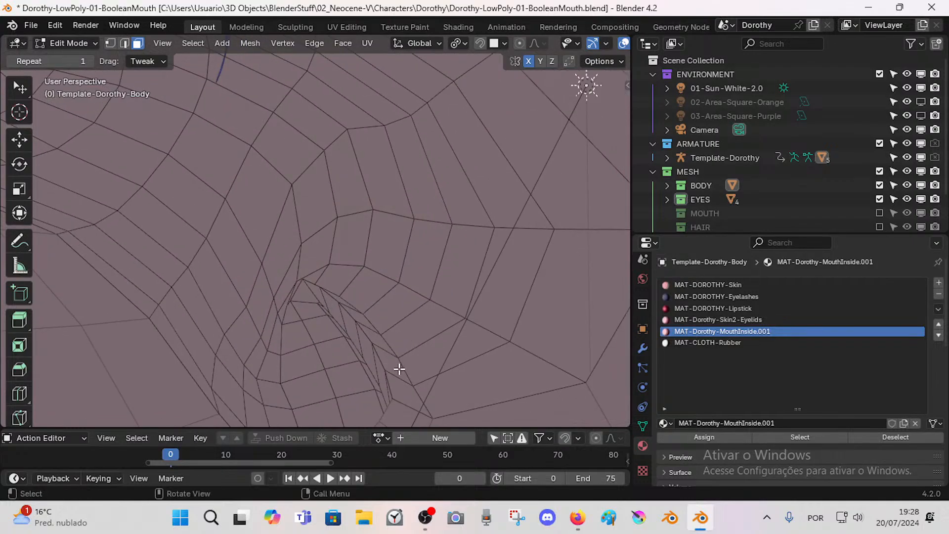
middle_click_drag(399, 369, 398, 348)
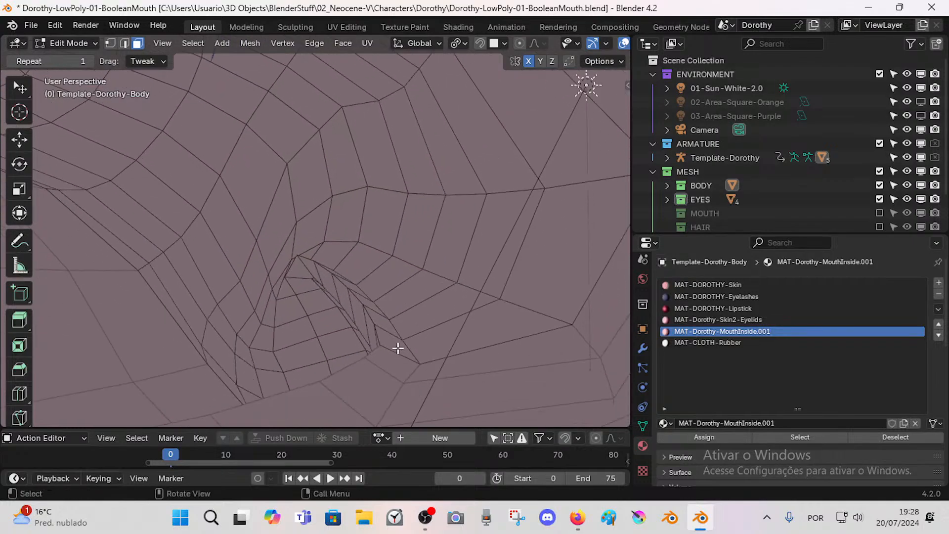
left_click(379, 313, "alt")
middle_click_drag(380, 313, 394, 320)
key("ctrl+z")
left_click(389, 317, "alt")
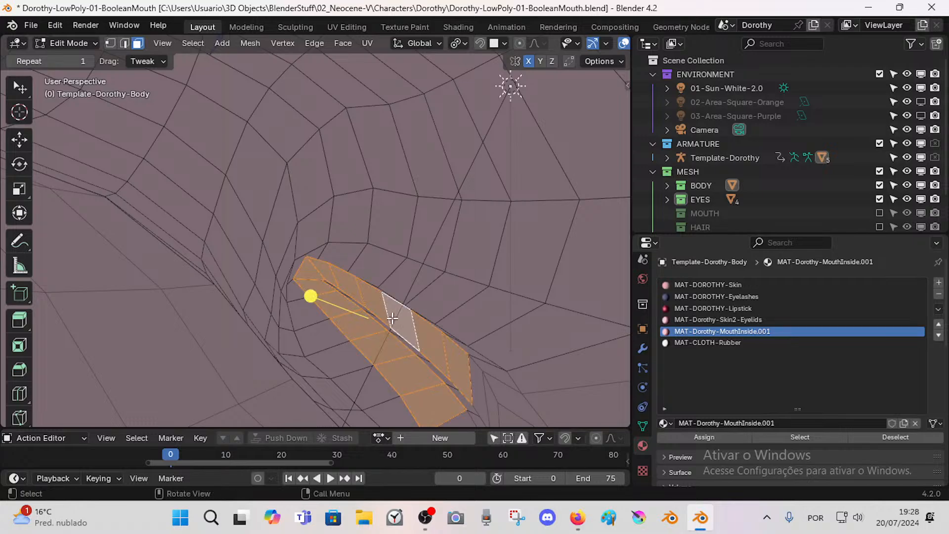
key("x")
left_click(352, 253)
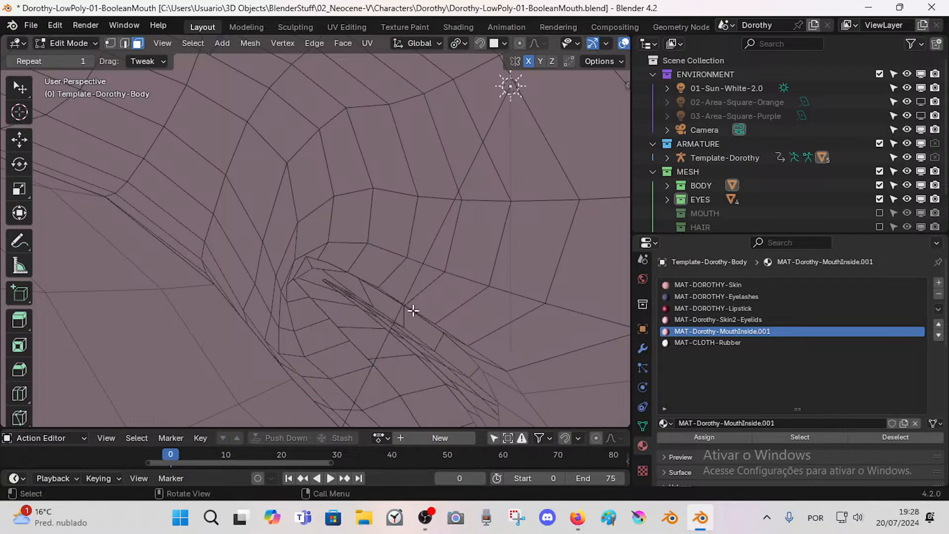
Step: Delete the next face loop of the mouth cavity inside the head
middle_click_drag(410, 312, 397, 320)
left_click(370, 352, "alt")
key("x")
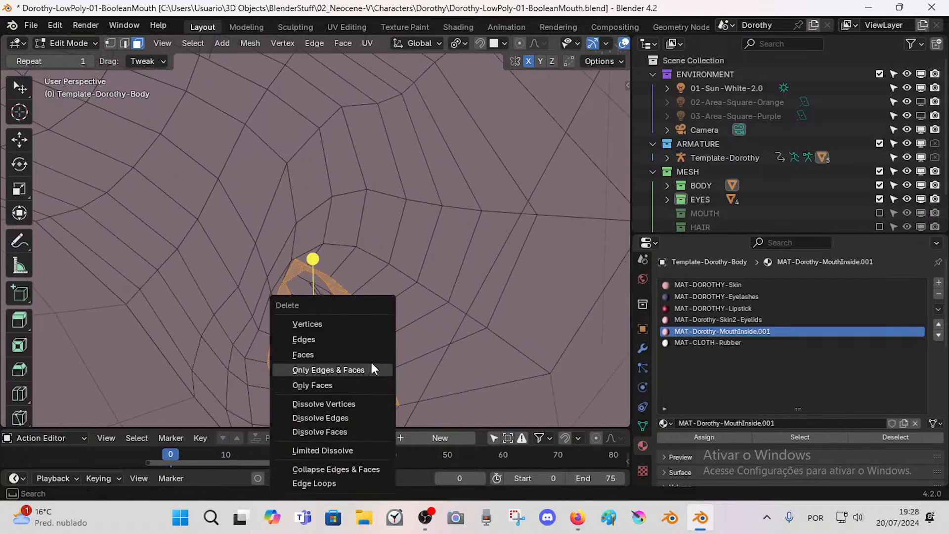
left_click(371, 355)
middle_click_drag(370, 355, 297, 289)
middle_click_drag(297, 289, 426, 354, "shift")
Step: Delete the innermost leftover faces of the mouth cavity
left_click(268, 265, "alt")
key("alt+a")
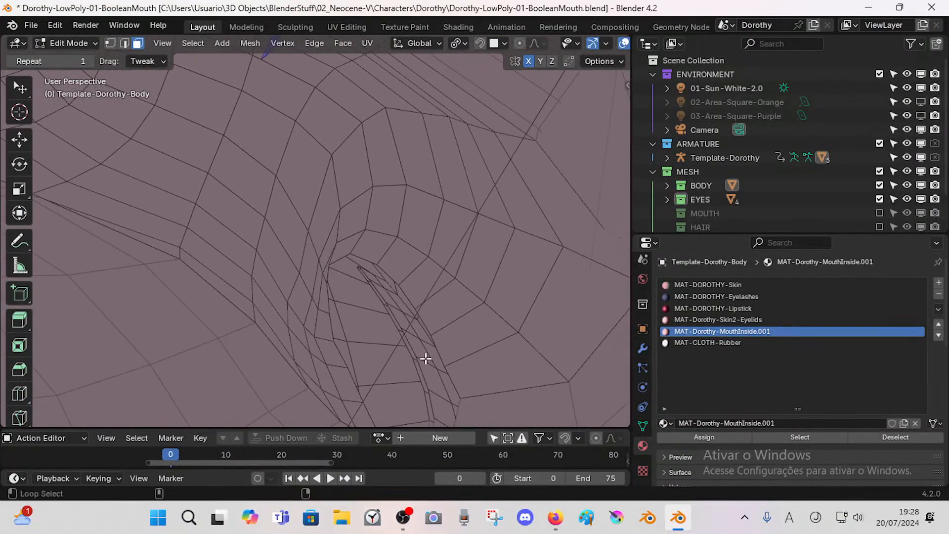
left_click(426, 360, "alt")
key("x")
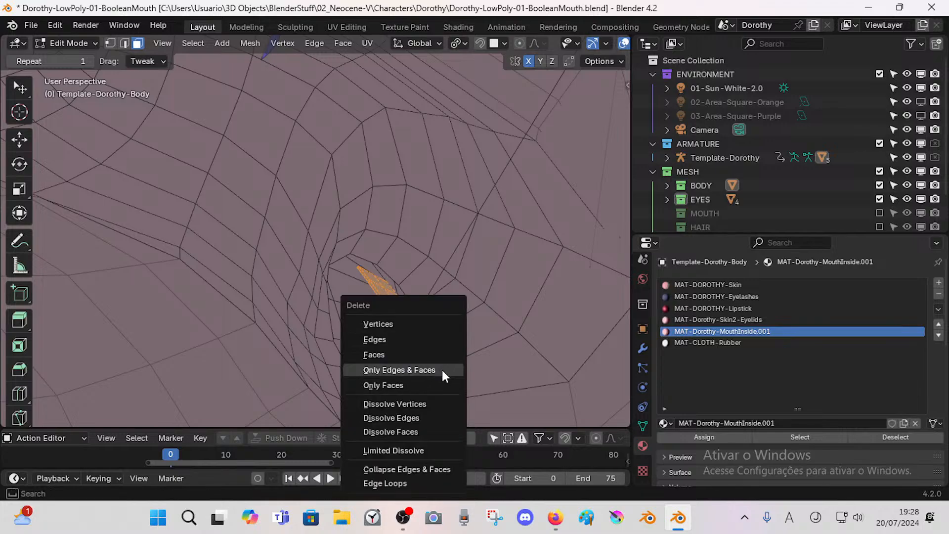
left_click(417, 355)
middle_click_drag(417, 355, 340, 291)
Step: Examine the edges along the lip seam and around the mouth corner from outside the head
middle_click_drag(164, 253, 218, 275)
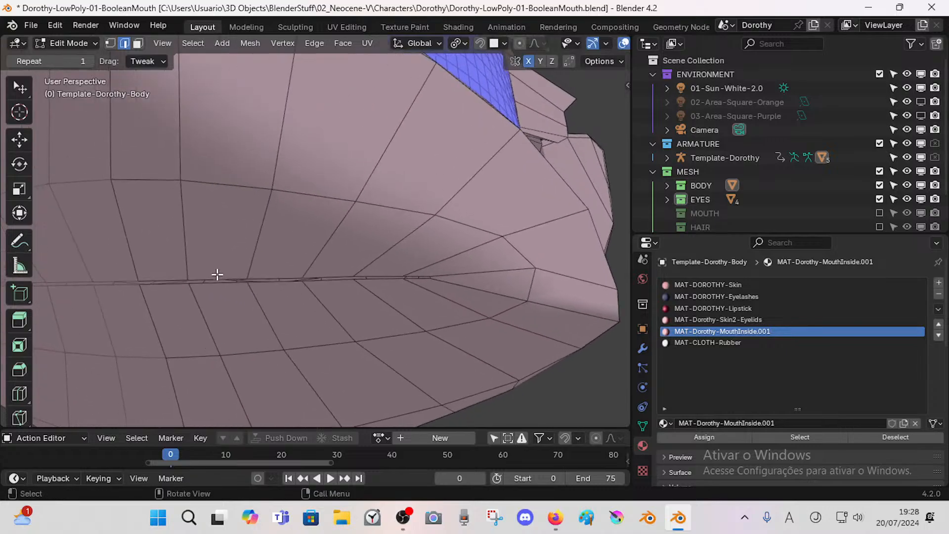
left_click(220, 285, "shift")
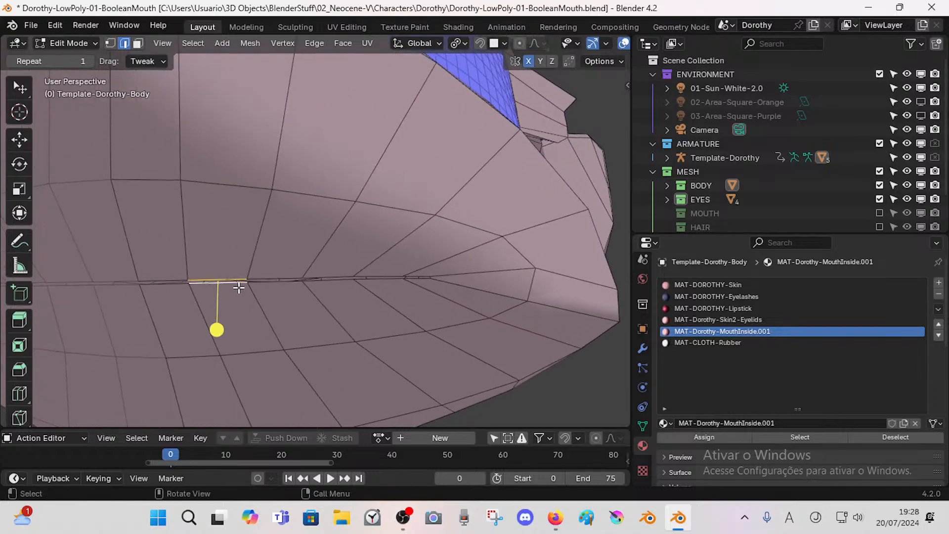
left_click(265, 273)
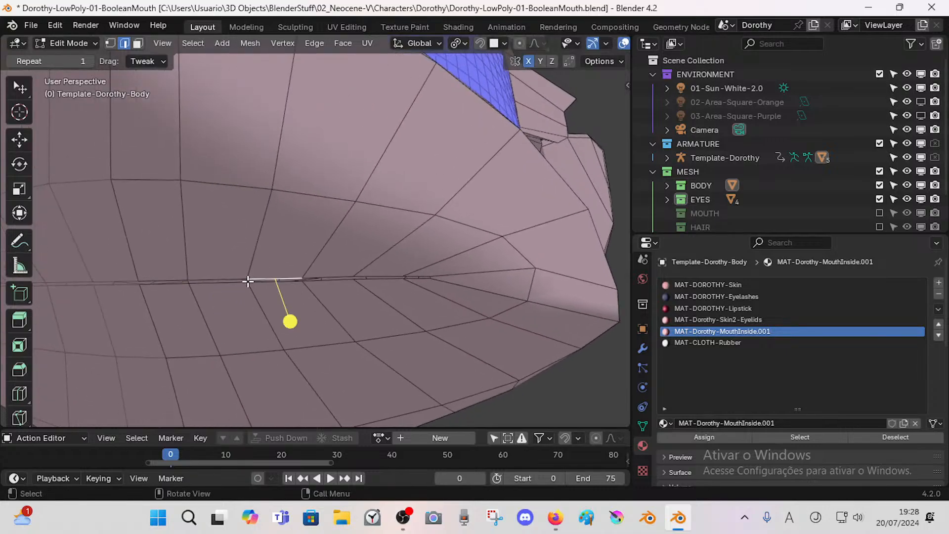
scroll(292, 300, "up", 2)
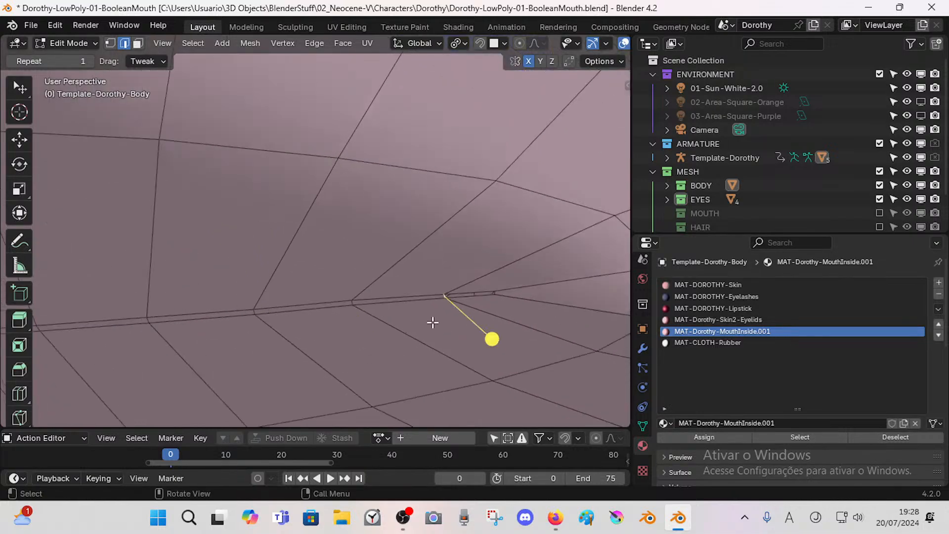
middle_click_drag(481, 321, 460, 311)
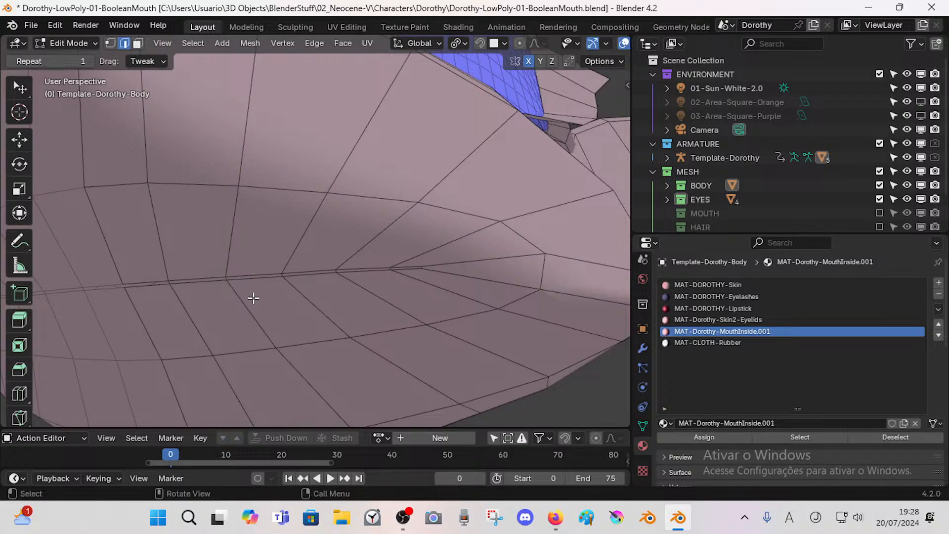
scroll(303, 345, "down", 5)
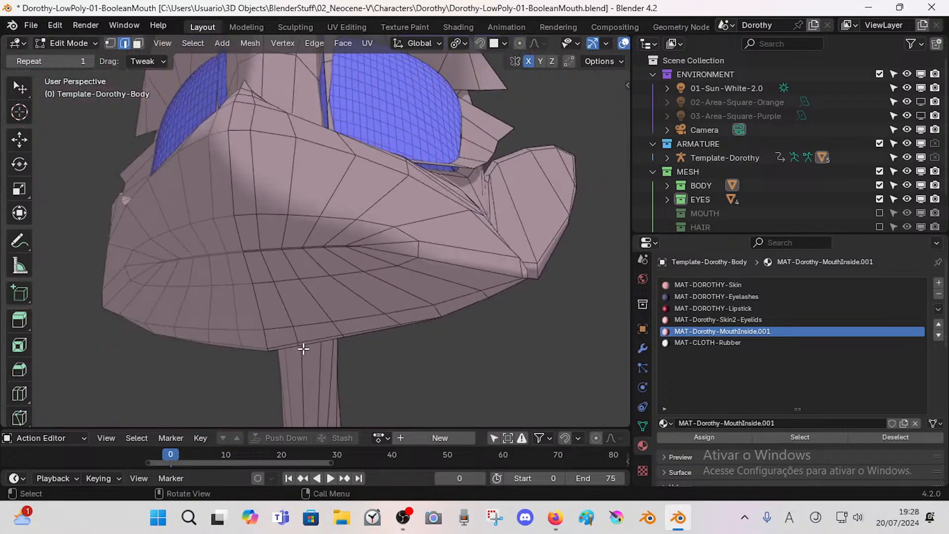
Step: Select the edges above the upper lip and vertex-slide them upward, away from the lip seam
middle_click_drag(303, 345, 256, 233)
left_click(251, 232, "alt")
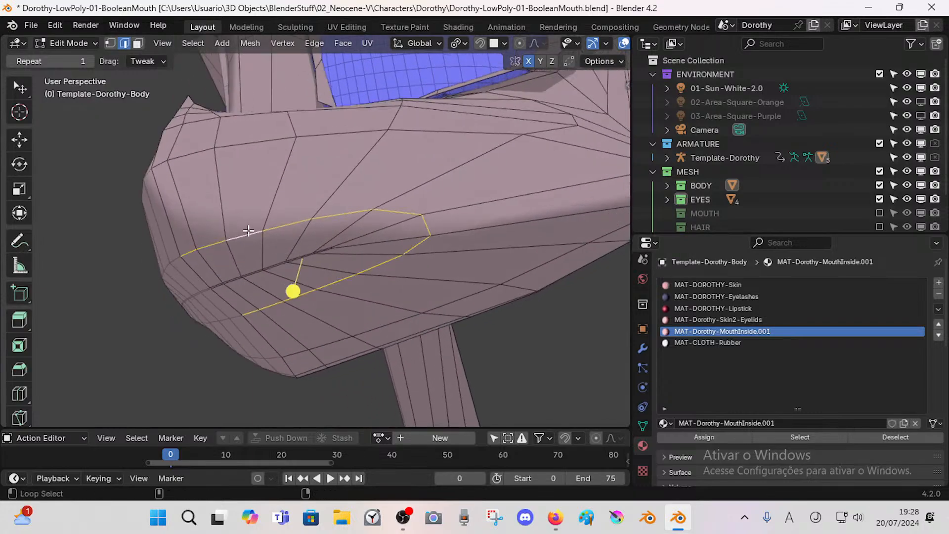
key("ctrl+z")
left_click(216, 244, "shift")
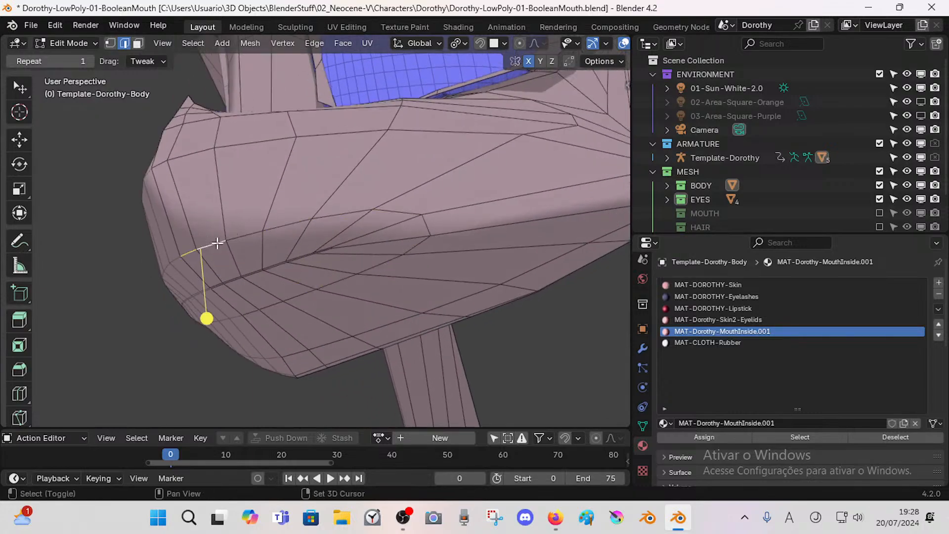
key("shift+v")
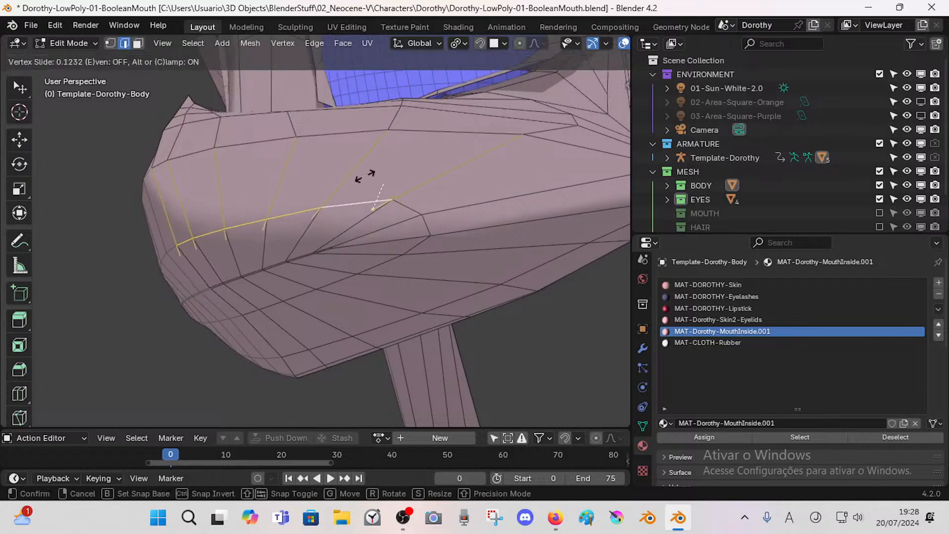
left_click(364, 152)
Step: Vertex-slide the edges around the mouth corner outward toward the cheek
left_click(413, 203)
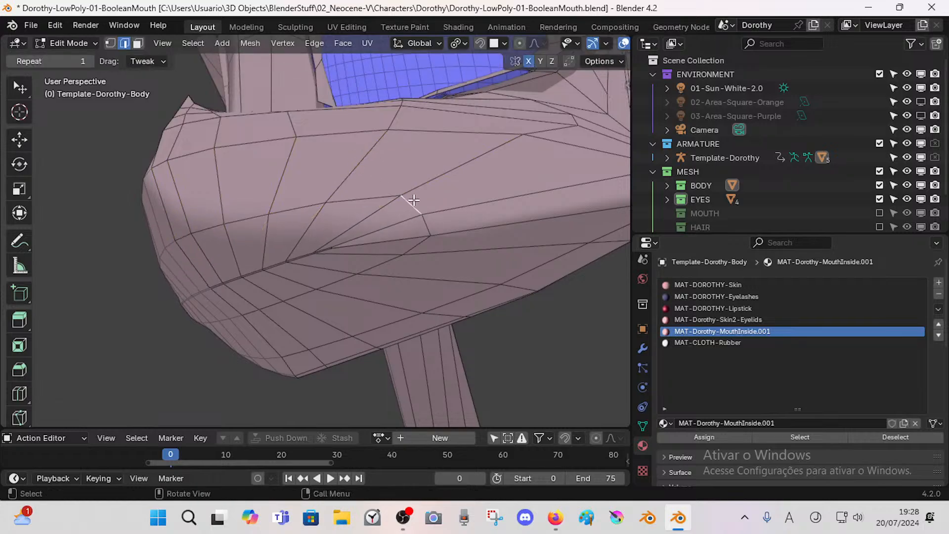
left_click(426, 227, "shift")
left_click(421, 244, "shift")
key("shift+v")
left_click(496, 247)
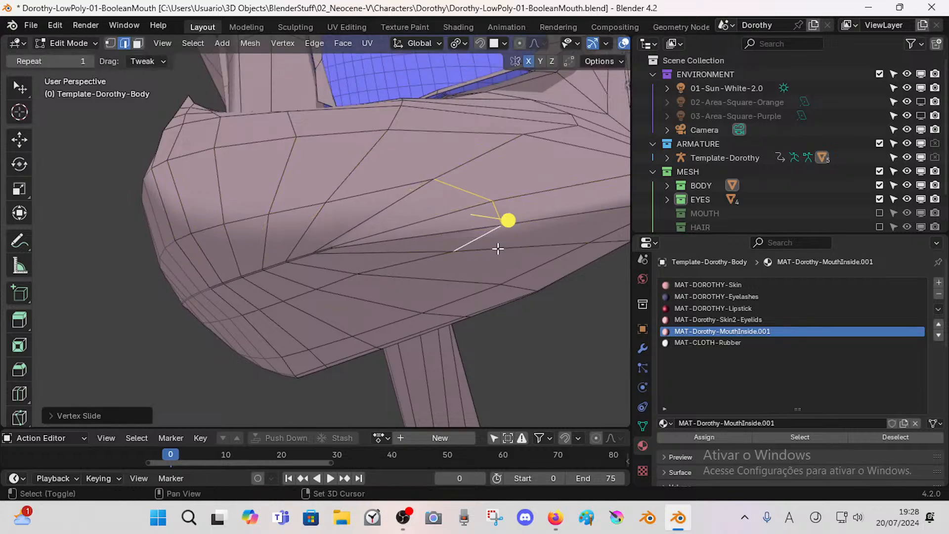
Step: Select the edges below the lower lip and vertex-slide them down toward the chin
middle_click_drag(496, 248, 333, 266)
left_click(266, 299)
left_click(303, 286, "shift")
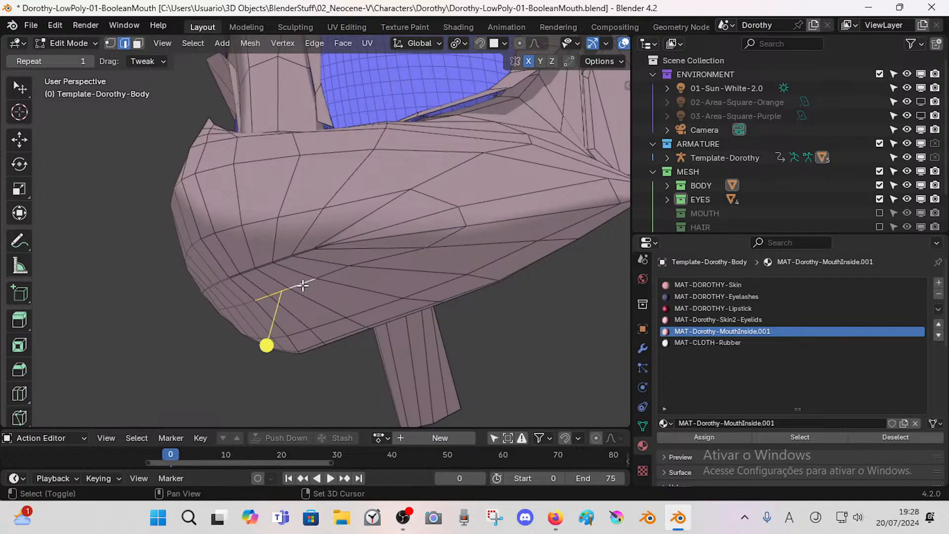
left_click(372, 259, "shift")
key("shift+v")
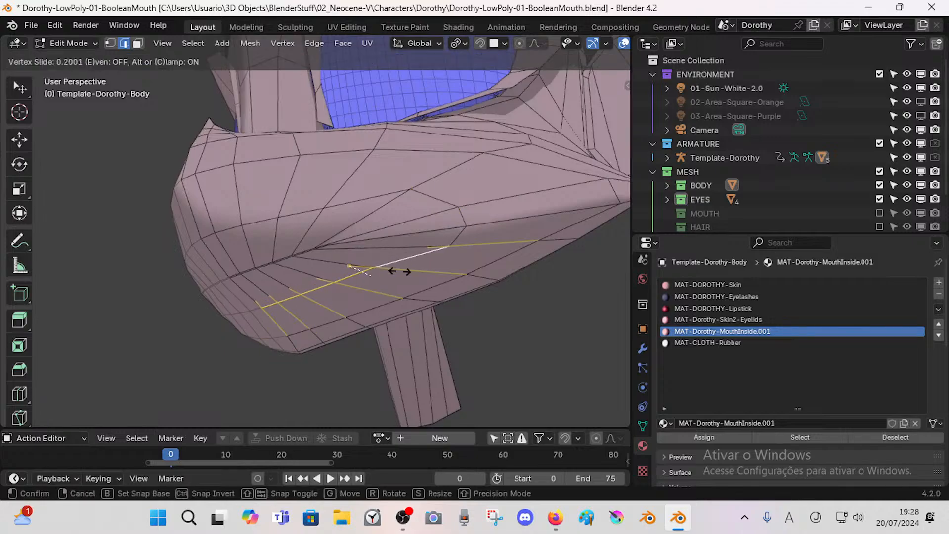
left_click(400, 271)
Step: Fine-tune the lower mouth-corner vertex with a vertex slide, and slide the edges below the lower lip slightly farther down
key("1")
left_click(448, 243)
key("shift+v")
left_click(439, 244)
key("2")
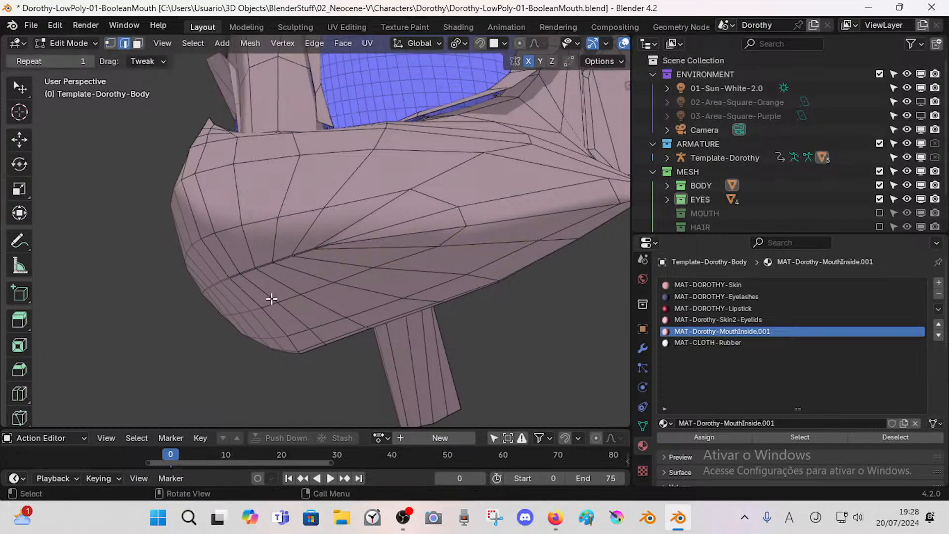
left_click(358, 278)
key("shift+v")
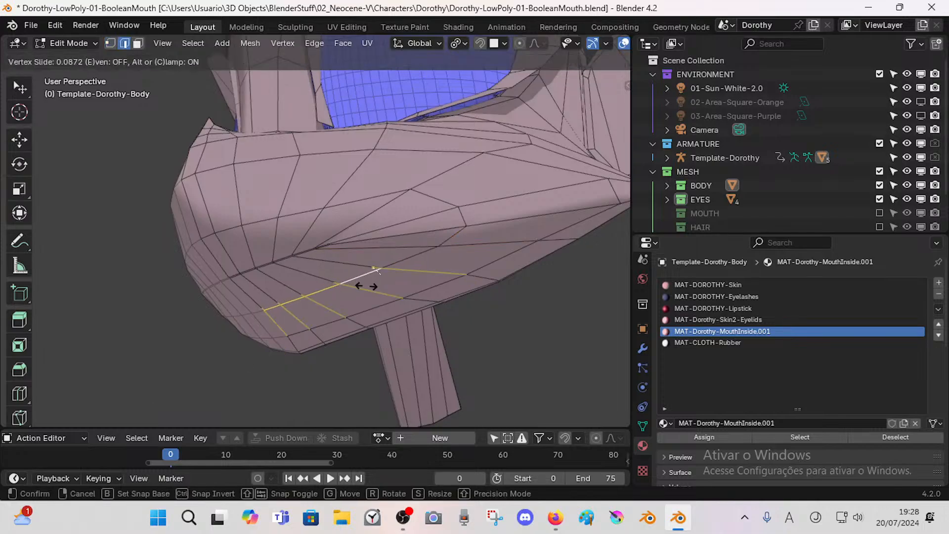
left_click(366, 286)
Step: Preview the body's materials in Object Mode with the 02-Area-Square-Orange and 03-Area-Square-Purple lights enabled, and return to solid shading
scroll(596, 46, "down", 5)
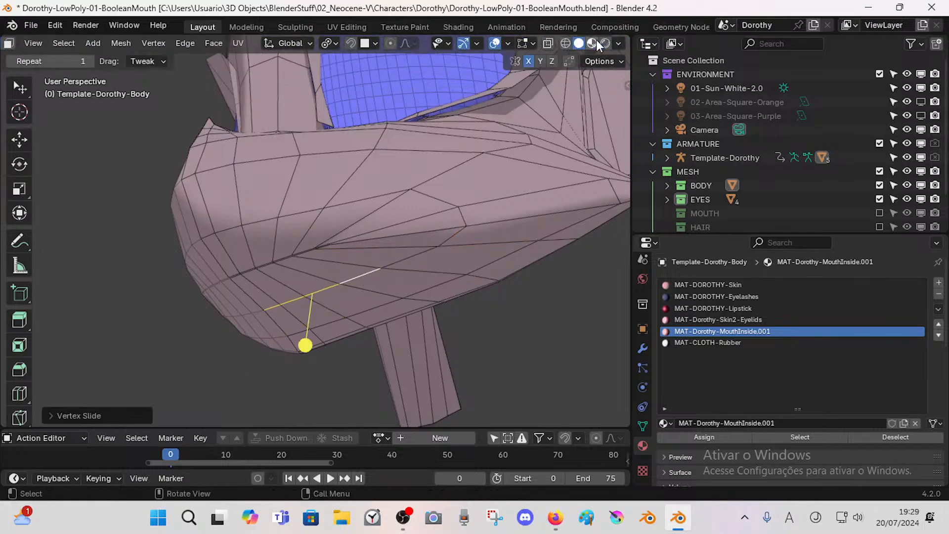
left_click(591, 43)
mouse_move(387, 172)
middle_mouse_down()
mouse_move(463, 232)
mouse_move(403, 230)
mouse_move(191, 142)
mouse_move(241, 214)
mouse_move(232, 211)
mouse_move(244, 191)
mouse_move(224, 180)
mouse_move(199, 205)
mouse_move(102, 246)
mouse_move(277, 210)
middle_mouse_up()
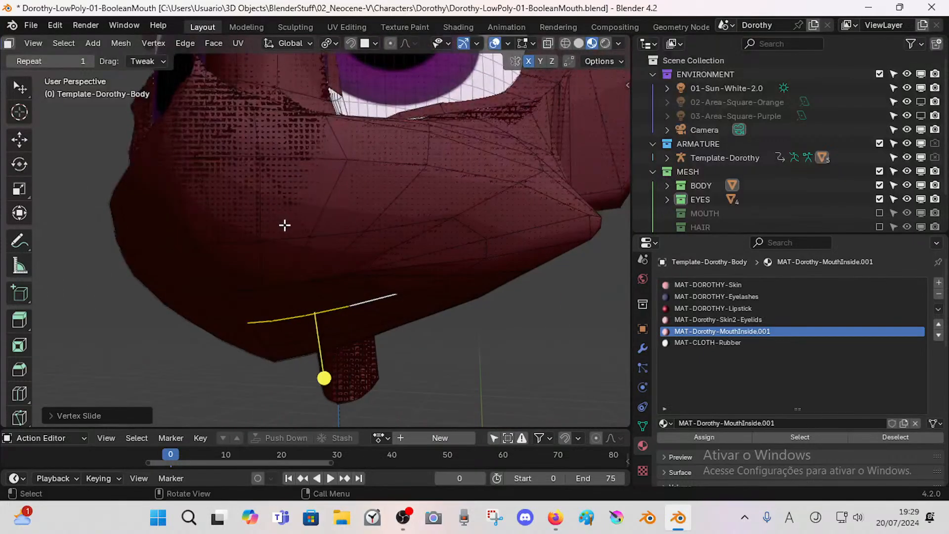
key("Tab")
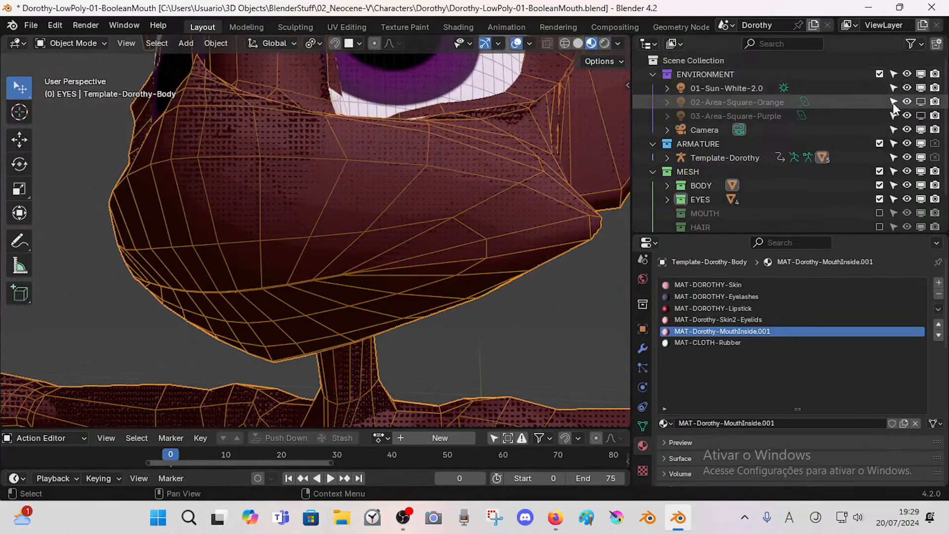
left_click(921, 102)
left_click(921, 115)
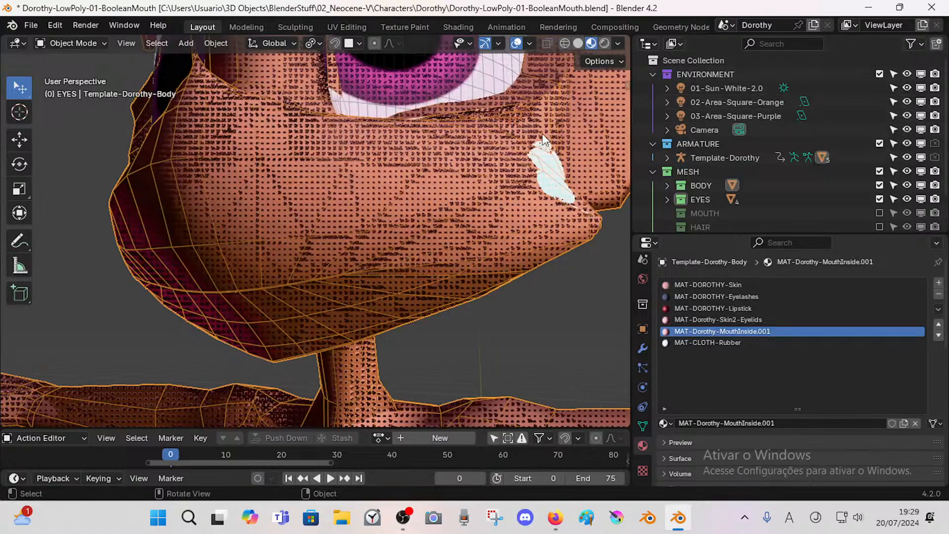
middle_click_drag(542, 134, 569, 133)
left_click(577, 43)
mouse_move(425, 129)
middle_mouse_down()
mouse_move(370, 188)
mouse_move(449, 159)
mouse_move(481, 244)
mouse_move(445, 265)
middle_mouse_up()
Step: Add an edge loop around the mouth between the lip seam and the outer mouth loop, slid close to the seam
key("Tab")
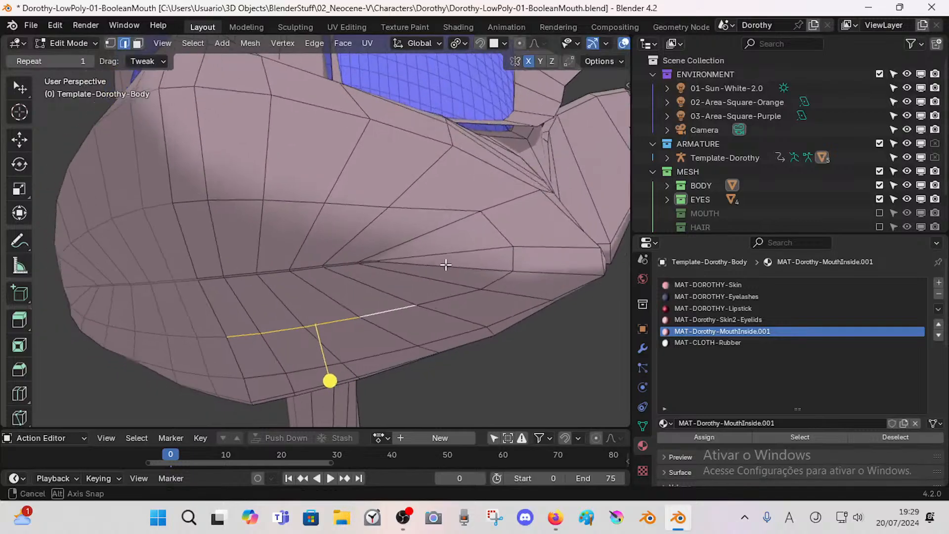
left_click(387, 257)
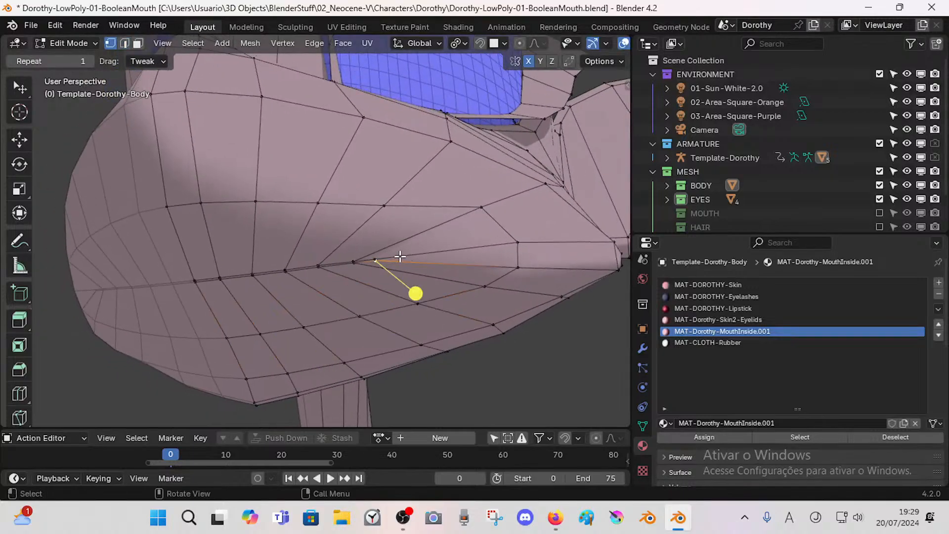
key("ctrl+r")
left_click(376, 248)
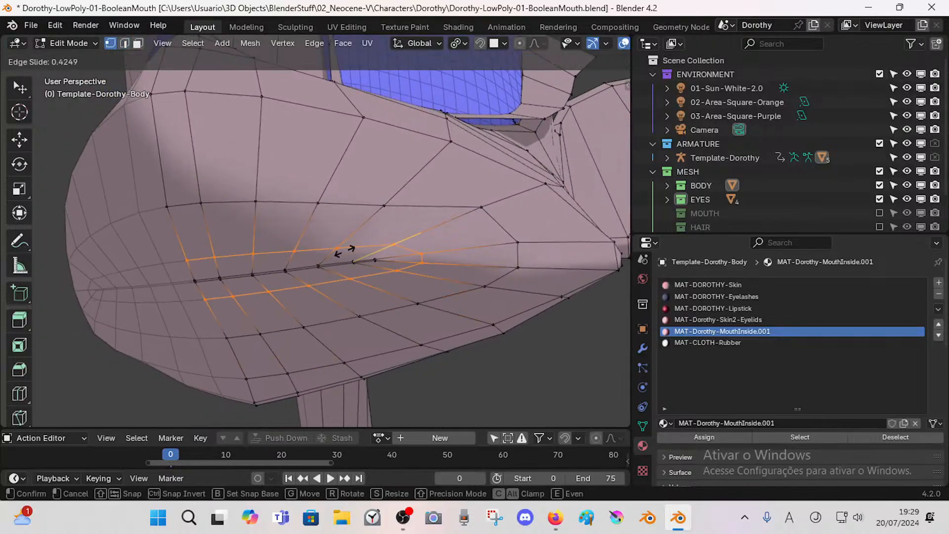
left_click(346, 271)
scroll(346, 271, "up", 1)
key("alt+a")
scroll(217, 304, "up", 1)
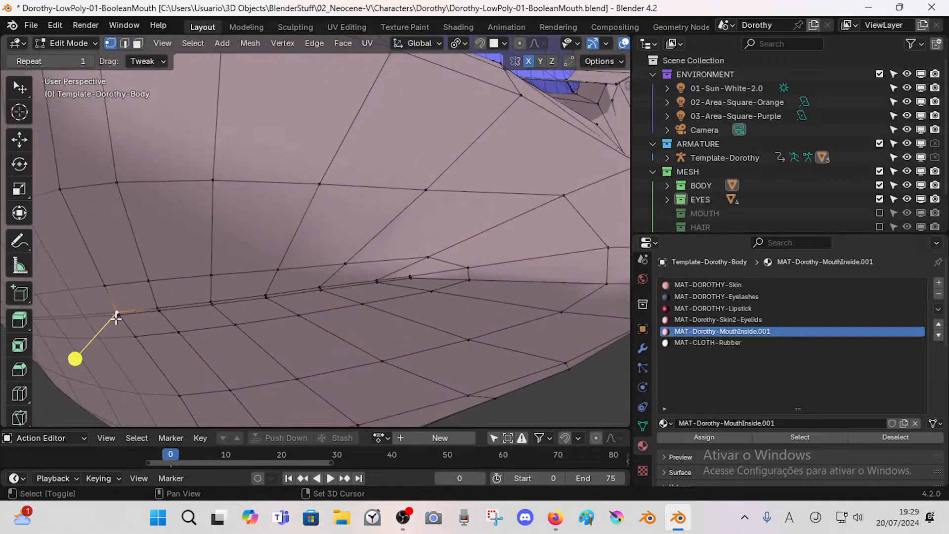
Step: Merge the doubled vertices at the front of the lip seam pair by pair at their centers
key("m")
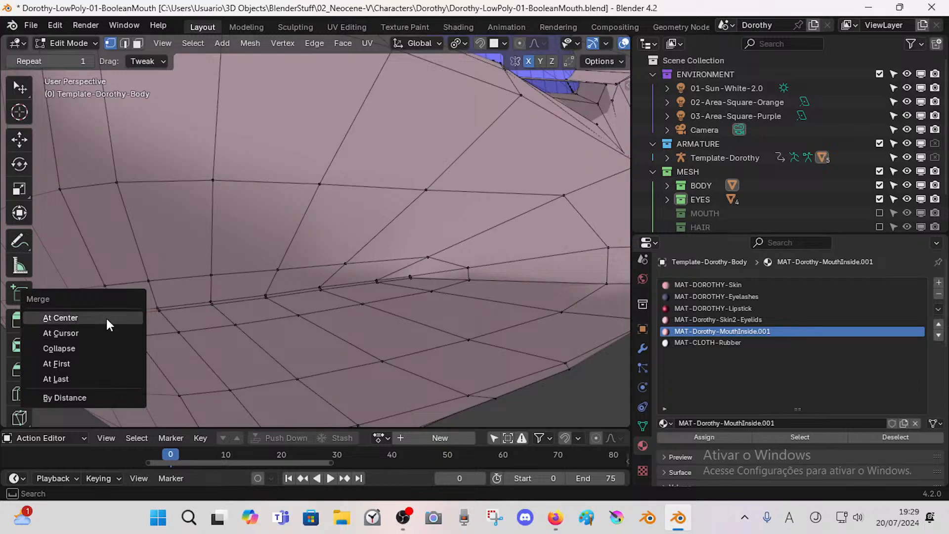
left_click(106, 318)
key("m")
left_click(156, 320)
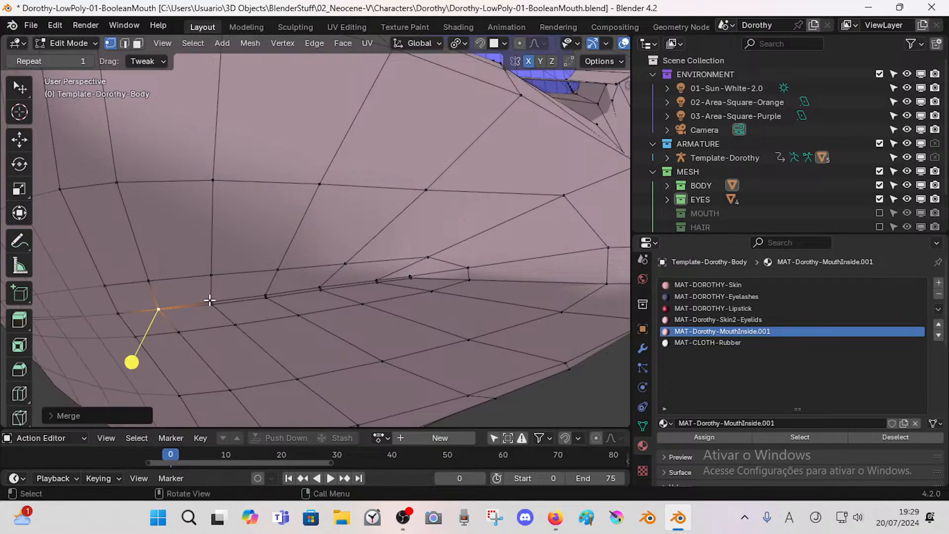
key("m")
left_click(214, 306)
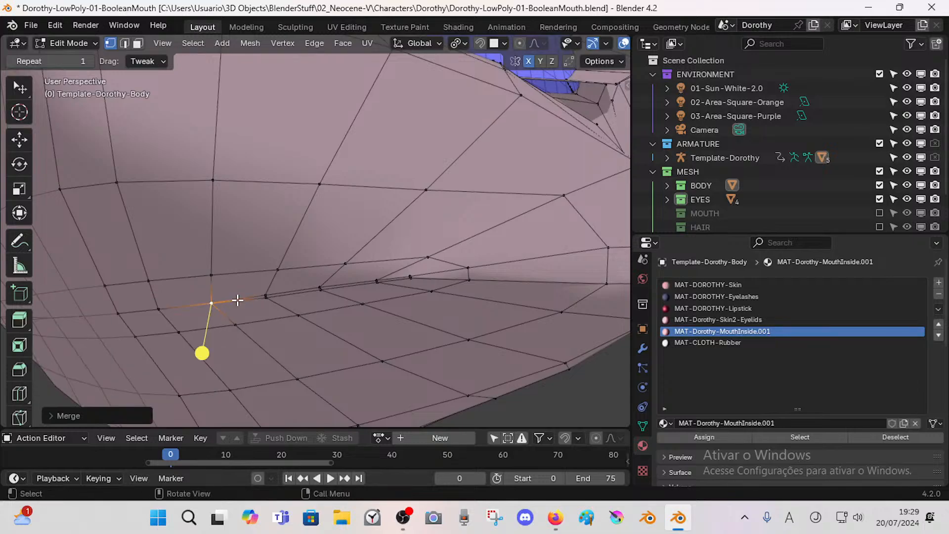
key("m")
left_click(264, 299)
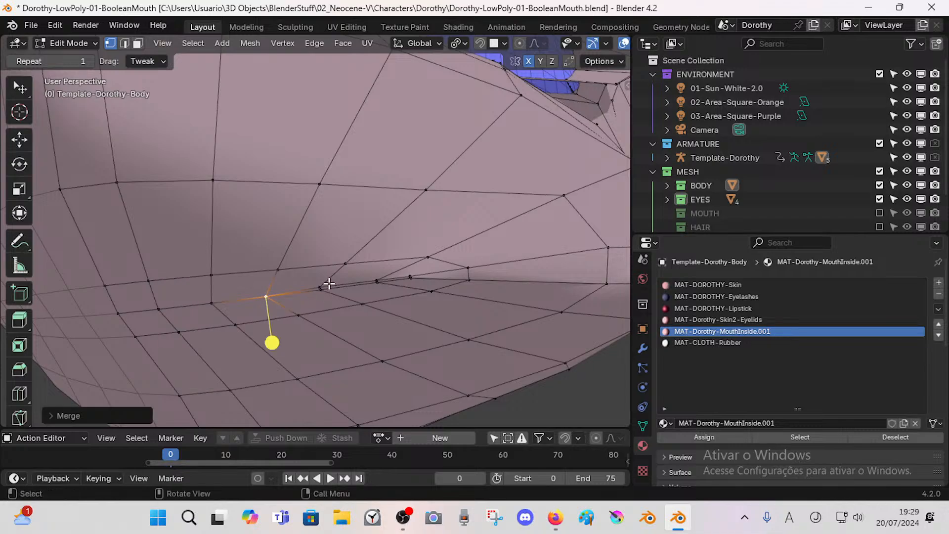
Step: Merge the remaining doubled vertices along the lip seam toward the mouth corner at their centers
left_click(320, 288, "shift")
left_click(321, 289)
left_click(322, 278, "shift")
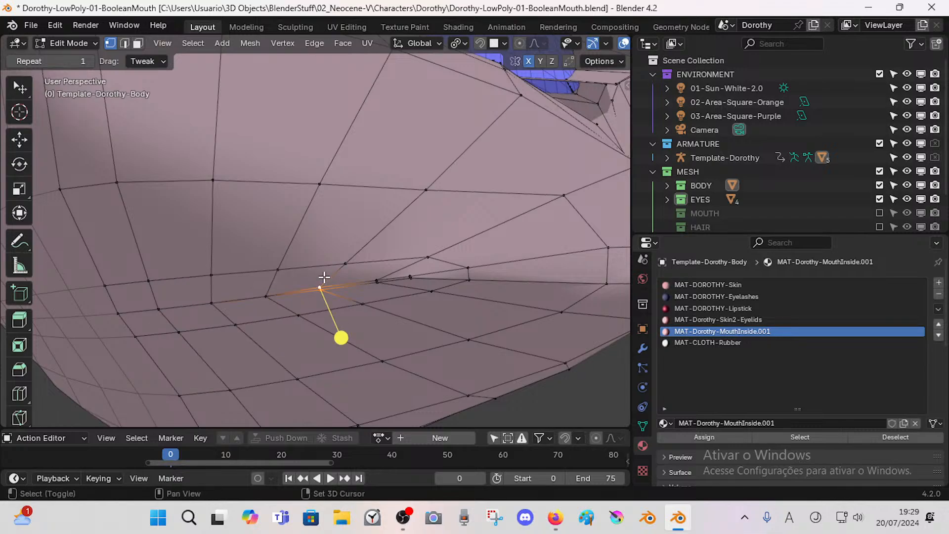
key("m")
left_click(324, 281)
left_click(374, 281)
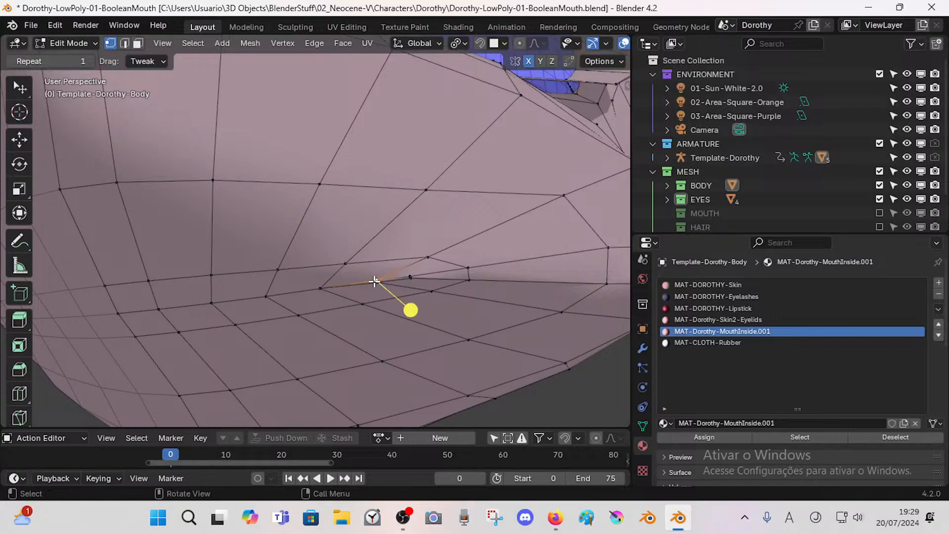
key("m")
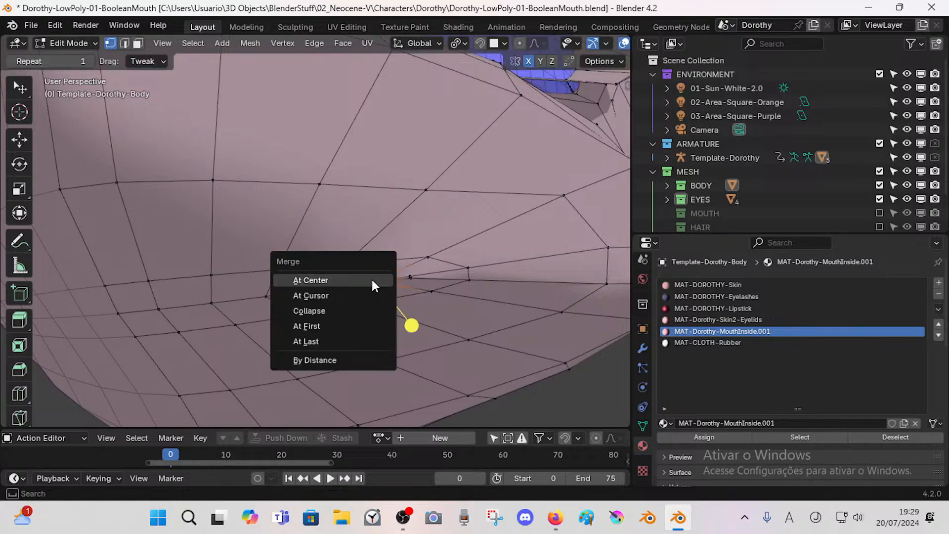
left_click(372, 280)
left_click(414, 270)
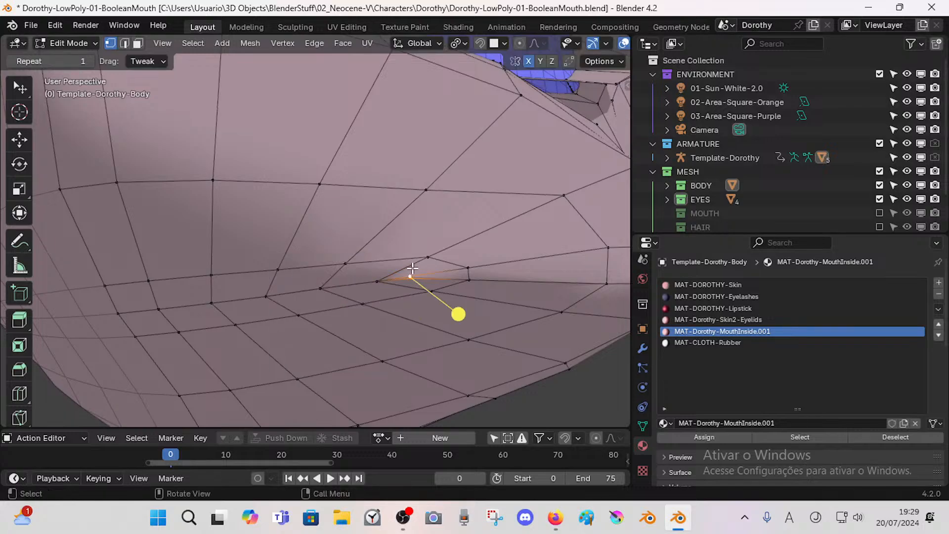
key("m")
left_click(414, 273)
Step: Try a vertex slide of the merged seam vertex toward the mouth corner, and undo it
left_click(469, 268)
scroll(445, 271, "down", 3)
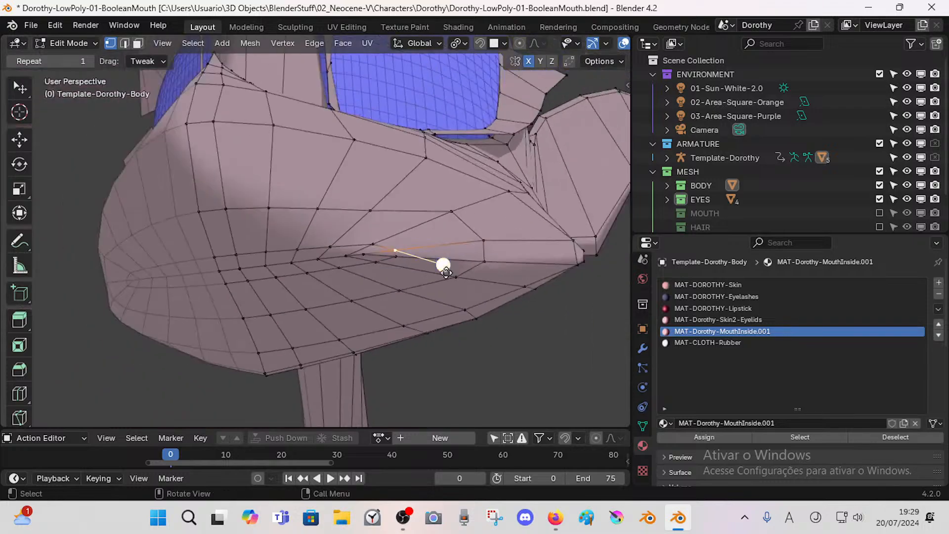
middle_click_drag(445, 271, 367, 266)
scroll(368, 265, "up", 3)
left_click(367, 266)
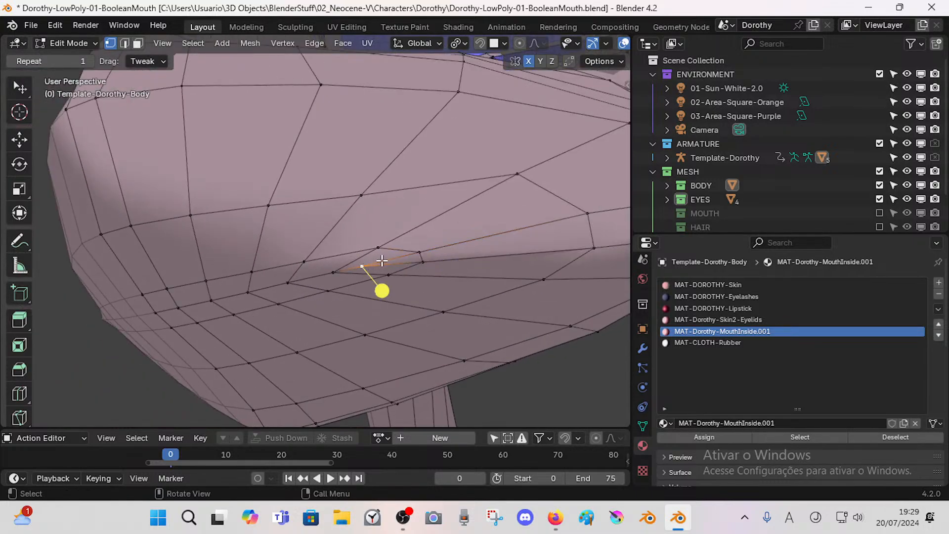
key("shift+v")
left_click(427, 254)
middle_click_drag(410, 269, 396, 271)
key("ctrl+z")
key("alt+a")
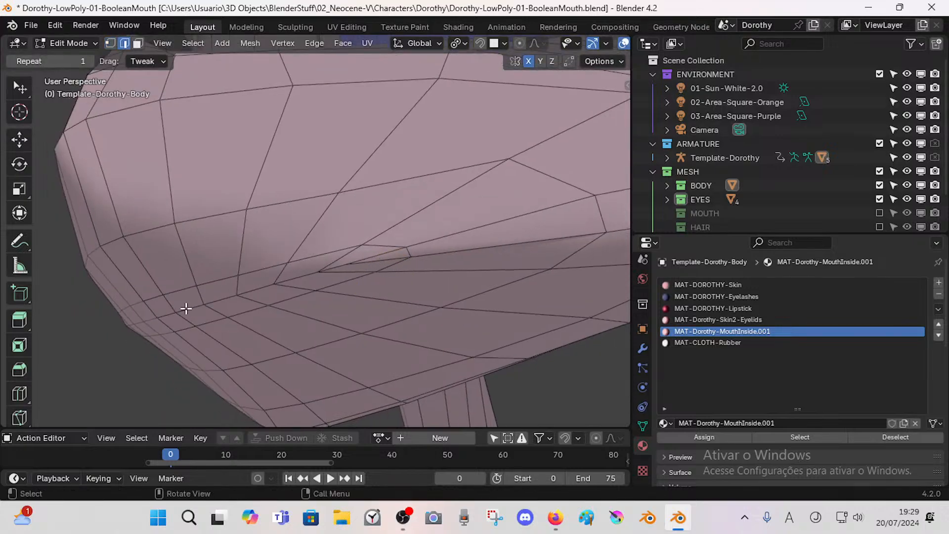
Step: Select the lip seam edges from the front to the mouth corner and dissolve them
left_click(325, 275, "ctrl")
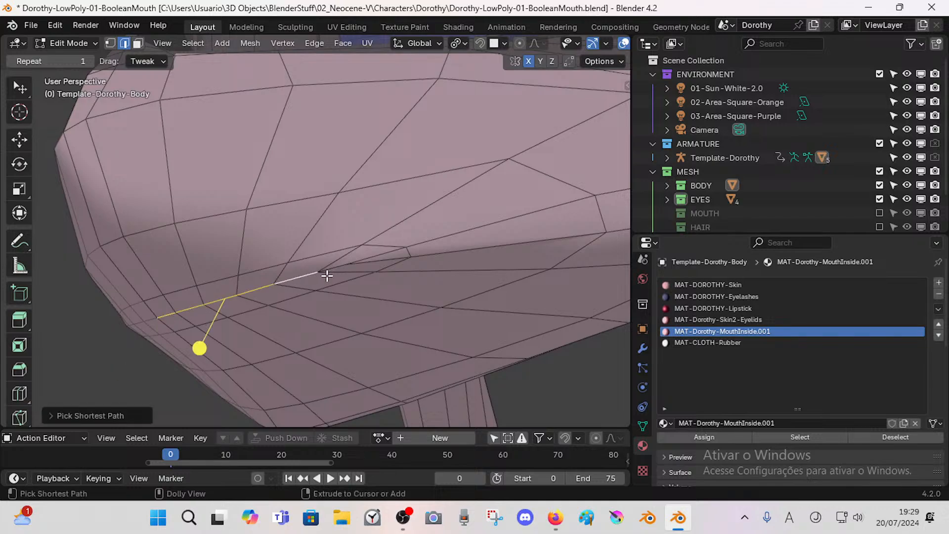
key("x")
left_click(314, 319)
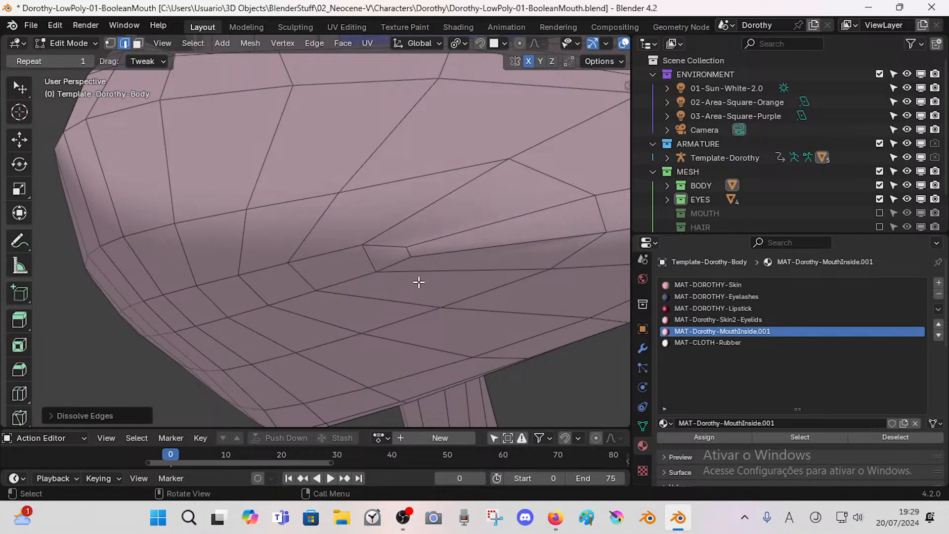
key("a")
key("alt+a")
Step: Vertex-slide the inner and outer mouth-corner edges back toward the cheek
scroll(336, 265, "down", 2)
middle_click_drag(314, 262, 364, 251)
left_click(366, 264)
key("shift+v")
left_click(407, 257)
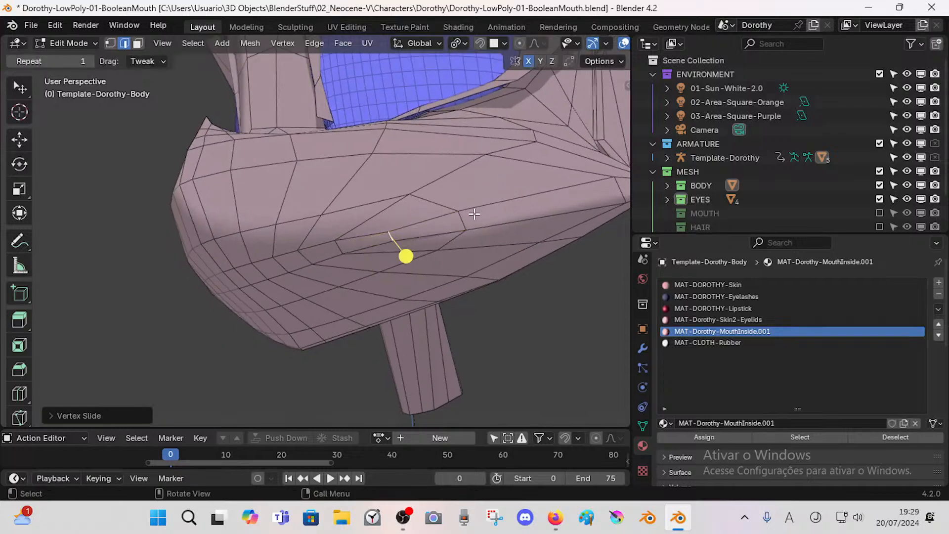
key("shift+v")
left_click(568, 209)
key("alt+a")
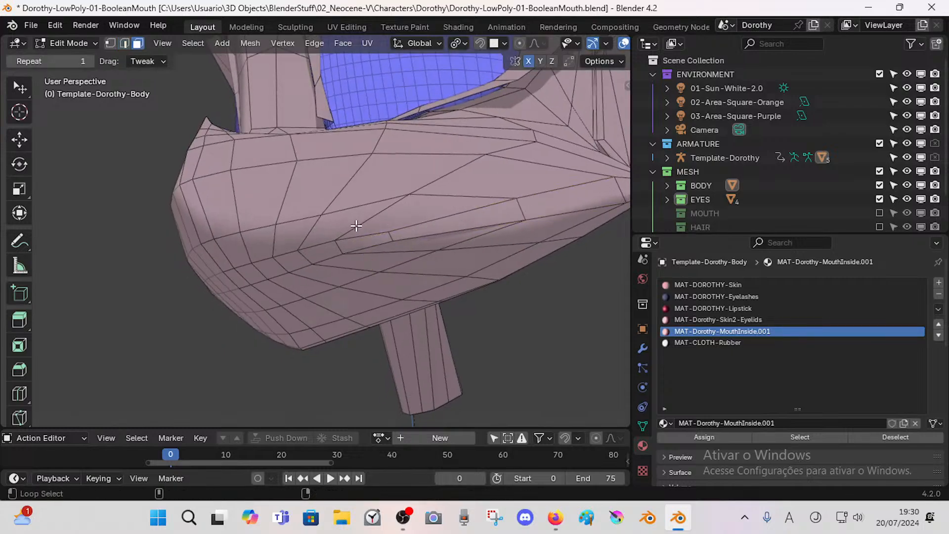
Step: Select the face loops and the faces around the mouth and smooth their vertices
left_click(356, 226, "alt")
left_click(344, 186, "alt+shift")
key("c")
left_click_drag(267, 280, 348, 239)
right_click(348, 239)
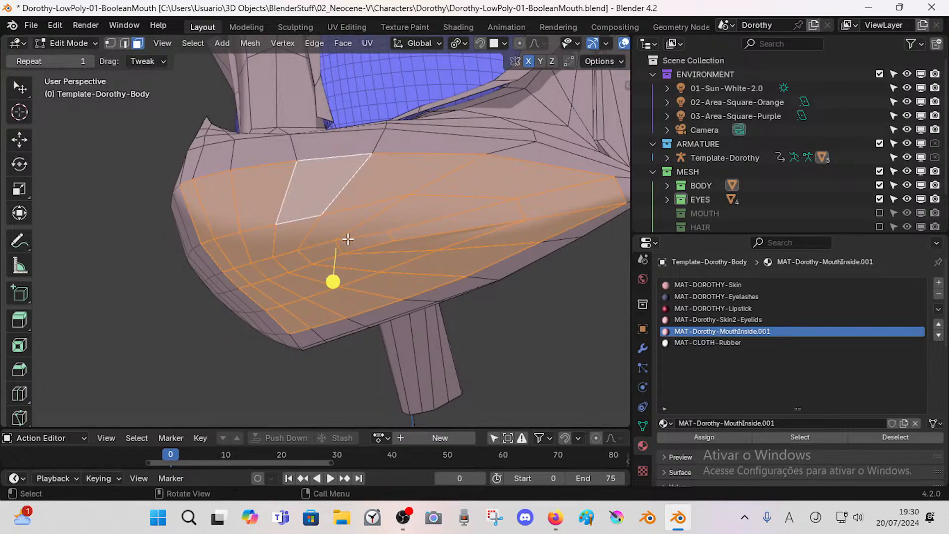
left_click_drag(329, 284, 342, 283)
scroll(342, 282, "down", 2)
middle_click_drag(343, 261, 298, 279)
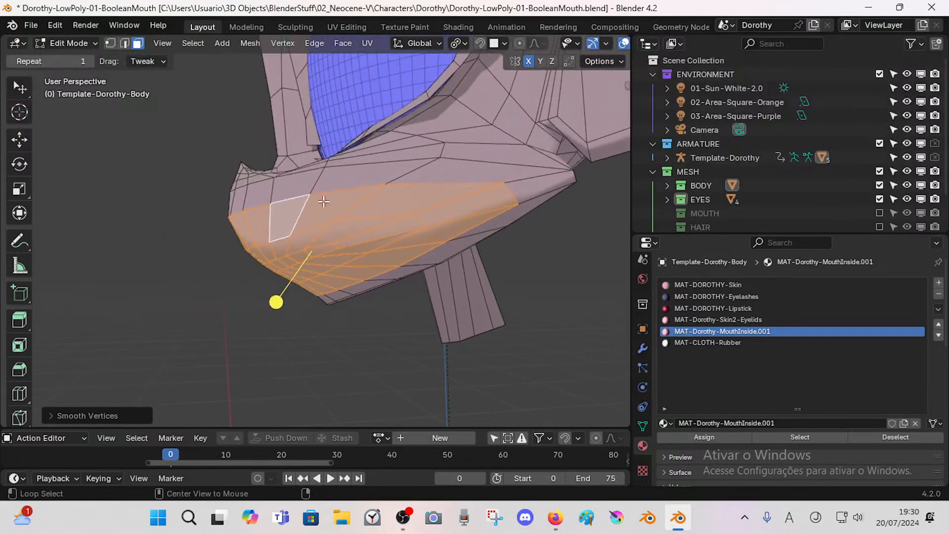
key("alt+a")
left_click(304, 194, "alt")
key("alt+a")
left_click(315, 184, "alt")
left_click_drag(318, 254, 328, 254)
key("alt+a")
Step: Vertex-slide an edge beside the upper lip and dissolve the surplus edges near the mouth corner
middle_click_drag(344, 267, 373, 265)
scroll(355, 213, "up", 2)
key("2")
left_click(345, 211)
key("shift+v")
left_click(364, 196)
key("x")
left_click(417, 223)
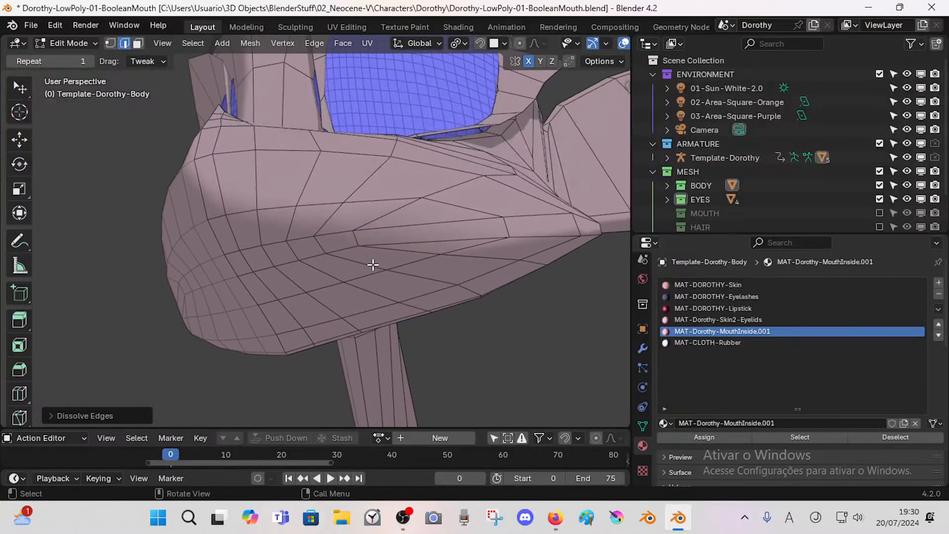
Step: Add two unslid edge loops around the mouth between the lip and outer loops, and dissolve the inner one
key("ctrl+r")
left_click(385, 224)
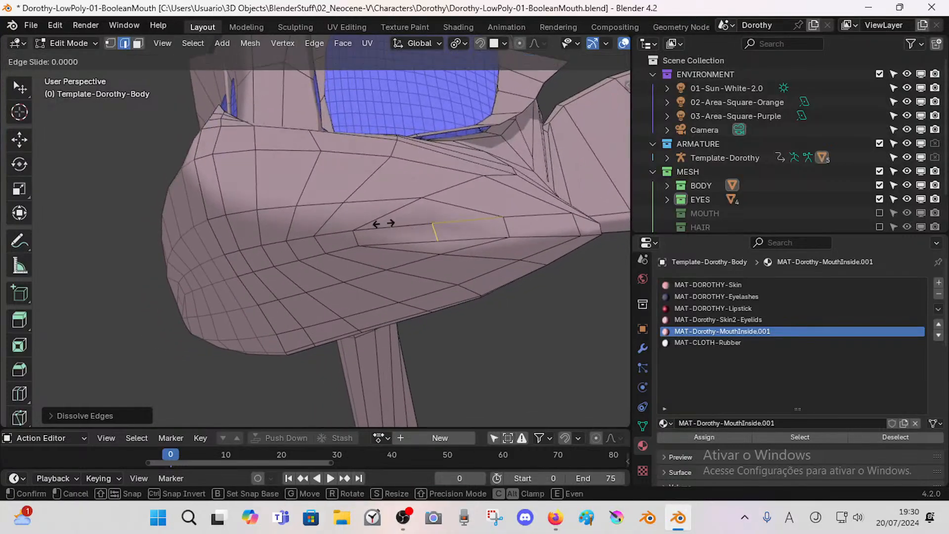
right_click(384, 223)
key("ctrl+r")
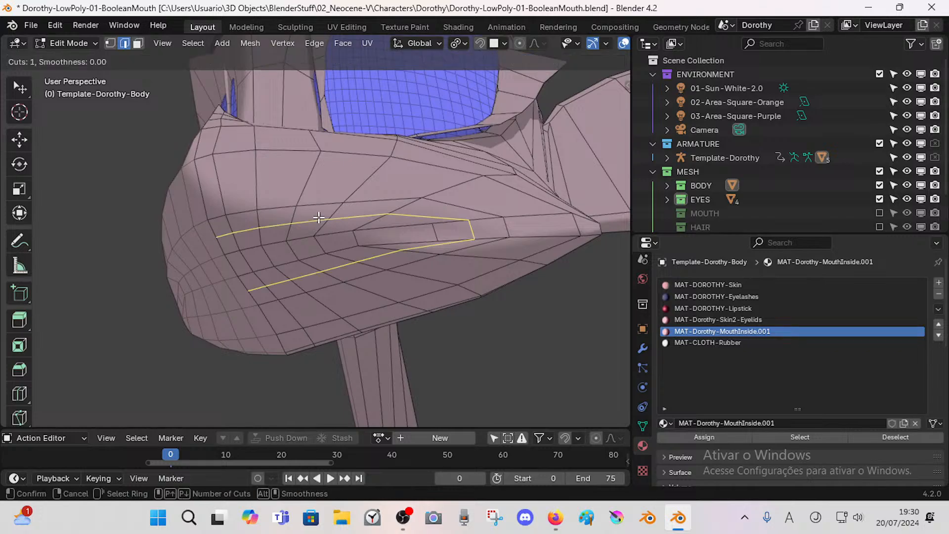
left_click(318, 217)
right_click(394, 232)
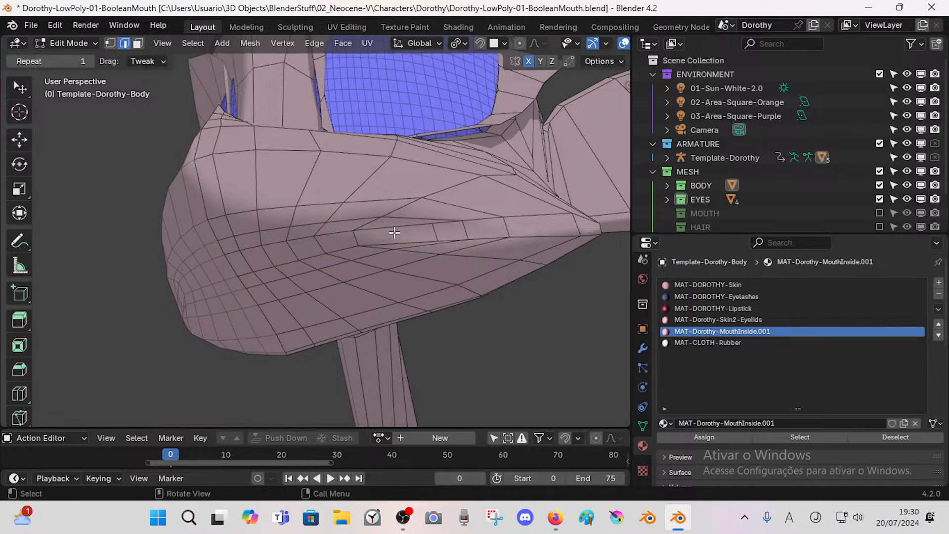
key("x")
left_click(429, 228)
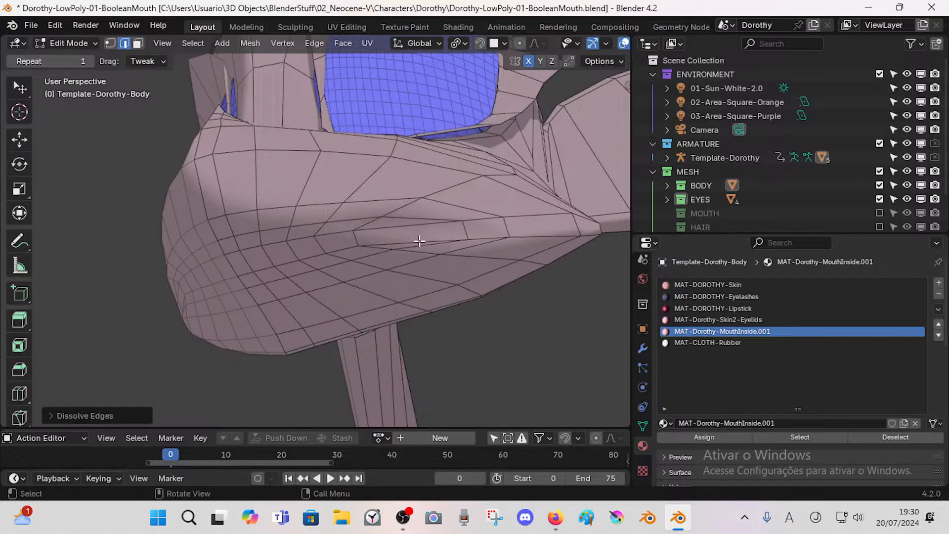
Step: Vertex-slide the short edge at the inner mouth corner back toward the cheek
middle_click_drag(428, 227, 403, 257)
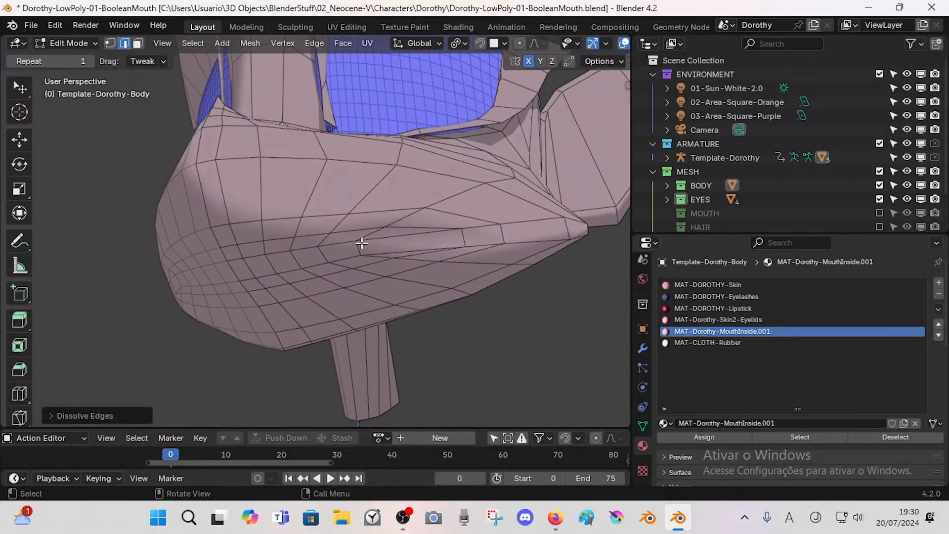
left_click(362, 243)
key("shift+v")
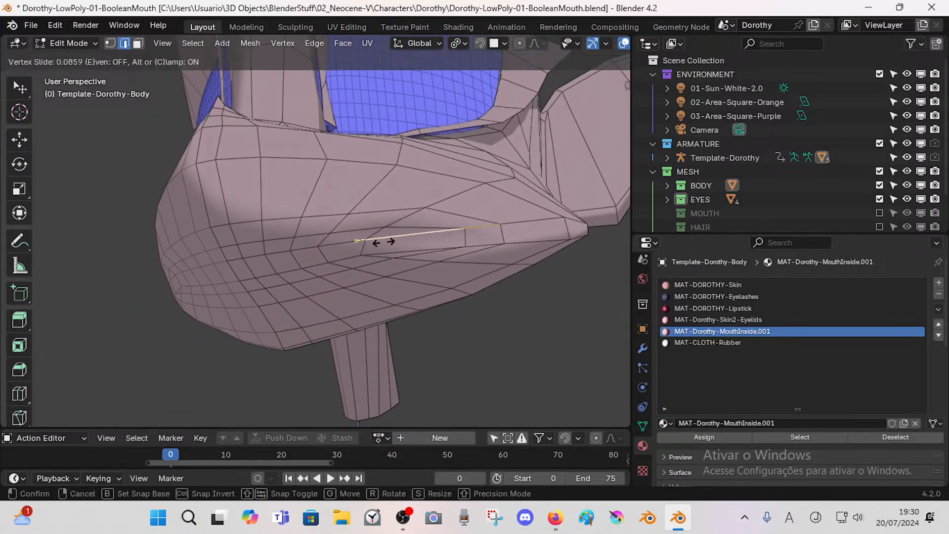
right_click(379, 241)
left_click(361, 250)
key("shift+v")
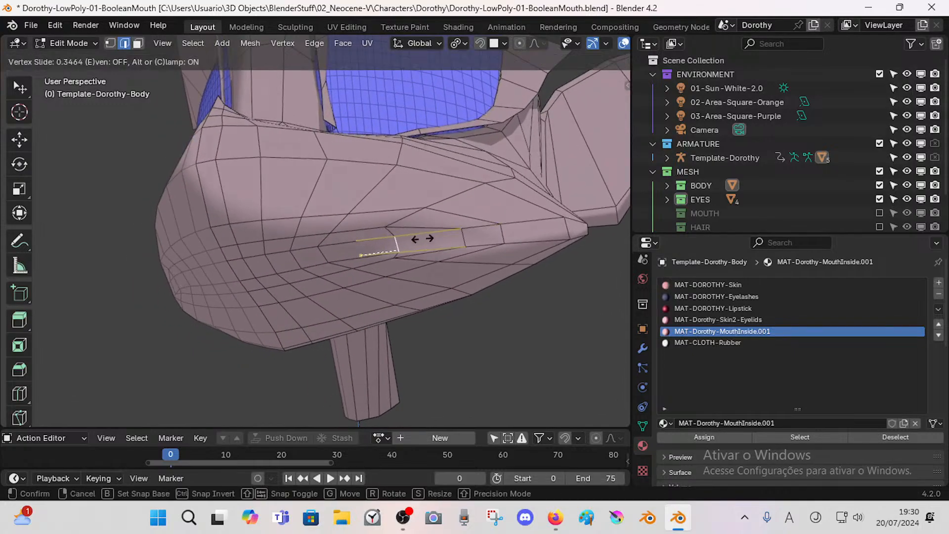
left_click(445, 257)
Step: Adjust the position of the mouth-corner edge with another vertex slide, viewed from the side of the jaw
middle_click_drag(447, 258, 360, 232)
left_click(463, 211)
left_click(463, 221)
key("shift+v")
left_click(431, 226)
Step: Add an edge loop lengthwise along the lip seam through the middle of the mouth strip
key("ctrl+r")
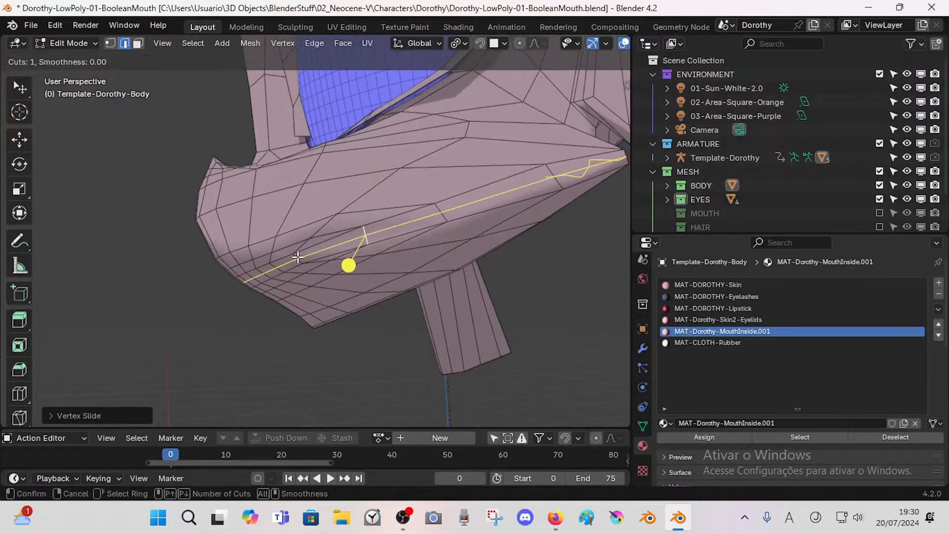
left_click(298, 257)
left_click(311, 269)
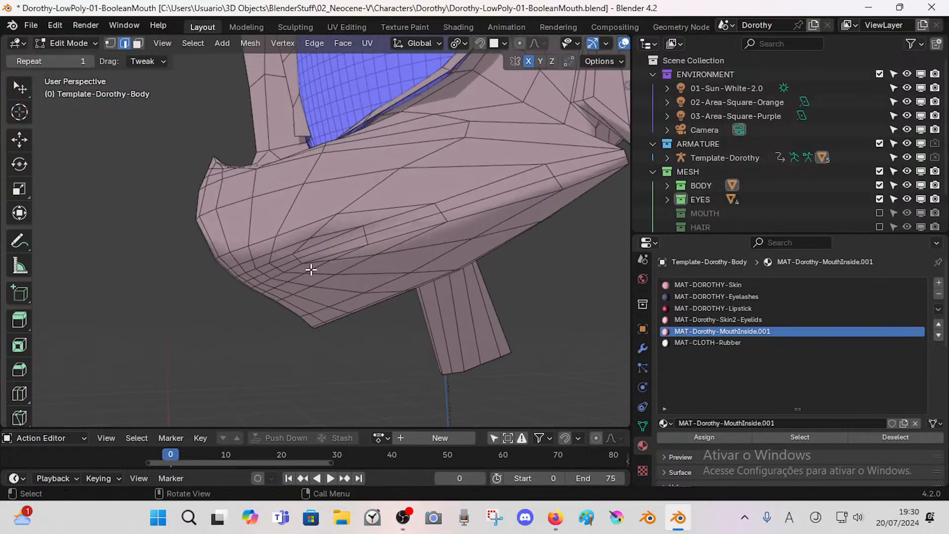
Step: Select the edge loop closely surrounding the lips and dissolve it
left_click(286, 255, "alt+shift")
key("alt+a")
left_click(294, 248, "alt+shift")
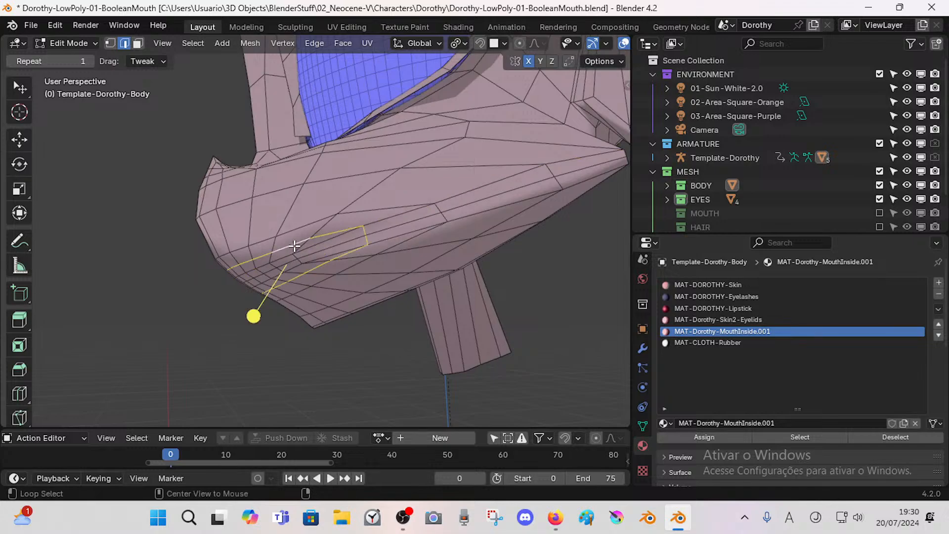
key("x")
left_click(295, 247)
middle_click_drag(322, 249, 212, 232)
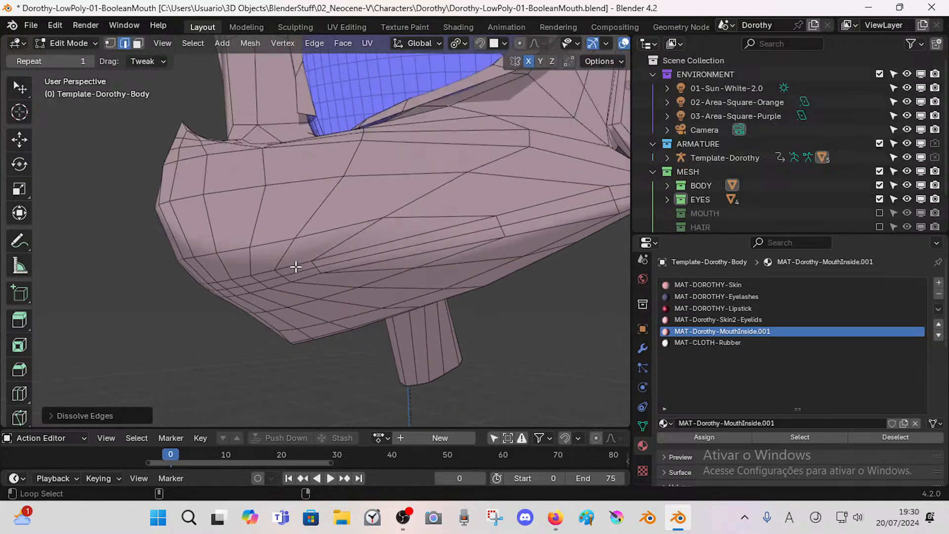
Step: Select the row of edges above the upper lip and reposition it with a vertex slide
left_click(297, 270, "alt+shift")
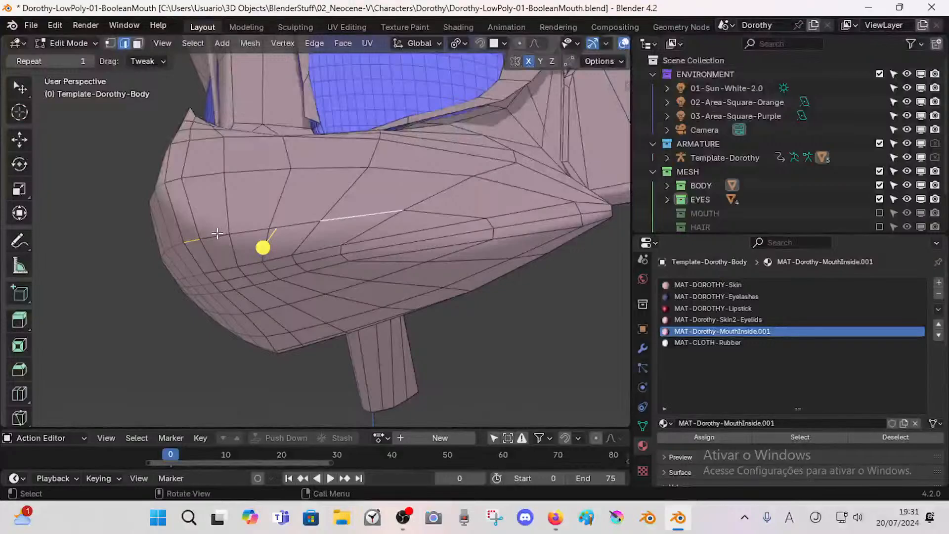
left_click(212, 233, "ctrl")
key("shift+v")
left_click(294, 220)
middle_click_drag(475, 224, 420, 227)
Step: Vertex-slide the inner mouth-corner edges slightly back toward the cheek, redoing the slide once to refine it
left_click(356, 366)
middle_click_drag(366, 292, 314, 269)
scroll(289, 273, "up", 2)
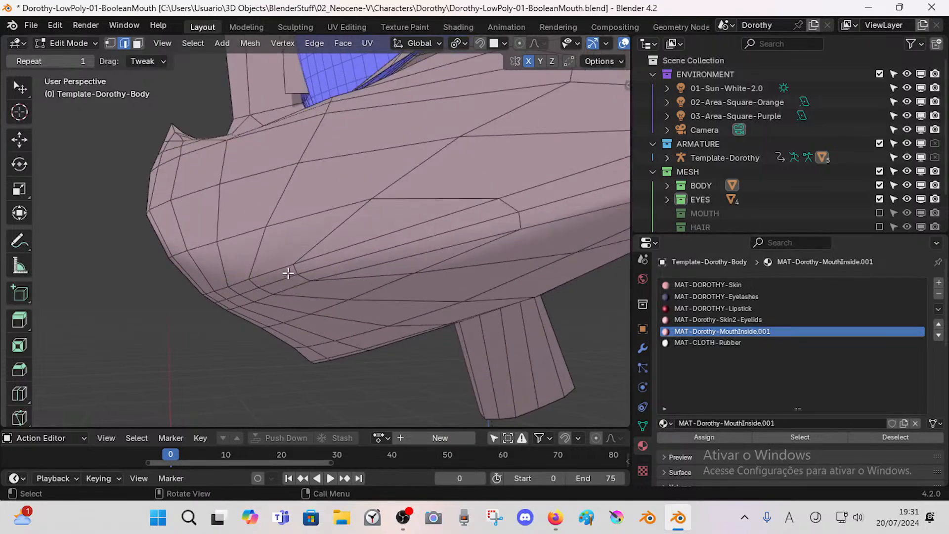
key("shift+v")
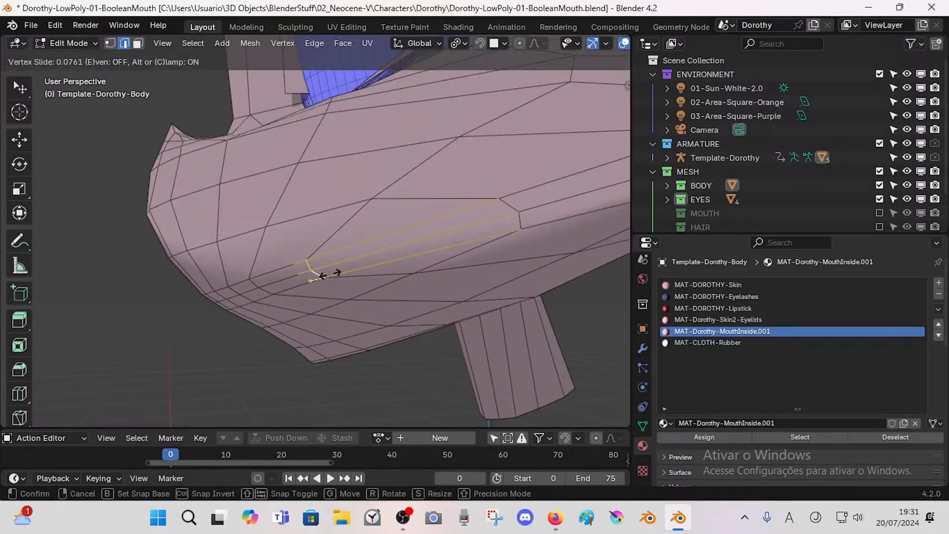
left_click(341, 273)
key("ctrl+z")
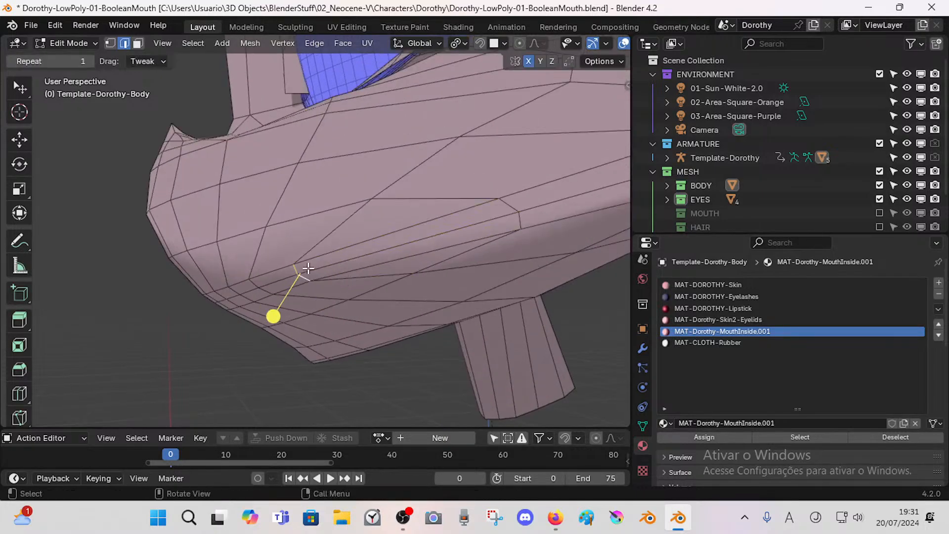
key("shift+v")
left_click(327, 260)
key("alt+a")
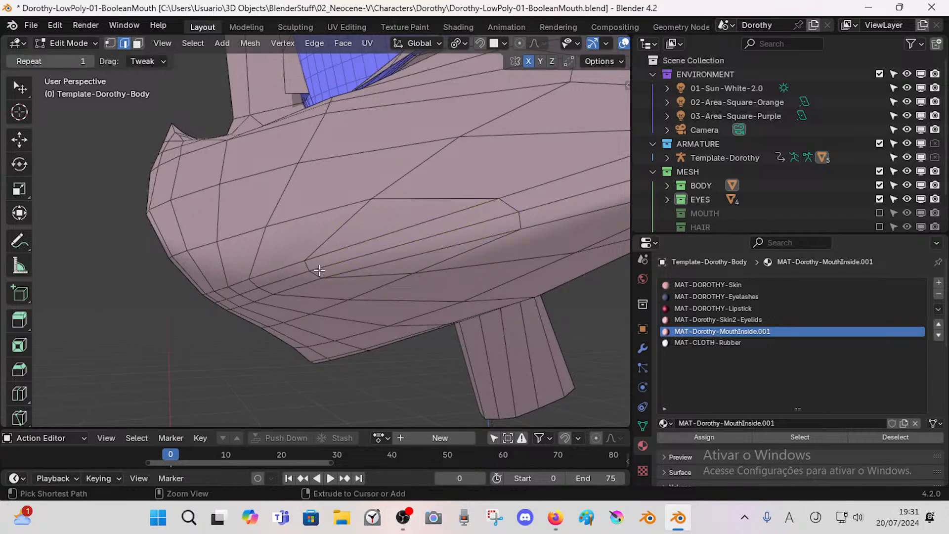
Step: Select the row of edges along the upper lip to the mouth corner and vertex-slide it slightly upward
key("ctrl+Tab")
left_click(237, 269)
middle_click_drag(325, 248, 250, 268)
key("Tab")
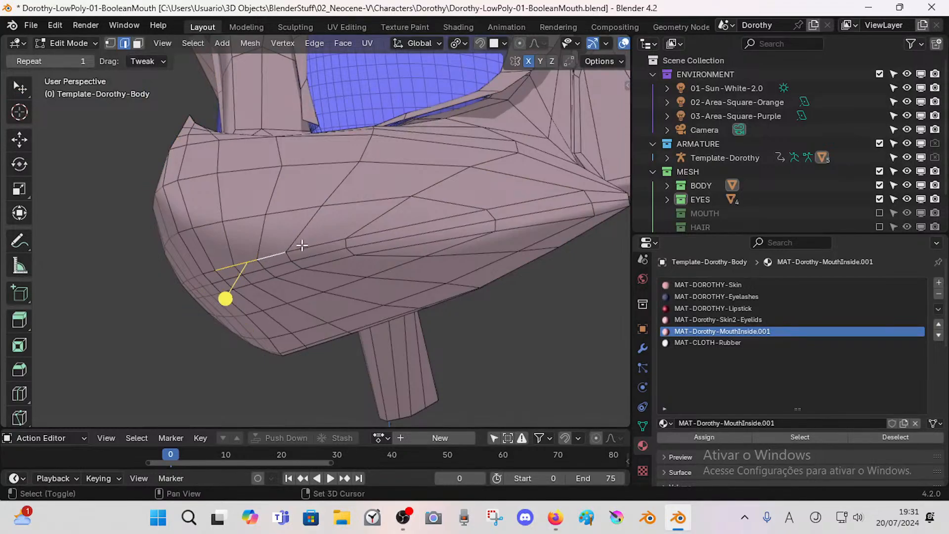
key("shift+v")
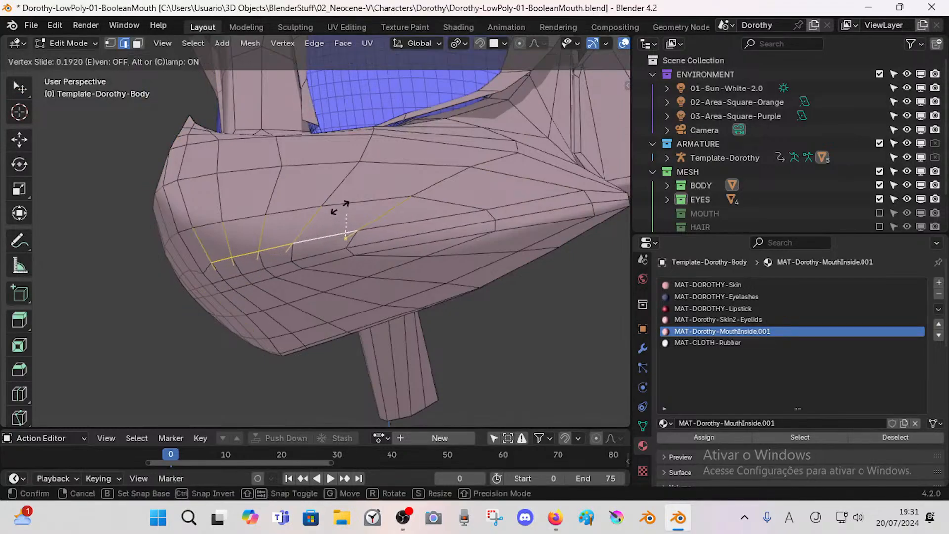
right_click(341, 208)
key("1")
key("shift+v")
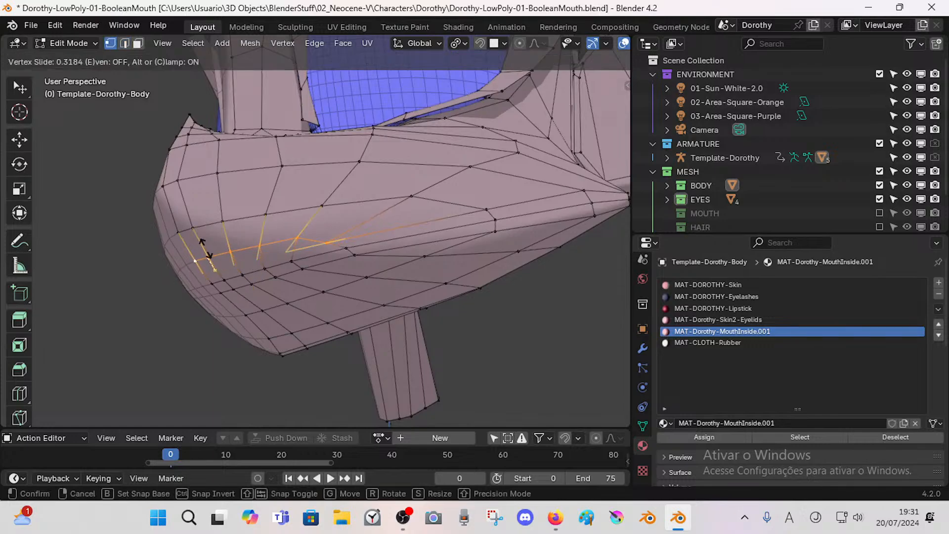
left_click(209, 247)
Step: Select the cluster of vertices at the mouth corner and vertex-slide them back toward the cheek
left_click(327, 243)
key("shift+v")
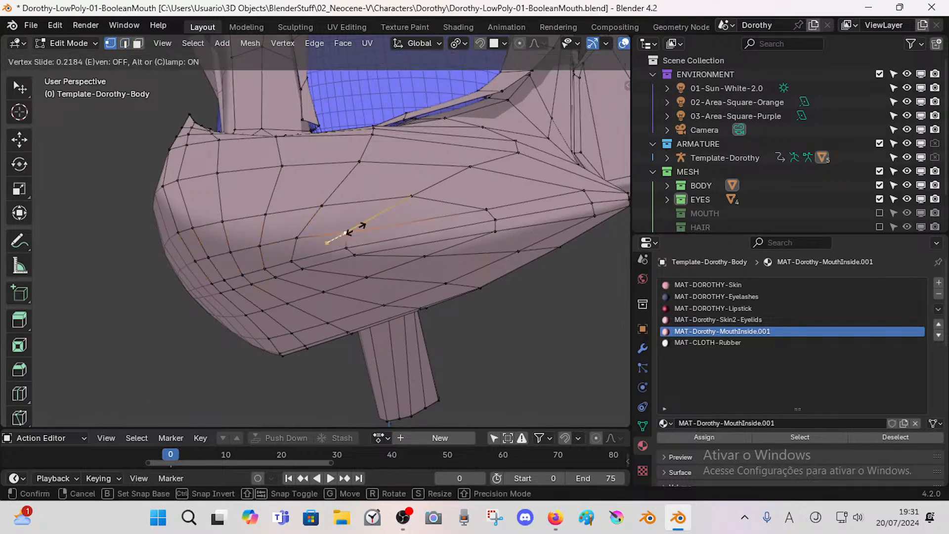
right_click(352, 229)
left_click(347, 248, "shift")
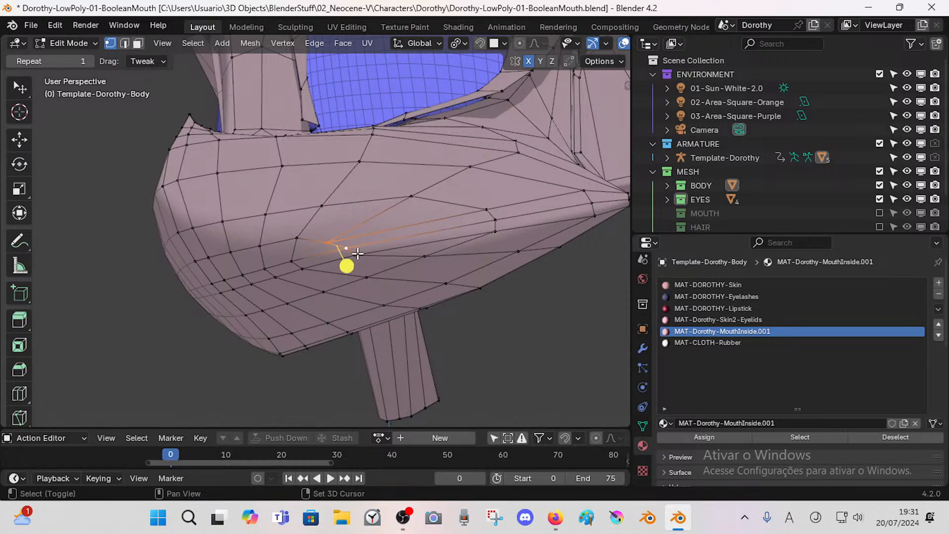
left_click(355, 254, "shift")
key("shift+v")
left_click(402, 249)
key("alt+a")
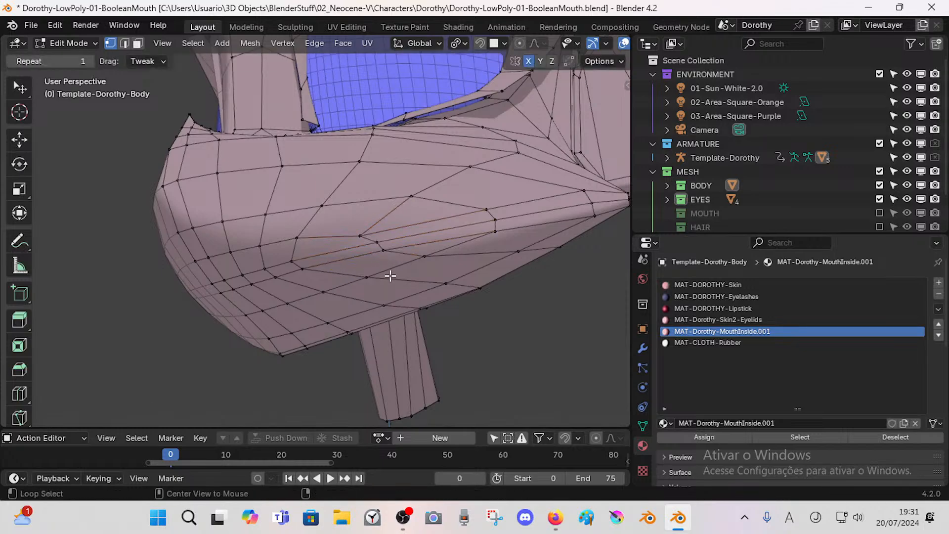
Step: Vertex-slide the vertex behind and below the mouth corner forward toward the lower lip
left_click(430, 256)
key("shift+v")
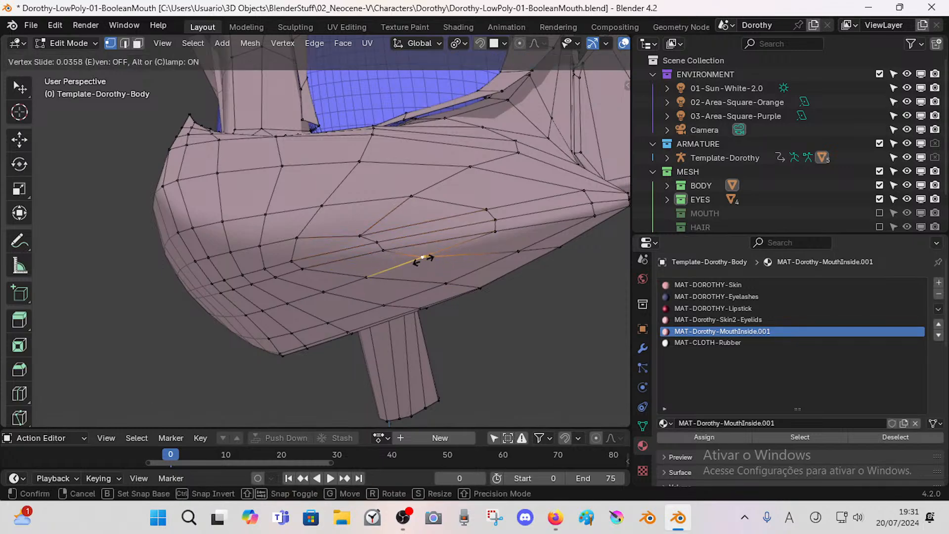
left_click(404, 307)
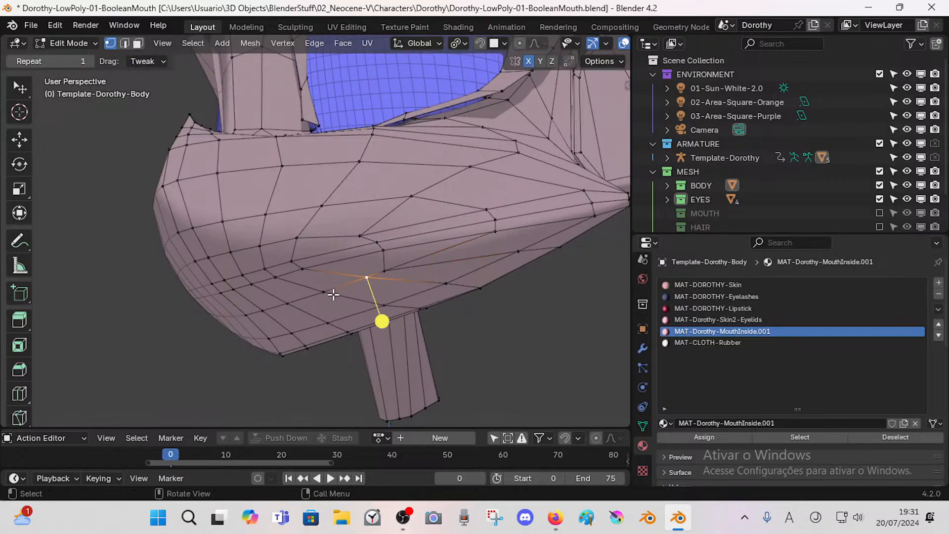
Step: Vertex-slide the edges beneath the lower lip, and adjust the vertex at their cheek-side end
key("2")
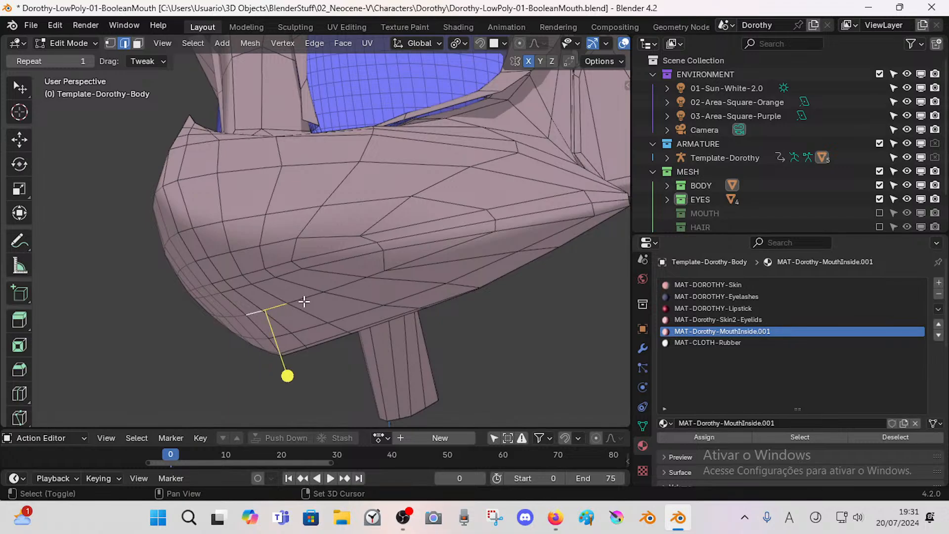
left_click(312, 298, "shift")
key("shift+v")
left_click(320, 299)
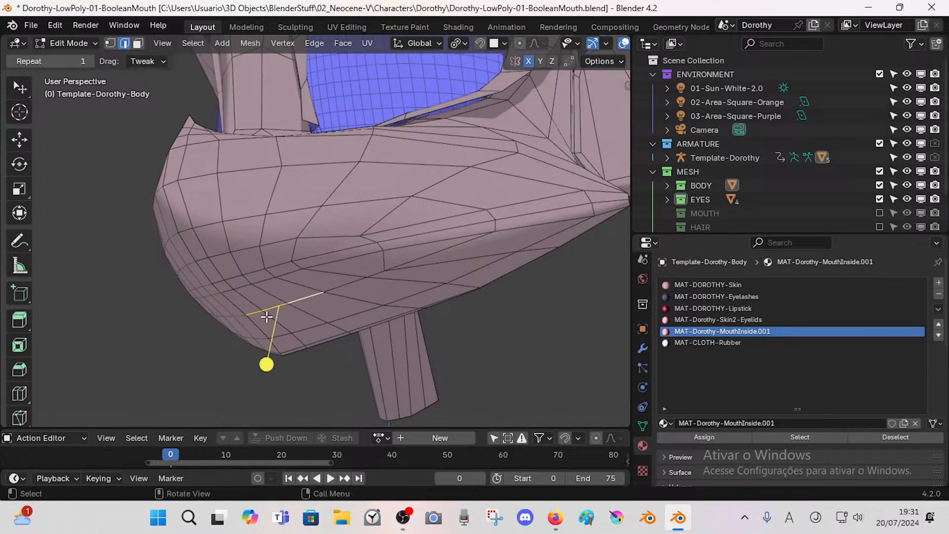
key("1")
left_click(337, 290)
key("shift+v")
left_click(335, 290)
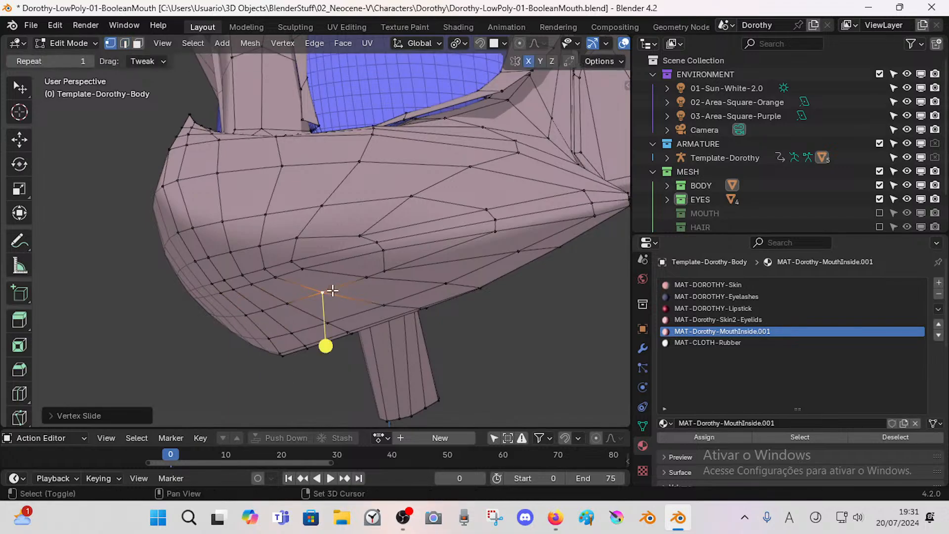
Step: Vertex-slide the two neighbouring vertices just below the mouth corner to even out their spacing
left_click(358, 278)
key("shift+v")
left_click(351, 281)
left_click(377, 275)
key("shift+v")
left_click(370, 278)
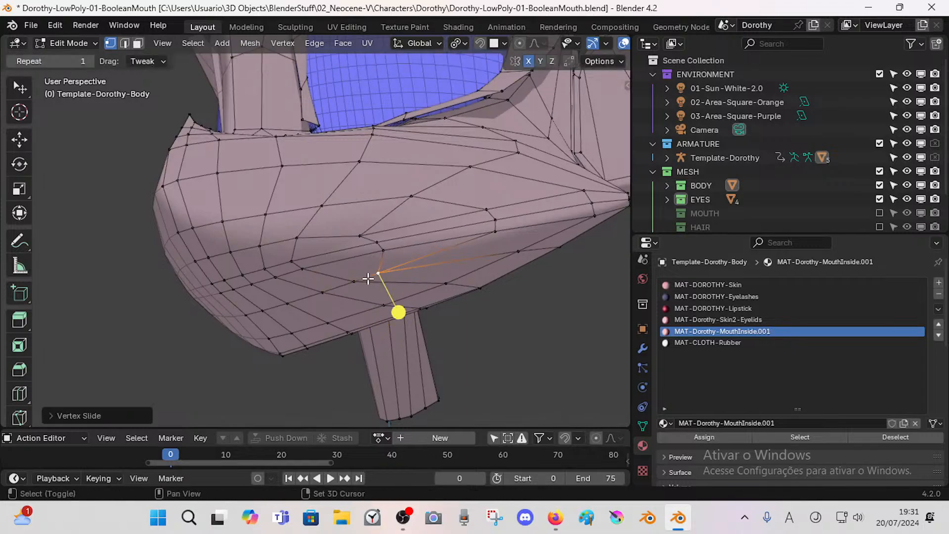
key("alt+a")
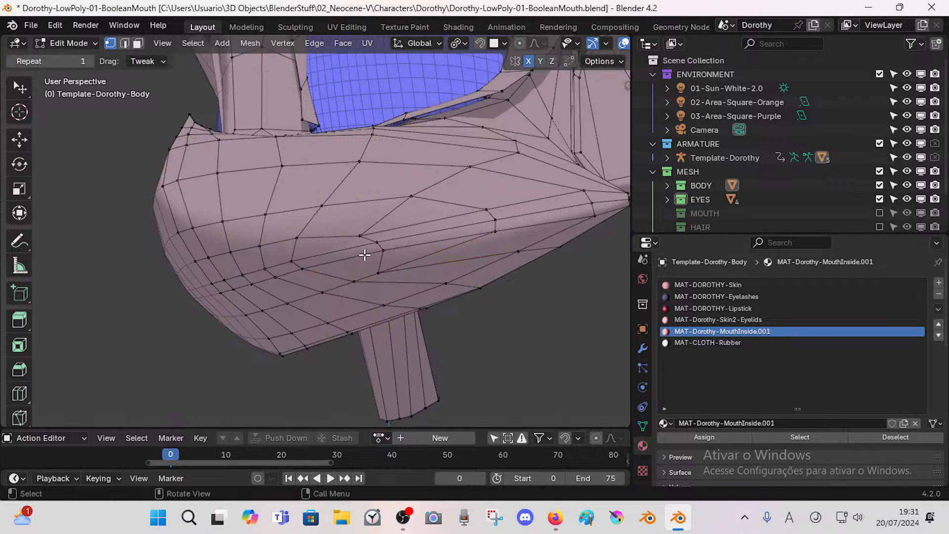
Step: Select the outer face loop around the mouth and smooth its vertices
left_click(315, 211, "alt")
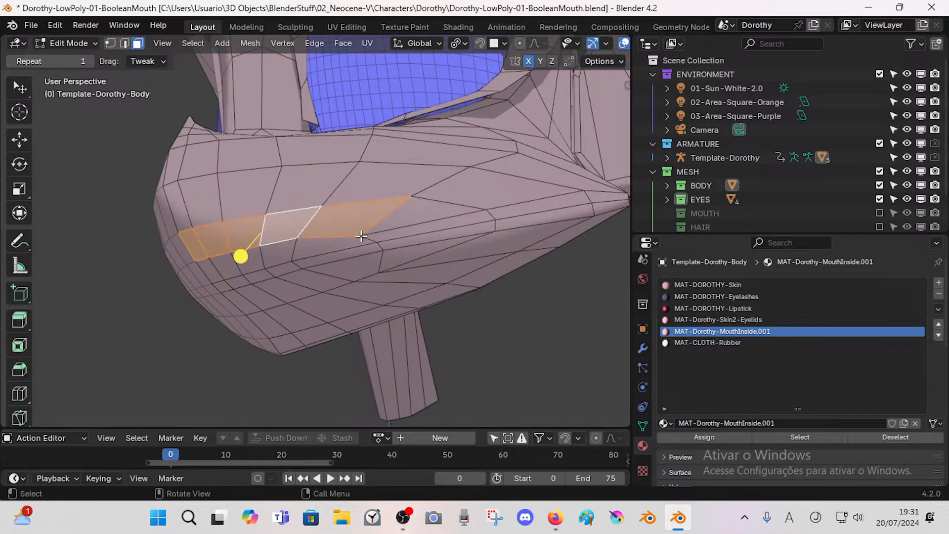
left_click(343, 307, "alt+shift")
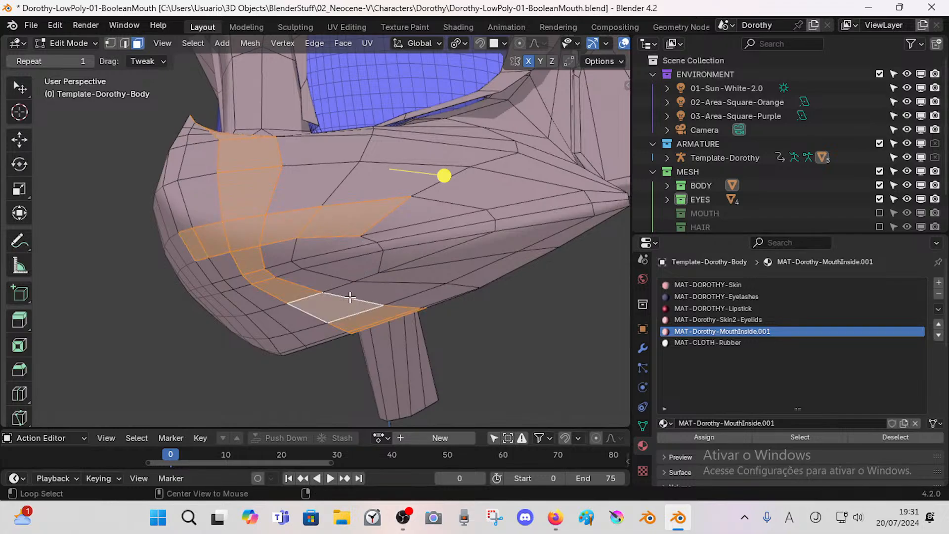
key("alt+a")
left_click(343, 296, "alt+shift")
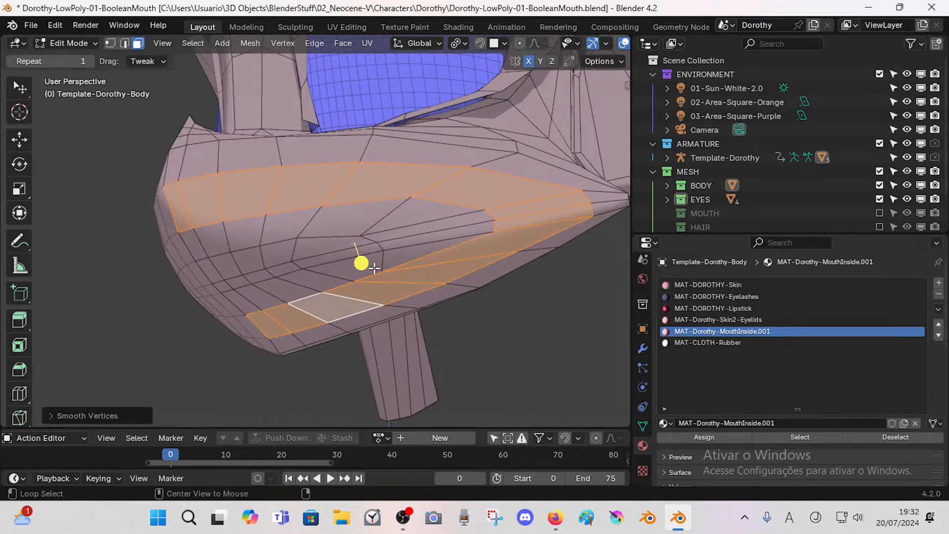
key("alt+a")
Step: Vertex-slide the lower mouth-corner vertex and the short corner edge slightly back toward the cheek
key("1")
left_click(381, 271)
key("shift+v")
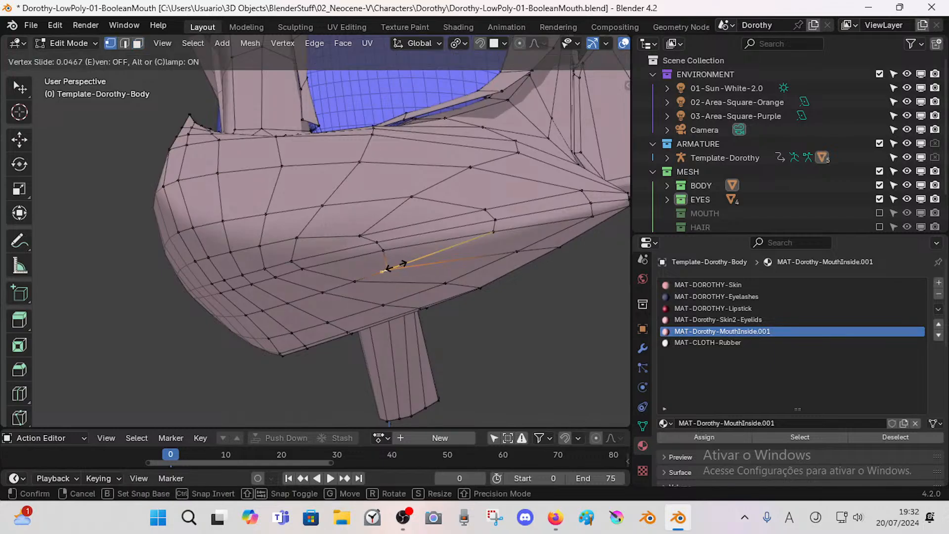
left_click(396, 267)
left_click(384, 252)
key("2")
left_click(381, 245)
key("shift+v")
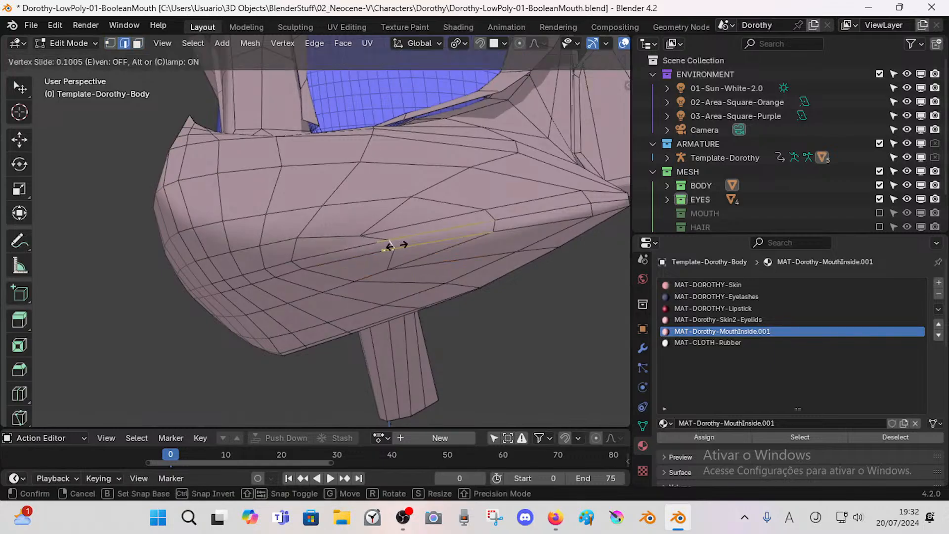
left_click(397, 245)
key("alt+a")
Step: Vertex-slide the upper mouth-corner vertex slightly upward
key("1")
left_click(362, 237)
key("shift+v")
left_click(372, 225)
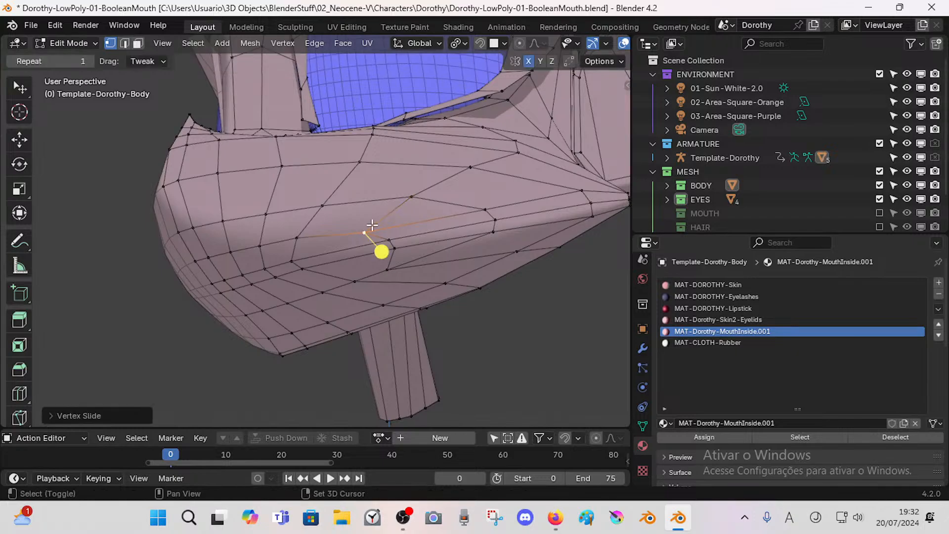
Step: Return to Object Mode and consult the YouTube tutorial "Blender Mouth Modeling and Rig using Boolean" in Firefox, returning to Blender each time
key("Tab")
middle_click_drag(372, 225, 167, 296)
middle_click_drag(228, 267, 301, 320)
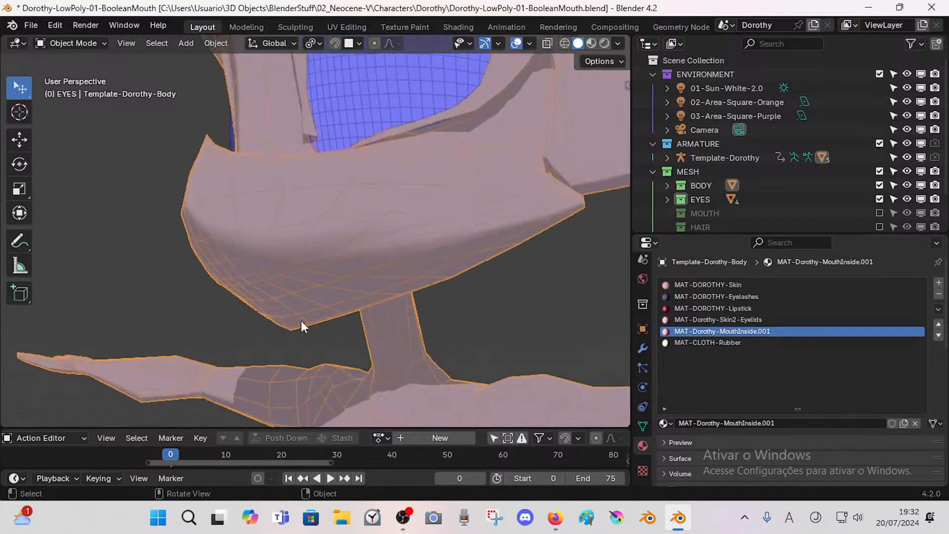
left_click(559, 517)
left_click(262, 15)
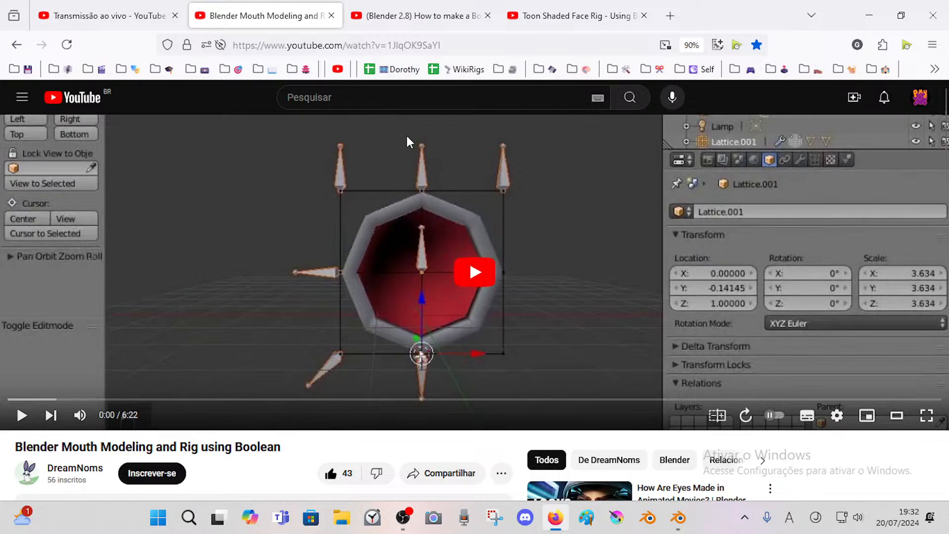
left_click(677, 517)
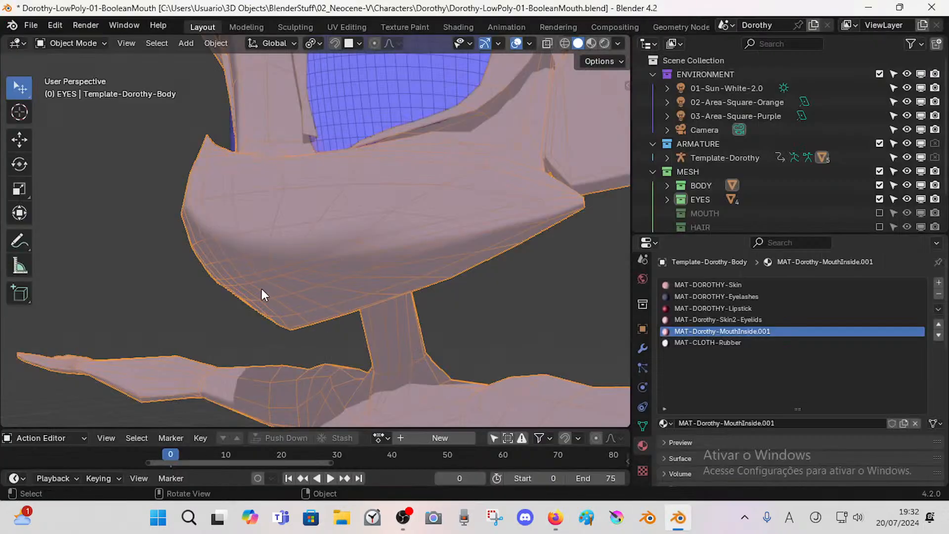
middle_click_drag(262, 288, 247, 208)
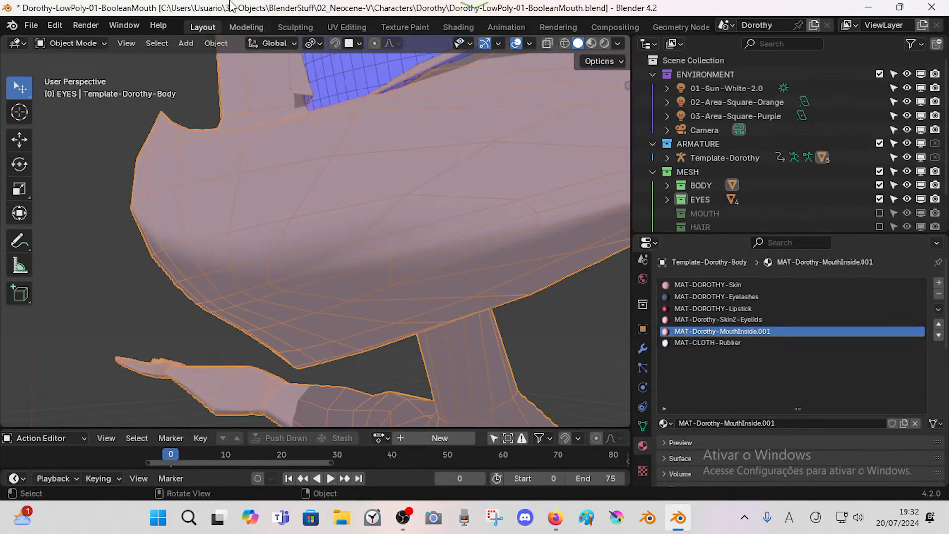
left_click(556, 518)
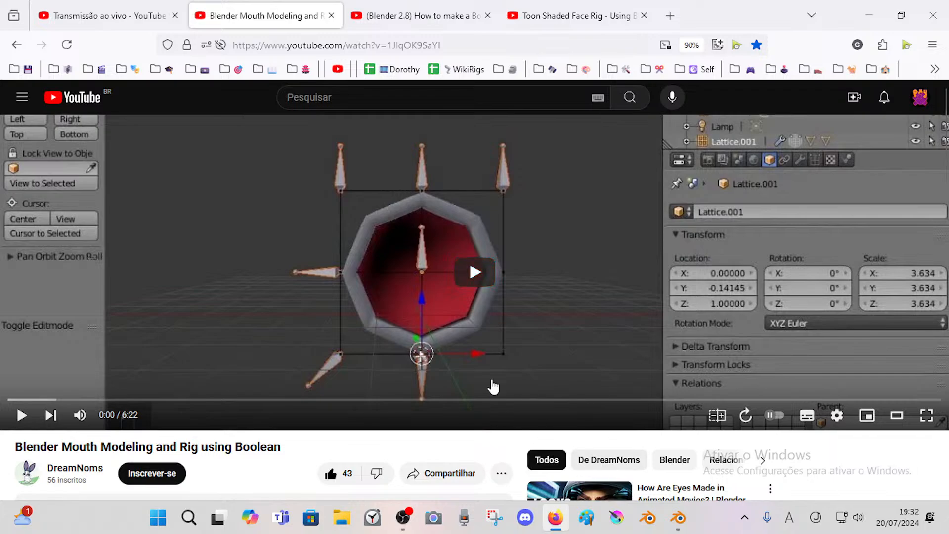
left_click(674, 519)
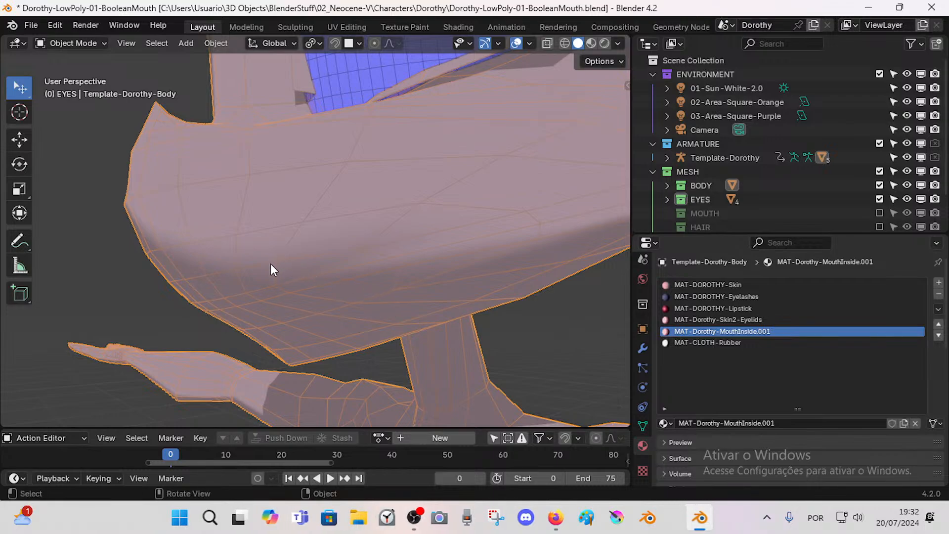
Step: Show the body's modifiers and make Subdivision the active modifier
middle_click_drag(271, 263, 462, 321)
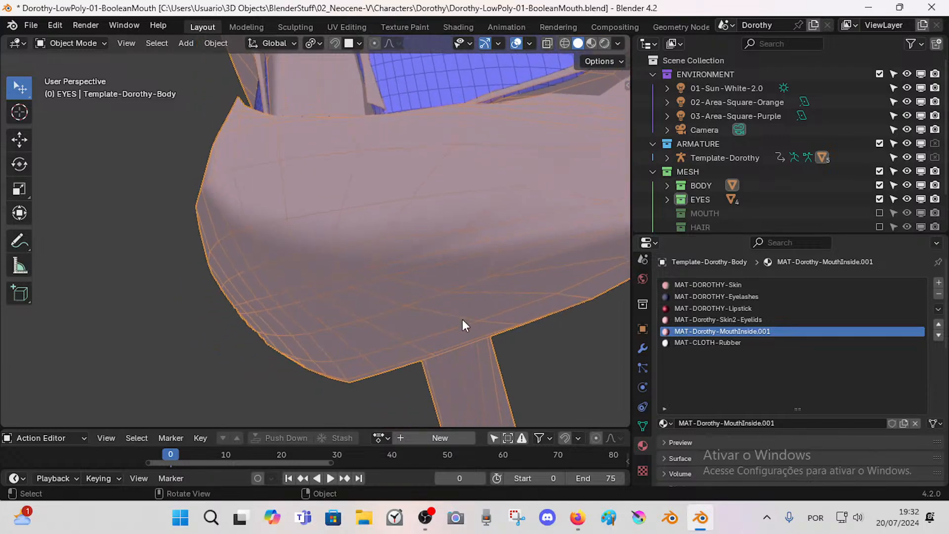
left_click(642, 348)
left_click(663, 317)
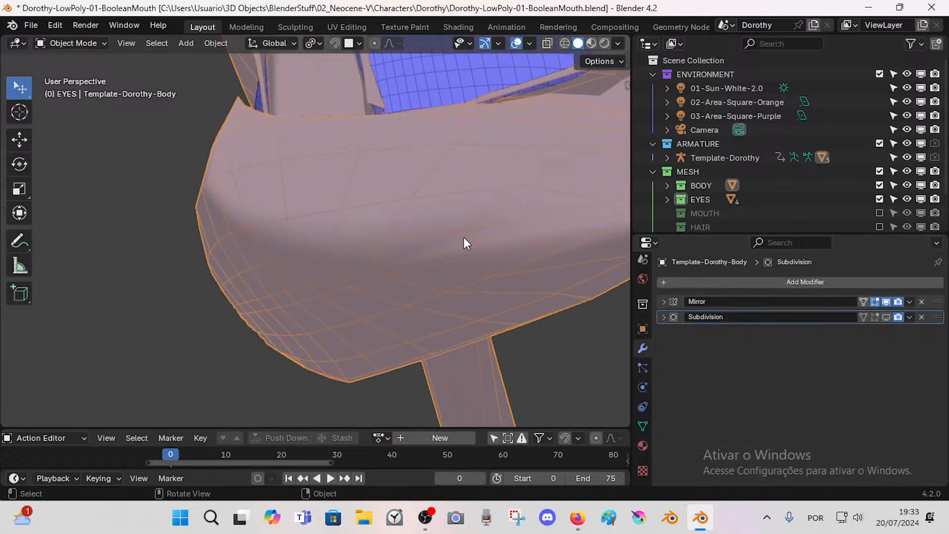
Step: Examine the closed mouth surface and its topology from several angles and in front orthographic view
middle_click_drag(464, 242, 339, 264)
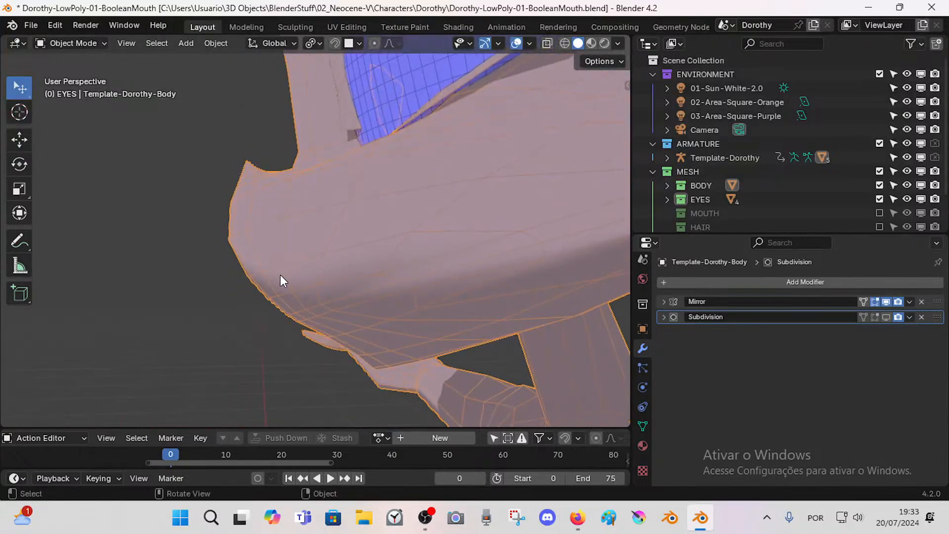
middle_click_drag(280, 281, 333, 334)
left_click(265, 322)
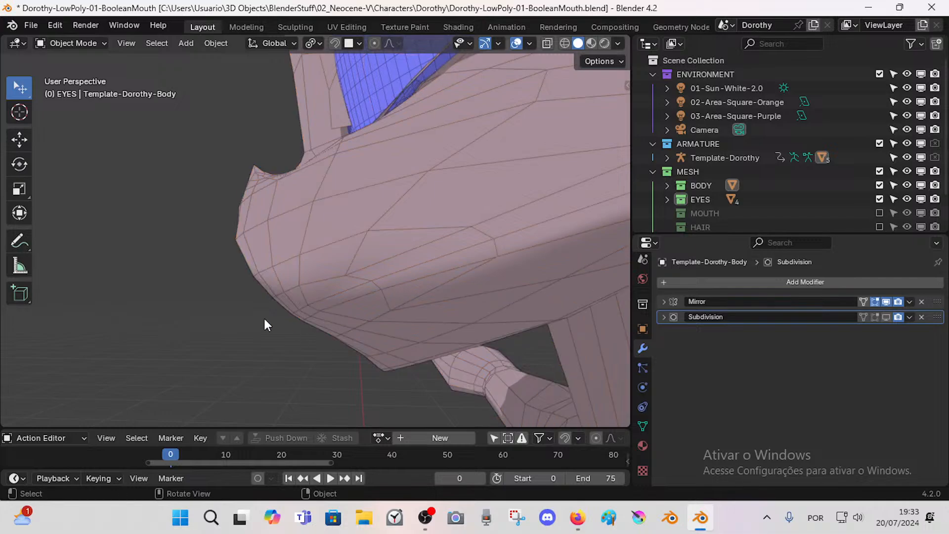
middle_click_drag(264, 320, 588, 284)
middle_click_drag(239, 297, 173, 276)
left_click(266, 300)
key("KP_1")
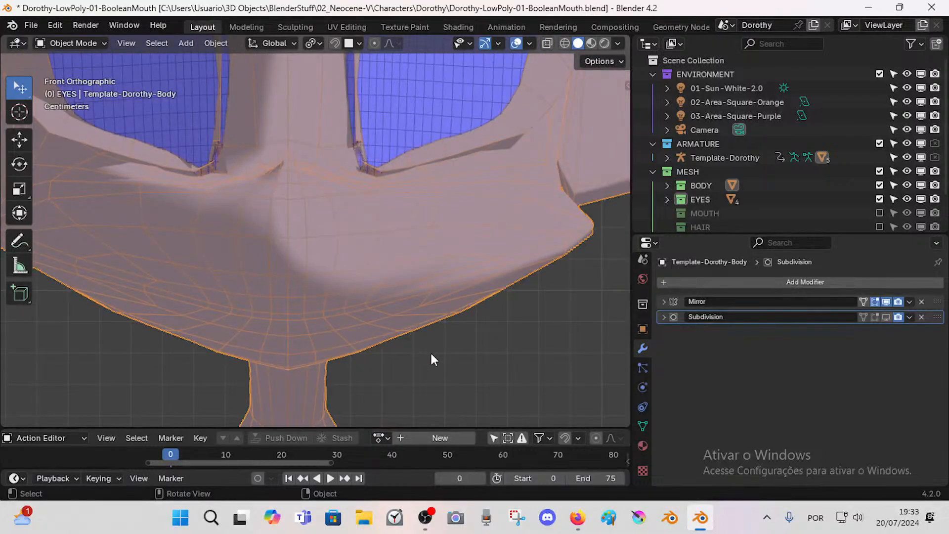
left_click(414, 344)
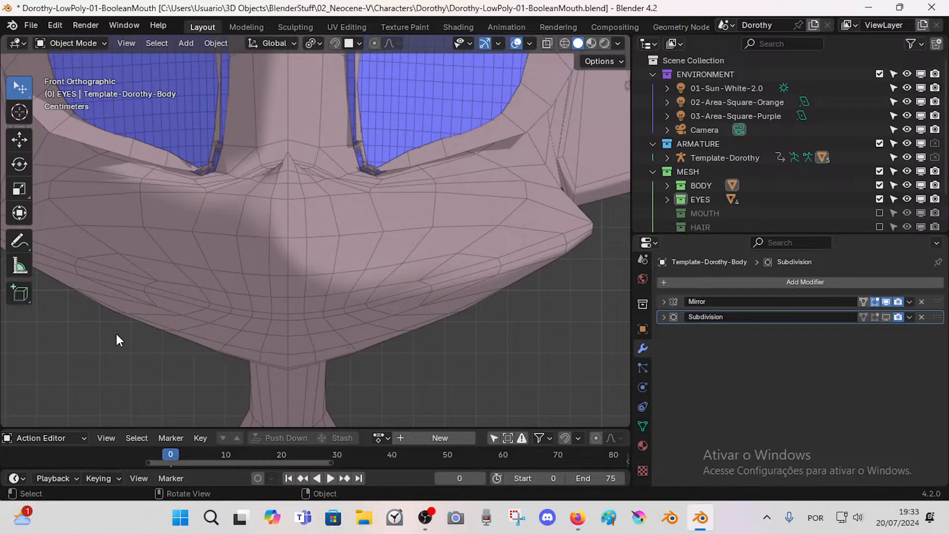
Step: Snap the 3D cursor to the body's centre-line vertex at the front of the mouth, and return to Object Mode
scroll(364, 338, "down", 3)
left_click(309, 272)
scroll(316, 304, "up", 3)
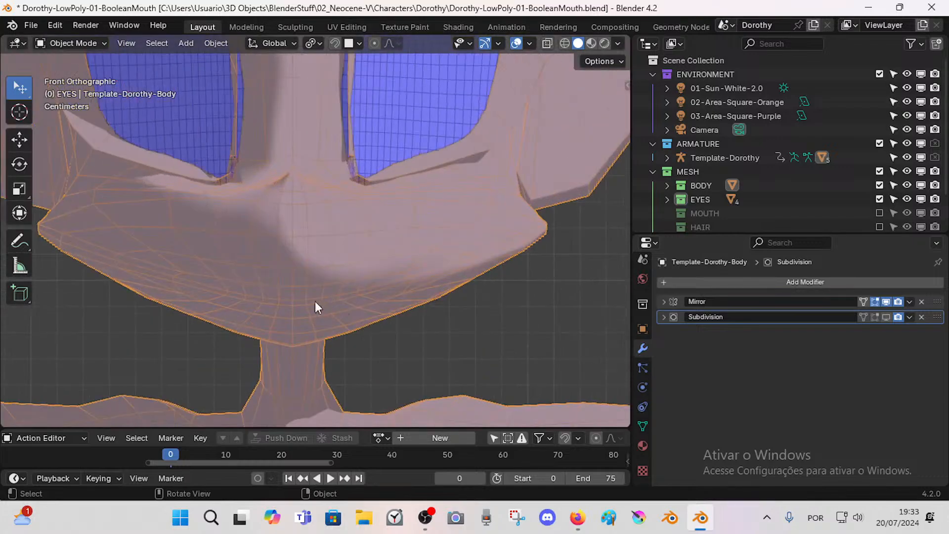
key("Tab")
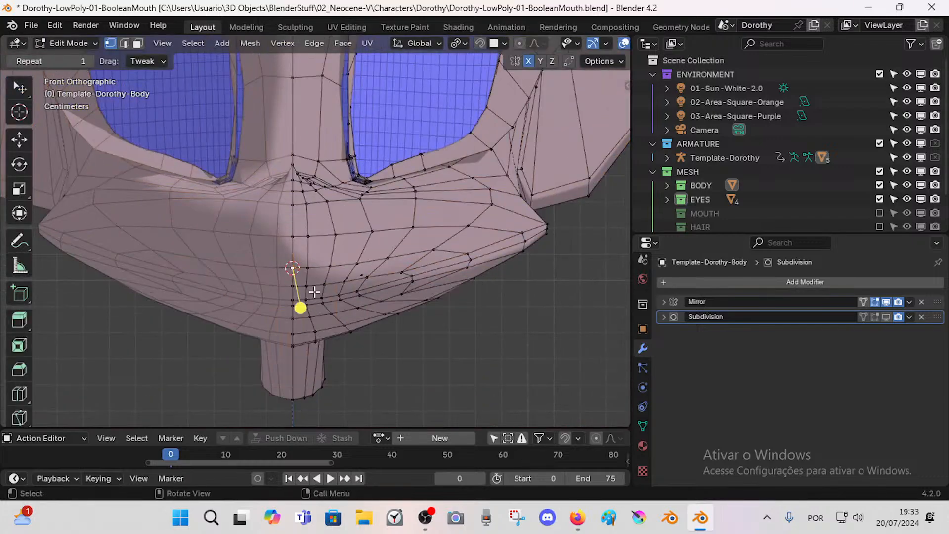
key("Tab")
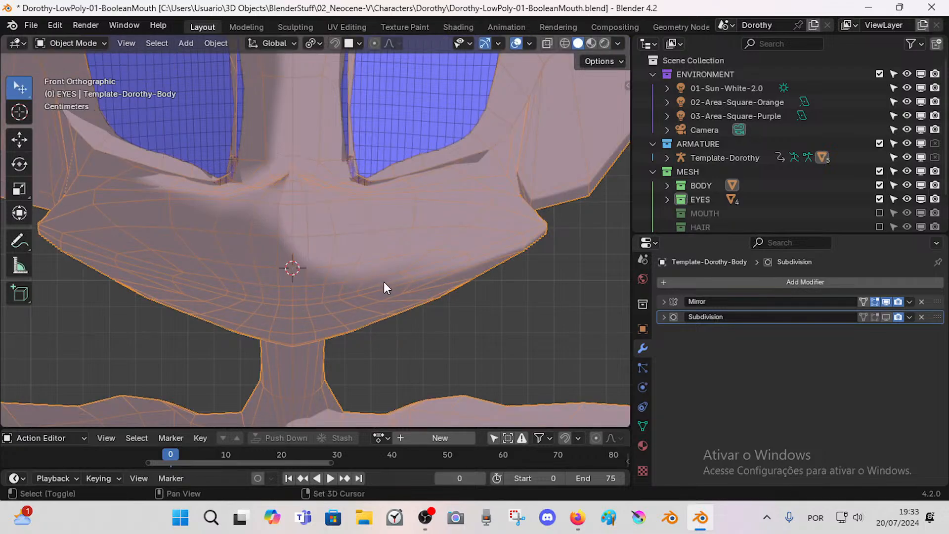
key("shift+s")
Step: Add a cube at the 3D cursor and scale it down to about the size of the character's head
key("shift+a")
mouse_move(362, 281)
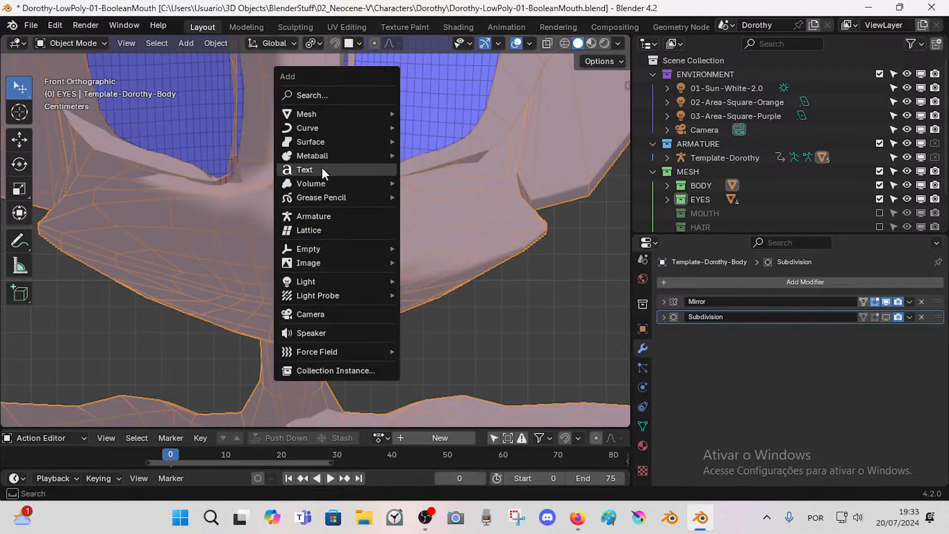
mouse_move(314, 114)
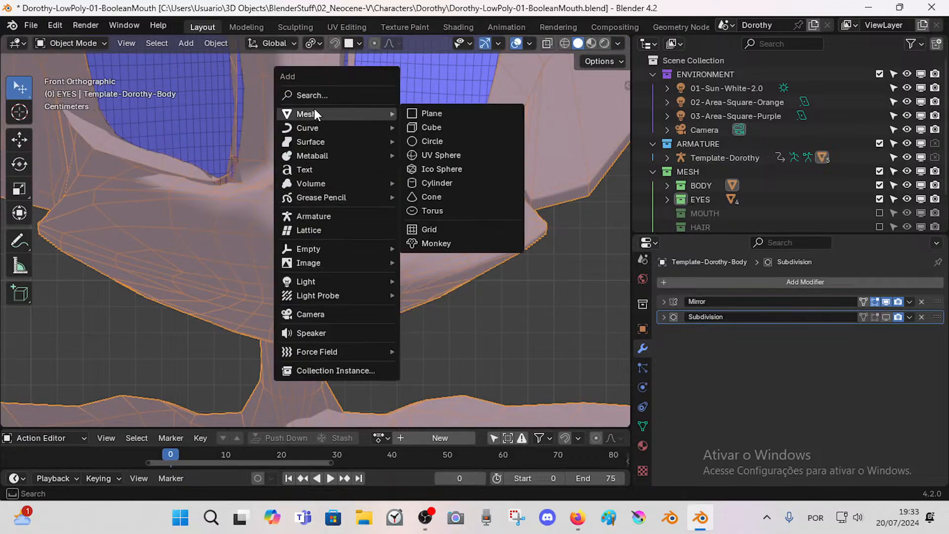
left_click(435, 126)
scroll(354, 253, "down", 5)
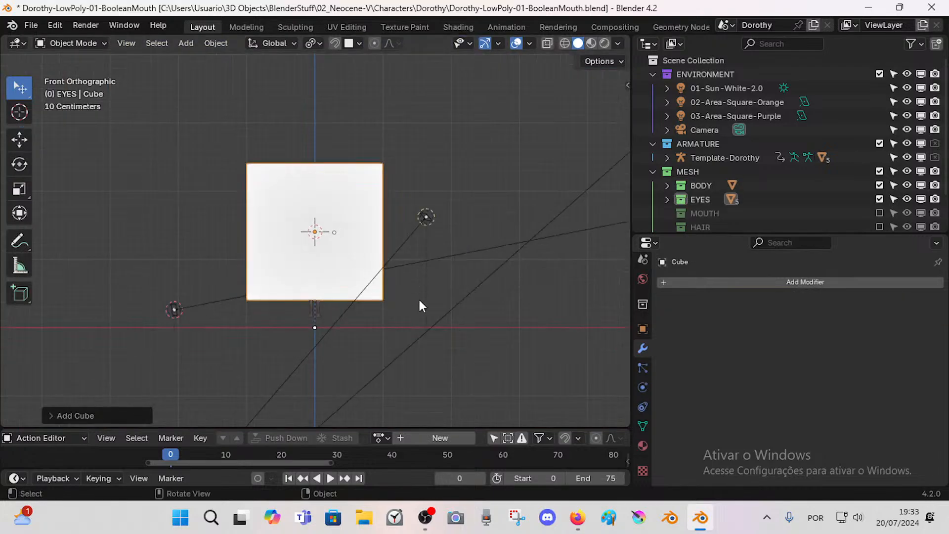
key("s")
left_click(328, 263)
scroll(329, 266, "up", 2)
scroll(330, 265, "up", 8)
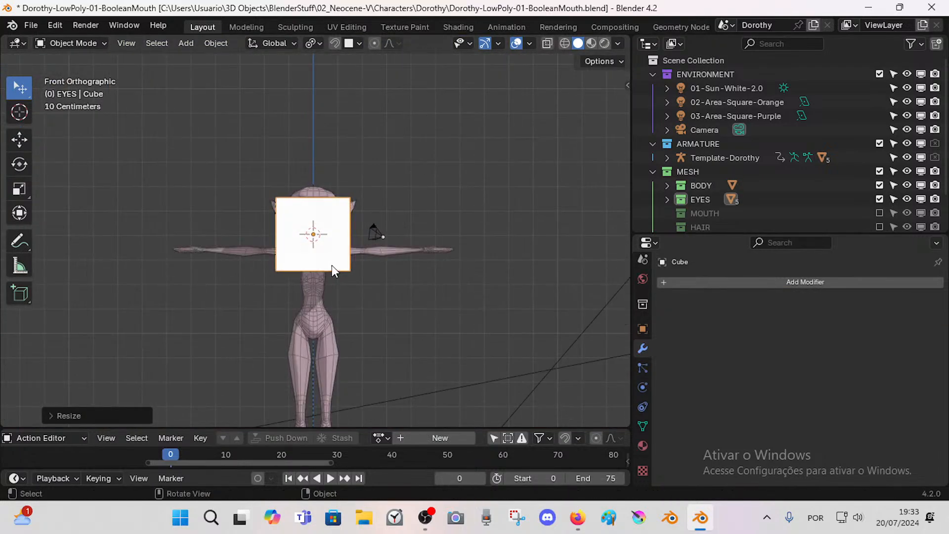
Step: In Edit Mode, shrink the cube's mesh and flatten it along Z into a thin block across the mouth area
key("Tab")
key("Tab")
key("Tab")
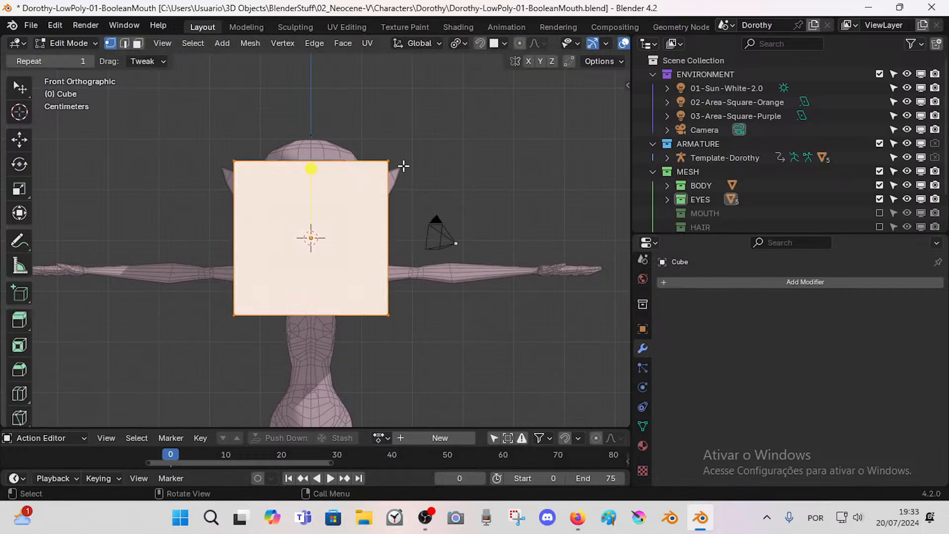
key("s")
left_click(336, 238)
scroll(335, 238, "up", 3)
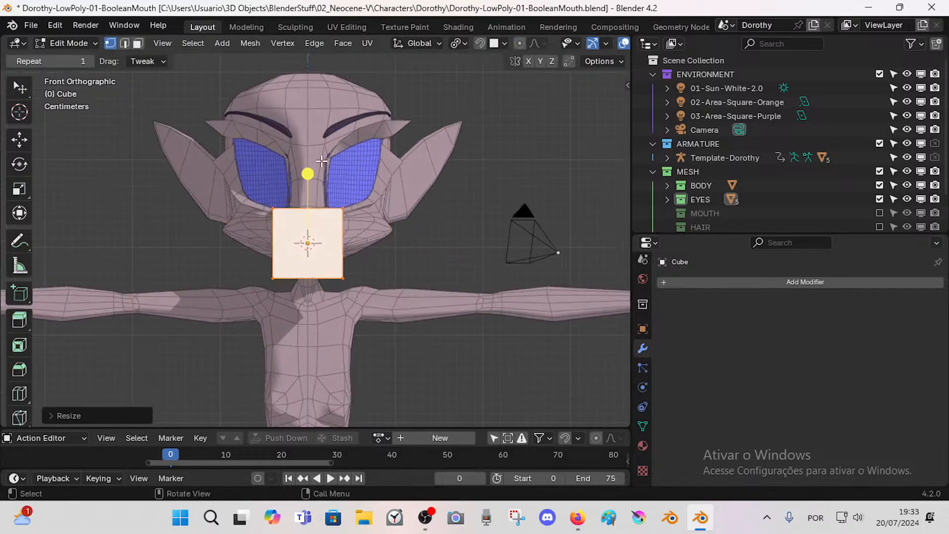
key("s")
key("z")
left_click(323, 279)
scroll(323, 279, "up", 6)
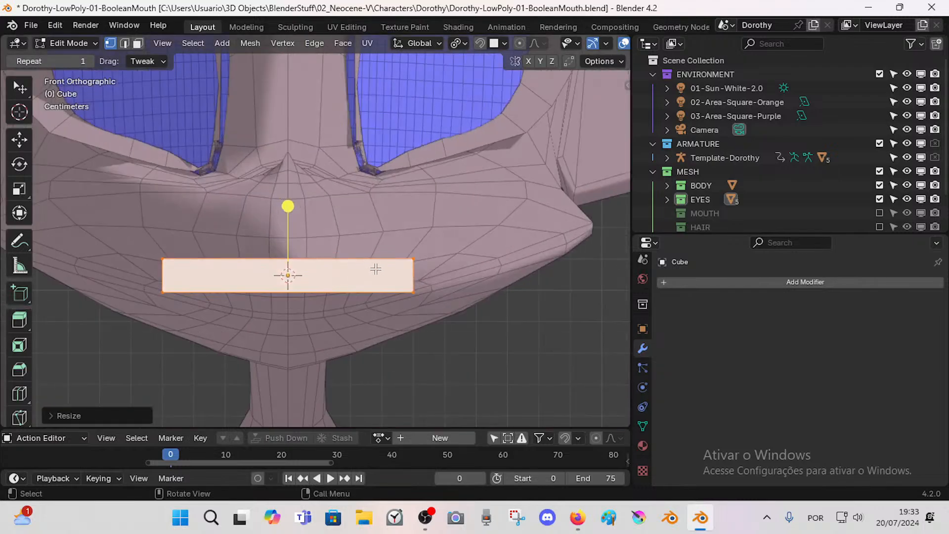
Step: Move the block along Y to stick out in front of the face and tilt its outer end downward
middle_click_drag(376, 268, 385, 208)
key("g")
key("y")
left_click(163, 259)
key("r")
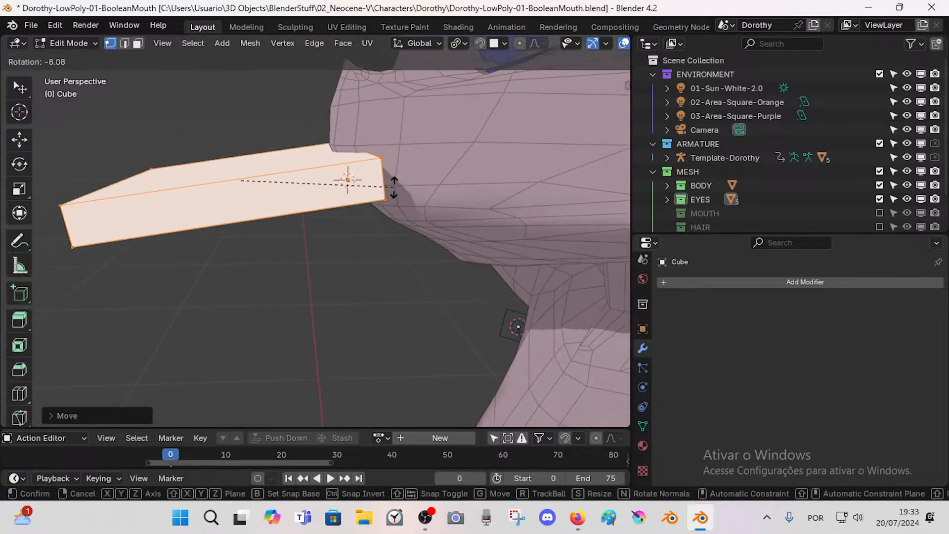
left_click(366, 212)
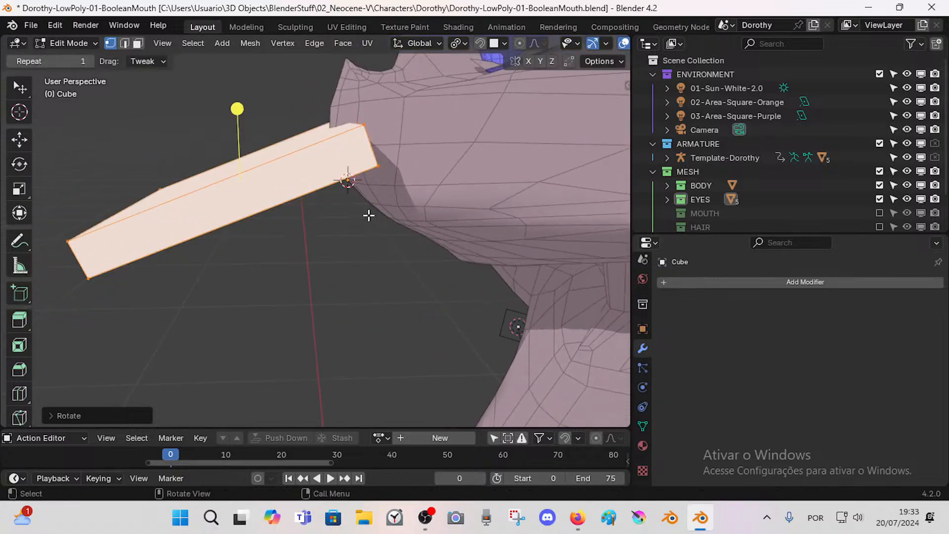
Step: In right orthographic view, move the block down in front of the chin and scale it to roughly half its size
key("KP_3")
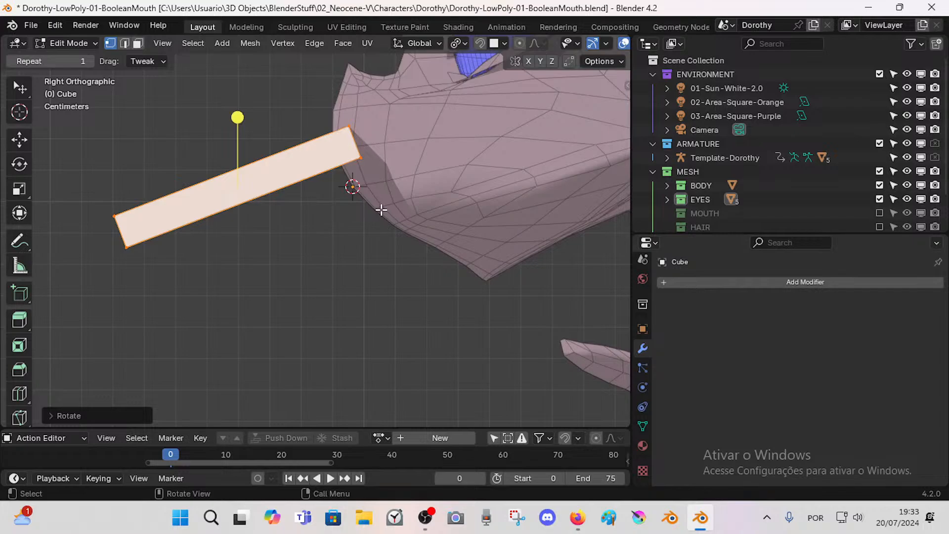
key("g")
left_click(510, 182)
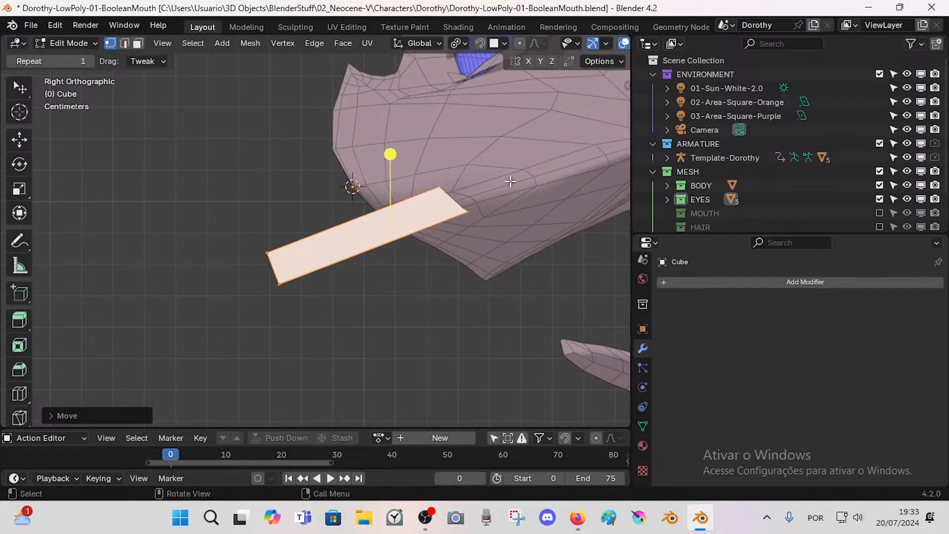
key("s")
left_click(446, 205)
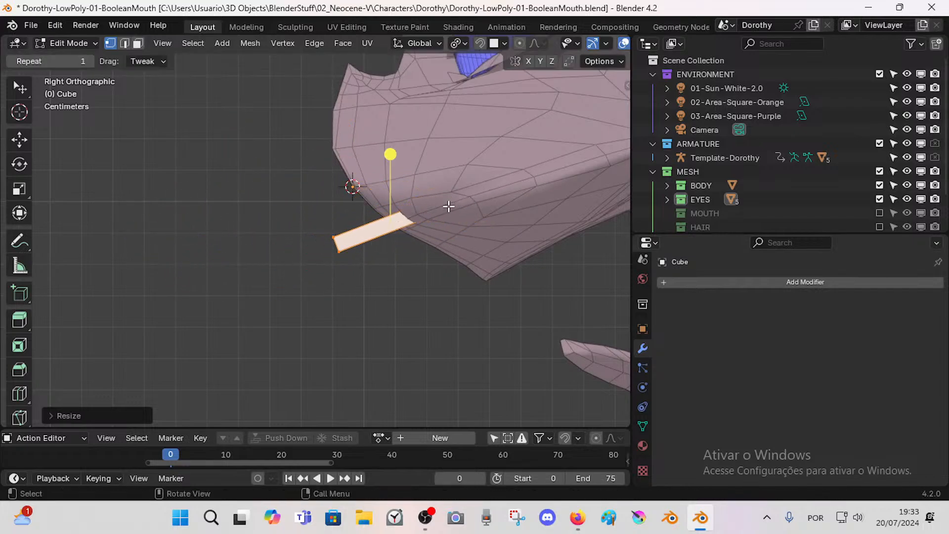
key("g")
left_click(392, 239)
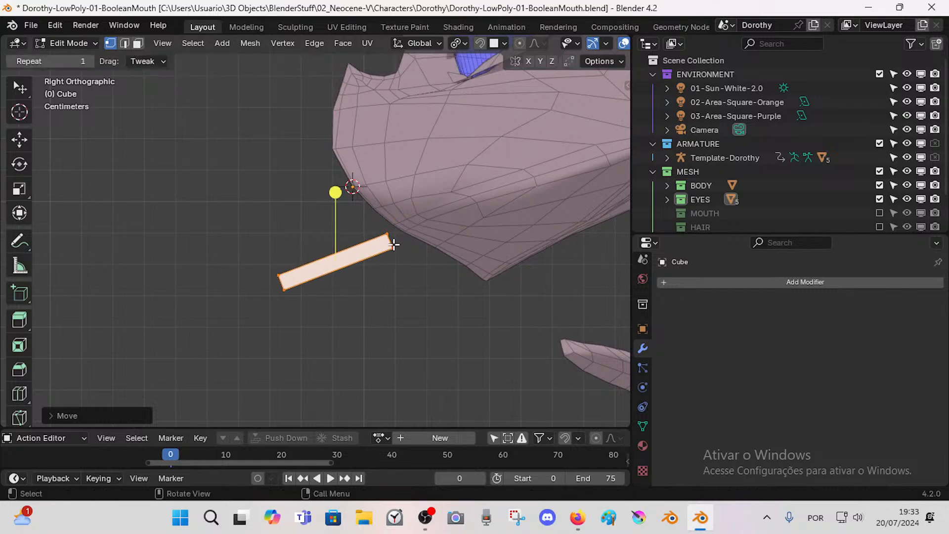
Step: Rotate the block to a steeper tilt and move it so its inner end cuts slightly into the chin
key("r")
left_click(425, 248)
key("g")
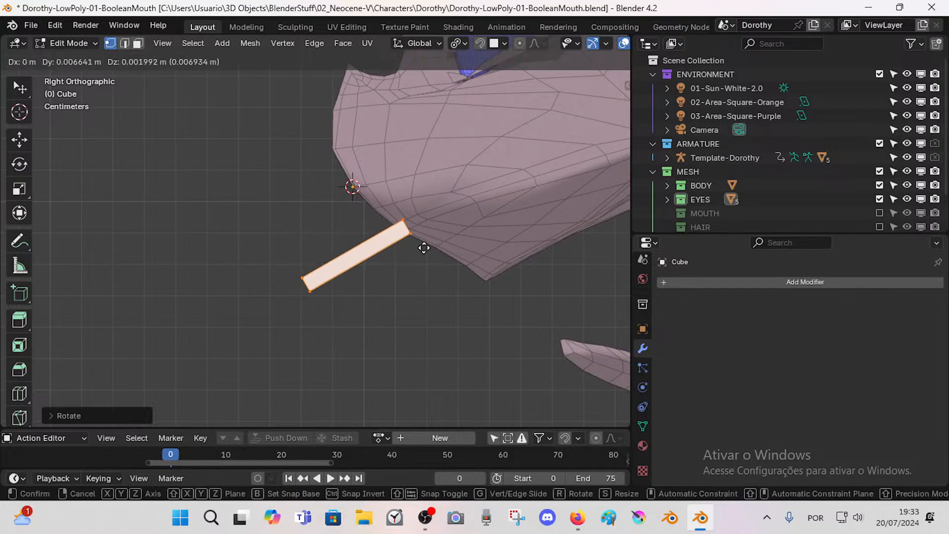
left_click(417, 246)
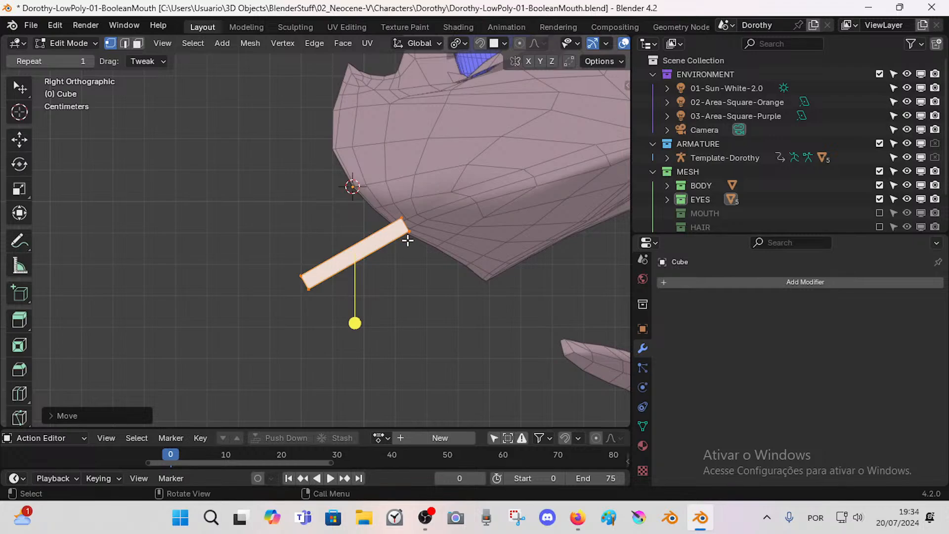
key("s")
key("y")
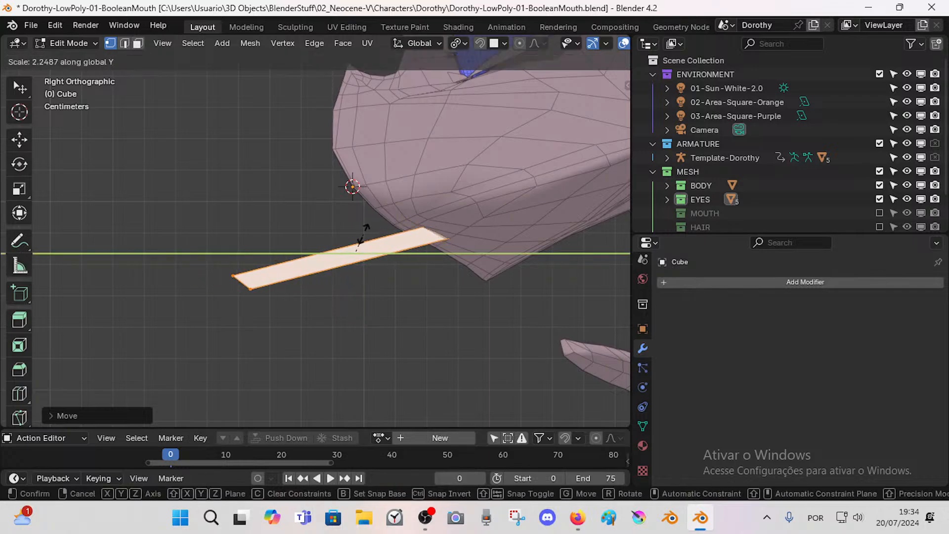
right_click(363, 232)
key("g")
left_click(416, 226)
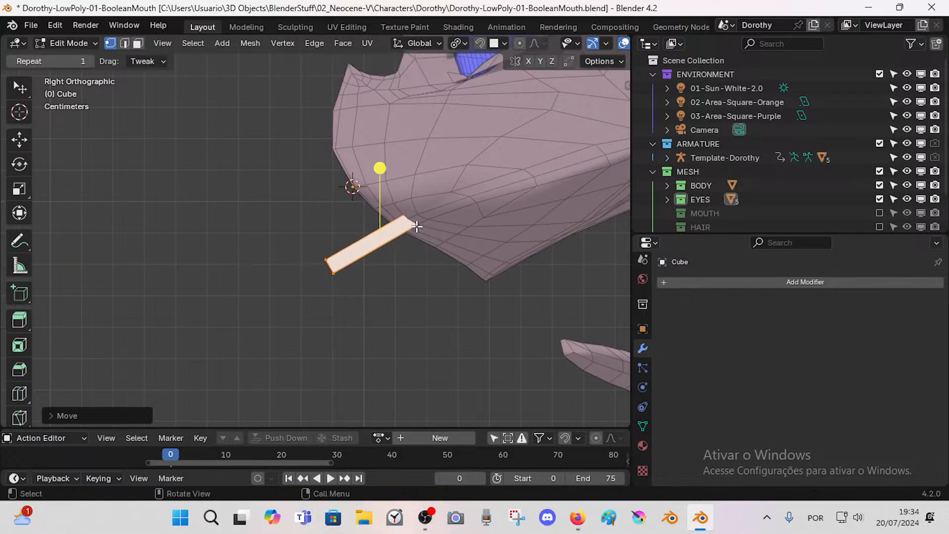
Step: Fine-tune the block's tilt and nudge its inner end a little deeper into the lower front of the face
key("r")
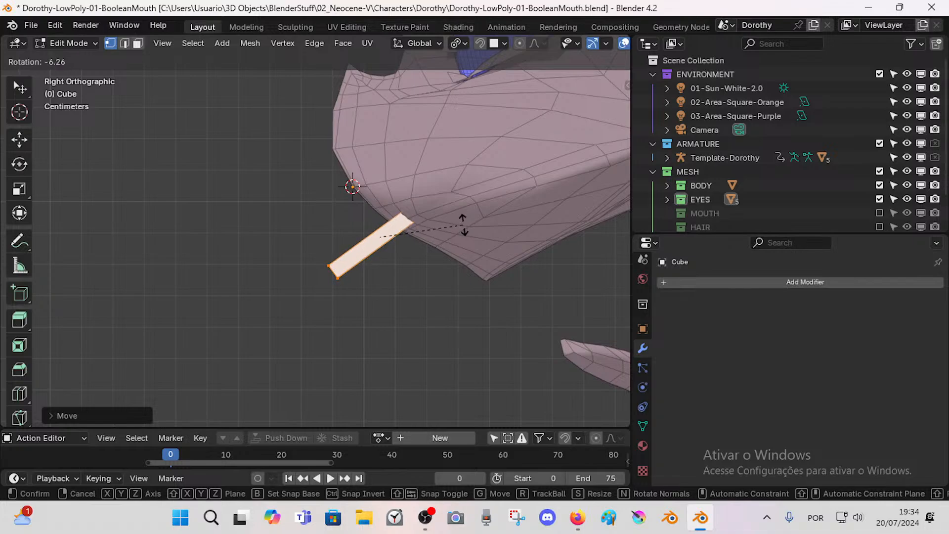
left_click(463, 221)
key("g")
left_click(478, 220)
key("g")
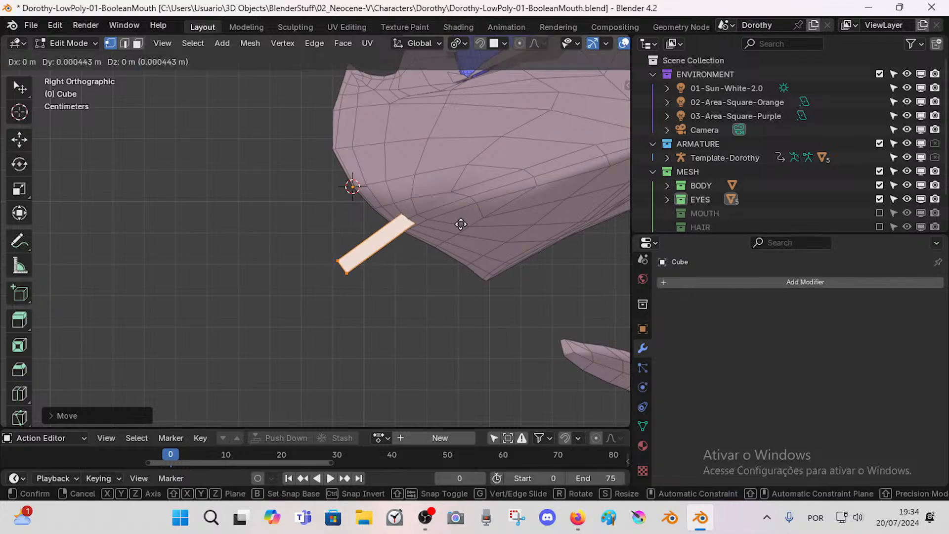
left_click(464, 222)
key("r")
left_click(467, 223)
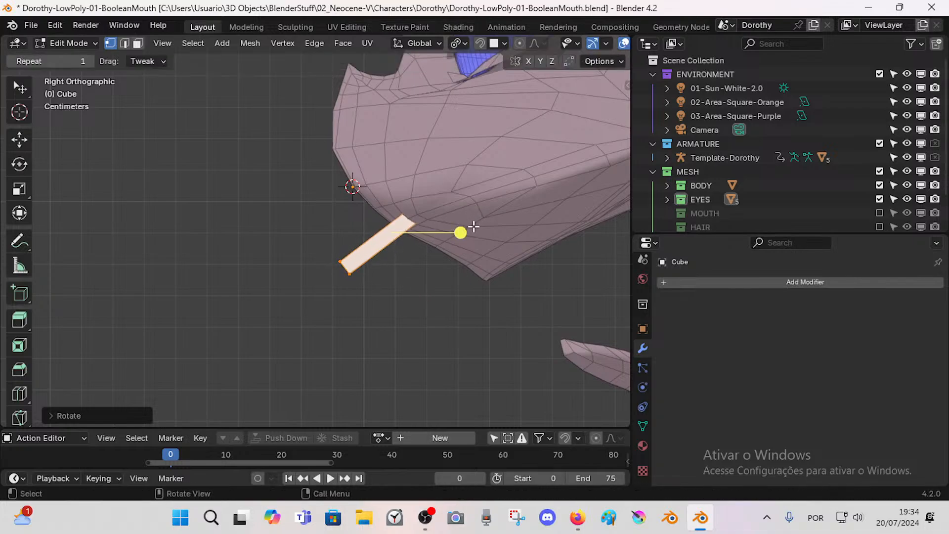
key("KP_1")
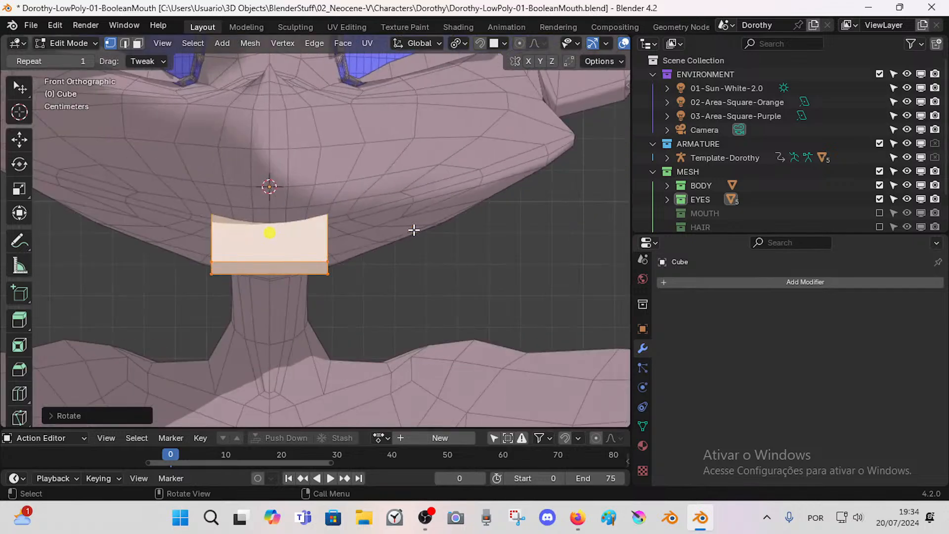
middle_click_drag(428, 255, 272, 242)
key("s")
key("z")
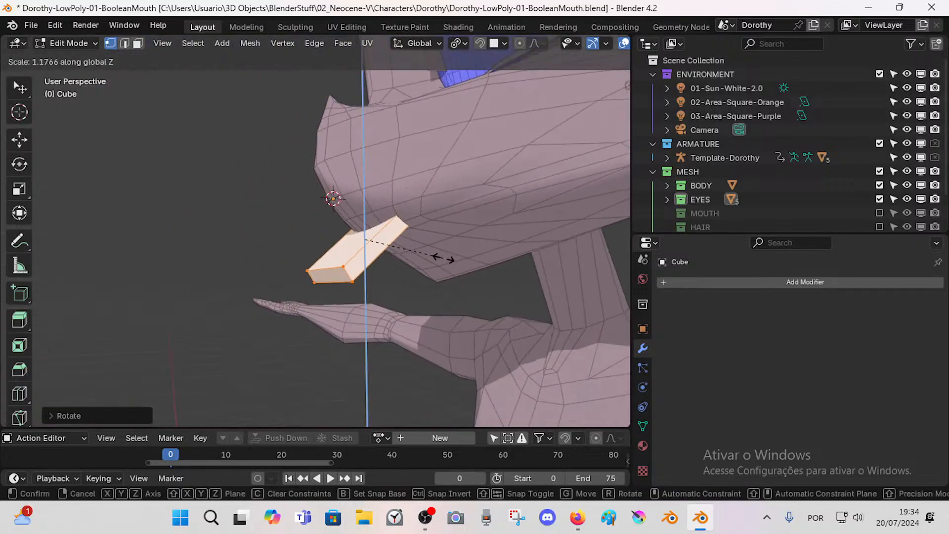
right_click(444, 258)
left_click(418, 43)
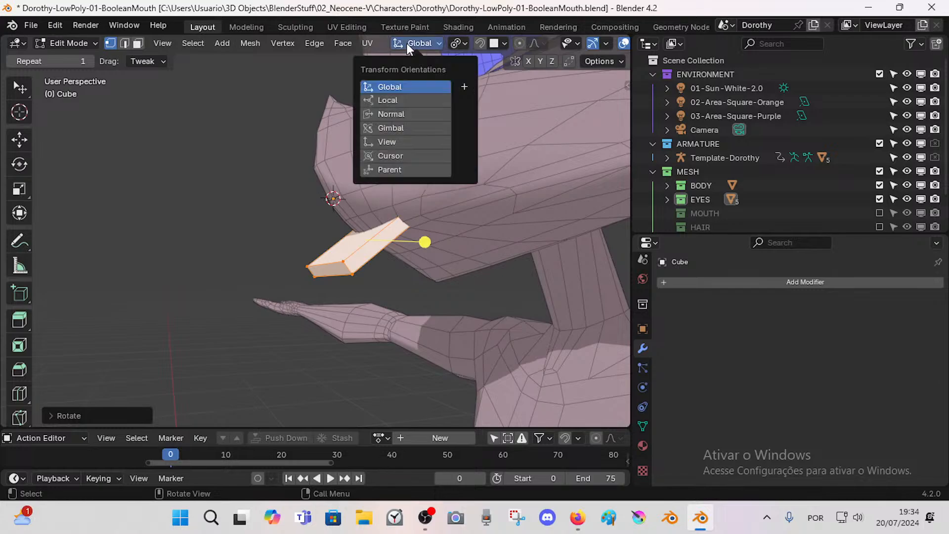
left_click(389, 102)
key("s")
key("z")
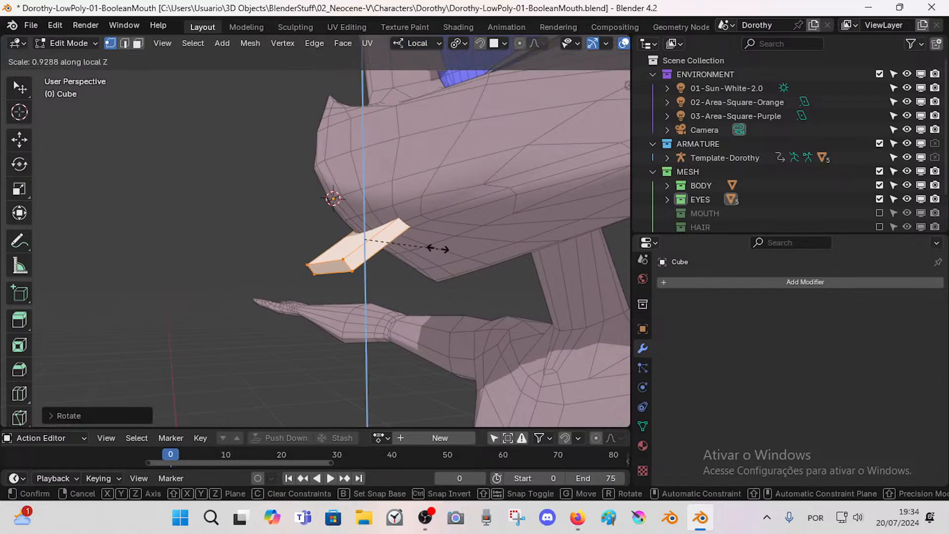
left_click(438, 247)
Step: Set the transform orientation to Normal and extrude the block's upper face outward to thicken it
left_click(407, 43)
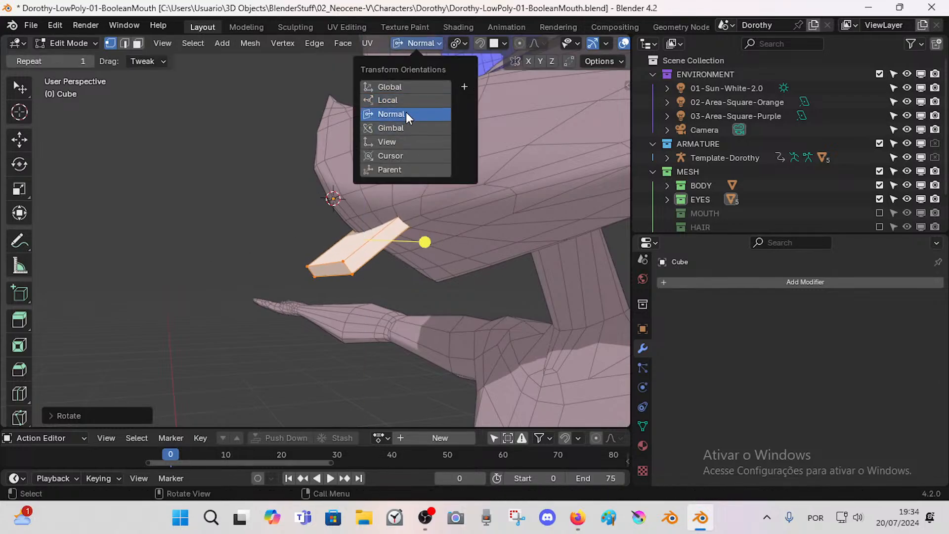
left_click(405, 111)
key("s")
key("z")
right_click(345, 218)
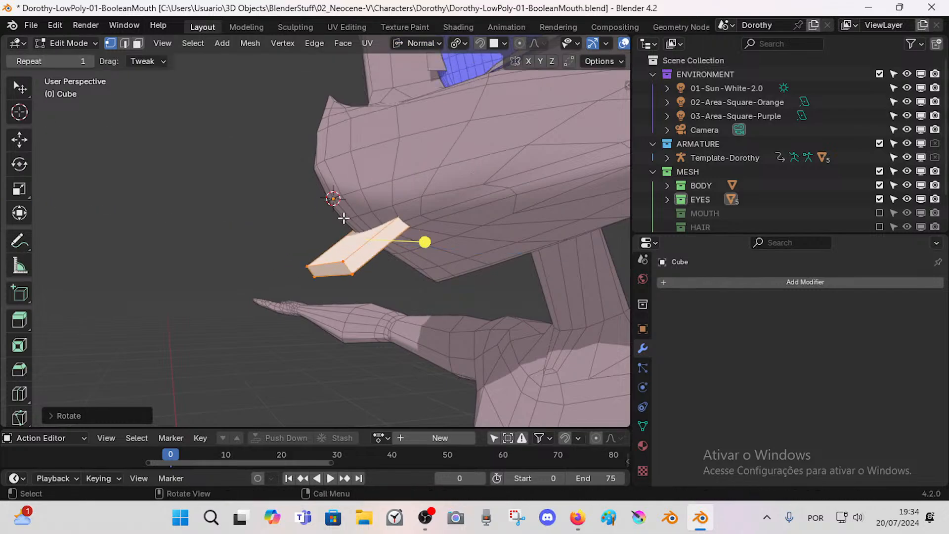
left_click(372, 249)
key("3")
left_click(357, 242)
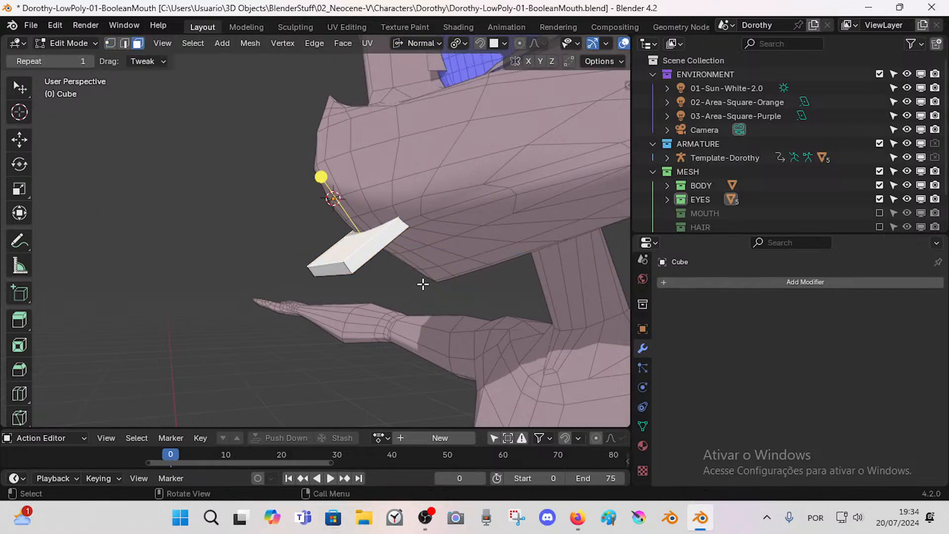
key("e")
left_click(392, 267)
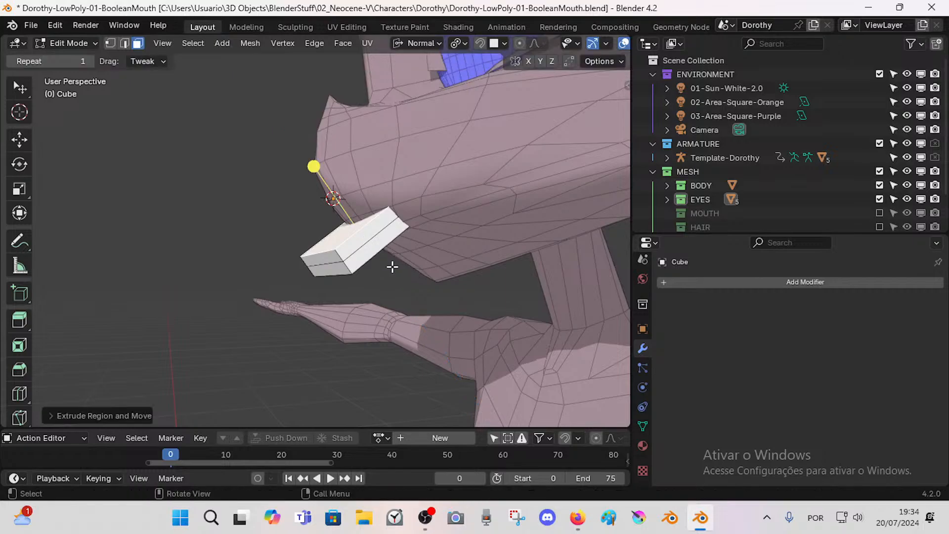
Step: Select the edge loop left around the block by the upper extrusion and dissolve it
left_click(392, 267)
left_click(364, 249, "alt")
key("2")
left_click(364, 246, "alt+shift")
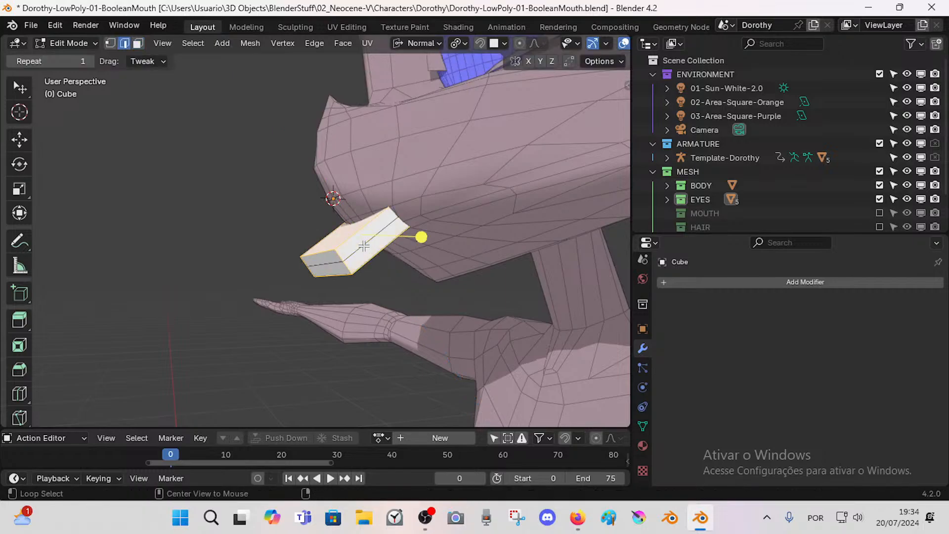
key("x")
left_click(363, 244)
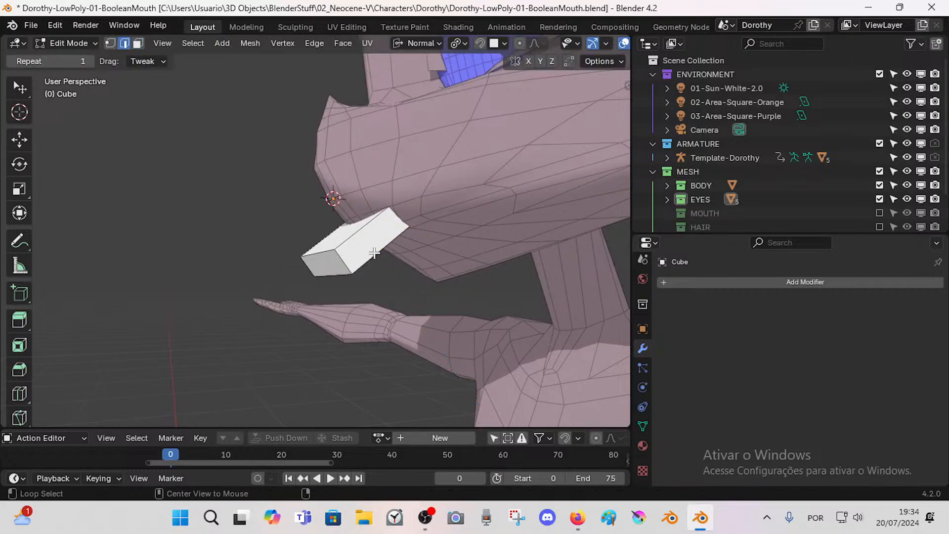
Step: Extrude the block's lower face outward and dissolve the leftover edge loop around its sides
mouse_move(385, 260)
middle_mouse_down()
mouse_move(384, 241)
mouse_move(395, 284)
mouse_move(377, 269)
mouse_move(386, 255)
mouse_move(397, 260)
middle_mouse_up()
key("3")
key("e")
left_click(397, 286)
key("2")
key("x")
left_click(378, 249)
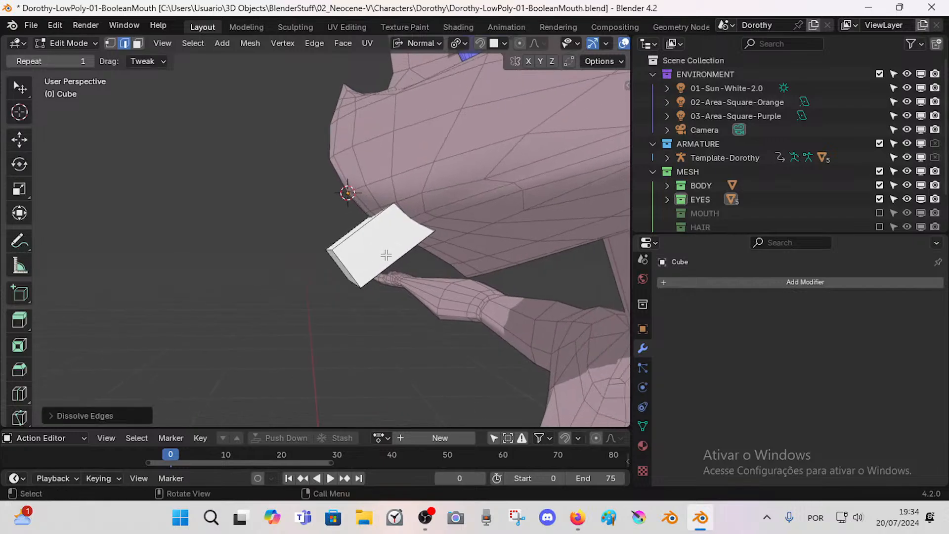
Step: Try to scale the block's upper and lower faces together, freely and along the normal Y and Z axes
key("3")
middle_click_drag(331, 219, 354, 226)
left_click(369, 241)
middle_click_drag(388, 278, 365, 229)
left_click(392, 261, "alt")
middle_click_drag(392, 261, 411, 273)
key("s")
right_click(411, 245)
key("s")
key("y")
right_click(411, 267)
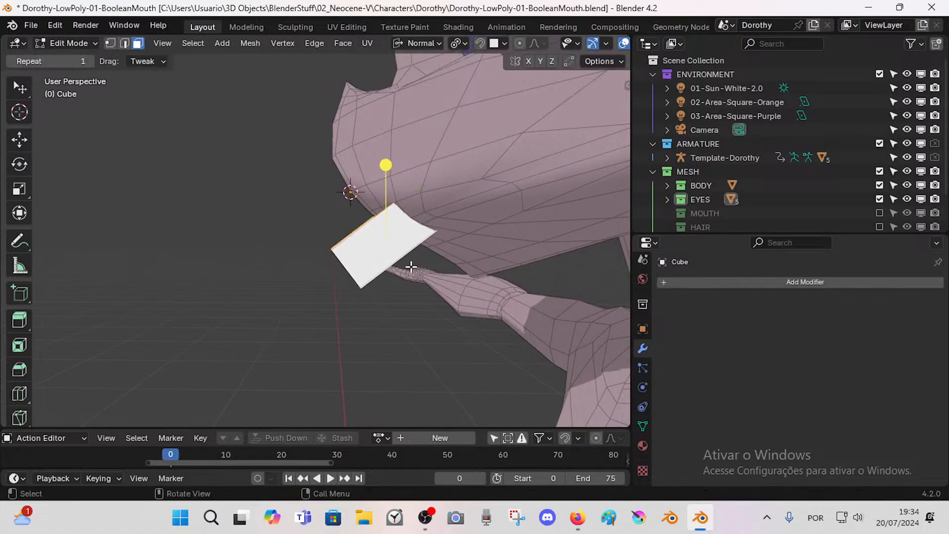
key("s")
key("z")
left_click(423, 271)
middle_click_drag(421, 267, 445, 275)
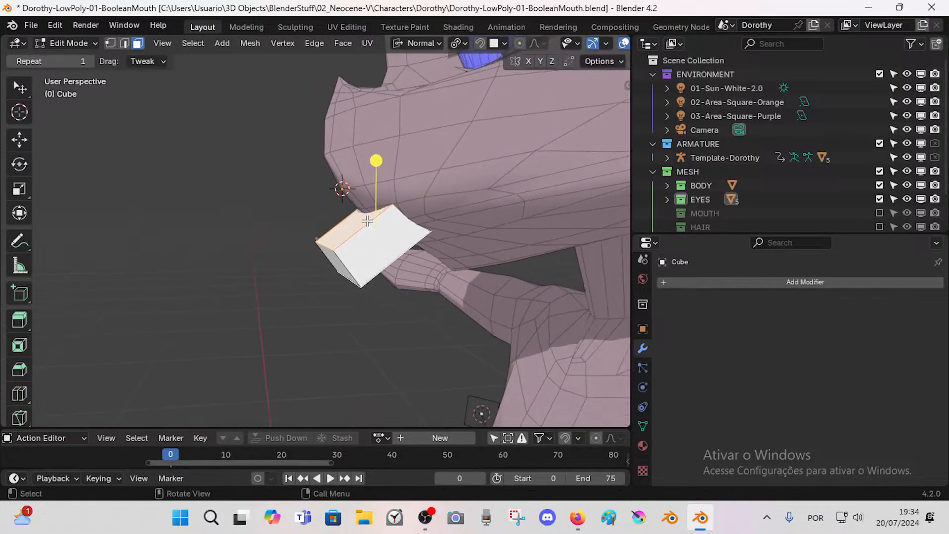
Step: Try to scale only the block's upper face along its normal Z, Y and X axes
left_click(363, 221)
key("s")
key("z")
key("y")
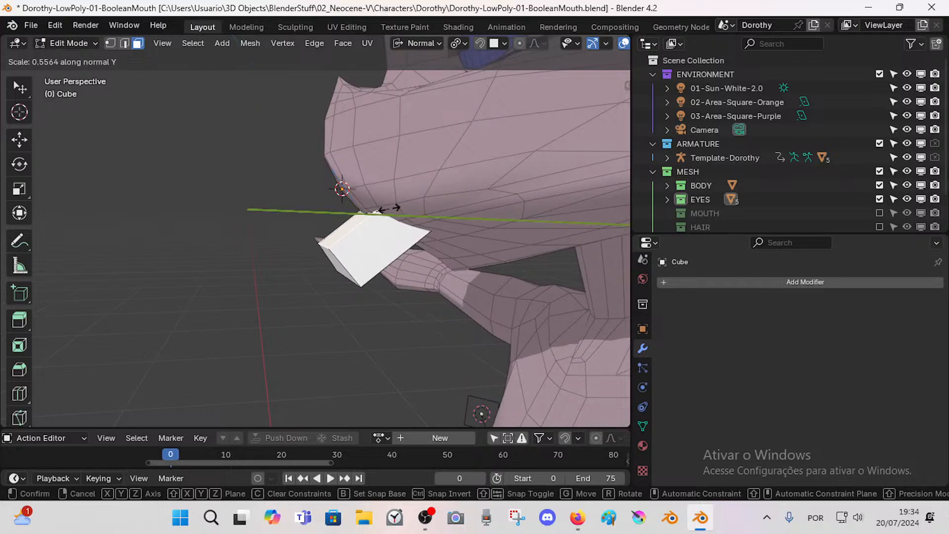
key("x")
left_click(411, 251)
middle_click_drag(411, 251, 345, 217)
Step: Set the transform orientation to Local and try to move the block's upper face along its local Z and Y axes
left_click(418, 43)
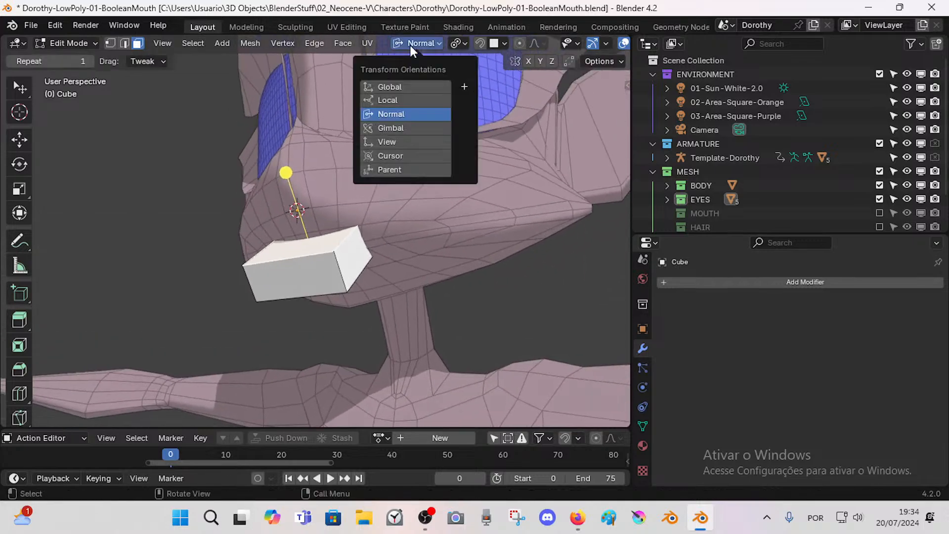
left_click(389, 100)
key("g")
key("z")
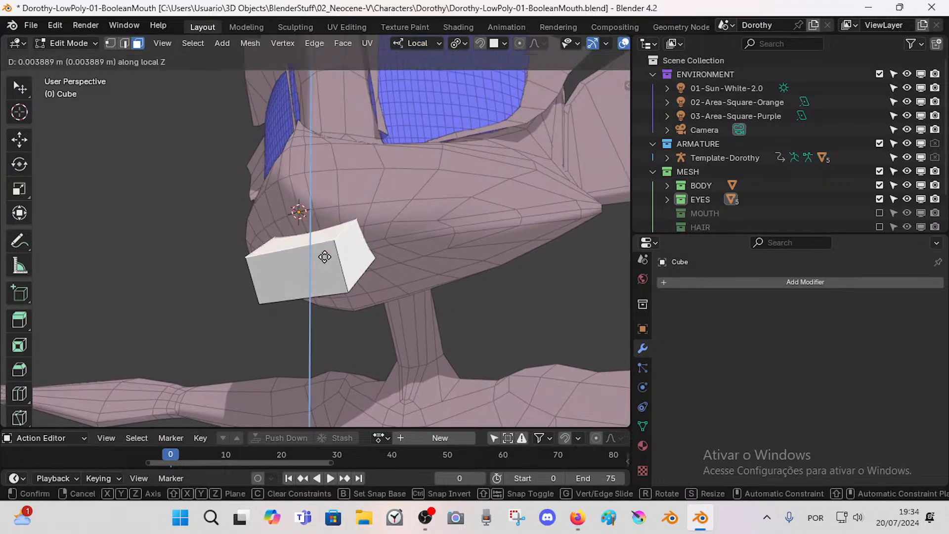
key("y")
left_click(318, 246)
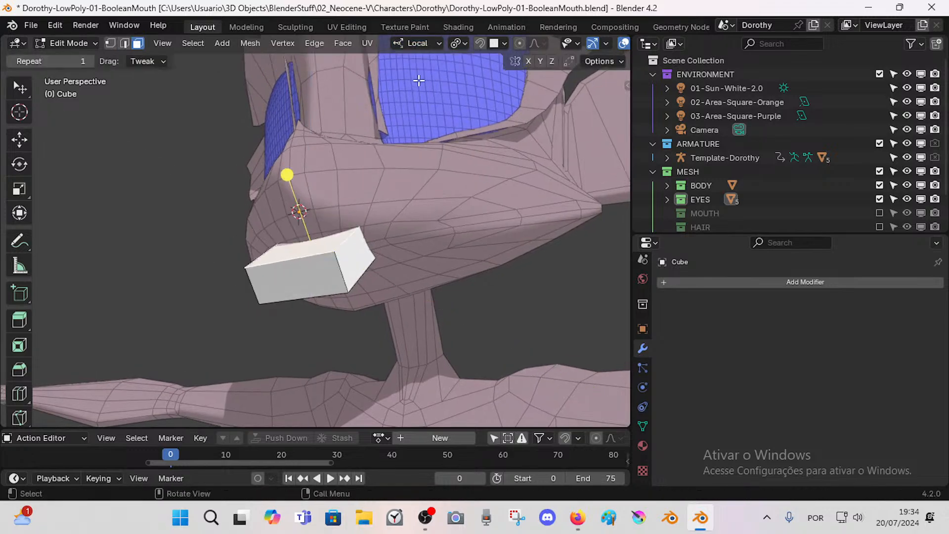
Step: Switch to edge selection and try to vertex-slide the short upper side edge of the block
middle_click_drag(419, 81, 308, 293)
key("KP_1")
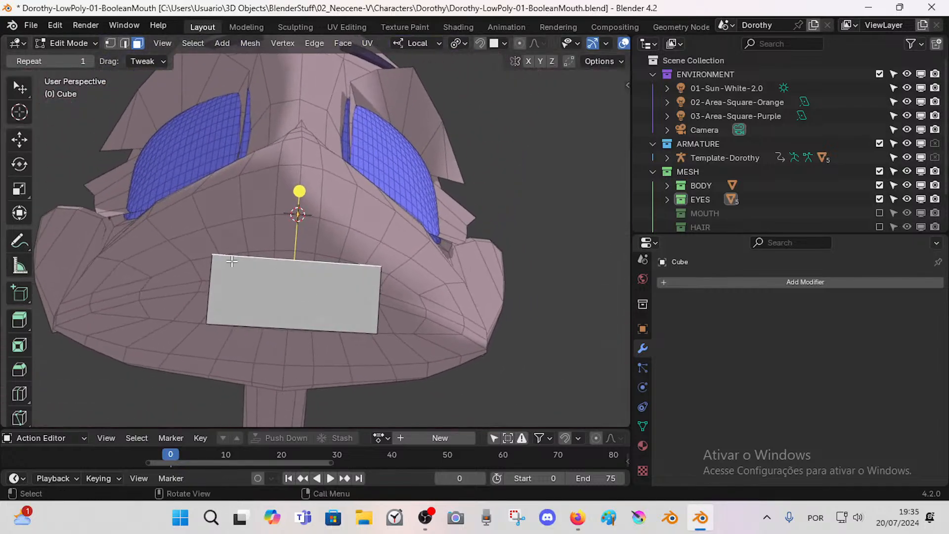
mouse_move(231, 261)
middle_mouse_down()
mouse_move(239, 260)
mouse_move(217, 244)
mouse_move(223, 252)
middle_mouse_up()
key("2")
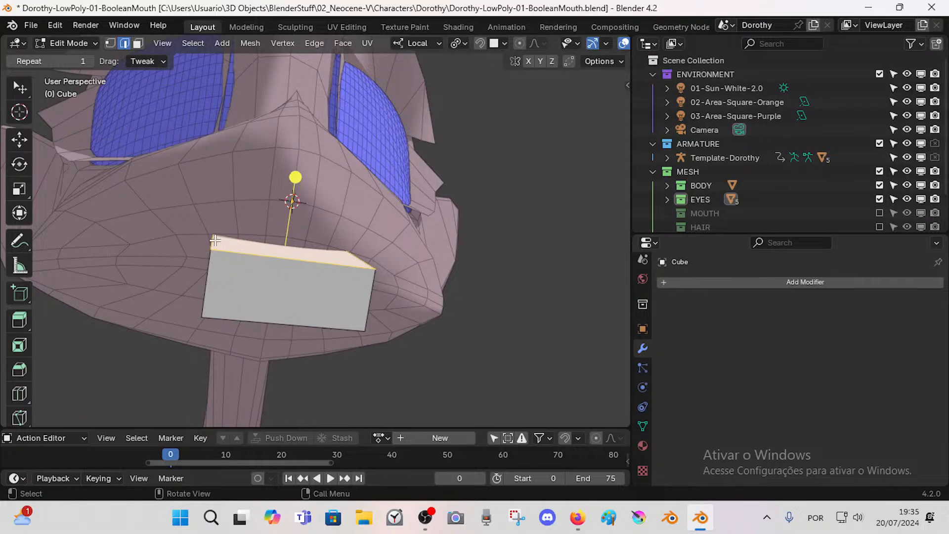
left_click(215, 241)
mouse_move(231, 243)
middle_mouse_down()
mouse_move(259, 257)
mouse_move(236, 255)
middle_mouse_up()
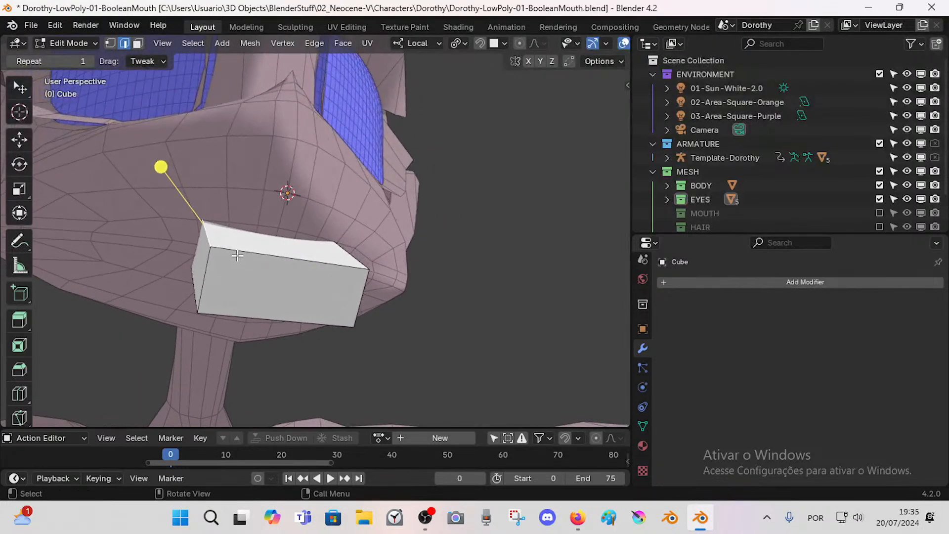
left_click(199, 274)
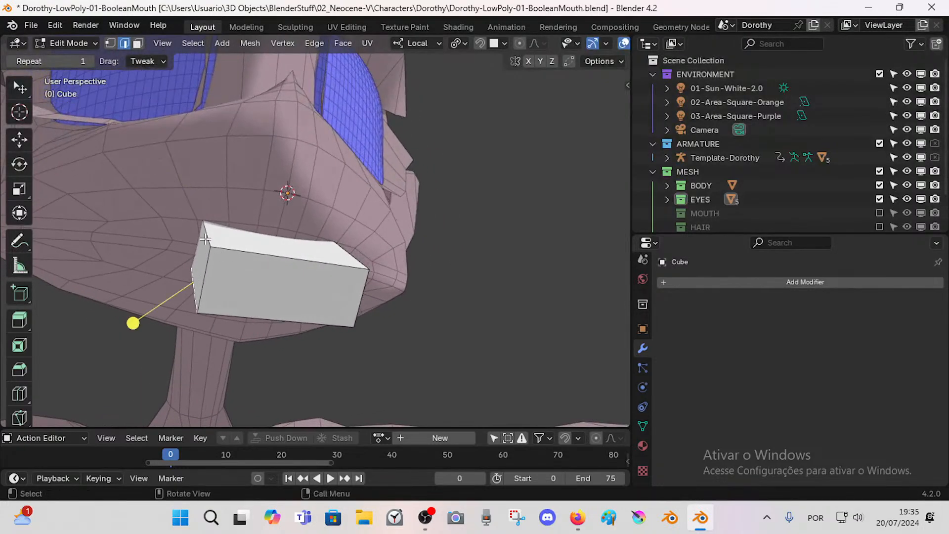
left_click(206, 239)
key("shift+v")
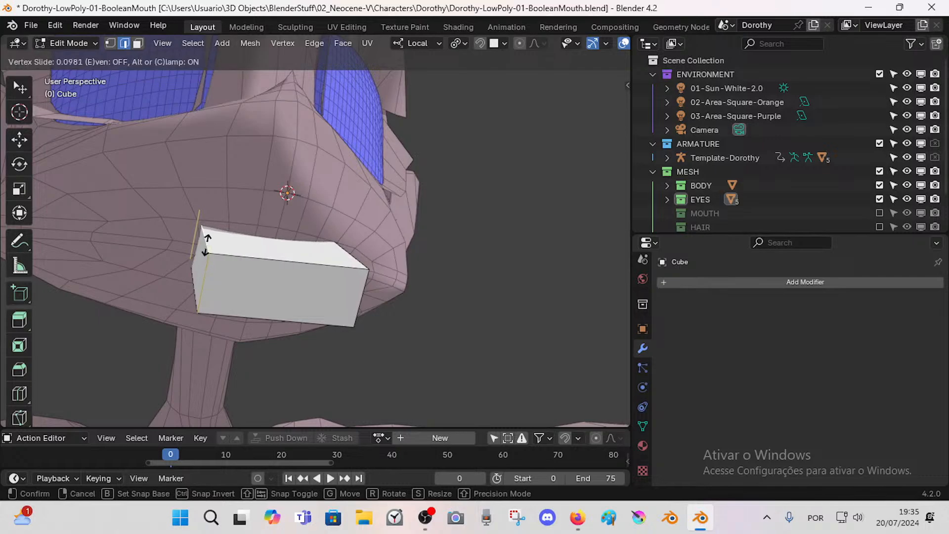
right_click(206, 244)
Step: Add two evenly spaced horizontal loop cuts around the block's front and sides
key("ctrl+r")
scroll(209, 267, "up", 1)
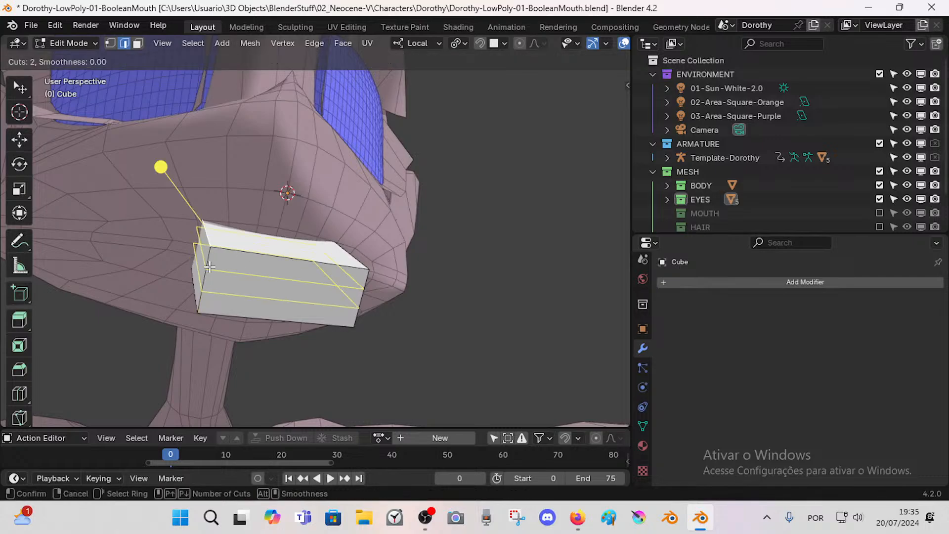
left_click(210, 267)
right_click(209, 267)
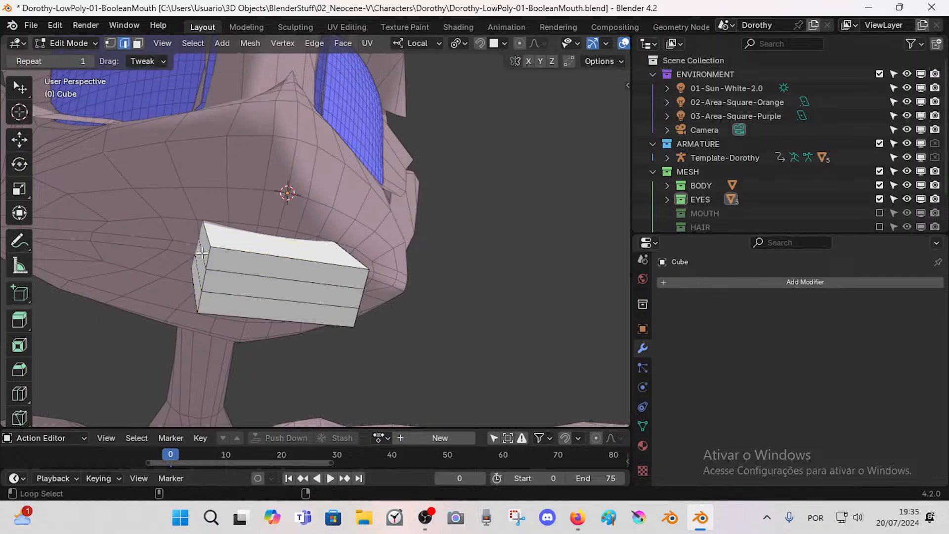
Step: Vertex-slide the two horizontal loops outward toward the block's upper and lower edges, and clear the selection
left_click(203, 268, "alt")
key("shift+v")
left_click(206, 243)
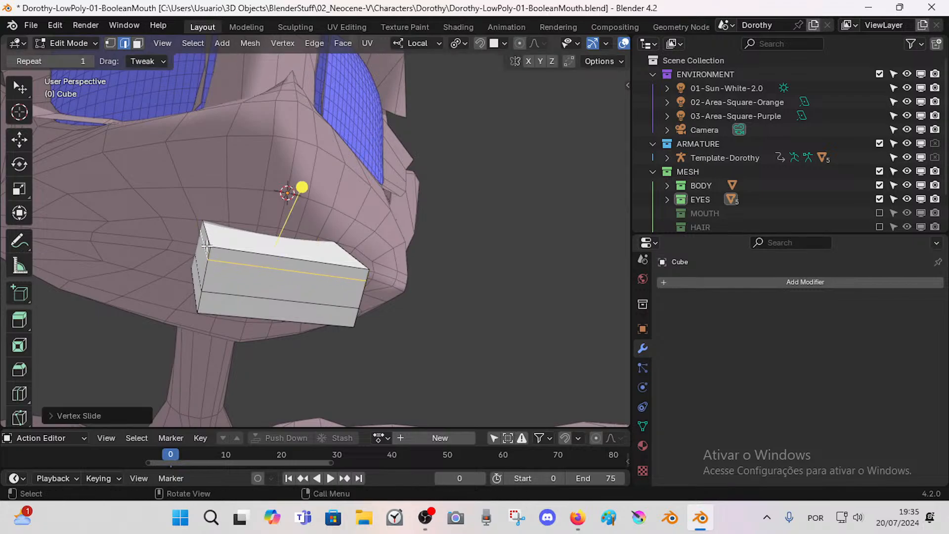
left_click(201, 273, "alt")
left_click(199, 278, "alt")
key("shift+v")
left_click(200, 283)
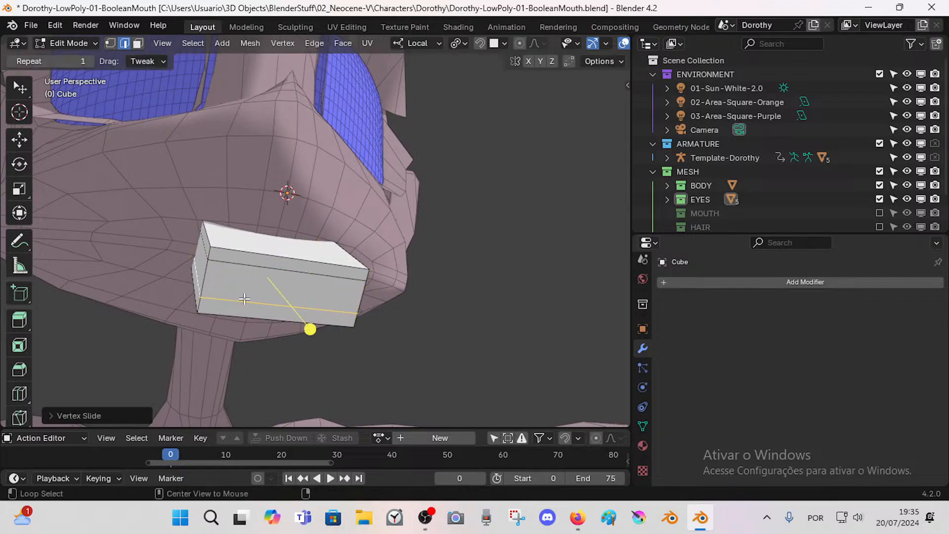
key("alt+a")
middle_click_drag(244, 296, 220, 281)
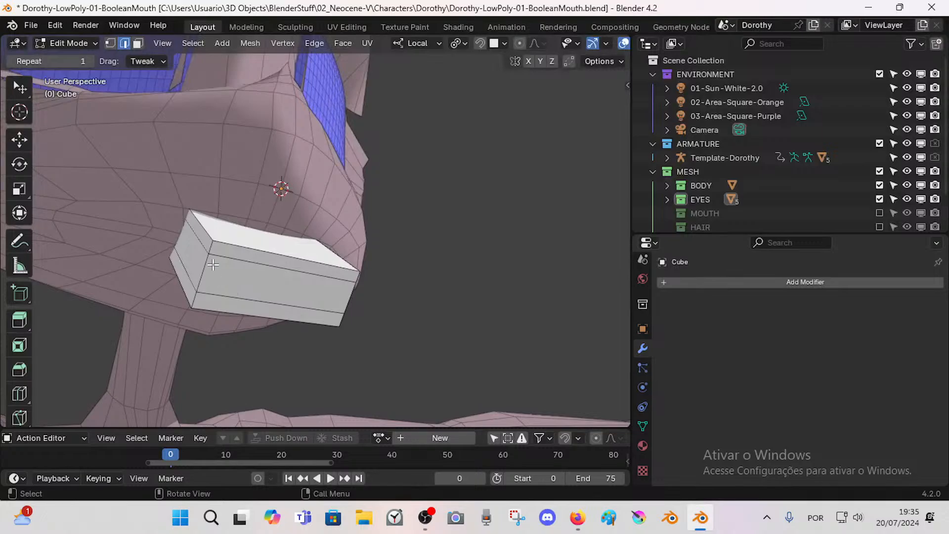
key("ctrl+r")
scroll(216, 259, "up", 1)
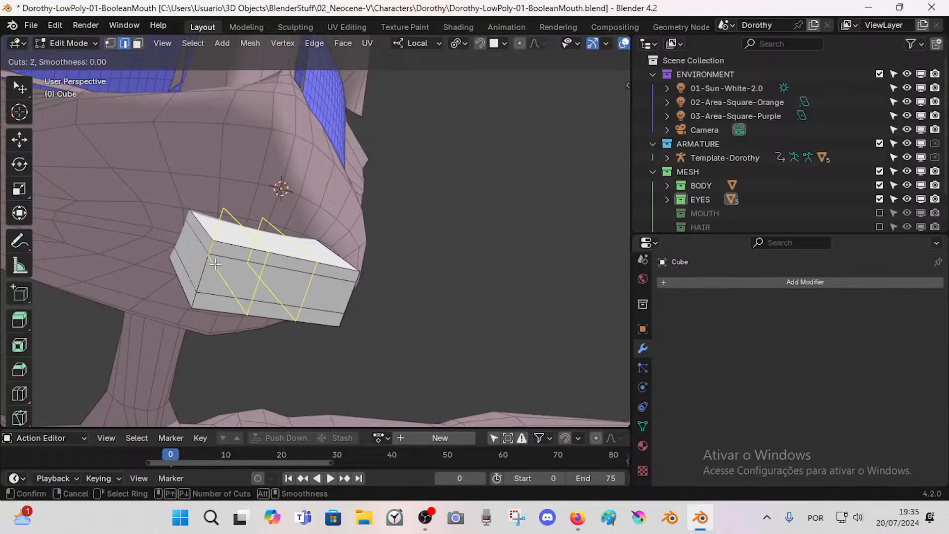
right_click(216, 259)
Step: Add one horizontal loop cut around the block midway between the two existing loops
key("ctrl+r")
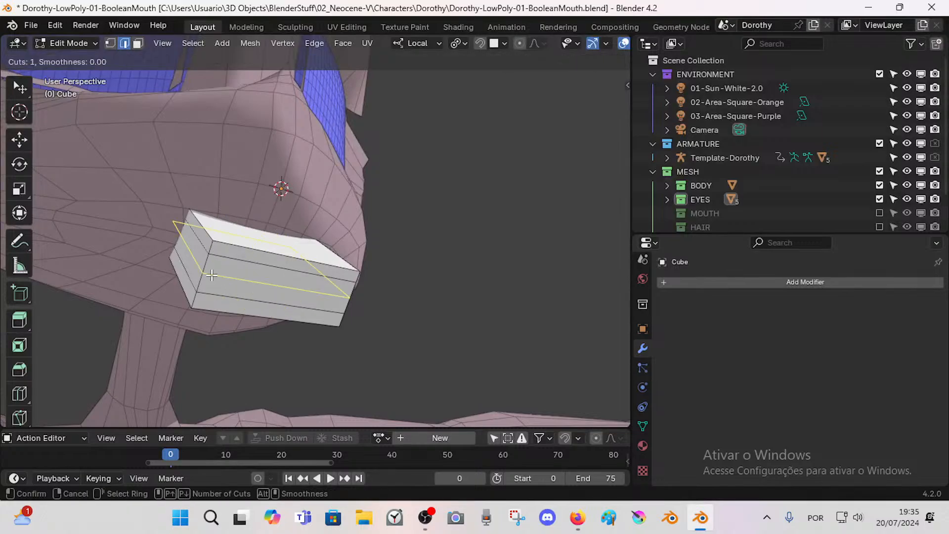
left_click(212, 275)
left_click(212, 275)
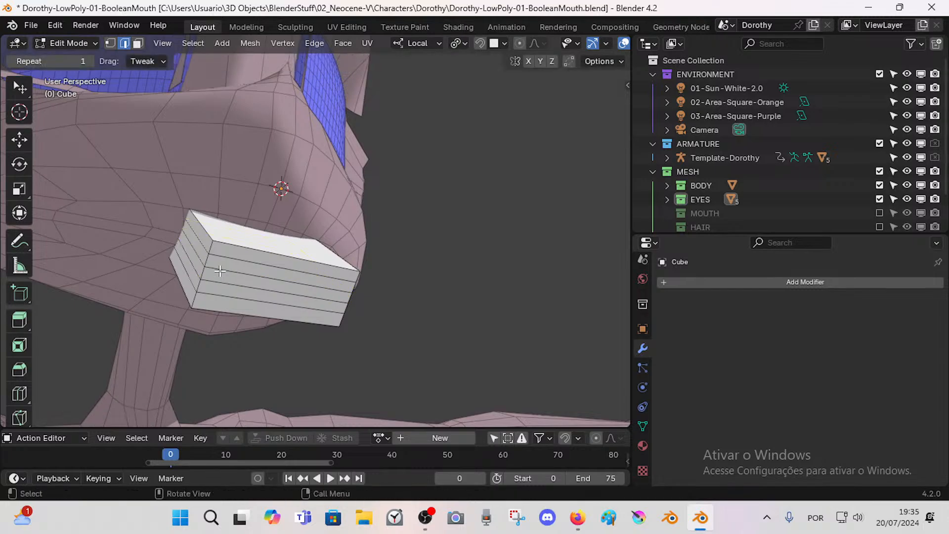
Step: Add three evenly spaced vertical loop cuts across the block's width
left_click(210, 234)
left_click(334, 255, "shift")
middle_click_drag(386, 286, 348, 273)
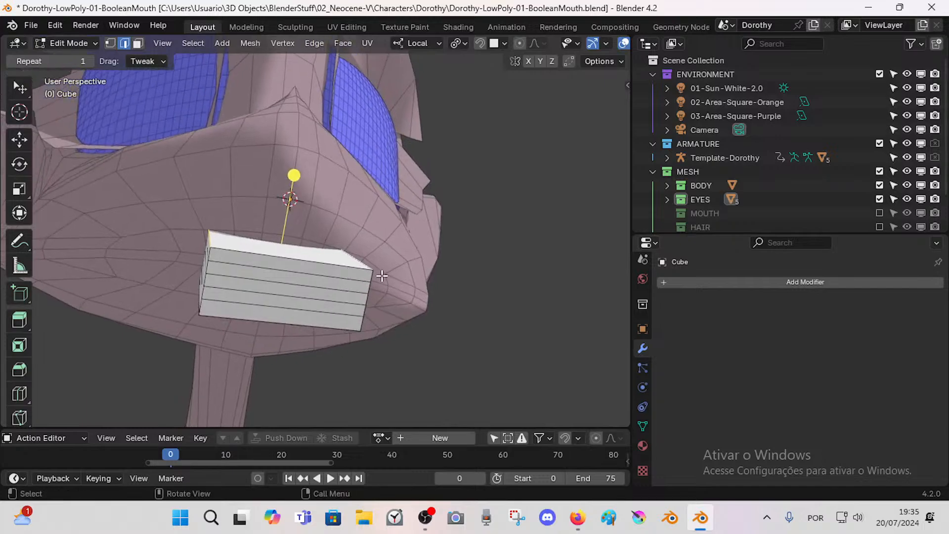
key("ctrl+r")
scroll(258, 267, "up", 2)
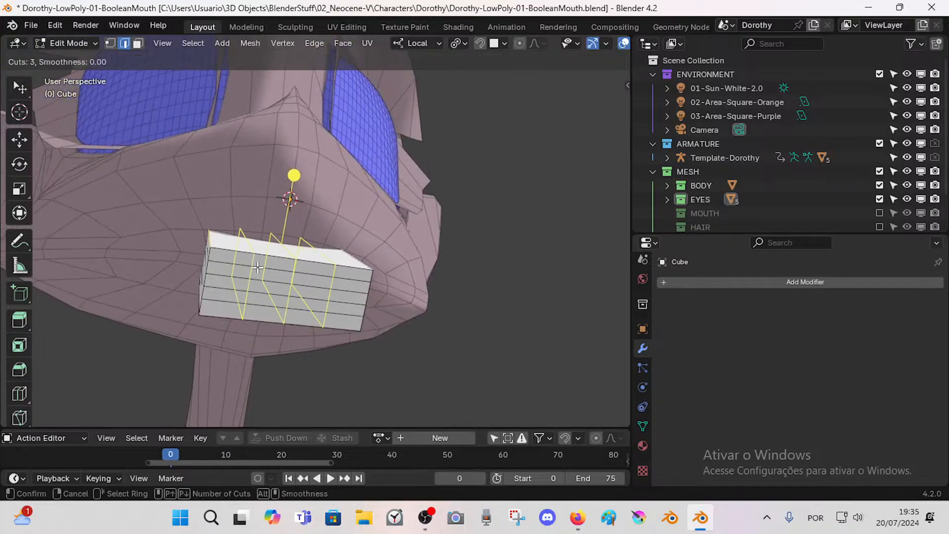
left_click(257, 267)
left_click(257, 267)
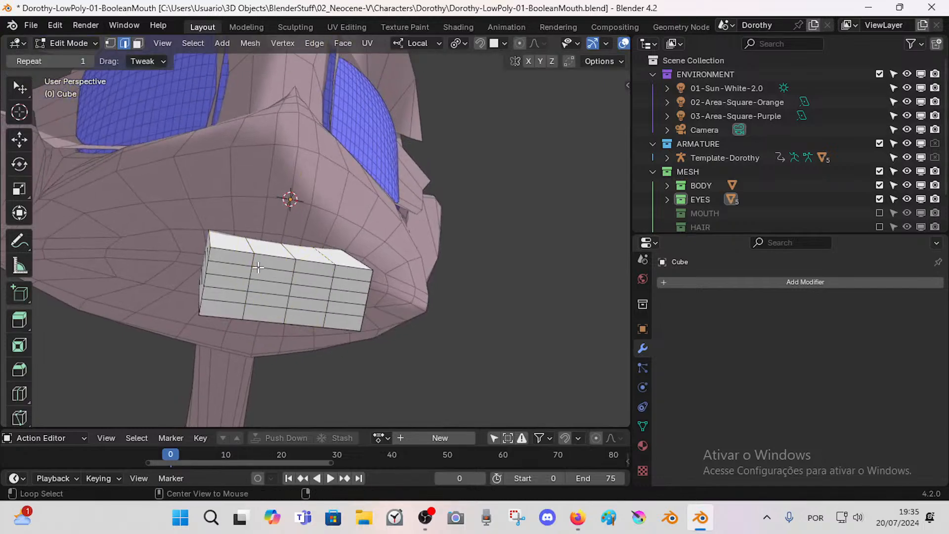
middle_click_drag(257, 267, 274, 274)
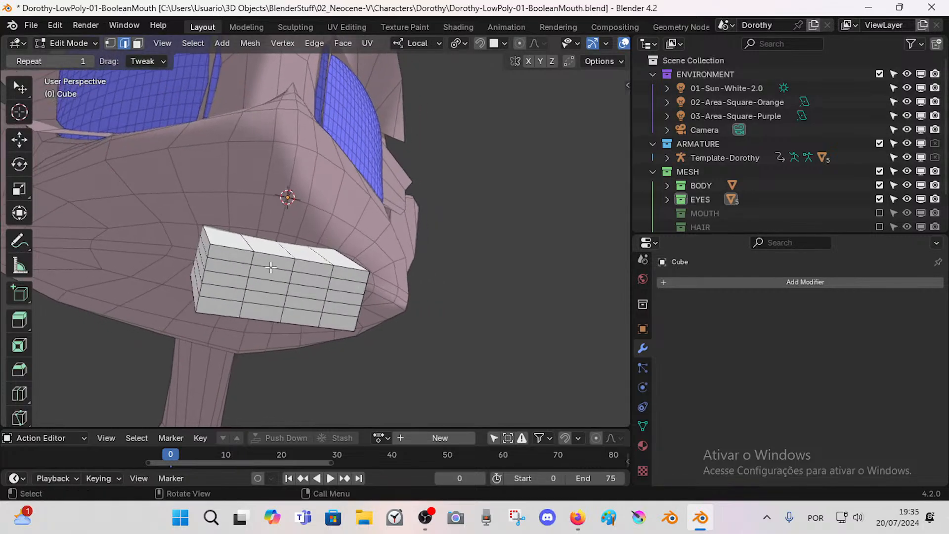
Step: In Object Mode and the right side view, move the block about 0.003 m diagonally upward toward the chin
key("Tab")
left_click(274, 262)
left_click(334, 277)
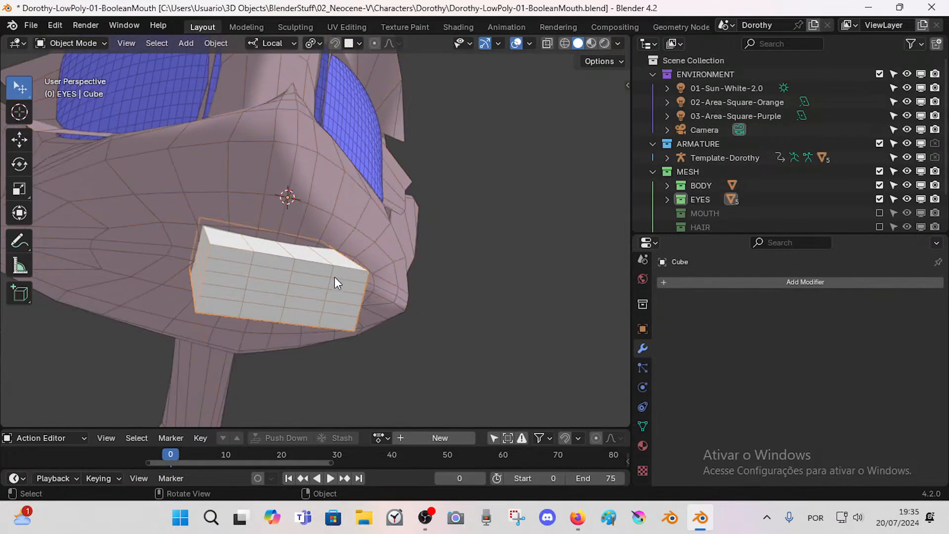
mouse_move(325, 297)
middle_mouse_down()
mouse_move(418, 335)
mouse_move(333, 310)
middle_mouse_up()
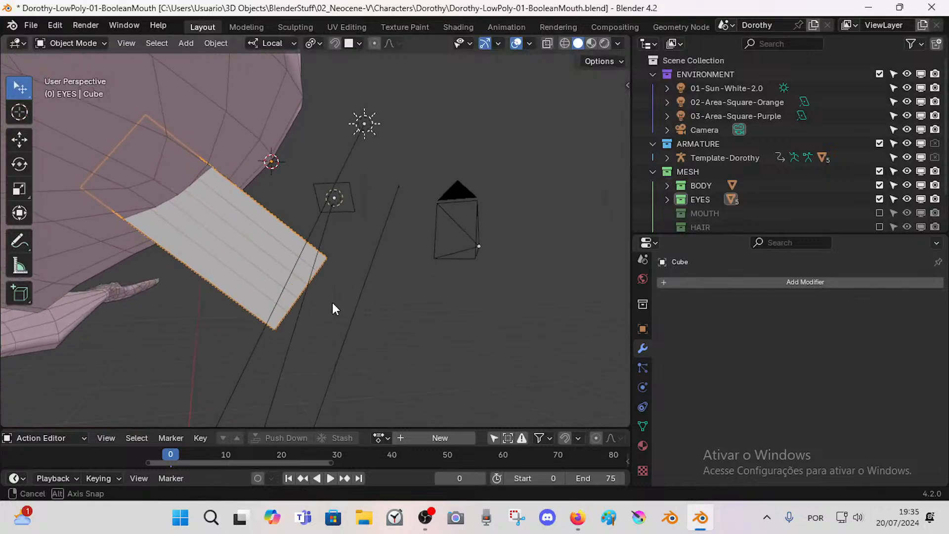
key("KP_3")
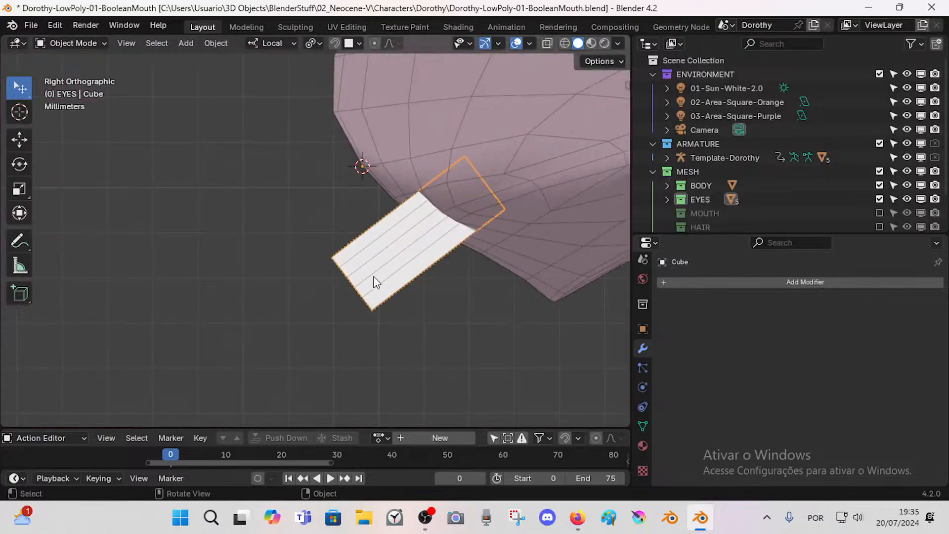
key("g")
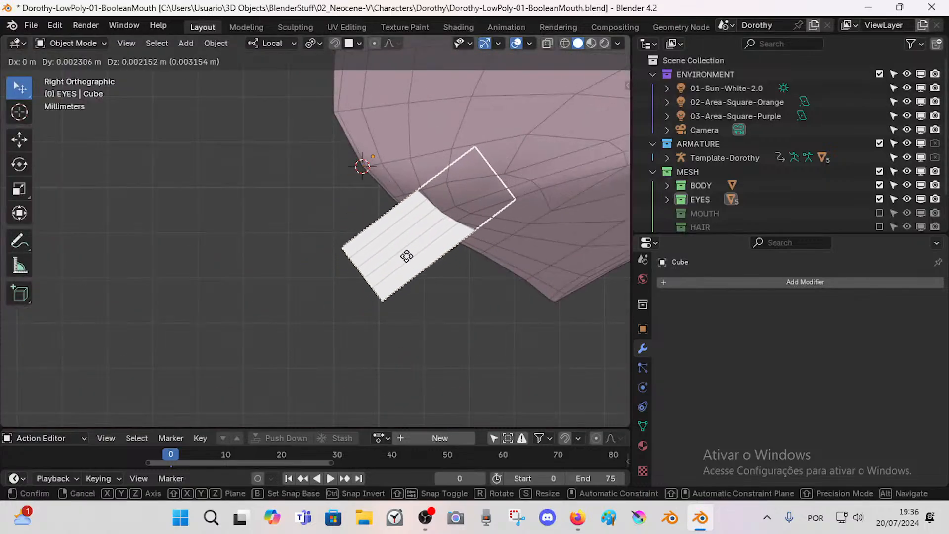
left_click(406, 256)
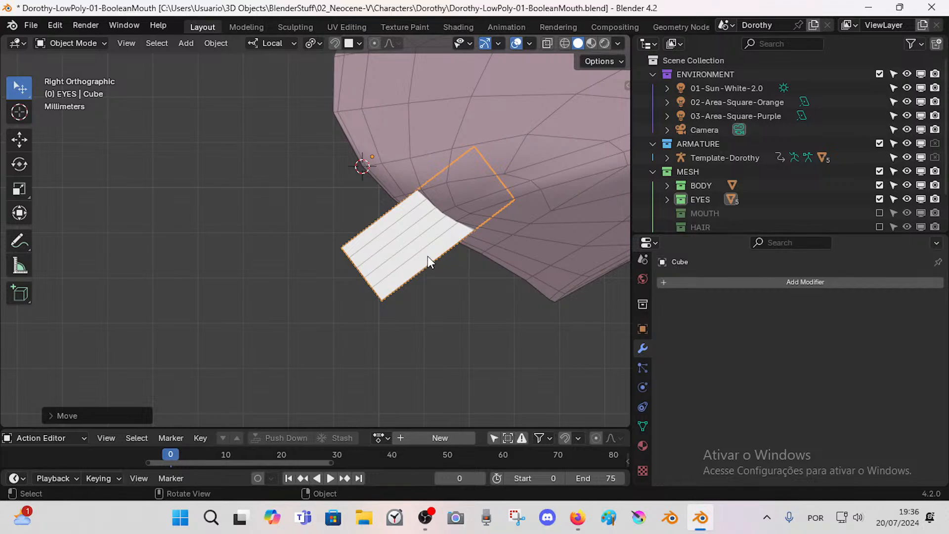
key("r")
key("Escape")
key("r")
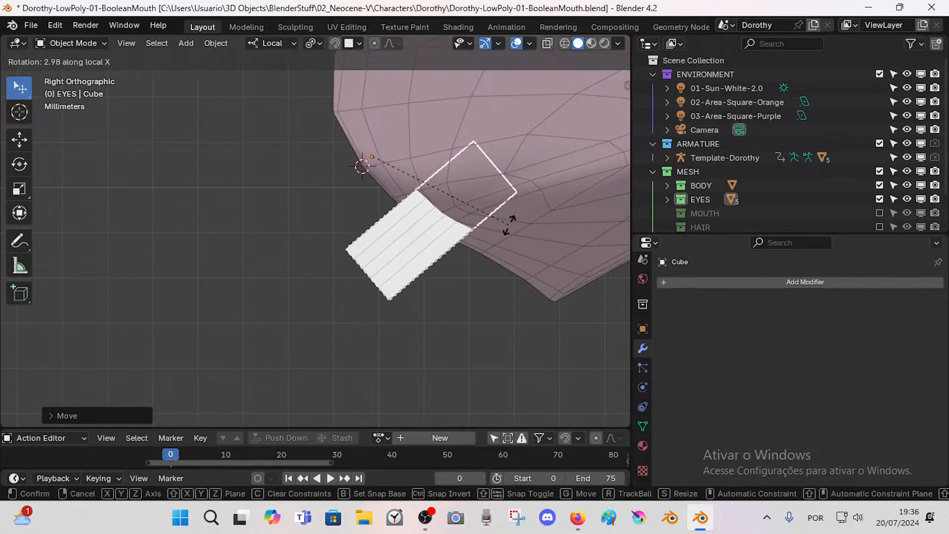
key("Escape")
Step: Set the transform orientation to Global and rotate the block slightly in the side view to steepen its tilt
left_click(267, 43)
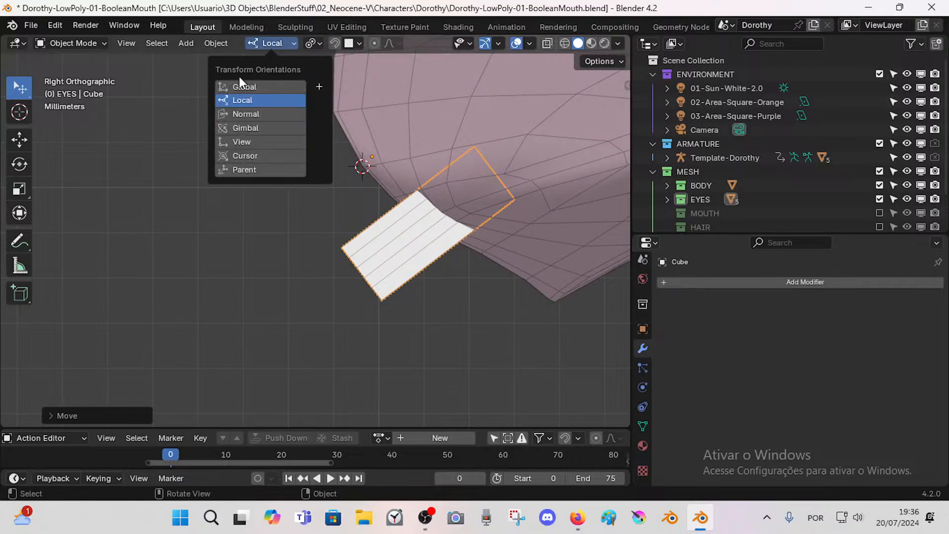
left_click(239, 85)
key("r")
left_click(456, 257)
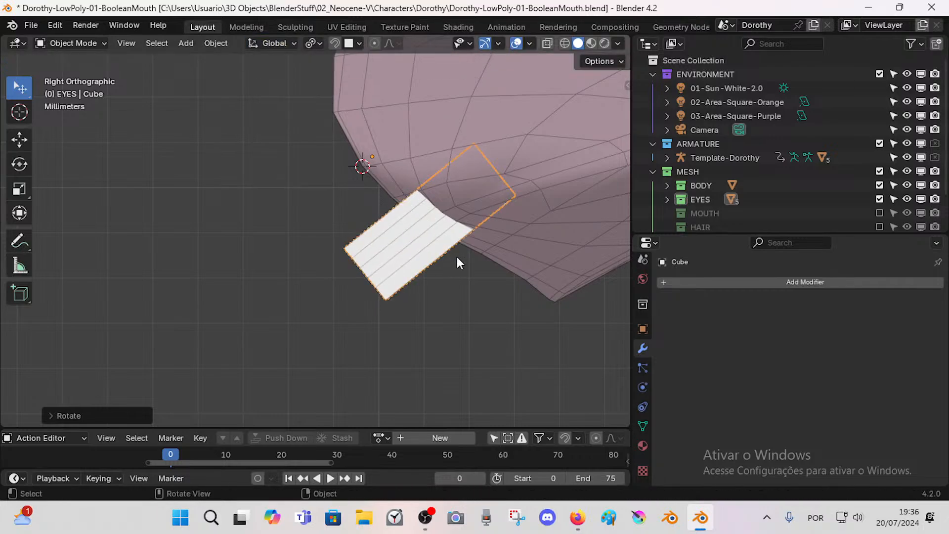
Step: Add a Subdivision Surface modifier to the block and switch to vertex selection in Edit Mode with nothing selected
key("KP_1")
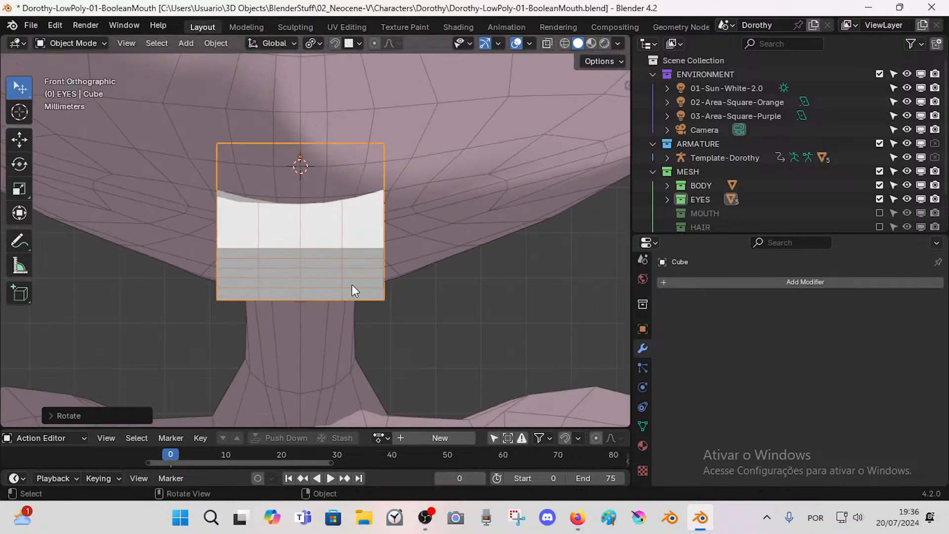
key("Tab")
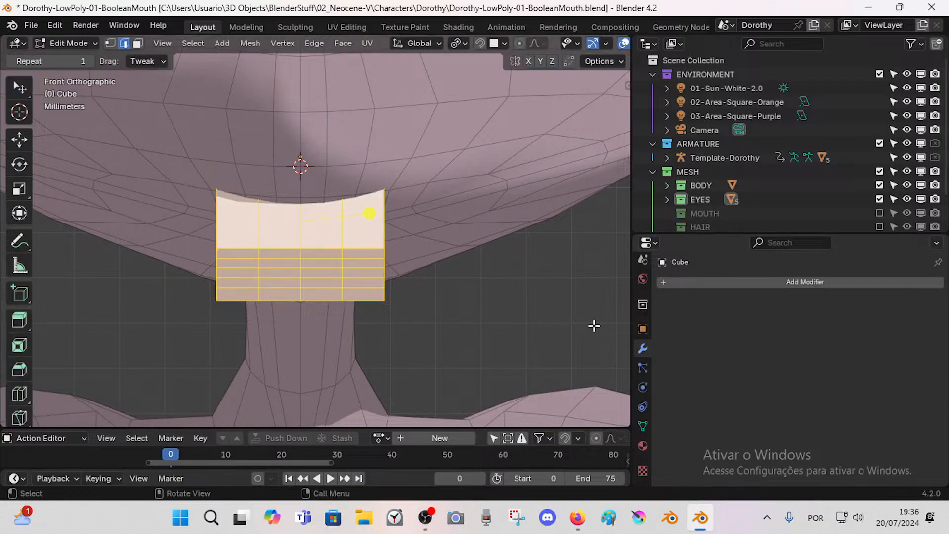
left_click(699, 279)
mouse_move(655, 325)
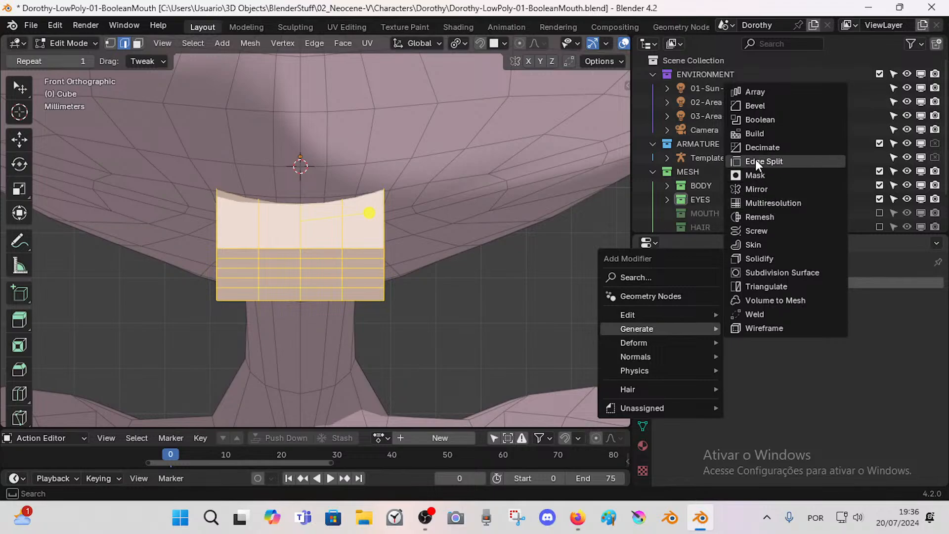
left_click(770, 271)
middle_click_drag(401, 271, 421, 299)
scroll(378, 252, "up", 3)
key("alt+a")
key("1")
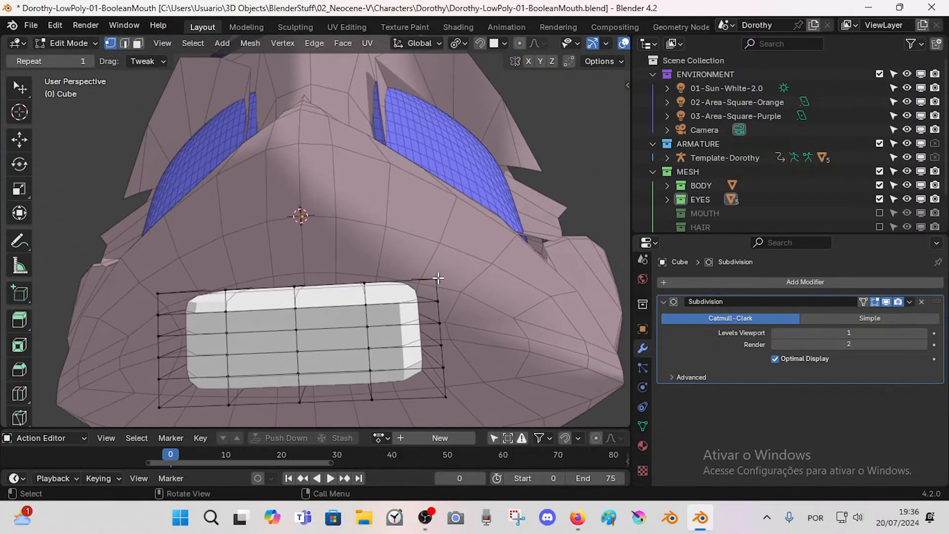
Step: Try to move the block's upper right front corner vertex inward, and clear the selection
left_click(439, 279)
key("g")
right_click(420, 280)
scroll(282, 254, "down", 3)
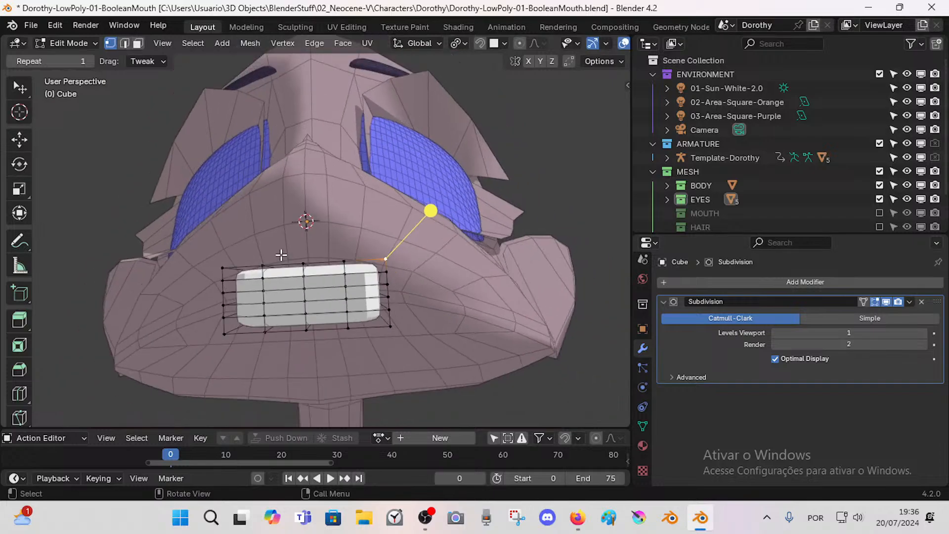
middle_click_drag(282, 254, 280, 284)
key("alt+a")
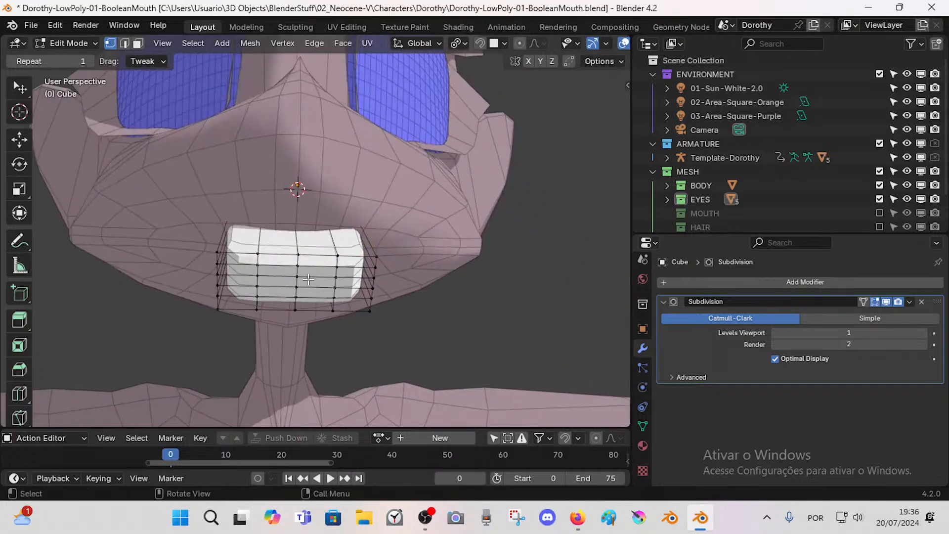
scroll(311, 287, "up", 2)
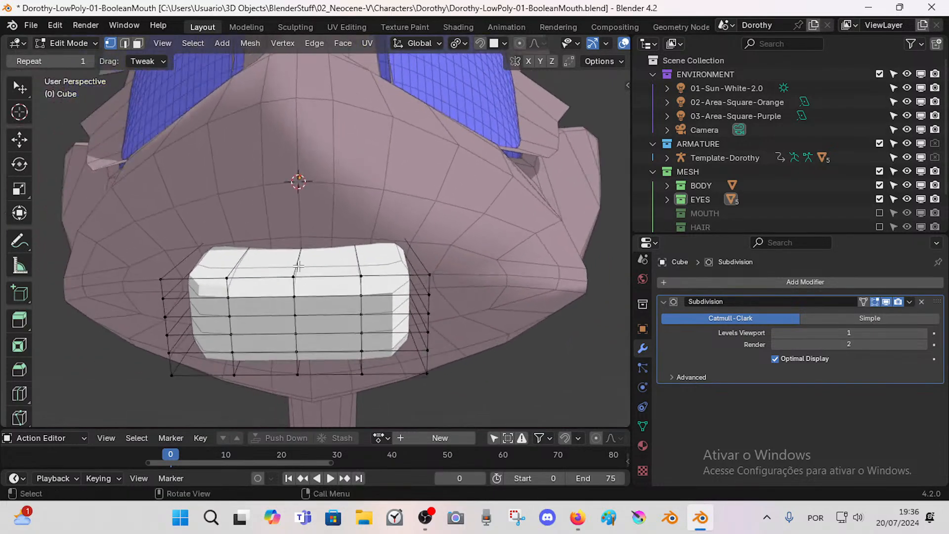
Step: With X-ray on, select all vertices of the block on one side of its centre line and delete them, keeping the other half
key("KP_1")
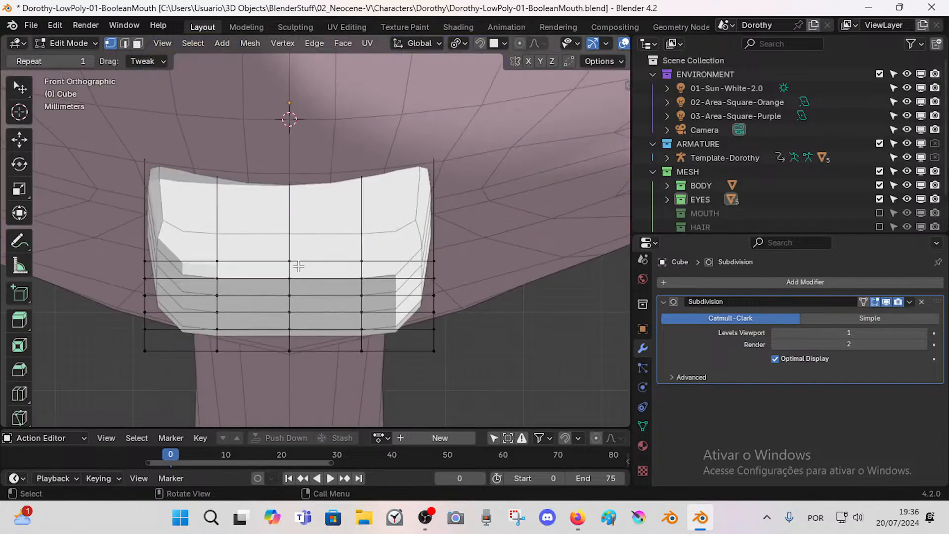
middle_click_drag(320, 332, 317, 305)
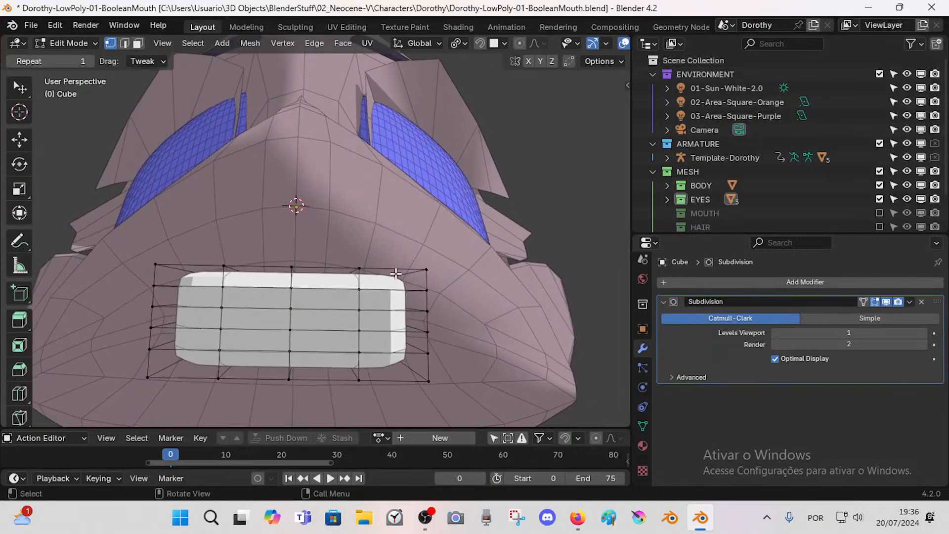
middle_click_drag(398, 271, 134, 248)
left_click(156, 255)
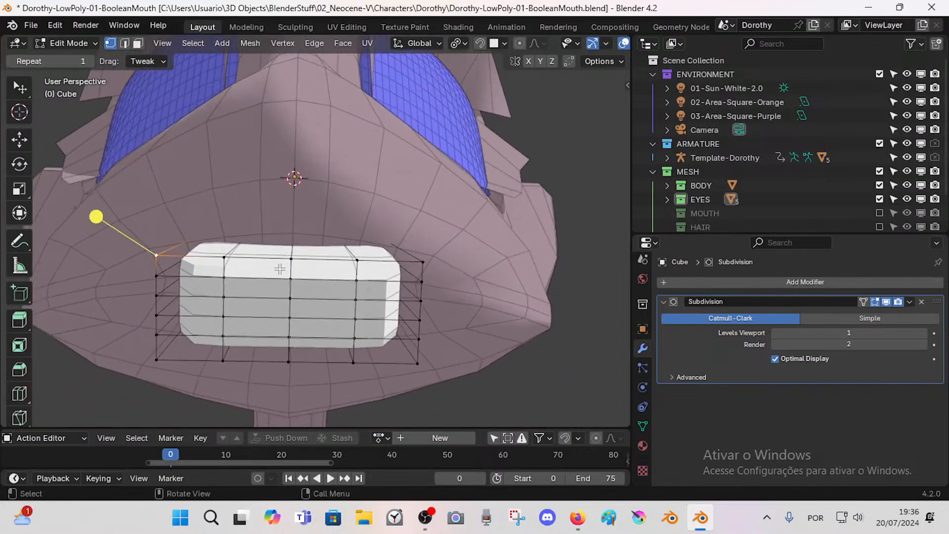
key("alt+z")
scroll(270, 269, "down", 1)
left_click_drag(149, 360, 261, 199)
key("x")
left_click(238, 100)
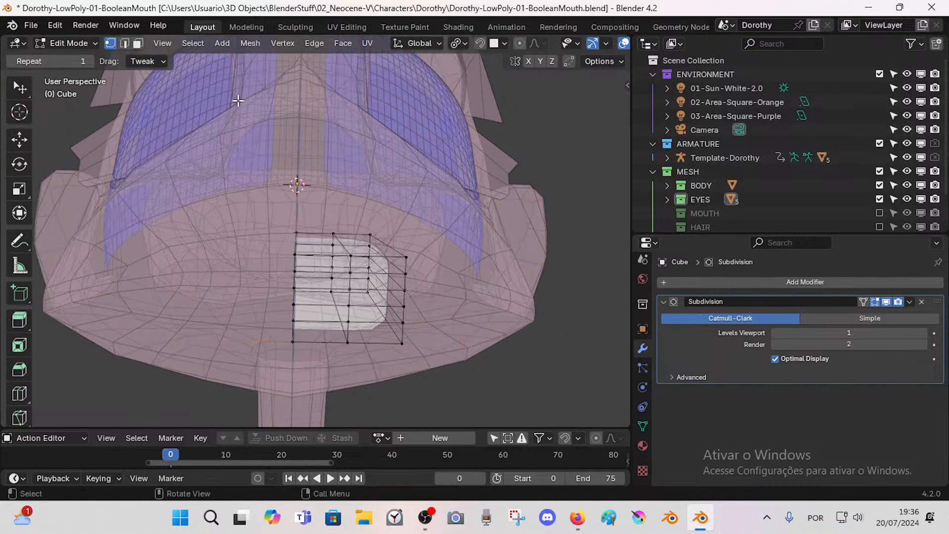
Step: In Object Mode, add a Mirror modifier on X to the half block and place it above the Subdivision modifier in the stack
key("Tab")
left_click(380, 257)
left_click(380, 258)
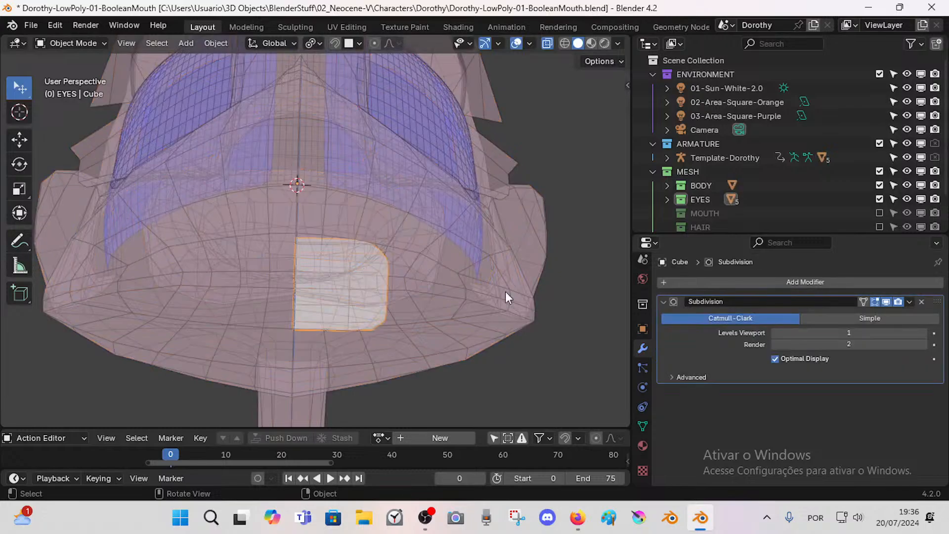
left_click(686, 281)
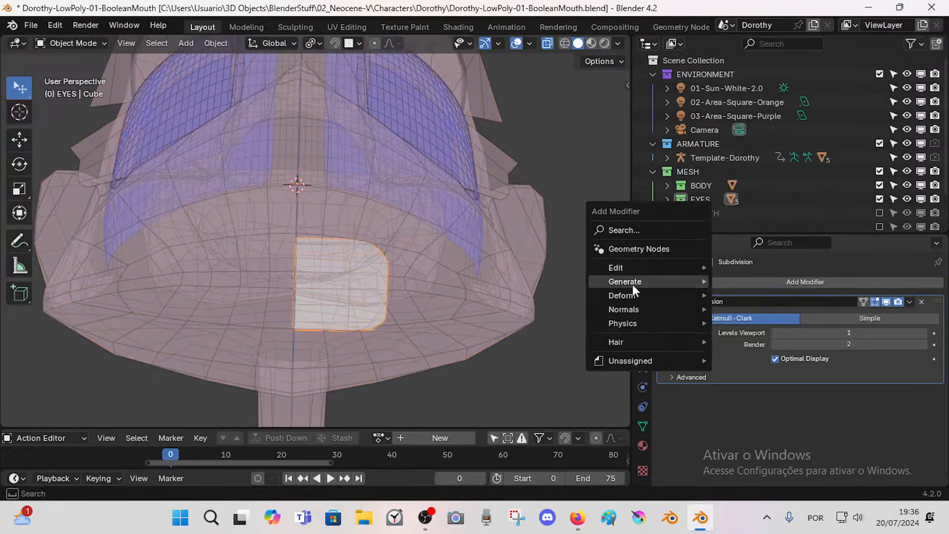
mouse_move(632, 283)
left_click(741, 142)
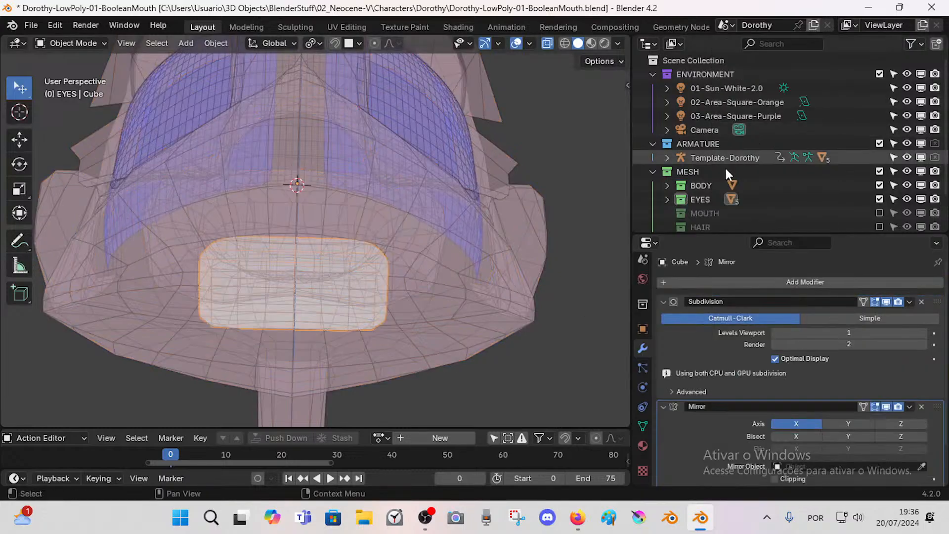
left_click(666, 300)
left_click_drag(938, 317, 937, 295)
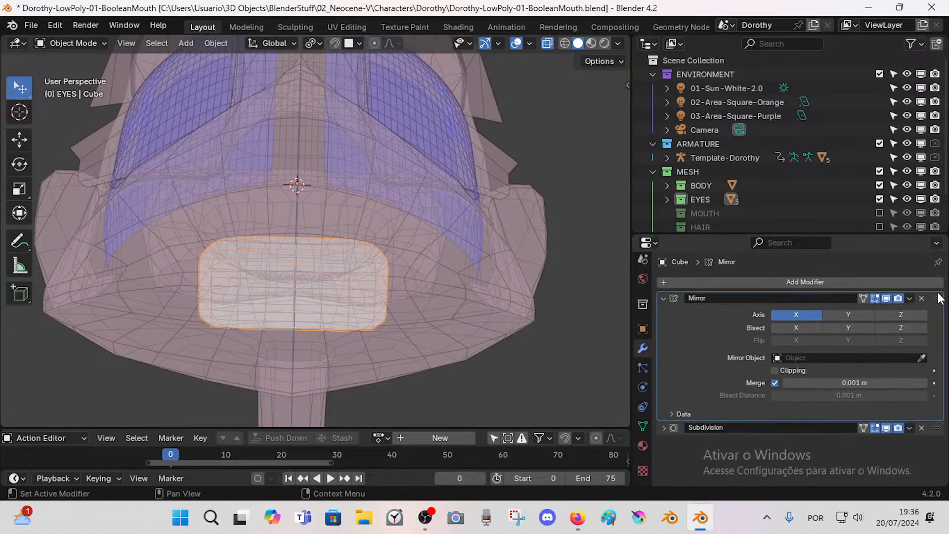
Step: Turn off X-ray and disable the Mirror modifier's display in Edit Mode with the block selected
left_click(452, 321)
left_click(349, 283)
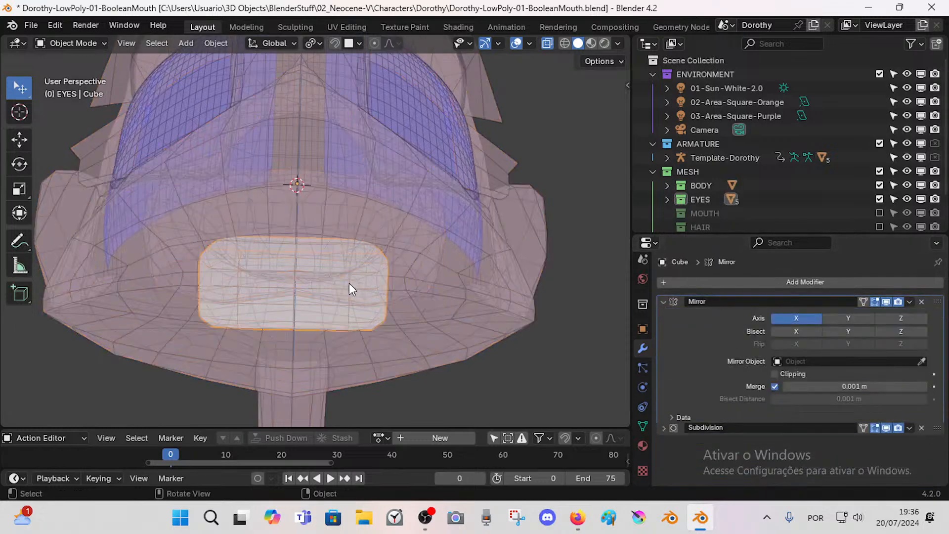
left_click(368, 294)
left_click(380, 298)
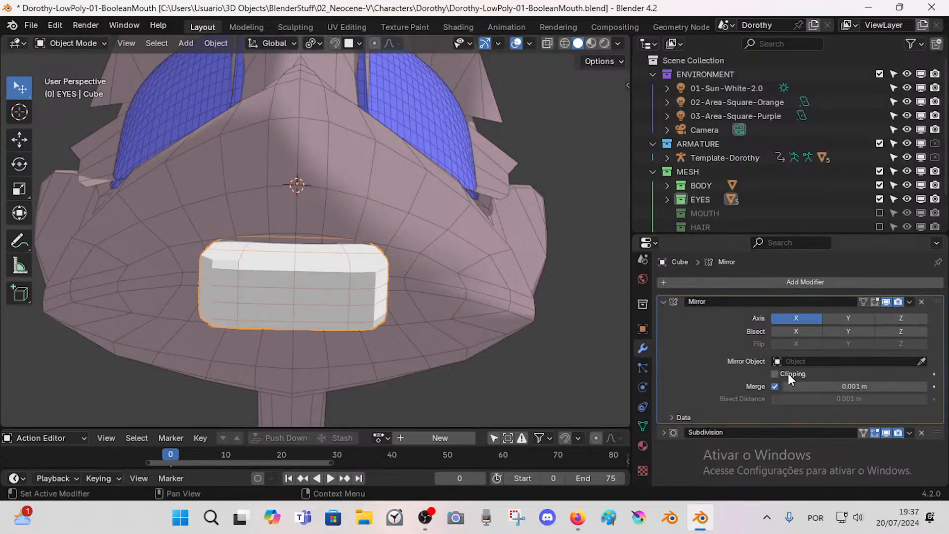
Step: Enable Clipping on the Mirror modifier and test moving the half block's central edge loop along X in edge selection
key("Tab")
key("2")
left_click(296, 279, "alt")
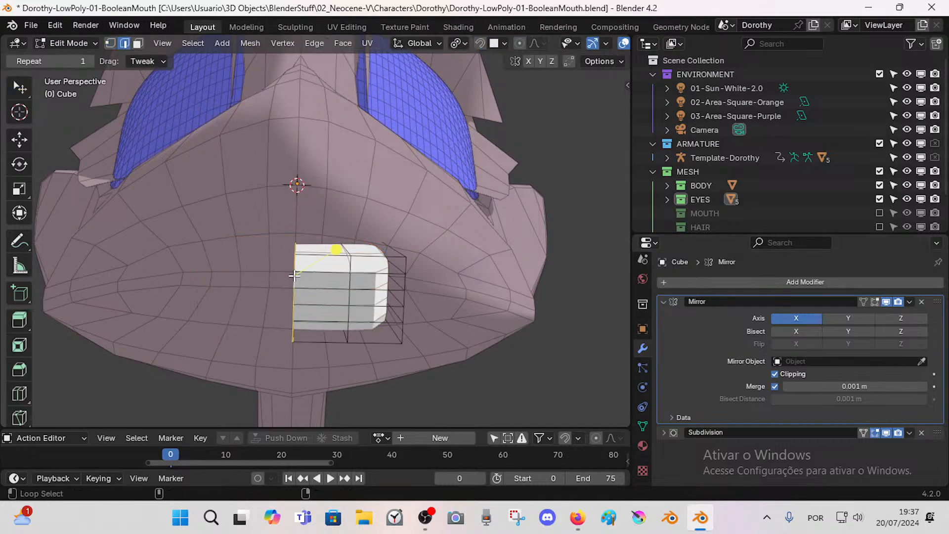
key("g")
key("x")
right_click(308, 273)
key("g")
key("x")
left_click(339, 280)
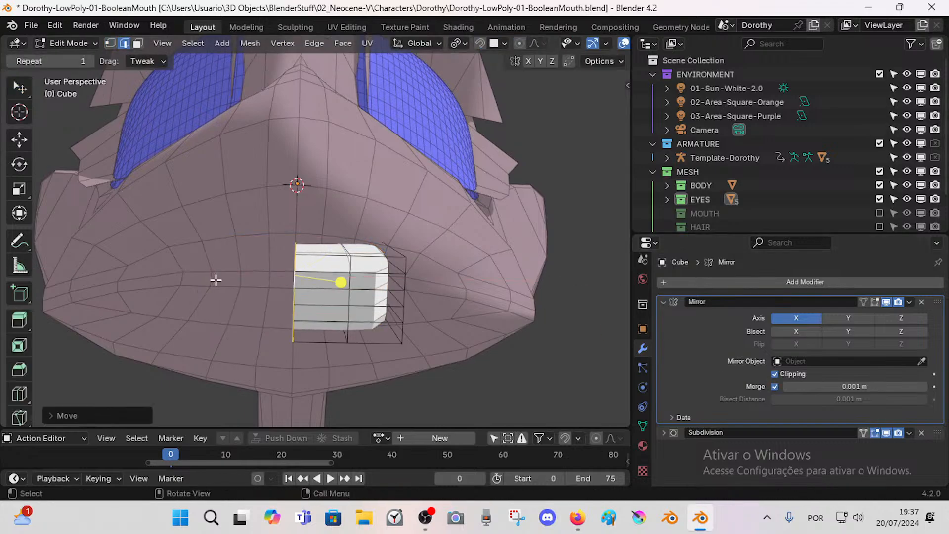
Step: Return to the block in Edit Mode, duplicate its Mirror modifier, and collapse the original modifier's settings
key("Tab")
left_click(363, 281)
key("Tab")
key("Tab")
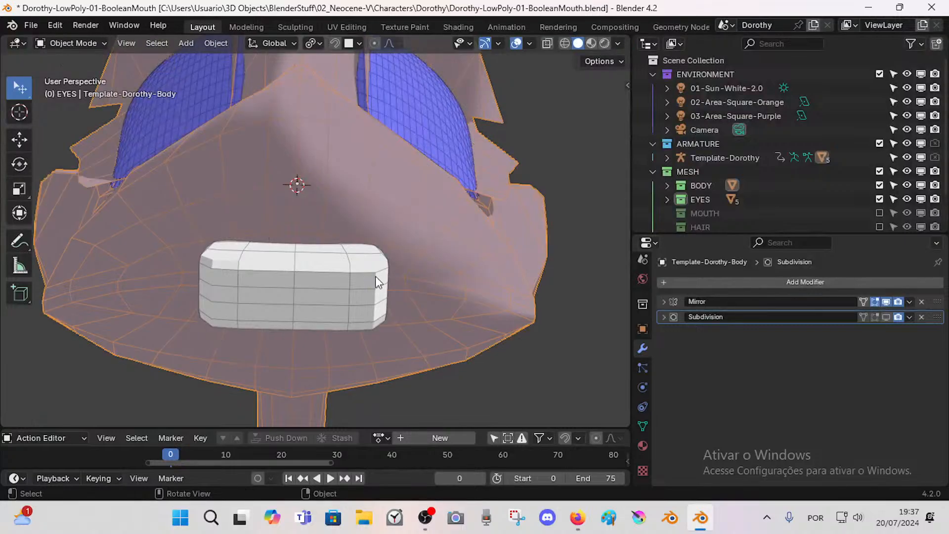
left_click(375, 276)
key("Tab")
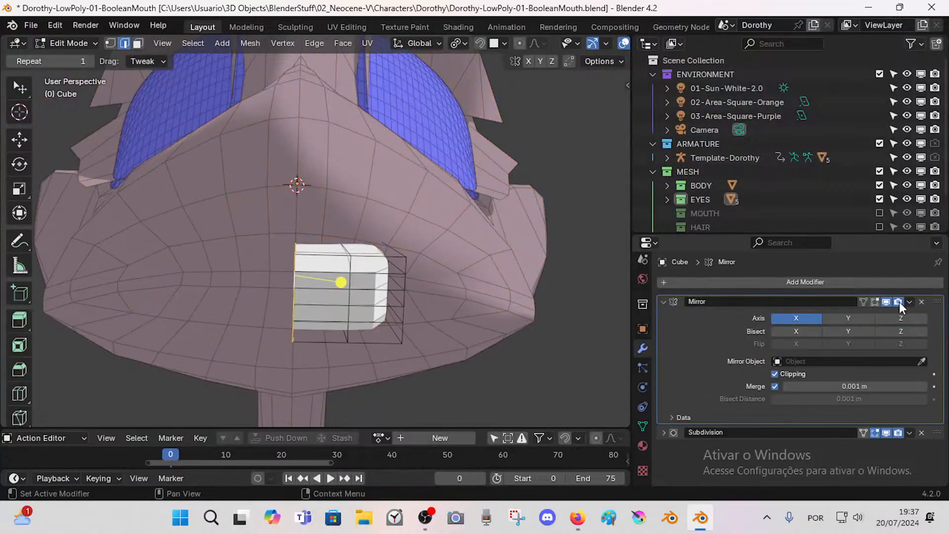
key("shift+d")
left_click(663, 300)
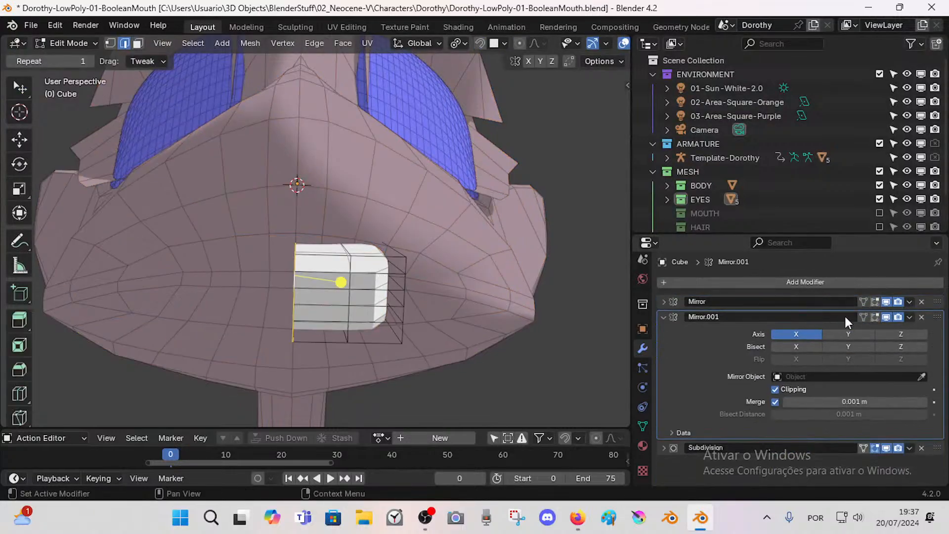
Step: Disable the duplicated Mirror modifier in viewport and render, rename it Mirror BAKUP, and collapse its settings
double_click(710, 317)
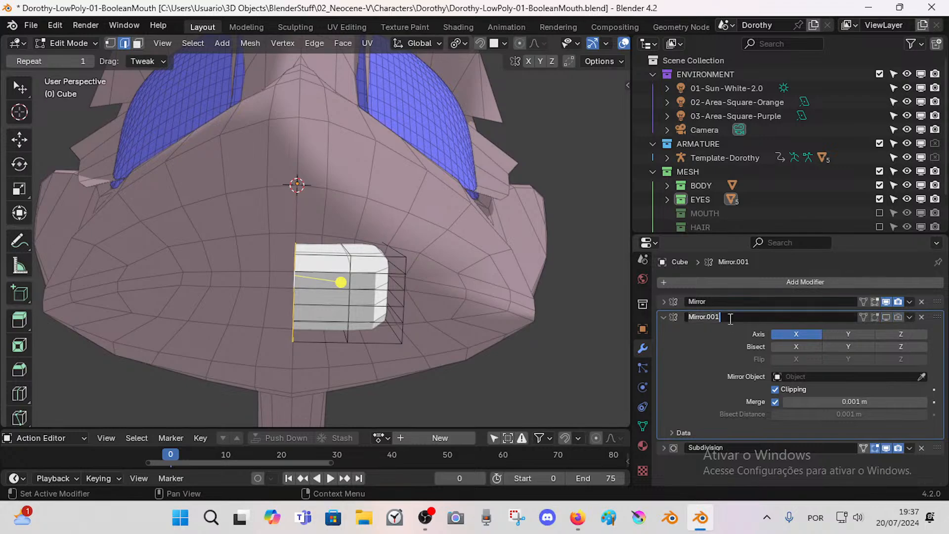
key("BackSpace")
key("BackSpace")
key("BackSpace")
type("BA")
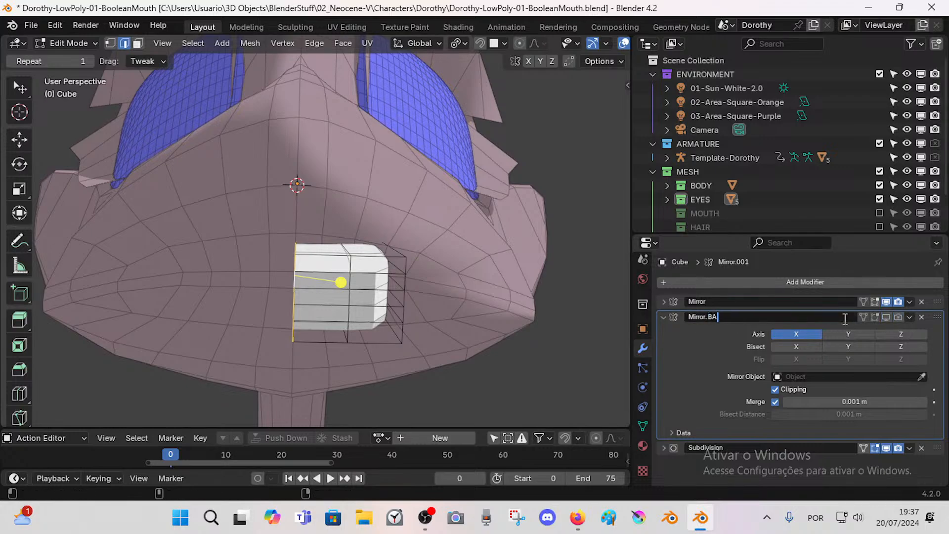
key("BackSpace")
key("BackSpace")
key("BackSpace")
key("BackSpace")
type("BAKUP")
key("Return")
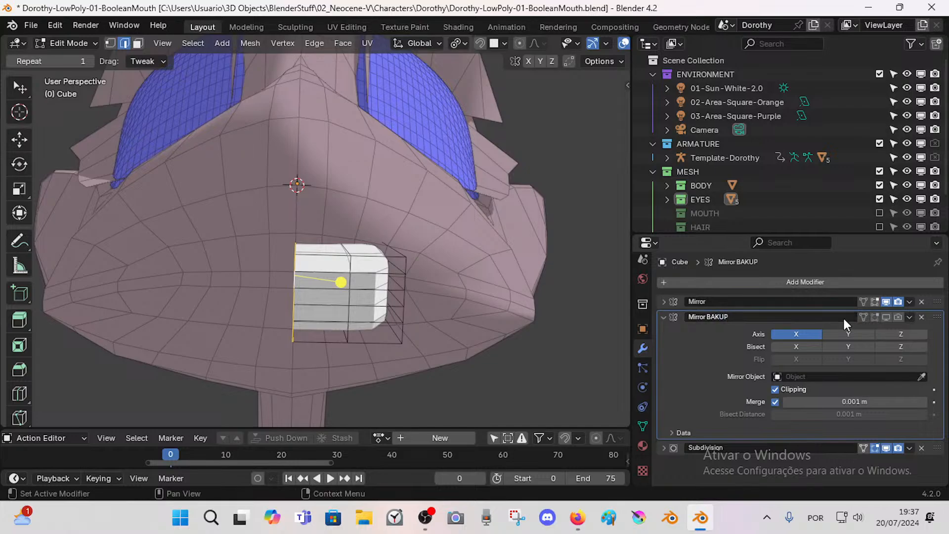
left_click(664, 317)
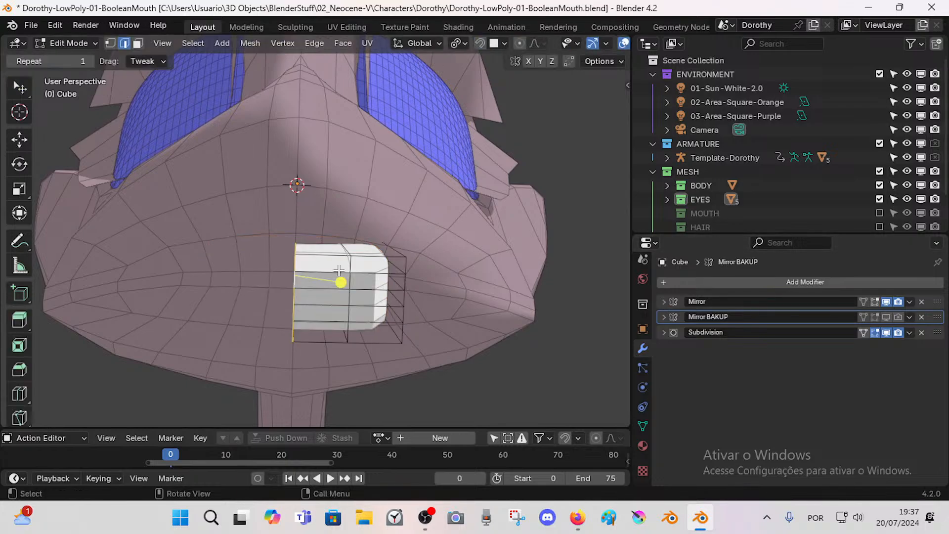
Step: Make the original Mirror modifier active and compare the half block in Edit Mode with the mirrored block in Object Mode
left_click(678, 301)
key("Tab")
key("Tab")
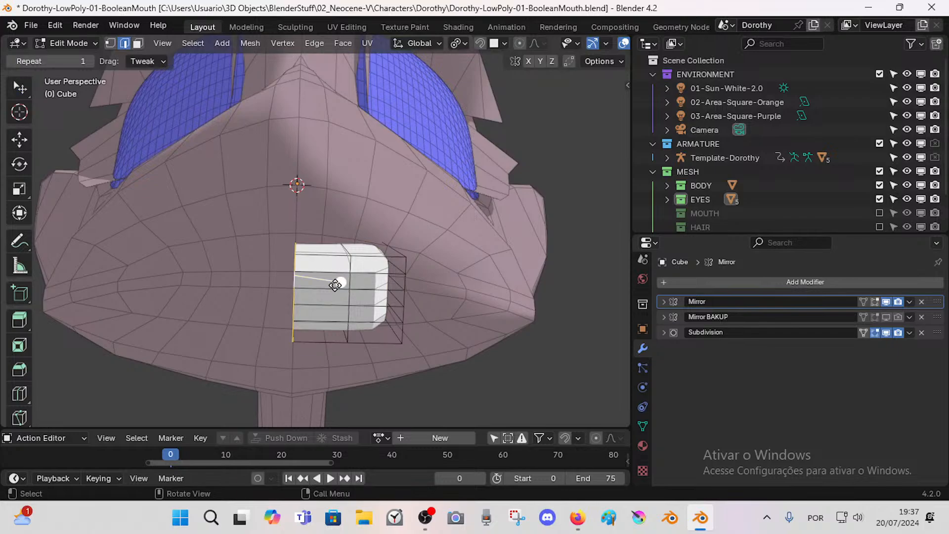
middle_click_drag(333, 282, 277, 283)
key("Tab")
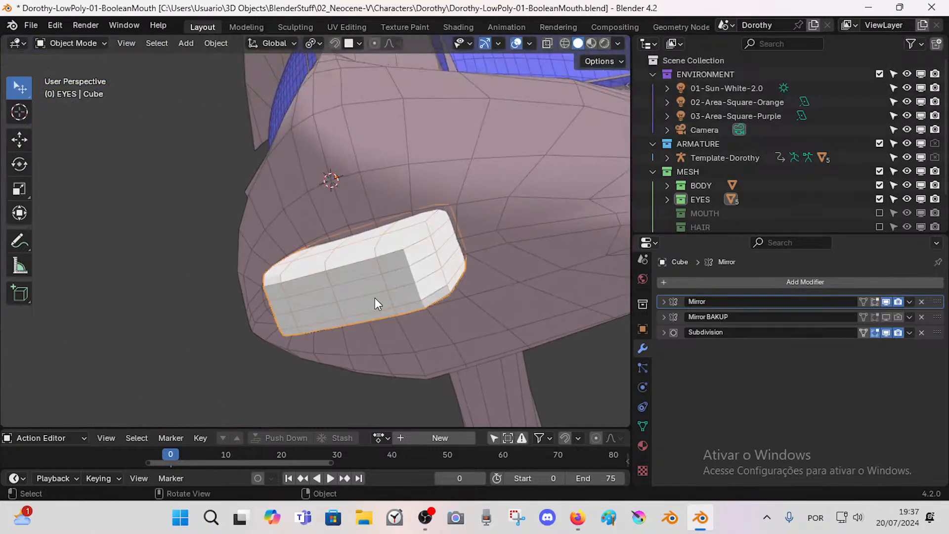
Step: In Edit Mode vertex selection, try to move the block's upper outer front corner vertex along Z
key("Tab")
middle_click_drag(374, 298, 451, 262)
key("1")
left_click(451, 247)
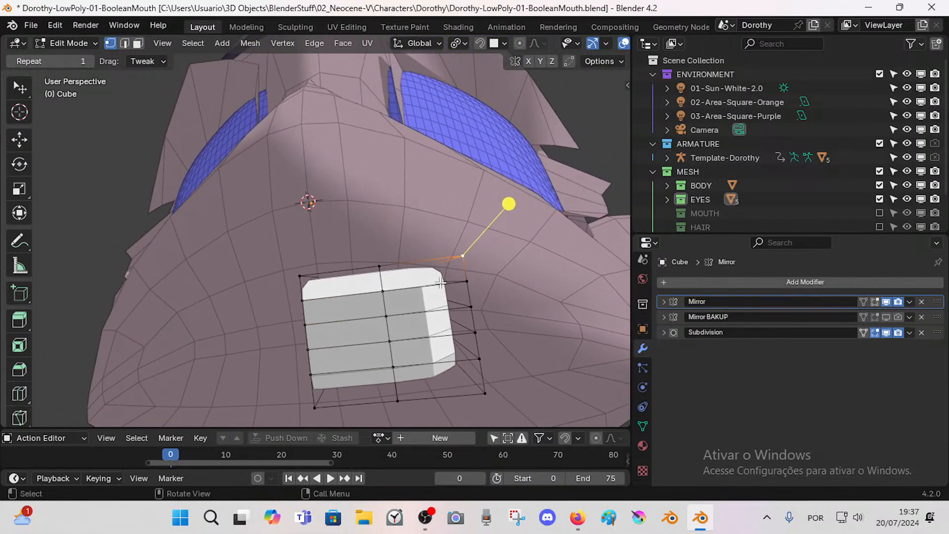
key("g")
key("z")
right_click(475, 261)
Step: With X-ray on, lower the block's upper outer edge slightly and move it inward along X
key("alt+z")
left_click(437, 260)
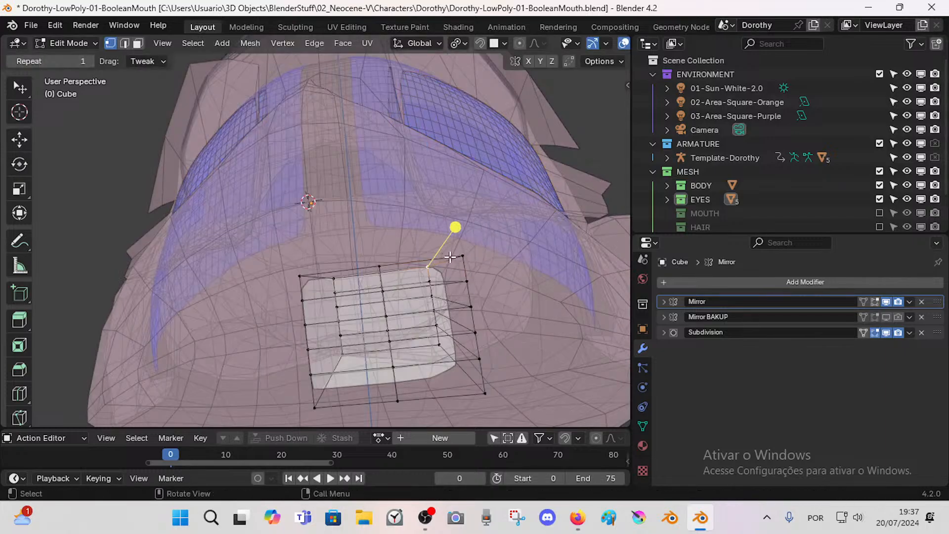
key("2")
key("3")
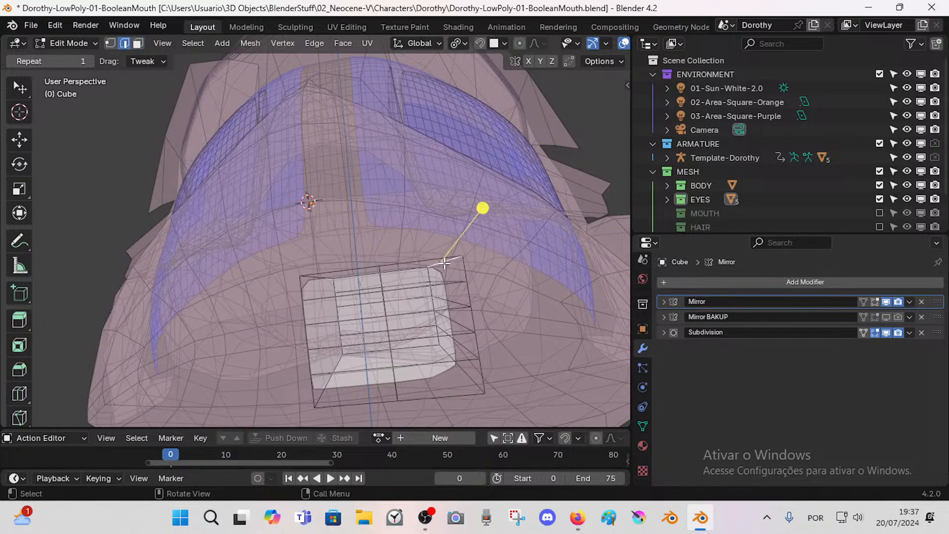
key("g")
key("x")
left_click(447, 271)
key("g")
key("x")
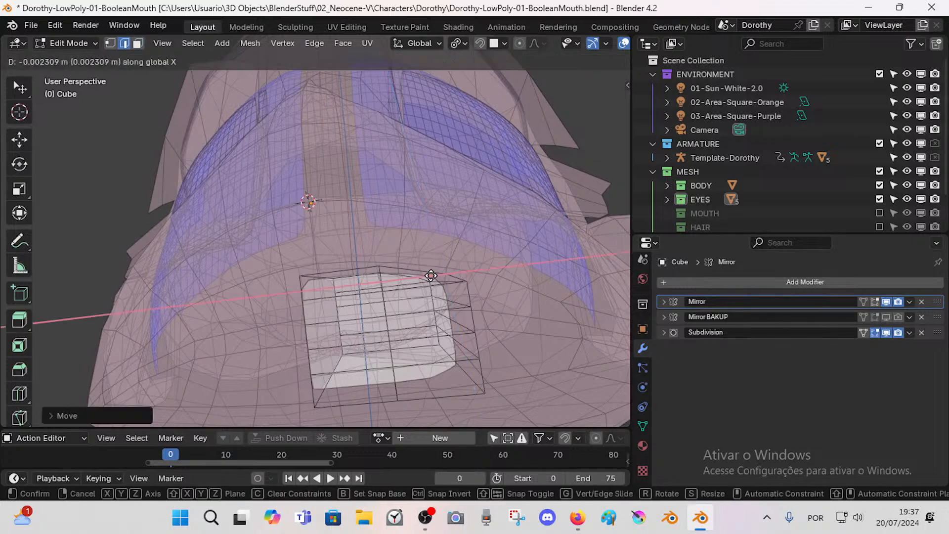
left_click(439, 275)
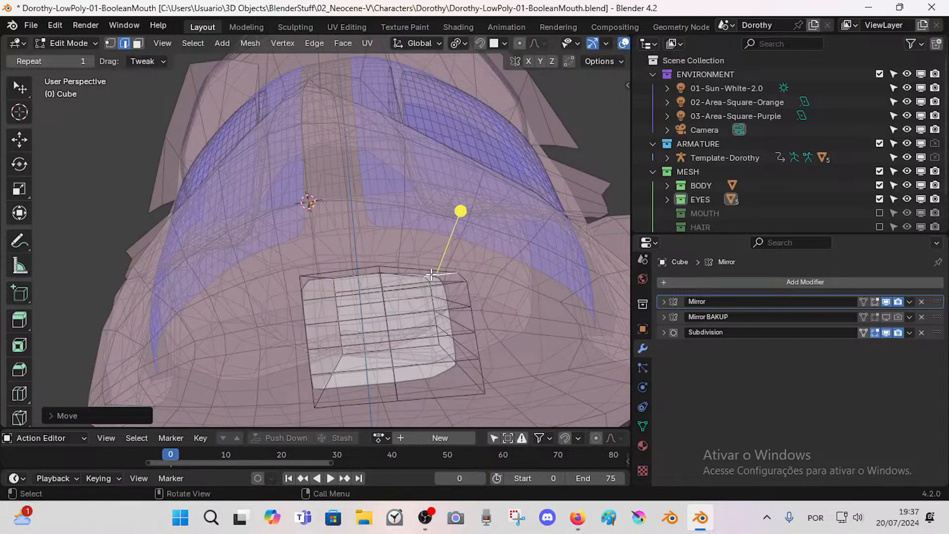
Step: Raise the block's lower outer edge about 0.003 m along Z and raise the lowest inner front face slightly
key("g")
key("z")
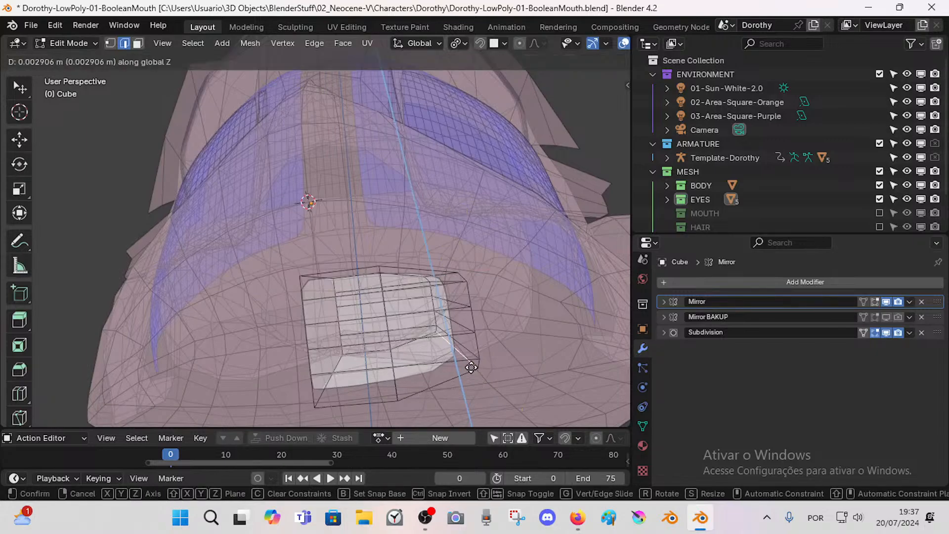
left_click(471, 368)
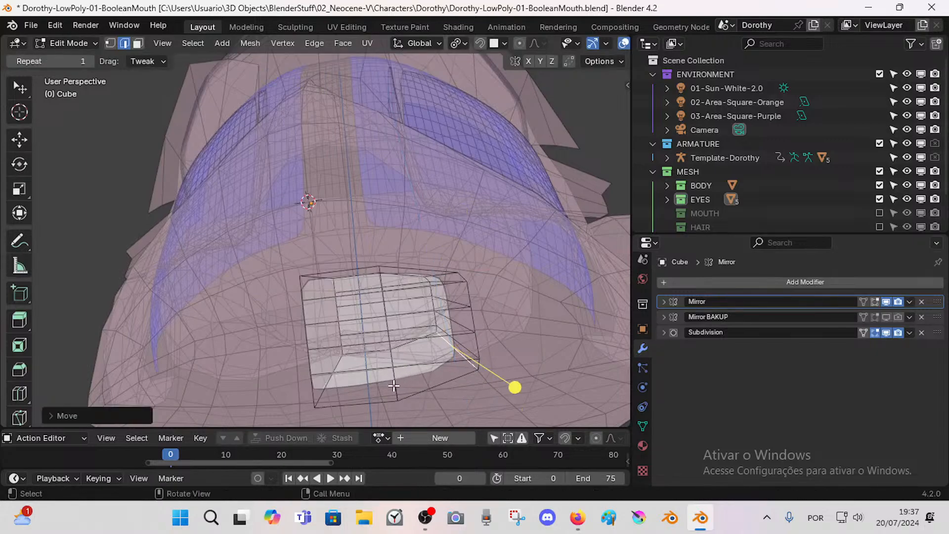
key("3")
left_click(348, 393)
key("g")
key("z")
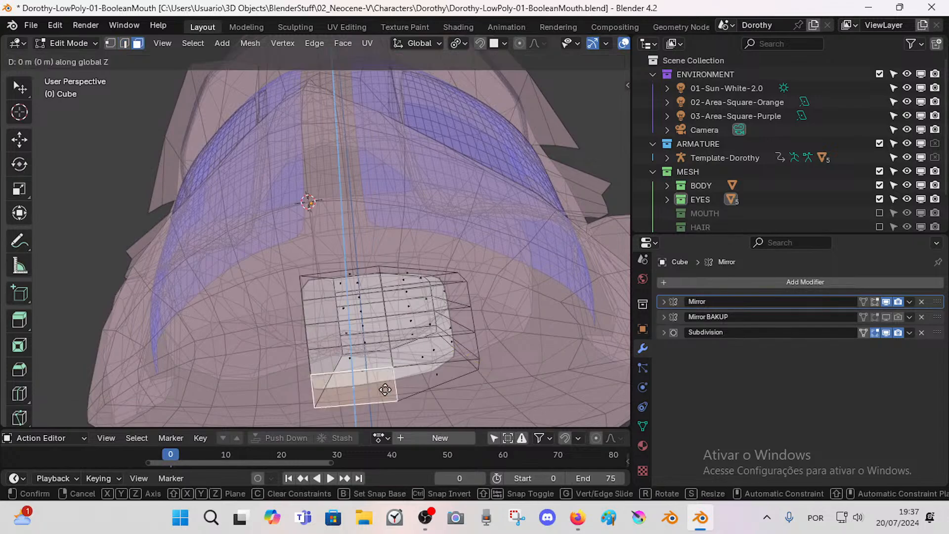
left_click(386, 379)
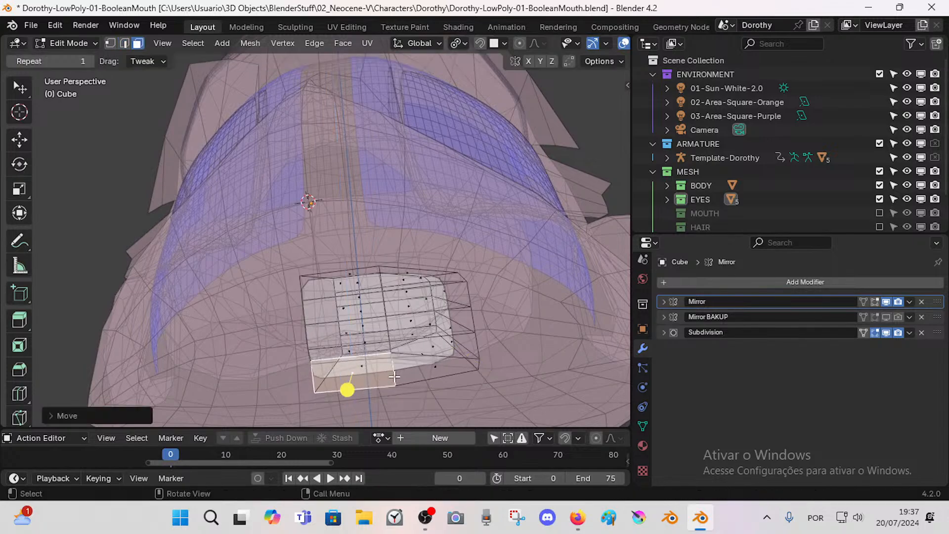
Step: Turn off X-ray and undo the trial edge and face moves on the block
middle_click_drag(394, 377, 408, 338)
key("alt+z")
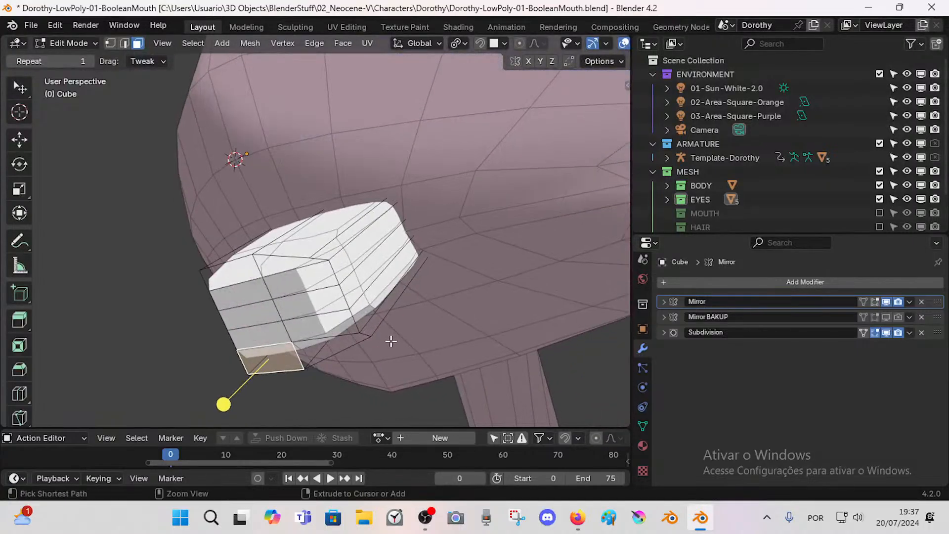
key("2")
middle_click_drag(389, 339, 350, 243)
scroll(375, 229, "down", 2)
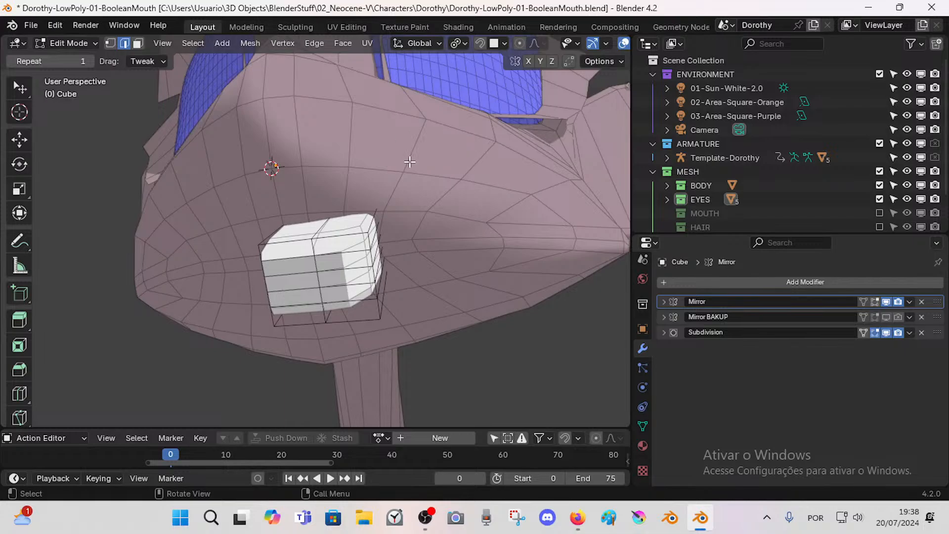
scroll(417, 208, "up", 2)
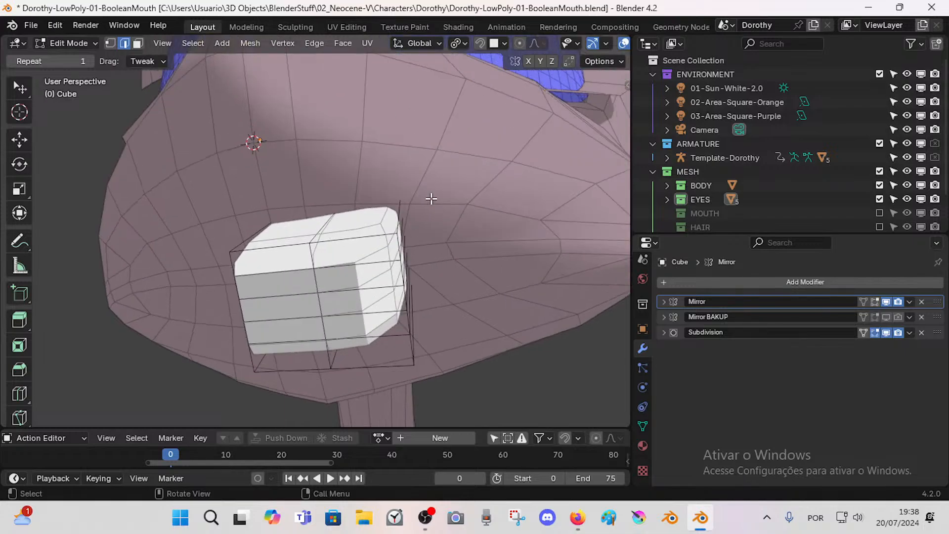
key("Tab")
left_click(341, 232)
left_click(343, 234)
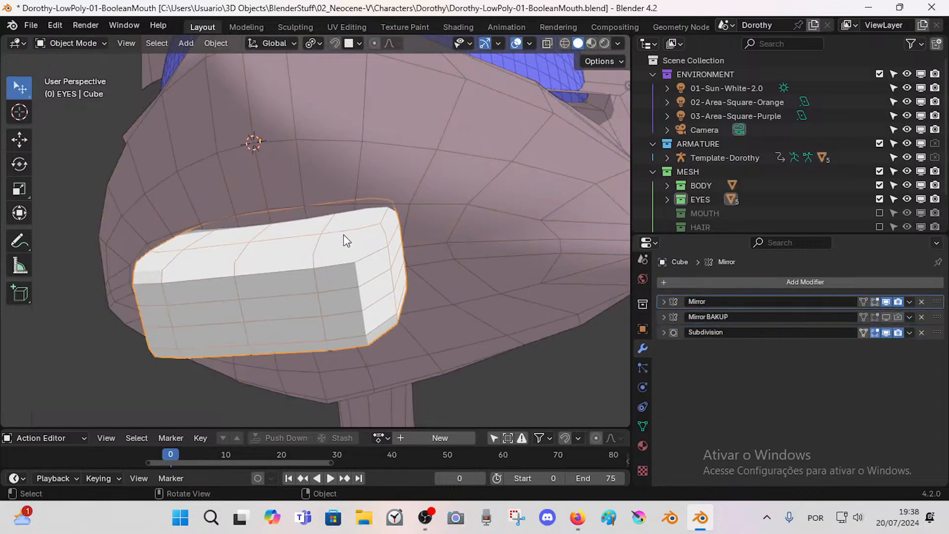
key("Tab")
key("3")
left_click(318, 228)
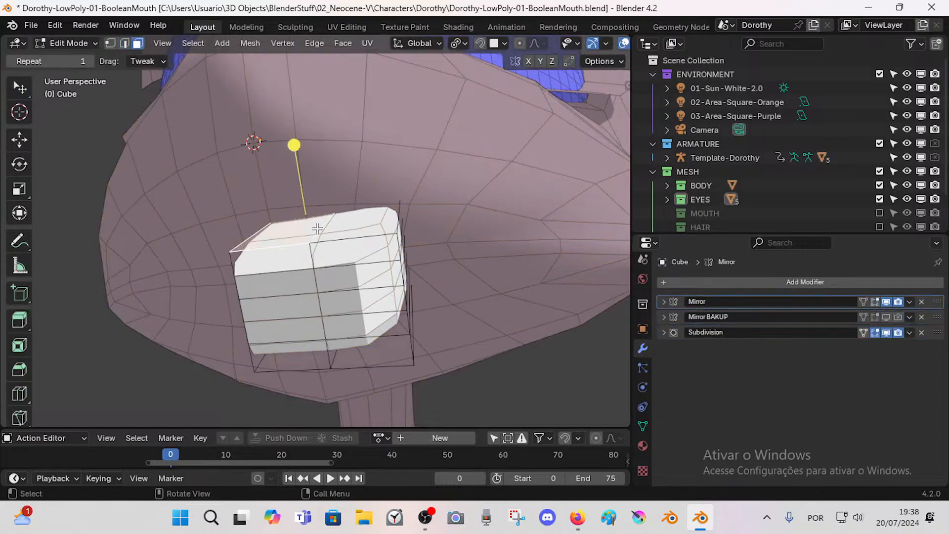
middle_click_drag(400, 237, 369, 231)
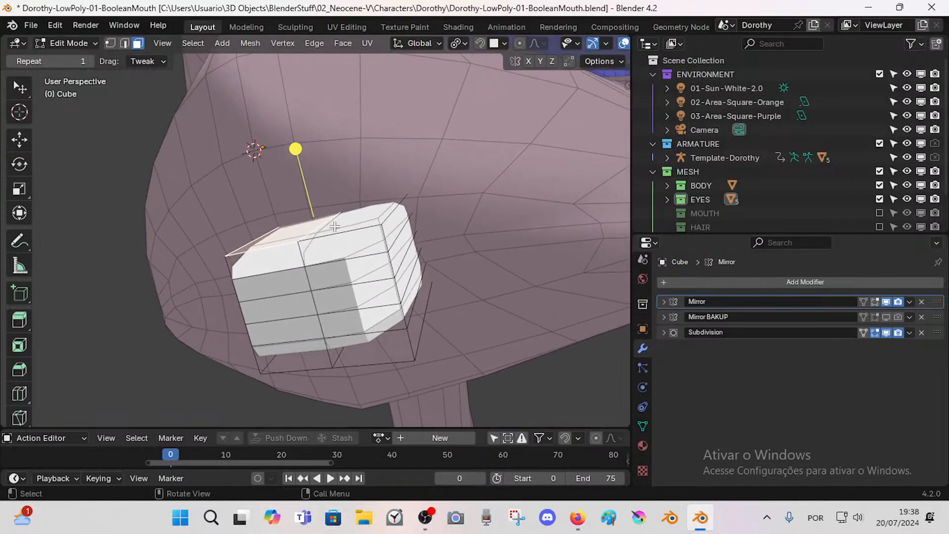
Step: In edge selection, vertex-slide the block's upper outer edge inward to taper the upper outer corner
key("2")
left_click(402, 214)
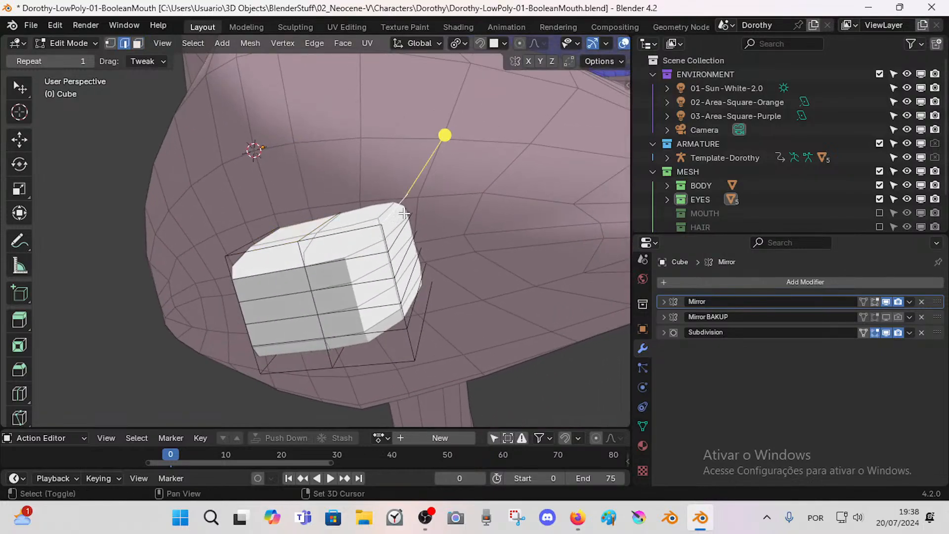
key("shift+v")
left_click(408, 229)
middle_click_drag(409, 229, 372, 243)
left_click(381, 243)
key("shift+v")
left_click(369, 242)
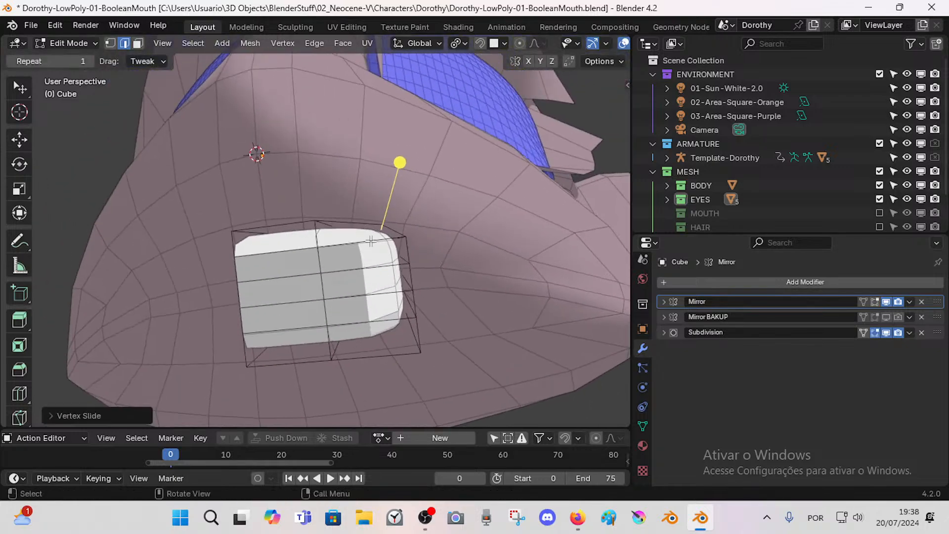
Step: Vertex-slide the block's lower outer edge upward to taper the lower outer corner
left_click(412, 332)
key("shift+v")
left_click(415, 313)
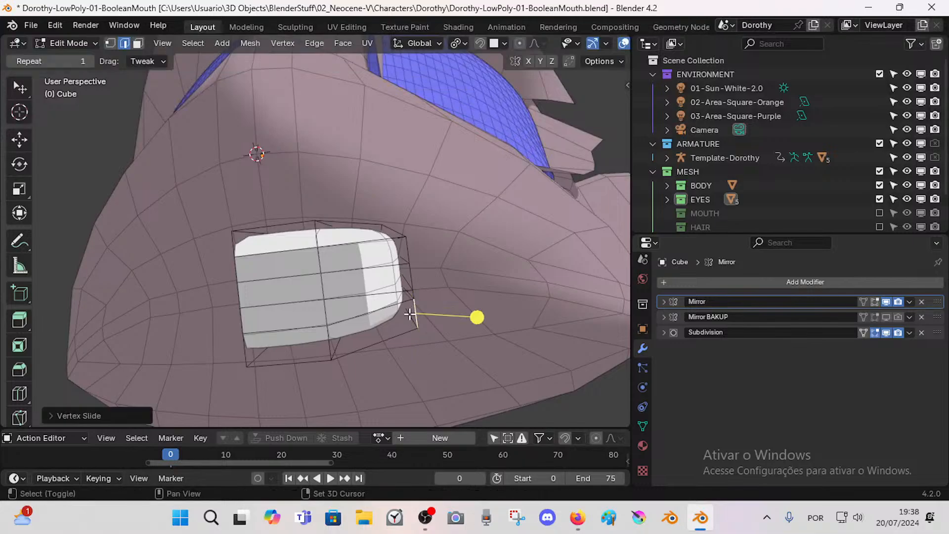
left_click(358, 342)
key("shift+v")
right_click(346, 336)
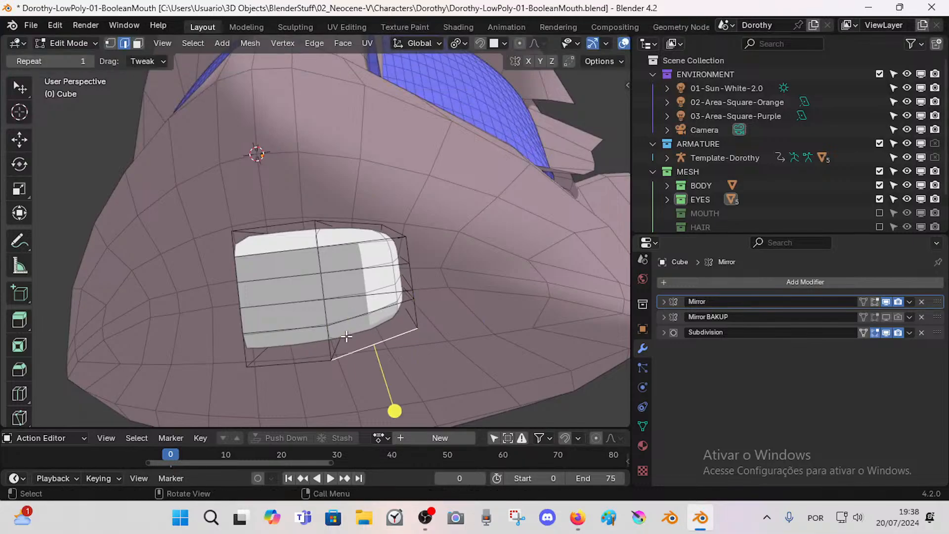
Step: In face selection, try to move the block's lowest inner front face and the inner underside face along global Z
key("3")
left_click(299, 351)
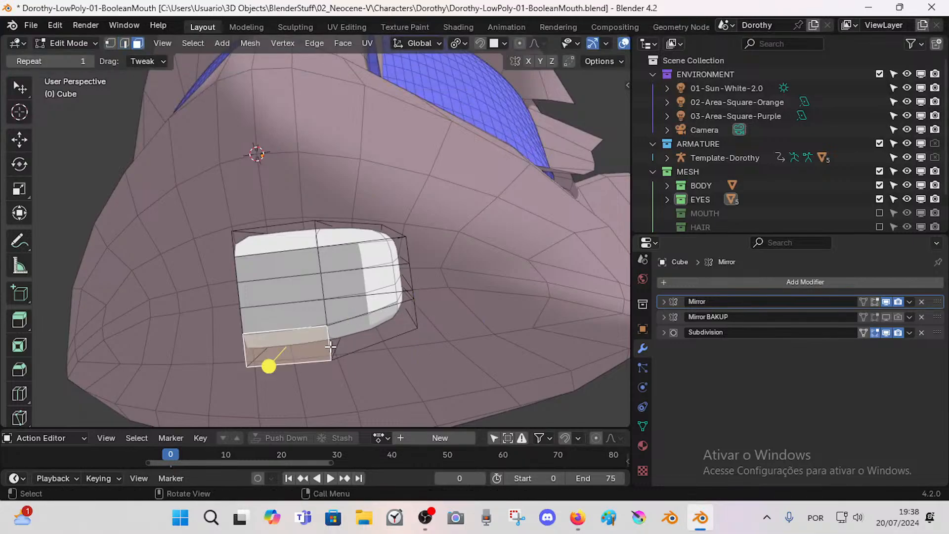
key("g")
key("z")
right_click(327, 340)
middle_click_drag(363, 350, 307, 368)
left_click(332, 324)
key("g")
key("z")
right_click(369, 338)
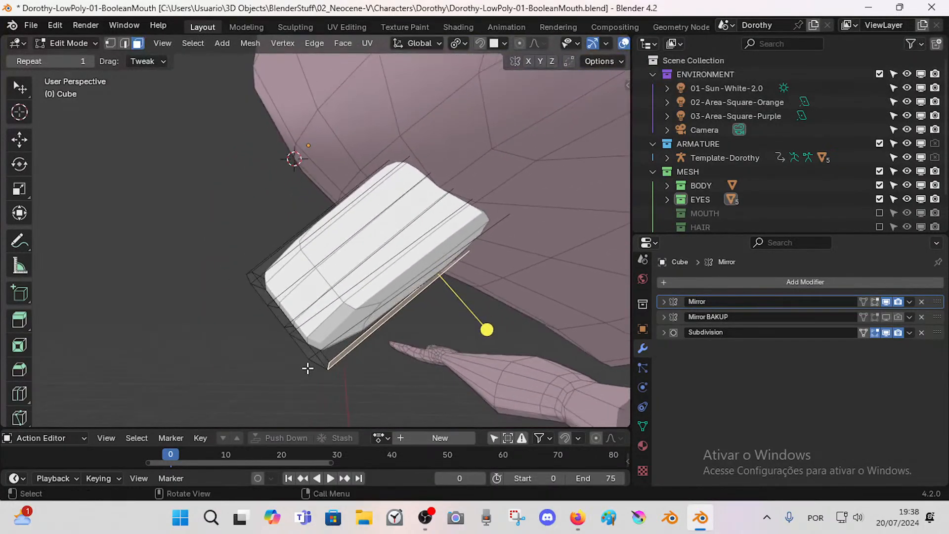
Step: In right side view, try extruding the inner underside face along its normal and undo the extrusion
key("KP_3")
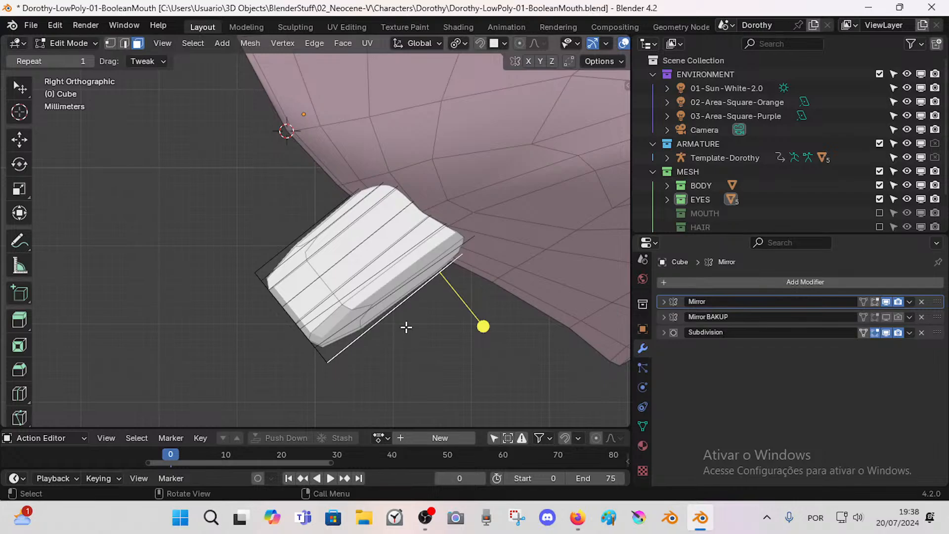
key("e")
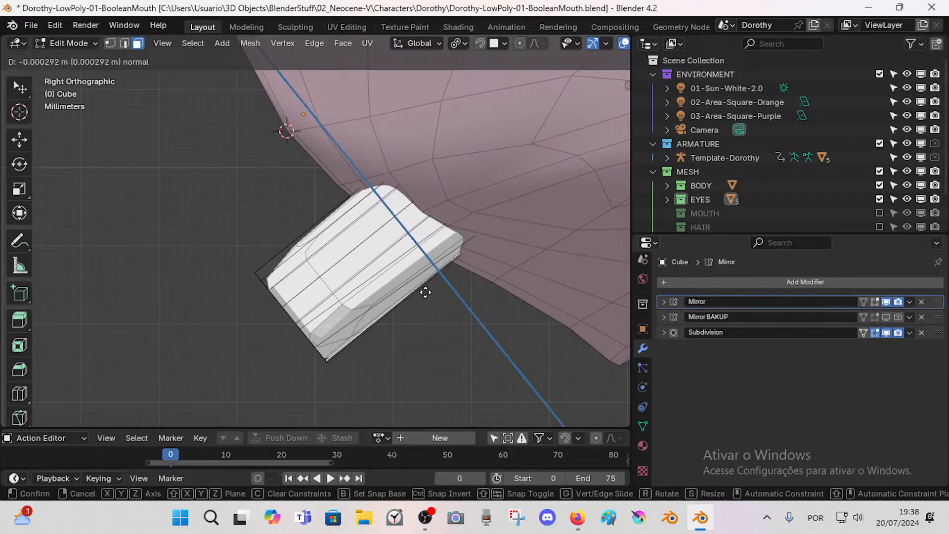
right_click(425, 292)
key("ctrl+z")
key("ctrl+z")
Step: Select the block's two underside faces, set the transform orientation to Local and try to move them about 0.0019 m along local Z
middle_click_drag(393, 326, 387, 306)
left_click(389, 308)
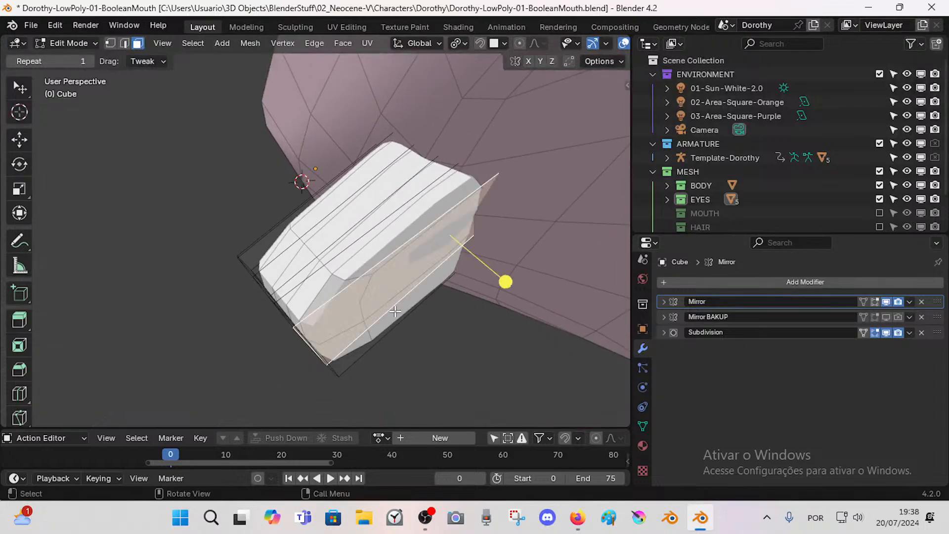
key("KP_3")
middle_click_drag(262, 335, 346, 276)
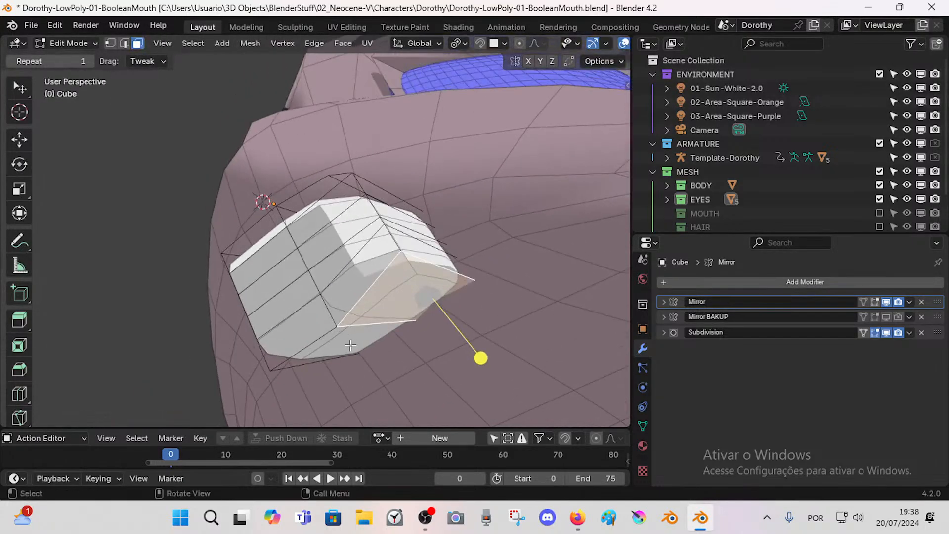
left_click(367, 337)
middle_click_drag(378, 323, 326, 346)
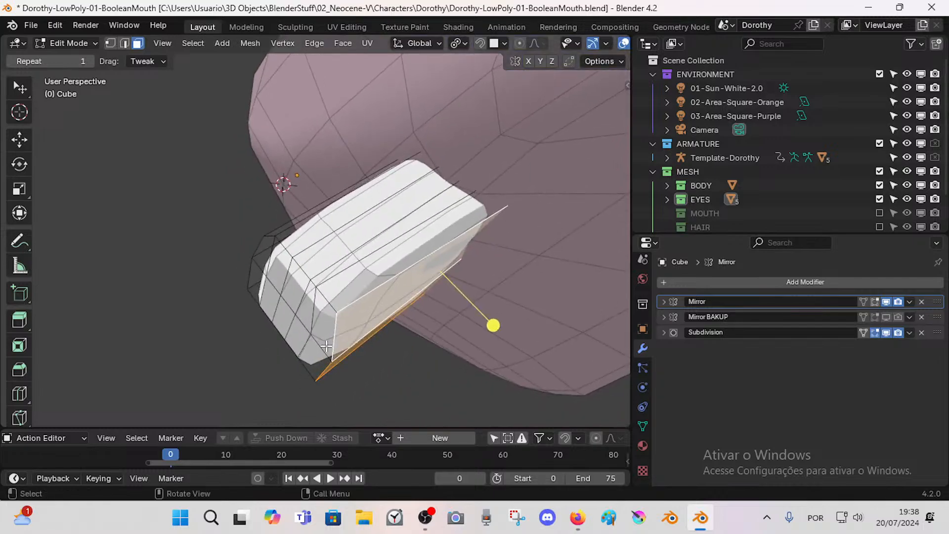
key("KP_3")
left_click(419, 43)
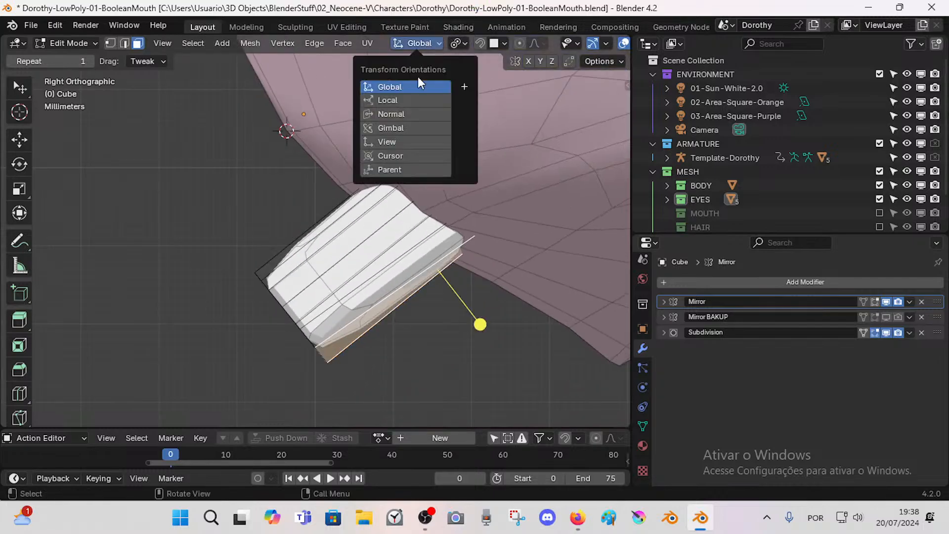
left_click(394, 104)
key("g")
key("z")
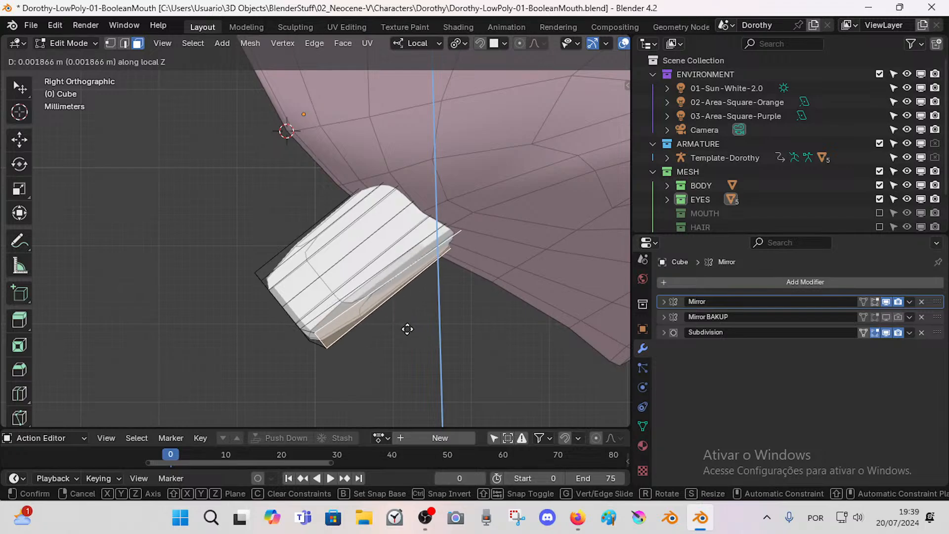
left_click(403, 326)
Step: Return to Object Mode and apply the mouth block's object transform
key("ctrl+Tab")
left_click(296, 323)
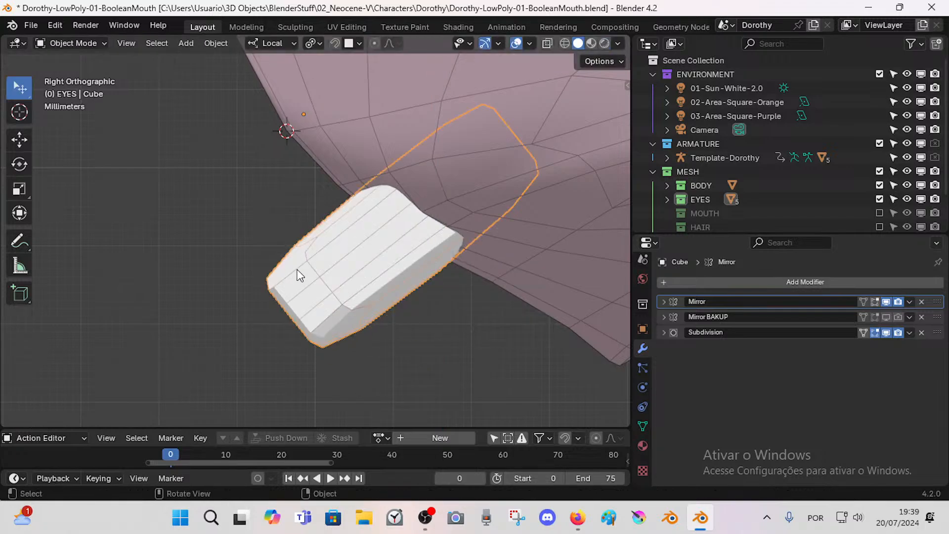
right_click(297, 271)
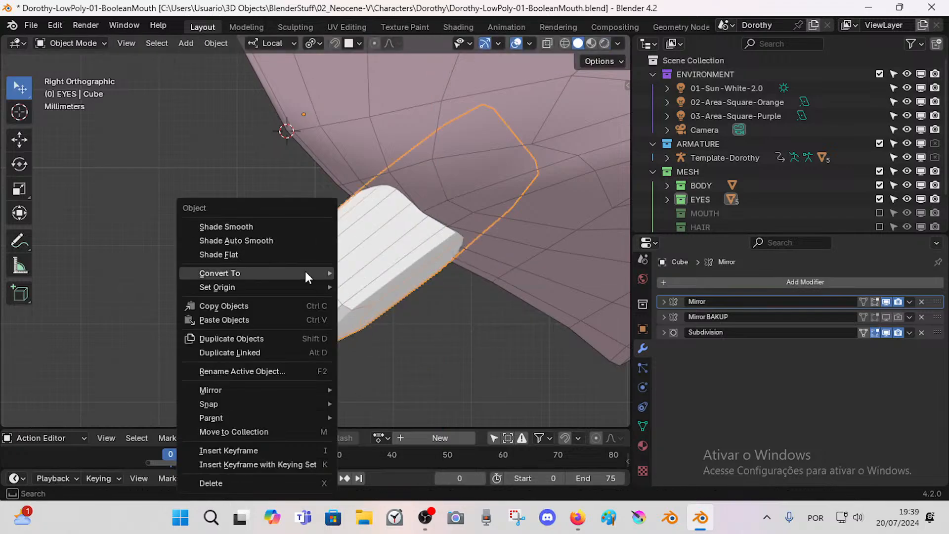
left_click(269, 254)
key("ctrl+a")
left_click(304, 322)
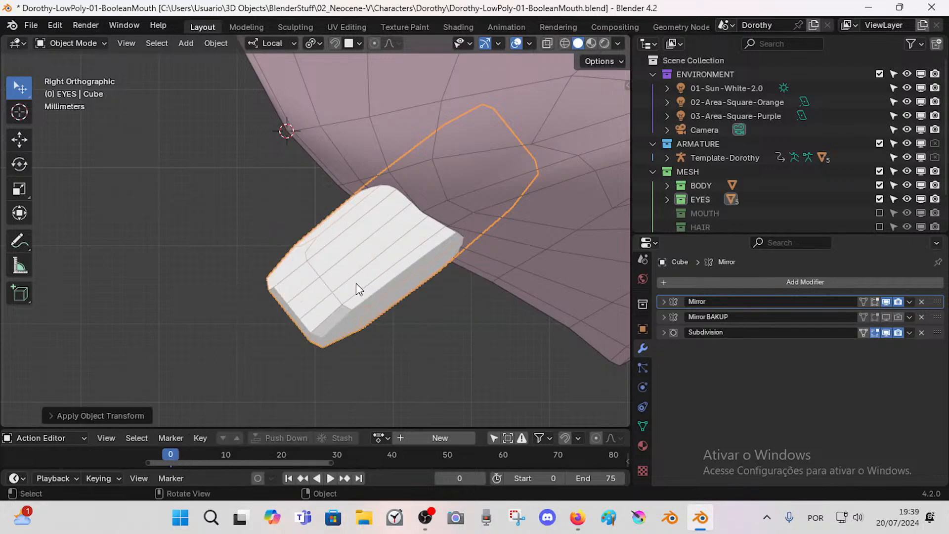
Step: Back in Edit Mode, try moving the two underside faces along the local Z, Y and X axes
key("Tab")
key("g")
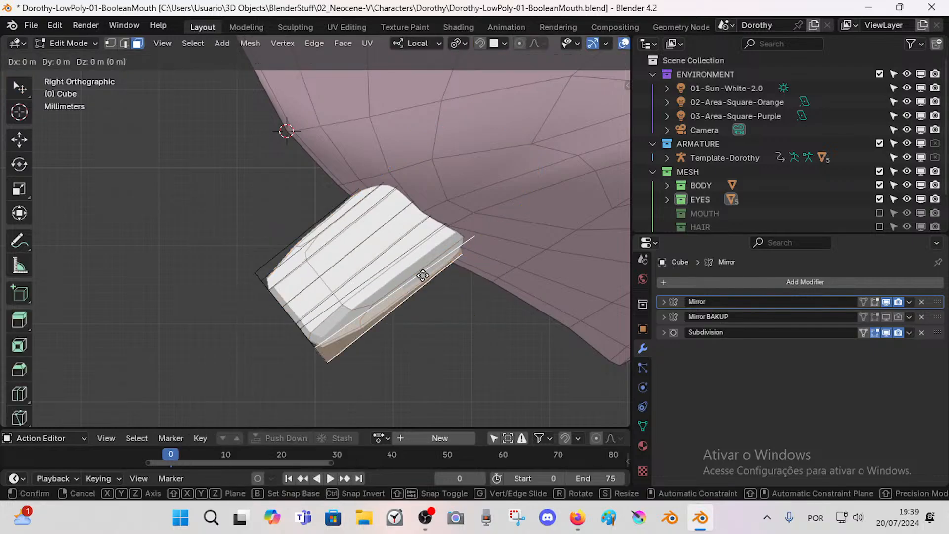
key("z")
key("y")
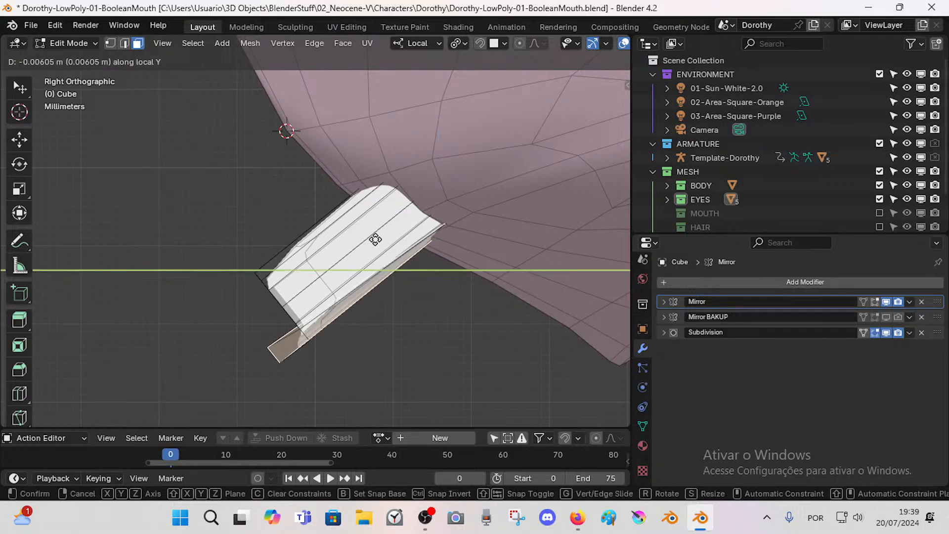
key("x")
key("x")
right_click(426, 274)
middle_click_drag(438, 290, 512, 255)
key("g")
key("z")
right_click(378, 327)
Step: Select only the inner underside face of the block
left_click(320, 356)
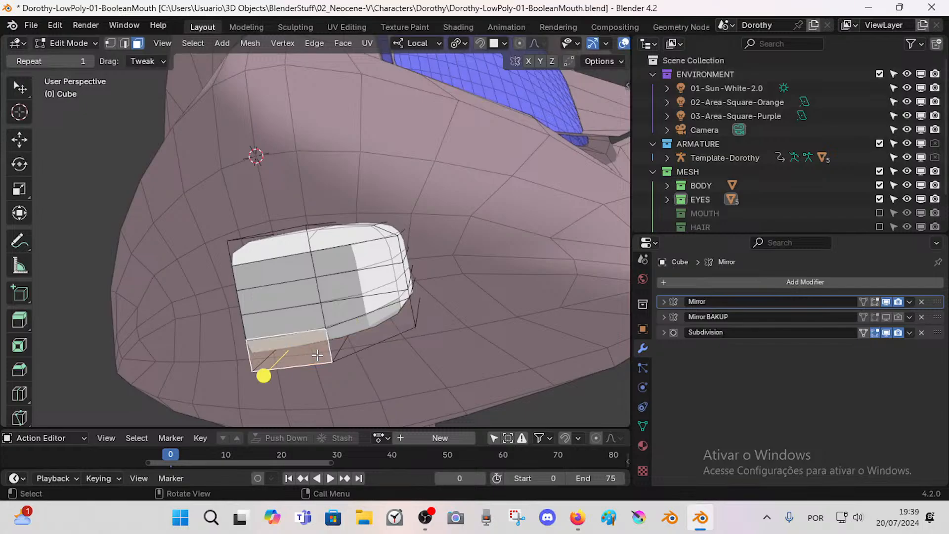
left_click(337, 358)
middle_click_drag(332, 353, 284, 320)
left_click(332, 330)
key("alt+z")
key("alt+z")
middle_click_drag(387, 338, 347, 348)
Step: Try to move the inner underside face along the local Z and Y axes
key("g")
key("z")
right_click(356, 329)
key("g")
key("y")
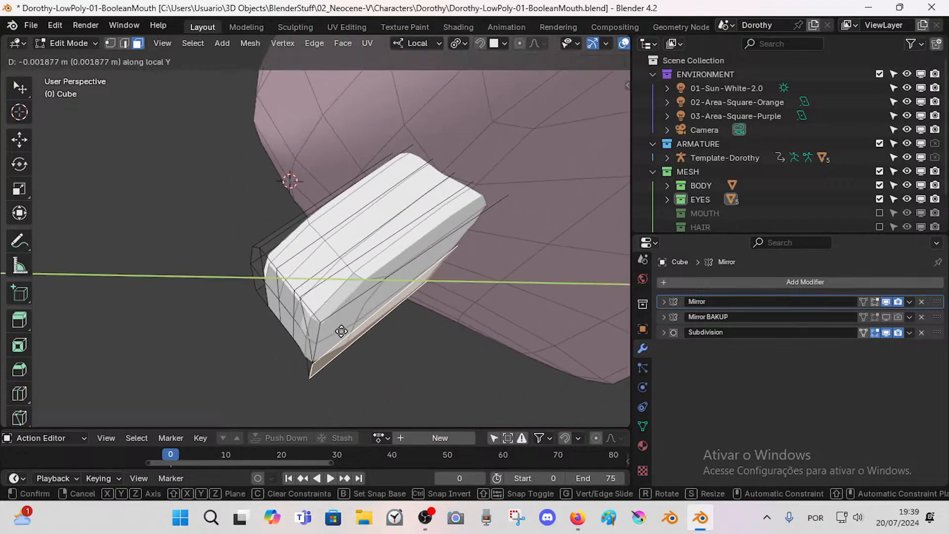
key("z")
right_click(354, 164)
Step: Set the transform orientation to Normal, move the inner underside face into the block along normal Z, and clear the selection
left_click(431, 44)
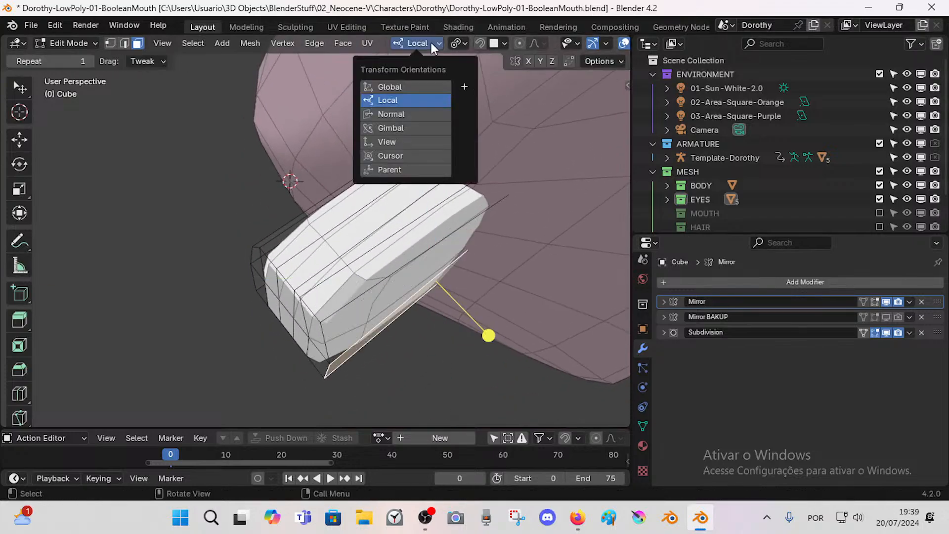
left_click(396, 113)
key("g")
key("z")
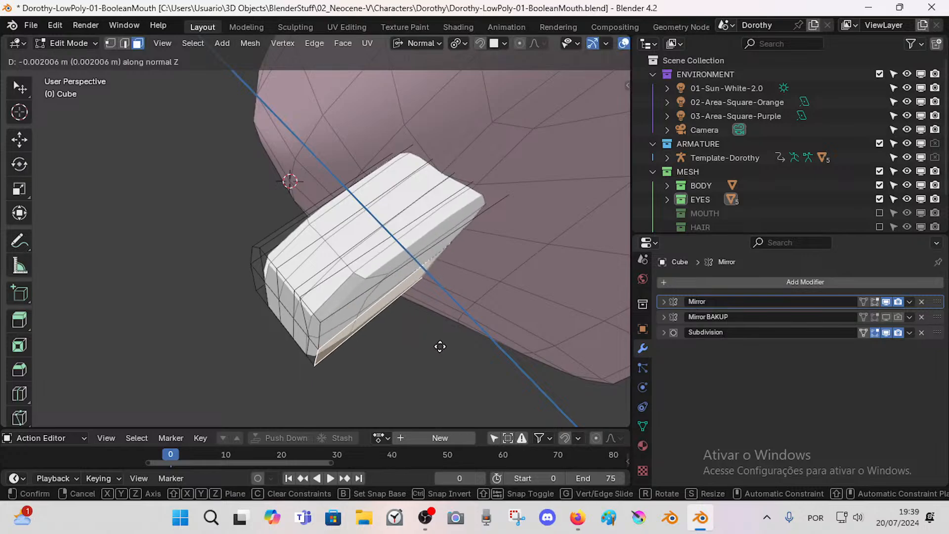
middle_click_drag(440, 346, 381, 346)
left_click(399, 307)
key("alt+a")
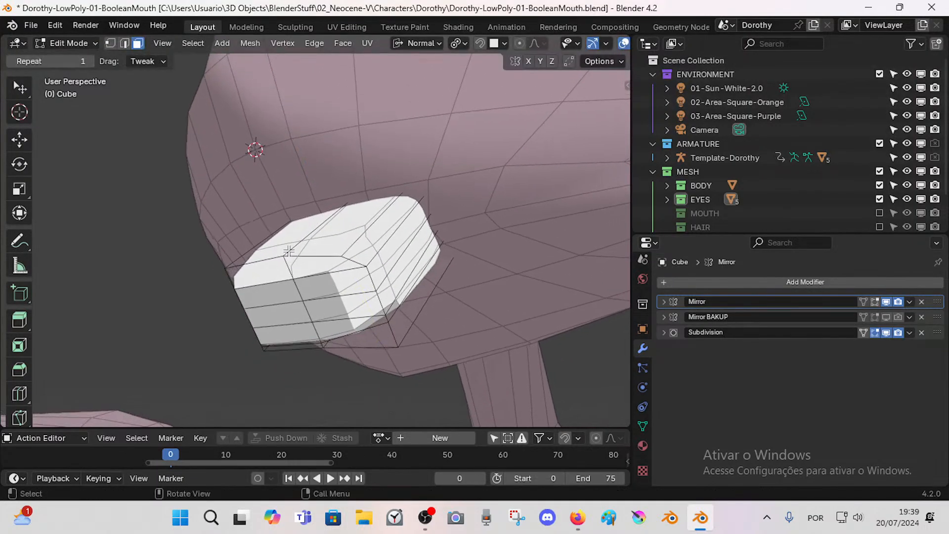
Step: Move the block's upper inner face slightly inward along its normal Z
middle_click_drag(266, 196, 339, 210)
key("g")
key("z")
left_click(278, 197)
key("g")
key("z")
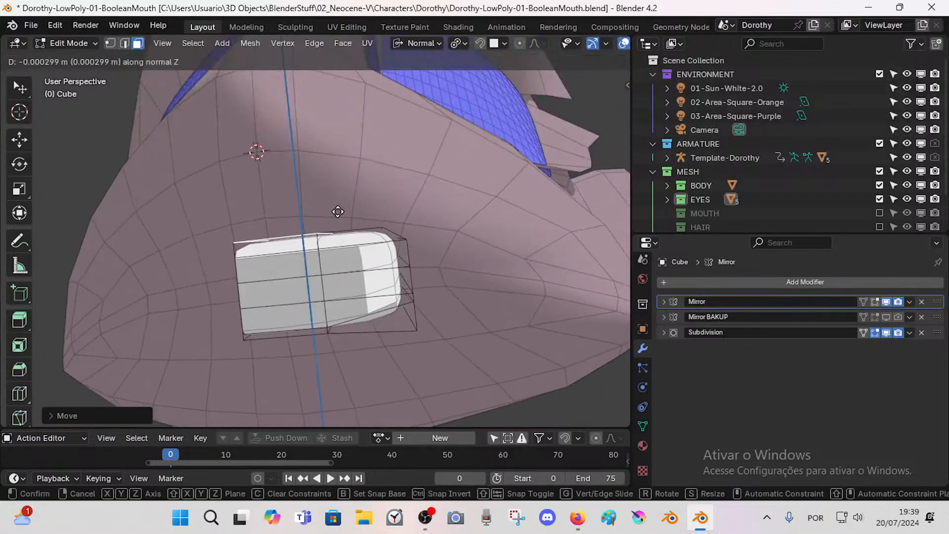
left_click(338, 213)
Step: In edge selection, try moving the block's uppermost front edge loop along global Z and normal Y
left_click(297, 252)
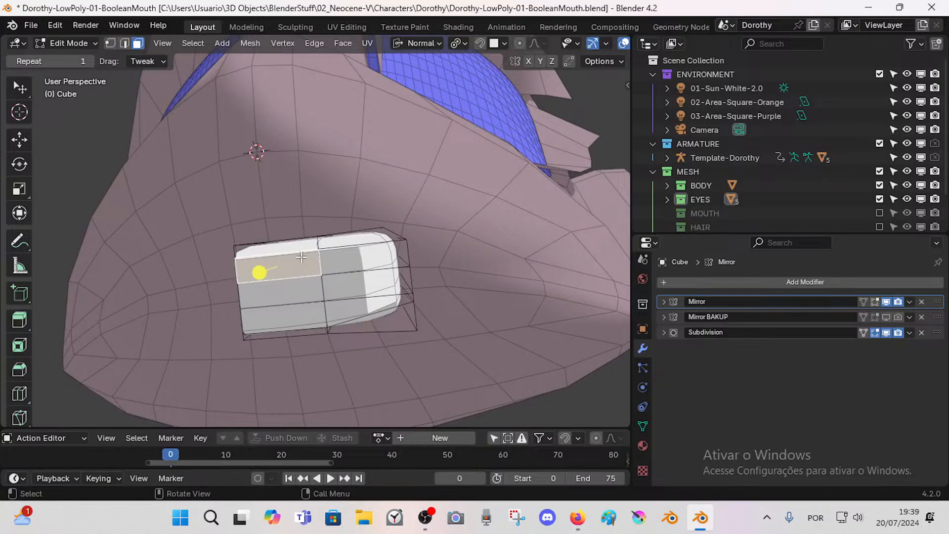
key("2")
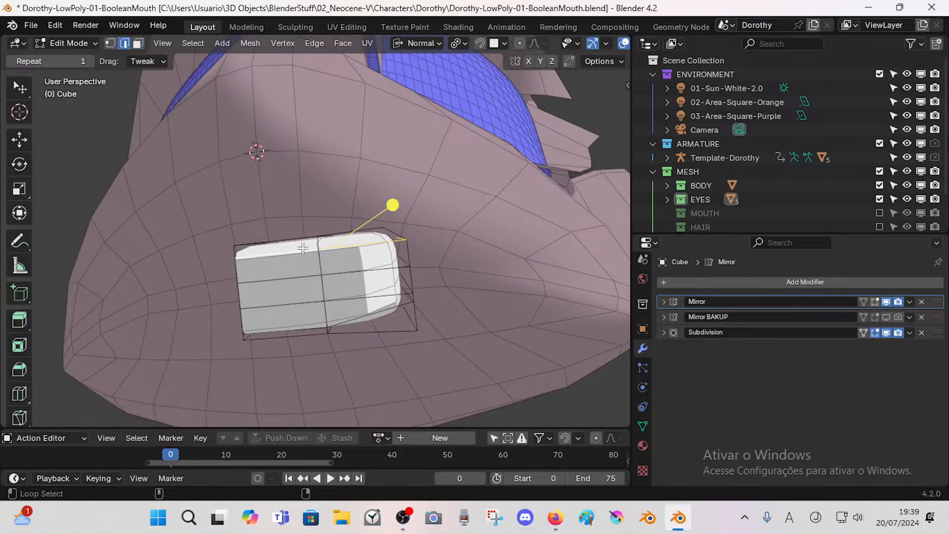
left_click(315, 256)
key("g")
key("z")
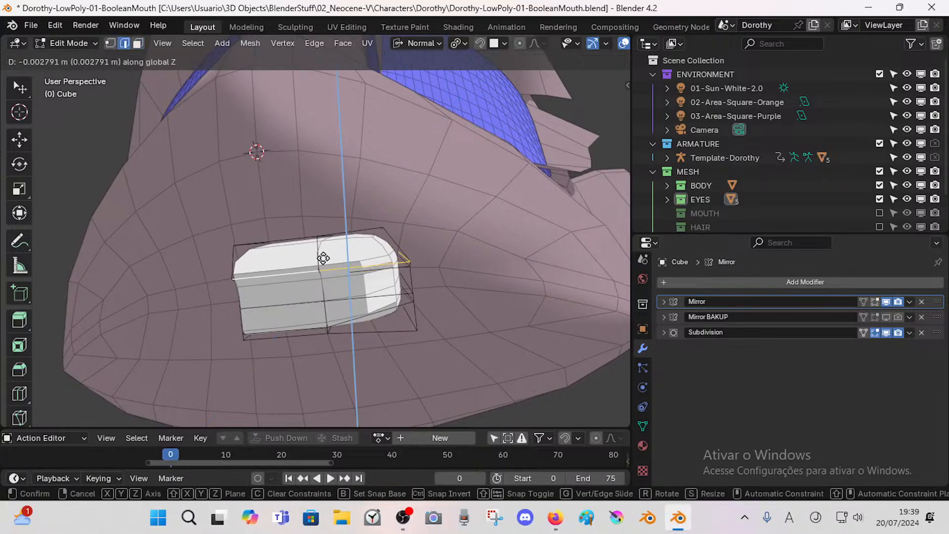
key("x")
key("y")
key("y")
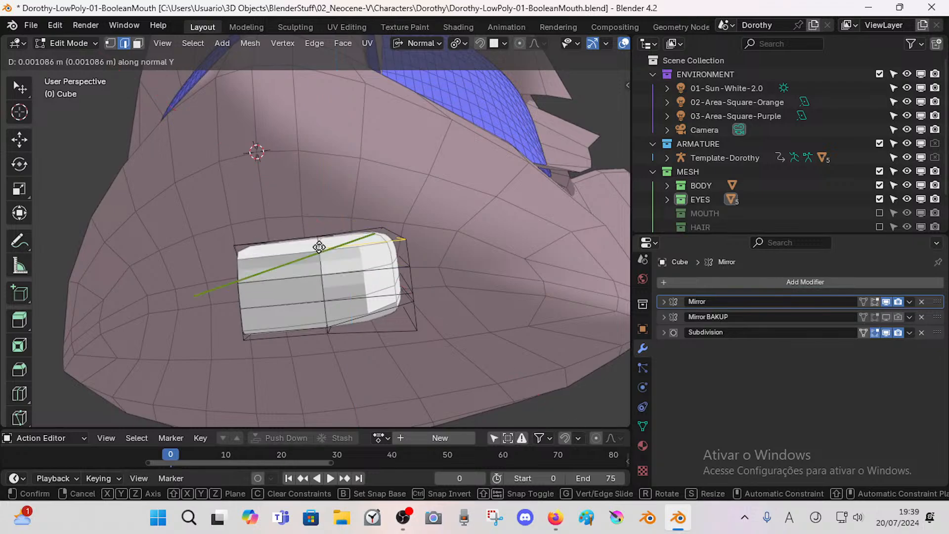
left_click(322, 262)
middle_click_drag(323, 263, 292, 276)
Step: Try to move the block's upper front edge loop along the normal Z, Y and X axes
left_click(304, 275)
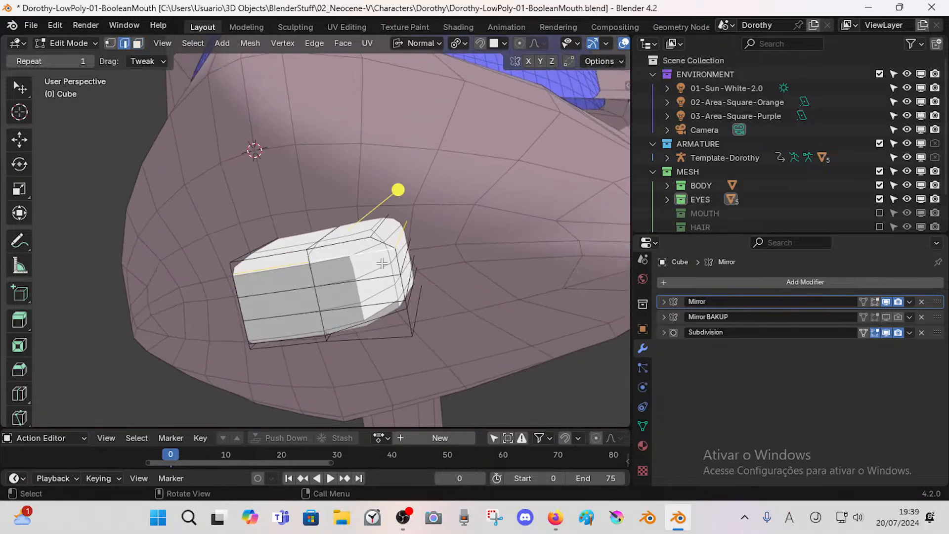
key("g")
key("z")
key("z")
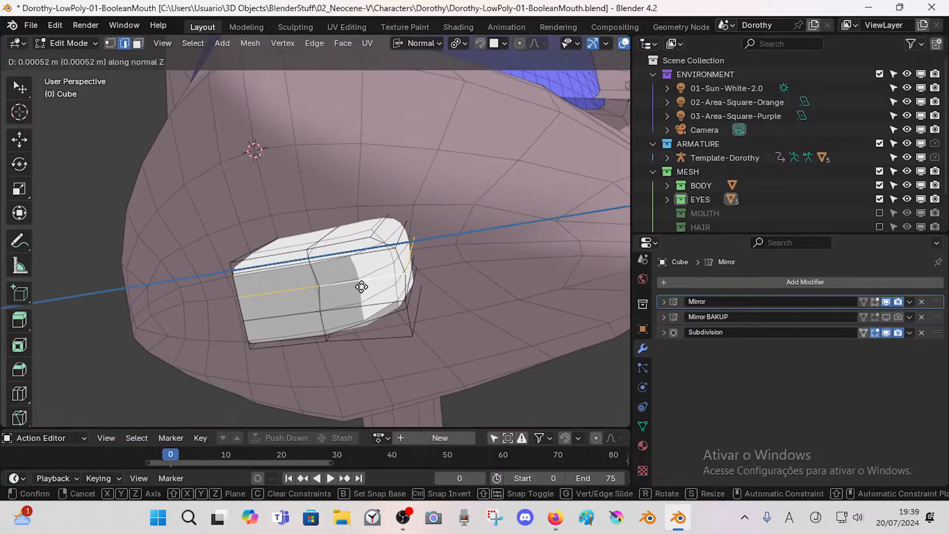
key("x")
key("y")
right_click(362, 295)
key("g")
key("x")
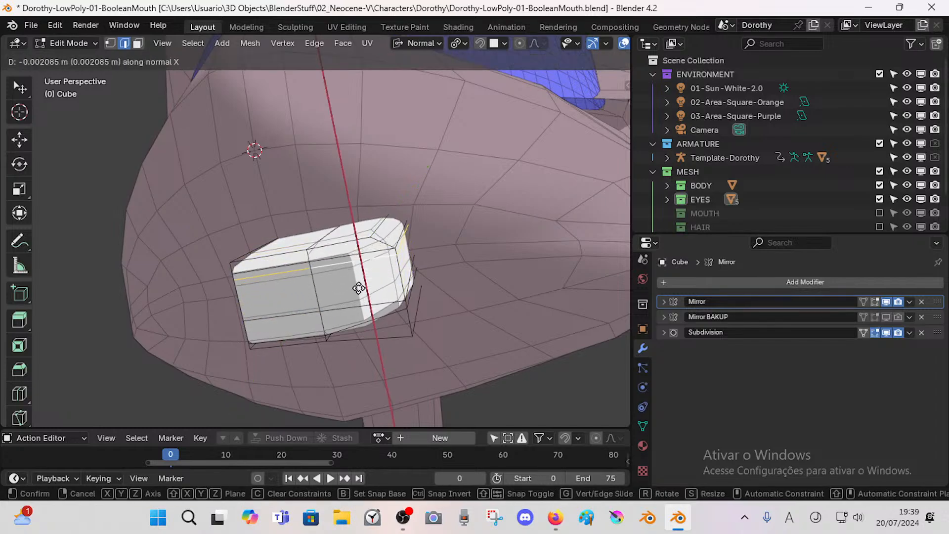
right_click(353, 279)
Step: Select the block's lower middle front edge loop and move it upward along normal X by about 0.0015 m
left_click(355, 297, "alt")
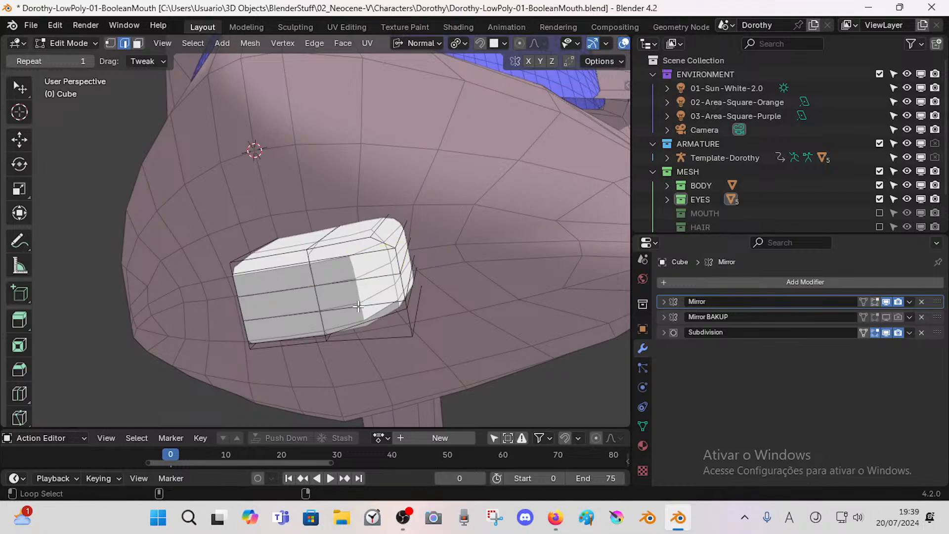
key("g")
key("x")
key("x")
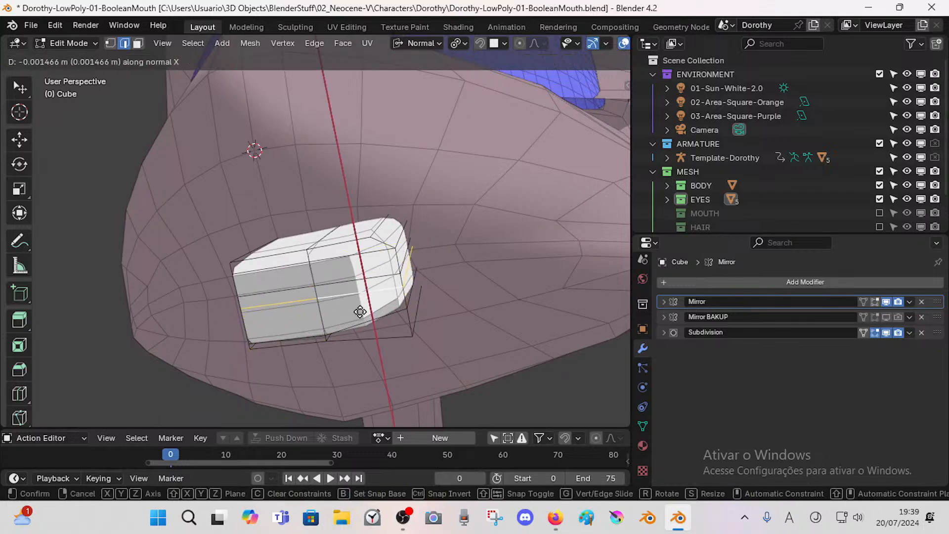
left_click(418, 250)
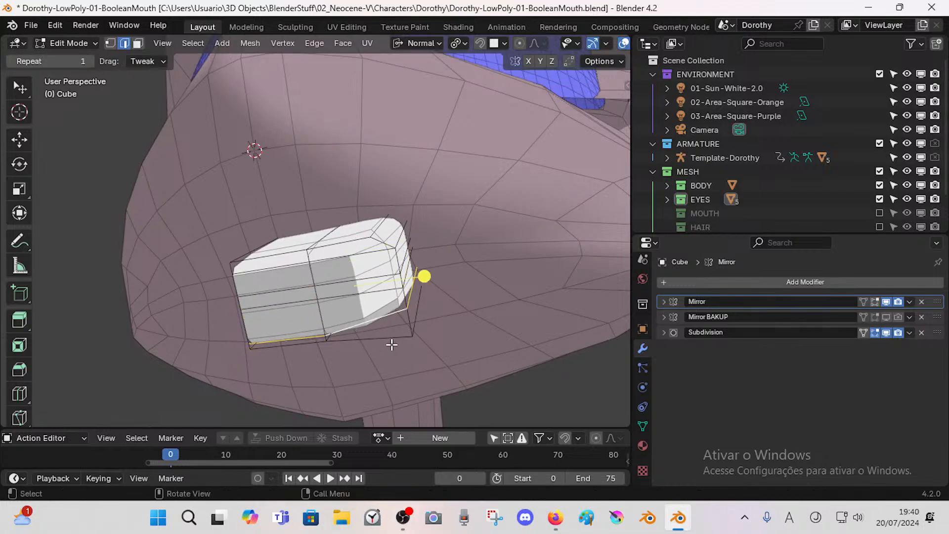
Step: Nudge the bottom front edge loop of the block slightly along normal X
middle_click_drag(391, 345, 371, 307)
key("g")
key("x")
key("x")
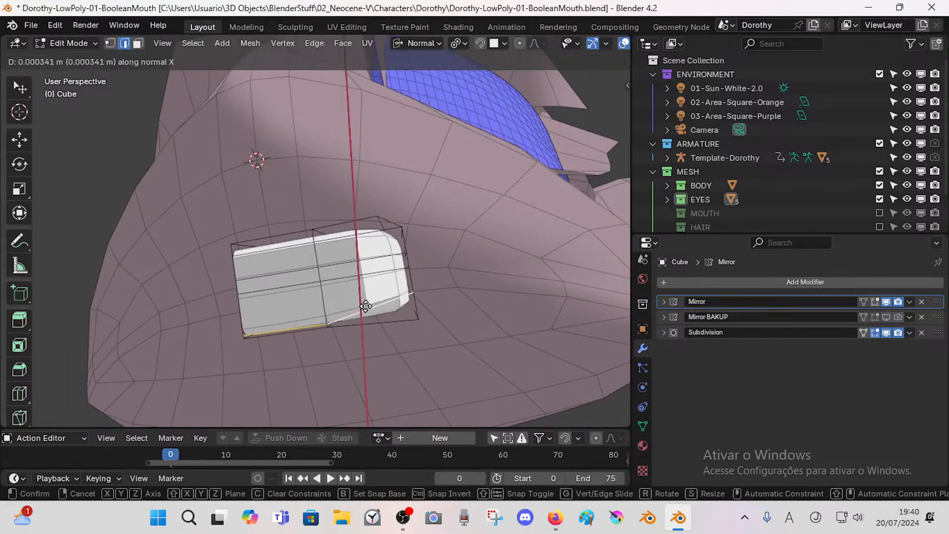
left_click(367, 313)
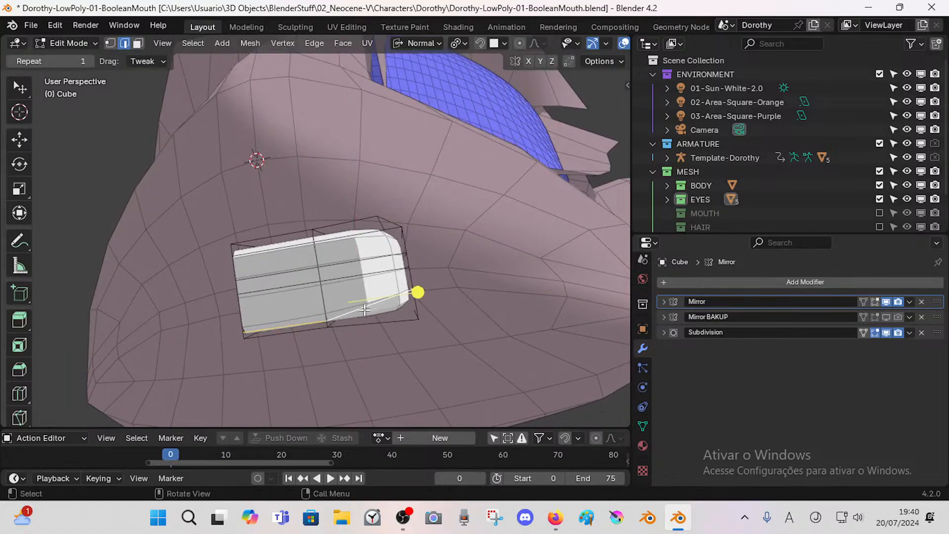
middle_click_drag(368, 314, 351, 295)
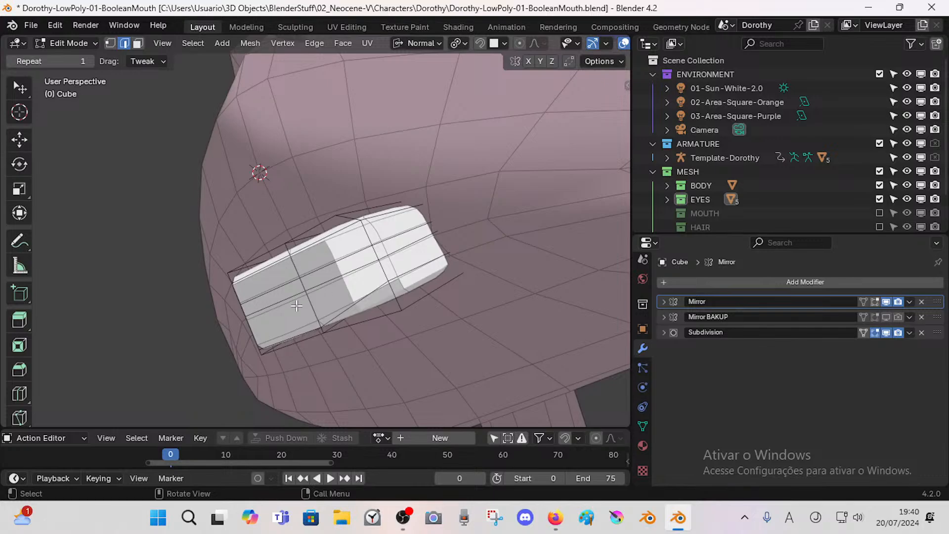
Step: Move the block's bottom edge loop downward along normal X by about 0.0017 m and clear the selection
left_click_drag(297, 306, 344, 301)
key("alt+a")
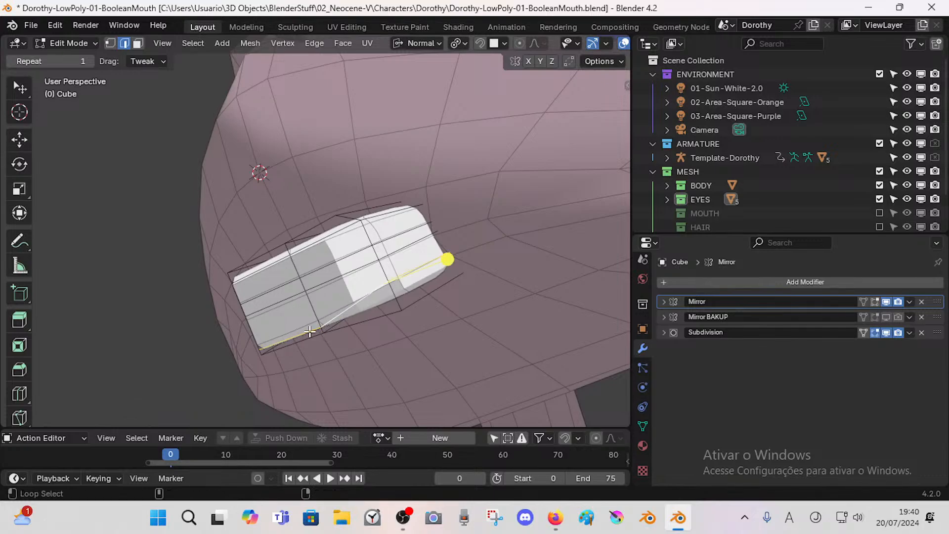
key("g")
key("x")
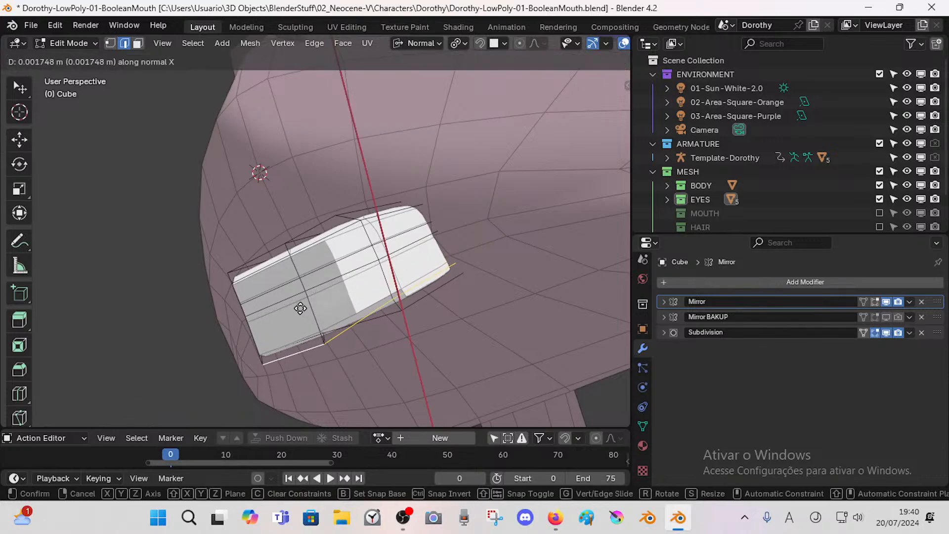
left_click(315, 334)
middle_click_drag(315, 334, 395, 352)
key("alt+a")
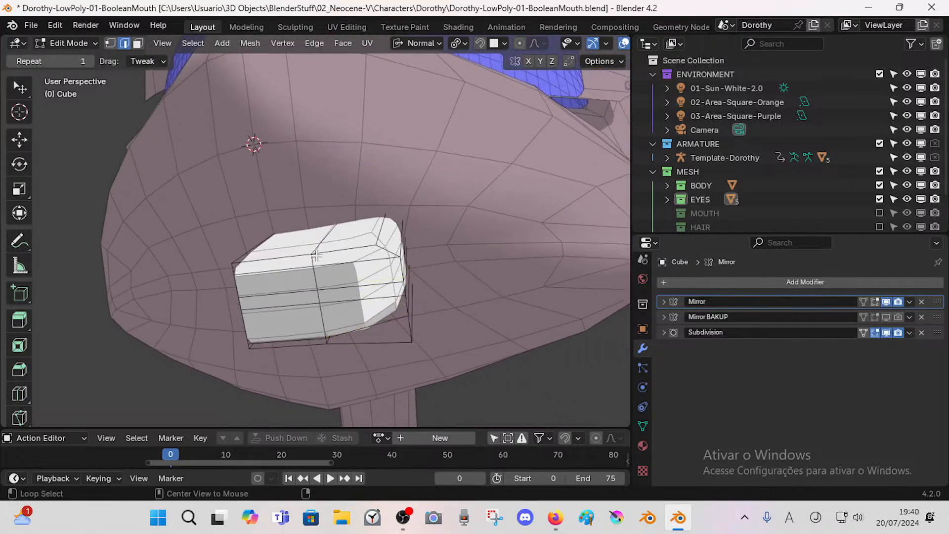
Step: In face selection, inspect the block in X-ray view and try moving its upper side face freely
middle_click_drag(426, 306, 404, 250)
key("3")
key("alt+z")
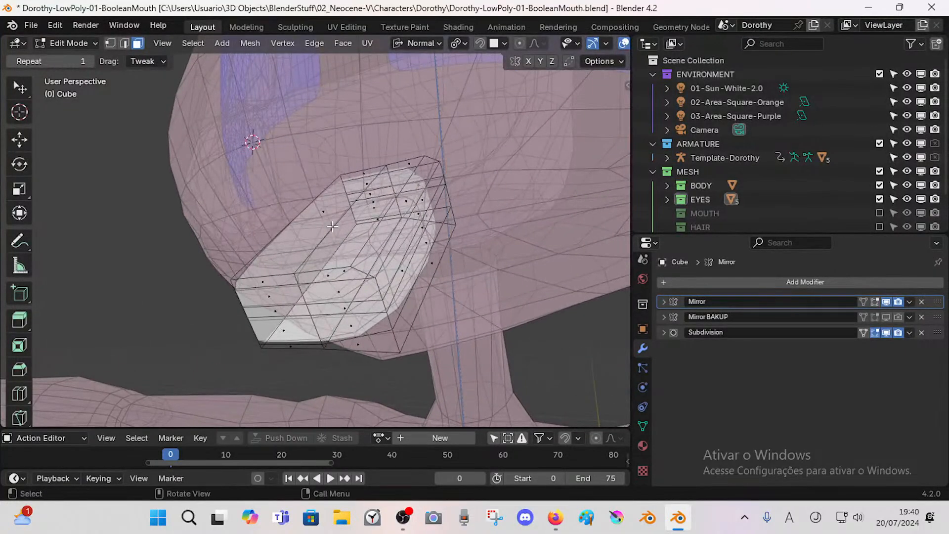
middle_click_drag(332, 226, 393, 247)
scroll(392, 245, "down", 1)
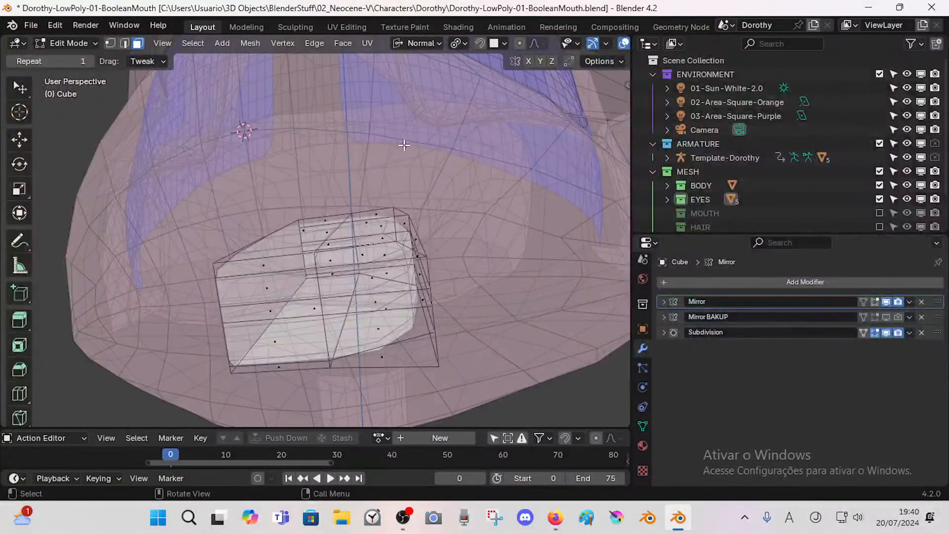
left_click(415, 44)
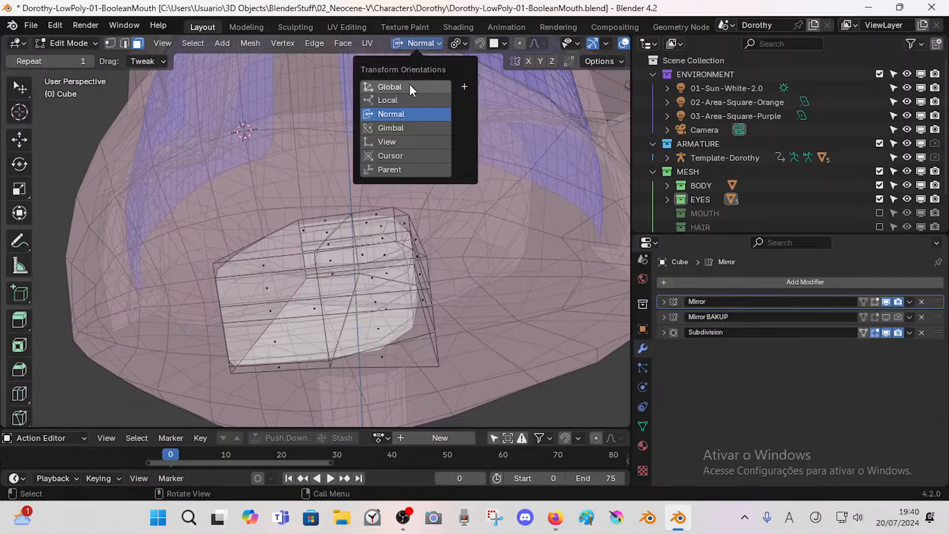
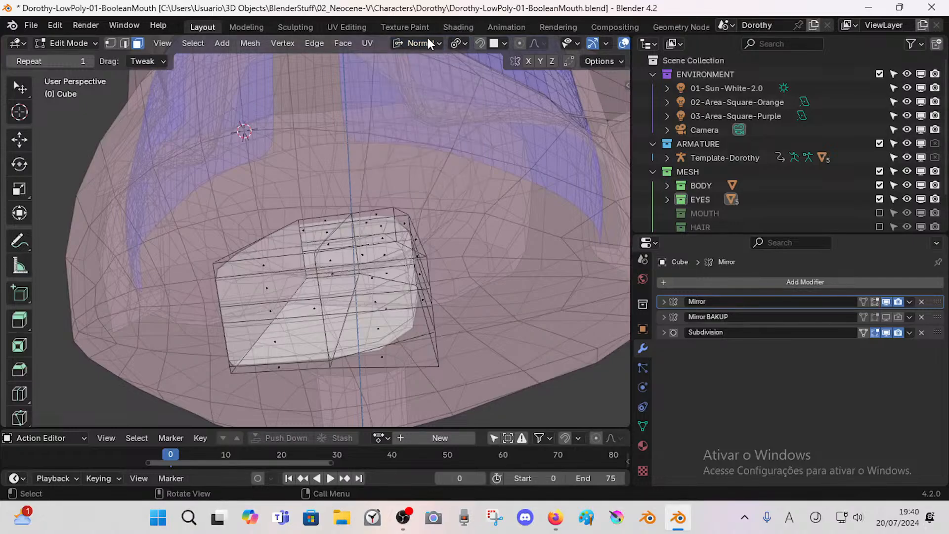
middle_click_drag(420, 213, 397, 298)
key("alt+z")
middle_click_drag(335, 243, 359, 272)
key("g")
right_click(364, 253)
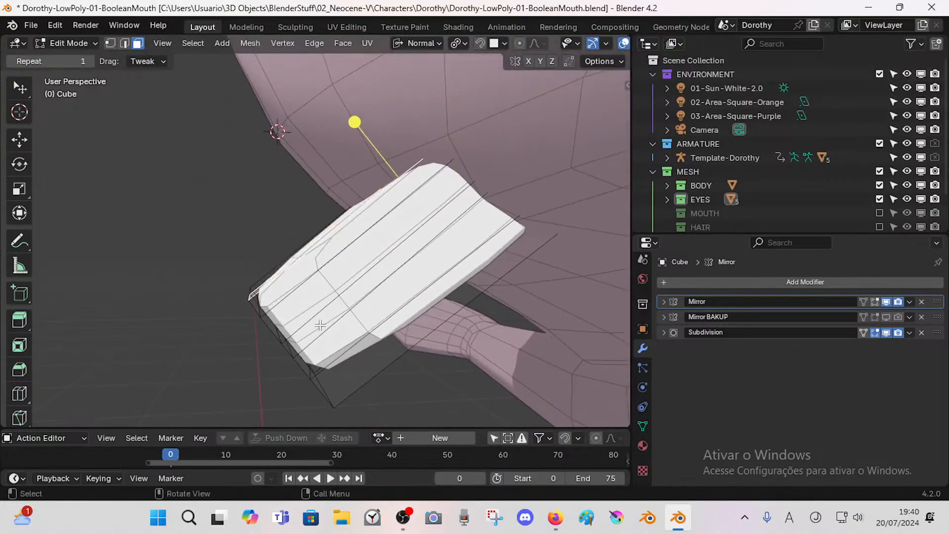
Step: In edge selection, reposition the block's middle and lower lengthwise edge loops with small free moves
key("2")
key("alt+a")
left_click(322, 309, "alt")
middle_click_drag(324, 308, 380, 275)
key("g")
left_click(394, 286)
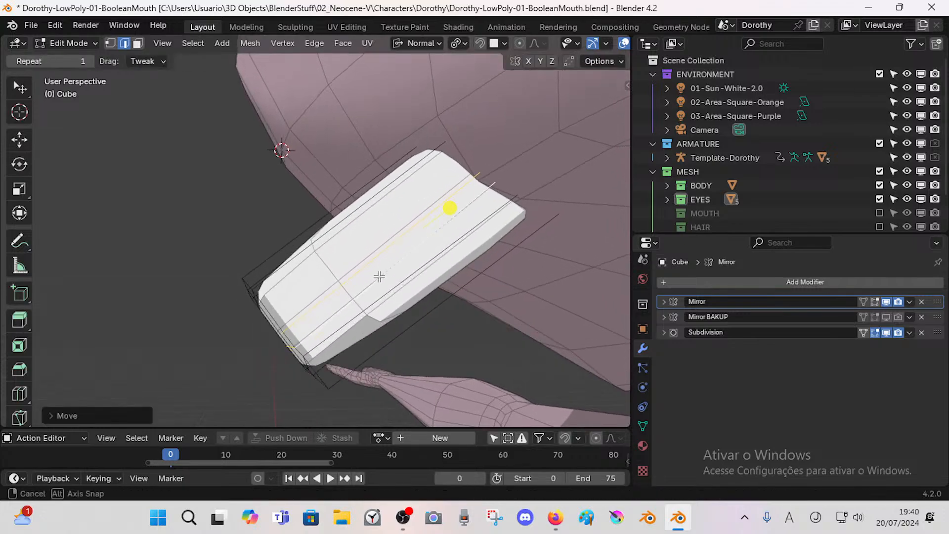
key("g")
left_click(390, 309)
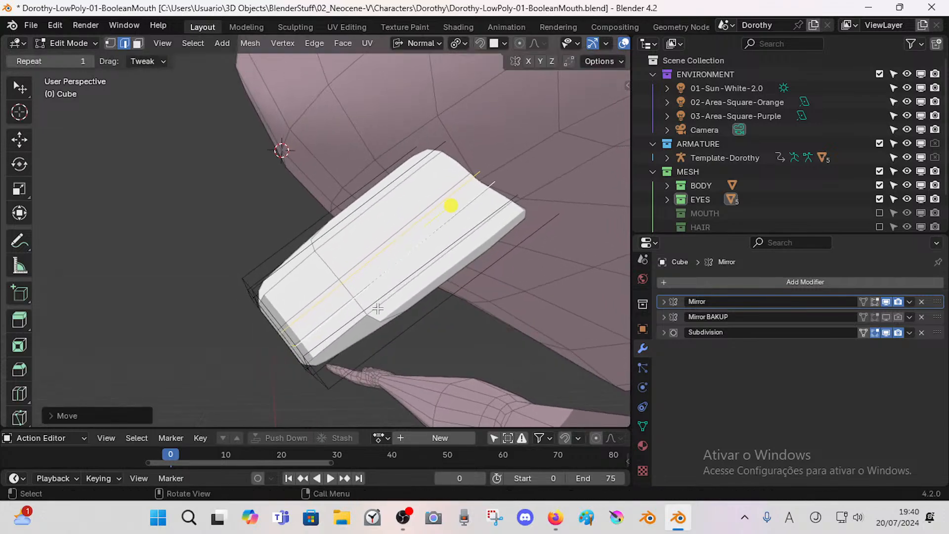
key("g")
left_click(393, 317)
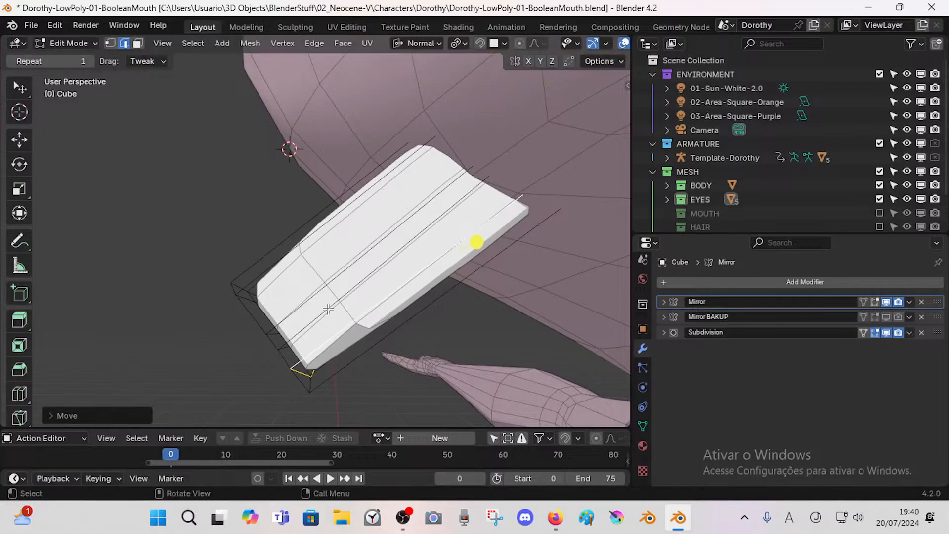
Step: Add a vertical loop cut between the block's middle loop and its outer side
middle_click_drag(393, 317, 402, 238)
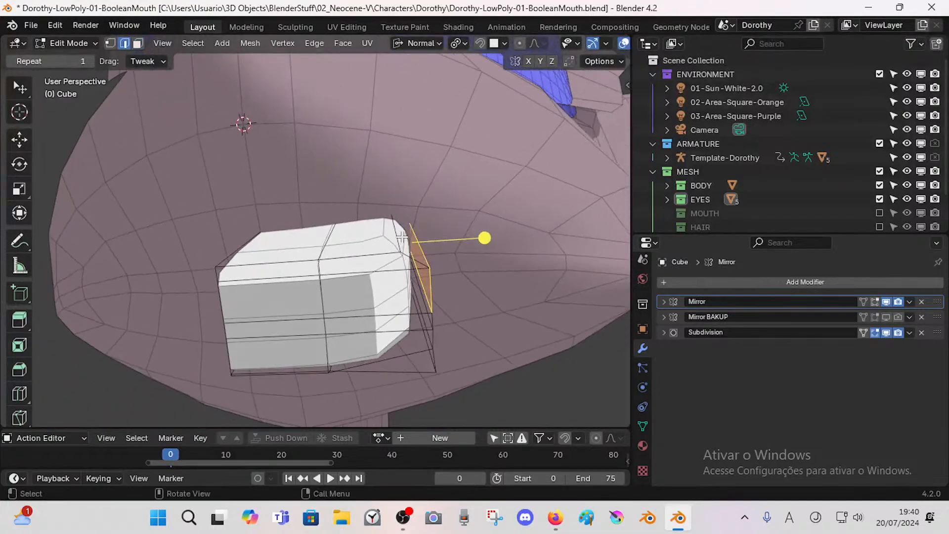
key("ctrl+r")
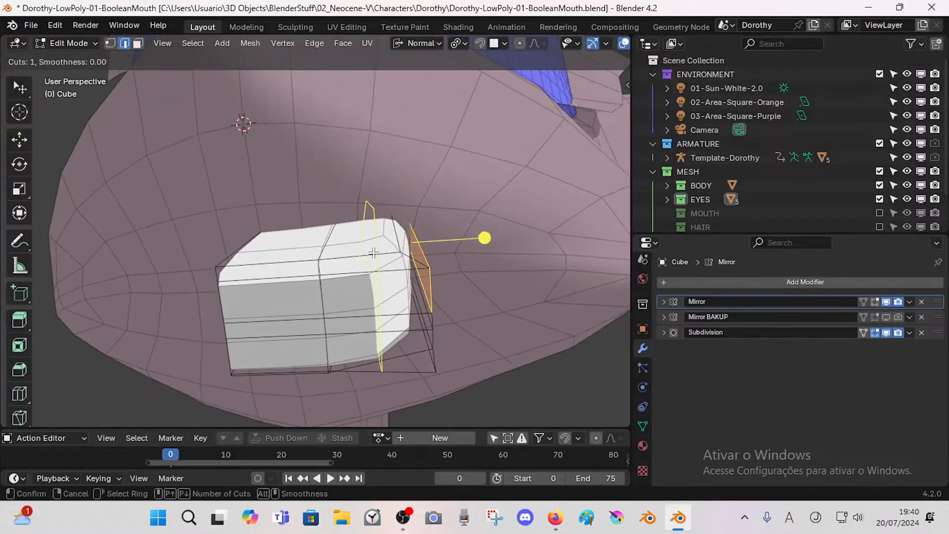
left_click(373, 253)
mouse_move(374, 253)
middle_mouse_down()
mouse_move(420, 242)
mouse_move(388, 261)
mouse_move(407, 263)
mouse_move(391, 249)
mouse_move(409, 362)
mouse_move(383, 334)
middle_mouse_up()
key("ctrl+r")
left_click(373, 243)
left_click(364, 247)
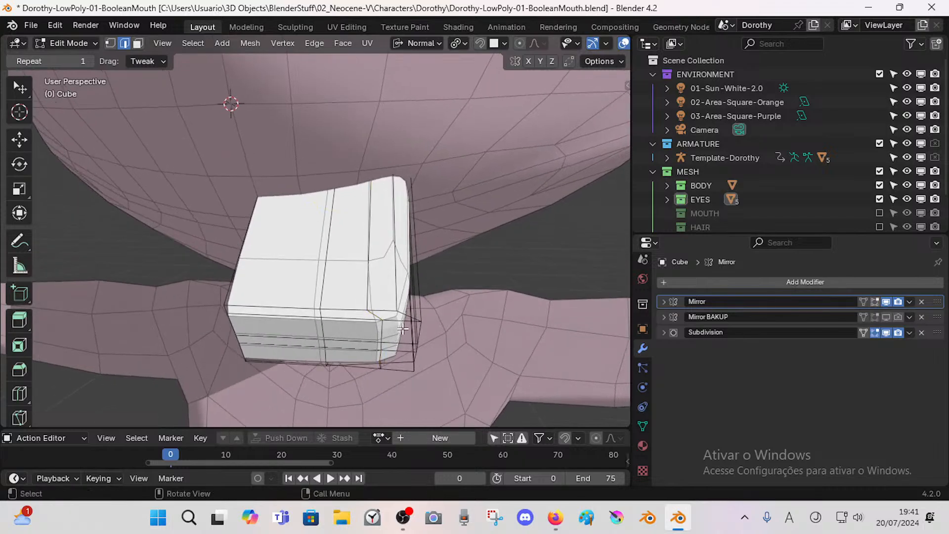
Step: Enable proportional editing with a 0.0042 m radius and move the selection on the block's front face slightly inward
middle_click_drag(430, 323, 387, 327)
key("g")
left_click(385, 327)
key("g")
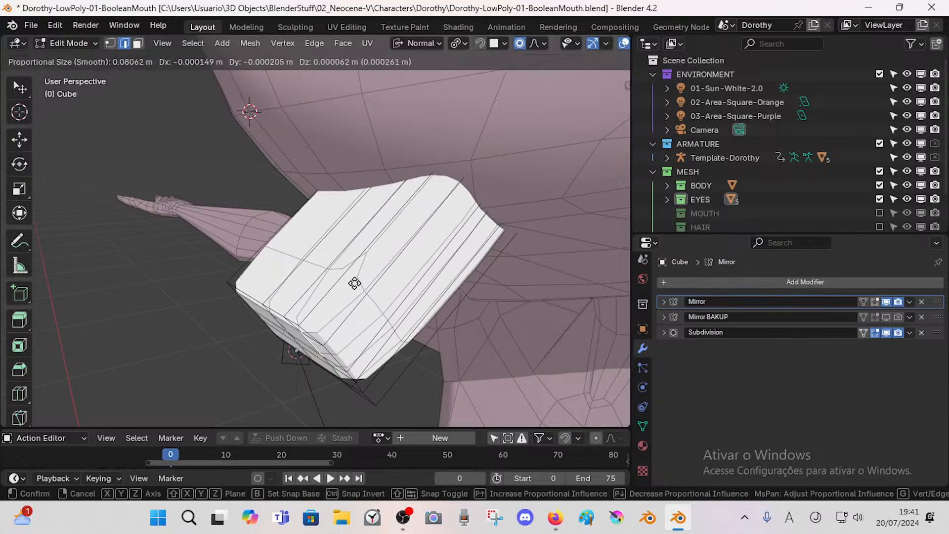
right_click(364, 296)
scroll(223, 254, "down", 6)
key("g")
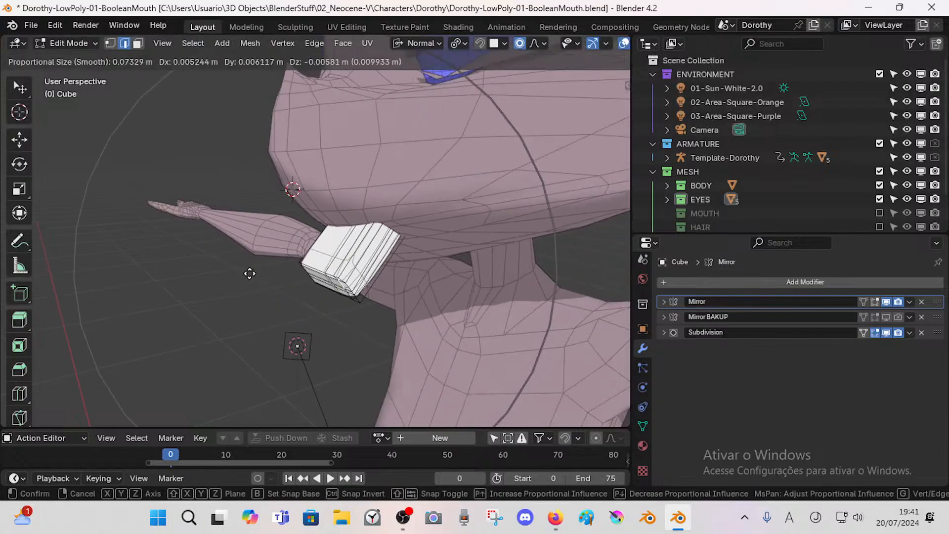
scroll(248, 270, "up", 5)
right_click(256, 272)
scroll(256, 272, "up", 3)
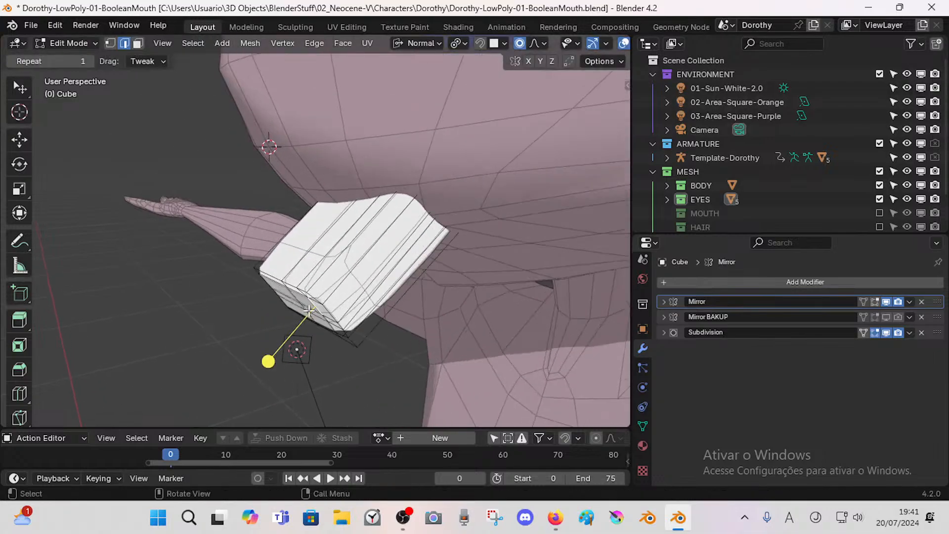
key("g")
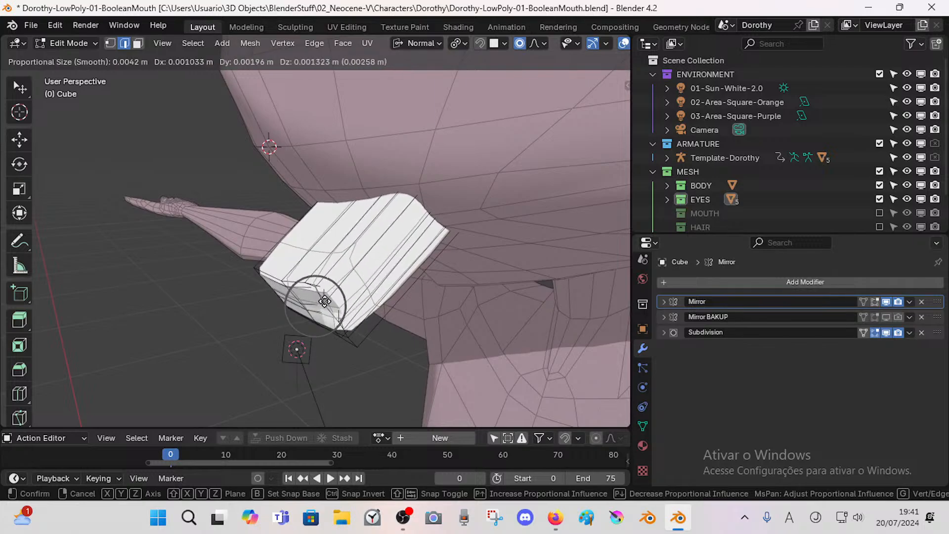
left_click(324, 307)
middle_click_drag(323, 307, 399, 274)
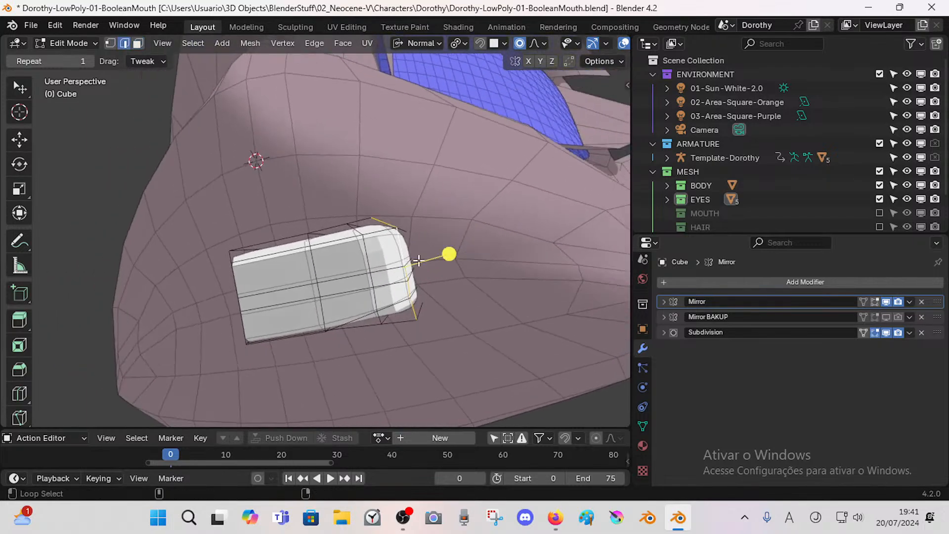
Step: Slide the block's upper horizontal edge loop toward its top edge and the lower loop toward its bottom edge
key("g")
key("g")
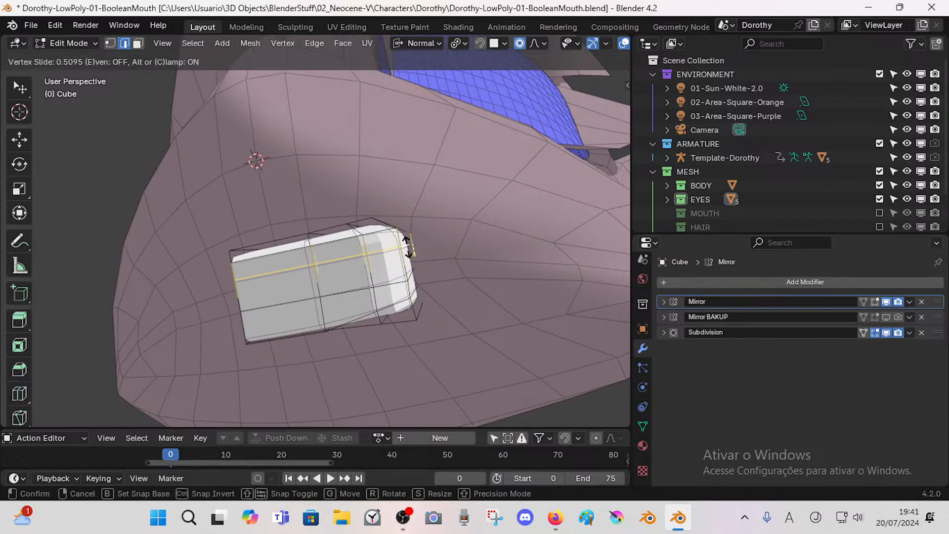
left_click(406, 241)
key("alt+a")
left_click(393, 281, "alt")
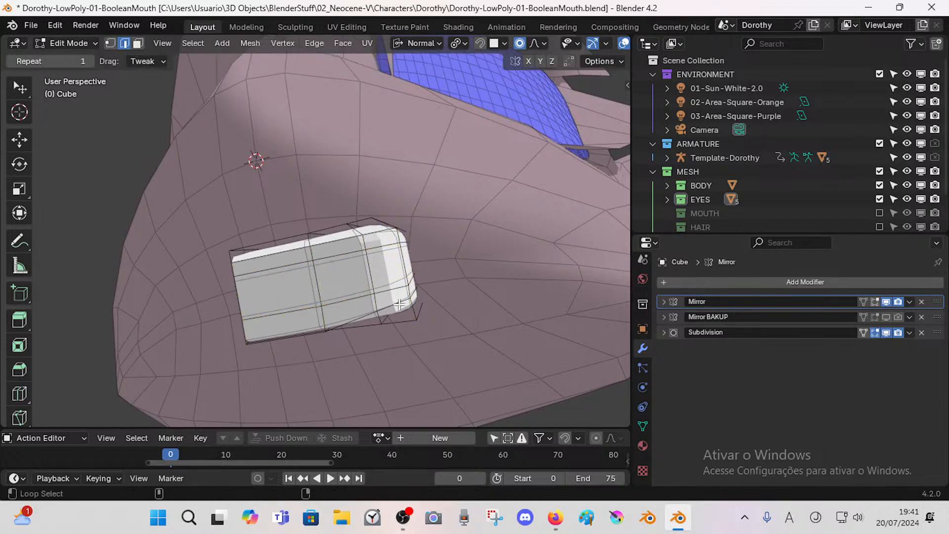
key("g")
key("g")
left_click(408, 276)
Step: In face selection, move the block's outer side face outward with proportional editing
key("3")
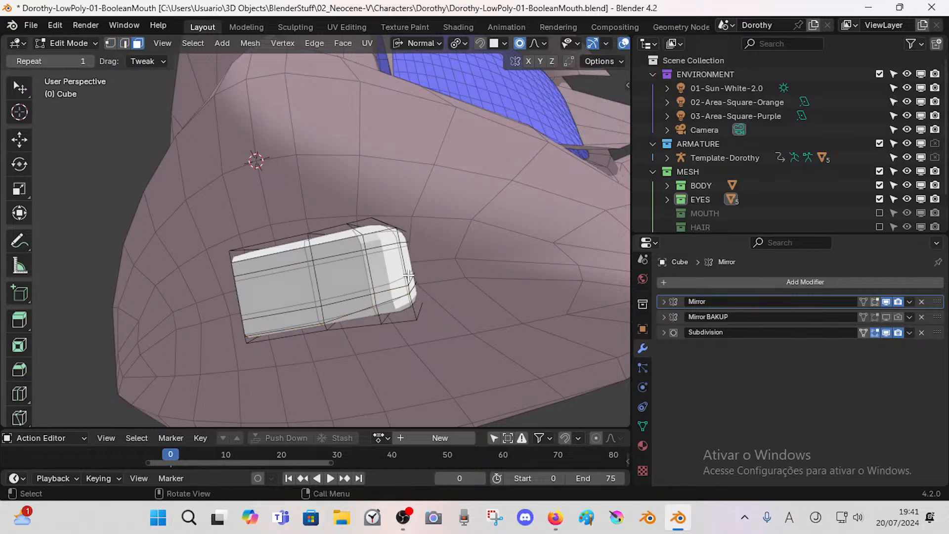
key("g")
left_click(433, 272)
middle_click_drag(433, 272, 443, 269)
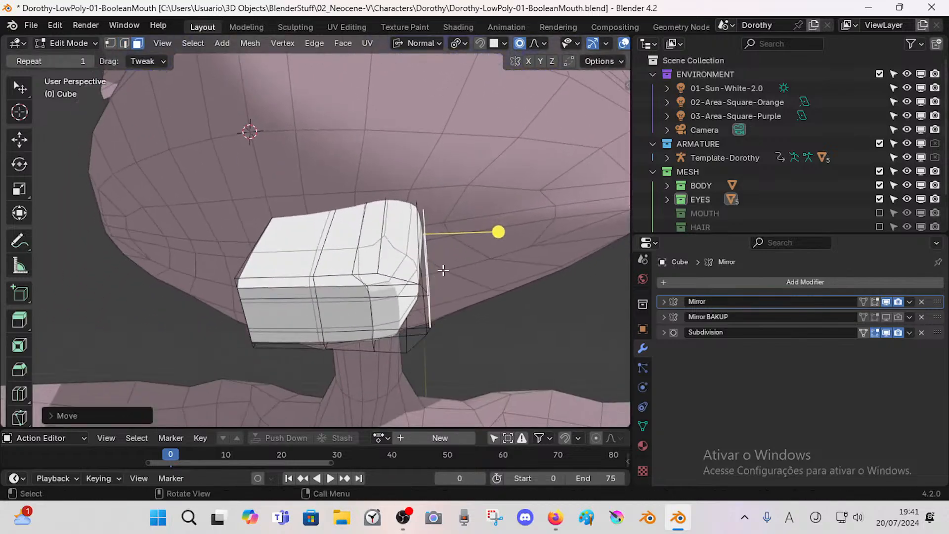
Step: Lower the block's upper outer corner face and pull its middle outer end faces outward about 0.0016 m to taper the mouth corner
middle_click_drag(396, 246, 420, 230)
key("g")
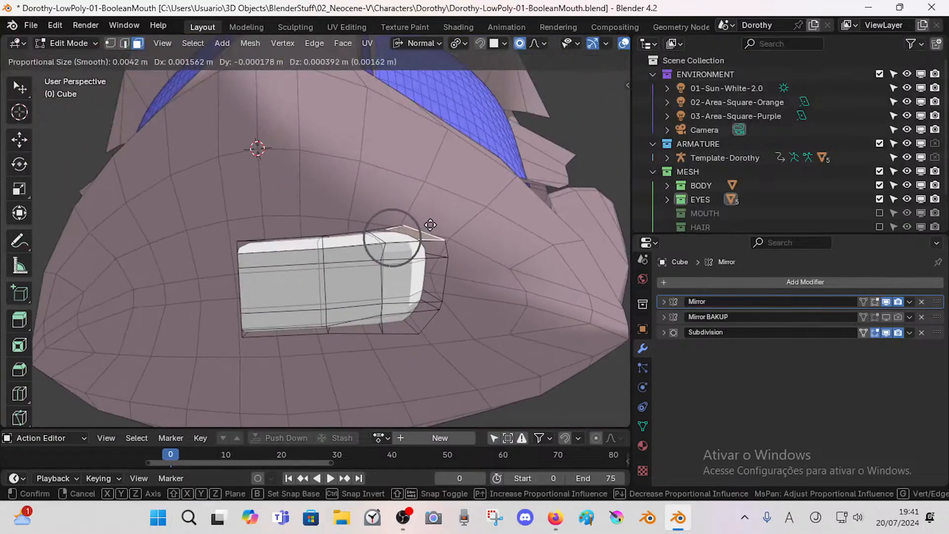
left_click(428, 238)
key("g")
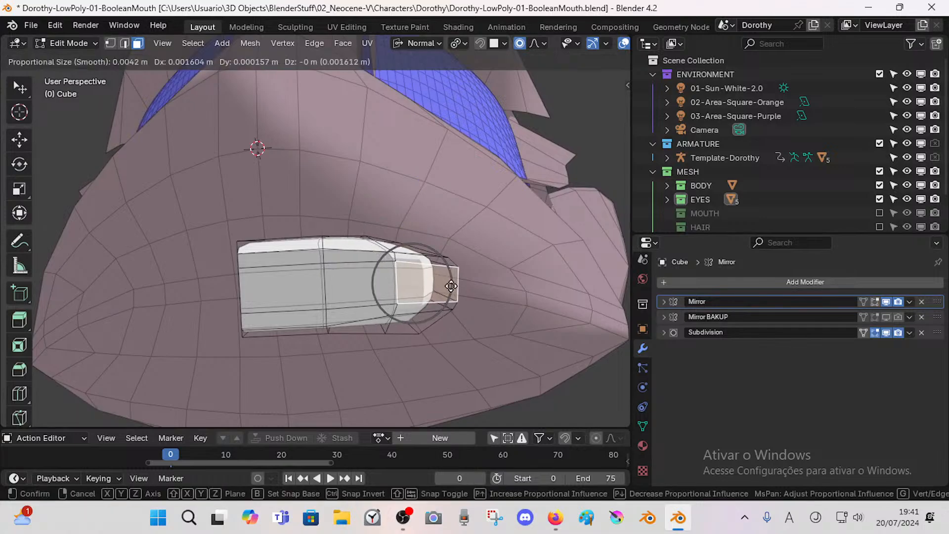
left_click(451, 286)
Step: Slide the block's middle and lower horizontal edge loops to even out their spacing across the front face
key("alt+a")
key("shift+v")
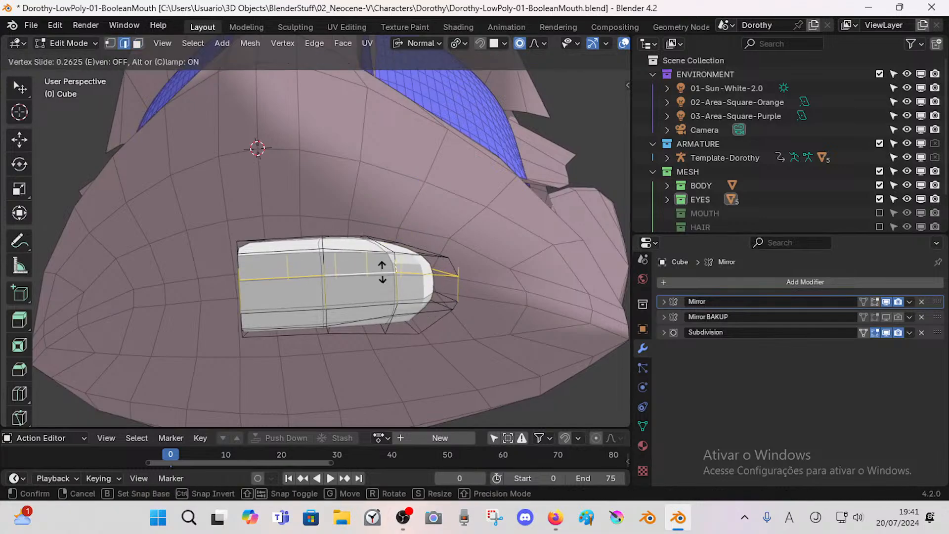
left_click(381, 276)
key("alt+a")
left_click(374, 305, "alt")
key("shift+v")
left_click(375, 297)
key("alt+a")
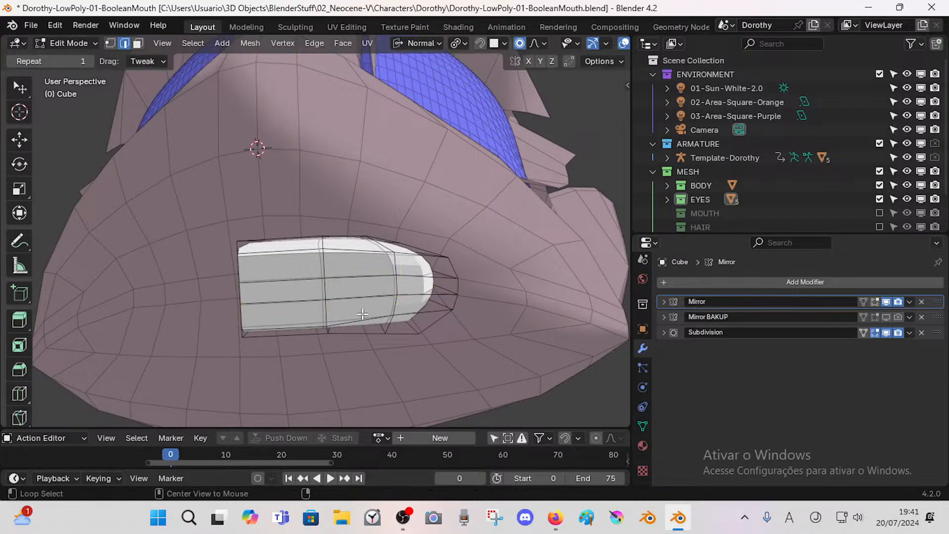
key("shift+v")
left_click(365, 306)
Step: Raise the block's two lowest horizontal edge loops slightly with proportional editing
left_click_drag(411, 323, 444, 331)
key("g")
left_click(447, 295)
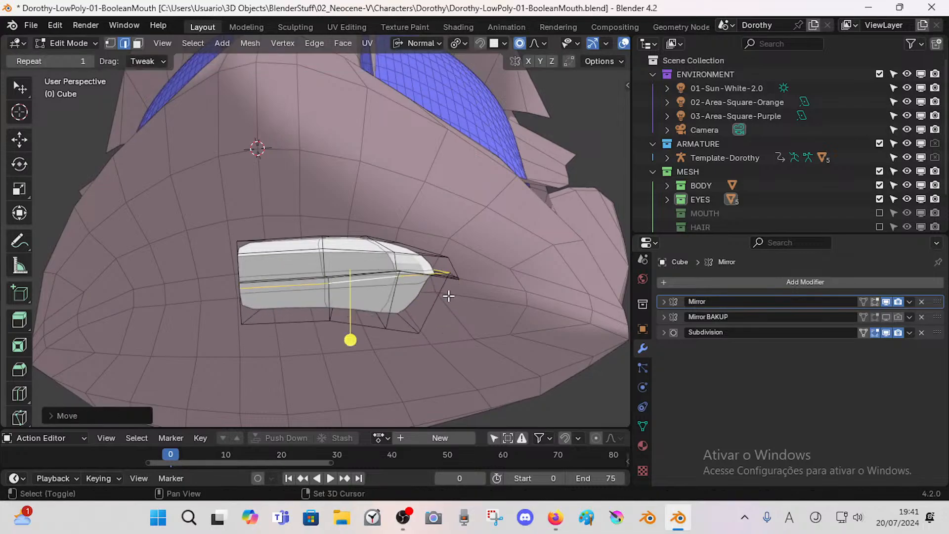
key("ctrl+z")
key("g")
left_click(479, 276)
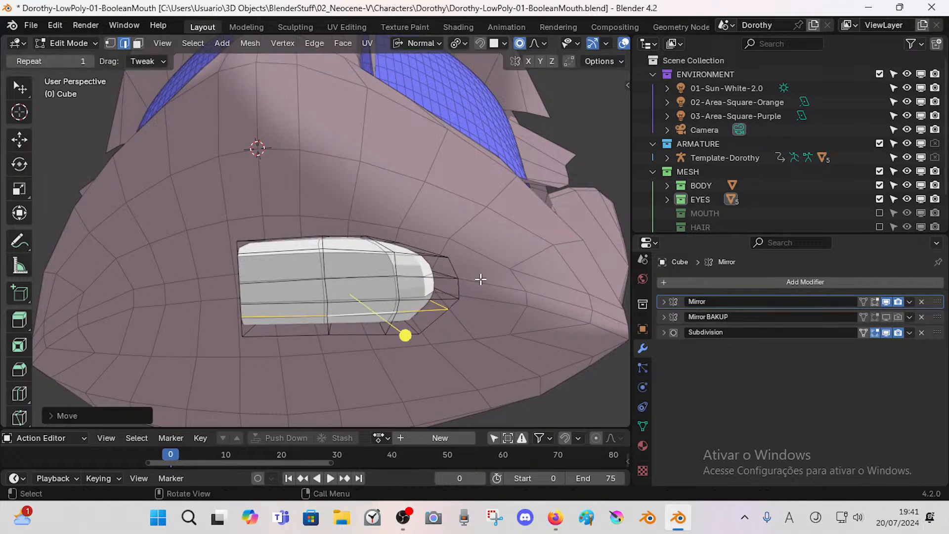
key("alt+a")
key("g")
left_click(372, 328)
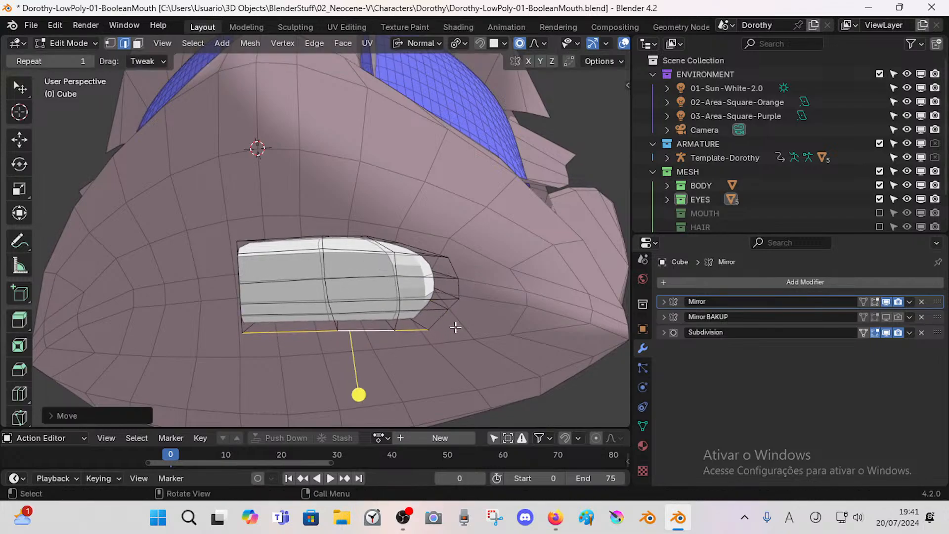
Step: In face selection, pull the block's outer end face outward about 0.0064 m and raise it about 0.003 m
middle_click_drag(454, 326, 464, 280)
key("r")
left_click(467, 318)
key("a")
key("alt+a")
key("g")
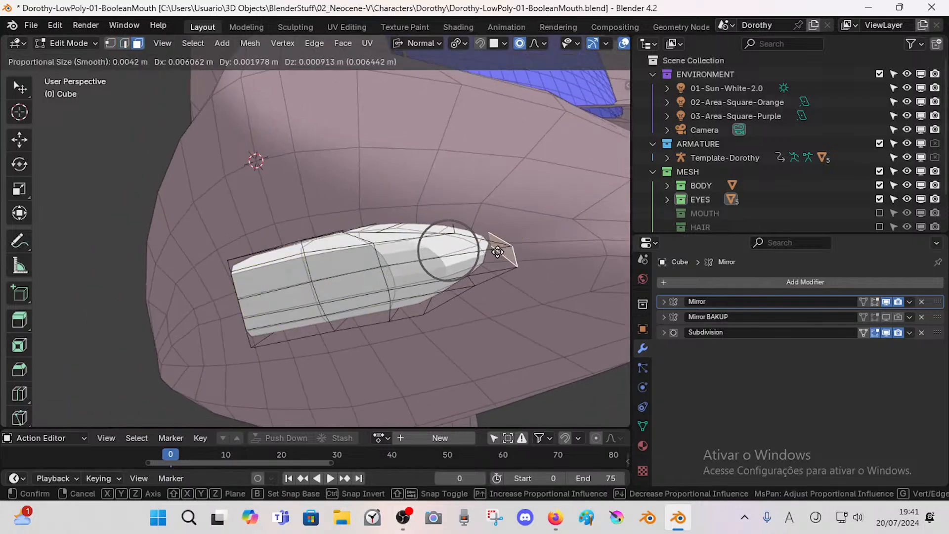
left_click(502, 253)
middle_click_drag(501, 254, 488, 346)
key("g")
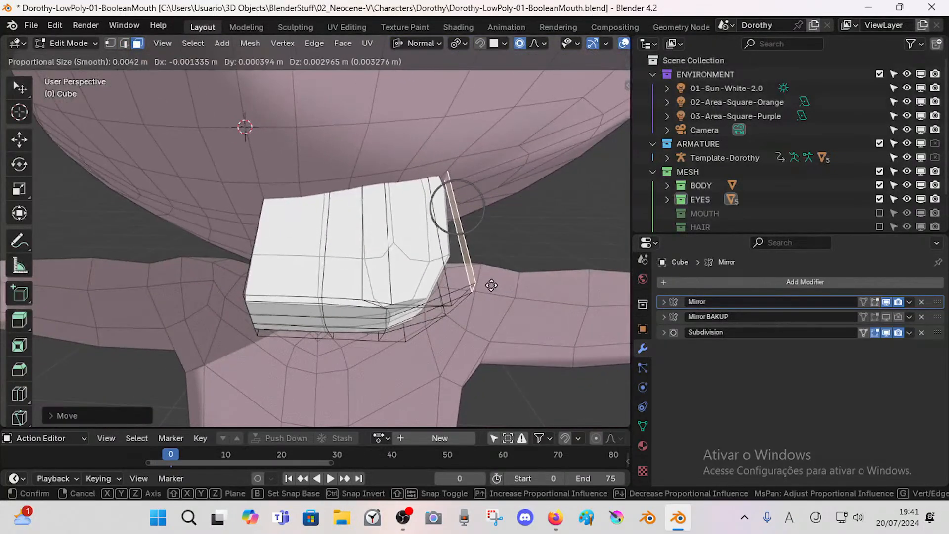
left_click(499, 284)
Step: In edge selection, raise the two upper edges near the block's outer corner about 0.0024 m and 0.0031 m
key("2")
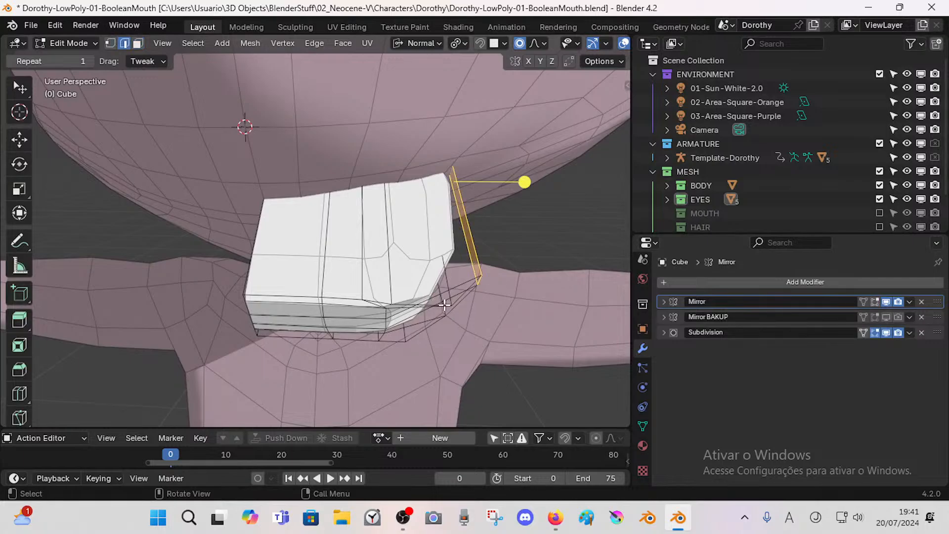
middle_click_drag(444, 305, 453, 267)
left_click(457, 255)
key("g")
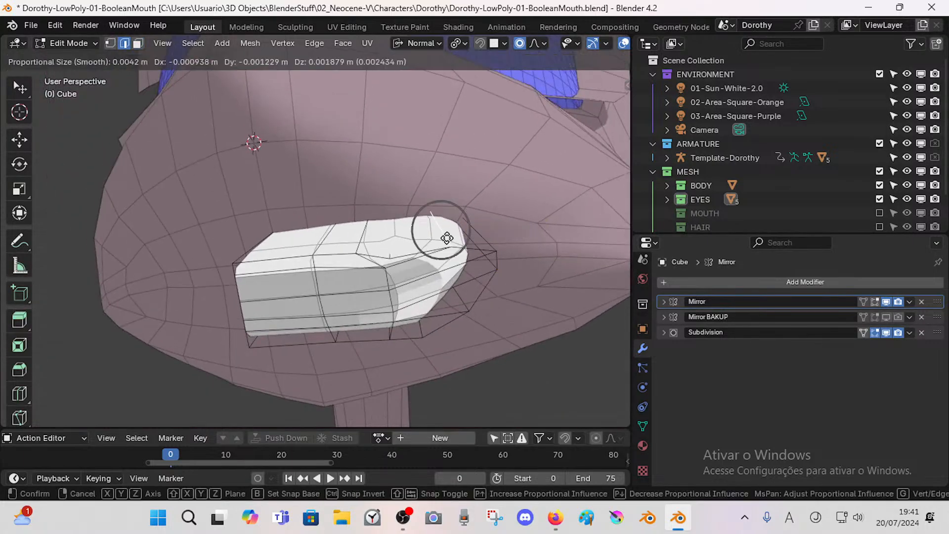
left_click(445, 238)
key("alt+a")
key("g")
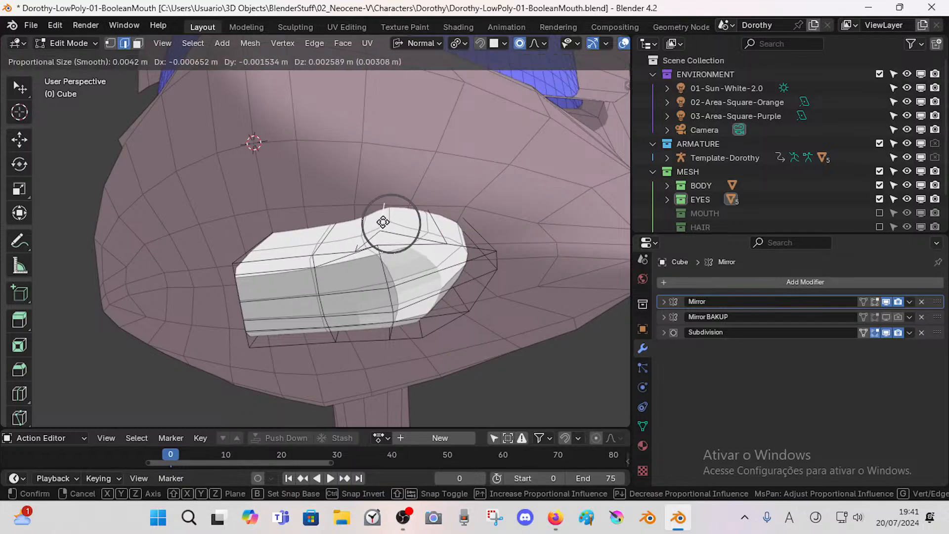
left_click(383, 222)
Step: Shift the edges on the top side of the block's outer corner to round its upper contour
key("alt+a")
left_click(360, 244)
key("g")
left_click(366, 230)
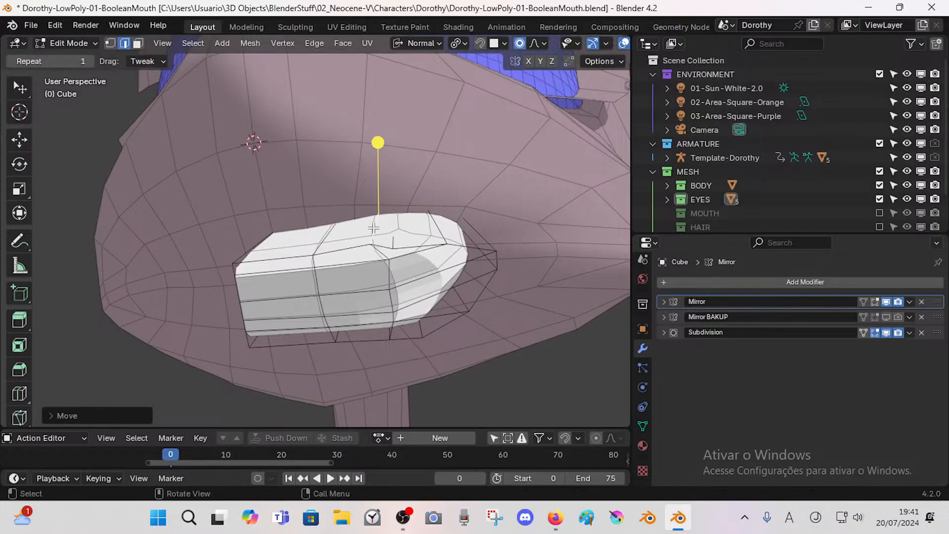
key("alt+a")
key("g")
left_click(423, 235)
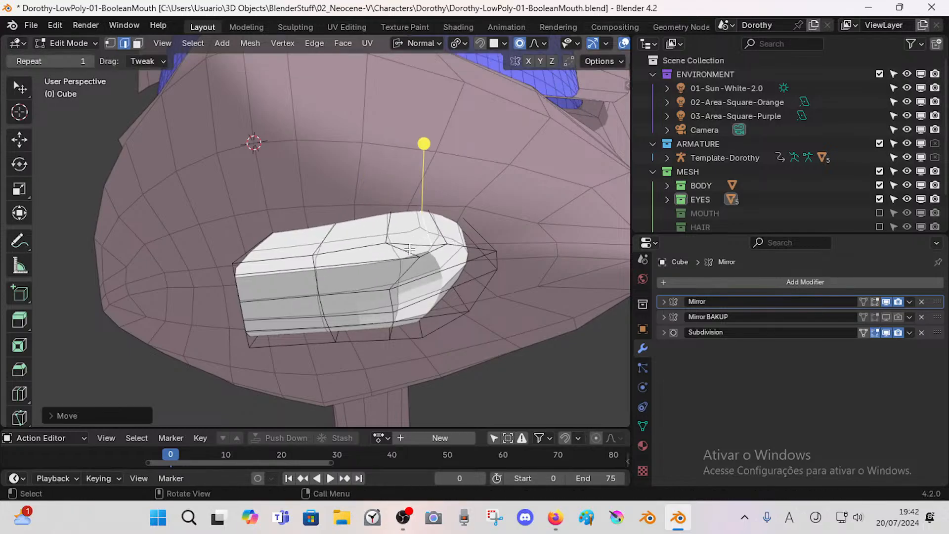
Step: In face selection, smooth the vertices of the block's vertical face loop and outer end faces
key("alt+a")
left_click(374, 293, "alt")
left_click_drag(301, 262, 372, 275)
key("alt+a")
left_click(417, 252, "alt")
key("s")
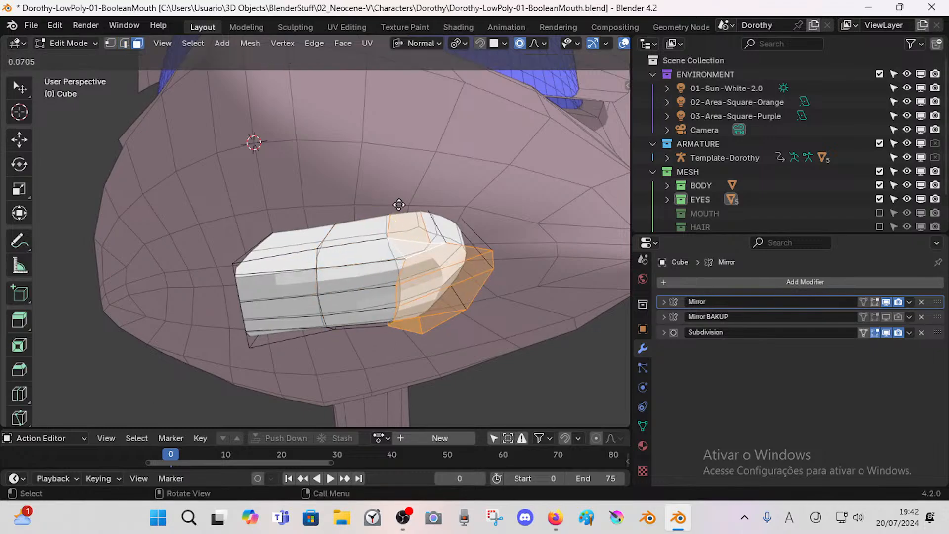
left_click_drag(494, 244, 496, 248)
key("alt+a")
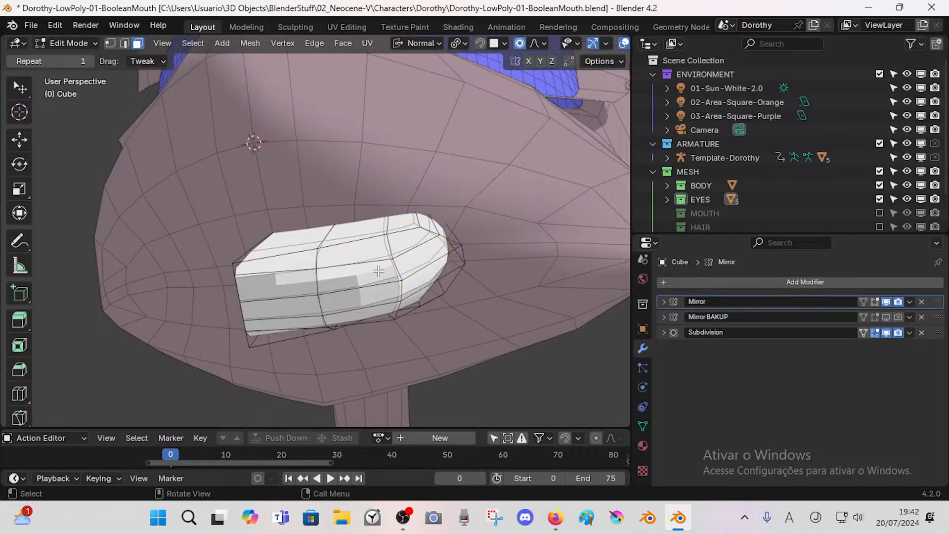
Step: Circle-select the block's front faces and smooth their vertices
key("c")
mouse_move(379, 272)
left_mouse_down()
mouse_move(392, 254)
mouse_move(381, 296)
left_mouse_up()
key("Escape")
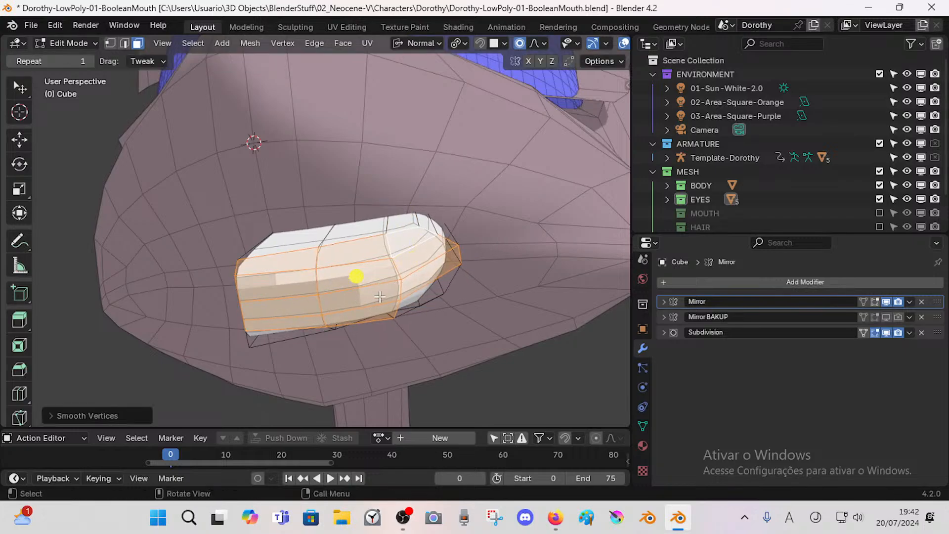
middle_click_drag(381, 295, 392, 281)
key("c")
mouse_move(324, 315)
left_mouse_down()
mouse_move(411, 316)
mouse_move(428, 306)
left_mouse_up()
key("Escape")
Step: Smooth the vertices of the block's outer end faces further and check the rounded shape in Object Mode
key("alt+a")
mouse_move(379, 286)
left_mouse_down()
mouse_move(402, 290)
mouse_move(458, 264)
mouse_move(470, 277)
left_mouse_up()
key("c")
key("Escape")
key("Tab")
middle_click_drag(470, 278, 424, 203)
key("Tab")
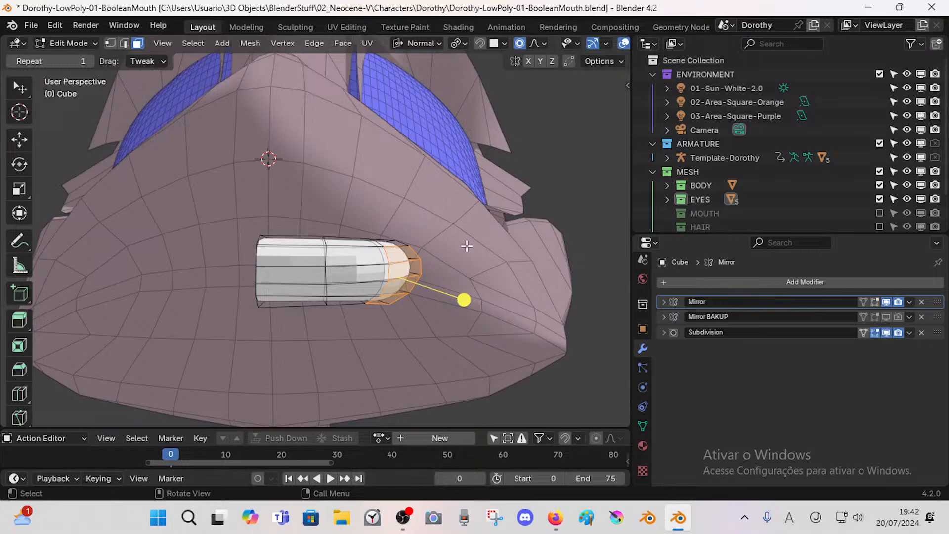
key("alt+a")
key("c")
left_click_drag(394, 240, 403, 306)
key("Escape")
key("alt+a")
Step: Examine the block's inner and rear topology in X-ray view from several angles
key("alt+z")
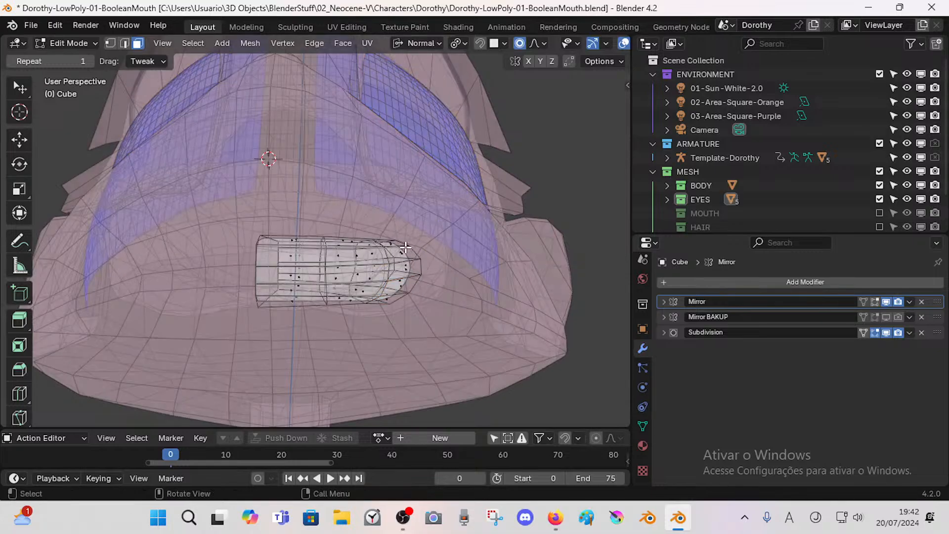
middle_click_drag(402, 264, 378, 330)
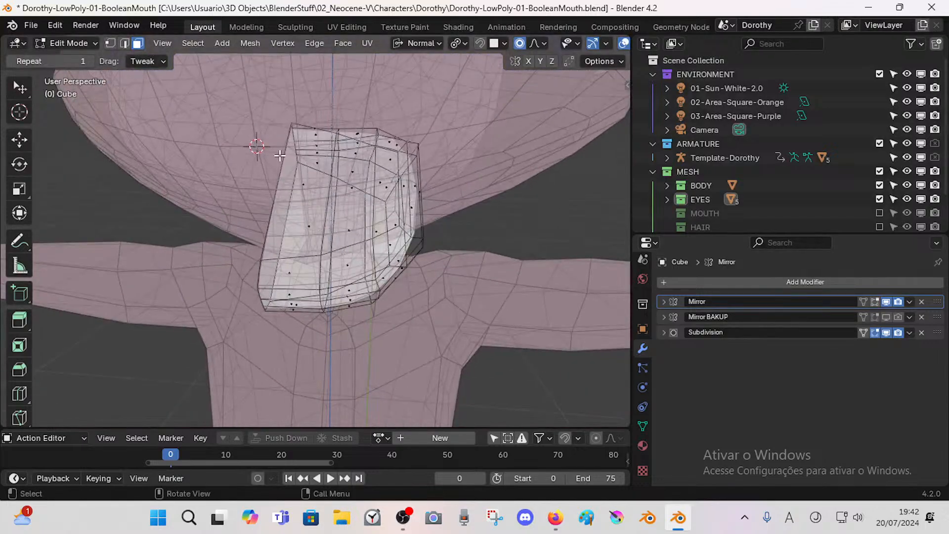
middle_click_drag(353, 196, 374, 172)
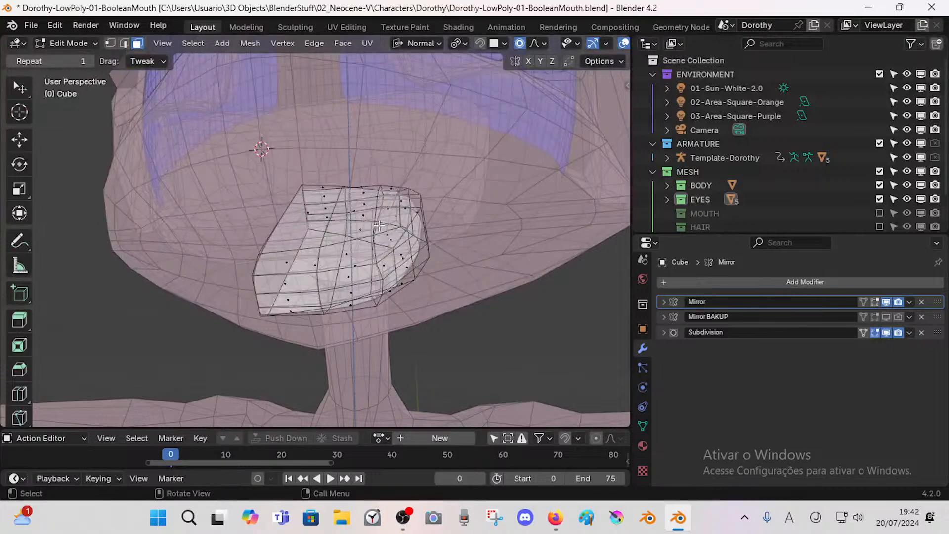
middle_click_drag(313, 277, 239, 291)
middle_click_drag(286, 328, 246, 225)
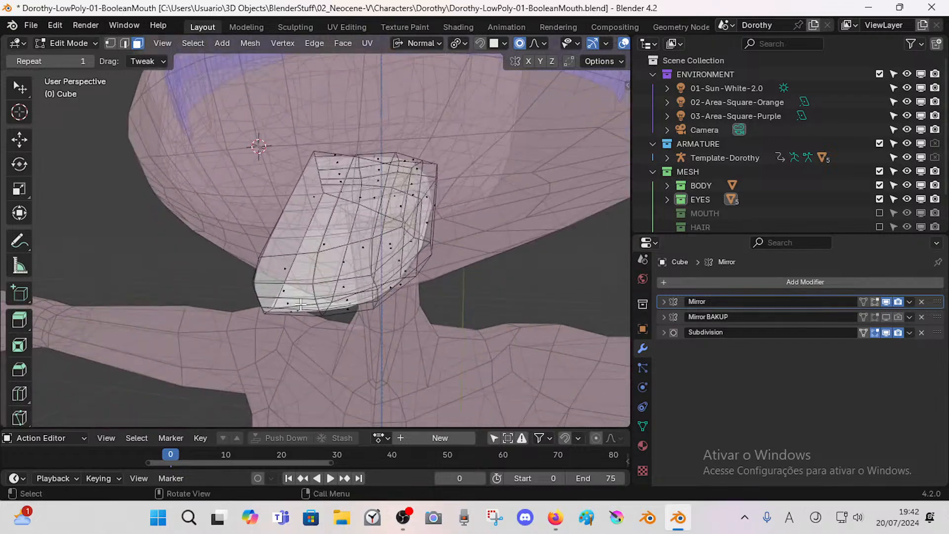
middle_click_drag(389, 218, 393, 261)
key("alt+z")
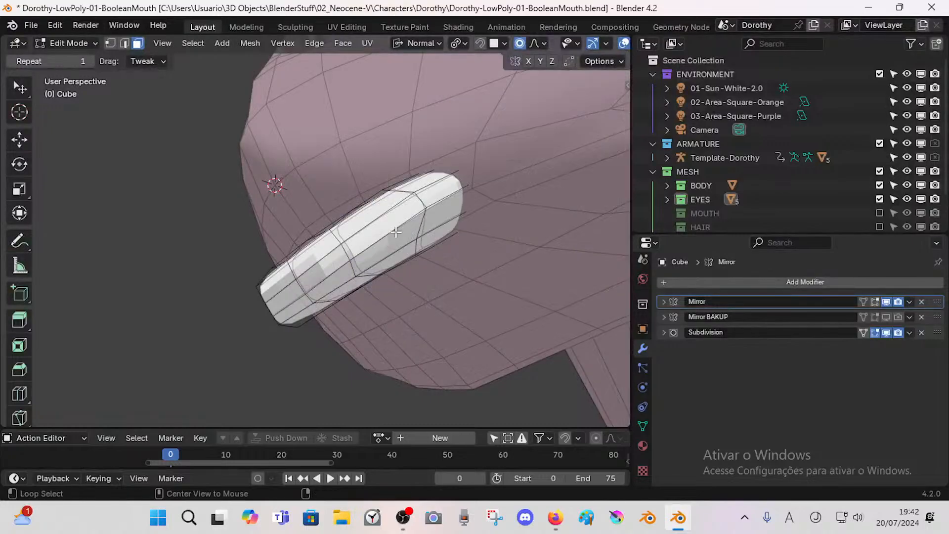
Step: Move individual faces on the block's upper outer end with proportional editing to reshape the mouth corner
middle_click_drag(404, 217, 422, 252)
left_click(455, 198)
middle_click_drag(455, 199, 488, 245)
key("g")
left_click(456, 255)
left_click(410, 226)
key("g")
left_click(405, 219)
Step: Pull the faces at the block's outermost end outward and upward to extend the mouth corner
left_click(437, 267)
key("g")
left_click(483, 256)
key("g")
left_click(470, 261)
key("g")
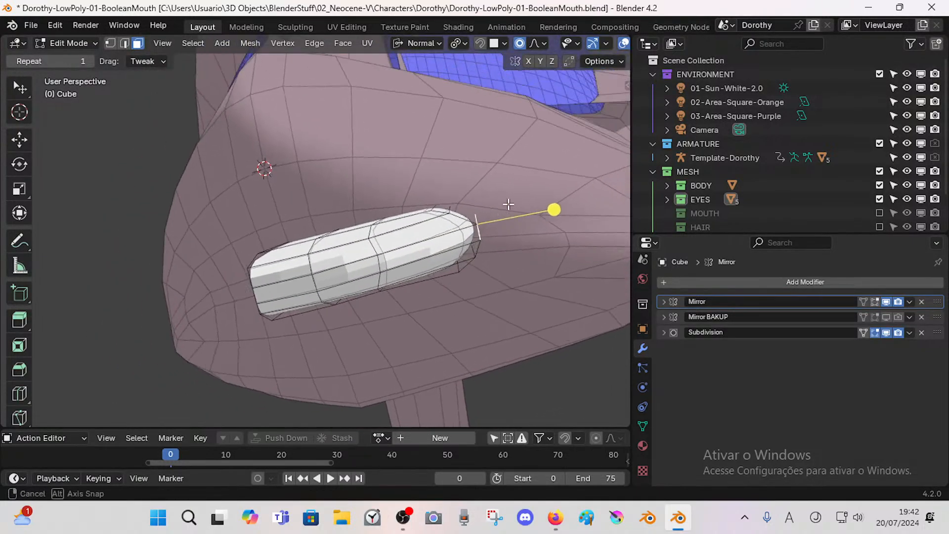
left_click(500, 197)
Step: Raise the upper face beside the mouth corner slightly with proportional editing
left_click(447, 201)
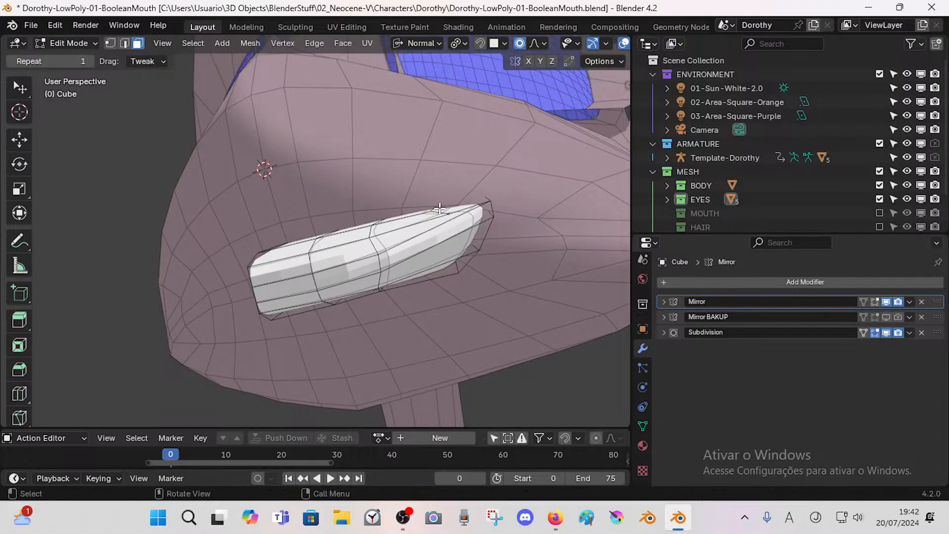
left_click(439, 208)
key("g")
left_click(448, 199)
Step: Move the lower face of the mouth corner upward and add the block's middle face loop to the selection
middle_click_drag(482, 273, 474, 228)
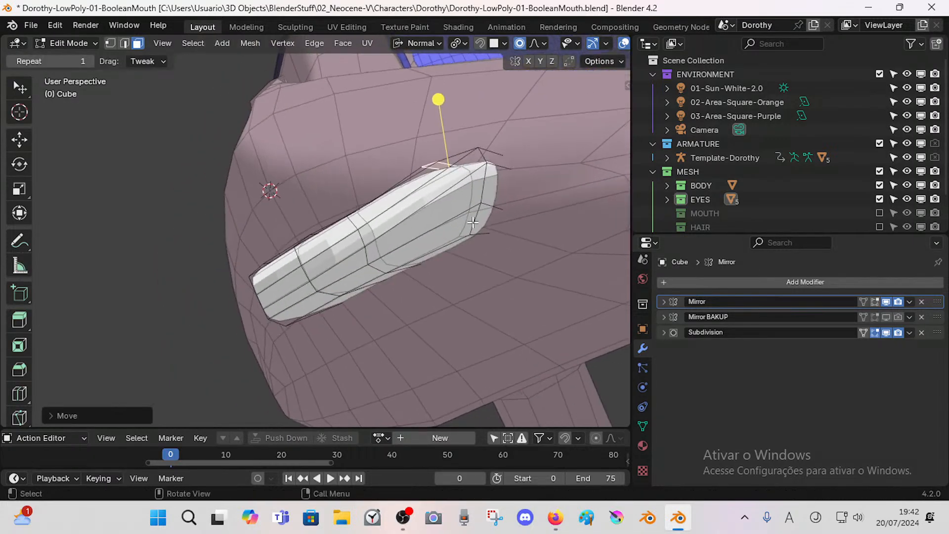
left_click(475, 222)
left_click(490, 215)
key("g")
left_click(499, 190)
middle_click_drag(499, 190, 346, 243)
left_click(353, 265, "alt+shift")
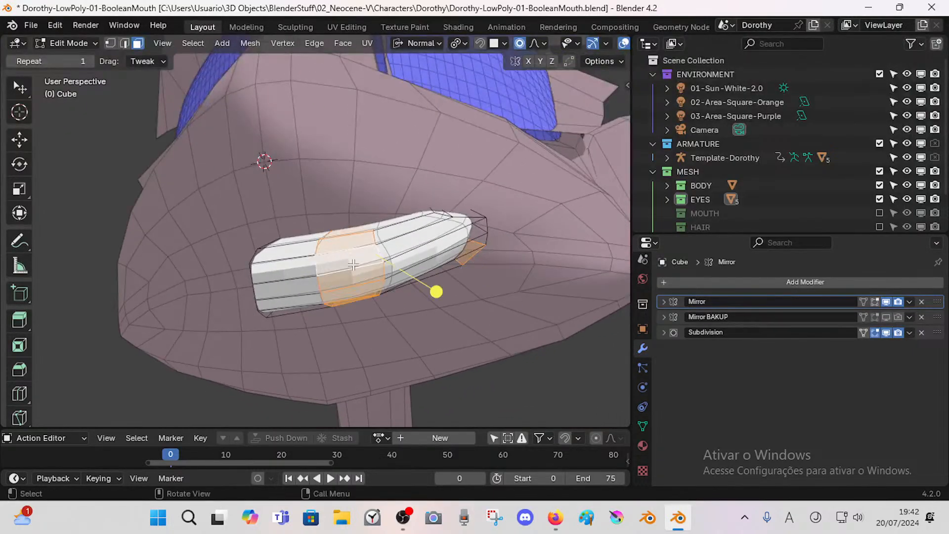
left_click_drag(430, 286, 469, 297)
Step: Select the whole mouth block and scale it down uniformly to a smaller mouth on the chin
key("a")
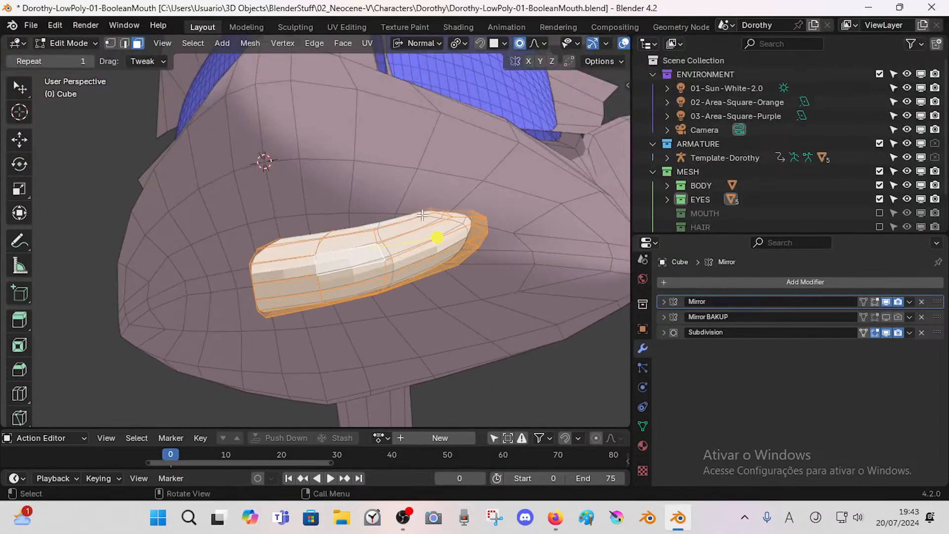
middle_click_drag(365, 214, 326, 216)
key("KP_1")
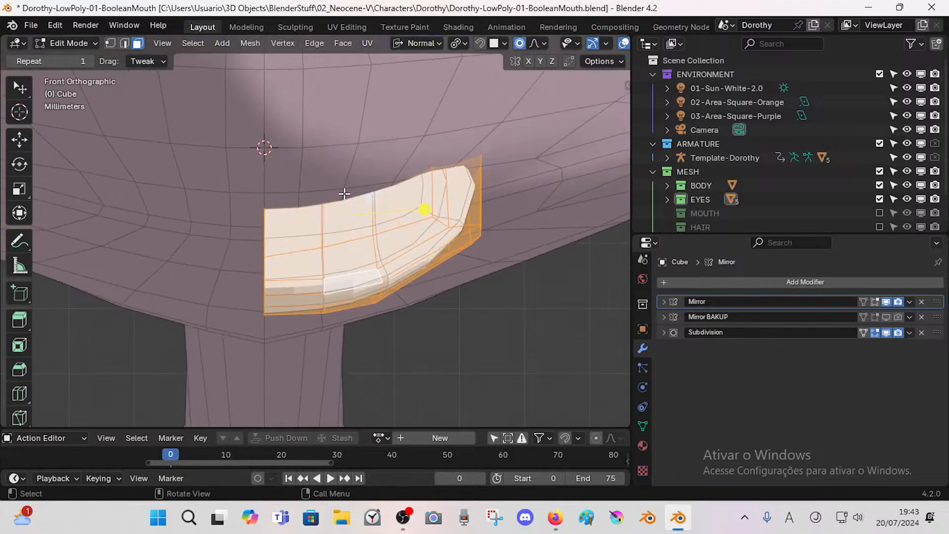
middle_click_drag(354, 268, 464, 221)
key("s")
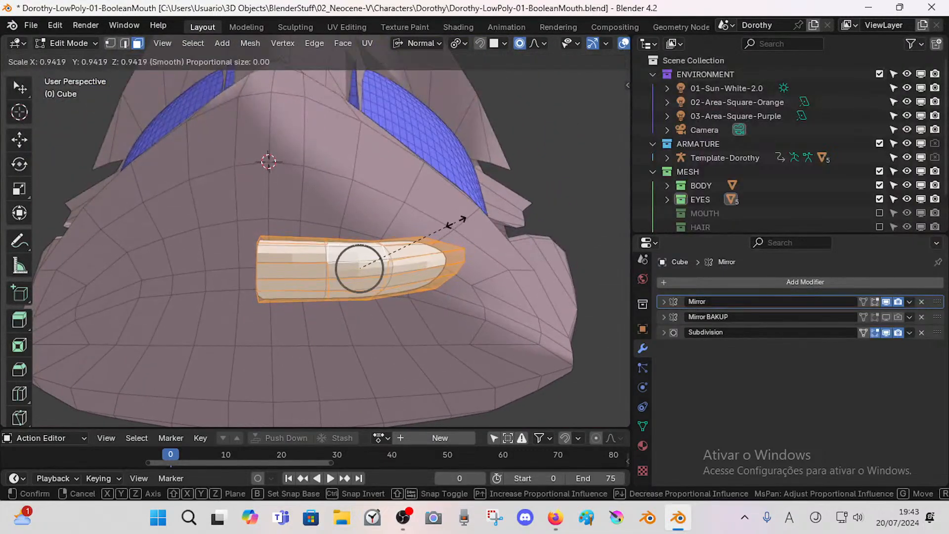
left_click(421, 228)
middle_click_drag(371, 207, 377, 185)
key("s")
left_click(379, 249)
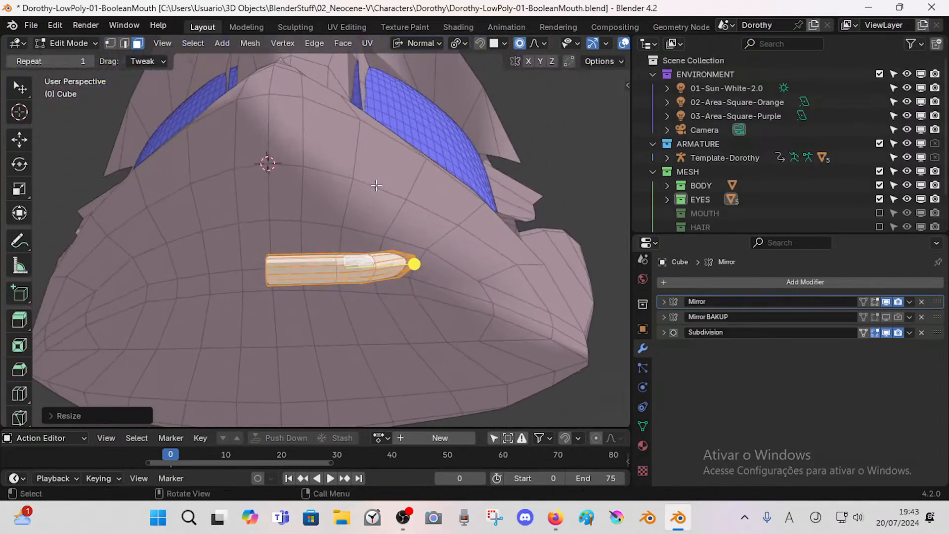
Step: Flatten the mouth block by scaling it down along its normal X axis
key("s")
key("z")
key("y")
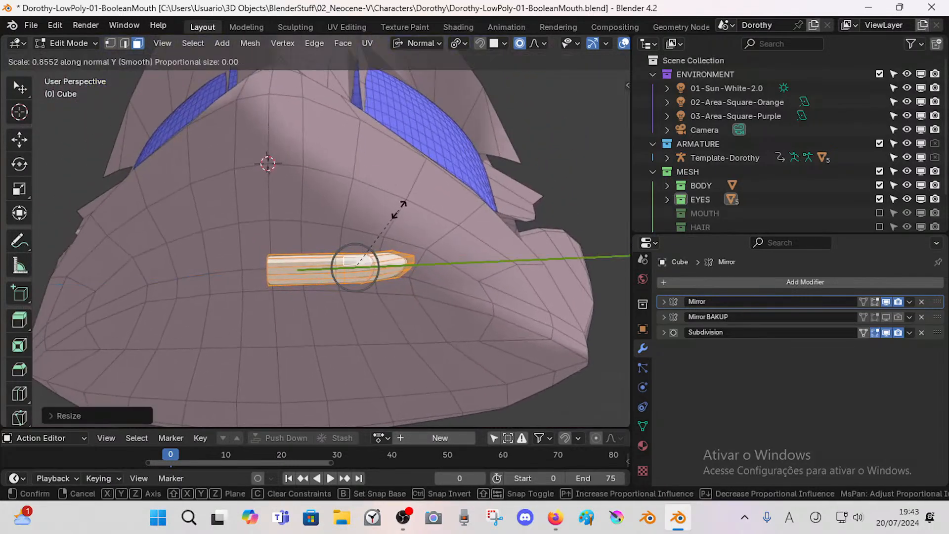
key("x")
left_click(379, 230)
Step: Move the flattened mouth block slightly to reposition it on the chin
key("g")
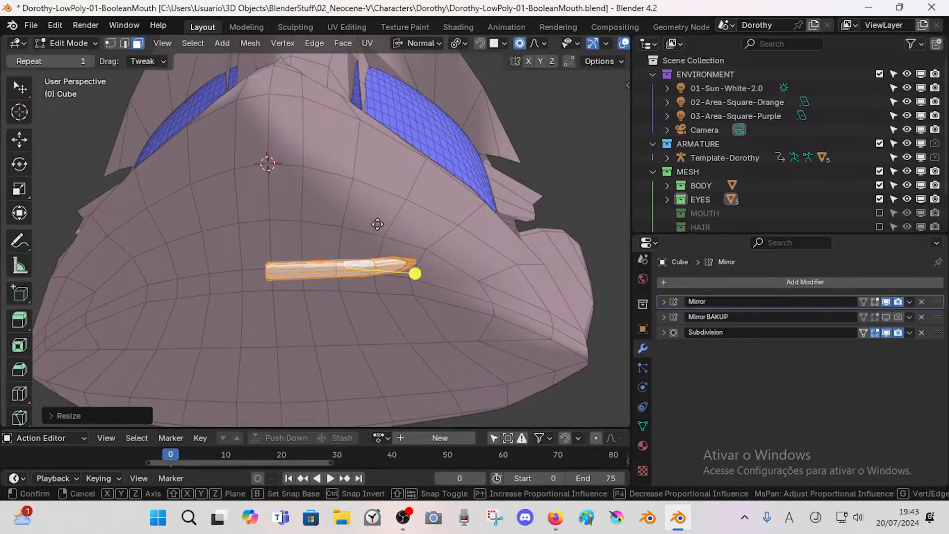
left_click(381, 237)
key("g")
left_click(378, 228)
Step: Scale the mouth block again and check its proportions in Object Mode
middle_click_drag(383, 217, 472, 123)
scroll(355, 265, "down", 2)
key("s")
left_click(441, 251)
key("Tab")
key("Tab")
key("s")
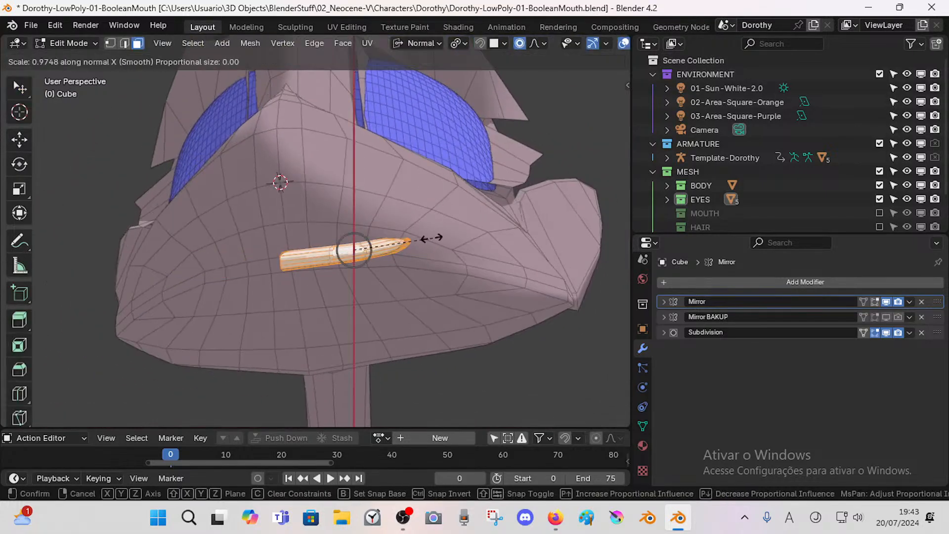
key("Escape")
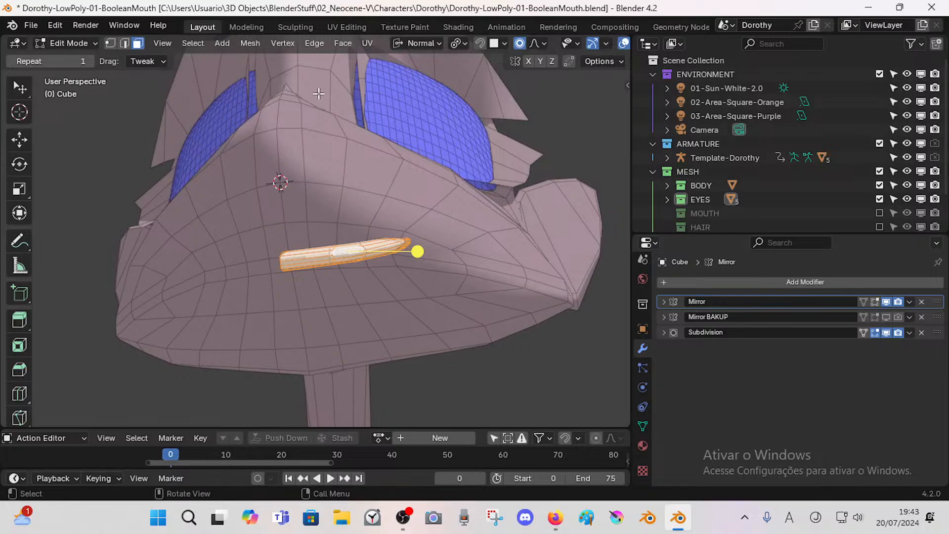
key("s")
key("Escape")
key("Escape")
key("z")
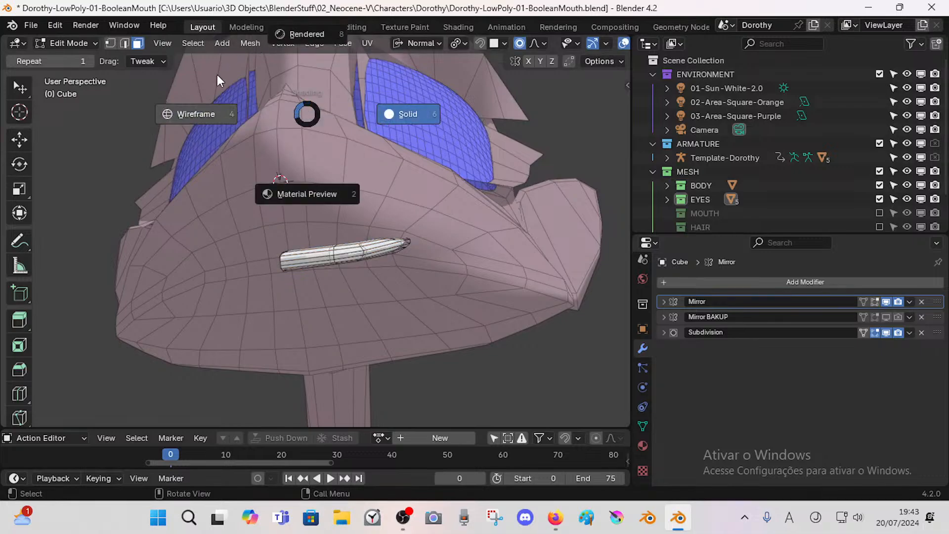
key("Escape")
key("z")
key("Escape")
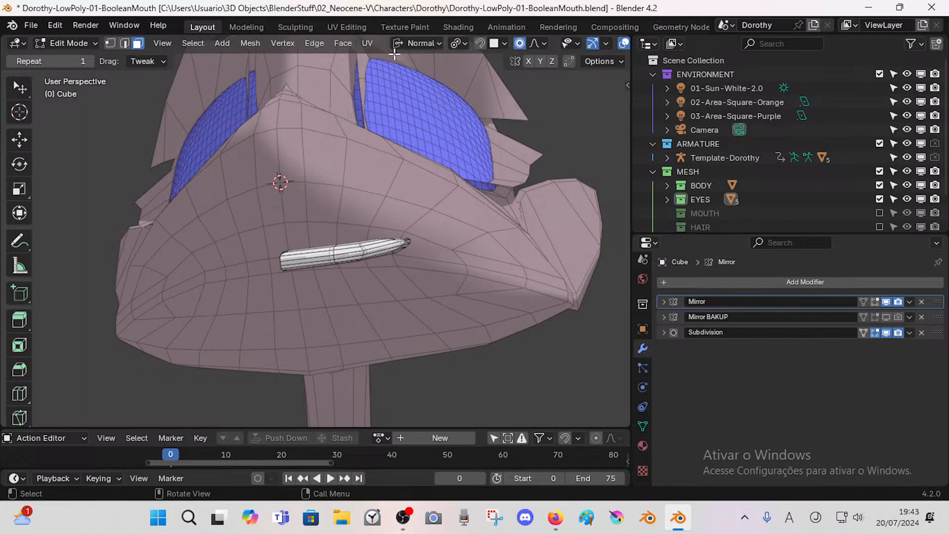
Step: Set the transform orientation to Global and select the whole mouth mesh
left_click(399, 44)
left_click(387, 87)
key("a")
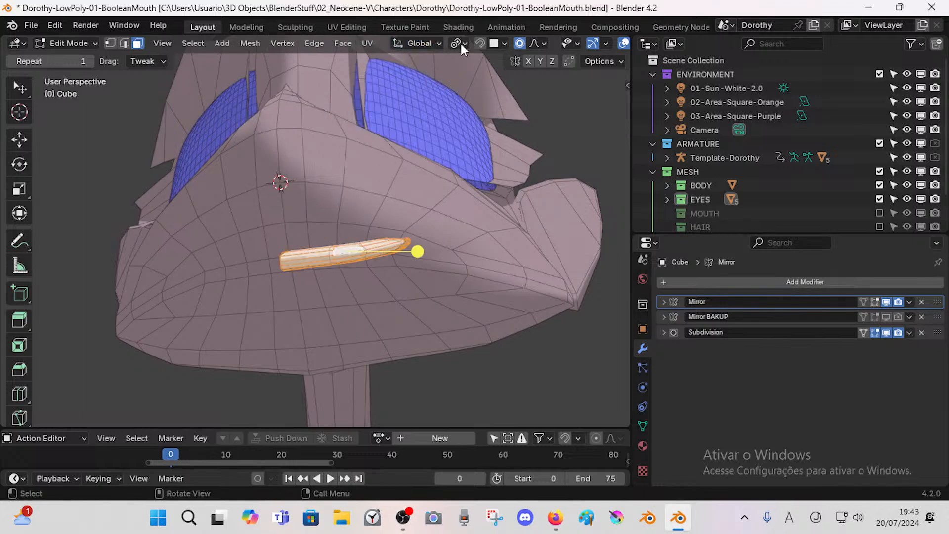
middle_click_drag(429, 263, 423, 255)
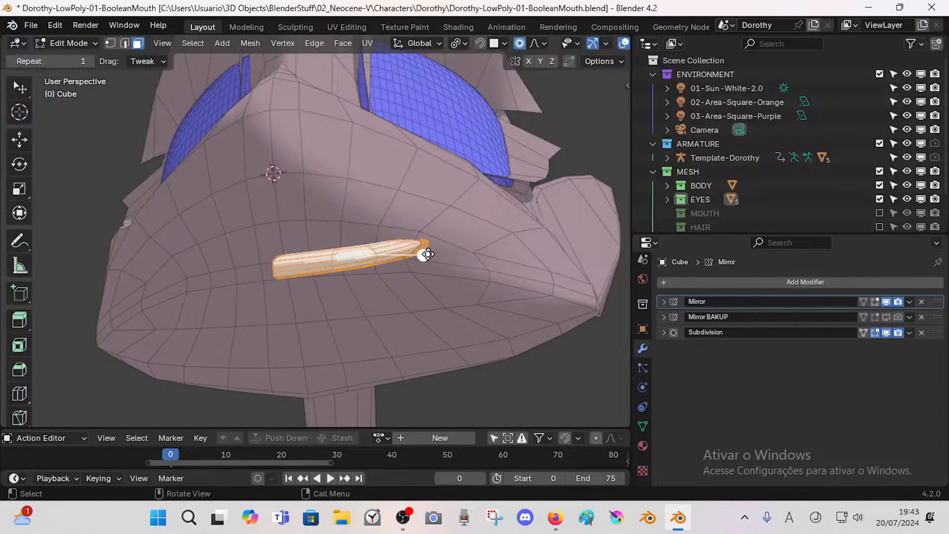
Step: Select the faces at the mouth's outer corner, try rotating them, and check them in X-ray view
key("alt+a")
key("c")
left_click(424, 255)
right_click(424, 252)
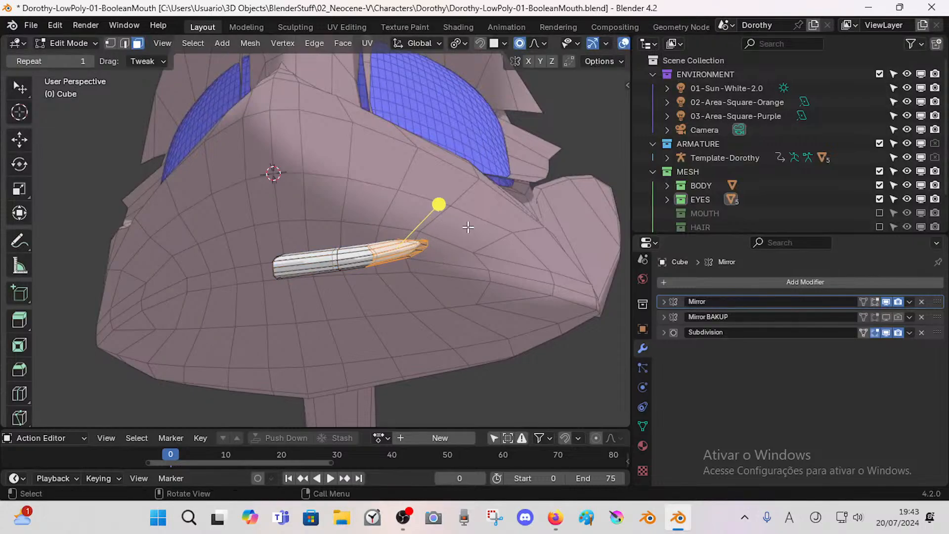
key("r")
left_click(439, 205)
key("alt+z")
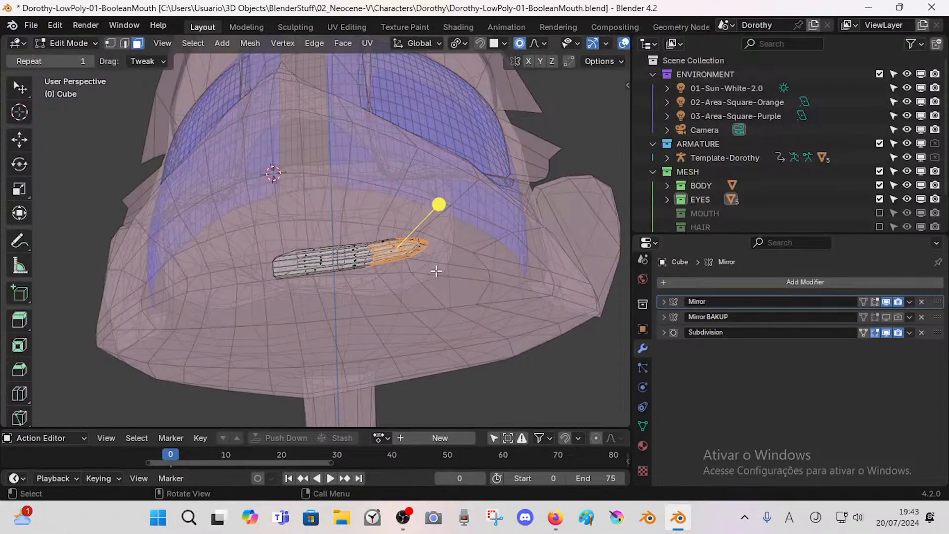
key("alt+z")
middle_click_drag(439, 206, 441, 277)
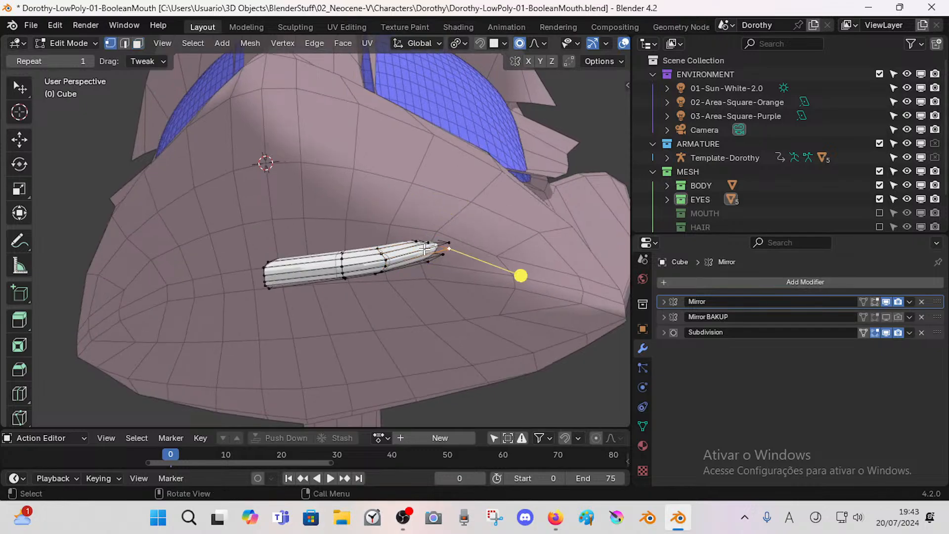
Step: Compare the mouth in Edit and Object Mode, examining its smoothed shape against the face from several angles
key("Tab")
key("Tab")
key("Tab")
key("Tab")
key("Tab")
key("Tab")
key("a")
key("Tab")
middle_click_drag(445, 251, 376, 244)
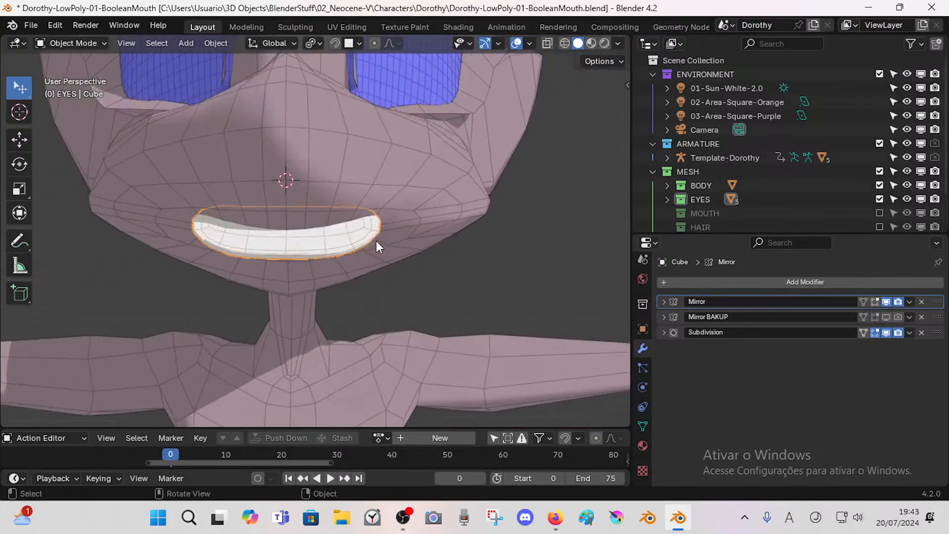
scroll(378, 245, "up", 2)
middle_click_drag(381, 203, 366, 203)
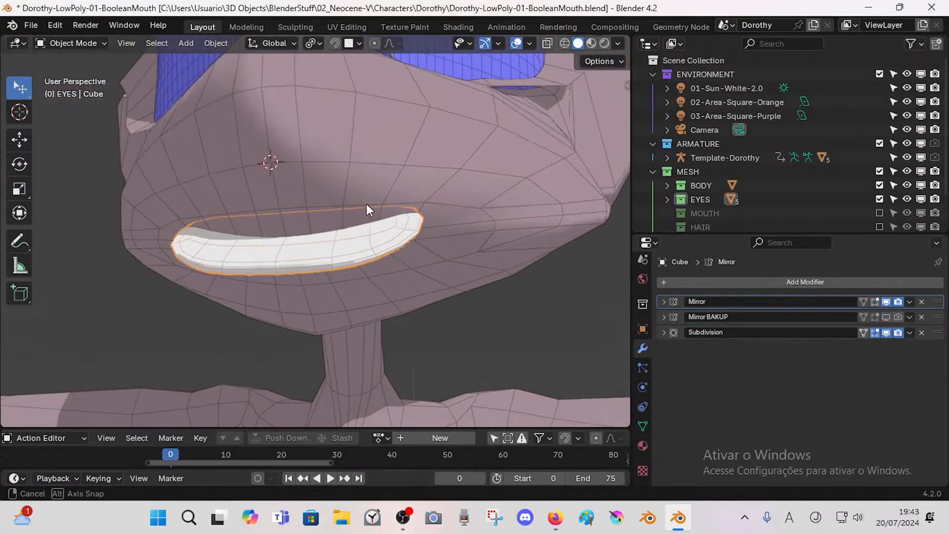
left_click(428, 188)
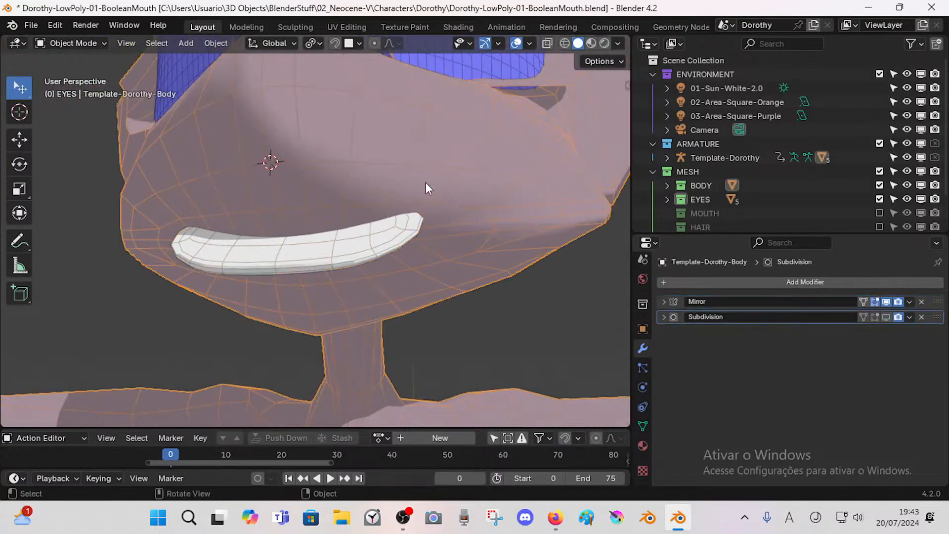
left_click(391, 237)
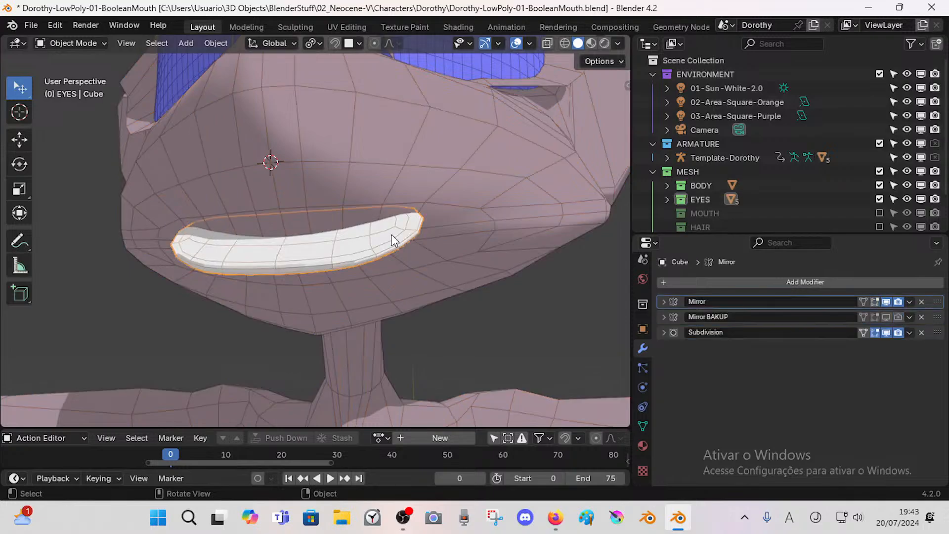
mouse_move(392, 236)
middle_mouse_down()
mouse_move(364, 261)
mouse_move(345, 253)
mouse_move(399, 245)
middle_mouse_up()
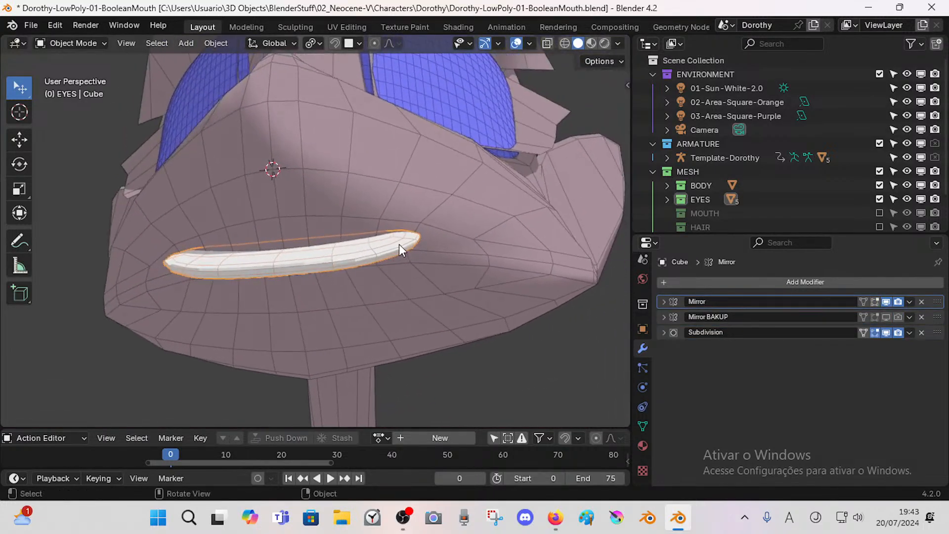
Step: Select the faces along the mouth's upper side and move them up about 0.0024 m with proportional editing
key("Tab")
scroll(379, 257, "up", 2)
key("alt+a")
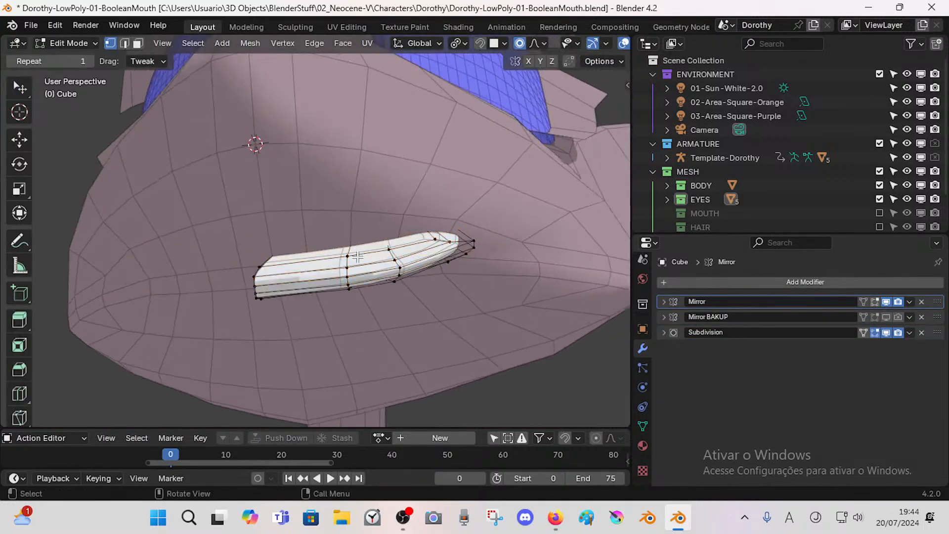
key("3")
left_click(350, 251)
left_click(375, 246, "shift")
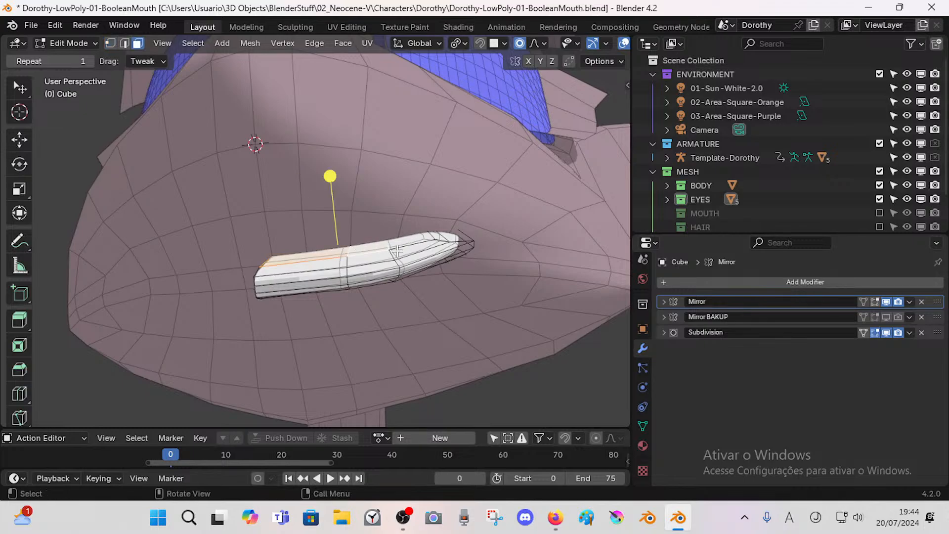
left_click(396, 247, "alt+shift")
key("alt+z")
middle_click_drag(401, 241, 408, 233)
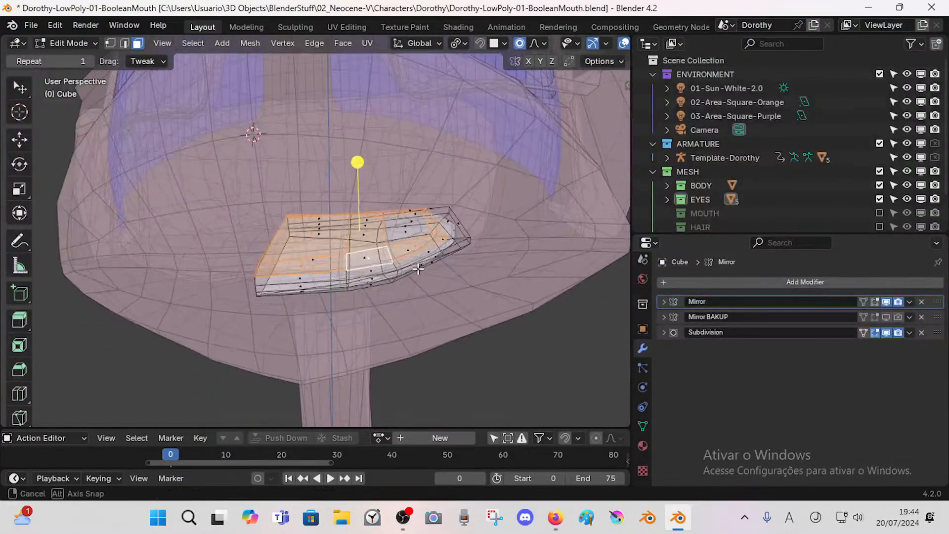
key("alt+z")
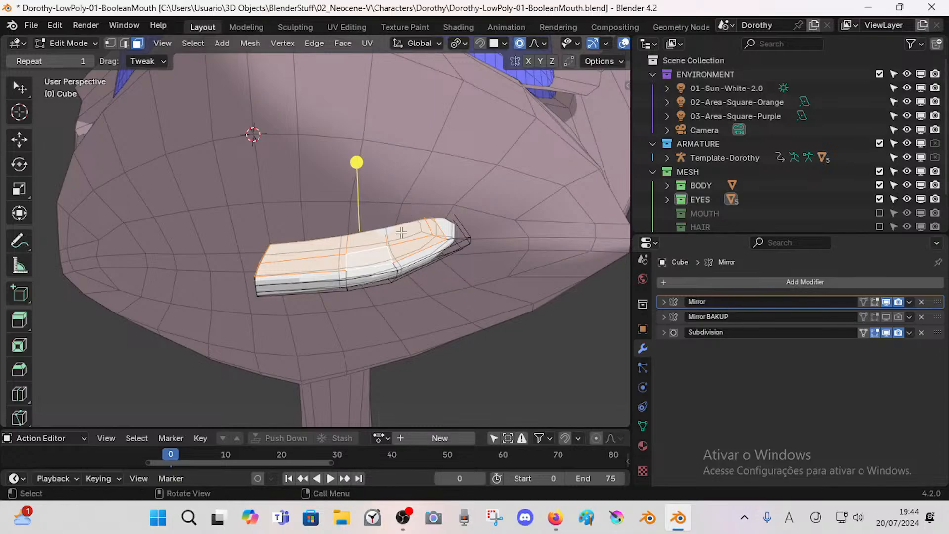
scroll(400, 204, "up", 2)
key("g")
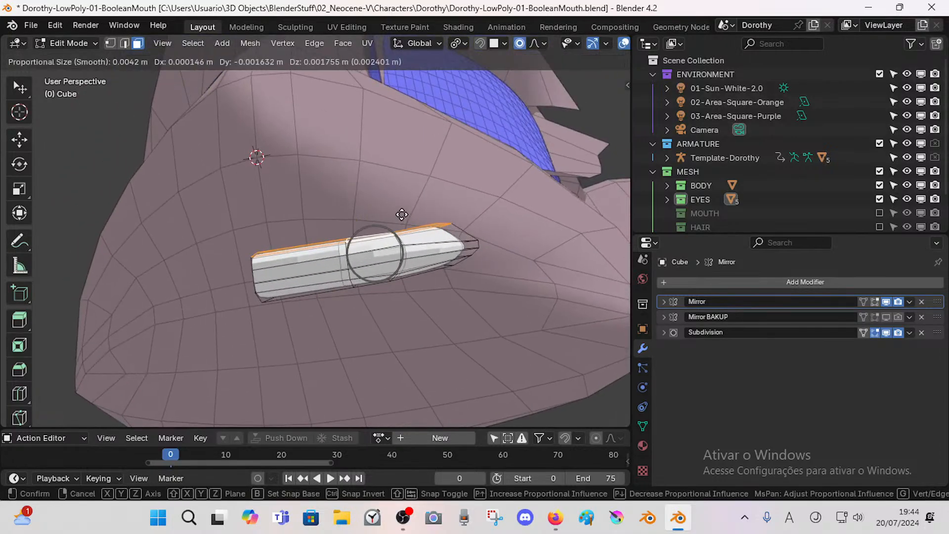
left_click(401, 216)
Step: Select the faces along the mouth's underside, move them down to thicken it, and rotate them slightly
middle_click_drag(398, 292, 399, 244)
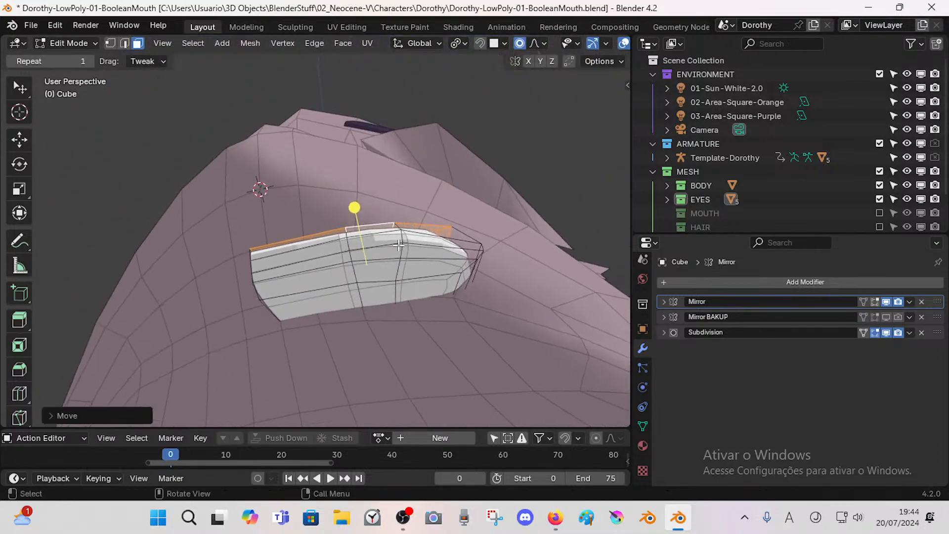
left_click(414, 291)
left_click(391, 296, "shift")
left_click(319, 302, "shift")
middle_click_drag(434, 271, 442, 332)
key("g")
left_click(460, 299)
key("r")
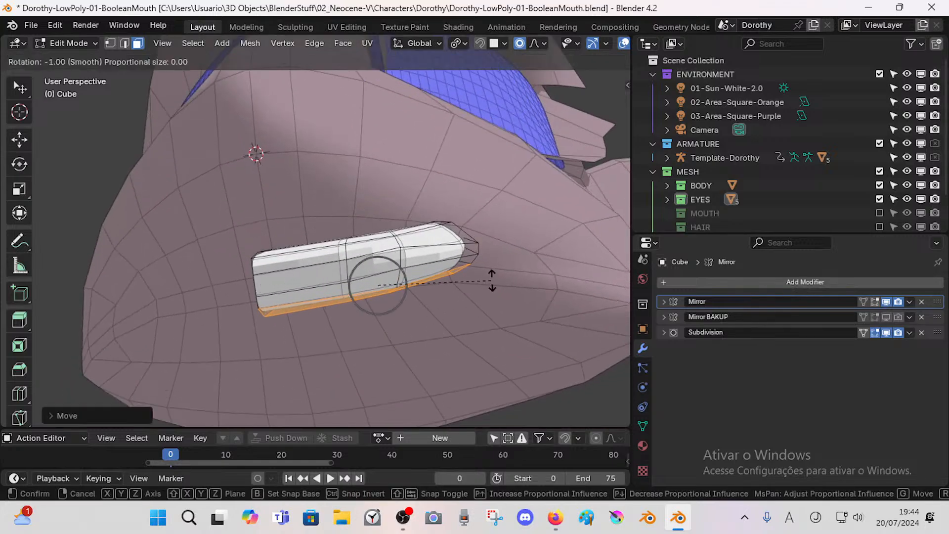
left_click(493, 273)
Step: Inspect the thickened mouth in Object Mode from the front and below for shape and fit on the chin
key("Tab")
middle_click_drag(476, 265, 349, 264)
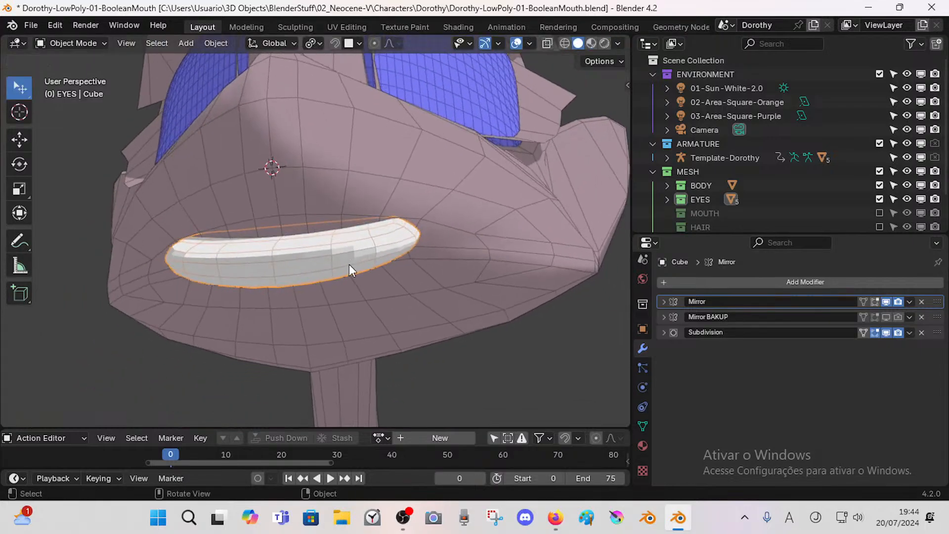
middle_click_drag(295, 250, 354, 310)
scroll(360, 296, "up", 2)
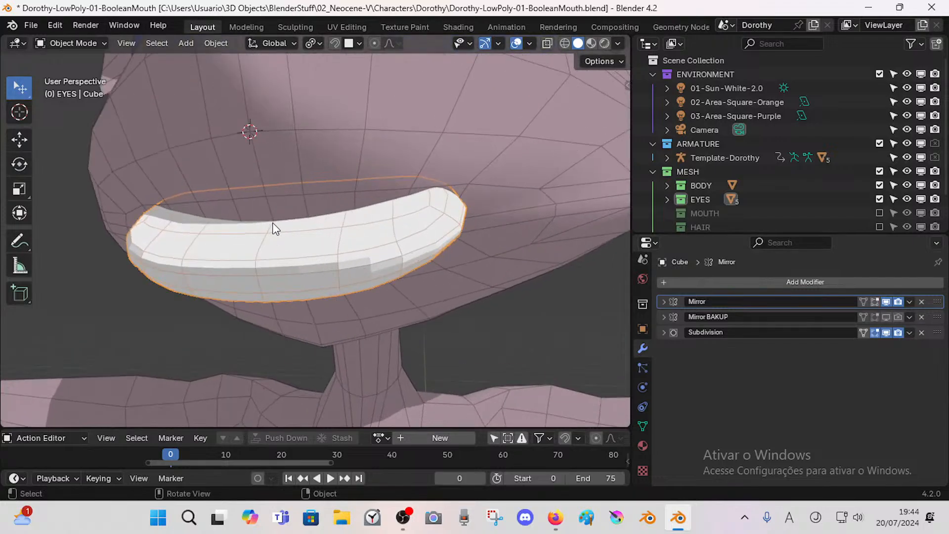
middle_click_drag(272, 223, 290, 193)
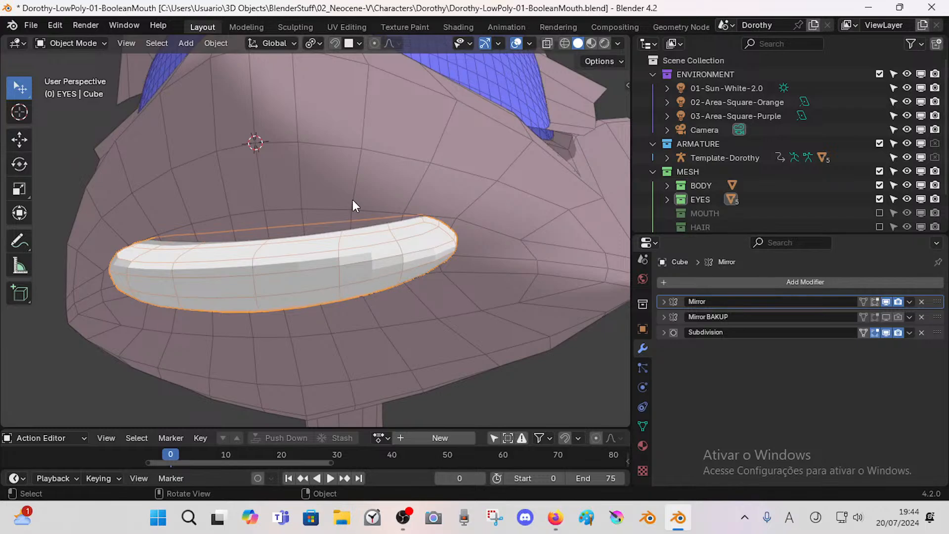
key("Tab")
scroll(372, 235, "down", 3)
scroll(370, 248, "up", 2)
key("Tab")
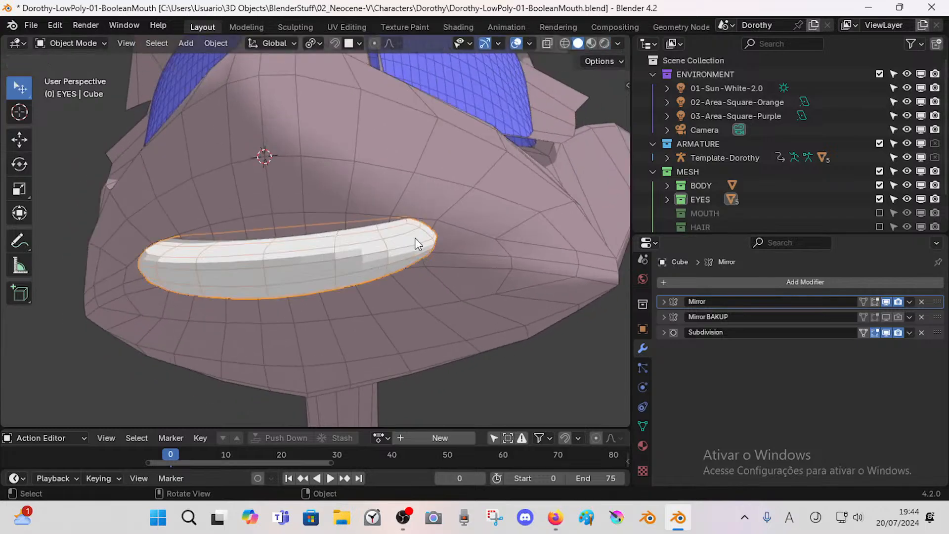
Step: Add a Boolean modifier to Dorothy's body mesh
left_click(468, 187)
left_click(690, 280)
mouse_move(684, 279)
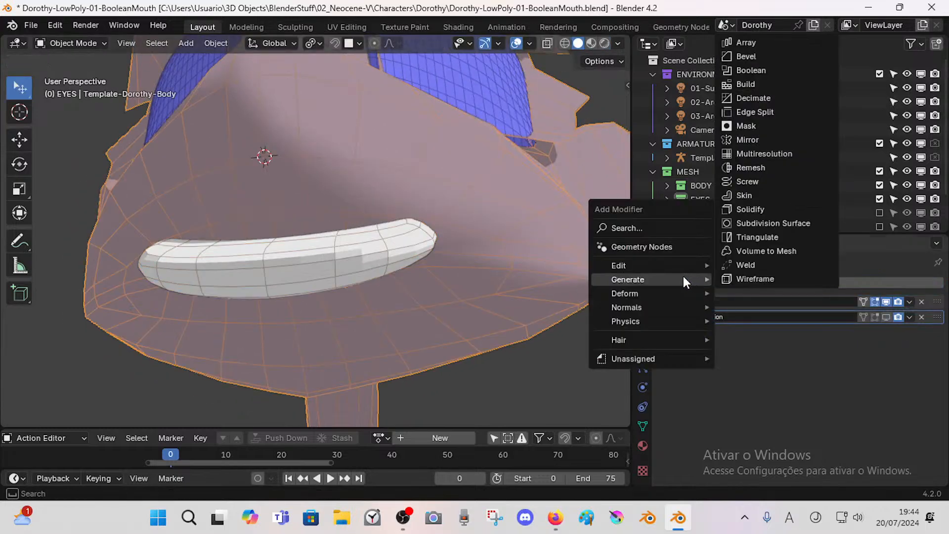
left_click(756, 69)
Step: Try the body's Boolean modifier above Subdivision in the stack, and return it below Subdivision
left_click_drag(935, 339, 946, 319)
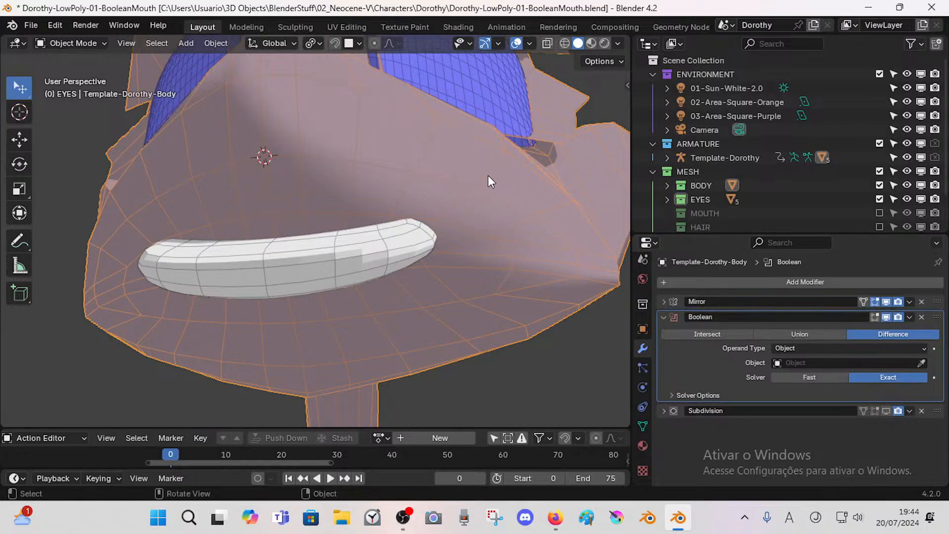
left_click(488, 175)
left_click(472, 199)
left_click_drag(930, 317, 939, 354)
middle_click_drag(356, 198, 395, 223)
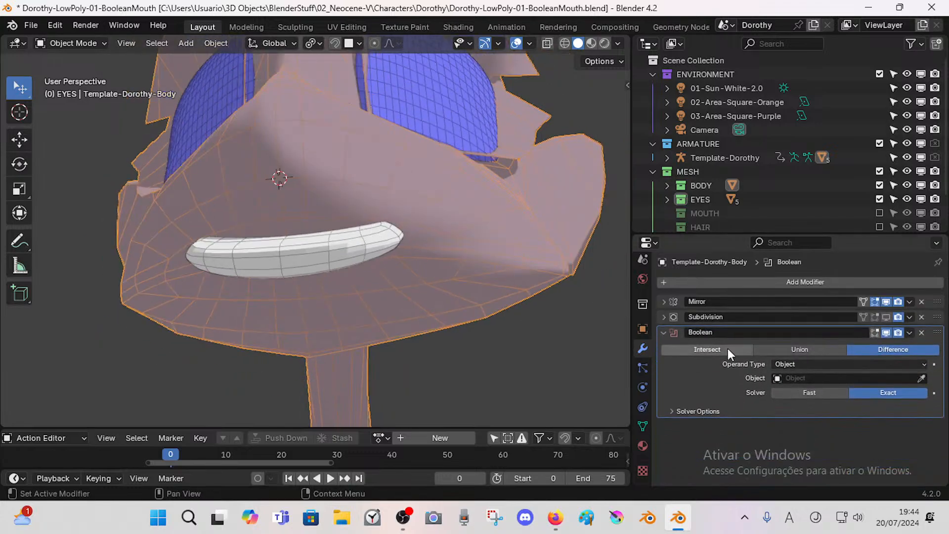
Step: Pick the mouth-shaped cube as the cutter object of the body's Boolean Difference modifier
left_click(918, 377)
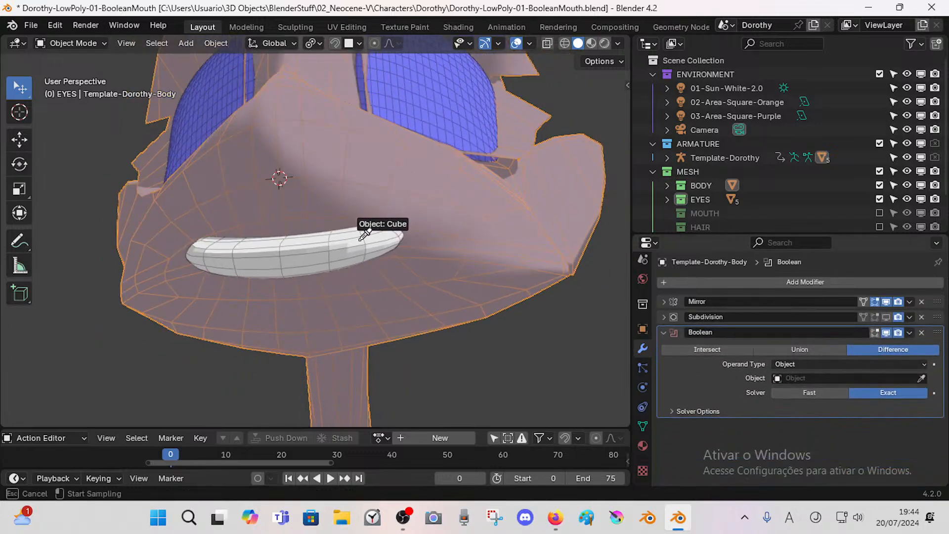
left_click(372, 248)
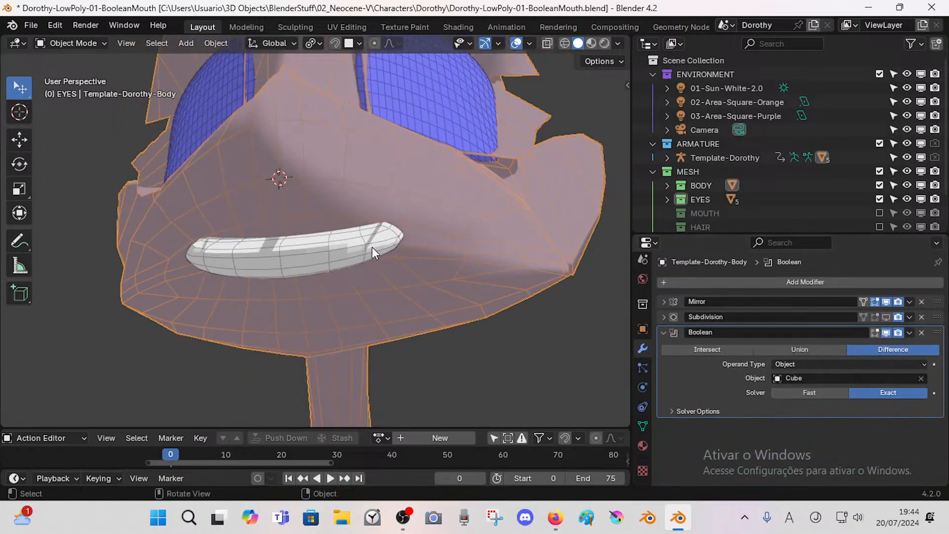
Step: Select the mouth-shaped cube and expand its object-level viewport display settings
left_click(342, 251)
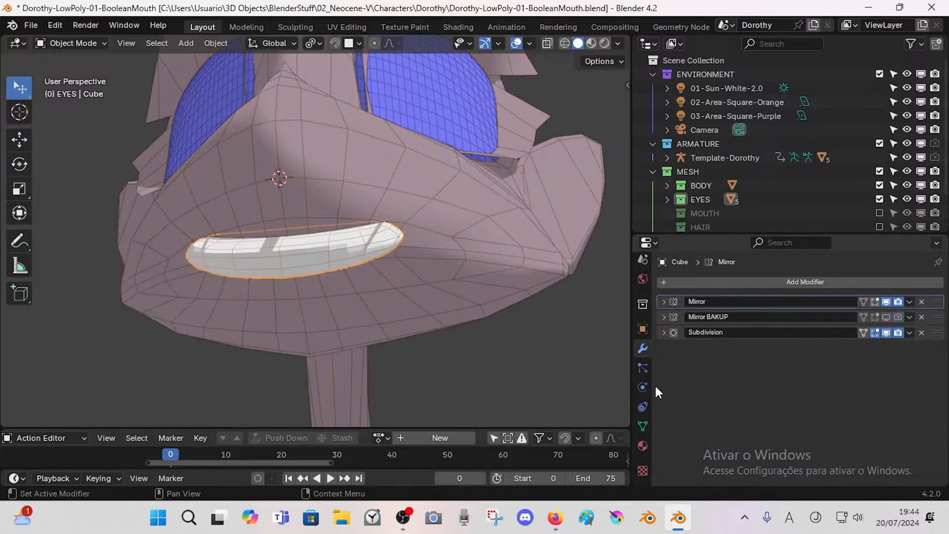
left_click(643, 330)
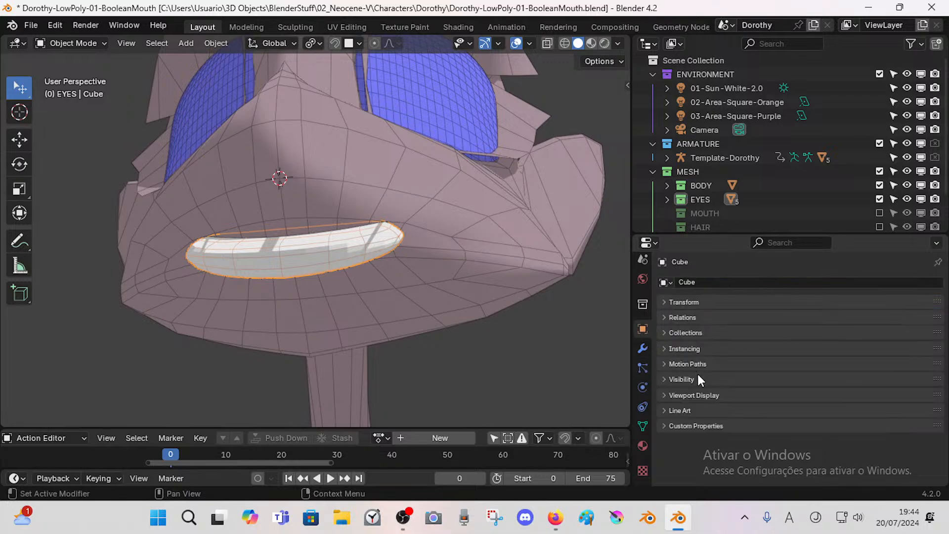
left_click(663, 379)
scroll(814, 432, "down", 4)
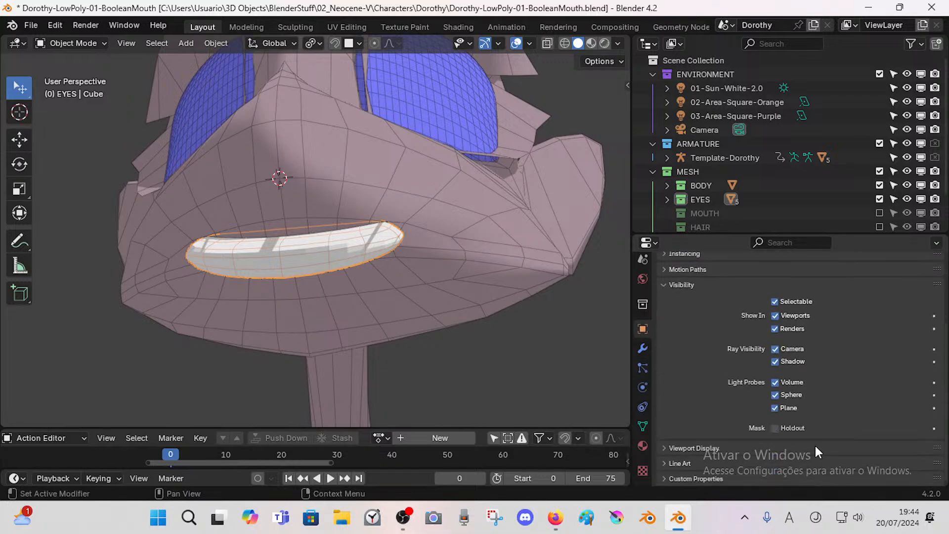
left_click(663, 285)
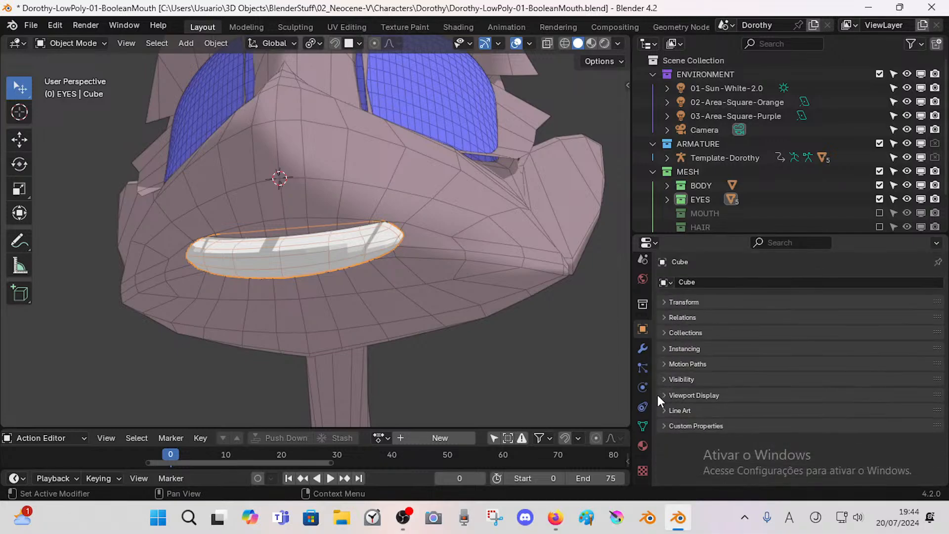
left_click(711, 395)
scroll(816, 428, "down", 4)
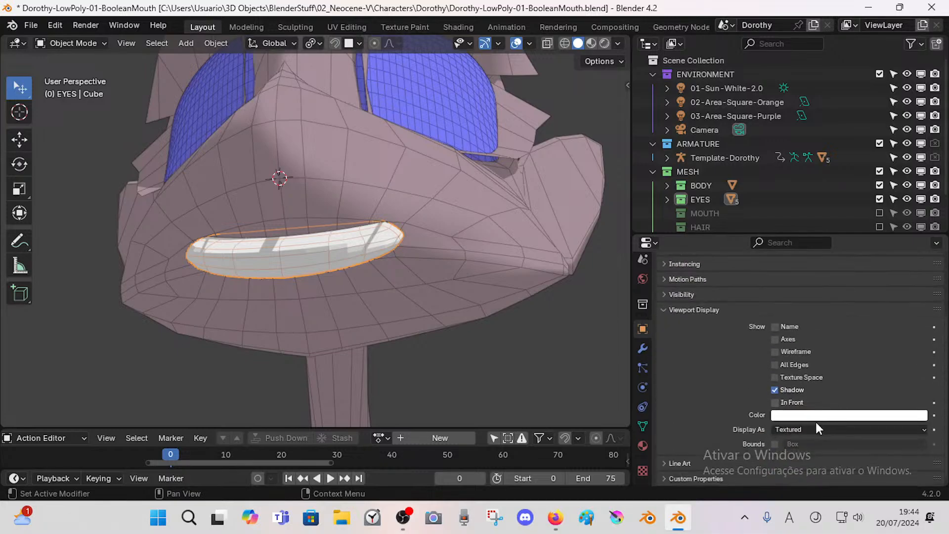
Step: Try displaying the mouth cube as Bounds, Solid and Textured
left_click(786, 430)
left_click(798, 443)
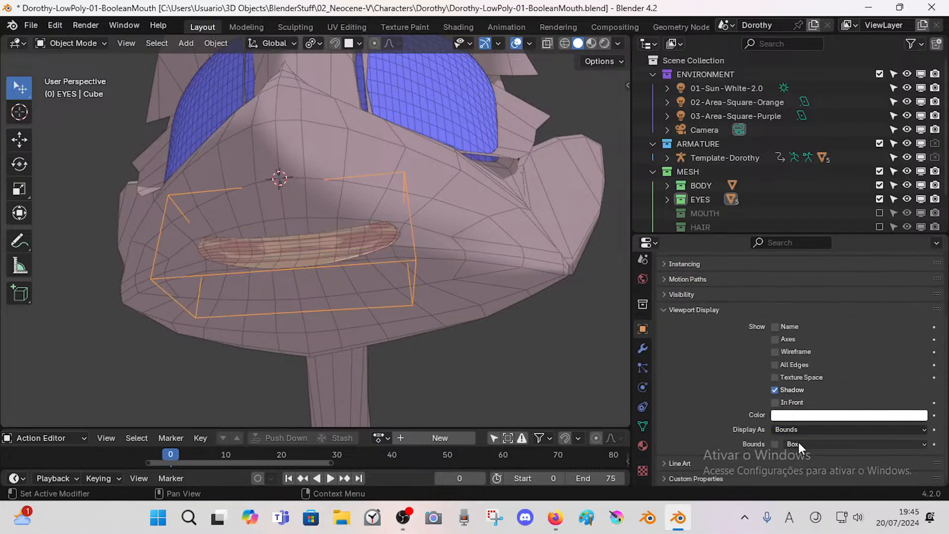
left_click(803, 428)
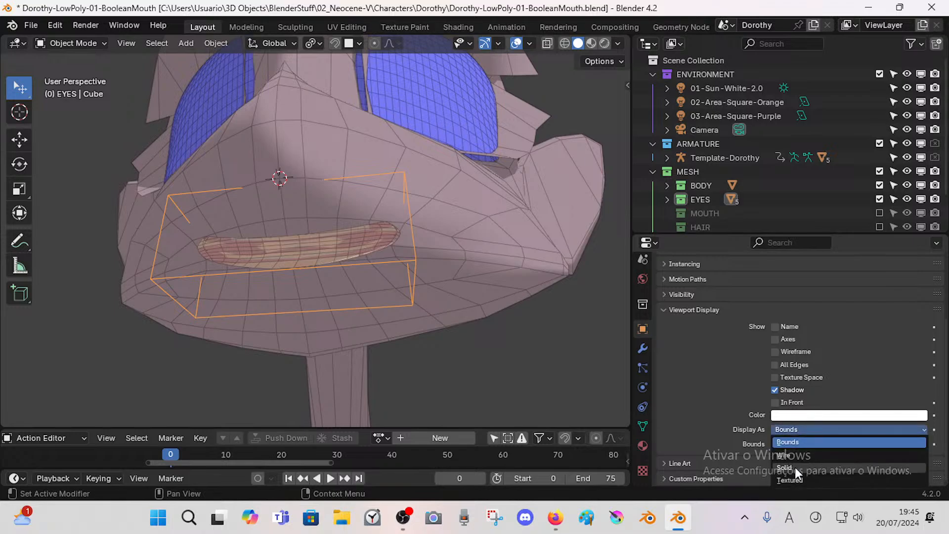
left_click(794, 467)
left_click(802, 428)
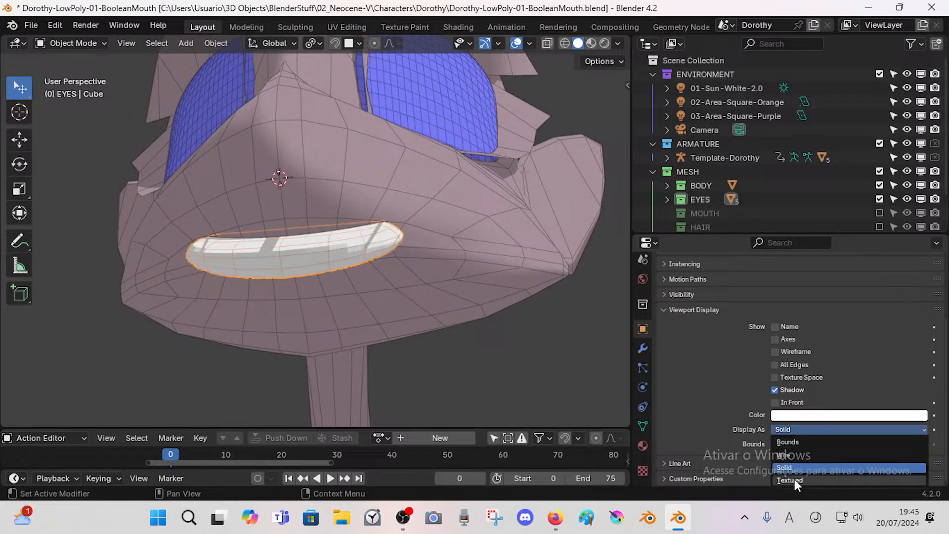
left_click(794, 479)
Step: Display the mouth cube as Wire in the viewport and check the opening it cuts in the face
left_click(800, 430)
left_click(798, 455)
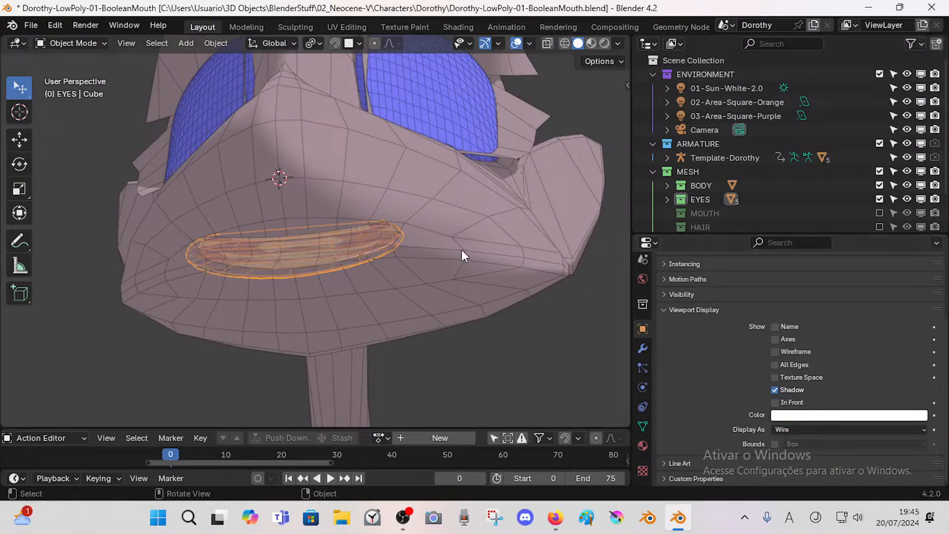
mouse_move(462, 250)
middle_mouse_down()
mouse_move(399, 283)
mouse_move(252, 293)
mouse_move(312, 271)
mouse_move(394, 280)
mouse_move(364, 318)
mouse_move(275, 321)
mouse_move(308, 238)
mouse_move(344, 257)
mouse_move(381, 192)
mouse_move(434, 243)
mouse_move(430, 275)
mouse_move(441, 221)
mouse_move(450, 221)
mouse_move(433, 241)
middle_mouse_up()
scroll(306, 283, "up", 4)
scroll(312, 272, "down", 3)
Step: Select the body, try the Fast solver on its Boolean modifier, return to Exact and expand the solver options
left_click(440, 220)
left_click(461, 218)
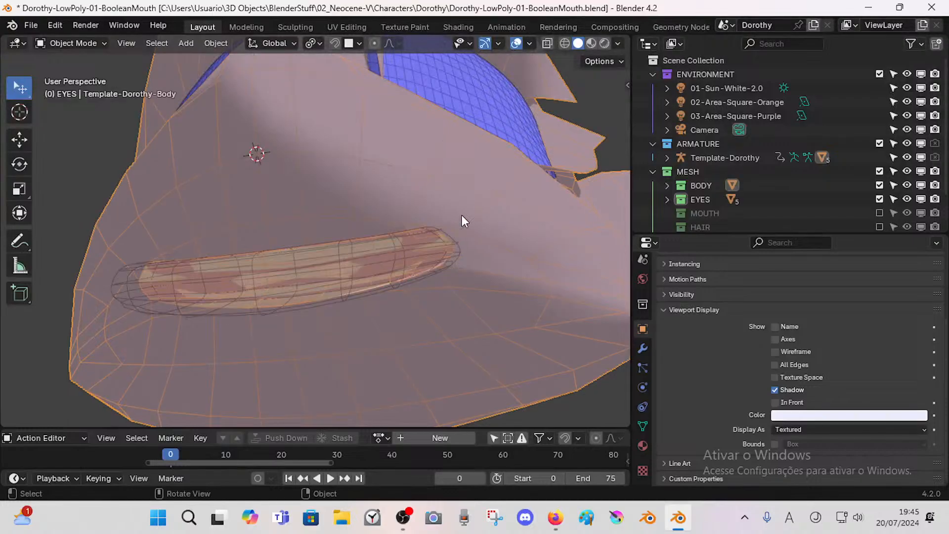
left_click(643, 347)
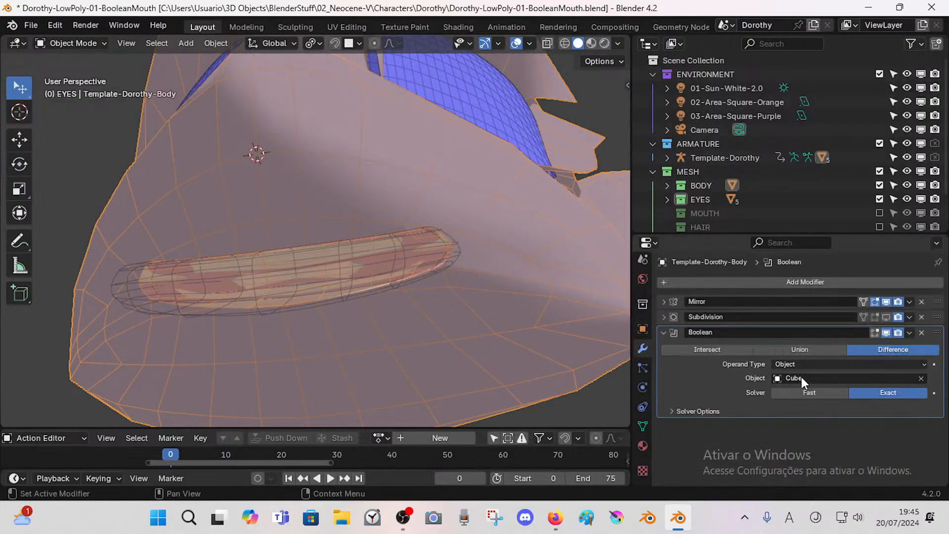
left_click(819, 395)
left_click(873, 392)
left_click(702, 410)
scroll(485, 260, "up", 2)
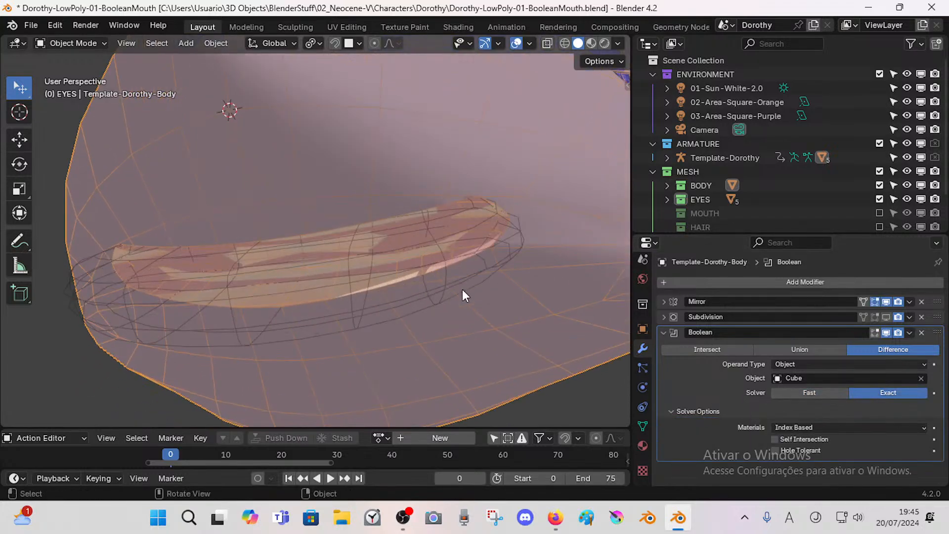
Step: Rename the cube that cuts the mouth opening as Mouth
left_click(813, 378)
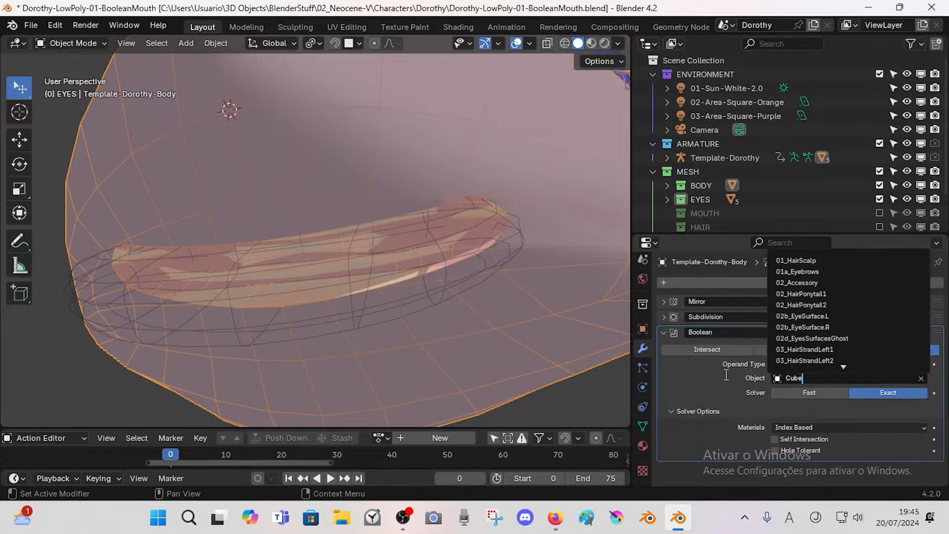
key("Return")
left_click(368, 302)
key("F2")
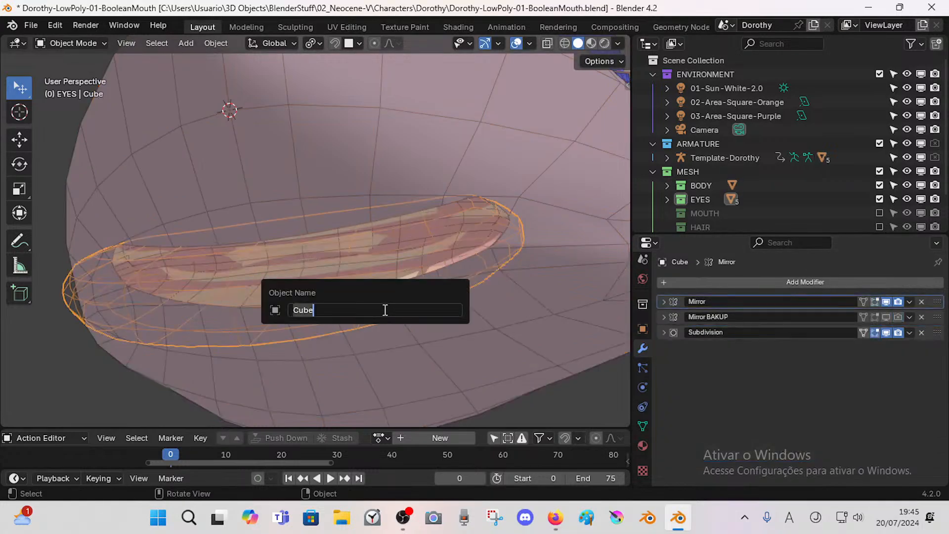
type("mOUTH")
key("ctrl+a")
type("M")
key("Return")
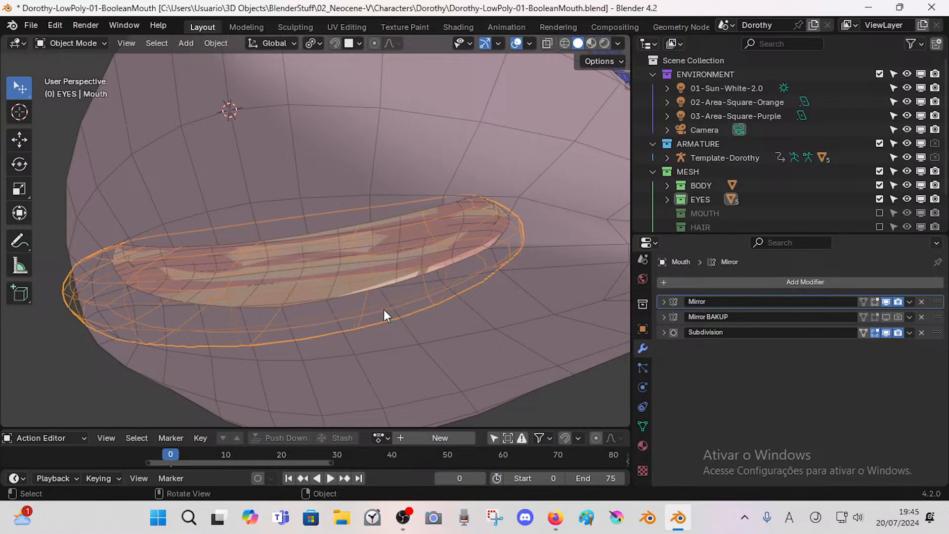
Step: Examine the Mirror BAKUP and Subdivision modifier settings of the Mouth object
middle_click_drag(342, 310, 375, 317)
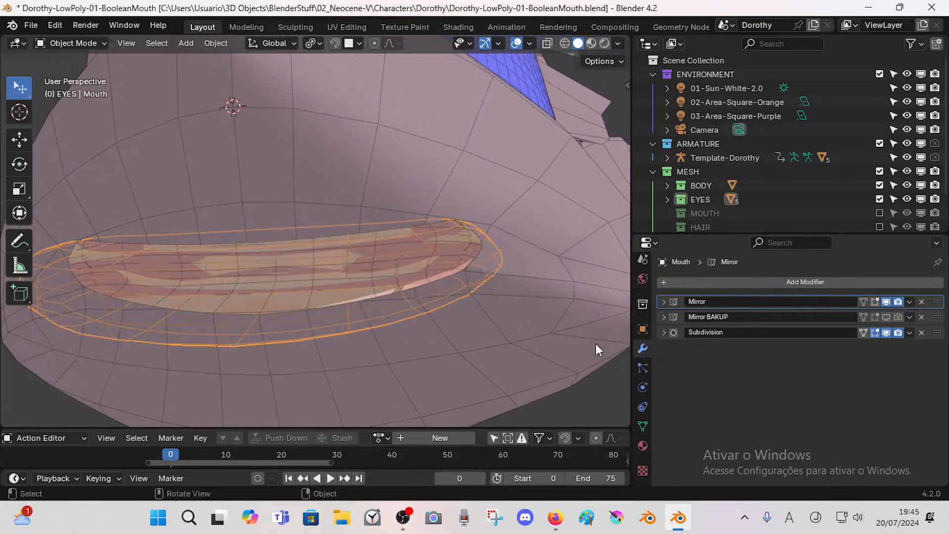
left_click(664, 316)
left_click(662, 316)
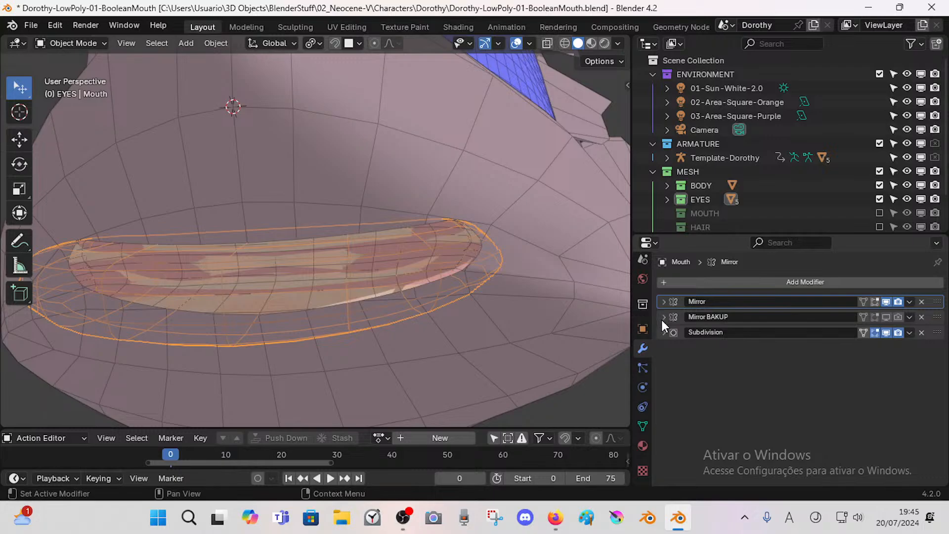
left_click(662, 319)
left_click(662, 319)
left_click(662, 334)
left_click(662, 336)
left_click(660, 316)
left_click(661, 316)
left_click(663, 333)
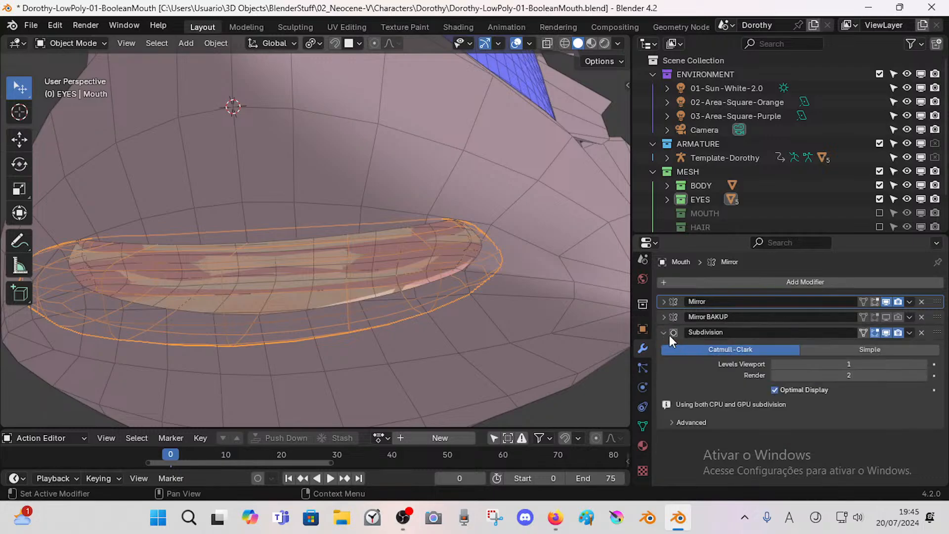
left_click(669, 336)
left_click(663, 331)
left_click(467, 257)
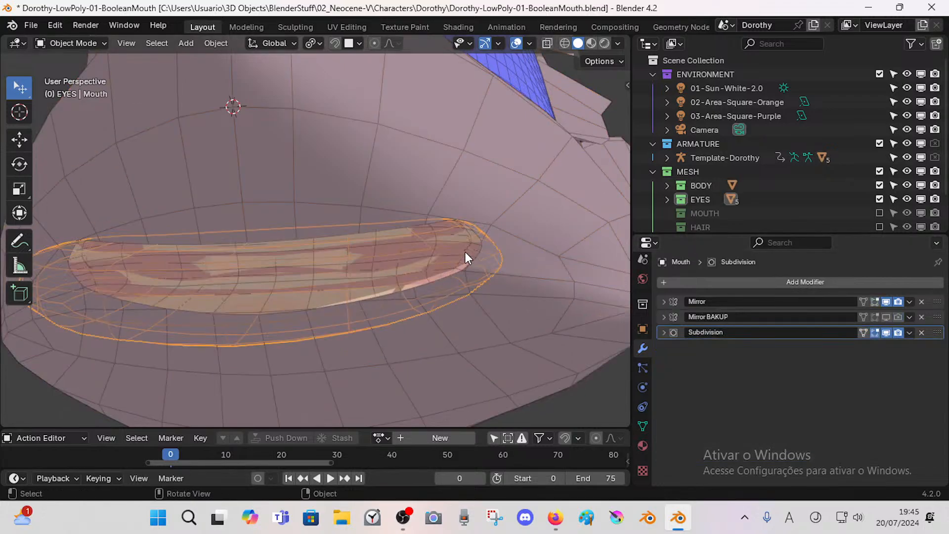
Step: Check the cutter referenced by the body's Boolean modifier and rename the Mouth object as Boolean-Mouth
left_click(535, 304)
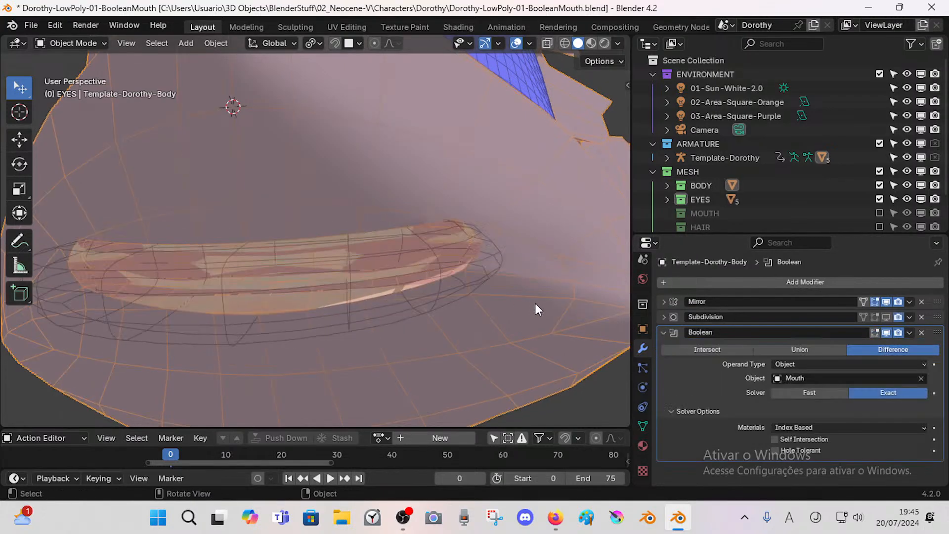
left_click(833, 376)
left_click(430, 296)
key("F2")
key("Home")
type("Bo")
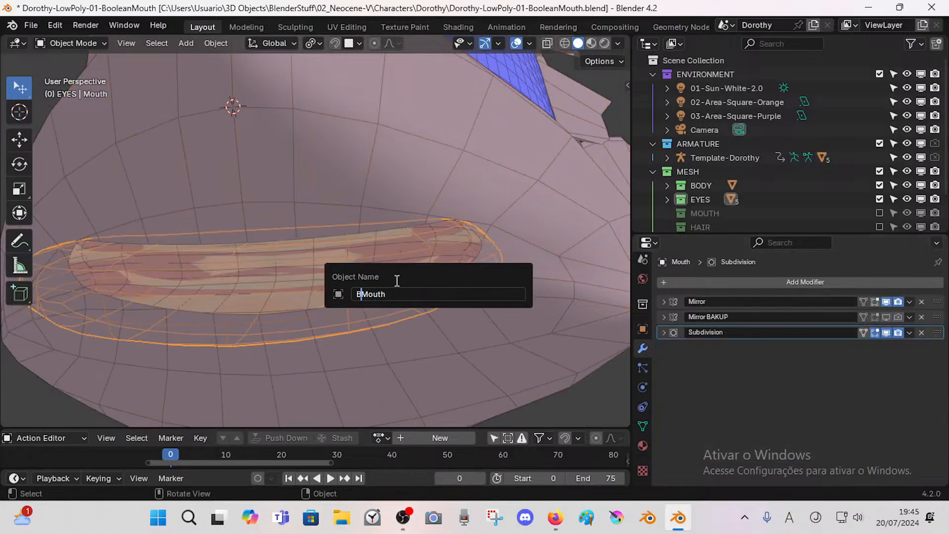
type("olean-")
key("Return")
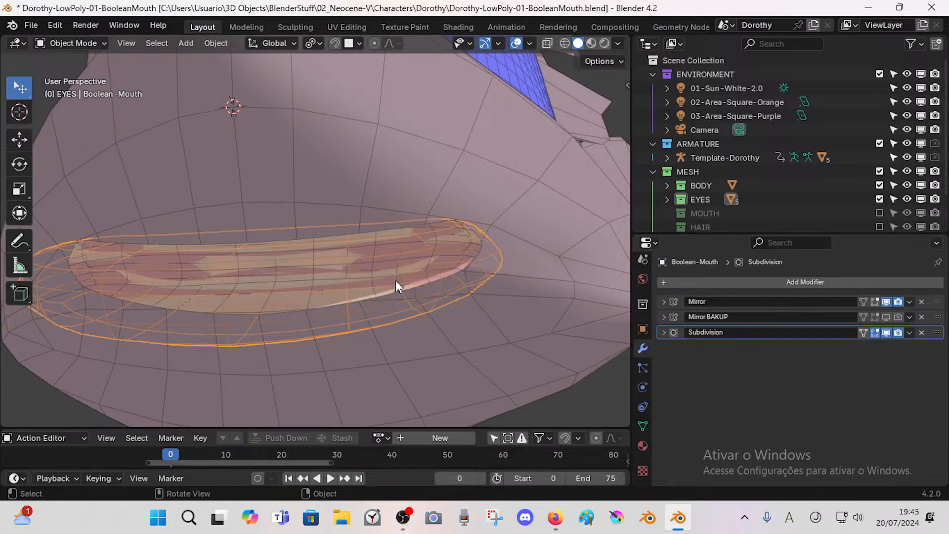
key("F2")
left_click(353, 281)
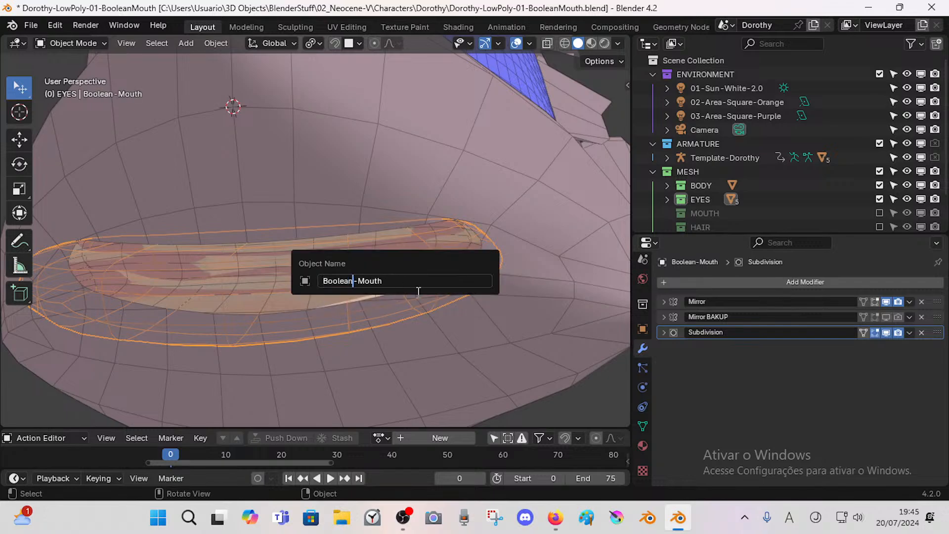
left_click(411, 322)
left_click(413, 320)
left_click(430, 293)
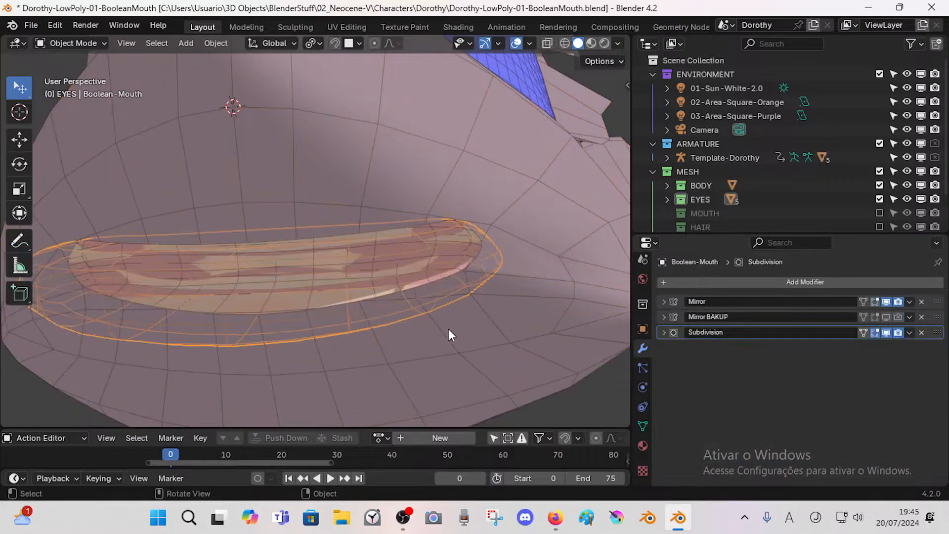
Step: Select the body and compare the Fast and Exact solvers of its Boolean modifier, finishing on Exact
left_click(449, 328)
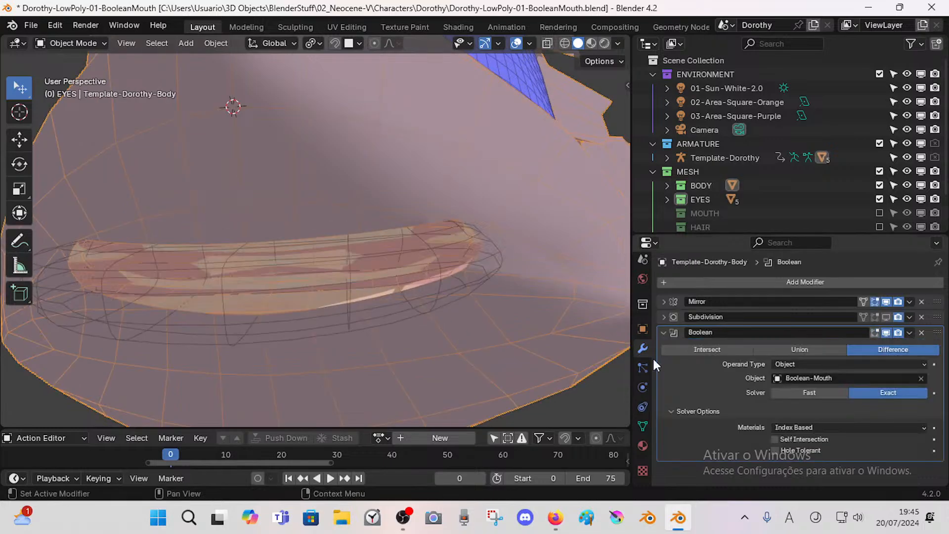
left_click(822, 390)
left_click(859, 391)
left_click(835, 391)
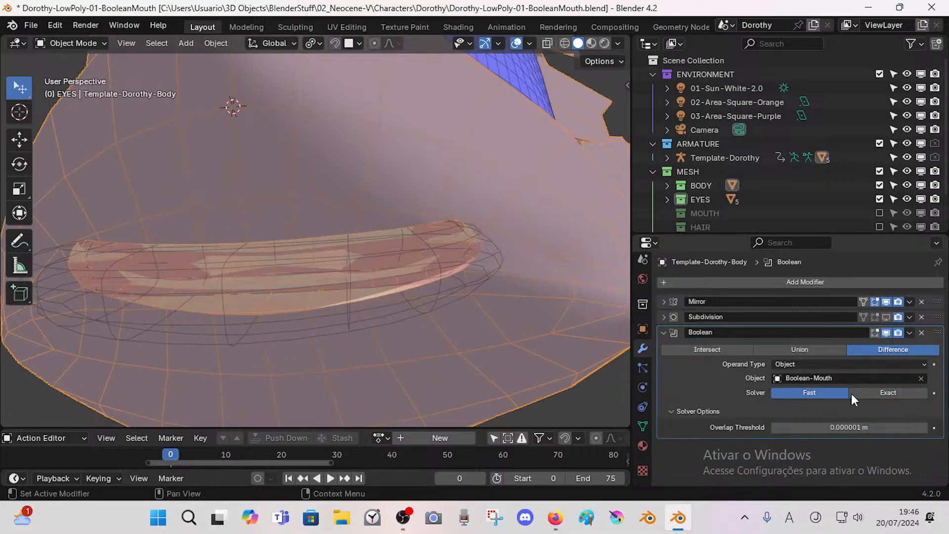
left_click(865, 393)
left_click(822, 392)
left_click(855, 394)
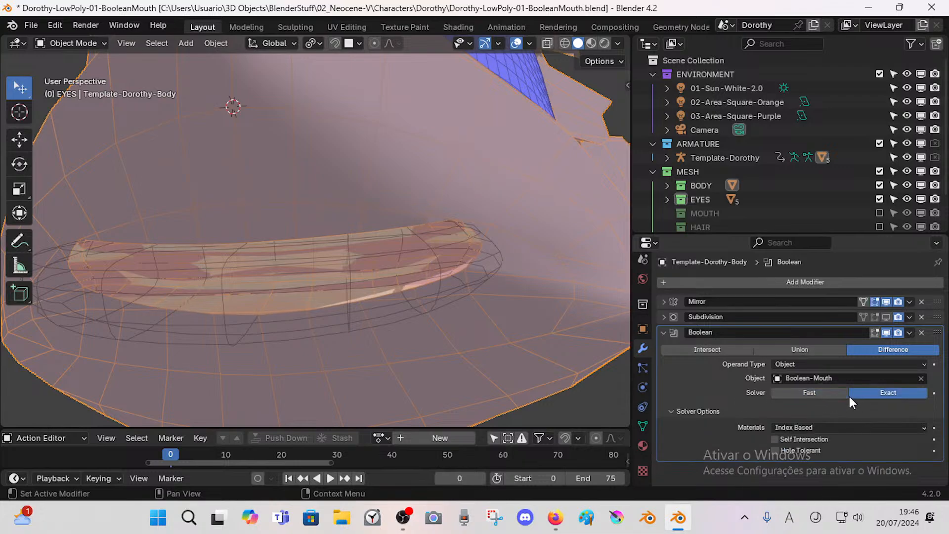
Step: Look at the Boolean modifier's Materials options and try Hole Tolerant, leaving it off
left_click(788, 425)
left_click(797, 425)
left_click(791, 451)
left_click(791, 452)
Step: Try Self Intersection off and on in the body's Boolean modifier, leaving it enabled
left_click(775, 439)
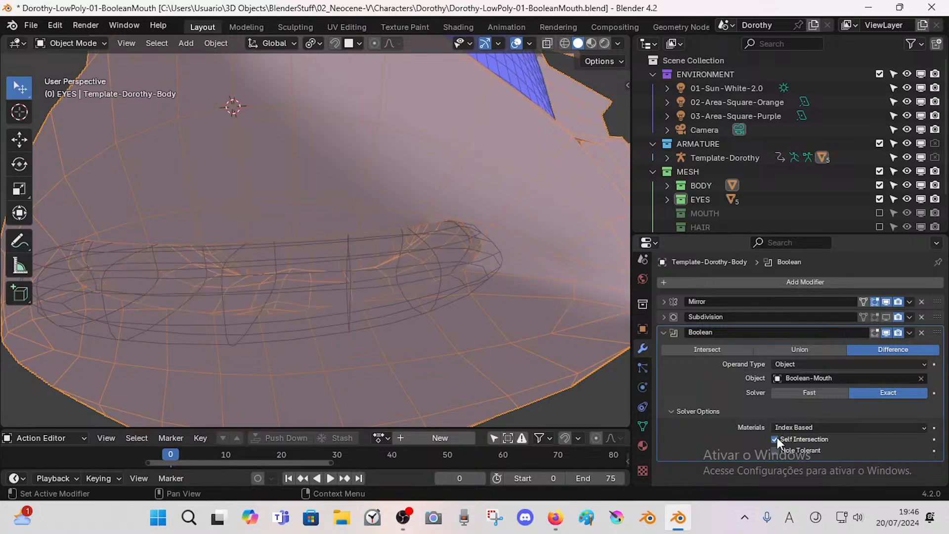
left_click(777, 438)
left_click(776, 439)
left_click(775, 441)
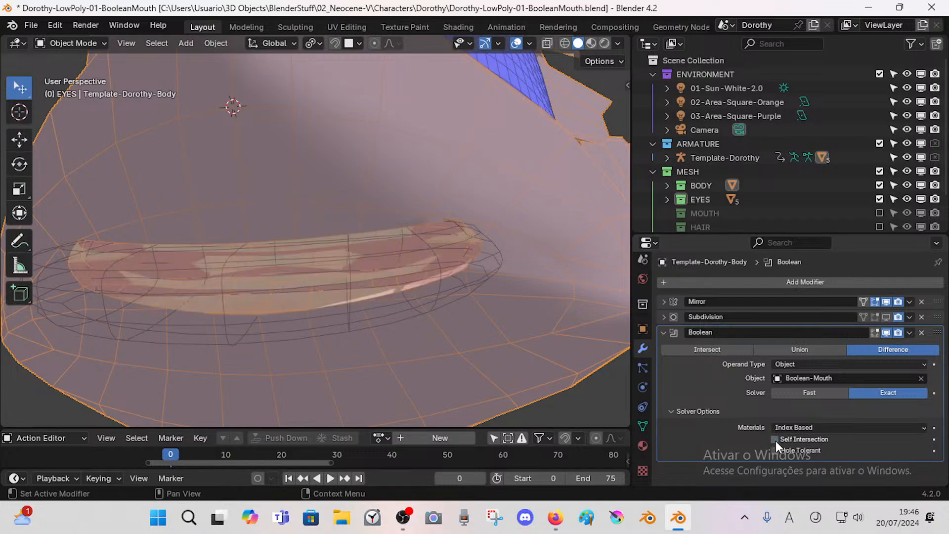
left_click(775, 440)
Step: Switch the viewport to Material Preview shading and disable Self Intersection on the body's Boolean to inspect the mouth cavity
mouse_move(366, 238)
middle_mouse_down()
mouse_move(301, 295)
mouse_move(363, 289)
middle_mouse_up()
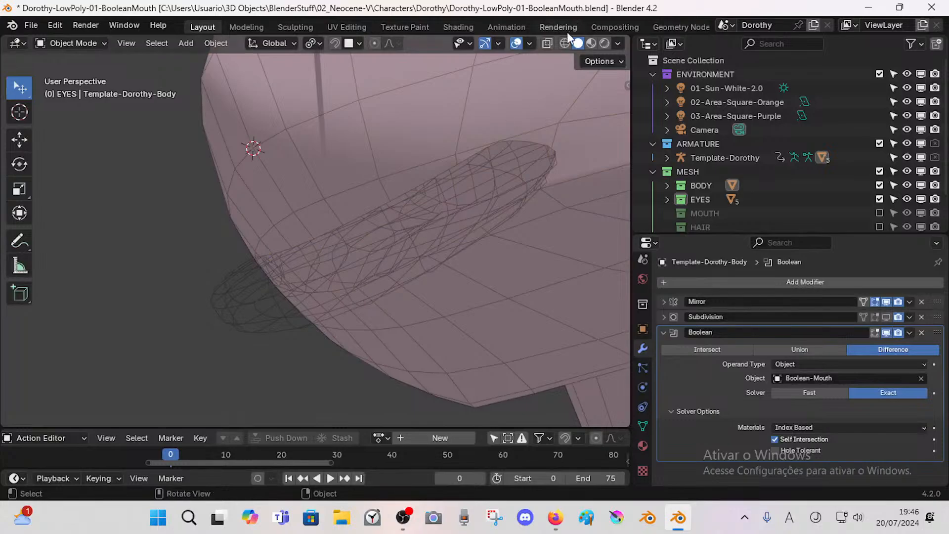
left_click(591, 43)
mouse_move(300, 205)
middle_mouse_down()
mouse_move(386, 185)
mouse_move(480, 183)
mouse_move(442, 250)
mouse_move(356, 265)
mouse_move(388, 322)
mouse_move(439, 347)
middle_mouse_up()
left_click(774, 440)
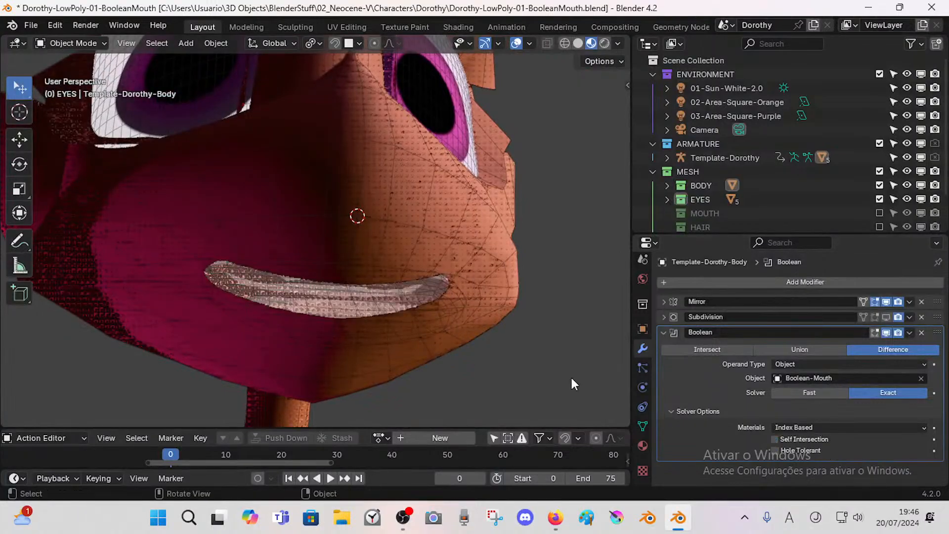
middle_click_drag(570, 375, 374, 360)
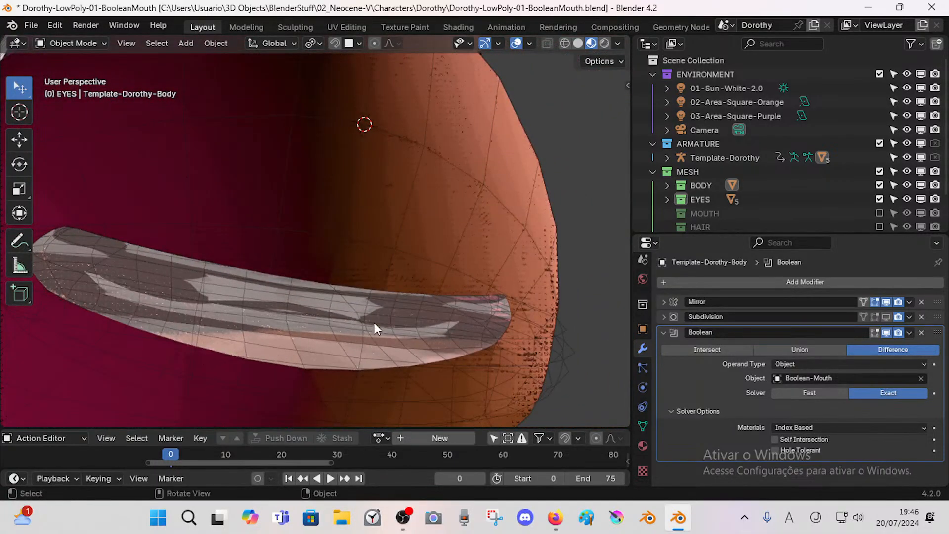
middle_click_drag(373, 321, 302, 319)
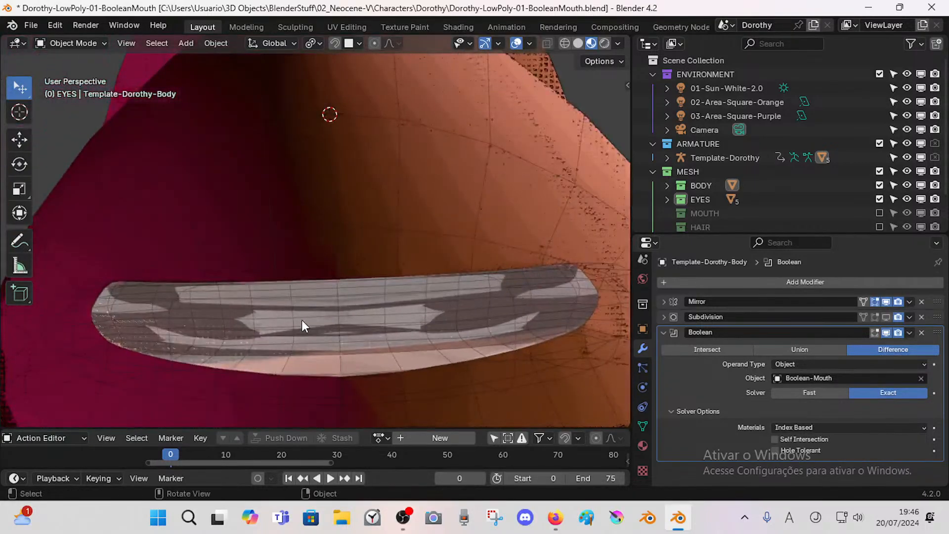
Step: Compare the mouth cavity with the body's Boolean Self Intersection option on and off, leaving it disabled
left_click(775, 439)
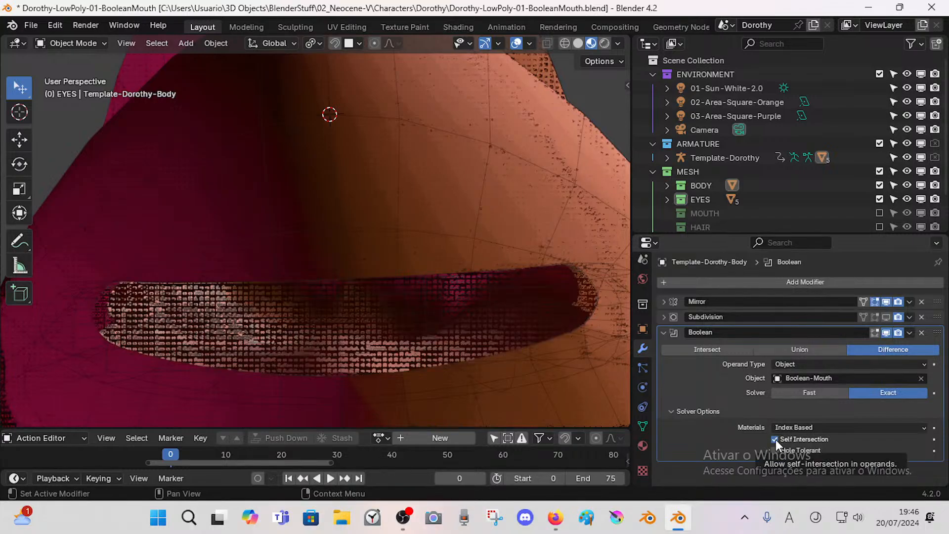
left_click(775, 440)
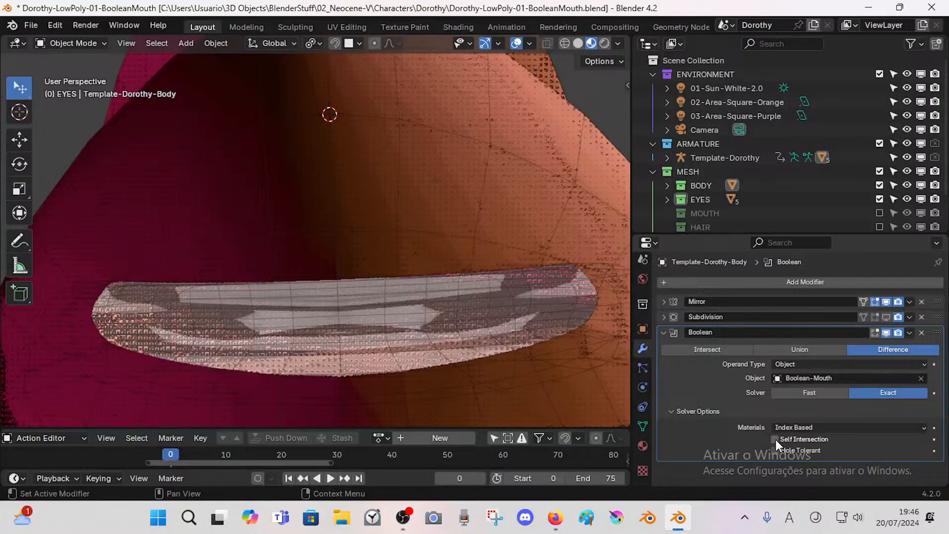
left_click(775, 439)
left_click(775, 439)
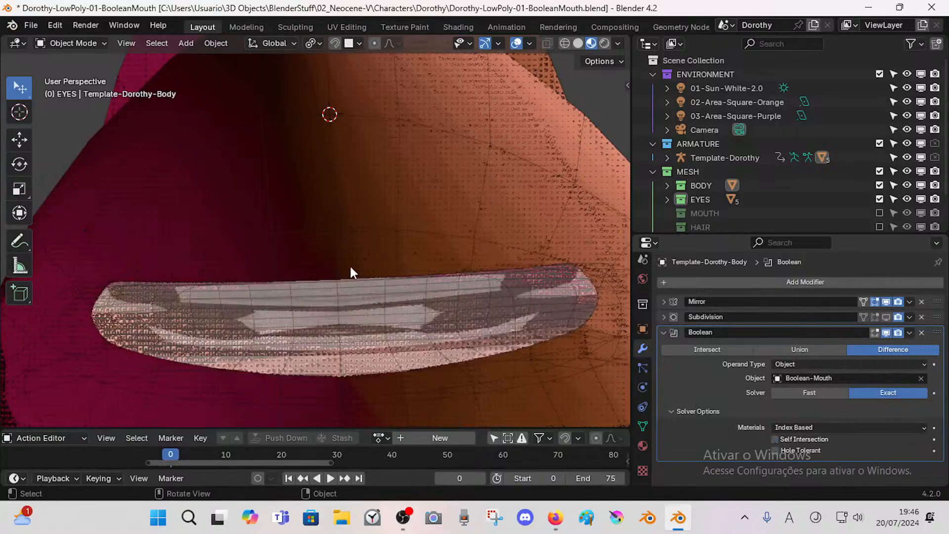
middle_click_drag(349, 267, 304, 332)
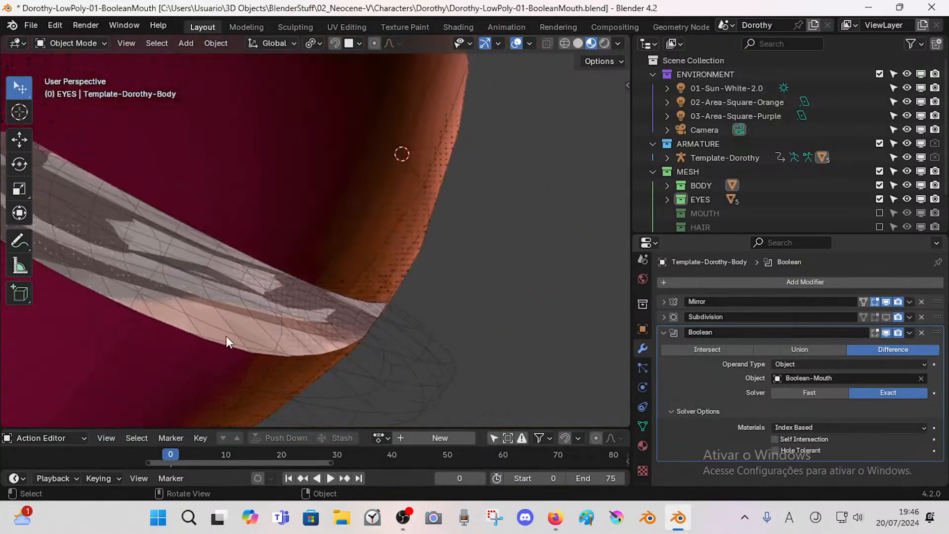
middle_click_drag(205, 281, 343, 315)
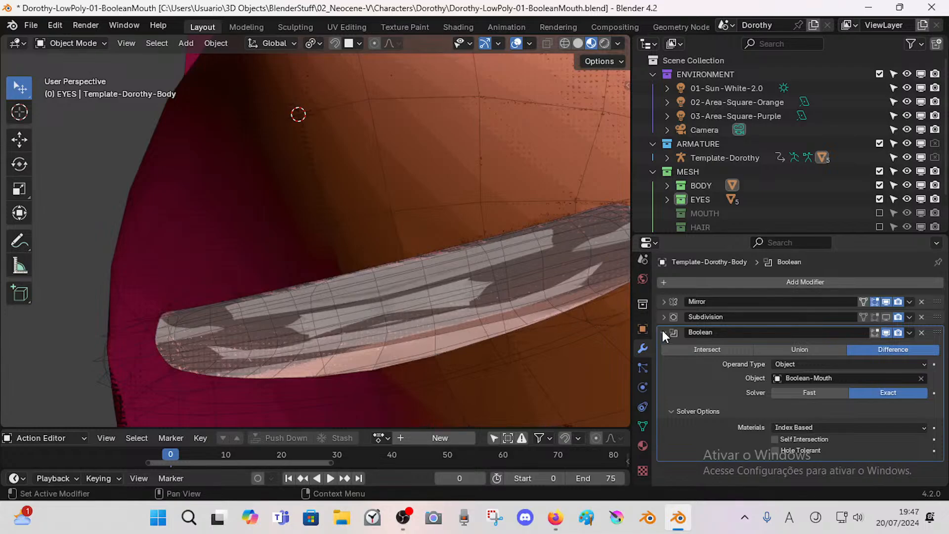
Step: Add a Solidify modifier to the Boolean-Mouth cutter and expand its settings
left_click(484, 291)
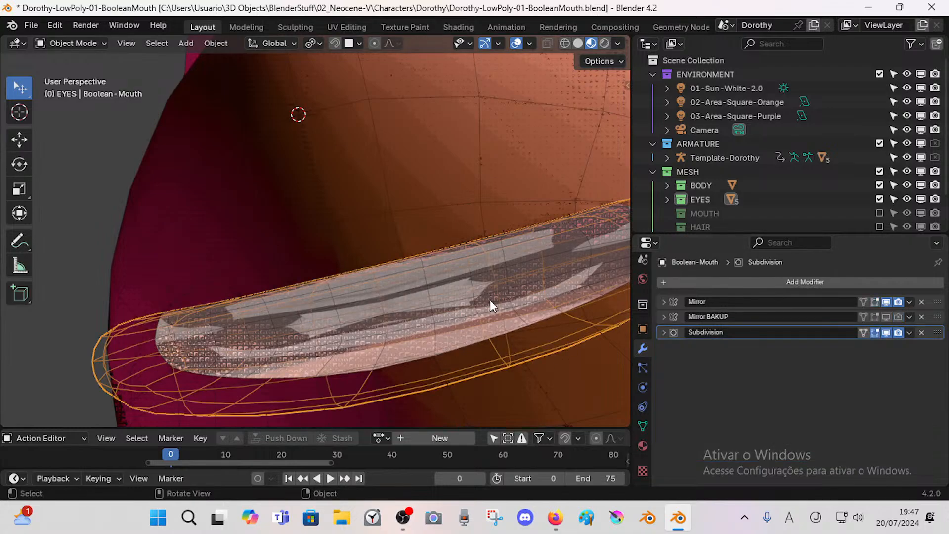
left_click(711, 283)
mouse_move(692, 287)
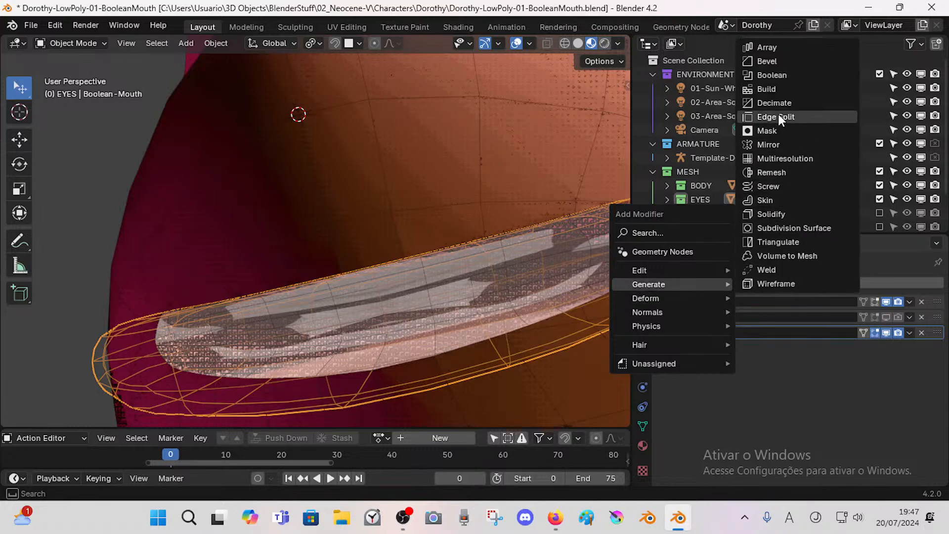
left_click(793, 214)
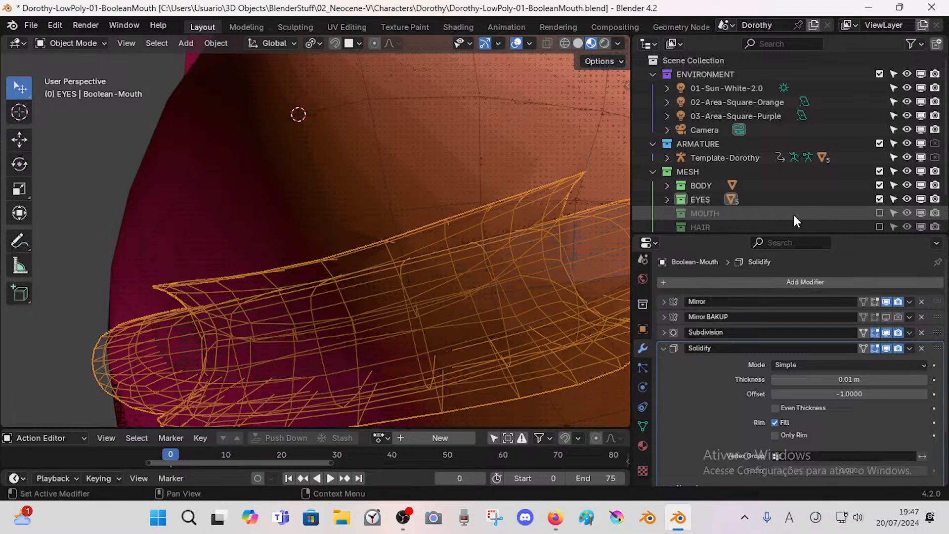
left_click(664, 348)
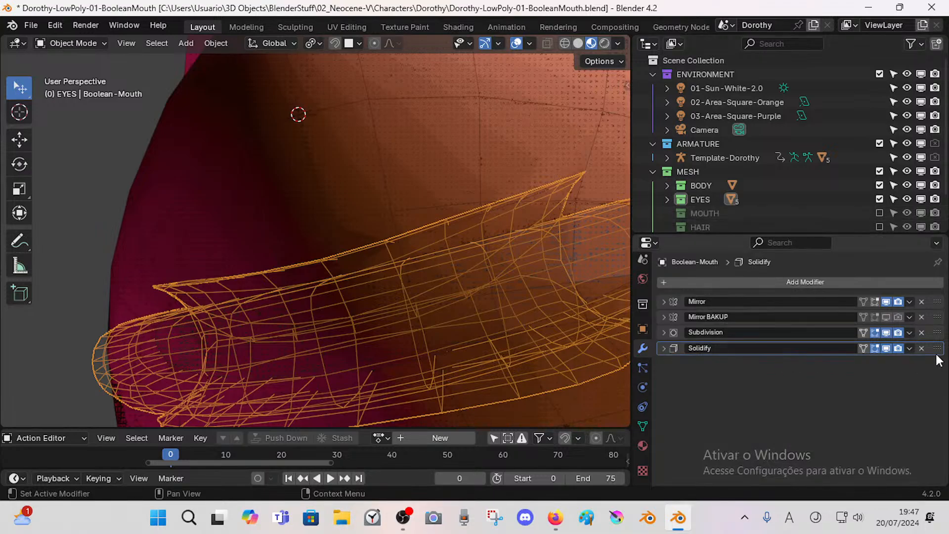
left_click(664, 348)
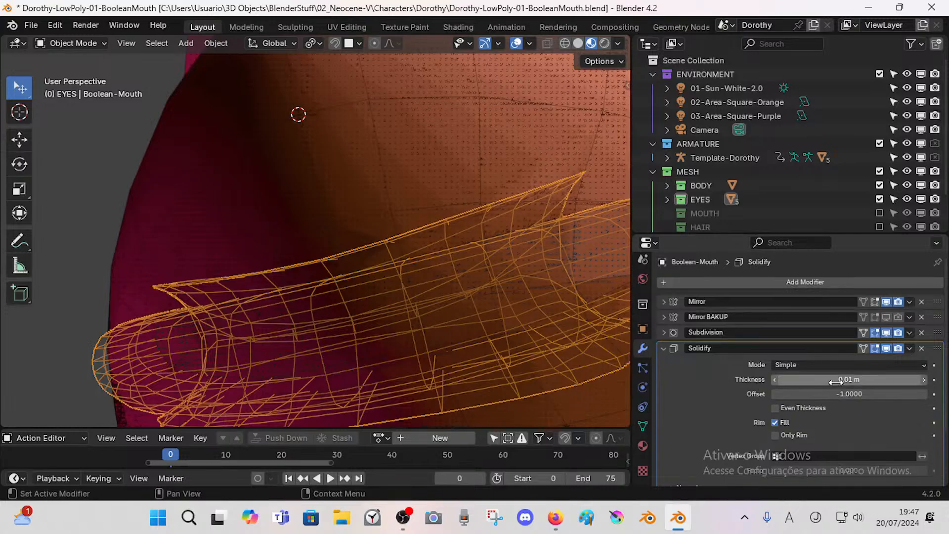
Step: Select the body, switch the viewport to Solid shading, and briefly hide the body to examine the solidified mouth cutter
scroll(437, 301, "down", 4)
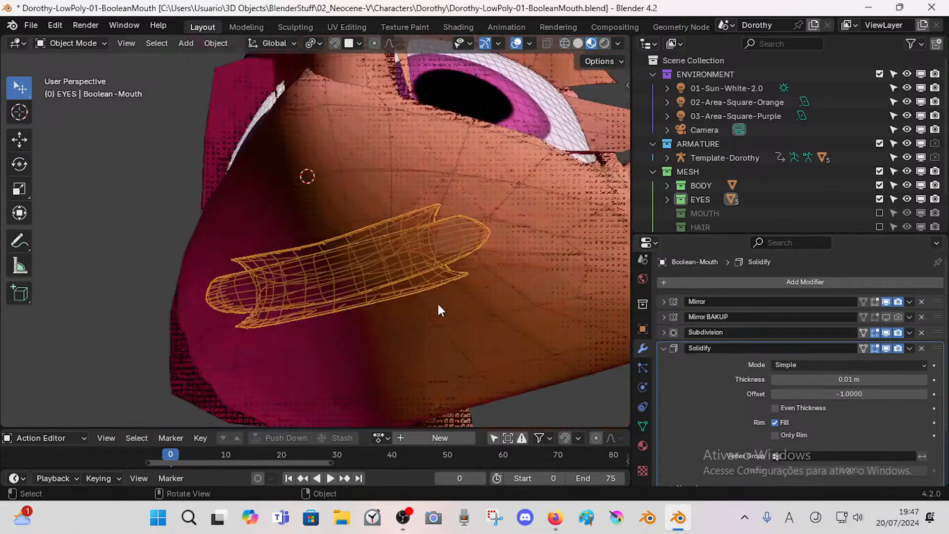
left_click(431, 160)
middle_click_drag(429, 198, 433, 291)
scroll(434, 296, "up", 2)
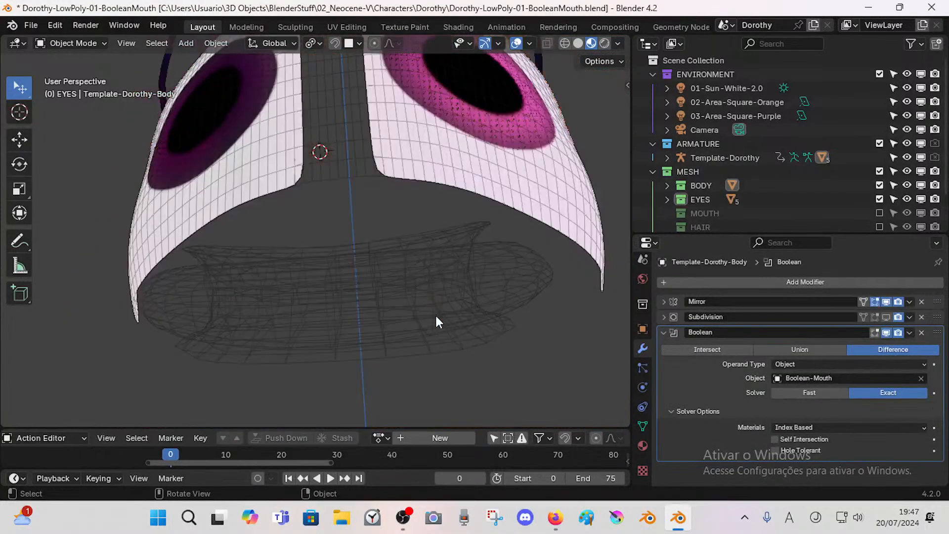
scroll(492, 333, "down", 2)
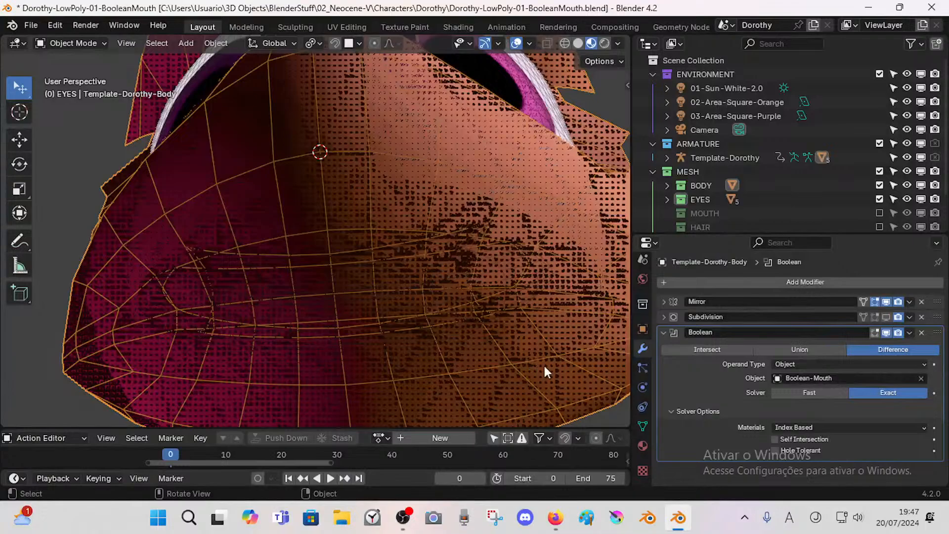
left_click(578, 43)
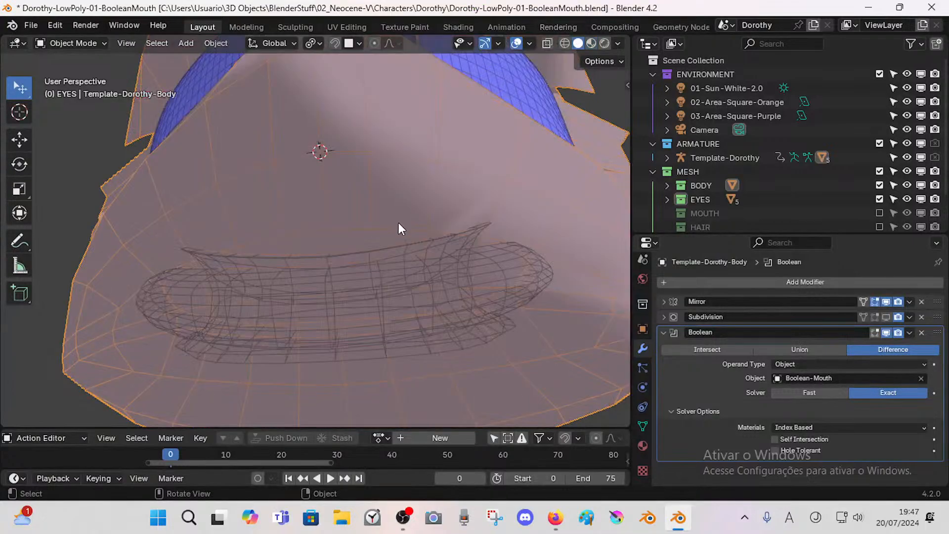
key("h")
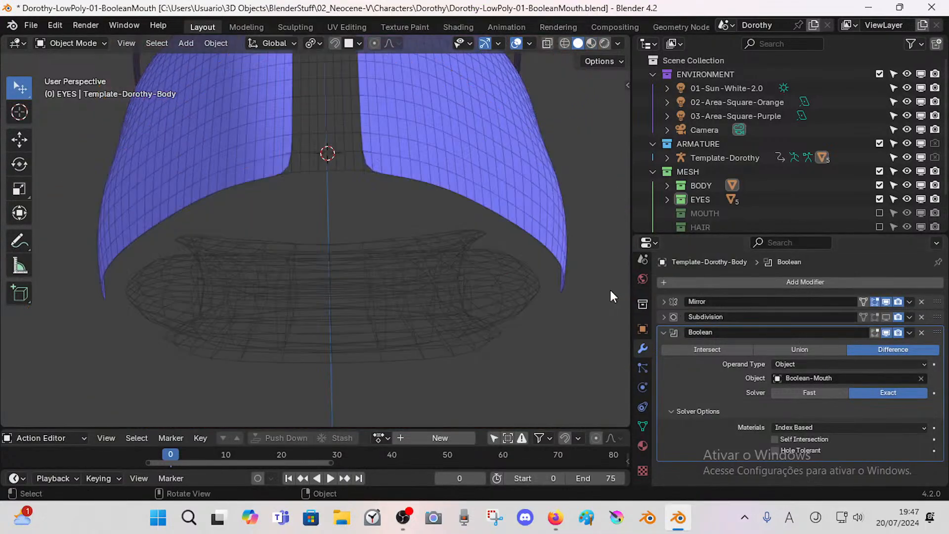
key("alt+h")
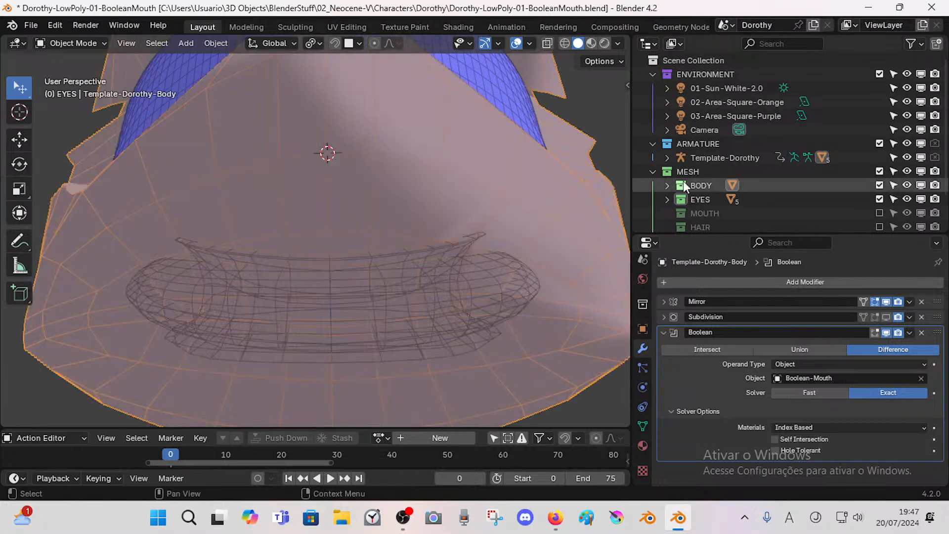
Step: Exclude the EYES collection and examine the mouth area, toggling the body's visibility
left_click(879, 198)
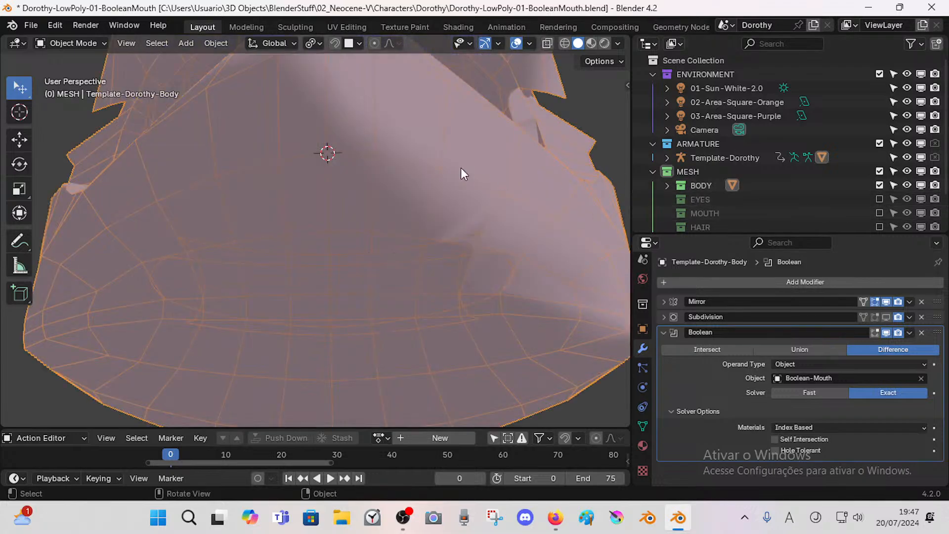
key("h")
scroll(568, 197, "down", 3)
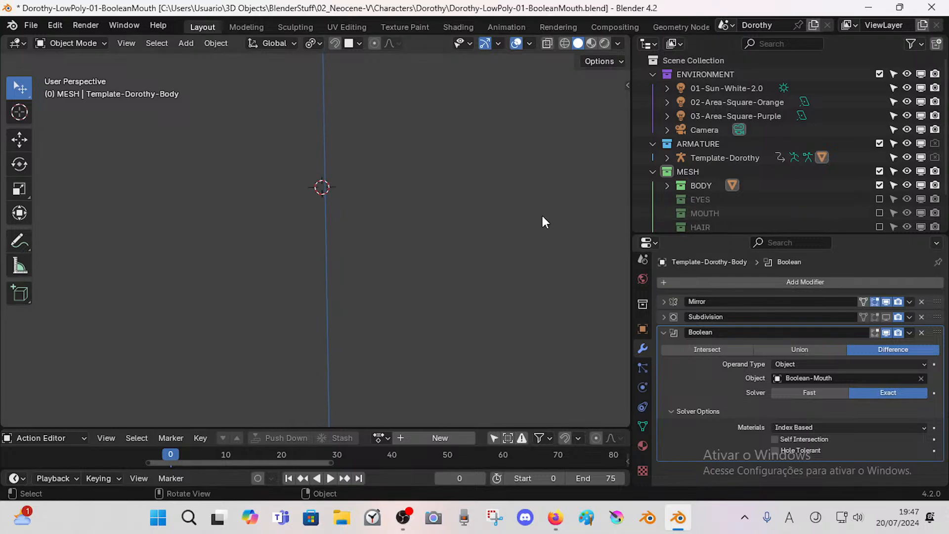
key("alt+h")
scroll(402, 262, "up", 2)
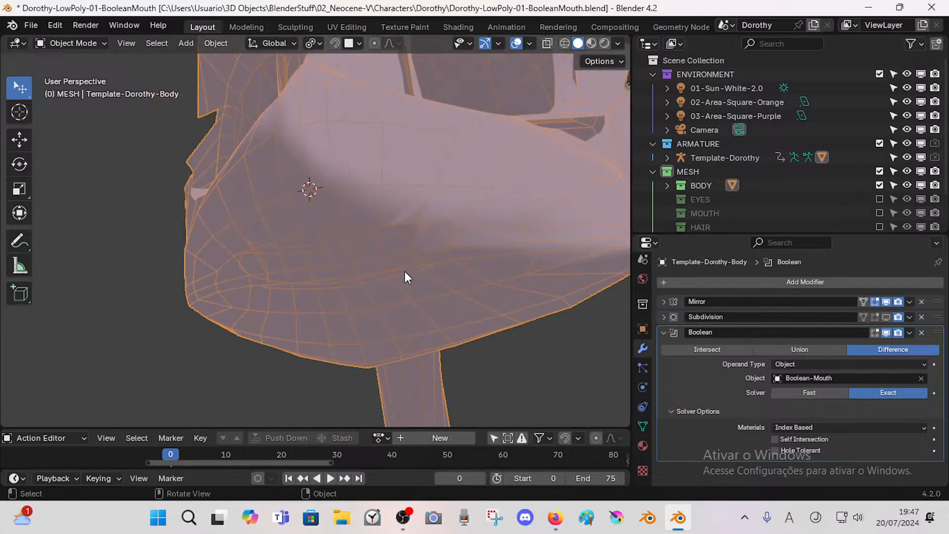
scroll(404, 271, "up", 2)
scroll(450, 258, "down", 2)
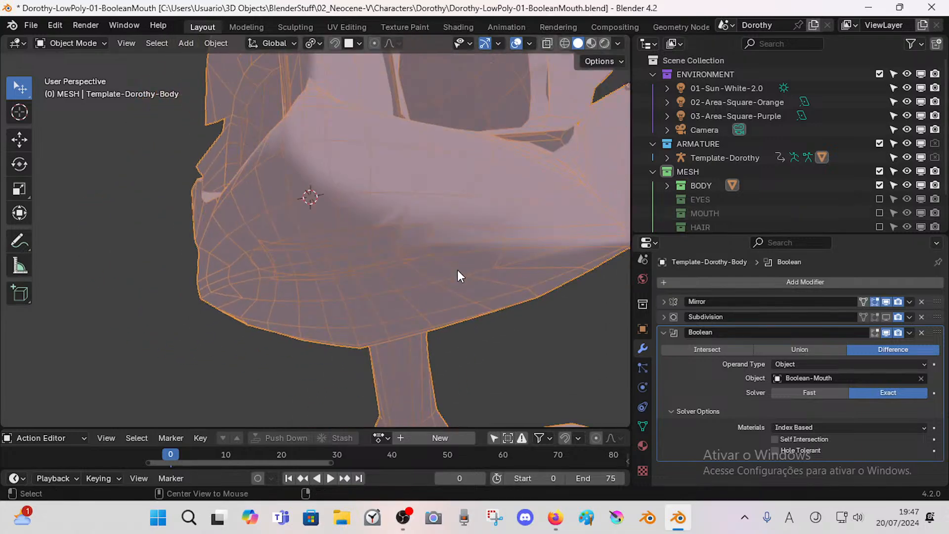
left_click(499, 349)
left_click(345, 246)
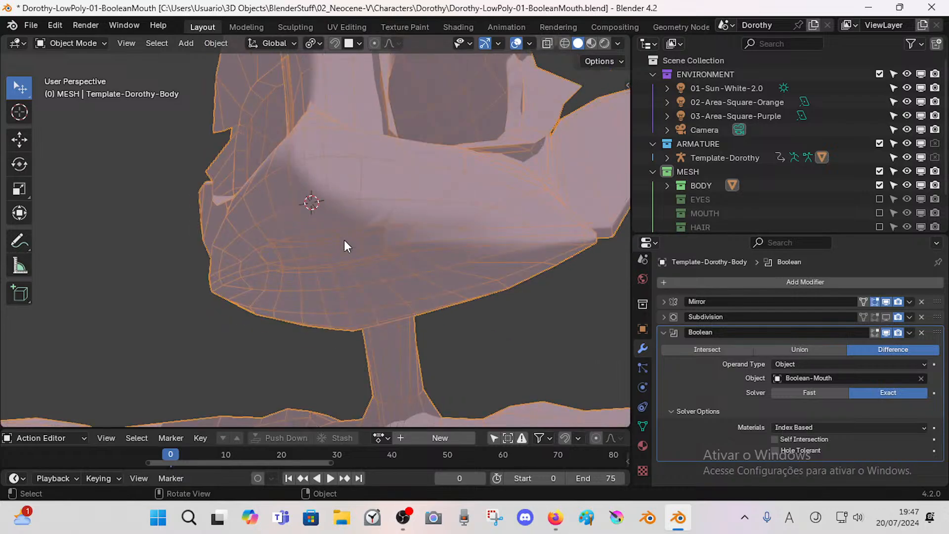
middle_click_drag(344, 239, 402, 281)
Step: Hide the body, re-enable the EYES collection, and move the Boolean-Mouth cutter to the ARMATURE collection
key("h")
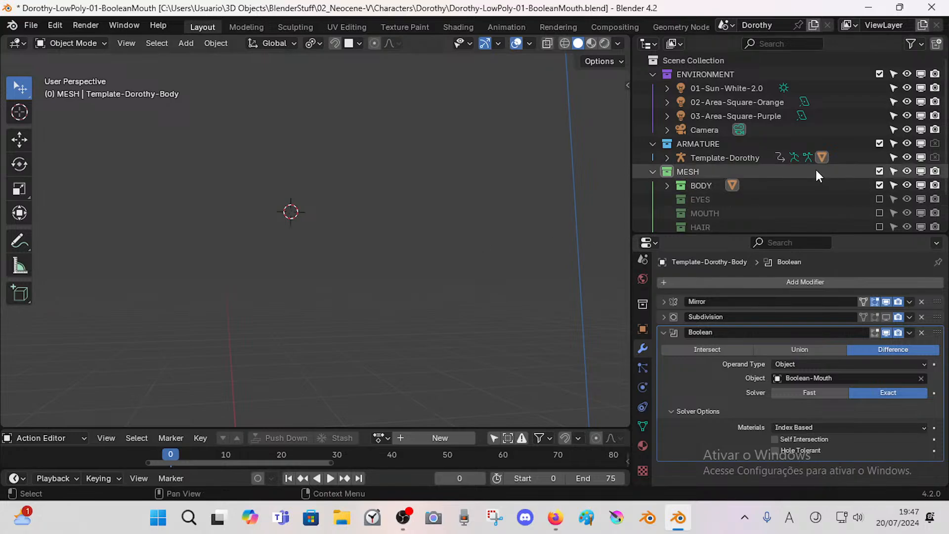
left_click(878, 198)
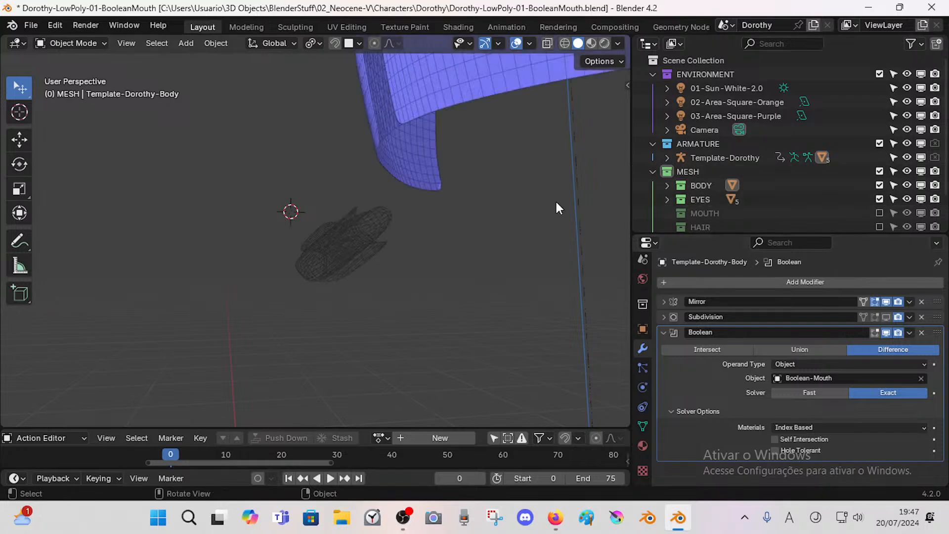
left_click_drag(346, 252, 344, 262)
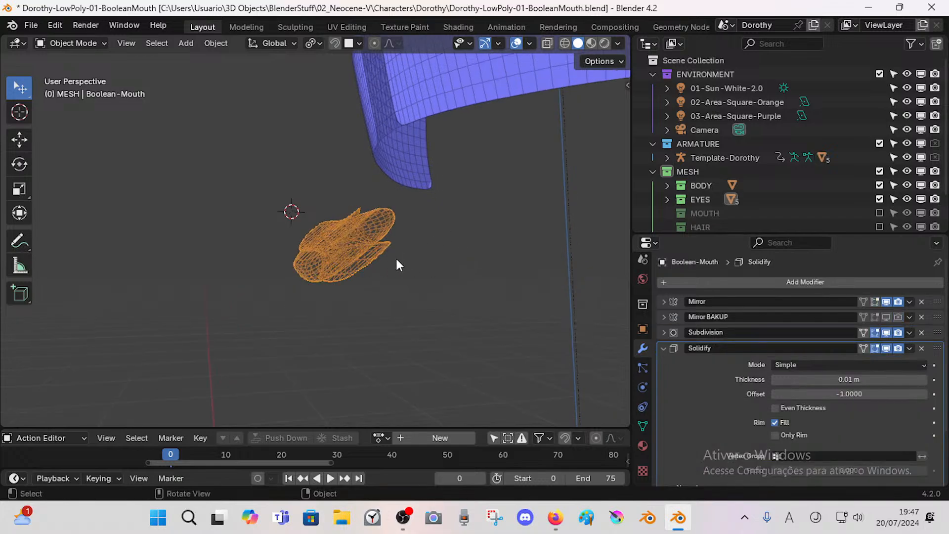
key("m")
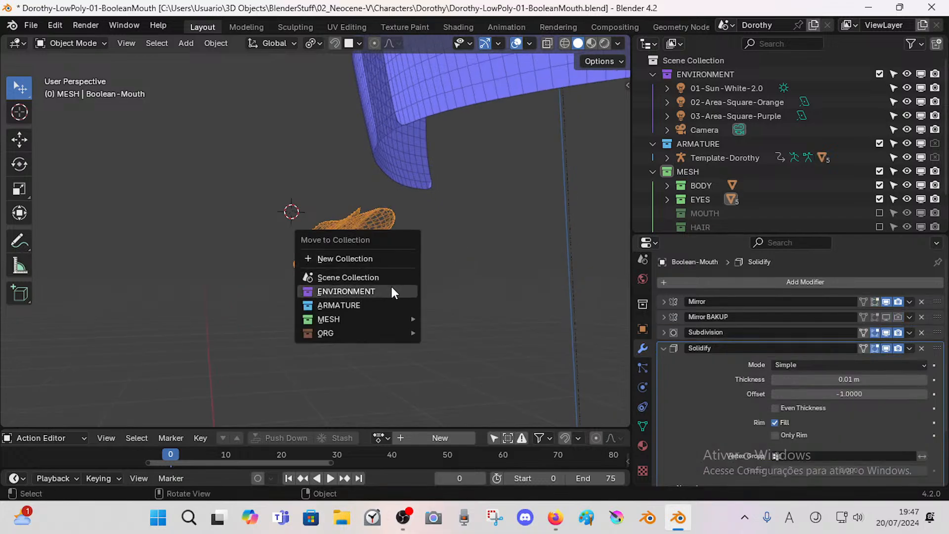
left_click(374, 312)
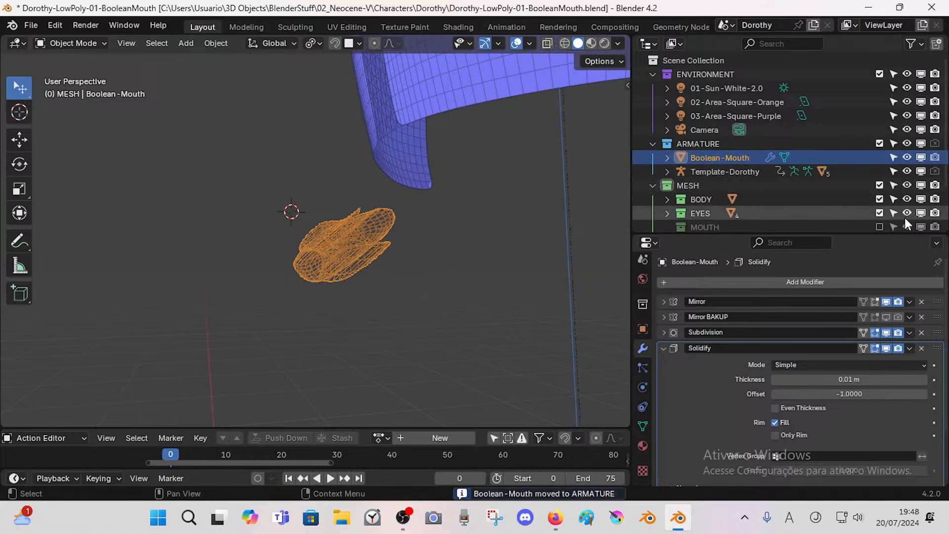
Step: Exclude the EYES collection from the view layer and unhide the body
left_click(878, 213)
left_click(711, 197)
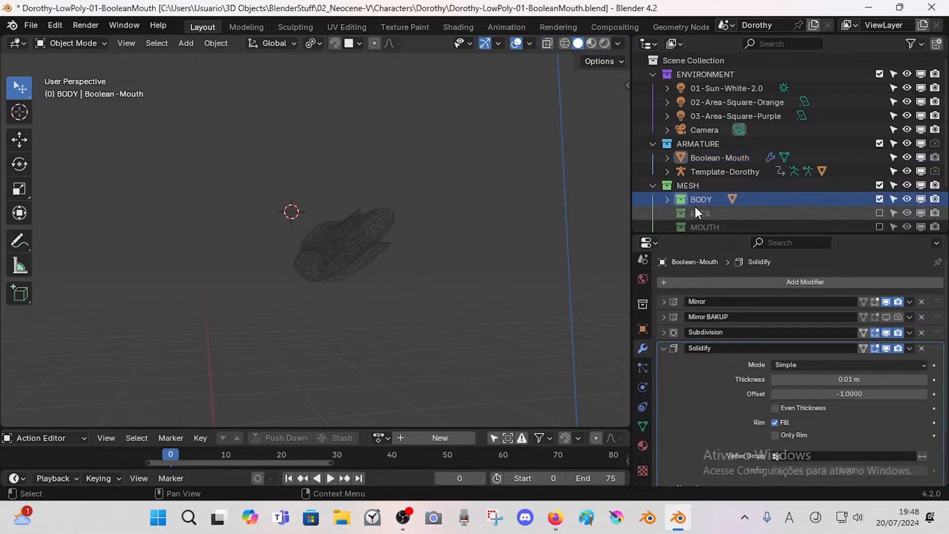
key("alt+h")
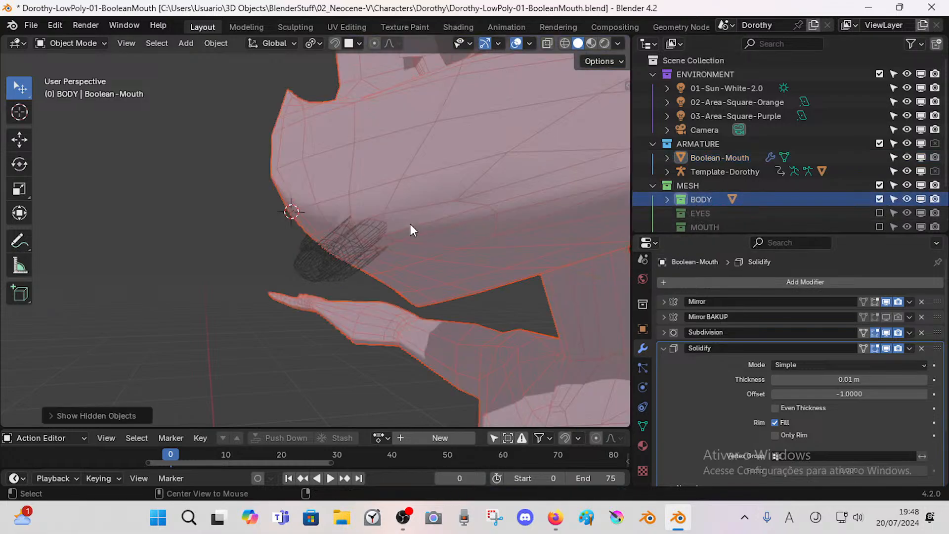
Step: Examine the solidified cutter against the body in Material Preview shading, returning the viewport to Solid
middle_click_drag(410, 224, 370, 237)
left_click(391, 262)
left_click(349, 274)
middle_click_drag(349, 274, 483, 294)
left_click(589, 44)
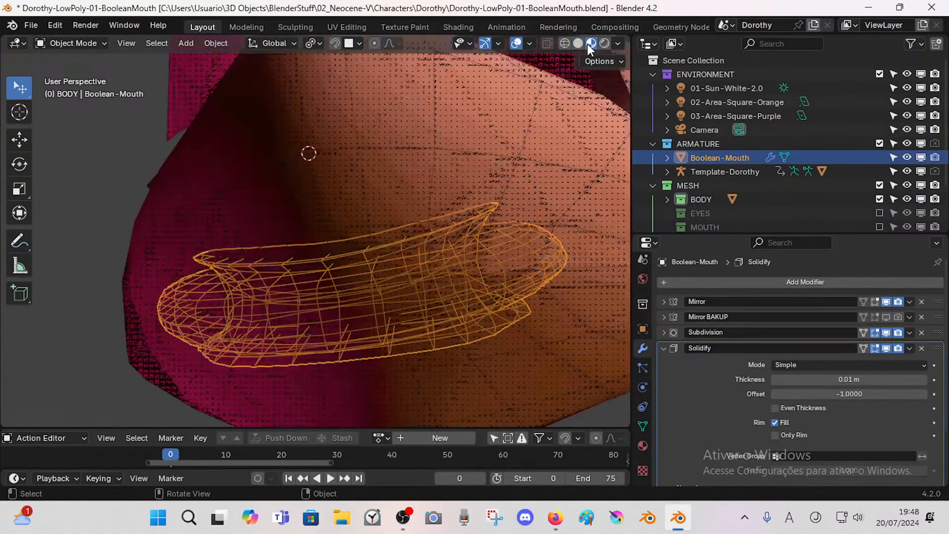
middle_click_drag(337, 237, 359, 244)
key("alt+a")
left_click(414, 290)
left_click(414, 290)
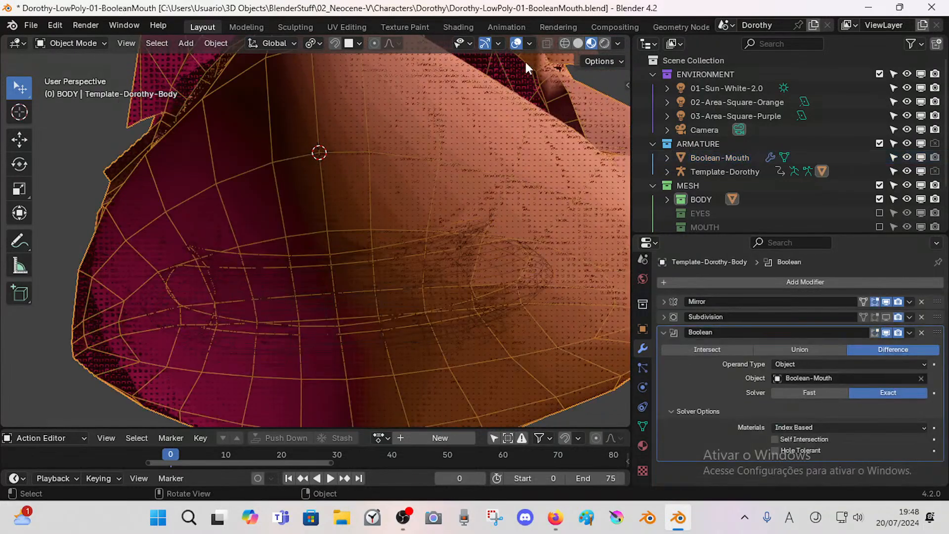
left_click(578, 43)
Step: Select the body and toggle its Boolean modifier's viewport display off and on to compare the mouth area
left_click(410, 291)
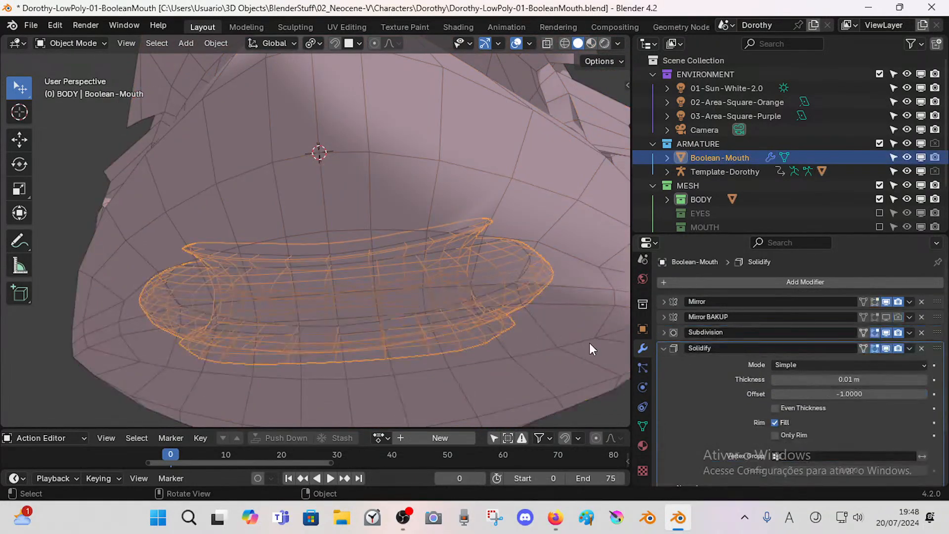
left_click(522, 197)
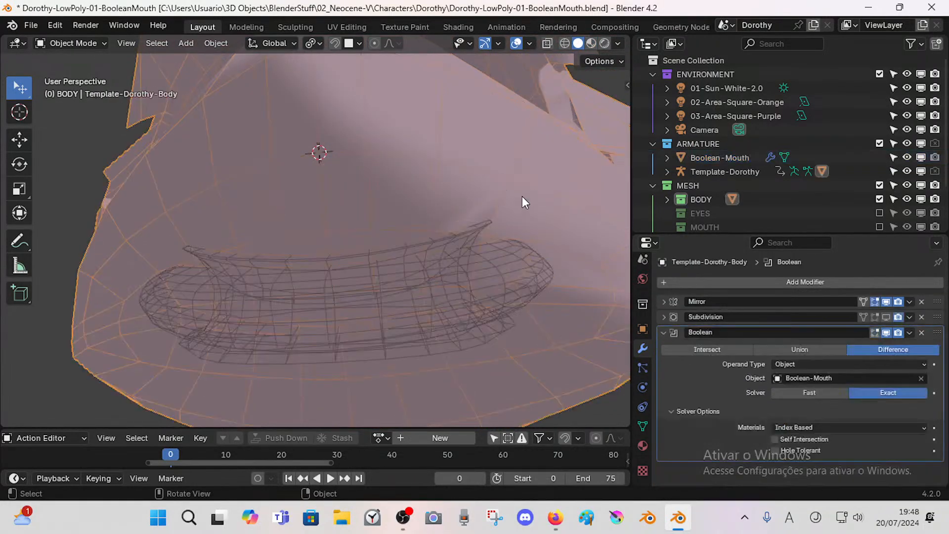
left_click(886, 332)
left_click(887, 332)
left_click(887, 332)
left_click(887, 332)
Step: Set the Boolean operation on the body to Union with the Boolean-Mouth object
left_click(476, 305)
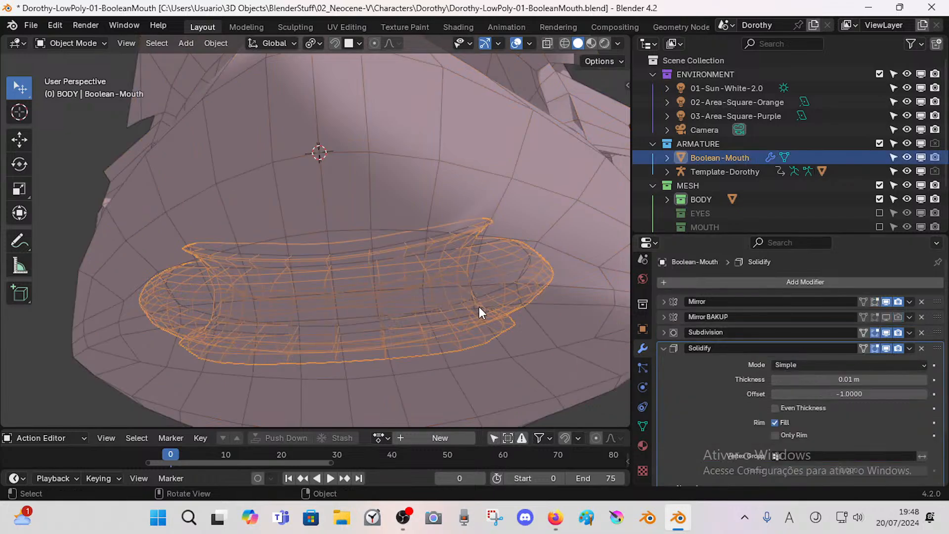
left_click(501, 170)
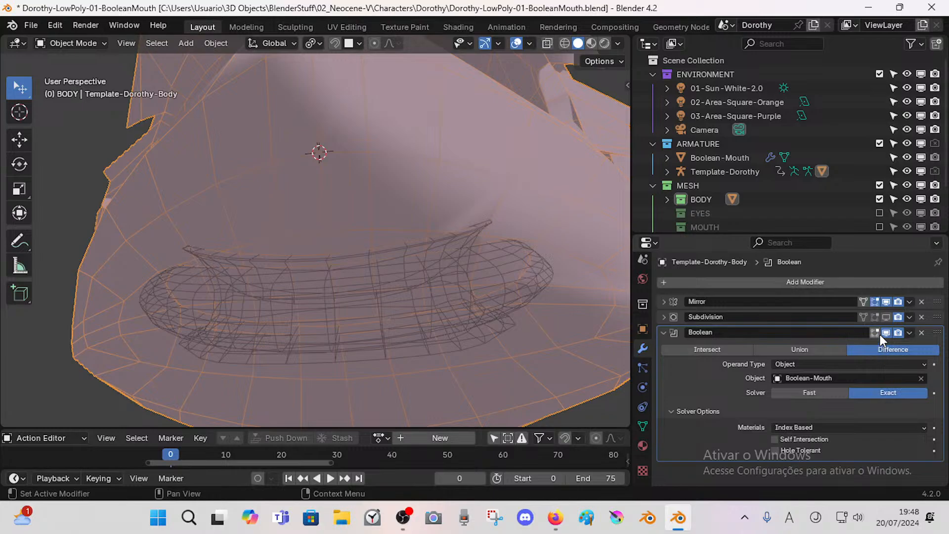
left_click(826, 345)
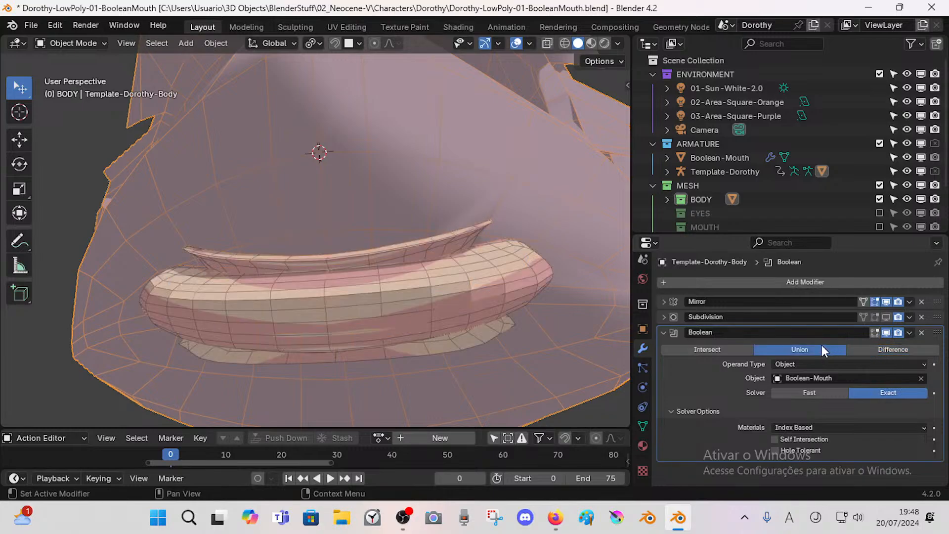
Step: Try the Intersect operation on the body's Boolean modifier, inspect the result, and return the operation to Union
left_click(720, 345)
left_click(794, 349)
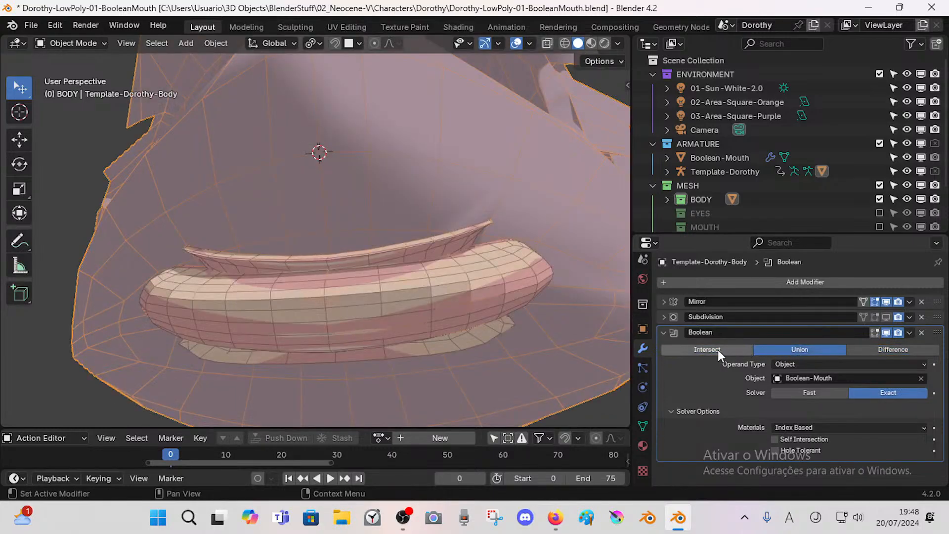
left_click(717, 349)
middle_click_drag(584, 326, 432, 288)
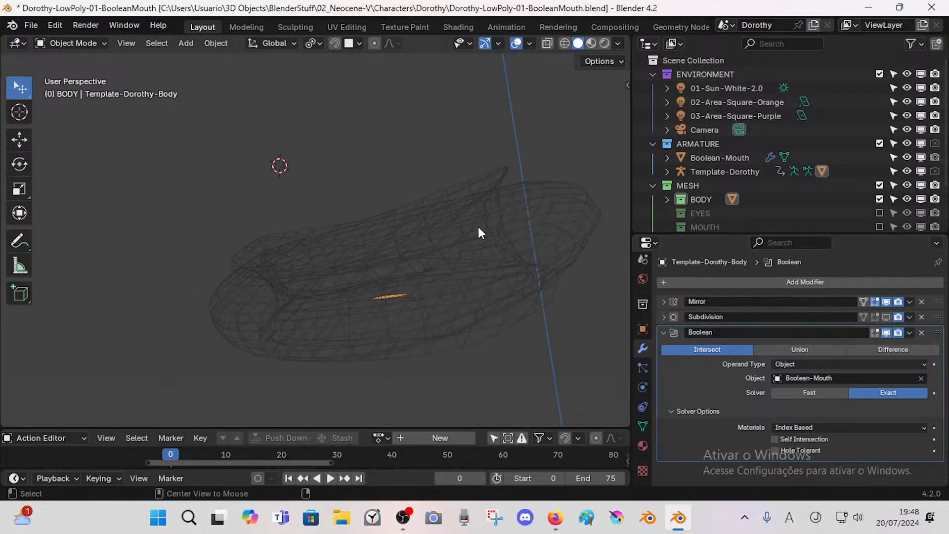
middle_click_drag(481, 238, 552, 197)
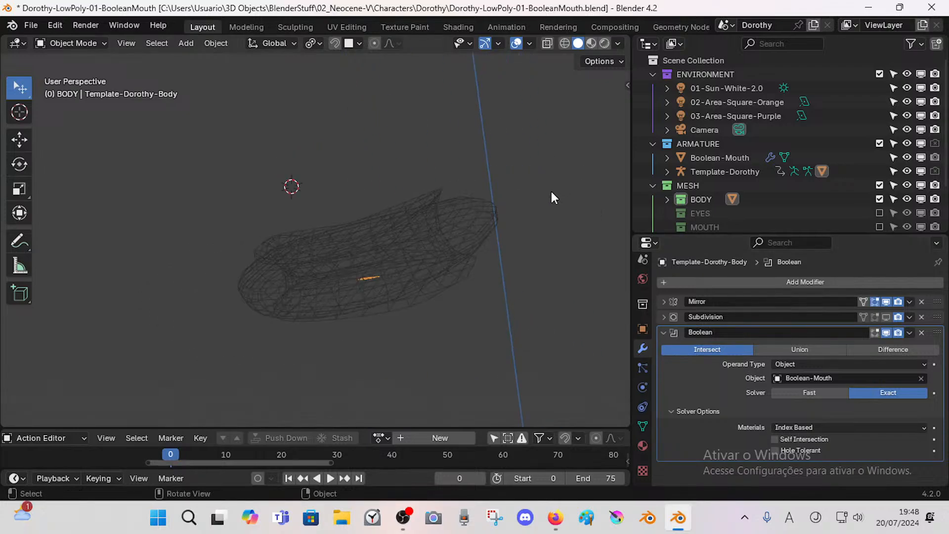
left_click(818, 352)
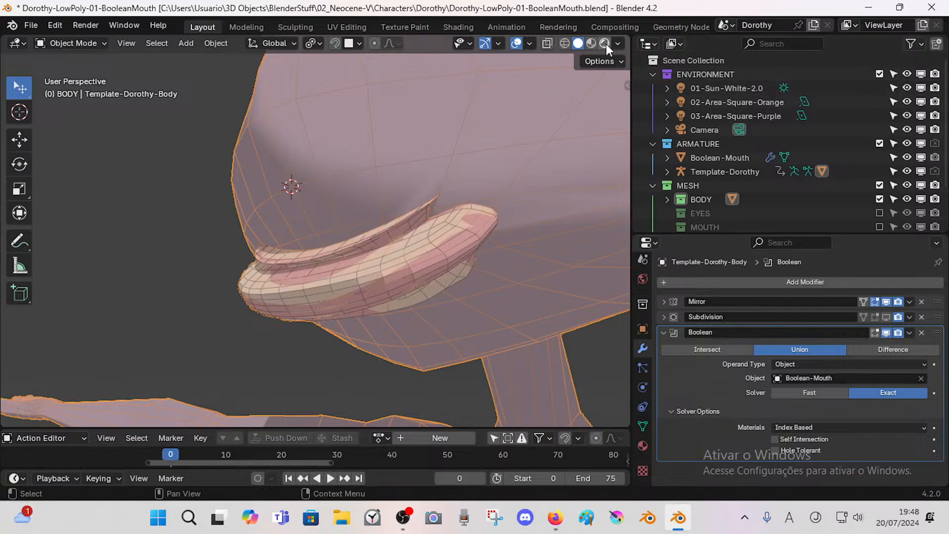
Step: Show the body in Material Preview shading and set its Boolean operation to Difference
left_click(591, 43)
left_click(880, 349)
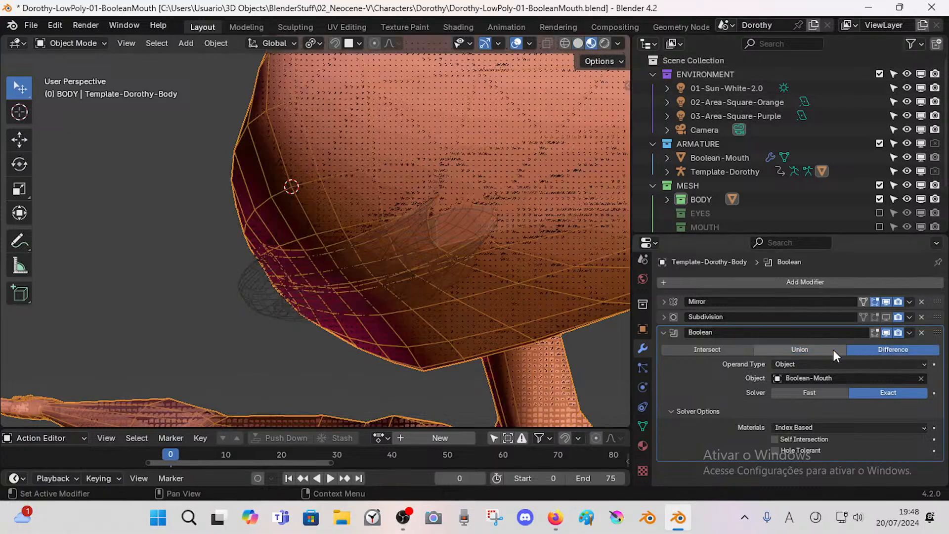
middle_click_drag(346, 267, 440, 257)
Step: Test the Fast solver on the body's Boolean modifier and return it to Exact with Index Based materials
left_click(809, 393)
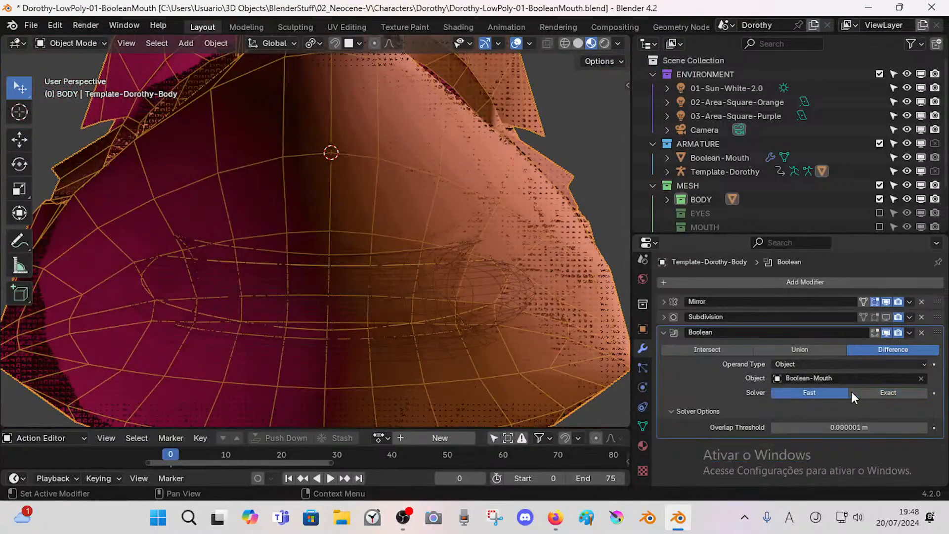
left_click(861, 392)
left_click(807, 428)
left_click(808, 428)
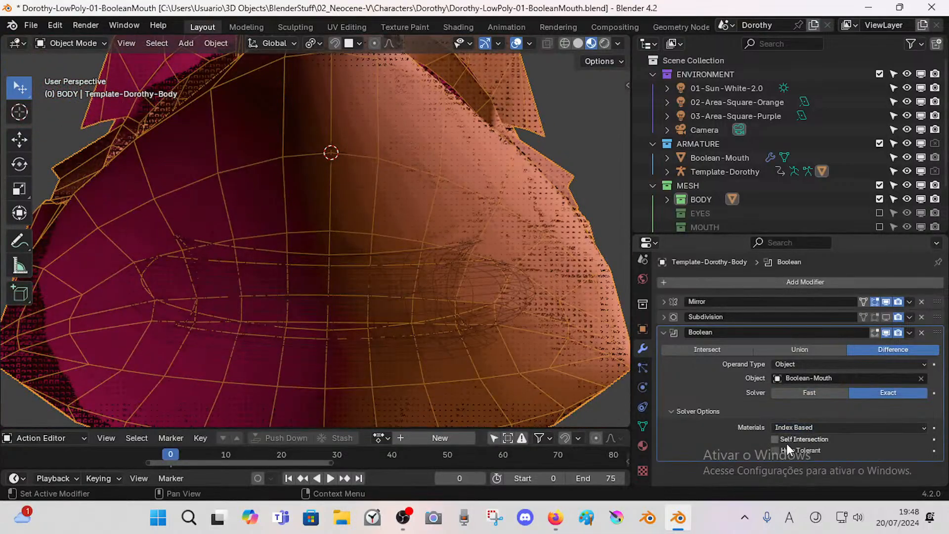
Step: Toggle Self Intersection on the body's Exact Boolean to compare the mouth cut, leaving the option off
left_click(775, 439)
left_click(775, 439)
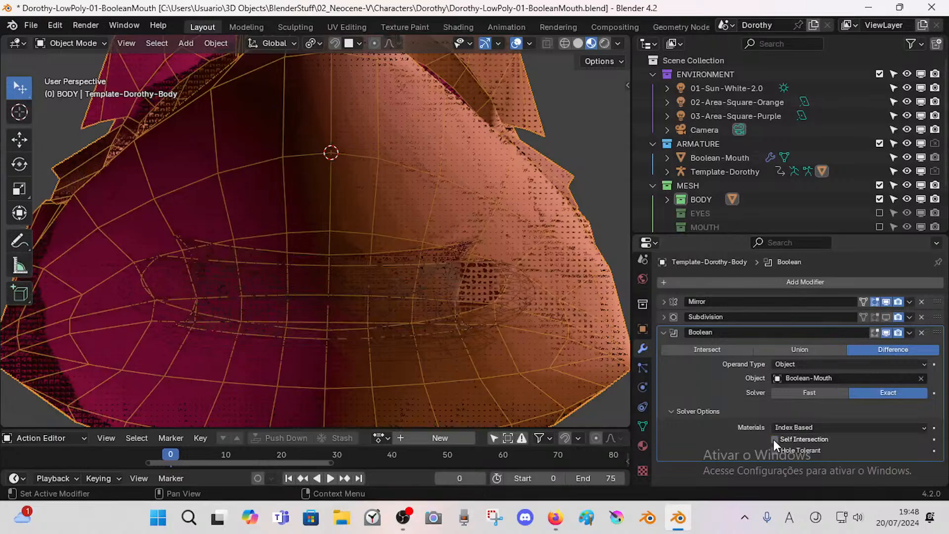
left_click(774, 440)
middle_click_drag(425, 308, 515, 331)
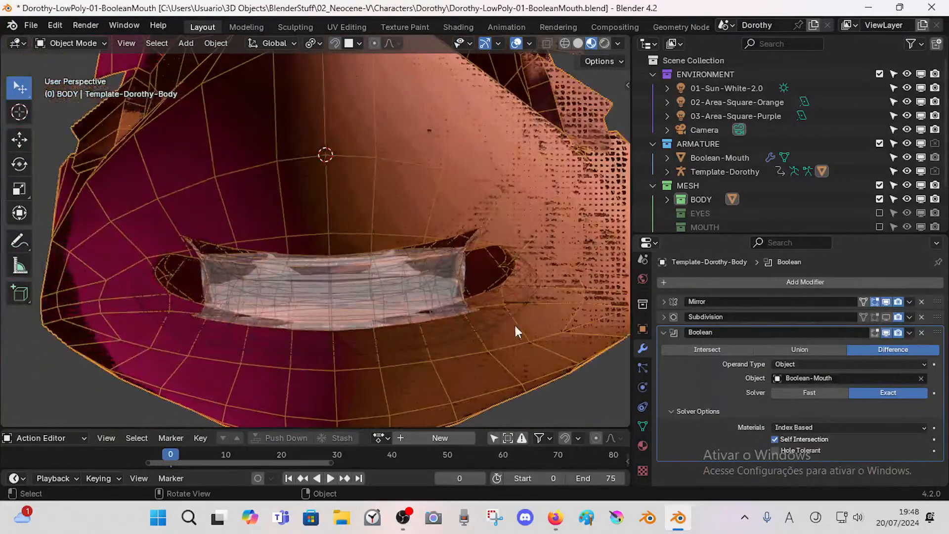
left_click(774, 439)
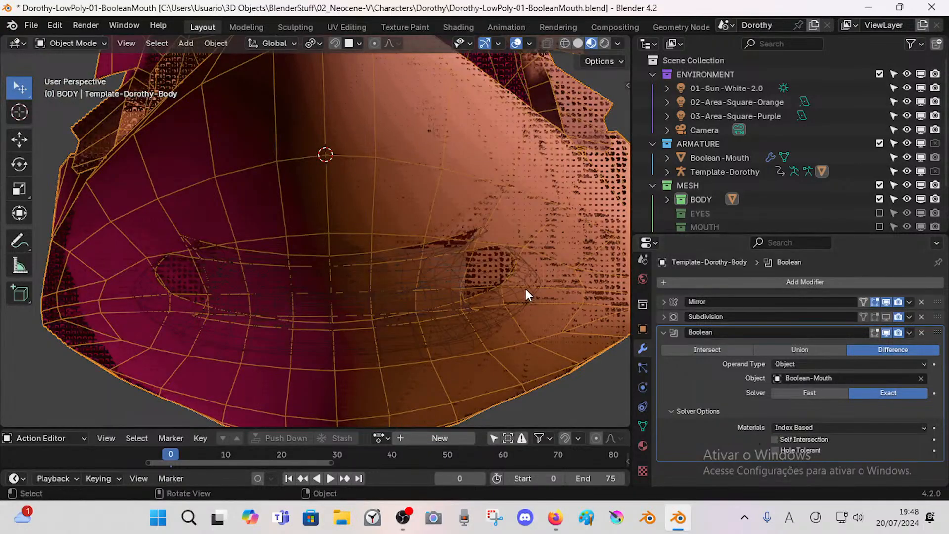
Step: Return to Solid shading and disable the Boolean-Mouth object's Solidify modifier in the viewport and Edit Mode
left_click(577, 44)
left_click(469, 285)
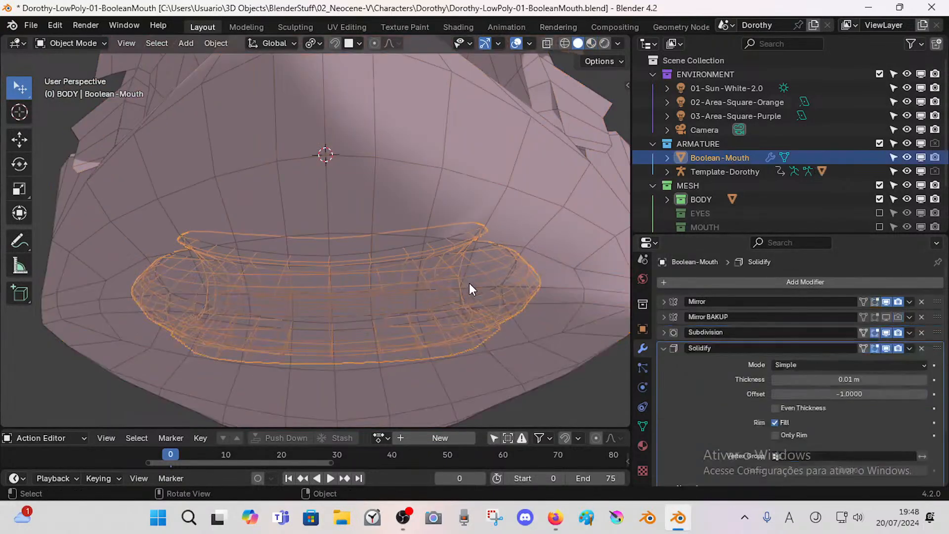
left_click(582, 246)
left_click(564, 239)
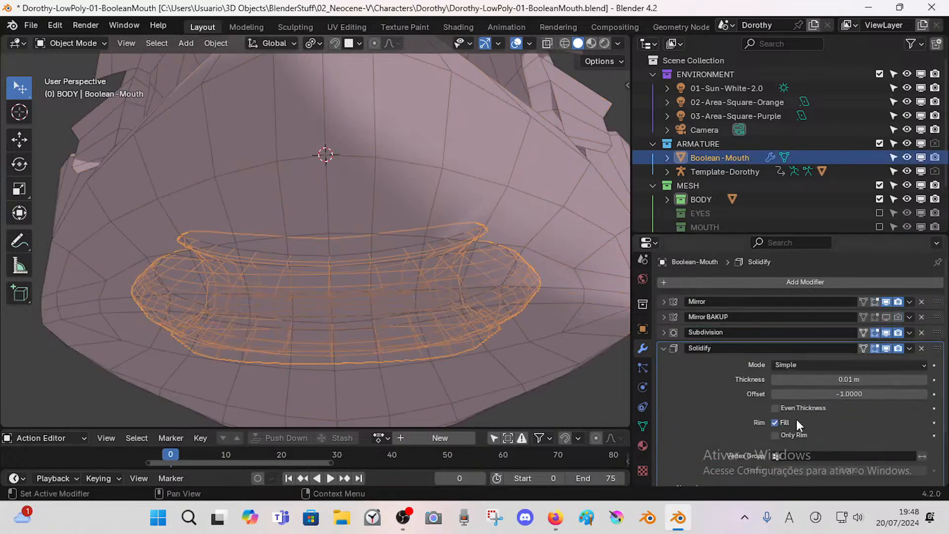
left_click(885, 349)
left_click(874, 348)
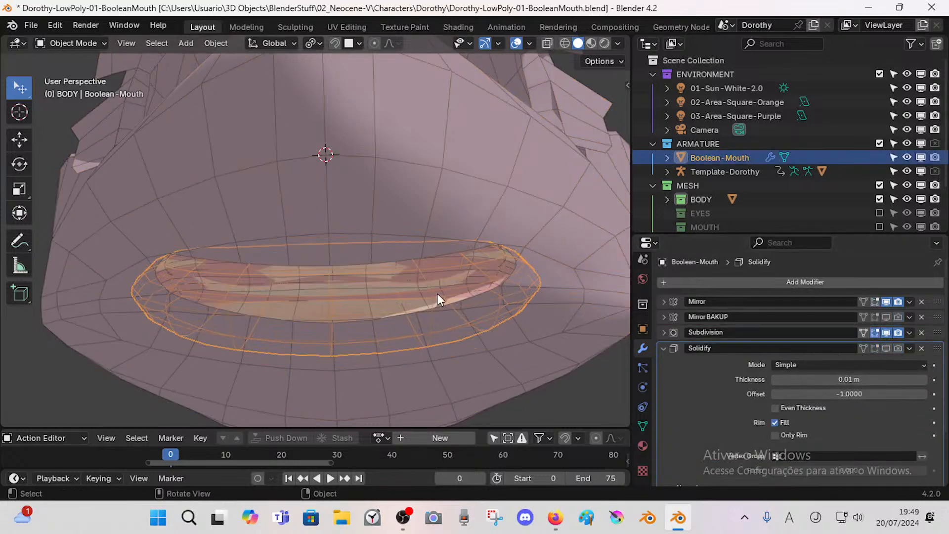
Step: Inspect the mouth cut without Solidify, and hide the body's Boolean modifier in the viewport
mouse_move(437, 293)
middle_mouse_down()
mouse_move(459, 308)
mouse_move(432, 297)
middle_mouse_up()
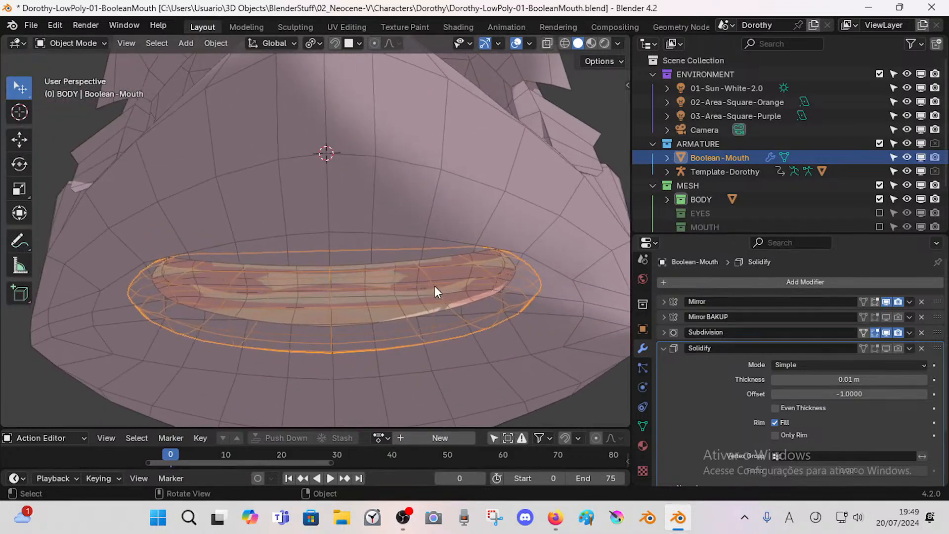
scroll(445, 296, "up", 2)
scroll(455, 304, "down", 4)
left_click(491, 194)
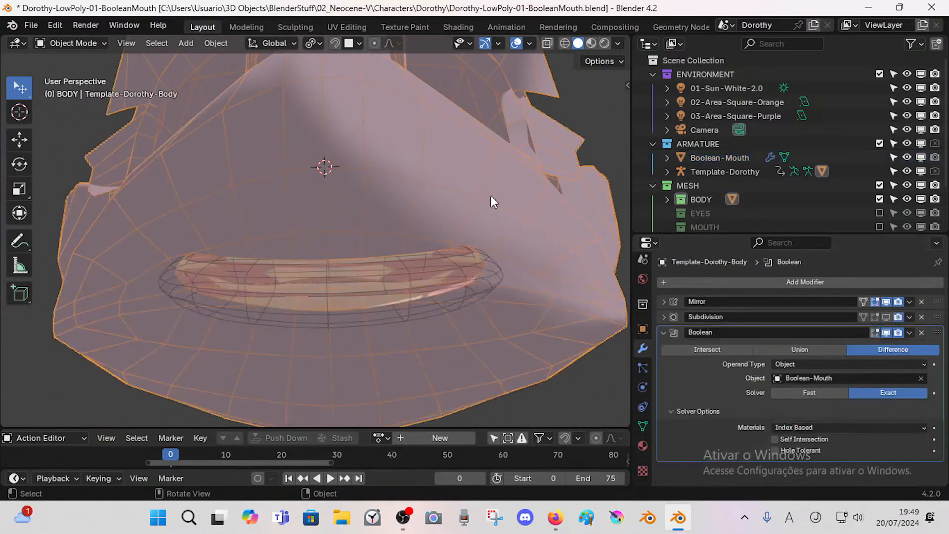
left_click(885, 332)
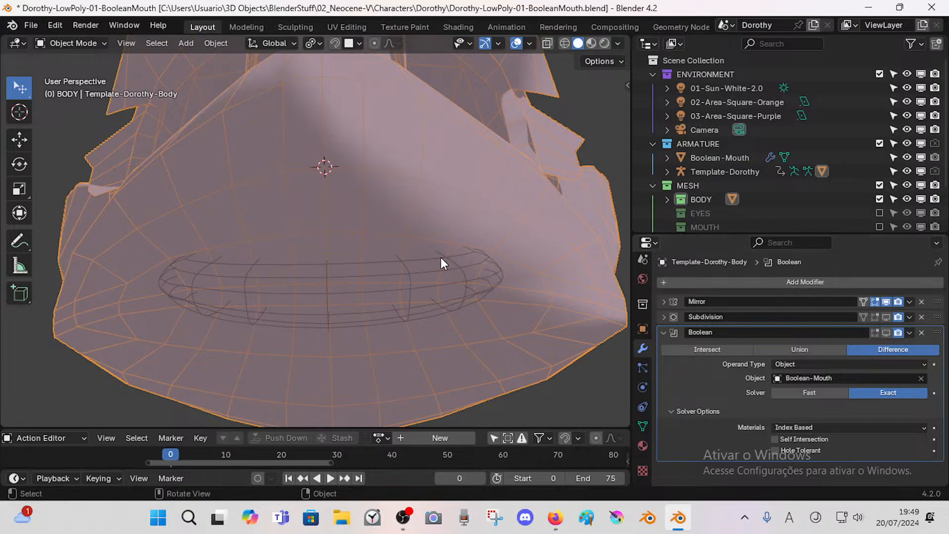
Step: Select the Boolean-Mouth cutter and toggle its Solidify viewport display to compare the shapes
left_click(441, 273)
scroll(496, 317, "up", 1)
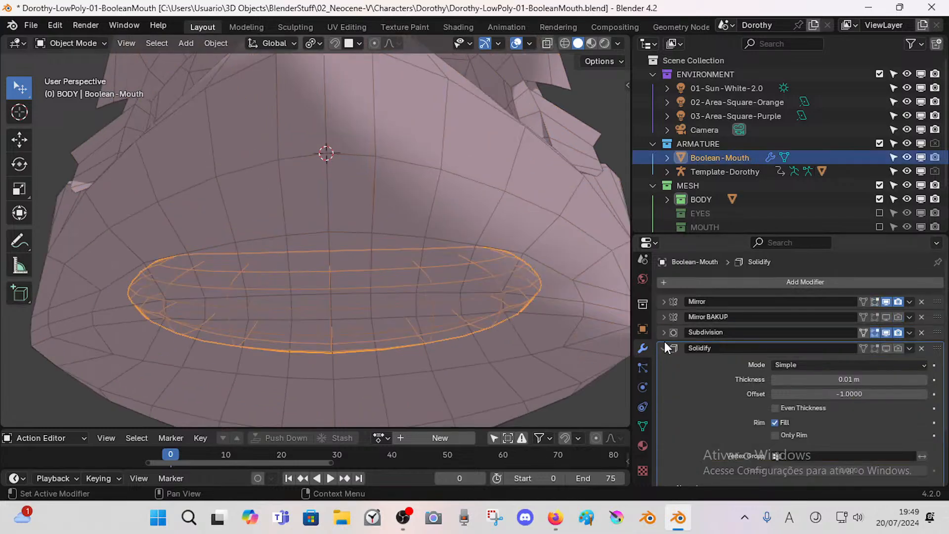
left_click(887, 345)
left_click(887, 345)
left_click(887, 345)
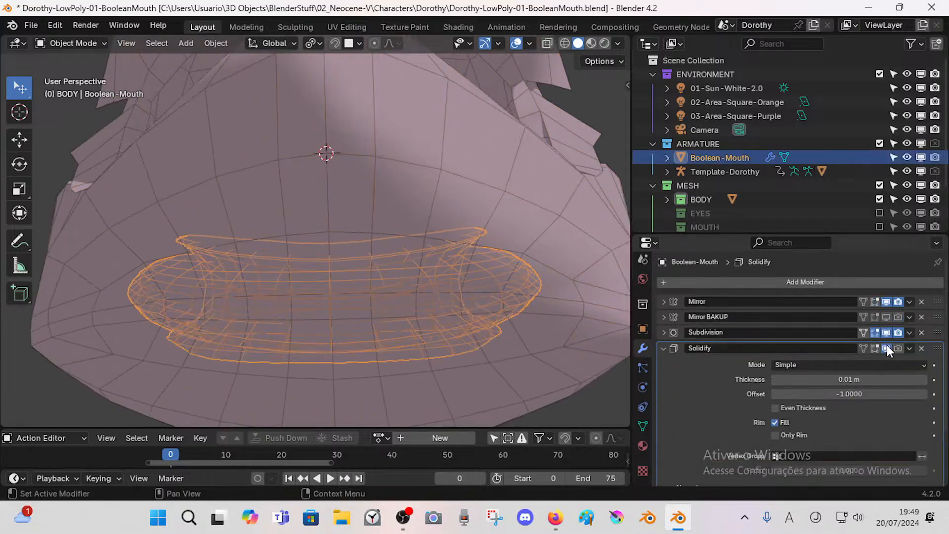
left_click(887, 345)
Step: Disable the cutter's Subdivision modifier and enable its Solidify modifier for the viewport and renders
left_click(885, 332)
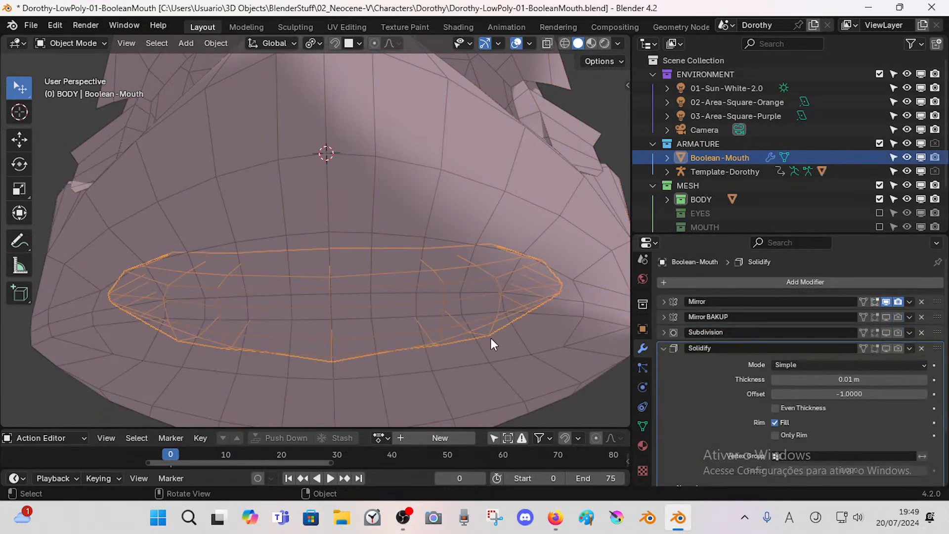
mouse_move(490, 337)
middle_mouse_down()
mouse_move(500, 340)
mouse_move(485, 337)
mouse_move(484, 323)
middle_mouse_up()
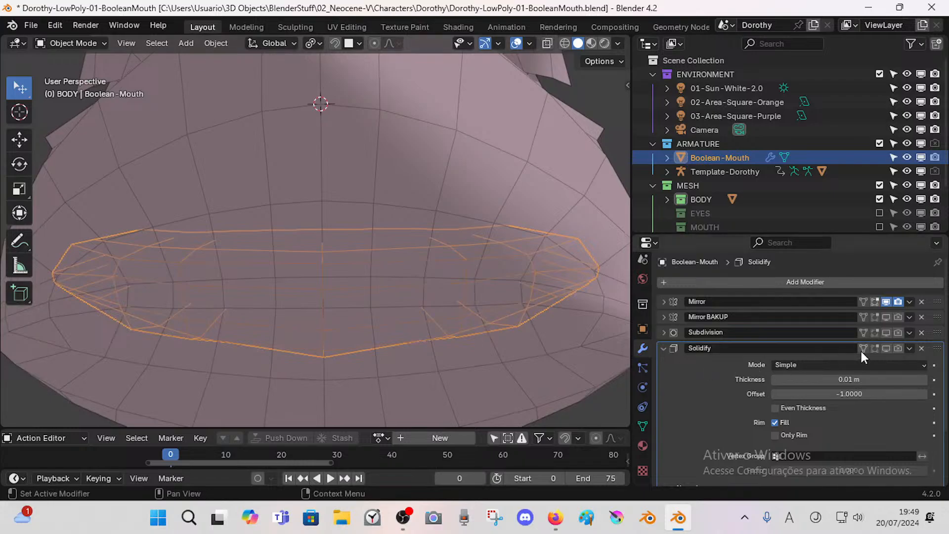
left_click(885, 348)
left_click(886, 347)
left_click(886, 347)
left_click(897, 347)
Step: Try a negative Solidify thickness on the mouth cutter and undo it
left_click_drag(849, 379, 828, 379)
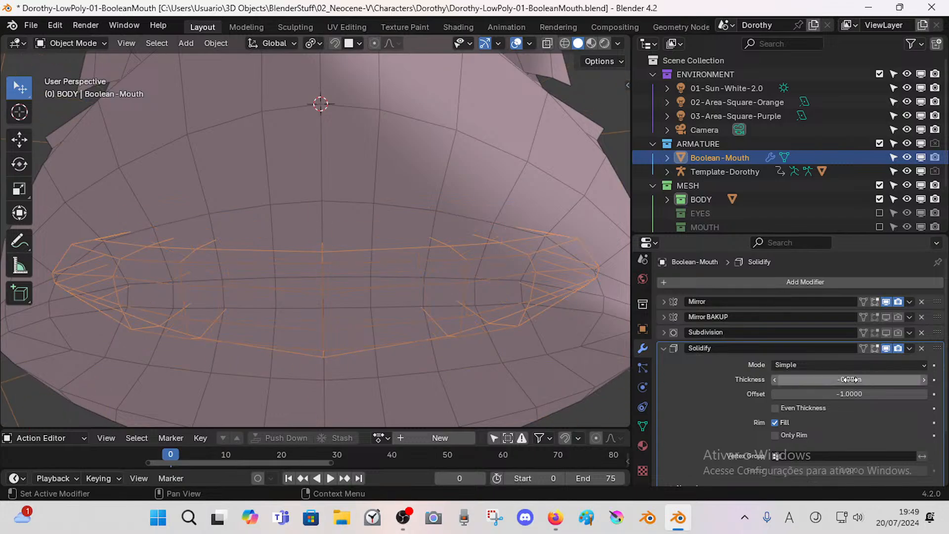
key("ctrl+z")
Step: Enter Edit Mode on the Boolean-Mouth cutter with X-ray on and select all of its geometry
scroll(477, 297, "down", 3)
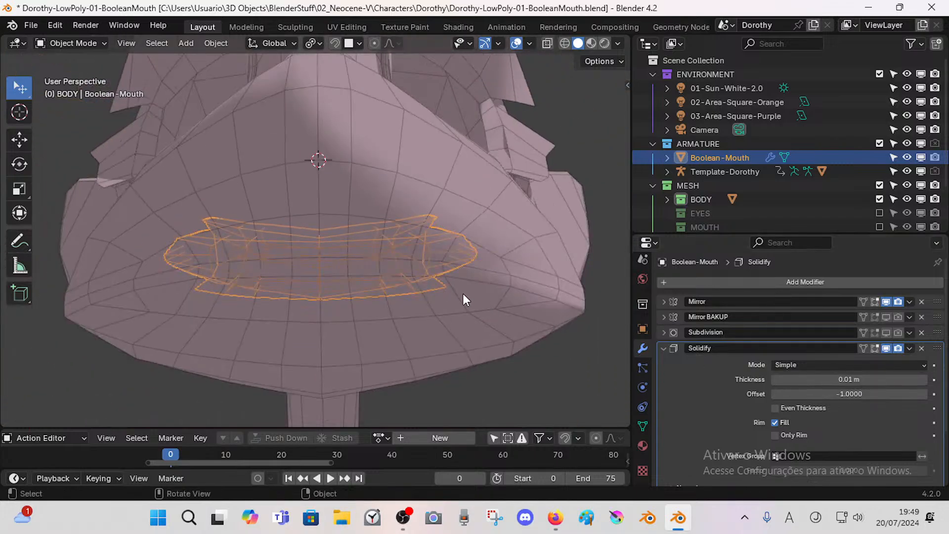
middle_click_drag(462, 299, 453, 320)
key("Tab")
key("alt+z")
scroll(449, 305, "up", 2)
key("a")
key("alt+a")
key("a")
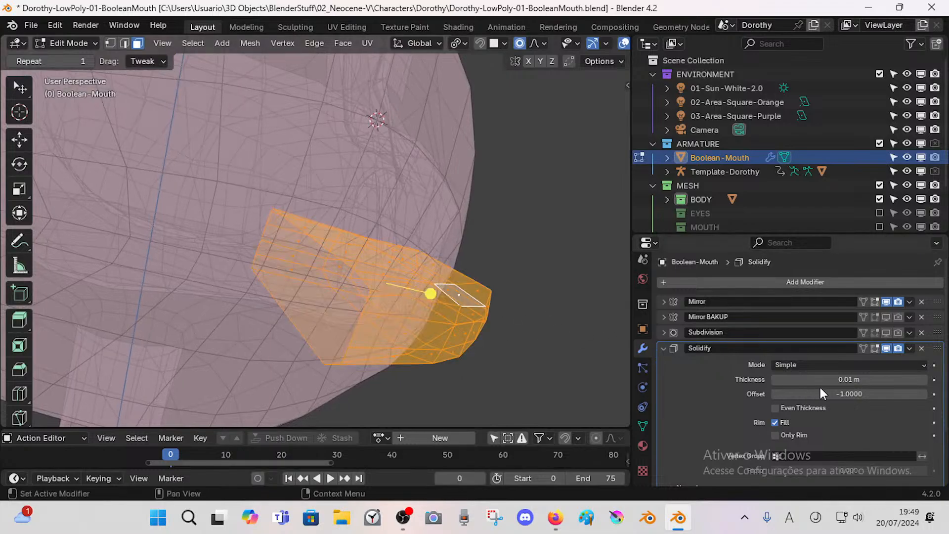
Step: Try a Solidify thickness of 0.1 m and the On Cage display on the cutter, returning the thickness to 0.01 m
left_click_drag(839, 380, 849, 380)
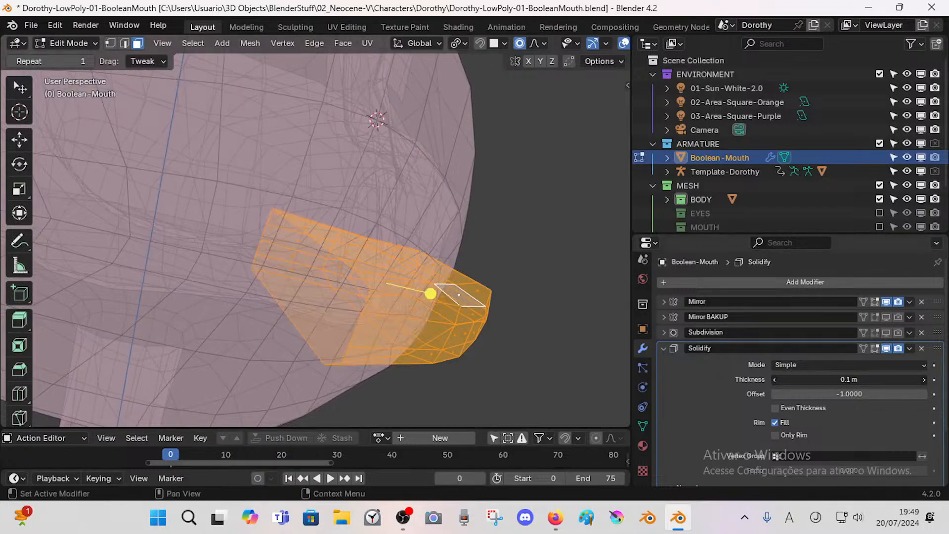
left_click(863, 348)
mouse_move(861, 381)
left_mouse_down()
mouse_move(897, 380)
mouse_move(845, 379)
left_mouse_up()
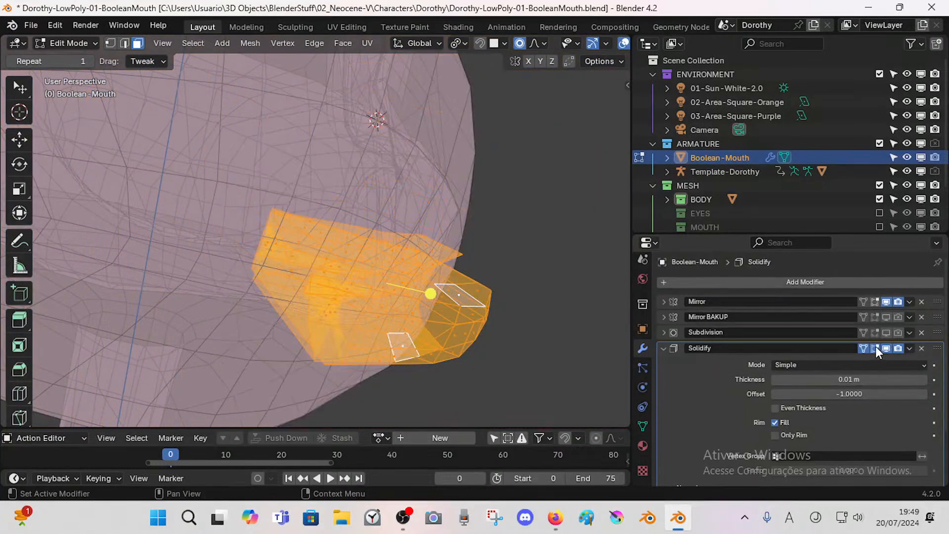
Step: Set the cutter's Solidify offset to 0 and inspect the shape from the side
double_click(850, 392)
type("0")
key("Return")
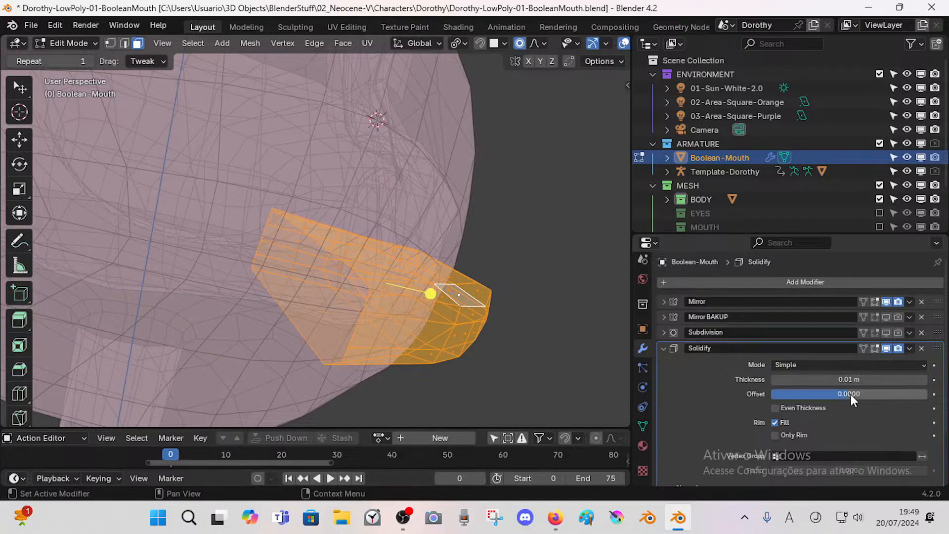
middle_click_drag(488, 286, 544, 297)
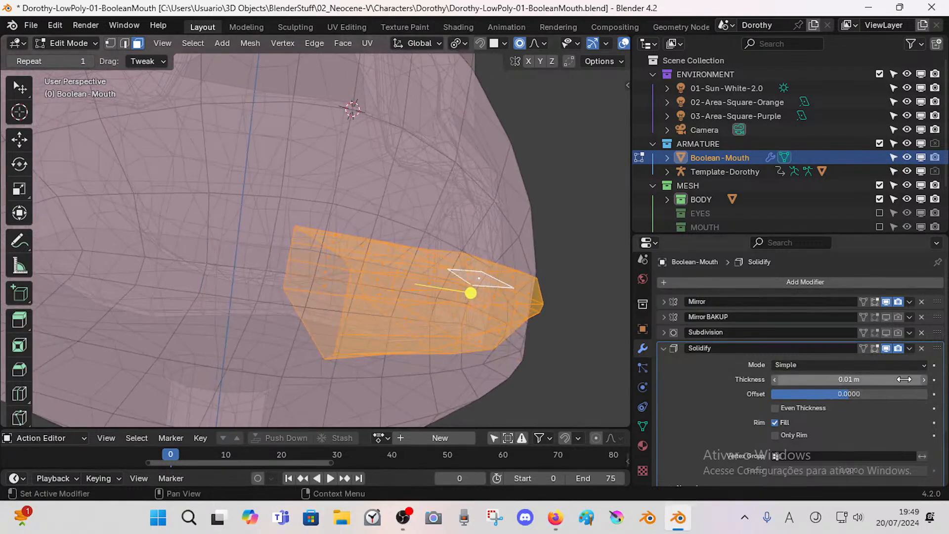
Step: Set the cutter's Solidify thickness to 0.04 m and its offset to -1
left_click(923, 380)
left_click(923, 379)
left_click(923, 379)
left_click_drag(885, 394, 850, 394)
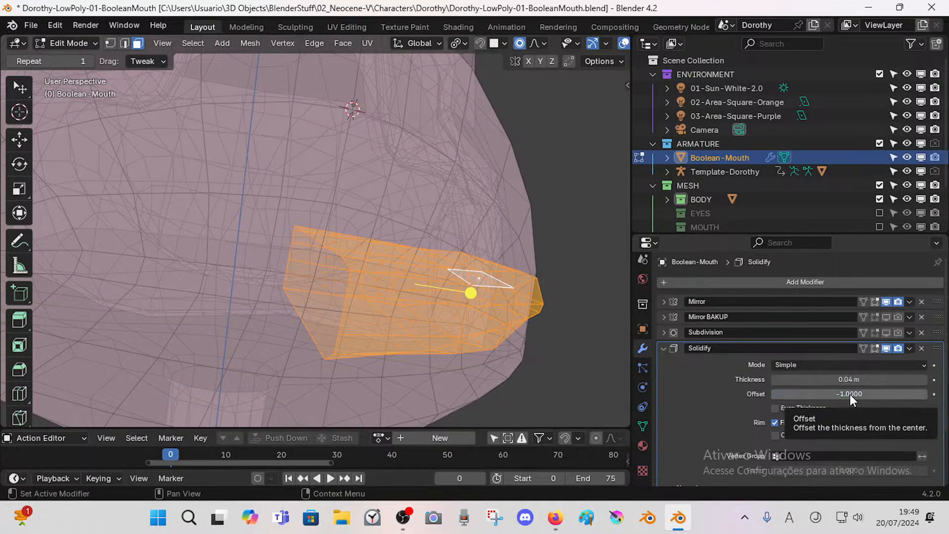
scroll(820, 418, "down", 2)
scroll(785, 370, "up", 2)
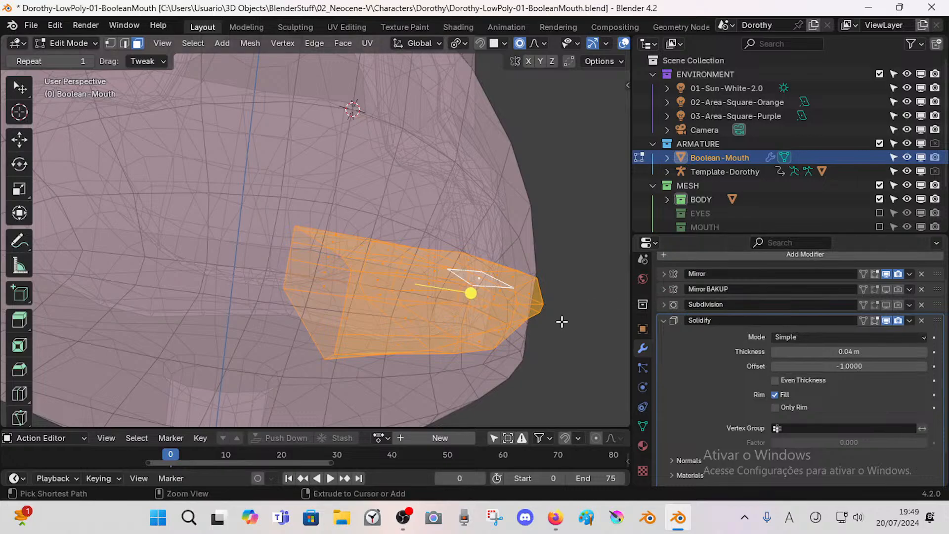
Step: Return to Object Mode, reselect the Boolean-Mouth cutter, and set its Solidify offset to about 0.3891
key("Tab")
left_click(532, 299)
scroll(428, 268, "down", 3)
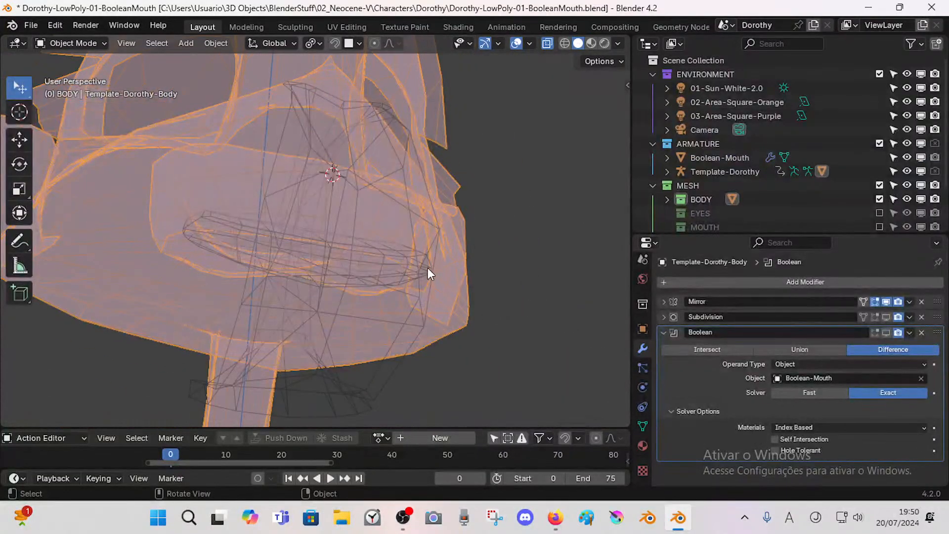
left_click(429, 273)
scroll(479, 295, "up", 2)
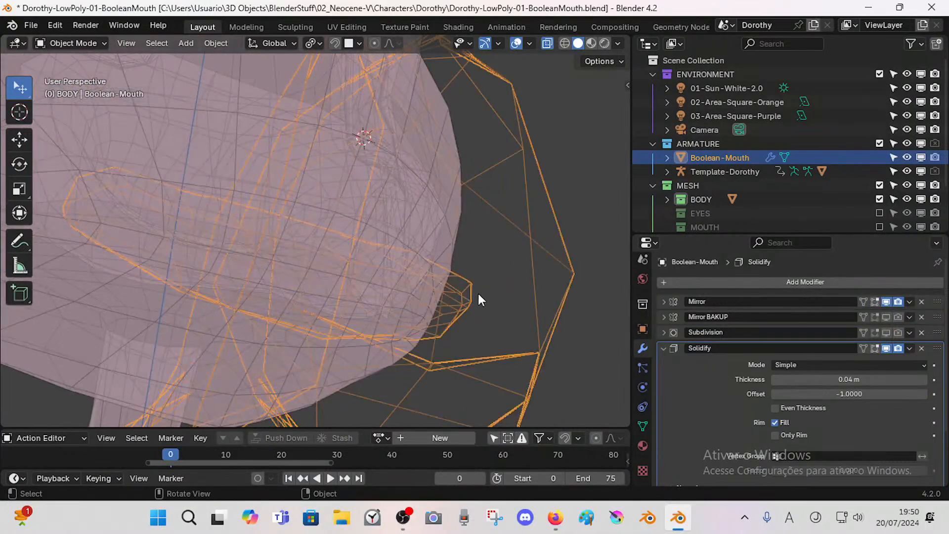
left_click_drag(839, 394, 876, 394)
scroll(470, 251, "down", 4)
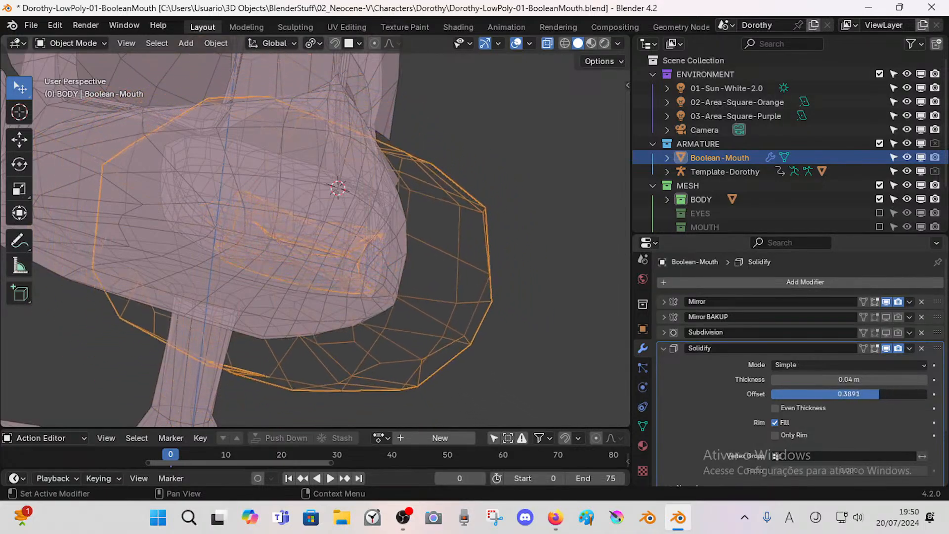
Step: Disable the cutter's Mirror modifier in the viewport and renders, and set the Solidify offset to about 0.0327
left_click(886, 301)
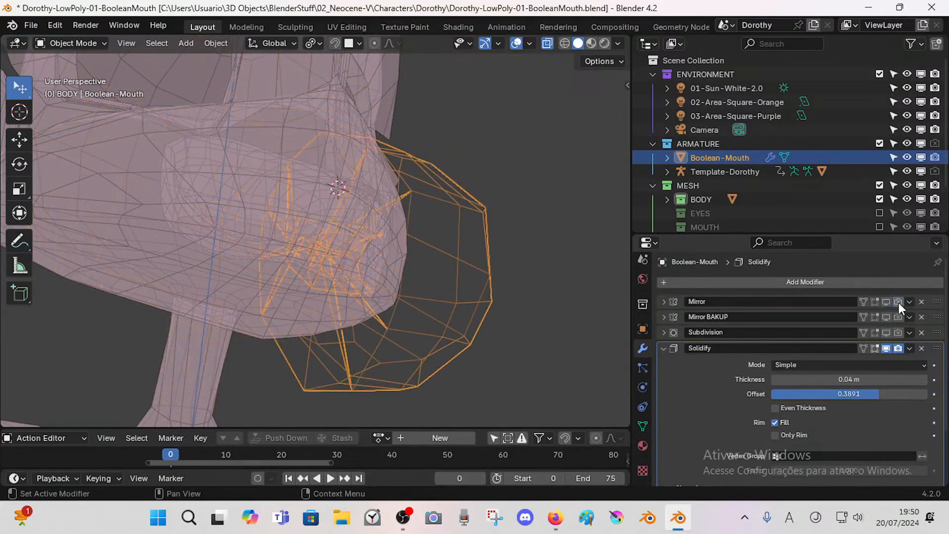
mouse_move(848, 393)
left_mouse_down()
mouse_move(788, 393)
mouse_move(851, 393)
left_mouse_up()
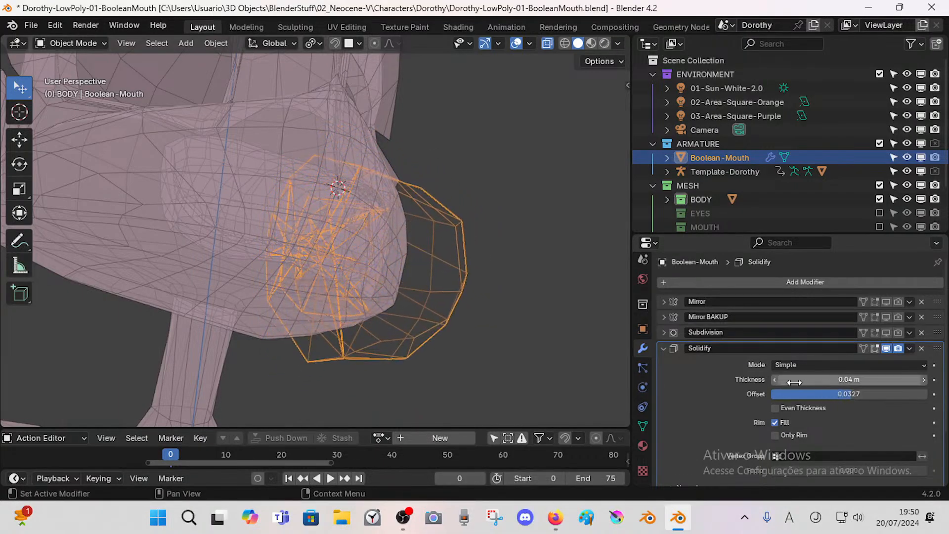
Step: Lower the mouth cutter's Solidify thickness to -0.02 m
left_click(776, 380)
left_click(776, 379)
left_click(775, 379)
left_click(775, 380)
left_click(775, 379)
left_click(775, 380)
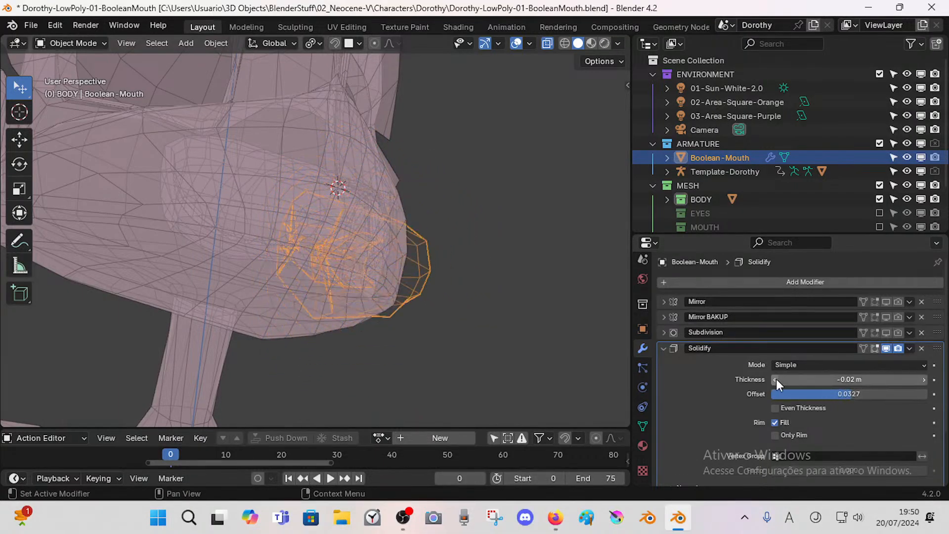
Step: Raise the mouth cutter's Solidify thickness to 0 m
left_click(924, 379)
left_click(925, 379)
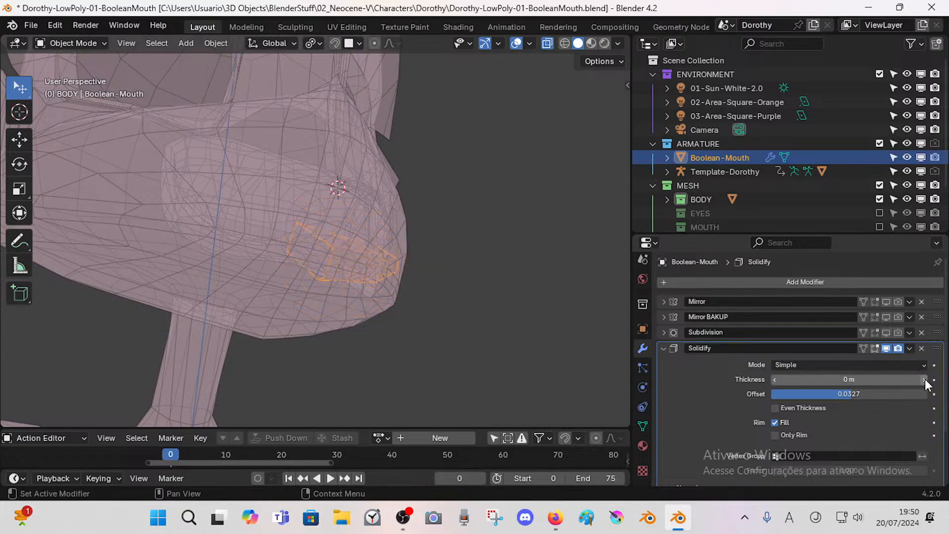
scroll(387, 290, "up", 2)
middle_click_drag(528, 319, 534, 315)
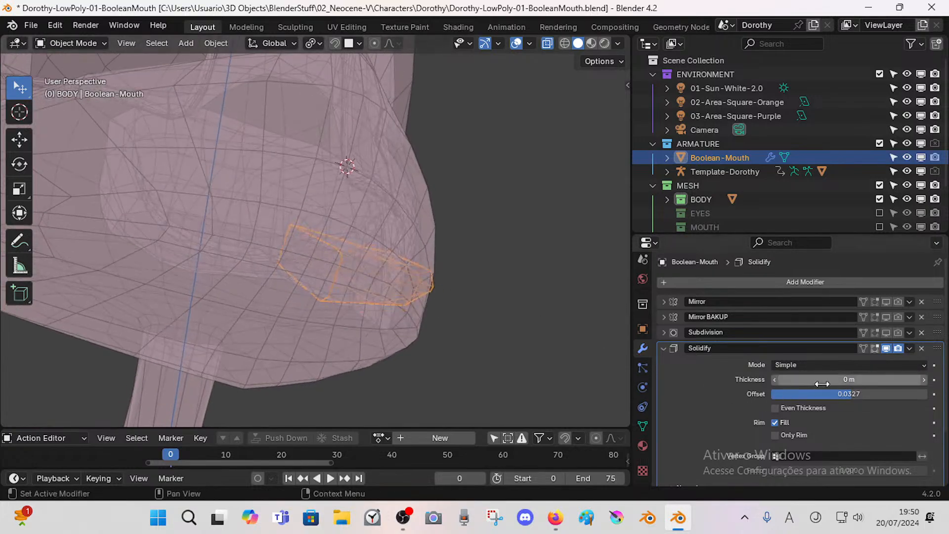
scroll(491, 325, "up", 1)
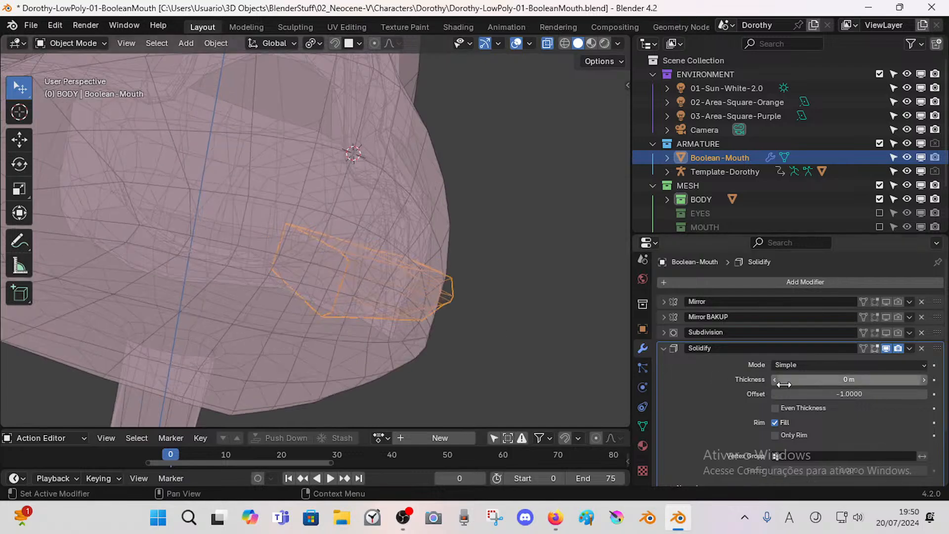
Step: Set the cutter's Solidify thickness to 0.07 m and offset to about 0.6436, and turn off its rim Fill
left_click_drag(826, 396, 857, 379)
left_click(924, 379)
key("ctrl+z")
scroll(856, 394, "down", 3)
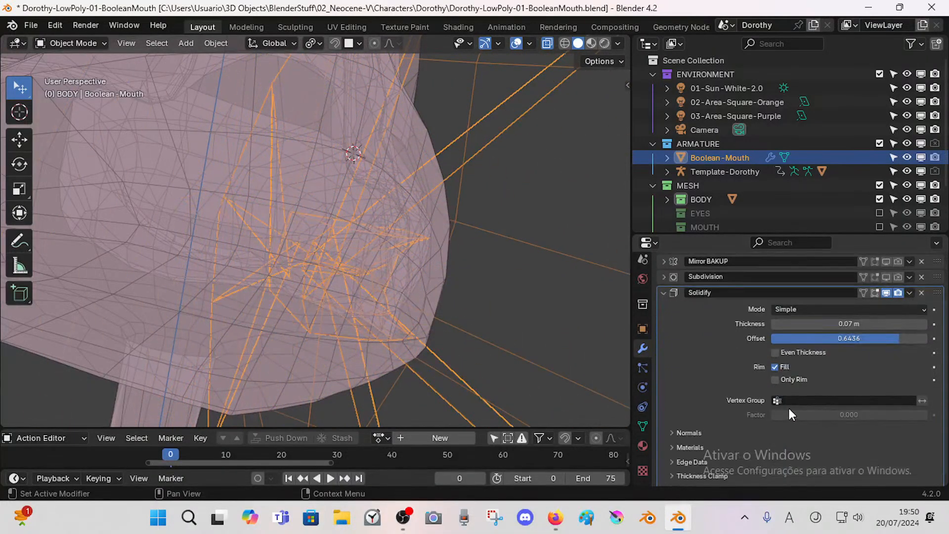
left_click(776, 367)
middle_click_drag(512, 342, 554, 307)
Step: Enable the cutter's Mirror BAKUP modifier in the viewport and renders, and remove its Solidify modifier
left_click(886, 261)
middle_click_drag(568, 267, 568, 296)
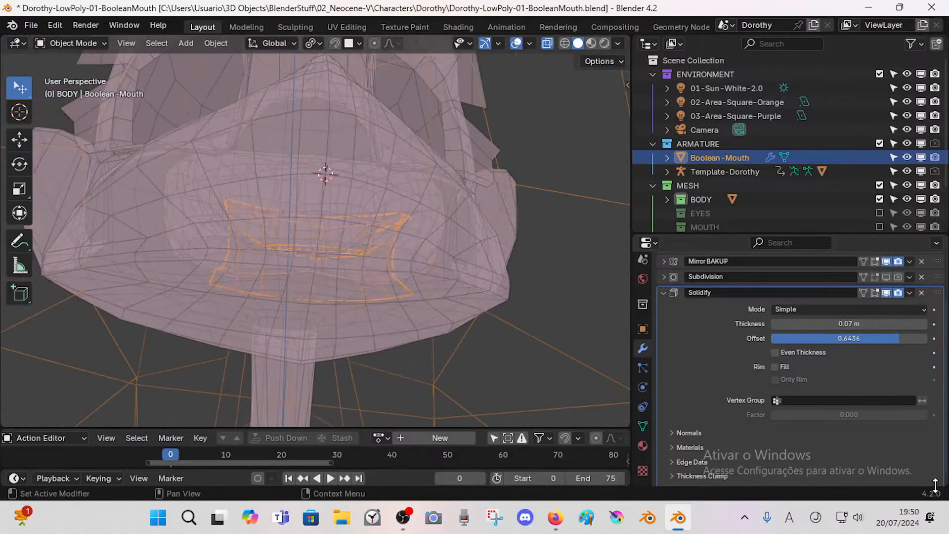
left_click(922, 293)
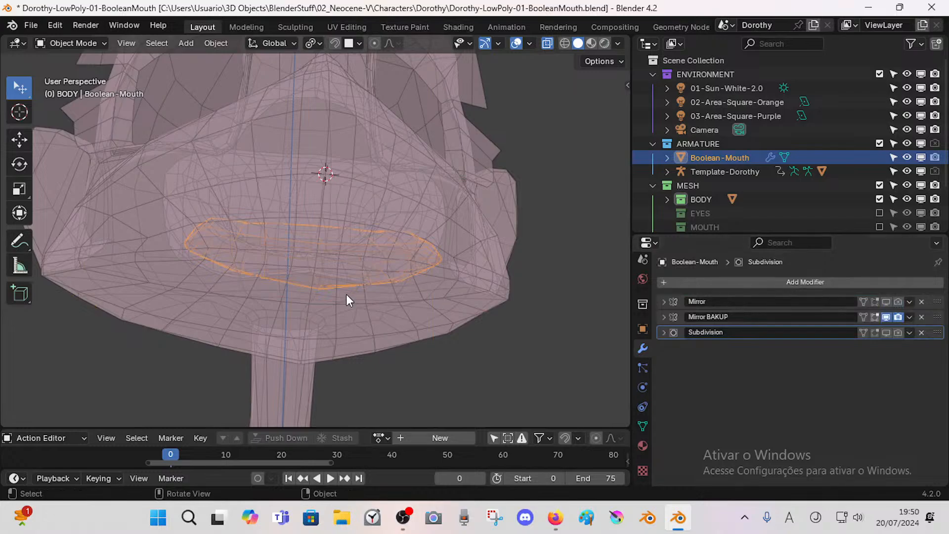
Step: Enable the cutter's Mirror modifier in the viewport and renders, and inspect its half mesh briefly in Edit Mode
scroll(346, 299, "up", 3)
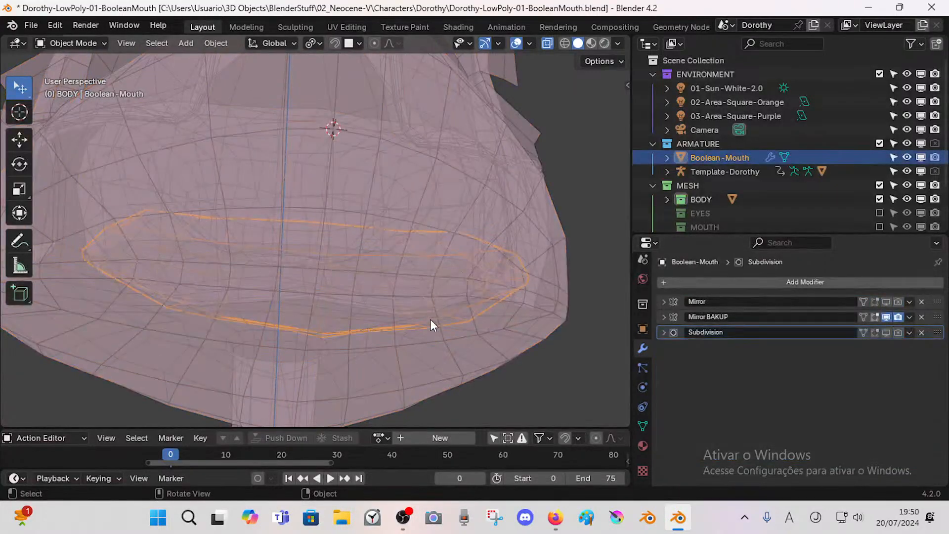
scroll(419, 325, "down", 2)
scroll(511, 331, "up", 2)
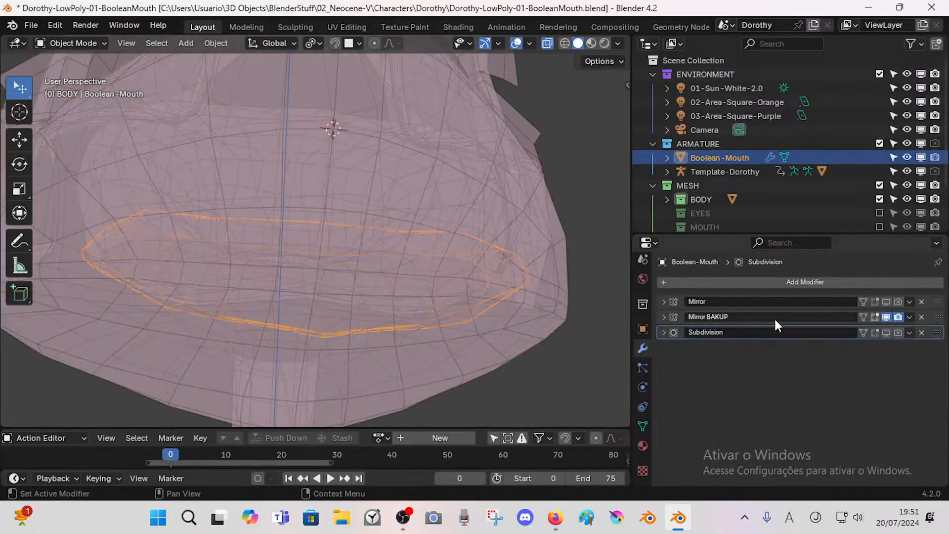
left_click(462, 308)
left_click(461, 308)
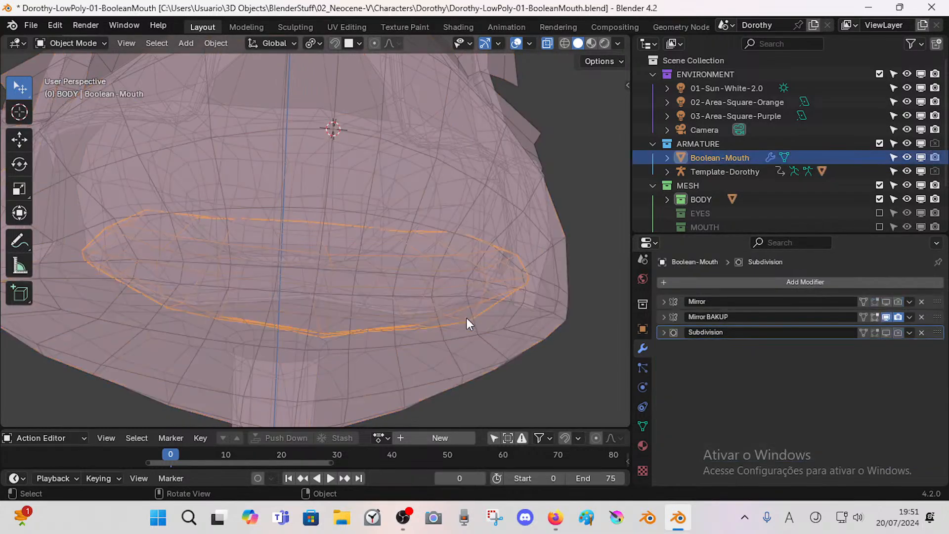
middle_click_drag(467, 318, 321, 340)
key("Tab")
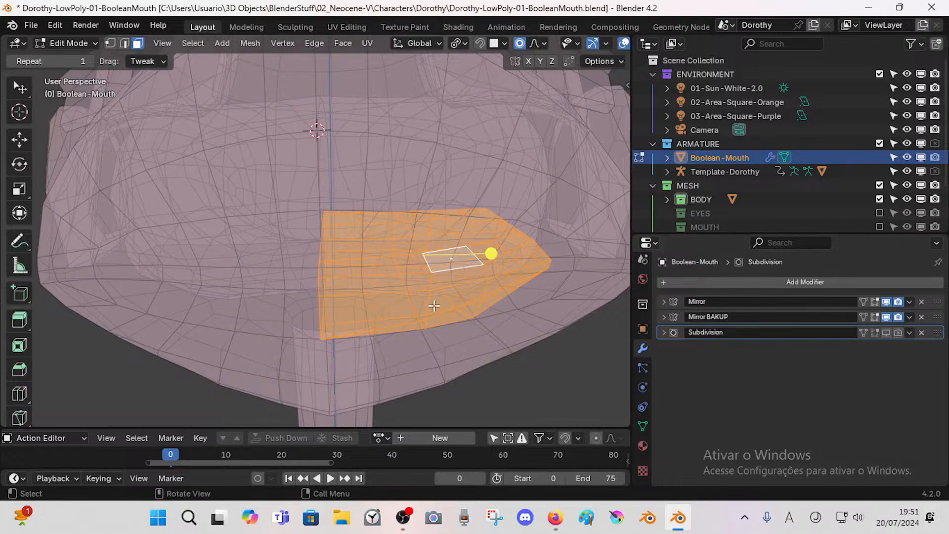
key("Tab")
scroll(444, 298, "up", 1)
middle_click_drag(444, 299, 463, 303)
Step: Inspect the body and the Boolean-Mouth cutter by selecting each in turn, and turn off X-ray display
left_click(491, 377)
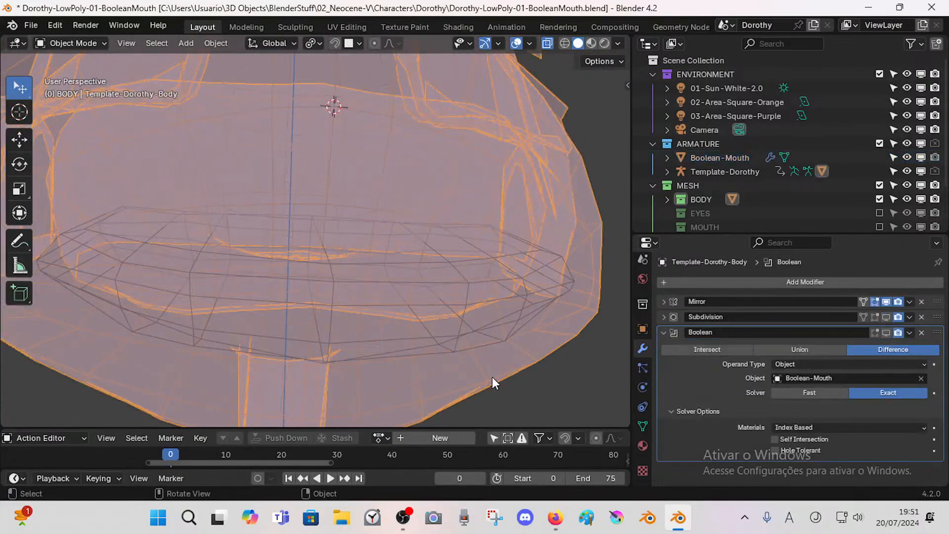
left_click(461, 327)
scroll(418, 365, "down", 2)
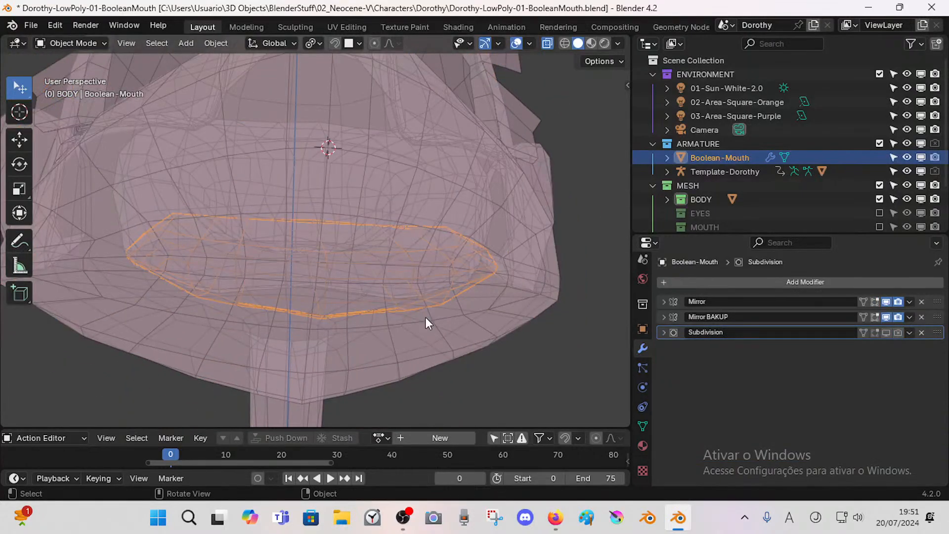
key("shift+alt+z")
key("shift+alt+z")
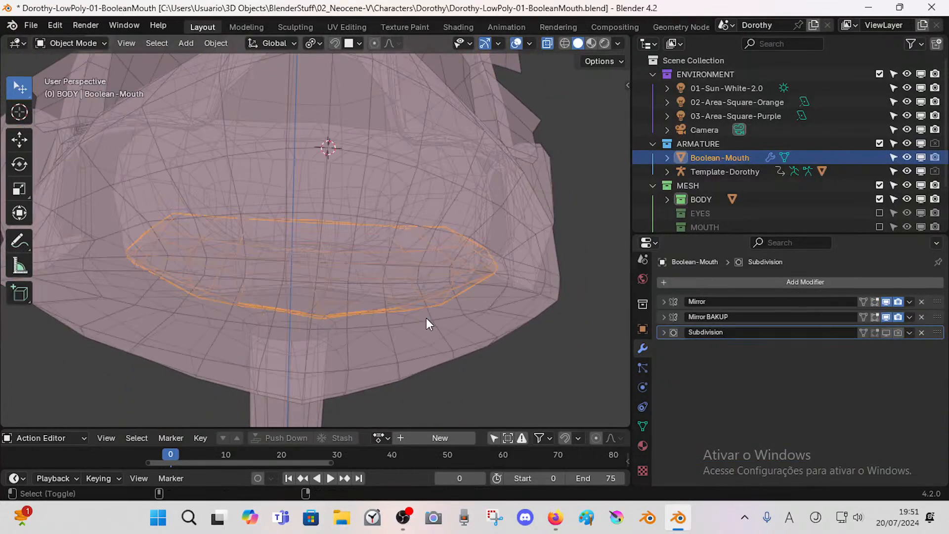
middle_click_drag(426, 320, 411, 307)
Step: Enable the body's Boolean Difference modifier in the viewport and turn on Self Intersection for the Exact solver
left_click(417, 319)
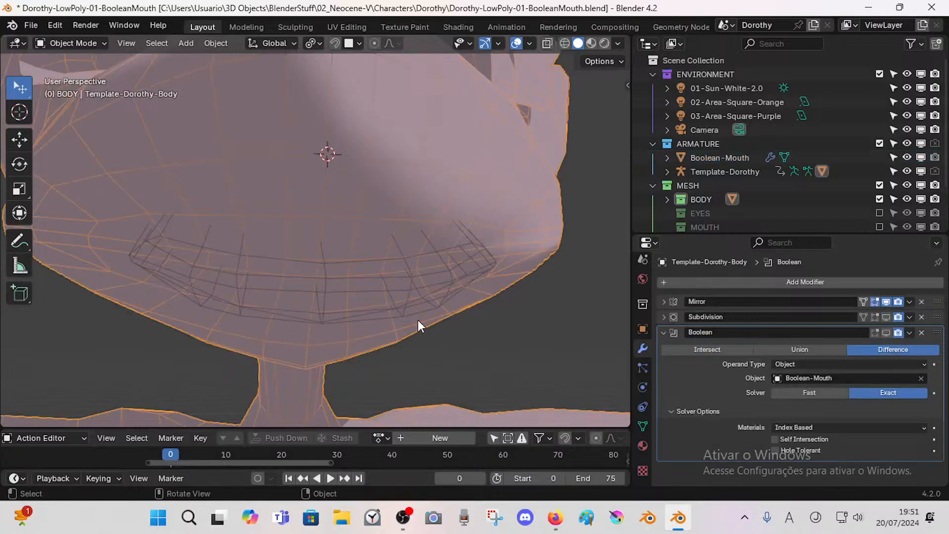
left_click(446, 310)
left_click(454, 307)
left_click(887, 333)
middle_click_drag(518, 317, 514, 277)
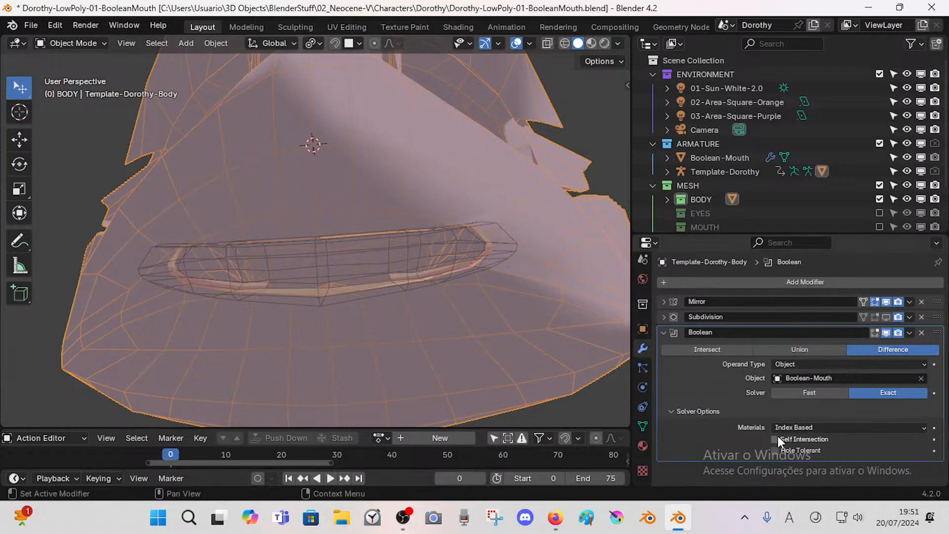
middle_click_drag(509, 336, 452, 328)
scroll(391, 314, "up", 3)
Step: Select the Boolean-Mouth cutter and move it freehand up the front of the snout to test the cut
left_click(446, 322)
key("g")
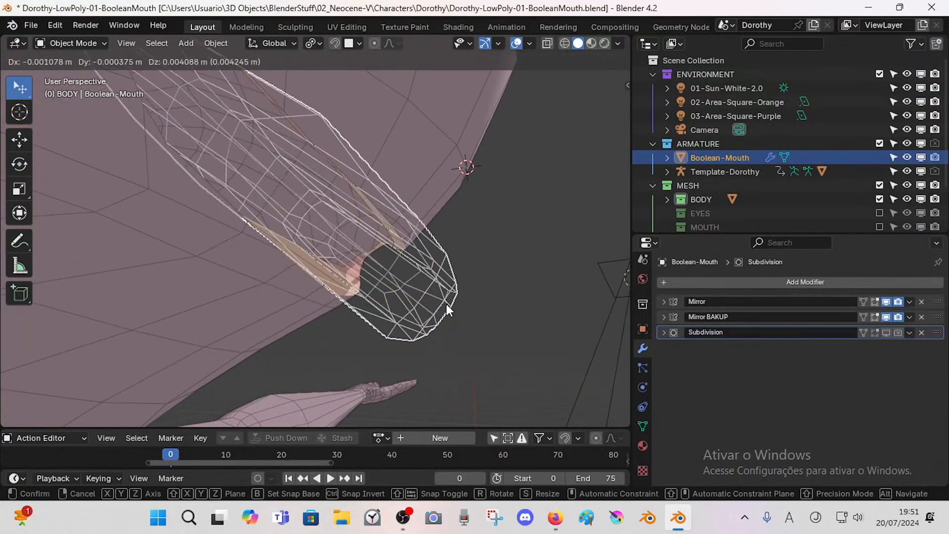
left_click(409, 282)
key("g")
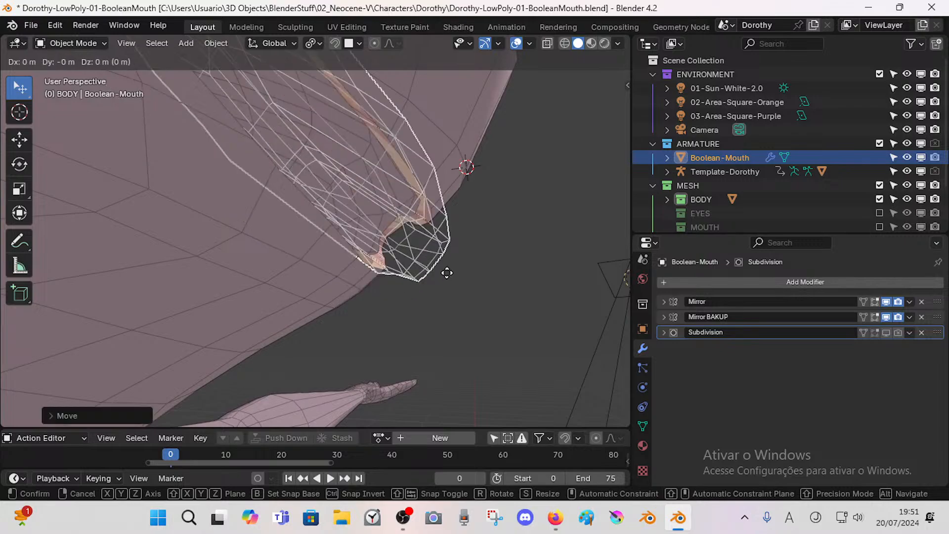
left_click(421, 293)
middle_click_drag(422, 292, 427, 308)
scroll(425, 303, "down", 6)
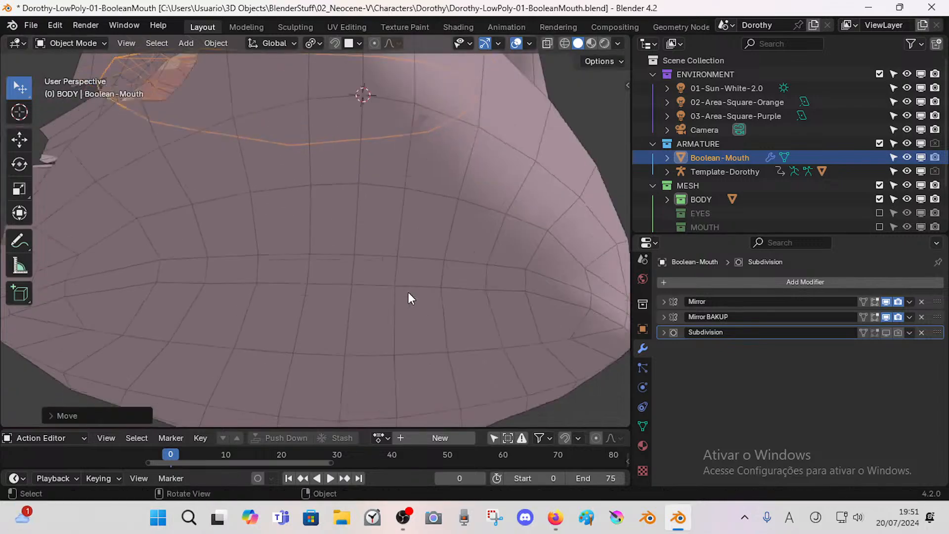
Step: Move the mouth cutter back down the snout, placing it across the lower front of the face
middle_click_drag(370, 275, 359, 266)
key("g")
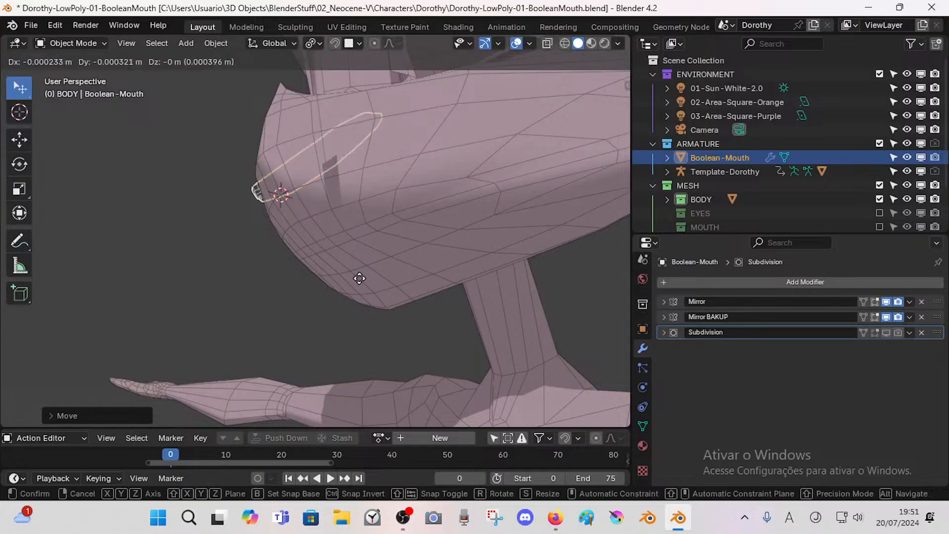
left_click(355, 239)
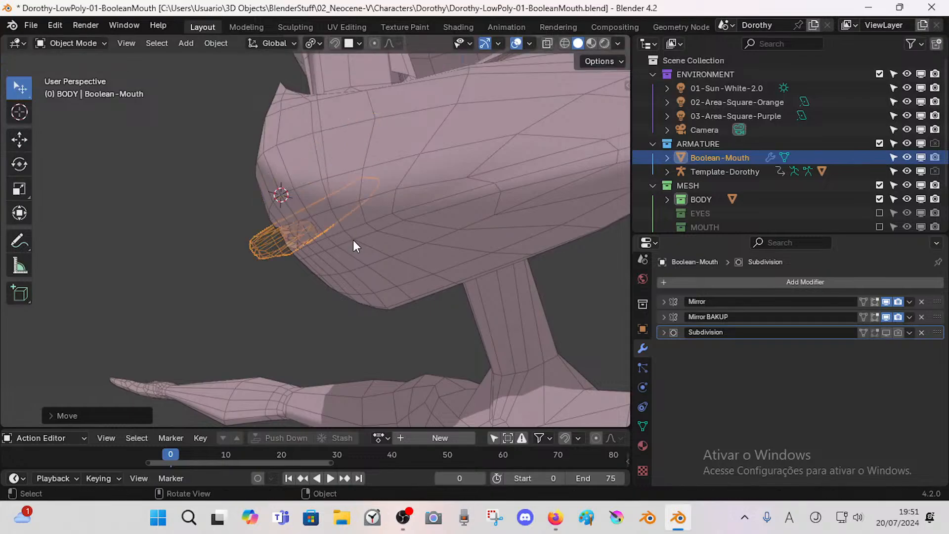
middle_click_drag(353, 239, 348, 268)
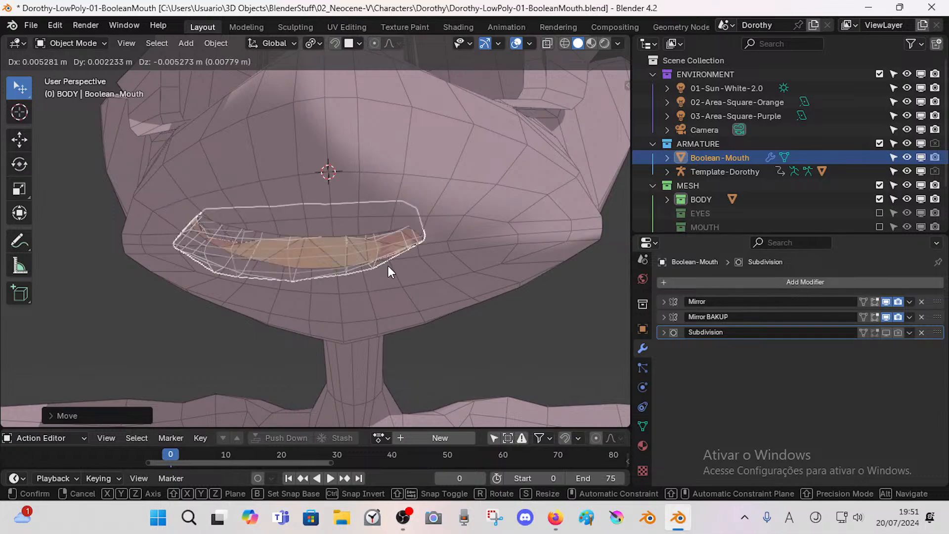
left_click(425, 287)
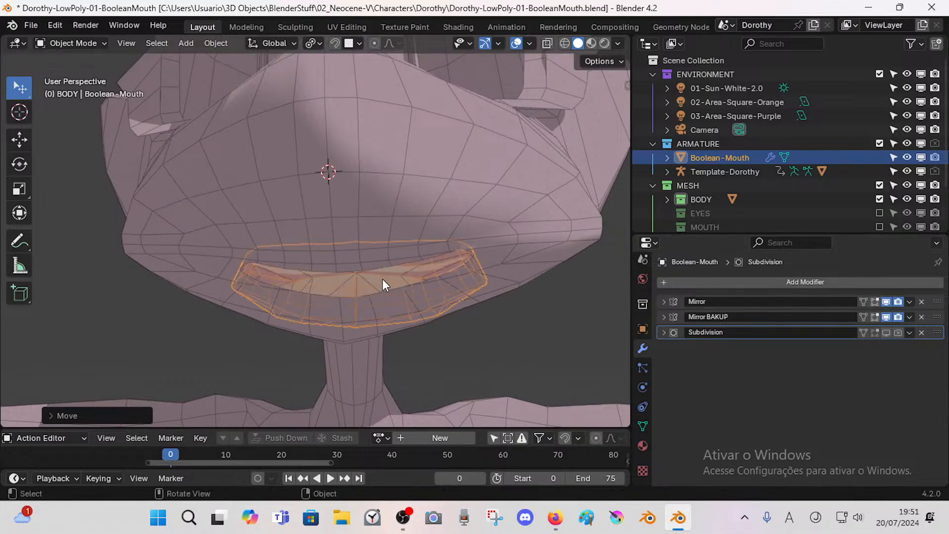
mouse_move(382, 279)
middle_mouse_down()
mouse_move(384, 230)
mouse_move(373, 280)
middle_mouse_up()
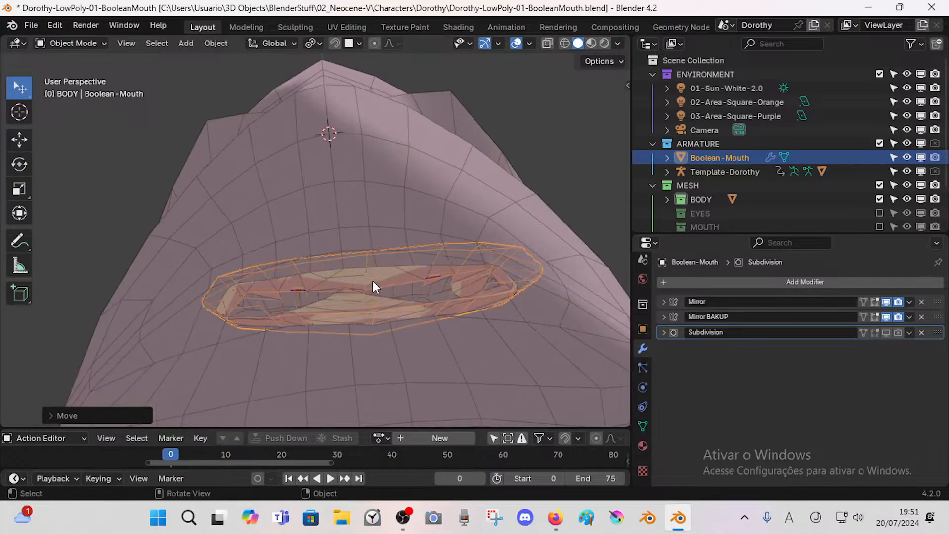
Step: Move the cutter up toward the tip of the snout, and enable the body's Subdivision modifier in the viewport
key("g")
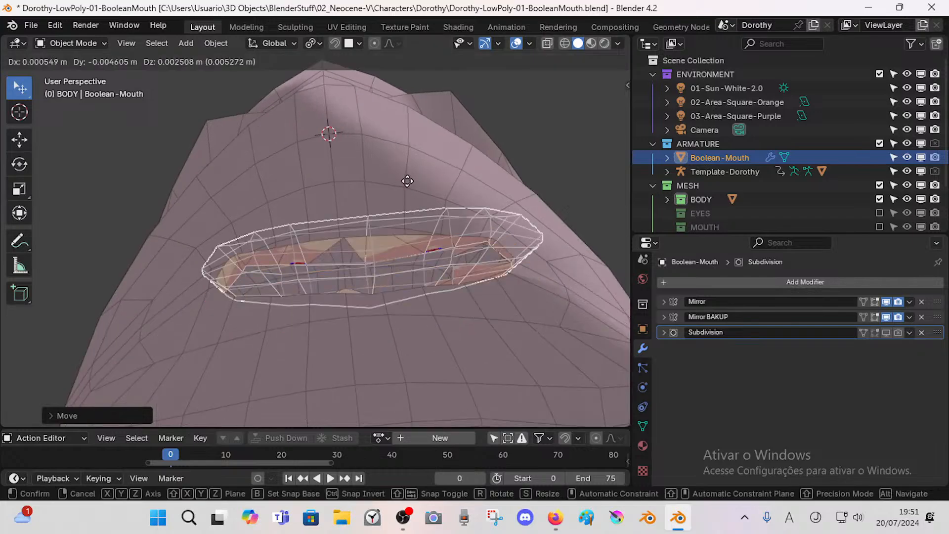
left_click(475, 290)
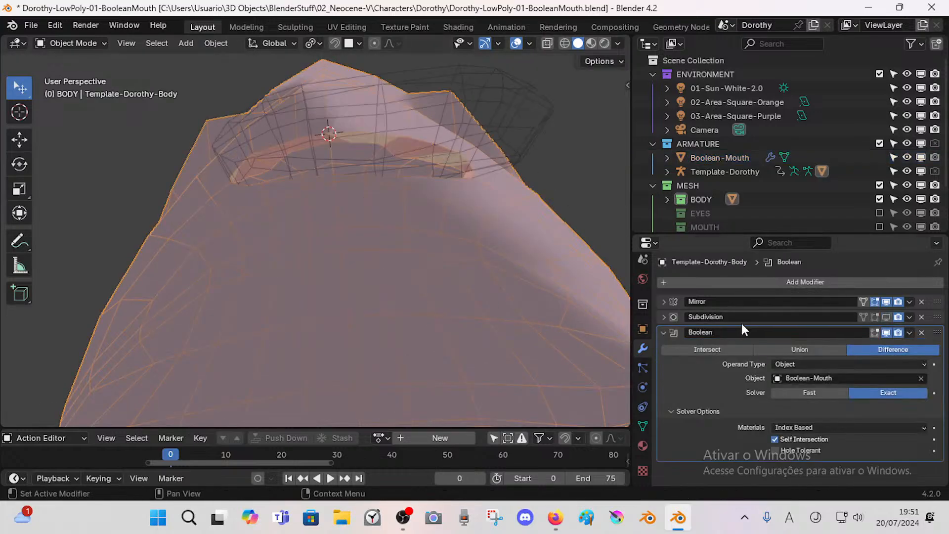
left_click(886, 317)
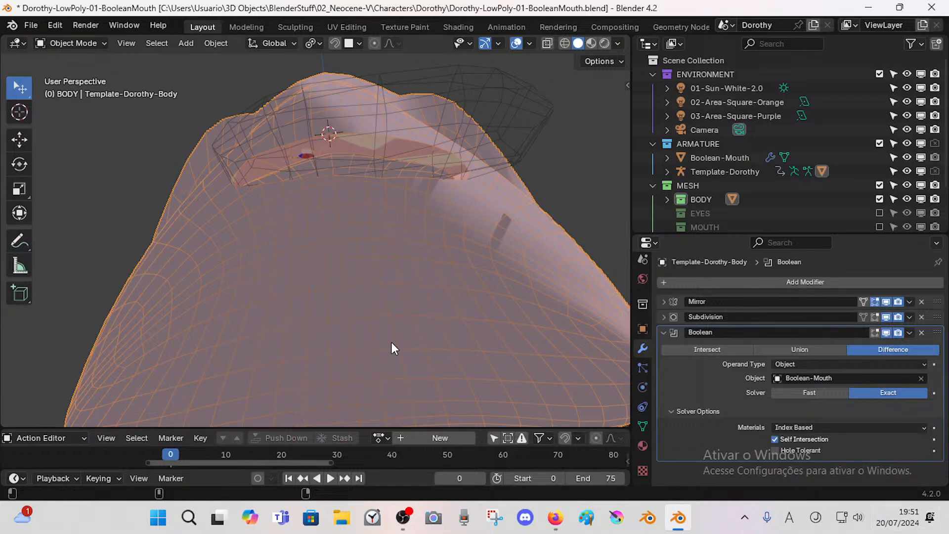
middle_click_drag(175, 207, 488, 331)
Step: Reselect the Boolean-Mouth cutter and shift it to the side of the subdivided snout
left_click(494, 332)
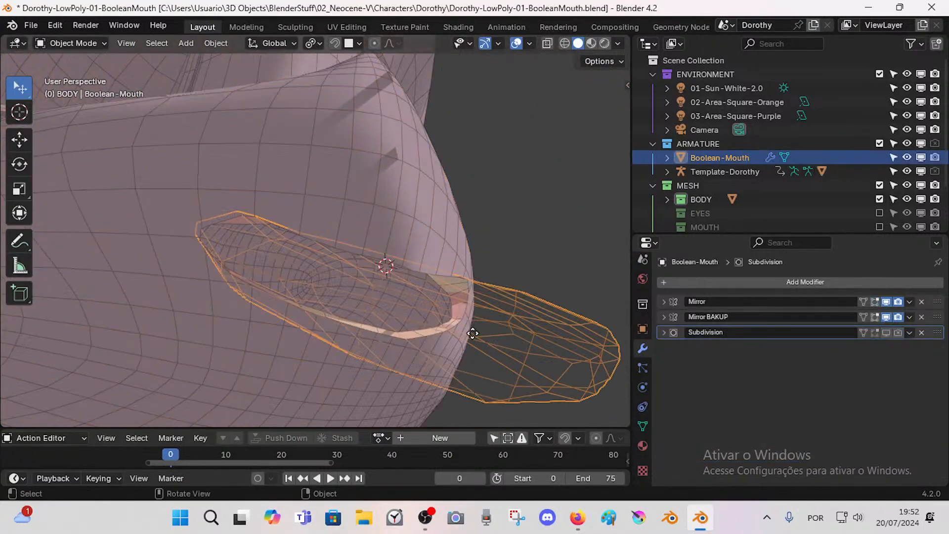
key("g")
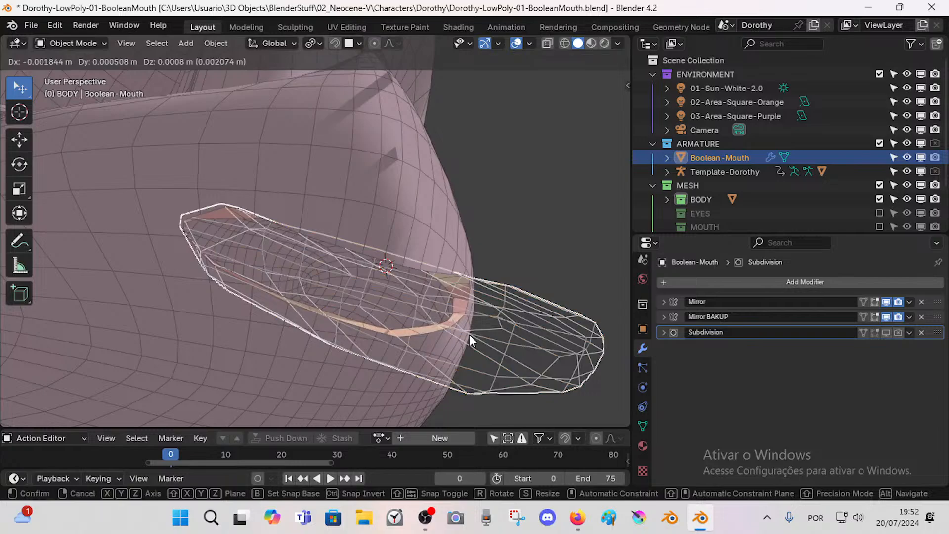
left_click(458, 308)
middle_click_drag(458, 308, 355, 301)
scroll(429, 301, "down", 3)
Step: Nudge the cutter slightly along the side of the snout and examine the cut edge from close up
key("g")
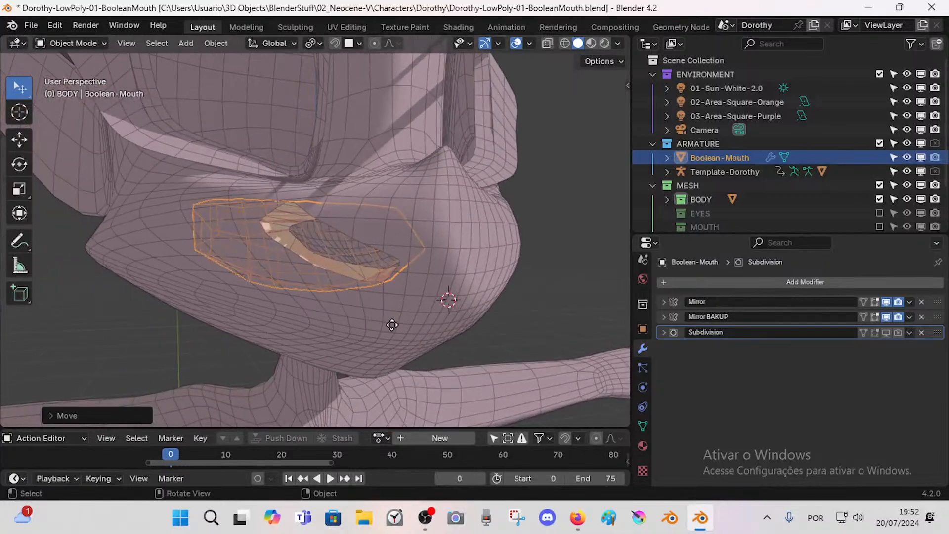
key("g")
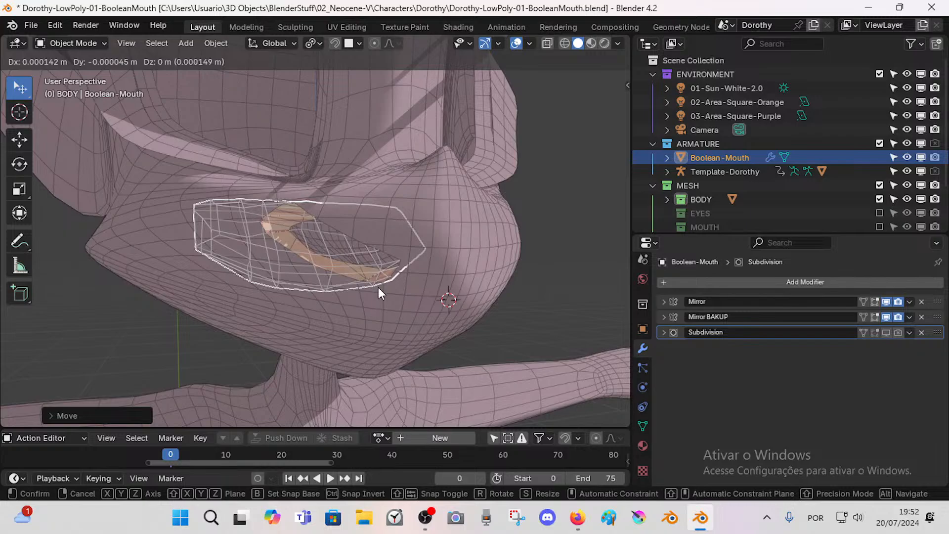
left_click(393, 289)
mouse_move(393, 289)
middle_mouse_down()
mouse_move(396, 302)
mouse_move(406, 300)
middle_mouse_up()
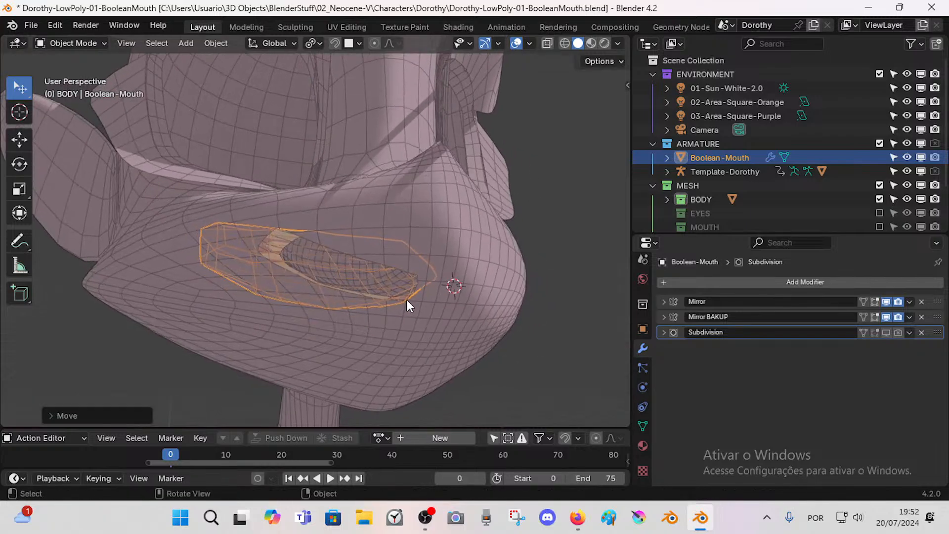
key("g")
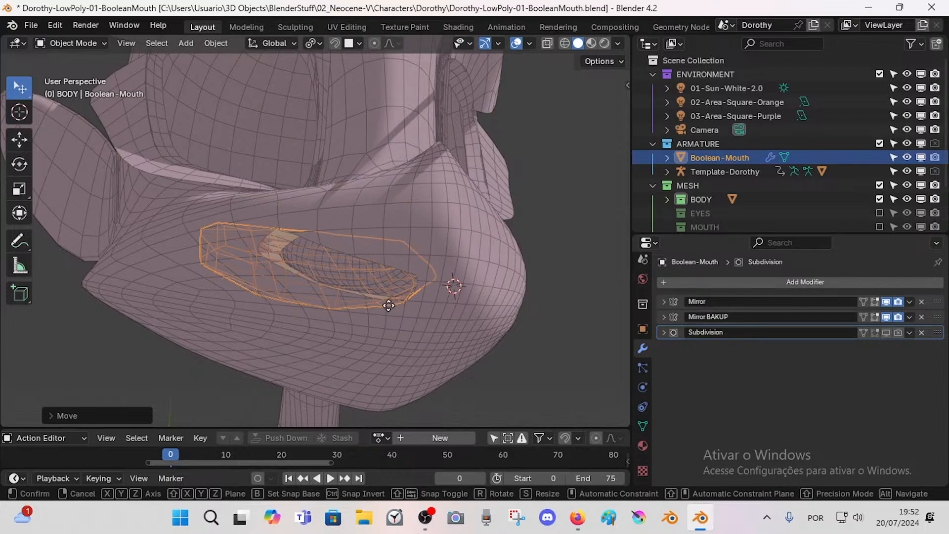
left_click(389, 305)
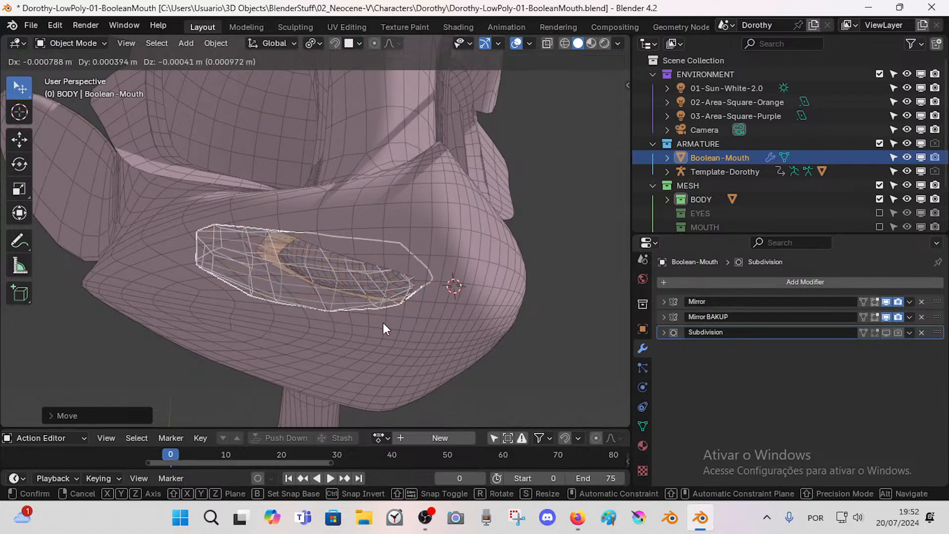
mouse_move(309, 302)
middle_mouse_down()
mouse_move(375, 307)
mouse_move(354, 320)
mouse_move(228, 311)
mouse_move(305, 313)
mouse_move(296, 314)
middle_mouse_up()
middle_click_drag(243, 270, 361, 291)
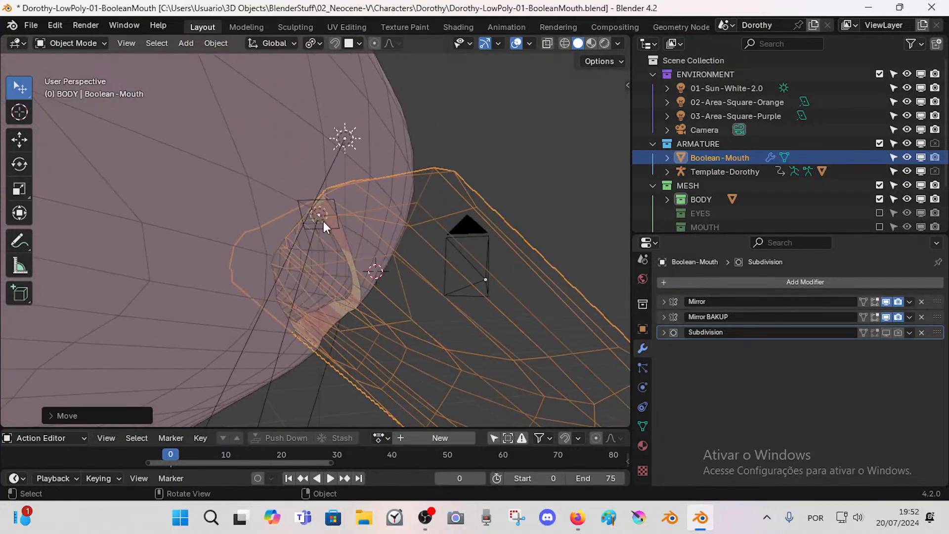
middle_click_drag(324, 316, 330, 322)
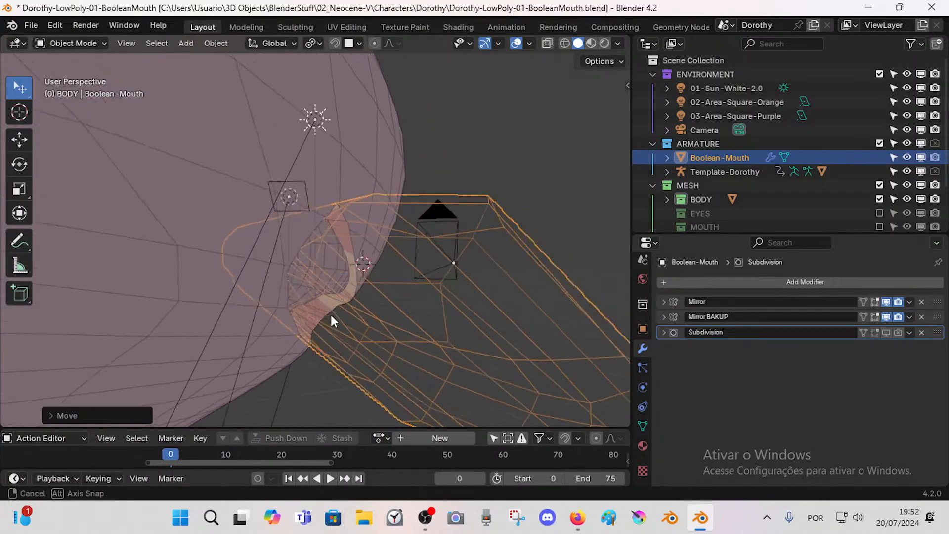
Step: Select the body mesh and examine the mouth cut on the subdivided snout from close up
left_click(329, 140)
left_click(290, 131)
scroll(318, 191, "up", 6)
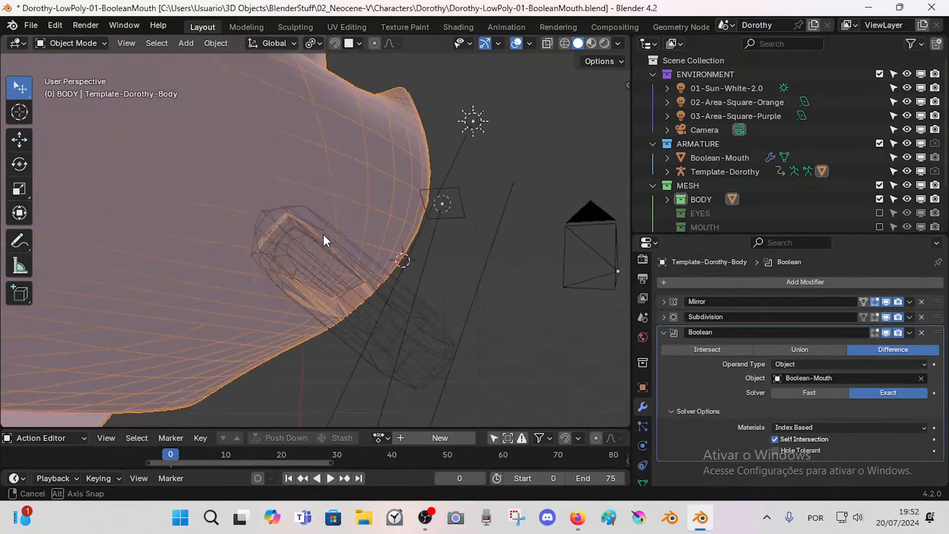
scroll(254, 265, "up", 5)
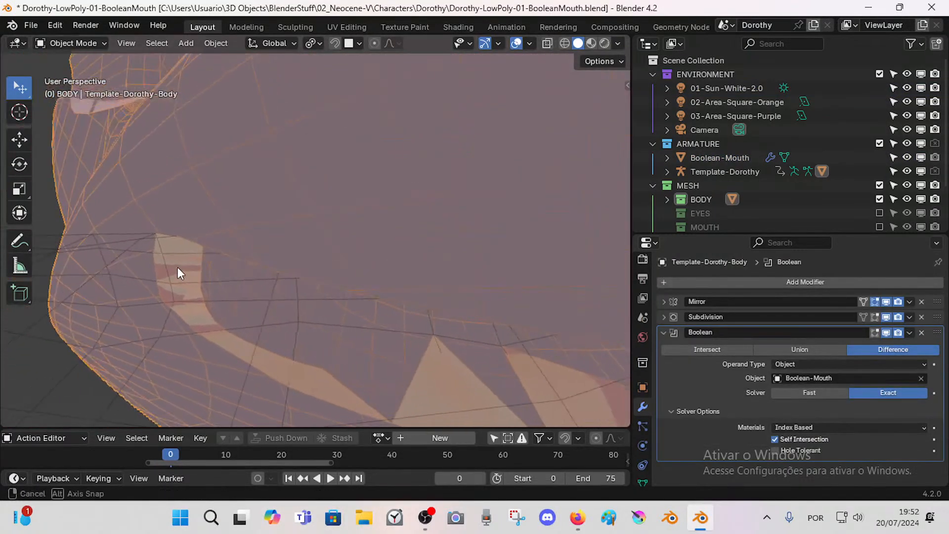
middle_click_drag(219, 273, 348, 375)
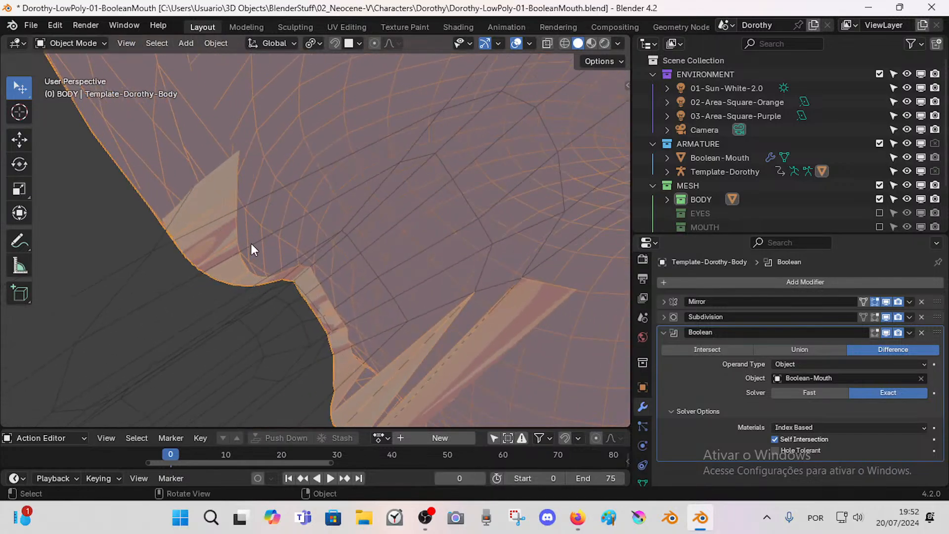
middle_click_drag(233, 227, 373, 337)
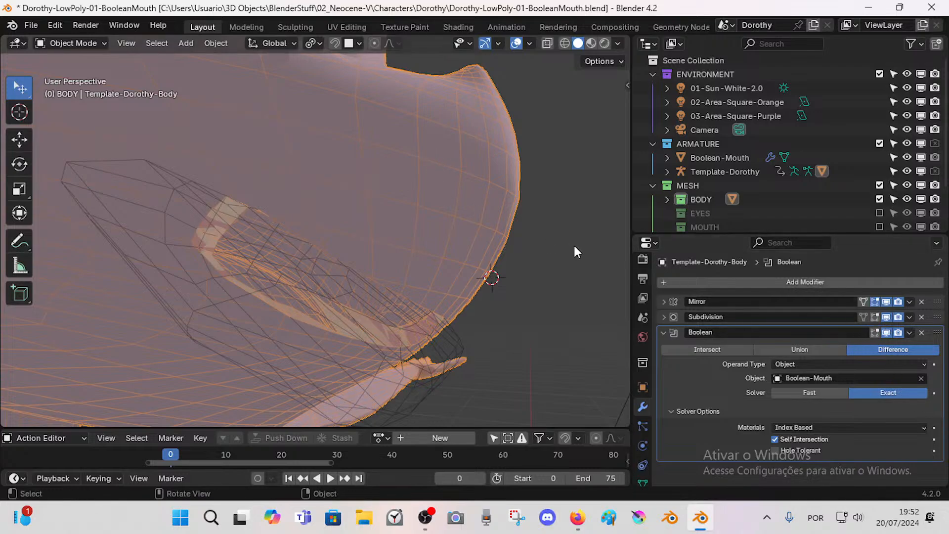
Step: Disable the body's Subdivision modifier in the viewport and check how the mouth cut looks without it
left_click(886, 317)
middle_click_drag(421, 276, 234, 278)
scroll(369, 358, "up", 2)
middle_click_drag(370, 357, 615, 352)
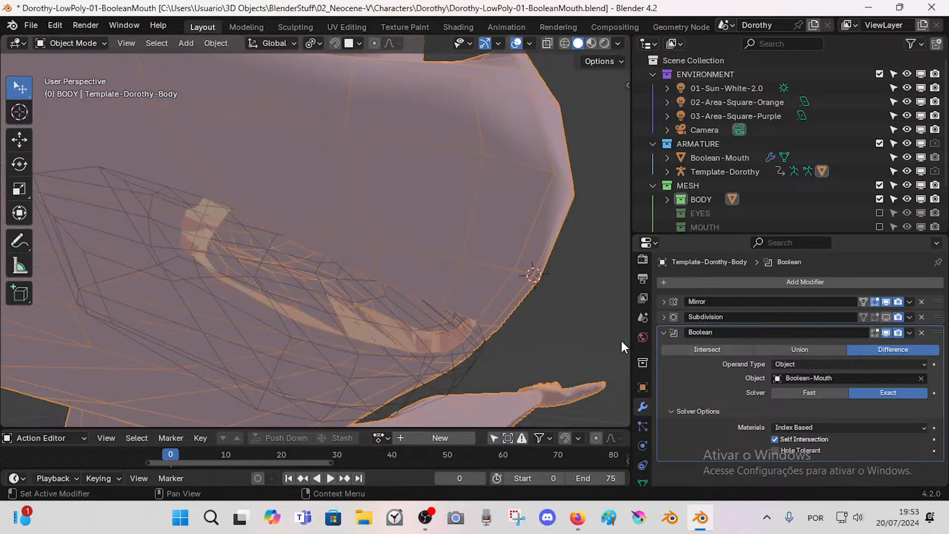
middle_click_drag(310, 348, 223, 171)
Step: Select the Boolean-Mouth cutter and inspect the opening it makes in the subdivided snout from several angles
left_click(342, 323)
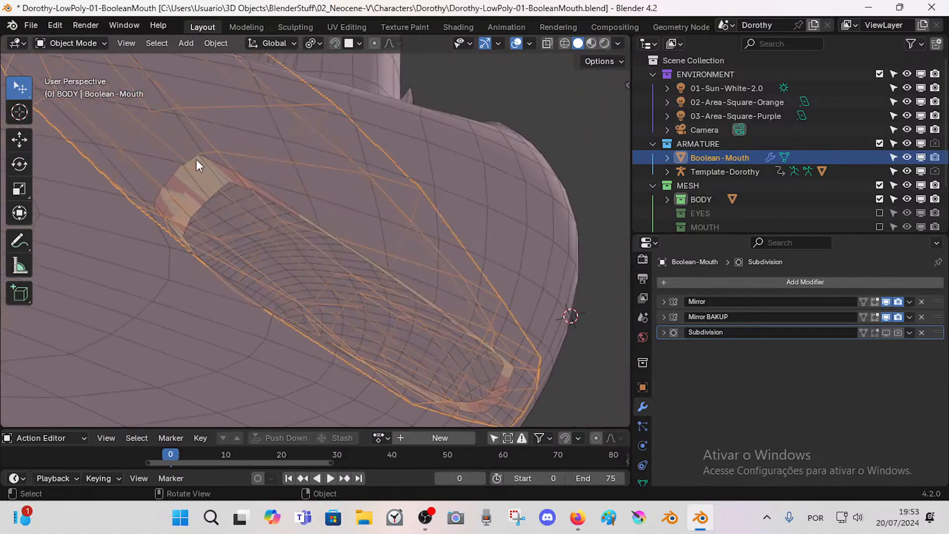
middle_click_drag(366, 258, 429, 315)
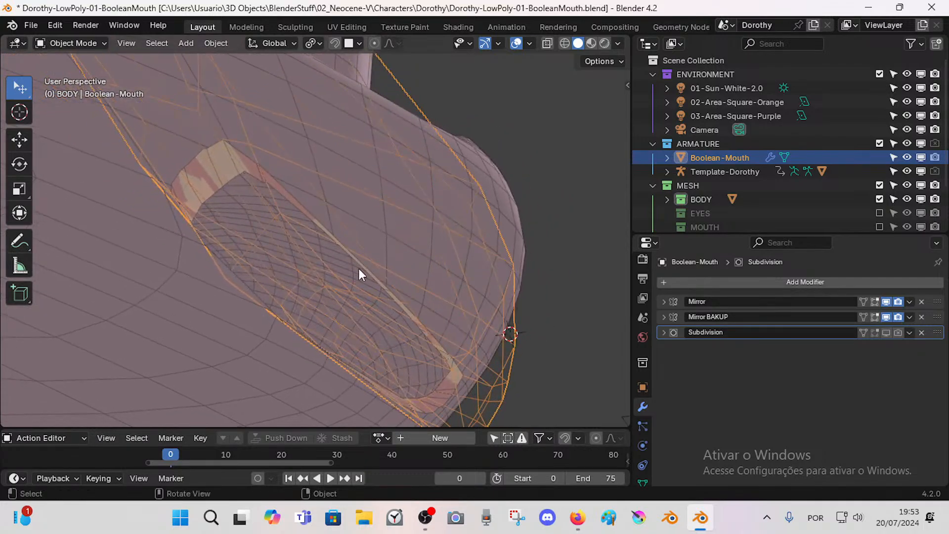
middle_click_drag(359, 268, 152, 267)
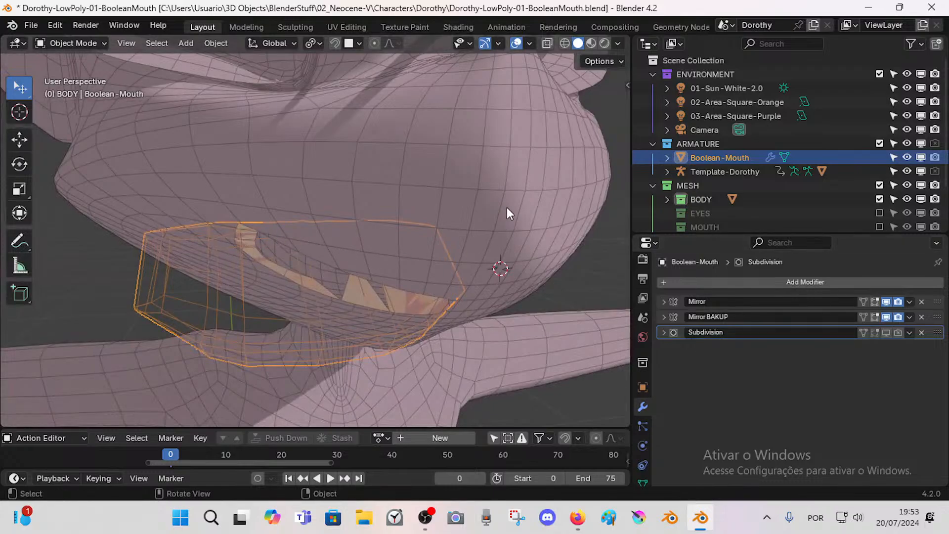
left_click(508, 269)
left_click(326, 341)
middle_click_drag(326, 341, 290, 295)
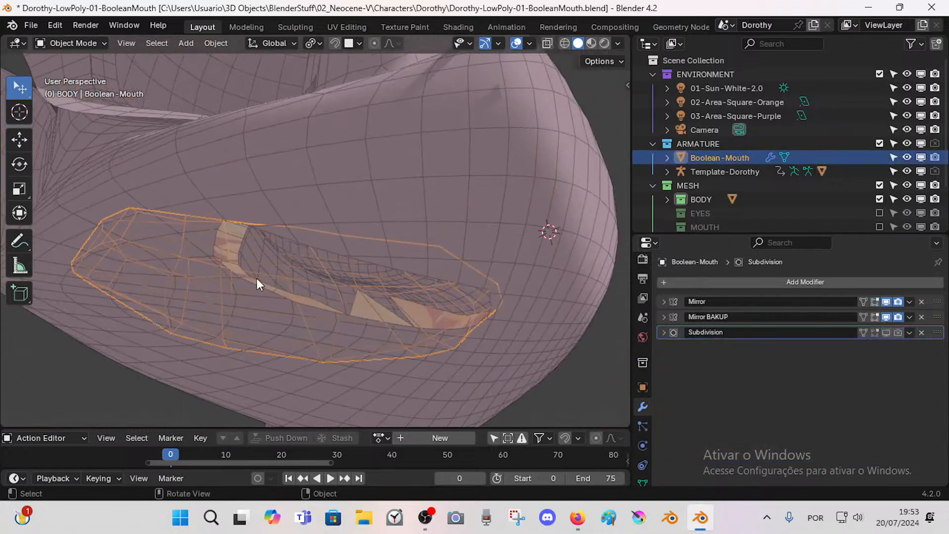
Step: Examine the faces along the corner and lower edge of the mouth cut up close
middle_click_drag(498, 308, 238, 219)
middle_click_drag(488, 285, 394, 331)
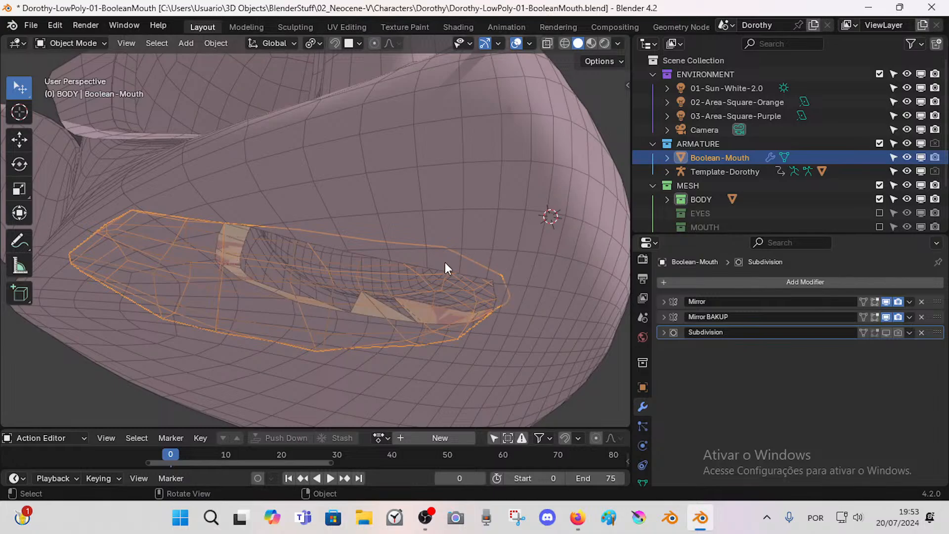
scroll(310, 256, "up", 3)
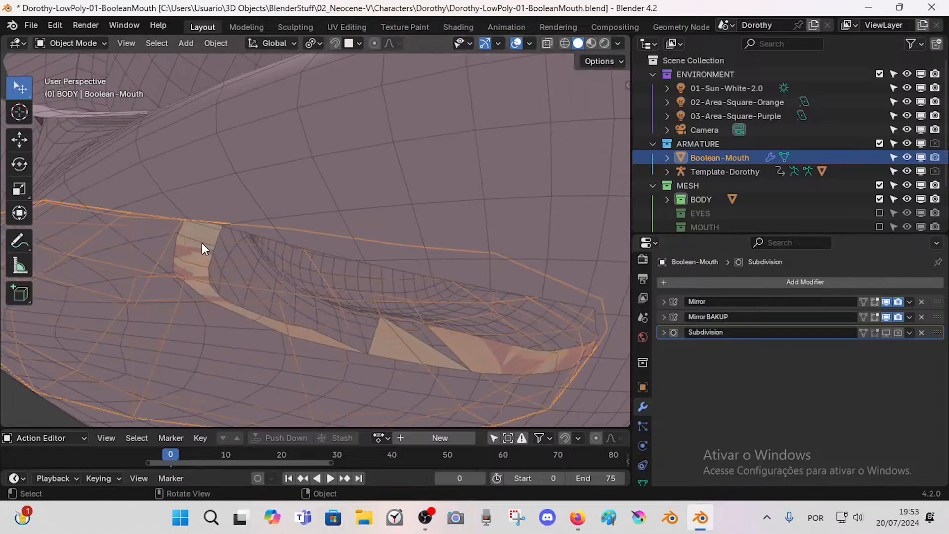
middle_click_drag(526, 366, 533, 350)
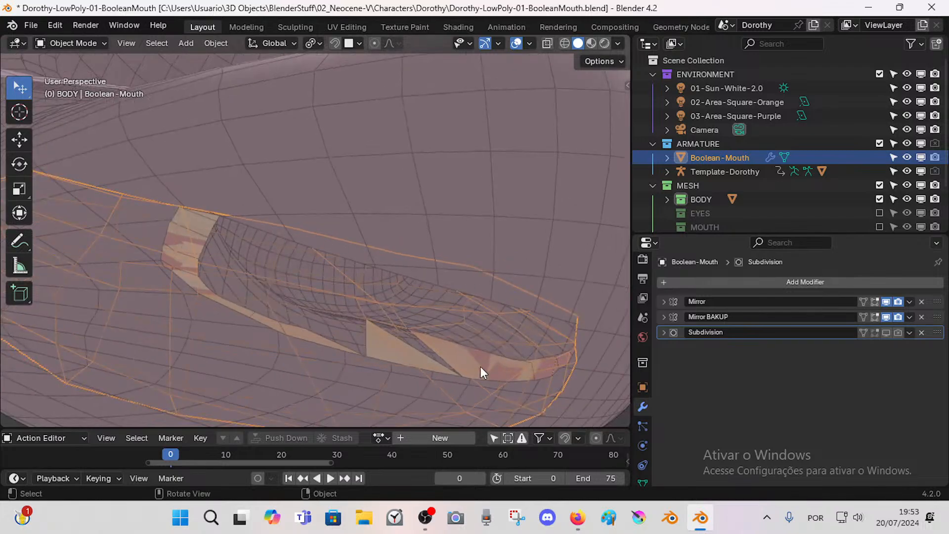
middle_click_drag(350, 324, 237, 272)
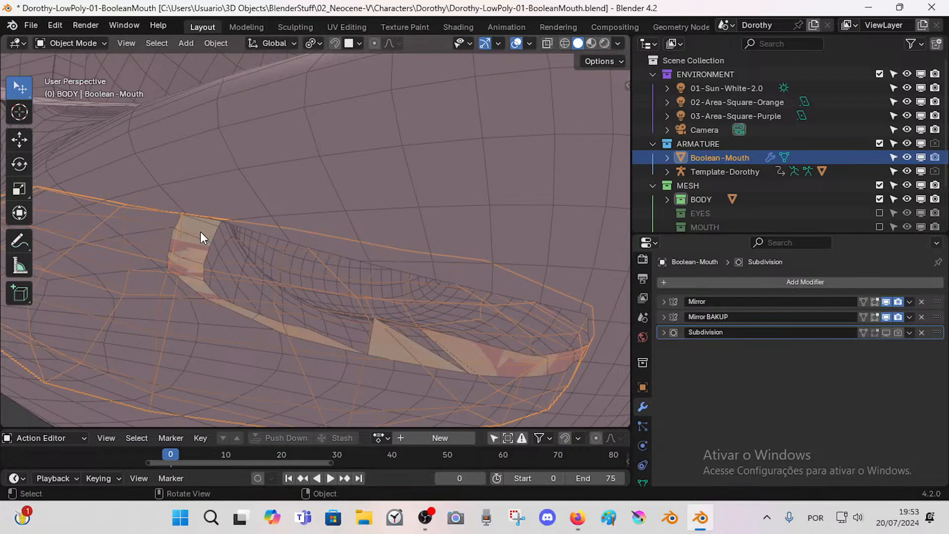
middle_click_drag(201, 236, 227, 275)
middle_click_drag(256, 327, 434, 404)
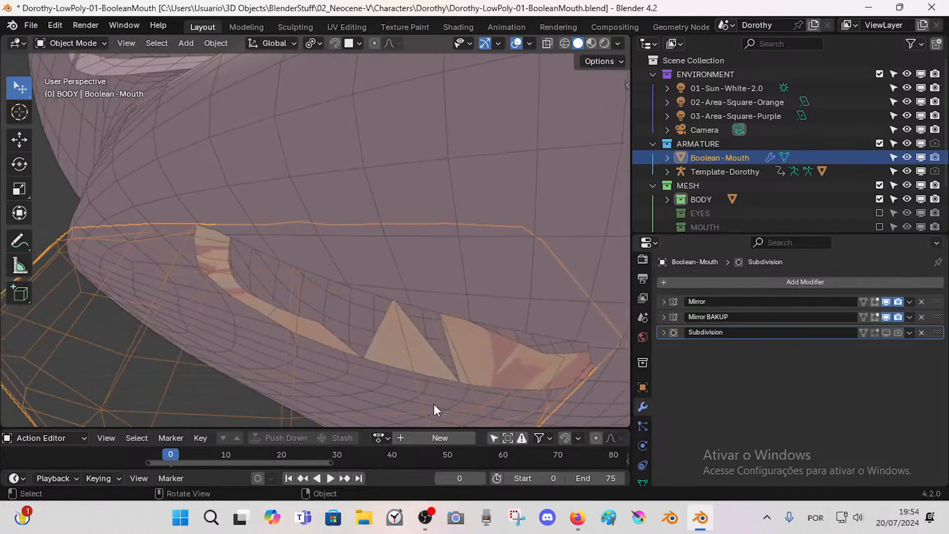
middle_click_drag(544, 378, 407, 357)
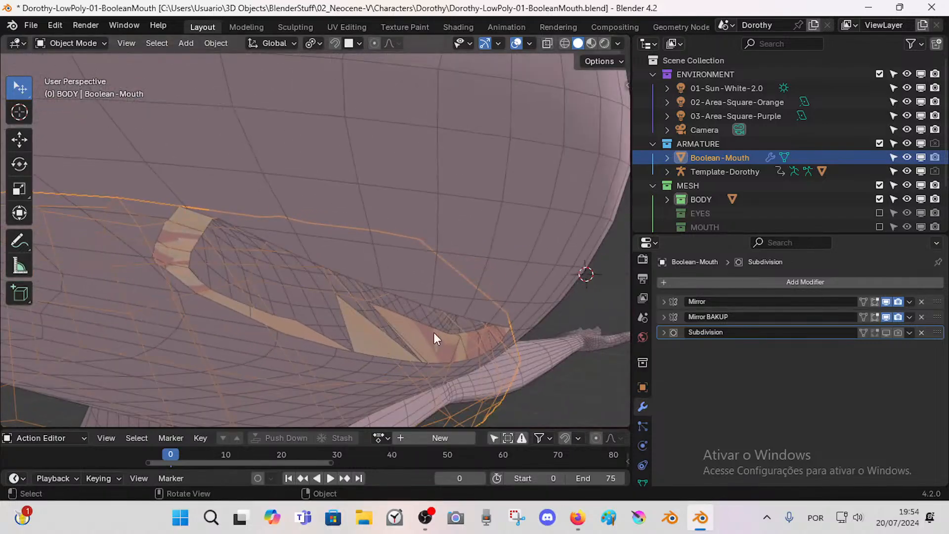
Step: Try the Fast solver on the body's Boolean modifier, and undo the solver change
left_click(487, 314)
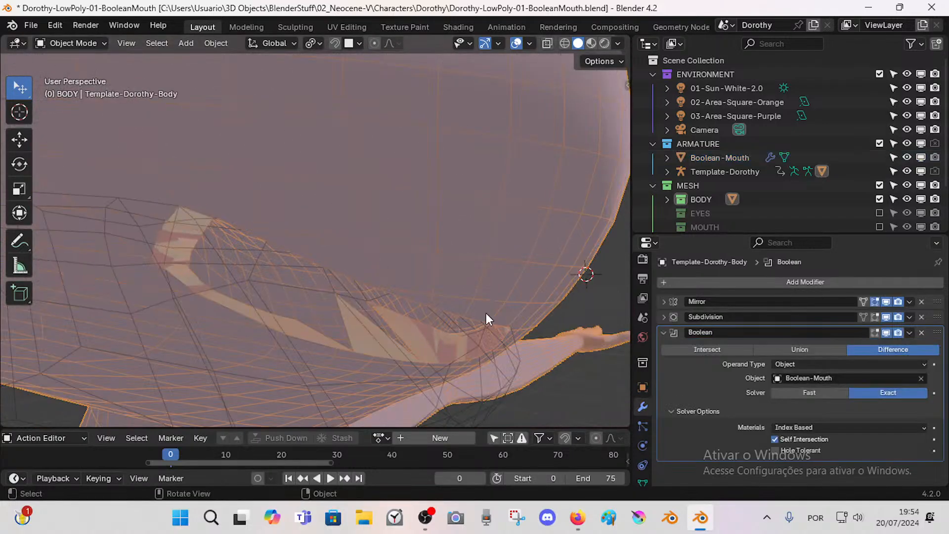
left_click(813, 393)
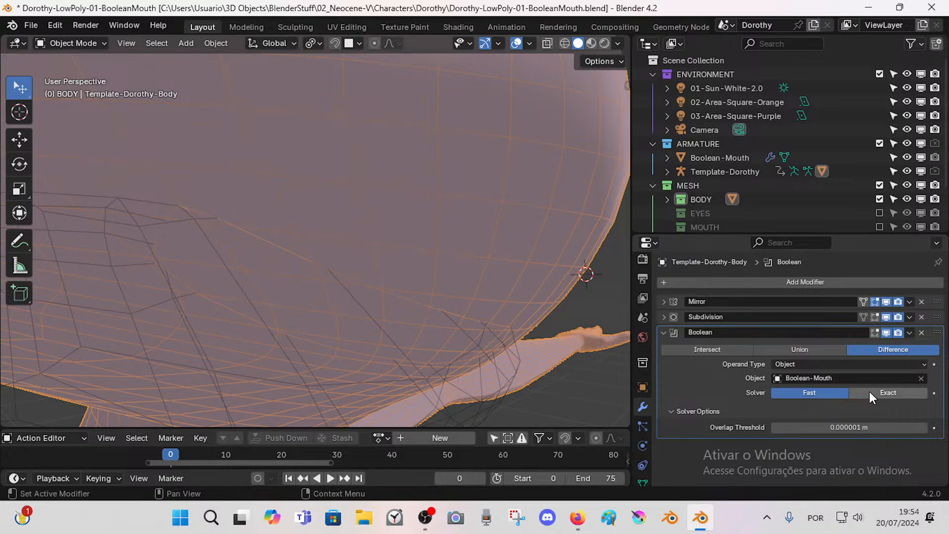
key("ctrl+z")
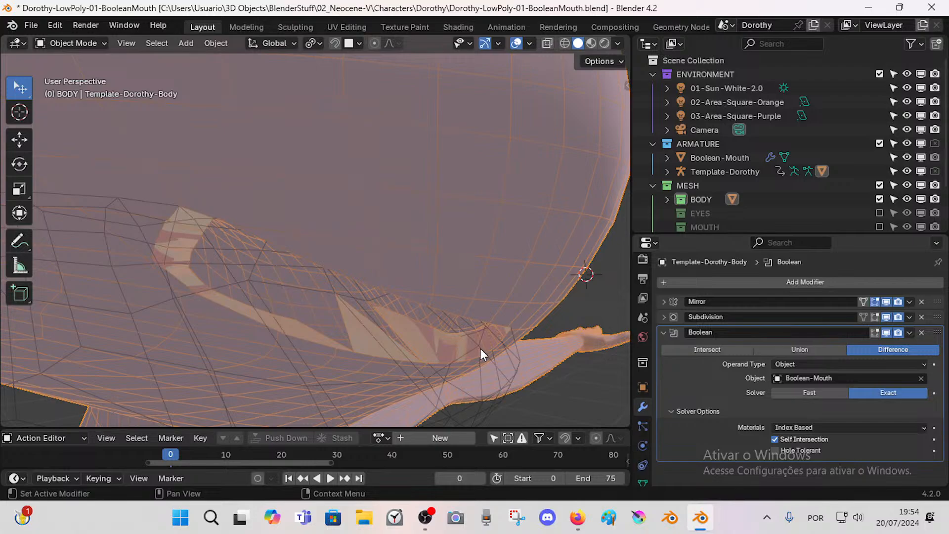
Step: Toggle Self Intersection back on and enable Hole Tolerant in the body's Boolean solver options
middle_click_drag(480, 347, 545, 394)
middle_click_drag(389, 312, 412, 324)
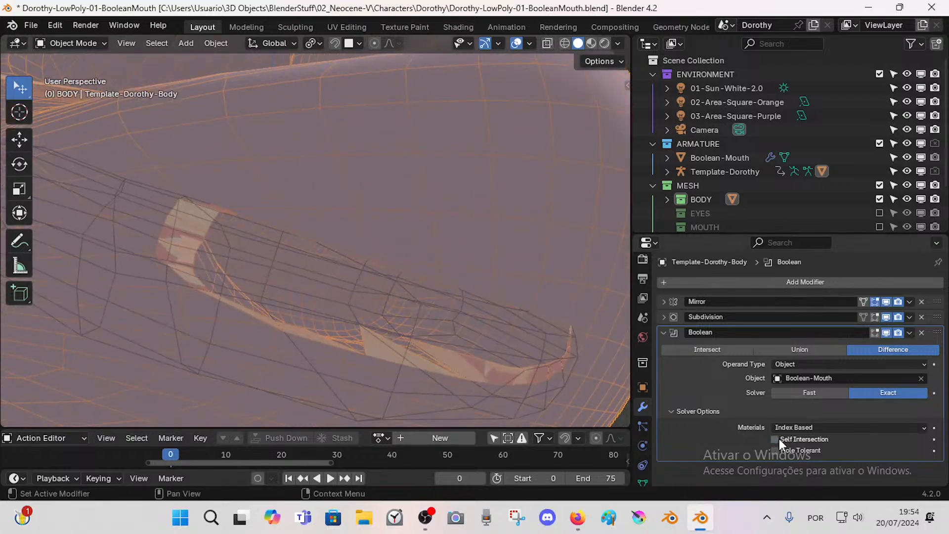
left_click(807, 444)
left_click(785, 446)
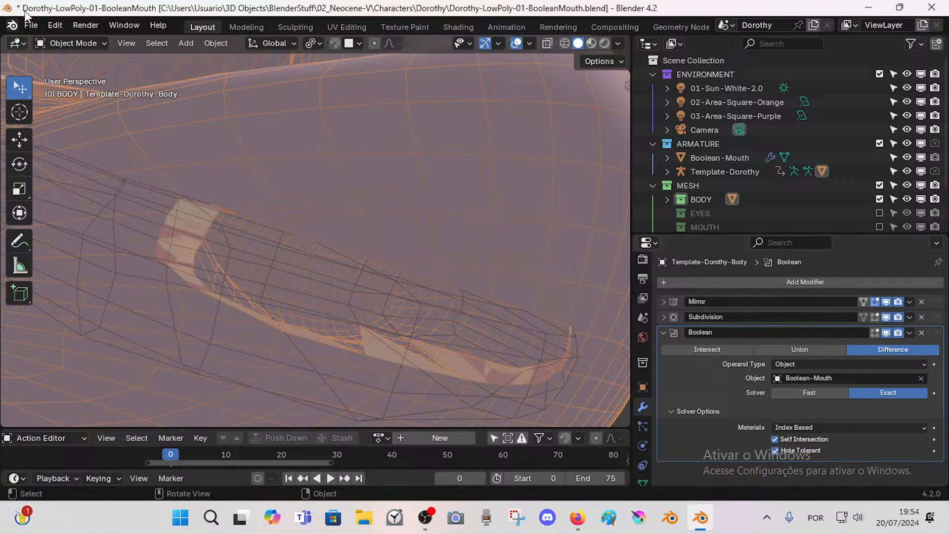
Step: Quit Blender 4.2 without saving the changes, minimize the browser, and launch Blender 4.1 from the desktop
left_click(30, 26)
left_click(49, 320)
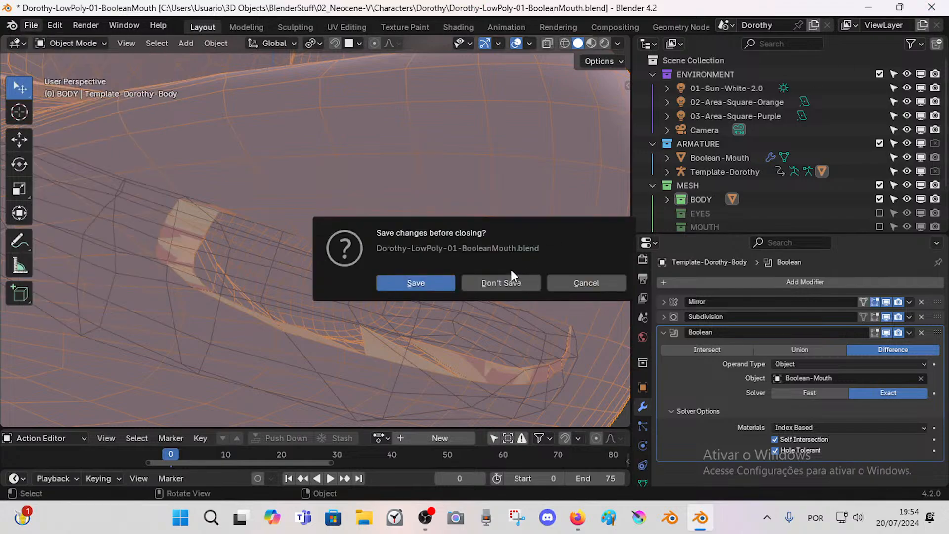
left_click(510, 280)
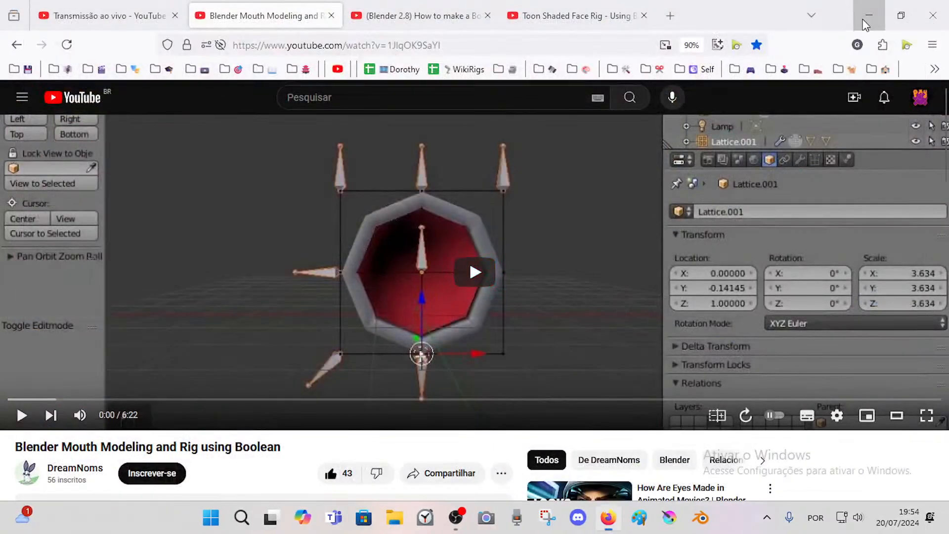
left_click(870, 9)
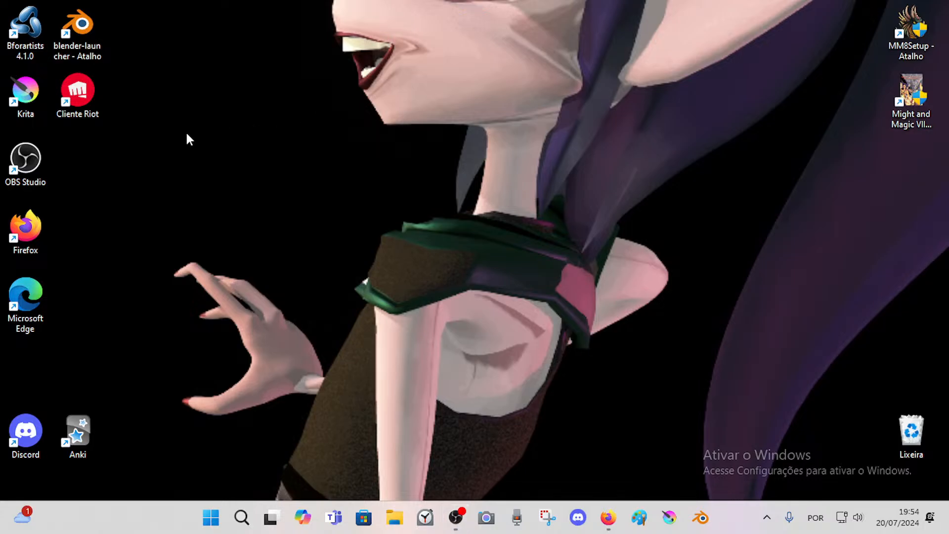
double_click(94, 25)
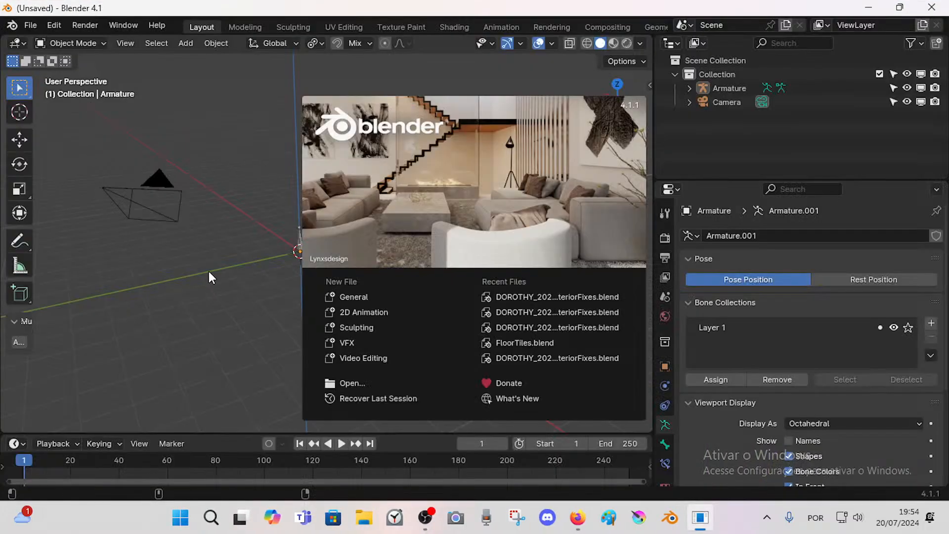
Step: Open Dorothy-LowPoly-01-BooleanMouth.blend from the Dorothy folder inside Characters
left_click(158, 174)
left_click(31, 24)
left_click(41, 53)
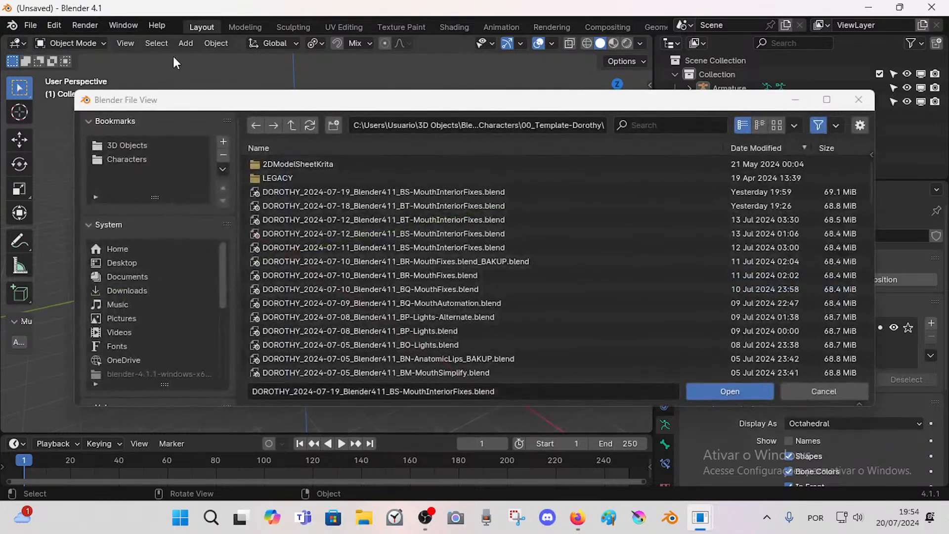
left_click(289, 122)
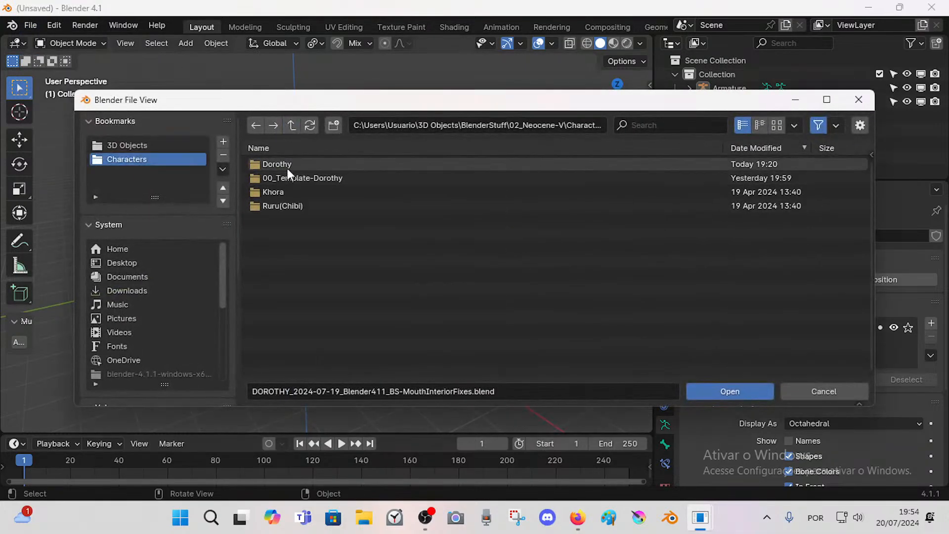
double_click(286, 167)
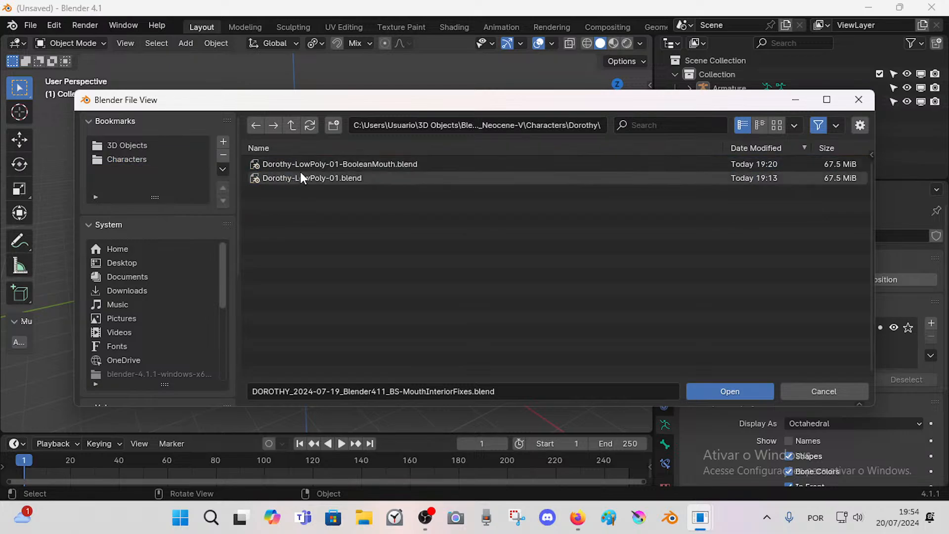
double_click(303, 168)
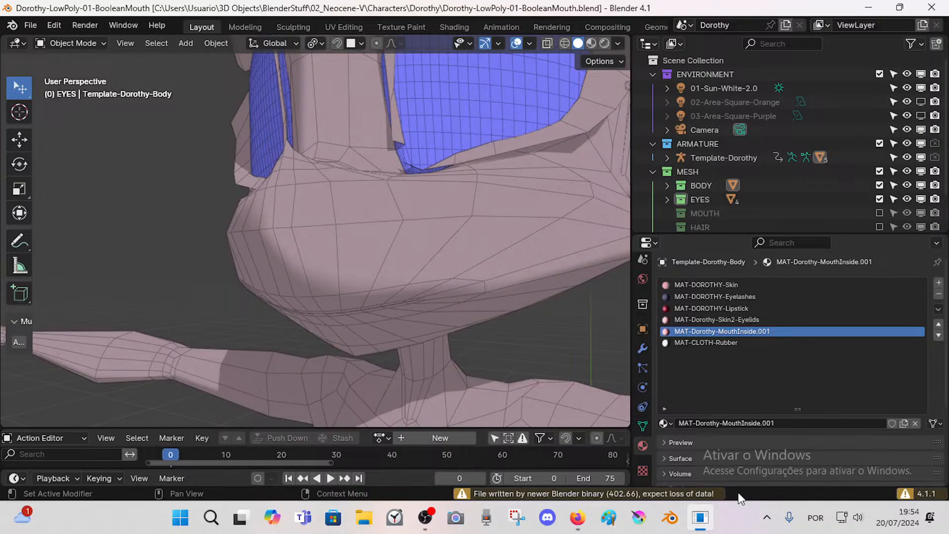
Step: Select Dorothy's body mesh and enter Edit Mode on it around the mouth area
middle_click_drag(414, 321, 390, 277)
scroll(444, 304, "down", 2)
left_click(444, 306)
key("Tab")
scroll(409, 318, "up", 5)
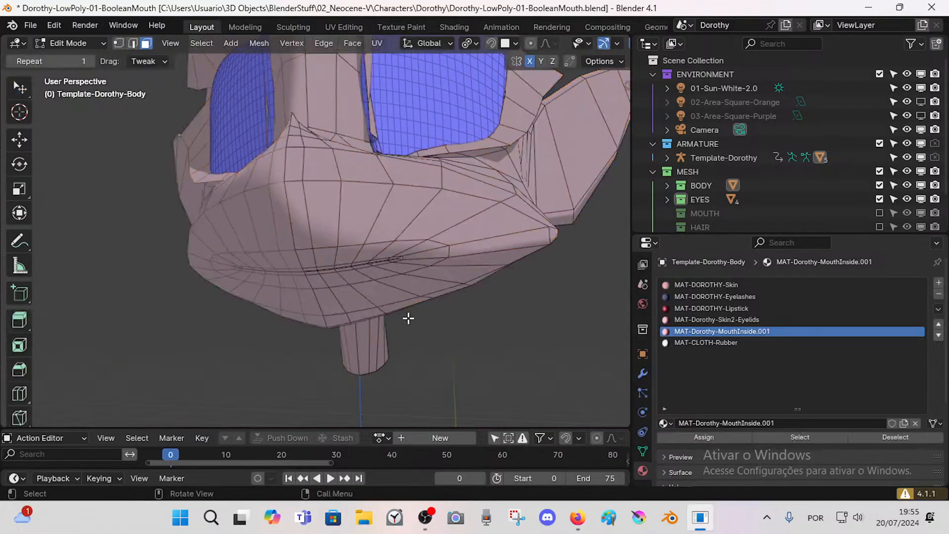
Step: Fly the view inside Dorothy's head to the mouth cavity, and return the body to Object Mode
key("shift+grave")
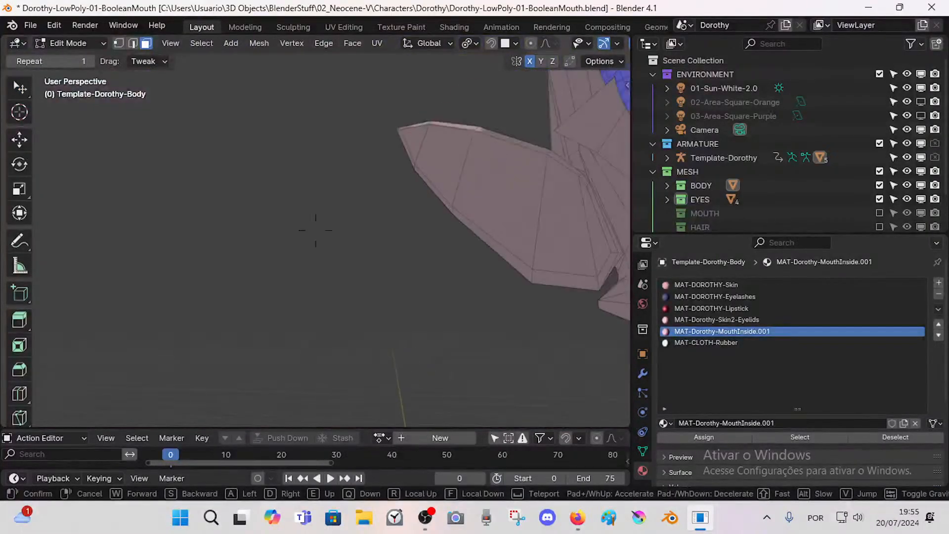
key("w")
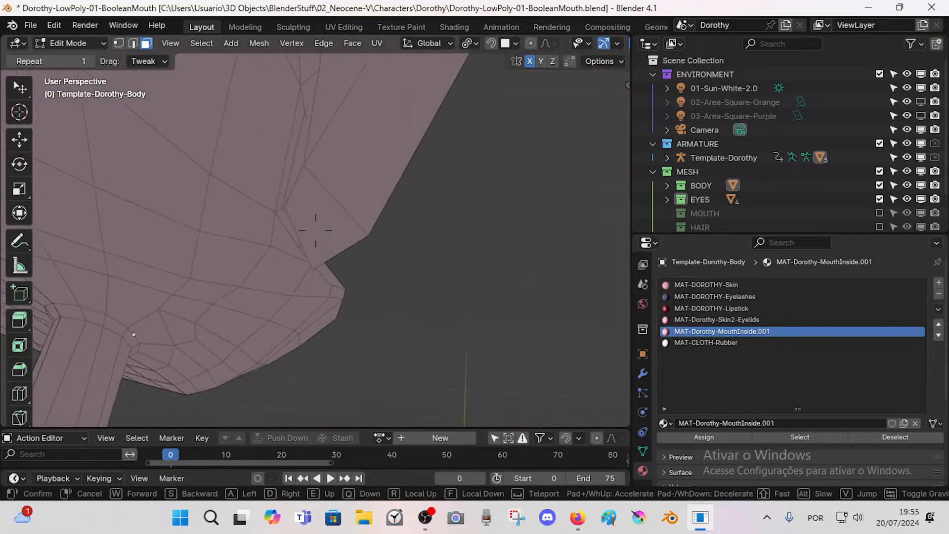
key("w")
key("w")
key("w")
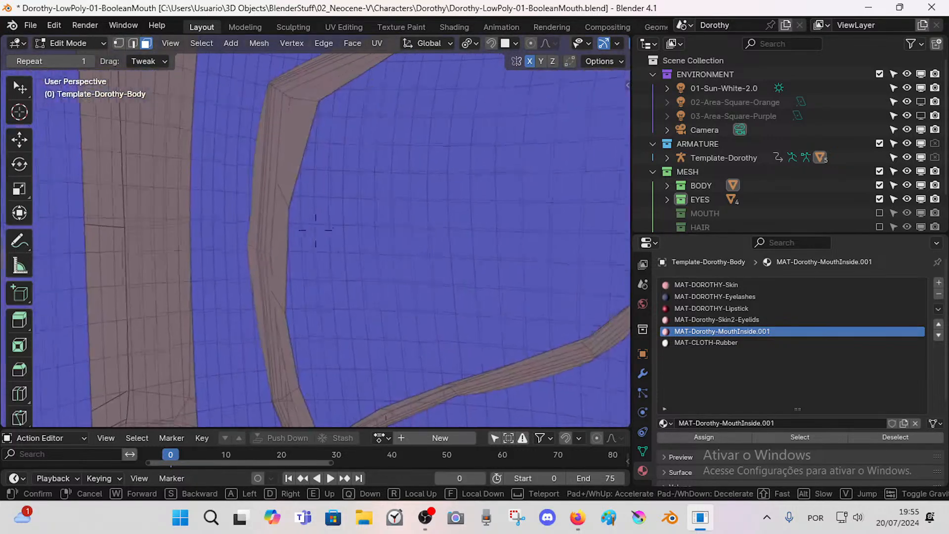
left_click(409, 369)
key("Tab")
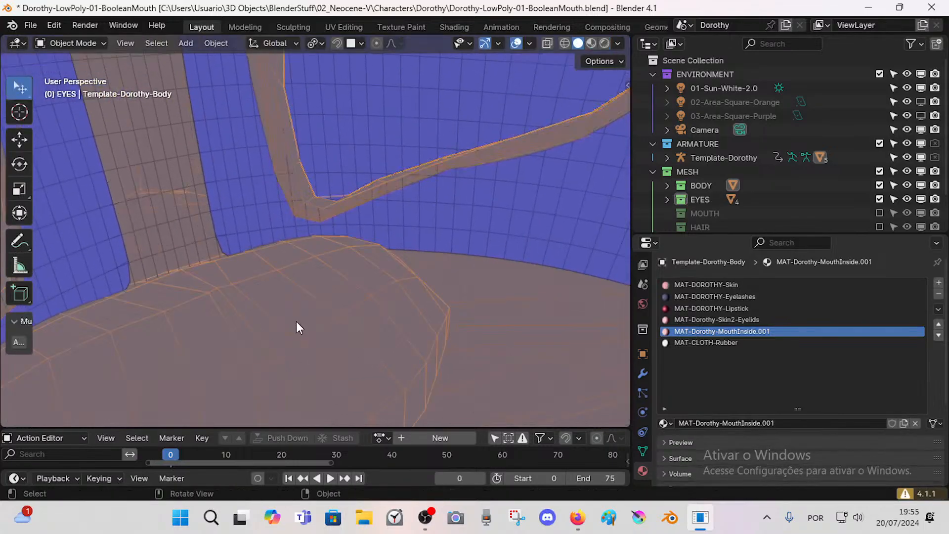
Step: Enter Edit Mode on the body, pick a face loop on the mouth cavity, and extend the selection to all linked geometry
key("Tab")
left_click(157, 334, "alt")
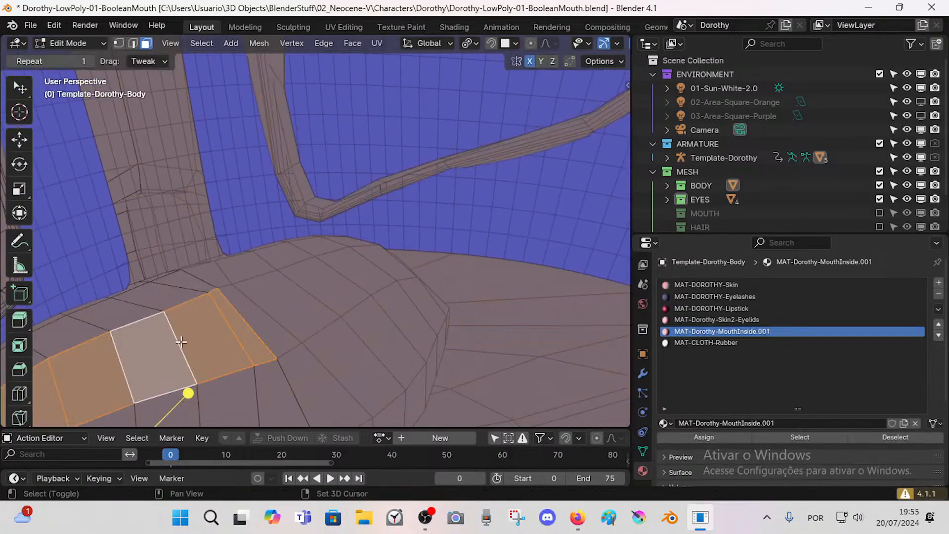
key("shift+grave")
key("s")
key("s")
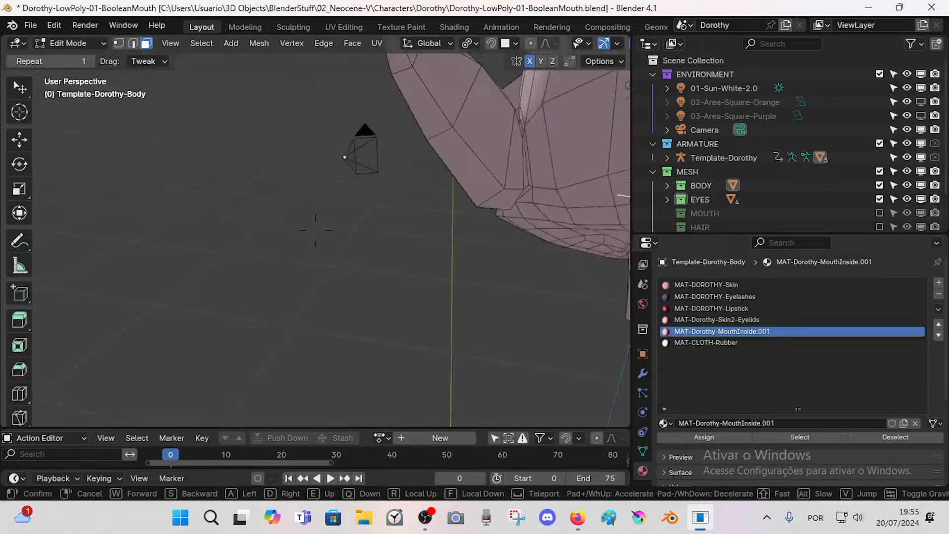
key("w")
key("s")
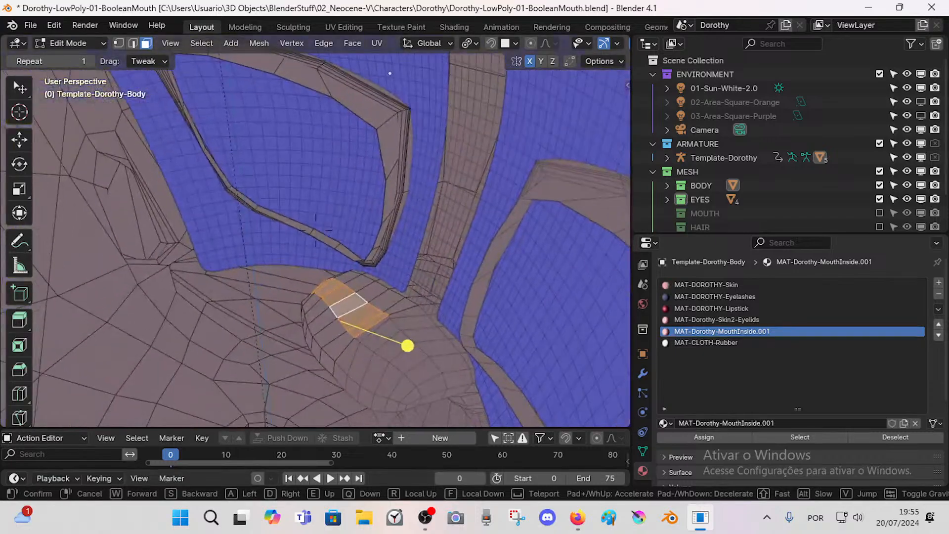
left_click(315, 230)
key("ctrl+l")
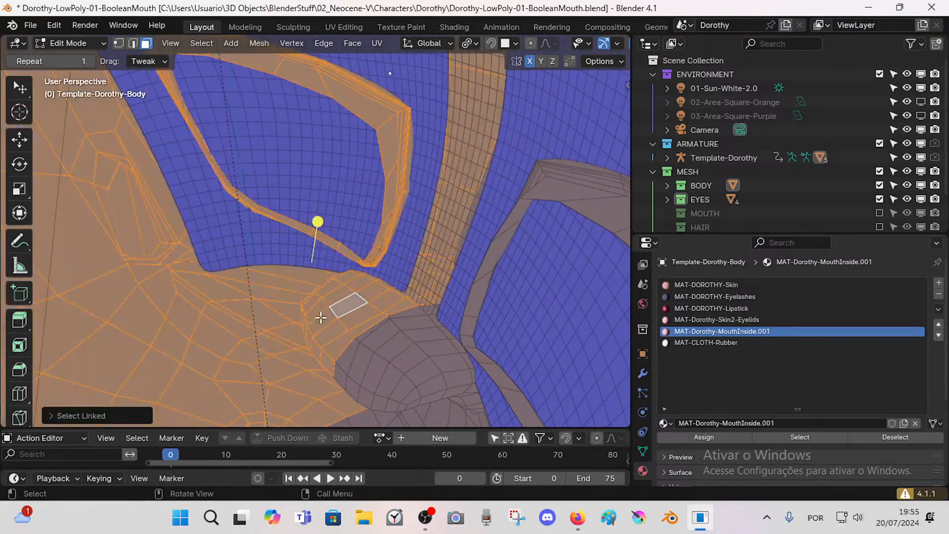
Step: Show the body in Material Preview, clear the mesh selection, and enable the orange and purple area lights in the viewport
scroll(595, 46, "down", 3)
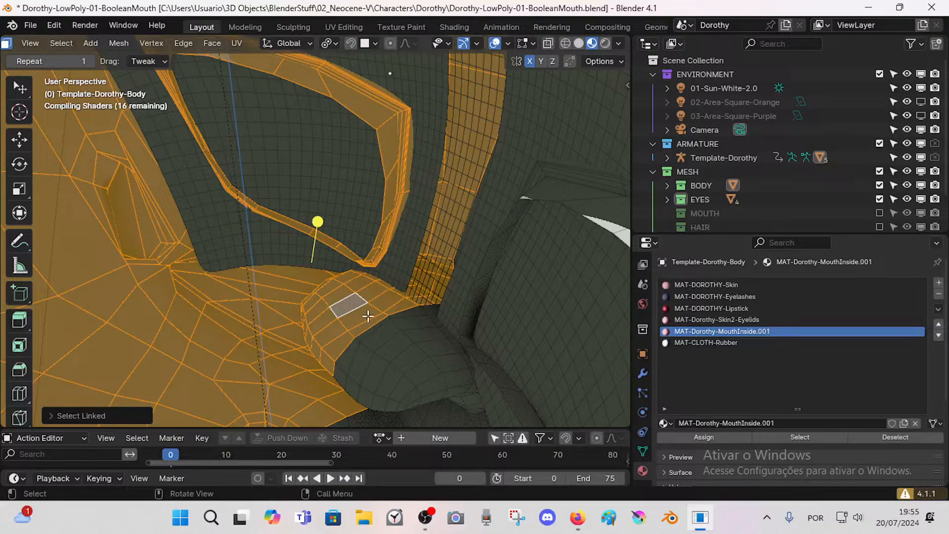
key("alt+a")
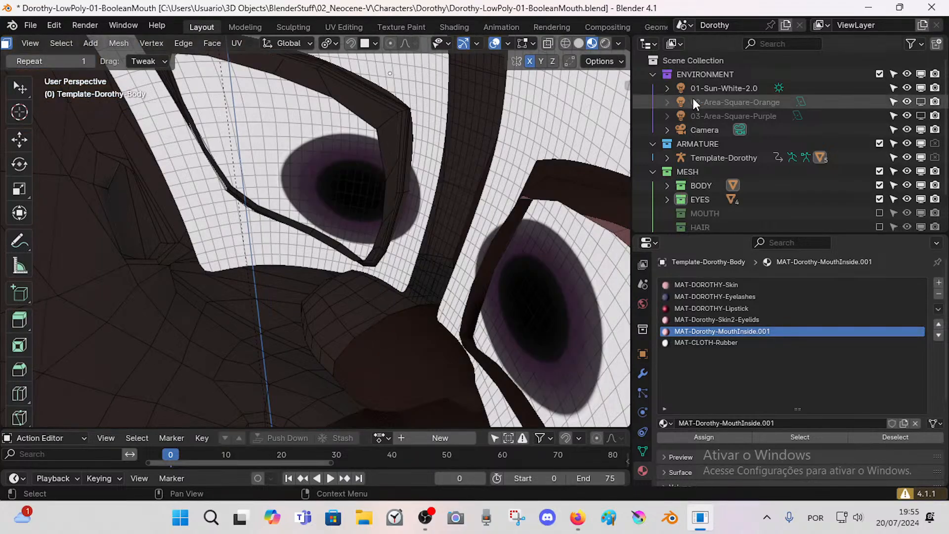
left_click(921, 102)
left_click(920, 115)
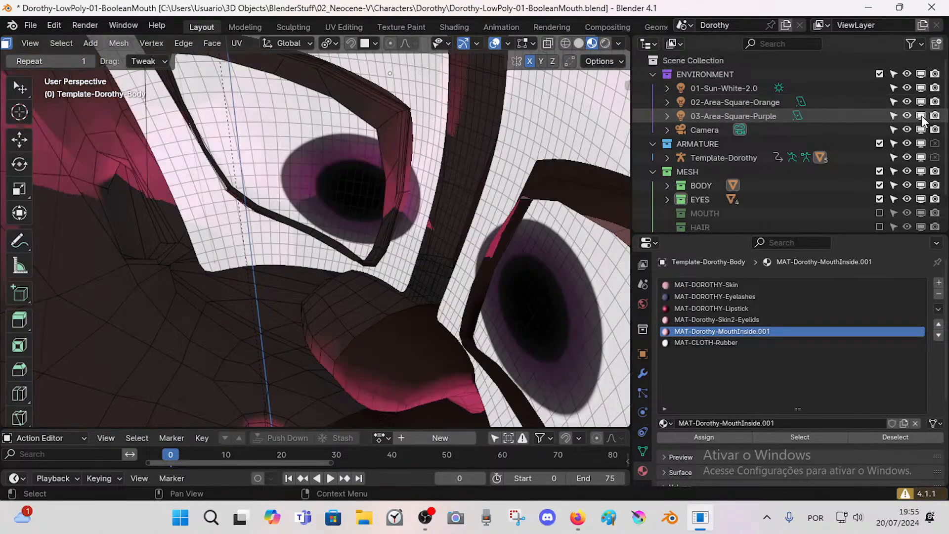
Step: Inspect the lit head from outside and the mouth cavity from inside in Material Preview
key("shift+grave")
key("w")
left_click(421, 339)
key("shift+grave")
key("s")
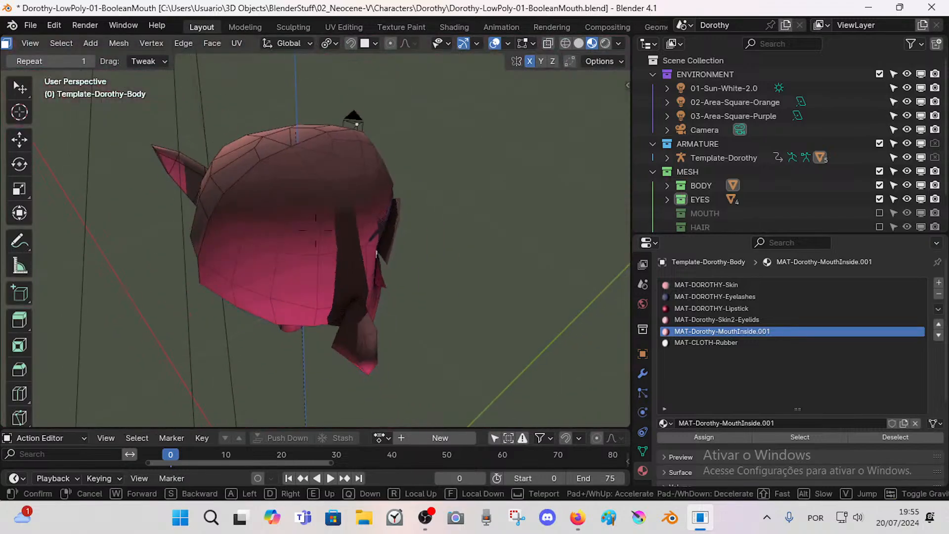
key("w")
left_click(421, 340)
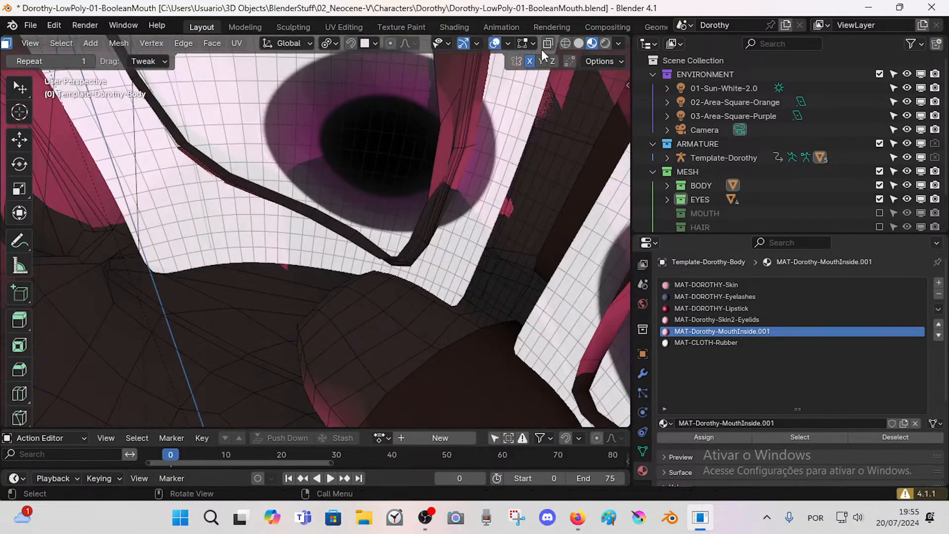
Step: Return to solid shading and try selecting the cavity's linked faces delimited by Material and by Seam, clearing the selection at the end
left_click(579, 43)
key("ctrl+l")
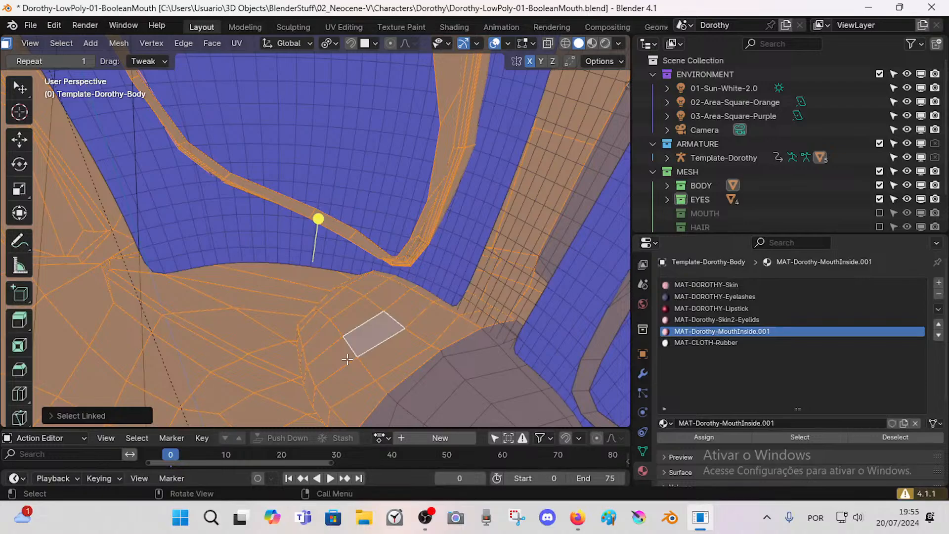
left_click(70, 414)
left_click(159, 370)
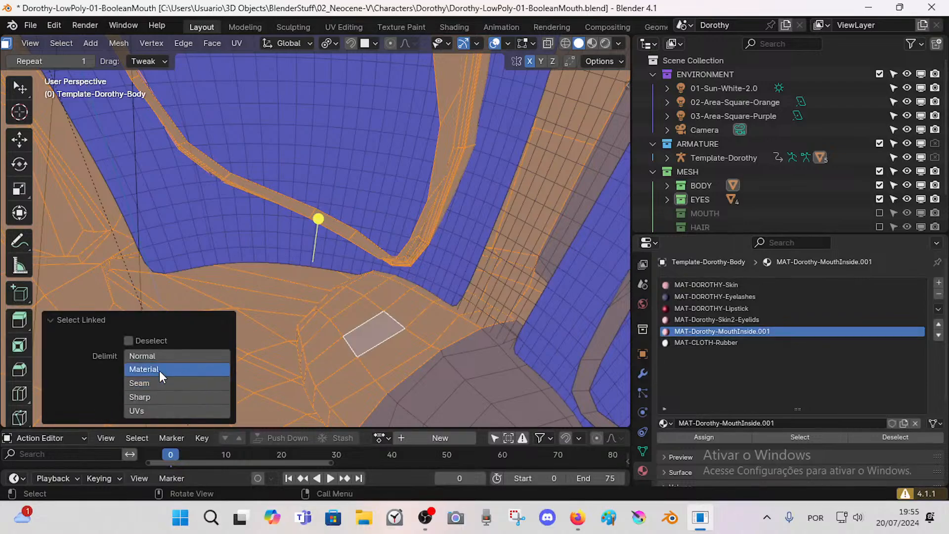
left_click(155, 382)
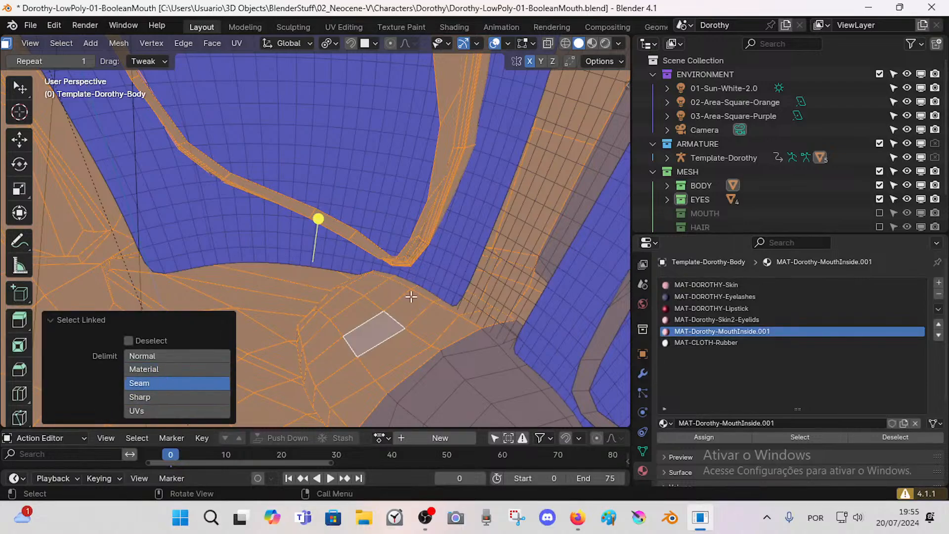
key("alt+a")
Step: Try deleting a face loop on the mouth cavity, and undo the deletion
left_click(357, 330, "alt")
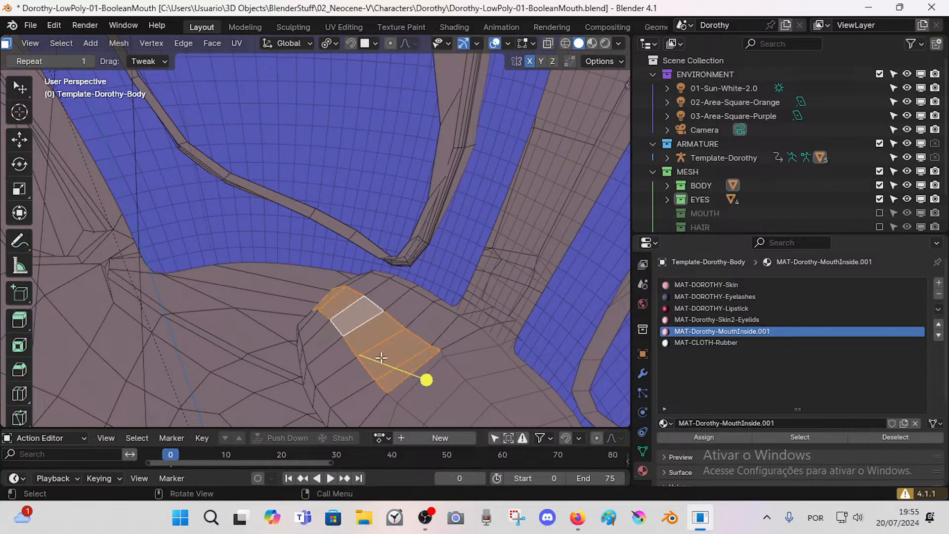
key("x")
left_click(381, 356)
key("ctrl+z")
Step: Delete the narrow face loop inside the lips along the mouth slit
key("shift+grave")
key("w")
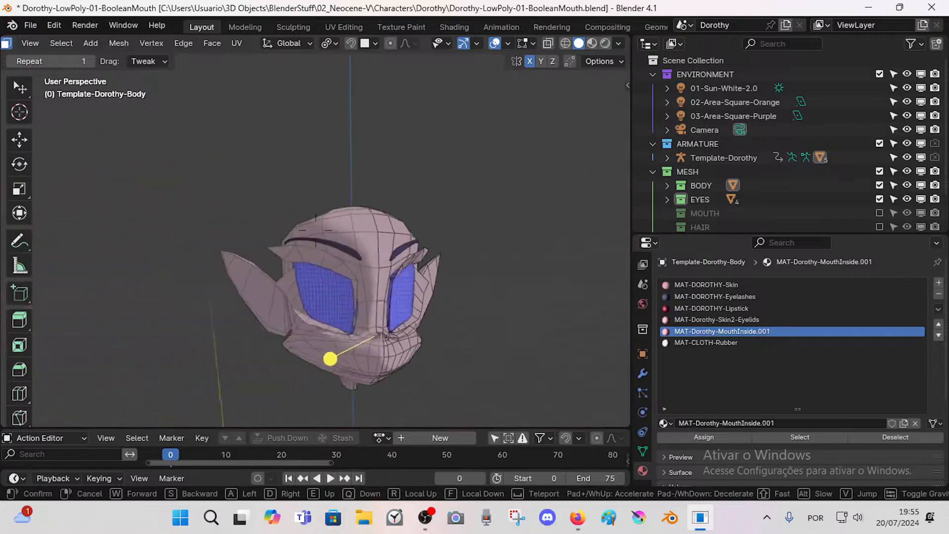
key("w")
key("w")
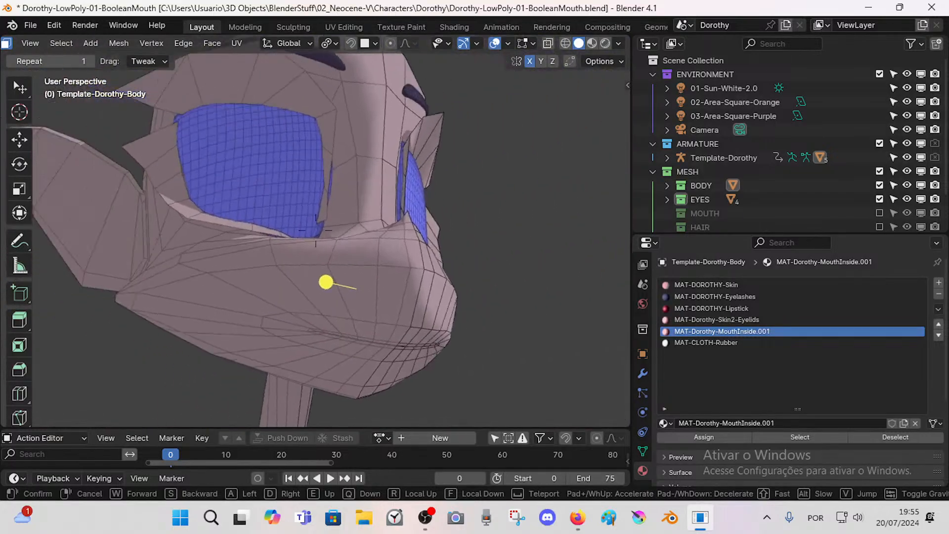
key("d")
key("s")
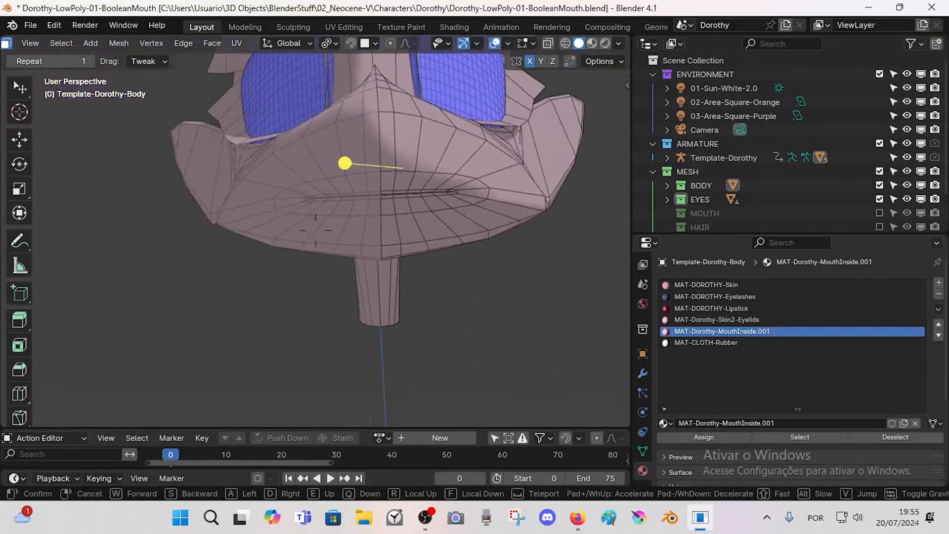
key("w")
key("w")
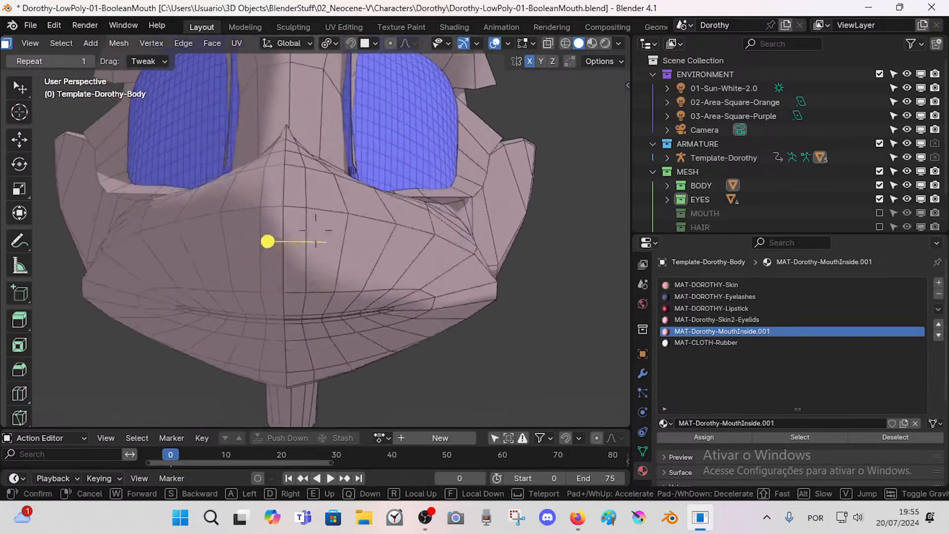
left_click(462, 386)
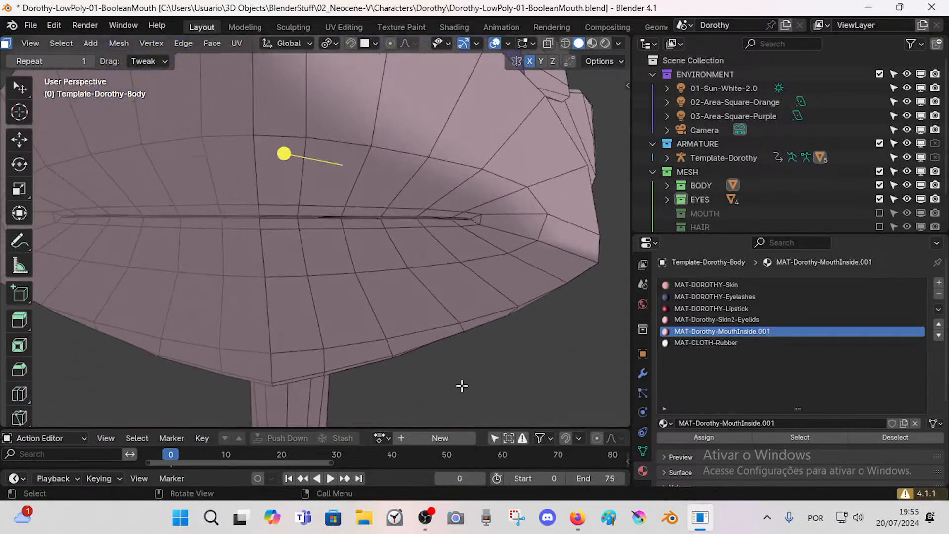
left_click(353, 211, "alt")
key("alt+a")
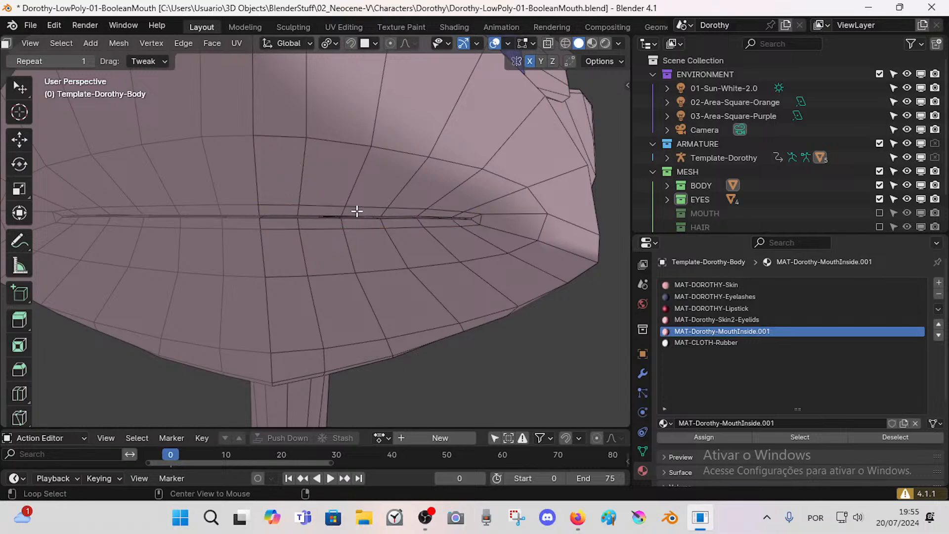
left_click(357, 213, "alt")
key("x")
left_click(354, 198)
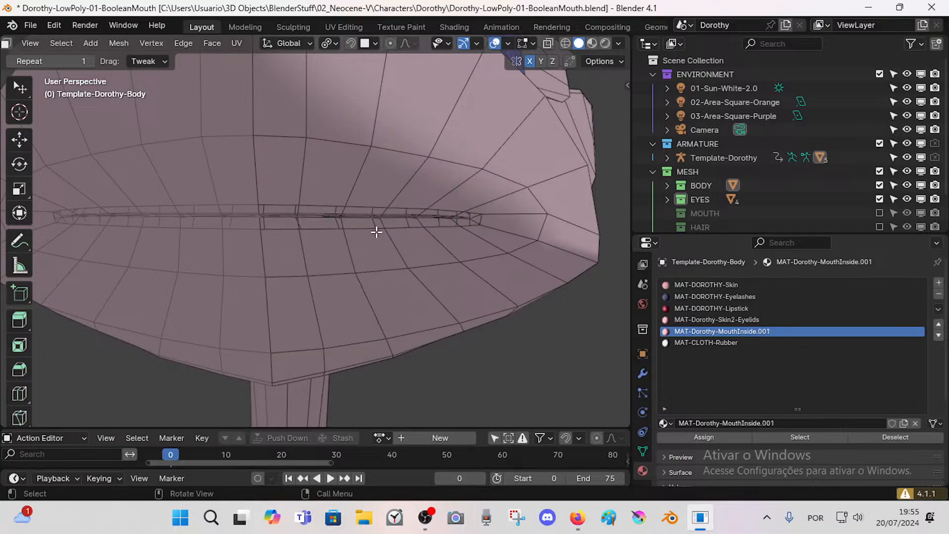
Step: Delete the next face loop deeper inside the mouth slit
key("shift+grave")
key("w")
left_click(375, 229)
left_click(375, 231, "alt")
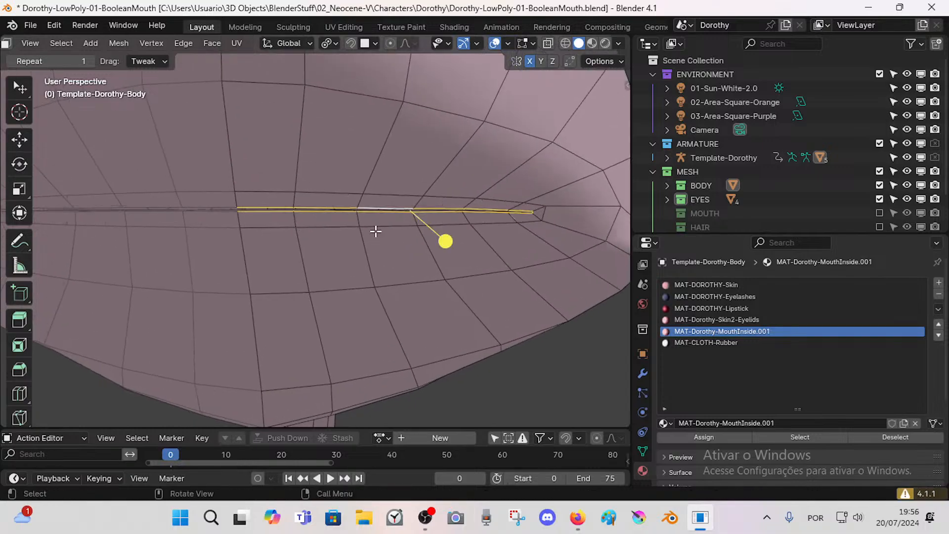
key("x")
left_click(364, 214)
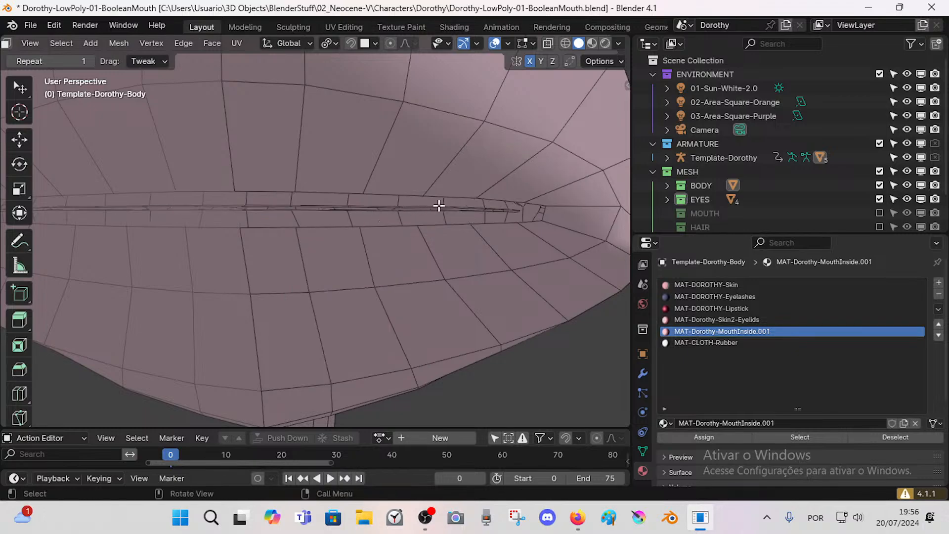
Step: Select the cavity faces near the mouth corner, grow the selection twice, and delete those faces
scroll(411, 216, "down", 5)
mouse_move(412, 215)
middle_mouse_down()
mouse_move(426, 214)
mouse_move(399, 219)
middle_mouse_up()
key("shift+grave")
key("w")
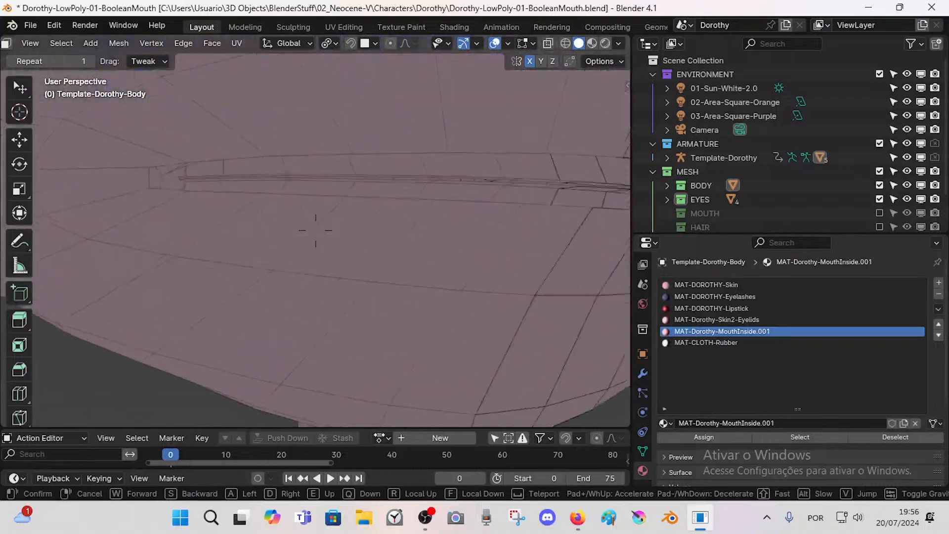
key("w")
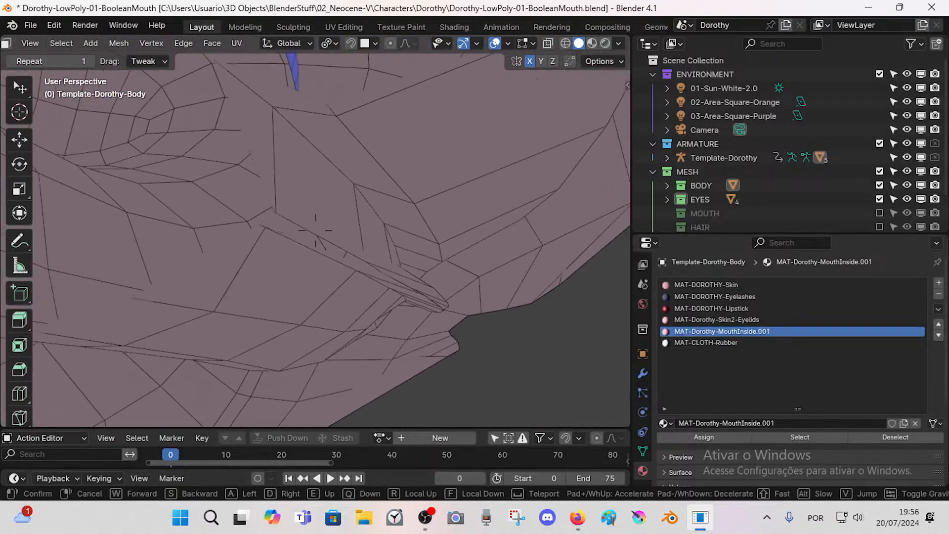
left_click(316, 230)
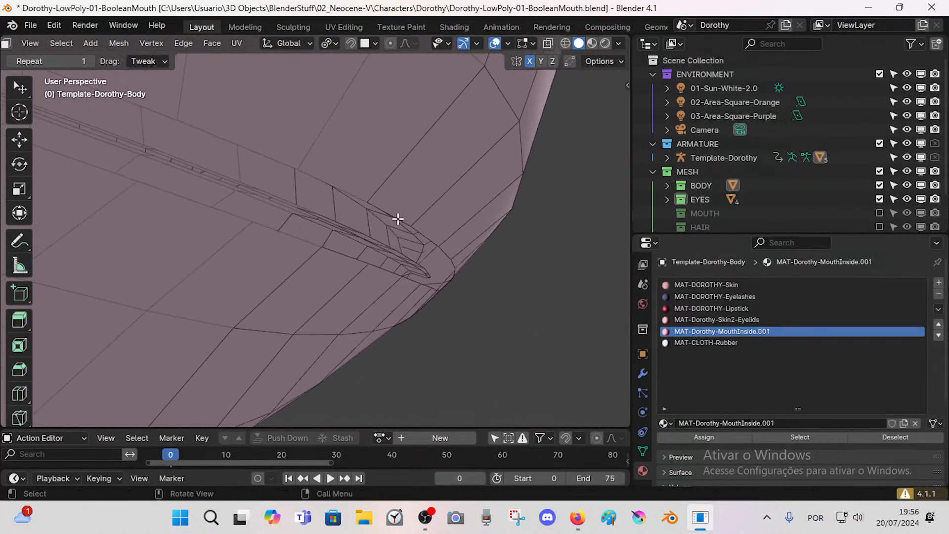
left_click(386, 247, "alt")
key("ctrl+KP_Add")
key("ctrl+KP_Add")
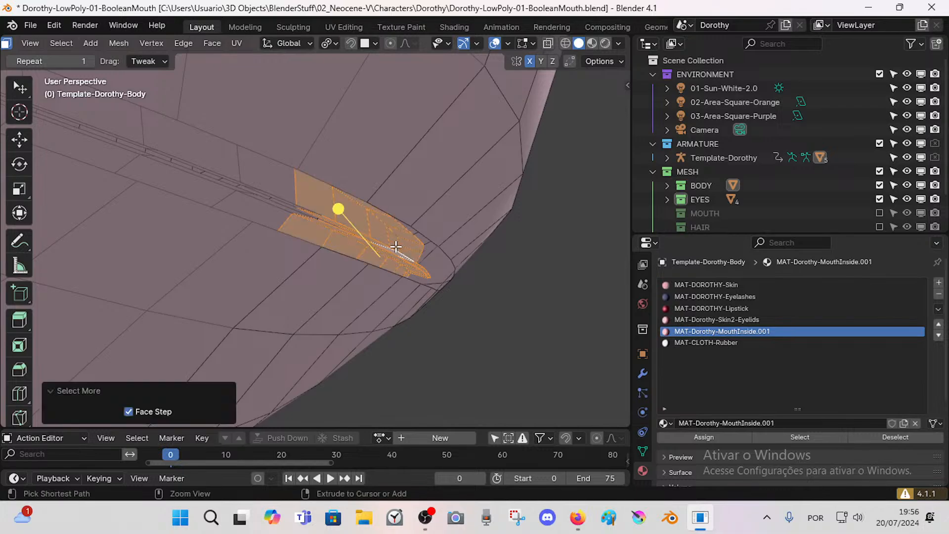
key("x")
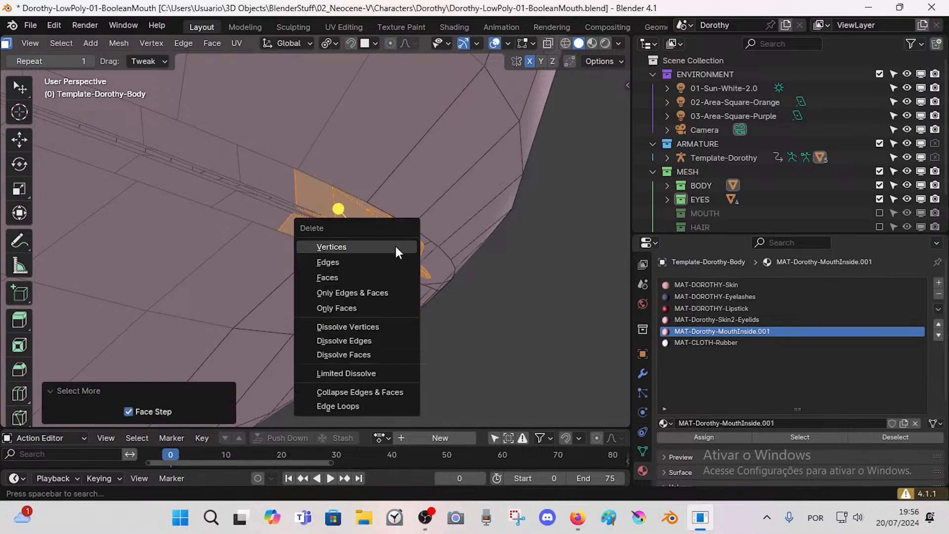
left_click(395, 278)
Step: Examine the mouth opening and the remaining cavity faces from inside and outside the head
key("shift+grave")
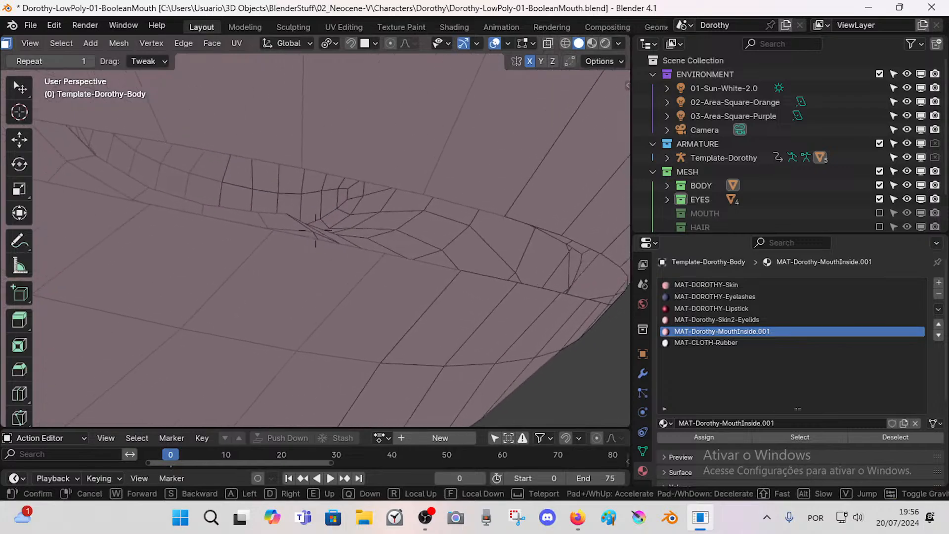
key("s")
key("w")
key("w")
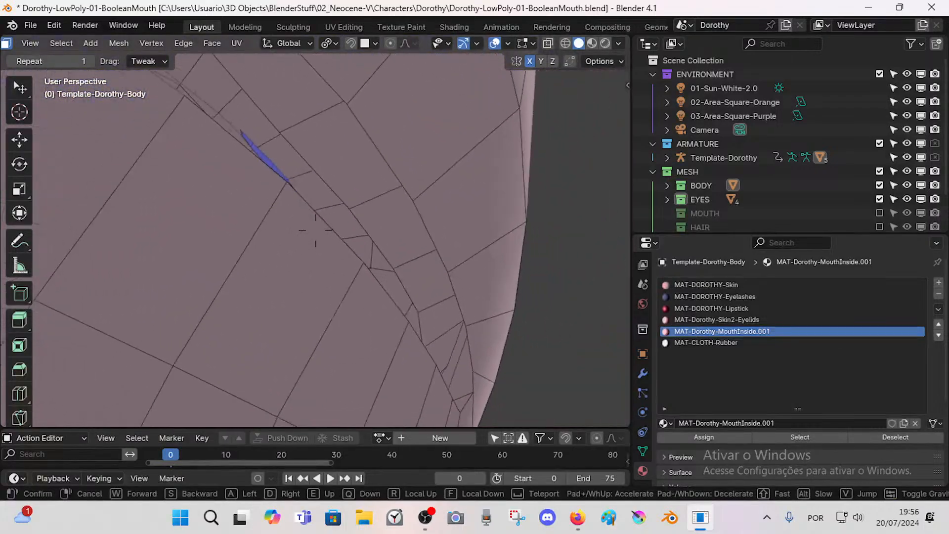
key("w")
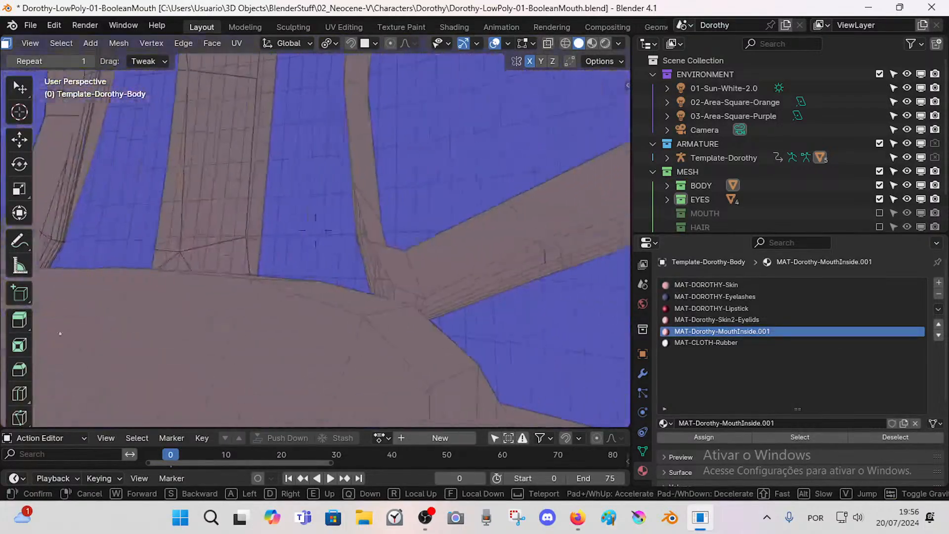
key("w")
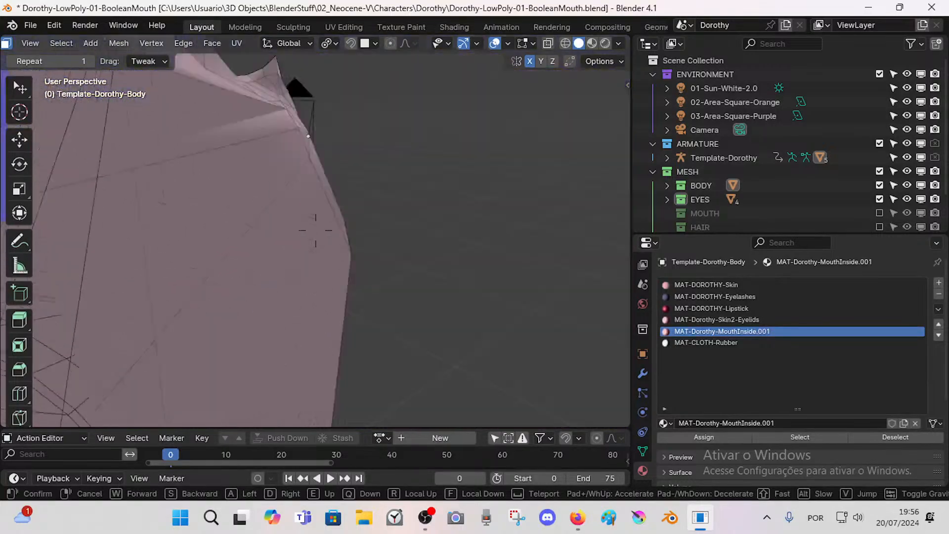
key("w")
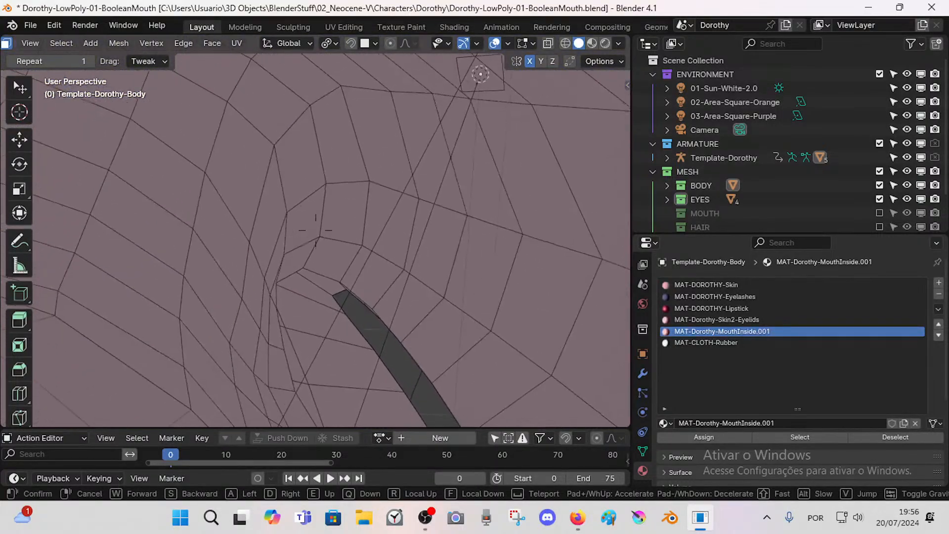
key("w")
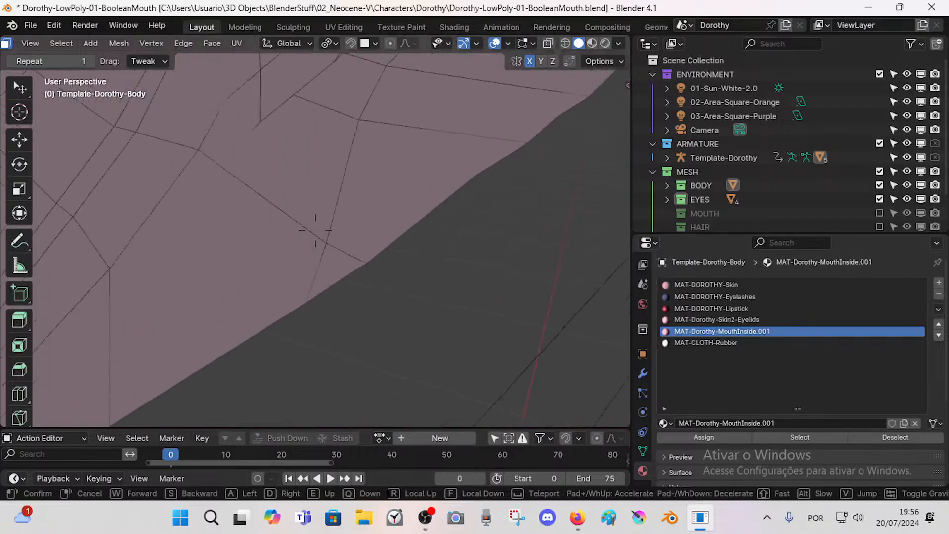
key("w")
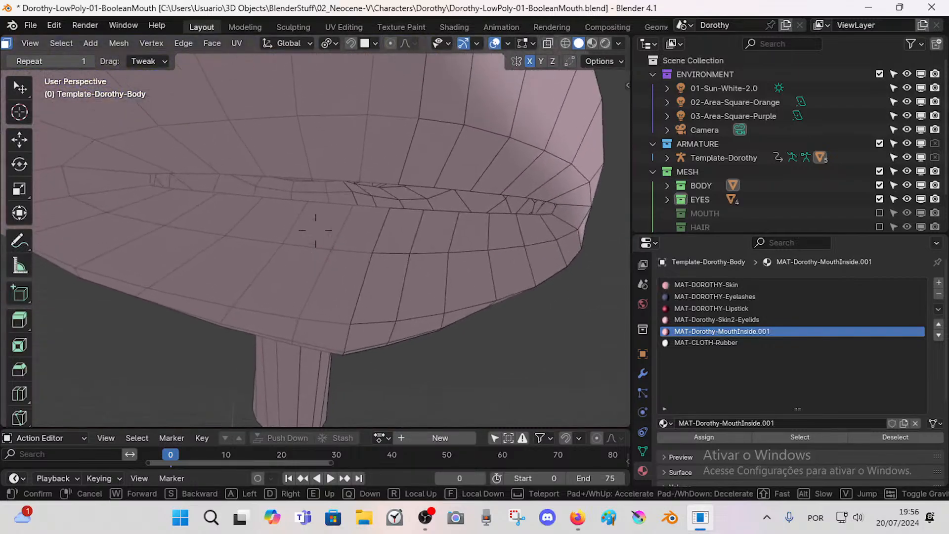
left_click(402, 275)
Step: Fill the open mouth slit with faces, starting from the centre edges of the lips and working towards the mouth corner
key("Tab")
key("Tab")
key("2")
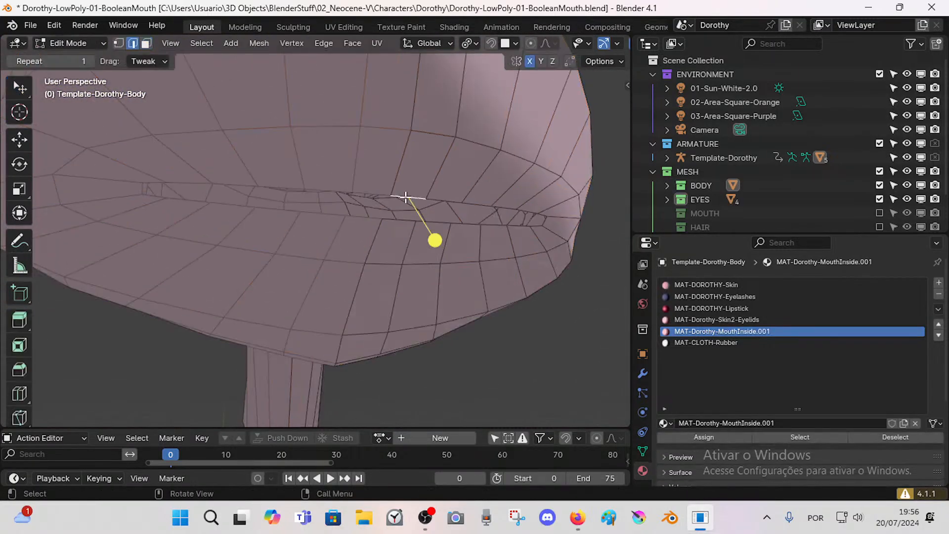
left_click(382, 219)
left_click(389, 196, "shift")
middle_click_drag(458, 244, 233, 249)
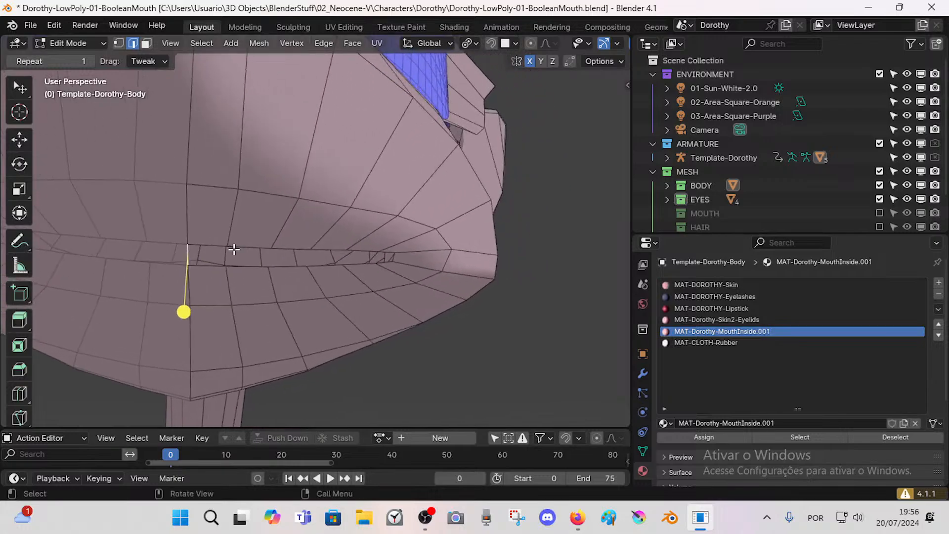
key("f")
left_click(225, 258)
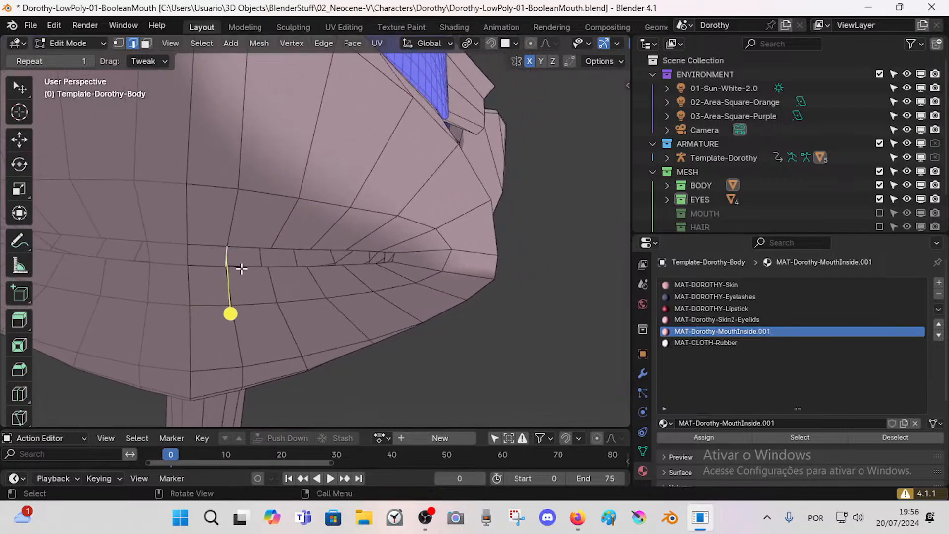
middle_click_drag(450, 290, 421, 285)
key("alt+a")
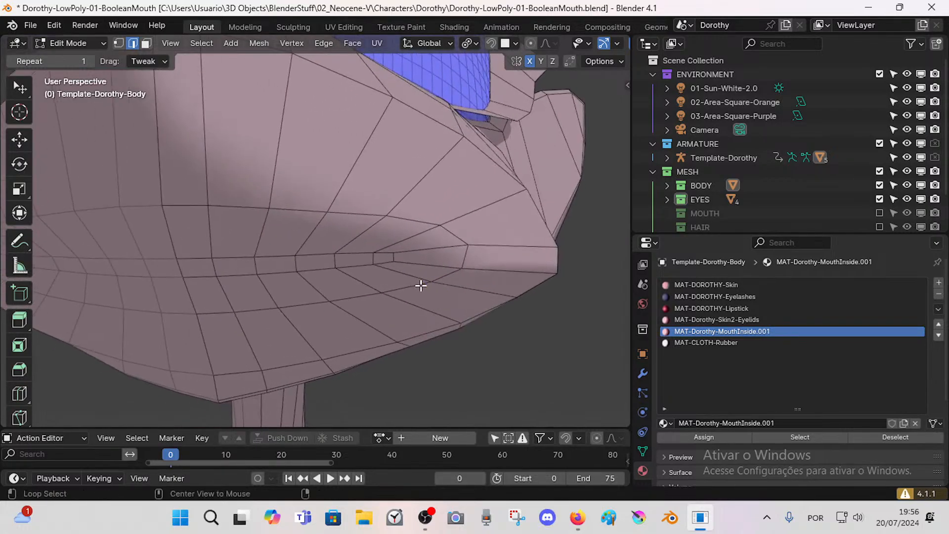
Step: Smooth the edge loop bordering the filled slit, and smooth the edge loop that surrounds the mouth farther out
left_click(319, 252, "alt")
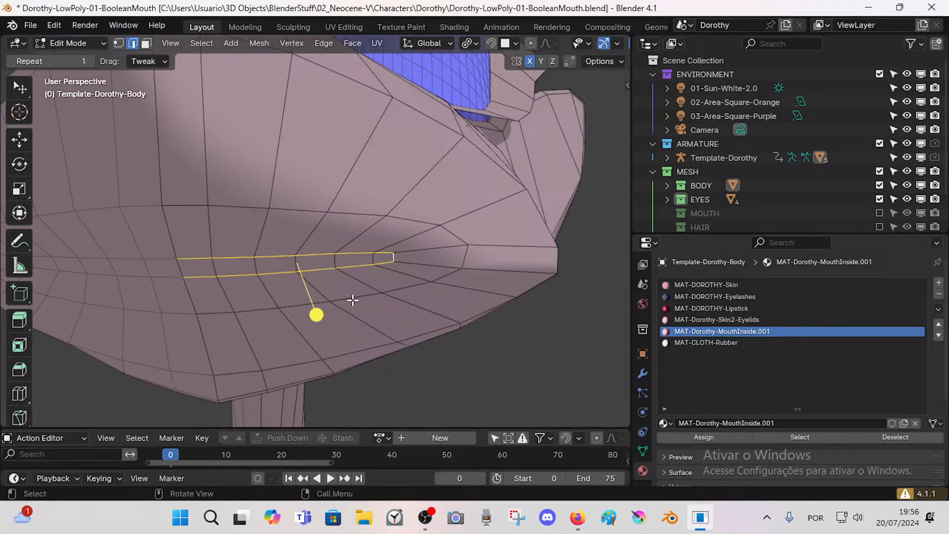
left_click_drag(320, 312, 454, 335)
key("alt+a")
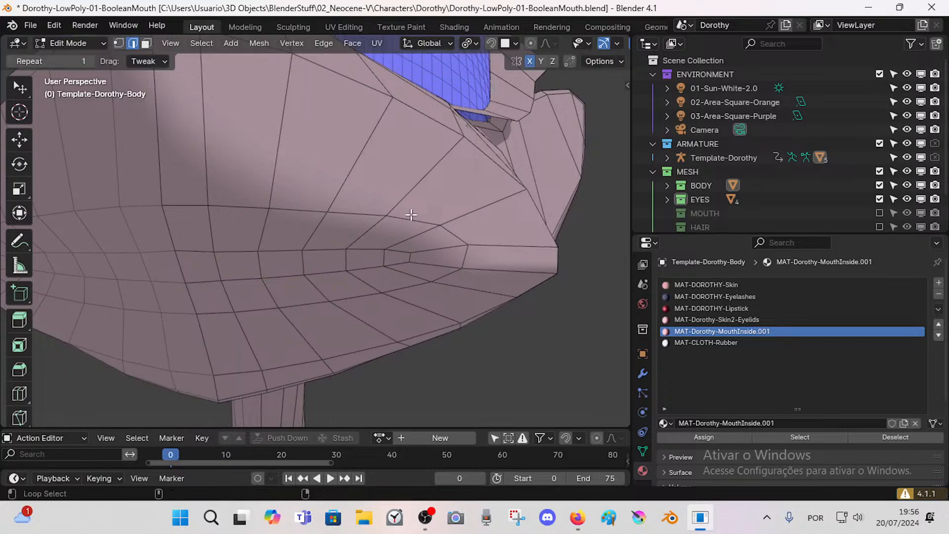
left_click(414, 217, "alt")
left_click_drag(369, 309, 508, 296)
middle_click_drag(509, 296, 466, 294)
key("alt+a")
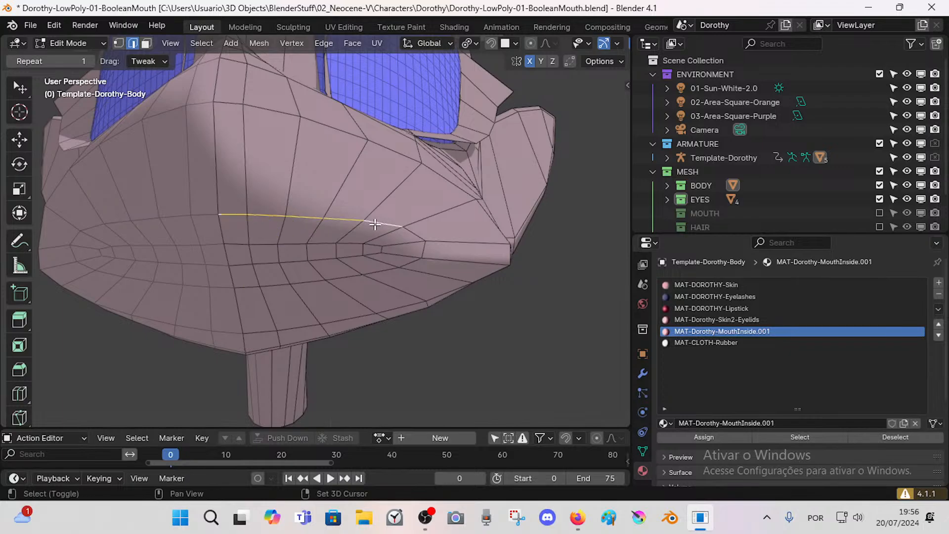
Step: Vertex-slide the upper edges of the outer mouth loop upward towards the nose, section by section from centre to corner
key("shift+v")
left_click(406, 203)
left_click(233, 239)
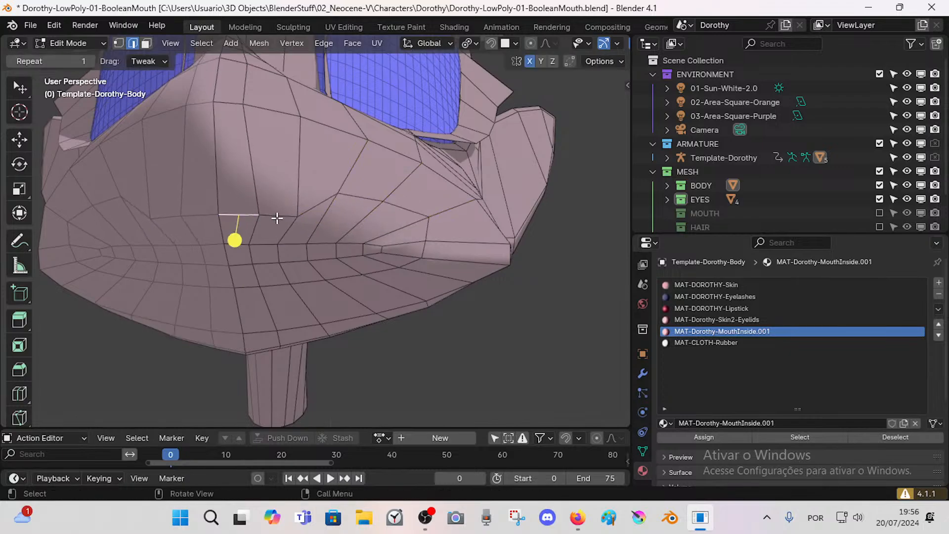
key("shift+v")
left_click(278, 166)
left_click(356, 191)
key("shift+v")
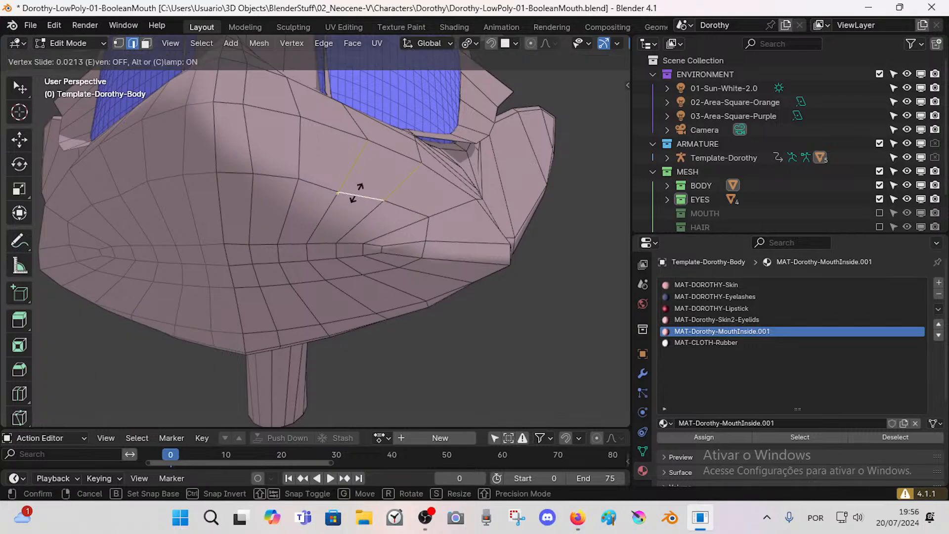
left_click(395, 231)
Step: Vertex-slide the outer loop's corner edge outward, and its lower edges down towards the chin by a factor of 0.299
left_click(433, 249)
key("shift+v")
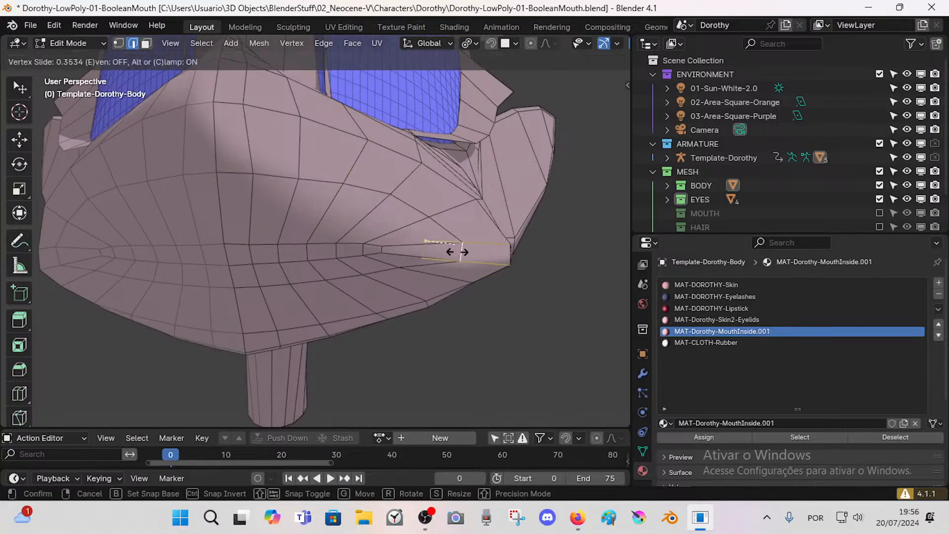
left_click(459, 252)
left_click(262, 288)
left_click(248, 290, "shift")
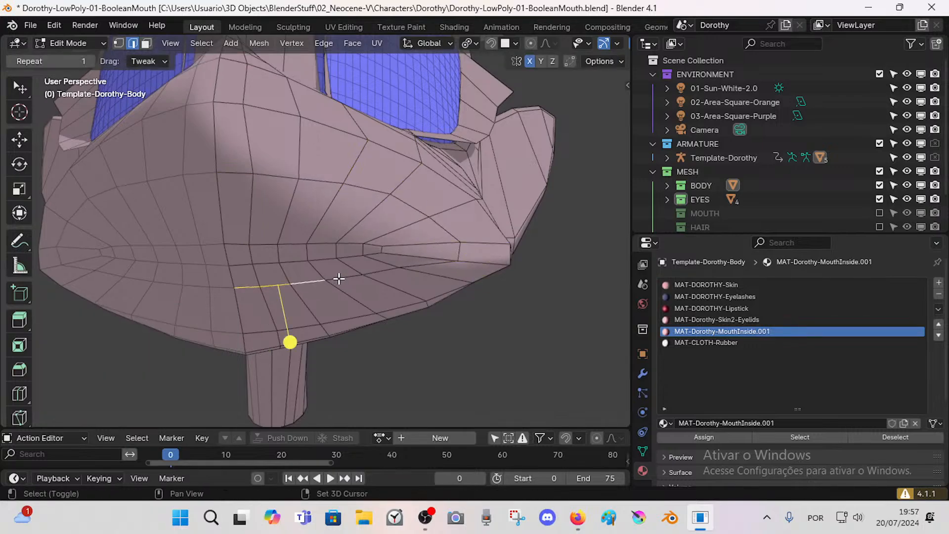
key("shift+v")
left_click(414, 295)
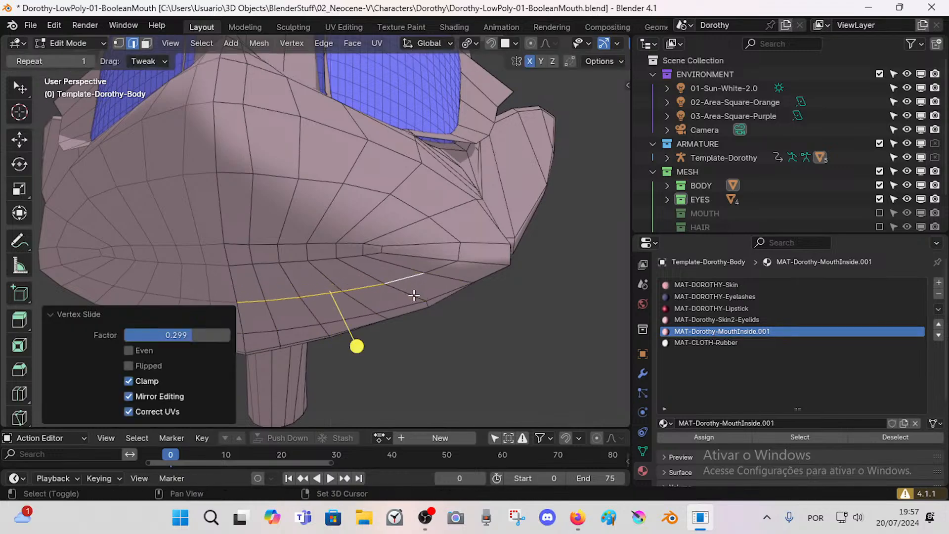
Step: Vertex-slide the inner slit loop outward: its upper edges upward, its corner edge sideways and its lower edges downward
left_click(243, 243)
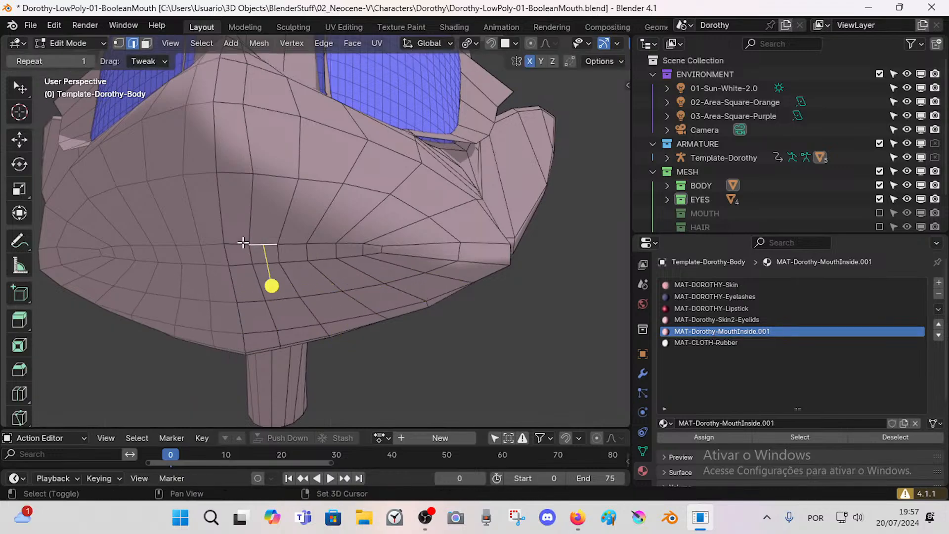
key("shift+v")
left_click(350, 227)
left_click(383, 248)
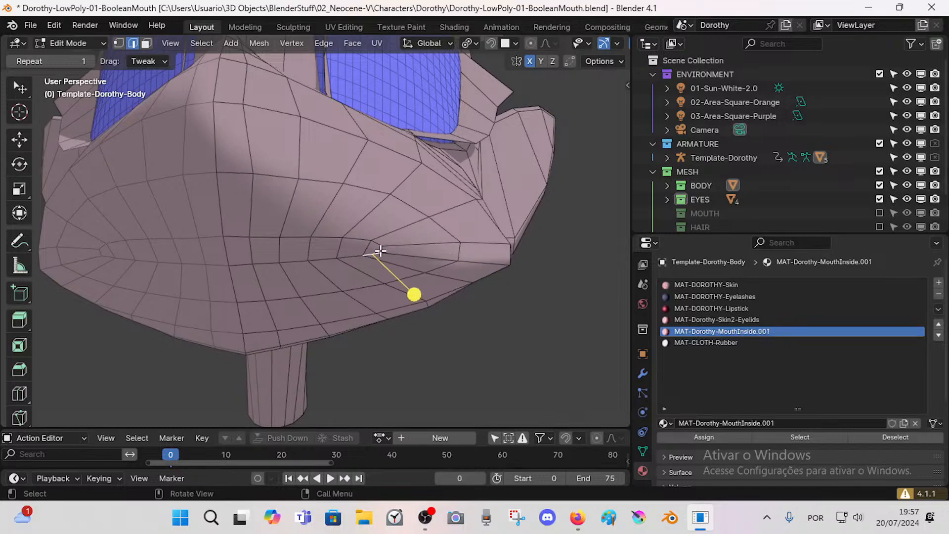
left_click(406, 251)
left_click(263, 266)
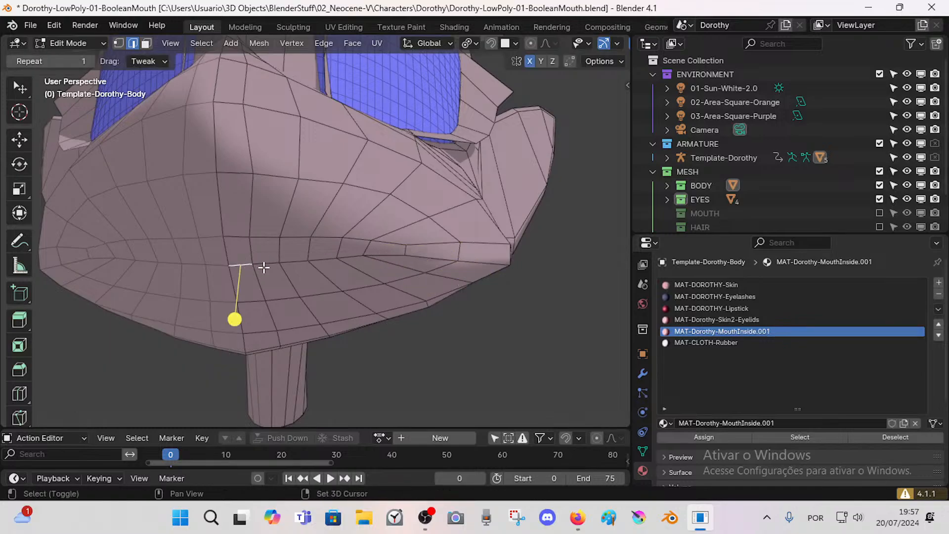
left_click(393, 261)
Step: Vertex-slide the upper vertex at the inner mouth corner outward along its edge by a factor of 0.129
key("1")
left_click(407, 243)
key("g")
key("g")
left_click(414, 242)
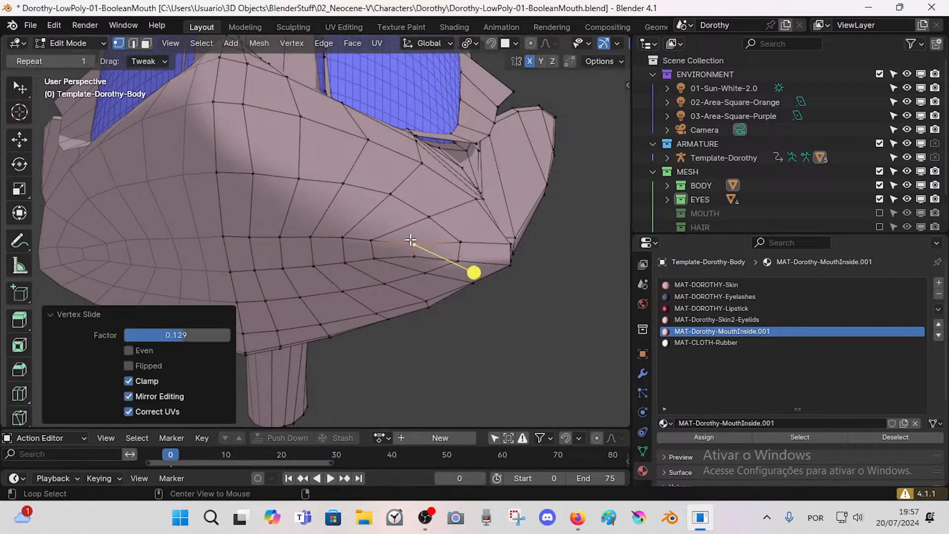
Step: Select all the faces around and inside the mouth on one half of the face and smooth them by 0.189
key("3")
left_click(364, 214, "alt+shift")
left_click(383, 186, "alt+shift")
left_click(397, 180, "alt+shift")
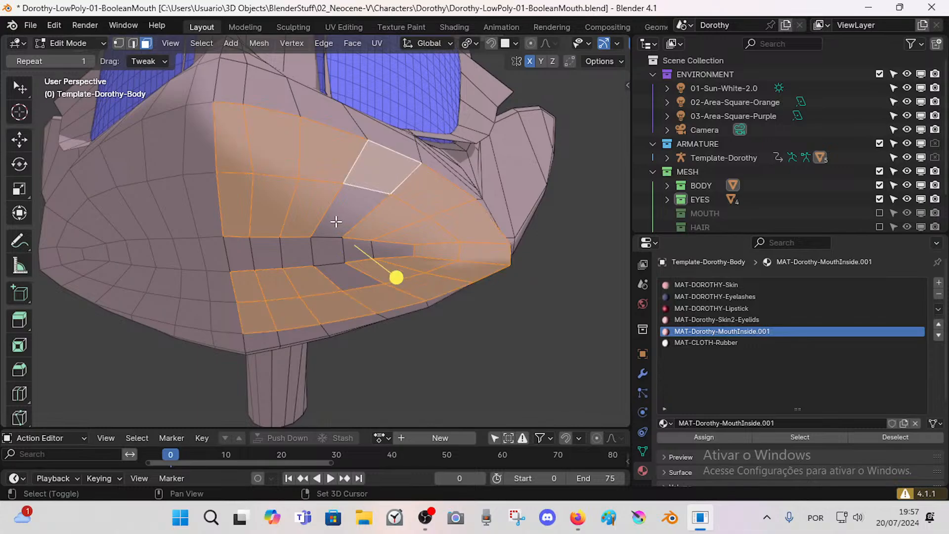
left_click(335, 221, "shift")
key("c")
left_click_drag(239, 258, 343, 264)
key("Escape")
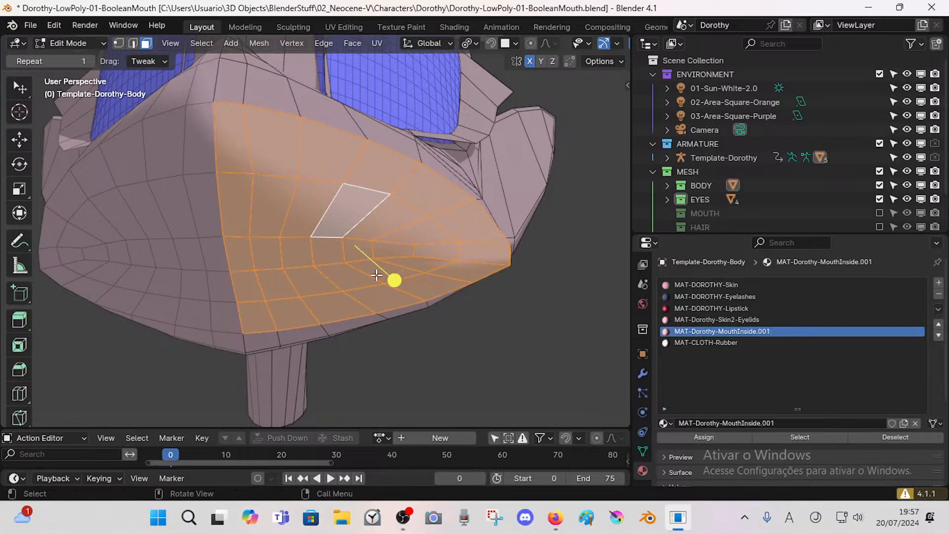
left_click_drag(394, 280, 420, 280)
middle_click_drag(425, 278, 343, 288)
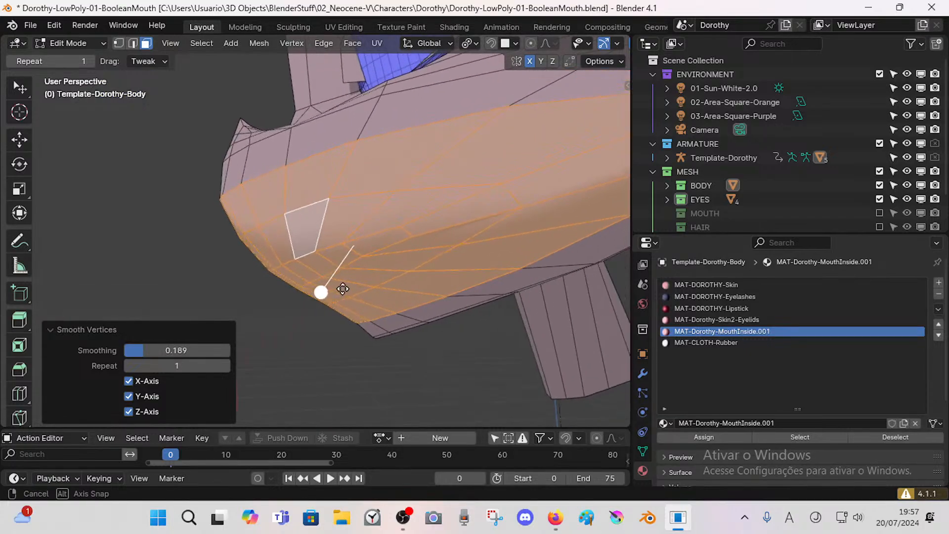
Step: Add another surrounding face loop to the mouth selection and smooth the selected faces slightly again
left_click(285, 154, "alt+shift")
left_click_drag(348, 278, 359, 280)
middle_click_drag(356, 280, 399, 292)
Step: Leave mesh editing and save the file, overwriting Dorothy-LowPoly-01-BooleanMouth.blend
key("Tab")
scroll(390, 297, "down", 2)
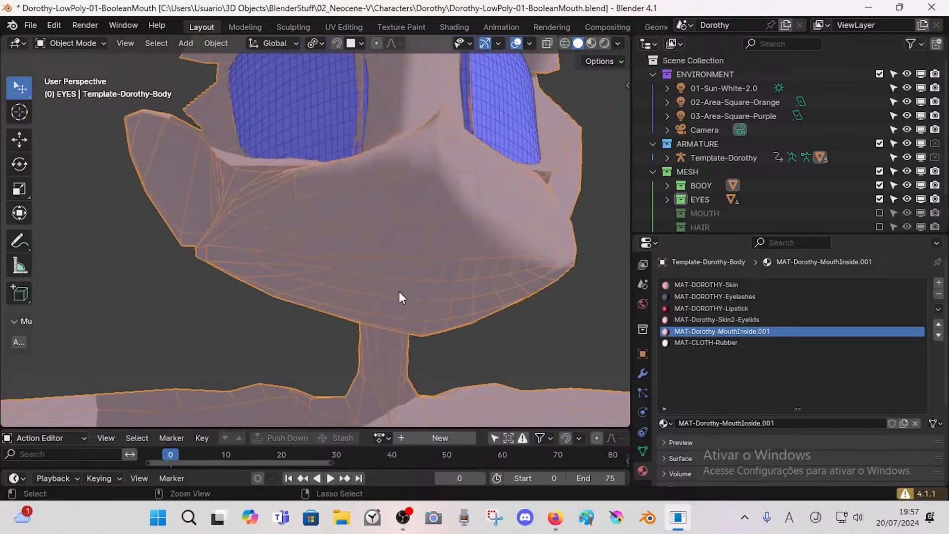
key("ctrl+s")
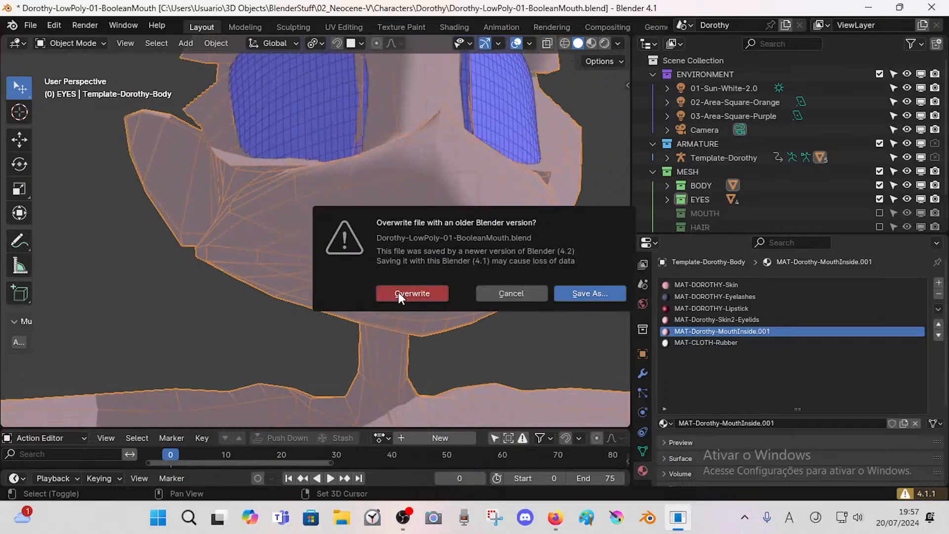
left_click(440, 293)
Step: Vertex-slide the upper slit edge loop upward by a factor of 0.182 and smooth it
key("shift+grave")
key("w")
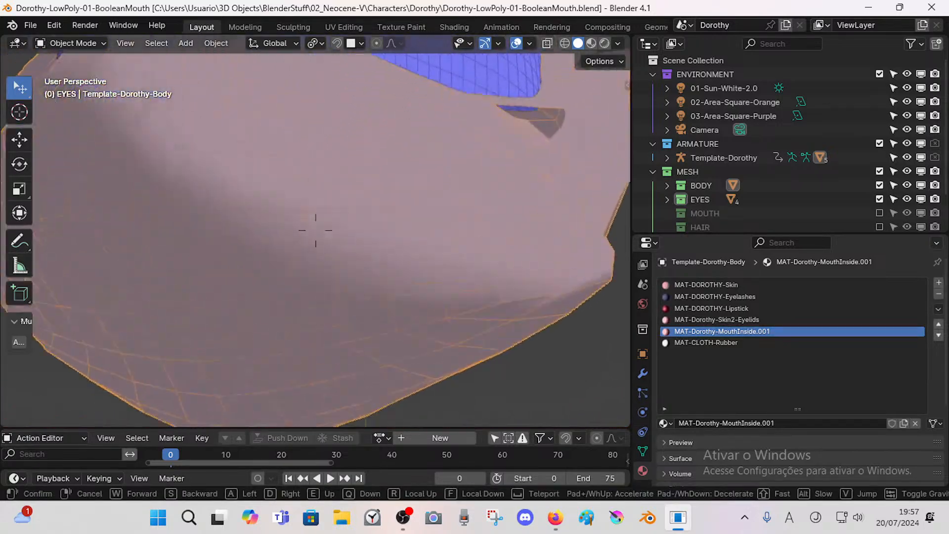
key("s")
left_click(440, 291)
key("shift+grave")
key("w")
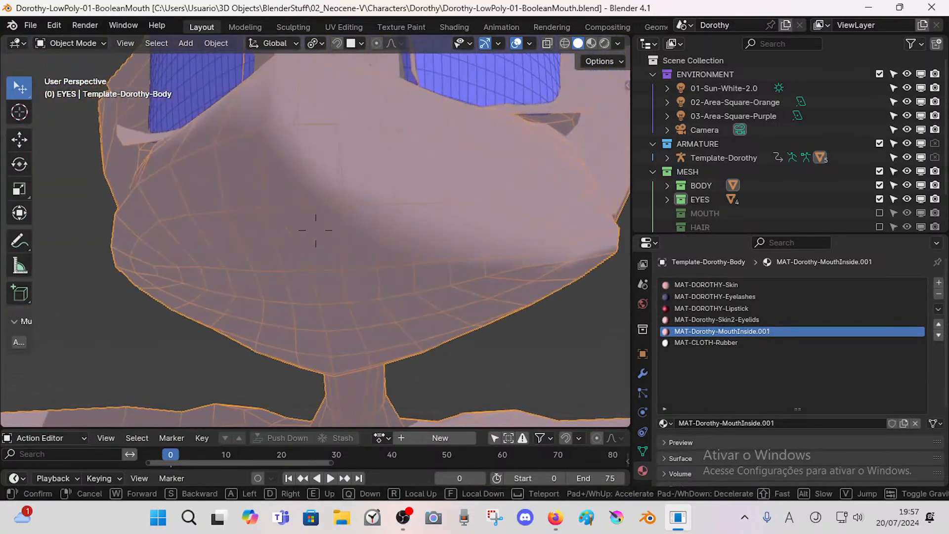
left_click(438, 296)
key("Tab")
key("2")
key("alt+a")
left_click(366, 266, "alt")
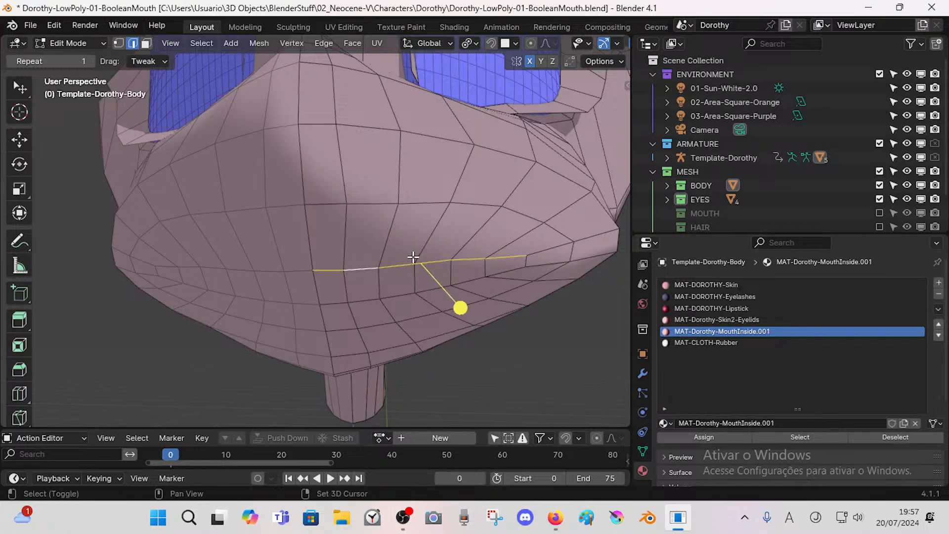
left_click(463, 268)
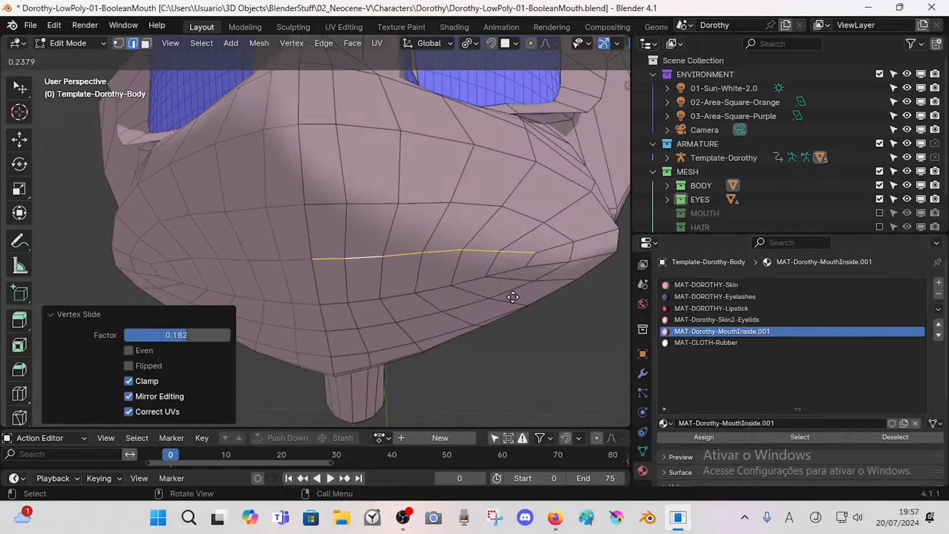
Step: Place the 3D cursor on the centre vertex of the upper slit edge loop and return to Object Mode
key("Tab")
key("shift+grave")
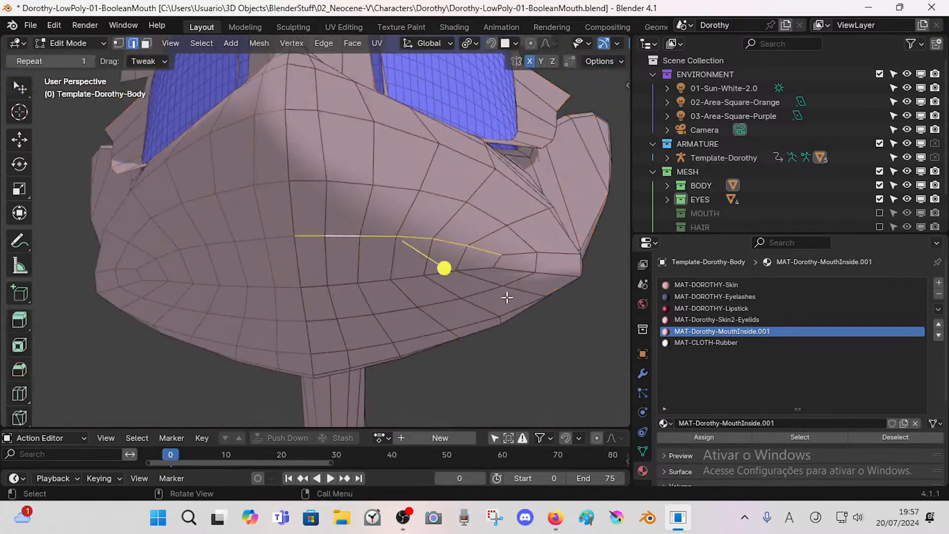
left_click(497, 267)
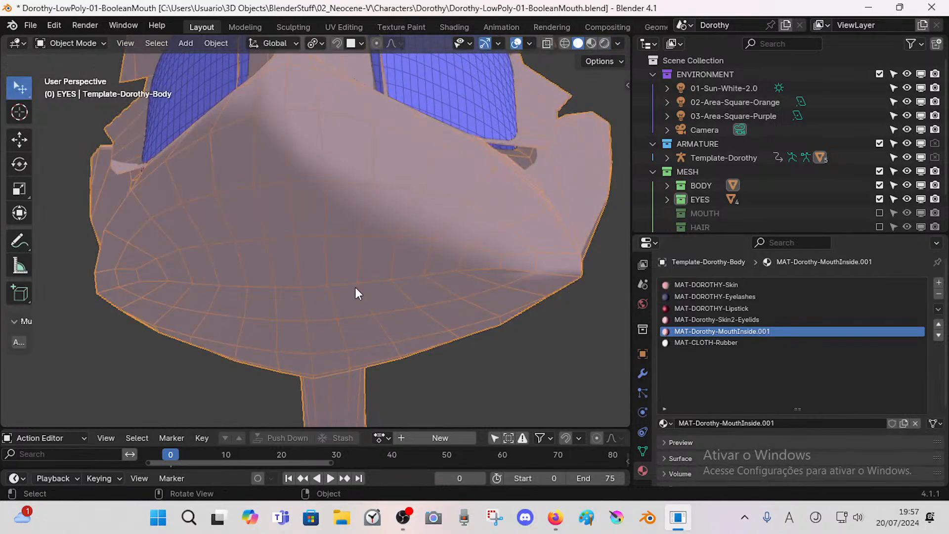
key("Tab")
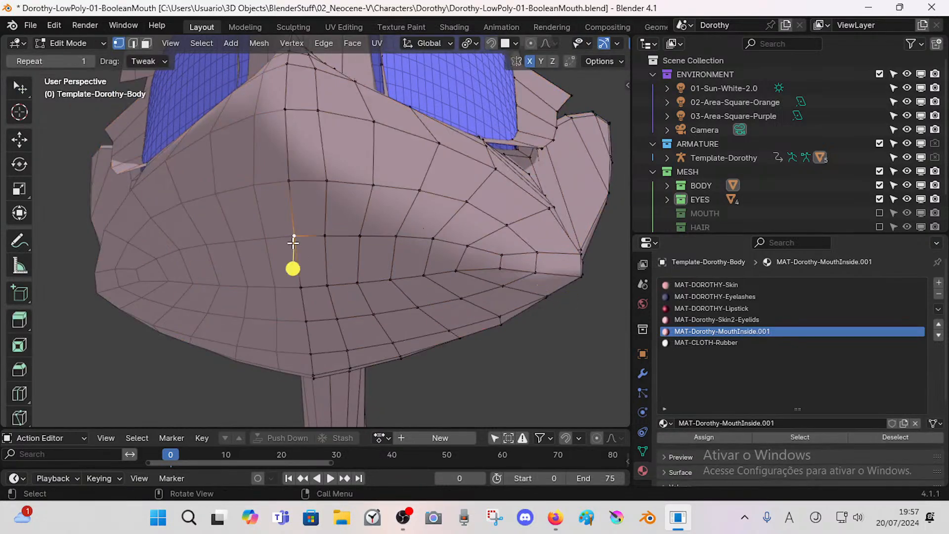
right_click(294, 238, "shift")
key("Tab")
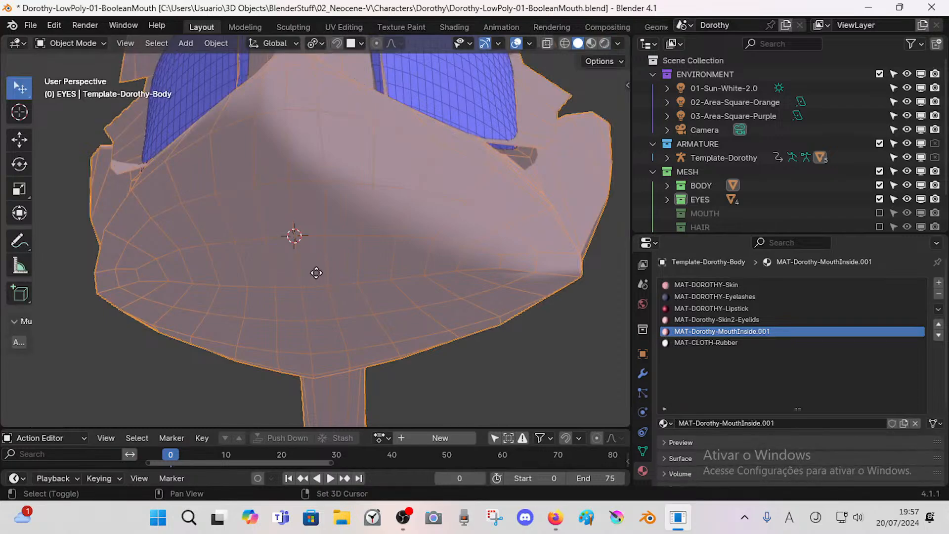
Step: Add a 2 m cube at the 3D cursor
key("shift+a")
mouse_move(297, 227)
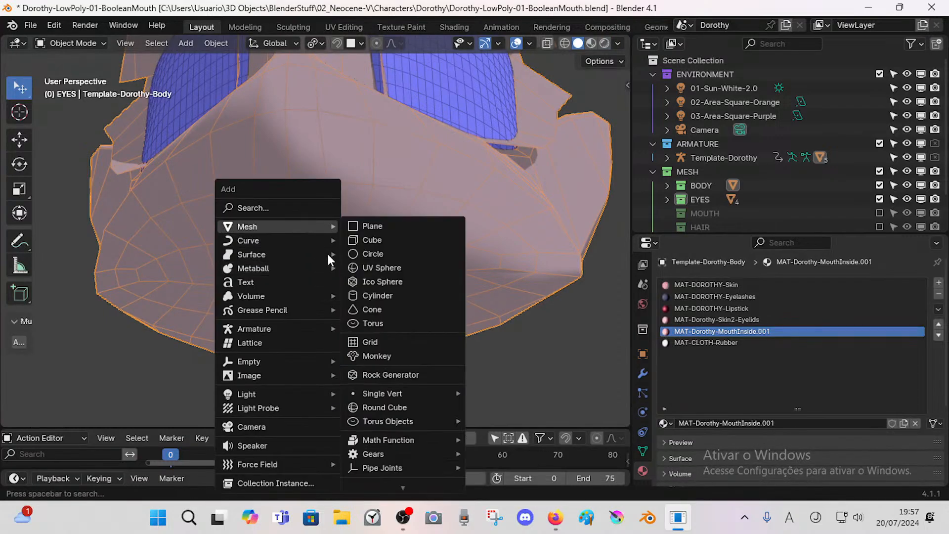
left_click(376, 241)
scroll(274, 286, "down", 1)
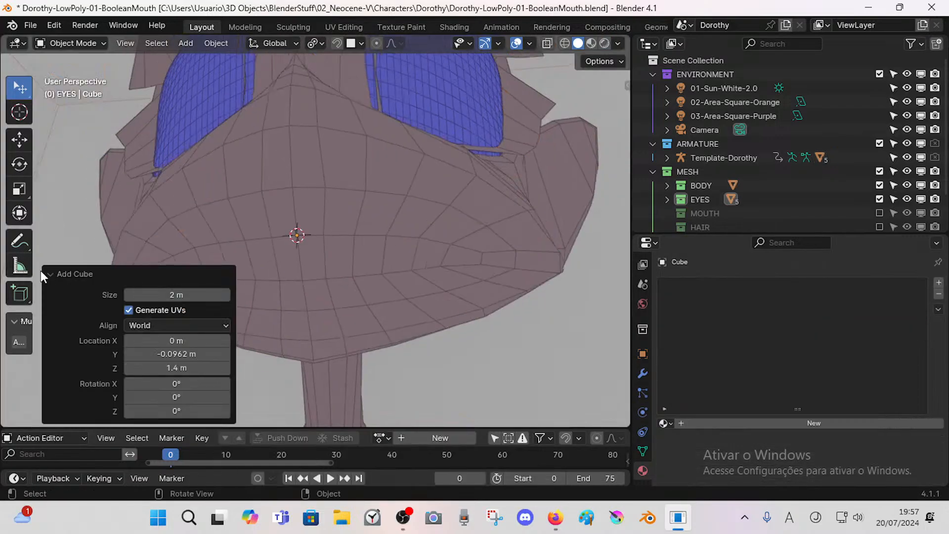
left_click(49, 274)
Step: Scale the new cube down uniformly around the 3D cursor, using a factor of -0.130 in the final pass
scroll(313, 234, "down", 3)
key("s")
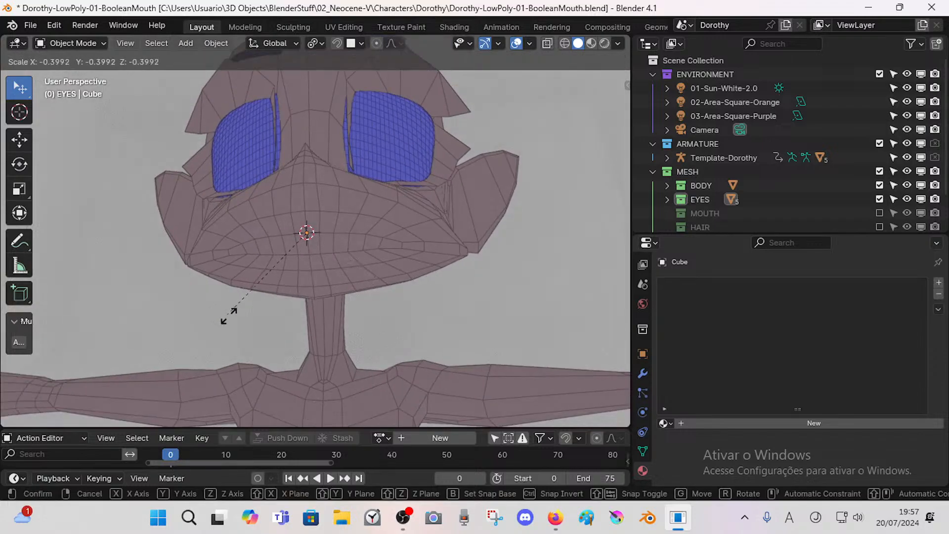
left_click(342, 373)
scroll(370, 267, "down", 4)
middle_click_drag(373, 260, 383, 352)
scroll(396, 250, "down", 10)
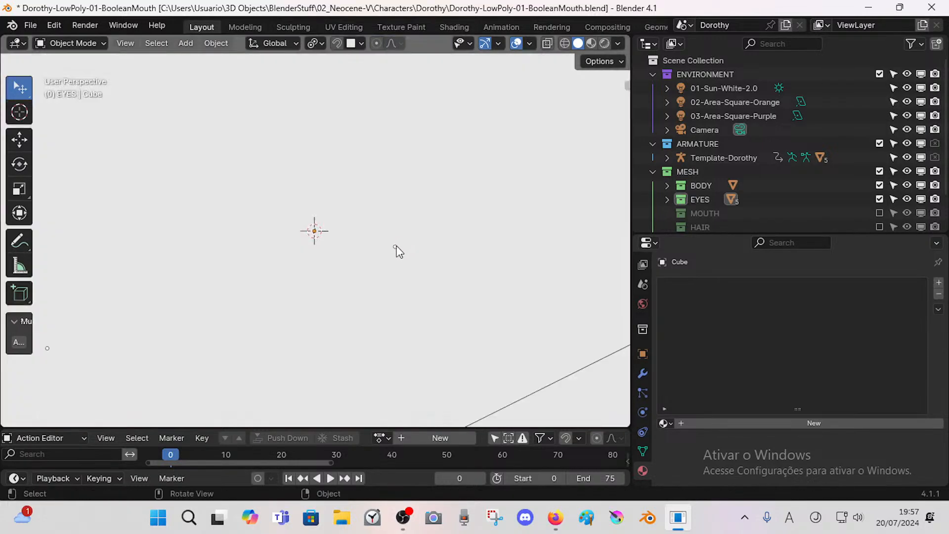
key("s")
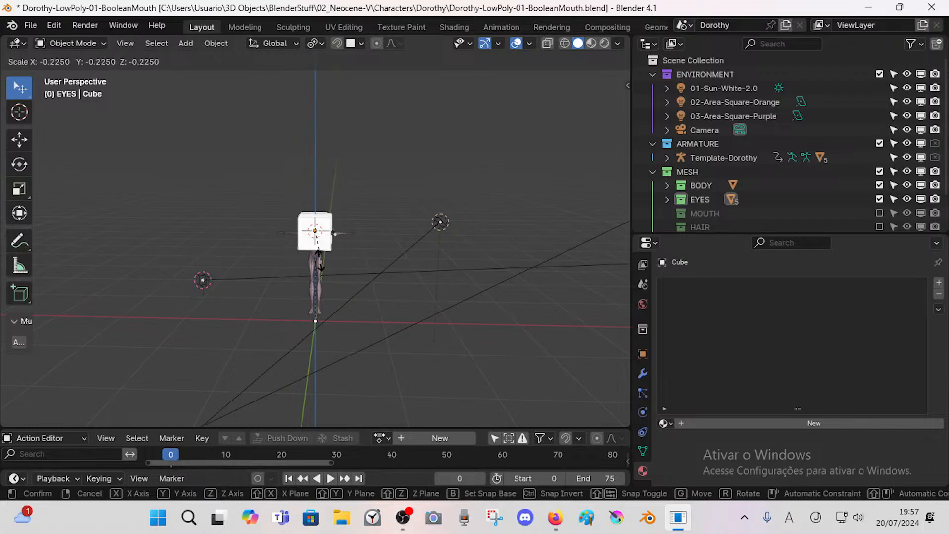
left_click(334, 233)
Step: Scale the cube by 0.163 on all axes so it fits within Dorothy's mouth area
key("shift+grave")
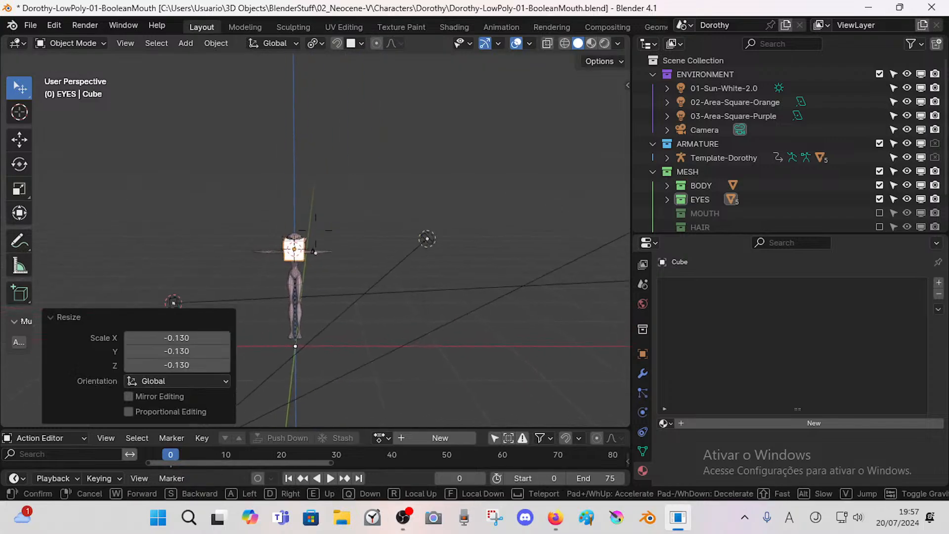
key("w")
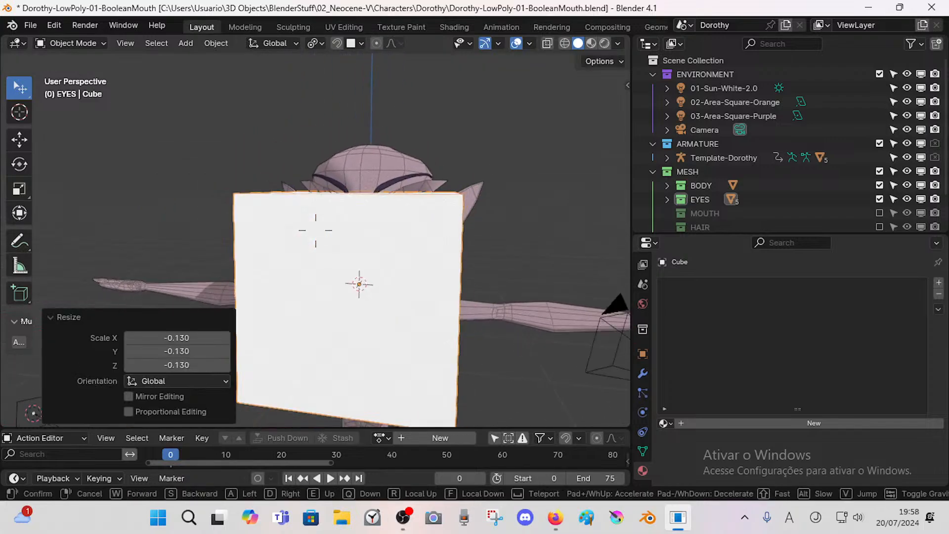
left_click(378, 209)
key("s")
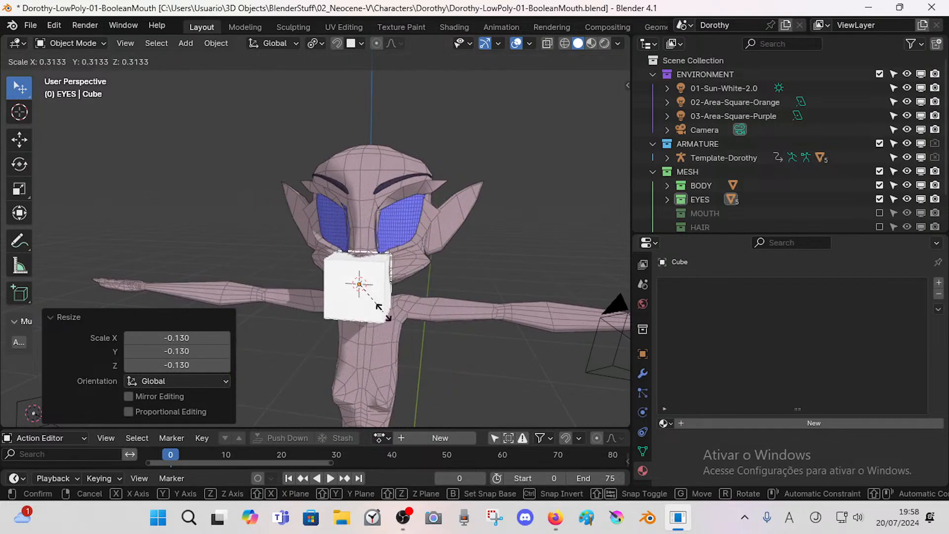
left_click(390, 276)
middle_click_drag(391, 282, 404, 306)
scroll(361, 314, "up", 2)
scroll(404, 306, "up", 2)
Step: Add a Mirror modifier on the X axis to the cube and enable Clipping
left_click(641, 373)
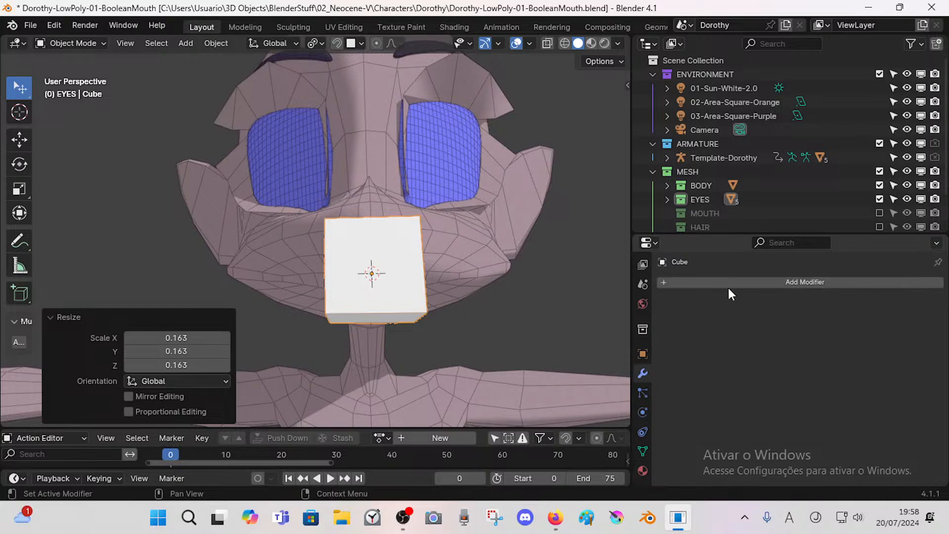
left_click(728, 283)
mouse_move(675, 341)
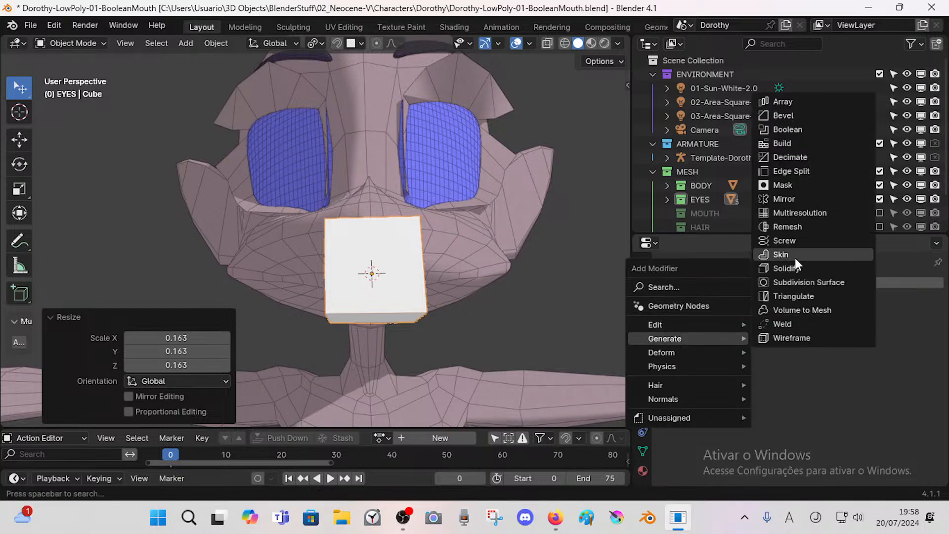
left_click(788, 199)
key("shift+a")
mouse_move(488, 296)
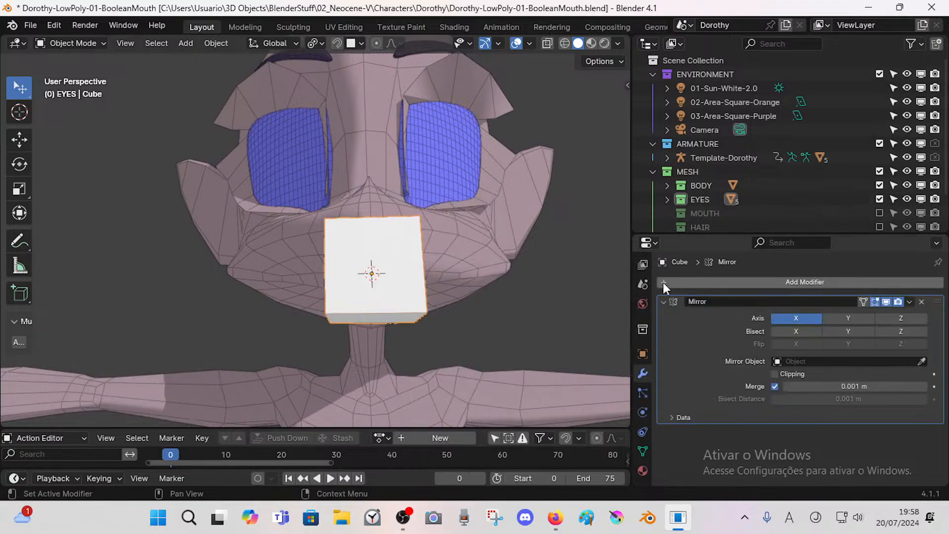
left_click(675, 282)
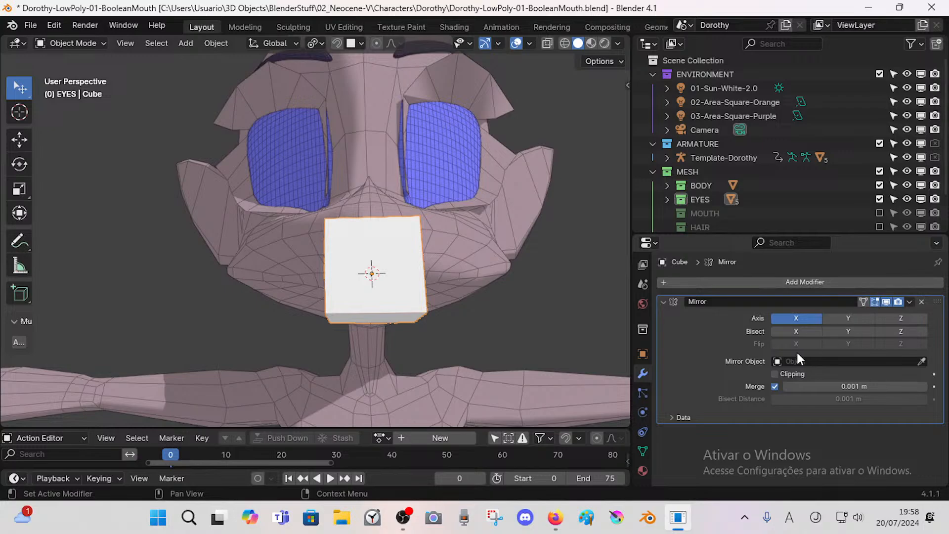
Step: Edit the cube's mesh and insert one unshifted vertical loop cut through its centre
key("Tab")
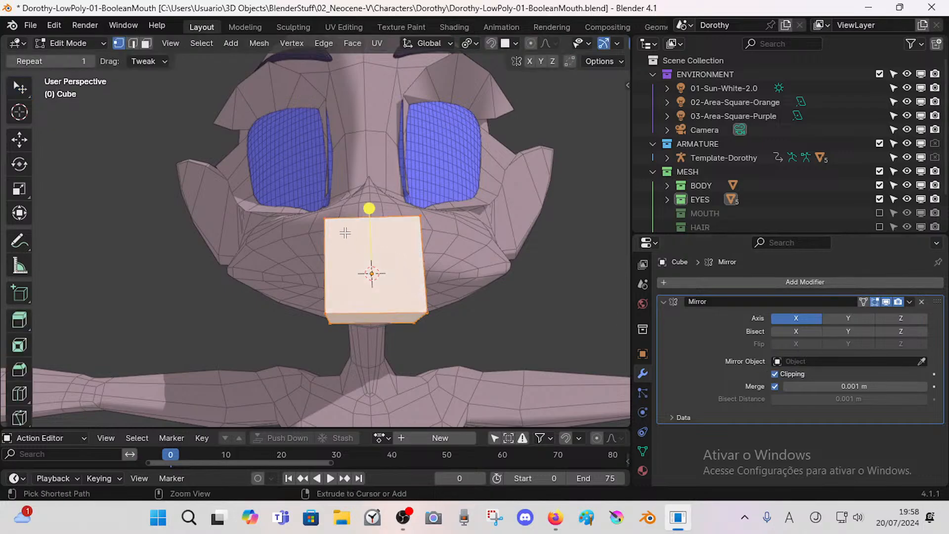
key("alt+a")
key("ctrl+r")
left_click(355, 233)
right_click(341, 232)
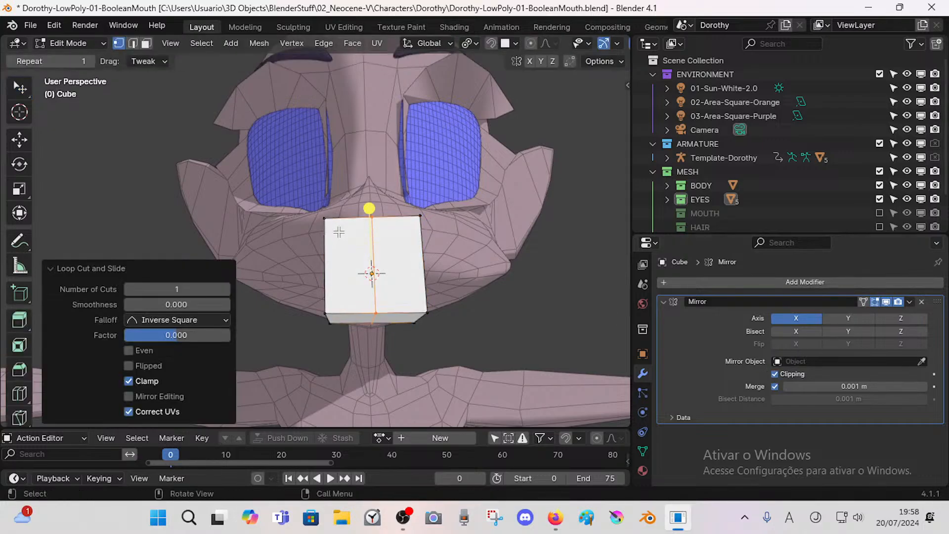
Step: Delete the cube's half on the negative X side of the centre loop
key("alt+a")
left_click(345, 310, "alt")
middle_click_drag(346, 311, 277, 271)
key("x")
left_click(327, 278)
Step: Test the mirror clipping by moving the cube's centre edge about 0.03 m along X
middle_click_drag(436, 279, 385, 281)
key("Tab")
key("Tab")
key("1")
key("alt+z")
key("alt+z")
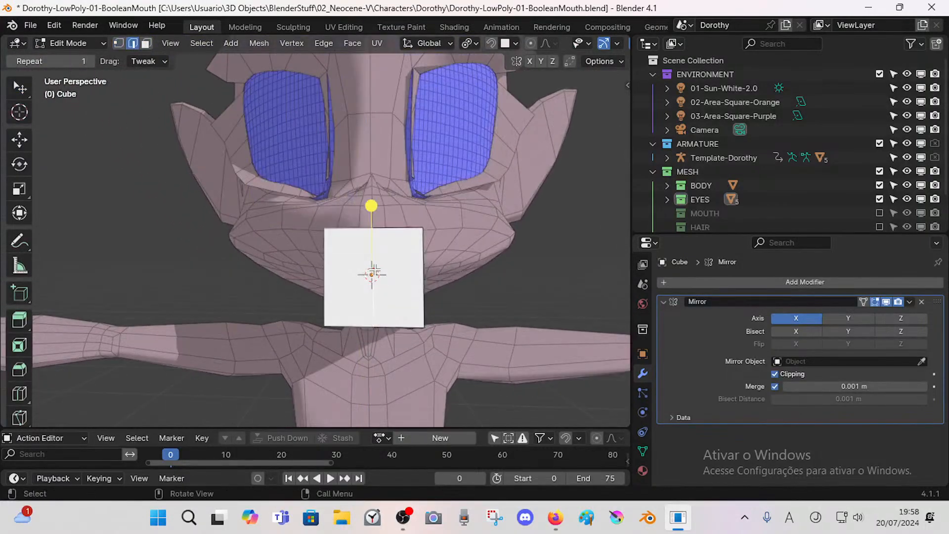
key("g")
key("x")
left_click(436, 252)
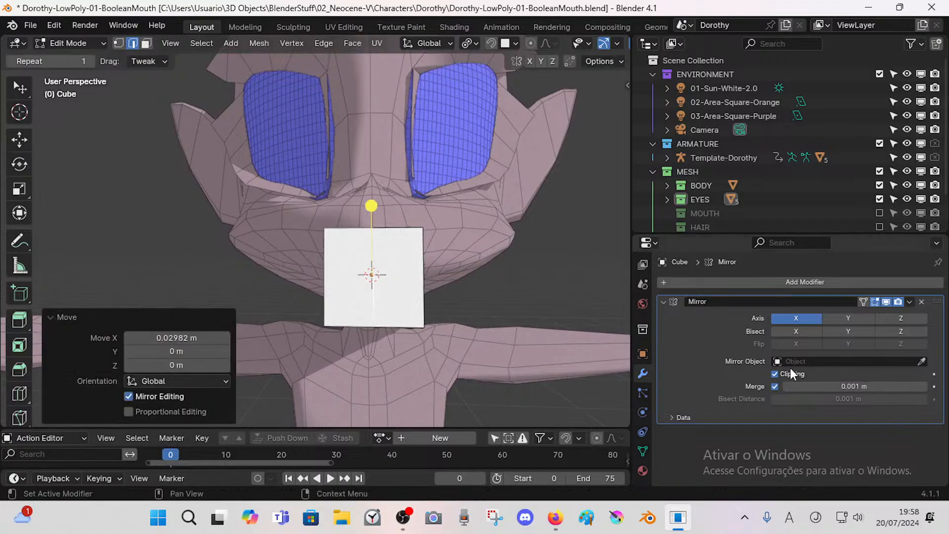
Step: Duplicate the Mirror modifier, name the copy Mirror BAKUP, and disable the copy in edit mode, viewport and render
key("shift+d")
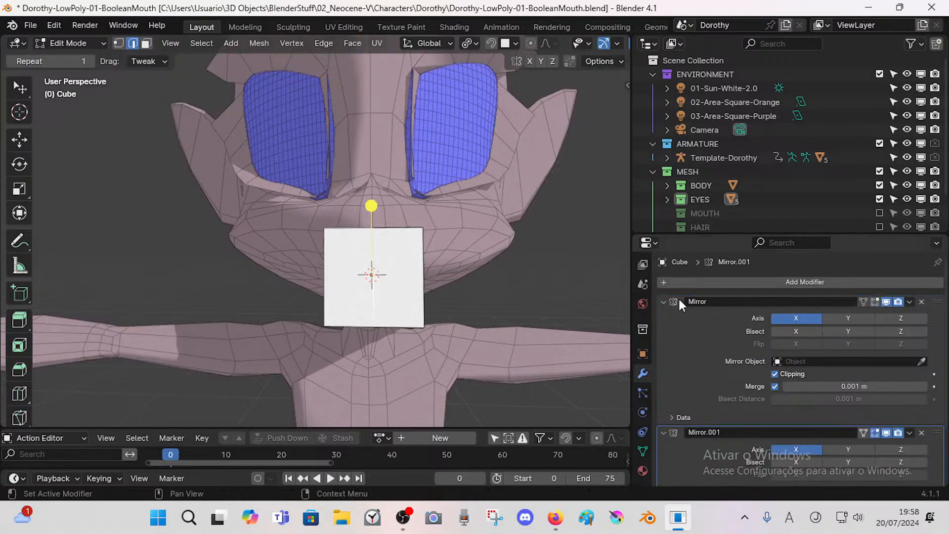
left_click(680, 298)
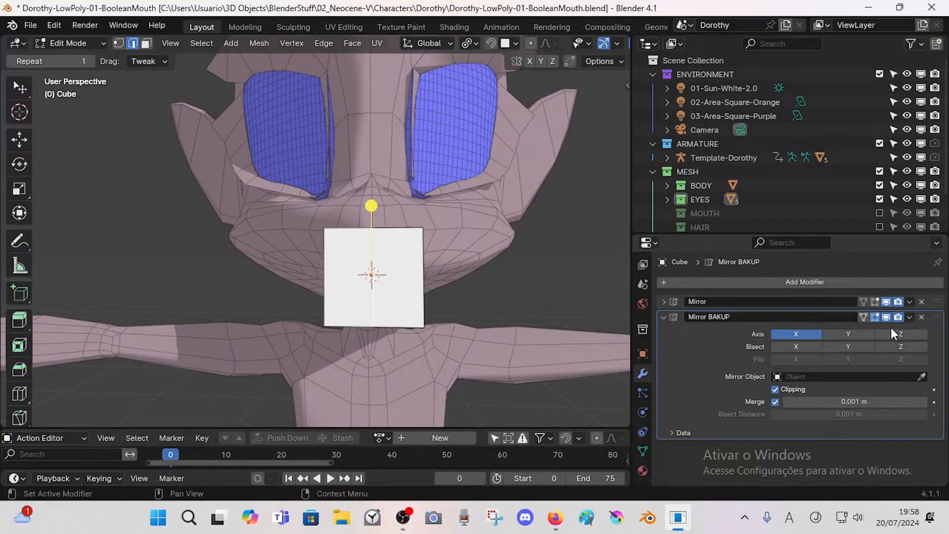
left_click_drag(873, 316, 899, 316)
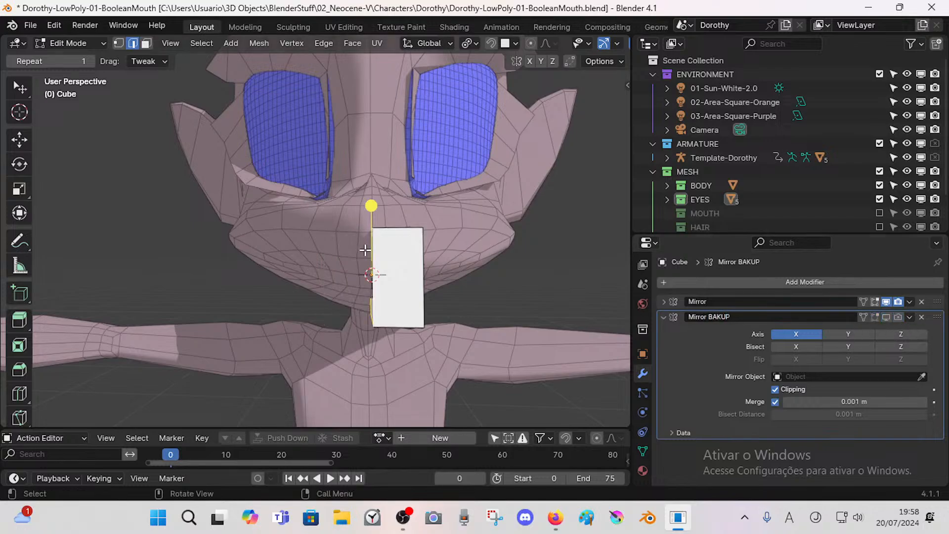
Step: Return to Object Mode, save the file and collapse the Mirror BAKUP modifier
key("Tab")
middle_click_drag(365, 250, 407, 260)
key("ctrl+s")
left_click(663, 317)
Step: Add a Subdivision Surface modifier to the cube and enable edit-mode and on-cage display for the original Mirror
left_click(687, 283)
mouse_move(673, 288)
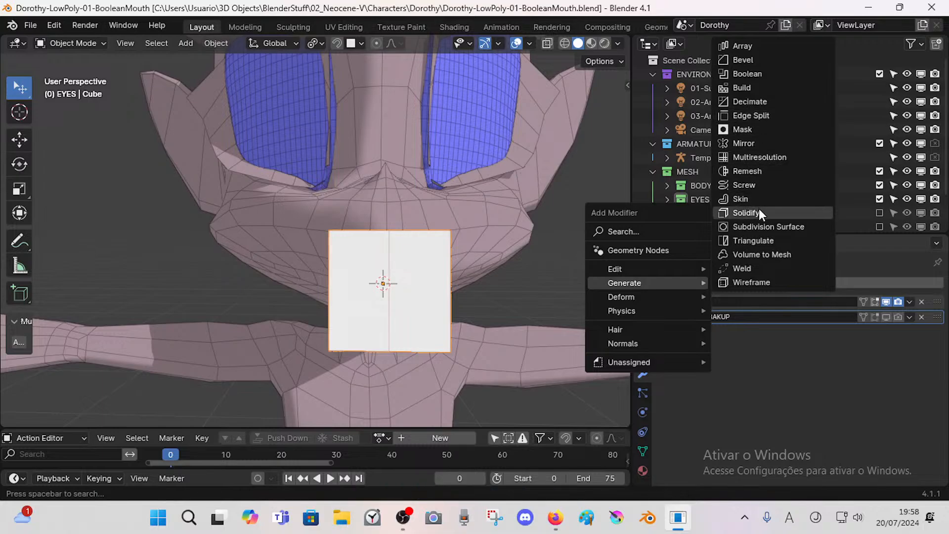
left_click(757, 226)
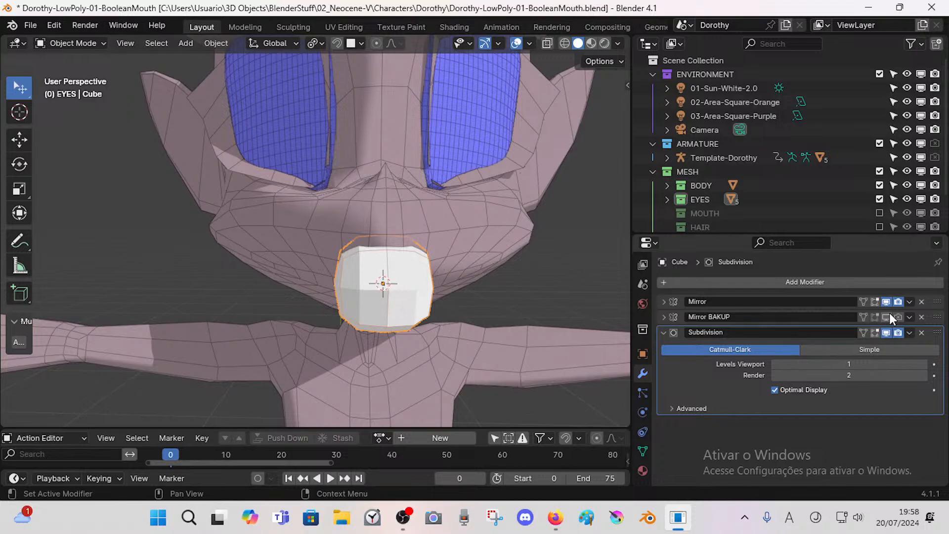
middle_click_drag(535, 326, 454, 313)
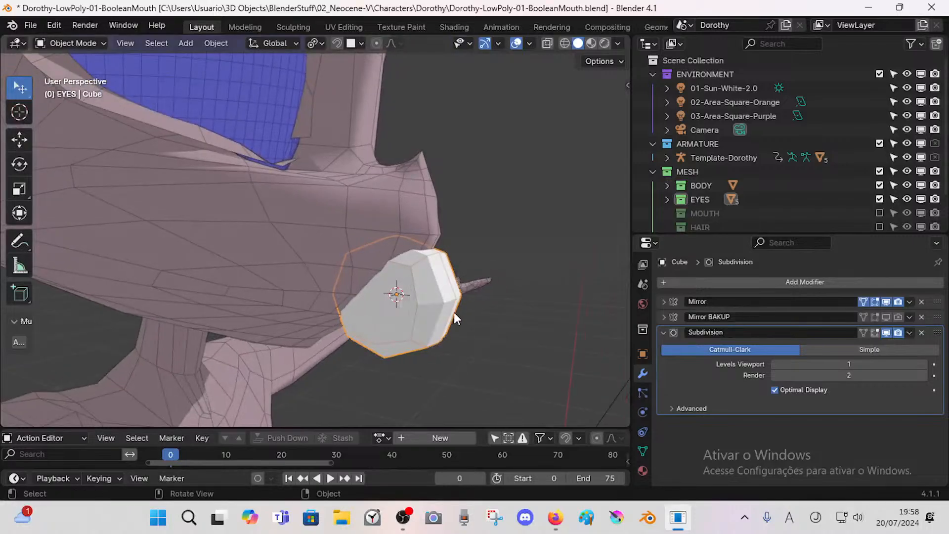
key("KP_1")
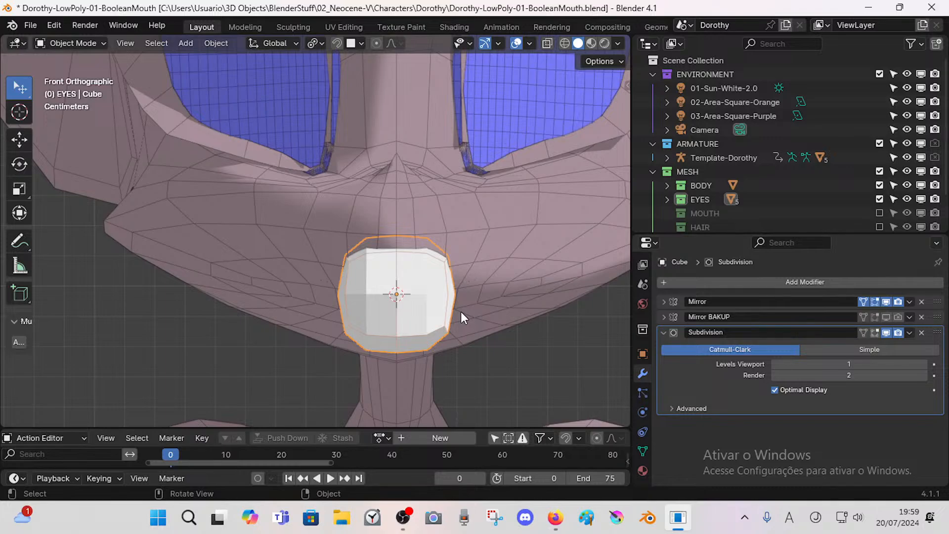
key("KP_3")
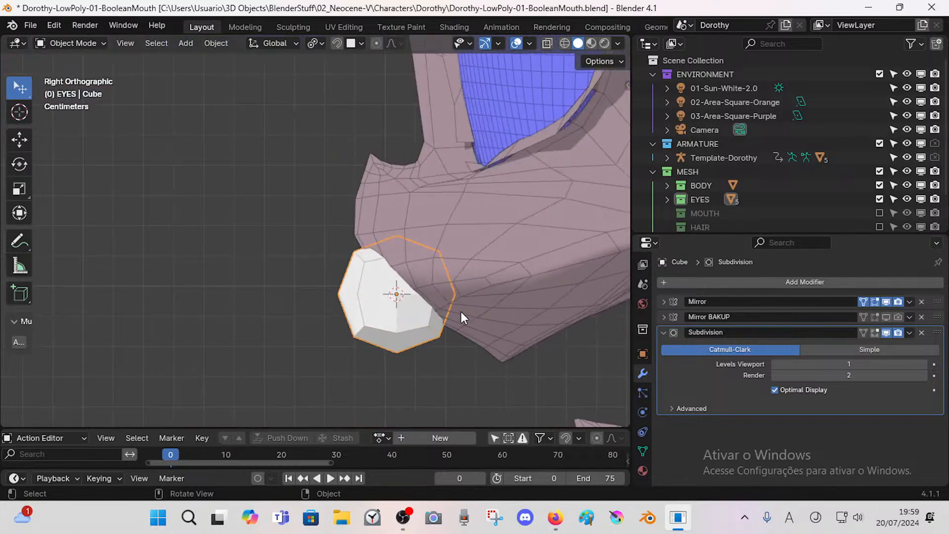
Step: Insert two evenly spaced horizontal loop cuts across the cube and one vertical loop cut in its mirrored half
key("KP_1")
key("Tab")
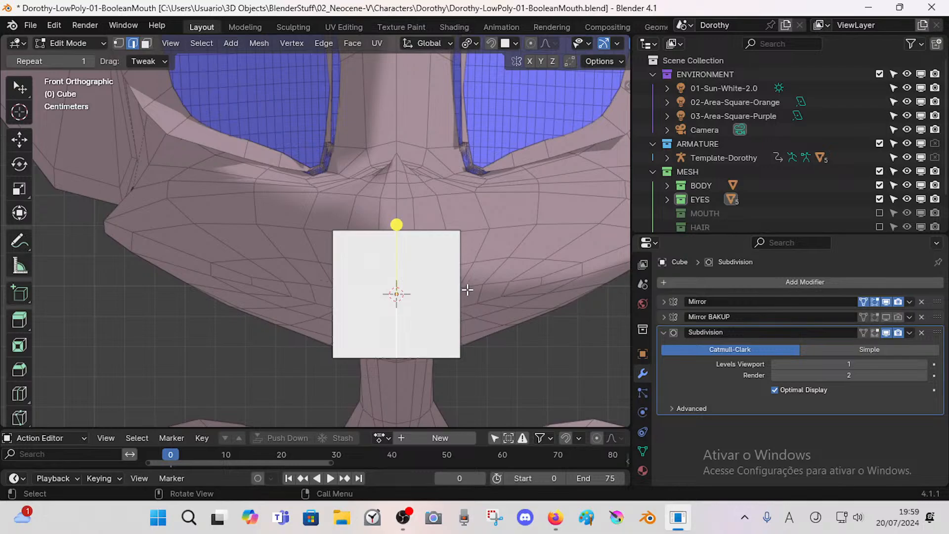
left_click(440, 260)
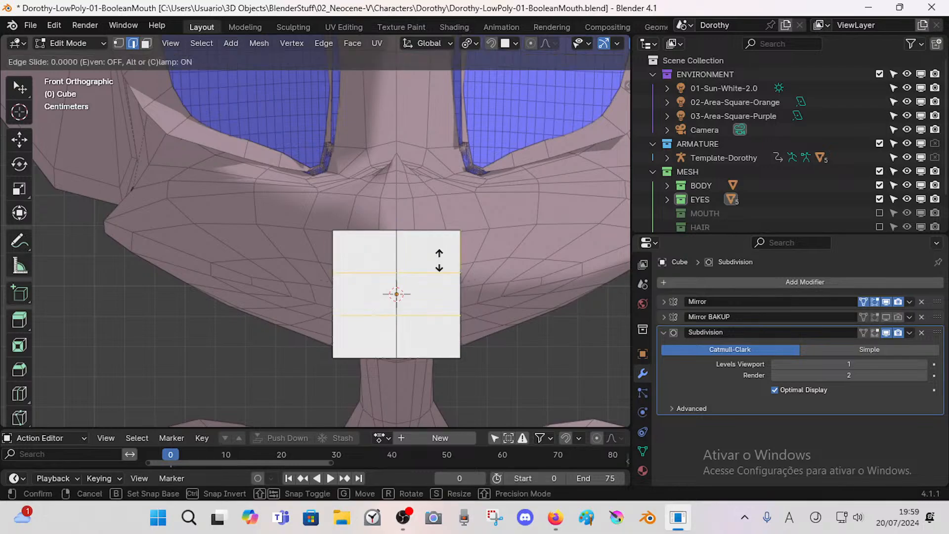
left_click(437, 259)
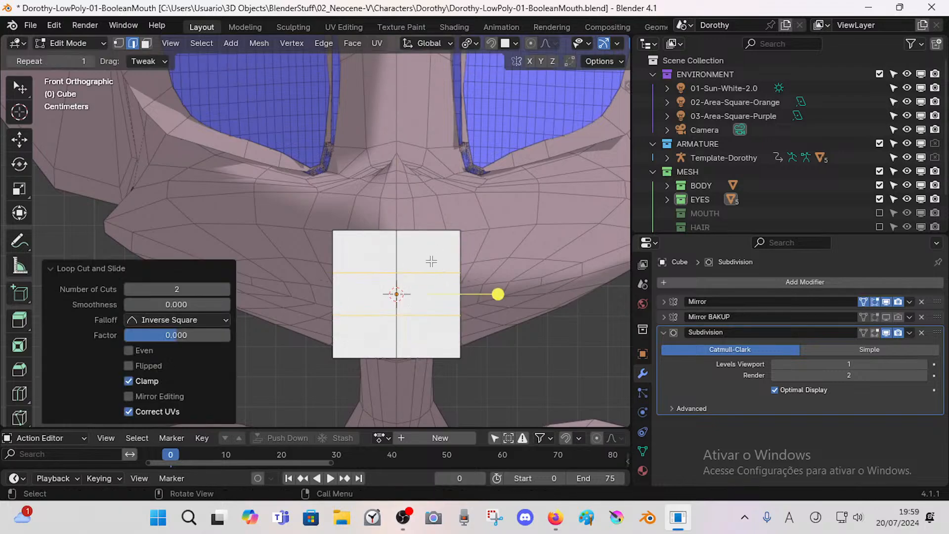
key("ctrl+r")
left_click(430, 259)
left_click(430, 258)
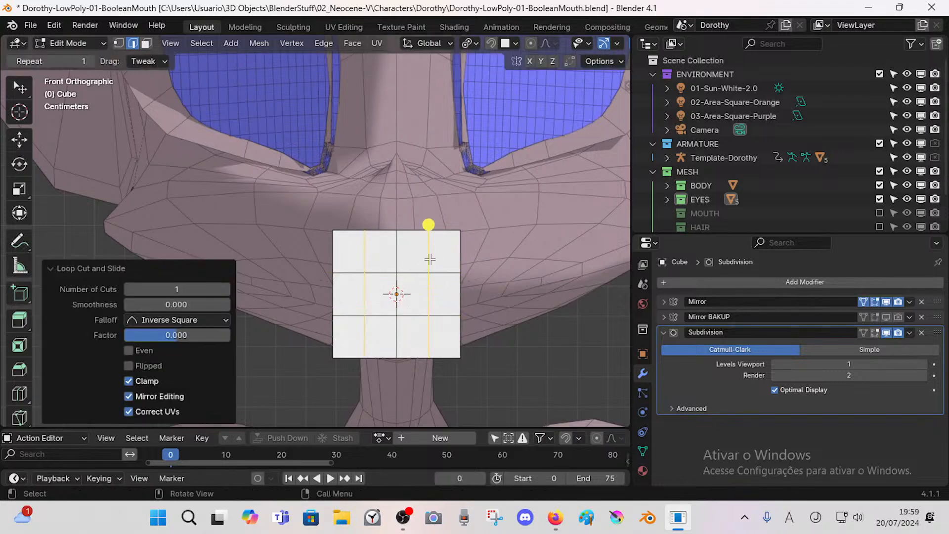
Step: With smooth proportional editing of size 0.118, move the cube's side faces about 0.022 m outward along X and rotate them about -20° in front view
left_click(454, 280)
middle_click_drag(473, 293, 431, 298)
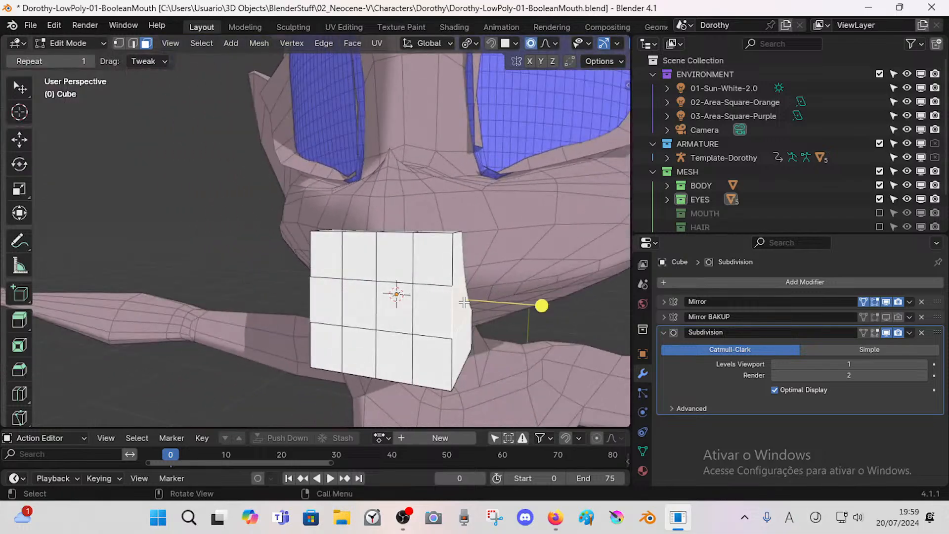
key("KP_1")
key("g")
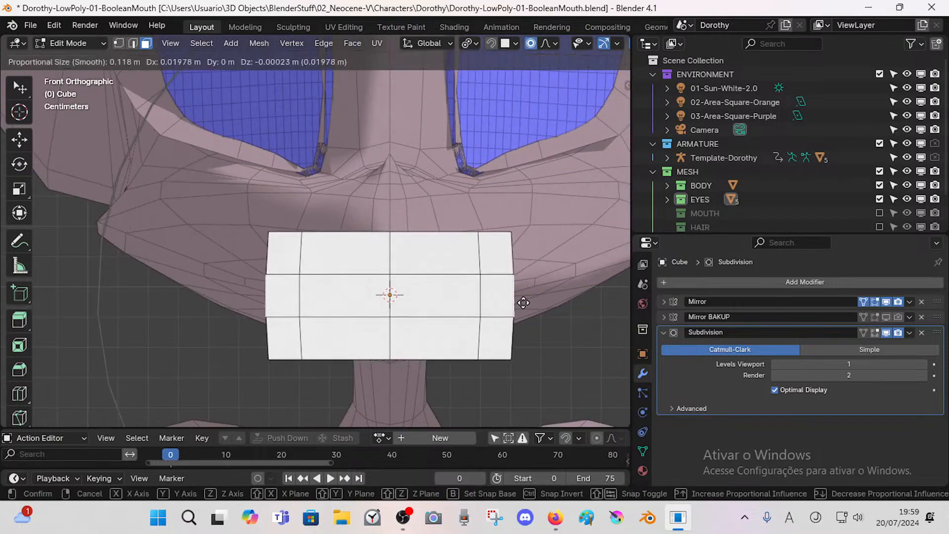
left_click(524, 292)
key("r")
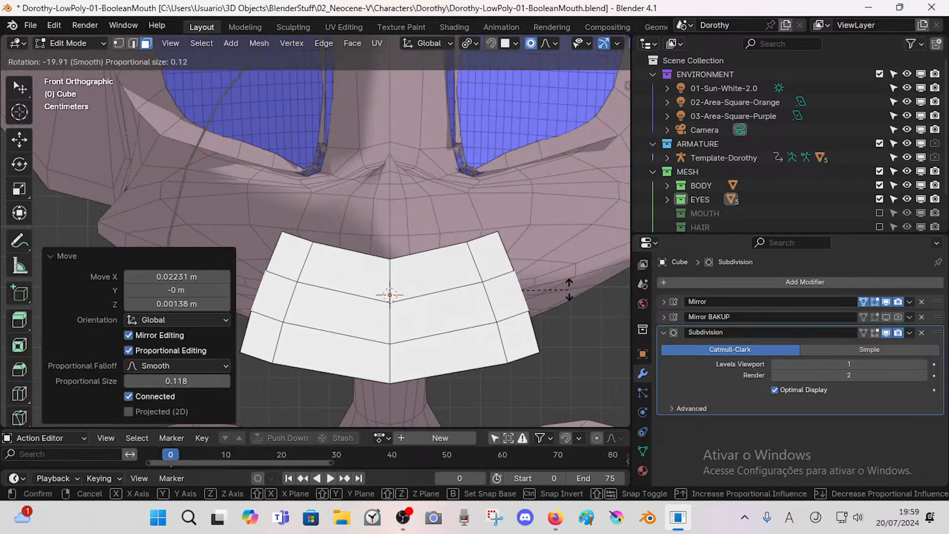
left_click(529, 336)
Step: Select the whole cutter mesh, rotate it -38.1° in the right view and scale it to 0.405 along Z
key("a")
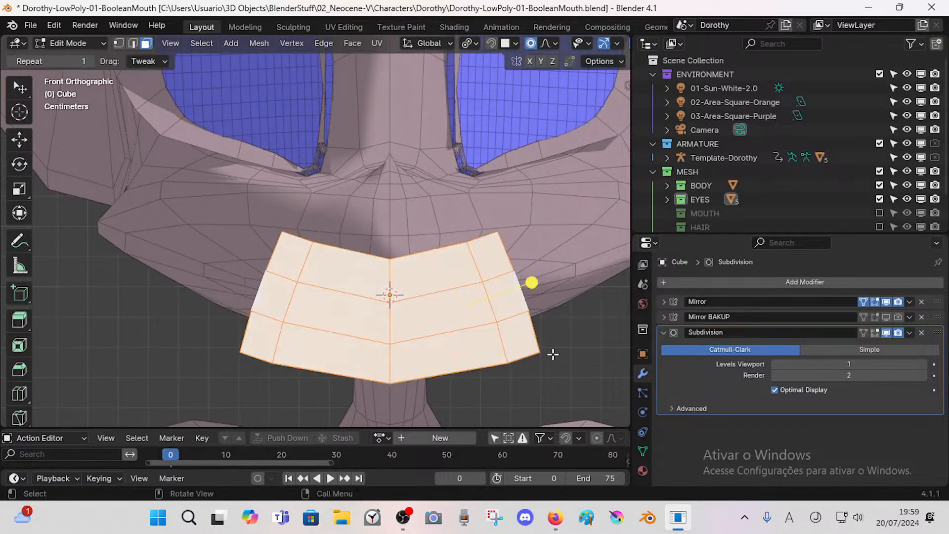
key("KP_3")
key("r")
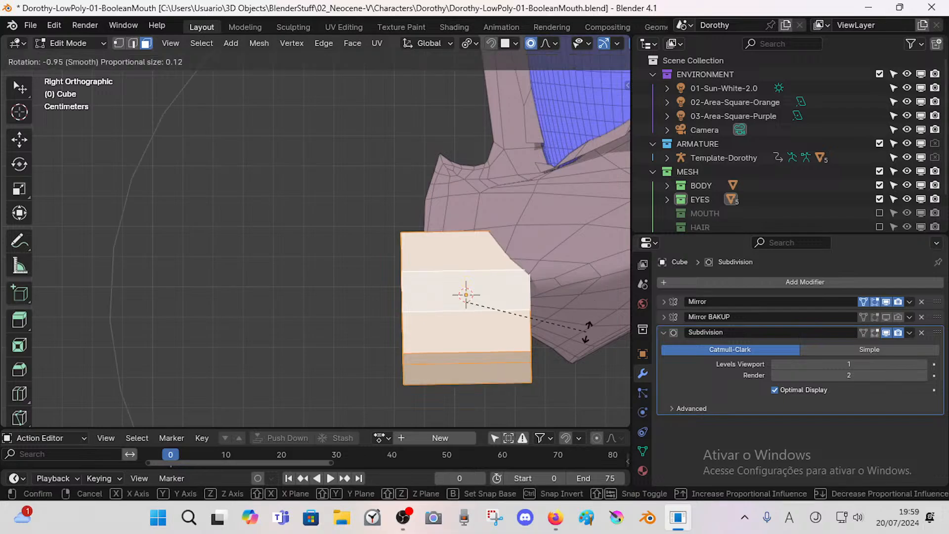
left_click(453, 287)
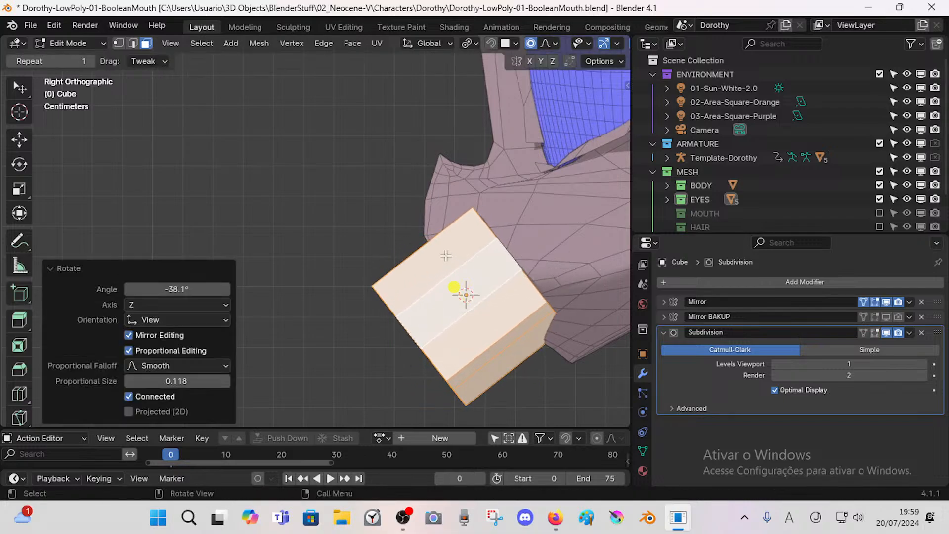
key("s")
key("z")
left_click(456, 263)
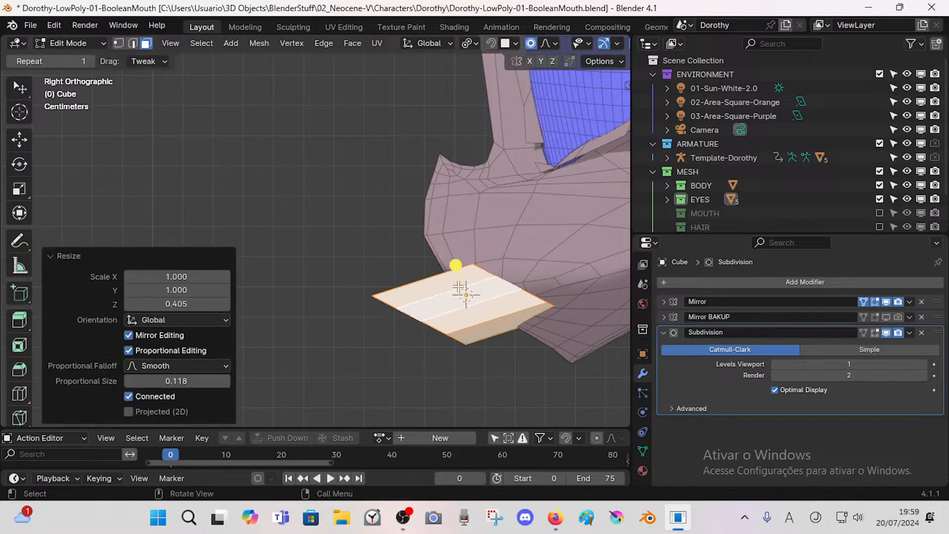
Step: Move the cutter mesh 0.00989 m in Y and -0.00184 m in Z, rotate it about -9° and deselect it
key("g")
left_click(498, 301)
key("r")
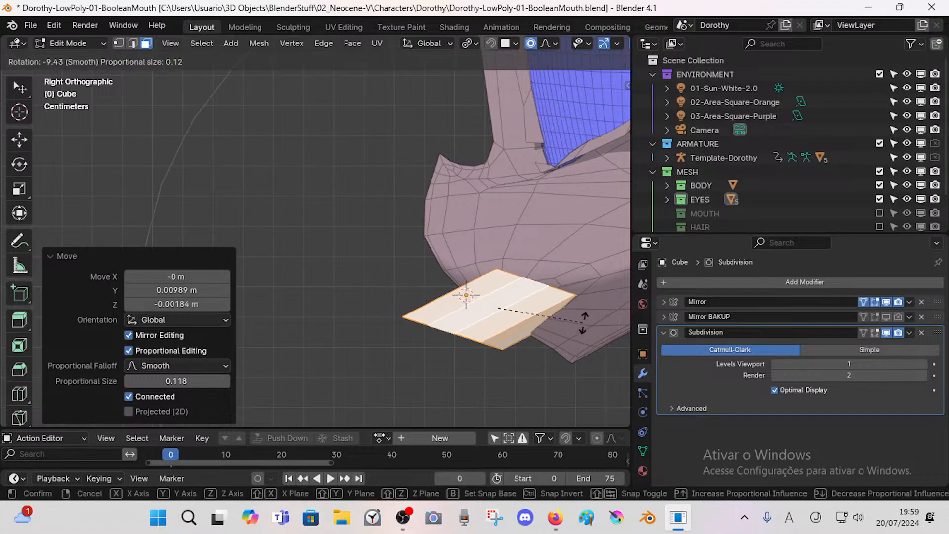
left_click(583, 324)
key("alt+a")
middle_click_drag(476, 343, 429, 285)
scroll(417, 345, "up", 2)
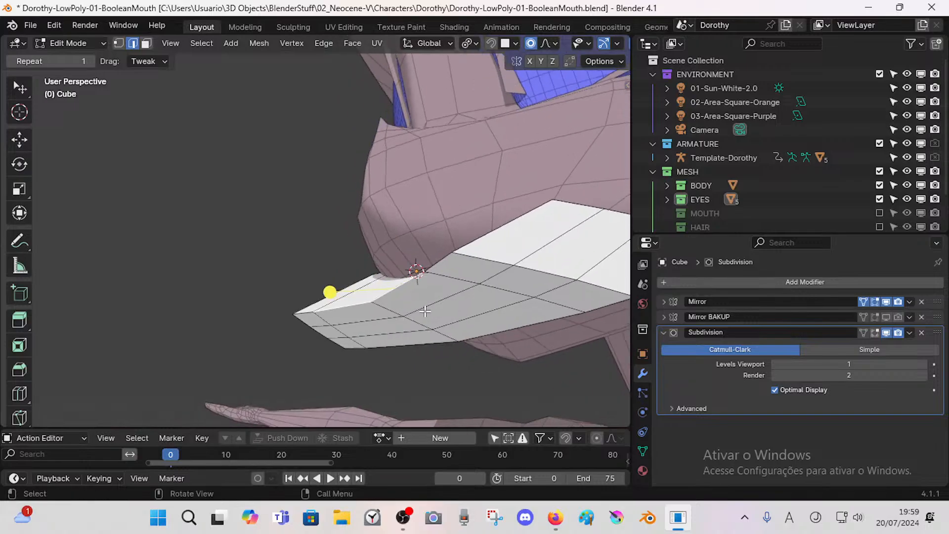
Step: Select the two lower front faces of the cutter and move them downward with the proportional editing size reduced to about 0.019 m
key("3")
left_click(449, 316)
key("shift+a")
left_click(486, 303)
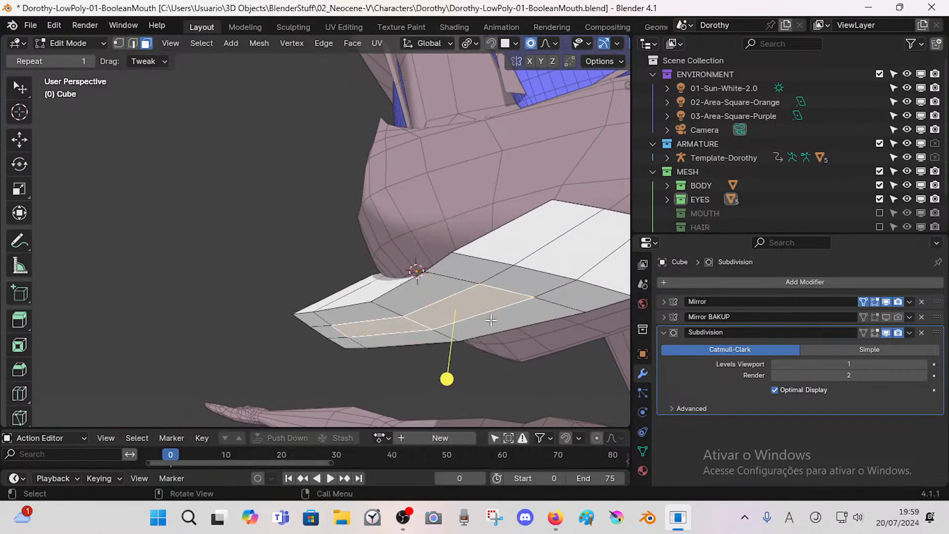
middle_click_drag(478, 319, 447, 336)
key("g")
left_click(439, 339)
key("g")
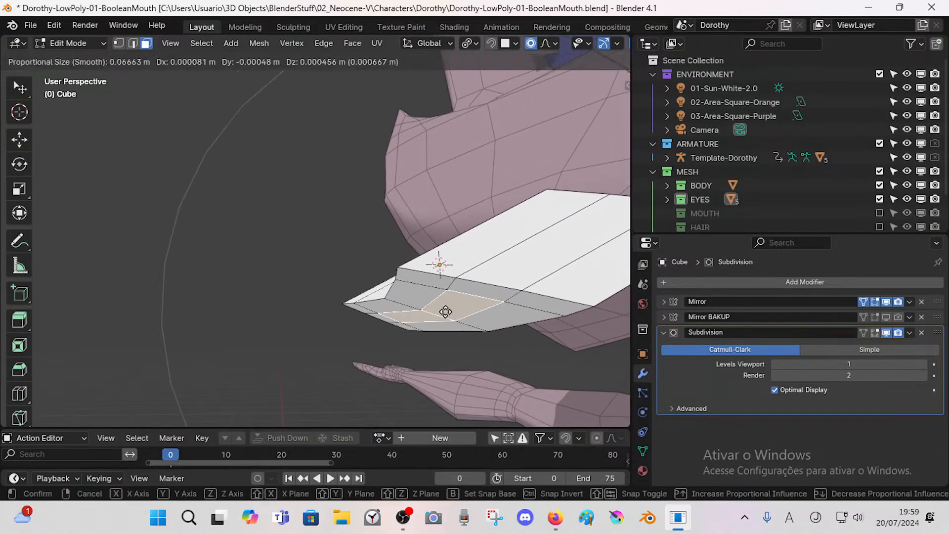
scroll(445, 317, "up", 12)
left_click(429, 330)
Step: Reshape the cutter's front edges, moving them about 0.0024 m in X, -0.005 m in Y and -0.0024 m in Z
key("2")
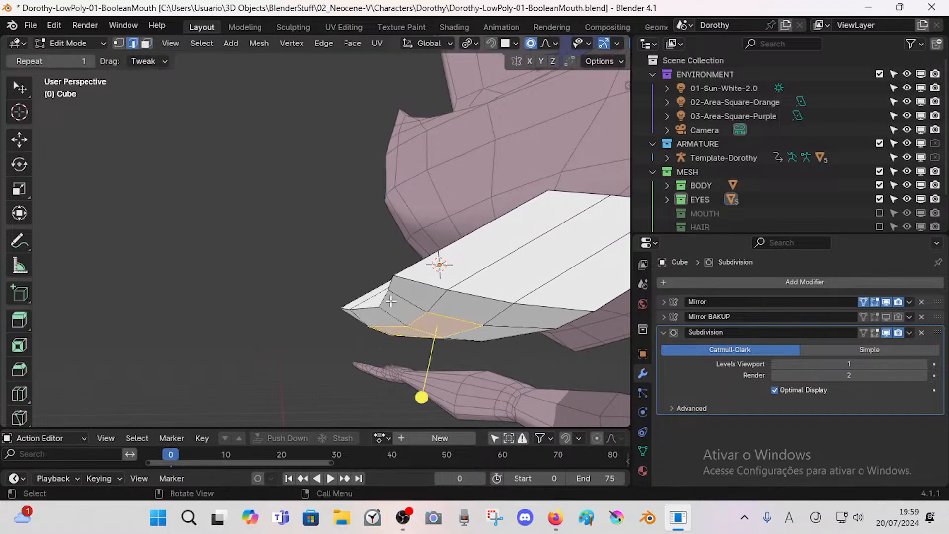
middle_click_drag(429, 328, 408, 383)
key("g")
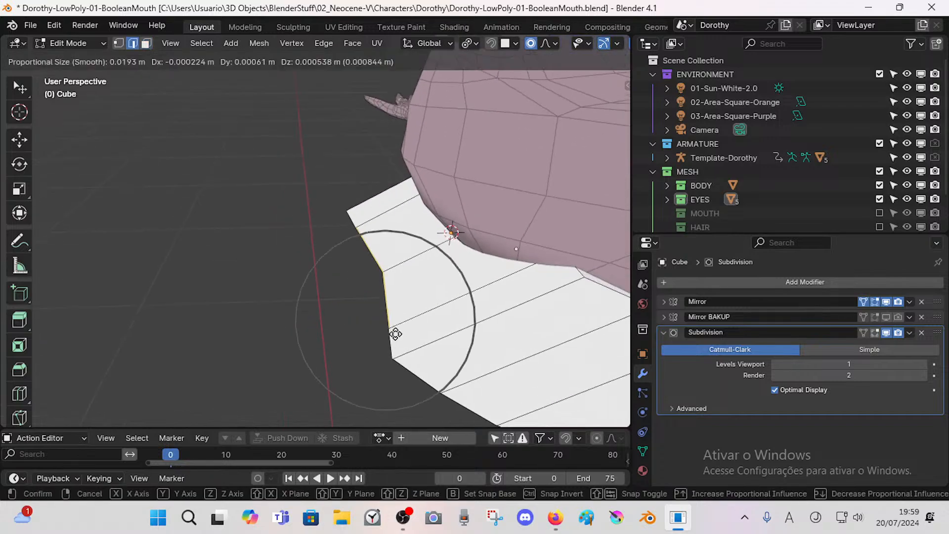
left_click(445, 318)
middle_click_drag(445, 317, 434, 295)
key("g")
left_click(390, 307)
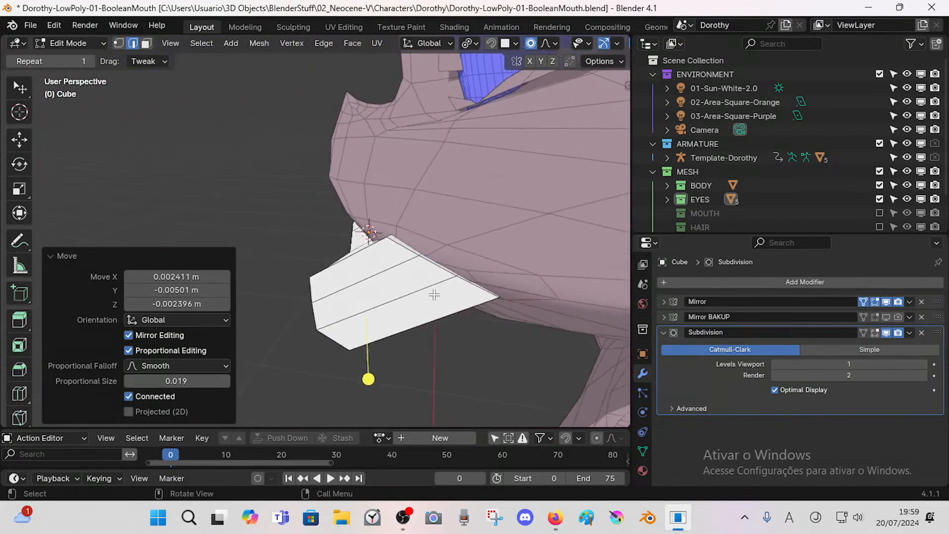
Step: Select the whole cutter mesh and move it about -0.0024 m in X, 0.0073 m in Y and 0.0038 m in Z
middle_click_drag(355, 320, 304, 301)
key("a")
key("a")
key("g")
left_click(415, 279)
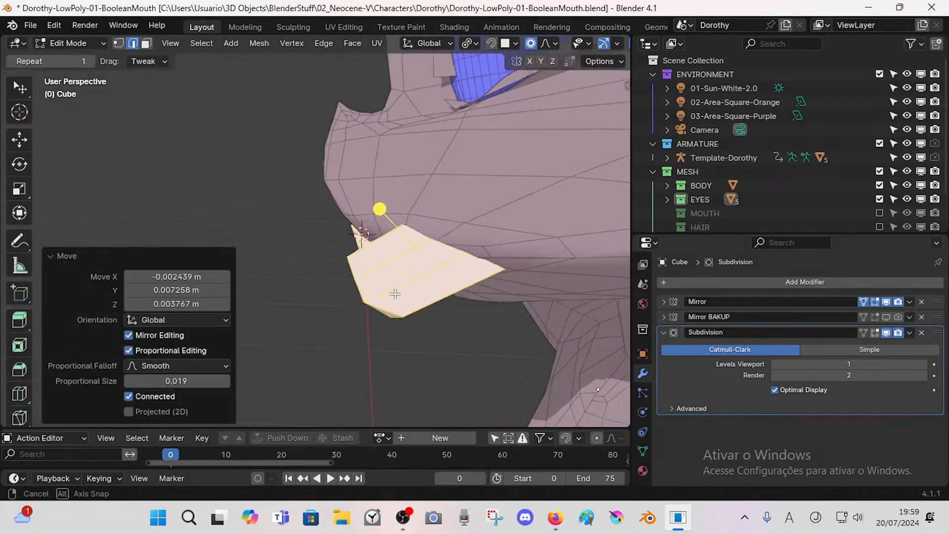
Step: Move the outer front edge about -0.0061 m in X and 0.0074 m in Z, and shift the lower outer corner edge inward and back
middle_click_drag(379, 210, 529, 271)
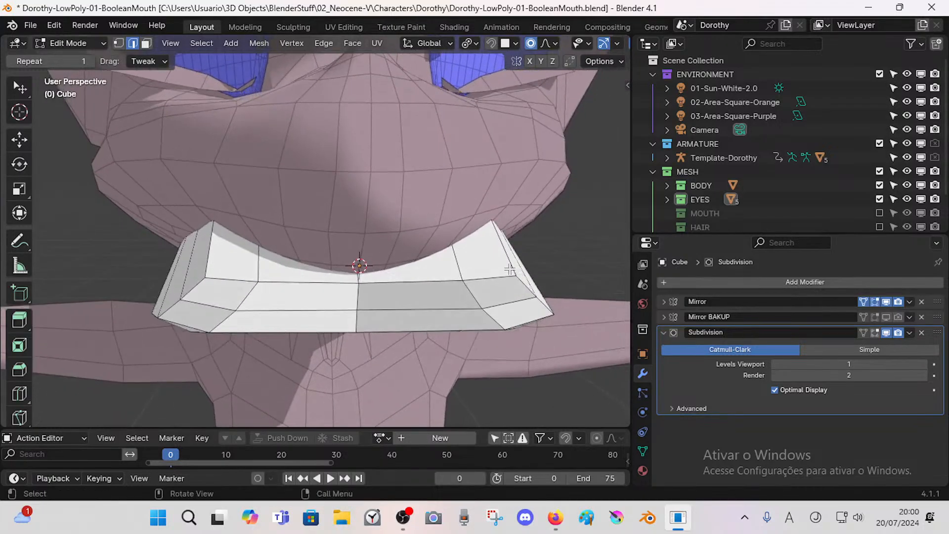
left_click(518, 281)
key("g")
left_click(494, 248)
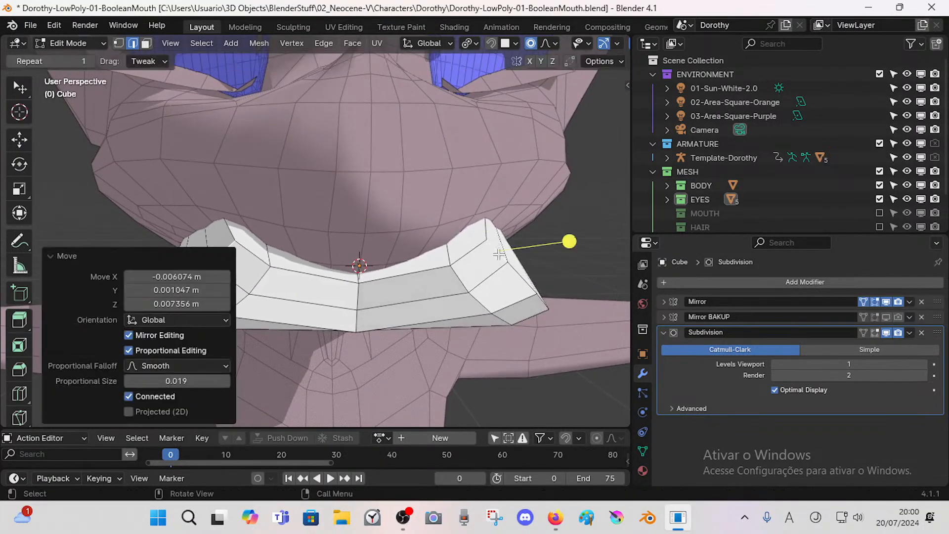
left_click(541, 302)
middle_click_drag(541, 302, 547, 329)
key("g")
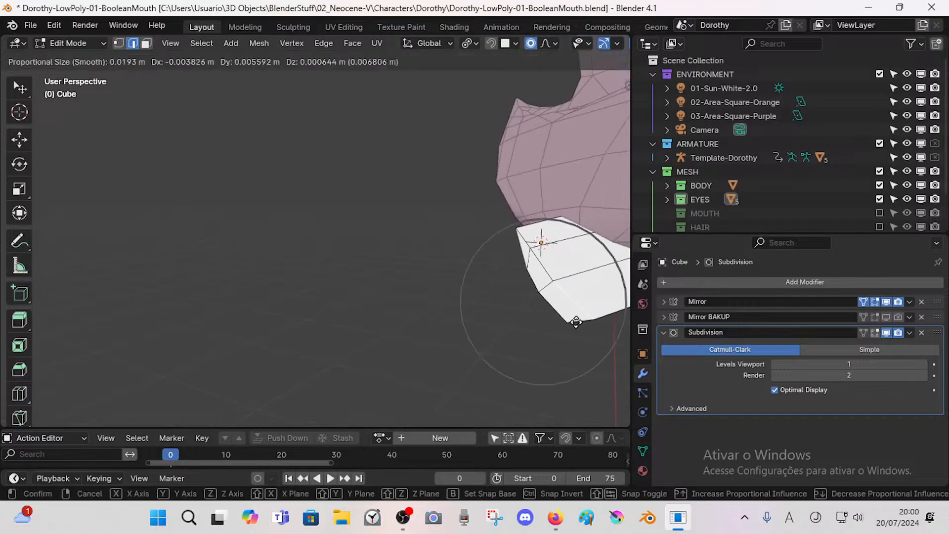
left_click(410, 300)
Step: Select two vertices on the cutter's outer end and move them about 0.0022 m in X, -0.0013 m in Y and 0.0006 m in Z
middle_click_drag(410, 301, 356, 275)
key("1")
left_click(330, 208)
left_click(294, 251, "shift")
middle_click_drag(297, 254, 336, 269)
key("g")
left_click(353, 285)
Step: Insert one vertical loop cut between the centre and the outer end of the cutter's mirrored half
scroll(494, 278, "down", 2)
middle_click_drag(511, 278, 419, 282)
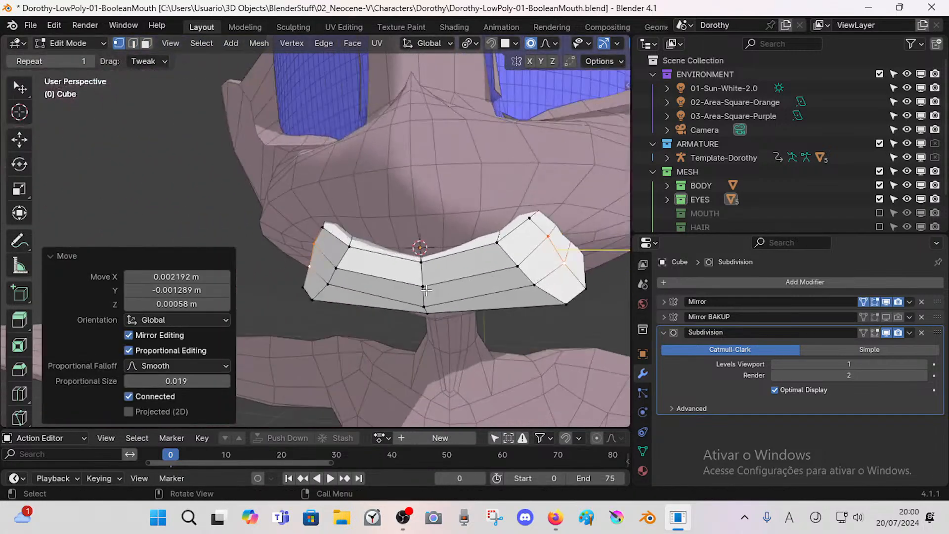
key("2")
left_click(417, 284)
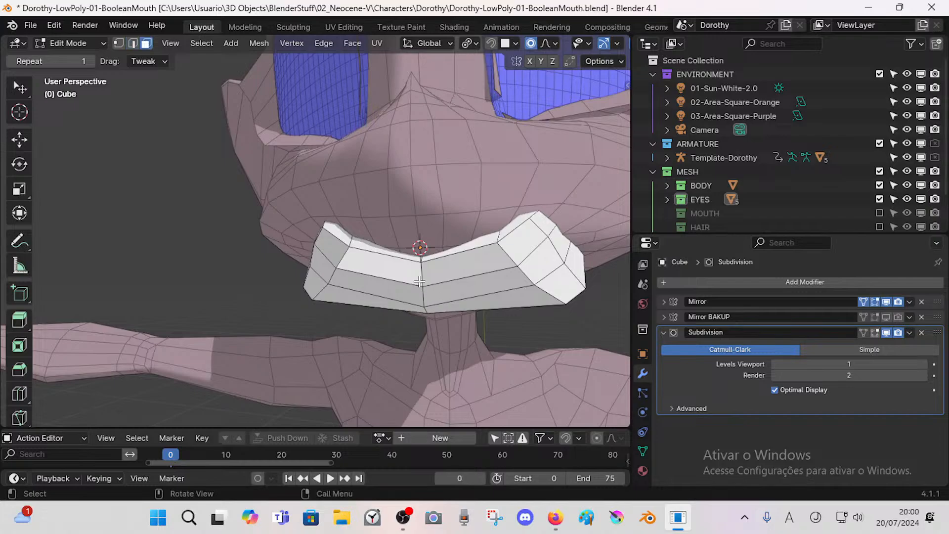
middle_click_drag(509, 297, 475, 291)
key("ctrl+r")
left_click(472, 282)
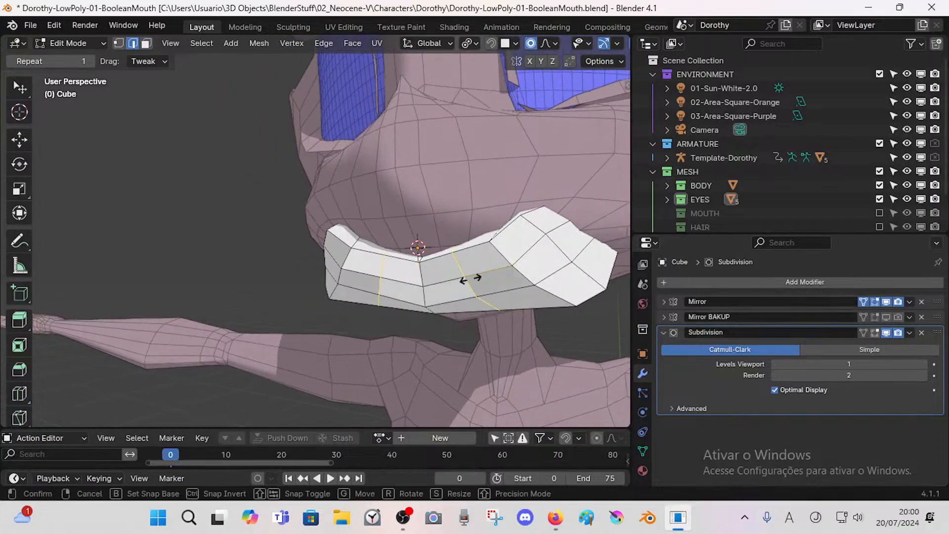
left_click(469, 282)
Step: Select the loop of faces at the cutter's centre, move it with proportional editing and preview the smoothed shape in Object Mode
key("alt+a")
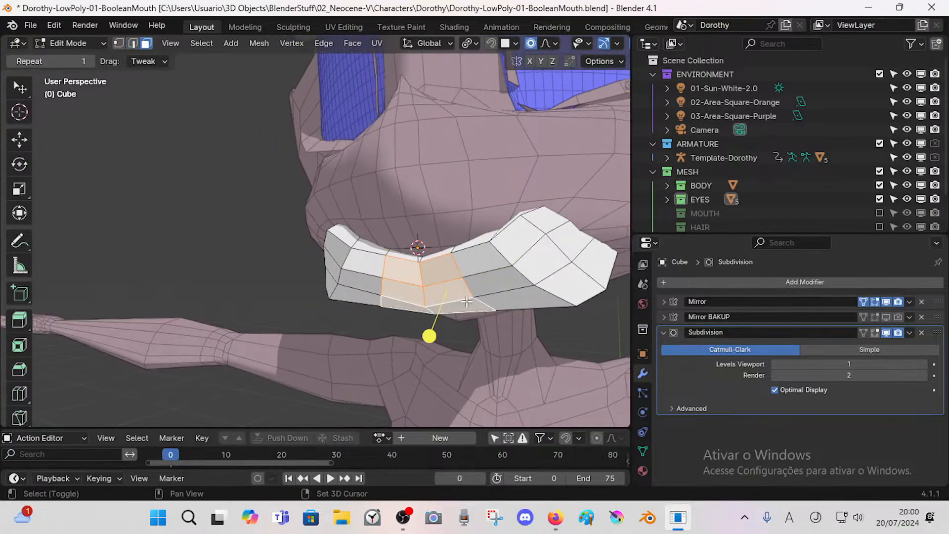
middle_click_drag(467, 301, 492, 206)
key("g")
left_click(492, 318)
key("Tab")
key("Tab")
scroll(439, 292, "up", 2)
Step: Lower the cutter's upper corner edge and adjust the two short upper front edges between that corner and the centre
key("2")
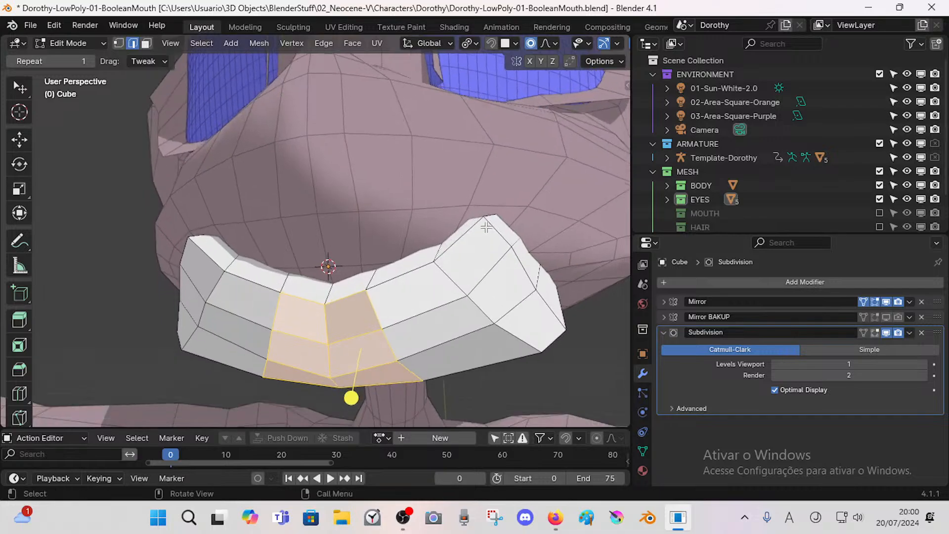
middle_click_drag(486, 246, 494, 250)
key("g")
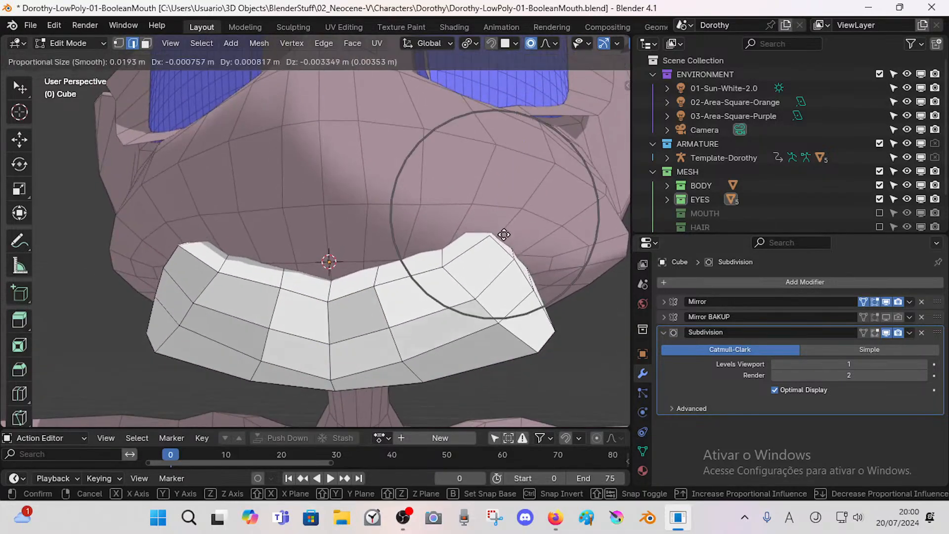
left_click(500, 251)
left_click(442, 265)
left_click(380, 276, "shift")
key("g")
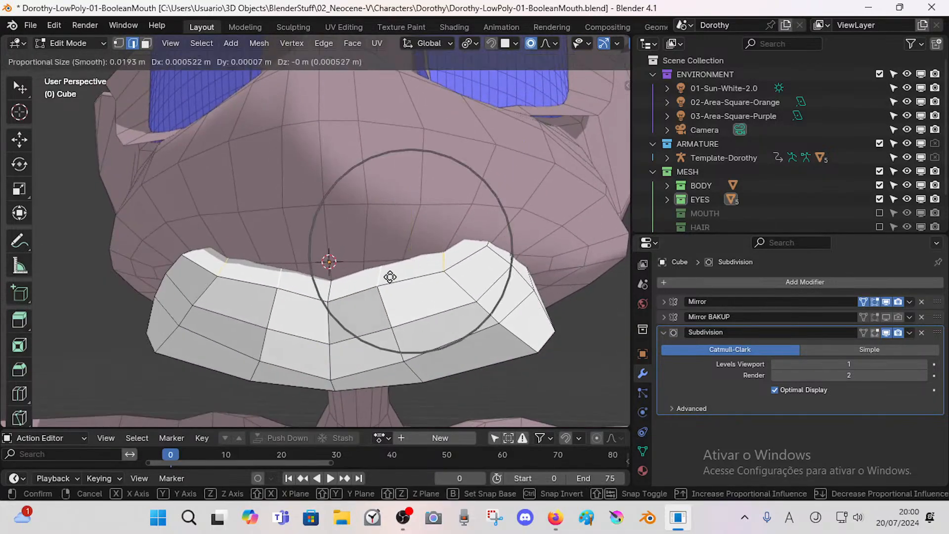
left_click(387, 313)
Step: Move the upper front edge beside the cutter's centre and rotate it about -4° with smooth proportional editing
key("g")
mouse_move(387, 313)
middle_mouse_down()
mouse_move(406, 276)
mouse_move(395, 314)
middle_mouse_up()
left_click(417, 286)
key("r")
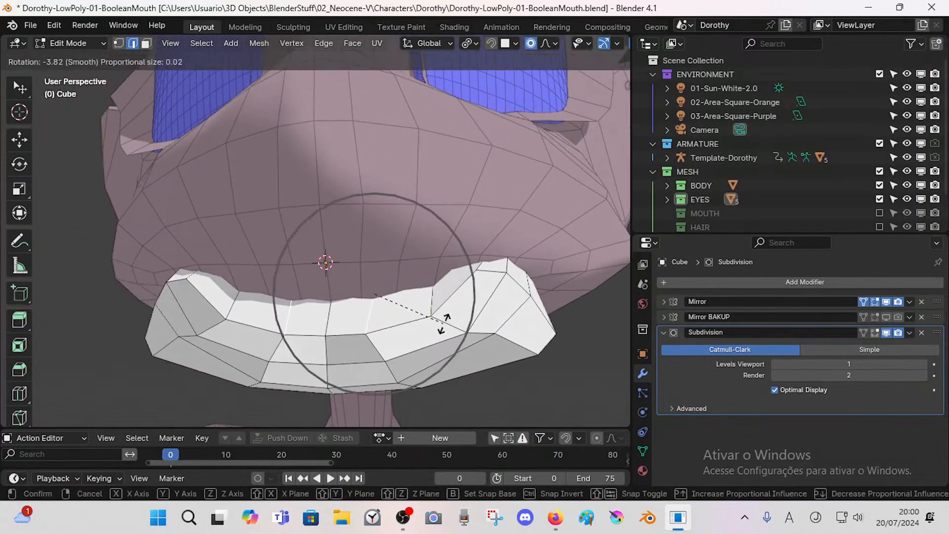
left_click(443, 323)
key("g")
left_click(451, 324)
Step: Move the lower outer corner edge inward and shift the bottom front edge about -0.0053 m in X and -0.001 m in Y
middle_click_drag(451, 324, 498, 280)
left_click(569, 323)
key("g")
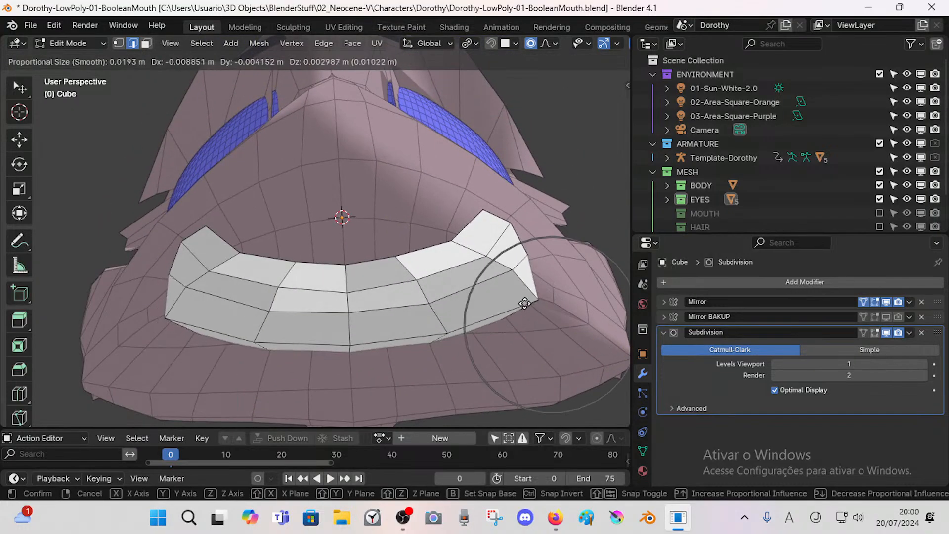
left_click(517, 293)
key("g")
left_click(512, 291)
left_click(442, 337)
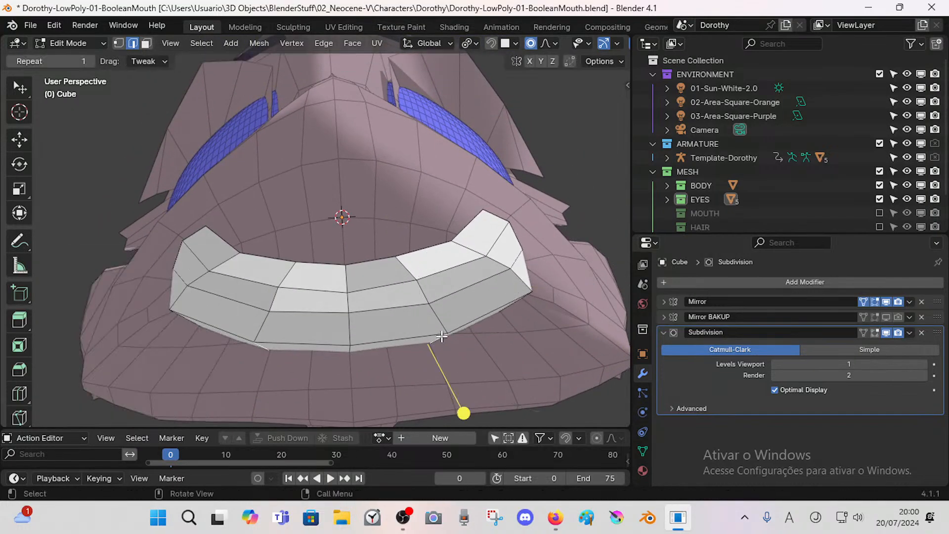
key("g")
left_click(415, 332)
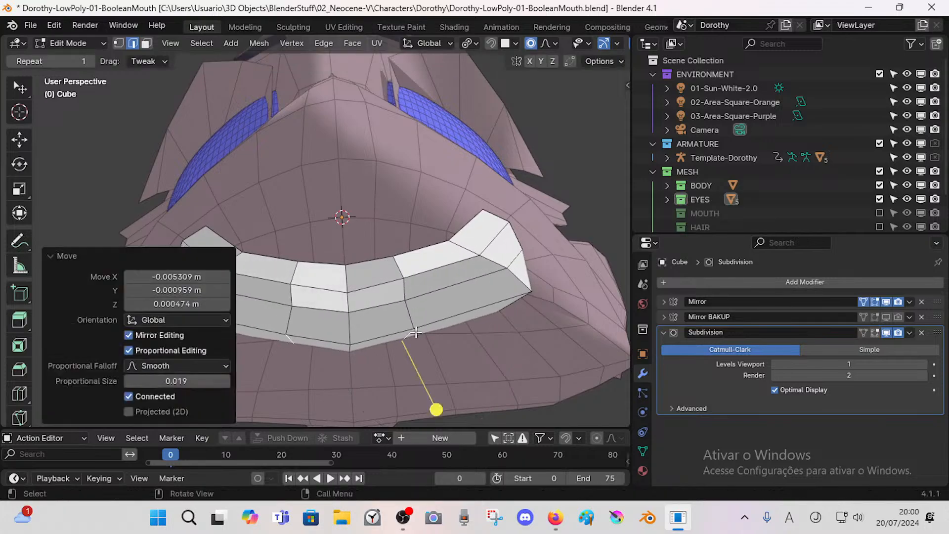
Step: Move the bottom centre face of the cutter about 0.0007 m in X, rotate it in the current view and deselect it
key("3")
left_click(348, 346)
key("g")
left_click(372, 343)
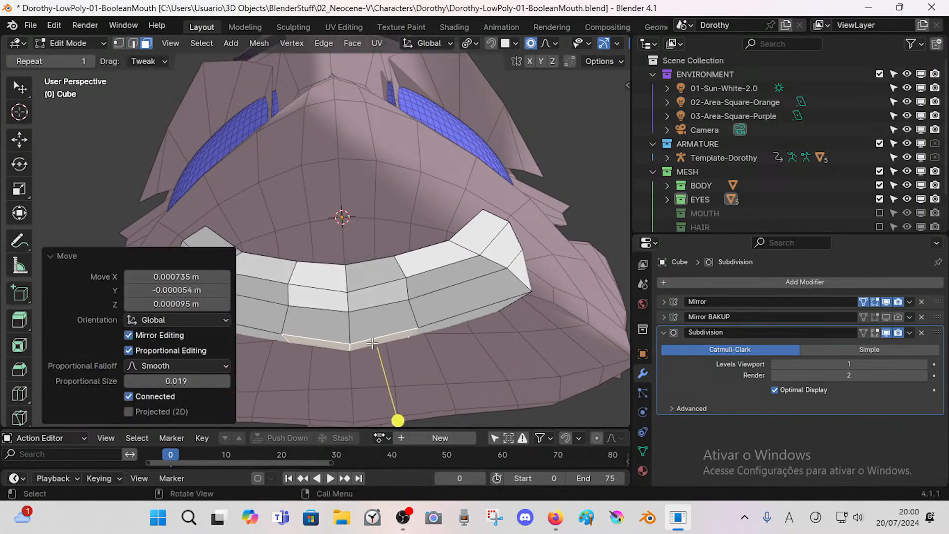
key("r")
left_click(481, 334)
key("alt+a")
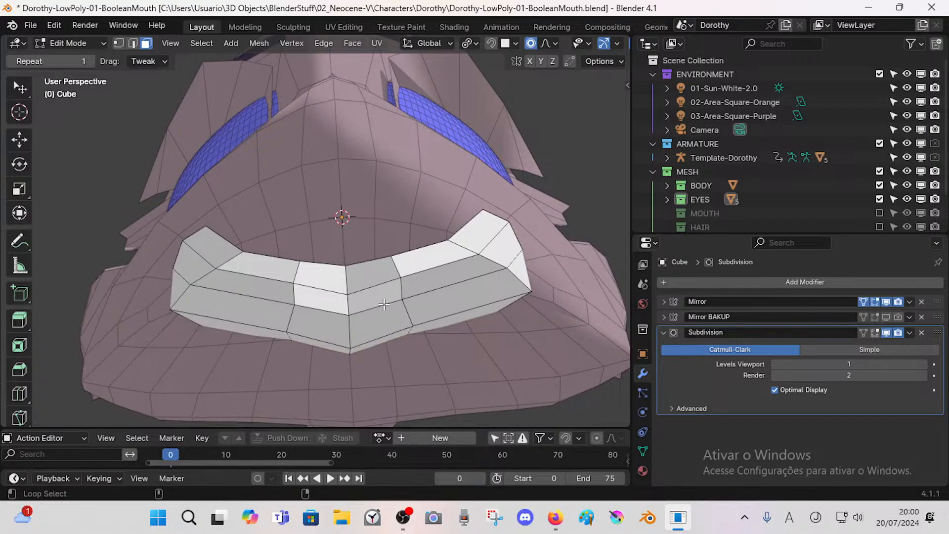
Step: Smooth the cutter's face loops with the Smooth tool, move the whole linked mesh slightly and return to Object Mode
left_click_drag(380, 243, 514, 216)
key("alt+a")
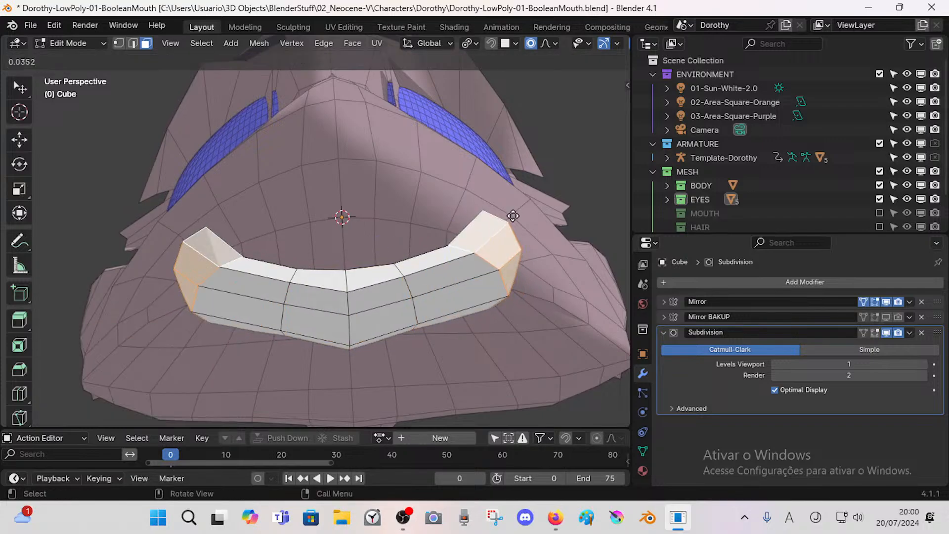
key("l")
key("g")
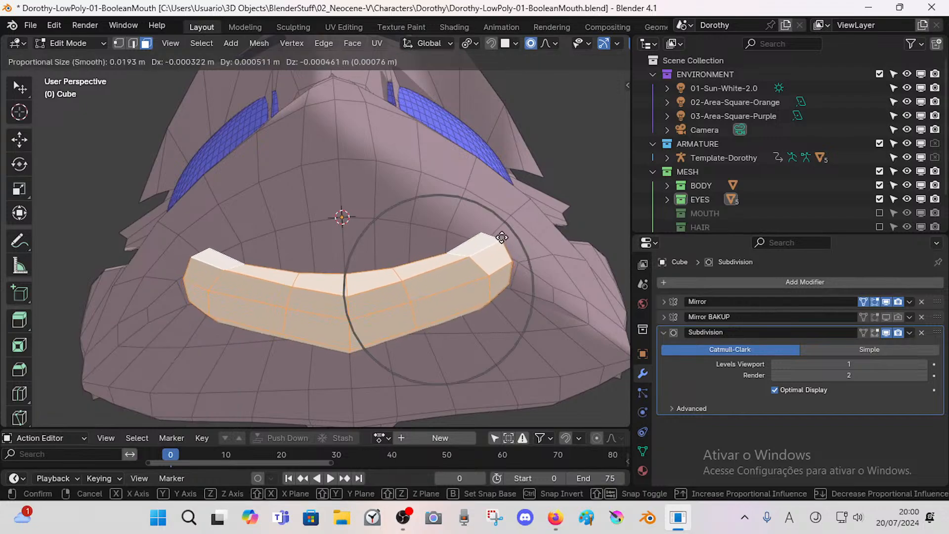
left_click(504, 231)
key("Tab")
Step: Reselect the cutter alone, scale its whole mesh to 1.124 along X and move it about 0.004 m inward along X
middle_click_drag(504, 231, 455, 286)
key("a")
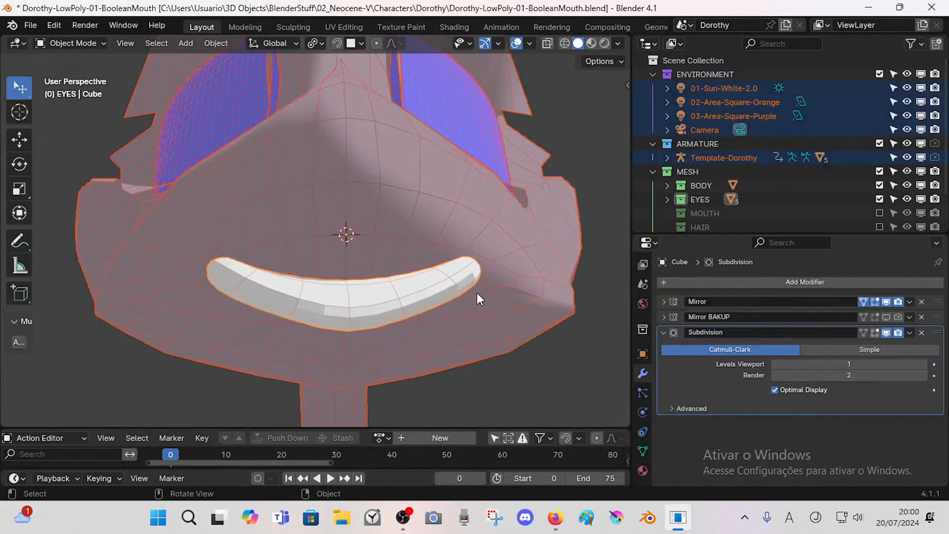
left_click(446, 288)
left_click(452, 274)
key("Tab")
key("a")
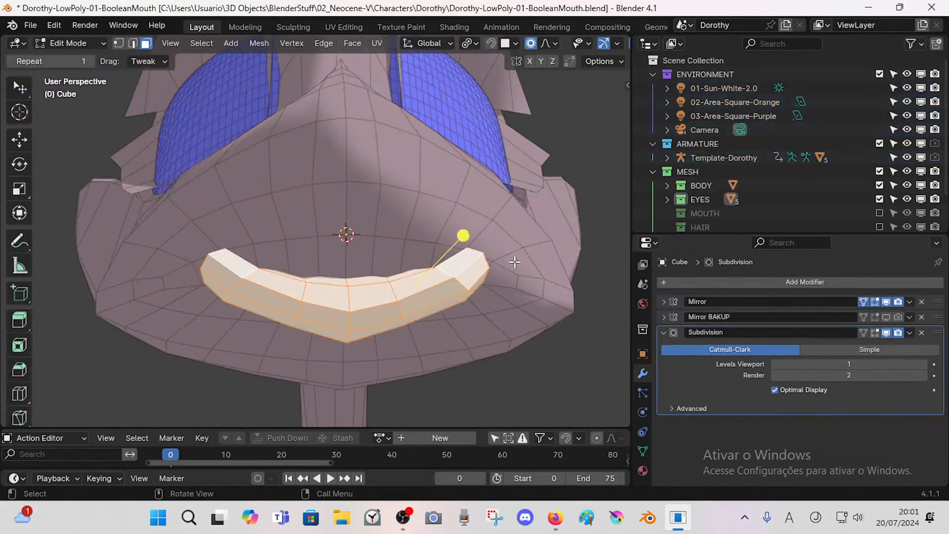
key("s")
key("x")
left_click(526, 274)
key("g")
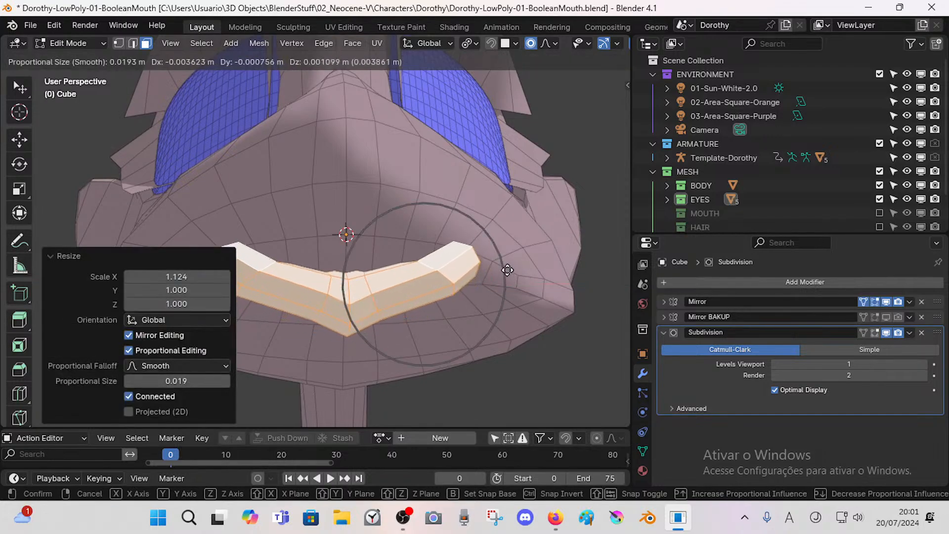
left_click(504, 271)
Step: Move the end face loop about 0.002 m in Y and -0.003 m in Z, and smooth the centre face loop by about 0.78
left_click(460, 239)
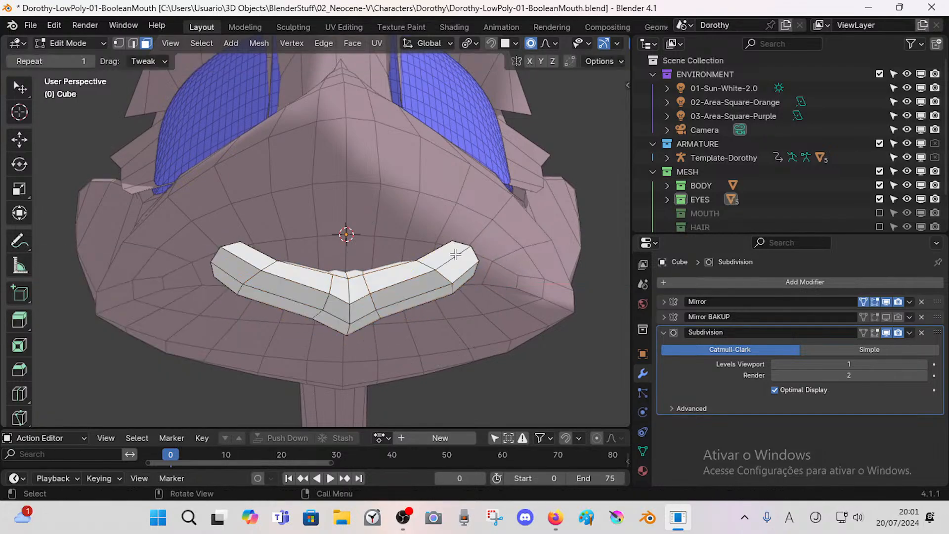
key("g")
left_click(494, 227)
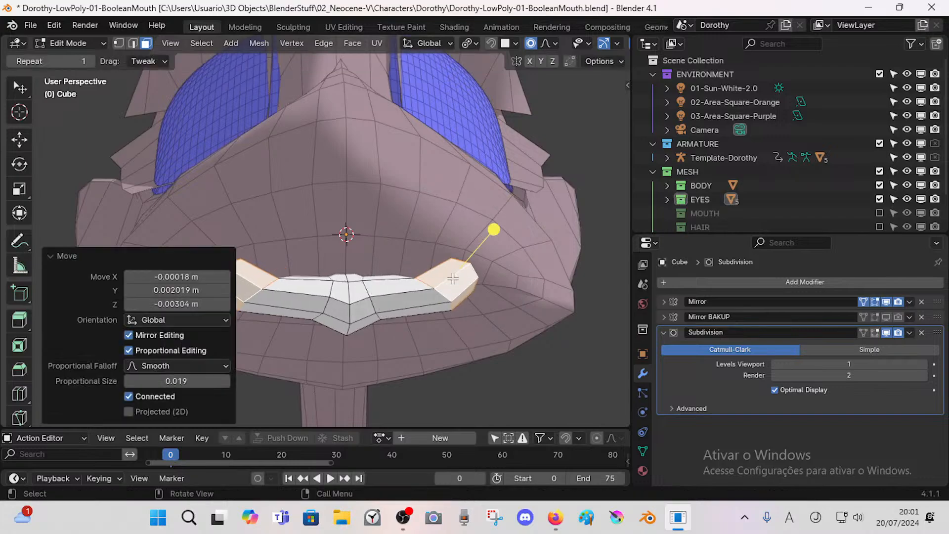
key("alt+a")
key("g")
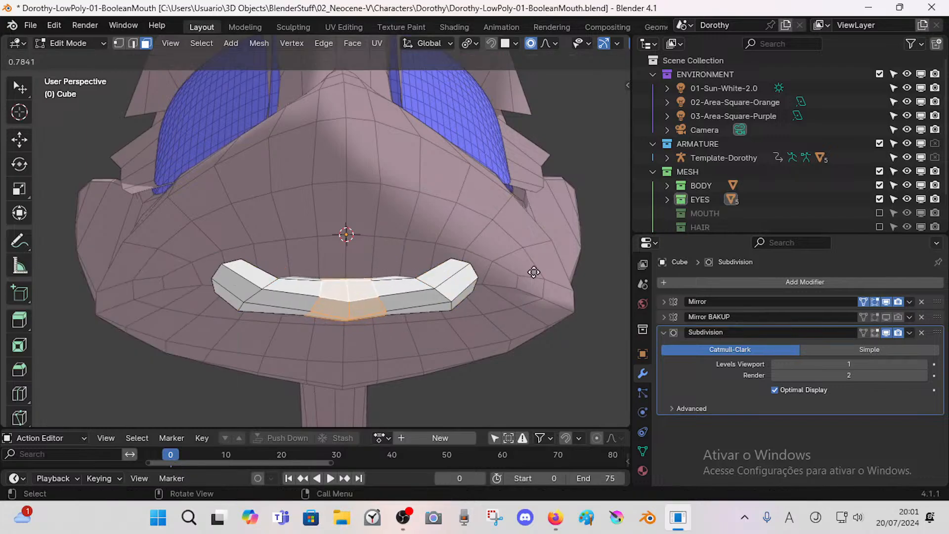
left_click_drag(534, 272, 532, 272)
Step: Move the centre face loop about 0.0008 m in X, 0.0004 m in Y and -0.0005 m in Z, and rotate it about -12°
key("g")
left_click(396, 270)
key("r")
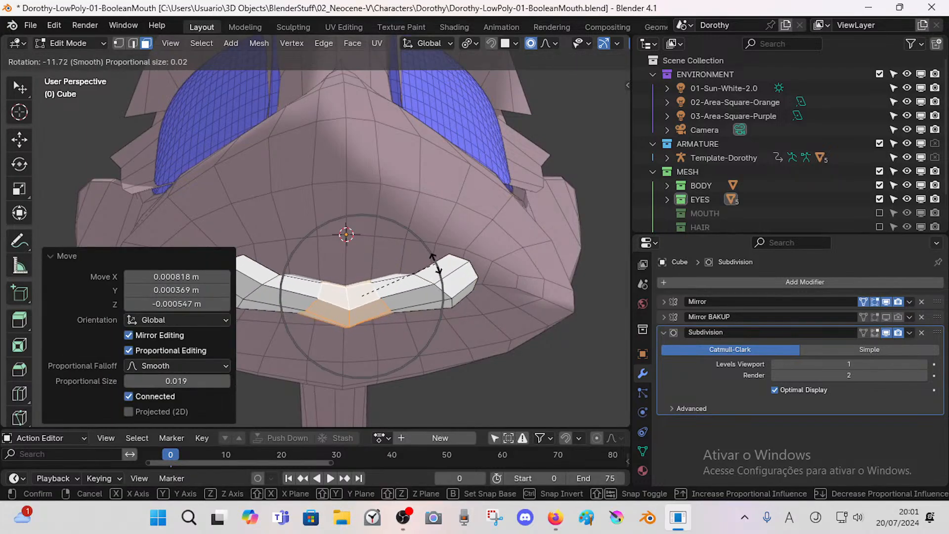
left_click(435, 269)
Step: Scale down the face loop between the cutter's centre and end, rotate it -9.73° in the view and move it slightly outward
key("alt+a")
key("g")
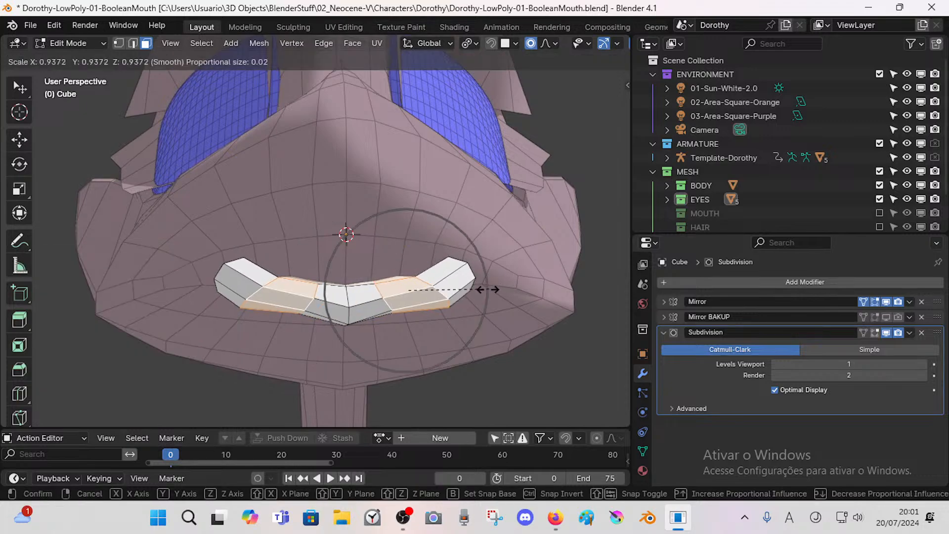
left_click(462, 290)
key("alt+a")
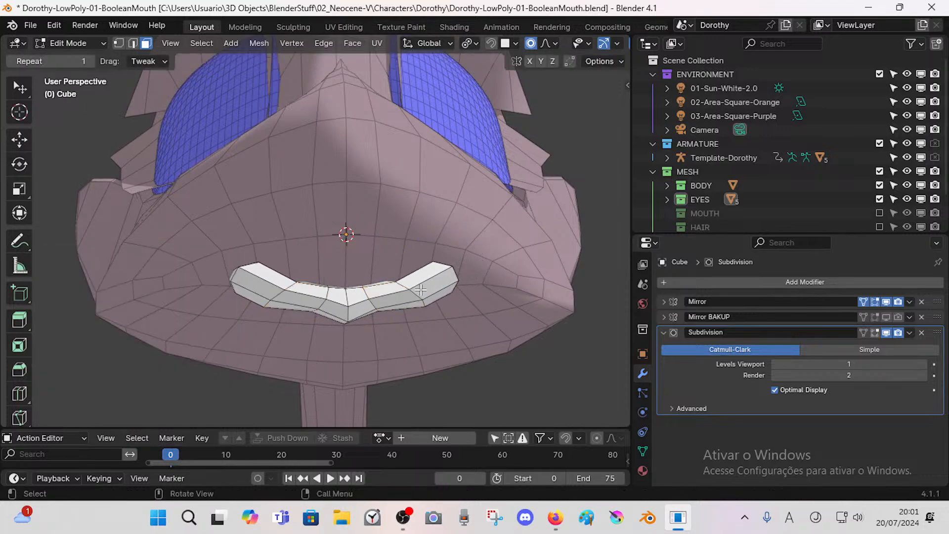
left_click(397, 293, "alt")
key("g")
left_click(445, 292)
key("g")
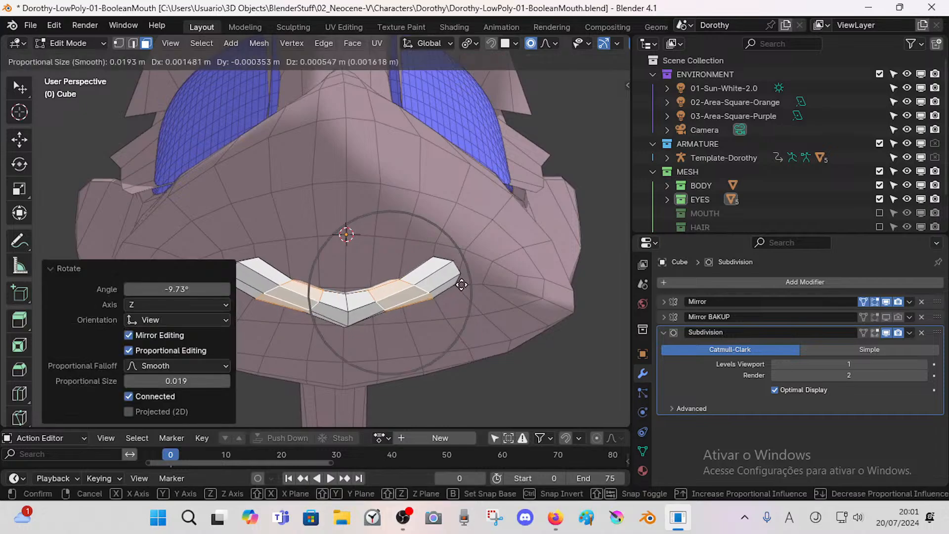
left_click(444, 289)
Step: Scale the cutter's end face loop to 0.867 with proportional editing and move it inward toward the mouth's centre
left_click(435, 273, "alt")
key("s")
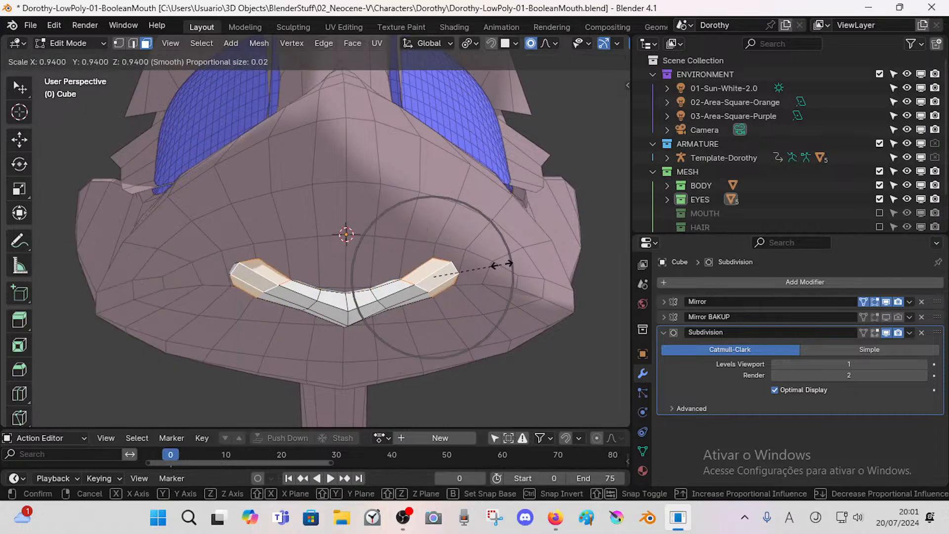
left_click(497, 268)
left_click_drag(478, 222, 514, 240)
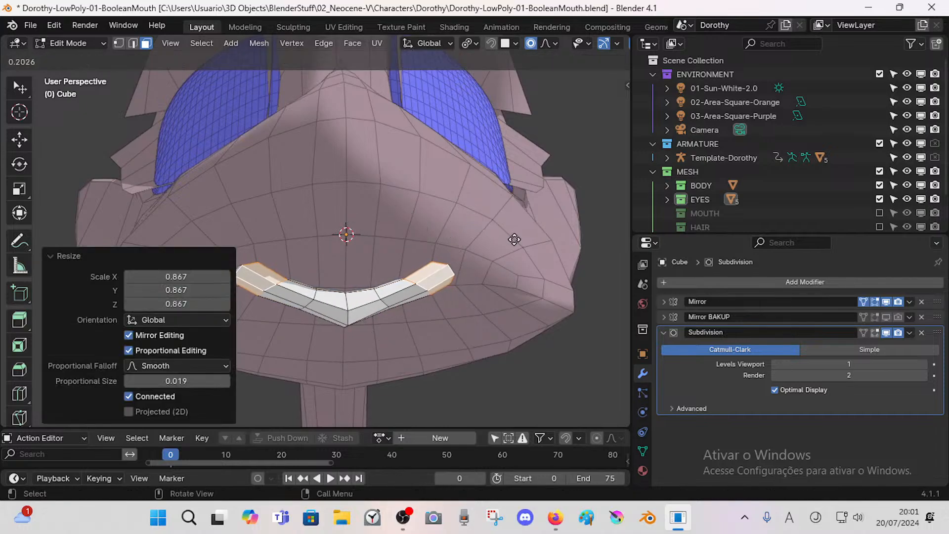
left_click_drag(581, 277, 580, 276)
key("g")
left_click(517, 271)
Step: Smooth the vertices of the cutter mesh by about 0.352, return to object mode and save the file
left_click(414, 283, "alt")
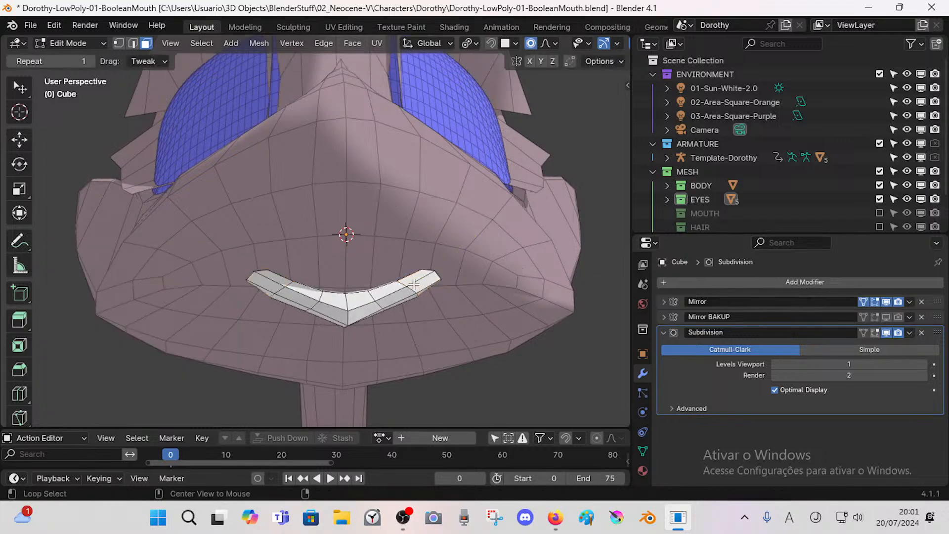
left_click_drag(417, 263, 504, 261)
left_click(404, 286, "alt")
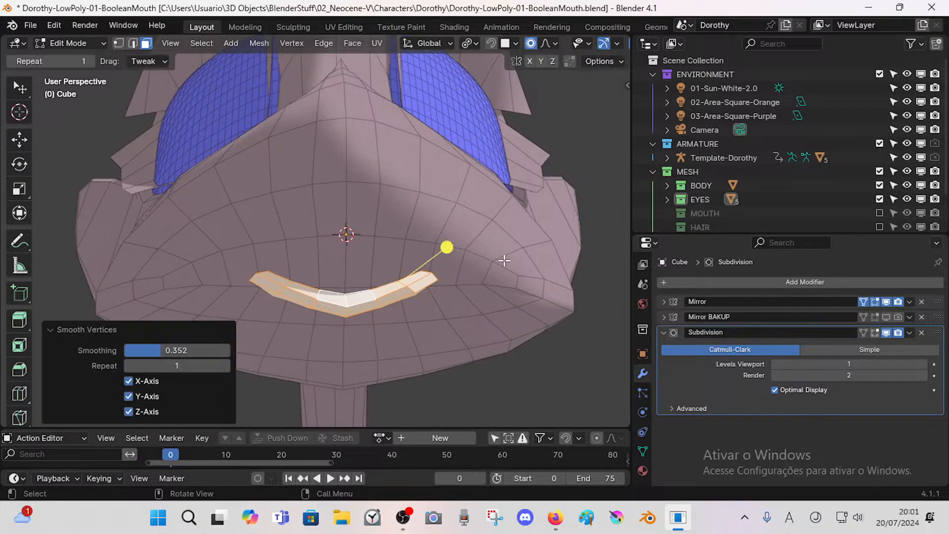
key("Tab")
middle_click_drag(442, 286, 425, 341)
scroll(371, 295, "up", 2)
key("ctrl+s")
scroll(391, 329, "up", 3)
Step: Set the cutter's viewport display to Wire, check it against the face in object mode and save the file
key("Tab")
scroll(394, 300, "up", 2)
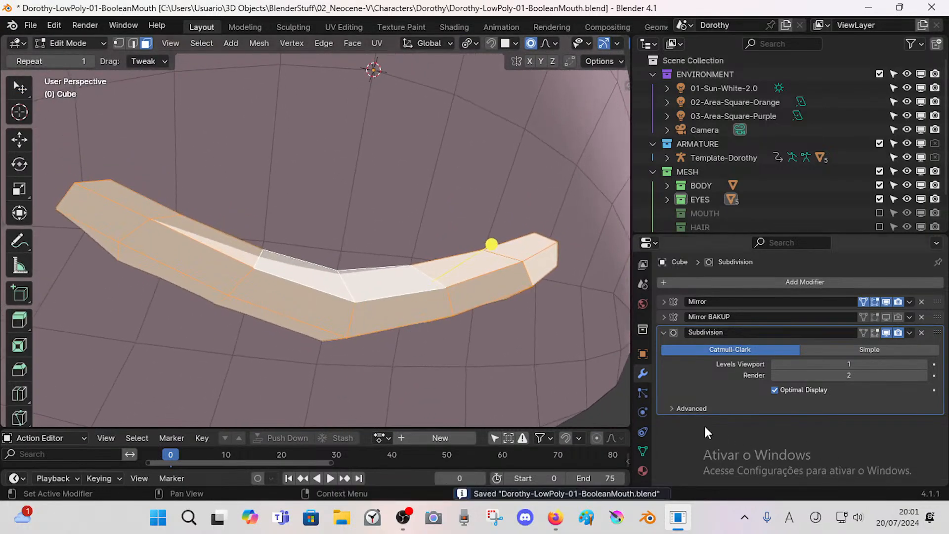
left_click(643, 354)
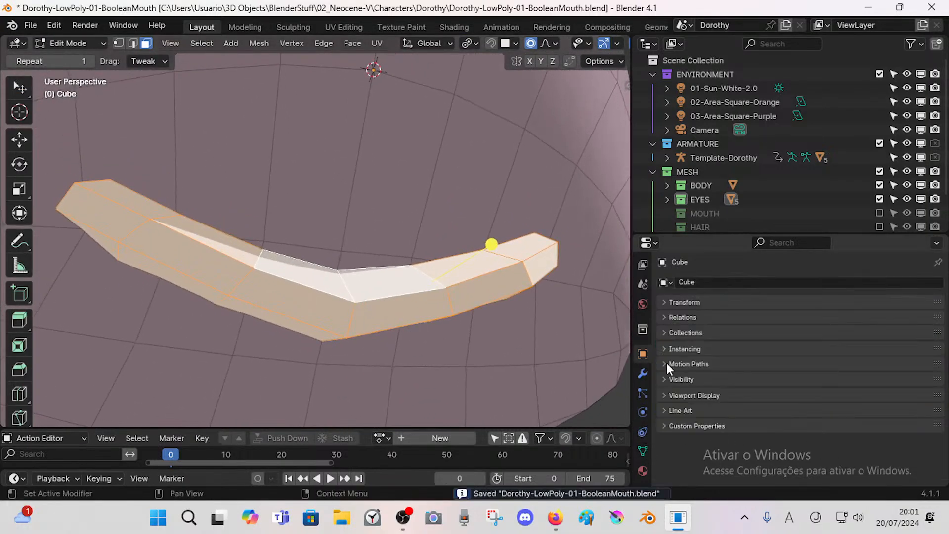
left_click(695, 395)
scroll(789, 429, "down", 4)
left_click(791, 434)
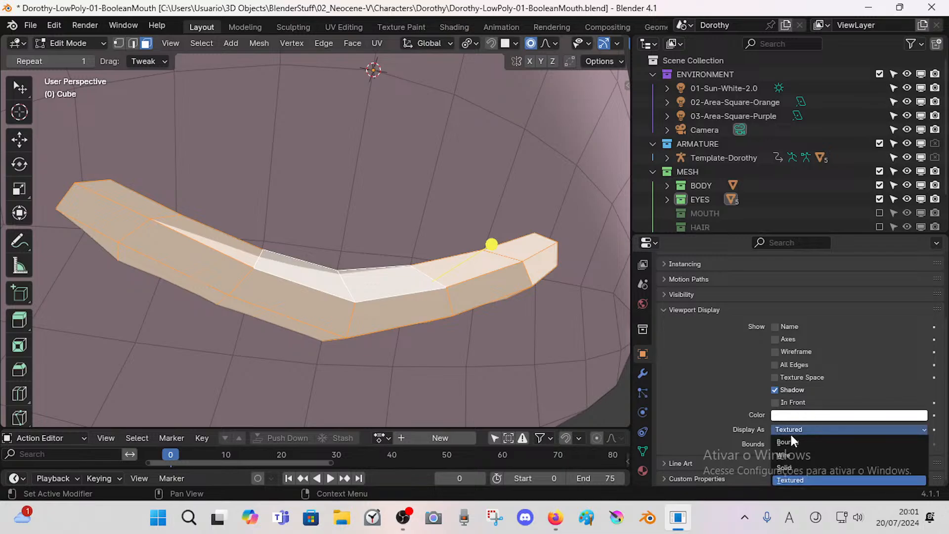
left_click(788, 457)
scroll(401, 298, "down", 3)
key("Tab")
middle_click_drag(400, 298, 397, 318)
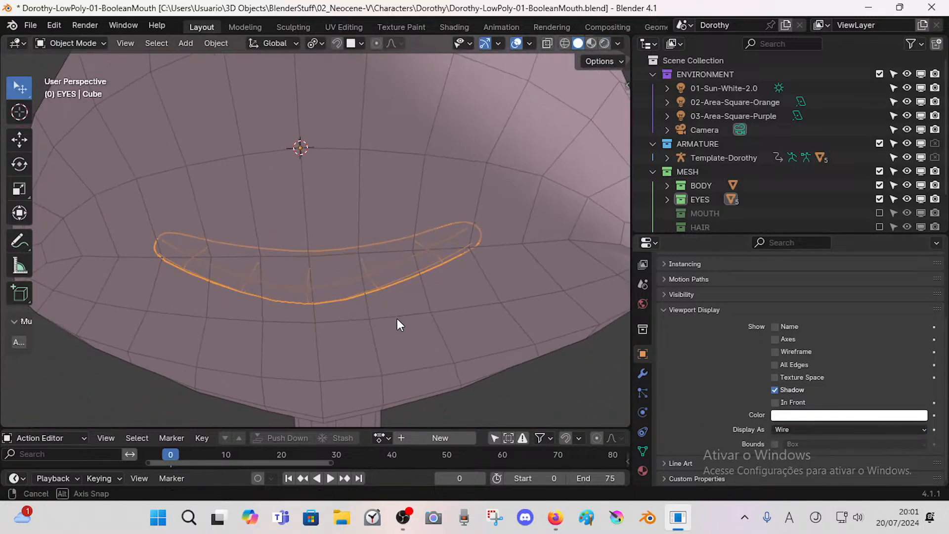
key("Tab")
scroll(395, 305, "up", 4)
key("Tab")
scroll(392, 305, "down", 4)
key("ctrl+s")
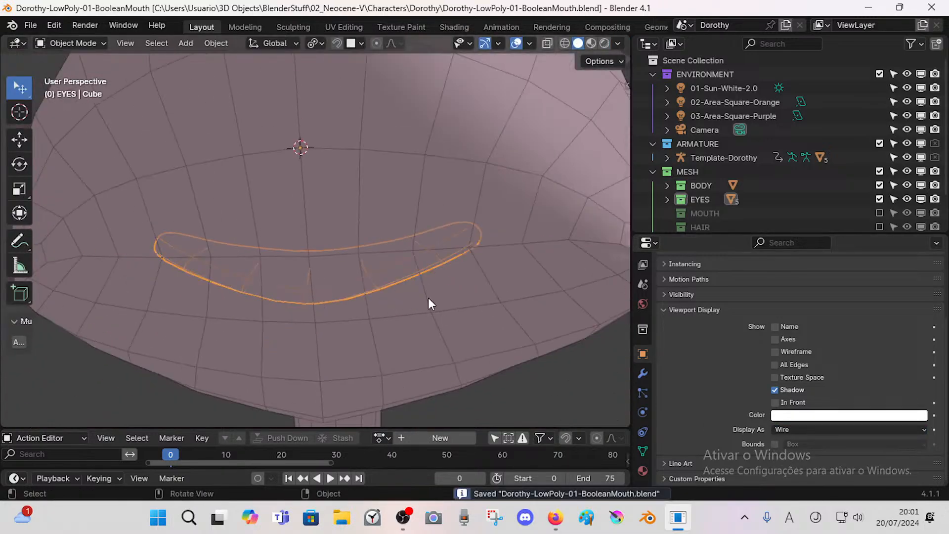
Step: Select Dorothy's body instead of the cutter, bring the mouth area into close view and save the file
left_click(426, 300)
scroll(417, 307, "down", 7)
middle_click_drag(417, 306, 385, 283)
key("shift+grave")
key("w")
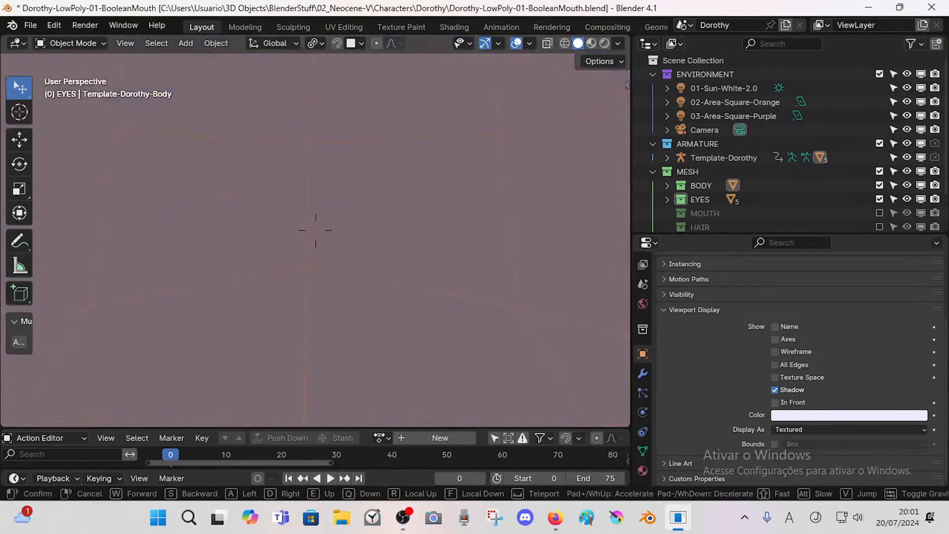
key("s")
key("w")
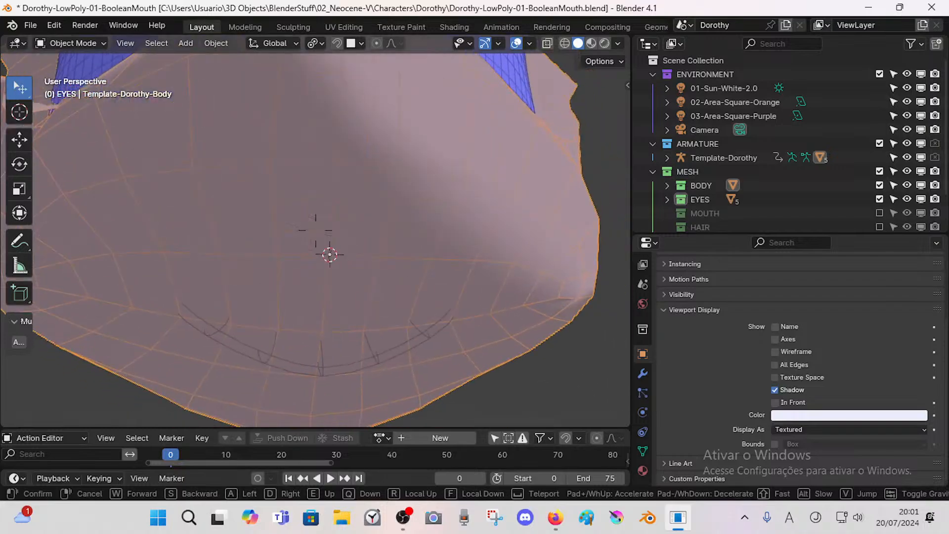
left_click(360, 292)
key("ctrl+s")
Step: Open the body mesh for editing, hide its Mirror modifier in edit mode and select the whole half mesh
key("Tab")
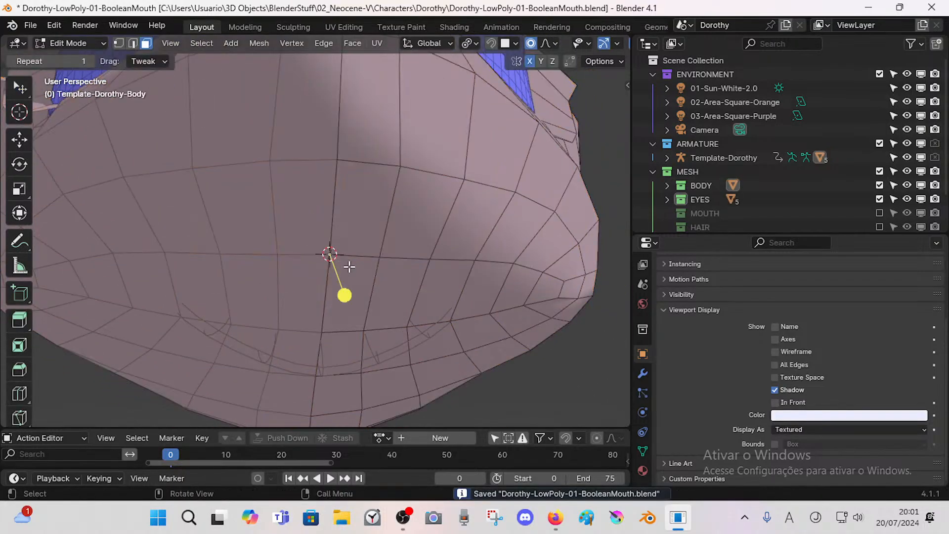
scroll(349, 269, "down", 4)
left_click(642, 374)
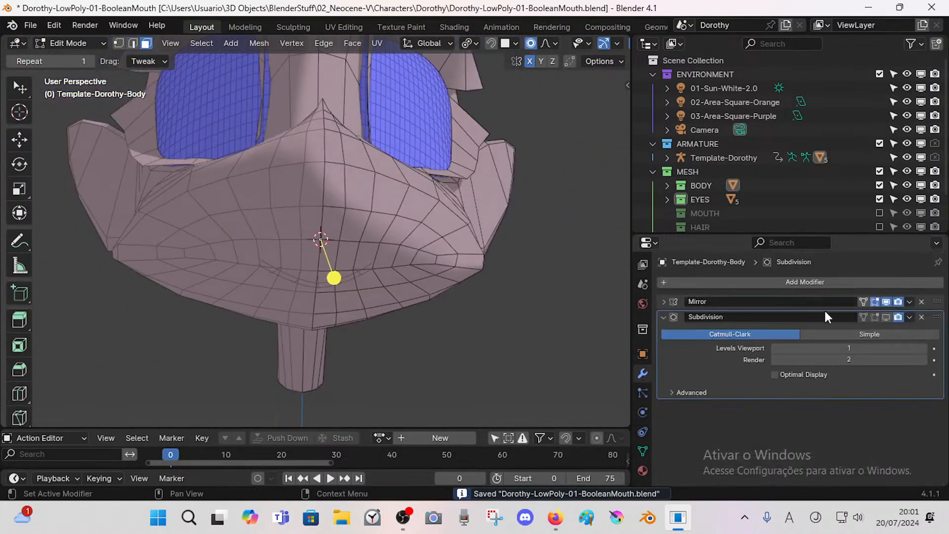
left_click(886, 301)
key("a")
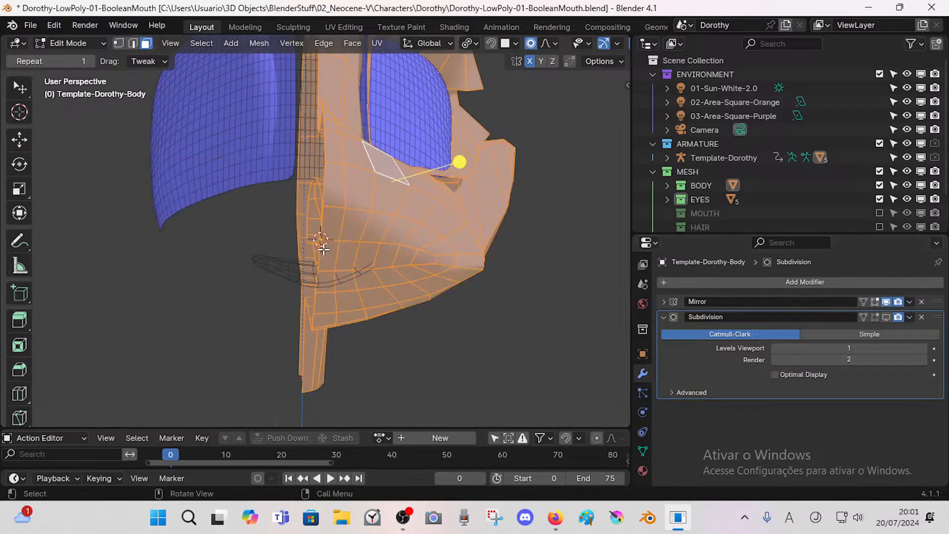
middle_click_drag(395, 250, 407, 240)
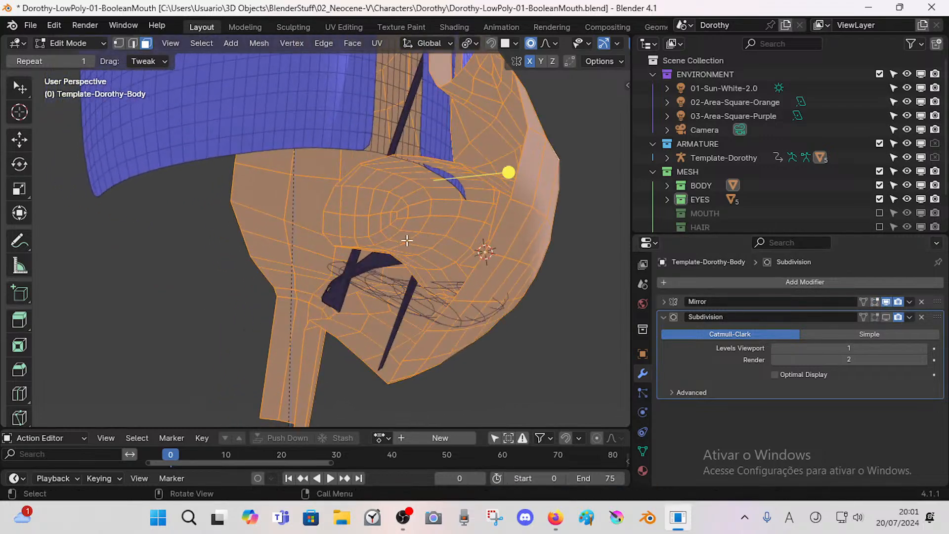
Step: Delete the face loops behind the mouth area on the inside of the half body mesh
left_click(530, 259)
middle_click_drag(448, 272, 479, 327)
left_click(512, 298, "alt+shift")
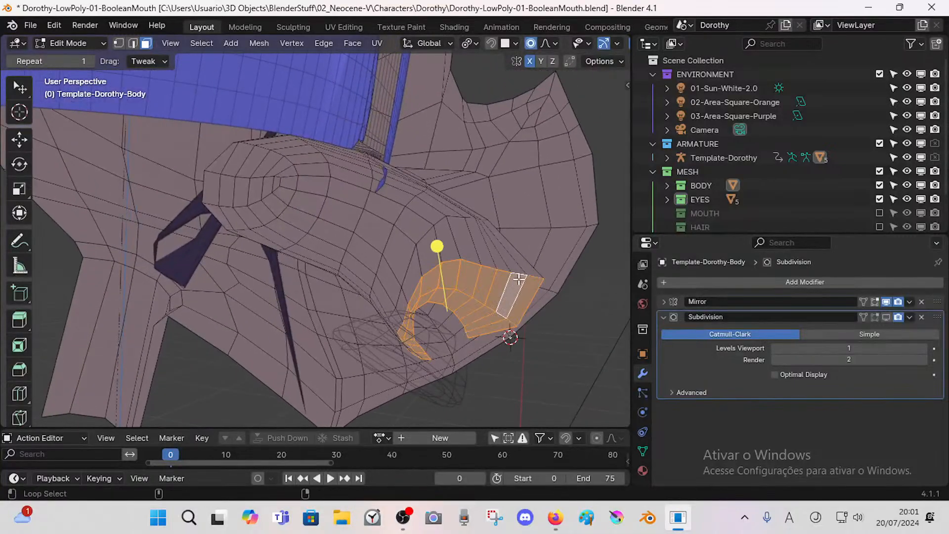
left_click(518, 262, "alt+shift")
left_click(452, 221, "alt+shift")
middle_click_drag(452, 221, 417, 265)
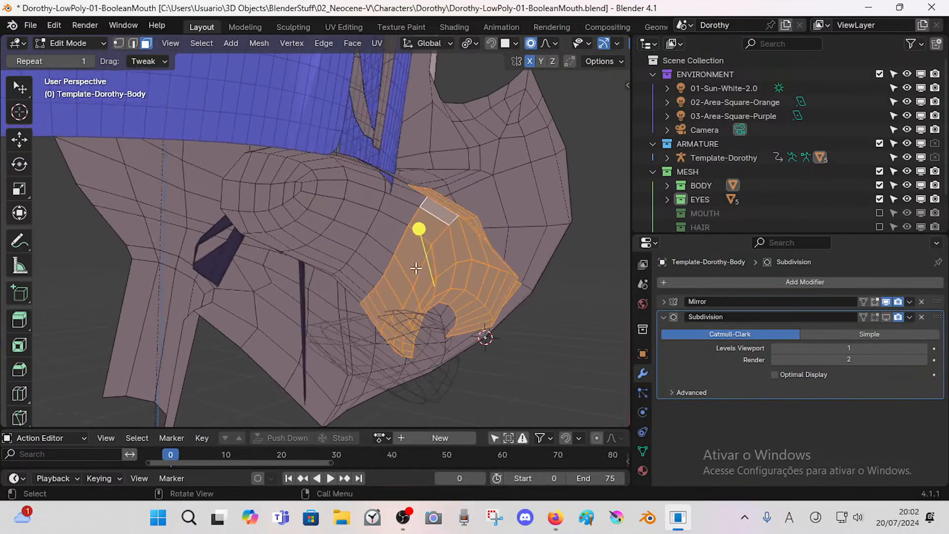
key("x")
left_click(414, 265)
left_click(354, 283, "alt")
key("x")
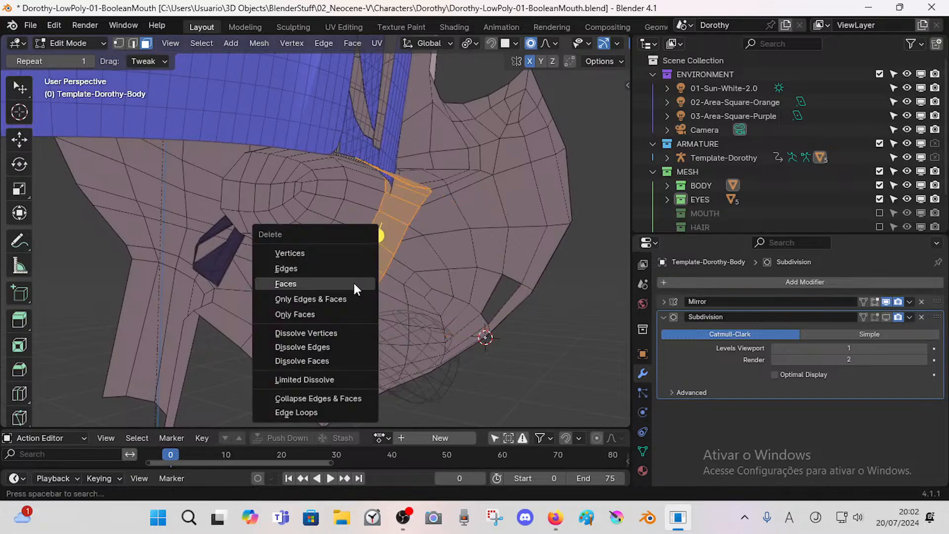
left_click(355, 283)
Step: Turn the body's Mirror modifier back on for edit mode and enable its on-cage display
mouse_move(403, 300)
middle_mouse_down()
mouse_move(417, 307)
mouse_move(386, 299)
middle_mouse_up()
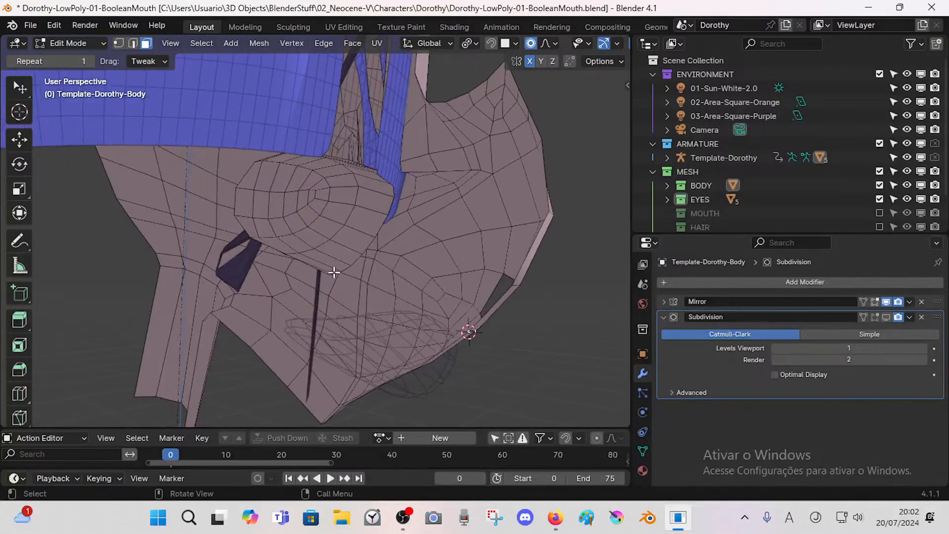
left_click(326, 262, "alt")
middle_click_drag(325, 262, 547, 291)
key("Tab")
scroll(304, 296, "down", 4)
key("Tab")
left_click(866, 301)
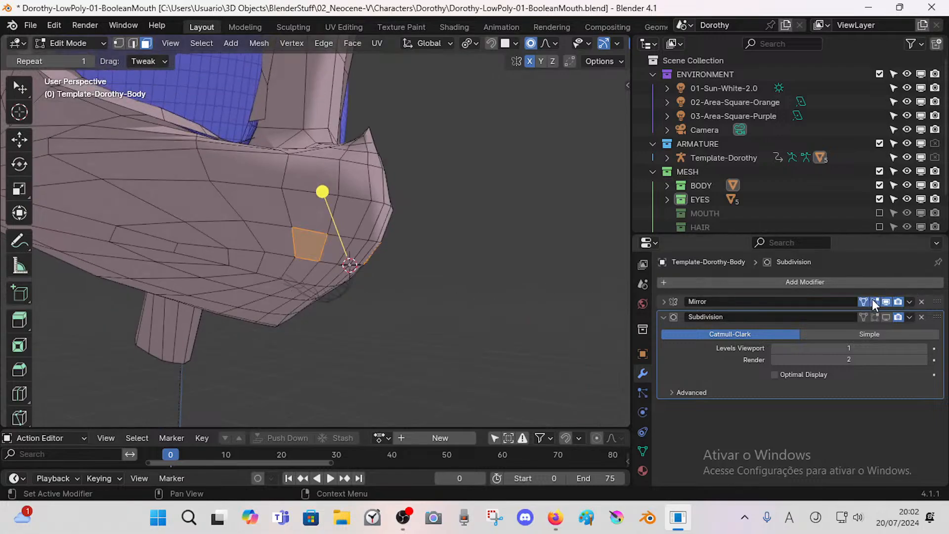
key("Tab")
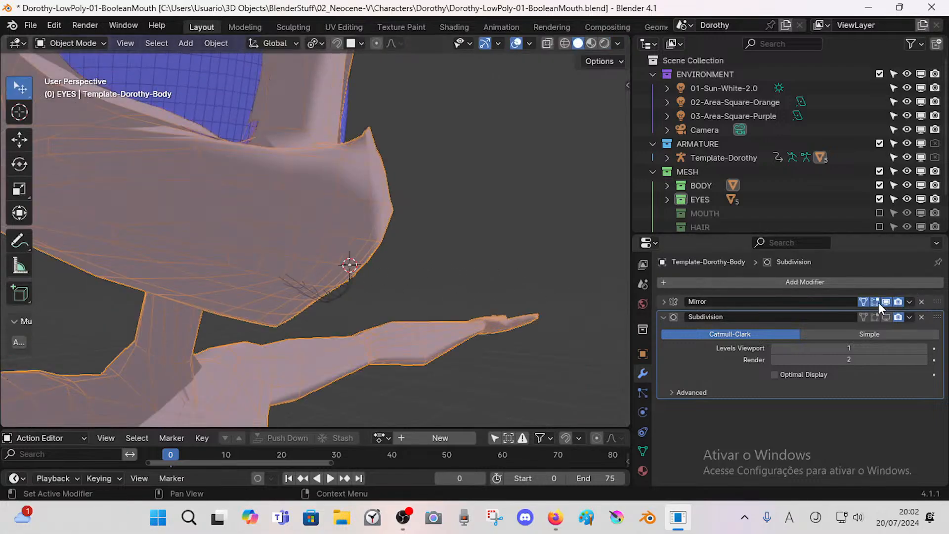
key("Tab")
Step: Clear the selection, delete two face loops near the mouth on the body mesh and save in object mode
middle_click_drag(286, 281, 350, 281)
key("alt+a")
middle_click_drag(352, 245, 337, 273)
left_click(395, 265, "alt+shift")
left_click(390, 278, "alt+shift")
key("x")
left_click(390, 279)
key("Tab")
middle_click_drag(408, 295, 337, 292)
key("ctrl+s")
Step: Add a Boolean modifier set to Difference to the body and pick the wireframe mouth cutter as its object
left_click(349, 301)
left_click(398, 256)
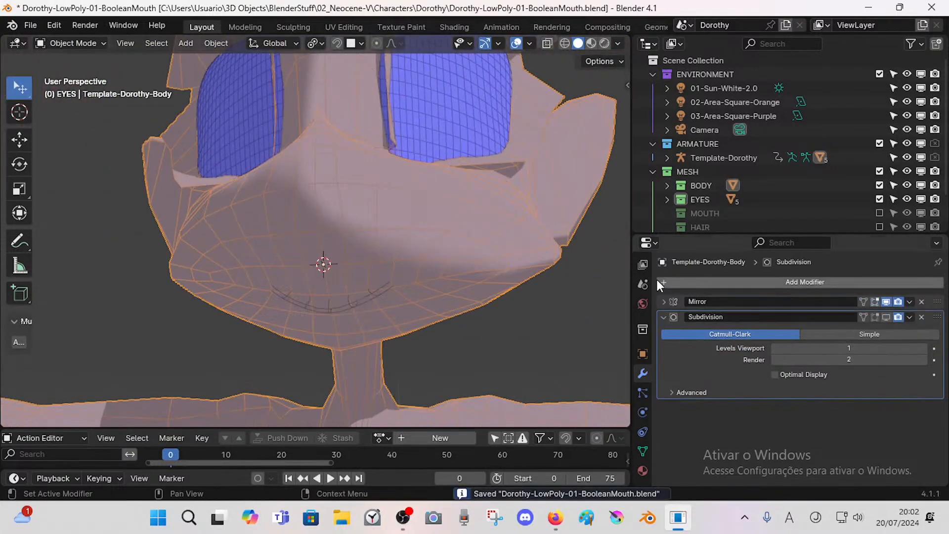
left_click(706, 281)
mouse_move(666, 284)
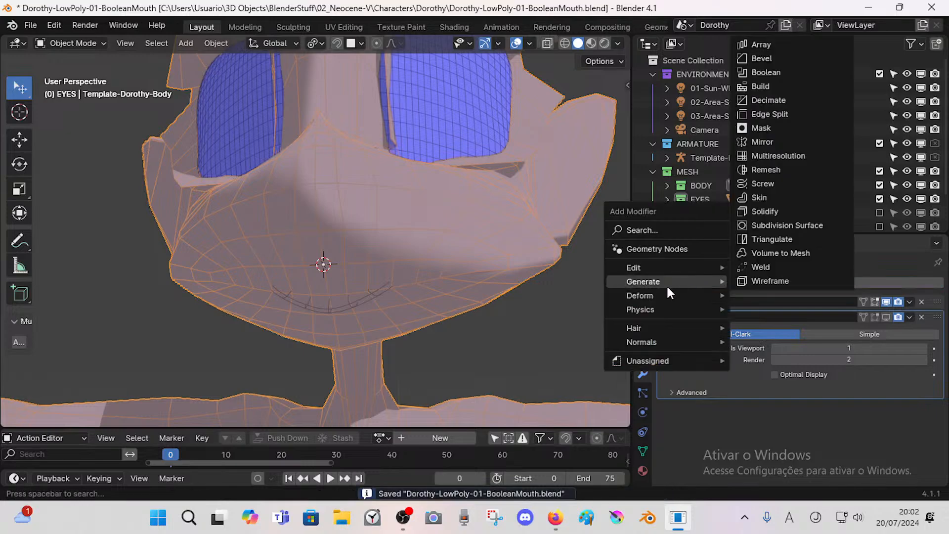
left_click(766, 73)
scroll(825, 384, "down", 1)
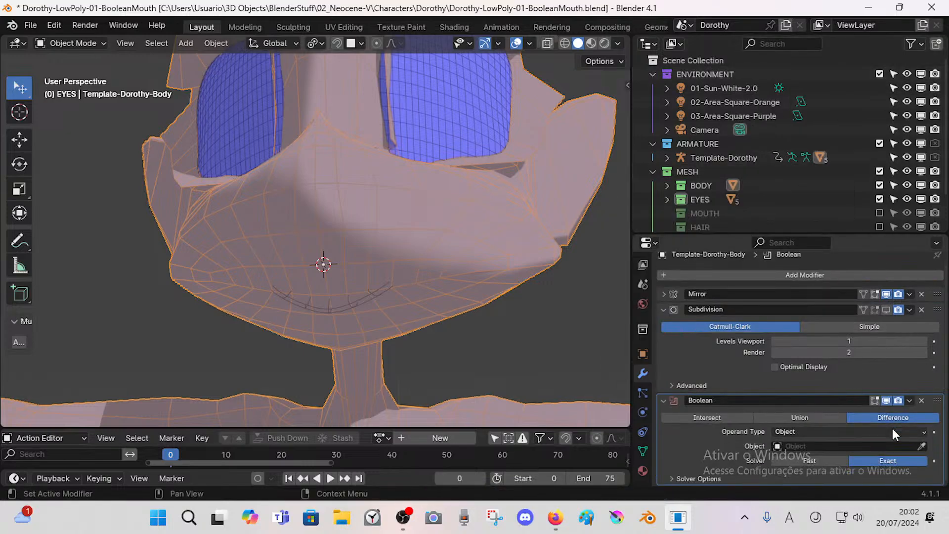
left_click(921, 446)
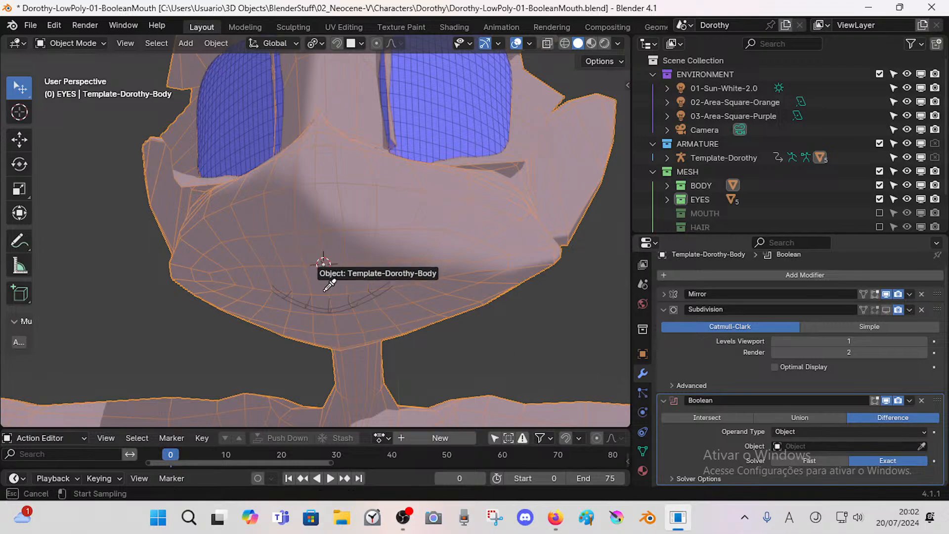
left_click(358, 297)
Step: Rename the cutter object as Boolean-Mouth, check the cut mouth up close and save the file
left_click(349, 304)
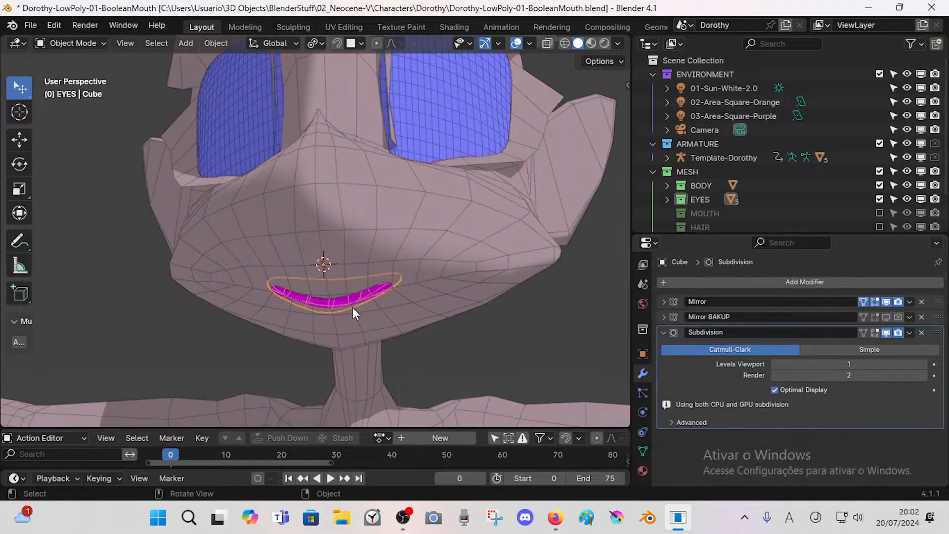
key("F2")
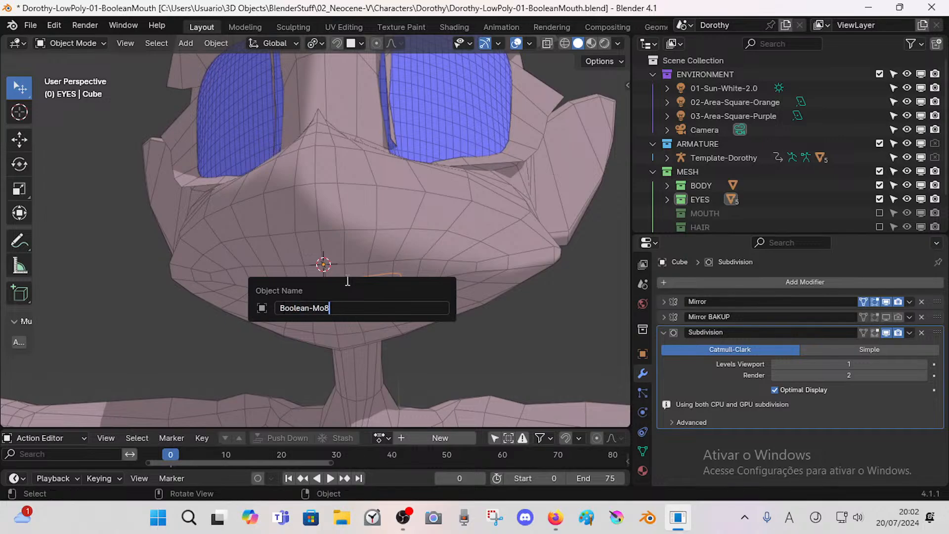
type("Boolean-Mouth")
key("Return")
middle_click_drag(337, 326, 336, 291)
key("shift+grave")
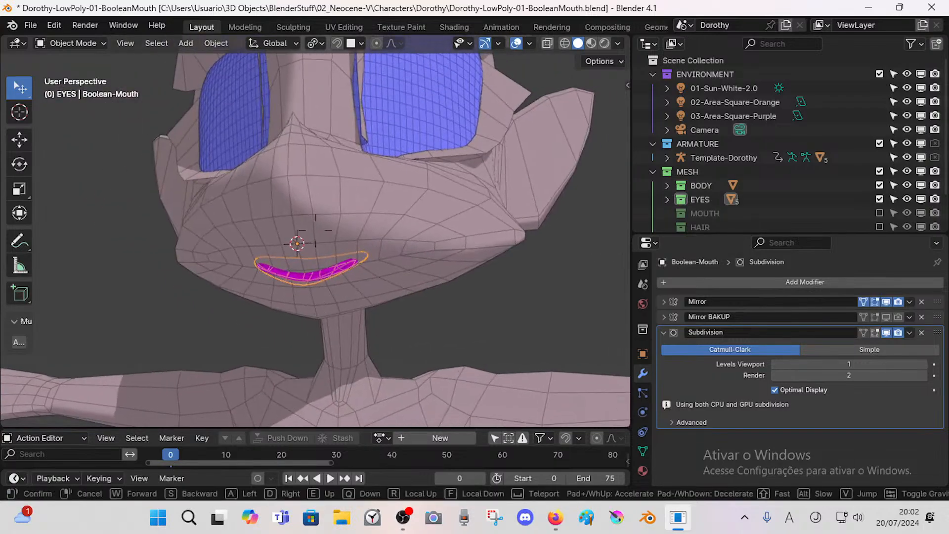
left_click(340, 331)
left_click(346, 310)
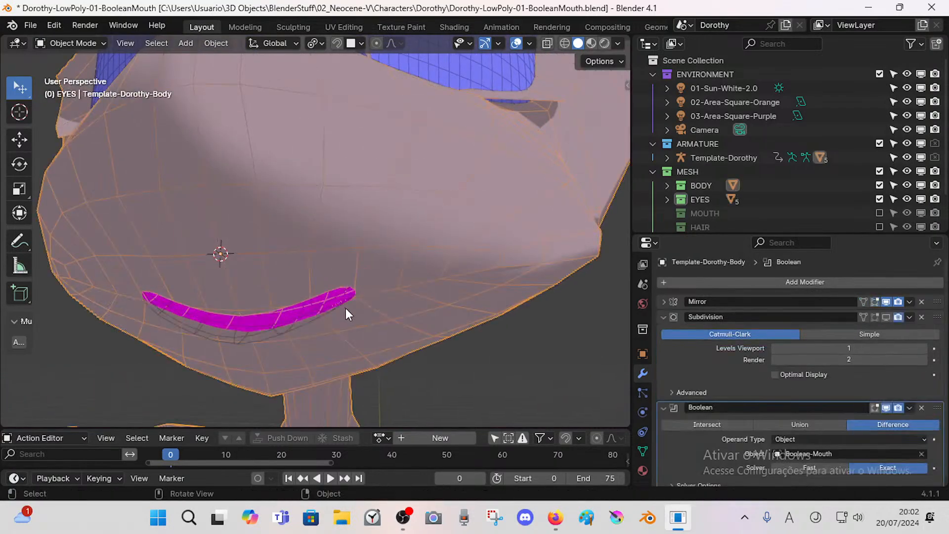
left_click(340, 304)
key("ctrl+s")
Step: Select the Boolean-Mouth cutter and add a basis and one relative shape key, keeping the key's value at 0
left_click(334, 301)
left_click(331, 304)
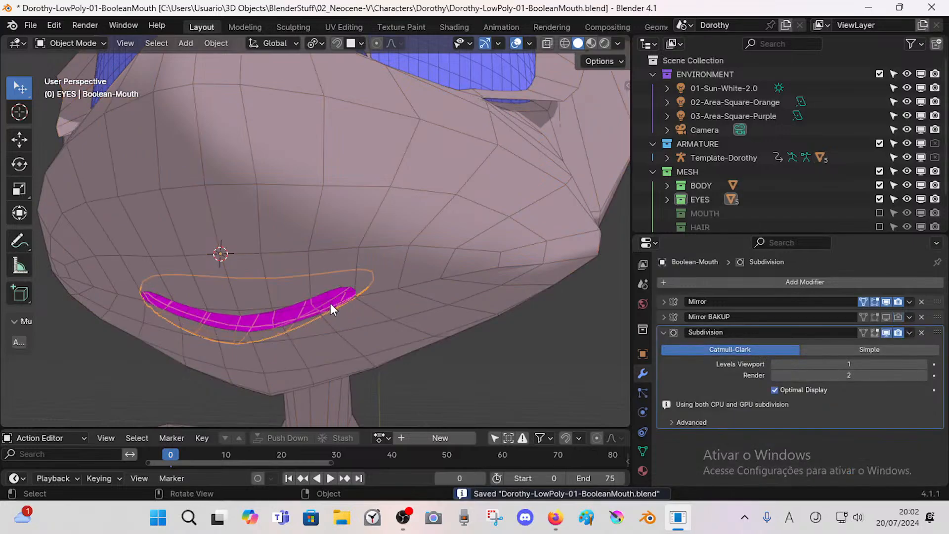
scroll(331, 304, "down", 2)
left_click(643, 451)
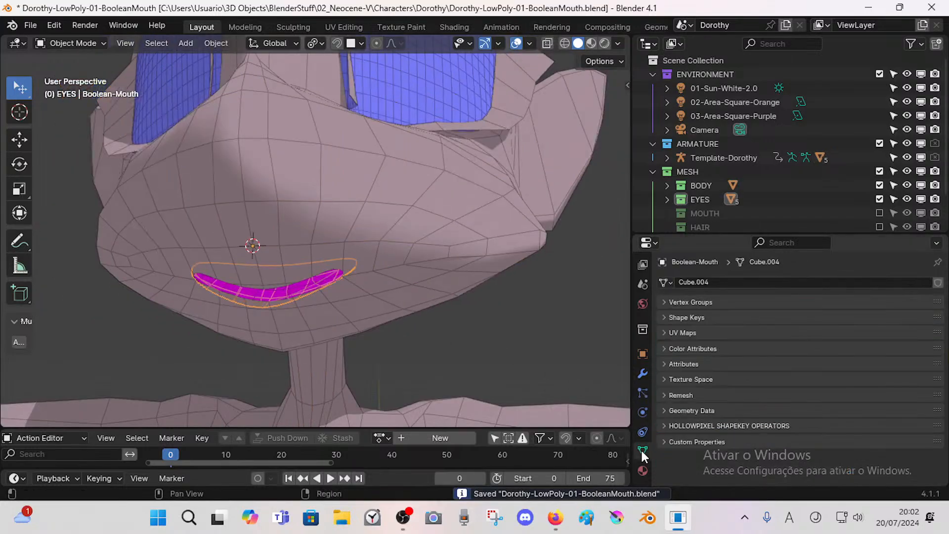
left_click(666, 317)
left_click(934, 335)
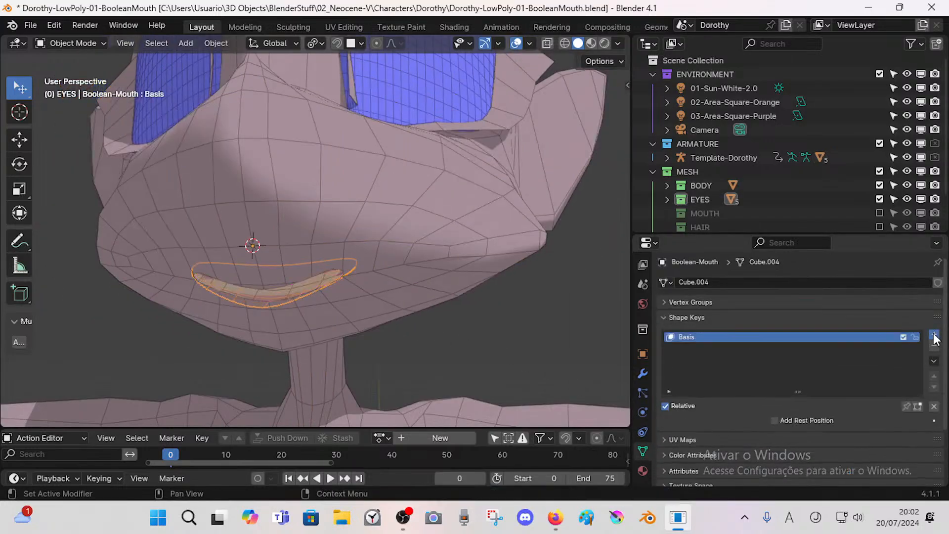
left_click(934, 335)
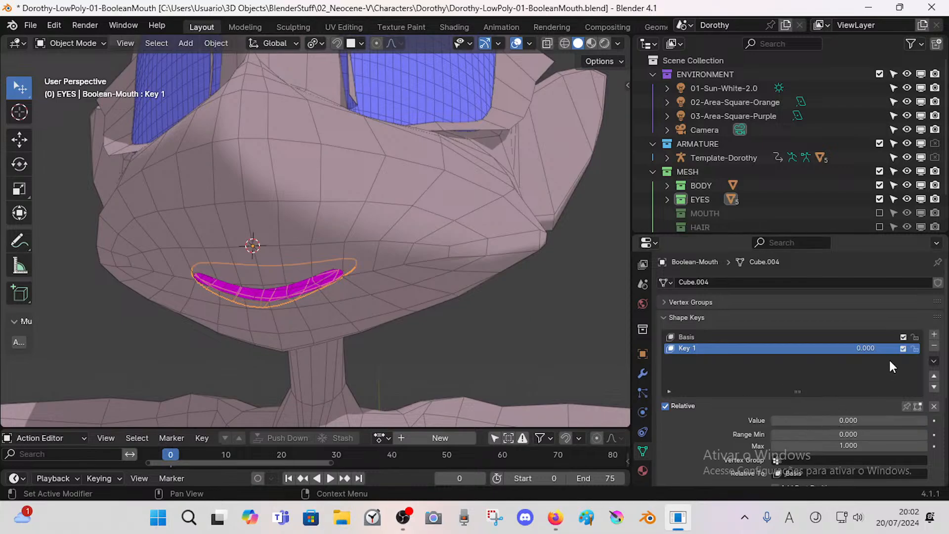
scroll(851, 420, "down", 2)
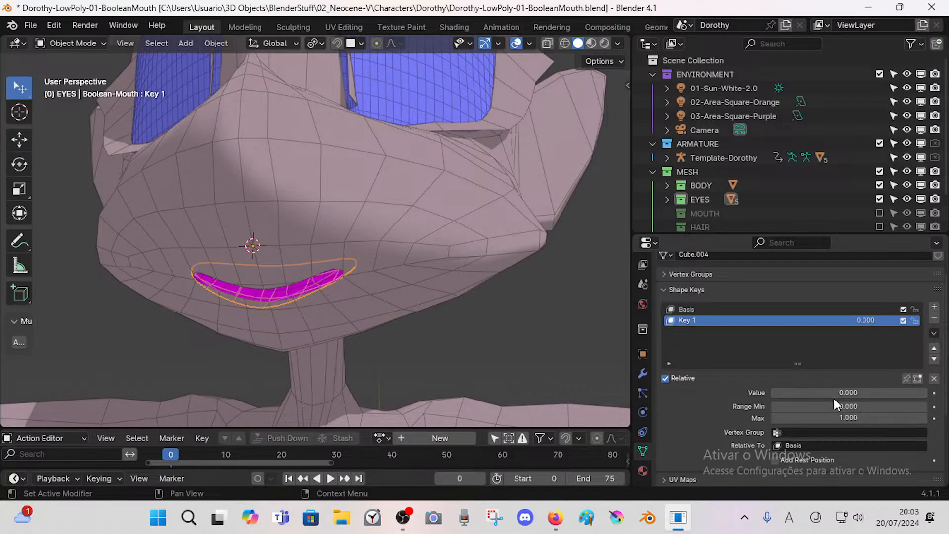
left_click_drag(842, 395, 745, 391)
scroll(351, 313, "up", 4)
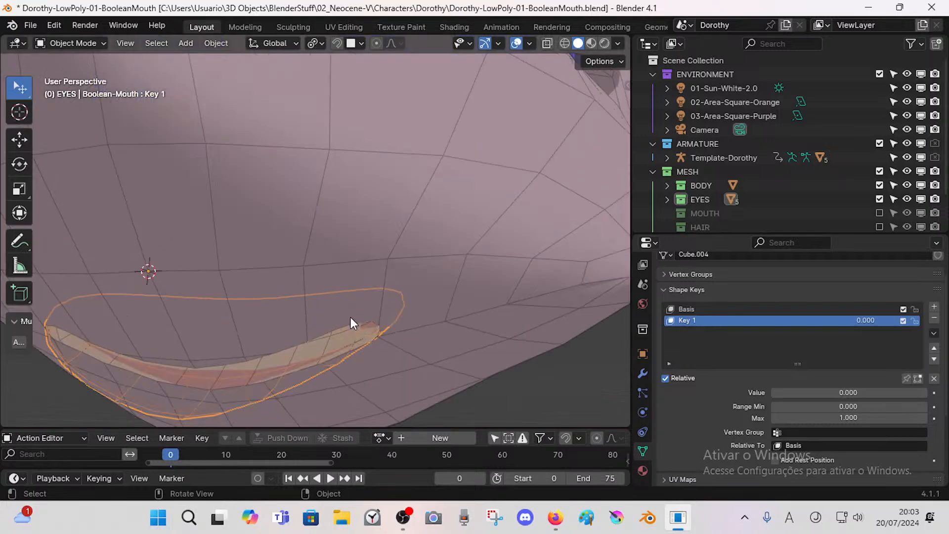
Step: Edit the mouth cutter's Key 1 shape in see-through vertex mode and select only the vertices at its mirrored end sections
scroll(351, 318, "down", 2)
middle_click_drag(353, 328, 353, 307)
scroll(356, 316, "up", 1)
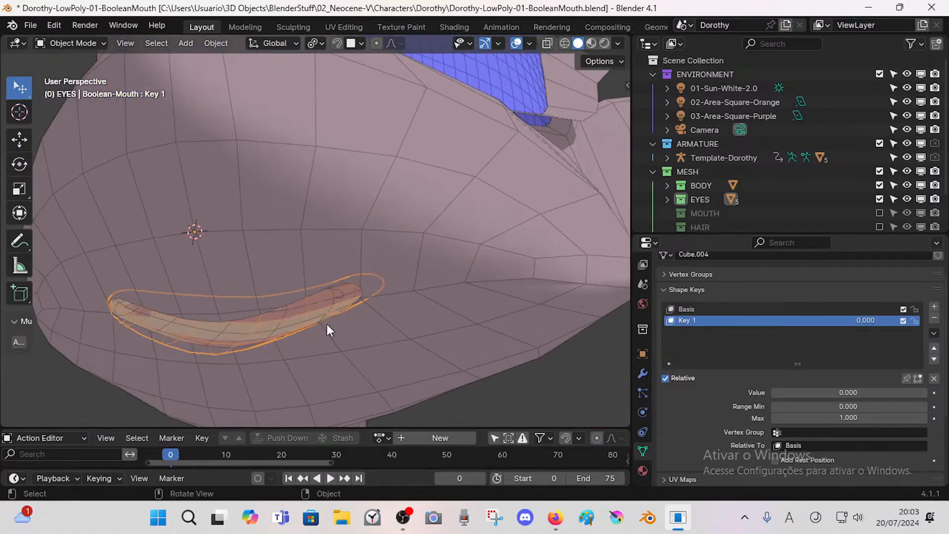
key("Tab")
middle_click_drag(360, 306, 364, 318)
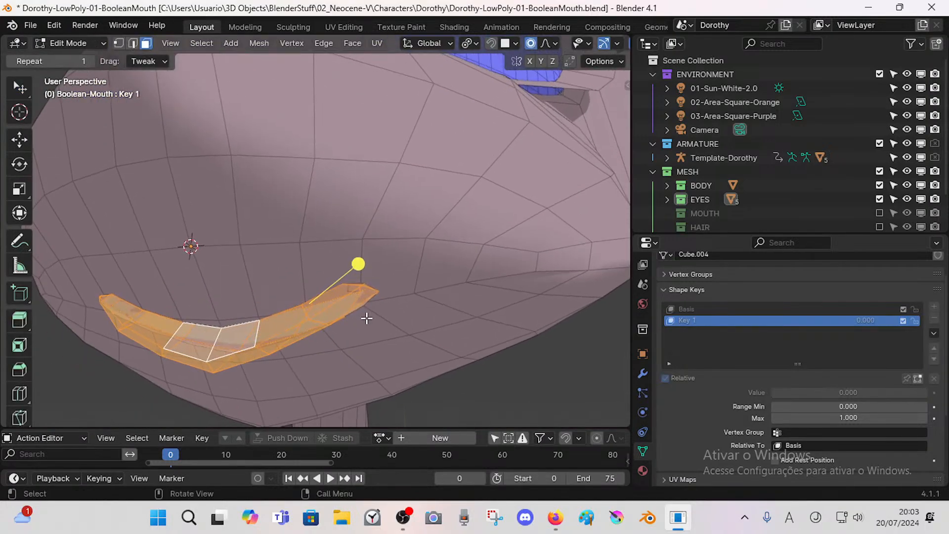
key("alt+z")
key("1")
key("alt+a")
middle_click_drag(380, 287, 386, 304)
key("c")
mouse_move(383, 296)
left_mouse_down()
mouse_move(377, 283)
mouse_move(379, 320)
mouse_move(331, 343)
left_mouse_up()
right_click(320, 324)
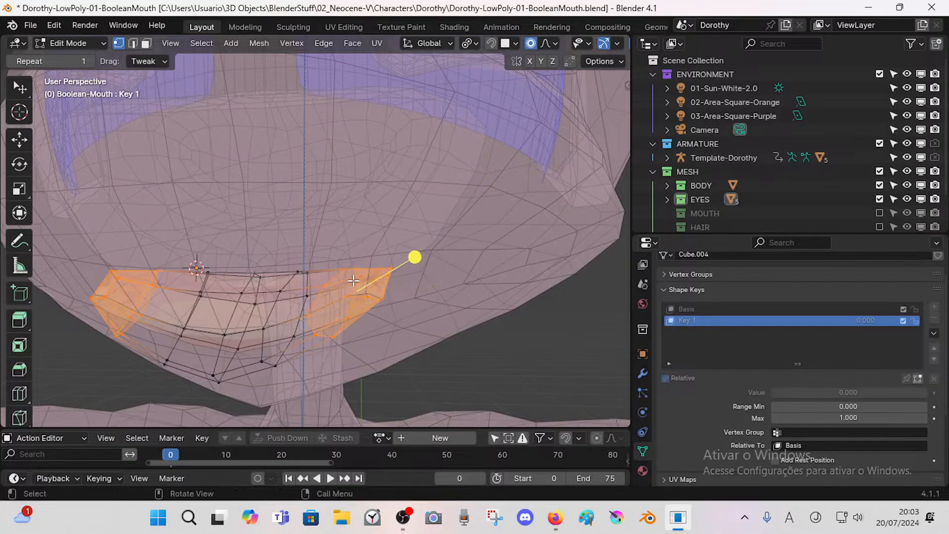
mouse_move(346, 294)
middle_mouse_down()
mouse_move(379, 286)
mouse_move(372, 298)
mouse_move(388, 294)
middle_mouse_up()
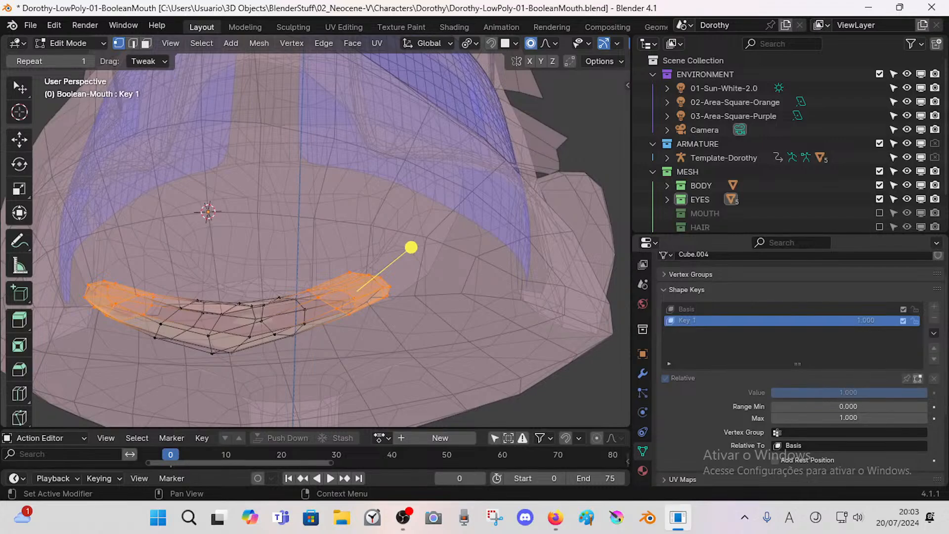
Step: Spread the cutter's mirrored ends outward with proportional editing and rotate them by -17°
key("g")
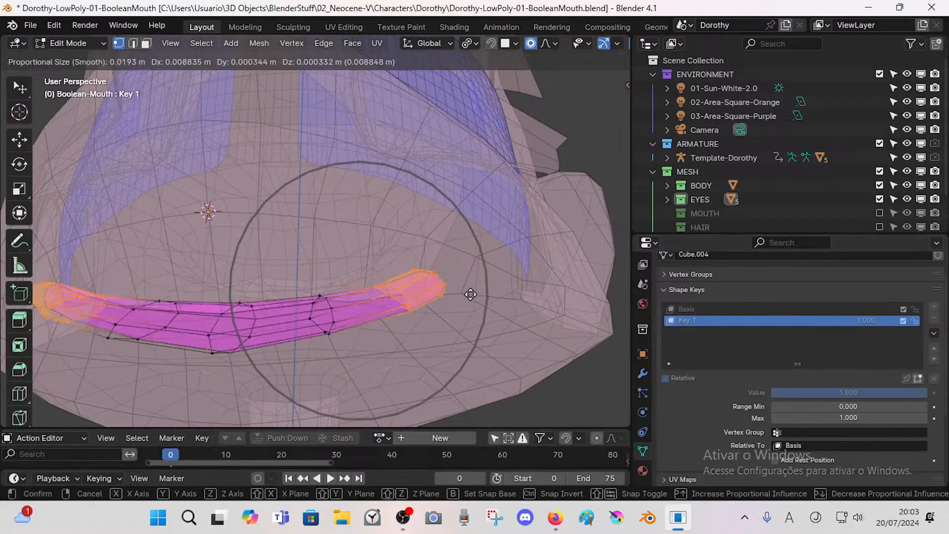
left_click(487, 294)
key("r")
left_click(489, 277)
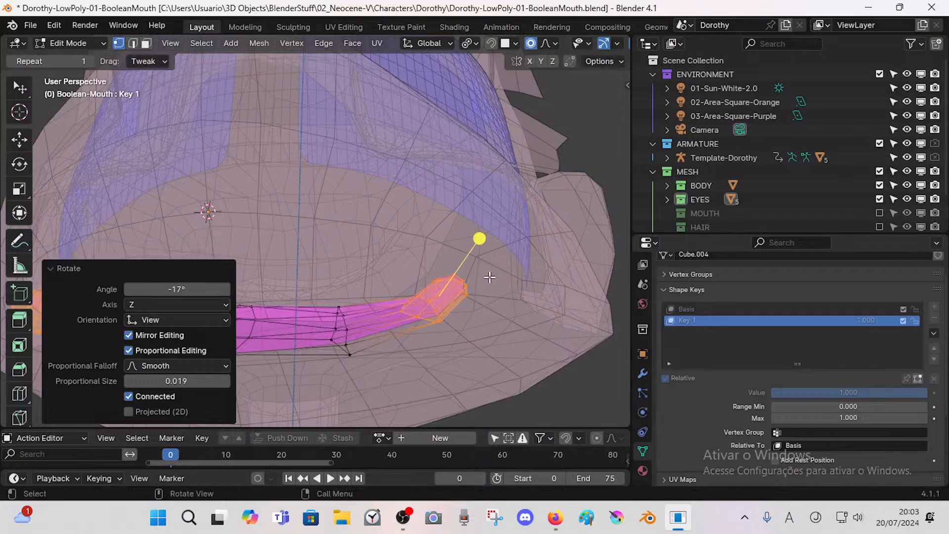
Step: Raise the mouth ends and pull them slightly inward in two proportional moves, the second about 0.003 m up, and return to object mode deselected
key("g")
left_click(483, 271)
middle_click_drag(483, 271, 444, 304)
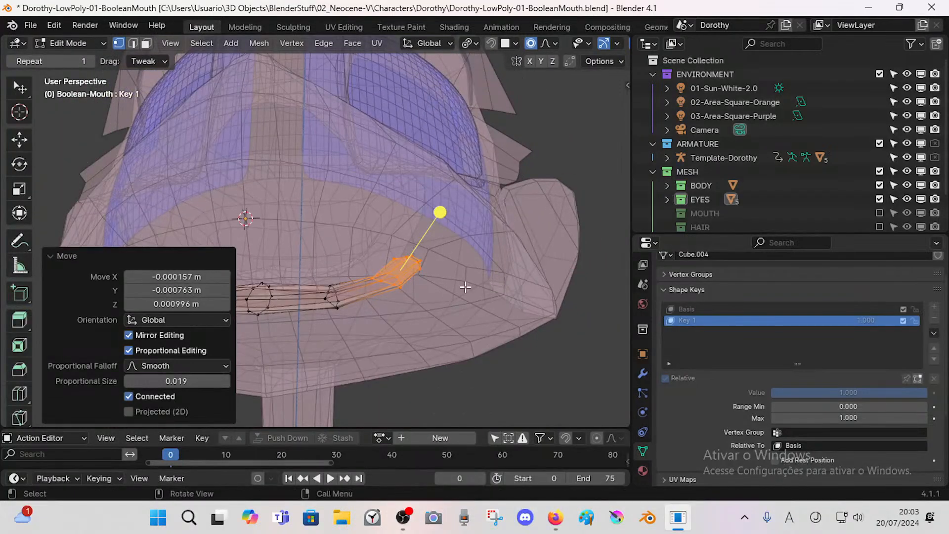
key("g")
left_click(398, 281)
middle_click_drag(398, 282, 406, 304)
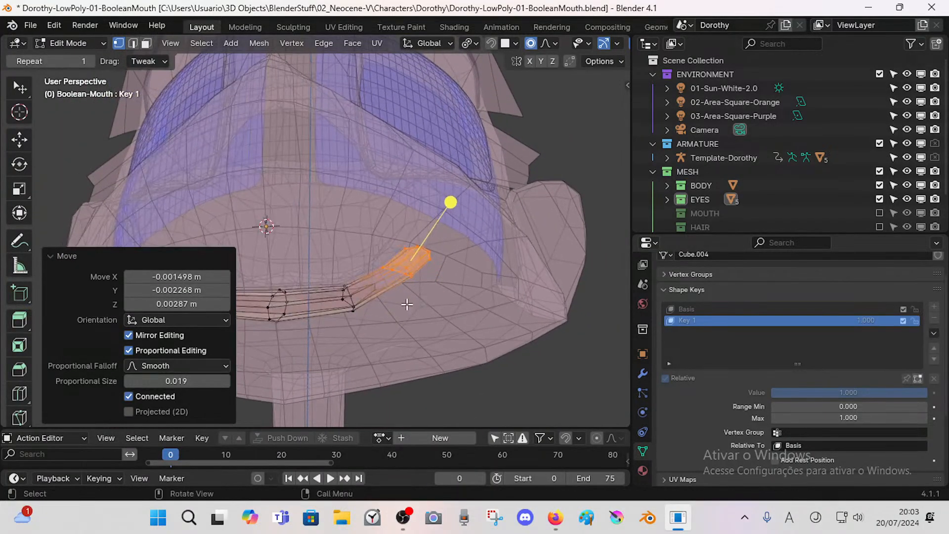
left_click(72, 262)
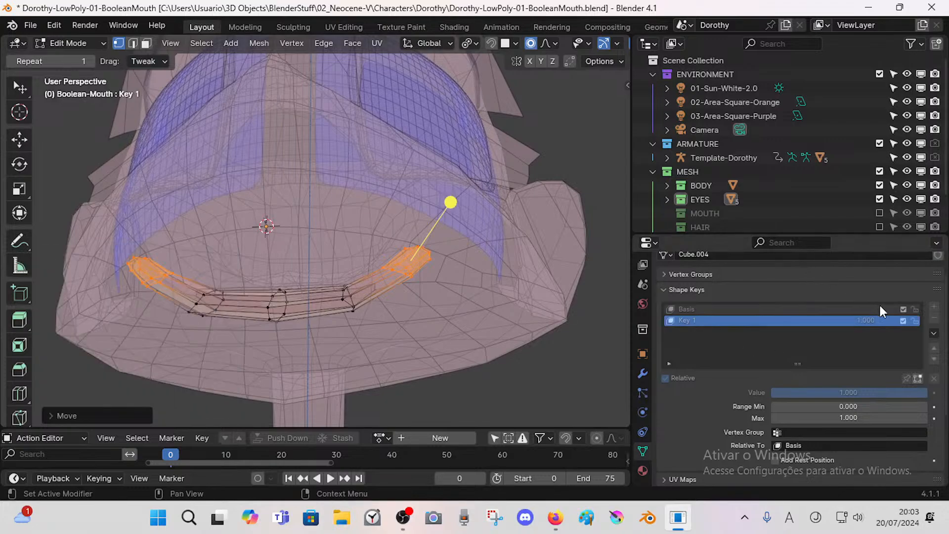
key("Tab")
key("alt+a")
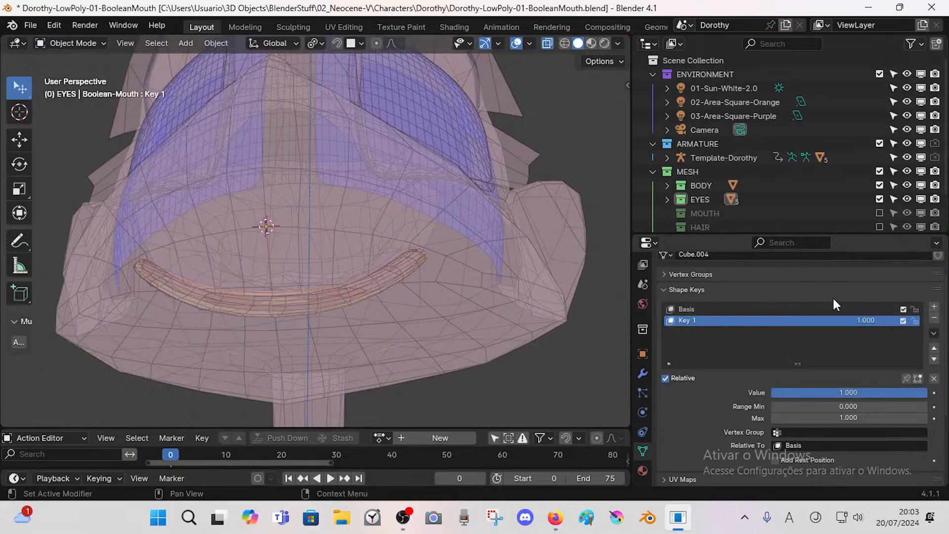
Step: Turn off see-through display and switch Key 1 off and on to compare the widened smile with the basis shape
mouse_move(858, 320)
left_mouse_down()
mouse_move(791, 321)
mouse_move(860, 321)
left_mouse_up()
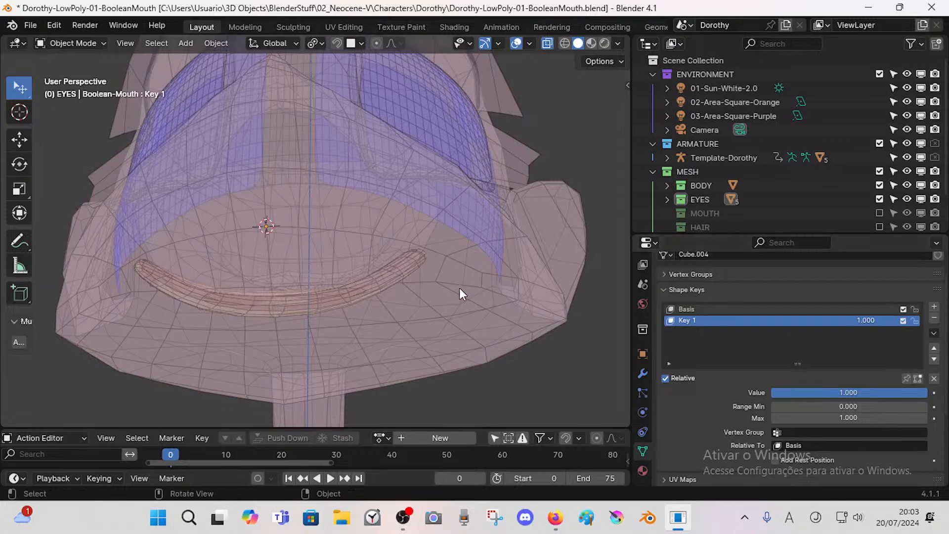
key("alt+z")
middle_click_drag(444, 295, 422, 304)
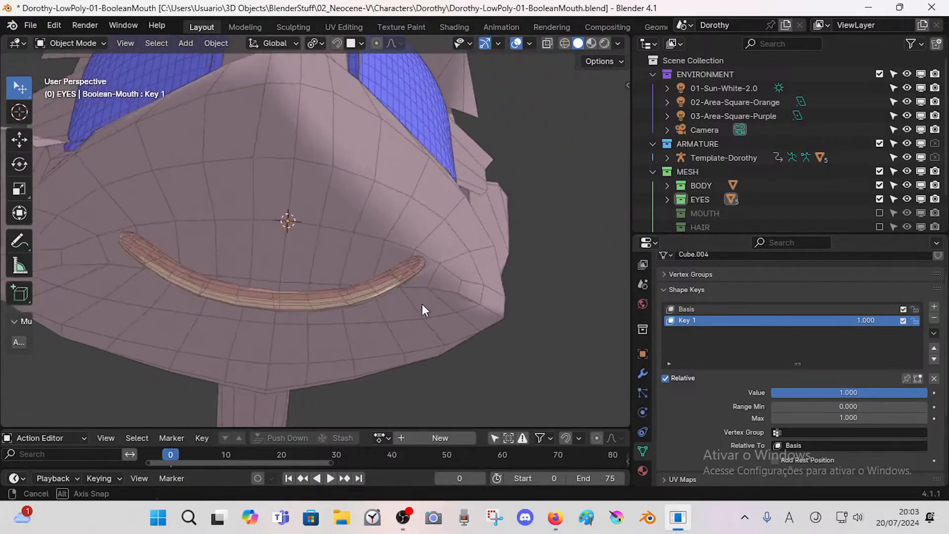
left_click(904, 319)
left_click(904, 319)
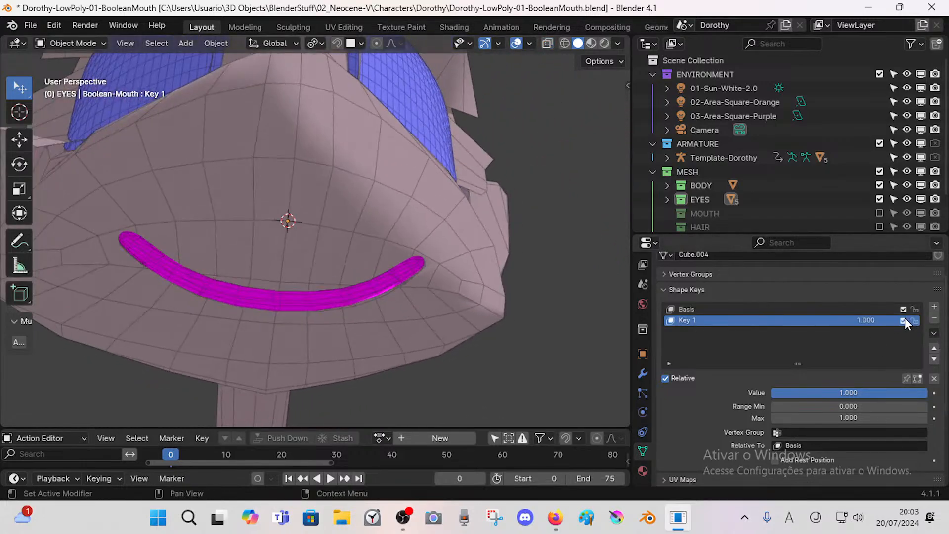
left_click(904, 320)
left_click(904, 319)
Step: Select the mouth cutter, move it about 0.022 m sideways, rotate it and shift it about 0.014 m further toward the cheek
middle_click_drag(491, 272, 323, 317)
left_click(340, 308)
key("g")
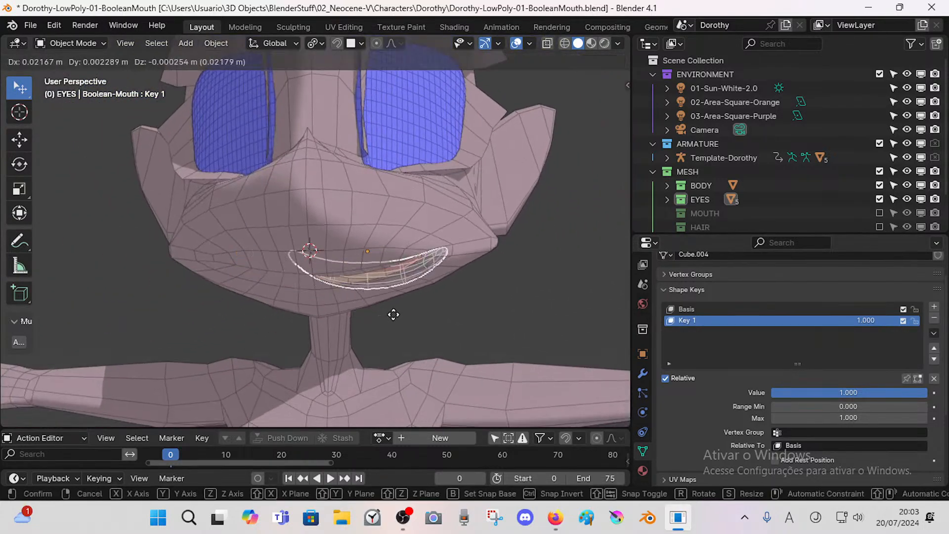
left_click(393, 313)
key("r")
left_click(486, 268)
middle_click_drag(486, 269, 402, 278)
key("g")
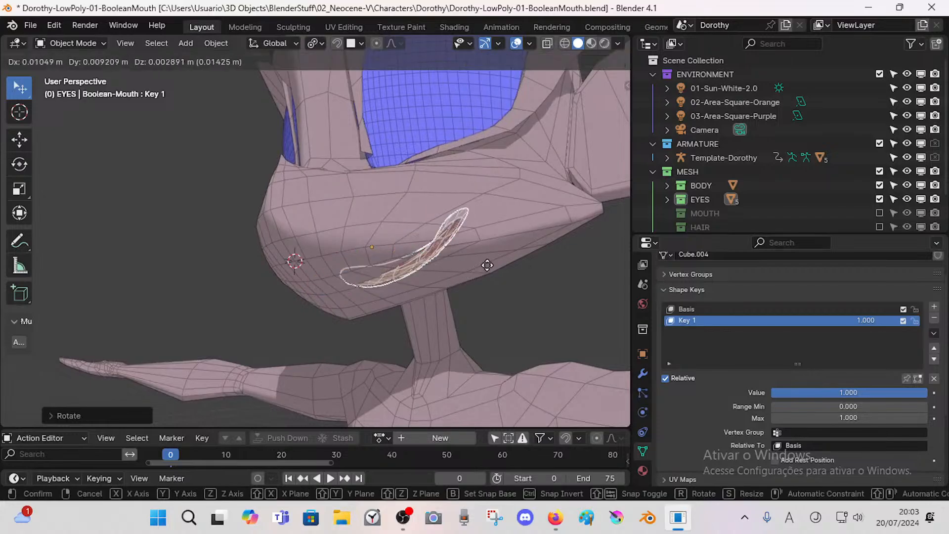
left_click(487, 266)
Step: Fit the mouth cutter to the cheek surface with alternating small rotations and moves from different viewing angles
middle_click_drag(487, 267, 515, 307)
key("r")
left_click(527, 276)
key("g")
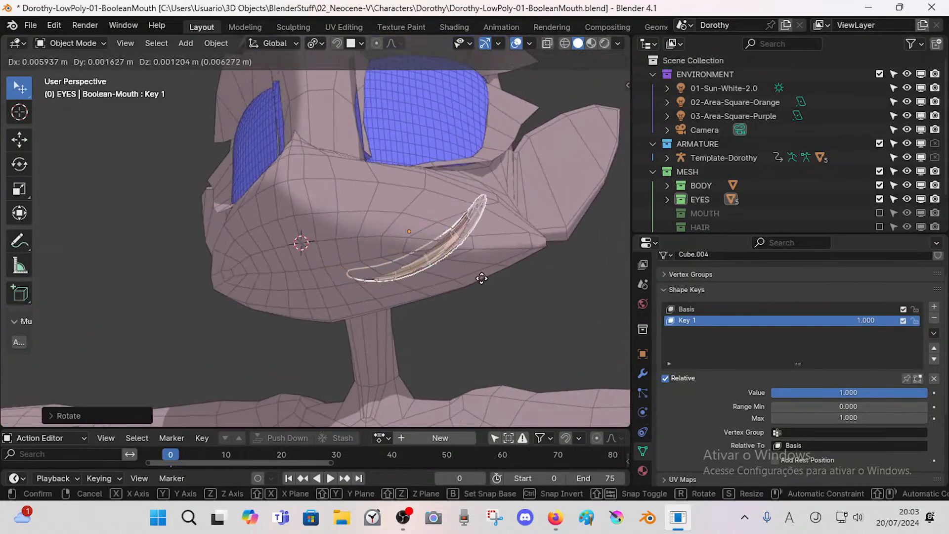
left_click(482, 276)
middle_click_drag(482, 276, 524, 275)
key("r")
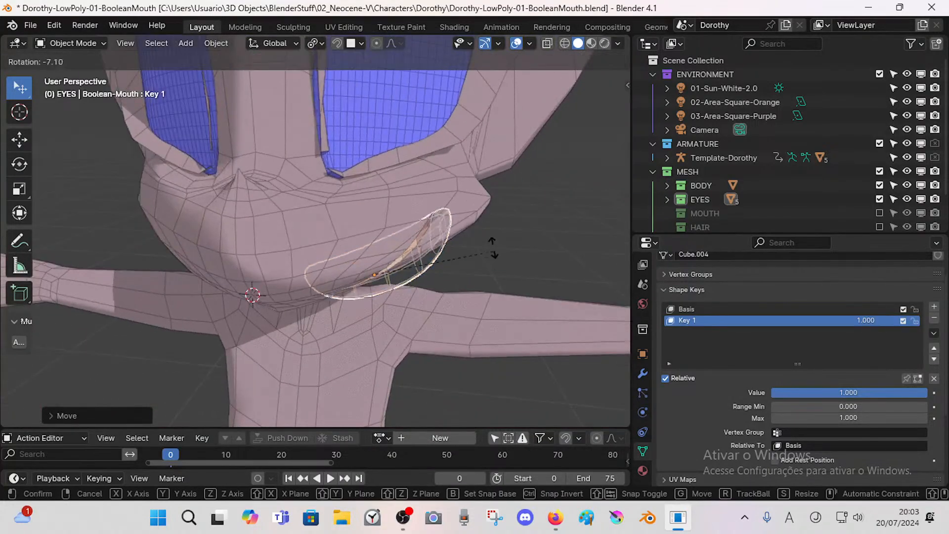
left_click(489, 244)
middle_click_drag(489, 244, 437, 277)
key("g")
left_click(454, 233)
Step: Try to rotate the mouth cutter and move it to the opposite side of the muzzle, and undo both transforms
key("r")
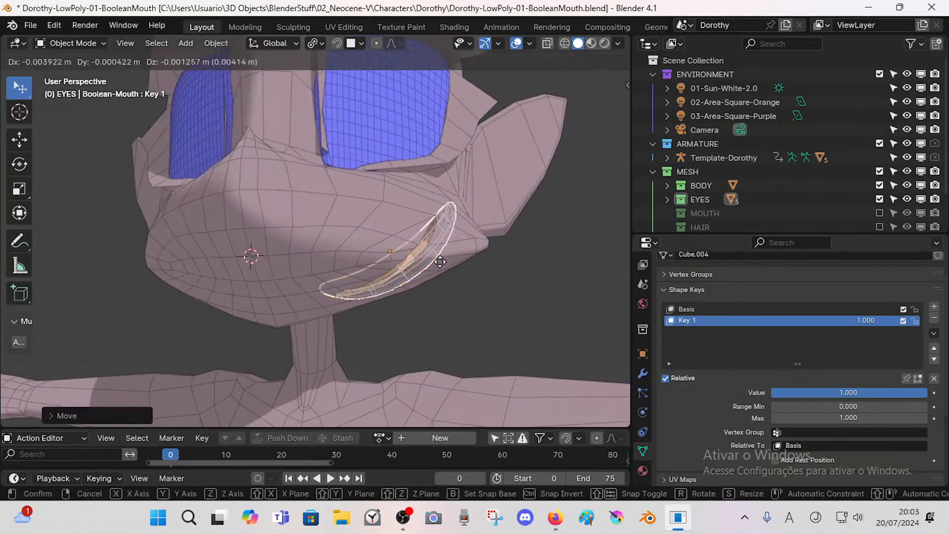
left_click(418, 291)
key("g")
left_click(324, 291)
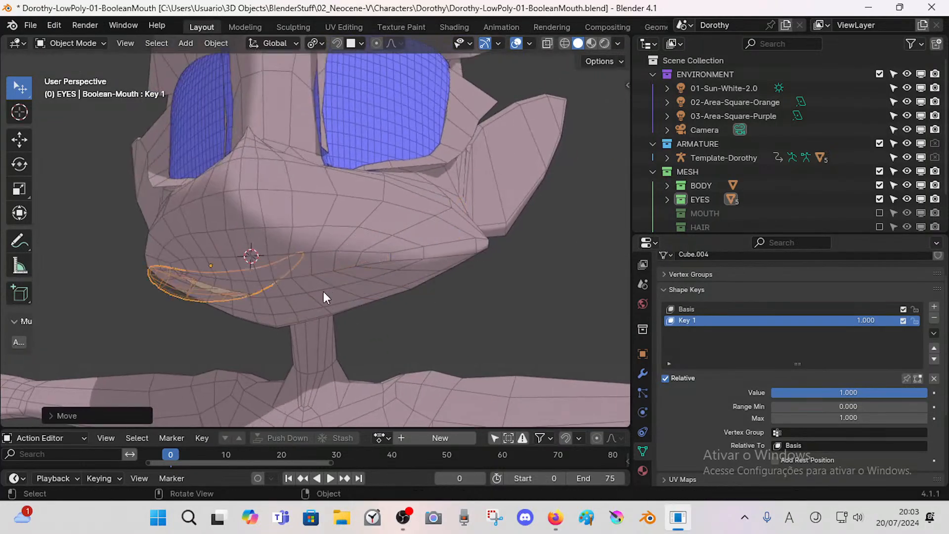
key("ctrl+z")
key("ctrl+z")
key("ctrl+shift+z")
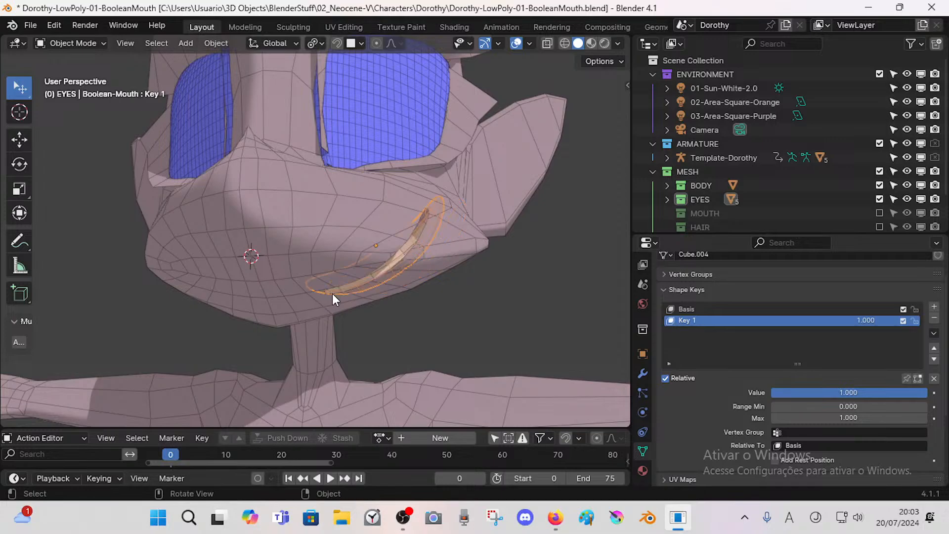
key("ctrl+z")
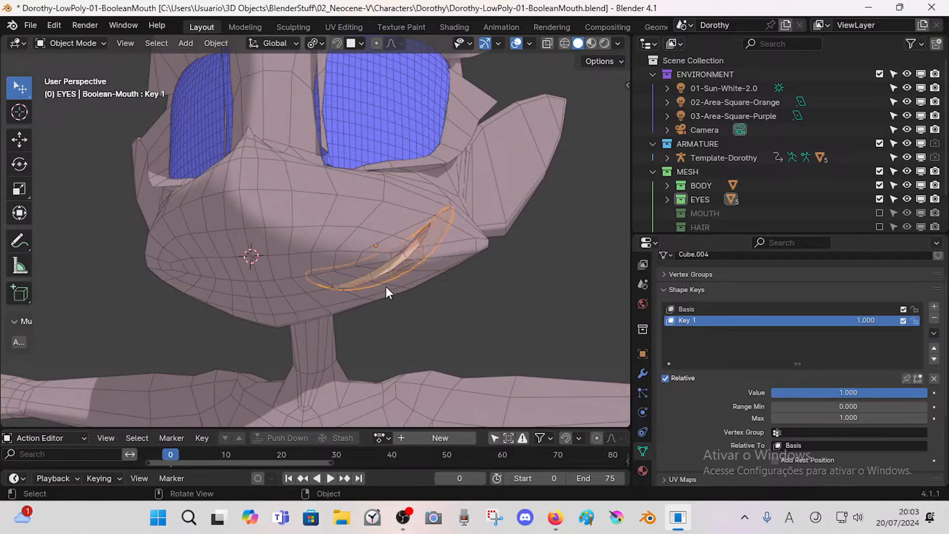
Step: Try clearing the rotation and location of the Boolean-Mouth object
key("alt+r")
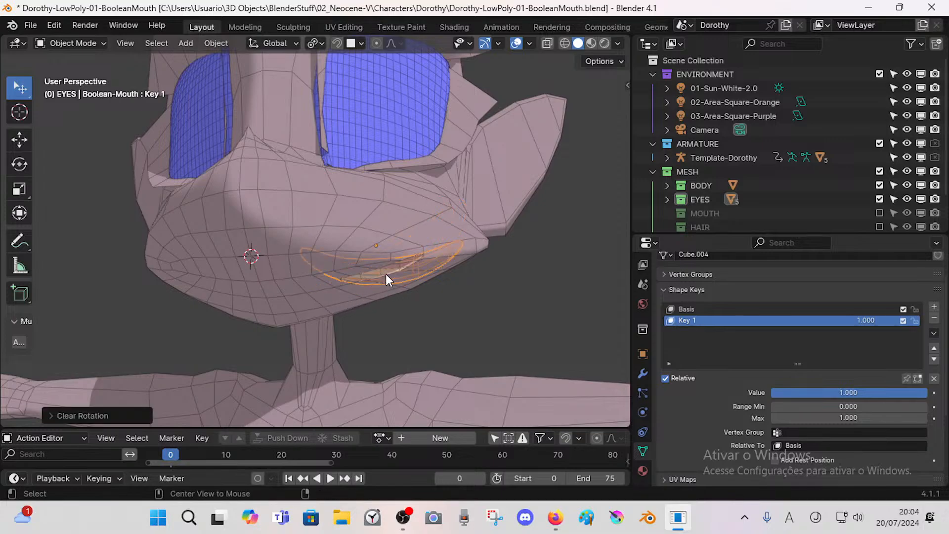
key("alt+g")
scroll(386, 274, "down", 7)
middle_click_drag(350, 325, 337, 102, "shift")
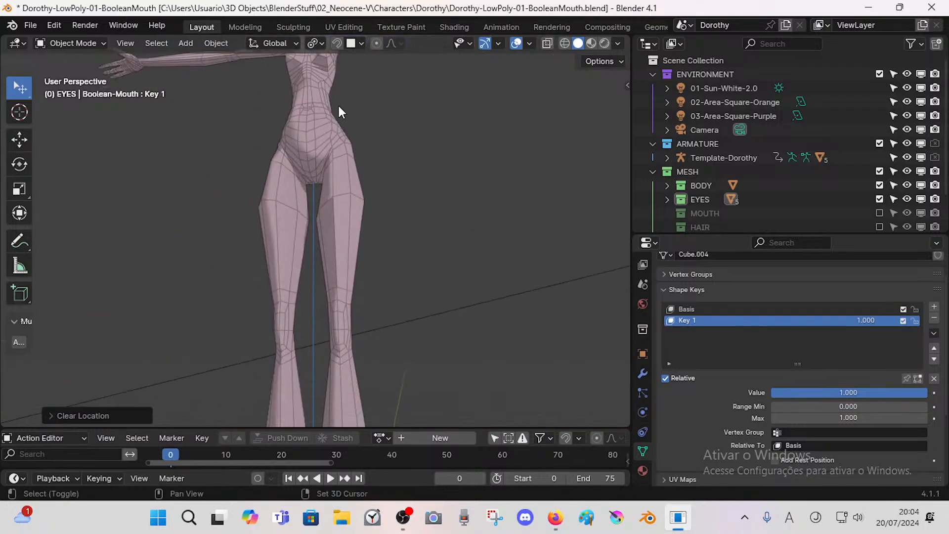
scroll(337, 103, "down", 4)
middle_click_drag(322, 221, 322, 272)
key("ctrl+z")
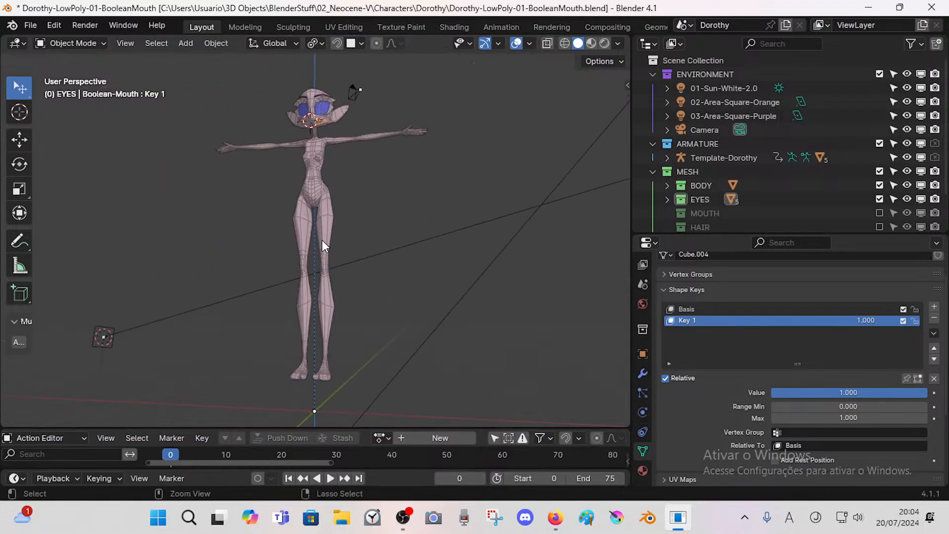
Step: Examine from close range how the tilted mouth cutter sits against the character's muzzle
scroll(323, 231, "up", 1)
middle_click_drag(326, 133, 346, 265, "shift")
scroll(346, 265, "up", 8)
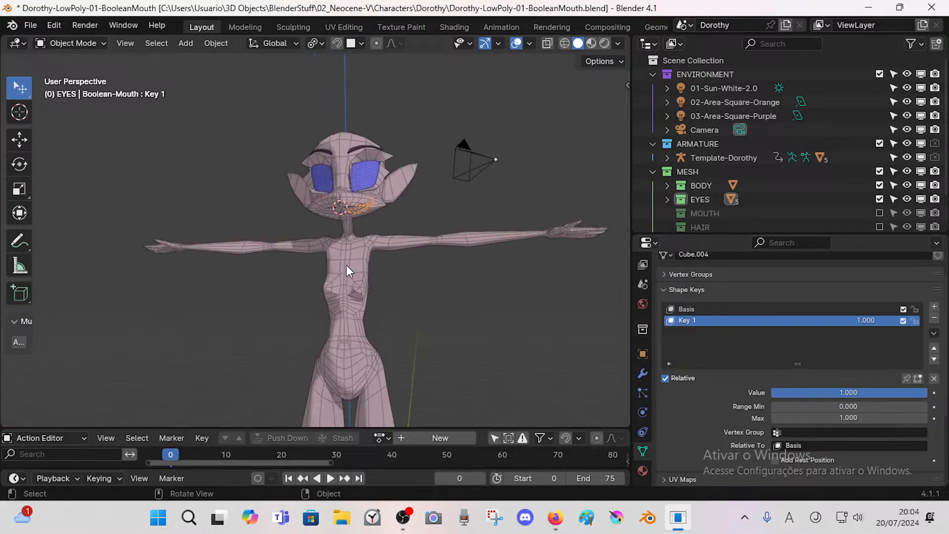
middle_click_drag(395, 220, 353, 272, "shift")
scroll(385, 264, "up", 7)
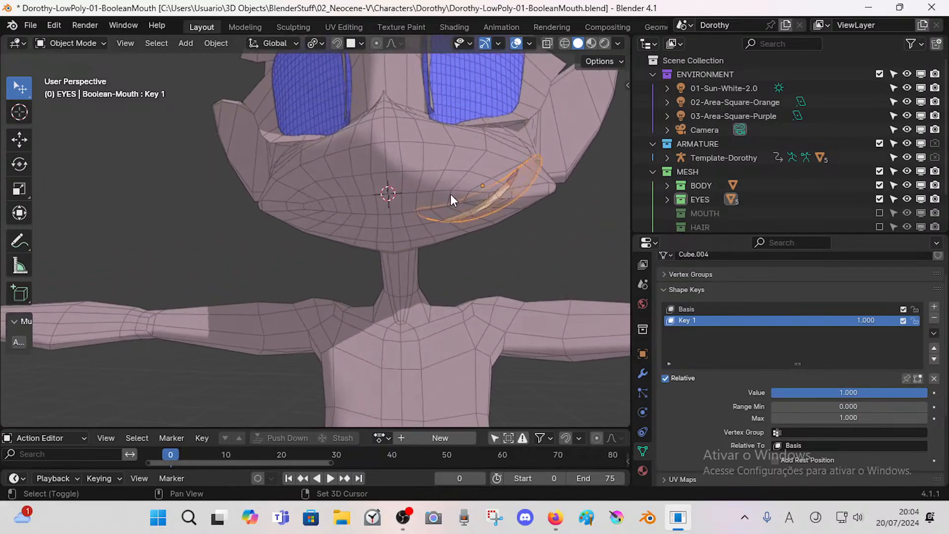
middle_click_drag(449, 194, 396, 272, "shift")
key("shift+grave")
key("w")
key("w")
key("d")
key("s")
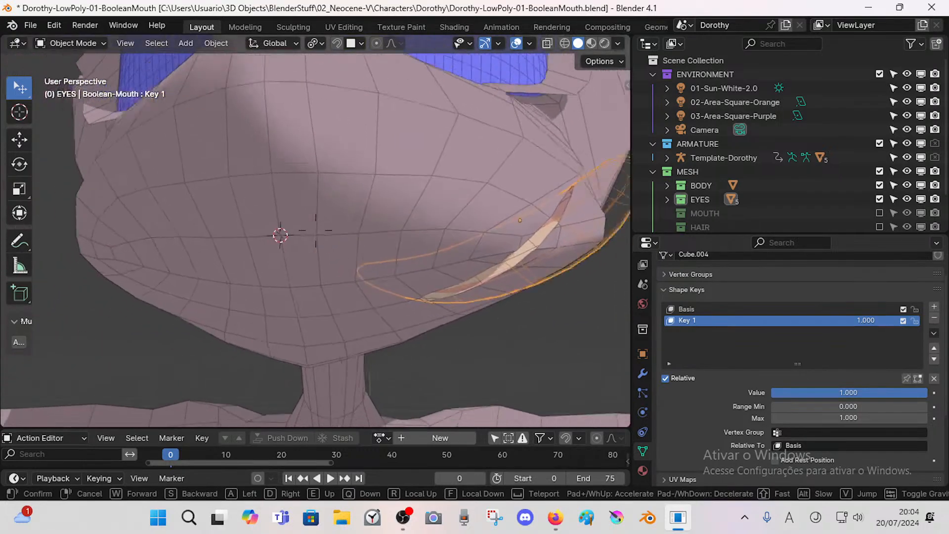
key("w")
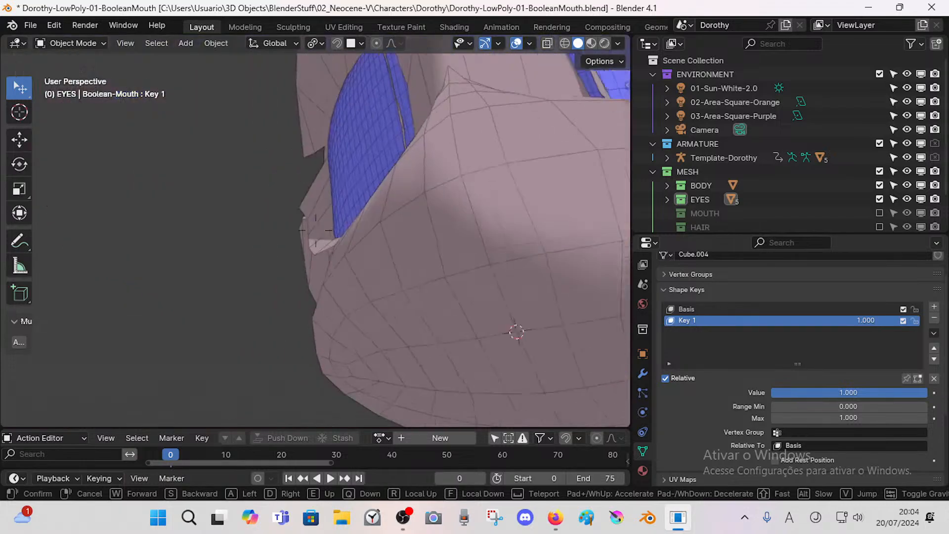
left_click(396, 271)
scroll(395, 272, "down", 1)
Step: Undo the recent changes to the mouth cutter, back to when its Key 1 shape key was disabled
key("ctrl+z")
key("ctrl+z")
key("ctrl+z")
key("ctrl+z")
key("ctrl+z")
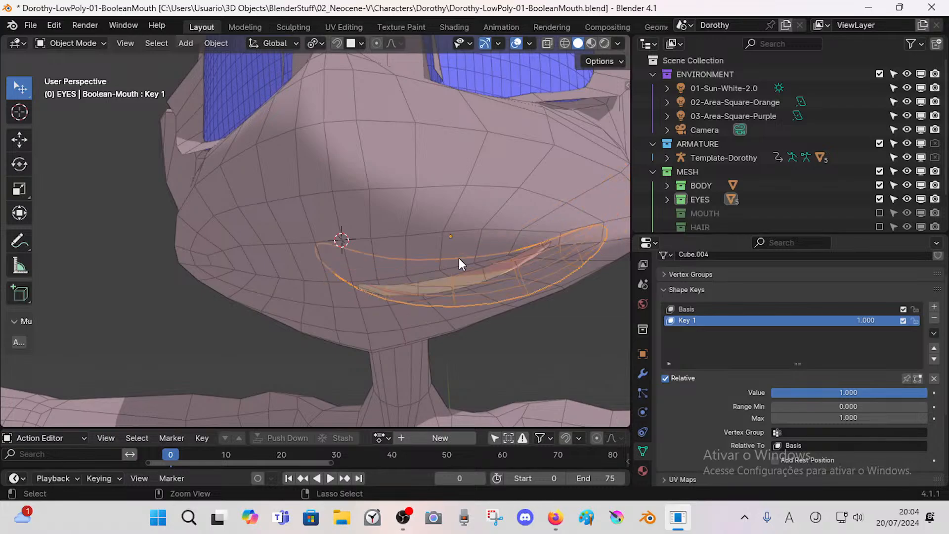
key("ctrl+z")
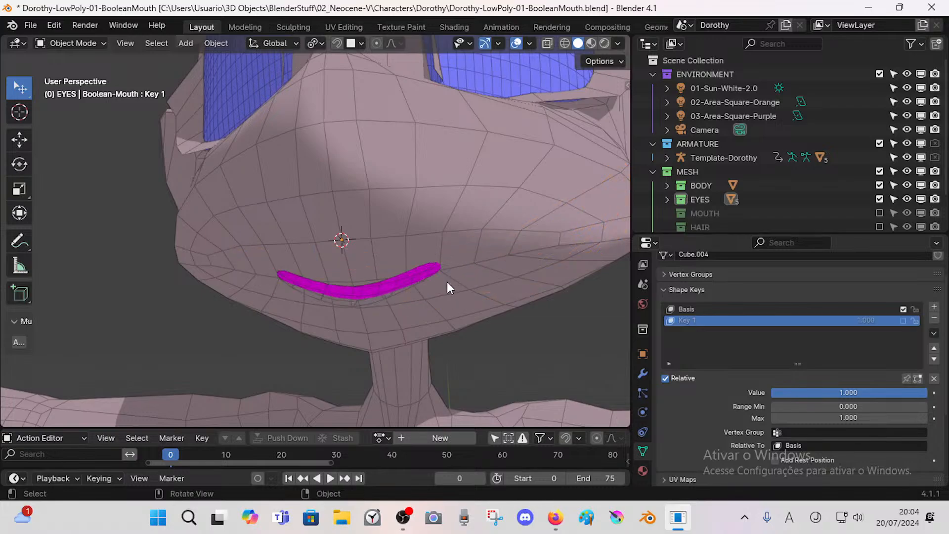
Step: Enable the Key 1 shape key on the mouth cutter and save the file
left_click(903, 320)
middle_click_drag(267, 277, 356, 282)
key("ctrl+s")
Step: Switch the viewport to Material Preview shading and inspect the carved mouth up close
left_click(593, 43)
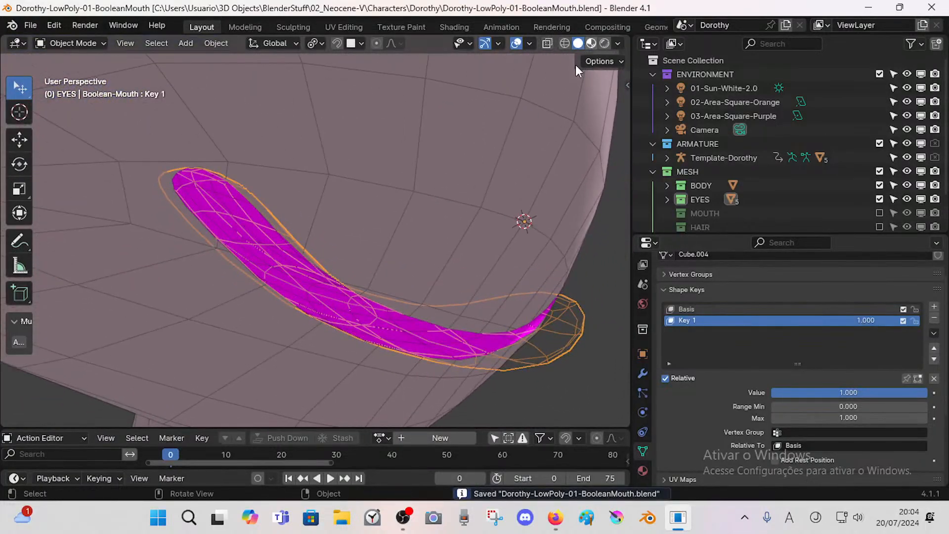
mouse_move(458, 197)
middle_mouse_down()
mouse_move(467, 233)
mouse_move(486, 244)
mouse_move(491, 223)
mouse_move(464, 241)
mouse_move(512, 272)
mouse_move(384, 239)
mouse_move(290, 250)
middle_mouse_up()
key("shift+f")
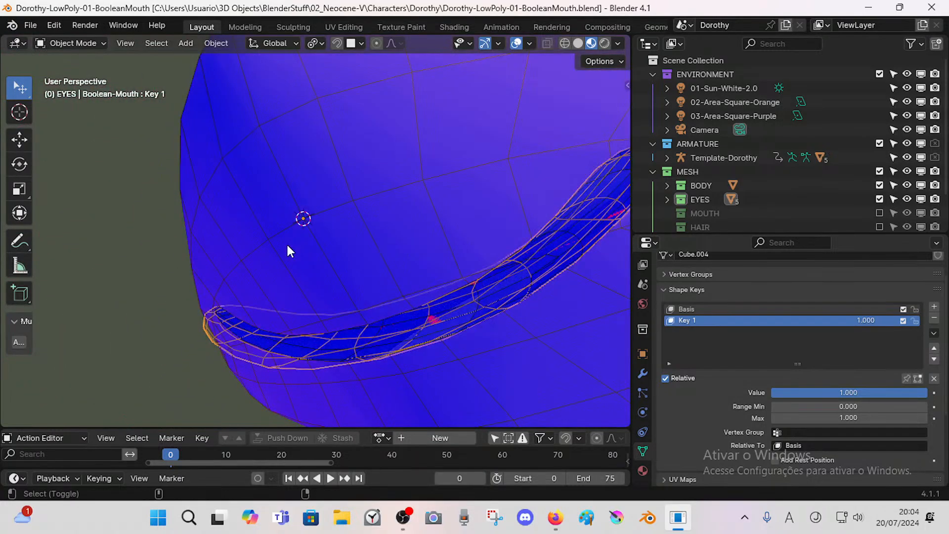
scroll(286, 242, "down", 2)
middle_click_drag(229, 308, 204, 267)
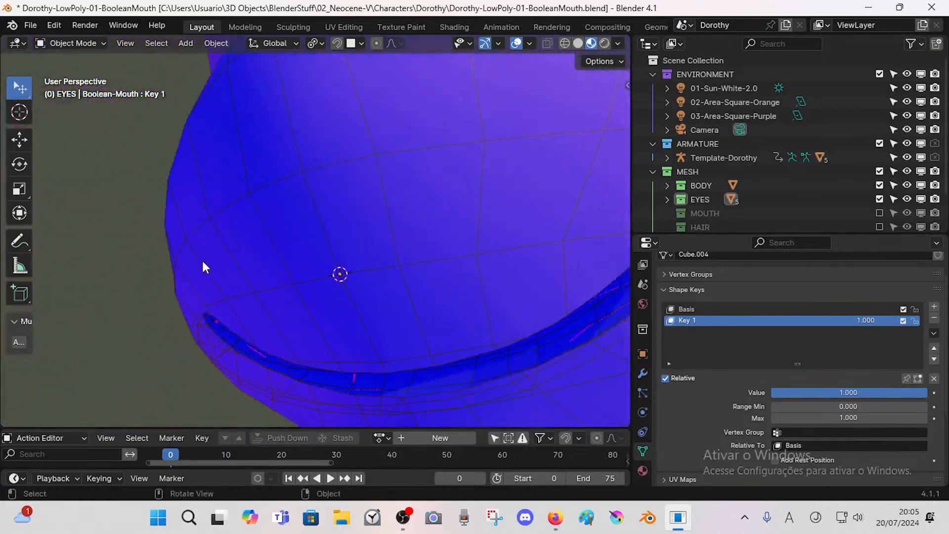
Step: Select Template-Dorothy-Body, check its mesh in Edit Mode around the mouth and display its modifiers
left_click(414, 367)
key("Tab")
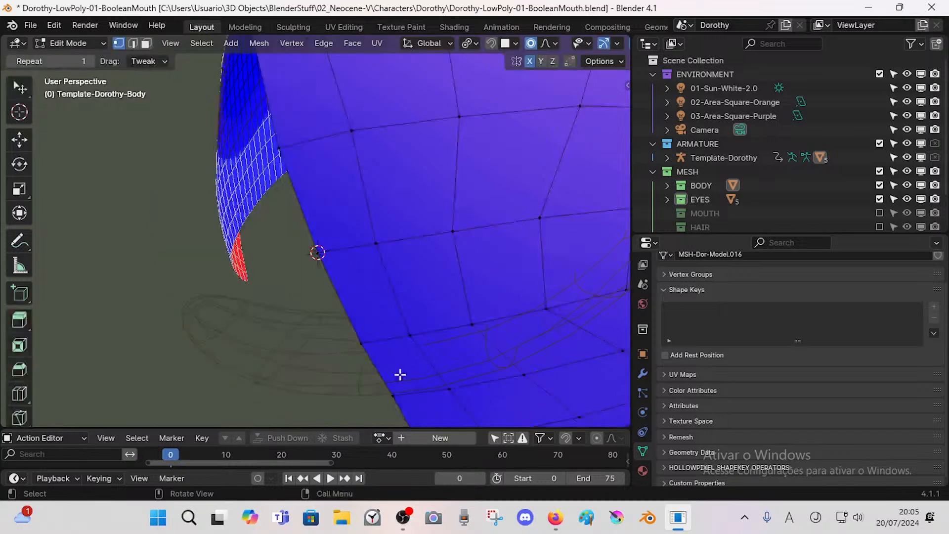
key("Tab")
key("Tab")
left_click(643, 374)
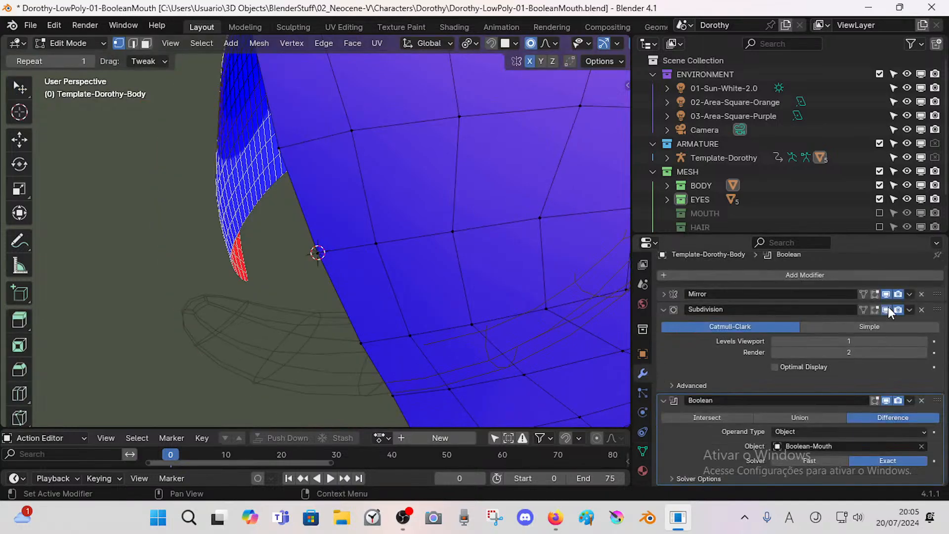
middle_click_drag(381, 335, 336, 272)
key("Tab")
Step: Examine the boolean mouth cut on the body from the full head down to the cavity
scroll(480, 355, "down", 8)
key("shift+grave")
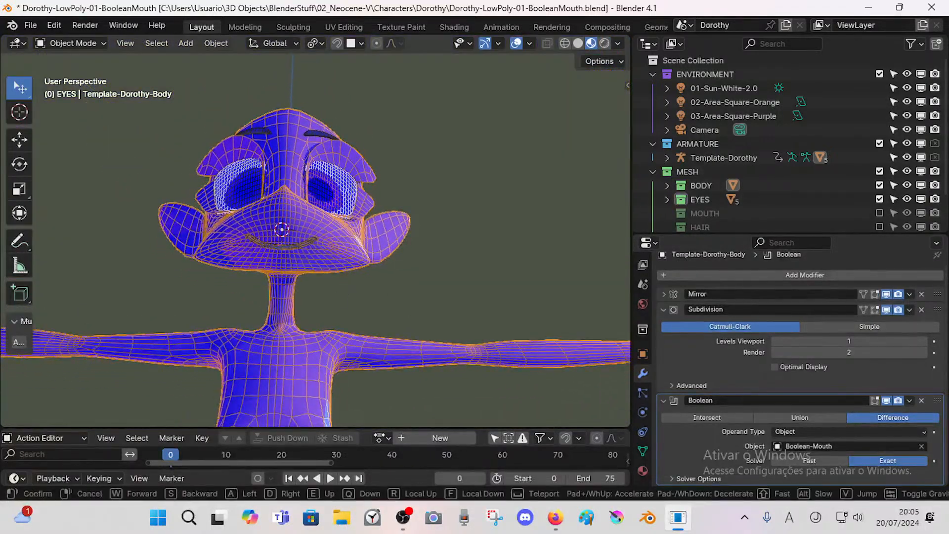
key("w")
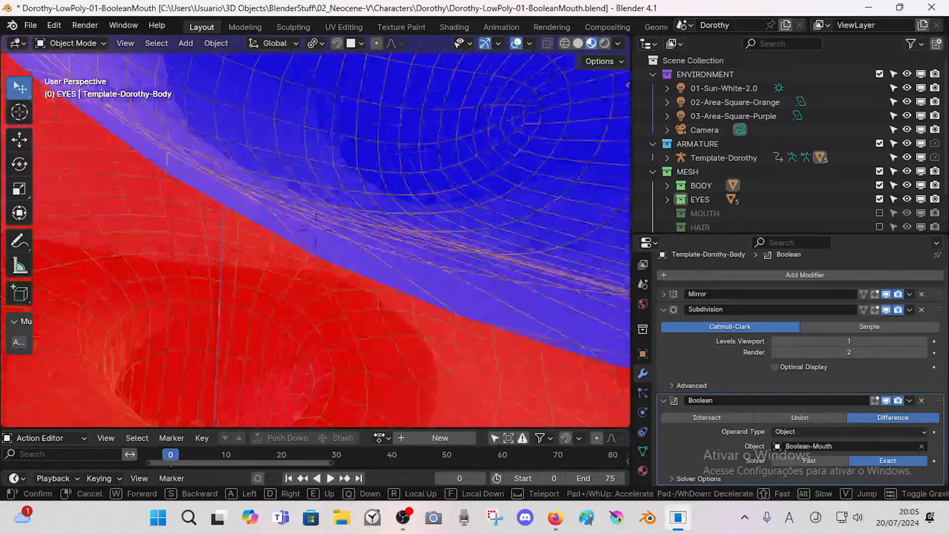
key("s")
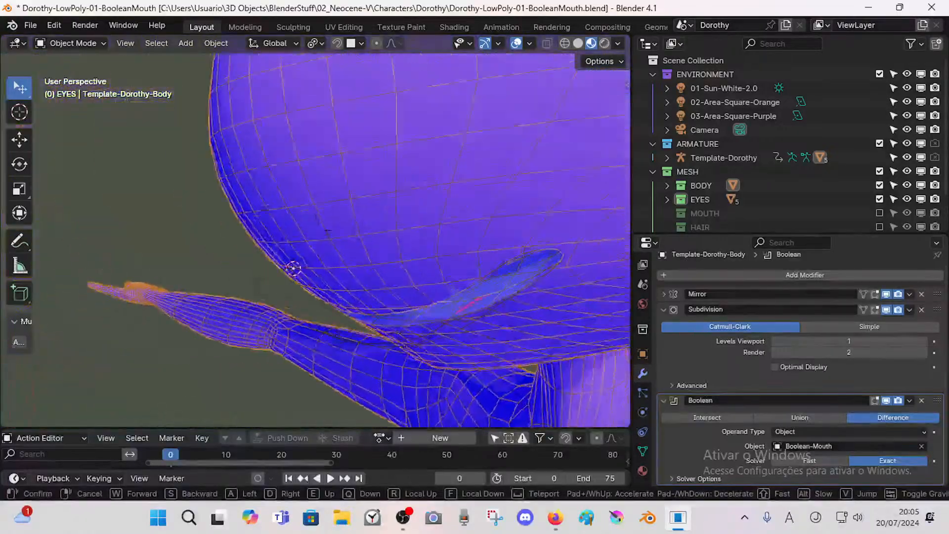
key("w")
left_click(336, 297)
key("shift+grave")
key("s")
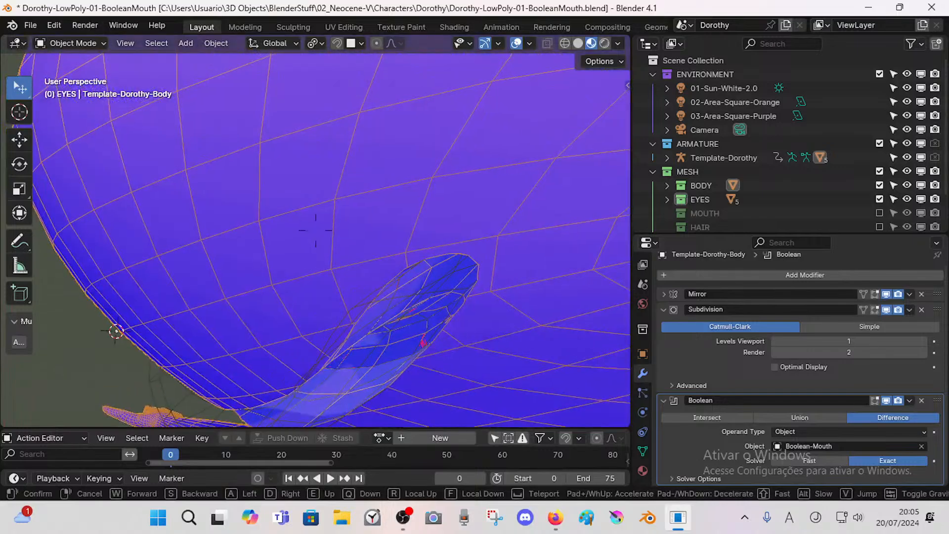
left_click(336, 302)
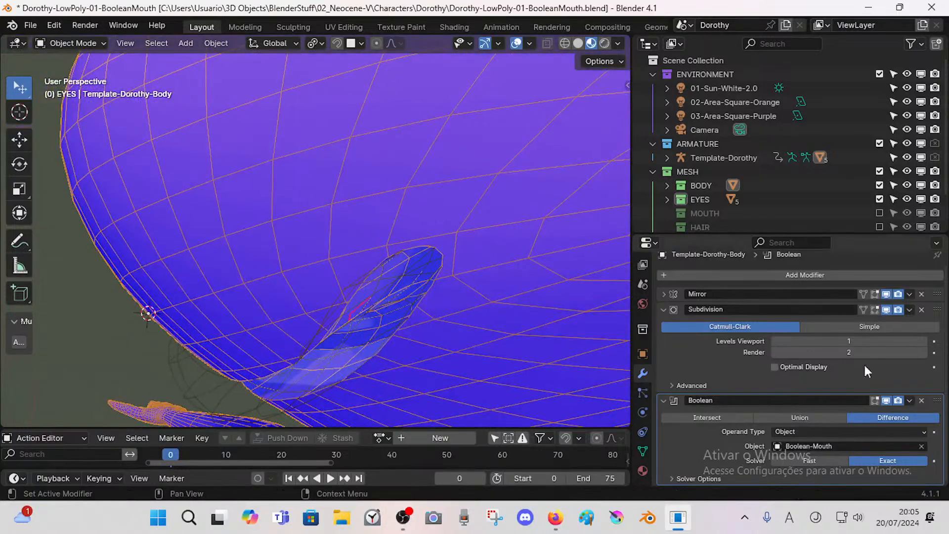
Step: Enable Edit Mode display for the body's Boolean modifier and check the mouth cut in Edit Mode
left_click(876, 401)
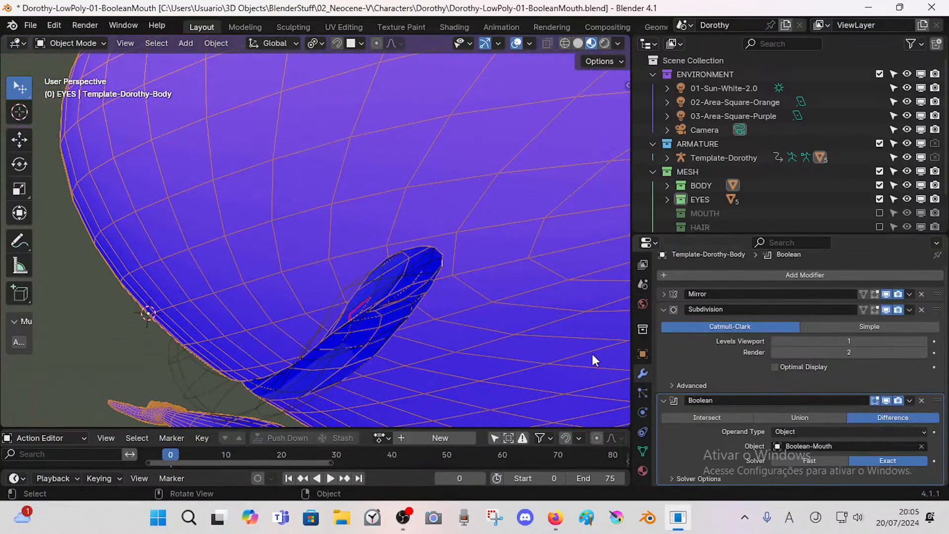
key("Tab")
key("shift+grave")
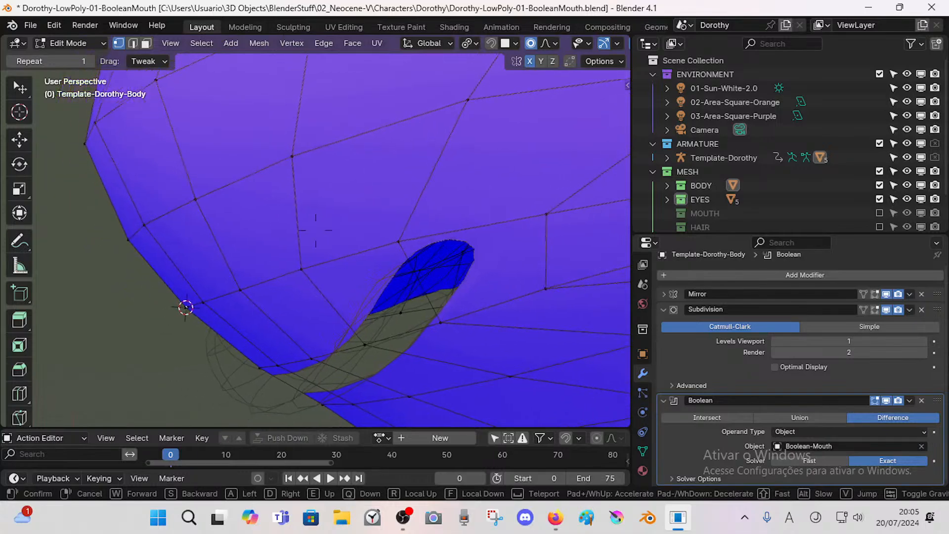
left_click(372, 350)
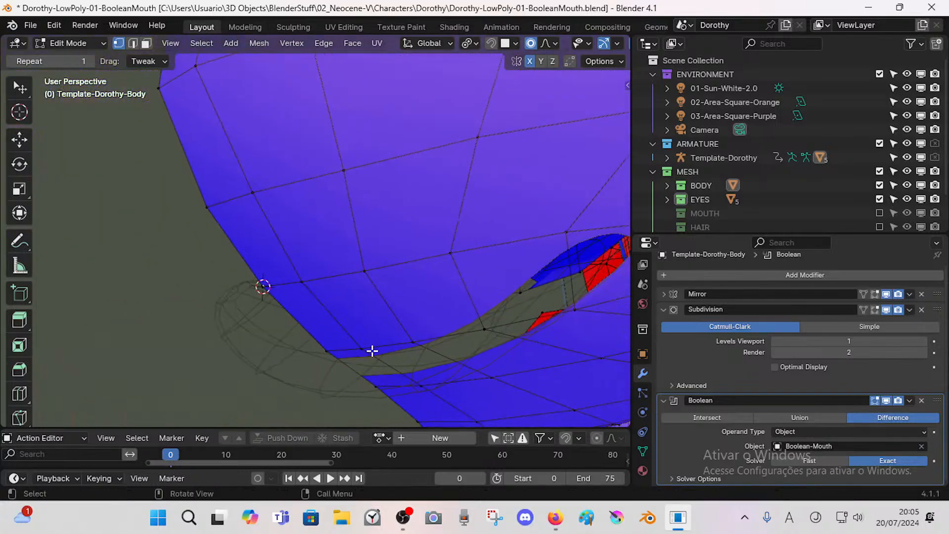
key("Tab")
key("Tab")
Step: View the mouth opening from inside the head and pick body faces at its corner in face selection mode
key("shift+grave")
key("s")
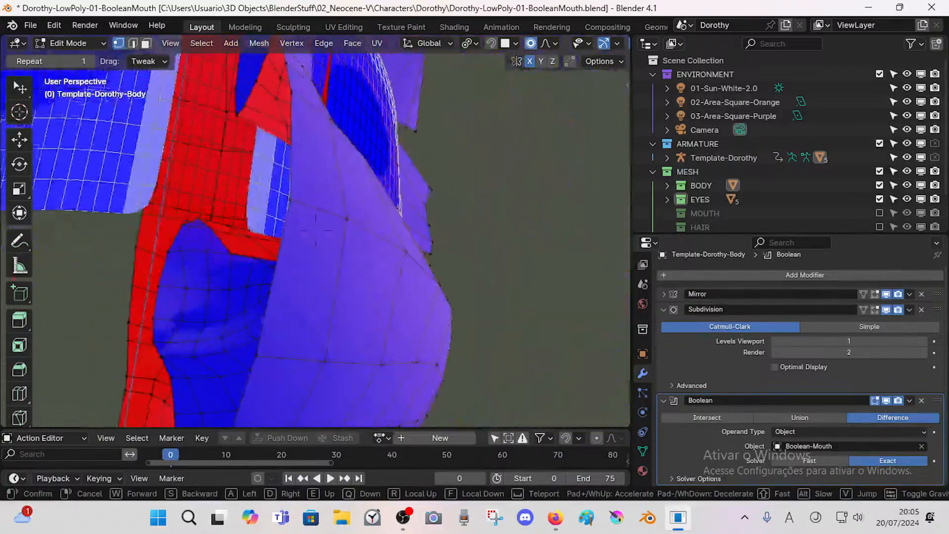
key("w")
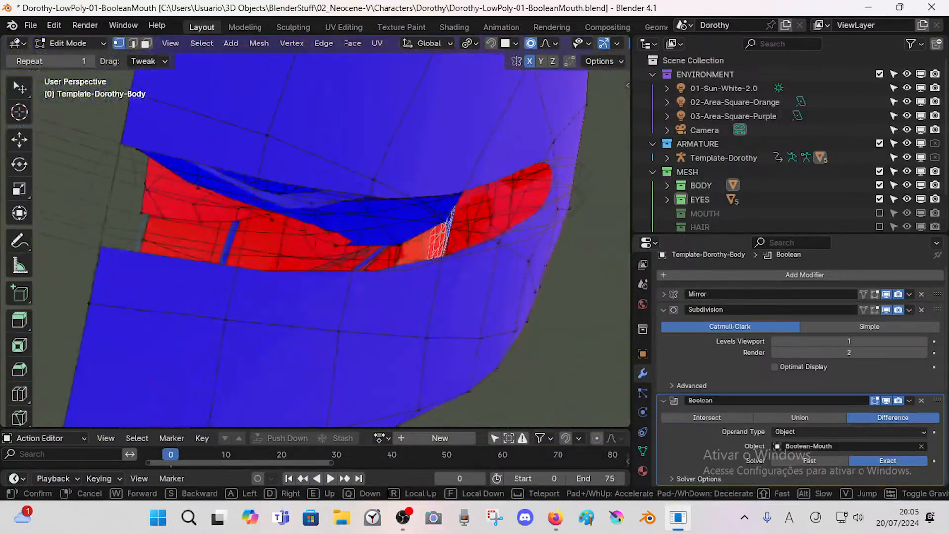
left_click(478, 316)
key("3")
left_click(473, 210)
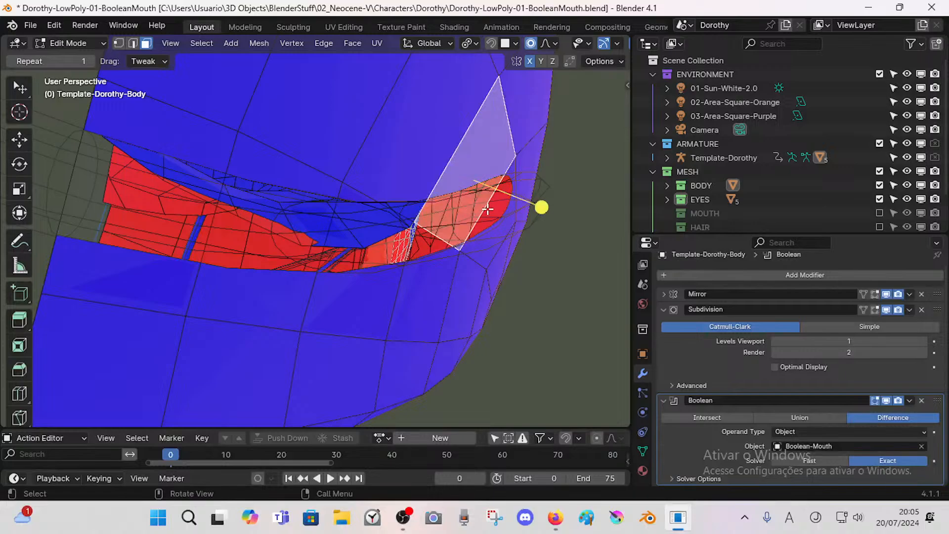
left_click(488, 211)
left_click(473, 219)
Step: Check the body faces crossing the mouth opening from inside the head by selecting them individually
key("shift+grave")
key("w")
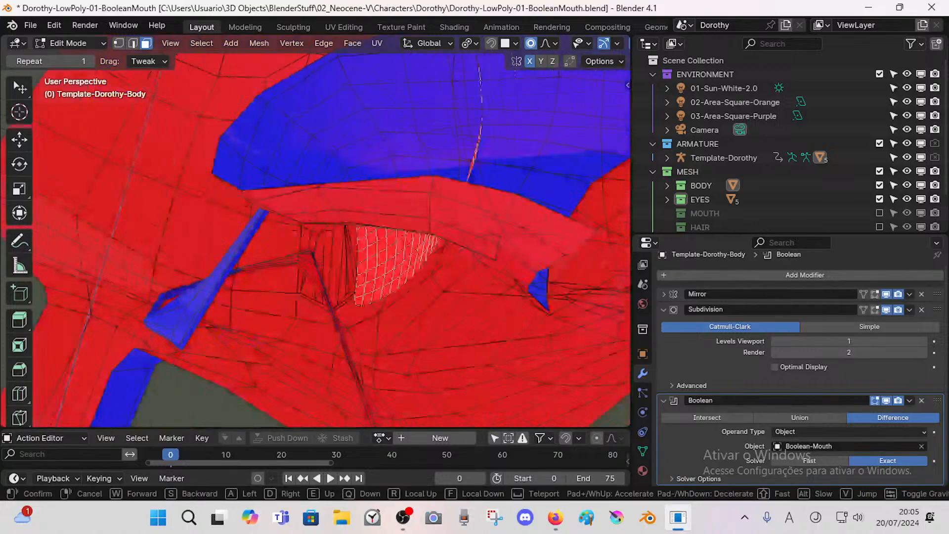
key("w")
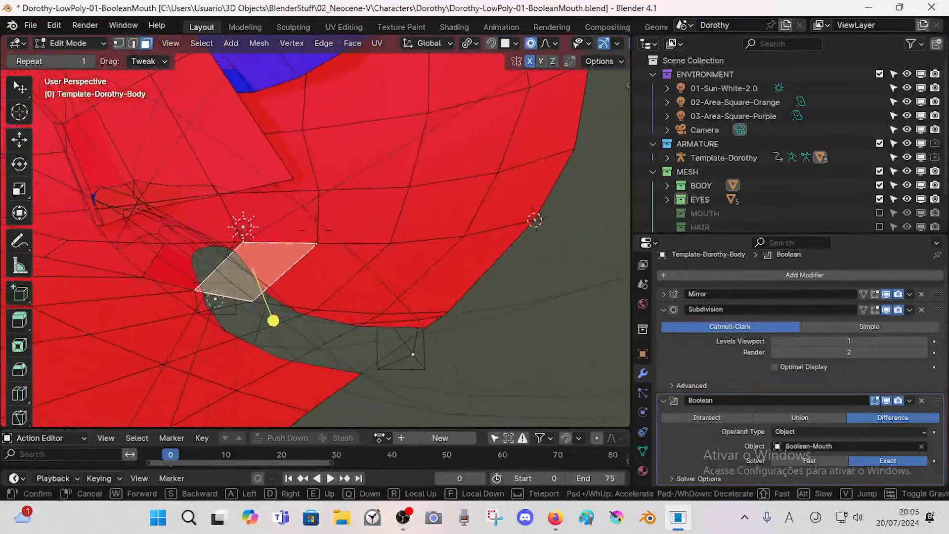
left_click(409, 250)
left_click(291, 315)
left_click(313, 338)
left_click(336, 353)
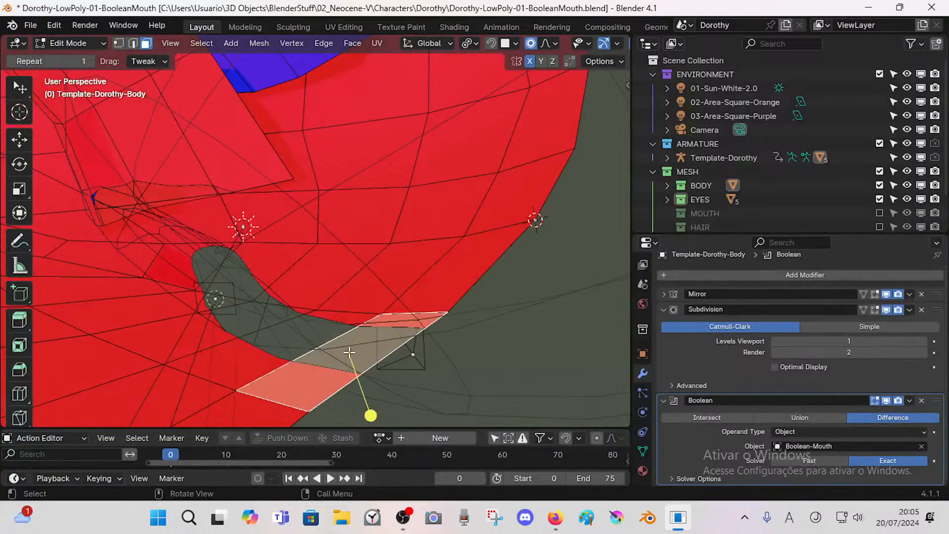
Step: Inspect the Boolean-Mouth cutter's mesh in Edit Mode beside the muzzle and return to Object Mode
key("Tab")
left_click(309, 319)
key("Tab")
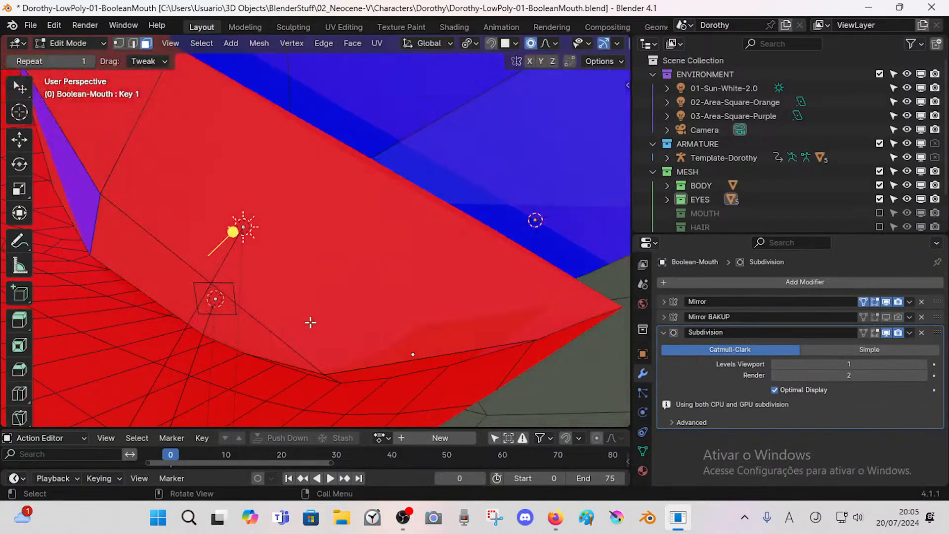
middle_click_drag(309, 322, 303, 324)
key("shift+grave")
key("d")
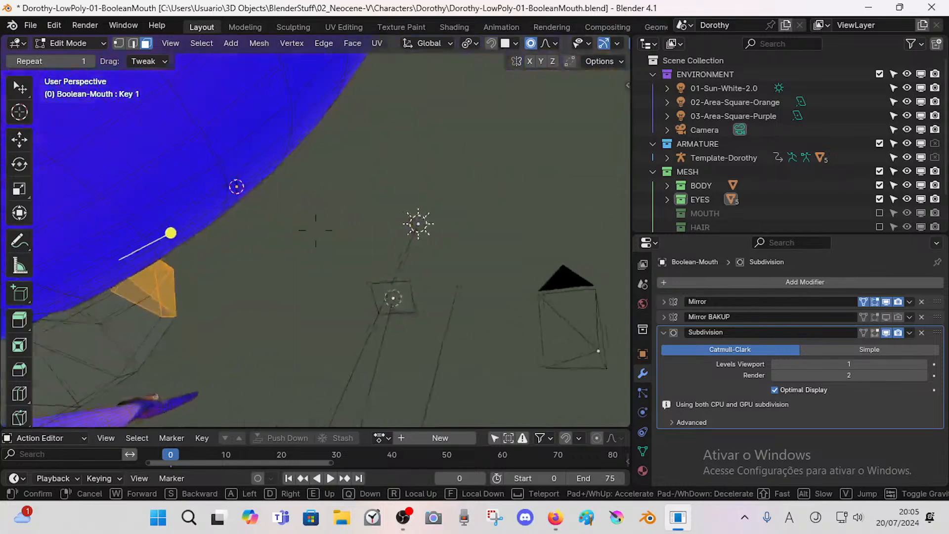
left_click(285, 319)
key("Tab")
Step: Inspect the body and mouth cutter meshes together in Edit Mode and return to Object Mode
left_click(258, 279)
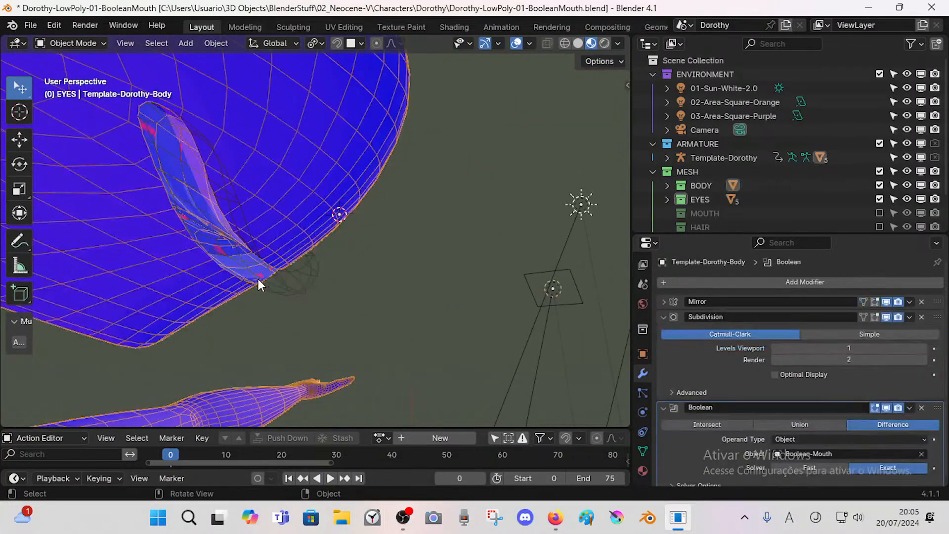
left_click(258, 278)
left_click(263, 217, "shift")
key("Tab")
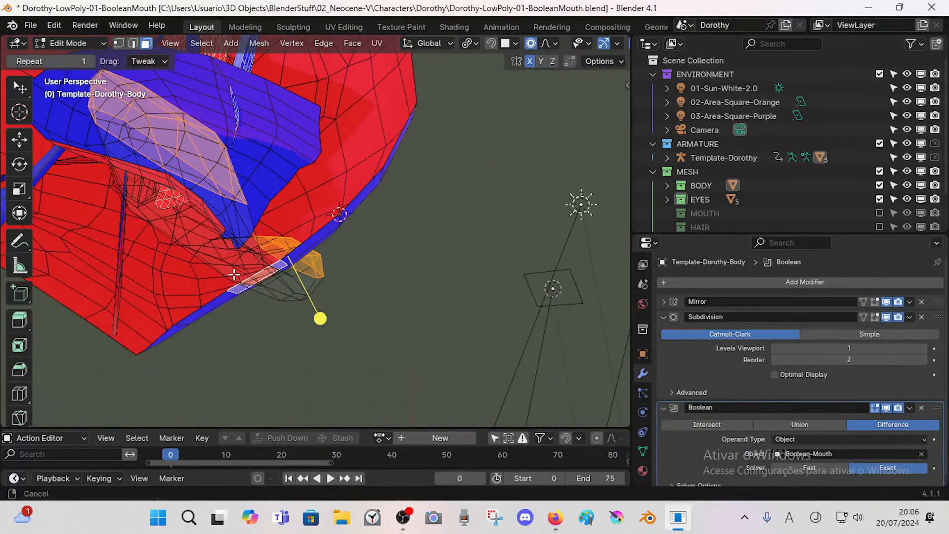
middle_click_drag(233, 273, 269, 252, "shift")
left_click(305, 344)
key("Tab")
Step: Examine the whole smile on the face and the cutter's overlap at the mouth from close range
scroll(280, 286, "down", 8)
middle_click_drag(283, 313, 306, 371)
middle_click_drag(289, 161, 317, 339, "shift")
scroll(387, 135, "up", 3)
key("shift+grave")
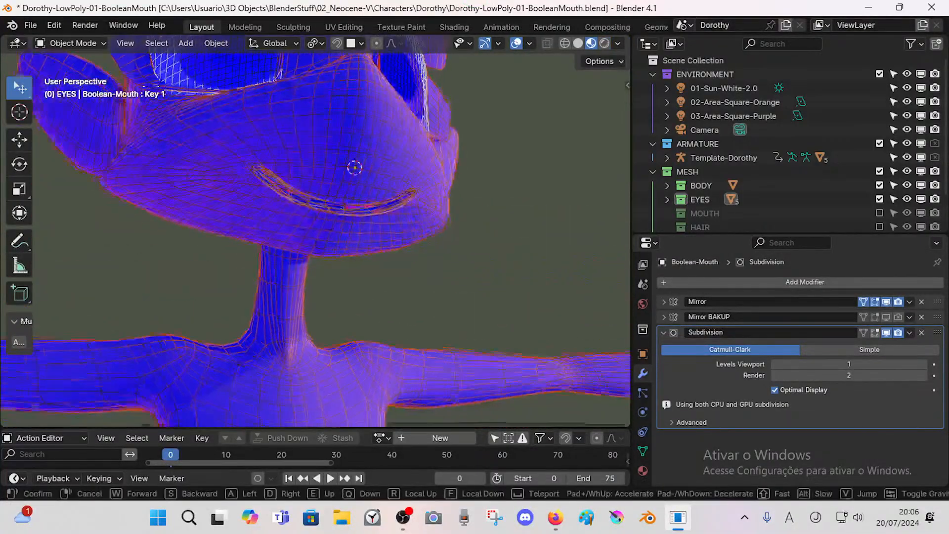
key("w")
key("w")
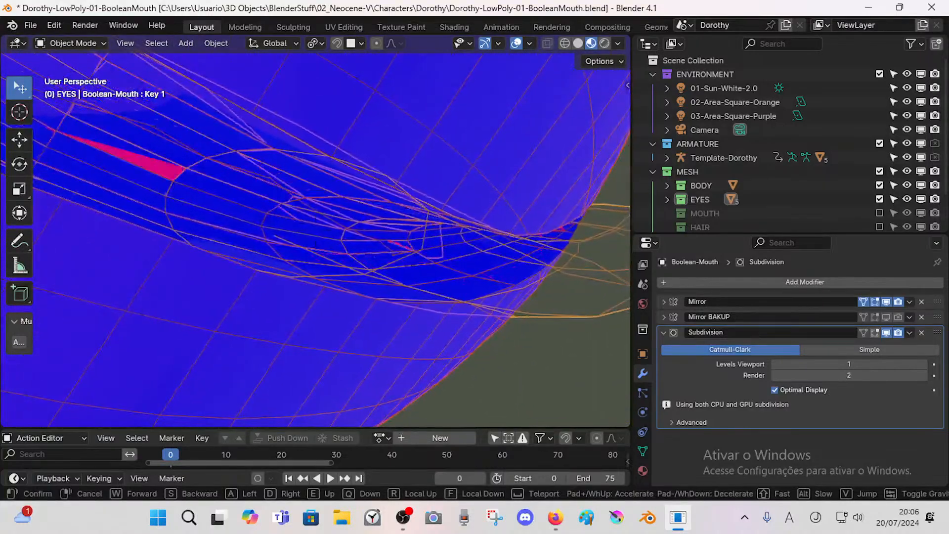
left_click(498, 189)
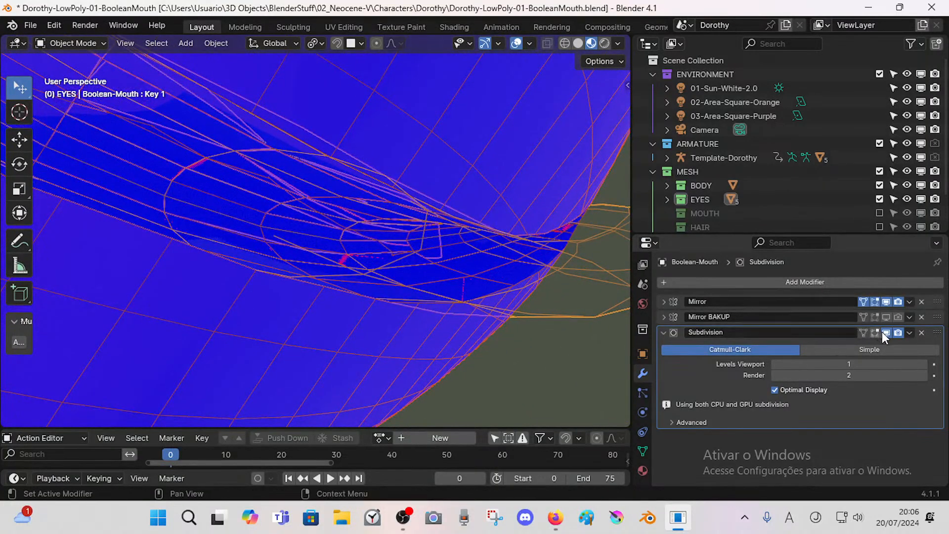
Step: Collapse the mouth cutter's Subdivision settings and turn off the Edit Mode display of the body's Boolean modifier
left_click(863, 332)
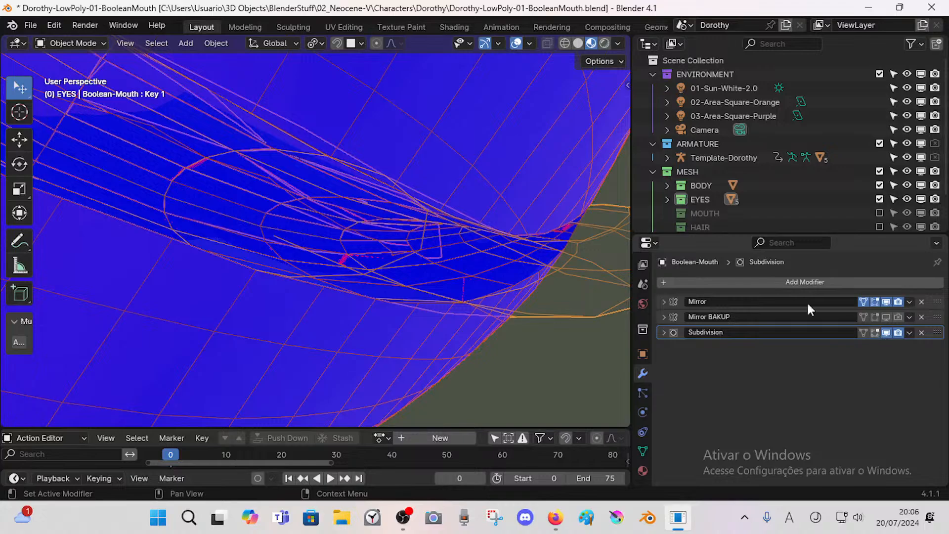
left_click(491, 185)
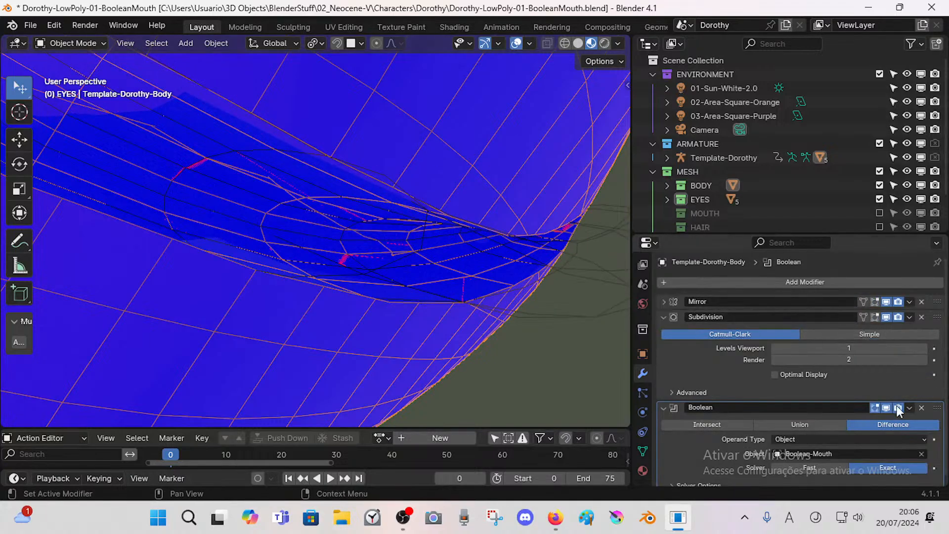
scroll(558, 299, "down", 10)
middle_click_drag(503, 286, 396, 278)
key("shift+grave")
key("w")
left_click(381, 285)
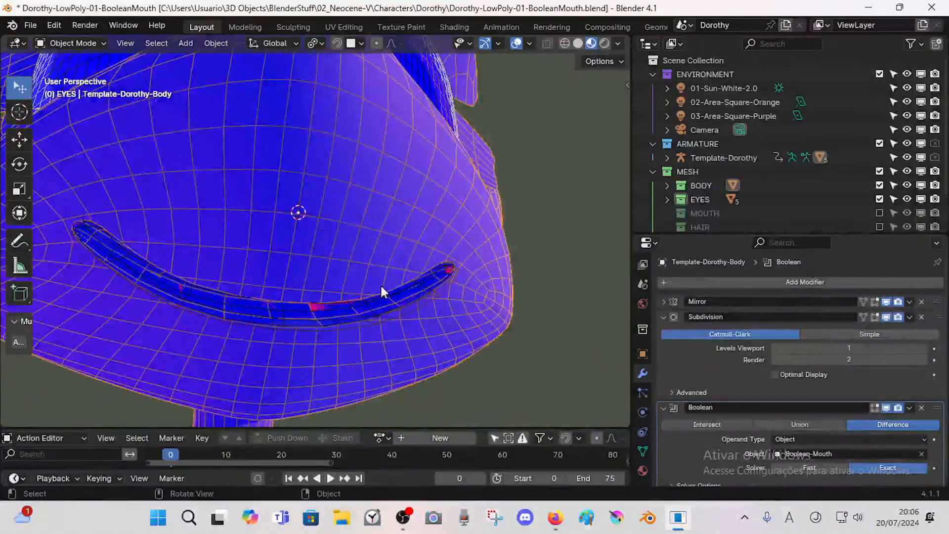
Step: Select the Boolean-Mouth cutter and examine how its wireframe follows the smile on the face
key("ctrl+shift+w")
left_click(407, 312)
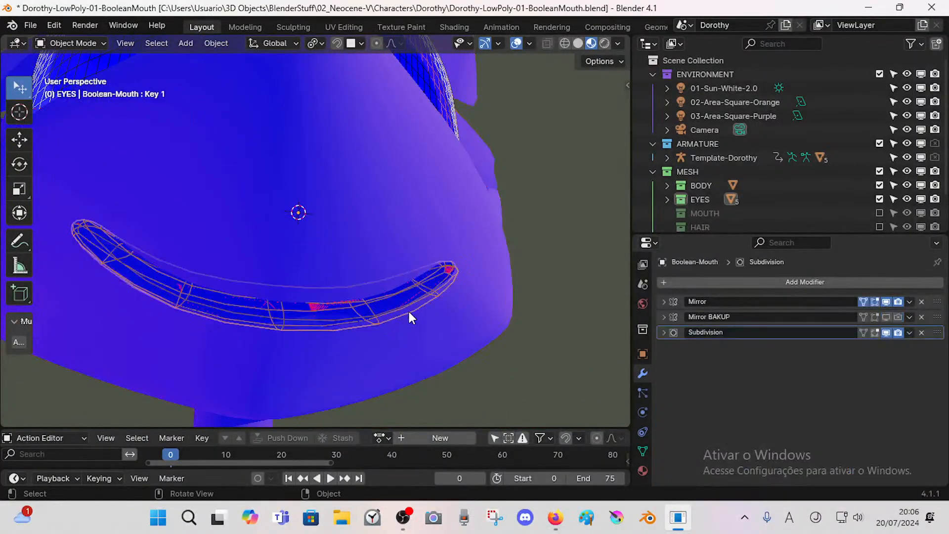
key("shift+grave")
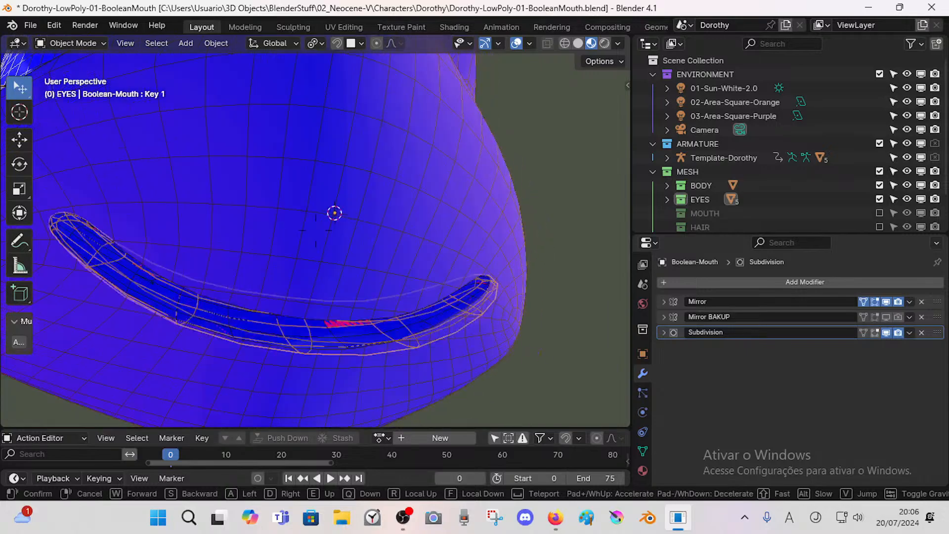
key("s")
key("w")
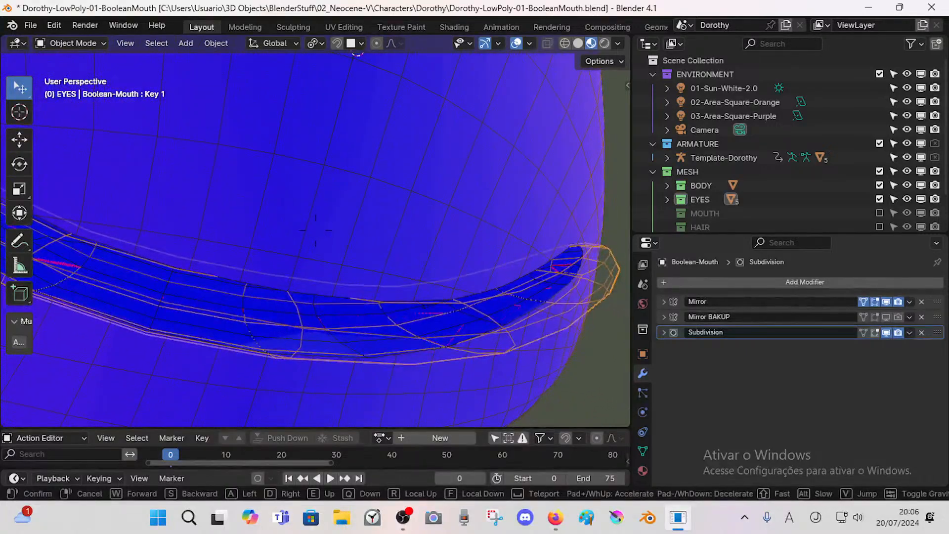
left_click(421, 340)
left_click(450, 325)
left_click(459, 335)
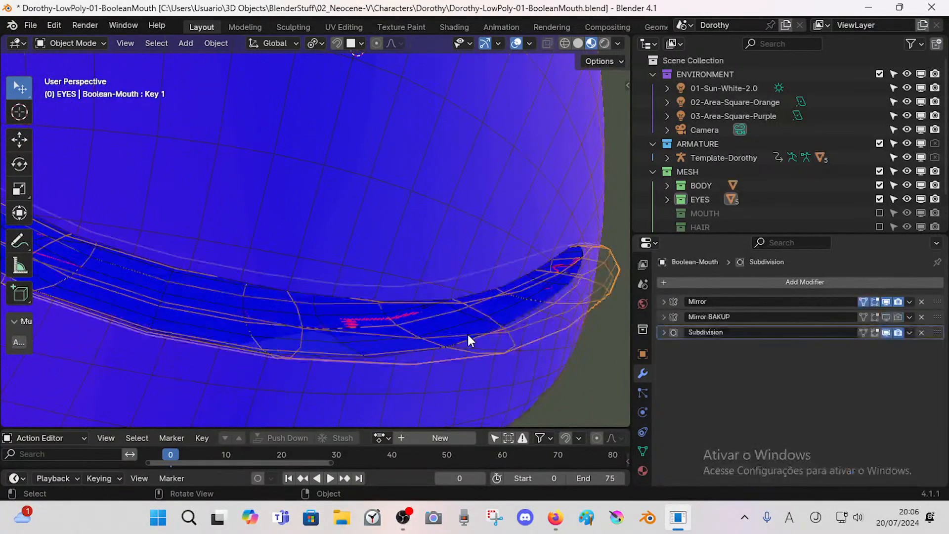
Step: Examine the cutter's overlap with the mouth corner from the side and hide the Boolean-Mouth cutter in the viewport
key("shift+grave")
key("s")
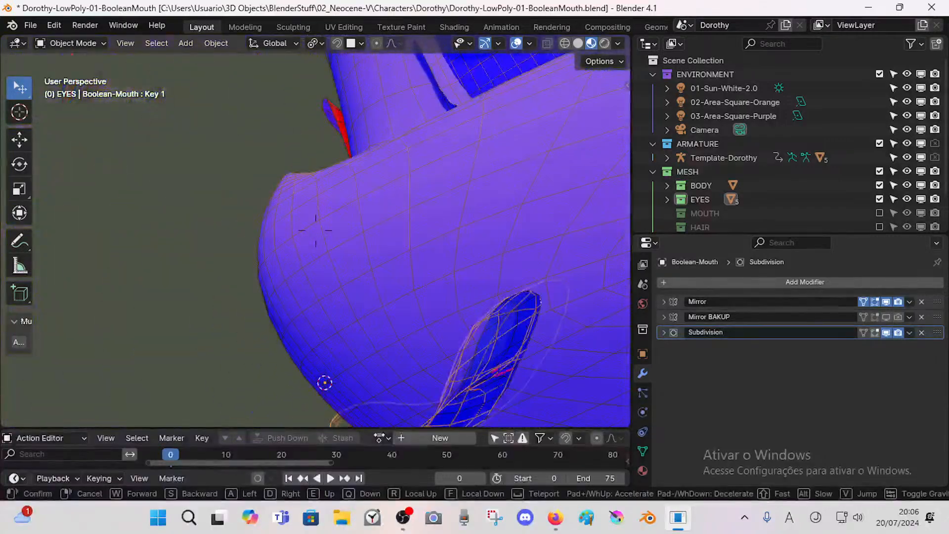
key("w")
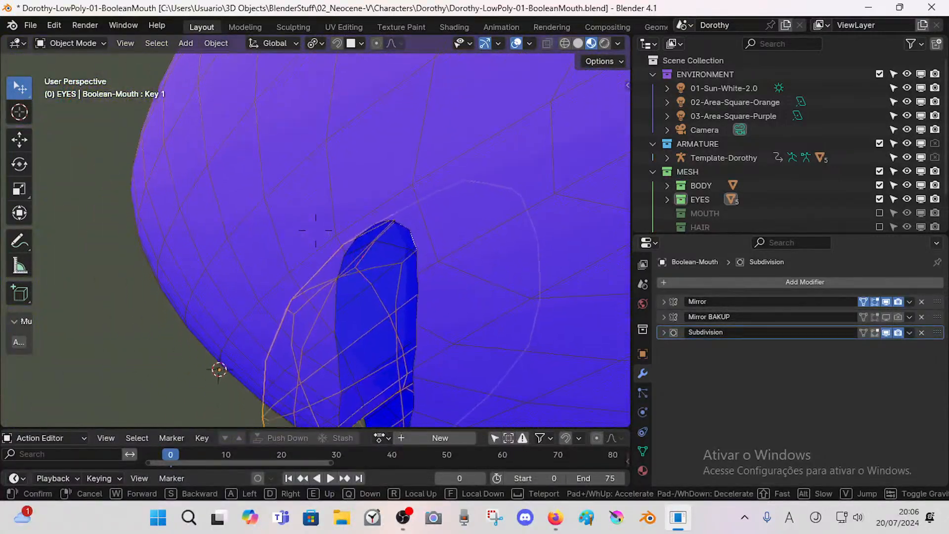
key("s")
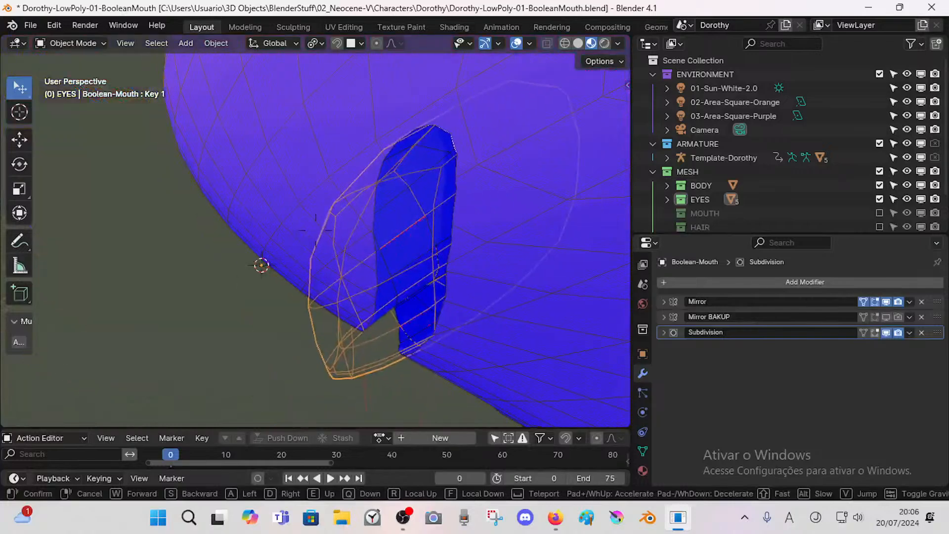
key("w")
key("s")
key("w")
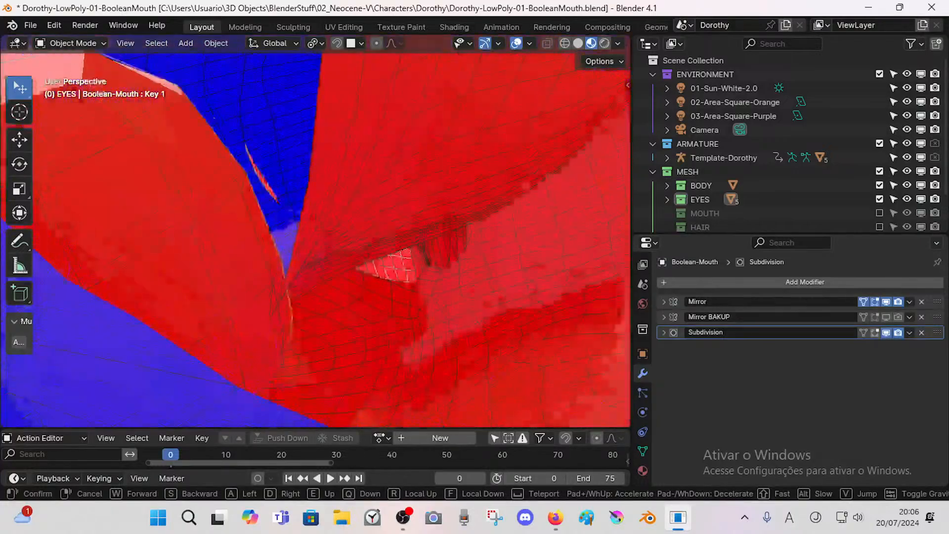
key("s")
left_click(514, 333)
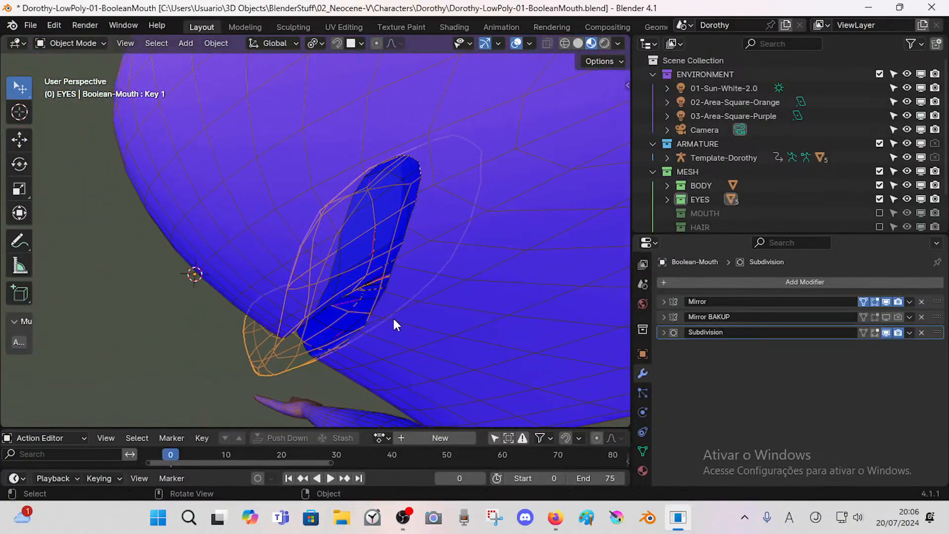
left_click(358, 312)
left_click(351, 305)
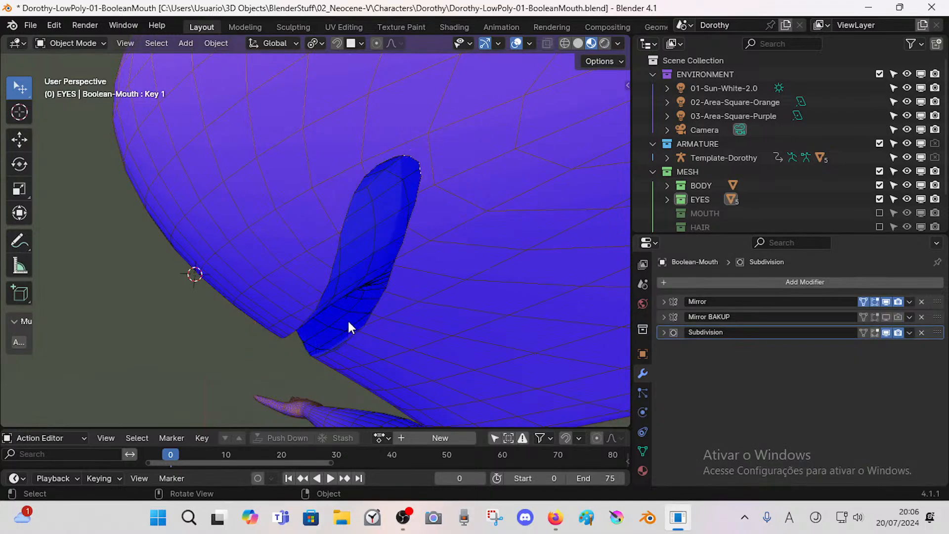
Step: Examine the cut mouth opening and both of its corners from close range without the cutter
key("shift+grave")
key("w")
key("w")
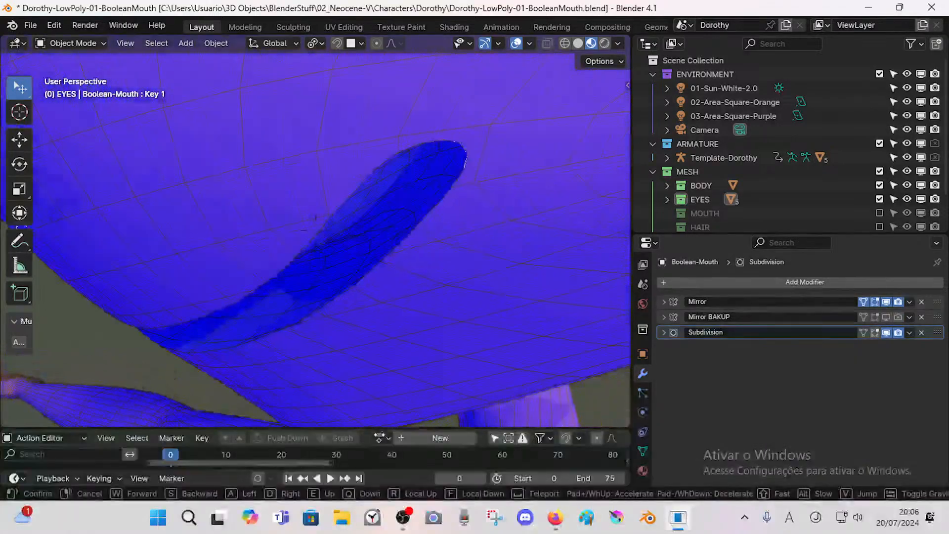
key("s")
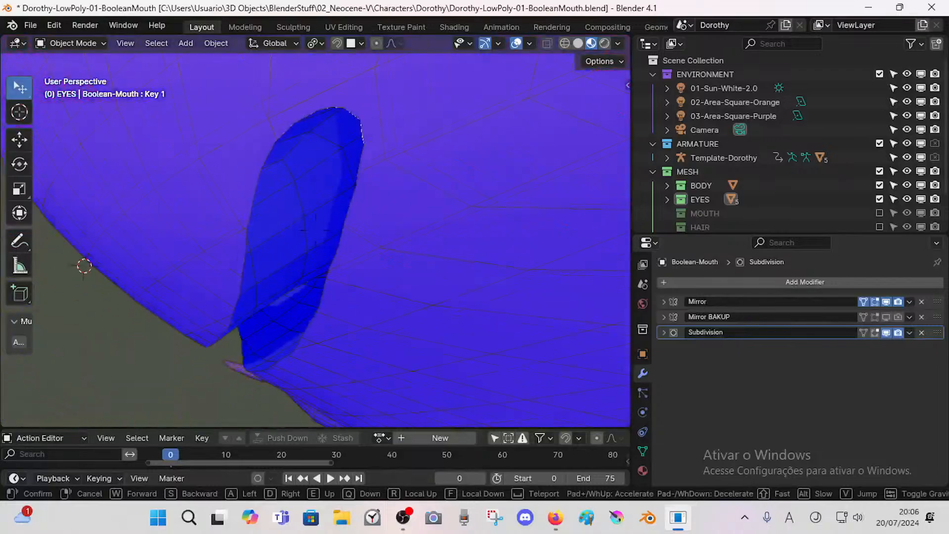
key("w")
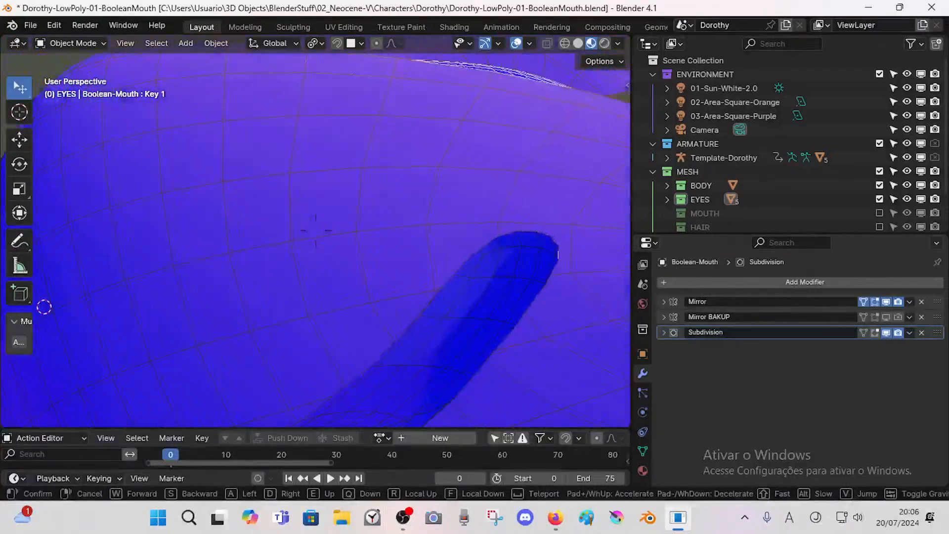
key("s")
key("a")
key("a")
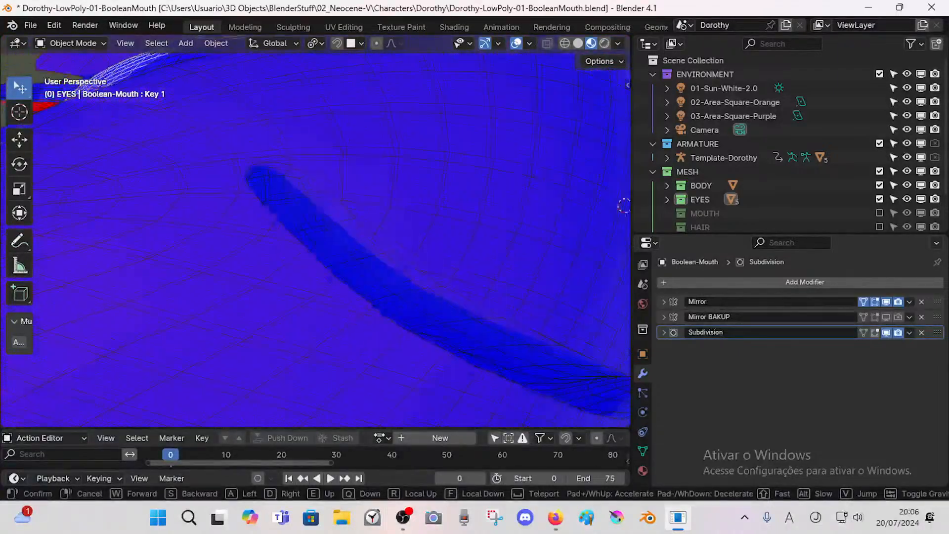
key("a")
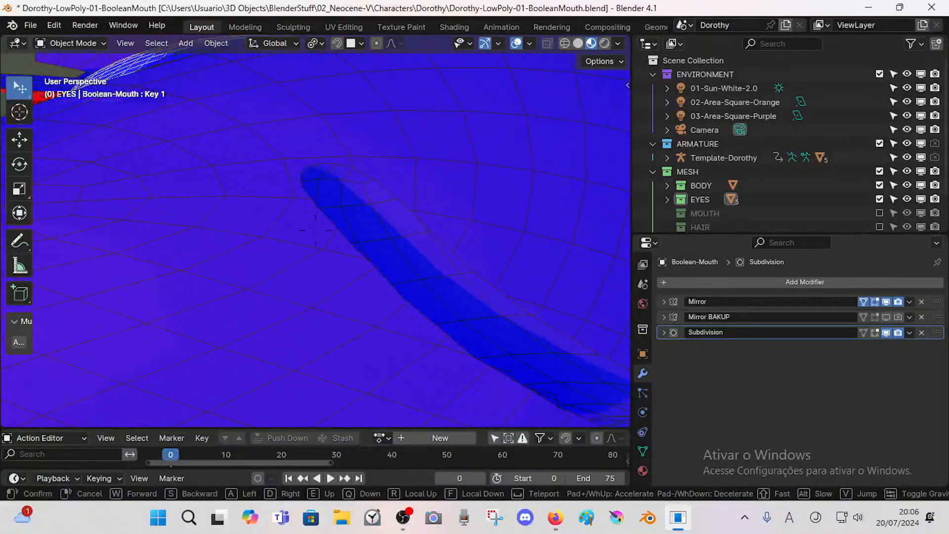
left_click(315, 230)
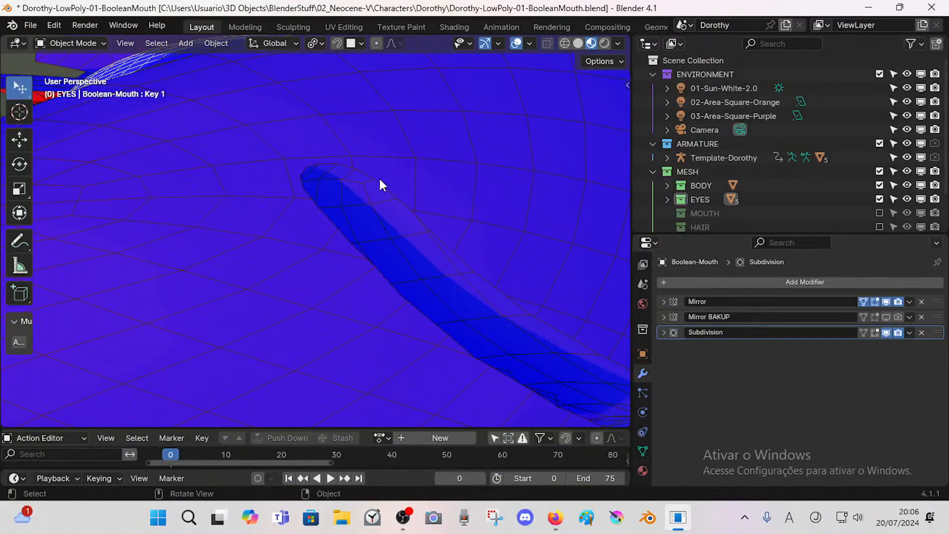
Step: Select the body, check its mesh in Edit Mode, and inspect the cut's wireframe along the smile in Object Mode
left_click(393, 179)
key("Tab")
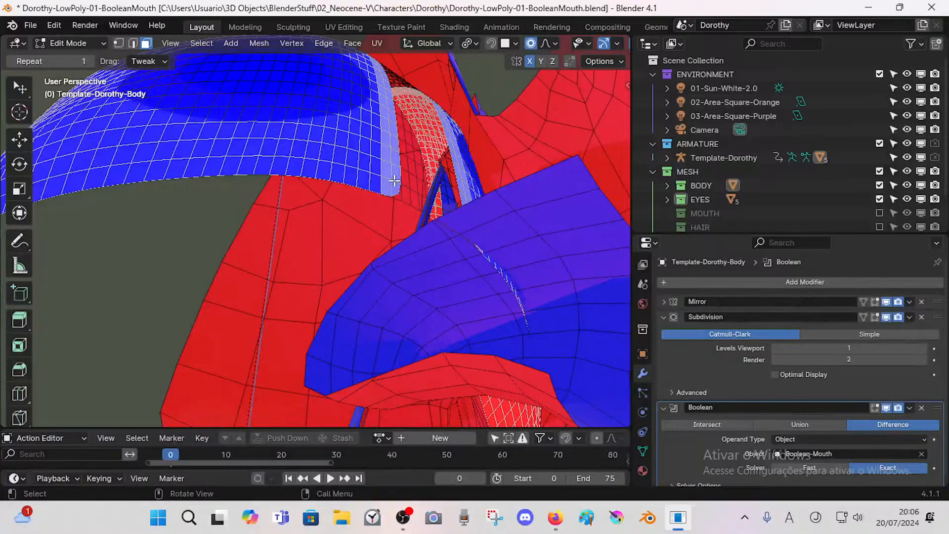
key("Tab")
key("shift+grave")
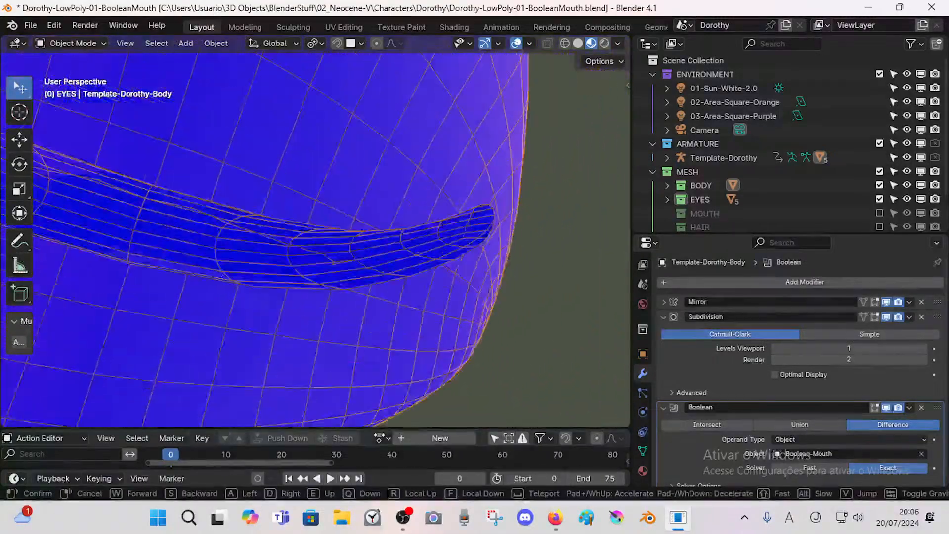
left_click(393, 189)
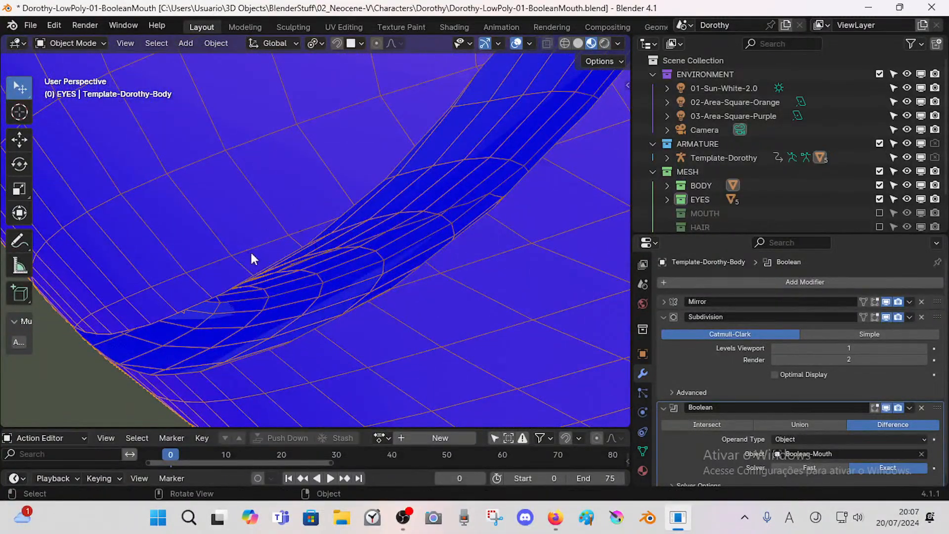
key("shift+grave")
key("s")
key("a")
left_click(267, 251)
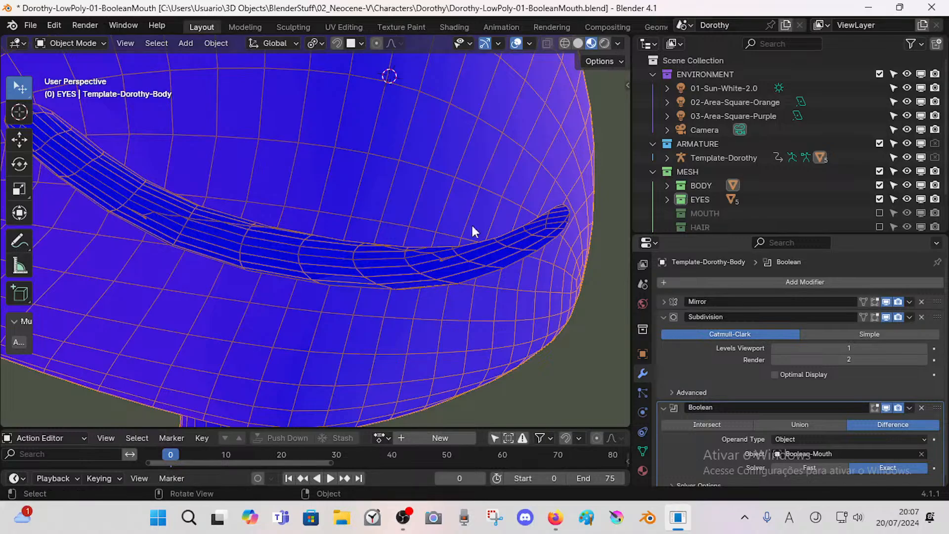
Step: Collapse the body's Subdivision settings and compare the muzzle mesh in Edit Mode with the cut smile in Object Mode
left_click(663, 316)
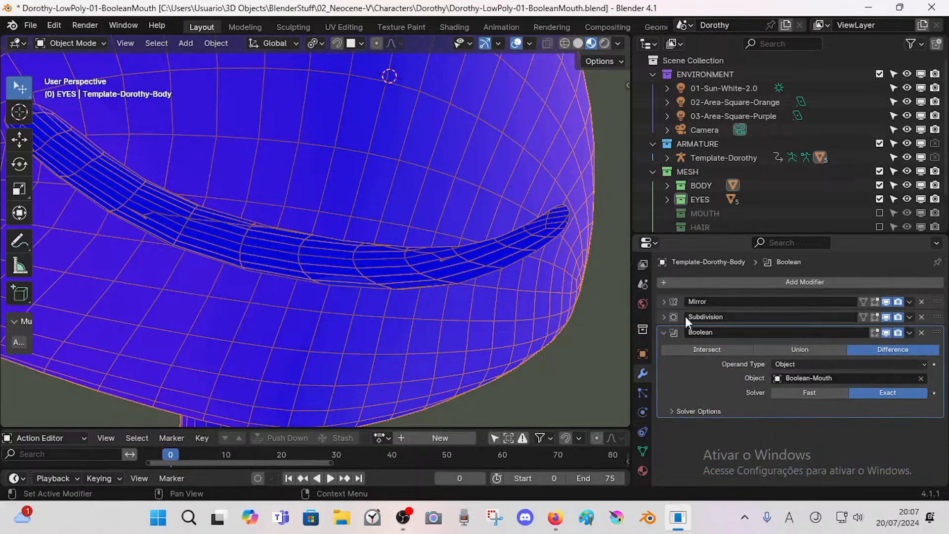
key("Tab")
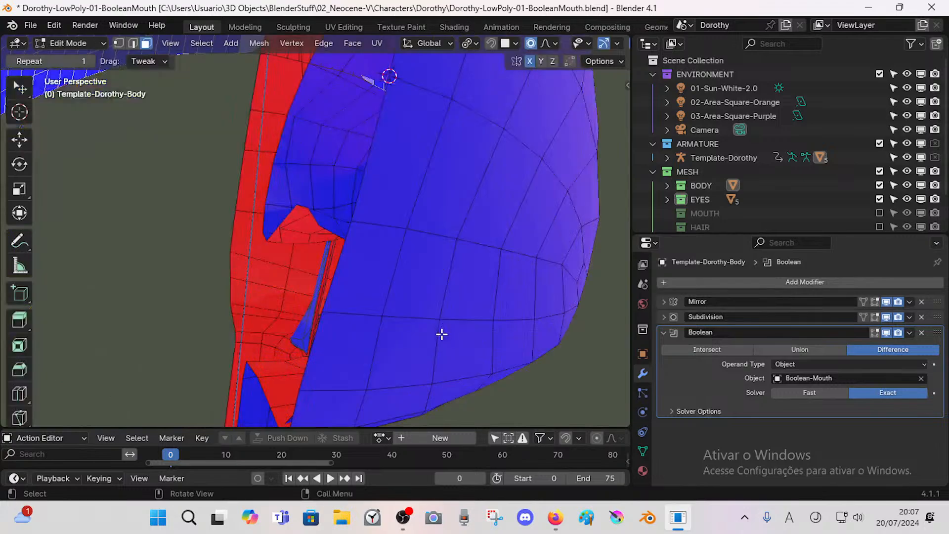
key("Tab")
key("shift+grave")
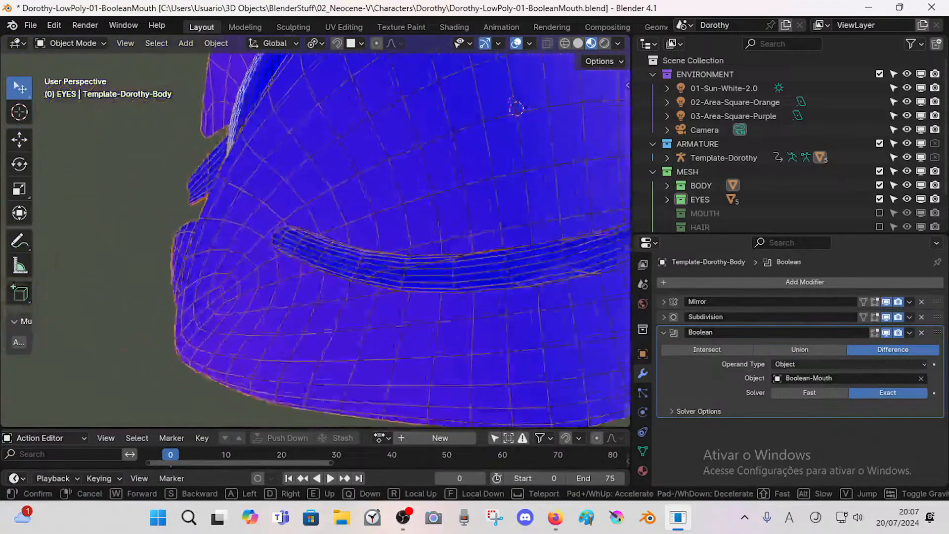
left_click(394, 325)
key("shift+grave")
key("s")
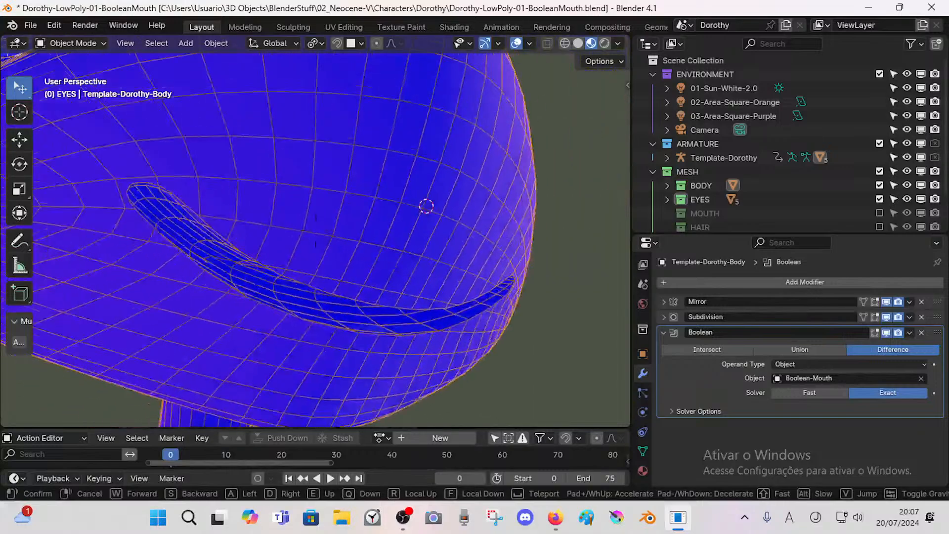
key("w")
left_click(394, 325)
Step: Switch to the YouTube Studio livestream page in Firefox and open its chat in a separate window
left_click(556, 517)
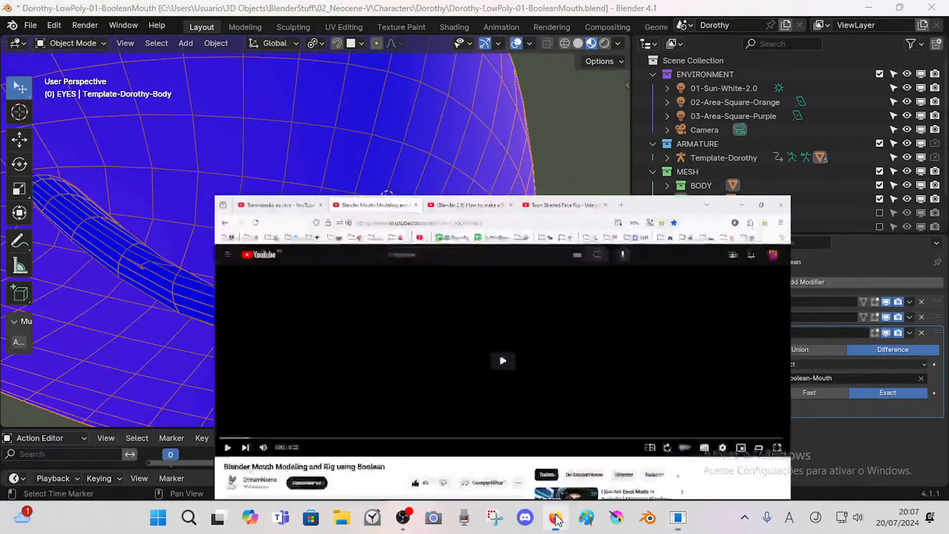
left_click(117, 7)
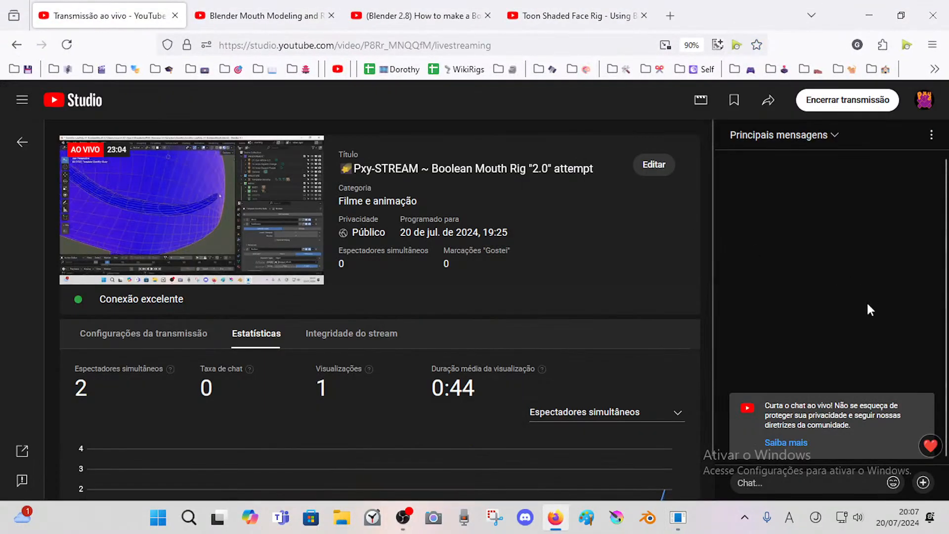
left_click(928, 145)
left_click_drag(832, 272, 832, 279)
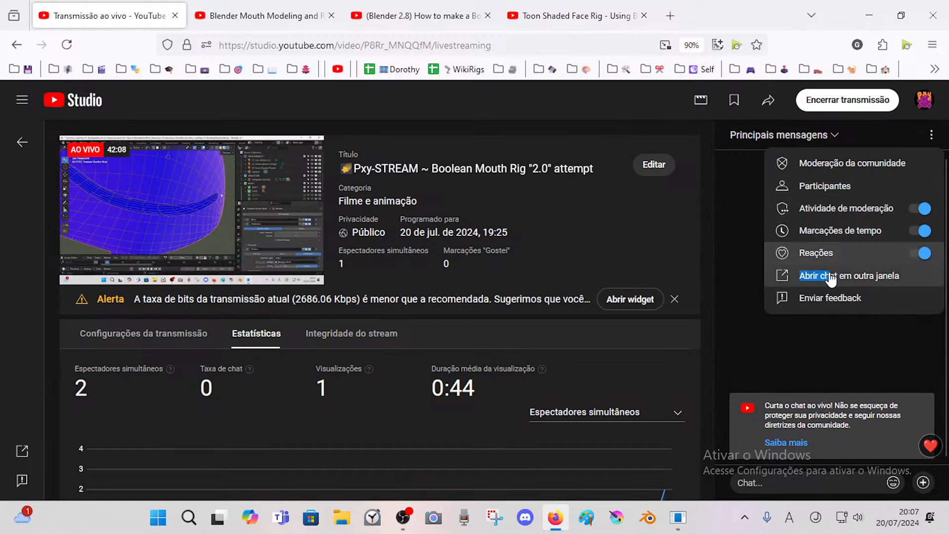
left_click(832, 279)
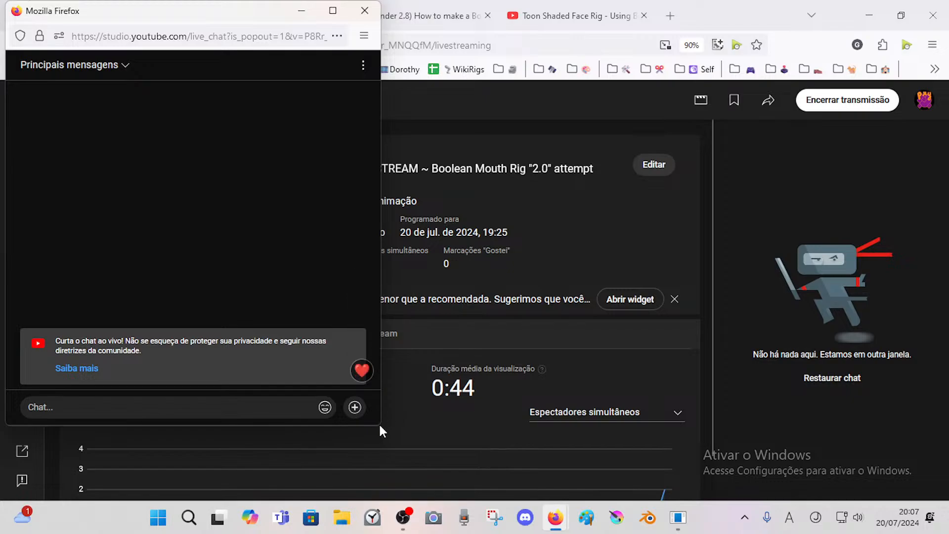
Step: Shrink the chat window, place it over the stream page's chat area pinned on top, and switch back to Blender
left_click_drag(378, 423, 233, 236)
left_click_drag(94, 8, 760, 68)
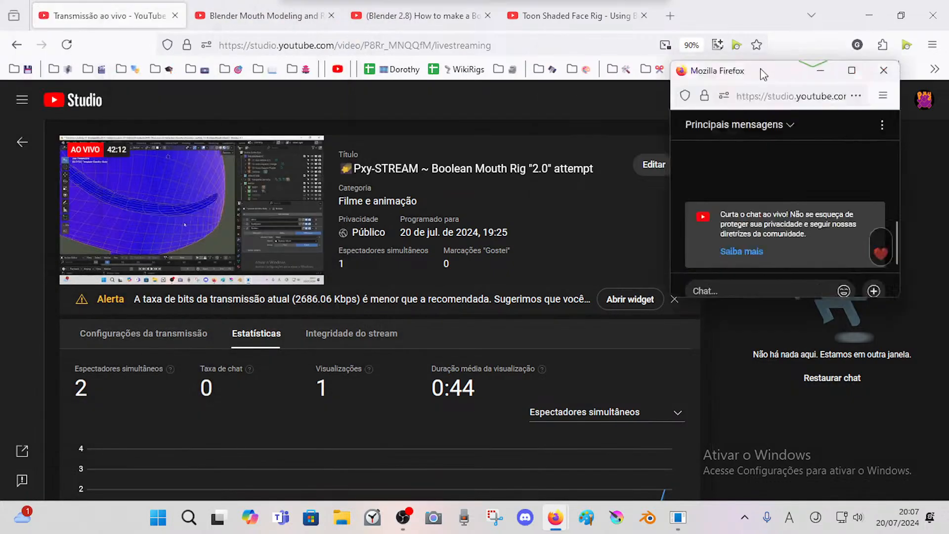
left_click(660, 368)
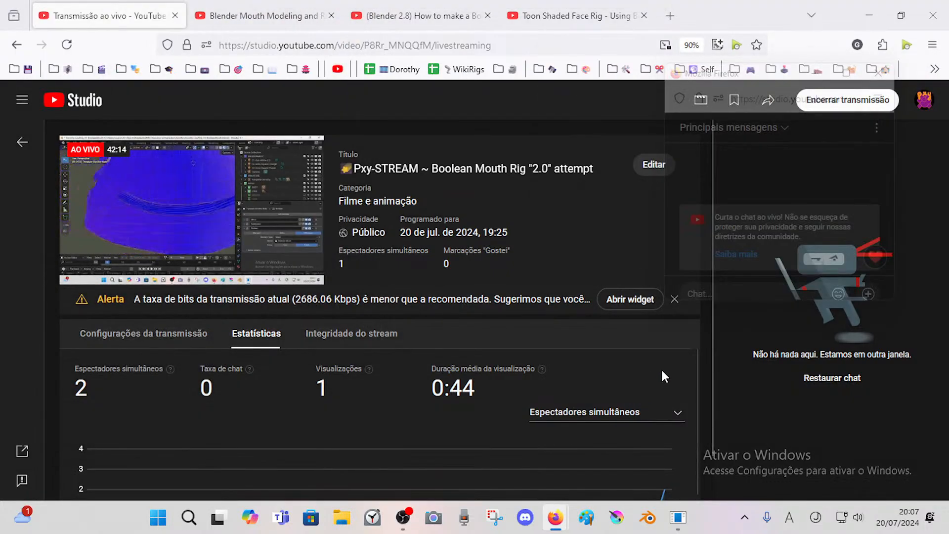
left_click(702, 77)
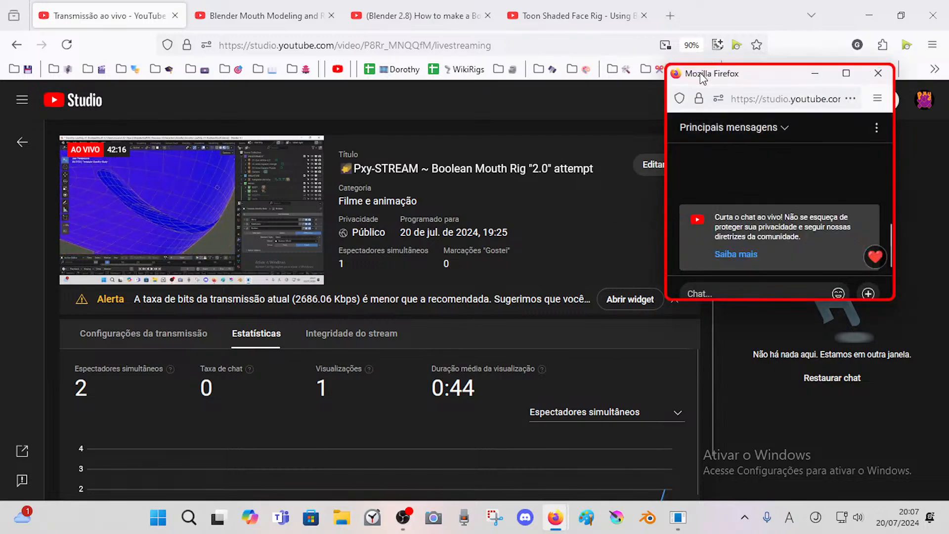
left_click_drag(700, 74, 710, 55)
left_click(679, 518)
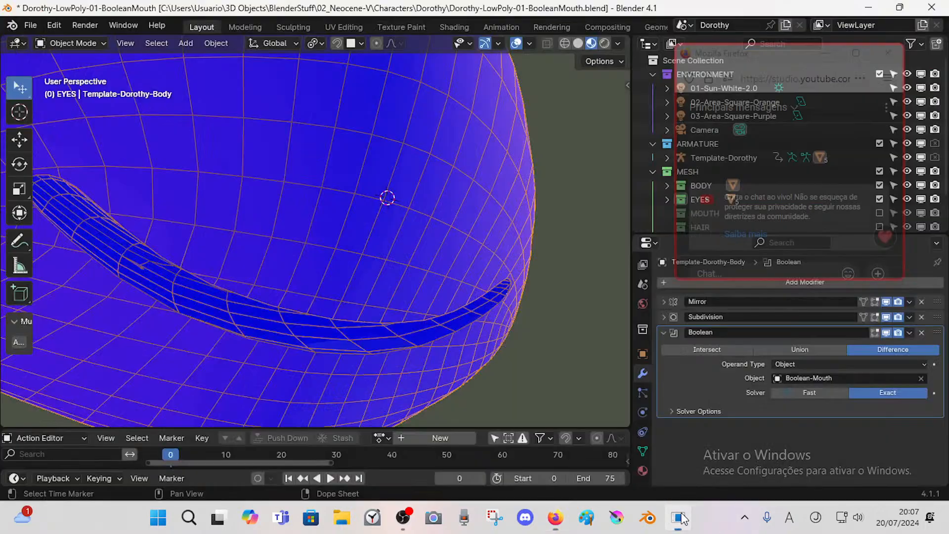
Step: Turn on Optimal Display in the Subdivision modifier of Template-Dorothy-Body and collapse the modifier's settings
scroll(392, 295, "down", 6)
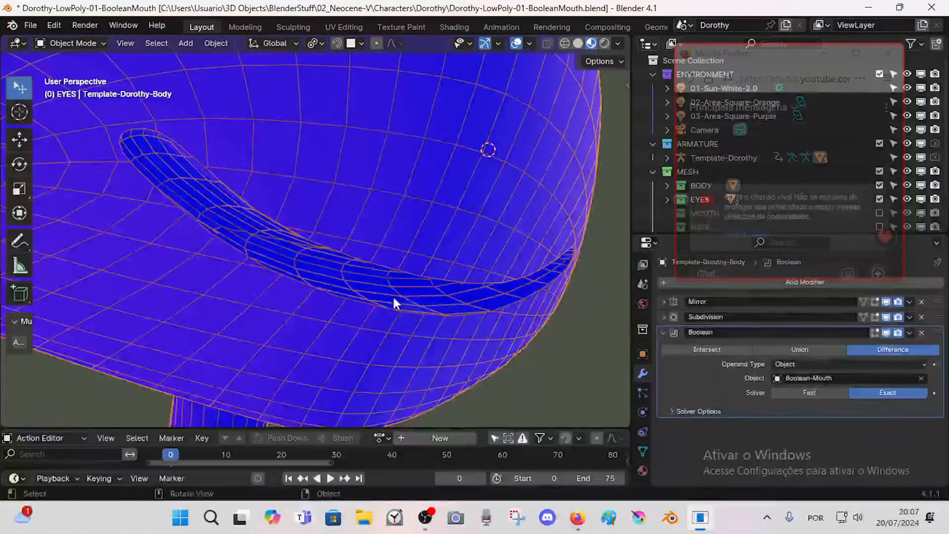
key("shift+grave")
key("w")
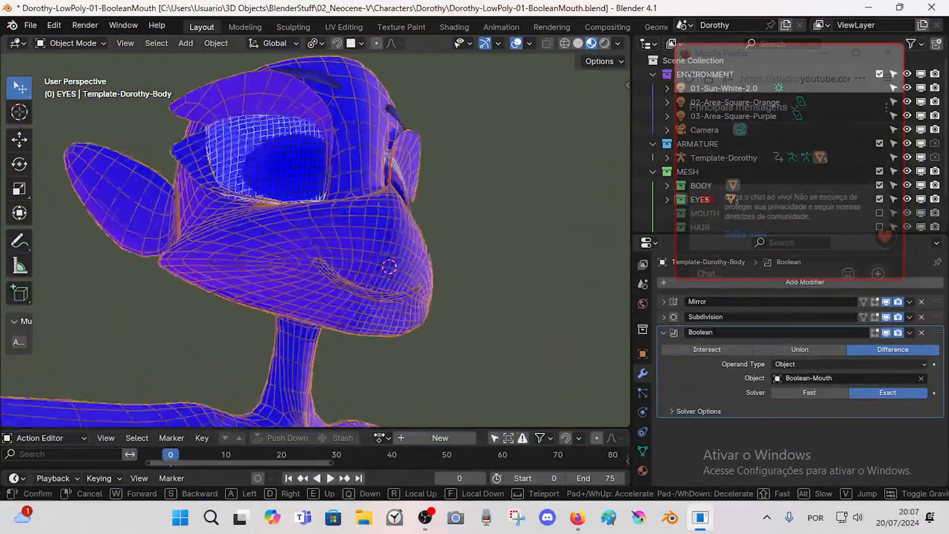
left_click(315, 231)
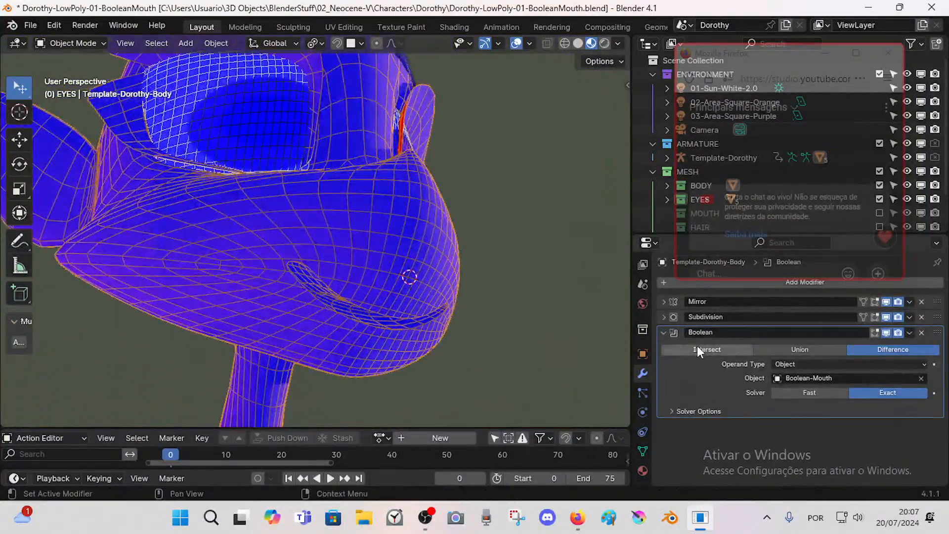
left_click(663, 316)
scroll(764, 416, "down", 1)
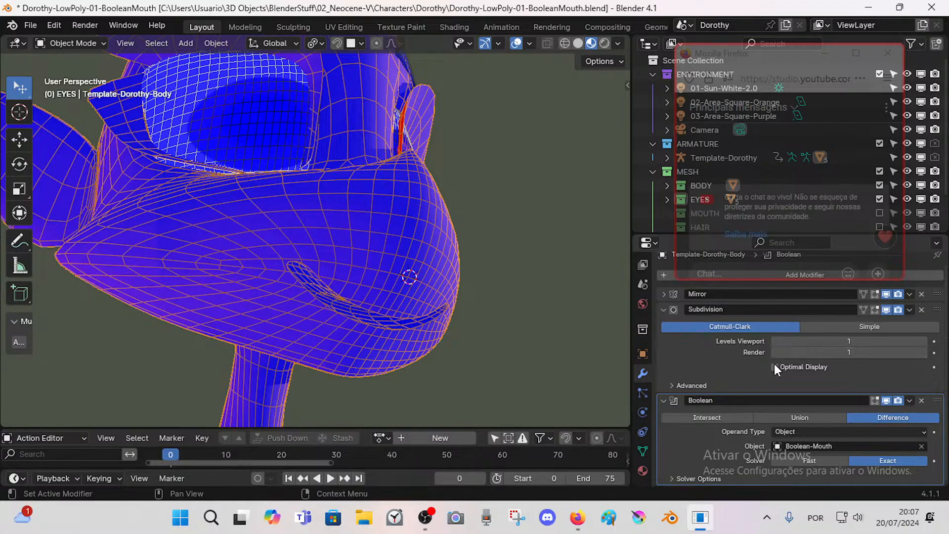
key("ctrl+Tab")
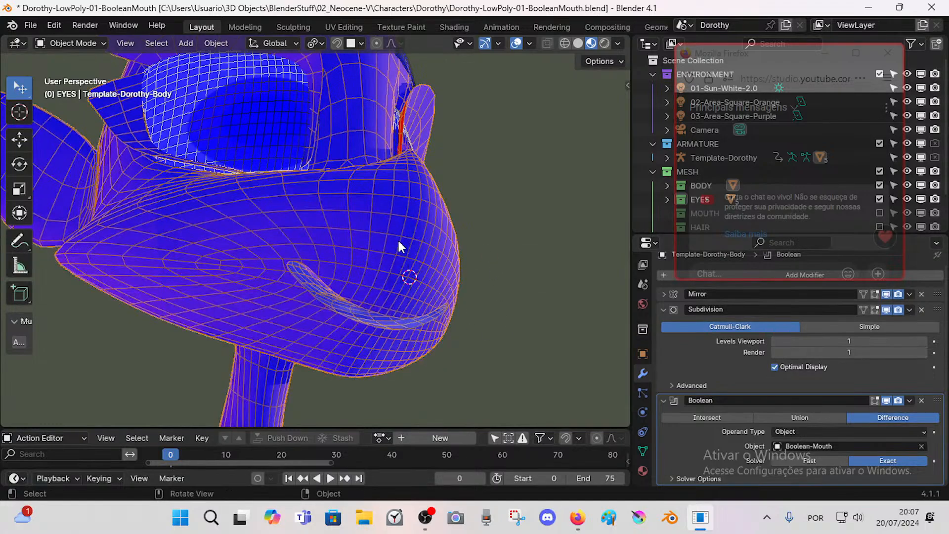
left_click(663, 309)
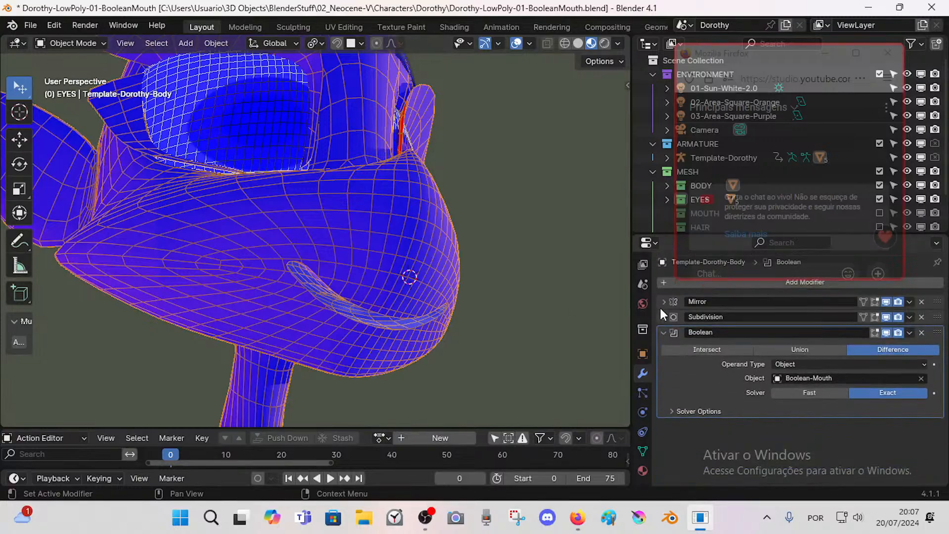
Step: Try moving the body's Boolean modifier within the modifier stack and collapse its settings
left_click_drag(933, 334, 727, 324)
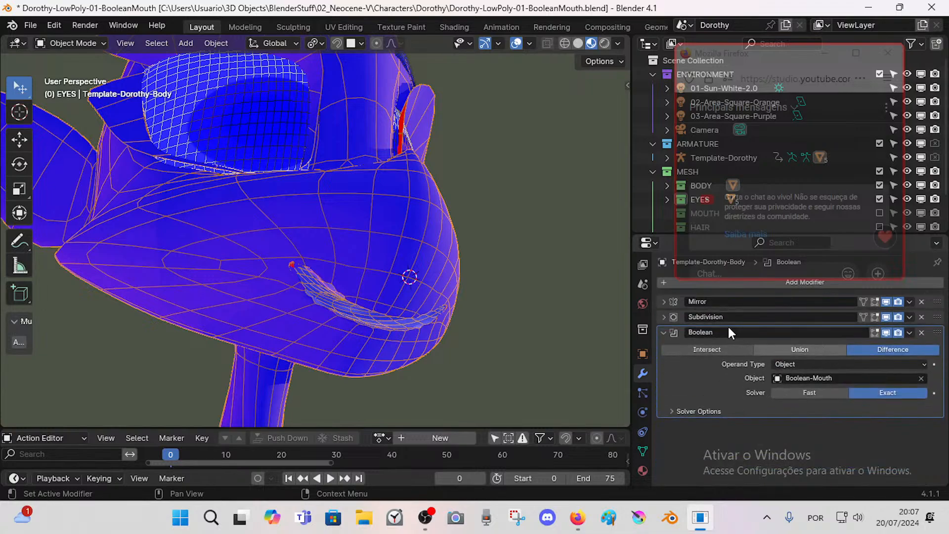
left_click(660, 332)
left_click_drag(935, 336, 774, 351)
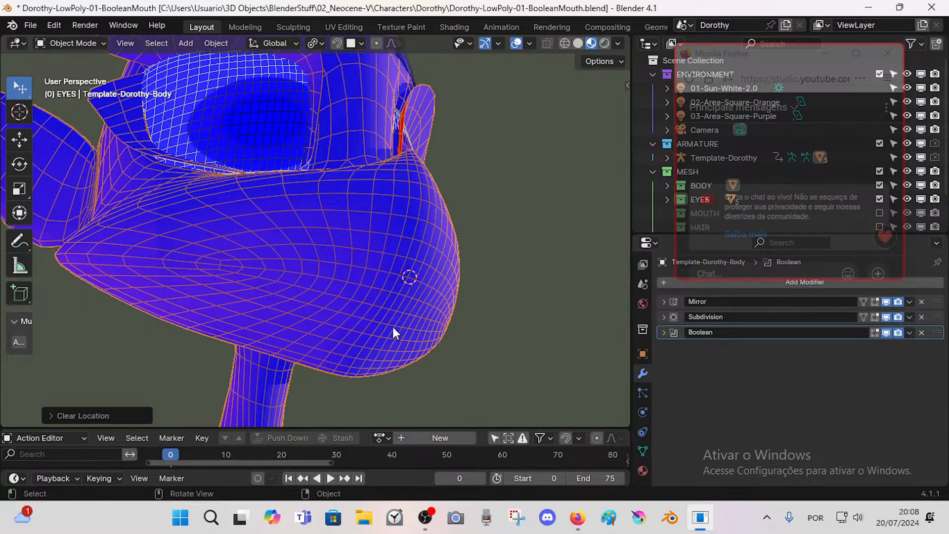
Step: Undo the last location clear and select the Boolean-Mouth cutter at the smile
key("ctrl+z")
left_click(419, 323)
left_click(424, 325)
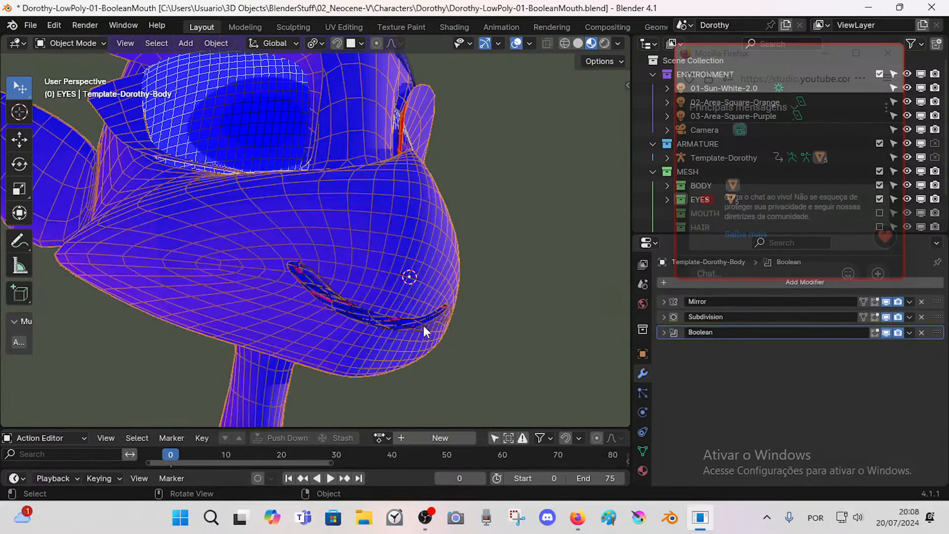
left_click(429, 327)
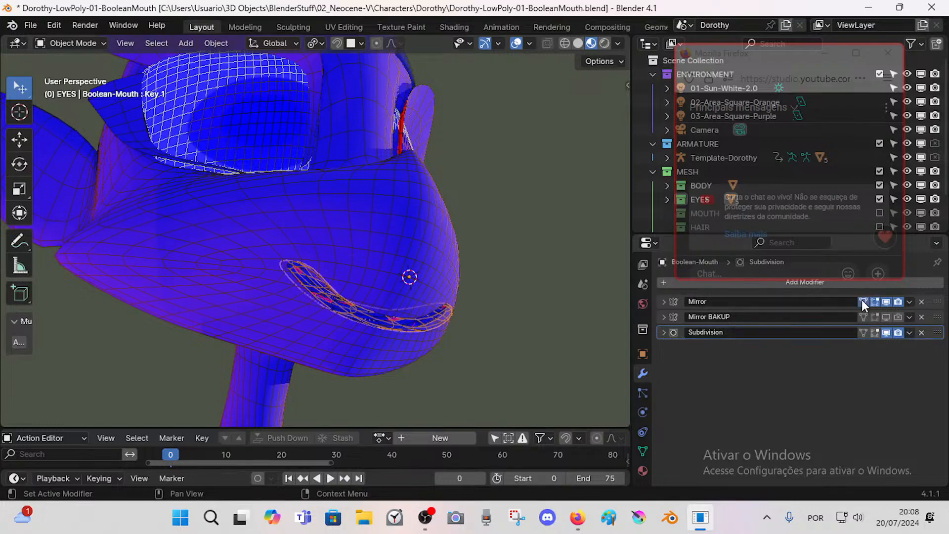
Step: Compare Optimal Display off and on in the Boolean-Mouth's Subdivision modifier, and set its render level to 1
key("shift+grave")
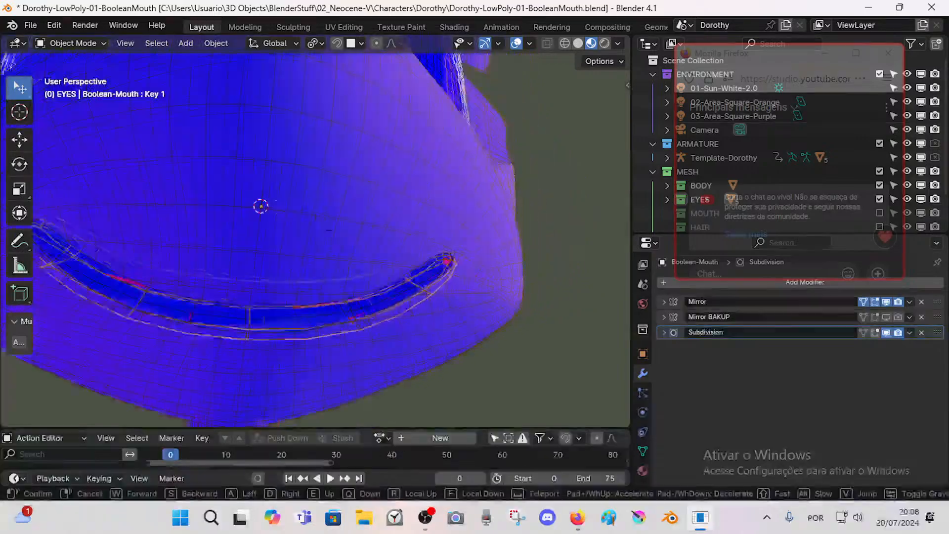
left_click(614, 343)
left_click(664, 332)
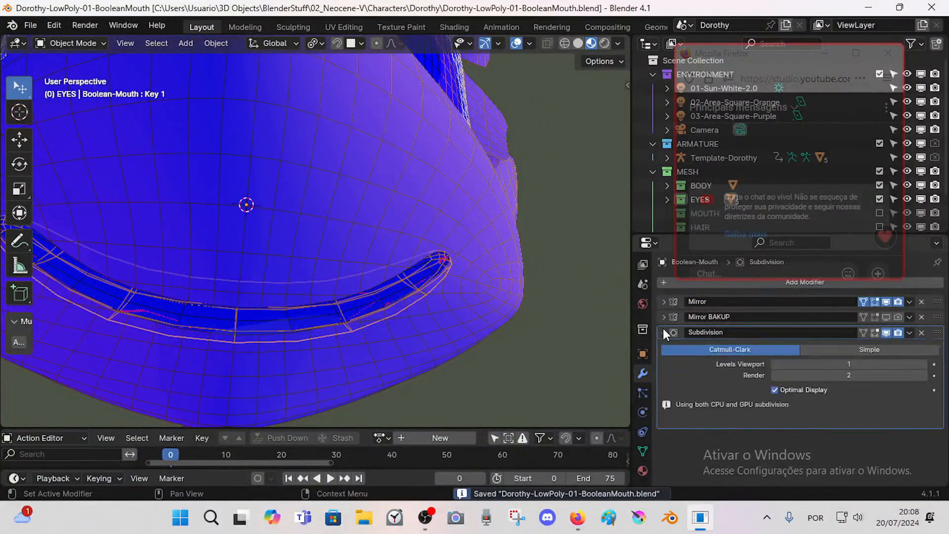
left_click(775, 390)
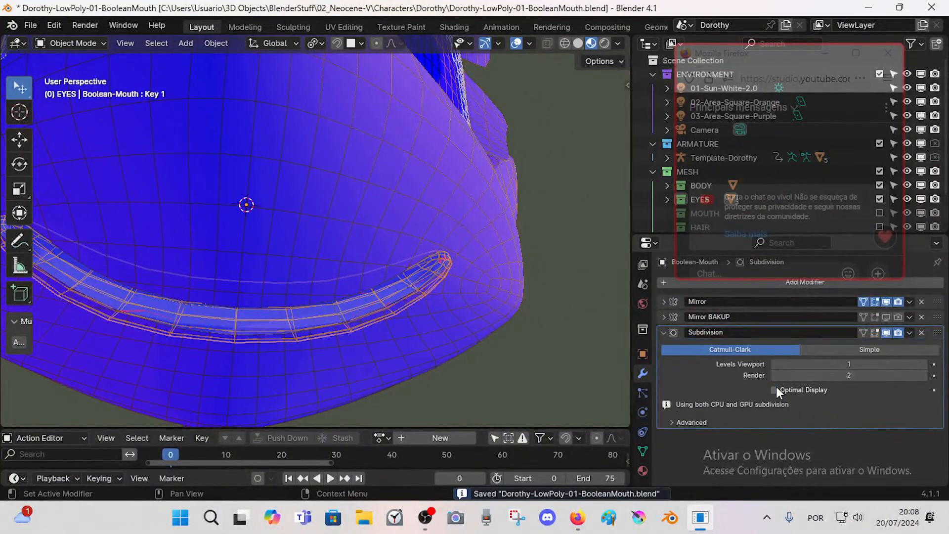
left_click(775, 390)
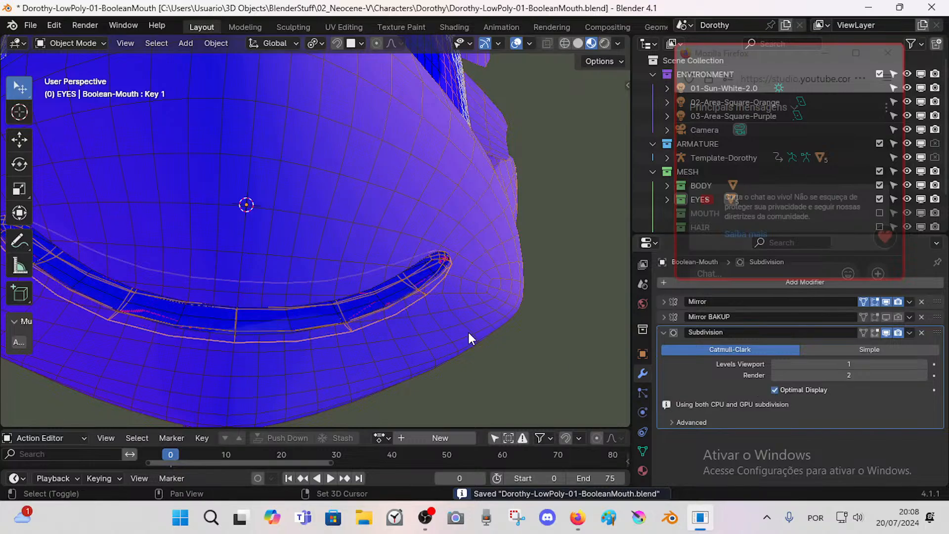
left_click(775, 375)
scroll(346, 295, "down", 4)
middle_click_drag(316, 295, 356, 313)
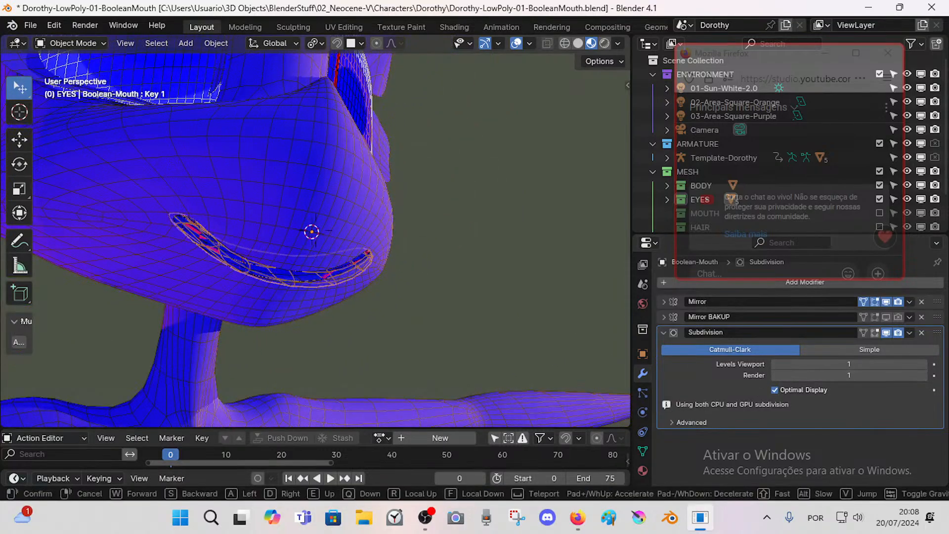
scroll(395, 325, "up", 4)
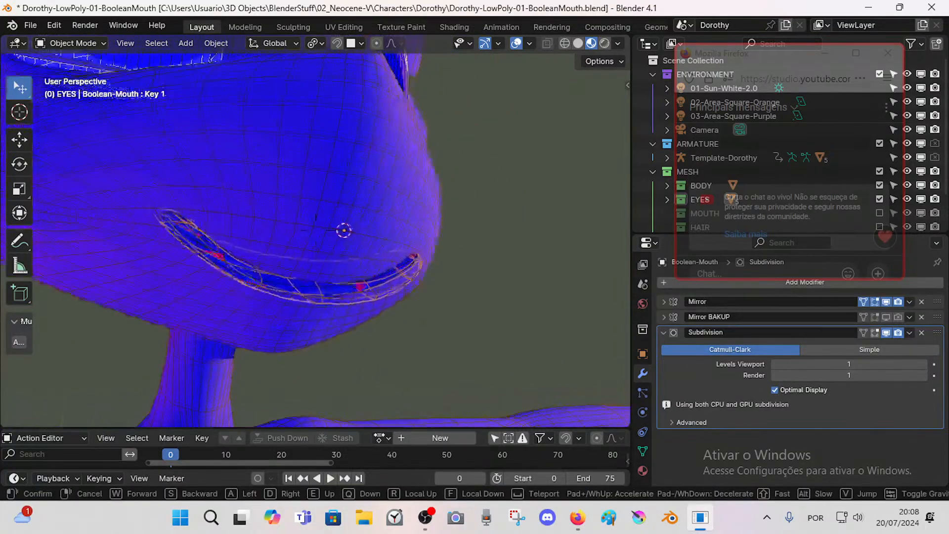
Step: Preview the Boolean-Mouth's Subdivision at viewport level 2, return it to 1, and save the file
left_click(924, 364)
middle_click_drag(474, 301, 400, 297)
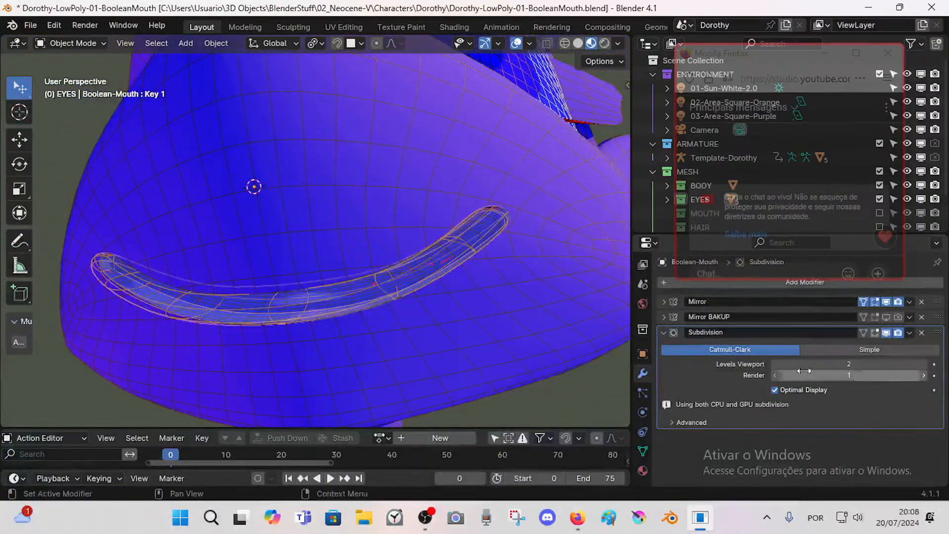
left_click(774, 364)
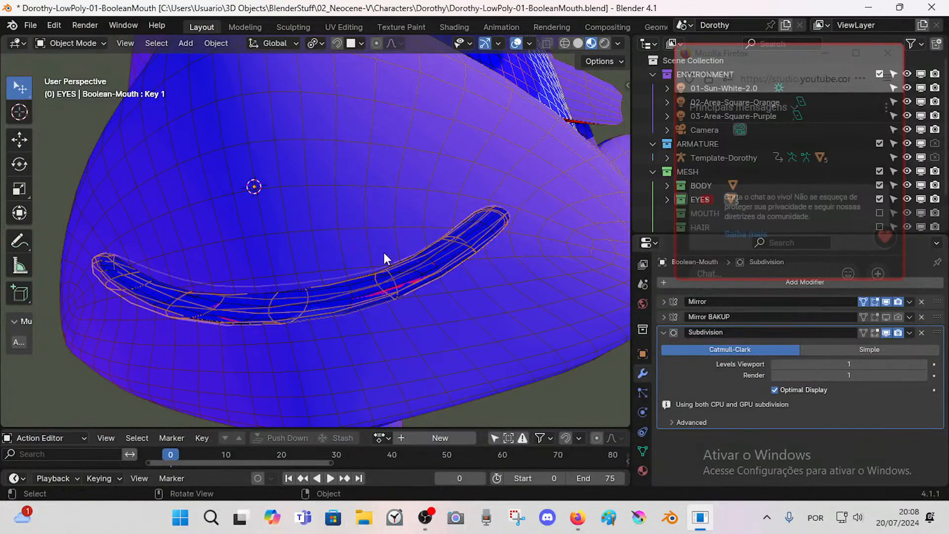
middle_click_drag(384, 252, 539, 338)
key("ctrl+s")
left_click(388, 270)
key("ctrl+z")
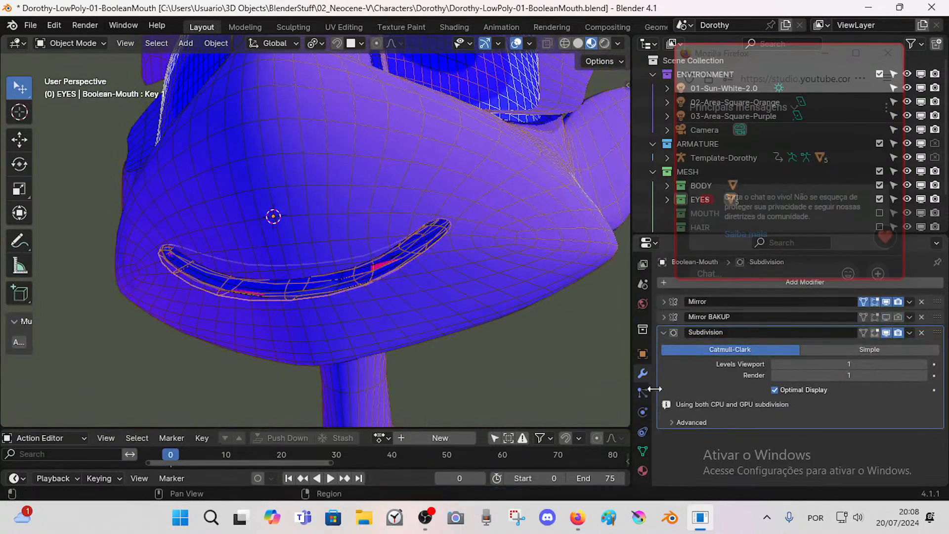
Step: Set the value of the Boolean-Mouth's Key 1 shape key to 0
left_click(644, 452)
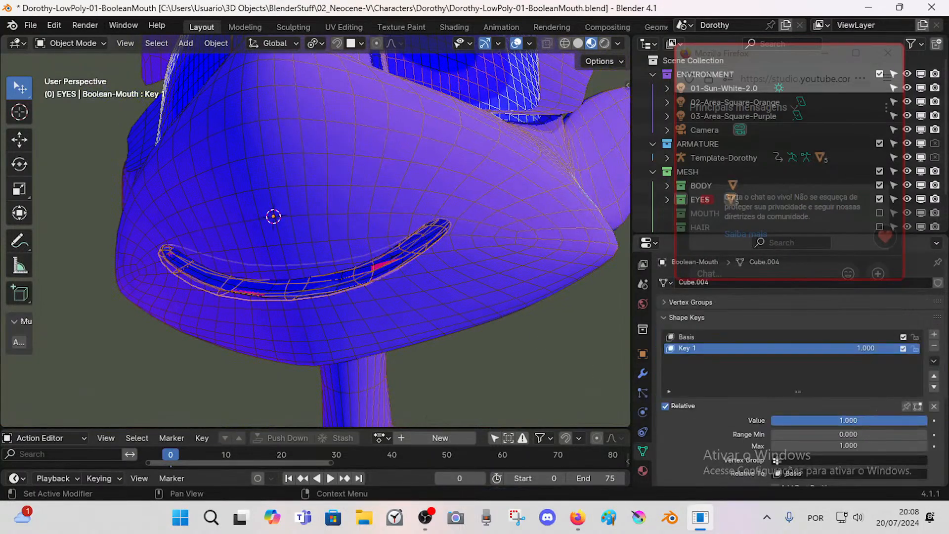
left_click_drag(919, 420, 772, 420)
Step: Raise the floating chat window slightly, reduce its height to clear the properties area, and return to Blender
left_click_drag(750, 59, 749, 46)
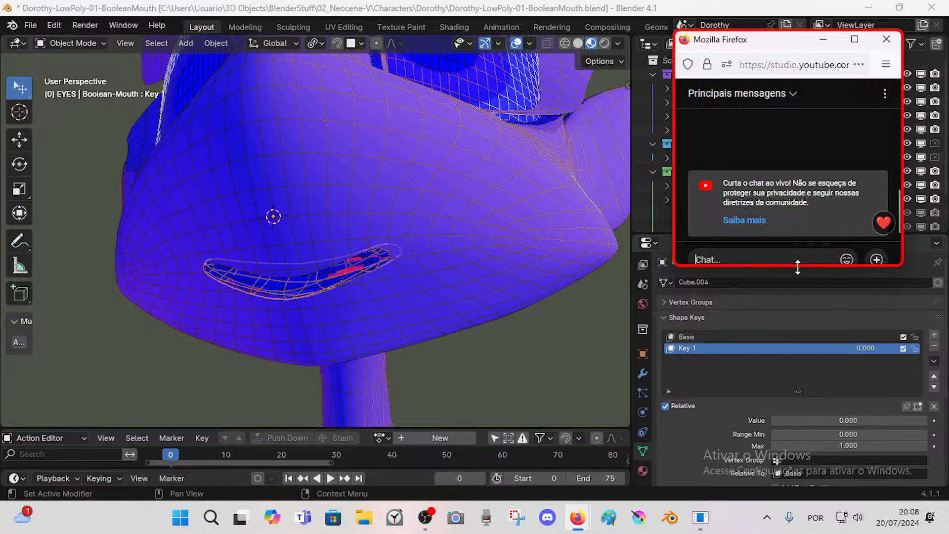
left_click_drag(798, 268, 810, 231)
left_click(836, 373)
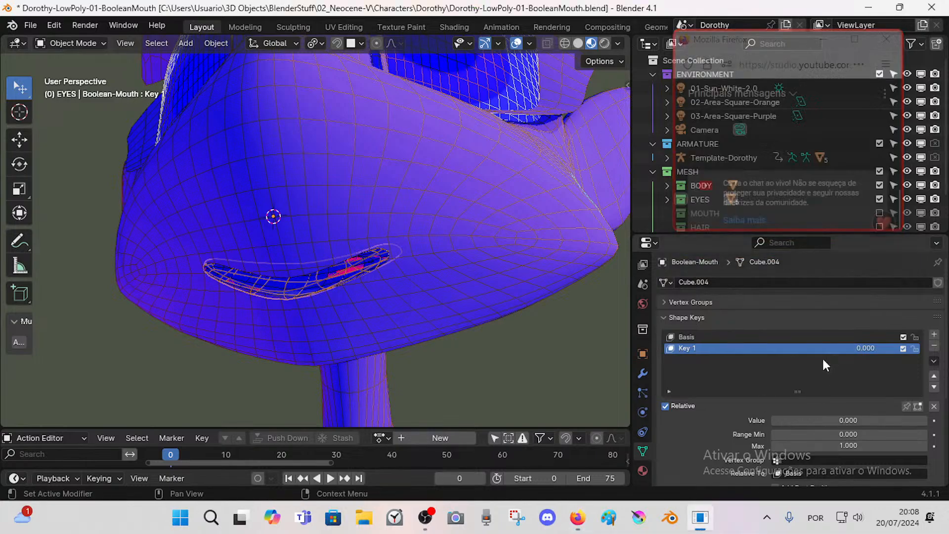
Step: Set the Boolean-Mouth's Key 1 shape key to 1.000 and face the smile with the cutter selected
left_click_drag(840, 420, 927, 420)
middle_click_drag(593, 271, 348, 272)
left_click(351, 280)
left_click(350, 280)
Step: Try moving the Boolean-Mouth cutter around the muzzle to test the cut, undoing the moves
key("g")
left_click(337, 263)
key("g")
left_click(325, 313)
key("ctrl+z")
key("ctrl+z")
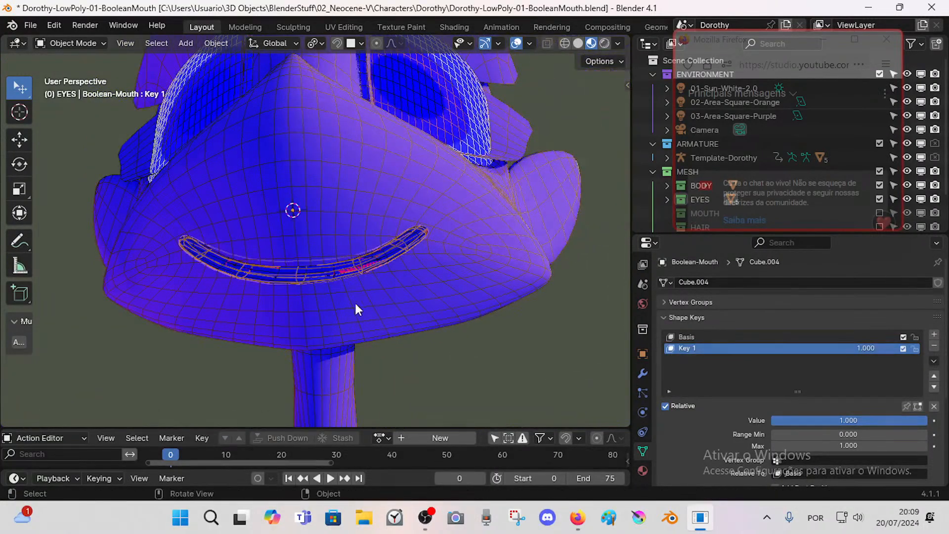
middle_click_drag(356, 309, 373, 335)
key("g")
left_click(454, 321)
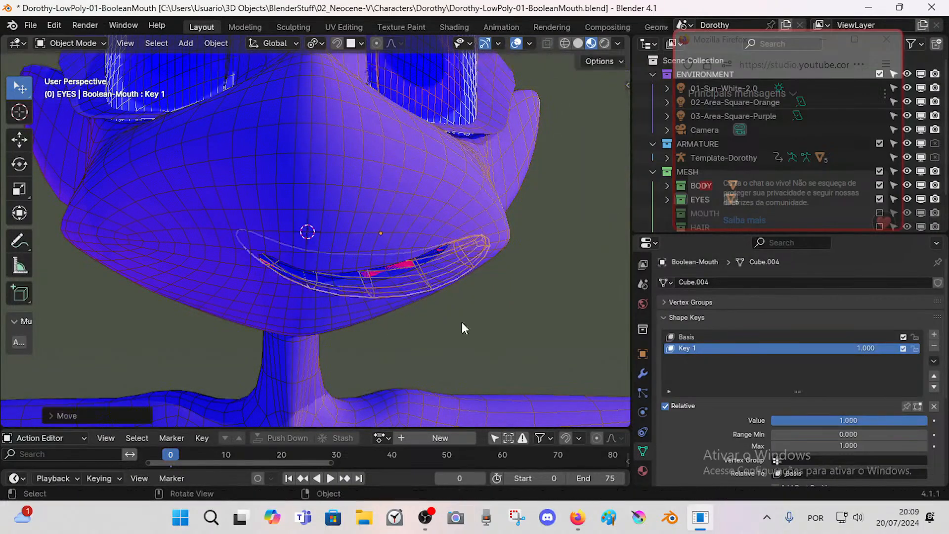
middle_click_drag(461, 320, 389, 357)
Step: Select a vertex at the middle of the Boolean-Mouth's smile in Edit Mode and save the file
key("ctrl+s")
left_click(413, 342)
left_click(407, 346)
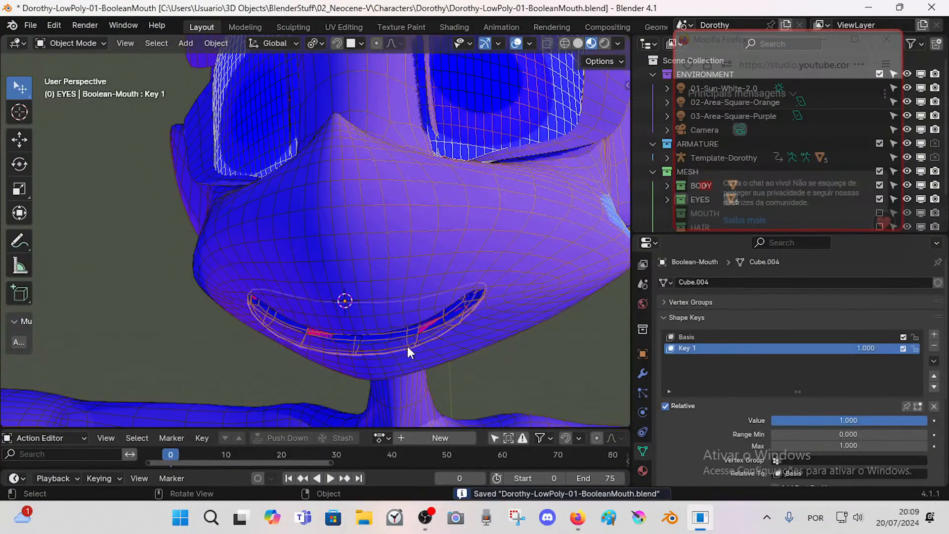
key("Tab")
scroll(366, 365, "up", 1)
key("1")
left_click(363, 360)
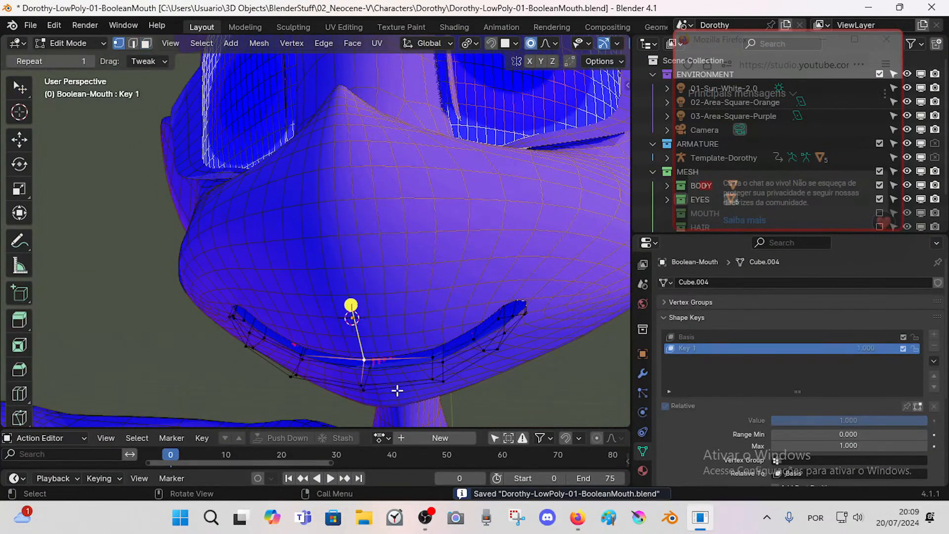
key("ctrl+s")
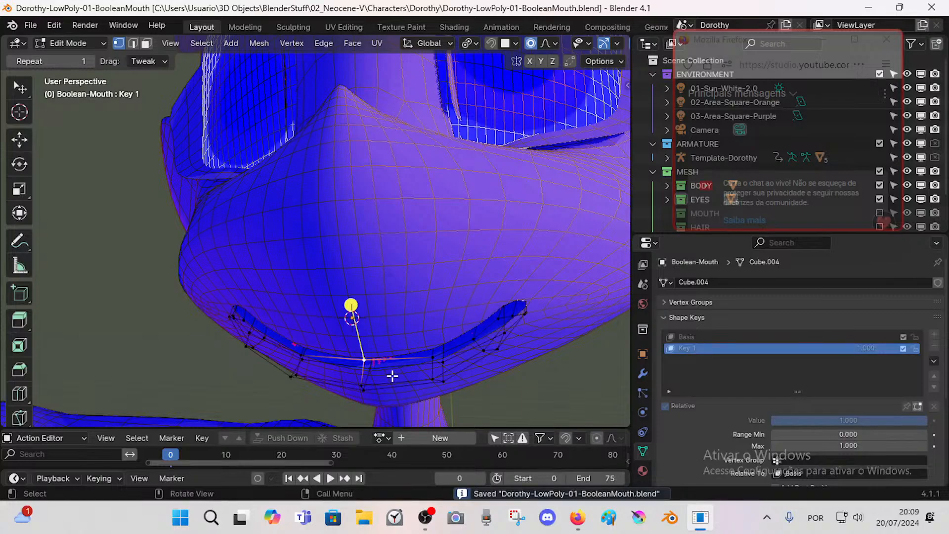
Step: Return to Object Mode and show the Boolean-Mouth's modifiers
key("ctrl+Tab")
key("Tab")
left_click(390, 360)
left_click(390, 361)
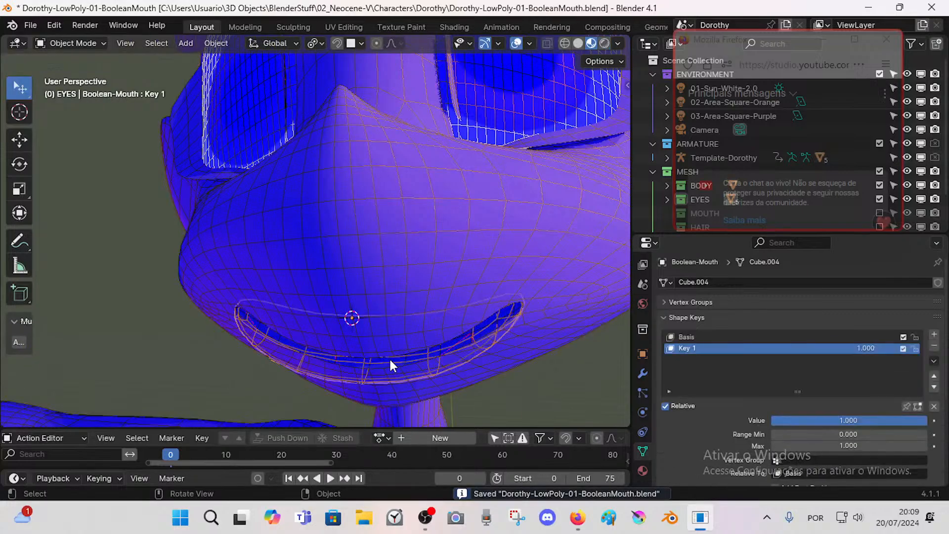
left_click(643, 374)
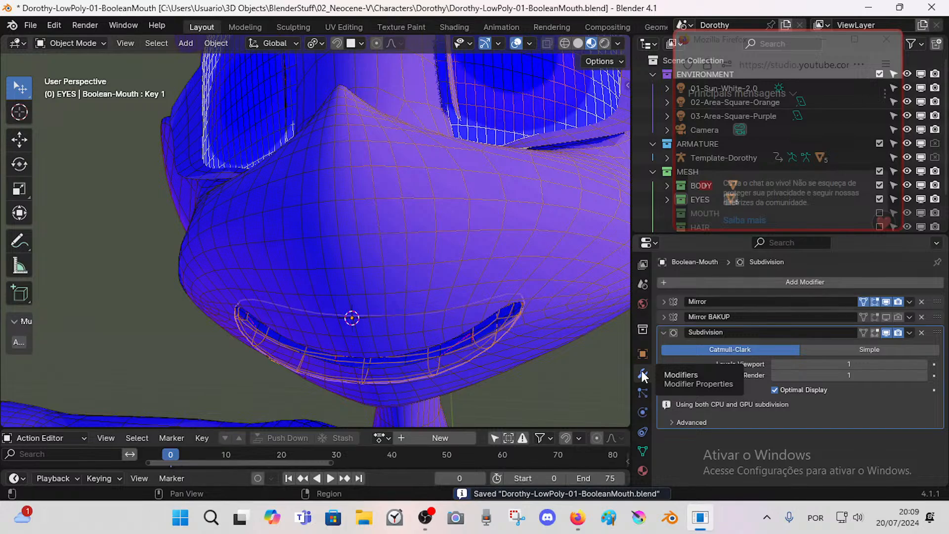
Step: Select Template-Dorothy-Body and check the cut smile on the whole head
middle_click_drag(328, 312, 359, 300)
left_click(392, 245)
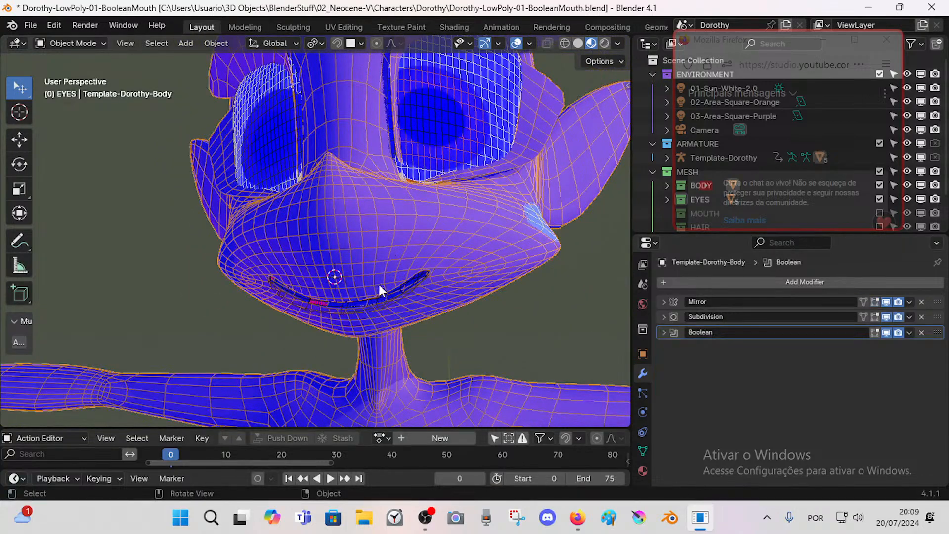
scroll(379, 284, "down", 7)
scroll(364, 302, "up", 3)
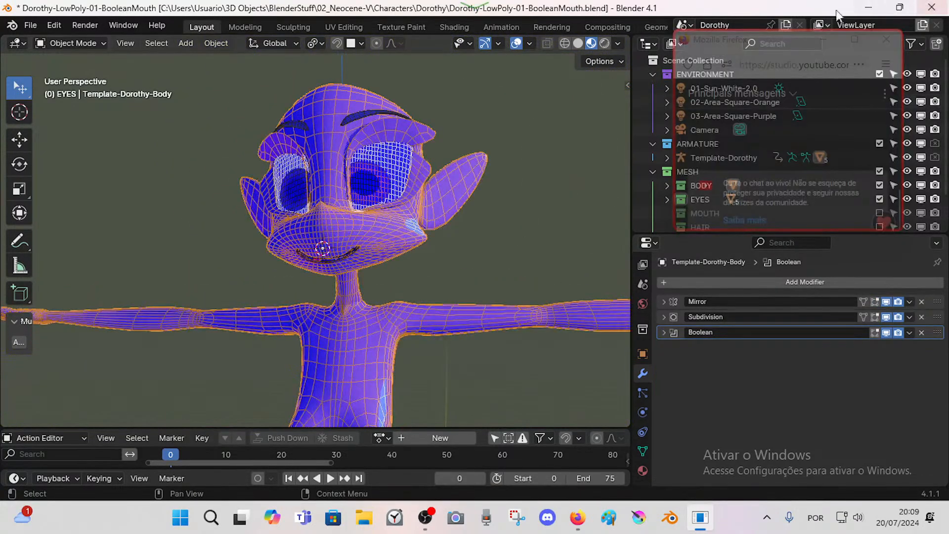
Step: Move the chat window lower to uncover the outliner, and show the Template-Dorothy armature's CMD-Body bone collection instead of MCH-Base-Body
left_click_drag(730, 37, 735, 194)
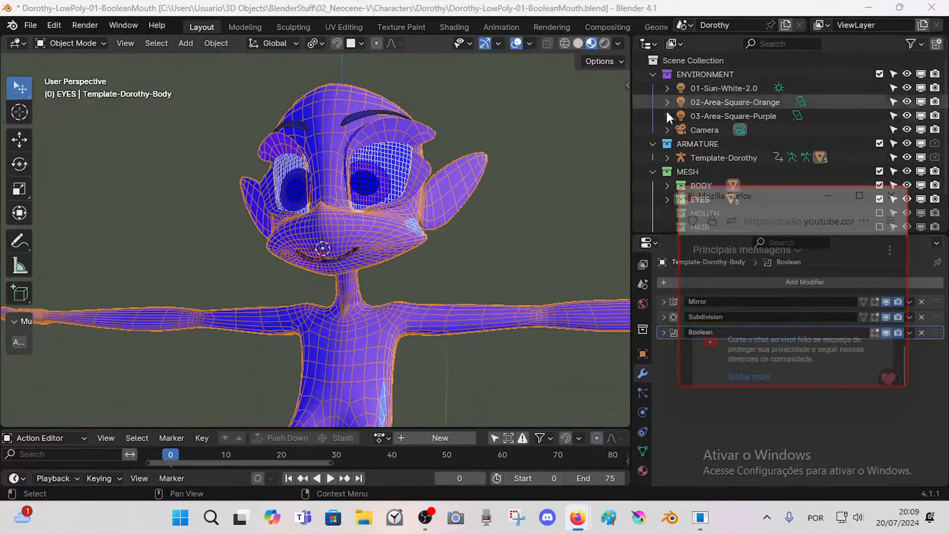
left_click(700, 157)
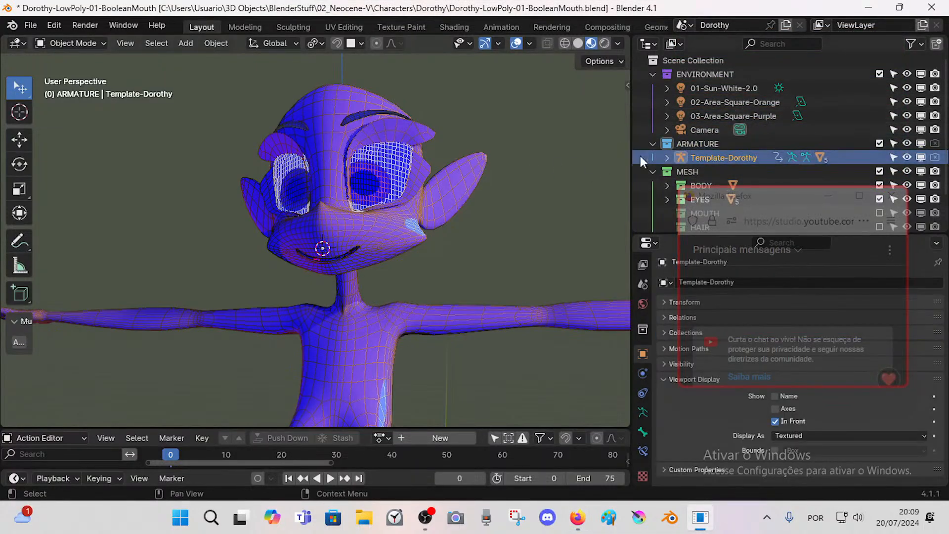
key("n")
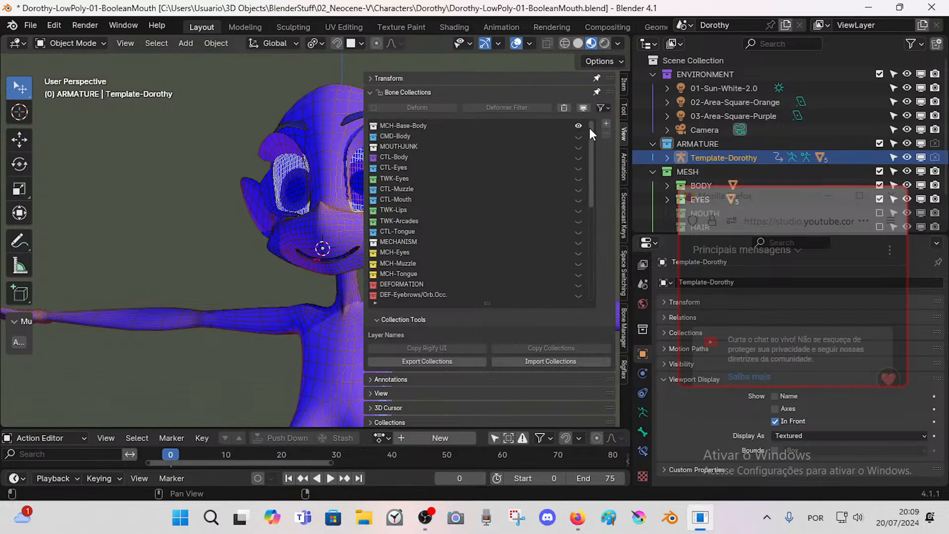
left_click(578, 136)
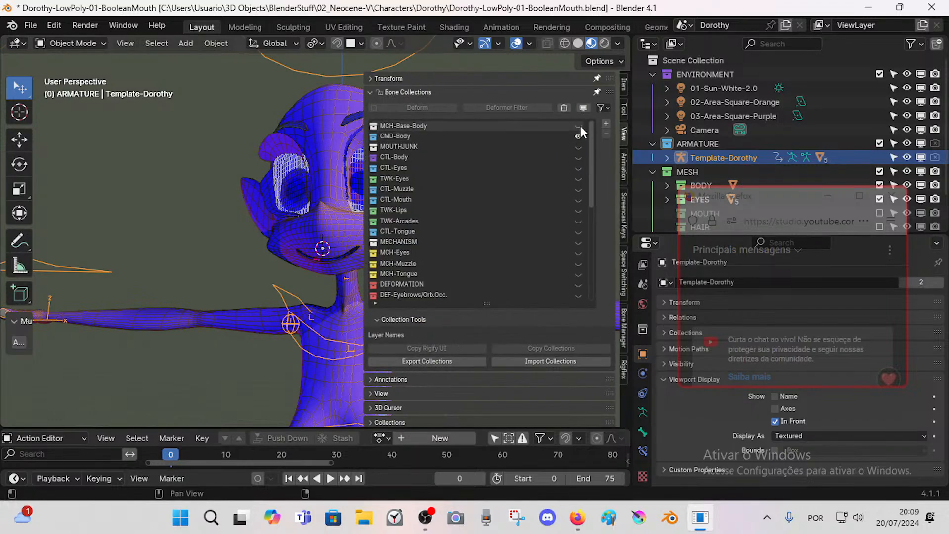
Step: Put the Template-Dorothy armature in Pose Mode and show the MCH-Base-Body bone collection instead of CMD-Body
key("n")
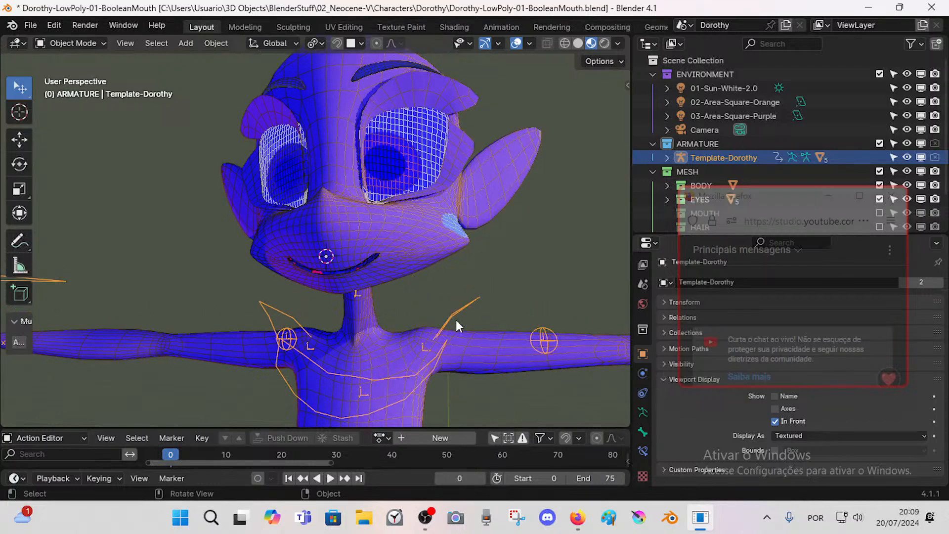
key("ctrl+Tab")
left_click(453, 310)
key("n")
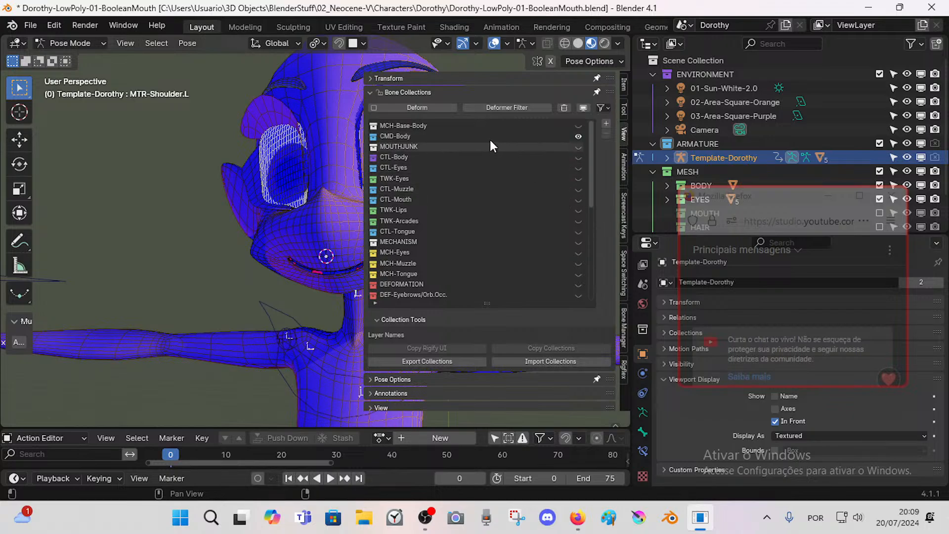
left_click(493, 125)
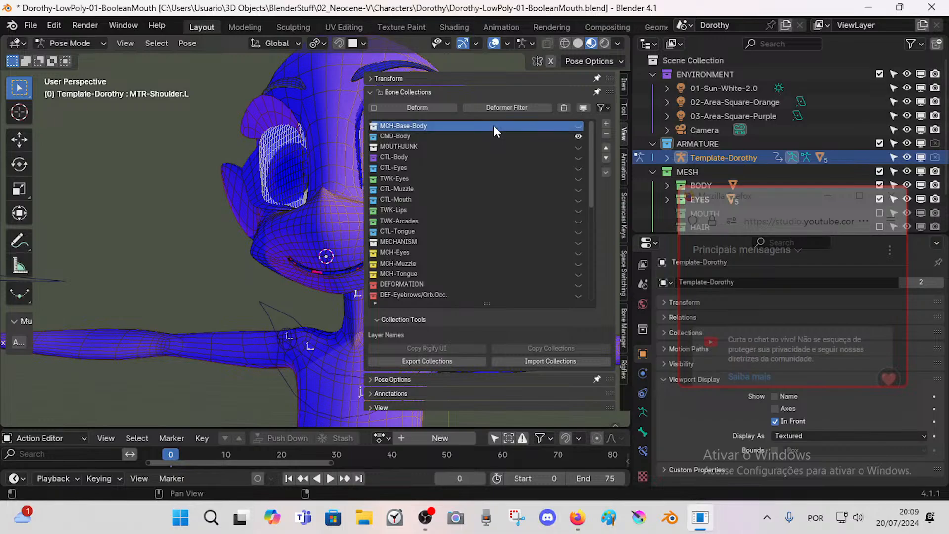
left_click(578, 126)
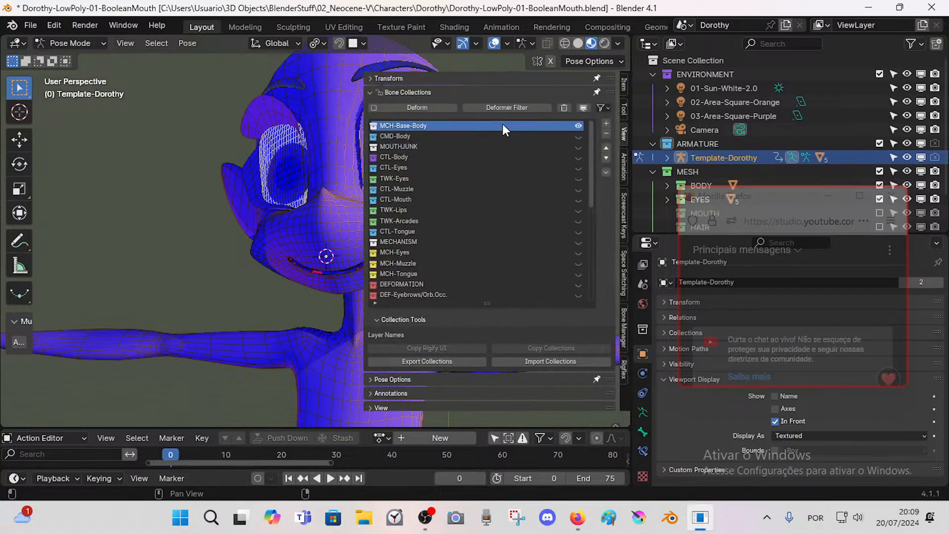
Step: Examine the head and shoulders for bones belonging to the MCH-Base-Body collection
scroll(286, 210, "up", 5)
key("n")
scroll(331, 316, "down", 3)
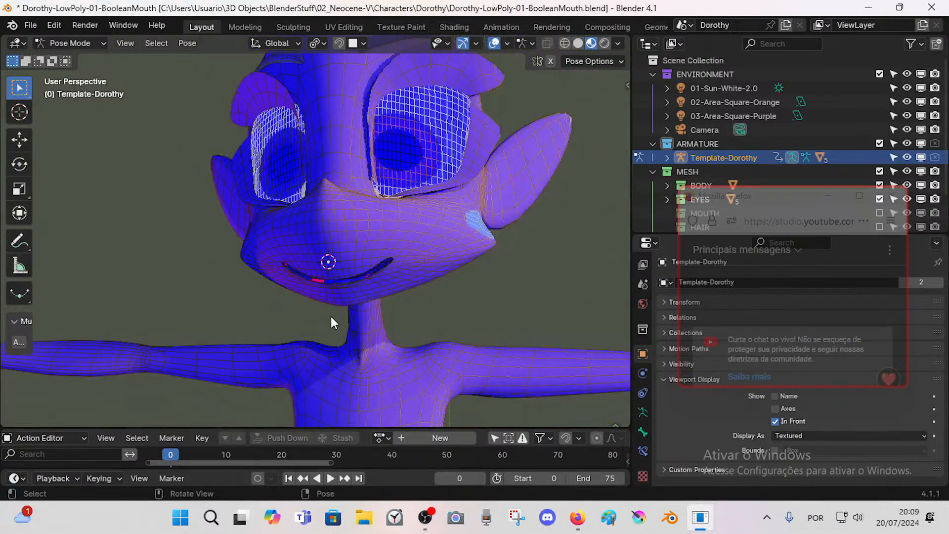
scroll(331, 312, "up", 4)
scroll(351, 305, "down", 1)
scroll(352, 307, "down", 2)
key("n")
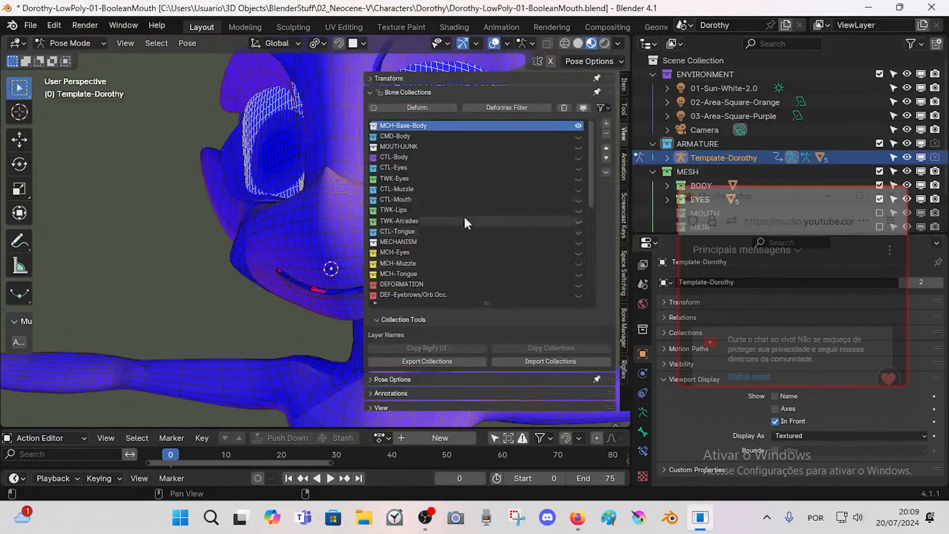
key("n")
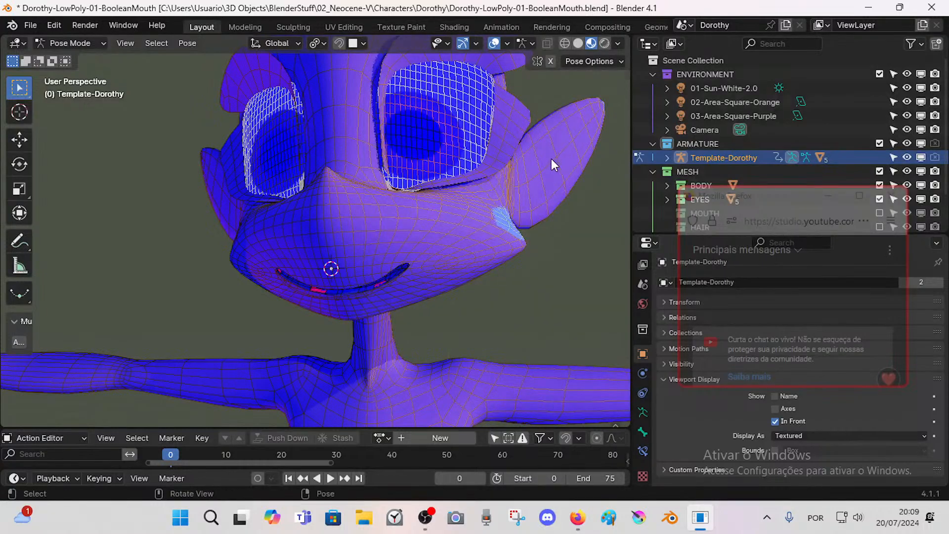
Step: Show the CMD-Body bone collection alongside MCH-Base-Body and select the right shoulder bone
key("n")
left_click(521, 135)
left_click(579, 137)
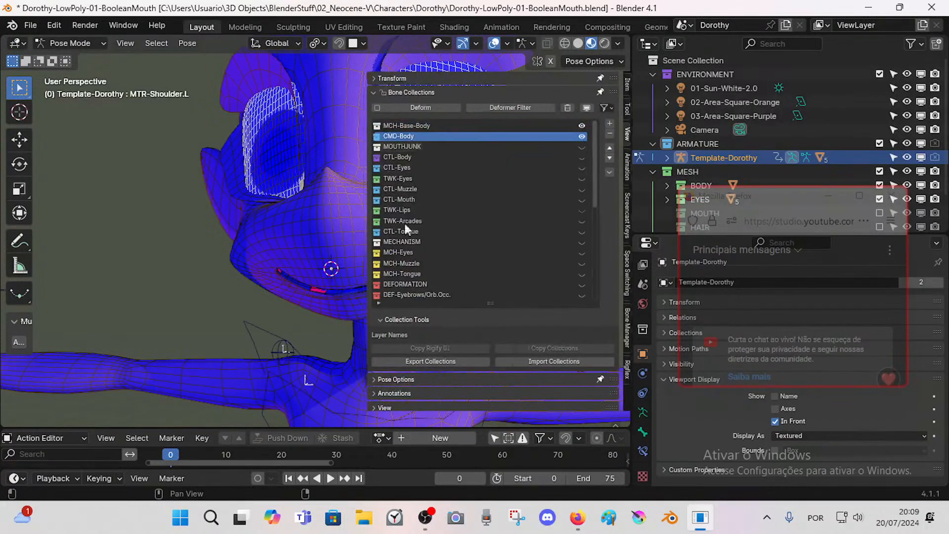
key("n")
key("n")
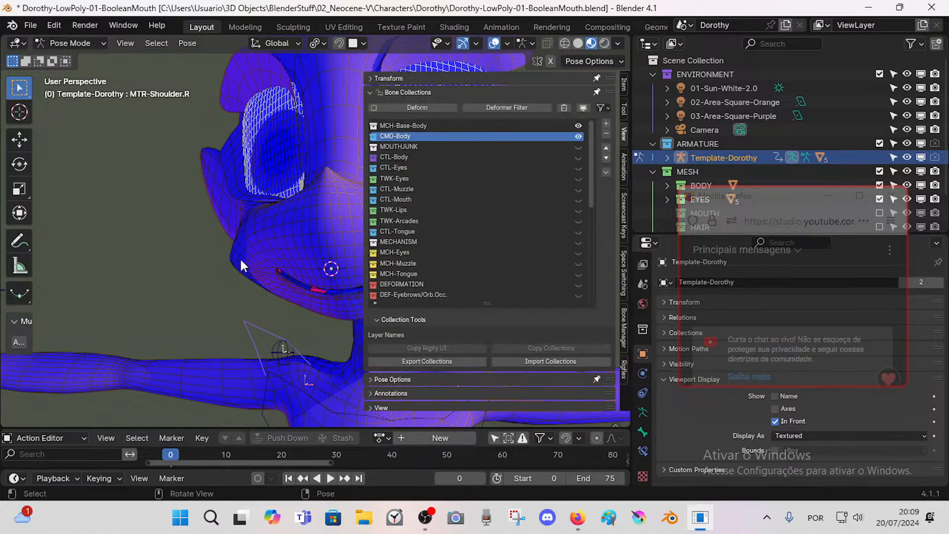
Step: In the armature's Edit Mode, hide CMD-Body, make MCH-Base-Body the active collection and add a bone at the 3D cursor
key("Tab")
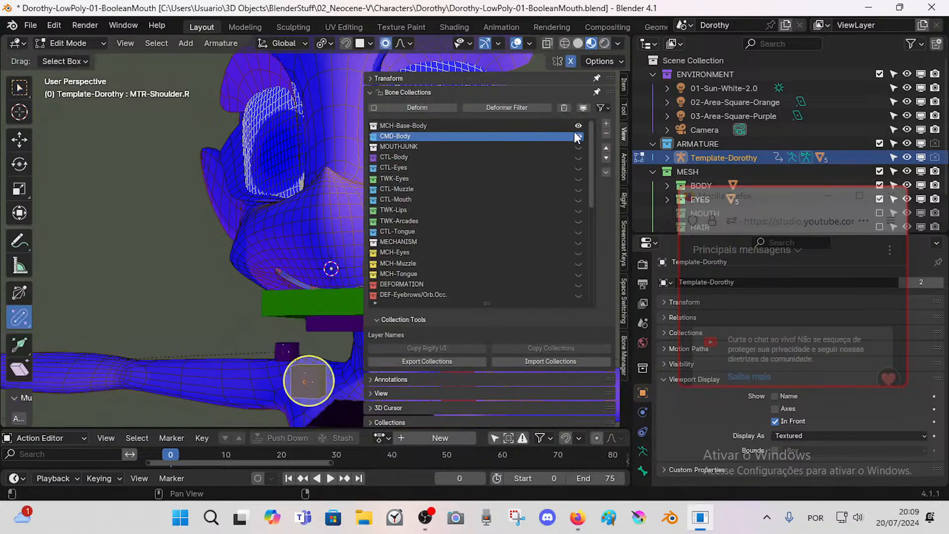
left_click(577, 135)
left_click(542, 124)
key("n")
key("shift+a")
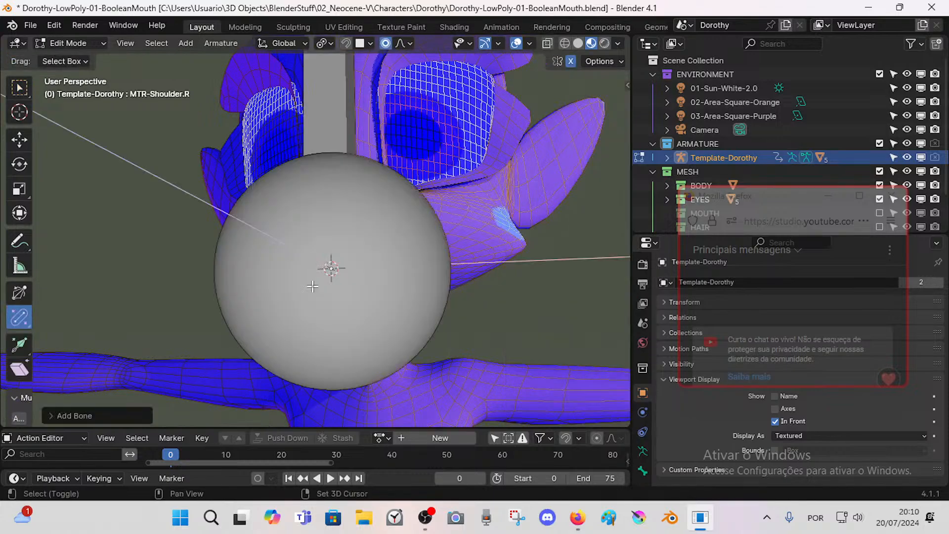
Step: Scale the new bone down to fit on the muzzle and thin its B-Bone display size
scroll(332, 123, "down", 6)
key("s")
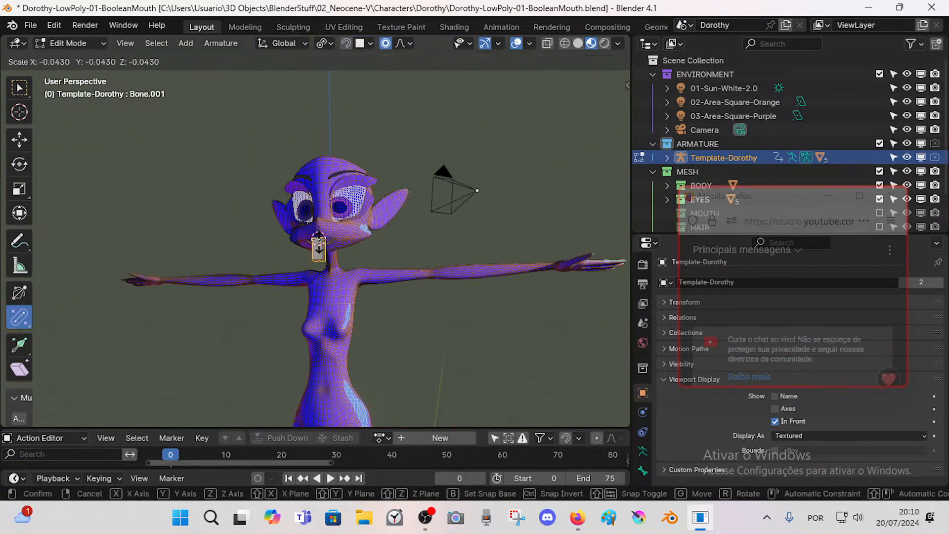
left_click(319, 266)
scroll(321, 266, "down", 1)
scroll(321, 265, "up", 5)
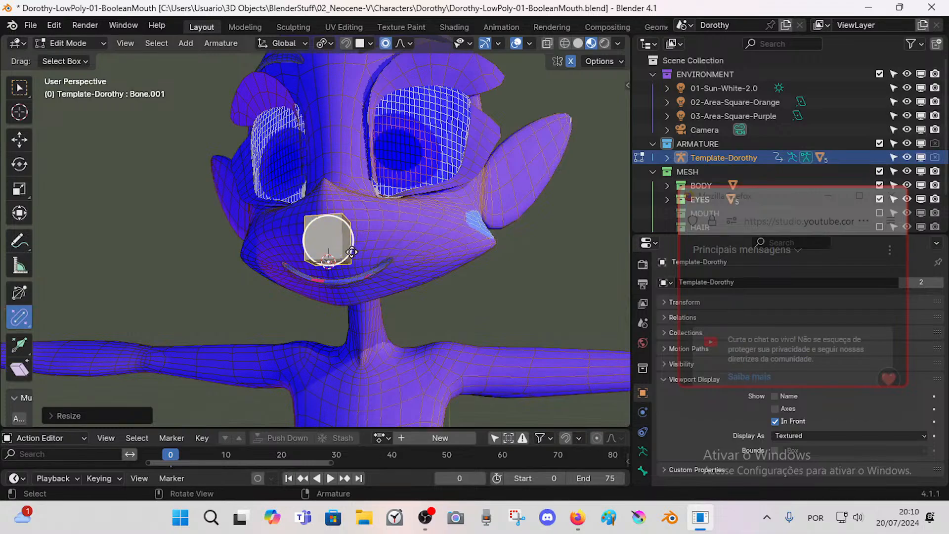
key("ctrl+alt+s")
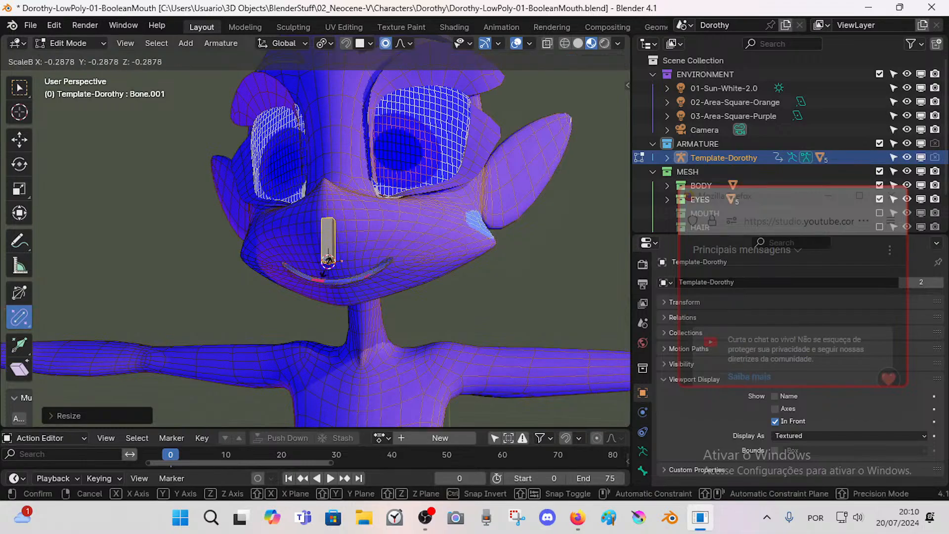
left_click(329, 268)
scroll(328, 272, "up", 7)
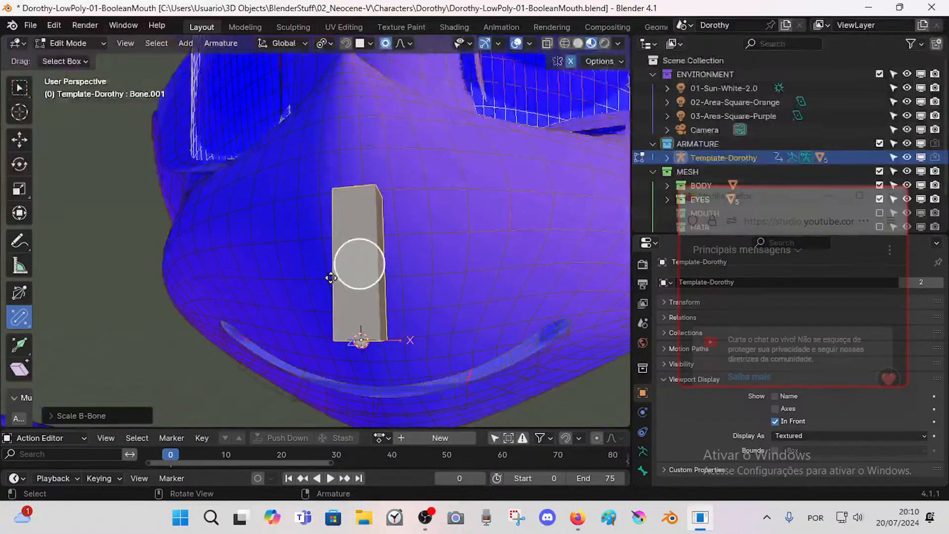
Step: Move the new bone freehand down to the middle of the smile
middle_click_drag(341, 318, 320, 245, "shift")
middle_click_drag(328, 302, 298, 256)
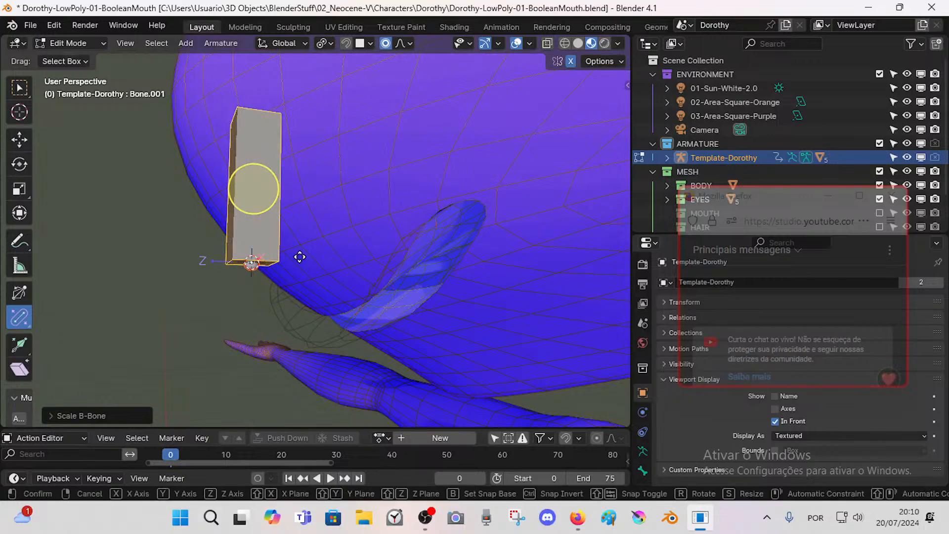
key("g")
left_click(306, 320)
middle_click_drag(319, 311, 389, 291)
Step: Leave the armature's Edit Mode and open the Template-Dorothy-Body mesh for editing
key("ctrl+Tab")
key("Tab")
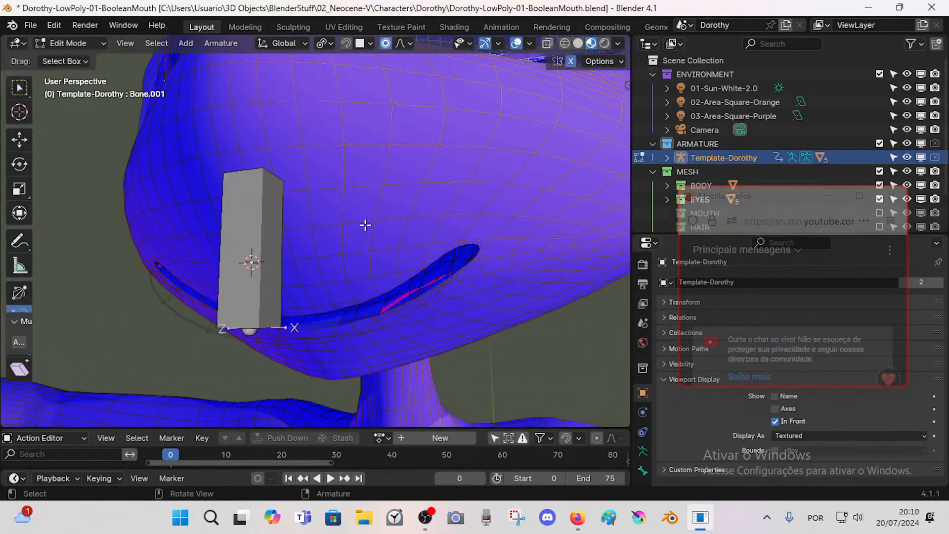
key("ctrl+Tab")
key("o")
left_click(364, 207)
key("Tab")
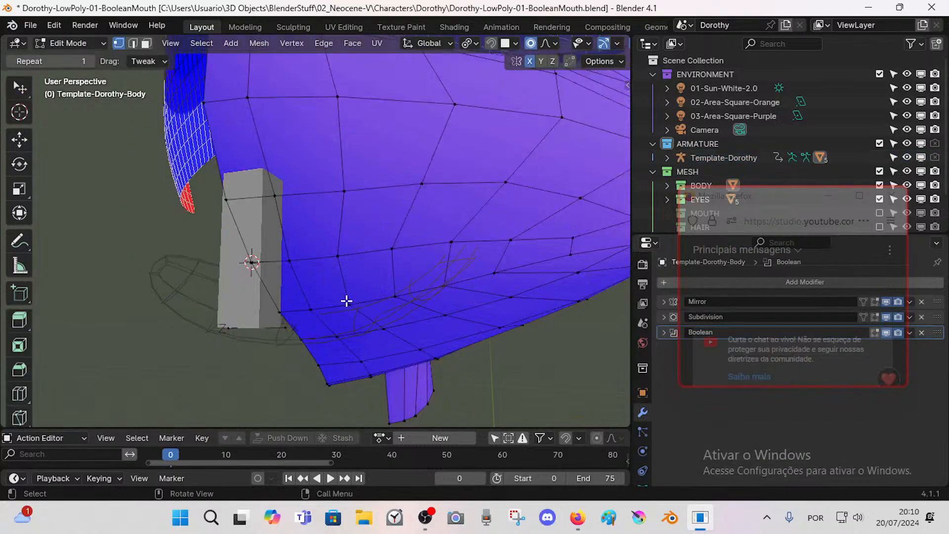
scroll(279, 271, "down", 2)
middle_click_drag(285, 274, 279, 271)
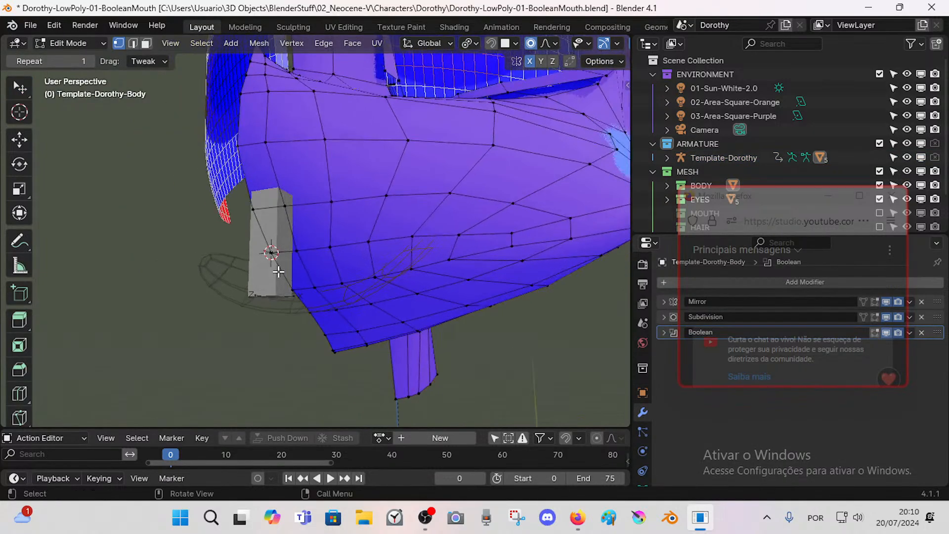
Step: Place the 3D cursor on the front of the muzzle just above the smile and return to Object Mode
right_click_drag(290, 276, 295, 288, "shift")
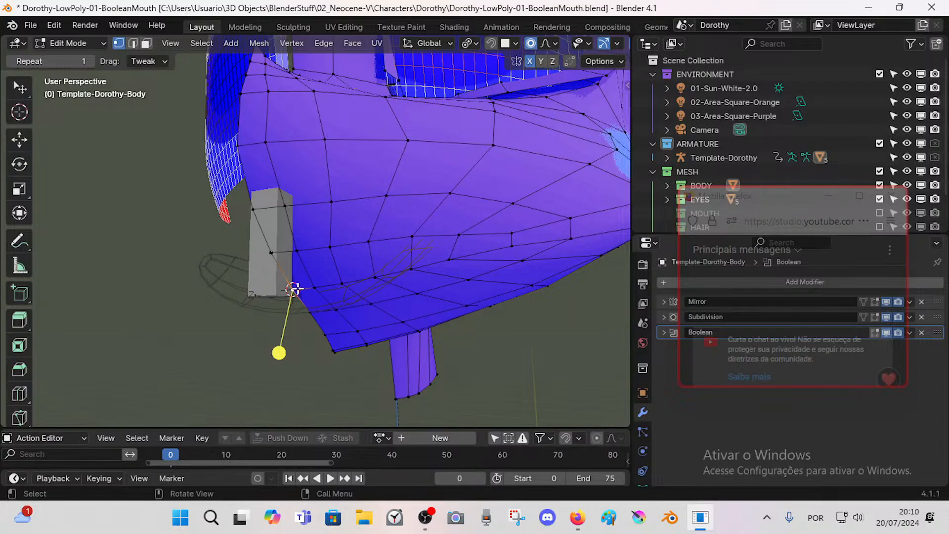
left_click(272, 275)
key("2")
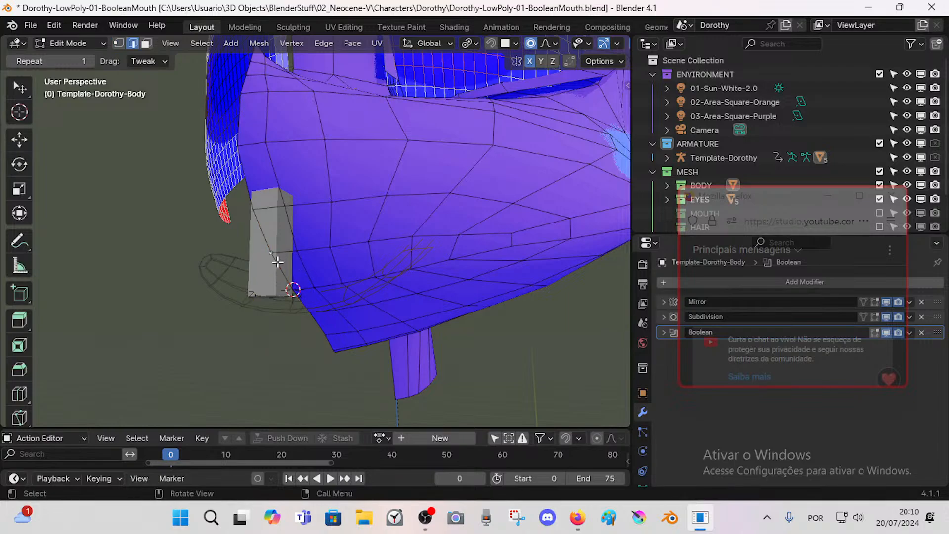
right_click(278, 271, "shift")
key("Tab")
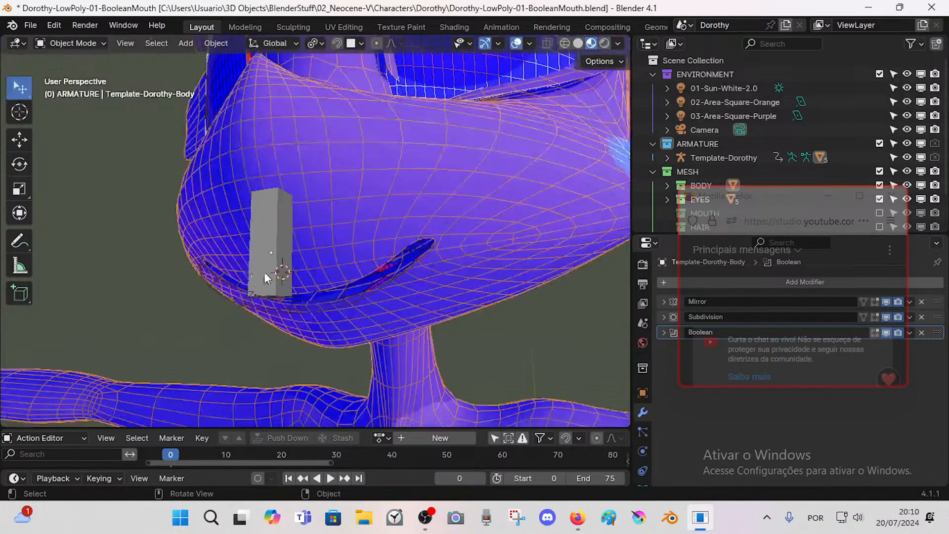
Step: Snap the new muzzle bone to the 3D cursor in the armature's Edit Mode
left_click(256, 267)
key("Tab")
left_click(264, 262)
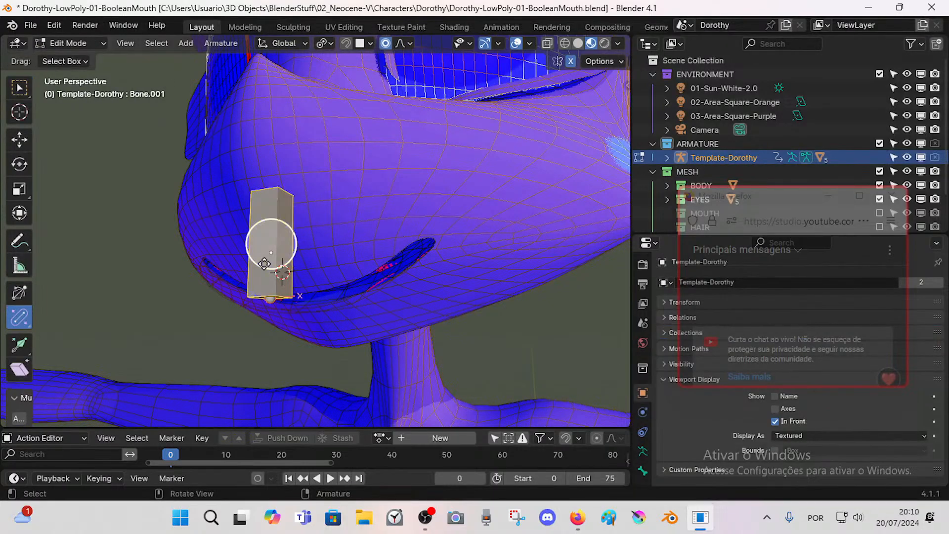
key("shift+s")
left_click(266, 244)
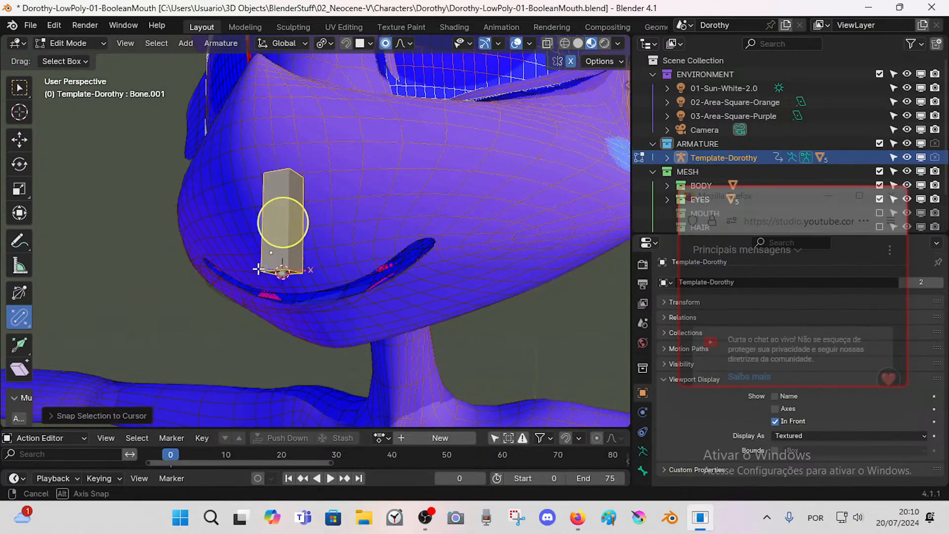
middle_click_drag(260, 268, 340, 240)
Step: Return to Object Mode and move the chat window higher to uncover the object data properties
key("Tab")
left_click(297, 228)
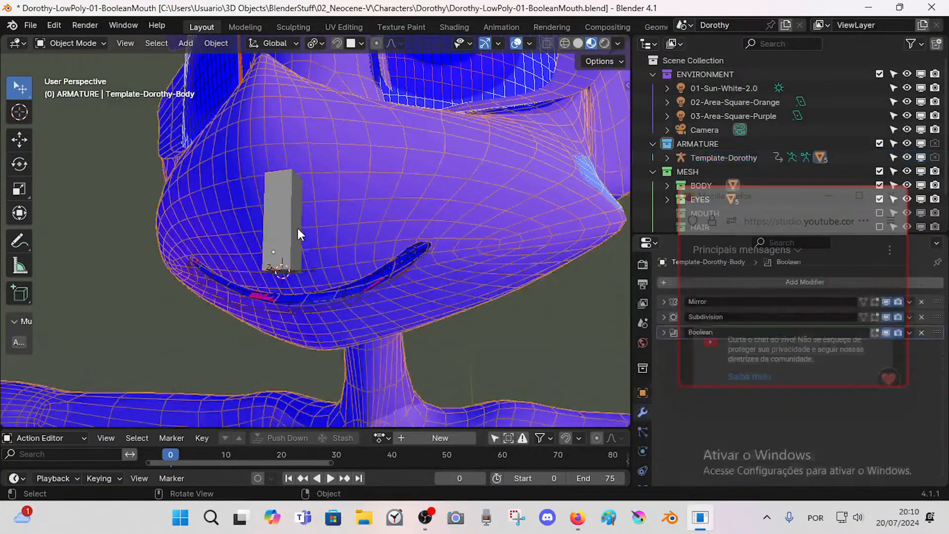
left_click(296, 221)
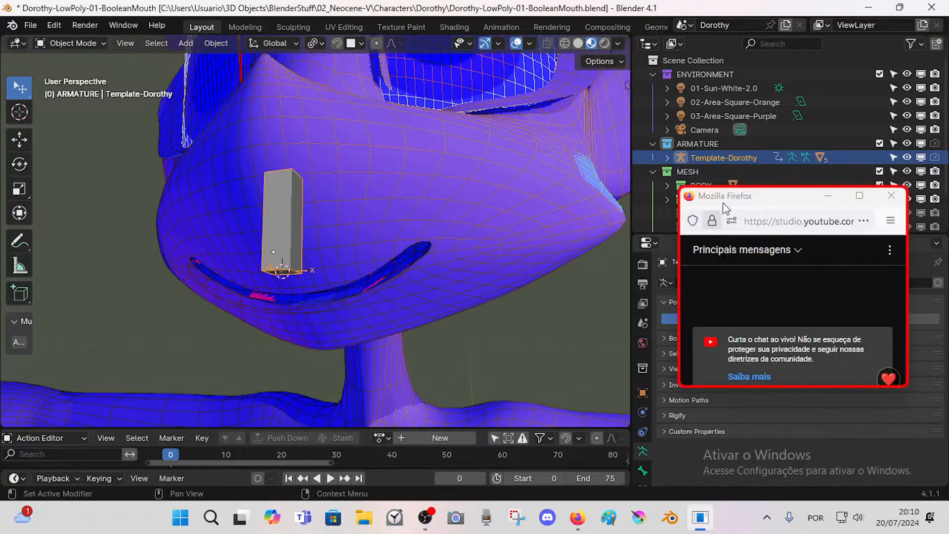
left_click(642, 451)
left_click(281, 230)
left_click(284, 229)
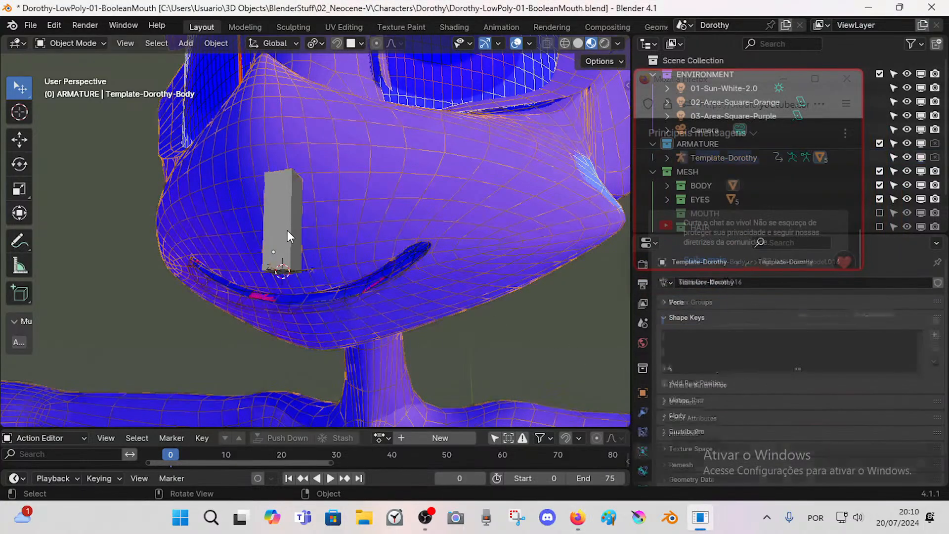
Step: Rename the new muzzle bone as MTR-BooleanMouth in the armature's Edit Mode
key("Tab")
key("F2")
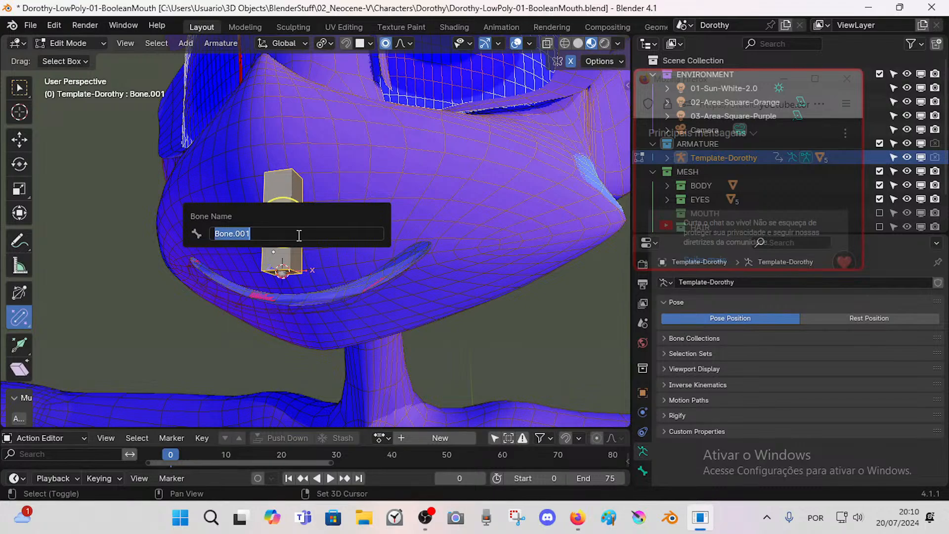
type("MTR-Mouth")
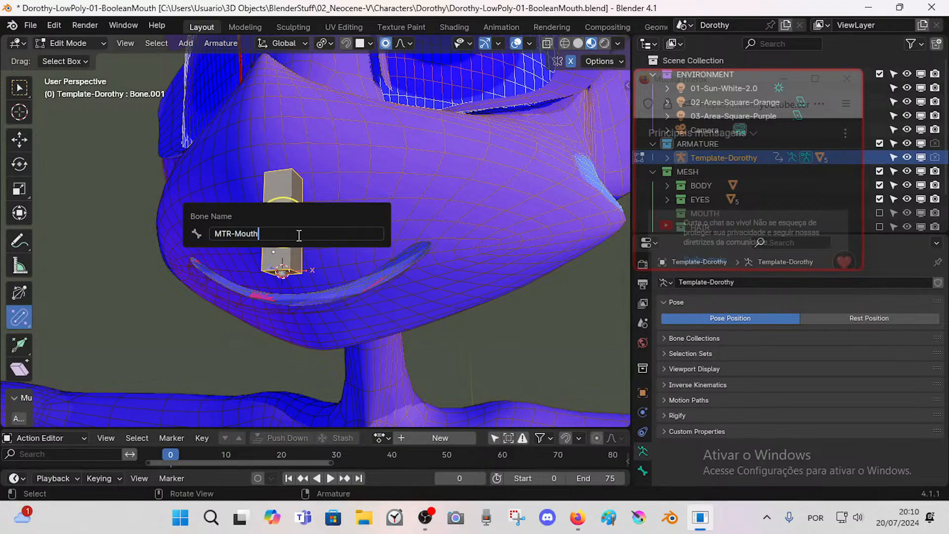
key("BackSpace")
key("BackSpace")
type("BooleanMouth")
key("Return")
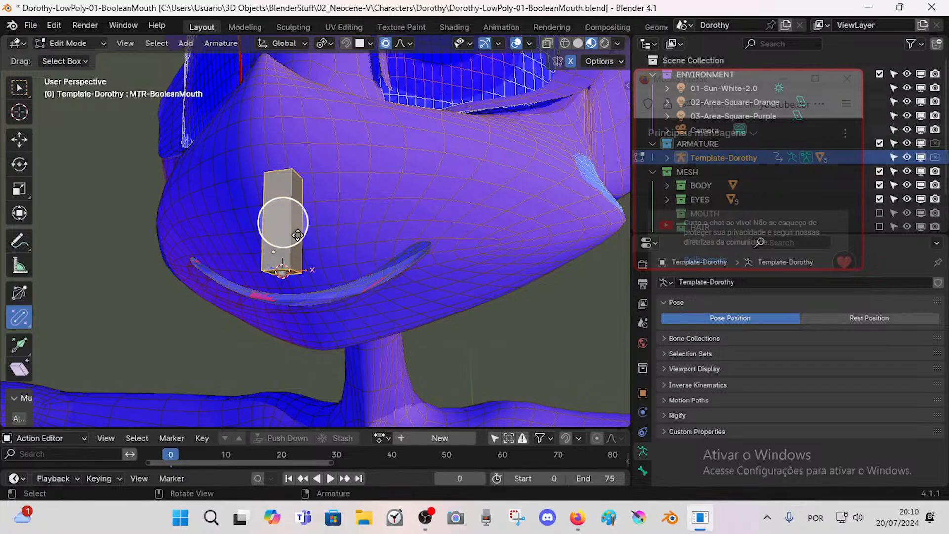
Step: Show the bone properties of MTR-BooleanMouth and switch the armature to Pose Mode
left_click(643, 471)
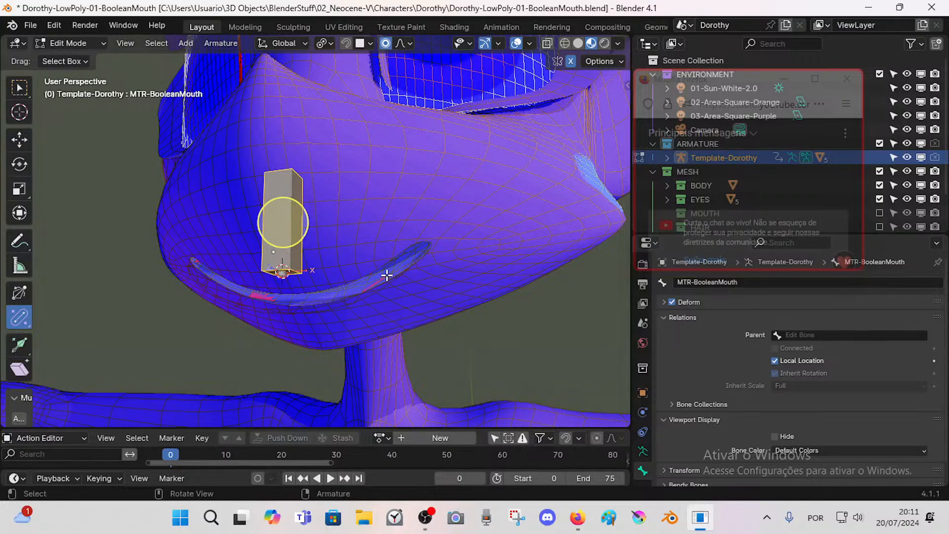
key("ctrl+Tab")
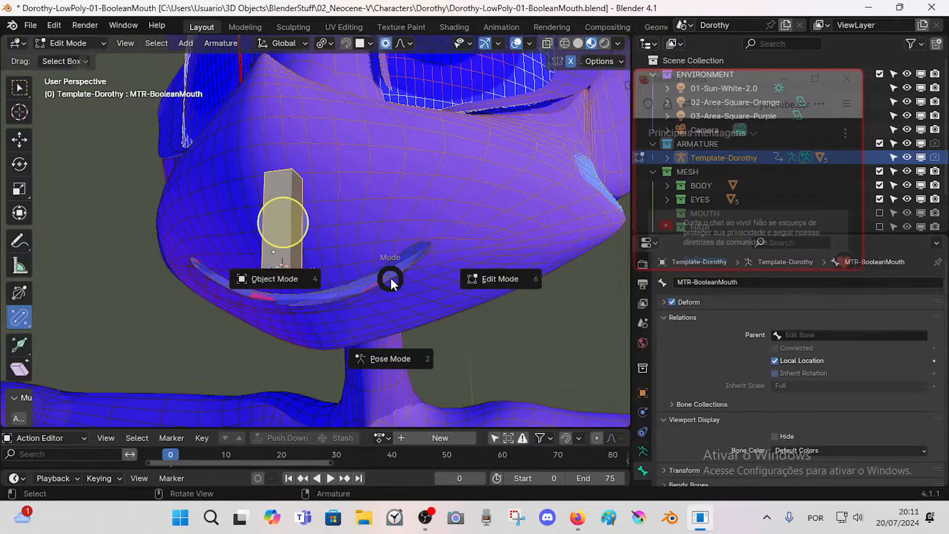
left_click(390, 357)
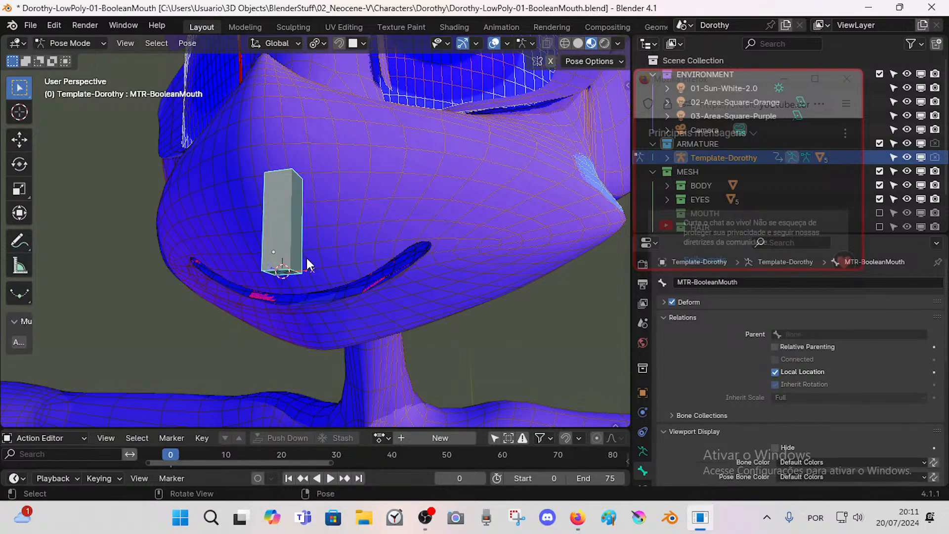
scroll(304, 257, "down", 6)
scroll(304, 245, "up", 5)
key("n")
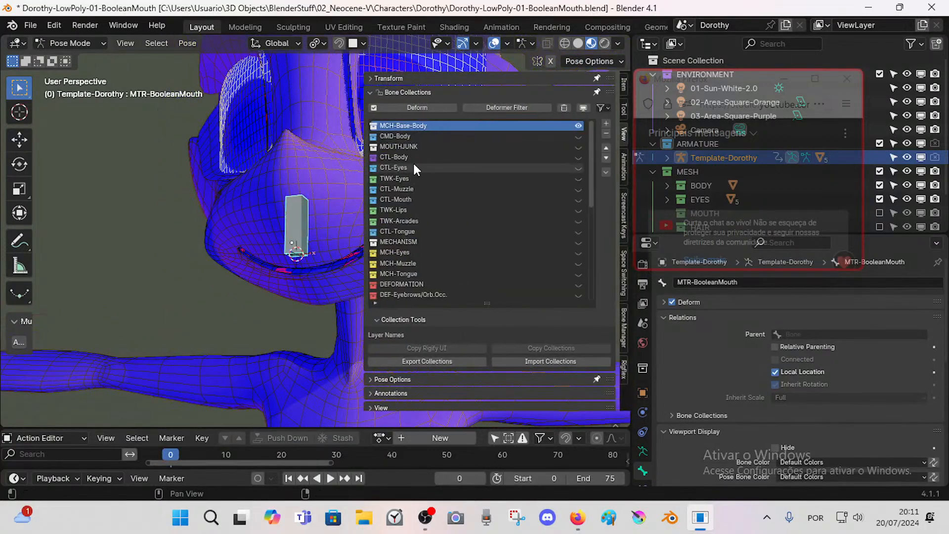
key("n")
scroll(306, 241, "up", 4)
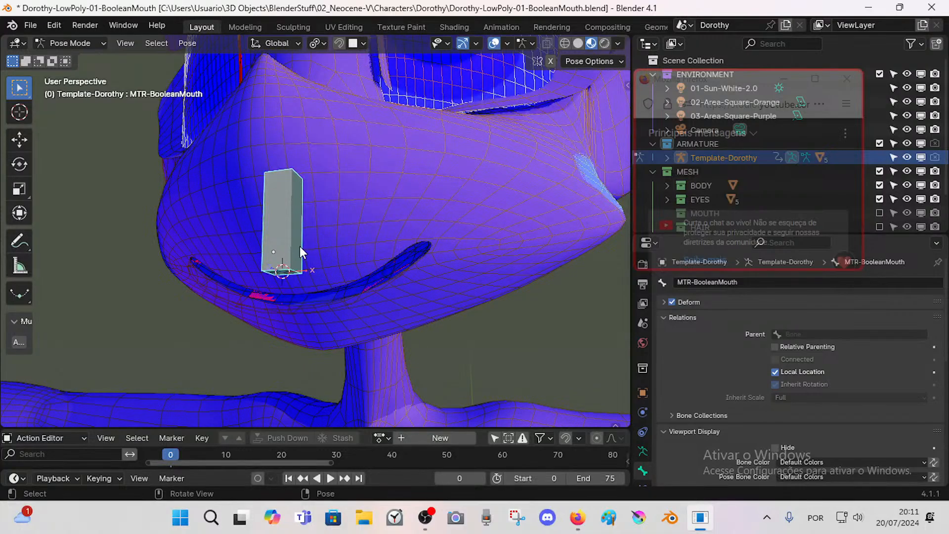
Step: Show the DEFORMATION bone collection and select the DEF-1a-Head bone
key("n")
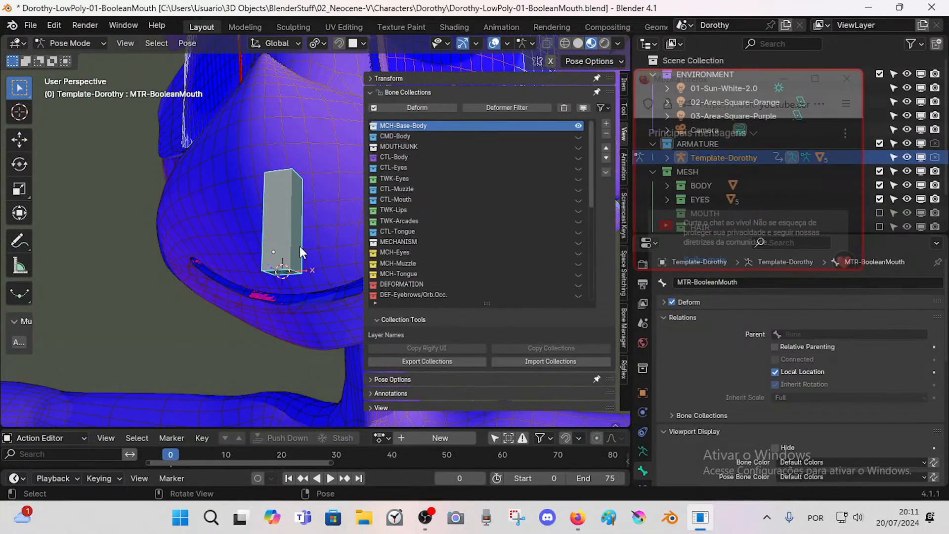
scroll(524, 261, "down", 4)
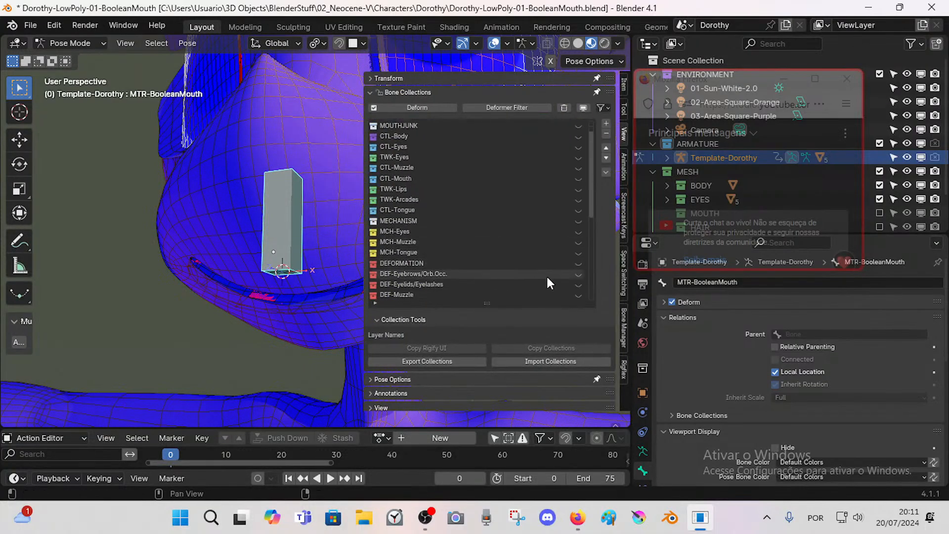
left_click(579, 242)
key("n")
left_click(348, 218)
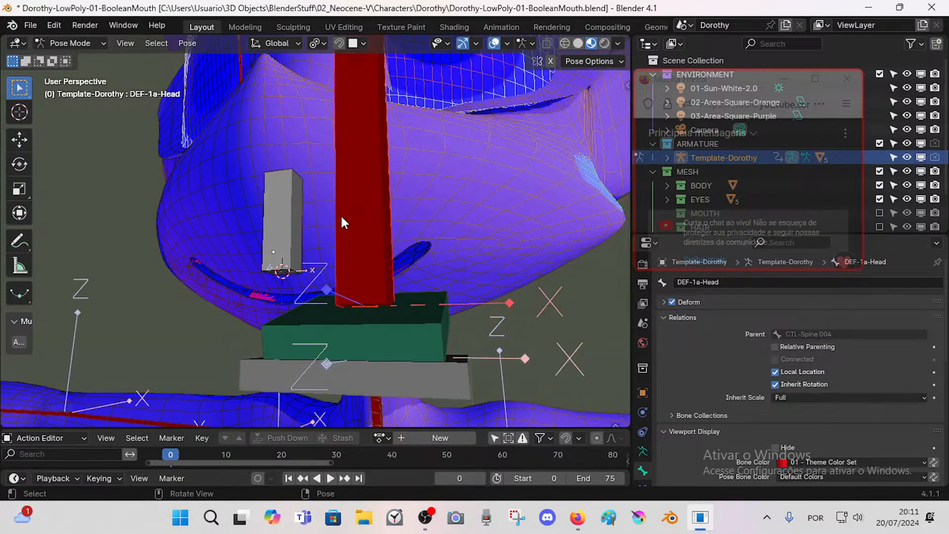
Step: Try to parent MTR-BooleanMouth to DEF-1a-Head in the armature's Edit Mode and test the link by moving the mouth bone
left_click(294, 216)
left_click(359, 206)
key("Tab")
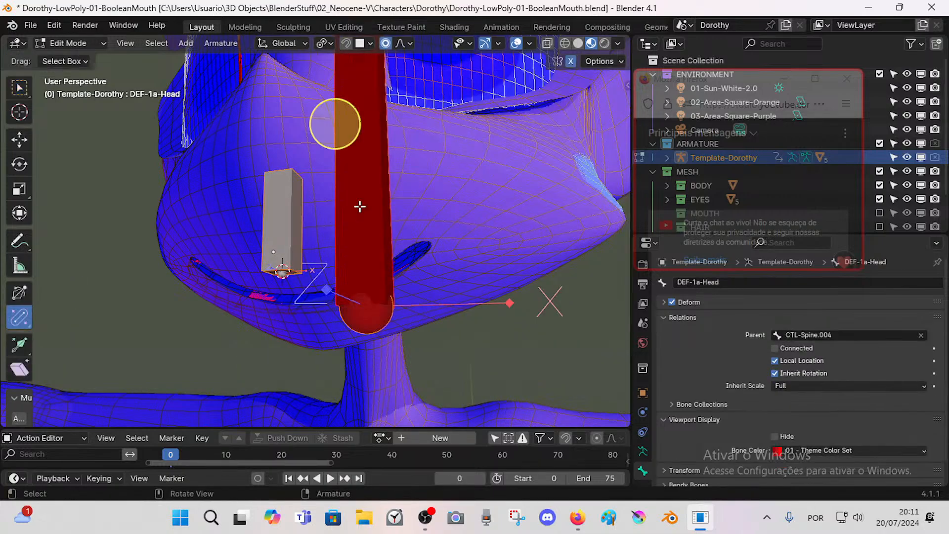
key("ctrl+p")
left_click(360, 206)
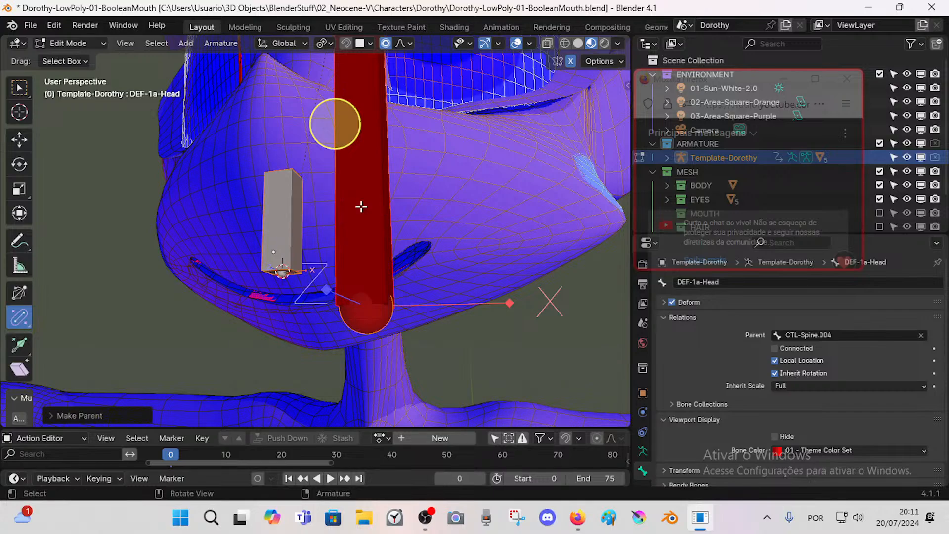
left_click(287, 217)
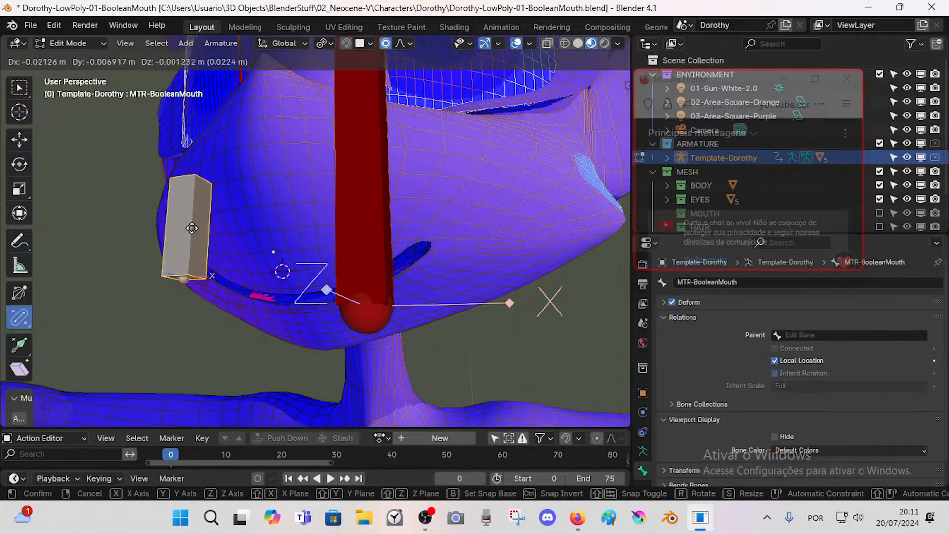
left_click(371, 227)
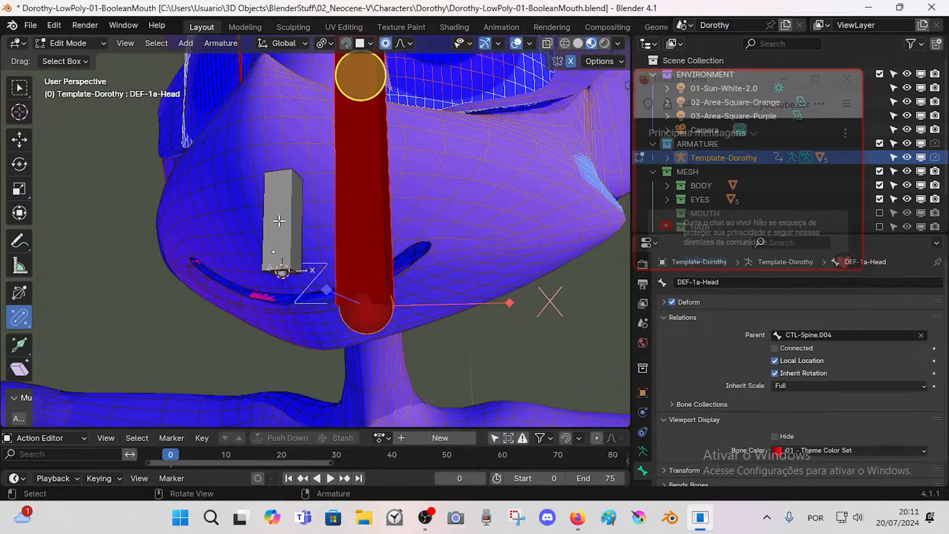
Step: Retry parenting MTR-BooleanMouth to DEF-1a-Head with Keep Offset and test it with a cancelled move of the head bone
left_click(279, 221, "shift")
left_click(356, 218, "shift")
key("ctrl+p")
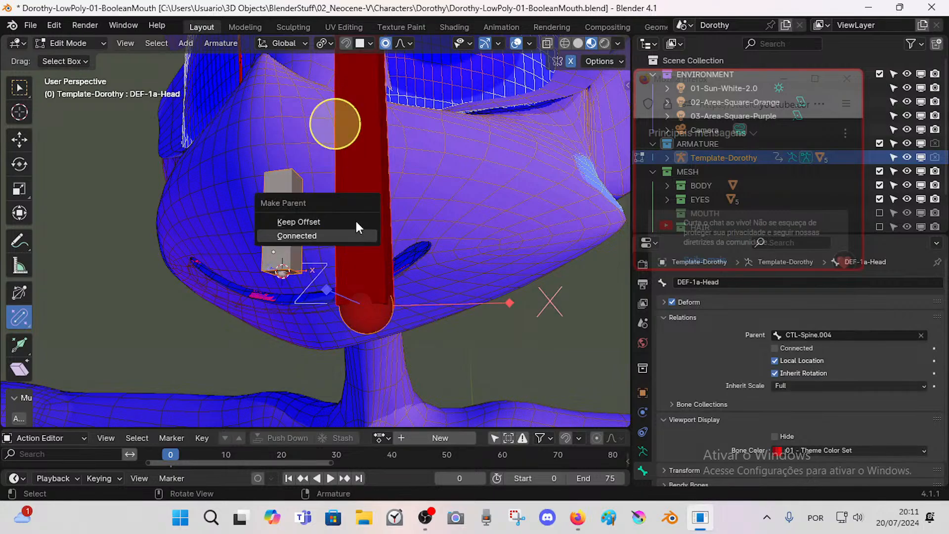
left_click(356, 222)
left_click(288, 207)
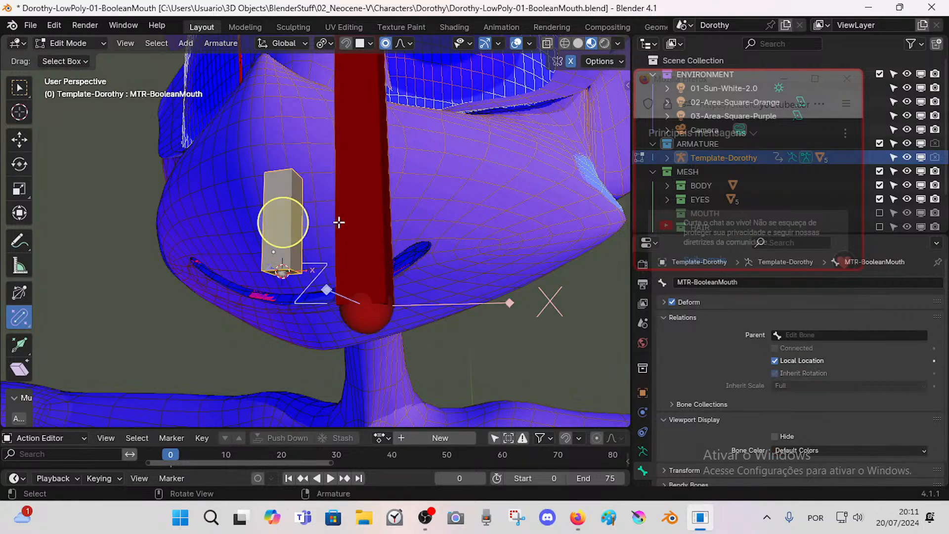
left_click(372, 220, "shift")
key("ctrl+p")
left_click(373, 222)
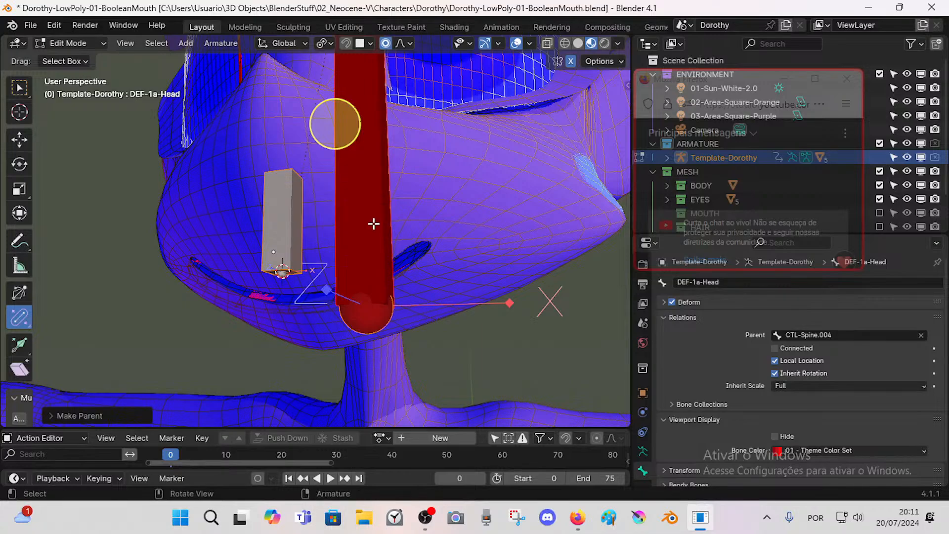
left_click(372, 223)
key("g")
right_click(470, 194)
Step: Undo the parenting attempts back to Pose Mode with only MTR-BooleanMouth selected
key("ctrl+z")
key("ctrl+z")
key("ctrl+z")
key("ctrl+z")
key("ctrl+z")
key("ctrl+z")
key("ctrl+z")
key("ctrl+z")
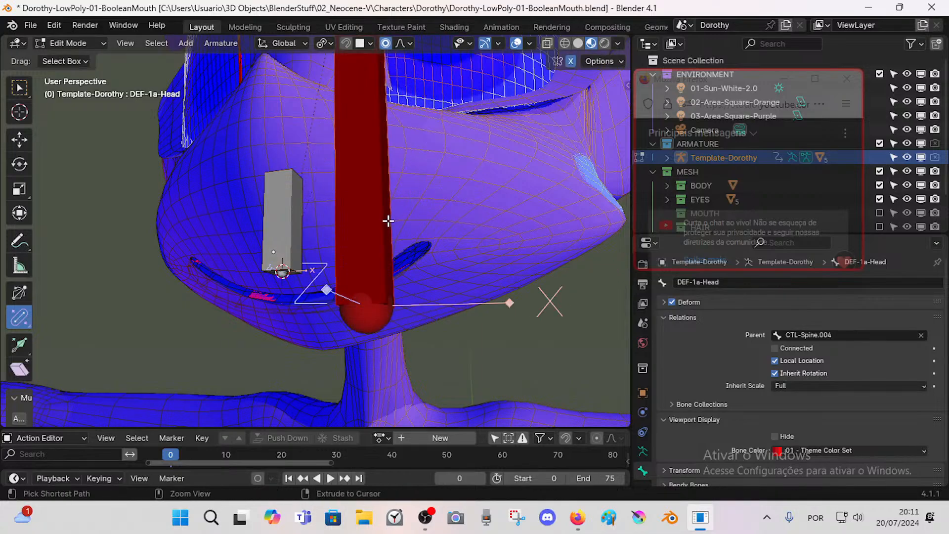
key("ctrl+z")
key("ctrl+z")
key("ctrl+z")
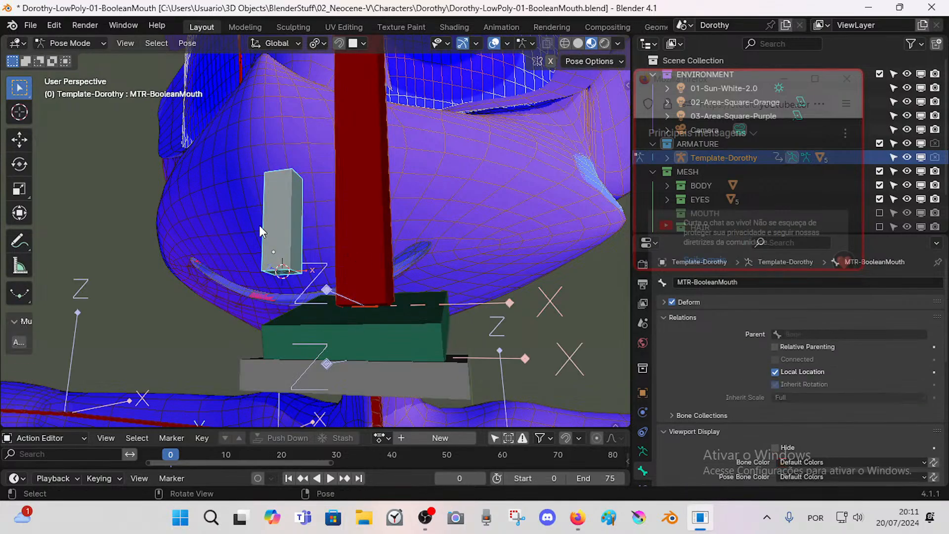
Step: Parent MTR-BooleanMouth to DEF-1a-Head with Keep Offset in Edit Mode and check it with a cancelled move of the head bone
key("ctrl+z")
key("ctrl+z")
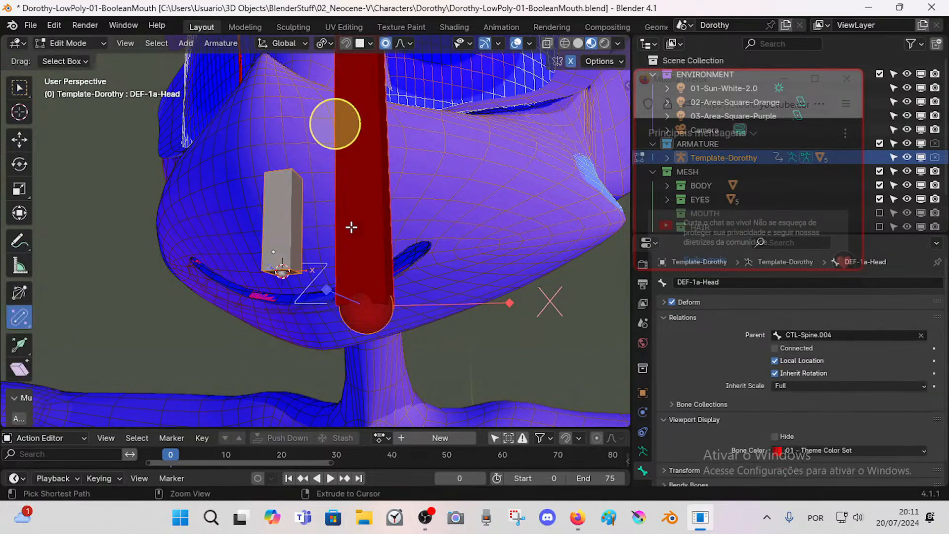
key("ctrl+p")
left_click(351, 226)
scroll(348, 230, "down", 2)
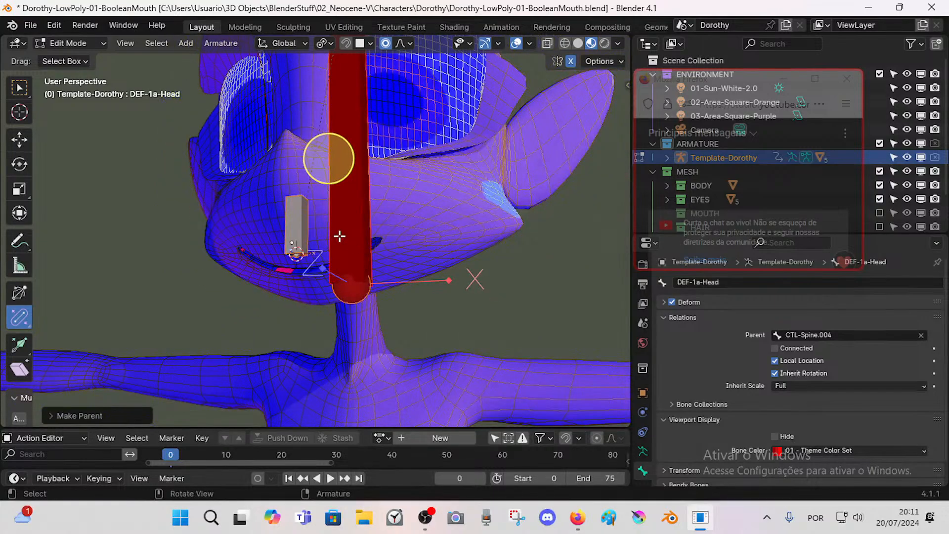
key("g")
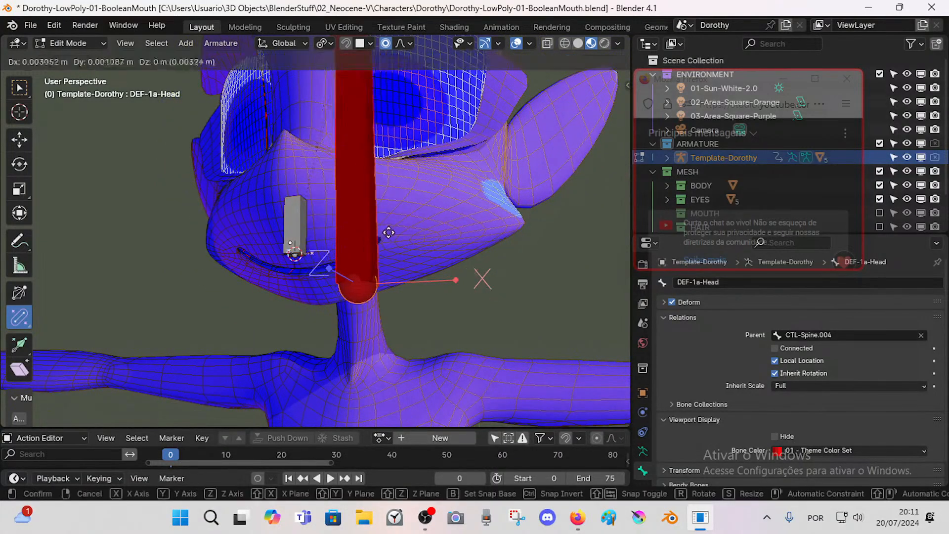
right_click(480, 272)
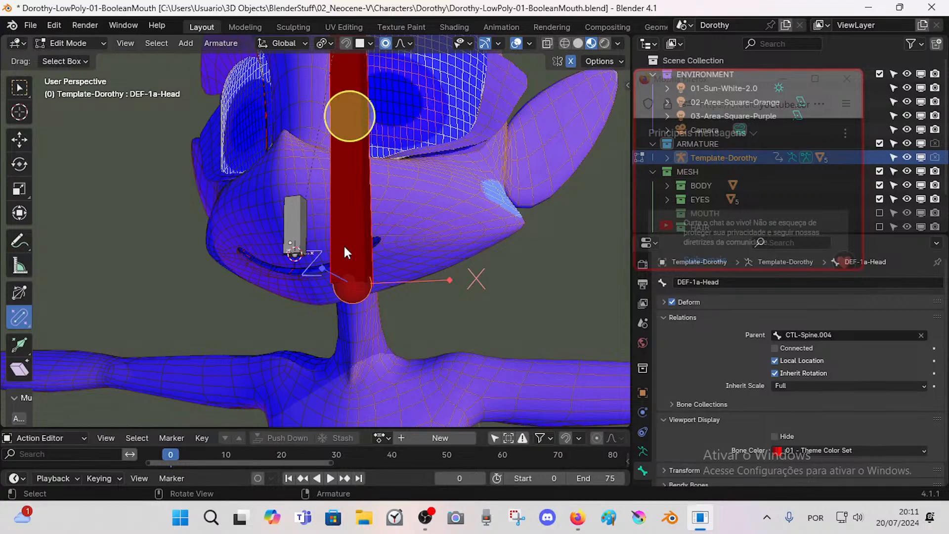
Step: Select MTR-BooleanMouth in Pose Mode and hide the DEFORMATION and MCH-Tongue bone collections
key("Tab")
scroll(344, 247, "up", 2)
left_click(292, 234)
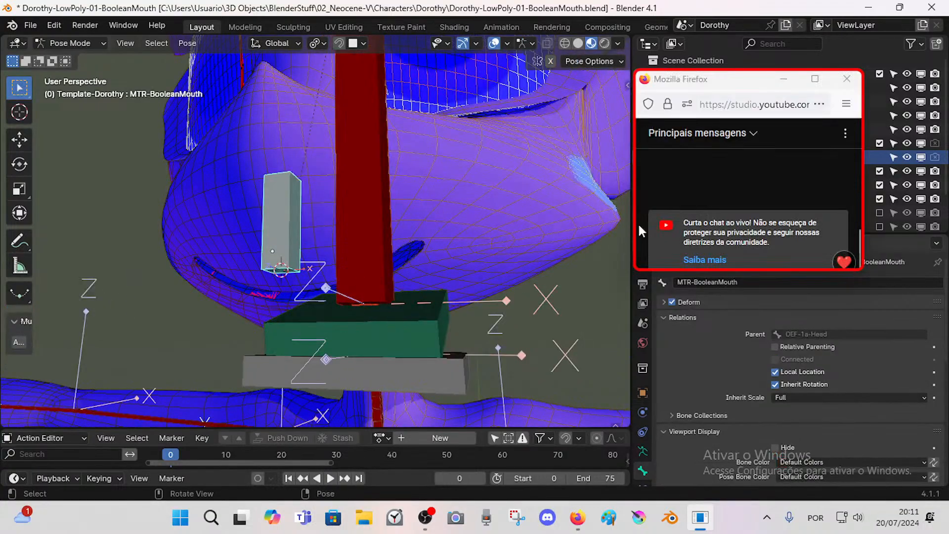
key("n")
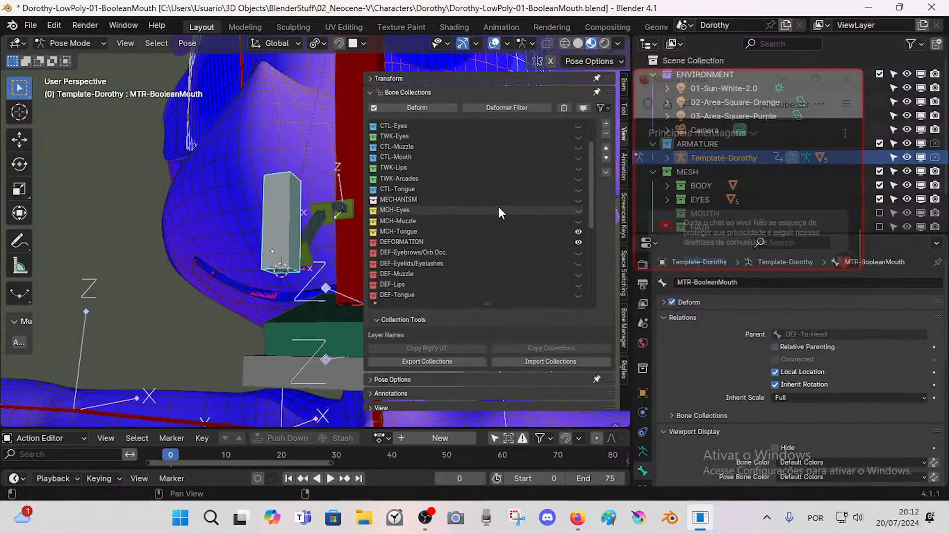
left_click(576, 235)
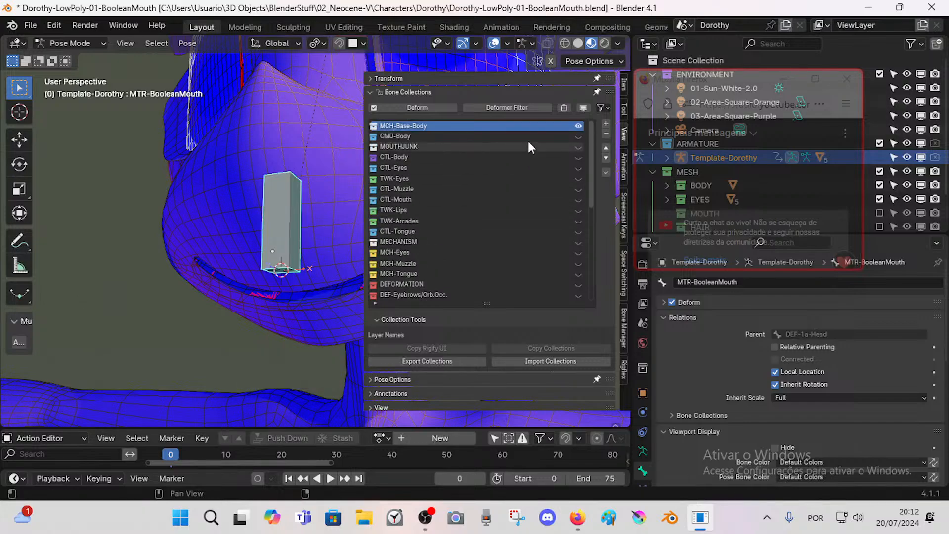
key("n")
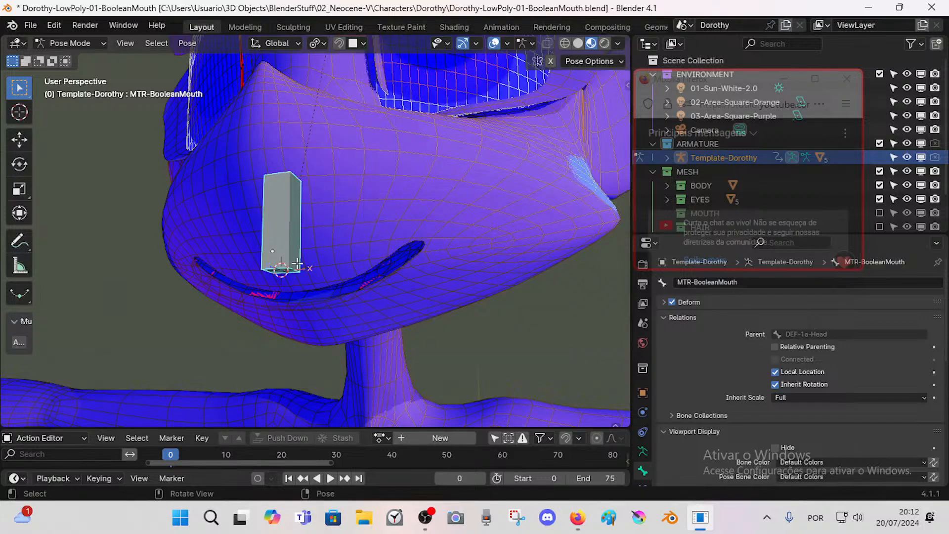
key("Tab")
key("Tab")
key("Tab")
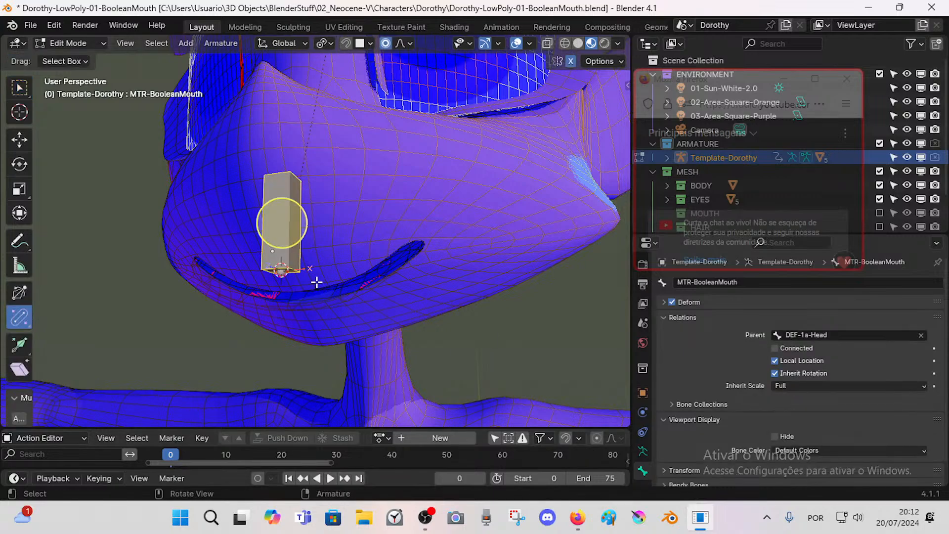
key("ctrl+Tab")
left_click(321, 299)
Step: Turn off the blue face orientation overlay, switch the viewport to Solid shading and save the file
middle_click_drag(322, 296, 278, 279)
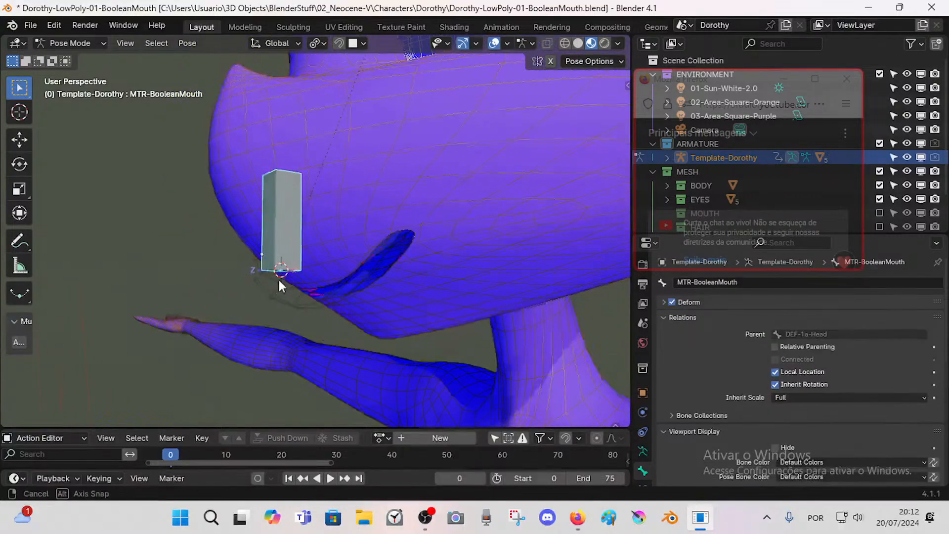
key("ctrl+shift+f")
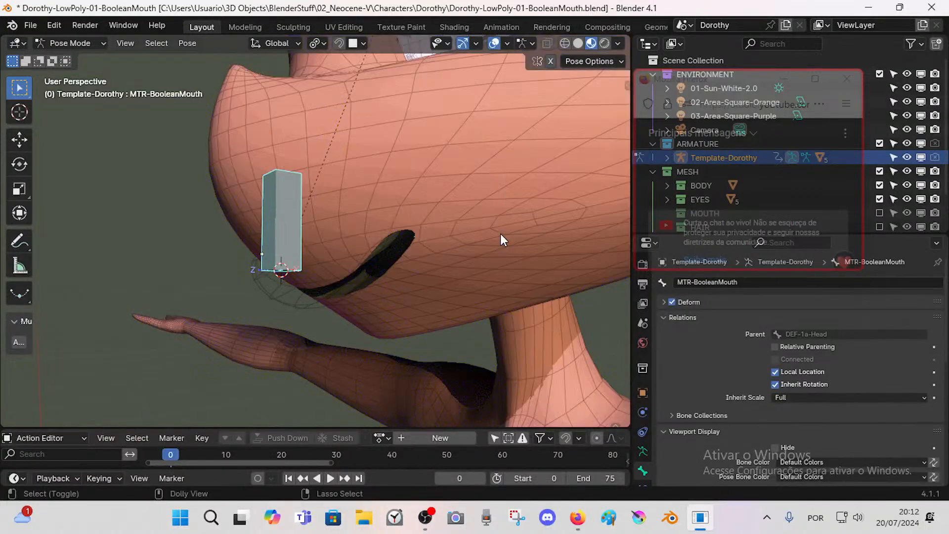
left_click(577, 43)
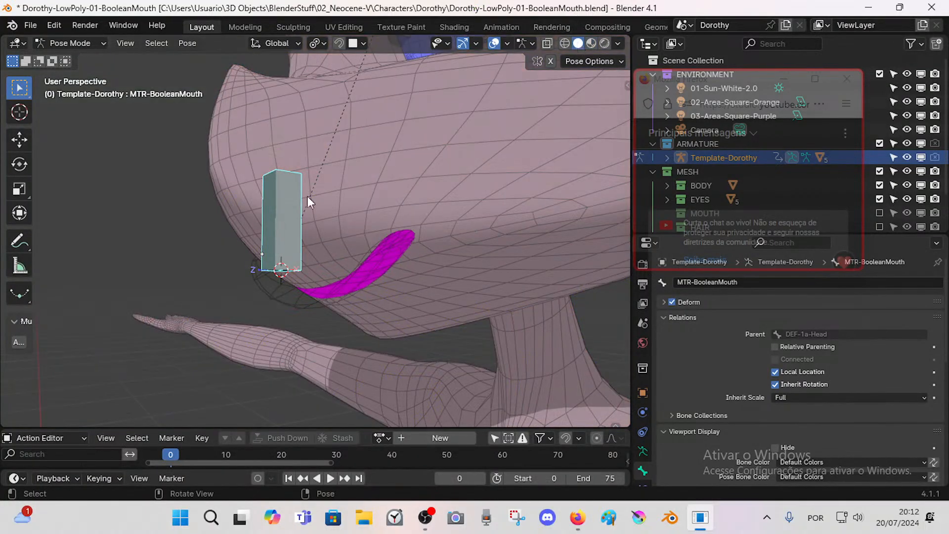
mouse_move(307, 196)
middle_mouse_down()
mouse_move(334, 218)
mouse_move(328, 230)
middle_mouse_up()
key("ctrl+s")
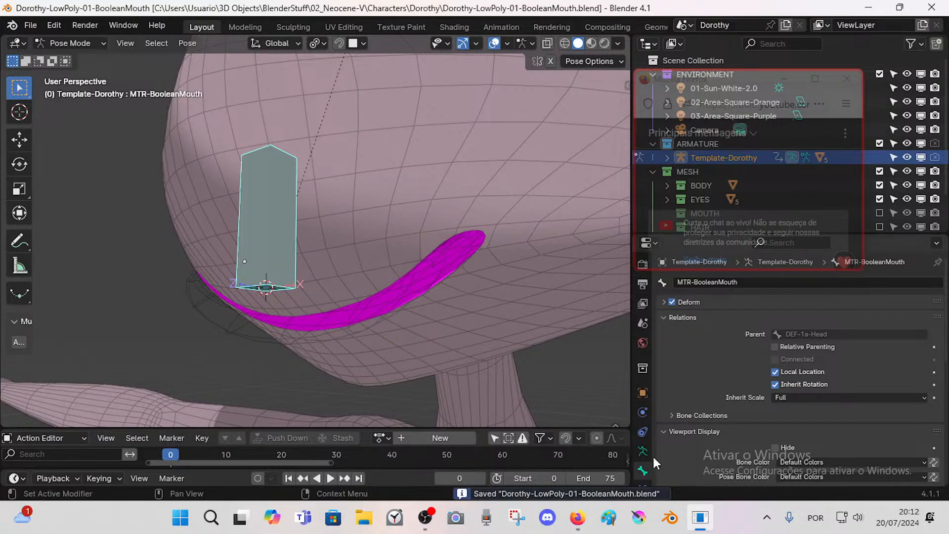
Step: Enlarge the properties area, show the bone constraints of MTR-BooleanMouth and move the chat window up to uncover them
scroll(655, 440, "down", 6)
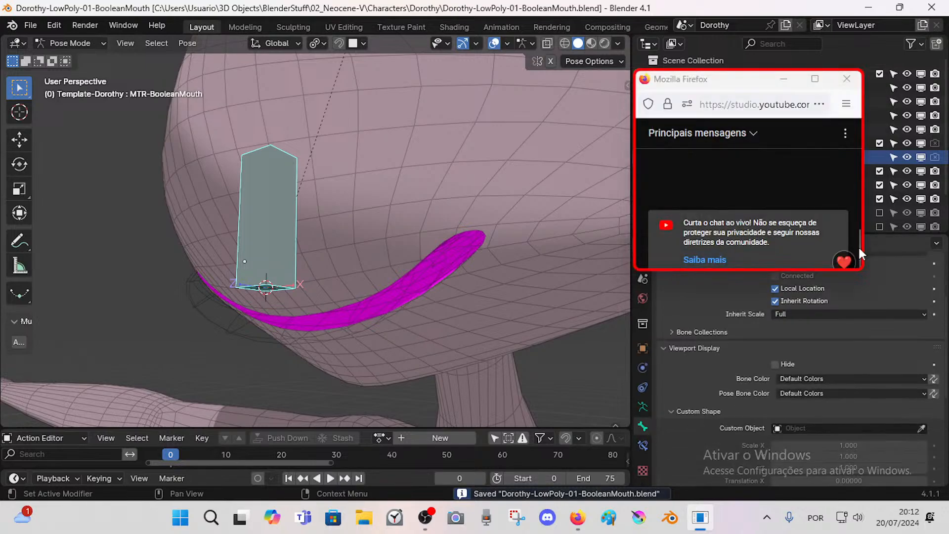
left_click_drag(881, 234, 881, 198)
left_click(642, 445)
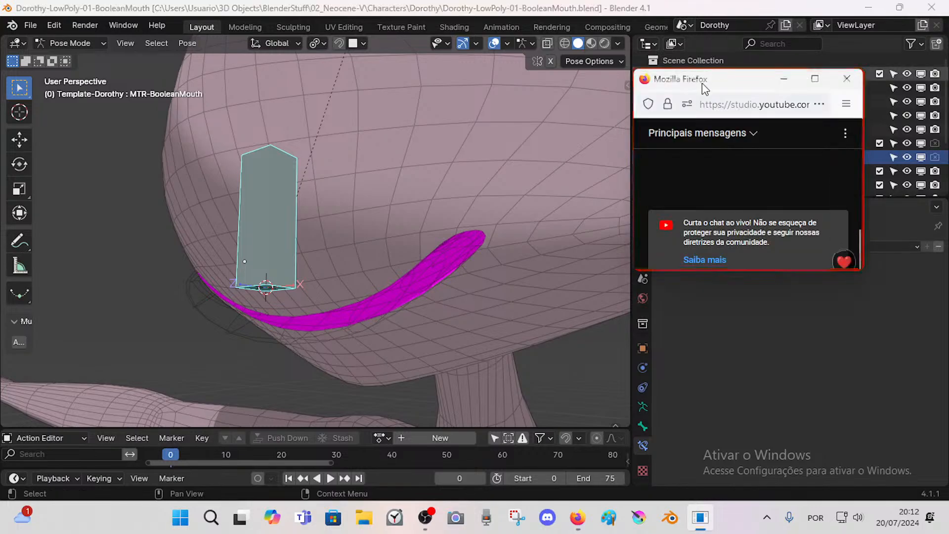
left_click_drag(703, 84, 720, 23)
Step: Add a Shrinkwrap constraint to MTR-BooleanMouth with Template-Dorothy-Body as its target
left_click(725, 247)
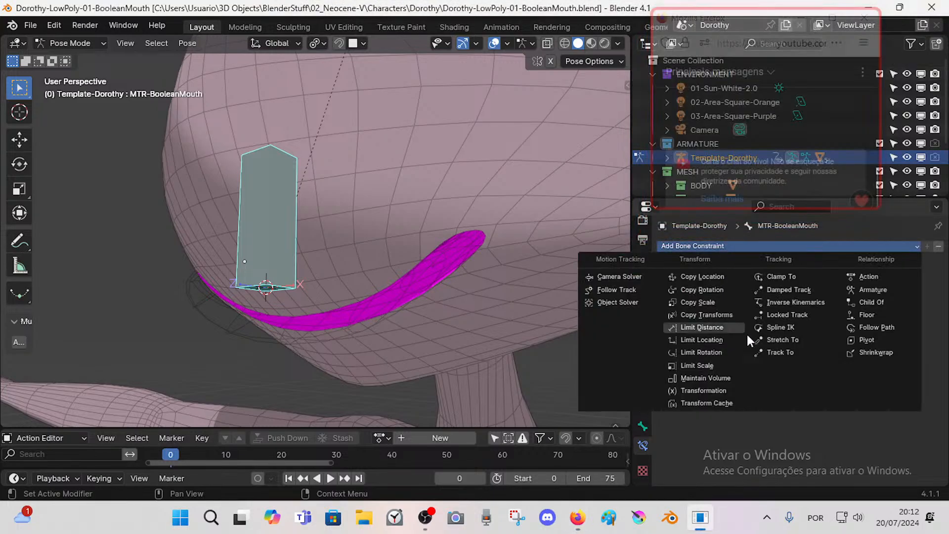
left_click(870, 352)
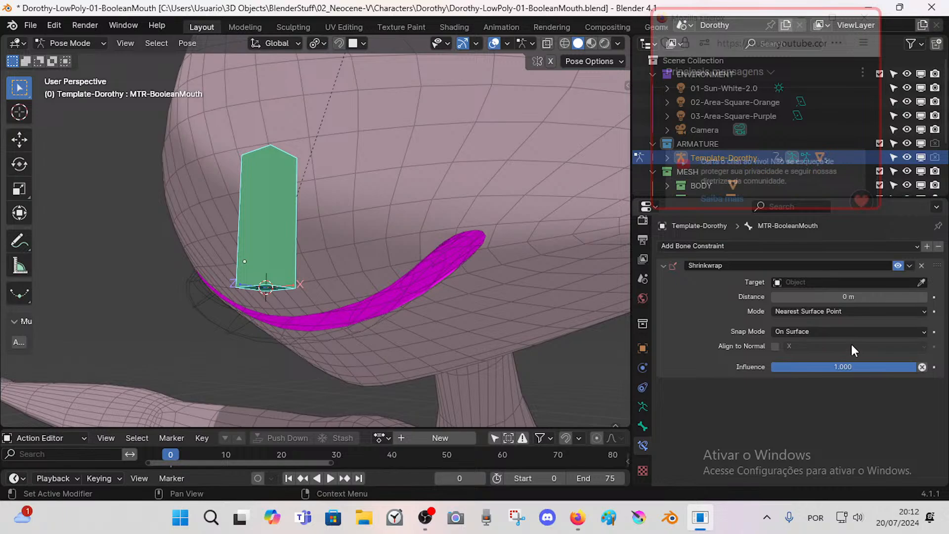
left_click(922, 284)
left_click(447, 307)
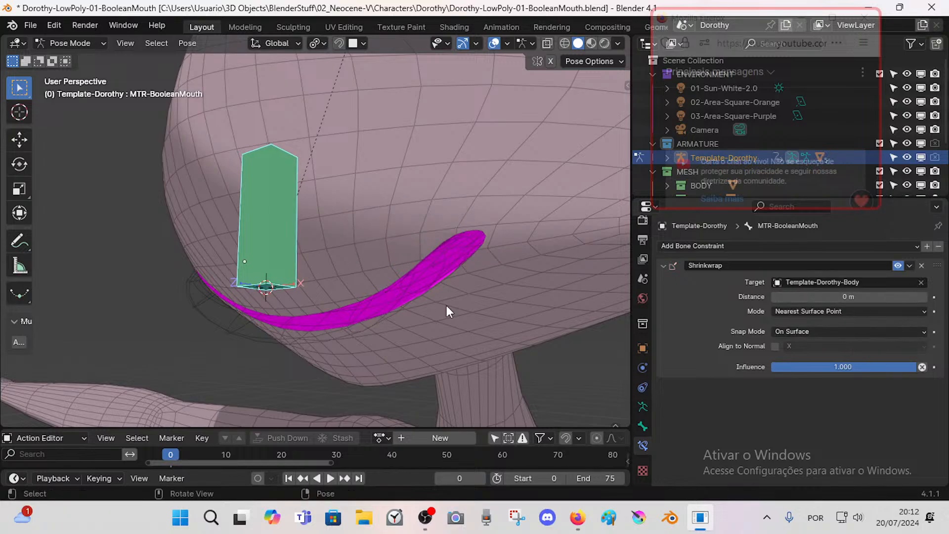
Step: Keep the Shrinkwrap snap mode at On Surface and enable Align to Normal along the Y axis
left_click(791, 332)
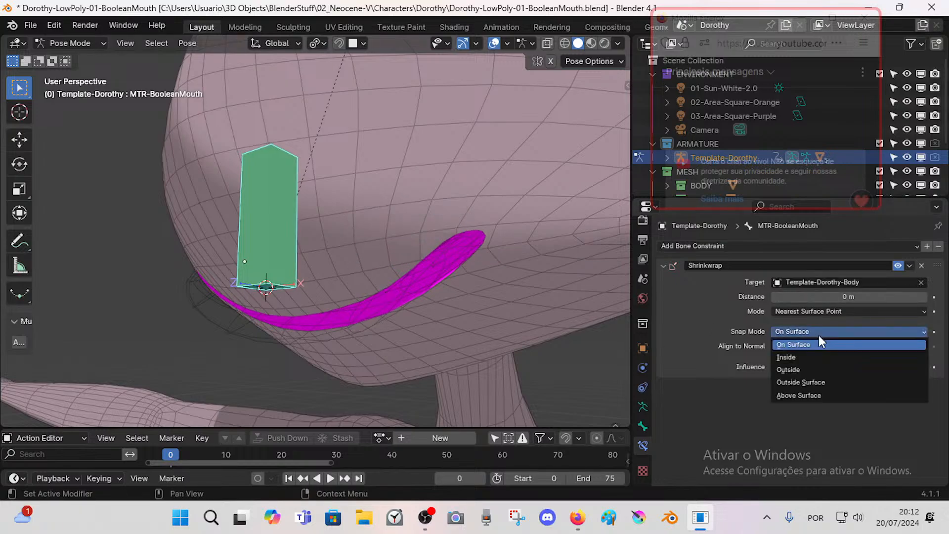
left_click(819, 337)
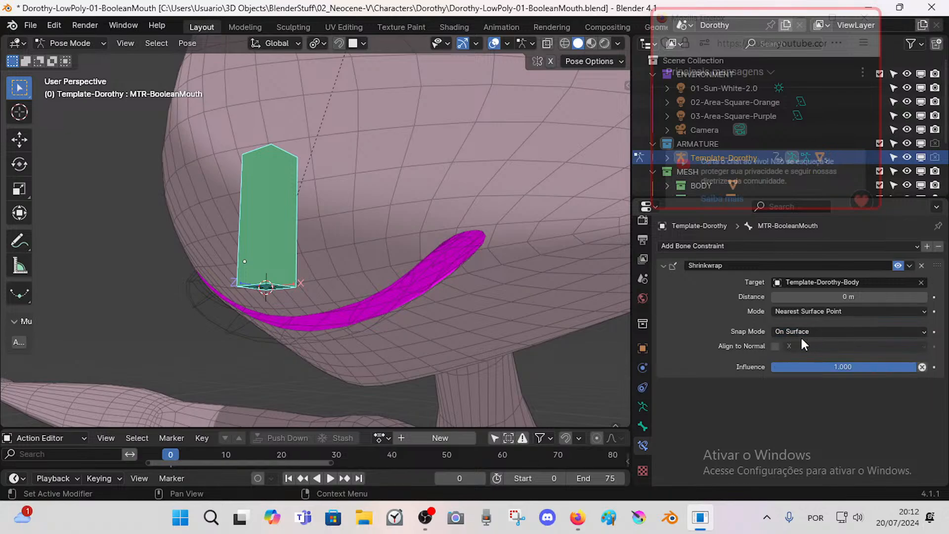
left_click(774, 346)
left_click(792, 347)
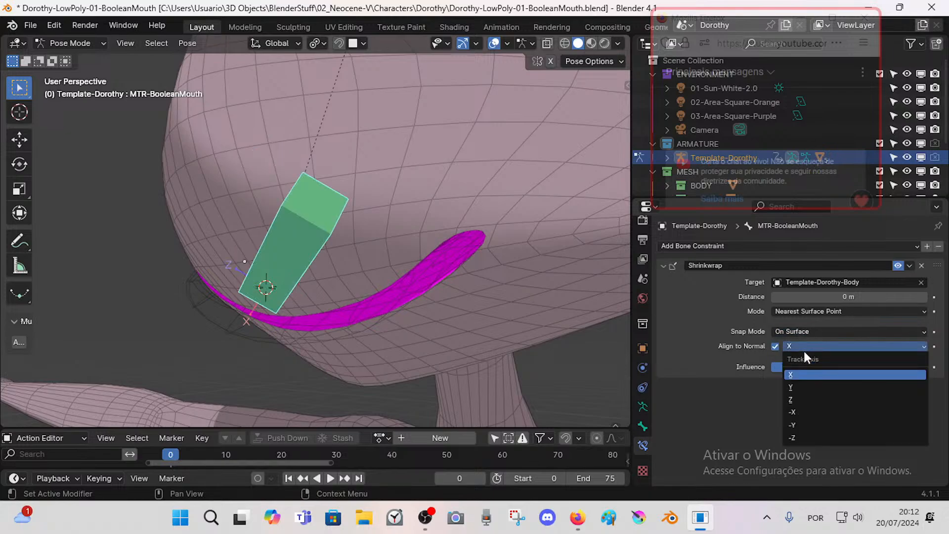
left_click(797, 387)
scroll(243, 284, "down", 3)
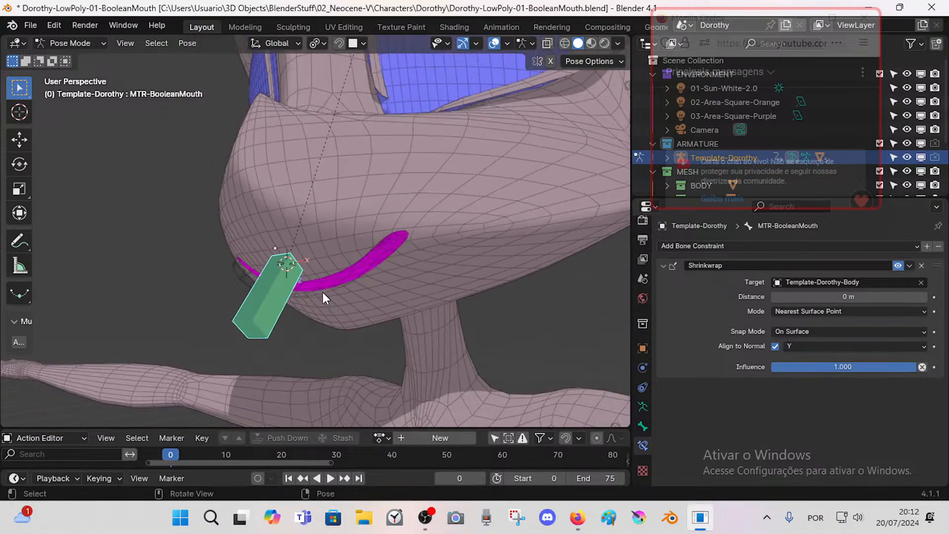
middle_click_drag(322, 290, 287, 284)
key("Tab")
key("Tab")
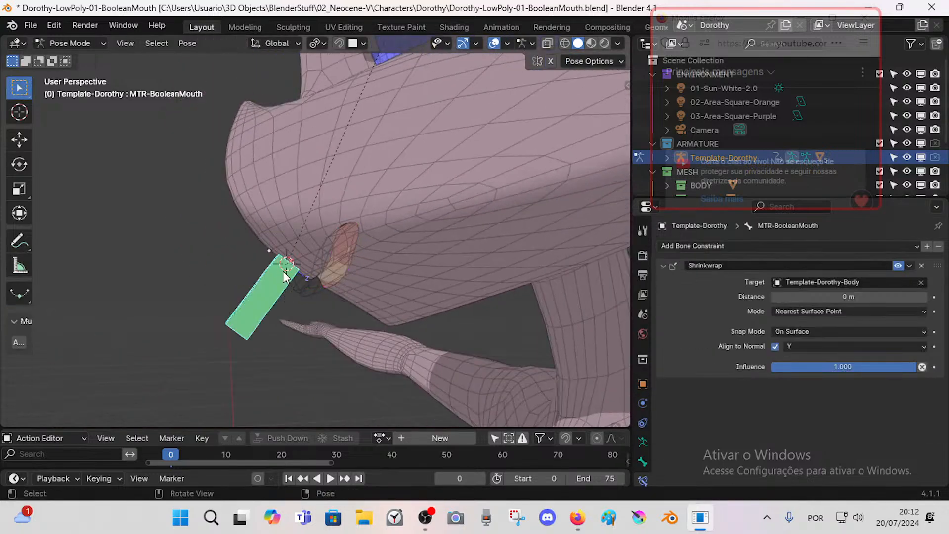
Step: Apply the selected MTR-BooleanMouth bone's current pose as its rest pose
right_click(284, 276)
left_click(282, 277)
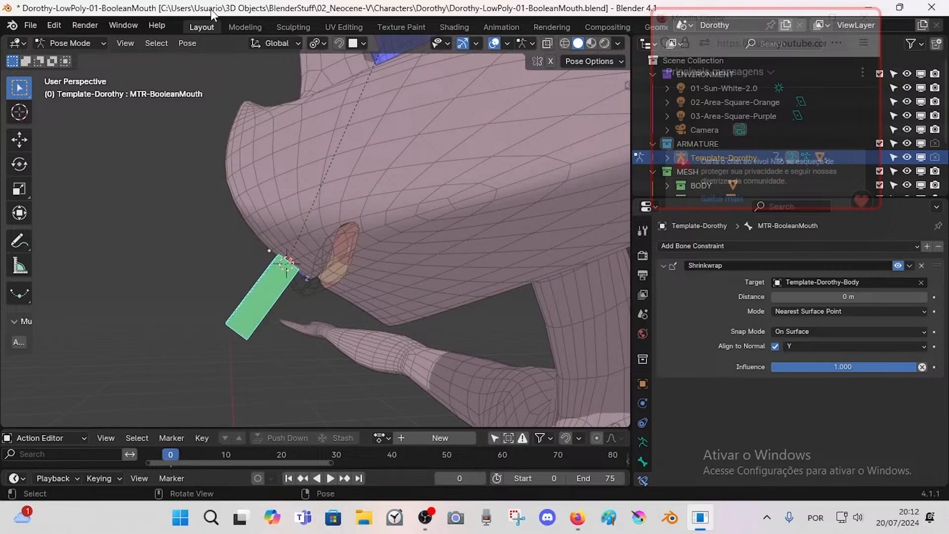
left_click(187, 45)
mouse_move(217, 87)
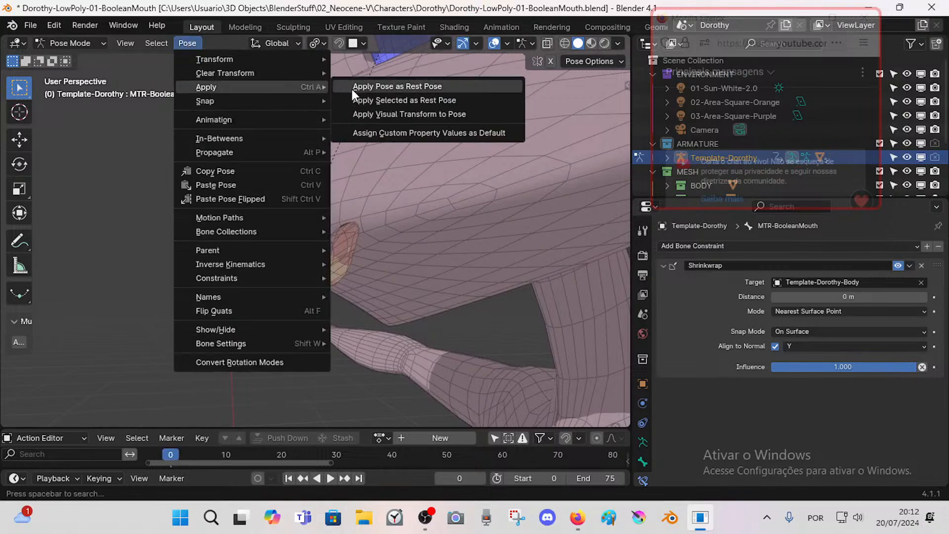
left_click(367, 101)
Step: Try moving MTR-BooleanMouth across the face in Pose Mode to test how it follows the body surface, restoring its position
key("Tab")
middle_click_drag(267, 276, 328, 265)
key("ctrl+Tab")
key("2")
key("g")
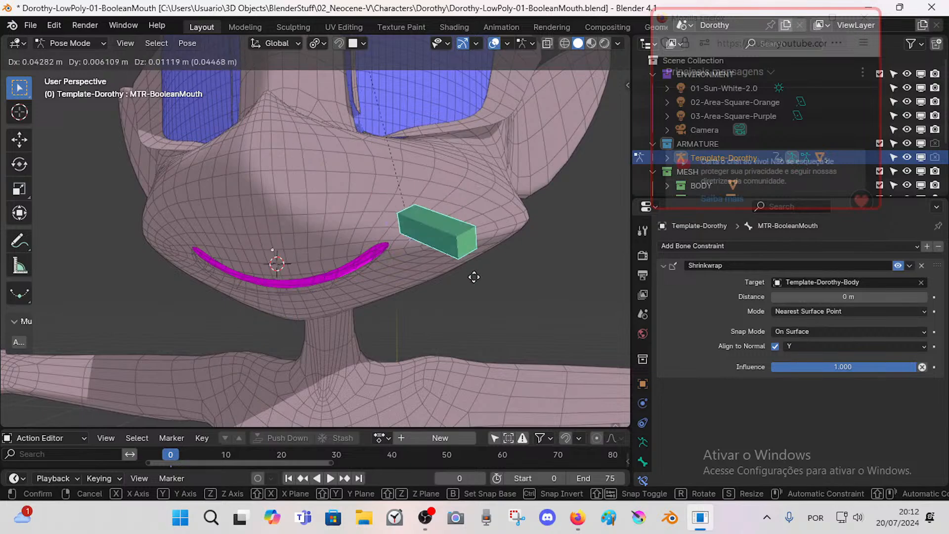
left_click(327, 301)
mouse_move(327, 301)
middle_mouse_down()
mouse_move(285, 289)
mouse_move(277, 291)
mouse_move(296, 297)
mouse_move(253, 302)
mouse_move(325, 291)
middle_mouse_up()
key("g")
right_click(288, 295)
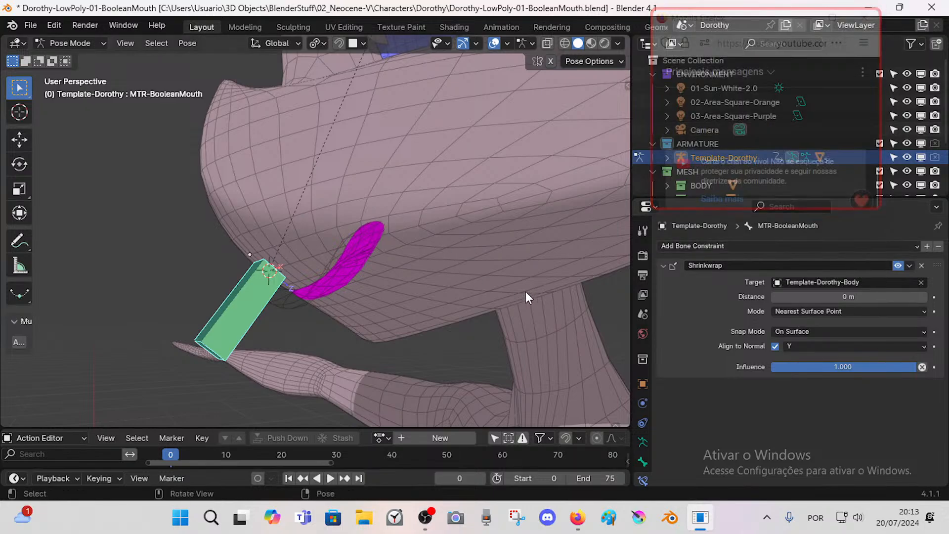
middle_click_drag(526, 291, 381, 294)
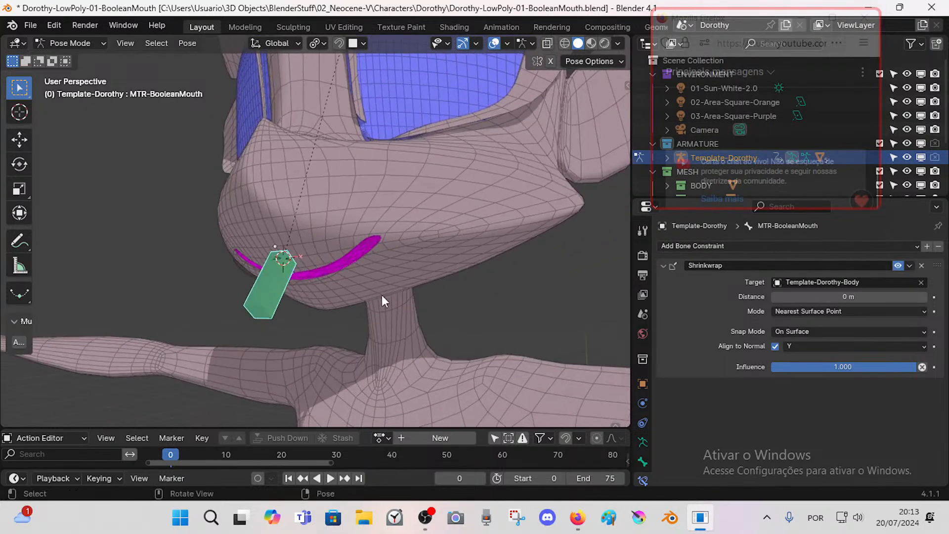
Step: Search the Shrinkwrap constraint's available target objects for "Ghost" and "Muzz", keeping the current target
left_click(818, 282)
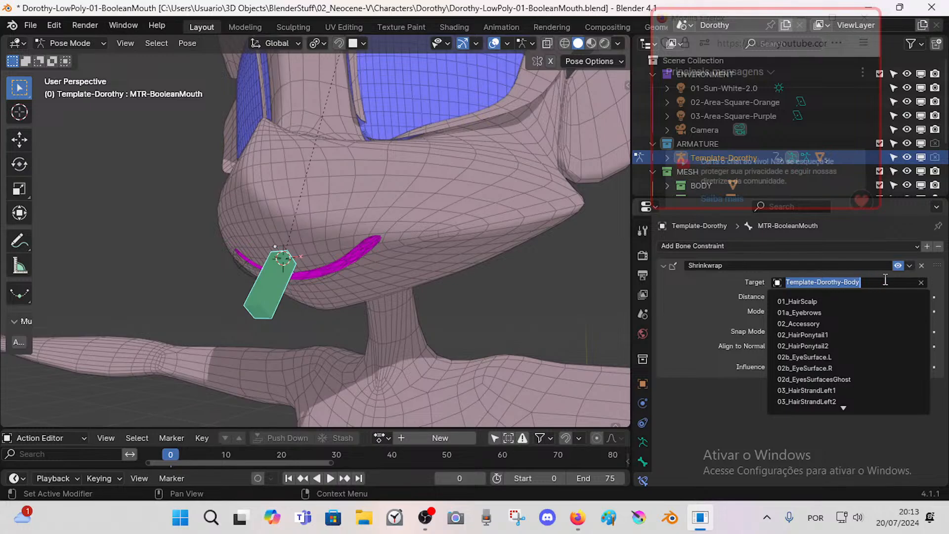
type("Ghost")
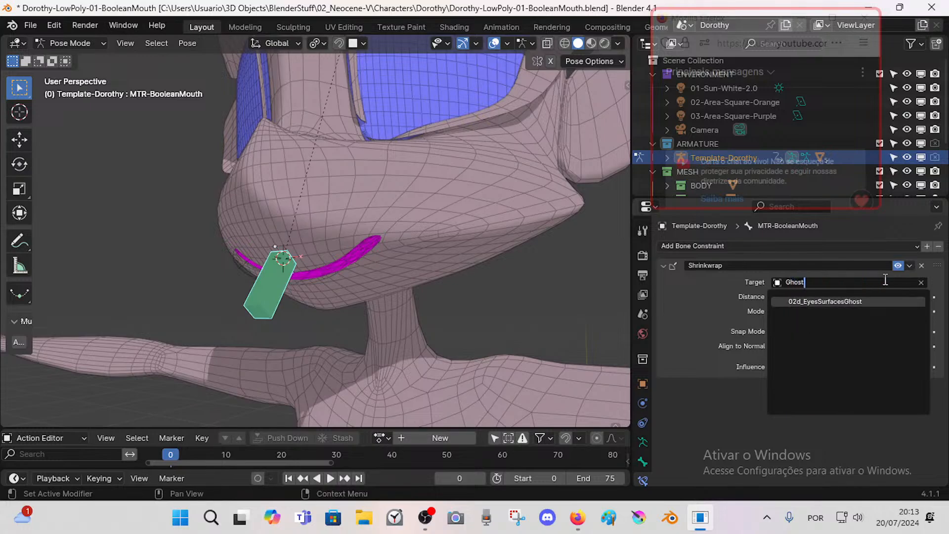
key("BackSpace")
key("BackSpace")
key("BackSpace")
key("BackSpace")
type("Muzz")
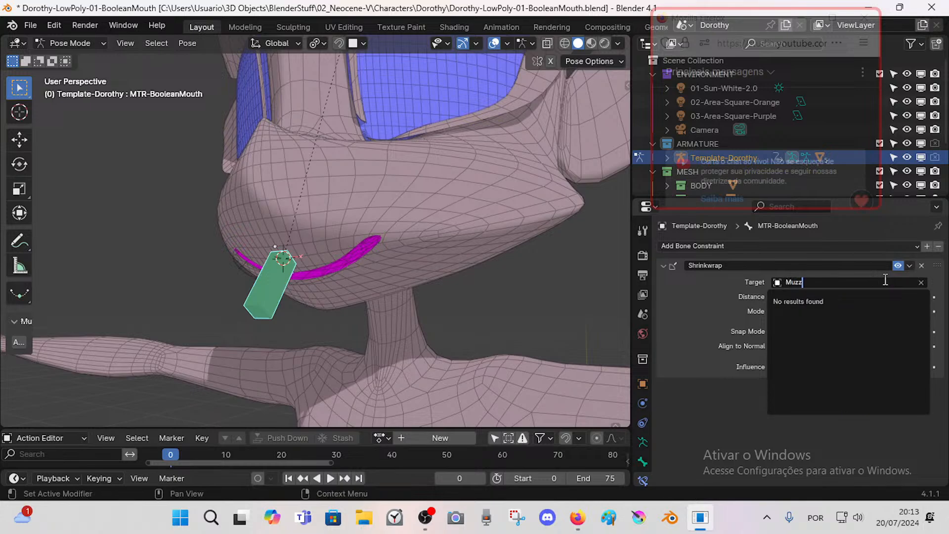
key("BackSpace")
key("BackSpace")
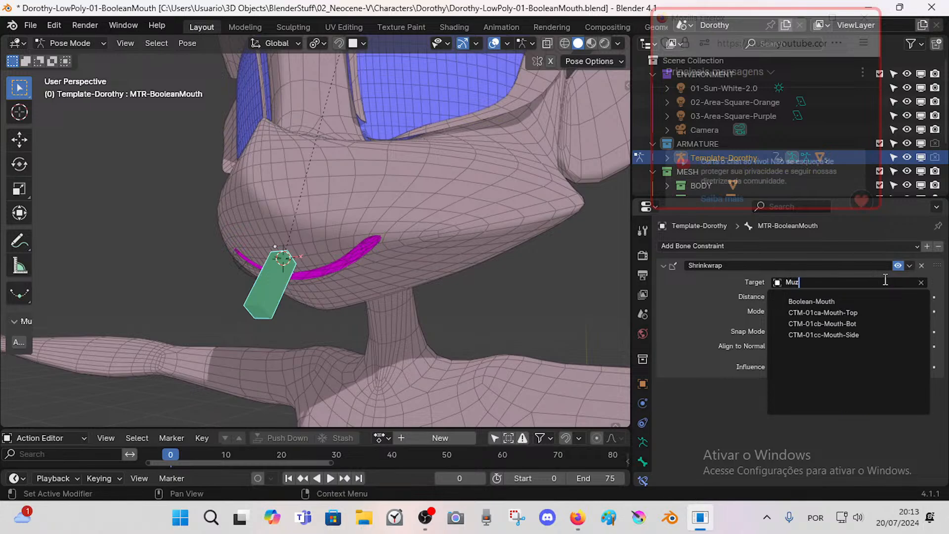
key("Escape")
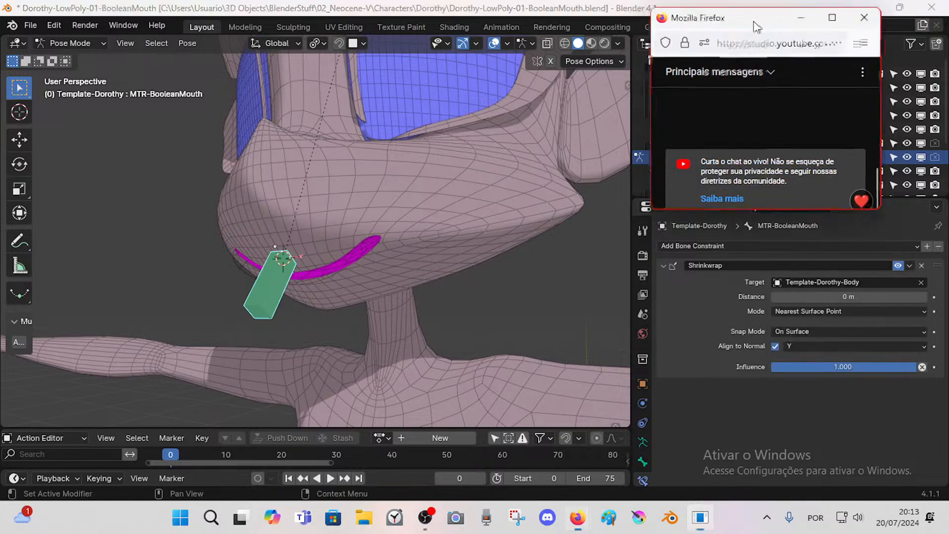
Step: Move the chat window off the outliner, inspect the temporarily enabled MOUTH collection, and exclude that collection again
left_click_drag(753, 21, 422, 119)
scroll(719, 171, "down", 3)
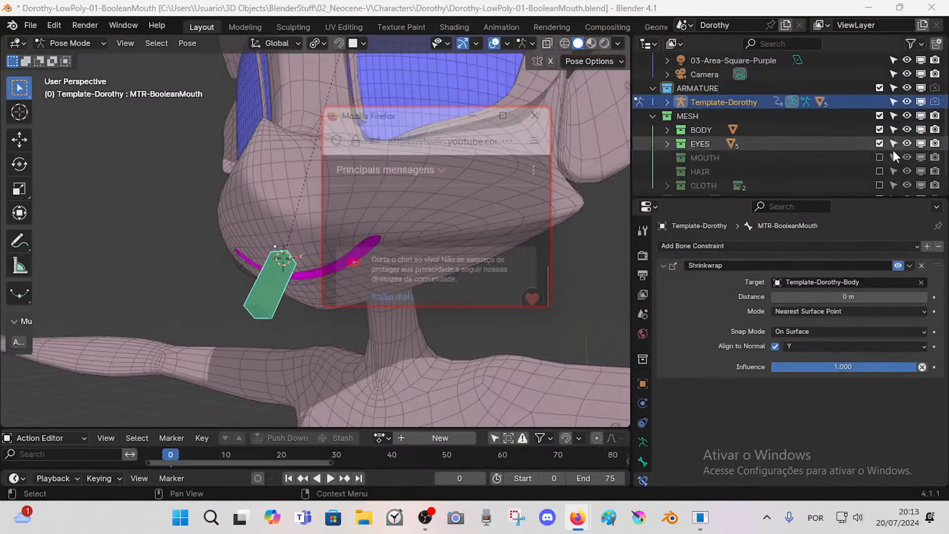
left_click(880, 157)
left_click(675, 156)
left_click(668, 157)
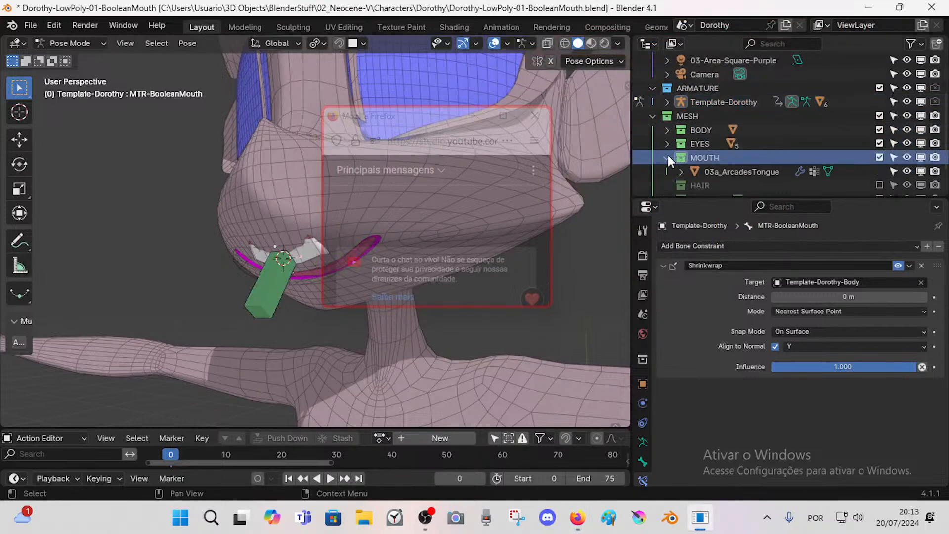
scroll(672, 159, "down", 2)
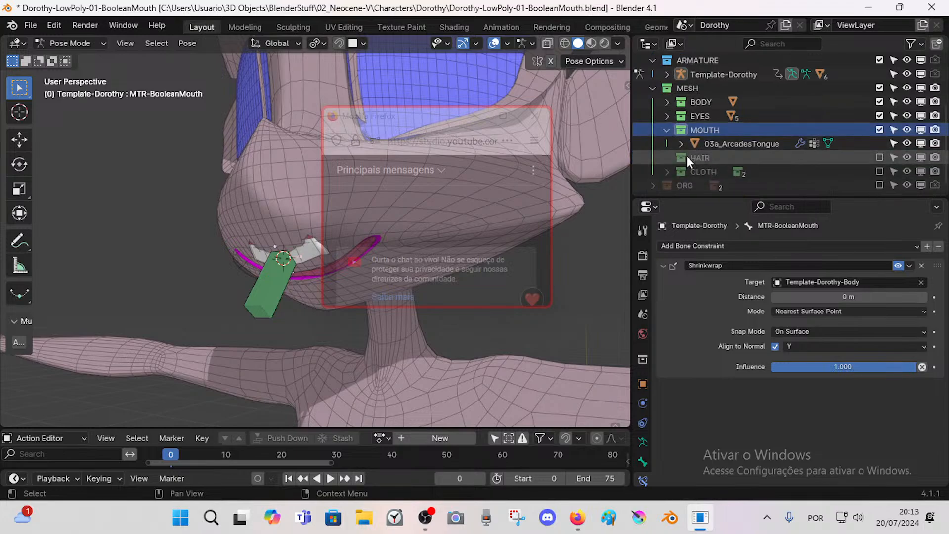
left_click(666, 129)
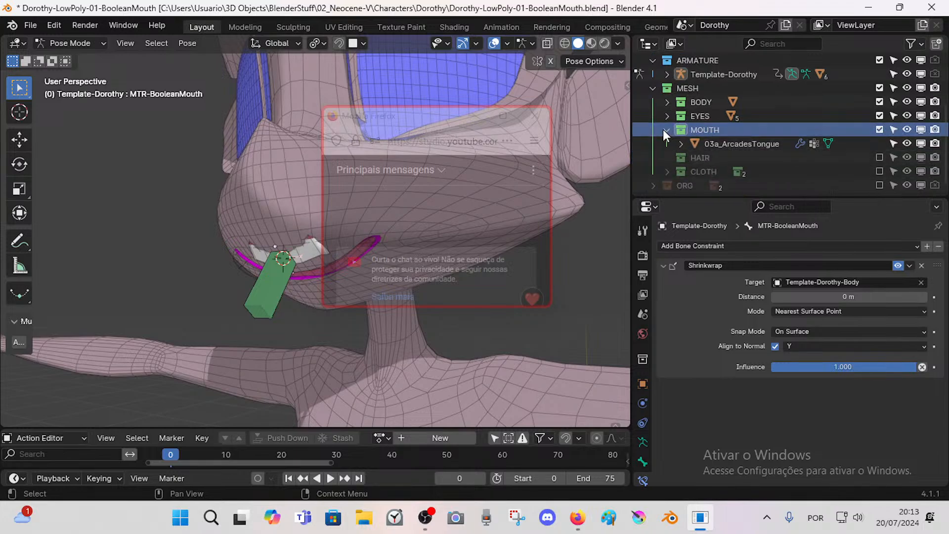
scroll(662, 129, "up", 1)
left_click_drag(415, 117, 499, 53)
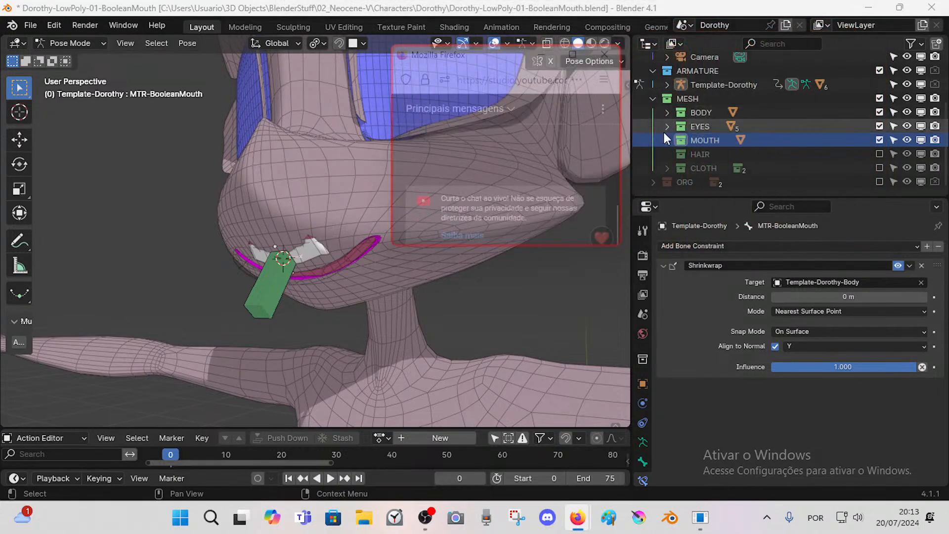
left_click(879, 140)
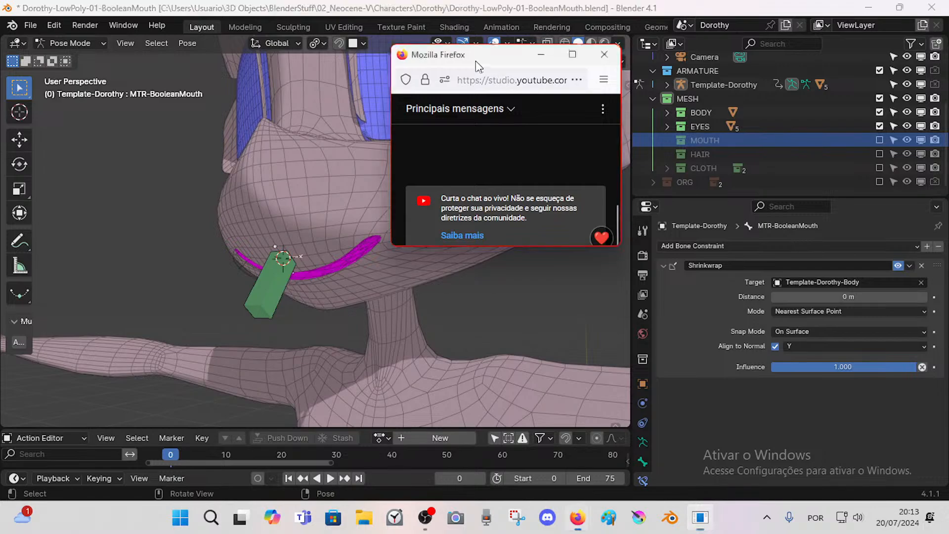
left_click_drag(476, 61, 697, 45)
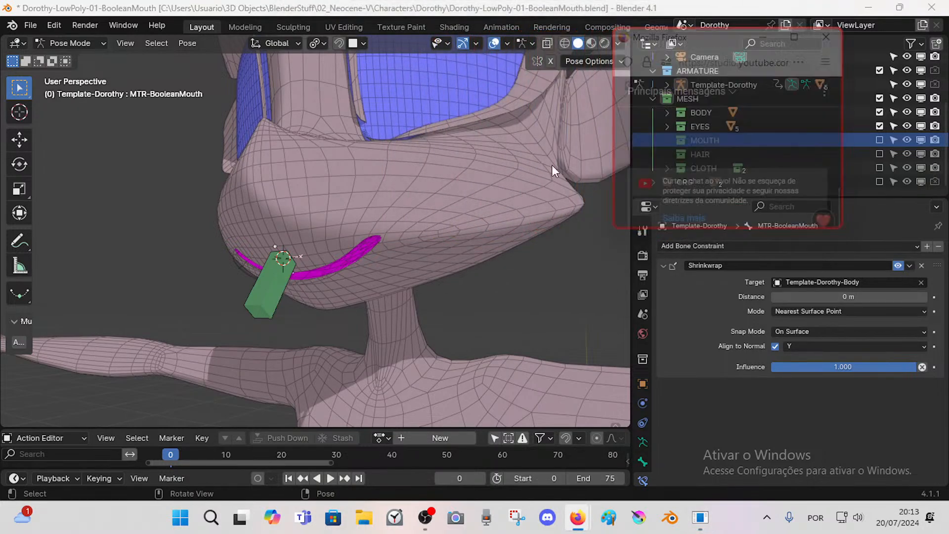
Step: Try sliding MTR-BooleanMouth up along the side of the muzzle and undo the moves
left_click(281, 267)
middle_click_drag(282, 267, 356, 237)
key("g")
left_click(324, 257)
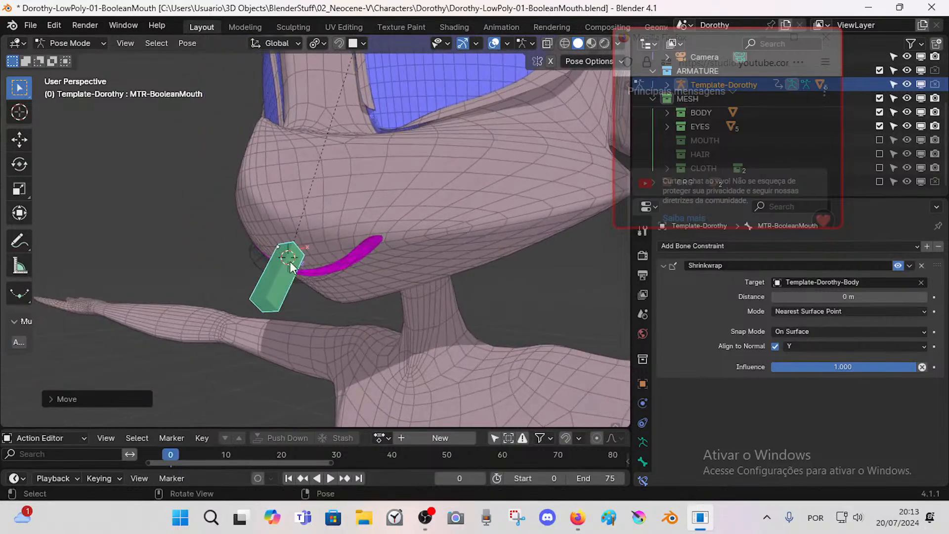
key("g")
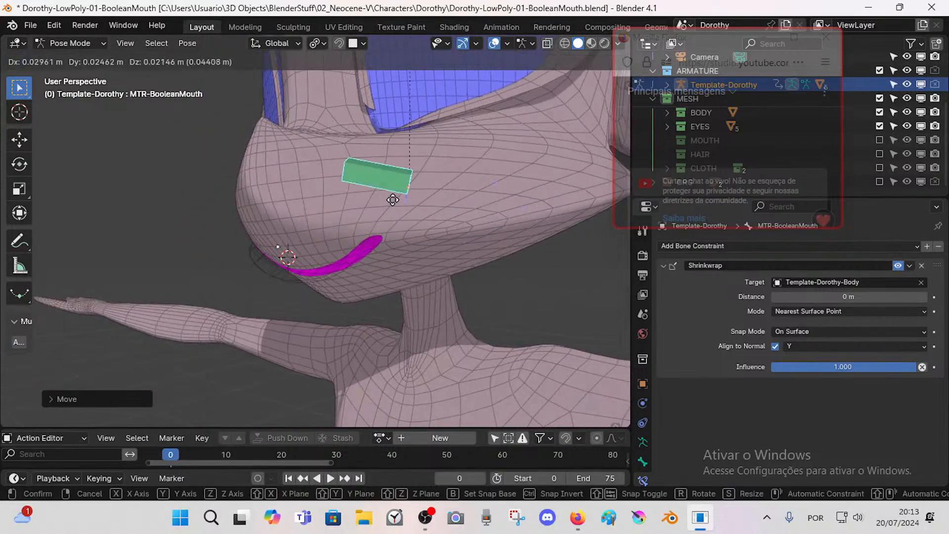
left_click(357, 186)
middle_click_drag(356, 185, 390, 162)
key("g")
left_click(391, 205)
key("ctrl+z")
key("ctrl+z")
Step: Test-move MTR-BooleanMouth from the mouth over the front of the muzzle and toward the cheek, returning it to its start
middle_click_drag(352, 198, 388, 210)
key("g")
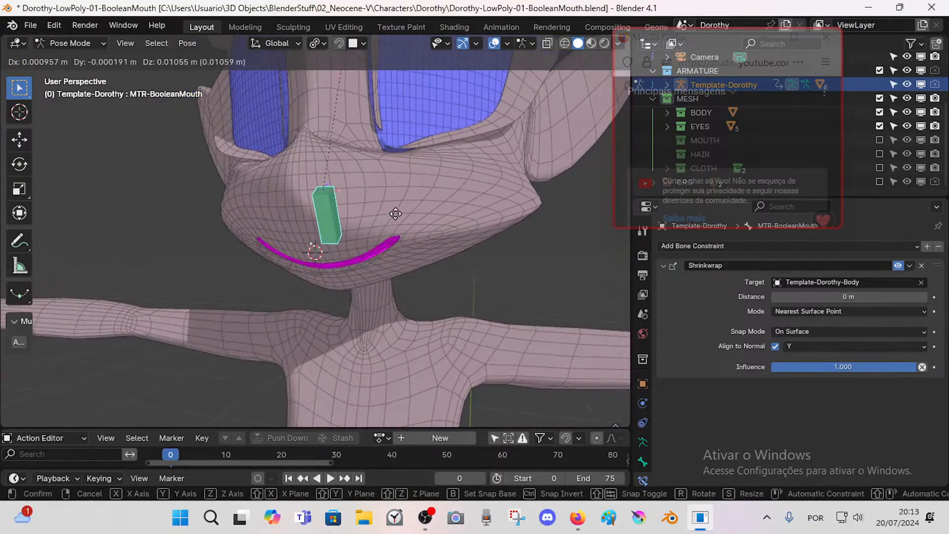
left_click(365, 205)
middle_click_drag(364, 205, 292, 252)
key("g")
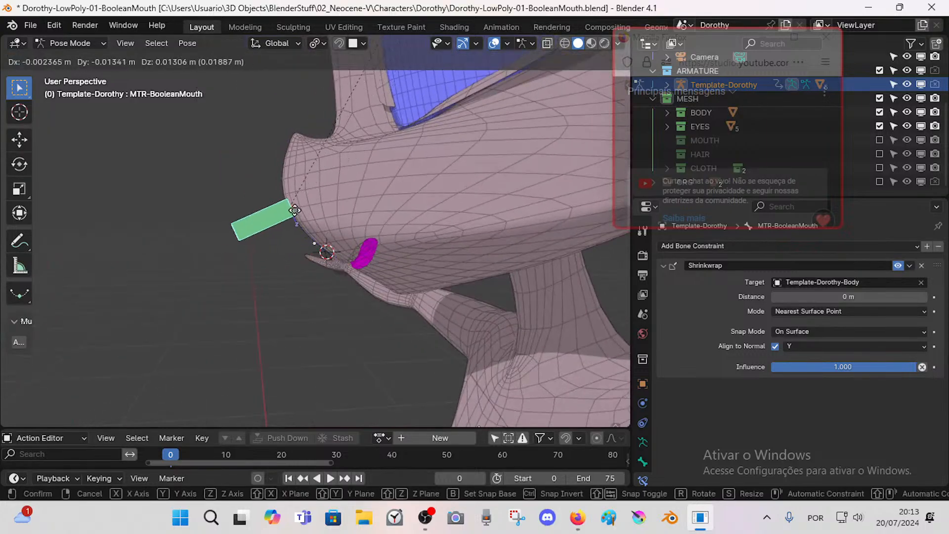
middle_click_drag(302, 233, 332, 236)
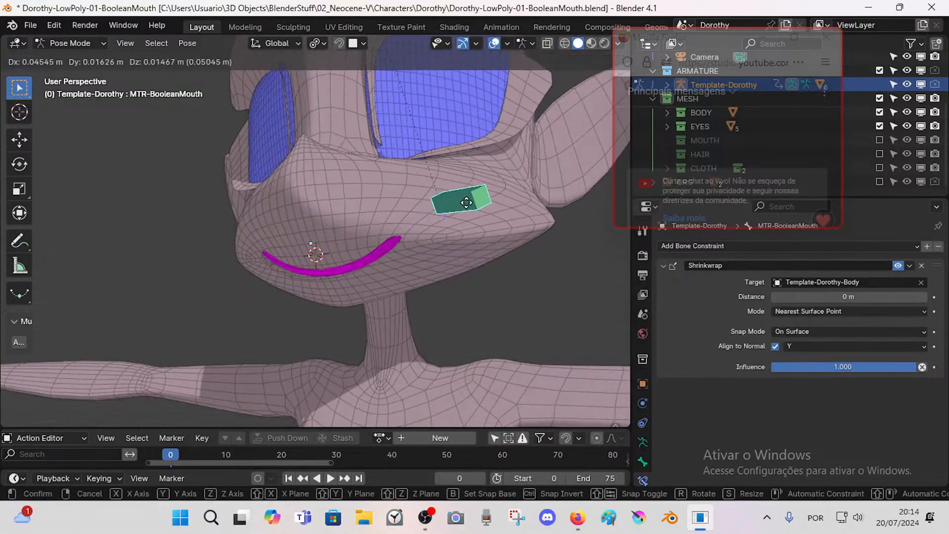
left_click(342, 215)
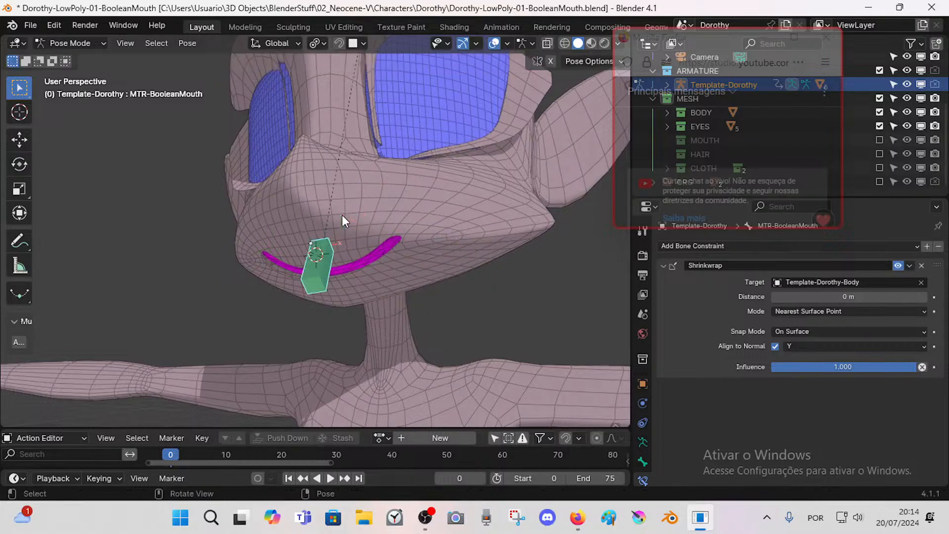
middle_click_drag(366, 257, 375, 277)
Step: Return the armature to Object Mode and open Template-Dorothy-Body for mesh editing with face selection
key("Tab")
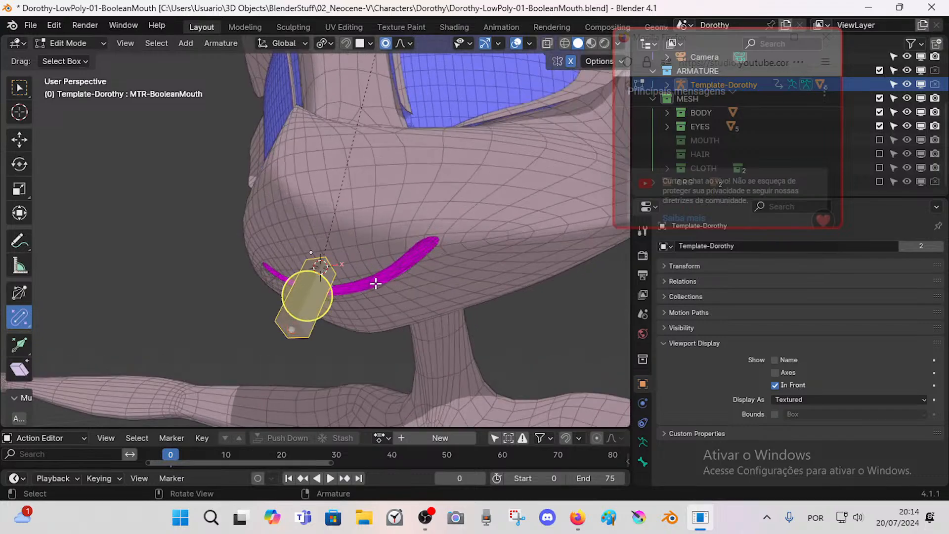
key("ctrl+Tab")
key("4")
left_click(376, 279)
left_click(410, 205)
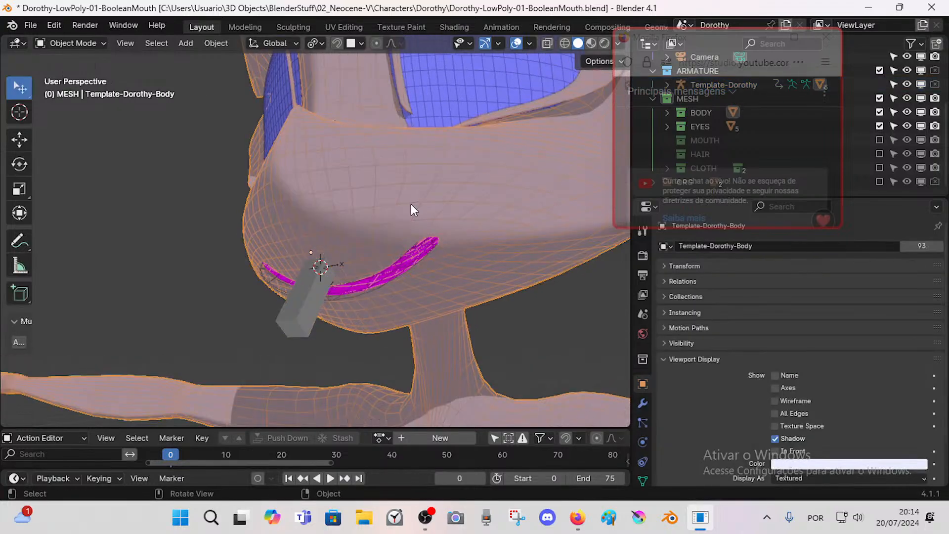
key("Tab")
scroll(407, 222, "down", 2)
middle_click_drag(408, 222, 338, 275)
key("3")
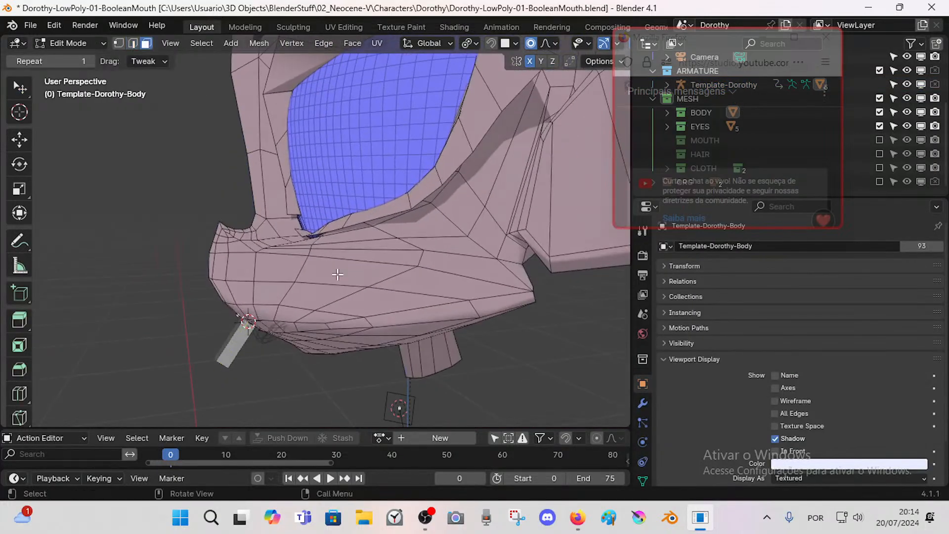
left_click(306, 256, "alt")
left_click(304, 265, "alt+shift")
middle_click_drag(301, 311, 298, 287)
key("alt+a")
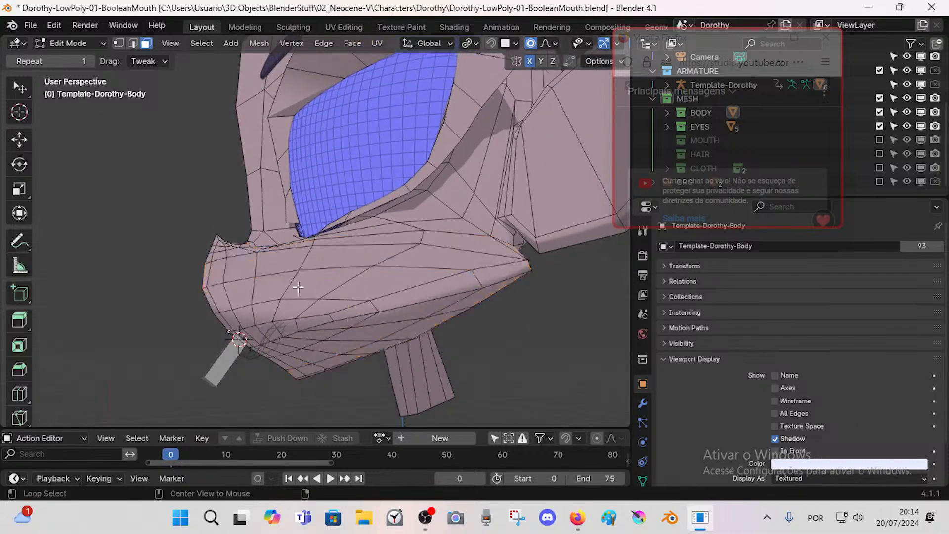
left_click(304, 261, "alt")
key("alt+a")
Step: Select the face loop around the mouth and grow the selection three times to cover the whole muzzle
left_click(282, 307, "alt")
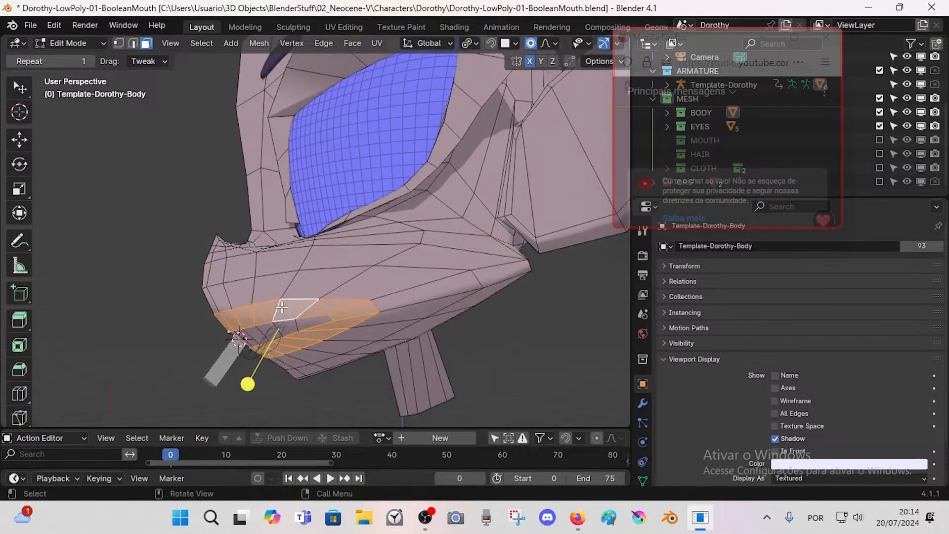
key("ctrl+KP_Add")
key("ctrl+KP_Add")
key("ctrl+KP_Add")
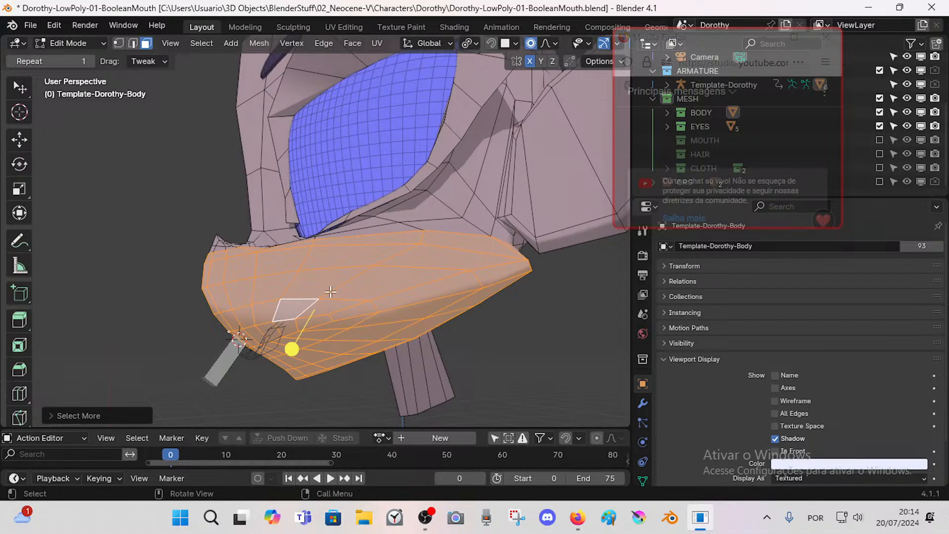
middle_click_drag(331, 292, 301, 279)
middle_click_drag(362, 280, 325, 335)
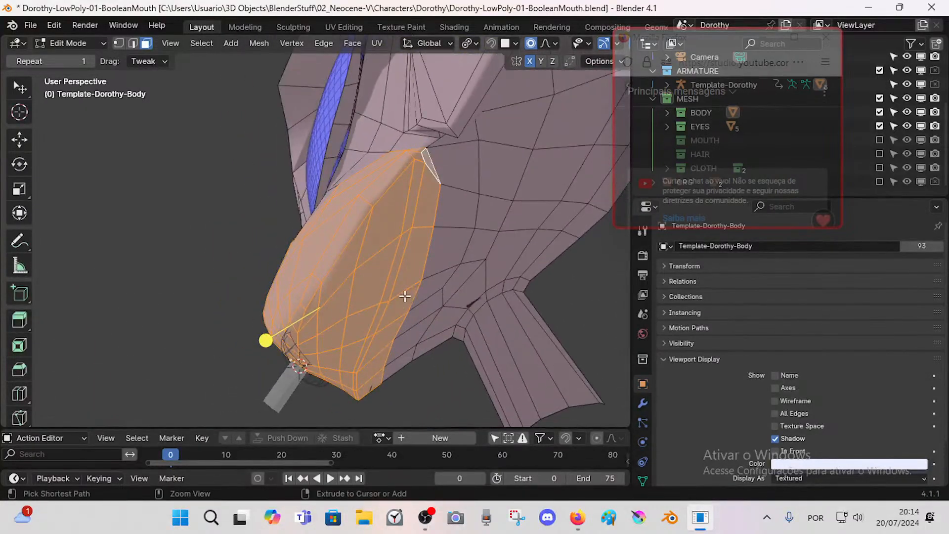
middle_click_drag(423, 229, 366, 288)
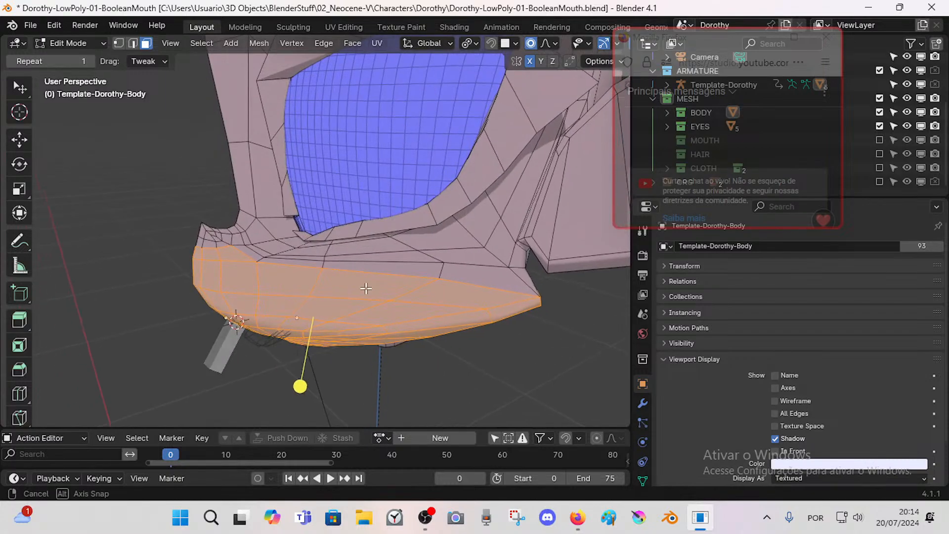
middle_click_drag(216, 251, 260, 308)
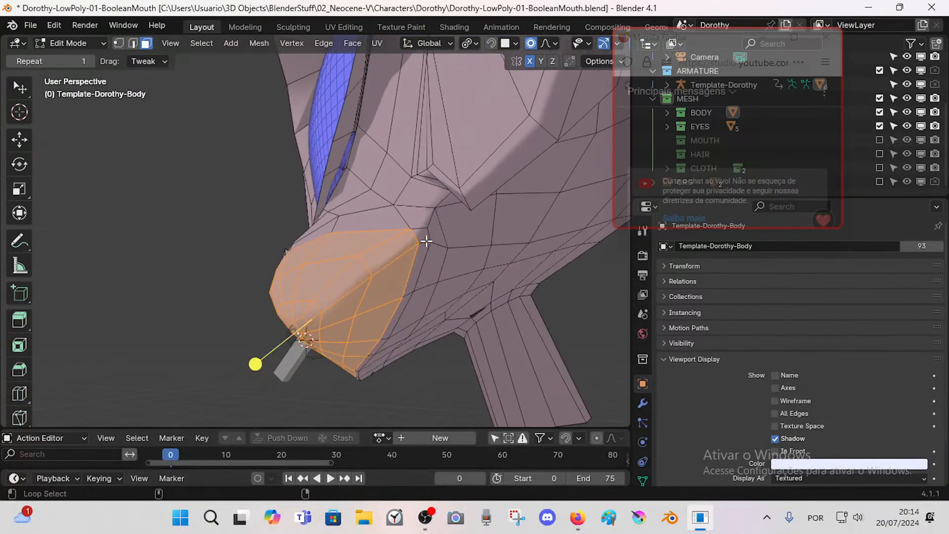
middle_click_drag(426, 239, 342, 266)
Step: Duplicate the selected muzzle faces in place, separate the copy into its own object and return to Object Mode
key("shift+d")
key("Escape")
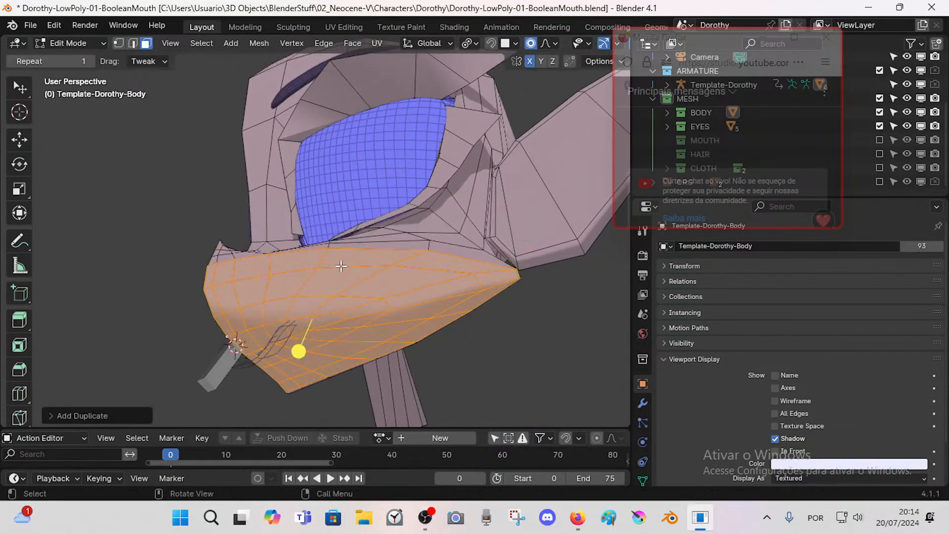
key("p")
left_click(340, 268)
key("ctrl+Tab")
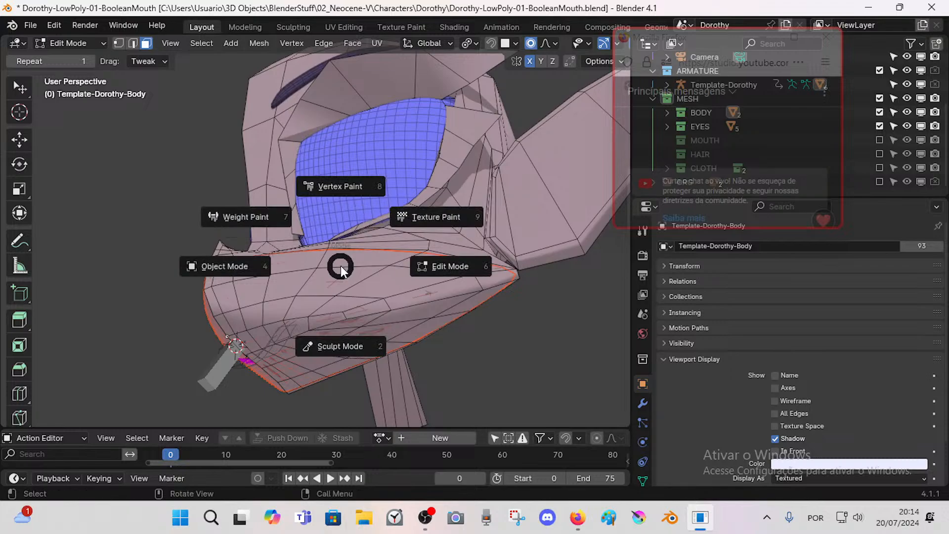
left_click(305, 280)
middle_click_drag(307, 286, 365, 318)
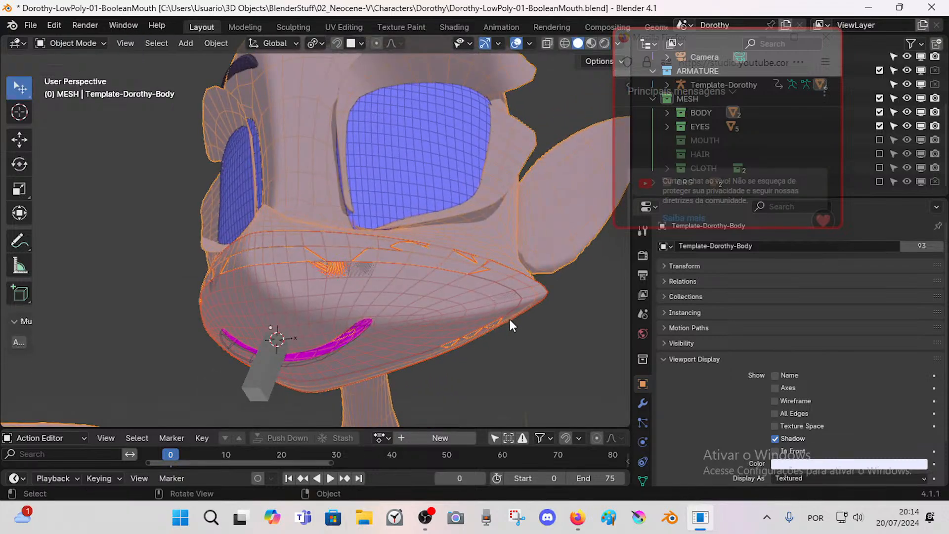
Step: Select only the separated muzzle copy and rename the object Ghost-Muzzle
key("Tab")
key("Tab")
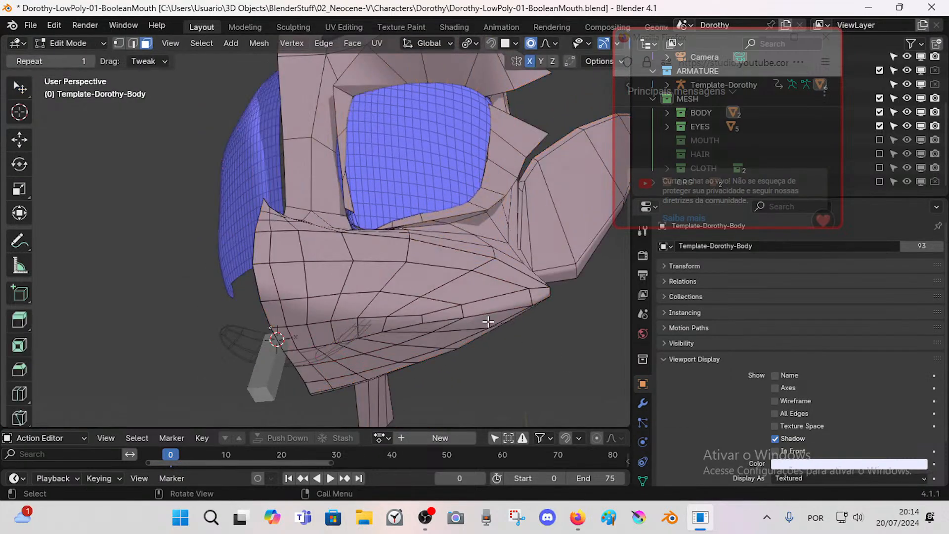
key("F2")
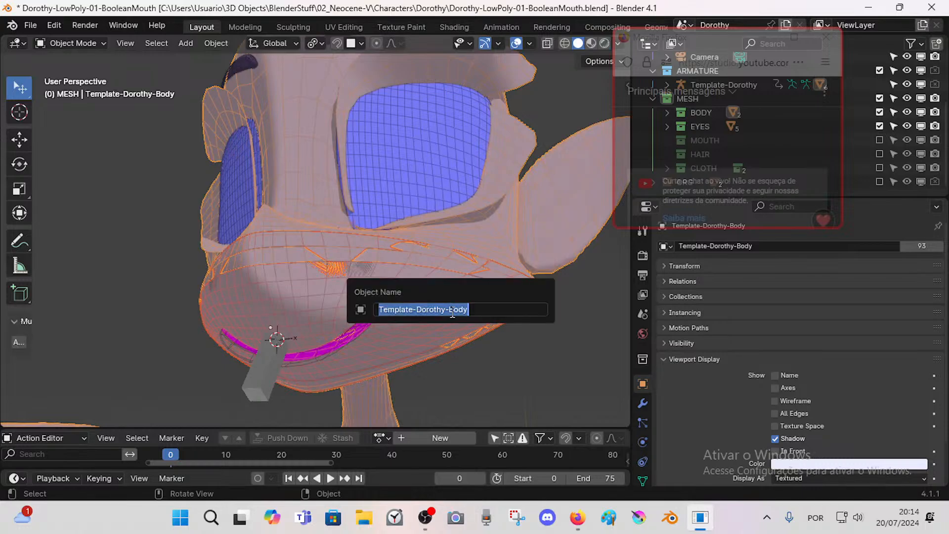
key("Escape")
left_click(480, 331)
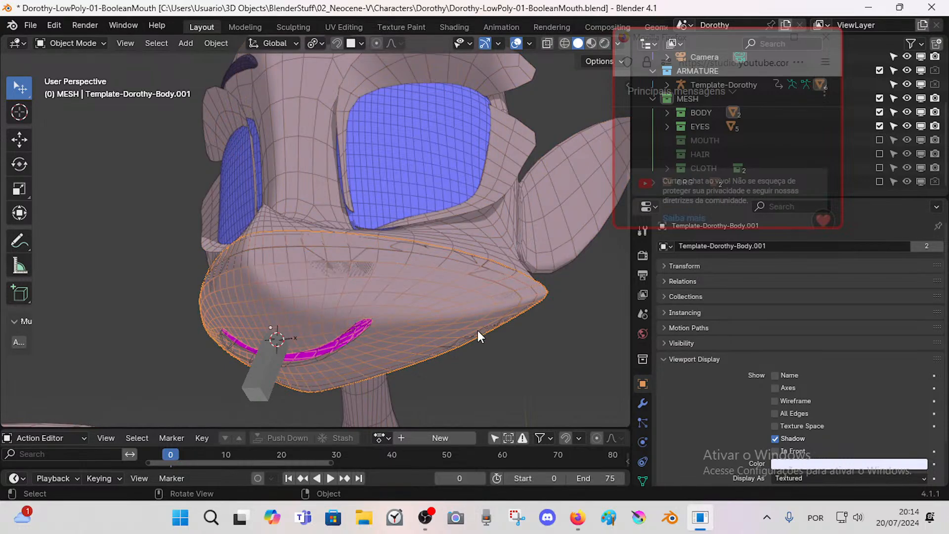
key("F2")
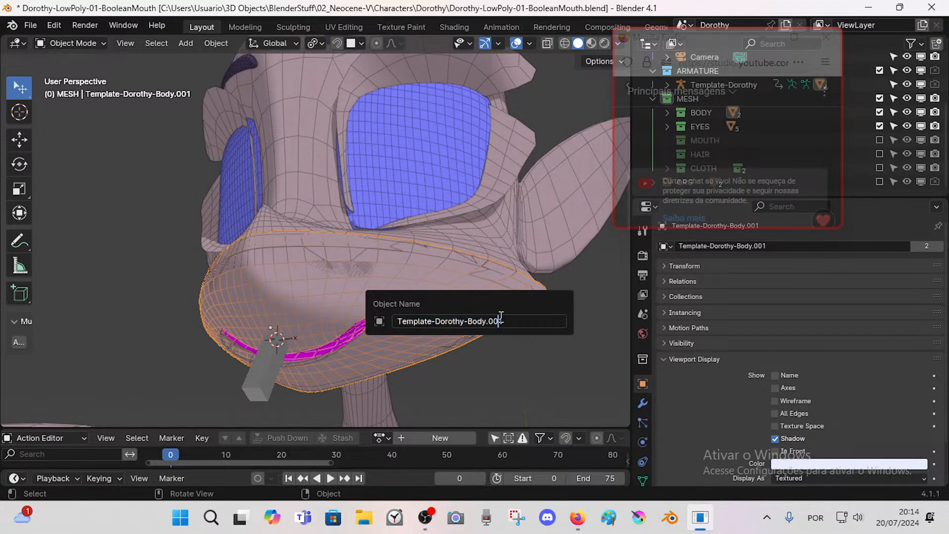
left_click_drag(498, 321, 12, 315)
key("ctrl+a")
key("BackSpace")
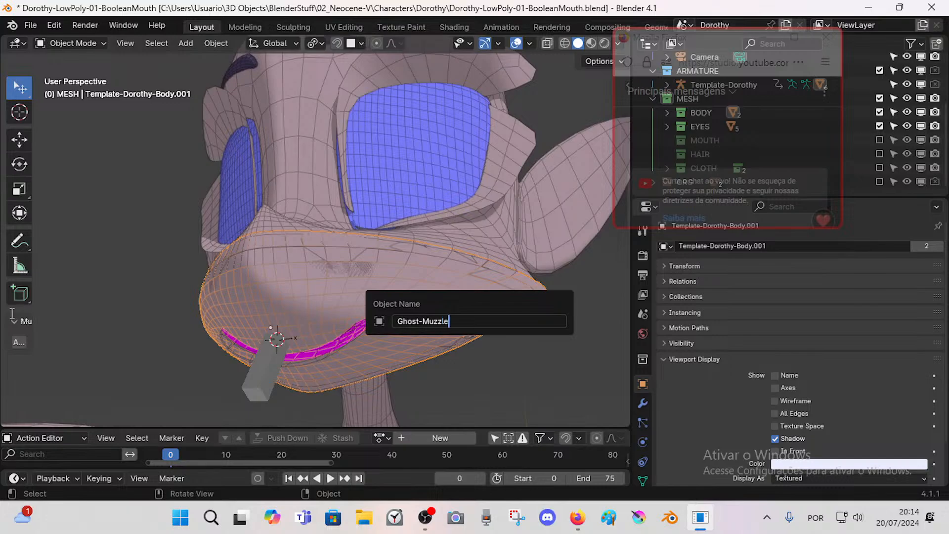
key("Return")
Step: Move Ghost-Muzzle into the MOUTH collection under MESH and enable that collection in the view layer
key("m")
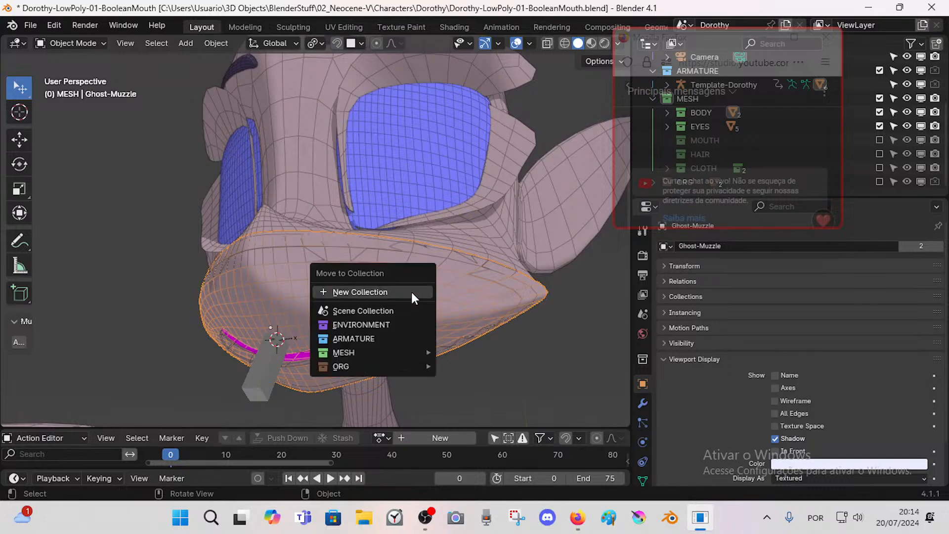
mouse_move(403, 352)
left_click(486, 412)
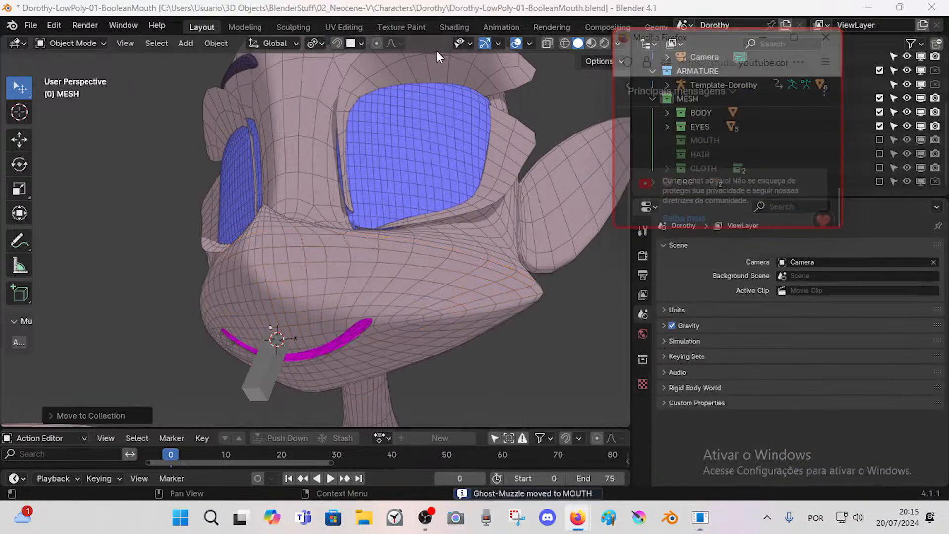
left_click_drag(707, 49, 345, 62)
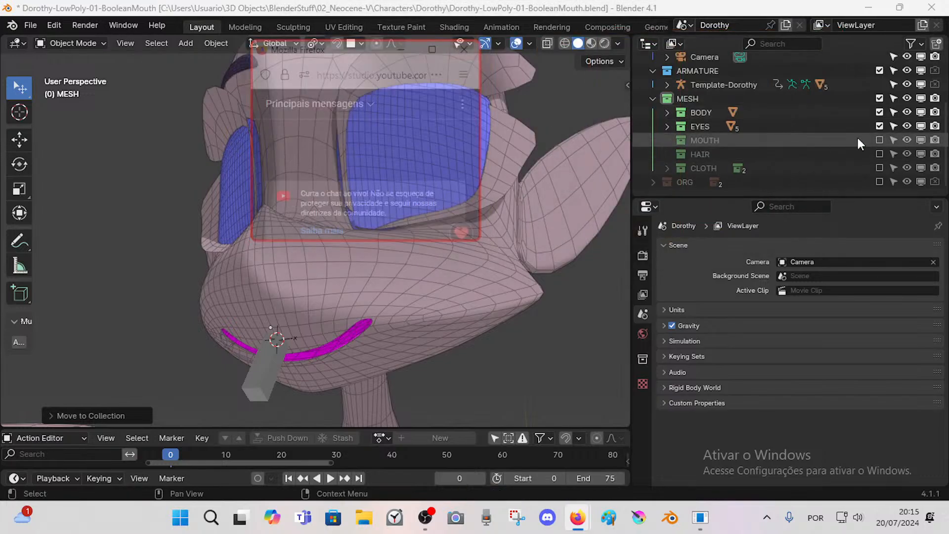
left_click(879, 140)
left_click(702, 140)
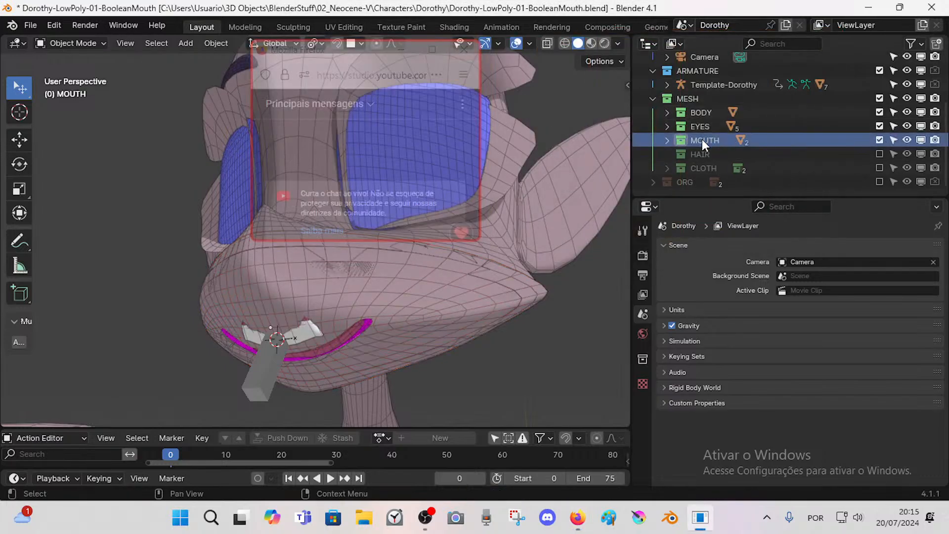
Step: Make Ghost-Muzzle in the MOUTH collection unselectable in the viewport
left_click(668, 140)
scroll(742, 161, "down", 2)
left_click(743, 140)
left_click(893, 139)
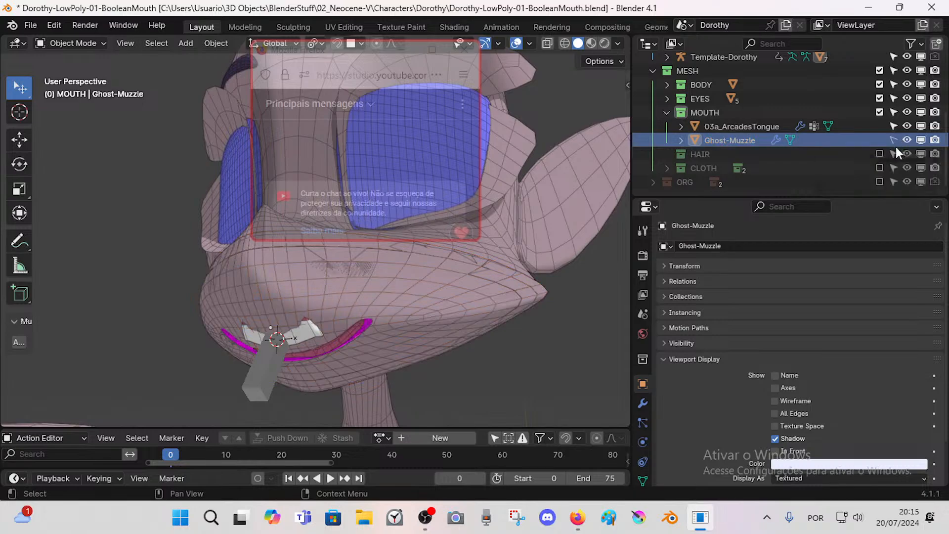
scroll(700, 395, "down", 3)
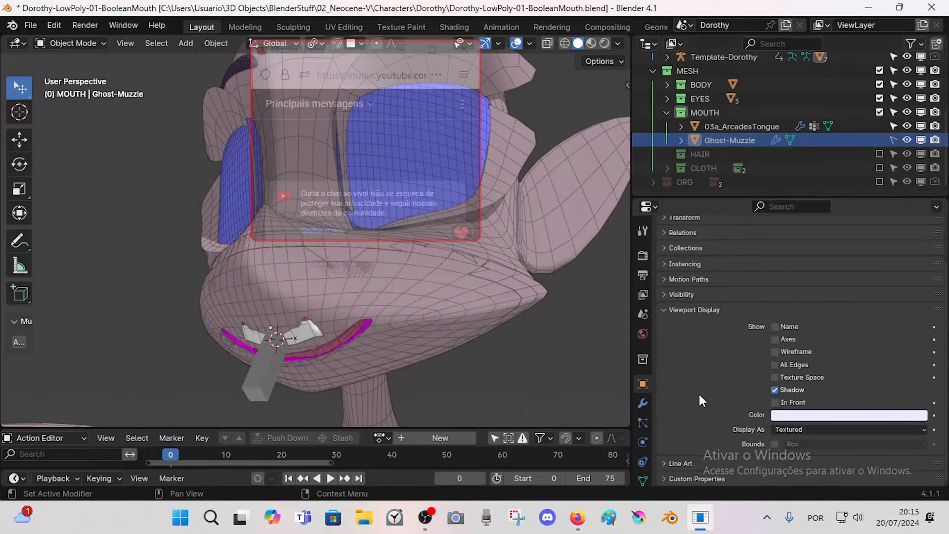
left_click(665, 312)
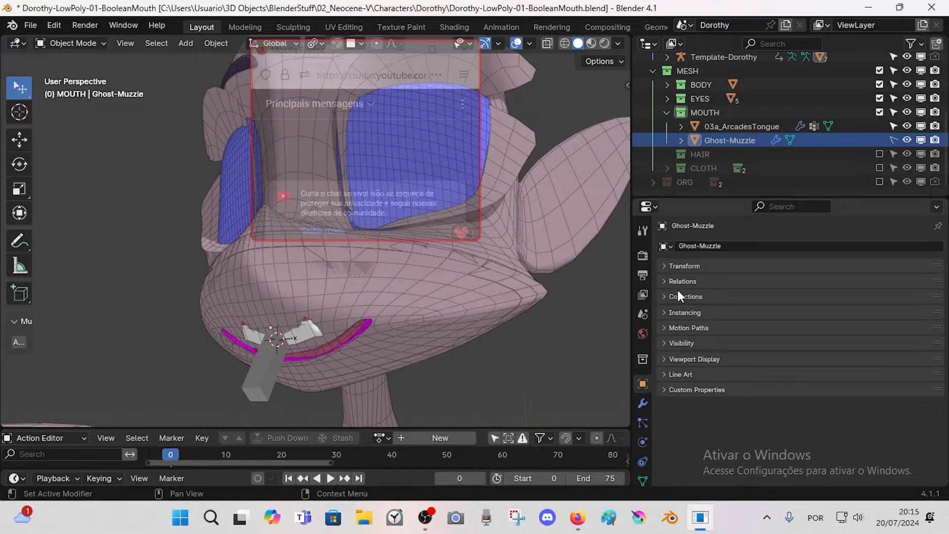
Step: Hide 03a_ArcadesTongue in the viewport and set Ghost-Muzzle to display as Wire
left_click(333, 350)
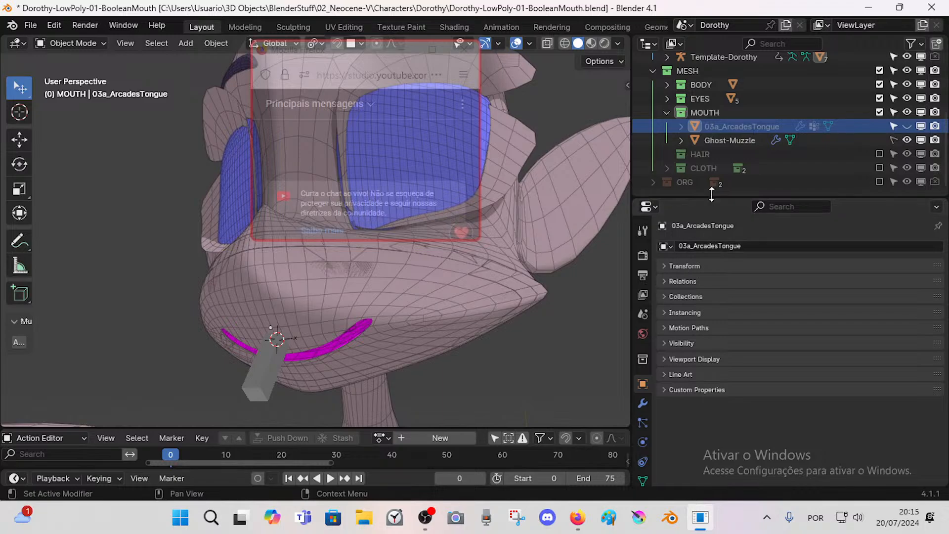
left_click(734, 139)
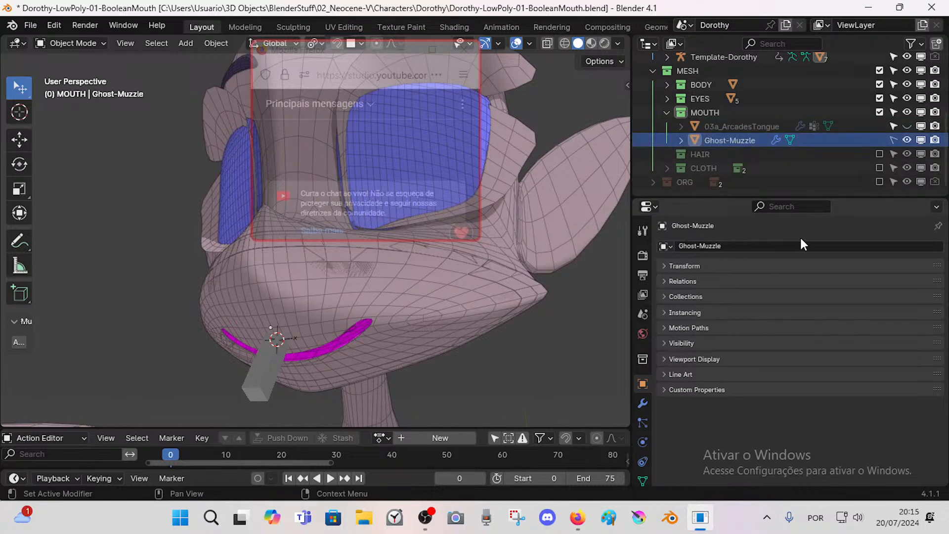
left_click(664, 359)
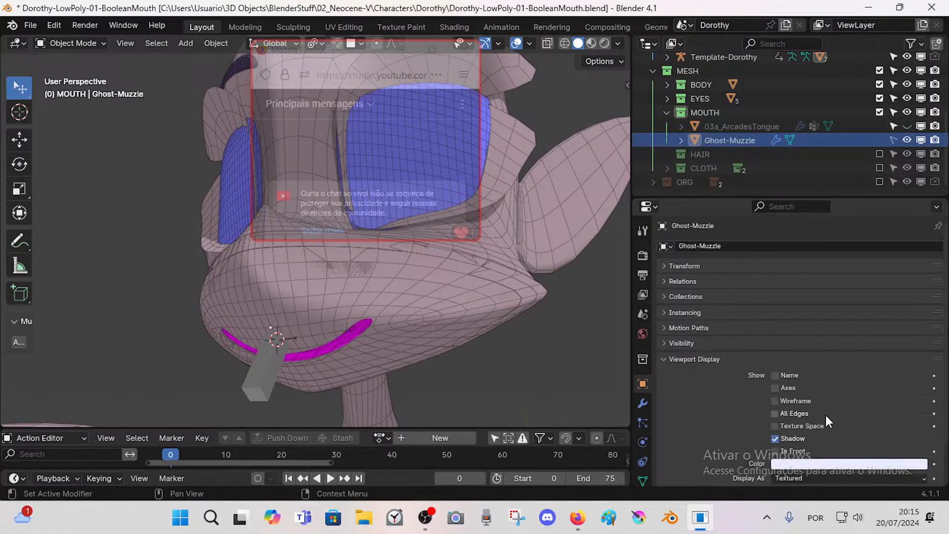
scroll(826, 415, "down", 2)
left_click(806, 428)
left_click(803, 455)
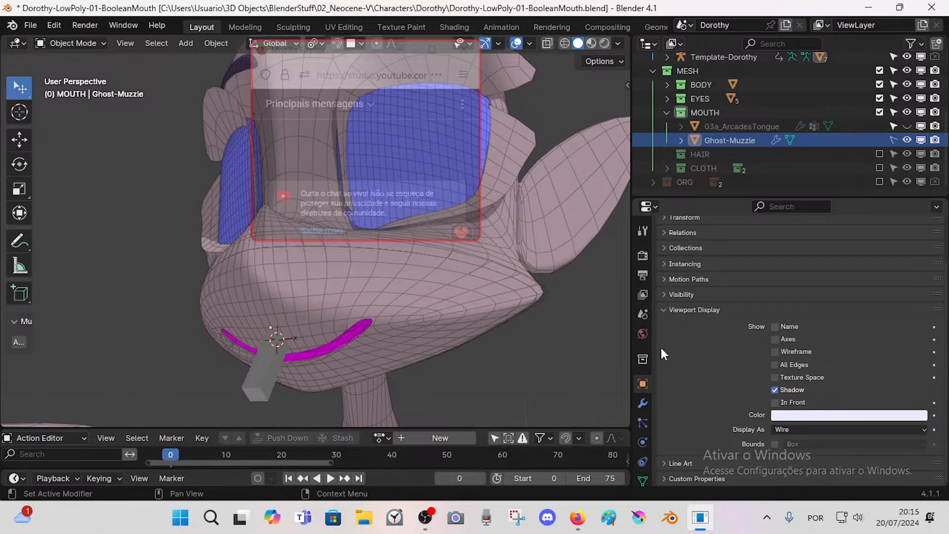
left_click(667, 113)
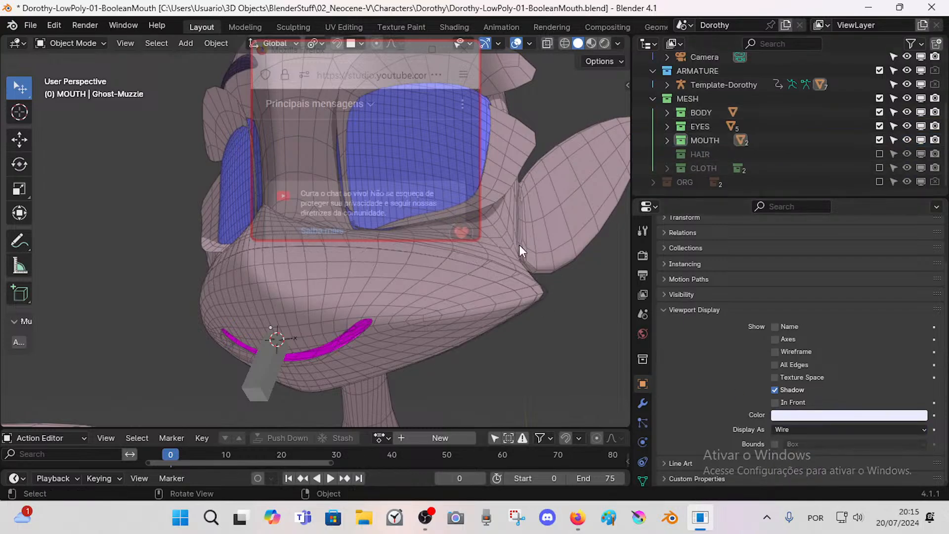
Step: Shift the chat overlay away from the eyes and set MTR-BooleanMouth's Shrinkwrap target to Ghost-Muzzle
key("n")
key("n")
left_click_drag(313, 59, 518, 47)
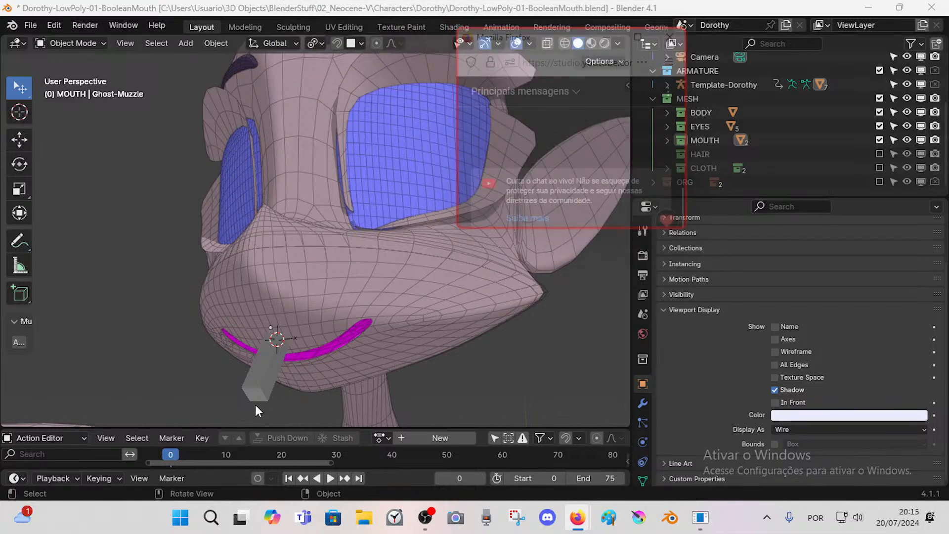
left_click(257, 399)
middle_click_drag(306, 358, 275, 361)
left_click(809, 283)
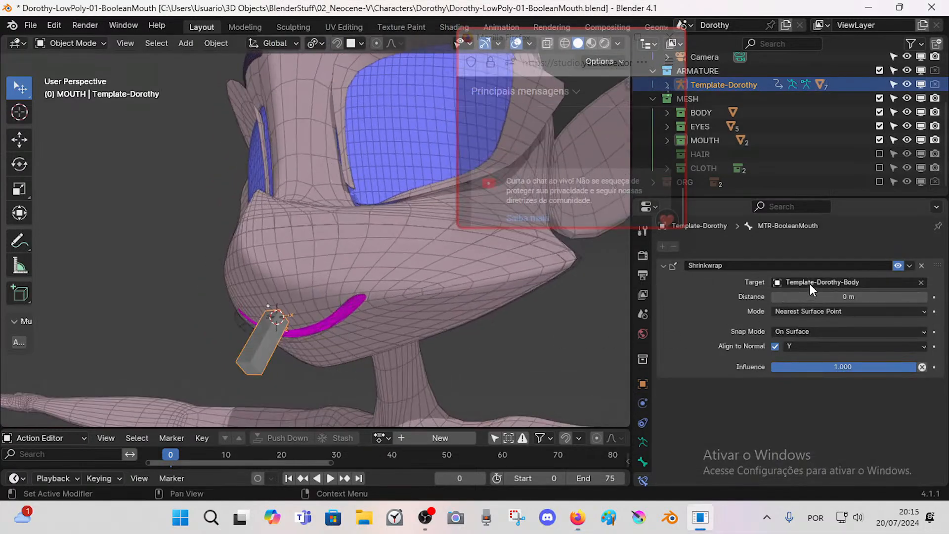
type("Ghost")
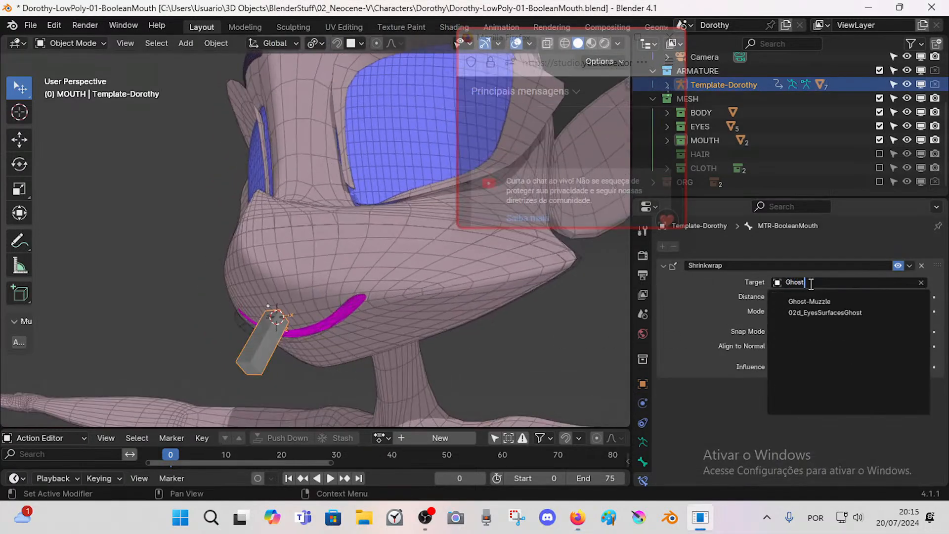
key("Return")
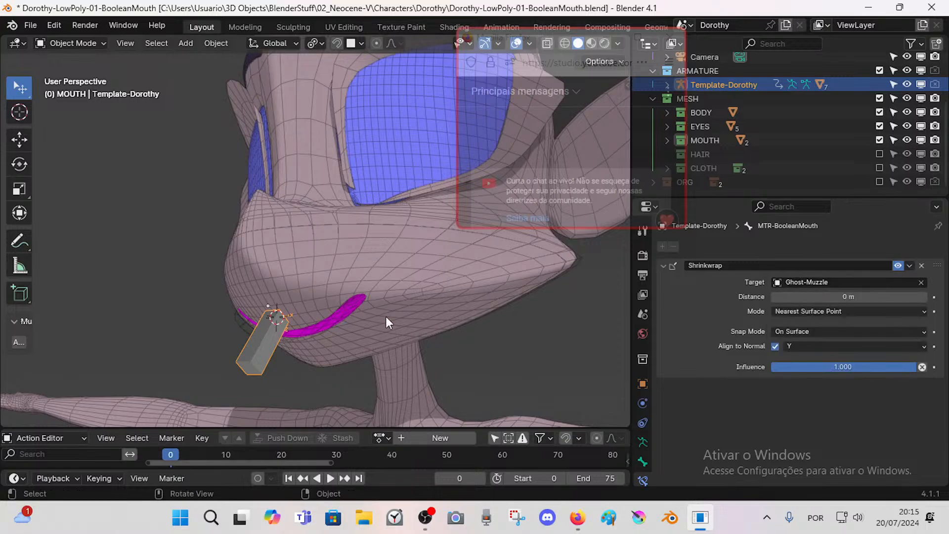
Step: Put the armature in Pose Mode and test-move MTR-BooleanMouth along the muzzle surface toward the mouth corner
left_click(265, 338)
left_click(265, 360)
key("ctrl+Tab")
middle_click_drag(264, 359, 322, 317)
key("g")
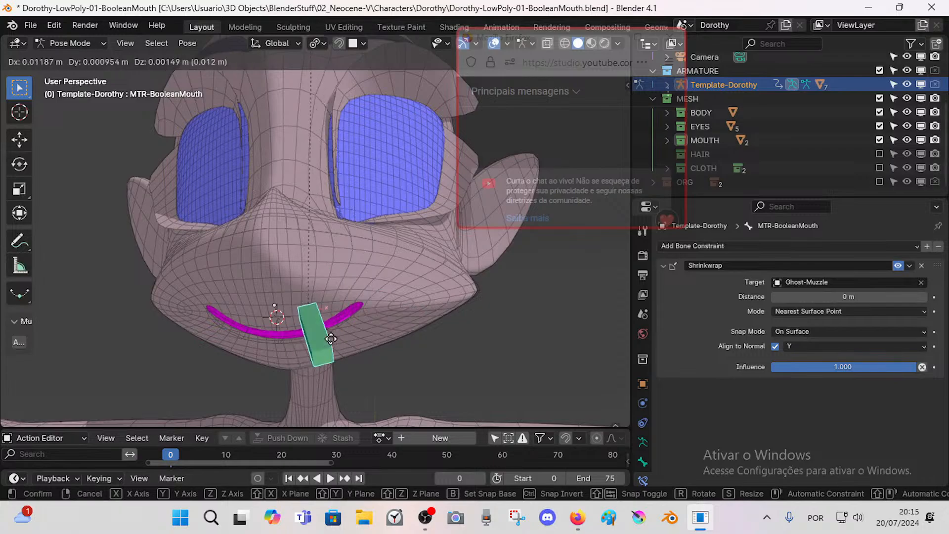
left_click(317, 374)
middle_click_drag(318, 374, 270, 332)
key("g")
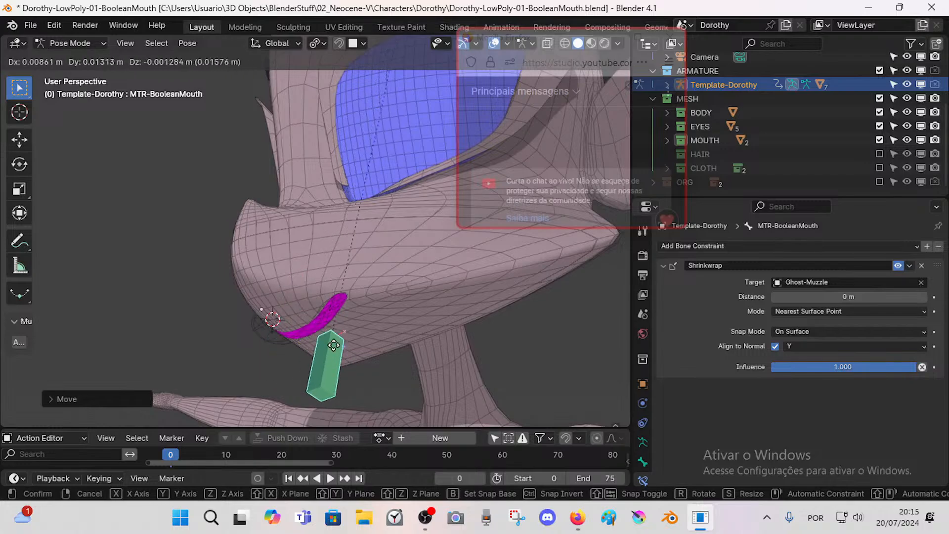
left_click(329, 301)
middle_click_drag(328, 301, 356, 315)
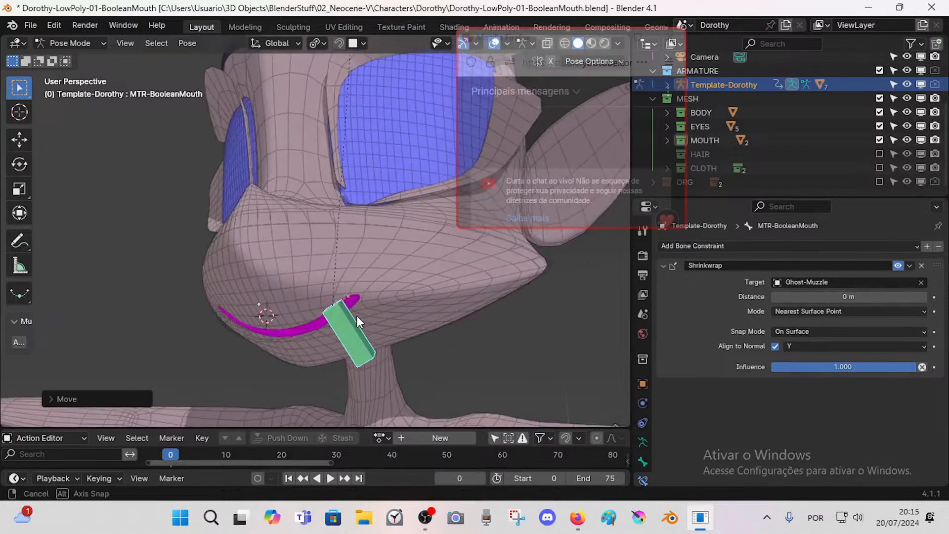
Step: Move MTR-BooleanMouth over the front of the muzzle and back down to the middle of the mouth
key("g")
left_click(309, 278)
key("g")
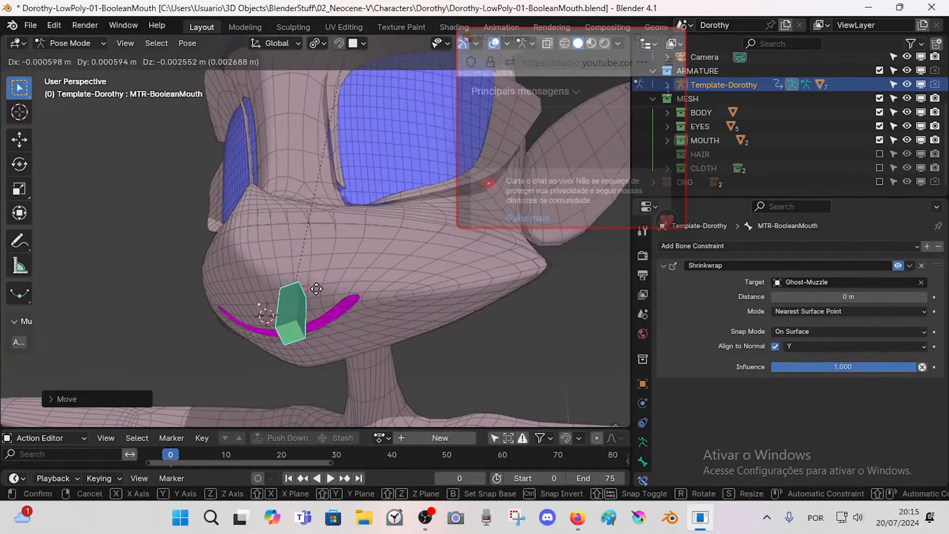
left_click(312, 280)
key("g")
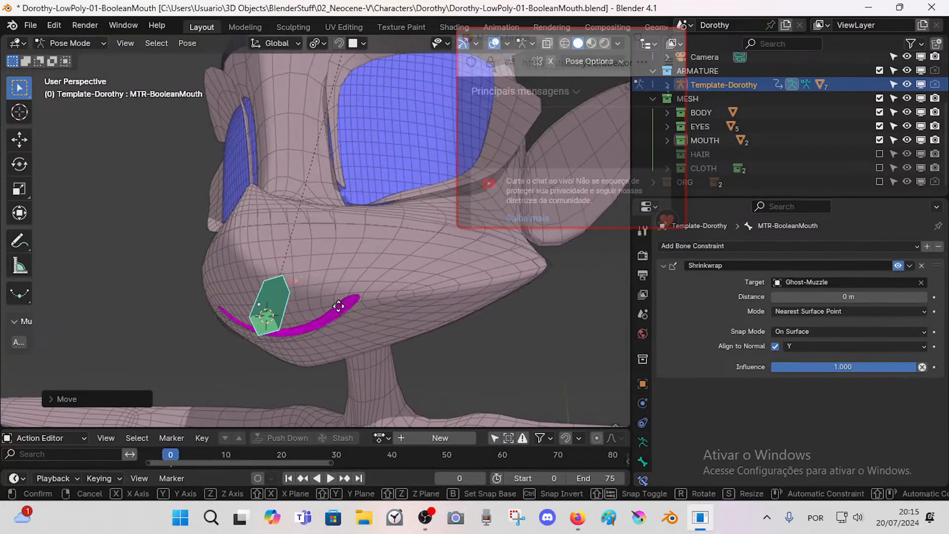
left_click(292, 346)
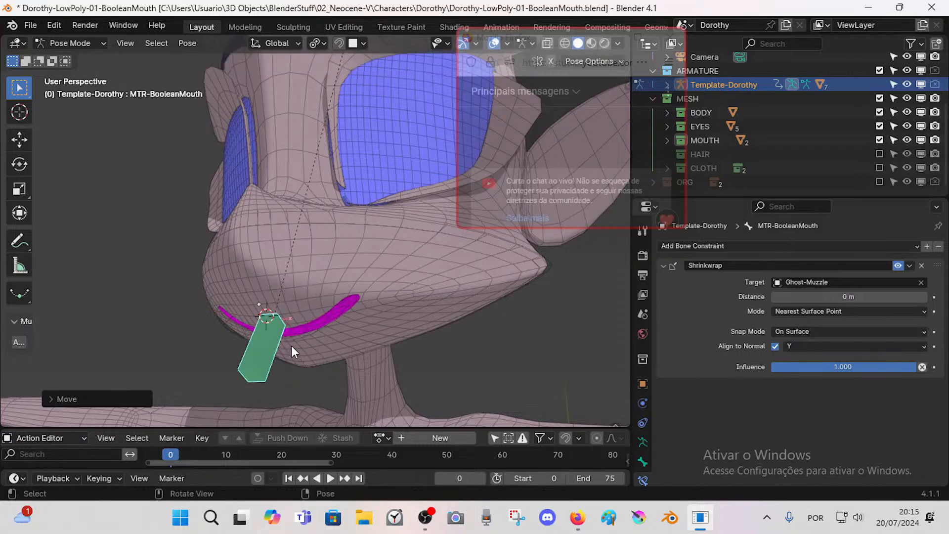
middle_click_drag(292, 346, 290, 324)
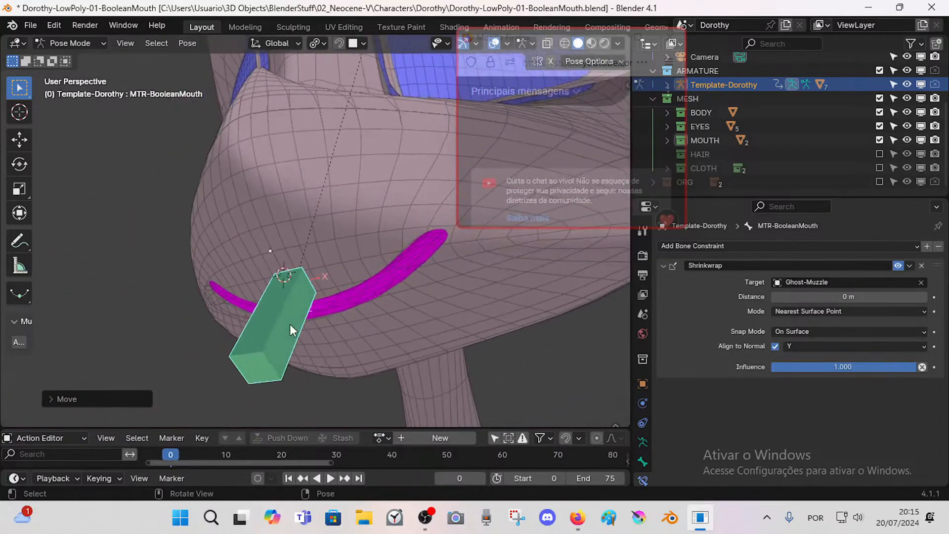
Step: Return the armature to Object Mode and remove the modifier below Subdivision from Ghost-Muzzle
left_click(366, 304)
key("ctrl+Tab")
left_click(371, 297)
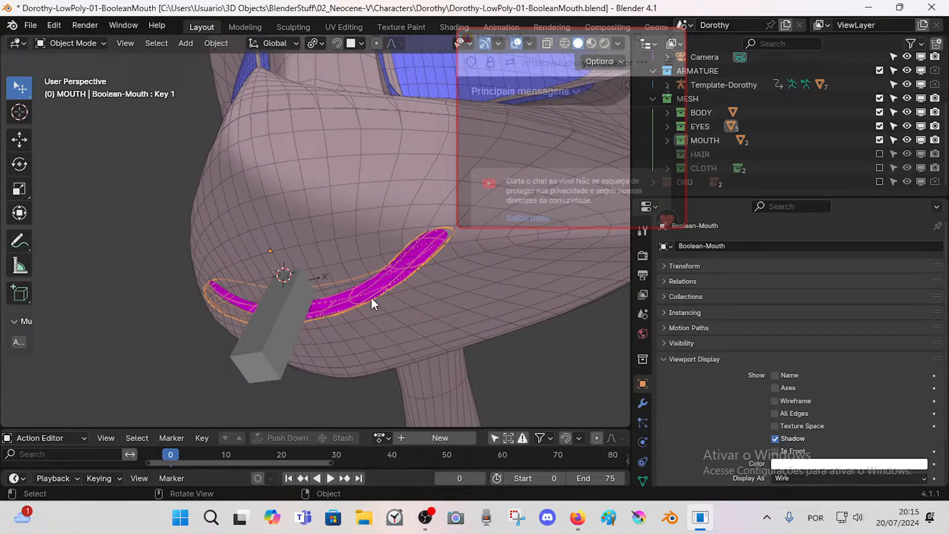
left_click(454, 305)
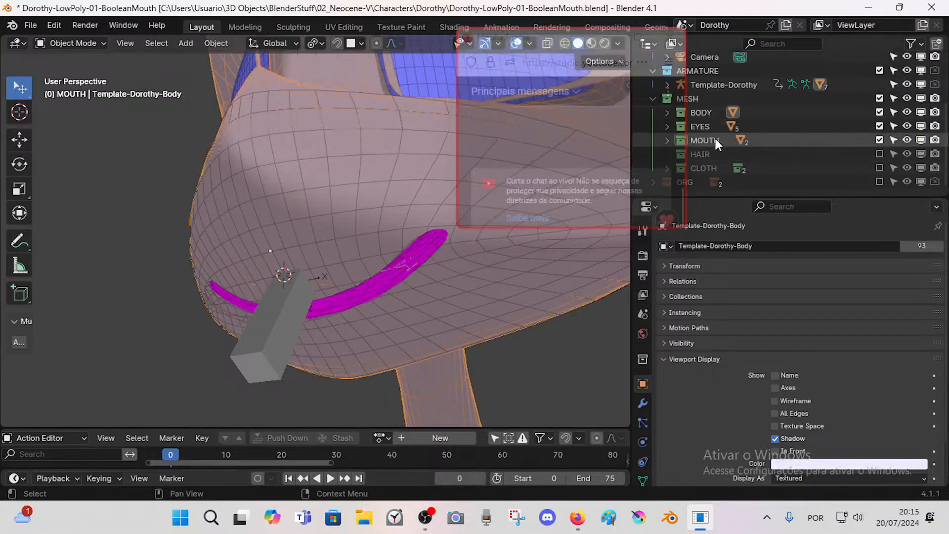
left_click(712, 140)
left_click(667, 140)
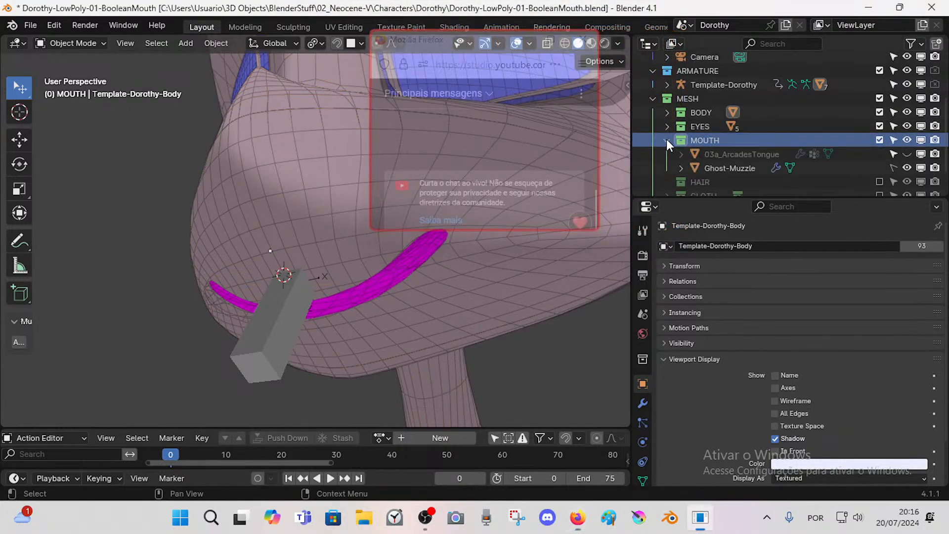
left_click(736, 169)
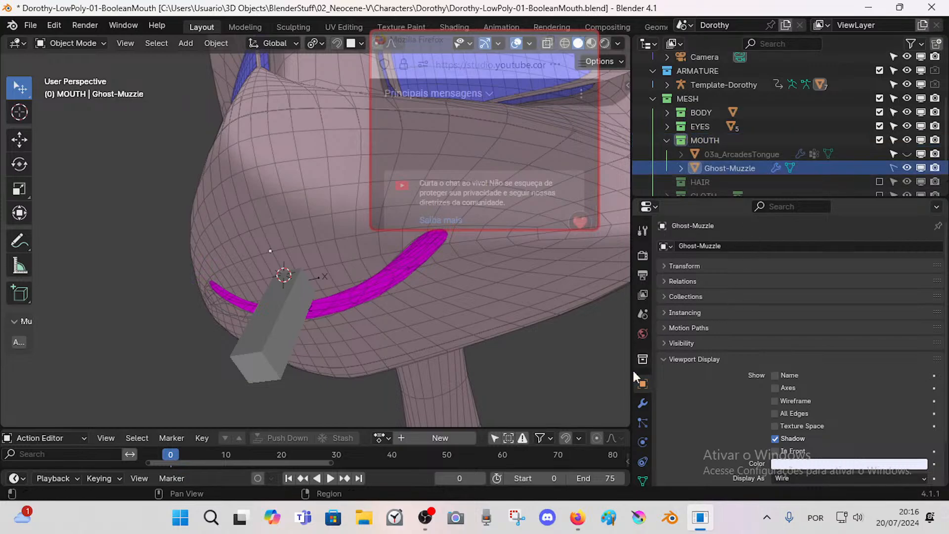
left_click(643, 403)
left_click(919, 296)
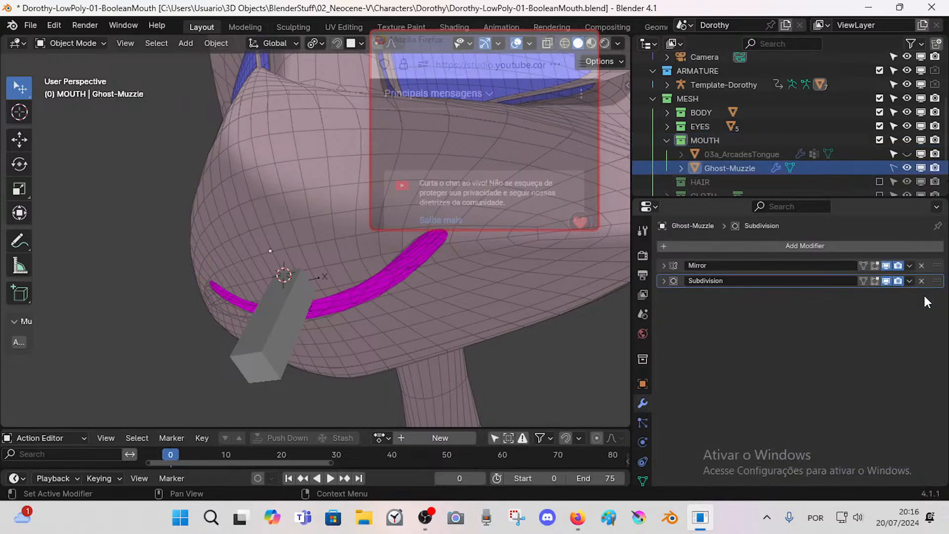
left_click(664, 280)
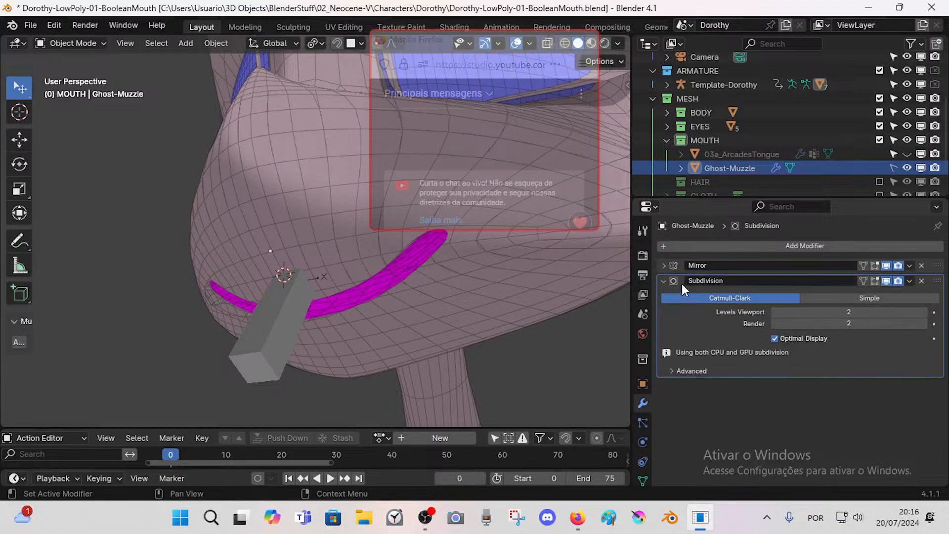
left_click(663, 282)
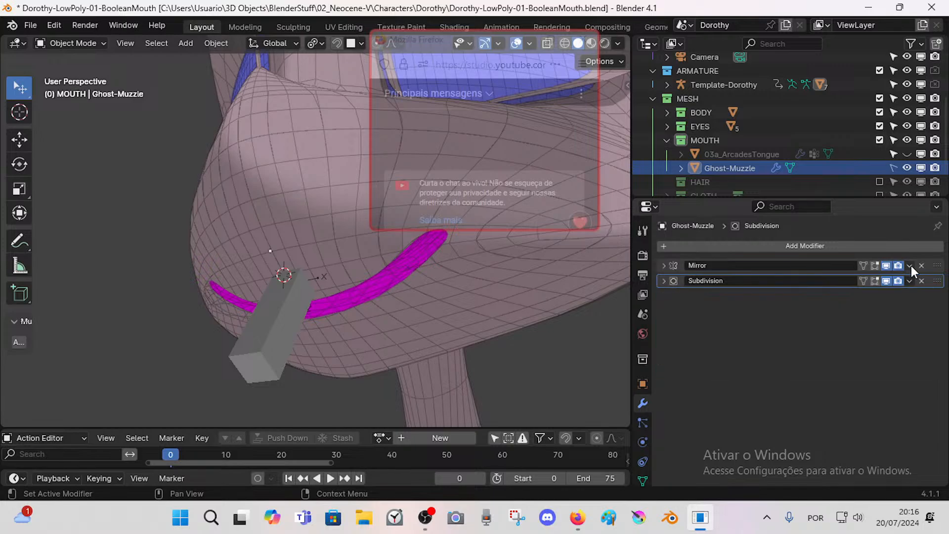
Step: Put the Template-Dorothy armature in Pose Mode and test-move MTR-BooleanMouth past the mouth corner onto the side of the muzzle
middle_click_drag(273, 285, 311, 321)
left_click(301, 301)
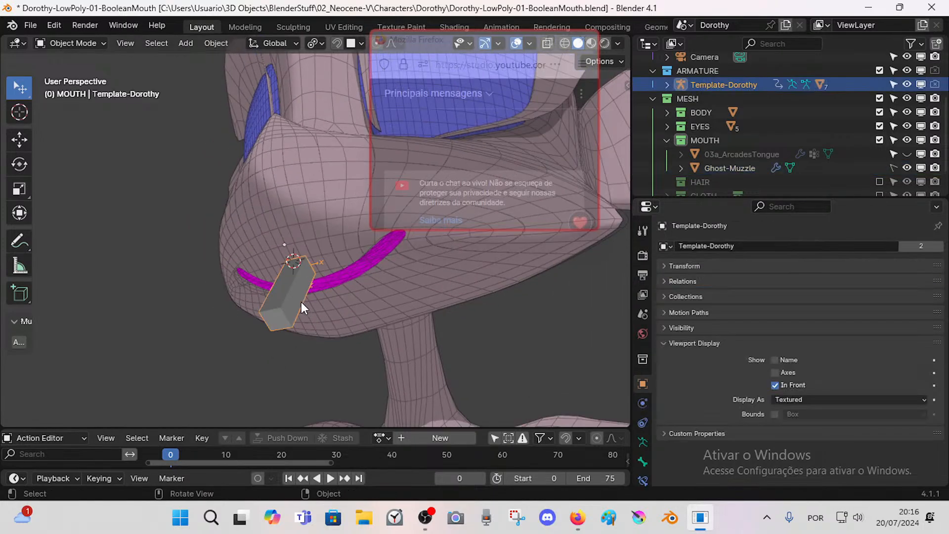
key("ctrl+Tab")
key("g")
left_click(435, 290)
middle_click_drag(435, 290, 407, 300)
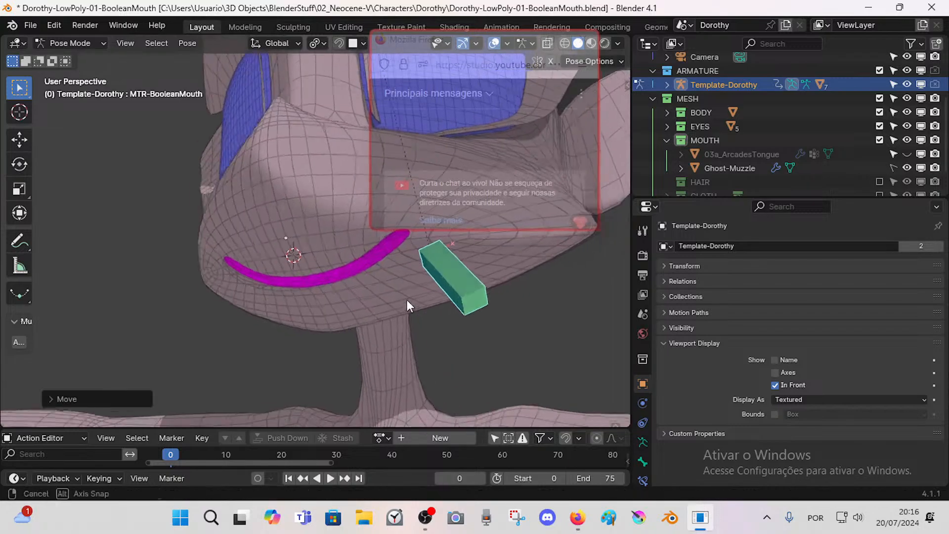
Step: Move the floating chat overlay away from the 3D viewport so it sits over the outliner
key("n")
key("n")
left_click_drag(412, 41, 713, 24)
Step: Test-move MTR-BooleanMouth around the mouth corner and along the underside of the muzzle
middle_click_drag(449, 277, 333, 230)
key("g")
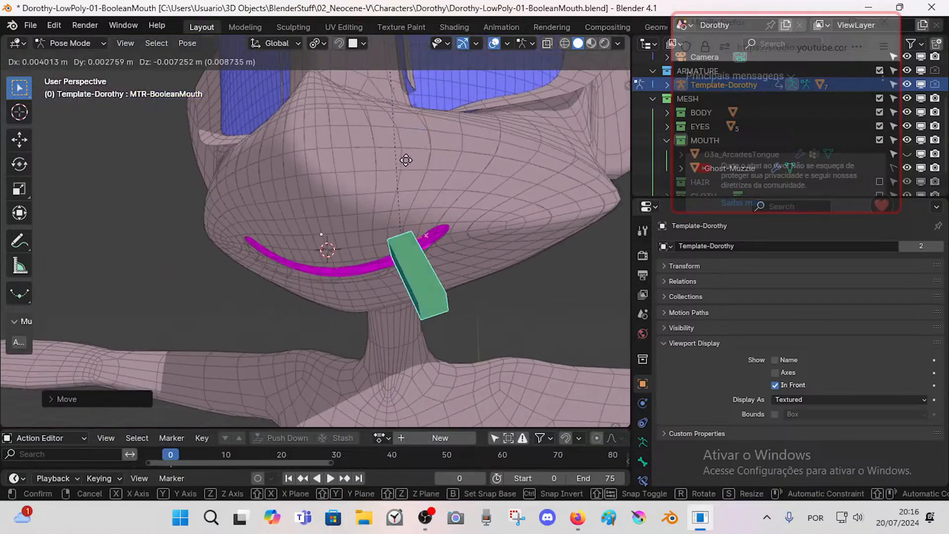
left_click(429, 162)
middle_click_drag(430, 163, 348, 232)
key("g")
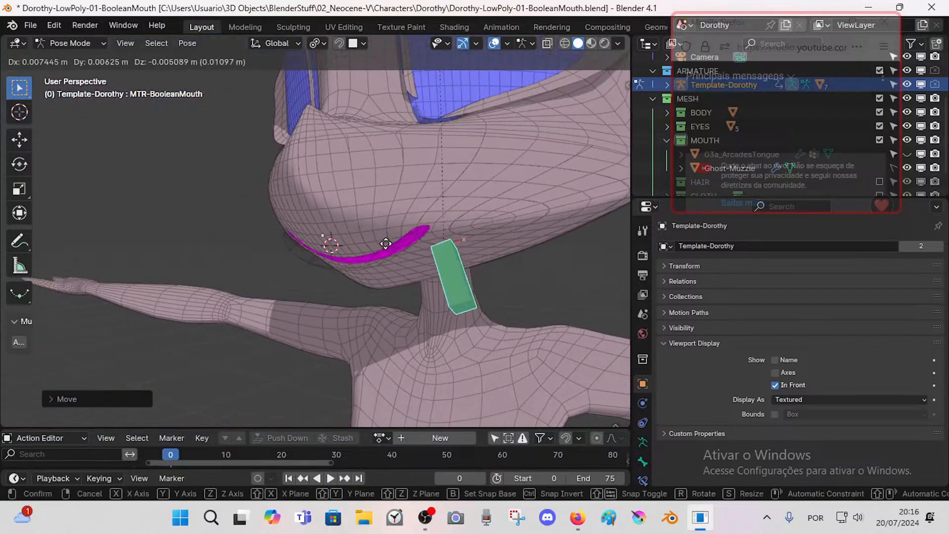
left_click(353, 248)
Step: Clear MTR-BooleanMouth's pose location and save the file
key("alt+g")
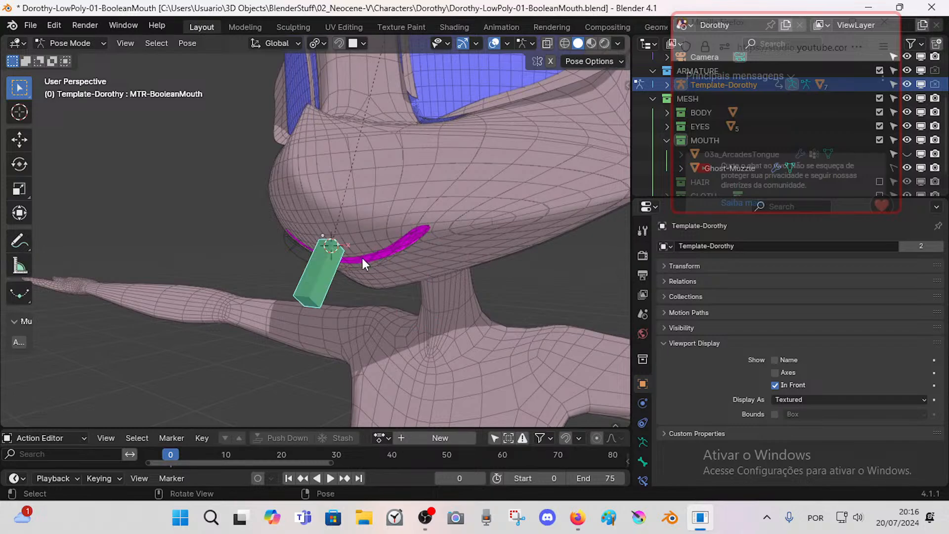
middle_click_drag(361, 256, 356, 248)
key("ctrl+s")
scroll(358, 262, "up", 1)
Step: Return the armature to Object Mode and select it together with Boolean-Mouth, keeping the mouth mesh active
key("ctrl+Tab")
left_click(372, 268)
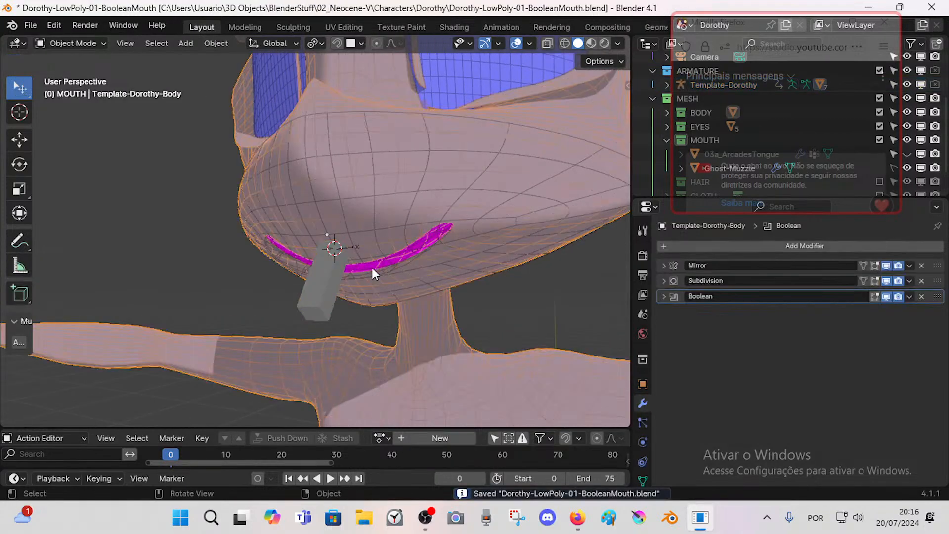
left_click(370, 271)
scroll(372, 308, "up", 2)
middle_click_drag(373, 310, 344, 277)
left_click(371, 279)
left_click(378, 281)
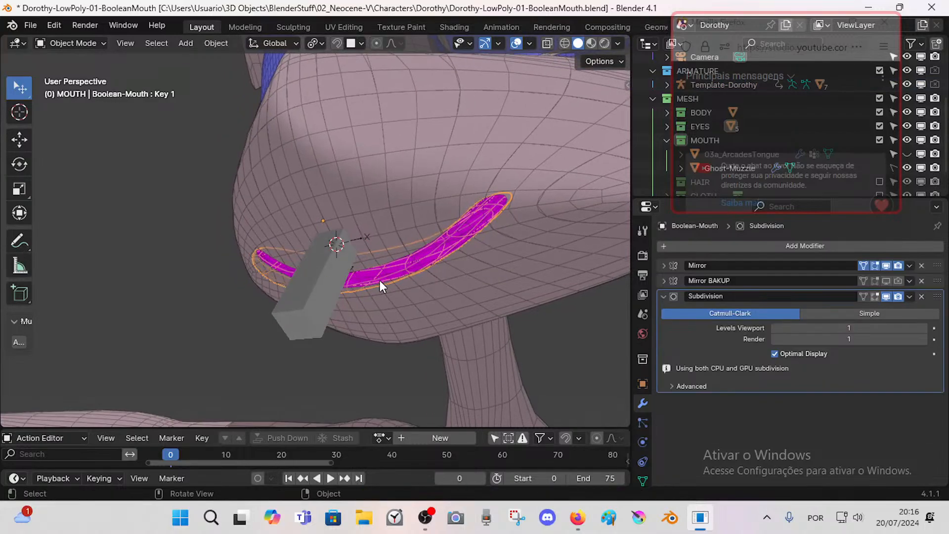
left_click(355, 281)
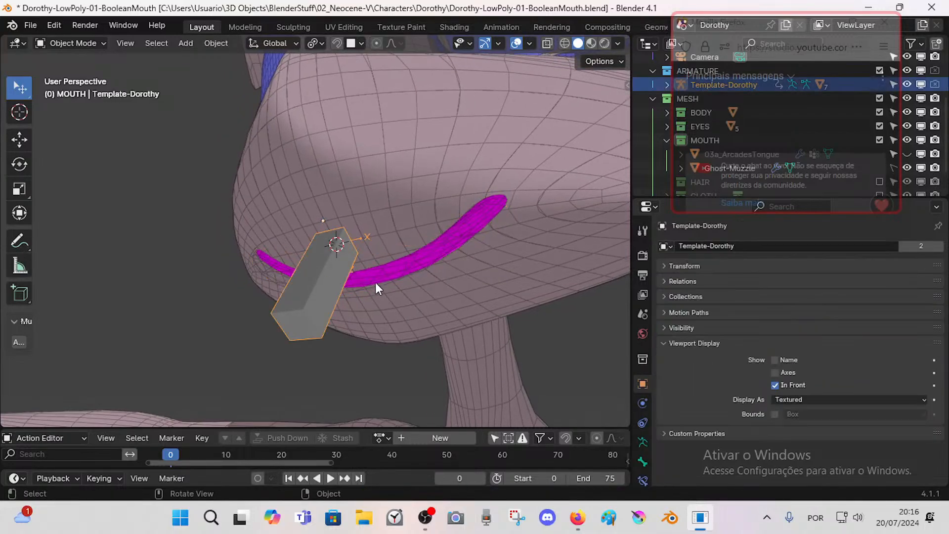
left_click(371, 281)
left_click(354, 275)
left_click(402, 276, "shift")
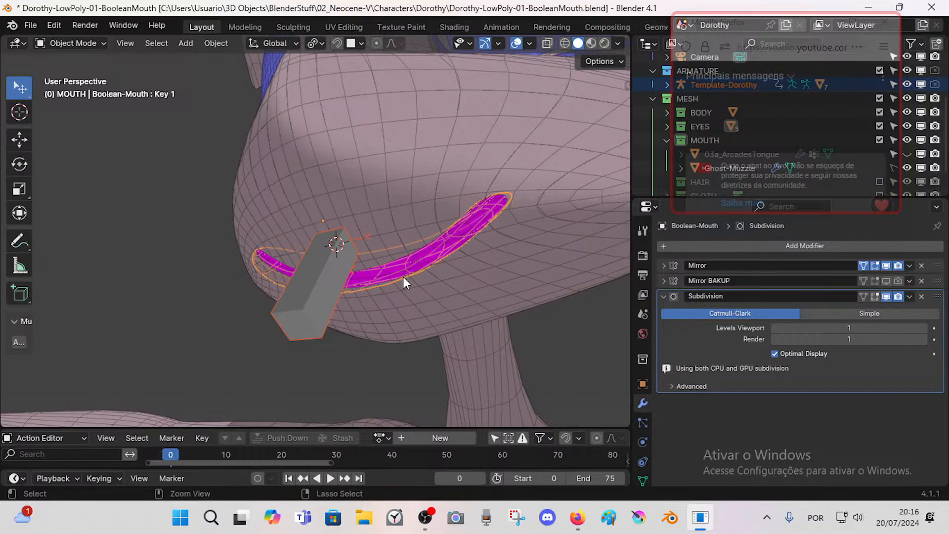
Step: Try filling Boolean-Mouth with full weight in Weight Paint mode and undo back to Object Mode
key("ctrl+Tab")
left_click(342, 231)
middle_click_drag(372, 255, 408, 265)
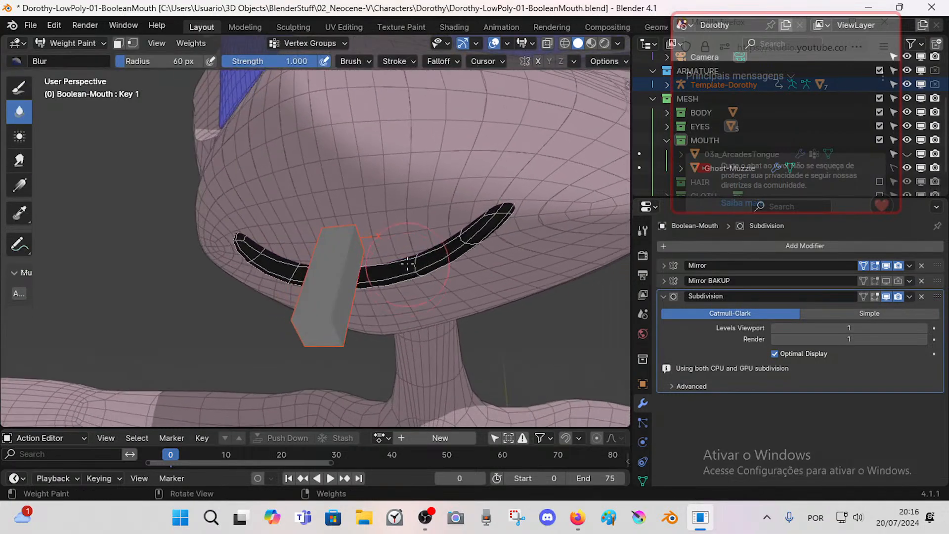
right_click(365, 260)
key("ctrl+x")
key("ctrl+Tab")
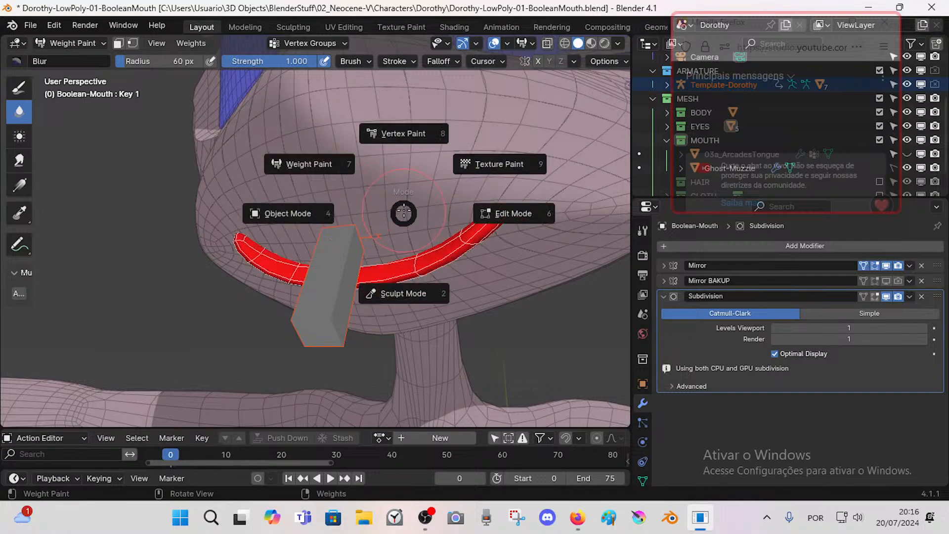
key("ctrl+z")
key("ctrl+z")
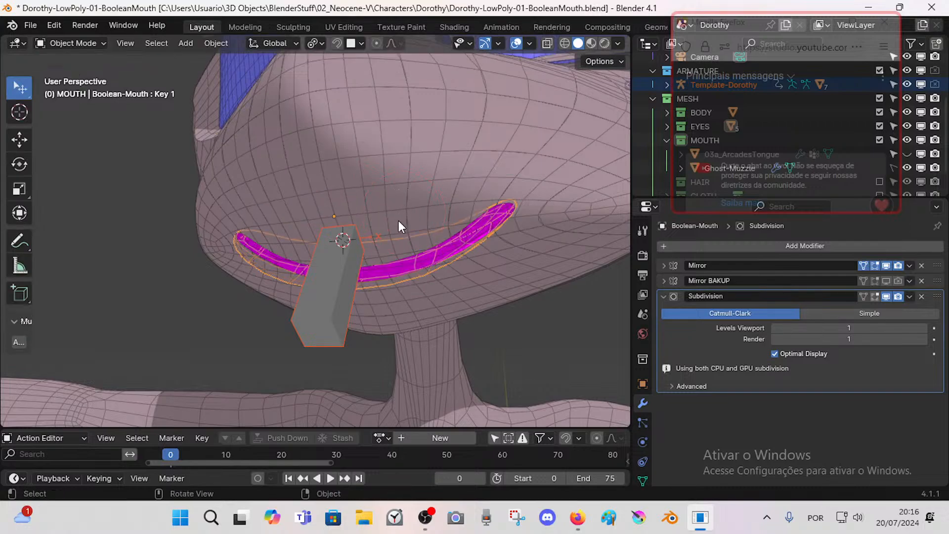
Step: Try switching between Pose Mode and Object Mode with Boolean-Mouth and the armature selected together
key("ctrl+Tab")
left_click(334, 252)
left_click(419, 279)
key("ctrl+Tab")
left_click(410, 274)
key("ctrl+Tab")
left_click(400, 279)
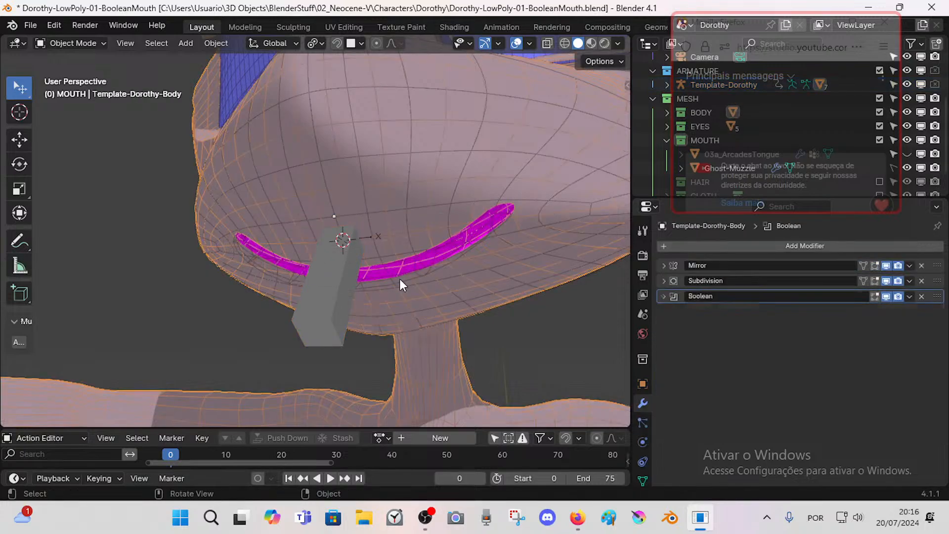
left_click(313, 286)
left_click(313, 286)
key("ctrl+Tab")
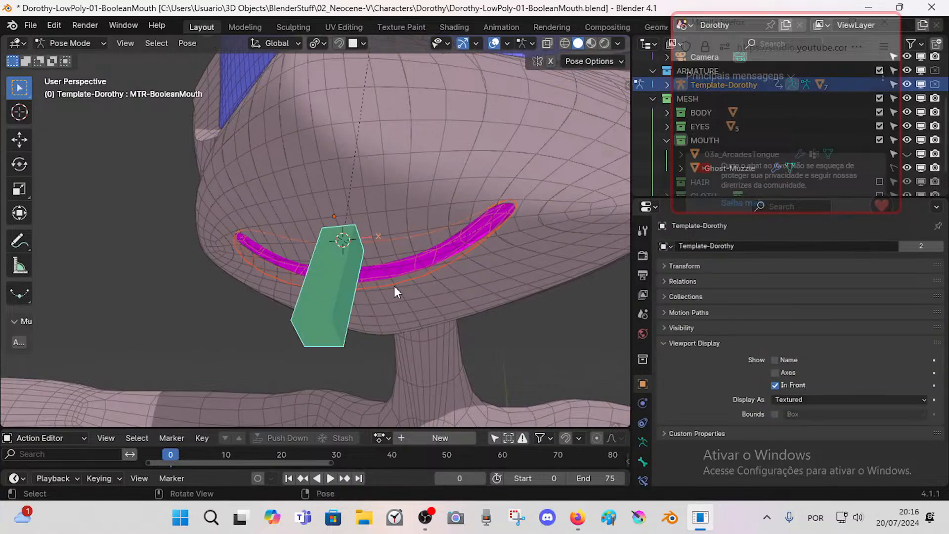
key("ctrl+Tab")
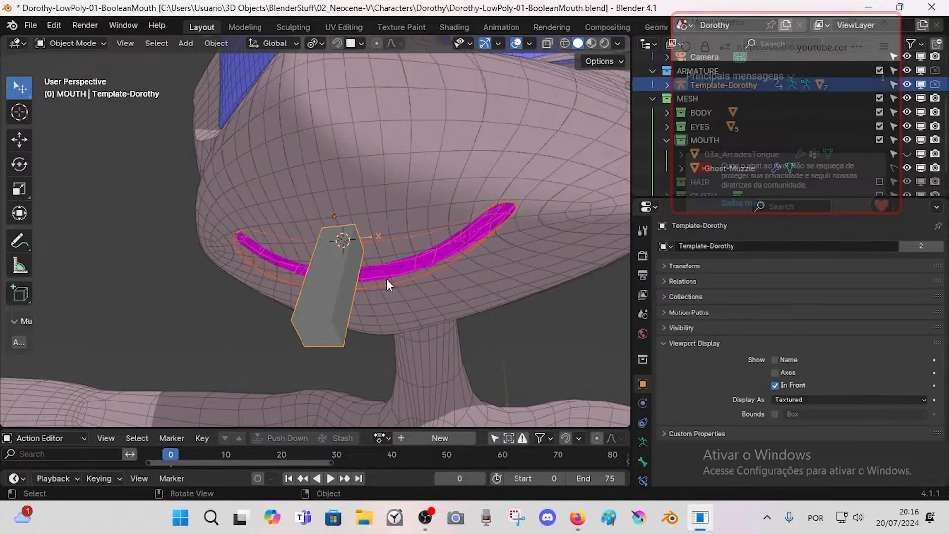
left_click(323, 287)
left_click(322, 286)
key("ctrl+Tab")
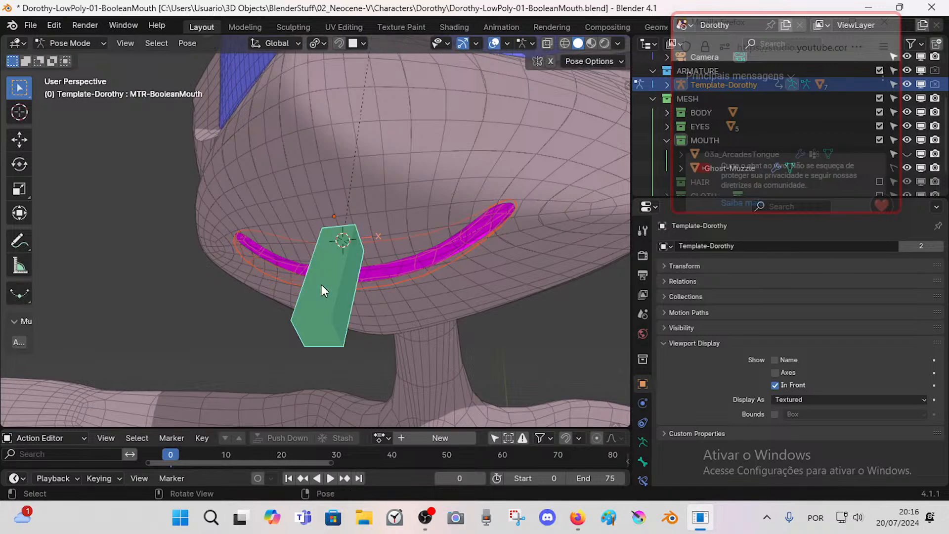
key("ctrl+Tab")
left_click(348, 302)
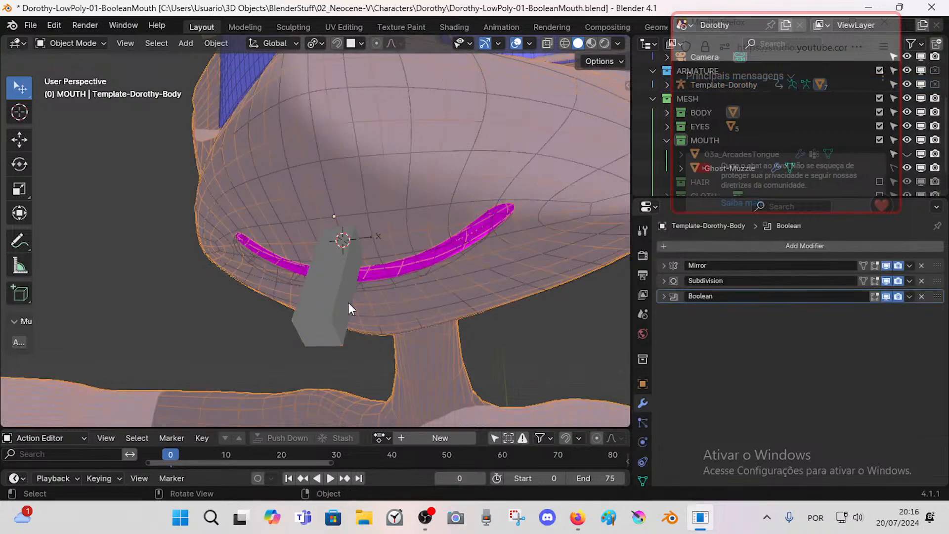
Step: Try Weight Paint mode on Boolean-Mouth with the armature selected, choose the Draw brush, and go back to Object Mode
left_click(349, 302)
left_click(391, 281, "shift")
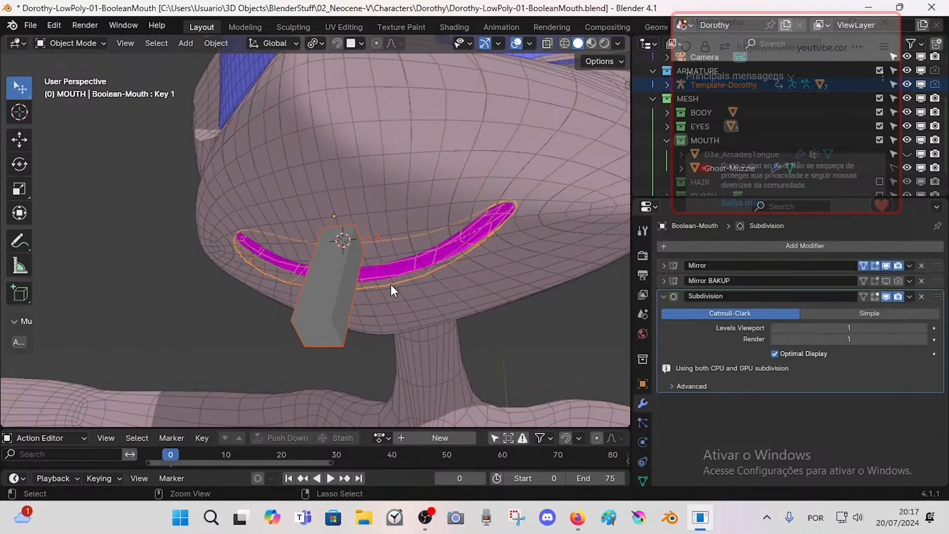
key("ctrl+Tab")
left_click(385, 280)
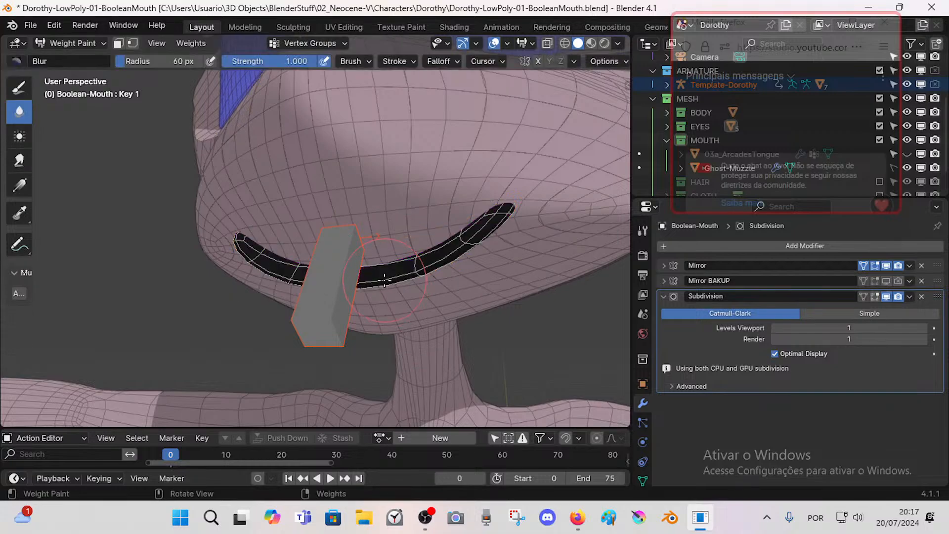
key("Tab")
key("Tab")
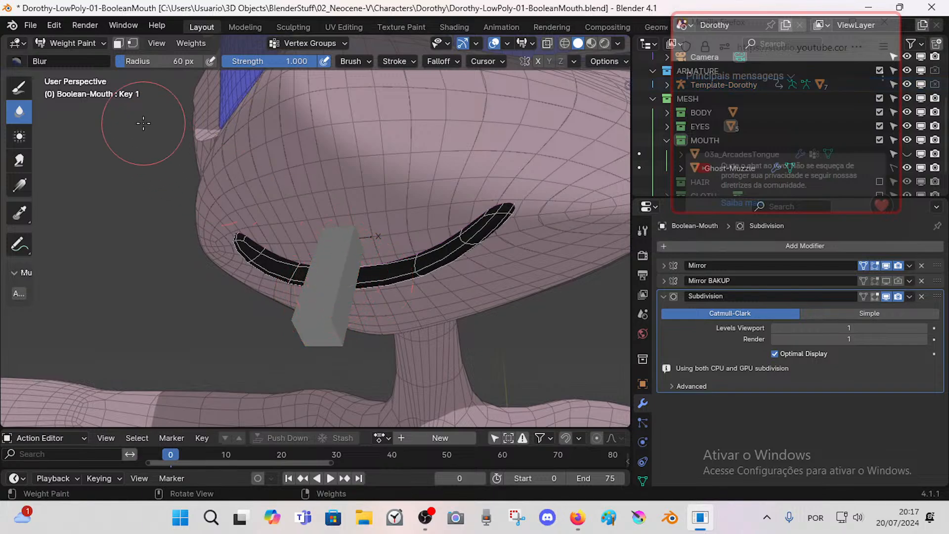
left_click(15, 87)
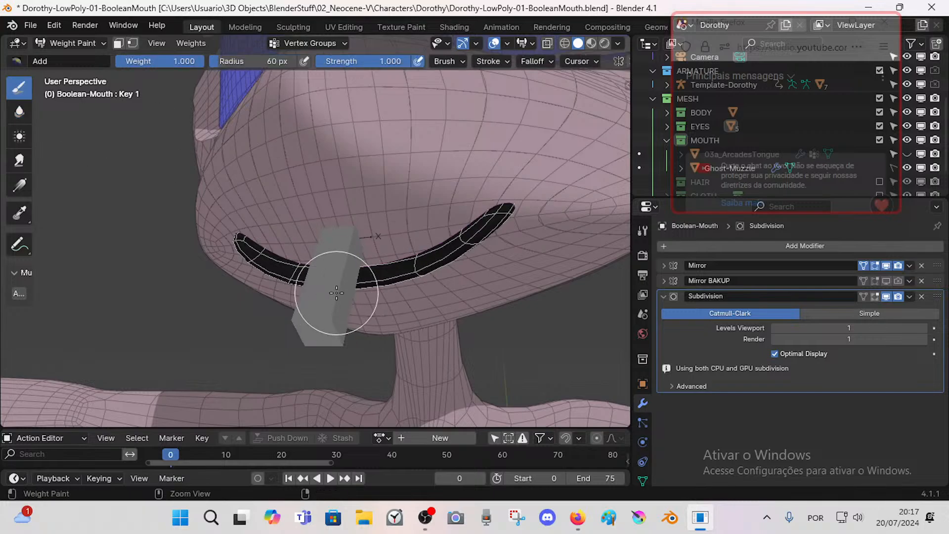
key("ctrl+Tab")
key("4")
Step: Select Boolean-Mouth alone and collapse its Subdivision modifier settings
left_click(337, 289)
left_click(412, 264)
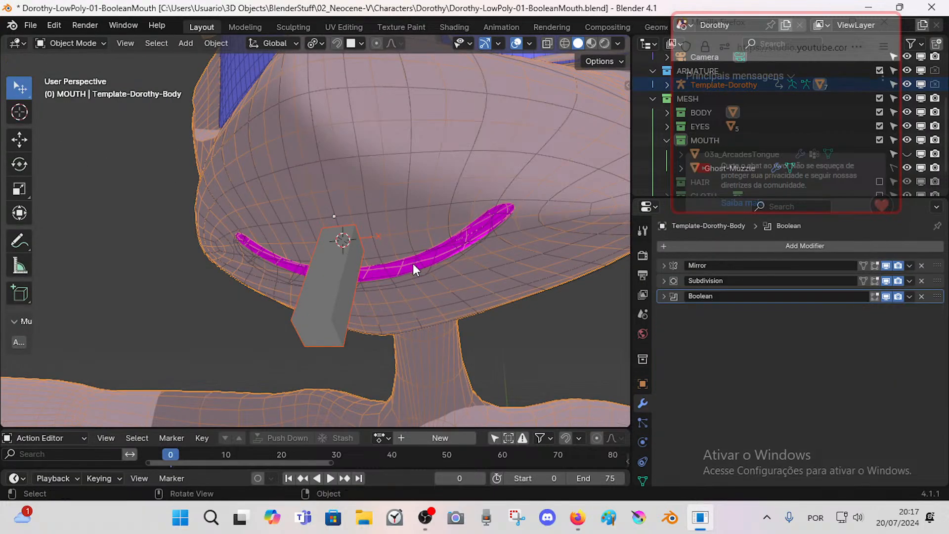
left_click(425, 269)
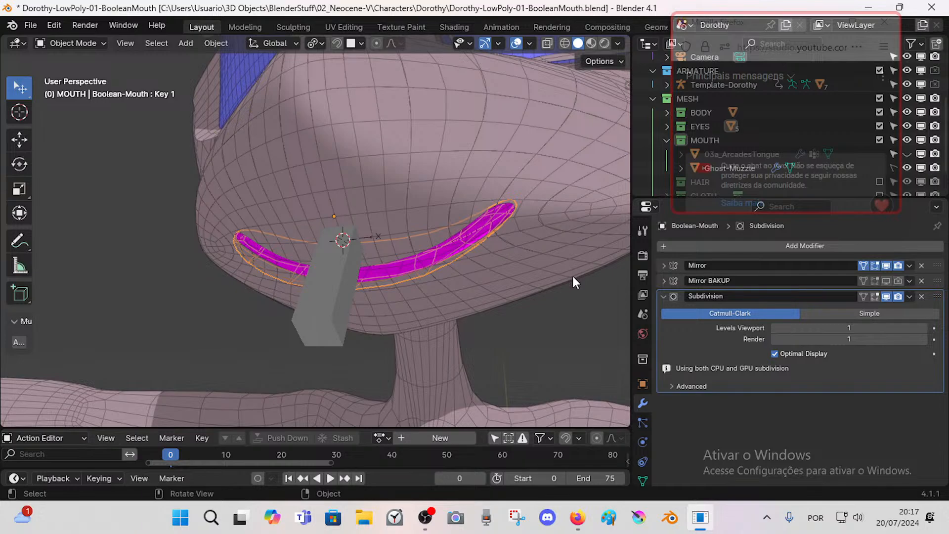
left_click(664, 297)
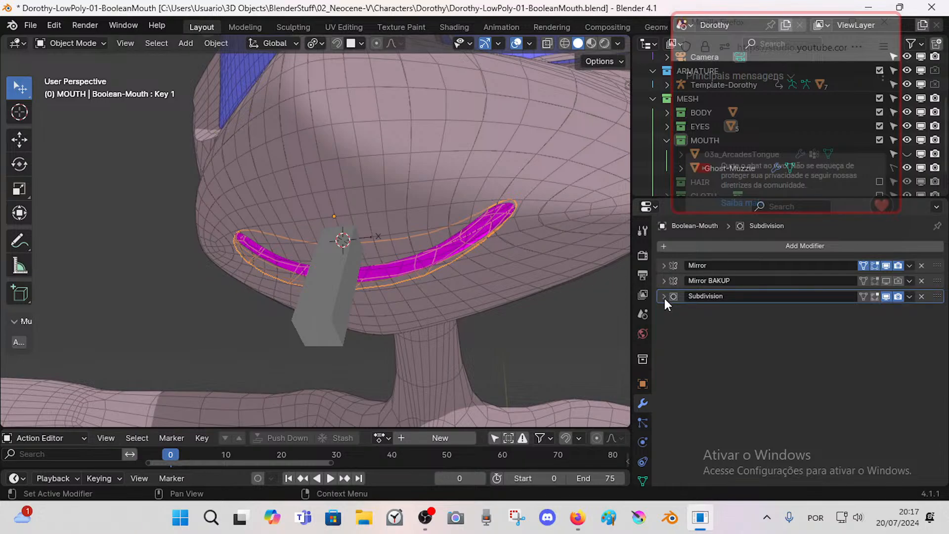
left_click(336, 289)
left_click(329, 271)
left_click(331, 277)
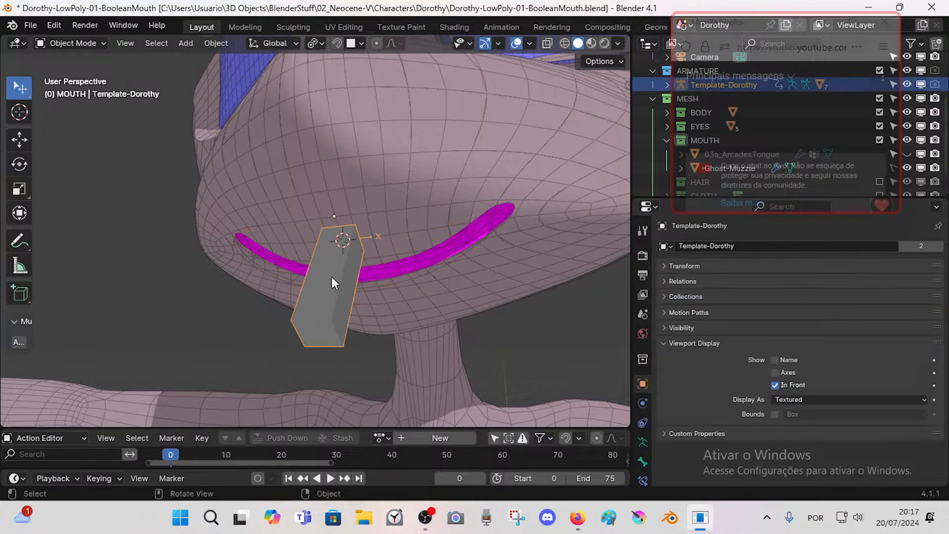
key("Tab")
key("Tab")
Step: Parent Boolean-Mouth to the Template-Dorothy armature using Armature Deform With Empty Groups
left_click(402, 269)
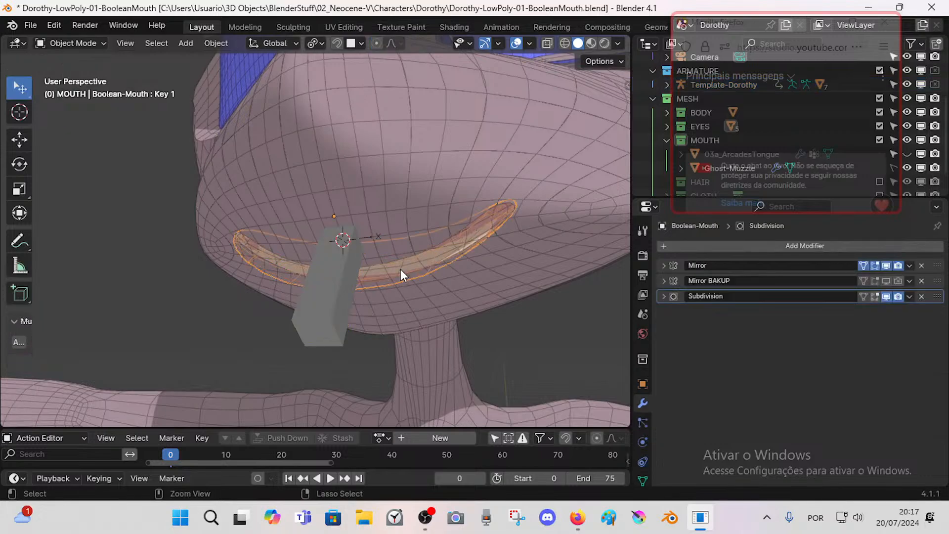
left_click(326, 287)
left_click(392, 271)
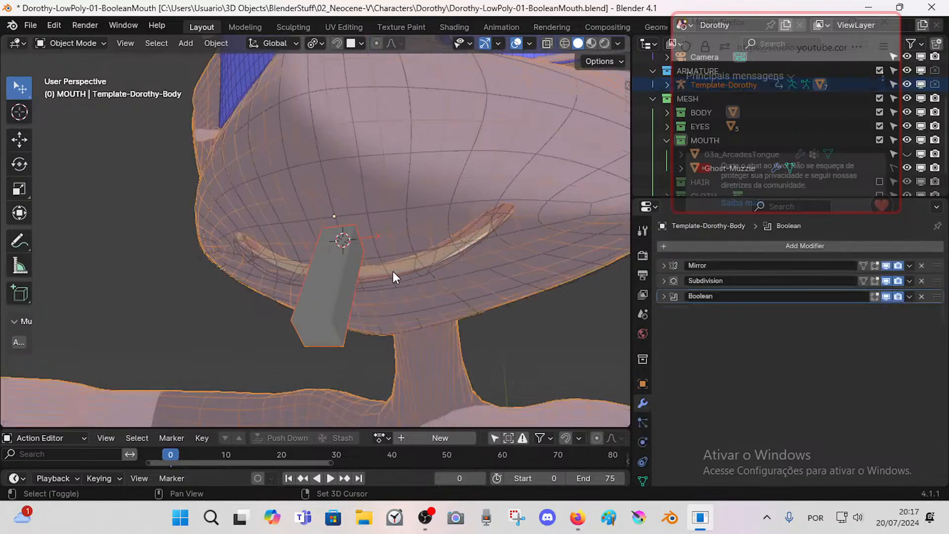
left_click(398, 271)
left_click(340, 292)
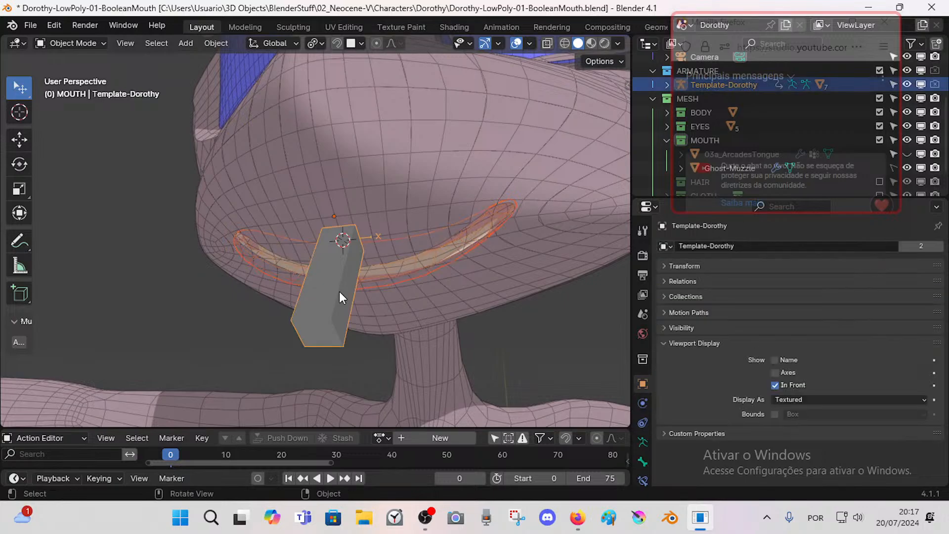
key("ctrl+p")
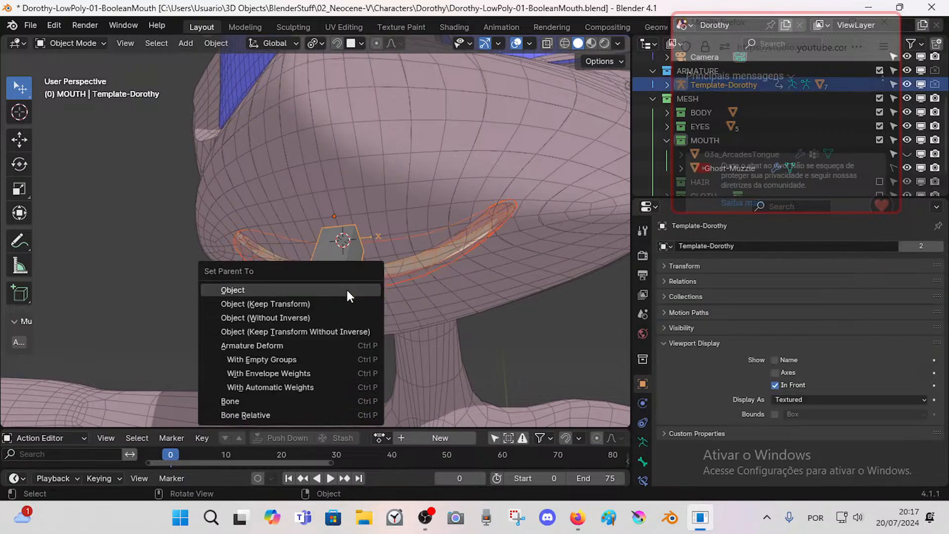
key("Down")
key("Down")
key("Down")
key("Down")
key("Down")
key("Up")
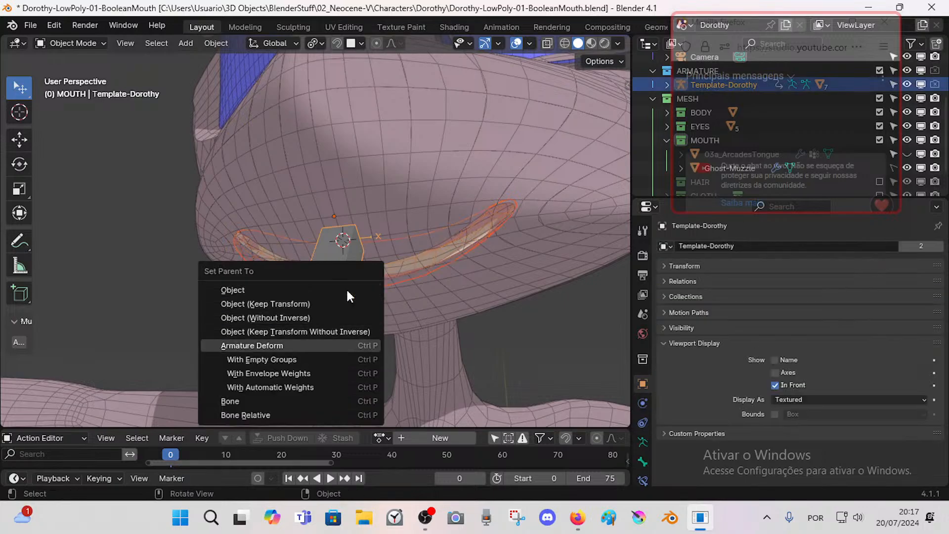
key("Down")
key("Down")
key("Down")
key("Up")
key("Up")
key("Up")
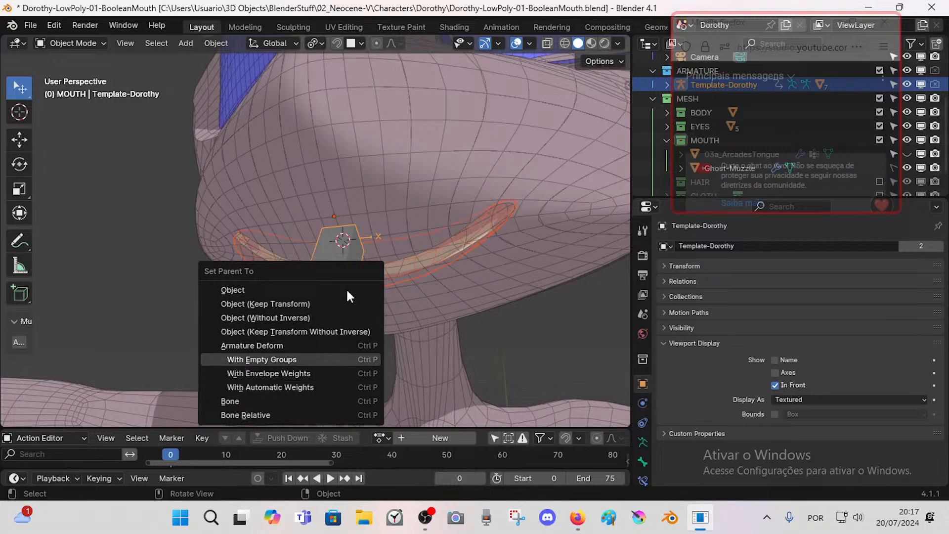
key("Return")
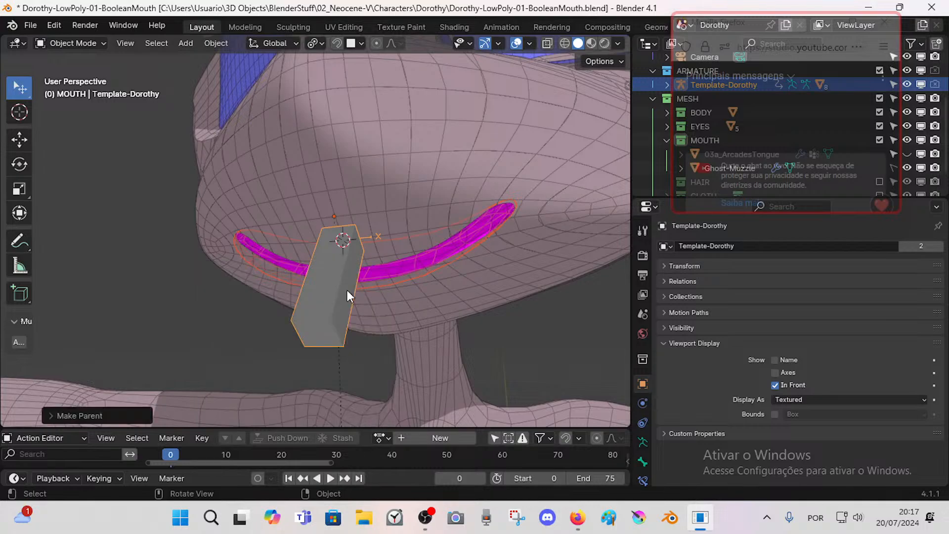
Step: Select Boolean-Mouth, turn off its Key 1 shape key, and collapse the Shape Keys settings
left_click(390, 269)
left_click(391, 274)
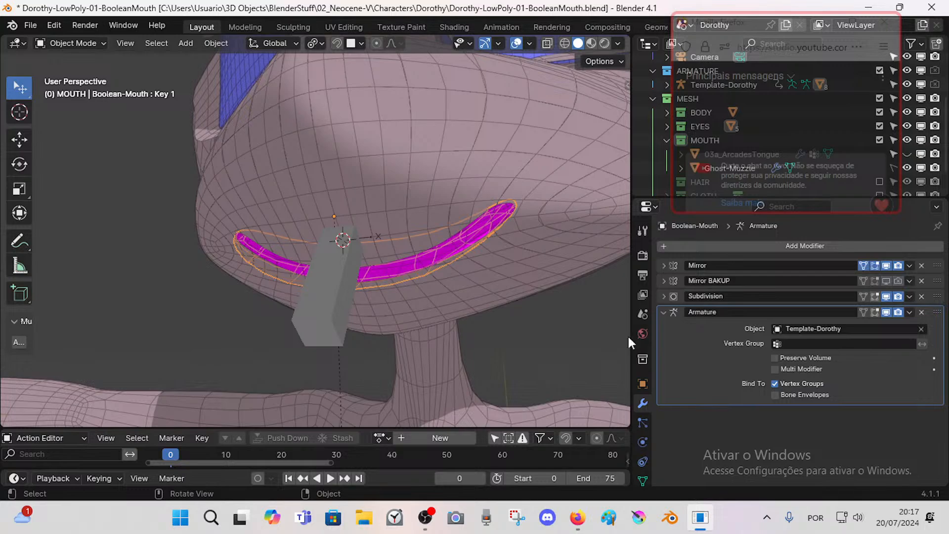
left_click(642, 480)
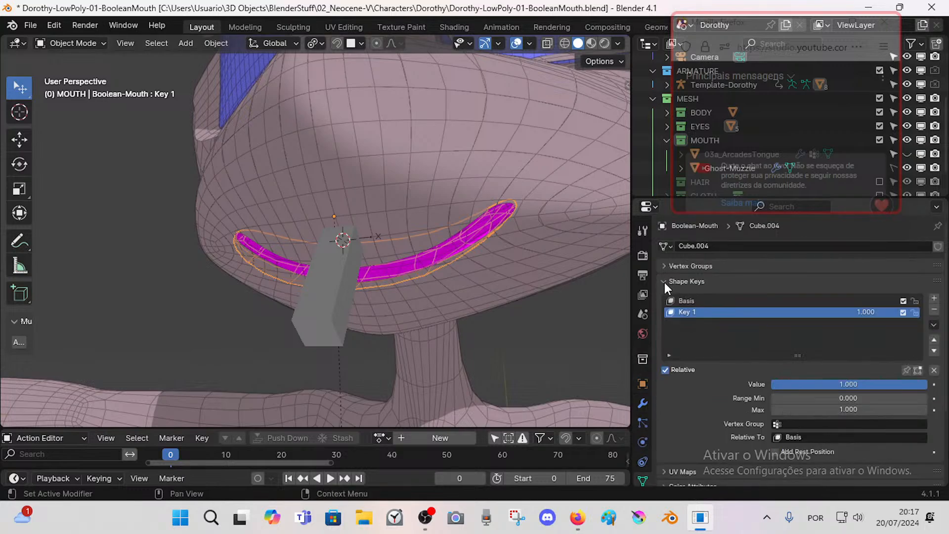
mouse_move(843, 385)
left_mouse_down()
mouse_move(687, 385)
mouse_move(845, 385)
left_mouse_up()
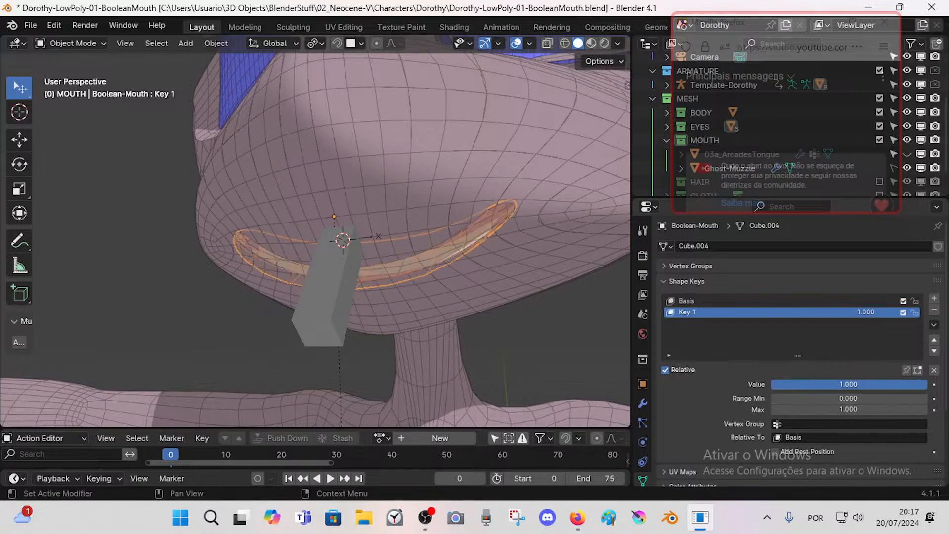
left_click(671, 300)
left_click(690, 312)
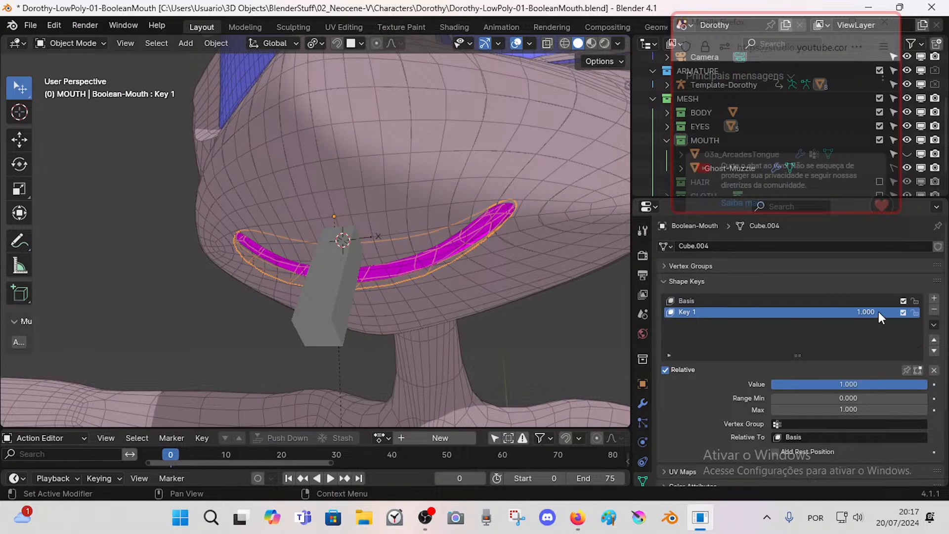
left_click(903, 313)
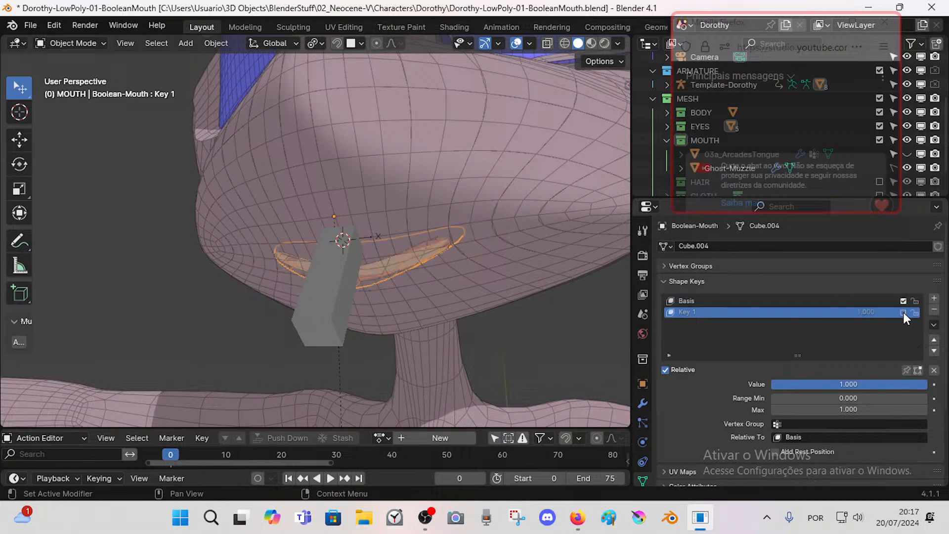
left_click(670, 284)
left_click(665, 263)
left_click(666, 263)
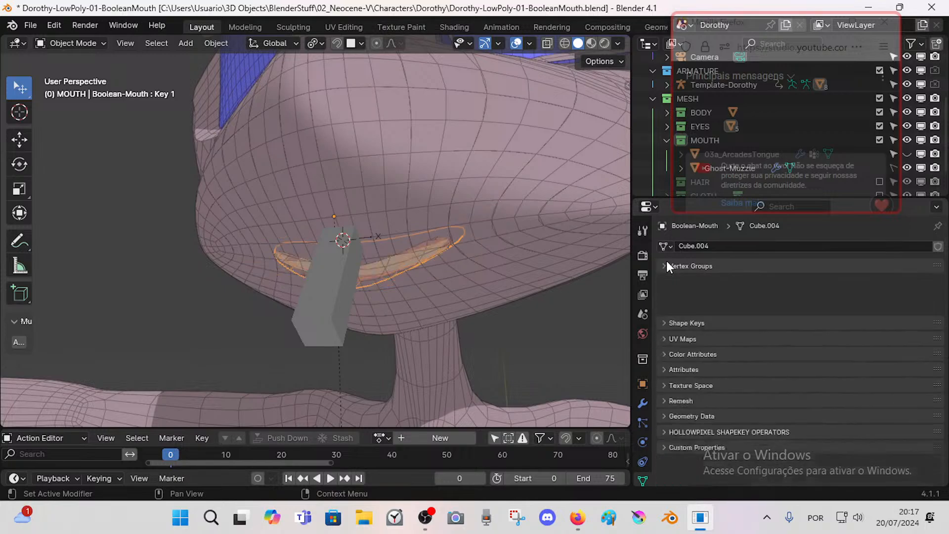
Step: Fill Boolean-Mouth with weight 1.000 for the MTR-BooleanMouth bone in Weight Paint mode, and return to Object Mode
left_click(305, 286)
left_click(391, 267)
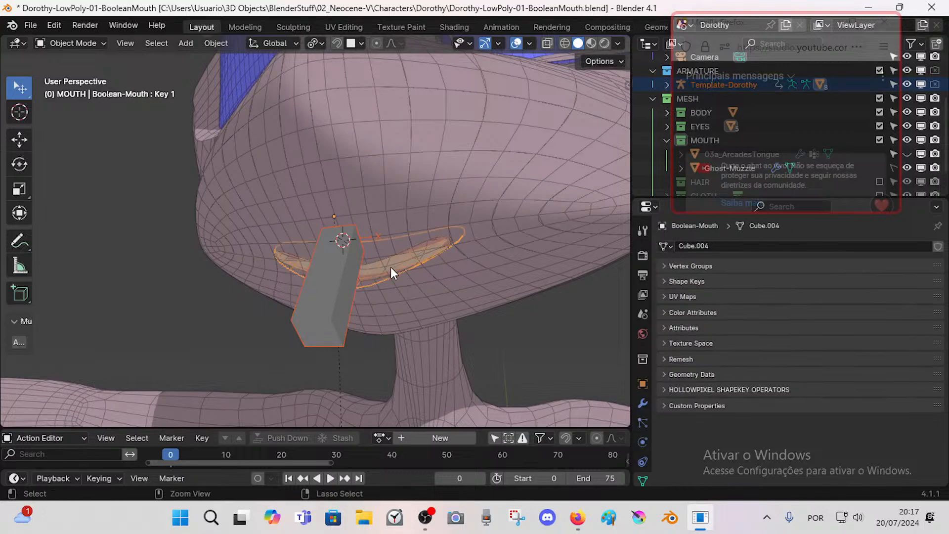
key("ctrl+Tab")
left_click(292, 213)
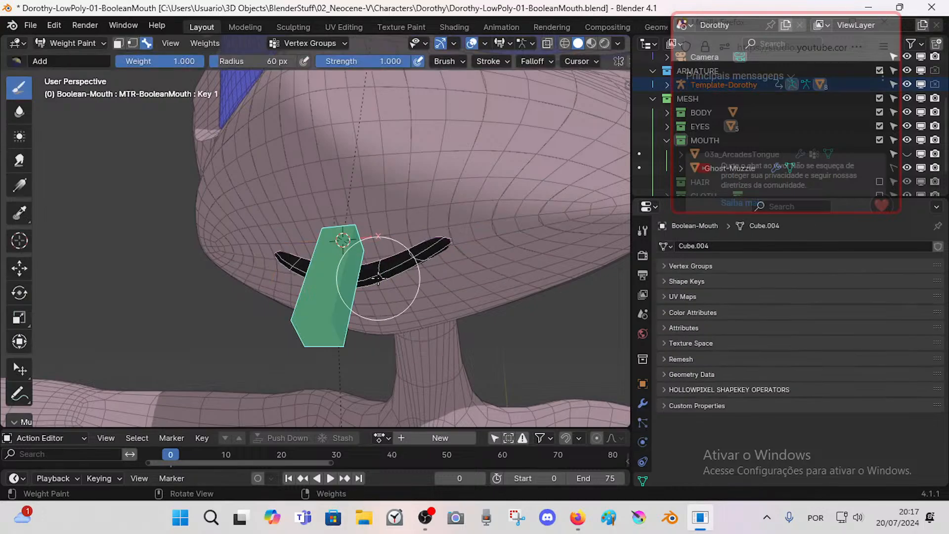
key("ctrl+x")
key("ctrl+Tab")
left_click(343, 286)
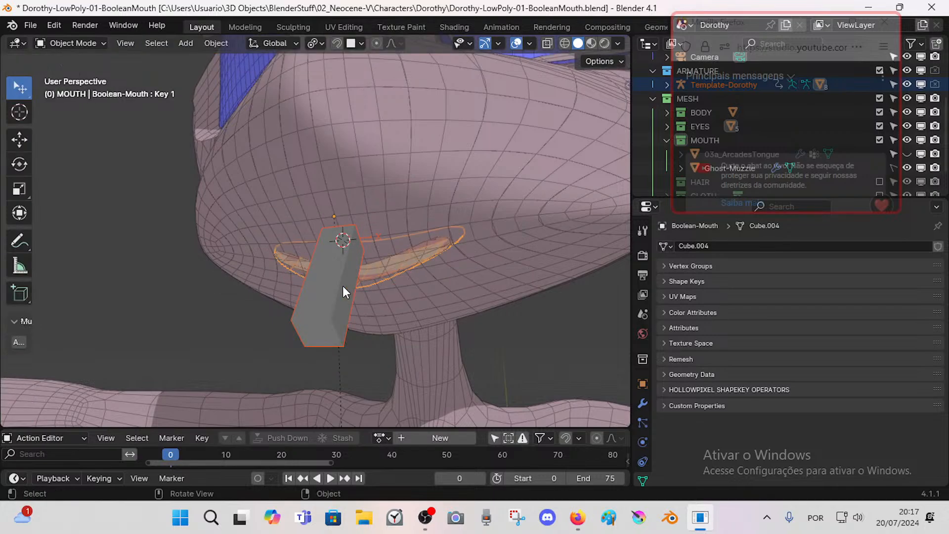
Step: Put the Template-Dorothy armature alone in Pose Mode and move the MTR-BooleanMouth bone slightly across the muzzle's front
left_click(336, 307)
scroll(331, 319, "down", 2)
key("ctrl+Tab")
middle_click_drag(339, 296, 334, 255)
key("g")
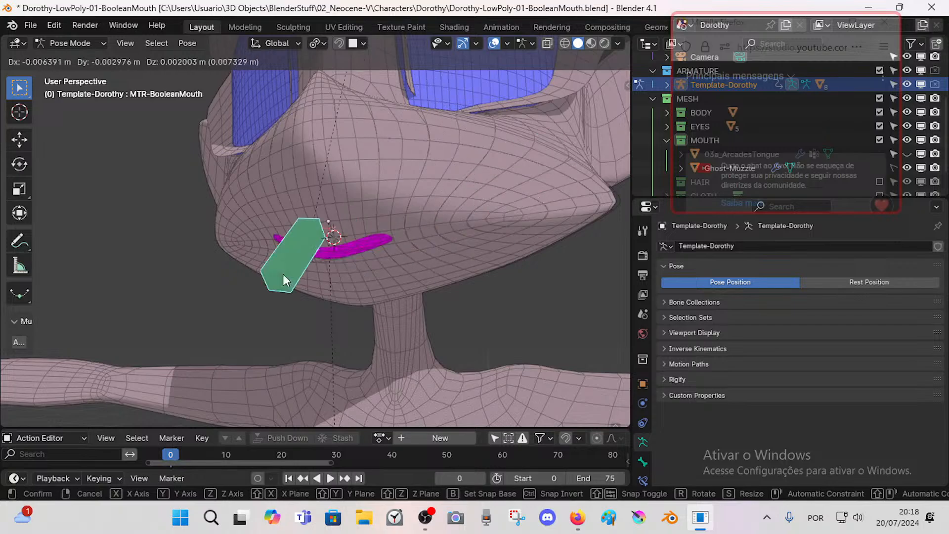
left_click(283, 274)
Step: Move and rotate the MTR-BooleanMouth bone around the muzzle onto the character's right cheek
middle_click_drag(283, 274, 383, 267)
key("g")
key("r")
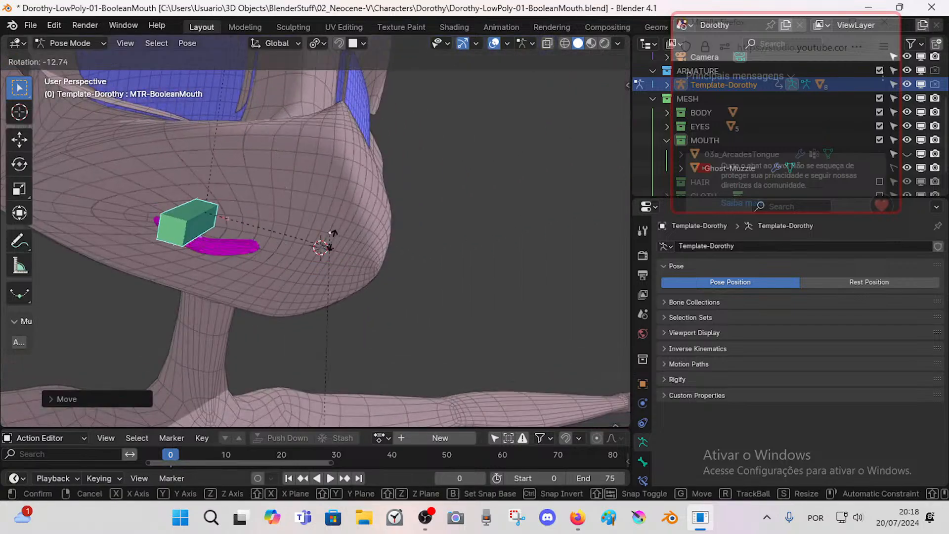
left_click(275, 277)
key("g")
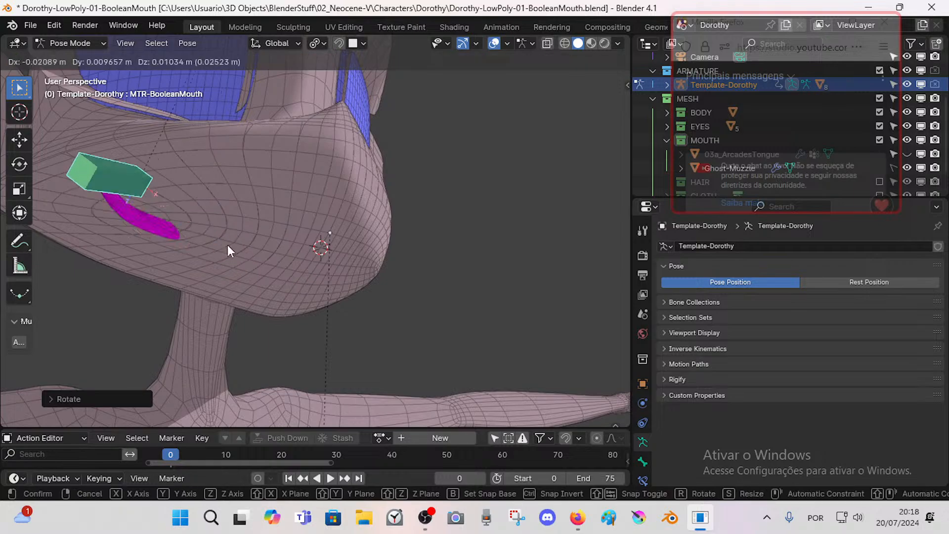
left_click(227, 244)
scroll(226, 236, "down", 2)
middle_click_drag(227, 235, 322, 301)
scroll(188, 243, "up", 4)
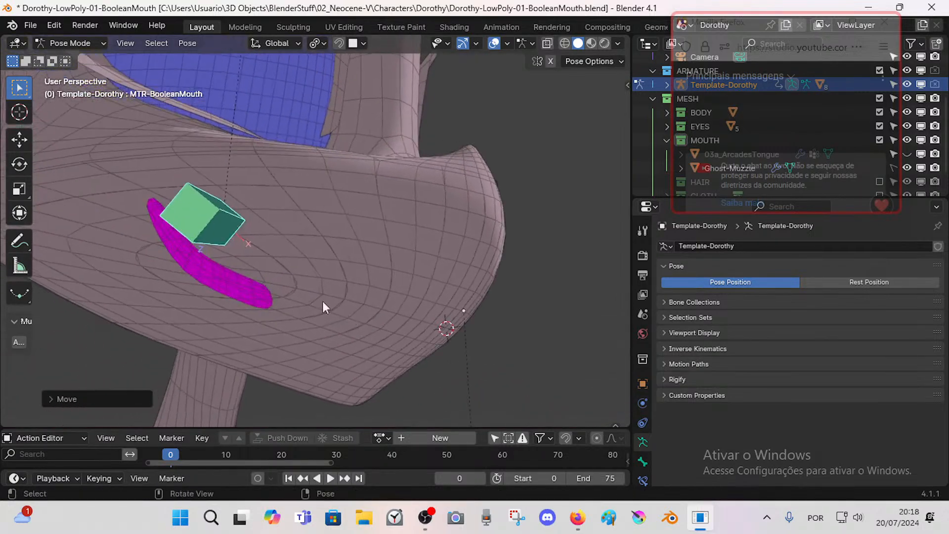
Step: Bring the MTR-BooleanMouth bone back toward the muzzle's front tip and rotate it
scroll(323, 301, "down", 5)
middle_click_drag(239, 296, 257, 278)
key("g")
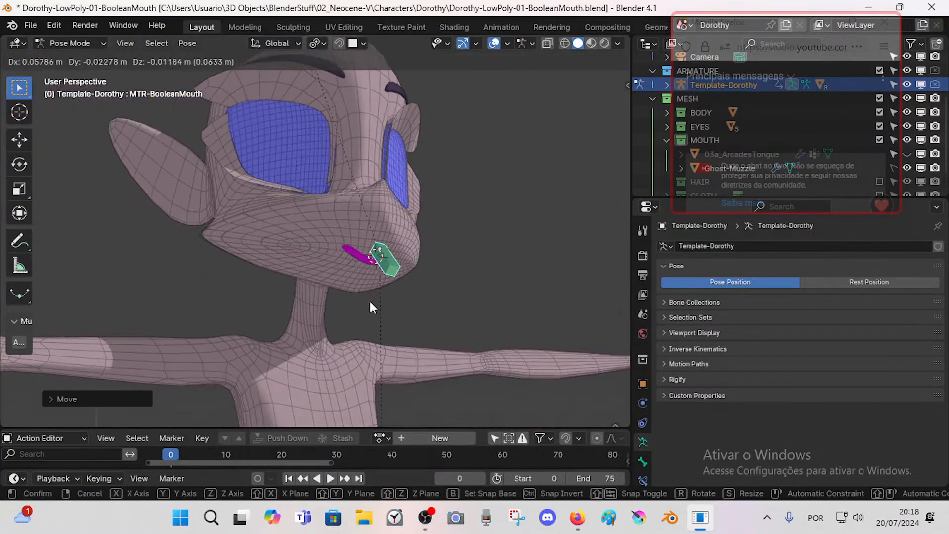
left_click(371, 301)
key("r")
left_click(434, 273)
Step: Move and rotate the MTR-BooleanMouth bone along the character's left cheek, and return the armature to Object Mode
middle_click_drag(418, 273, 317, 272)
middle_click_drag(423, 268, 378, 269, "shift")
key("g")
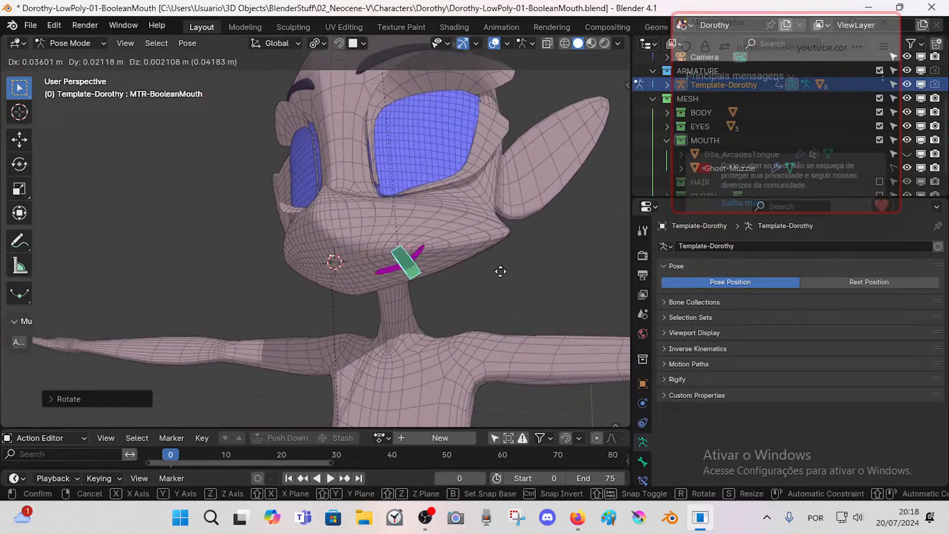
left_click(542, 257)
middle_click_drag(540, 258, 458, 255)
key("g")
left_click(438, 242)
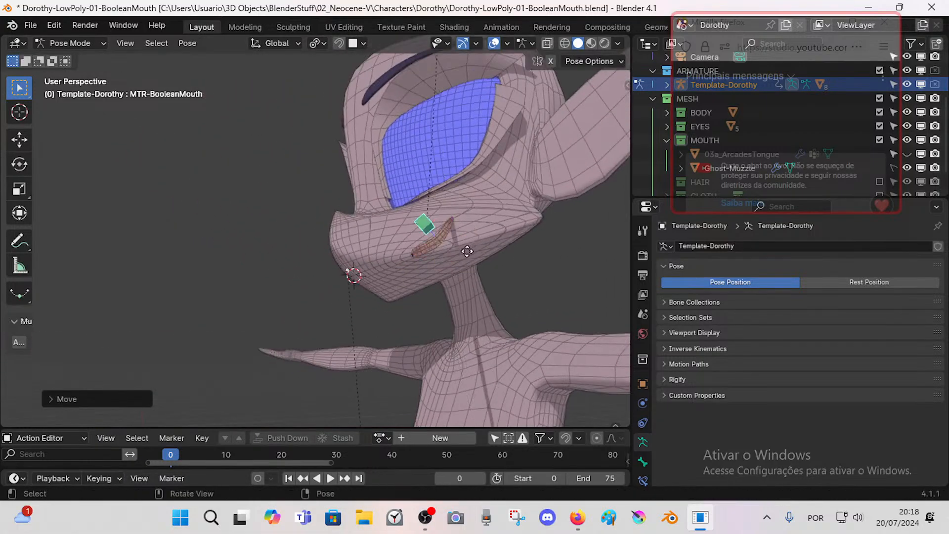
key("r")
left_click(486, 255)
middle_click_drag(429, 247, 470, 270)
key("g")
left_click(422, 273)
key("ctrl+Tab")
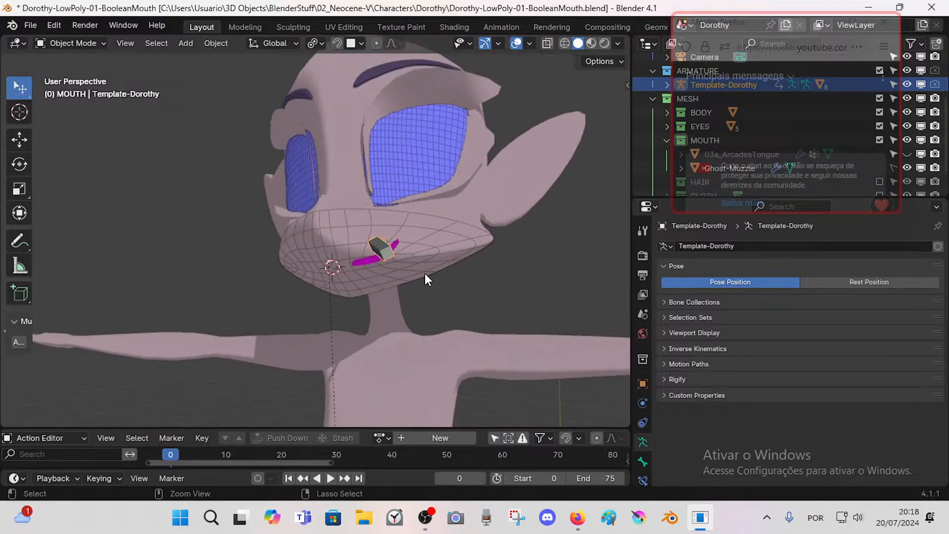
Step: Shift the chat window off the outliner's visibility columns and disable Ghost-Muzzle in the viewport
left_click(429, 239)
scroll(501, 227, "up", 4)
middle_click_drag(501, 227, 455, 272)
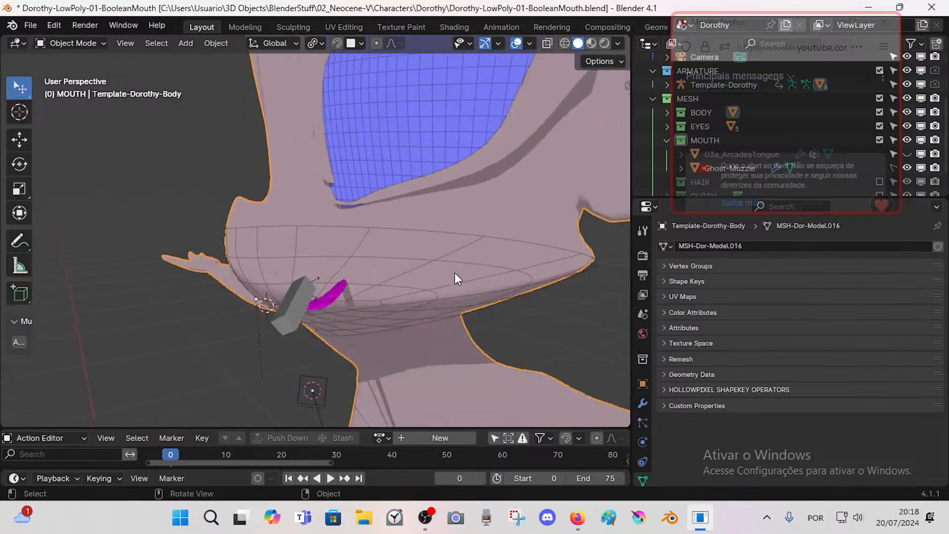
left_click(601, 264)
left_click_drag(721, 23, 712, 60)
left_click(922, 168)
middle_click_drag(242, 234, 365, 275)
Step: Disable 02d_EyesSurfacesGhost in the viewport, keeping the chat window clear of the outliner, and show the character in Material Preview shading
left_click(438, 138)
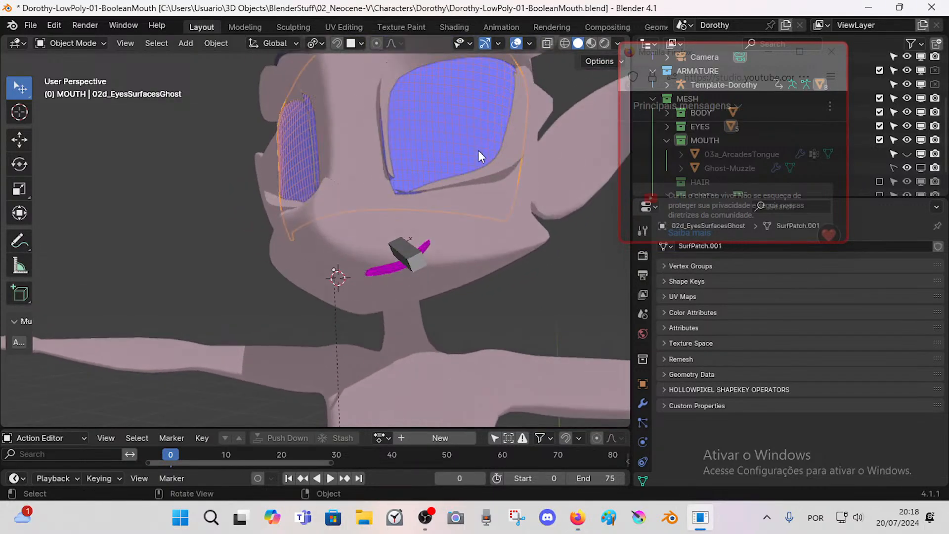
scroll(479, 150, "down", 5)
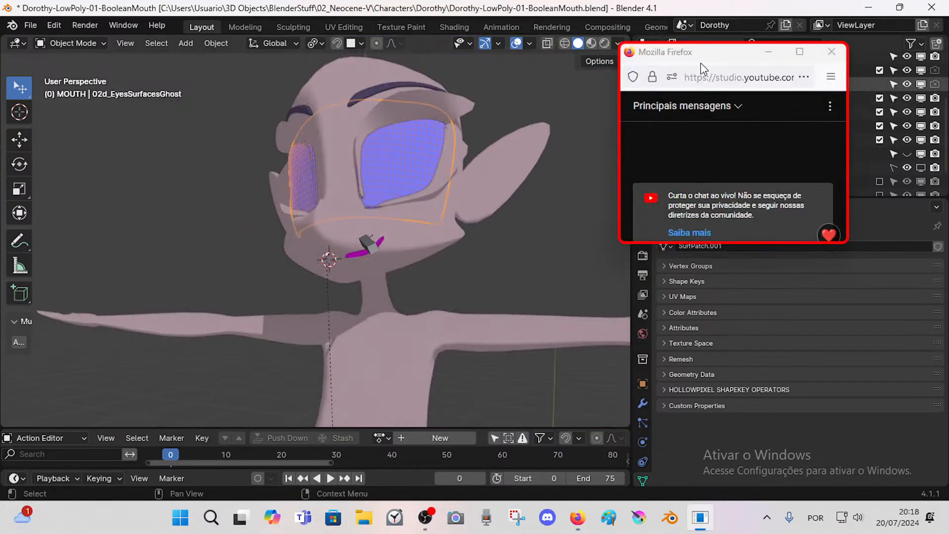
left_click_drag(701, 58, 544, 218)
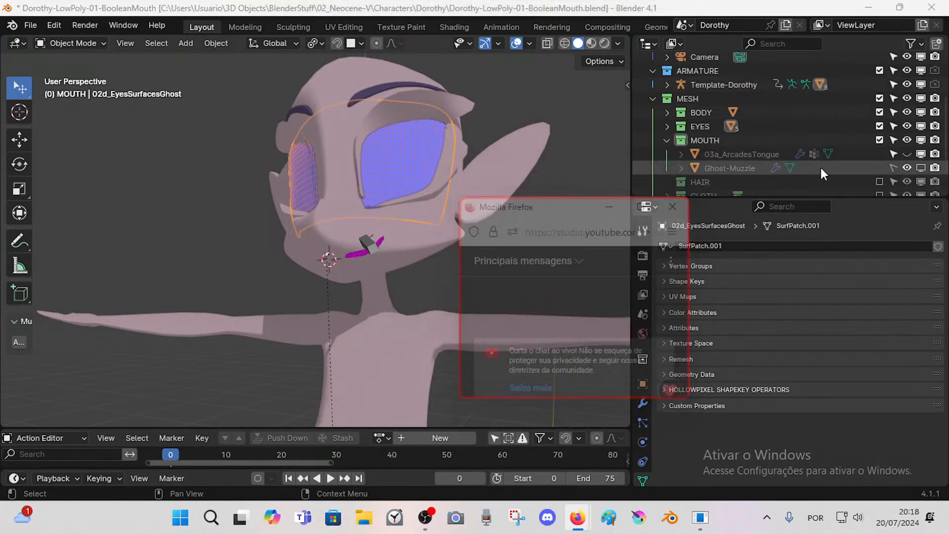
left_click(666, 126)
scroll(910, 188, "down", 2)
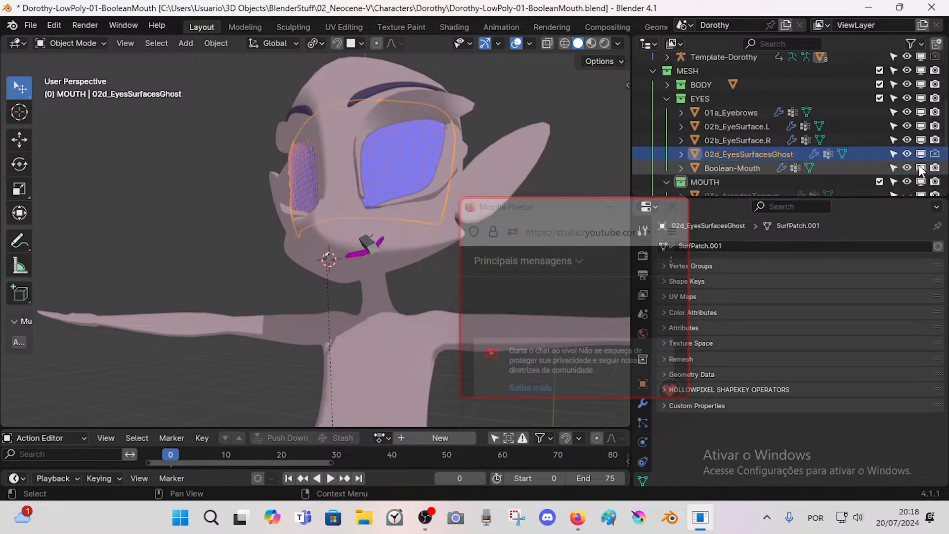
left_click(920, 154)
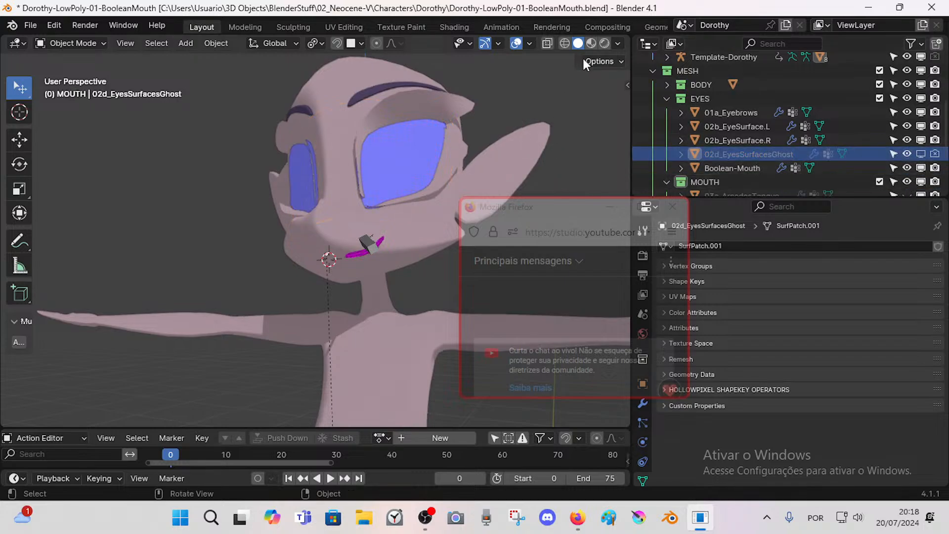
left_click(591, 43)
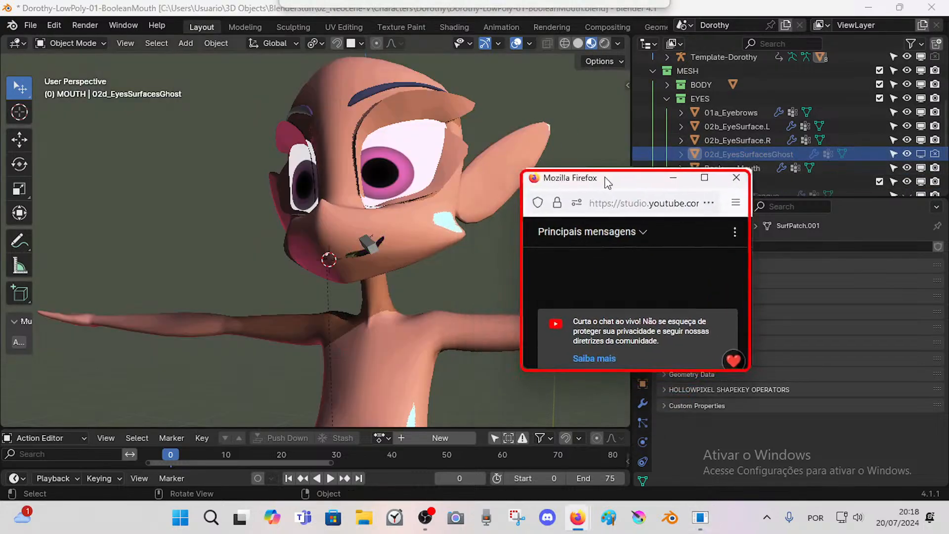
Step: Return the armature to Pose Mode and move and rotate the MTR-BooleanMouth bone along the character's left cheek
scroll(435, 222, "up", 5)
left_click(478, 262)
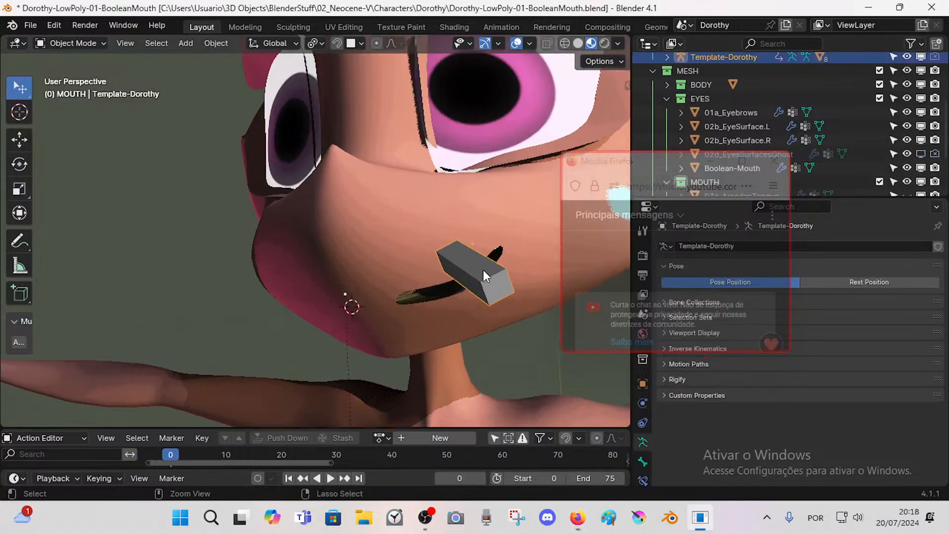
key("ctrl+Tab")
middle_click_drag(478, 272, 300, 296)
key("g")
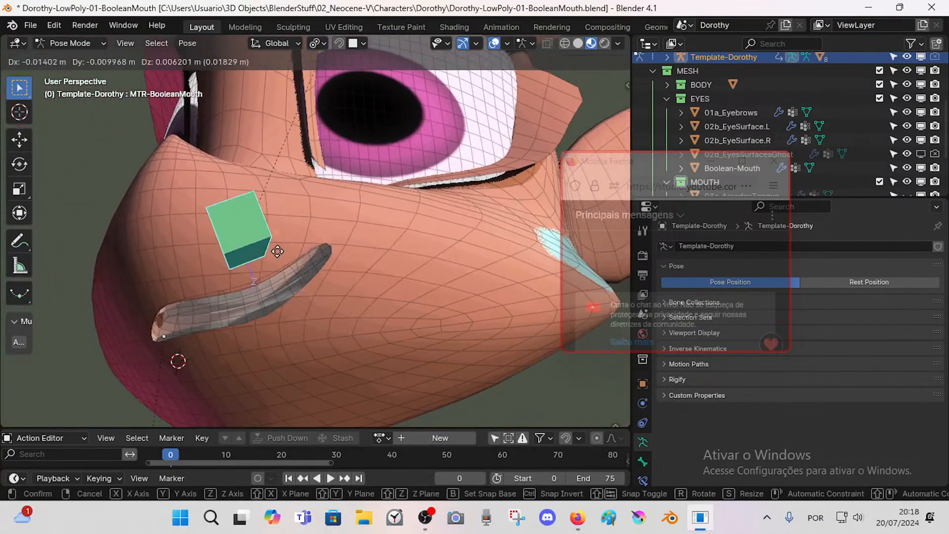
left_click(494, 288)
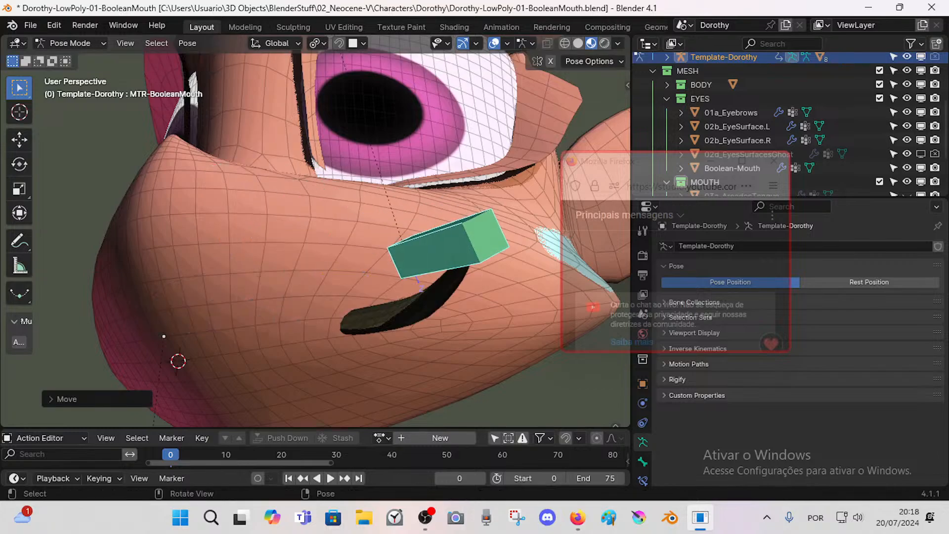
key("r")
left_click(477, 306)
Step: Move the MTR-BooleanMouth bone back to the muzzle's front and adjust its height there
middle_click_drag(476, 307, 340, 293)
key("g")
right_click(338, 334)
key("g")
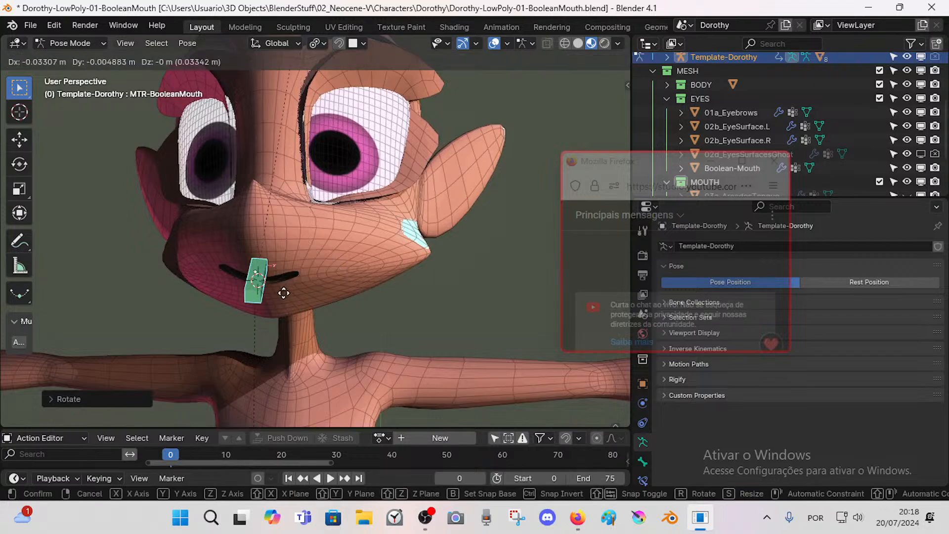
left_click(296, 277)
key("g")
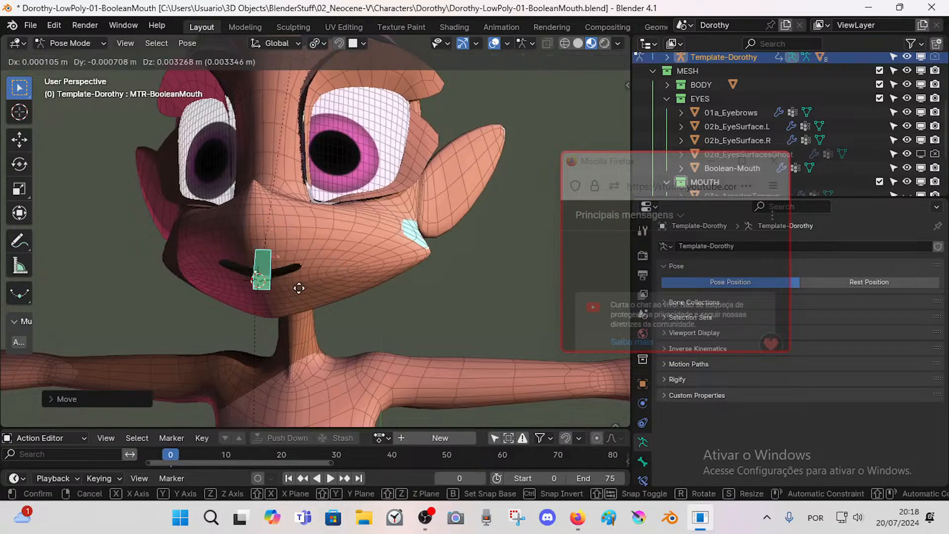
left_click(288, 312)
middle_click_drag(288, 311, 297, 262)
key("g")
left_click(295, 220)
Step: Rotate the MTR-BooleanMouth bone on the muzzle's front and try scaling it along Z
middle_click_drag(297, 227, 342, 296)
scroll(286, 283, "up", 3)
middle_click_drag(285, 283, 296, 277)
left_click(319, 269)
key("s")
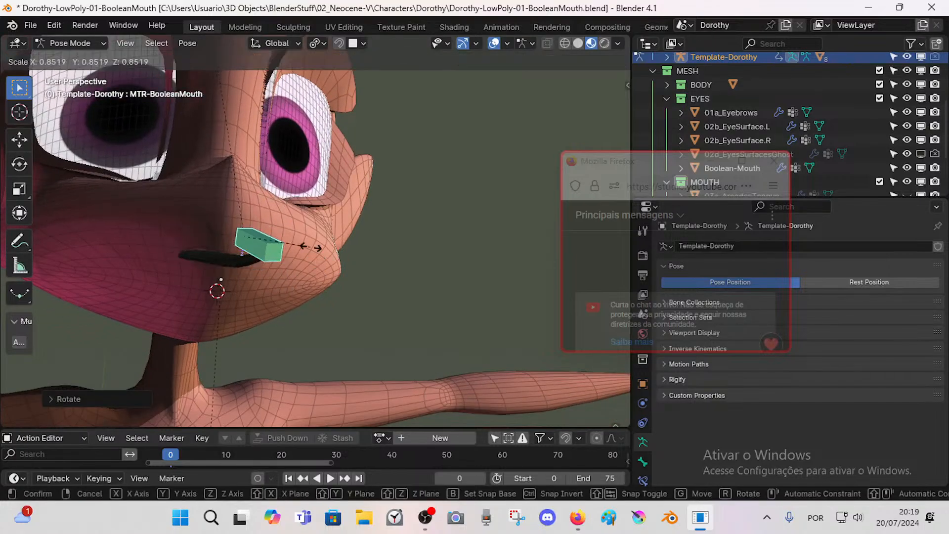
key("z")
right_click(320, 272)
Step: Lower the MTR-BooleanMouth bone on the muzzle's front, then scale it up and rotate it slightly
middle_click_drag(319, 271, 255, 281)
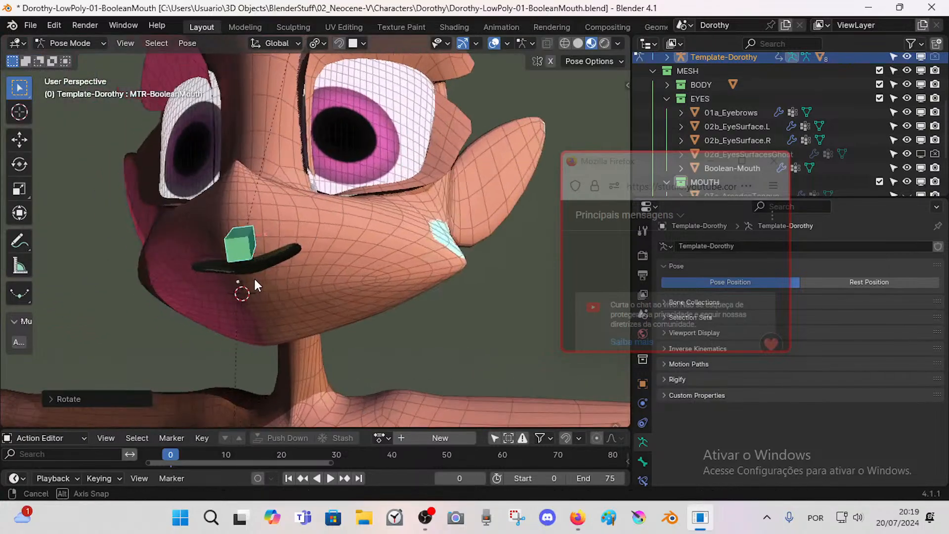
key("g")
left_click(277, 311)
key("s")
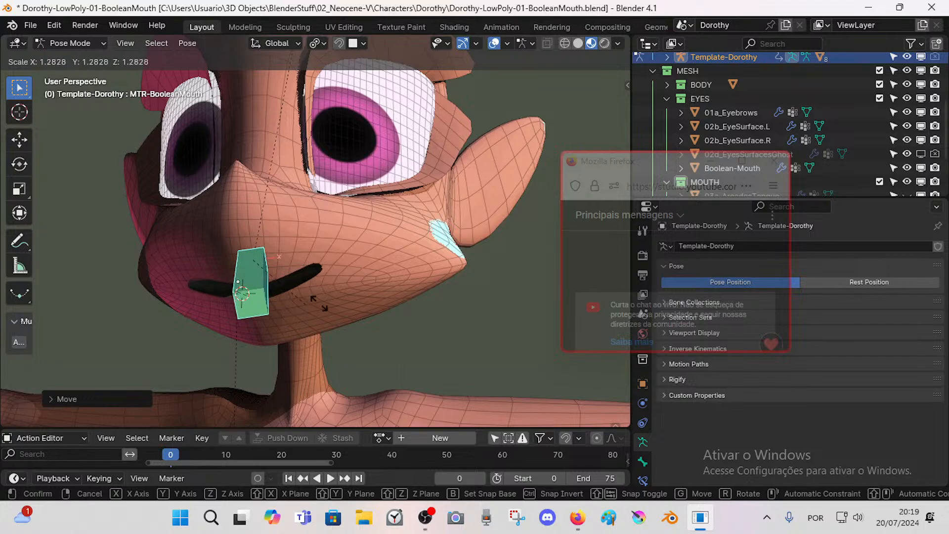
left_click(319, 316)
key("r")
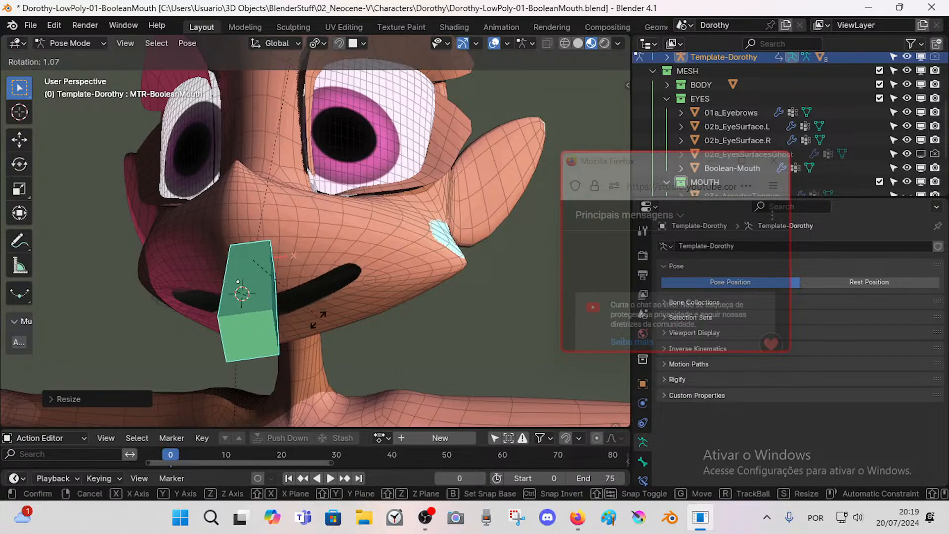
left_click(304, 329)
Step: Rotate the MTR-BooleanMouth bone from the side and stretch it along global X by about 1.19
middle_click_drag(252, 318, 308, 297)
key("r")
left_click(263, 300)
key("s")
key("x")
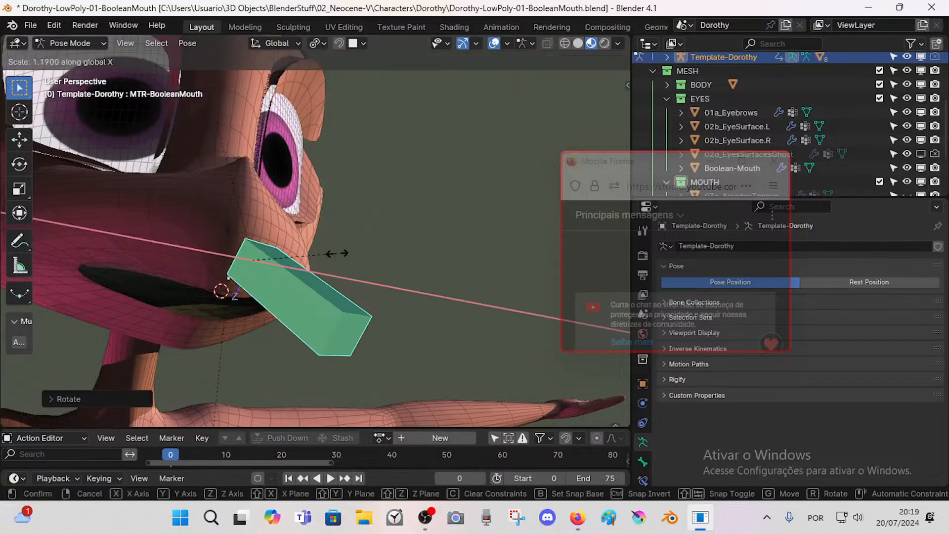
left_click(337, 253)
Step: Try moving the enlarged MTR-BooleanMouth bone to several positions around the muzzle
middle_click_drag(336, 253, 213, 302)
key("g")
left_click(385, 283)
key("g")
left_click(287, 251)
key("g")
left_click(274, 239)
Step: Clear the MTR-BooleanMouth bone's location and try moving it up and down across the muzzle's front
key("alt+g")
key("g")
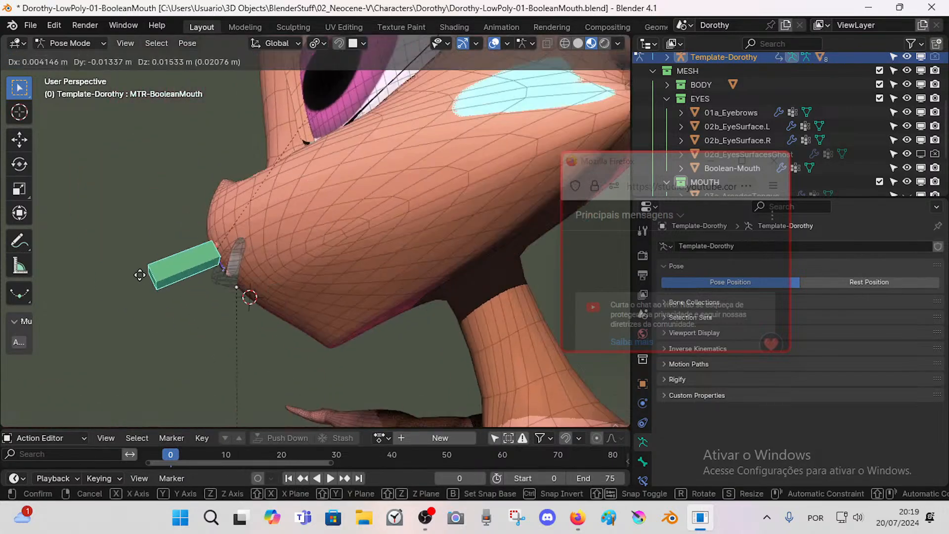
left_click(138, 281)
middle_click_drag(138, 280, 291, 281)
middle_click_drag(223, 286, 236, 302)
key("g")
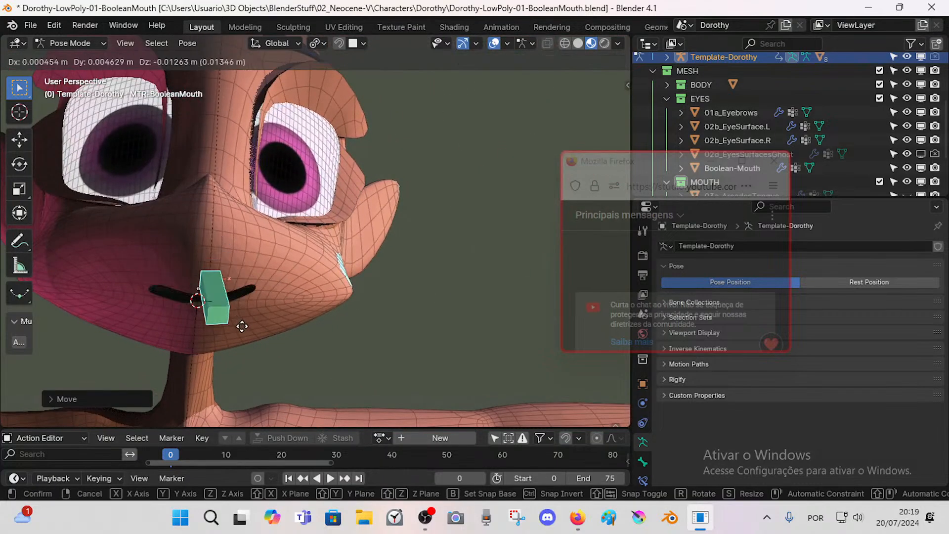
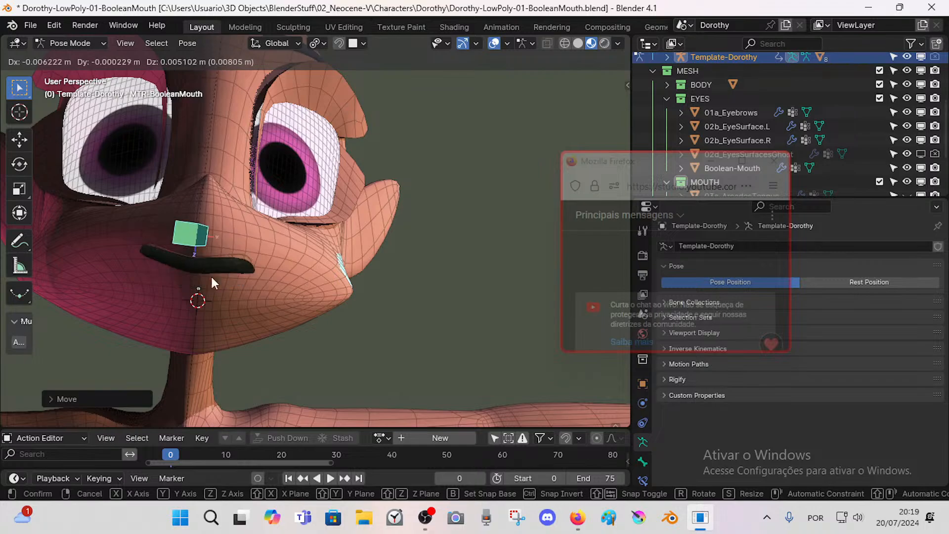
middle_click_drag(213, 283, 240, 249)
left_click(255, 244)
key("g")
left_click(177, 349)
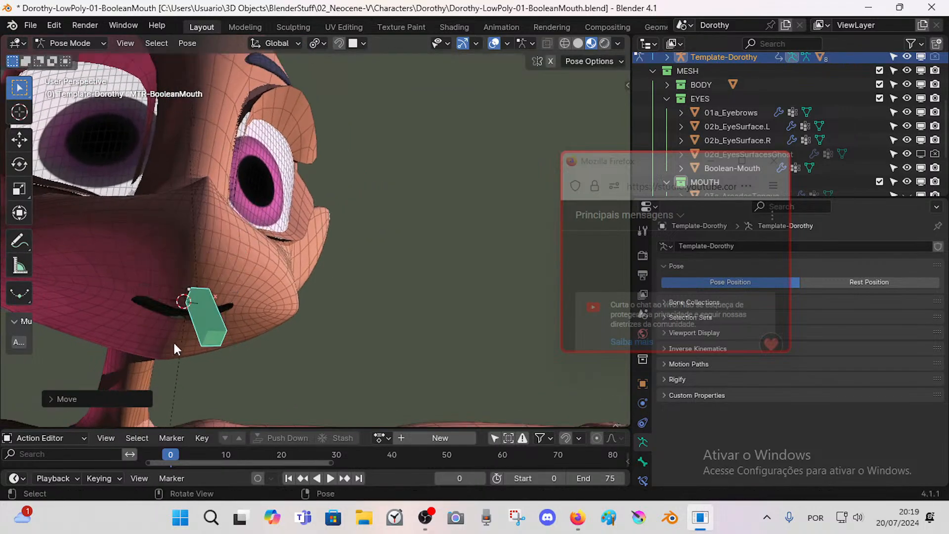
Step: Try moving the MTR-BooleanMouth bone along the side of the muzzle up to the cheek
middle_click_drag(176, 349, 91, 356)
key("g")
left_click(216, 392)
key("g")
left_click(279, 332)
middle_click_drag(278, 332, 316, 304)
key("g")
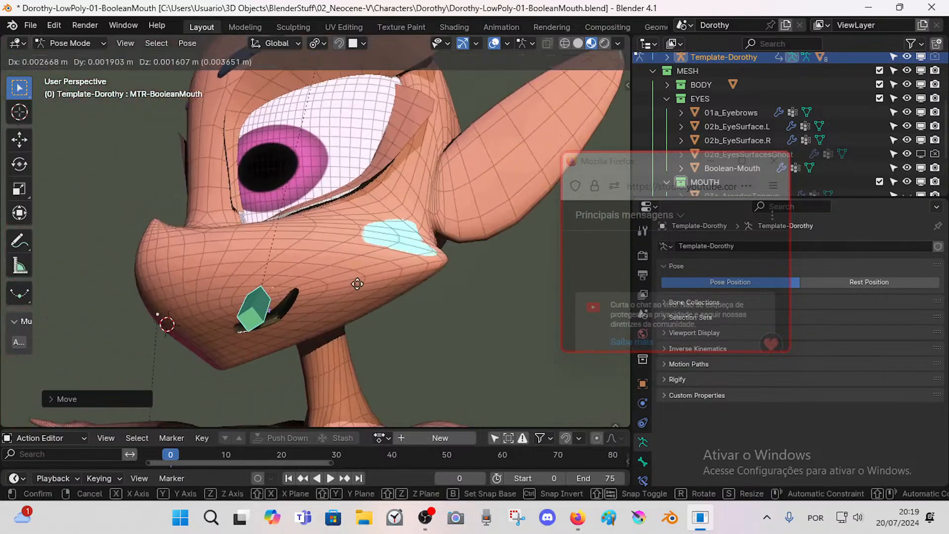
left_click(405, 249)
middle_click_drag(405, 250, 421, 213)
key("g")
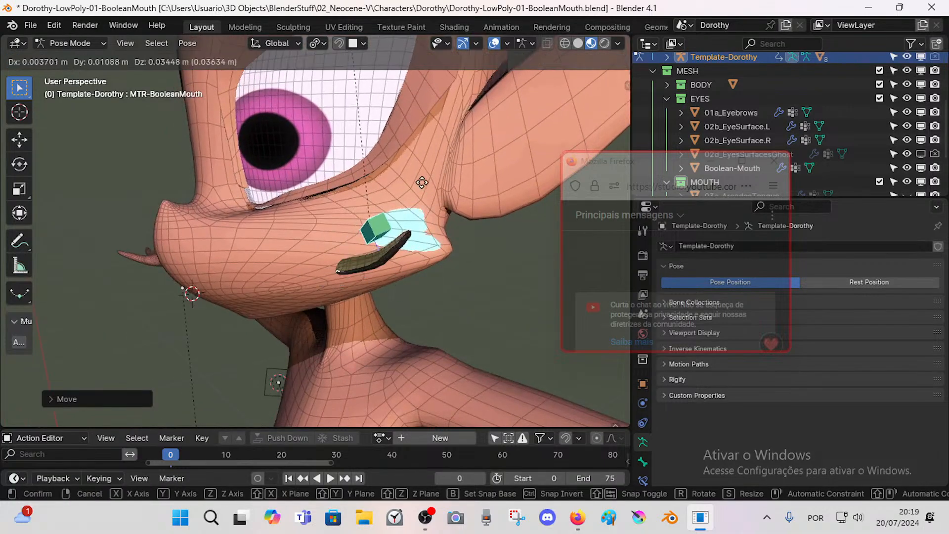
left_click(173, 280)
Step: Try bringing the MTR-BooleanMouth bone from the cheek back to the muzzle's front in several moves
middle_click_drag(174, 280, 305, 250)
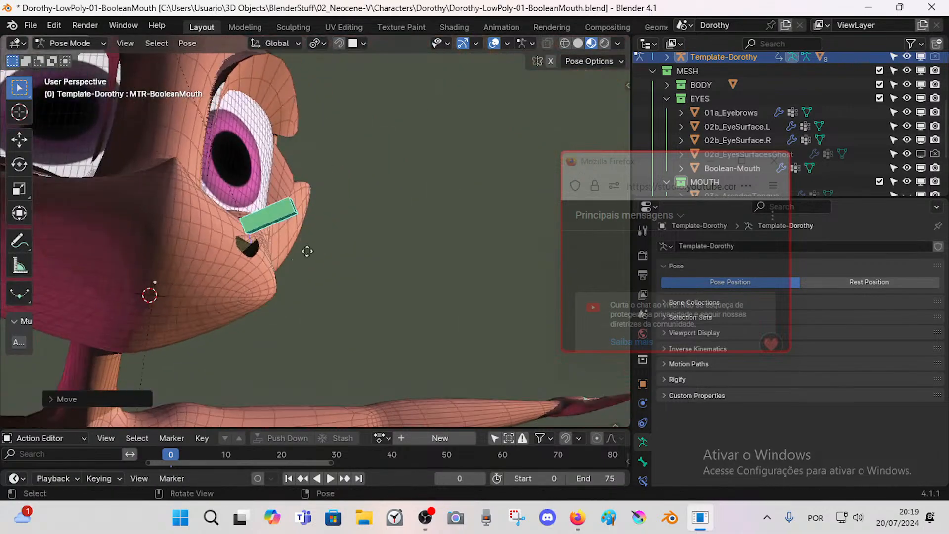
key("g")
left_click(167, 236)
middle_click_drag(167, 237, 139, 262)
key("g")
left_click(247, 242)
middle_click_drag(246, 242, 161, 275)
key("g")
left_click(214, 256)
key("g")
left_click(201, 283)
key("g")
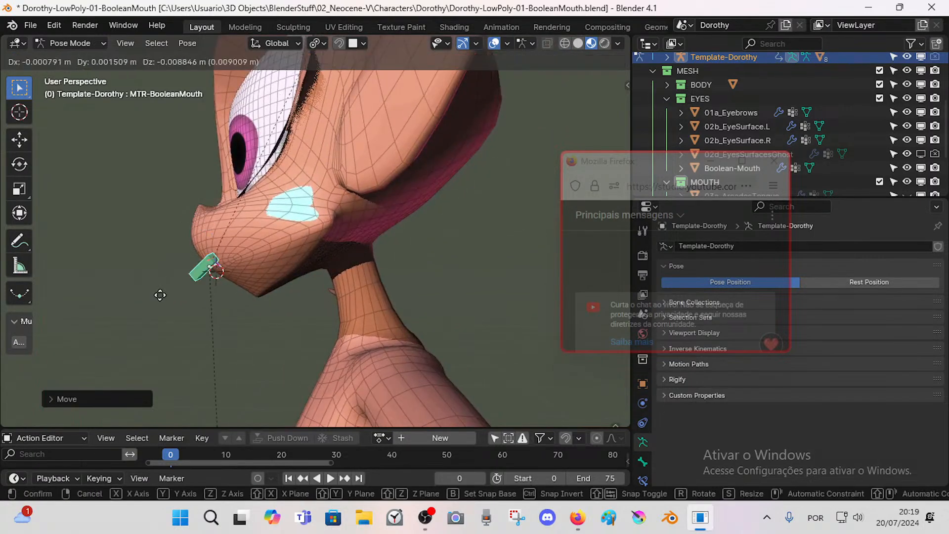
left_click(238, 271)
middle_click_drag(238, 272, 196, 293)
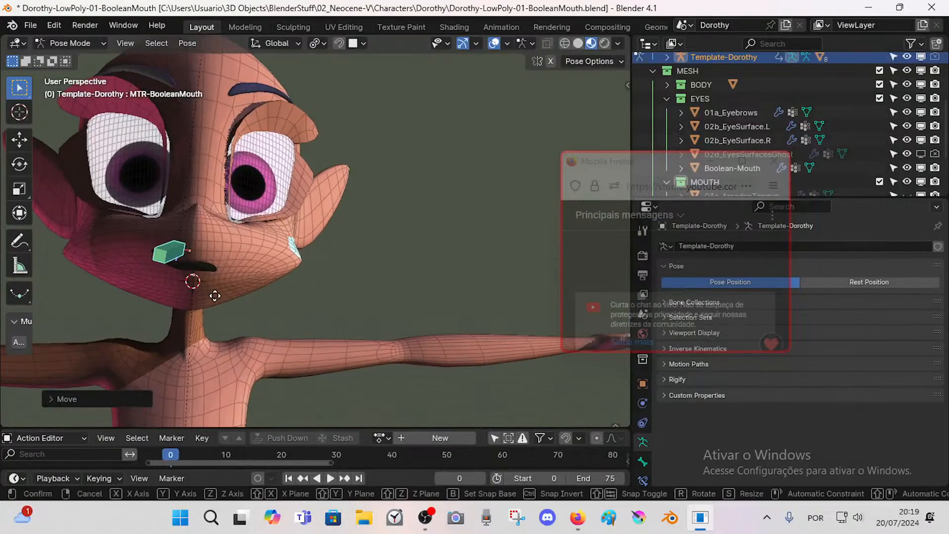
Step: Rotate the MTR-BooleanMouth bone on the front, move it to the muzzle's opposite side and rotate it slightly again
key("g")
key("r")
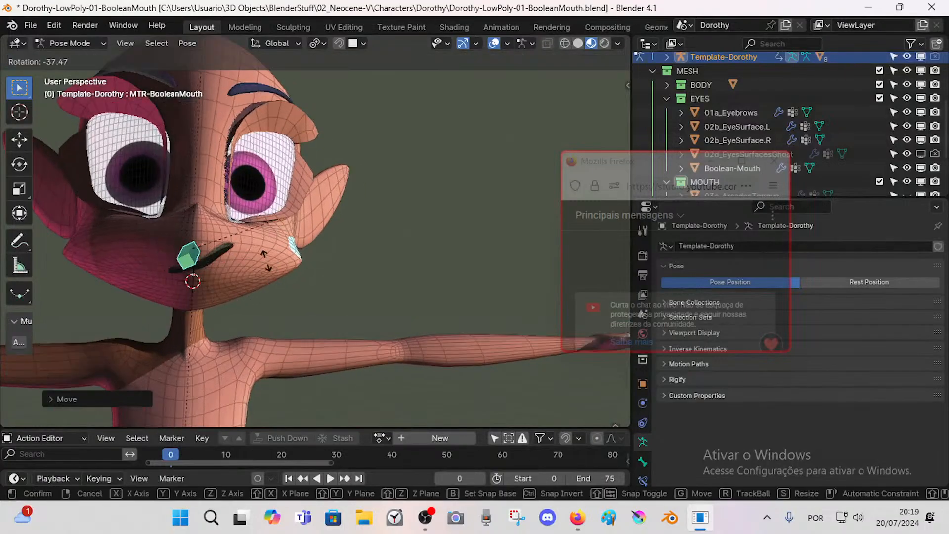
key("g")
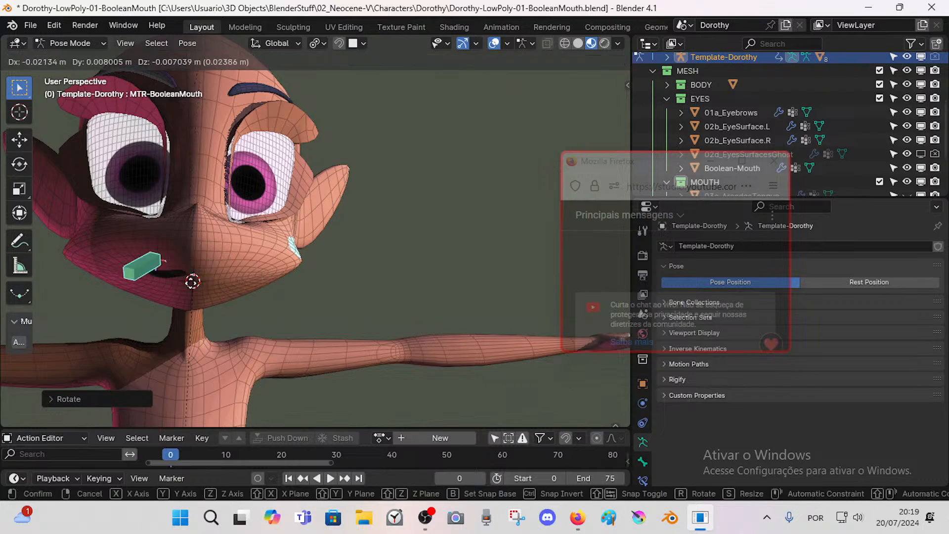
left_click(128, 291)
middle_click_drag(128, 291, 207, 286)
key("r")
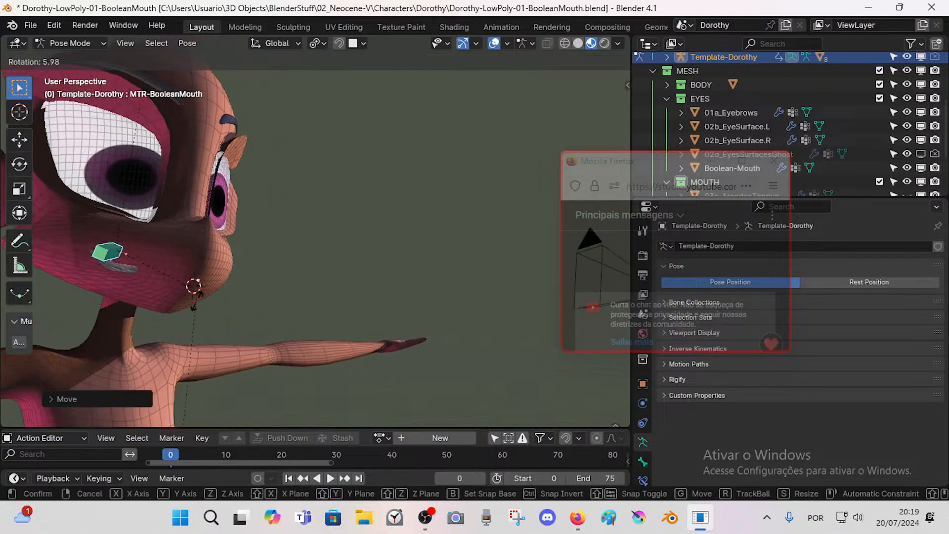
left_click(190, 301)
Step: Try repositioning the MTR-BooleanMouth bone on the muzzle's darker side from a close view
scroll(119, 304, "up", 3)
middle_click_drag(119, 308, 191, 300)
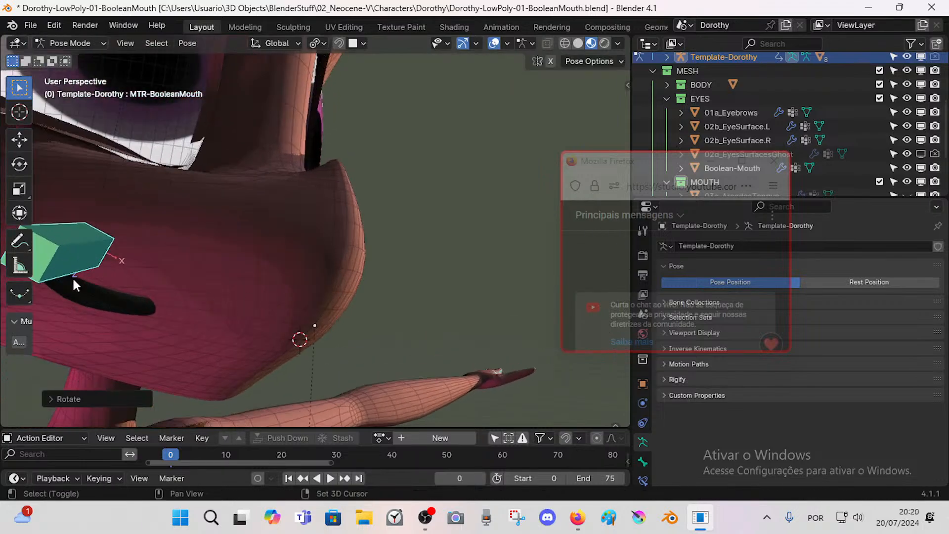
middle_click_drag(73, 284, 183, 287, "shift")
middle_click_drag(183, 287, 234, 298)
key("g")
left_click(265, 275)
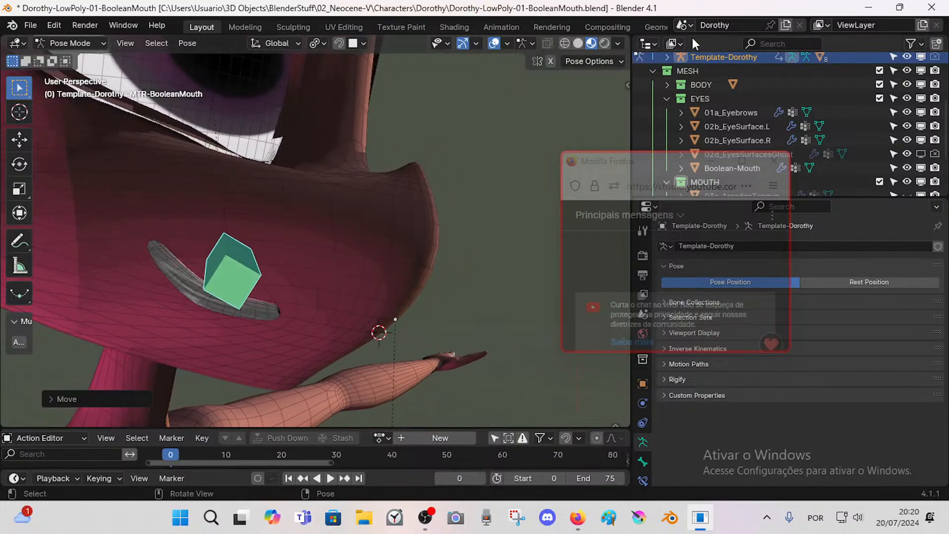
Step: Switch the viewport to Solid shading and nudge the MTR-BooleanMouth bone along the side of the muzzle
left_click(577, 43)
middle_click_drag(277, 188, 245, 204)
key("g")
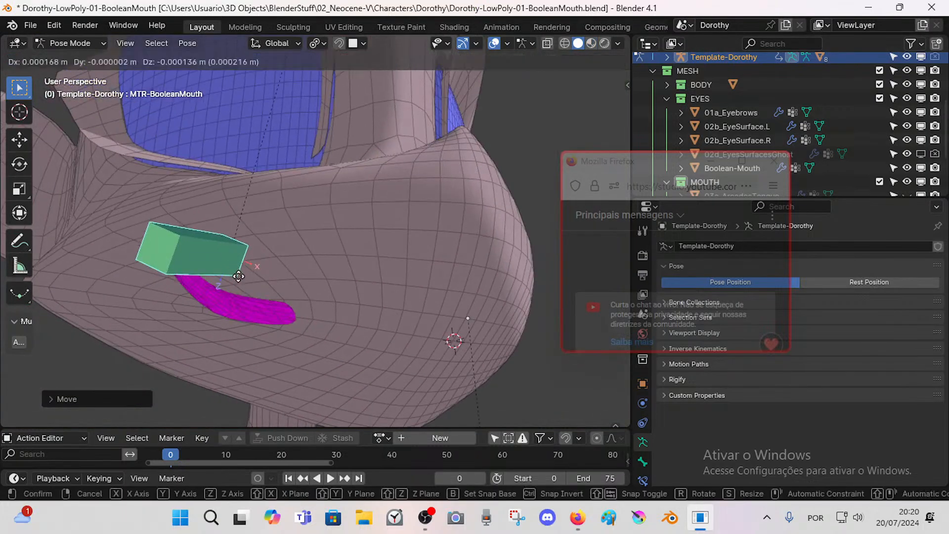
left_click(238, 267)
middle_click_drag(241, 271, 266, 314)
left_click(266, 313)
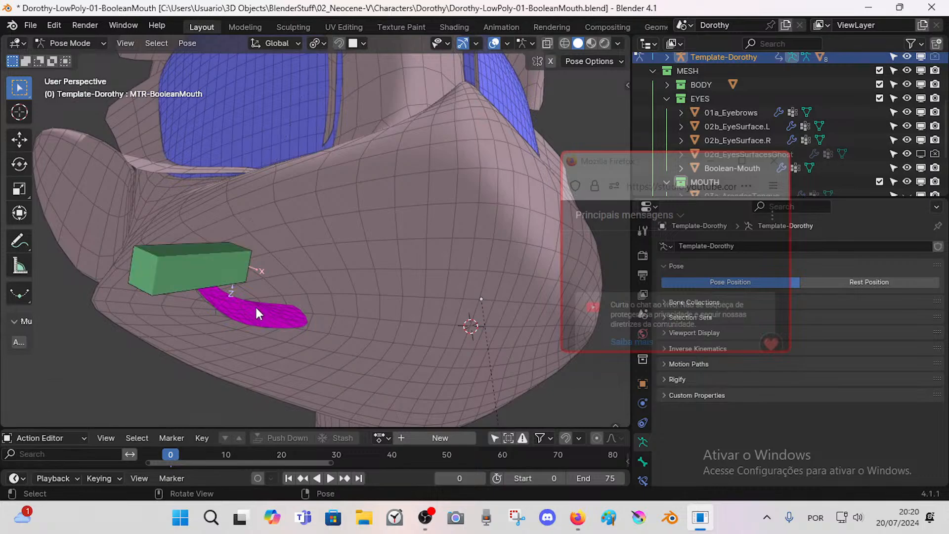
Step: Switch to Object Mode, select the body mesh and move the chat window away from the object list
key("ctrl+Tab")
left_click(259, 313)
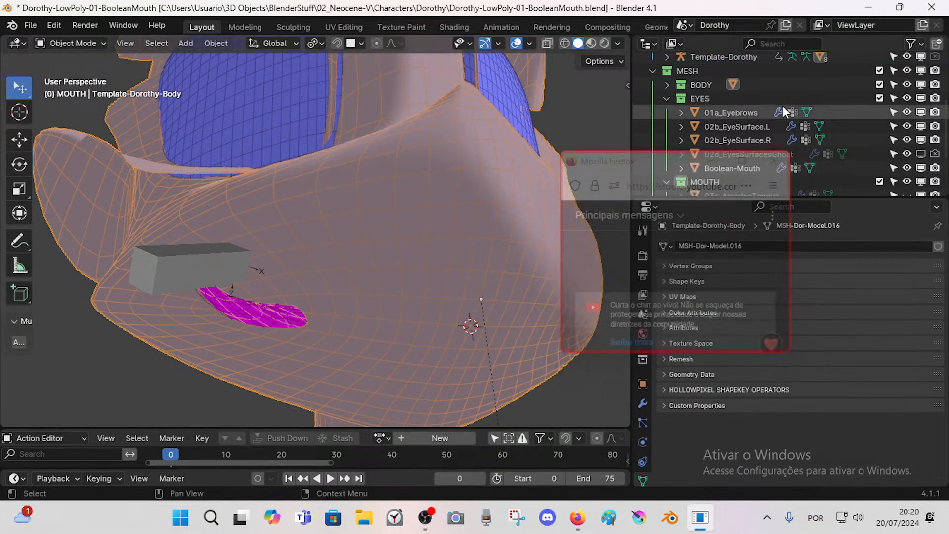
left_click_drag(665, 167, 489, 41)
scroll(761, 129, "down", 3)
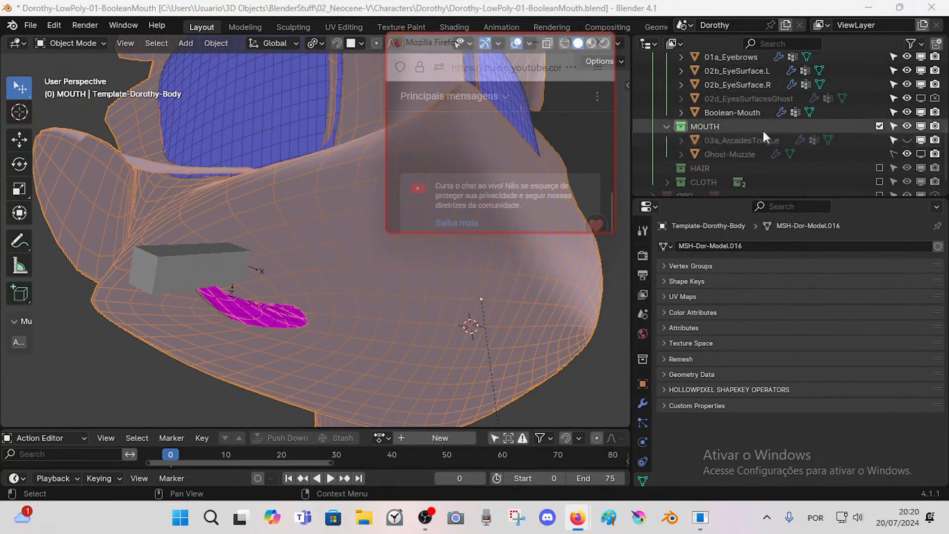
Step: Move Boolean-Mouth into the MOUTH collection, collapse the EYES collection, and hide Boolean-Mouth in the viewport
left_click(762, 101)
left_click_drag(739, 112, 712, 127)
scroll(719, 141, "up", 5)
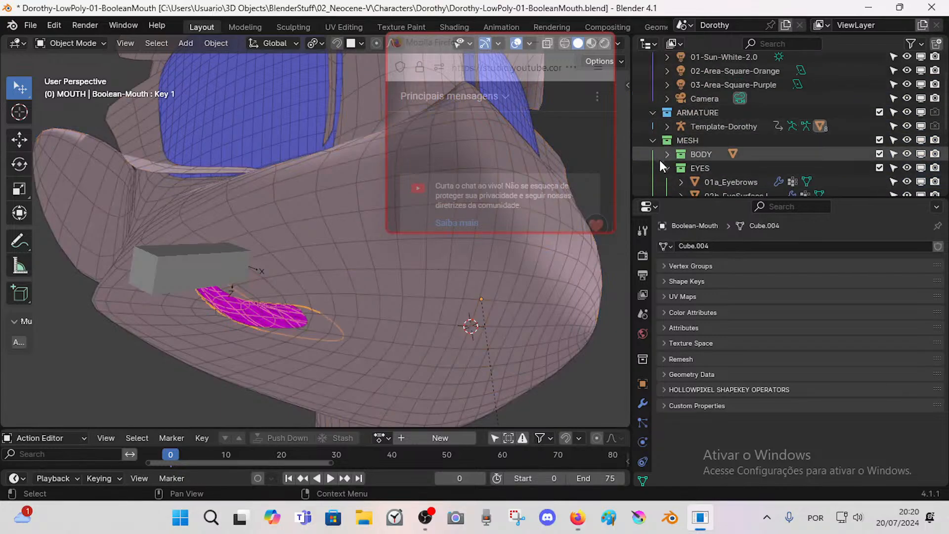
left_click(667, 168)
scroll(699, 168, "down", 5)
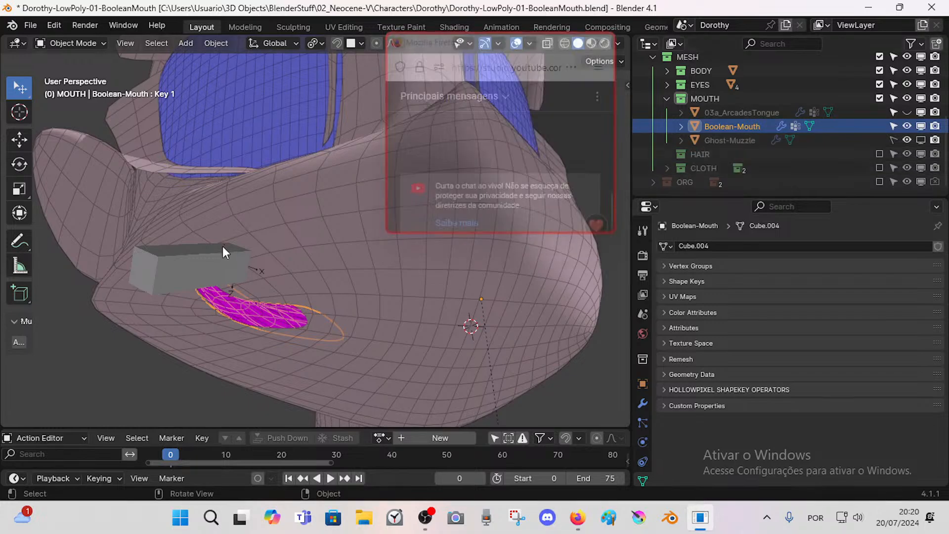
middle_click_drag(223, 250, 291, 308)
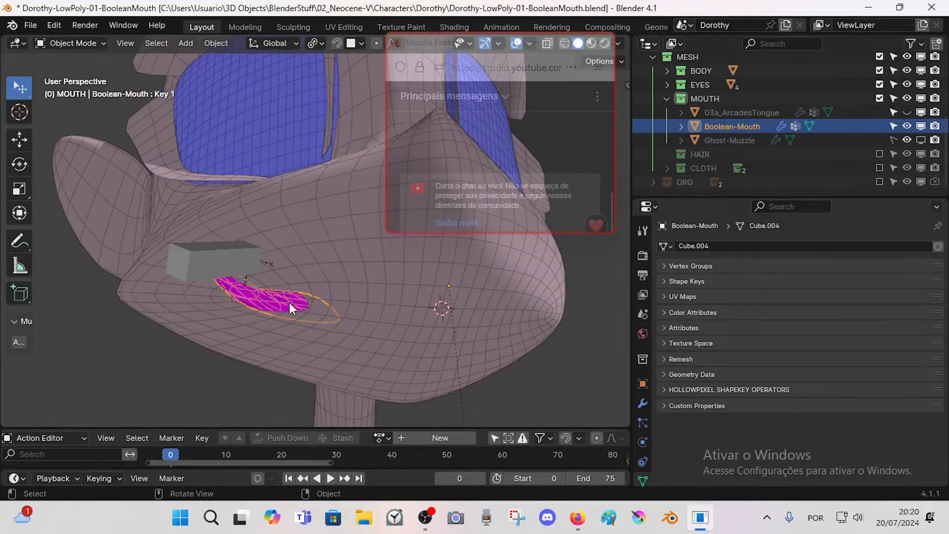
left_click(907, 127)
Step: Select the Template-Dorothy armature and return it to Pose Mode
left_click(260, 264)
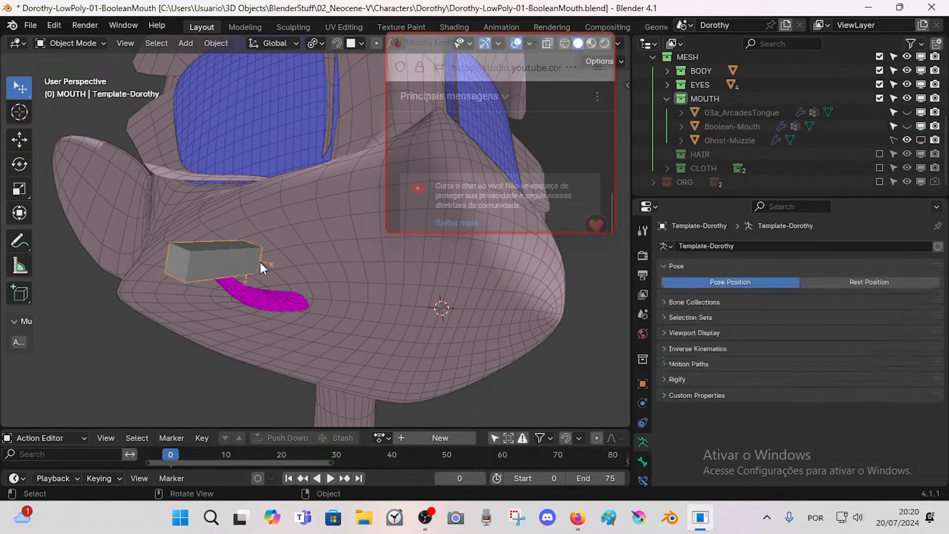
key("g")
right_click(295, 276)
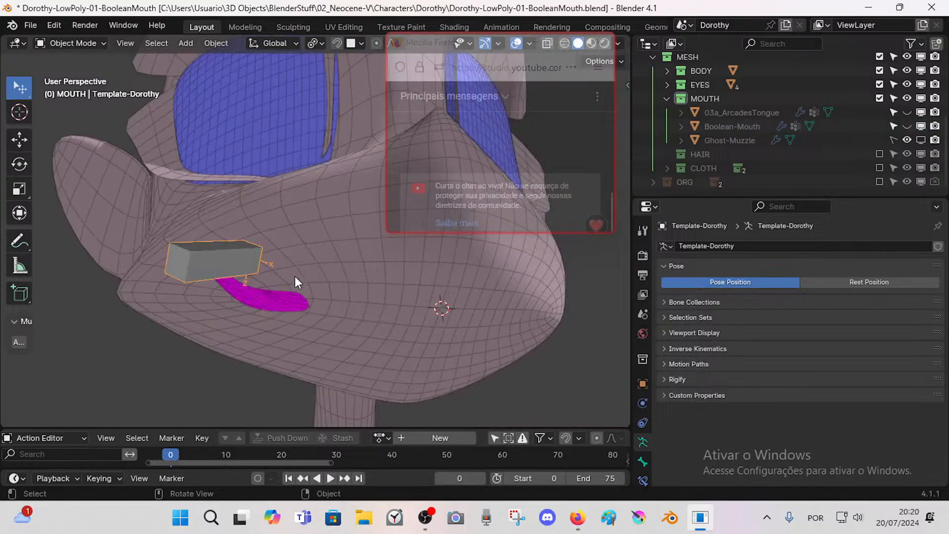
left_click(229, 269)
left_click(232, 263)
scroll(233, 267, "down", 4)
key("ctrl+Tab")
Step: Try moving the MTR-BooleanMouth bone across the muzzle, then clear its location
scroll(257, 277, "up", 3)
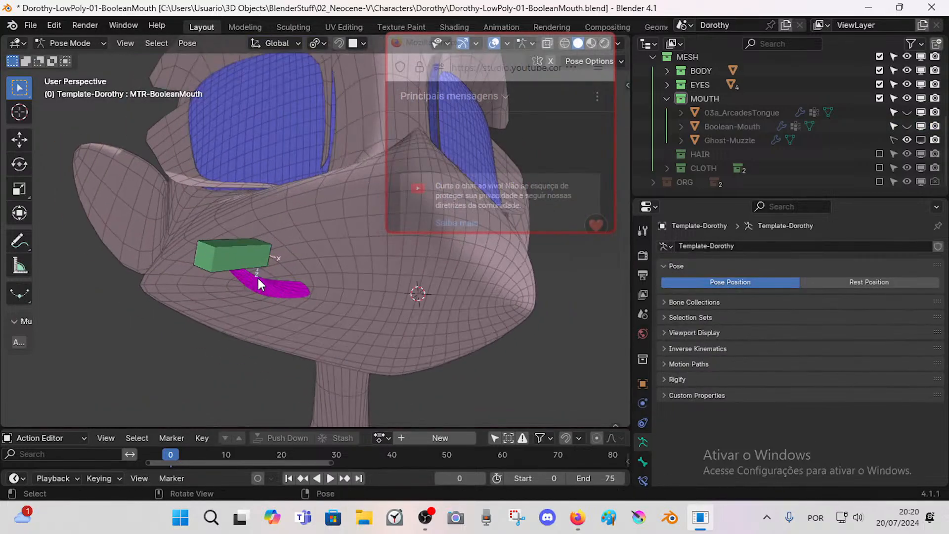
scroll(258, 283, "up", 2)
left_click(220, 271)
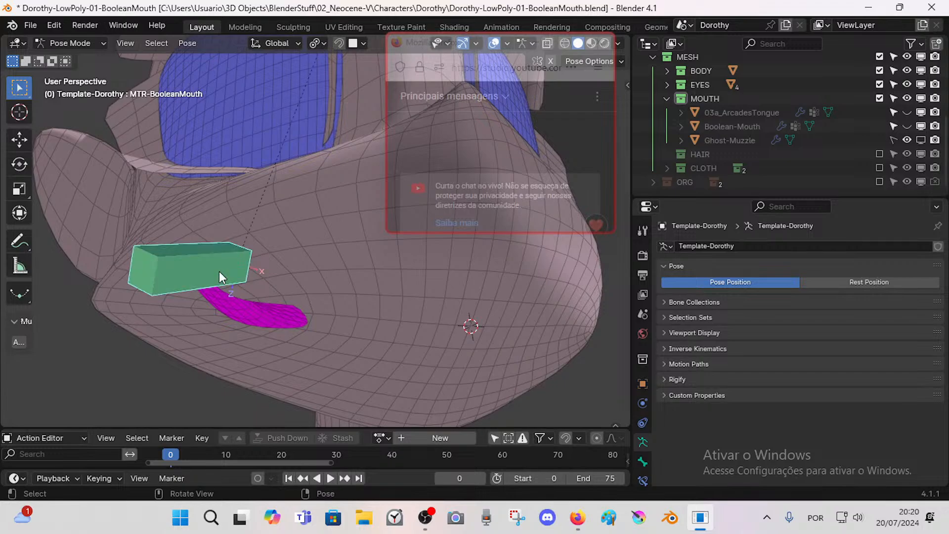
key("g")
left_click(331, 302)
key("alt+g")
scroll(356, 314, "down", 5)
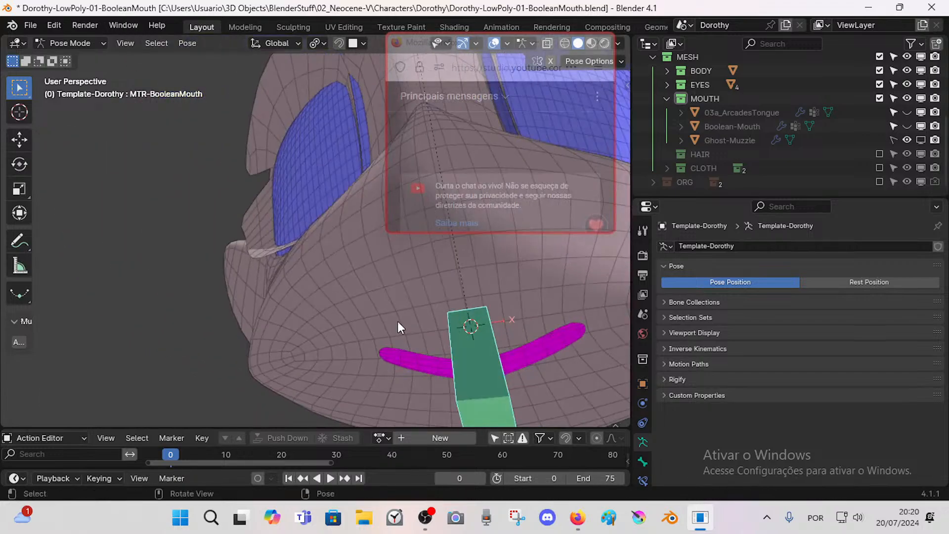
Step: Place the chat window over the object list and save the file
left_click_drag(448, 50, 731, 38)
middle_click_drag(426, 262, 477, 307)
key("ctrl+s")
Step: Move the MTR-BooleanMouth bone upward on the muzzle's front
scroll(430, 323, "up", 2)
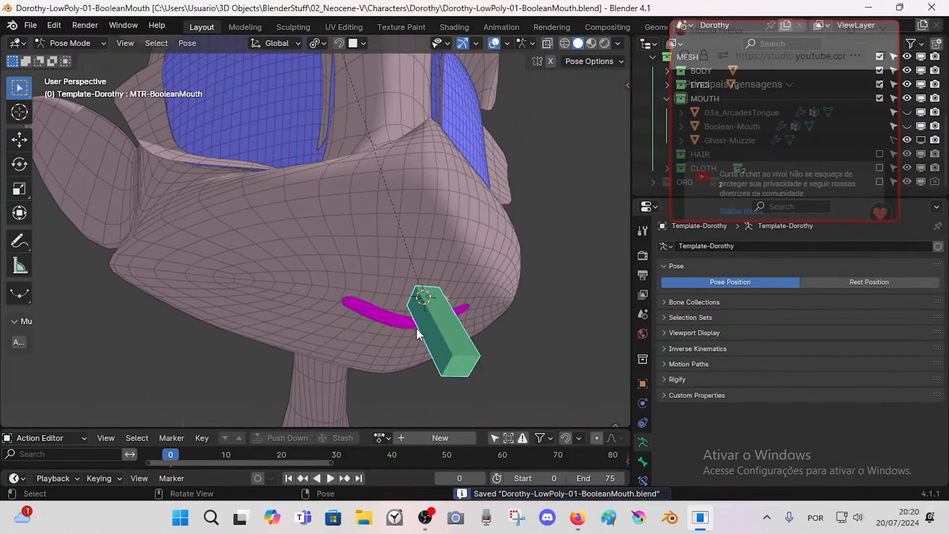
middle_click_drag(416, 328, 469, 346)
key("g")
left_click(499, 291)
middle_click_drag(500, 290, 481, 296)
scroll(265, 278, "up", 3)
middle_click_drag(263, 276, 344, 265)
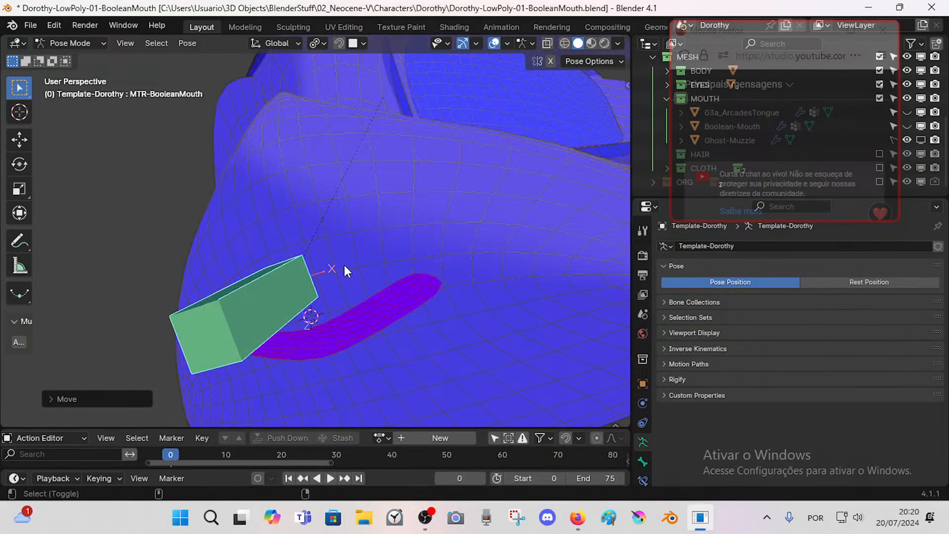
Step: Toggle the face orientation overlay and examine the boolean mouth cut from the side with the bone deselected
key("shift+f")
key("shift+f")
key("shift+f")
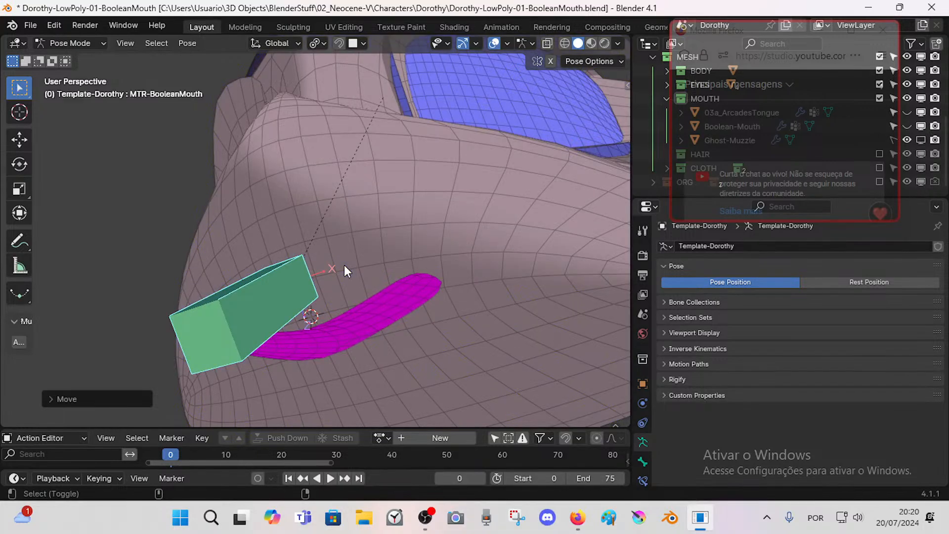
scroll(346, 266, "down", 3)
middle_click_drag(348, 266, 275, 324)
left_click(388, 279)
scroll(386, 283, "down", 2)
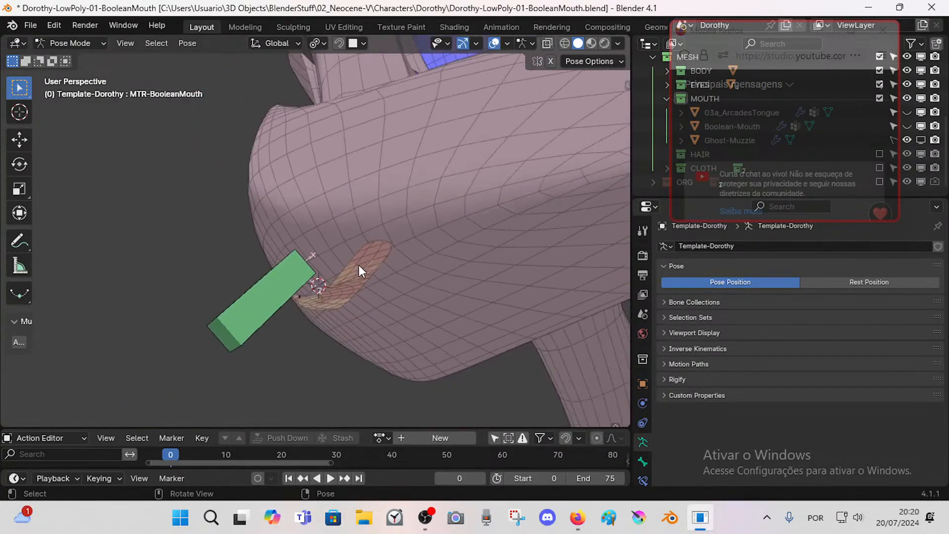
middle_click_drag(293, 277, 331, 298)
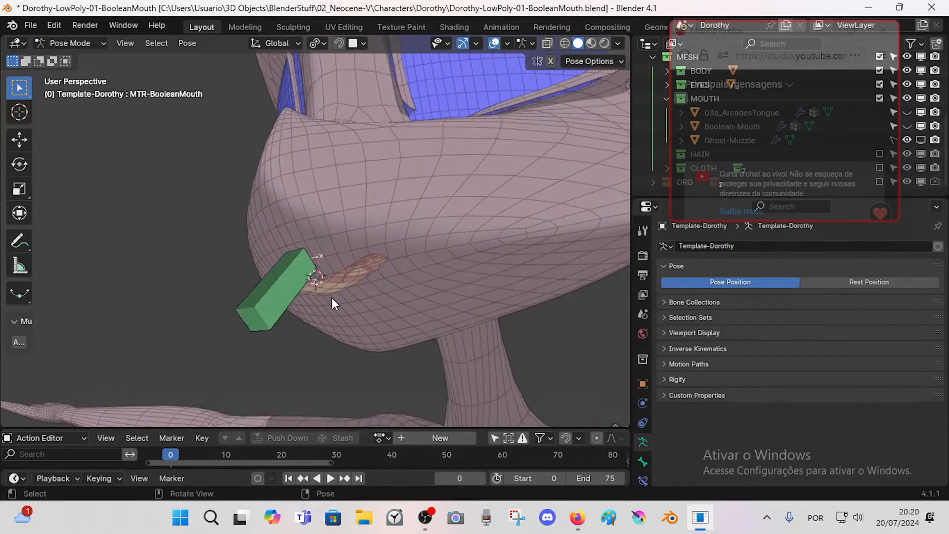
scroll(330, 299, "up", 2)
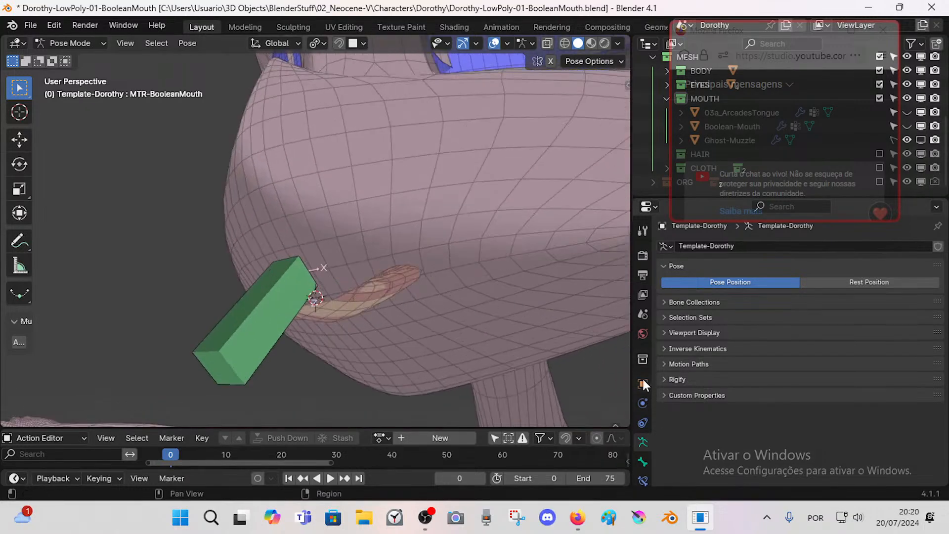
Step: Select Template-Dorothy-Body in Object Mode, display its modifiers, and move the chat window clear of the object list
key("ctrl+Tab")
left_click(449, 309)
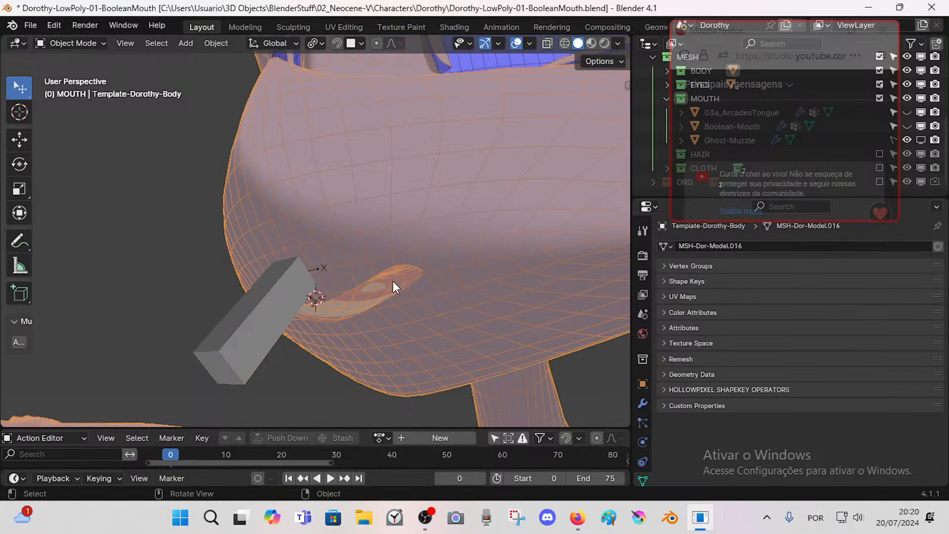
left_click(643, 402)
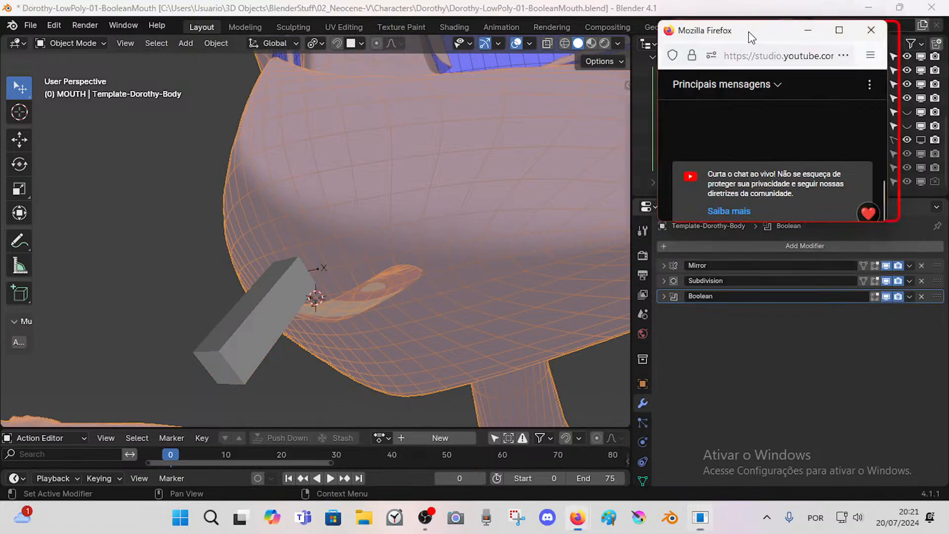
left_click_drag(748, 31, 518, 54)
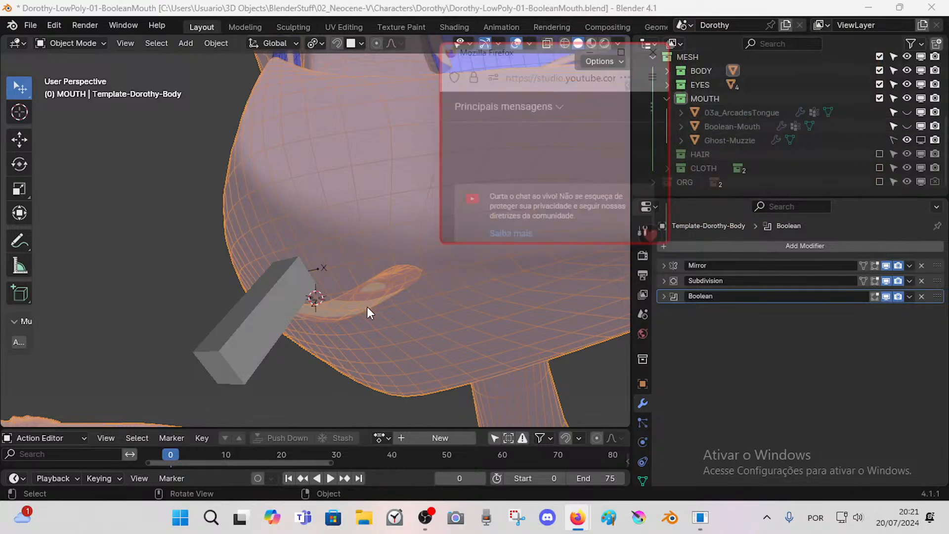
key("alt+h")
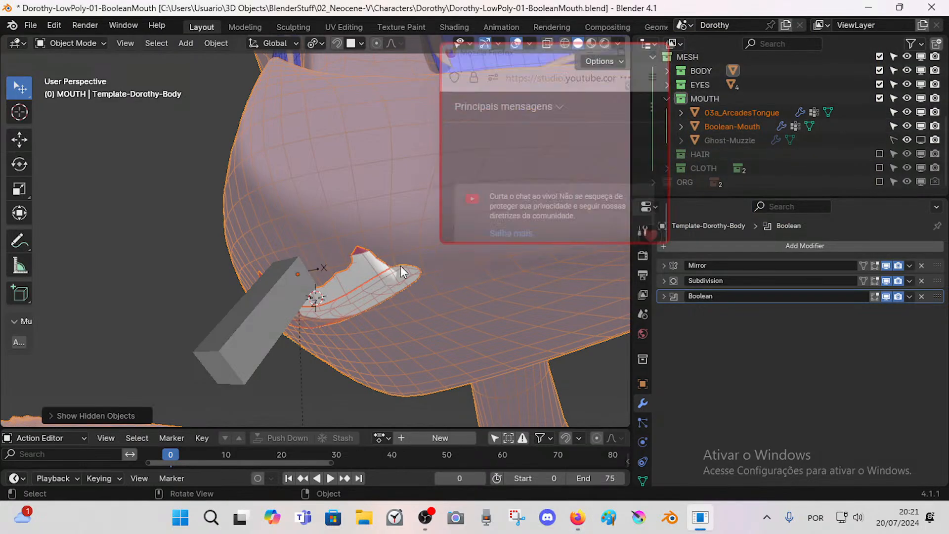
key("ctrl+z")
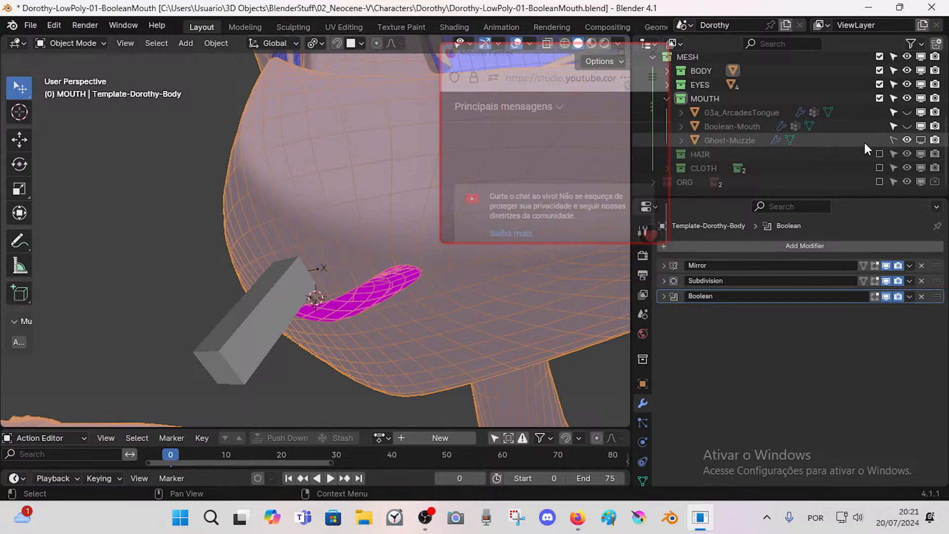
left_click(920, 140)
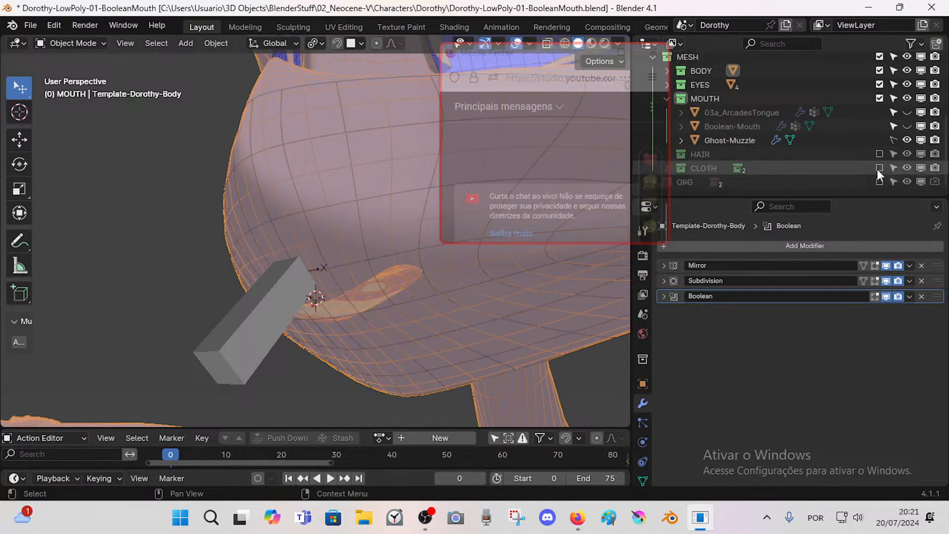
left_click(920, 140)
Step: Unhide and select Boolean-Mouth in the MOUTH collection, and add a material slot to it
left_click(907, 126)
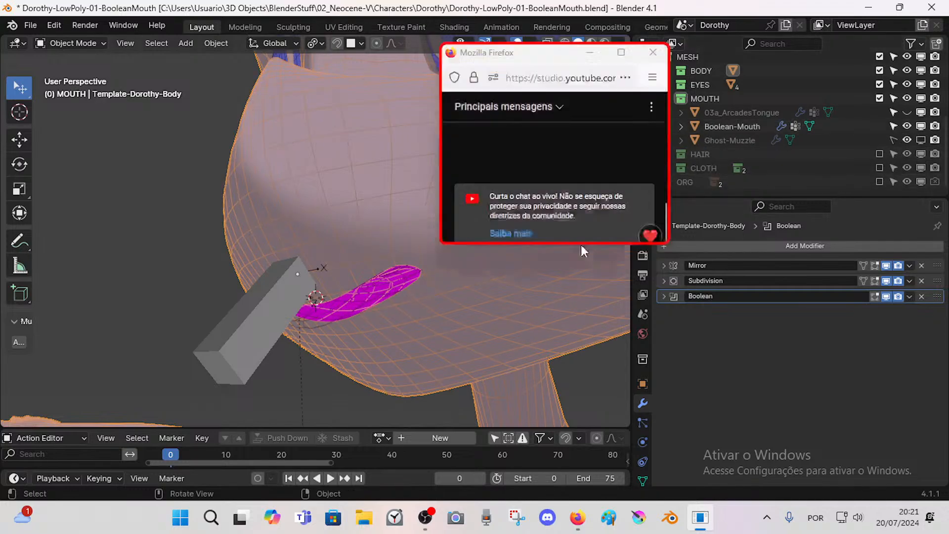
left_click(316, 316)
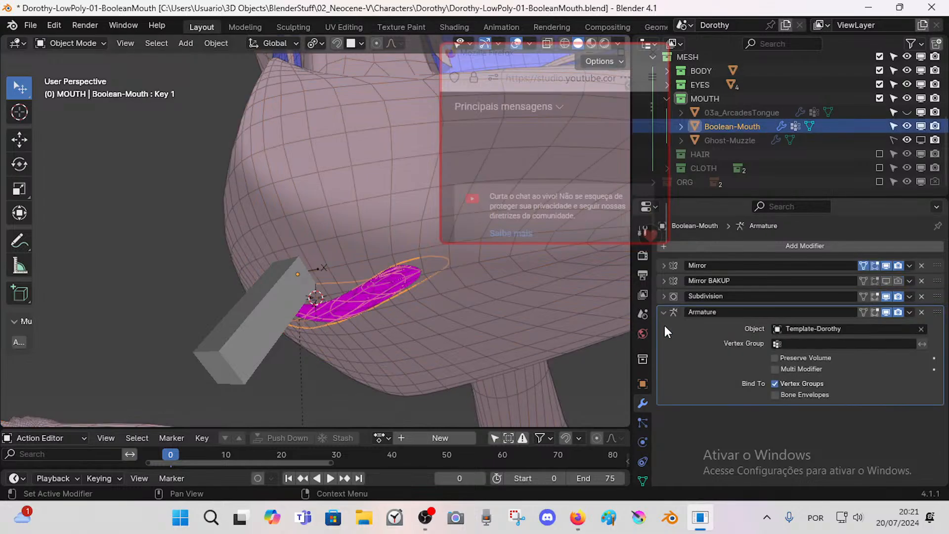
scroll(644, 464, "down", 3)
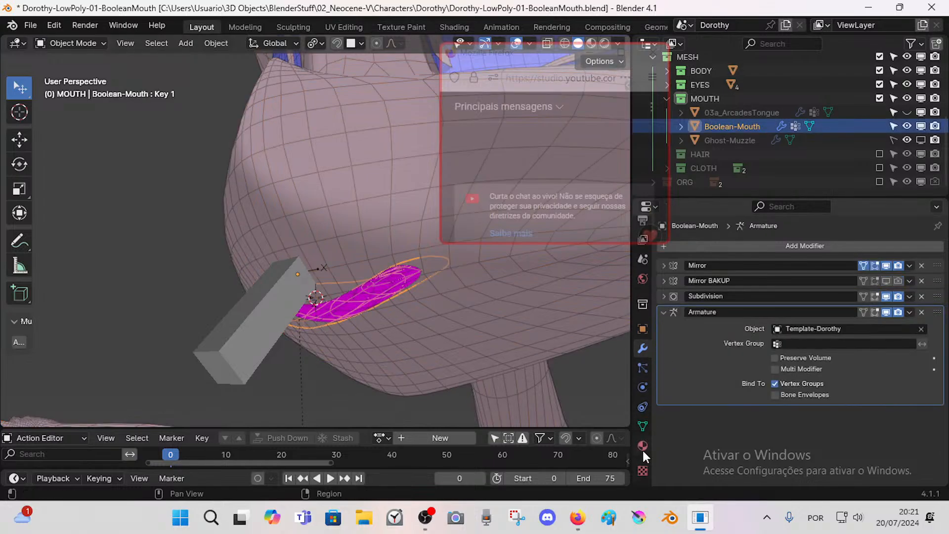
left_click(642, 447)
left_click(939, 247)
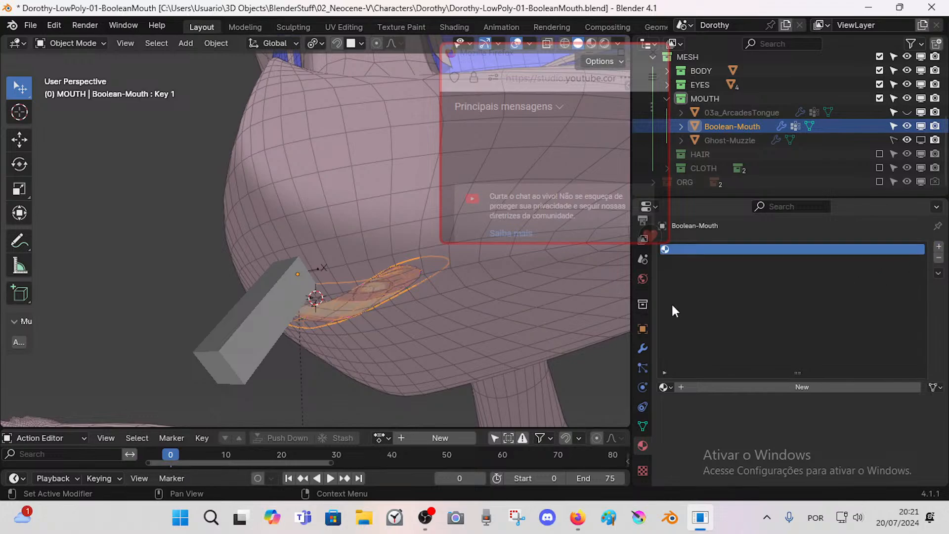
Step: Try the materials MAT-DOROTHY-Skin and MAT-Dorothy-Skin1-Body.002 in Boolean-Mouth's material slot
left_click(664, 388)
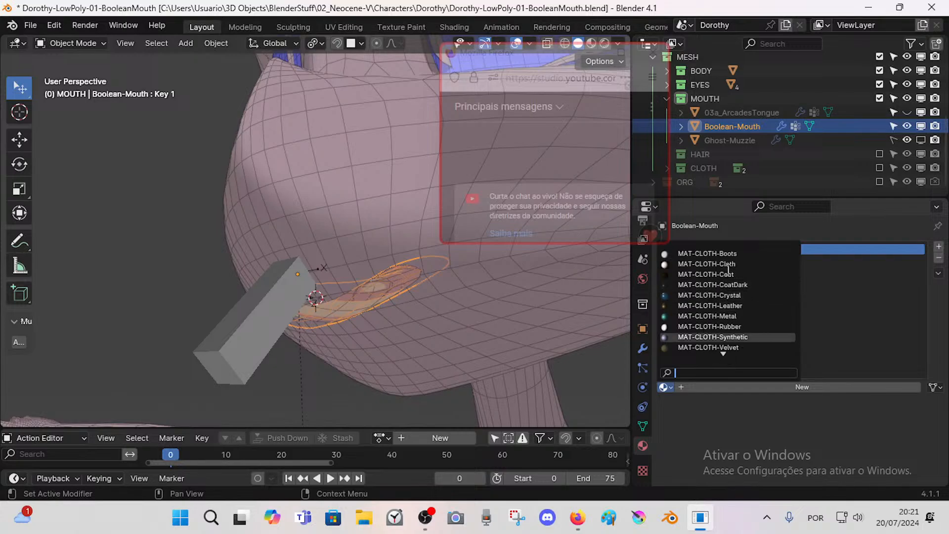
left_click(678, 337)
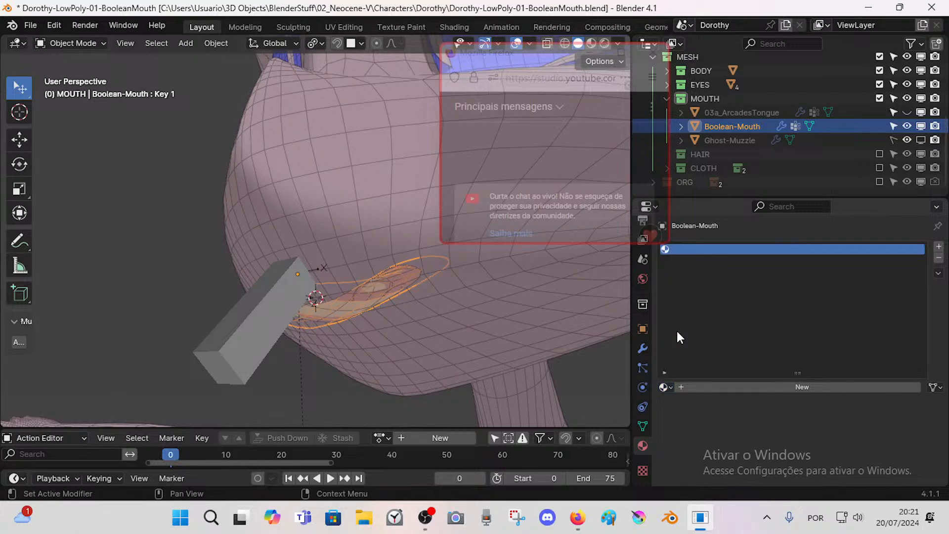
left_click(664, 387)
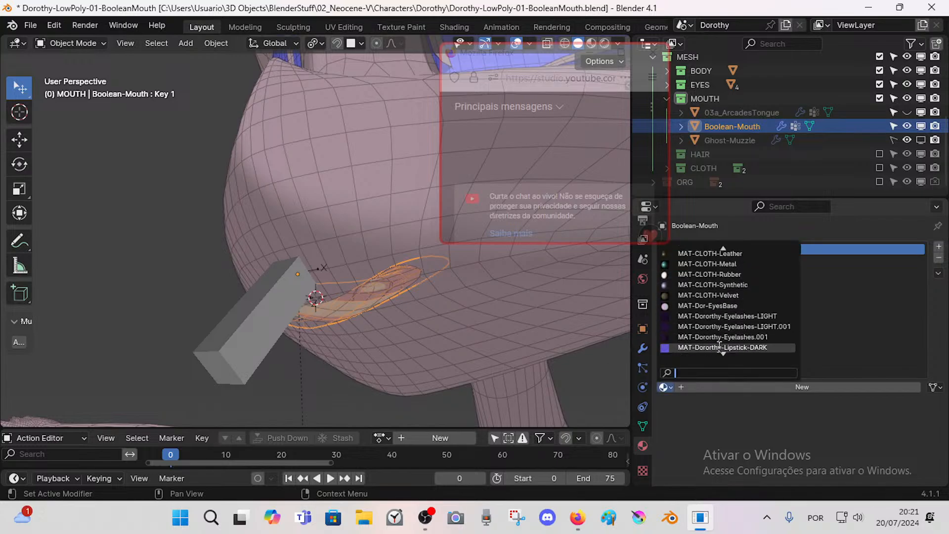
scroll(722, 341, "down", 10)
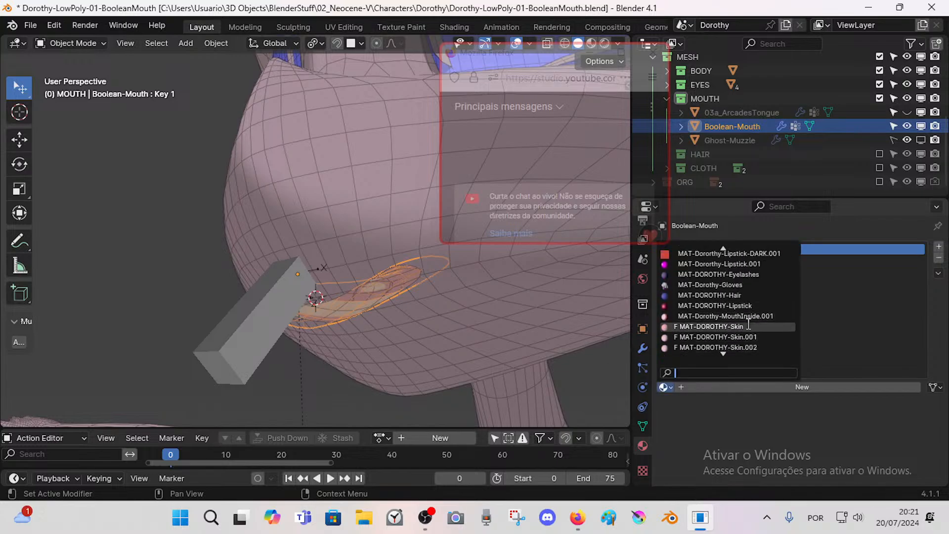
left_click(747, 326)
left_click(663, 387)
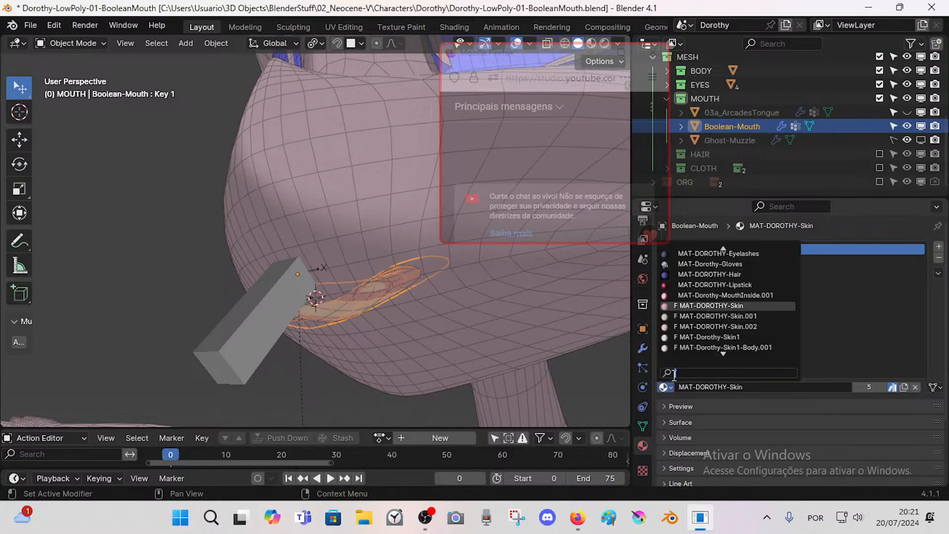
scroll(696, 337, "down", 2)
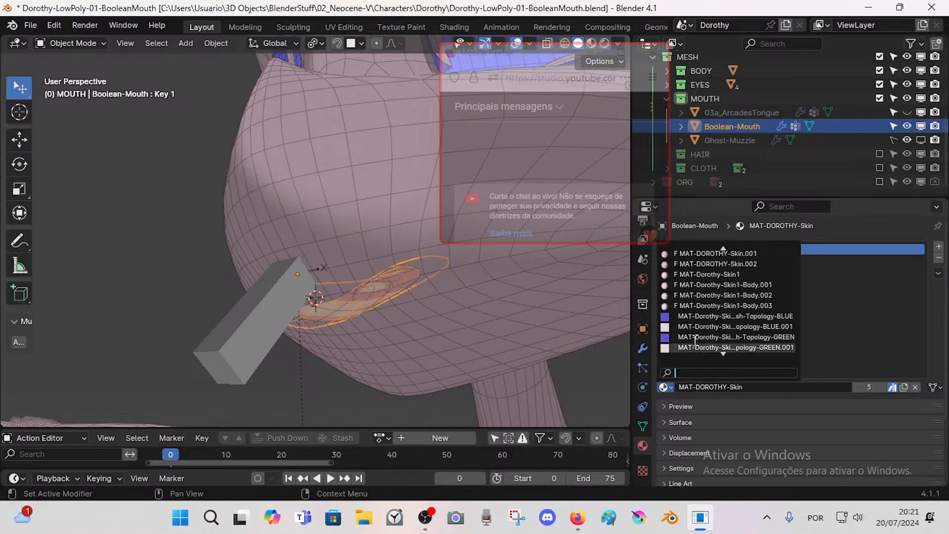
left_click(700, 295)
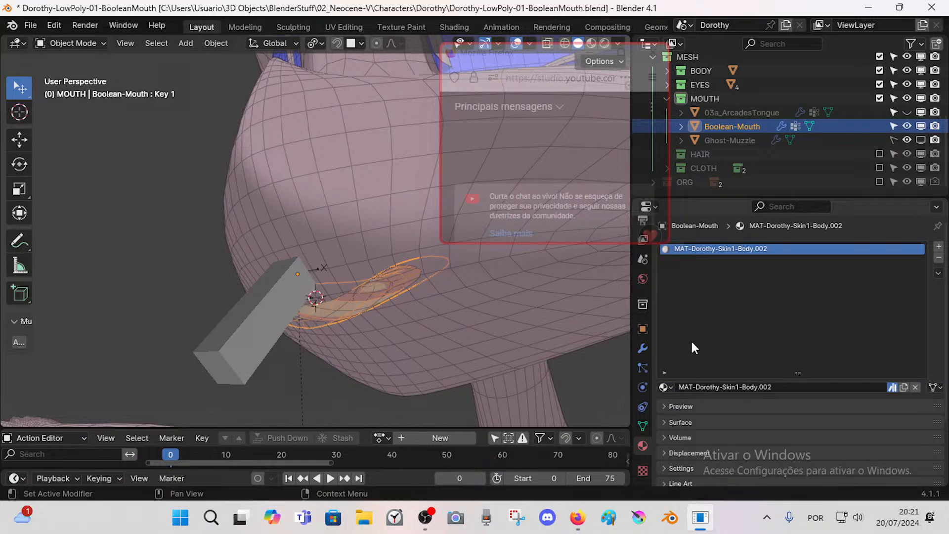
Step: Set Boolean-Mouth's slot to the material MAT-Dorothy-Skin1-Body.003 and assign it to the selected faces in Edit Mode
left_click(661, 386)
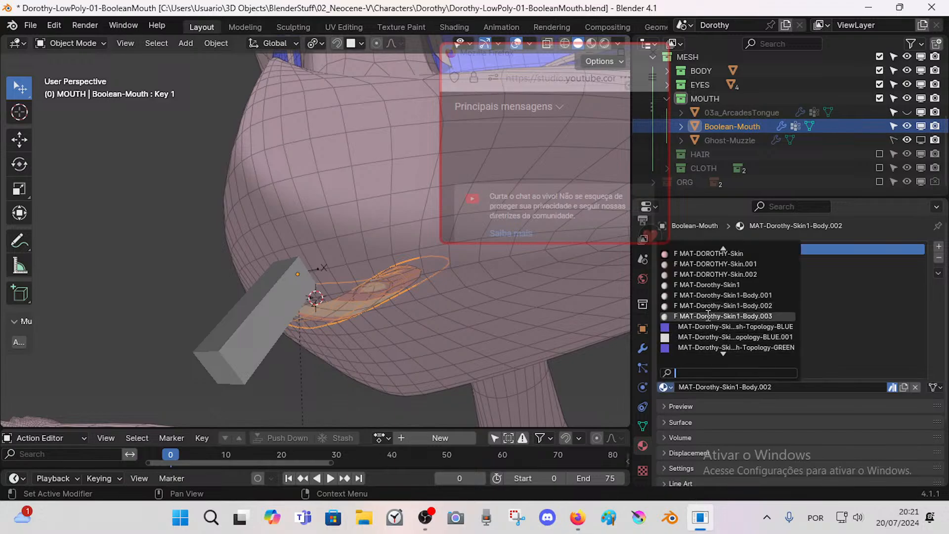
left_click(708, 315)
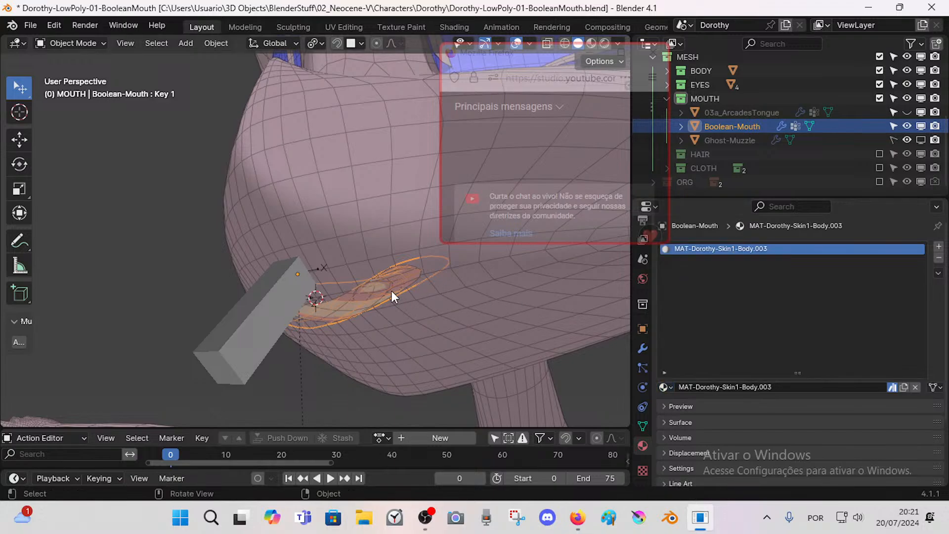
key("Tab")
left_click(723, 399)
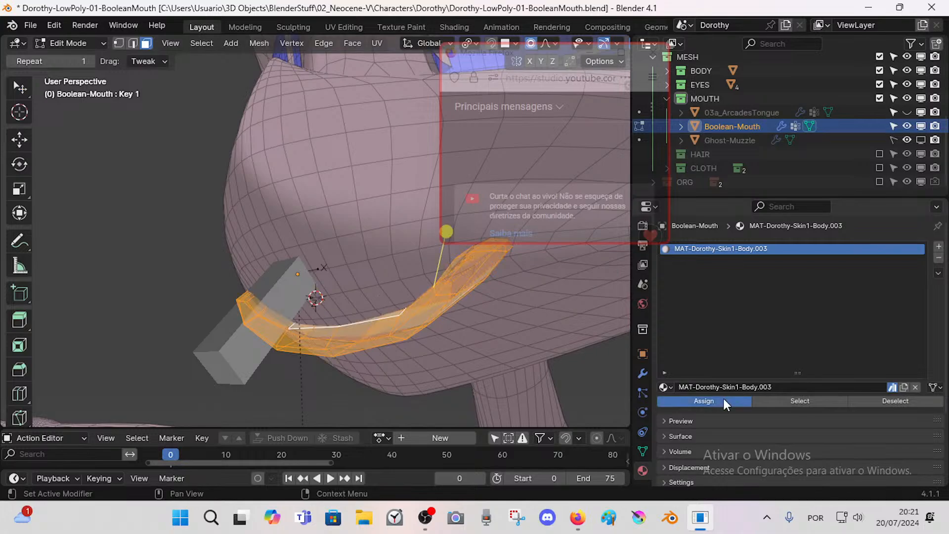
left_click(720, 399)
key("ctrl+Tab")
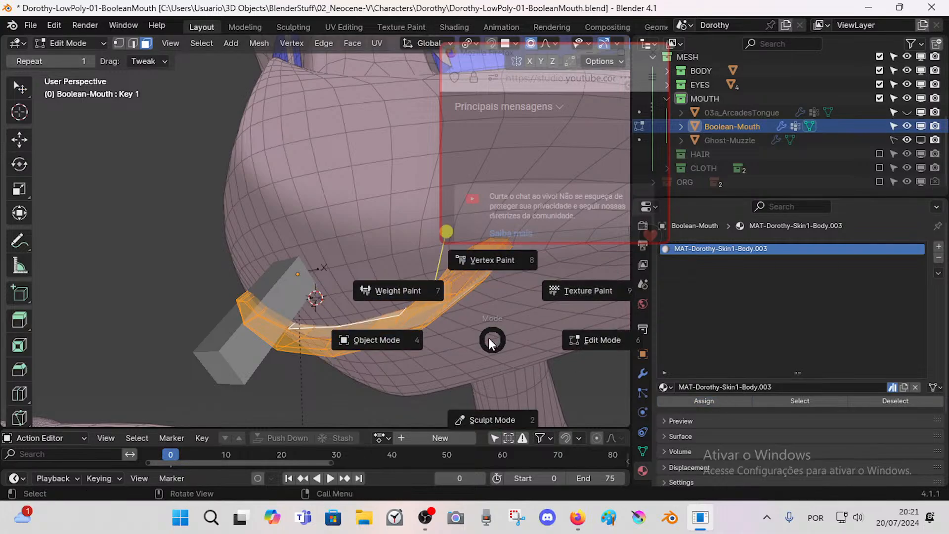
Step: Return to Object Mode and set the Boolean-Mouth object's viewport display to Textured
left_click(449, 339)
mouse_move(380, 323)
middle_mouse_down()
mouse_move(428, 329)
mouse_move(373, 326)
mouse_move(383, 339)
mouse_move(330, 352)
mouse_move(366, 325)
middle_mouse_up()
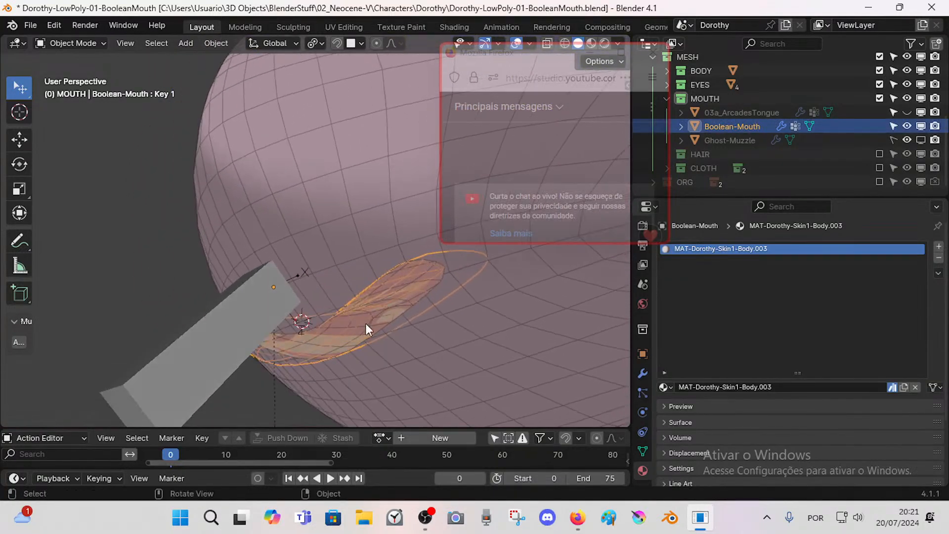
left_click(643, 376)
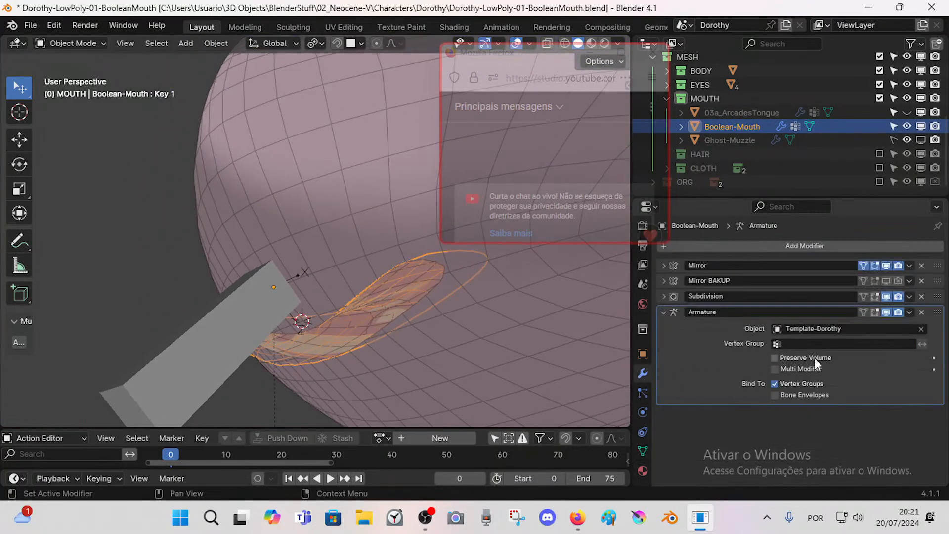
left_click(644, 351)
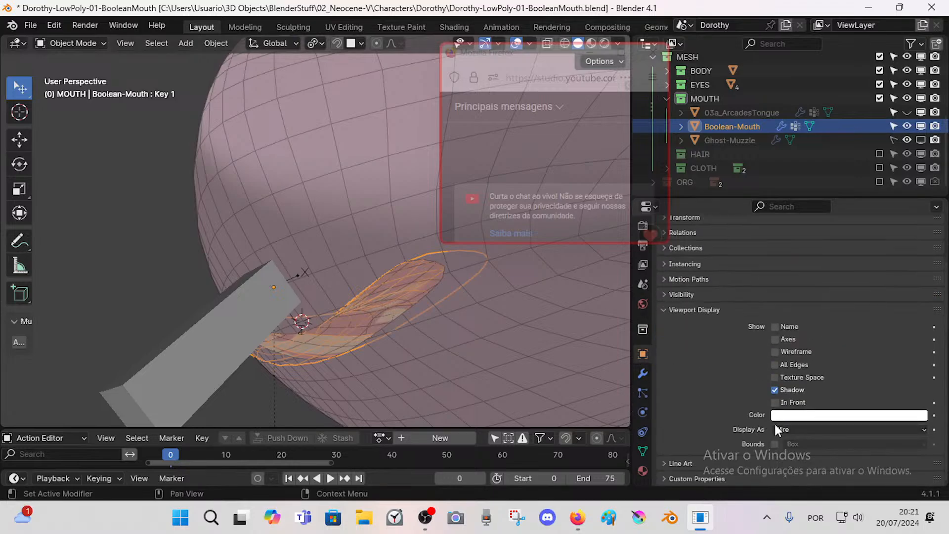
left_click(781, 430)
left_click(797, 476)
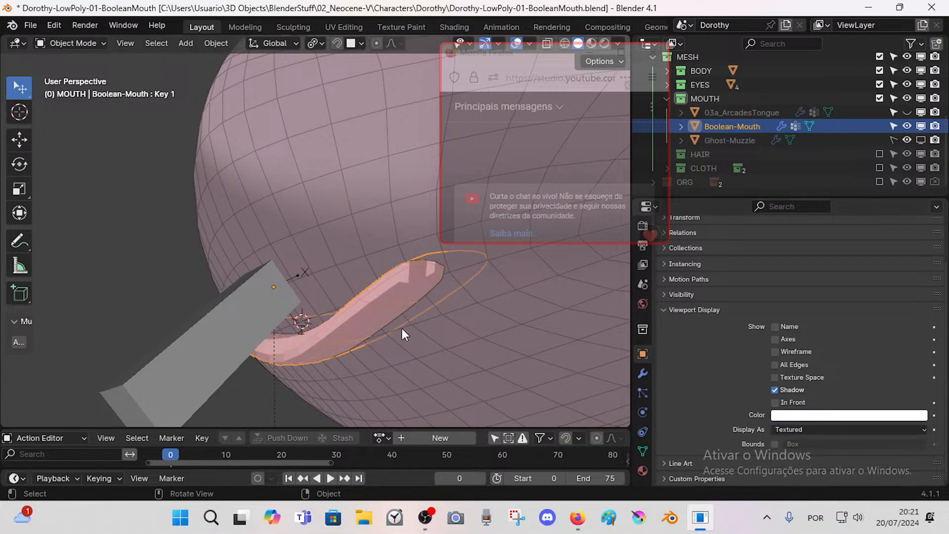
Step: Unhide the hidden mouth objects and disable 03a_ArcadesTongue in viewports
middle_click_drag(402, 328, 348, 342)
left_click(348, 342)
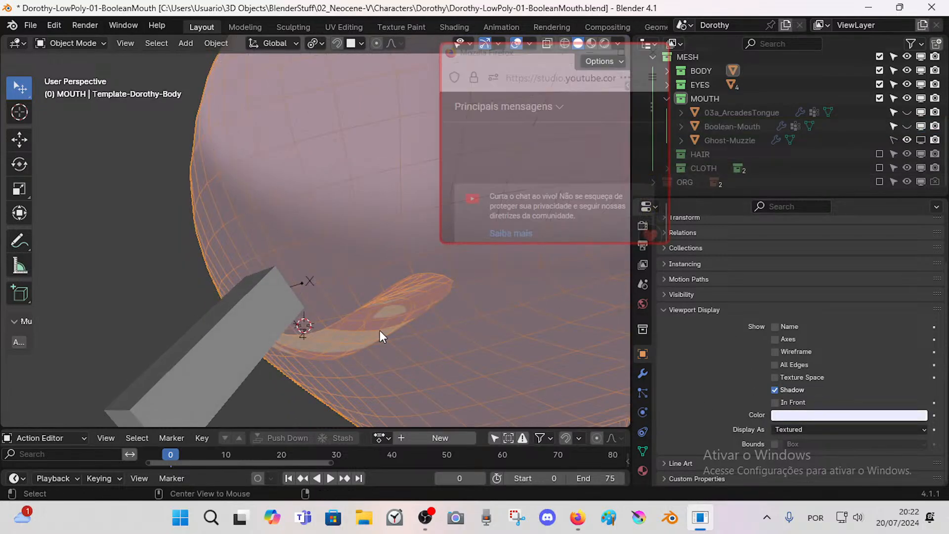
key("alt+h")
left_click(361, 330)
left_click(359, 293)
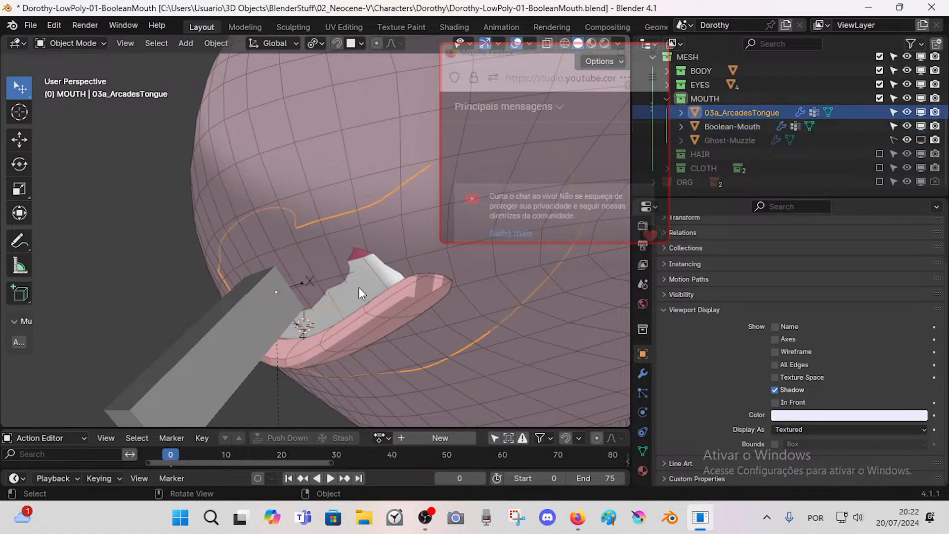
left_click(922, 113)
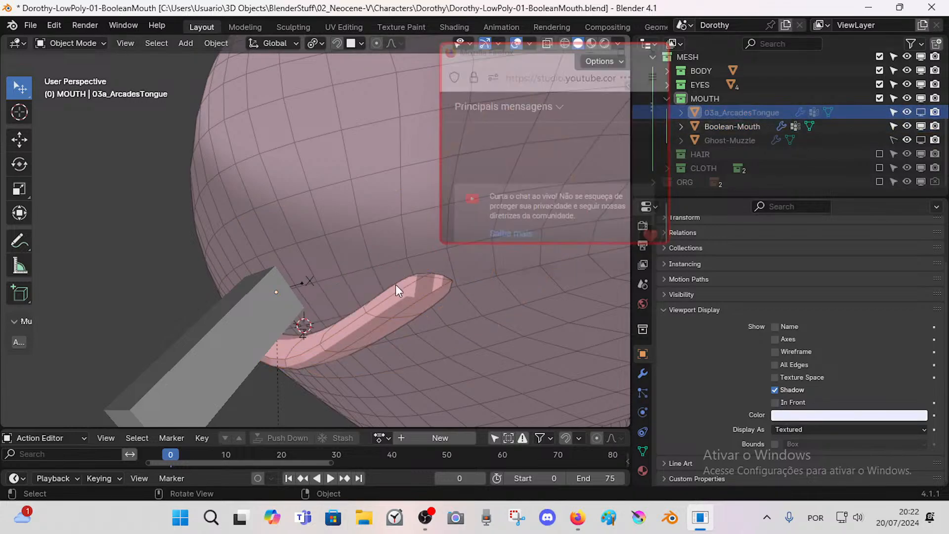
Step: Hide Boolean-Mouth and examine the mouth opening cut into the muzzle
left_click(327, 323)
left_click(346, 330)
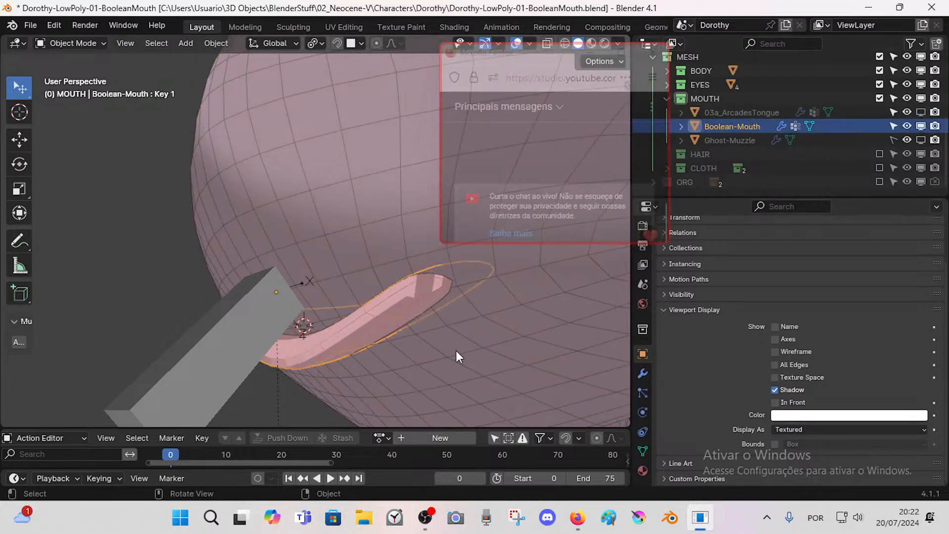
key("h")
middle_click_drag(364, 333, 384, 319)
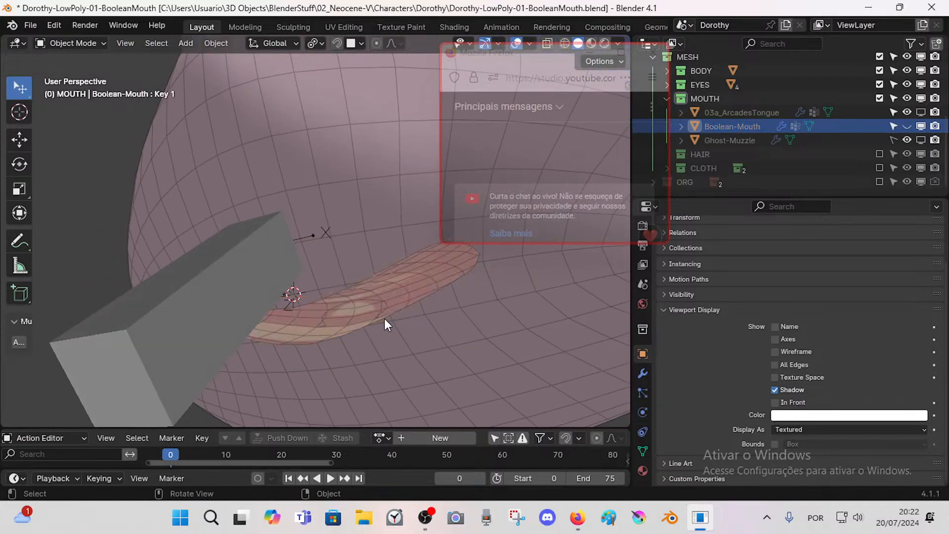
Step: Unhide Boolean-Mouth, and replace its material with MAT-DOROTHY-Lipstick assigned to the selected faces in Edit Mode
key("alt+h")
key("Tab")
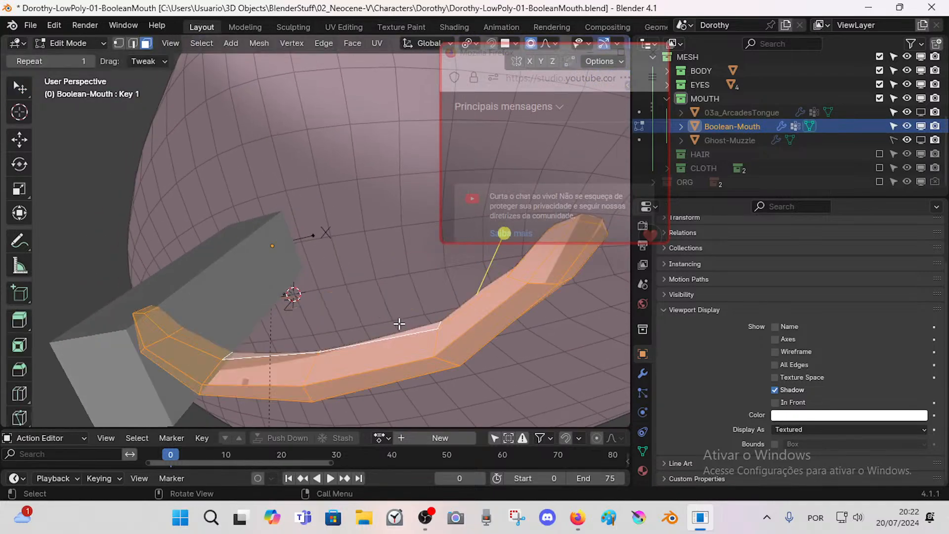
left_click(642, 451)
left_click(643, 469)
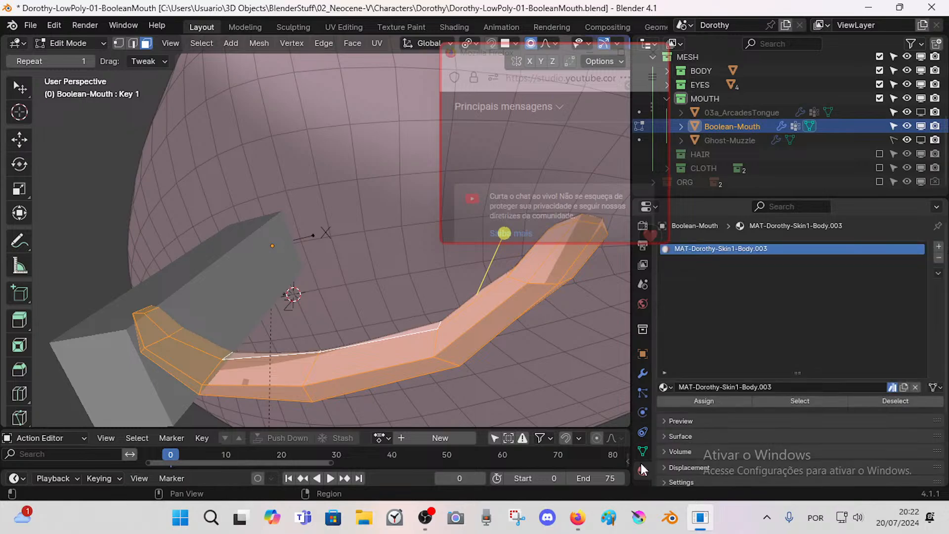
left_click(666, 388)
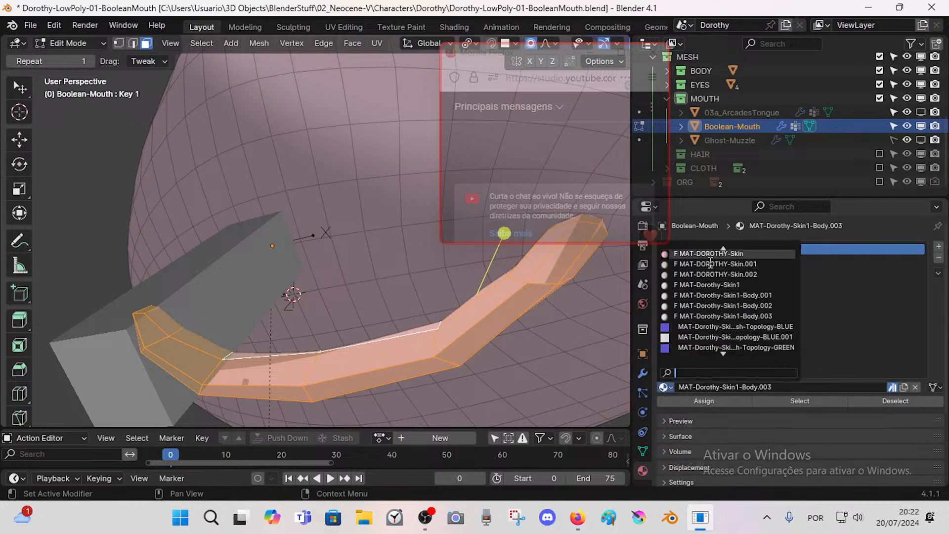
scroll(694, 286, "up", 8)
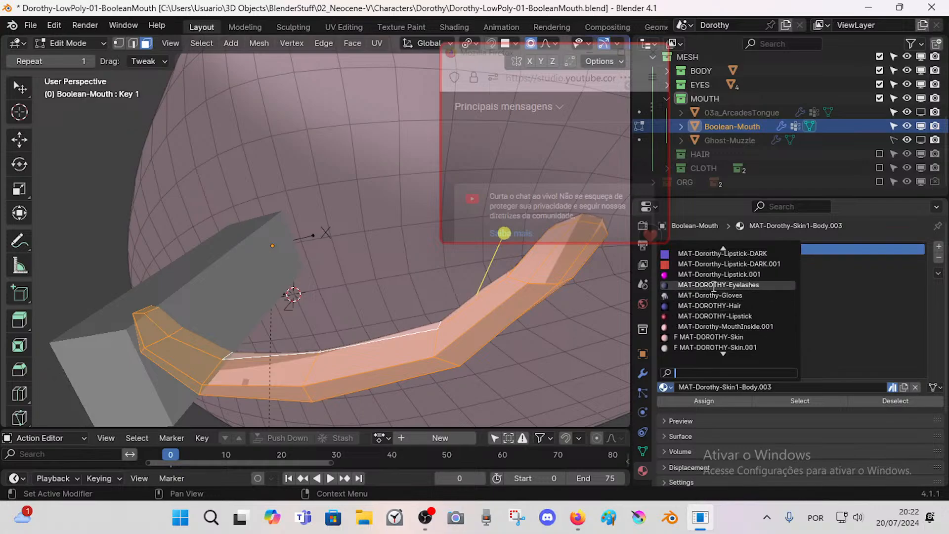
left_click(722, 316)
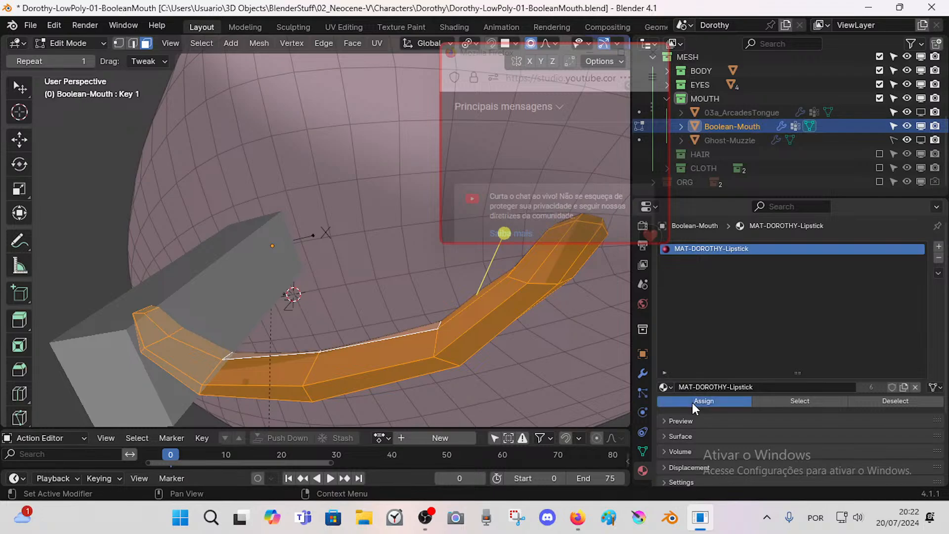
left_click(692, 402)
scroll(445, 327, "down", 5)
key("Tab")
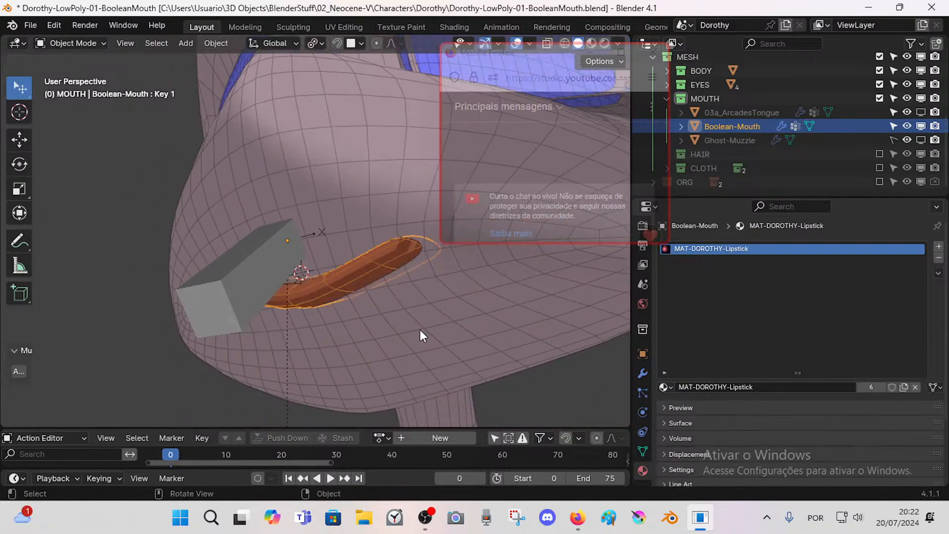
Step: Hide Boolean-Mouth and set its viewport display back to Wire
key("h")
scroll(373, 298, "up", 3)
middle_click_drag(372, 298, 425, 338)
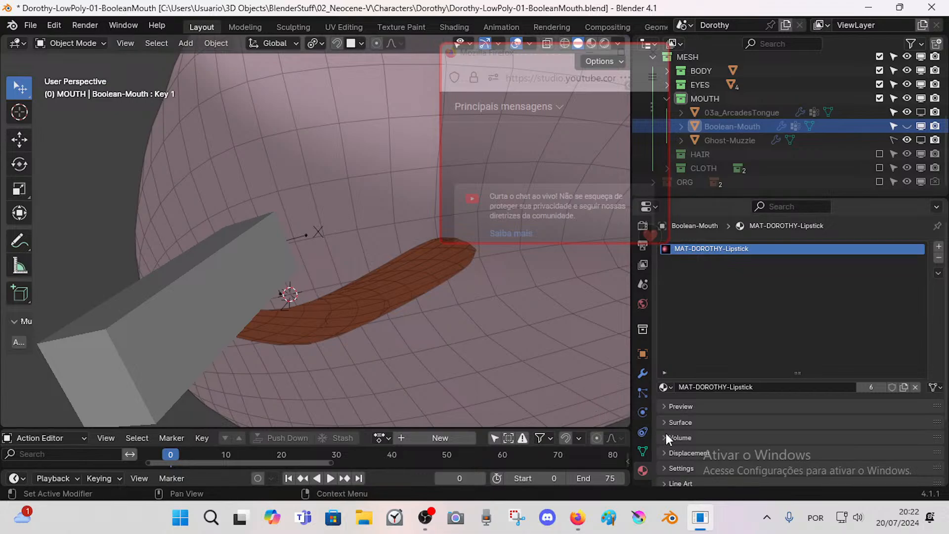
scroll(677, 377, "down", 4)
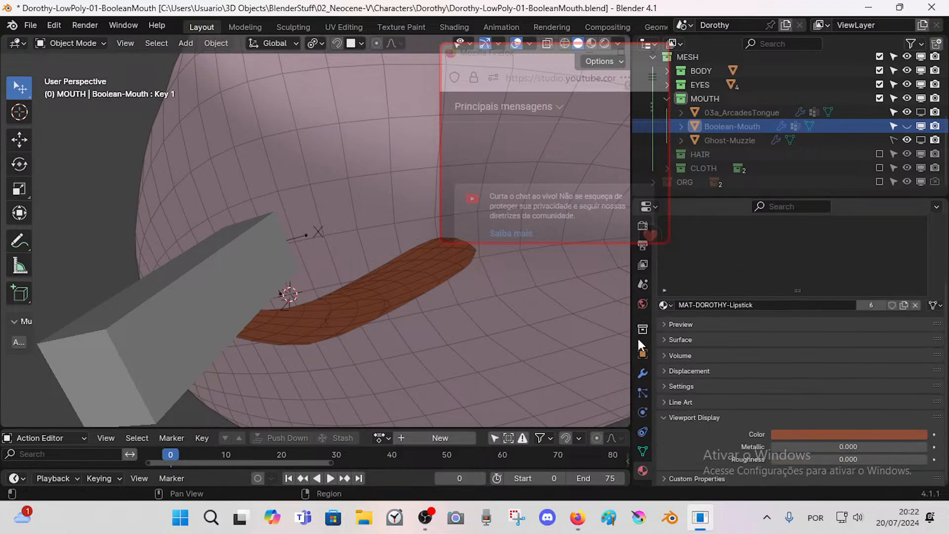
left_click(639, 352)
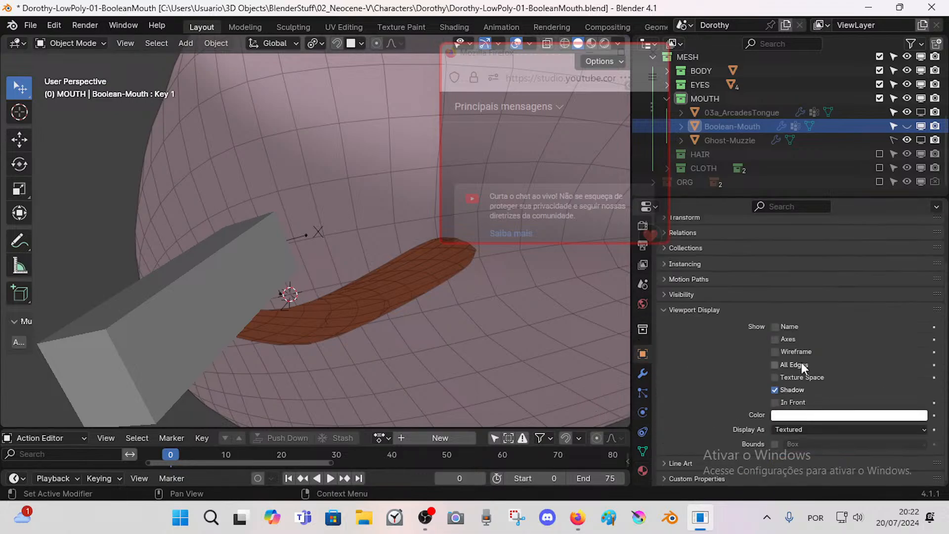
left_click(791, 431)
left_click(794, 458)
Step: Unhide Boolean-Mouth to check its Wire display, hide it again and save the file
key("alt+h")
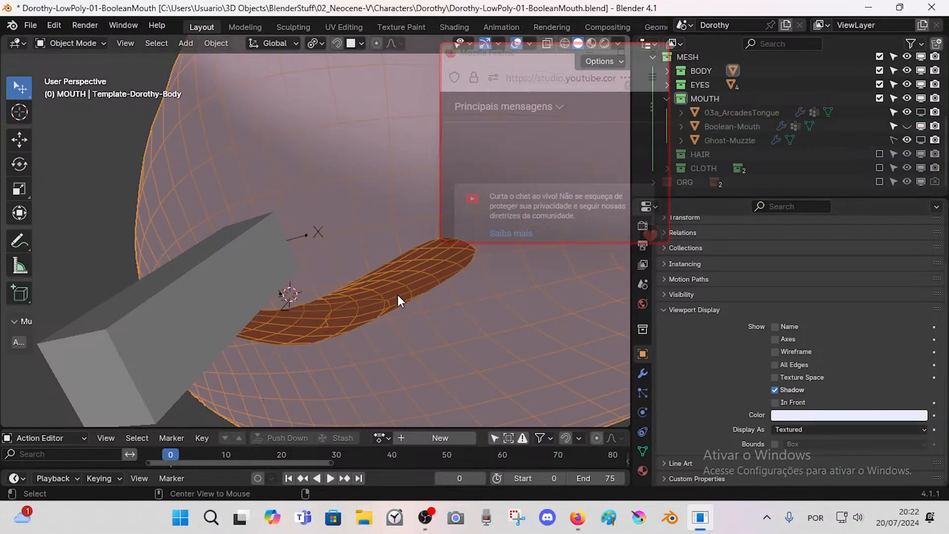
left_click(367, 311)
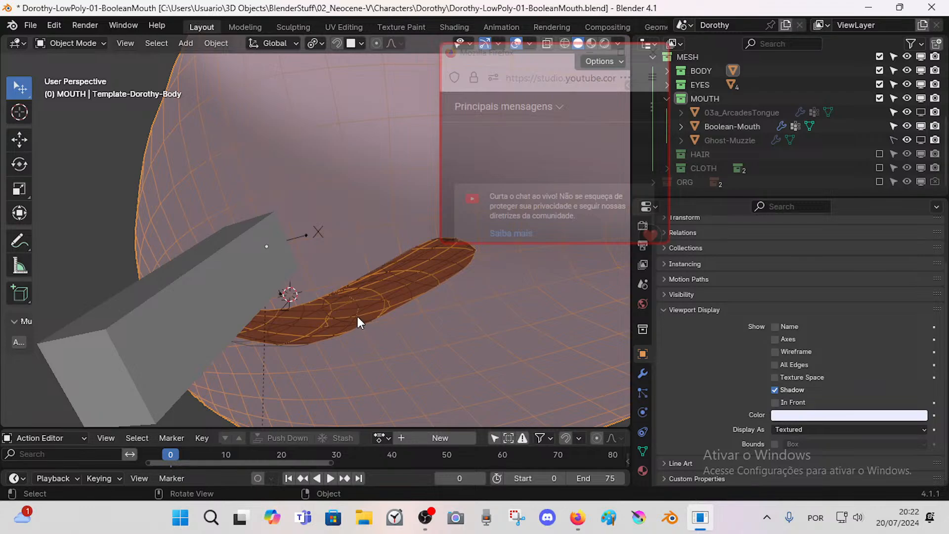
left_click(357, 316)
middle_click_drag(394, 307, 326, 318)
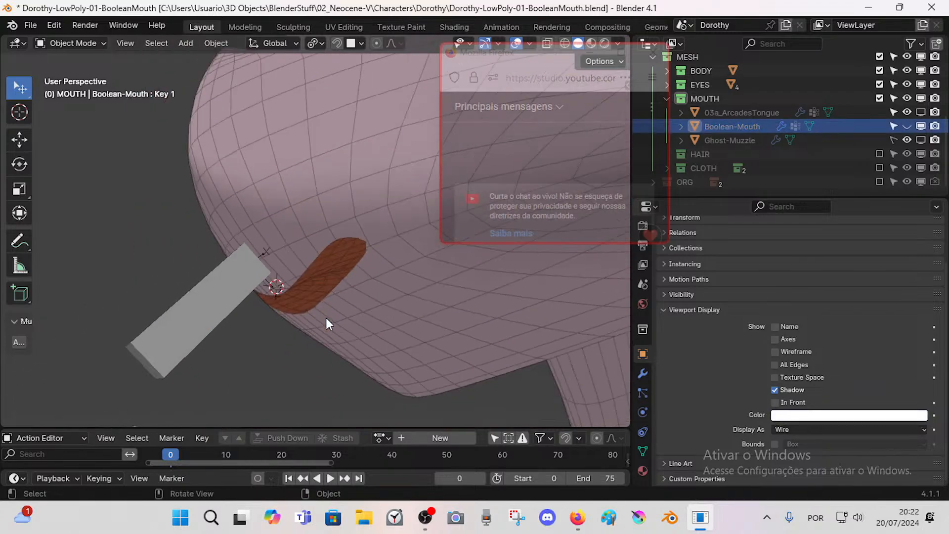
key("ctrl+s")
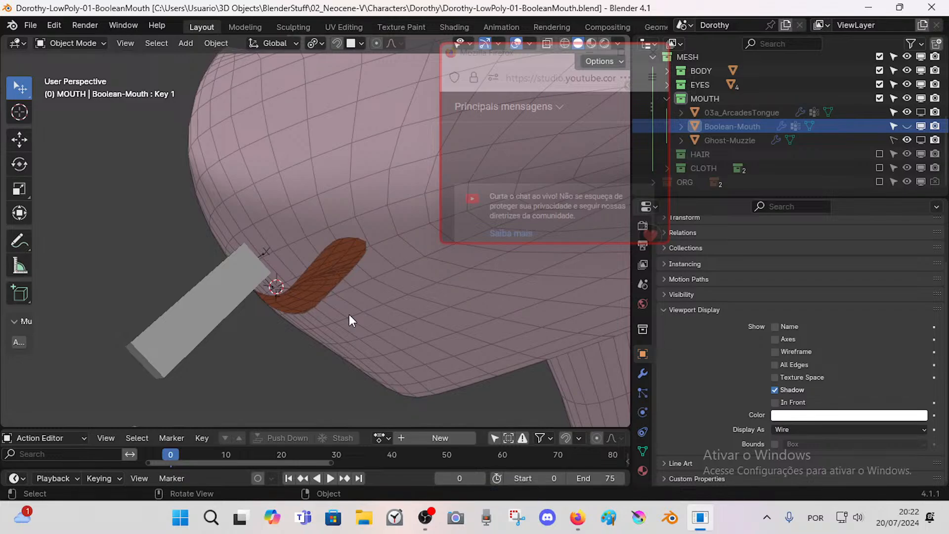
Step: Put the Template-Dorothy armature in Pose Mode and move the MTR-BooleanMouth bone around the muzzle to test the mouth cut
middle_click_drag(204, 297, 333, 284)
left_click(327, 289)
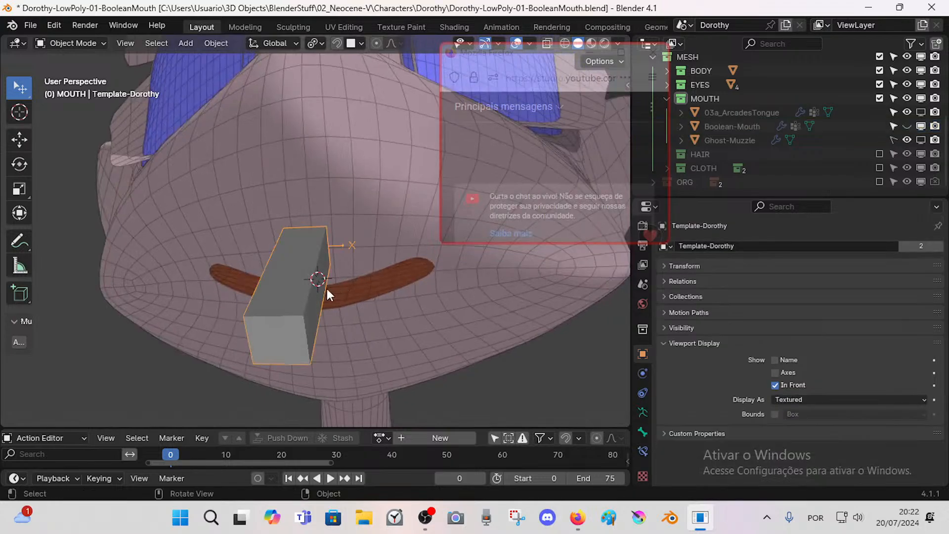
key("ctrl+Tab")
left_click(307, 293)
key("g")
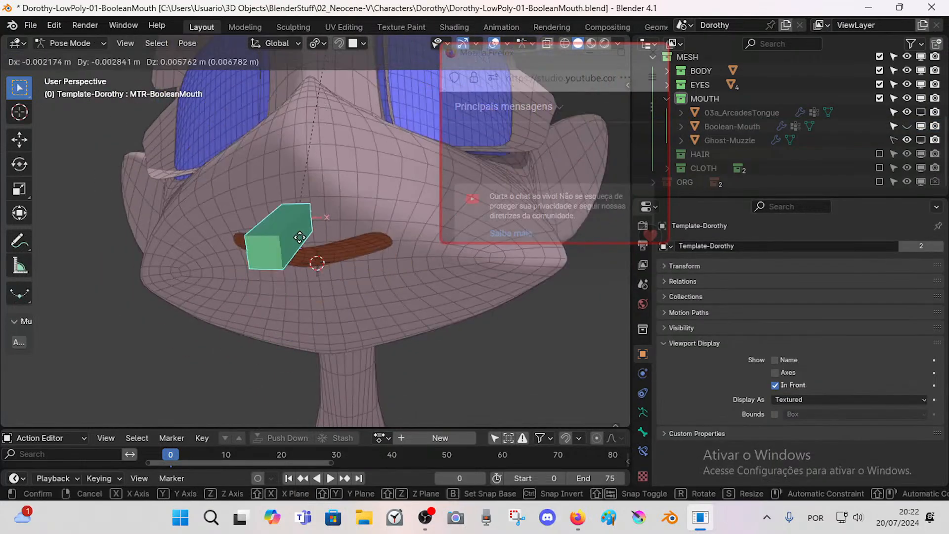
left_click(307, 246)
middle_click_drag(307, 246, 320, 268)
key("g")
left_click(348, 288)
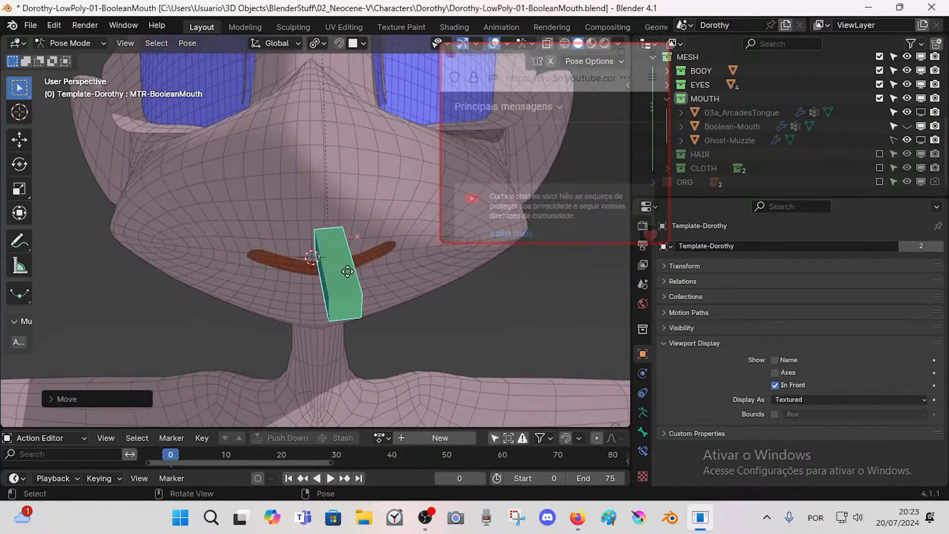
key("g")
left_click(260, 280)
Step: Turn off the viewport overlays, reposition the MTR-BooleanMouth bone across the muzzle several more times and return to Object Mode
key("shift+alt+z")
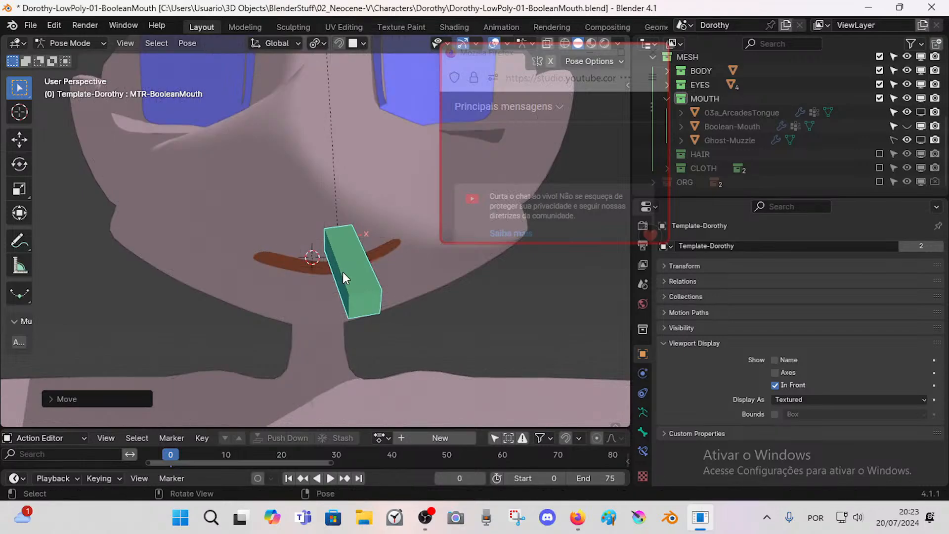
key("g")
left_click(247, 248)
middle_click_drag(247, 249, 413, 259)
key("g")
left_click(337, 262)
key("g")
left_click(353, 271)
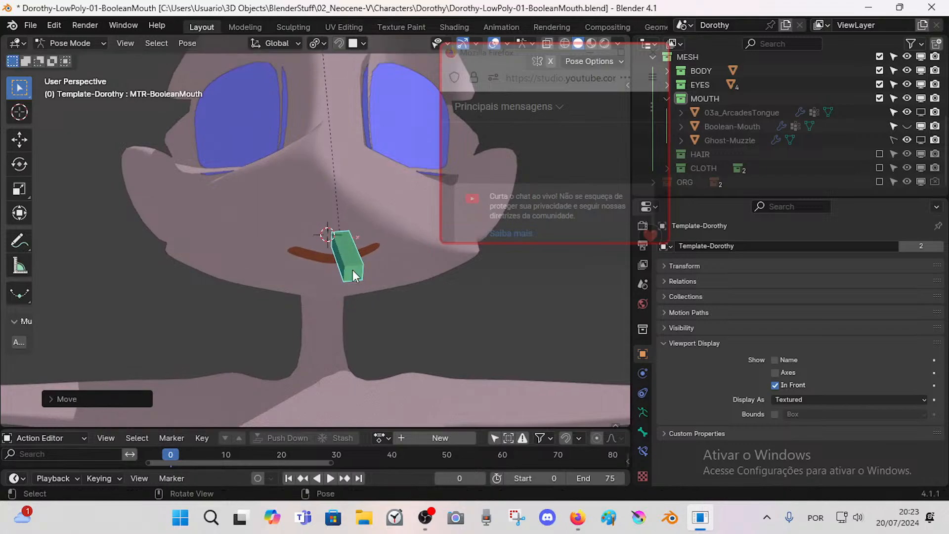
scroll(352, 269, "up", 1)
key("g")
left_click(350, 211)
key("g")
left_click(321, 231)
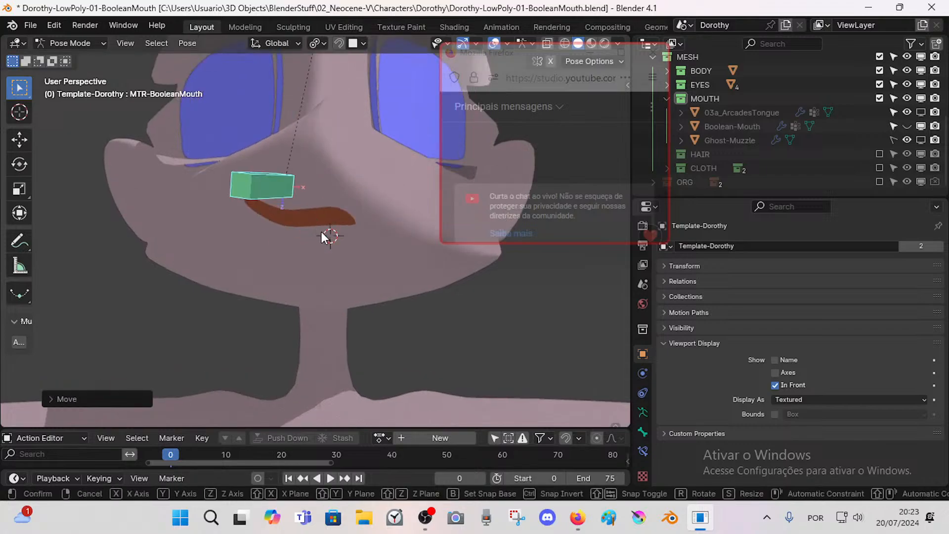
middle_click_drag(321, 231, 348, 267)
key("ctrl+Tab")
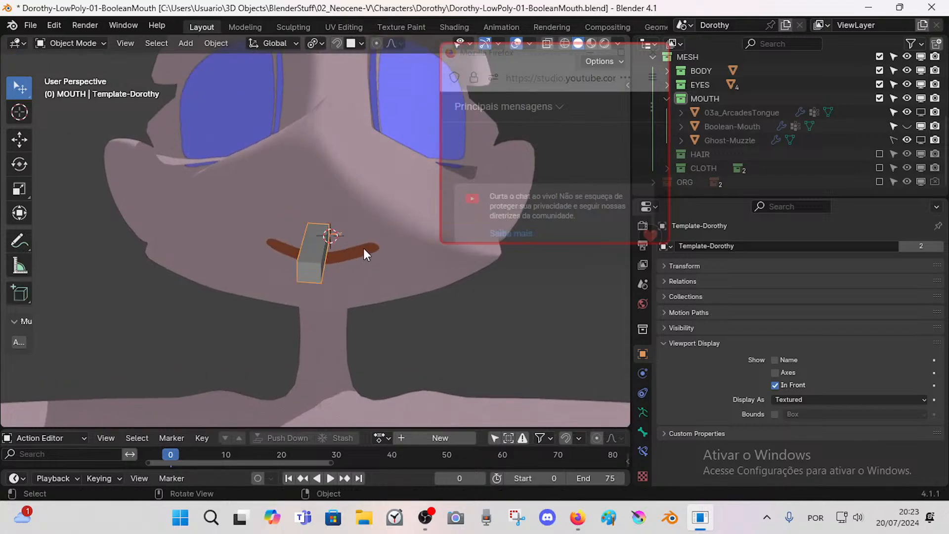
Step: Select the Template-Dorothy-Body mesh and show its shape keys
left_click(362, 248)
left_click(311, 252)
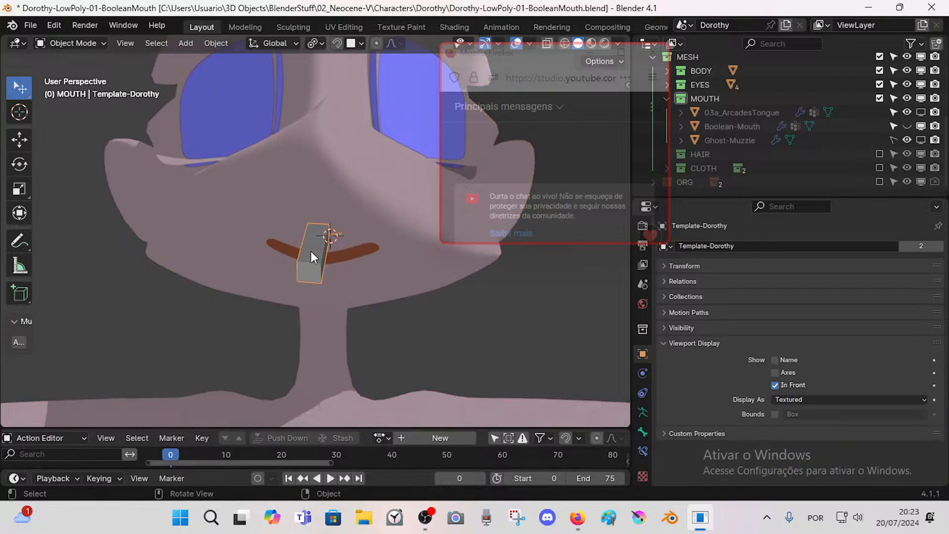
left_click(346, 261)
scroll(346, 266, "up", 2)
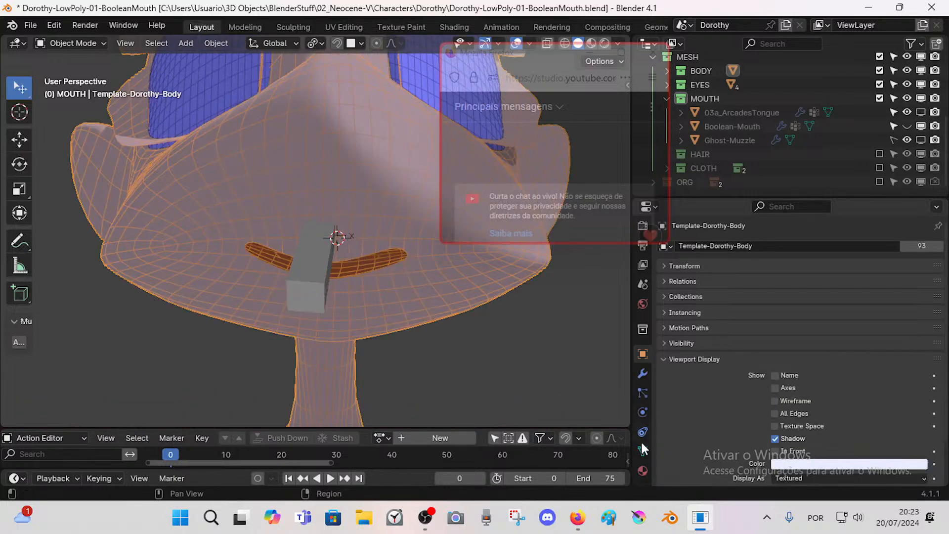
left_click(643, 449)
left_click(678, 282)
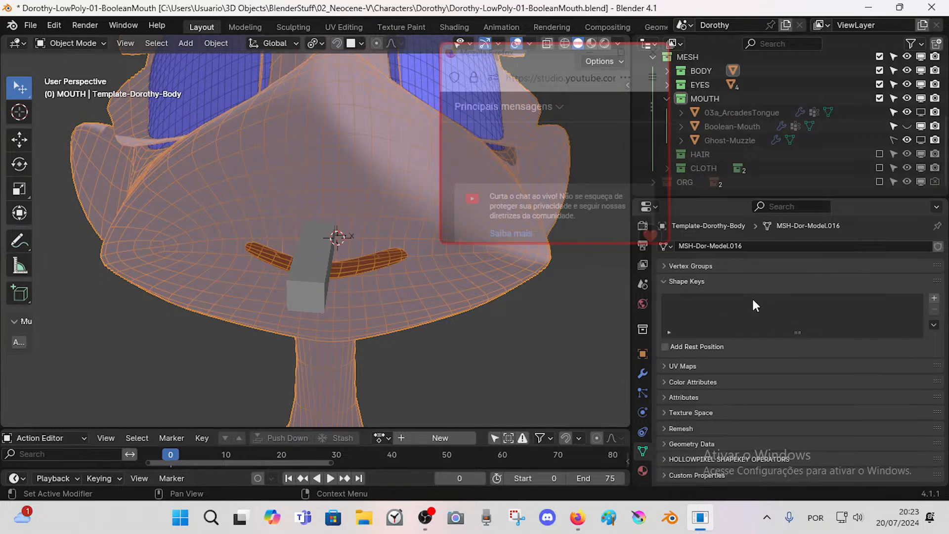
Step: Select Boolean-Mouth, enable its Key 1 shape key and set the key's value to 0
left_click(370, 250)
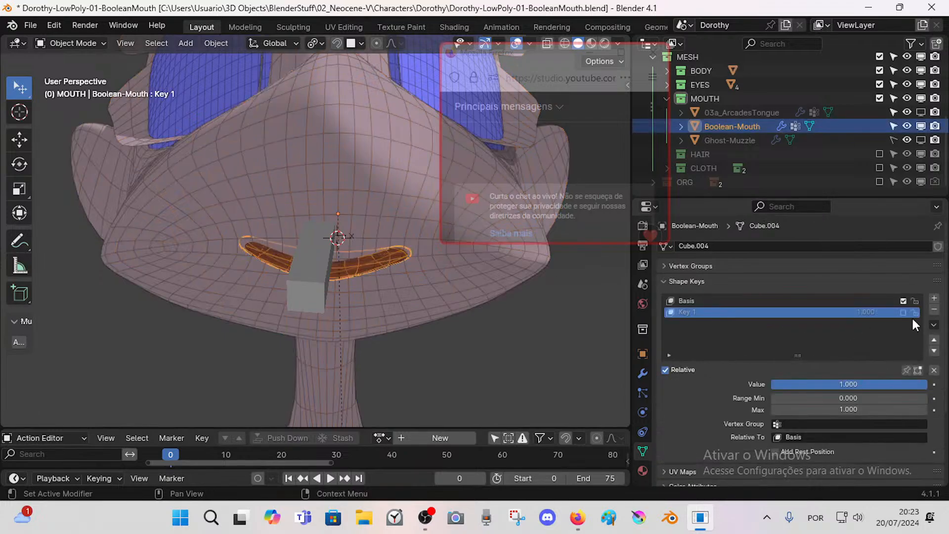
left_click(903, 313)
mouse_move(926, 384)
left_mouse_down()
mouse_move(772, 384)
mouse_move(927, 384)
left_mouse_up()
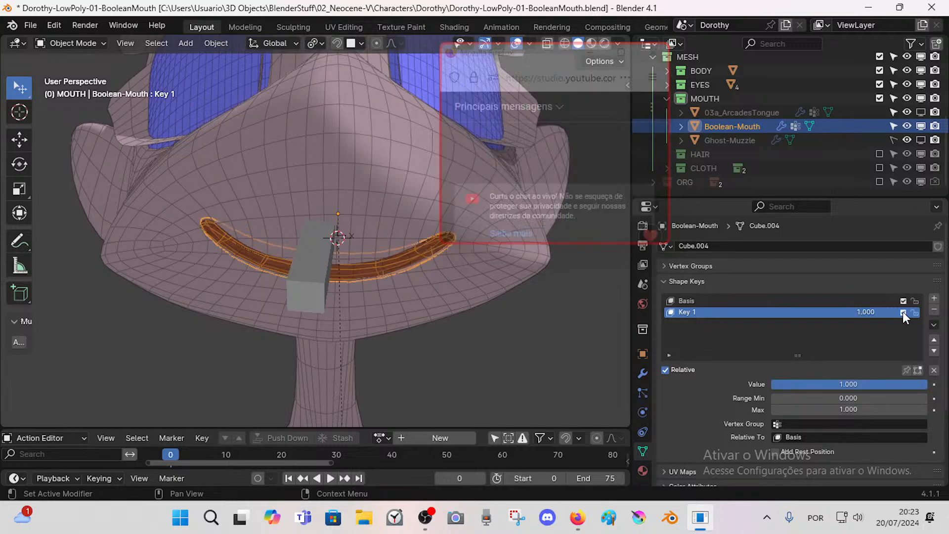
left_click_drag(878, 312, 829, 311)
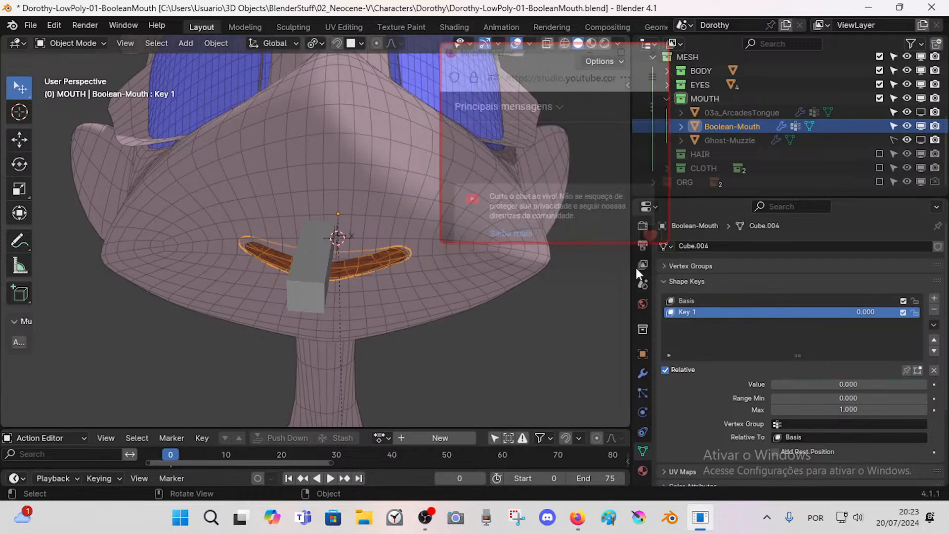
Step: Make Basis the active shape key of the Boolean-Mouth object, lock Key 1, and save the file
left_click(775, 300)
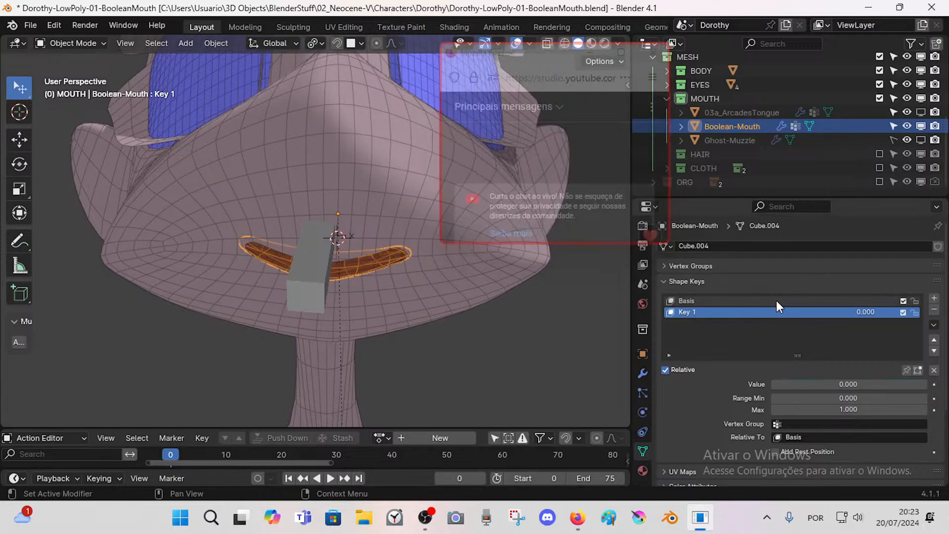
left_click(915, 311)
key("ctrl+s")
Step: Scale the MTR-BooleanMouth bone's B-Bone display size down to about 0.24 in Edit Mode and return to Object Mode
middle_click_drag(341, 263, 292, 291)
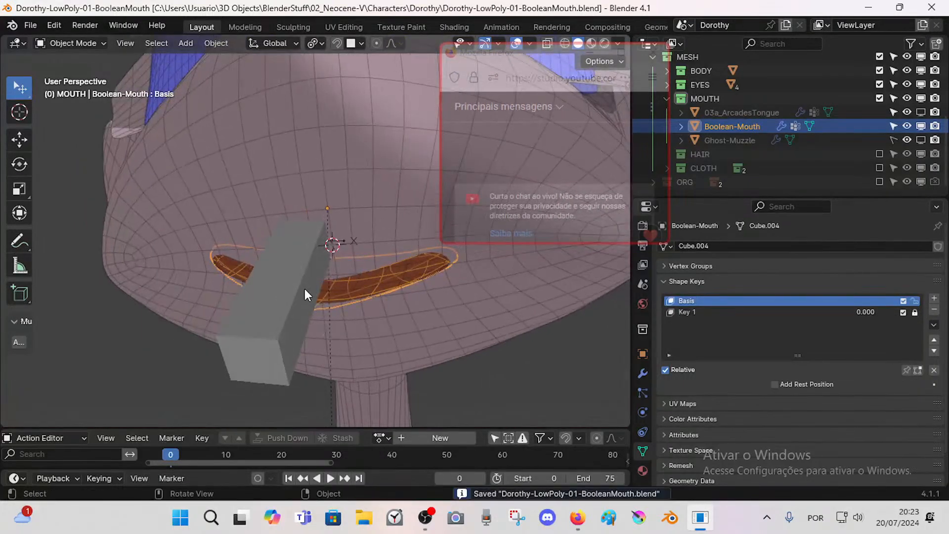
left_click(315, 295)
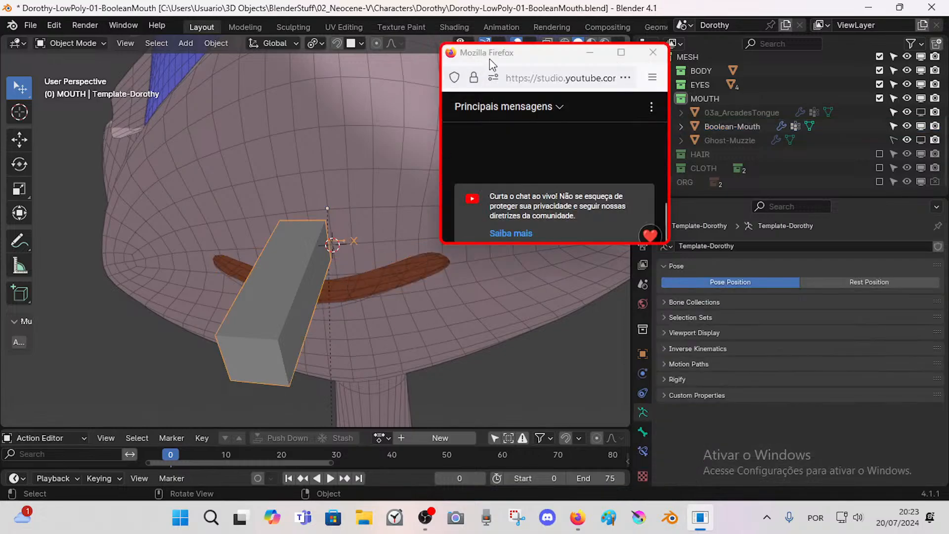
left_click_drag(489, 58, 606, 56)
scroll(346, 286, "down", 8)
middle_click_drag(384, 301, 325, 330)
scroll(326, 327, "up", 6)
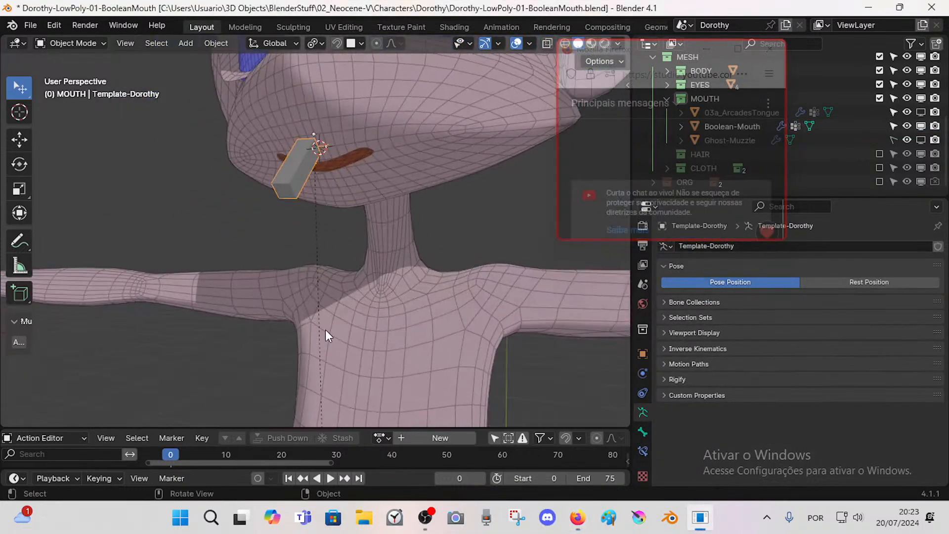
middle_click_drag(341, 257, 350, 331, "shift")
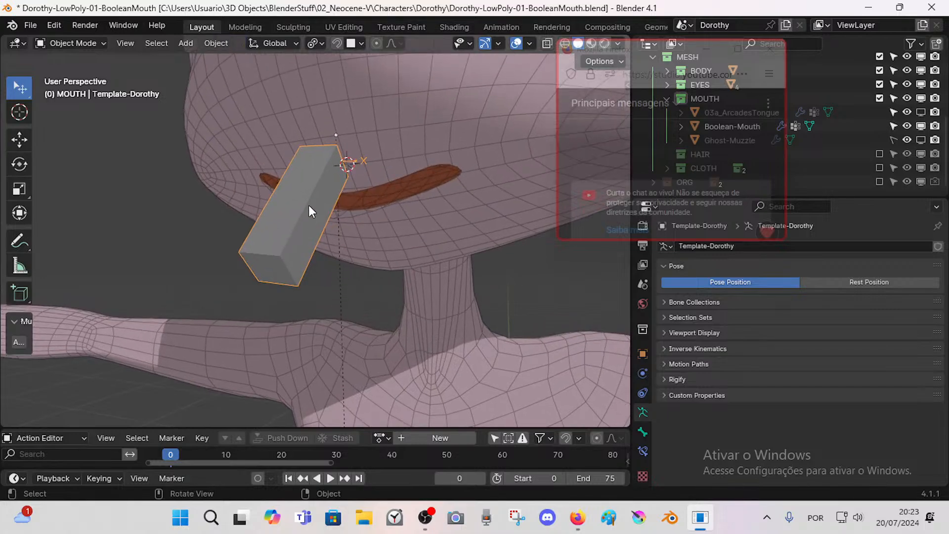
key("Tab")
key("ctrl+alt+s")
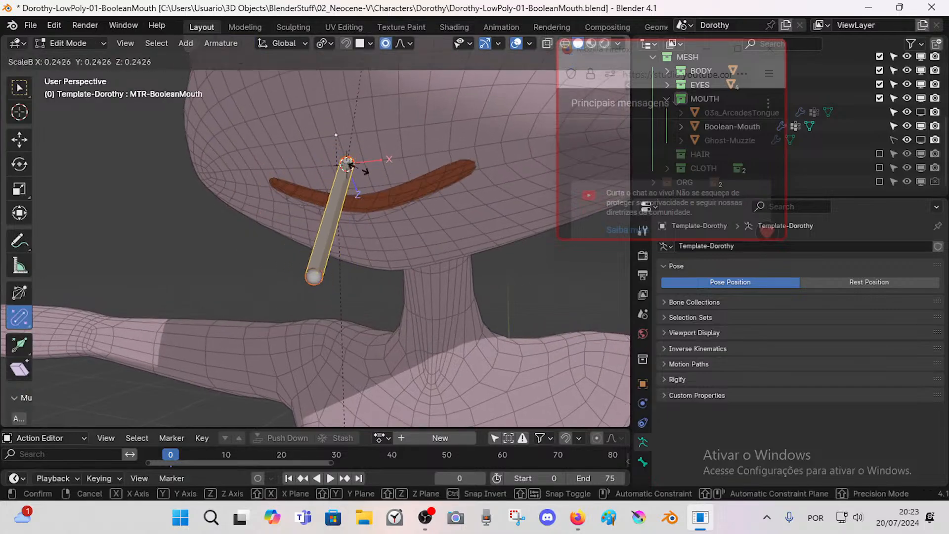
left_click(355, 201)
key("ctrl+Tab")
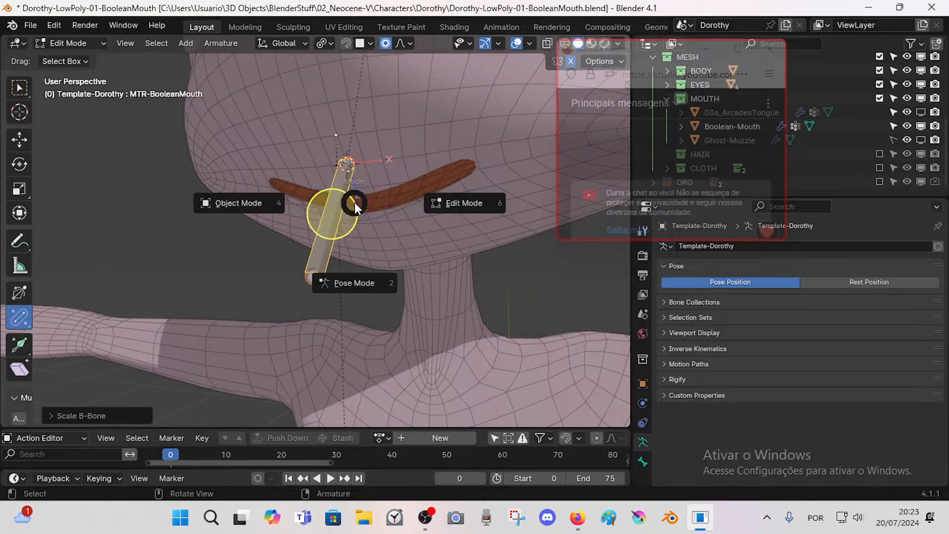
left_click(276, 203)
Step: Examine the mouth cut and its wire cutter up close from the side, and save the file
scroll(354, 203, "down", 4)
middle_click_drag(346, 203, 421, 202)
key("shift+grave")
key("w")
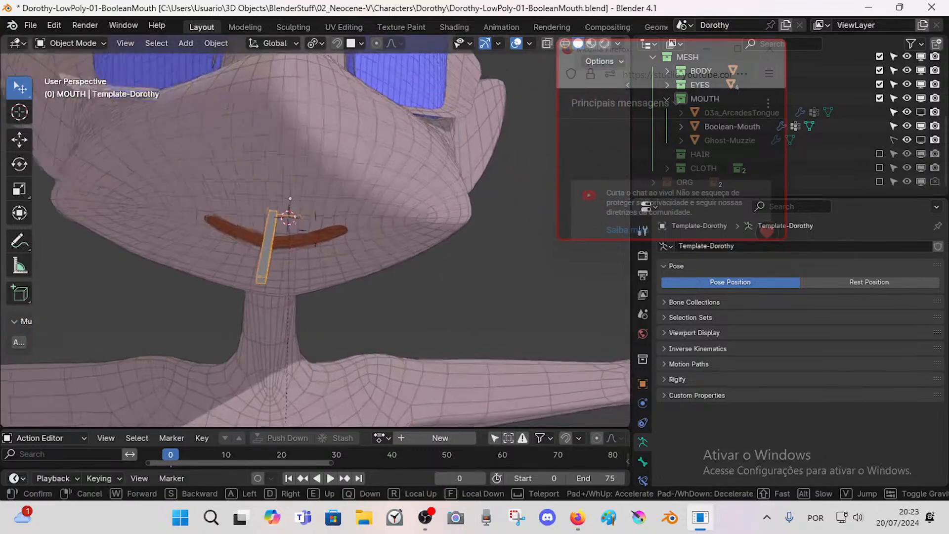
key("s")
key("s")
key("d")
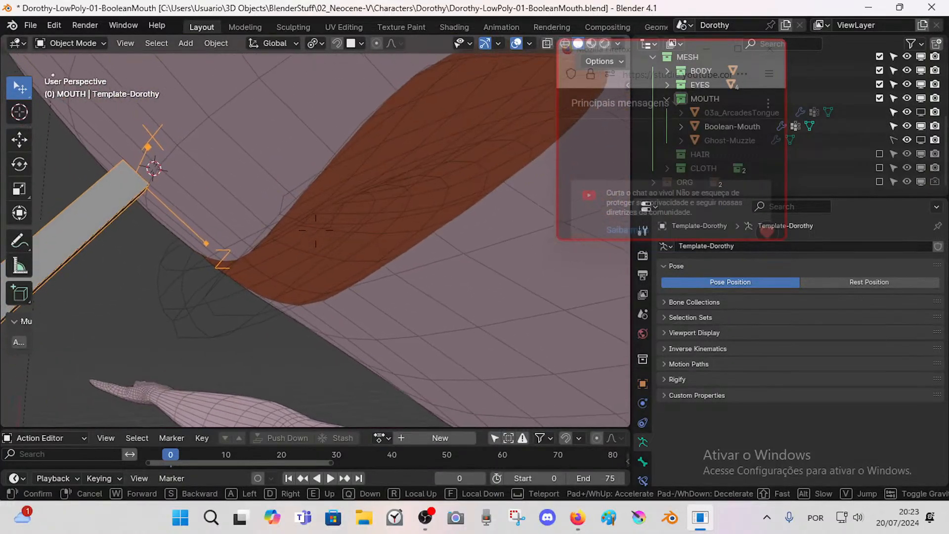
left_click(377, 295)
key("ctrl+s")
Step: Select the Boolean-Mouth object, select all of its faces in Edit Mode and return to Object Mode
left_click(338, 199)
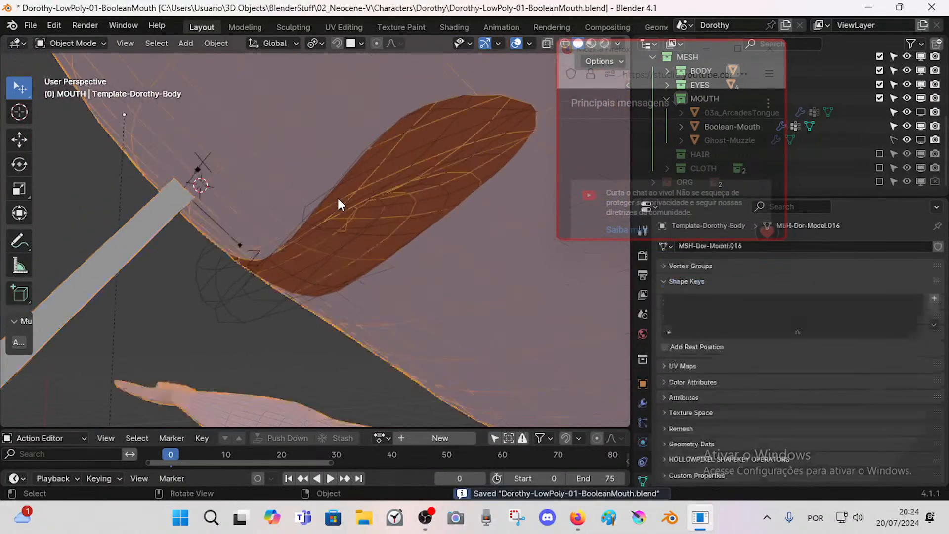
scroll(337, 222, "down", 3)
left_click(264, 274)
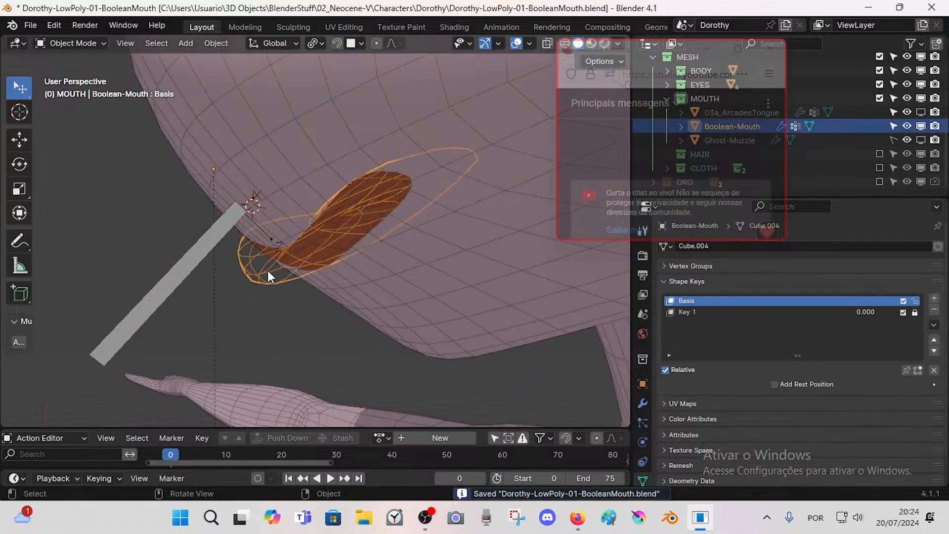
middle_click_drag(268, 271, 354, 270)
key("Tab")
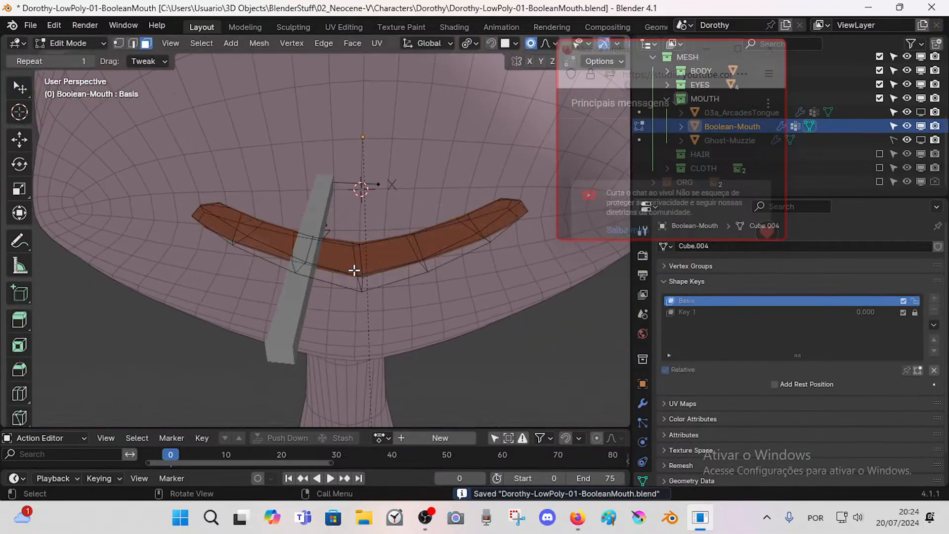
key("a")
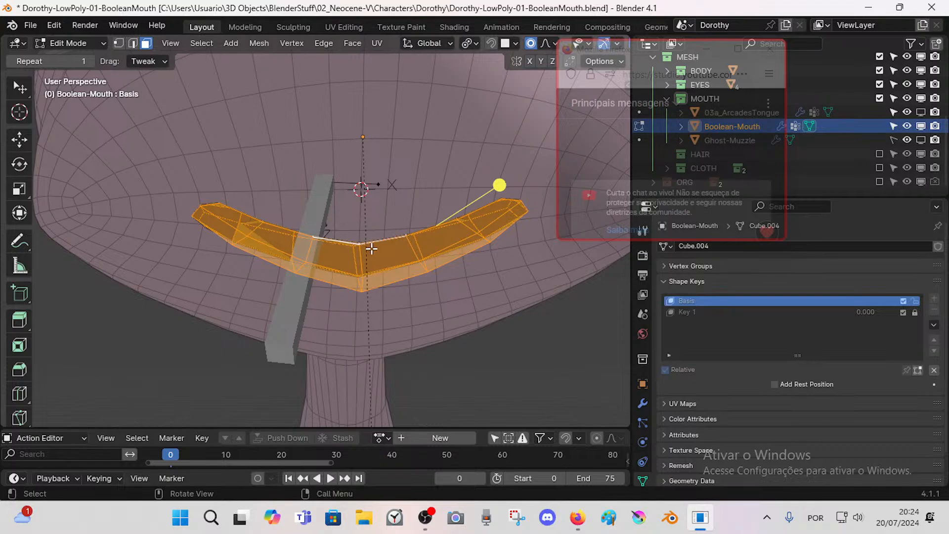
key("Tab")
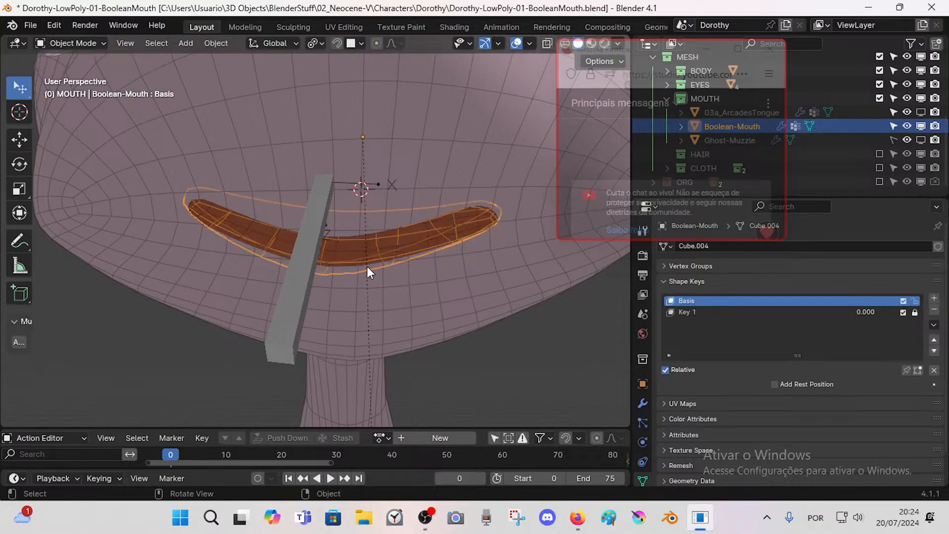
Step: Reset the MTR-BooleanMouth bone's location in Pose Mode and return to Object Mode
left_click(295, 256)
key("ctrl+Tab")
key("alt+g")
key("ctrl+Tab")
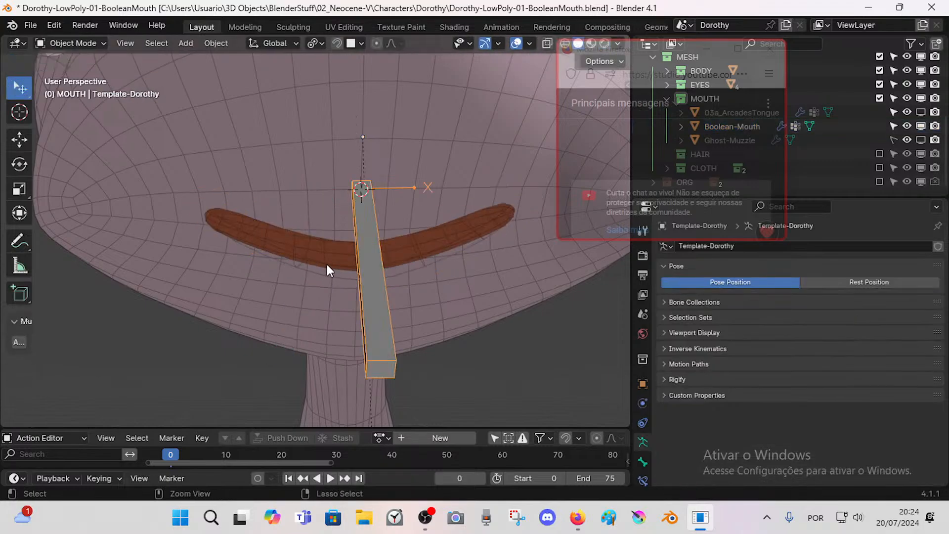
Step: Duplicate the Boolean-Mouth object and keep the copy in the same place as the original
left_click(401, 258)
key("shift+d")
key("s")
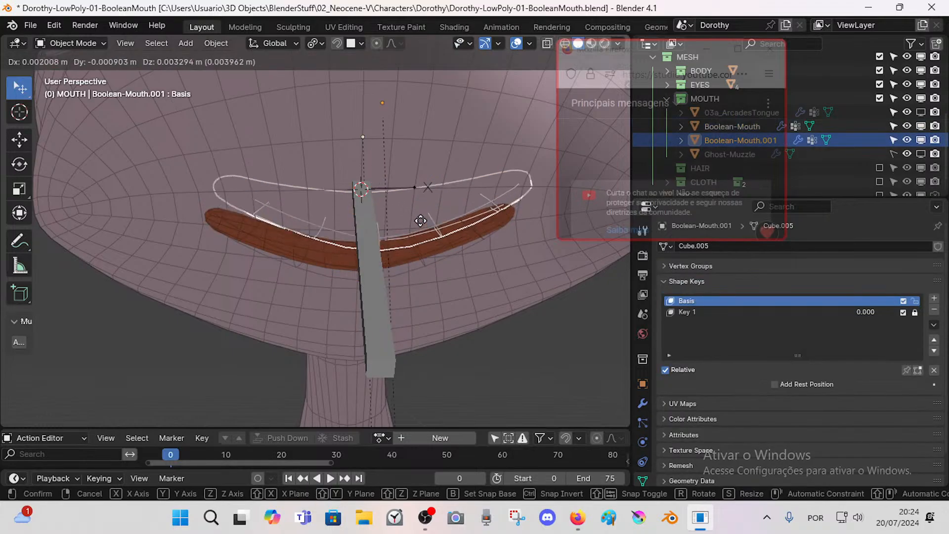
left_click(420, 221)
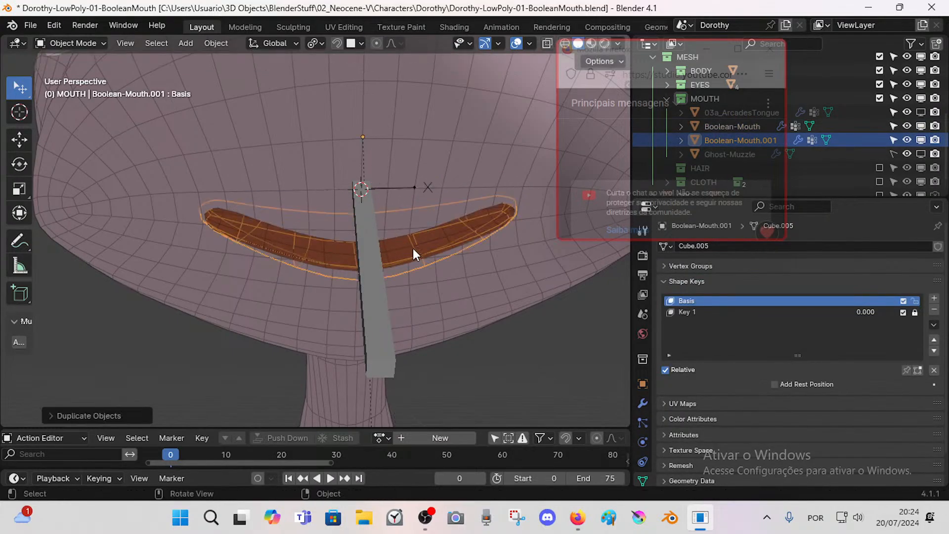
Step: Examine the duplicate mouth's mesh in Edit Mode and collapse its Shape Keys settings
key("Tab")
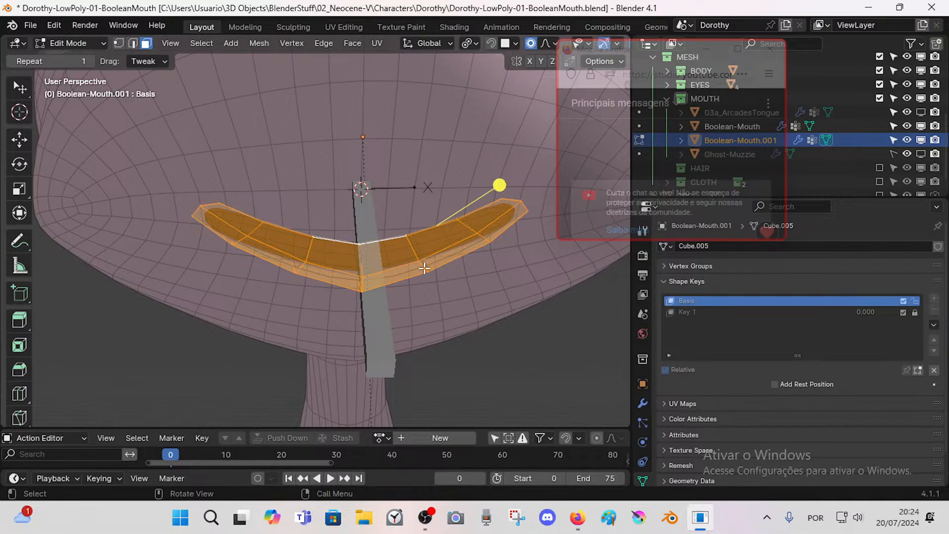
middle_click_drag(428, 262, 410, 270)
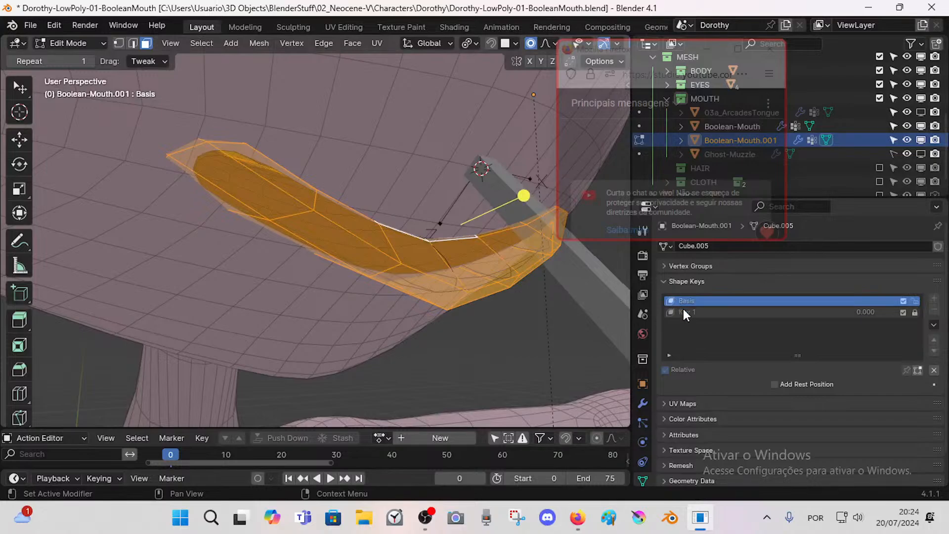
left_click(665, 279)
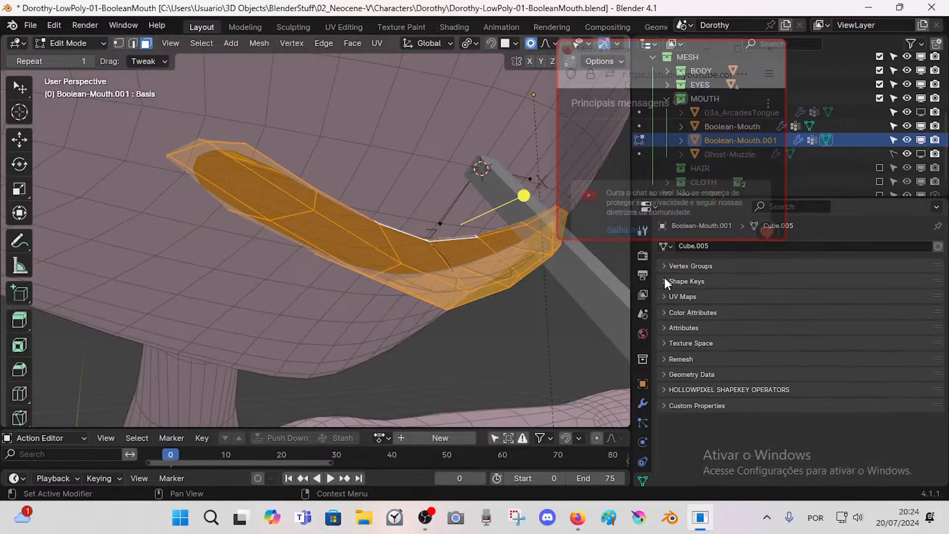
Step: Return the duplicate mouth to Object Mode and move its Armature modifier to the top of the modifier stack
left_click(642, 404)
middle_click_drag(448, 282, 492, 273)
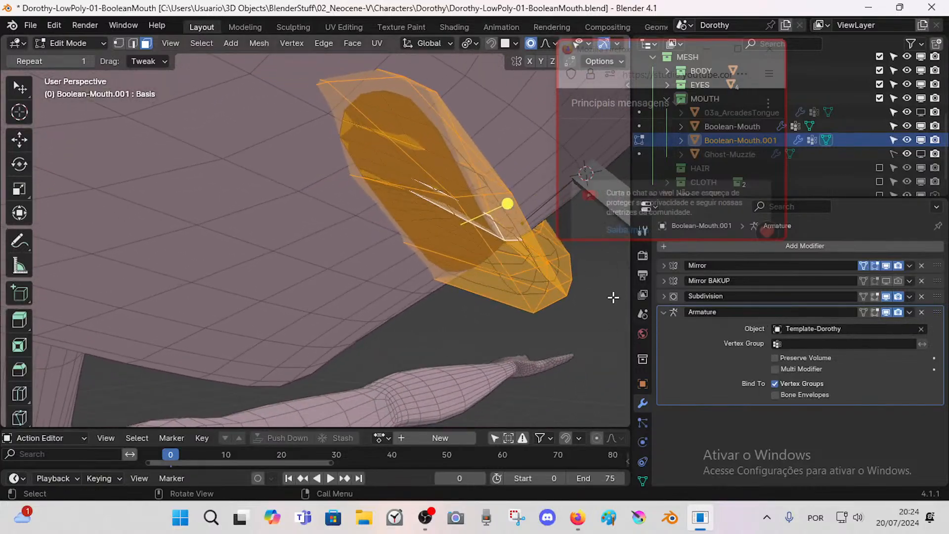
scroll(420, 208, "down", 2)
middle_click_drag(420, 208, 262, 211)
key("ctrl+Tab")
left_click(171, 216)
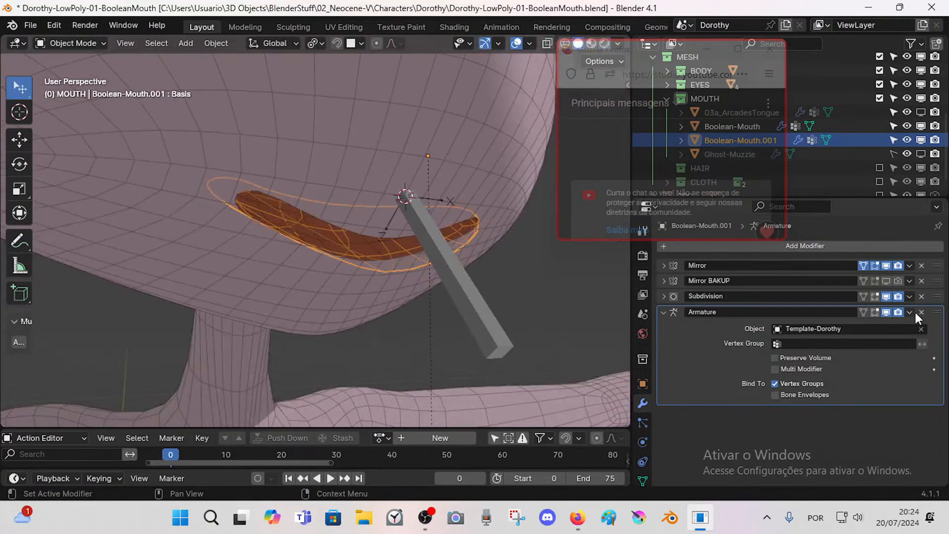
left_click_drag(938, 313, 938, 266)
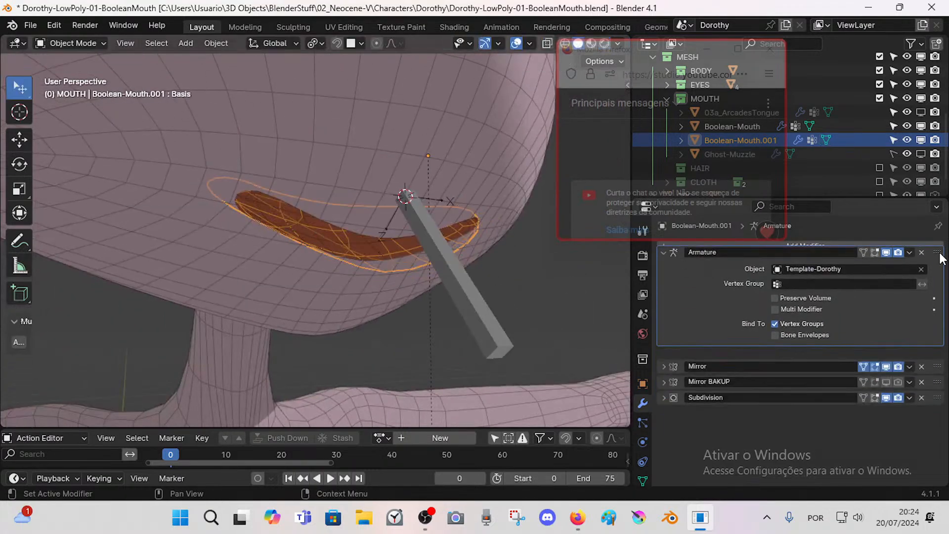
Step: Select the original Boolean-Mouth object and move its Armature modifier directly below the Mirror modifier
left_click(395, 249)
left_click(378, 244)
left_click(369, 248)
left_click(357, 259)
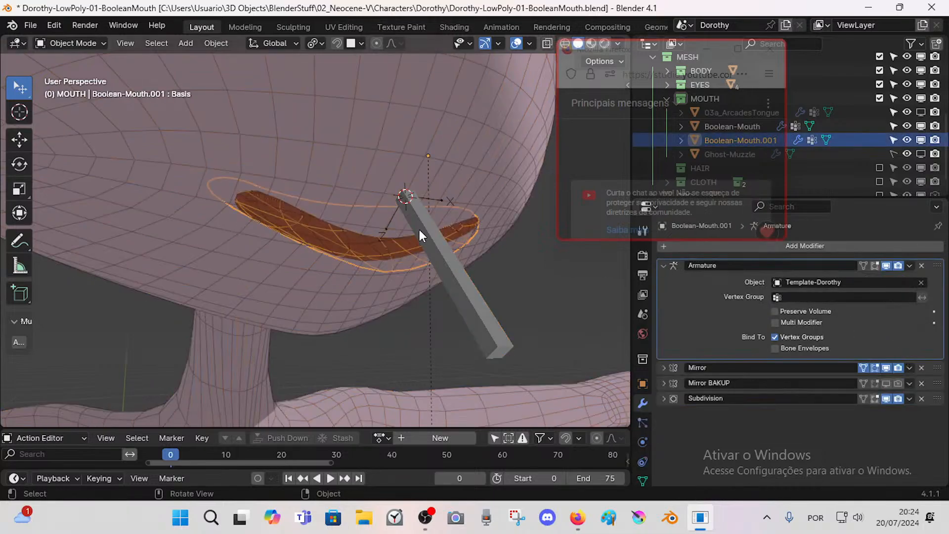
left_click(349, 236, "alt")
left_click(335, 250)
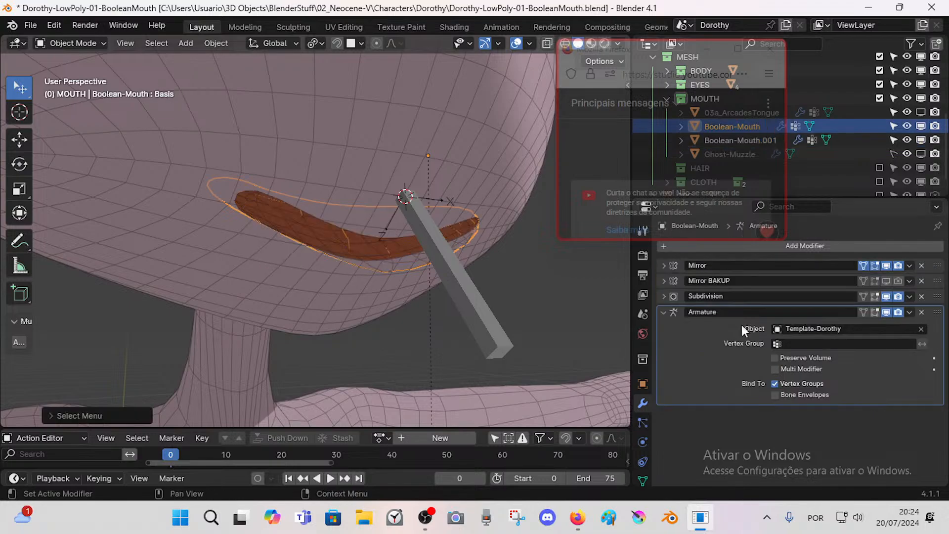
left_click_drag(937, 315, 937, 283)
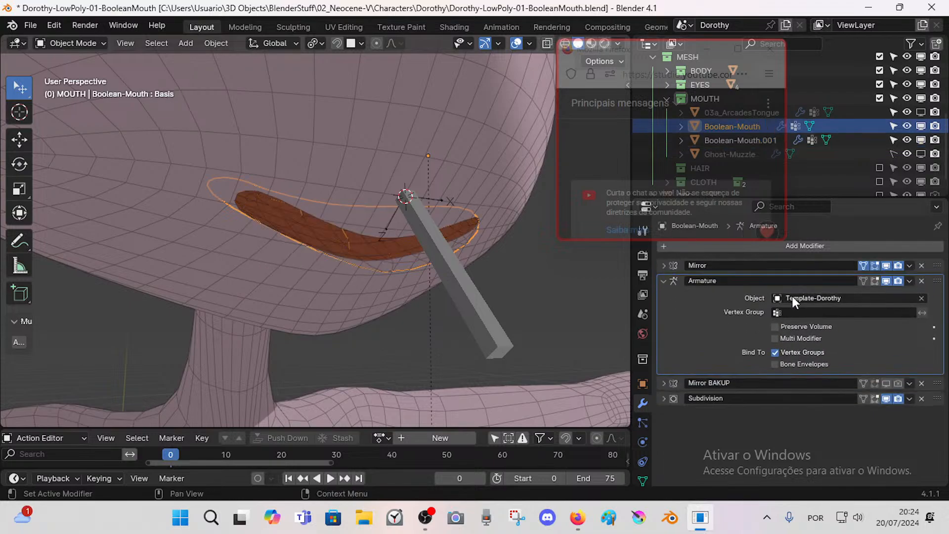
Step: Select Boolean-Mouth.001 and move its Mirror and Mirror BAKUP modifiers above the Armature modifier
left_click(366, 238)
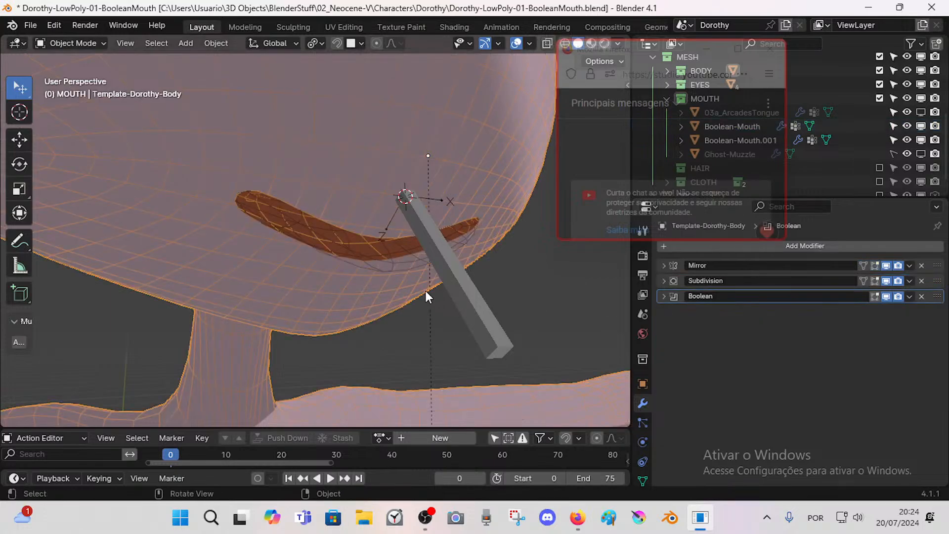
left_click(391, 249)
left_click(374, 250)
left_click_drag(620, 56, 577, 58)
left_click(358, 255)
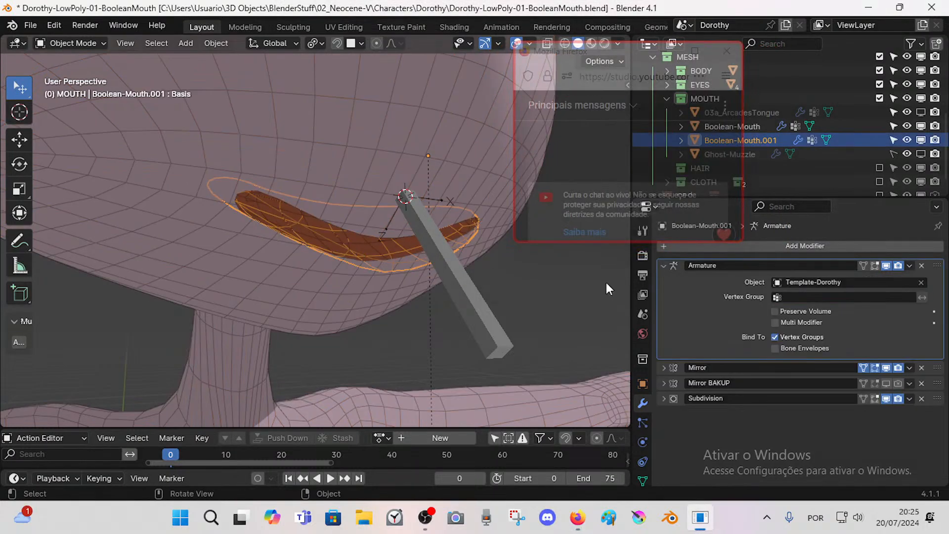
left_click_drag(938, 368, 932, 263)
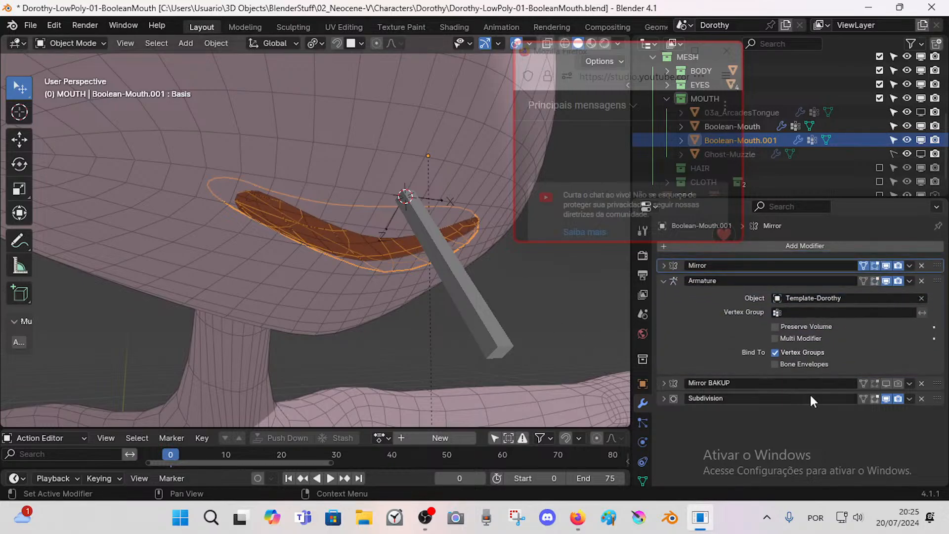
left_click_drag(938, 382, 936, 280)
Step: Select Boolean-Mouth, move its Mirror BAKUP modifier above the Armature modifier and collapse the Armature settings
left_click(371, 248)
left_click(328, 242)
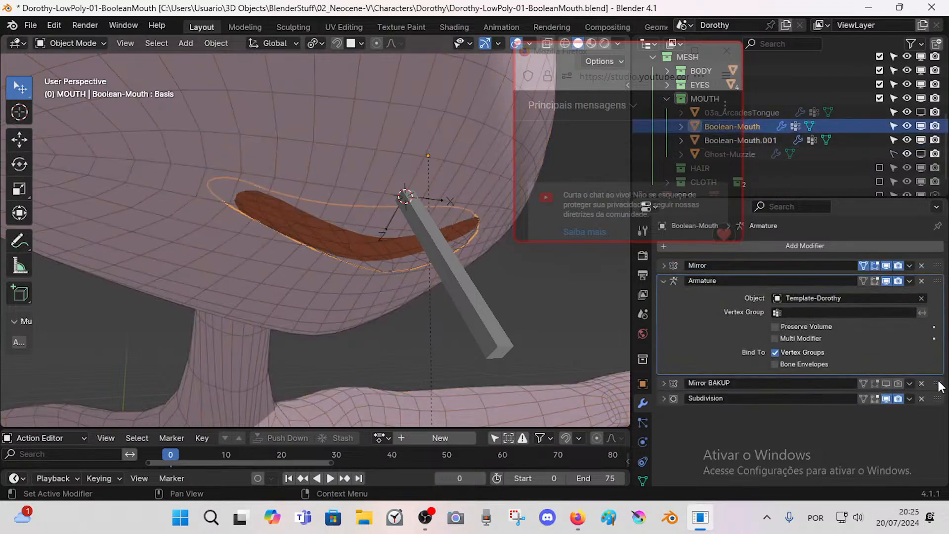
left_click_drag(939, 383, 935, 280)
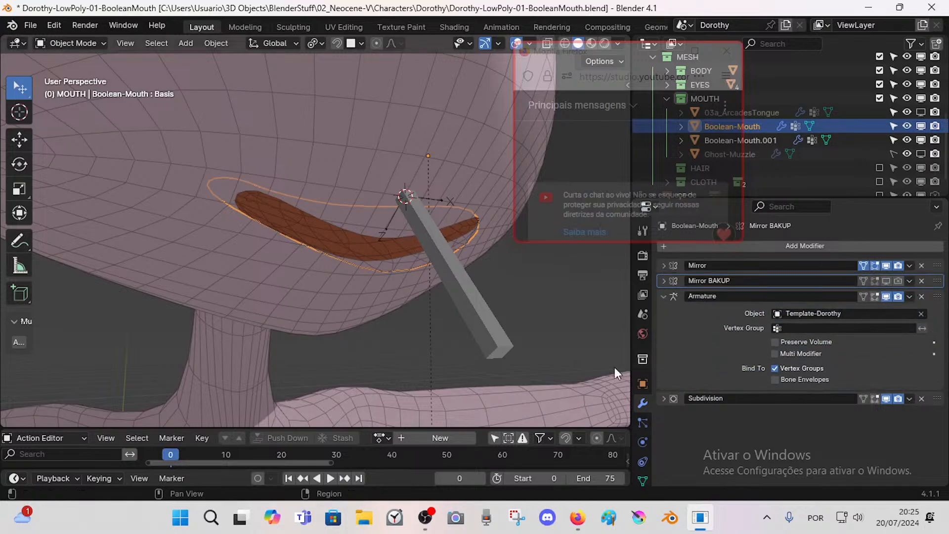
left_click(660, 298)
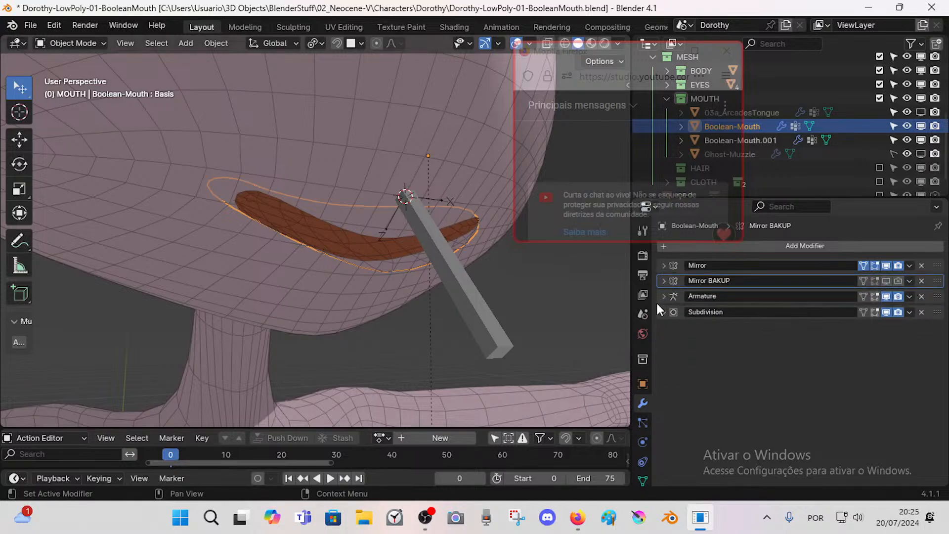
Step: Rename the duplicate mouth cutter Boolean-Mouth.001 as Boolean-Teeth
left_click(340, 252)
left_click(337, 241)
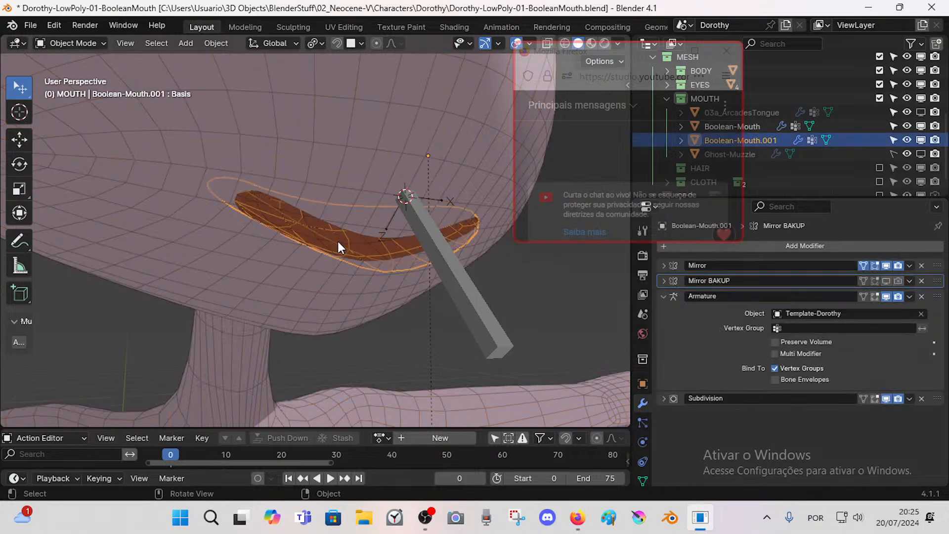
key("F2")
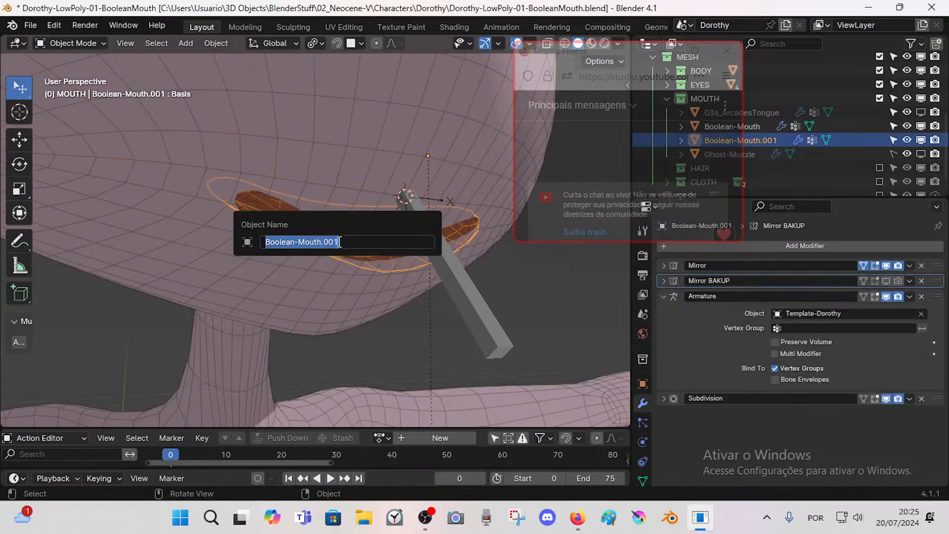
left_click(307, 242)
type("Te")
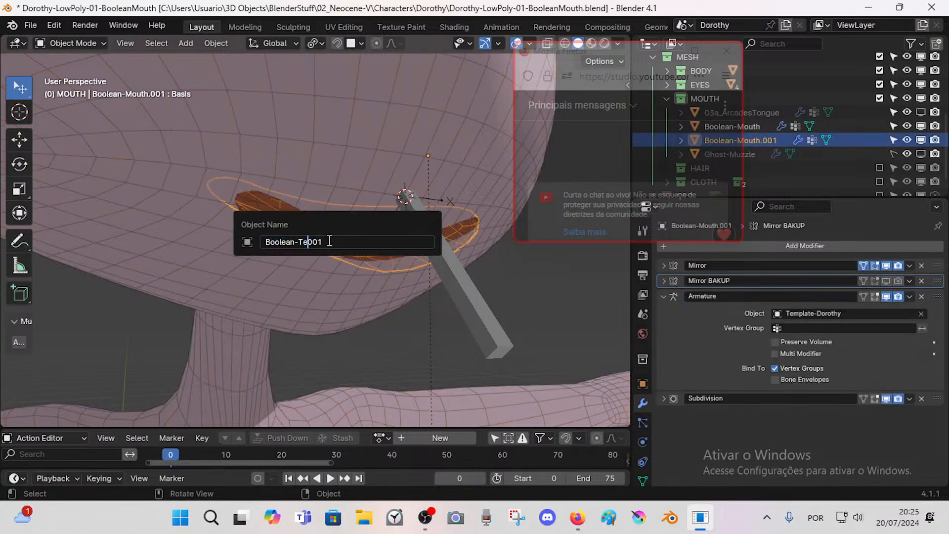
type("eth")
key("shift+End")
key("Delete")
key("Return")
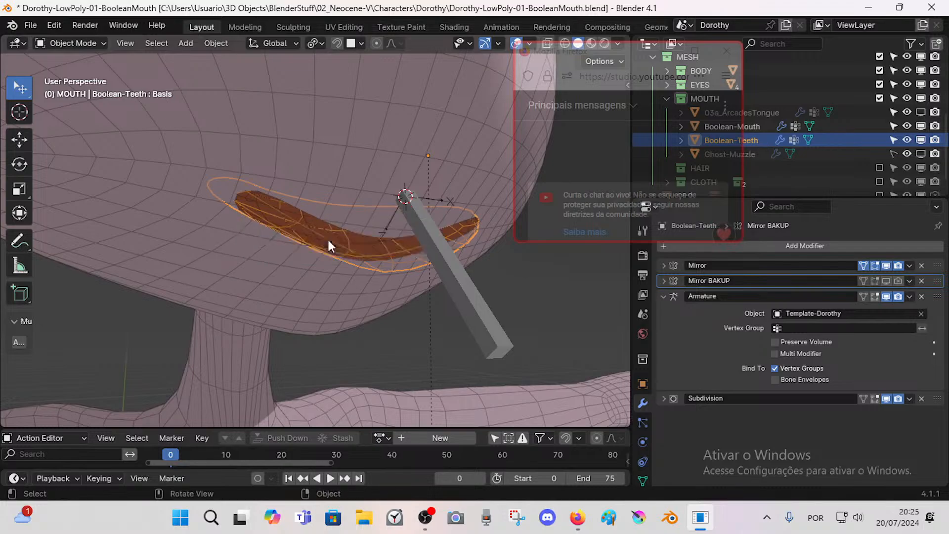
Step: Switch to the right orthographic view and open Boolean-Teeth in Edit Mode with its whole mesh selected
key("Tab")
middle_click_drag(344, 259, 500, 288)
scroll(346, 254, "up", 1)
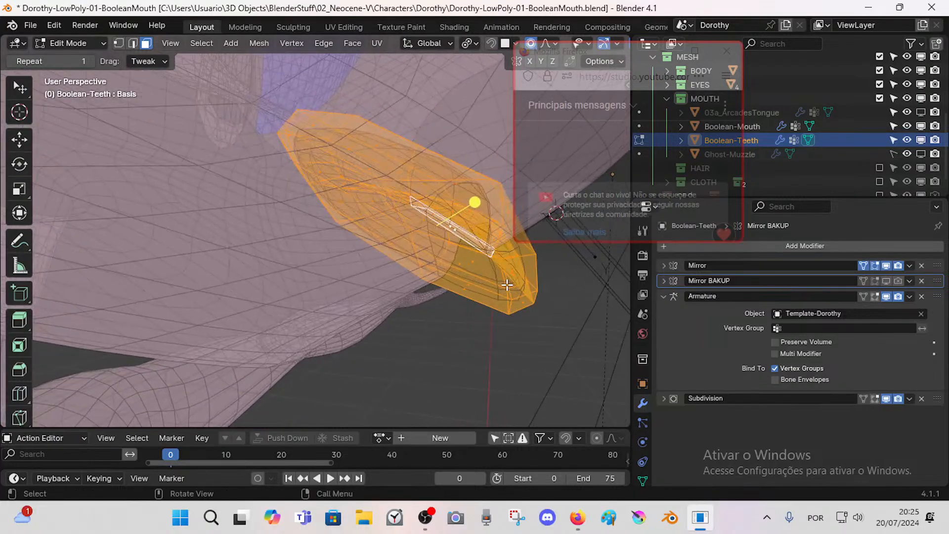
key("g")
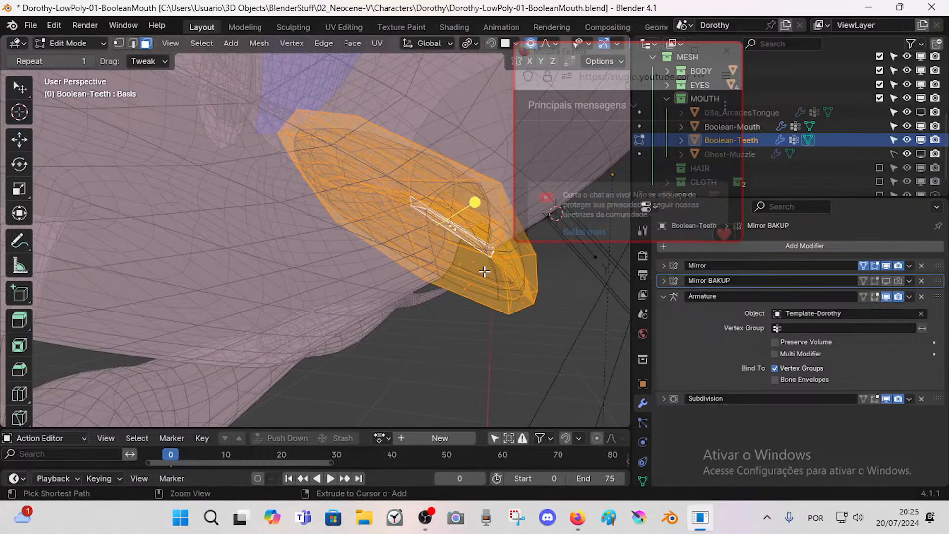
key("KP_3")
key("Tab")
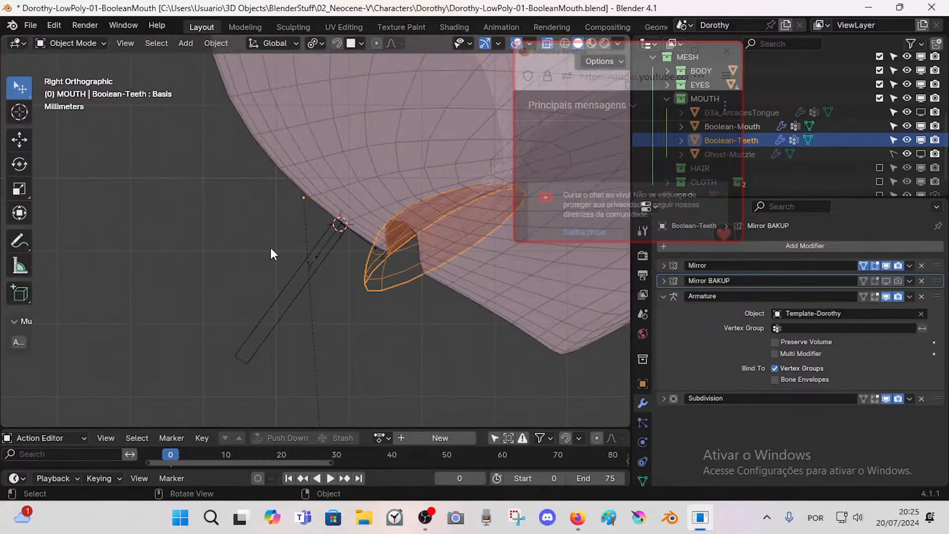
left_click(373, 261)
left_click(376, 262)
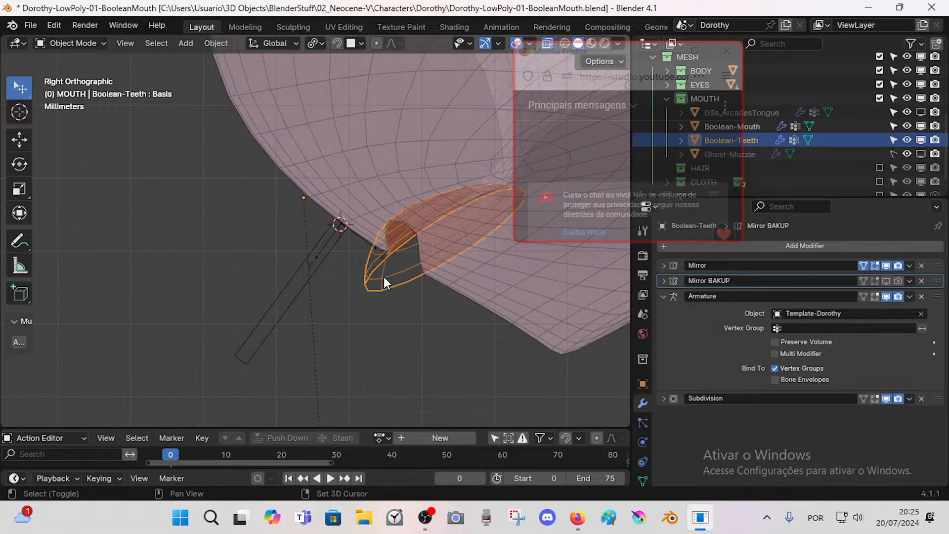
left_click(382, 264, "shift")
left_click(382, 266)
scroll(377, 273, "up", 2)
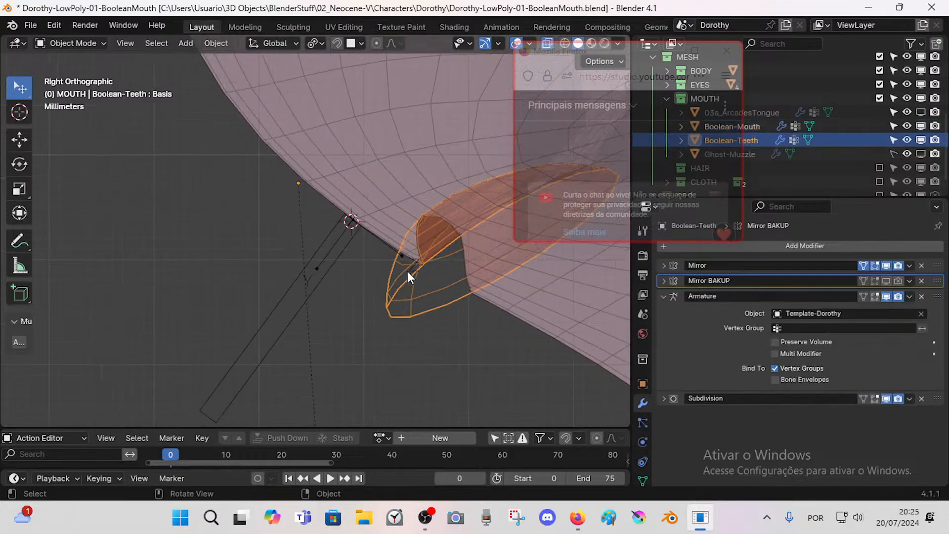
key("Tab")
middle_click_drag(437, 271, 350, 322, "shift")
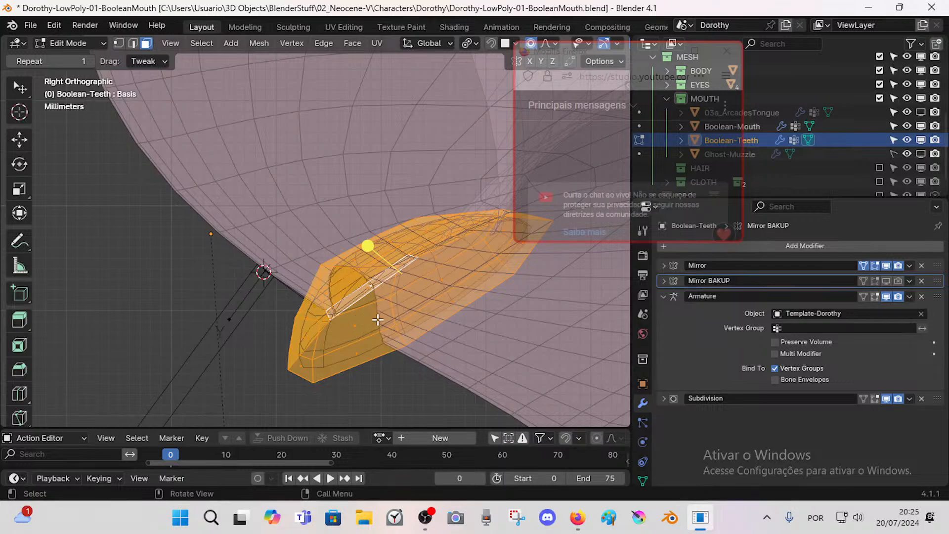
Step: Move the teeth mesh about 0.007 m back and up into the head, rotate it slightly and fine-tune its position
key("g")
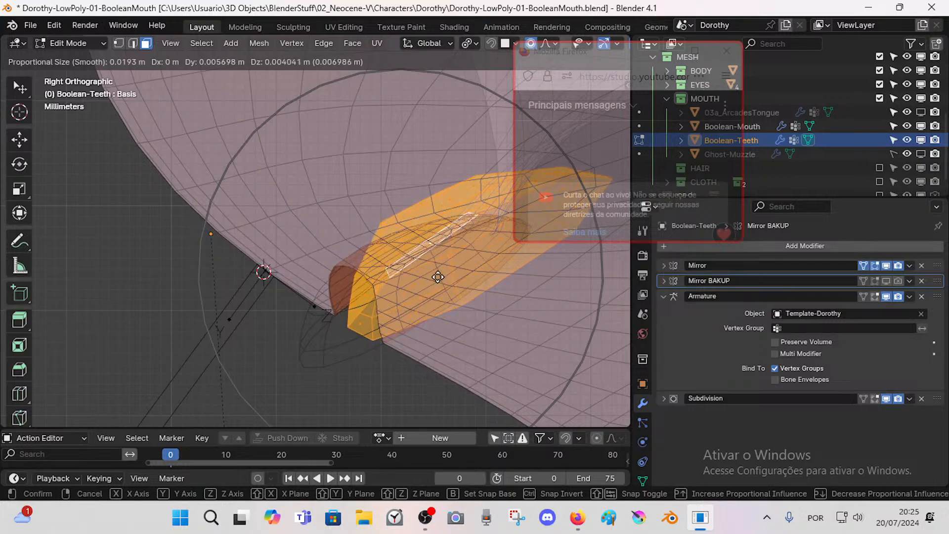
left_click(438, 277)
key("r")
left_click(502, 269)
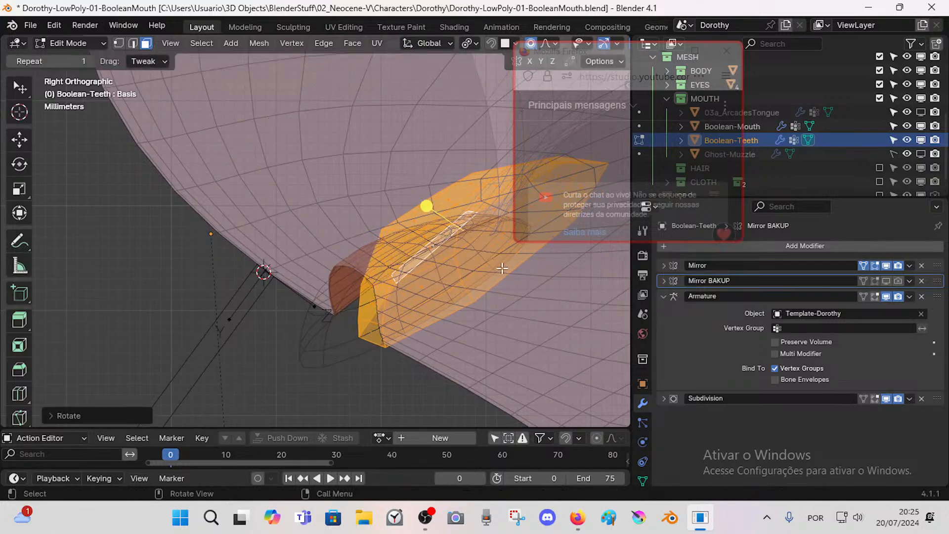
key("g")
left_click(382, 285)
scroll(386, 287, "up", 1)
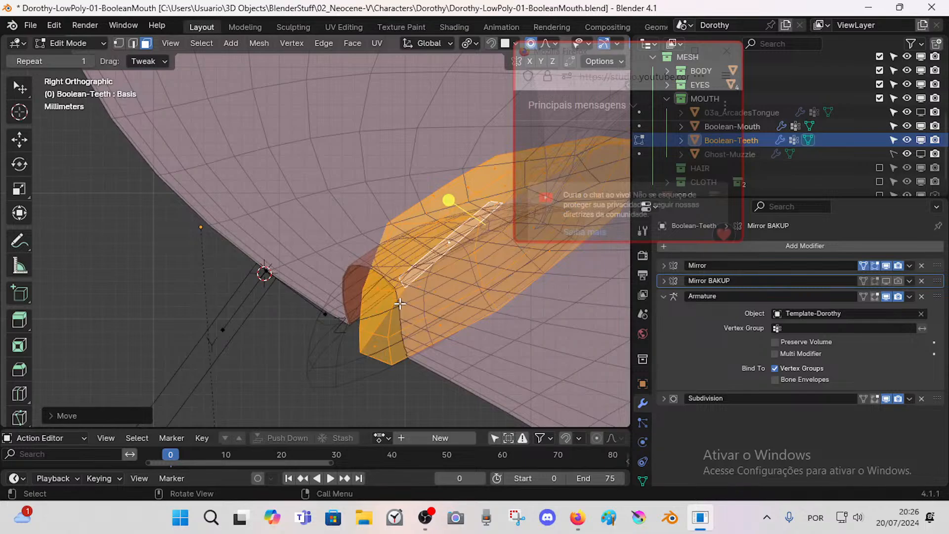
Step: Try to select the upper and inner faces of the teeth mesh using face loops and an expanded selection
middle_click_drag(389, 305, 384, 339)
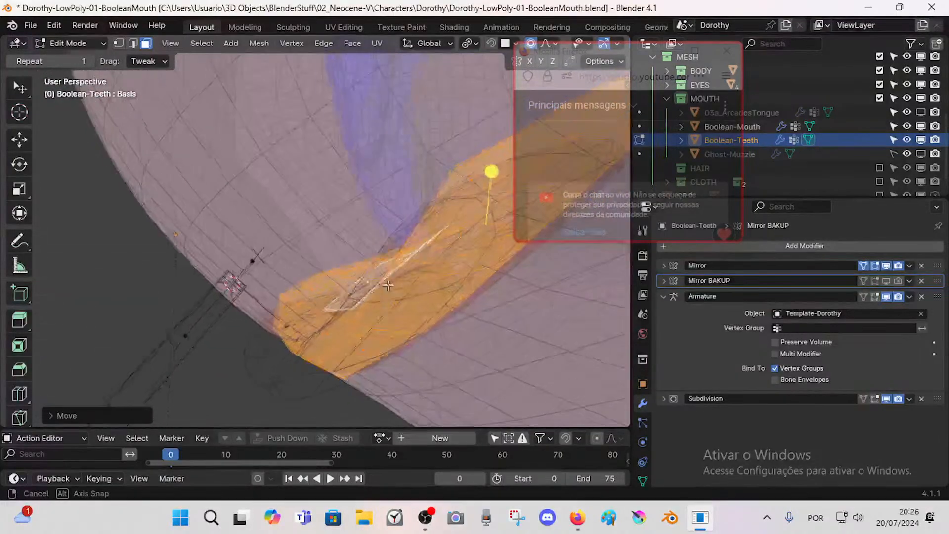
middle_click_drag(387, 285, 373, 308)
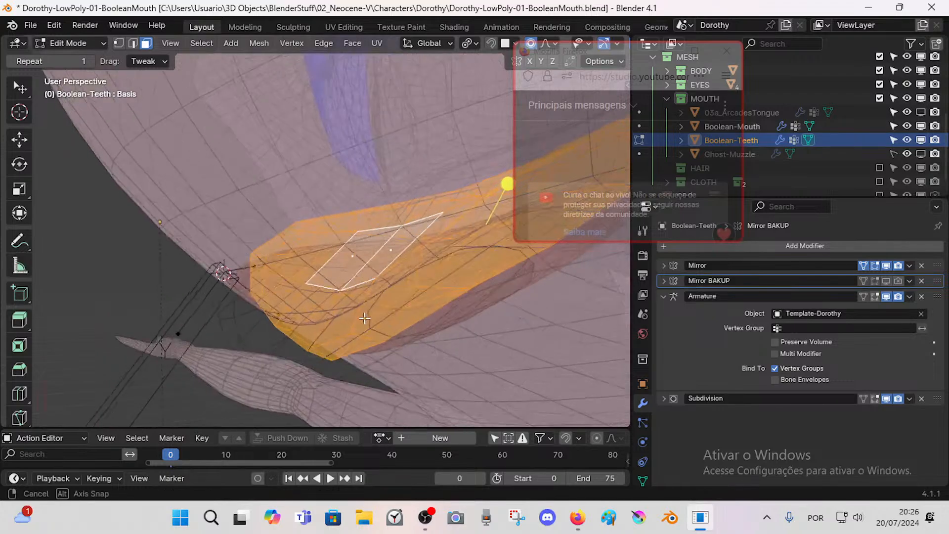
scroll(346, 324, "up", 1)
key("alt+a")
middle_click_drag(364, 314, 398, 303)
key("alt+a")
left_click(394, 245, "alt")
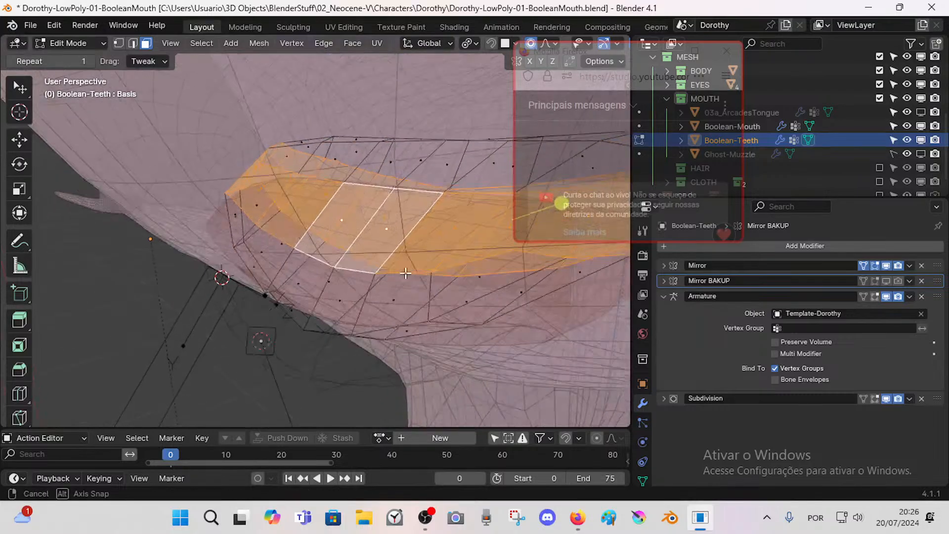
middle_click_drag(394, 245, 364, 189)
key("alt+a")
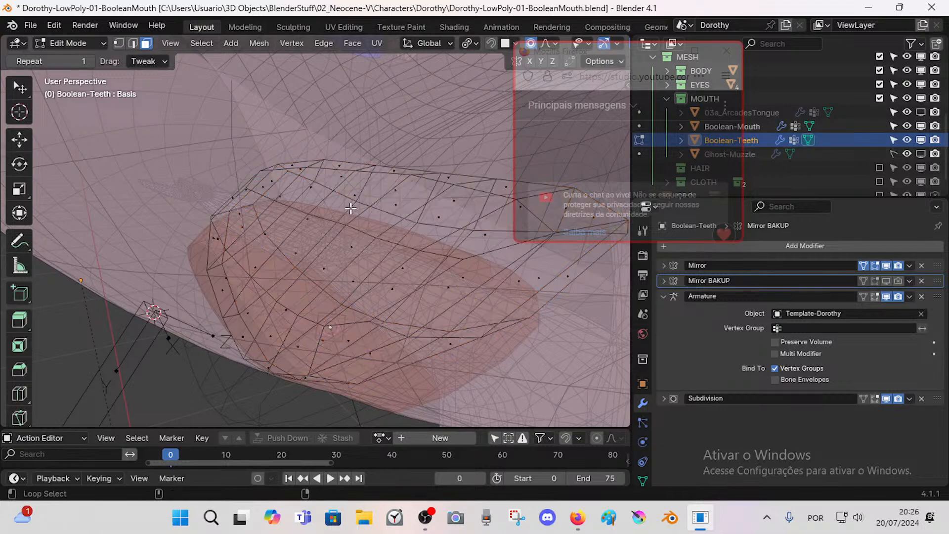
left_click(351, 207, "alt")
key("alt+a")
left_click(373, 176, "alt")
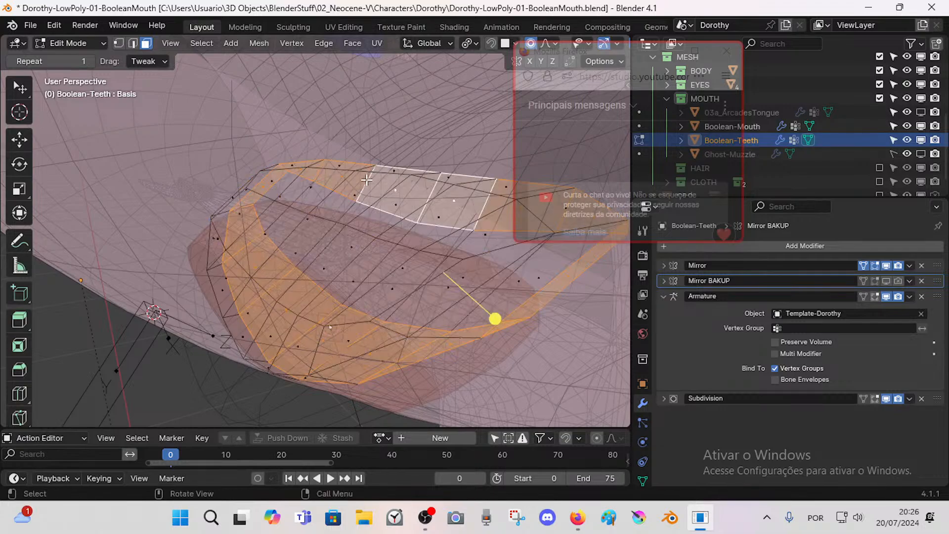
middle_click_drag(366, 179, 348, 255)
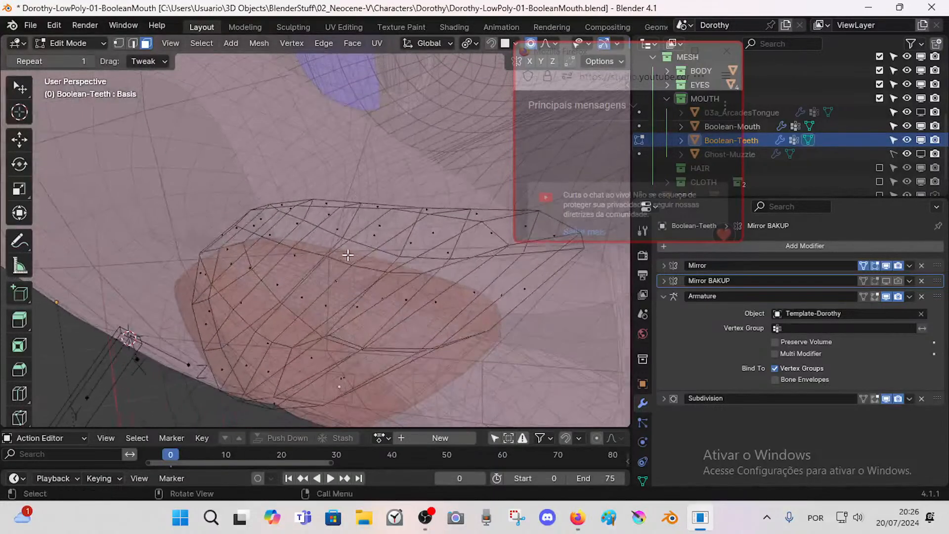
scroll(312, 272, "down", 3)
left_click(303, 268, "alt")
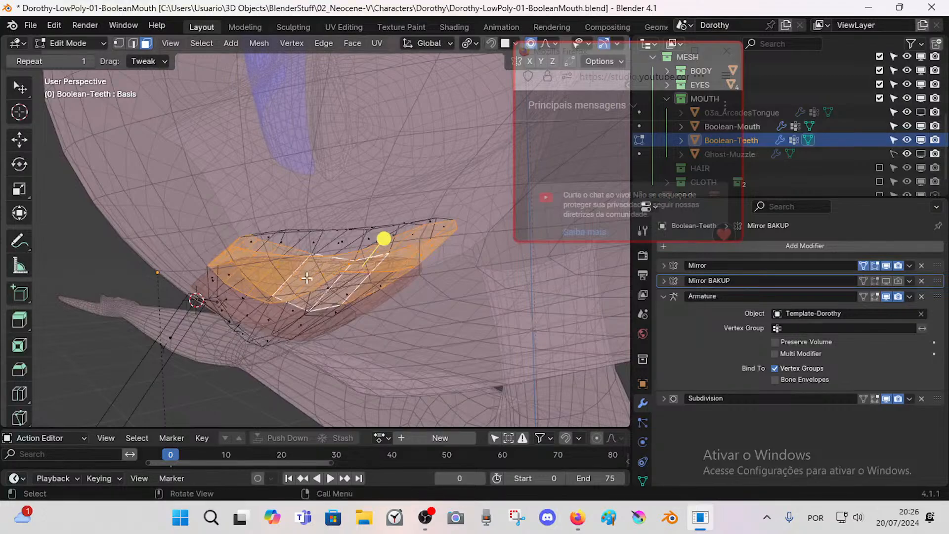
scroll(317, 272, "up", 3)
key("ctrl+KP_Add")
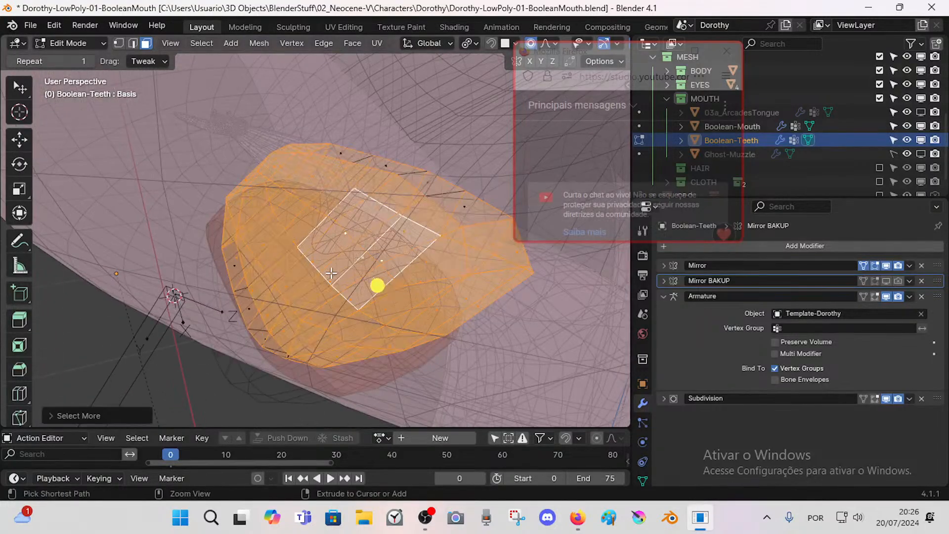
key("alt+a")
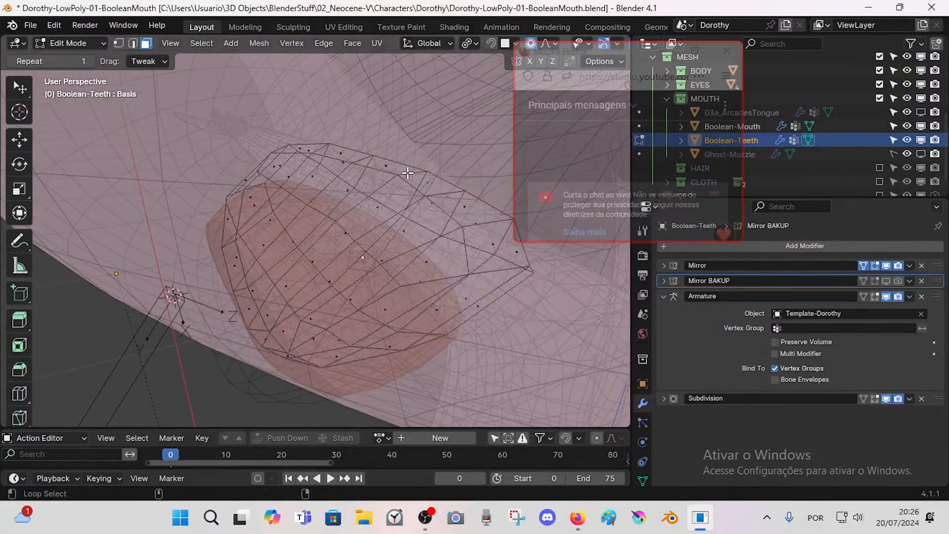
Step: Try to select the upper and rear faces of the teeth mesh with circle selection, then clear the selection
key("c")
left_click_drag(278, 138, 452, 214)
mouse_move(477, 281)
left_mouse_down()
mouse_move(321, 184)
mouse_move(277, 178)
mouse_move(445, 277)
mouse_move(288, 207)
left_mouse_up()
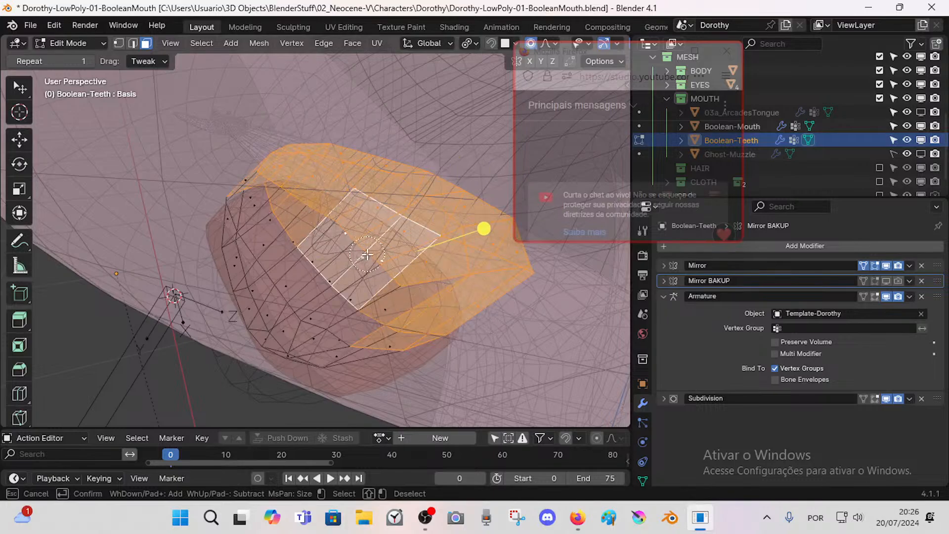
key("Escape")
mouse_move(395, 346)
middle_mouse_down()
mouse_move(352, 278)
mouse_move(257, 223)
middle_mouse_up()
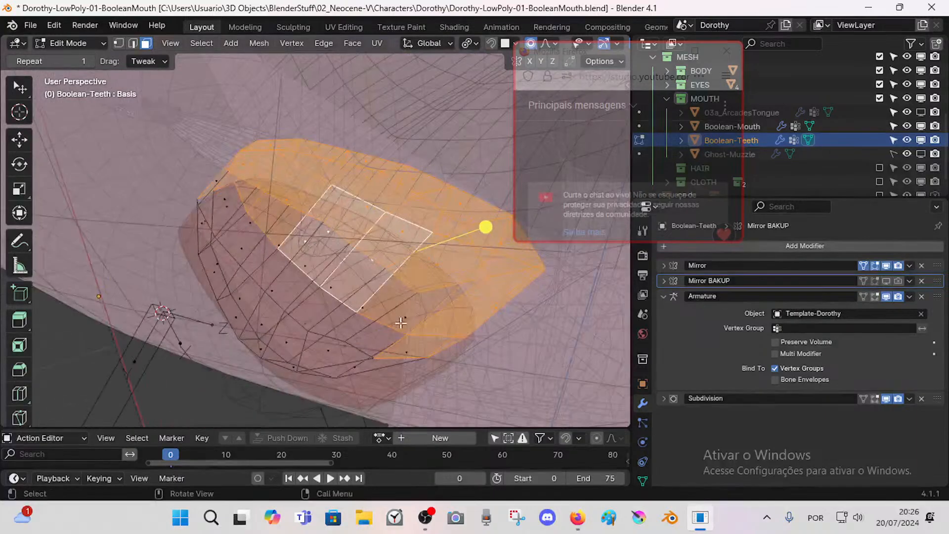
key("c")
key("Escape")
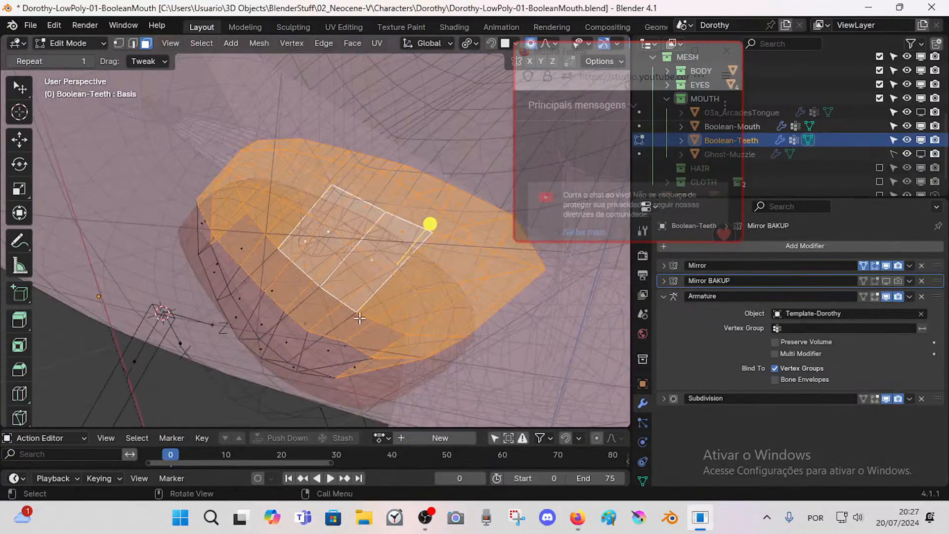
key("alt+a")
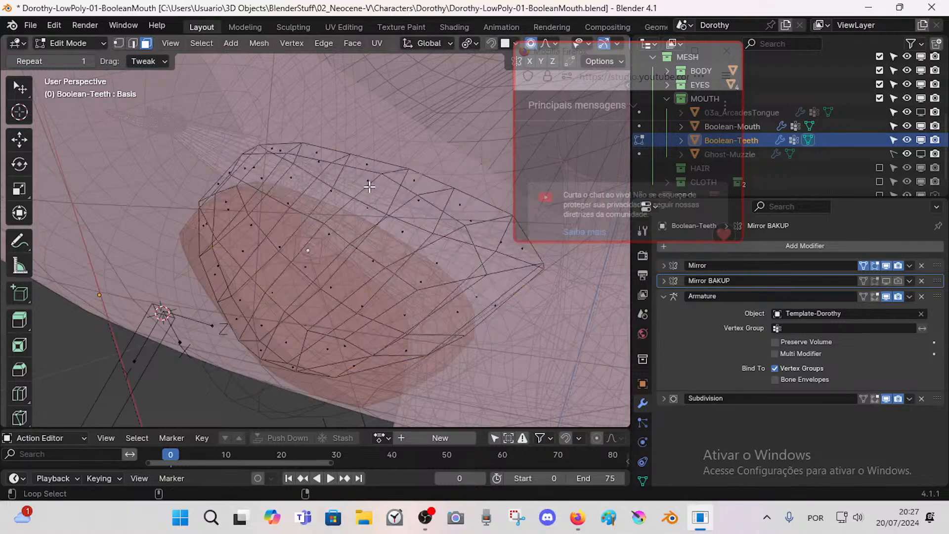
left_click(371, 234, "alt")
key("alt+a")
key("b")
left_click_drag(216, 117, 435, 235)
middle_click_drag(433, 234, 368, 280)
key("alt+a")
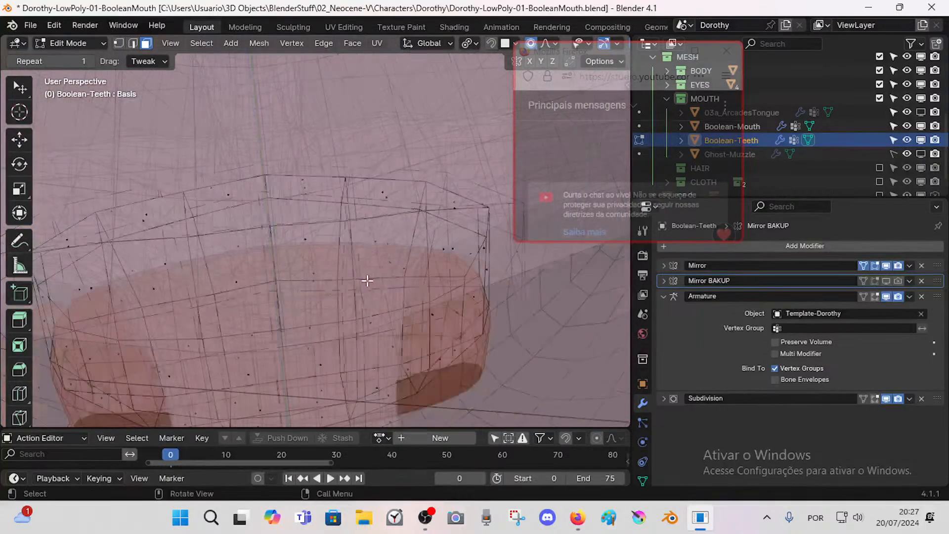
Step: Select the upper faces across the whole teeth mesh, including the middle section, delete them and return to Object Mode
middle_click_drag(119, 205, 161, 195)
key("b")
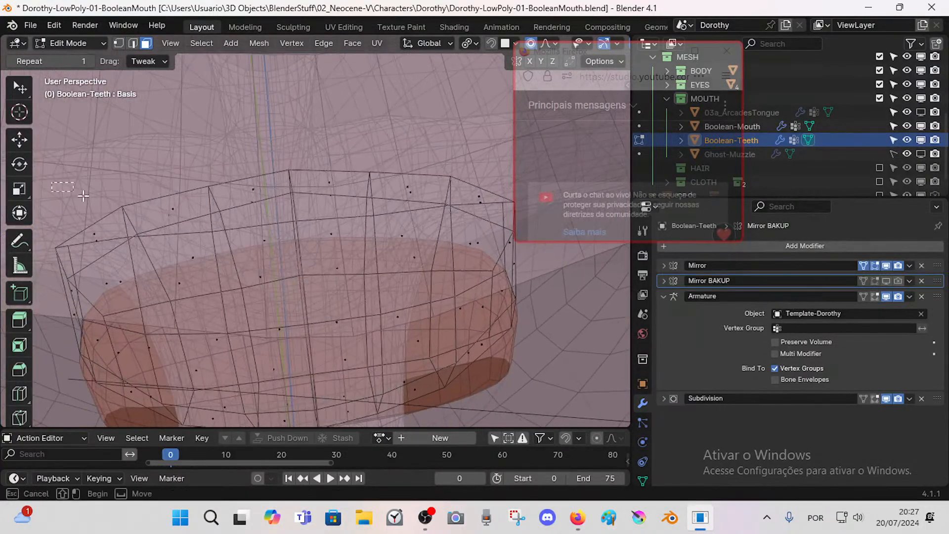
left_click_drag(54, 174, 561, 299)
mouse_move(487, 302)
middle_mouse_down()
mouse_move(477, 276)
mouse_move(479, 294)
middle_mouse_up()
key("c")
left_click_drag(479, 295, 390, 297)
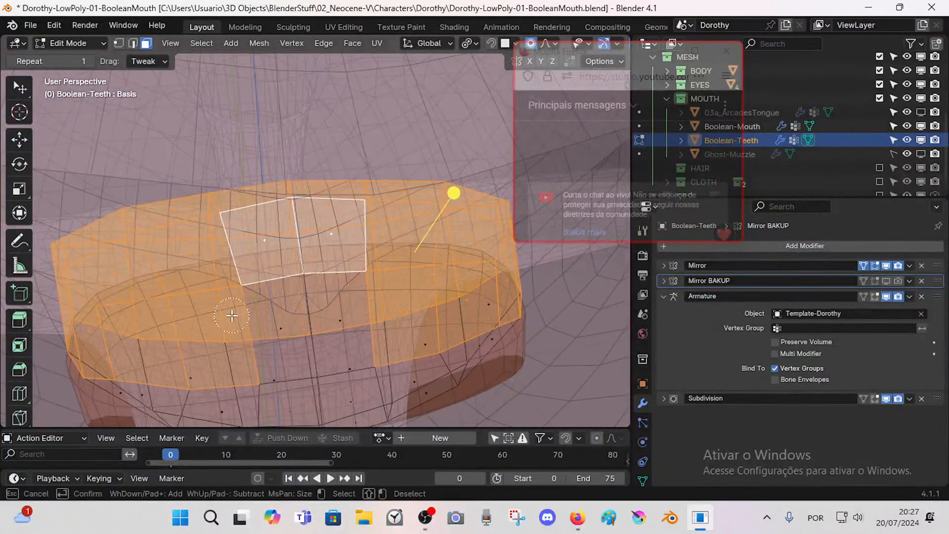
left_click_drag(231, 315, 371, 316)
key("Escape")
key("x")
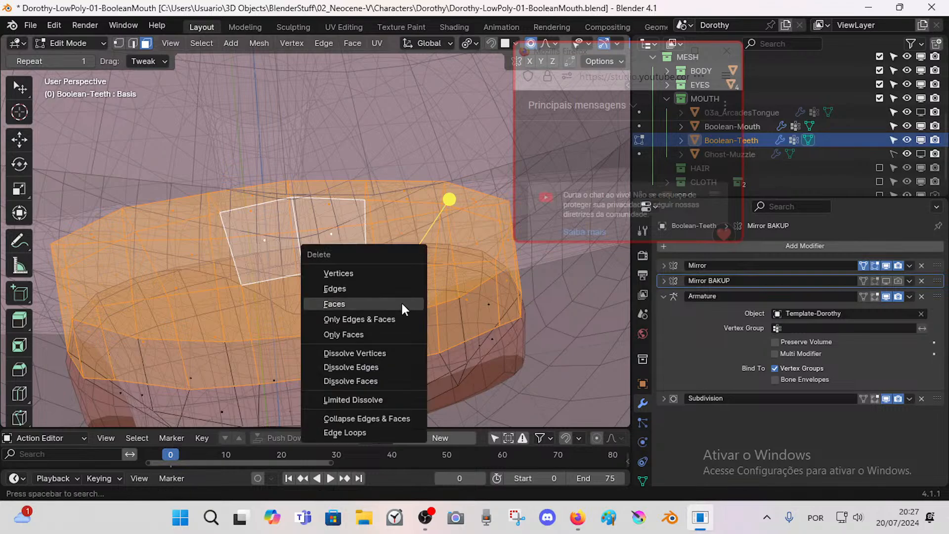
left_click(402, 303)
scroll(390, 332, "down", 2)
middle_click_drag(390, 332, 307, 290)
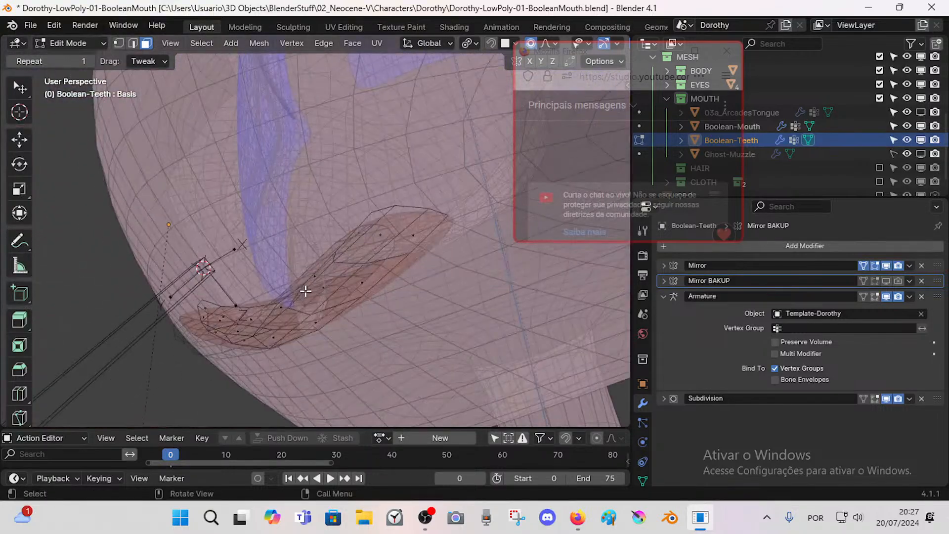
key("Tab")
middle_click_drag(323, 324, 413, 304)
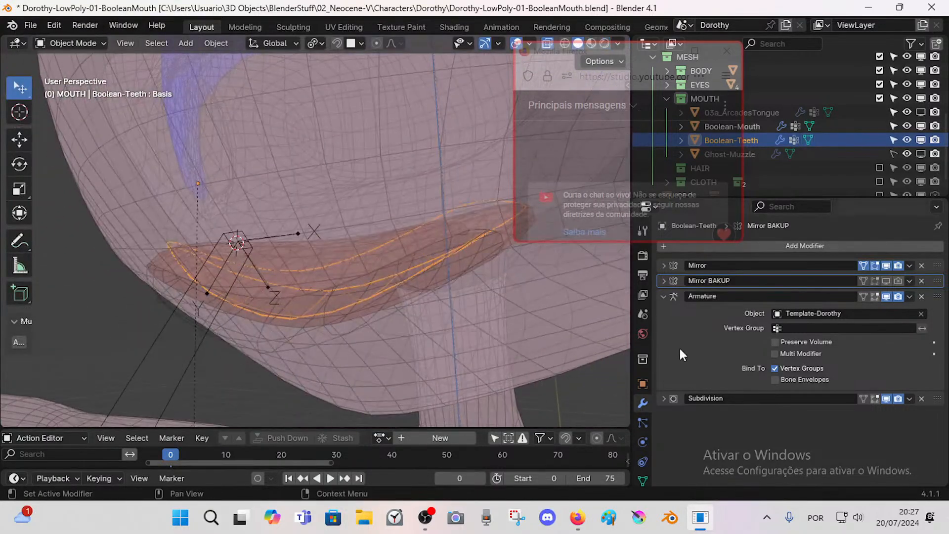
Step: Replace the teeth mesh's lipstick material with MAT-CLOTH-Cloth and assign it to all faces
key("Tab")
key("a")
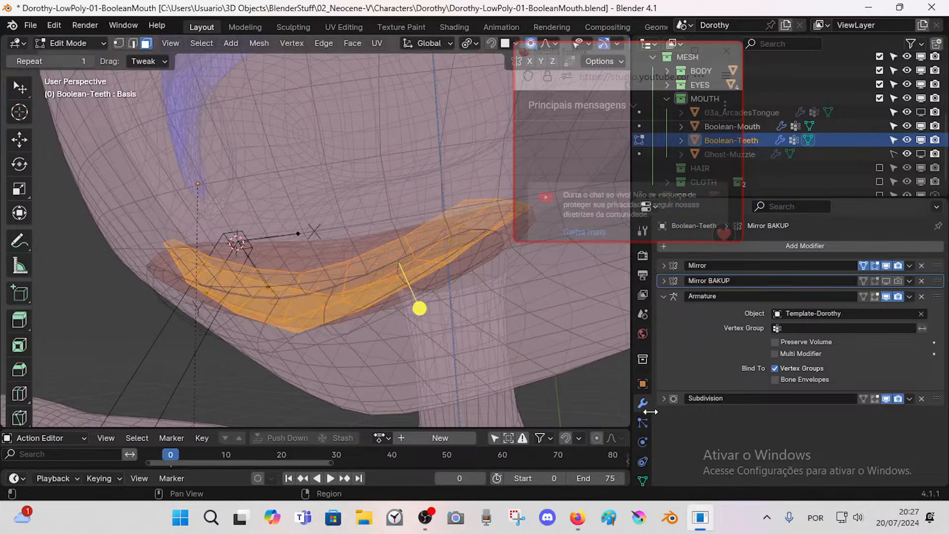
left_click(643, 384)
scroll(642, 457, "down", 2)
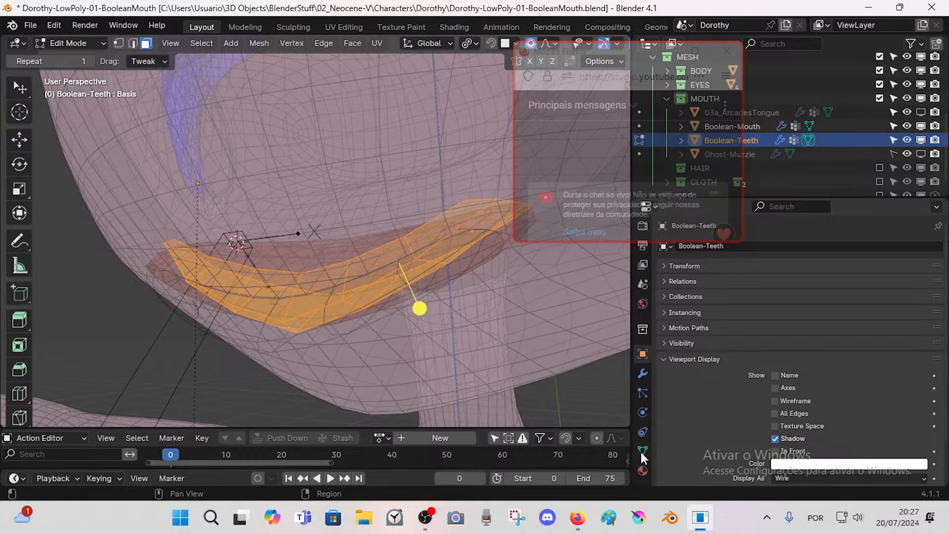
left_click(643, 468)
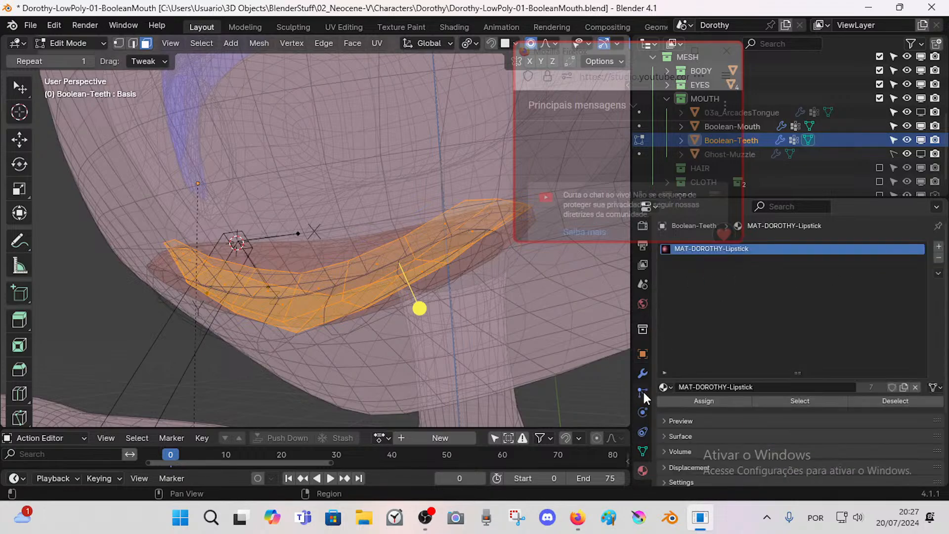
left_click(665, 386)
scroll(702, 299, "up", 8)
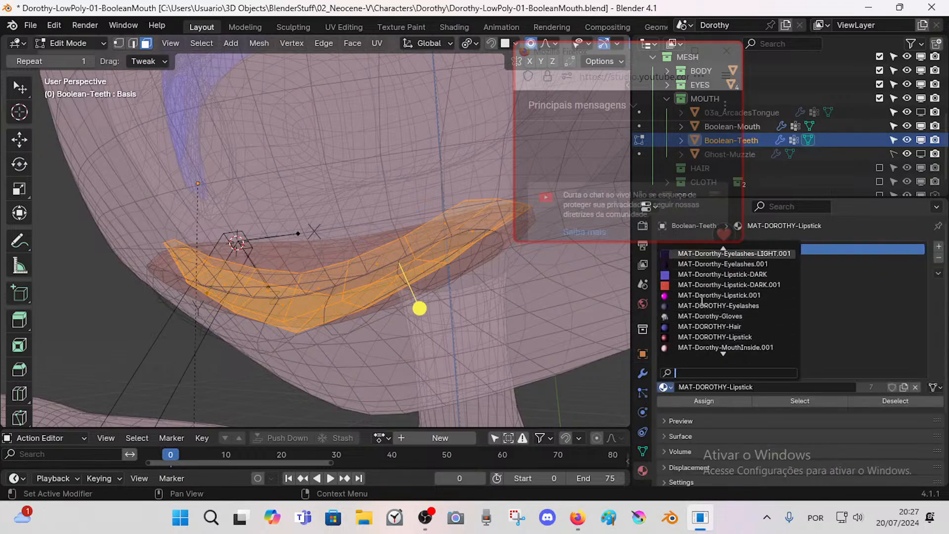
scroll(701, 265, "up", 6)
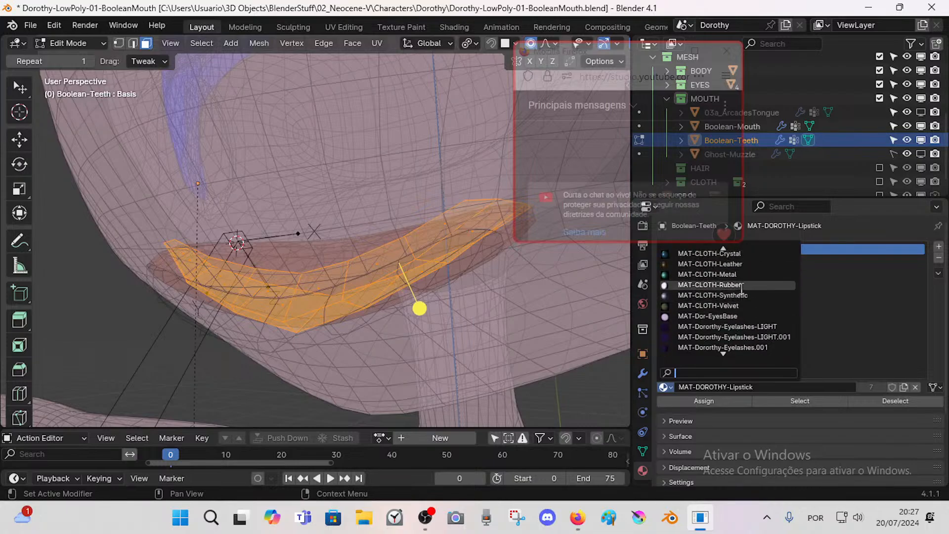
scroll(737, 272, "up", 1)
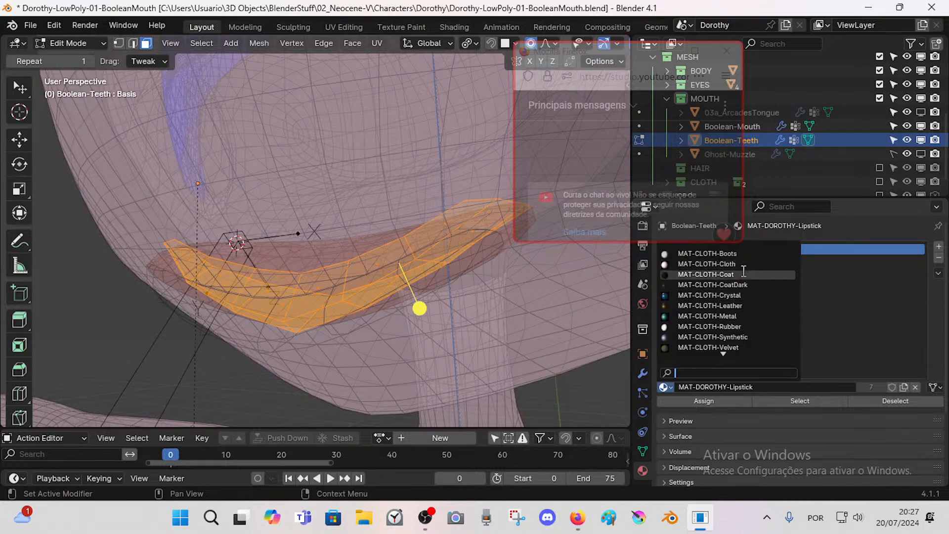
left_click(742, 266)
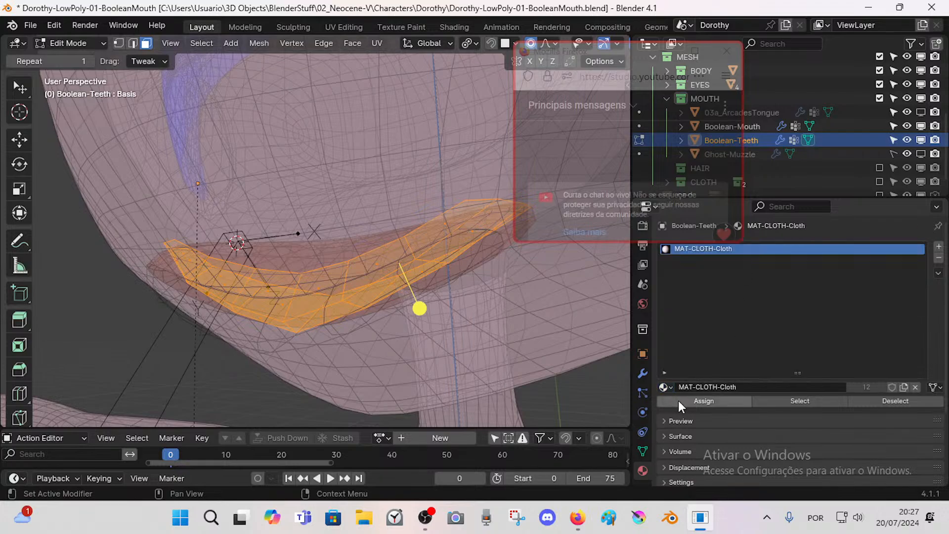
left_click(688, 399)
key("alt+a")
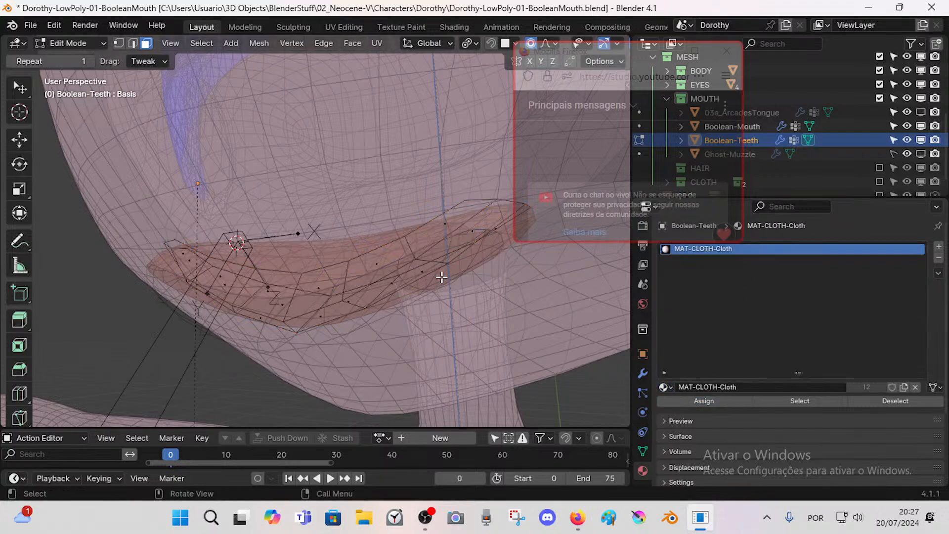
Step: Return to Object Mode, try moving the teeth mesh and undo the move
key("ctrl+Tab")
left_click(385, 290)
key("alt+z")
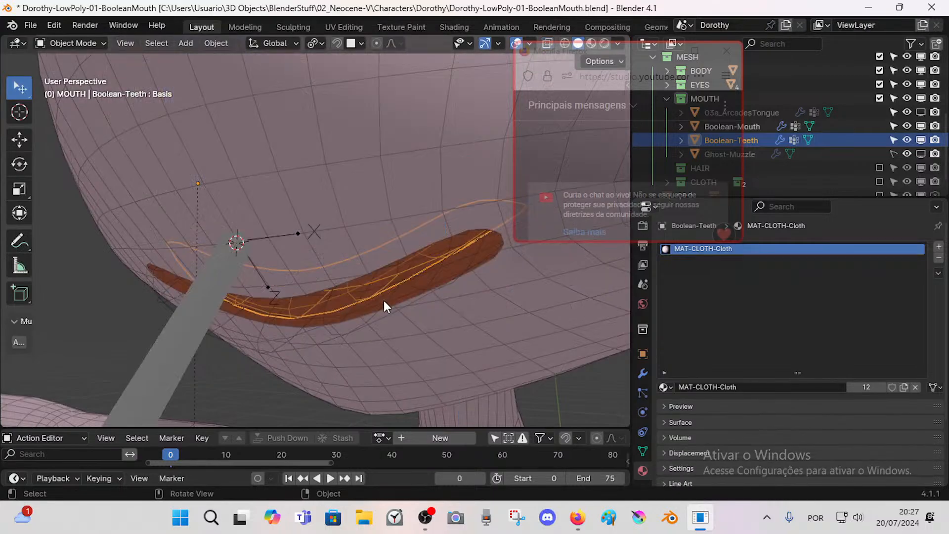
key("alt+z")
middle_click_drag(386, 299, 426, 287)
key("g")
left_click(249, 372)
key("ctrl+z")
Step: Try displaying the teeth object as Textured and moving it about 0.012 m forward and down out of the head
left_click(642, 452)
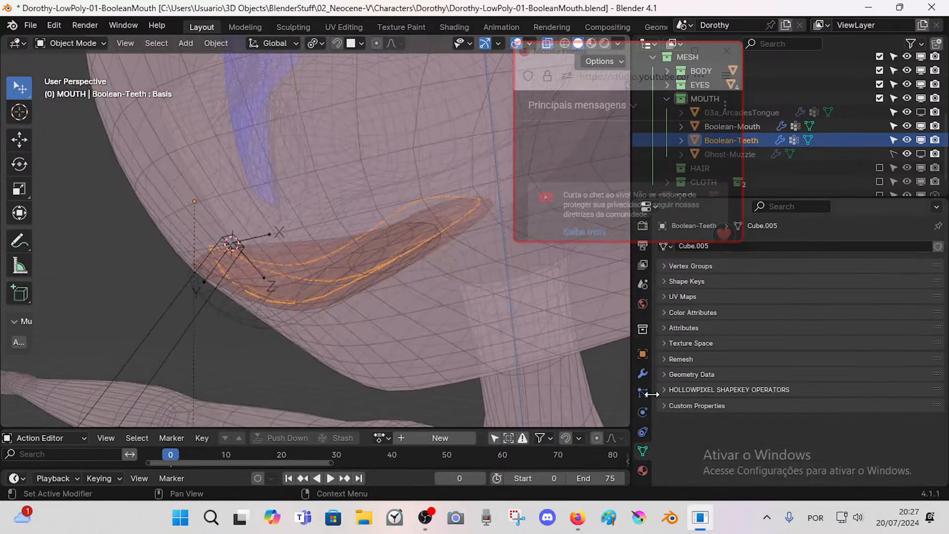
left_click(642, 354)
scroll(728, 356, "down", 2)
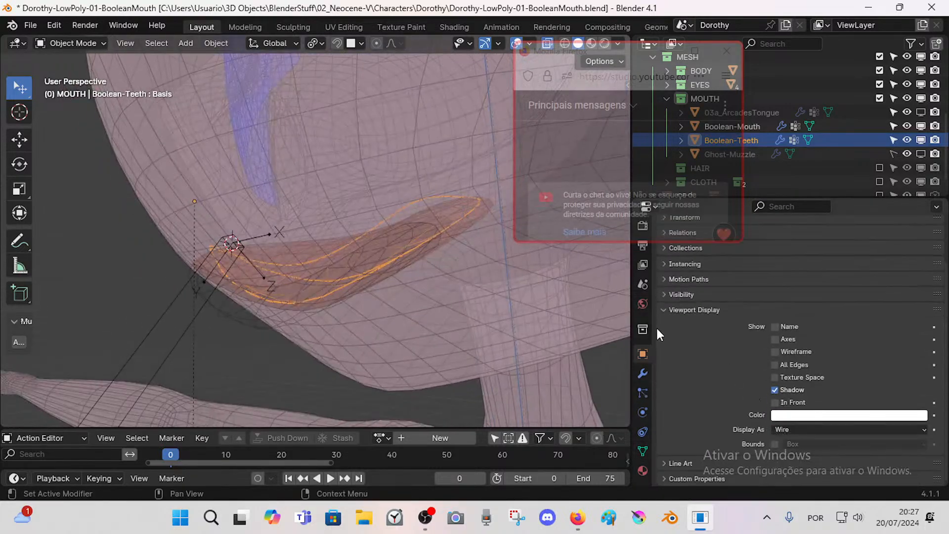
left_click(788, 429)
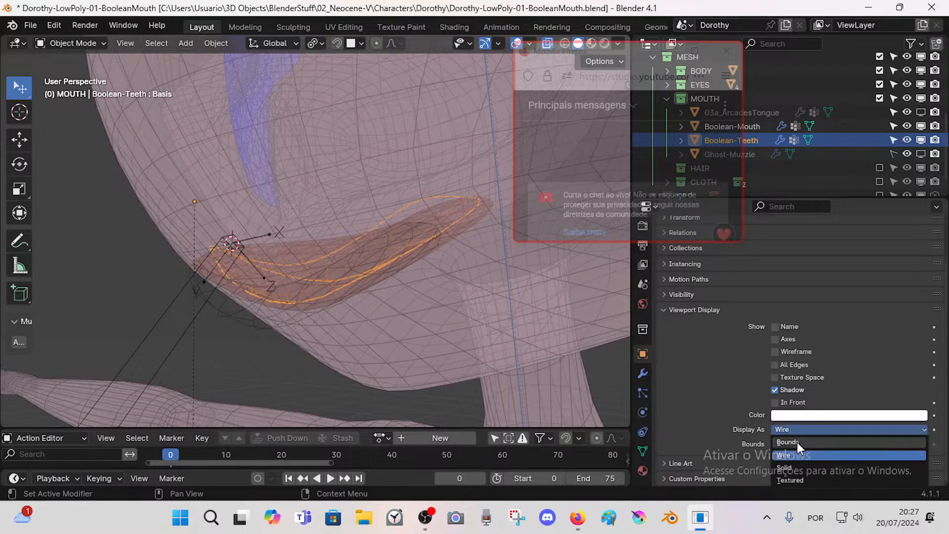
left_click(796, 478)
key("alt+z")
middle_click_drag(423, 322, 366, 323)
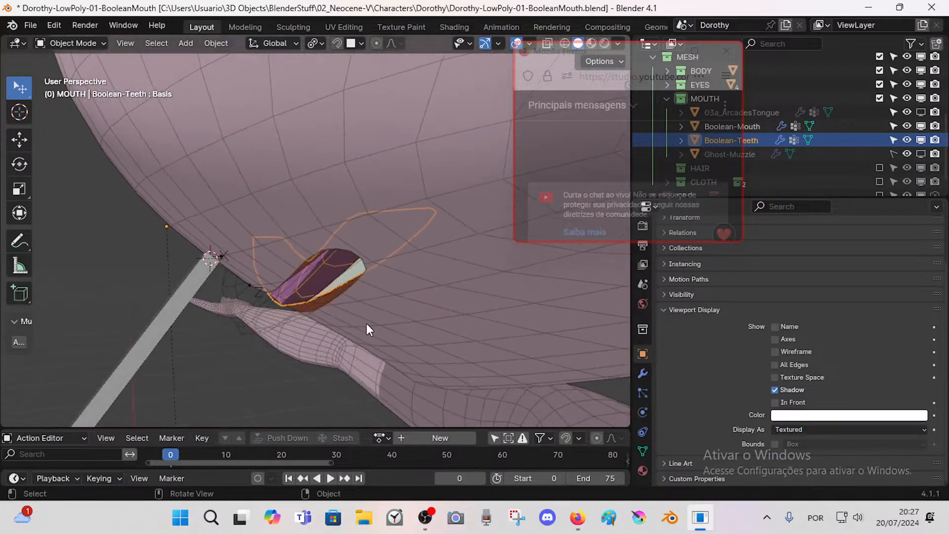
key("g")
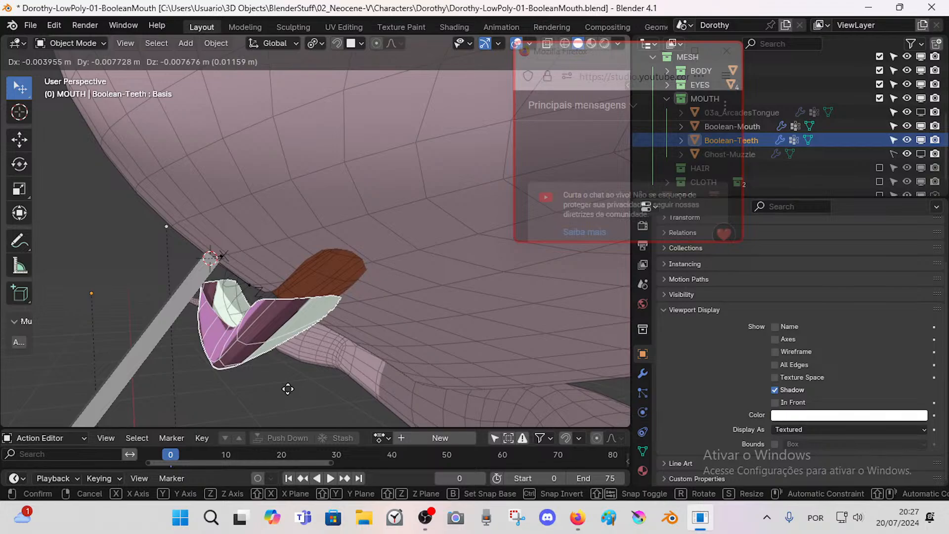
left_click(288, 389)
mouse_move(294, 348)
middle_mouse_down()
mouse_move(360, 301)
mouse_move(316, 375)
mouse_move(296, 358)
middle_mouse_up()
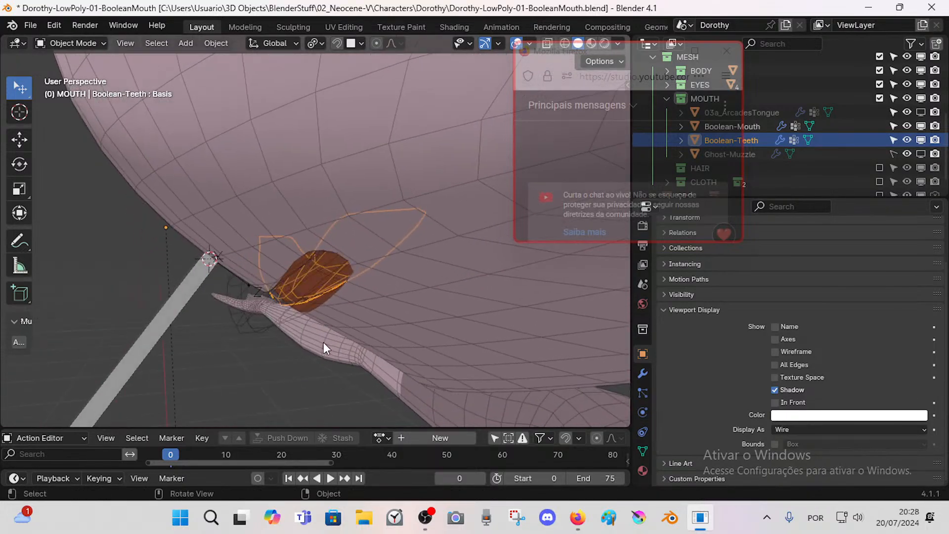
Step: Set the teeth object's viewport display to Textured and replace its material with MAT-Teeth
left_click(793, 429)
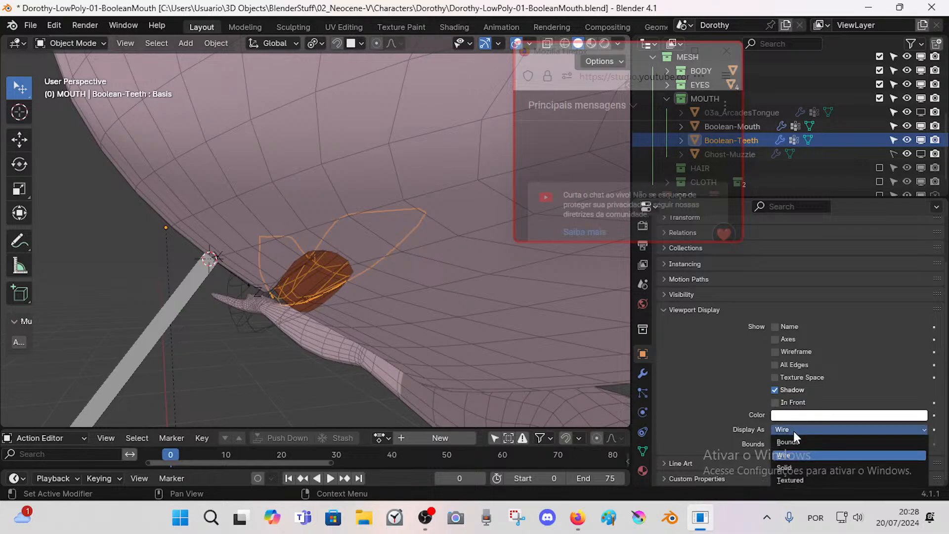
left_click(796, 478)
key("Tab")
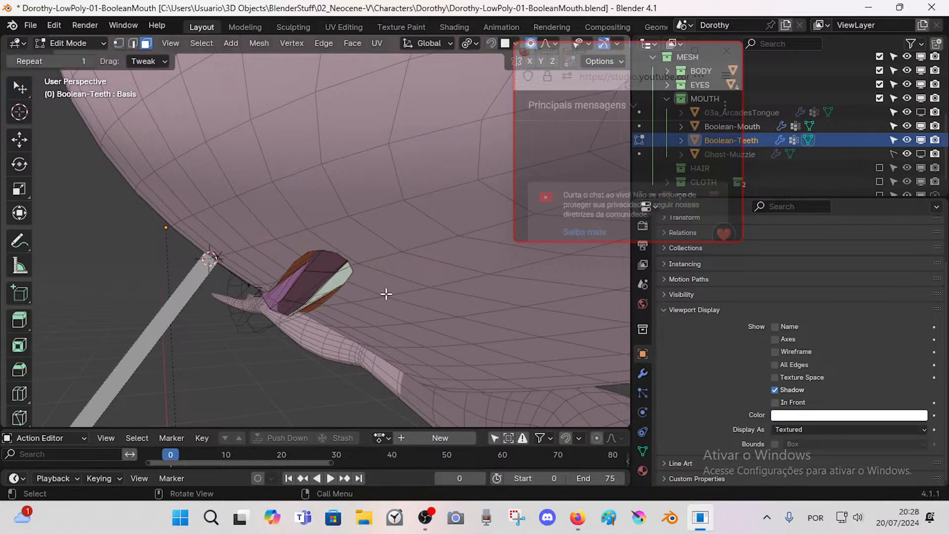
key("a")
left_click(643, 469)
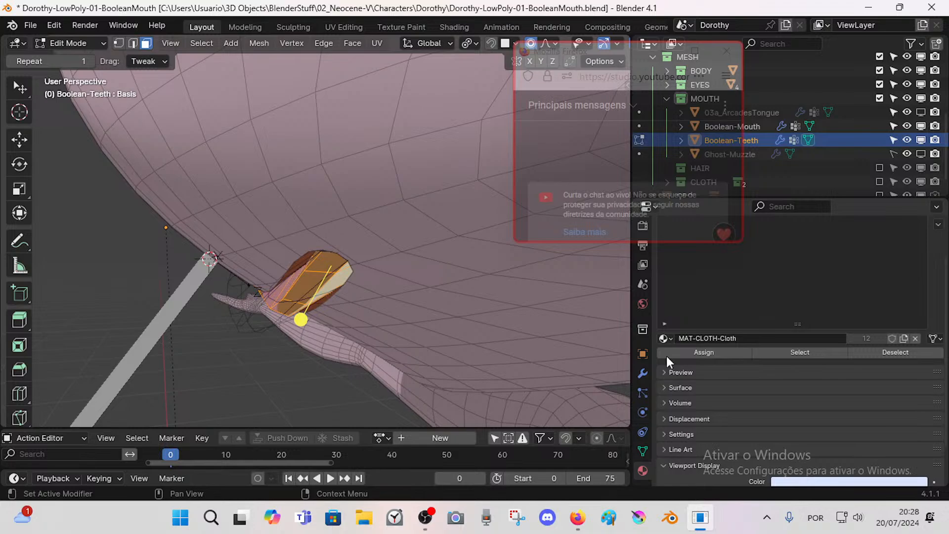
double_click(697, 338)
key("Escape")
left_click(665, 338)
left_click(666, 331)
left_click(668, 334)
type("te")
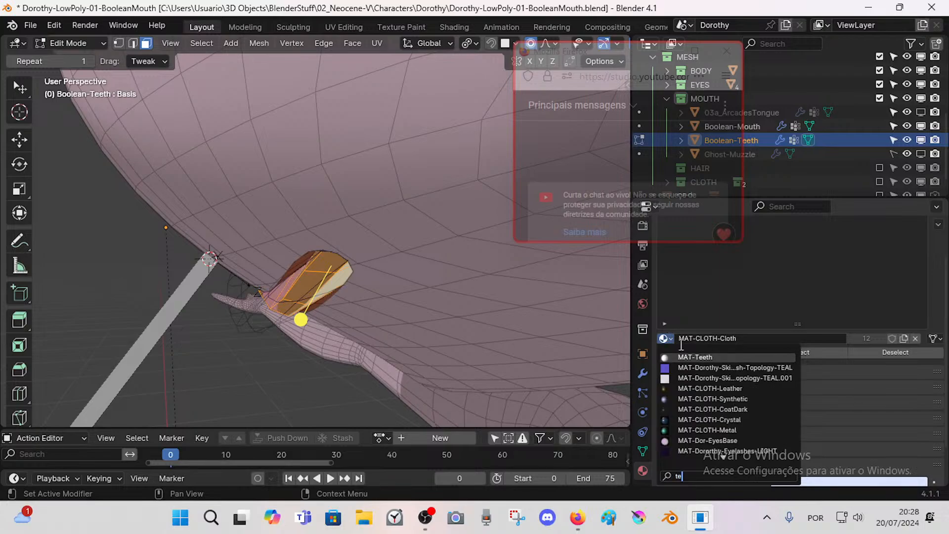
left_click(713, 357)
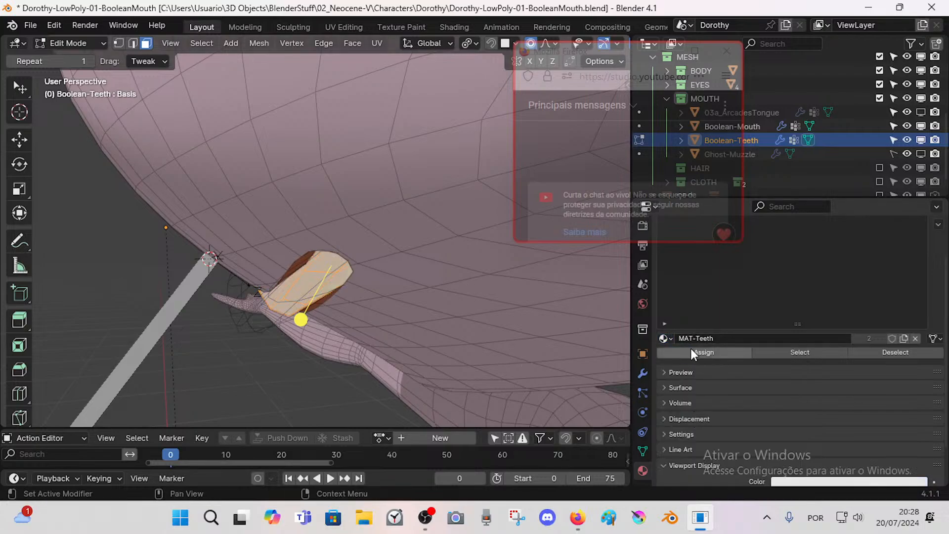
Step: Return to Object Mode and select the Template-Dorothy armature at the mouth
middle_click_drag(365, 257, 148, 262)
key("Tab")
left_click(259, 272)
scroll(259, 272, "down", 10)
key("shift+grave")
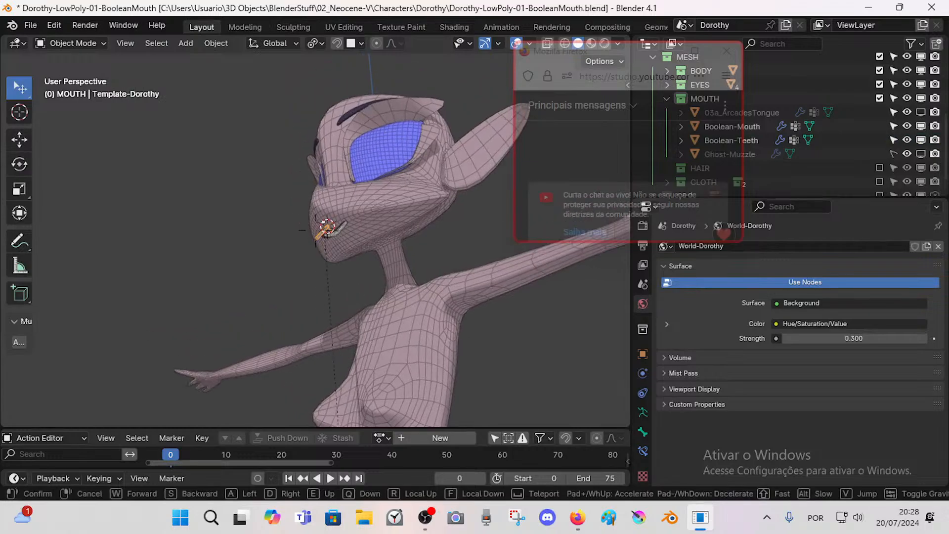
key("w")
left_click(315, 231)
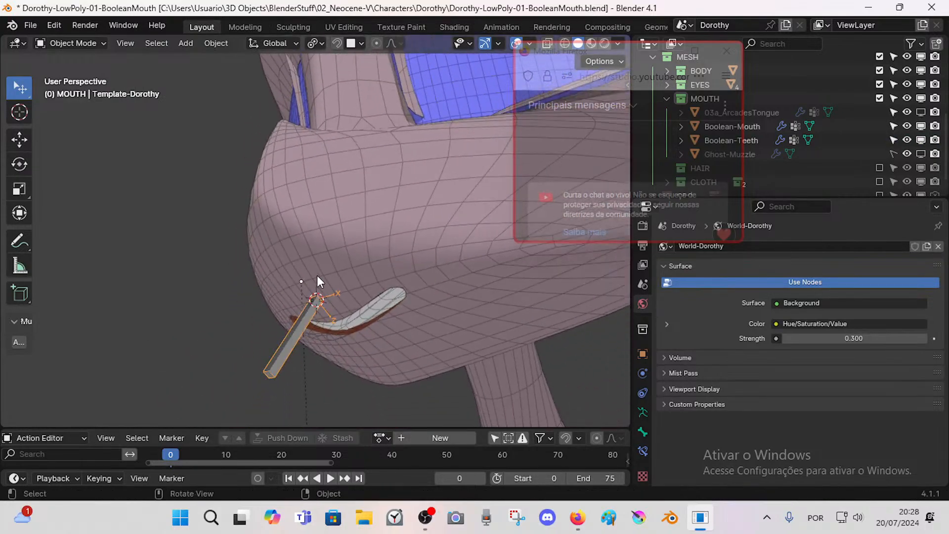
Step: Move the MTR-BooleanMouth bone around the muzzle in Pose Mode to test how the mouth and teeth follow it
left_click(311, 320)
left_click(302, 325)
key("ctrl+Tab")
middle_click_drag(301, 324, 430, 296)
key("g")
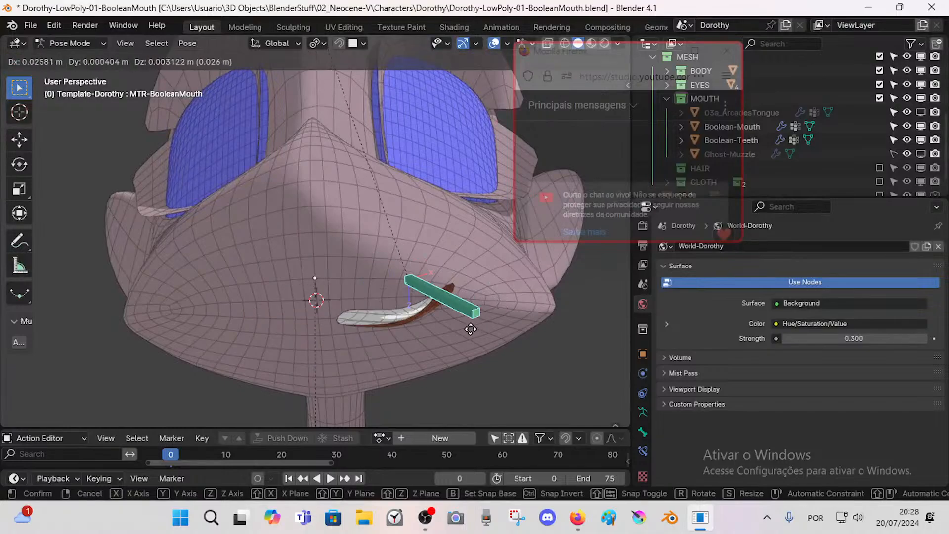
left_click(418, 308)
key("g")
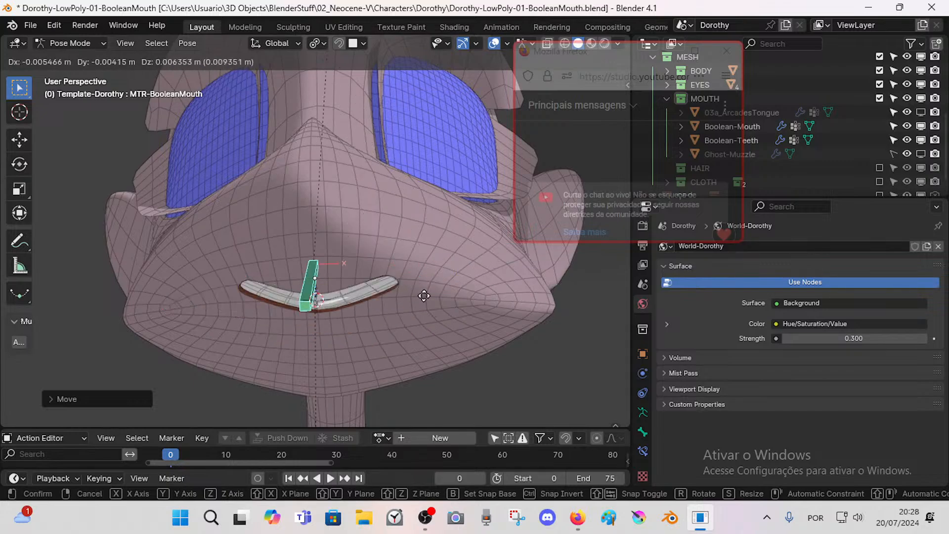
left_click(407, 327)
scroll(408, 328, "up", 2)
middle_click_drag(408, 328, 346, 237, "shift")
scroll(345, 260, "up", 2)
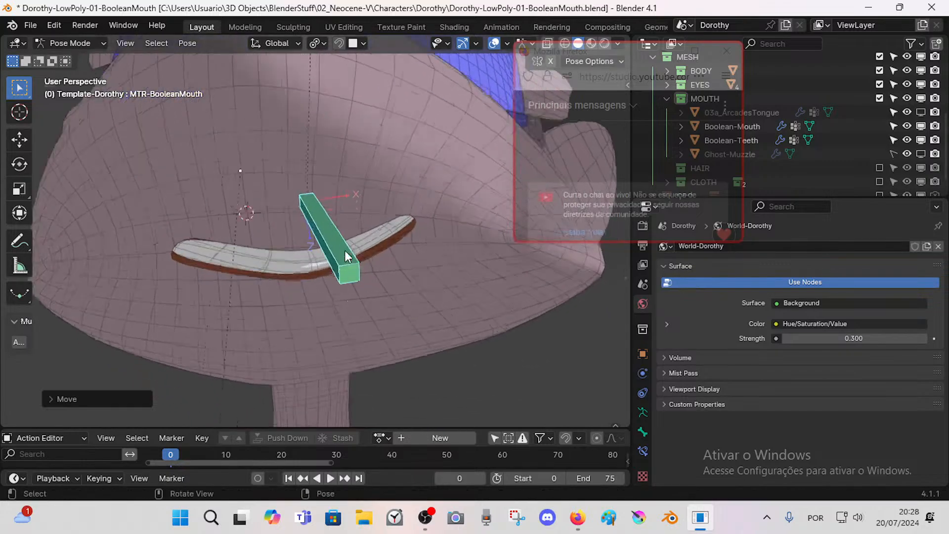
key("Tab")
key("ctrl+Tab")
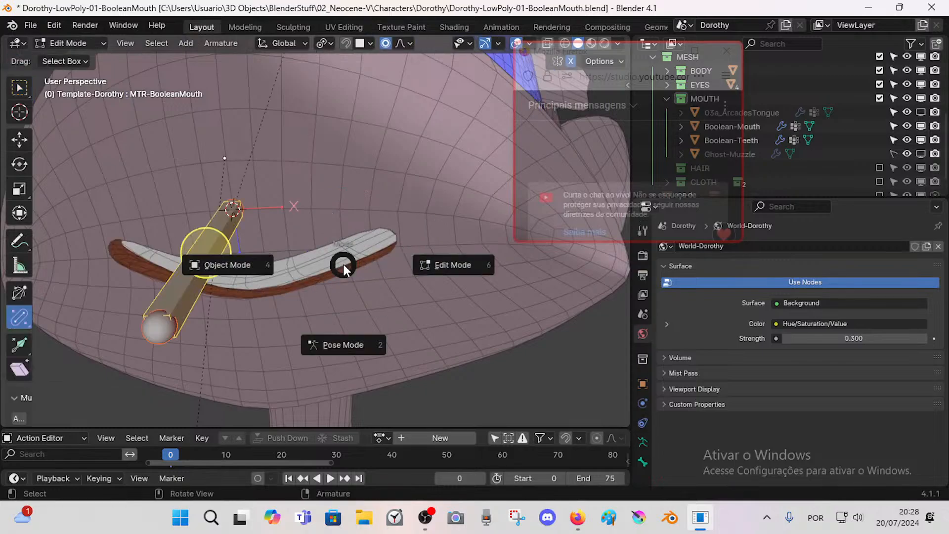
key("Escape")
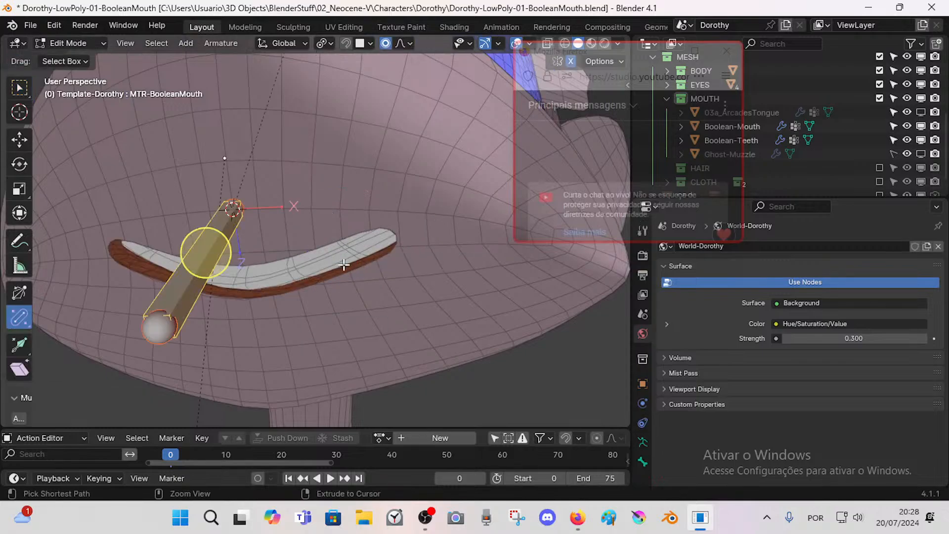
key("ctrl+Tab")
left_click(330, 263)
left_click(330, 262)
left_click(299, 265)
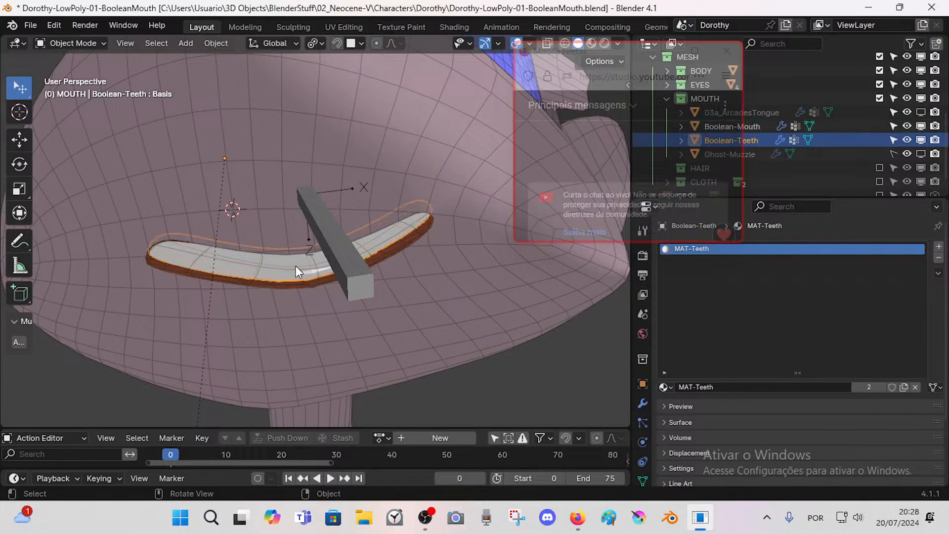
left_click(293, 264)
left_click(294, 264)
key("Tab")
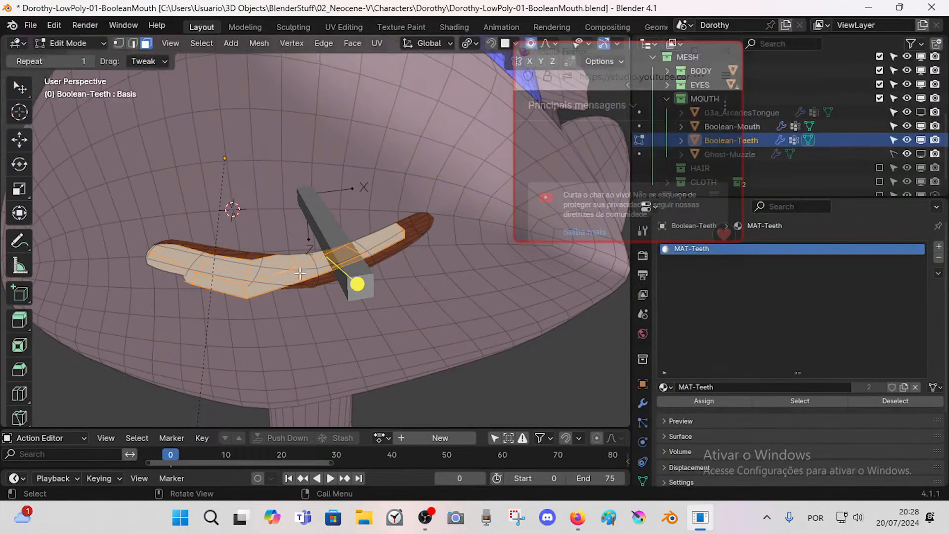
mouse_move(356, 282)
middle_mouse_down()
mouse_move(367, 291)
mouse_move(370, 278)
middle_mouse_up()
scroll(308, 257, "down", 4)
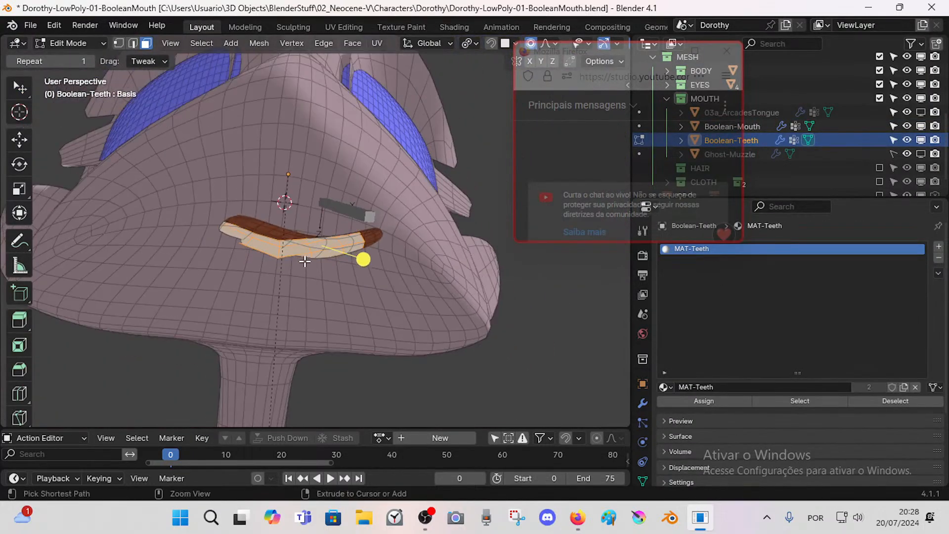
Step: Clear the location and rotation of the MTR-BooleanMouth bone in Pose Mode and return to Object Mode
key("ctrl+Tab")
left_click(296, 257)
left_click(361, 212)
left_click(358, 216)
key("ctrl+Tab")
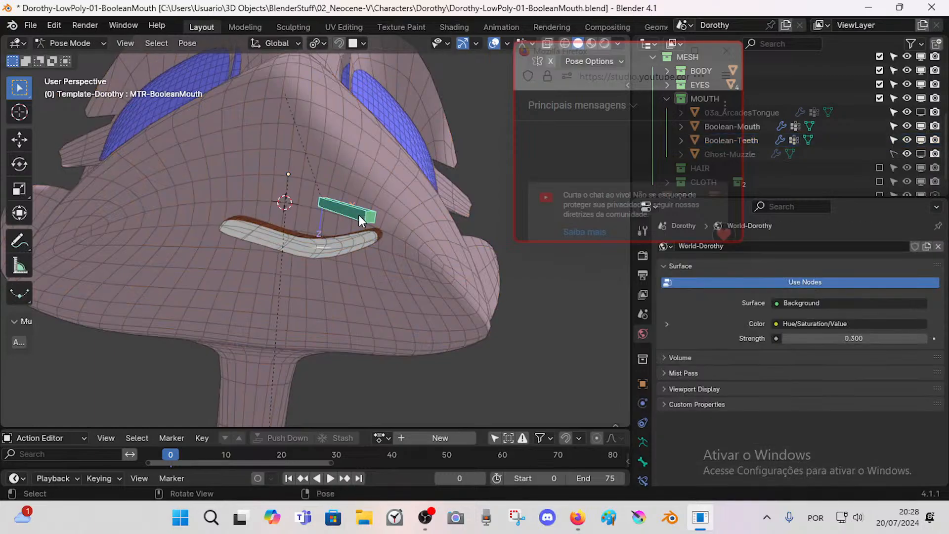
key("alt+g")
key("alt+r")
middle_click_drag(327, 241, 327, 276)
key("ctrl+Tab")
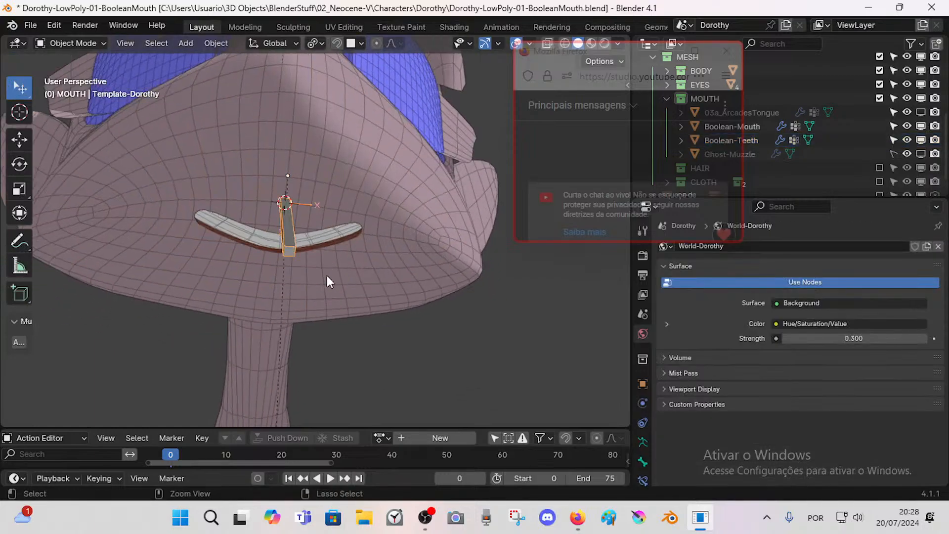
Step: Open the Boolean-Teeth mesh in Edit Mode and select the strip of faces along the upper side of the teeth
left_click(318, 234)
left_click(318, 234)
key("Tab")
scroll(319, 236, "up", 7)
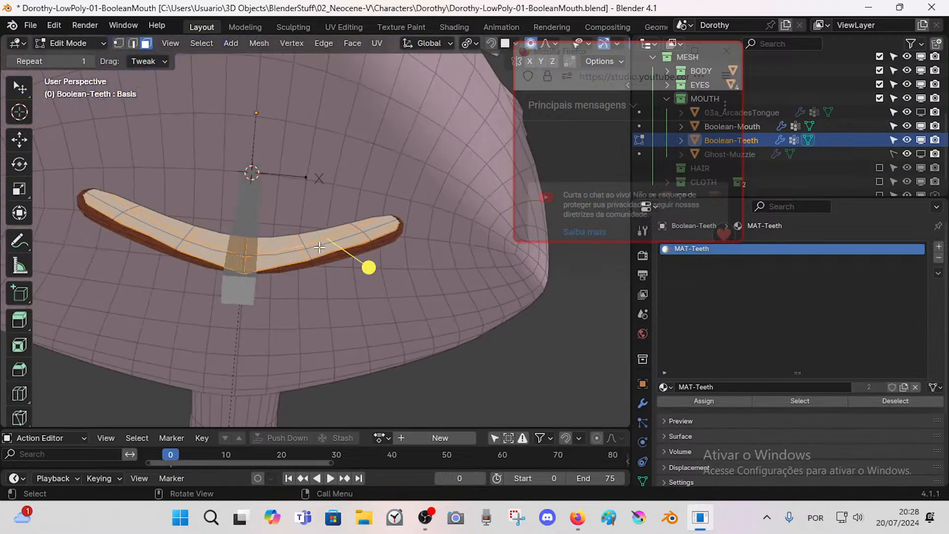
middle_click_drag(320, 236, 275, 254)
key("alt+a")
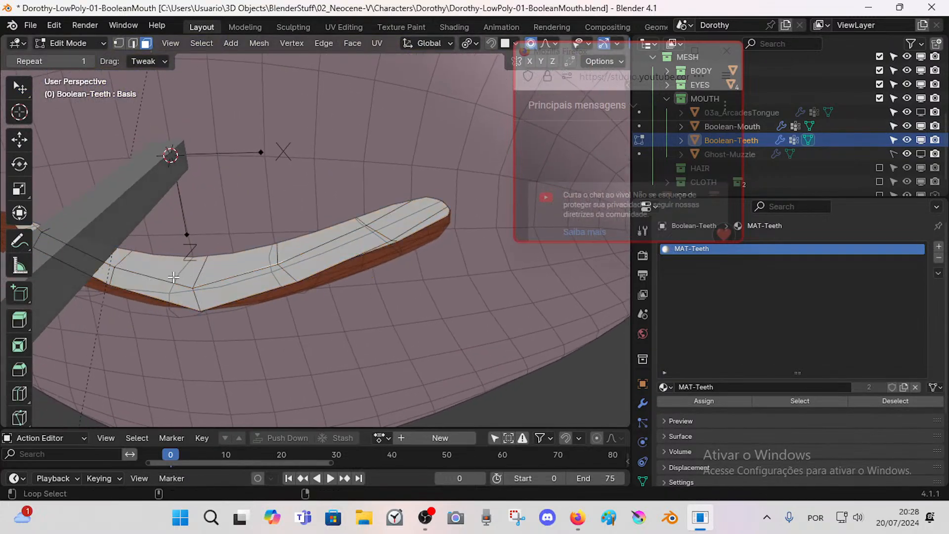
left_click(173, 277, "alt")
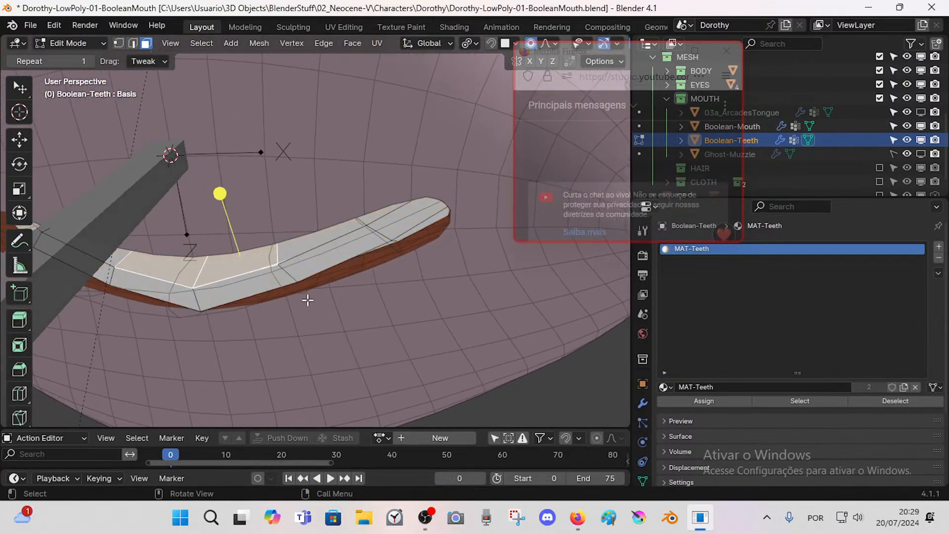
Step: Turn off the Edit Mode display of the Mirror modifier so only the original half of the teeth is shown
left_click(643, 404)
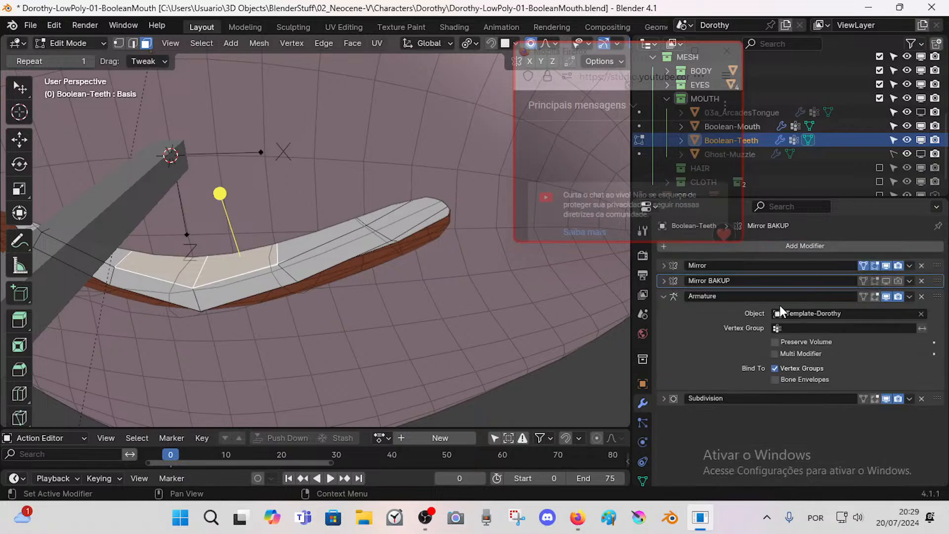
left_click(871, 267)
left_click(873, 267)
middle_click_drag(329, 269, 364, 278)
left_click(871, 265)
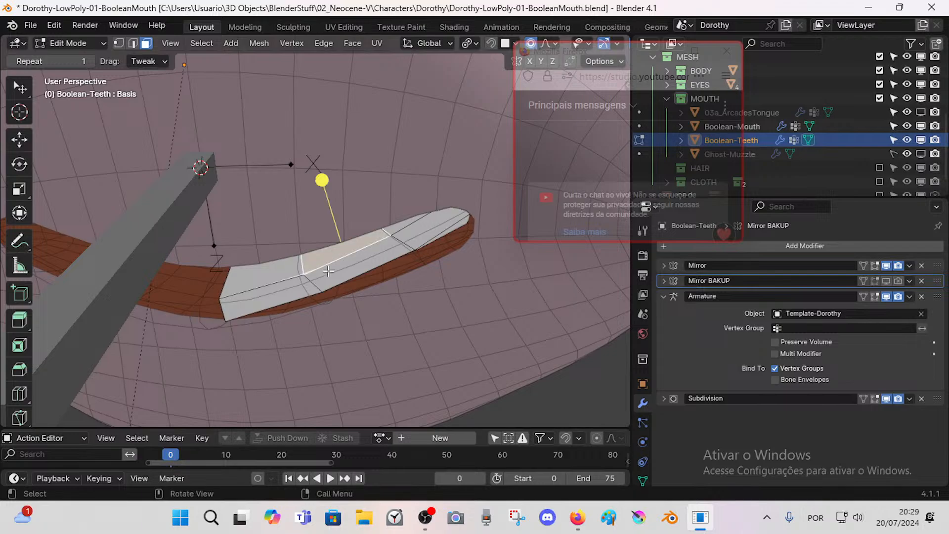
Step: Move and rotate the upper strip of tooth faces with proportional editing to reshape it inside the mouth
middle_click_drag(328, 270, 291, 242)
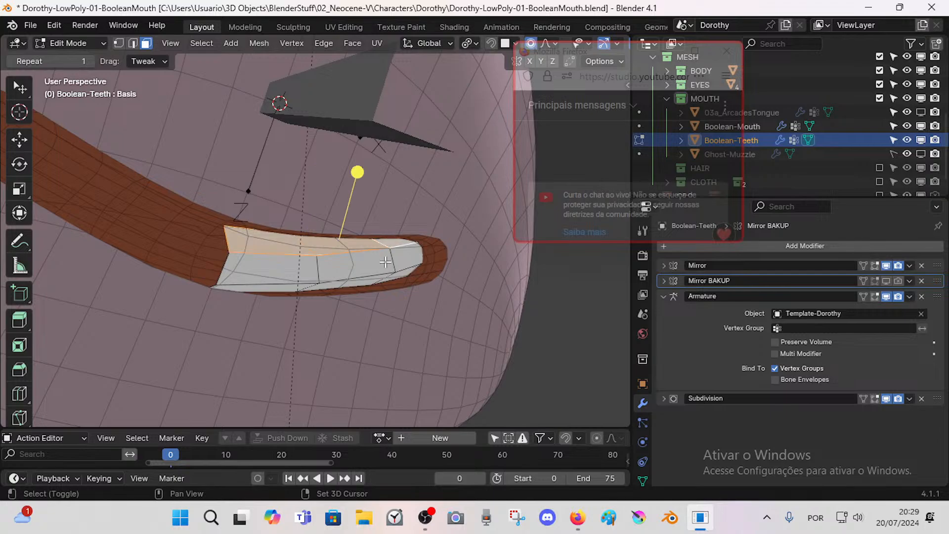
middle_click_drag(385, 262, 384, 301)
key("g")
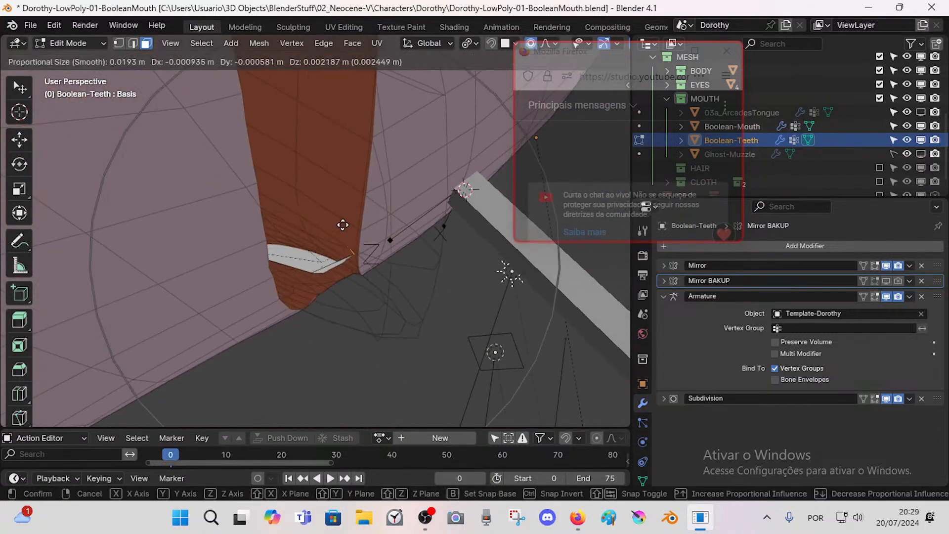
left_click(341, 201)
middle_click_drag(341, 201, 377, 260)
key("g")
left_click(336, 194)
key("r")
left_click(363, 214)
left_click_drag(386, 237, 365, 228)
Step: Switch to vertex selection and move two vertices along the edge of the teeth to adjust the profile
middle_click_drag(443, 254, 350, 239)
key("1")
left_click(290, 253)
middle_click_drag(302, 258, 314, 292)
key("g")
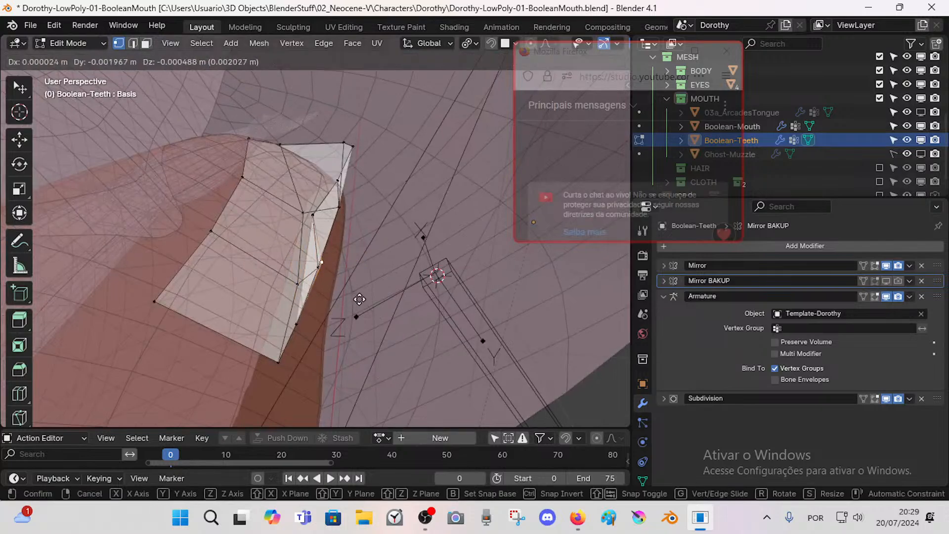
left_click(364, 311)
left_click(315, 211)
key("g")
left_click(346, 211)
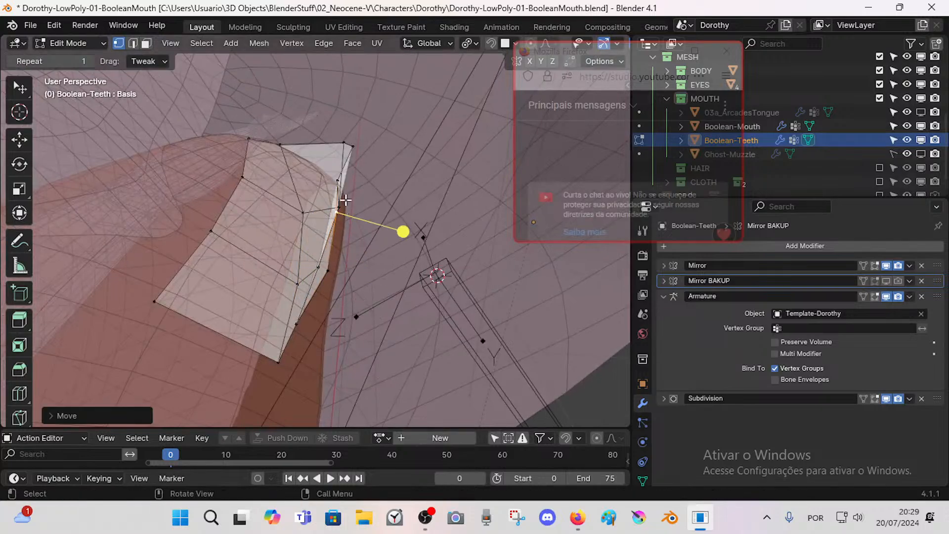
Step: Move the remaining edge vertices near the outer end of the teeth to even out the curve
left_click(342, 182)
key("g")
left_click(351, 185)
left_click(346, 143)
key("g")
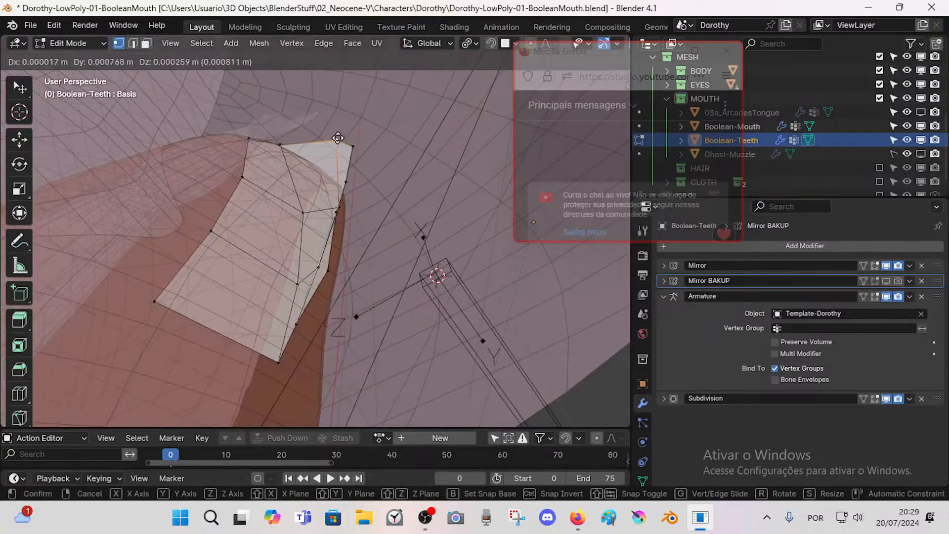
left_click(339, 140)
middle_click_drag(324, 152, 349, 174)
key("g")
left_click(332, 169)
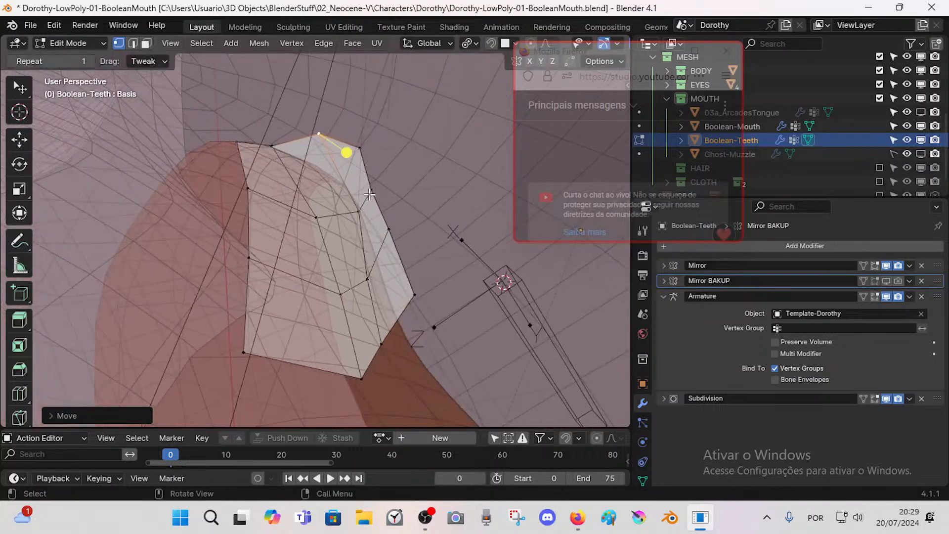
Step: Select the face loop along the edge of the teeth and adjust its thickness with Shrink/Fatten
key("3")
left_click(418, 243)
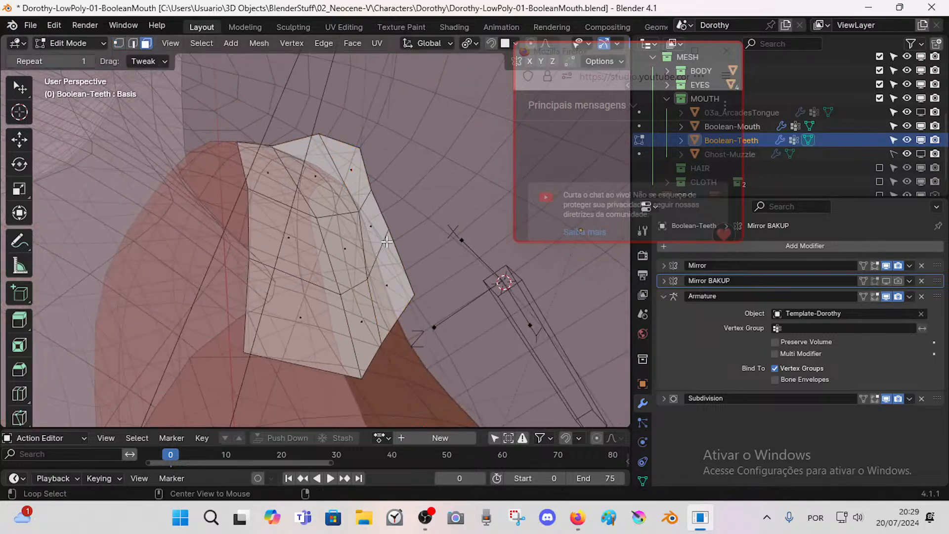
left_click(400, 241, "alt")
key("alt+s")
left_click(452, 242)
key("alt+a")
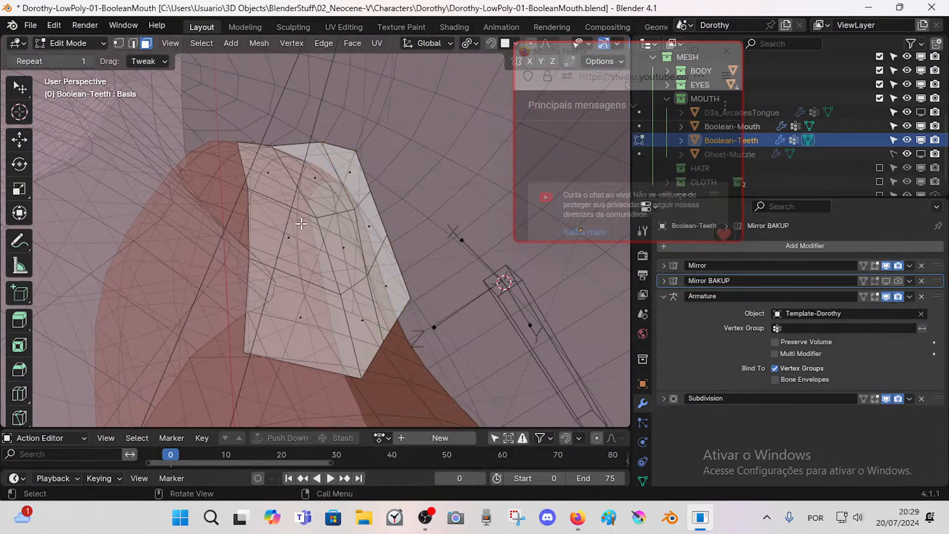
Step: Select the open edges along the long side of the teeth, move them, and smooth their vertices
left_click(255, 220, "shift")
left_click(253, 290, "shift")
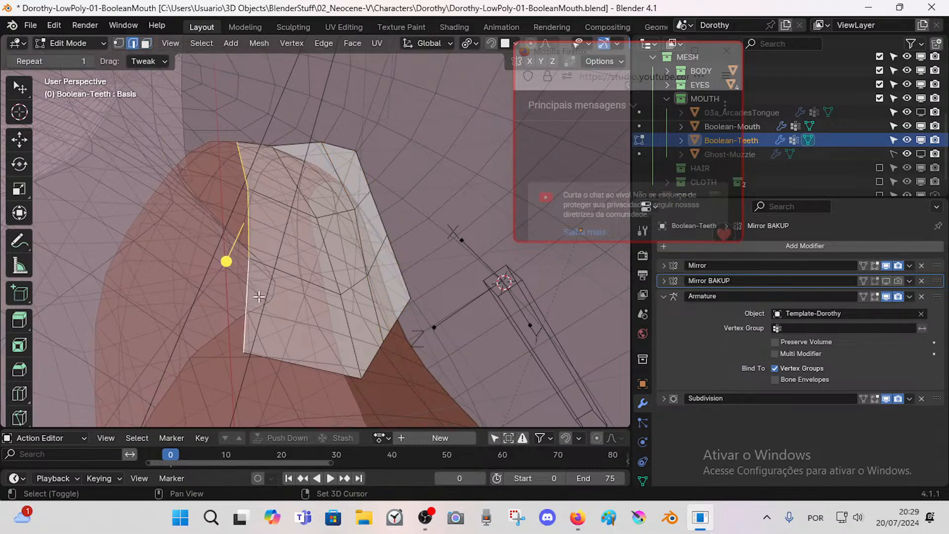
key("g")
left_click(342, 261)
middle_click_drag(342, 261, 393, 234)
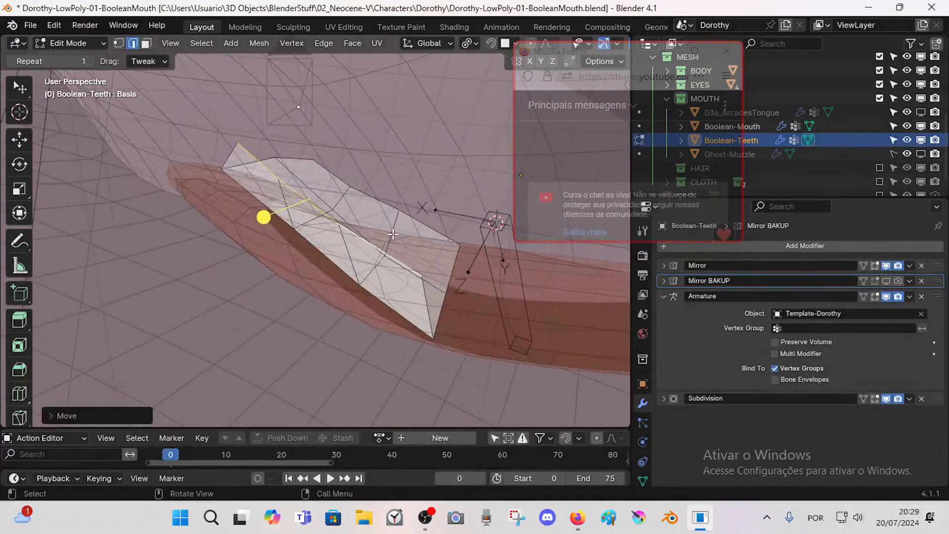
left_click_drag(260, 220, 313, 233)
middle_click_drag(305, 221, 183, 183)
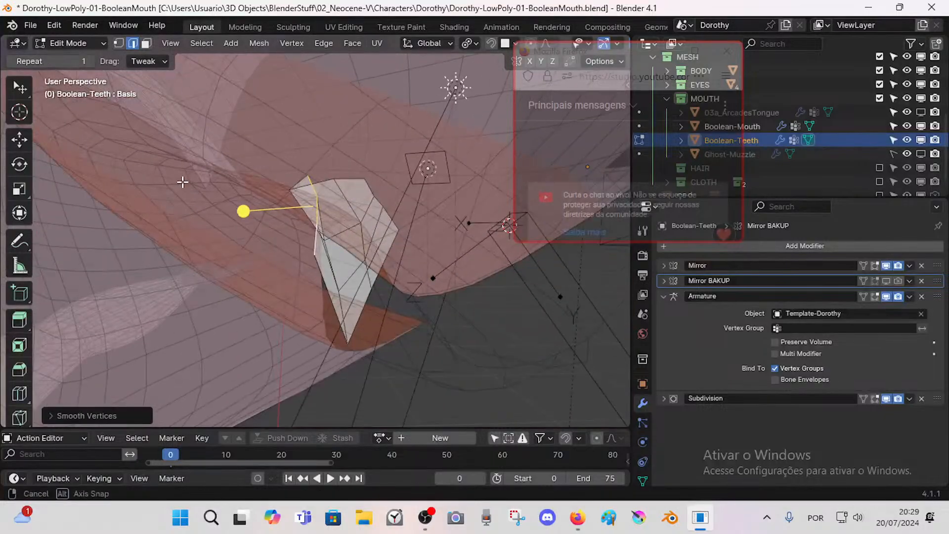
Step: Add the outer end edge to the selected edge row and move the row to widen the teeth
middle_click_drag(323, 237, 411, 232)
left_click(475, 202, "shift")
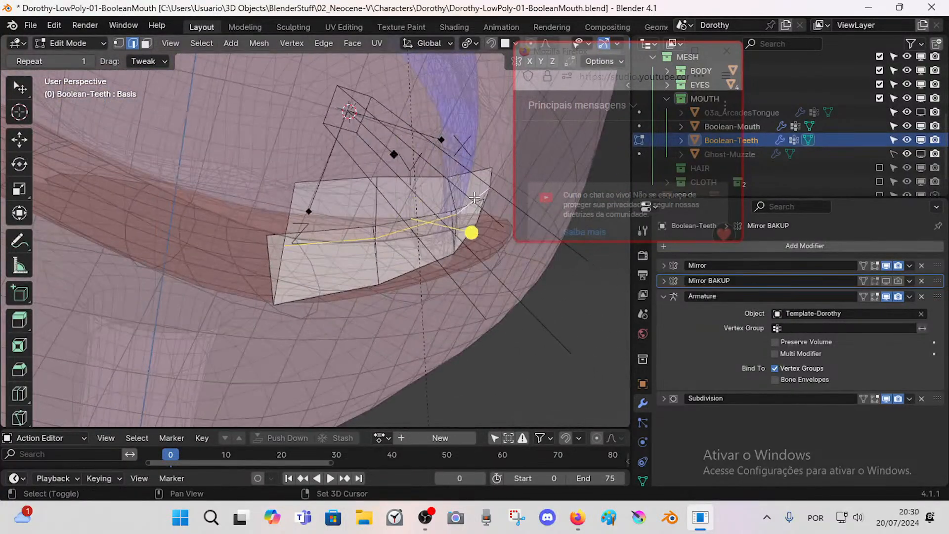
key("g")
left_click(482, 249)
middle_click_drag(382, 276, 419, 292)
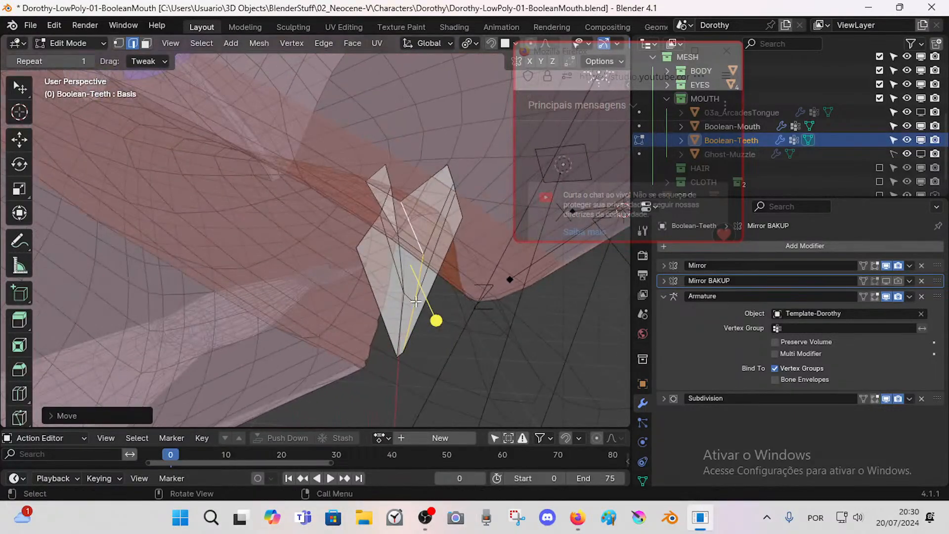
Step: Smooth the lower face loop of the teeth, then select the neighbouring face loop and move it
key("3")
left_click(408, 296, "alt")
left_click_drag(383, 316, 426, 329)
key("alt+a")
left_click(388, 240, "alt")
key("g")
middle_click_drag(386, 246, 348, 194)
left_click(380, 239)
Step: Select the edges at the upper outer end of the teeth and move them toward the opposite side
key("alt+a")
left_click(378, 169)
left_click(383, 181, "shift")
left_click(380, 191, "shift")
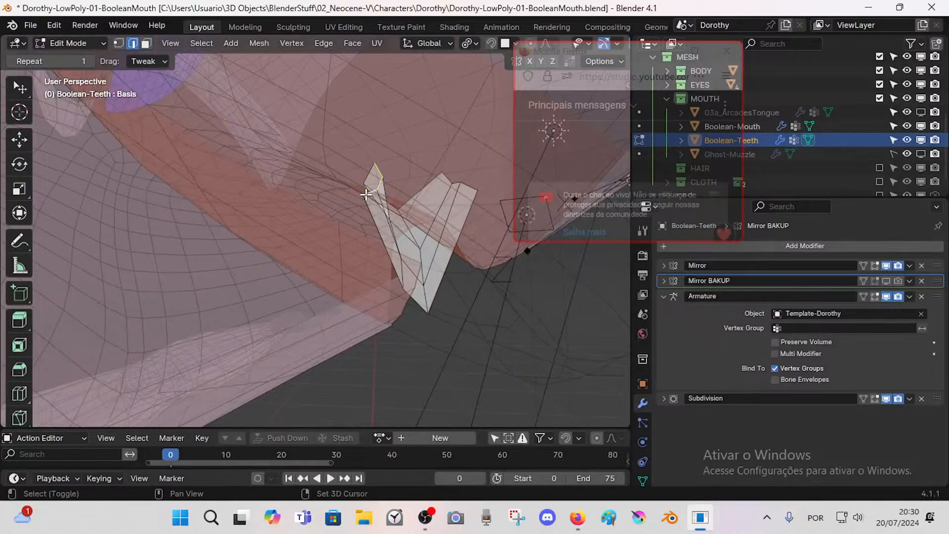
left_click(368, 195, "shift")
key("g")
left_click(414, 186)
key("alt+a")
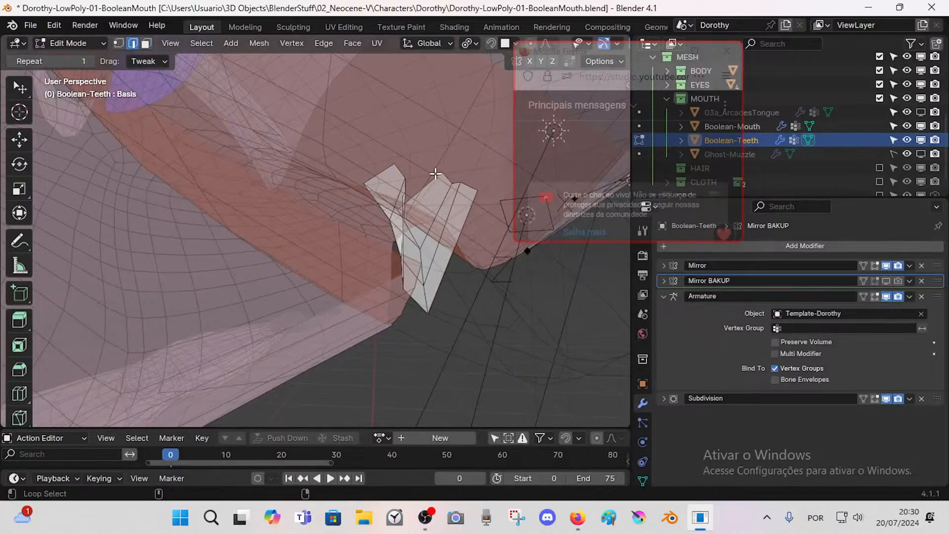
Step: Select the upper edge rows of the teeth and smooth their vertices
key("alt+a")
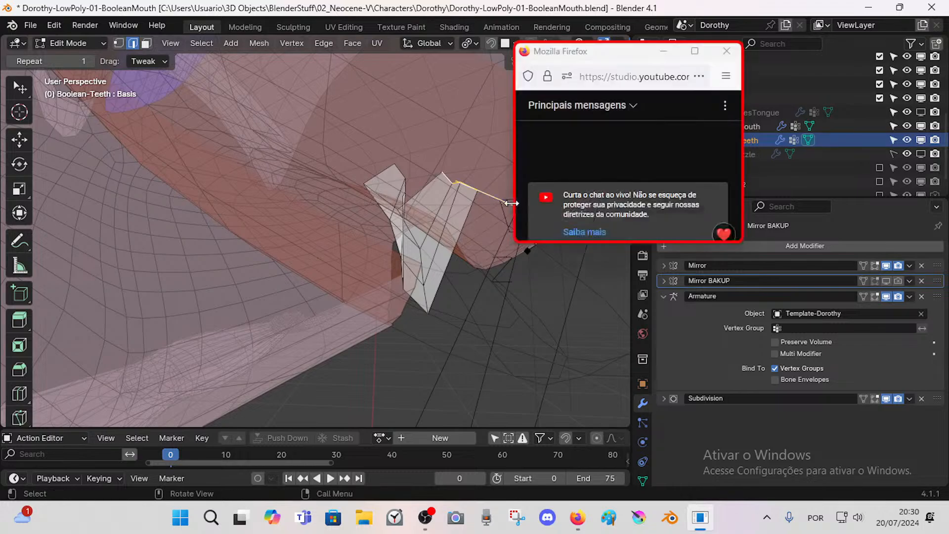
middle_click_drag(494, 217, 439, 231)
left_click_drag(460, 221, 485, 230)
middle_click_drag(485, 230, 400, 219)
key("alt+a")
left_click(347, 213, "alt")
Step: Move the two upper corner vertices at the outer end of the teeth closer together
key("1")
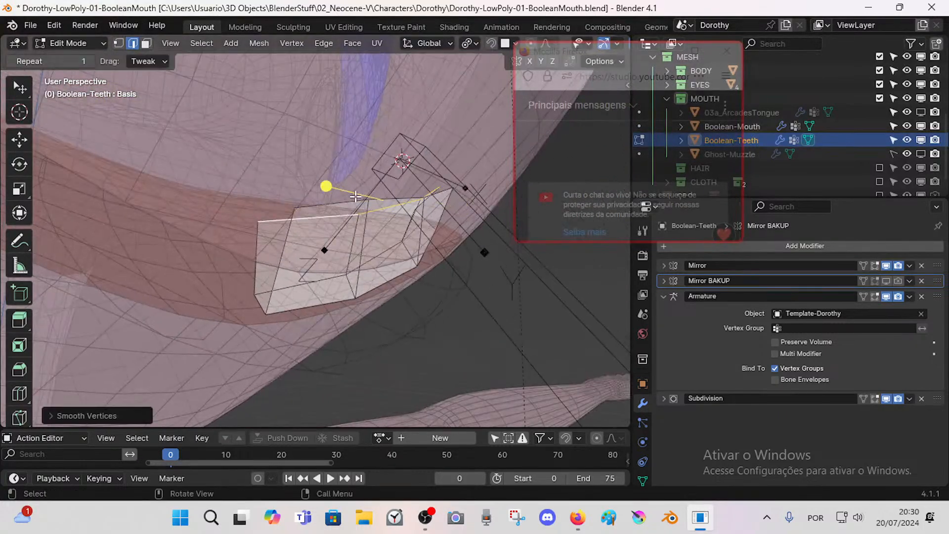
middle_click_drag(324, 184, 307, 232)
left_click(394, 200)
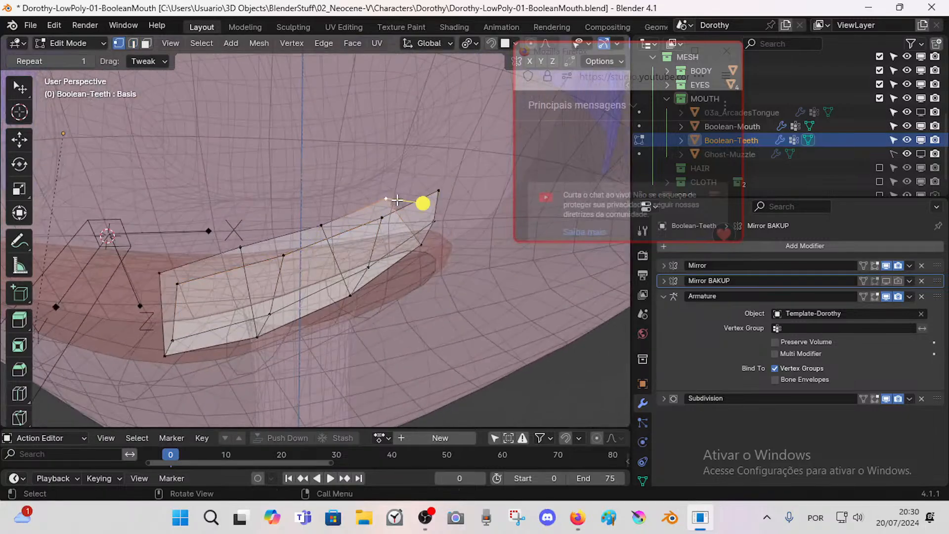
key("g")
left_click(419, 201)
left_click(446, 184)
key("g")
left_click(429, 179)
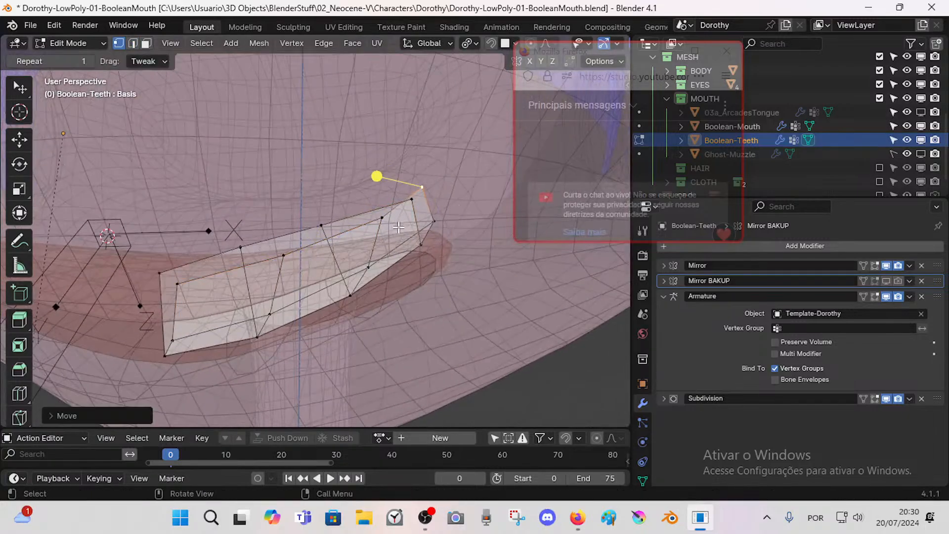
Step: Select the long face loops of the teeth together and smooth them
key("alt+a")
key("3")
left_click(368, 238, "alt")
left_click(342, 275, "alt+shift")
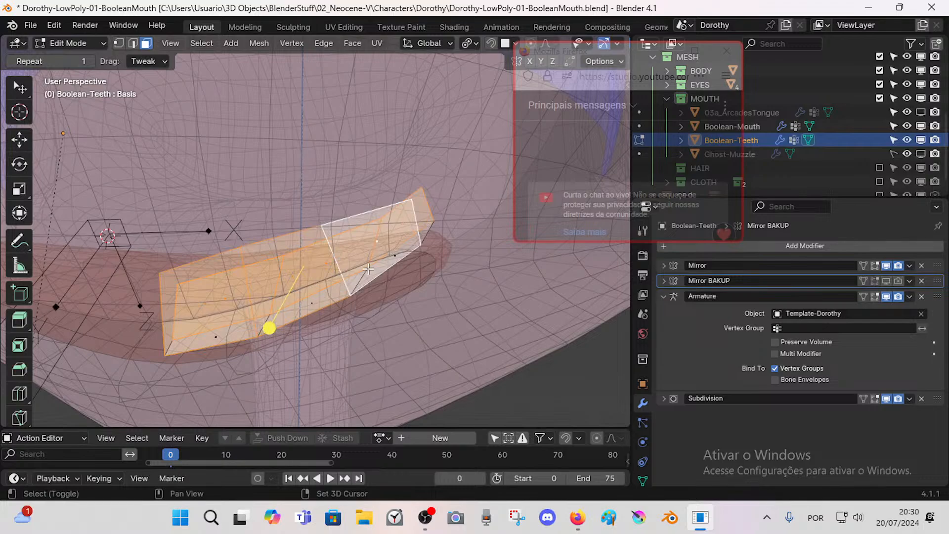
left_click(365, 272, "alt+shift")
left_click_drag(321, 325, 337, 325)
key("alt+a")
Step: Fill a face between the open edges at the outer end of the teeth
middle_click_drag(404, 220, 420, 277)
left_click(423, 213, "shift")
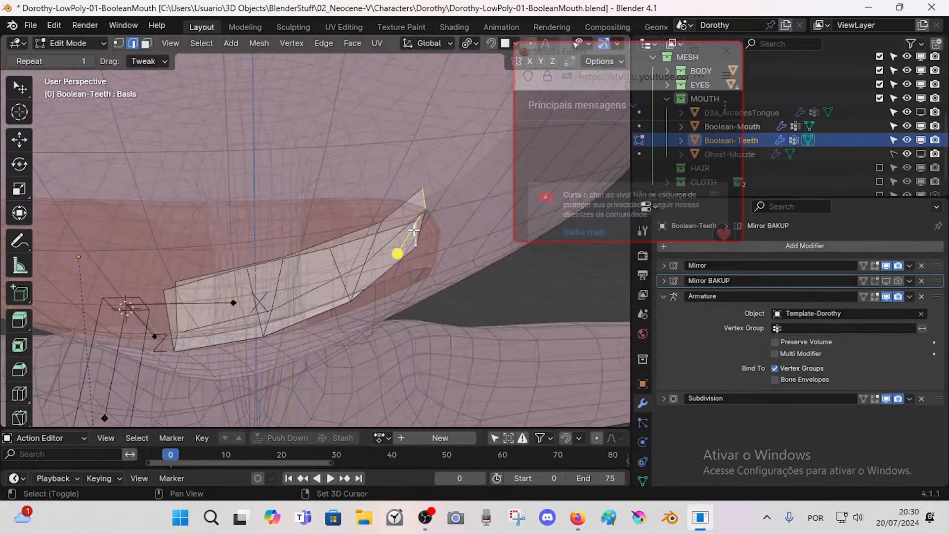
key("f")
key("alt+a")
Step: Move individual vertices along the upper edge of the teeth, from the outer end to the centre line
middle_click_drag(387, 236, 407, 261)
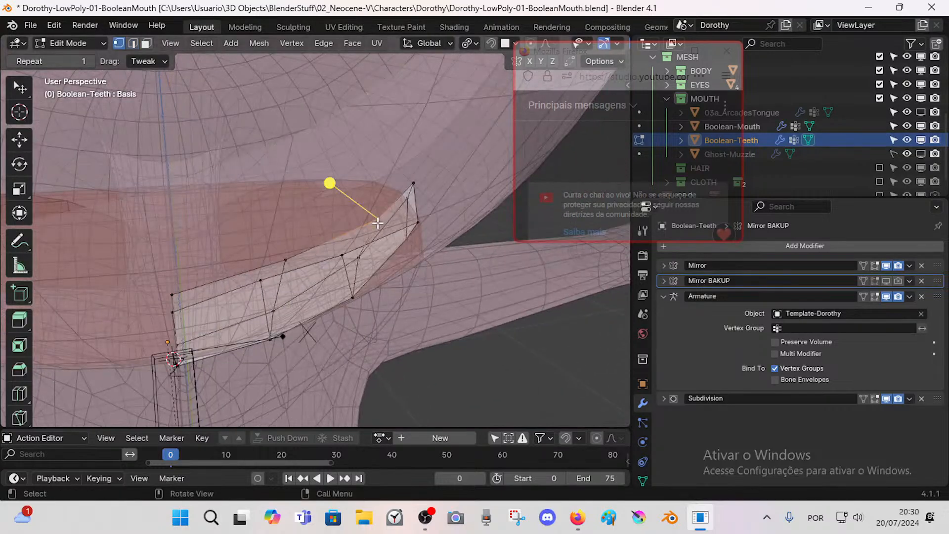
left_click_drag(378, 223, 353, 221)
middle_click_drag(353, 221, 383, 273)
left_click_drag(288, 273, 274, 256)
left_click_drag(183, 324, 186, 312)
middle_click_drag(186, 312, 210, 270)
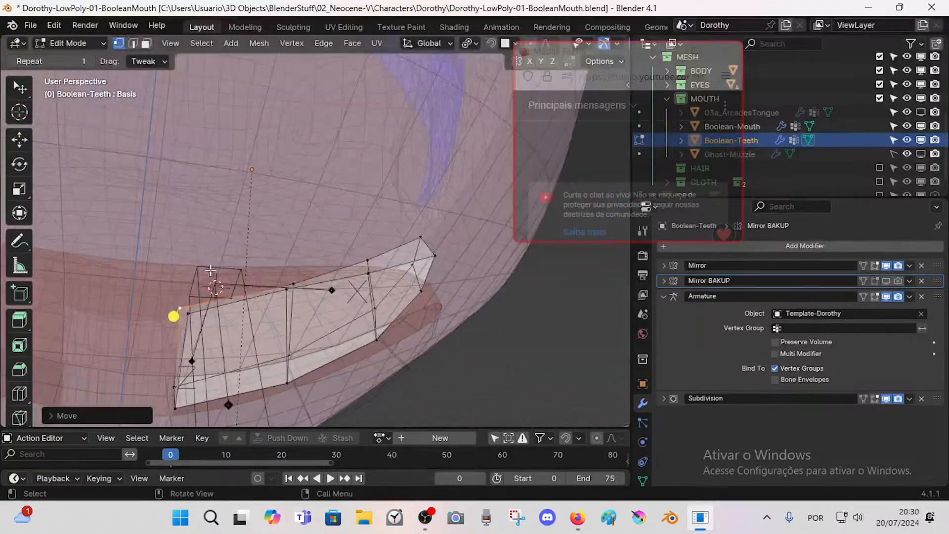
Step: Select the whole teeth mesh, smooth all its vertices, and switch to the front view
scroll(210, 270, "down", 1)
key("alt+a")
key("a")
left_click_drag(340, 349, 357, 349)
middle_click_drag(357, 349, 320, 323)
key("KP_1")
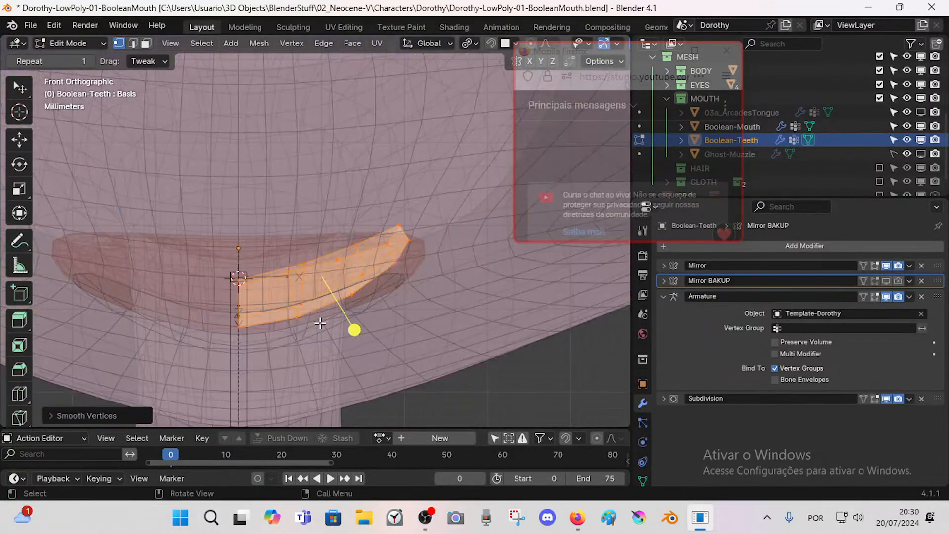
Step: Move the lower vertices at the outer end of the teeth to fit the mouth corner and return to Object Mode
key("alt+a")
left_click(401, 264)
left_click(412, 243, "shift")
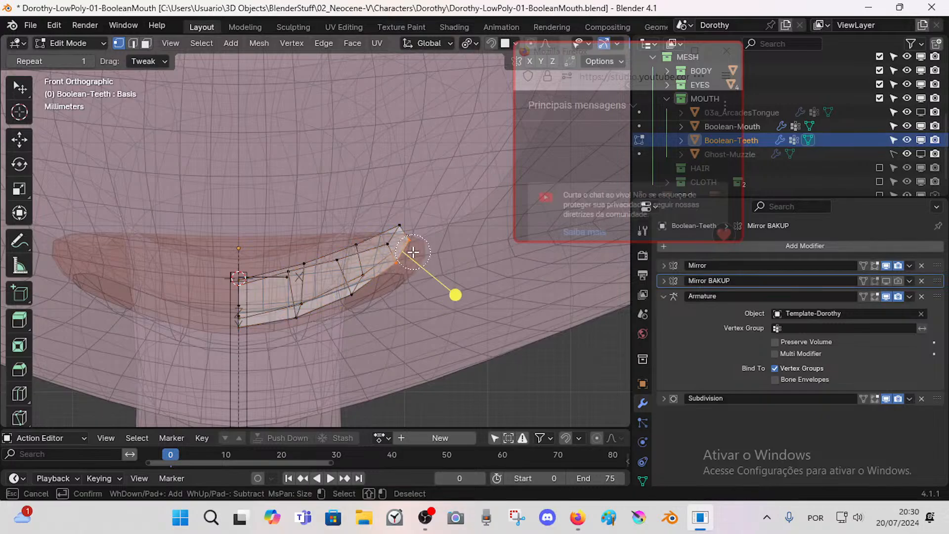
key("g")
left_click(418, 261)
key("Tab")
scroll(394, 290, "down", 2)
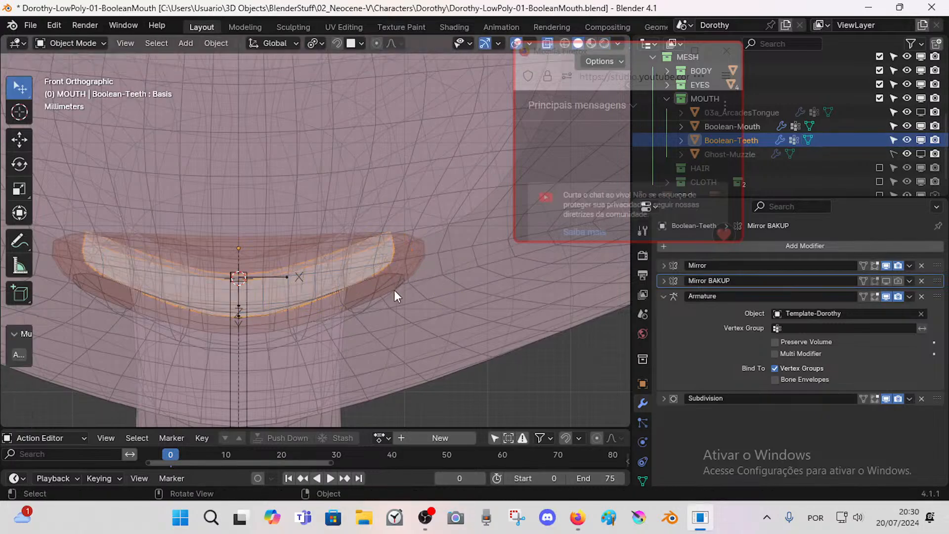
Step: Select the Template-Dorothy armature and move the MTR-BooleanMouth bone in Pose Mode to test the reshaped teeth on the muzzle
middle_click_drag(310, 316, 288, 268)
left_click(248, 270)
key("ctrl+Tab")
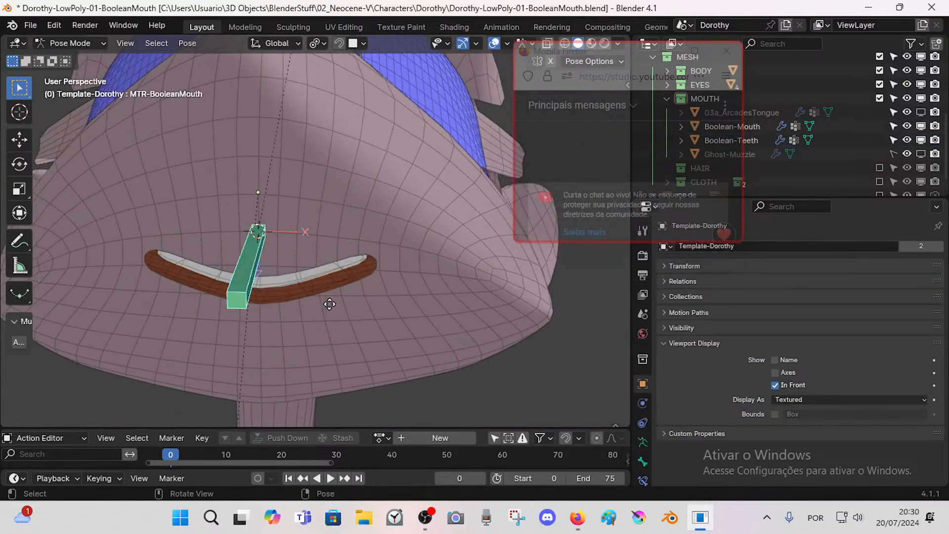
key("g")
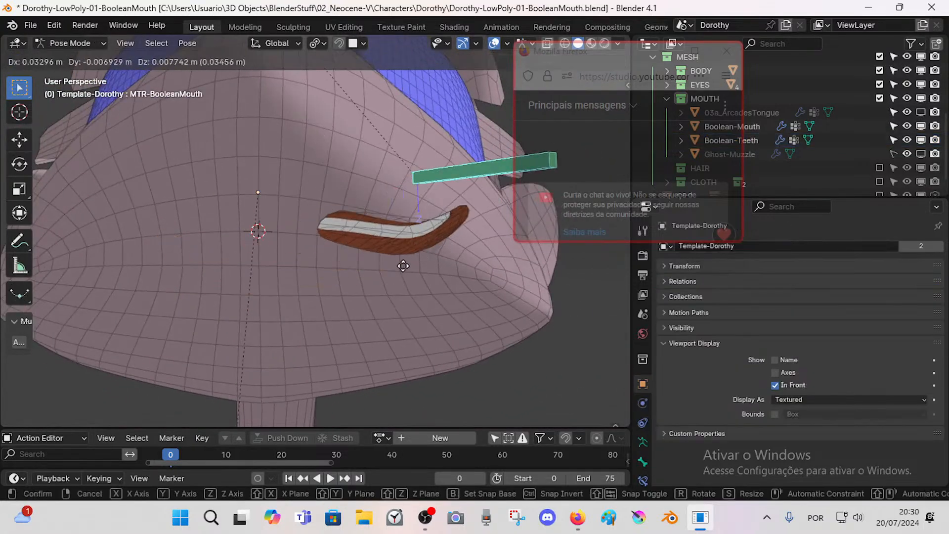
left_click(235, 186)
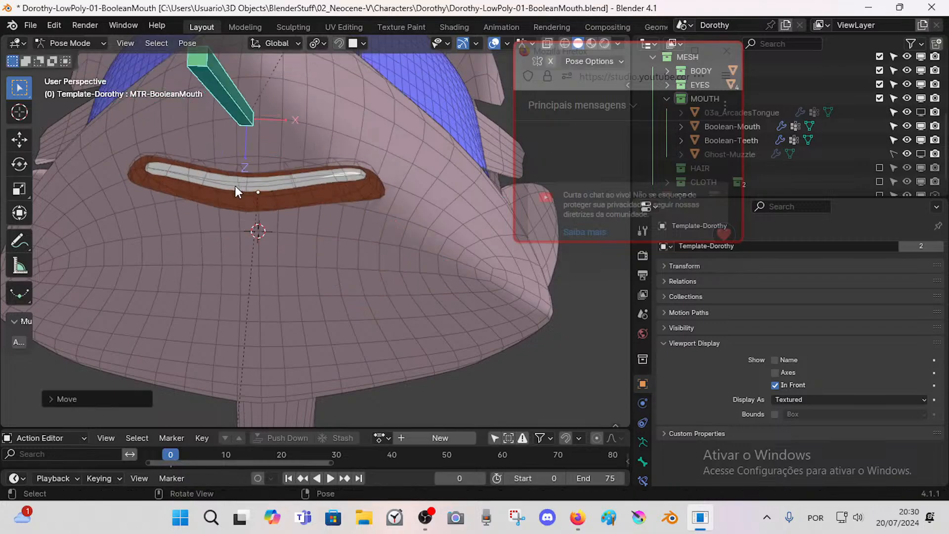
middle_click_drag(235, 186, 295, 259)
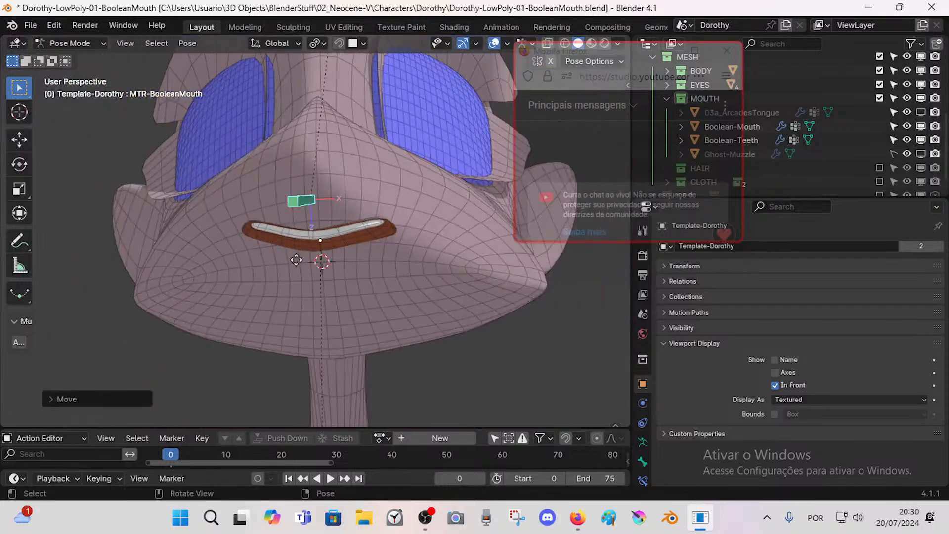
Step: Move the MTR-BooleanMouth bone across both sides of the muzzle and back to the centre to test the mouth and teeth
key("g")
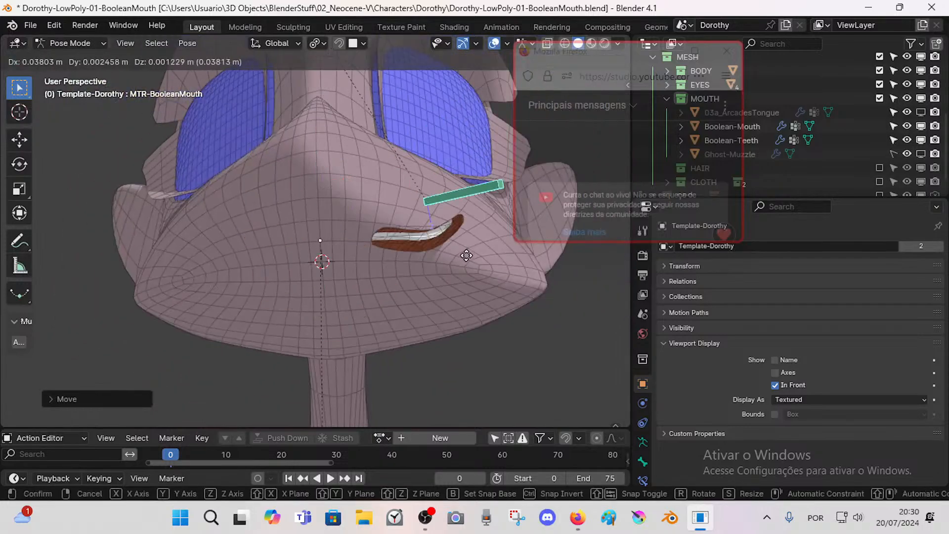
left_click(195, 295)
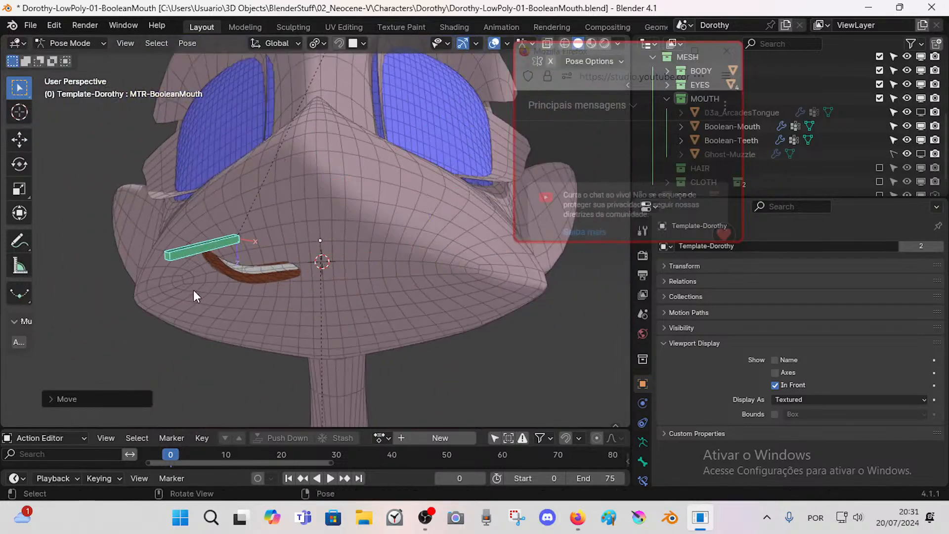
key("g")
left_click(358, 276)
key("g")
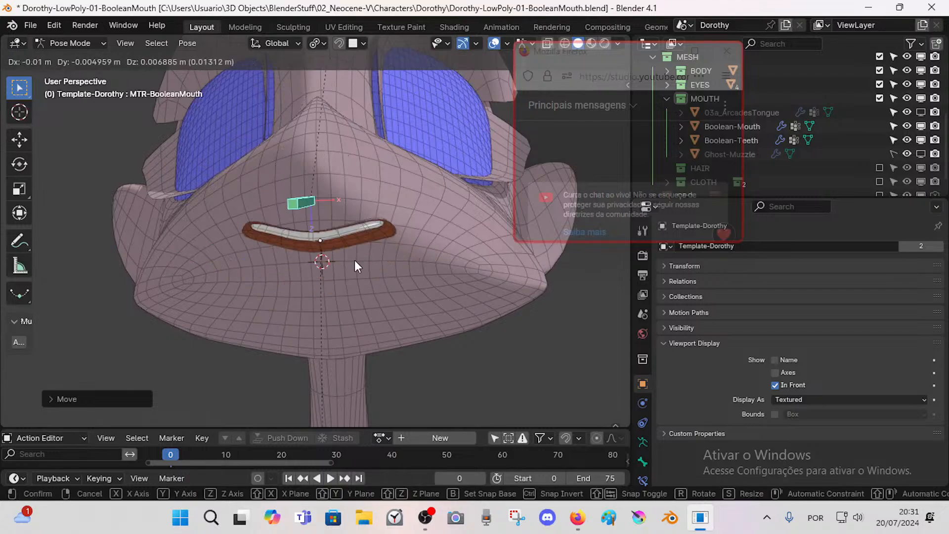
left_click(355, 261)
middle_click_drag(355, 260, 356, 211)
key("g")
left_click(355, 287)
Step: Examine how the teeth sit inside the mouth opening from the side, from below and at the mouth corner
middle_click_drag(355, 287, 298, 303)
key("ctrl+Tab")
left_click(284, 198)
left_click(289, 209)
key("ctrl+Tab")
scroll(205, 275, "up", 5)
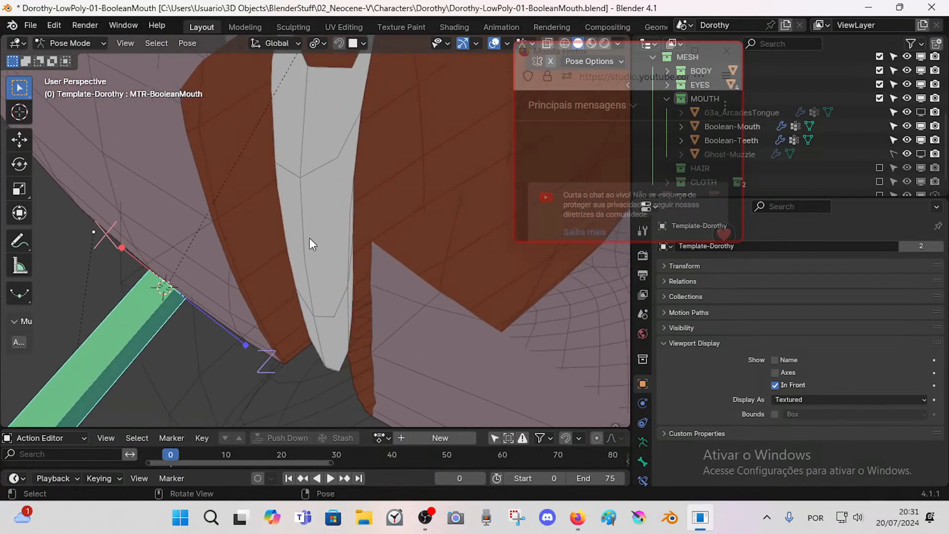
middle_click_drag(280, 271, 310, 251)
left_click(303, 282)
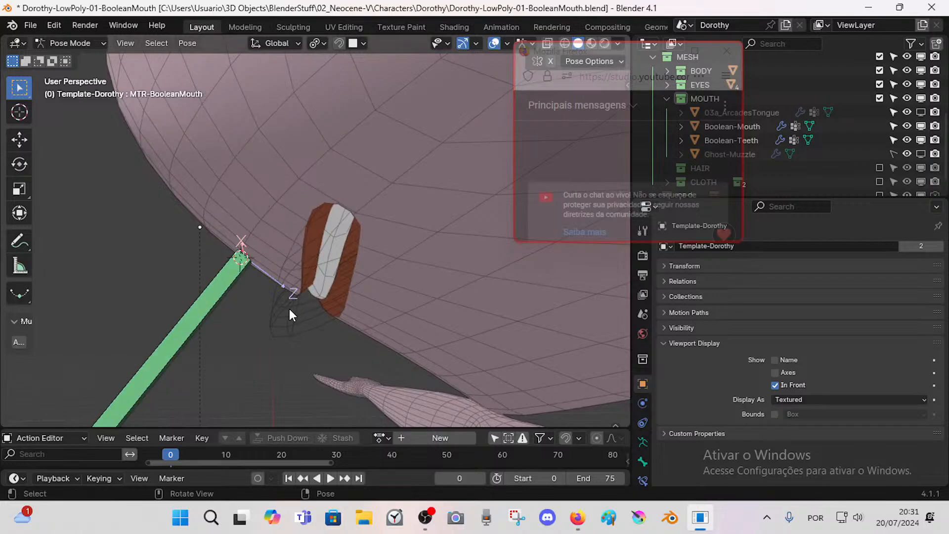
middle_click_drag(292, 307, 329, 310)
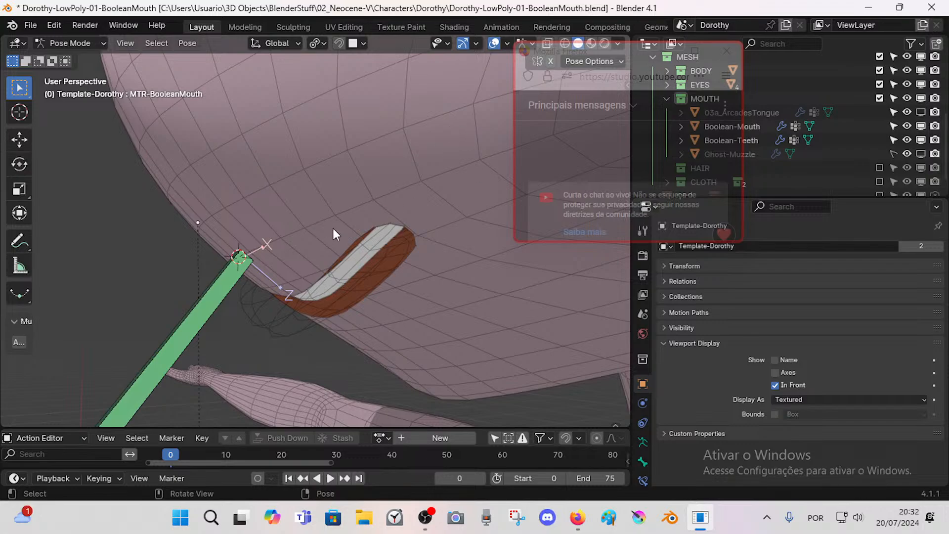
middle_click_drag(333, 233, 376, 238)
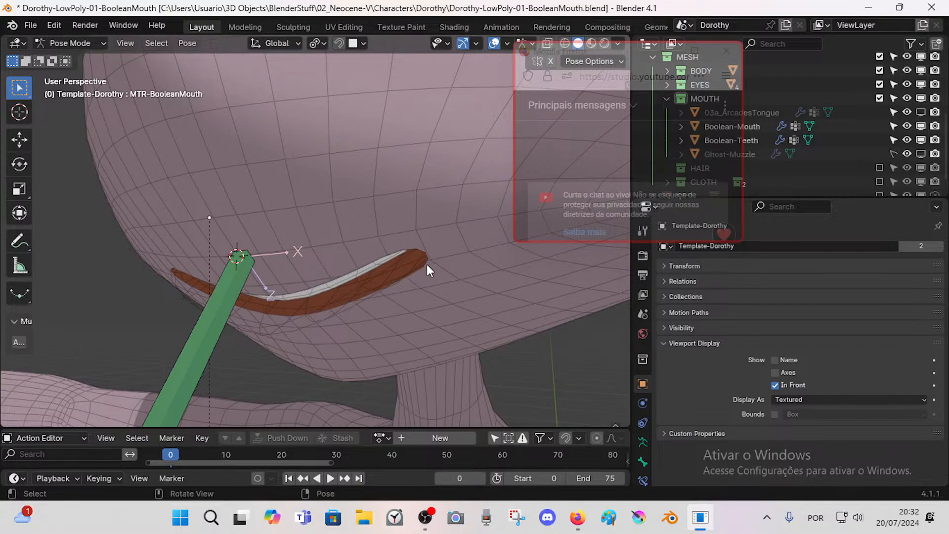
middle_click_drag(298, 306, 304, 274)
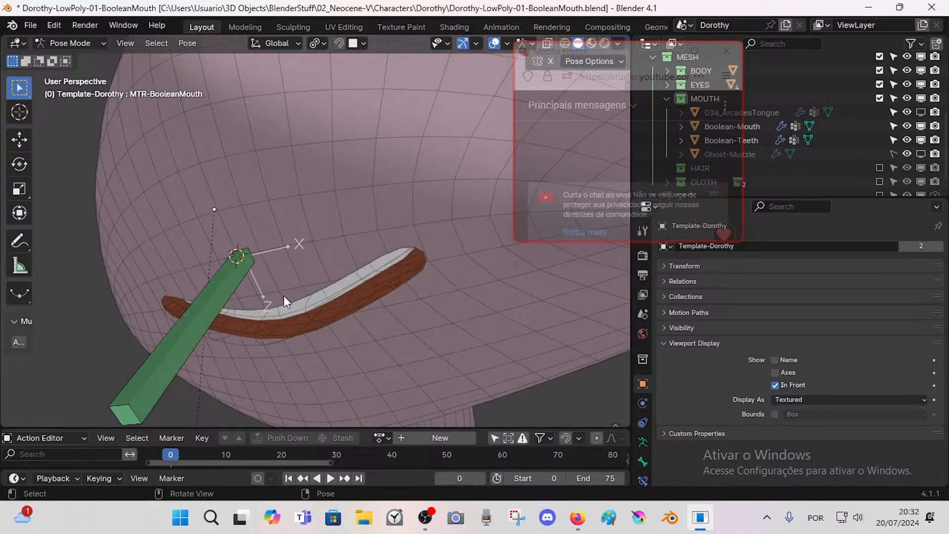
Step: Move the MTR-BooleanMouth bone slightly, reset its location to the rest position, and save the file
left_click(223, 294)
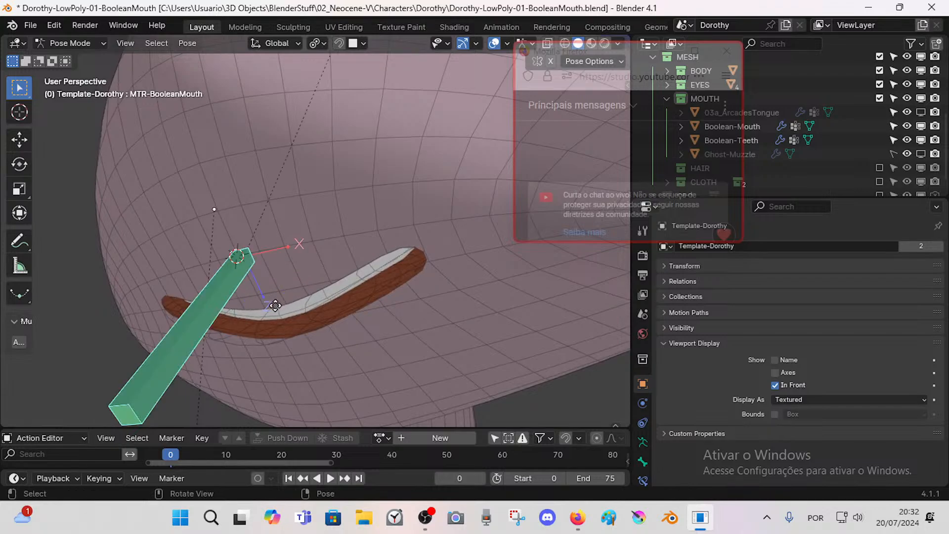
key("g")
left_click(300, 295)
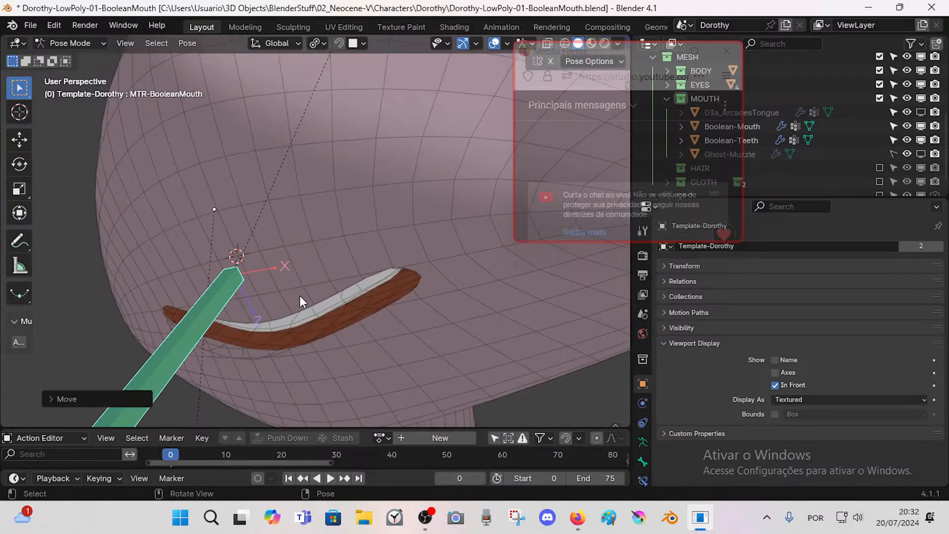
left_click_drag(260, 303, 283, 308, "alt")
key("ctrl+s")
Step: Switch the armature to Object Mode and select the Template-Dorothy-Body mesh
key("ctrl+Tab")
left_click(265, 287)
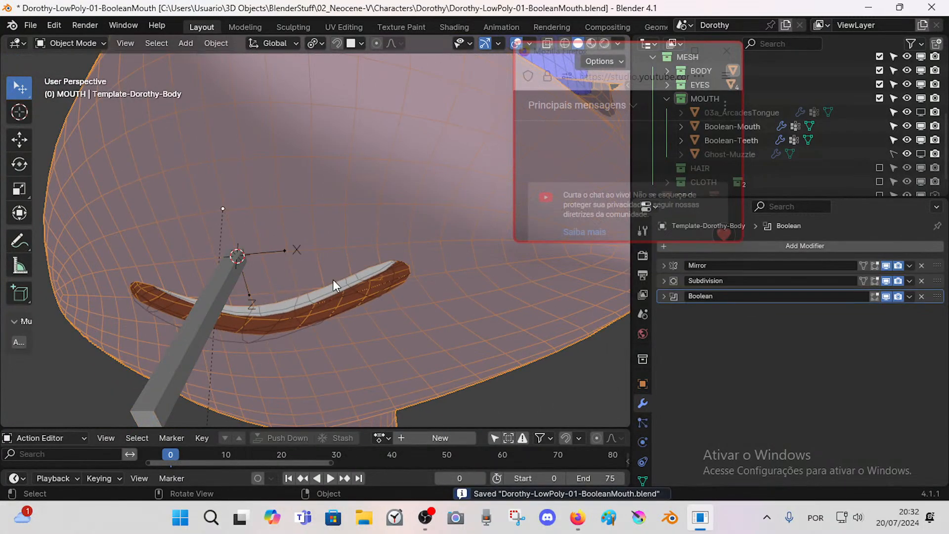
key("Tab")
key("Tab")
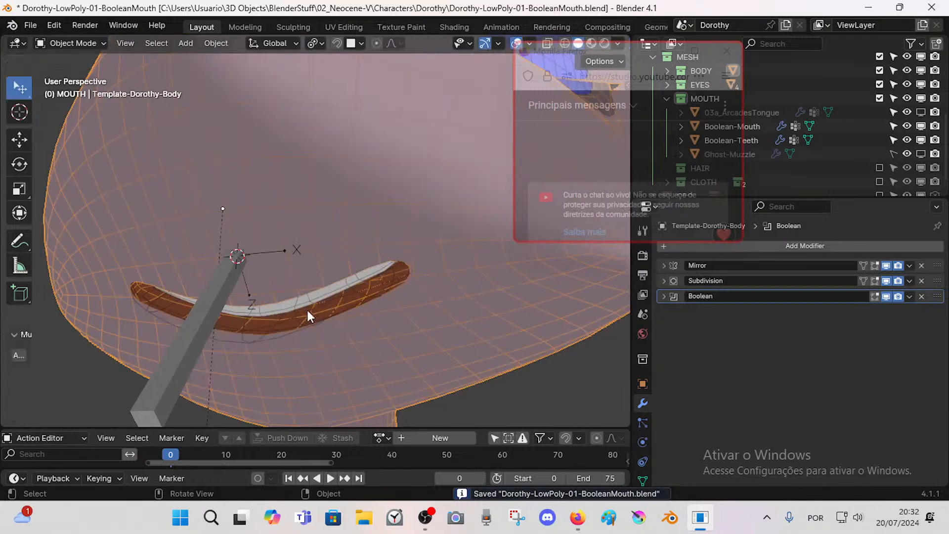
left_click(305, 309)
left_click(374, 329)
left_click_drag(373, 330, 331, 301, "alt")
Step: Examine the rim of the mouth opening up close from both sides of the muzzle
scroll(382, 293, "down", 9)
key("shift+grave")
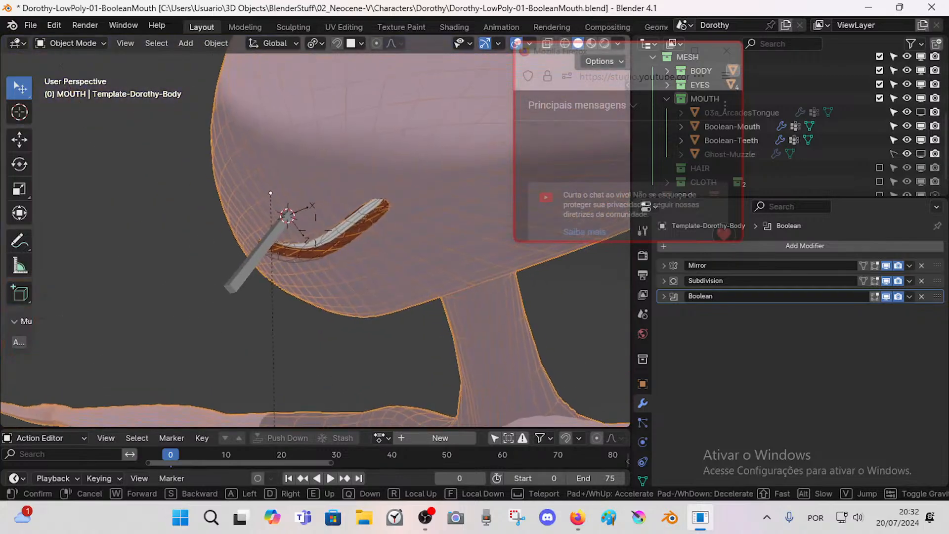
key("w")
left_click(275, 247)
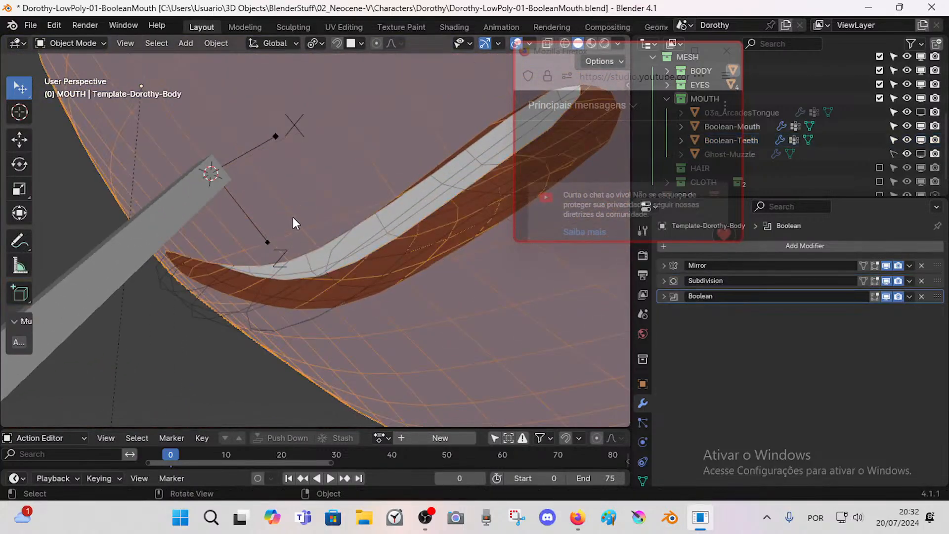
scroll(297, 218, "down", 8)
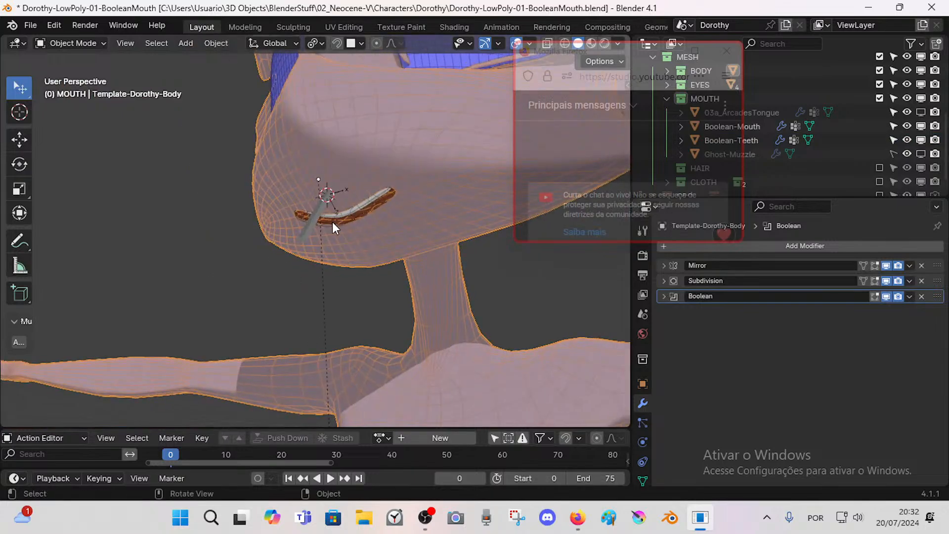
key("shift+grave")
key("w")
left_click(333, 223)
left_click(169, 229)
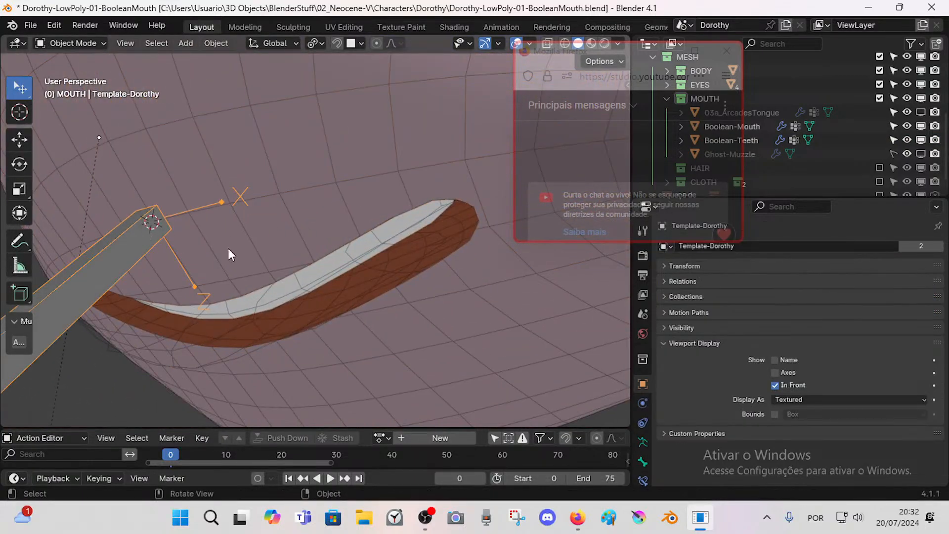
scroll(247, 260, "down", 10)
middle_click_drag(254, 263, 237, 250)
key("shift+grave")
key("w")
key("s")
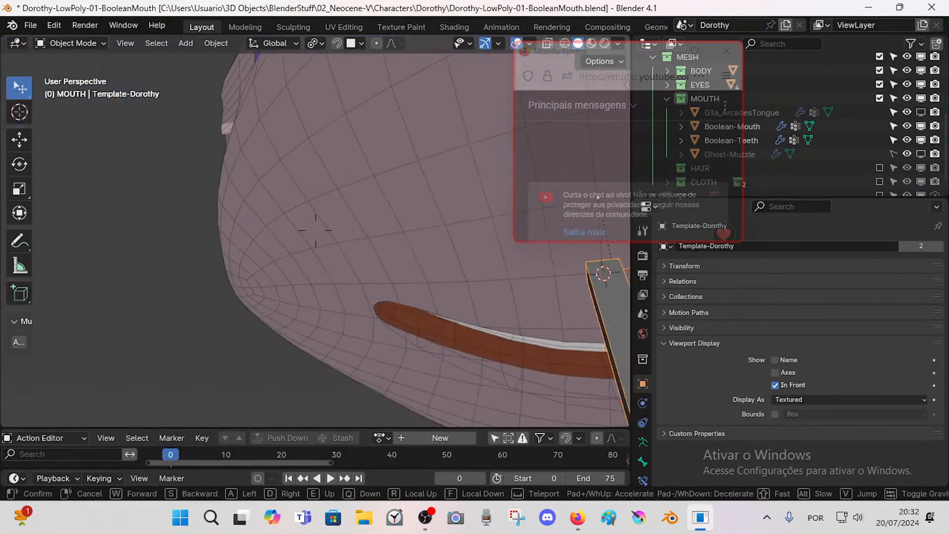
left_click(197, 286)
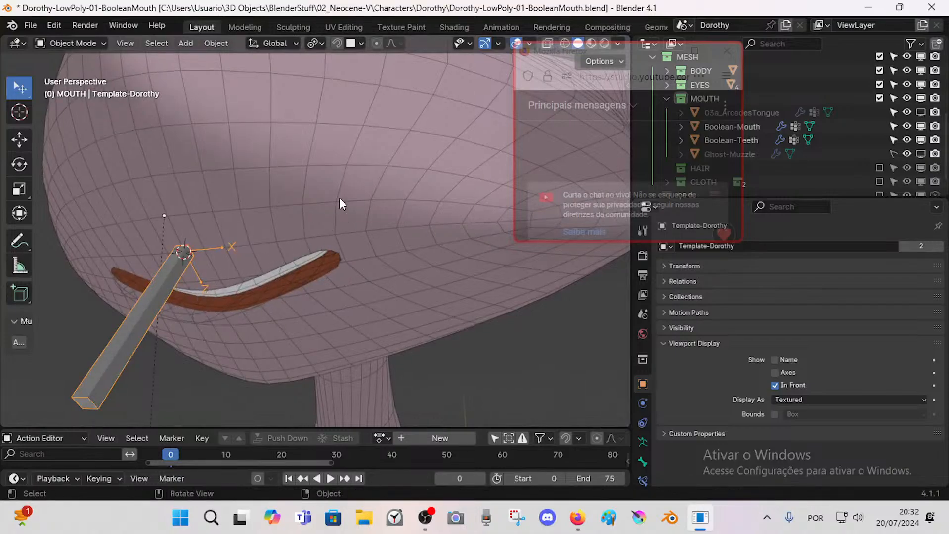
left_click(354, 197)
middle_click_drag(260, 254, 286, 266)
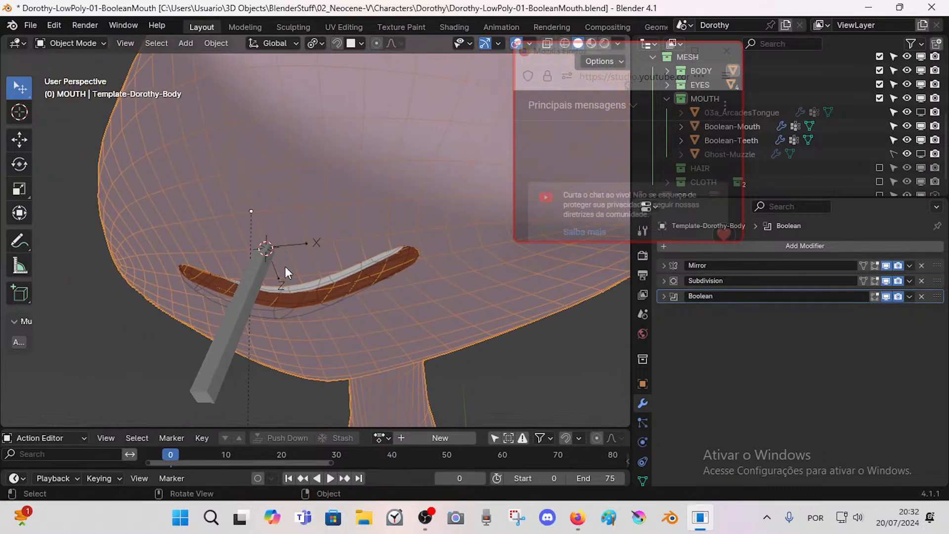
left_click(272, 314)
left_click(248, 278)
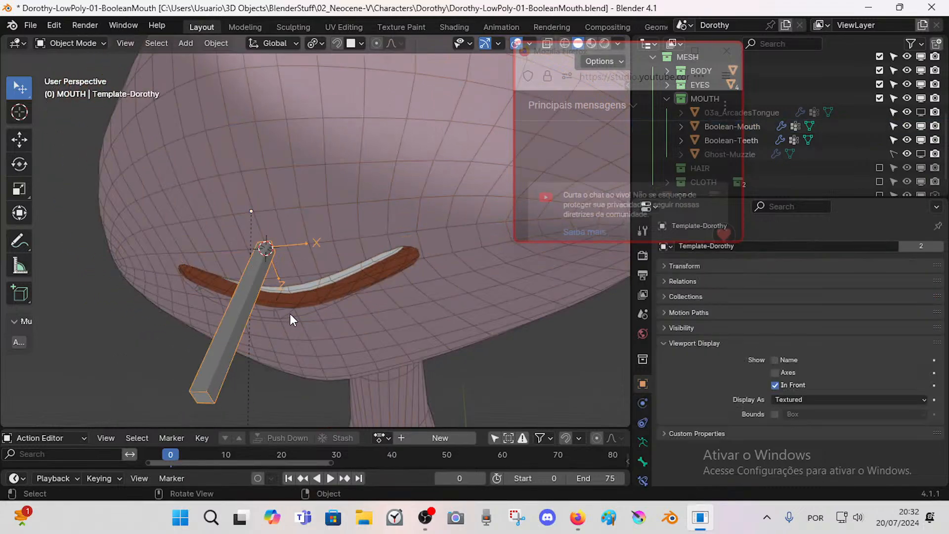
left_click(259, 277)
left_click(274, 280)
left_click(290, 303)
key("shift+a")
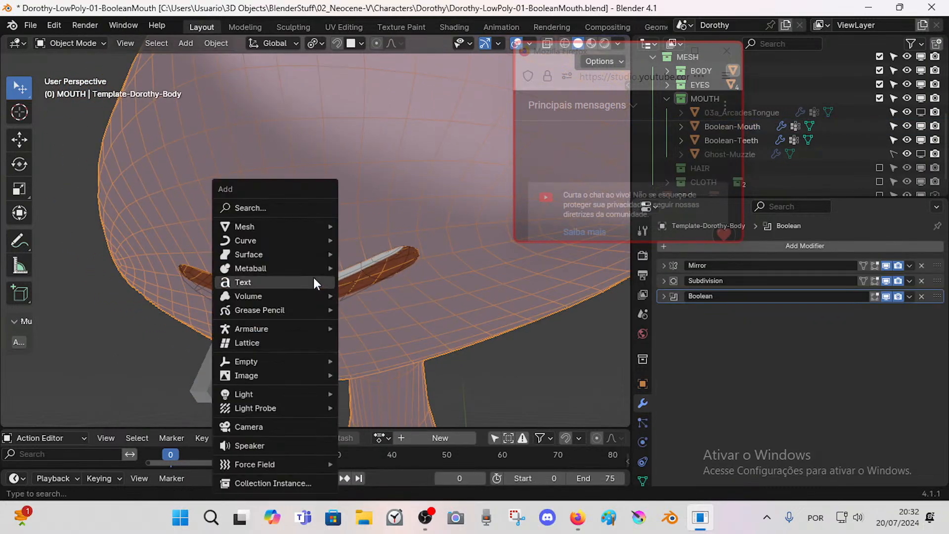
mouse_move(284, 242)
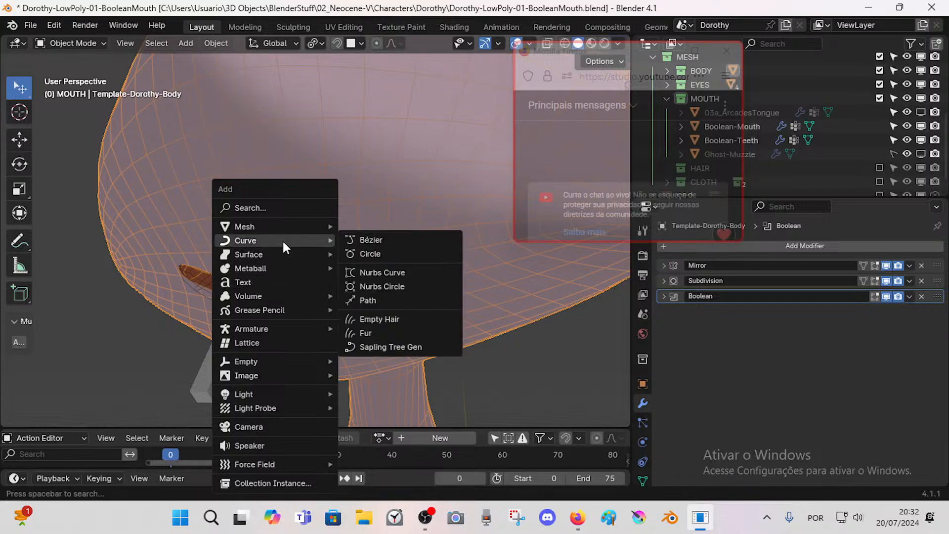
key("Escape")
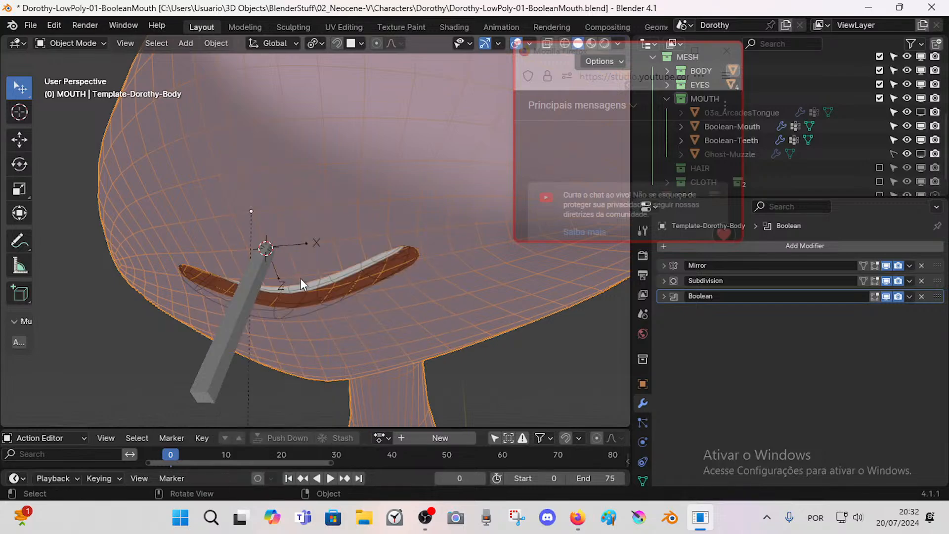
Step: Duplicate the Boolean-Mouth object in place and rename the copy Boolean-Lips
left_click(307, 296)
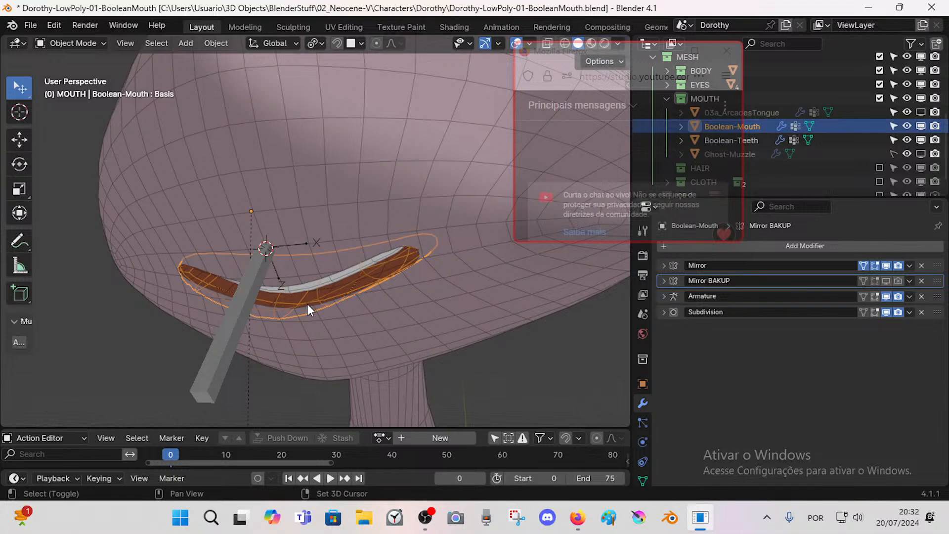
key("shift+d")
right_click(307, 260)
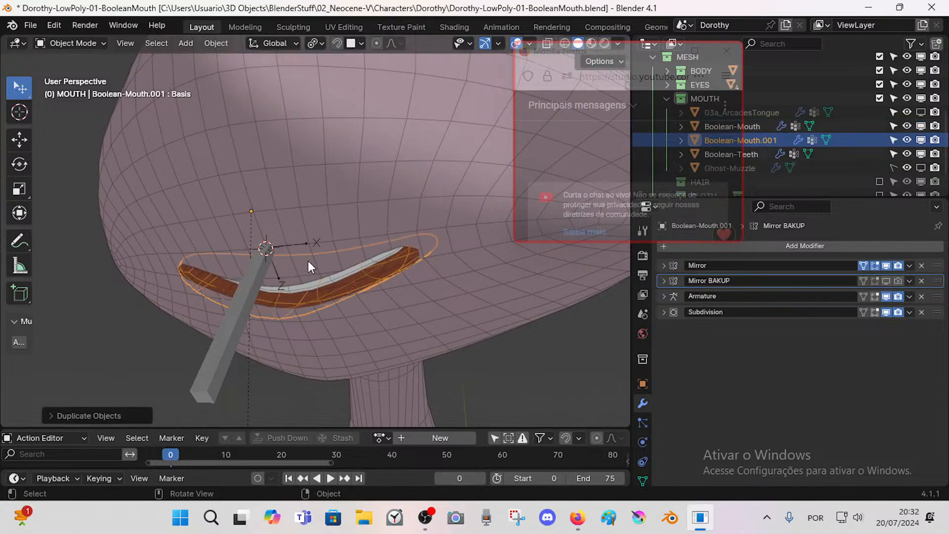
key("F2")
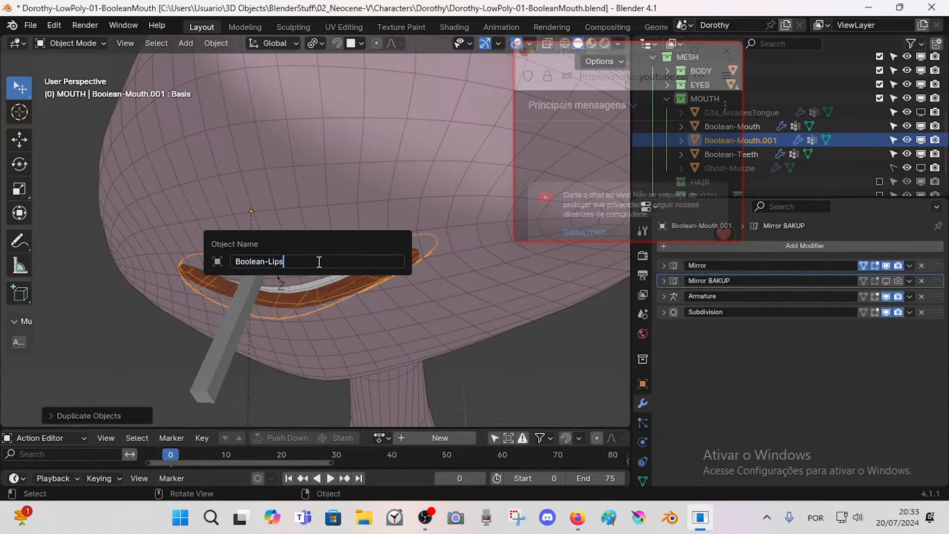
key("Return")
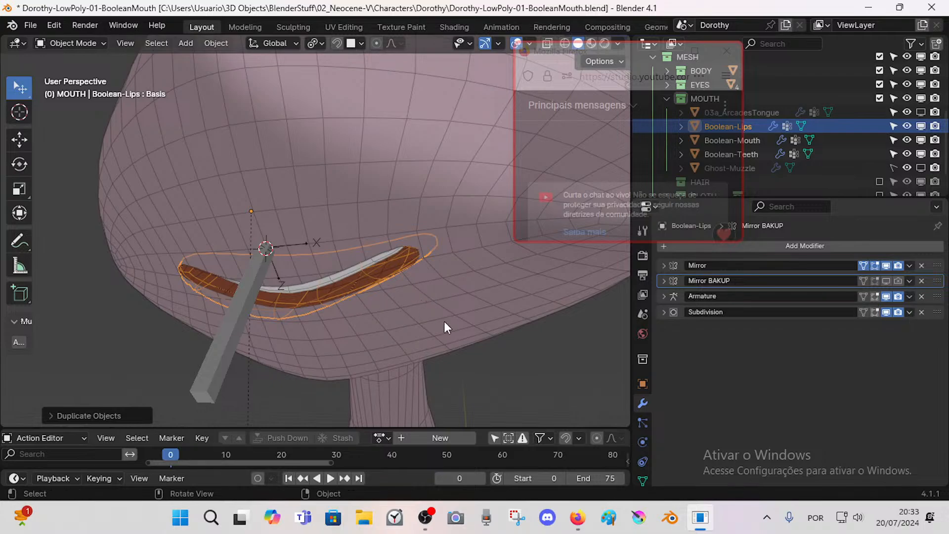
Step: Open the mesh data properties of Boolean-Lips and check its vertex groups
left_click(643, 477)
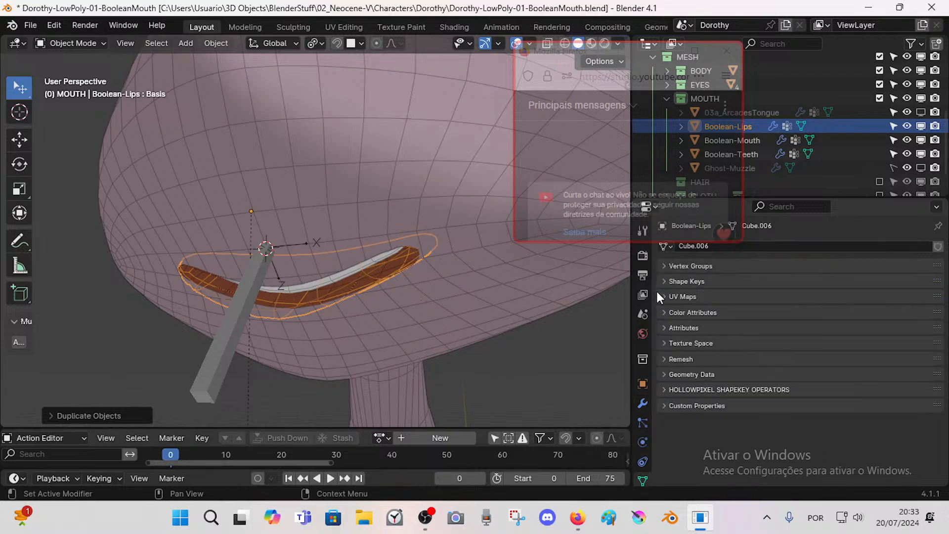
left_click(668, 265)
left_click(663, 262)
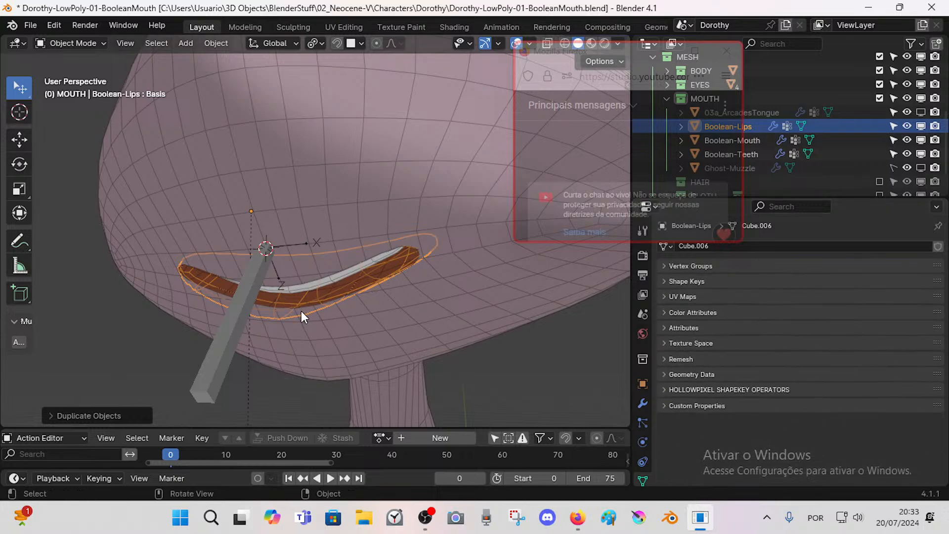
left_click(303, 311)
left_click(304, 312)
left_click(304, 313)
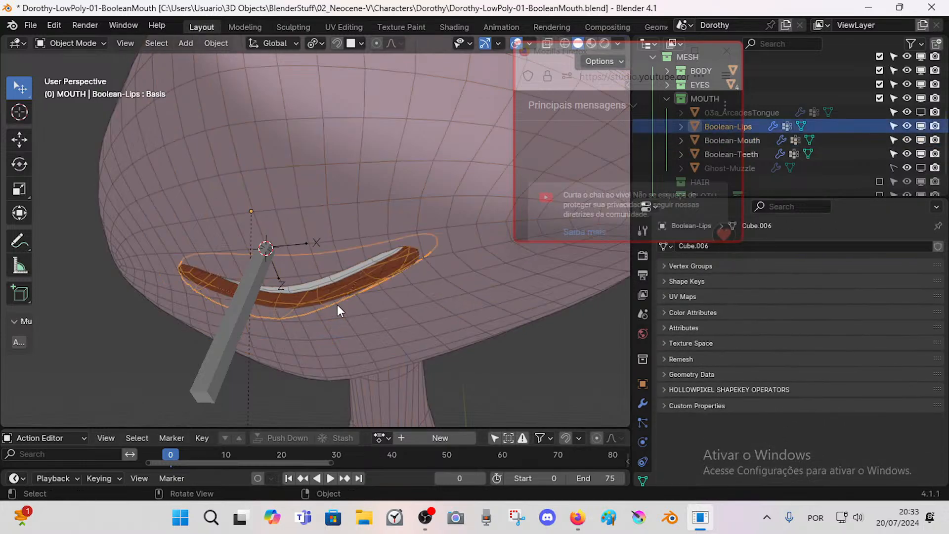
Step: Scale up the whole Boolean-Lips mesh in Edit Mode so it surrounds the mouth opening, and shift it slightly
key("Tab")
middle_click_drag(361, 293, 366, 351)
key("s")
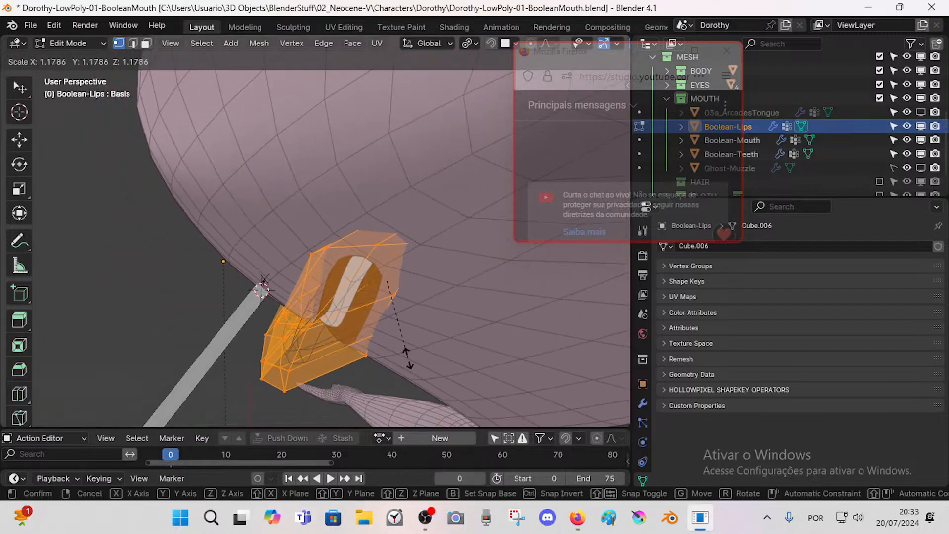
left_click(412, 358)
middle_click_drag(412, 359, 443, 298)
key("s")
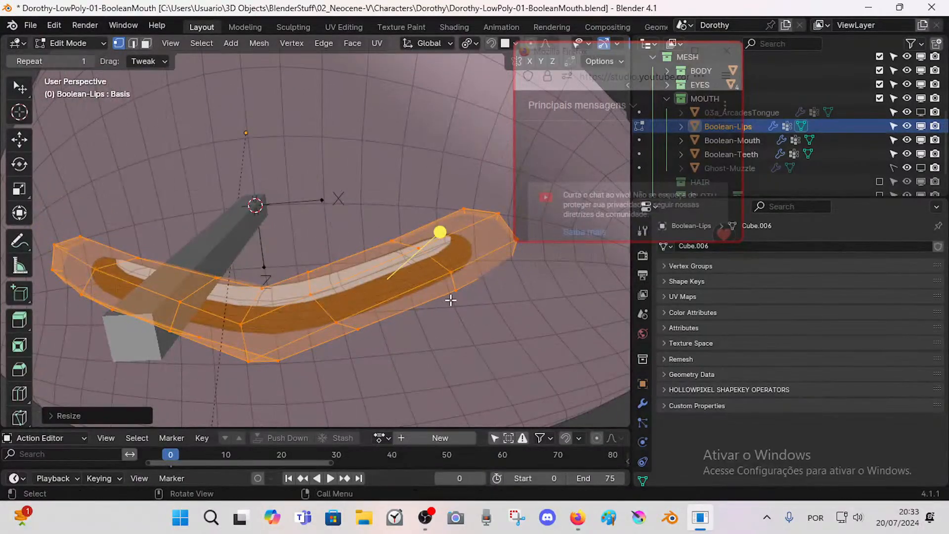
key("g")
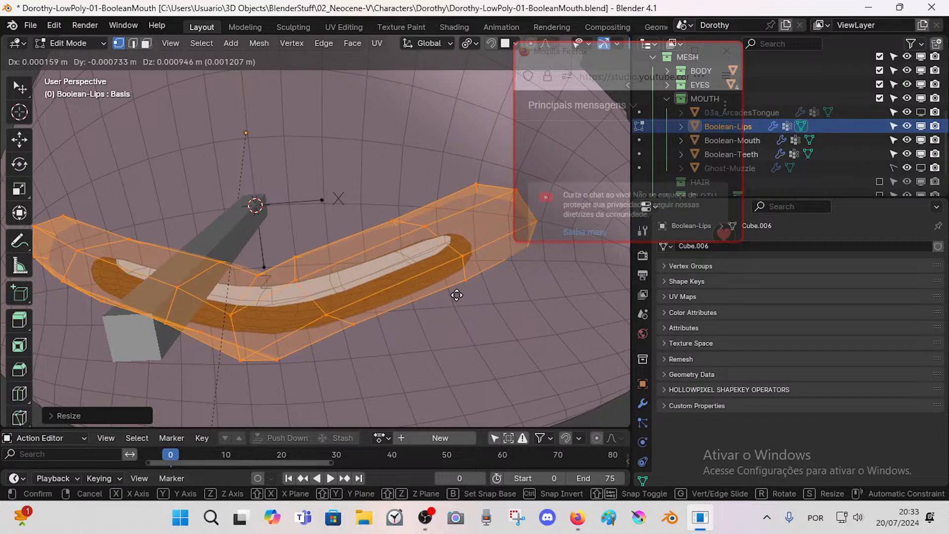
left_click(452, 293)
Step: Move the lower front face of Boolean-Lips slightly downward with proportional editing enabled
middle_click_drag(452, 292, 441, 298)
key("3")
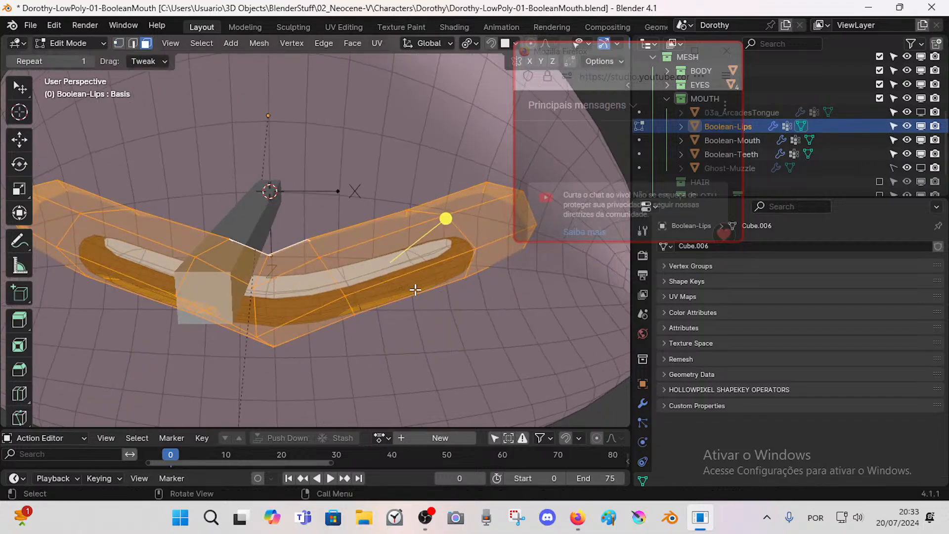
left_click(416, 290)
key("o")
key("g")
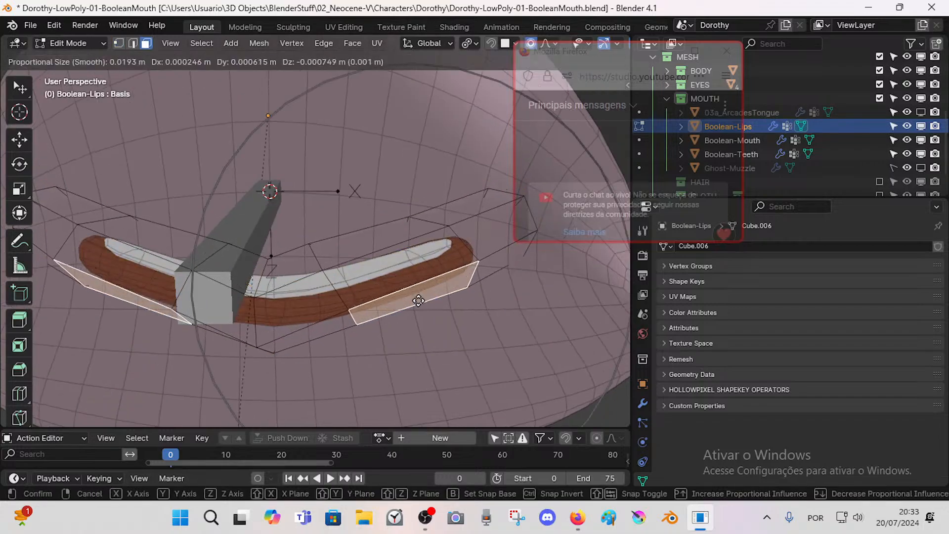
left_click(420, 306)
Step: Reposition the lower centre vertex, the upper centre and the upper side edges of Boolean-Lips to follow the mouth opening
key("1")
left_click_drag(266, 354, 274, 328)
left_click_drag(315, 246, 317, 258)
left_click_drag(424, 227, 429, 231)
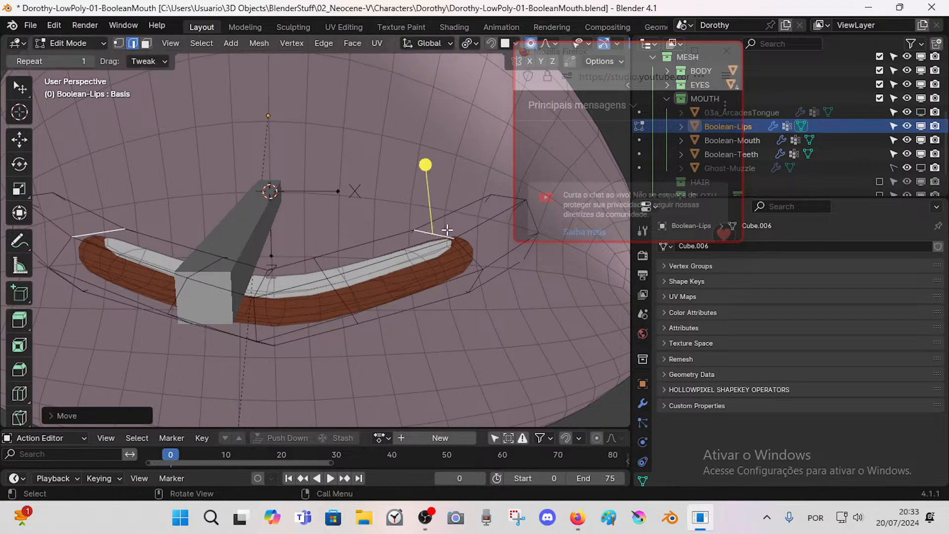
middle_click_drag(446, 231, 397, 252, "shift")
left_click_drag(377, 244, 368, 257)
middle_click_drag(368, 257, 328, 287)
Step: Turn off the Mirror modifier's Edit Mode and on-cage display for Boolean-Lips so only its real half is shown
key("3")
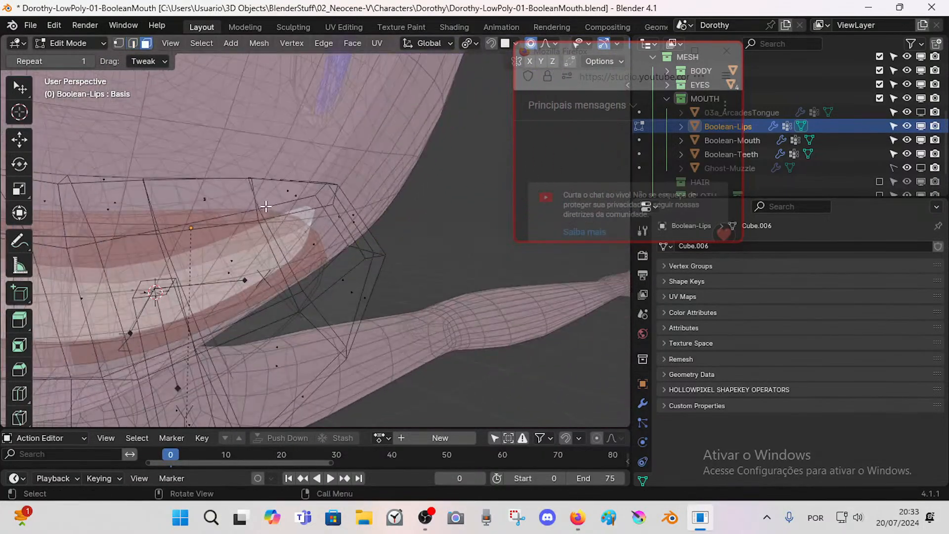
left_click(260, 204, "alt")
middle_click_drag(260, 204, 208, 280)
middle_click_drag(208, 280, 228, 239, "shift")
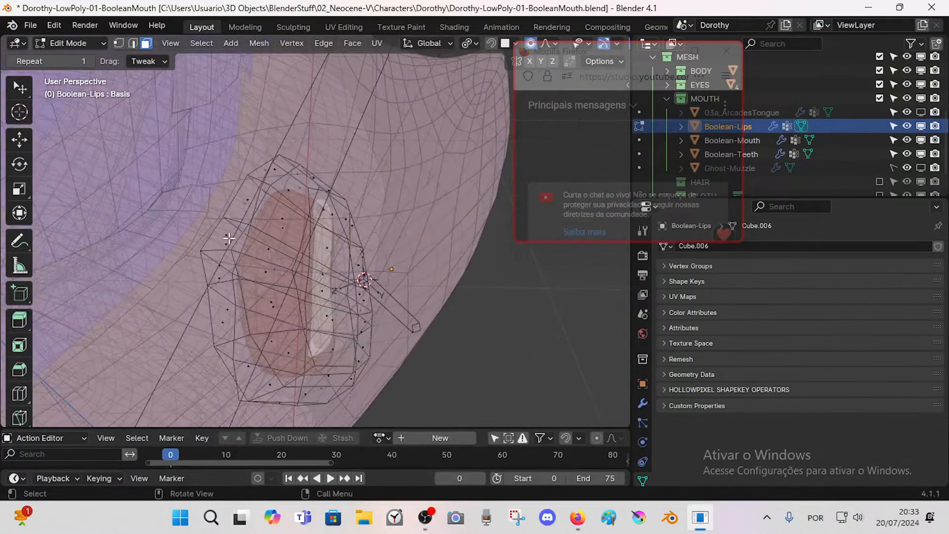
left_click(642, 403)
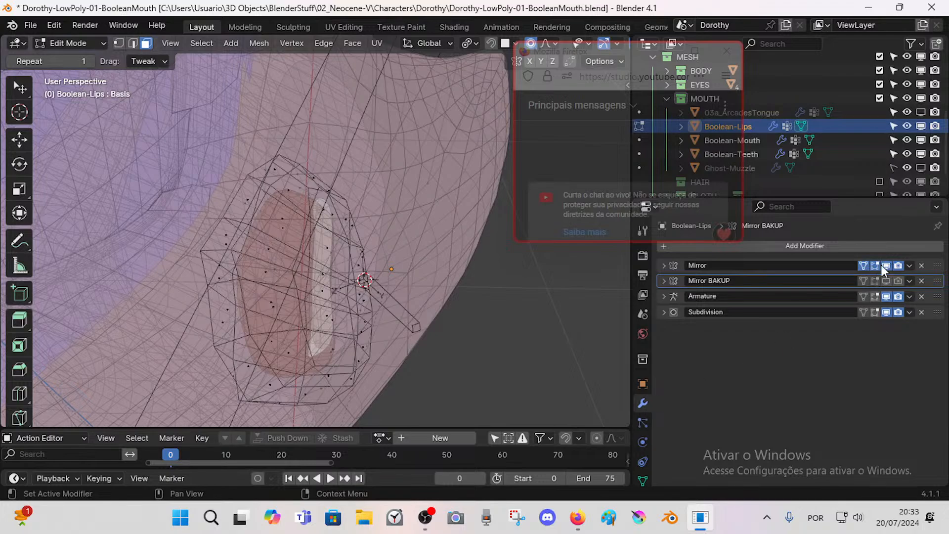
middle_click_drag(296, 286, 207, 255)
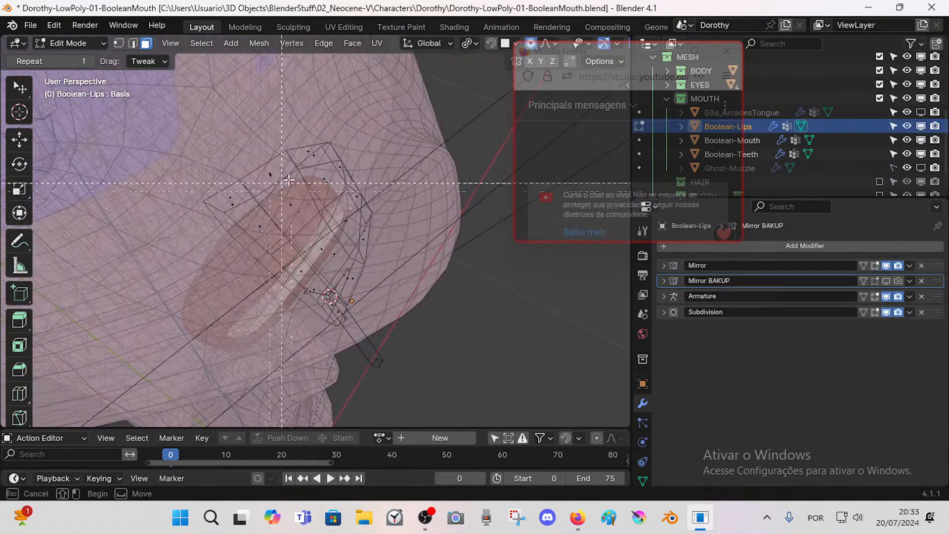
Step: Box-select faces at the rear of the Boolean-Lips half and delete them as faces
middle_click_drag(346, 173, 262, 156)
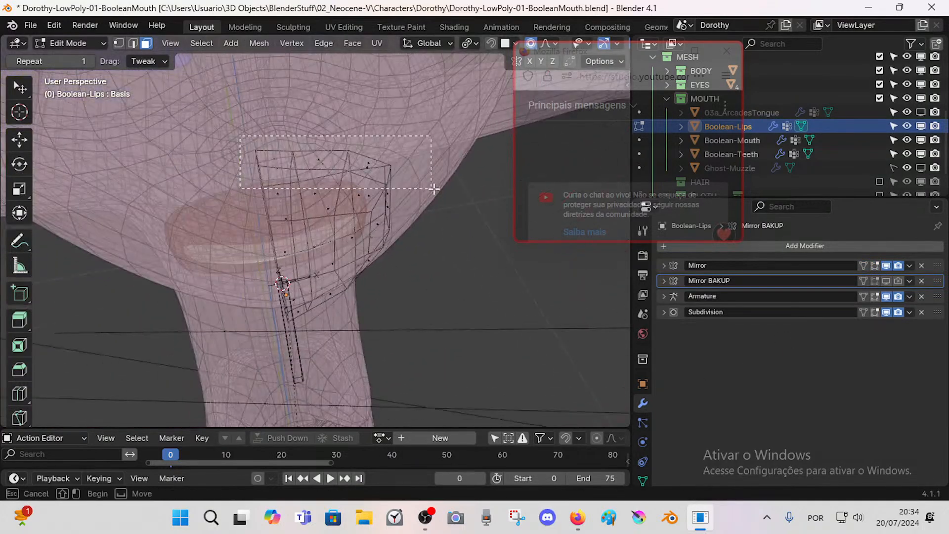
left_click_drag(429, 200, 428, 201)
key("x")
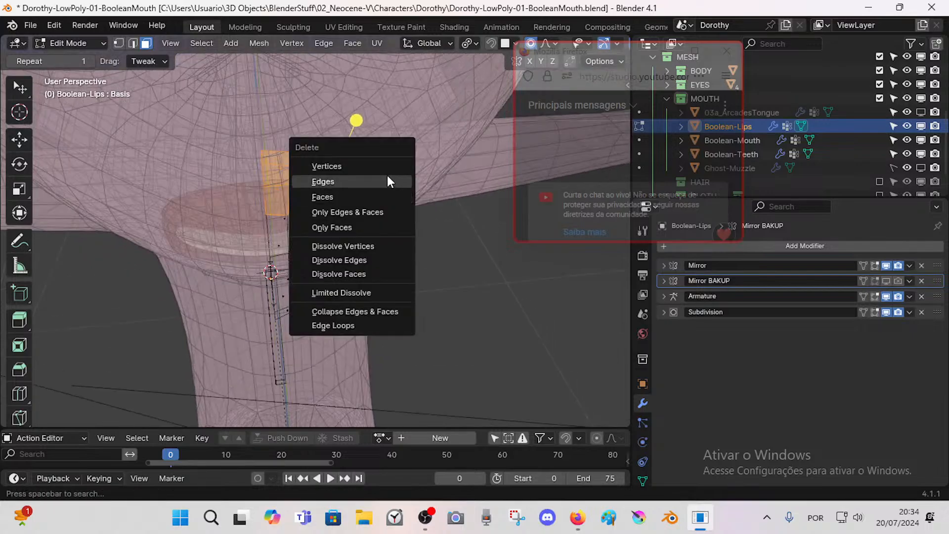
left_click(375, 197)
Step: Circle-select the strip of faces running along the inner rear side of Boolean-Lips, delete it, and check the open shell
middle_click_drag(375, 196, 266, 243)
scroll(386, 220, "up", 3)
key("alt+z")
scroll(366, 208, "up", 2)
left_click(322, 181, "alt")
key("alt+a")
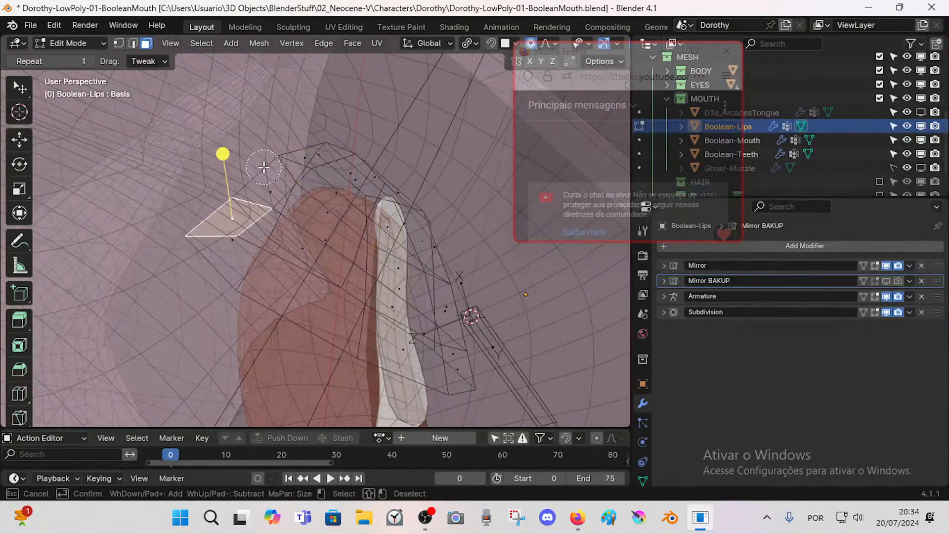
middle_click_drag(266, 167, 275, 180)
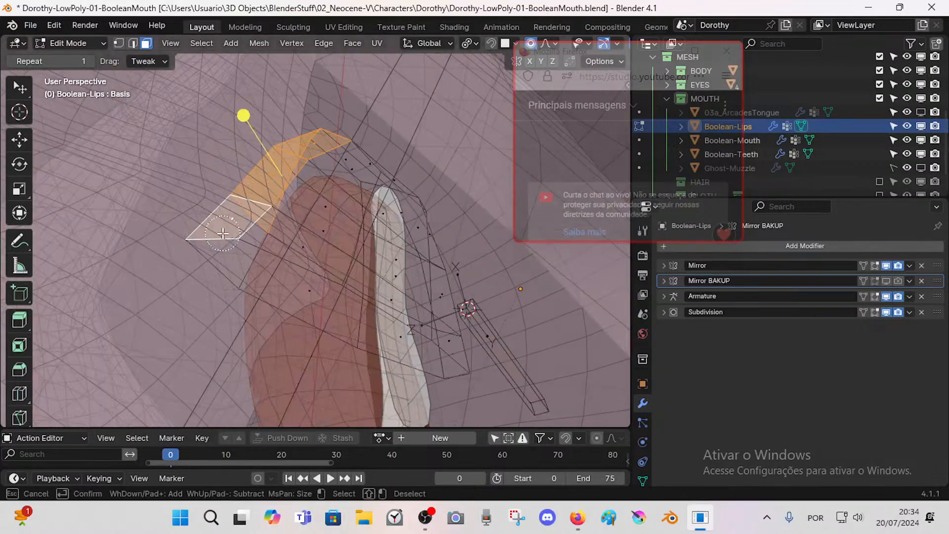
key("Escape")
key("x")
left_click(205, 262)
middle_click_drag(205, 262, 446, 348)
left_click(325, 199, "alt")
key("alt+a")
key("alt+z")
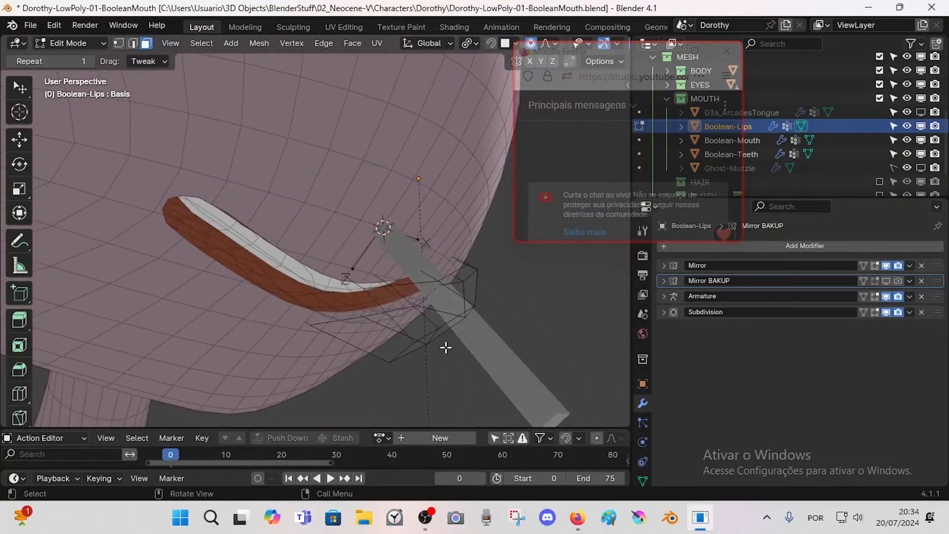
Step: Delete the remaining inner faces and leftover geometry of Boolean-Lips, undoing and redoing the first deletion
middle_click_drag(324, 220, 350, 269)
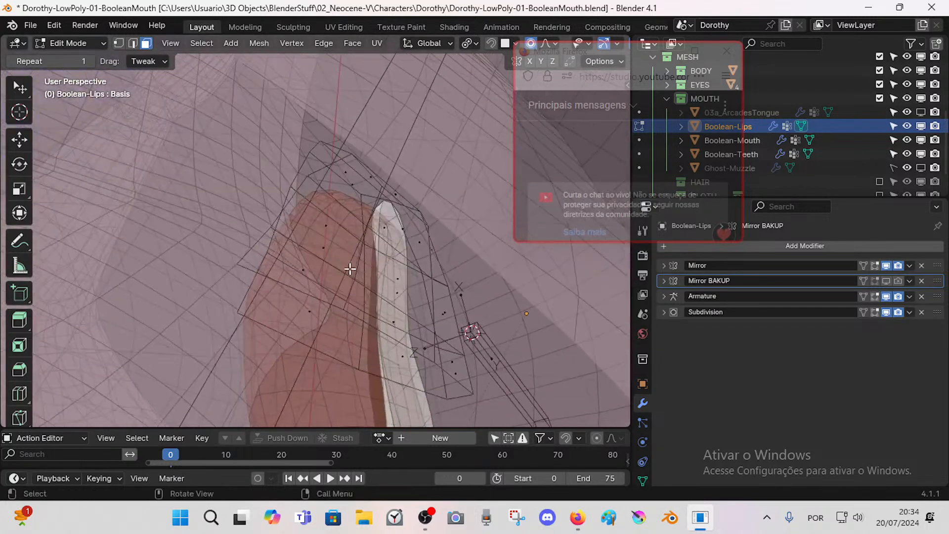
left_click(305, 261)
left_click_drag(330, 233, 342, 195)
key("x")
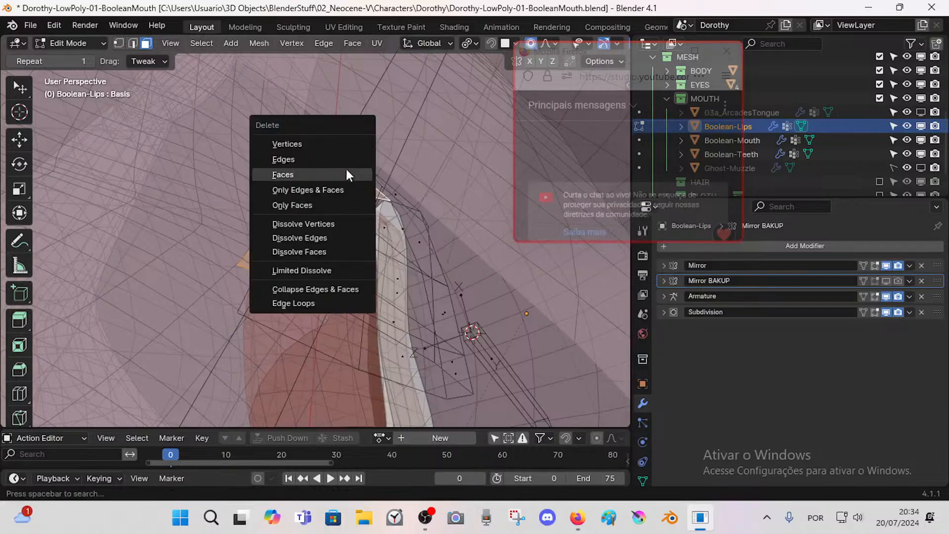
left_click(350, 174)
middle_click_drag(351, 174, 343, 276)
key("ctrl+z")
key("x")
left_click(330, 203)
left_click(322, 241)
key("x")
left_click(322, 241)
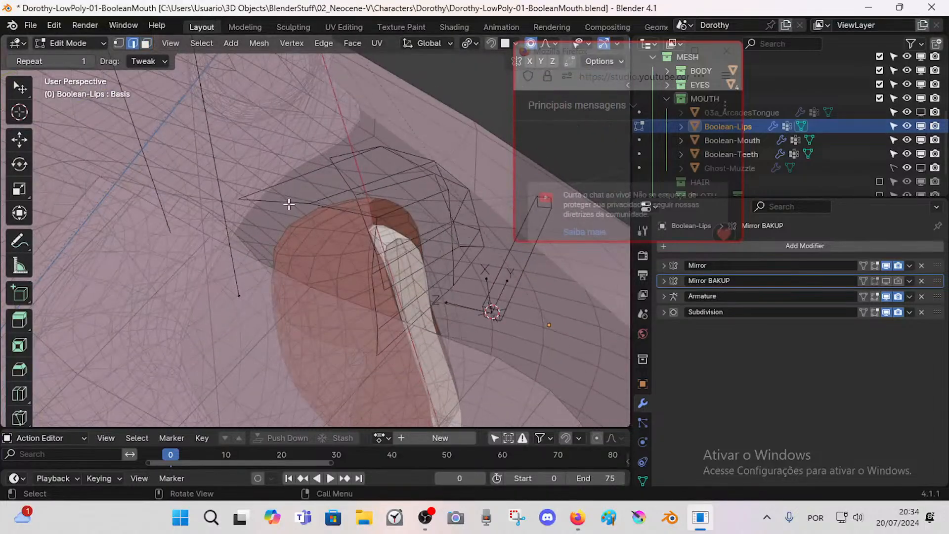
Step: Rotate and move the open inner edge of Boolean-Lips, and reposition a vertex near it
key("r")
left_click(365, 227)
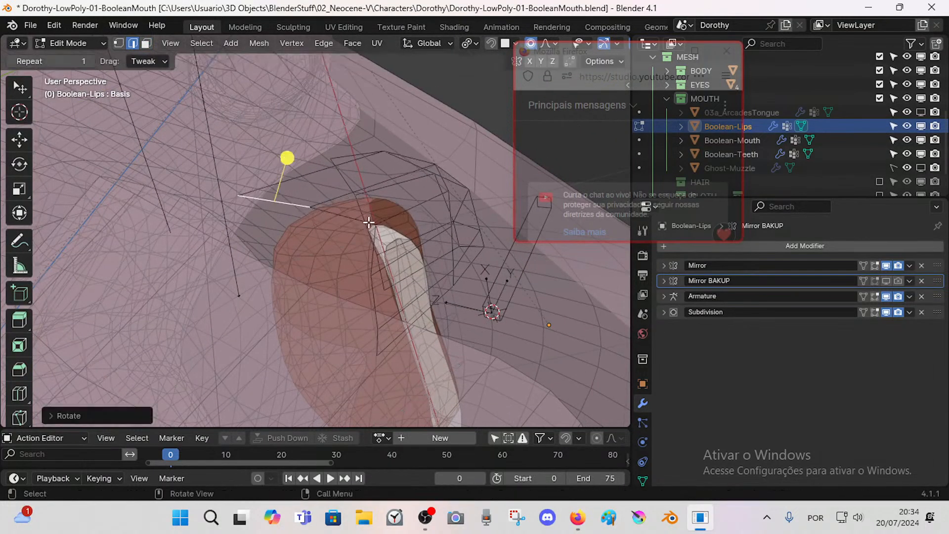
key("g")
left_click(402, 203)
middle_click_drag(374, 224, 217, 278)
key("1")
left_click(411, 195)
key("g")
left_click(384, 221)
Step: Bring the far corner vertex of Boolean-Lips in toward the mouth corner and return to Object Mode
key("3")
left_click(287, 271, "alt")
key("1")
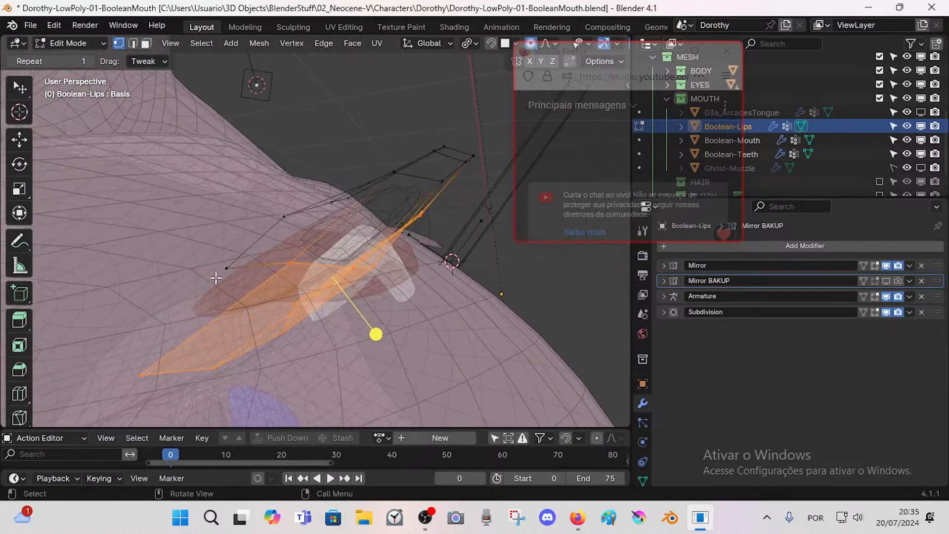
left_click(150, 374)
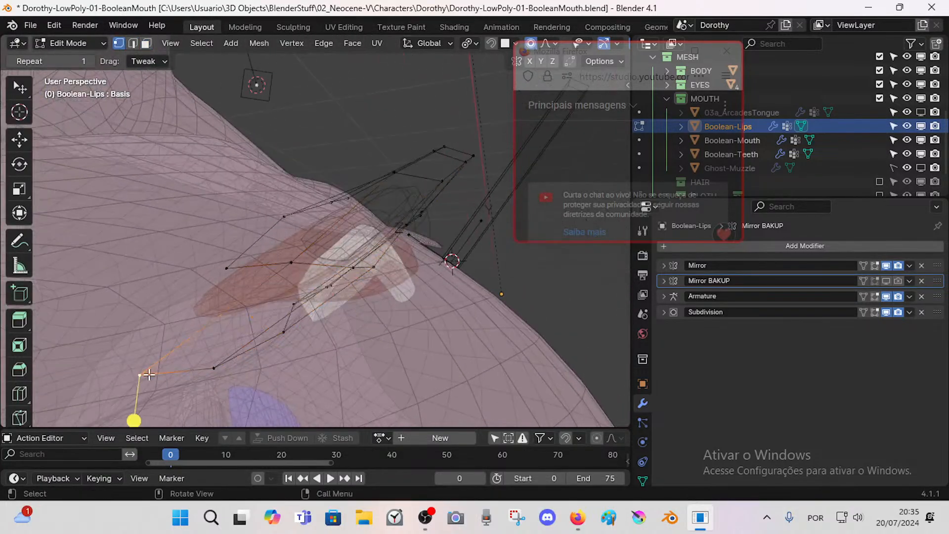
key("m")
left_click(230, 265)
middle_click_drag(231, 265, 386, 237)
key("Tab")
Step: Select Boolean-Lips and set its viewport display type to Textured
left_click(423, 155)
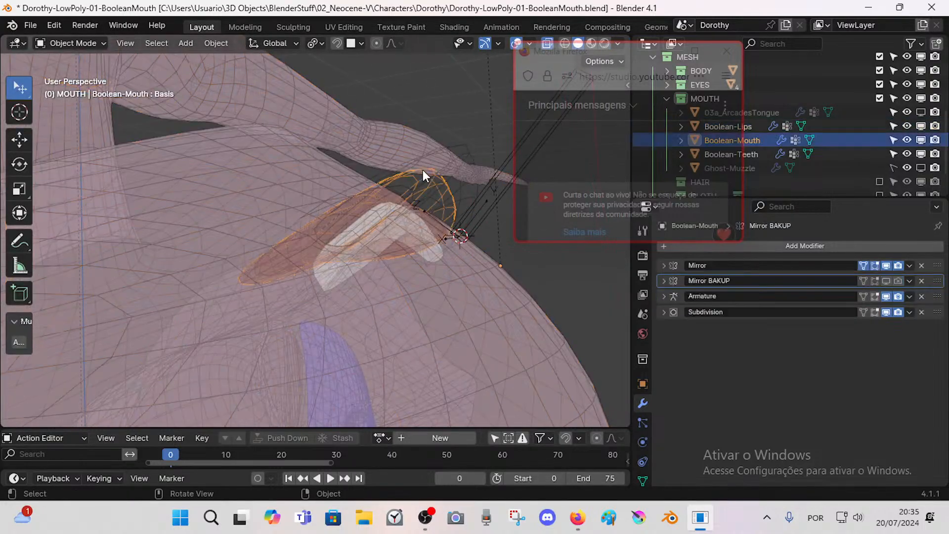
left_click(476, 195)
left_click(474, 194)
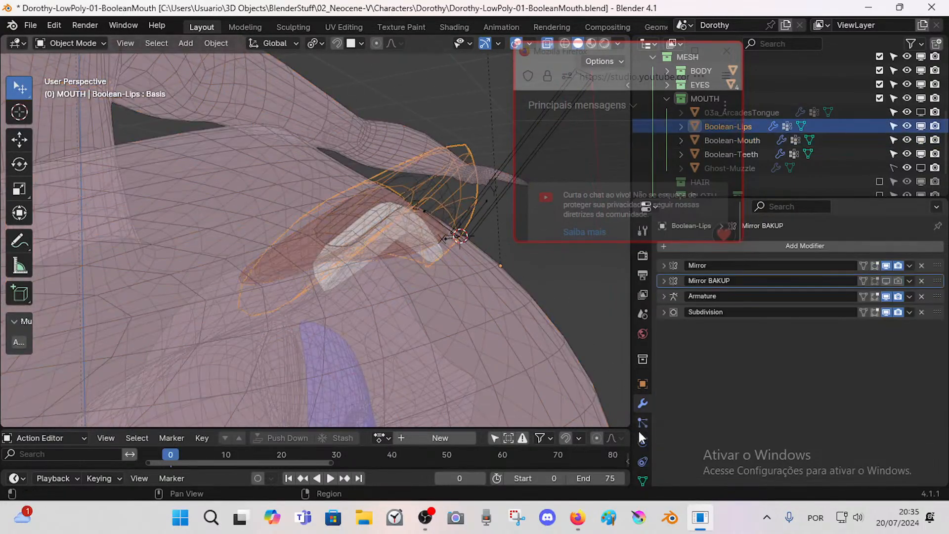
left_click(643, 384)
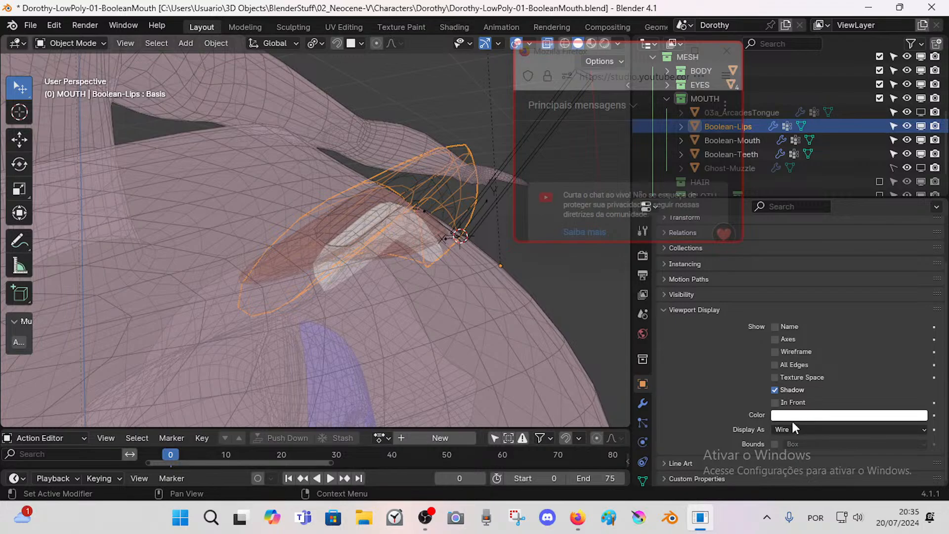
left_click(791, 429)
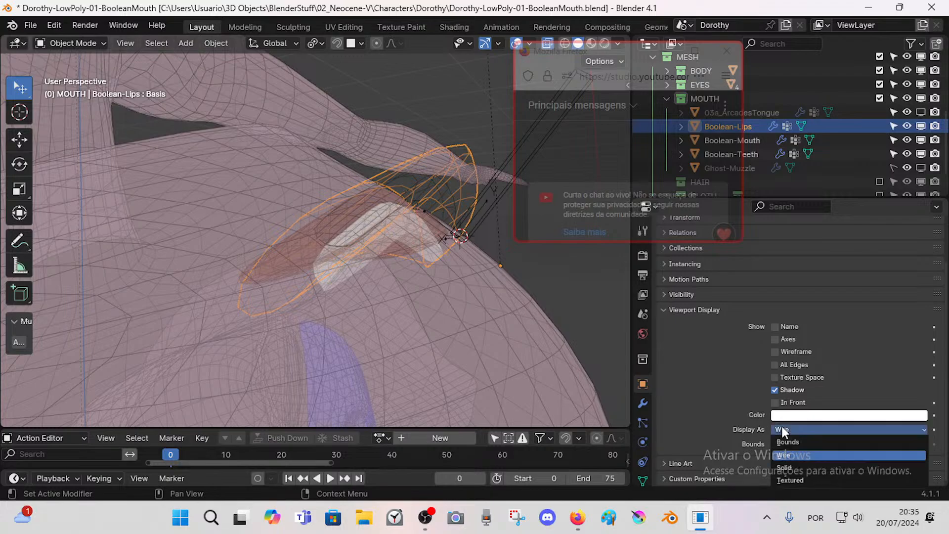
left_click(794, 475)
middle_click_drag(354, 266, 623, 394)
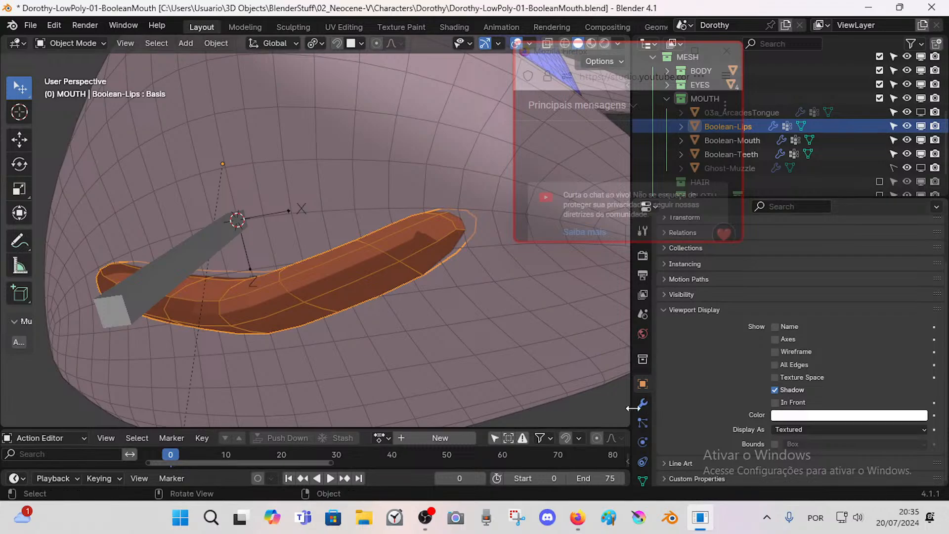
Step: Select the whole Boolean-Lips mesh in Edit Mode and change its material to MAT-DOROTHY-Skin
key("Tab")
key("a")
middle_click_drag(281, 299, 330, 302)
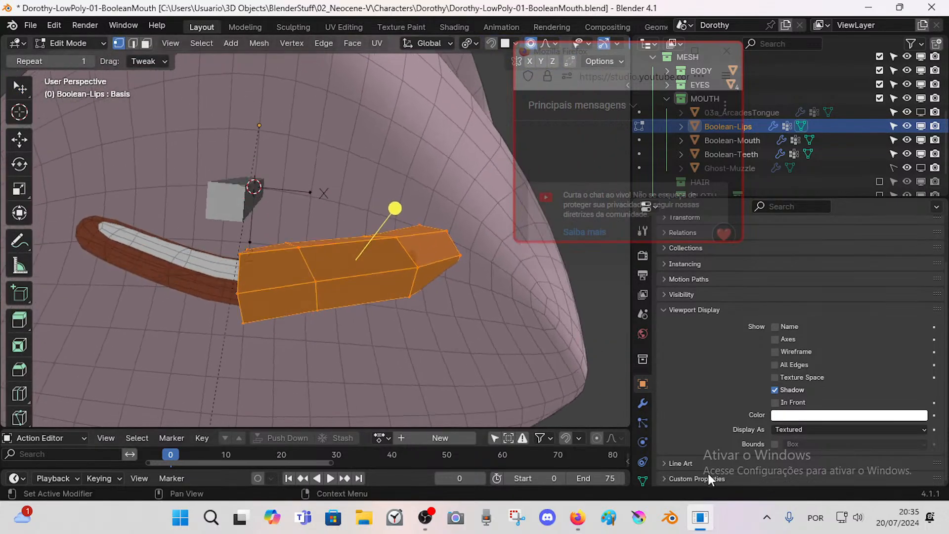
left_click(642, 471)
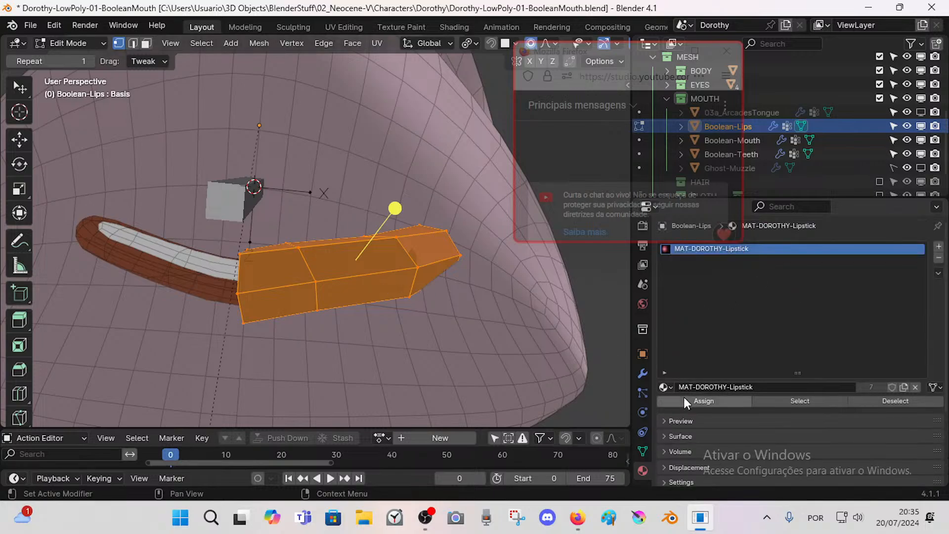
left_click(663, 387)
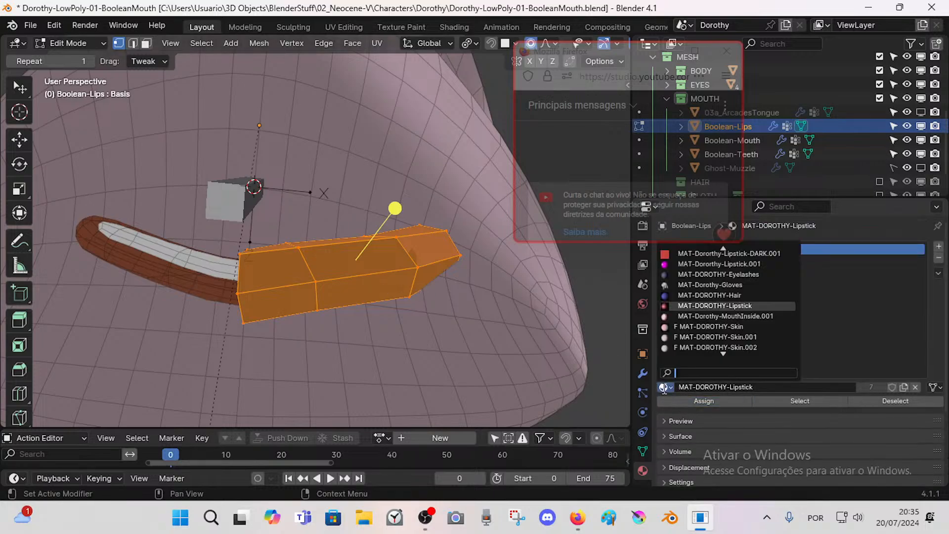
left_click(697, 327)
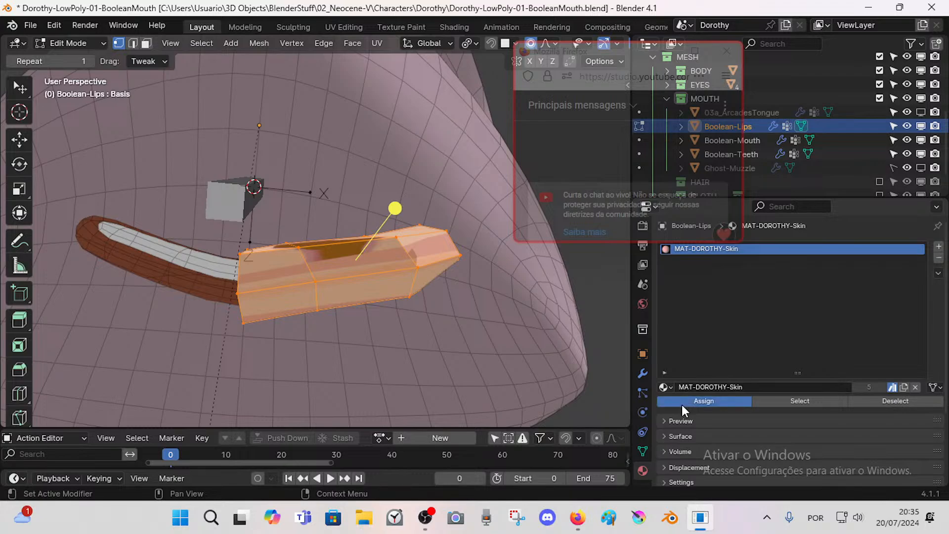
Step: Try the materials MAT-DOROTHY-Skin.001, MAT-Dorothy-Skin1-Body.001 and MAT-Dorothy-Skin1-Body.003 on Boolean-Lips
left_click(663, 387)
left_click(699, 319)
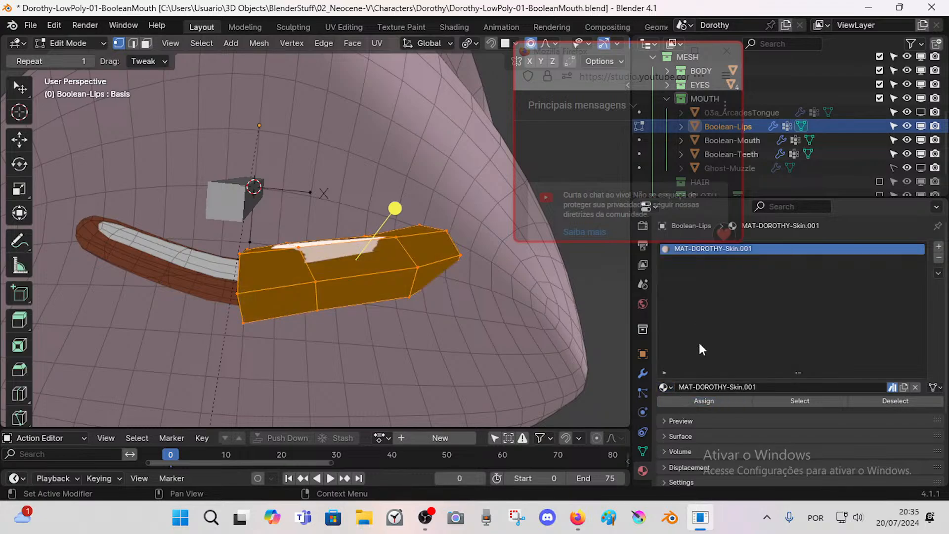
left_click(664, 387)
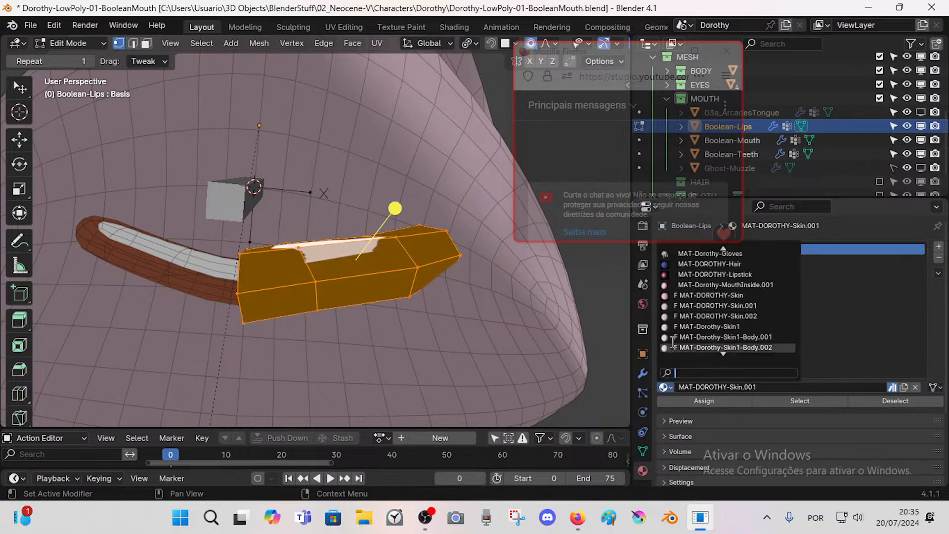
left_click(698, 336)
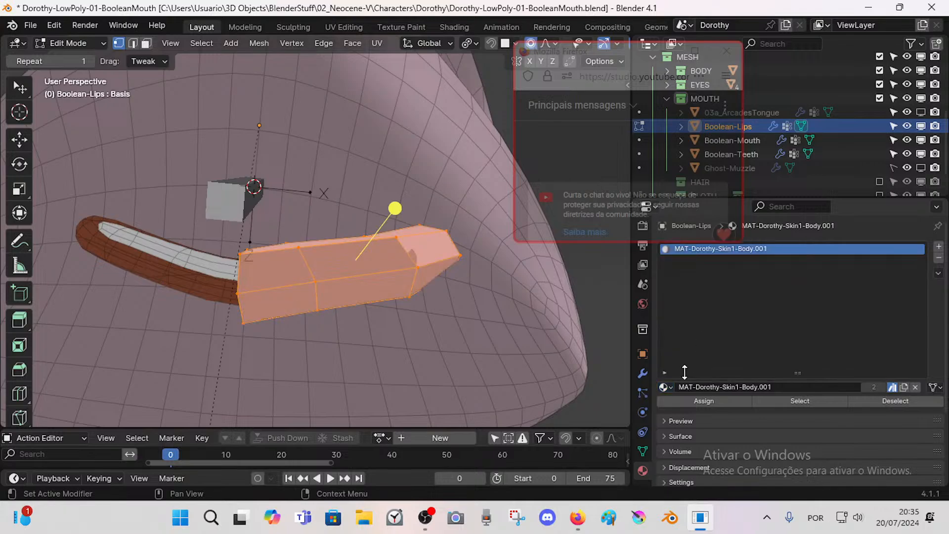
left_click(664, 388)
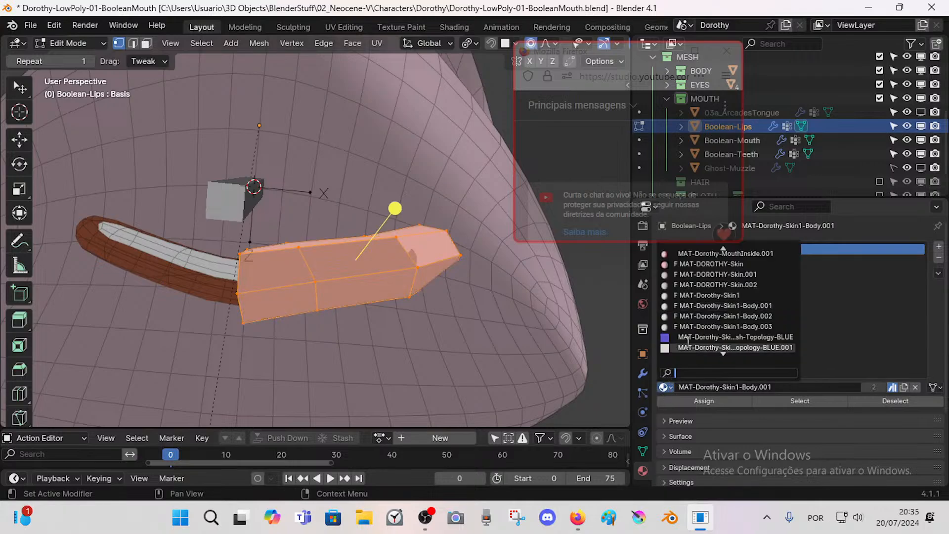
left_click(702, 326)
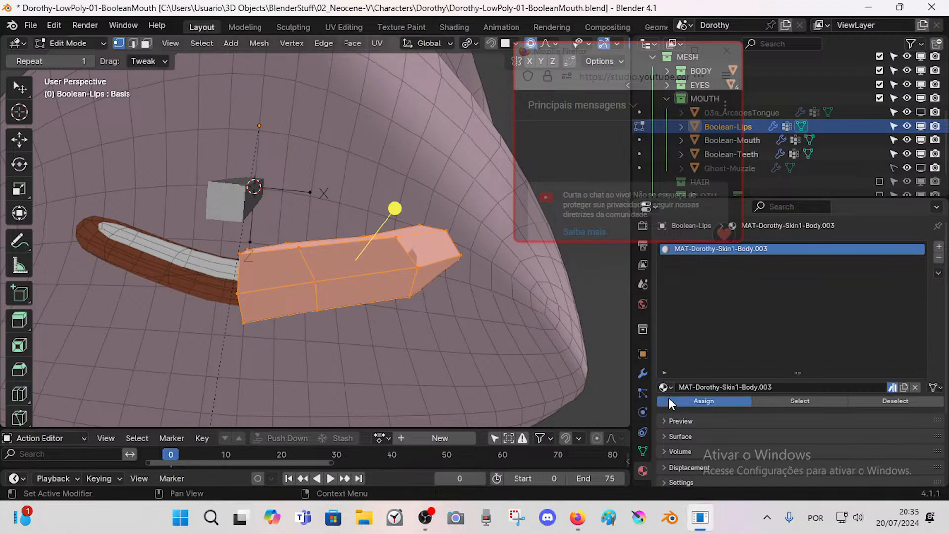
Step: Try the materials MAT-DOROTHY-Skin.001 and MAT-Dororthy-Lipstick-DARK on the Boolean-Lips mesh
left_click(664, 387)
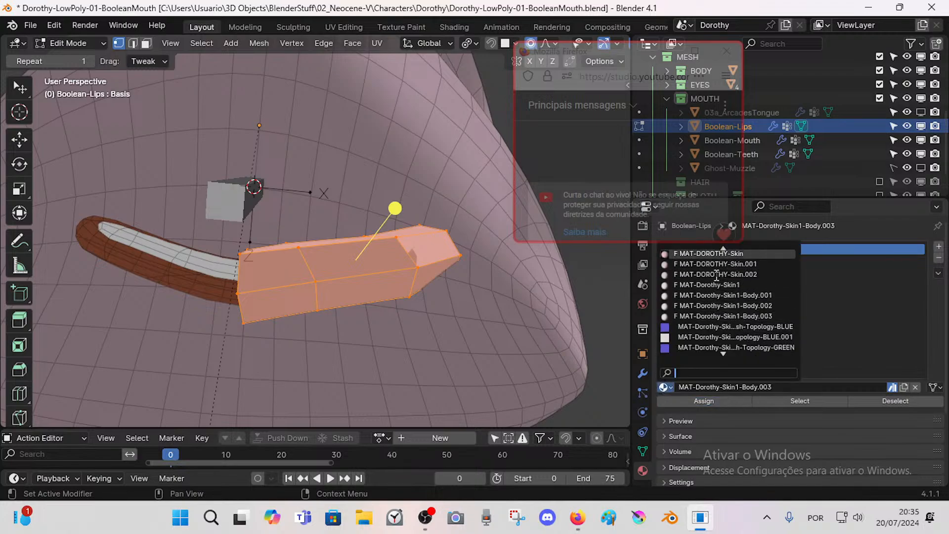
left_click(716, 264)
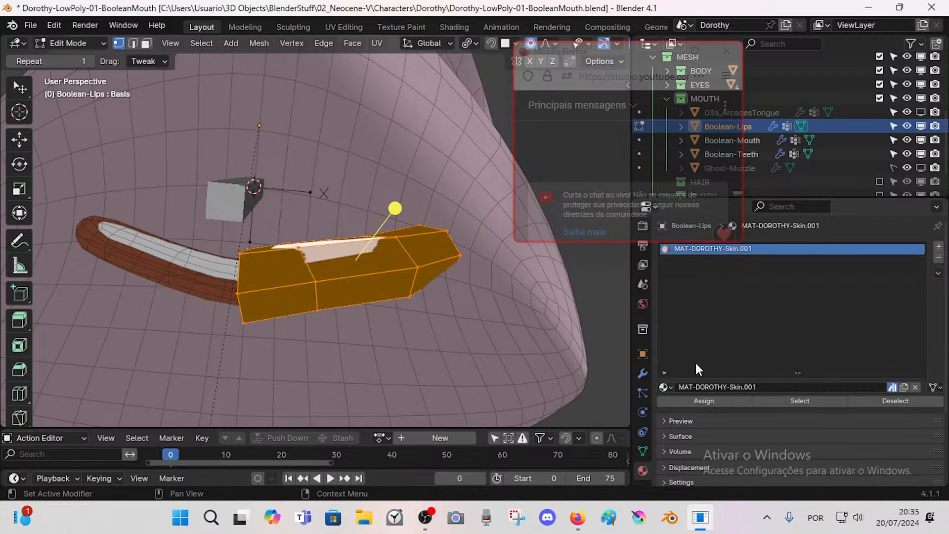
left_click(666, 387)
scroll(697, 297, "up", 5)
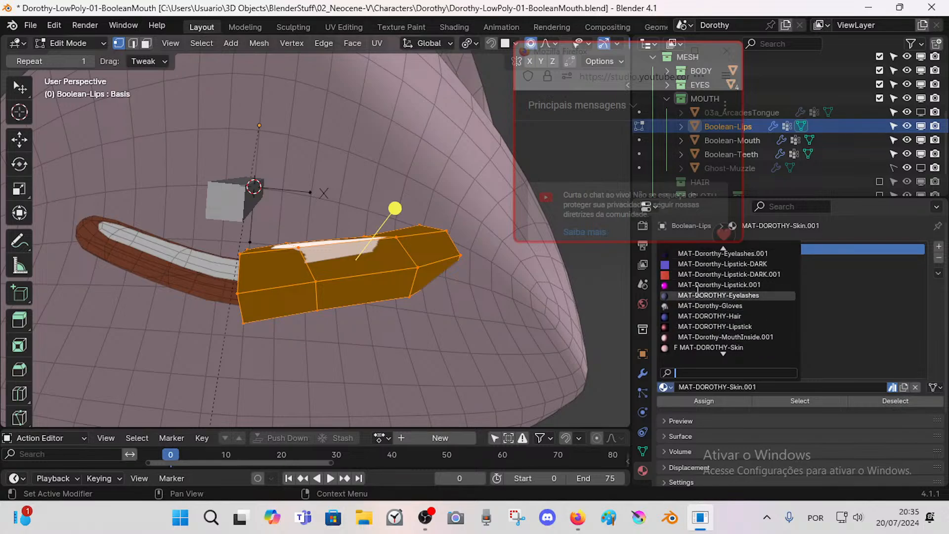
scroll(708, 279, "up", 2)
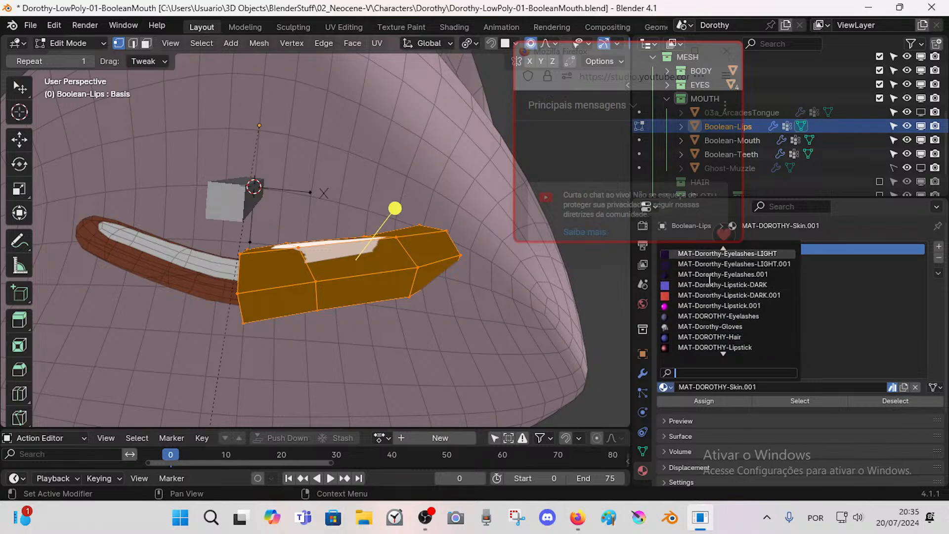
scroll(709, 295, "up", 9)
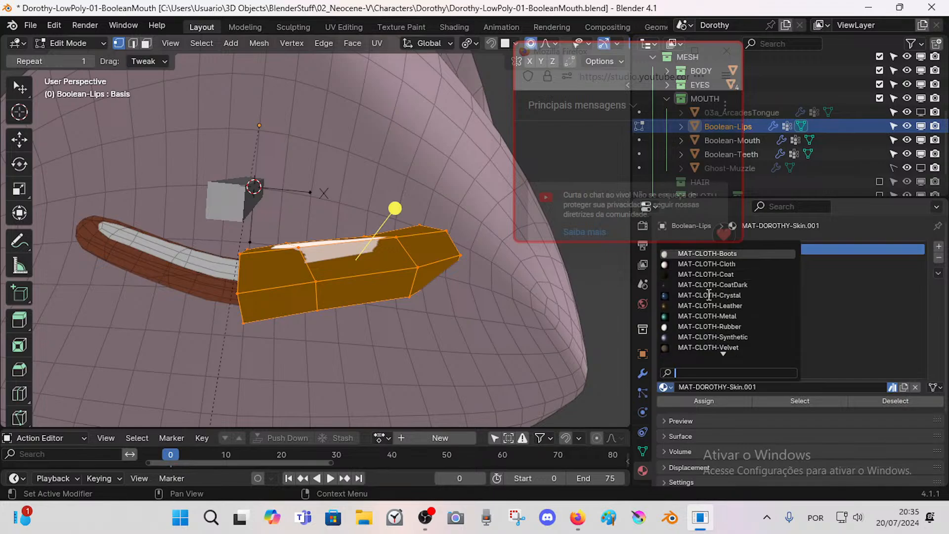
scroll(699, 284, "down", 4)
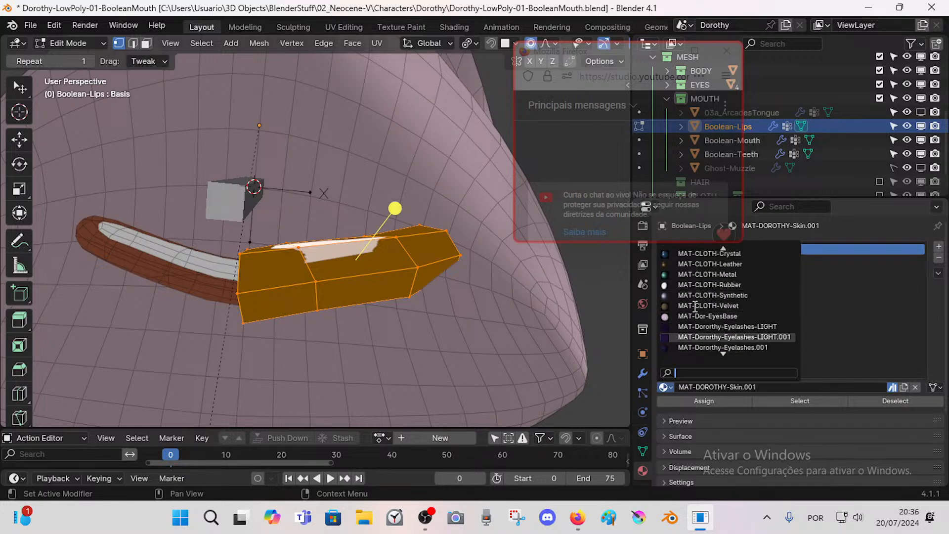
scroll(700, 332, "down", 3)
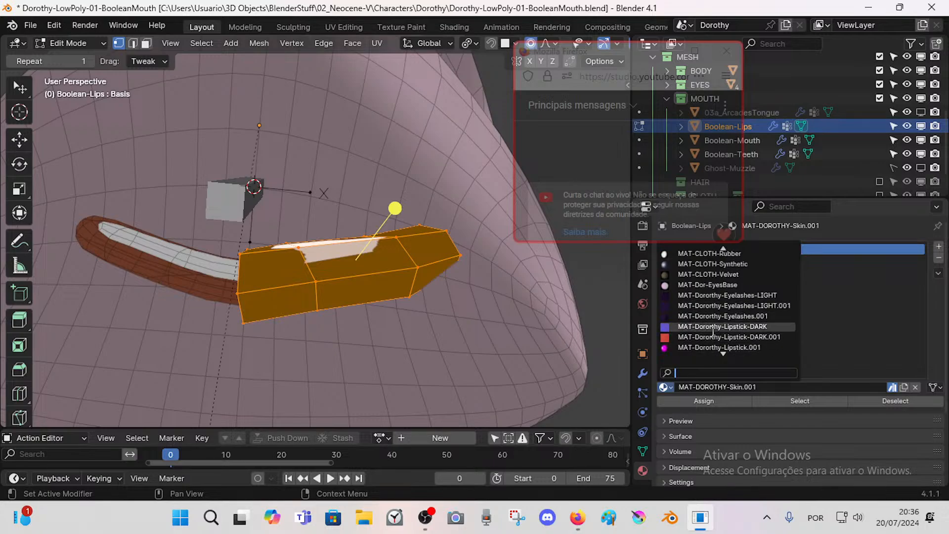
scroll(712, 330, "down", 2)
left_click(708, 305)
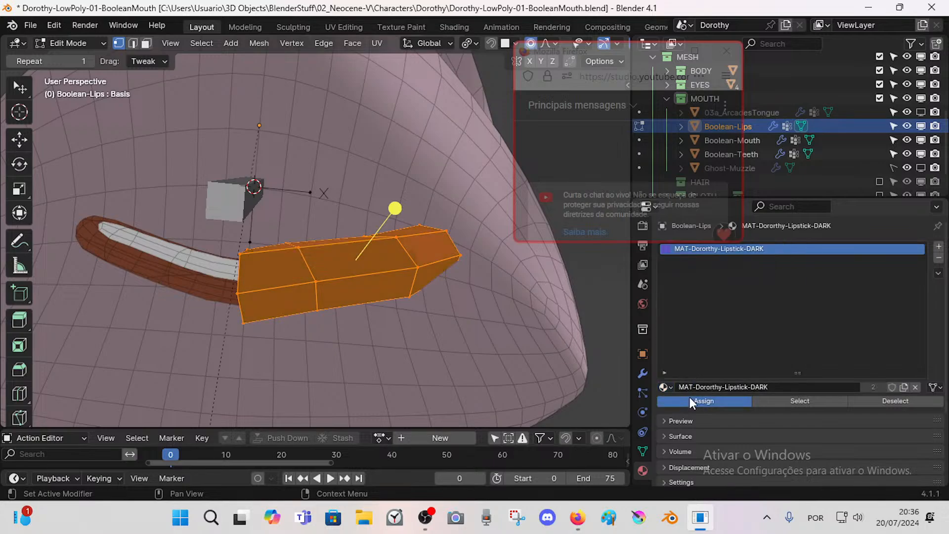
Step: Try the materials MAT-Dororthy-Lipstick-DARK.001 and MAT-DOROTHY-Eyelashes on Boolean-Lips and check the mesh in Object Mode
left_click(667, 386)
left_click(694, 322)
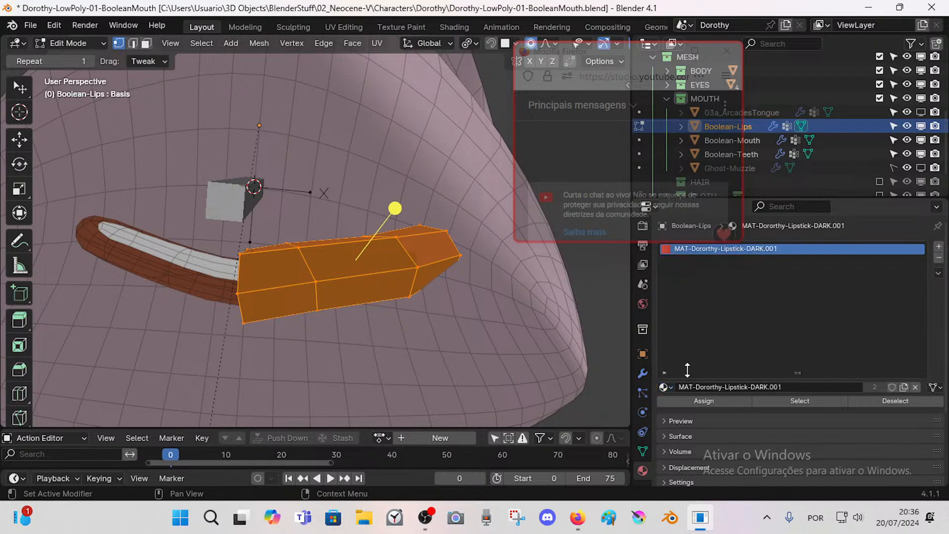
left_click(665, 387)
left_click(702, 326)
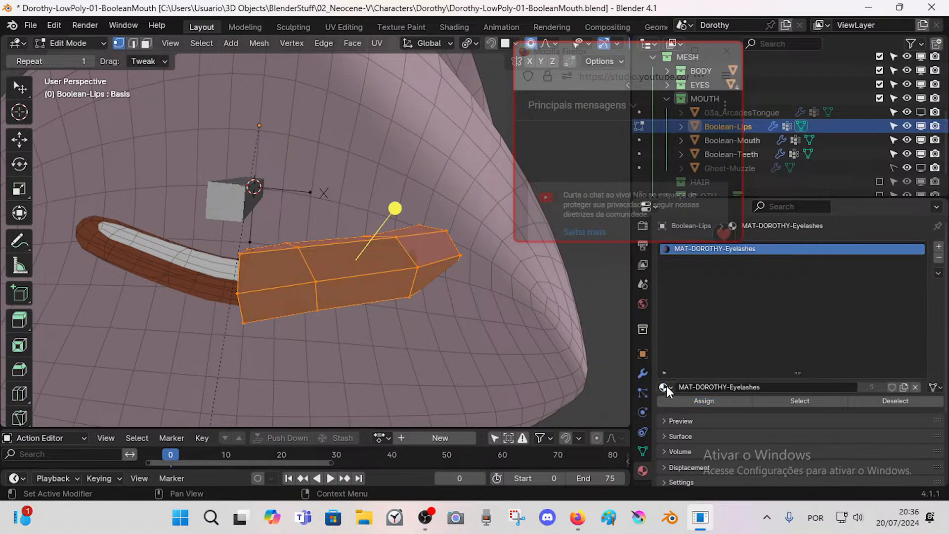
left_click(665, 404)
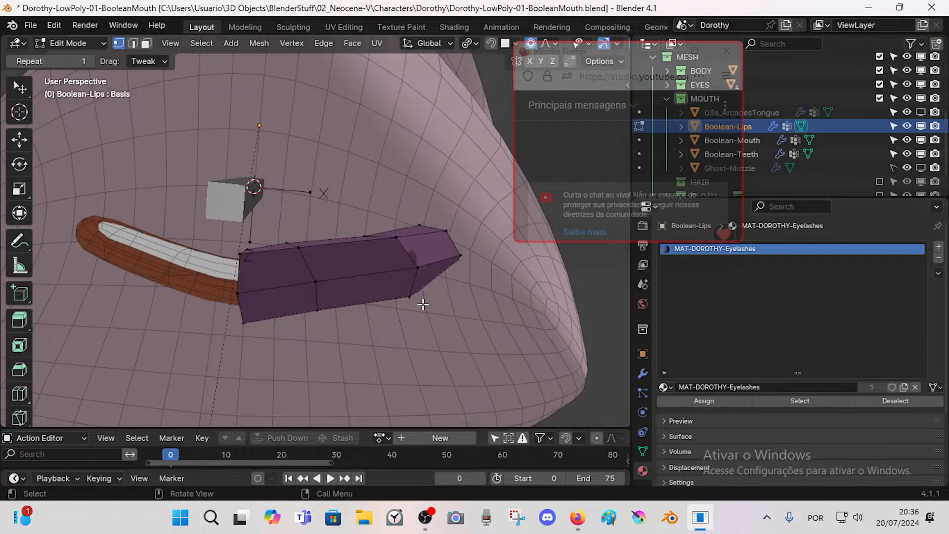
middle_click_drag(421, 303, 331, 316)
key("Tab")
key("Tab")
key("a")
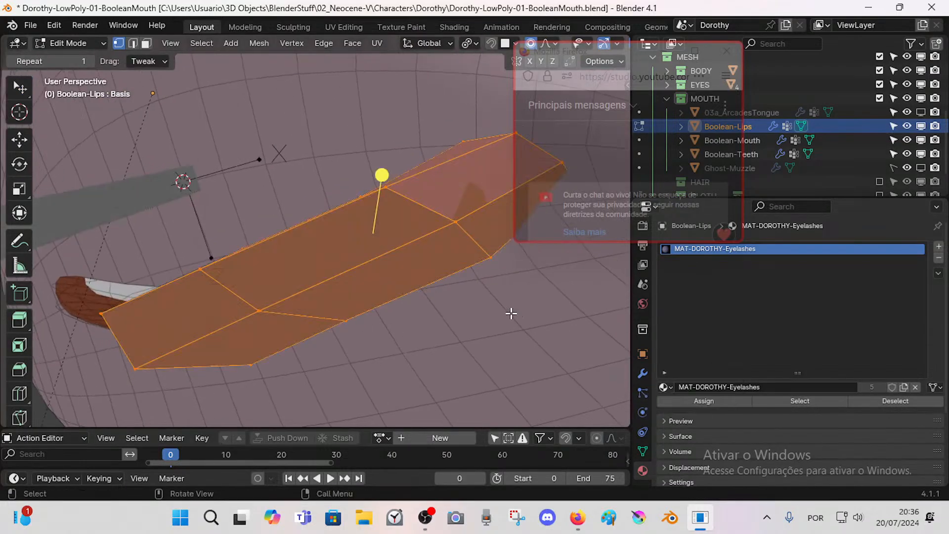
key("Tab")
Step: Check the material slots of Template-Dorothy-Body by selecting one of its faces beside the lips in Edit Mode
left_click(485, 311)
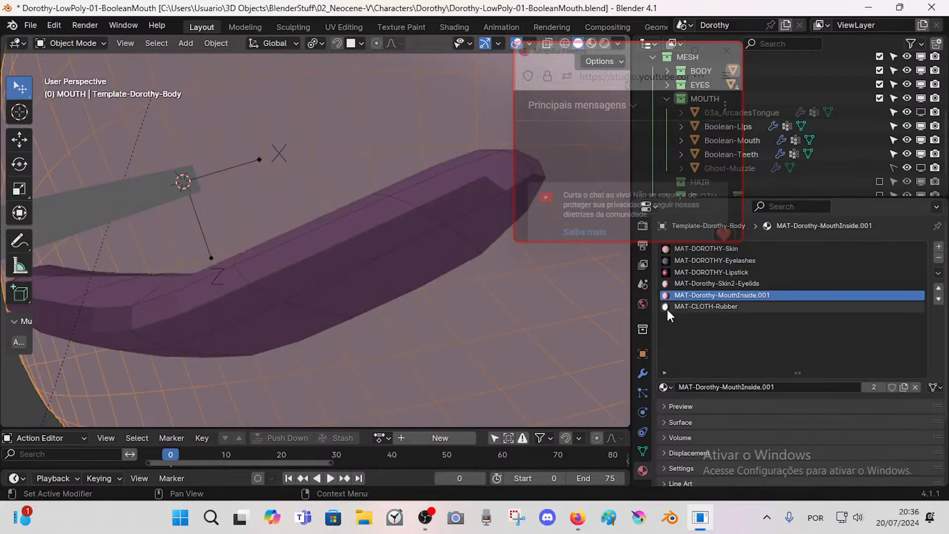
key("Tab")
key("3")
left_click(517, 310)
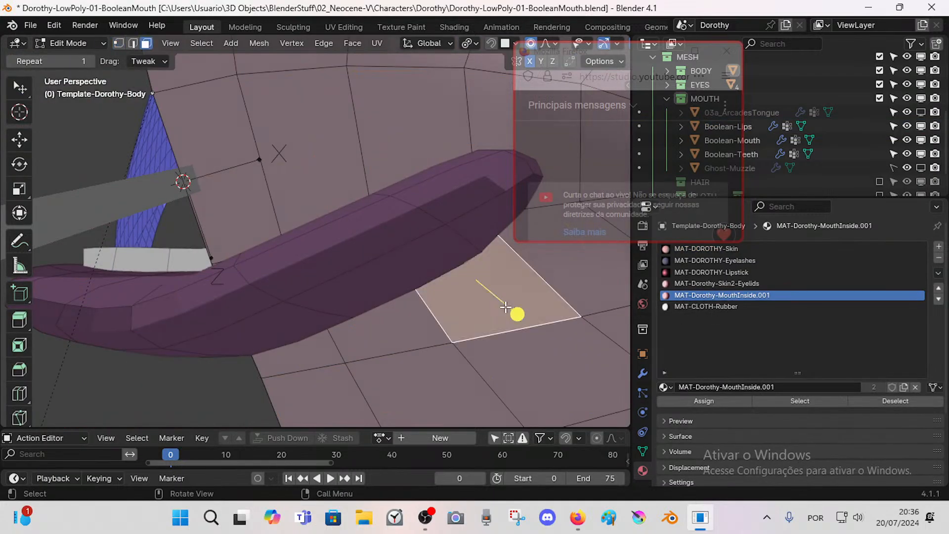
key("Tab")
Step: Change the Boolean-Lips material to MAT-Dorothy-MouthInside.001 and return to Object Mode
left_click(368, 268)
key("Tab")
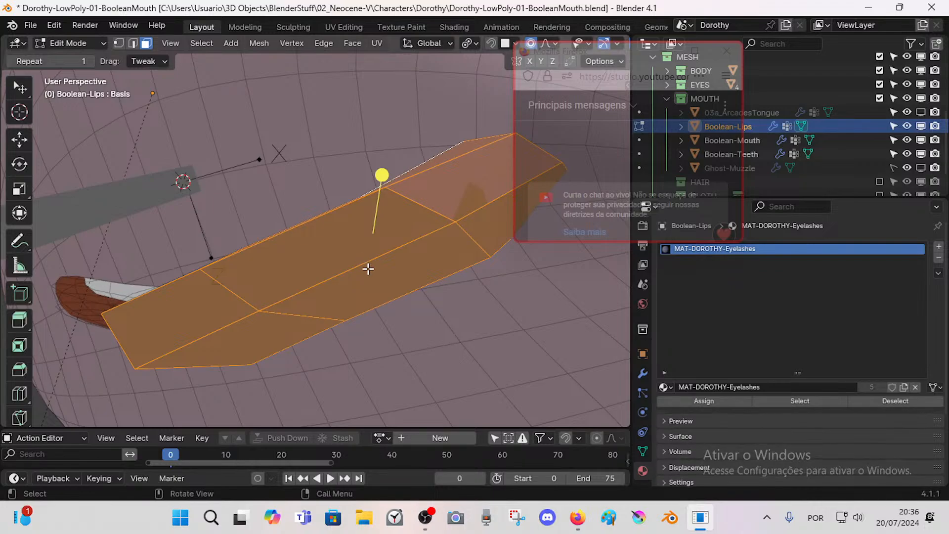
left_click(665, 388)
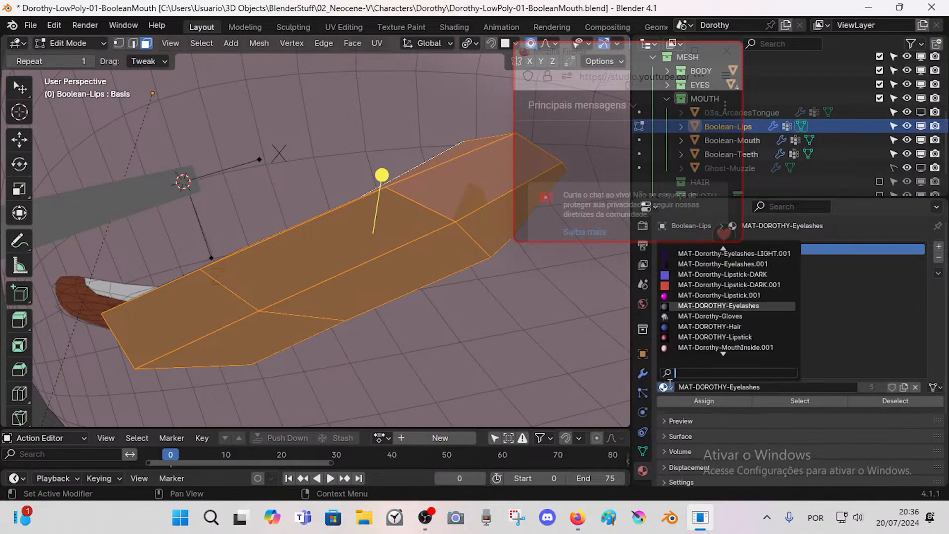
type("matmouth")
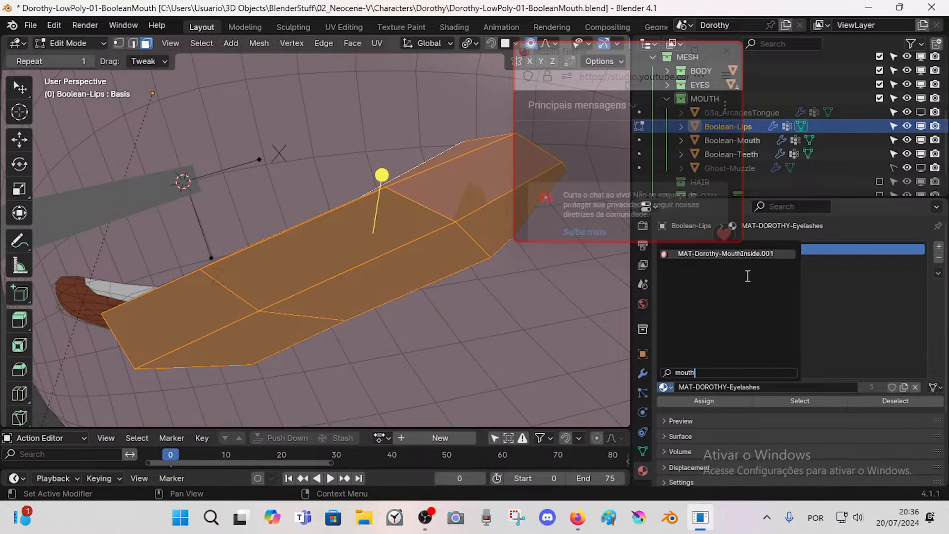
left_click(747, 253)
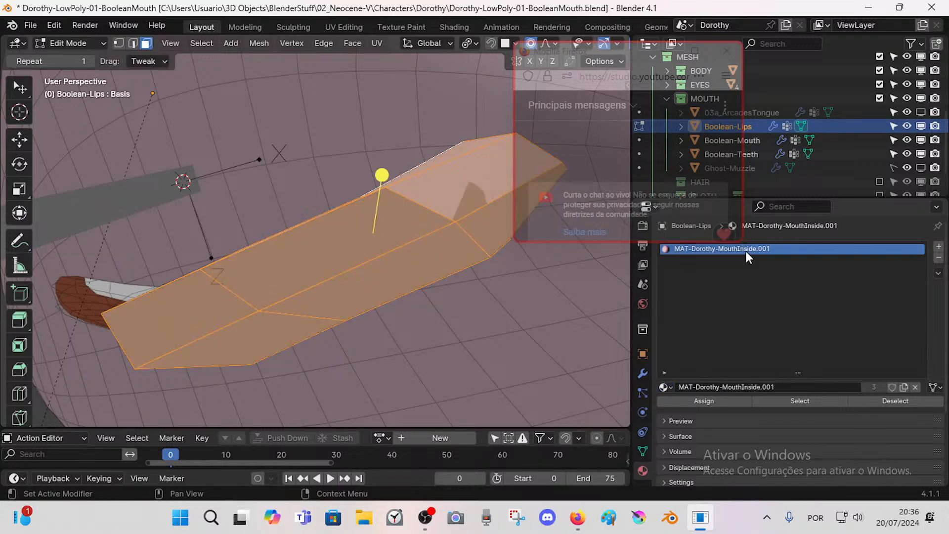
key("Tab")
Step: Reposition the Boolean-Lips geometry around the mouth opening in Edit Mode
middle_click_drag(316, 244, 407, 188)
left_click(309, 287)
left_click(303, 296)
key("Tab")
key("g")
left_click(343, 295)
key("g")
left_click(262, 246)
Step: Move the outermost edge of Boolean-Lips at the mouth corner with X-ray display on and proportional editing
key("alt+a")
key("alt+z")
key("alt+z")
left_click_drag(443, 174, 448, 219)
key("g")
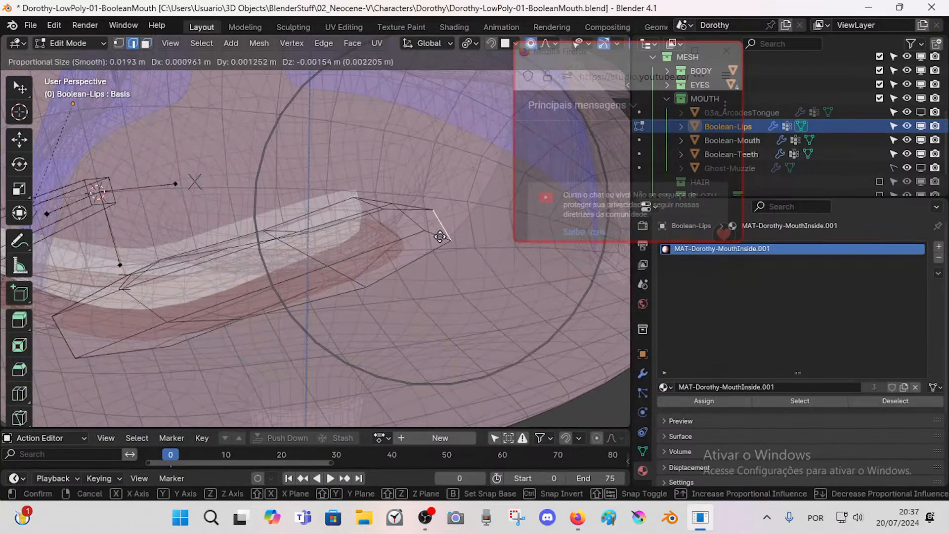
left_click(438, 235)
Step: Move and scale the inner edge of Boolean-Lips at the mouth corner to tighten the lip end
left_click(421, 228)
key("g")
left_click(414, 231)
middle_click_drag(415, 233, 395, 241)
key("s")
left_click(426, 257)
key("g")
left_click(419, 237)
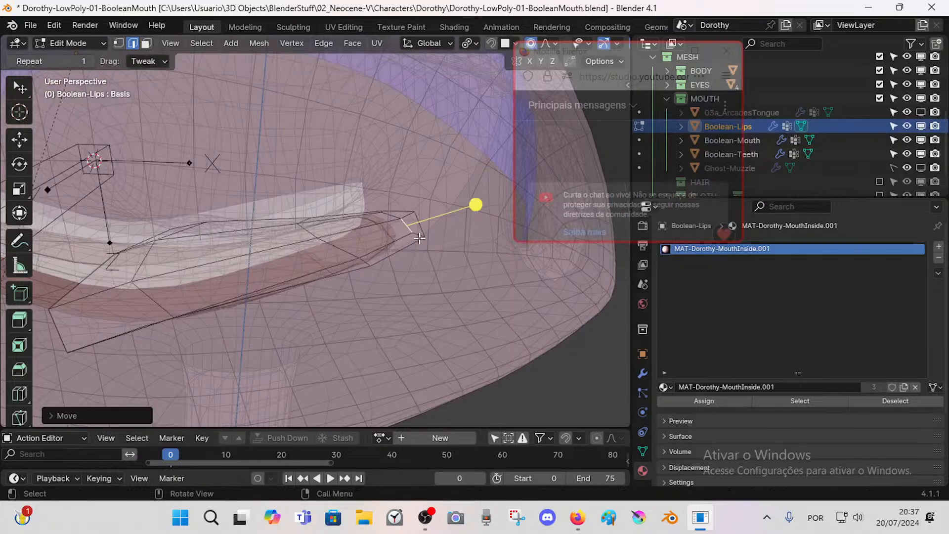
Step: Select the whole linked Boolean-Lips geometry and scale it up by about 1.09
key("ctrl+l")
key("s")
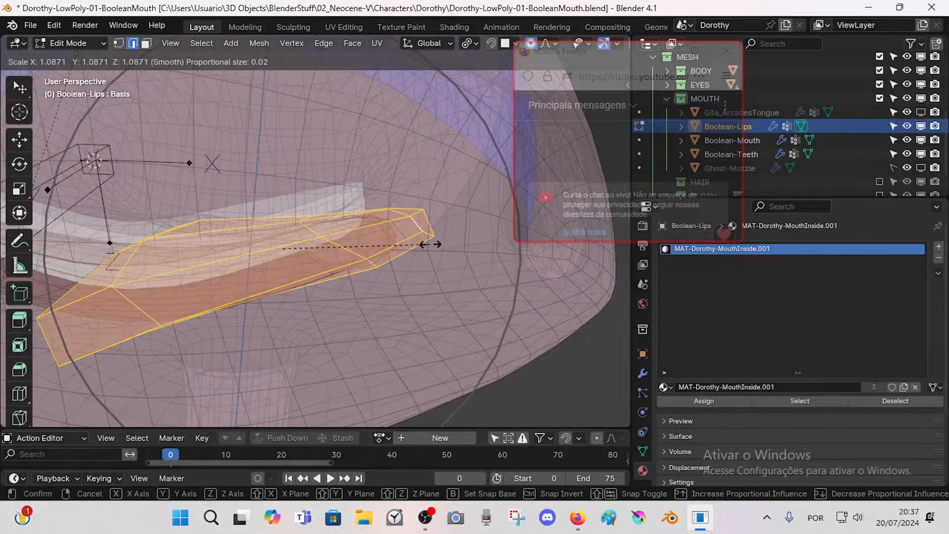
left_click(431, 244)
middle_click_drag(431, 244, 454, 239)
Step: Raise the lower back vertex of Boolean-Lips near the mouth's centre line
key("1")
left_click(232, 324)
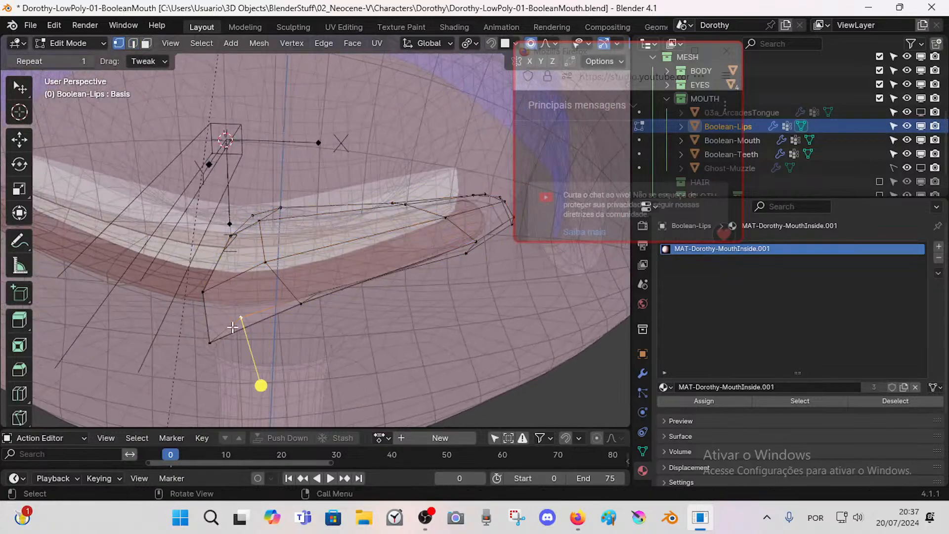
middle_click_drag(232, 327, 217, 338)
key("g")
left_click(227, 289)
Step: Rotate the centre-line edge of Boolean-Lips, and move and rotate the upper face next to it
middle_click_drag(228, 290, 261, 238)
key("r")
left_click(252, 316)
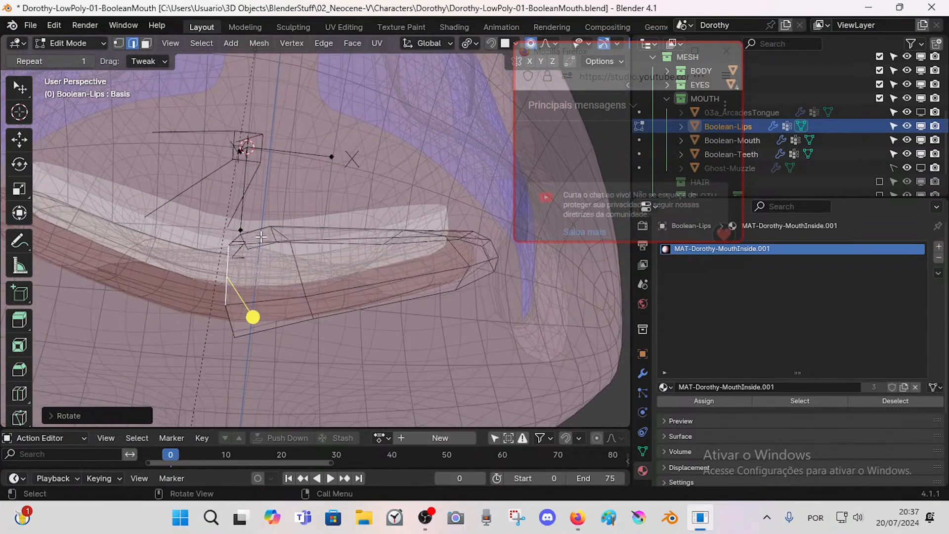
key("g")
left_click(266, 229)
key("r")
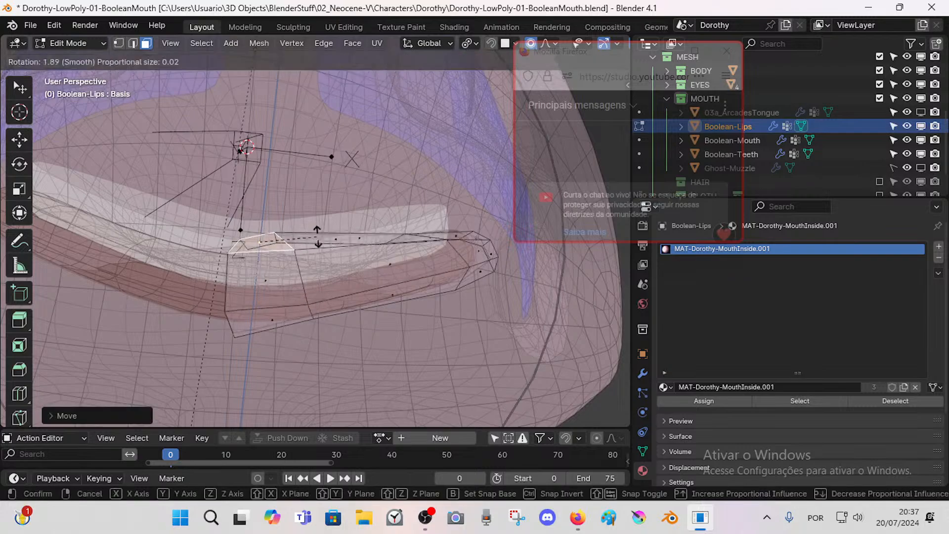
left_click(267, 229)
Step: Move and rotate the upper centre-line vertex of Boolean-Lips with proportional editing
middle_click_drag(267, 230, 296, 262)
left_click(235, 197)
key("g")
left_click(298, 230)
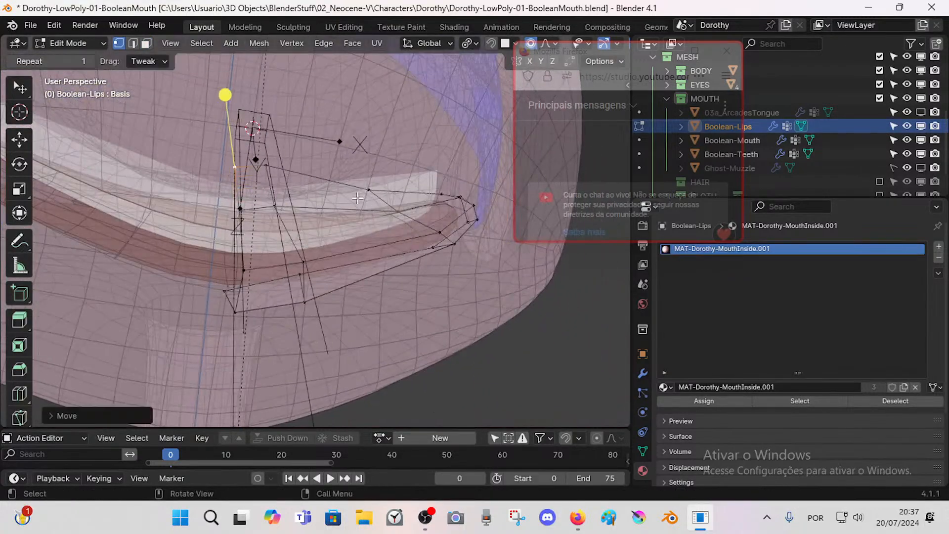
key("r")
left_click(359, 229)
middle_click_drag(292, 229, 275, 229)
Step: Slide the middle cross edges of Boolean-Lips toward the mouth corner and scale them up slightly
key("2")
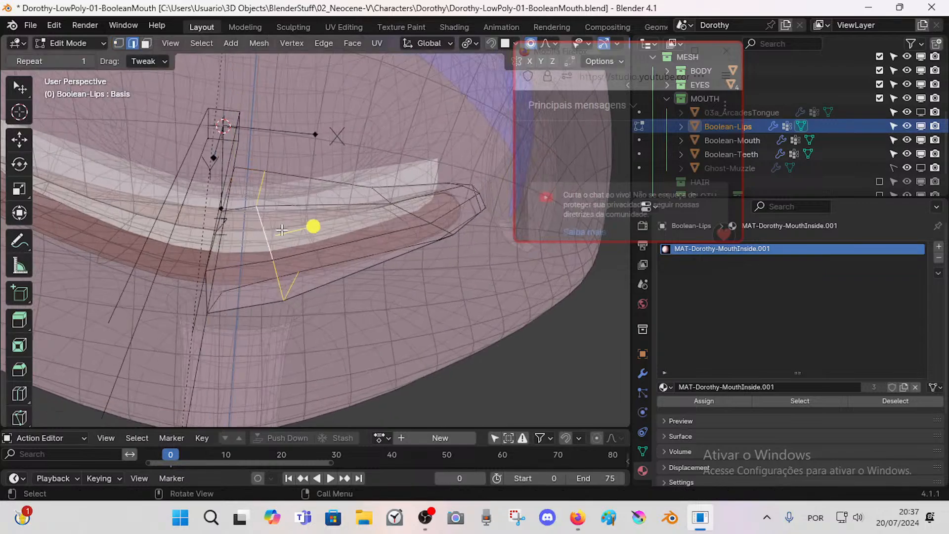
key("shift+v")
left_click(360, 212)
key("s")
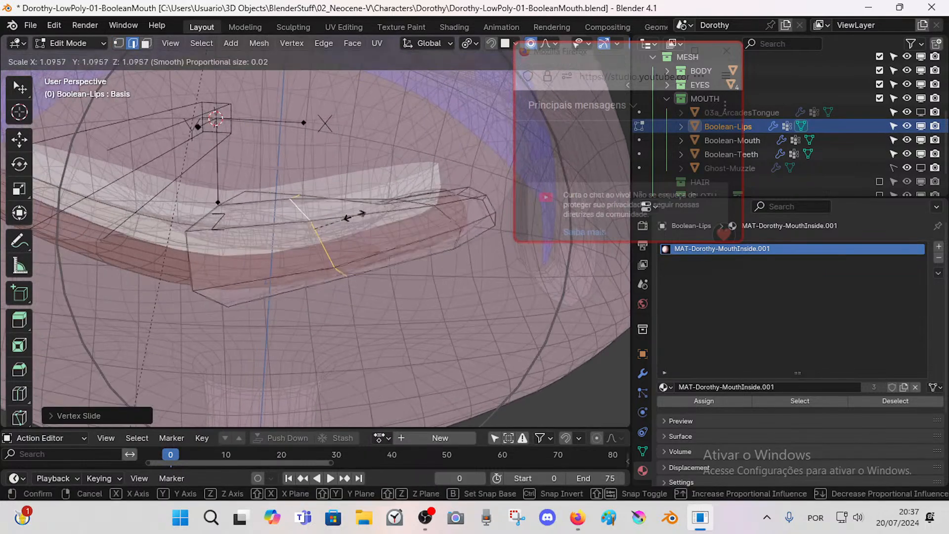
left_click(355, 208)
Step: Select the cross edge loop of Boolean-Lips nearest the mouth corner and scale it
middle_click_drag(408, 211, 377, 236)
left_click(380, 242, "alt")
key("s")
left_click(382, 240)
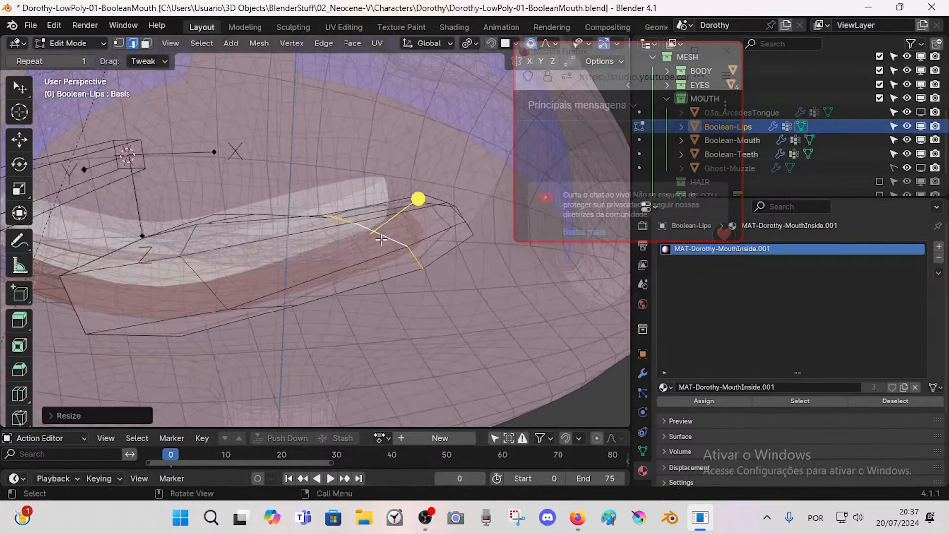
Step: Select the upper back edges of Boolean-Lips and nudge them up along the teeth
left_click_drag(417, 197, 444, 206)
key("alt+a")
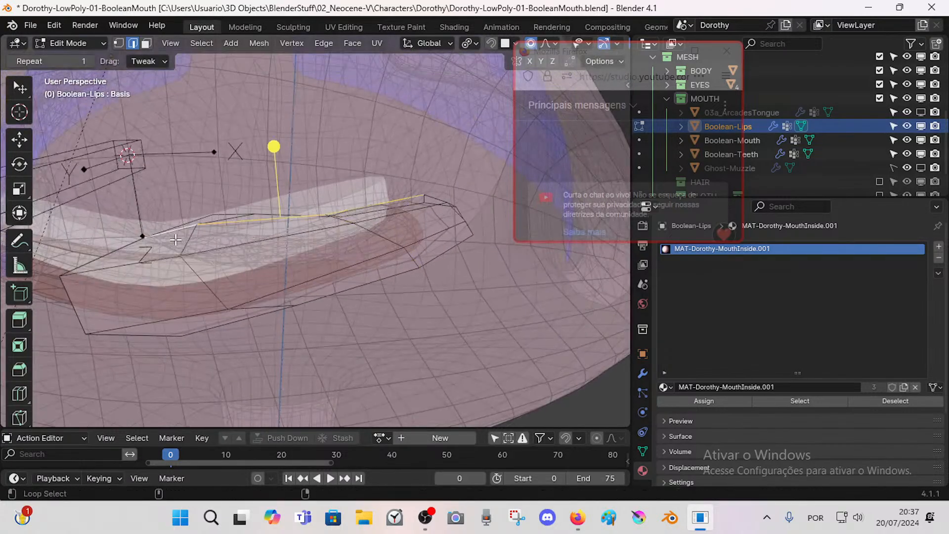
left_click_drag(253, 238, 310, 248)
middle_click_drag(266, 215, 254, 194)
key("alt+a")
left_click_drag(198, 181, 218, 192)
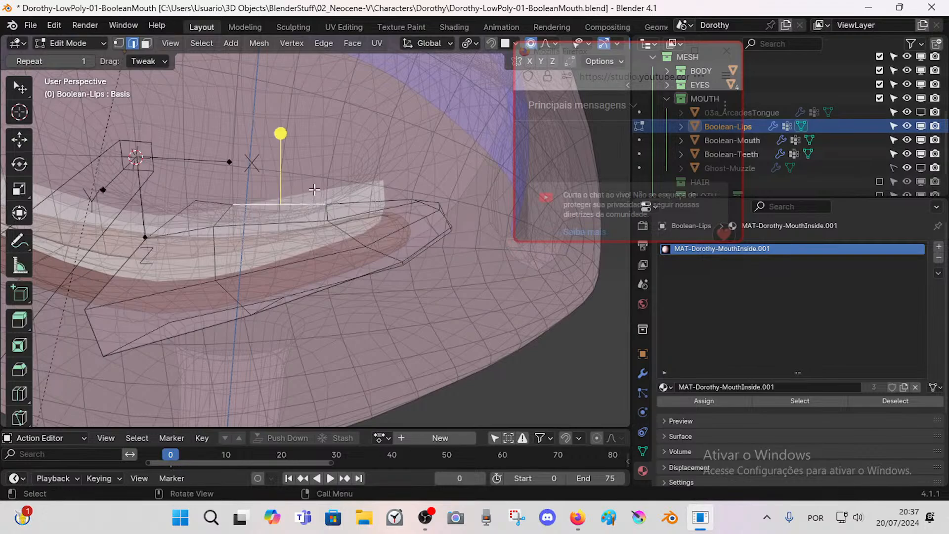
left_click_drag(315, 189, 317, 178)
left_click_drag(379, 191, 379, 185)
Step: Adjust the upper front vertex of Boolean-Lips near the mouth corner with X-ray off, then return to Object Mode in X-ray
middle_click_drag(463, 222, 432, 309)
left_click(458, 196)
key("alt+z")
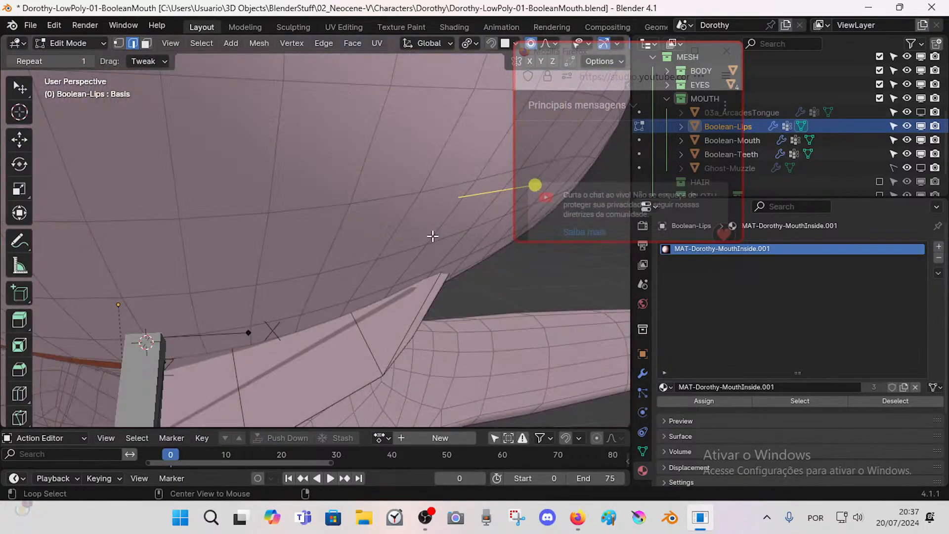
middle_click_drag(432, 236, 318, 218)
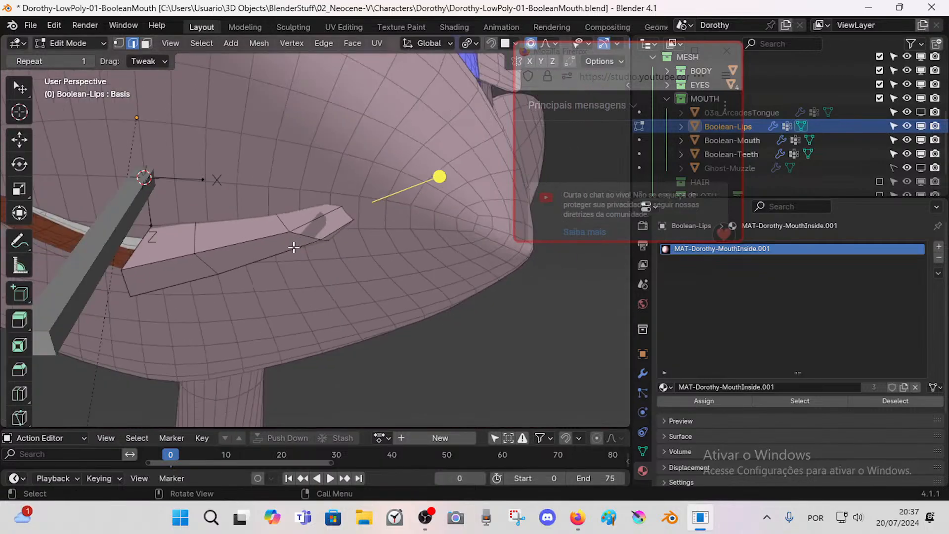
left_click_drag(292, 231, 296, 223)
middle_click_drag(297, 223, 297, 250)
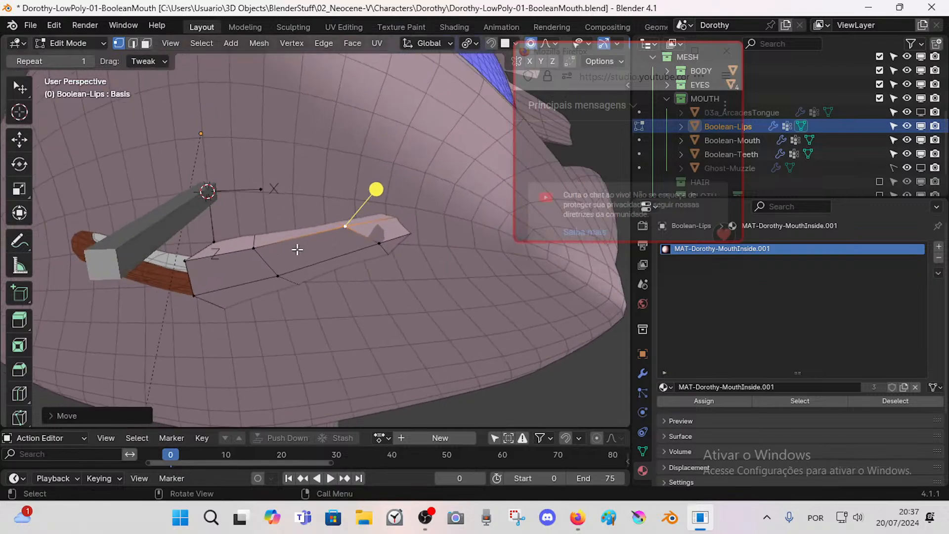
key("alt+z")
key("Tab")
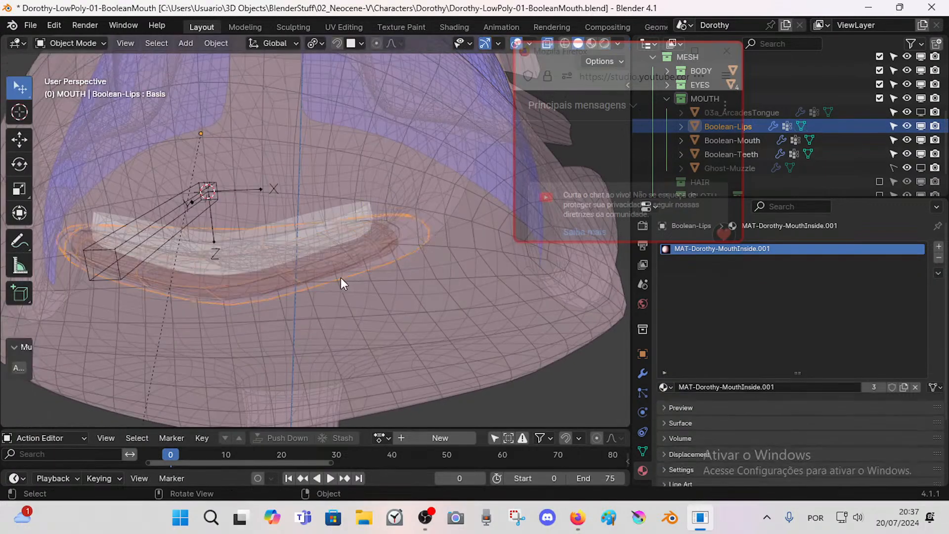
Step: Select the two underside faces of Boolean-Lips and move them with proportional editing
mouse_move(340, 278)
middle_mouse_down()
mouse_move(281, 286)
mouse_move(298, 296)
mouse_move(313, 279)
mouse_move(361, 295)
mouse_move(362, 287)
mouse_move(336, 295)
mouse_move(347, 254)
mouse_move(361, 259)
mouse_move(352, 278)
mouse_move(222, 326)
mouse_move(268, 338)
middle_mouse_up()
key("Tab")
scroll(285, 290, "up", 3)
scroll(359, 295, "down", 3)
key("Tab")
key("Tab")
key("3")
left_click(198, 343)
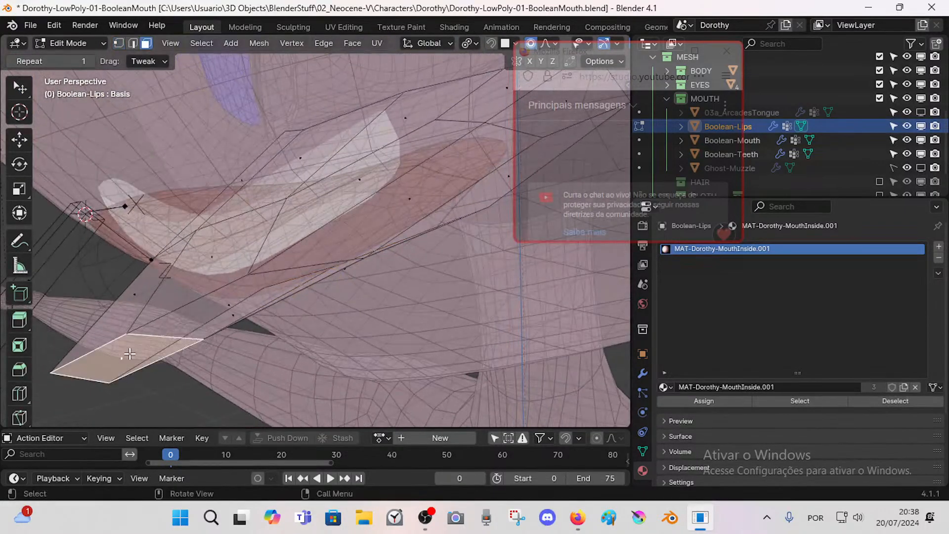
middle_click_drag(197, 343, 215, 324)
left_click(178, 339, "shift")
key("g")
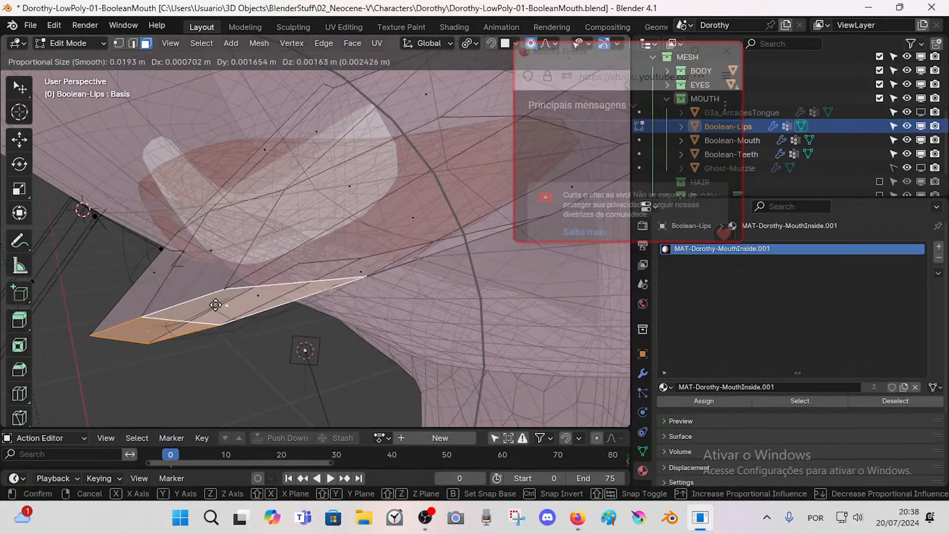
left_click(311, 264)
Step: Rotate the Boolean-Lips front face nearest the mouth corner slightly with X-ray off
middle_click_drag(253, 302, 398, 262)
left_click(260, 263)
key("r")
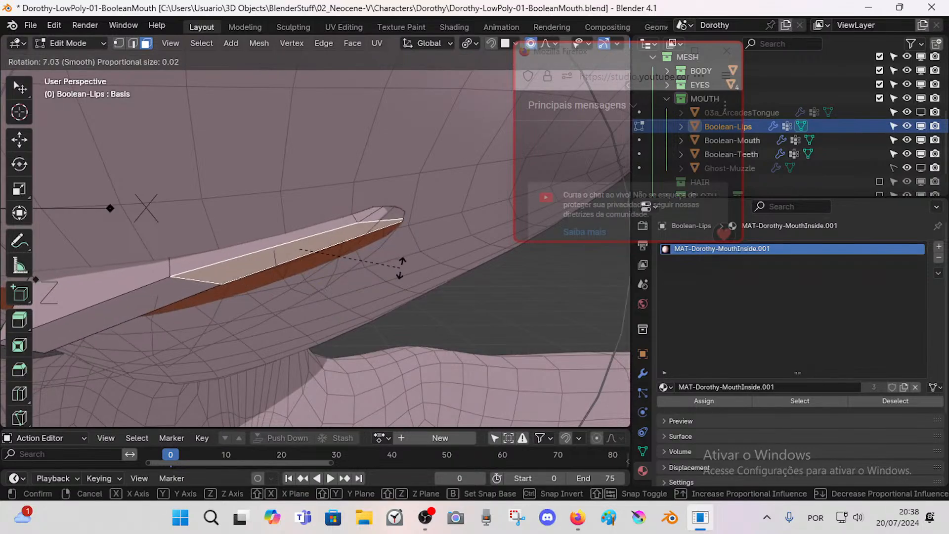
left_click(388, 275)
middle_click_drag(305, 280, 298, 215)
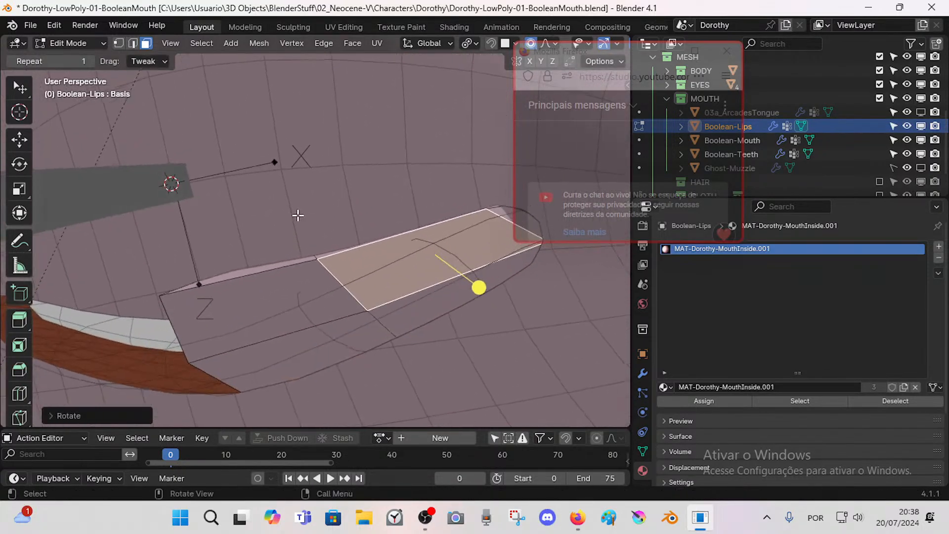
Step: Move the front face of Boolean-Lips near the mouth centre, then shift it together with the face below it
left_click(291, 300)
key("g")
left_click(304, 314)
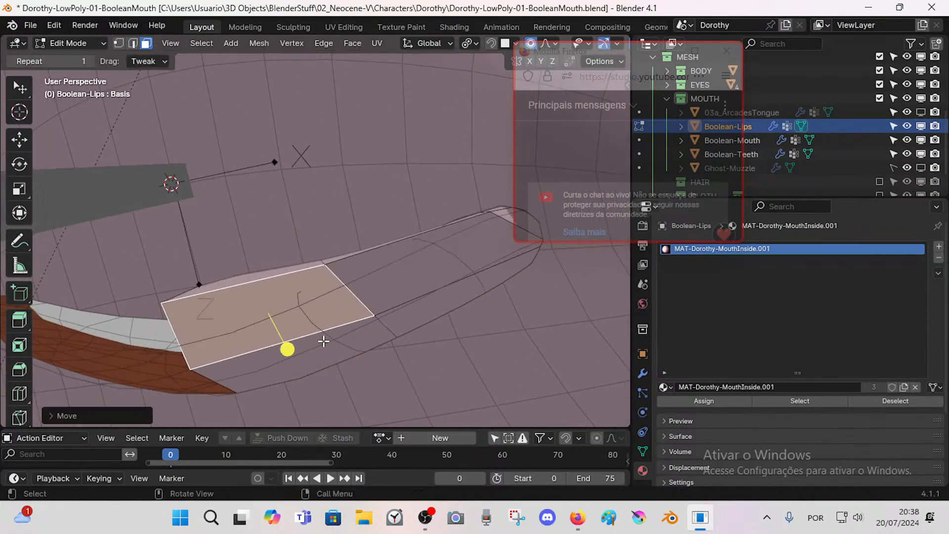
left_click(319, 362, "shift")
middle_click_drag(329, 374, 339, 322)
key("g")
left_click(339, 350)
Step: Move the lower front edge of Boolean-Lips near the mouth centre downward with proportional editing
left_click(340, 349)
key("2")
left_click(325, 314)
key("g")
scroll(340, 335, "up", 7)
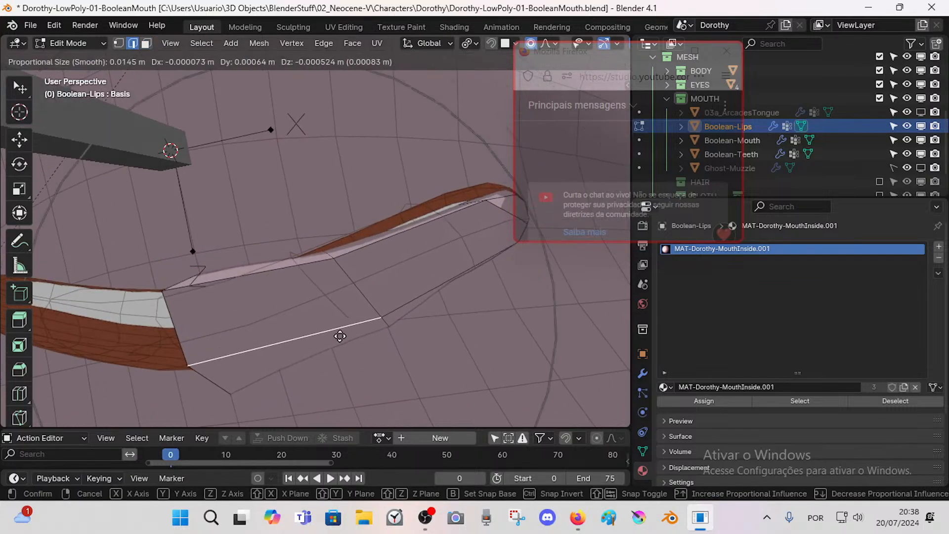
scroll(346, 343, "up", 3)
left_click(350, 361)
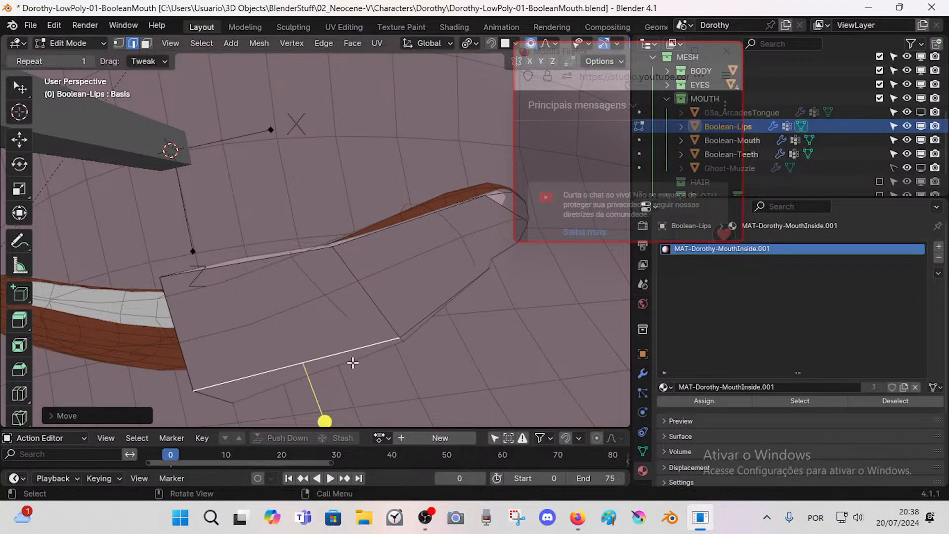
Step: Adjust the lower front edge of Boolean-Lips again, select the lower edge near the mouth corner, and check the shape in Object Mode
middle_click_drag(350, 365, 409, 377)
key("g")
left_click(383, 371)
left_click(426, 342)
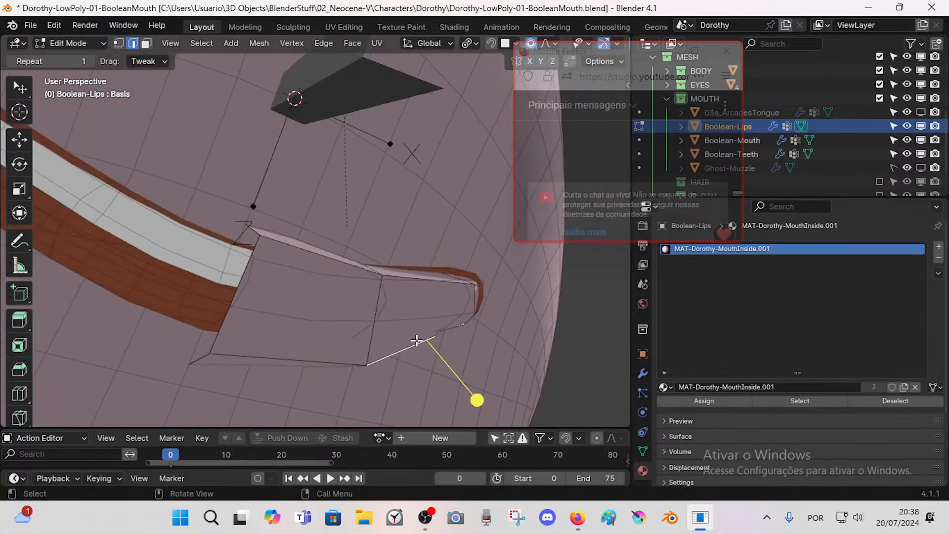
key("Tab")
left_click(393, 313)
left_click(405, 313)
middle_click_drag(404, 316, 298, 282)
left_click(299, 281)
left_click(293, 324)
key("Tab")
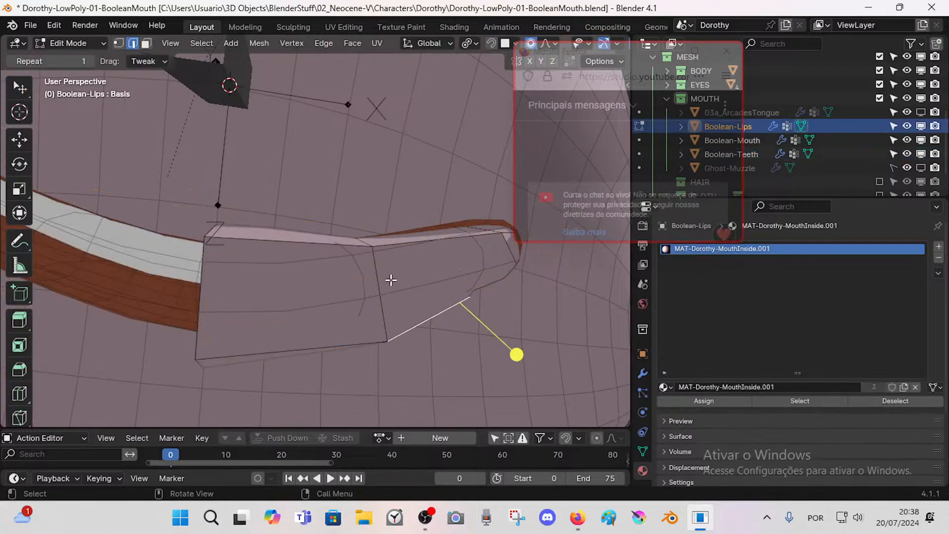
Step: Raise the upper edge of Boolean-Lips near the mouth corner and extend the end face outward past the corner
middle_click_drag(390, 280, 224, 303, "shift")
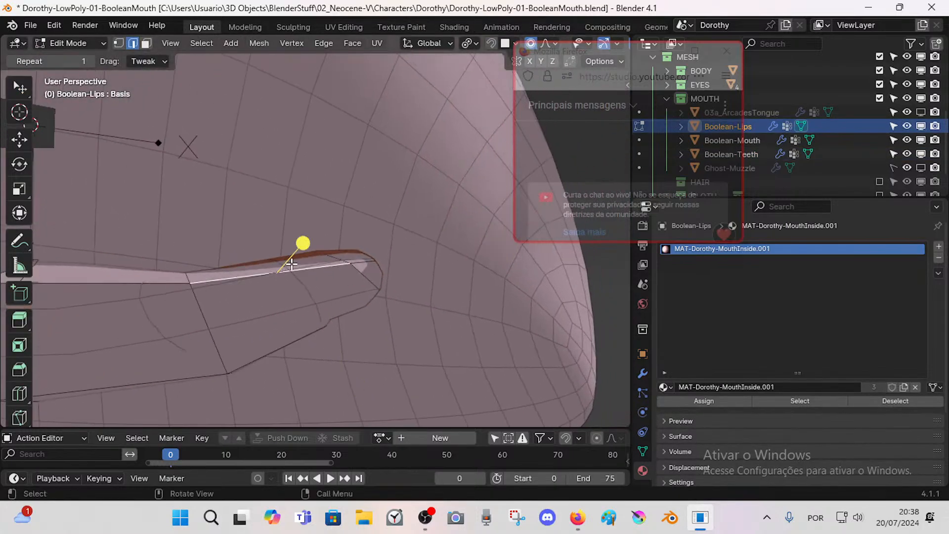
left_click_drag(292, 265, 288, 244)
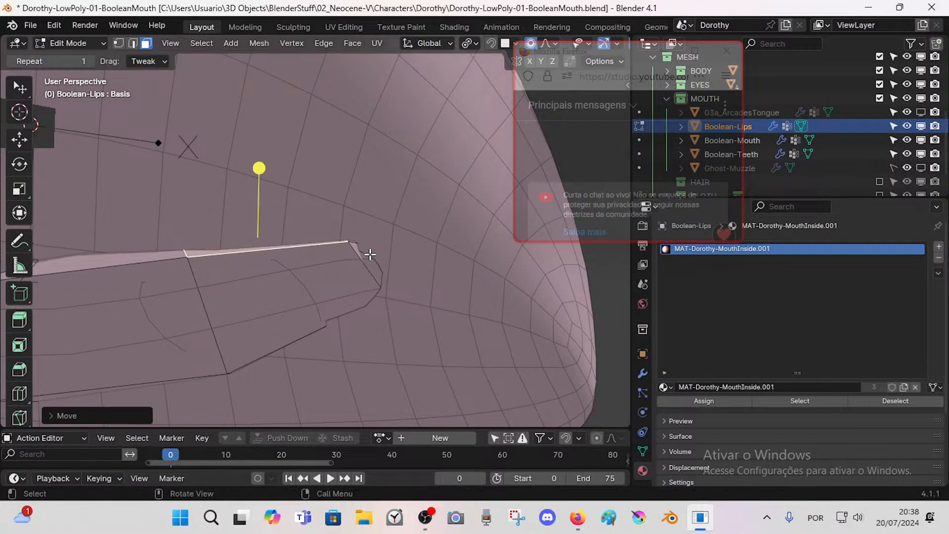
left_click(360, 249)
left_click_drag(360, 250, 394, 256)
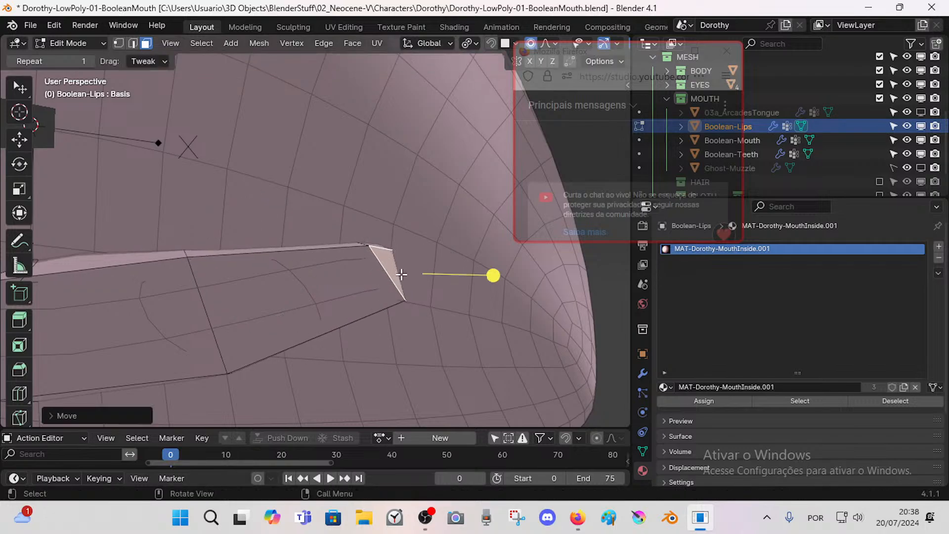
Step: In X-ray, rotate the back face of Boolean-Lips near the mouth corner and move it in toward the mouth
key("alt+z")
middle_click_drag(413, 296, 395, 340)
key("alt+z")
key("alt+z")
left_click(466, 323)
middle_click_drag(468, 324, 518, 349)
key("r")
left_click(530, 317)
key("g")
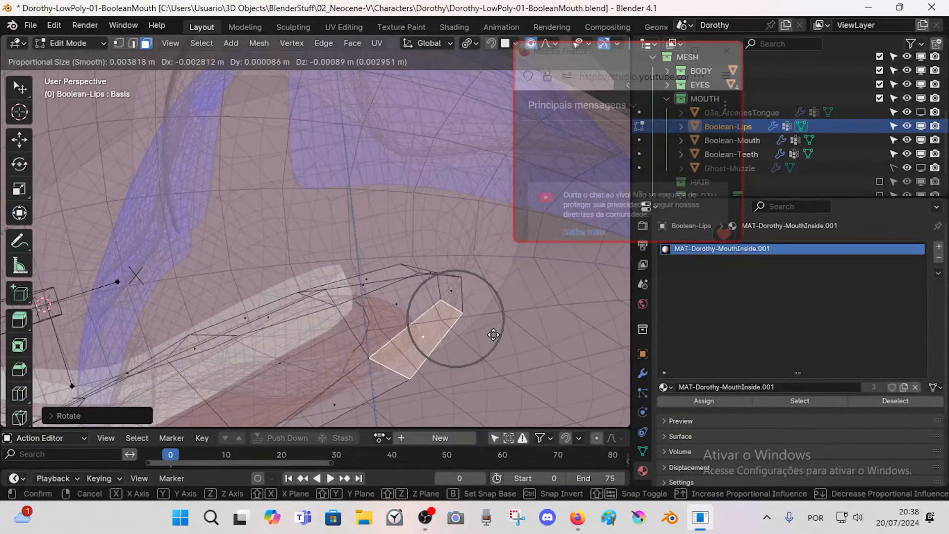
left_click(491, 345)
Step: Move the Boolean-Lips end face inward at the mouth corner and rotate it about -16 degrees
middle_click_drag(455, 280, 441, 306)
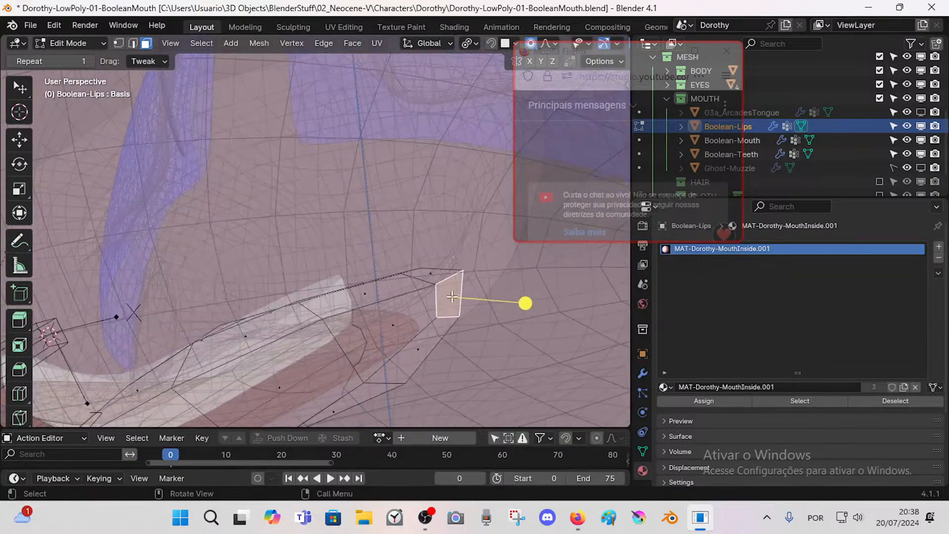
key("g")
left_click(440, 308)
key("r")
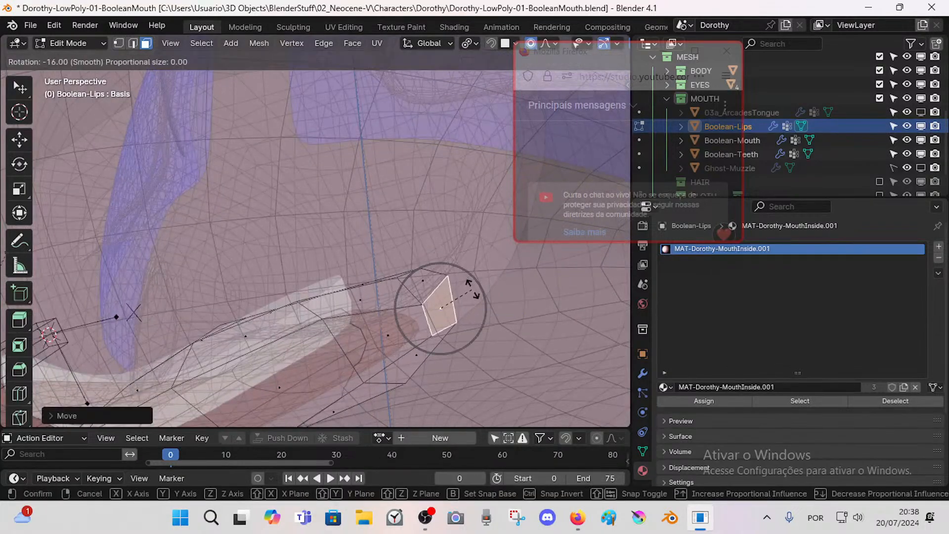
left_click(472, 289)
left_click_drag(512, 297, 534, 301)
key("g")
left_click(445, 302)
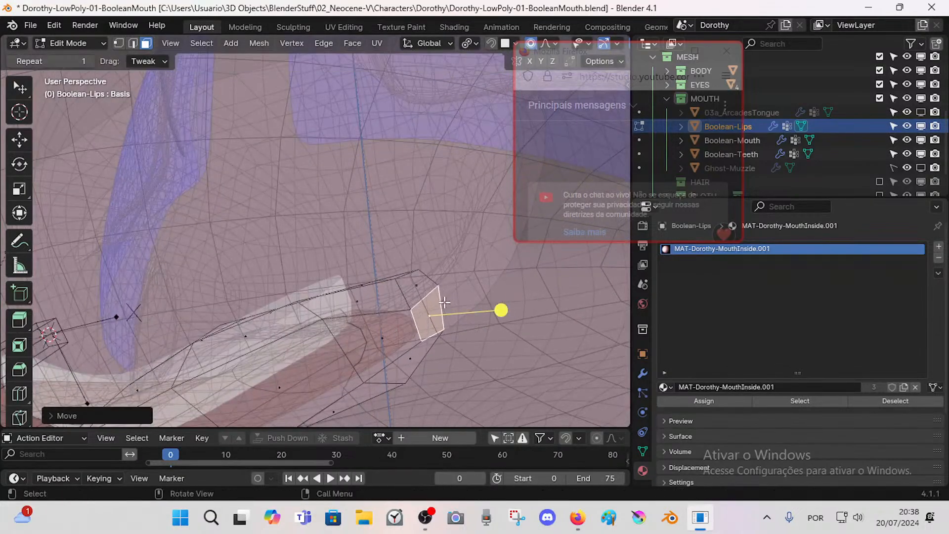
Step: Reposition the Boolean-Lips end face at the mouth corner from another view angle
middle_click_drag(444, 302, 404, 228)
key("g")
left_click(417, 392)
scroll(384, 283, "down", 1, "alt")
scroll(382, 283, "down", 2)
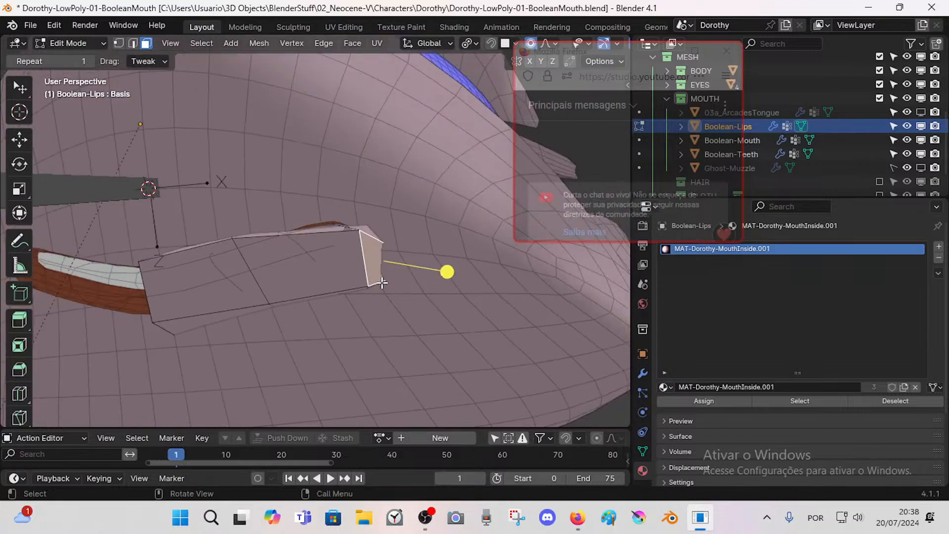
Step: Raise the top face of Boolean-Lips nearest the mouth corner and rotate it to follow the lip line
left_click(335, 234)
left_click(333, 229)
key("g")
left_click(328, 218)
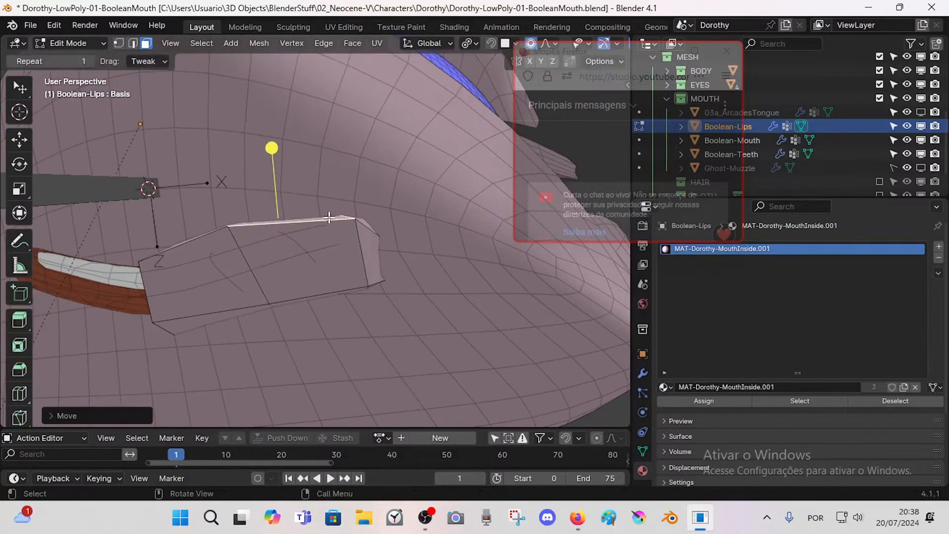
key("r")
left_click(397, 222)
key("g")
left_click(355, 231)
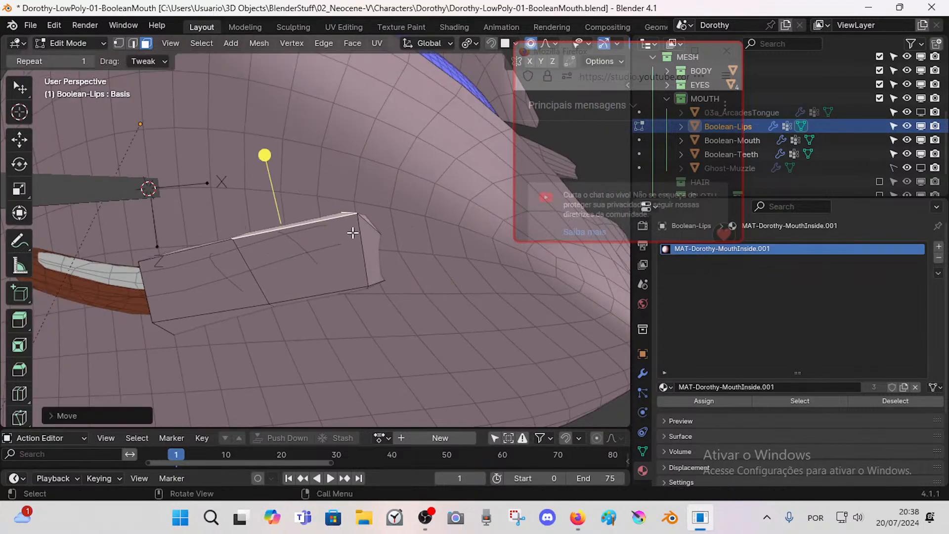
Step: Rotate and move the top face of Boolean-Lips nearest the mouth centre
middle_click_drag(354, 231, 205, 236)
left_click(207, 237)
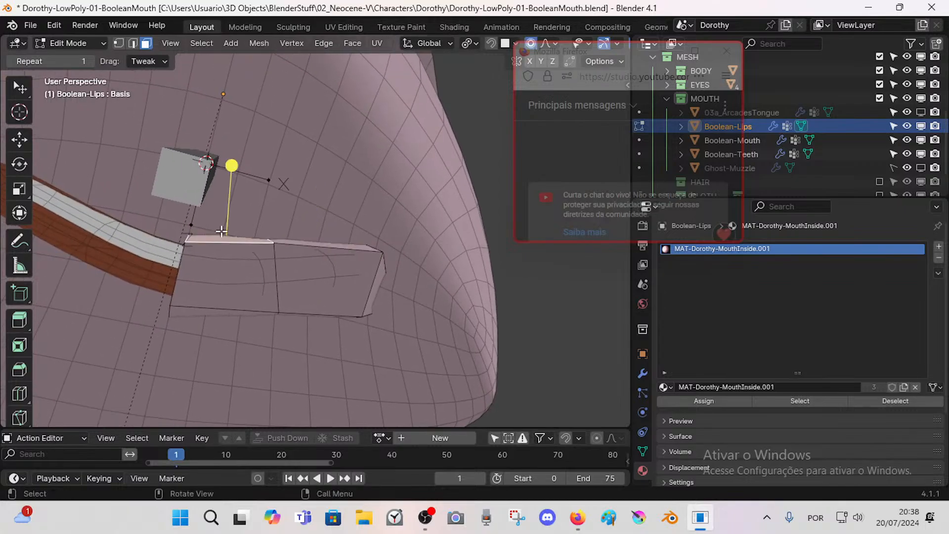
key("r")
left_click(272, 236)
key("g")
left_click(268, 235)
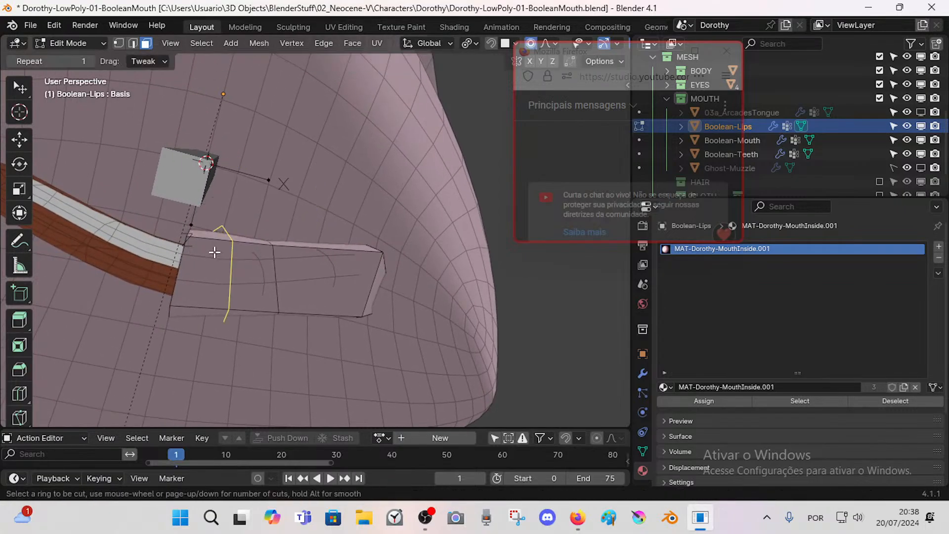
Step: Add a vertical loop cut near the centre end of Boolean-Lips and move the top face beside it
left_click(214, 252)
left_click(203, 247)
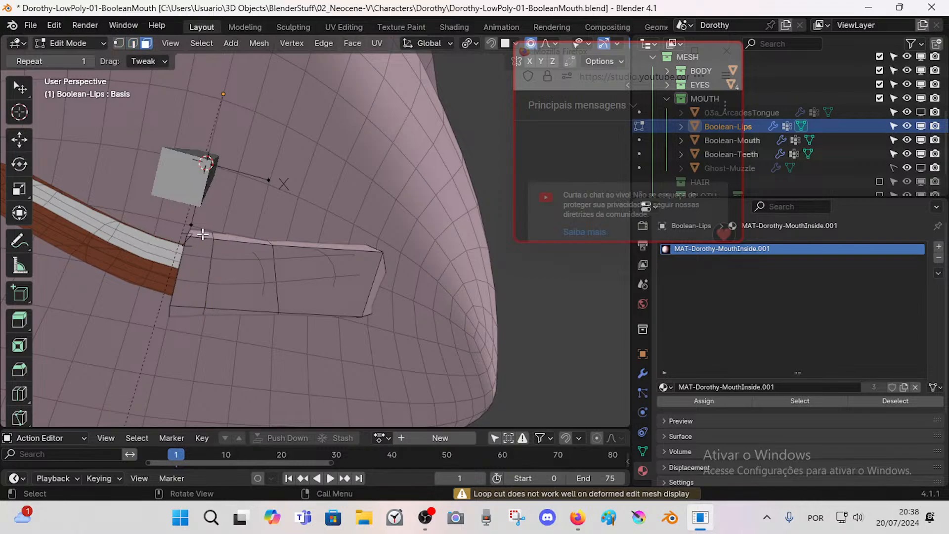
key("g")
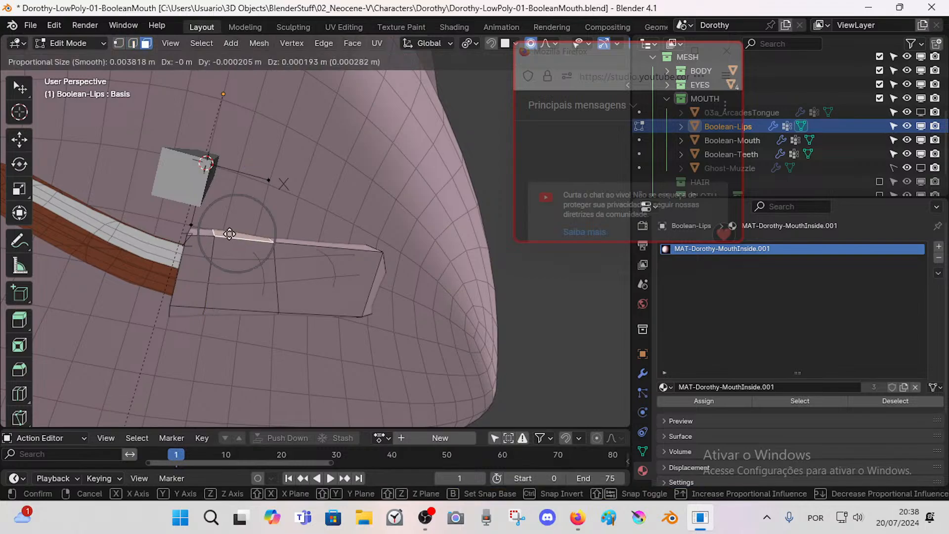
left_click(229, 233)
Step: Rotate the top face beside the new loop cut and nudge it along the lip line
middle_click_drag(291, 244, 339, 230)
key("r")
left_click(337, 240)
key("g")
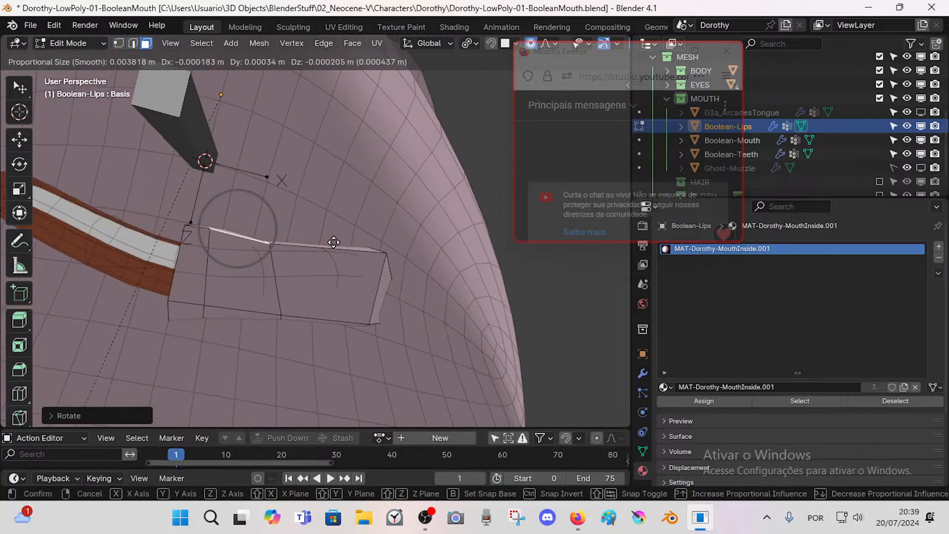
left_click(334, 240)
Step: Move the upper edge of Boolean-Lips nearest the mouth corner and turn X-ray on
key("g")
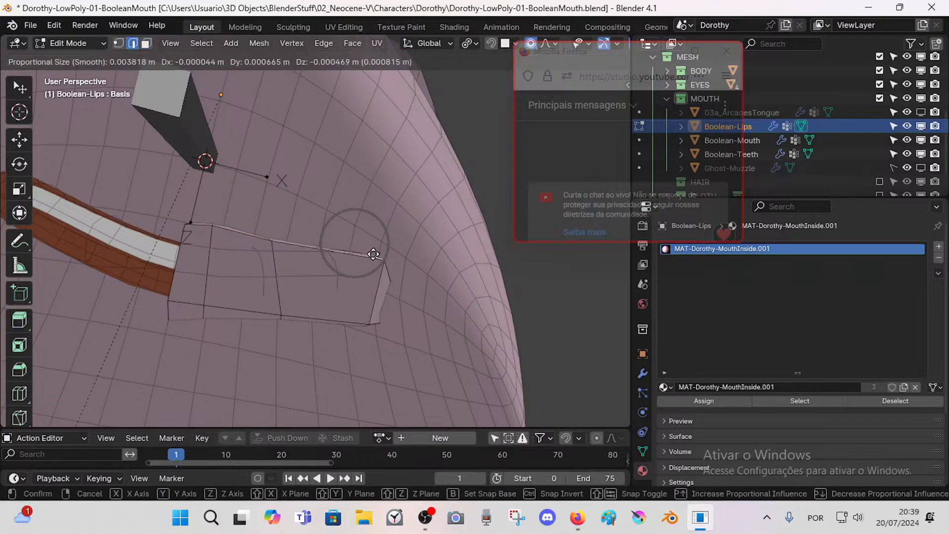
left_click(369, 246)
middle_click_drag(386, 265, 426, 241)
key("alt+z")
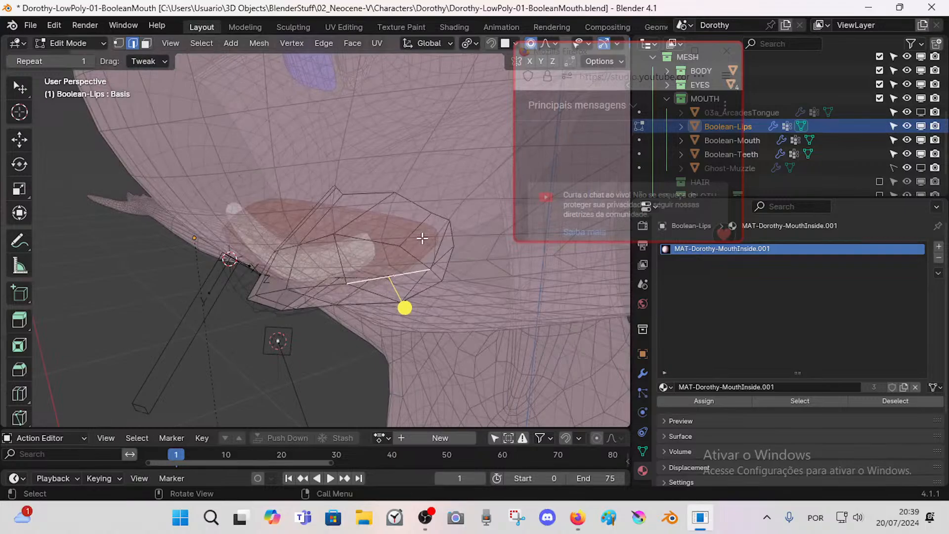
left_click(414, 230, "alt")
key("x")
key("Escape")
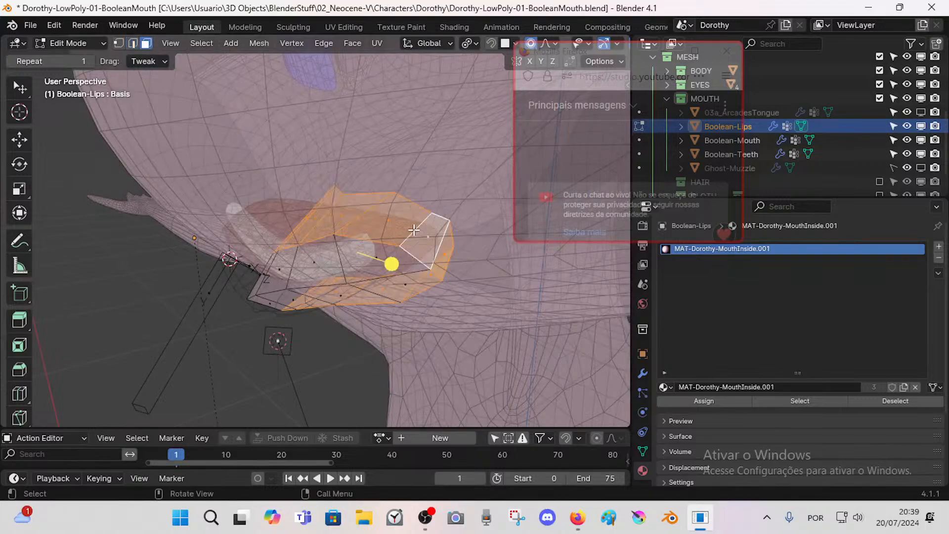
Step: Select the inner faces of Boolean-Lips around the teeth and delete them
mouse_move(414, 229)
middle_mouse_down()
mouse_move(376, 246)
mouse_move(424, 291)
mouse_move(380, 265)
mouse_move(316, 286)
mouse_move(371, 267)
mouse_move(416, 269)
mouse_move(381, 239)
mouse_move(423, 223)
mouse_move(425, 246)
mouse_move(286, 233)
middle_mouse_up()
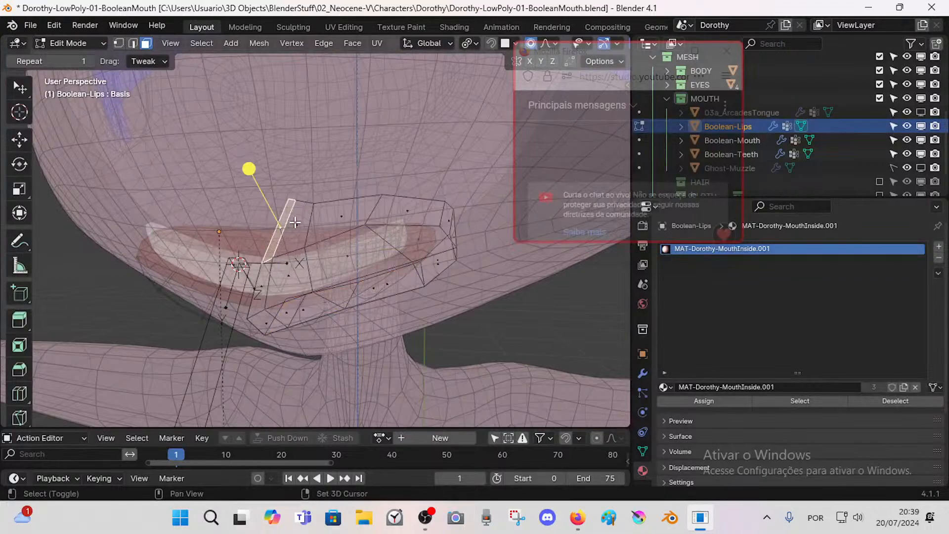
left_click(414, 214, "shift")
key("x")
left_click(426, 222)
Step: Delete the upper face of Boolean-Lips behind the mouth corner and merge the leftover vertices there
mouse_move(426, 223)
middle_mouse_down()
mouse_move(384, 265)
mouse_move(334, 253)
mouse_move(337, 244)
mouse_move(410, 224)
middle_mouse_up()
left_click(336, 243, "alt")
key("alt+a")
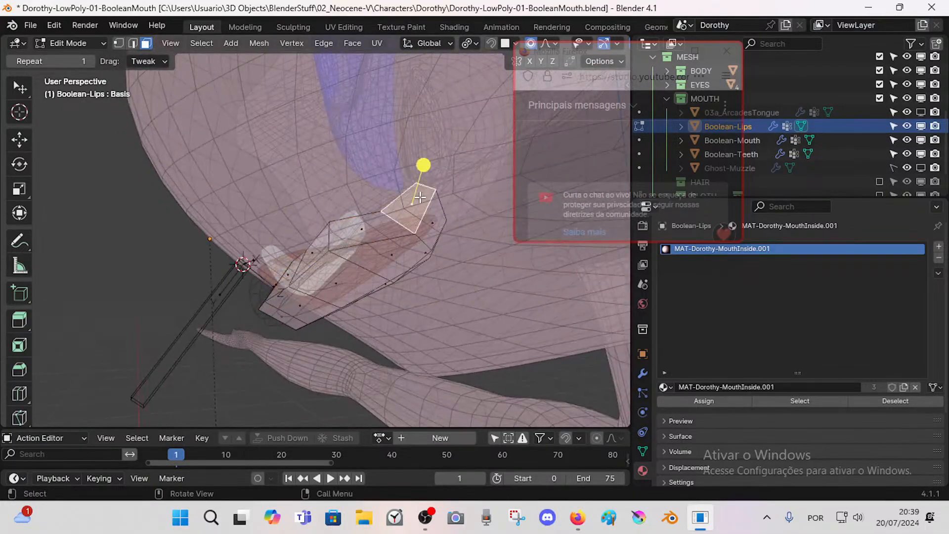
key("x")
left_click(412, 202)
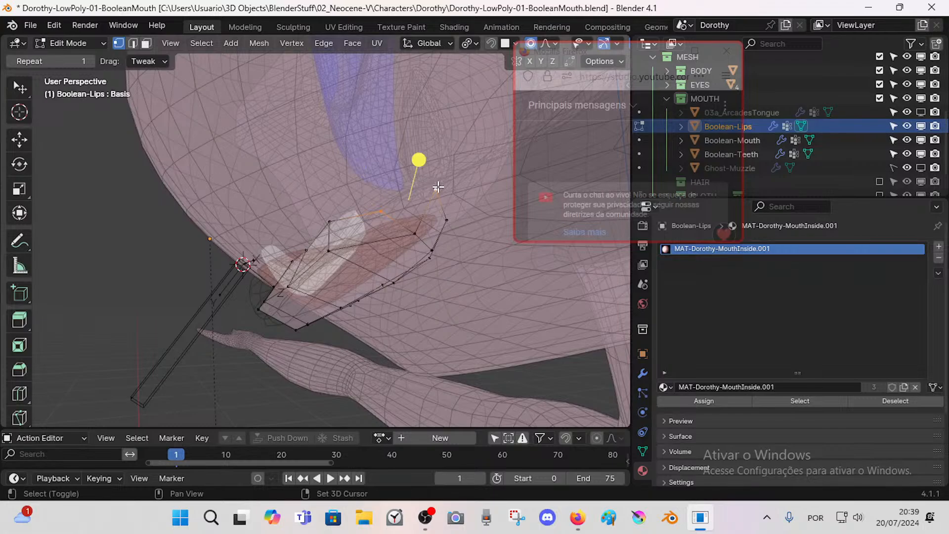
key("m")
left_click(368, 246)
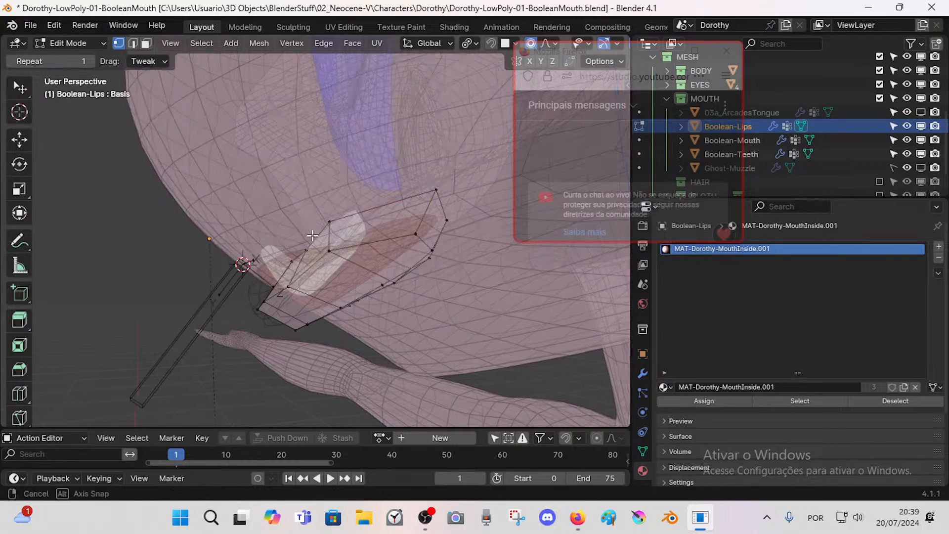
middle_click_drag(313, 236, 354, 278)
key("ctrl+r")
key("Escape")
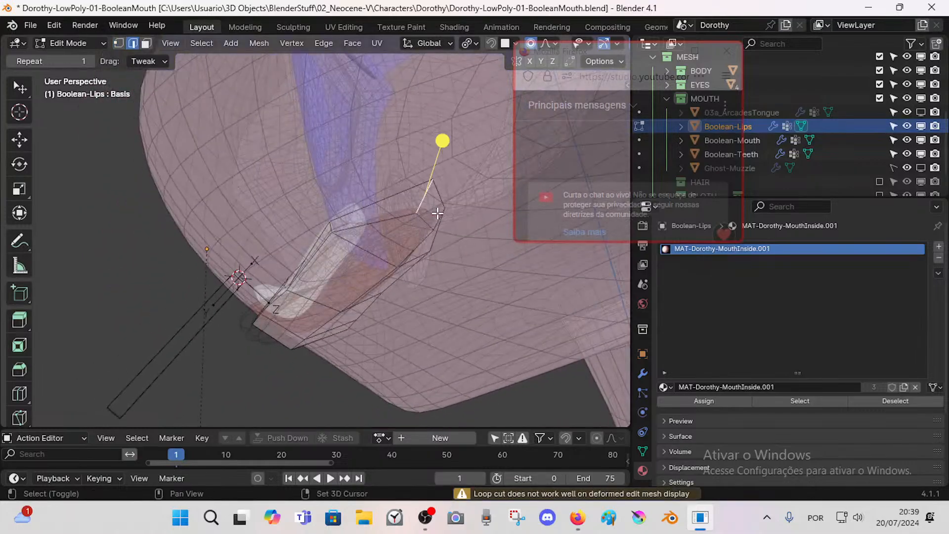
Step: Smooth the vertices of the back edges of Boolean-Lips behind the mouth corner and scale them to about half
left_click(437, 213, "shift")
middle_click_drag(438, 213, 441, 215)
left_click_drag(475, 163, 540, 281)
key("s")
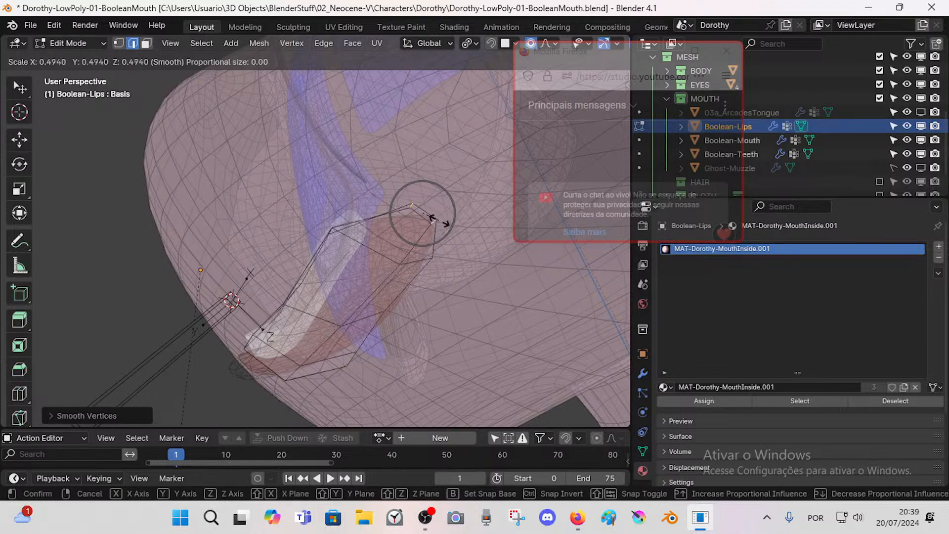
left_click(439, 221)
middle_click_drag(439, 221, 452, 371)
Step: Move the upper middle edge of Boolean-Lips so it follows the mouth opening
key("3")
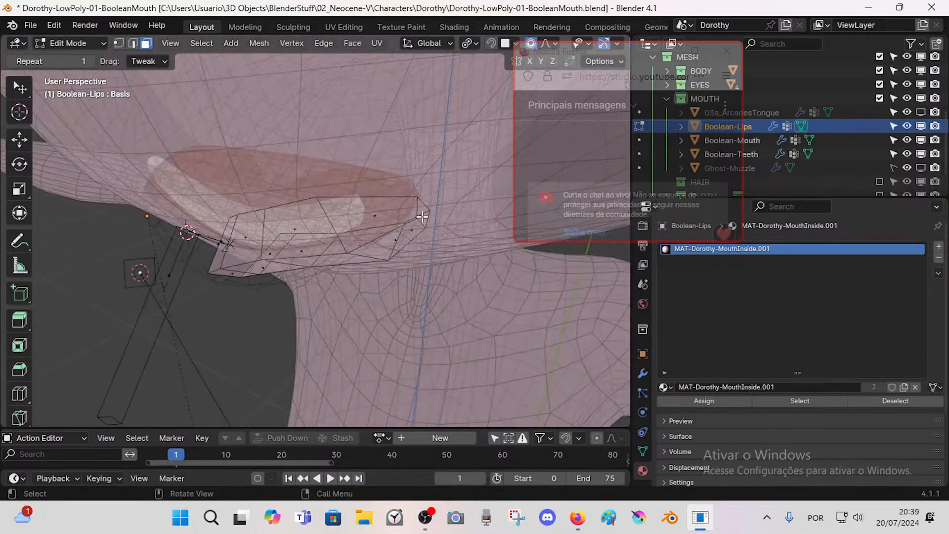
key("alt+z")
mouse_move(424, 214)
middle_mouse_down()
mouse_move(420, 206)
mouse_move(343, 250)
mouse_move(389, 219)
mouse_move(345, 222)
mouse_move(365, 261)
mouse_move(307, 237)
mouse_move(317, 235)
middle_mouse_up()
key("alt+z")
key("alt+z")
key("g")
left_click(334, 250)
key("g")
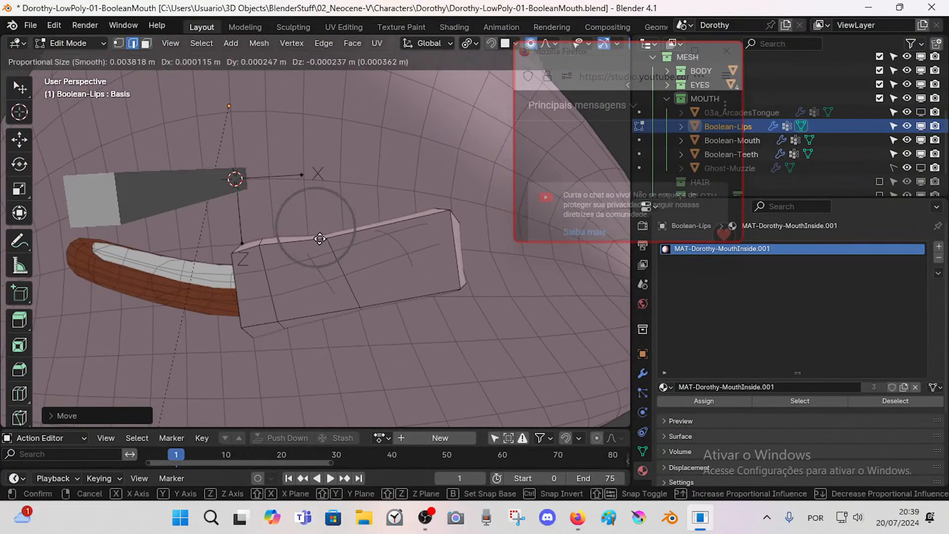
left_click(320, 239)
Step: Move the upper edge of Boolean-Lips nearest the mouth corner and reposition the end face beside it
left_click(438, 207)
middle_click_drag(438, 208, 428, 264)
key("g")
left_click(426, 216)
key("alt+z")
key("3")
key("g")
left_click(413, 248)
key("alt+z")
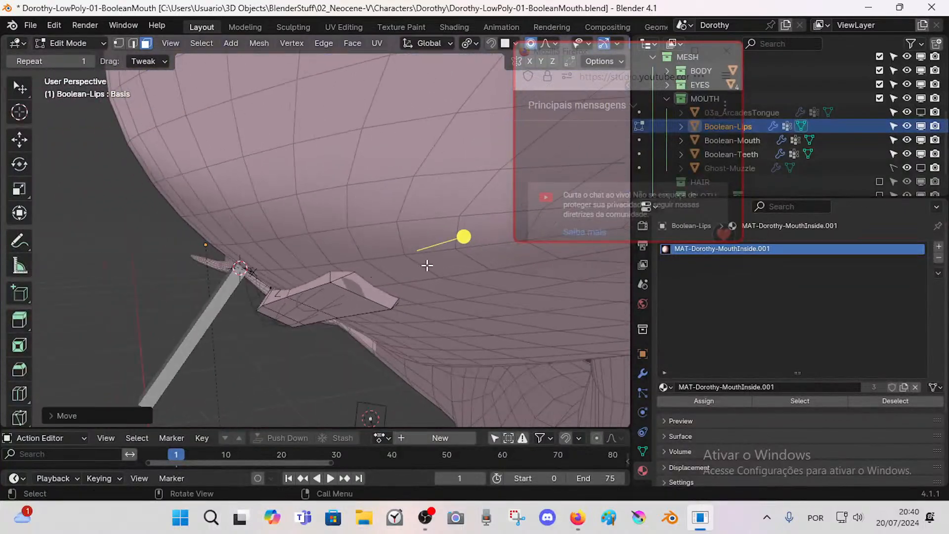
key("g")
left_click(383, 313)
Step: With X-ray on, move the lower edges of Boolean-Lips toward the mouth corner closer to the gums
middle_click_drag(383, 313, 429, 337)
key("alt+z")
key("2")
left_click(376, 333)
key("g")
left_click(406, 321)
left_click(467, 292)
key("g")
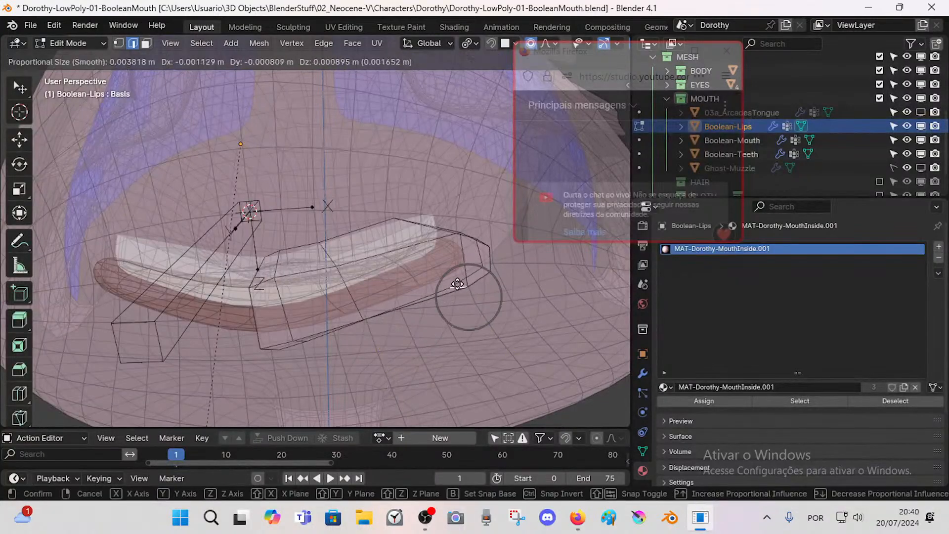
left_click(455, 283)
Step: Move the outermost edges of Boolean-Lips inward, then rotate and reposition the end face at the mouth corner
left_click(484, 264)
key("g")
right_click(481, 262)
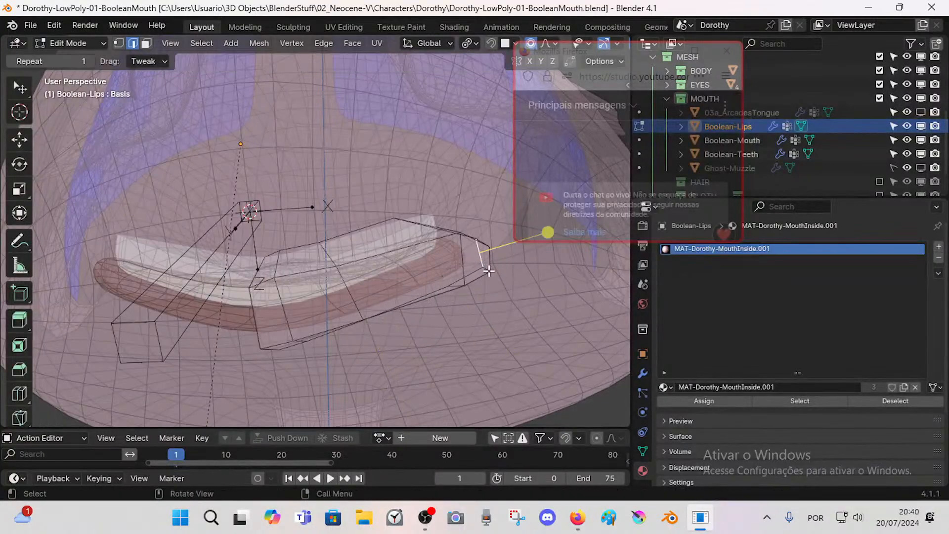
left_click(487, 270)
key("g")
left_click(481, 255)
left_click(484, 252)
key("3")
left_click(482, 251)
key("g")
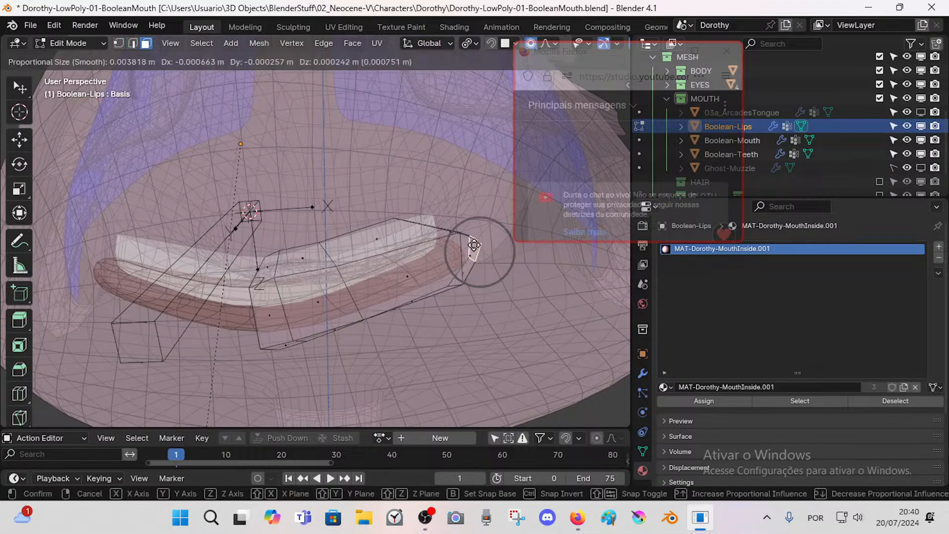
left_click(474, 248)
key("r")
left_click(494, 253)
key("g")
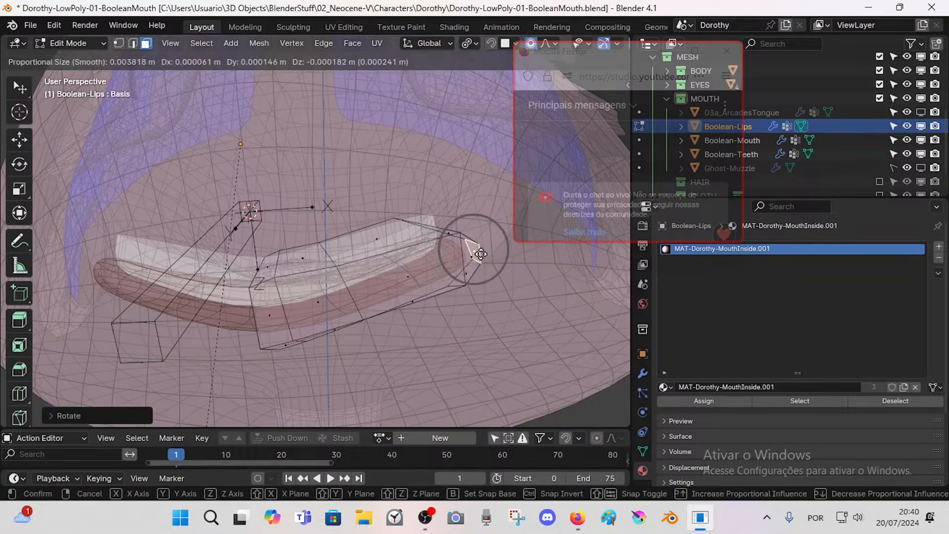
left_click(480, 254)
Step: Add a loop cut to Boolean-Lips near the mouth corner, smooth the vertices there and move the neighbouring edge loop
left_click(535, 226)
key("ctrl+r")
middle_click_drag(449, 234, 425, 239)
left_click(424, 238)
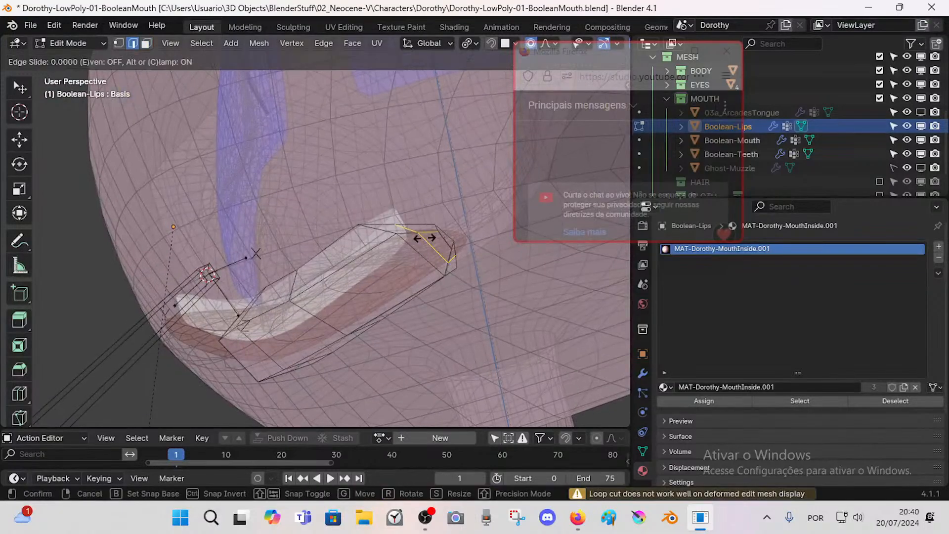
left_click(424, 237)
left_click(418, 258)
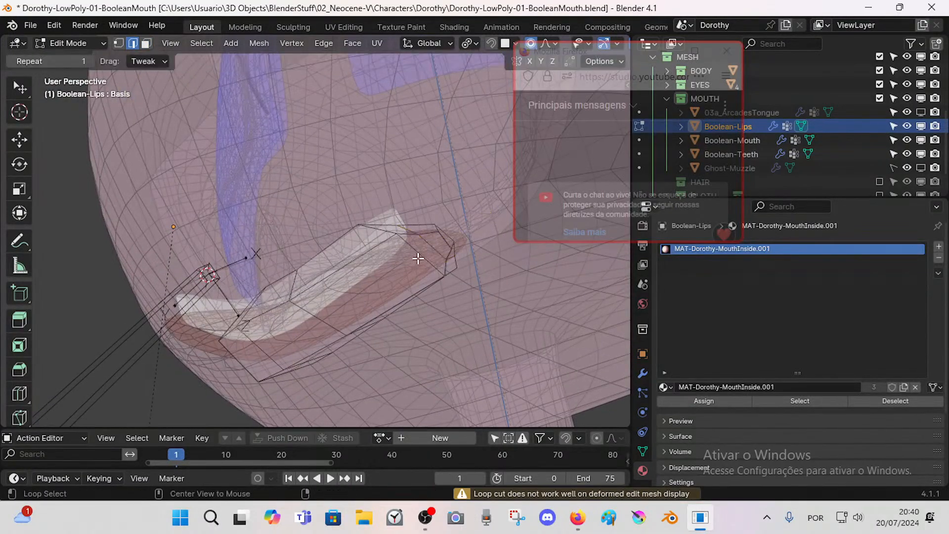
left_click_drag(453, 252, 515, 276)
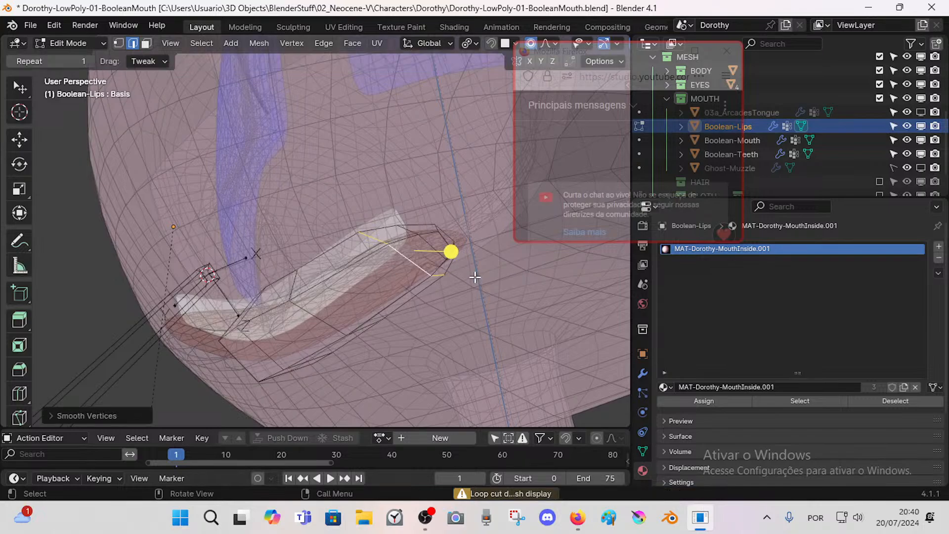
key("g")
left_click(473, 284)
Step: Select the middle edge loop of Boolean-Lips and move it slightly along the mouth
middle_click_drag(376, 306, 300, 290)
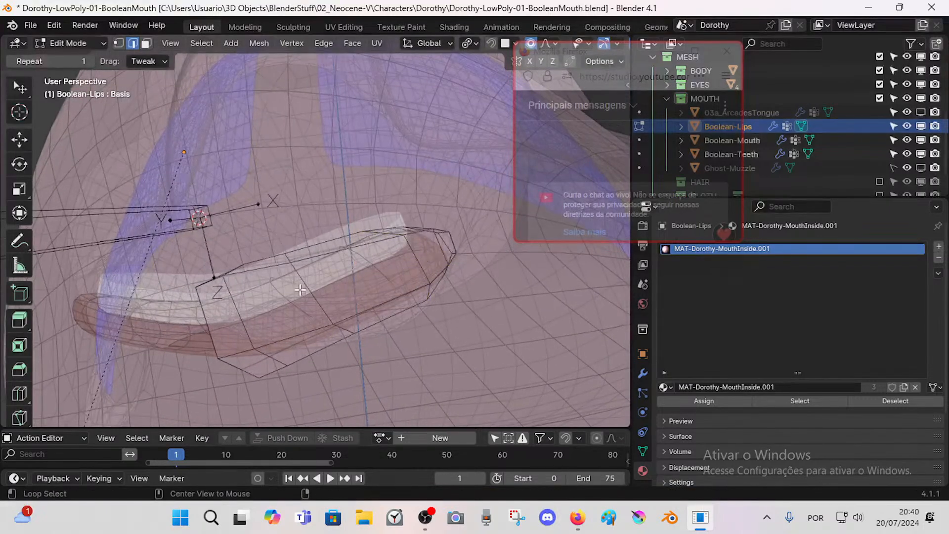
left_click_drag(337, 289, 357, 290)
key("g")
left_click(345, 293)
Step: Add a loop cut between the middle and outer loops of Boolean-Lips and smooth its vertices
key("alt+a")
key("ctrl+r")
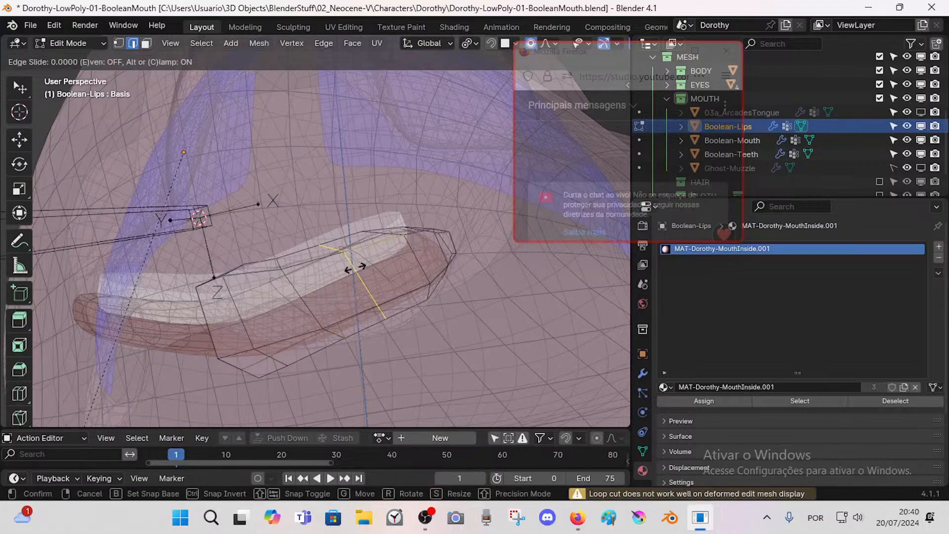
left_click(377, 281)
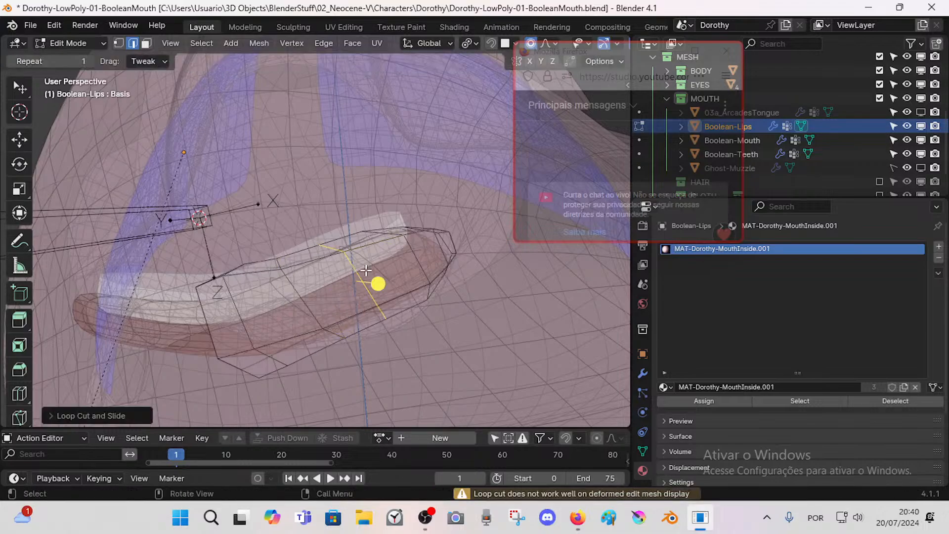
left_click(389, 306)
scroll(338, 288, "down", 2)
mouse_move(338, 288)
middle_mouse_down()
mouse_move(309, 295)
mouse_move(326, 301)
middle_mouse_up()
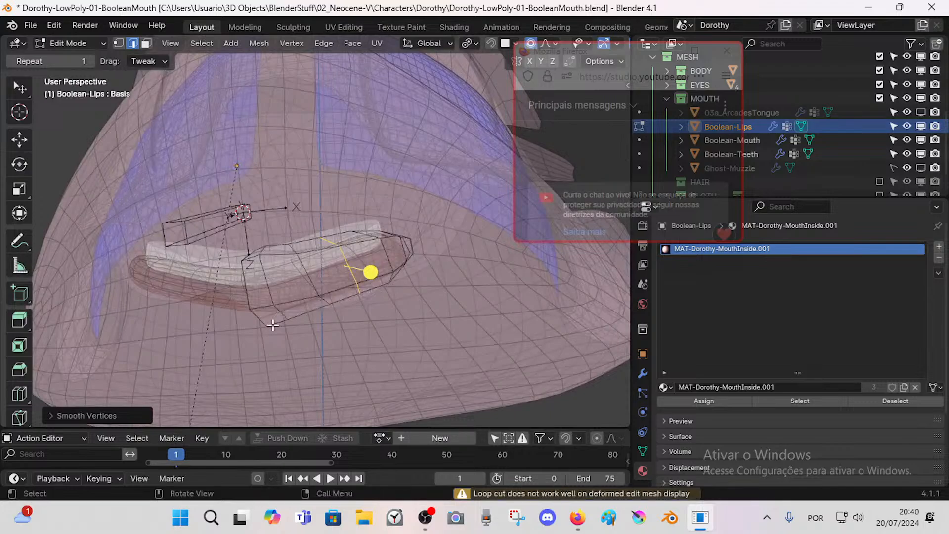
Step: Rotate and move the lower edge of Boolean-Lips nearest the centre of the mouth
left_click(272, 325)
middle_click_drag(272, 325, 322, 298)
key("r")
left_click(367, 324)
key("g")
left_click(296, 386)
key("Tab")
scroll(322, 298, "up", 2)
key("Tab")
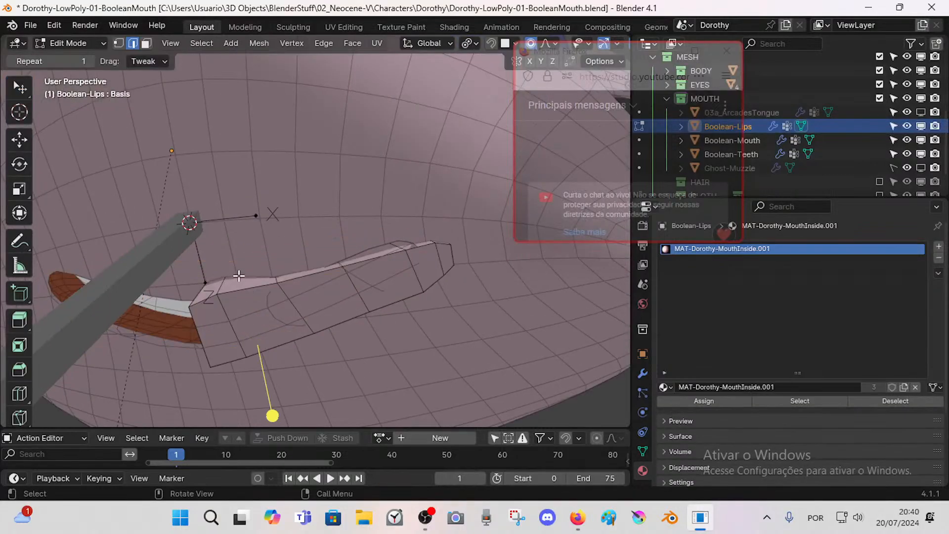
Step: With X-ray on, move the upper back edge of Boolean-Lips near the centre and enlarge the proportional editing size
key("alt+z")
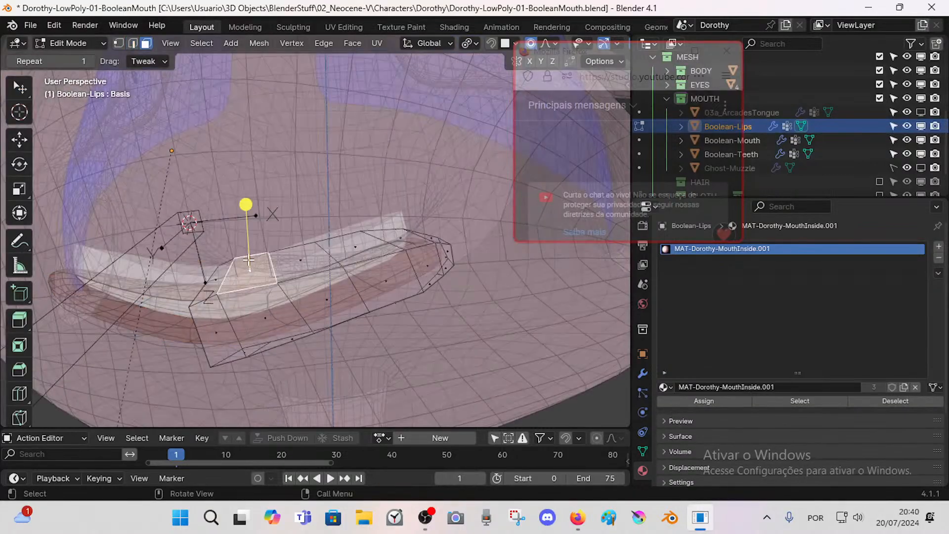
middle_click_drag(249, 255, 262, 239)
key("g")
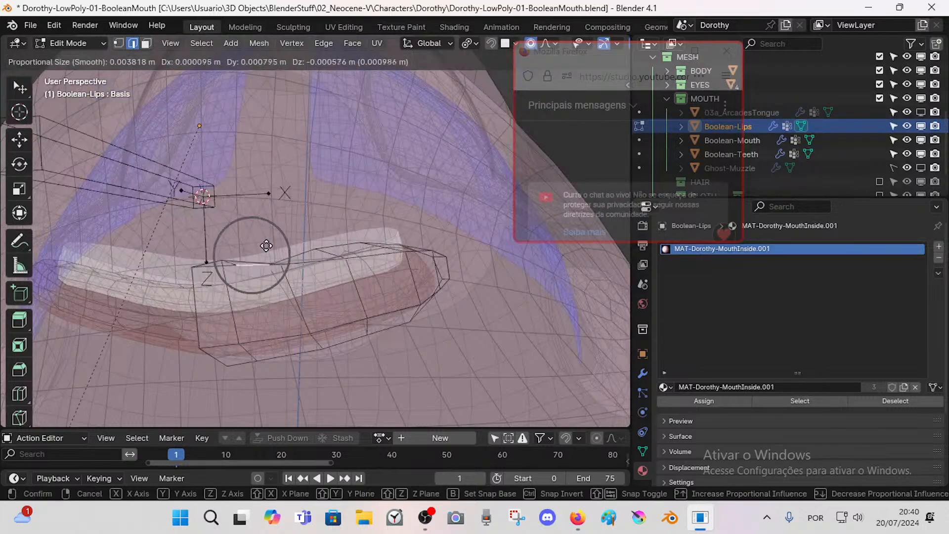
left_click(267, 244)
key("g")
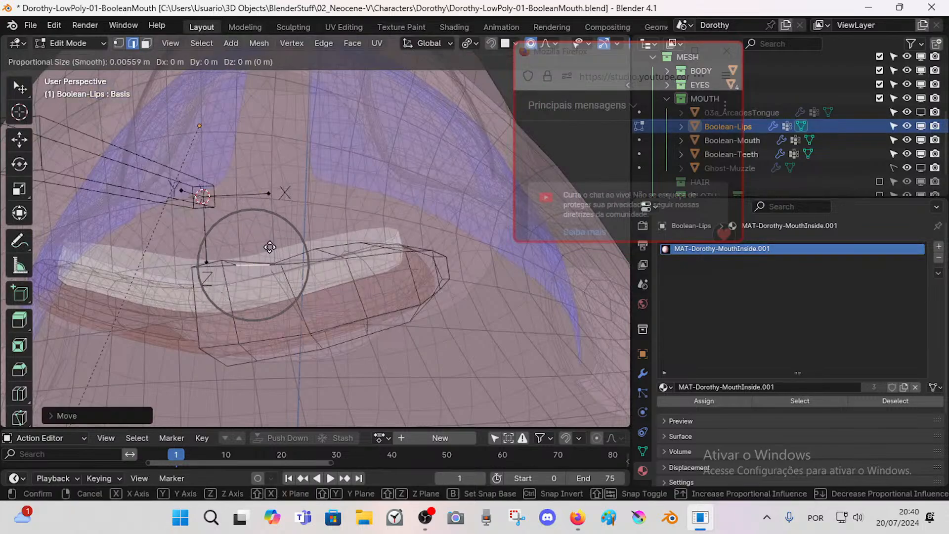
left_click(270, 247)
Step: Move the next upper back edge of Boolean-Lips, then move and rotate the one nearest the centre
left_click(341, 244)
middle_click_drag(346, 242, 284, 281)
key("g")
left_click(395, 227)
left_click(234, 253)
key("g")
left_click(277, 249)
key("r")
left_click(276, 248)
Step: Select the row of upper faces of Boolean-Lips along the teeth and the geometry linked to them
key("3")
left_click(225, 265)
left_click(261, 260, "shift")
left_click(314, 253, "shift")
left_click(375, 251, "shift")
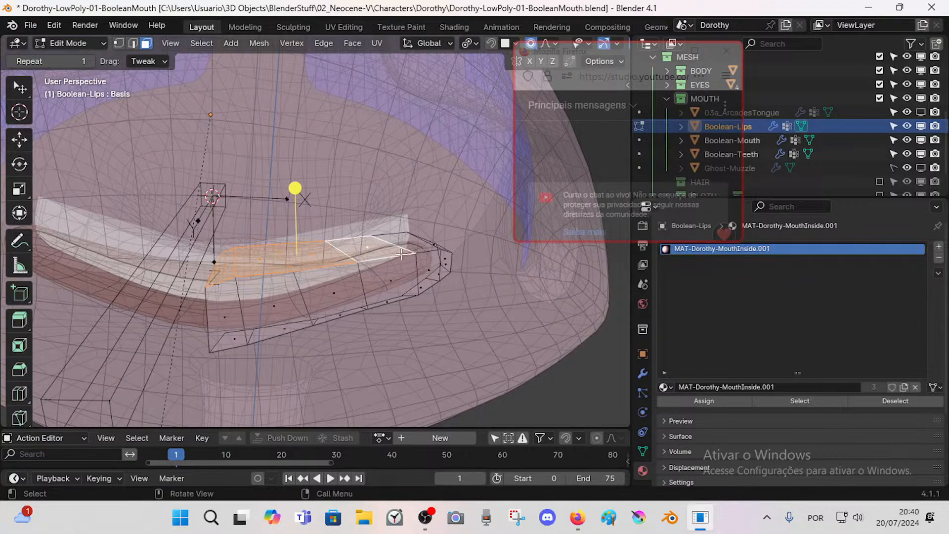
key("ctrl+l")
left_click(405, 306)
left_click(408, 306)
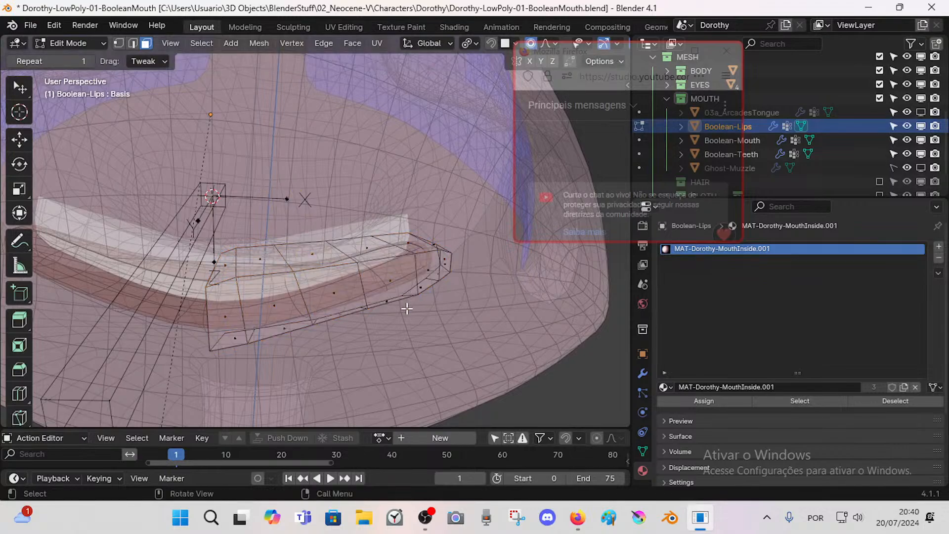
Step: Turn X-ray off and examine the shape of Boolean-Mouth against the lips in Object Mode and Edit Mode
key("Tab")
middle_click_drag(408, 306, 321, 331)
key("alt+z")
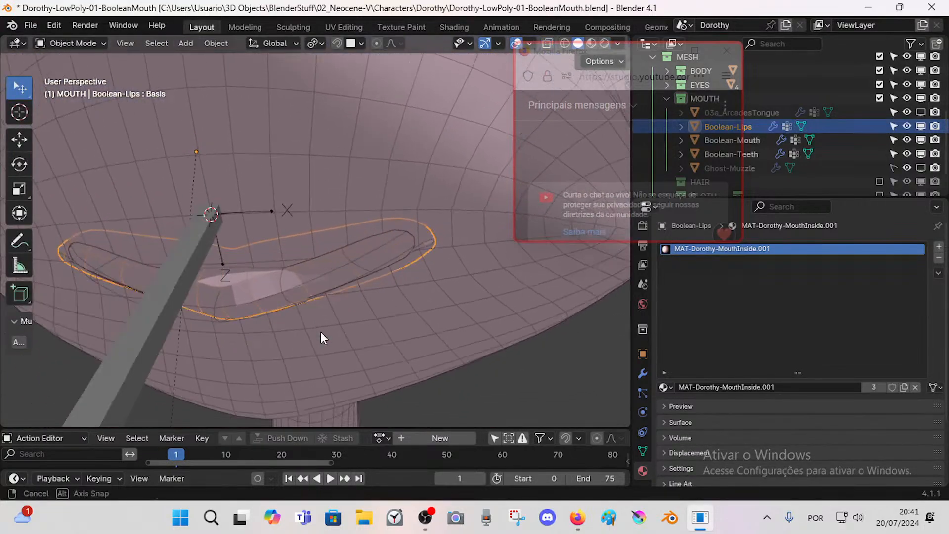
left_click(367, 256)
middle_click_drag(368, 256, 383, 313)
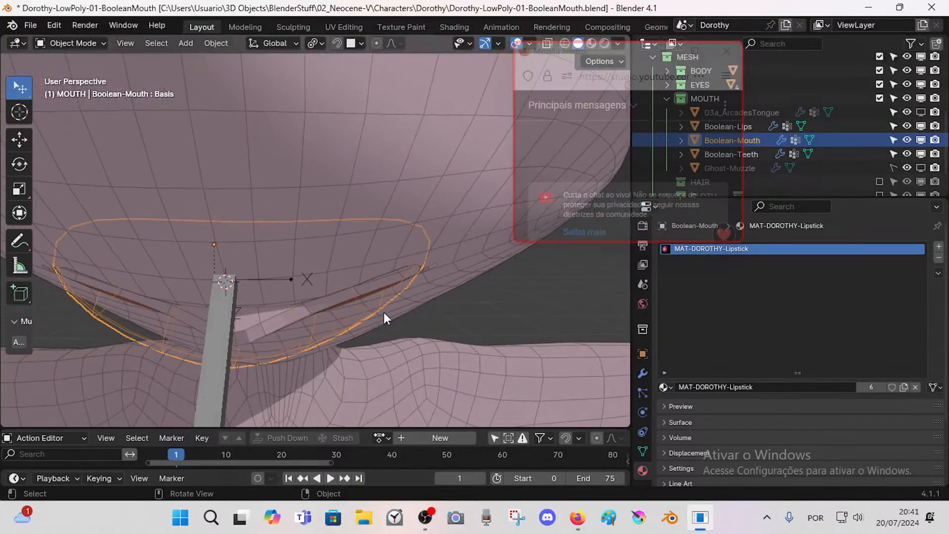
key("g")
right_click(385, 314)
key("Tab")
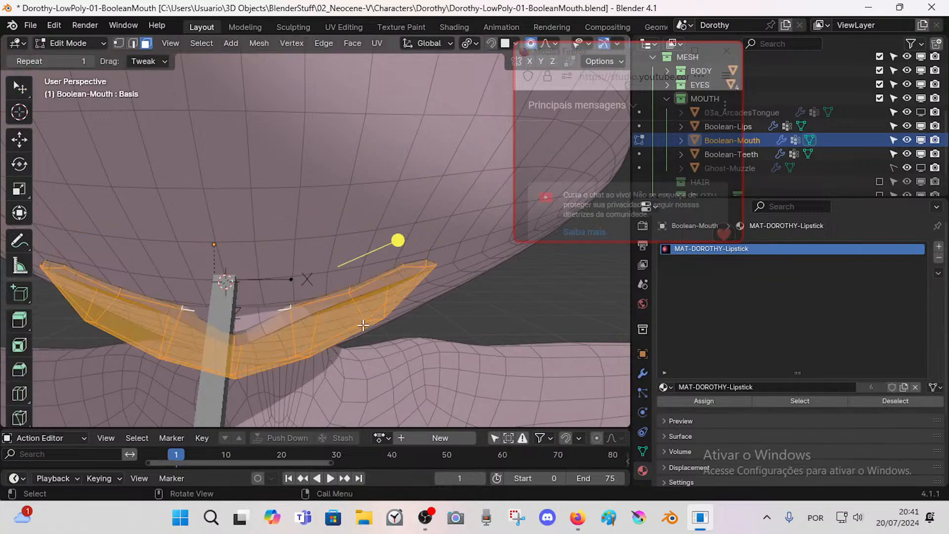
key("Tab")
left_click(291, 325)
Step: Select the whole Boolean-Lips mesh in Edit Mode and scale it up slightly
key("Tab")
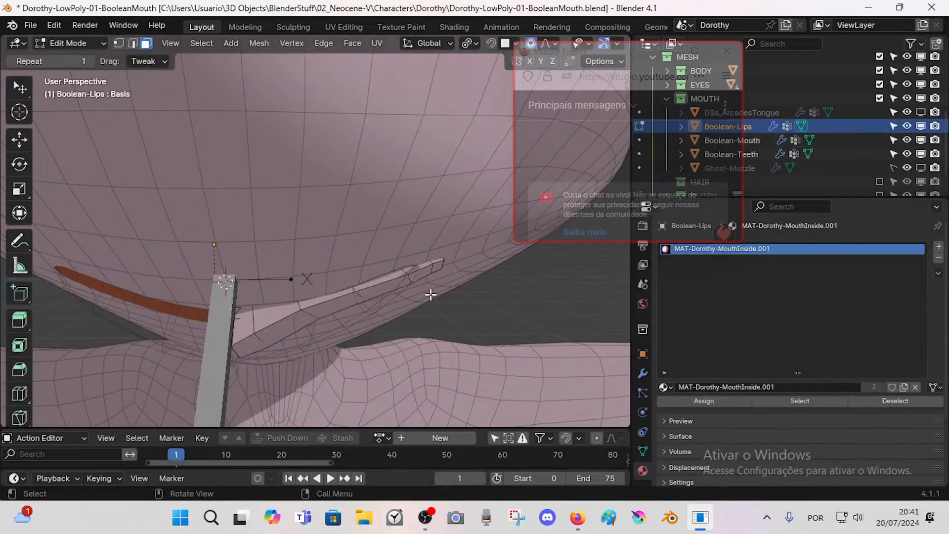
key("a")
key("KP_Decimal")
key("s")
left_click(459, 290)
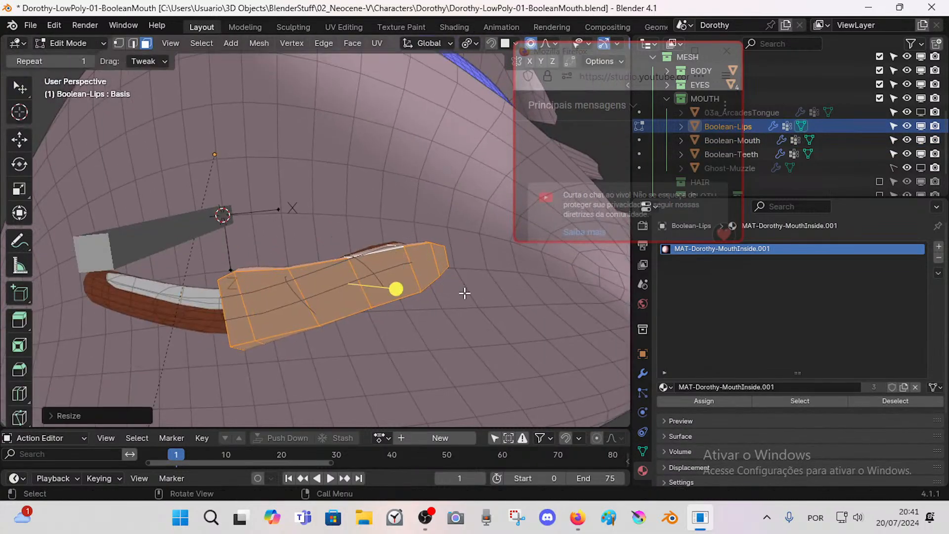
key("s")
left_click(473, 296)
Step: Rotate the whole Boolean-Lips mesh slightly and move it up around the mouth opening
key("r")
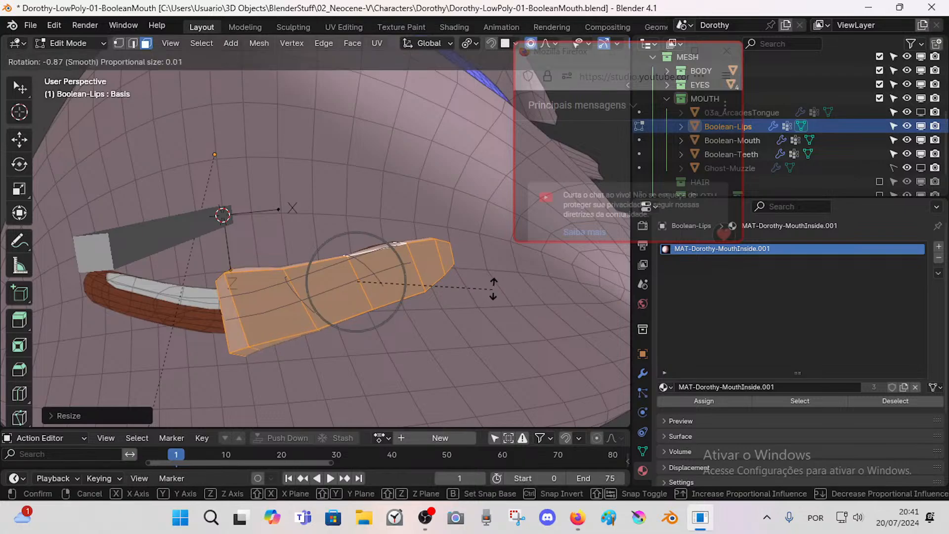
left_click(492, 283)
key("g")
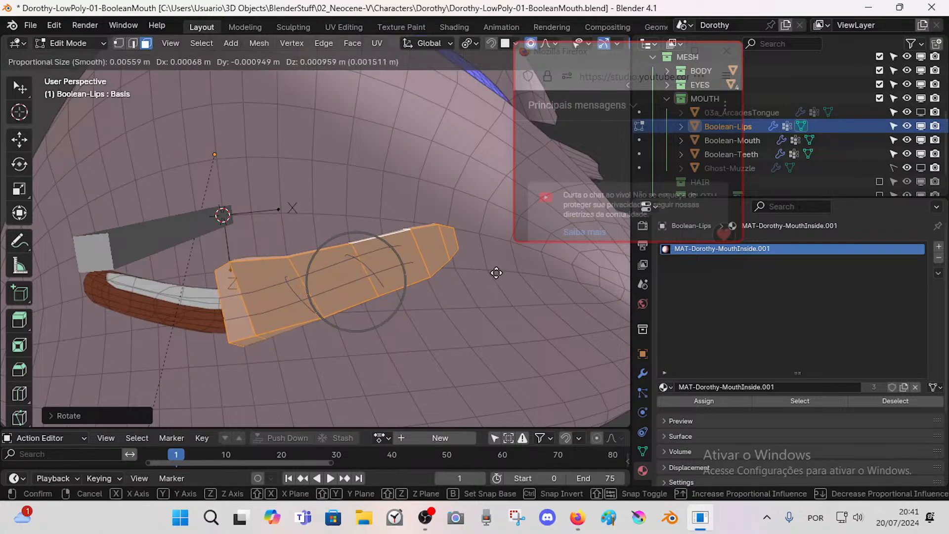
left_click(491, 272)
key("g")
left_click(492, 274)
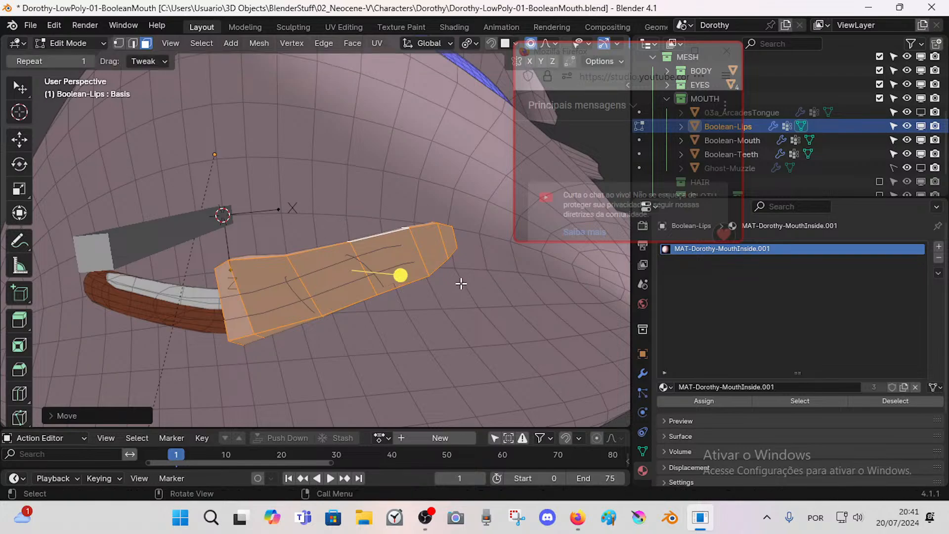
Step: Return to Object Mode, check the lips around the mouth opening and save the file
key("Tab")
key("alt+z")
middle_click_drag(401, 285, 414, 309)
key("alt+z")
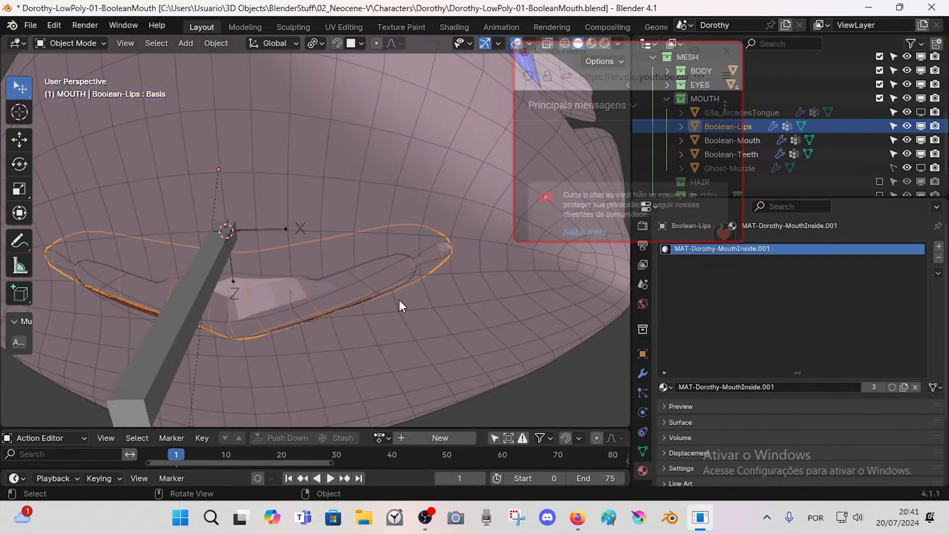
middle_click_drag(336, 296, 331, 268)
key("ctrl+s")
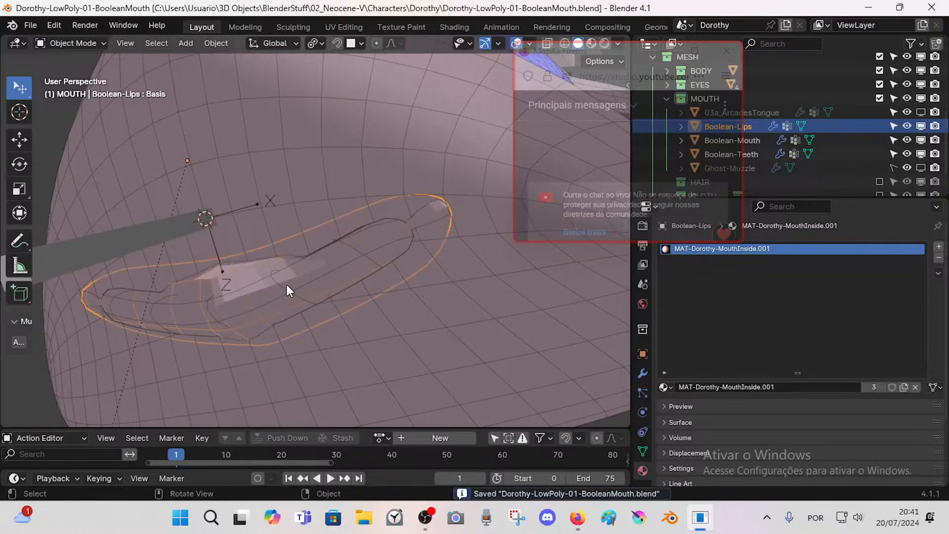
Step: Test the mouth by moving the MTR-BooleanMouth bone in Pose Mode, cancel the move and reselect Boolean-Lips
middle_click_drag(281, 255, 249, 330)
left_click(271, 297)
left_click(274, 310)
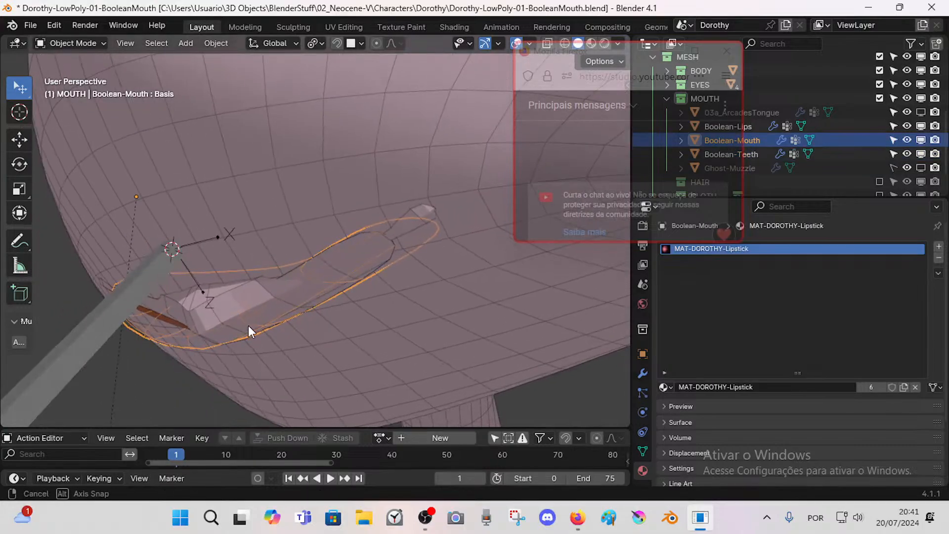
left_click(151, 295)
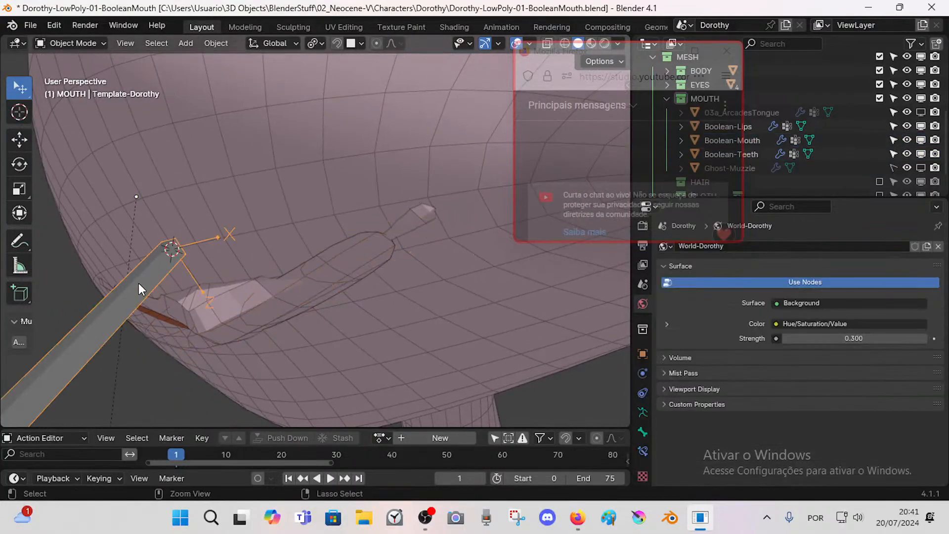
key("ctrl+Tab")
key("g")
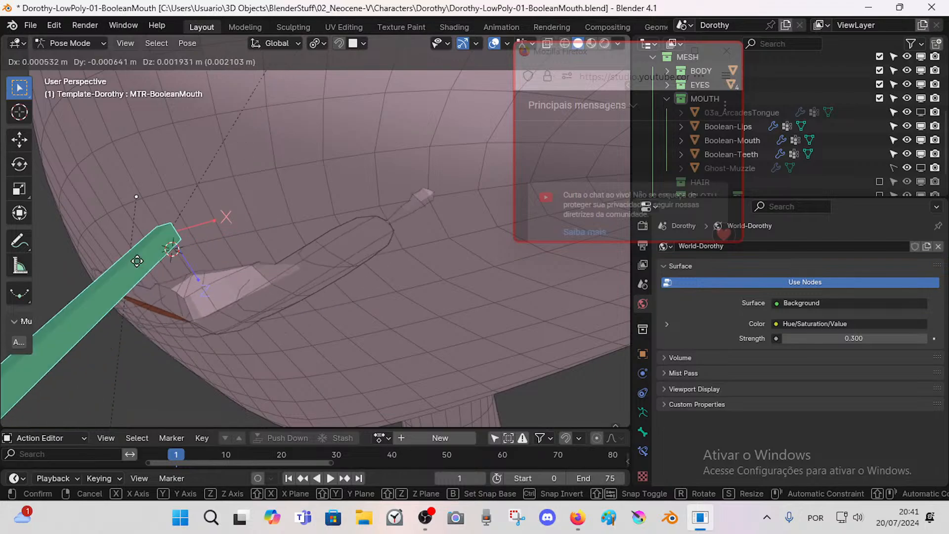
key("Escape")
key("ctrl+Tab")
left_click(212, 311)
middle_click_drag(236, 328, 255, 260)
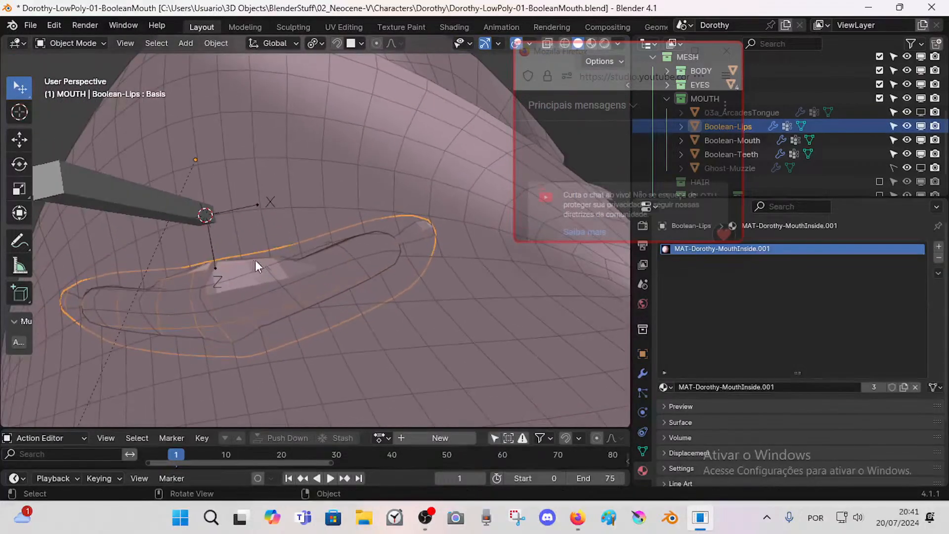
Step: Move the floating Firefox window further away from the modelling area
left_click_drag(567, 53, 633, 36)
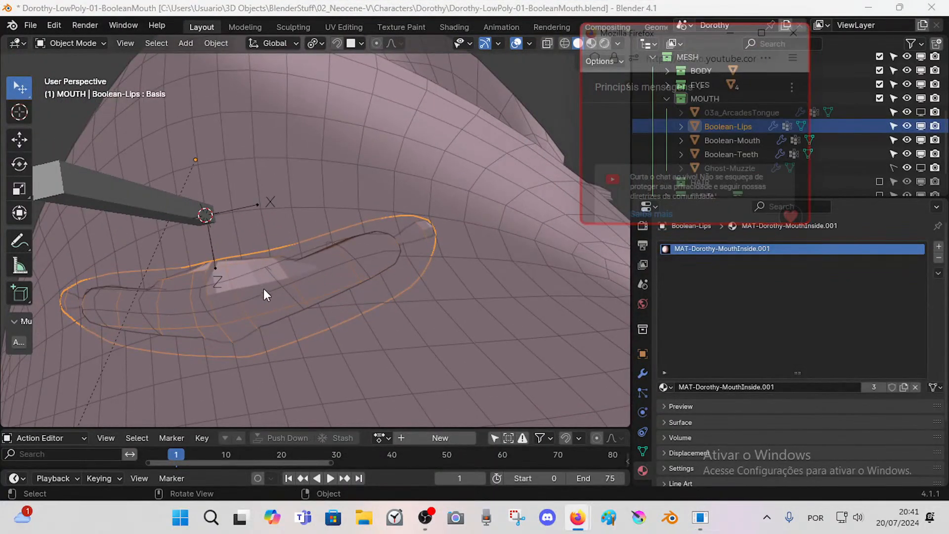
Step: Add a Boolean modifier to the Template-Dorothy-Body mesh after checking the overlapping Boolean-Mouth and Boolean-Lips meshes
left_click(290, 314)
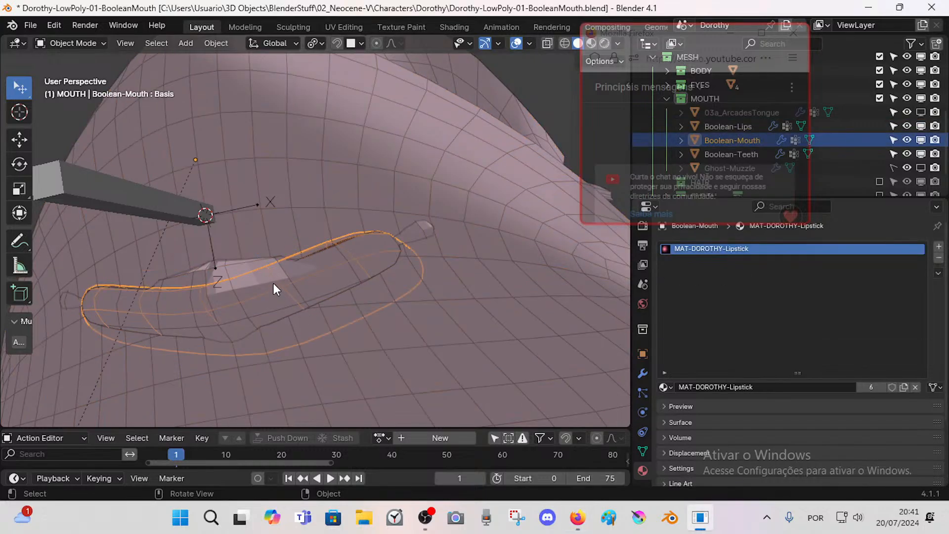
left_click(244, 266)
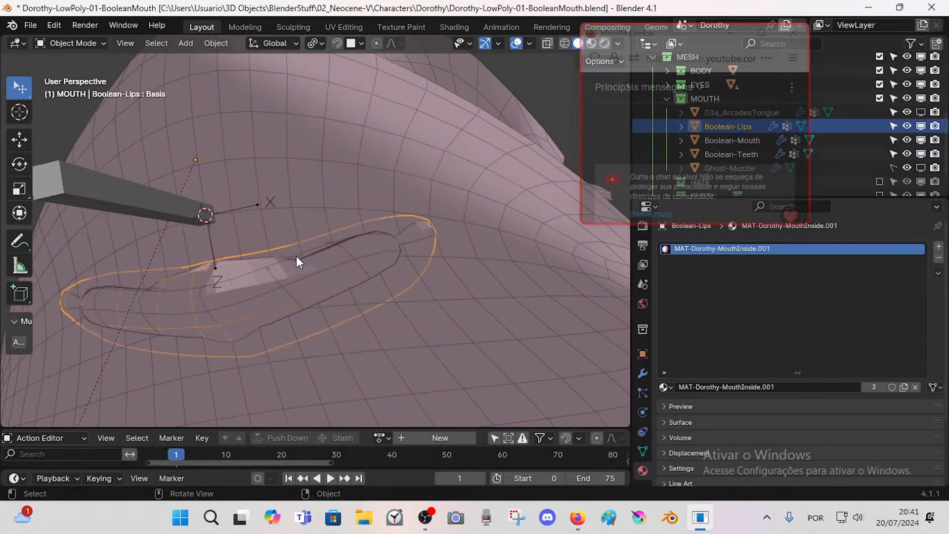
left_click(454, 283)
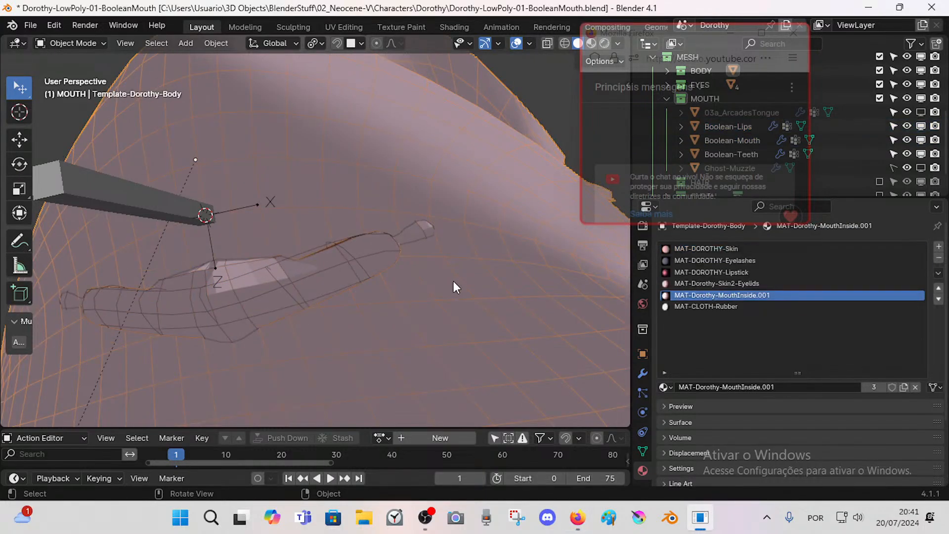
left_click(644, 371)
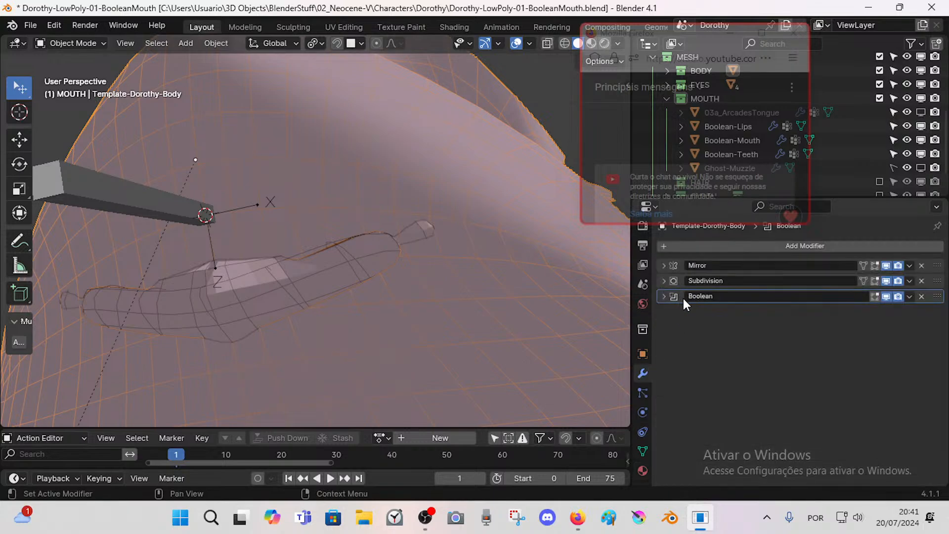
left_click(722, 246)
mouse_move(686, 263)
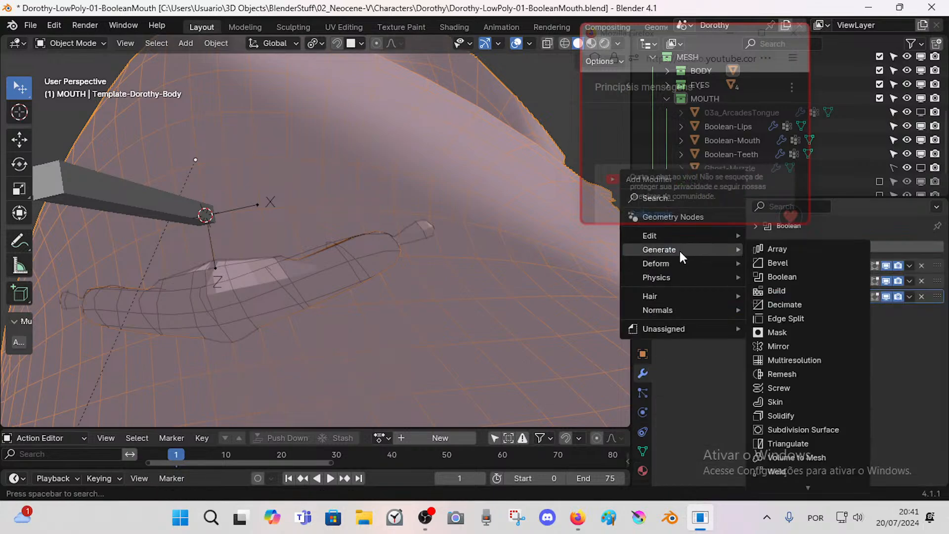
left_click(782, 276)
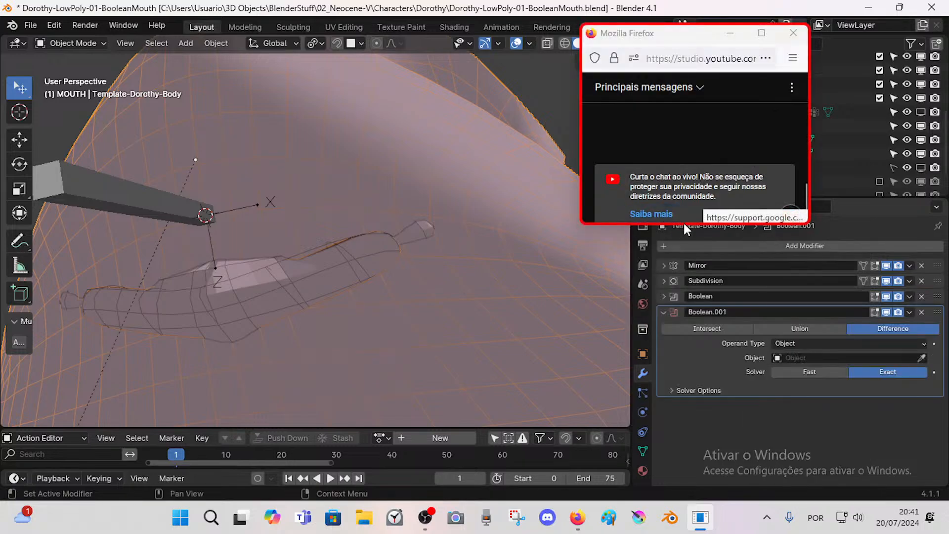
Step: Shrink the floating Firefox window and move it further off the modifier settings
left_click_drag(687, 224, 699, 183)
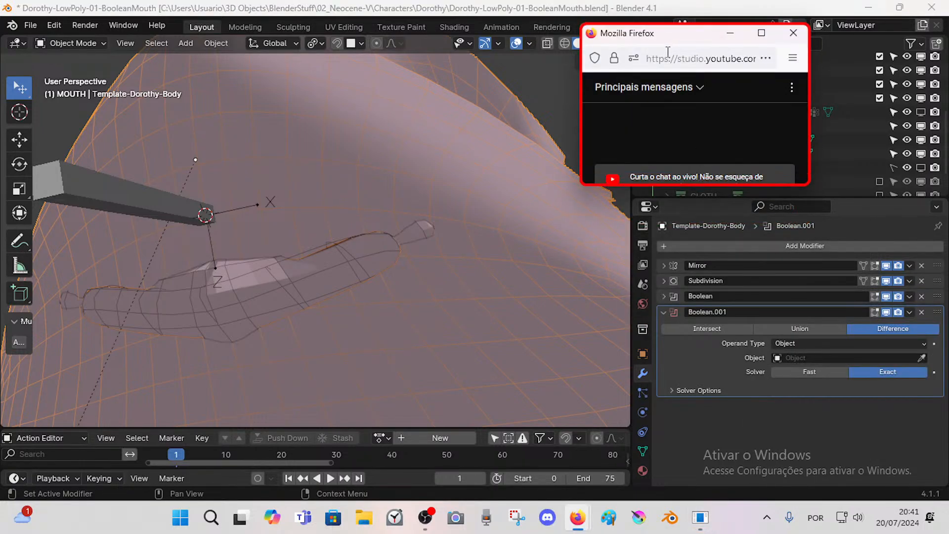
left_click_drag(658, 32, 640, 21)
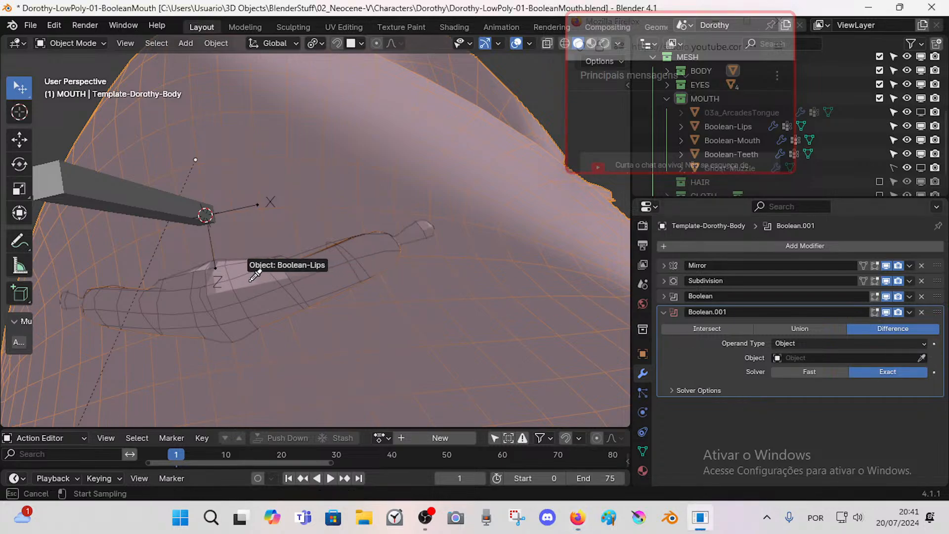
Step: Use Boolean-Lips as the new Boolean modifier's object and move that modifier above the existing Boolean-Mouth one
left_click(296, 302)
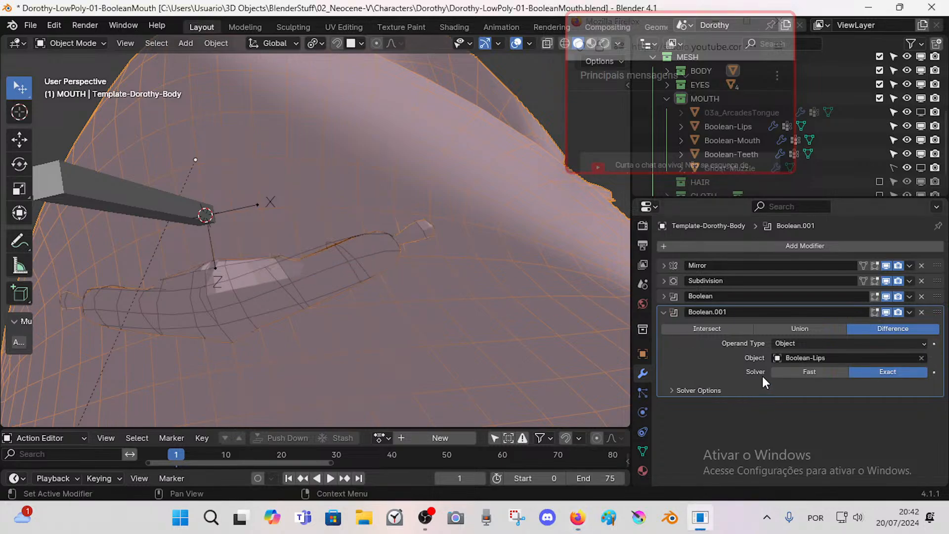
left_click(659, 293)
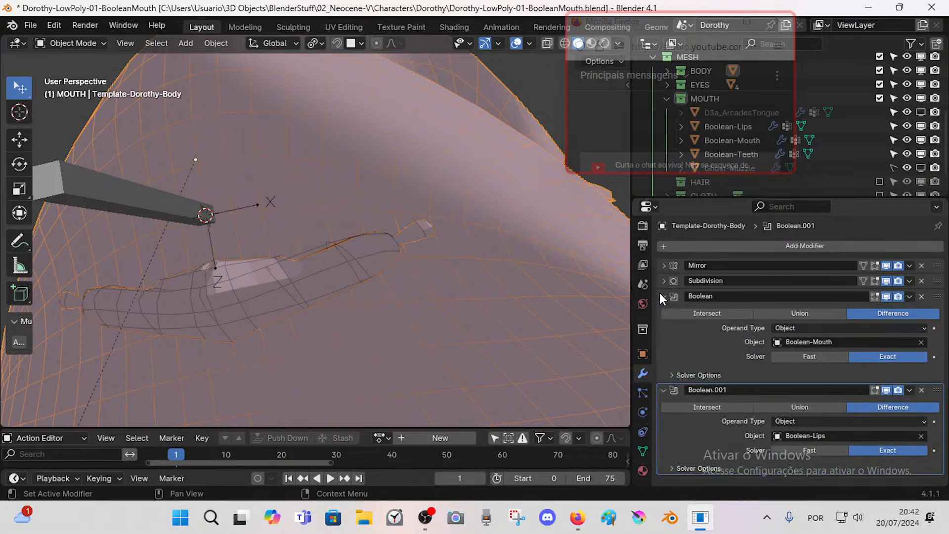
left_click(660, 294)
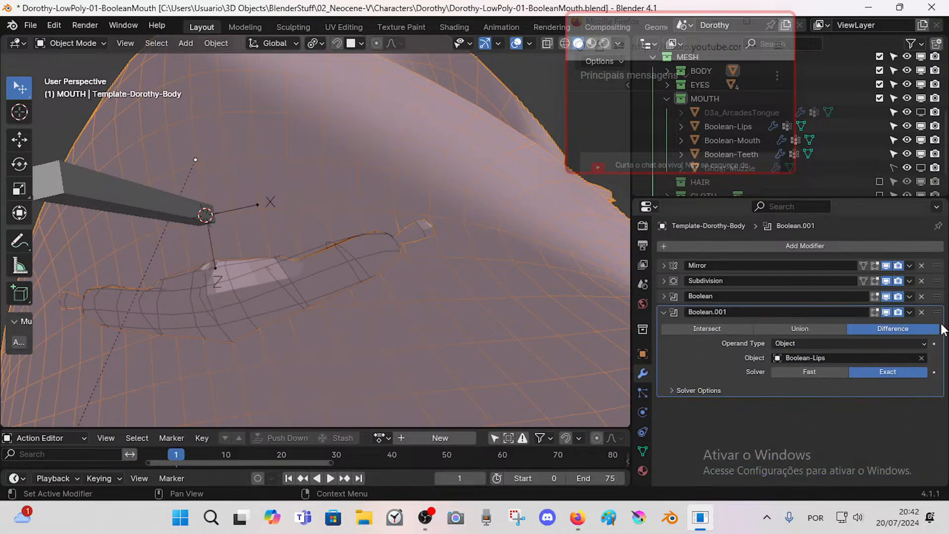
left_click_drag(938, 312, 846, 297)
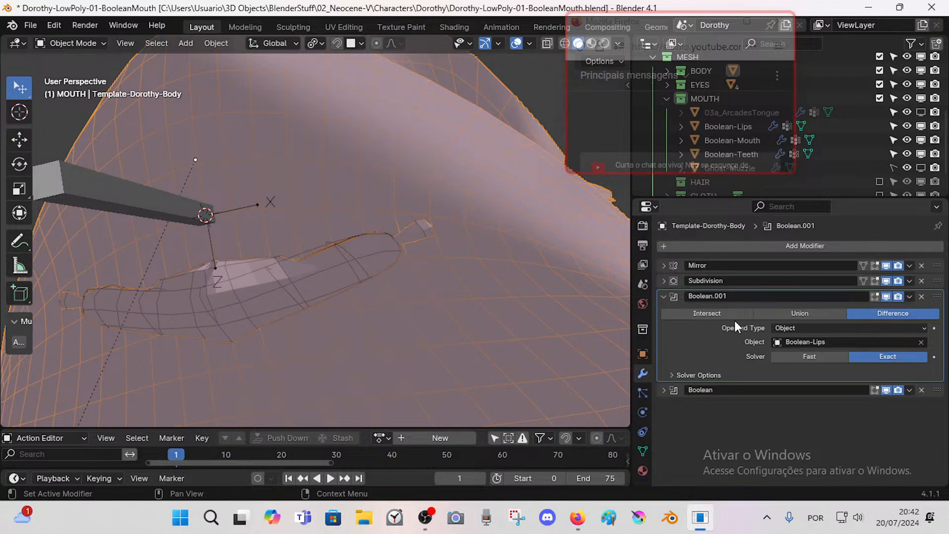
Step: Try the Fast solver on the Boolean-Lips modifier, return to Exact and check its material solver options
left_click(811, 356)
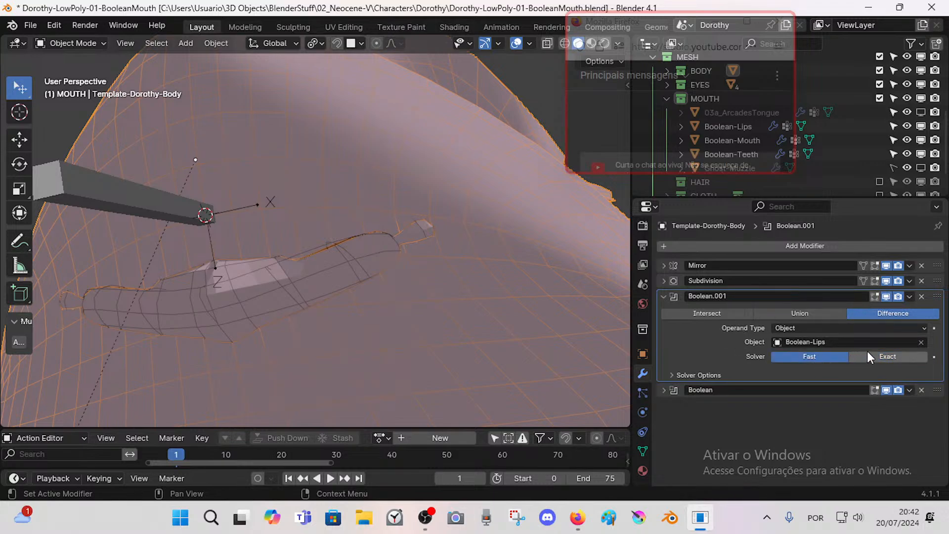
left_click(675, 375)
left_click(812, 391)
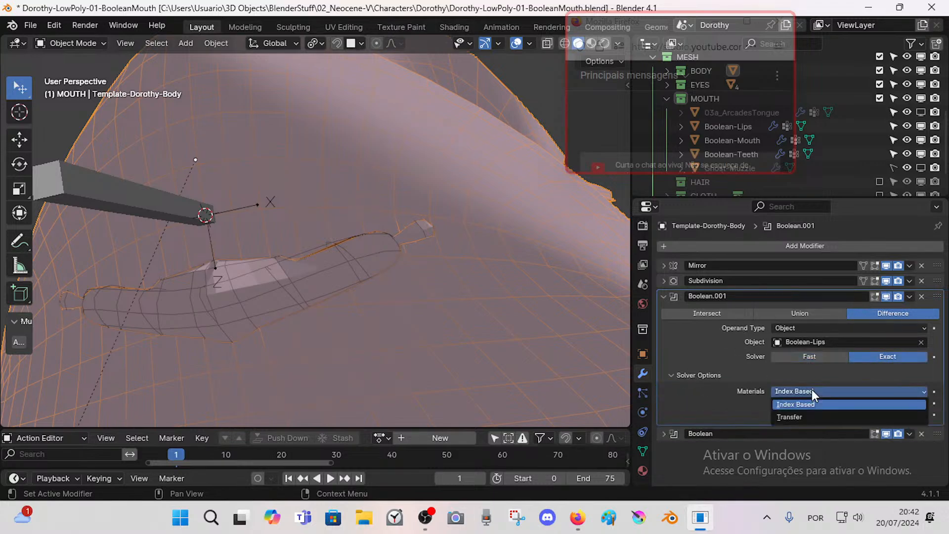
left_click(812, 390)
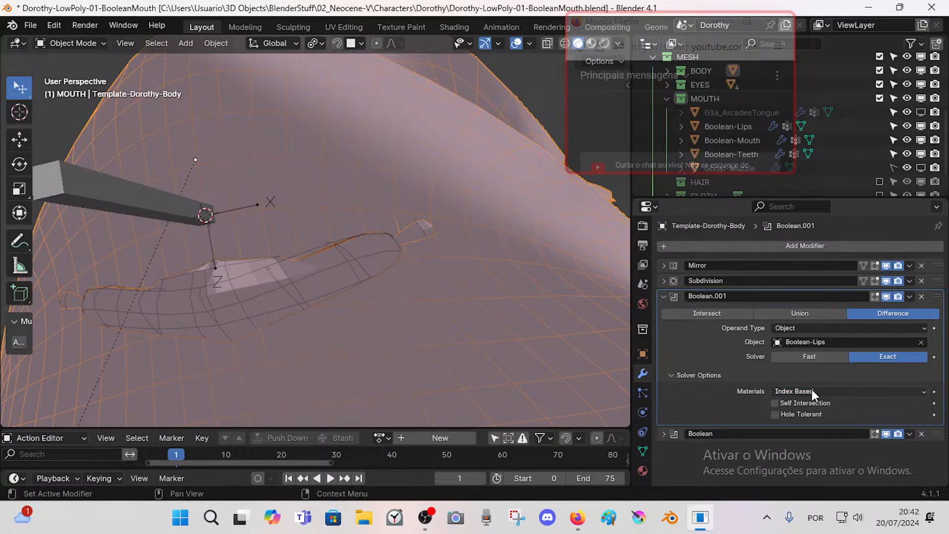
Step: Set the Boolean-Lips modifier to Union with the Exact solver after comparing Intersect and the Fast solver
left_click(820, 311)
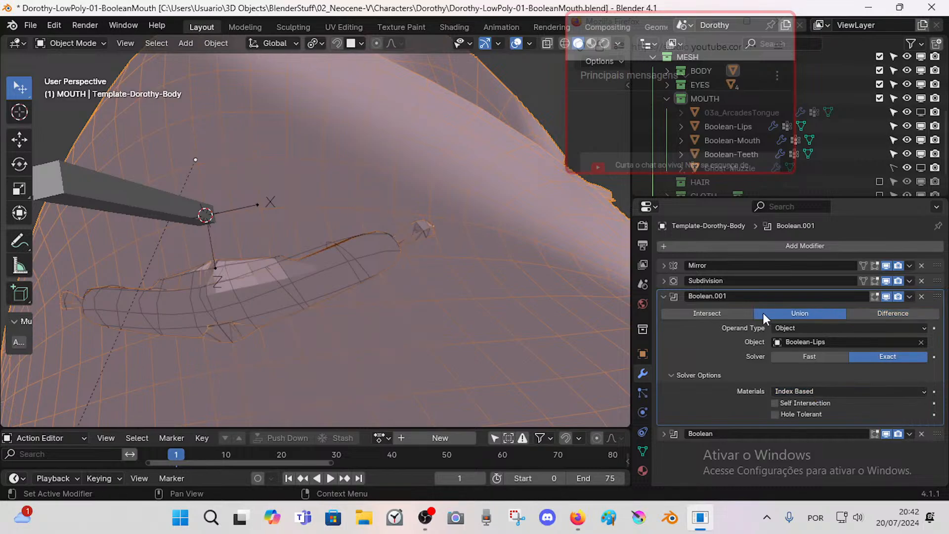
left_click(741, 313)
left_click(798, 312)
left_click(832, 358)
left_click(876, 357)
Step: Try Transfer materials, Self Intersection and Hole Tolerant on the Boolean-Lips modifier, restoring Index Based with both options off
left_click(790, 390)
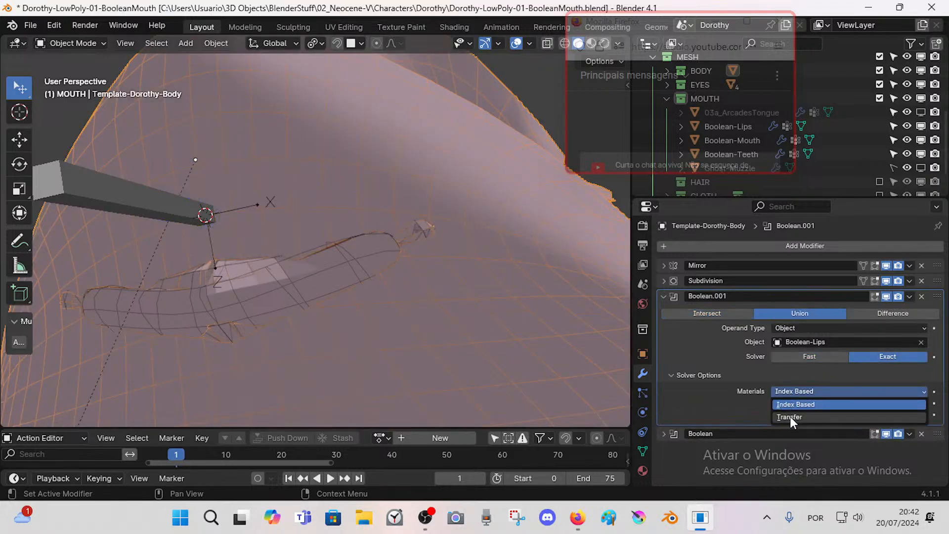
left_click(790, 416)
left_click(801, 390)
left_click(800, 406)
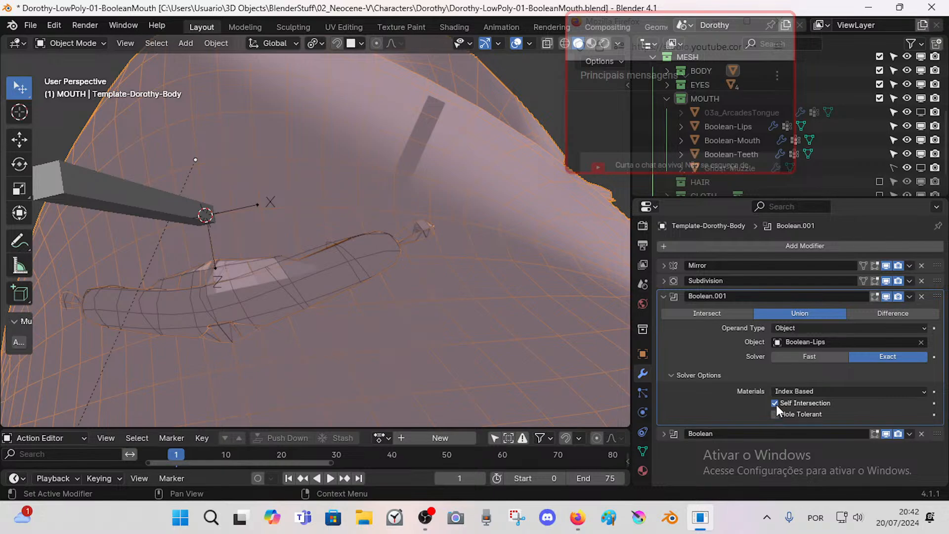
left_click(775, 414)
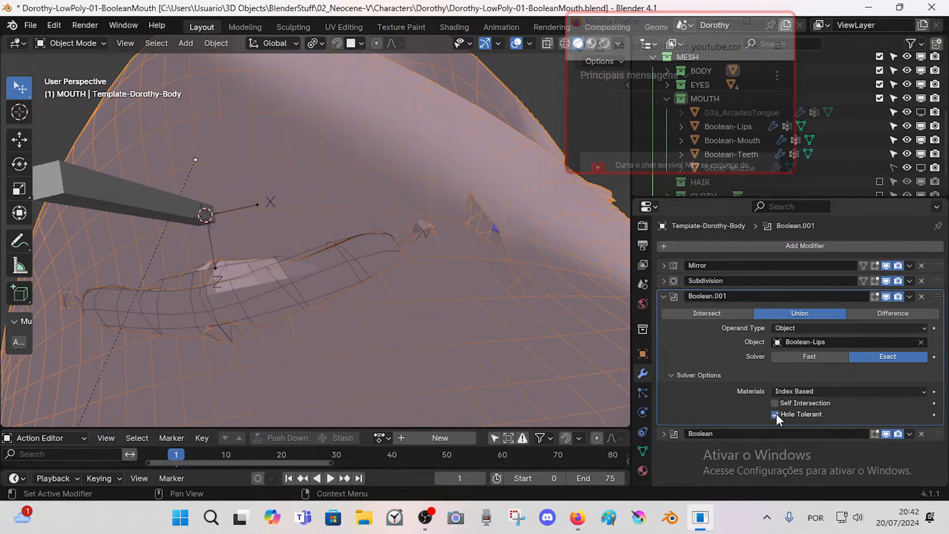
left_click(776, 414)
Step: Examine the mouth from the front, selecting the armature, Boolean-Lips and Boolean-Mouth in turn to check their fit and modifiers
scroll(363, 251, "down", 10)
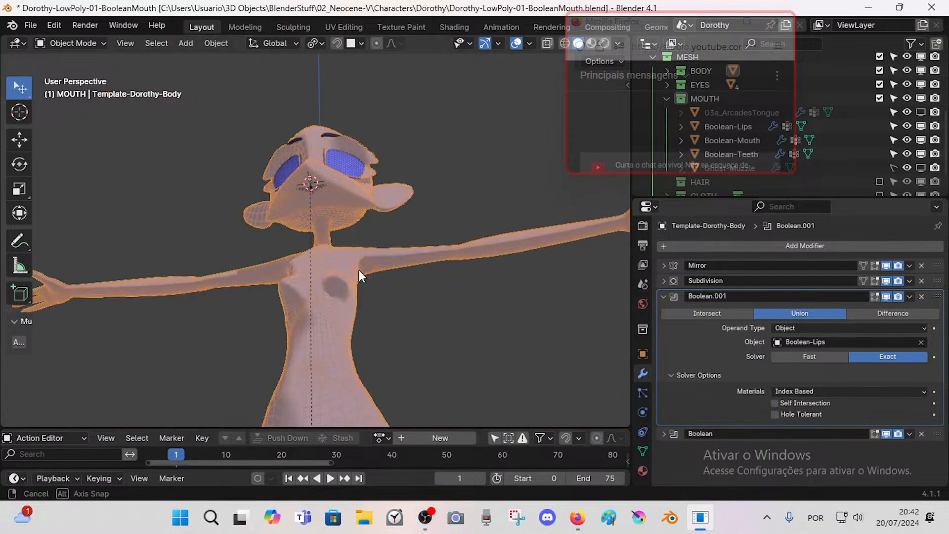
middle_click_drag(359, 271, 366, 315)
middle_click_drag(348, 155, 345, 295, "shift")
scroll(345, 296, "up", 1)
middle_click_drag(343, 225, 340, 328, "shift")
scroll(337, 305, "up", 4)
scroll(340, 327, "up", 4)
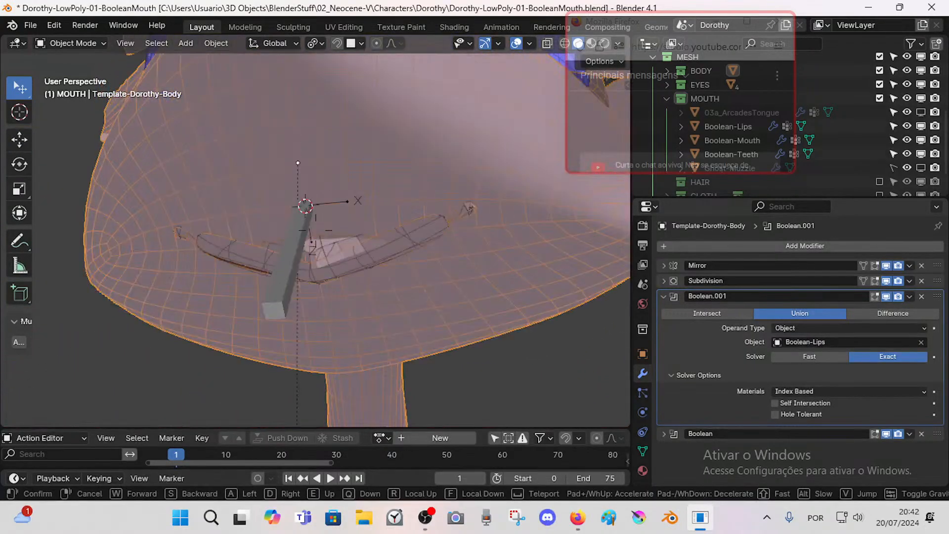
left_click(360, 262)
left_click(285, 261)
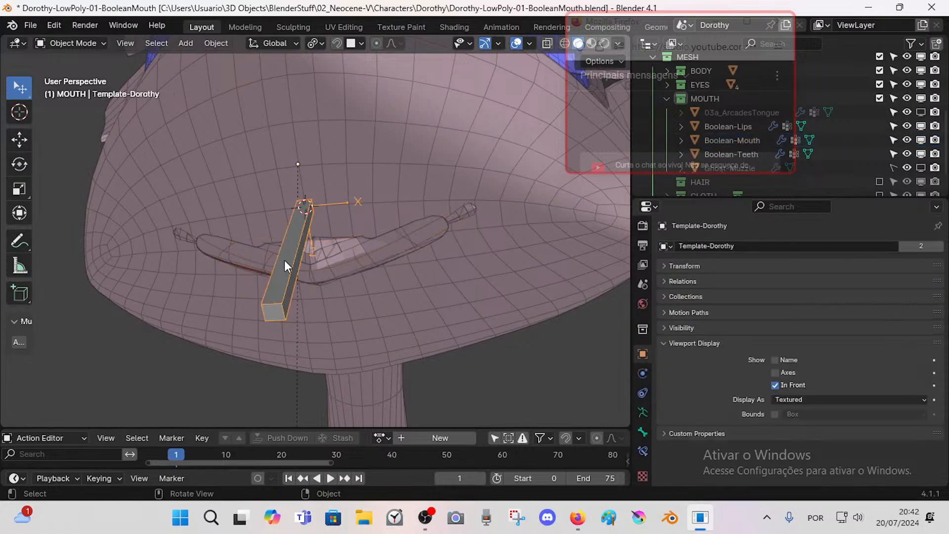
key("ctrl+Tab")
key("ctrl+Tab")
left_click(346, 252)
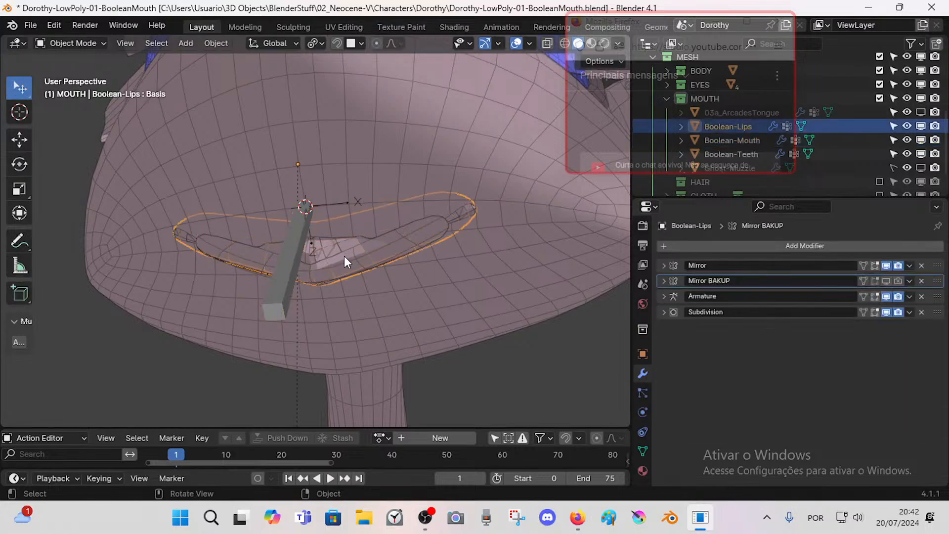
left_click(347, 253)
left_click(375, 260)
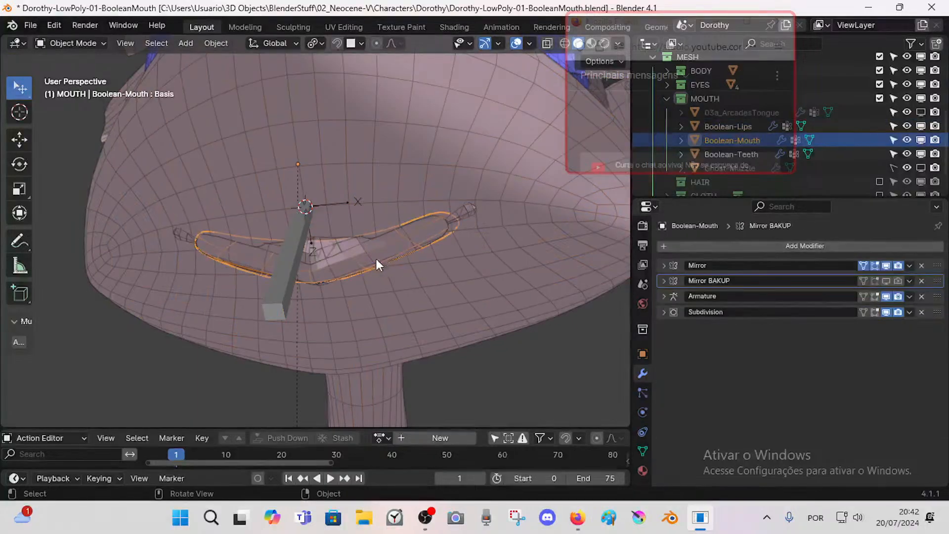
left_click(321, 262)
left_click(348, 272)
Step: Turn off the Subdivision modifier's viewport display on Template-Dorothy-Body and Boolean-Mouth
left_click(528, 252)
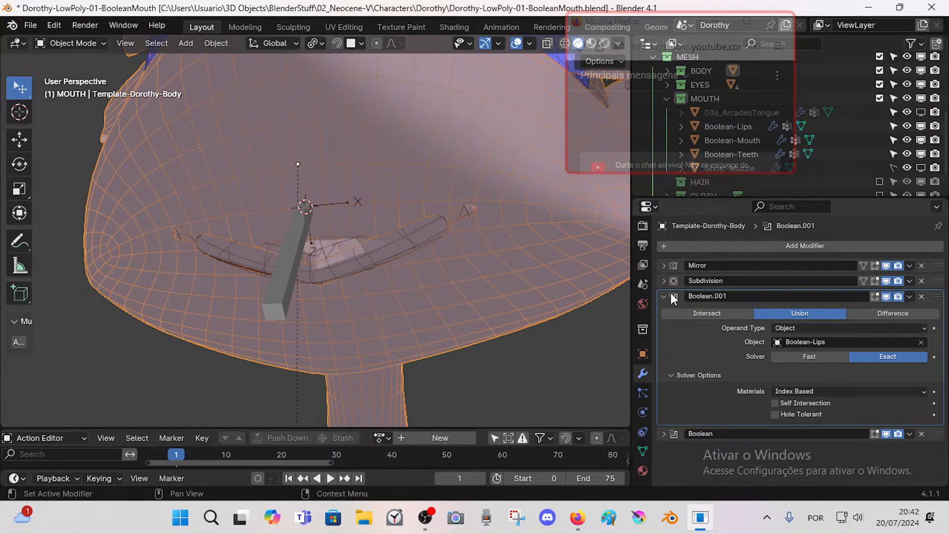
left_click(383, 260)
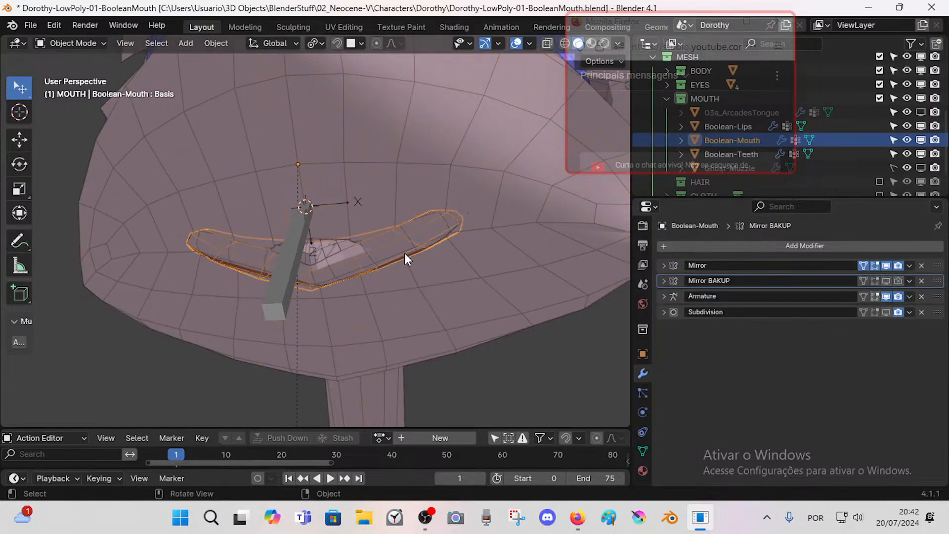
left_click(346, 235)
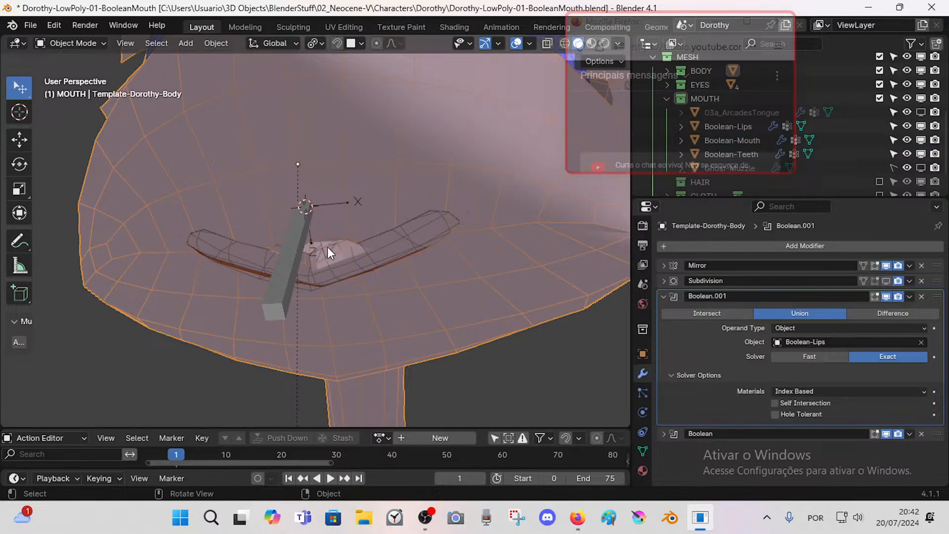
Step: Hide the Boolean-Mouth object in the viewport and select Boolean-Lips
left_click(408, 261)
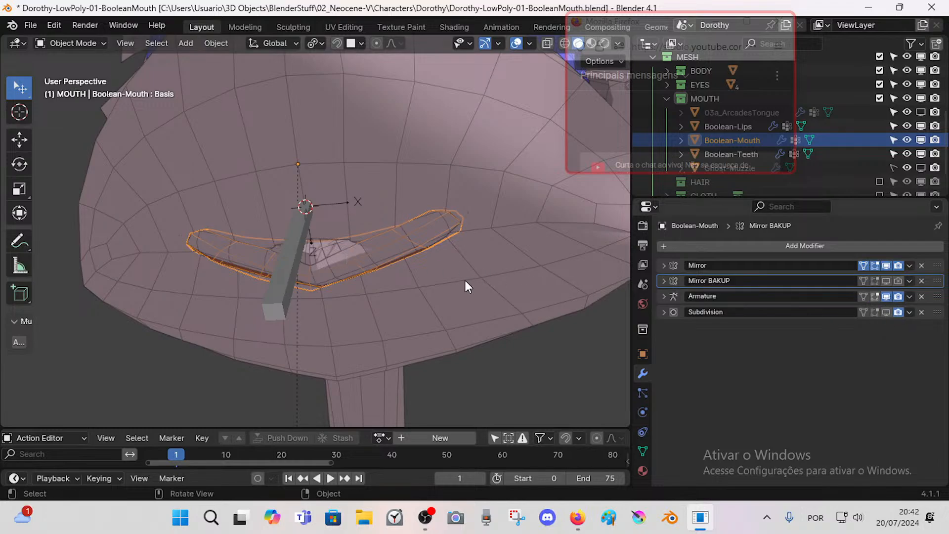
key("h")
left_click(379, 266)
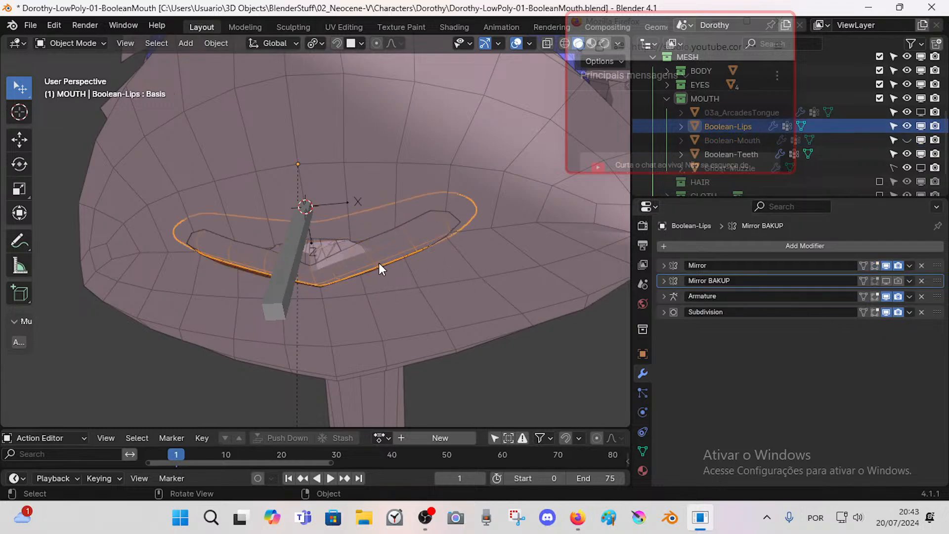
Step: Move the MTR-BooleanMouth bone around the muzzle in Pose Mode to test the boolean lips and mouth opening
left_click(274, 273)
key("ctrl+Tab")
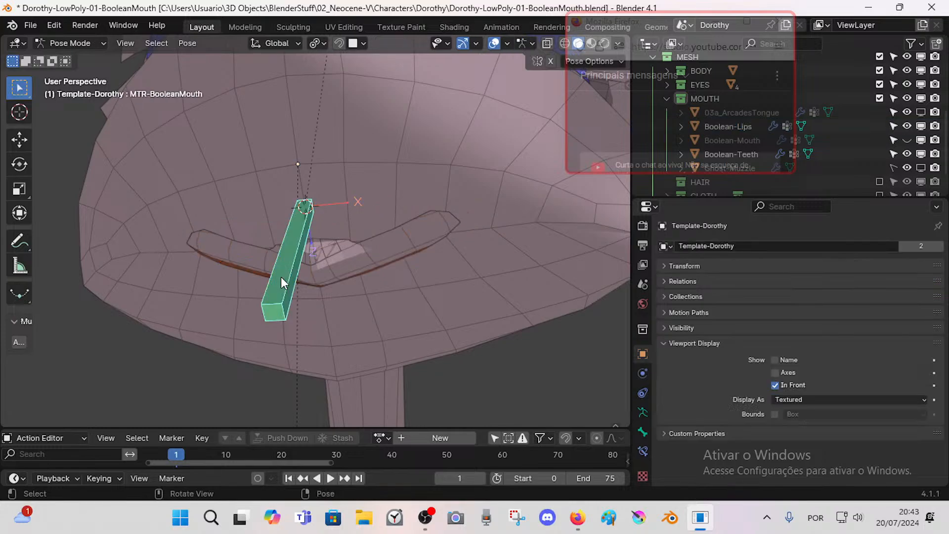
key("g")
left_click(395, 286)
scroll(396, 286, "down", 3)
middle_click_drag(396, 286, 436, 278)
key("g")
left_click(448, 256)
key("g")
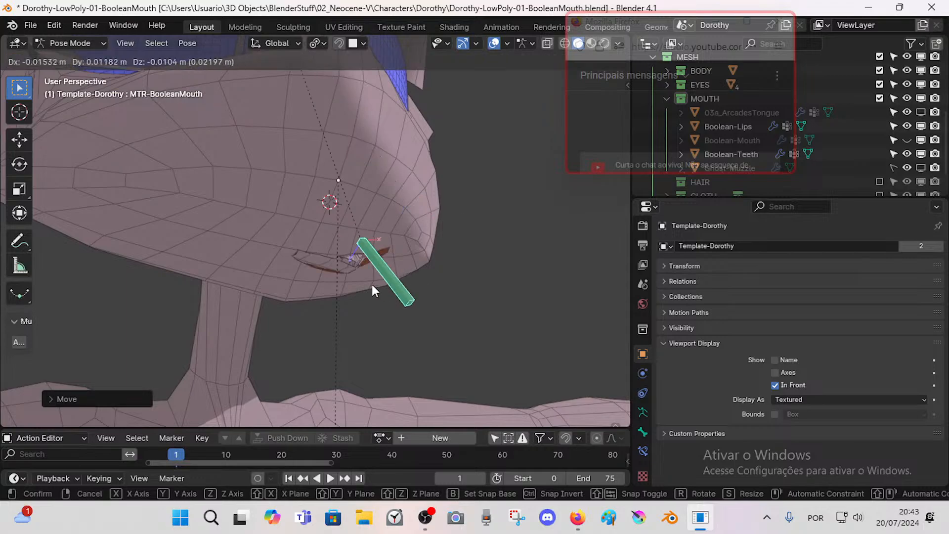
Step: Move the MTR-BooleanMouth bone across the muzzle to test how the lips follow the surface
left_click(376, 288)
middle_click_drag(375, 288, 325, 292)
key("g")
left_click(282, 254)
scroll(283, 253, "up", 3)
middle_click_drag(283, 253, 222, 277)
key("g")
left_click(243, 265)
Step: Select the Boolean-Lips object in Object Mode and toggle its Mirror modifier's viewport display off and on
key("ctrl+Tab")
left_click(292, 217)
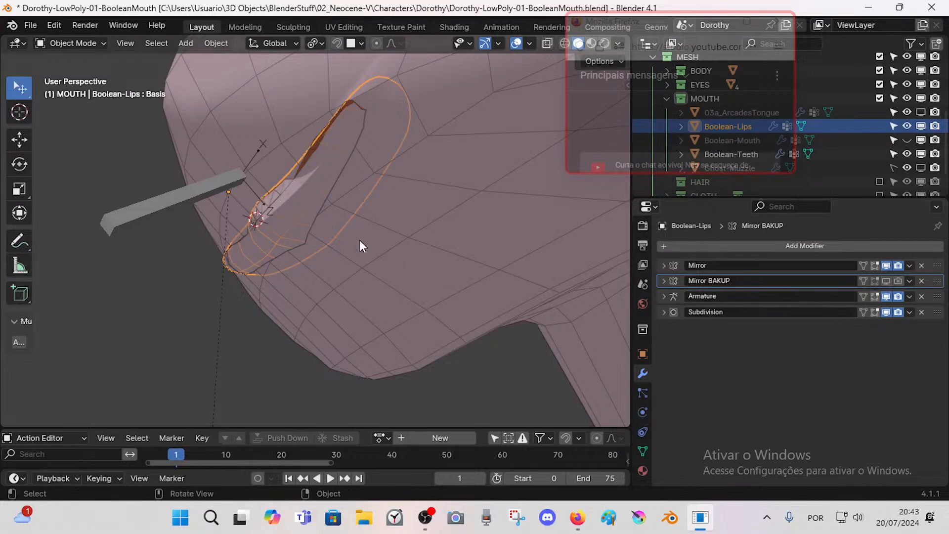
middle_click_drag(304, 218, 391, 257)
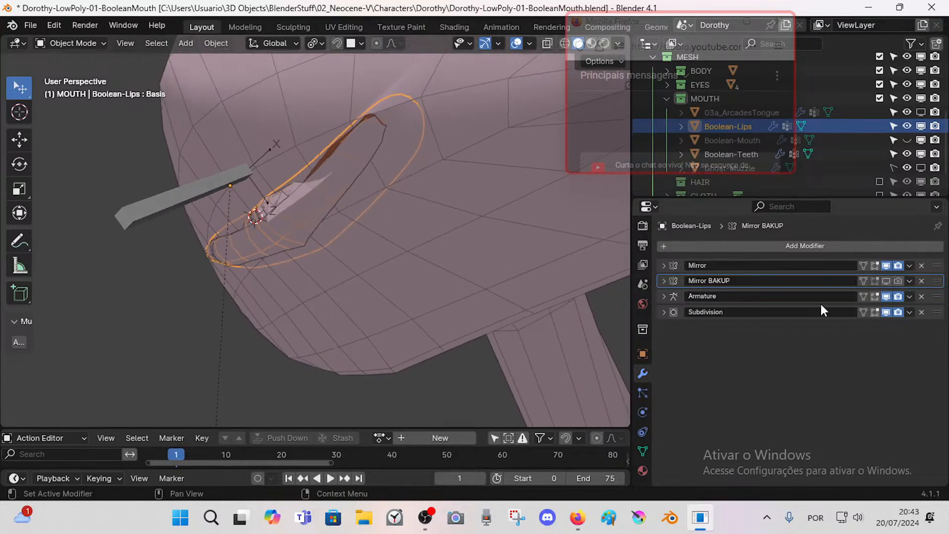
left_click(885, 266)
left_click(885, 265)
middle_click_drag(257, 247, 292, 245)
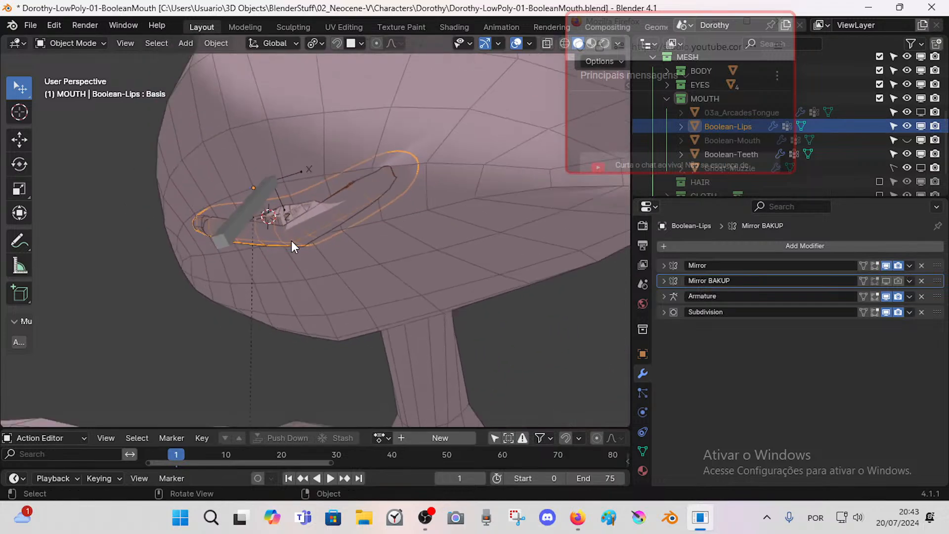
Step: Return to posing the Template-Dorothy rig and move the MTR-BooleanMouth bone to several spots along the muzzle
left_click(247, 205)
key("ctrl+Tab")
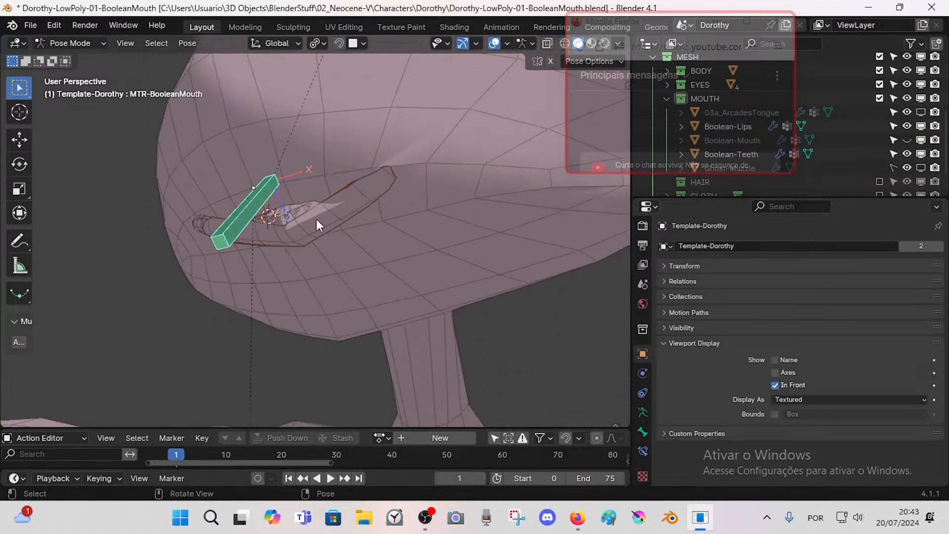
key("g")
left_click(388, 231)
middle_click_drag(390, 234, 504, 290)
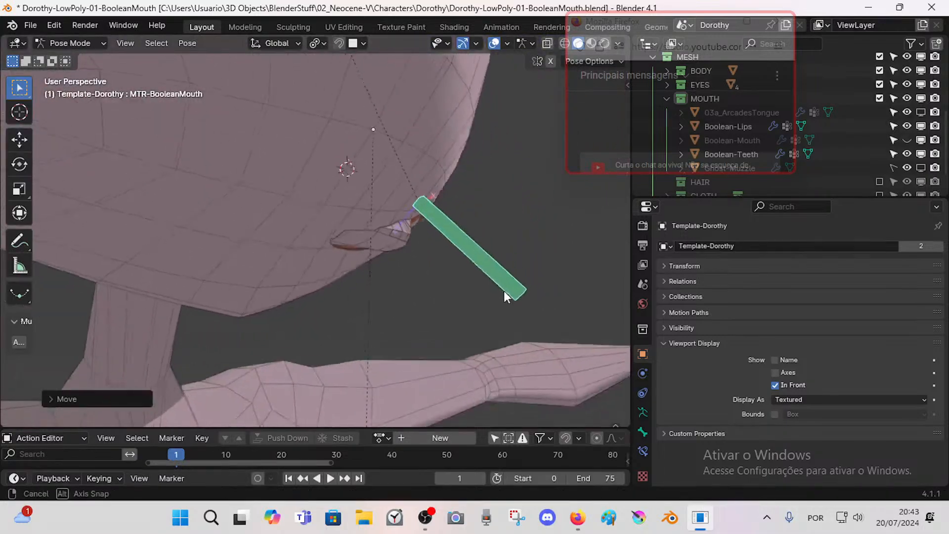
key("g")
middle_click_drag(495, 258, 451, 277)
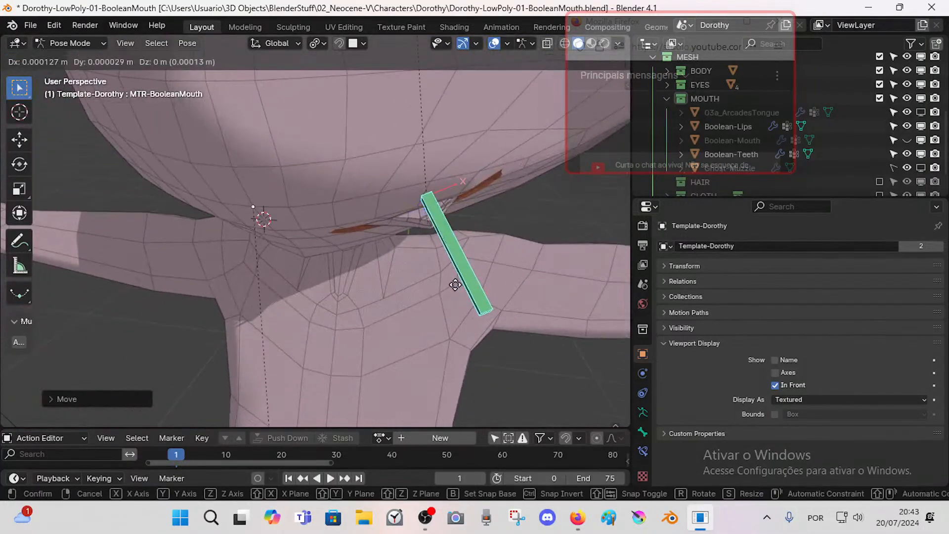
left_click(321, 296)
middle_click_drag(321, 296, 225, 245)
Step: Disable the MTR-BooleanMouth bone's Shrinkwrap constraint and try moving the bone freely around the muzzle
left_click(643, 451)
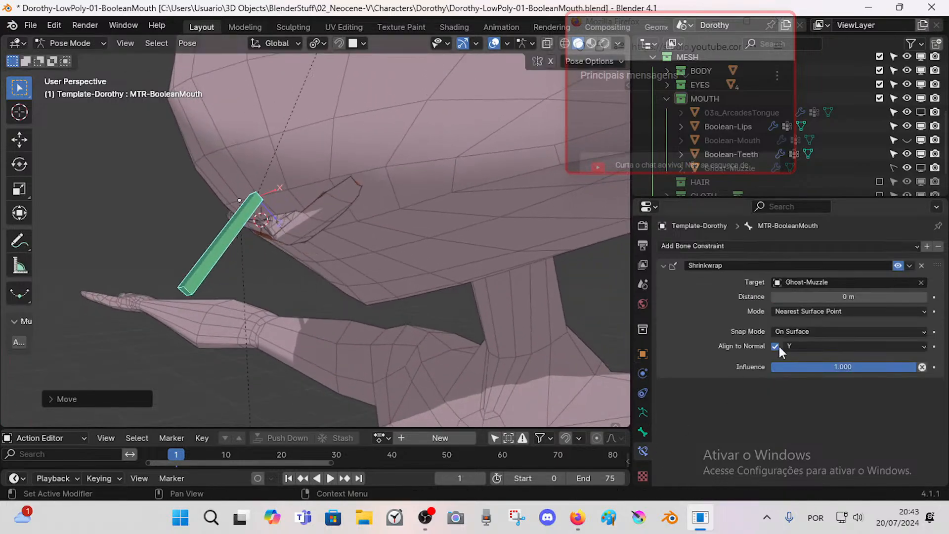
left_click(899, 266)
middle_click_drag(422, 254, 256, 294)
key("g")
left_click(303, 256)
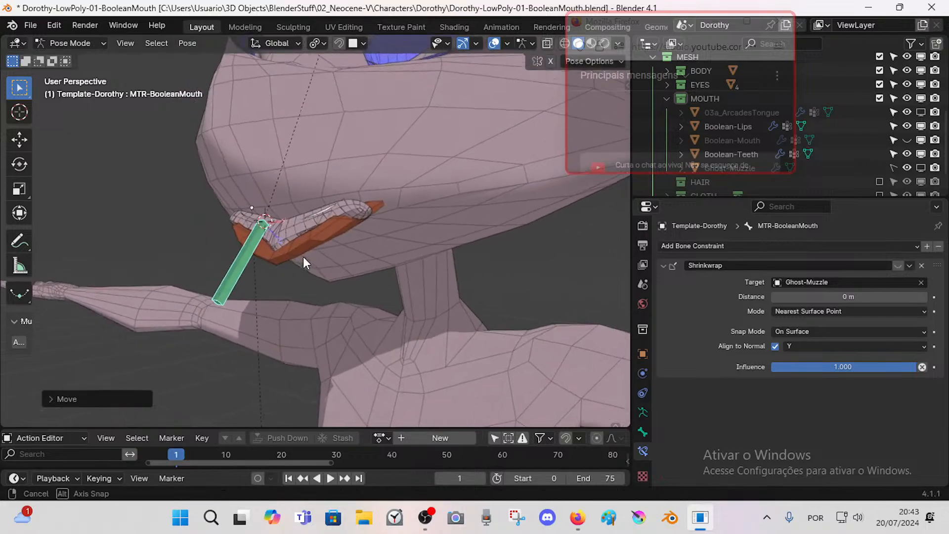
middle_click_drag(303, 257, 234, 281)
key("g")
left_click(226, 268)
Step: Undo the latest changes to the MTR-BooleanMouth bone
key("ctrl+z")
key("ctrl+z")
key("ctrl+z")
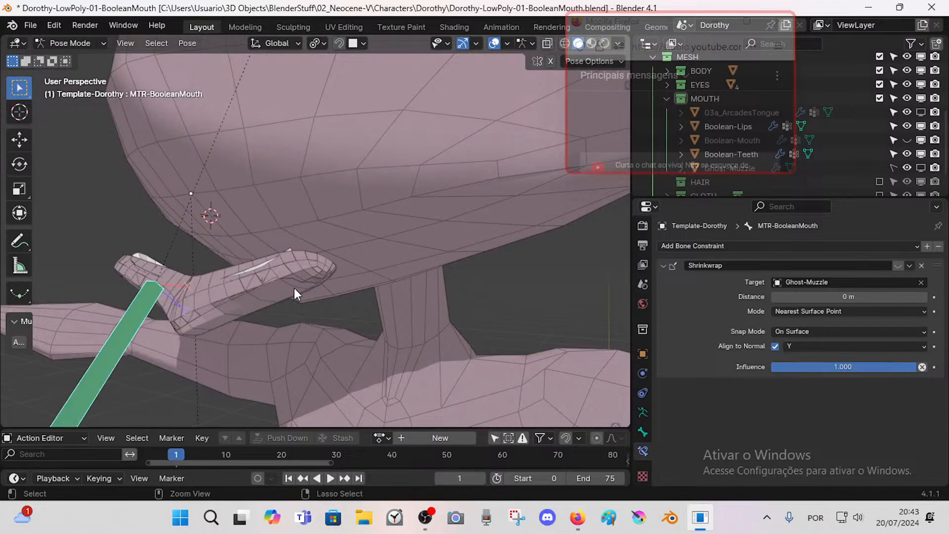
key("ctrl+z")
Step: Move the MTR-BooleanMouth bone to new positions around the mouth area
middle_click_drag(452, 292, 359, 263)
key("g")
left_click(342, 336)
middle_click_drag(341, 321, 272, 282)
key("g")
left_click(267, 284)
Step: Disable the Shrinkwrap constraint and move the MTR-BooleanMouth bone close to the underside of the muzzle
left_click(898, 266)
scroll(408, 249, "down", 4)
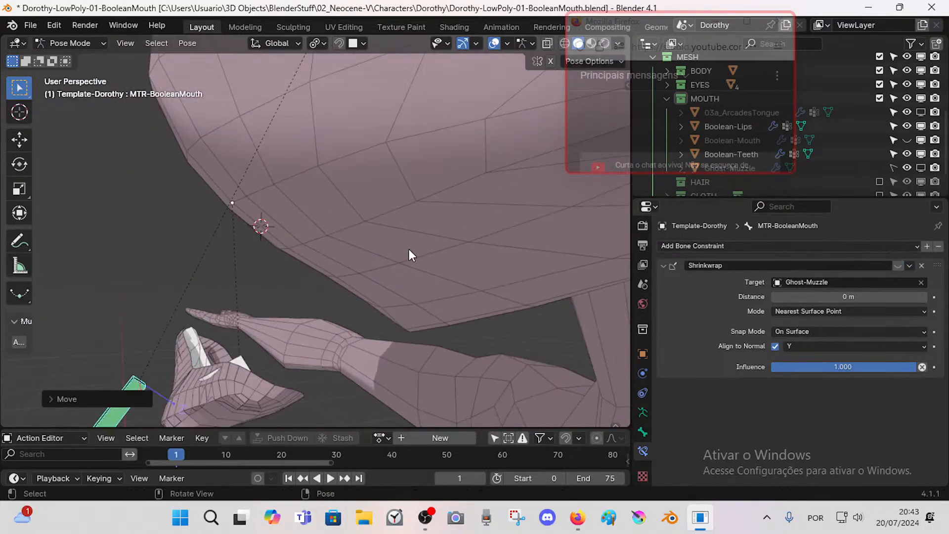
key("g")
left_click(302, 271)
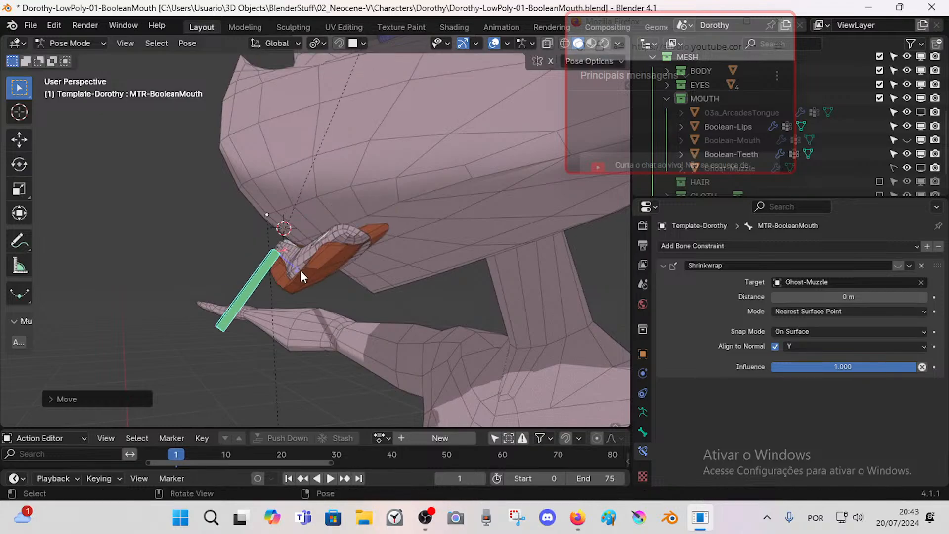
middle_click_drag(300, 271, 393, 286)
scroll(386, 284, "up", 2)
Step: Inspect and compare the modifier stacks of the Boolean-Lips object and the Template-Dorothy-Body mesh in Object Mode
key("ctrl+Tab")
left_click(379, 241)
scroll(395, 244, "up", 2)
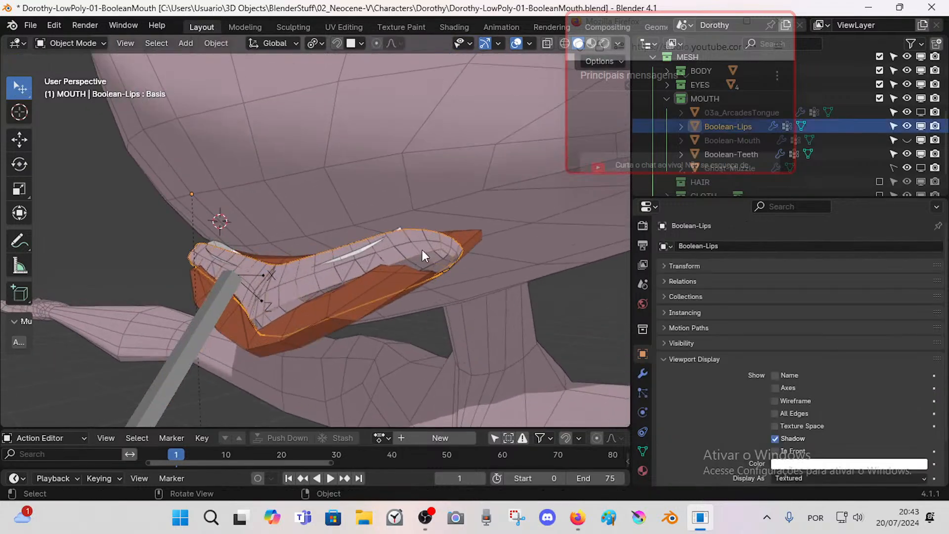
left_click(449, 244)
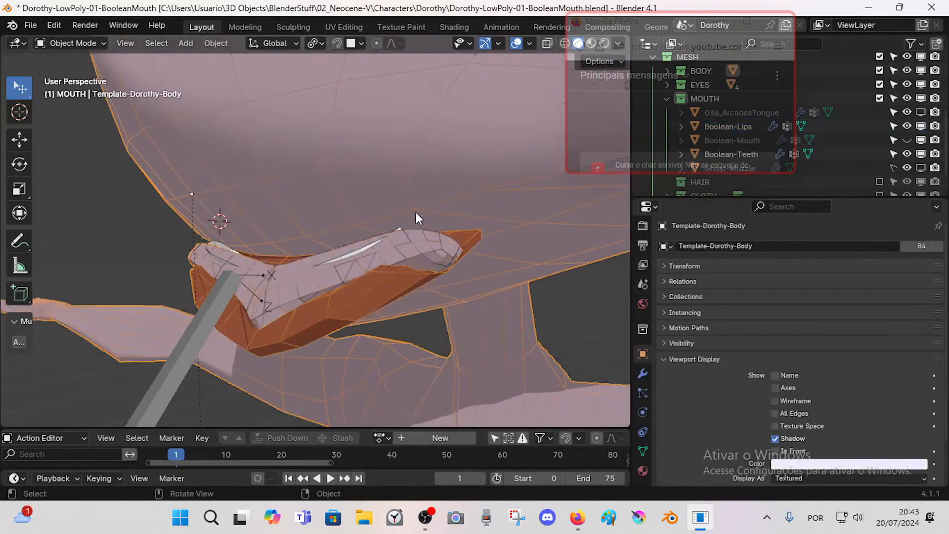
left_click(400, 230)
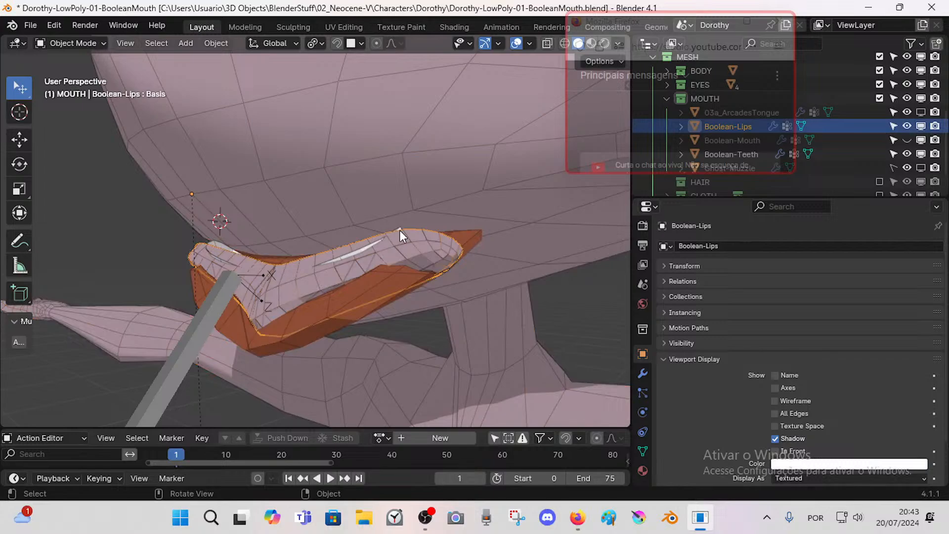
left_click(642, 374)
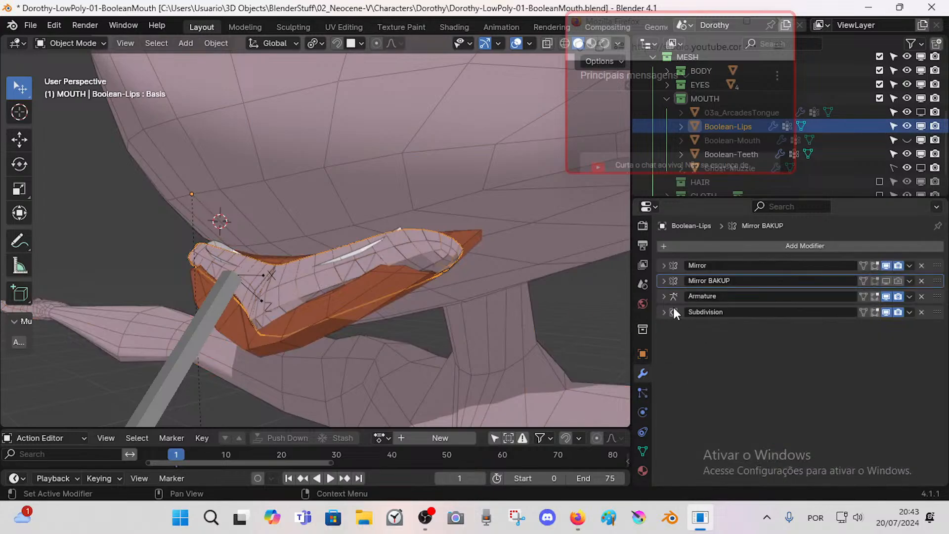
left_click(445, 182)
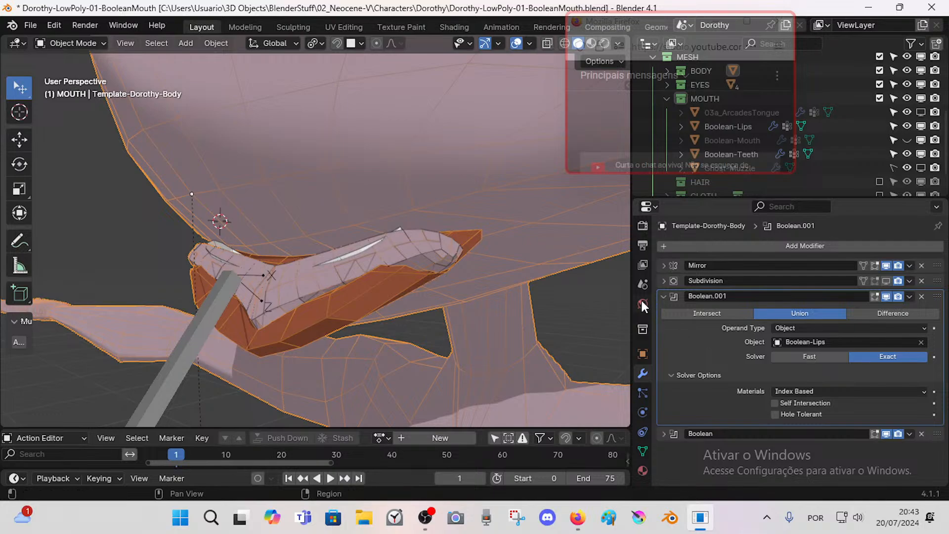
left_click(435, 248)
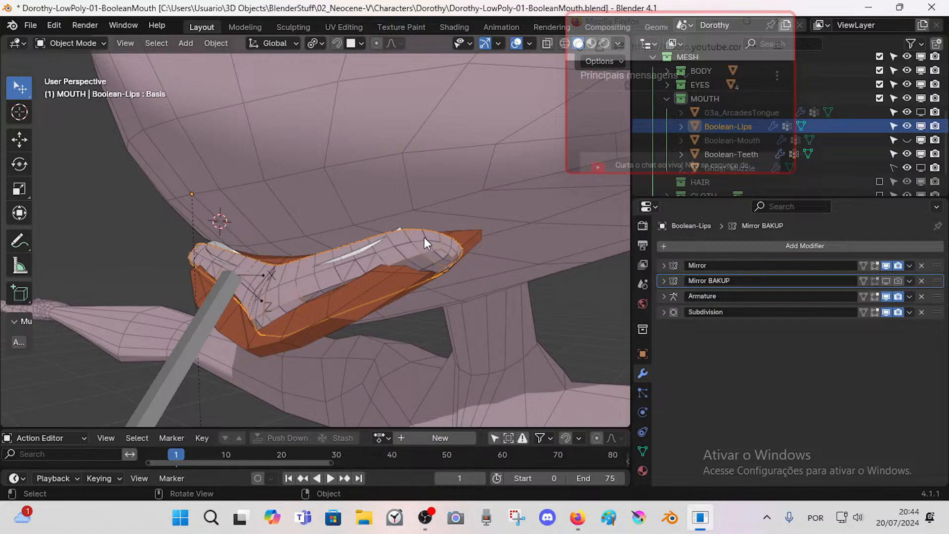
Step: Compare the Template-Dorothy-Body mesh with its Boolean.001 Union modifier shown and hidden in the viewport
left_click(435, 203)
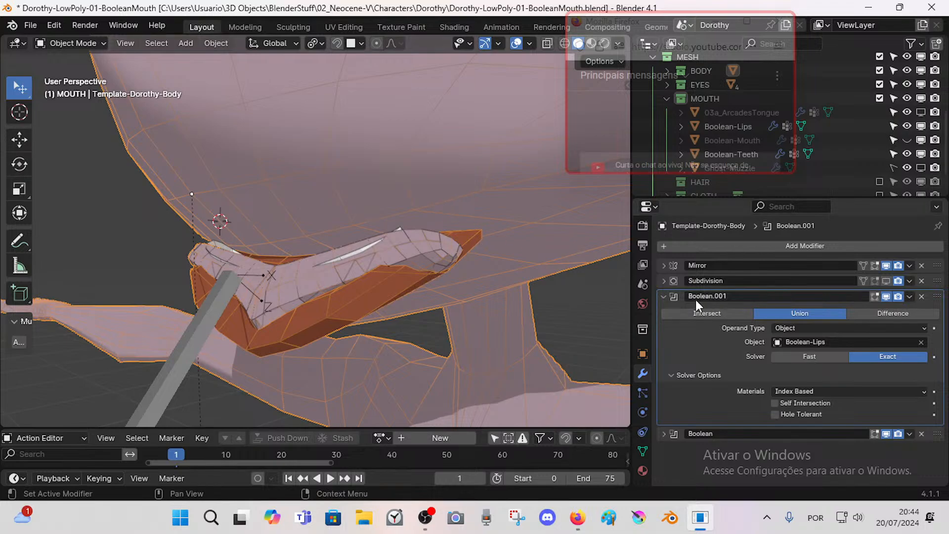
left_click(887, 295)
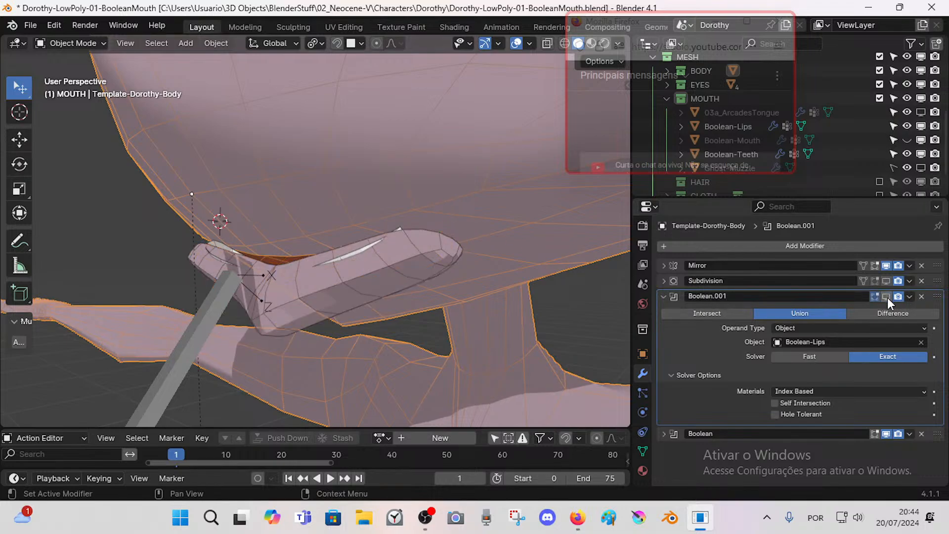
left_click(887, 297)
left_click(888, 297)
left_click(887, 297)
left_click(888, 298)
left_click(887, 298)
left_click(888, 297)
left_click(888, 298)
left_click(887, 298)
left_click(888, 297)
left_click(888, 298)
left_click(888, 297)
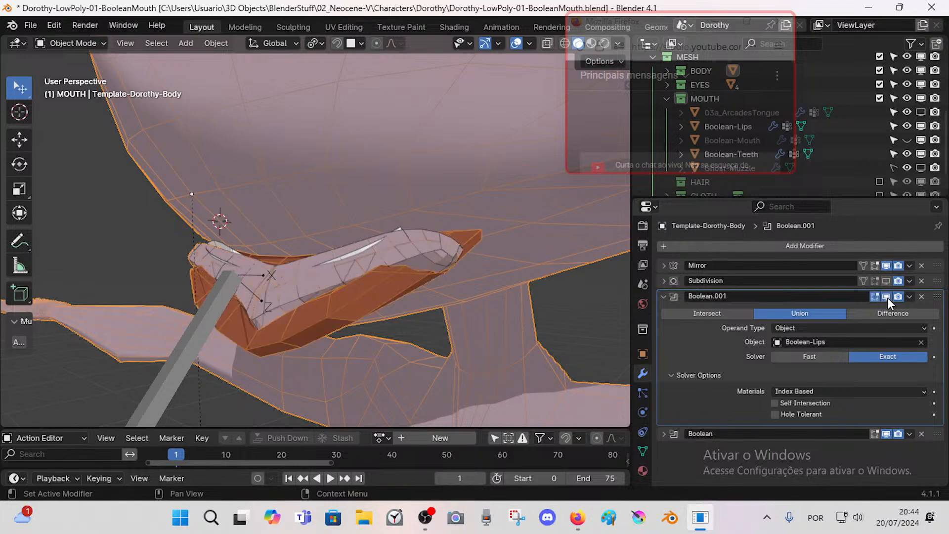
left_click(887, 298)
left_click(887, 298)
left_click(887, 298)
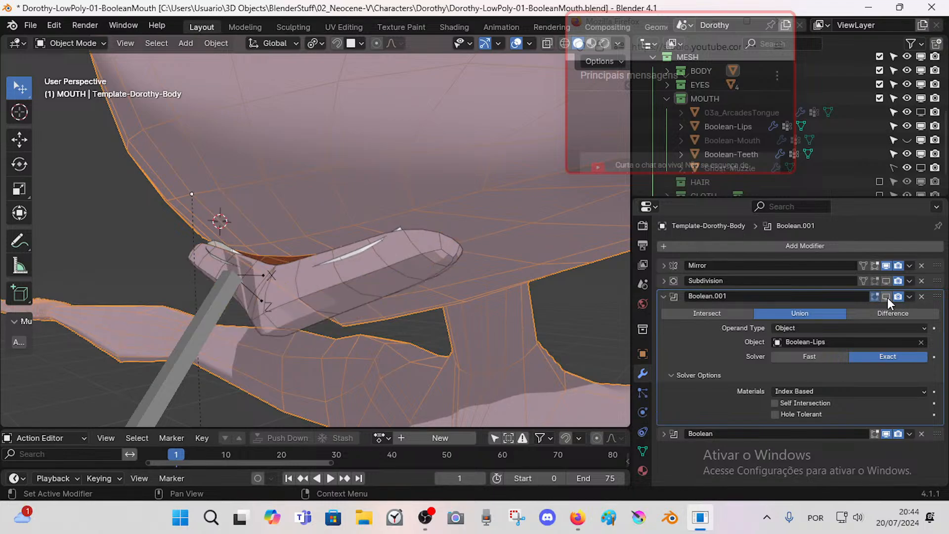
left_click(888, 297)
left_click(888, 297)
left_click(888, 297)
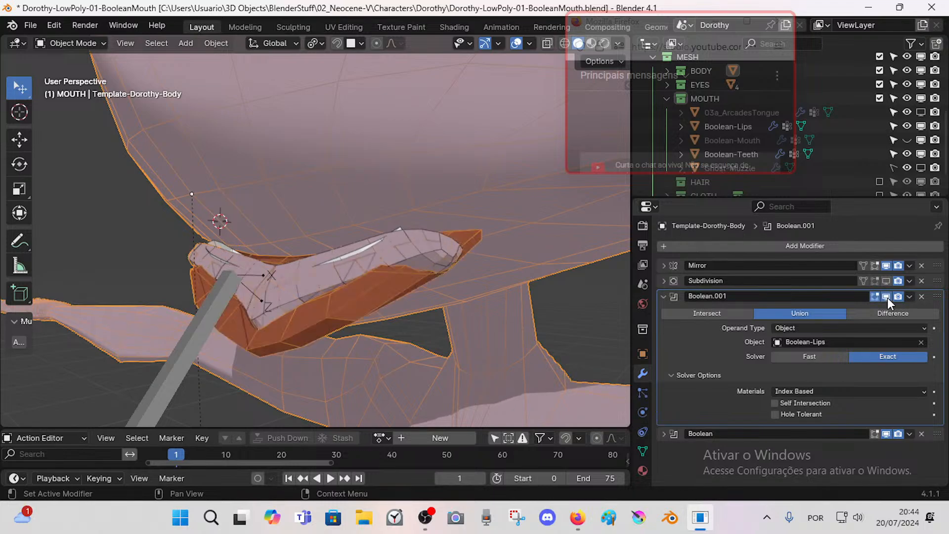
Step: Remove the Boolean.001 Union modifier from the Template-Dorothy-Body mesh
left_click(921, 295)
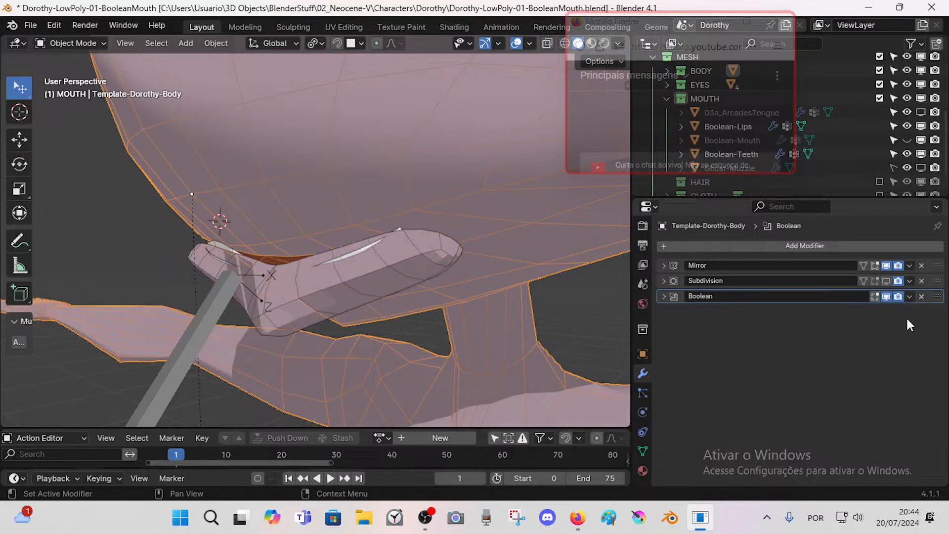
Step: Re-enable the MTR-BooleanMouth bone's Shrinkwrap constraint and clear the bone's location in Pose Mode
scroll(390, 290, "down", 3)
left_click(298, 266)
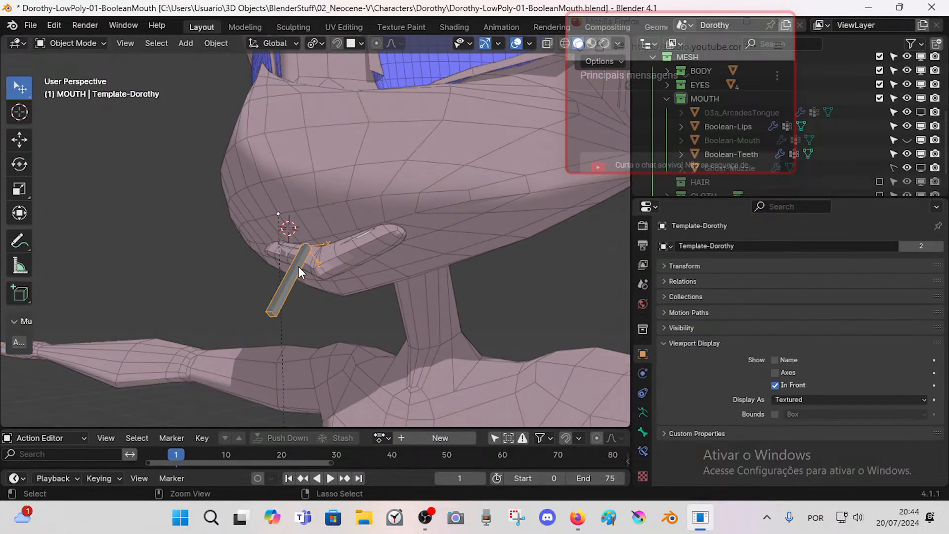
key("ctrl+Tab")
left_click(642, 451)
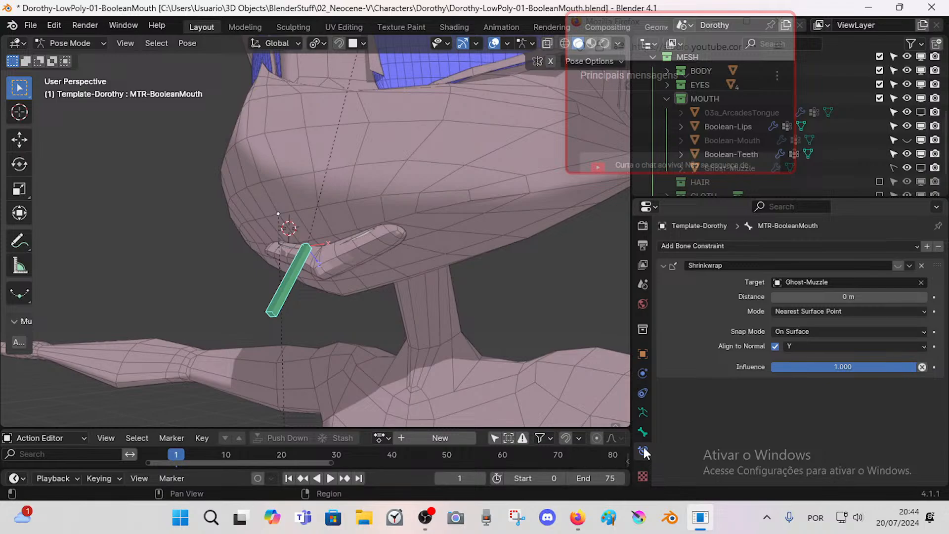
left_click(898, 265)
key("alt+g")
scroll(311, 273, "up", 1)
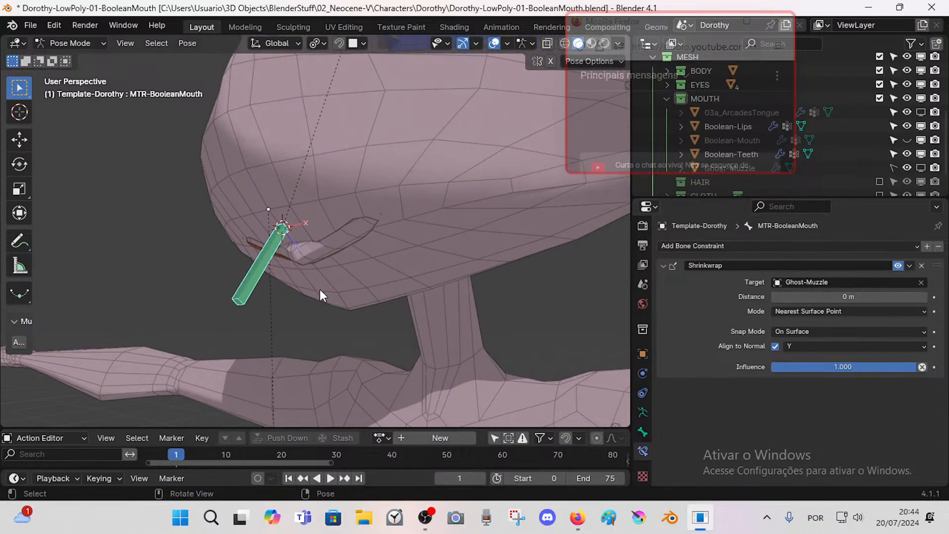
Step: Open the Boolean-Lips mesh in Edit Mode with X-ray display on and nothing selected
key("ctrl+Tab")
scroll(332, 270, "up", 1)
left_click(326, 254)
key("Tab")
scroll(338, 280, "up", 1)
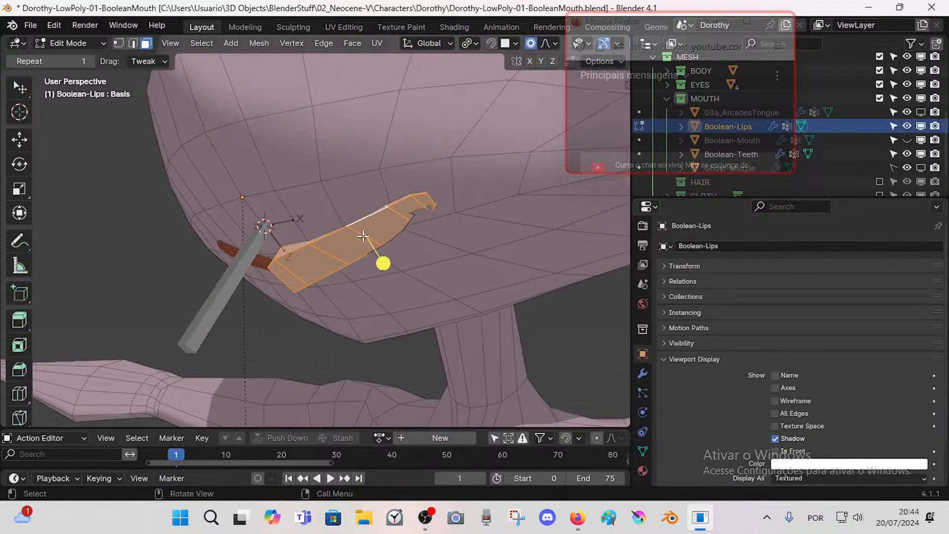
scroll(363, 236, "up", 1)
key("alt+z")
scroll(354, 233, "up", 2)
key("alt+a")
middle_click_drag(355, 232, 413, 296, "shift")
Step: Add a loop cut running lengthwise around the Boolean-Lips mesh without sliding it
key("2")
left_click(389, 281, "alt")
key("1")
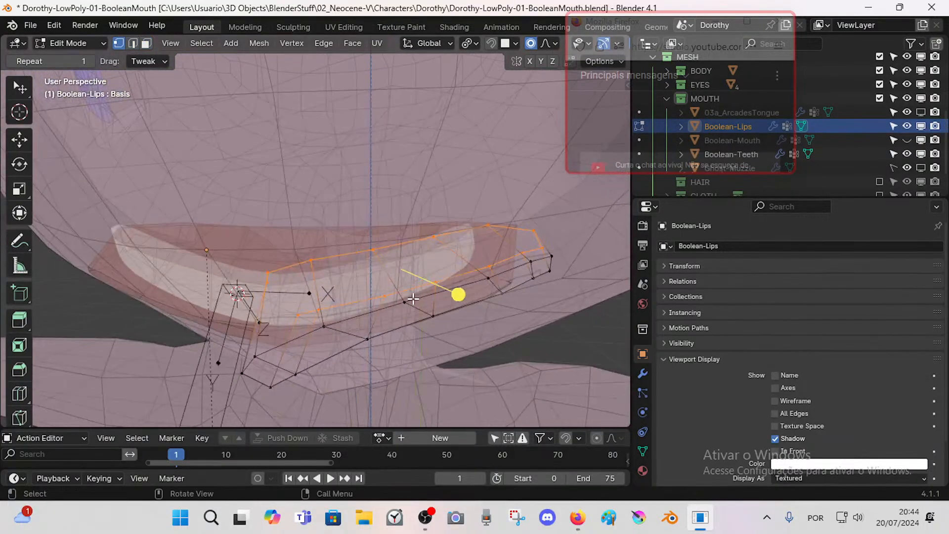
key("alt+a")
key("ctrl+r")
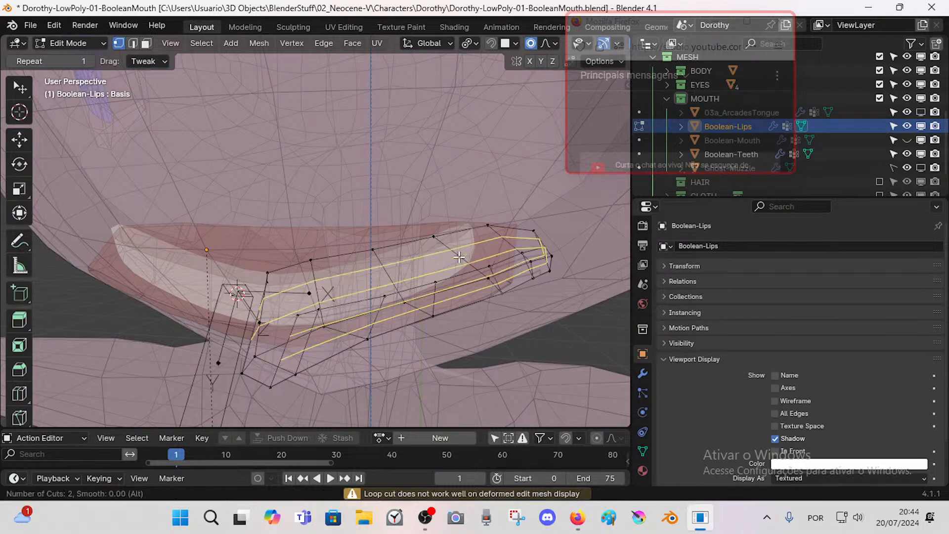
left_click(457, 256)
right_click(458, 256)
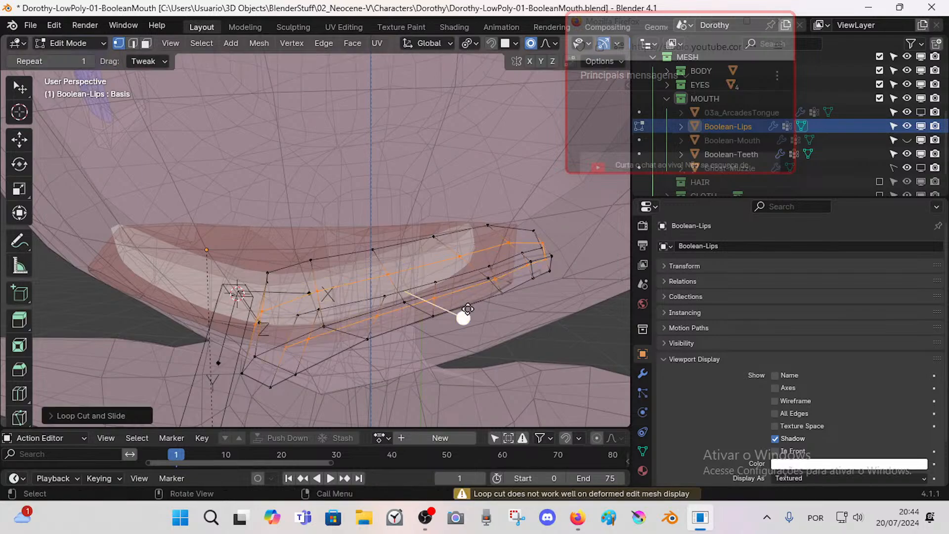
Step: Select the lengthwise face loop on the lower part of the lips and smooth it with the Smooth tool
key("3")
left_click(471, 266, "alt")
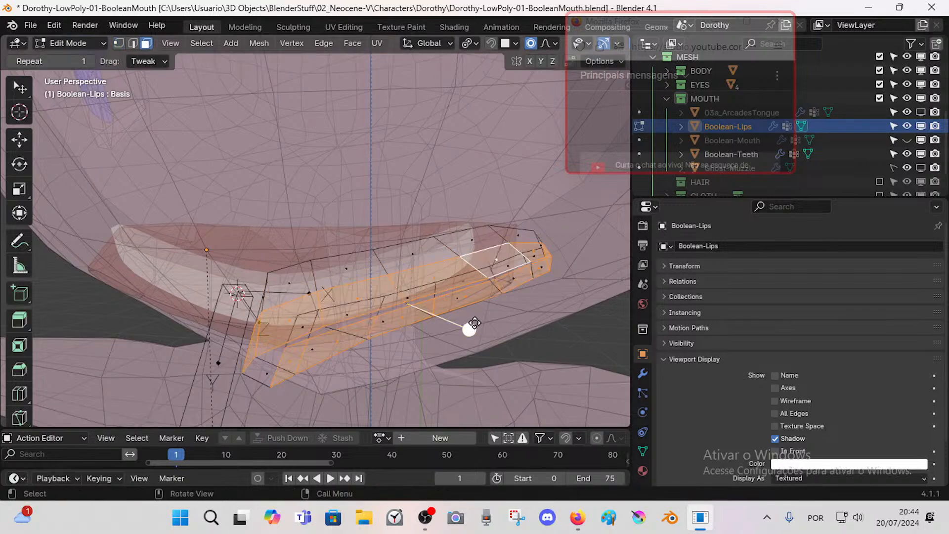
left_click_drag(471, 326, 514, 330)
Step: Select only the edge loop along the upper rim of the lips and switch to vertex selection
key("alt+a")
key("2")
left_click(471, 231, "alt")
key("1")
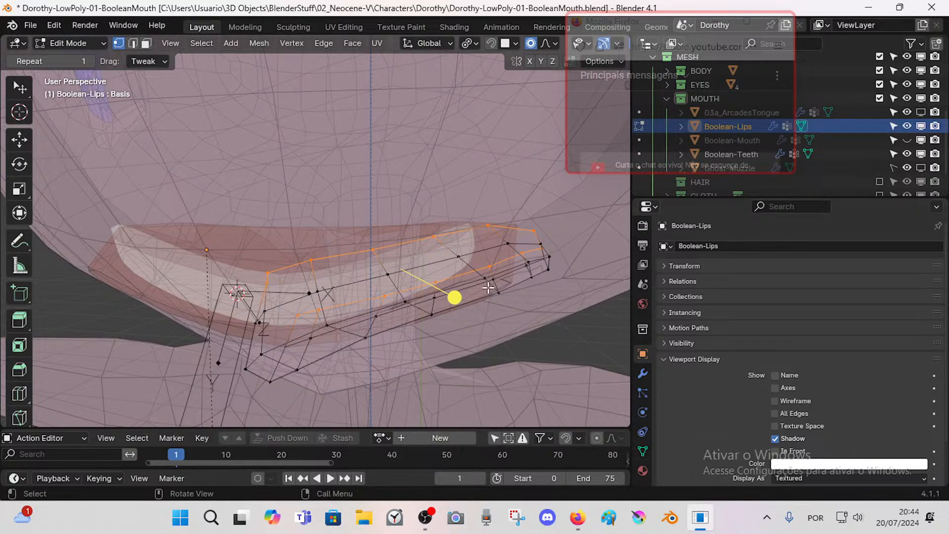
Step: Create a vertex group named MOD-ShrinkwrapLips on the Boolean-Lips mesh and assign the selected upper-rim loop to it
left_click(643, 450)
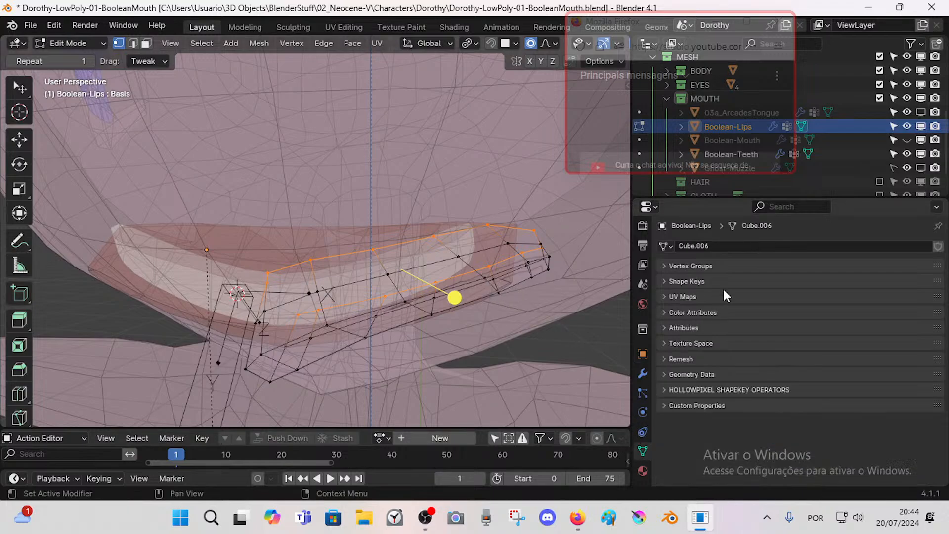
left_click(663, 267)
left_click(934, 282)
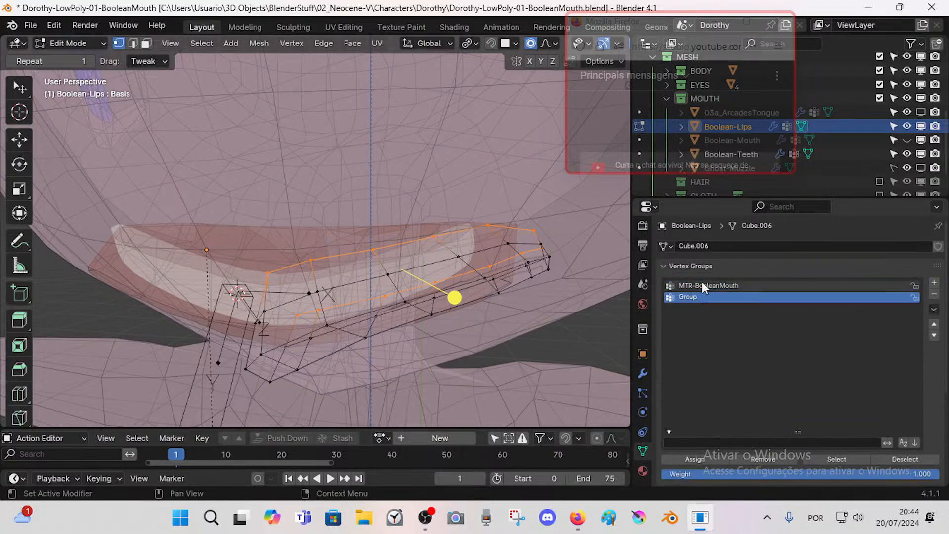
double_click(712, 296)
type("MO")
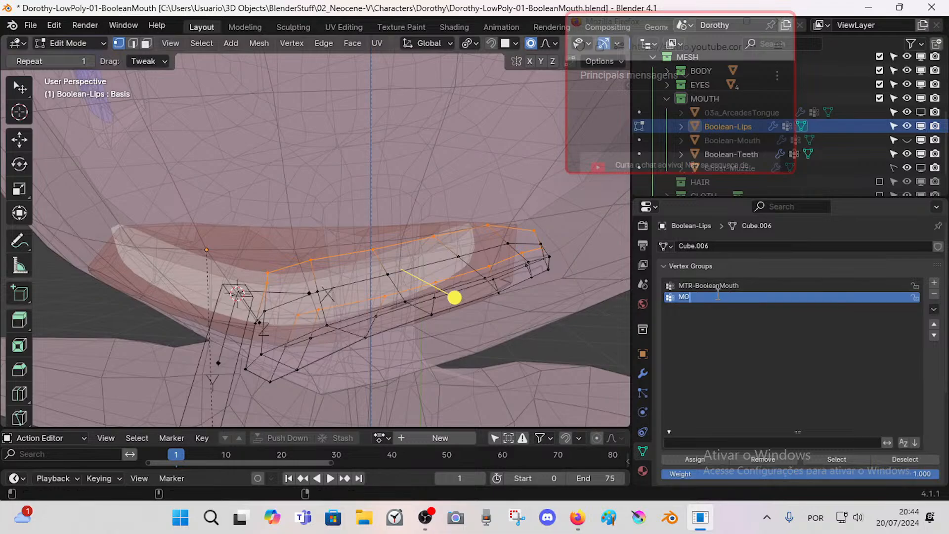
type("D-Shrinkwrap")
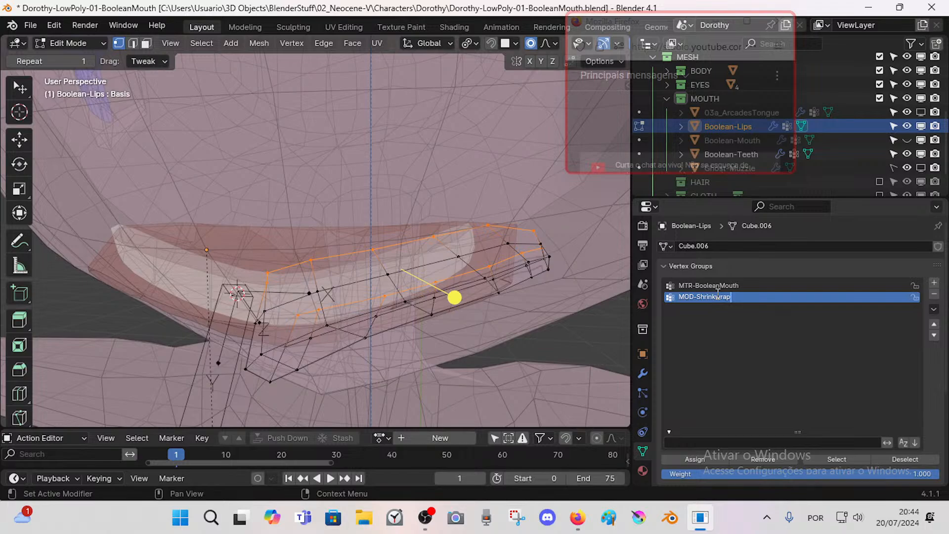
type("-L")
key("BackSpace")
key("BackSpace")
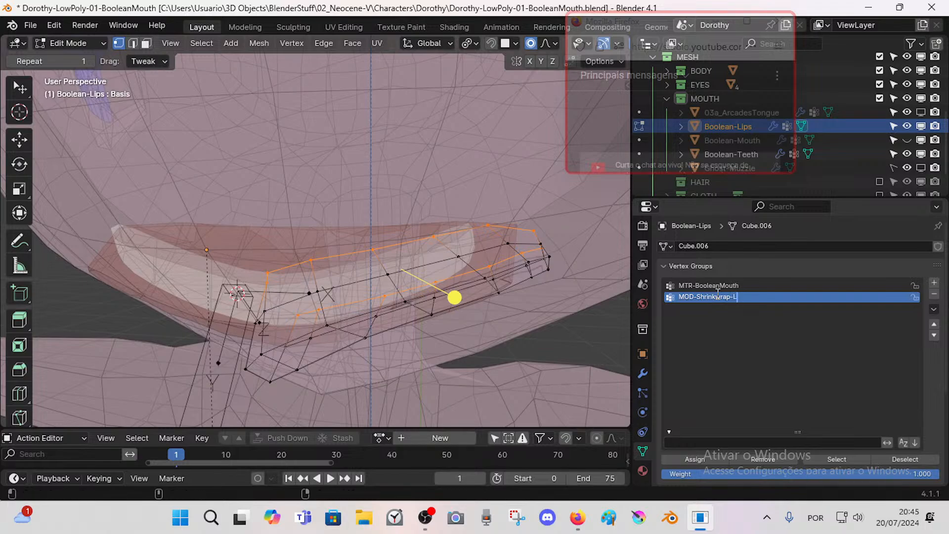
type("L")
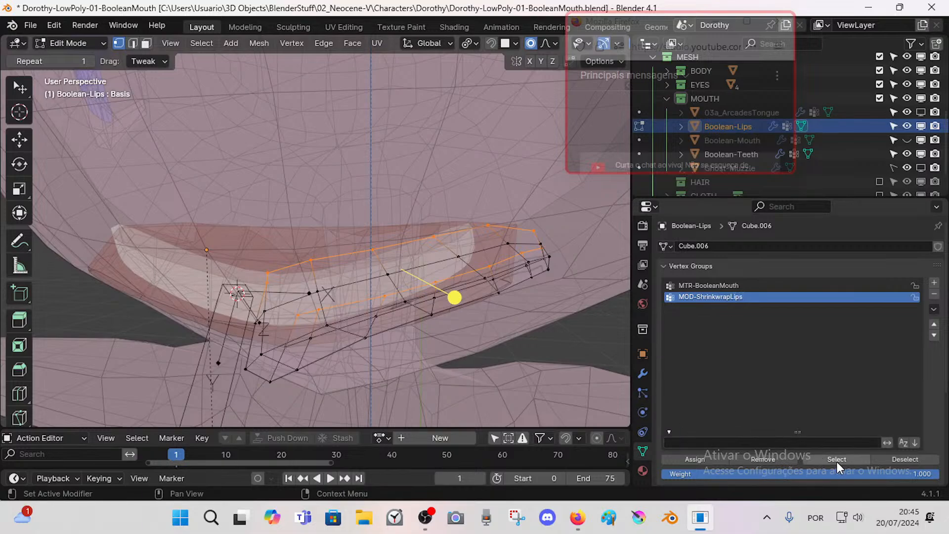
left_click(698, 460)
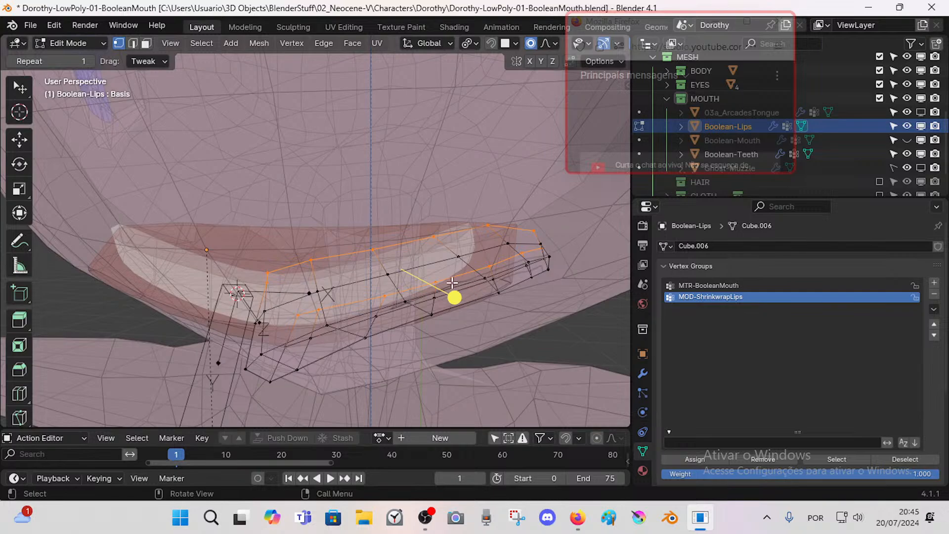
Step: Select only the lengthwise edge loop next to the upper rim, give it a weight of 0.817 in MOD-ShrinkwrapLips, and return to Object Mode
key("alt+a")
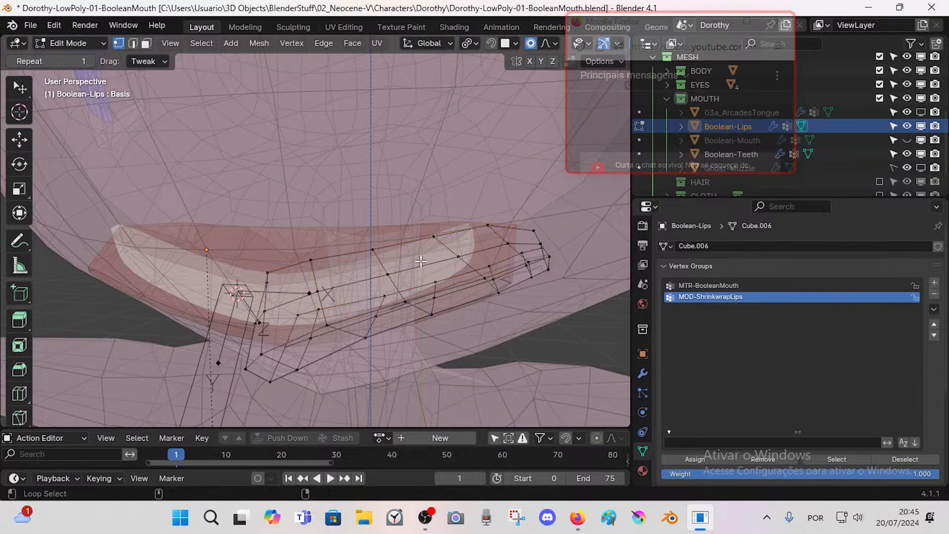
left_click(417, 266, "alt")
left_click_drag(892, 473, 841, 473)
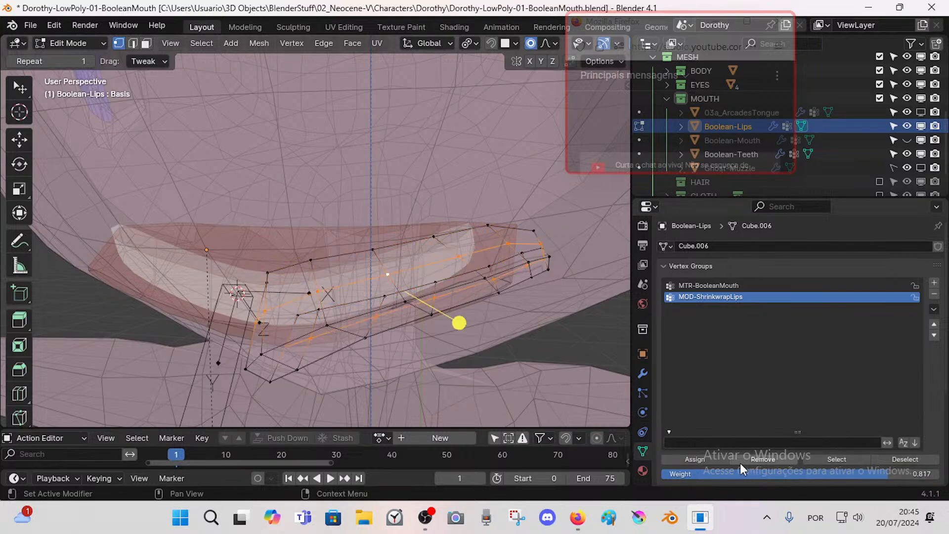
key("alt+a")
middle_click_drag(475, 307, 327, 299)
key("ctrl+Tab")
left_click(472, 316)
left_click(318, 295)
left_click(310, 296)
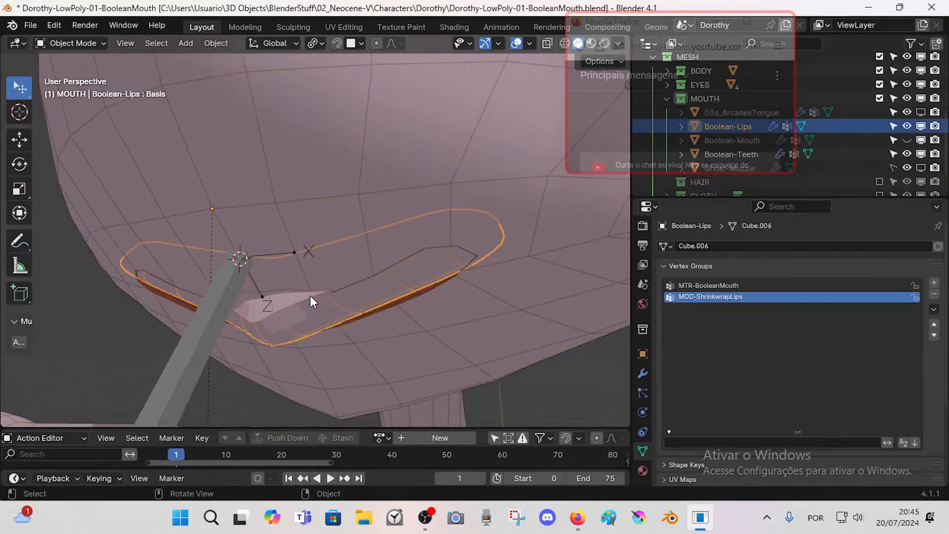
left_click(366, 193)
left_click(643, 373)
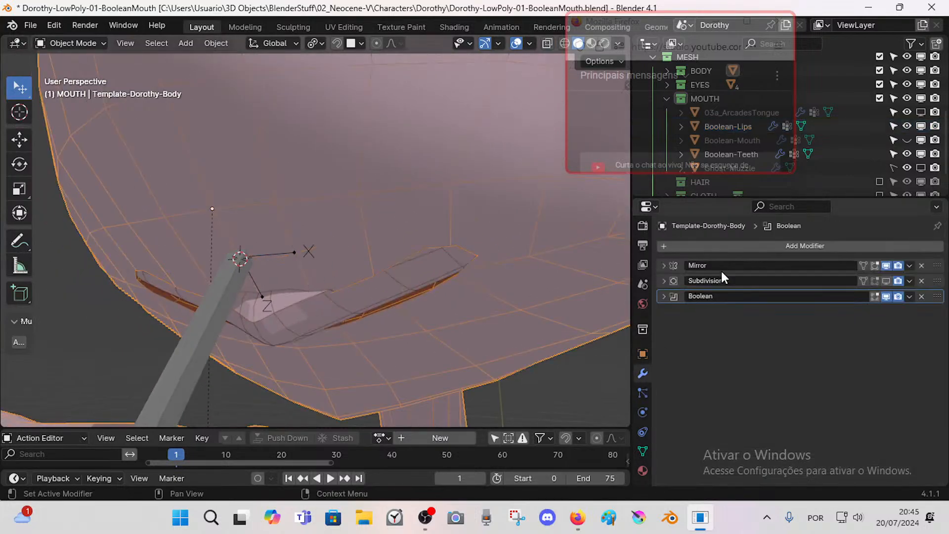
left_click(701, 242)
mouse_move(674, 242)
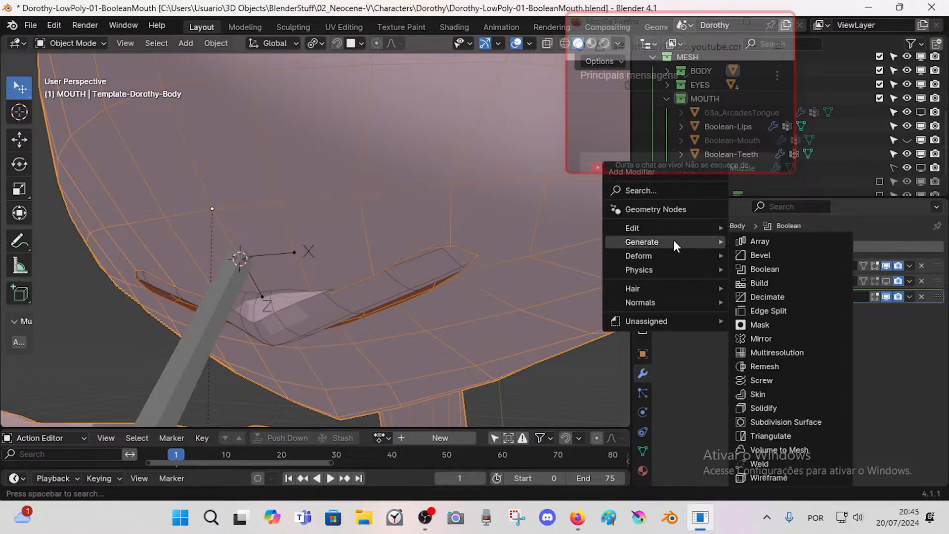
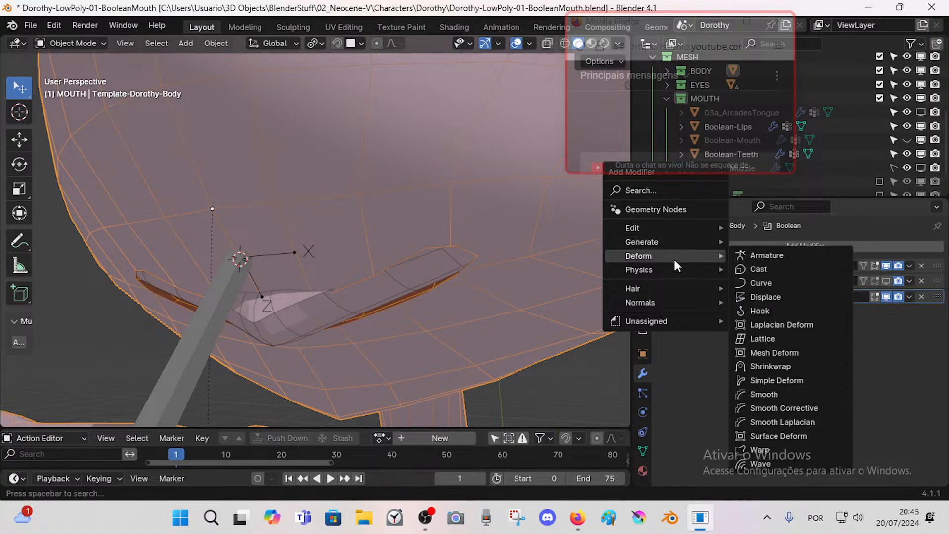
left_click(791, 368)
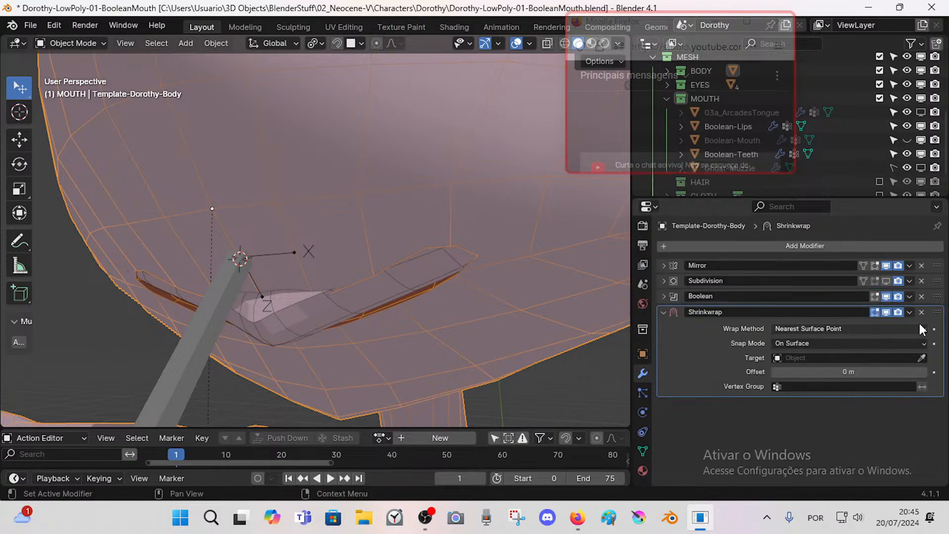
left_click_drag(935, 312, 934, 295)
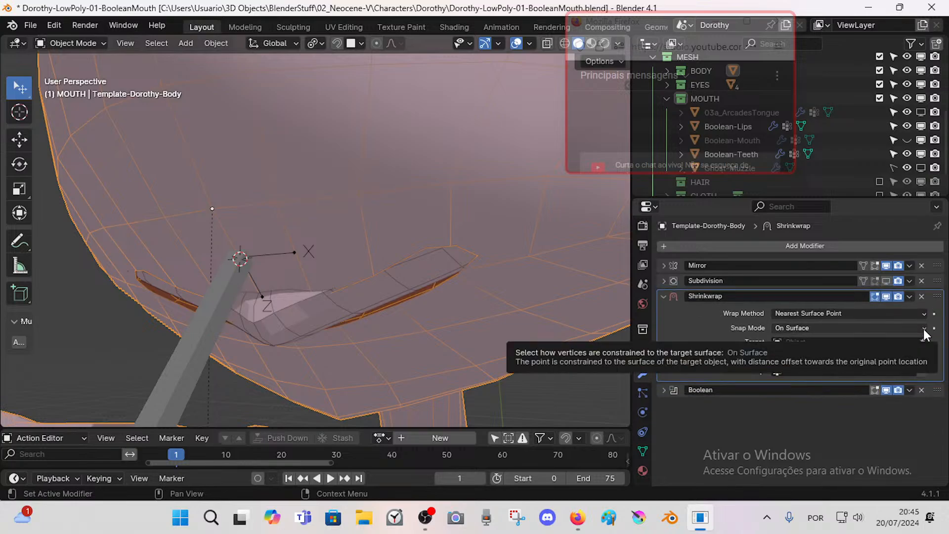
Step: Add a Shrinkwrap modifier to Boolean-Lips and set Template-Dorothy-Body as its target
left_click(269, 306)
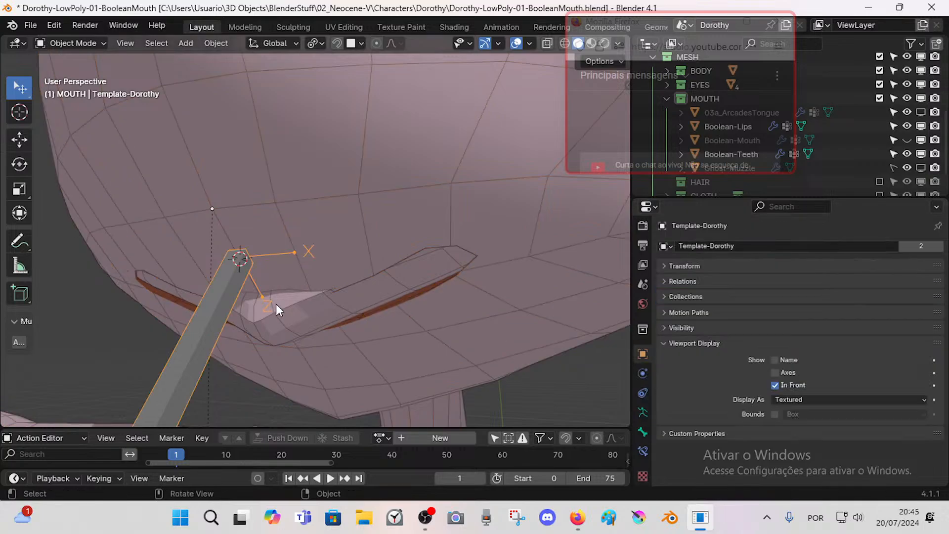
left_click(277, 305)
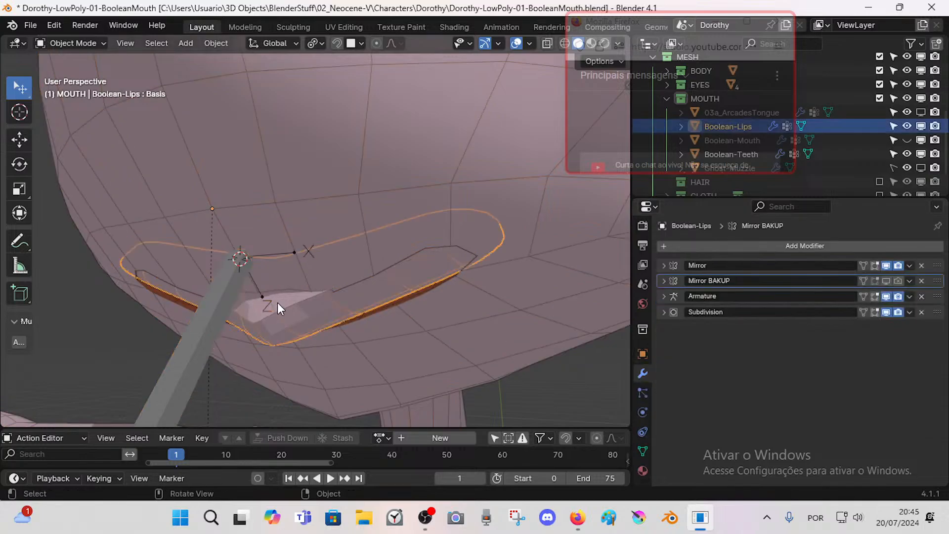
left_click(709, 244)
mouse_move(709, 244)
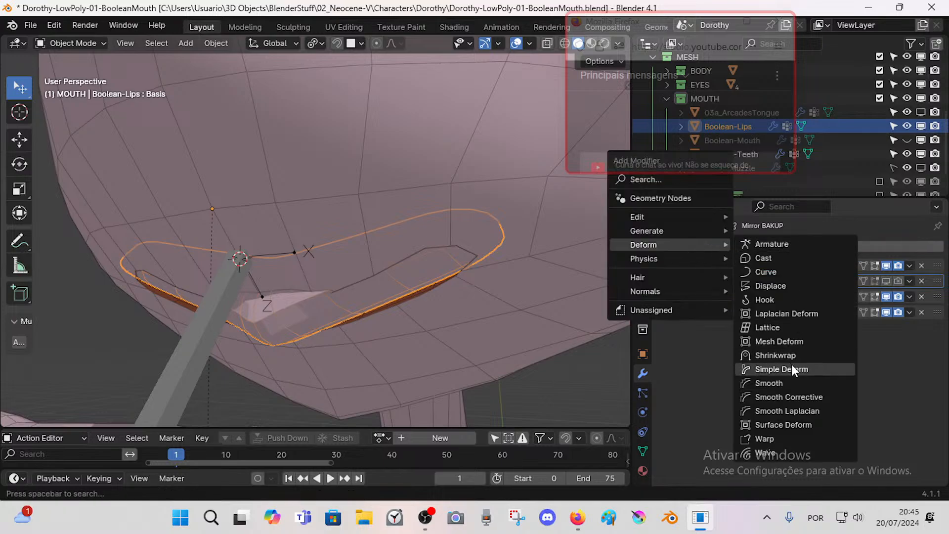
left_click(776, 355)
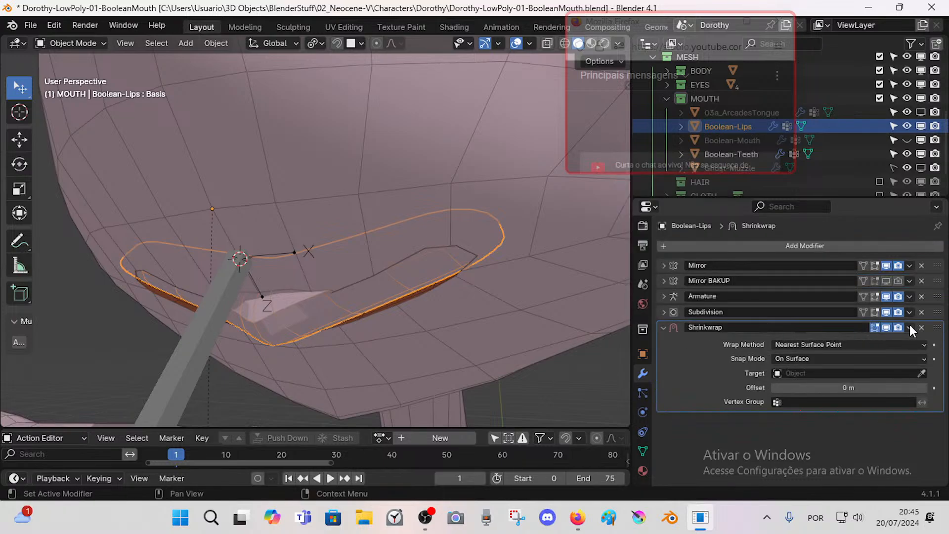
left_click(921, 373)
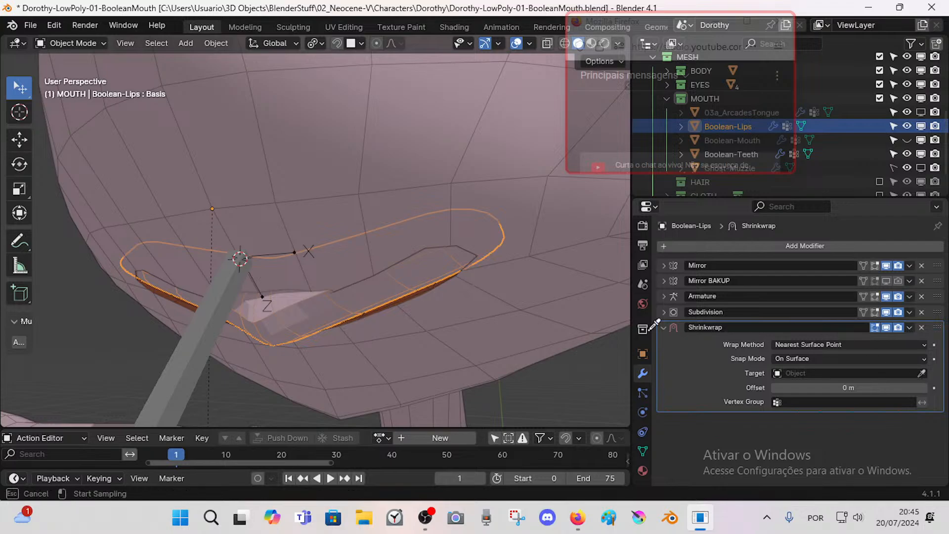
left_click(479, 290)
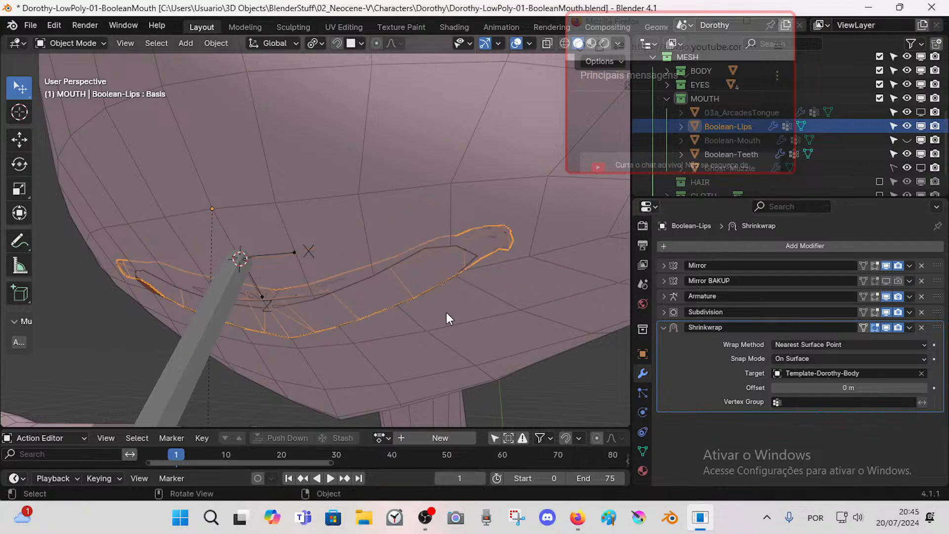
Step: Limit the Boolean-Lips Shrinkwrap modifier to the MOD-ShrinkwrapLips vertex group, keeping the On Surface snap mode
left_click(796, 359)
scroll(559, 340, "down", 1)
left_click(797, 401)
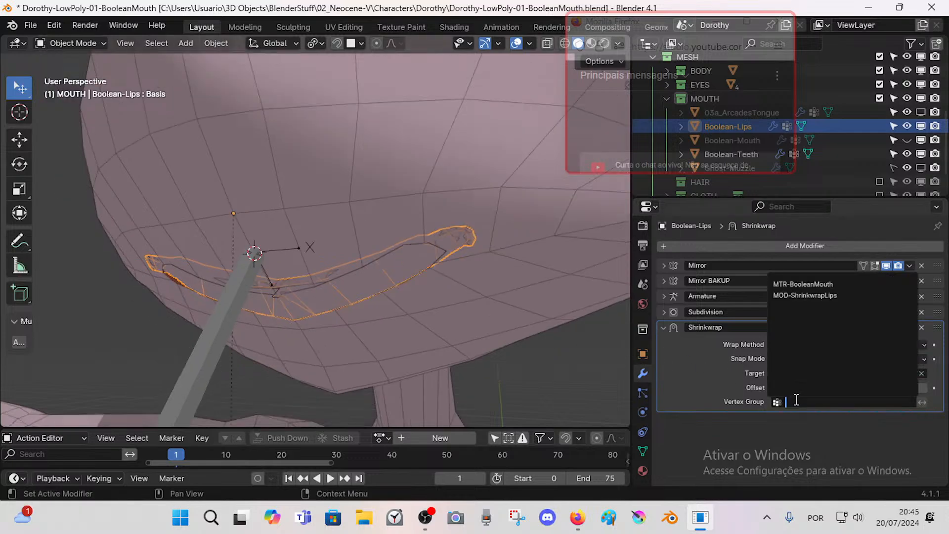
left_click(797, 296)
Step: Move the MTR-BooleanMouth bone around the muzzle in Pose Mode to test the shrinkwrapped lips, and return to Object Mode
left_click(231, 318)
key("ctrl+Tab")
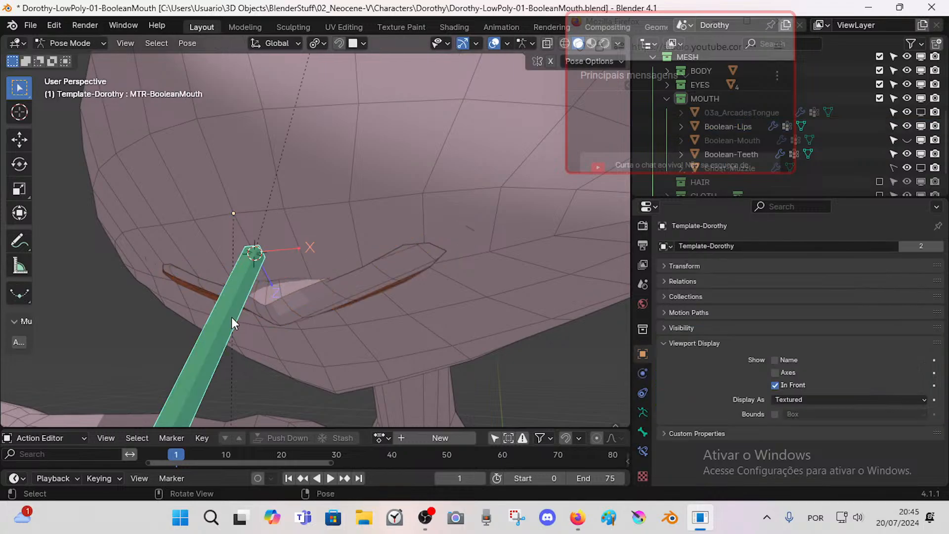
scroll(313, 297, "down", 3)
key("g")
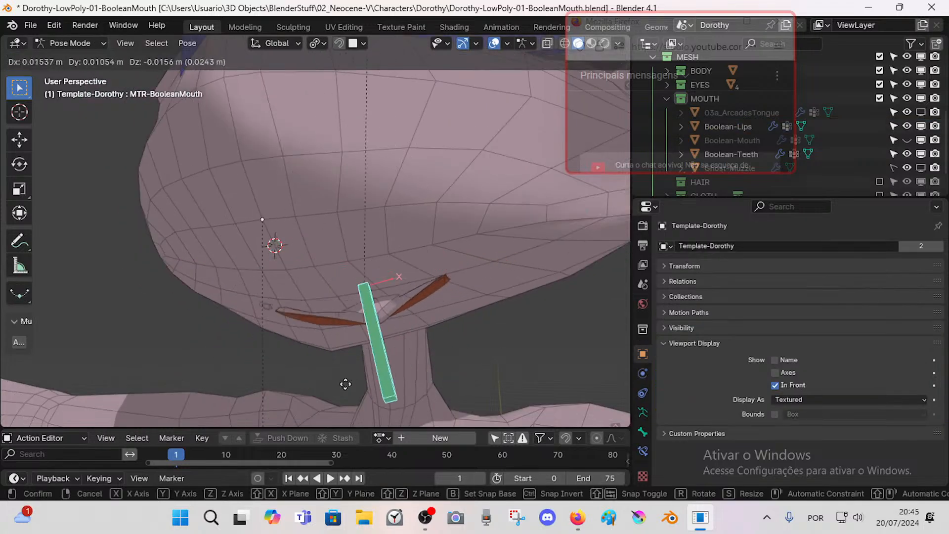
left_click(275, 330)
key("g")
left_click(307, 257)
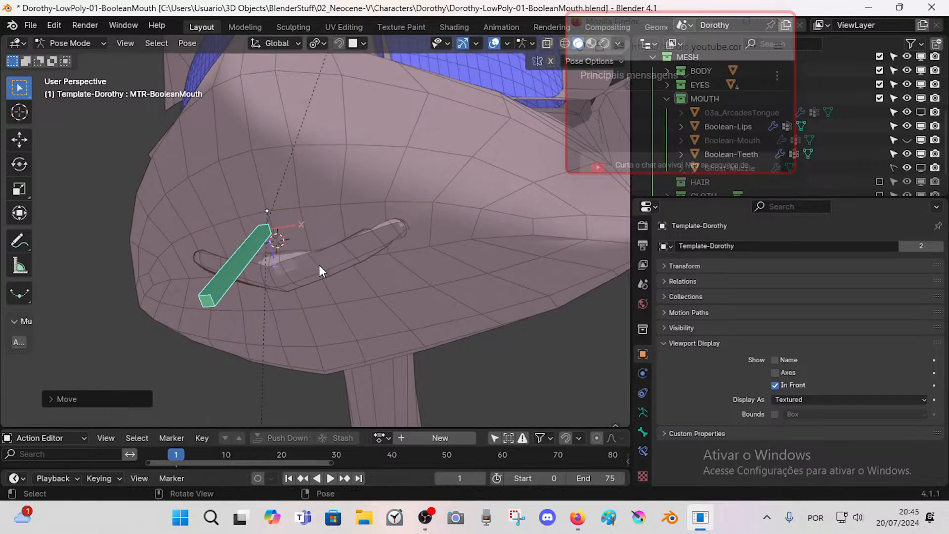
key("ctrl+Tab")
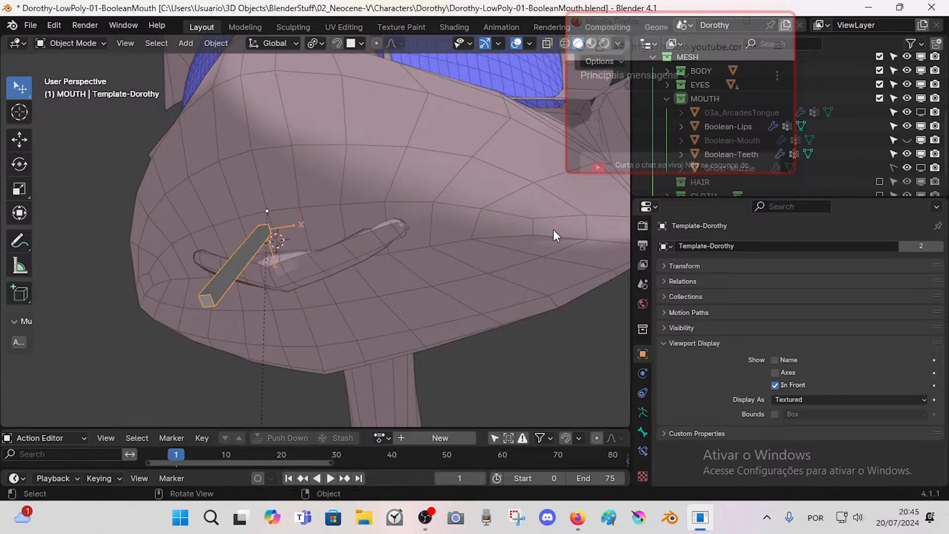
Step: Disable Boolean-Teeth in the viewport and raise the viewport level of the Boolean-Lips Subdivision modifier by one
left_click(921, 155)
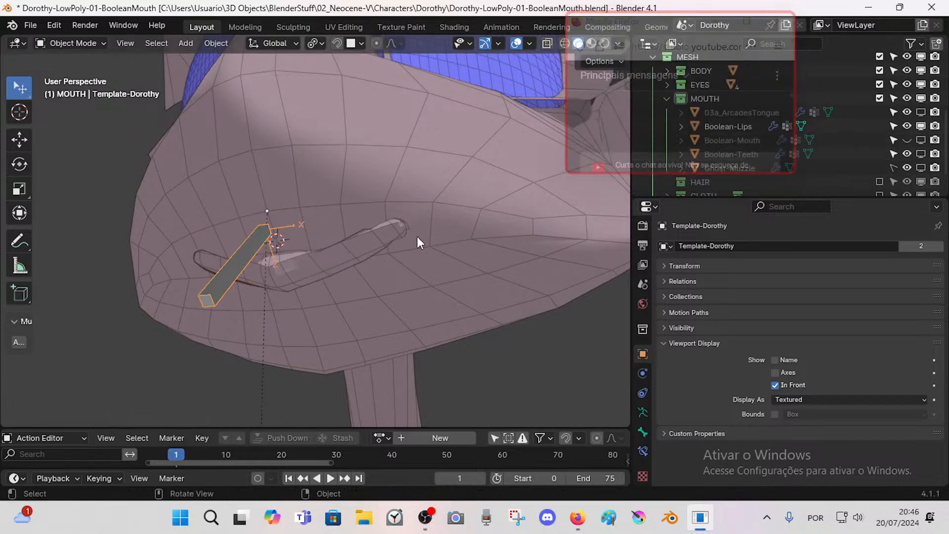
left_click(255, 252)
left_click(257, 253)
left_click(269, 260)
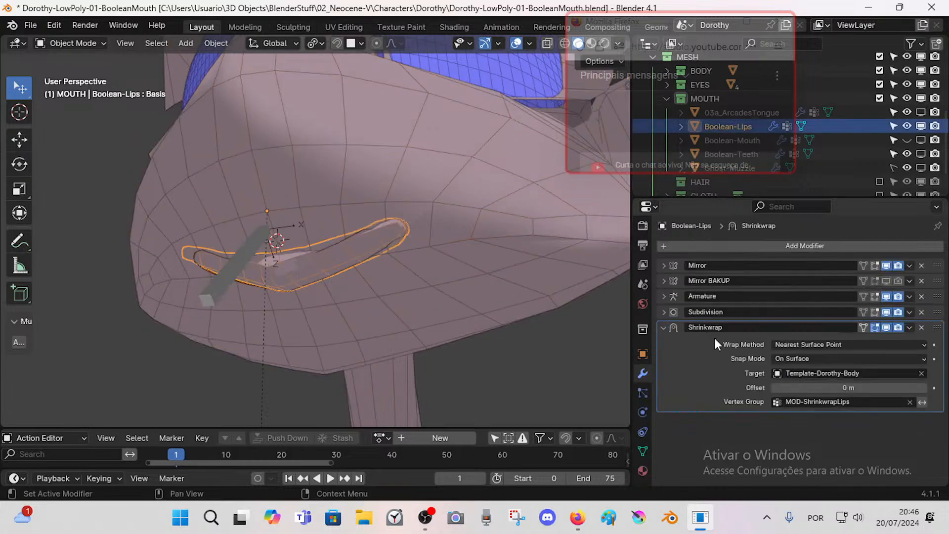
left_click(885, 309)
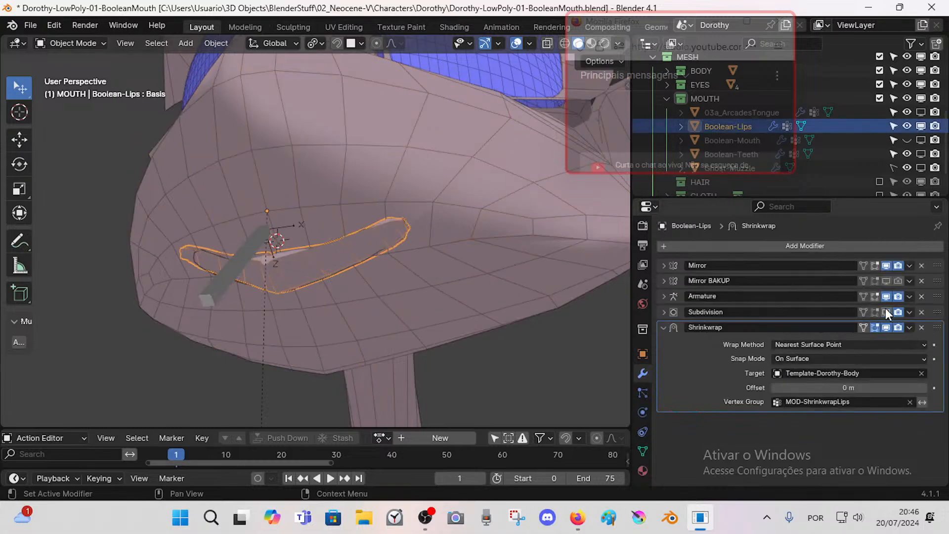
left_click(886, 309)
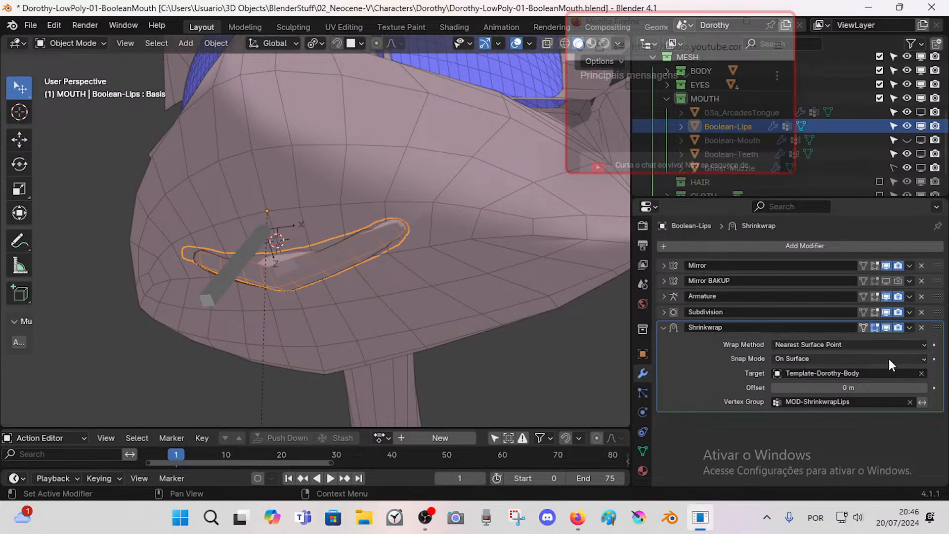
left_click(663, 310)
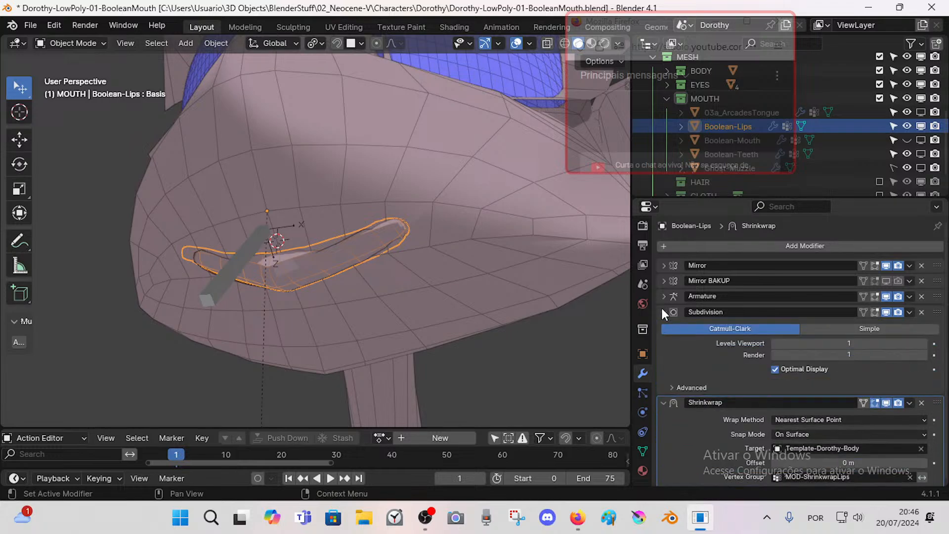
left_click(922, 344)
Step: Turn off the wireframe overlay, reposition the MTR-BooleanMouth bone across the muzzle in Pose Mode to check the smoother lips, and return to Object Mode
left_click(230, 273)
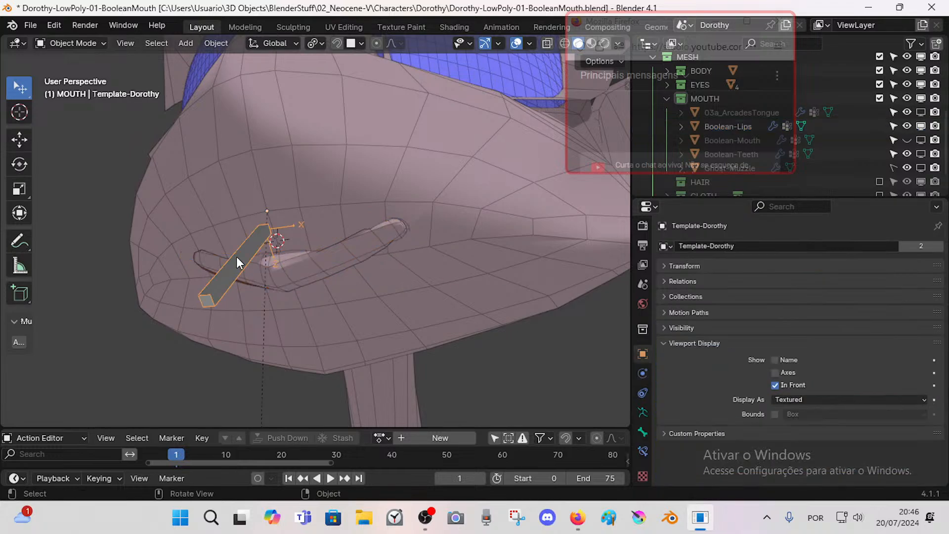
left_click(239, 256)
left_click(245, 254)
left_click(244, 254)
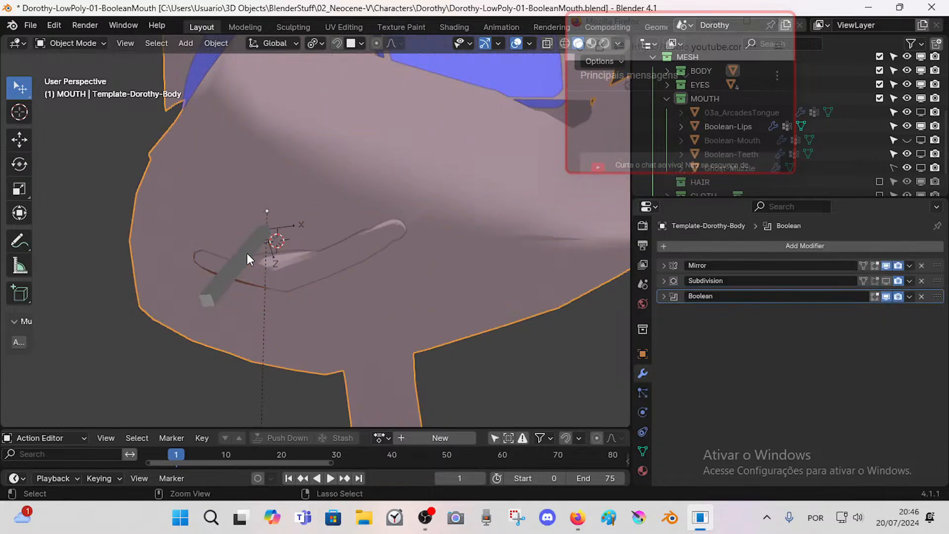
left_click(247, 253)
key("ctrl+Tab")
key("g")
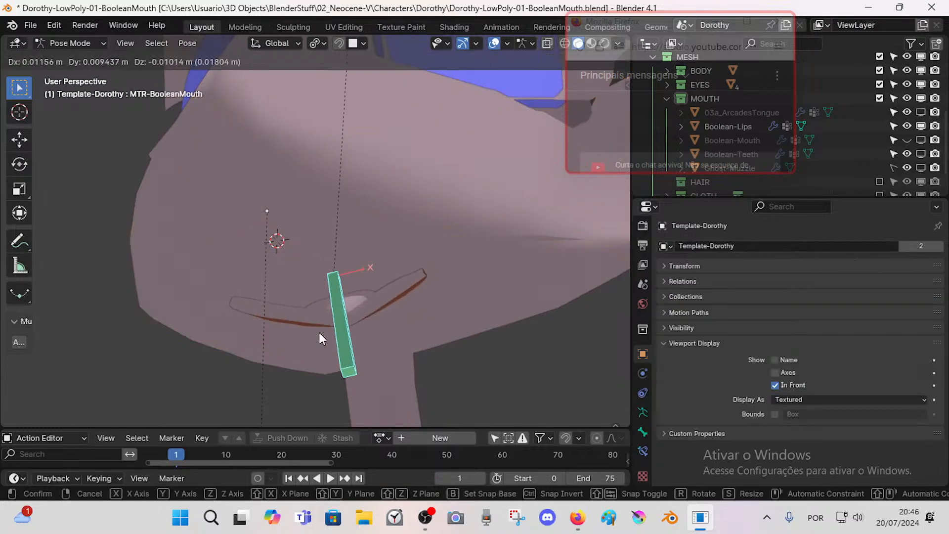
left_click(322, 338)
middle_click_drag(321, 339, 306, 348)
key("g")
left_click(277, 295)
key("g")
left_click(267, 253)
key("ctrl+Tab")
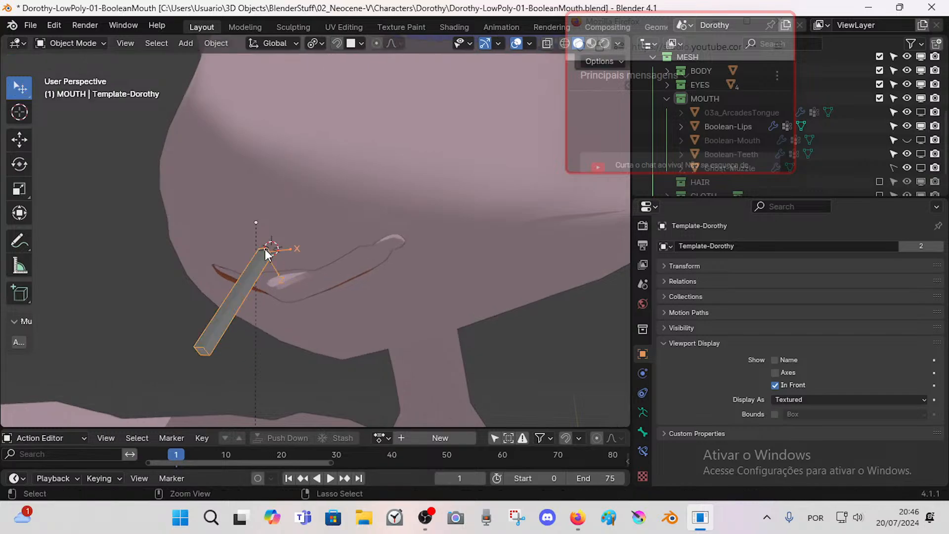
Step: Select the MTR-BooleanMouth bone in Pose Mode and set its Shrinkwrap constraint's snap mode to Outside
left_click(250, 279)
left_click(241, 286)
key("ctrl+Tab")
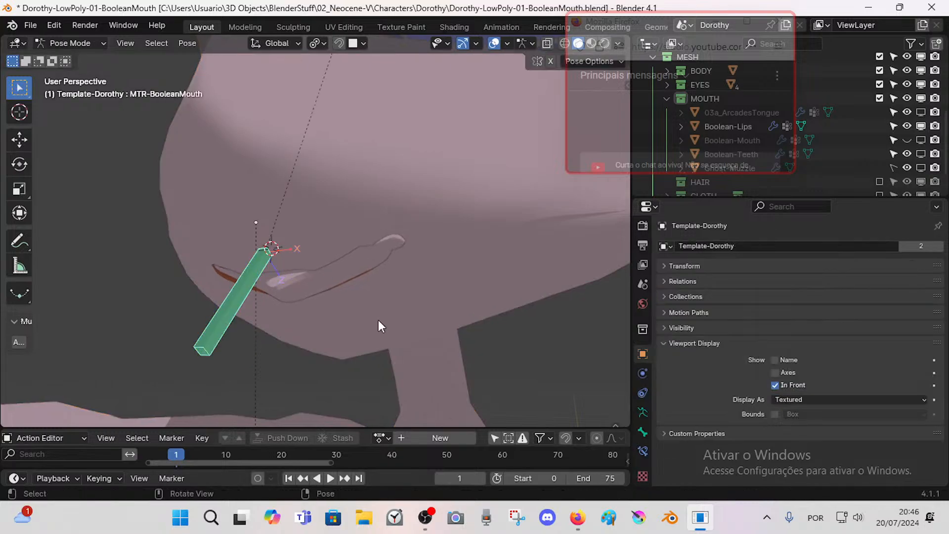
left_click(643, 451)
left_click(791, 331)
left_click(791, 369)
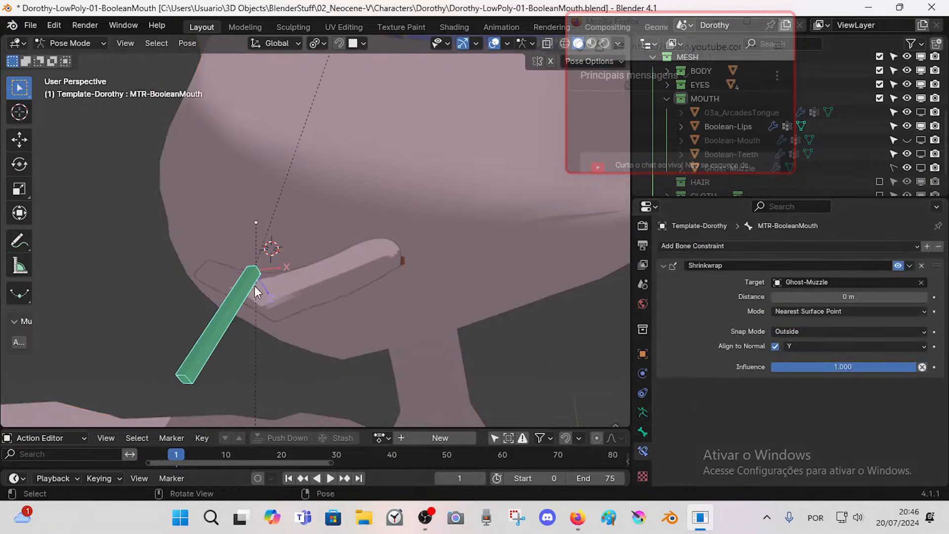
Step: Move the MTR-BooleanMouth bone across the muzzle and rotate it to test the Outside snapping
key("g")
left_click(268, 270)
middle_click_drag(268, 270, 320, 325)
key("g")
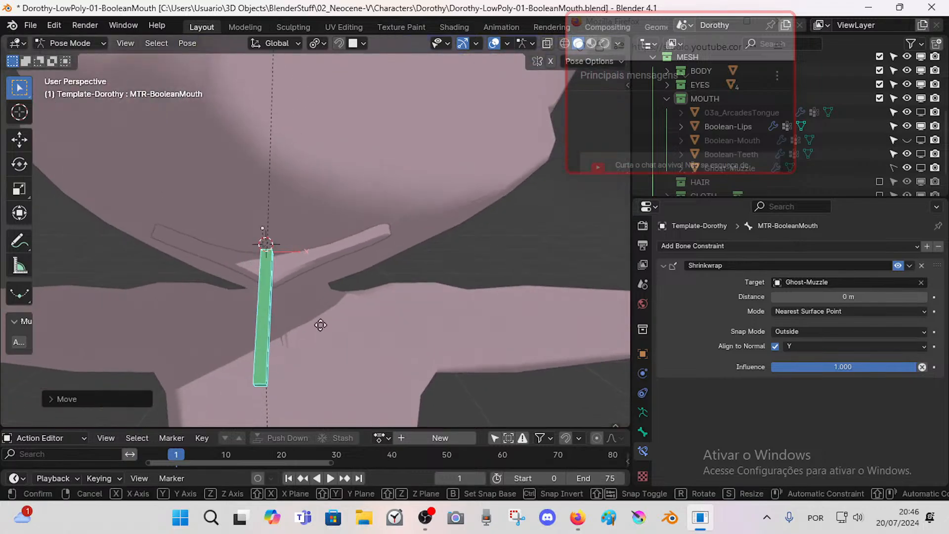
left_click(470, 251)
middle_click_drag(470, 251, 391, 331)
key("g")
left_click(364, 302)
middle_click_drag(363, 302, 284, 300)
key("r")
left_click(370, 340)
Step: Reposition the MTR-BooleanMouth bone around the underside and side of the muzzle, and return to Object Mode
key("g")
left_click(227, 244)
middle_click_drag(228, 245, 224, 304)
key("g")
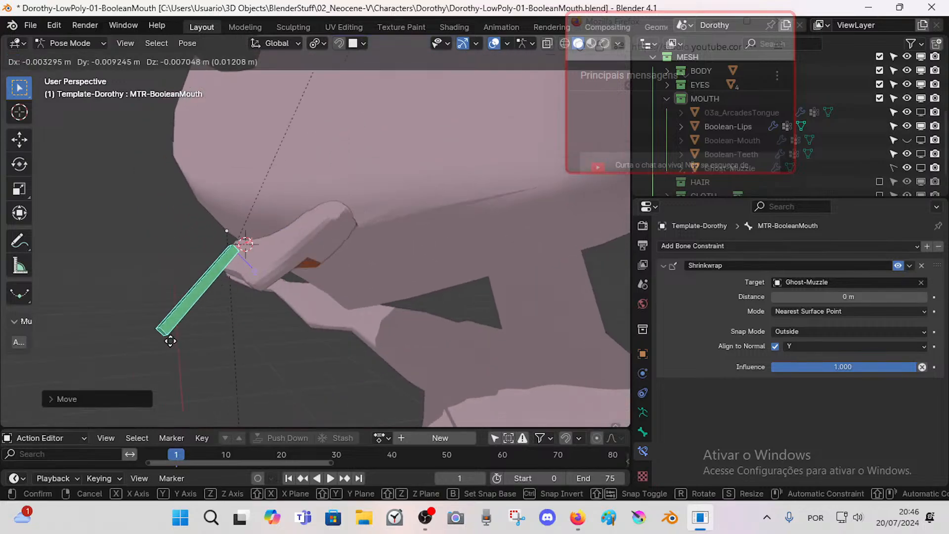
middle_click_drag(170, 341, 188, 297)
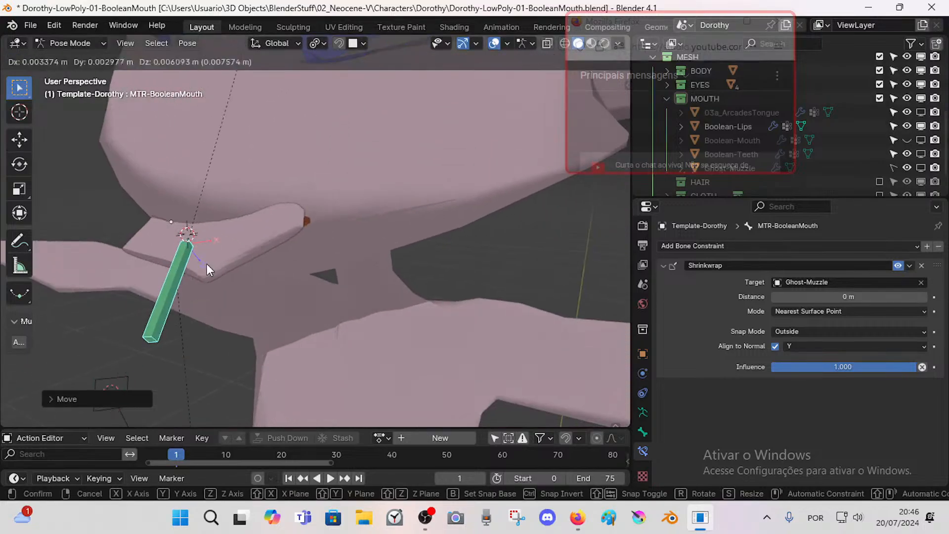
left_click(207, 264)
middle_click_drag(207, 264, 274, 217)
key("g")
left_click(291, 252)
middle_click_drag(291, 252, 364, 267)
scroll(402, 280, "up", 1)
scroll(394, 273, "down", 1)
key("ctrl+Tab")
Step: Select Boolean-Lips with the wireframe overlay shown and collapse its Subdivision and Shrinkwrap modifier settings
left_click(369, 271)
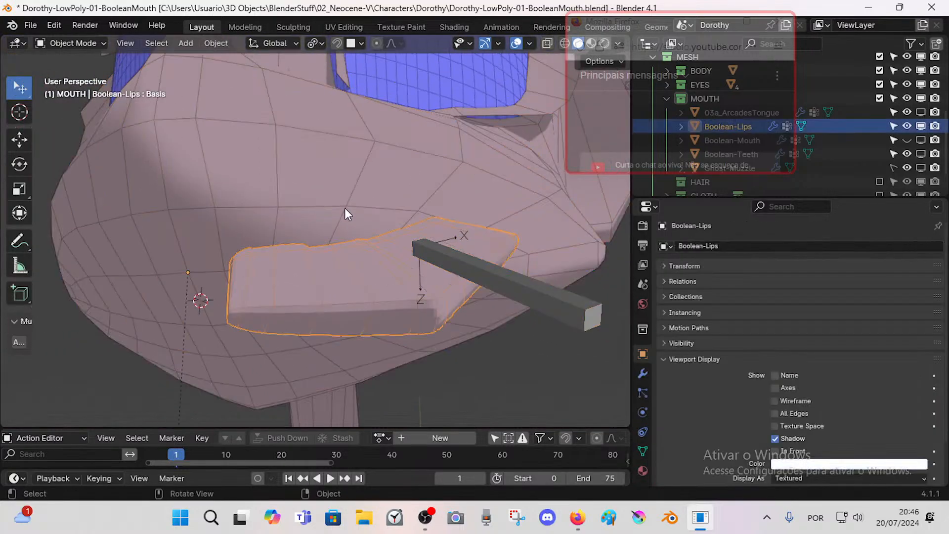
left_click(345, 209)
left_click(366, 269)
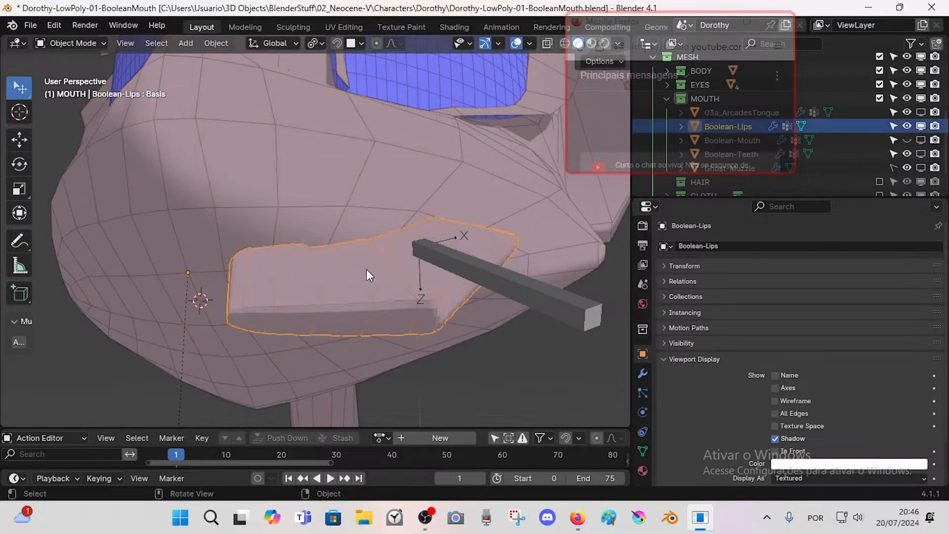
left_click(643, 372)
left_click(662, 312)
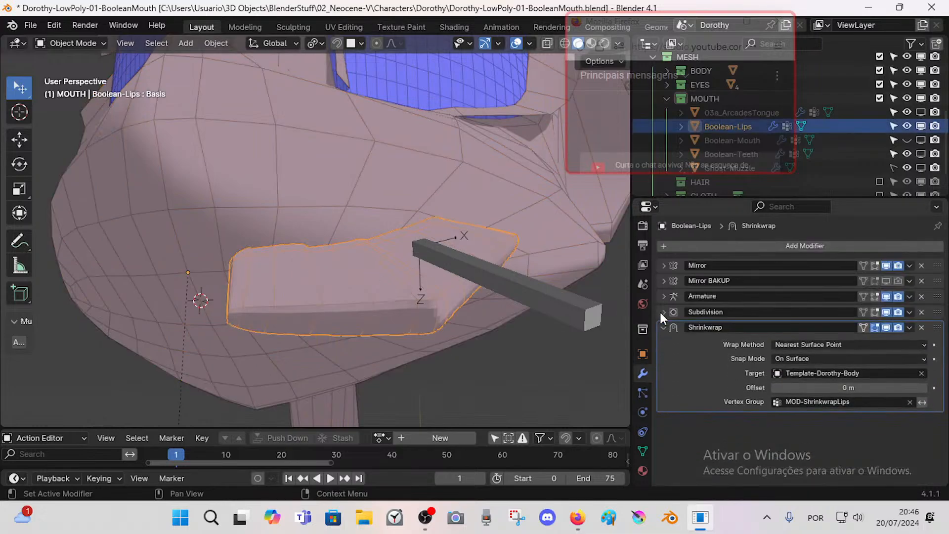
left_click(661, 326)
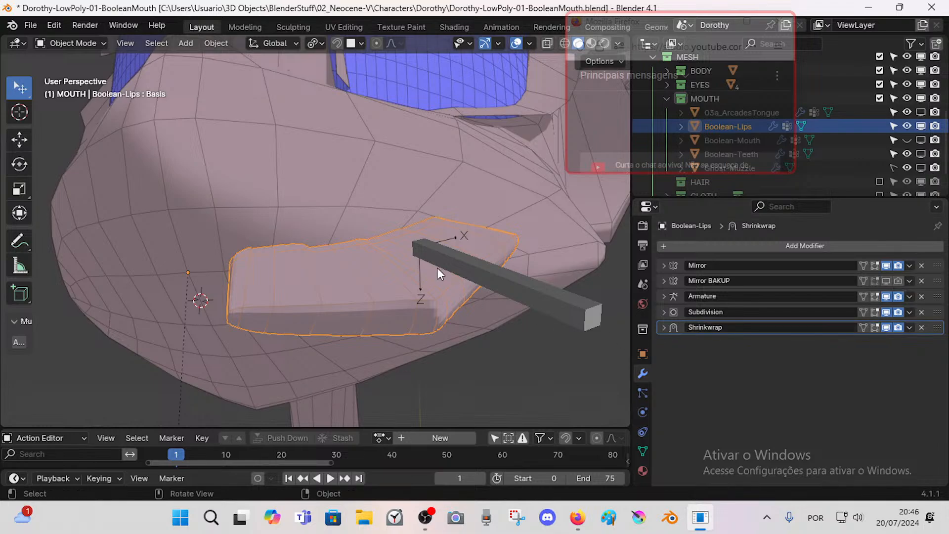
Step: Add a second Boolean modifier to Template-Dorothy-Body with Boolean-Lips as its object, and disable the first Boolean in the viewport
left_click(353, 206)
left_click(374, 272)
left_click(330, 190)
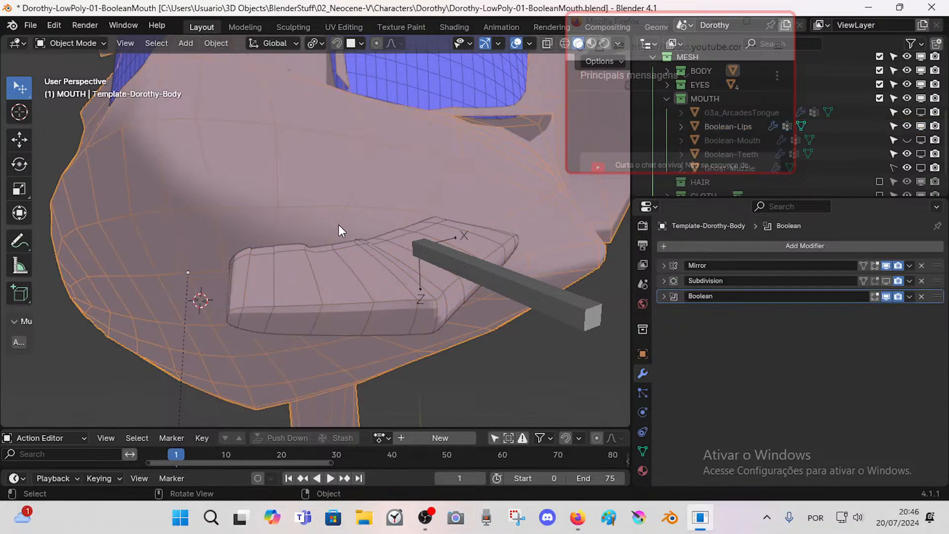
left_click(697, 246)
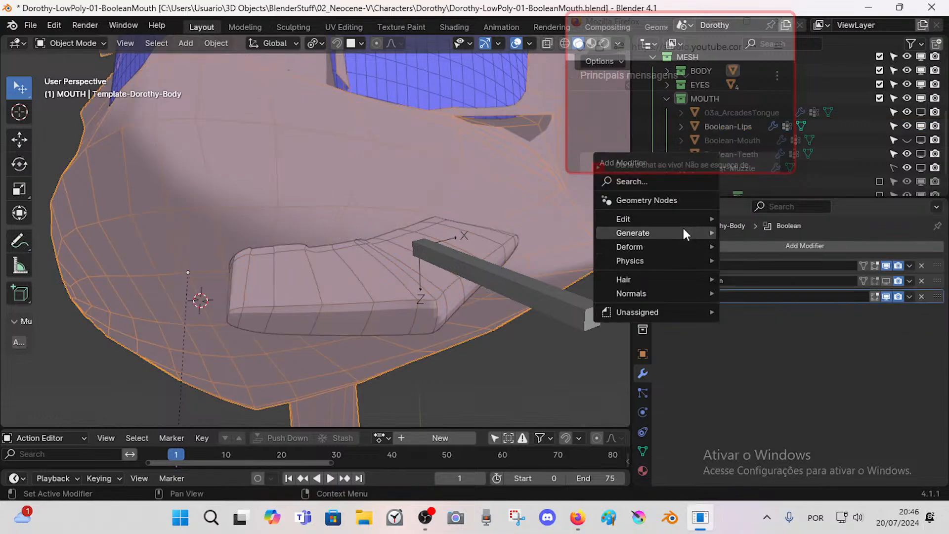
mouse_move(683, 231)
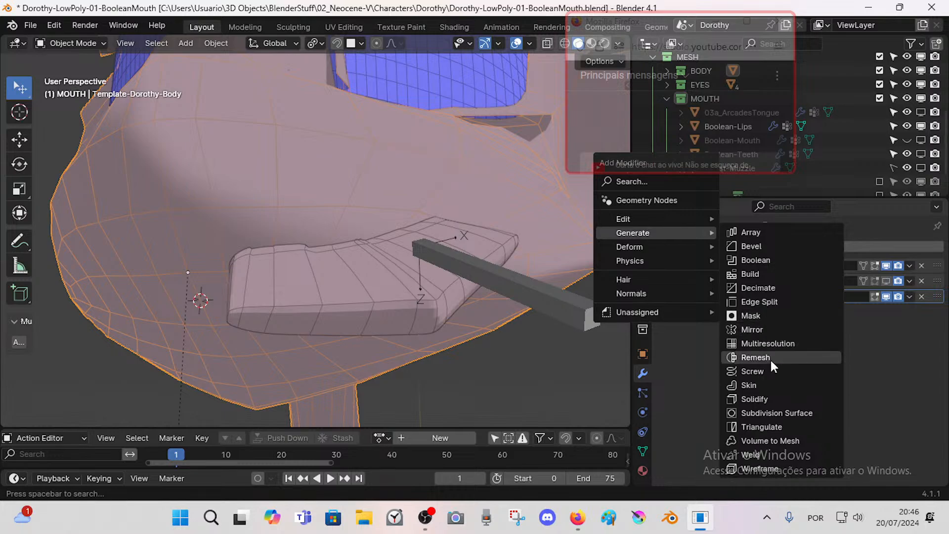
left_click(747, 261)
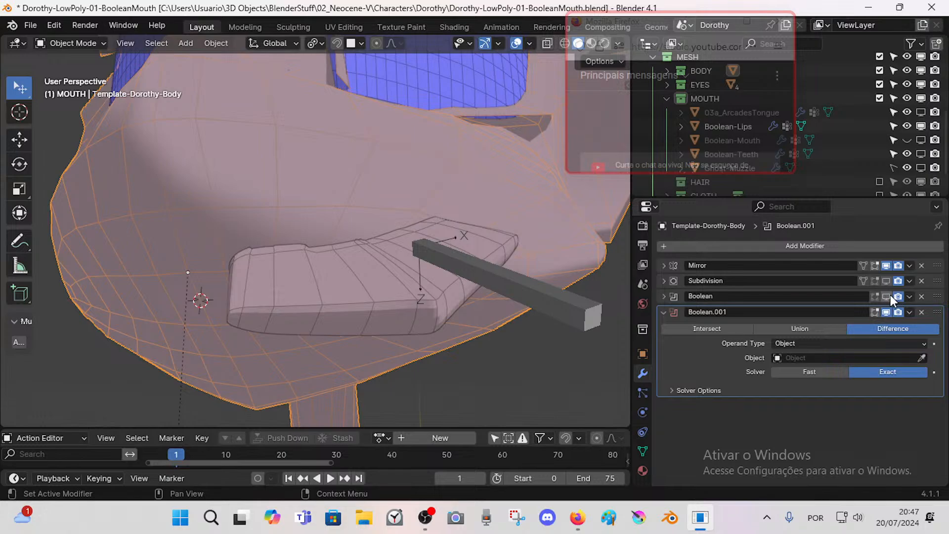
left_click(921, 357)
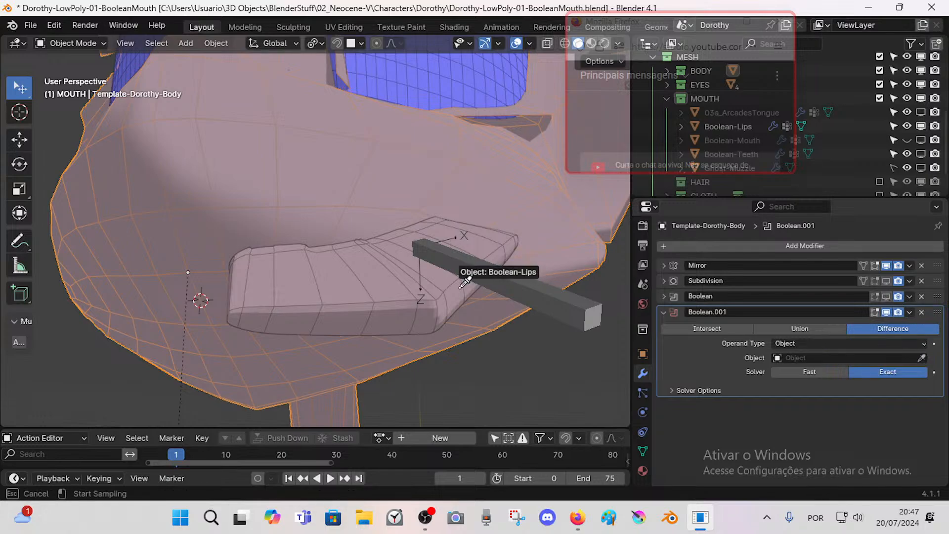
left_click(385, 295)
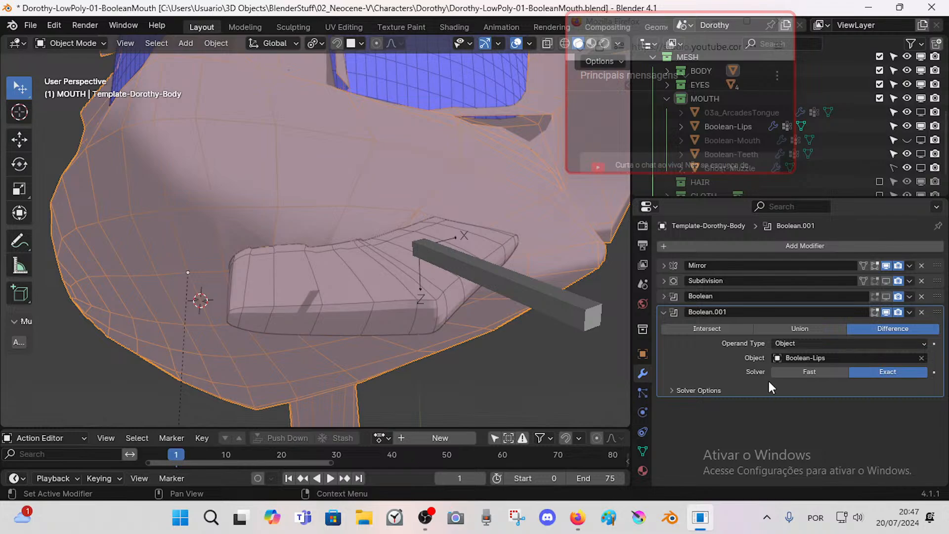
Step: Set the new Boolean modifier to Union and compare the Fast solver with the Exact solver
left_click(784, 328)
left_click(817, 370)
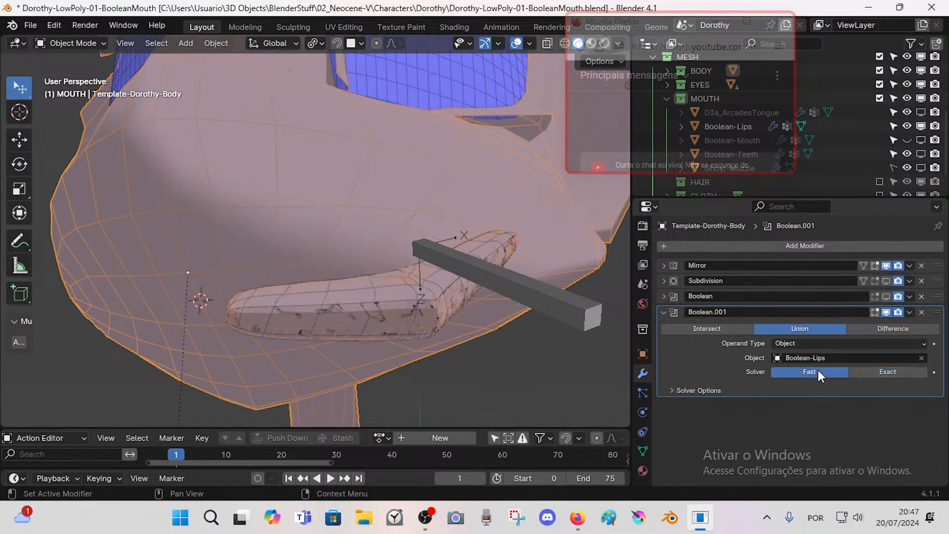
left_click(871, 368)
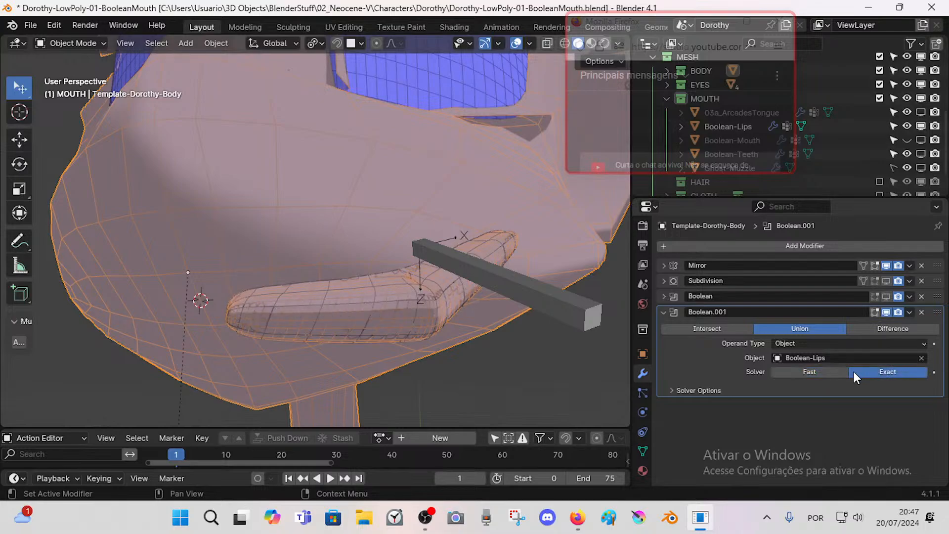
Step: Try the Exact solver's Self Intersection and Hole Tolerant options, setting Materials to Transfer and leaving only Self Intersection enabled
left_click(796, 342)
left_click(707, 390)
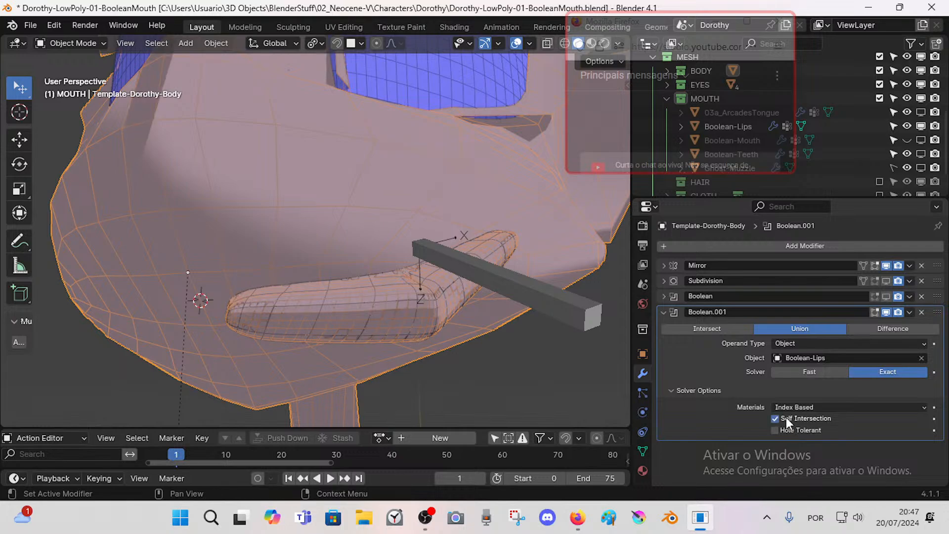
left_click(776, 430)
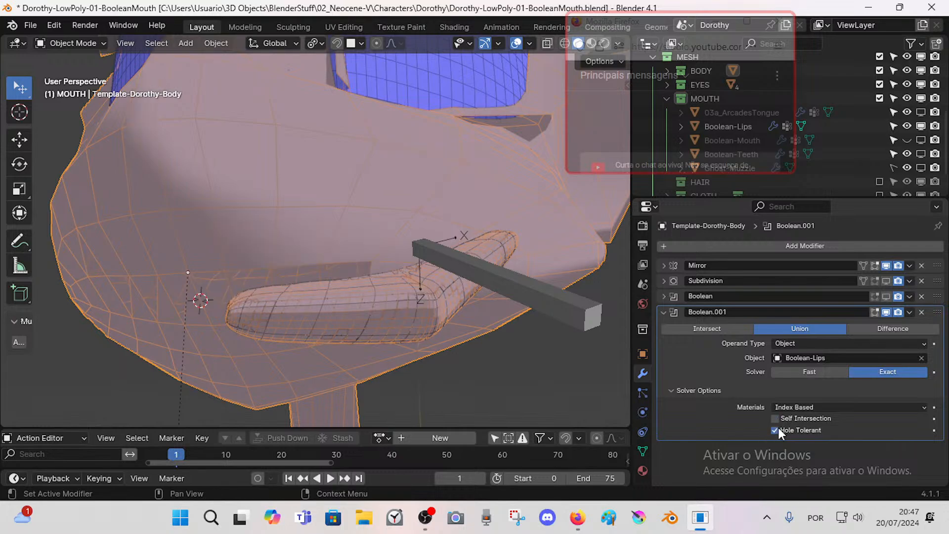
left_click(778, 428)
left_click(788, 408)
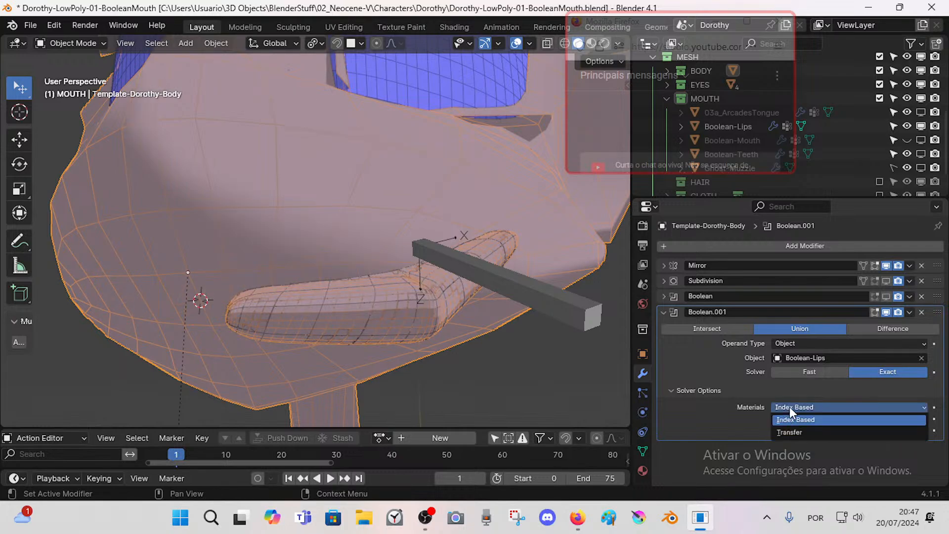
left_click(790, 428)
left_click(776, 427)
left_click(776, 427)
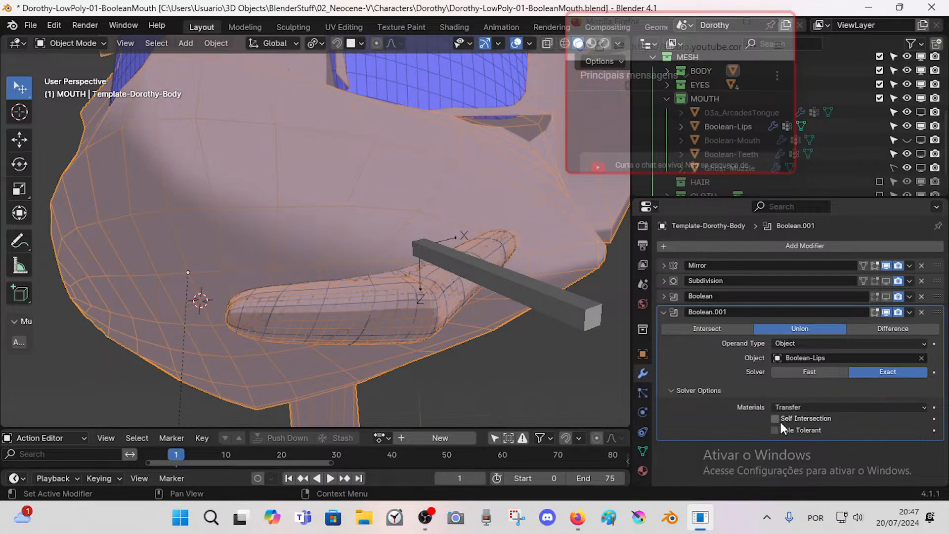
left_click(775, 419)
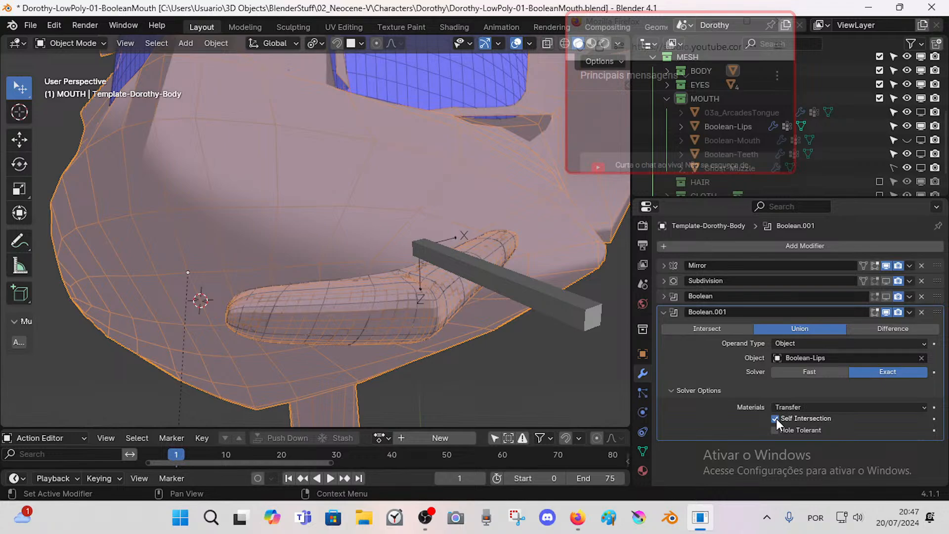
Step: Switch the body's new Boolean modifier to the Fast solver and set its overlap threshold to 0 m
left_click(790, 373)
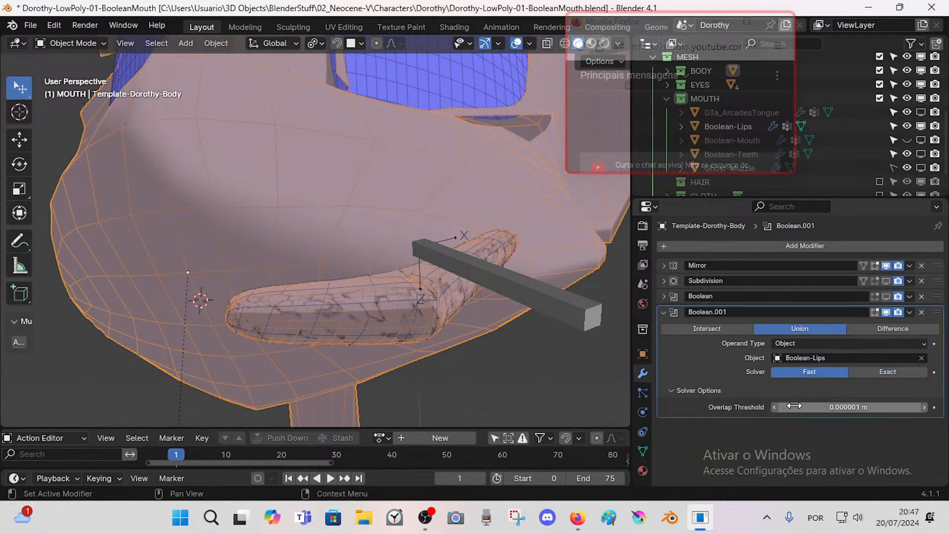
left_click_drag(803, 400, 823, 408)
left_click_drag(885, 407, 881, 406)
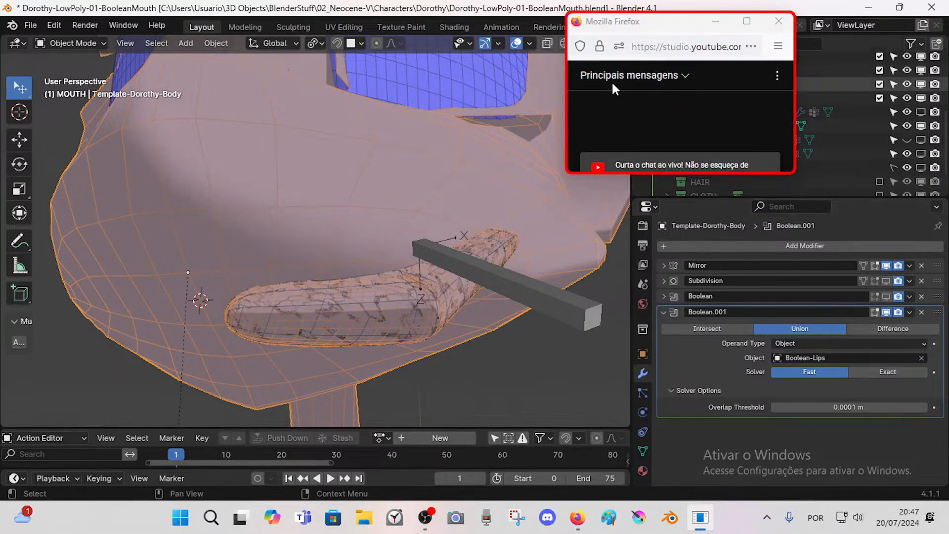
left_click_drag(685, 172, 685, 217)
left_click_drag(844, 406, 821, 406)
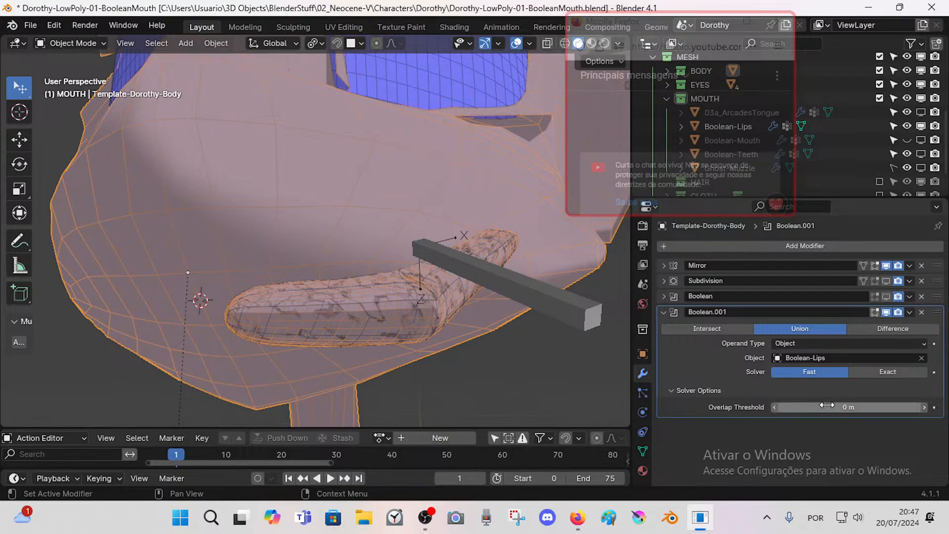
Step: Hide the wireframe overlay and move the MTR-BooleanMouth bone across the muzzle in Pose Mode to test the union, returning to Object Mode
left_click(353, 293)
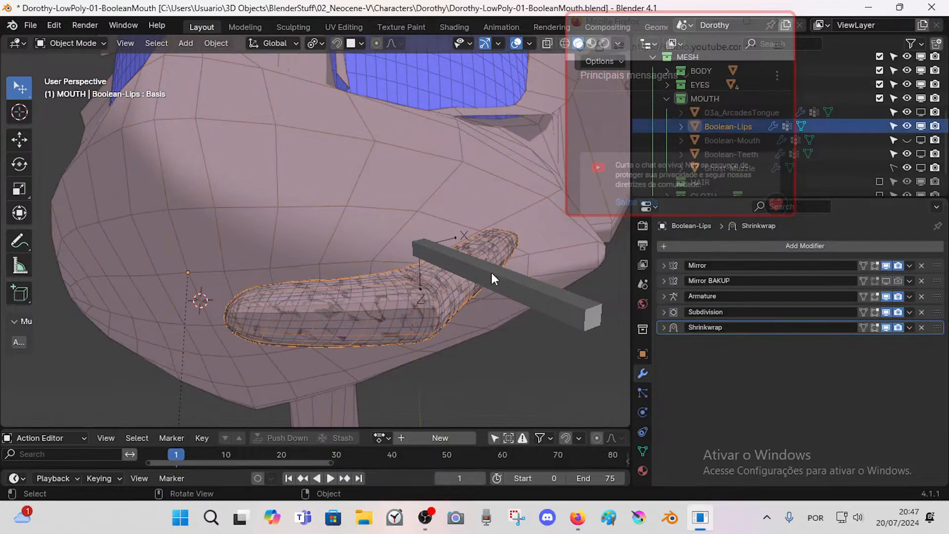
left_click(491, 272)
key("ctrl+Tab")
key("g")
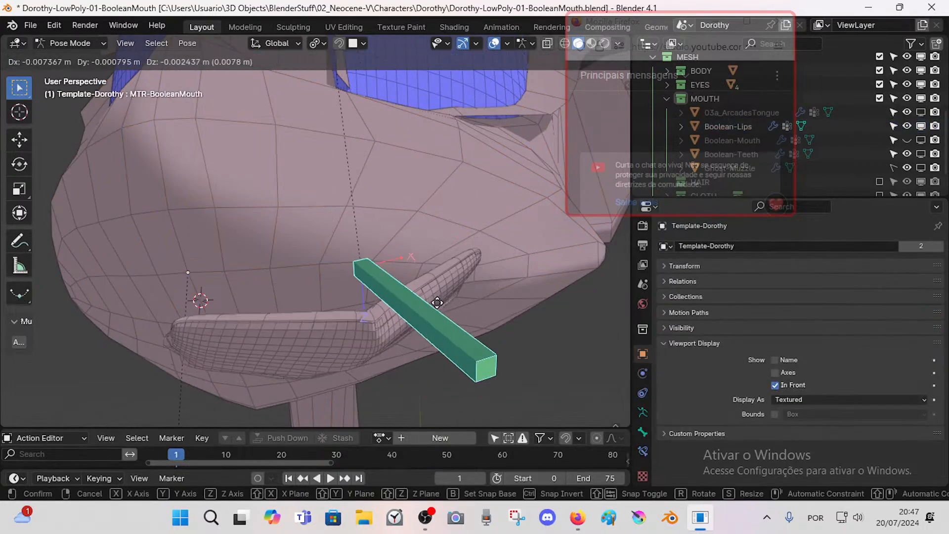
left_click(436, 296)
key("shift+alt+z")
key("g")
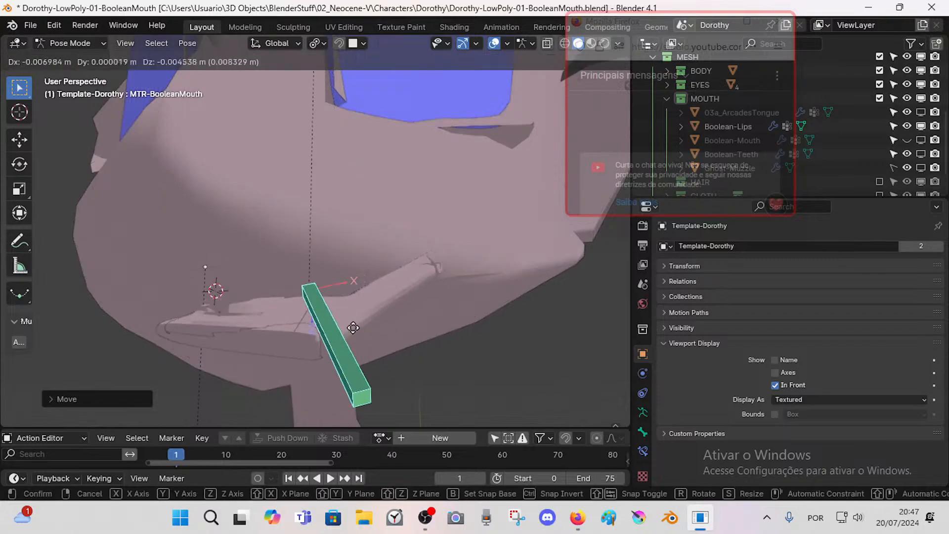
left_click(384, 268)
middle_click_drag(385, 268, 358, 281)
key("g")
left_click(320, 219)
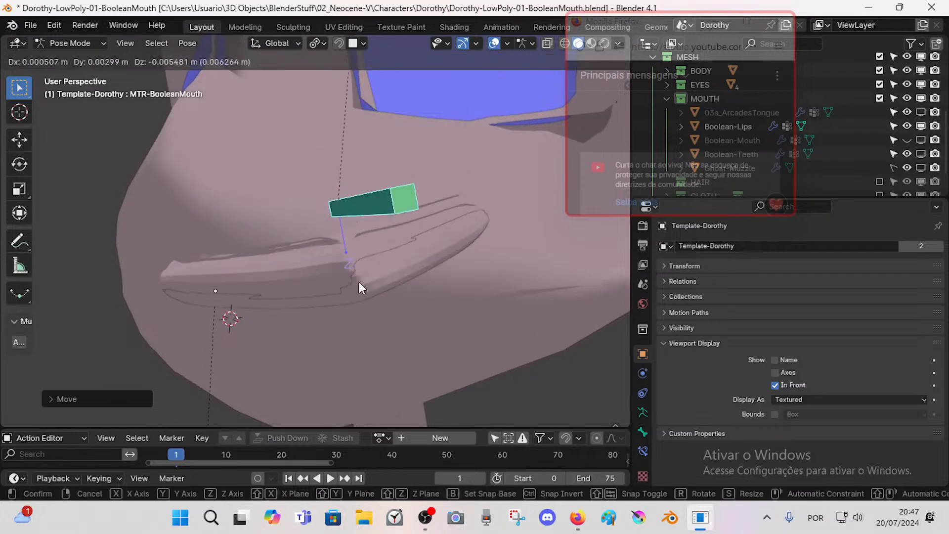
key("ctrl+Tab")
Step: Apply smooth shading to the Boolean-Lips mesh
left_click(368, 286)
right_click(368, 286)
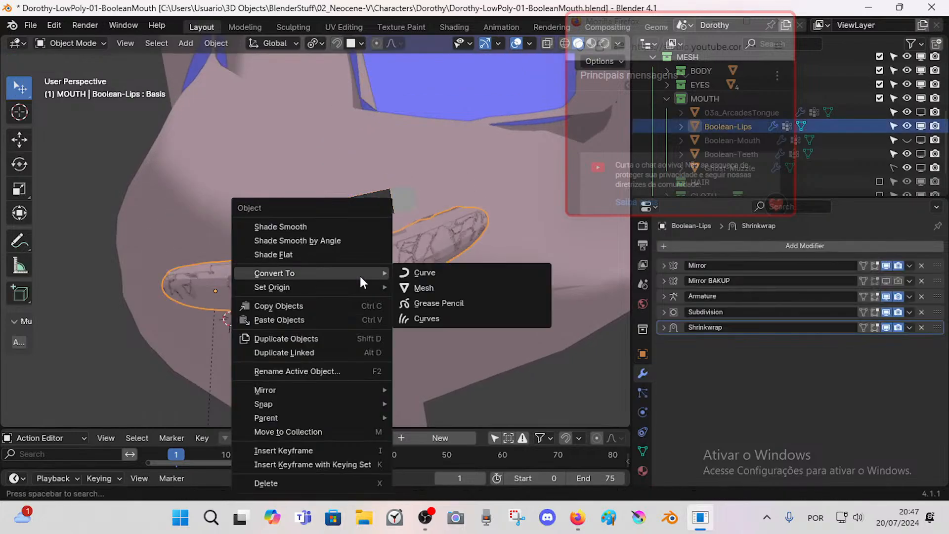
left_click(327, 226)
Step: Move the MTR-BooleanMouth bone in Pose Mode to check the smooth-shaded lips, and return to Object Mode
left_click(370, 213)
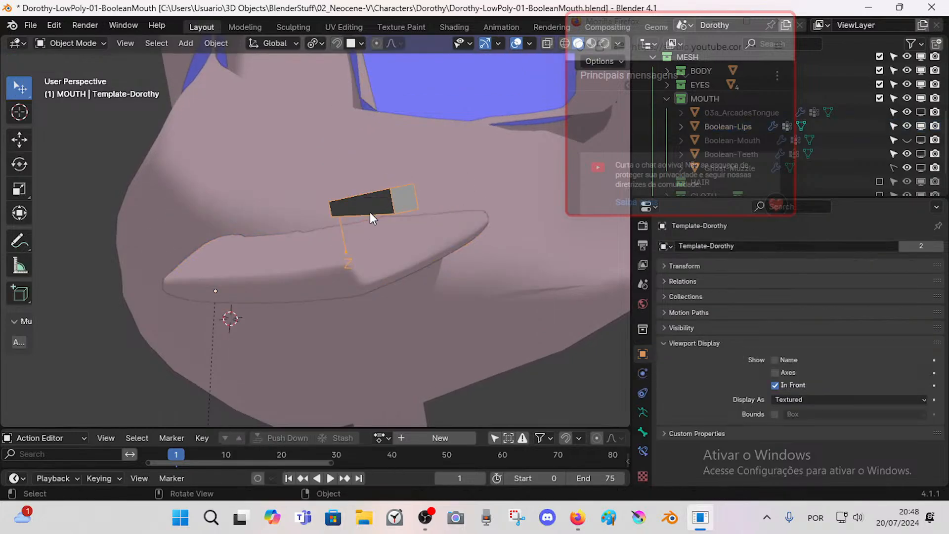
middle_click_drag(370, 203, 469, 266)
scroll(431, 200, "up", 3)
left_click(470, 267)
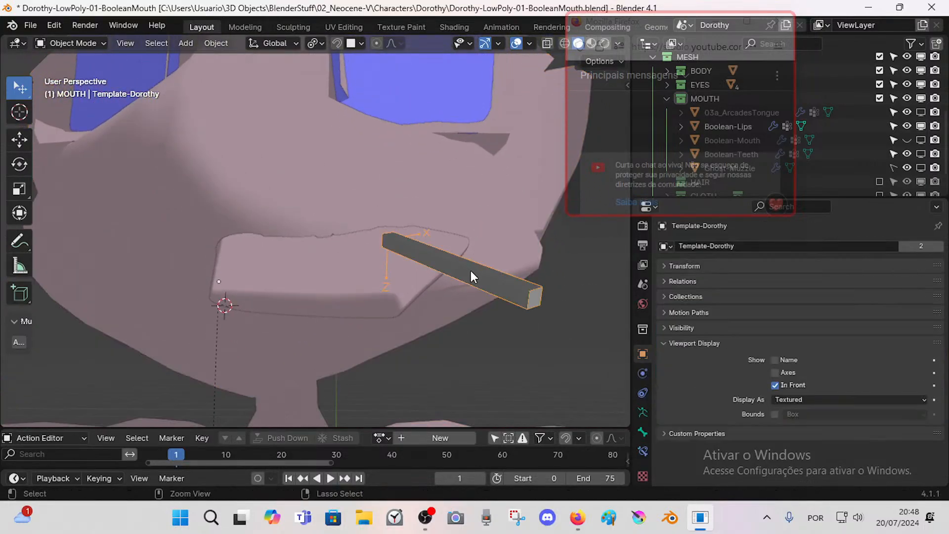
key("ctrl+Tab")
key("g")
left_click(426, 310)
middle_click_drag(429, 315, 374, 284)
key("ctrl+Tab")
Step: Reorder the Boolean-Lips modifiers so that Shrinkwrap comes before Subdivision, and inspect the lips
left_click(403, 283)
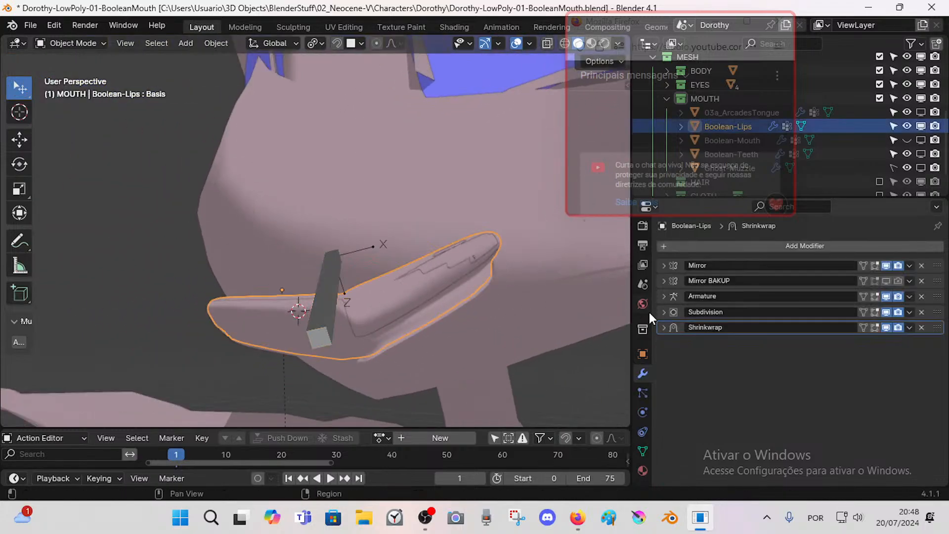
left_click(663, 327)
left_click(663, 327)
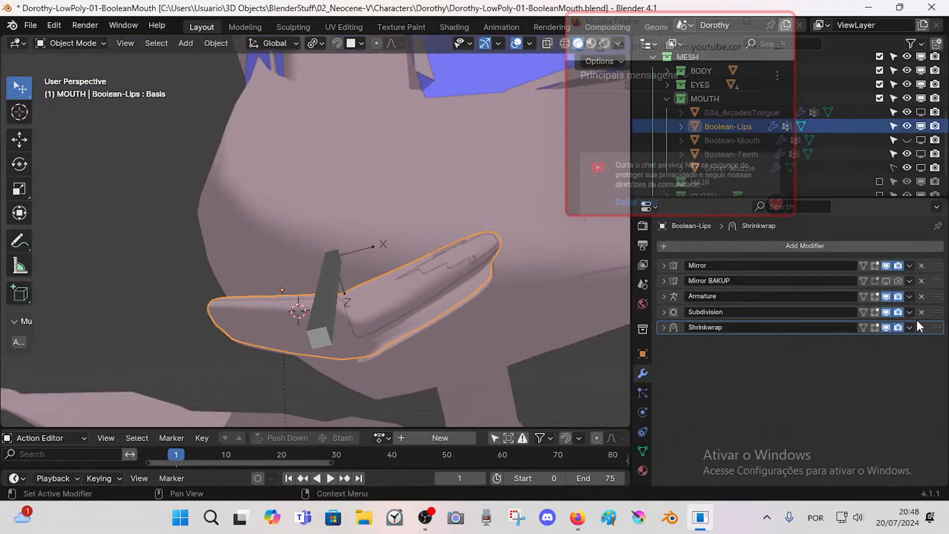
left_click_drag(938, 327, 937, 312)
middle_click_drag(464, 277, 441, 287)
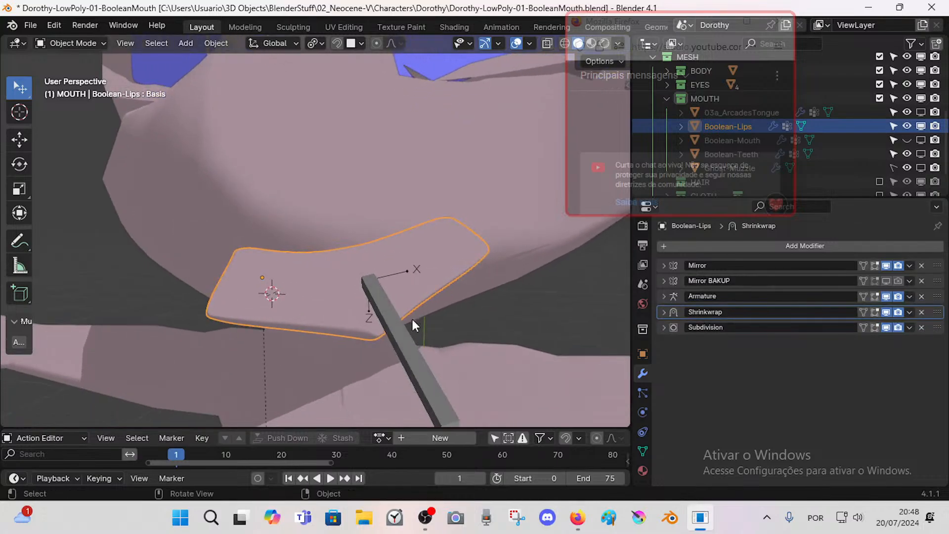
Step: Move the MTR-BooleanMouth bone across the muzzle in Pose Mode to check the lips with Shrinkwrap before Subdivision, and return to Object Mode
left_click(402, 326)
key("ctrl+Tab")
middle_click_drag(400, 336, 469, 275)
key("g")
left_click(414, 262)
key("g")
middle_click_drag(473, 322, 405, 289)
left_click(401, 289)
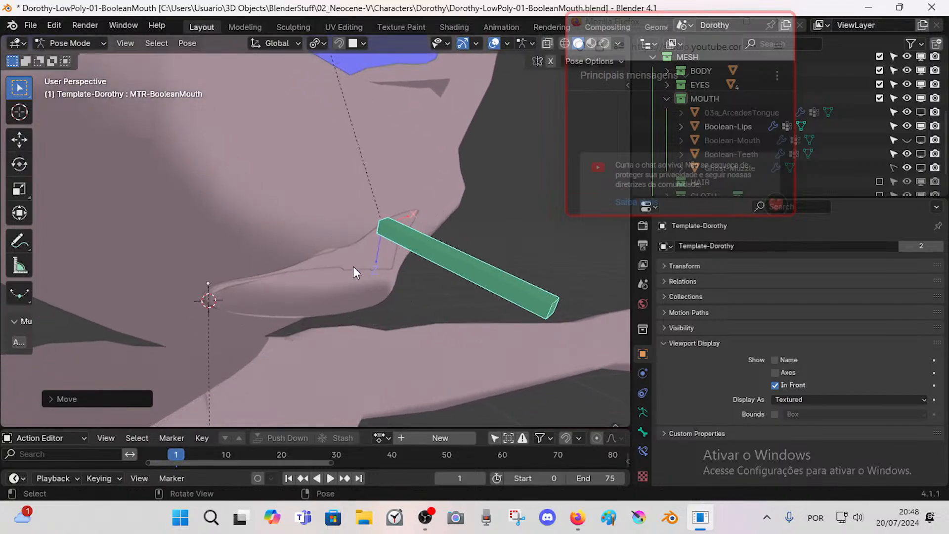
key("g")
middle_click_drag(466, 286, 434, 277, "alt")
left_click(454, 278)
key("ctrl+Tab")
Step: Place Shrinkwrap after Subdivision on Boolean-Lips and move the mouth bone in Pose Mode to test that order
left_click(380, 282)
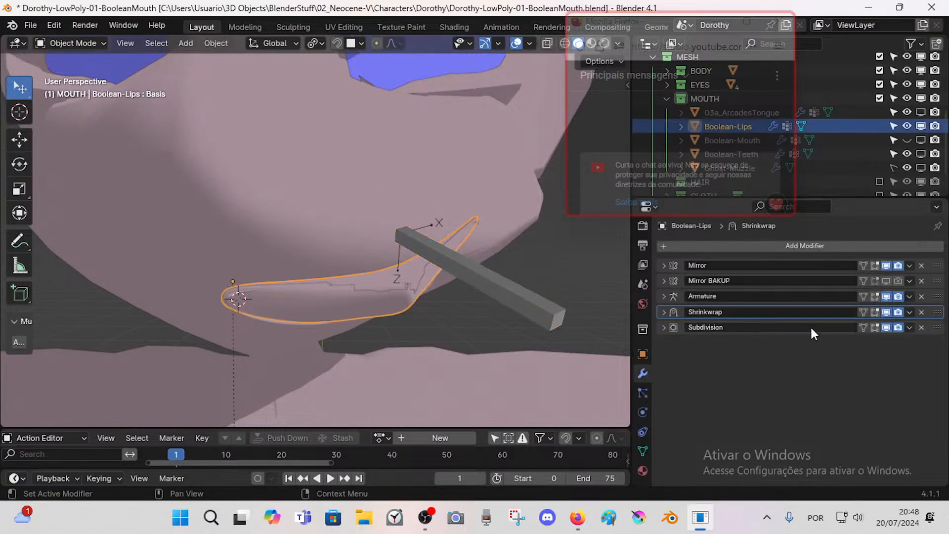
left_click_drag(937, 312, 939, 337)
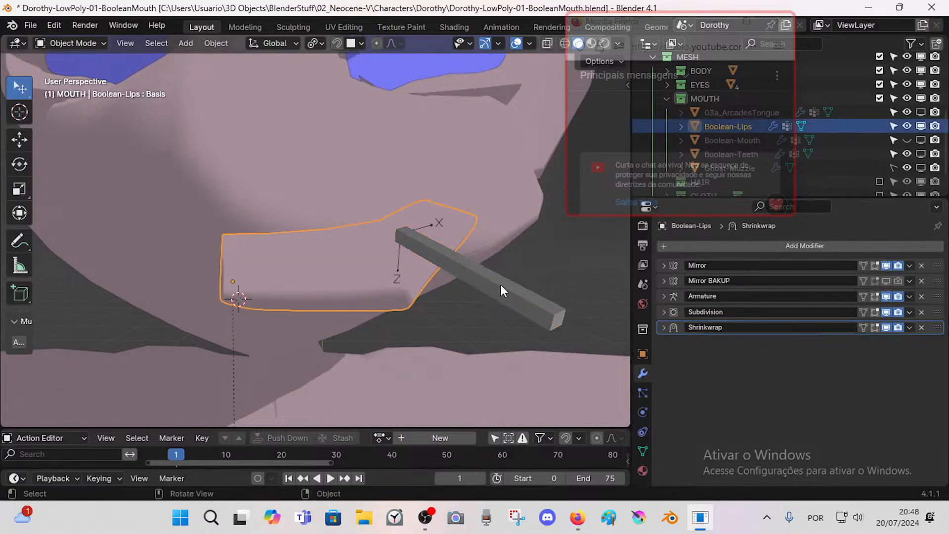
left_click(489, 275)
key("ctrl+Tab")
key("g")
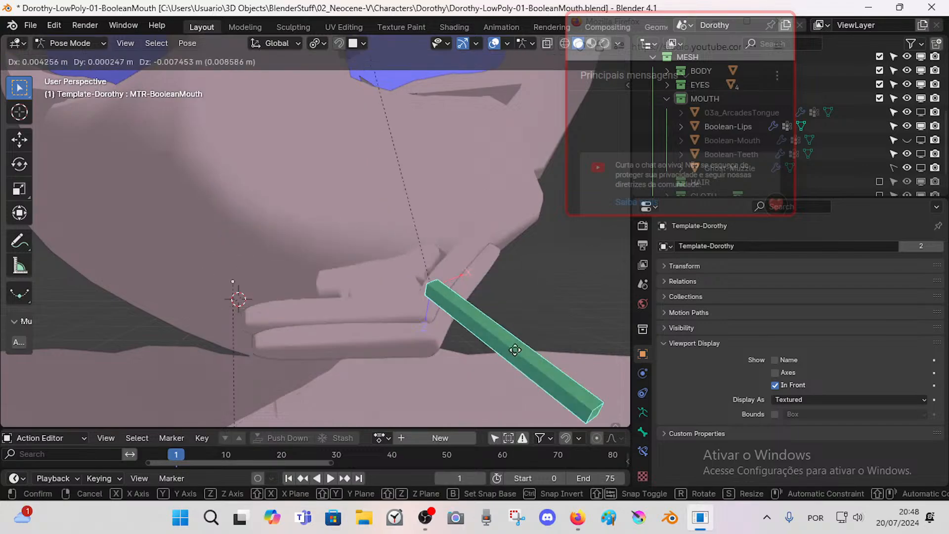
left_click(479, 334)
middle_click_drag(479, 334, 531, 339)
key("g")
left_click(399, 268)
Step: Move the mouth bone to the opposite side of the muzzle, rotate it, and return to Object Mode
middle_click_drag(399, 268, 478, 304)
key("g")
left_click(355, 253)
key("g")
left_click(328, 259)
key("r")
left_click(425, 319)
middle_click_drag(425, 320, 244, 349)
key("ctrl+Tab")
Step: Restore Shrinkwrap to its place before Subdivision on Boolean-Lips and inspect the lips
left_click(235, 362)
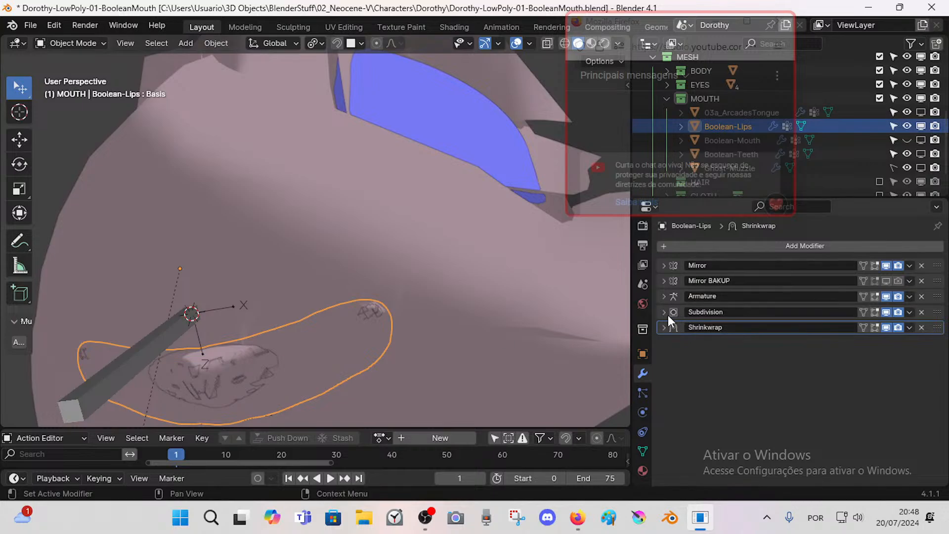
left_click(227, 363)
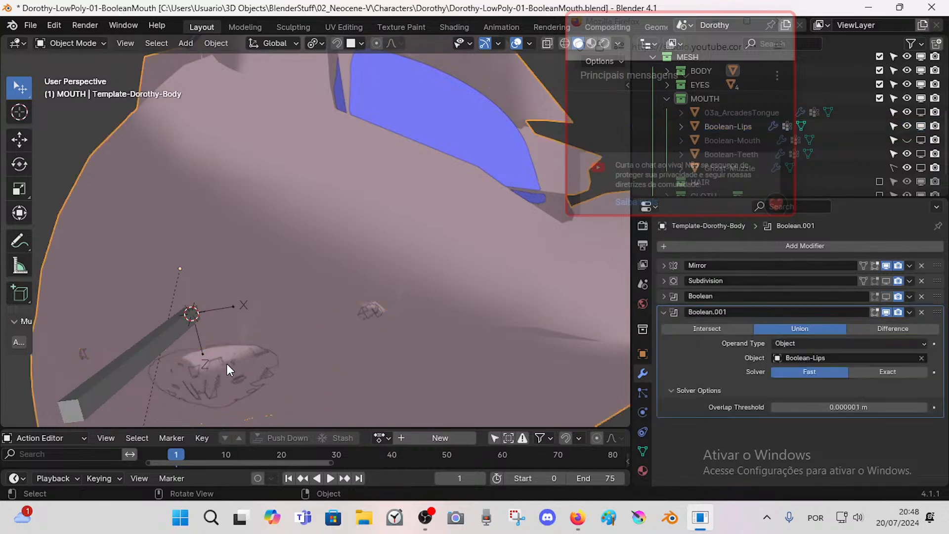
left_click(239, 357)
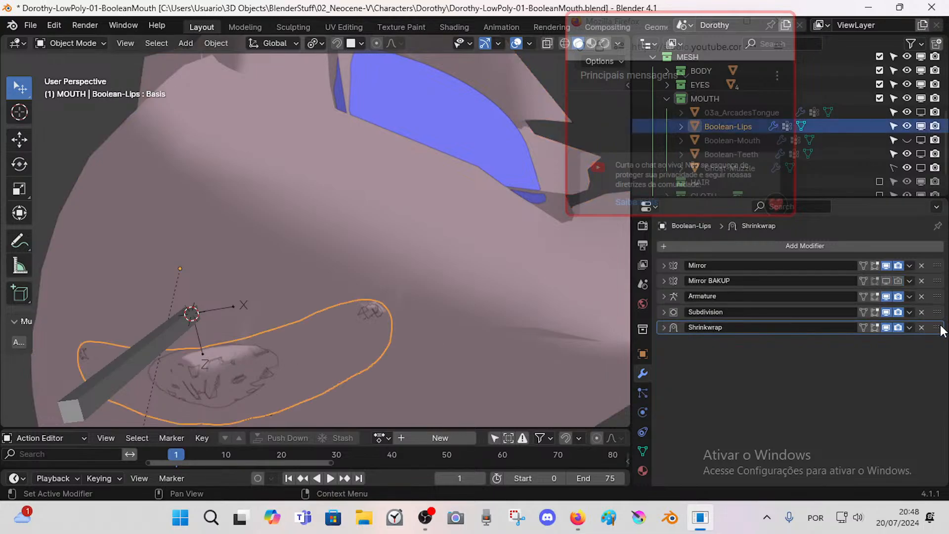
left_click_drag(938, 327, 938, 312)
middle_click_drag(378, 312, 449, 299)
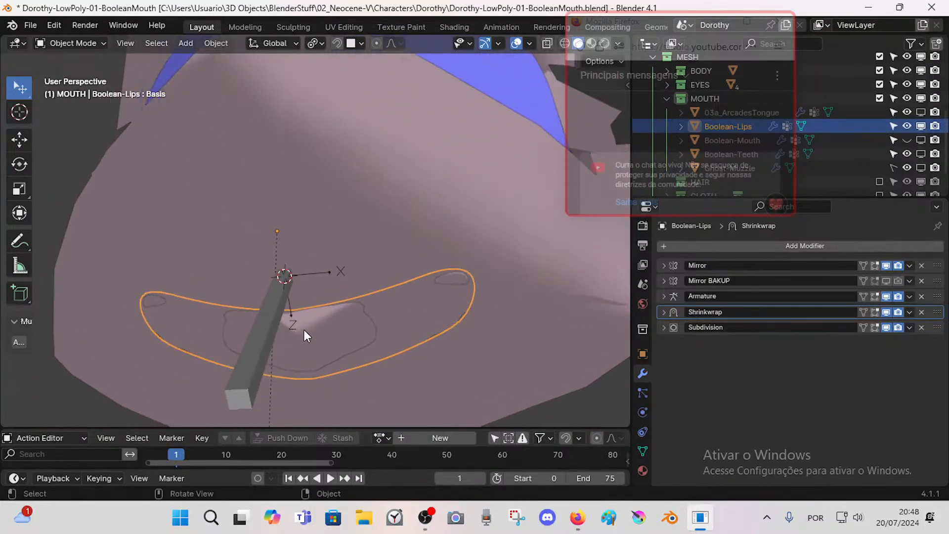
Step: Set the body's Boolean.001 solver to Exact with Index Based materials, and Self Intersection and Hole Tolerant off, comparing it with Fast
left_click(324, 331)
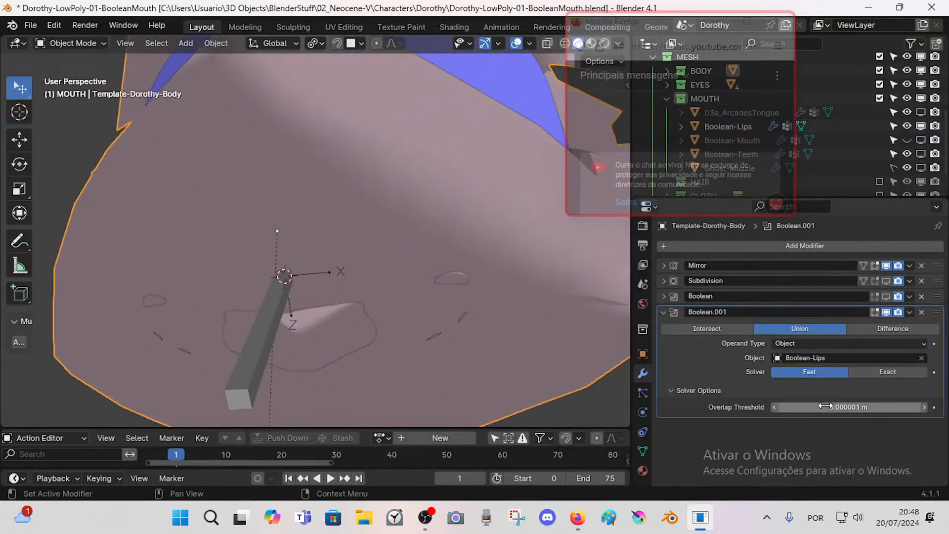
left_click(867, 372)
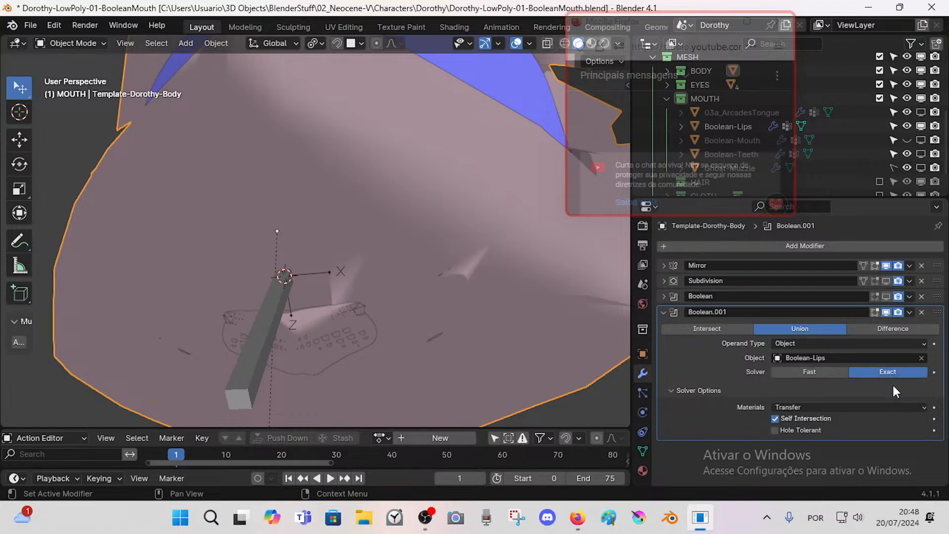
left_click(775, 419)
left_click(774, 418)
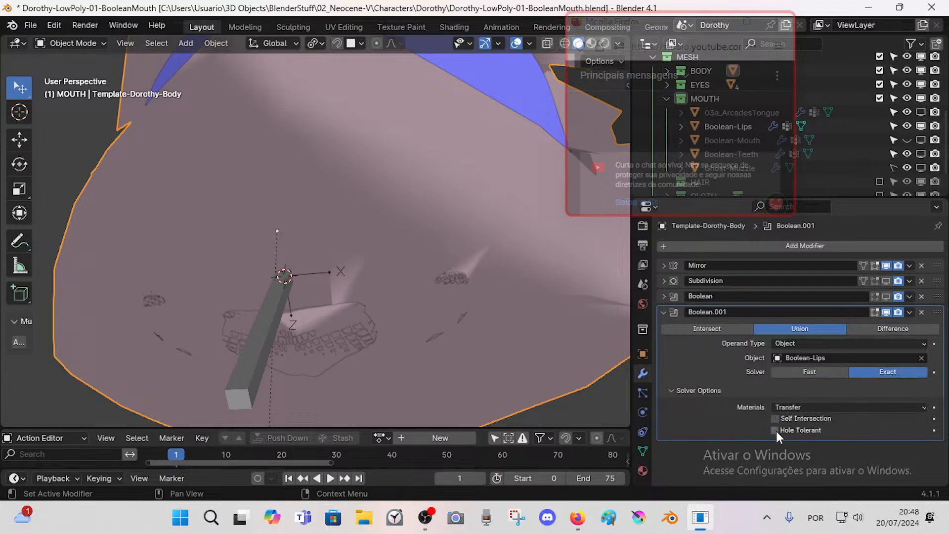
left_click(776, 431)
left_click(776, 431)
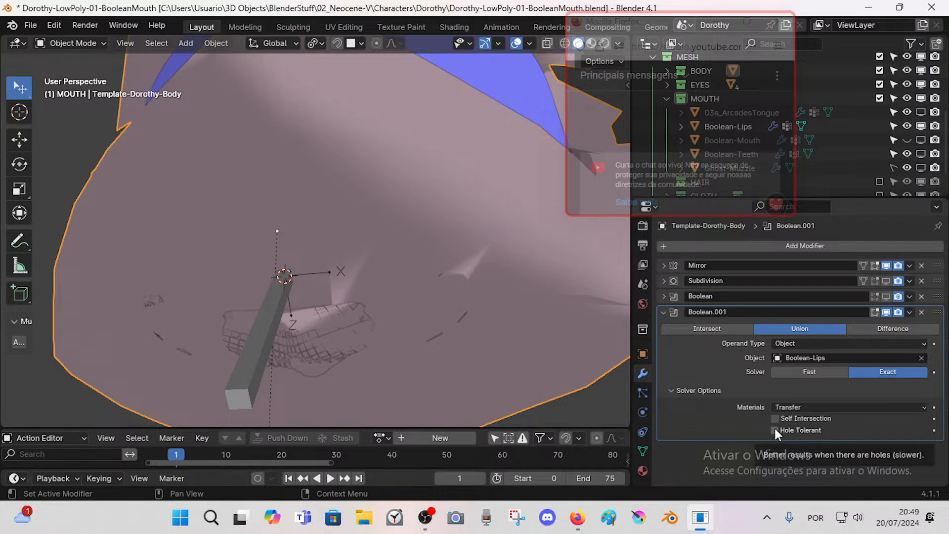
left_click(797, 418)
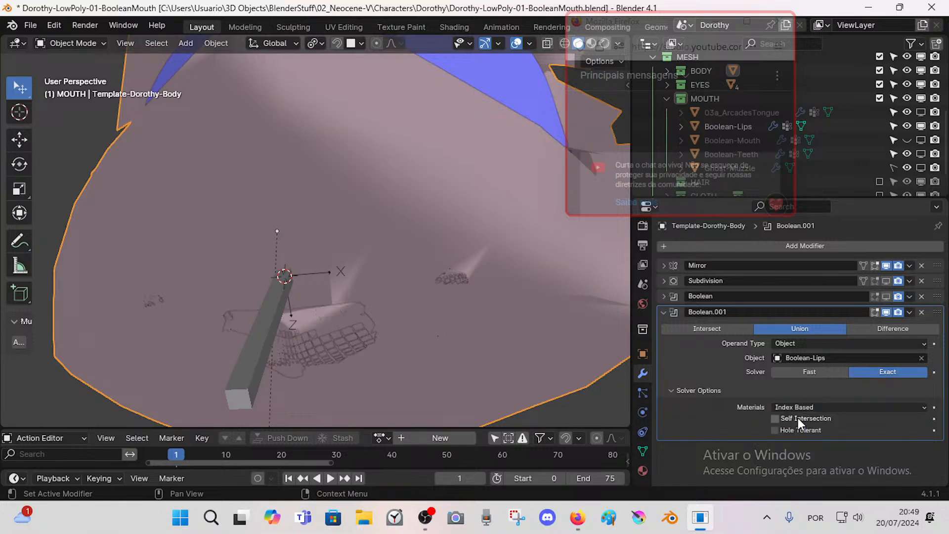
left_click(806, 371)
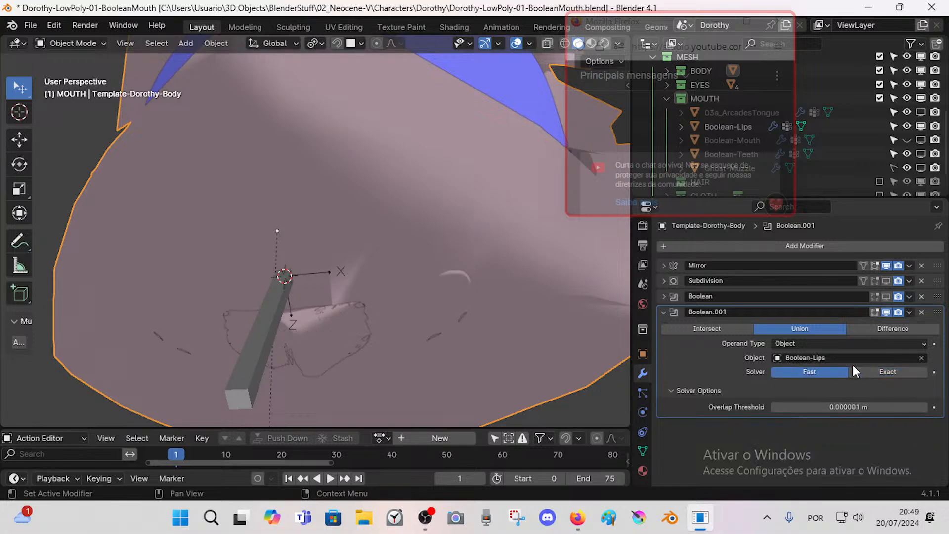
left_click(882, 373)
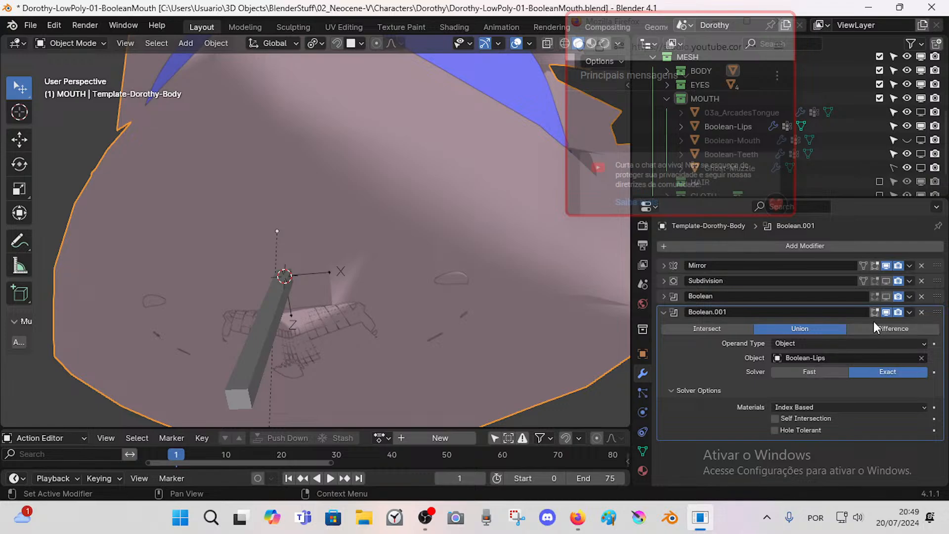
Step: Compare the Union and Intersect operations on the body's Boolean.001 modifier, and set it to Difference
left_click(880, 328)
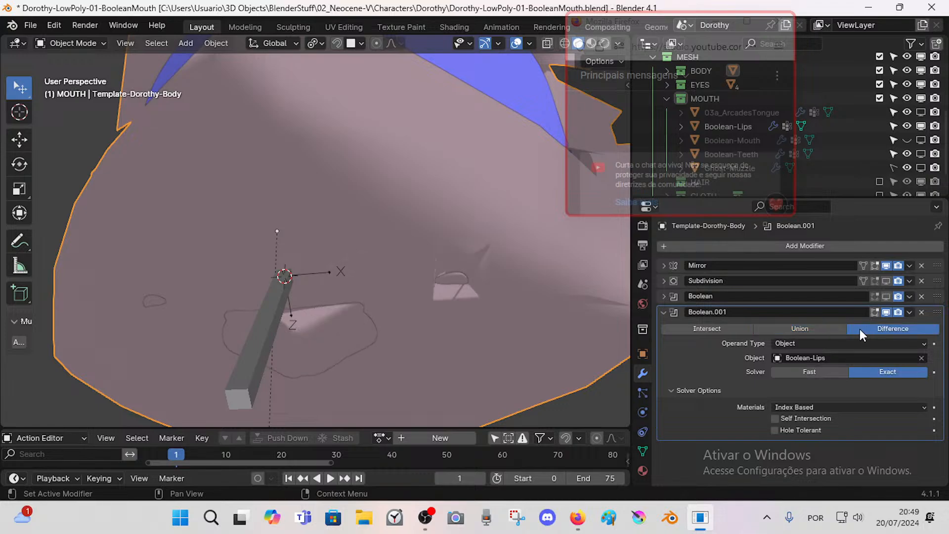
left_click(822, 331)
left_click(739, 334)
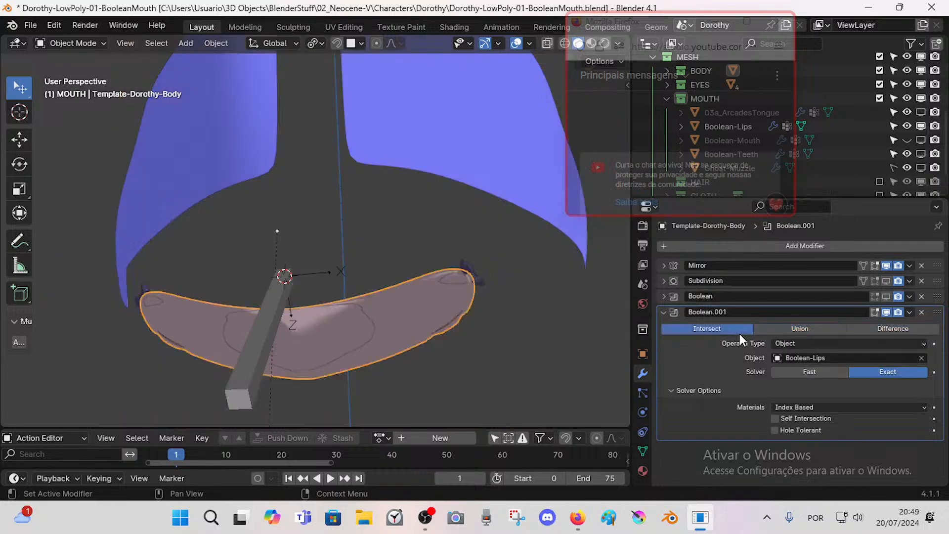
left_click(861, 329)
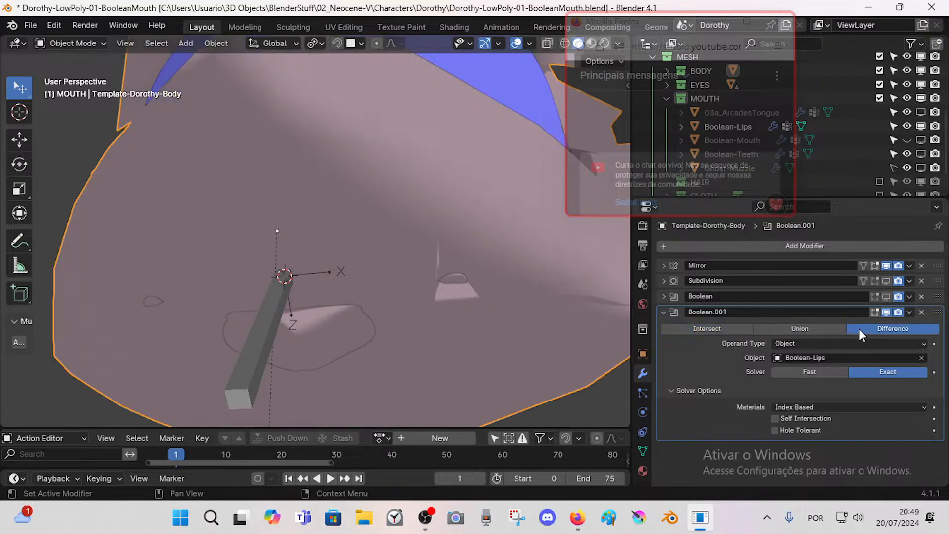
Step: Enter Pose Mode and shift the MTR-BooleanMouth bone towards one side of the muzzle to test the Difference operation
left_click(264, 334)
key("ctrl+Tab")
scroll(259, 316, "down", 3)
middle_click_drag(259, 317, 319, 348)
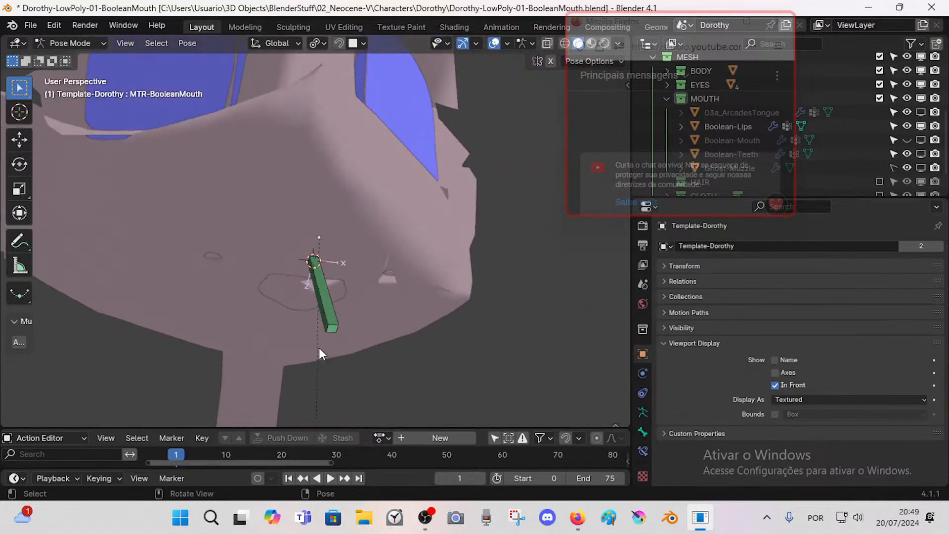
left_click(327, 298)
key("g")
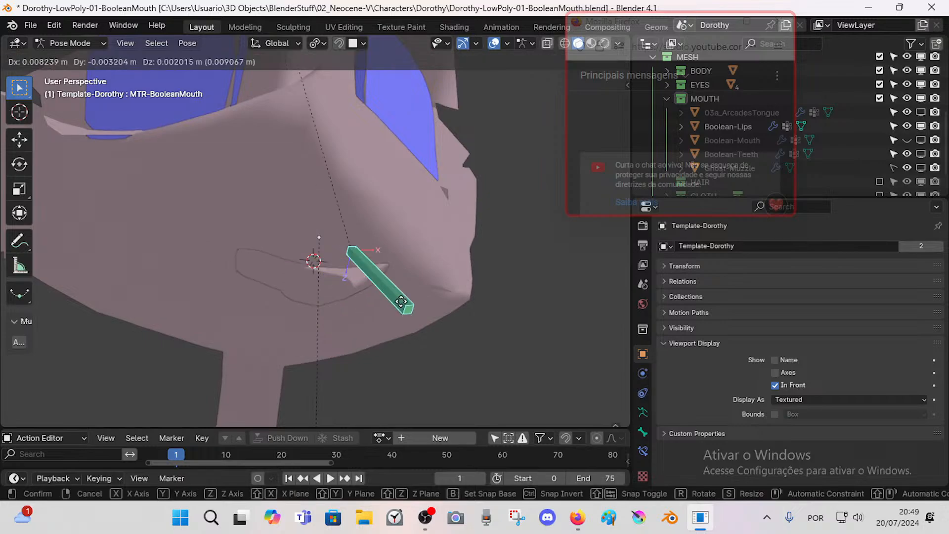
left_click(413, 303)
mouse_move(413, 303)
middle_mouse_down()
mouse_move(429, 317)
mouse_move(476, 313)
mouse_move(388, 280)
mouse_move(410, 287)
middle_mouse_up()
key("g")
left_click(441, 301)
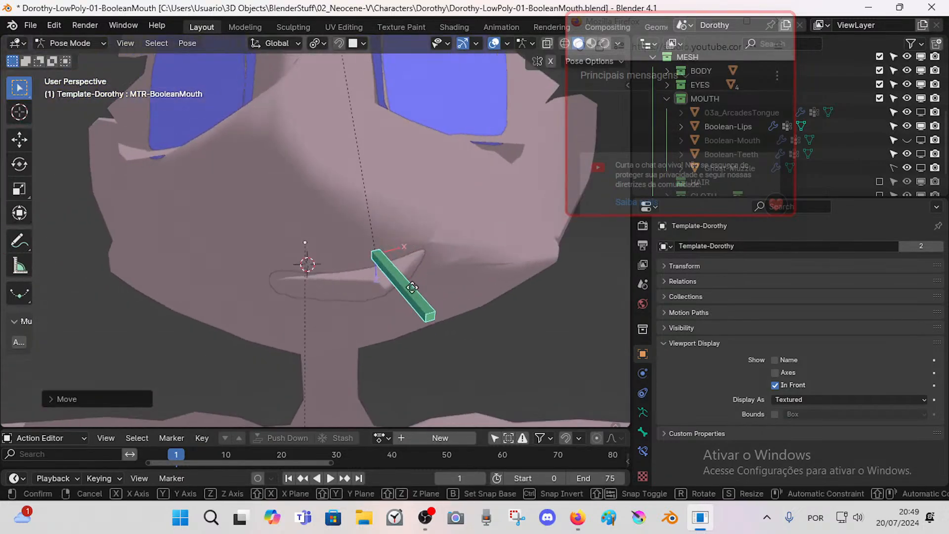
Step: Move the mouth bone back and forth around the centre of the muzzle to check the cut, and return to Object Mode
key("g")
left_click(384, 293)
key("g")
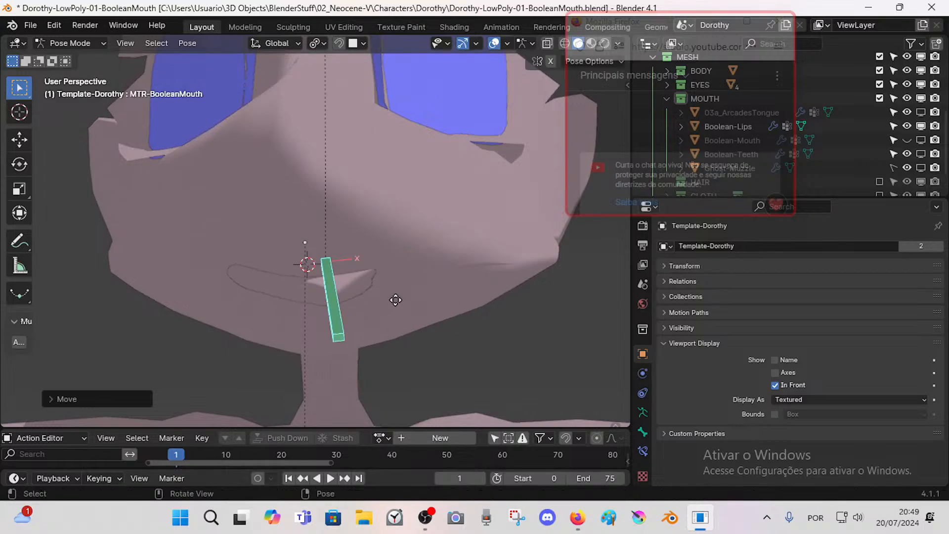
left_click(375, 303)
middle_click_drag(375, 303, 344, 283)
key("g")
left_click(292, 303)
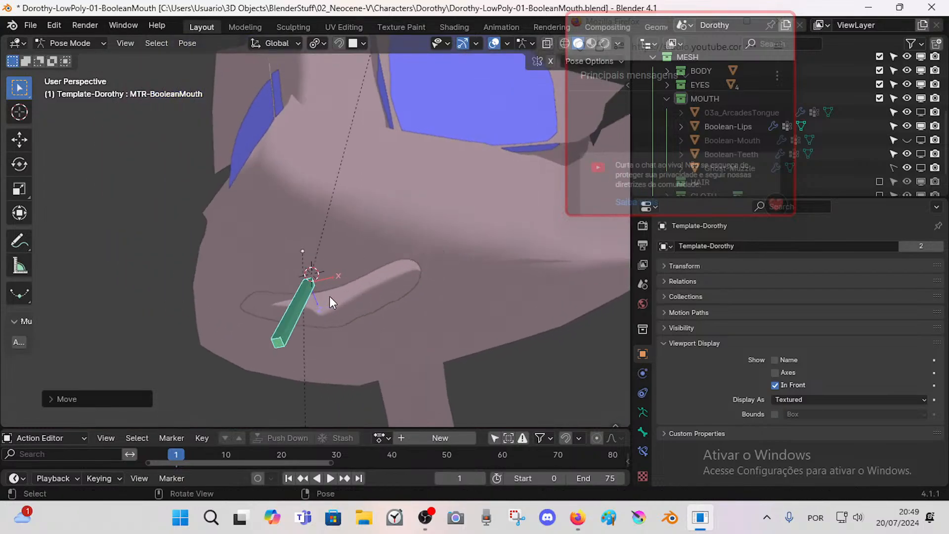
key("g")
left_click(369, 286)
key("ctrl+Tab")
Step: Disable the Boolean.001 modifier on Template-Dorothy-Body in both viewport and render
left_click(393, 280)
left_click(502, 287)
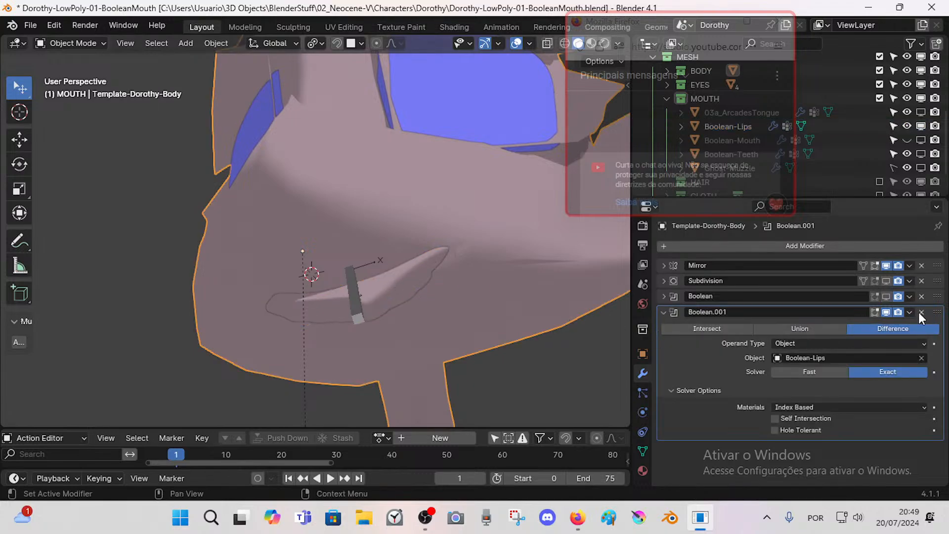
left_click(331, 300)
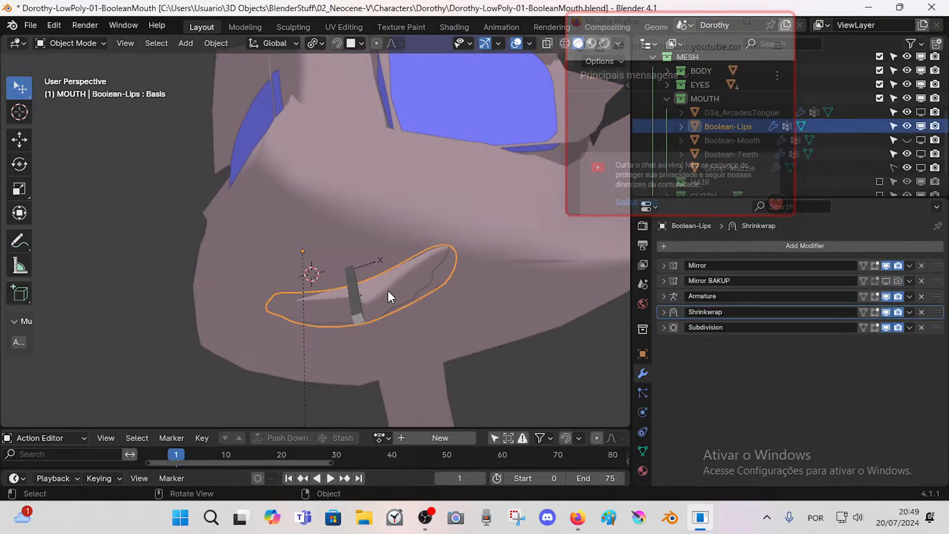
left_click(490, 257)
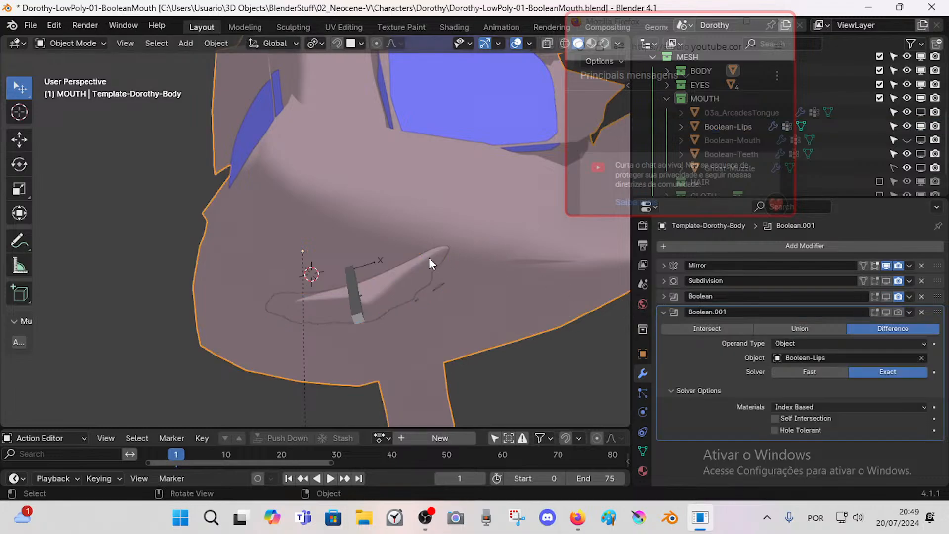
Step: Add a Boolean modifier to Boolean-Lips, set to Union with Template-Dorothy-Body as its object
left_click(396, 275)
left_click(726, 245)
mouse_move(723, 255)
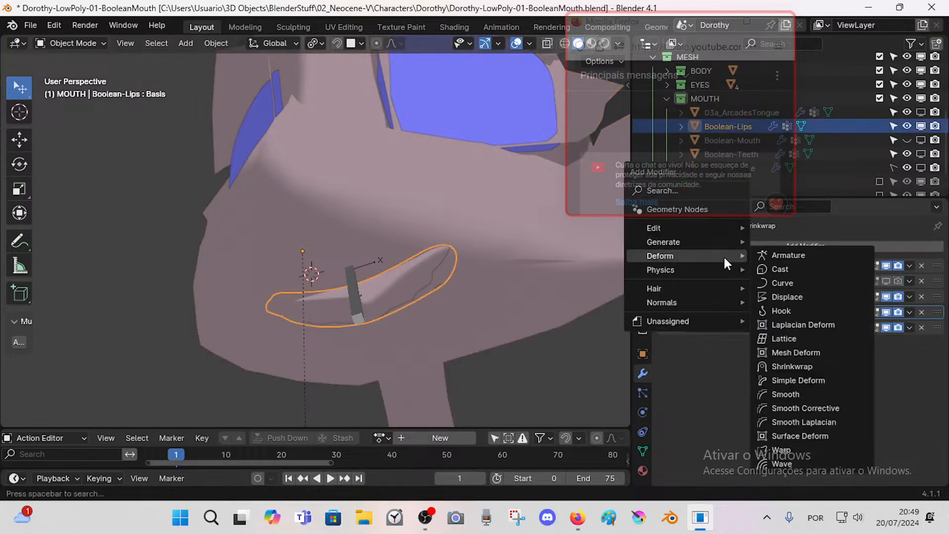
mouse_move(711, 240)
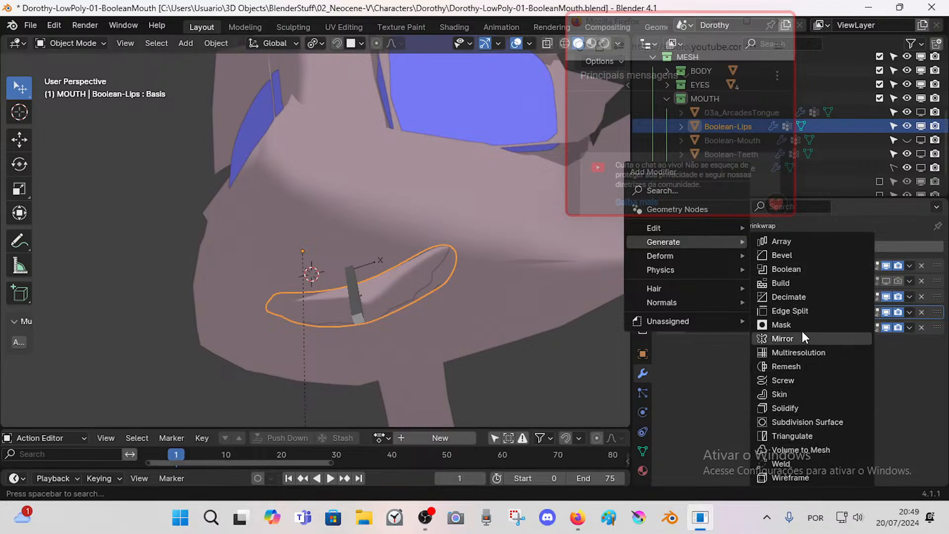
left_click(786, 269)
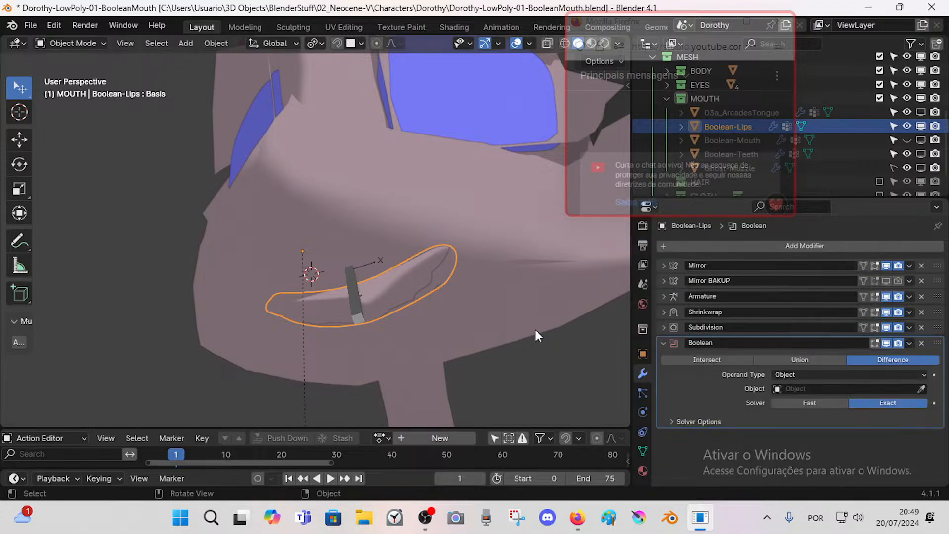
middle_click_drag(378, 369, 413, 358)
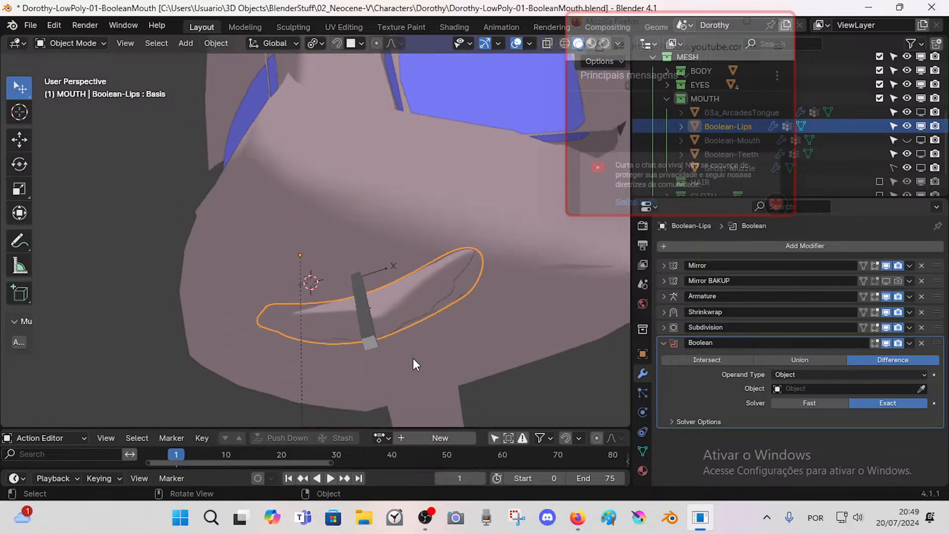
left_click(798, 358)
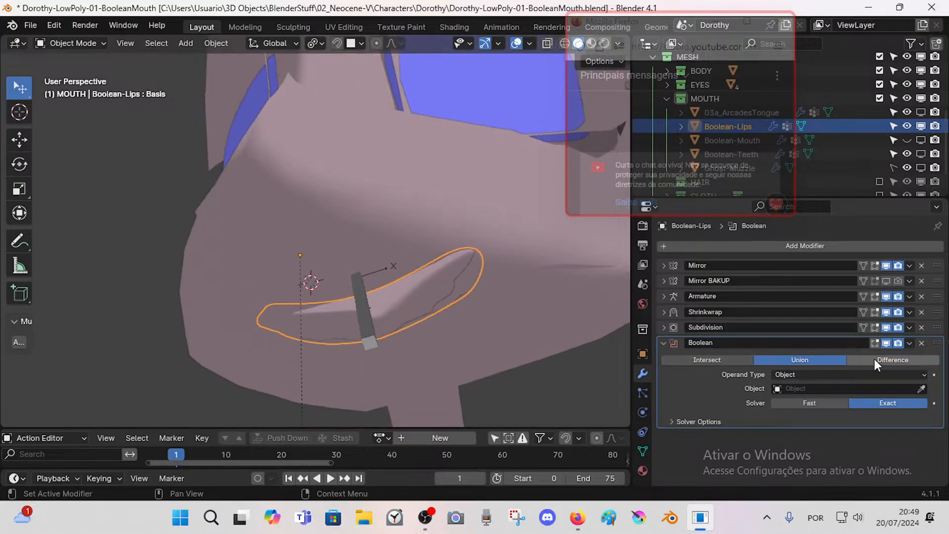
left_click(921, 389)
left_click(452, 187)
Step: Inspect the merged muzzle up close and place the Boolean modifier before Shrinkwrap on Boolean-Lips
scroll(440, 225, "down", 8)
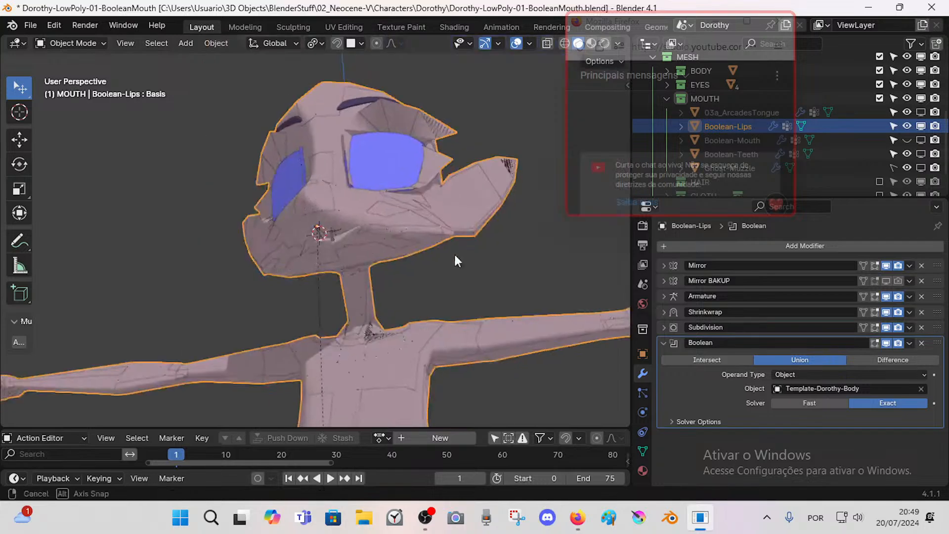
key("shift+grave")
key("w")
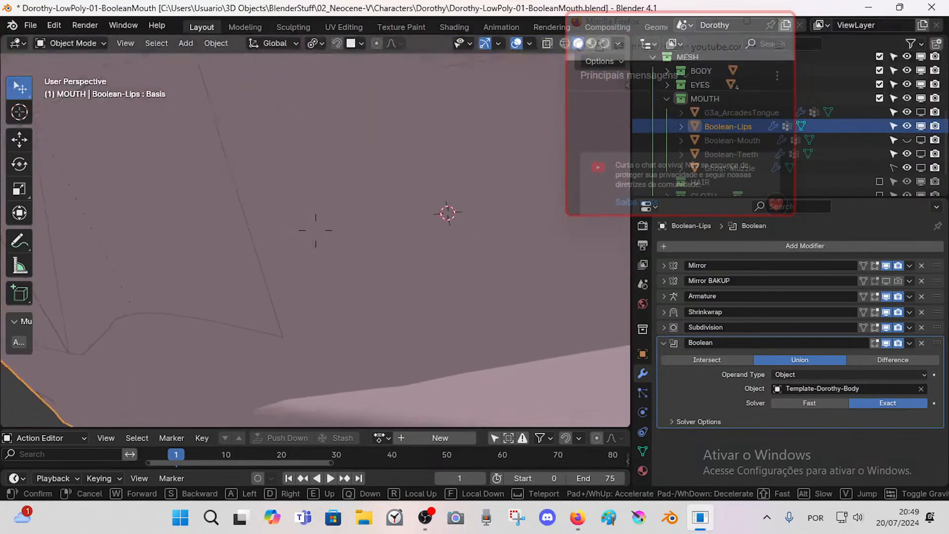
key("s")
left_click(315, 230)
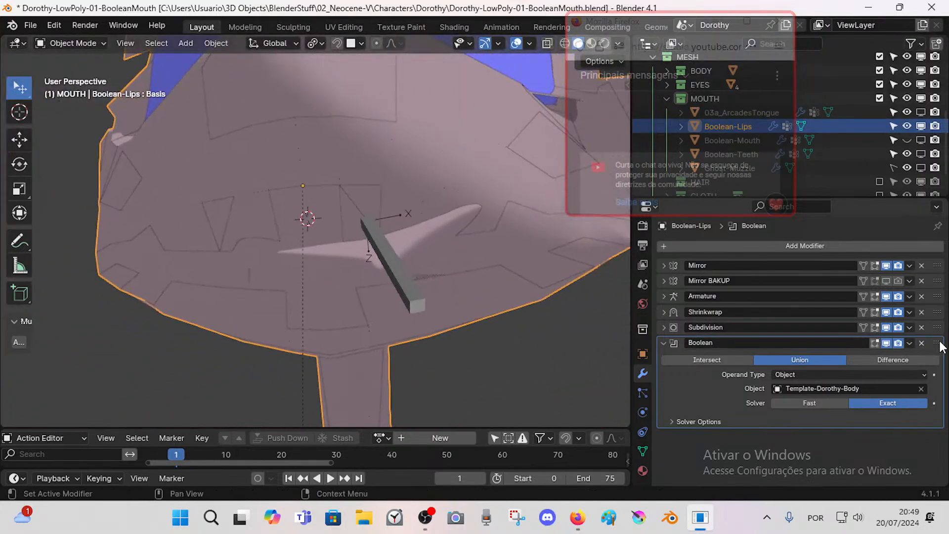
left_click_drag(940, 346, 933, 312)
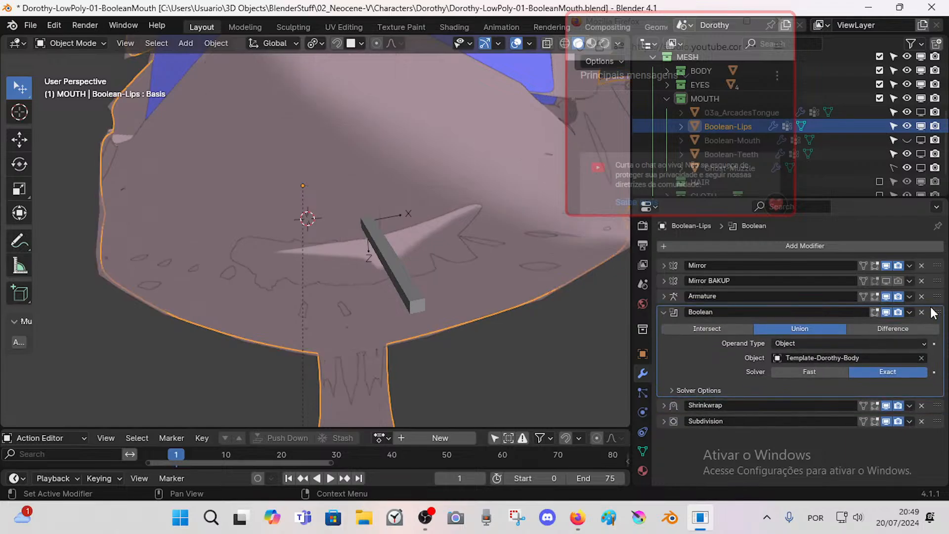
Step: Try the Hole Tolerant option and the Fast solver on the Boolean-Lips Boolean modifier, and return to the Exact solver
scroll(402, 283, "down", 2)
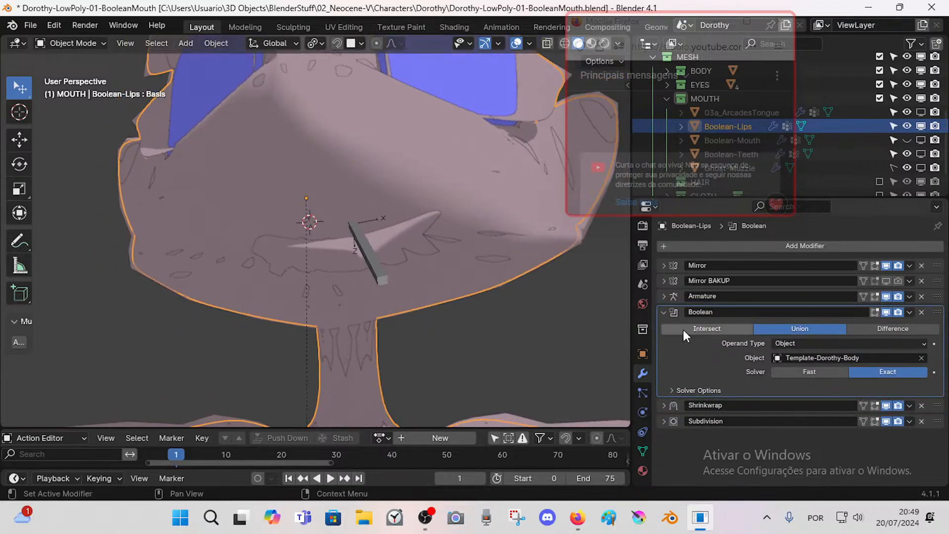
left_click(677, 390)
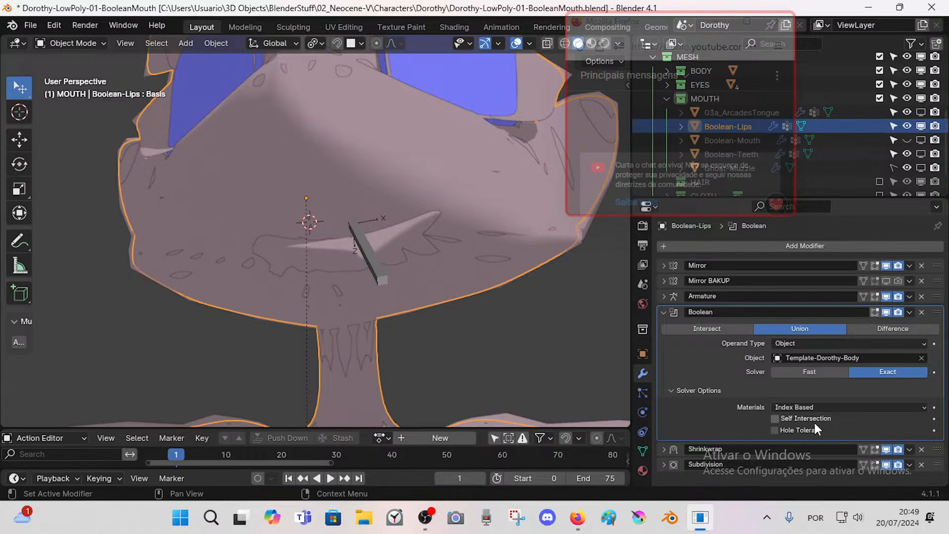
left_click(775, 431)
left_click(775, 430)
left_click(804, 372)
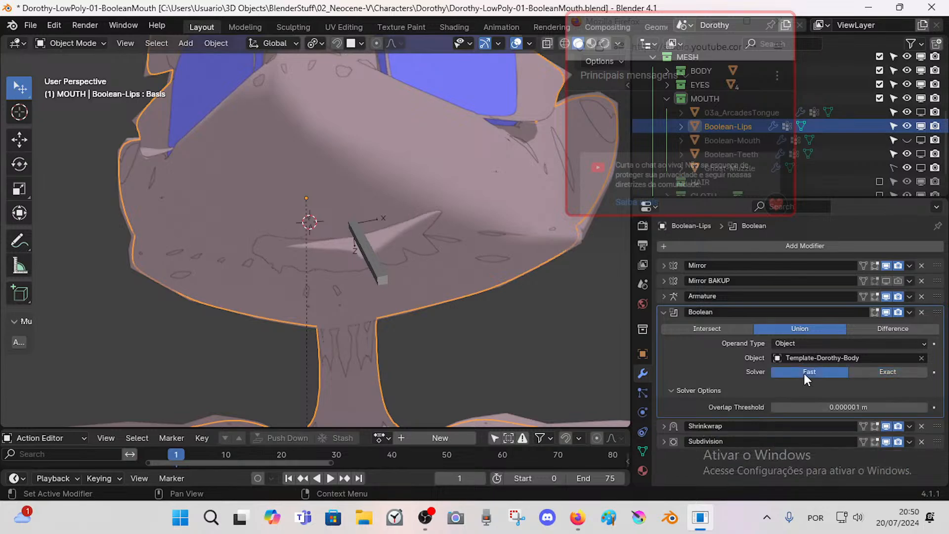
left_click(878, 370)
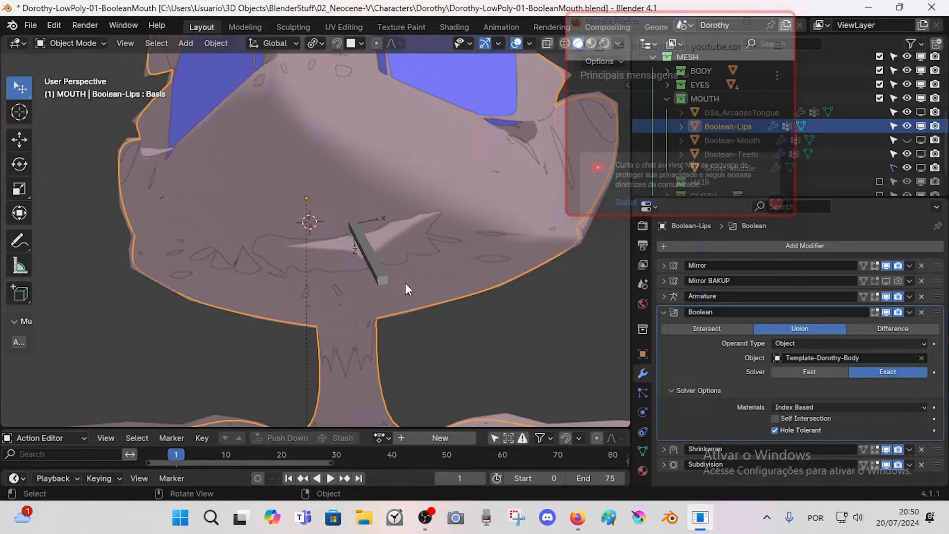
Step: Move the mouth bone around the muzzle in Pose Mode to test the Hole Tolerant union, and return to Object Mode
left_click(375, 277)
key("ctrl+Tab")
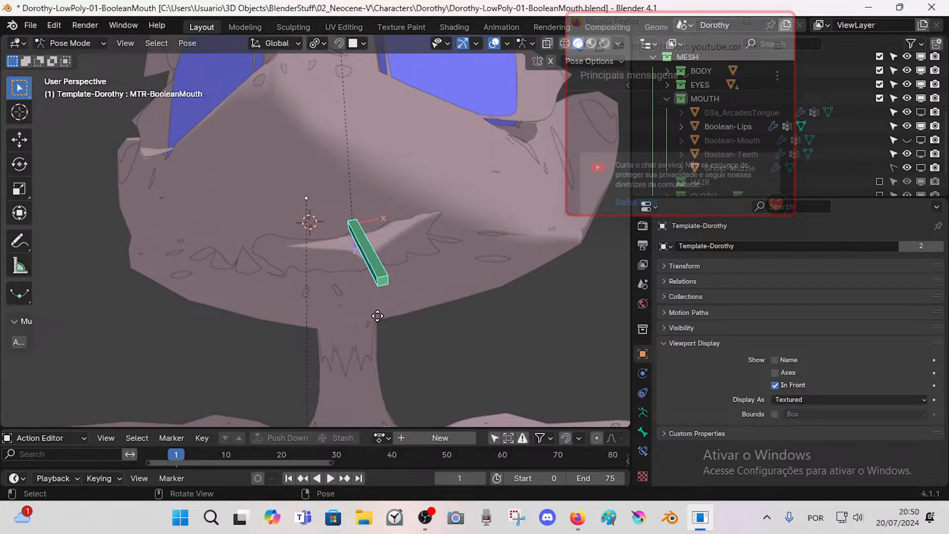
key("g")
left_click(354, 223)
middle_click_drag(354, 223, 297, 252)
middle_click_drag(328, 208, 231, 273)
key("g")
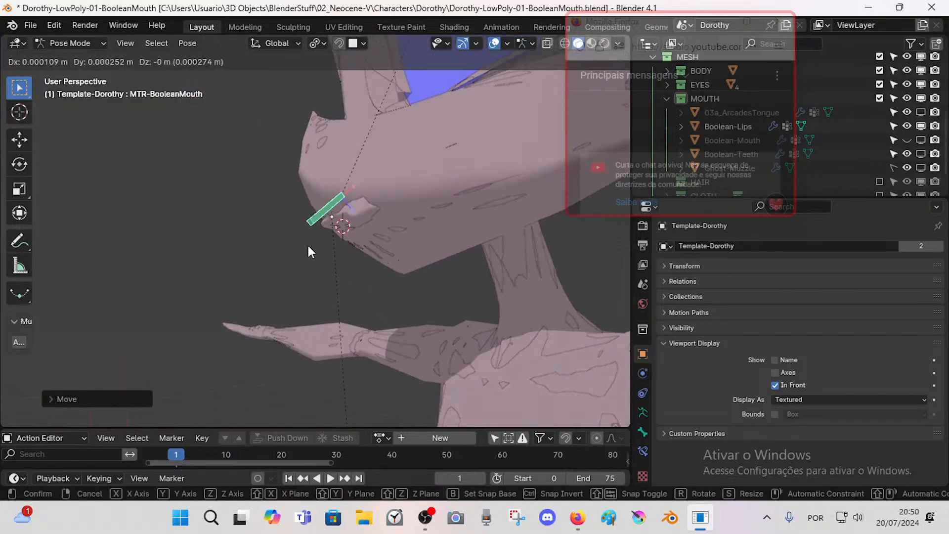
middle_click_drag(307, 243, 346, 236)
left_click(346, 235)
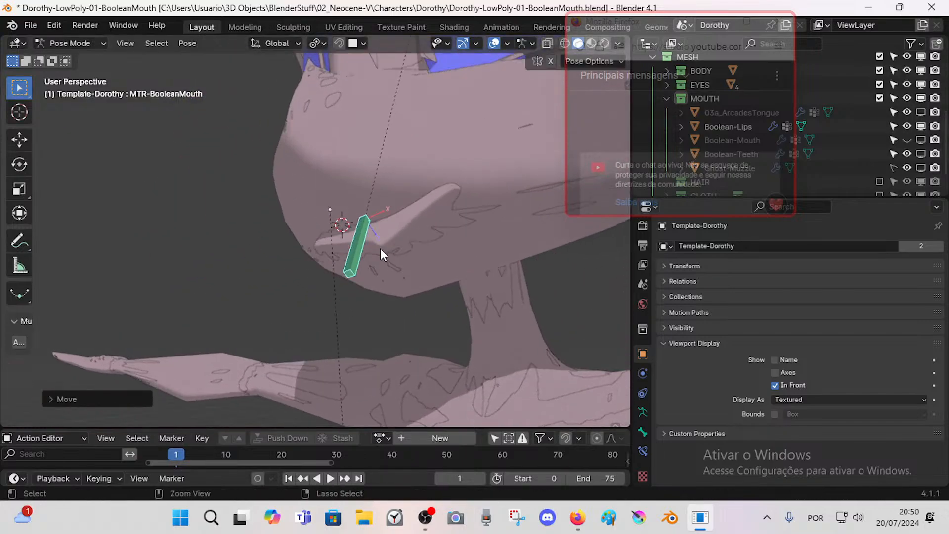
key("ctrl+Tab")
Step: Remove the Boolean modifier from Boolean-Lips and select Template-Dorothy-Body
left_click(390, 245)
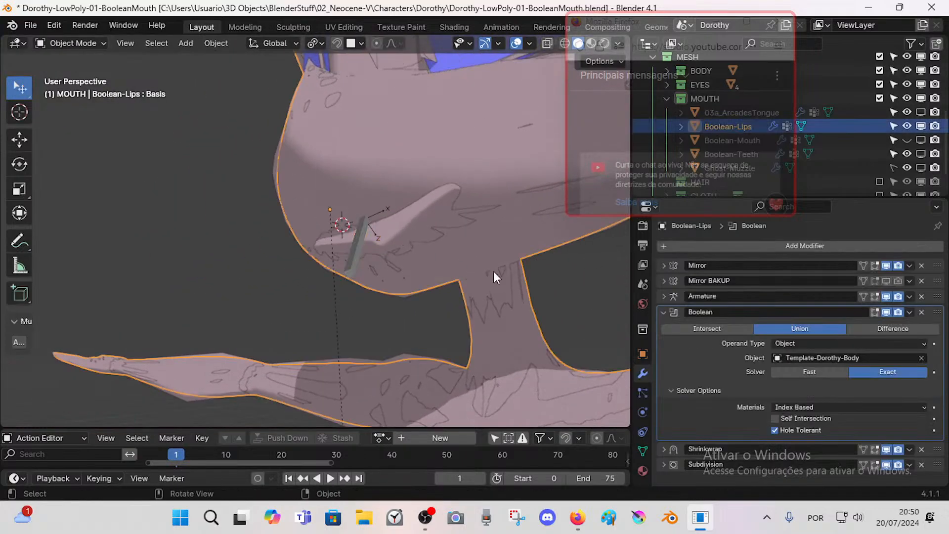
left_click(921, 310)
left_click(448, 170)
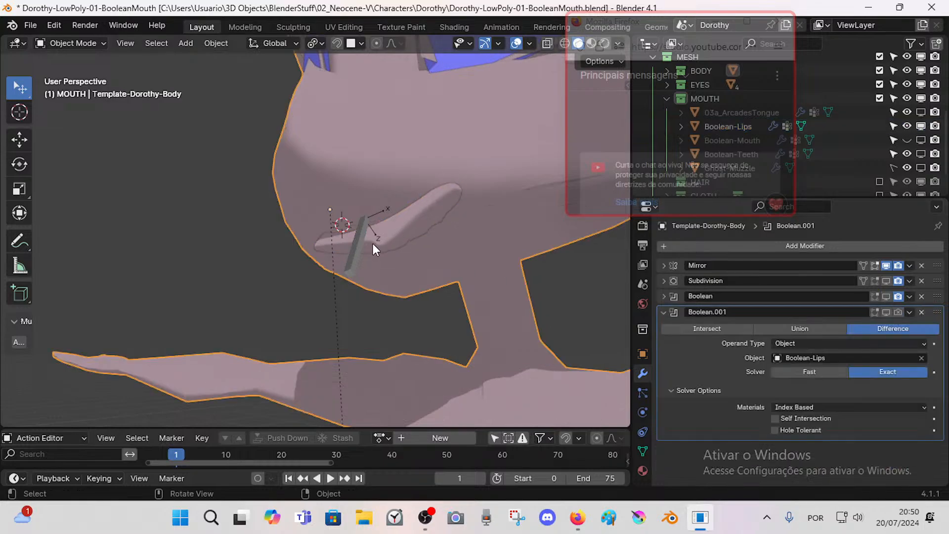
Step: Move the mouth bone in Pose Mode over the face, including the nose bridge between the eyes, to test the shrinkwrapped lips
left_click(358, 254)
middle_click_drag(358, 253, 185, 255)
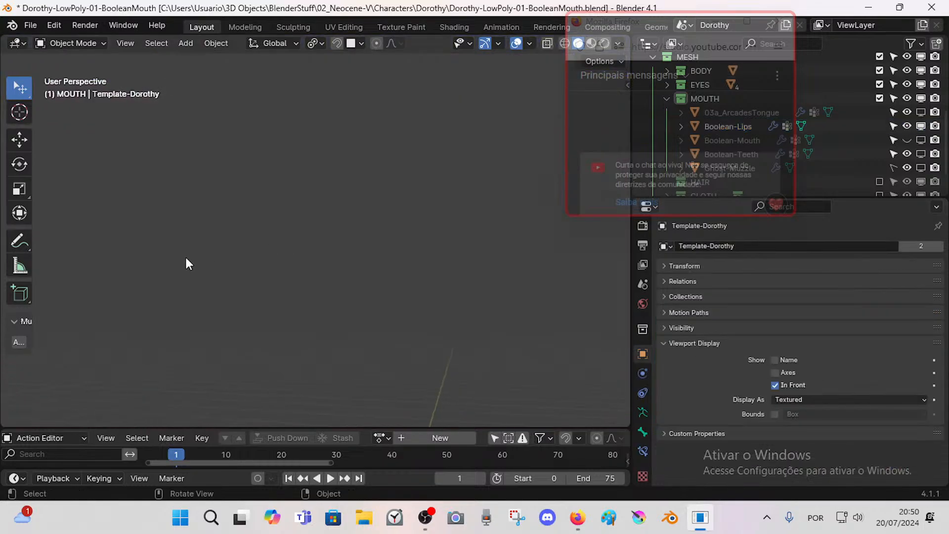
key("shift+grave")
key("w")
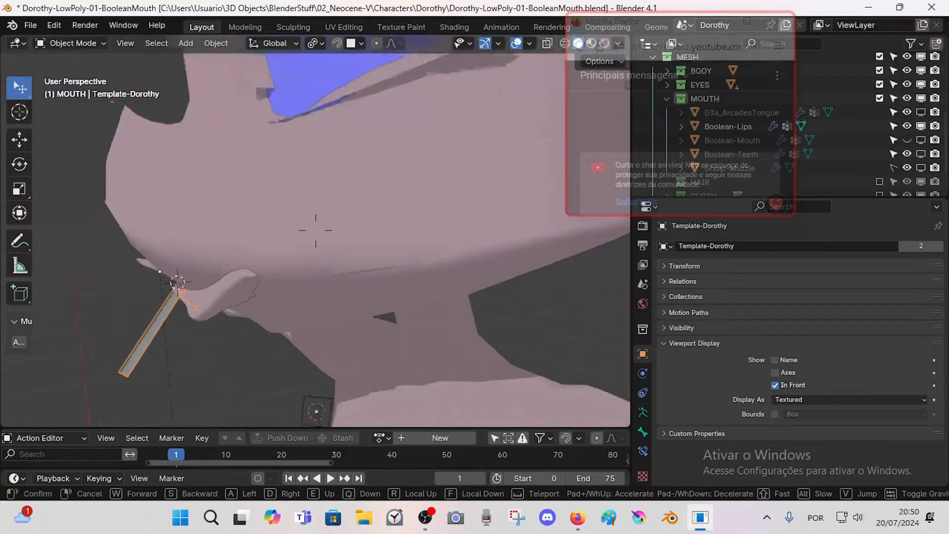
key("a")
left_click(184, 257)
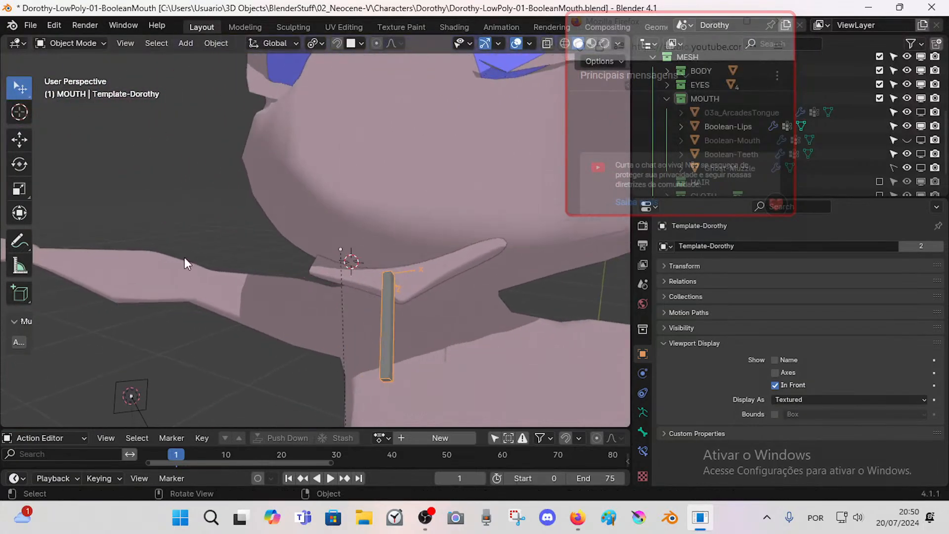
left_click(390, 330)
left_click(390, 322)
key("ctrl+Tab")
scroll(390, 323, "down", 9)
middle_click_drag(390, 322, 408, 313)
scroll(346, 321, "up", 6)
key("g")
left_click(344, 300)
key("g")
mouse_move(459, 297)
middle_mouse_down()
mouse_move(414, 236)
mouse_move(419, 277)
mouse_move(449, 283)
middle_mouse_up()
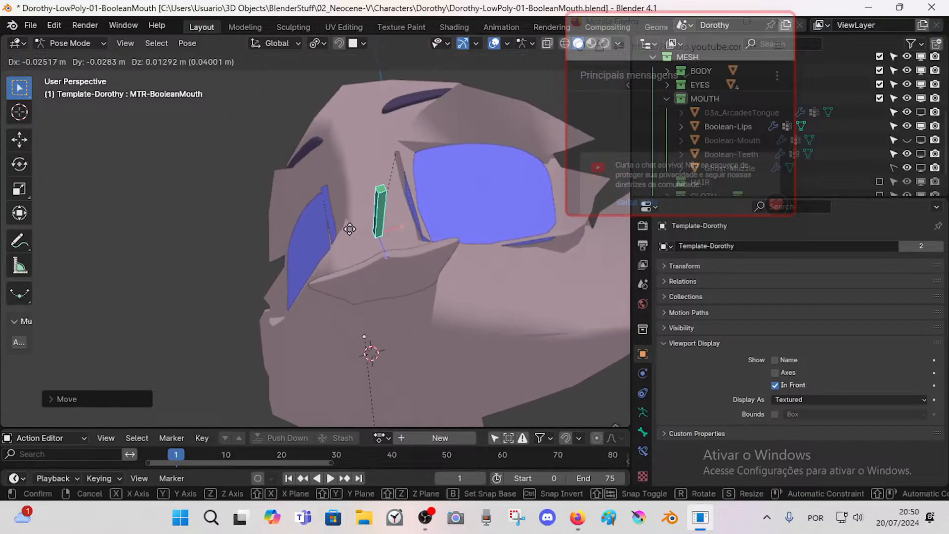
left_click(381, 306)
Step: Reposition the mouth bone around the front of the muzzle to check the lips from several angles, and return to Object Mode
middle_click_drag(380, 310, 355, 294)
key("g")
left_click(337, 253)
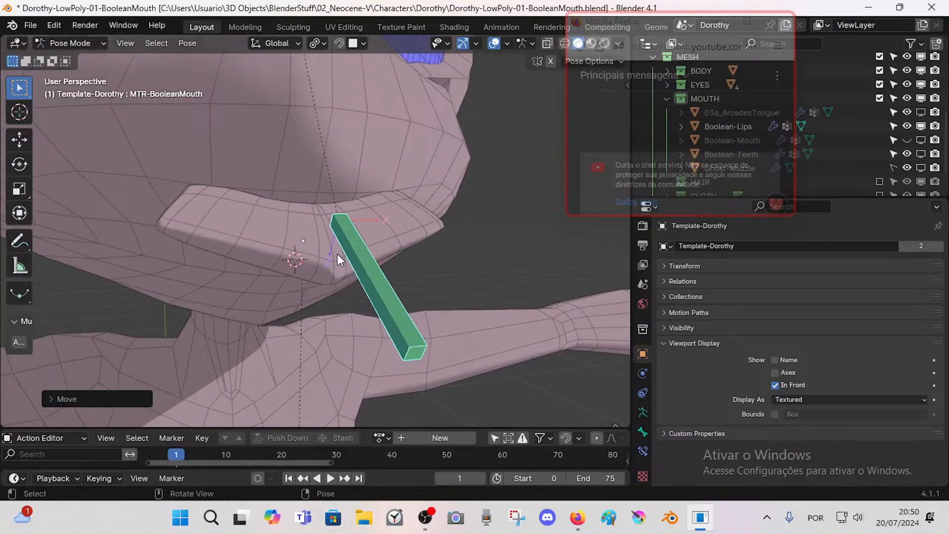
middle_click_drag(337, 253, 387, 245)
key("g")
left_click(337, 224)
middle_click_drag(337, 224, 383, 229)
key("g")
left_click(337, 224)
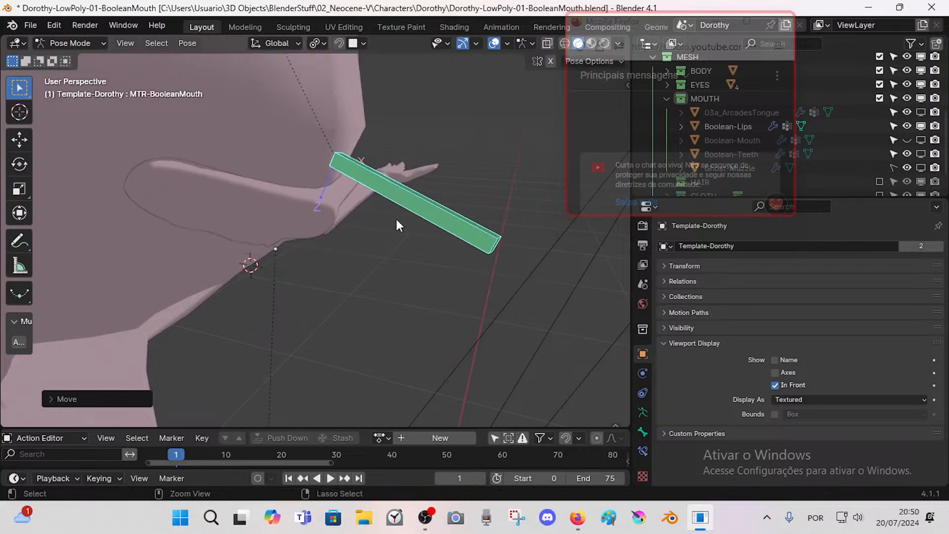
key("ctrl+Tab")
Step: Show Boolean-Teeth and Boolean-Mouth in the viewport, moving the live chat window off the outliner
middle_click_drag(422, 204, 369, 177)
key("shift+grave")
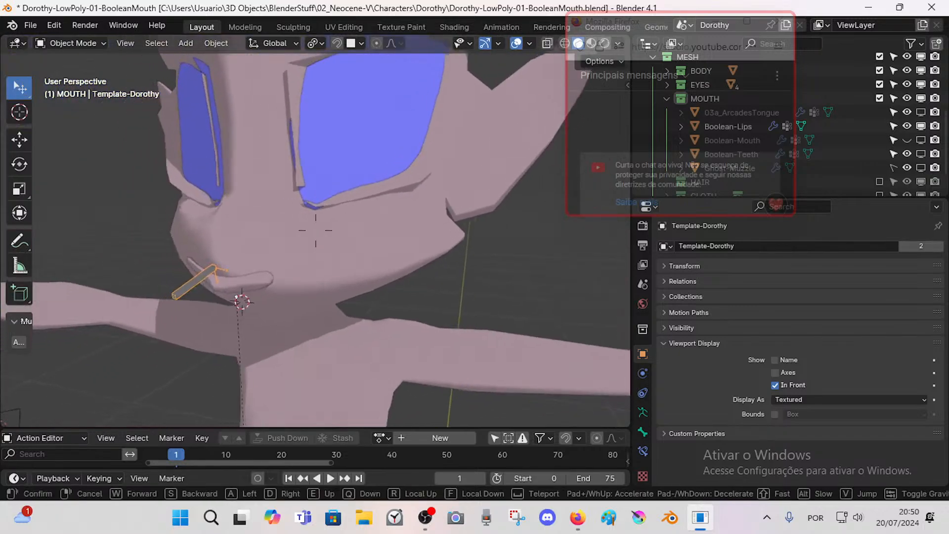
key("w")
left_click(259, 233)
left_click(383, 246)
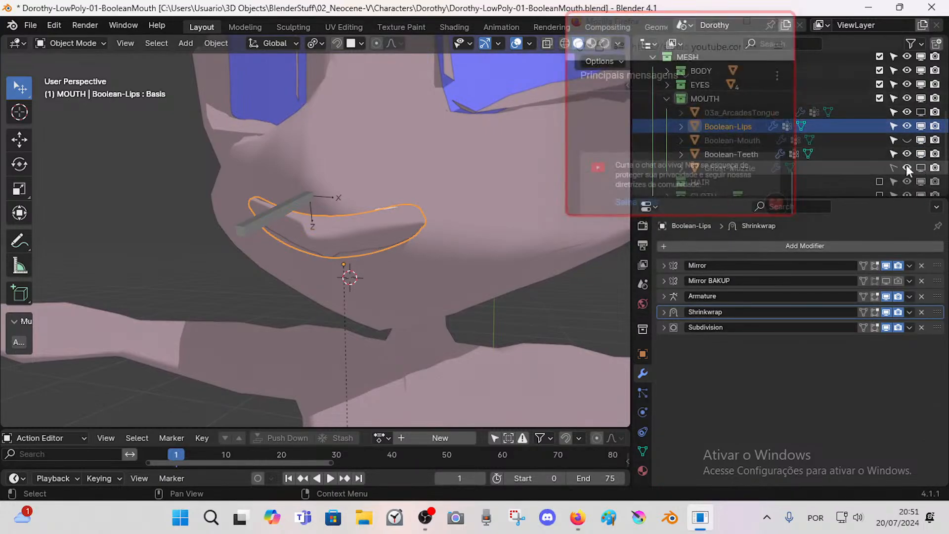
left_click_drag(681, 36, 571, 49)
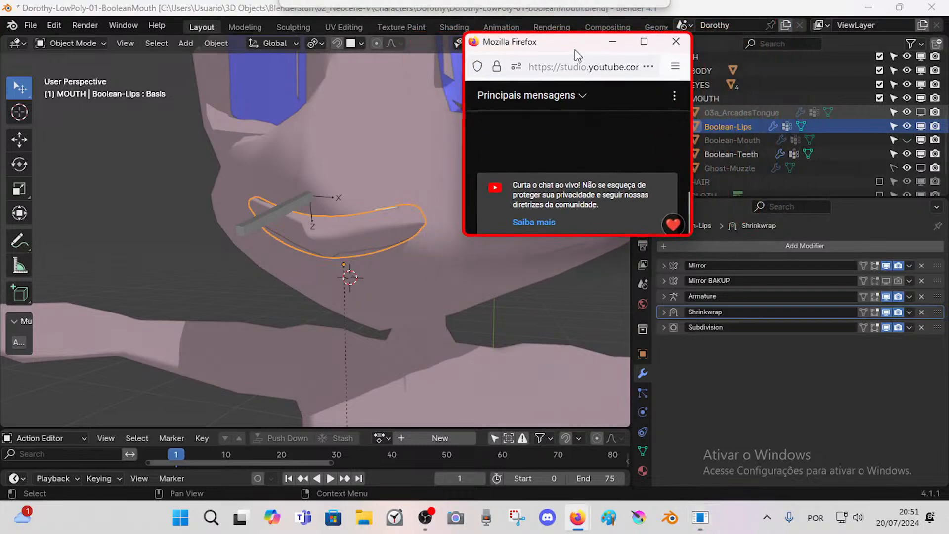
left_click(746, 139)
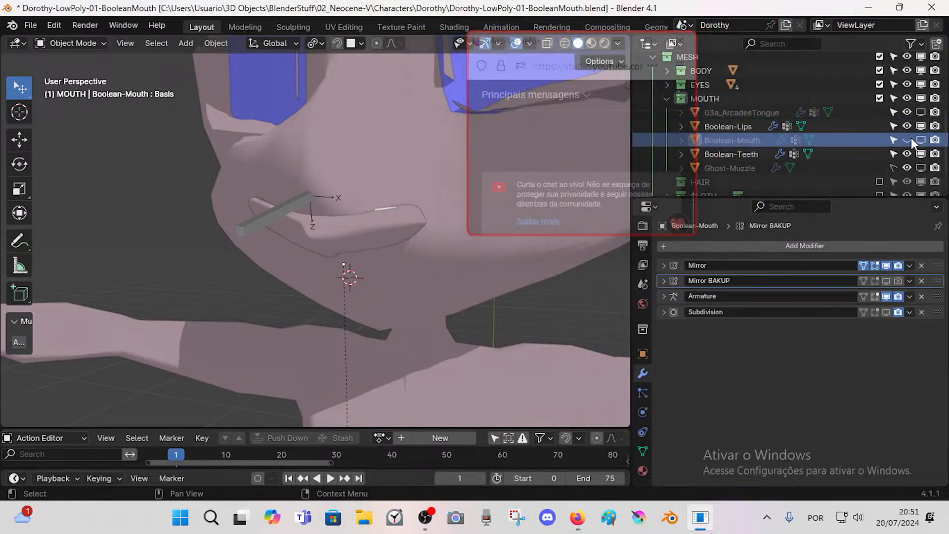
left_click(907, 141)
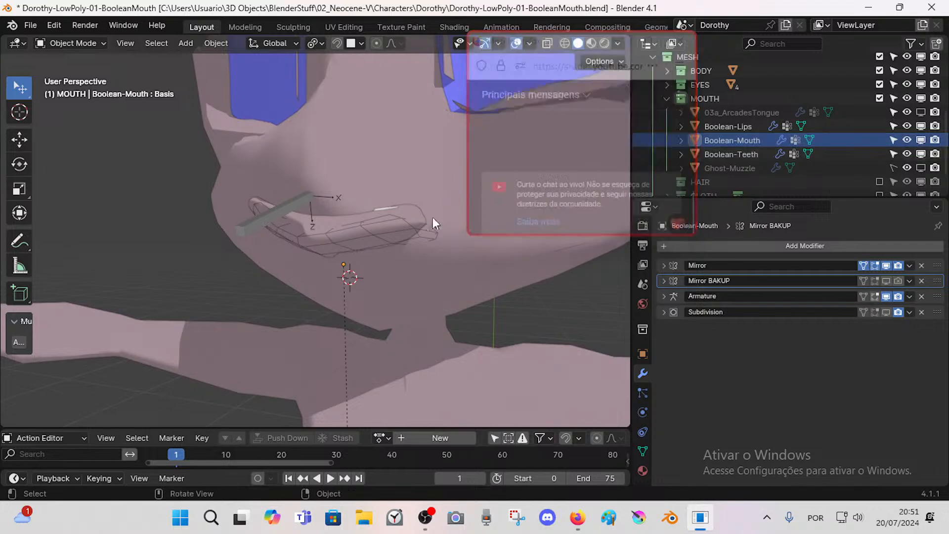
Step: Clear the mouth bone's location and rotation in Pose Mode and check the lips at the rest position
scroll(381, 234, "up", 3)
scroll(372, 228, "down", 6)
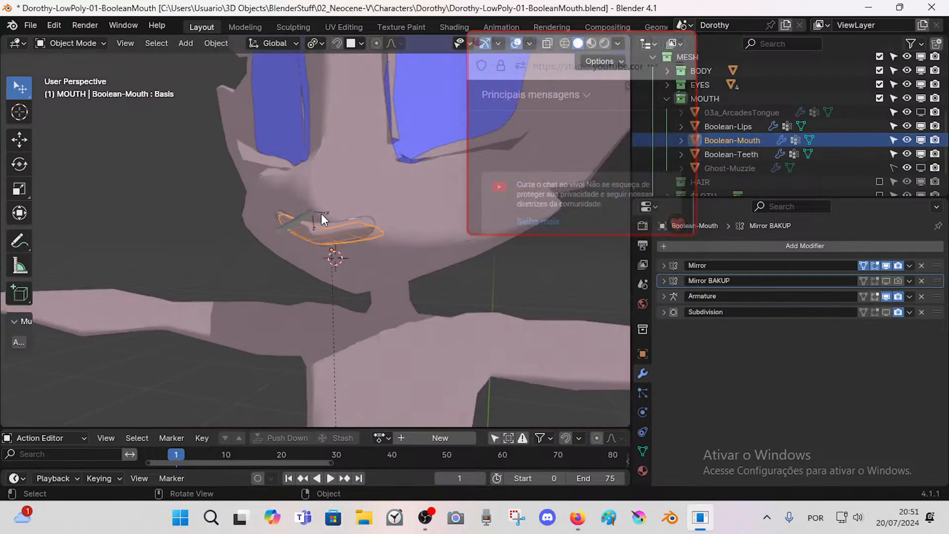
left_click(314, 214)
key("ctrl+Tab")
key("alt+g")
key("alt+r")
scroll(346, 271, "up", 4)
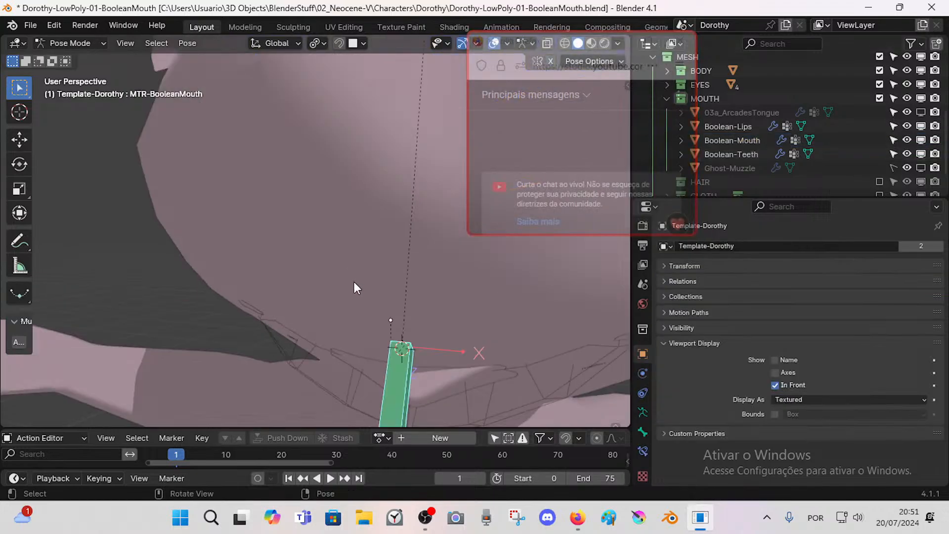
scroll(365, 292, "down", 2)
mouse_move(371, 297)
middle_mouse_down()
mouse_move(366, 277)
mouse_move(375, 299)
middle_mouse_up()
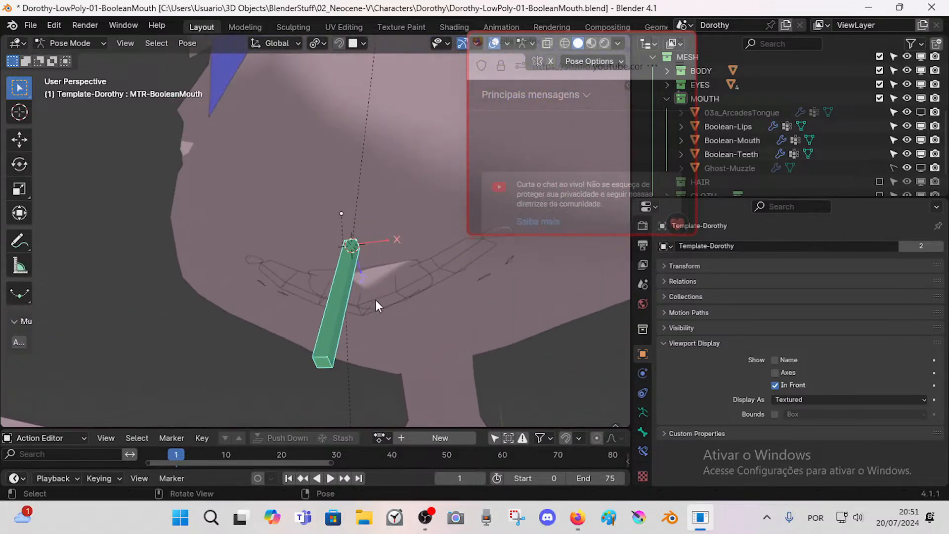
Step: Copy only the Boolean modifier from Template-Dorothy-Body to Boolean-Lips with Copy Selected Modifiers
left_click(384, 272)
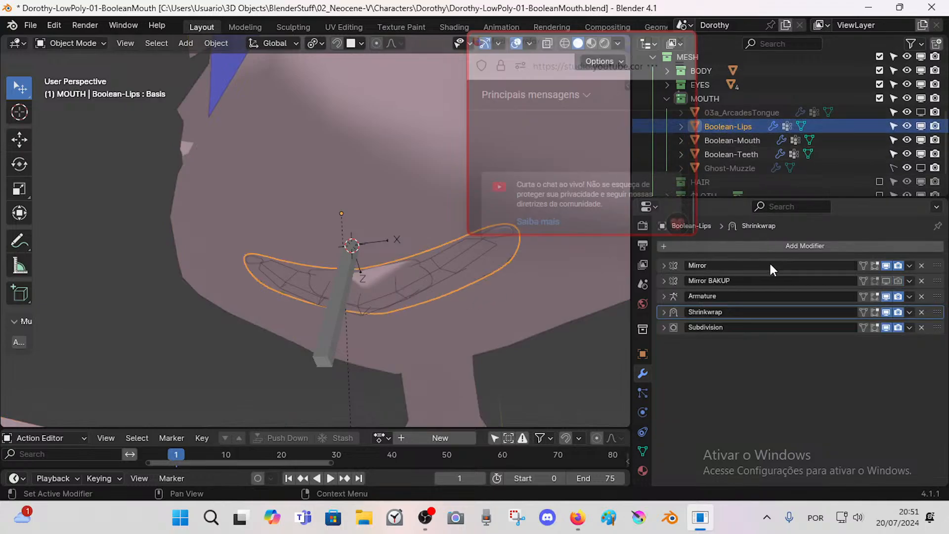
left_click(559, 289)
left_click(375, 268)
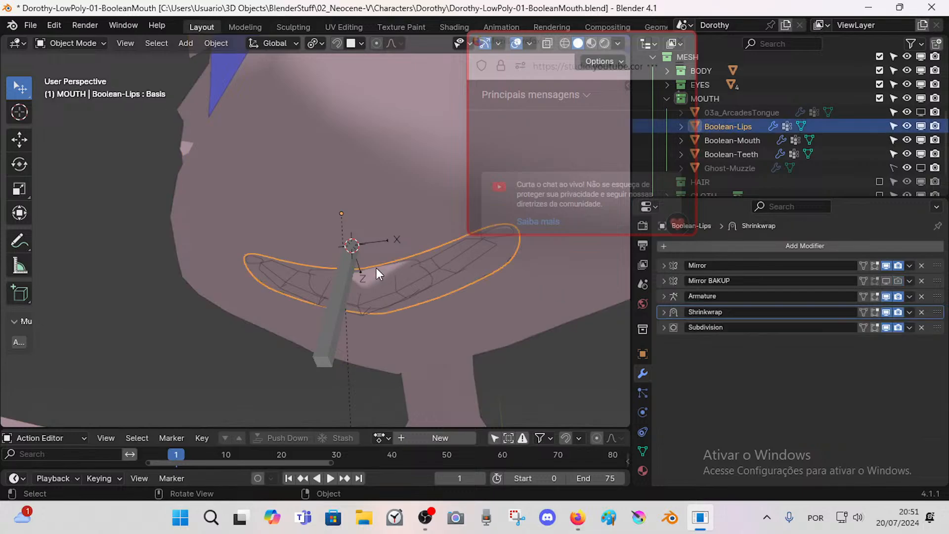
left_click(517, 303, "shift")
key("ctrl+c")
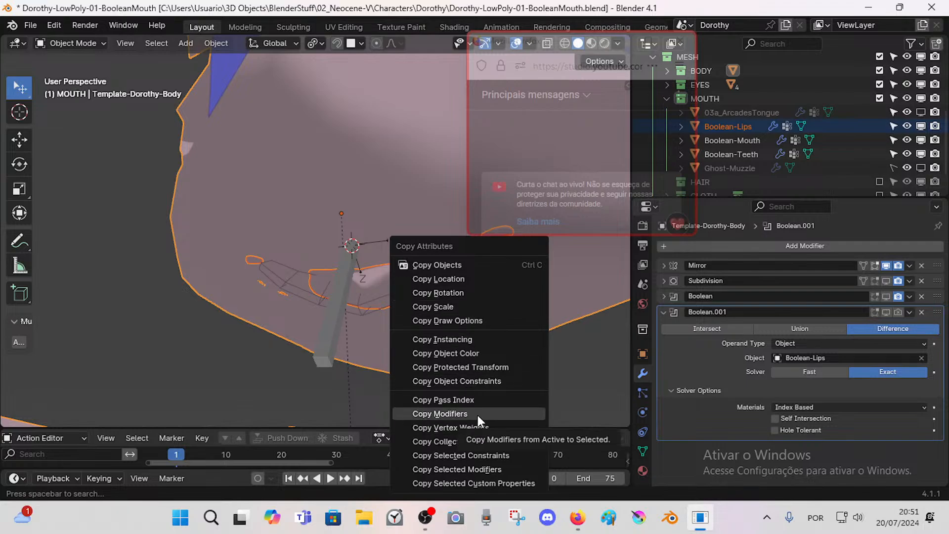
left_click(491, 470)
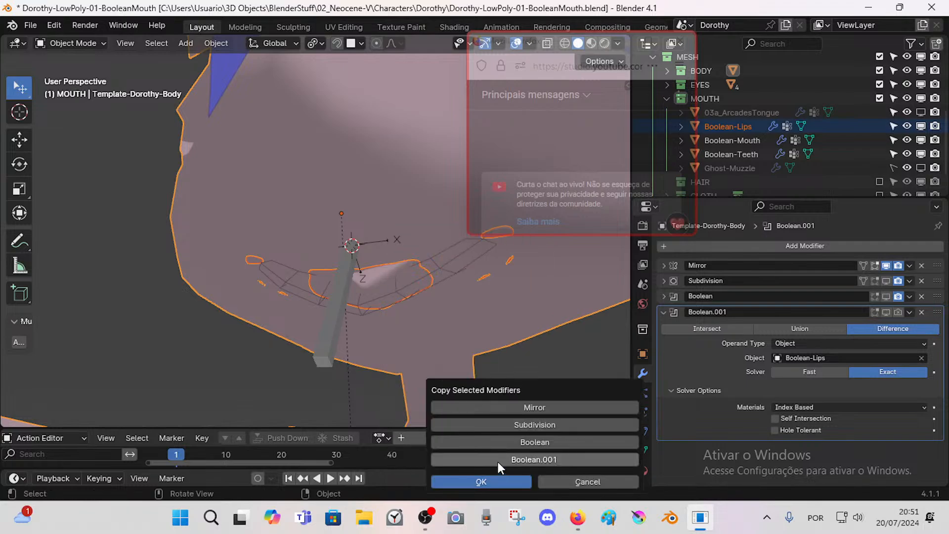
left_click(498, 441)
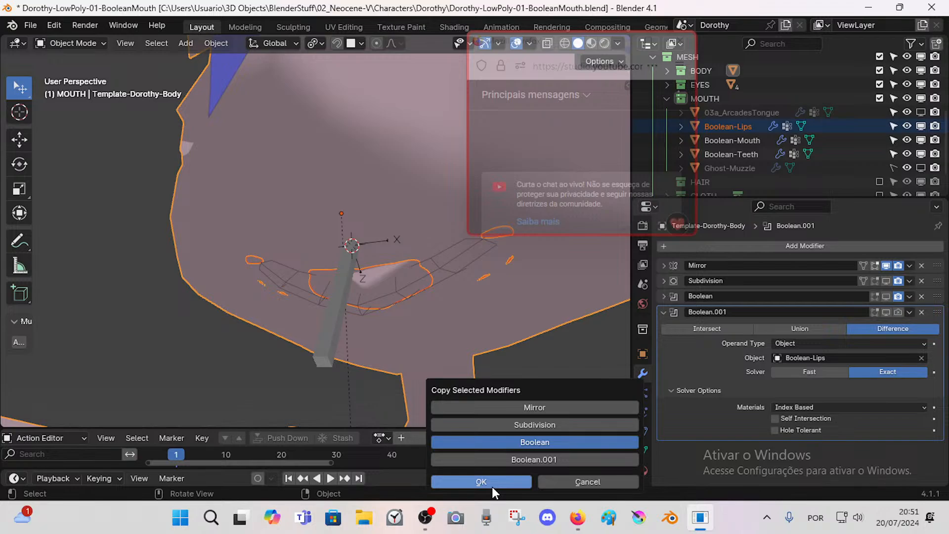
left_click(492, 482)
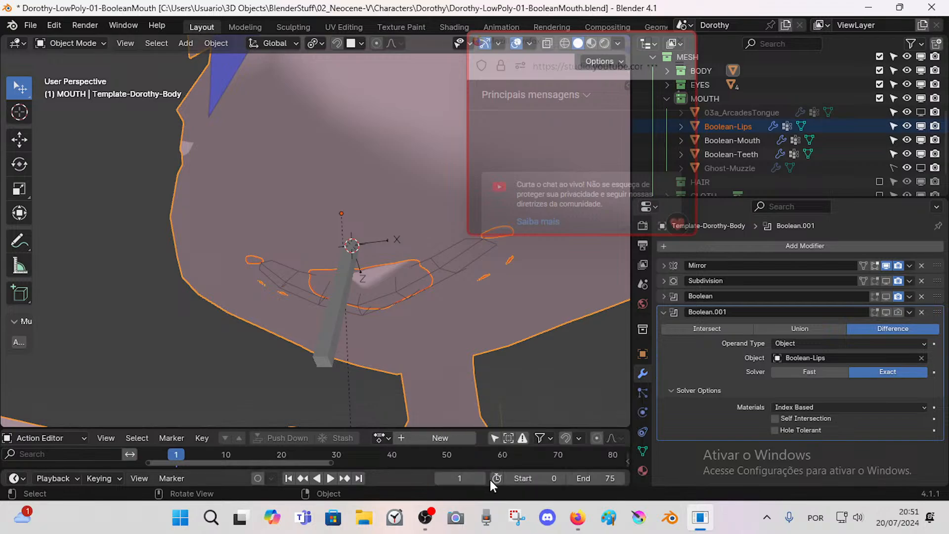
Step: Enable the copied Boolean modifier in the viewport on Boolean-Lips and place Subdivision before Shrinkwrap
left_click(369, 272)
left_click(381, 271)
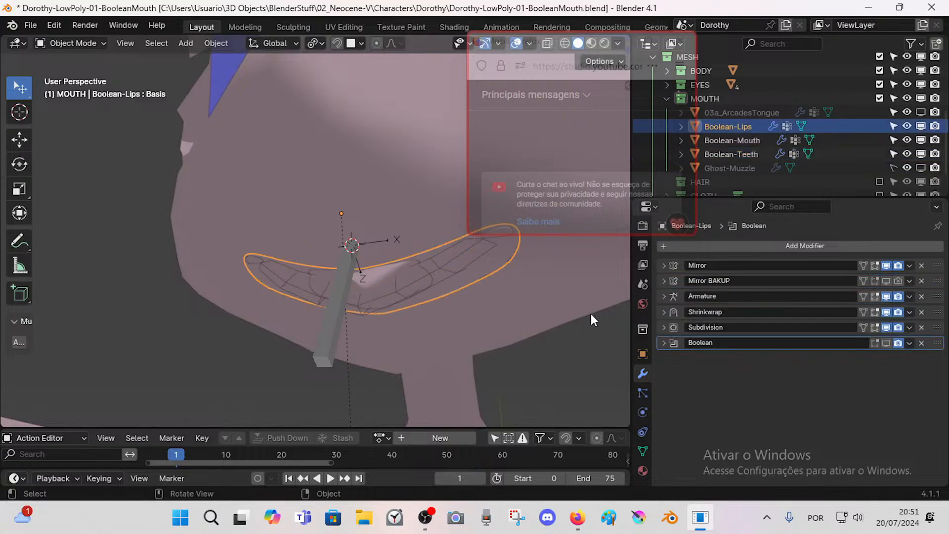
left_click(665, 341)
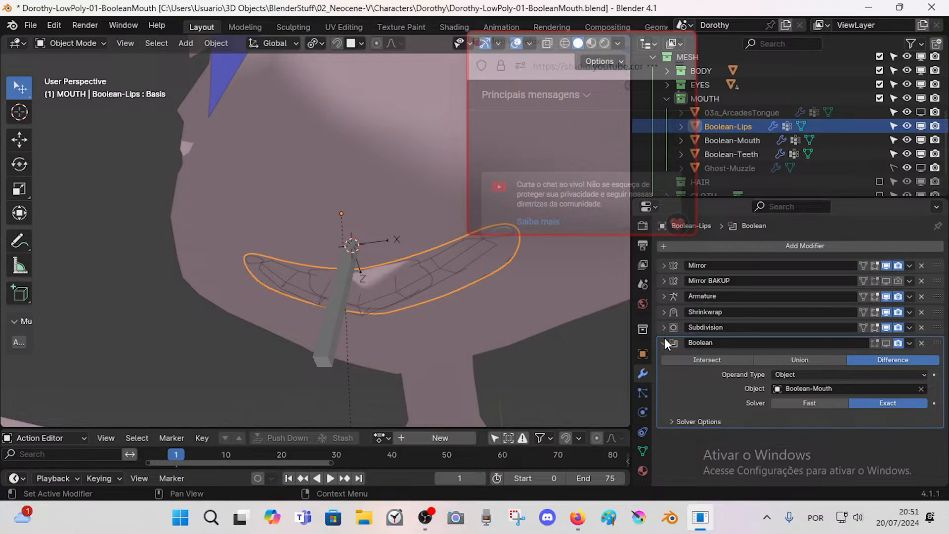
left_click(887, 343)
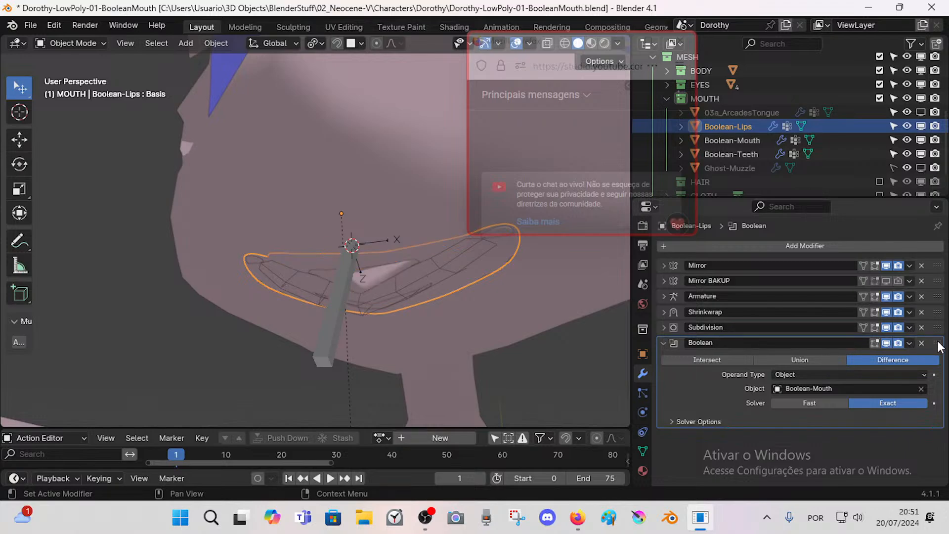
mouse_move(938, 347)
left_mouse_down()
mouse_move(946, 312)
mouse_move(940, 417)
mouse_move(937, 346)
left_mouse_up()
left_click_drag(937, 420, 947, 313)
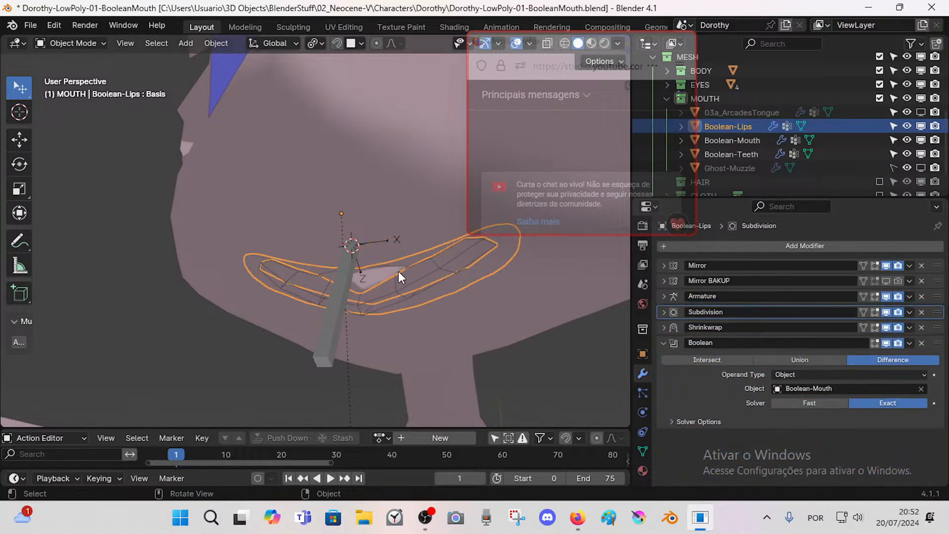
Step: Show both Boolean modifiers of Template-Dorothy-Body in the viewport, hide its Subdivision, and check the first Boolean's target object
left_click(420, 280)
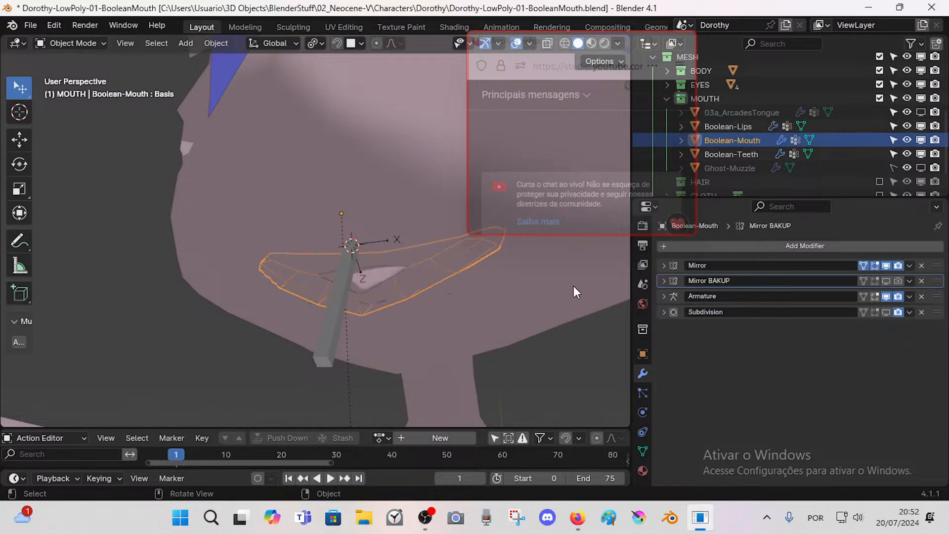
left_click(502, 286)
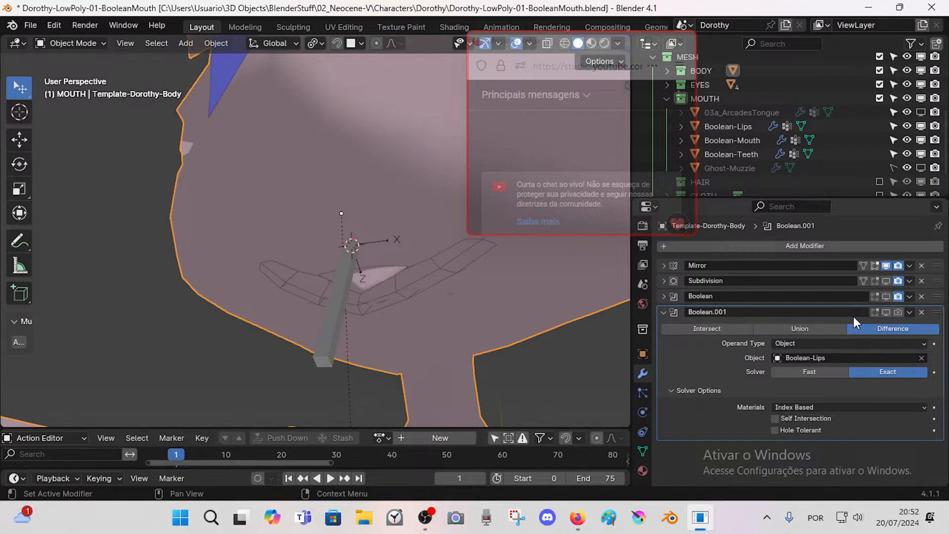
left_click(887, 298)
left_click(664, 296)
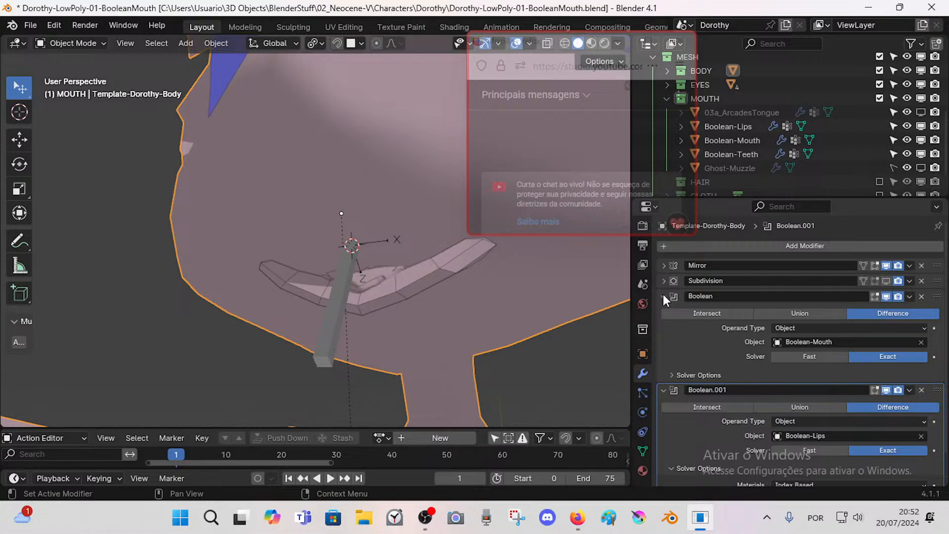
left_click(664, 296)
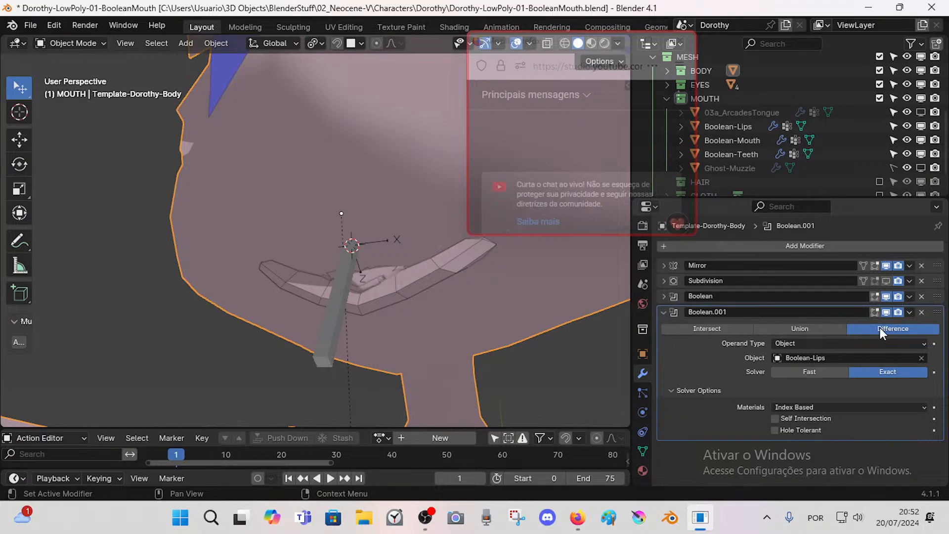
Step: Set the body's Boolean.001 operation to Union after comparing it with Difference, and place Subdivision below both Boolean modifiers
left_click(811, 330)
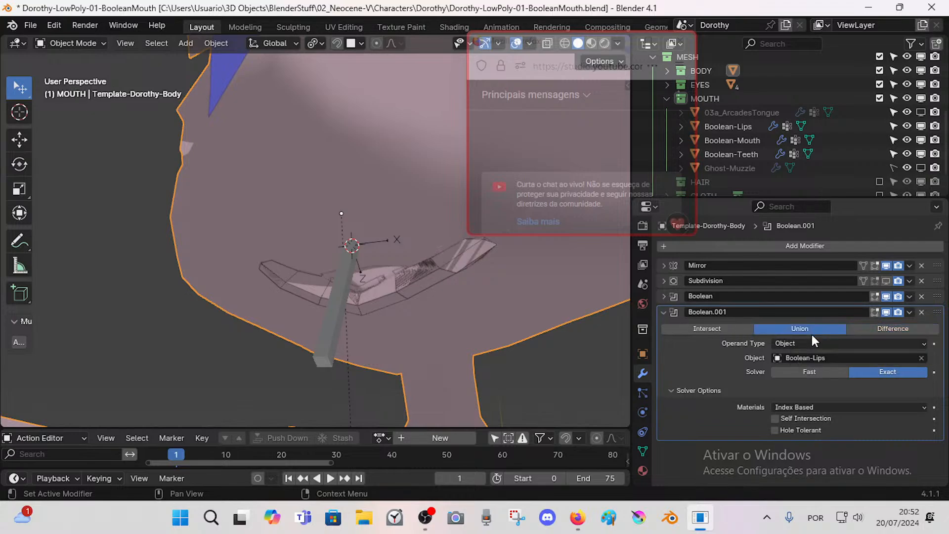
left_click(884, 329)
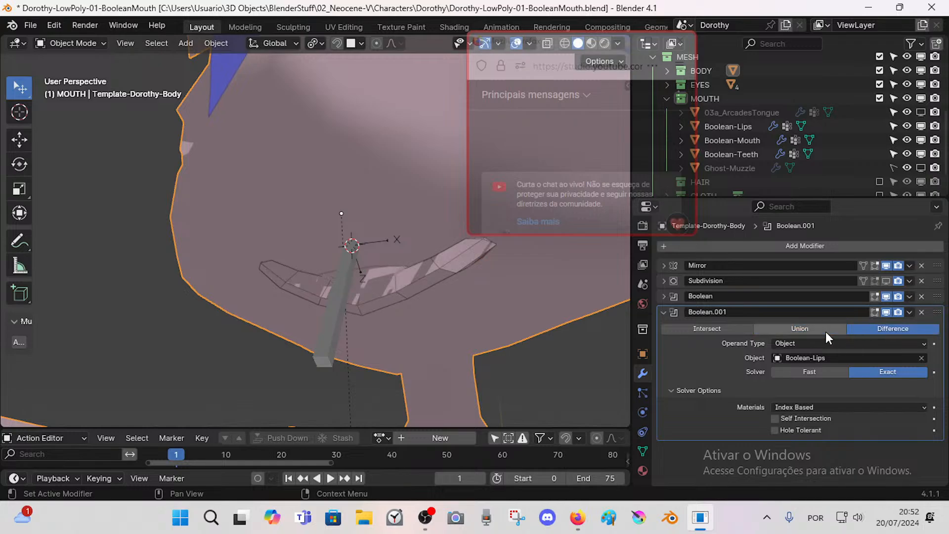
left_click(824, 330)
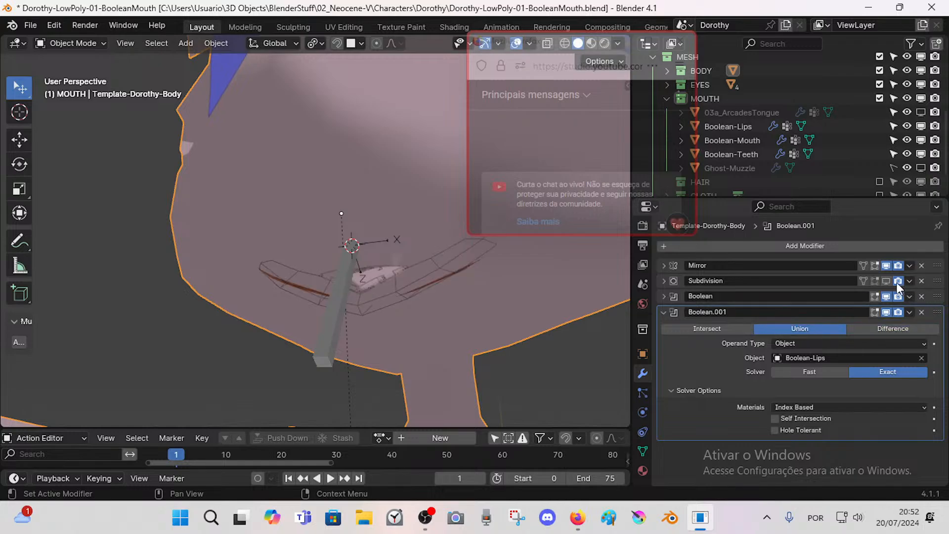
left_click_drag(938, 281, 941, 434)
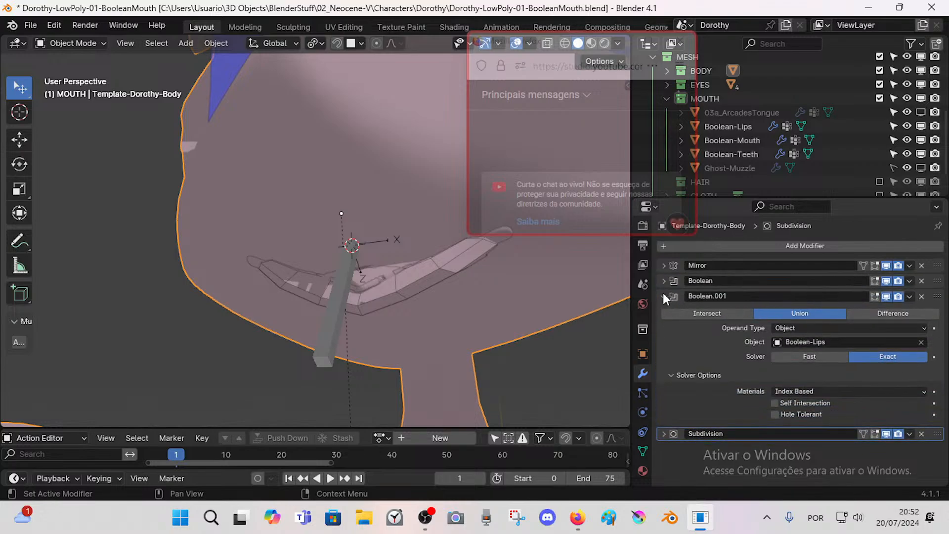
left_click(673, 295)
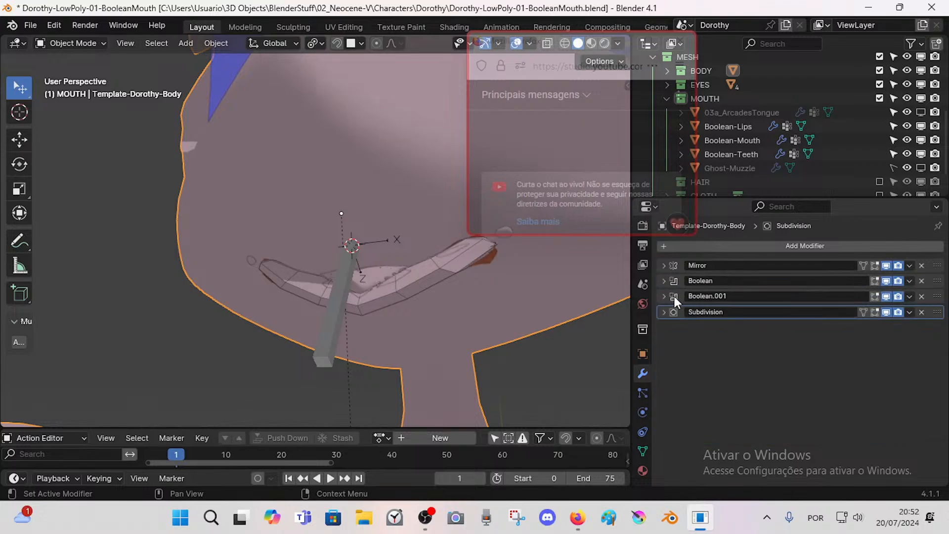
Step: Move the MTR-BooleanMouth bone around in Pose Mode and check the mouth cut from the front and both sides
left_click(339, 304)
key("ctrl+Tab")
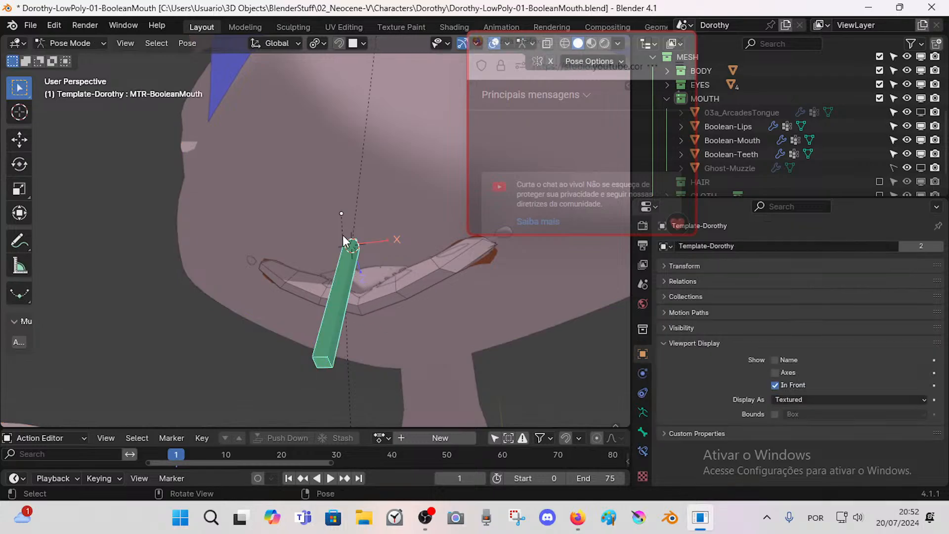
middle_click_drag(375, 267, 321, 242)
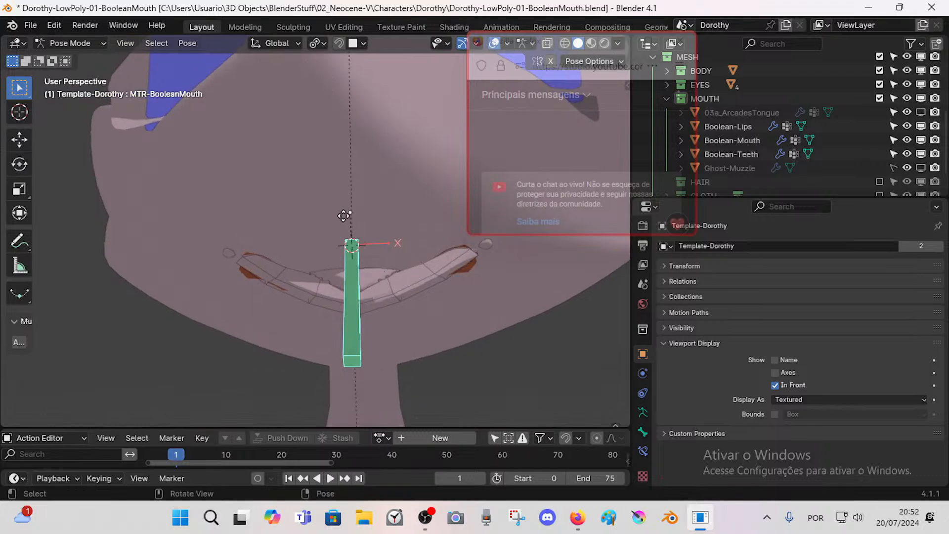
key("g")
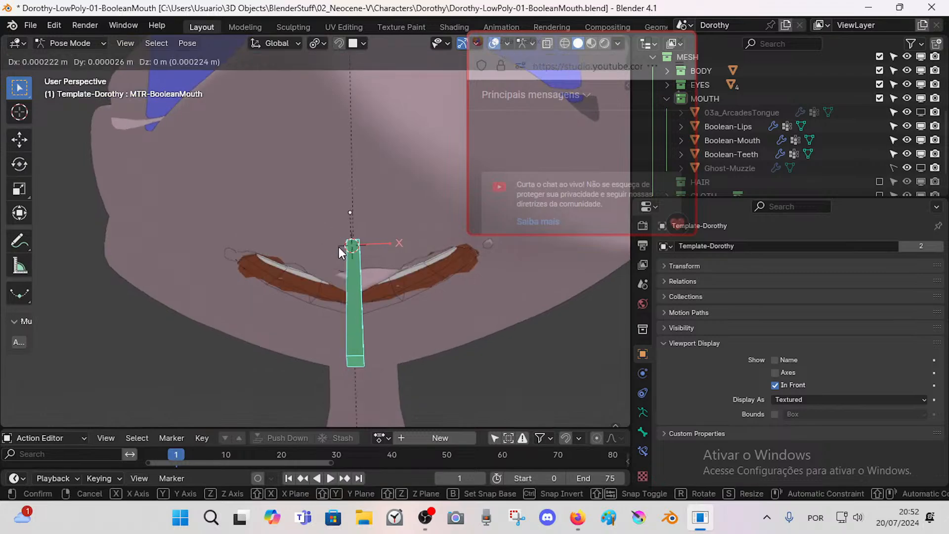
left_click(353, 302)
middle_click_drag(353, 302, 408, 288)
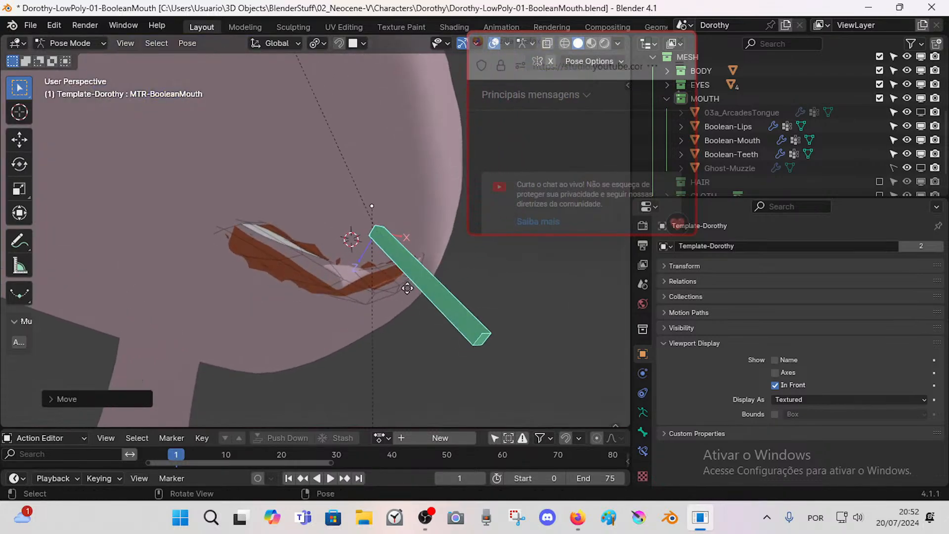
middle_click_drag(433, 240, 291, 277)
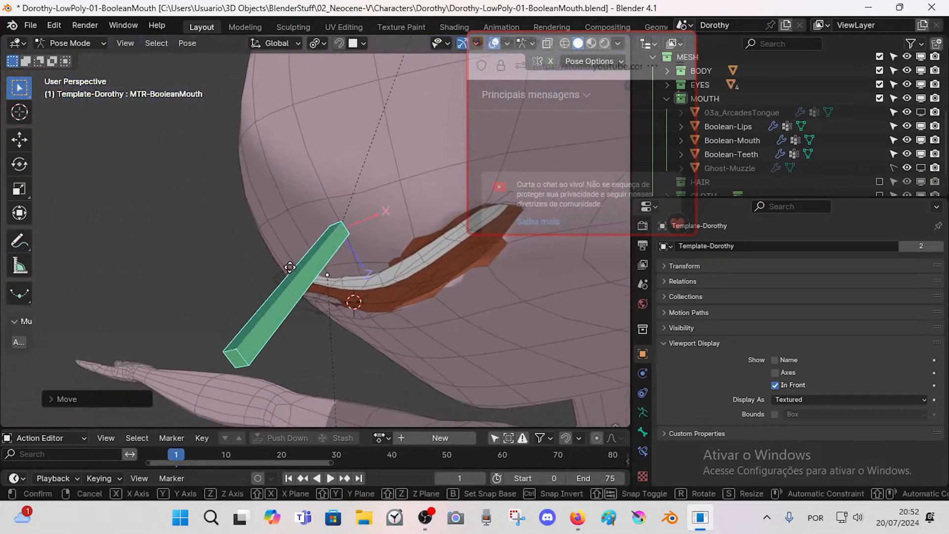
key("g")
left_click(306, 240)
middle_click_drag(306, 240, 341, 241)
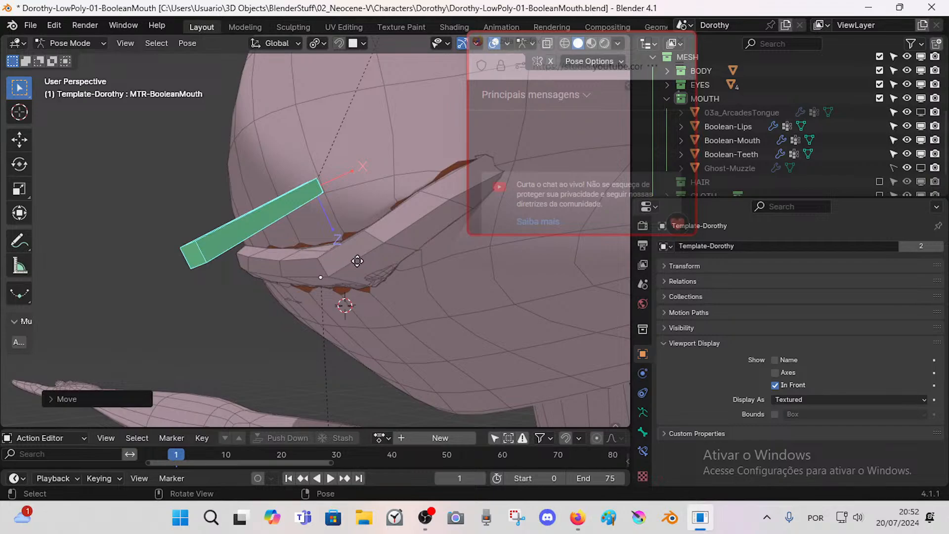
key("g")
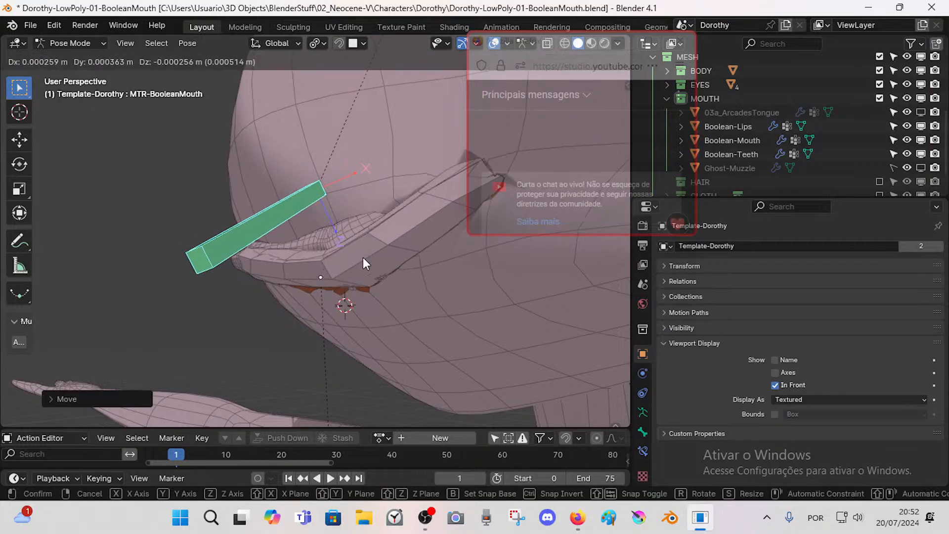
left_click(304, 246)
middle_click_drag(305, 245, 283, 274)
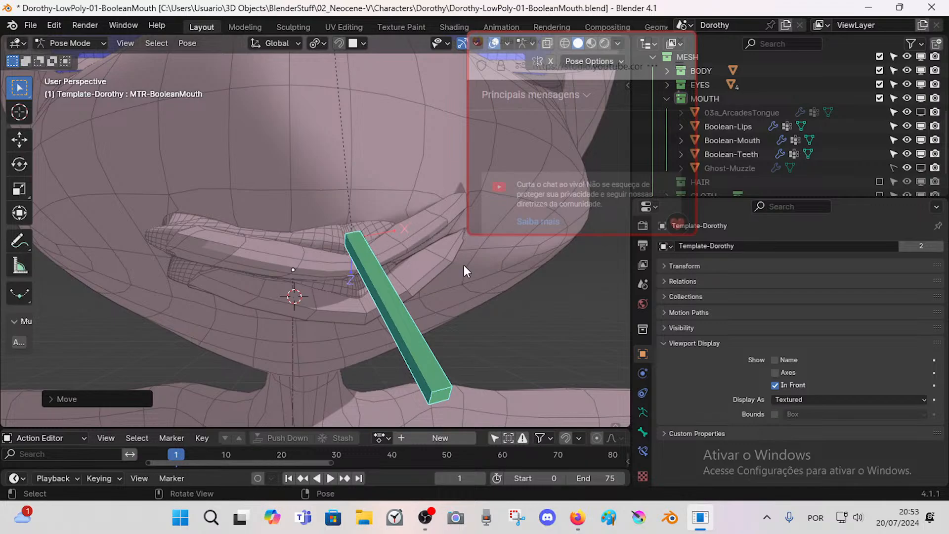
Step: Place the body's Subdivision directly after Mirror, above both Booleans, and test the mouth cut by moving the MTR-BooleanMouth bone
left_click(334, 146)
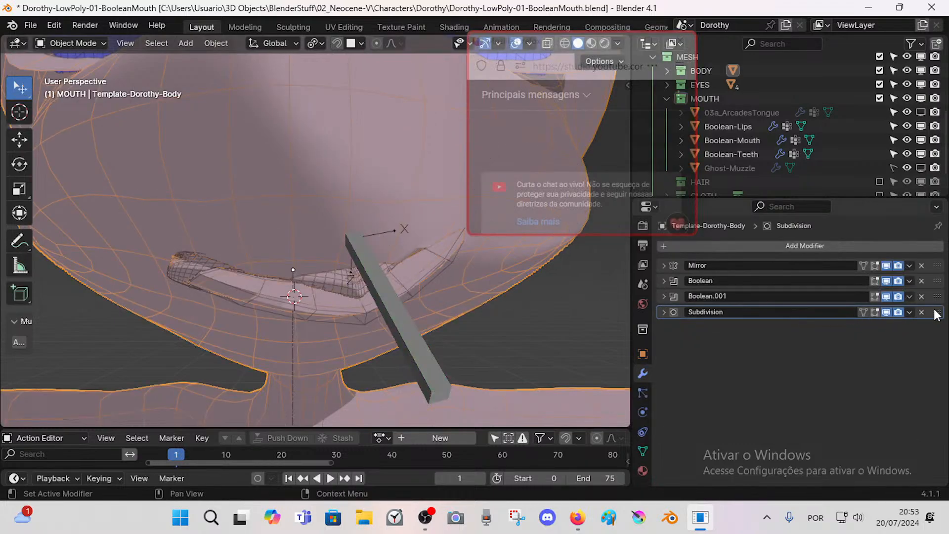
left_click_drag(937, 310, 941, 278)
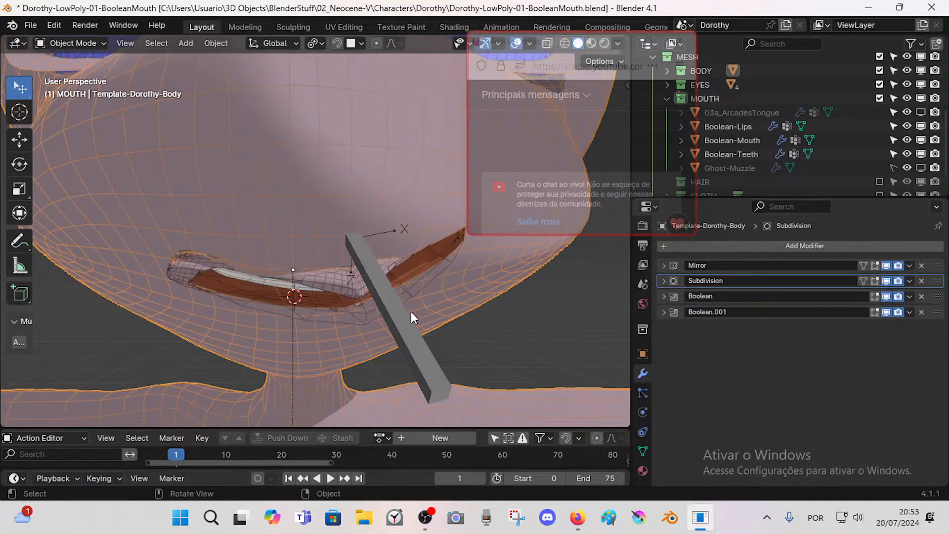
left_click(340, 282)
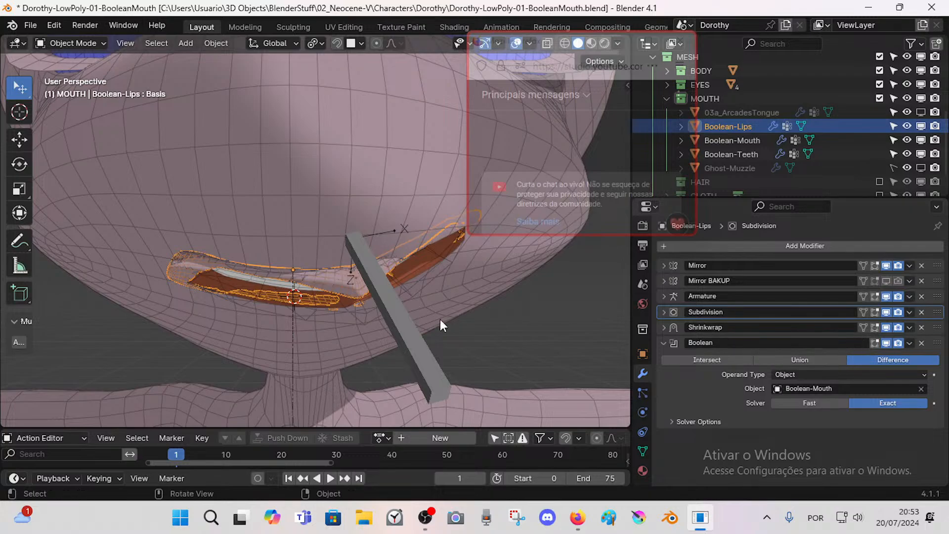
left_click(419, 325)
key("ctrl+Tab")
middle_click_drag(424, 352, 388, 313)
key("g")
left_click(400, 304)
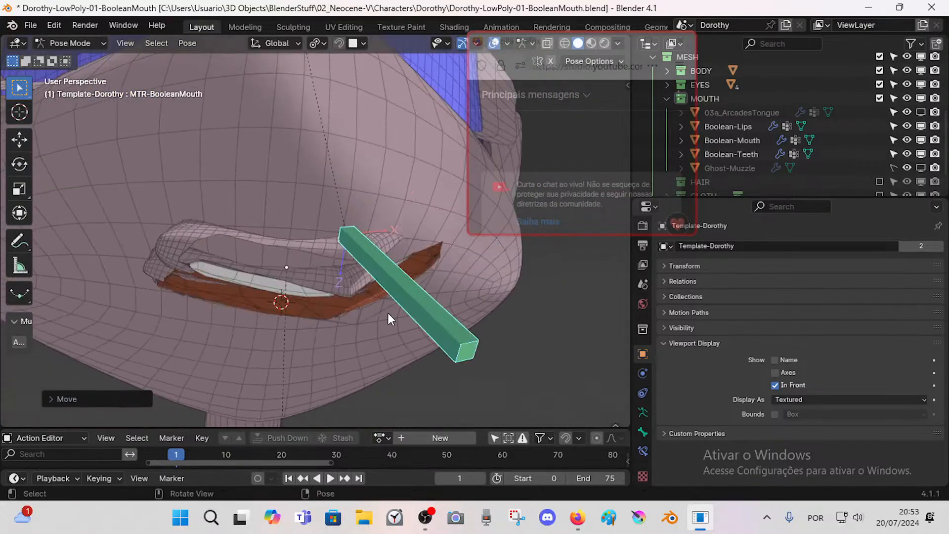
key("ctrl+Tab")
Step: Disable the Subdivision modifier in the viewport on Boolean-Lips and on Template-Dorothy-Body
left_click(341, 291)
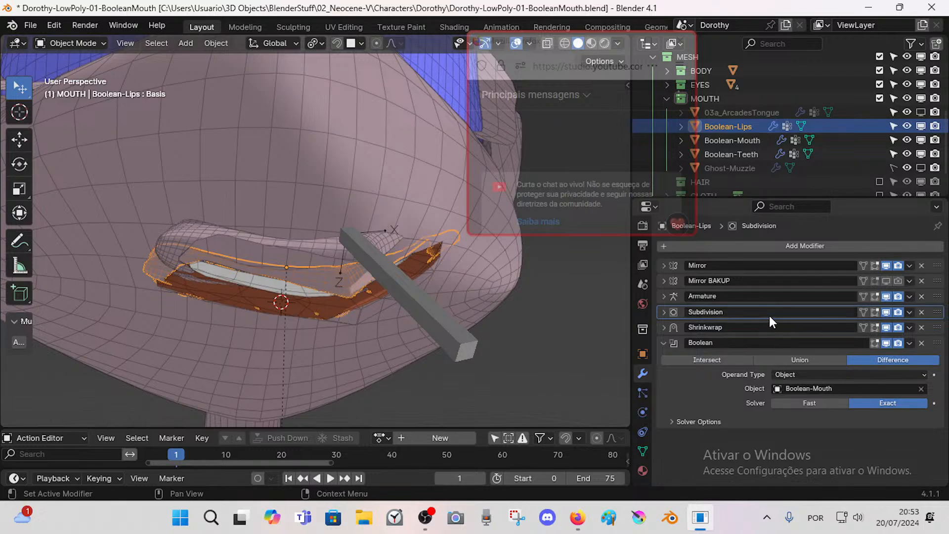
left_click(885, 312)
key("ctrl+Tab")
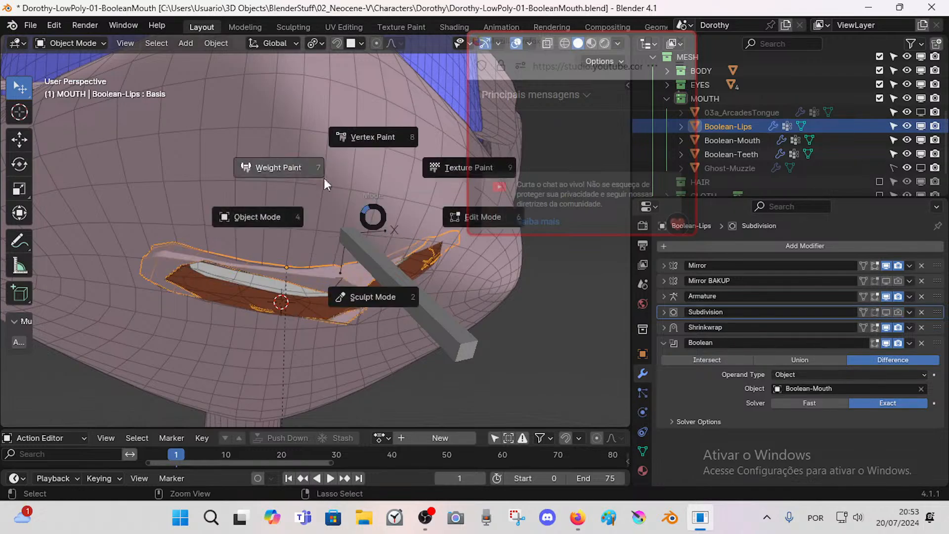
left_click(297, 165)
key("ctrl+Tab")
left_click(237, 193)
left_click(325, 189)
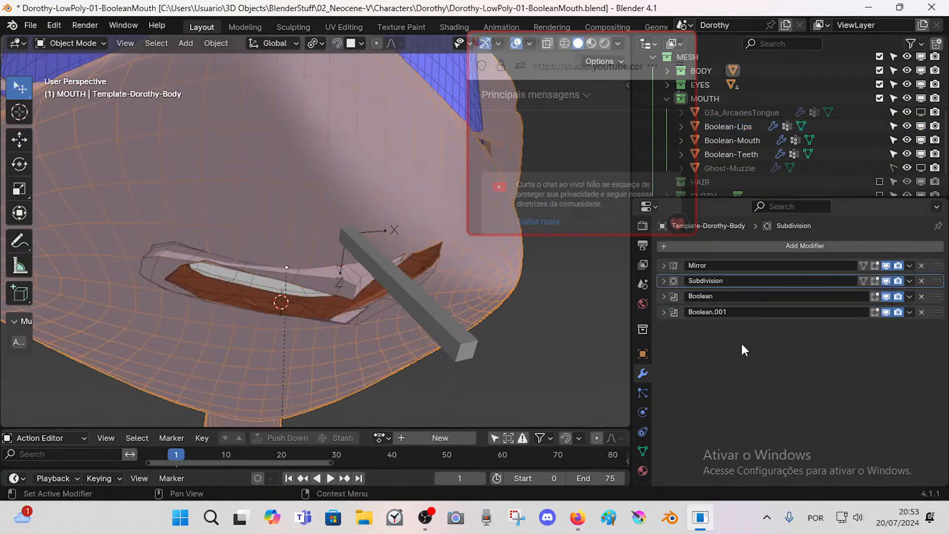
left_click(887, 281)
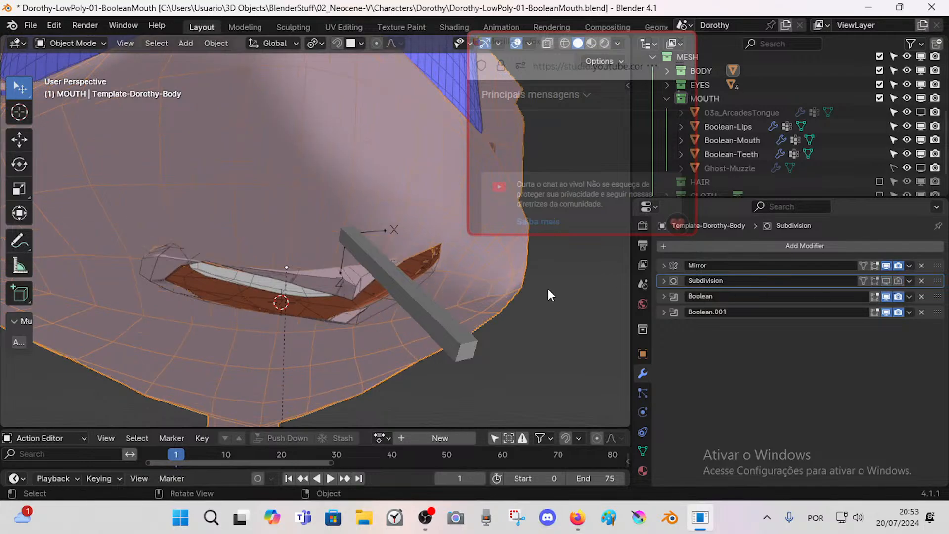
Step: Select the overlapping Boolean-Lips and Boolean-Mouth objects in turn and examine their modifier stacks
left_click(338, 278)
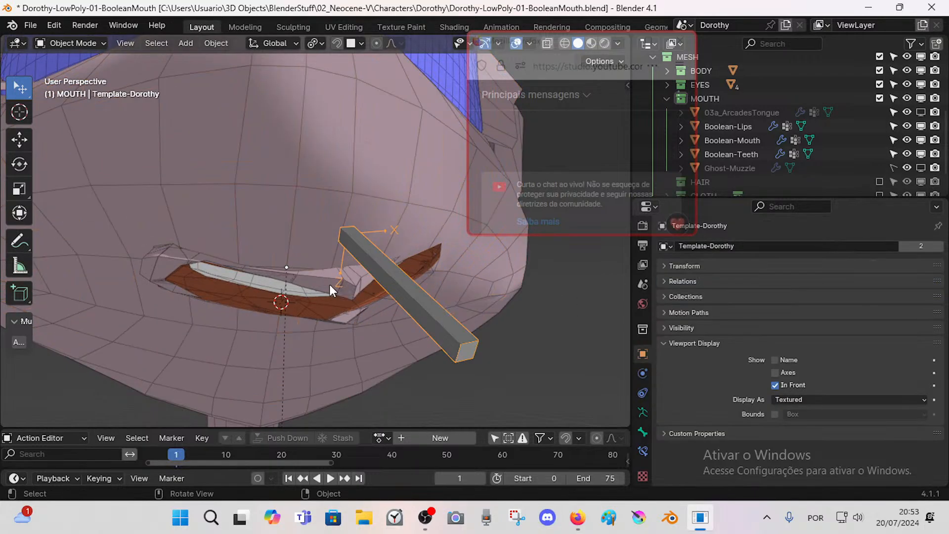
left_click(324, 286)
left_click(313, 305)
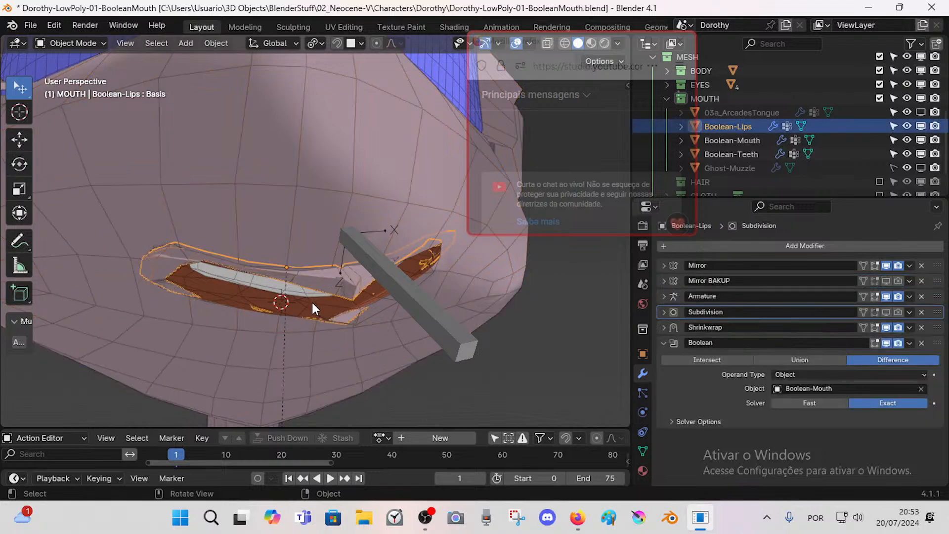
left_click(277, 298)
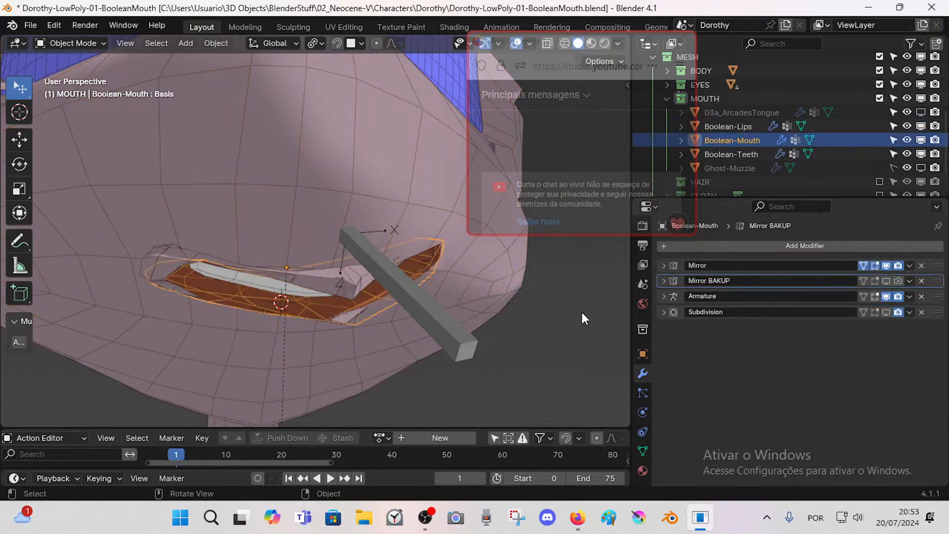
left_click(283, 300)
left_click(284, 293)
left_click(284, 285)
Step: Move the MTR-BooleanMouth bone repeatedly in Pose Mode to test the lip and mouth cuts without subdivision
left_click(395, 286)
key("ctrl+Tab")
key("g")
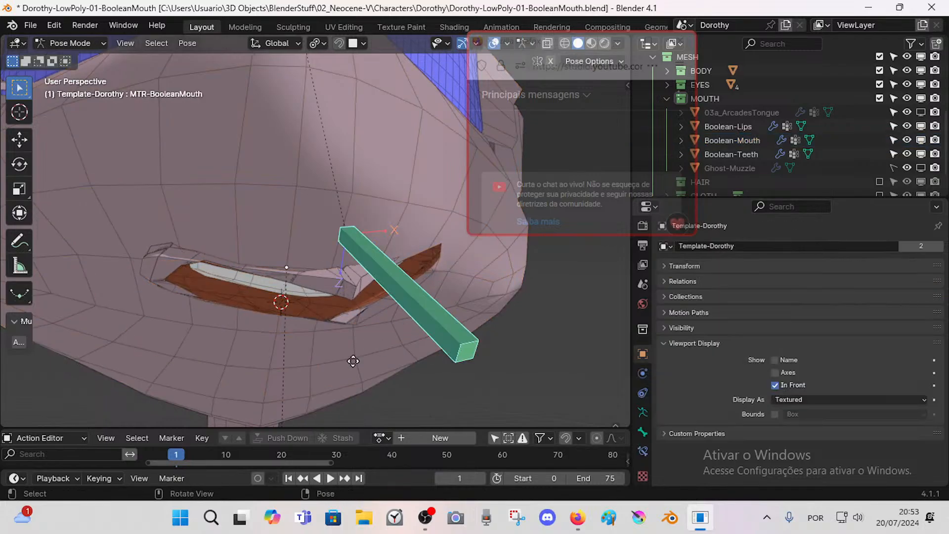
left_click(393, 299)
middle_click_drag(393, 299, 340, 328)
key("g")
left_click(324, 311)
key("g")
left_click(367, 324)
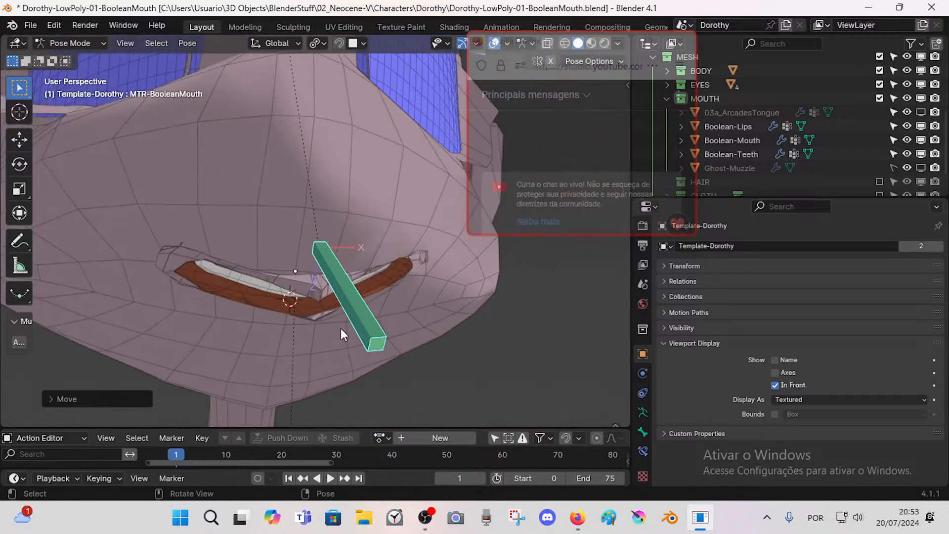
key("g")
left_click(352, 311)
scroll(352, 310, "up", 2)
key("g")
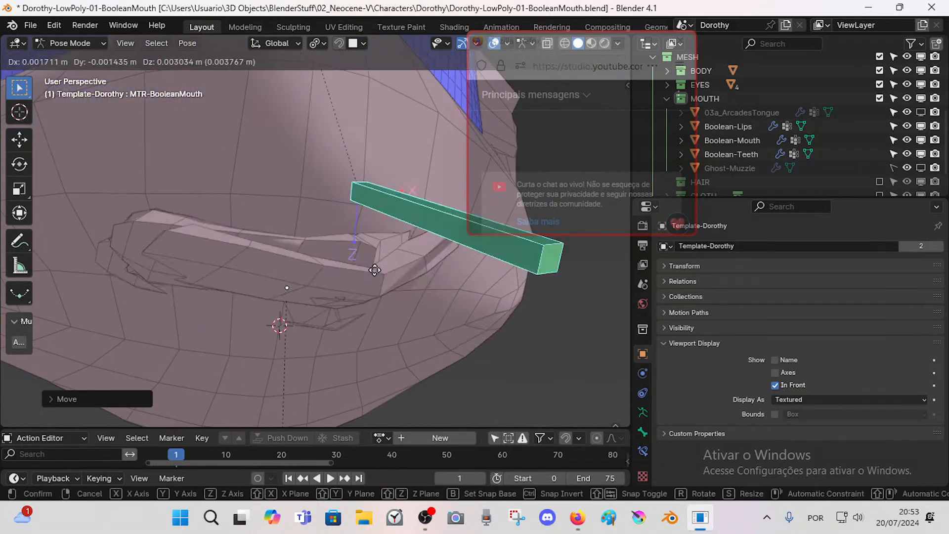
left_click(378, 268)
key("g")
left_click(386, 313)
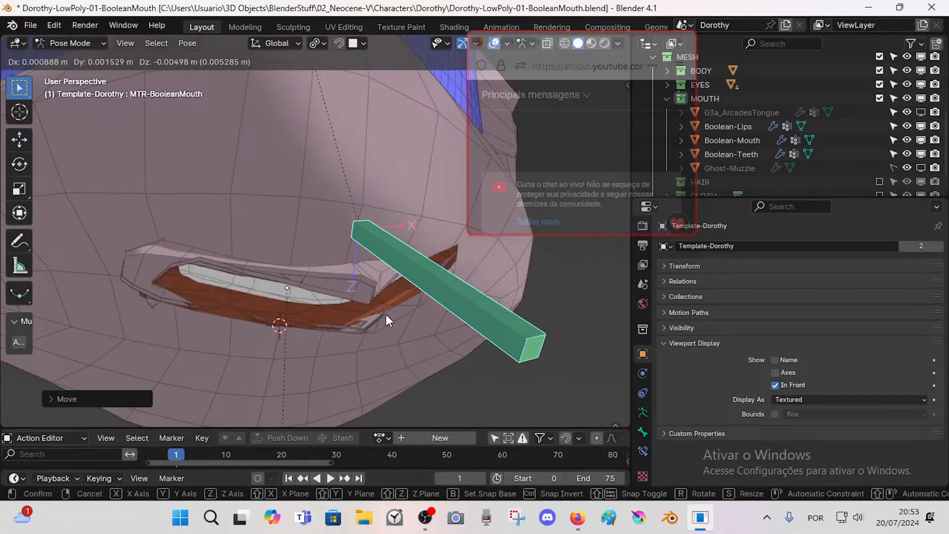
key("ctrl+Tab")
Step: Try slightly scaling and moving the Boolean-Mouth object to see how it affects the cut in the lips
left_click(328, 304)
middle_click_drag(344, 319, 450, 265)
key("s")
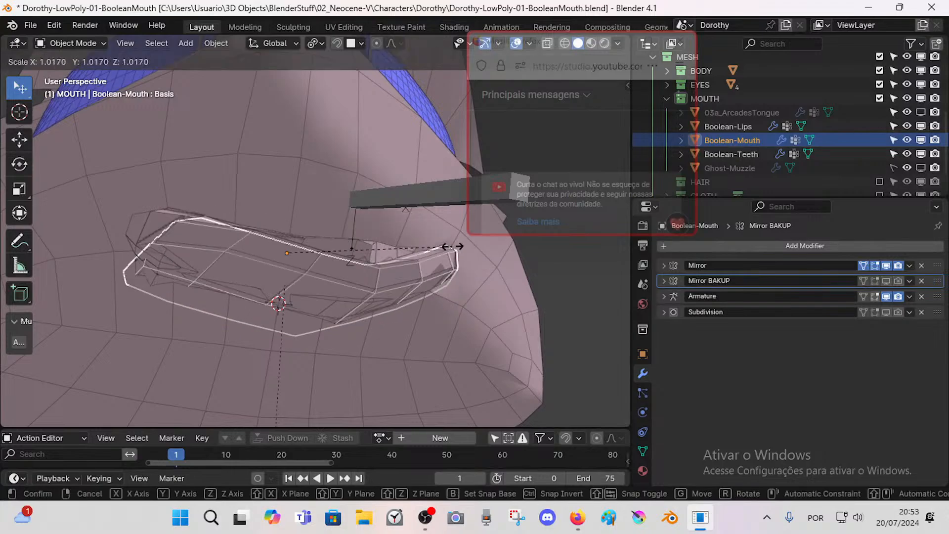
left_click(449, 252)
middle_click_drag(341, 284, 361, 324)
key("g")
left_click(410, 324)
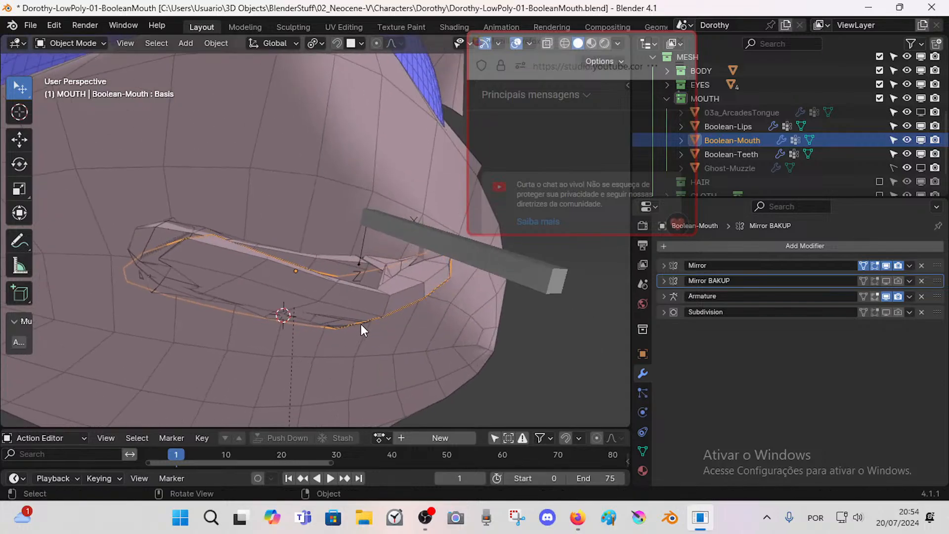
Step: Select Boolean-Lips and briefly inspect its mesh in Edit Mode from a side angle
left_click(346, 274)
mouse_move(341, 271)
middle_mouse_down()
mouse_move(361, 286)
mouse_move(380, 324)
mouse_move(382, 316)
middle_mouse_up()
key("Tab")
key("Tab")
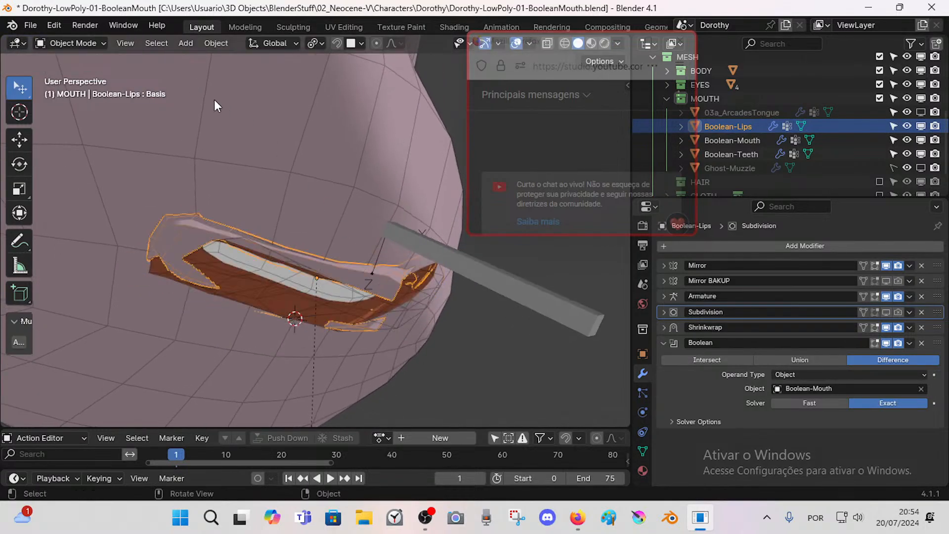
Step: Show the vertex groups of Boolean-Lips and briefly check its mesh in Edit Mode
middle_click_drag(270, 192, 373, 277)
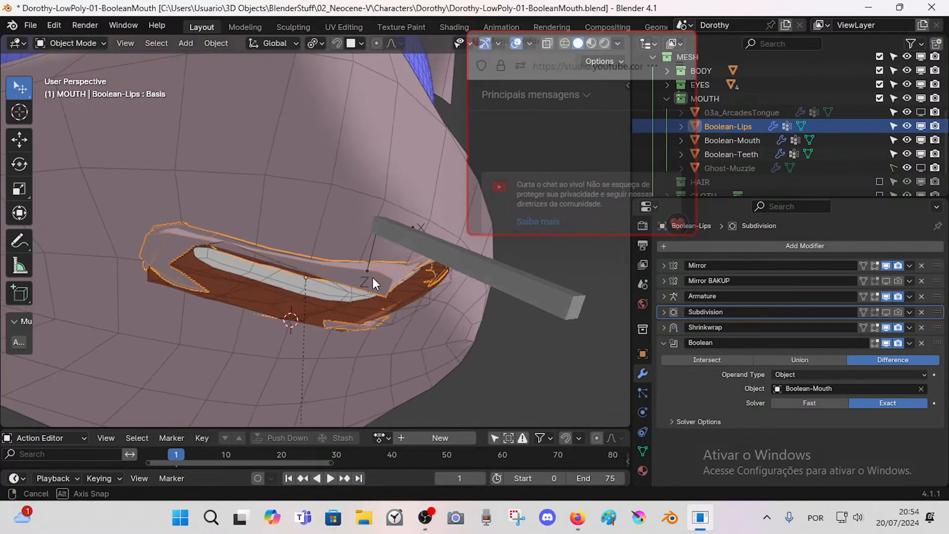
left_click(643, 450)
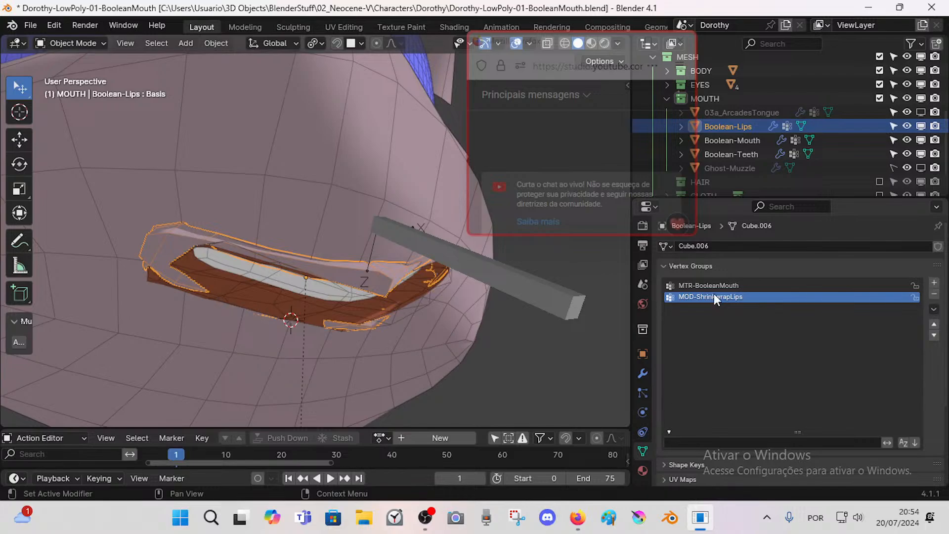
mouse_move(361, 291)
middle_mouse_down()
mouse_move(370, 300)
mouse_move(358, 299)
middle_mouse_up()
key("Tab")
key("Tab")
scroll(387, 301, "down", 2)
Step: Enlarge the entire Boolean-Lips mesh in Edit Mode with two successive uniform scalings and return to Object Mode
key("Tab")
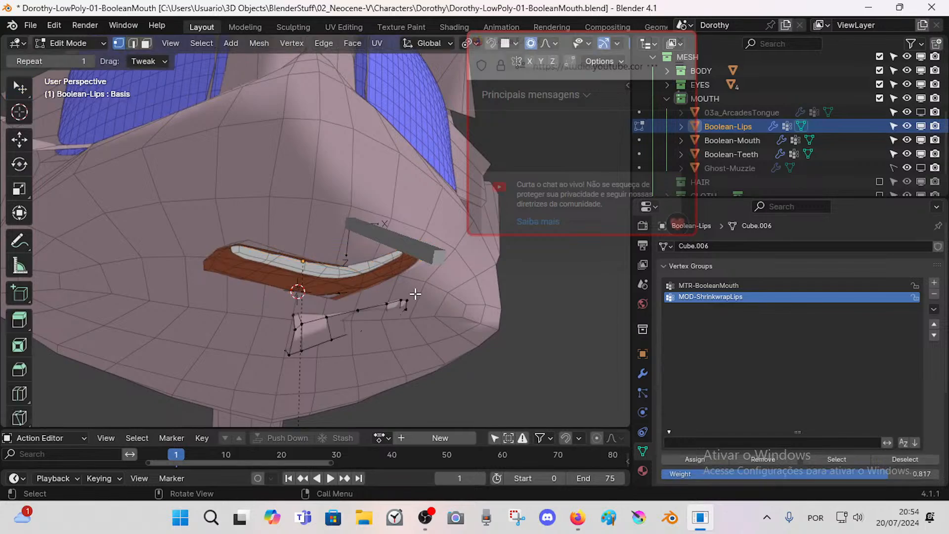
key("a")
middle_click_drag(441, 300, 441, 298)
key("s")
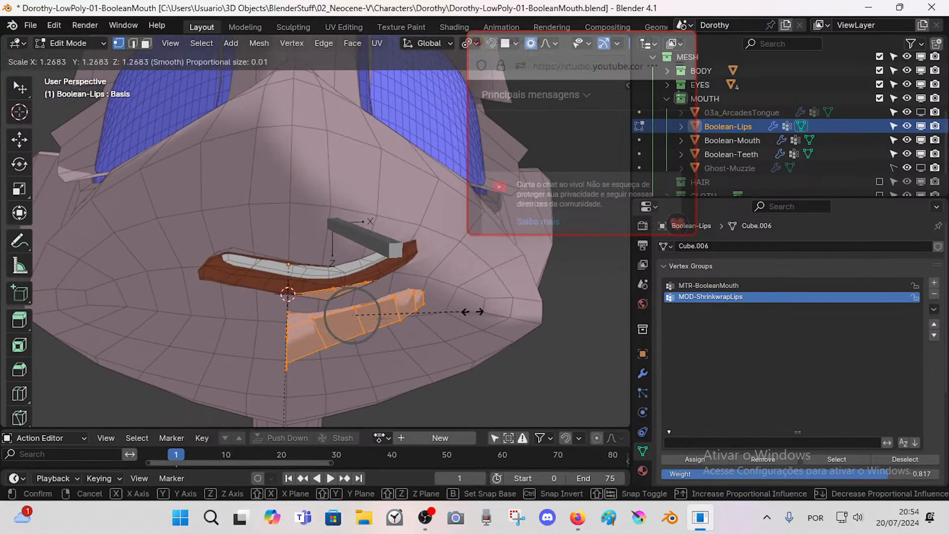
left_click(484, 315)
key("s")
left_click(483, 316)
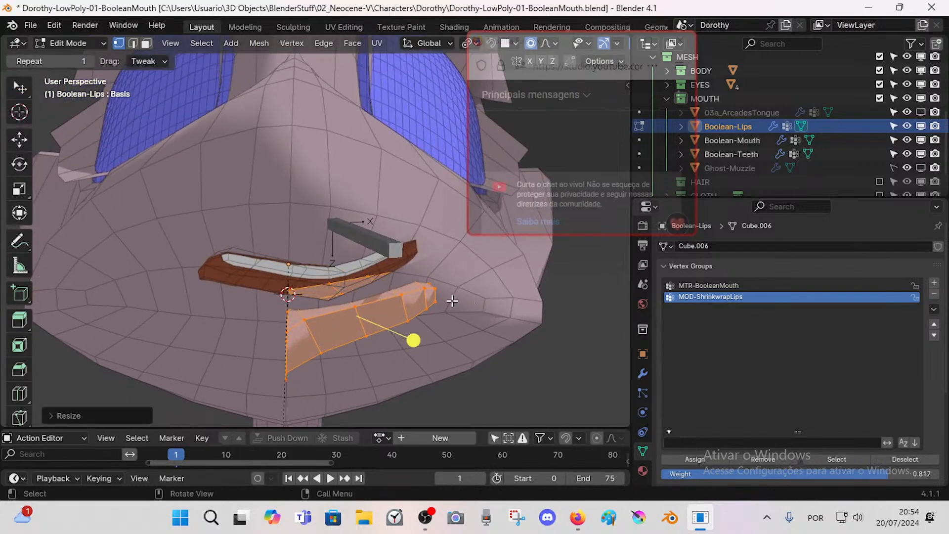
key("Tab")
Step: Examine the enlarged lips and mouth cut up close from several angles, selecting the rig, lips and body in turn
left_click(363, 236)
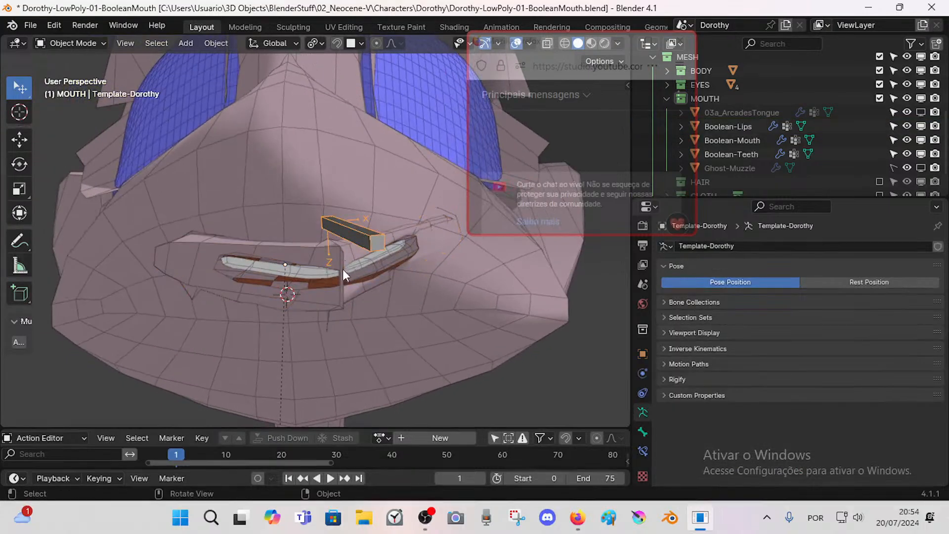
middle_click_drag(342, 269, 369, 296)
scroll(386, 325, "down", 4)
key("shift+grave")
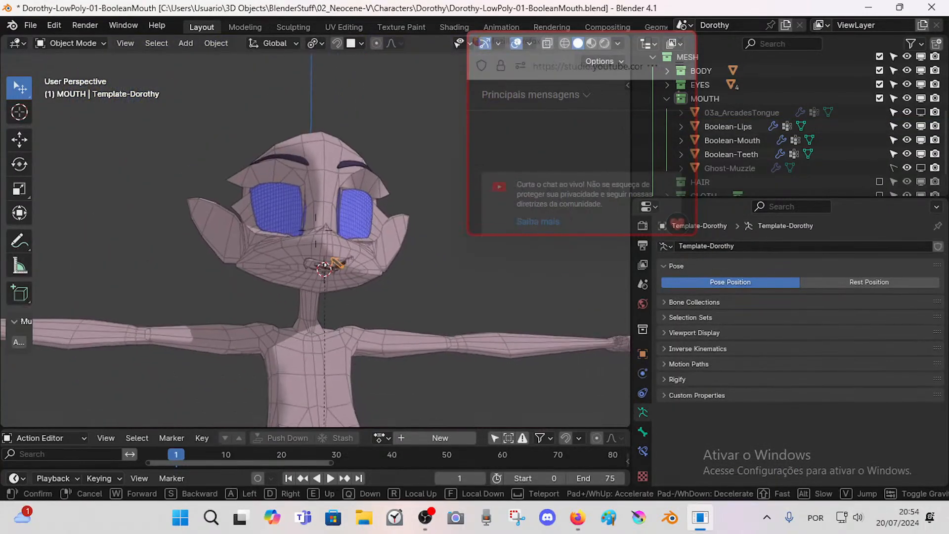
key("w")
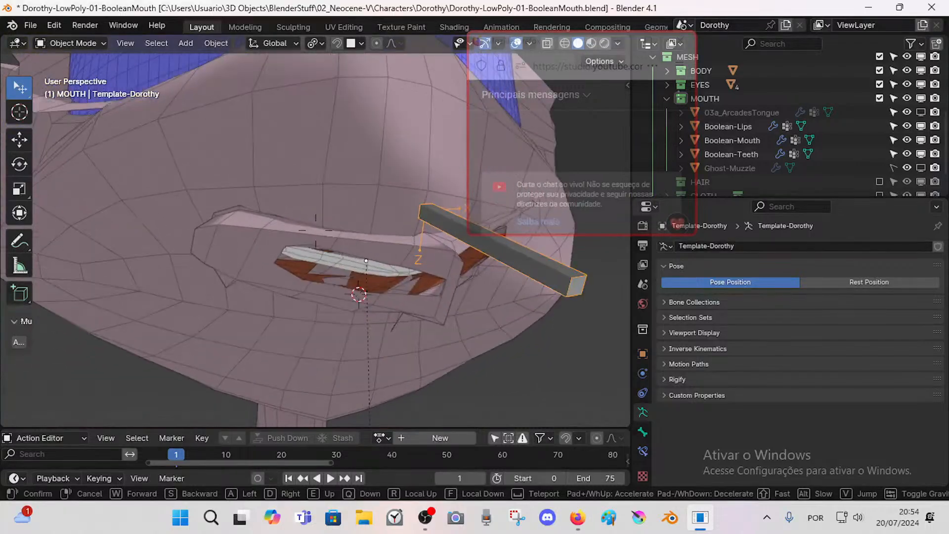
left_click(358, 286)
left_click(386, 251)
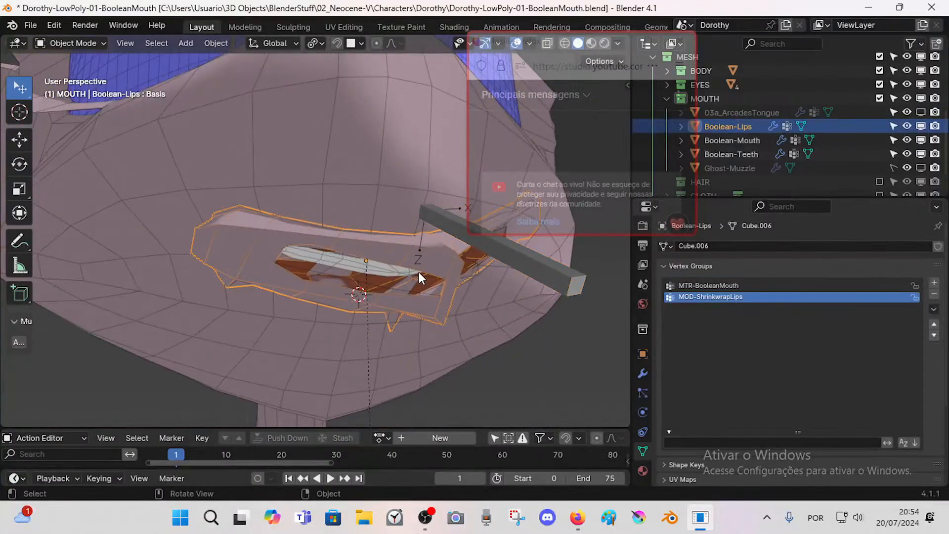
middle_click_drag(418, 272, 345, 239)
left_click(356, 253)
scroll(356, 254, "down", 4)
key("shift+grave")
key("w")
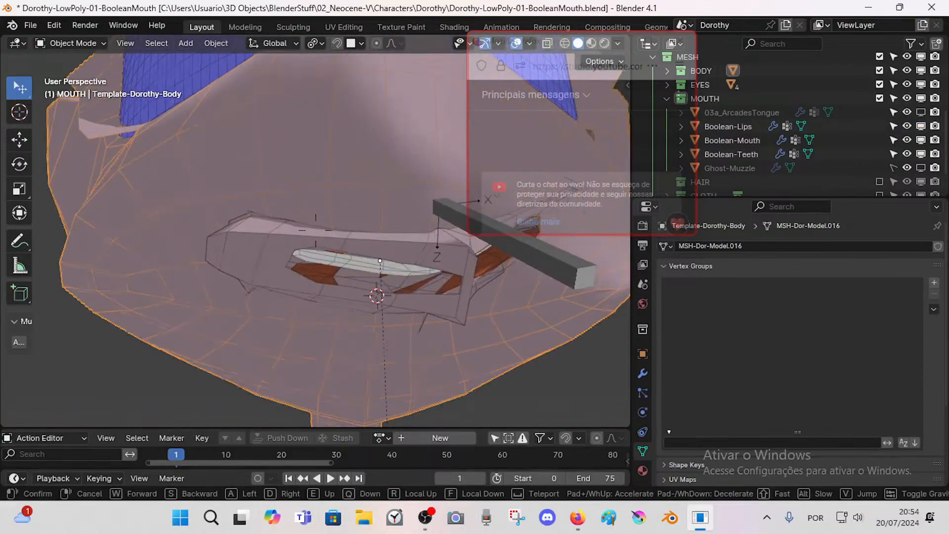
left_click(305, 262)
Step: Reorder the Boolean-Lips modifiers so Shrinkwrap follows Armature, with Boolean after it and Subdivision last
left_click(261, 223)
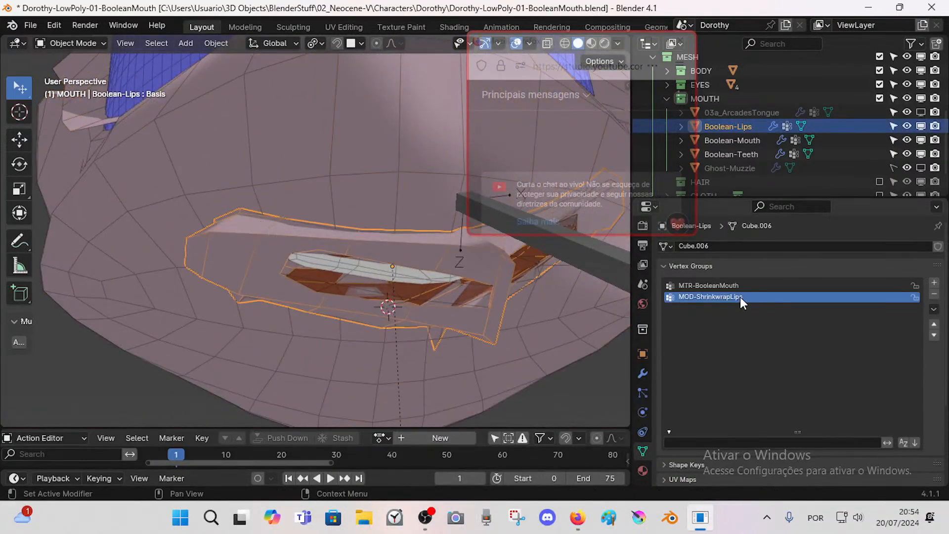
left_click(643, 372)
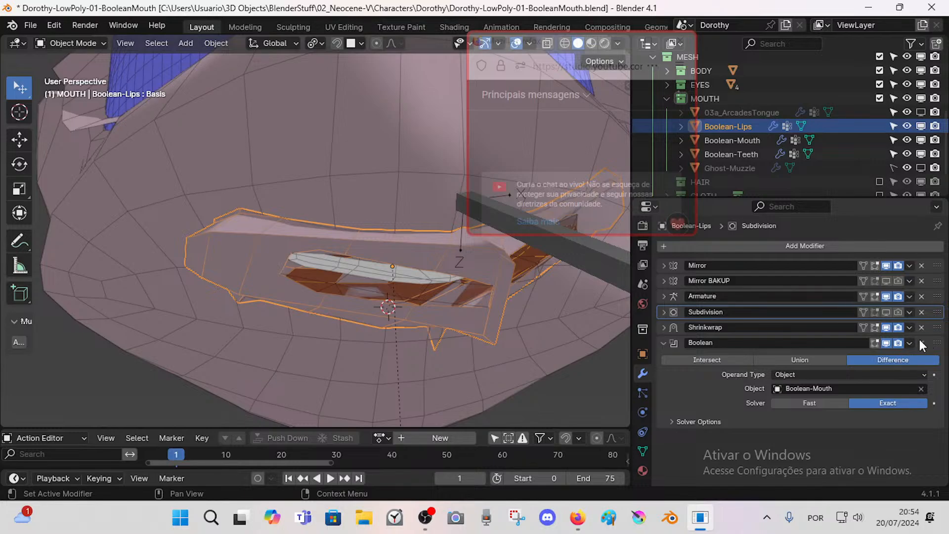
left_click_drag(937, 343, 945, 326)
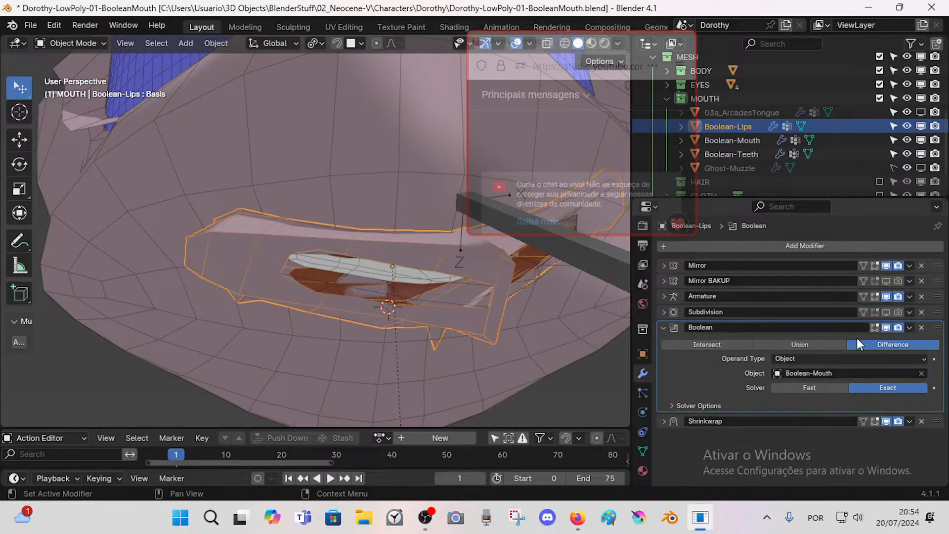
left_click(664, 327)
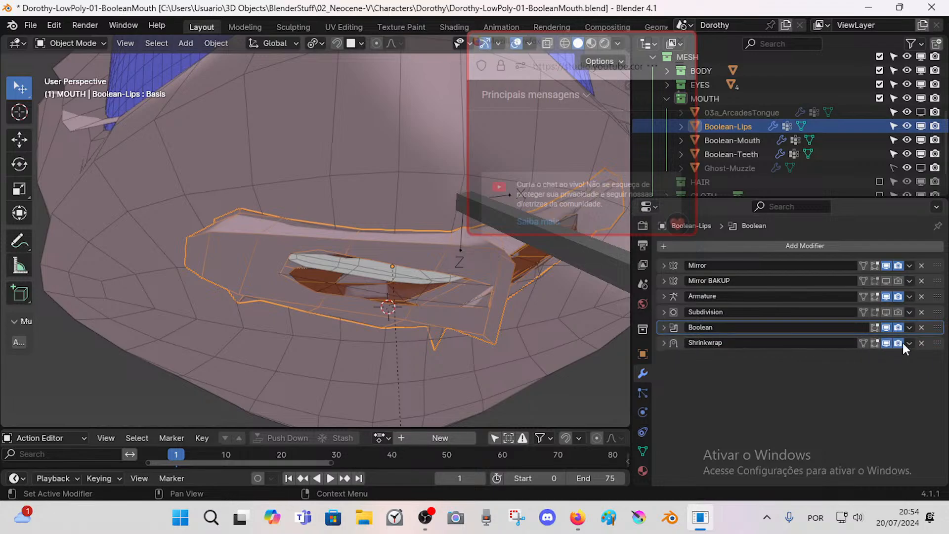
left_click_drag(938, 343, 939, 313)
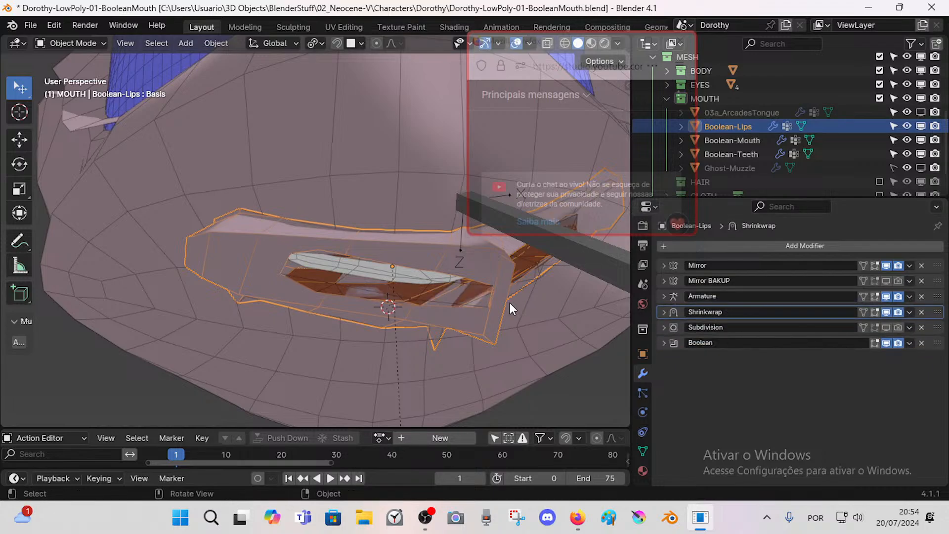
scroll(509, 302, "down", 1)
left_click_drag(938, 342, 939, 327)
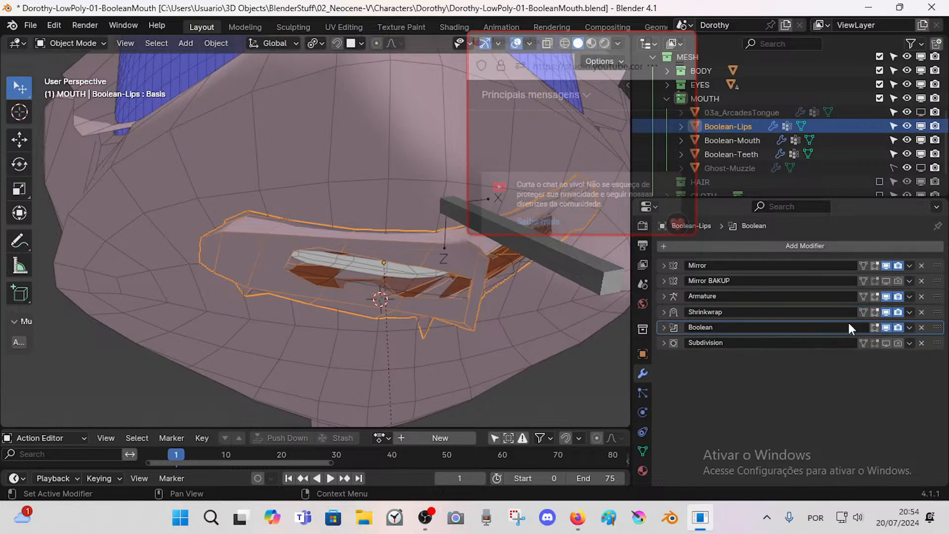
Step: Move the MTR-BooleanMouth bone twice in Pose Mode to test the lip cut with the reordered modifiers
key("shift+grave")
key("w")
key("Escape")
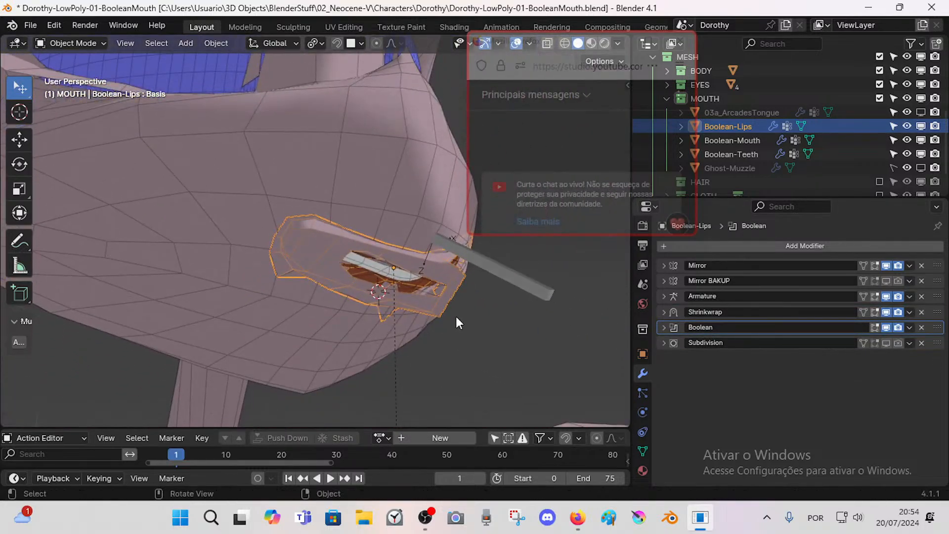
left_click(506, 278)
key("ctrl+Tab")
key("g")
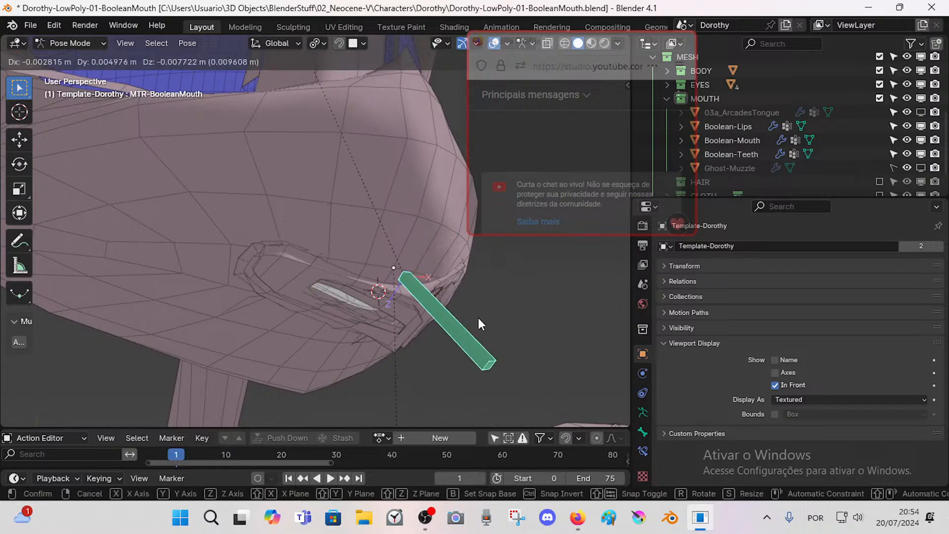
left_click(478, 318)
middle_click_drag(479, 319, 451, 324)
key("g")
left_click(471, 338)
key("ctrl+Tab")
Step: Turn off the Subdivision modifier of Boolean-Teeth for viewport and render, and hide the teeth object
left_click(394, 253)
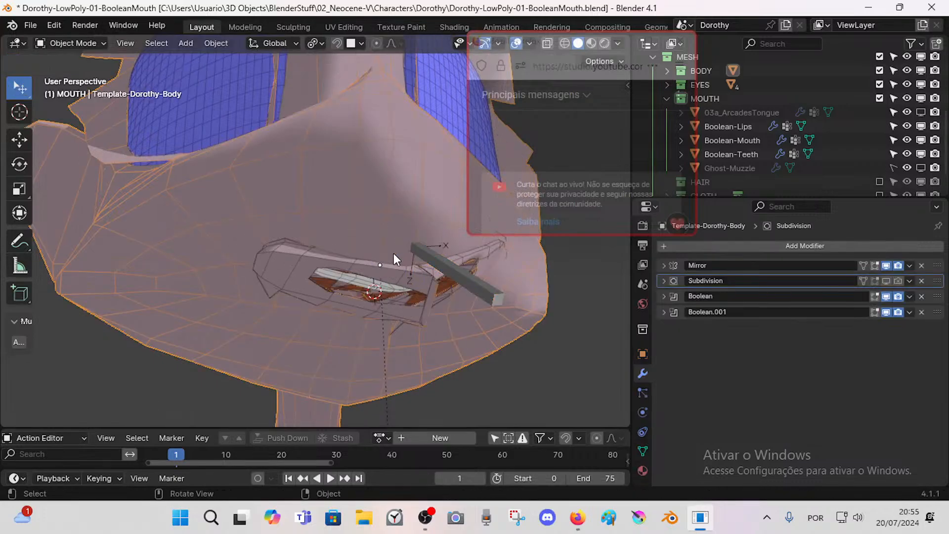
left_click(375, 274)
left_click(364, 282)
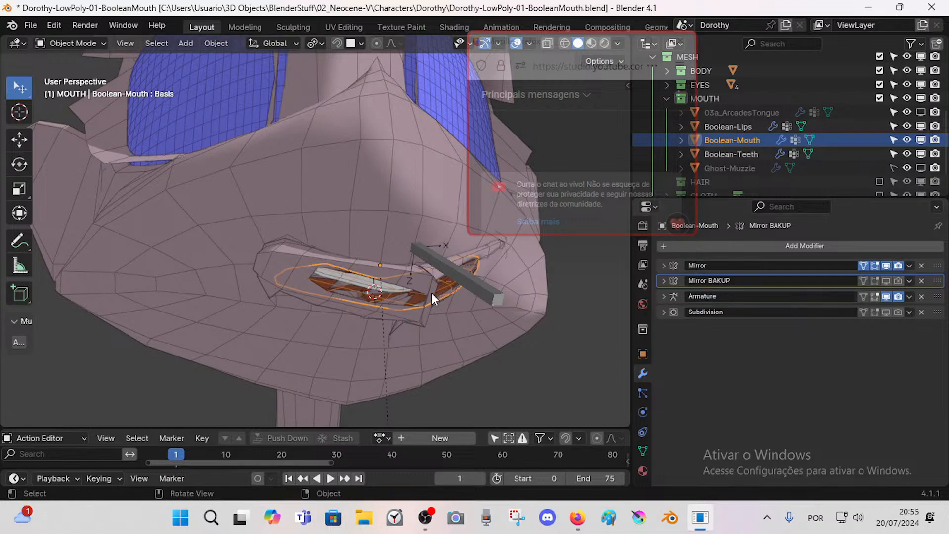
left_click(354, 280)
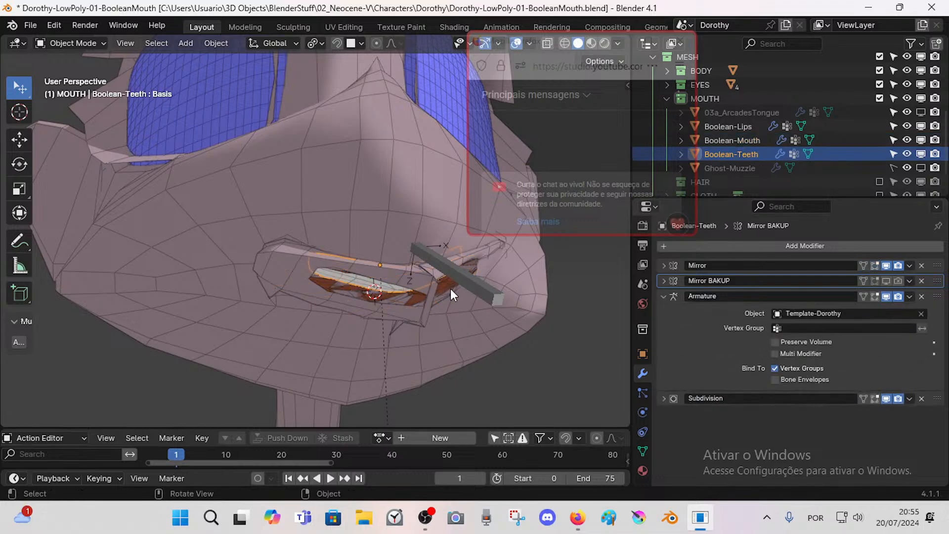
left_click(667, 295)
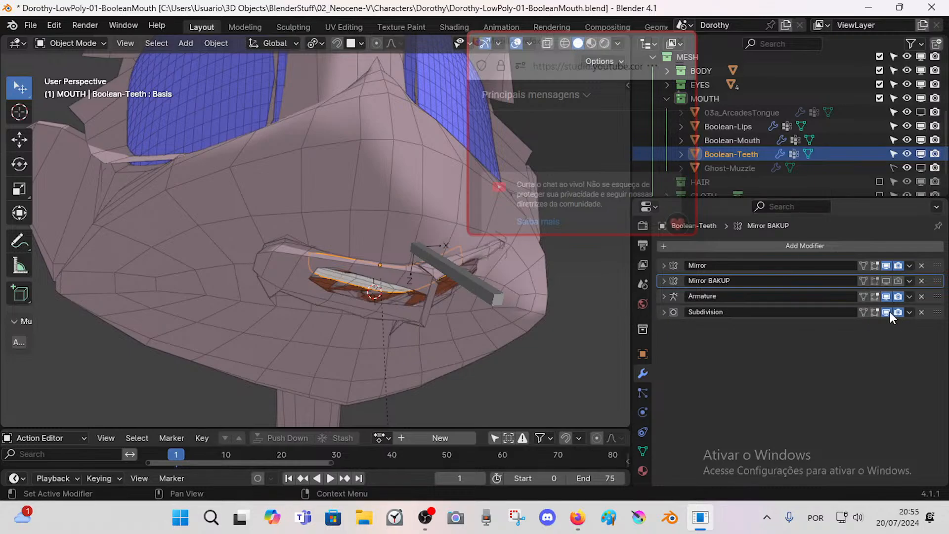
left_click(887, 313)
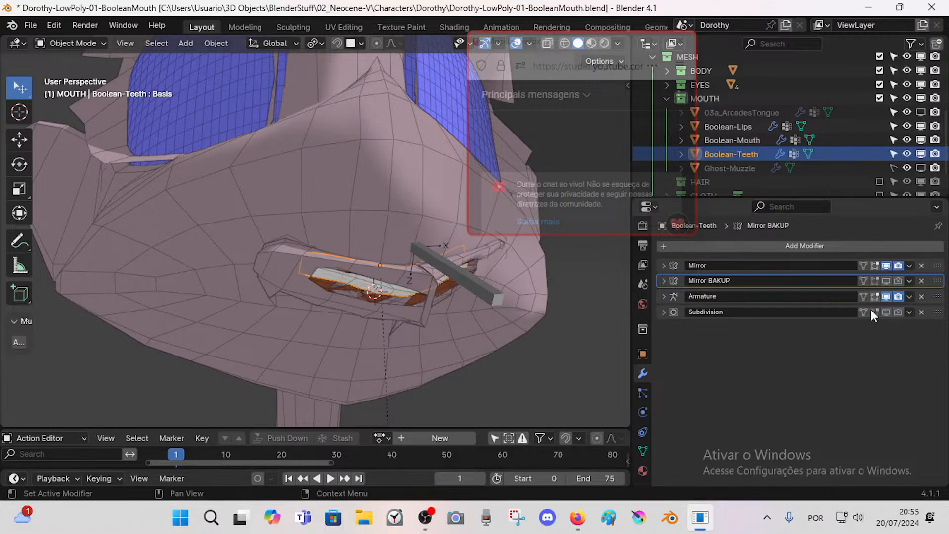
key("h")
scroll(422, 293, "up", 1)
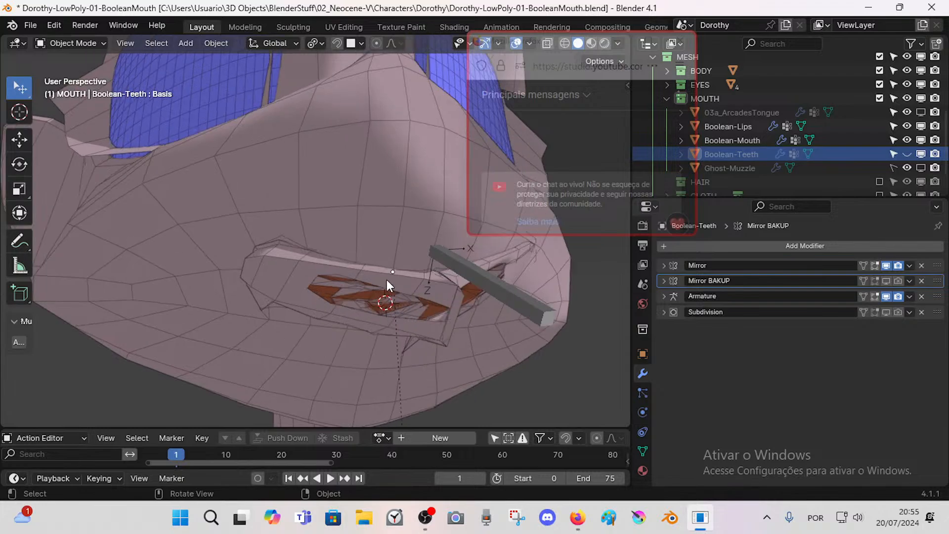
Step: Compare Union with Difference in the Boolean modifier of Boolean-Lips and leave it on Difference
left_click(387, 280)
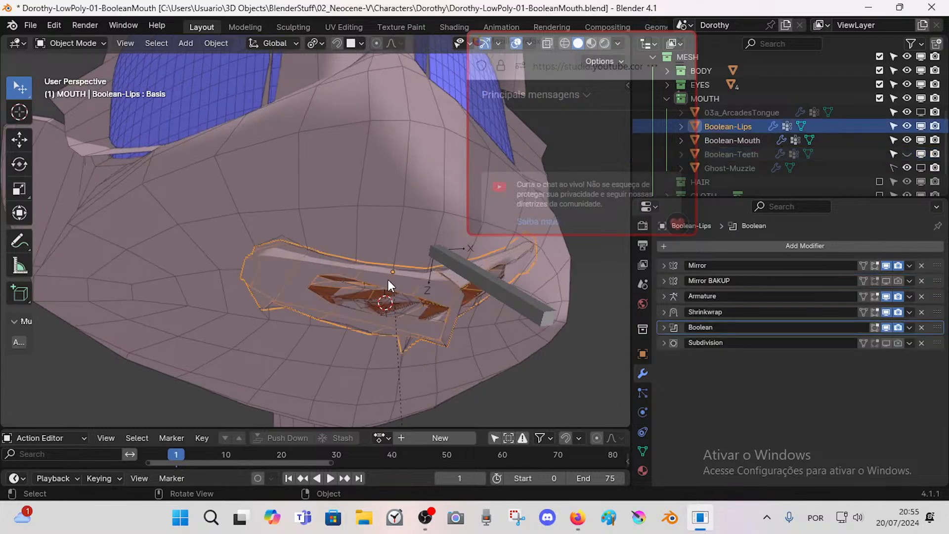
left_click(660, 330)
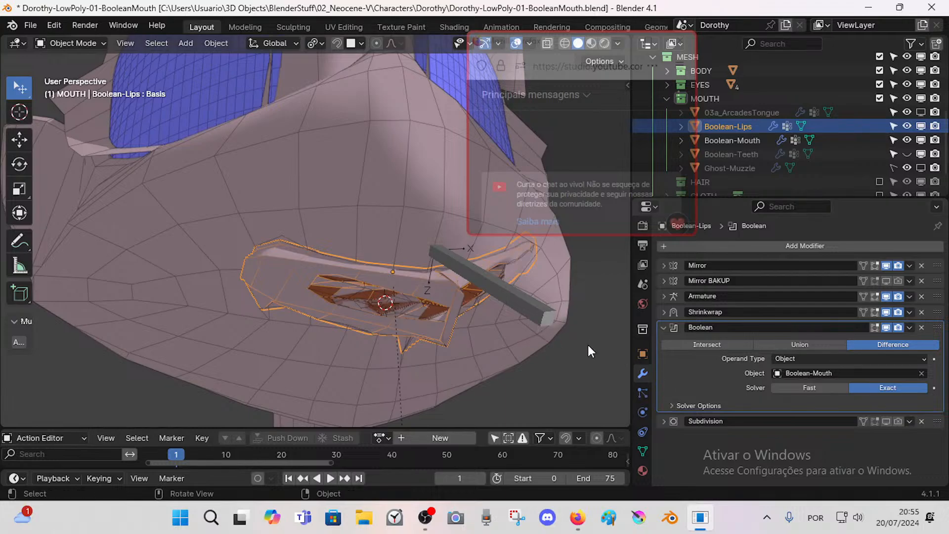
left_click(784, 346)
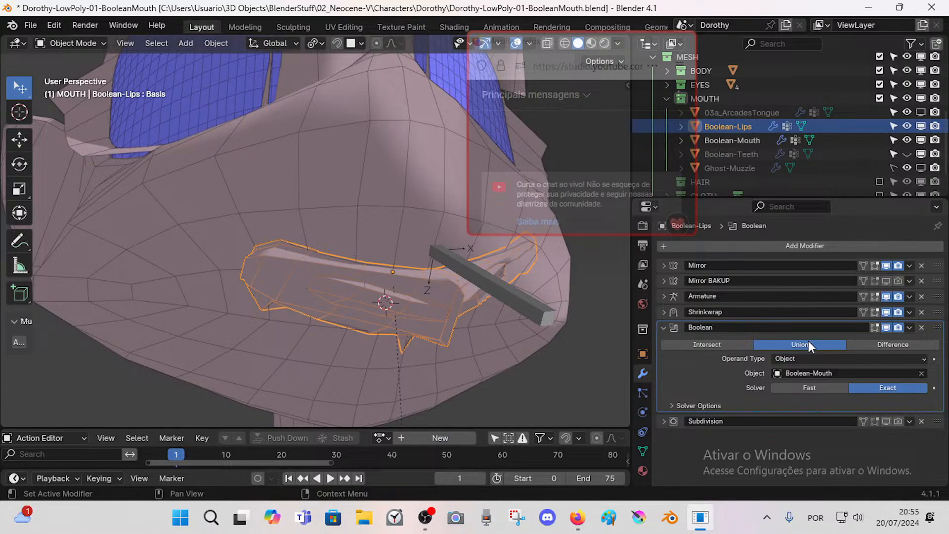
left_click(869, 342)
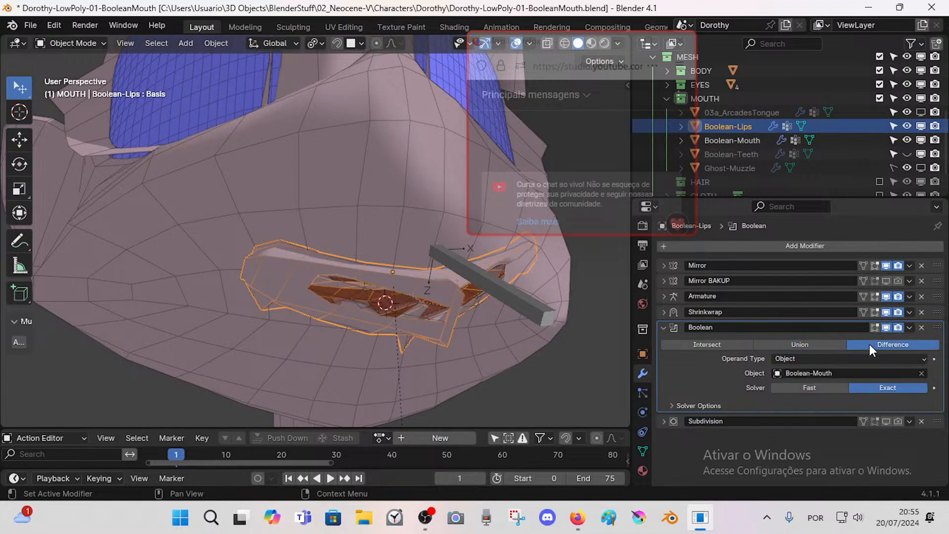
left_click(799, 344)
left_click(864, 339)
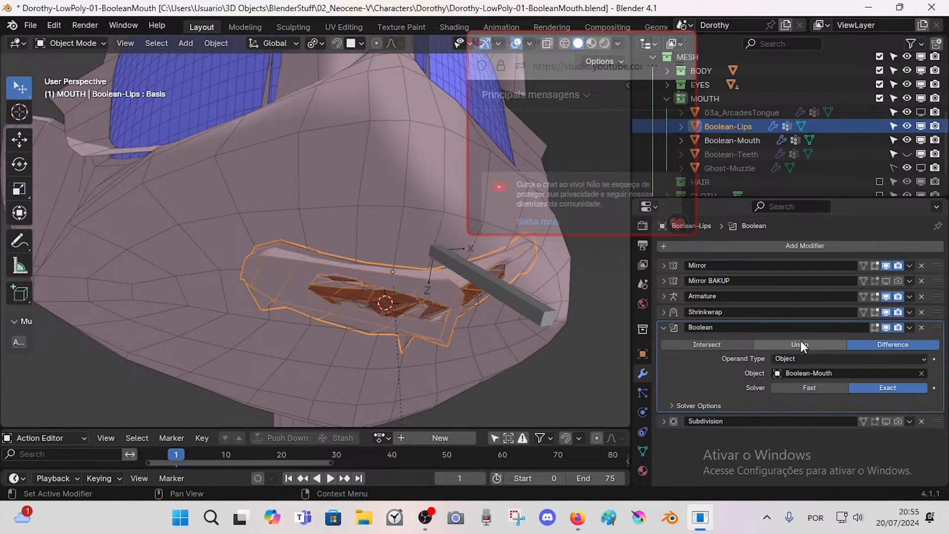
Step: Select Template-Dorothy-Body among the overlapping objects and examine the settings of its Boolean and Boolean.001 modifiers
left_click(401, 280)
left_click(409, 284)
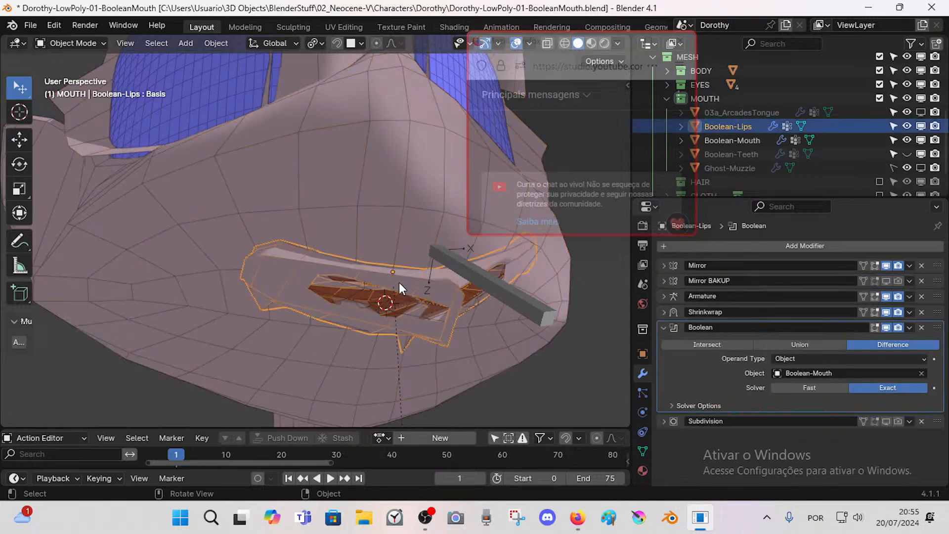
left_click(399, 283, "alt")
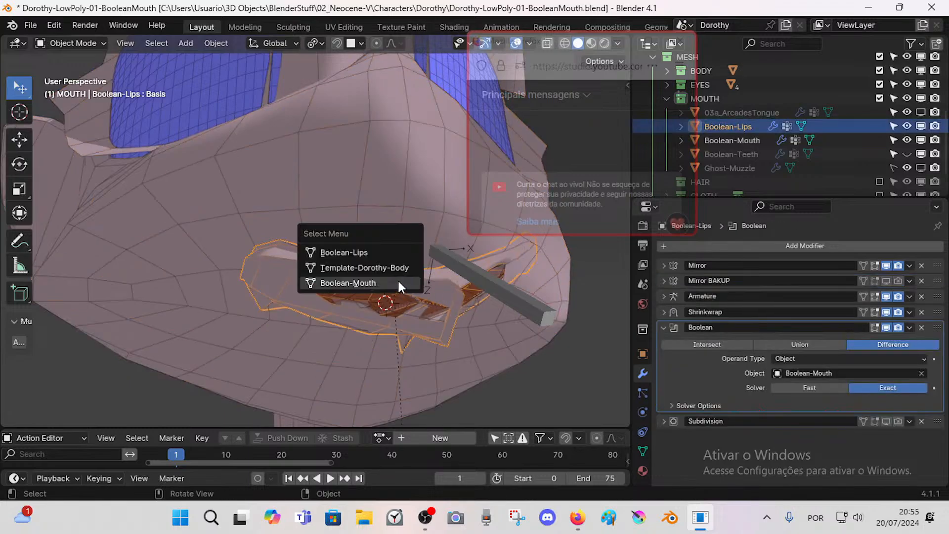
left_click(369, 252)
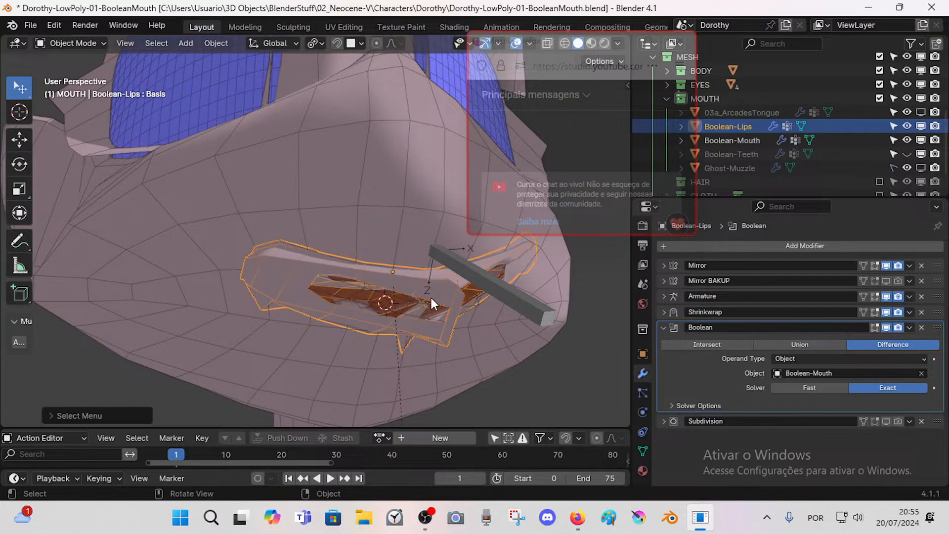
left_click(388, 274, "alt")
left_click(352, 290)
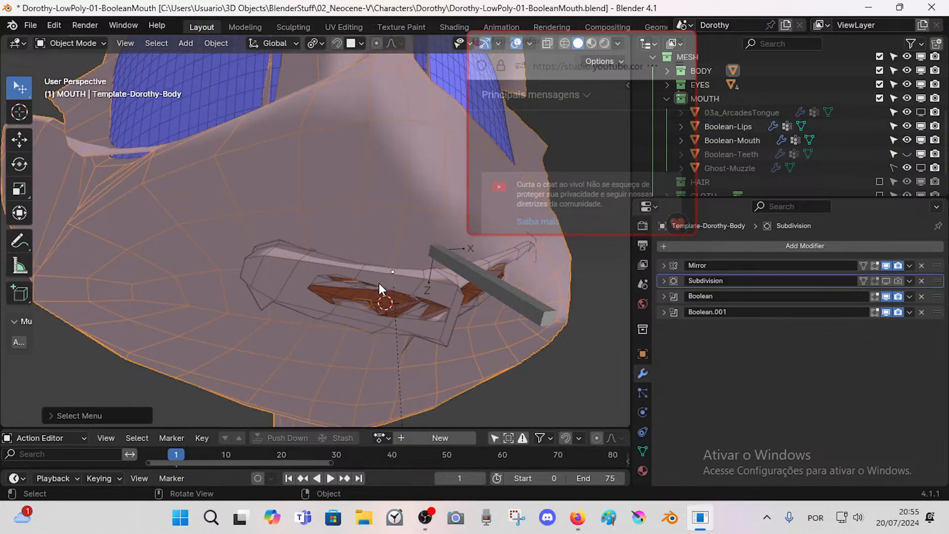
left_click(664, 297)
left_click(662, 295)
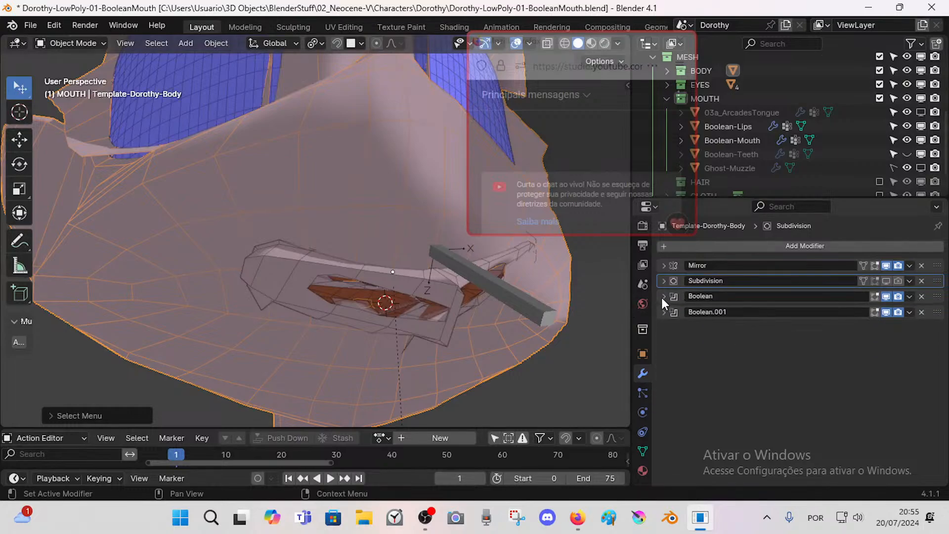
left_click(661, 298)
left_click(661, 298)
left_click(663, 312)
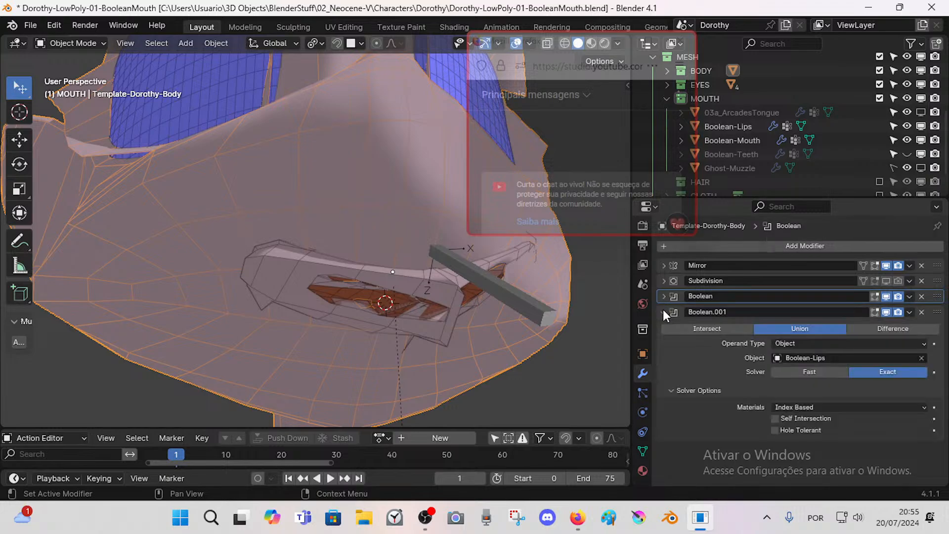
Step: Move the Boolean.001 modifier above Boolean in Template-Dorothy-Body's modifier stack and review its Union settings
left_click(663, 310)
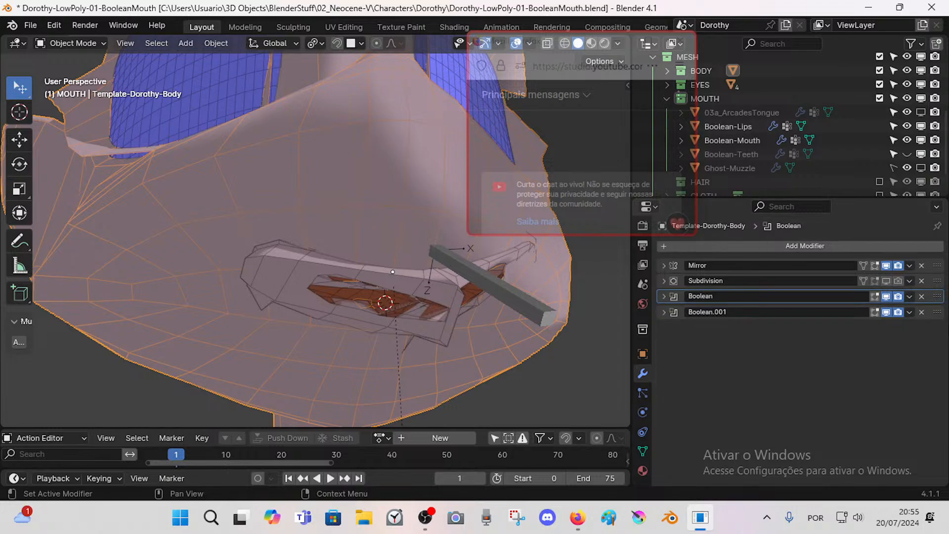
left_click(936, 312)
left_click_drag(938, 315, 937, 297)
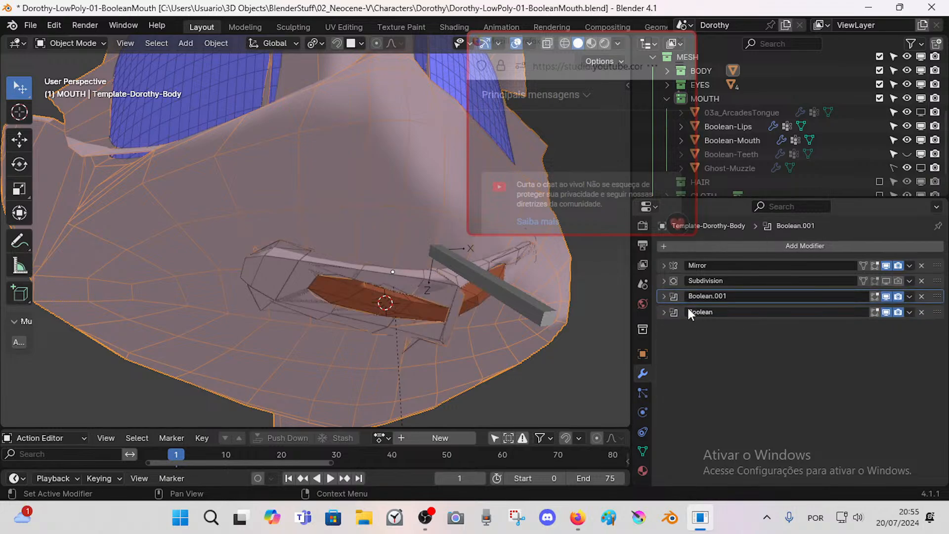
left_click(664, 295)
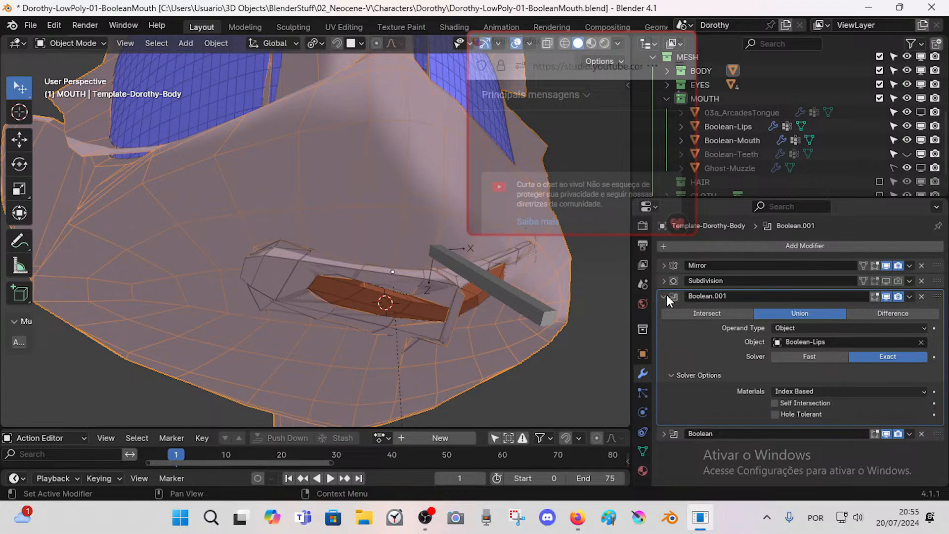
left_click(664, 296)
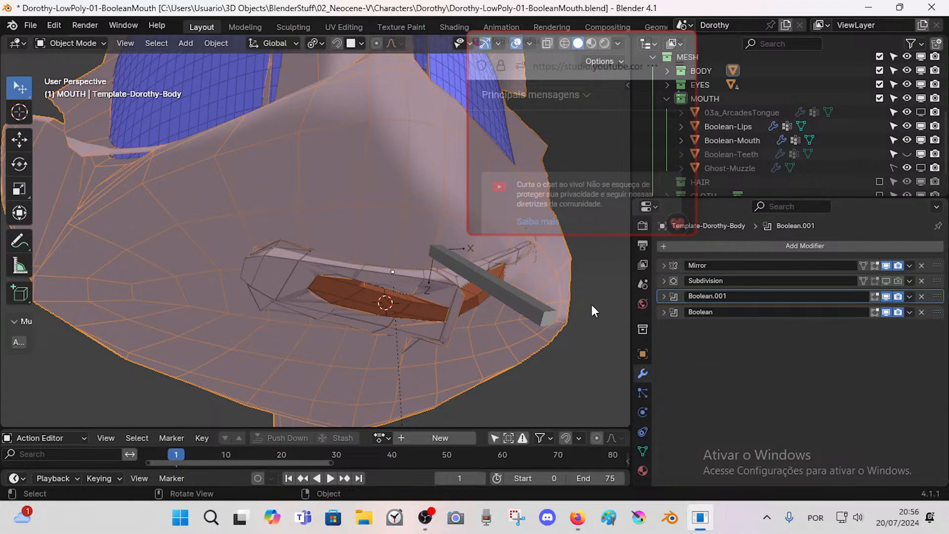
Step: Move the body's Subdivision modifier below both Boolean modifiers and test its viewport display, leaving it off
left_click_drag(938, 281, 936, 340)
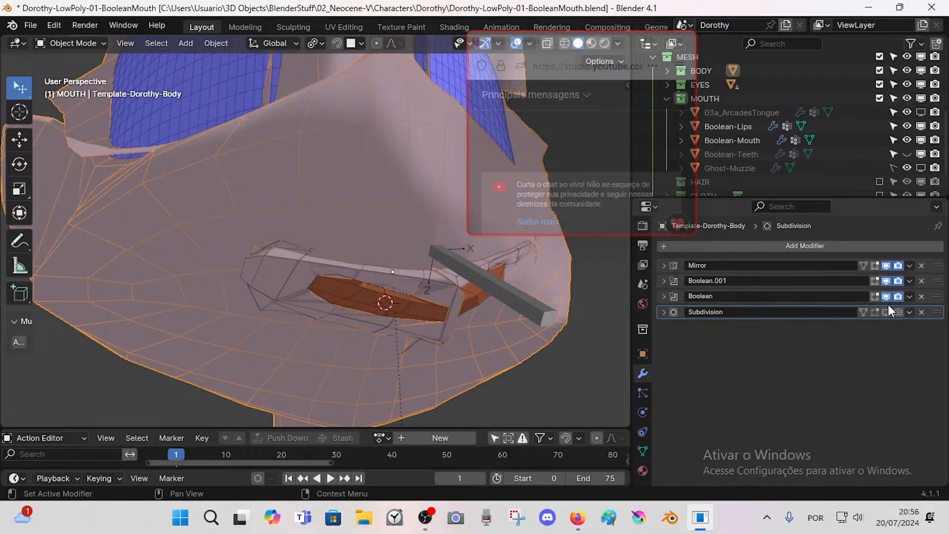
left_click(662, 294)
left_click(663, 296)
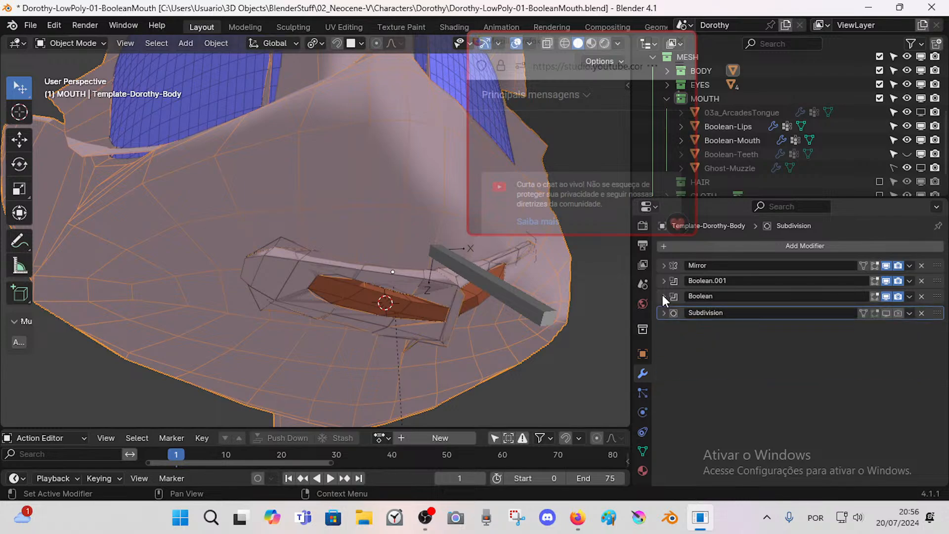
left_click(663, 296)
left_click(664, 296)
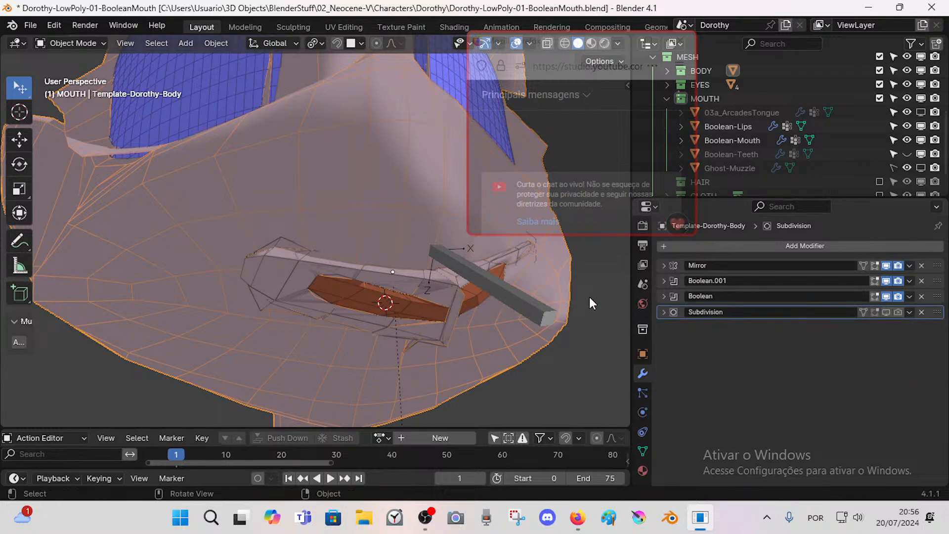
left_click(661, 296)
left_click(663, 296)
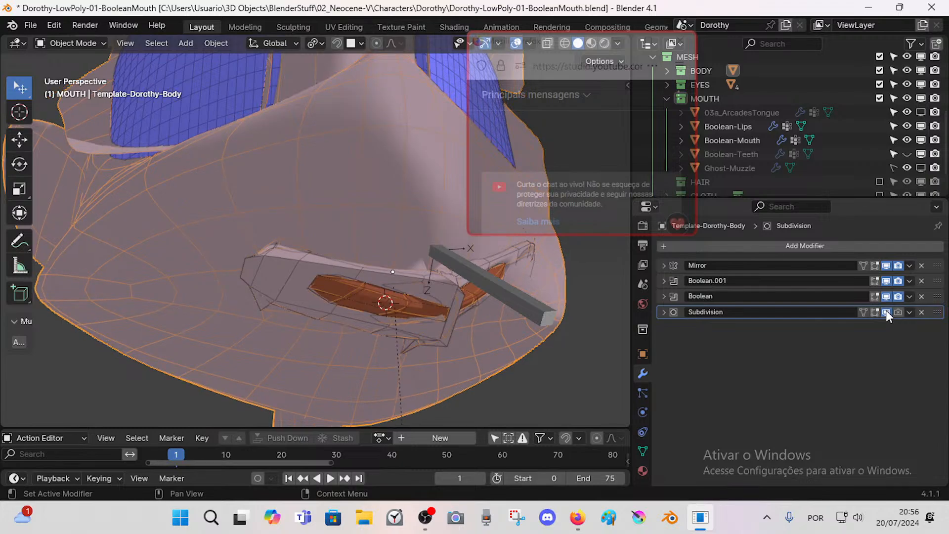
left_click(886, 310)
Step: Move the MTR-BooleanMouth bone of Template-Dorothy twice in Pose Mode to test the mouth cut with the new modifier order
left_click(533, 310)
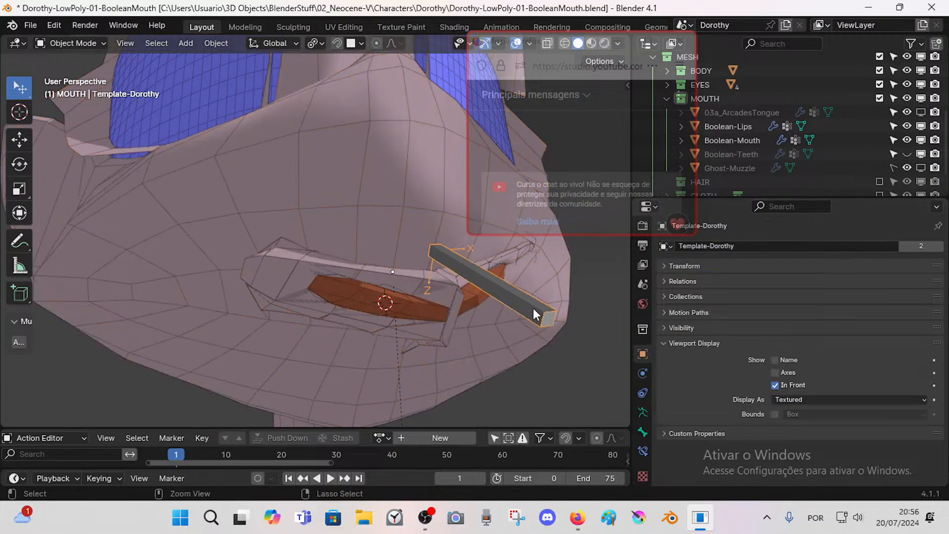
key("ctrl+Tab")
middle_click_drag(536, 305, 426, 303)
key("g")
left_click(476, 315)
key("g")
left_click(428, 323)
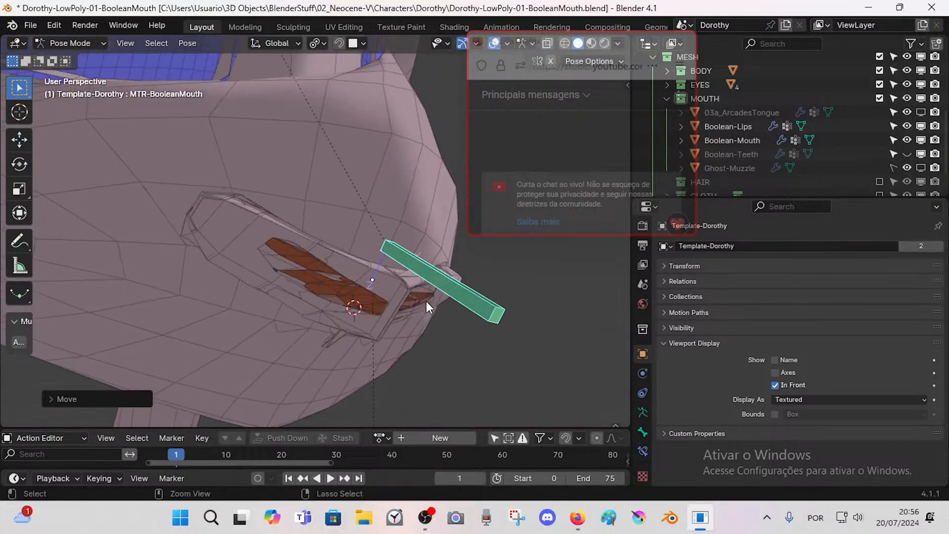
Step: Switch to the Blender console window, read its dependency log for the Boolean modifiers, and return to the scene
key("alt+Tab")
scroll(322, 275, "down", 3)
scroll(321, 275, "up", 5)
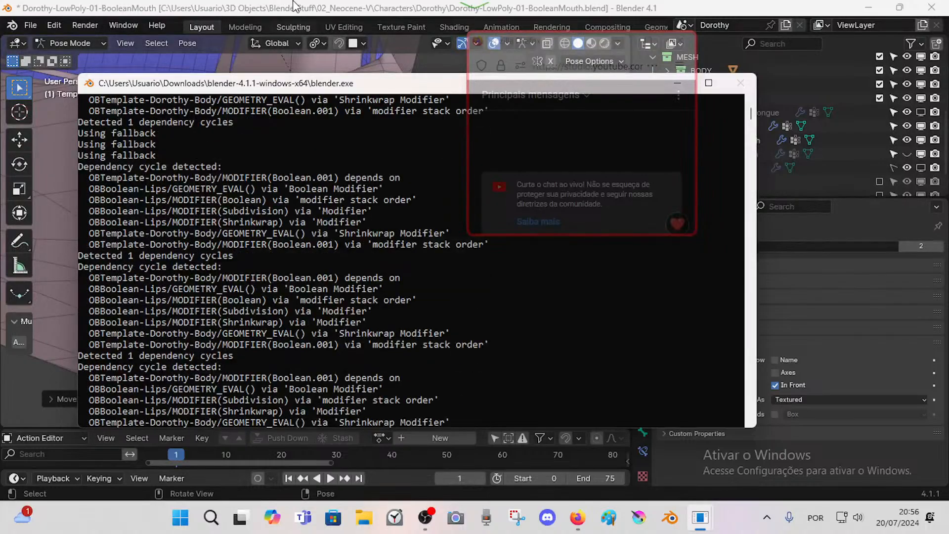
key("alt+Tab")
Step: Return to Object Mode and inspect the modifier stack of Boolean-Lips
middle_click_drag(343, 239, 312, 287)
key("ctrl+Tab")
left_click(351, 274)
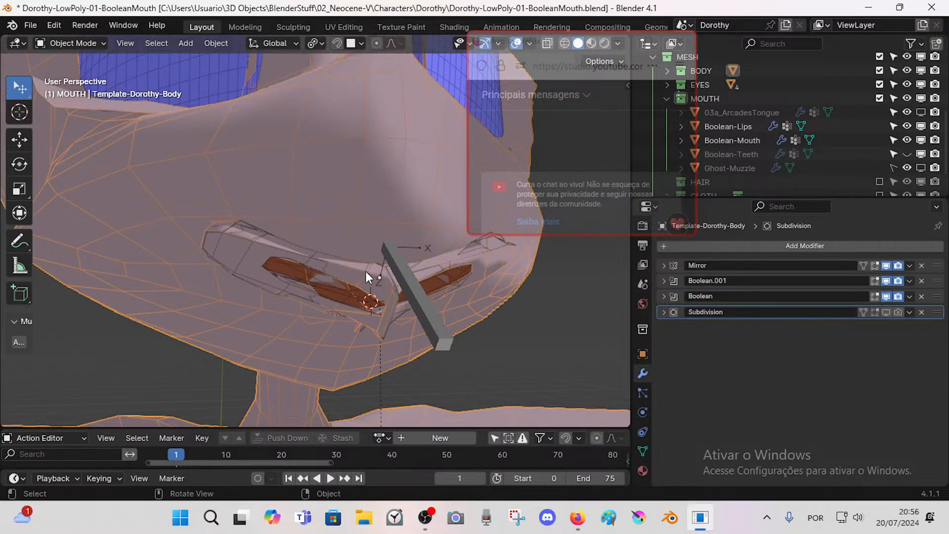
left_click(352, 265)
scroll(352, 272, "up", 3)
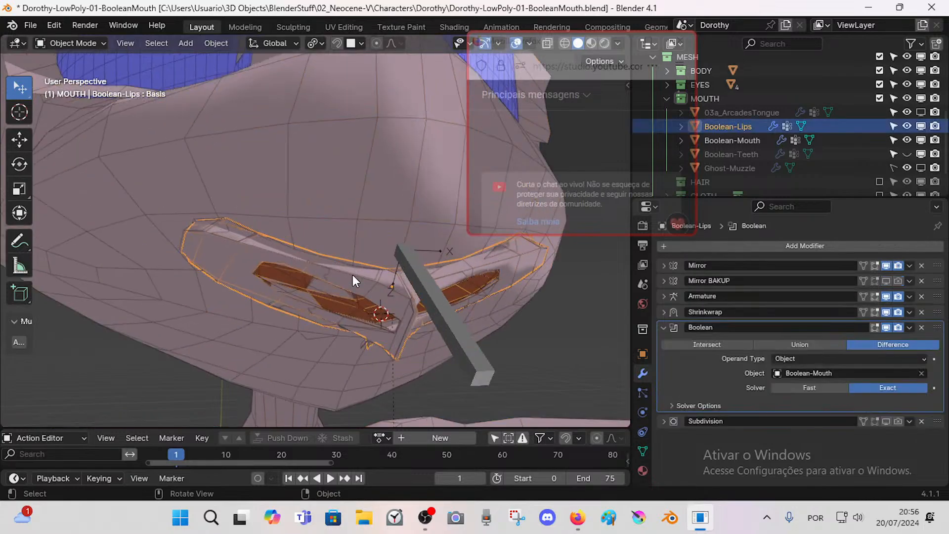
Step: Select Template-Dorothy-Body, check the settings of its Boolean and Boolean.001 modifiers, and save the file
left_click(348, 272)
left_click(350, 279)
left_click(353, 234)
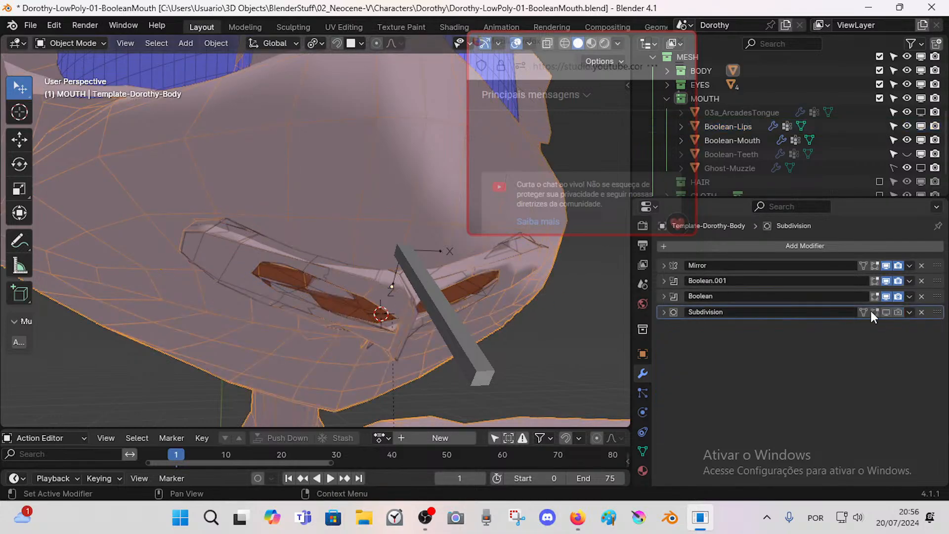
left_click(664, 296)
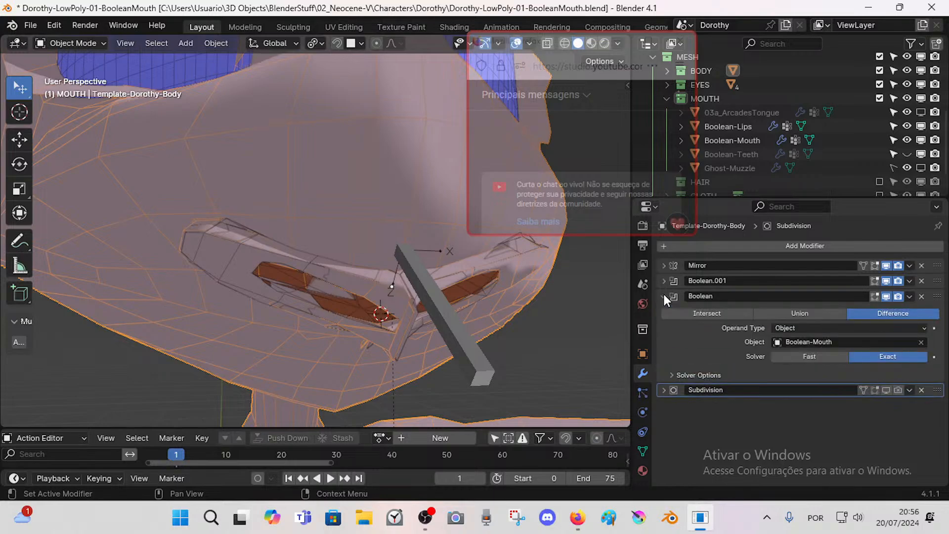
left_click(664, 280)
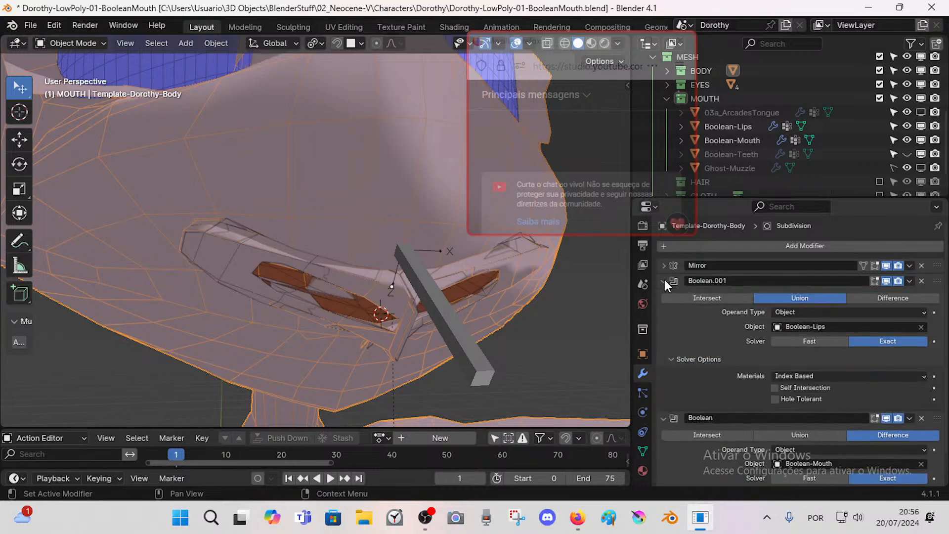
left_click(665, 280)
key("ctrl+s")
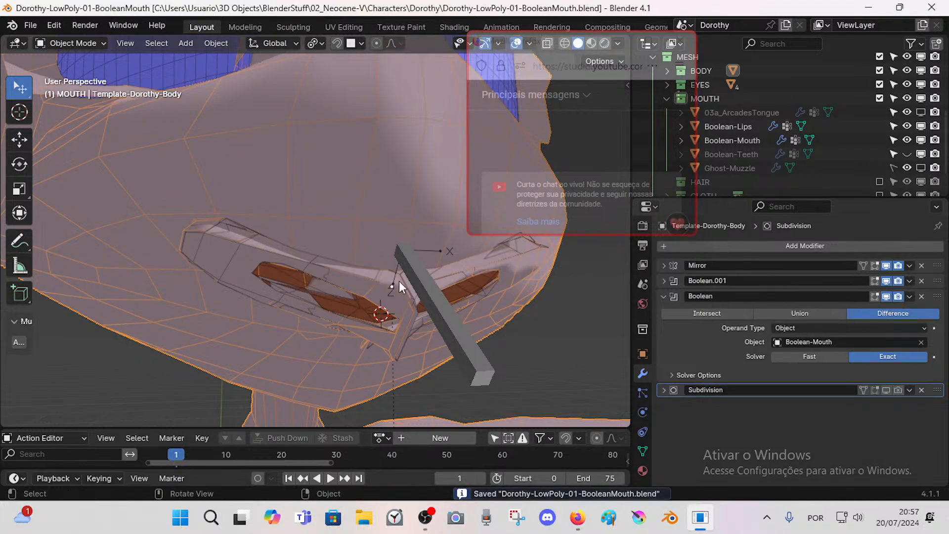
Step: Reveal the hidden Boolean-Teeth object, select only Boolean-Lips, and save the file
left_click(302, 285)
middle_click_drag(304, 285, 296, 259)
left_click(324, 246)
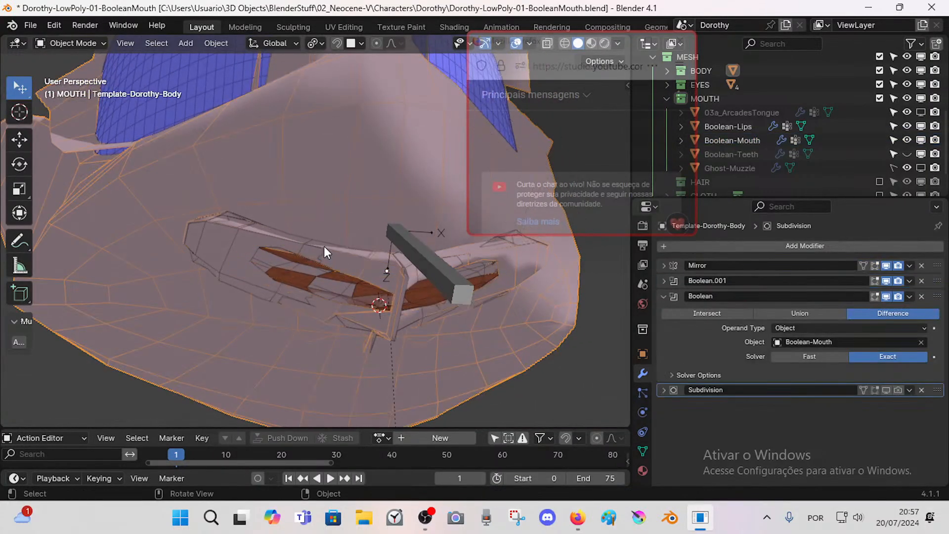
left_click(332, 254)
left_click(306, 266)
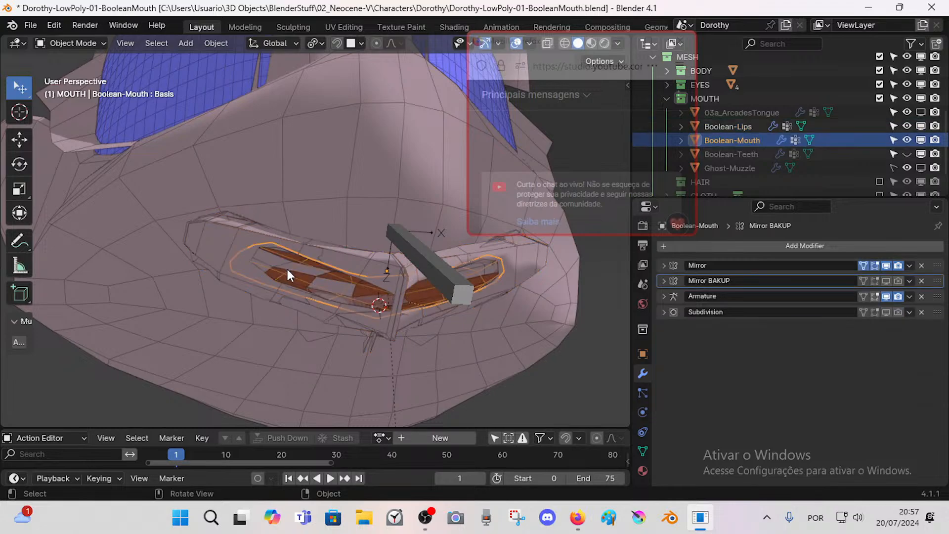
left_click(302, 267)
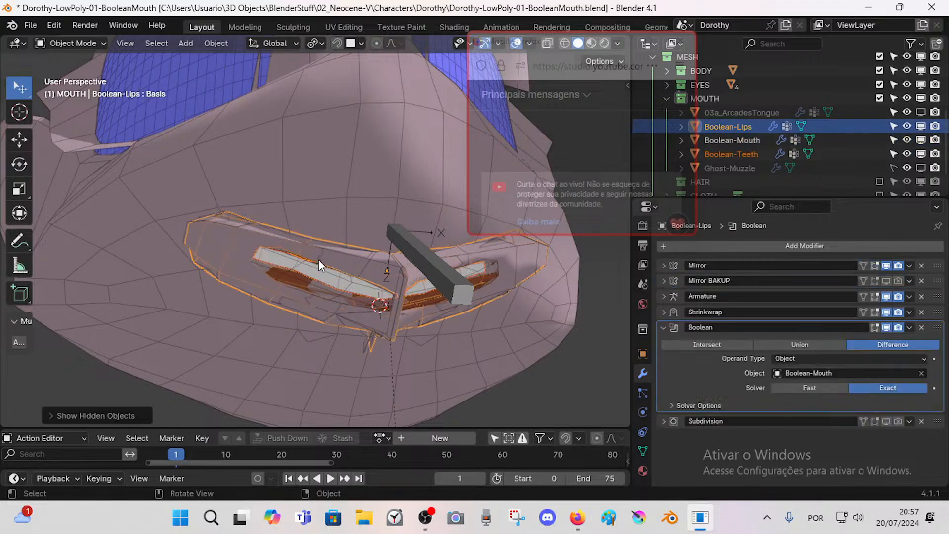
left_click(318, 259)
left_click(304, 251)
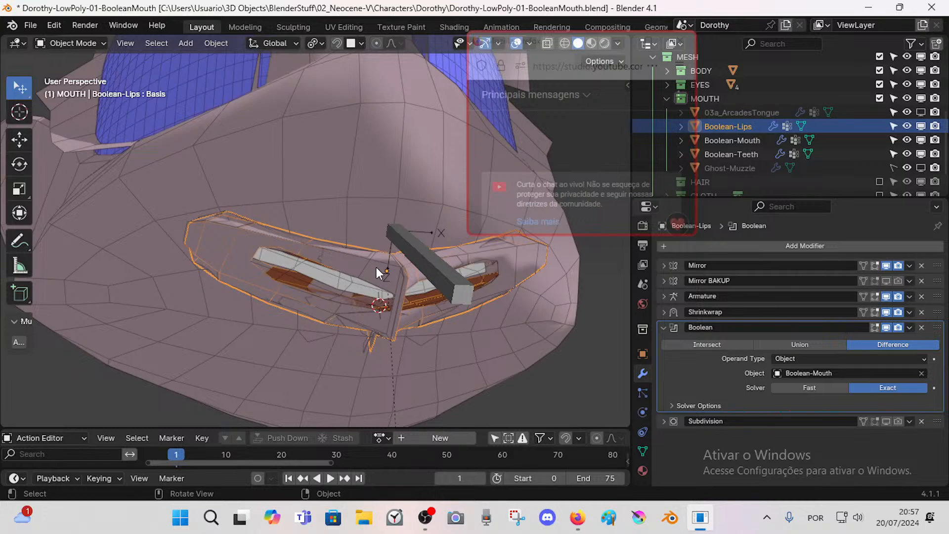
key("ctrl+s")
Step: Save the project as a new version named Dorothy-LowPoly-02-BooleanMouth.blend
left_click(29, 25)
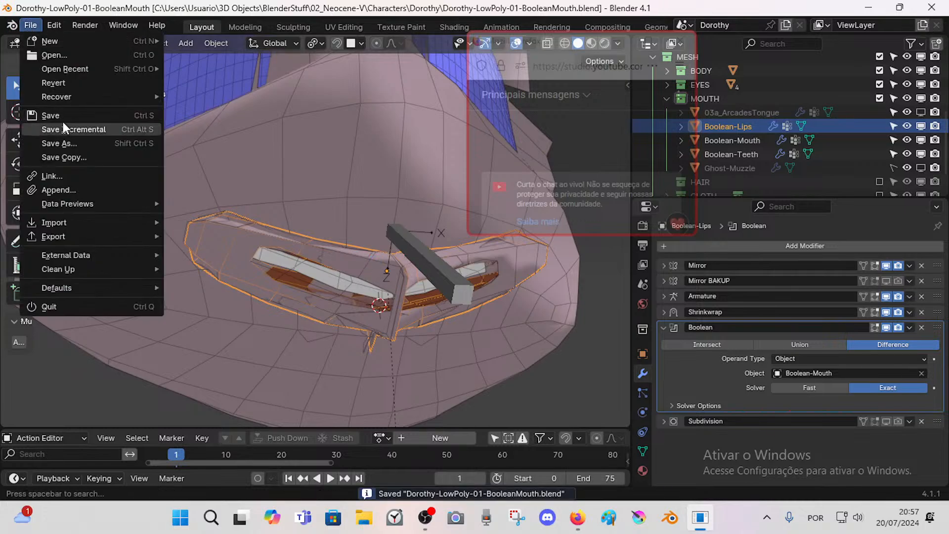
left_click(63, 142)
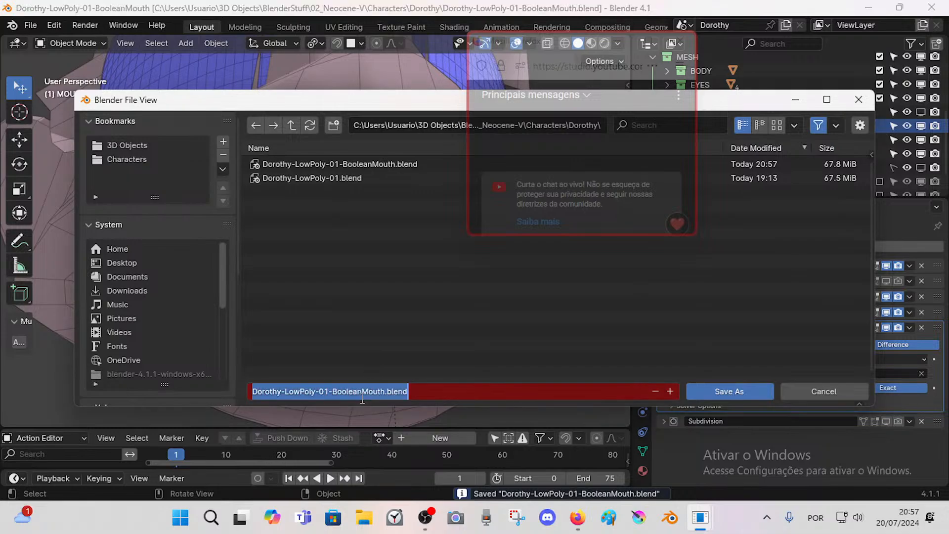
left_click(363, 398)
key("Return")
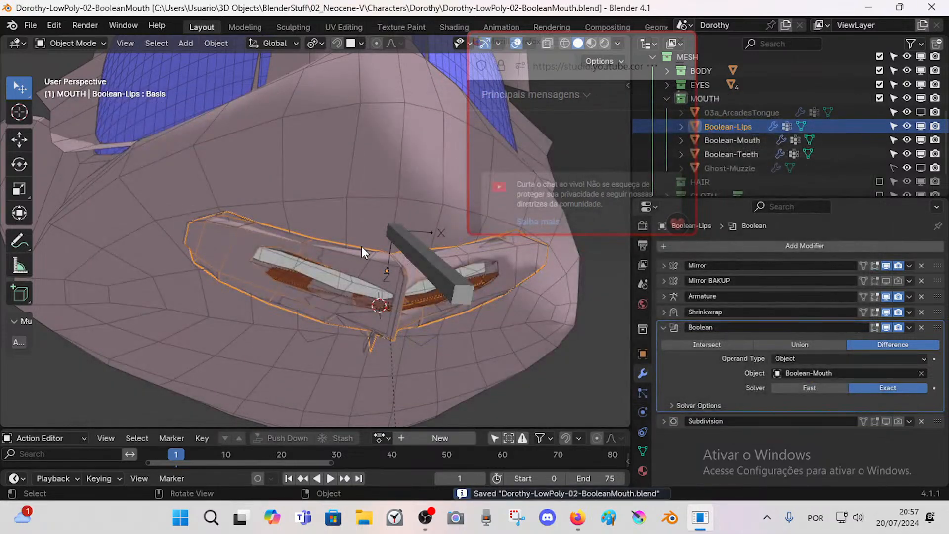
Step: Delete the Boolean-Lips object and remove the Boolean.001 modifier from Template-Dorothy-Body
key("x")
left_click(360, 250)
left_click(370, 275)
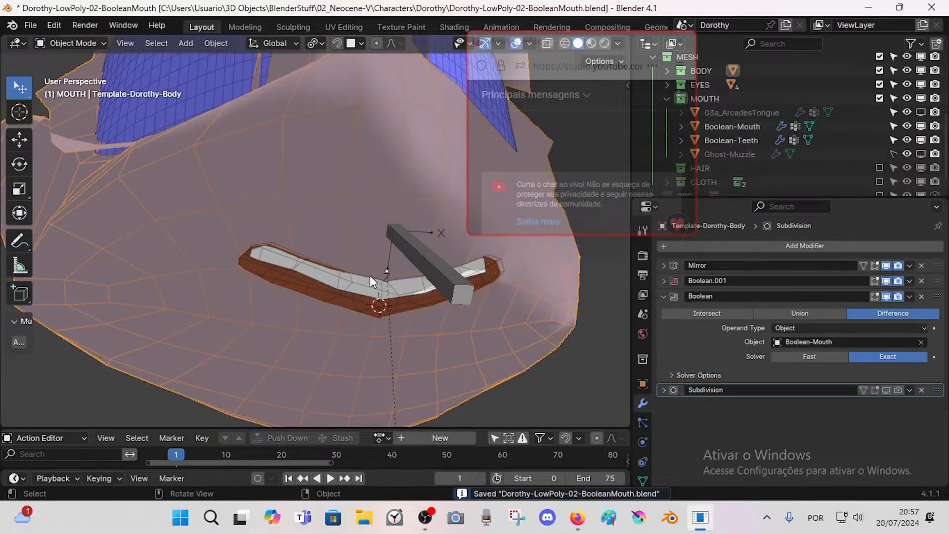
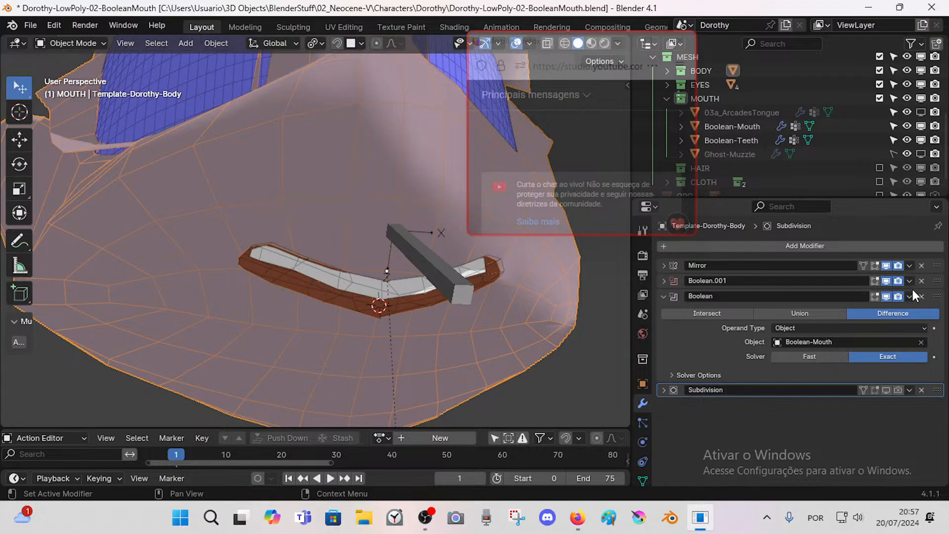
left_click(664, 281)
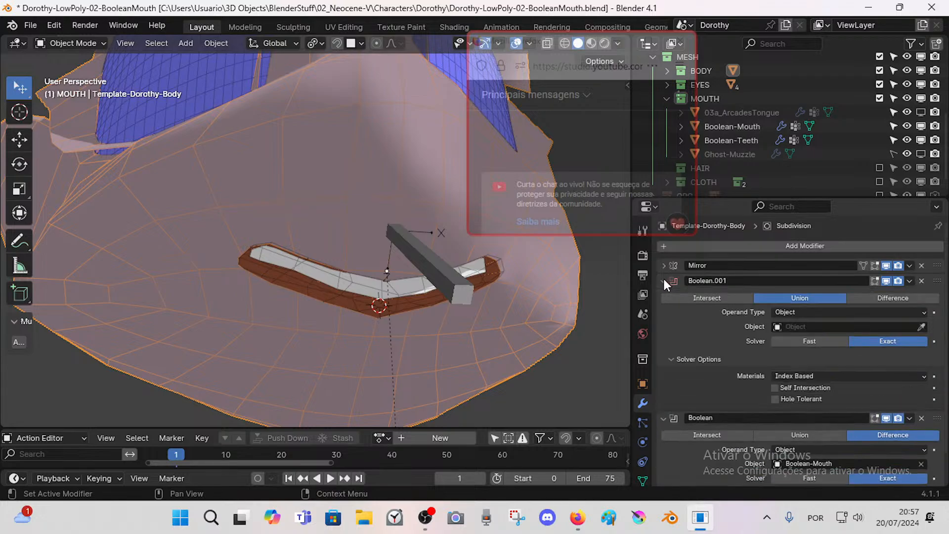
left_click(922, 281)
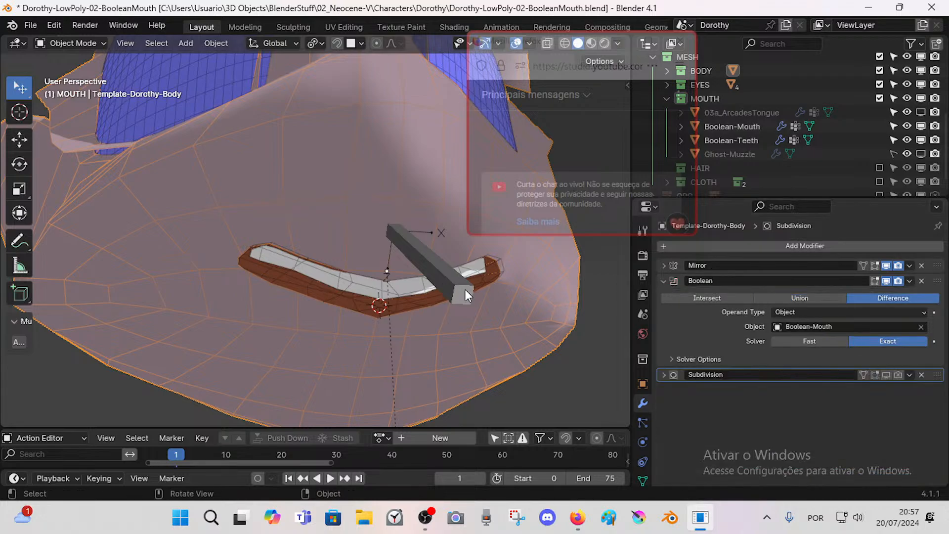
Step: Move the MTR-BooleanMouth bone twice in Pose Mode to test the mouth without lips, and save the file
left_click(451, 274)
key("ctrl+Tab")
scroll(454, 284, "down", 2)
key("g")
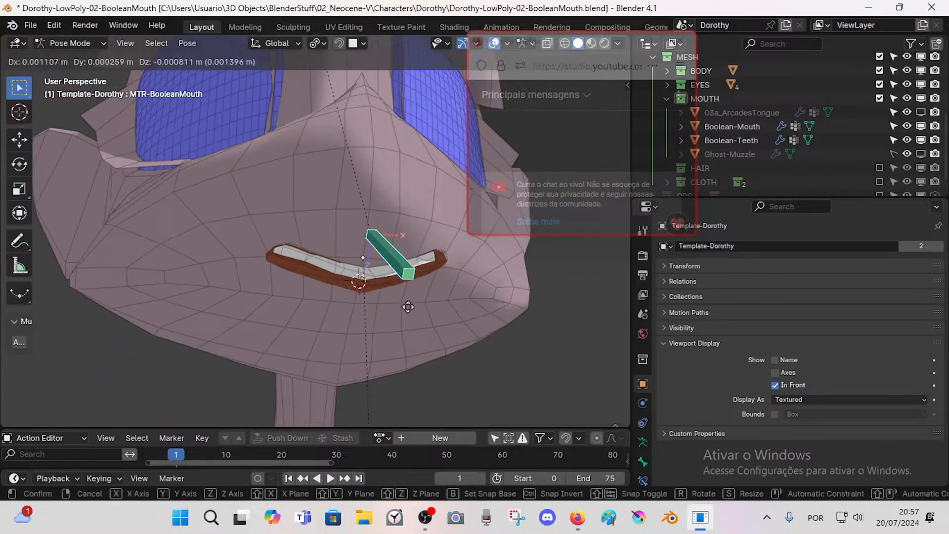
left_click(390, 271)
key("g")
left_click(397, 302)
key("ctrl+s")
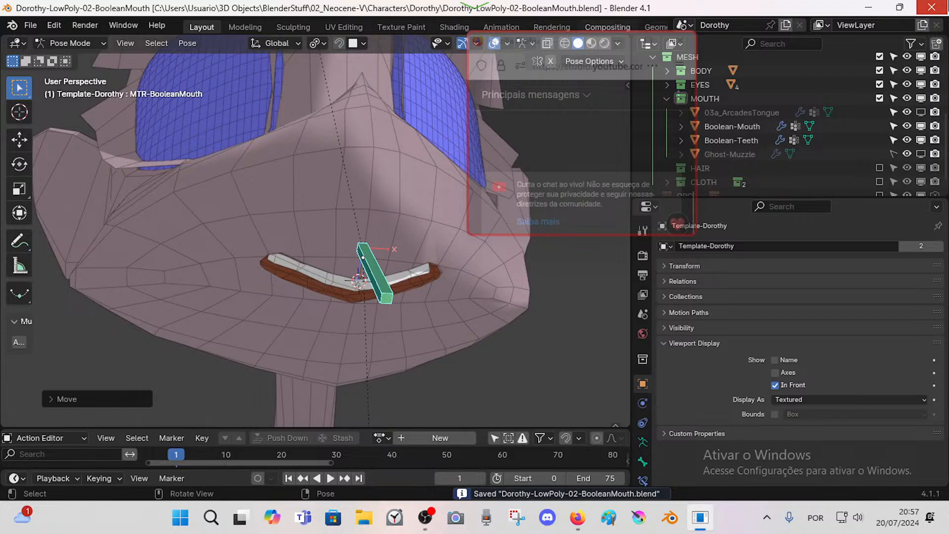
Step: Close Blender, relaunch it from the desktop, and open Dorothy-LowPoly-02-BooleanMouth.blend
left_click(931, 7)
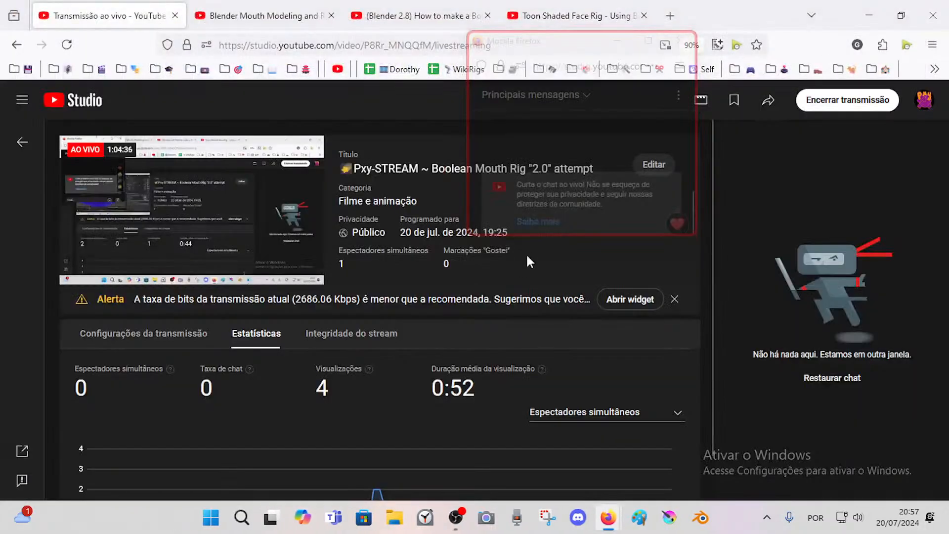
left_click(866, 14)
double_click(78, 24)
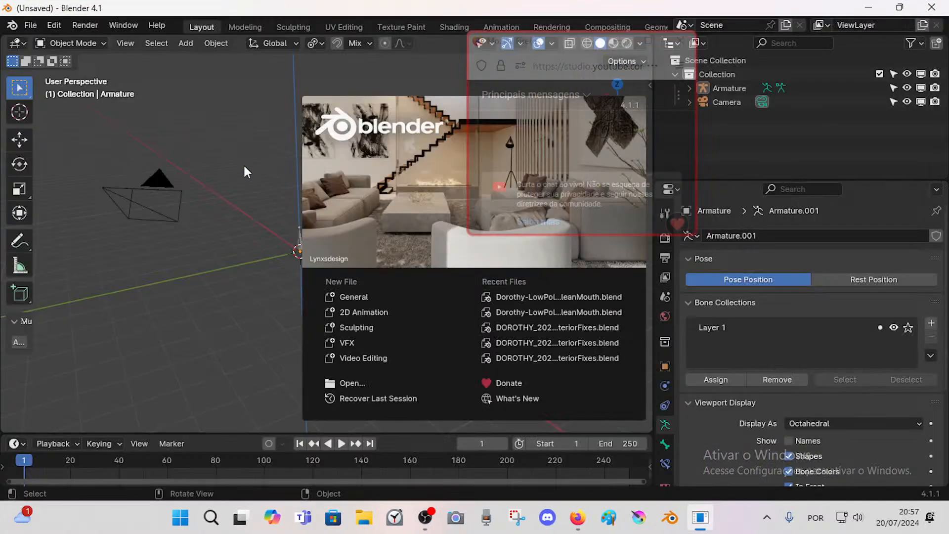
left_click(245, 171)
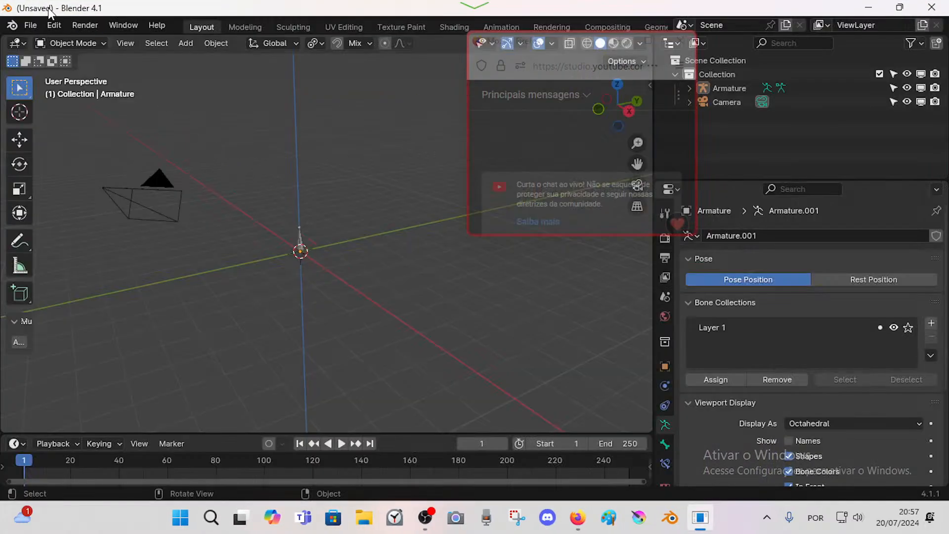
left_click(31, 25)
left_click(44, 53)
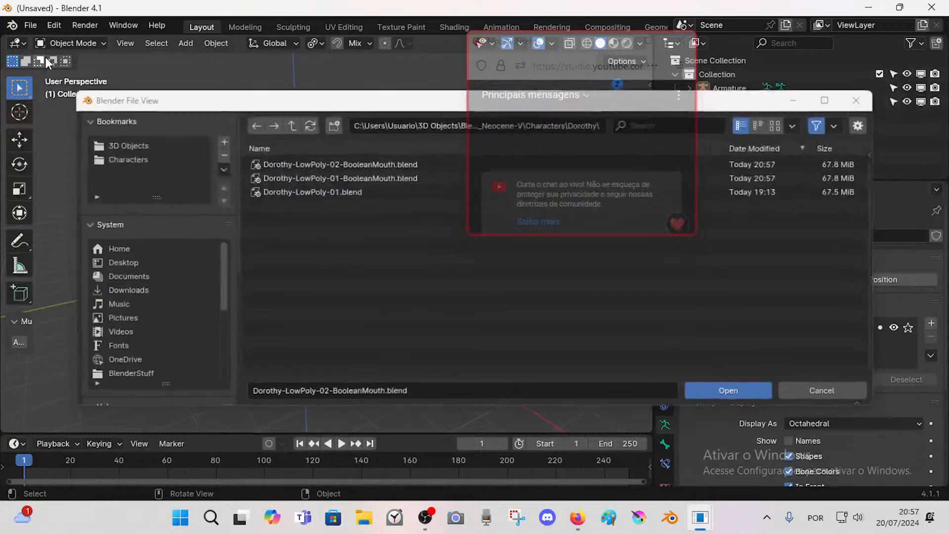
double_click(360, 166)
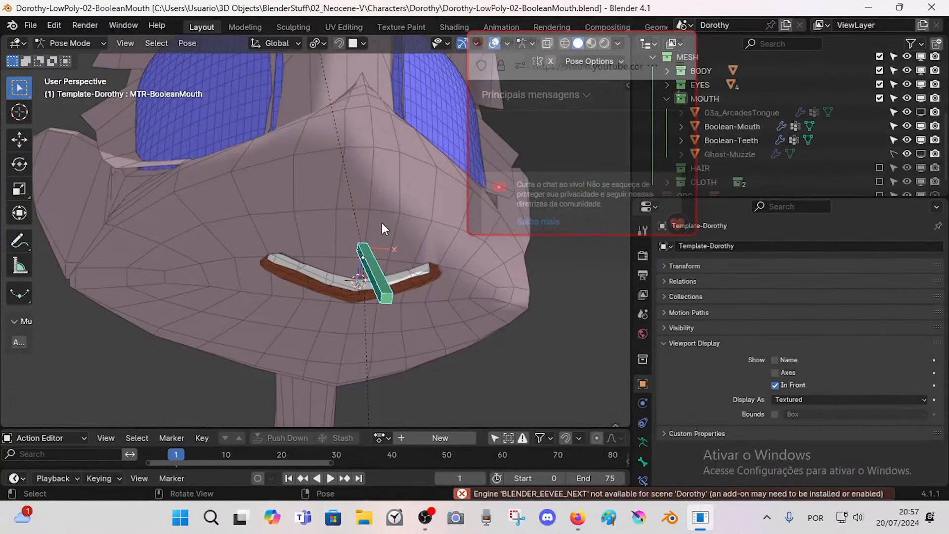
Step: Move the MTR-BooleanMouth bone upward on the muzzle to test the mouth cut
left_click(374, 286)
middle_click_drag(374, 285, 369, 299)
key("g")
left_click(371, 239)
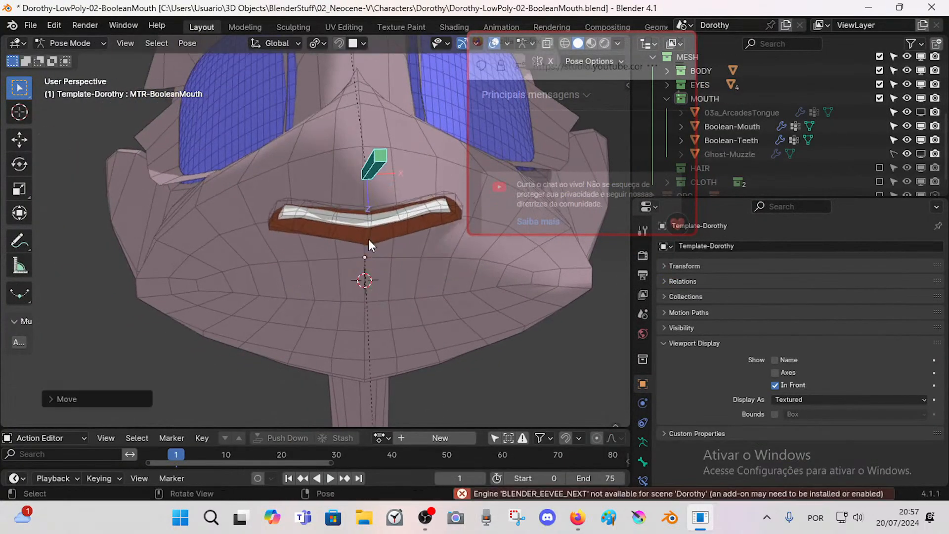
Step: Try hiding the MTR-BooleanMouth bone, and undo the hiding
middle_click_drag(369, 239, 399, 252)
left_click(407, 248)
key("shift+h")
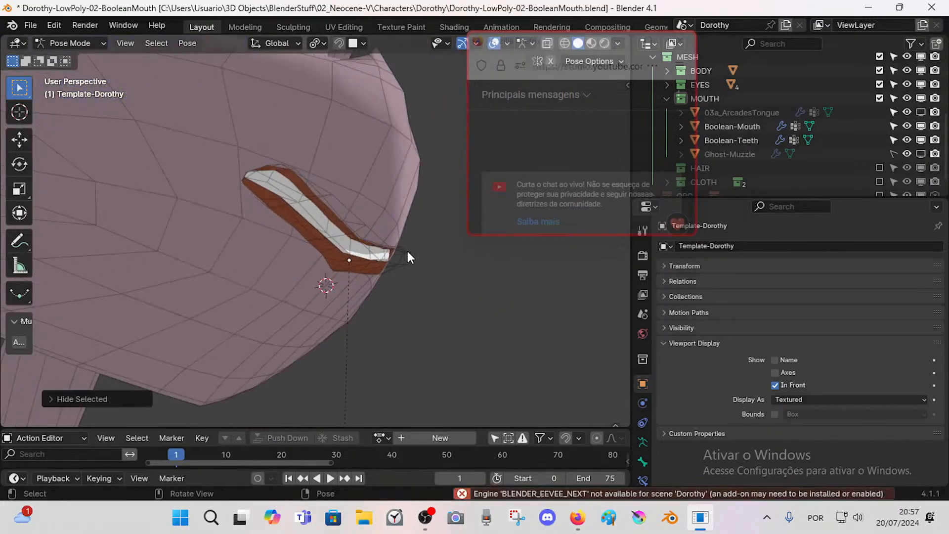
key("ctrl+z")
key("alt+Tab")
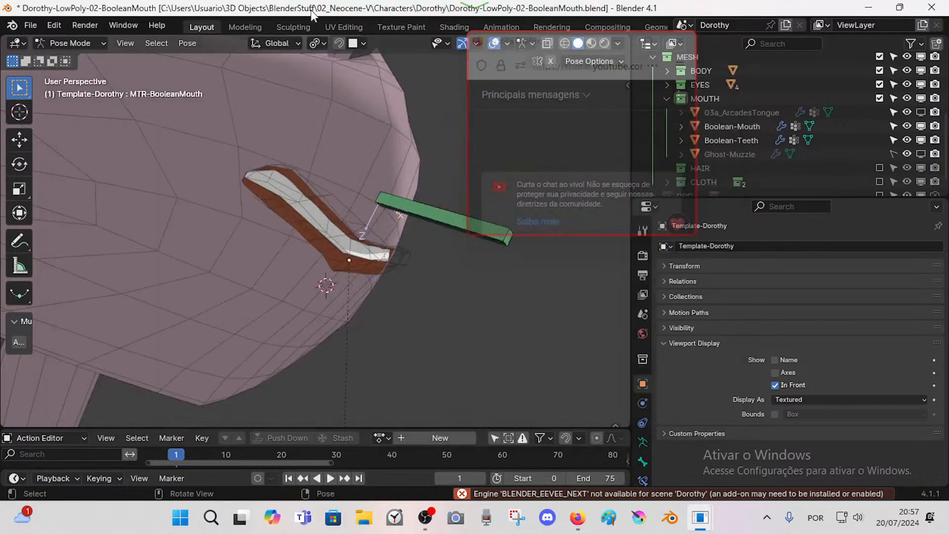
key("alt+Tab")
Step: Move the MTR-BooleanMouth bone down the muzzle and over to one side
left_click(408, 219)
middle_click_drag(407, 218, 358, 250)
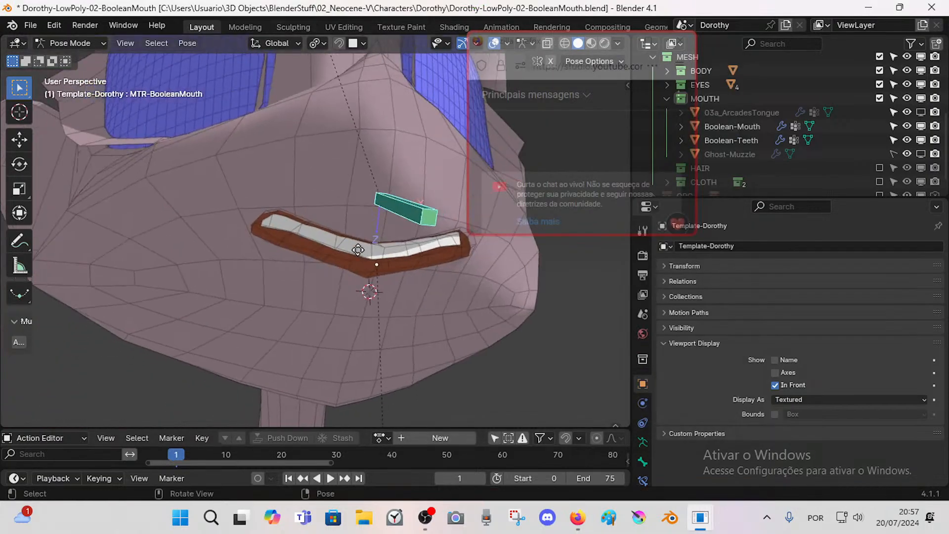
key("g")
left_click(386, 308)
key("g")
left_click(431, 310)
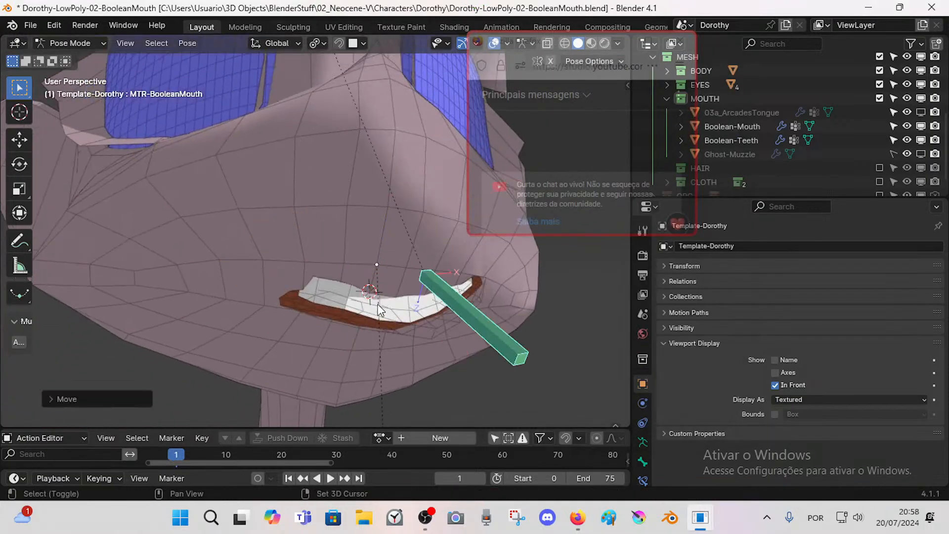
Step: Shift the MTR-BooleanMouth bone sideways across the lower muzzle in several short moves to check the mouth cut
middle_click_drag(384, 311, 357, 304)
key("g")
left_click(312, 284)
key("g")
left_click(325, 284)
left_click(337, 302)
left_click(390, 256)
key("g")
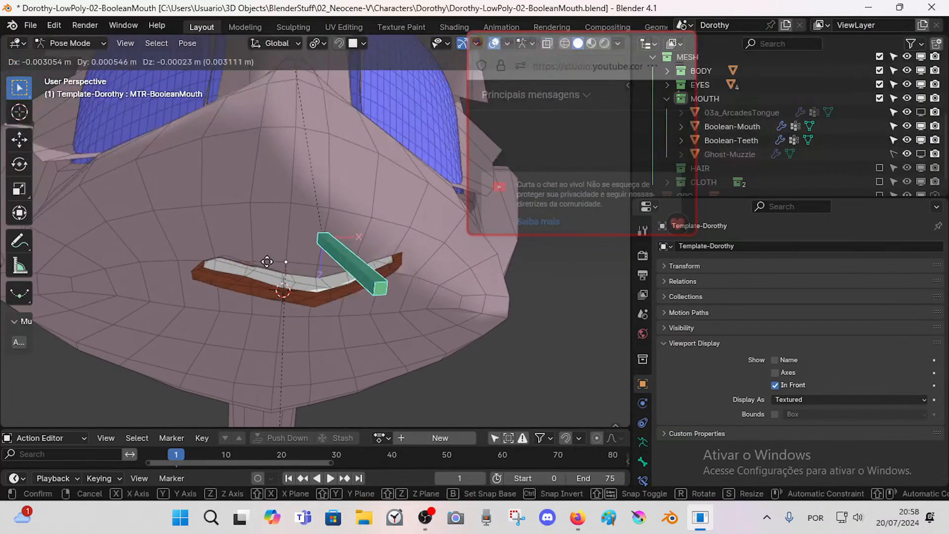
left_click(205, 267)
Step: Move the MTR-BooleanMouth bone up the muzzle and back down below the 3D cursor
key("g")
left_click(370, 265)
middle_click_drag(371, 265, 298, 275)
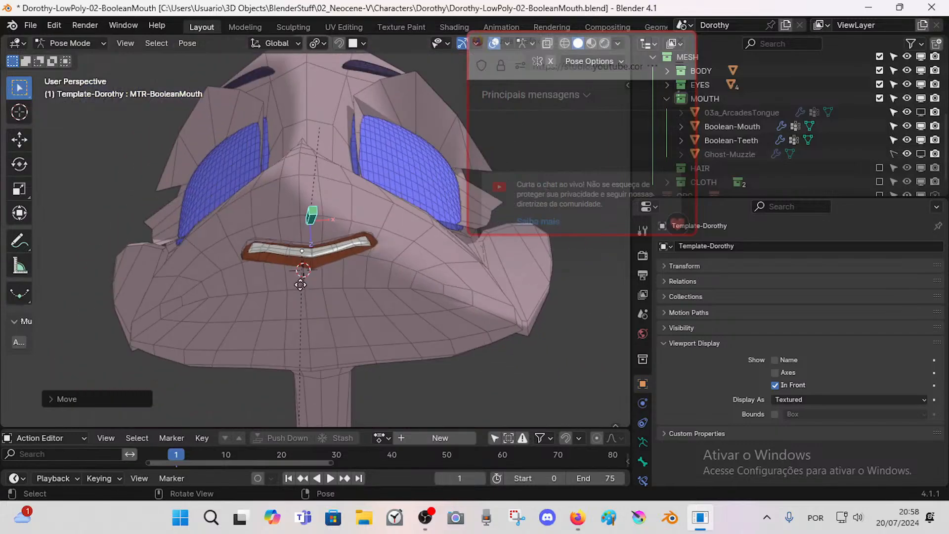
key("g")
left_click(366, 314)
Step: Switch to Object Mode, select Boolean-Teeth and examine its vertex groups
key("ctrl+Tab")
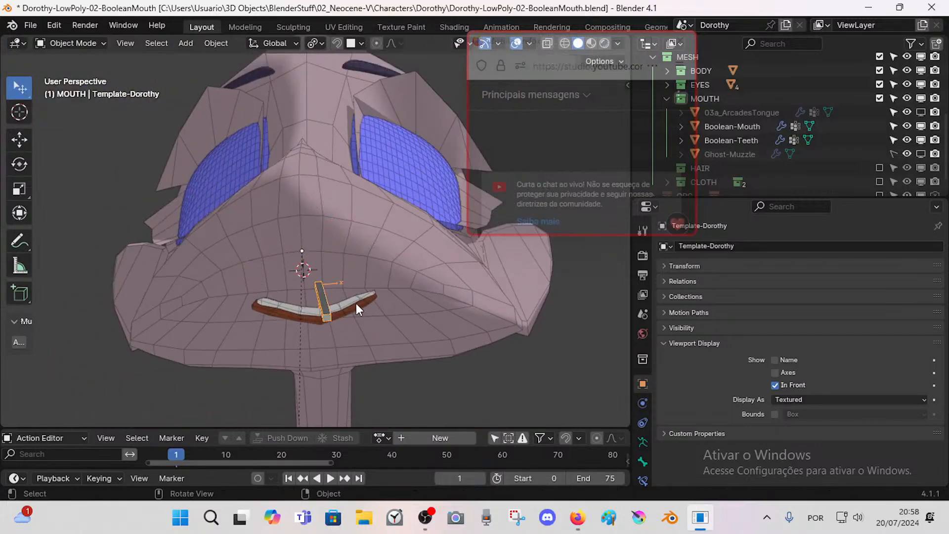
left_click(362, 302)
left_click(364, 302)
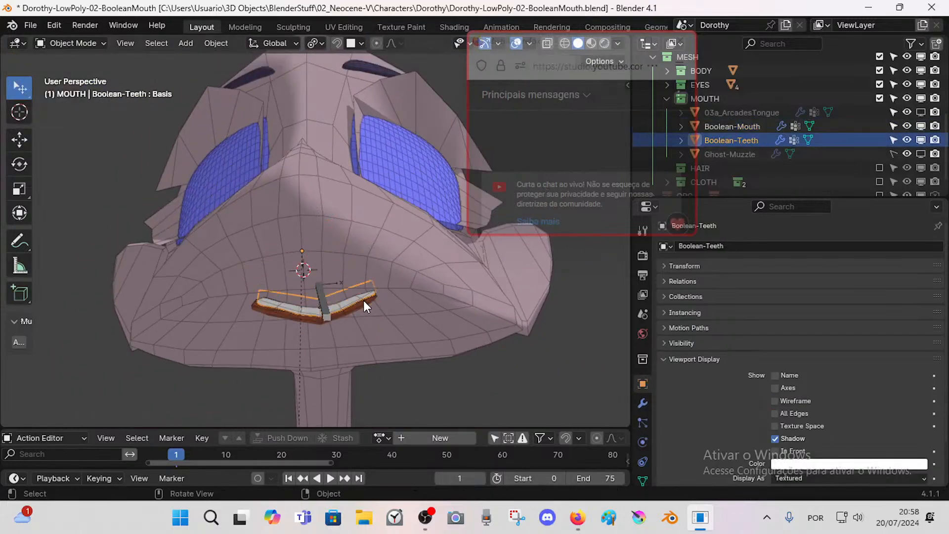
left_click(643, 481)
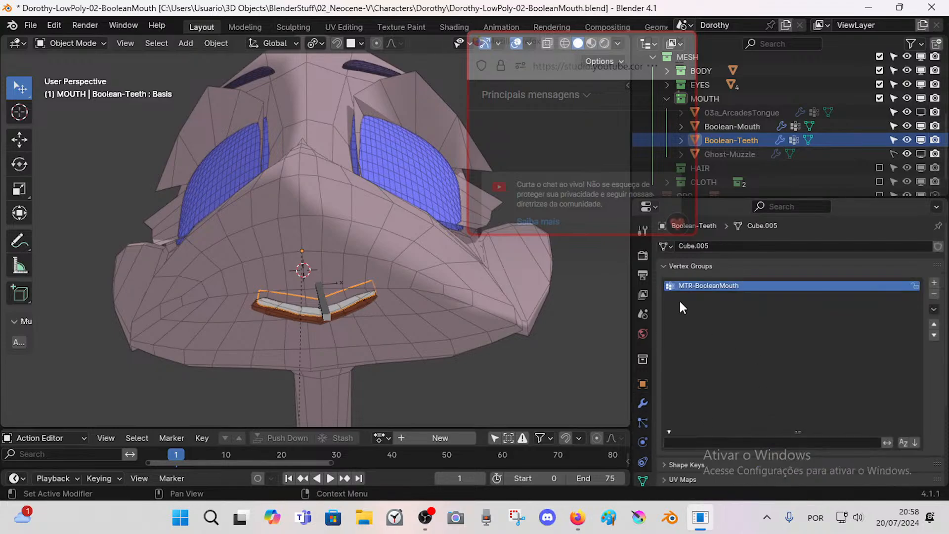
Step: Select Boolean-Mouth, show its shape keys and test the influence of Key 1 on the mouth
left_click(358, 310)
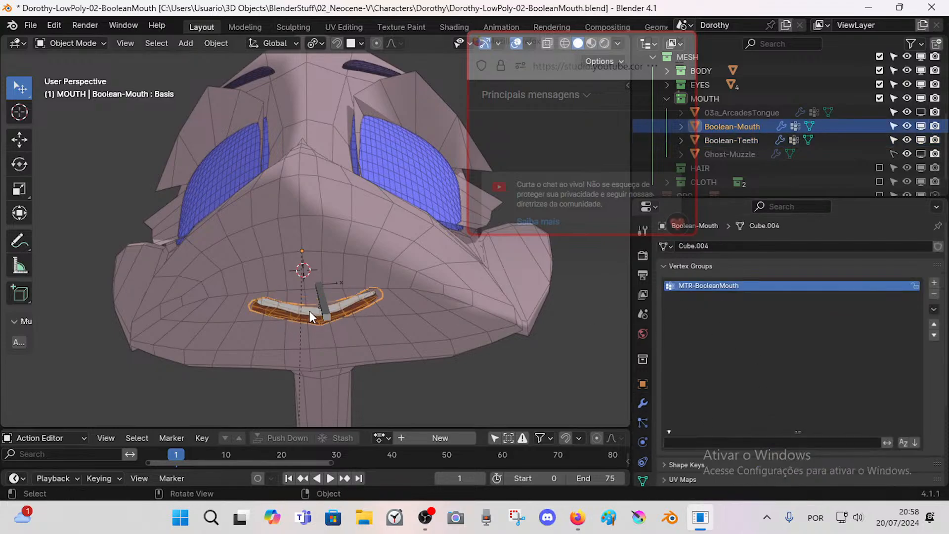
left_click(335, 298)
left_click(357, 296)
left_click(363, 292)
left_click(340, 315)
left_click(663, 266)
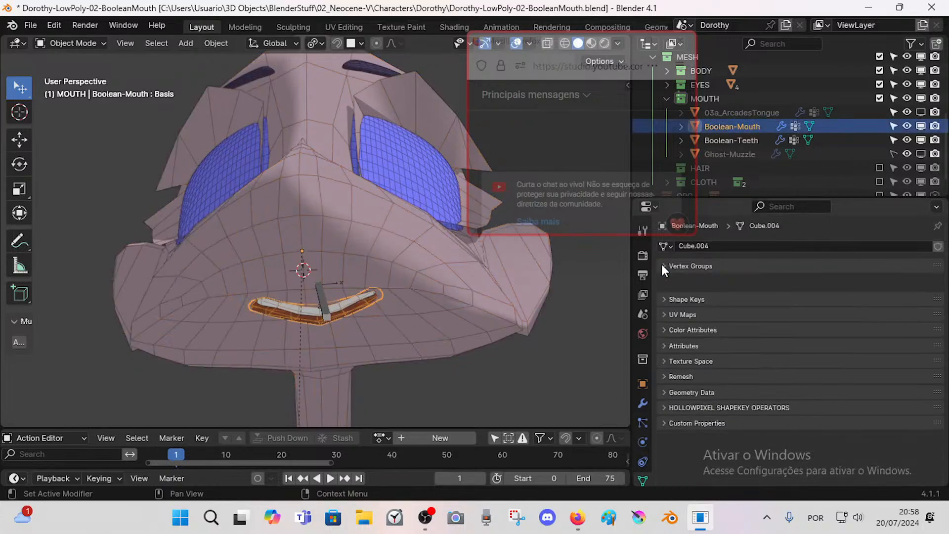
left_click(664, 281)
mouse_move(865, 312)
left_mouse_down()
mouse_move(914, 312)
mouse_move(863, 312)
left_mouse_up()
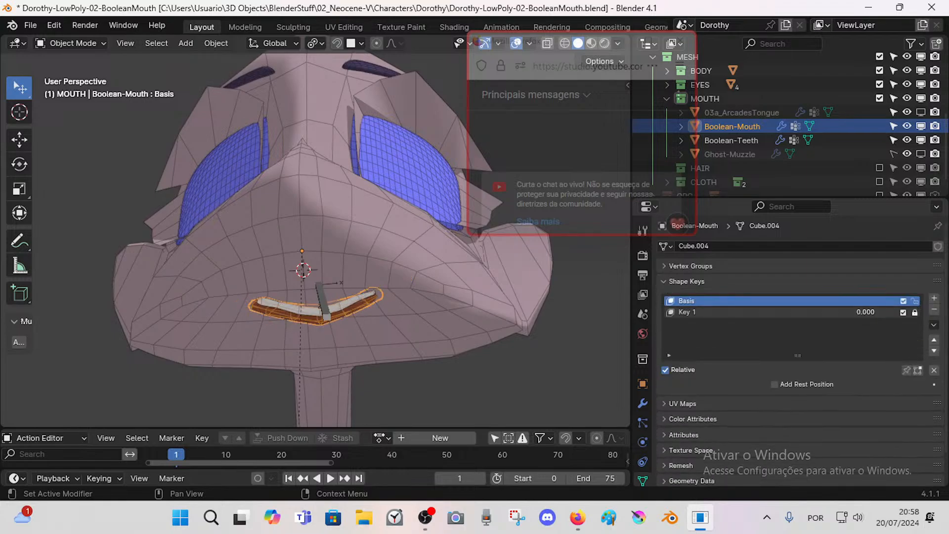
Step: Select Boolean-Teeth from the overlapping objects at the mouth and test the influence of its Key 1 shape key
left_click(351, 302)
left_click(351, 302)
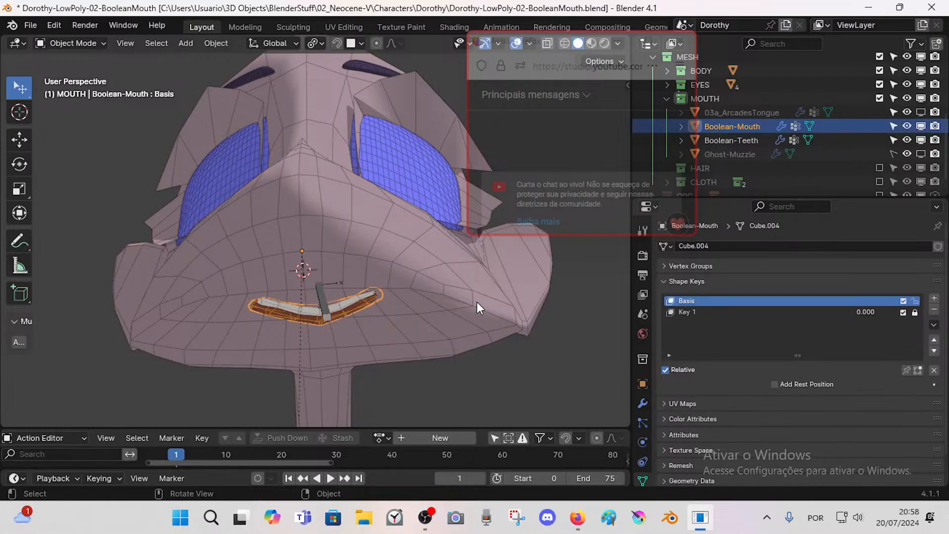
left_click(346, 303)
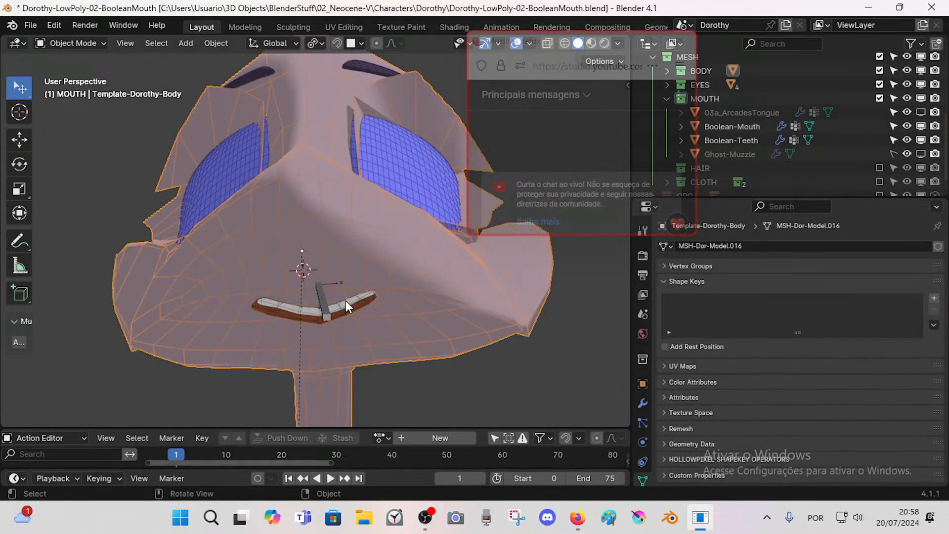
left_click(345, 302)
left_click(346, 300, "alt")
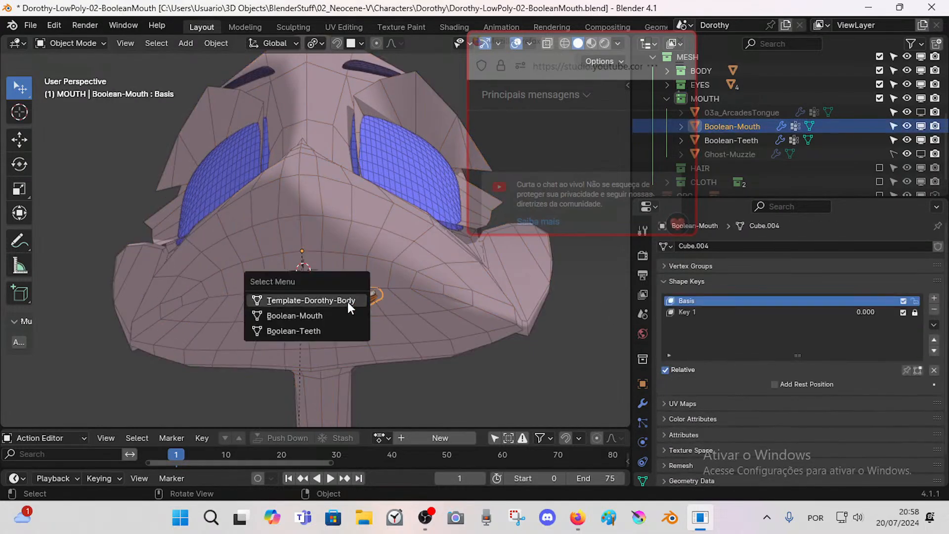
left_click(328, 328)
left_click_drag(865, 315, 835, 313)
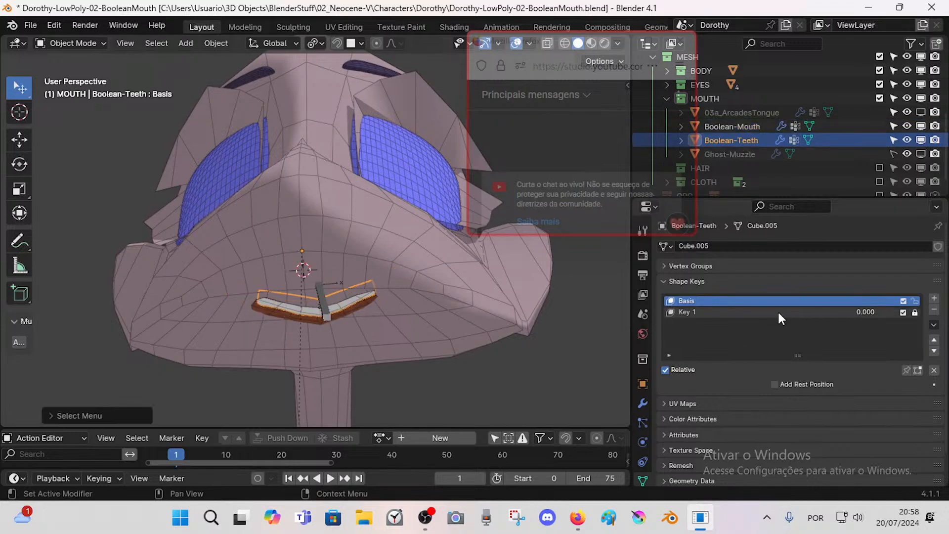
Step: Select the Template-Dorothy armature, return to Pose Mode and move the MTR-BooleanMouth bone up the muzzle
scroll(376, 289, "up", 2)
key("ctrl+Tab")
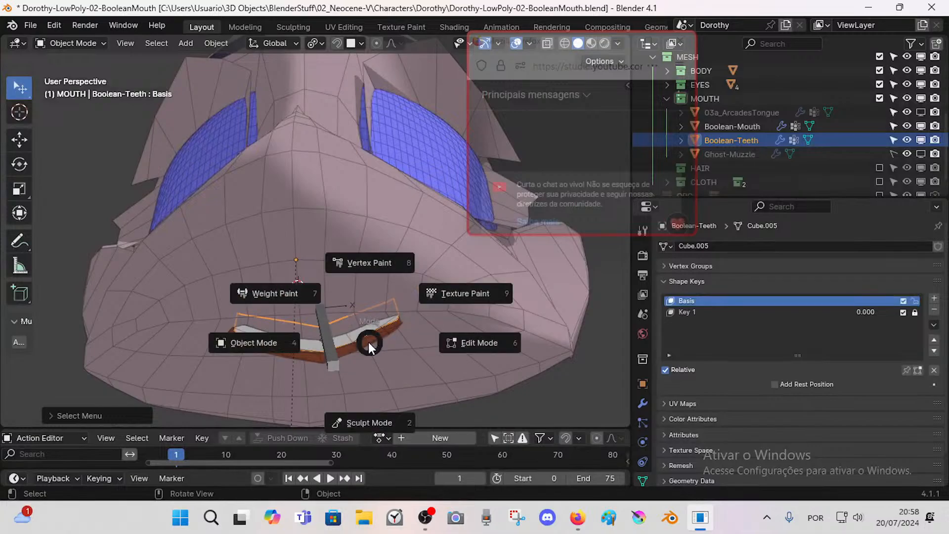
left_click(359, 331)
middle_click_drag(378, 339, 393, 302, "shift")
left_click(348, 301)
key("ctrl+Tab")
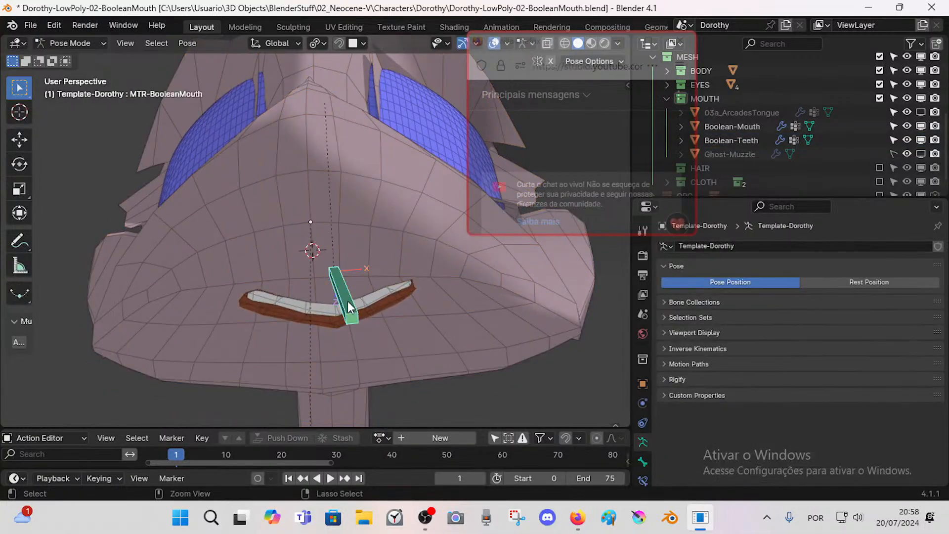
key("g")
left_click(349, 260)
Step: Reposition the MTR-BooleanMouth bone twice, ending higher on the muzzle
middle_click_drag(349, 260, 403, 321)
key("g")
middle_click_drag(461, 381, 358, 309)
left_click(392, 313)
key("g")
left_click(377, 251)
Step: Rotate the MTR-BooleanMouth bone about the global X axis and move it to test how the mouth follows
middle_click_drag(372, 275, 366, 250)
key("r")
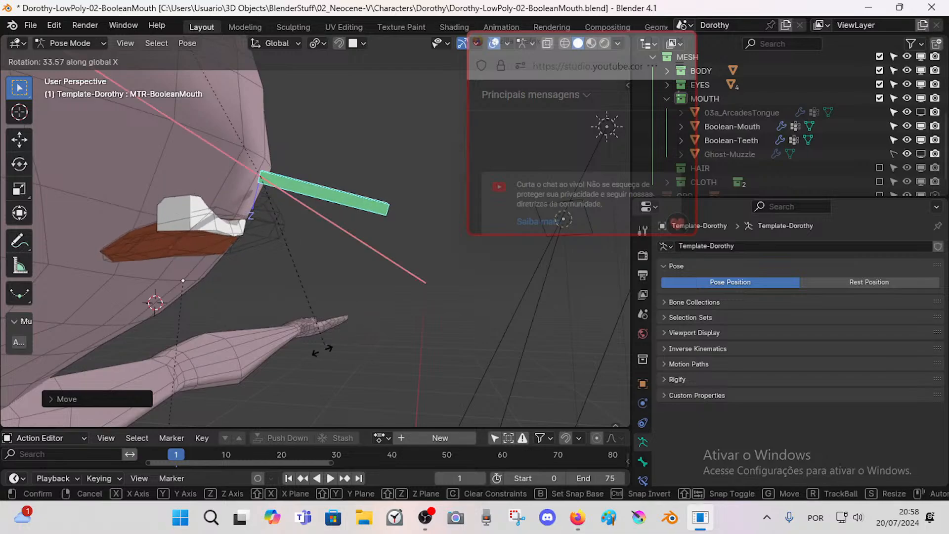
left_click(299, 294)
key("g")
left_click(286, 318)
Step: Move the MTR-BooleanMouth bone sideways across the front of the muzzle and down along its profile
middle_click_drag(286, 318, 387, 233)
key("g")
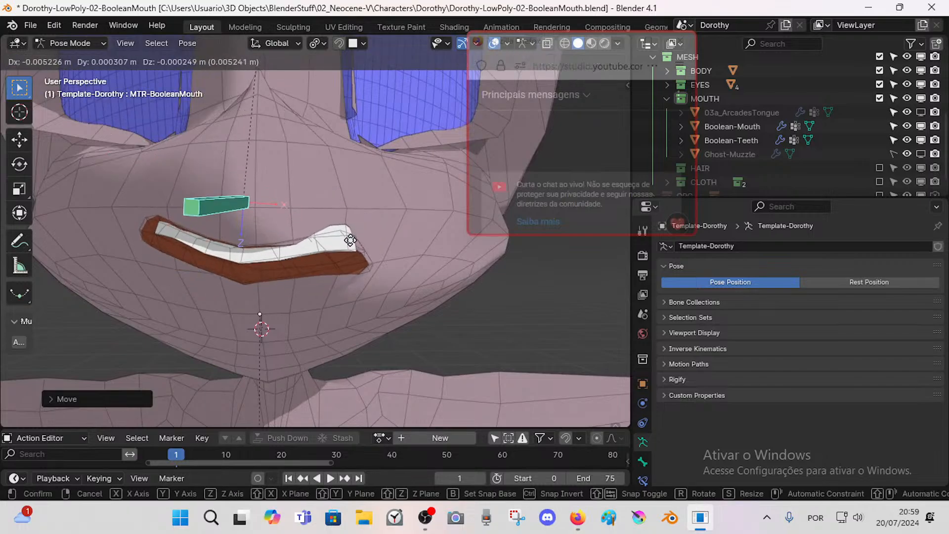
left_click(365, 237)
middle_click_drag(367, 235, 259, 226)
key("g")
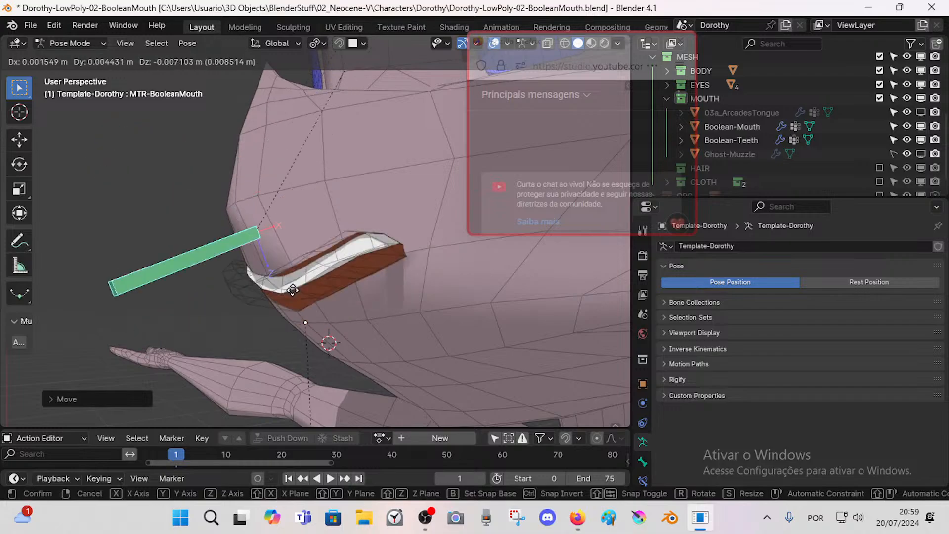
left_click(316, 348)
Step: Raise the MTR-BooleanMouth bone slightly and lower it toward the chin to test the side of the mouth
middle_click_drag(316, 348, 260, 252, "shift")
key("g")
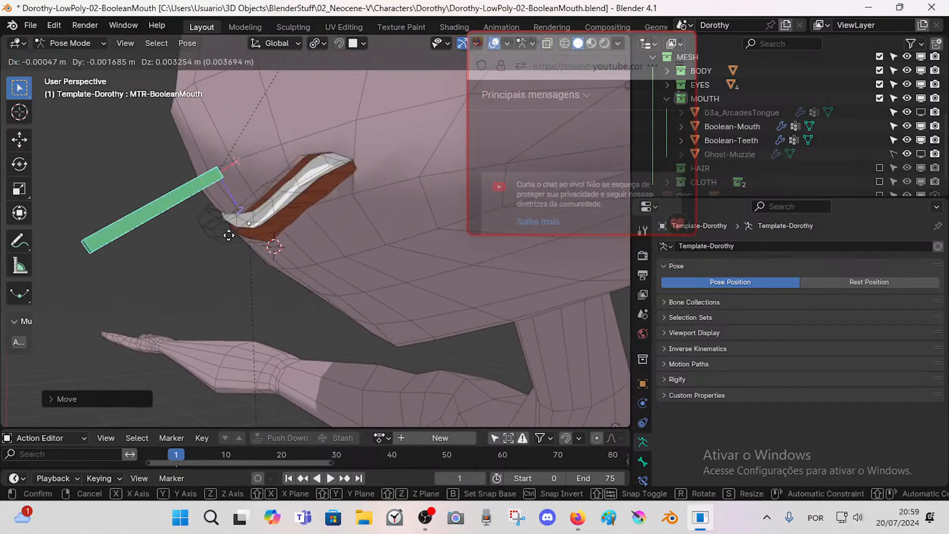
left_click(225, 222)
key("g")
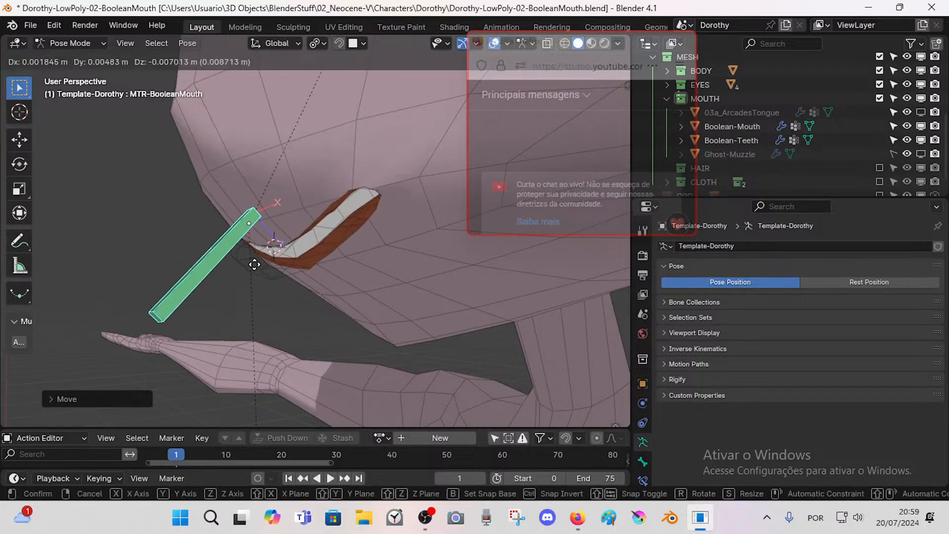
left_click(296, 291)
Step: Move the MTR-BooleanMouth bone up and forward from the face in two moves to test the cut's reach
middle_click_drag(332, 307, 286, 299)
key("g")
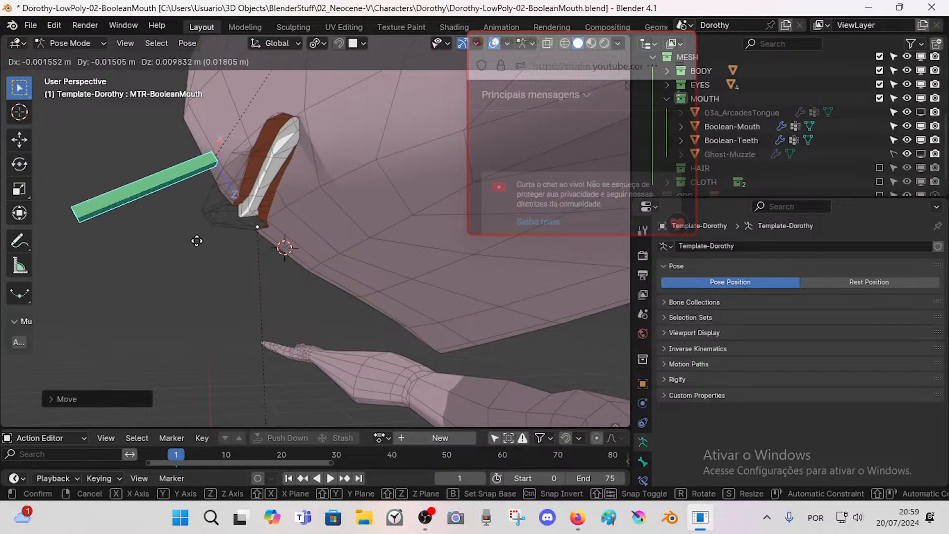
left_click(198, 241)
key("g")
middle_click_drag(202, 245, 224, 246)
left_click(188, 212)
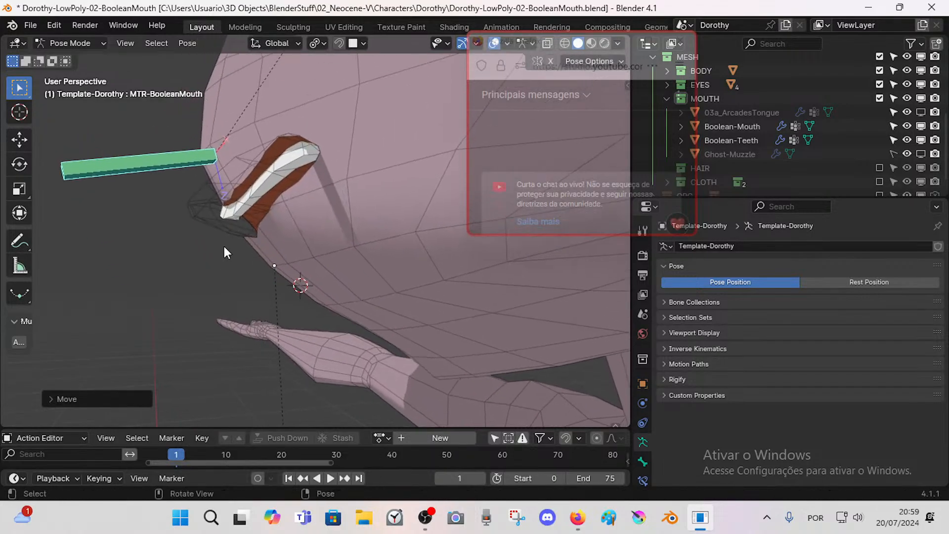
Step: Bring the MTR-BooleanMouth bone back toward the face and down to the underside of the muzzle
key("g")
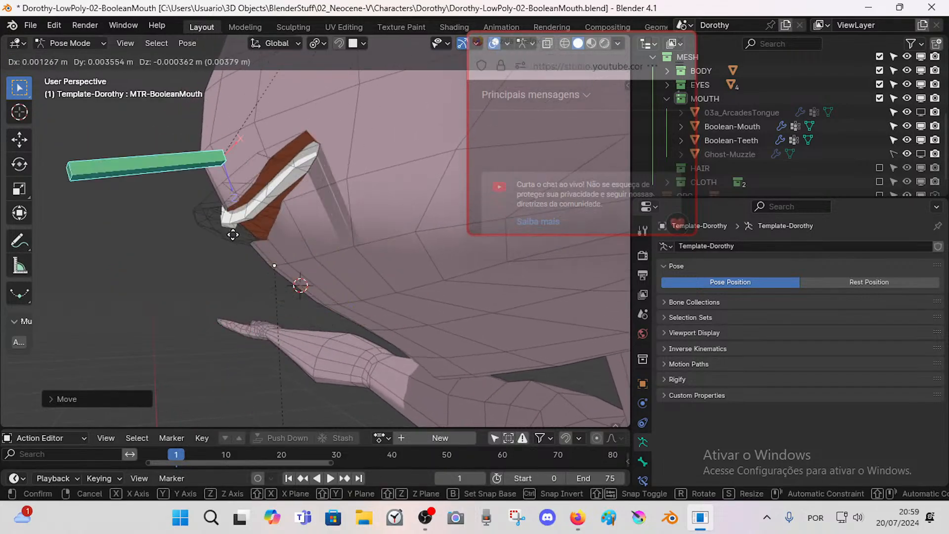
left_click(229, 222)
middle_click_drag(230, 223, 228, 226)
key("g")
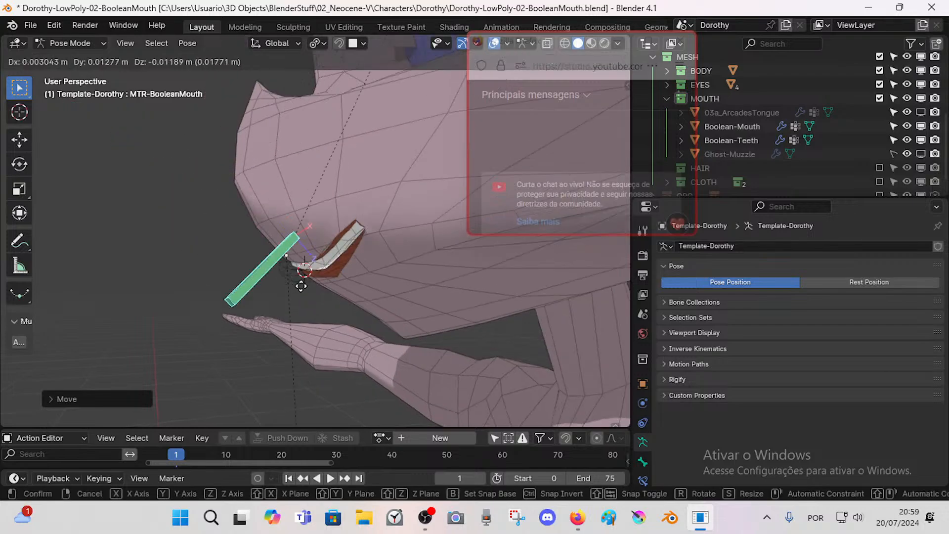
left_click(307, 274)
Step: Move the MTR-BooleanMouth bone around the lower muzzle and leave the mouth near its centre
middle_click_drag(307, 275, 426, 256)
key("g")
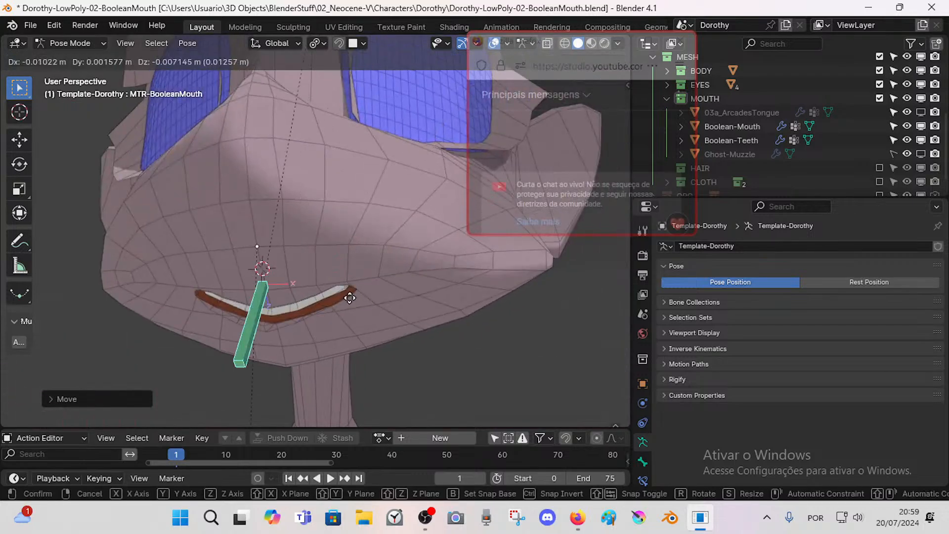
left_click(323, 249)
middle_click_drag(324, 249, 197, 262)
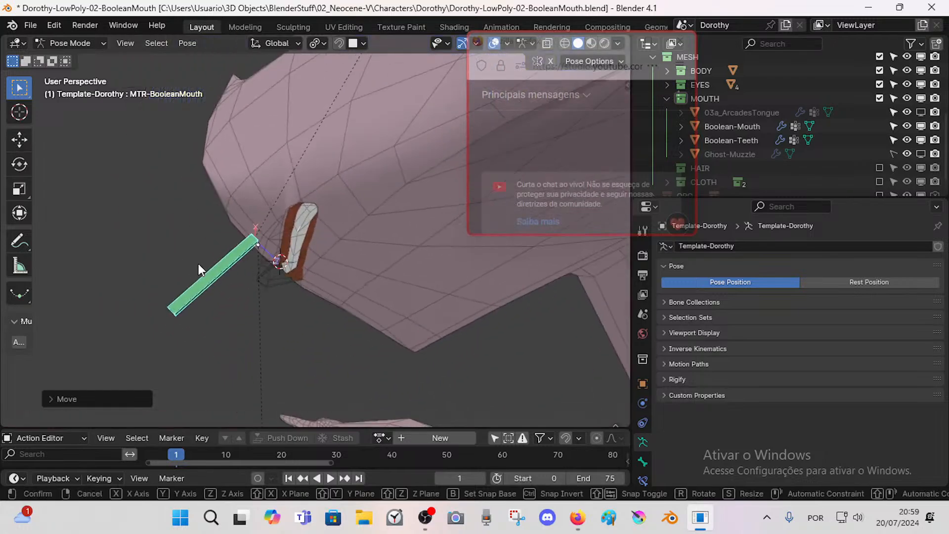
key("g")
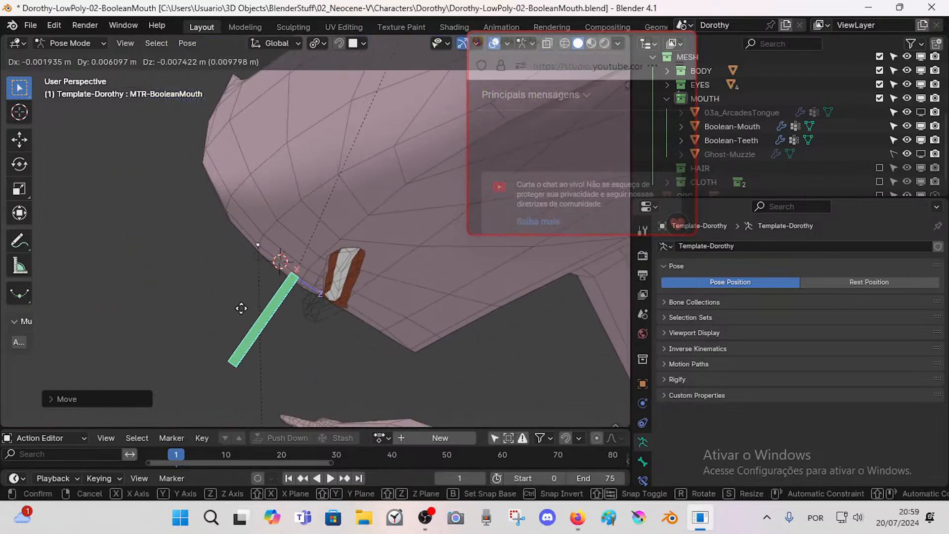
middle_click_drag(221, 295, 292, 302)
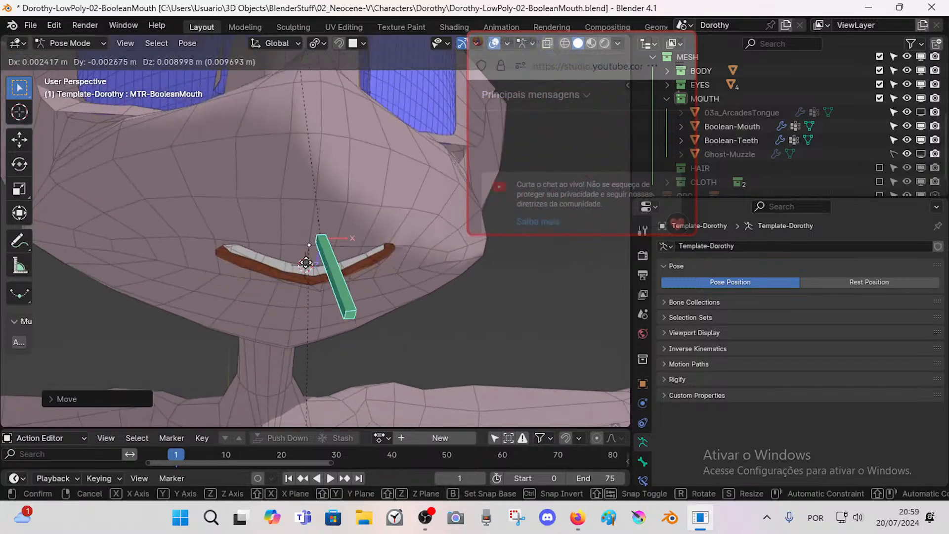
left_click(310, 275)
Step: Hide Boolean-Mouth in Object Mode, and move the MTR-BooleanMouth bone high up the muzzle in Pose Mode
key("ctrl+Tab")
left_click(336, 287)
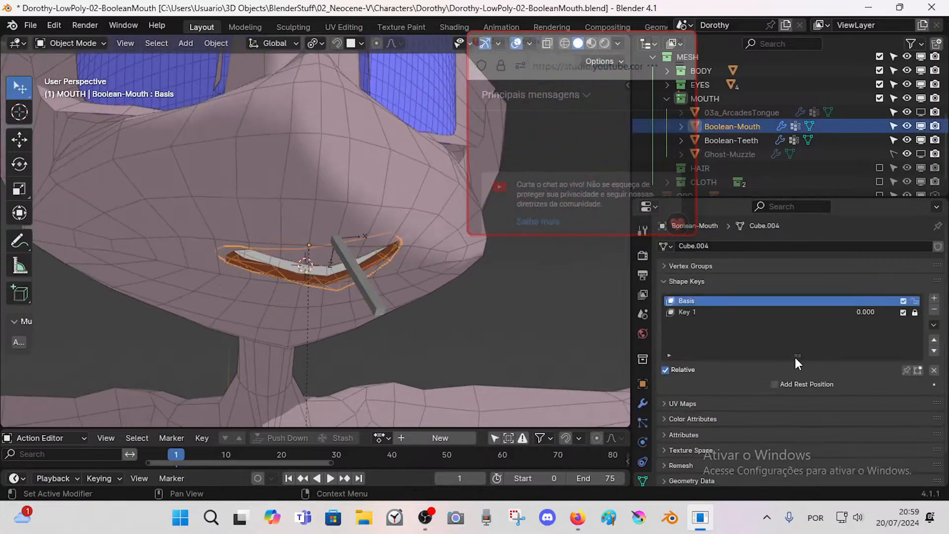
left_click(372, 304)
key("ctrl+Tab")
key("g")
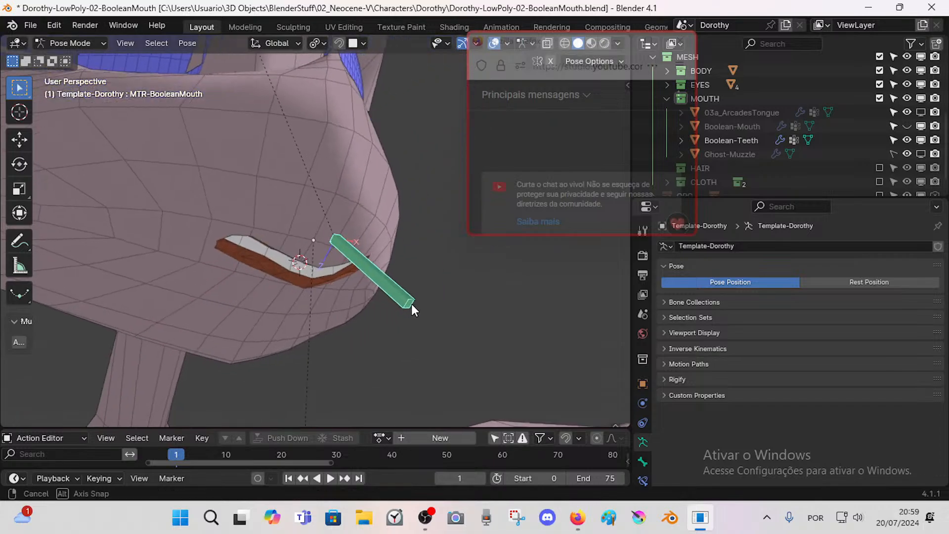
left_click(308, 202)
scroll(301, 252, "down", 2)
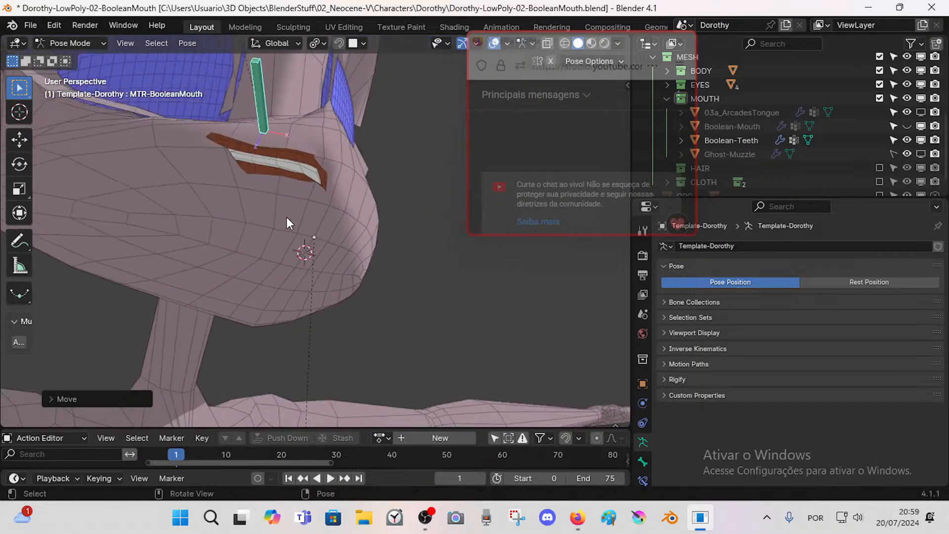
Step: Move the MTR-BooleanMouth bone down from high on the muzzle to its front in two moves
key("g")
left_click(292, 297)
middle_click_drag(306, 301, 278, 292)
key("g")
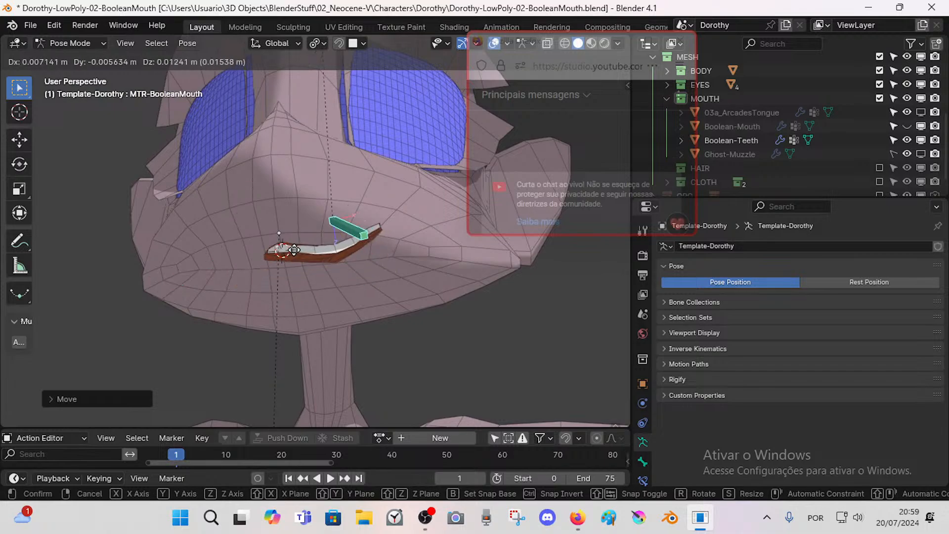
left_click(322, 279)
Step: Move the MTR-BooleanMouth bone so the mouth sits at the centre of the muzzle's front, and save the file
scroll(322, 280, "up", 3)
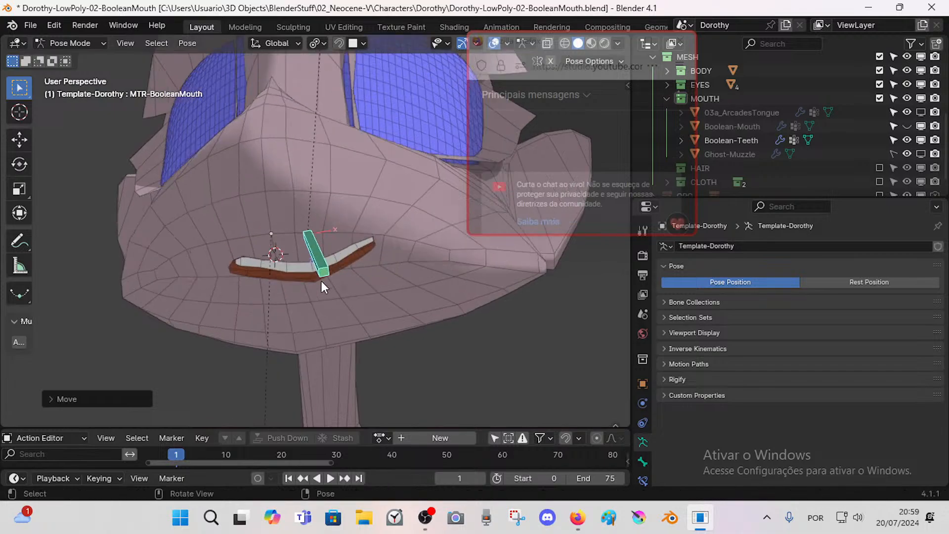
middle_click_drag(348, 254, 332, 251)
scroll(333, 252, "up", 2)
key("g")
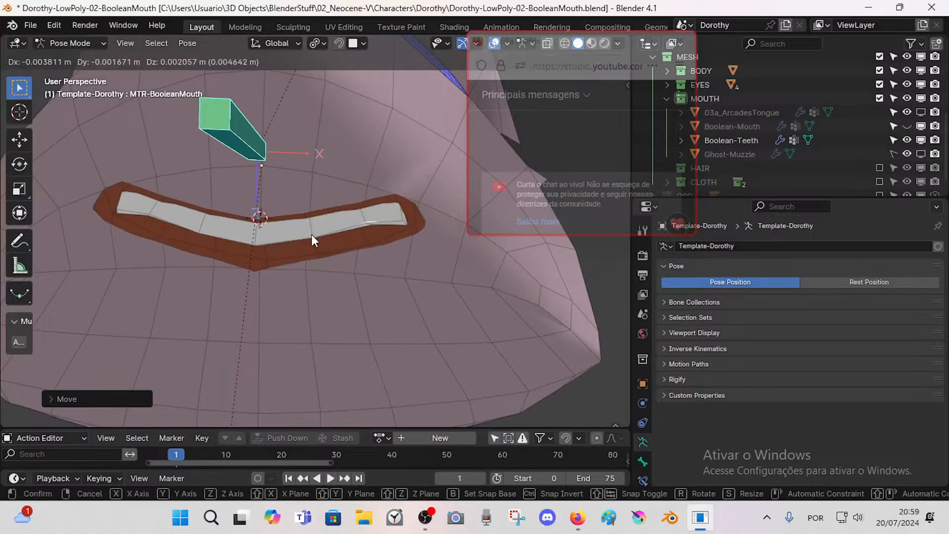
left_click(313, 235)
scroll(288, 223, "up", 2)
middle_click_drag(407, 186, 391, 207)
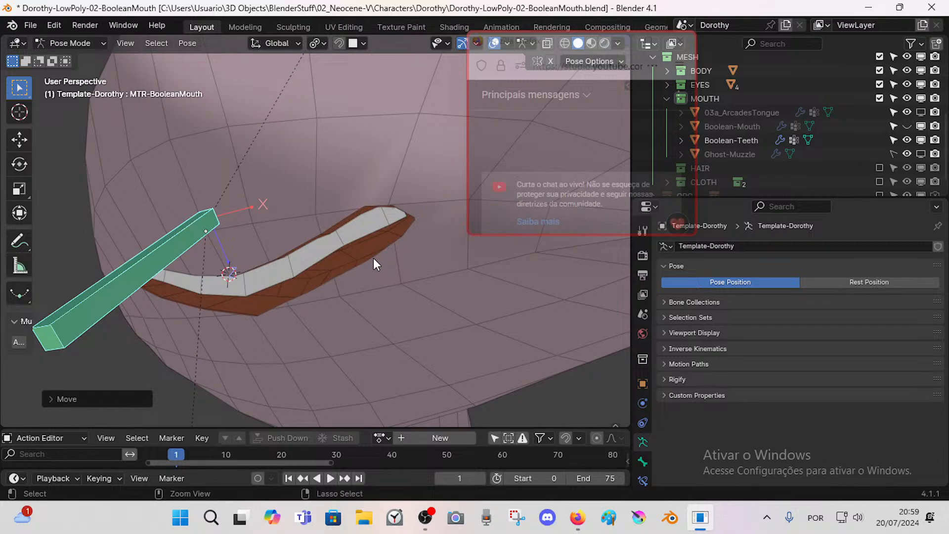
key("ctrl+s")
mouse_move(328, 249)
middle_mouse_down()
mouse_move(352, 262)
mouse_move(322, 242)
middle_mouse_up()
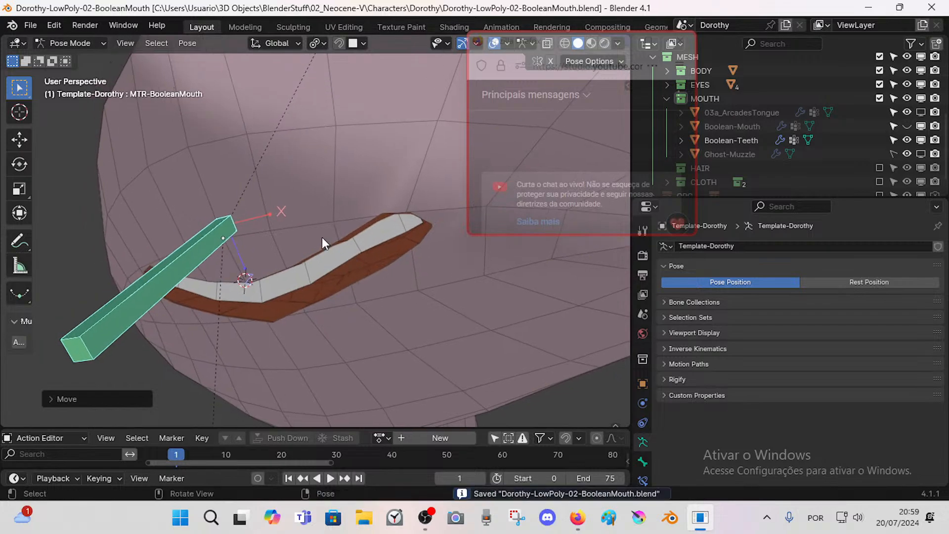
Step: Start opening another file and browse up to BlenderStuff and into its 03_Lab folder
left_click(40, 23)
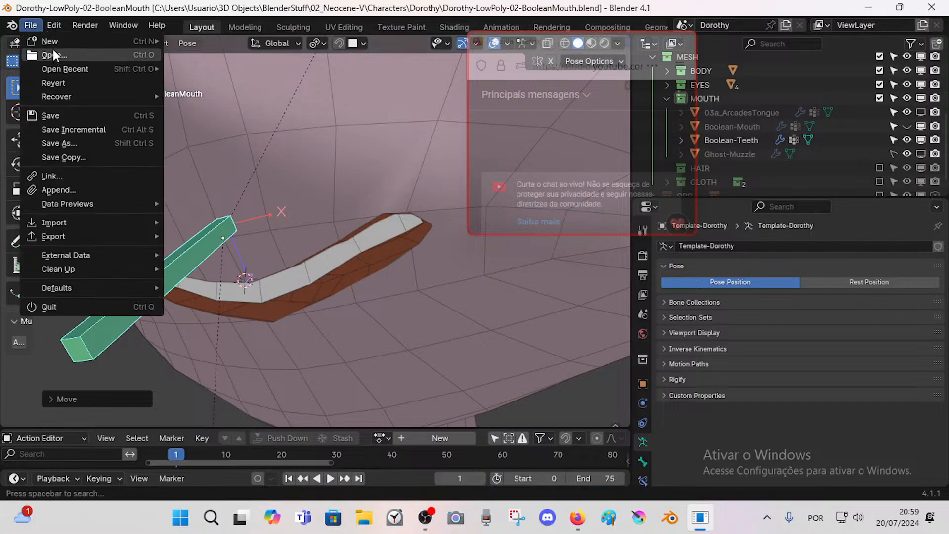
left_click(54, 53)
left_click(291, 125)
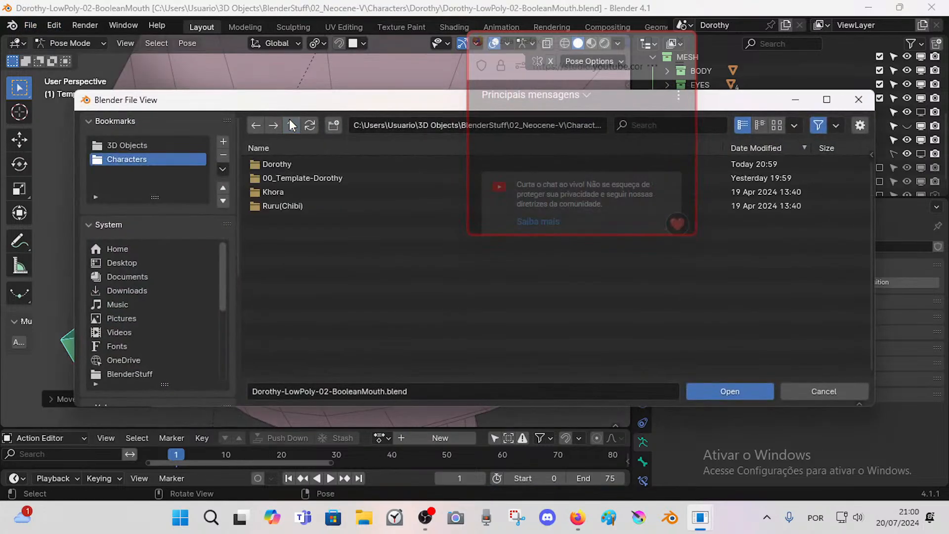
left_click(292, 126)
left_click(290, 124)
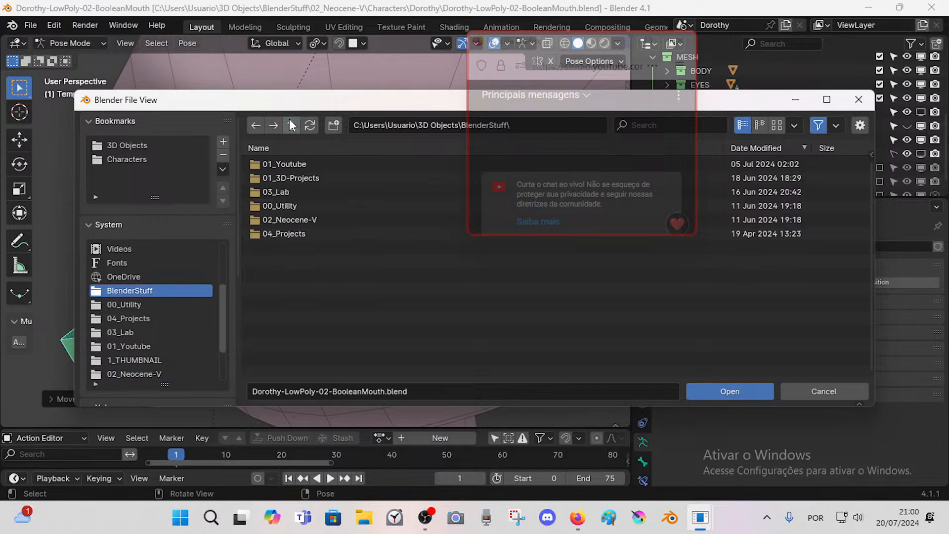
left_click(280, 191)
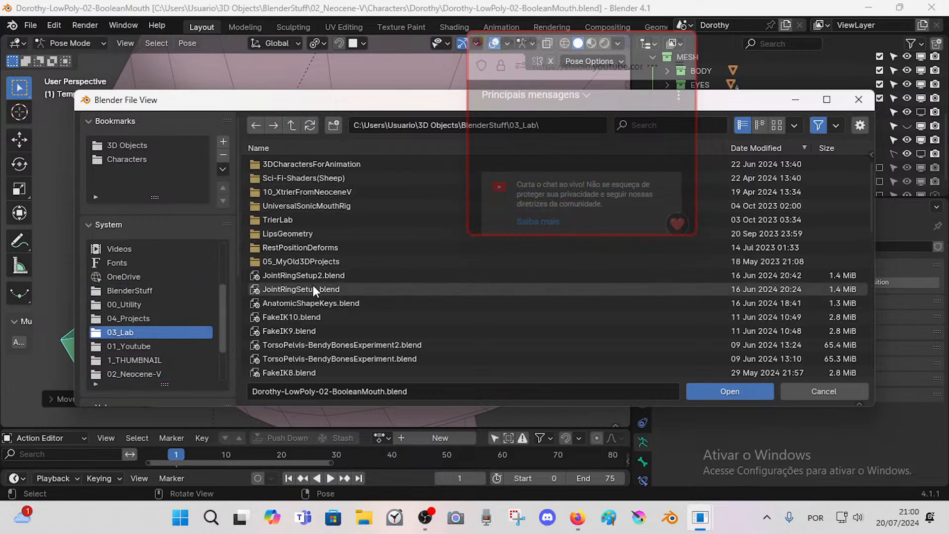
Step: Find mouth.blend among the files of the 03_Lab folder and open it
scroll(310, 280, "down", 3)
scroll(309, 280, "down", 7)
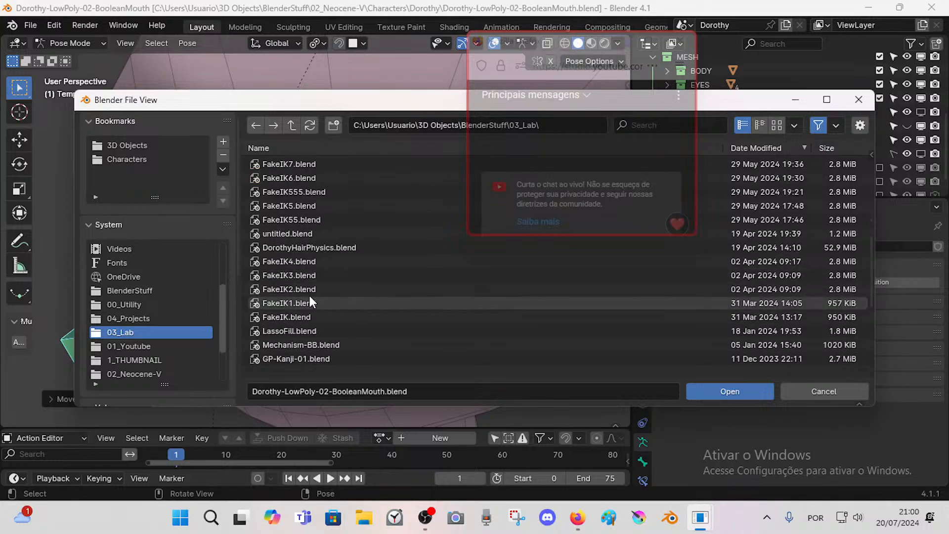
scroll(312, 302, "down", 1)
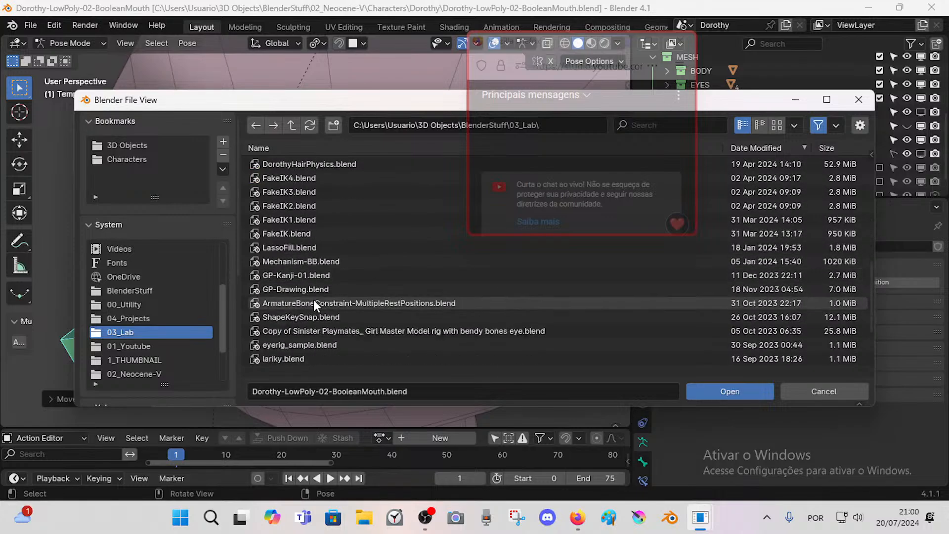
scroll(319, 311, "down", 2)
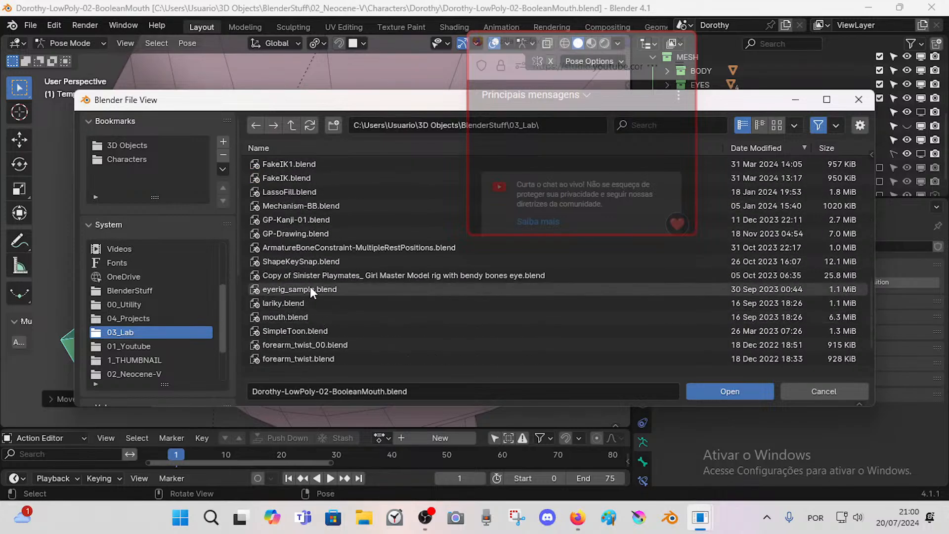
scroll(312, 279, "down", 1)
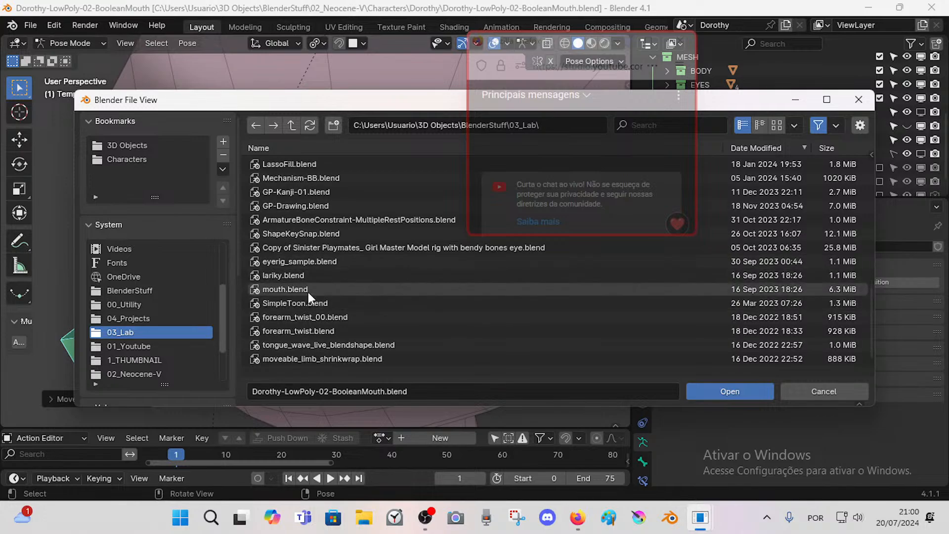
left_click(307, 292)
scroll(306, 291, "down", 1)
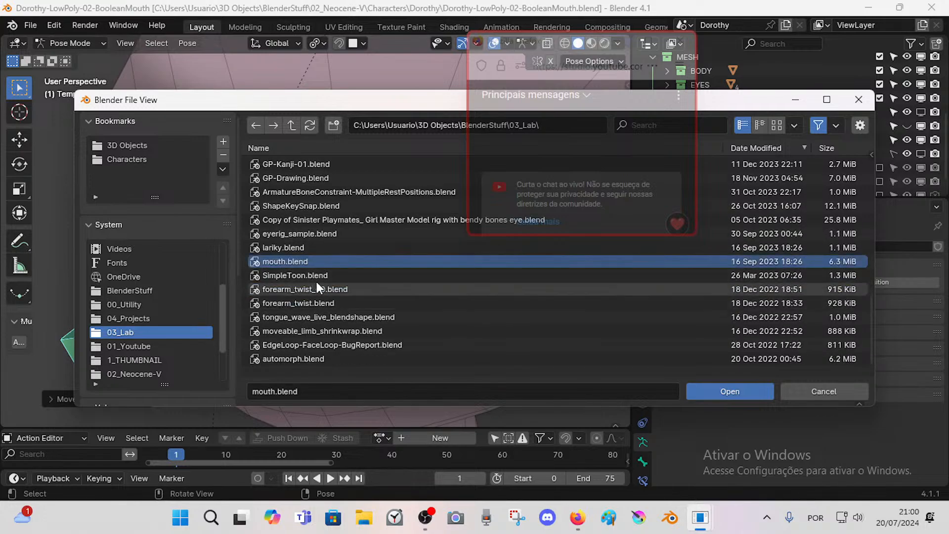
scroll(319, 290, "down", 1)
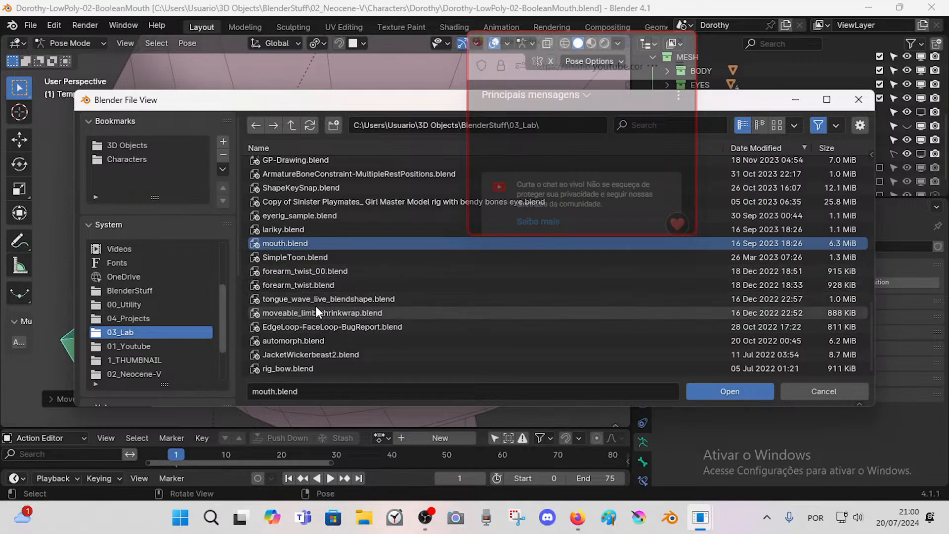
double_click(291, 245)
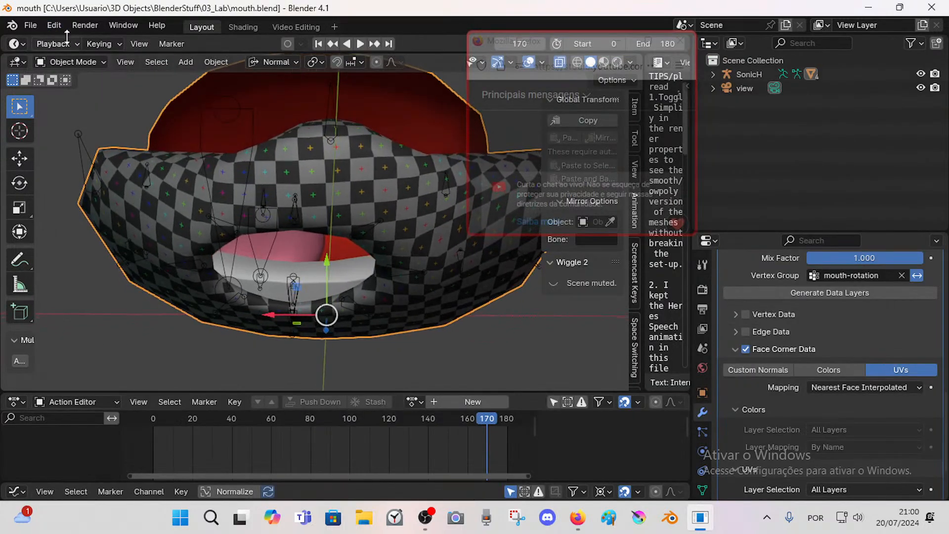
Step: Start opening another file and check the LipsGeometry folder inside 03_Lab before returning to 03_Lab
left_click(31, 26)
left_click(47, 55)
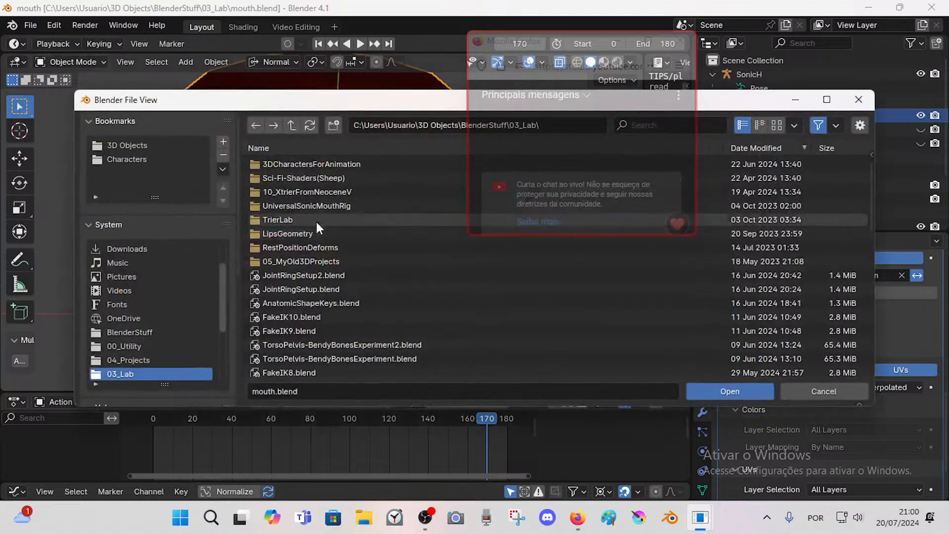
double_click(292, 233)
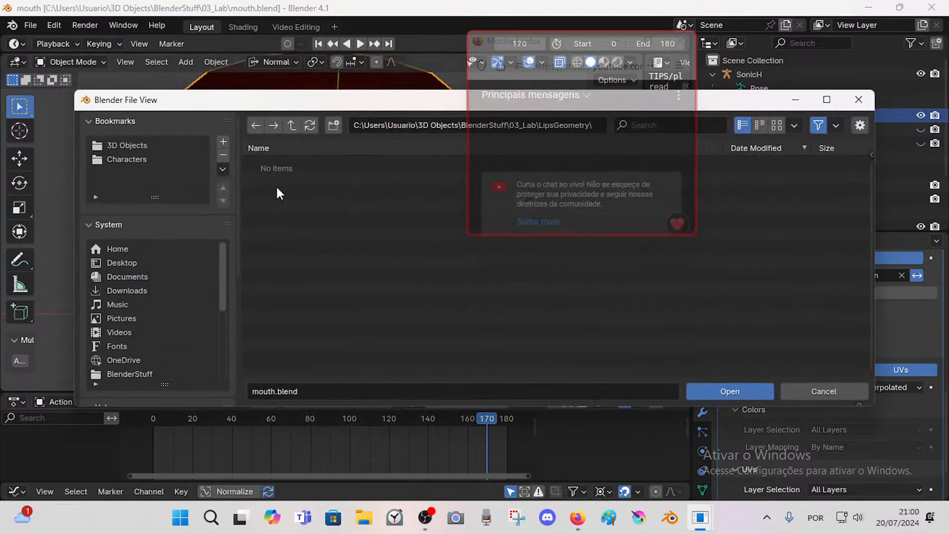
left_click(292, 126)
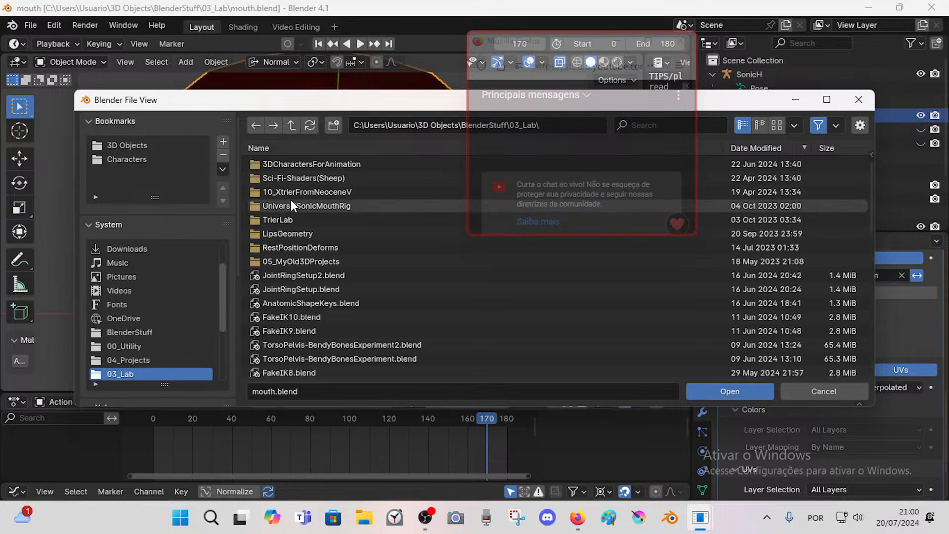
left_click(292, 205)
left_click(298, 192)
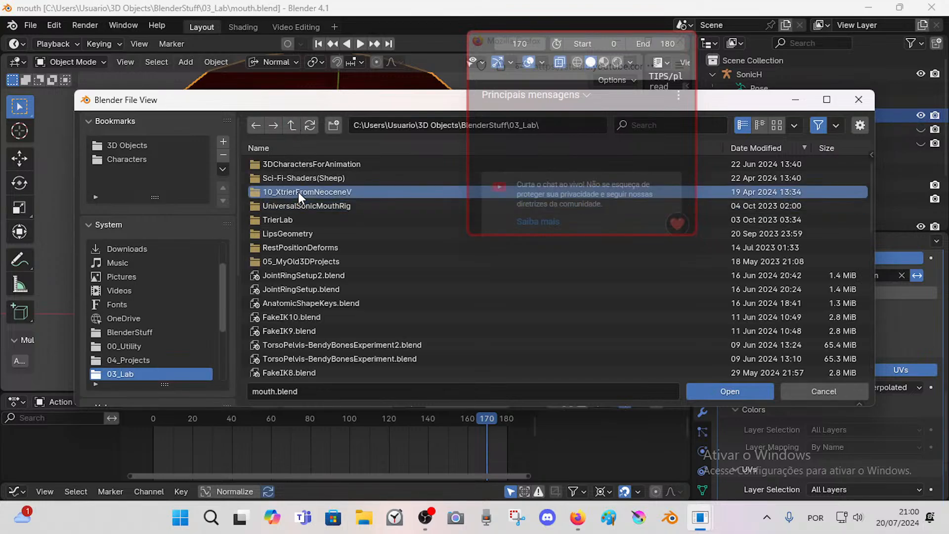
left_click(301, 273)
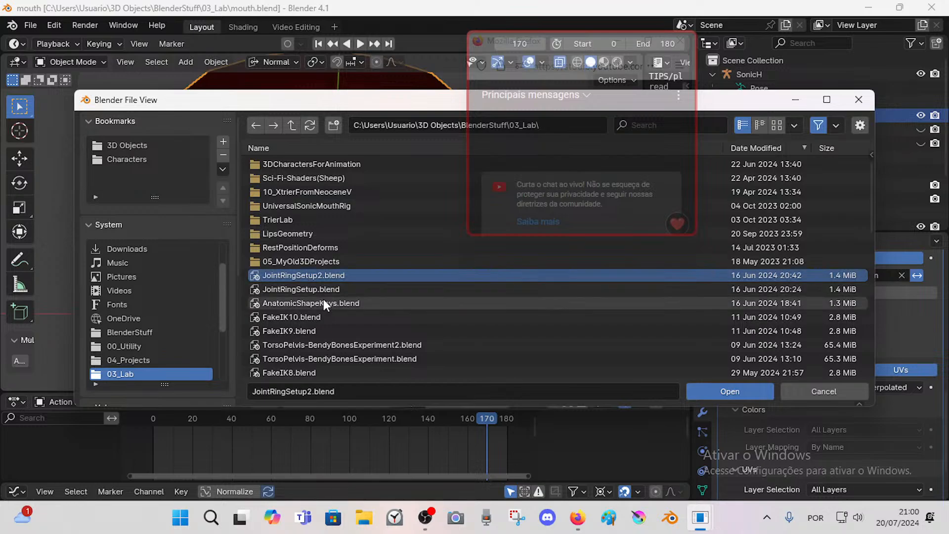
Step: Look through the older blend files in 03_Lab, from the FakeIK files down to rig_bow.blend, for another rig to open
scroll(323, 298, "down", 2)
scroll(323, 299, "down", 10)
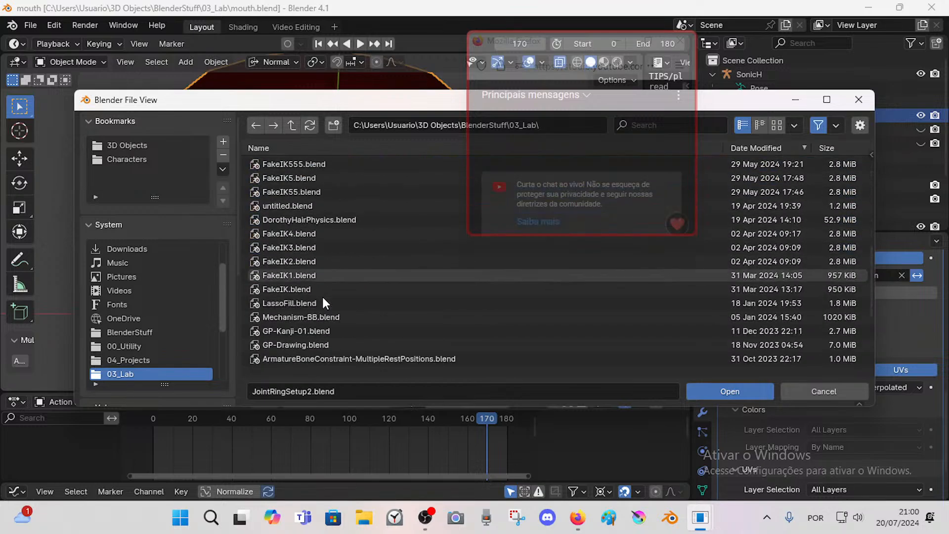
scroll(322, 296, "down", 3)
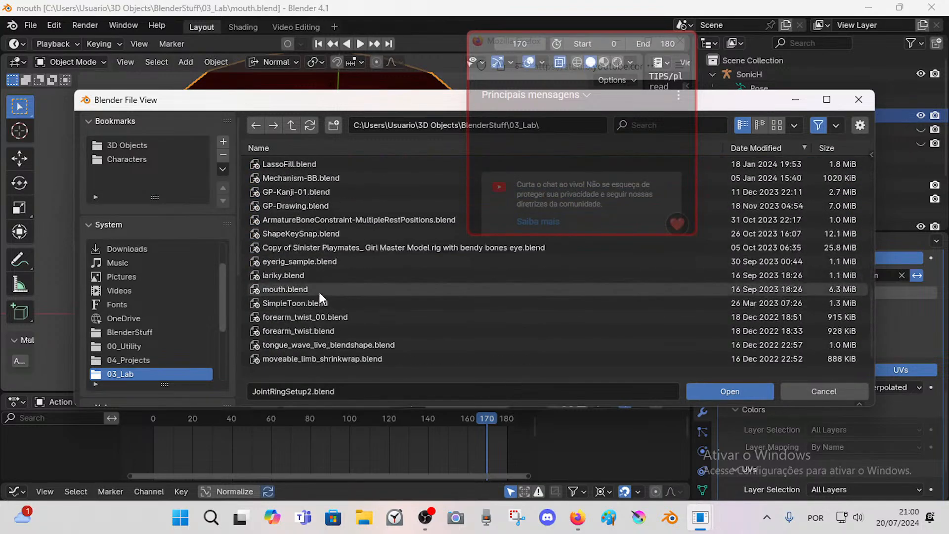
left_click(293, 288)
left_click(298, 275)
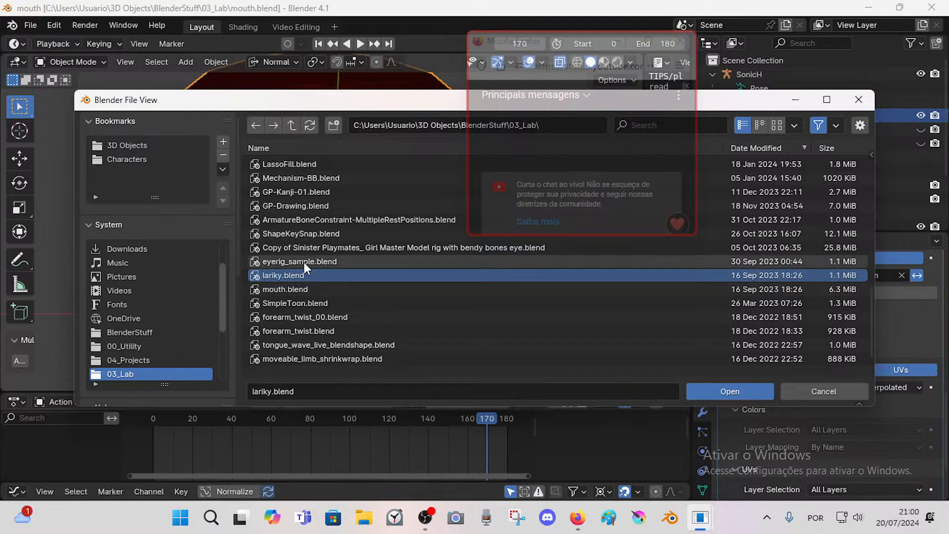
left_click(303, 262)
left_click(310, 247)
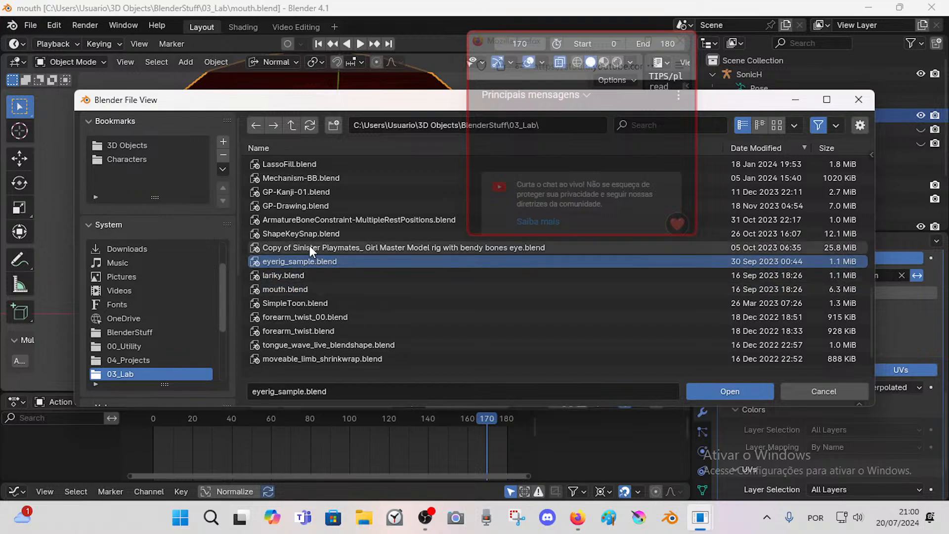
left_click(303, 290)
left_click(303, 303)
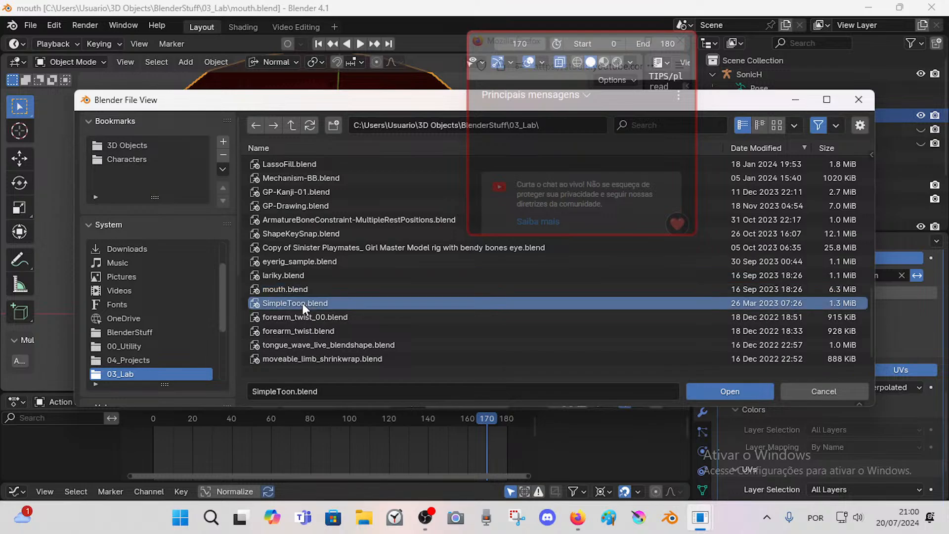
left_click(316, 317)
scroll(319, 317, "down", 3)
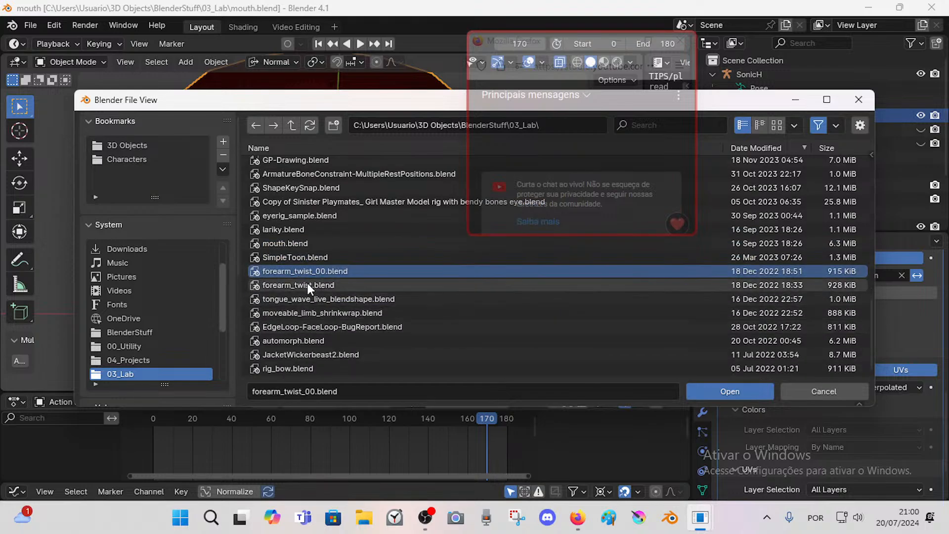
left_click(307, 285)
left_click(307, 300)
left_click(311, 313)
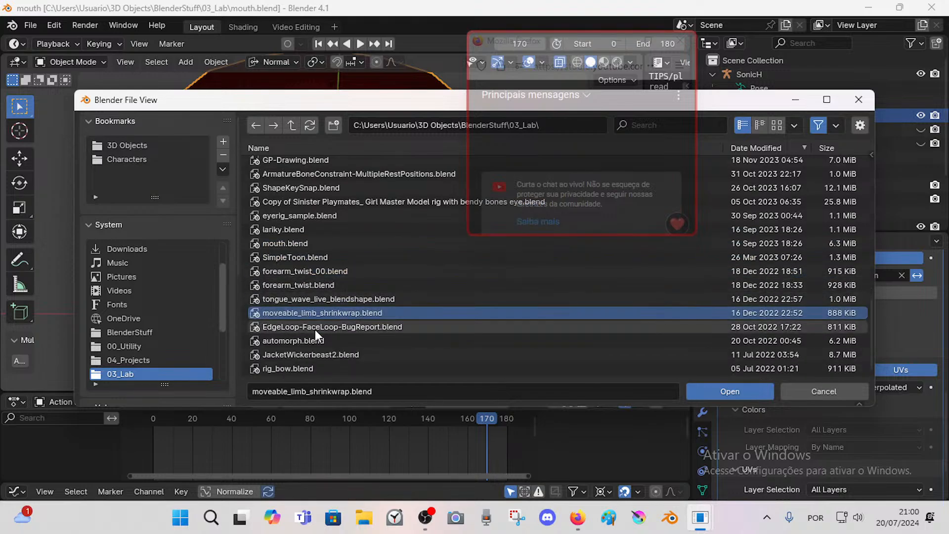
left_click(315, 328)
left_click(316, 340)
left_click(319, 366)
left_click(319, 354)
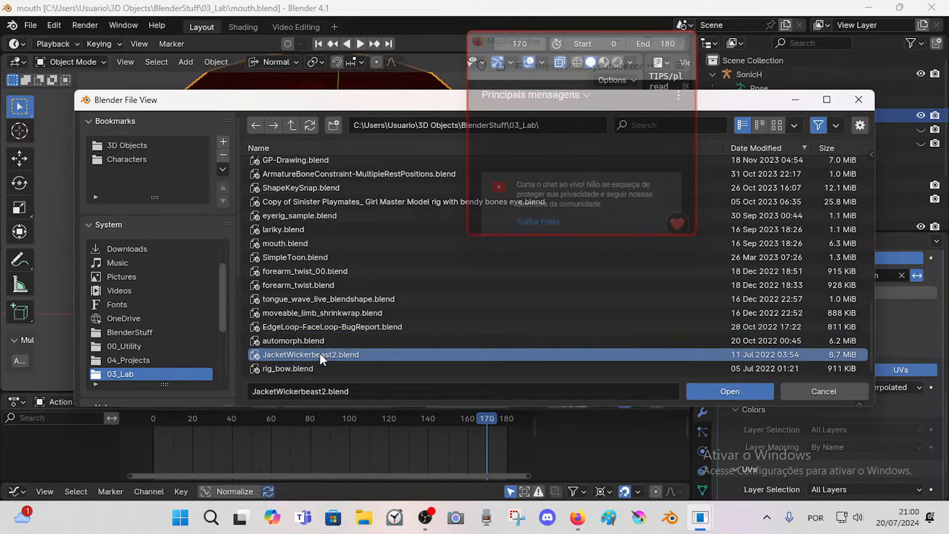
Step: Return to the 03_Lab folders, examine the files in TrierLab, and close the file browser without opening anything
scroll(305, 286, "up", 10)
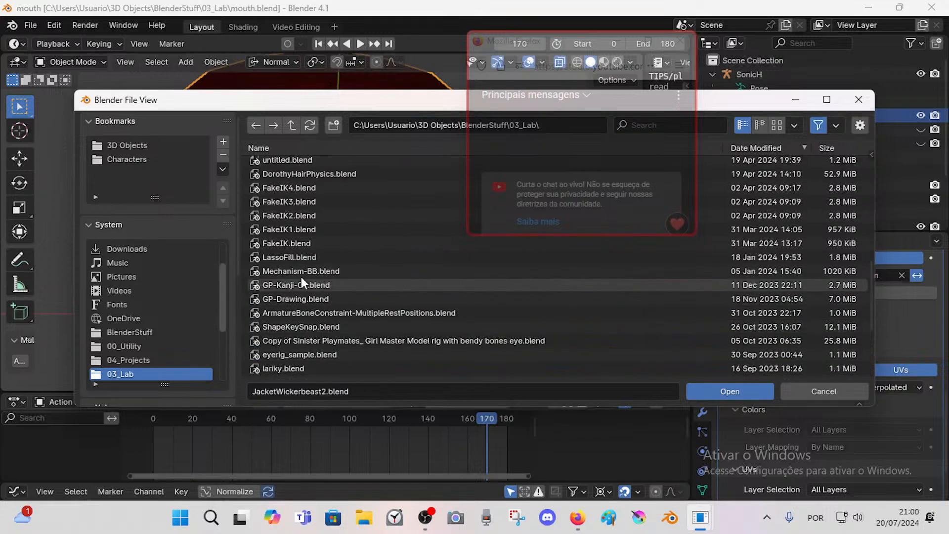
scroll(301, 284, "up", 5)
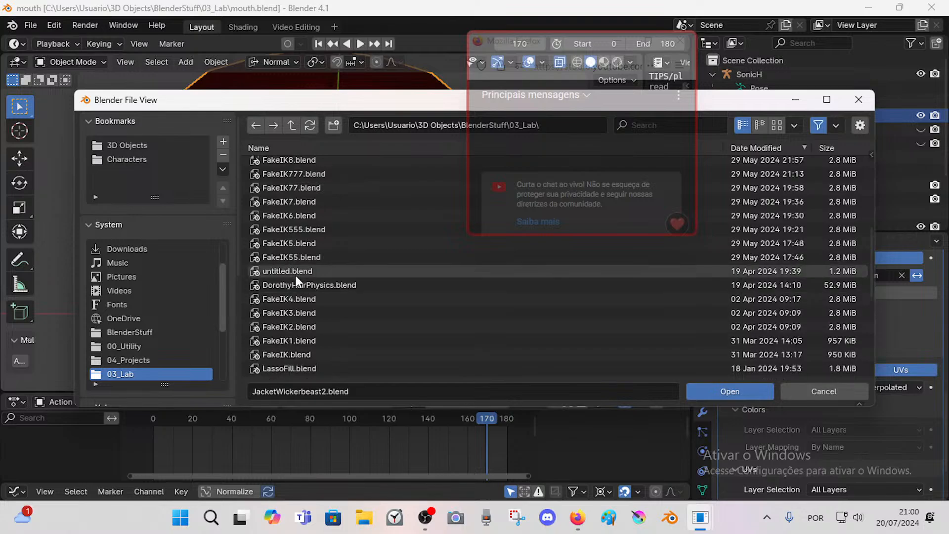
scroll(293, 268, "up", 8)
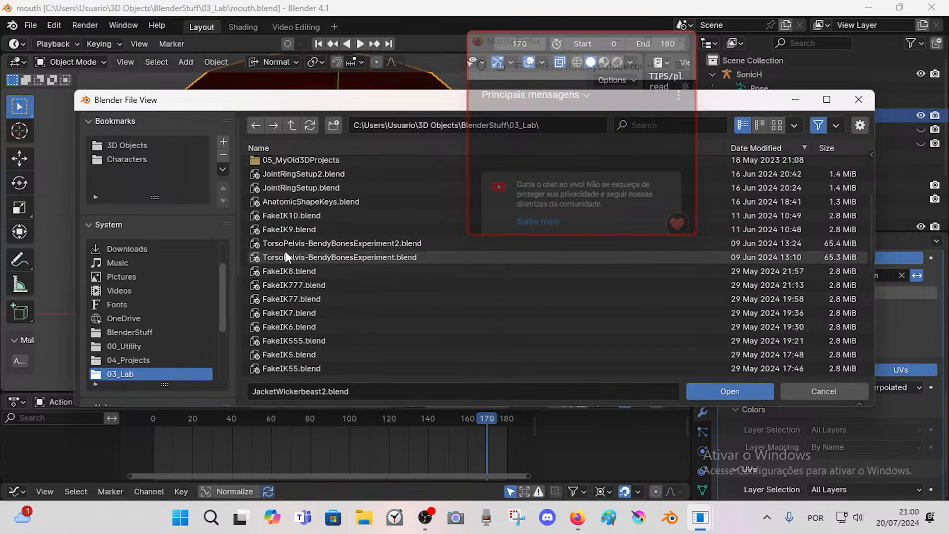
scroll(278, 238, "up", 5)
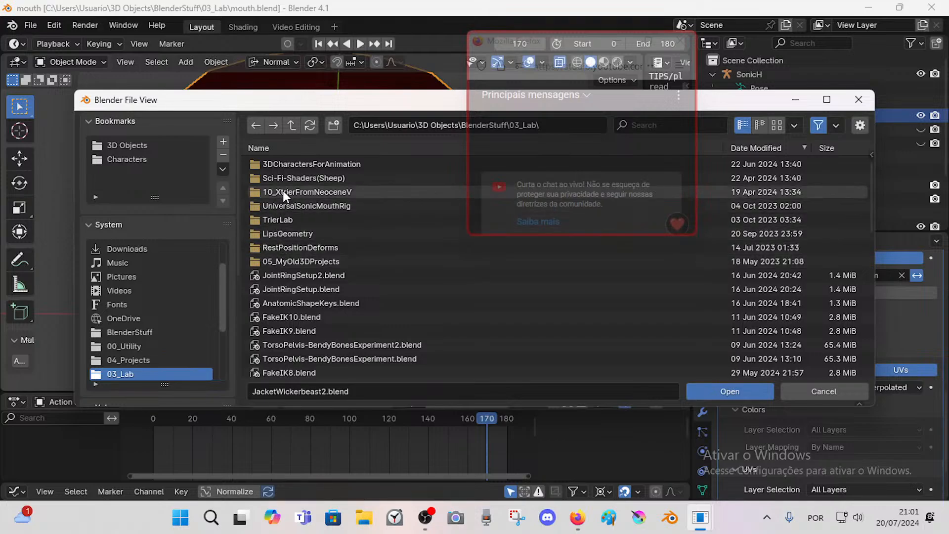
double_click(275, 220)
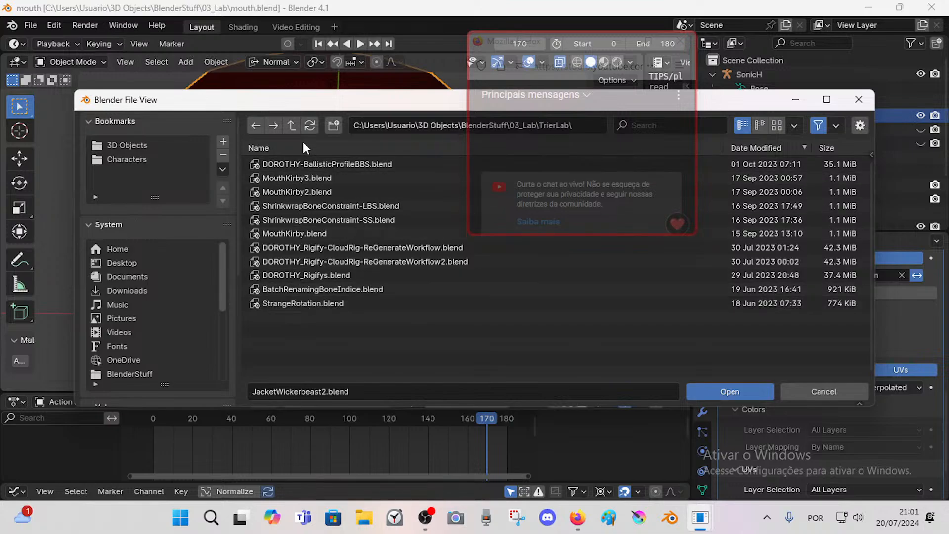
left_click(292, 125)
key("Escape")
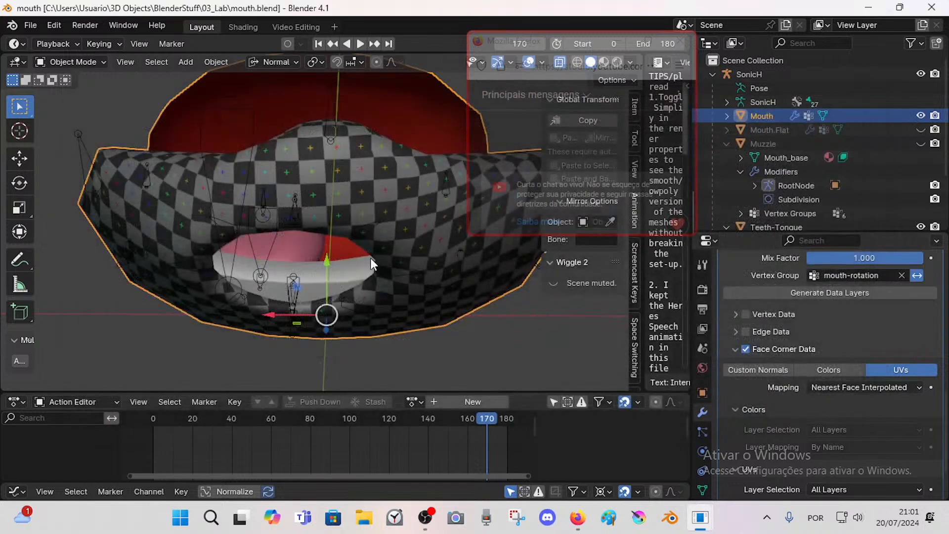
Step: Open Dorothy-LowPoly-02-BooleanMouth.blend from the Dorothy folder inside the bookmarked Characters folder
left_click(23, 28)
left_click(39, 51)
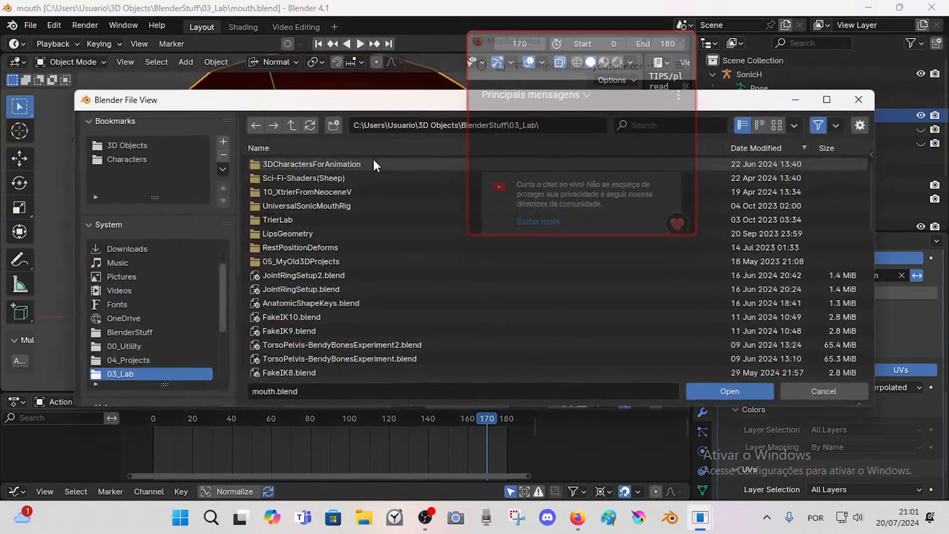
left_click(291, 135)
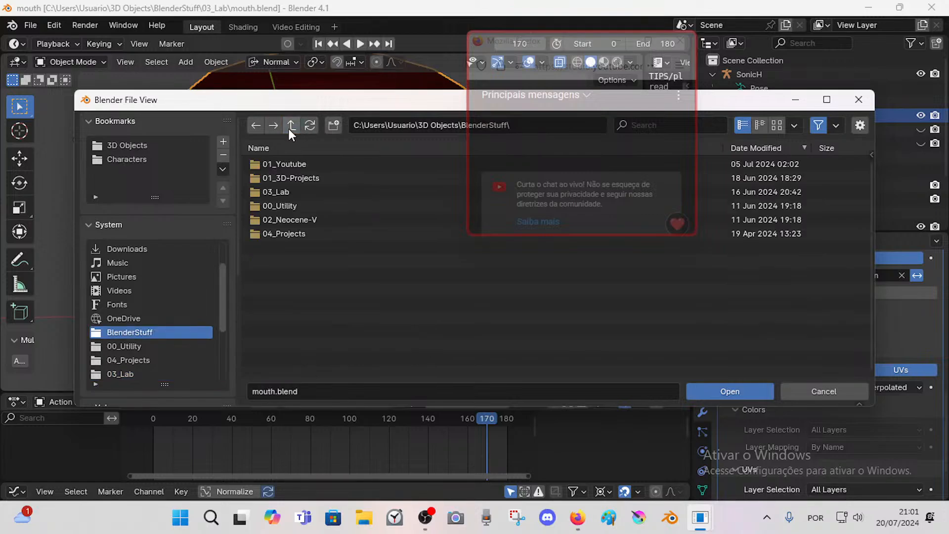
left_click(127, 159)
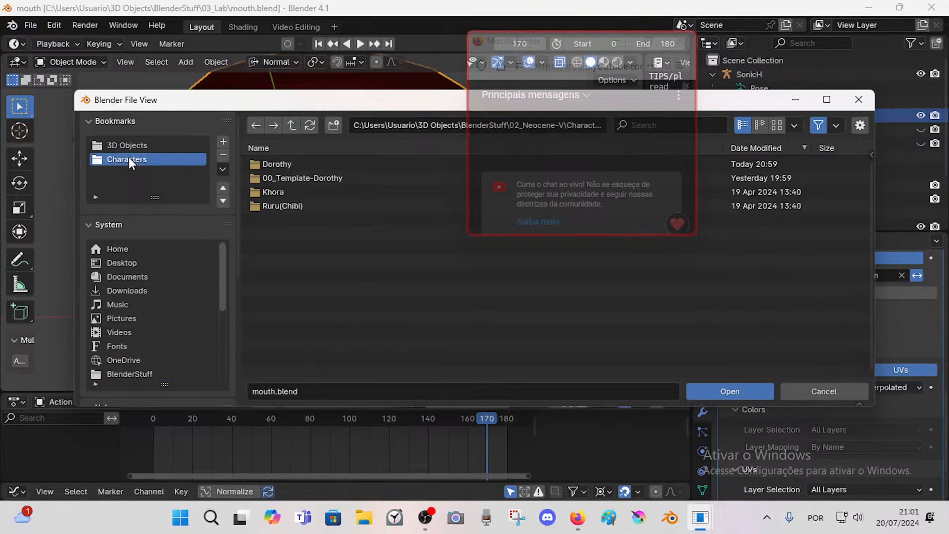
left_click(279, 165)
double_click(275, 164)
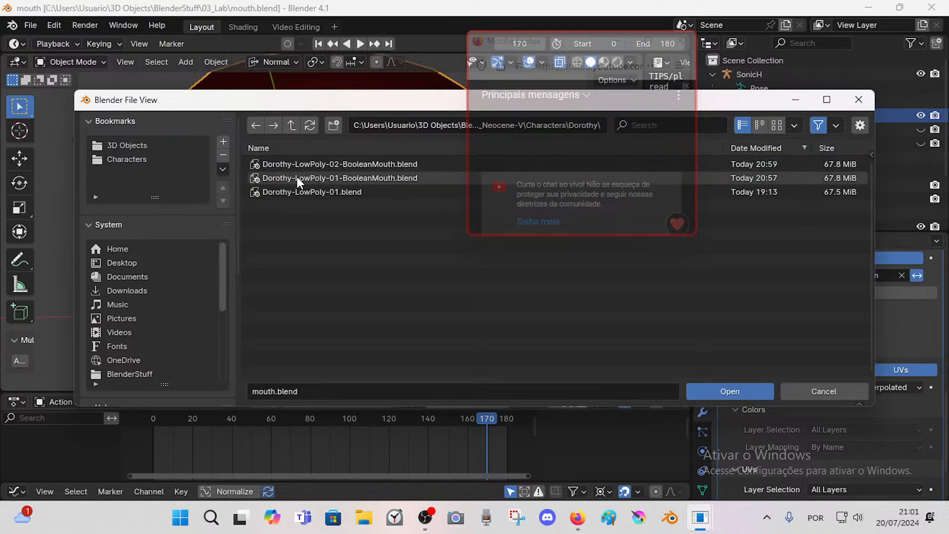
left_click(315, 164)
double_click(315, 164)
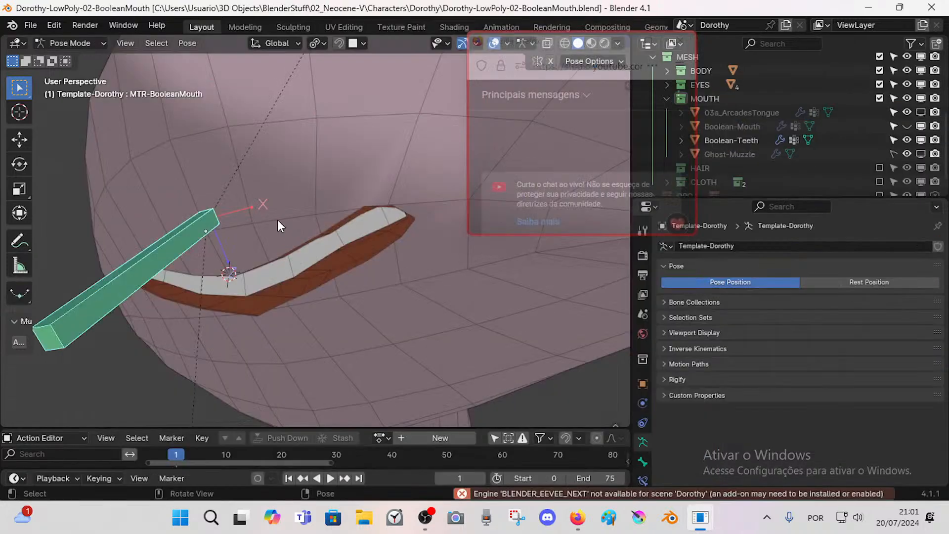
Step: Examine Dorothy's boolean mouth, teeth and control bone from several angles and distances
middle_click_drag(273, 259, 239, 265)
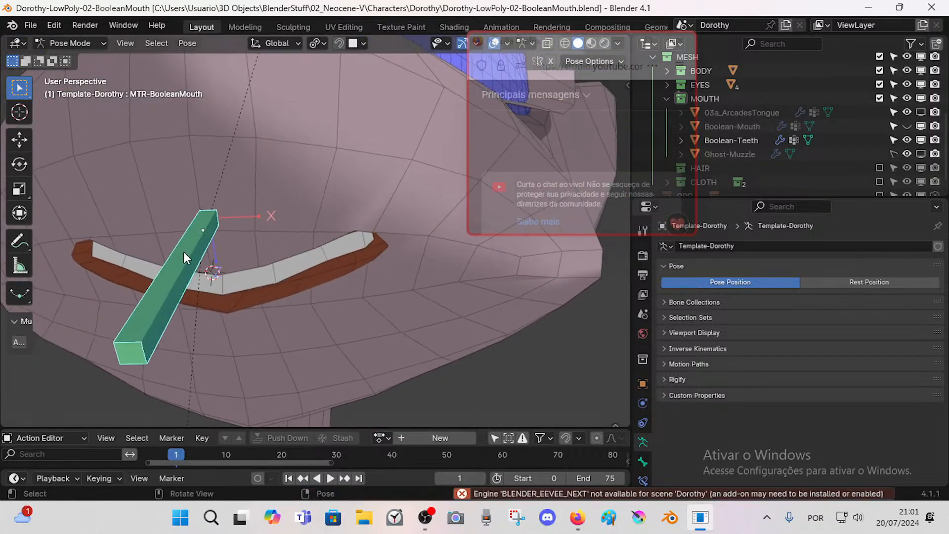
middle_click_drag(183, 251, 363, 242)
scroll(320, 245, "up", 2)
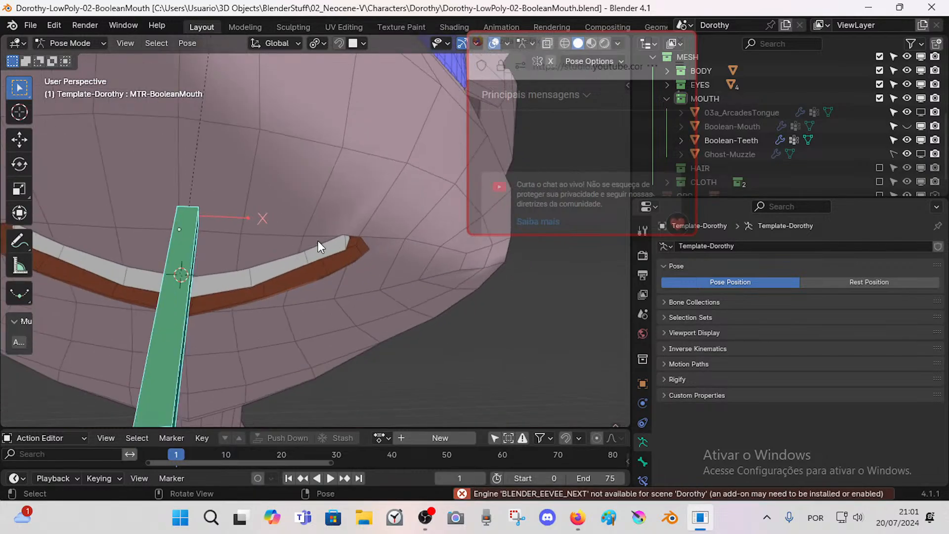
key("shift+grave")
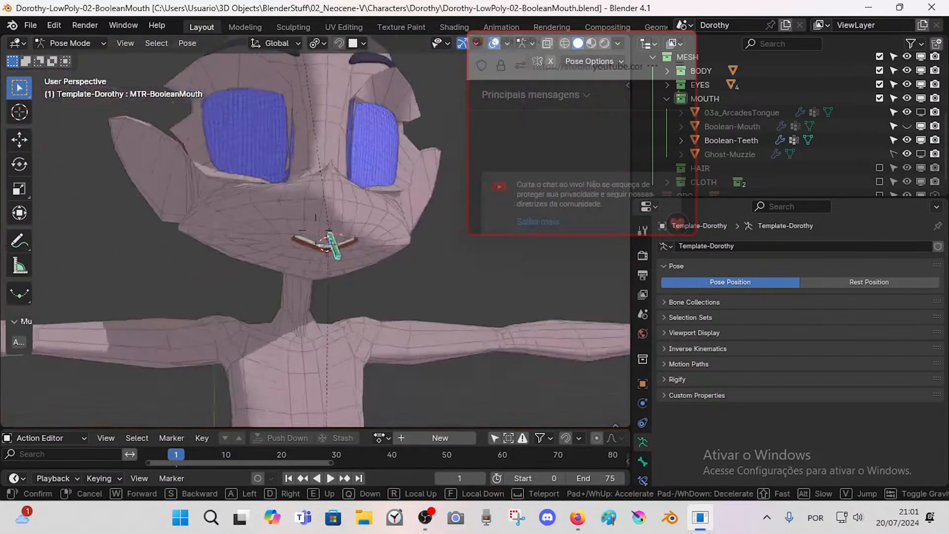
key("w")
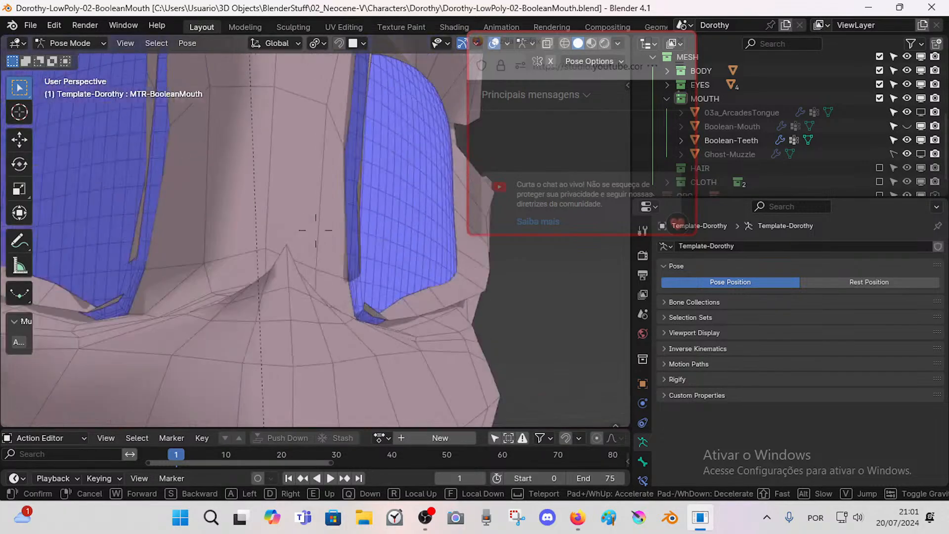
left_click(373, 217)
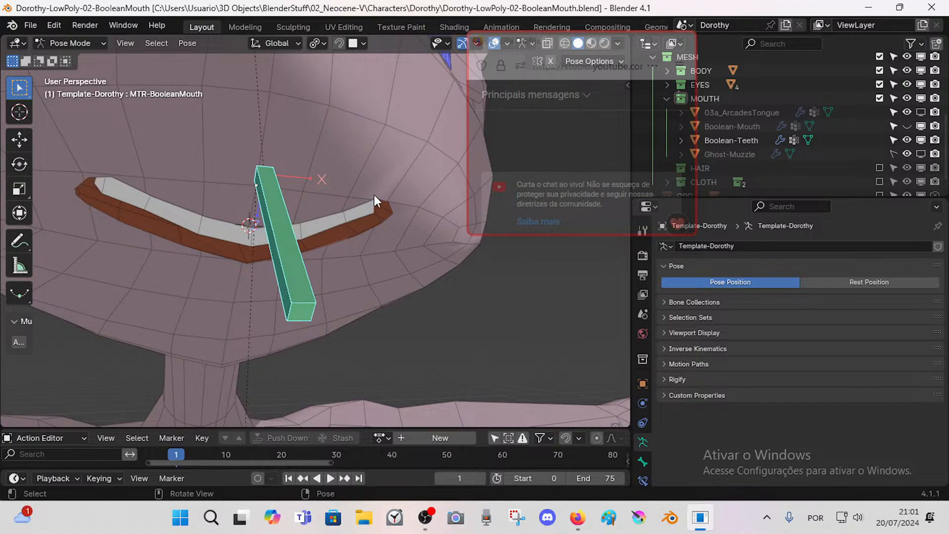
Step: Switch from Pose Mode to Object Mode and unhide the Boolean-Mouth object
key("ctrl+Tab")
left_click(283, 230)
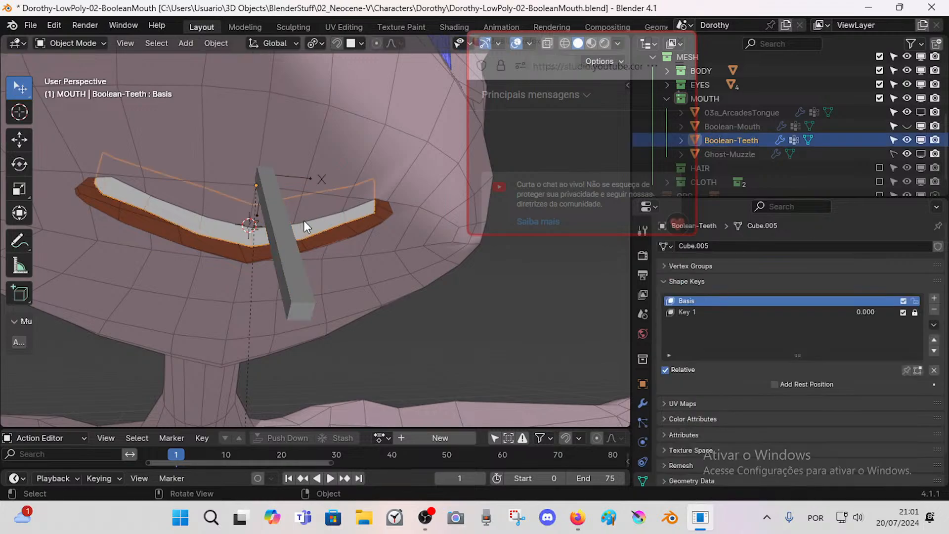
left_click(289, 219)
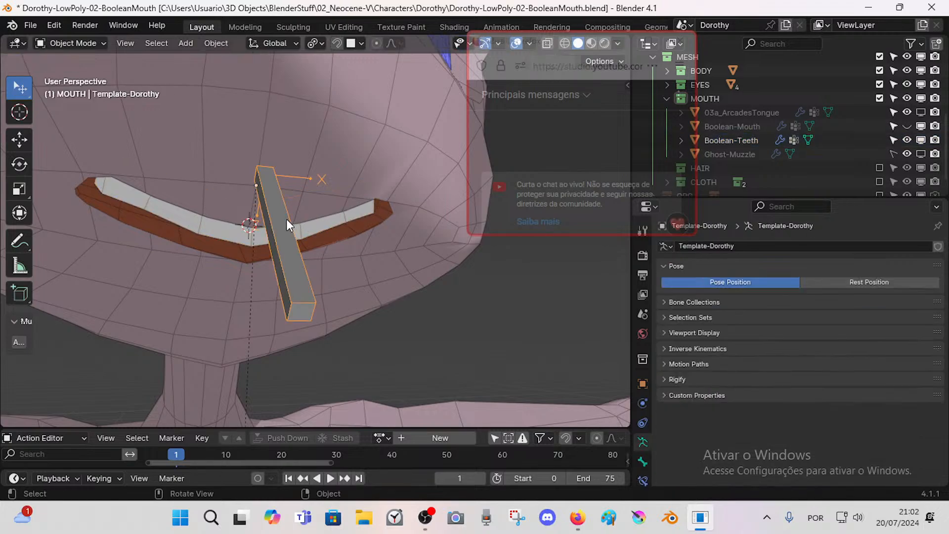
left_click(378, 224)
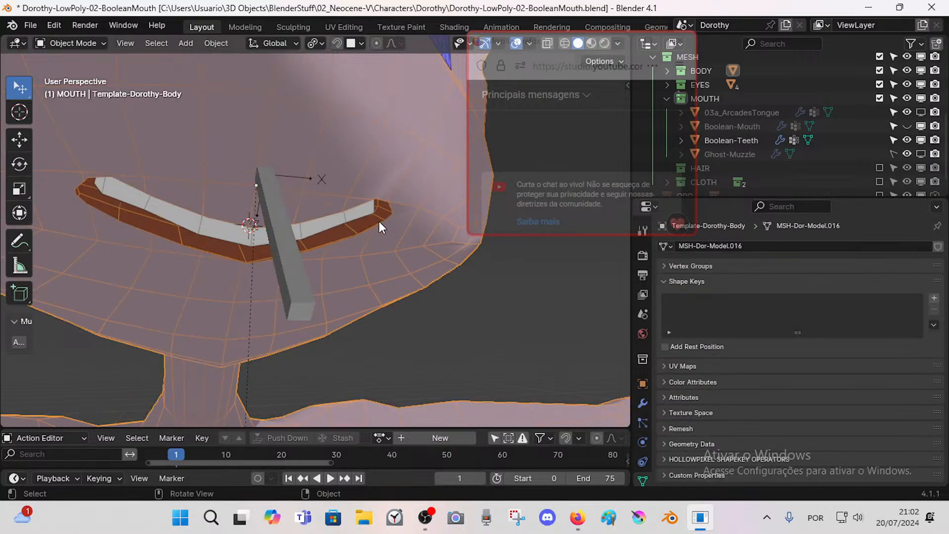
left_click(297, 237)
left_click(330, 218)
key("alt+h")
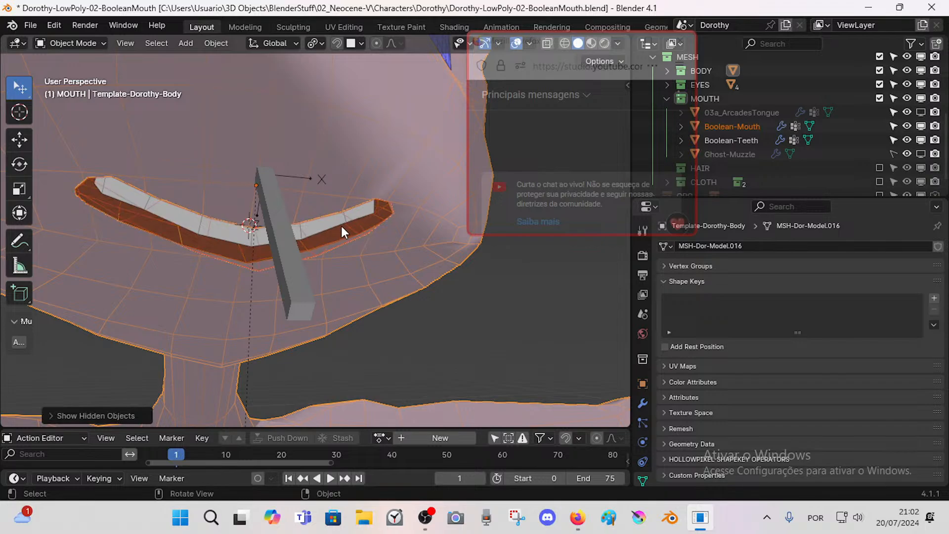
Step: Inspect the Boolean-Mouth mesh in Edit Mode, then try its Key 1 shape key in Object Mode and return it to 0
left_click(349, 229)
key("Tab")
scroll(354, 241, "up", 2)
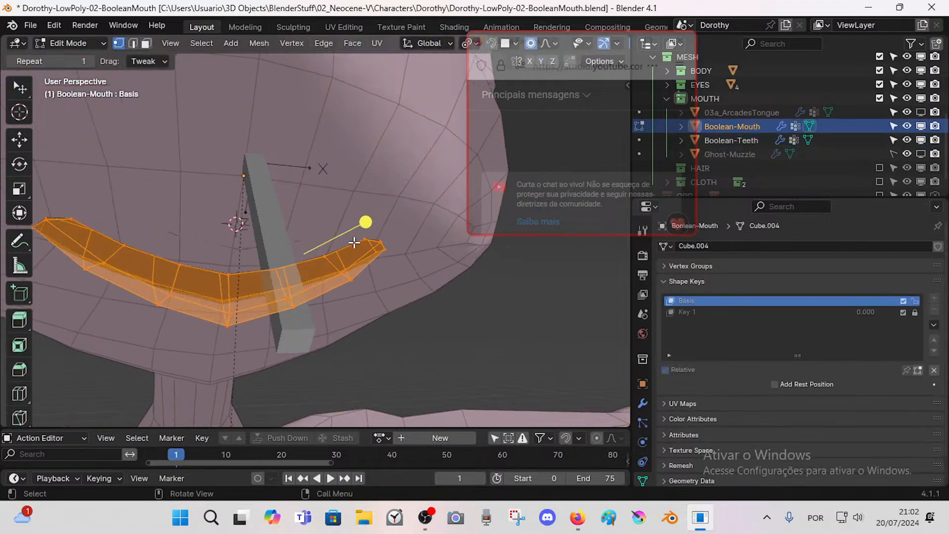
key("Tab")
scroll(364, 222, "up", 1)
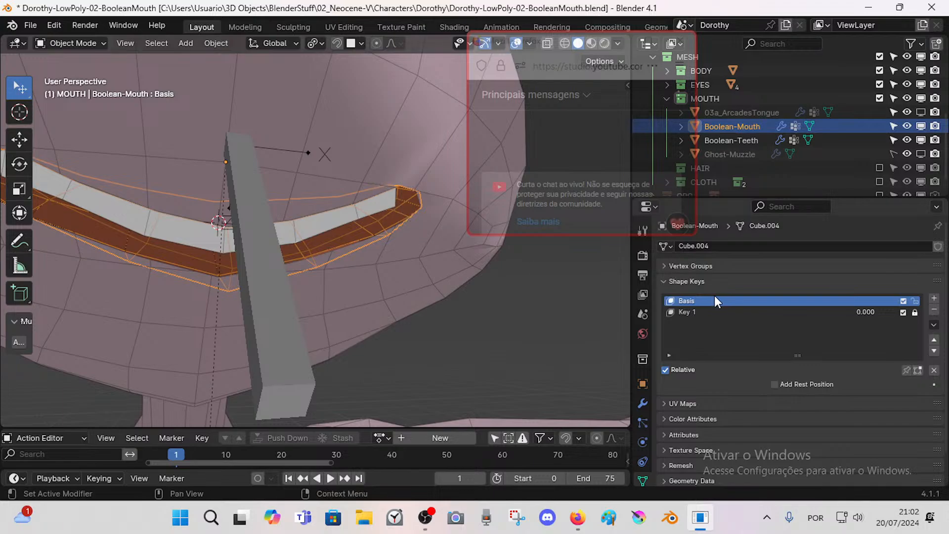
mouse_move(864, 313)
left_mouse_down()
mouse_move(910, 313)
mouse_move(868, 313)
left_mouse_up()
mouse_move(865, 312)
left_mouse_down()
mouse_move(914, 312)
mouse_move(865, 311)
left_mouse_up()
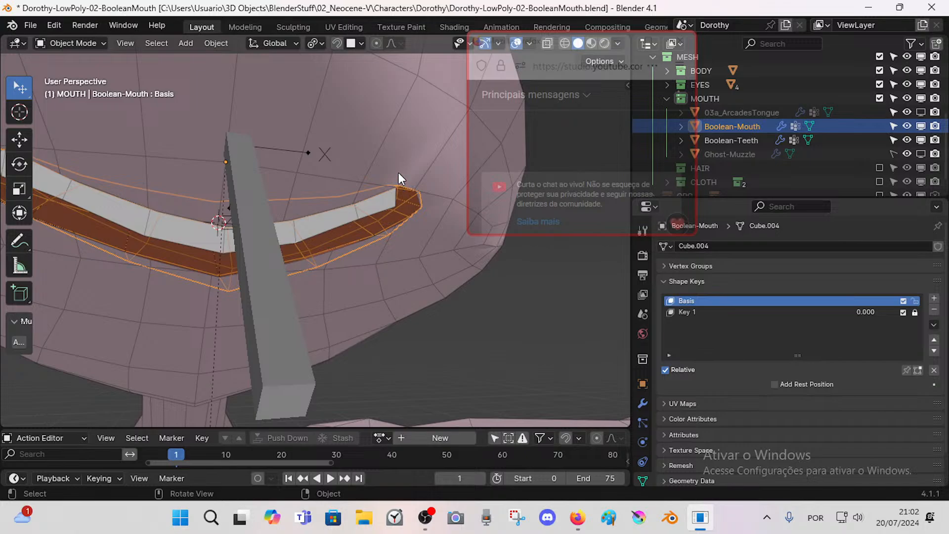
left_click(418, 116)
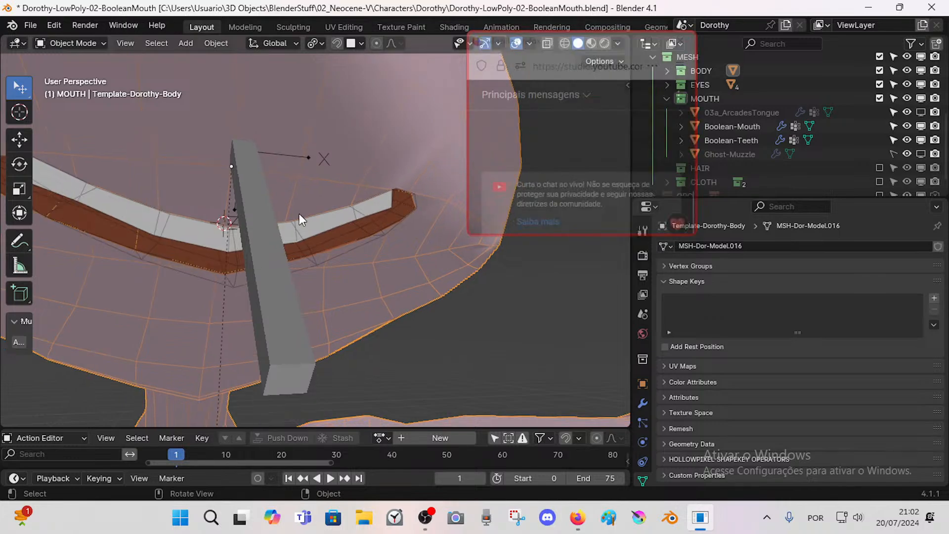
Step: Select the bar-shaped mouth control of the Template-Dorothy armature and switch to Pose Mode
left_click(267, 261)
scroll(267, 261, "down", 2)
key("ctrl+Tab")
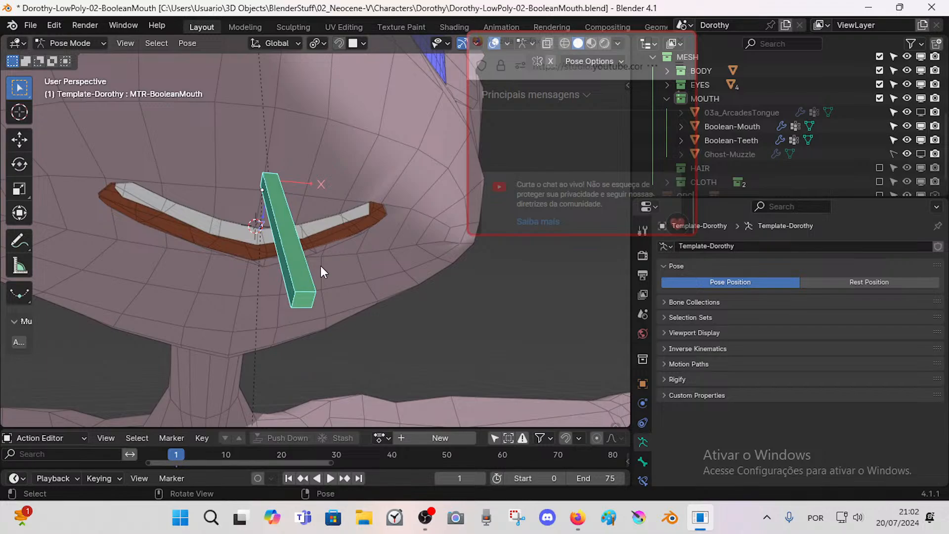
Step: Try moving the MTR-BooleanMouth bone up toward the eyes and back down to test the mouth cut
scroll(314, 272, "down", 4)
middle_click_drag(313, 272, 311, 238)
key("g")
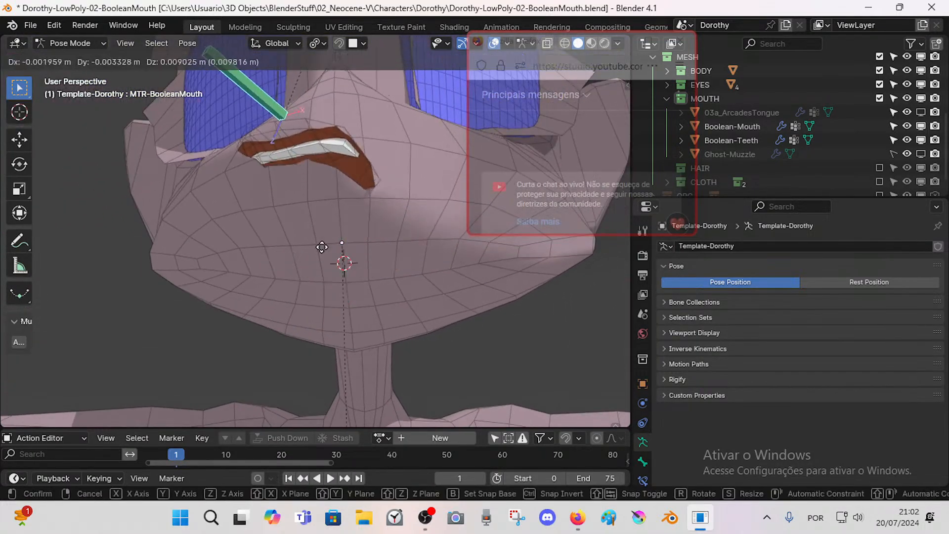
left_click(300, 273)
middle_click_drag(300, 273, 296, 237)
key("g")
left_click(263, 328)
Step: Try moving the mouth bone onto the side of the muzzle
key("g")
left_click(271, 266)
left_click(300, 233)
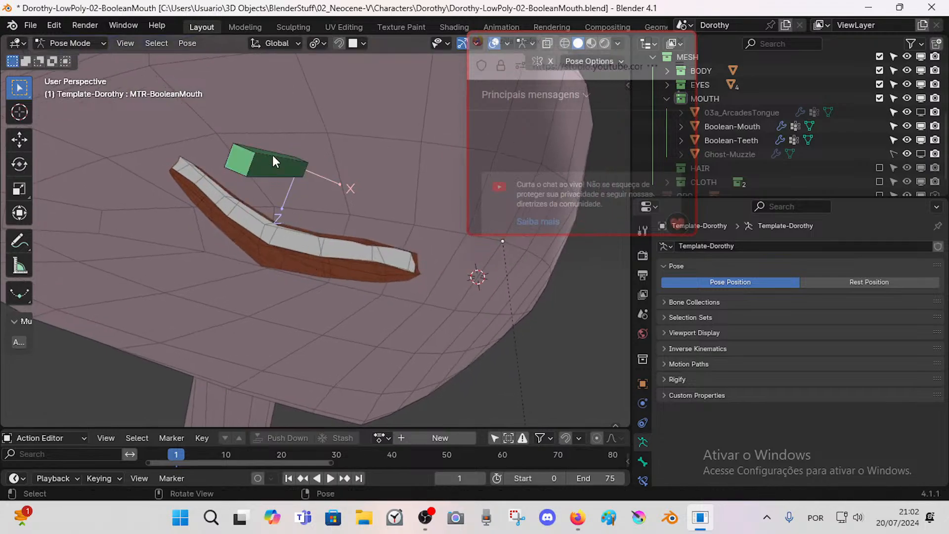
left_click(273, 156)
key("g")
left_click(286, 227)
Step: Try repositioning the mouth bone on the muzzle's side and stretching the mouth wider along X
scroll(286, 229, "down", 5)
key("g")
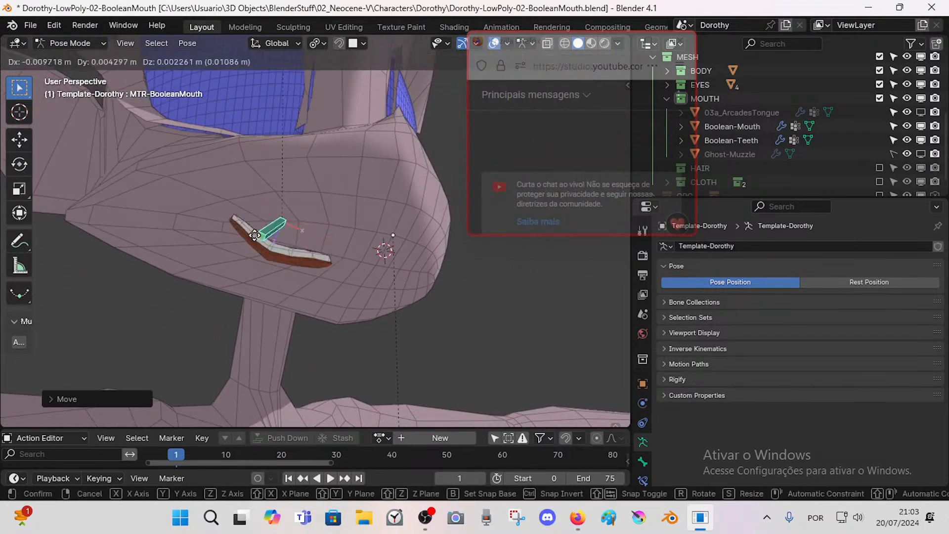
key("s")
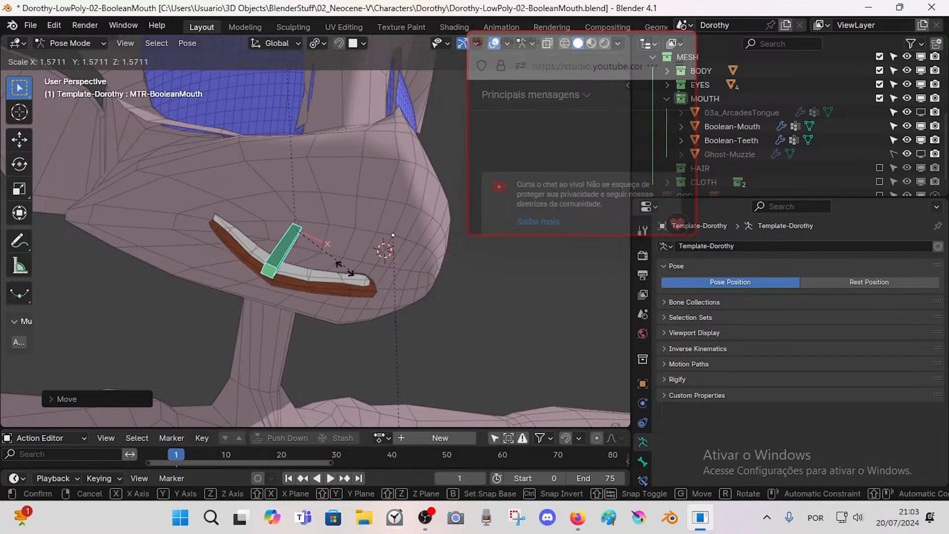
left_click(354, 272)
key("r")
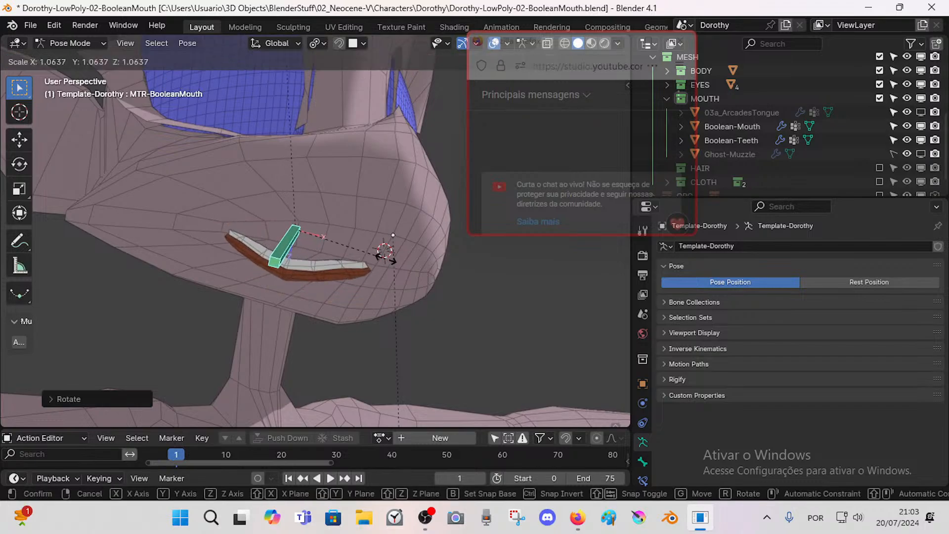
key("x")
left_click(409, 268)
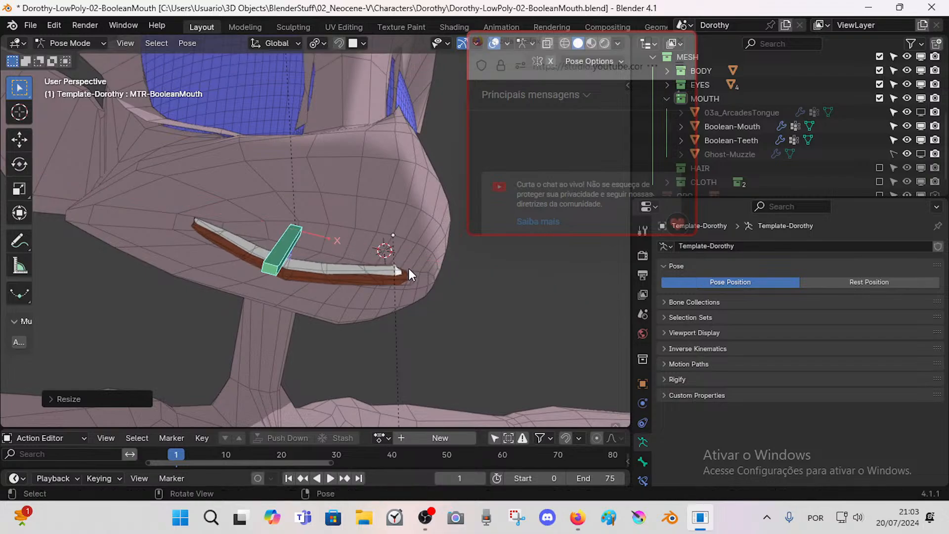
Step: Try shifting the widened mouth bone along the muzzle and rescaling it
middle_click_drag(408, 268, 235, 277)
key("g")
left_click(407, 281)
key("s")
left_click(348, 269)
scroll(348, 260, "up", 2)
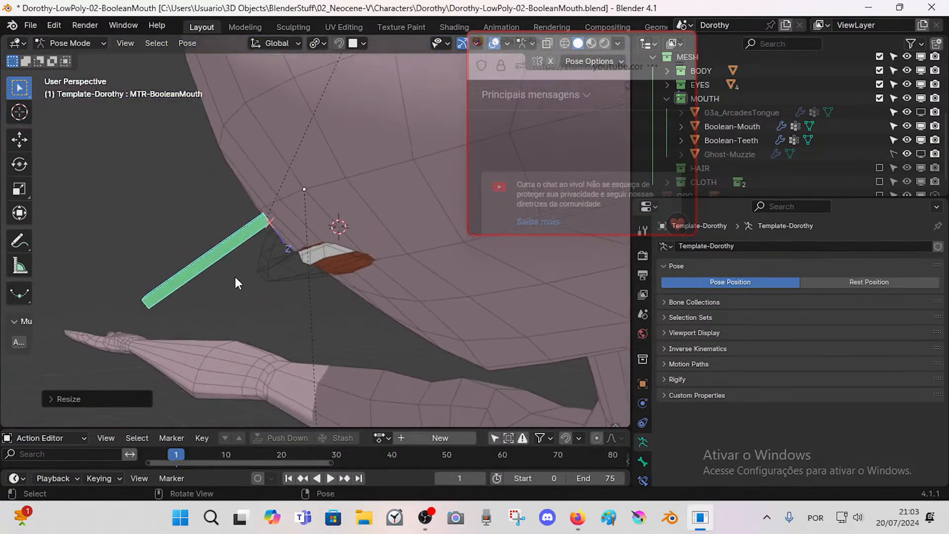
Step: Try repositioning the mouth bone against the muzzle's curved side to check how the boolean cuts the surface
key("g")
left_click(299, 258)
key("g")
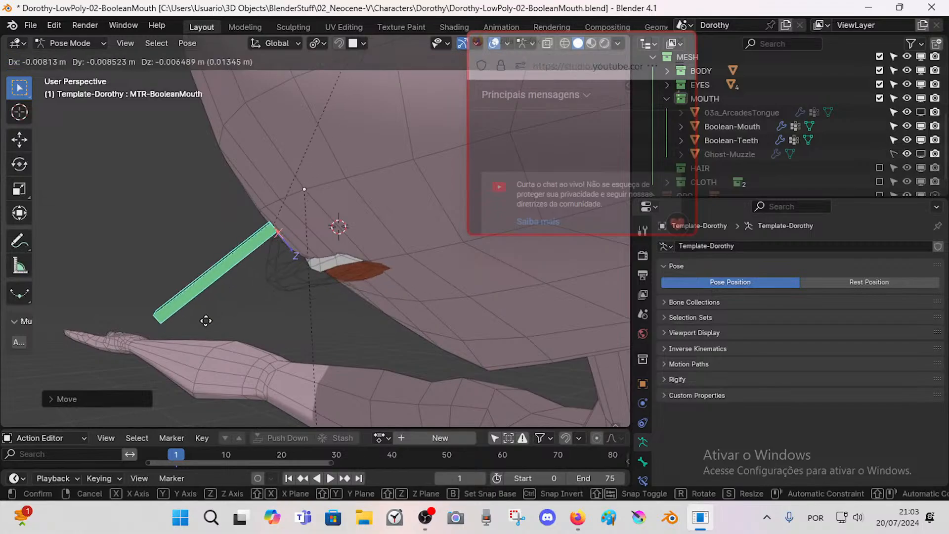
left_click(254, 267)
middle_click_drag(254, 267, 247, 306)
key("g")
left_click(244, 294)
scroll(283, 259, "up", 1)
Step: Inspect the mouth's corners and teeth up close and try another small shift of the mouth bone
middle_click_drag(381, 301, 267, 261)
middle_click_drag(391, 230, 303, 276)
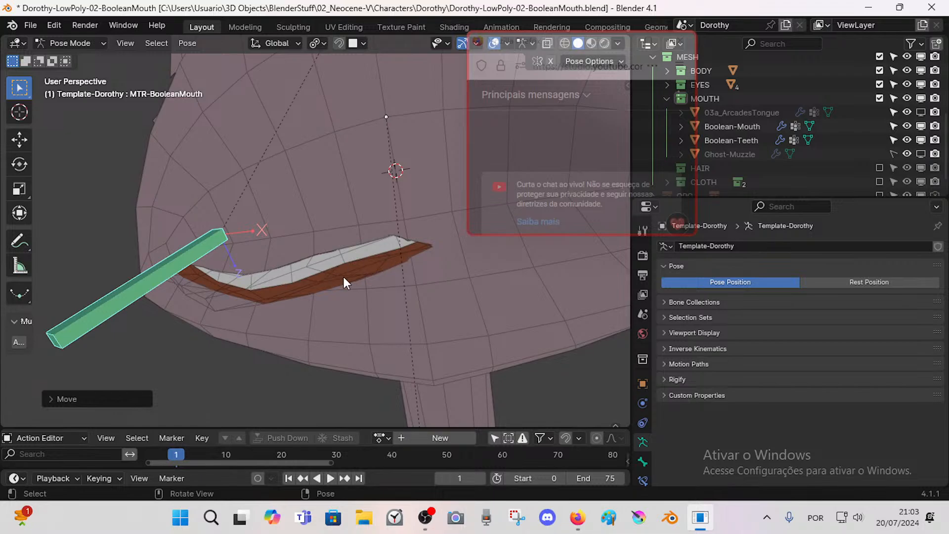
scroll(267, 274, "up", 2)
middle_click_drag(393, 258, 348, 280)
scroll(292, 277, "up", 2)
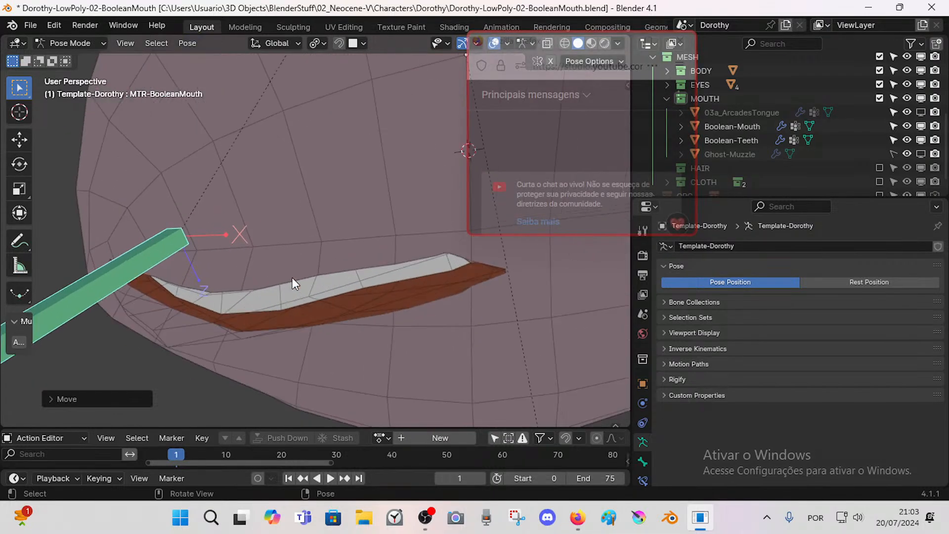
scroll(292, 278, "down", 2)
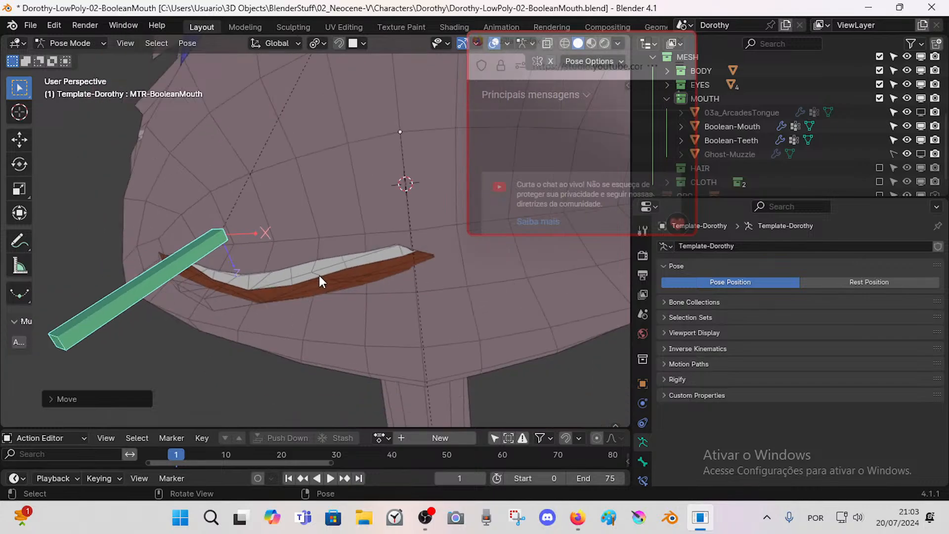
key("g")
left_click(221, 211)
middle_click_drag(221, 210, 178, 293)
scroll(229, 232, "up", 1)
scroll(229, 232, "up", 2)
scroll(274, 260, "up", 1)
scroll(259, 254, "down", 3)
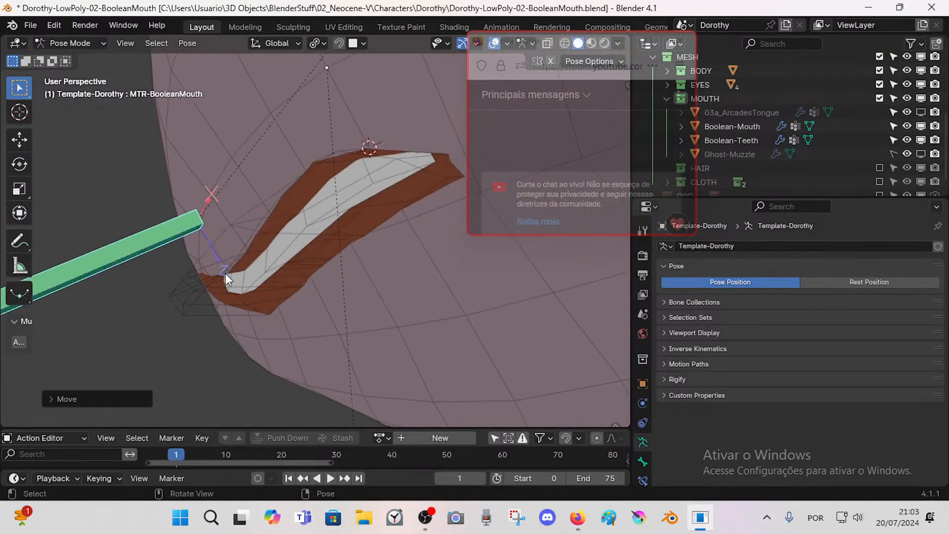
mouse_move(227, 275)
middle_mouse_down()
mouse_move(270, 284)
mouse_move(240, 293)
mouse_move(140, 264)
mouse_move(242, 272)
mouse_move(225, 275)
mouse_move(229, 286)
middle_mouse_up()
key("r")
key("x")
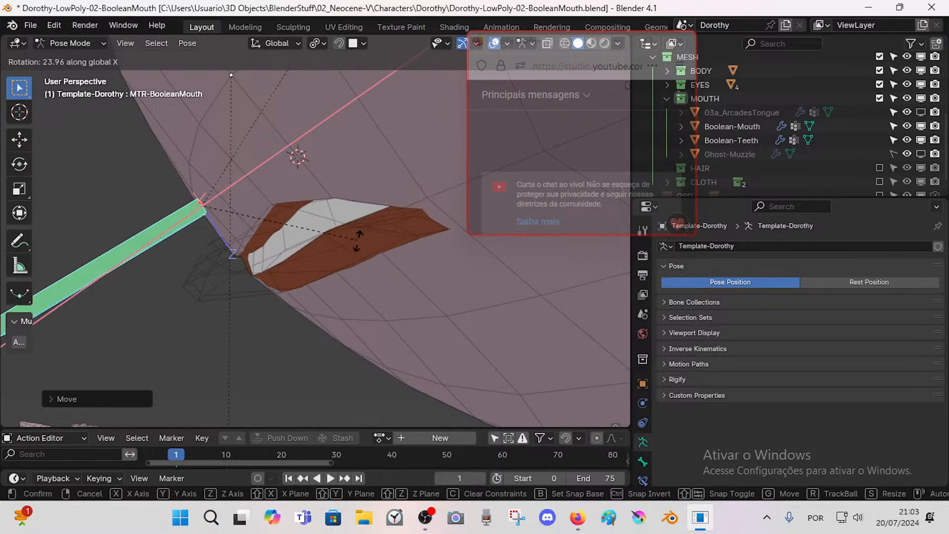
right_click(357, 240)
Step: Try moving the mouth bone closer to the muzzle's outer surface
middle_click_drag(237, 238, 349, 272)
middle_click_drag(239, 242, 202, 227)
key("g")
left_click(196, 224)
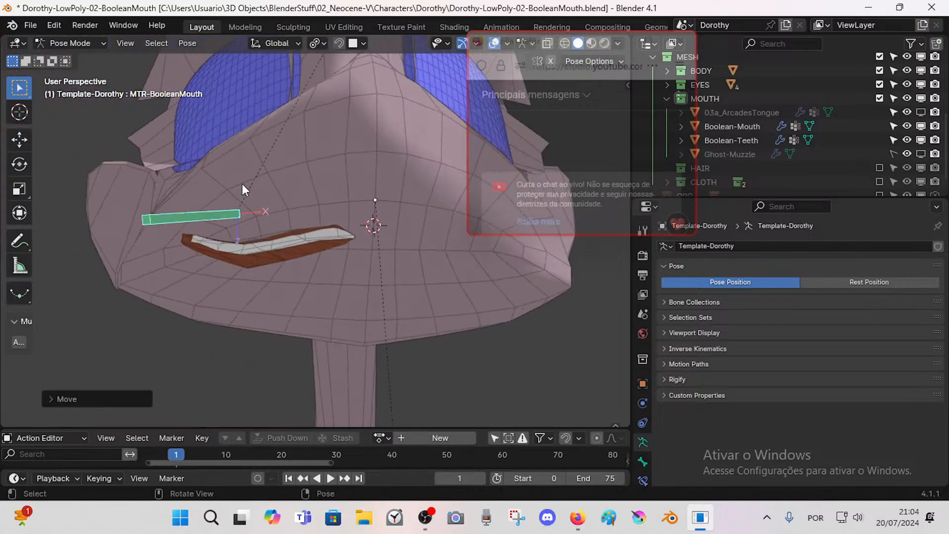
Step: Try sliding the mouth bone across the front of the muzzle and back toward the side
middle_click_drag(272, 240, 298, 237)
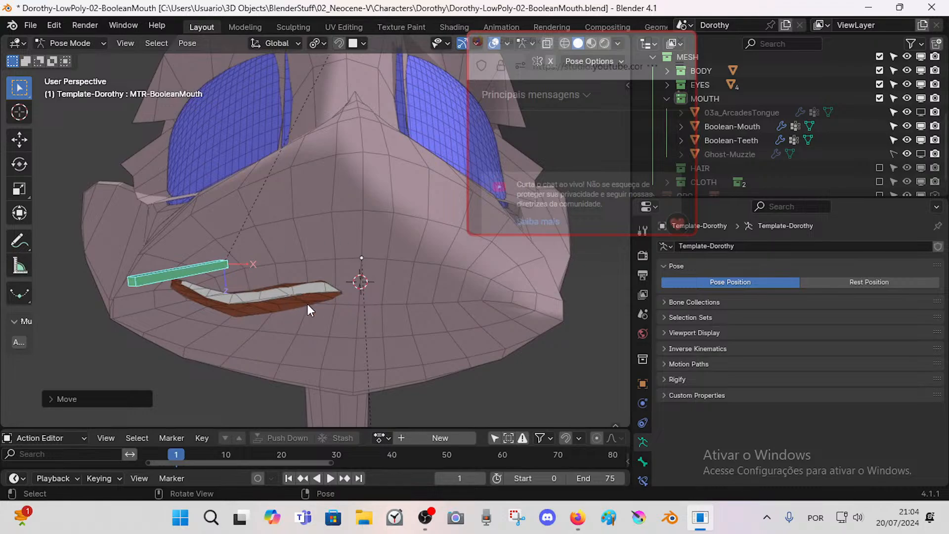
middle_click_drag(267, 288, 281, 280)
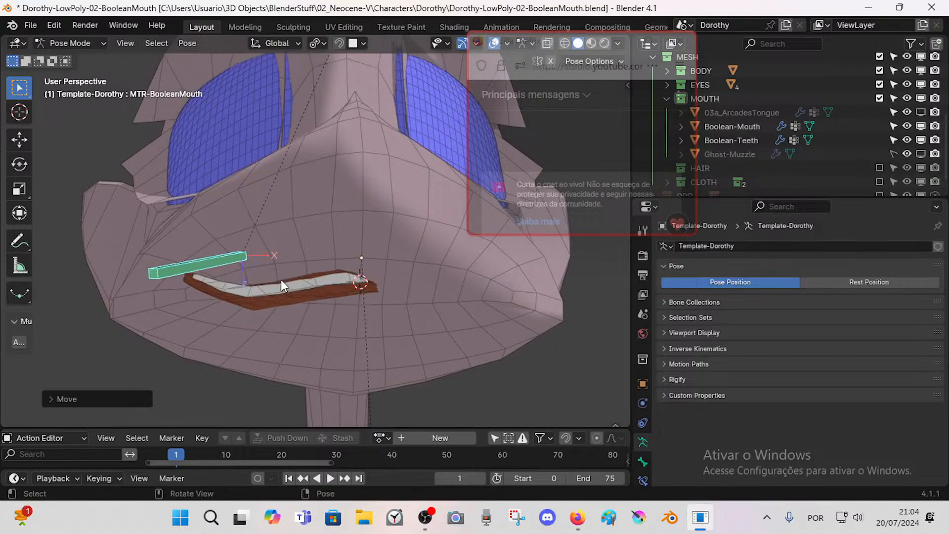
key("g")
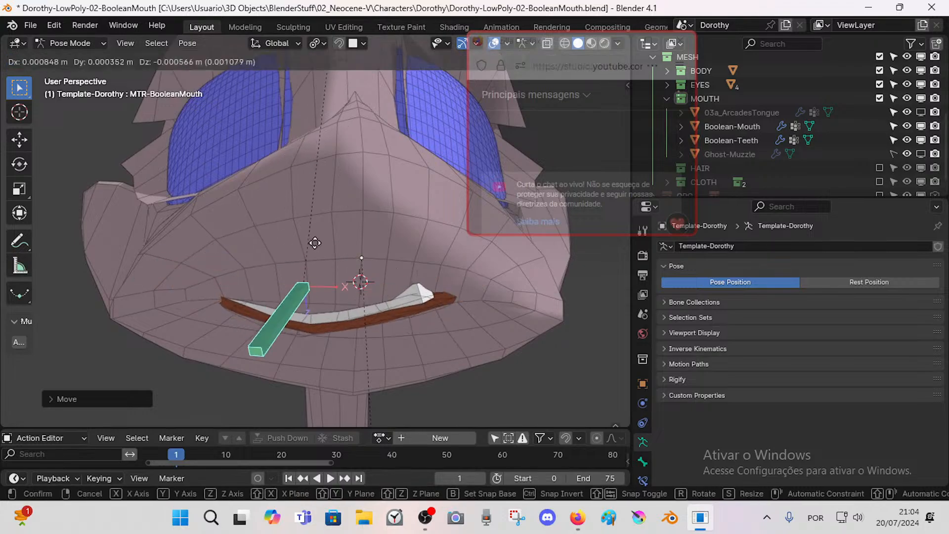
left_click(396, 237)
key("g")
left_click(289, 297)
Step: Try adjusting the mouth bone's position on the side of the muzzle in several small moves
middle_click_drag(265, 302, 301, 310)
key("g")
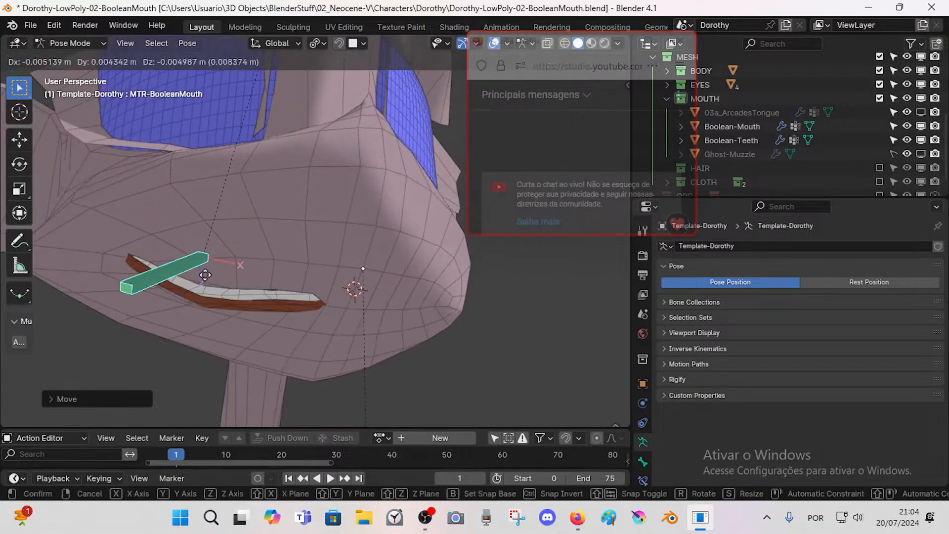
left_click(206, 249)
key("g")
left_click(225, 267)
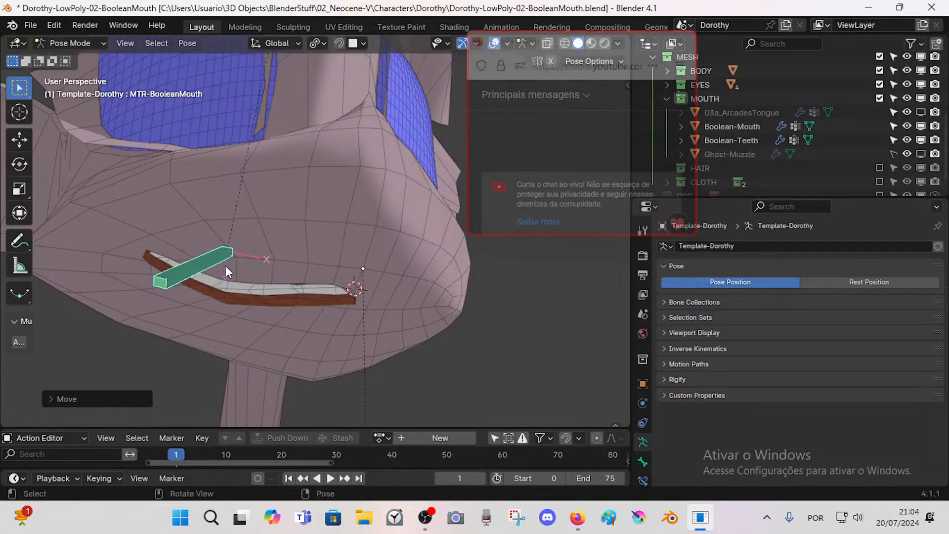
key("g")
left_click(235, 283)
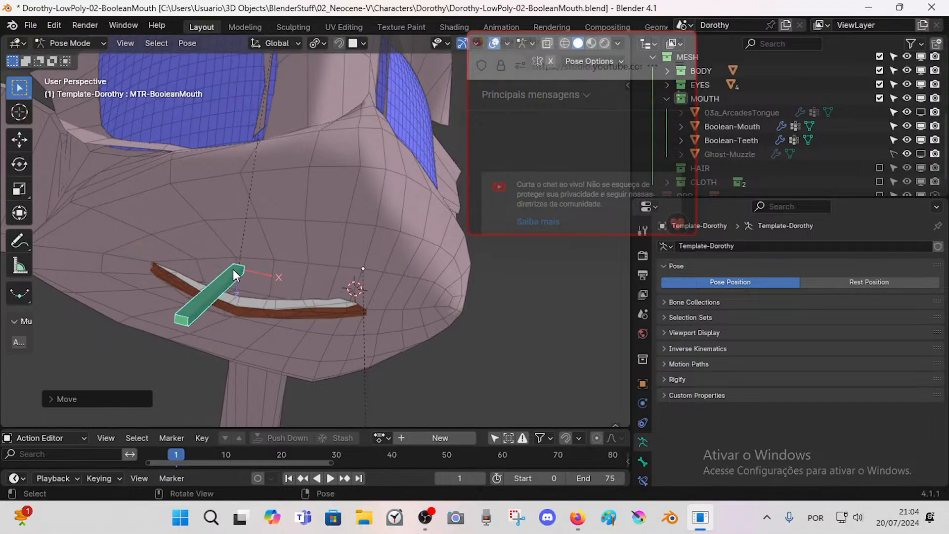
Step: Try moving the mouth bone up below the eye and back down the muzzle
middle_click_drag(266, 269, 251, 255)
key("g")
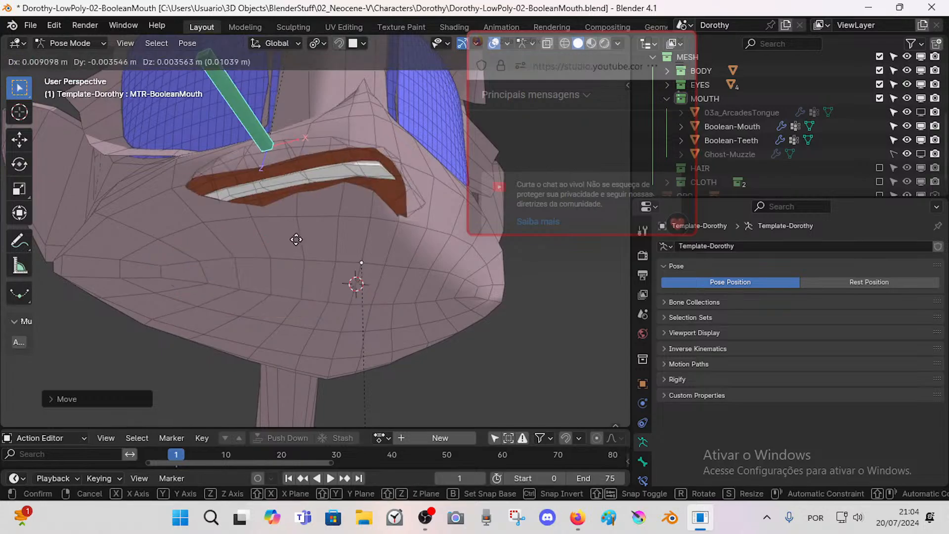
left_click(301, 266)
key("g")
left_click(247, 296)
key("g")
middle_click_drag(247, 296, 229, 314)
left_click(243, 315)
Step: Reset the pose transforms of all bones and save the Blender file
key("a")
key("alt+g")
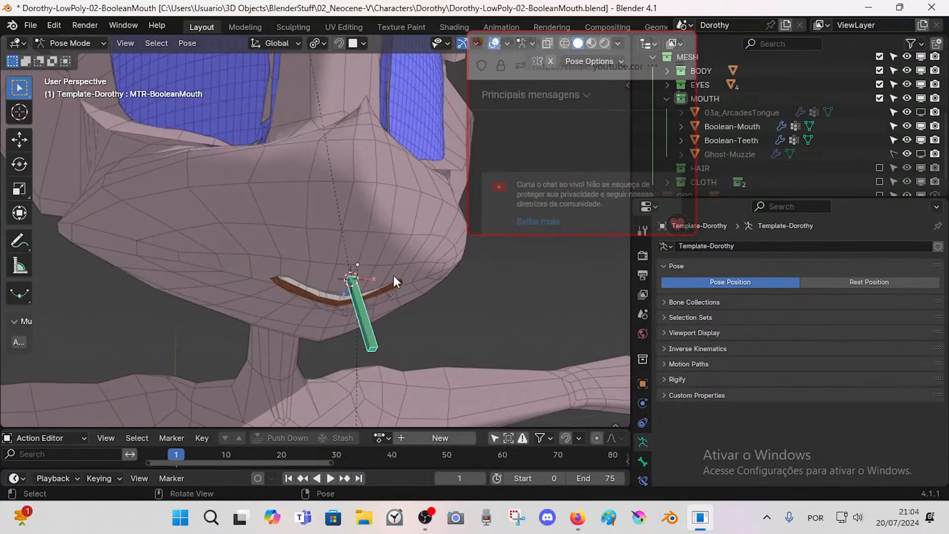
middle_click_drag(393, 275, 338, 285)
key("ctrl+s")
Step: Move the mouth bone slightly off the centre of the muzzle
scroll(345, 305, "down", 1)
key("g")
left_click(350, 267)
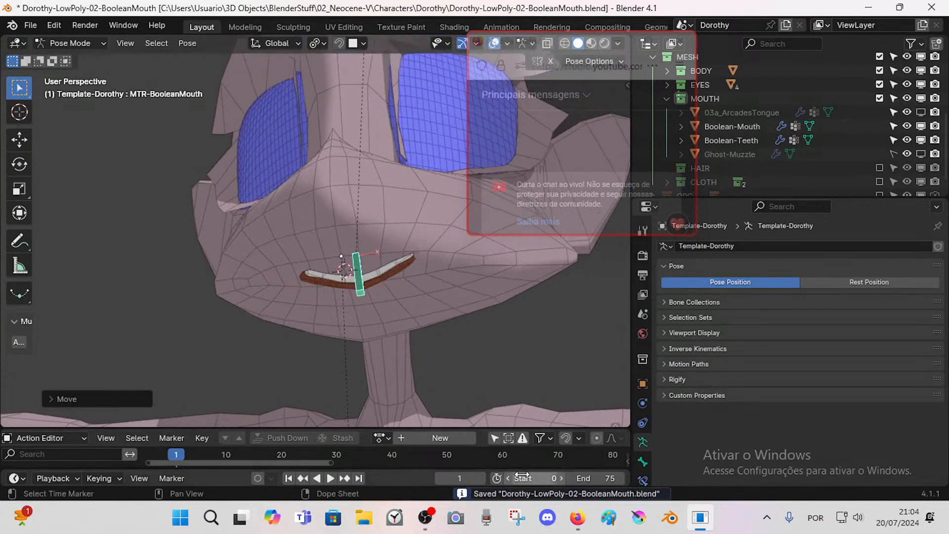
Step: Switch to Firefox and view the video "Blender Mouth Modeling and Rig using Boolean" in full screen from its modeling section
left_click(578, 517)
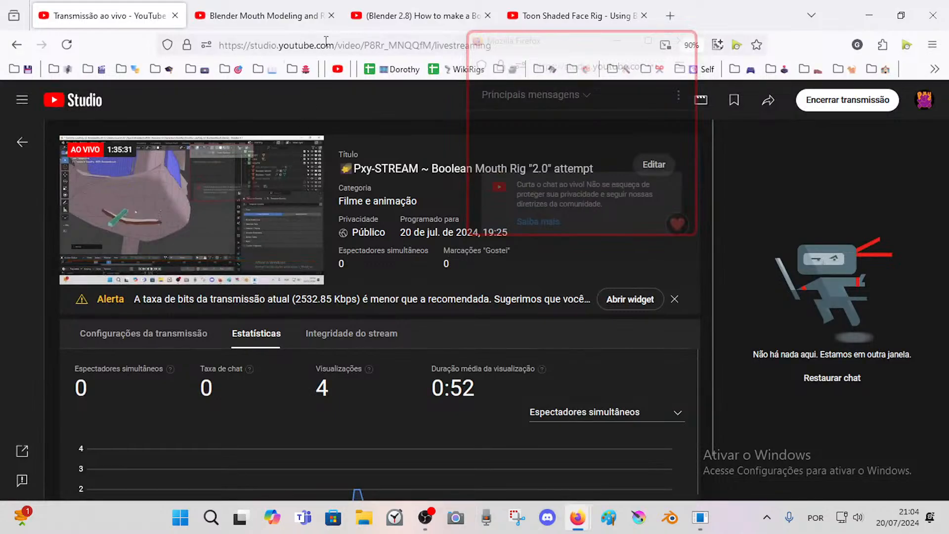
left_click(245, 9)
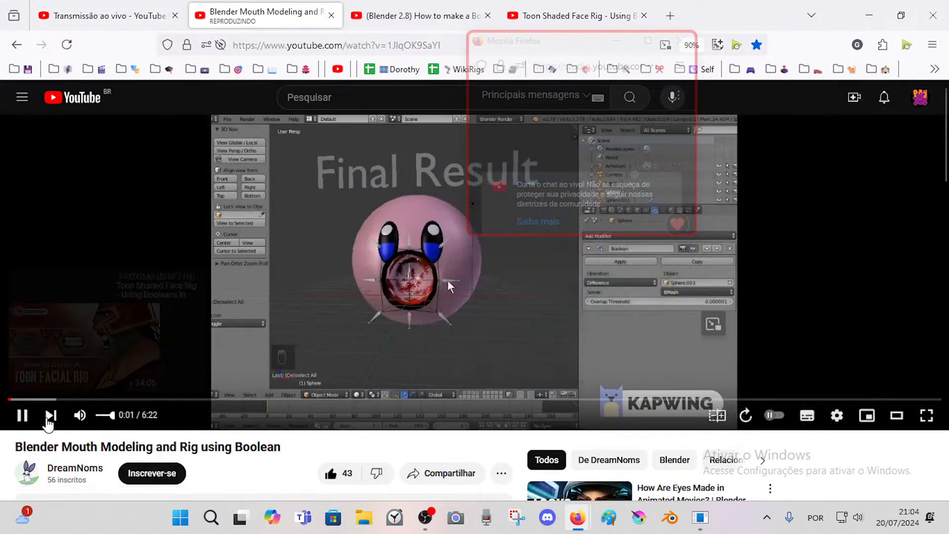
left_click(67, 400)
left_click(91, 400)
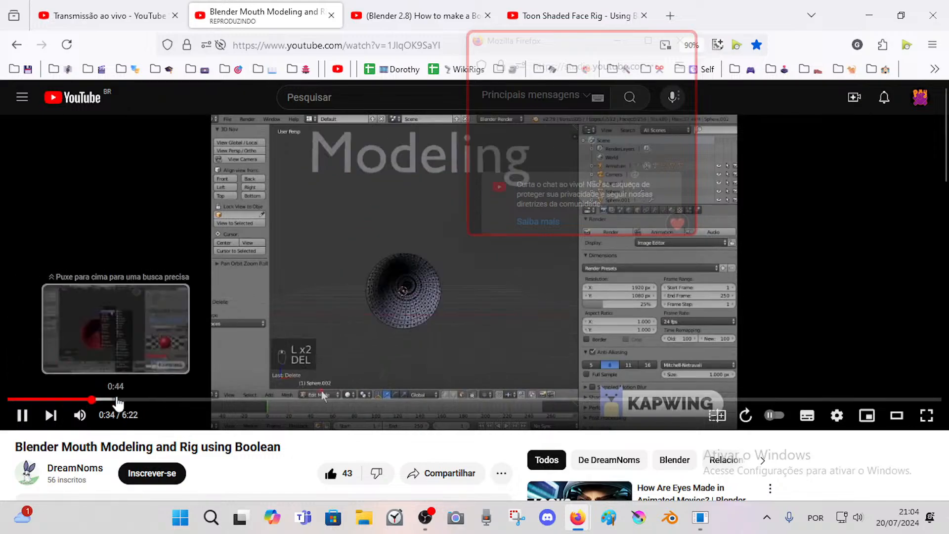
left_click(432, 335)
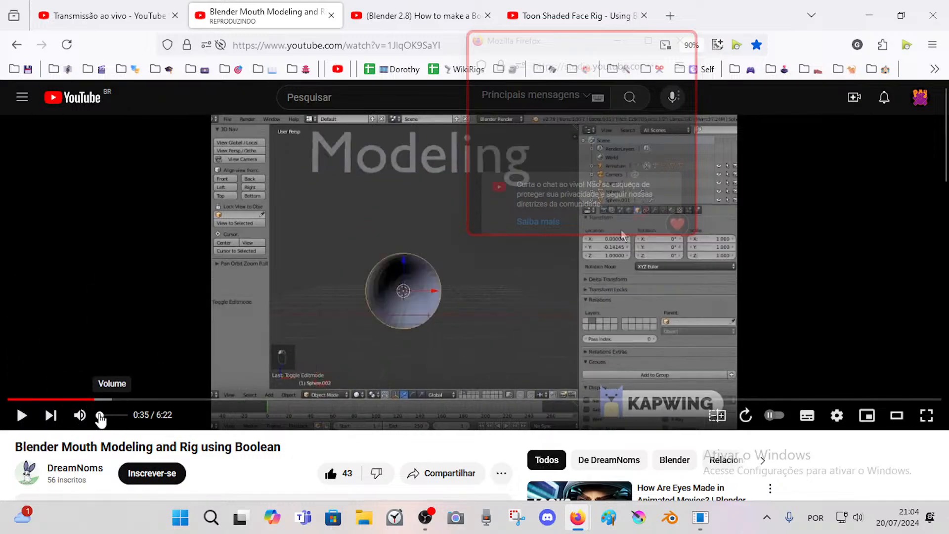
double_click(480, 290)
Step: Skim the tutorial's Rig section to see how bones are placed around the mouth lattice
left_click_drag(101, 498, 373, 497)
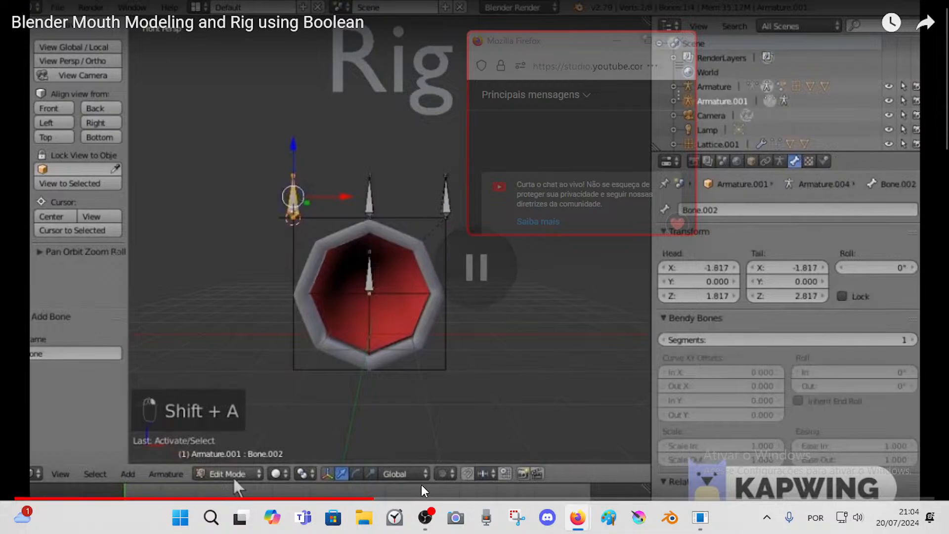
left_click(453, 498)
left_click(479, 494)
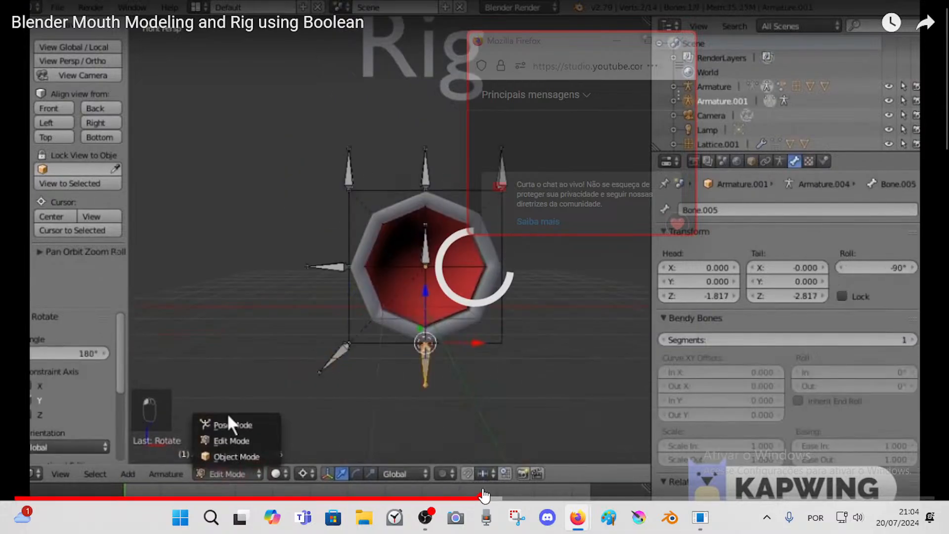
left_click(530, 488)
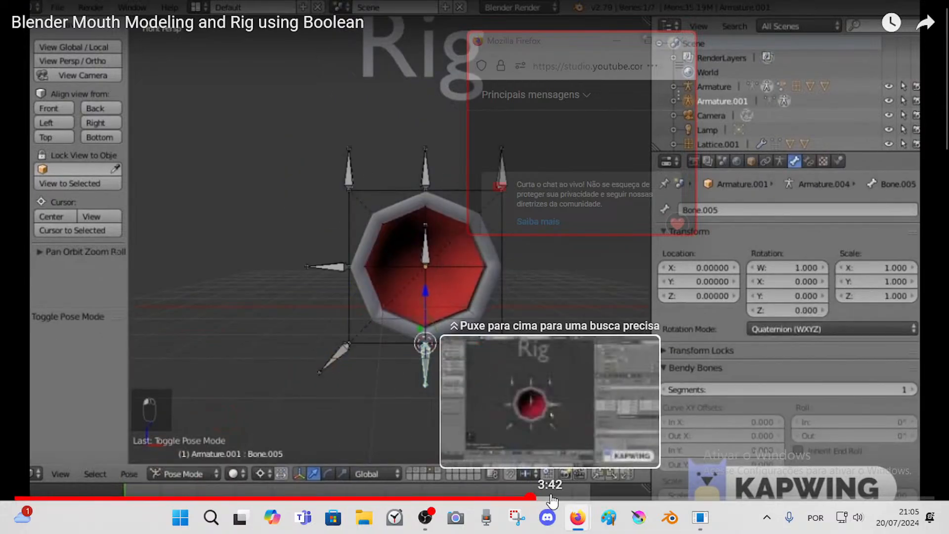
left_click(550, 498)
left_click(641, 498)
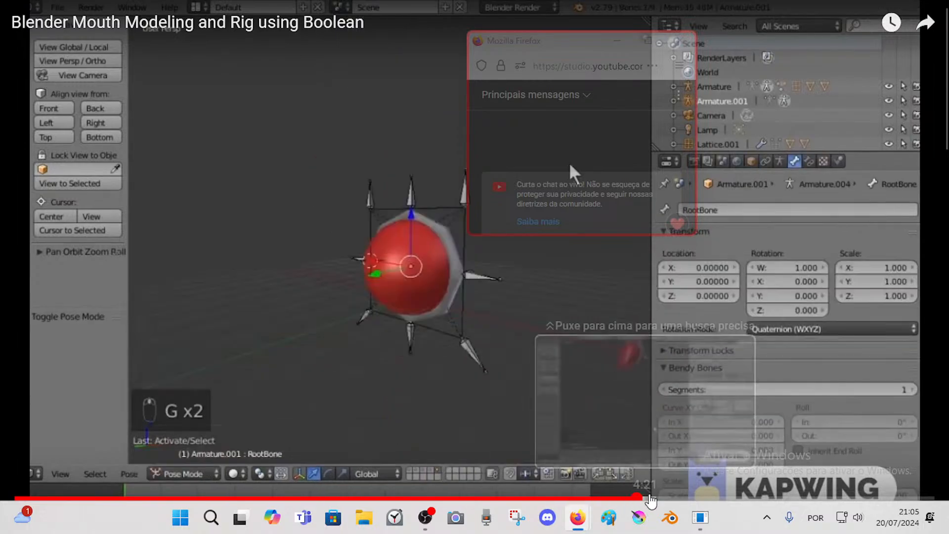
Step: Skip ahead through the tutorial's written step list and Finishing section on copying the lattice's hook modifiers
left_click(661, 497)
left_click(696, 497)
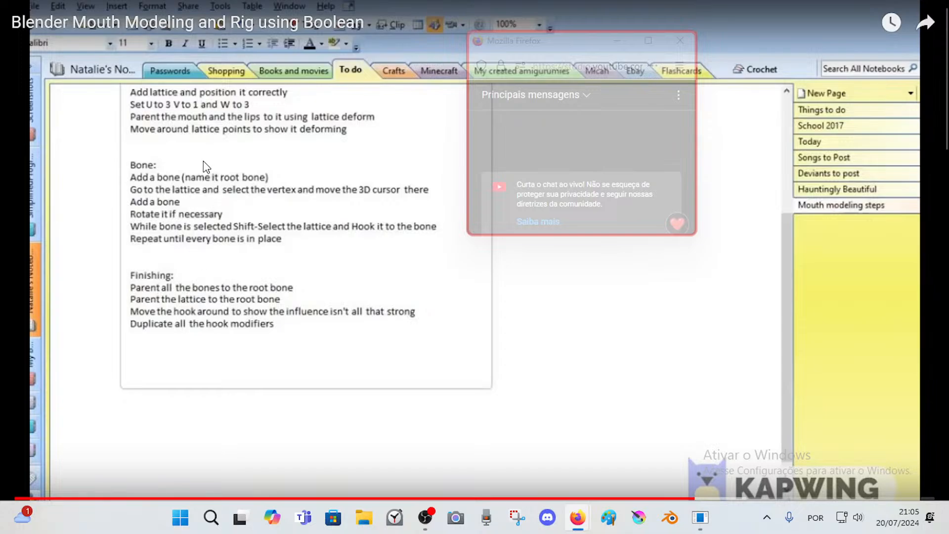
left_click(744, 498)
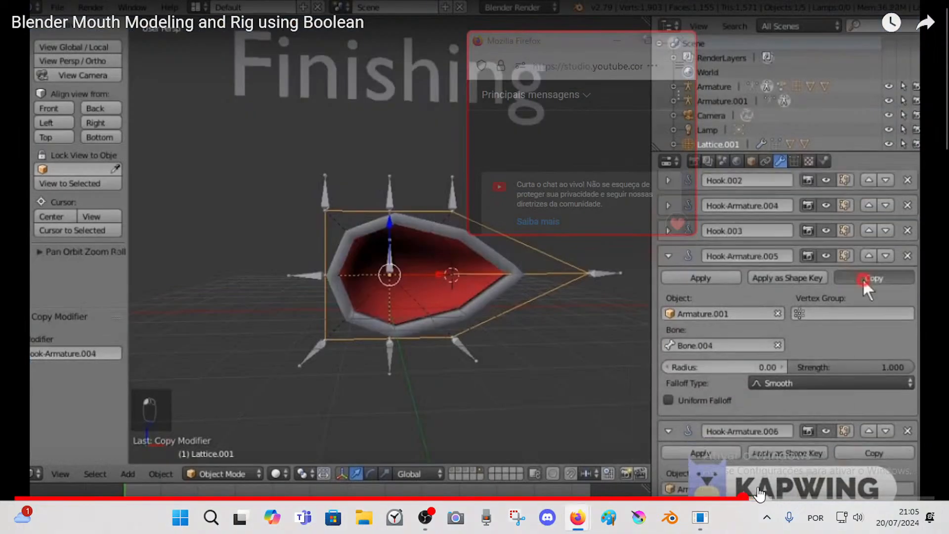
left_click(811, 498)
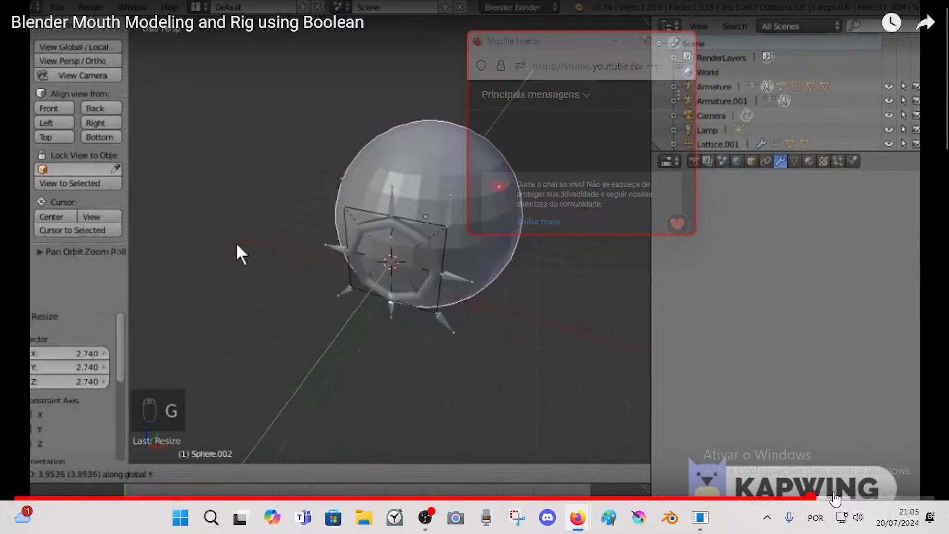
Step: Watch the tutorial's closing passage on moving the sphere behind the mouth rig and choosing a modifier for it
left_click(509, 223)
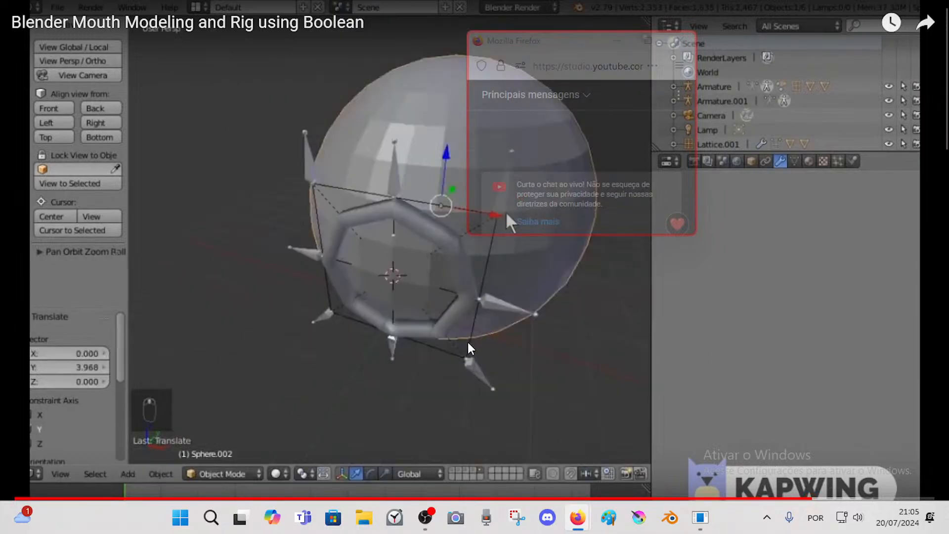
left_click(509, 223)
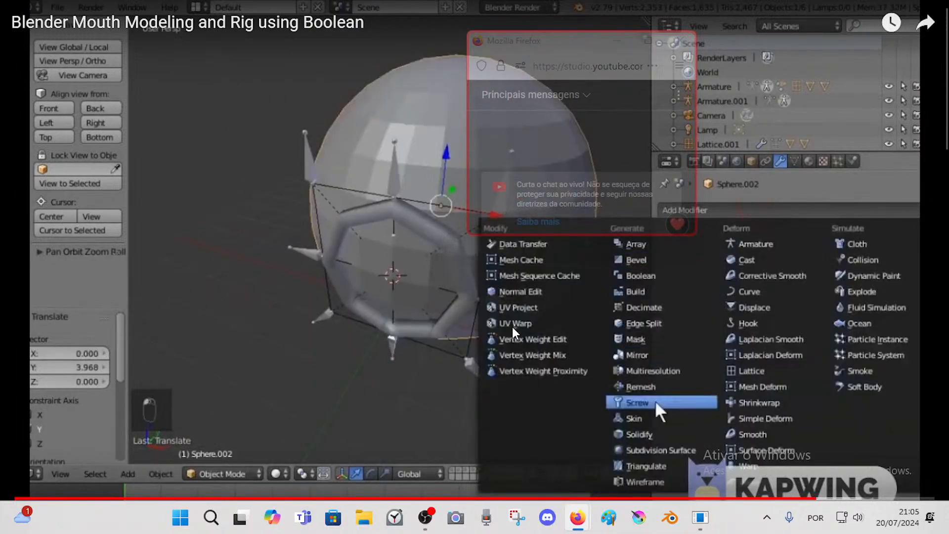
left_click(512, 322)
left_click(519, 351)
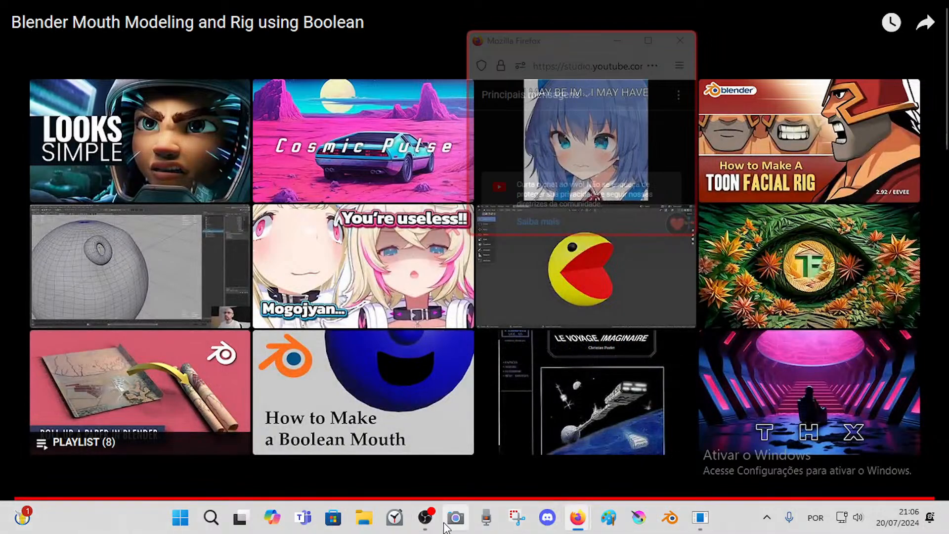
Step: Switch back to Blender and examine Dorothy's boolean mouth and its master bone from several distances and angles using walk navigation
left_click(425, 517)
left_click(699, 517)
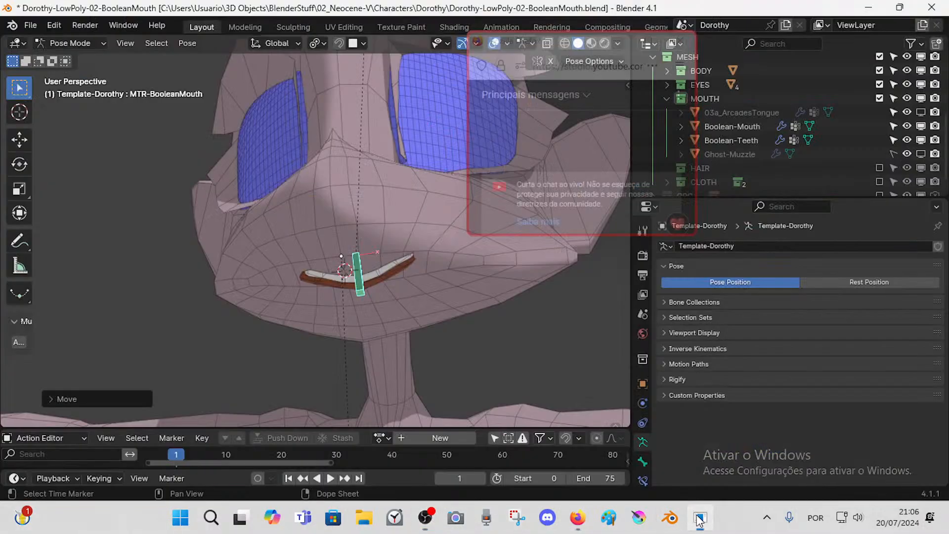
mouse_move(365, 314)
middle_mouse_down()
mouse_move(339, 320)
mouse_move(366, 327)
middle_mouse_up()
key("shift+grave")
key("w")
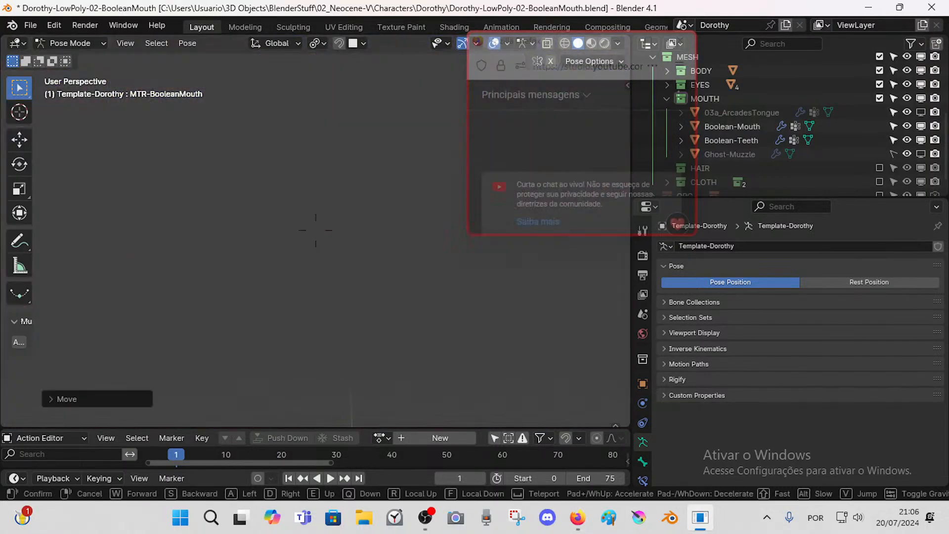
key("s")
key("w")
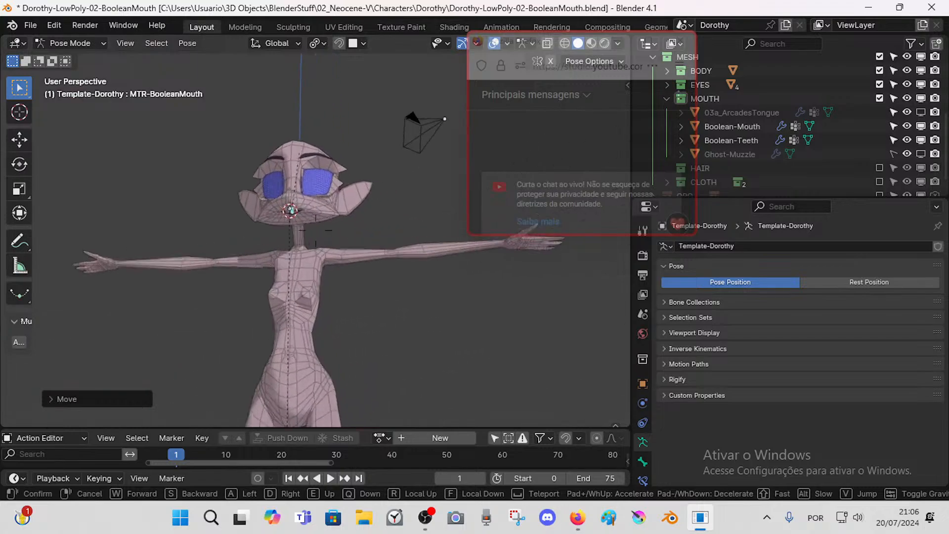
key("s")
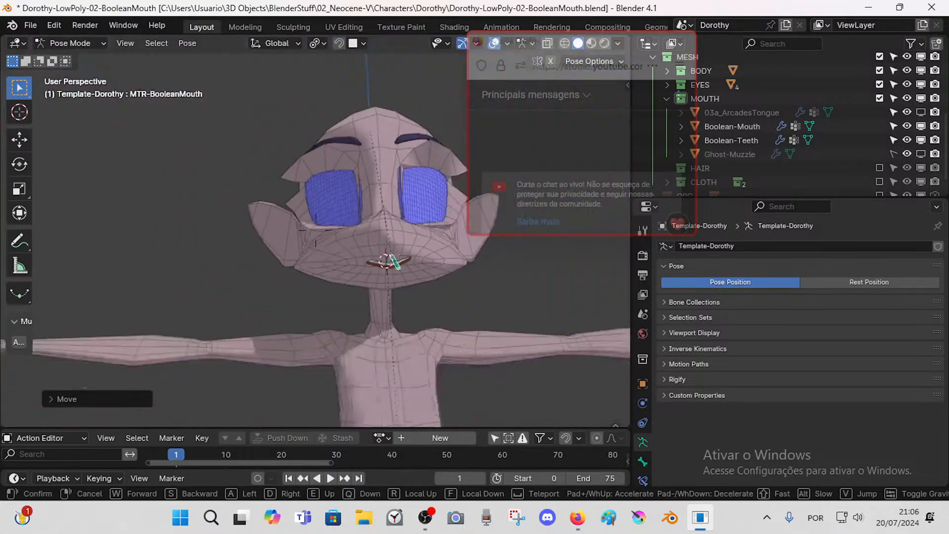
key("w")
key("s")
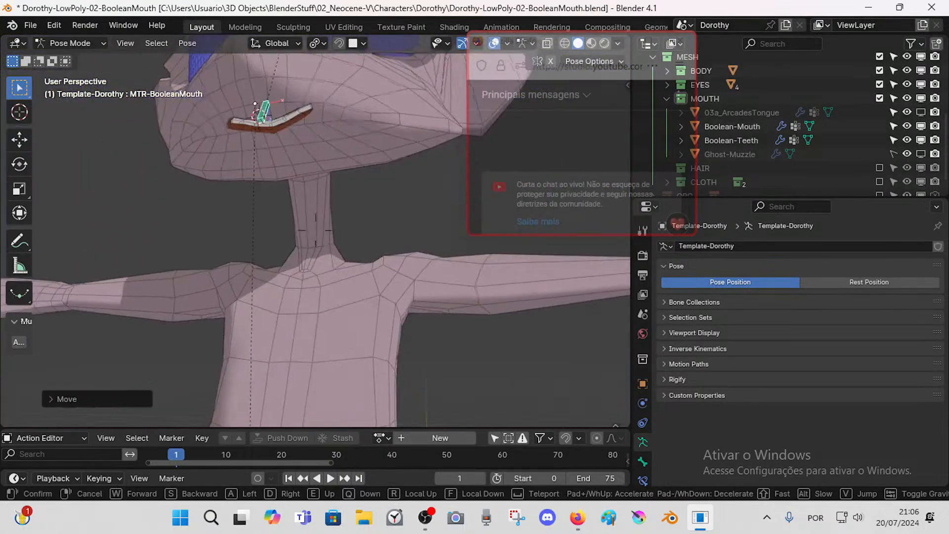
key("w")
key("s")
key("w")
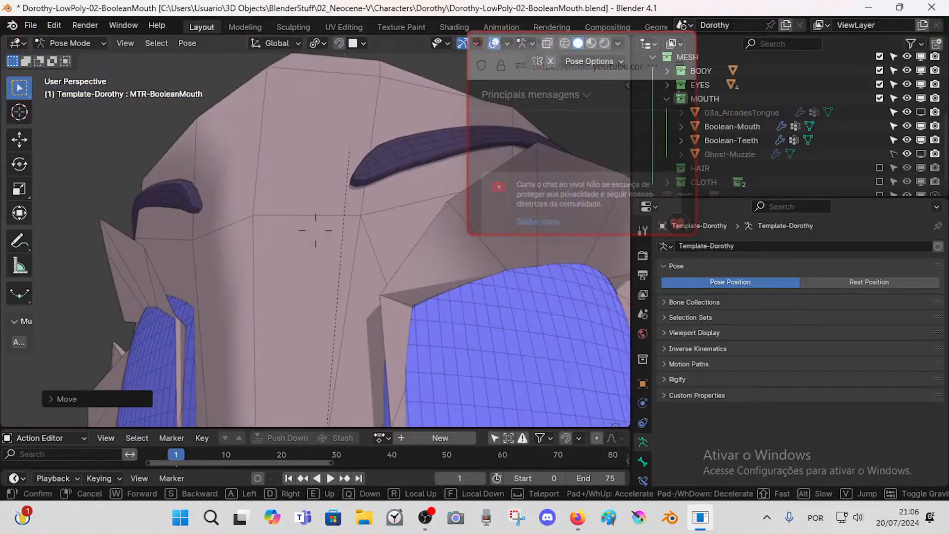
key("s")
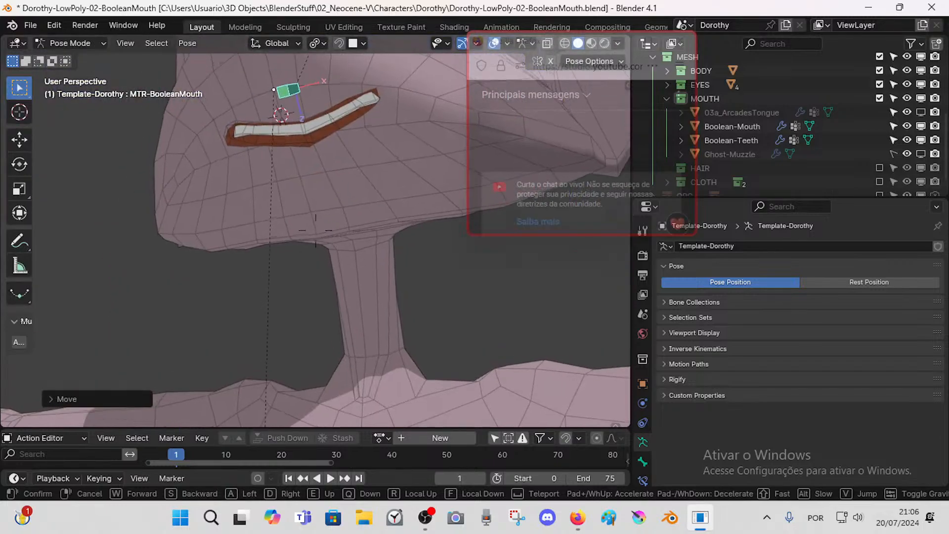
key("w")
key("s")
key("w")
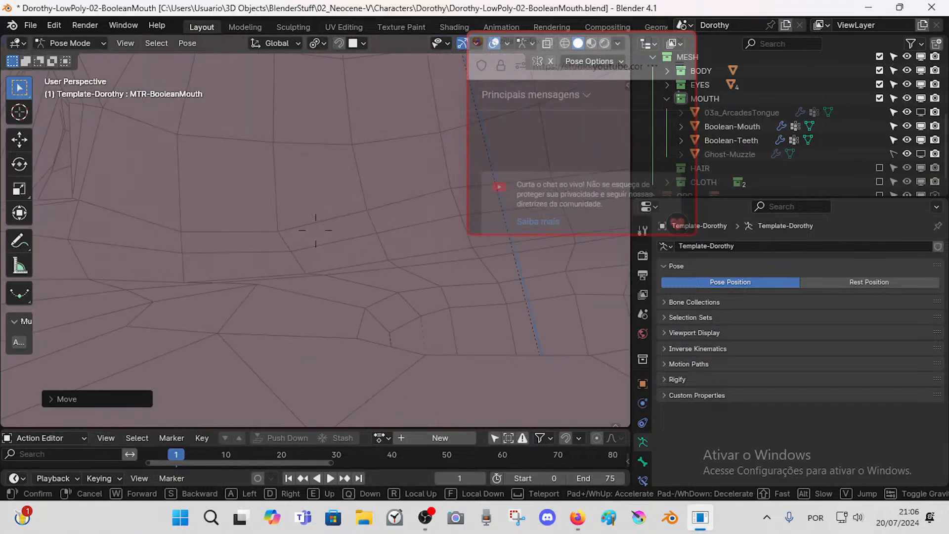
key("s")
key("w")
key("s")
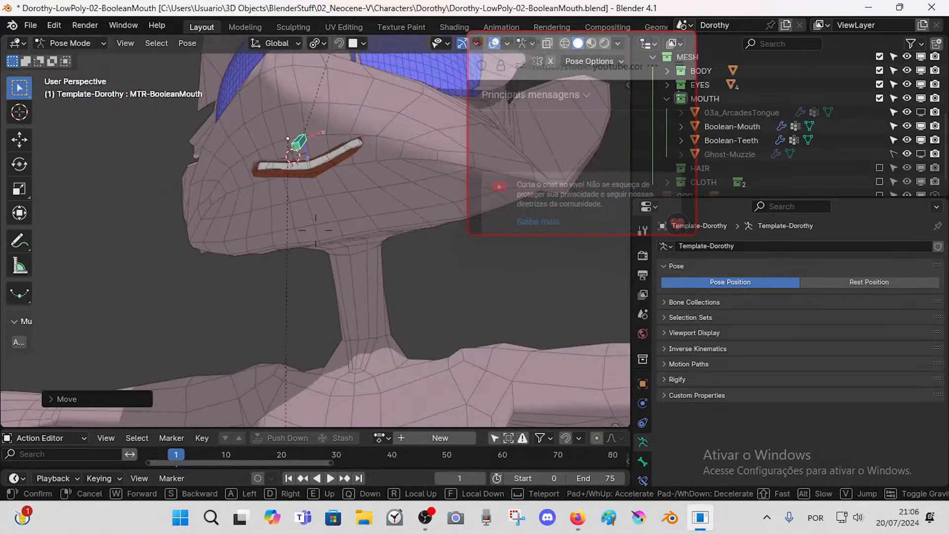
key("w")
key("s")
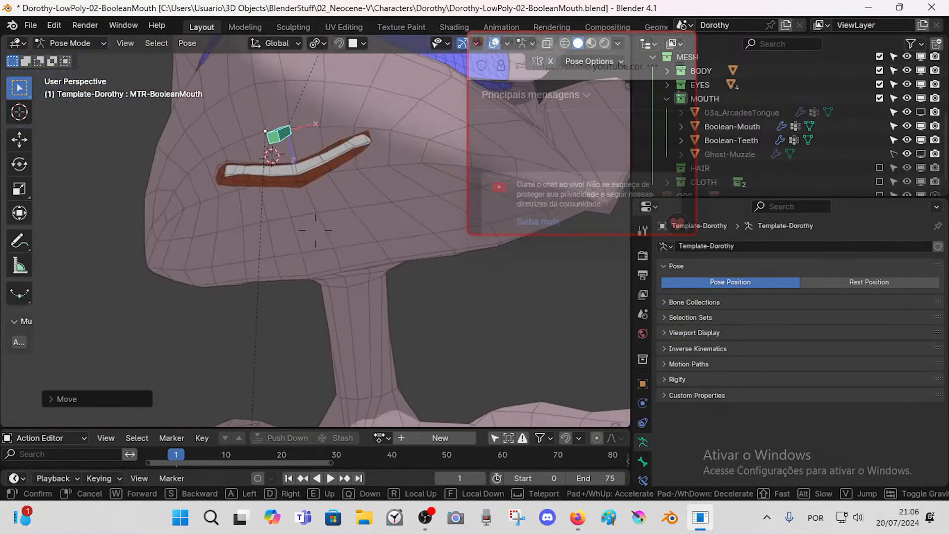
key("w")
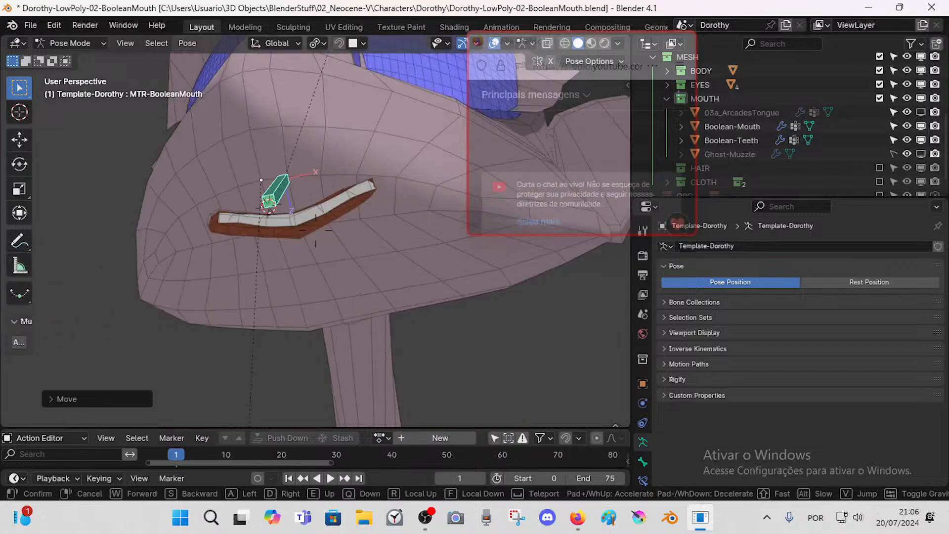
key("w")
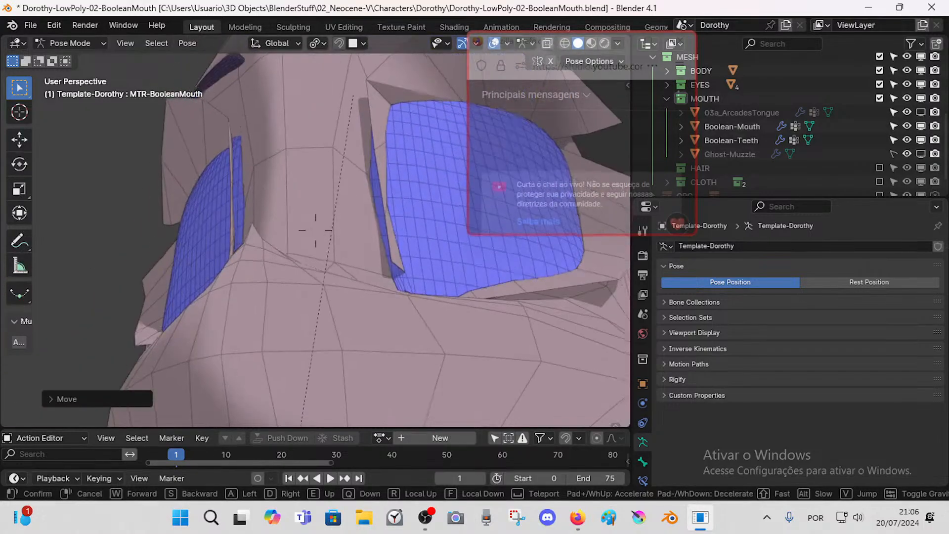
key("s")
key("w")
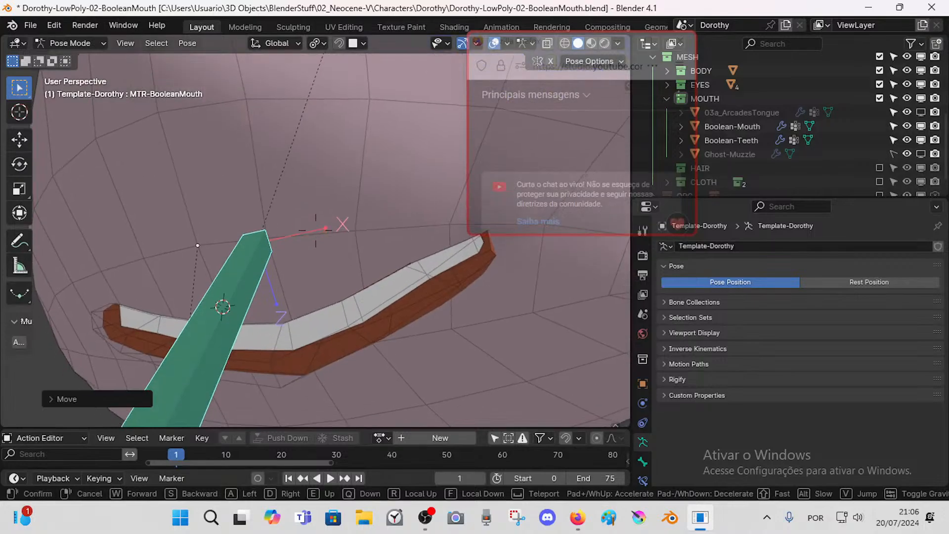
key("s")
key("w")
key("w")
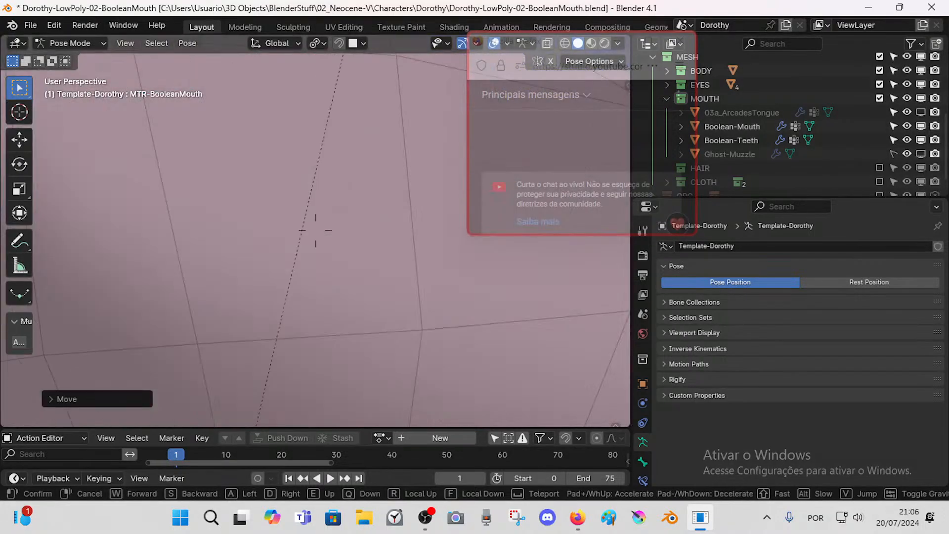
key("s")
left_click(368, 331)
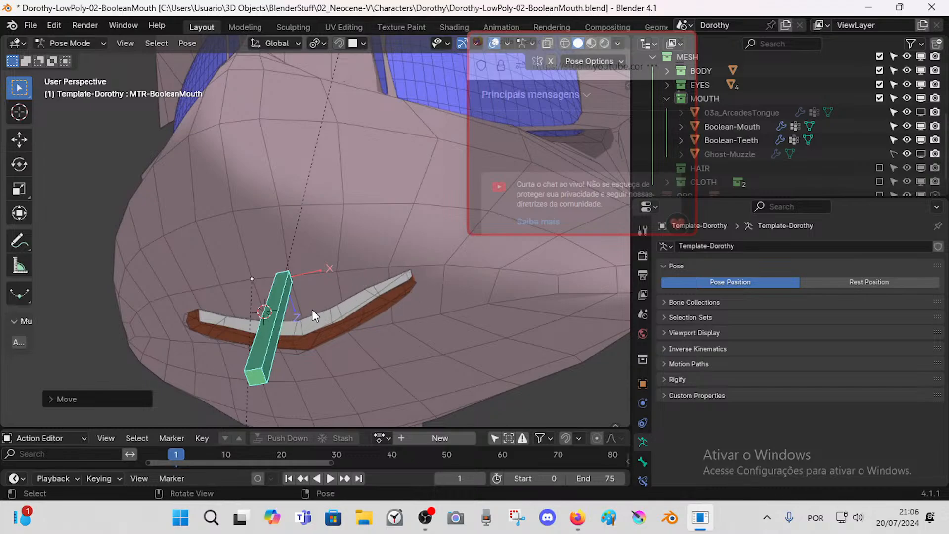
Step: Leave Pose Mode for Object Mode, select the Boolean-Mouth object and show its modifier stack
left_click(292, 344)
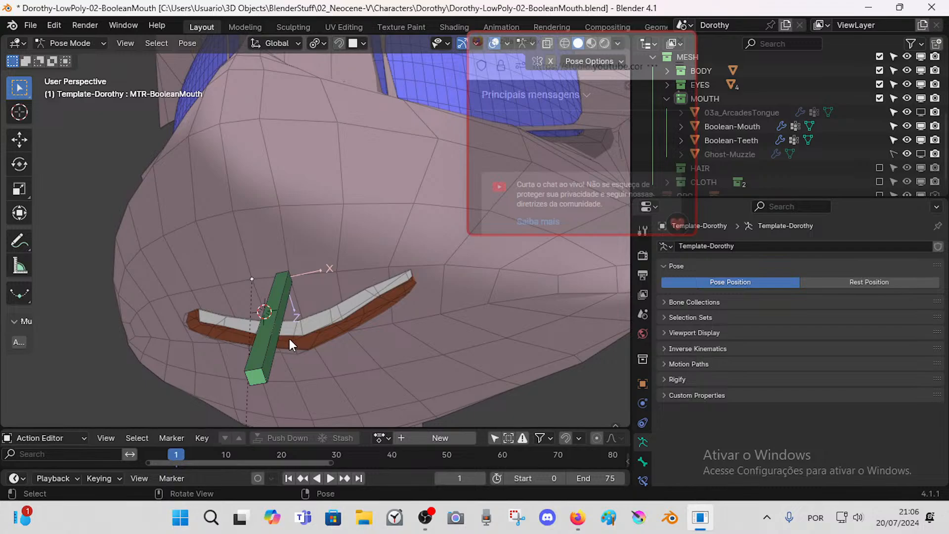
left_click(289, 339)
key("ctrl+Tab")
left_click(292, 340)
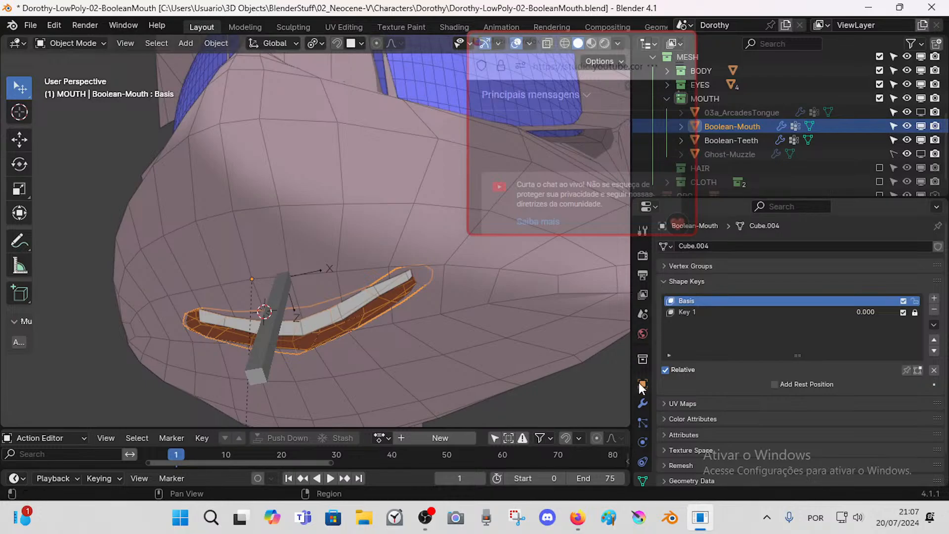
left_click(643, 403)
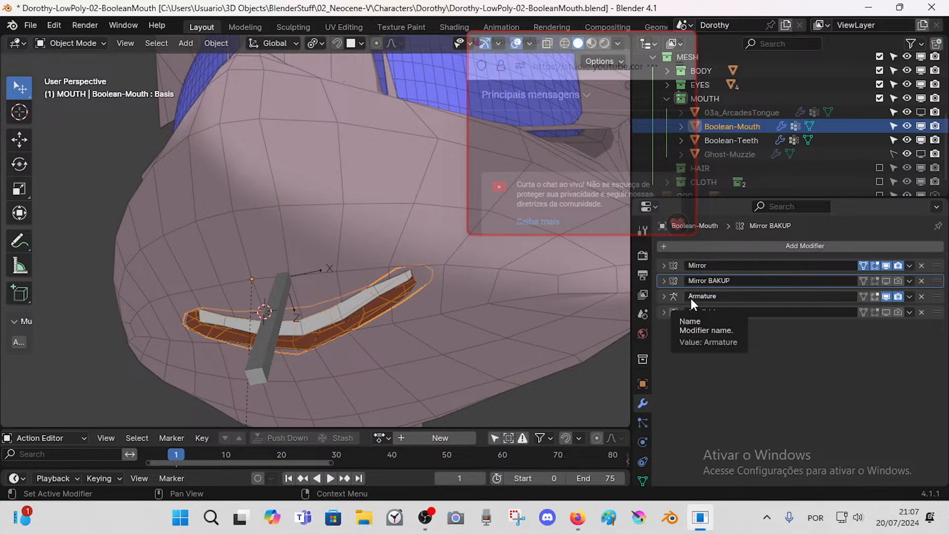
Step: Try Transfer materials and the Fast solver in the body's Boolean modifier, restoring Index Based and Exact after each test
left_click(542, 316)
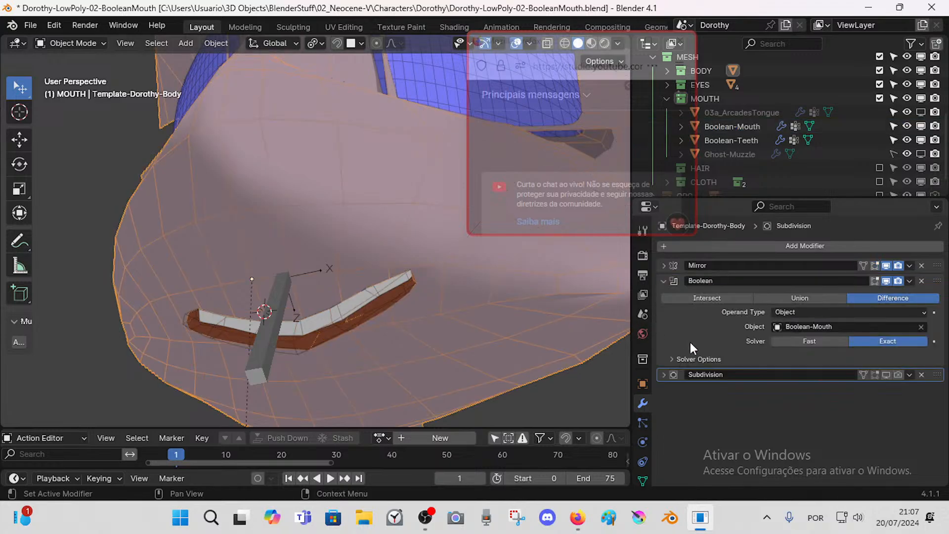
left_click(697, 360)
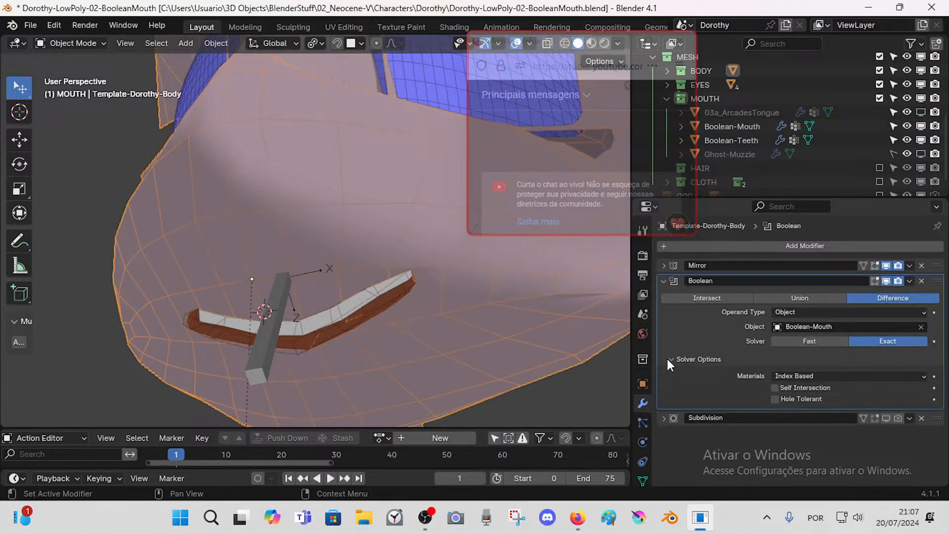
left_click(805, 377)
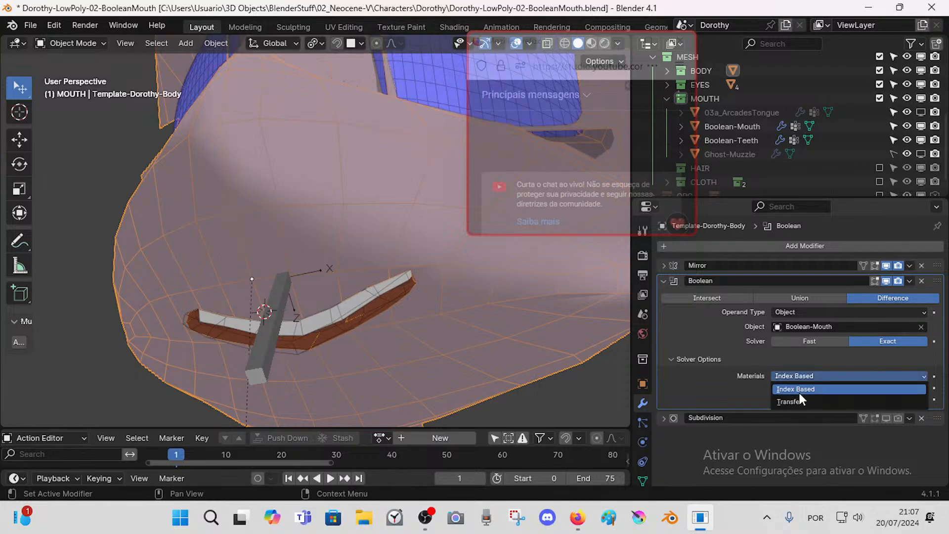
left_click(795, 400)
left_click(778, 376)
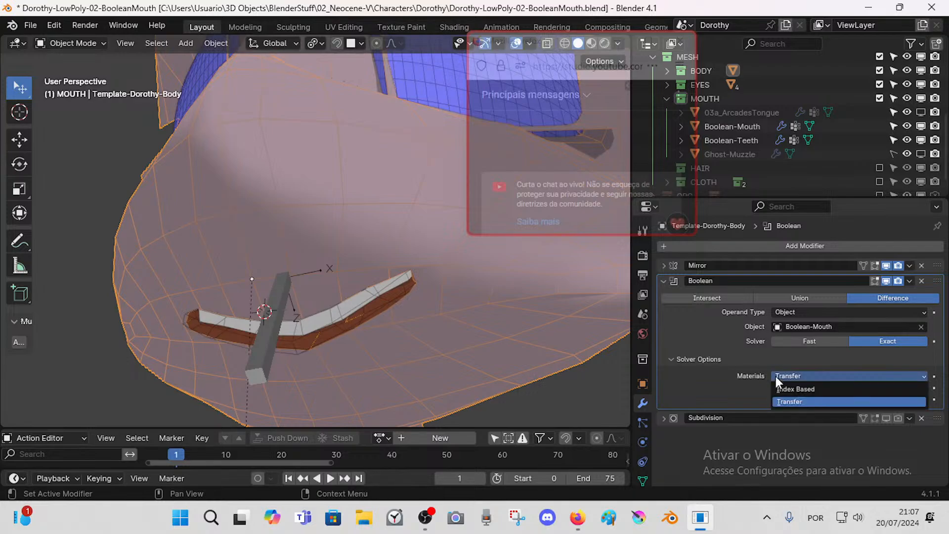
left_click(783, 390)
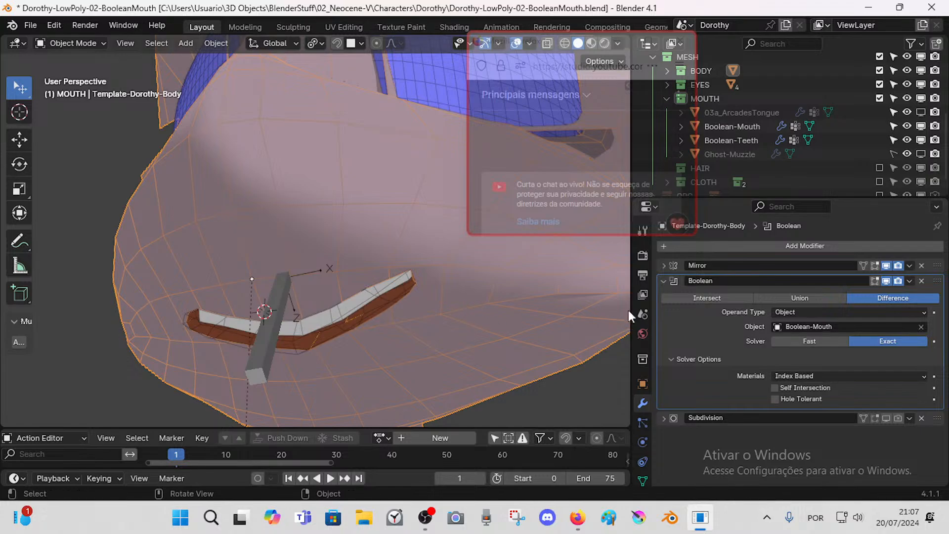
left_click(806, 341)
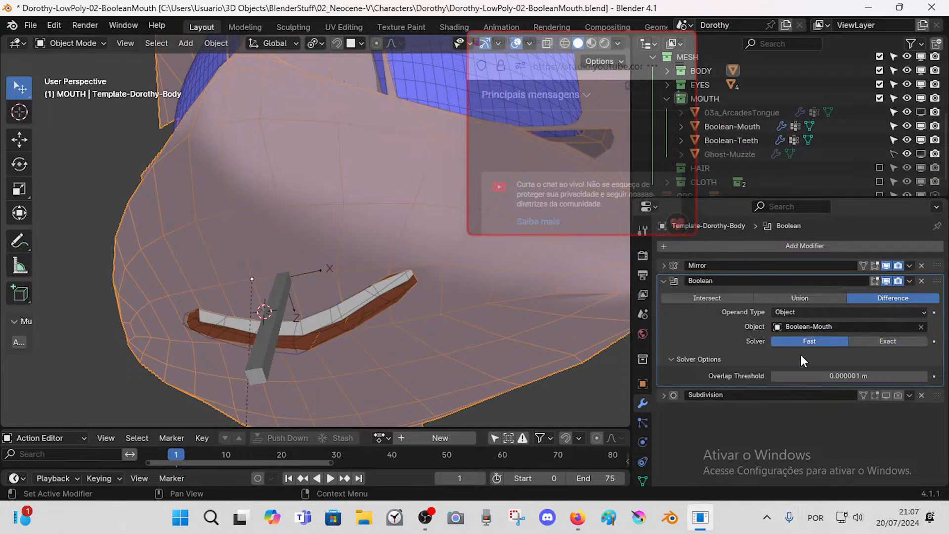
left_click(873, 341)
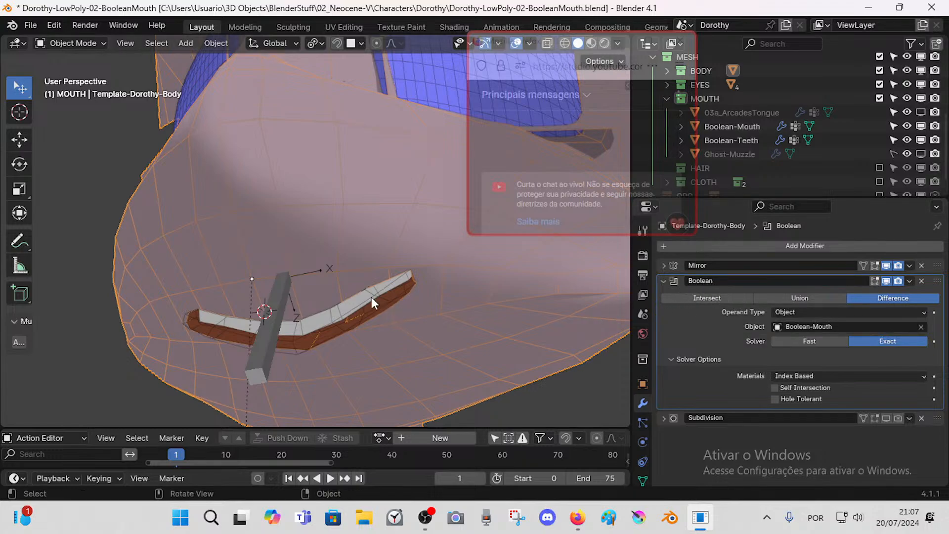
Step: Select the Boolean-Mouth object again and inspect from several angles how it cuts into the muzzle around the teeth
left_click(347, 284)
left_click(386, 318)
left_click(310, 348)
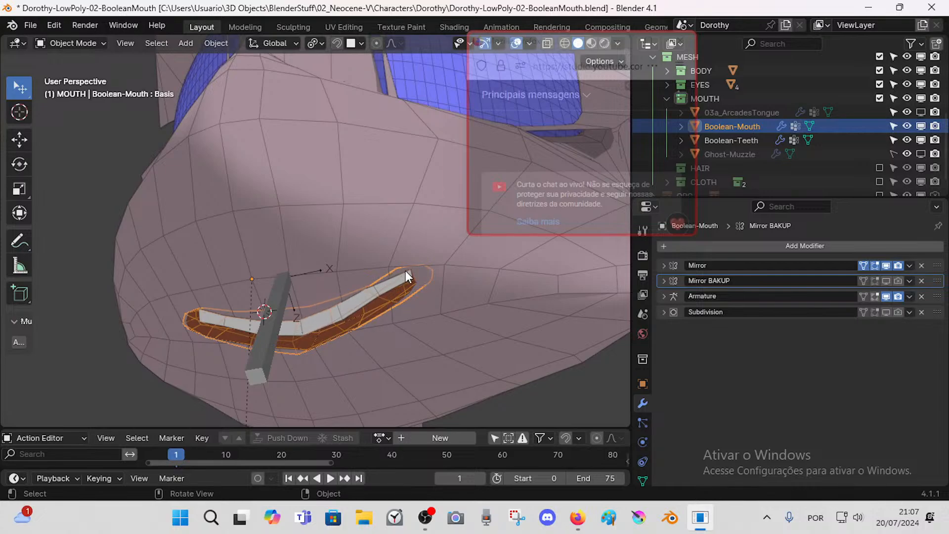
middle_click_drag(288, 340, 349, 324)
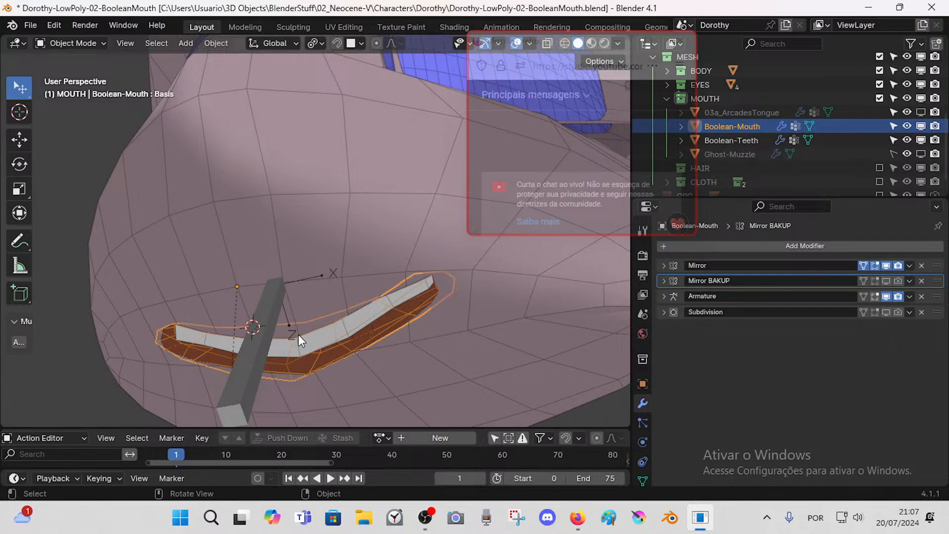
mouse_move(298, 324)
middle_mouse_down()
mouse_move(303, 332)
mouse_move(298, 325)
middle_mouse_up()
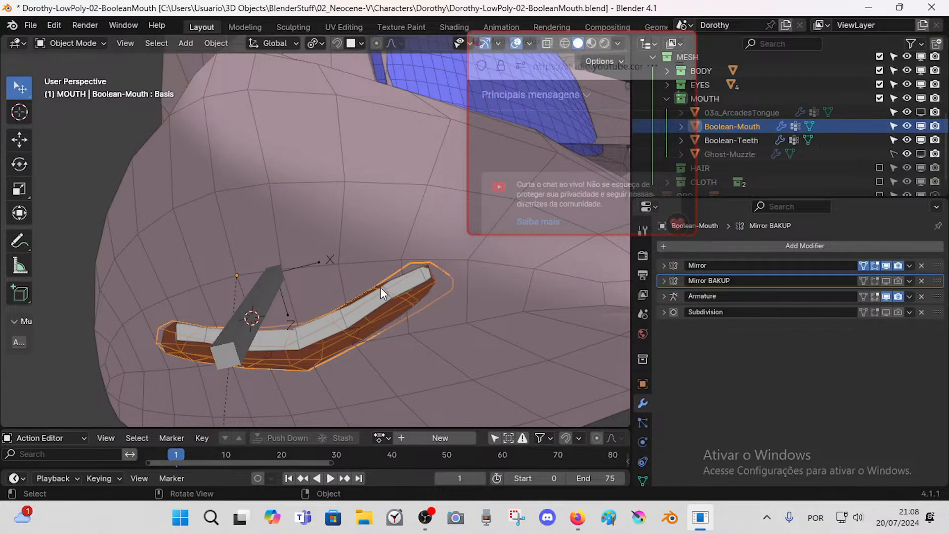
middle_click_drag(324, 319, 260, 339)
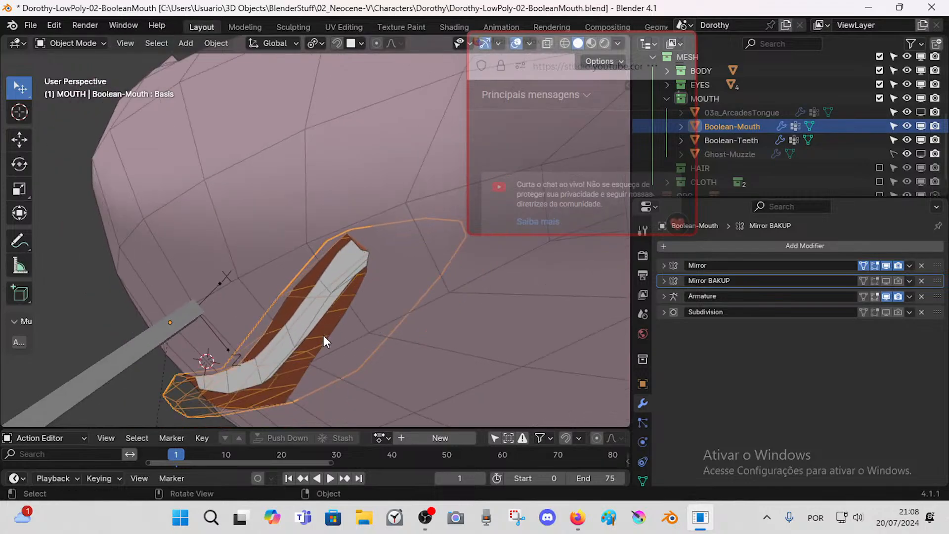
middle_click_drag(275, 402, 348, 410)
middle_click_drag(469, 338, 255, 357)
Step: Switch to the tutorial video in Firefox and rewind it to the Rig section with the mouth lattice and bones
mouse_move(577, 517)
left_click(529, 447)
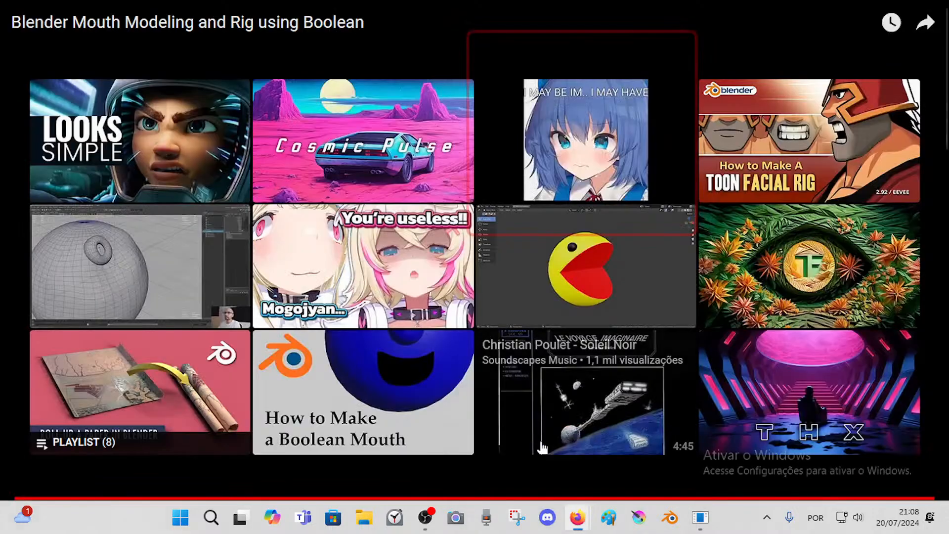
left_click(650, 498)
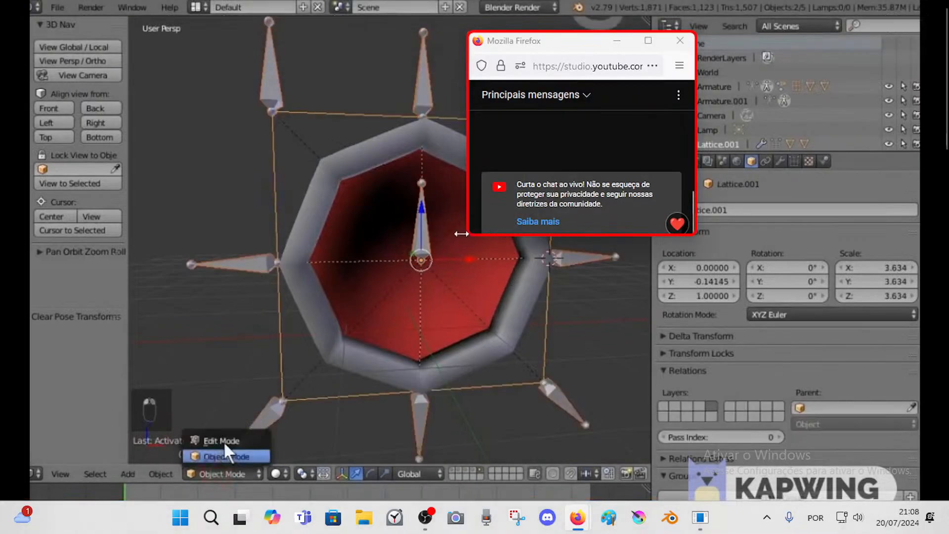
left_click_drag(608, 497, 529, 504)
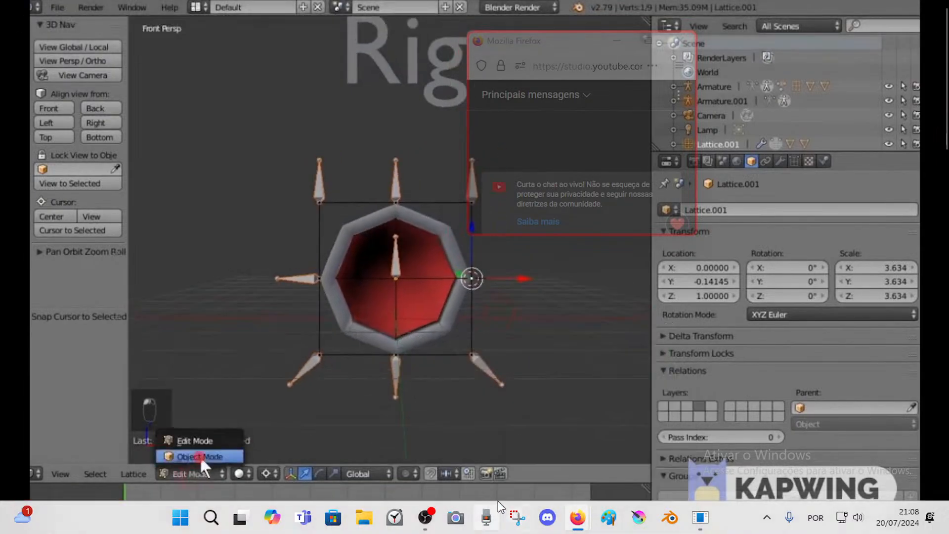
Step: Skim the tutorial's Rig section on bones hooked to the lattice, through to Finishing, and return to the first lattice point
left_click(506, 499)
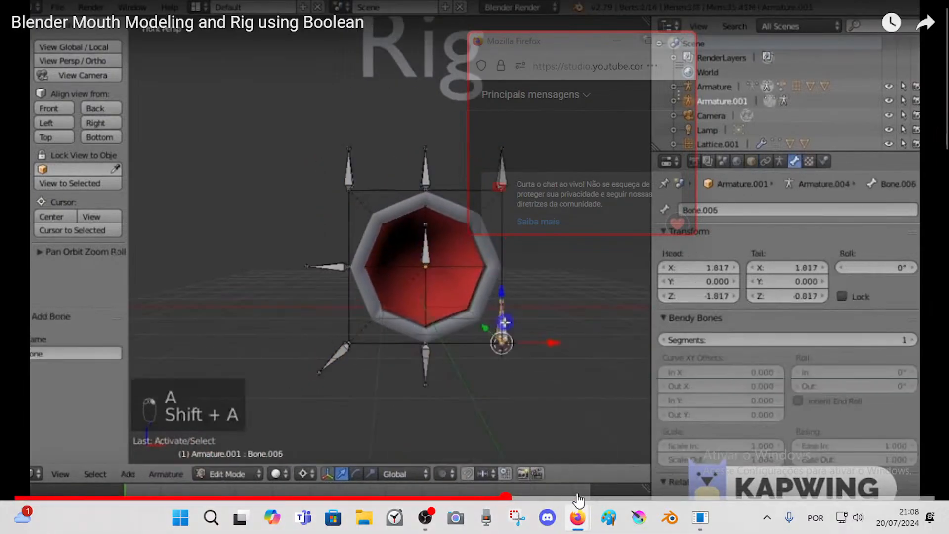
left_click(578, 498)
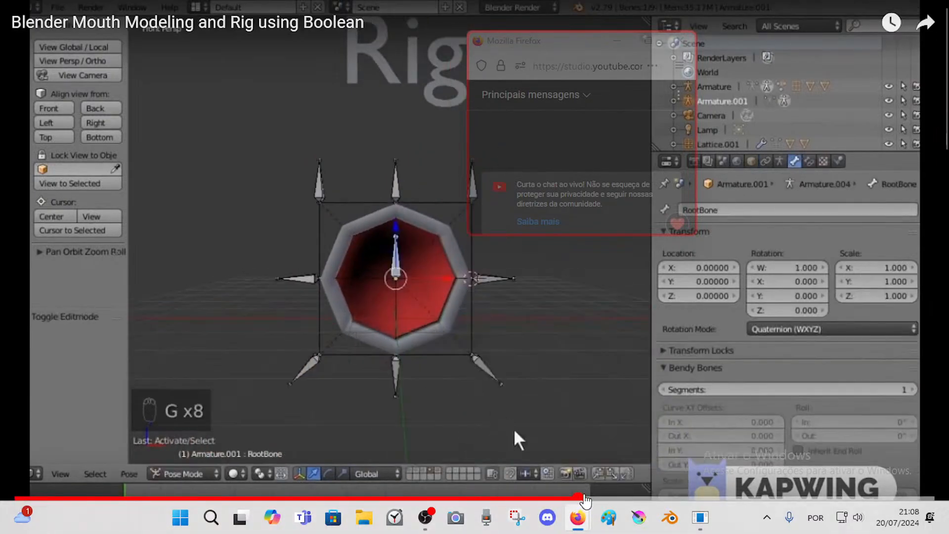
left_click(622, 497)
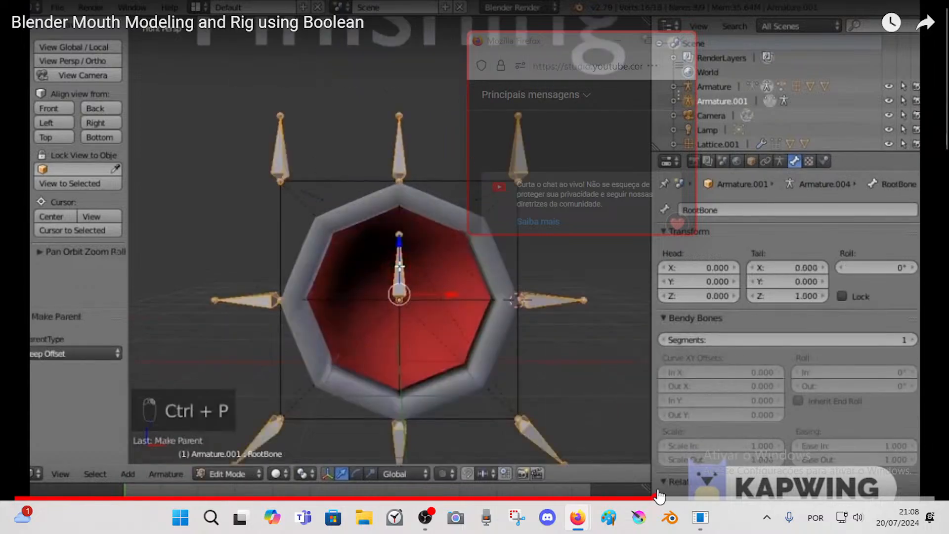
left_click(660, 497)
left_click_drag(666, 495, 352, 499)
left_click(315, 499)
left_click(327, 499)
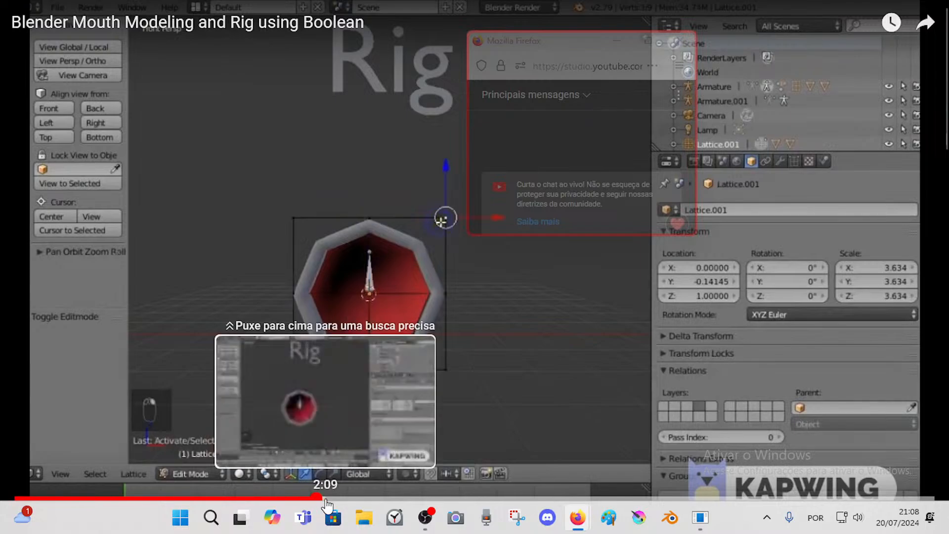
Step: Review the tutorial's Lattice section and written modeling steps, continuing to where the root bone is added
left_click(261, 499)
left_click(204, 498)
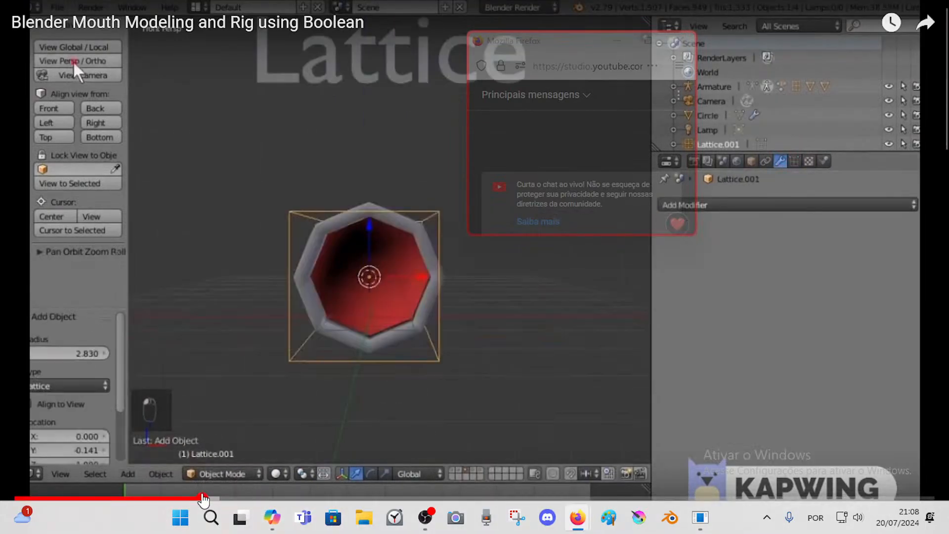
left_click(176, 499)
left_click(220, 499)
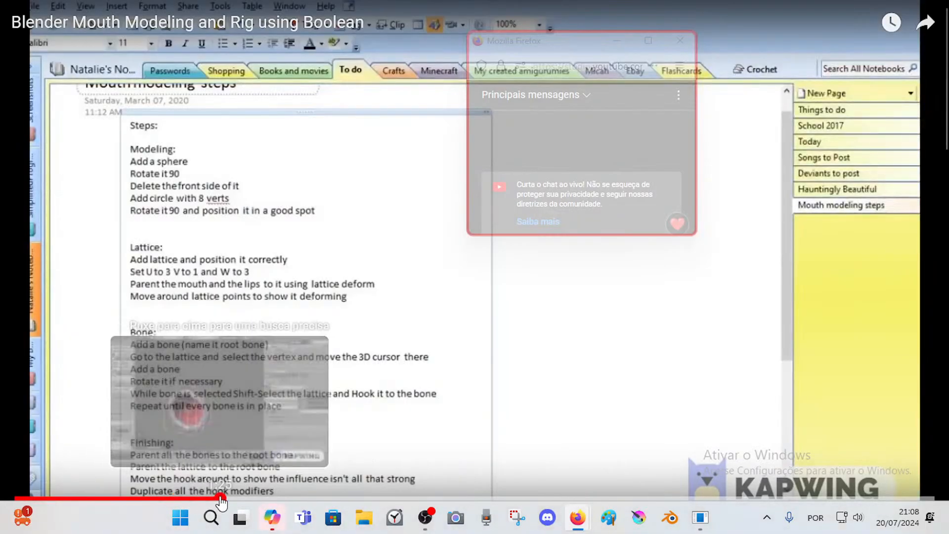
left_click(271, 499)
left_click(308, 499)
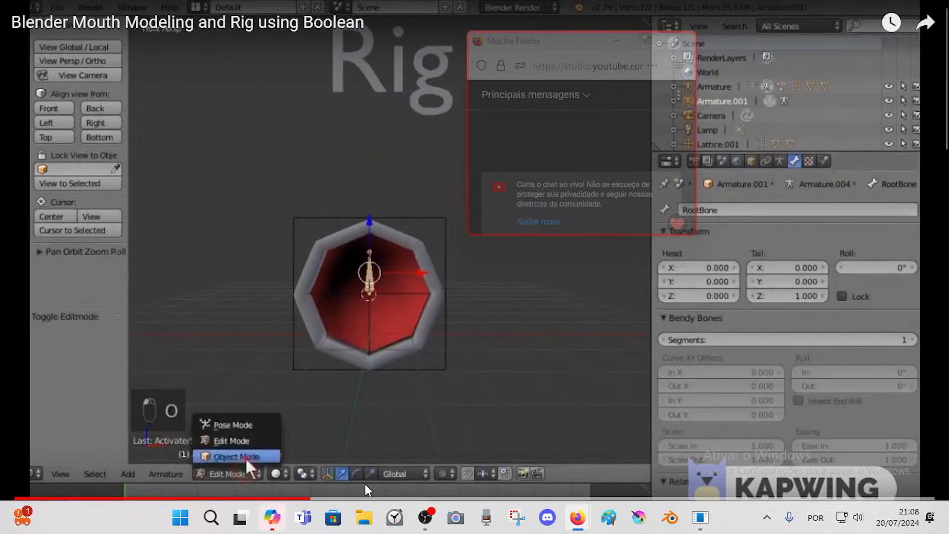
Step: Skip ahead through the bone placement and lattice hooking to the Finishing section where the root bone is moved
left_click_drag(366, 487, 445, 494)
left_click(496, 498)
left_click(551, 497)
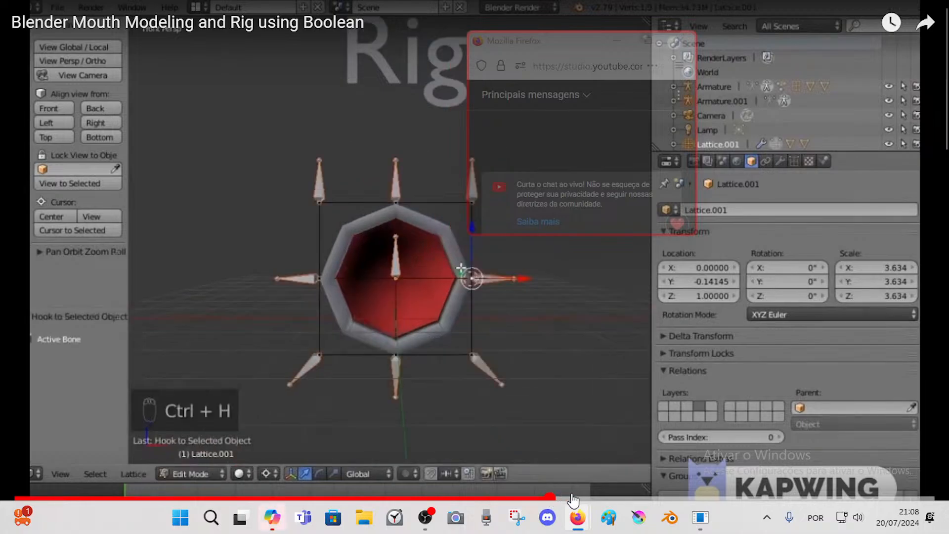
left_click(589, 498)
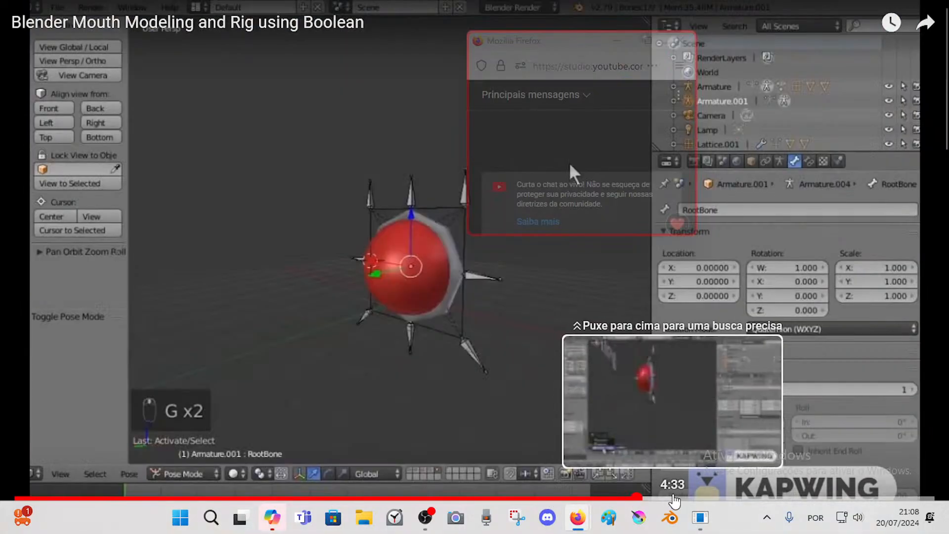
Step: Watch how the root bone moves the mouth in Finishing, pausing as needed, and shift the floating chat window aside
left_click(448, 296)
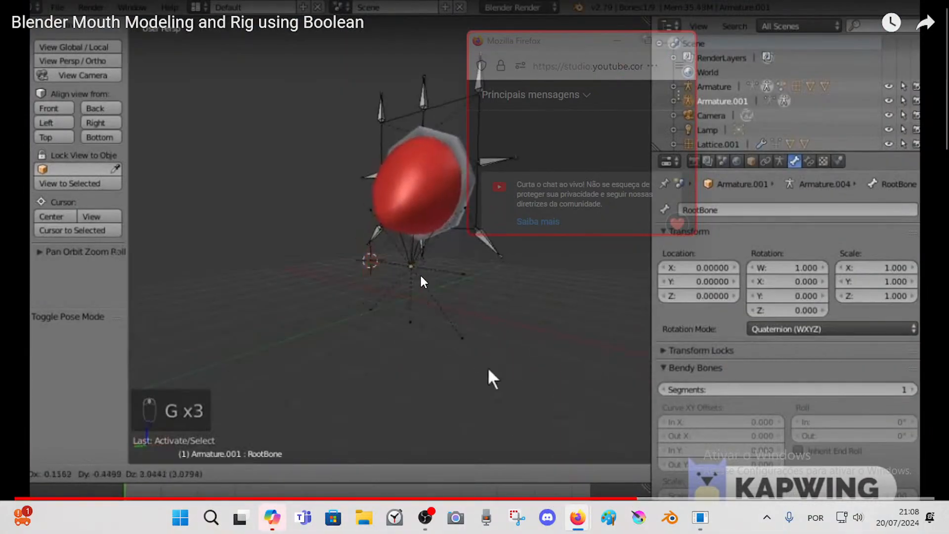
left_click(514, 376)
left_click(540, 353)
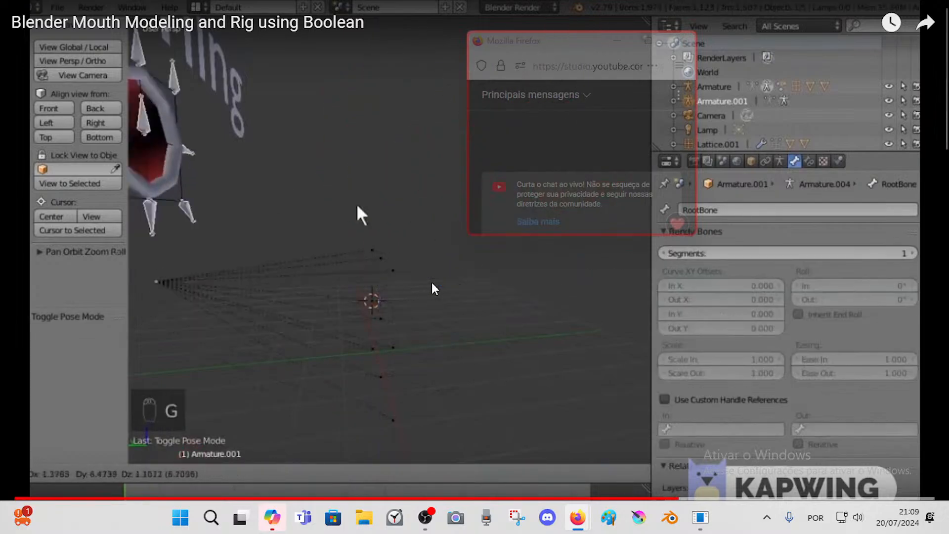
left_click(362, 208)
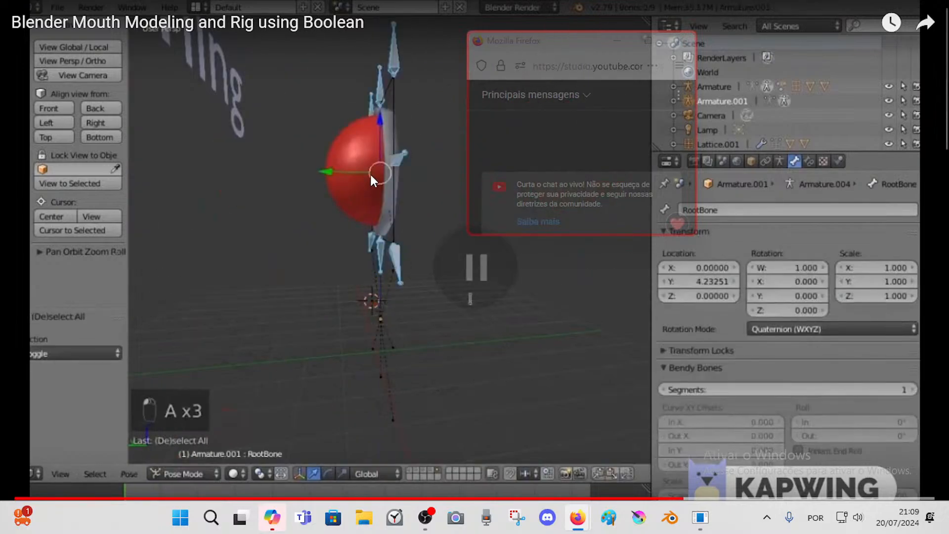
left_click(376, 191)
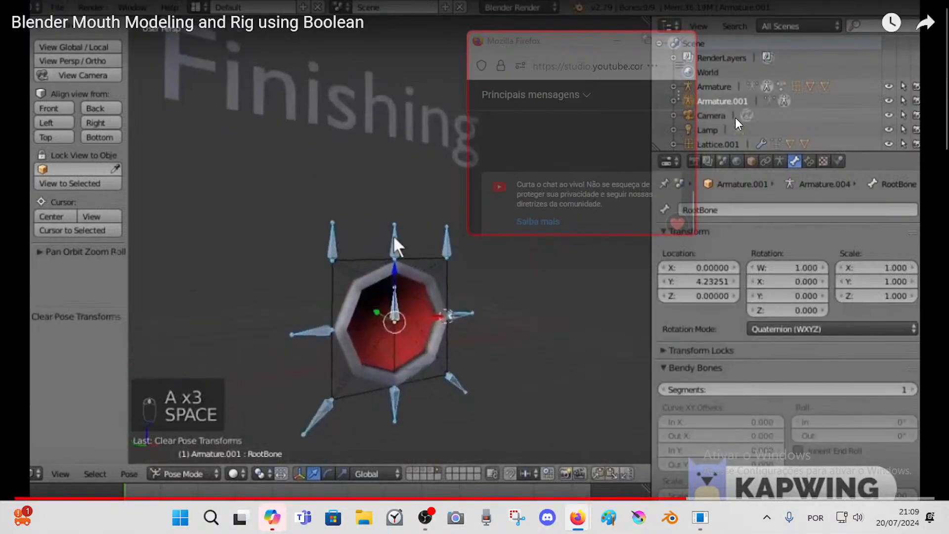
left_click_drag(576, 42, 549, 37)
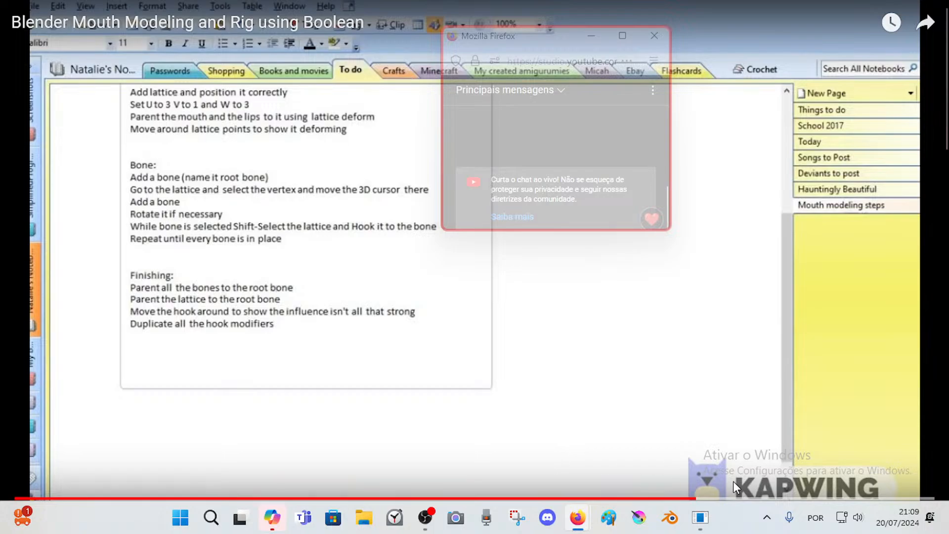
Step: Skim the rest of the Finishing section, covering the Boolean and Solidify modifiers, through to the final render
left_click(797, 497)
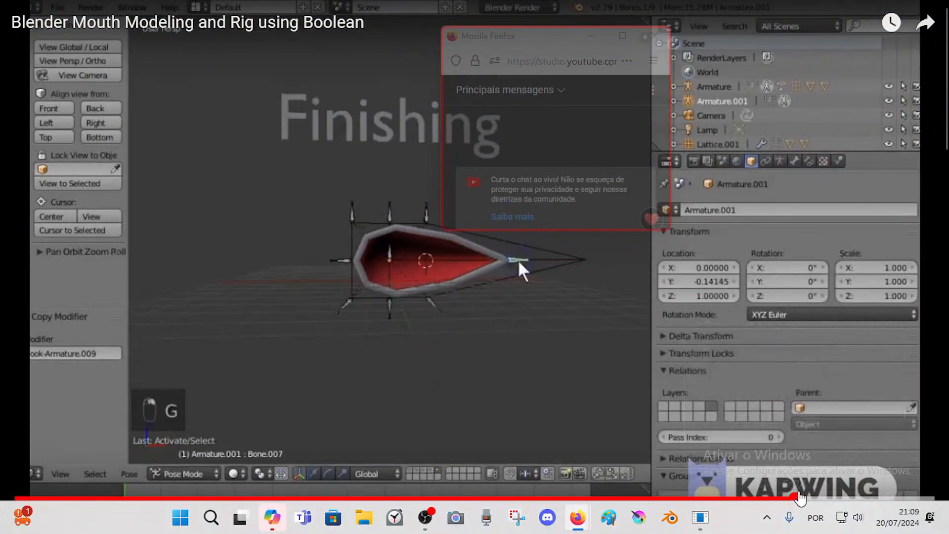
left_click(818, 497)
left_click(835, 497)
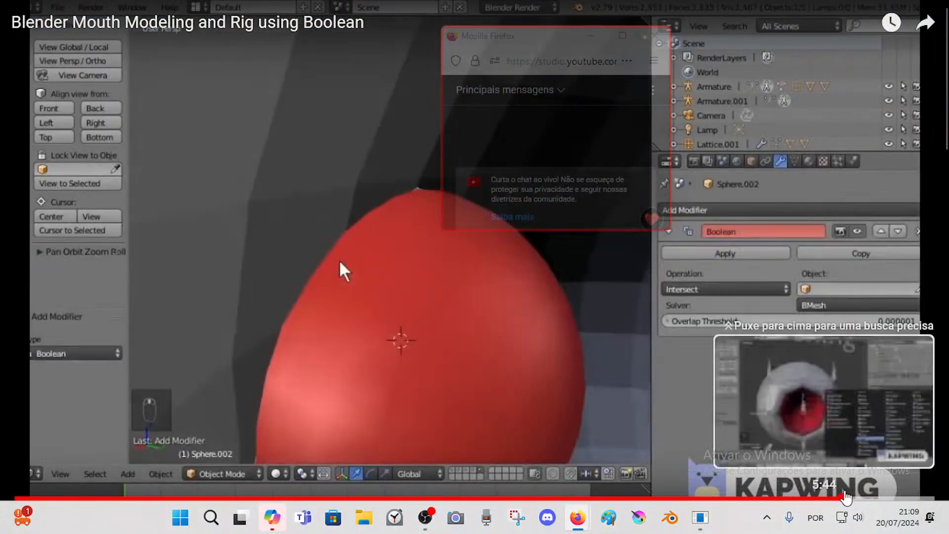
left_click(845, 496)
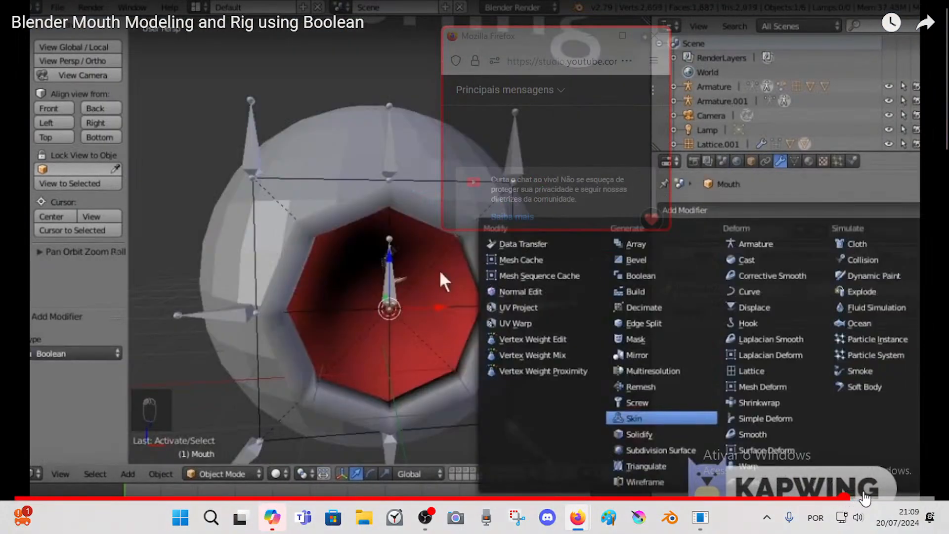
left_click(863, 496)
left_click(884, 496)
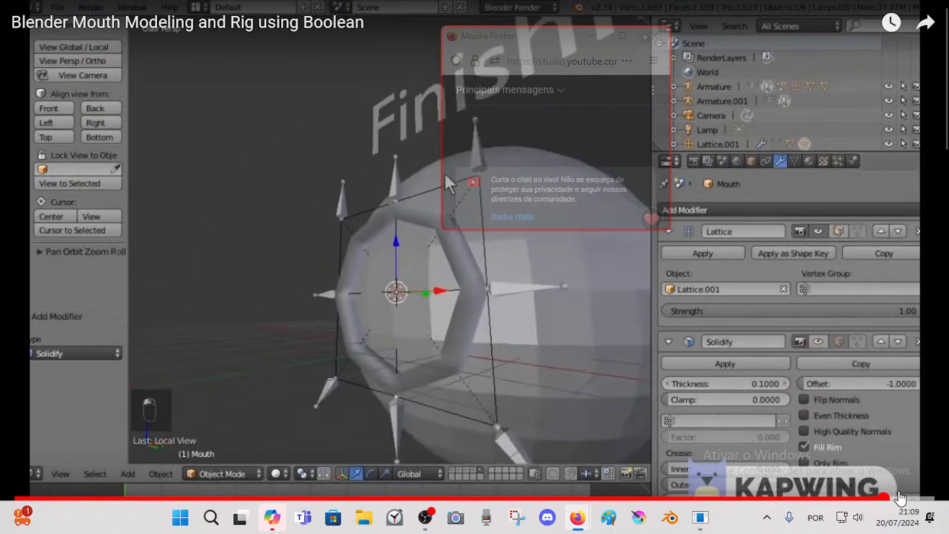
left_click(900, 497)
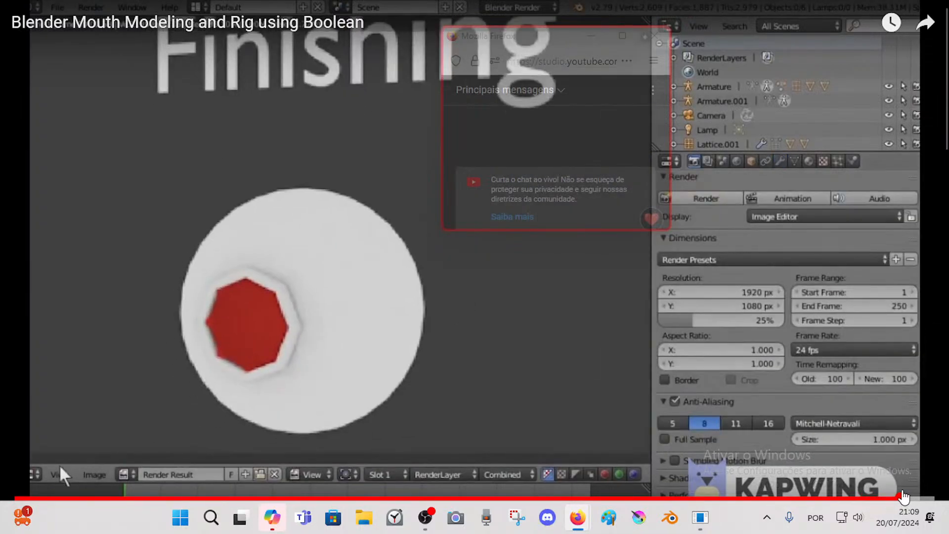
Step: Go back over the part of the tutorial where Solidify is added to the sphere and mouth
left_click(868, 497)
left_click(840, 498)
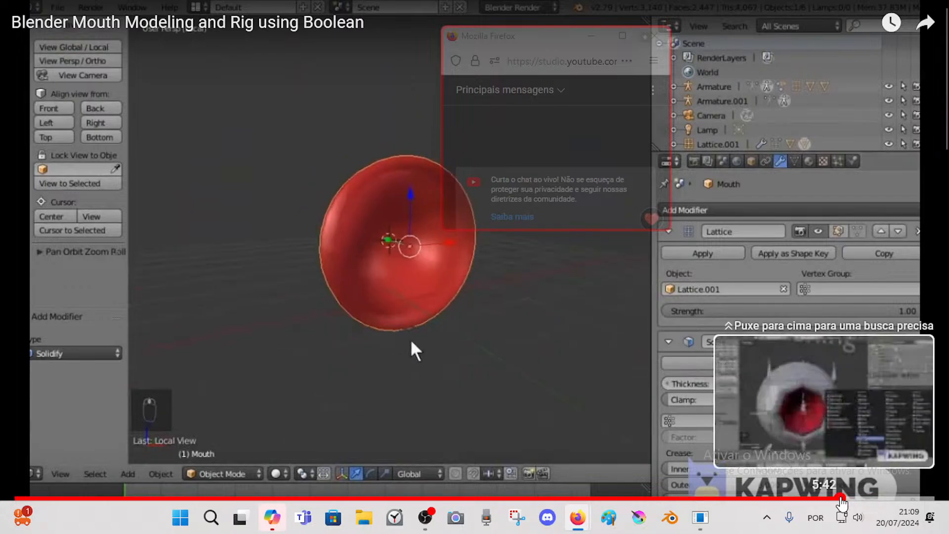
left_click(815, 498)
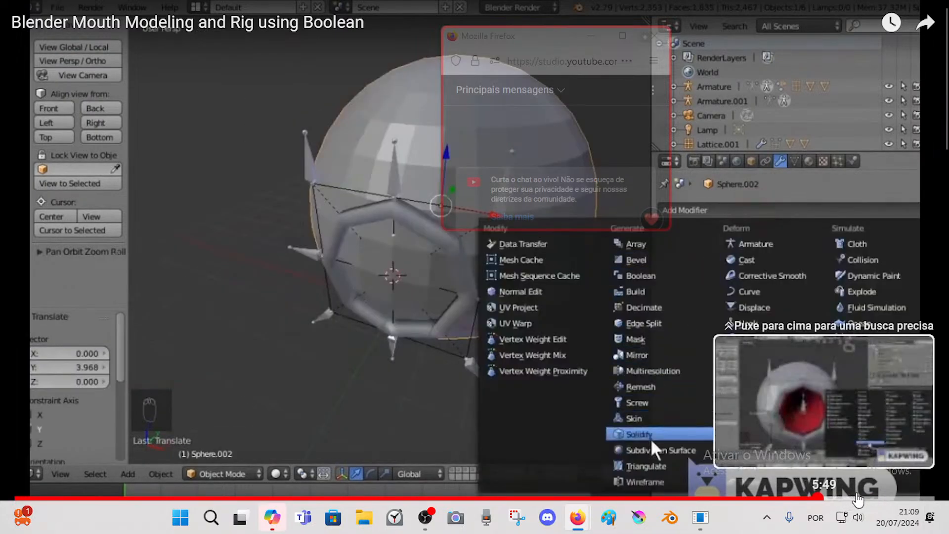
left_click(860, 499)
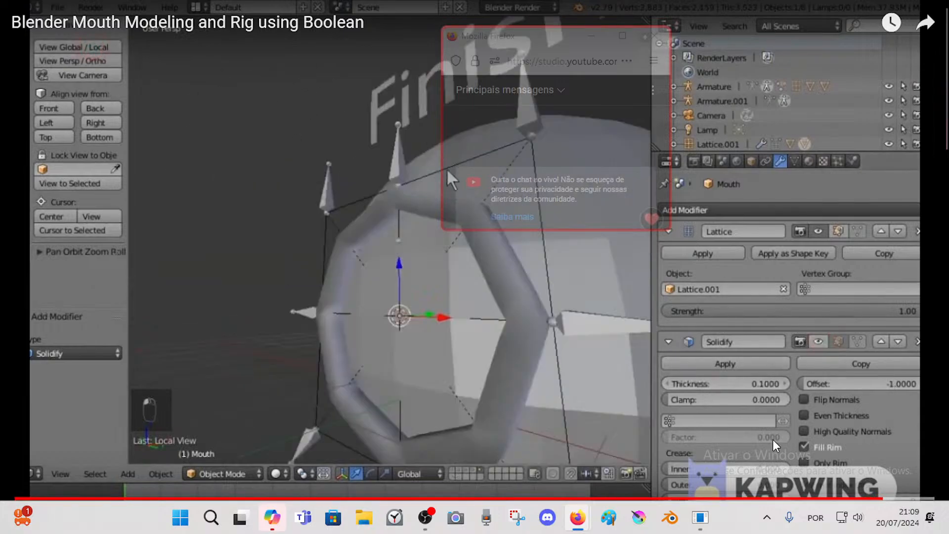
Step: Leave full screen, pause the tutorial at the Solidify visibility toggle and move the floating chat window off the mouth
double_click(397, 290)
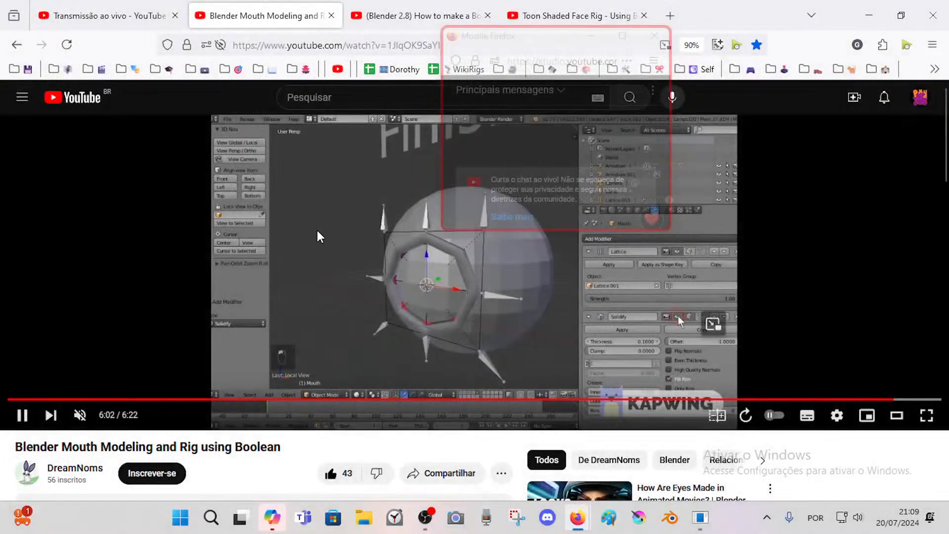
left_click(383, 248)
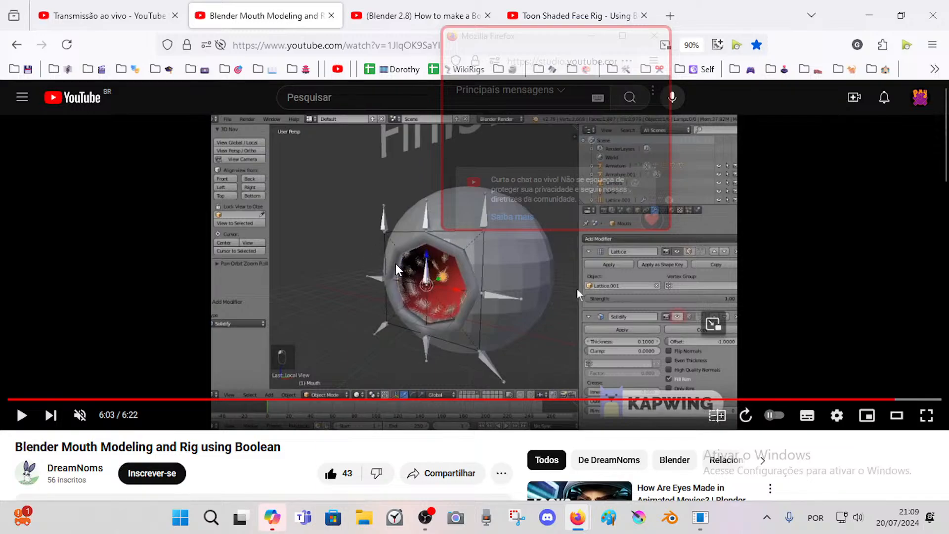
left_click_drag(495, 41, 605, 117)
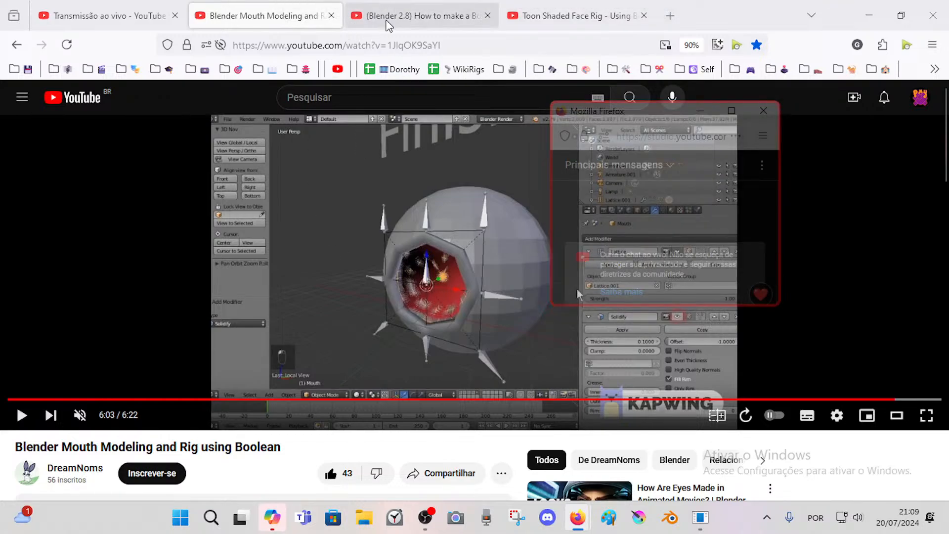
left_click_drag(603, 117, 668, 116)
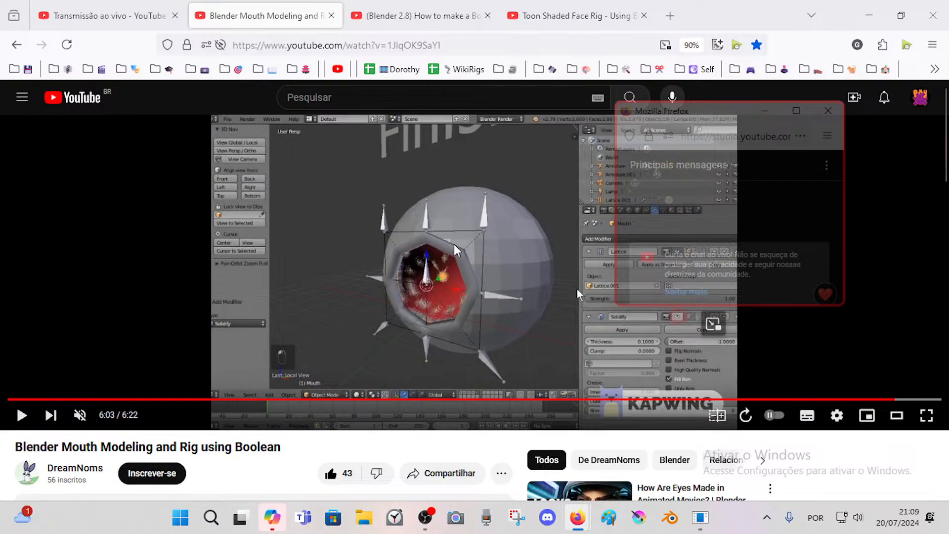
Step: Switch to the "(Blender 2.8) How to make a Boolean Mouth" video, rewind it to 0:23, mute it and show it full screen
left_click(418, 15)
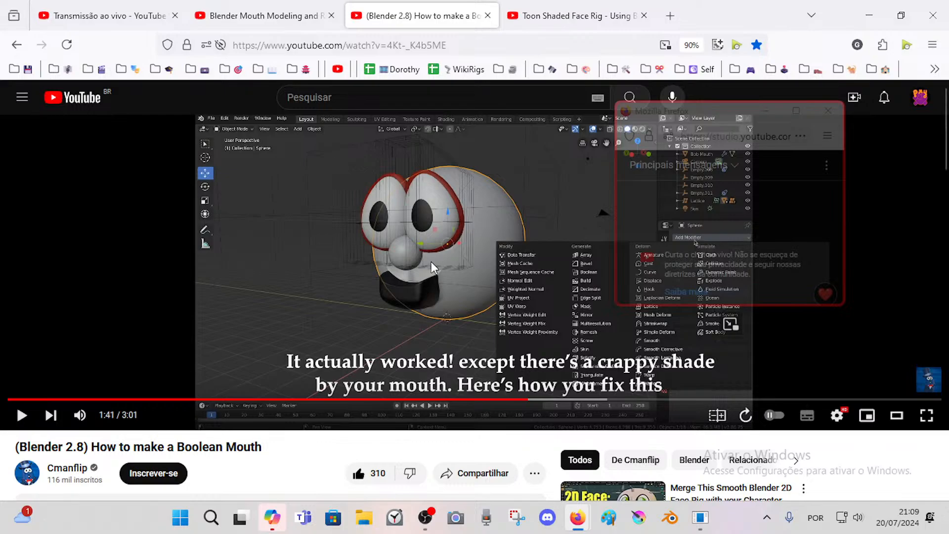
left_click(130, 400)
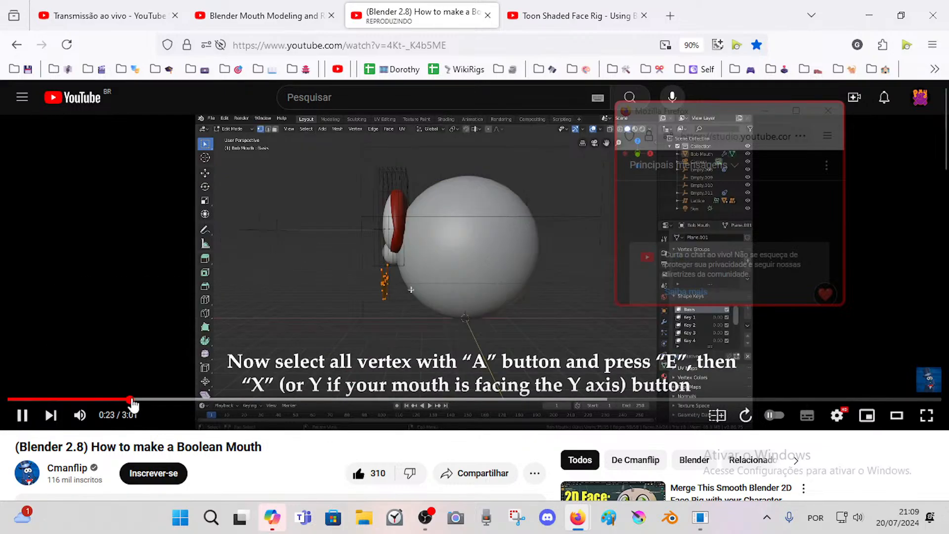
left_click(80, 414)
left_click(153, 400)
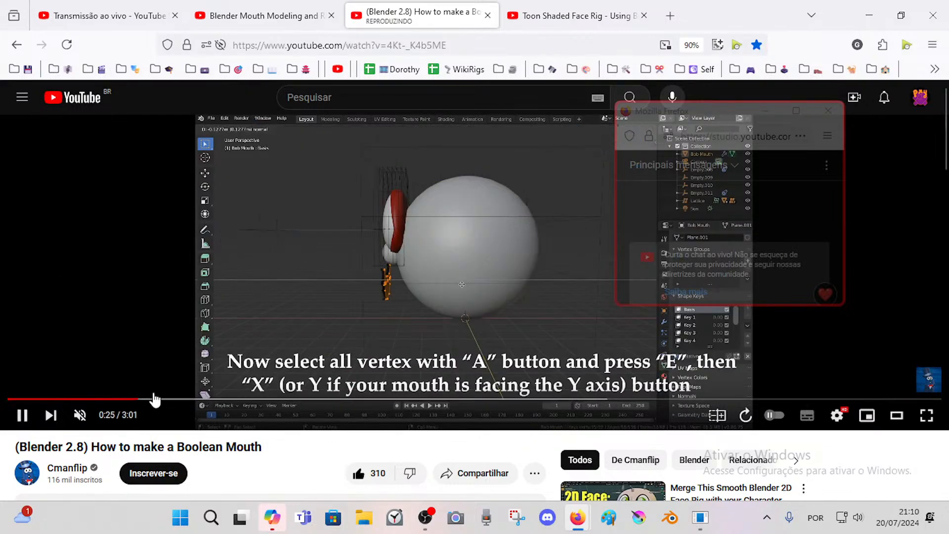
double_click(324, 272)
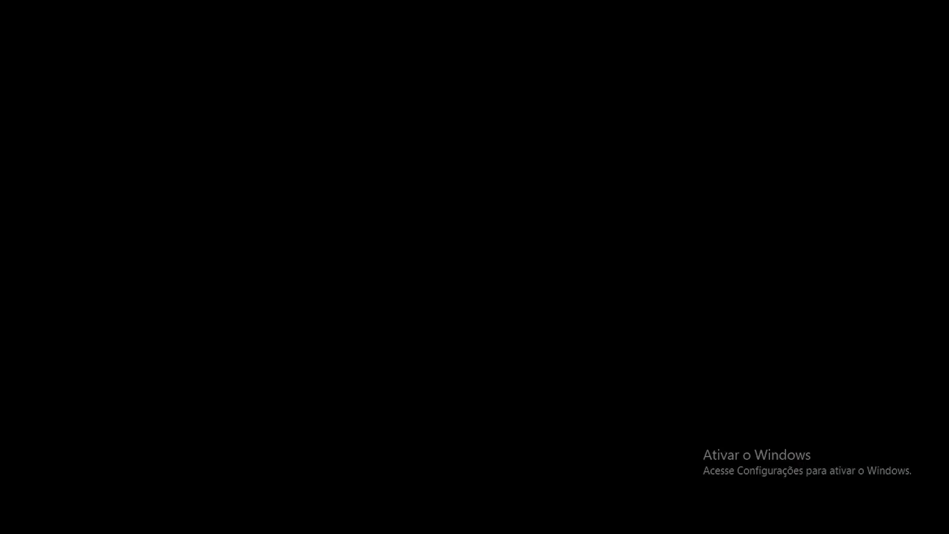
Step: Skim the part of the tutorial on selecting Basis in the shape keys and extruding the mouth into the head
left_click(198, 498)
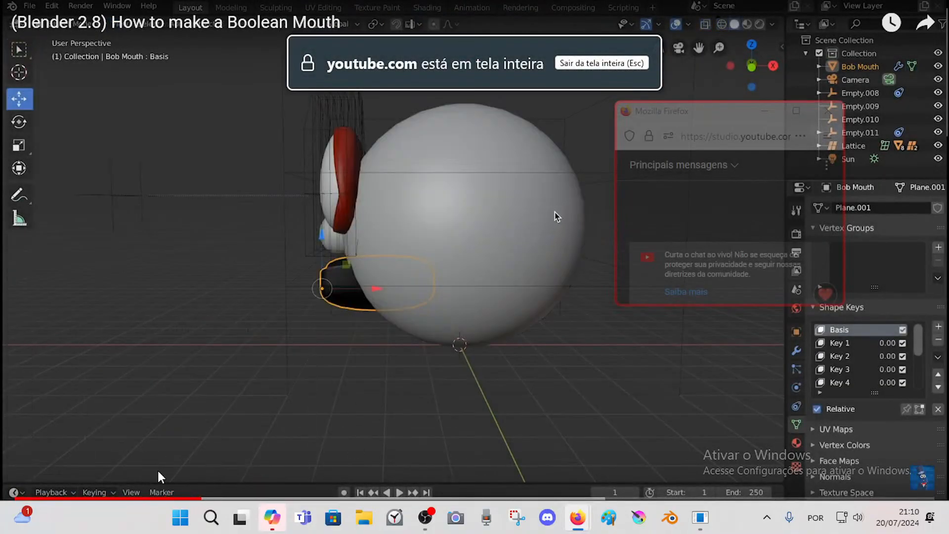
left_click(139, 498)
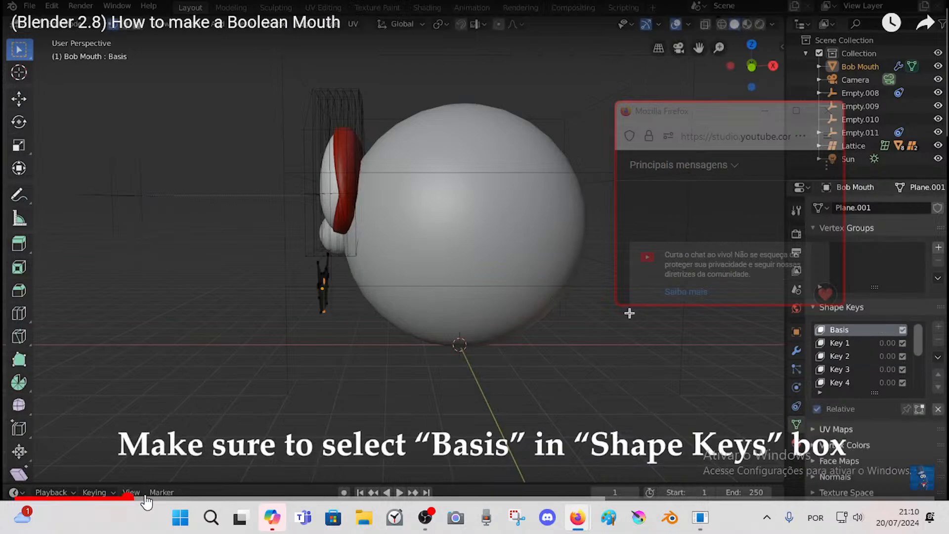
left_click(159, 497)
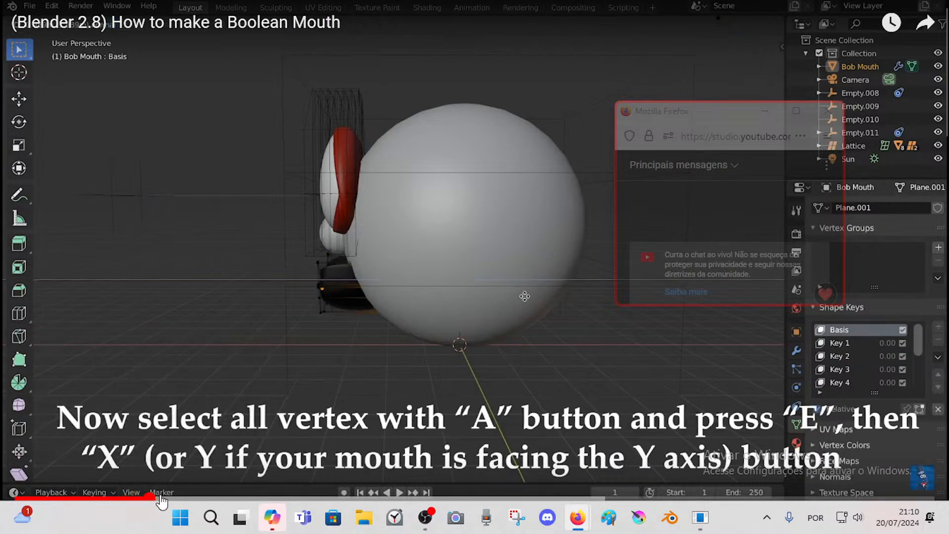
left_click(192, 498)
left_click(222, 499)
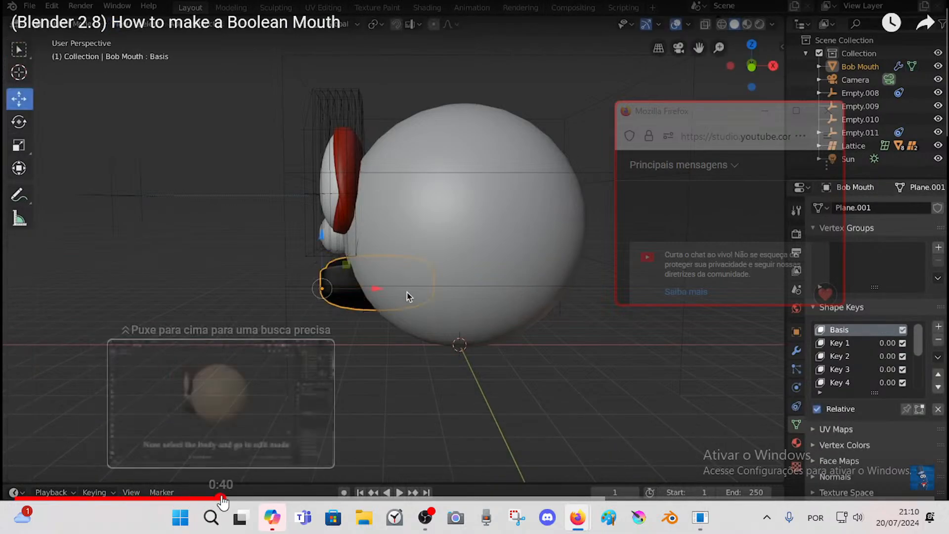
left_click(251, 499)
left_click(306, 499)
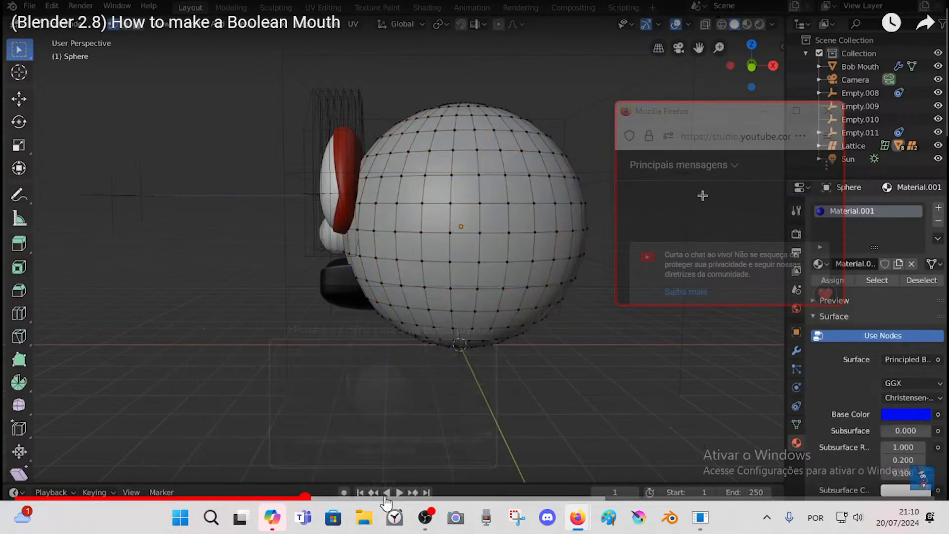
Step: Skim ahead from the black Diffuse BSDF material to the Edge Split modifier and the coloured result
left_click(389, 498)
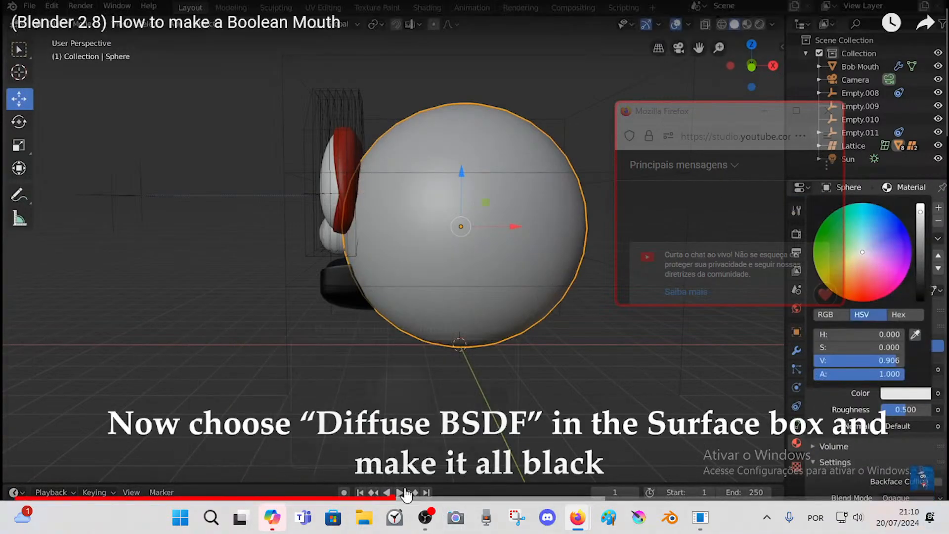
left_click(434, 499)
left_click(478, 498)
left_click(536, 498)
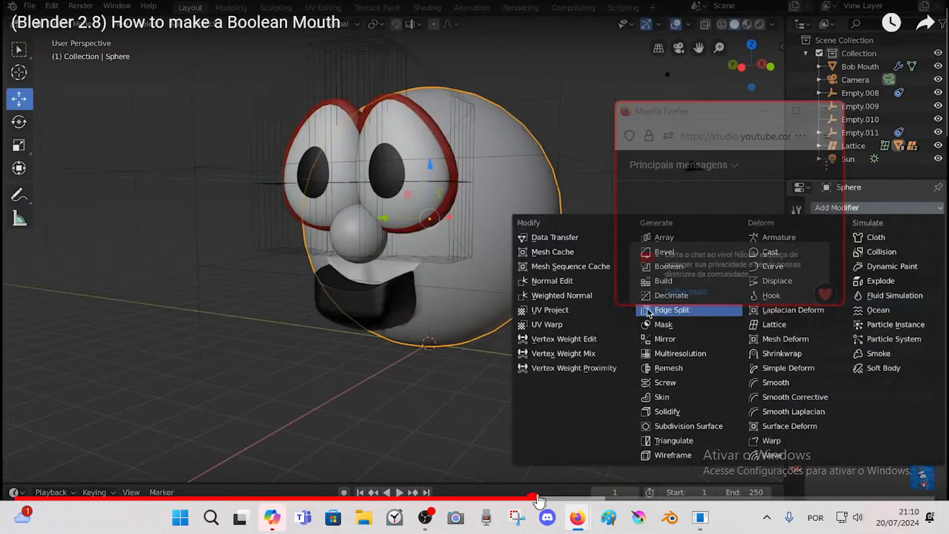
left_click(575, 499)
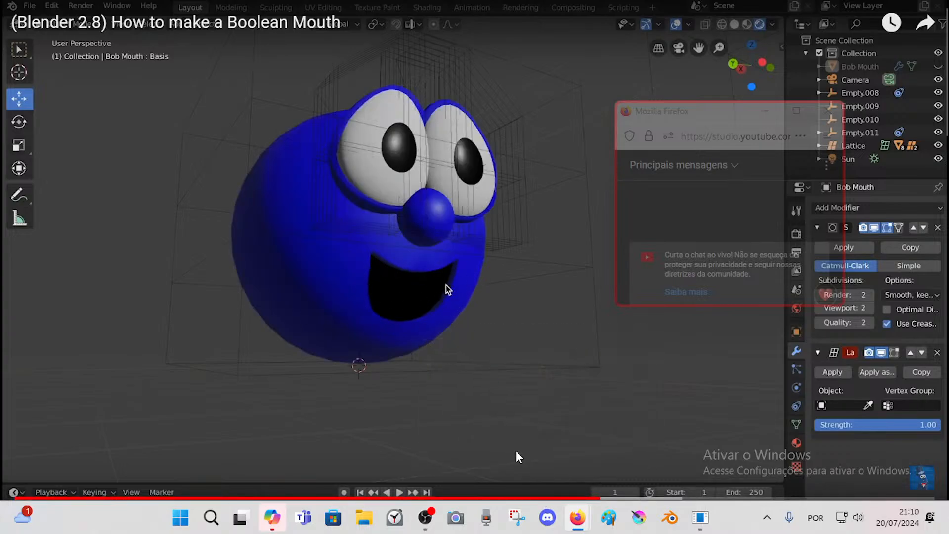
Step: Go back over the section that adds Edge Split to the sphere and hides the mouth, through to the shaded result
left_click(536, 499)
left_click(498, 499)
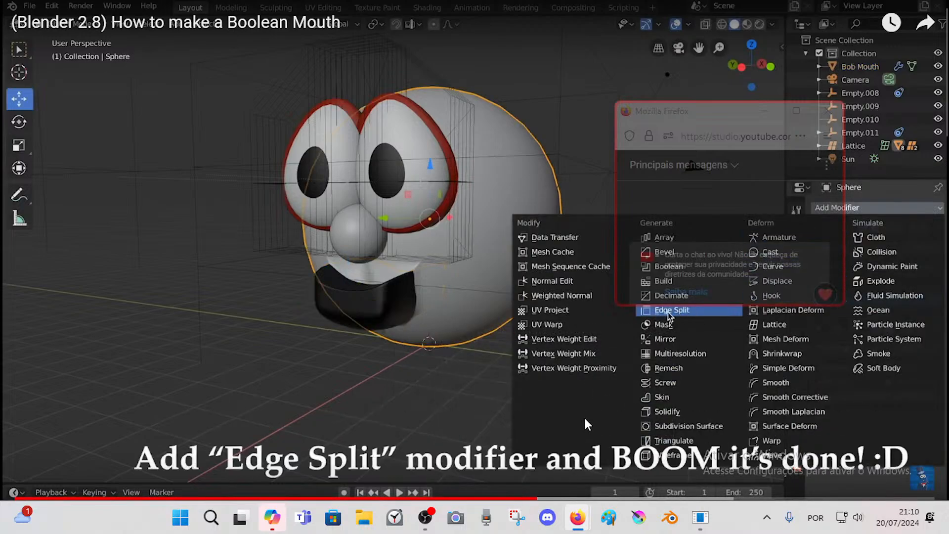
left_click(536, 367)
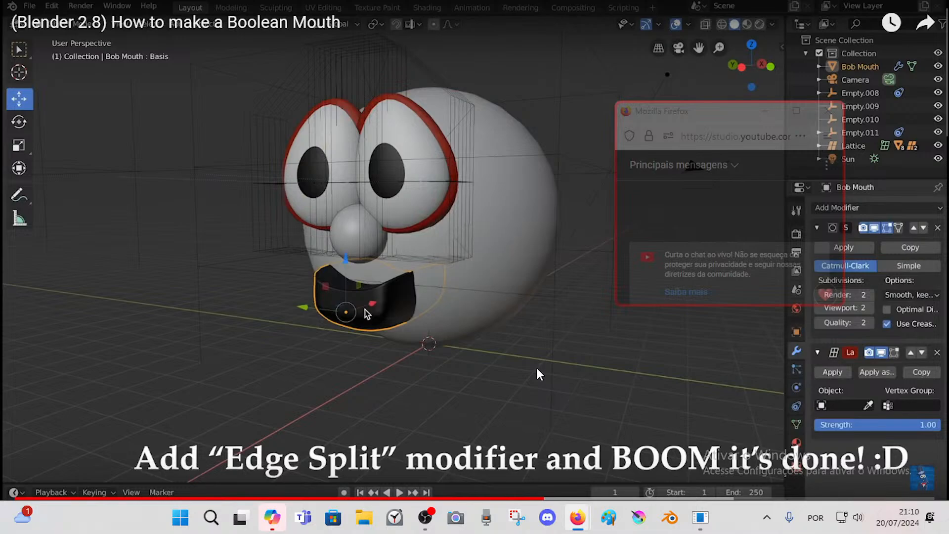
left_click(537, 372)
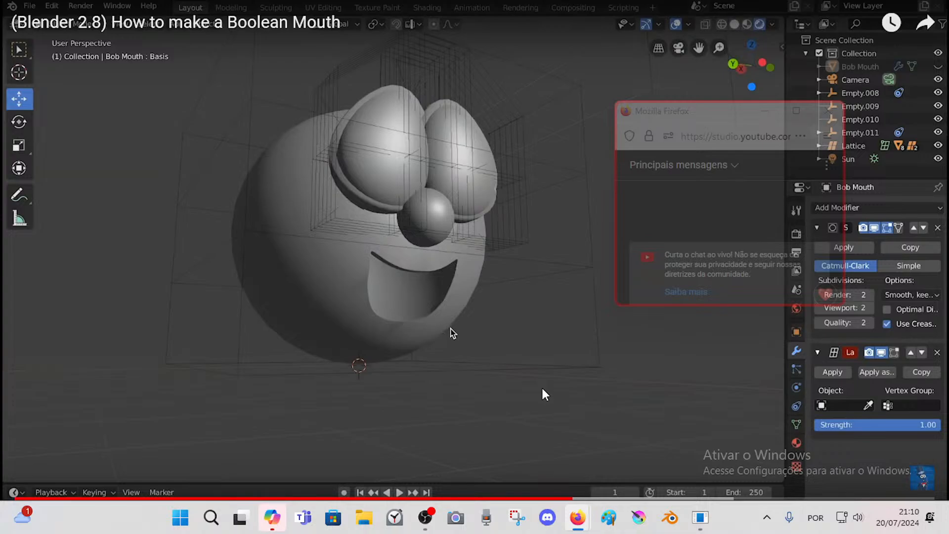
left_click(552, 393)
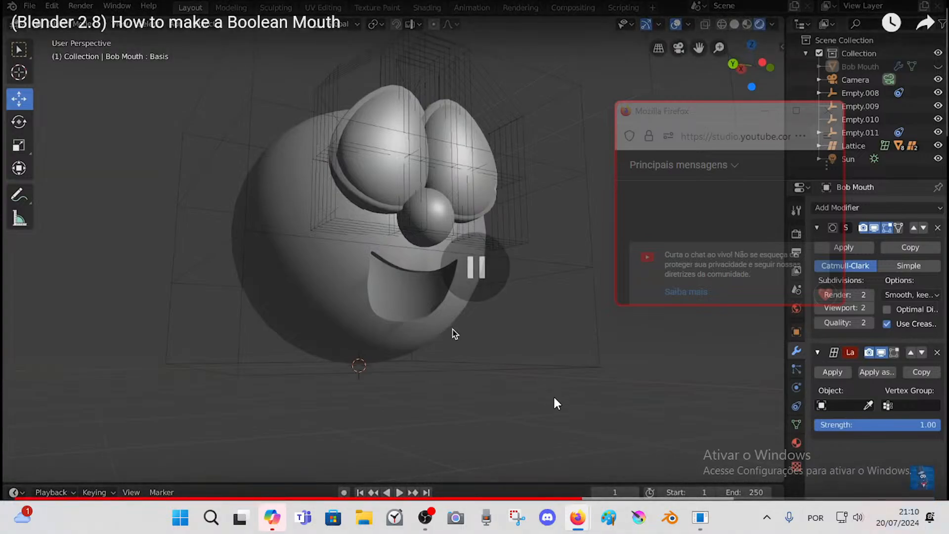
left_click(550, 435)
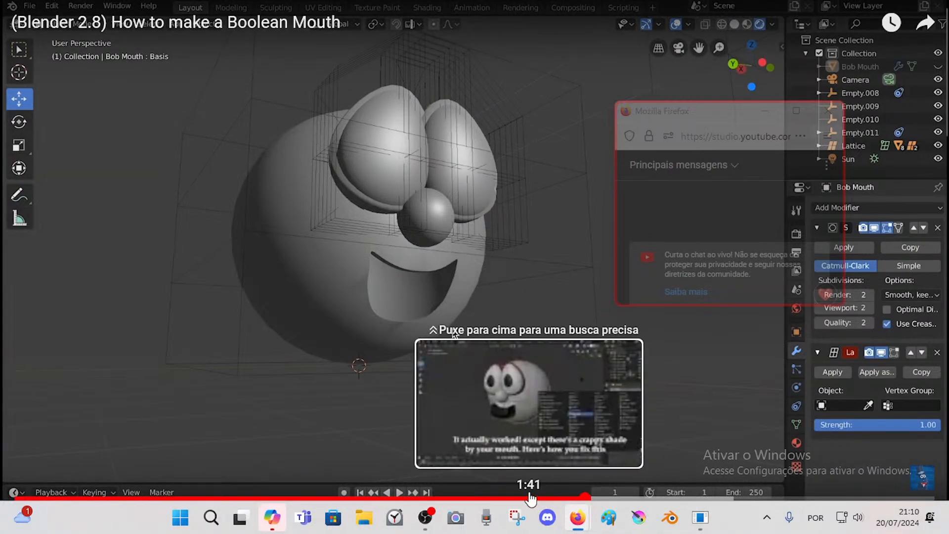
left_click(530, 497)
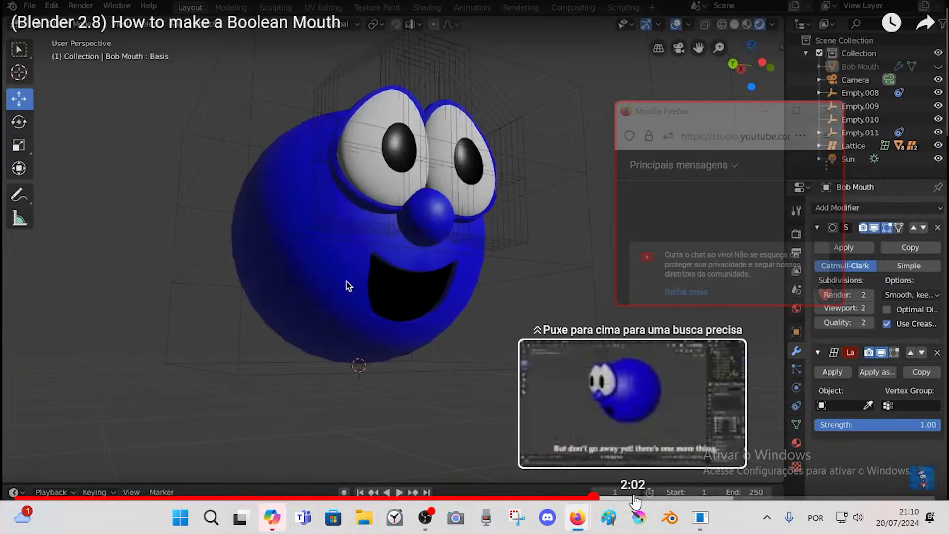
Step: Skim the remaining sections on mouth shape keys and render restrictions through to the closing text
left_click(633, 498)
left_click(626, 497)
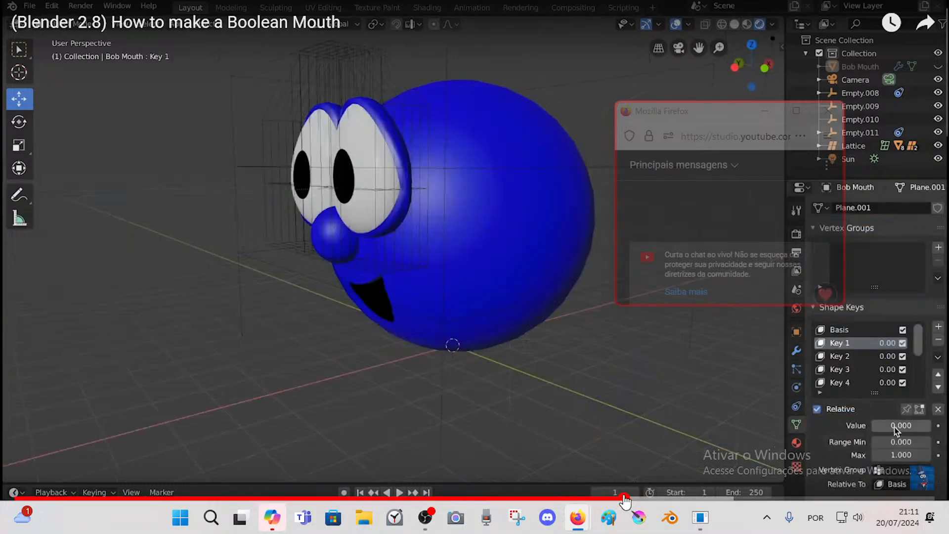
left_click(649, 353)
left_click(670, 408)
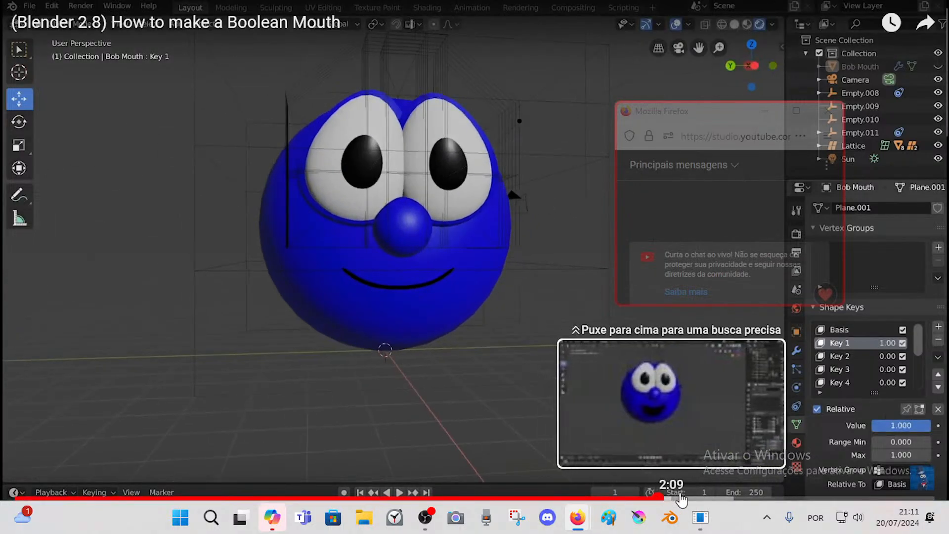
left_click(713, 498)
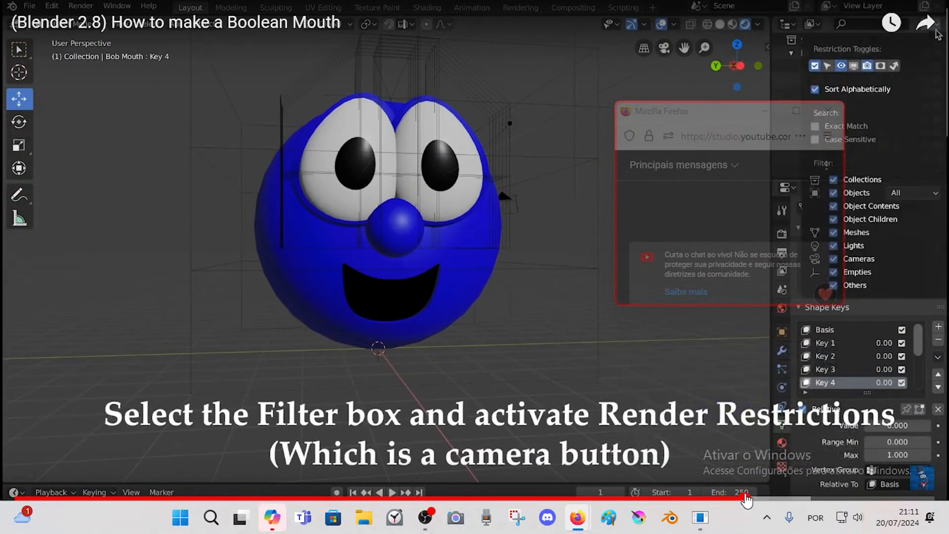
left_click(833, 497)
left_click(874, 497)
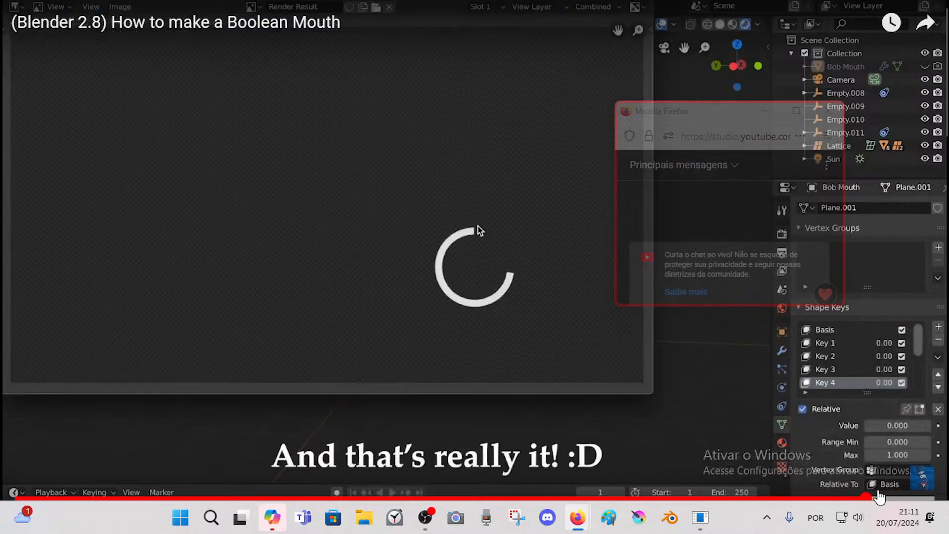
left_click(896, 498)
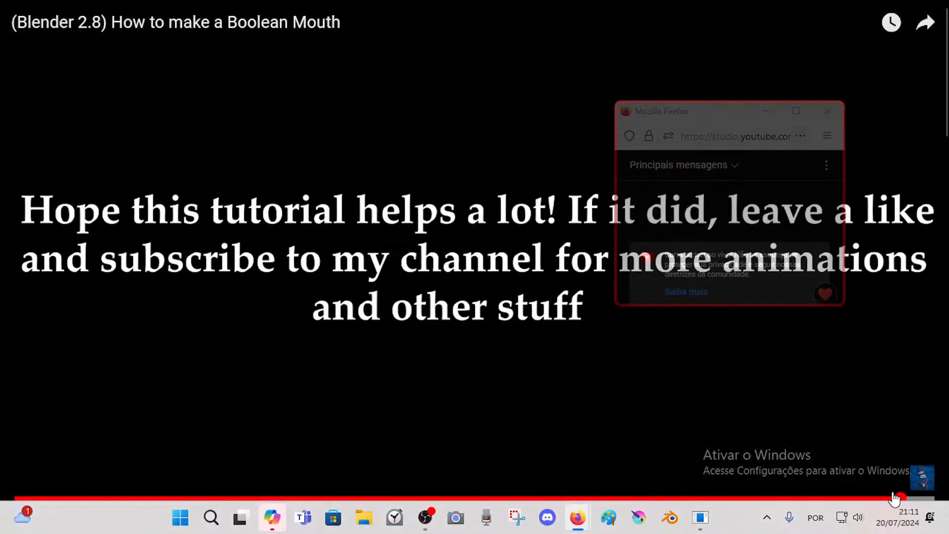
Step: Return from the render restriction section through the shape keys to the Edge Split section of the tutorial
left_click(723, 499)
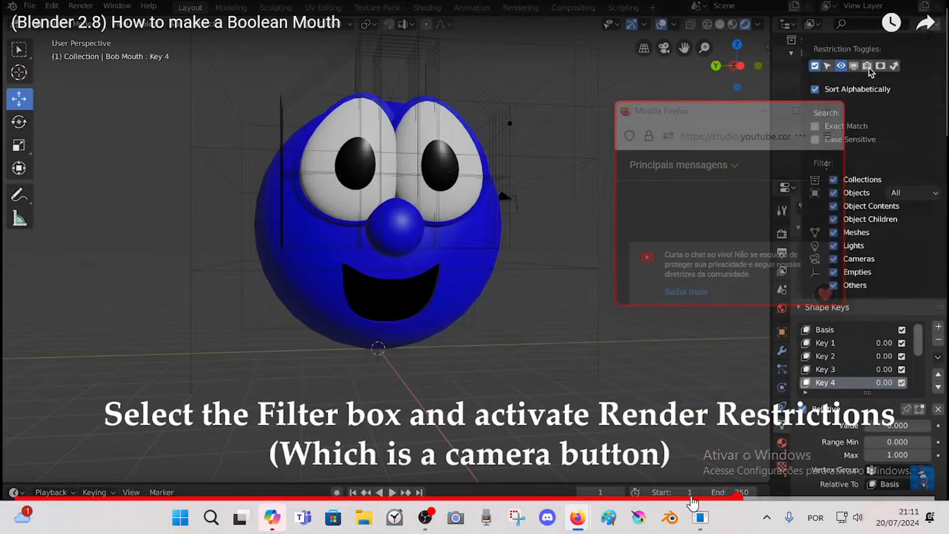
left_click(692, 498)
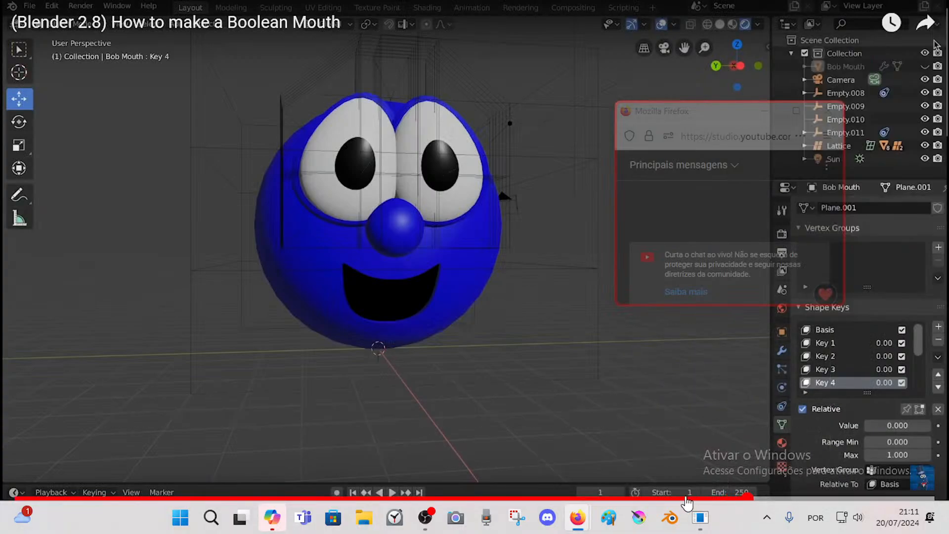
left_click(662, 499)
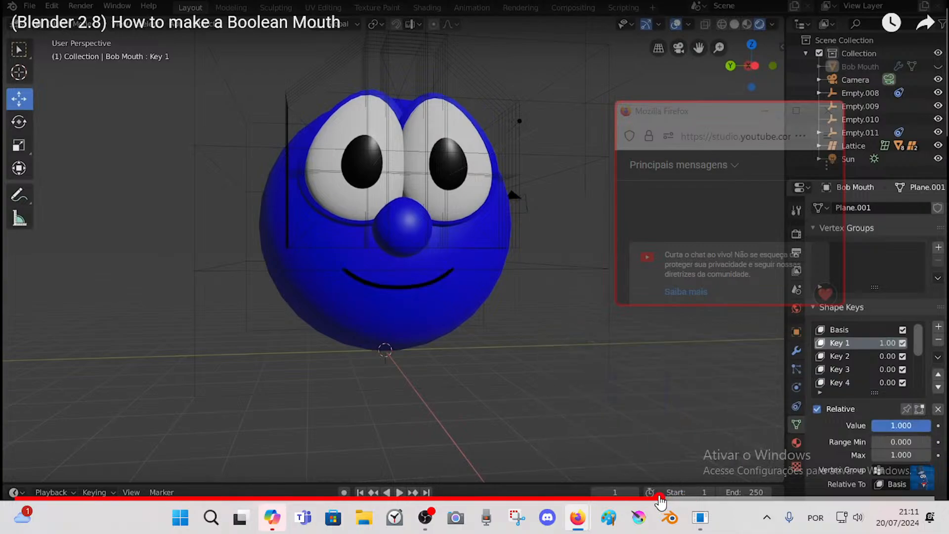
left_click(618, 499)
left_click(575, 499)
left_click(539, 499)
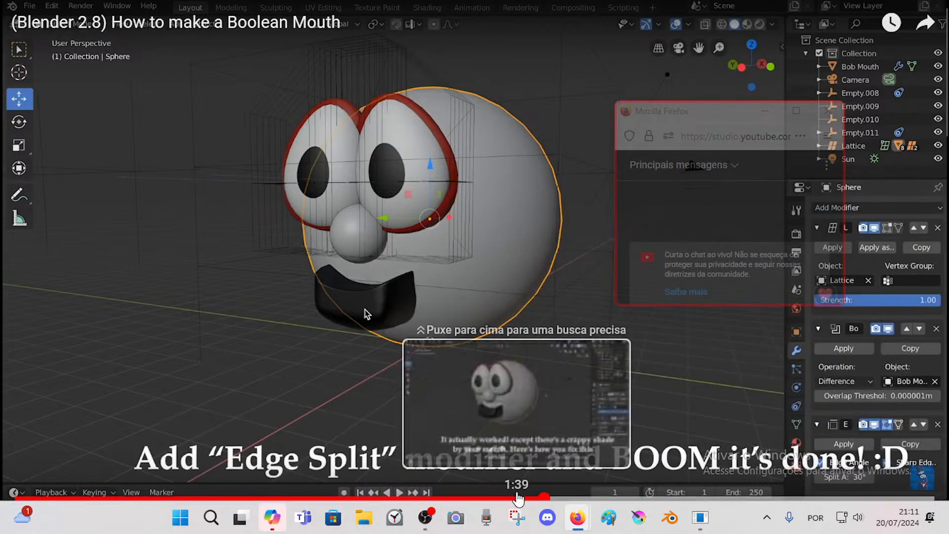
left_click(513, 499)
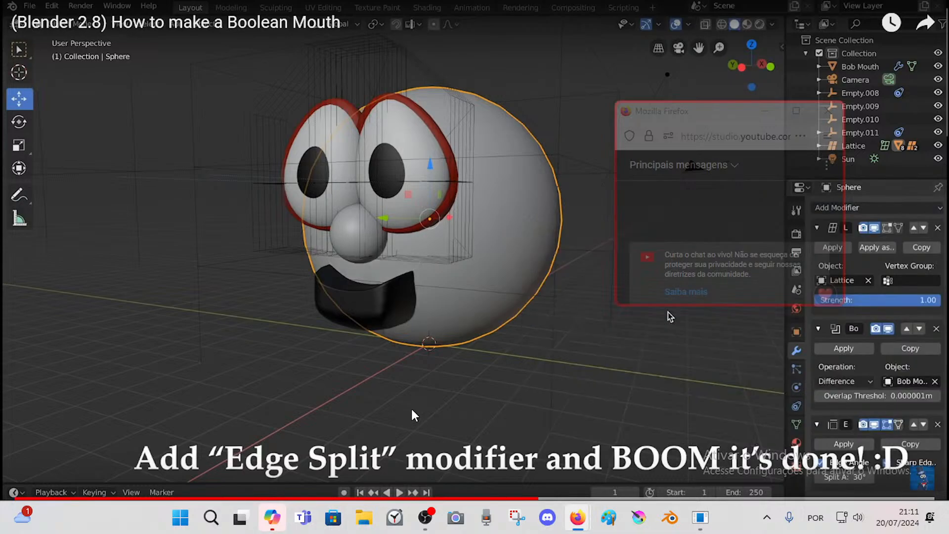
Step: Rewind to the part about hiding the mouth, pause the tutorial and leave full screen
left_click(487, 496)
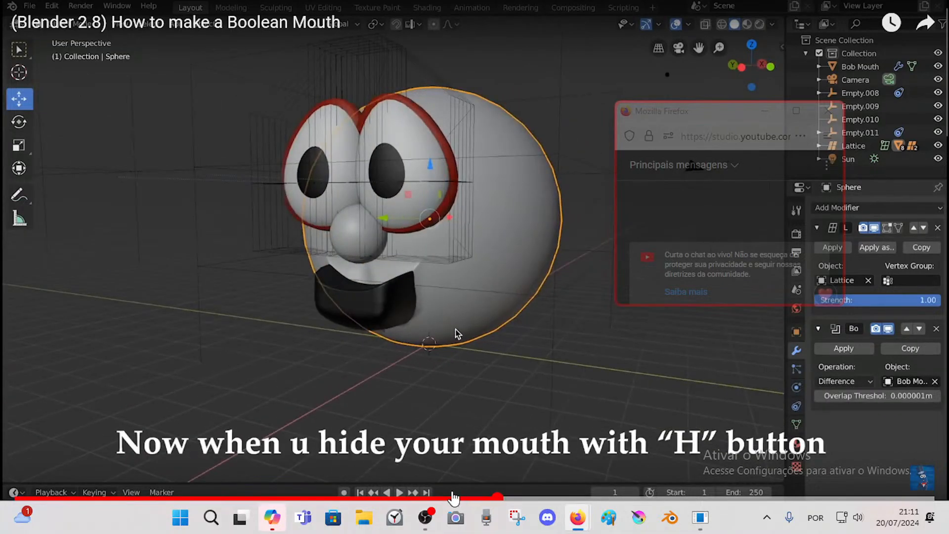
left_click(428, 323)
key("Escape")
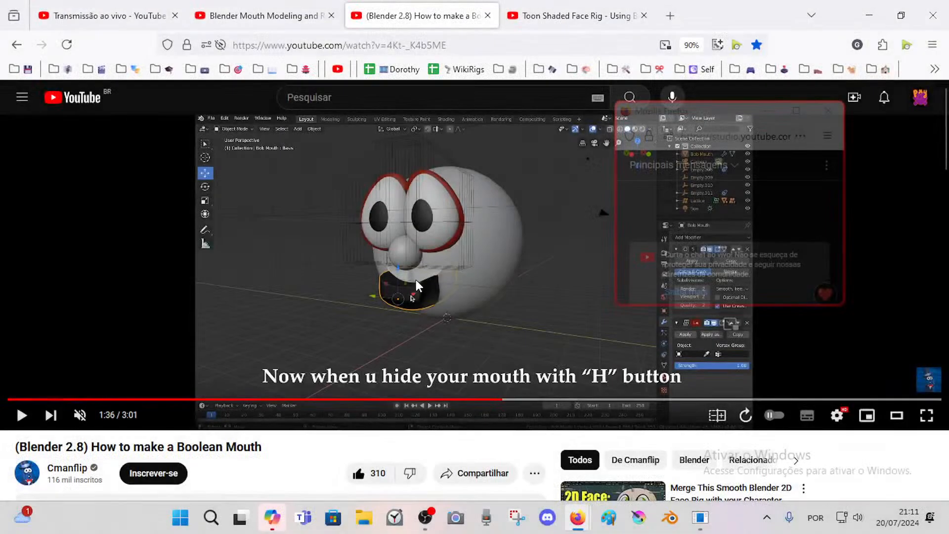
Step: Switch to Blender, select Dorothy's body mesh and turn off its Boolean modifier in the viewport
left_click(698, 519)
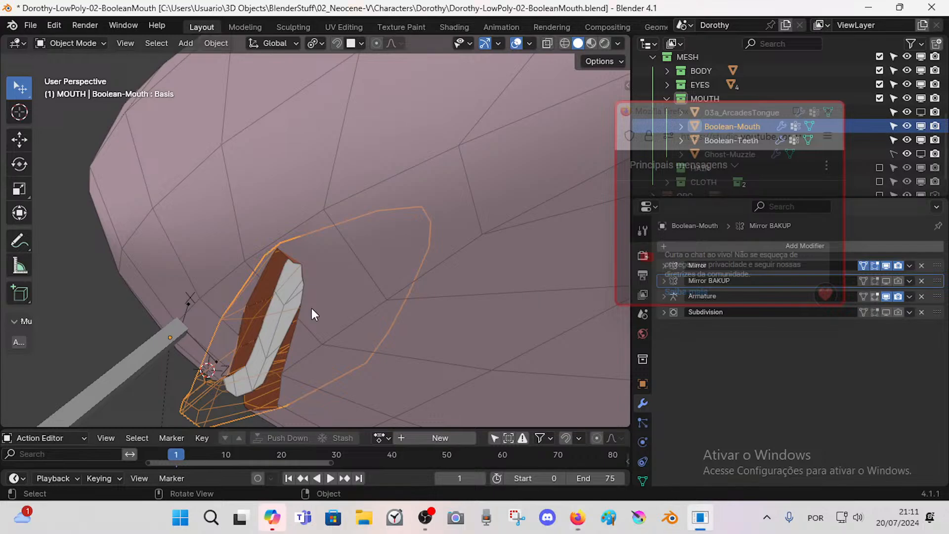
left_click(284, 320)
left_click(414, 271)
left_click(266, 298)
middle_click_drag(266, 299, 319, 307)
left_click(312, 330)
left_click(319, 359)
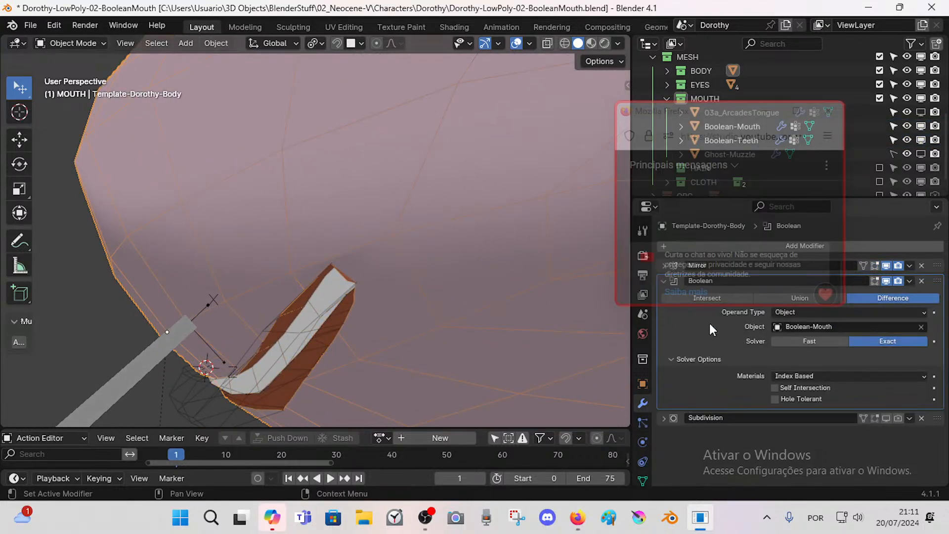
left_click(886, 281)
Step: Select the Boolean-Mouth object, move the floating chat window off the modifier settings and add an Edge Split modifier
scroll(269, 329, "down", 8)
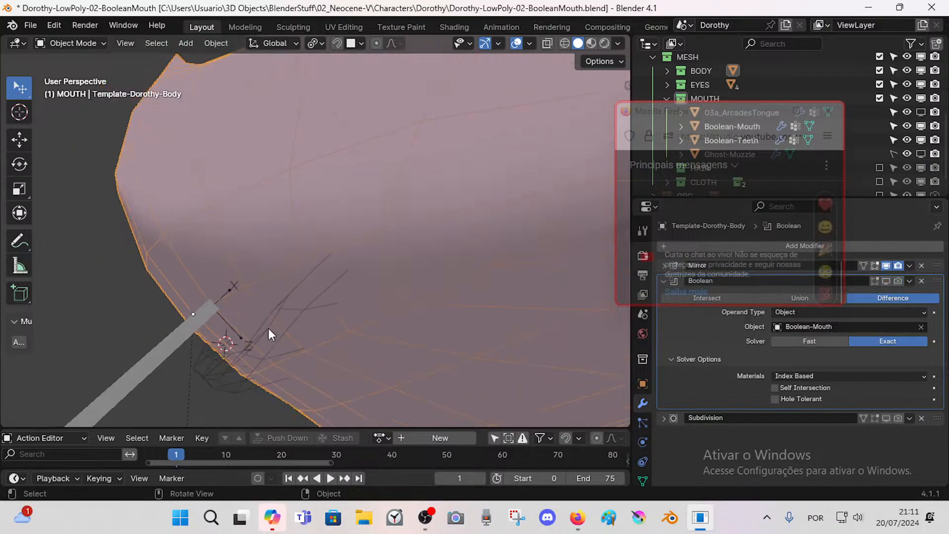
middle_click_drag(272, 330, 341, 287)
key("shift+grave")
key("w")
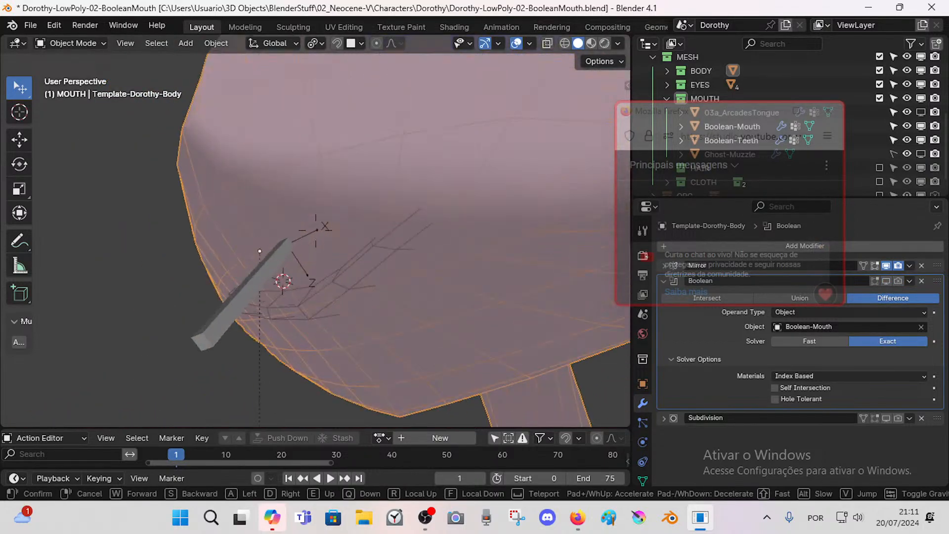
left_click(316, 230)
left_click(352, 290)
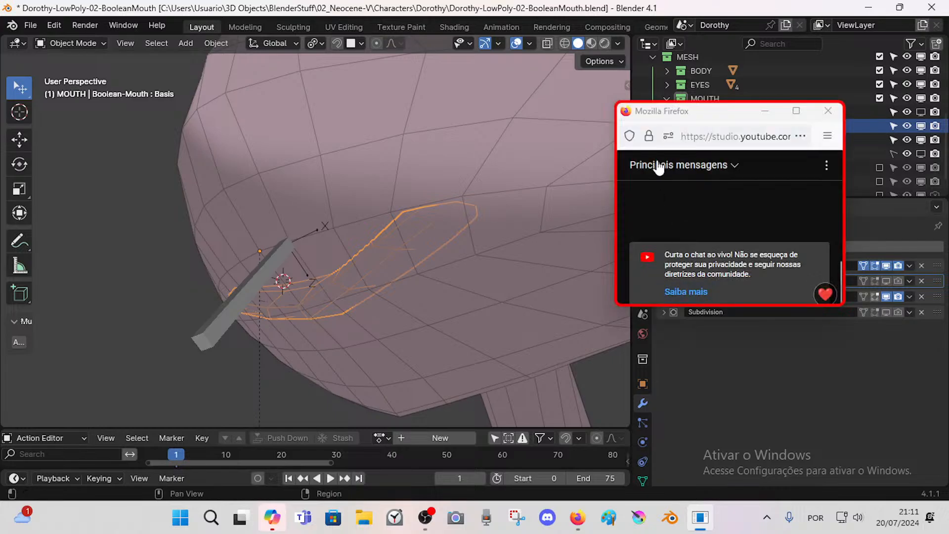
left_click_drag(672, 114, 525, 35)
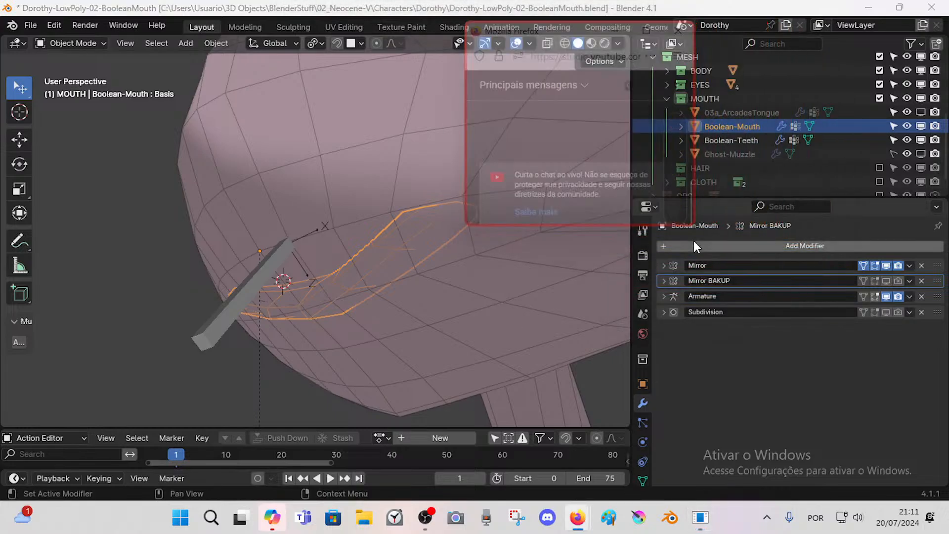
left_click(743, 244)
mouse_move(705, 294)
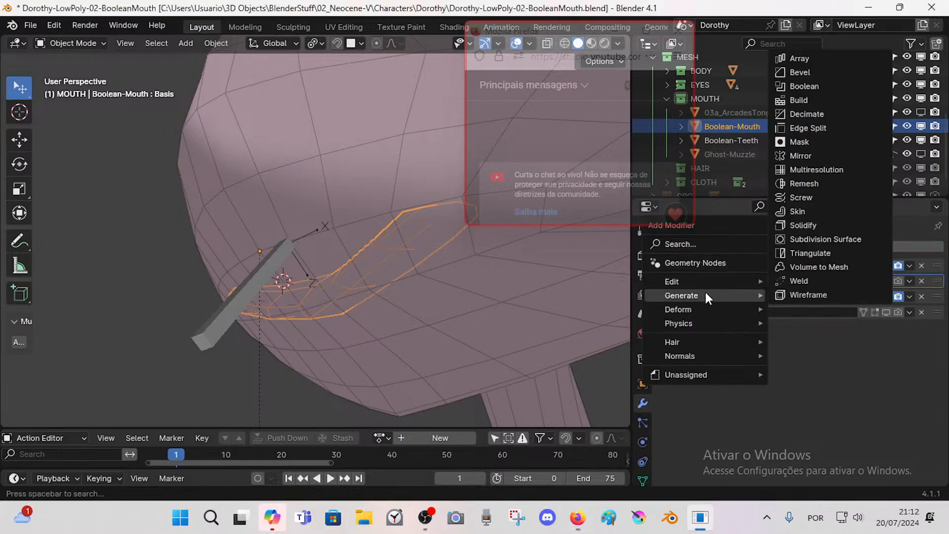
left_click(811, 127)
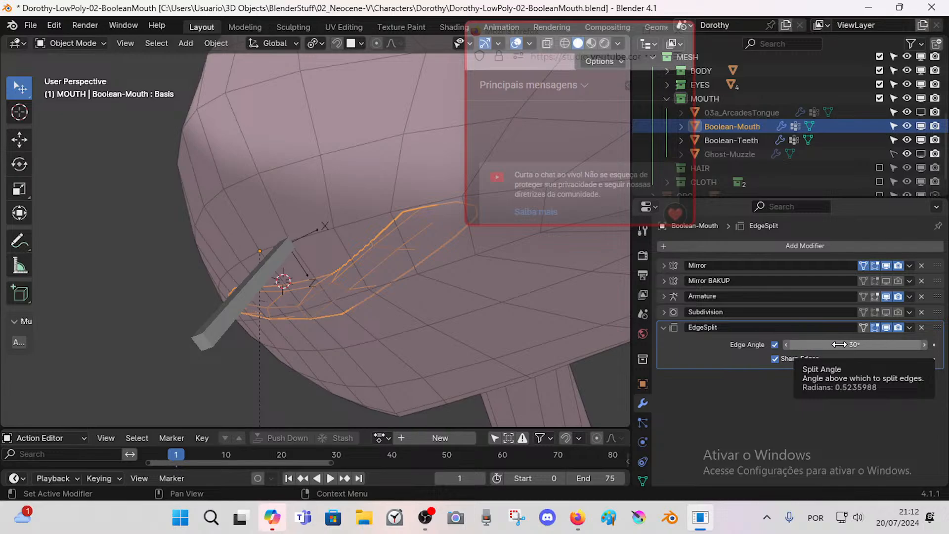
Step: Turn the Boolean modifier on Dorothy's body mesh back on for viewport and render, and reselect the Boolean-Mouth object
left_click(461, 295)
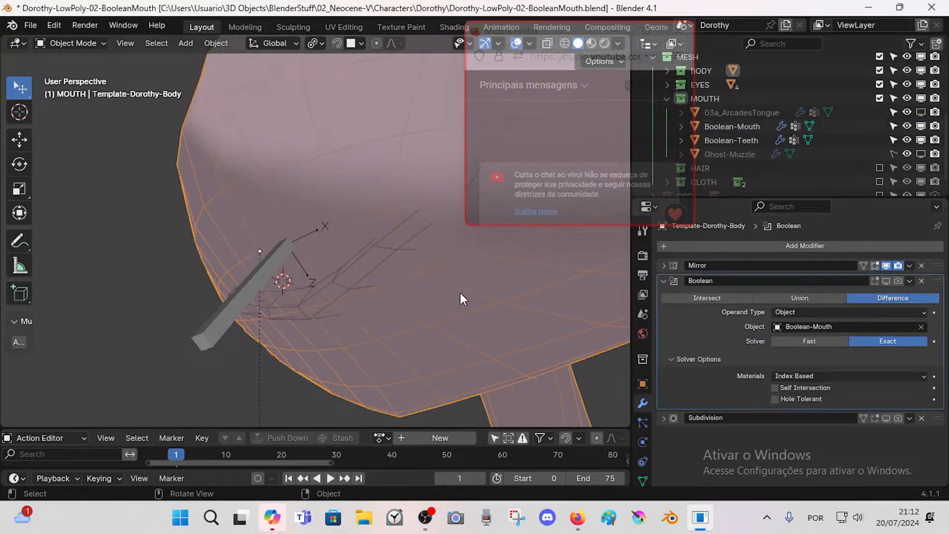
left_click(886, 280)
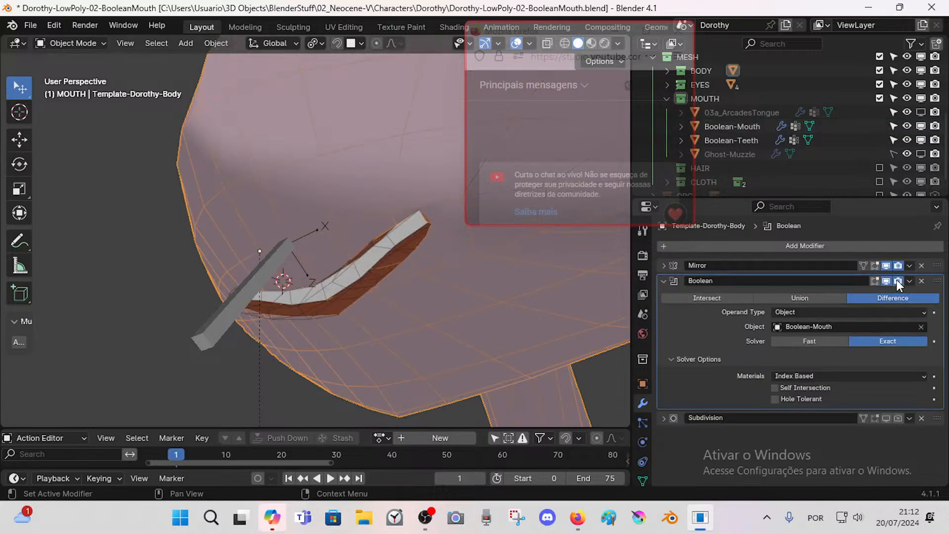
left_click(331, 284)
left_click(340, 252)
left_click(342, 277)
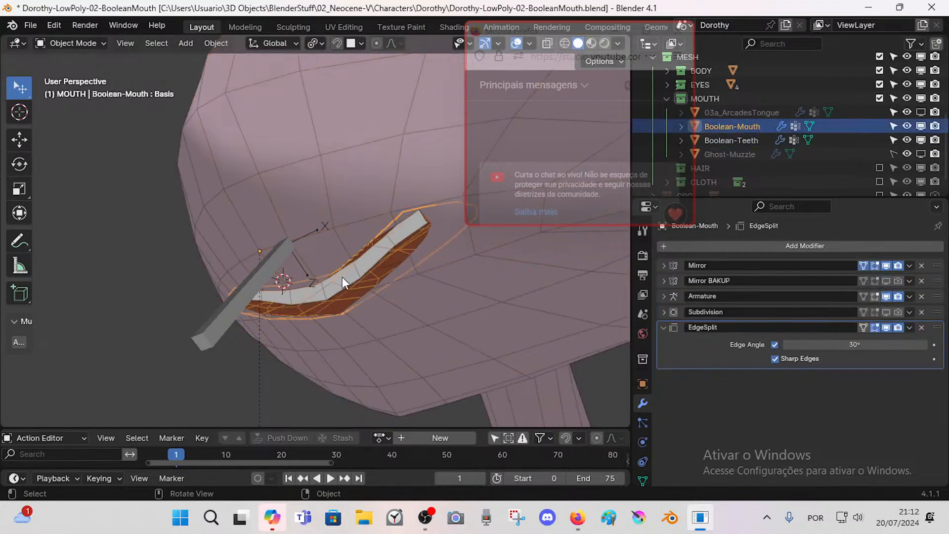
Step: Enable Boolean-Mouth's Subdivision modifier for viewport and render, testing Edge Split above it and finally placing Edge Split below it
mouse_move(372, 301)
middle_mouse_down()
mouse_move(388, 312)
mouse_move(448, 300)
mouse_move(445, 309)
mouse_move(372, 314)
middle_mouse_up()
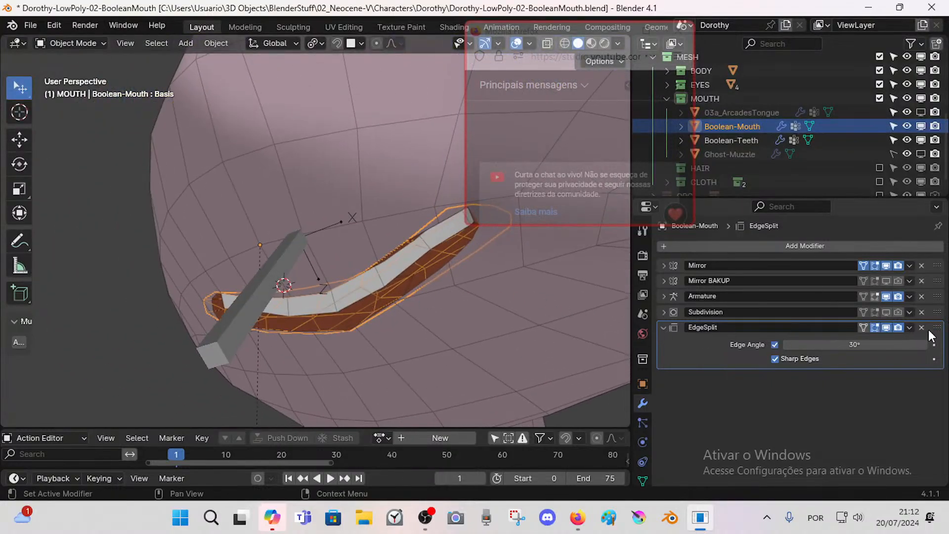
left_click_drag(937, 327, 933, 304)
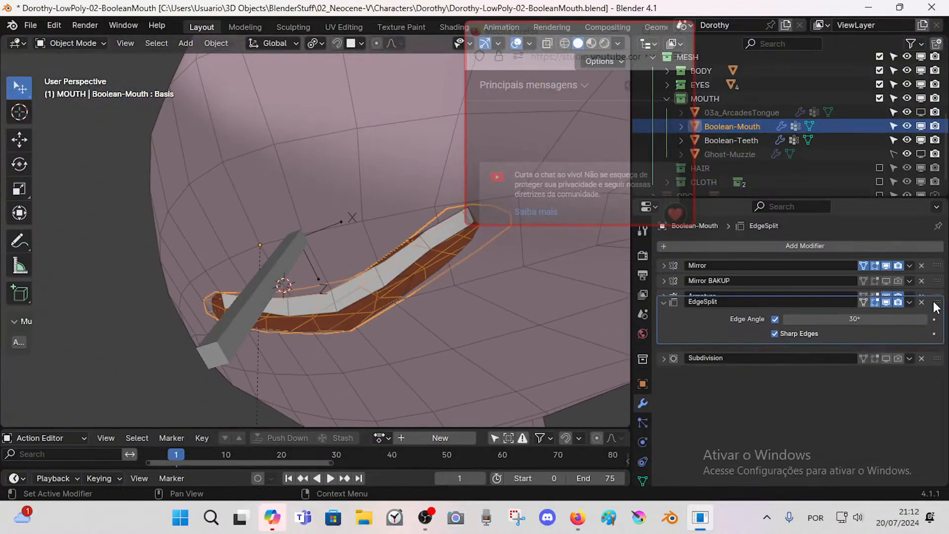
left_click(886, 362)
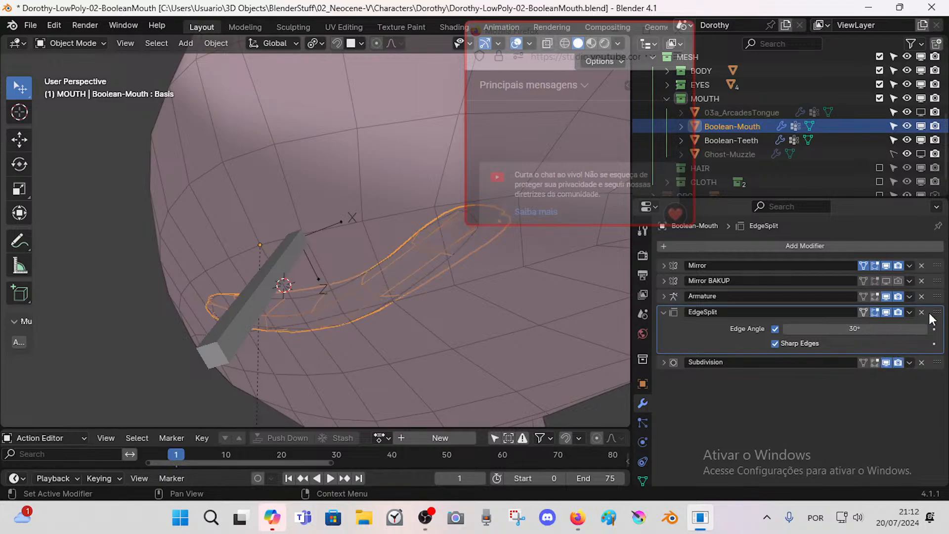
left_click_drag(935, 320, 923, 381)
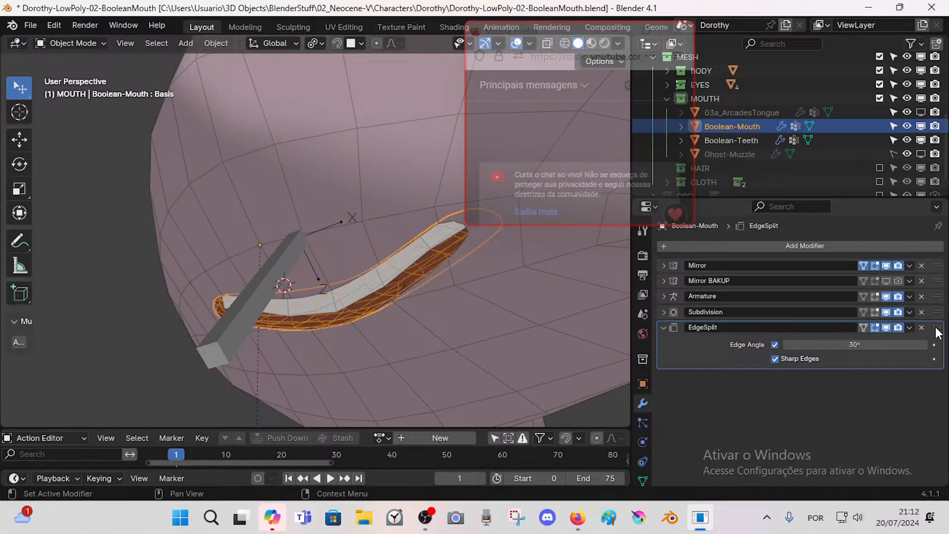
mouse_move(934, 329)
left_mouse_down()
mouse_move(940, 308)
mouse_move(939, 392)
mouse_move(936, 364)
left_mouse_up()
left_click_drag(939, 318, 939, 383)
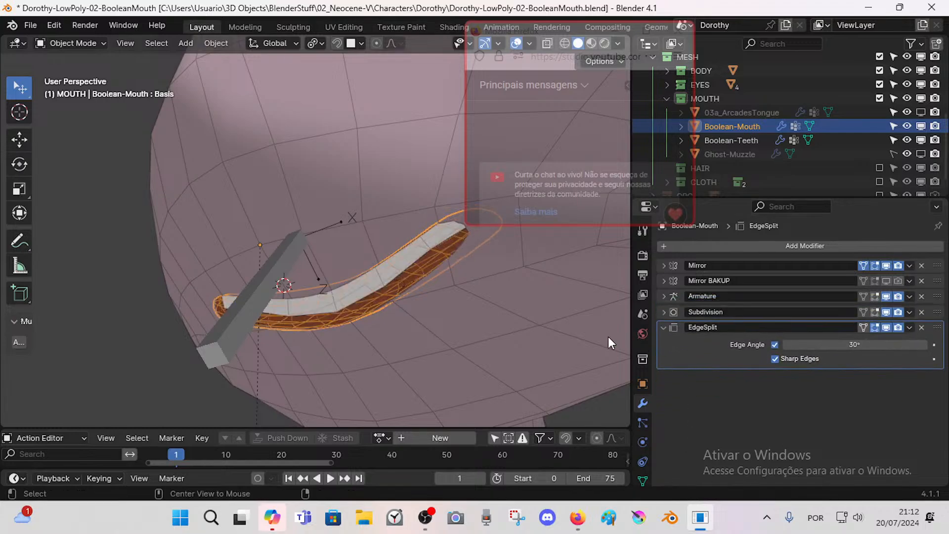
Step: Switch to the boolean mouth tutorial in Firefox, rewind to 1:31, watch the Edge Split part in full screen and pause
mouse_move(566, 503)
left_click(531, 443)
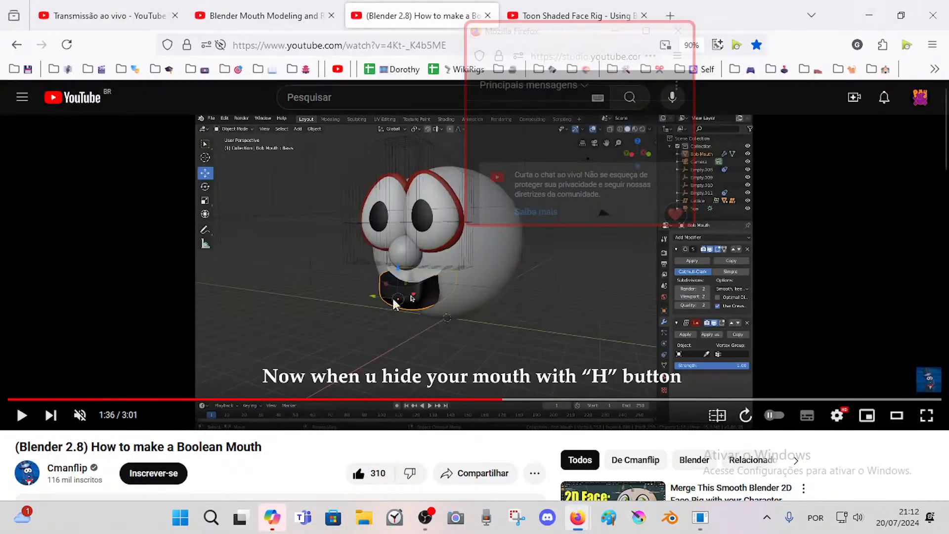
left_click(477, 399)
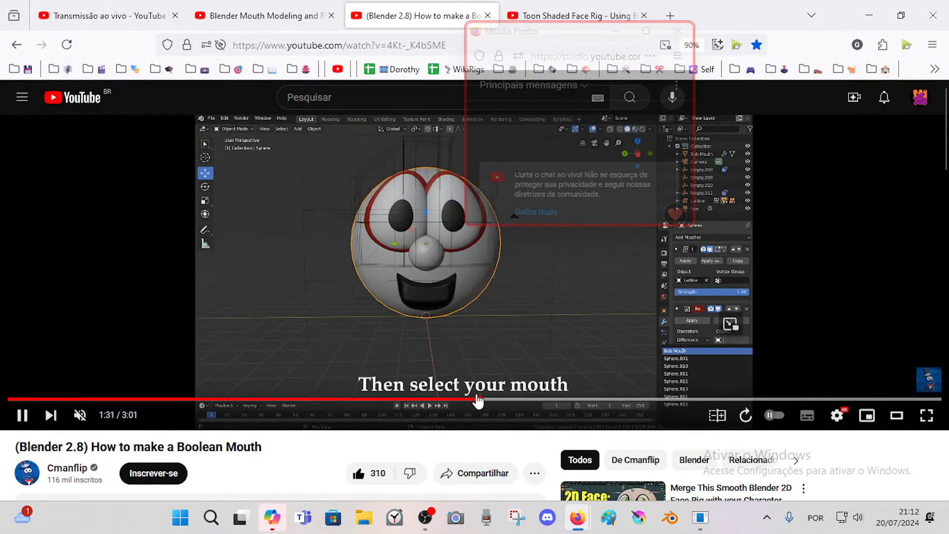
double_click(643, 304)
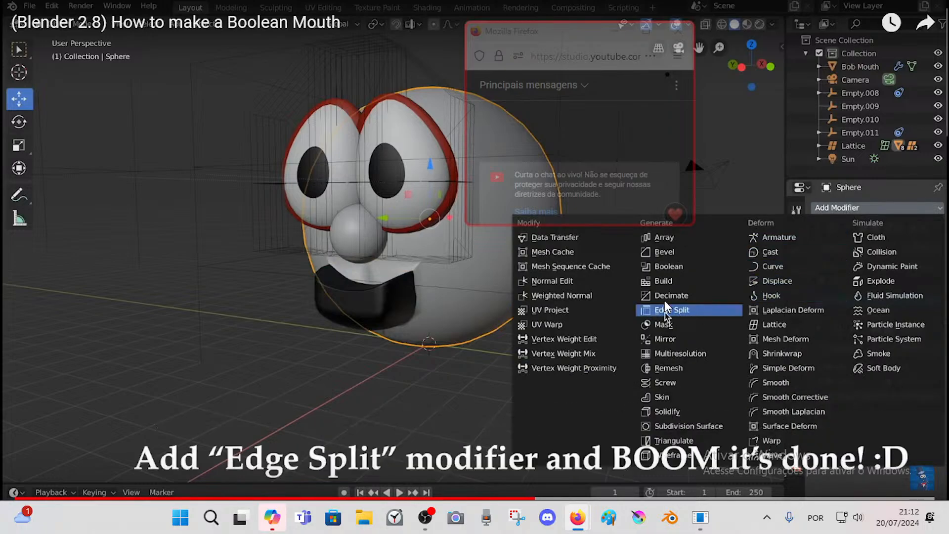
left_click(594, 295)
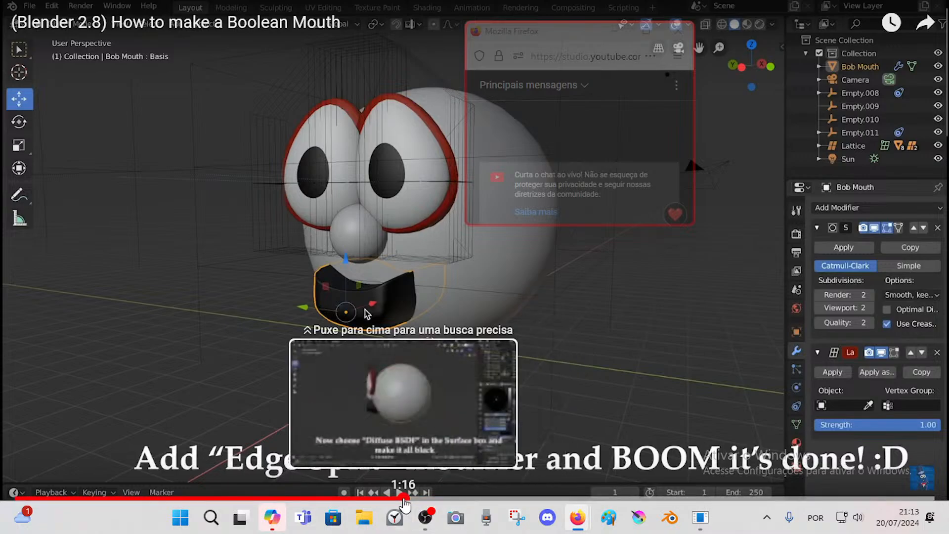
Step: Replay the tutorial from about 1:16 up to the part on hiding the mouth, pause it and leave full screen
left_click(403, 496)
left_click(500, 404)
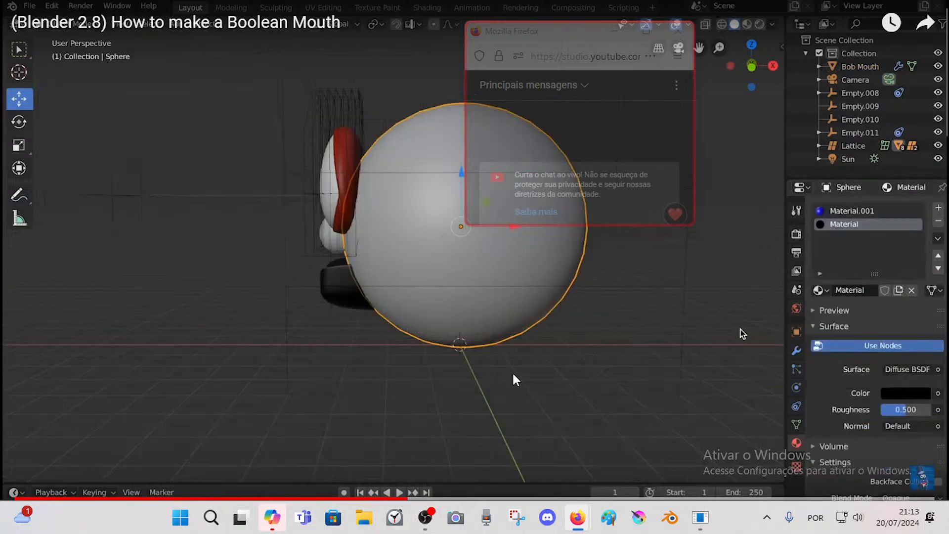
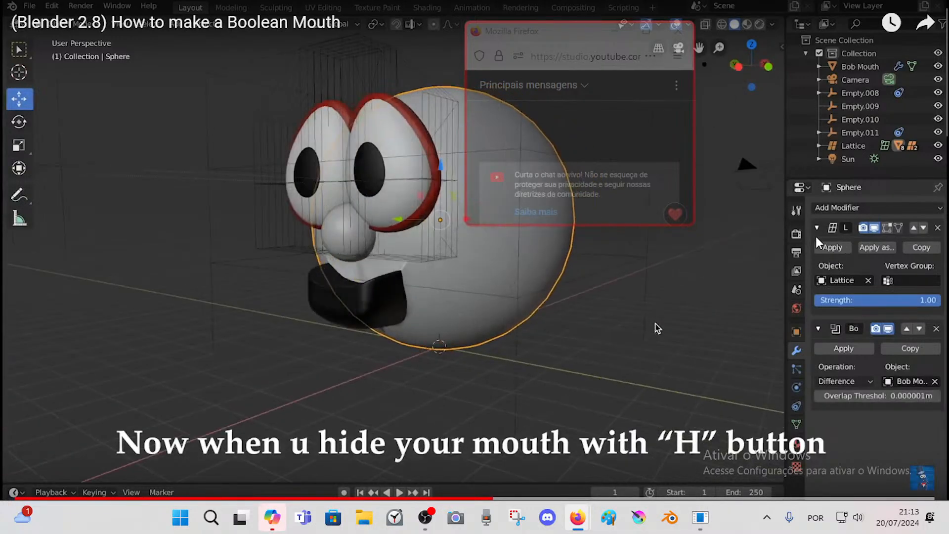
left_click(464, 336)
key("Escape")
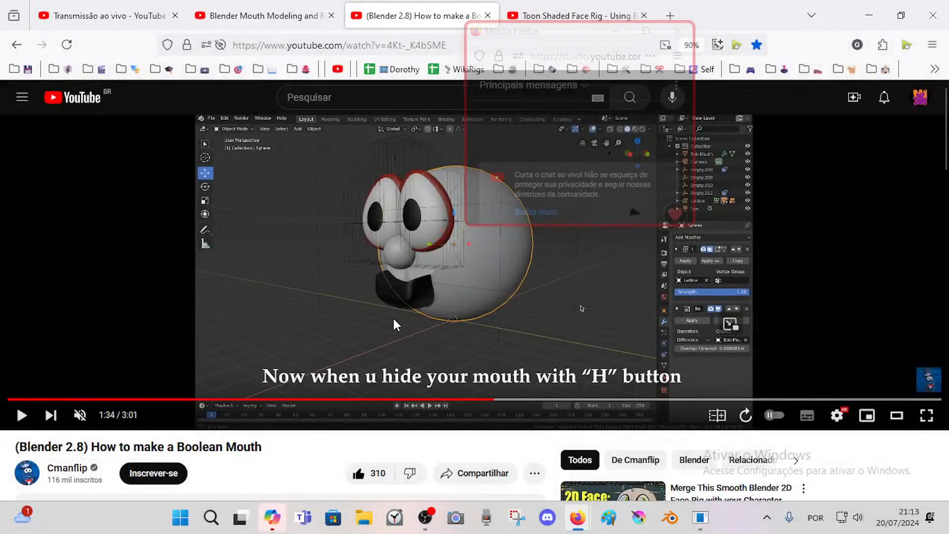
Step: Check the Blender scene briefly, return to the tutorial and replay the section before the mouth is hidden in full screen
left_click(697, 517)
left_click(695, 517)
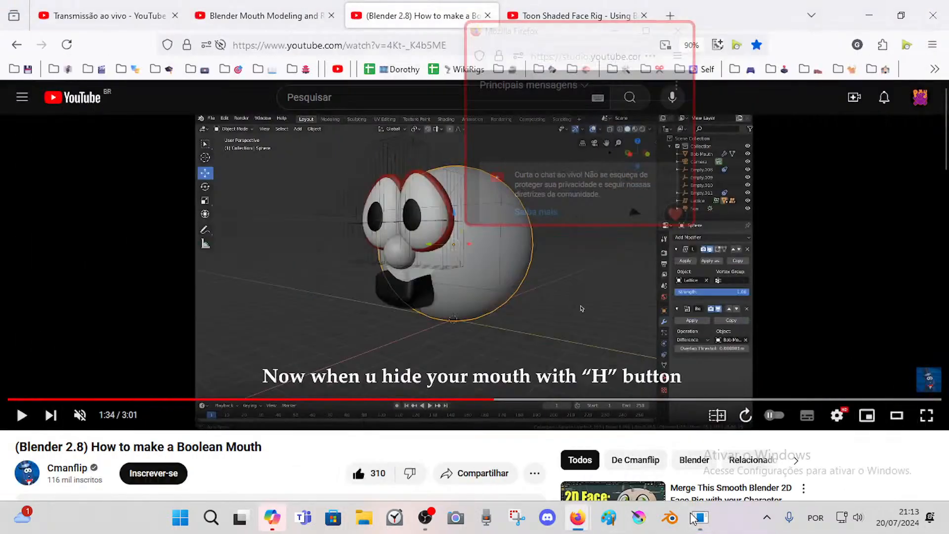
left_click(695, 517)
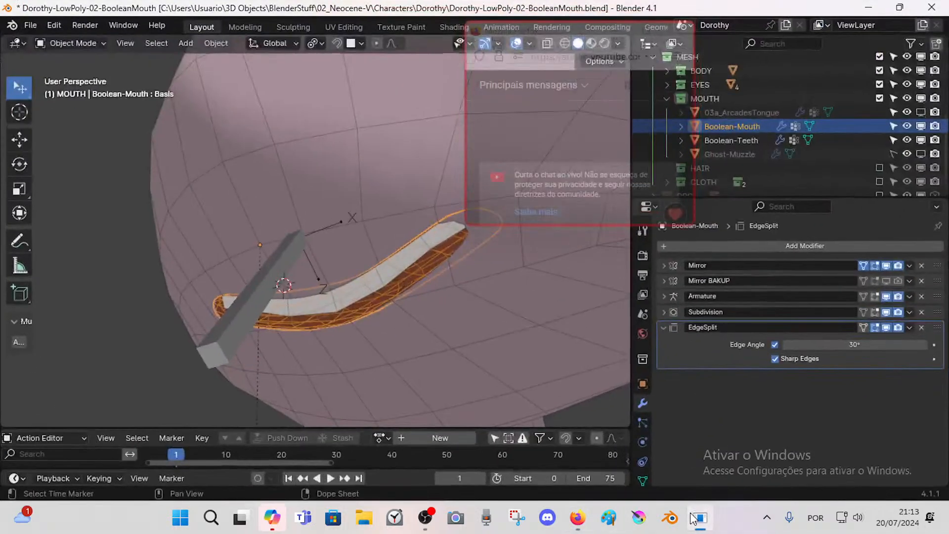
left_click(694, 517)
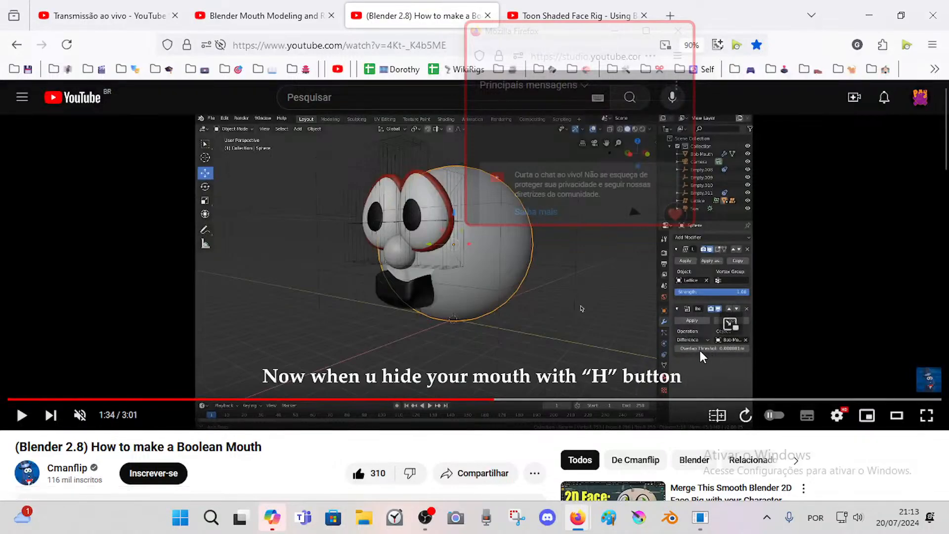
left_click(700, 351)
double_click(608, 337)
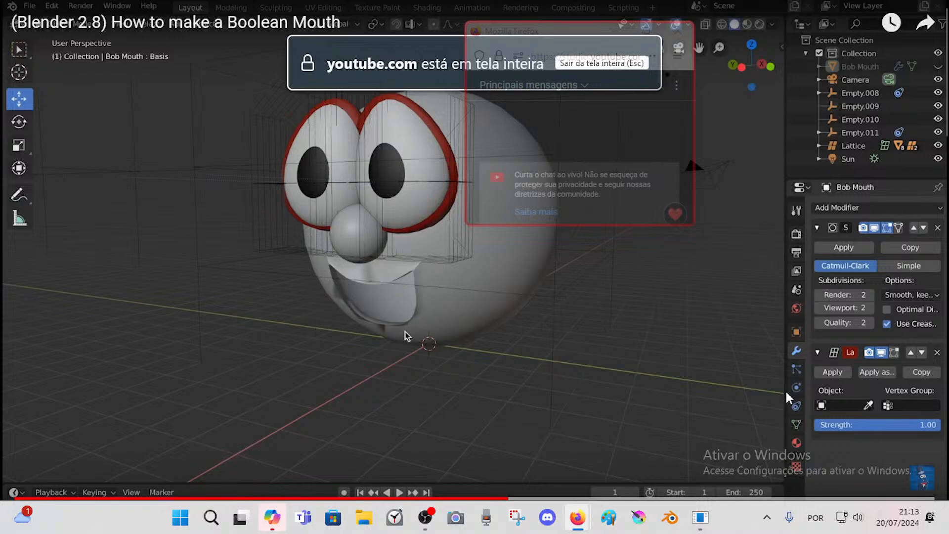
left_click(496, 497)
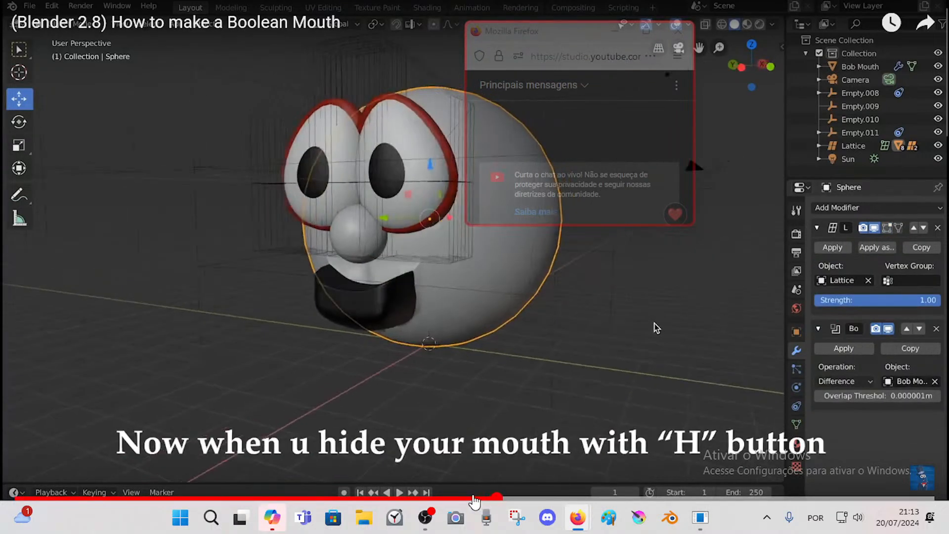
left_click(473, 498)
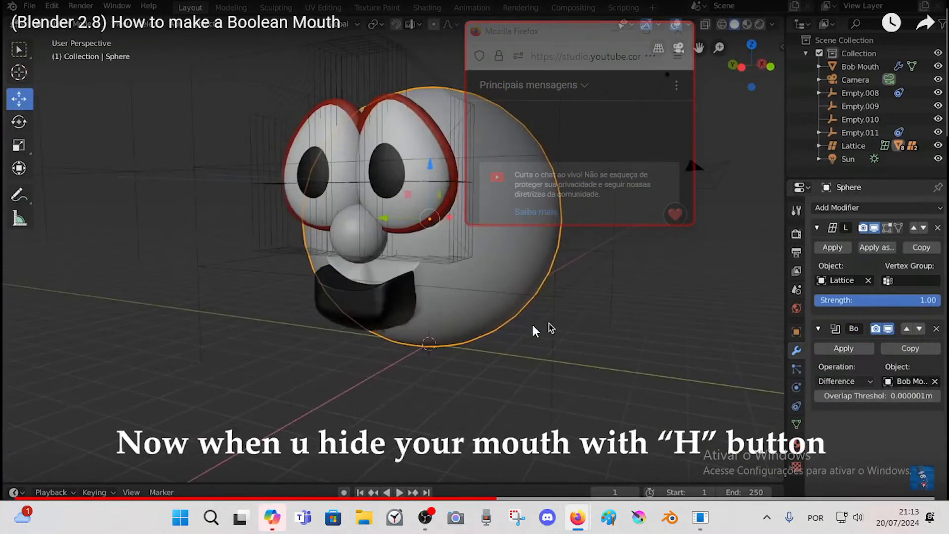
left_click(519, 334)
Step: Switch to Blender and remove the Edge Split modifier from the Boolean-Mouth object
key("alt+Tab")
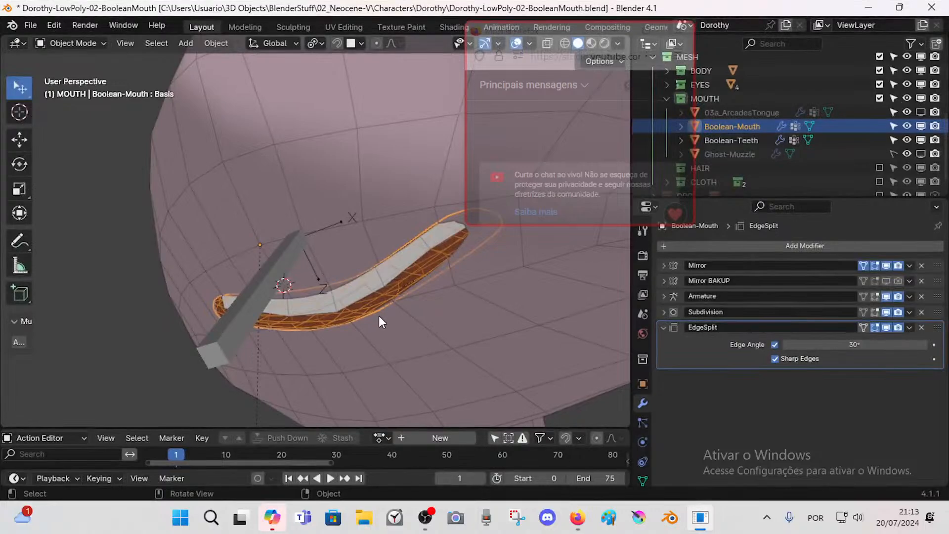
left_click(390, 323)
left_click(377, 290)
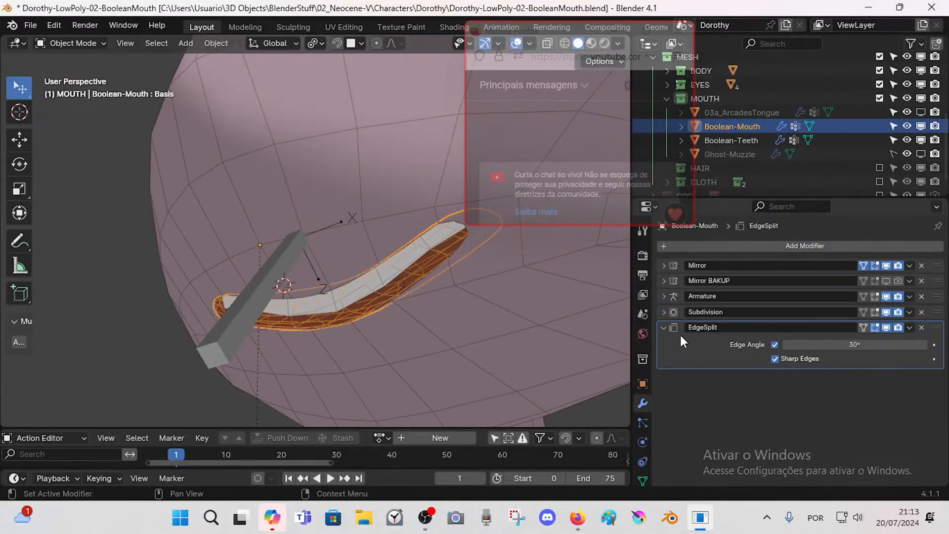
left_click(922, 327)
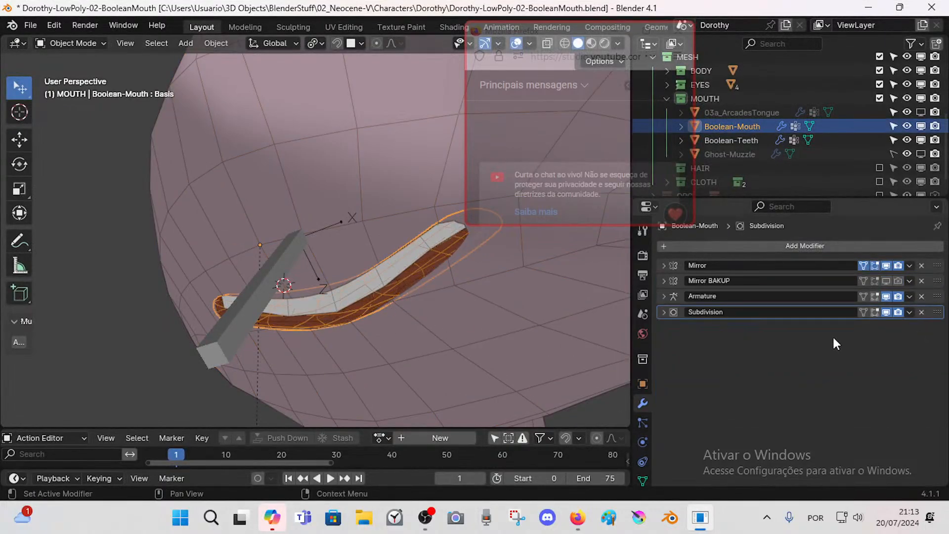
Step: Select Dorothy's body mesh, collapse its Boolean modifier settings and test its Subdivision modifier briefly in the viewport
left_click(455, 317)
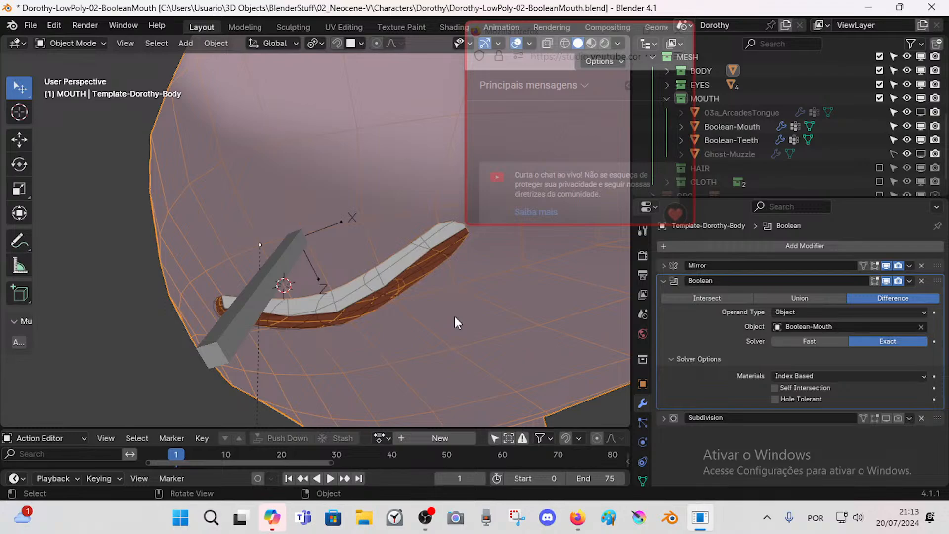
left_click(662, 281)
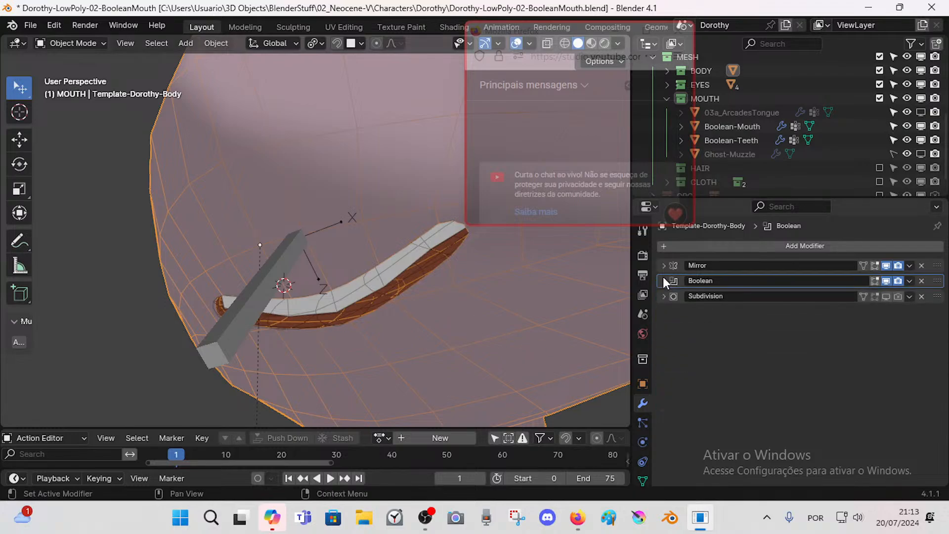
left_click(886, 296)
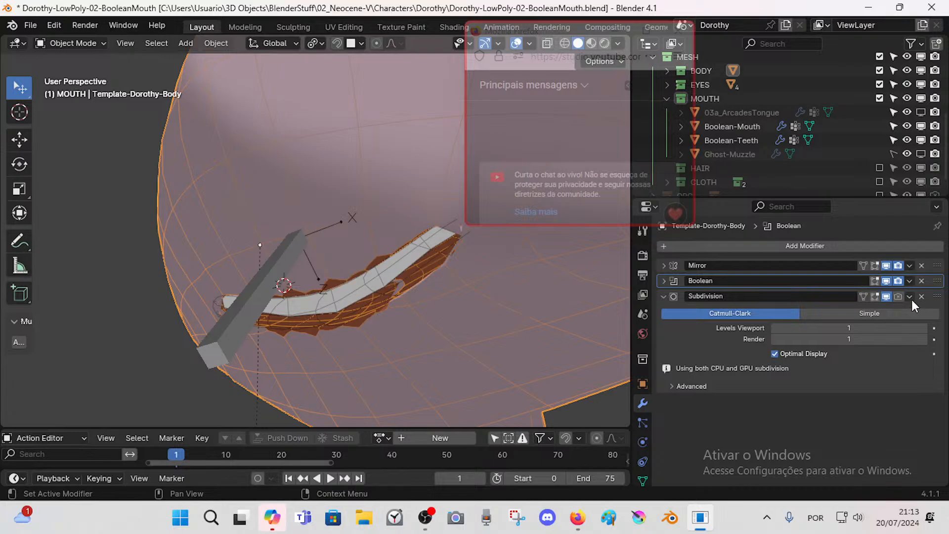
left_click(898, 296)
left_click(886, 296)
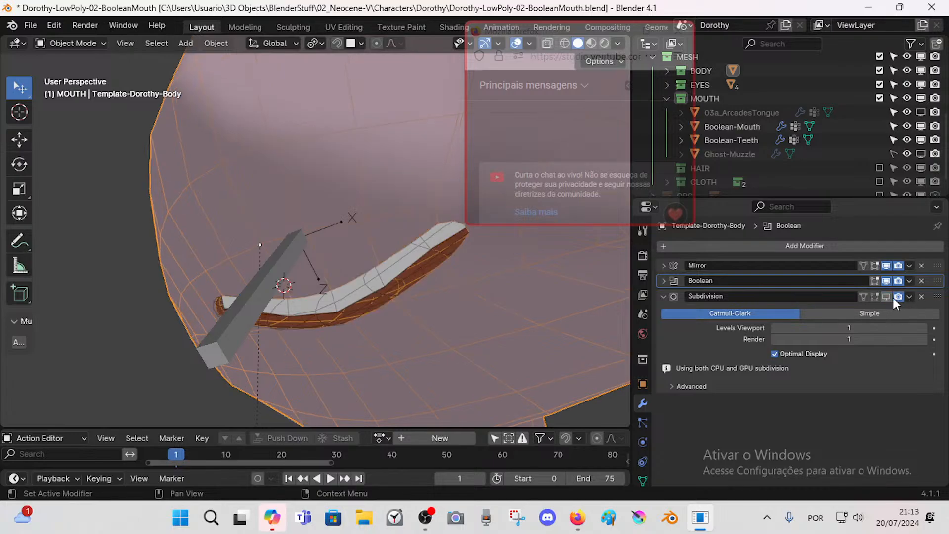
Step: Add an Edge Split modifier to the body mesh and place it between Boolean and Subdivision
key("shift+a")
mouse_move(702, 267)
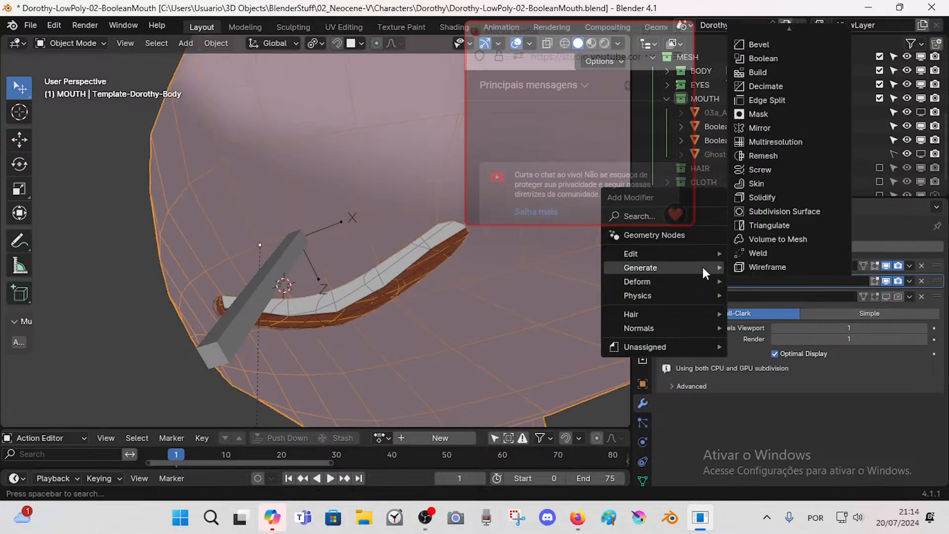
left_click(766, 99)
left_click_drag(936, 400, 941, 295)
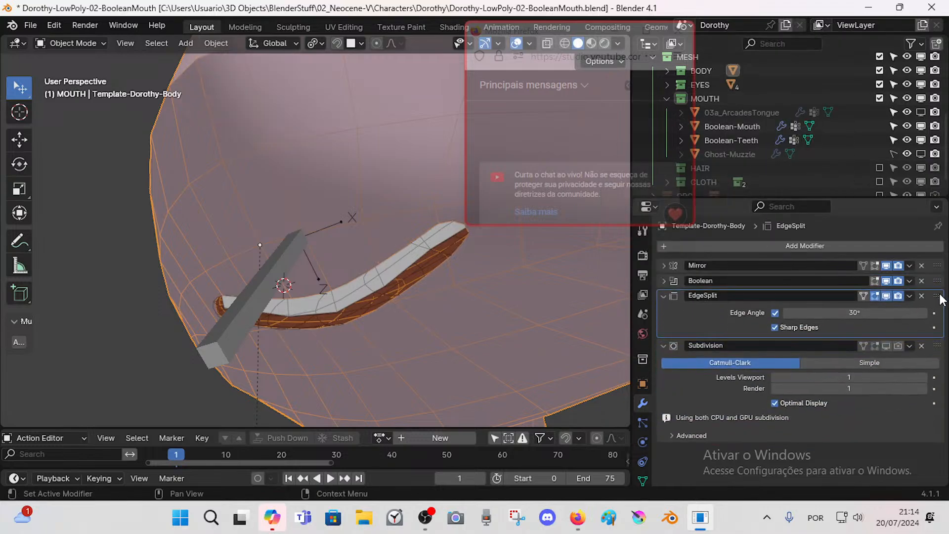
Step: Compare the shading around Dorothy's mouth with the body's Edge Split modifier on and off in the viewport, close up and from afar
left_click(885, 296)
scroll(330, 291, "down", 6)
middle_click_drag(330, 291, 365, 307)
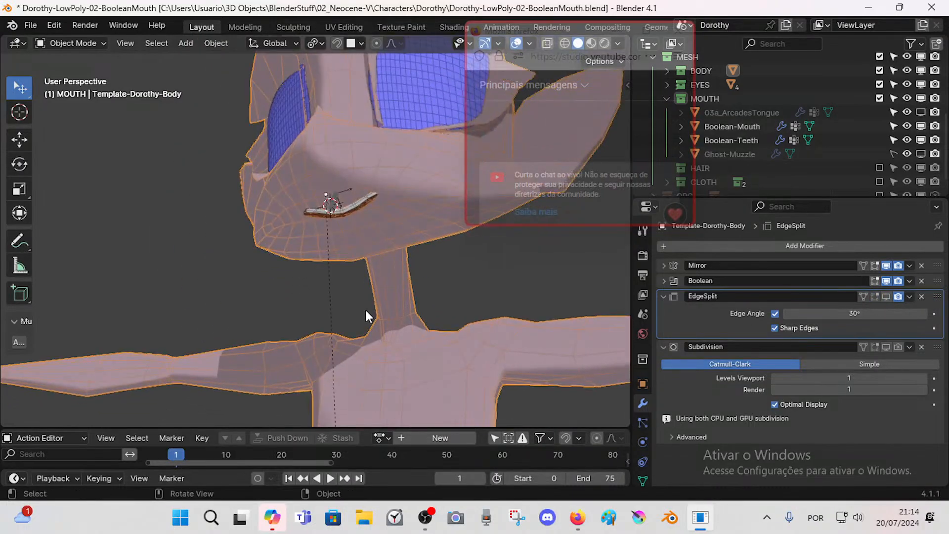
key("shift+grave")
key("w")
key("Escape")
key("shift+grave")
key("w")
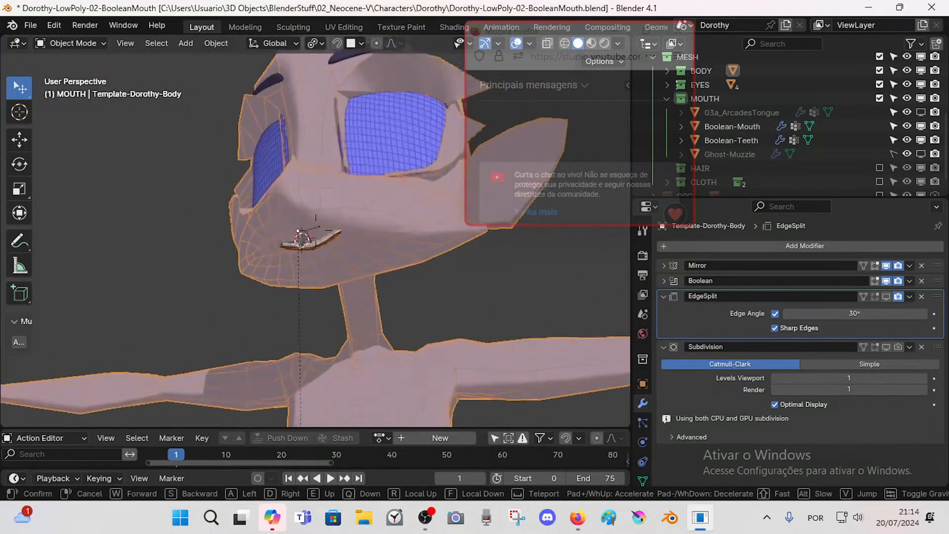
key("w")
key("Escape")
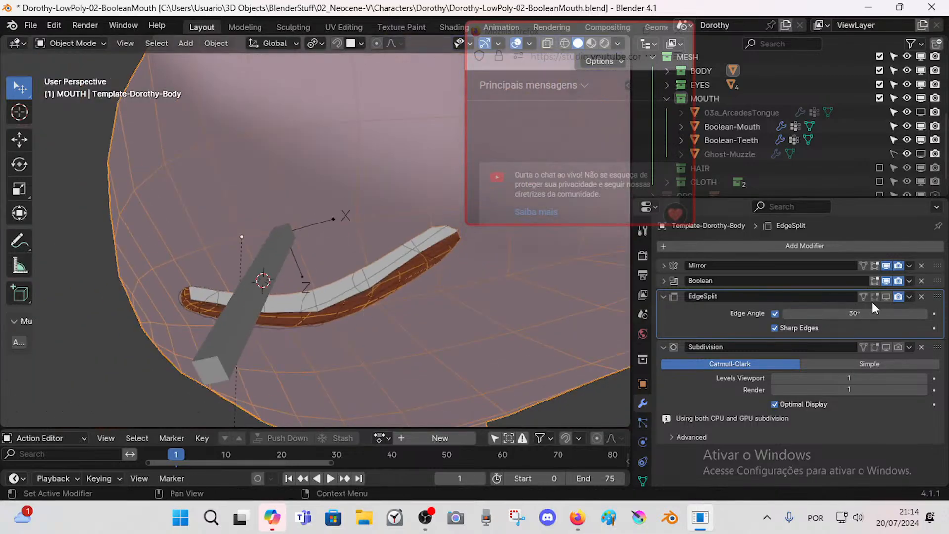
left_click(886, 295)
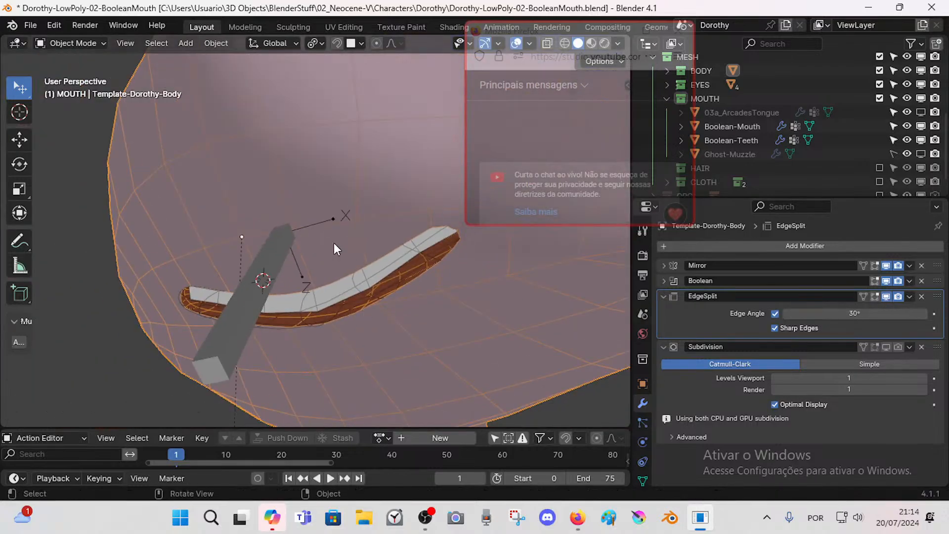
scroll(334, 243, "down", 3)
scroll(318, 231, "down", 1)
left_click(885, 298)
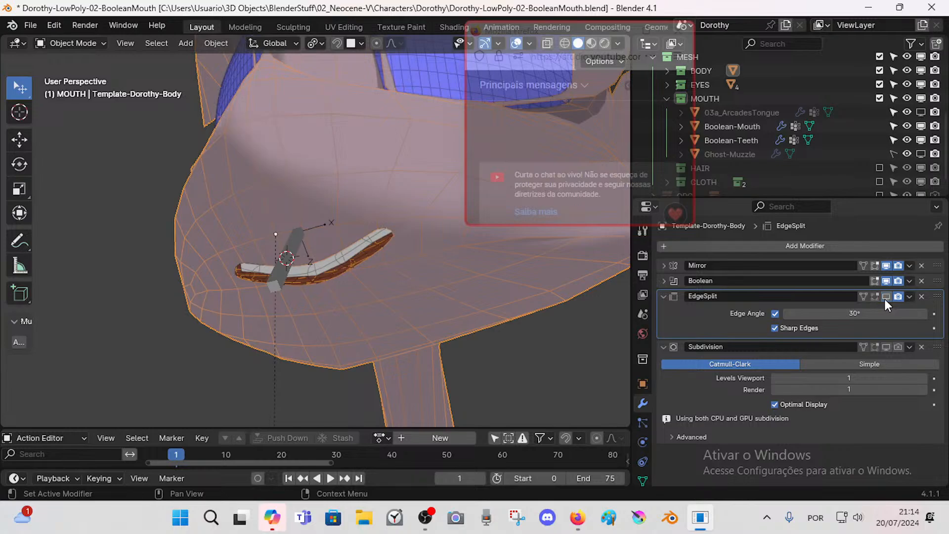
Step: Try an edge angle of 37° on the body's Edge Split modifier and remove that modifier from the stack
left_click(885, 299)
left_click(885, 298)
left_click(885, 299)
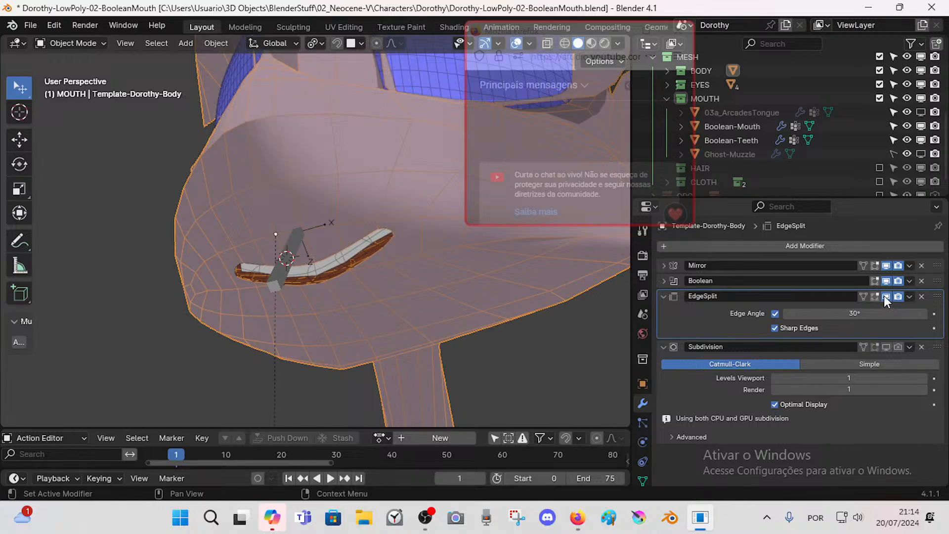
left_click(885, 296)
left_click(884, 297)
mouse_move(854, 314)
left_mouse_down()
mouse_move(874, 314)
mouse_move(842, 314)
left_mouse_up()
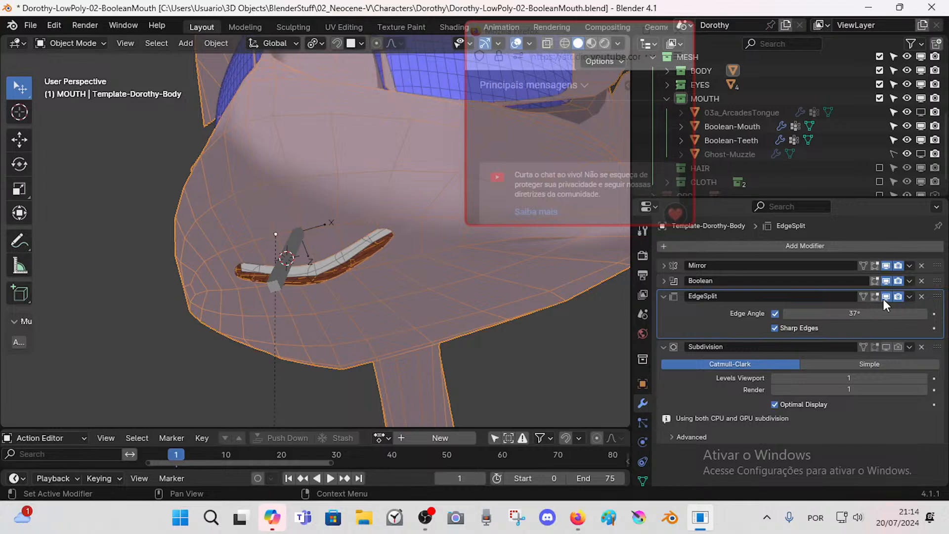
left_click(921, 295)
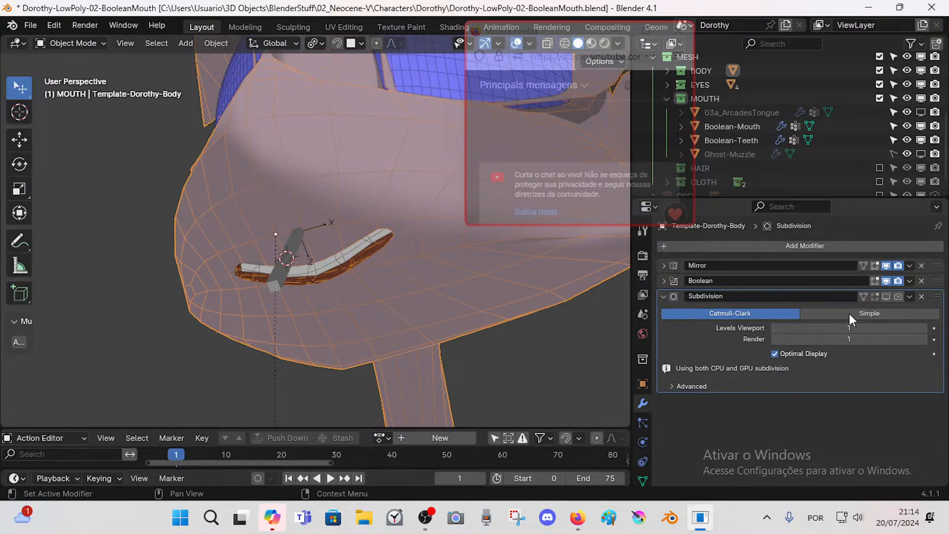
Step: Enable the body's Subdivision modifier for viewport and render, check the mouth area and collapse the modifier's settings
left_click_drag(887, 293, 902, 292)
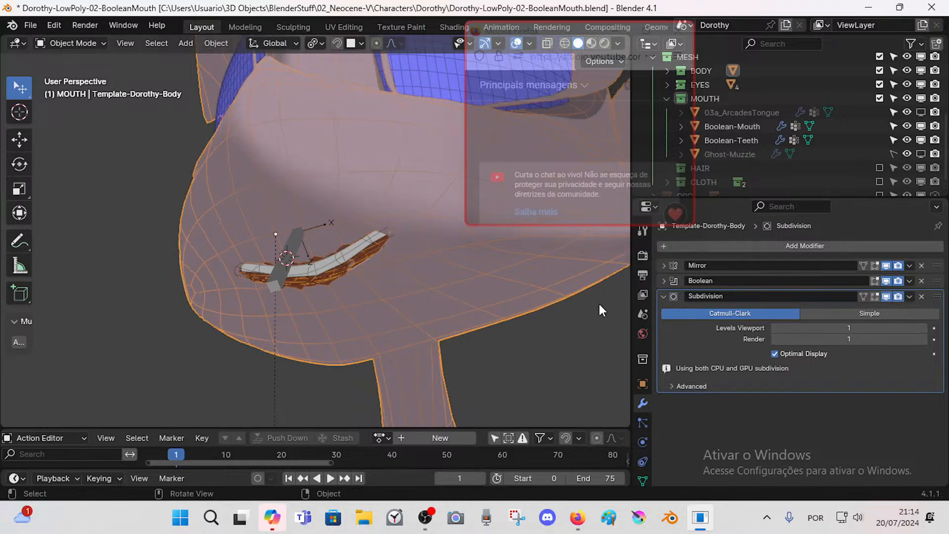
scroll(399, 312, "up", 2)
scroll(397, 313, "down", 7)
middle_click_drag(397, 313, 378, 326)
scroll(378, 326, "up", 2)
scroll(379, 326, "up", 1)
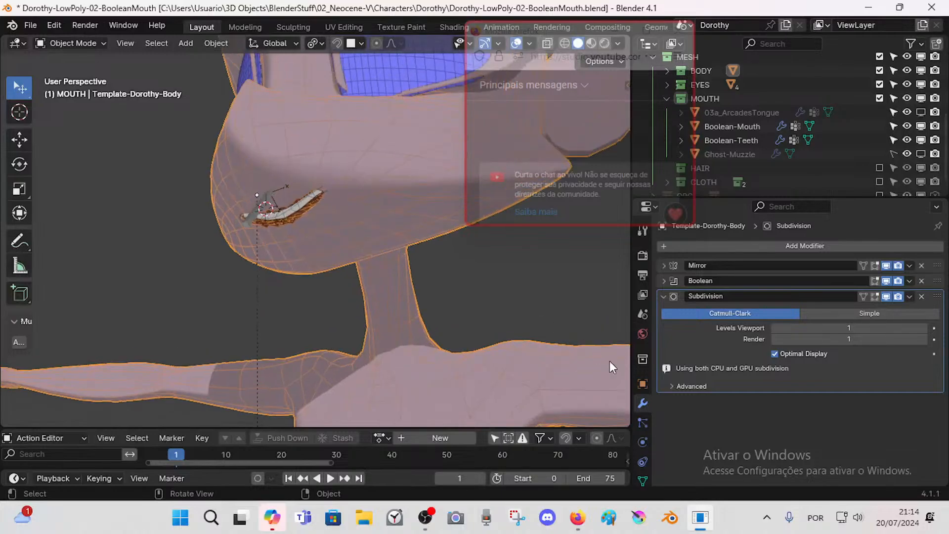
left_click(732, 386)
left_click(664, 296)
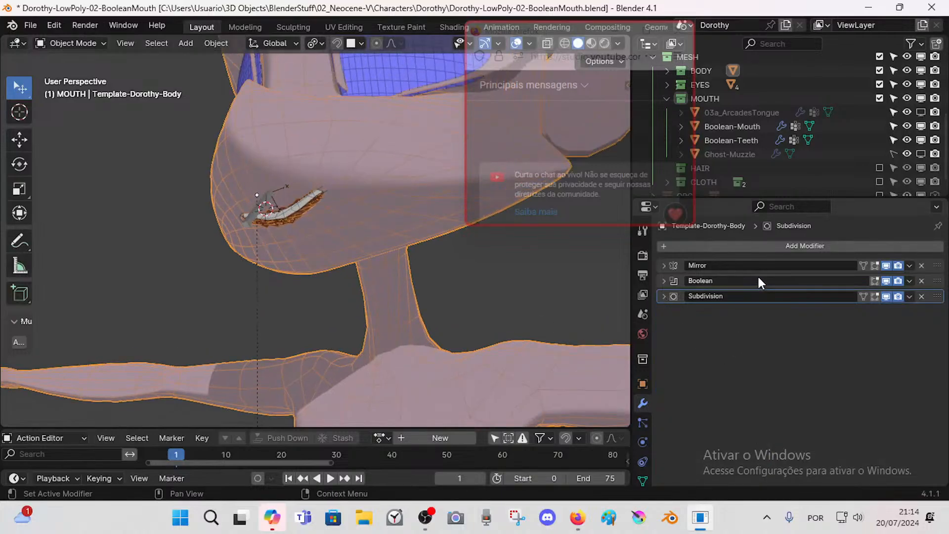
Step: Add an Edge Split modifier to Dorothy's body and place it between Boolean and Subdivision
left_click(746, 250)
mouse_move(689, 250)
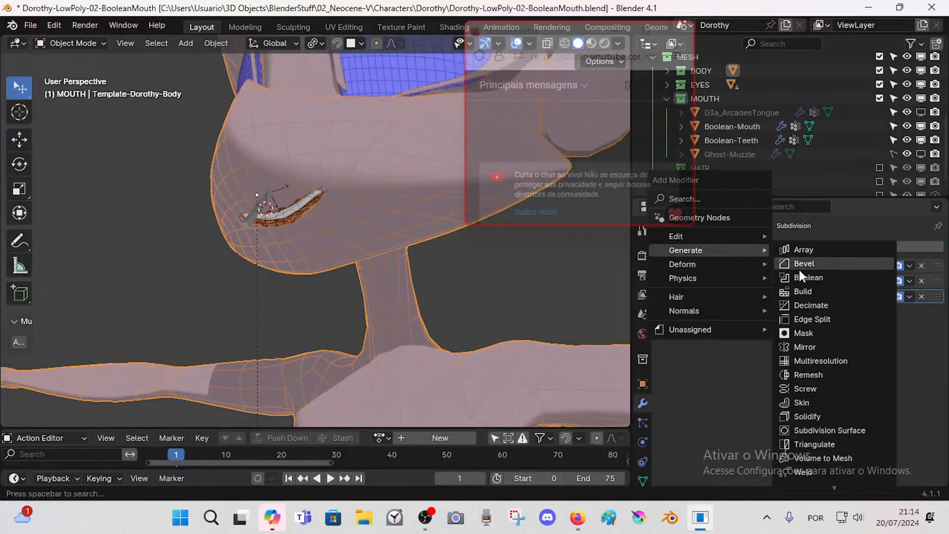
left_click(807, 319)
left_click_drag(937, 312, 937, 297)
middle_click_drag(292, 268, 308, 276)
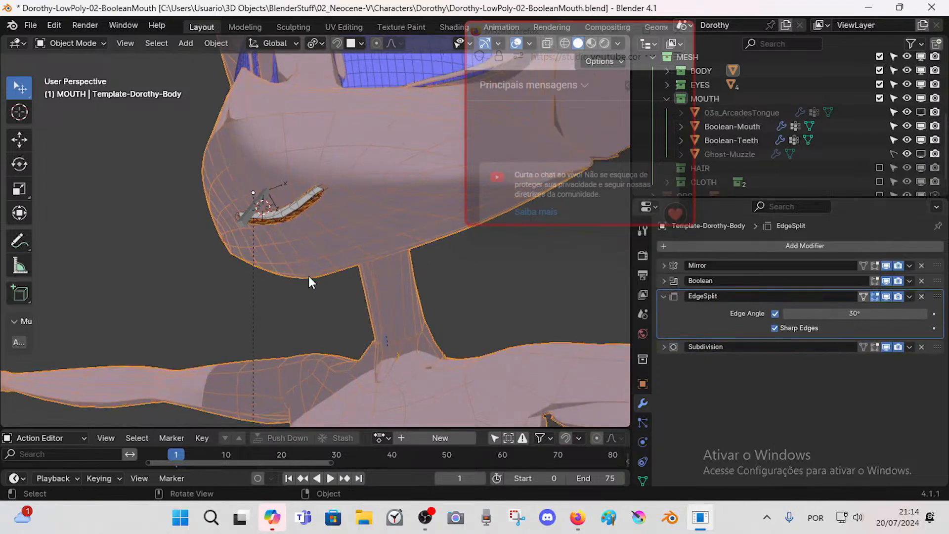
Step: Compare the mouth cut close up with Edge Split switched off and on above Subdivision, and collapse its settings
key("shift+grave")
key("w")
key("s")
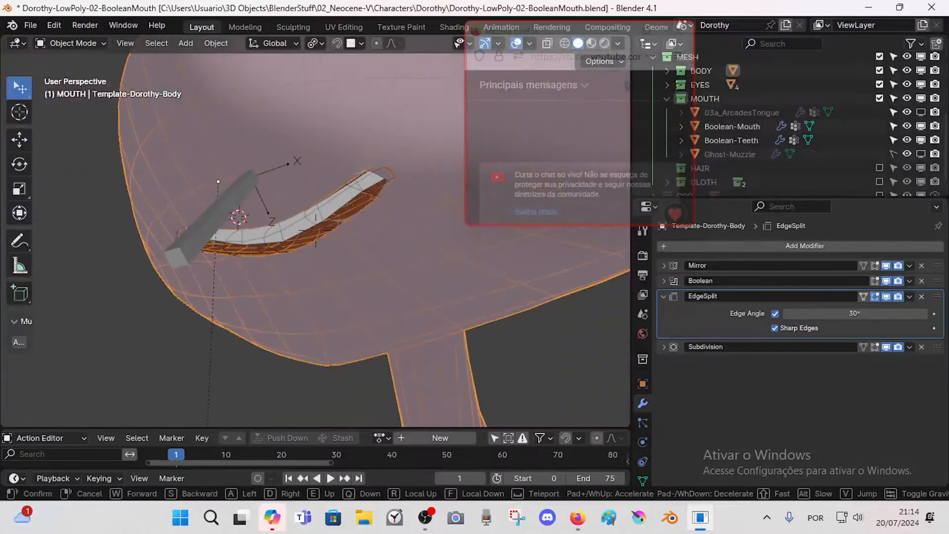
left_click(316, 230)
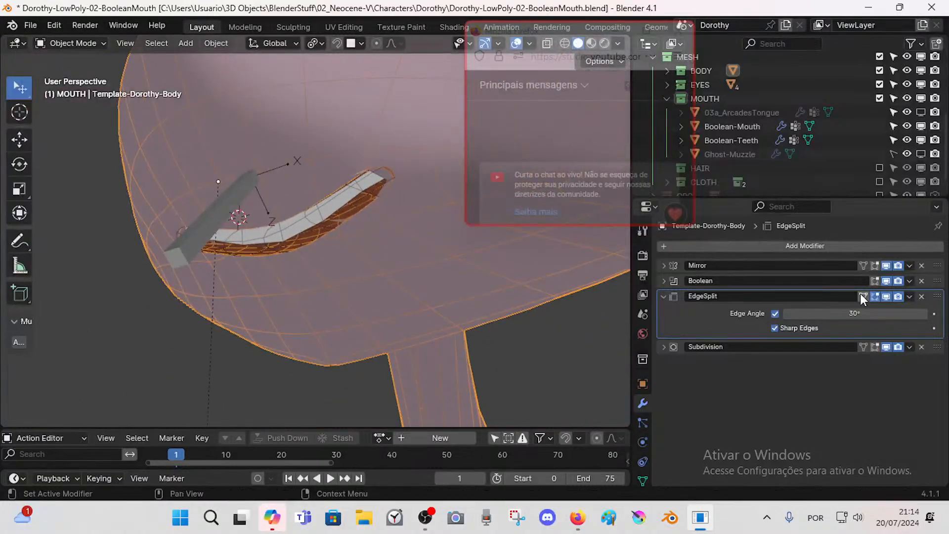
left_click(886, 296)
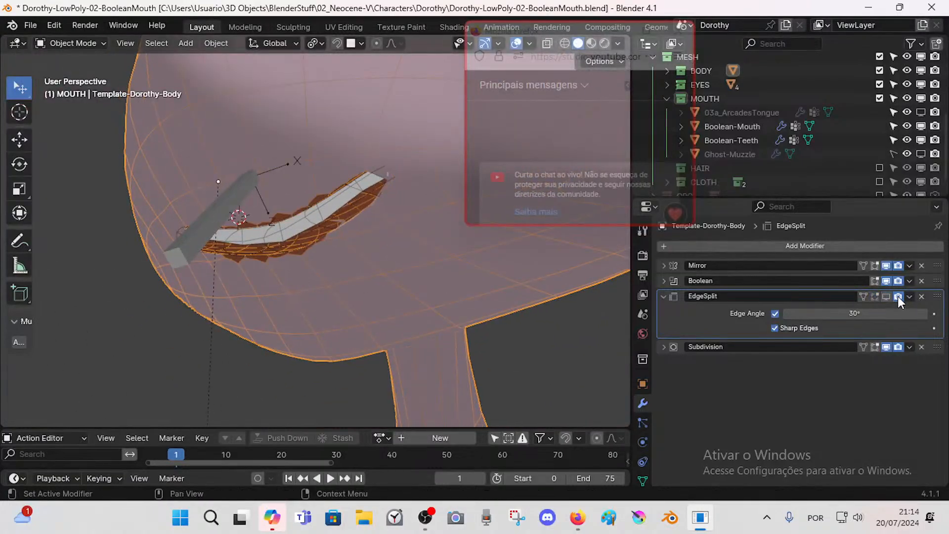
left_click(898, 296)
middle_click_drag(558, 285, 300, 373)
middle_click_drag(300, 373, 353, 293, "ctrl")
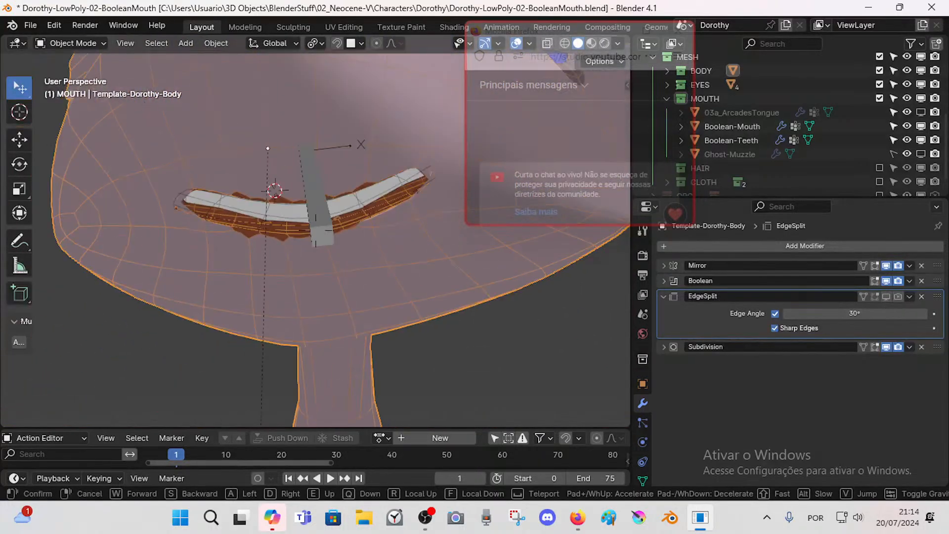
left_click(898, 296)
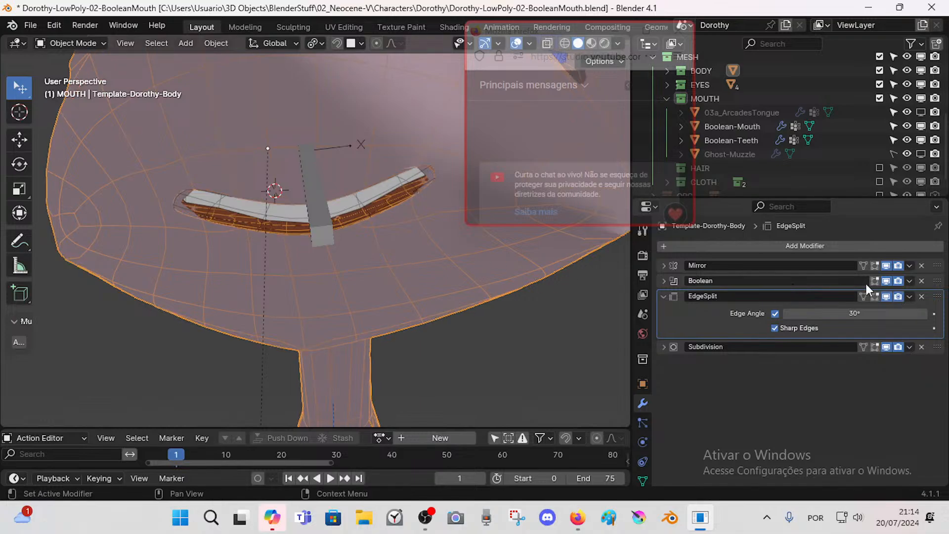
left_click(663, 296)
Step: Examine Dorothy's whole face with and without Edge Split in the viewport, and remove the modifier from the body
key("shift+grave")
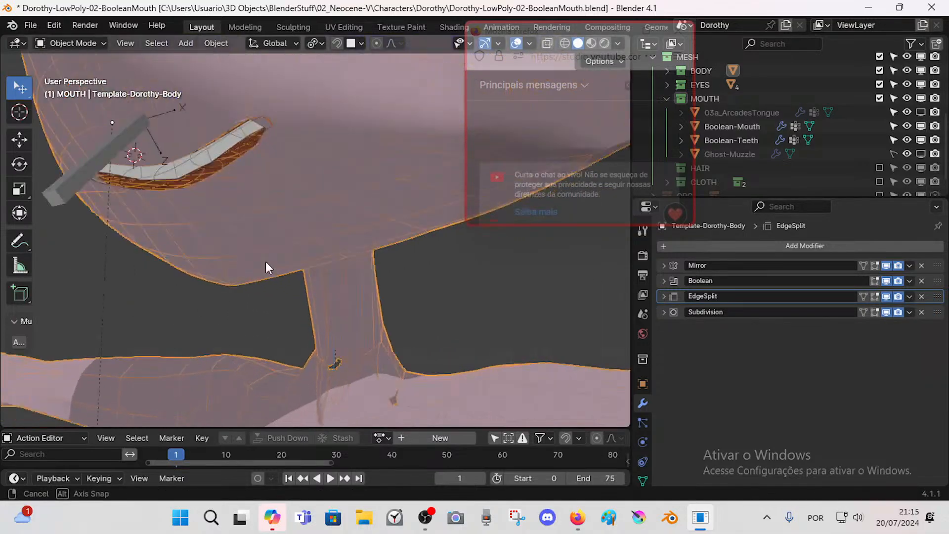
key("s")
key("w")
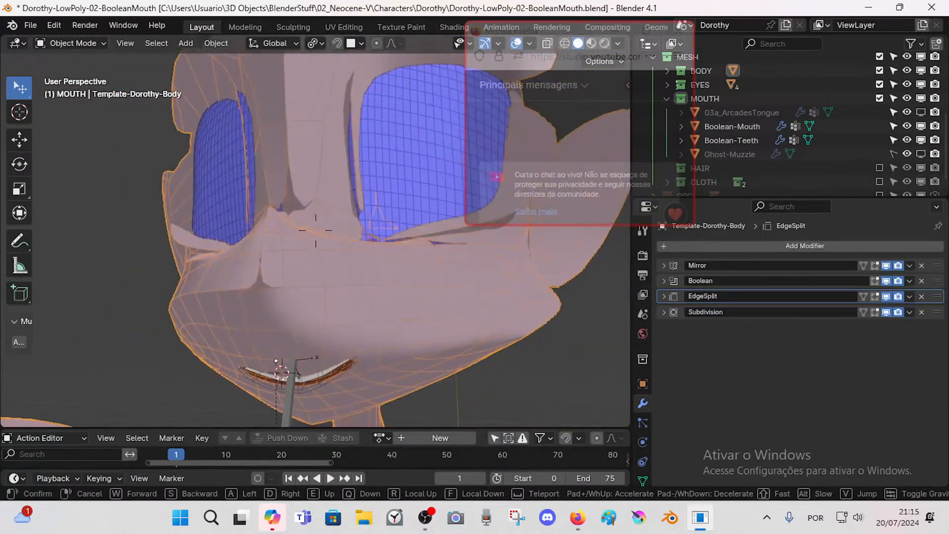
left_click(381, 309)
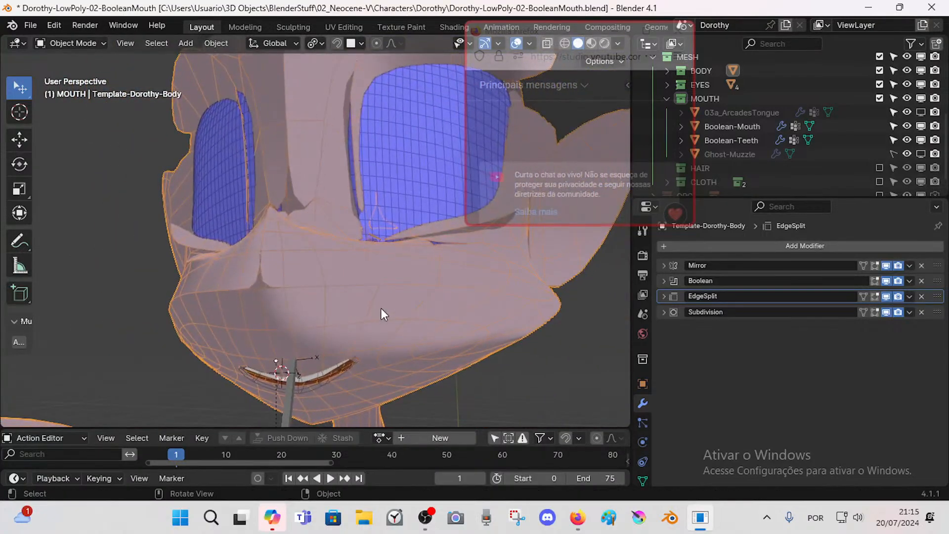
left_click(886, 296)
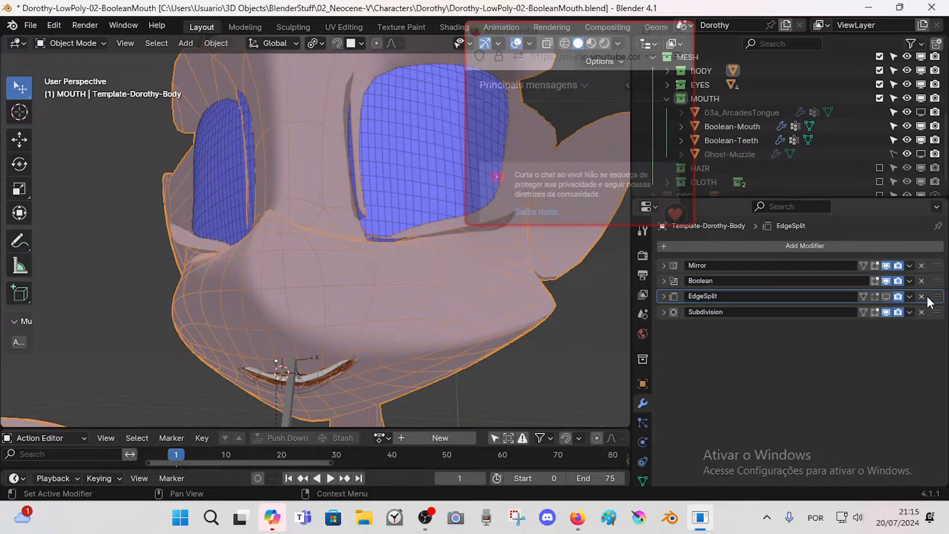
left_click(921, 296)
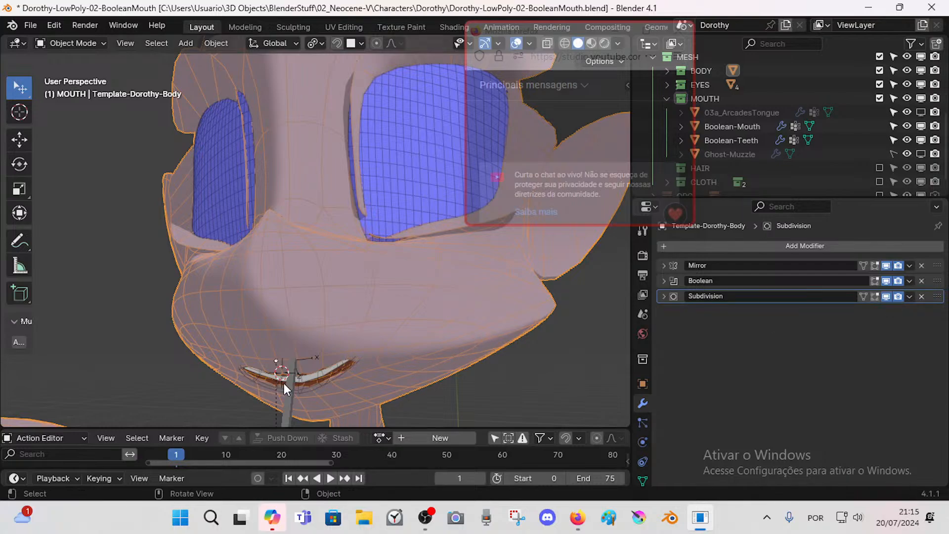
Step: Move the MTR-BooleanMouth bone in Pose Mode to test the mouth cut with the body's Subdivision modifier on
left_click(290, 396)
key("ctrl+Tab")
middle_click_drag(294, 407, 340, 295)
scroll(284, 352, "up", 2)
key("g")
left_click(292, 345)
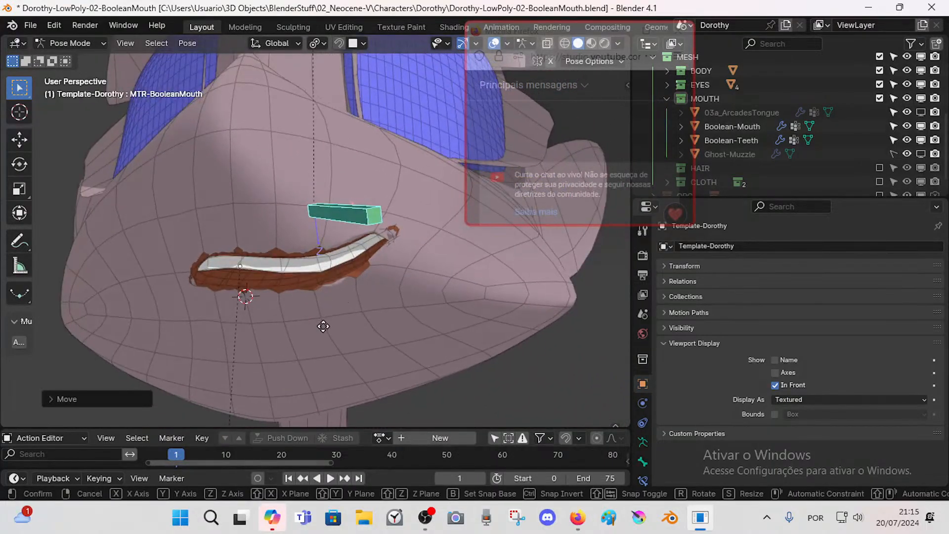
left_click(328, 306)
Step: Return to Object Mode, select Dorothy's body and turn off its Subdivision modifier in the viewport
key("ctrl+Tab")
left_click(409, 312)
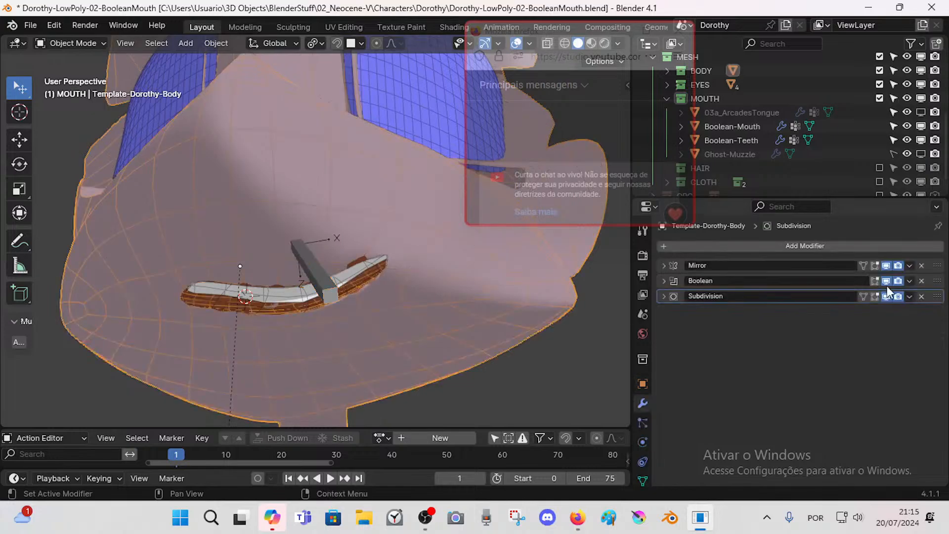
left_click(887, 297)
Step: Reposition the MTR-BooleanMouth bone across the muzzle in Pose Mode to test the unsubdivided mouth cut, then return to Object Mode
left_click(320, 297)
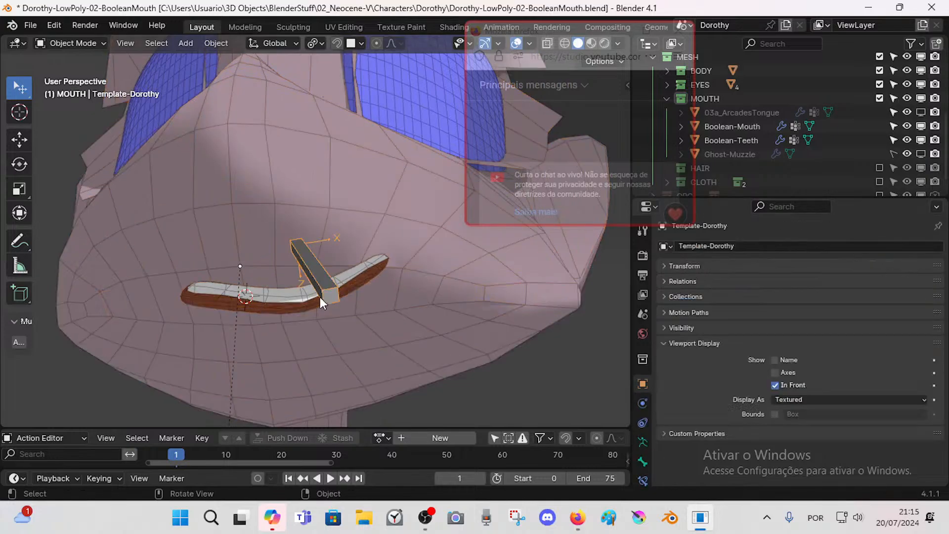
key("ctrl+Tab")
key("g")
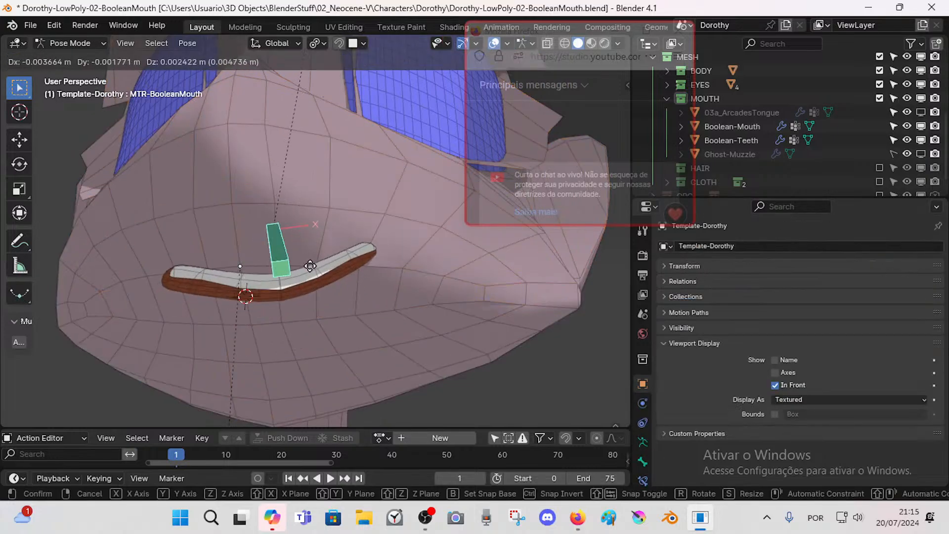
left_click(324, 316)
key("g")
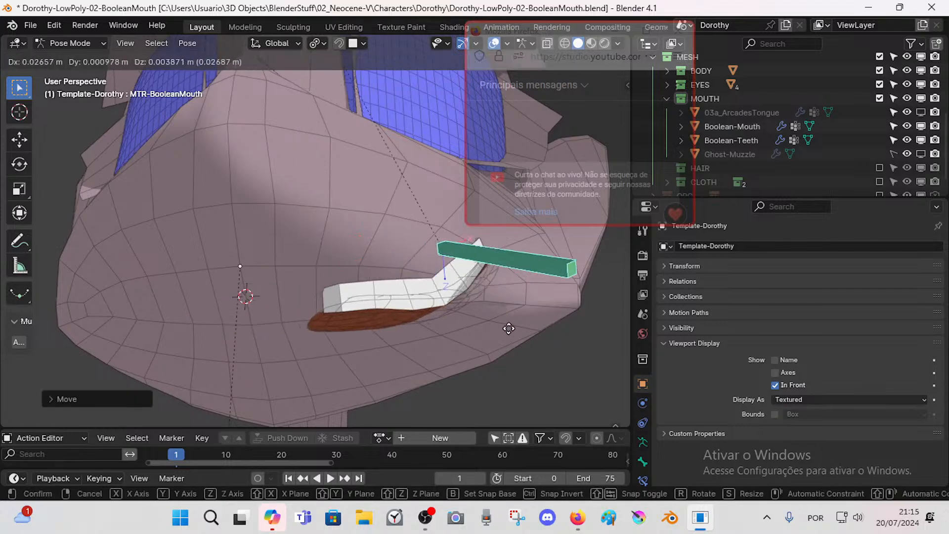
left_click(402, 301)
middle_click_drag(401, 300, 296, 303)
key("g")
left_click(324, 300)
key("g")
left_click(253, 307)
key("ctrl+Tab")
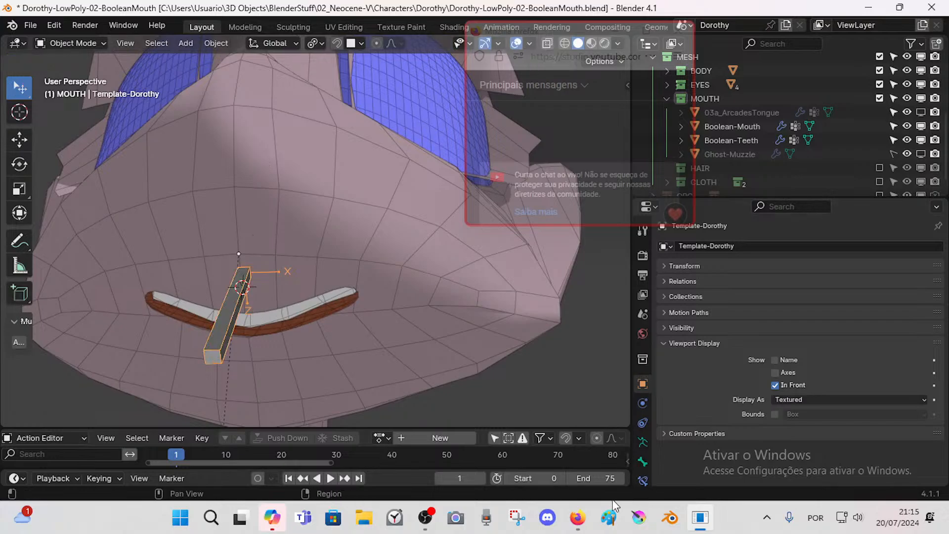
Step: Switch to Firefox and compare the Blender 2.8 Boolean Mouth tutorial with the Blender Mouth Modeling and Rig using Boolean video
left_click(574, 517)
left_click(531, 448)
double_click(359, 341)
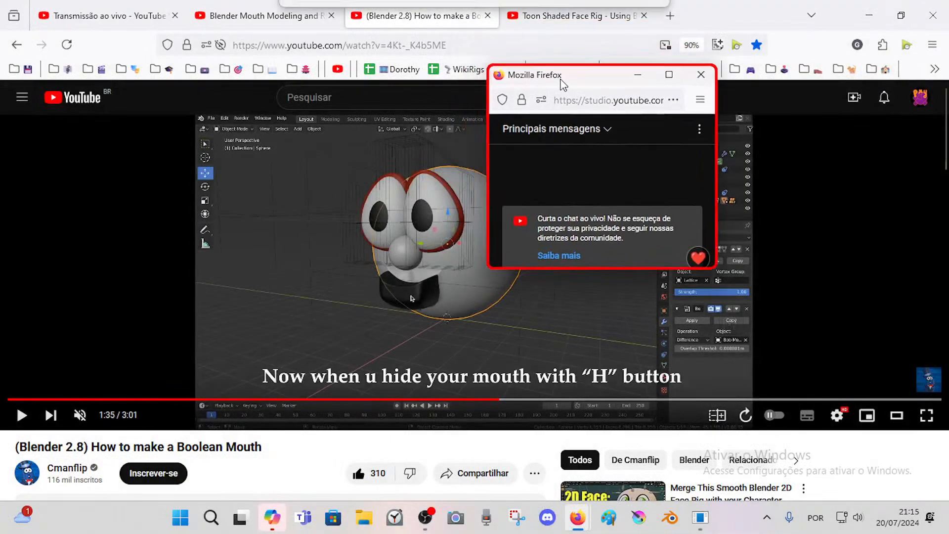
left_click(266, 7)
left_click(393, 7)
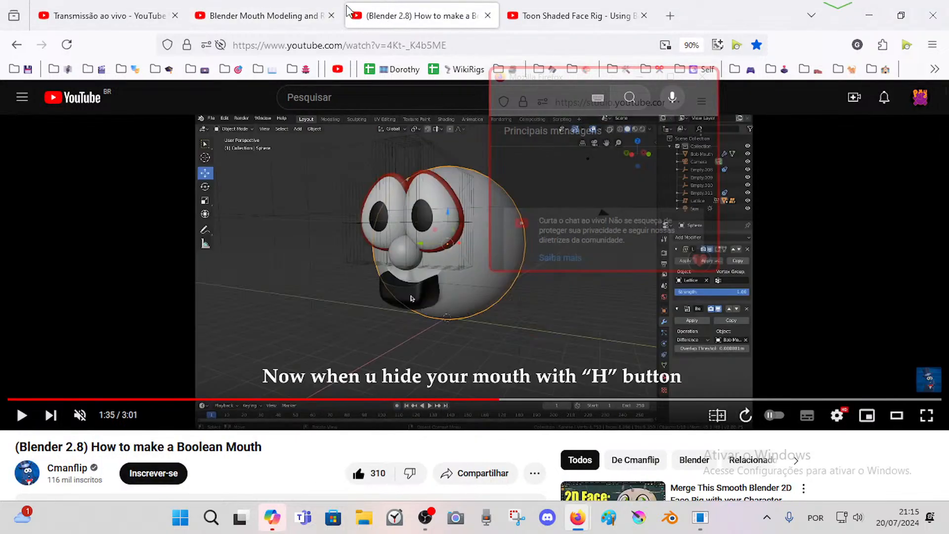
left_click(309, 6)
left_click(396, 7)
left_click(315, 7)
left_click(405, 7)
left_click(335, 7)
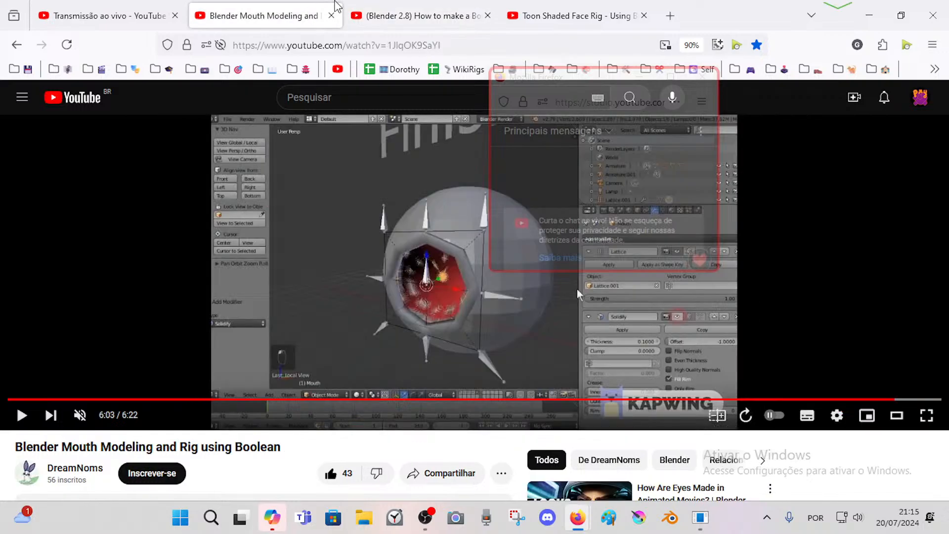
left_click(376, 7)
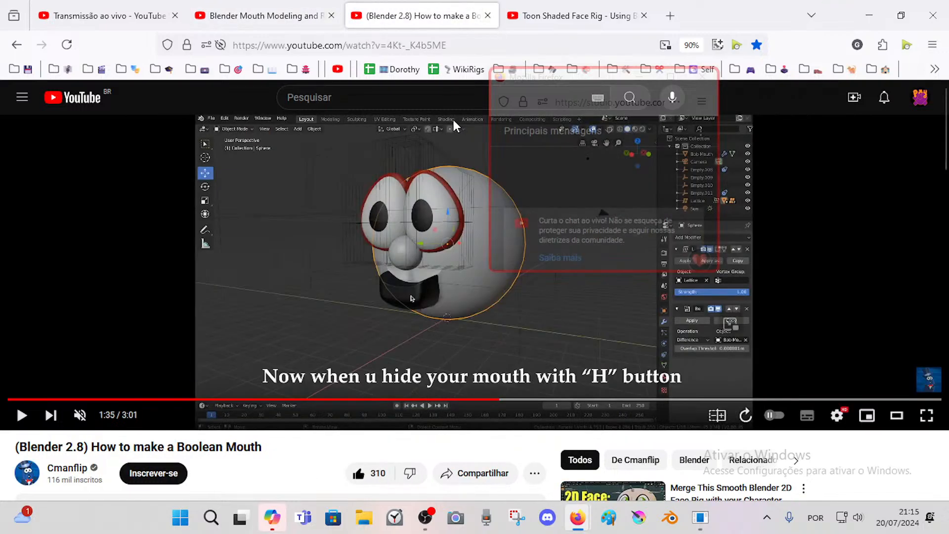
Step: Open the Toon Shaded Face Rig tutorial, move the chat window aside and review the Mouth Rig - Overview (Boolean Setup) chapter
left_click(554, 7)
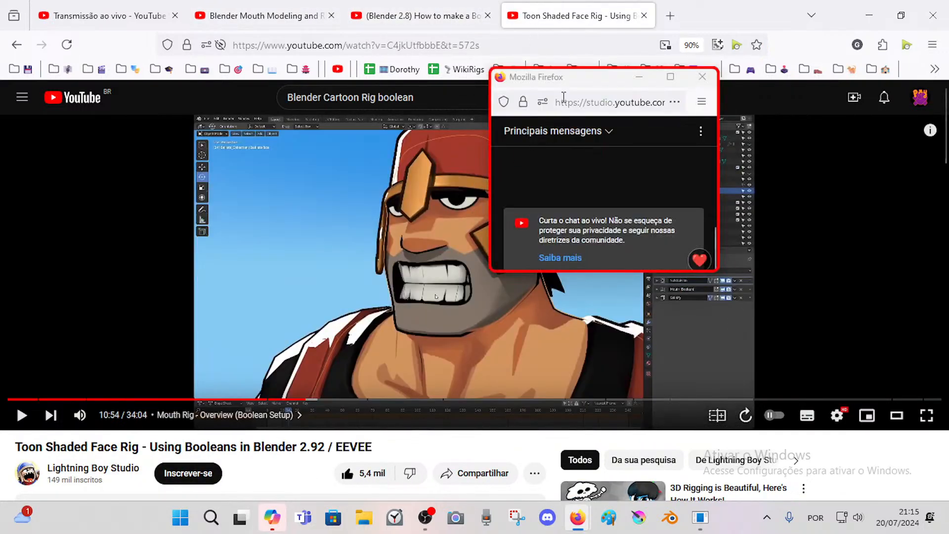
mouse_move(575, 83)
left_mouse_down()
mouse_move(680, 73)
mouse_move(732, 83)
left_mouse_up()
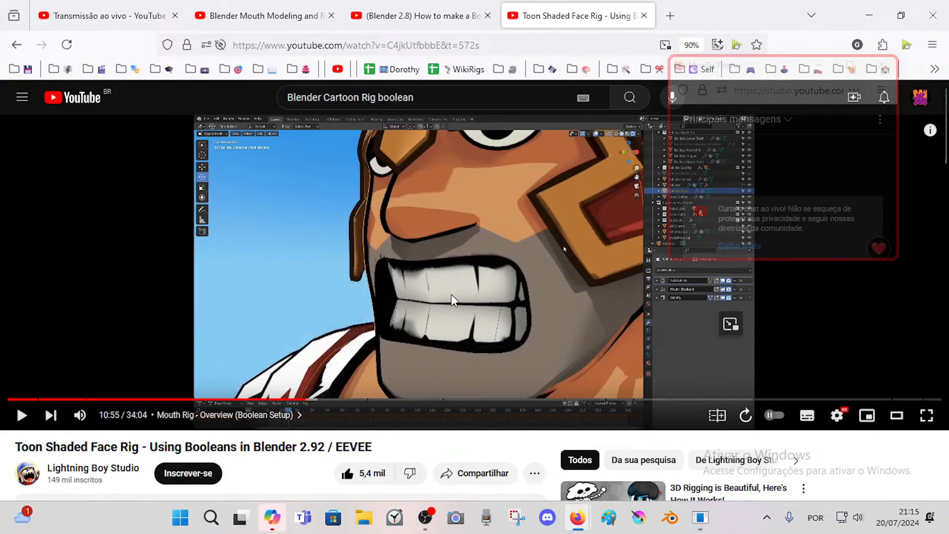
left_click(298, 400)
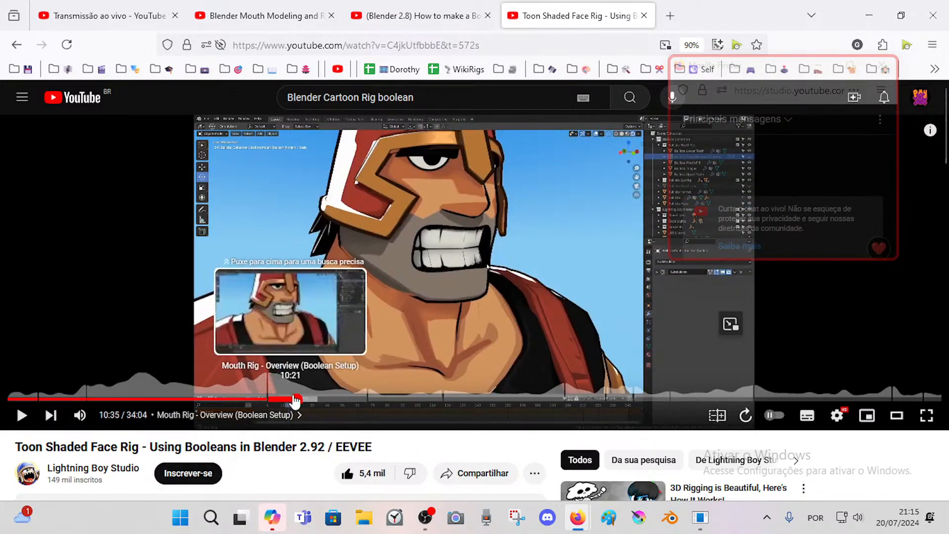
left_click(312, 399)
left_click(357, 310)
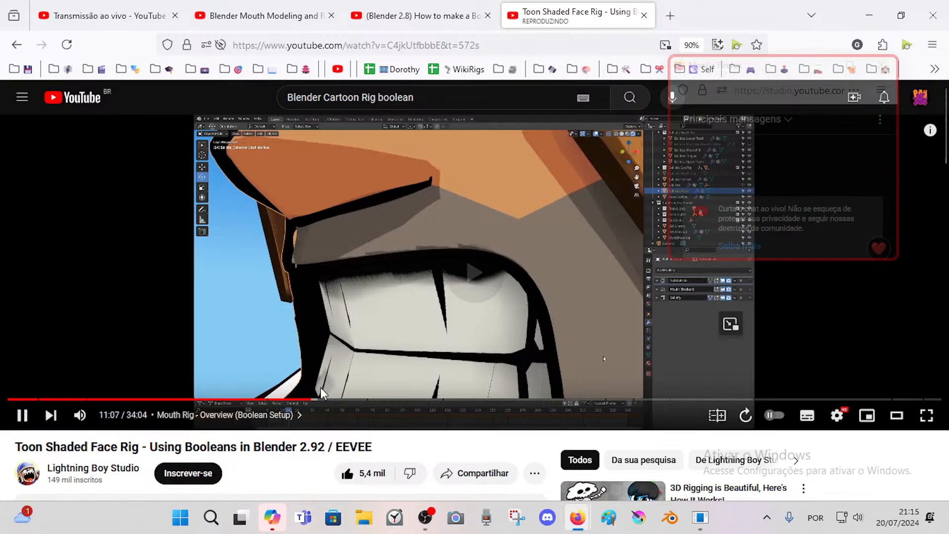
left_click(321, 399)
Step: Skip ahead in the Toon Shaded Face Rig tutorial to the Creating an Armature for Your Character chapter and pause there
mouse_move(336, 399)
left_mouse_down()
mouse_move(403, 399)
mouse_move(408, 356)
mouse_move(470, 333)
left_mouse_up()
left_click(376, 399)
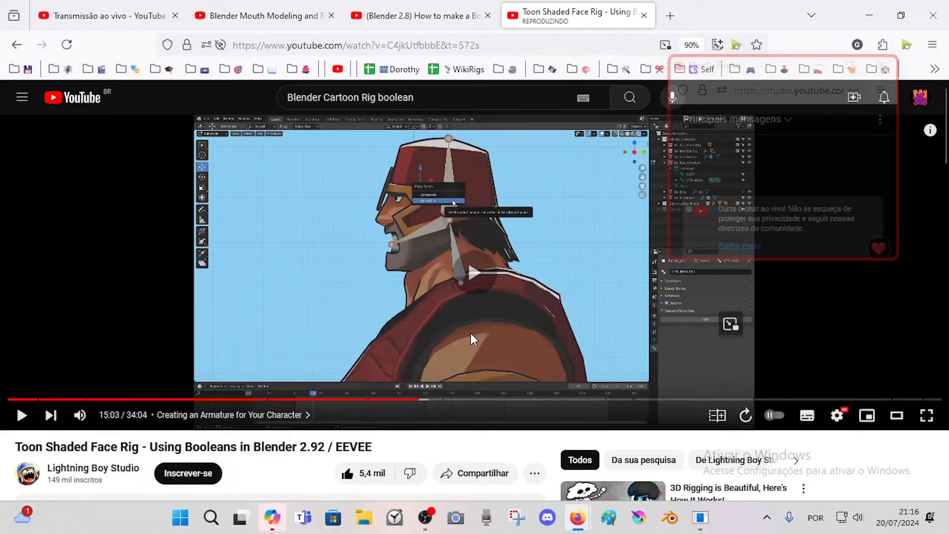
left_click(430, 400)
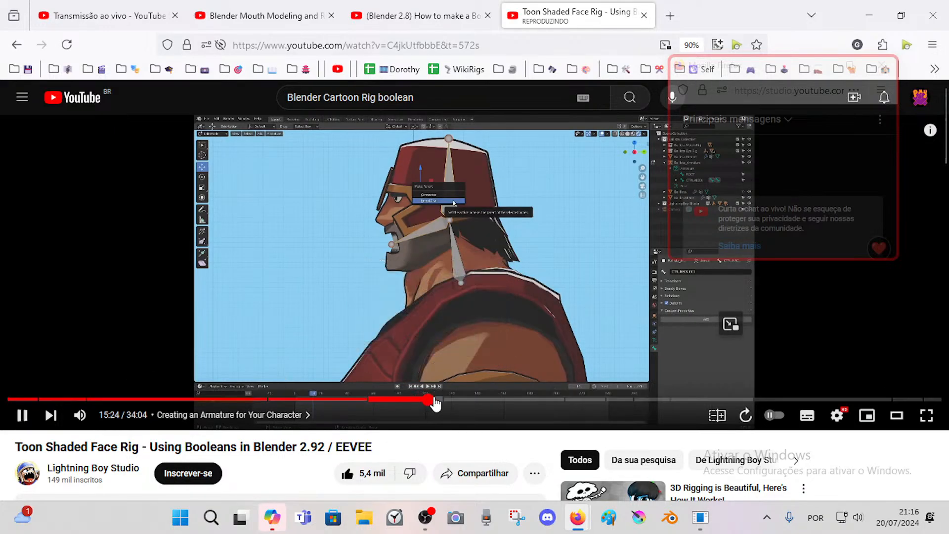
left_click(482, 329)
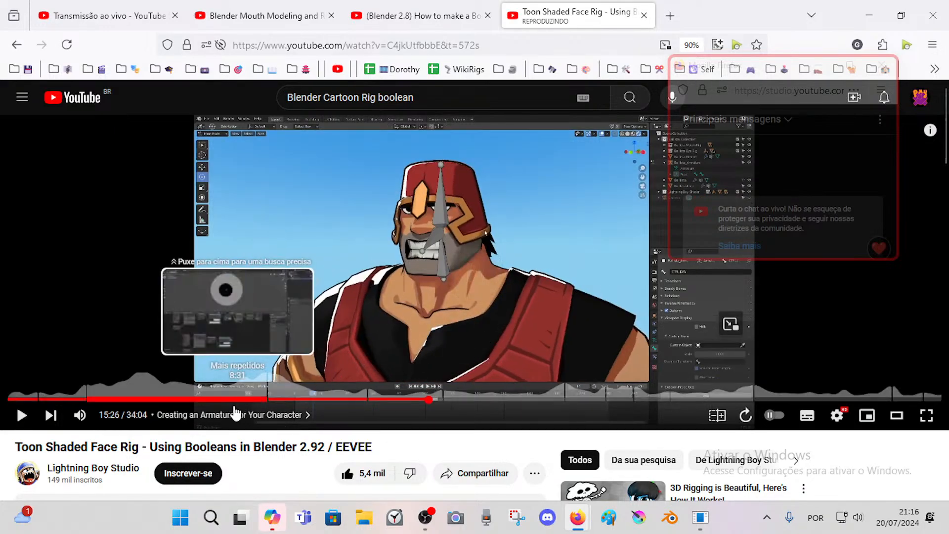
Step: Seek back through the Toon Shaded Face Rig tutorial to the Mouth Rig - Overview (Boolean Setup) chapter near 10:00 and play it
left_click(311, 399)
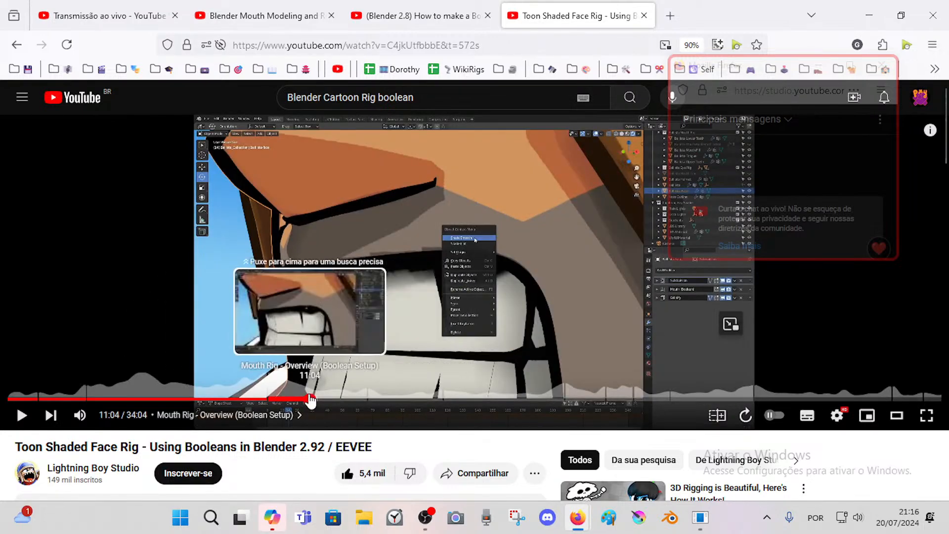
left_click(289, 400)
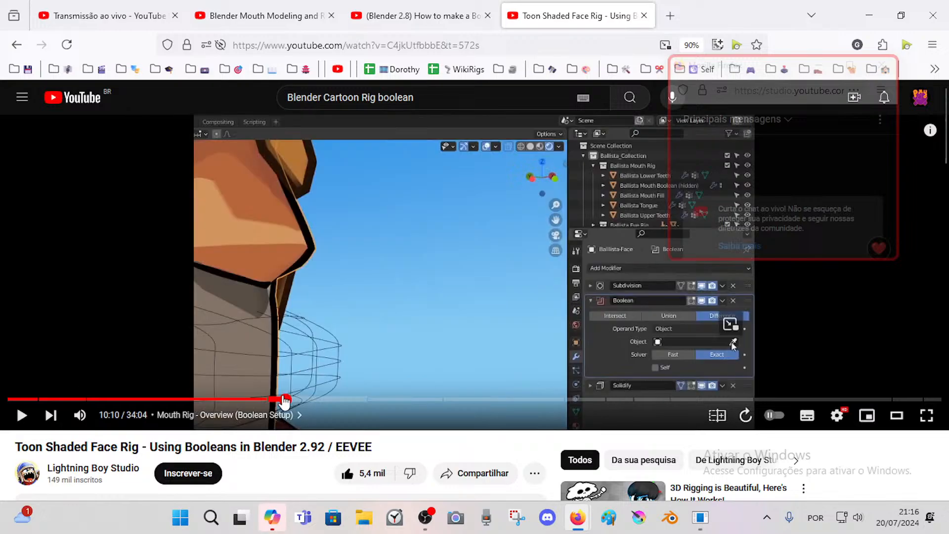
left_click(258, 401)
left_click(238, 400)
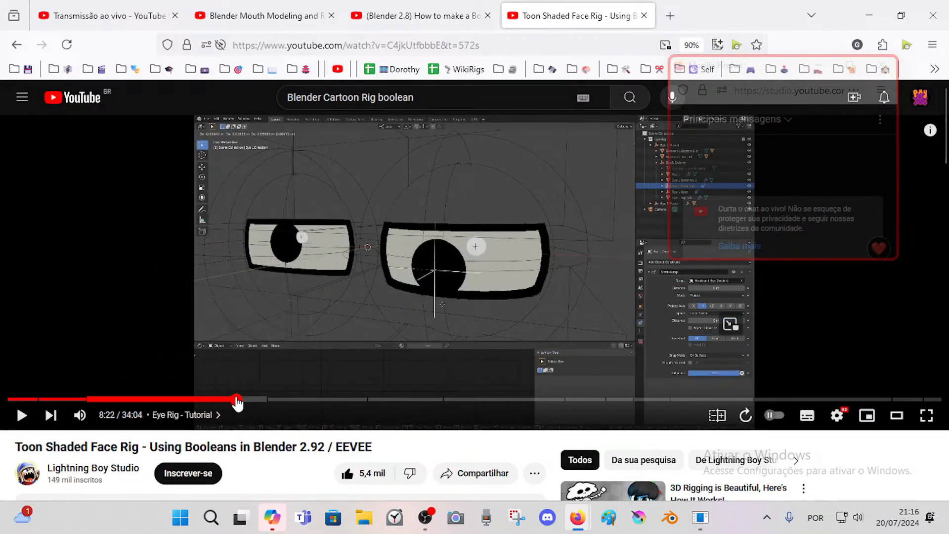
left_click(249, 400)
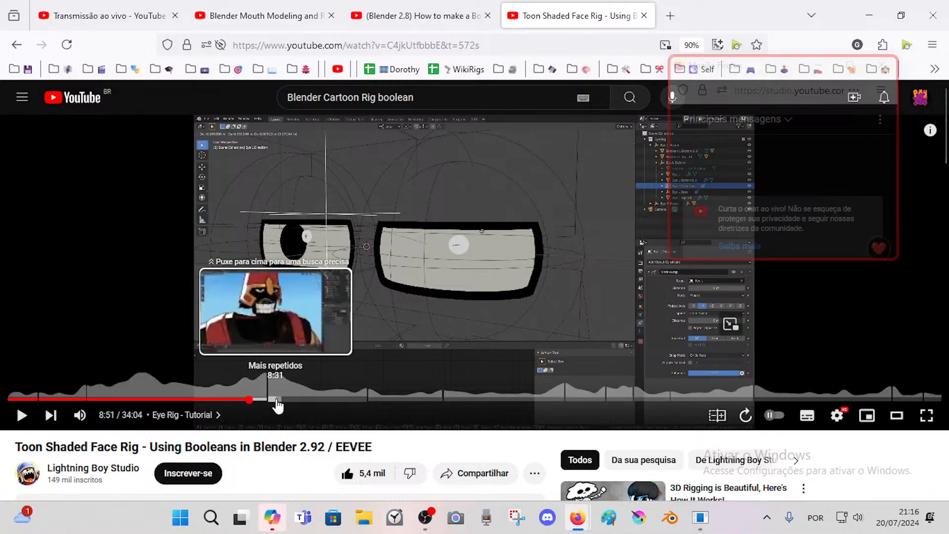
left_click(294, 400)
left_click(313, 399)
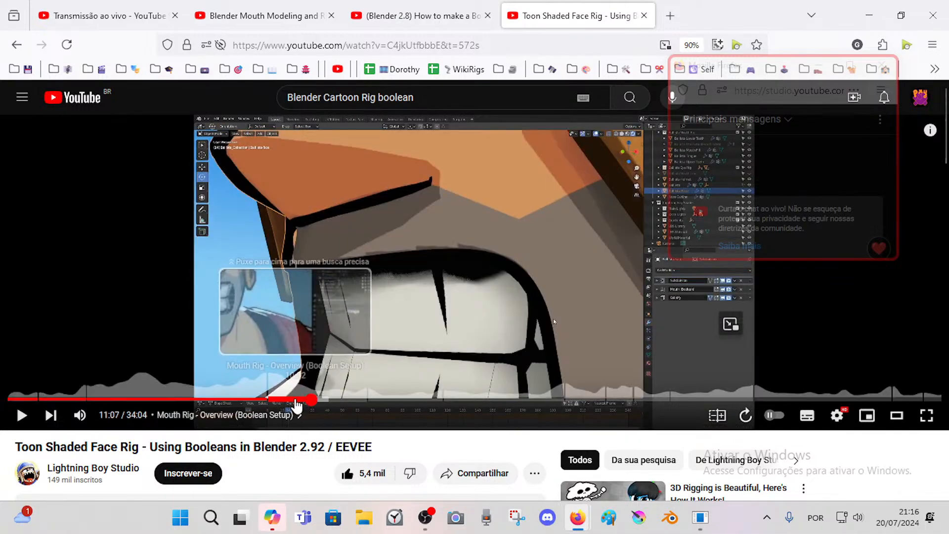
left_click(295, 399)
left_click(281, 400)
left_click(370, 354)
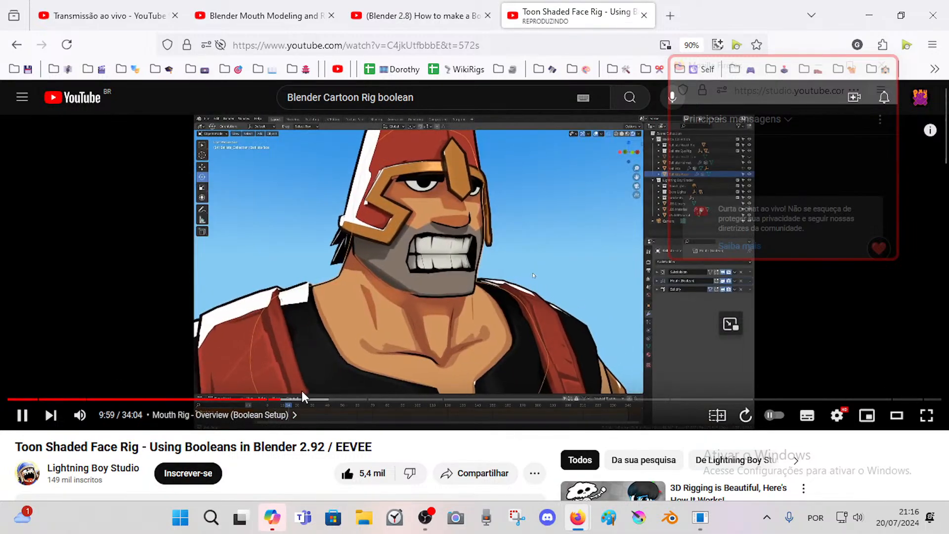
Step: Watch the Boolean Setup chapter in full screen and examine the order of the face's Mouth (Boolean), Subdivision and Solidify modifiers
left_click(416, 303)
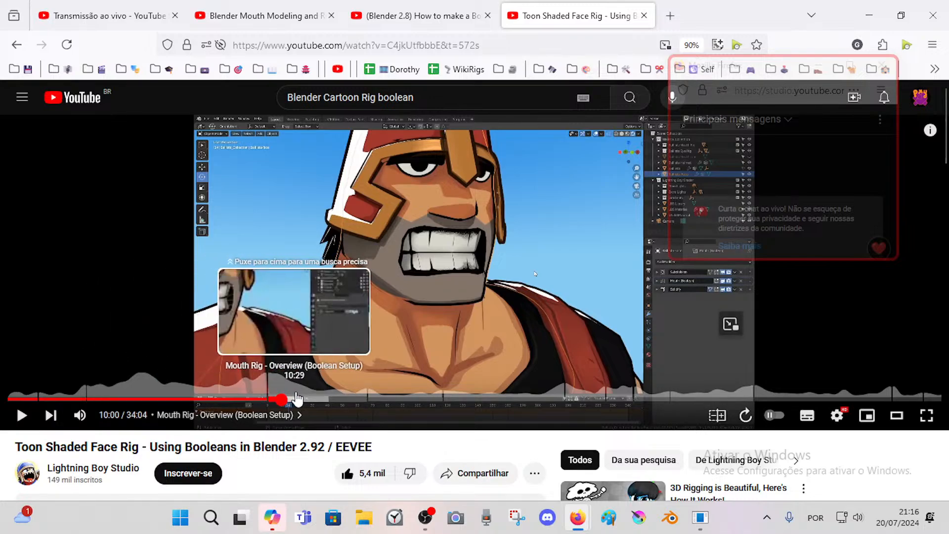
left_click(307, 367)
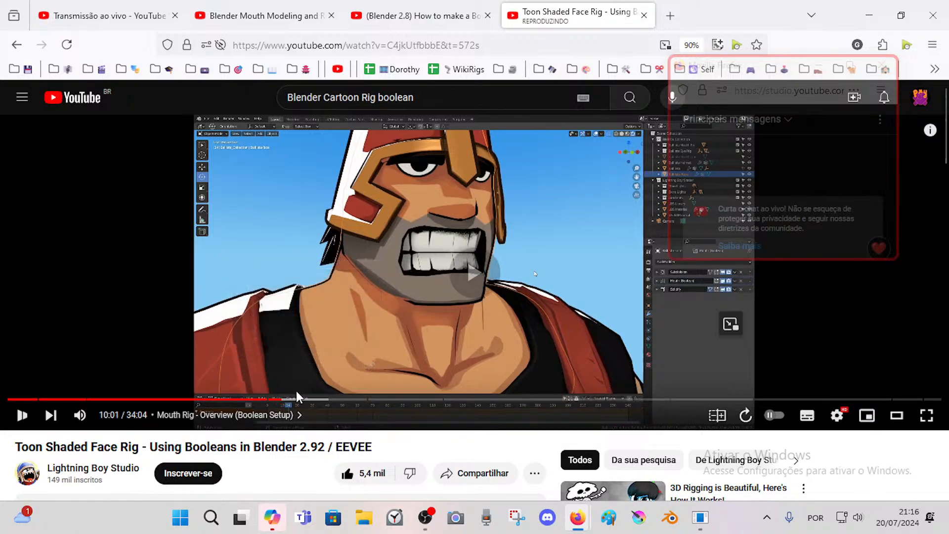
left_click(363, 390)
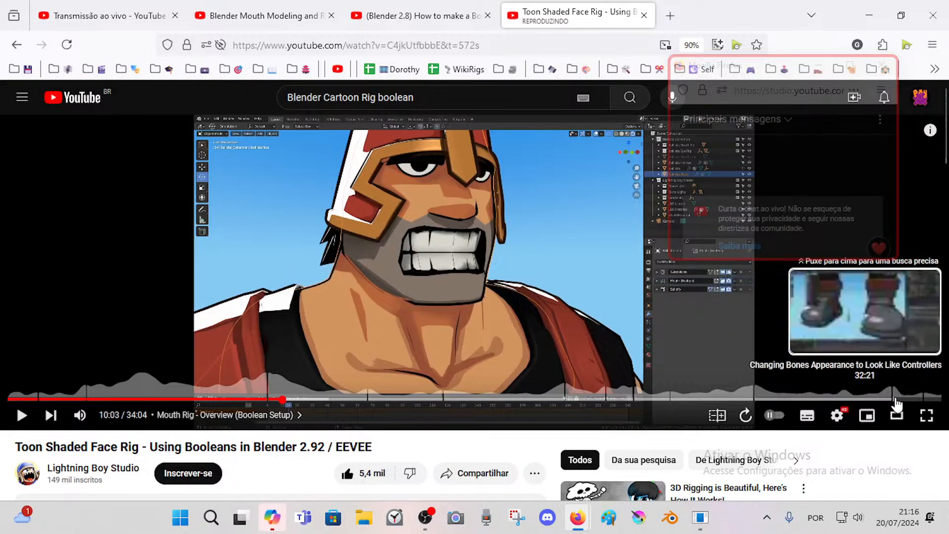
left_click(284, 370)
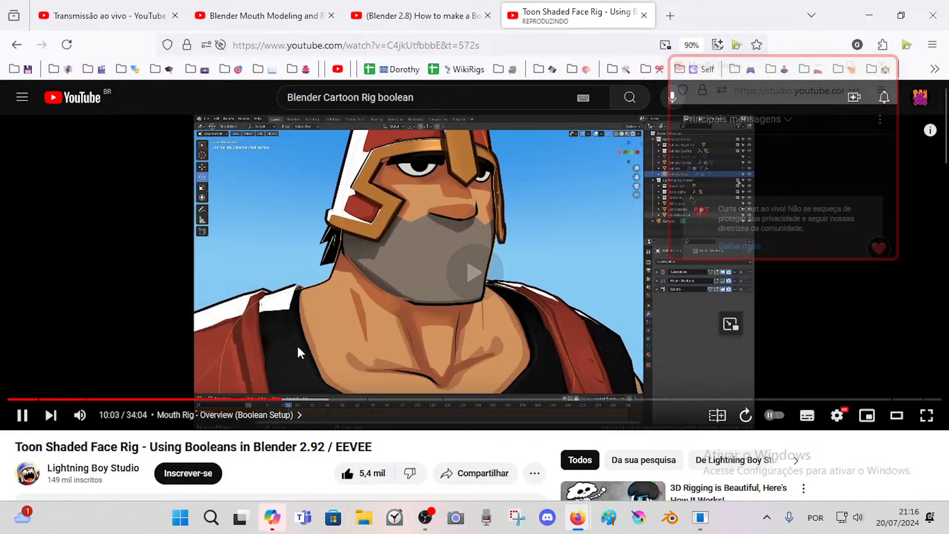
double_click(297, 337)
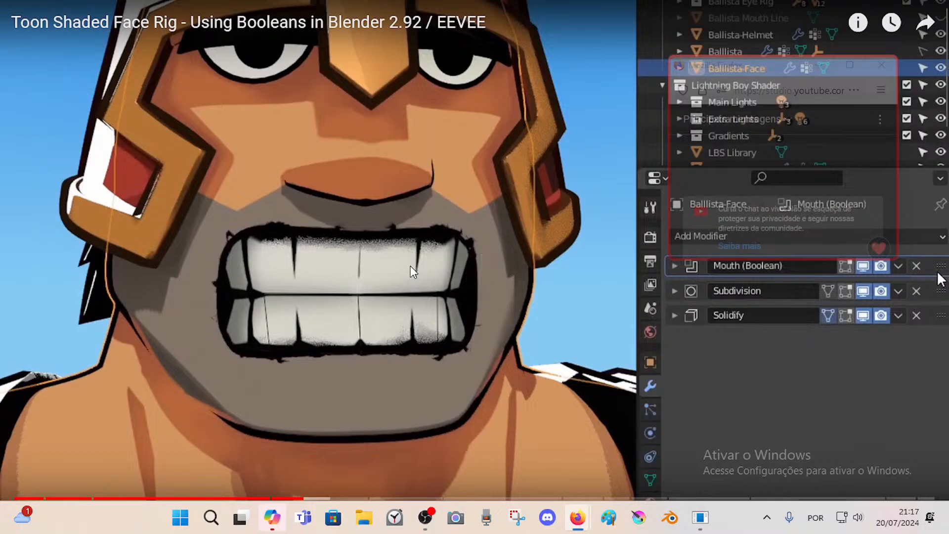
Step: Switch to Blender, move the Subdivision modifier above Boolean on Template-Dorothy-Body and enable Subdivision in the viewport
key("alt+Tab")
key("alt+Tab")
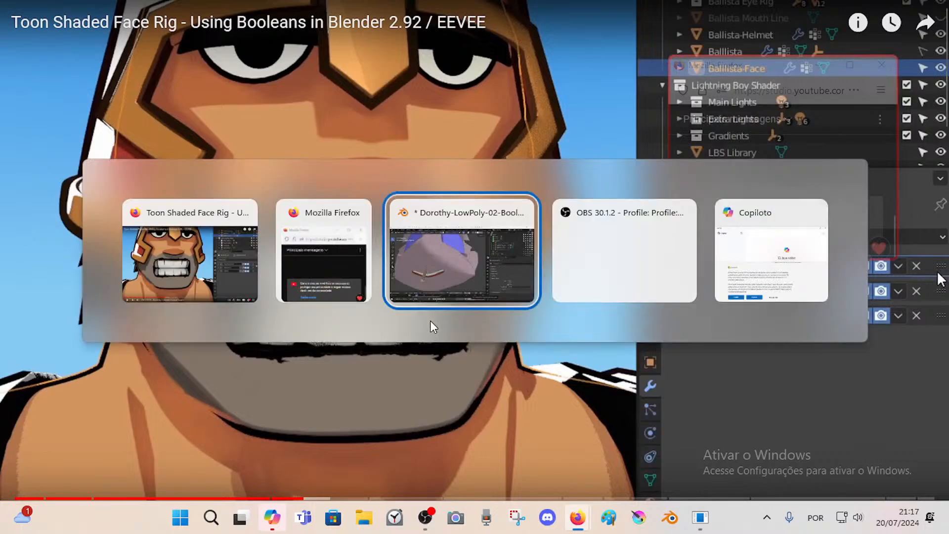
left_click(314, 290)
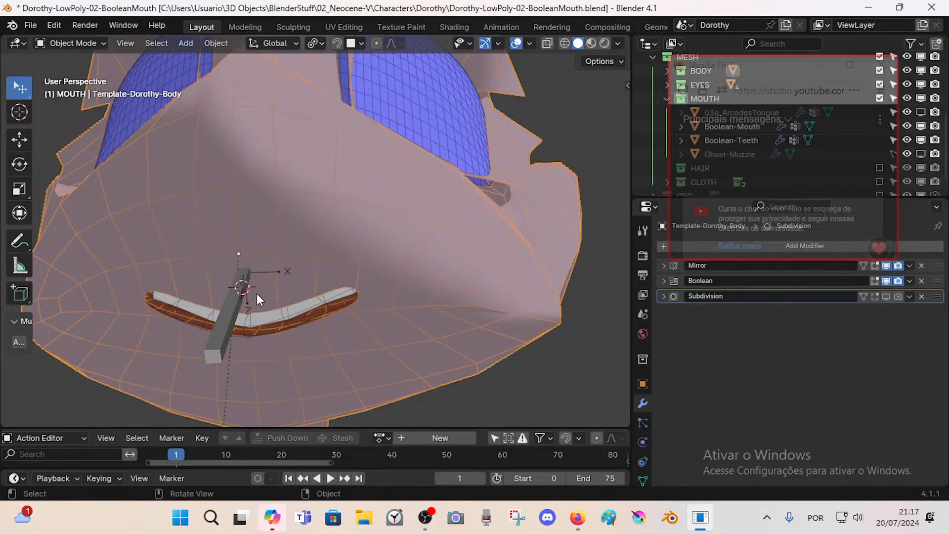
left_click_drag(936, 298, 940, 280)
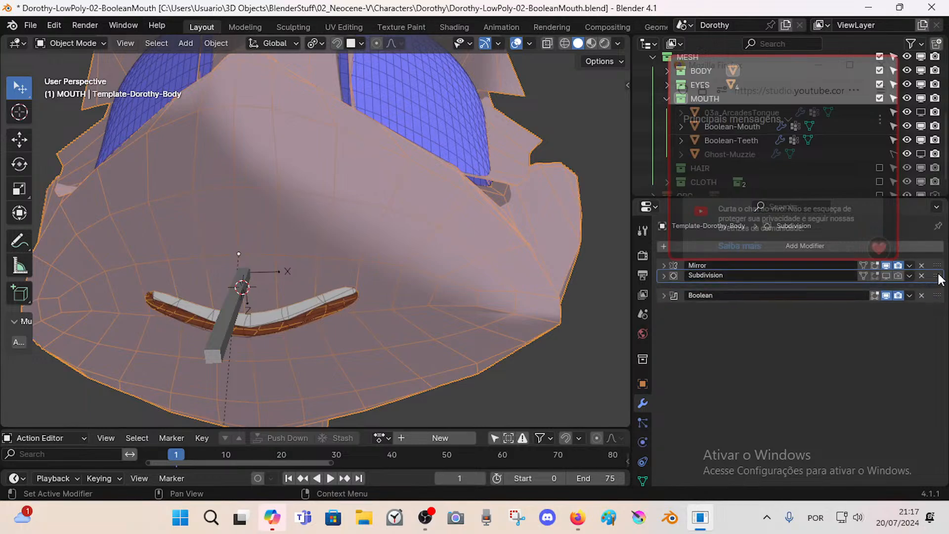
left_click(887, 280)
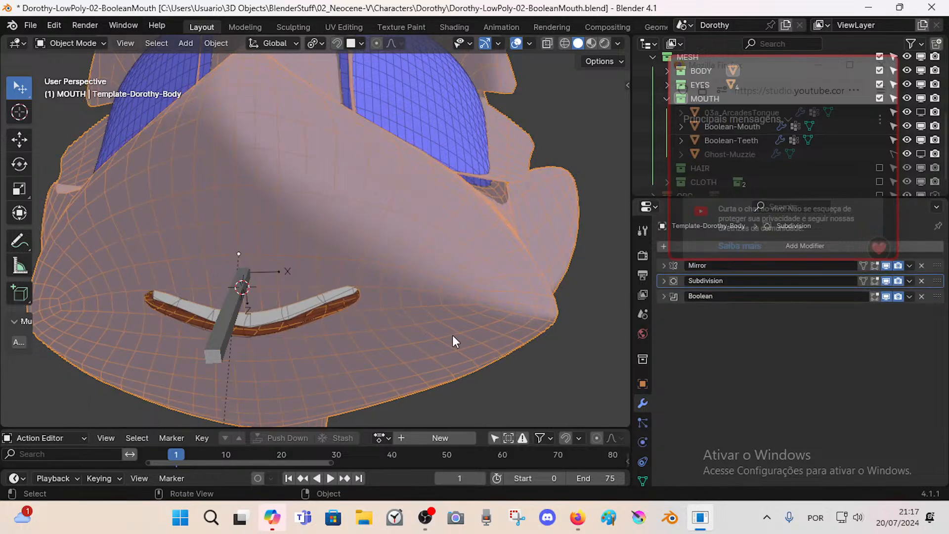
Step: Put the Template-Dorothy armature in Pose Mode and move the MTR-BooleanMouth bone around the muzzle to test the subdivided mouth cut
left_click(240, 319)
key("ctrl+Tab")
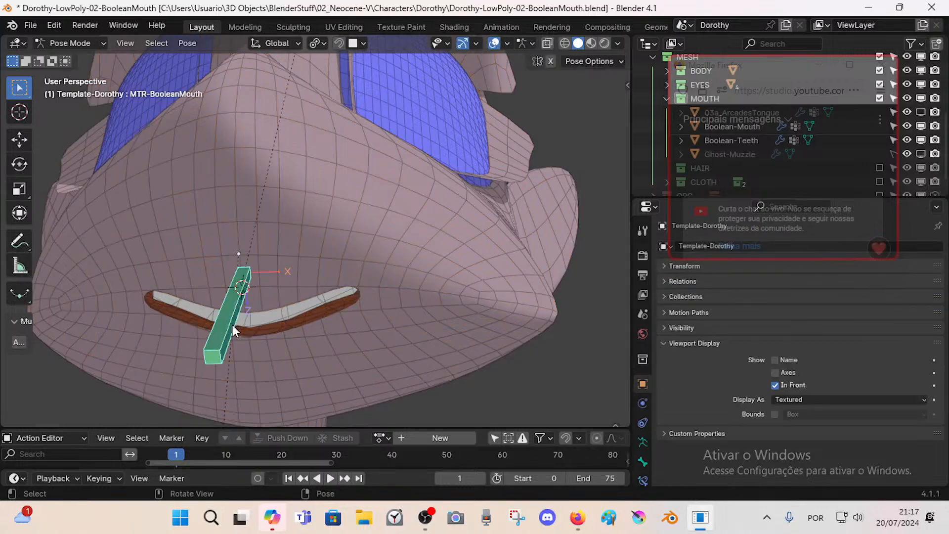
key("g")
left_click(231, 357)
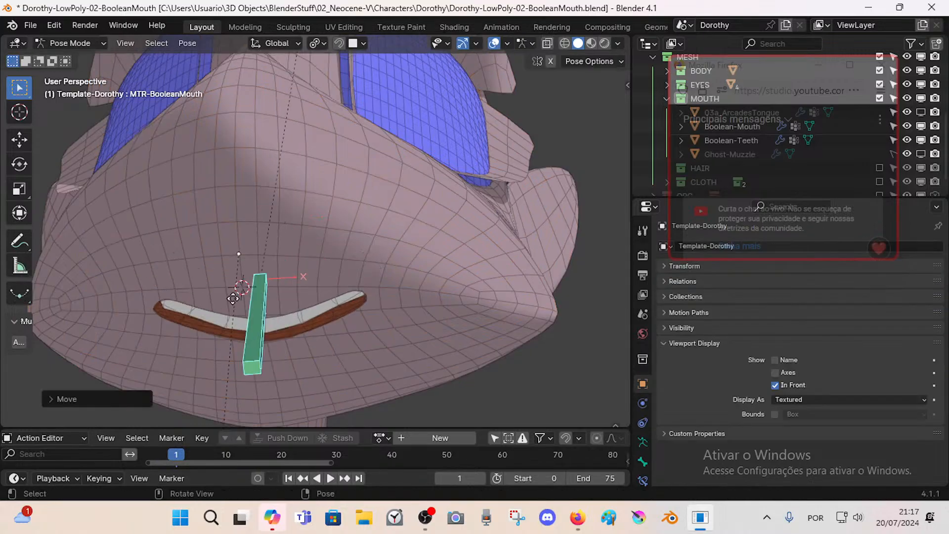
key("g")
left_click(244, 316)
key("g")
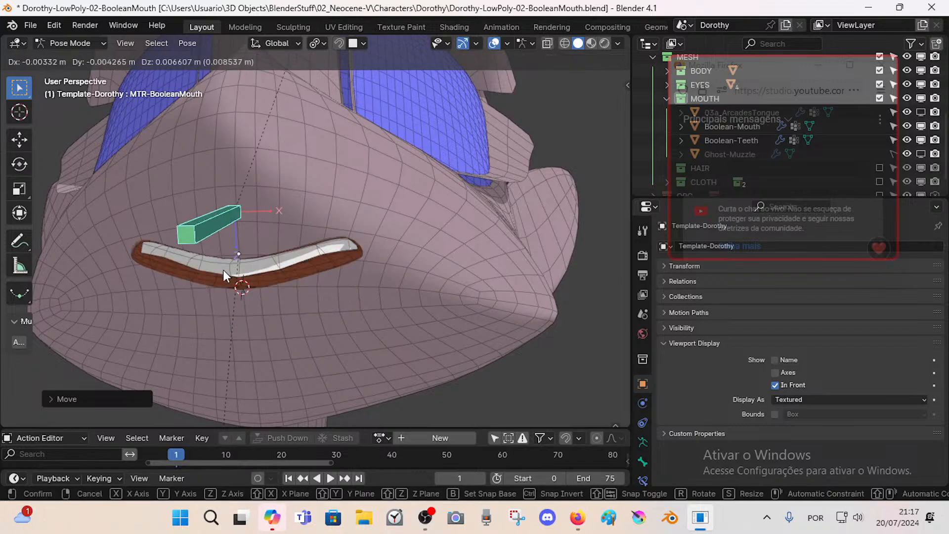
left_click(226, 271)
key("g")
left_click(243, 292)
Step: Check the tutorial's modifier stack briefly, then sweep the MTR-BooleanMouth bone across the muzzle in Blender to compare the mouth cut
key("alt+Tab")
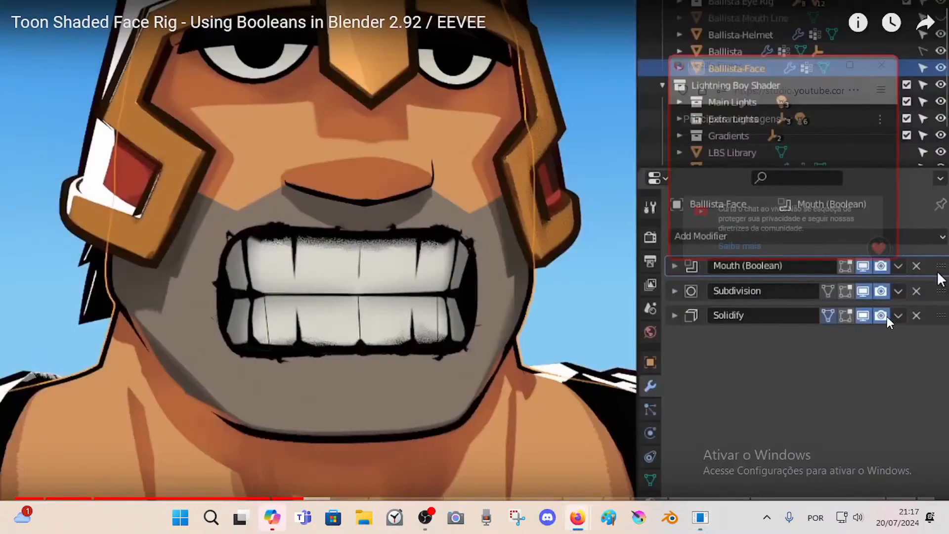
key("alt+Tab")
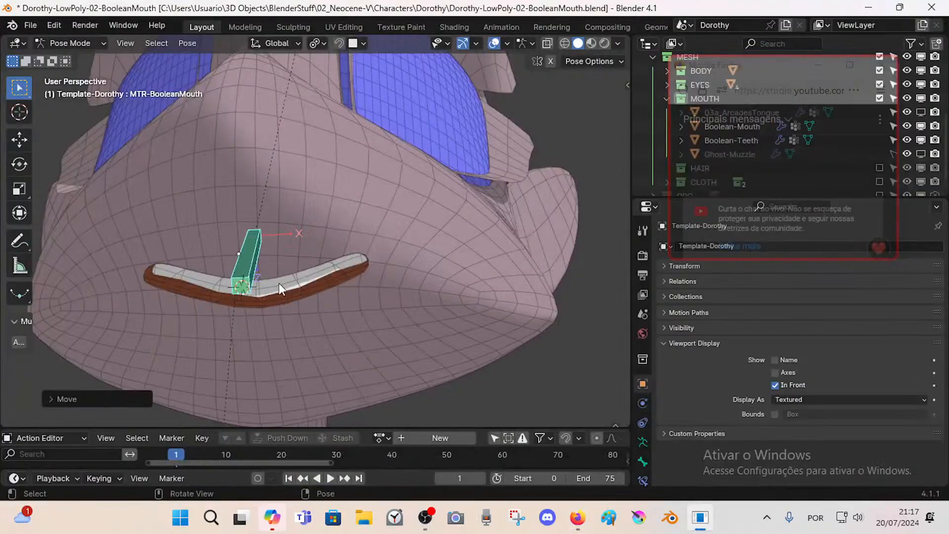
key("g")
left_click(239, 265)
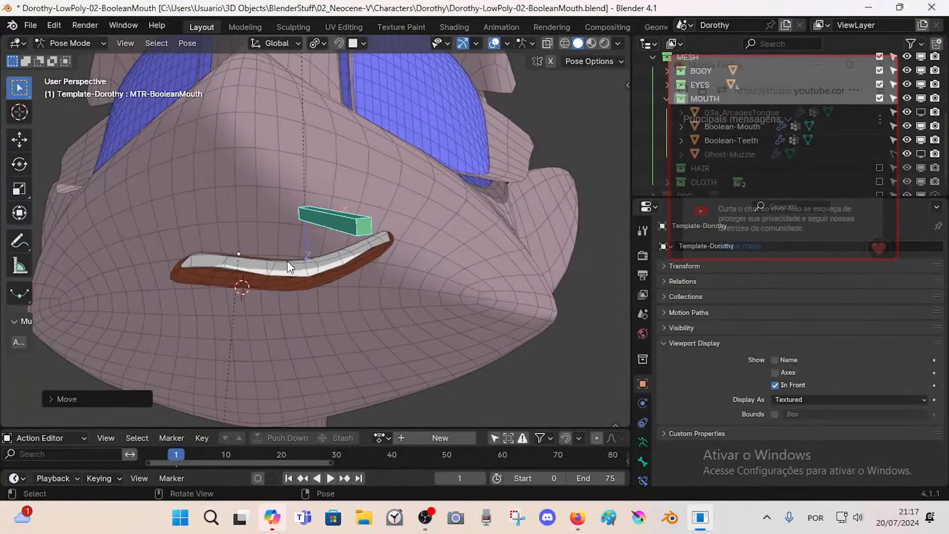
key("g")
left_click(210, 299)
key("g")
left_click(258, 261)
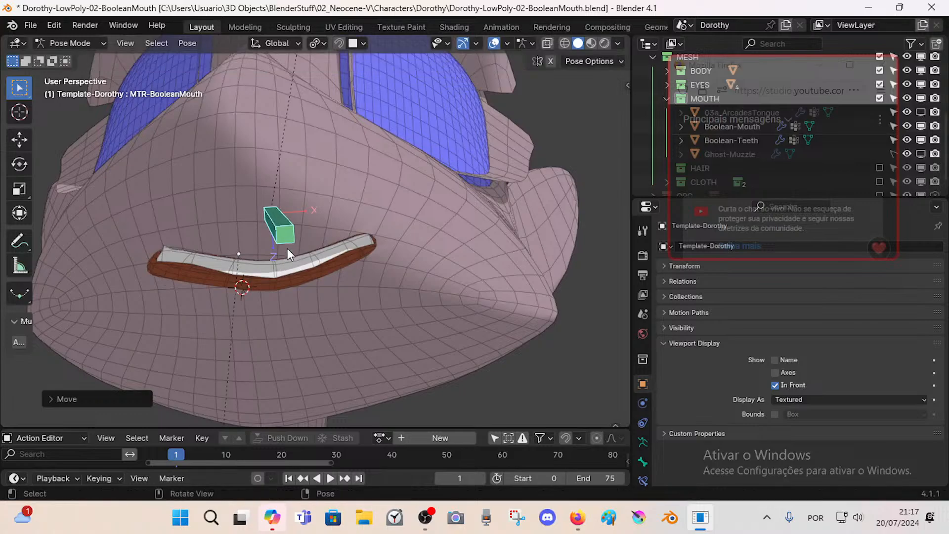
key("g")
left_click(308, 280)
Step: Return to the tutorial in Firefox, examine the mouth edge close-up with its modifier stack, and move the chat window aside
key("alt+Tab")
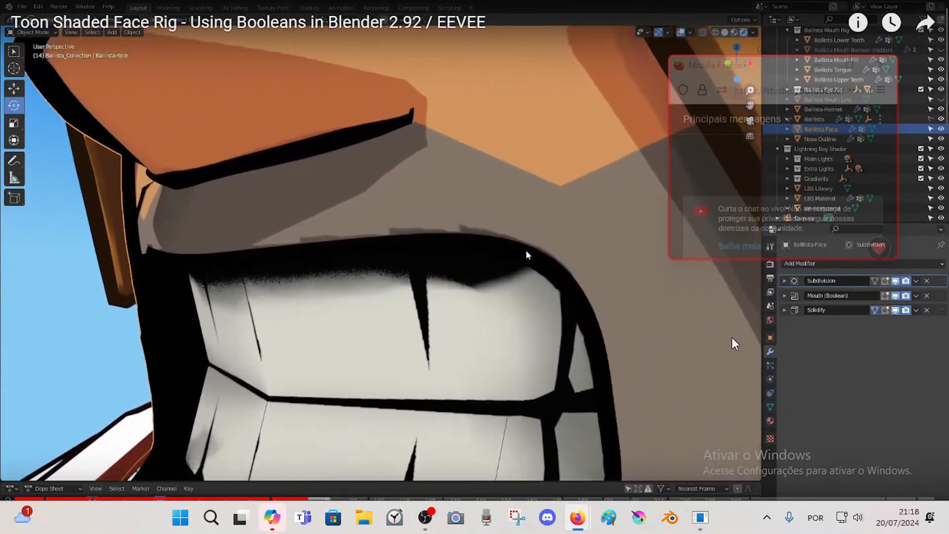
left_click(517, 383)
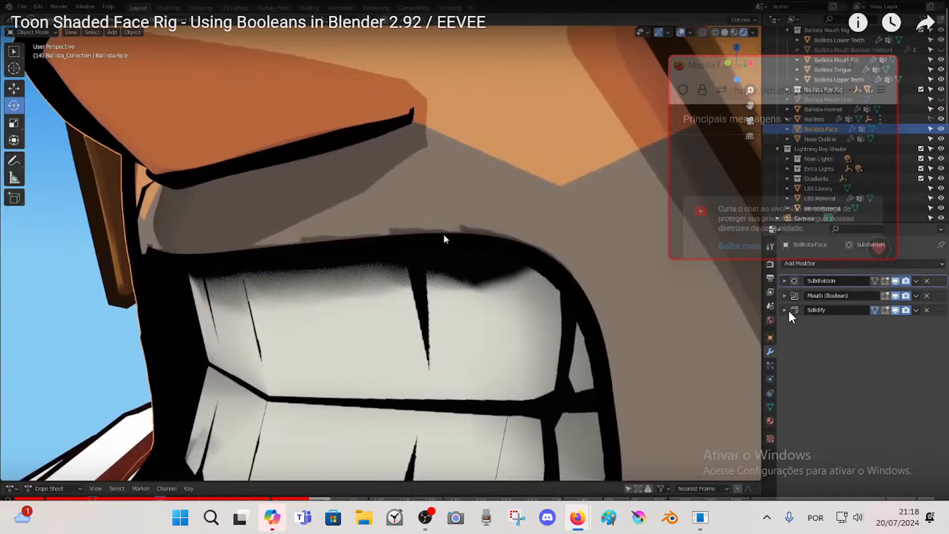
left_click_drag(786, 77, 764, 68)
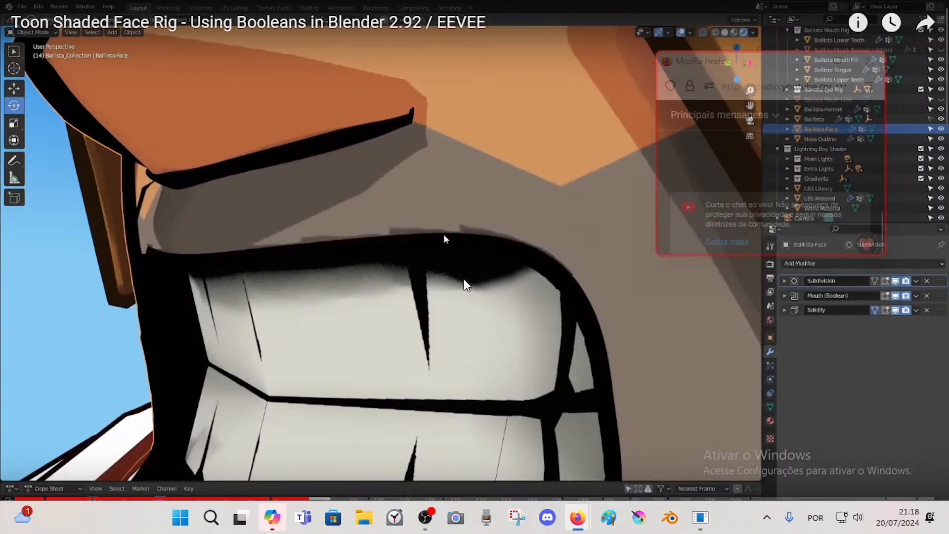
Step: Switch back to Blender, inspect the mouth corner up close, return to Object Mode and save the file
key("alt+Tab")
left_click(522, 286)
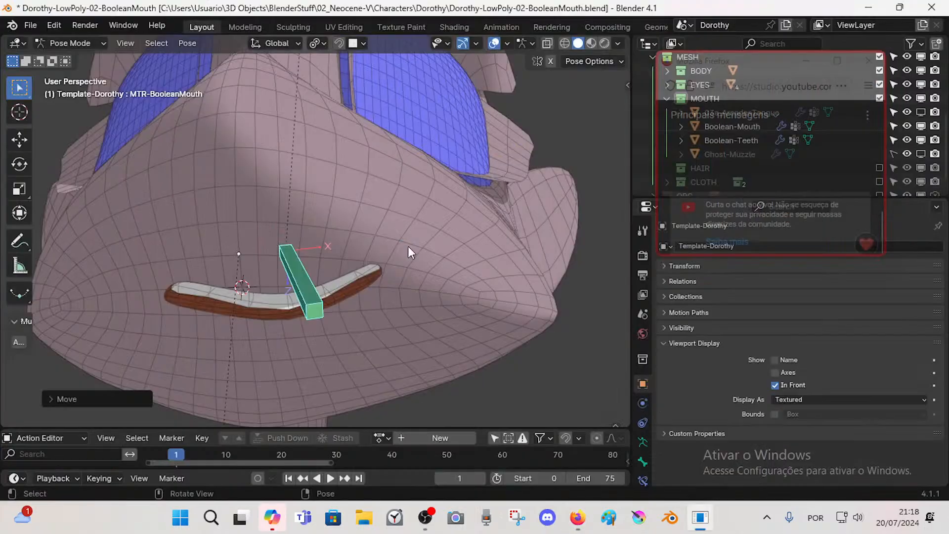
middle_click_drag(348, 303, 512, 266)
left_click(507, 176)
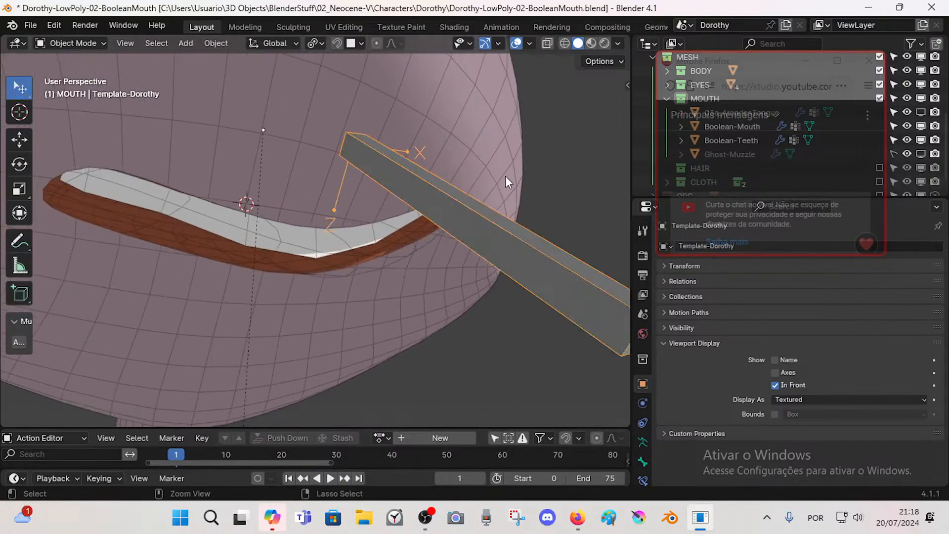
key("ctrl+s")
Step: Add a Solidify modifier to Template-Dorothy-Body and place it between Subdivision and Boolean
middle_click_drag(400, 237, 392, 245)
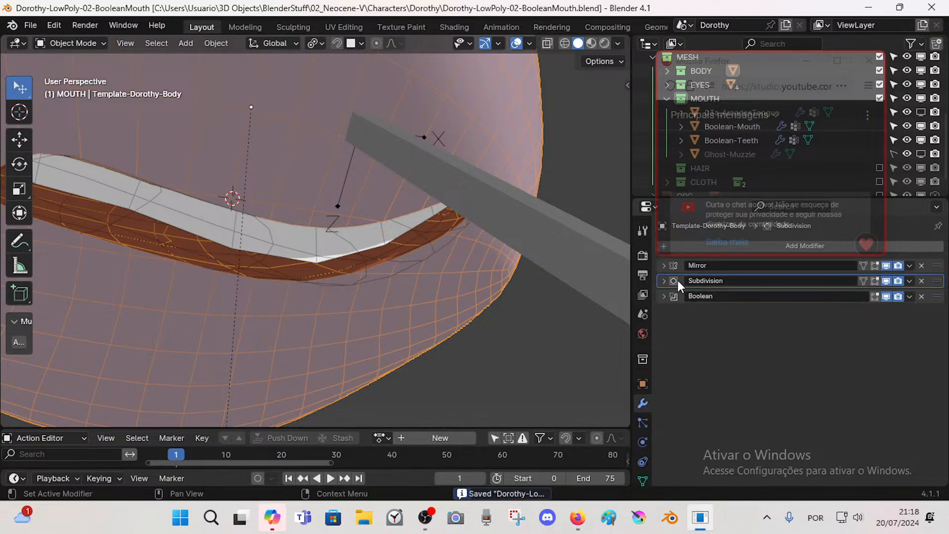
left_click(897, 246)
mouse_move(897, 246)
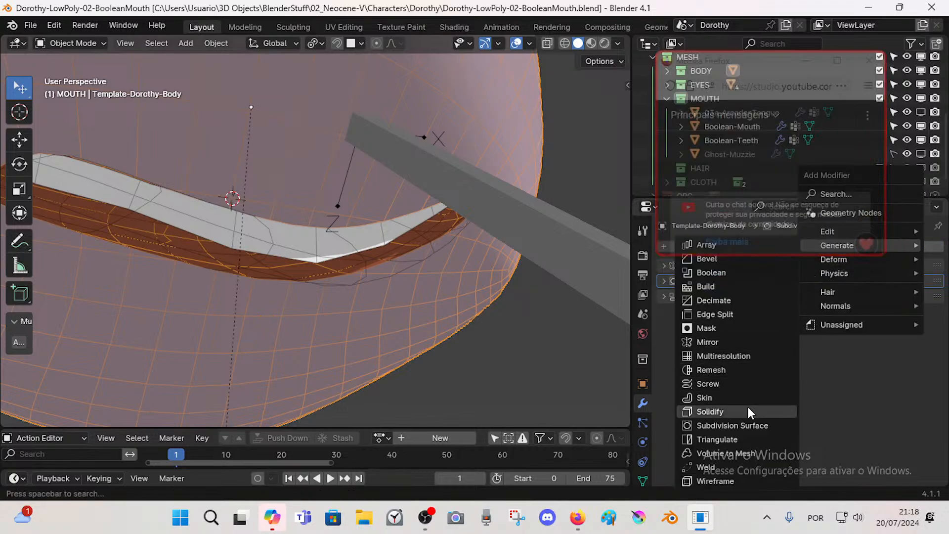
left_click(749, 410)
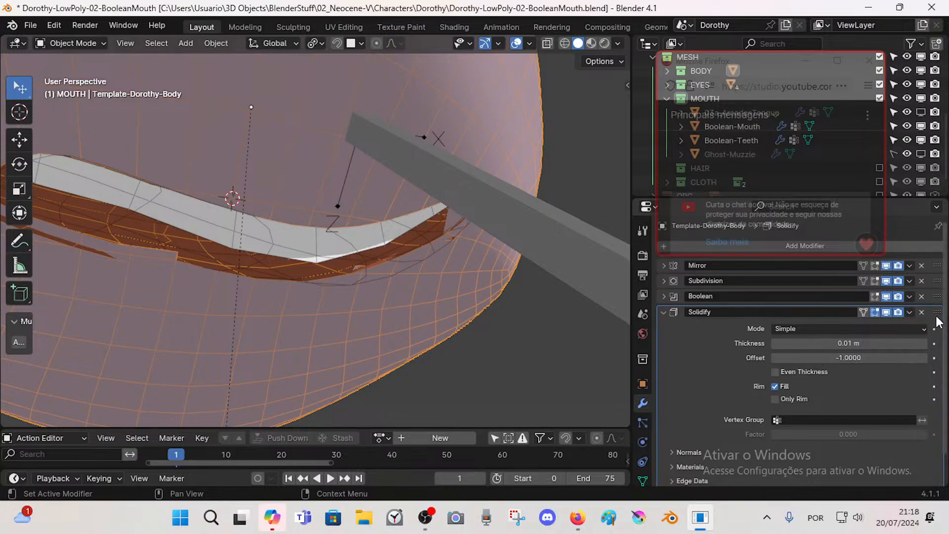
left_click_drag(937, 312, 936, 295)
Step: Try a Solidify thickness of 0.05 m with an offset of 0 on the body mesh
scroll(816, 297, "down", 2)
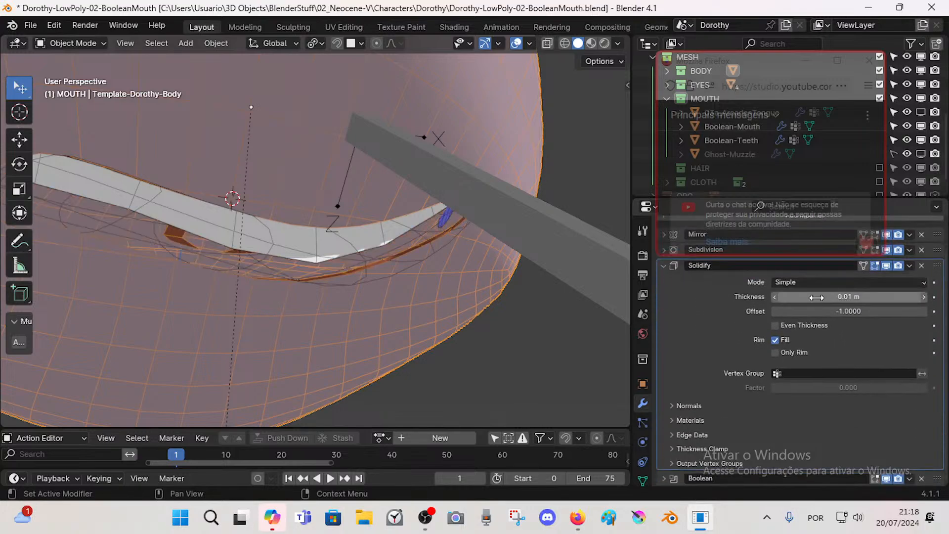
scroll(784, 320, "up", 2)
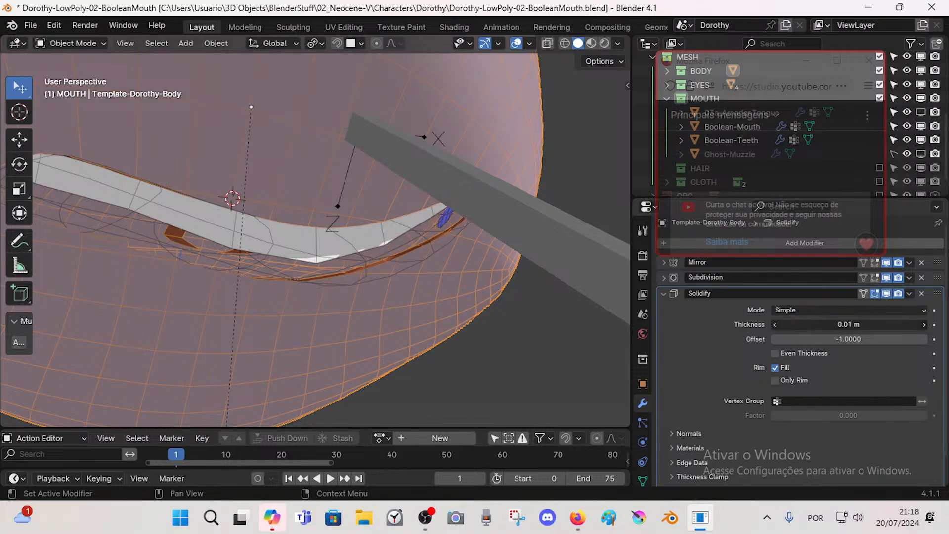
left_click_drag(848, 325, 849, 297)
scroll(417, 257, "down", 5)
scroll(509, 278, "up", 2)
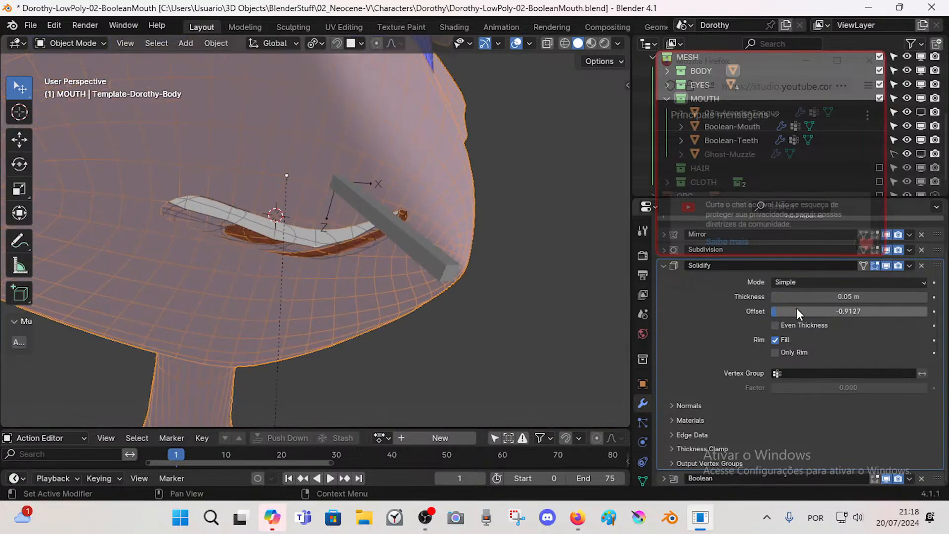
key("Return")
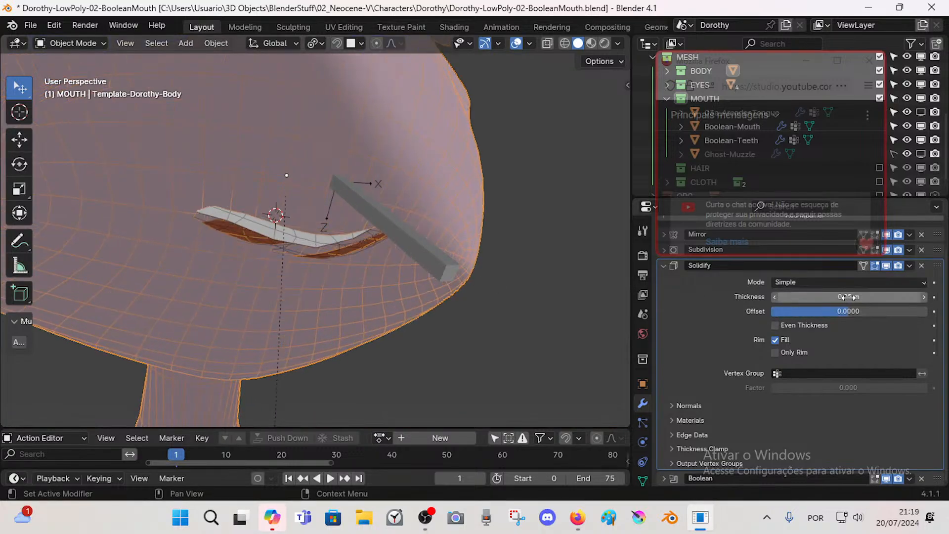
Step: Try different Solidify thicknesses on the body, from -0.01 m up to 0.05 m, keeping the zero offset
left_click_drag(848, 297, 835, 297)
left_click_drag(857, 296, 918, 297)
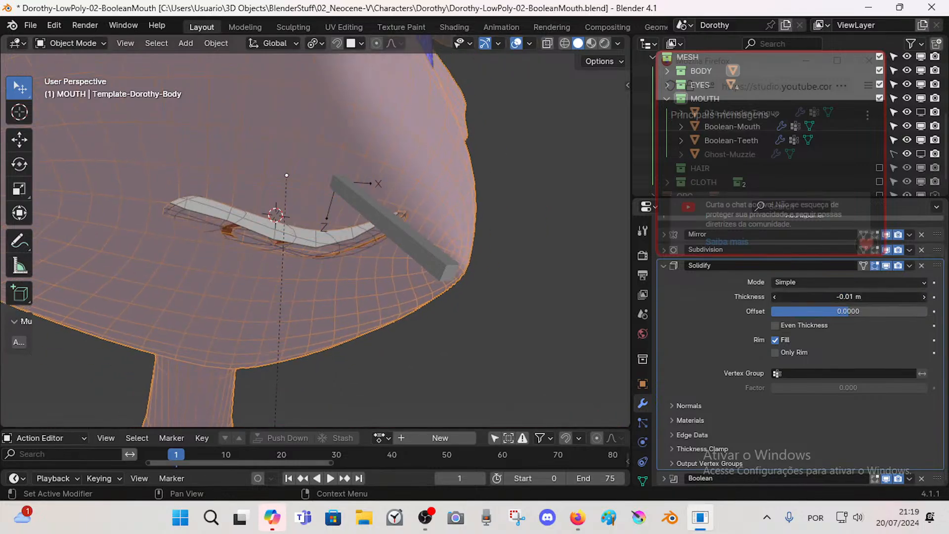
left_click(925, 296)
left_click_drag(858, 298, 866, 297)
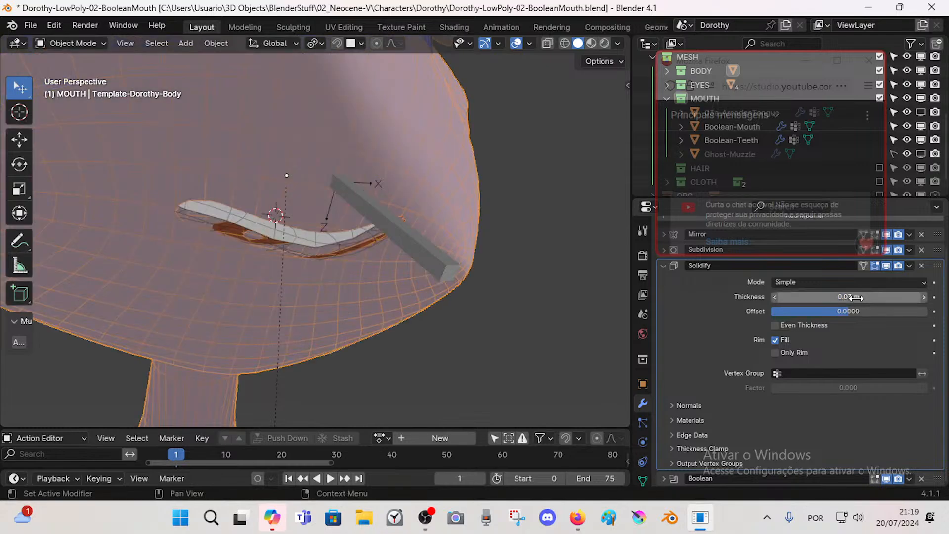
left_click(923, 296)
left_click(924, 297)
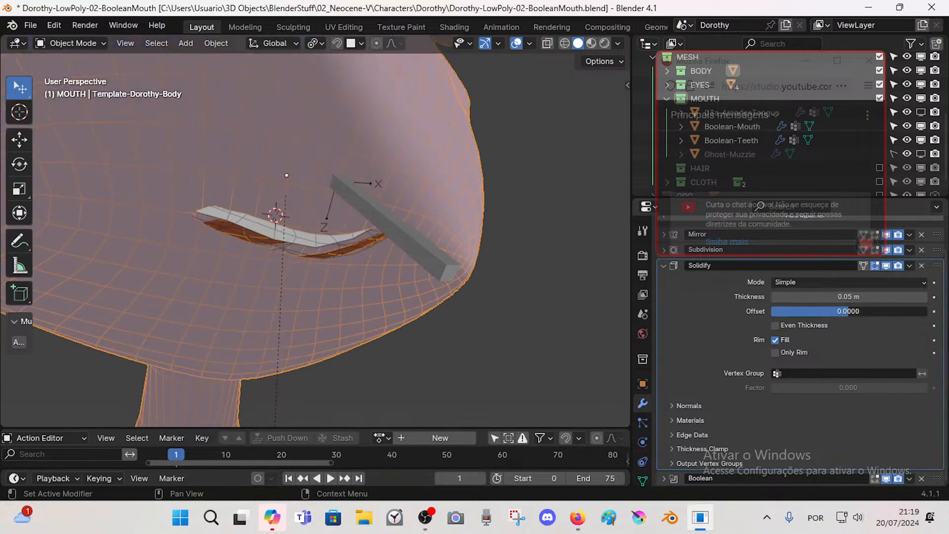
Step: Set the Solidify offset back to -1 and raise the thickness to 0.08 m
left_click_drag(847, 311, 775, 310)
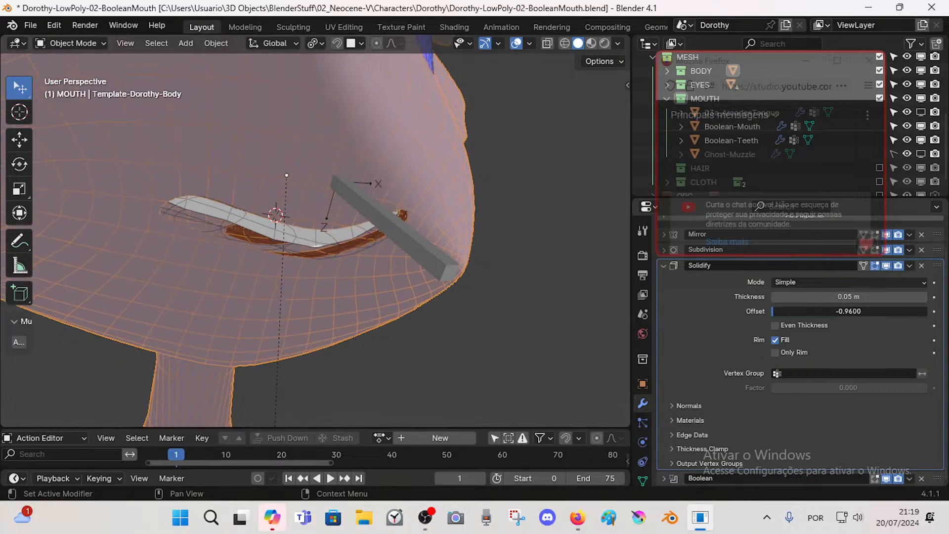
scroll(324, 286, "up", 1)
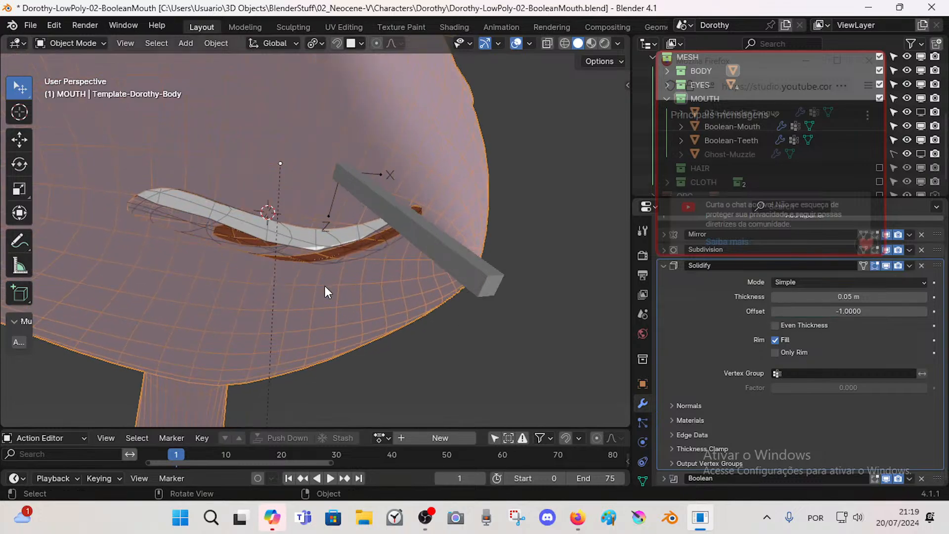
left_click(923, 297)
left_click(924, 297)
left_click(923, 298)
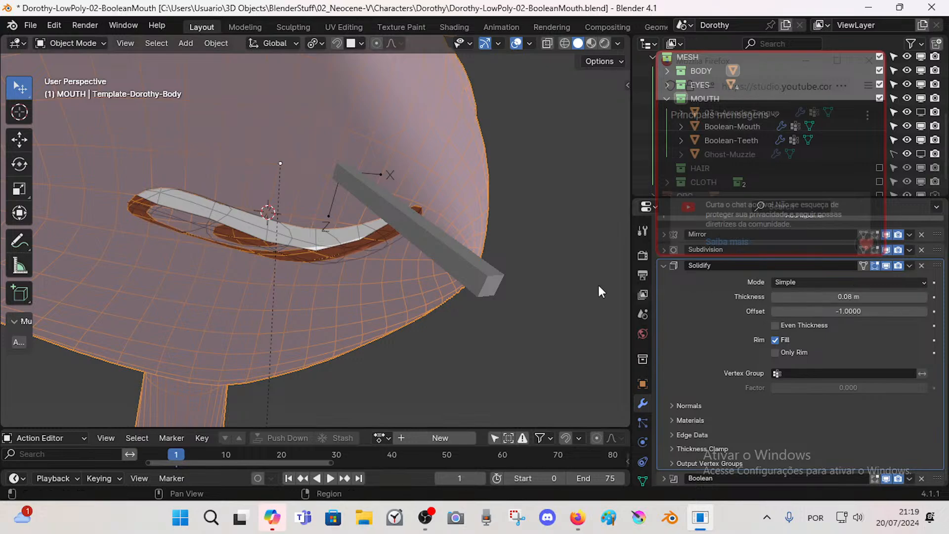
Step: Examine the mouth cut from both sides of the muzzle and up close for flaws along the lip rim
scroll(346, 265, "up", 5)
scroll(337, 279, "down", 8)
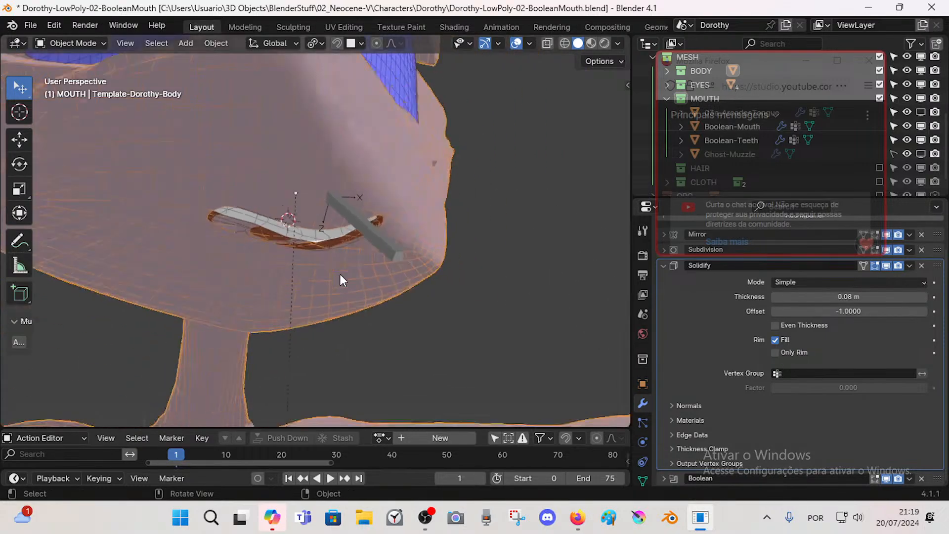
scroll(340, 274, "down", 5)
middle_click_drag(458, 218, 313, 290)
scroll(320, 271, "up", 6)
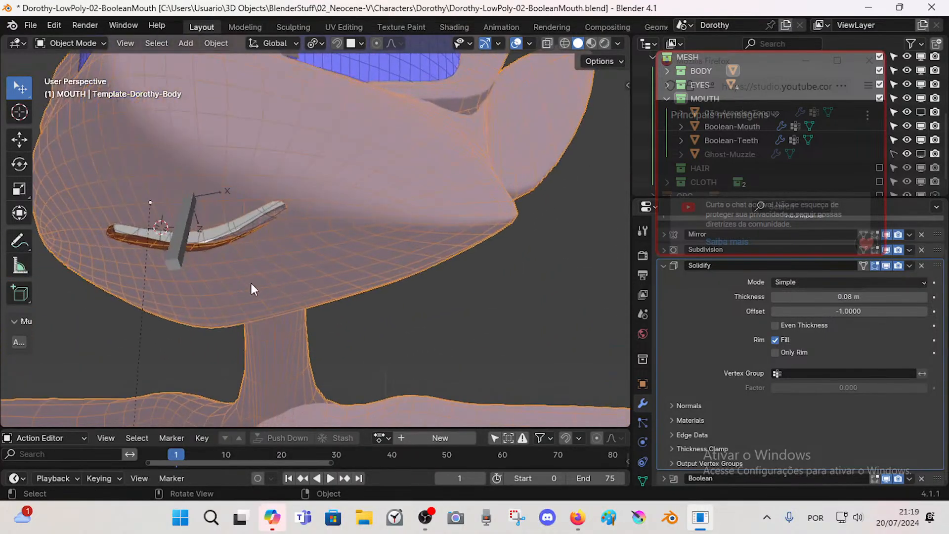
key("shift+grave")
key("w")
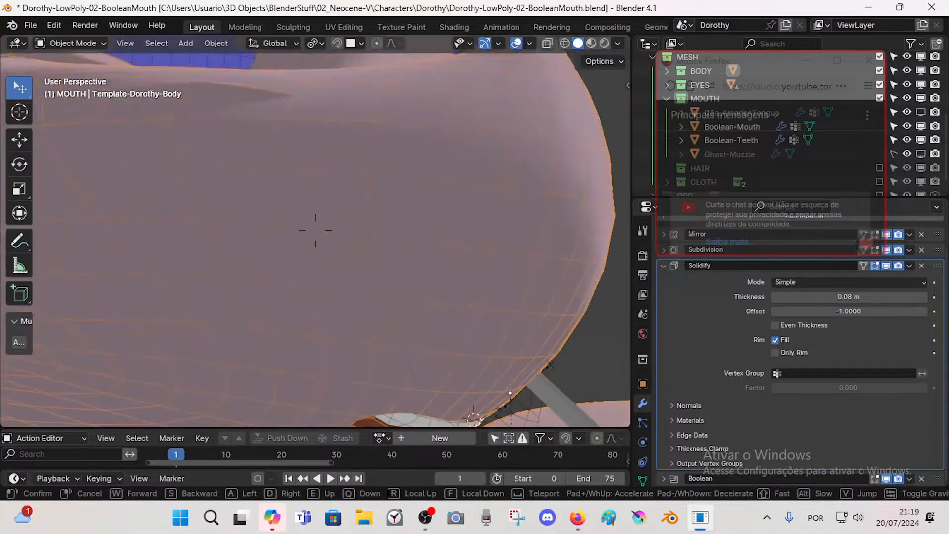
key("s")
key("w")
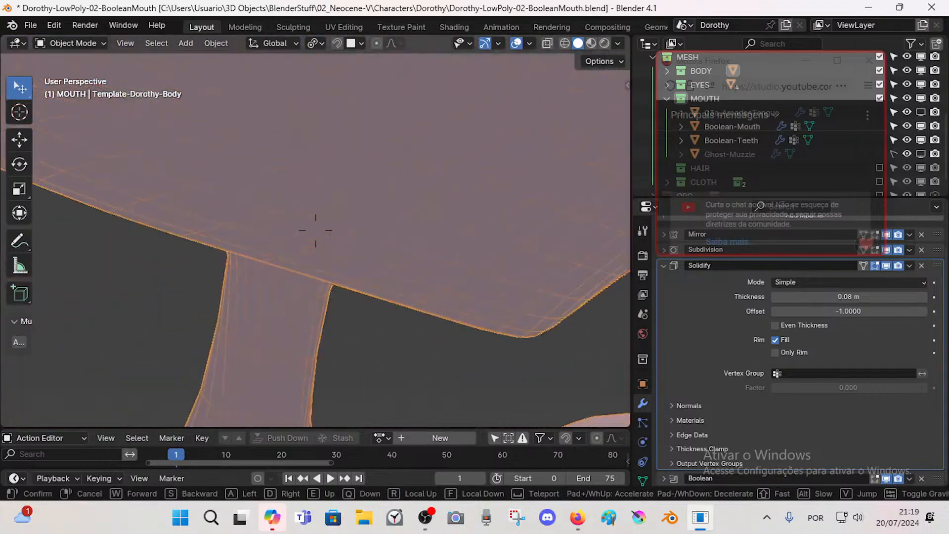
key("s")
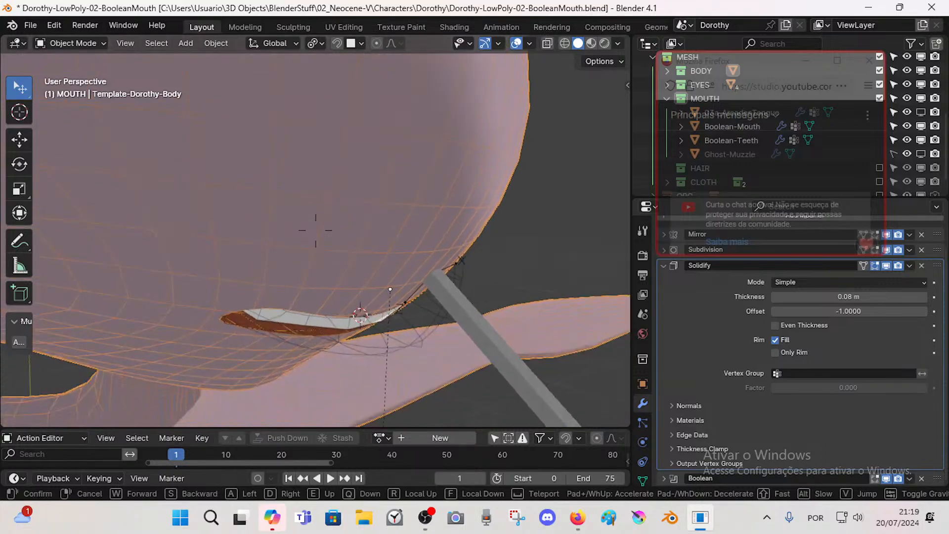
key("w")
key("s")
key("w")
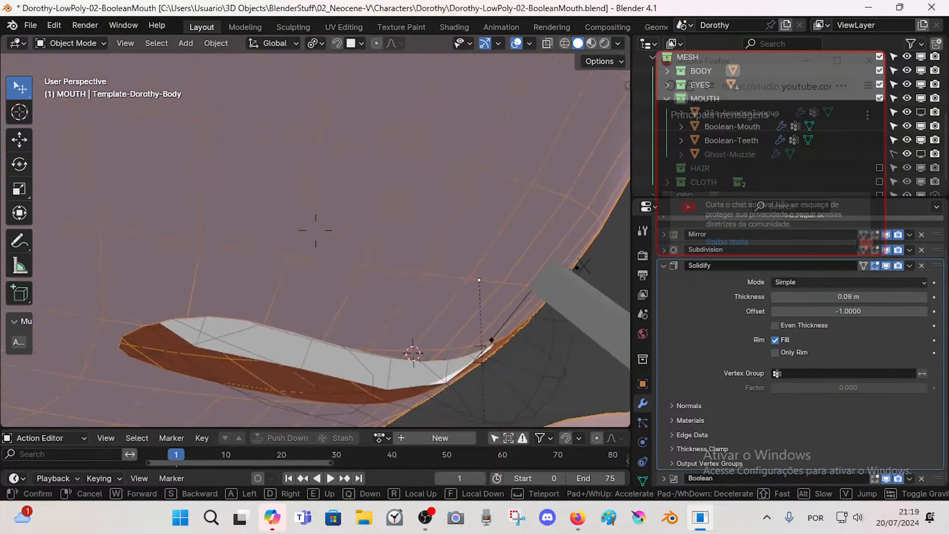
key("s")
key("w")
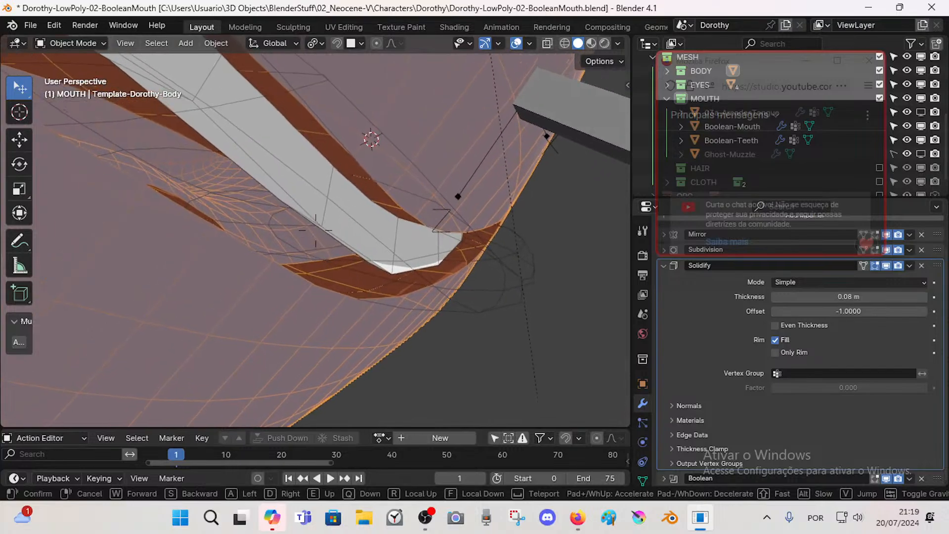
key("w")
key("s")
key("w")
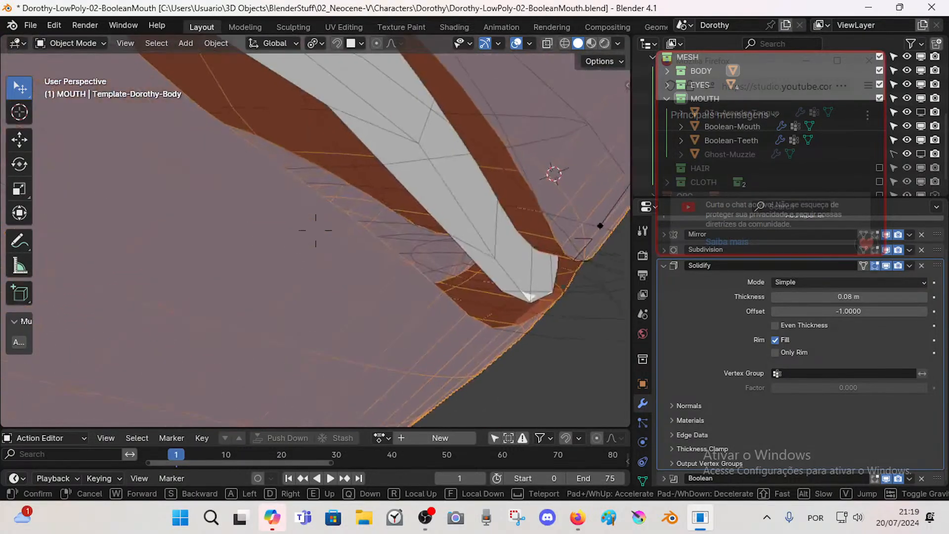
right_click(247, 289)
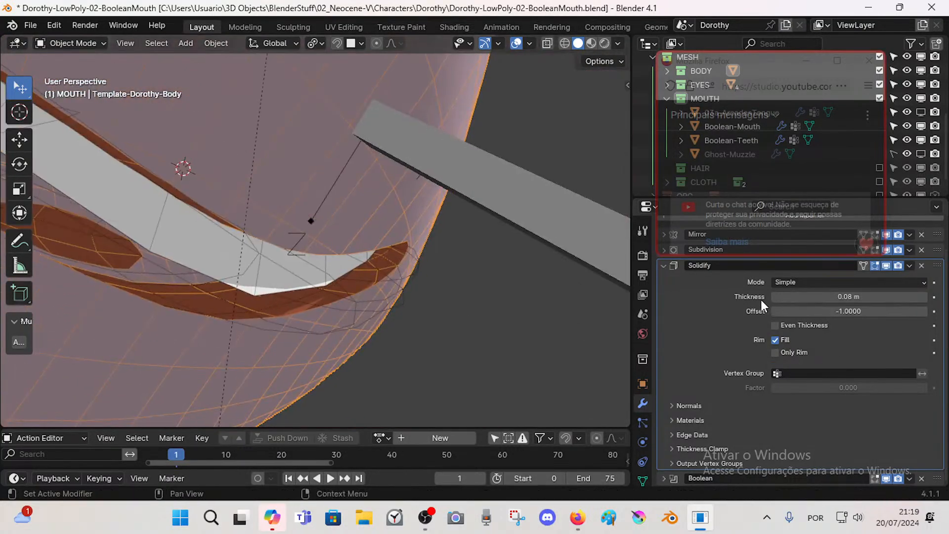
Step: Lower the Solidify thickness gradually while comparing the mouth rim, and settle on 0.02 m
left_click(776, 297)
left_click(776, 298)
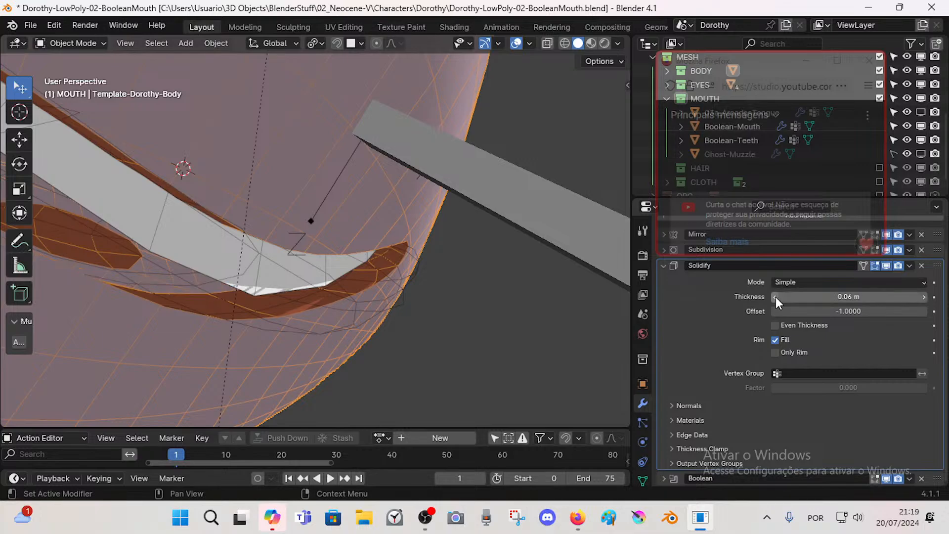
left_click(776, 298)
left_click(775, 298)
left_click(776, 298)
left_click(776, 298)
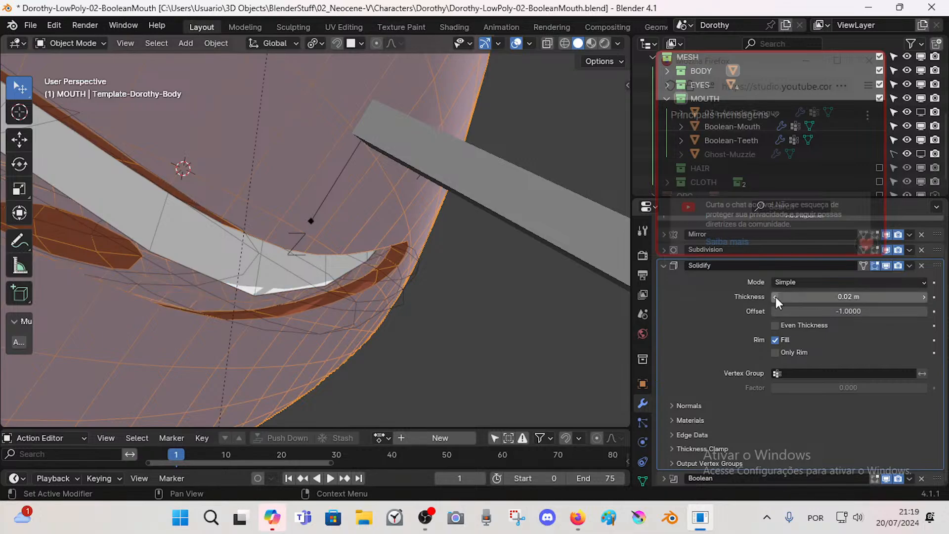
left_click(775, 298)
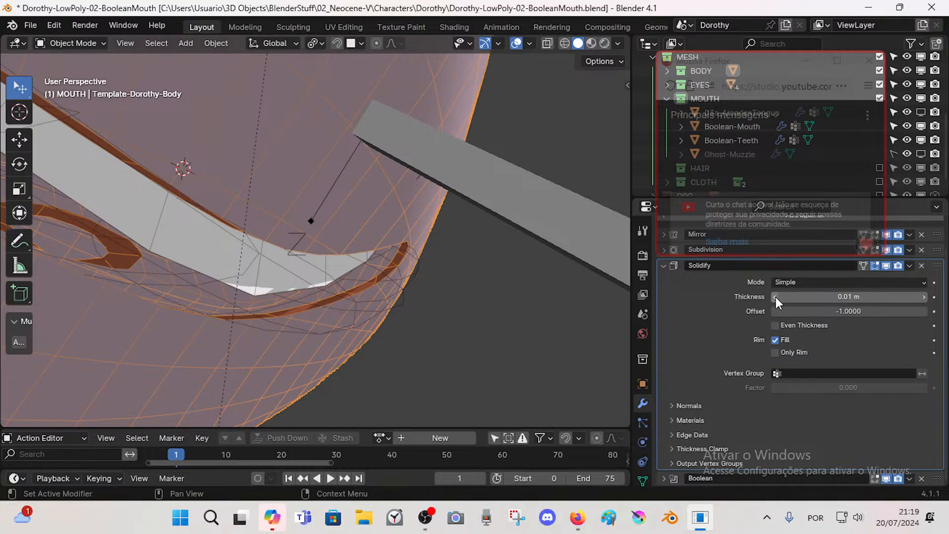
left_click(923, 297)
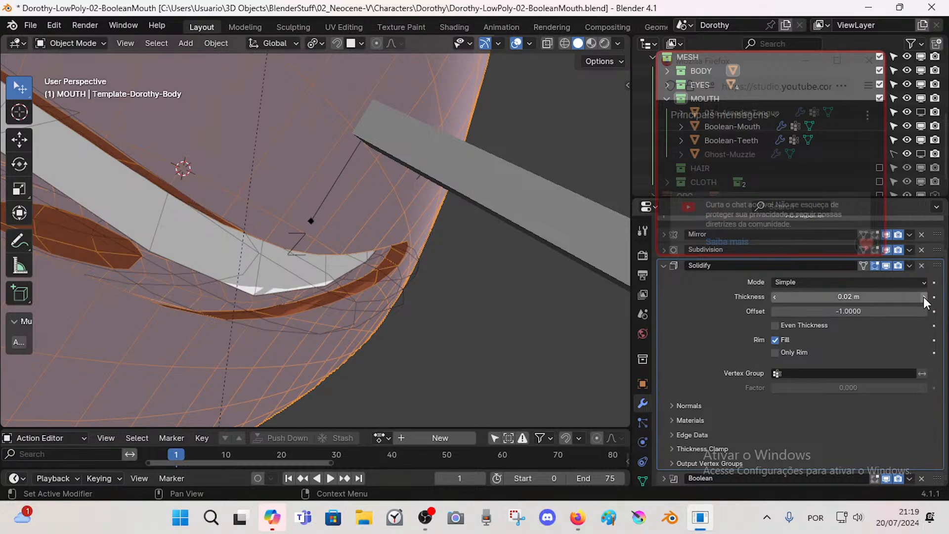
left_click(924, 297)
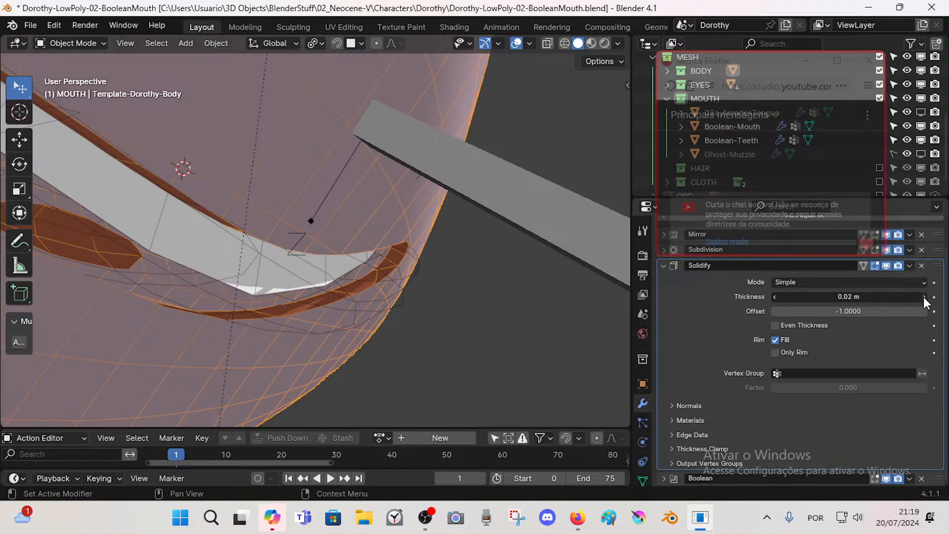
left_click(775, 296)
Step: Compare the mouth cut with the Solidify modifier hidden and shown in the viewport, leaving it shown
left_click(886, 266)
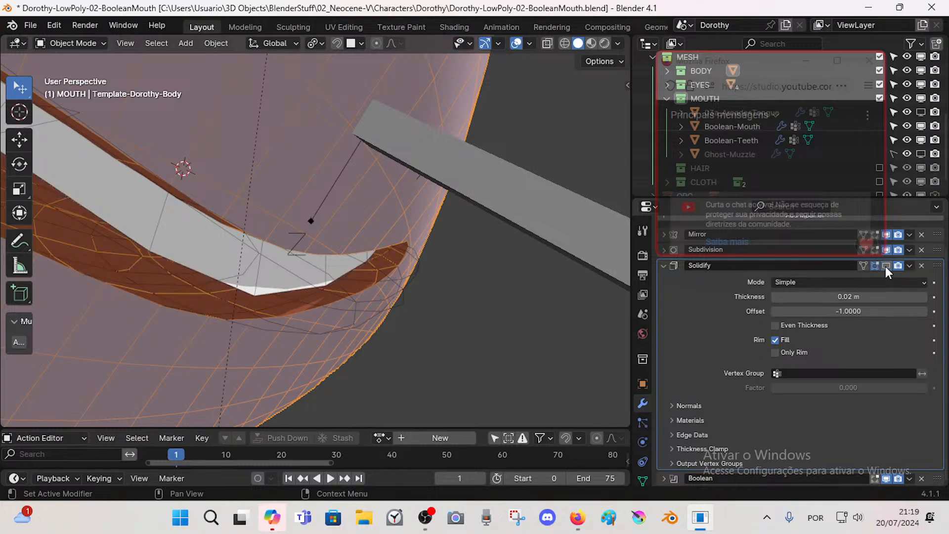
left_click(885, 266)
left_click(885, 266)
left_click(886, 265)
Step: Inspect the stray patch below the mouth cut up close, then examine the mesh from inside the head
key("shift+grave")
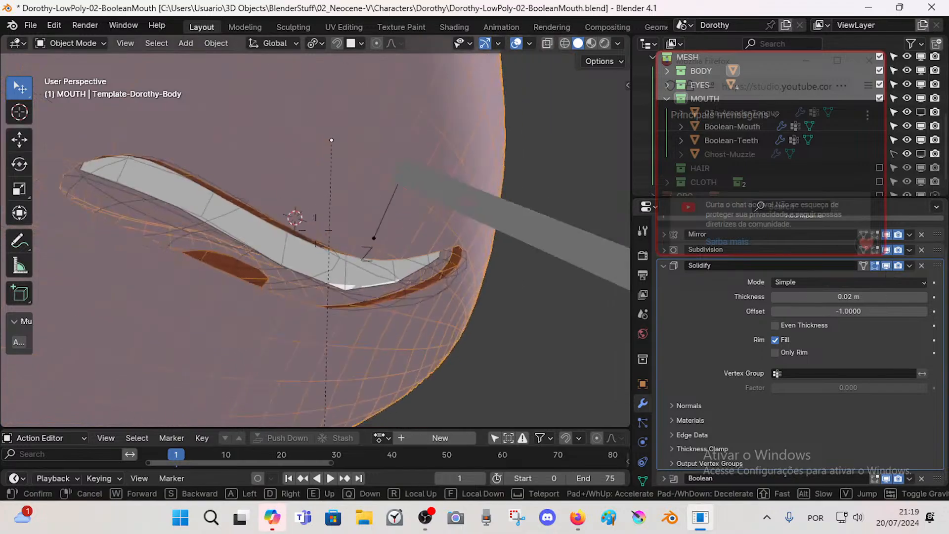
key("e")
key("w")
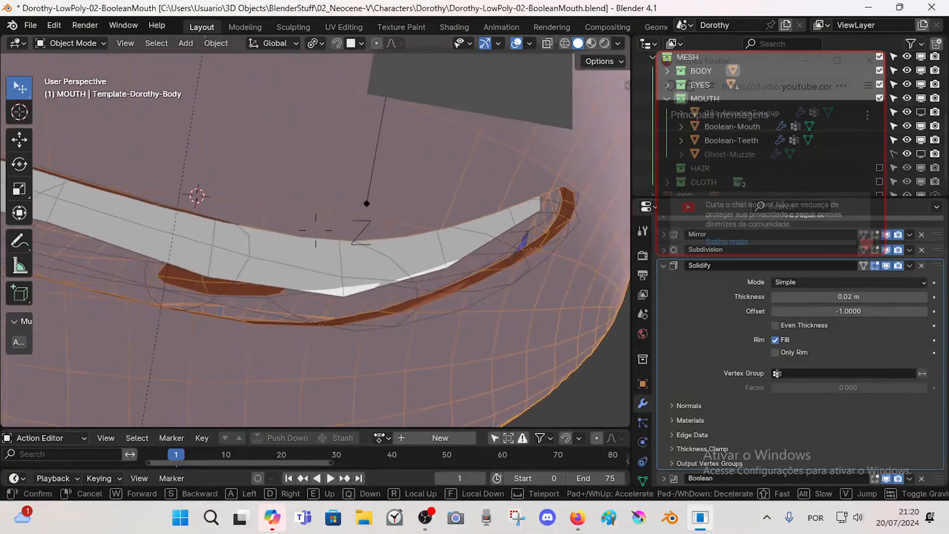
key("q")
key("w")
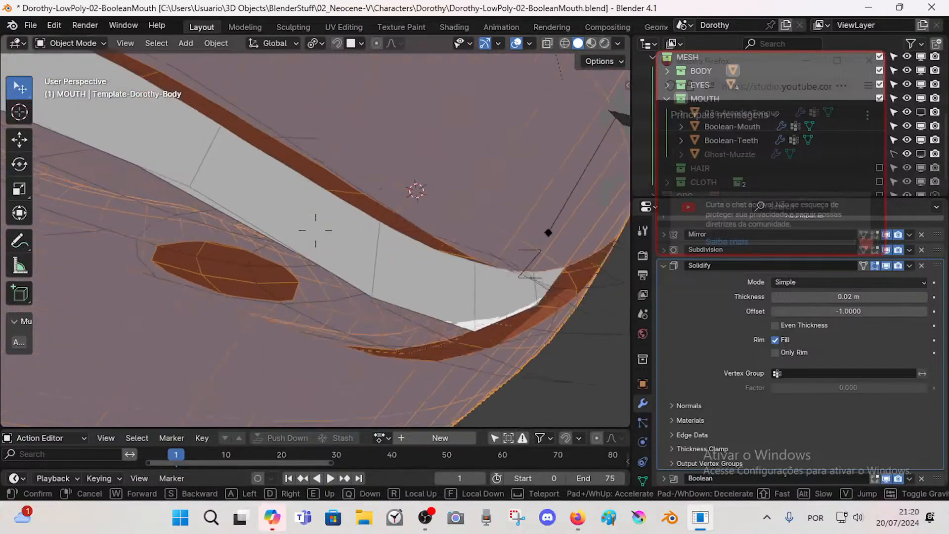
key("s")
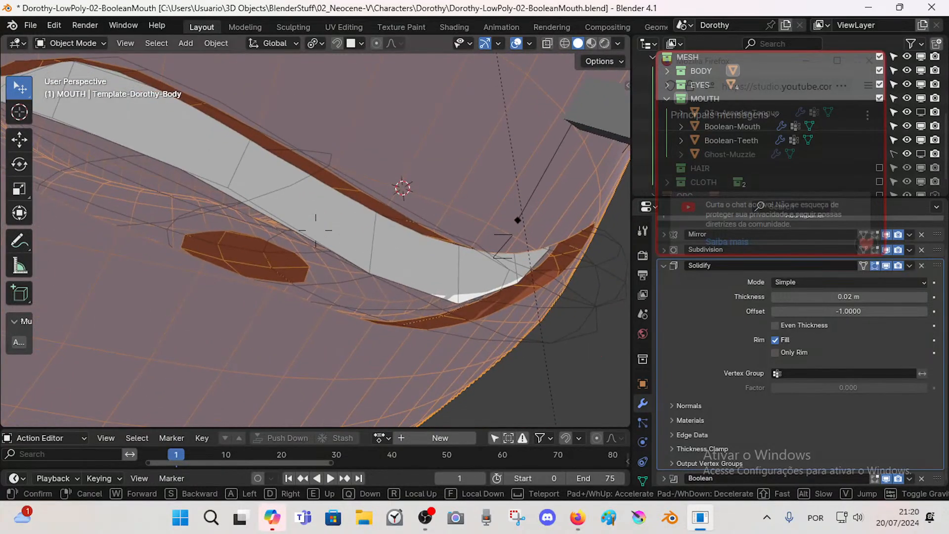
key("Return")
left_click(276, 239)
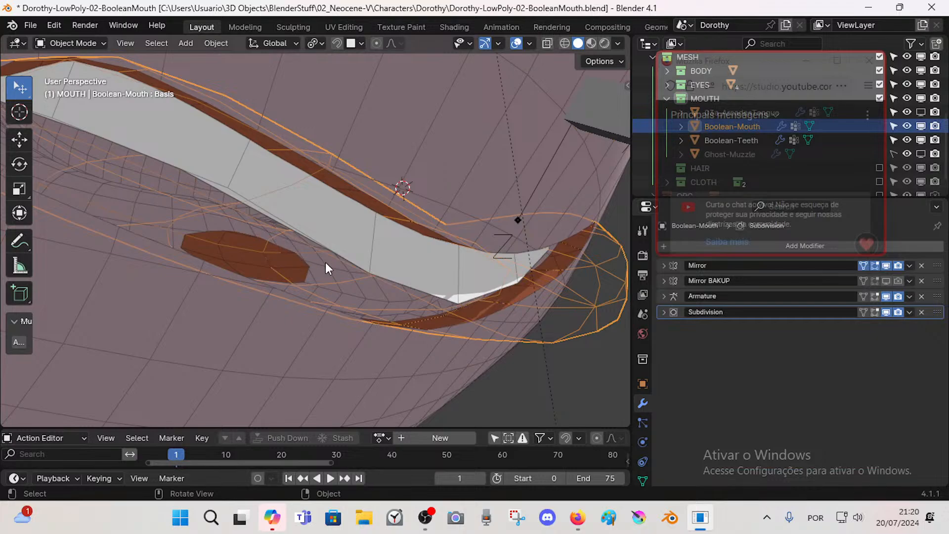
scroll(325, 268, "down", 2)
key("shift+grave")
key("w")
key("s")
key("w")
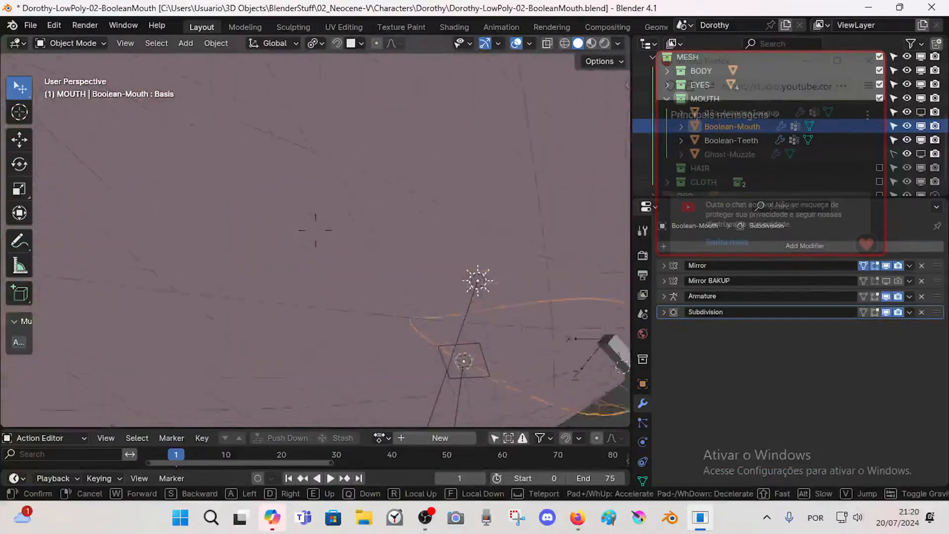
key("Return")
Step: In Edit Mode on Template-Dorothy-Body, select the linked mesh piece inside the head and delete it
left_click(209, 214)
key("Tab")
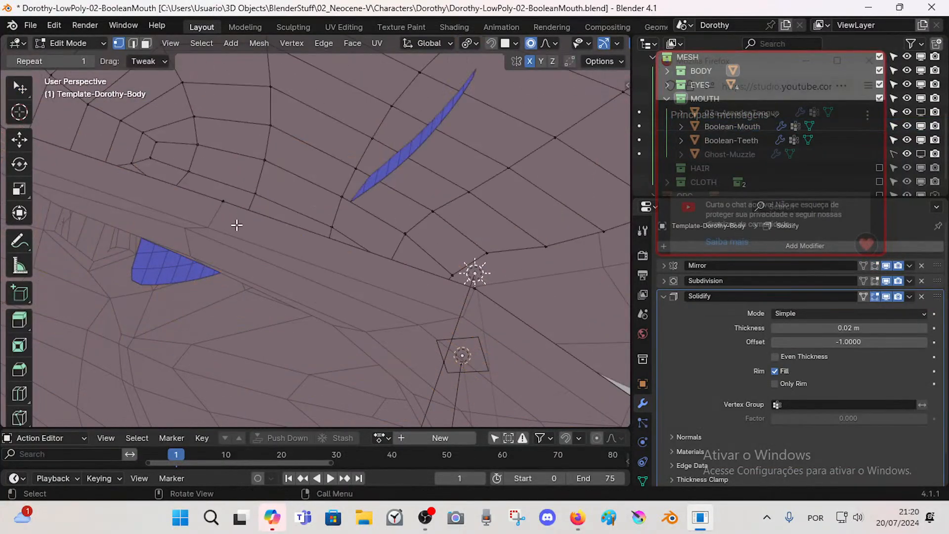
key("3")
left_click(326, 157)
key("l")
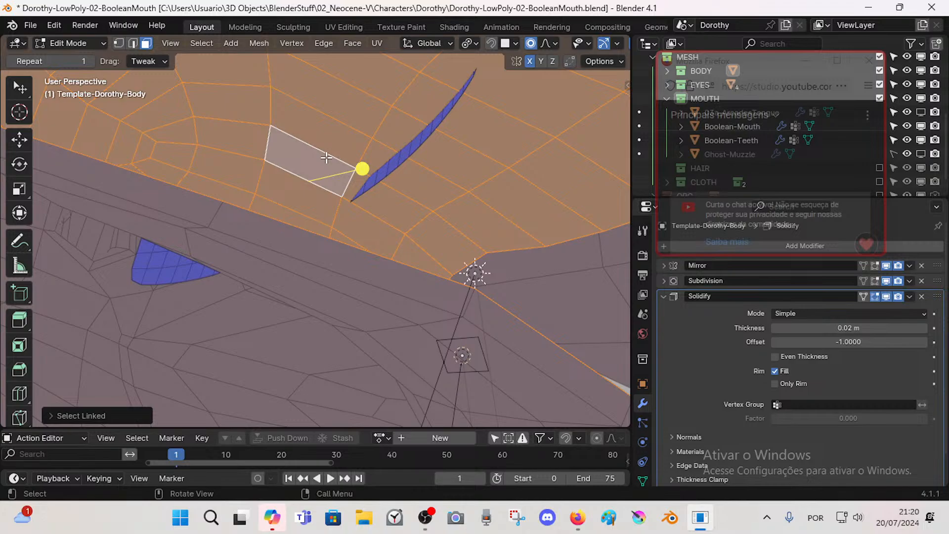
key("x")
left_click(327, 157)
Step: Leave Edit Mode on Template-Dorothy-Body and select the Boolean-Teeth object in the mouth
key("shift+grave")
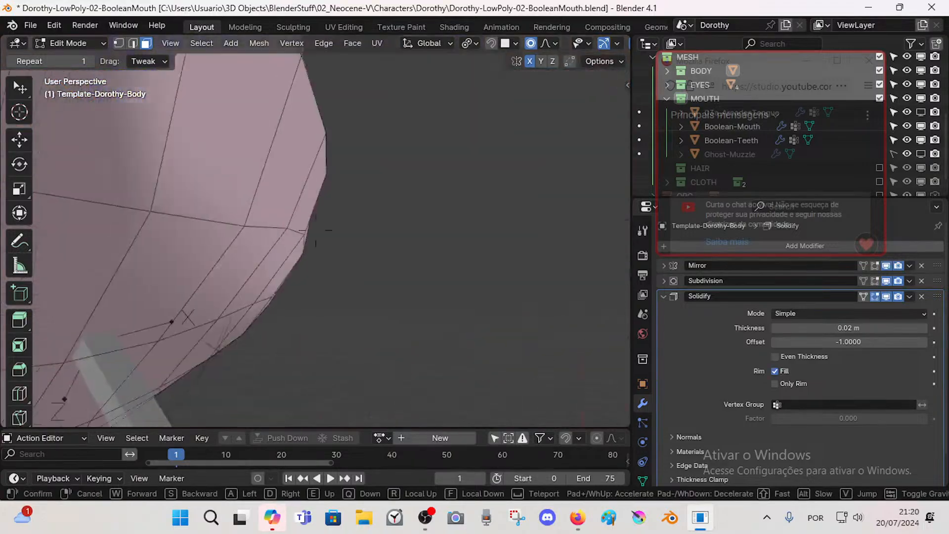
key("s")
key("w")
left_click(305, 195)
left_click(283, 211)
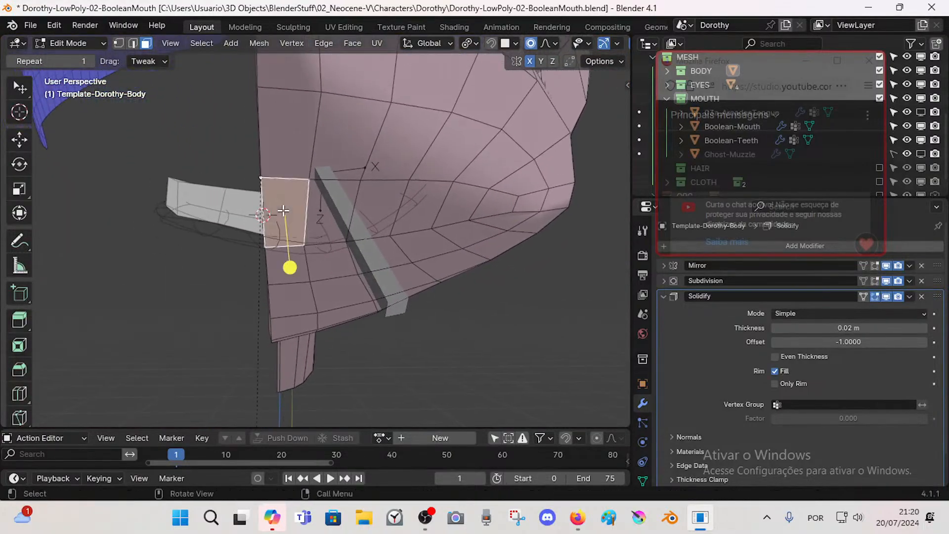
key("Tab")
left_click(304, 233)
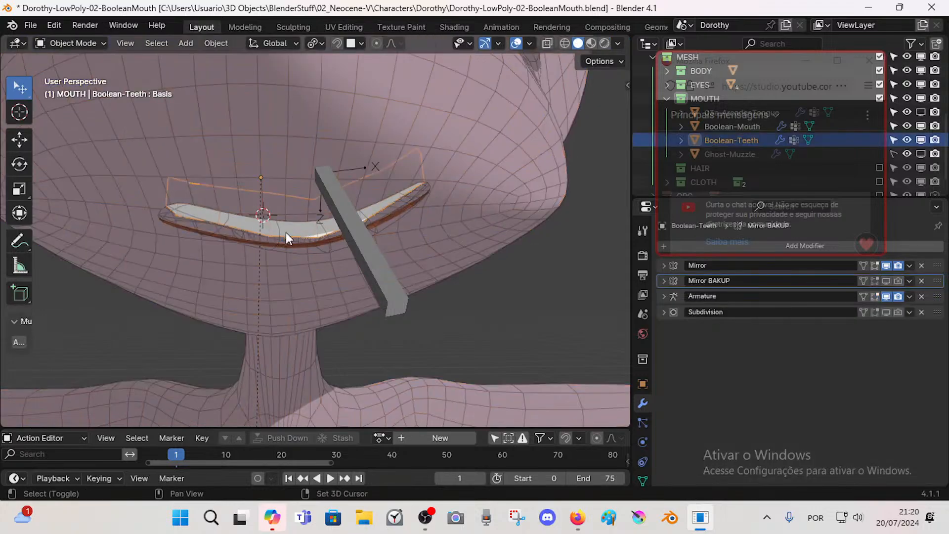
Step: Examine the mouth cut around the teeth up close, then select Template-Dorothy-Body
key("shift+grave")
key("w")
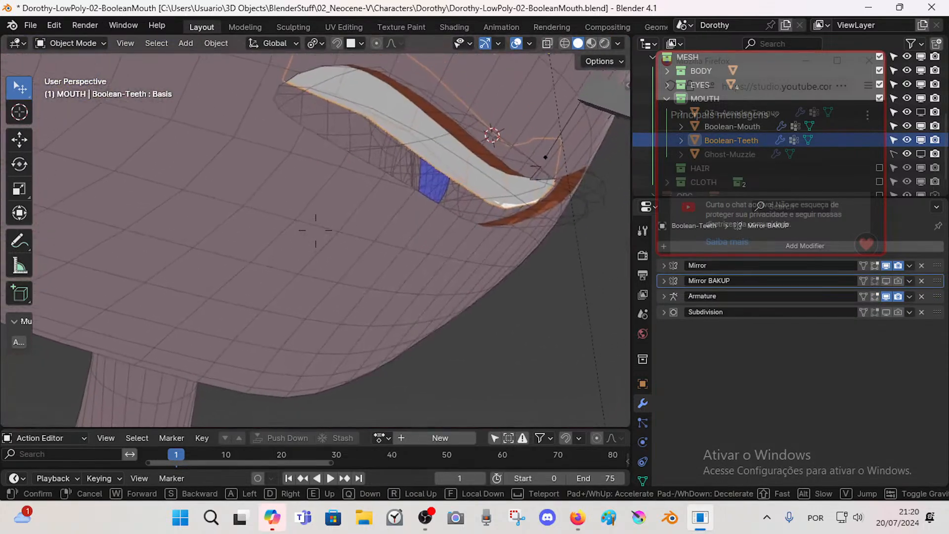
key("w")
key("s")
left_click(413, 213)
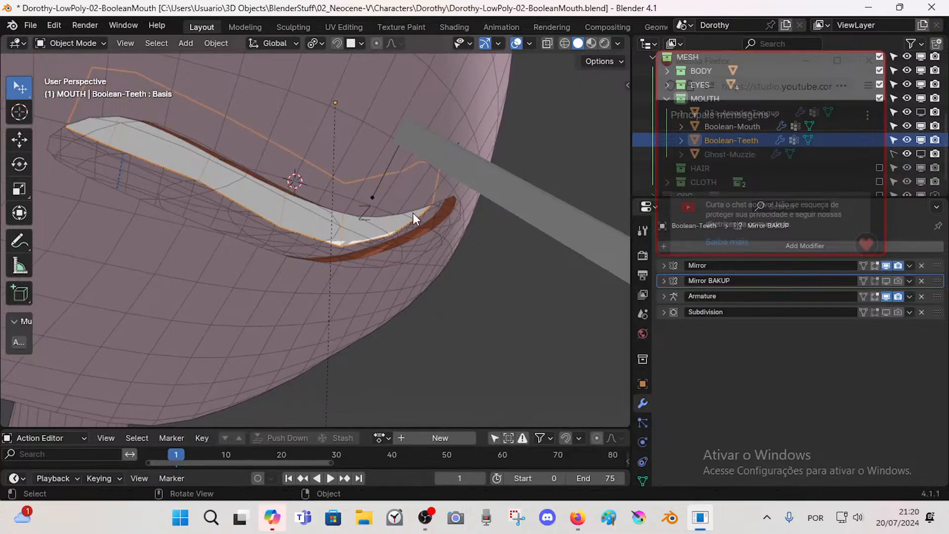
left_click(423, 210)
left_click(435, 195)
left_click(439, 217)
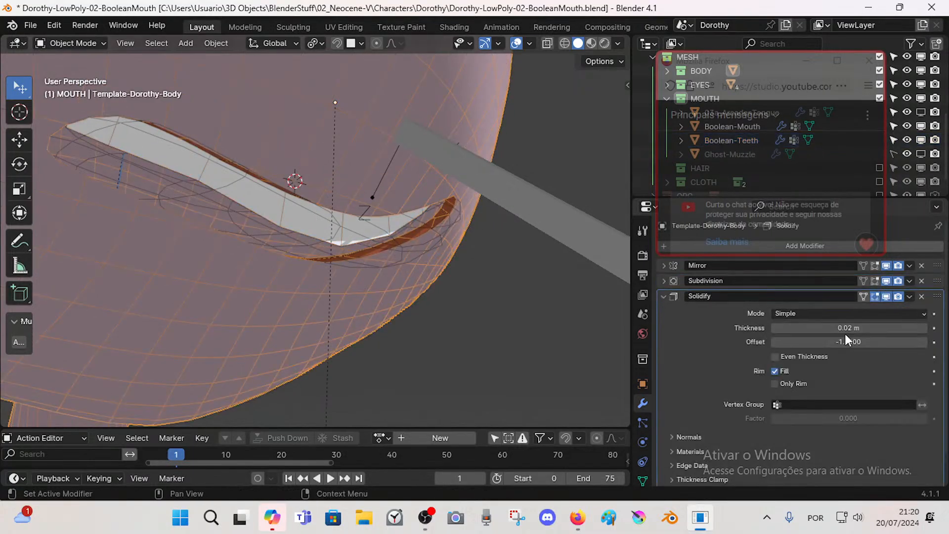
Step: Raise the body's Solidify thickness stepwise to 0.1 m while comparing the mouth rim
left_click(924, 328)
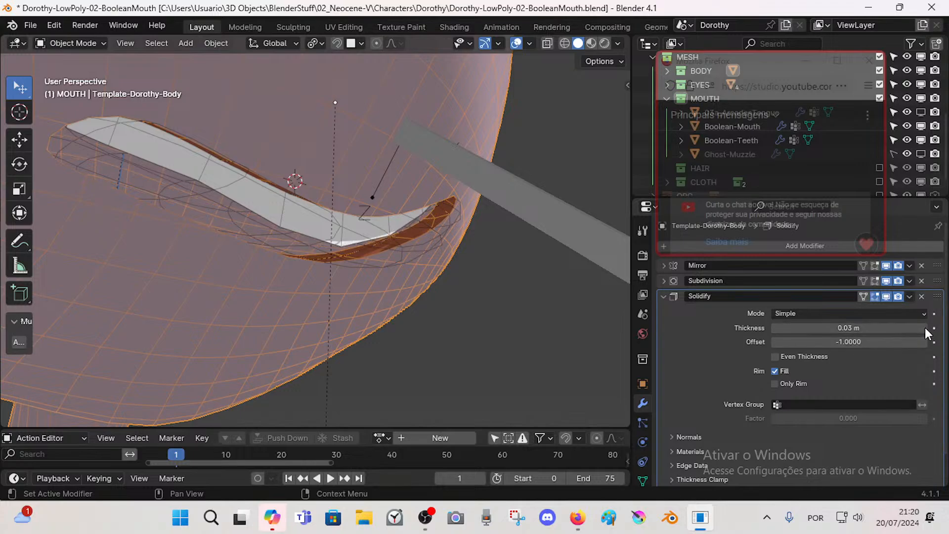
left_click(925, 328)
left_click(924, 328)
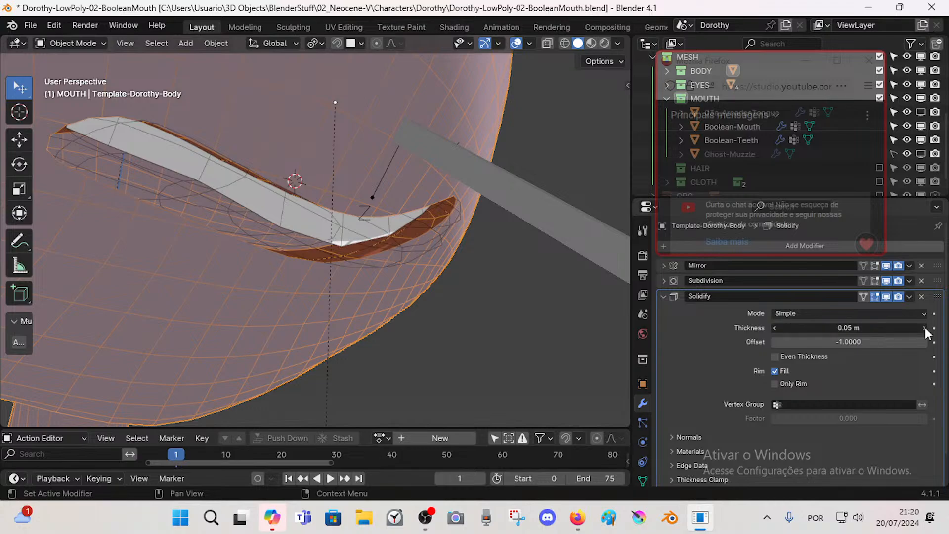
left_click(924, 328)
left_click(924, 328)
left_click(924, 328)
left_click(925, 328)
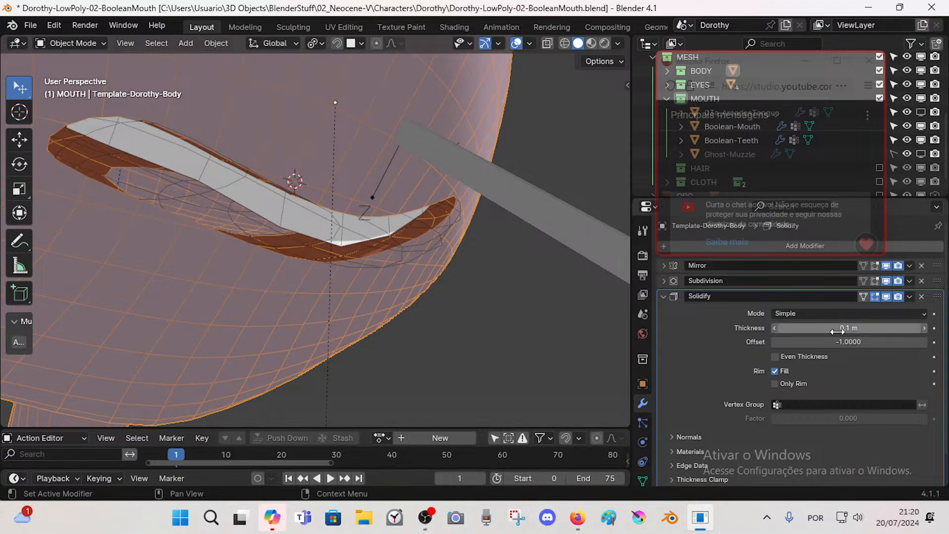
Step: Lower the body's Solidify thickness stepwise to 0.03 m
left_click(775, 328)
left_click(775, 329)
left_click(775, 328)
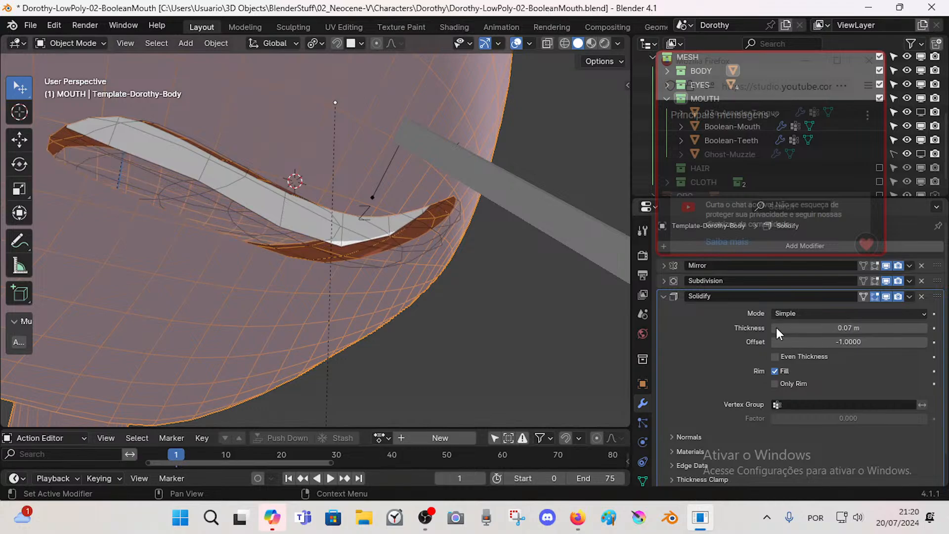
left_click(775, 328)
left_click(775, 329)
left_click(776, 328)
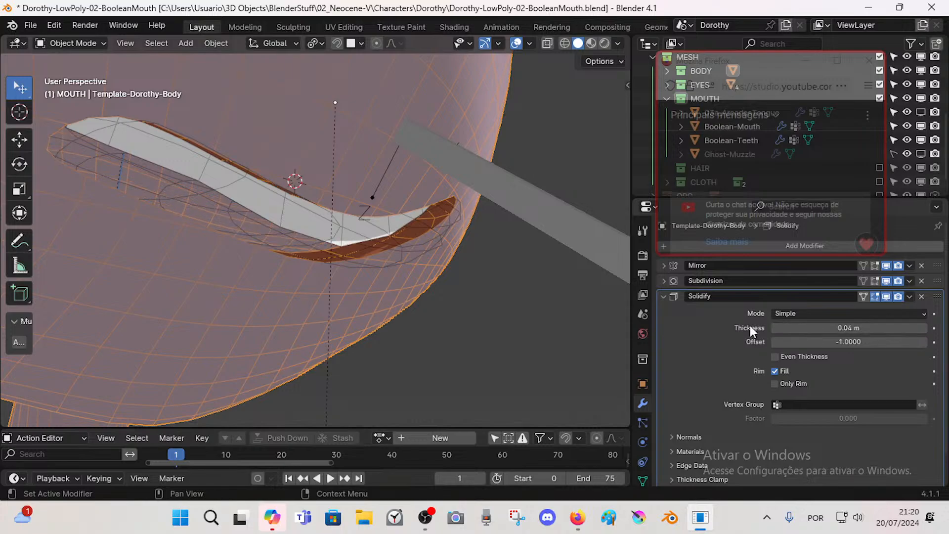
left_click(781, 327)
left_click(761, 324)
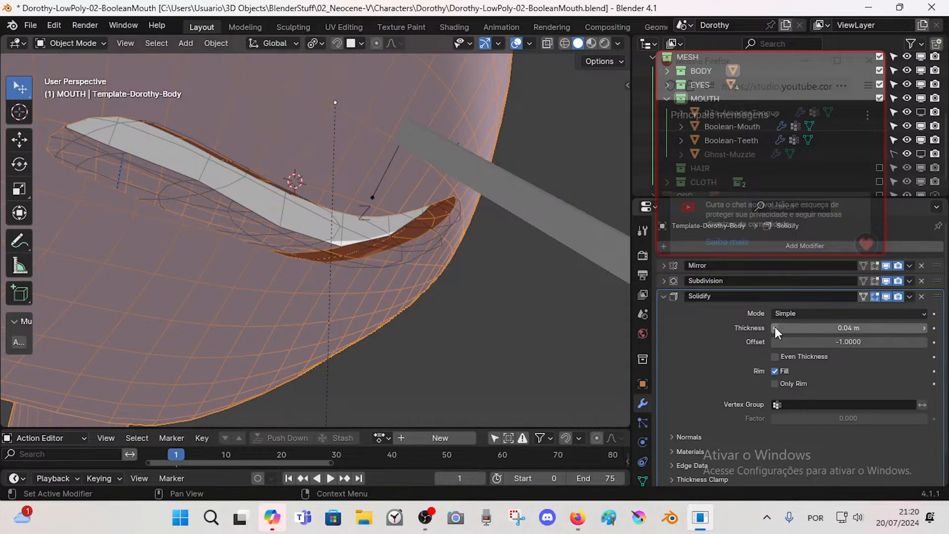
left_click(775, 327)
Step: Inspect the corner of the mouth cut, set the Solidify thickness to 0.04 m, and save the file
scroll(495, 261, "down", 9)
middle_click_drag(467, 257, 438, 255)
key("shift+grave")
key("w")
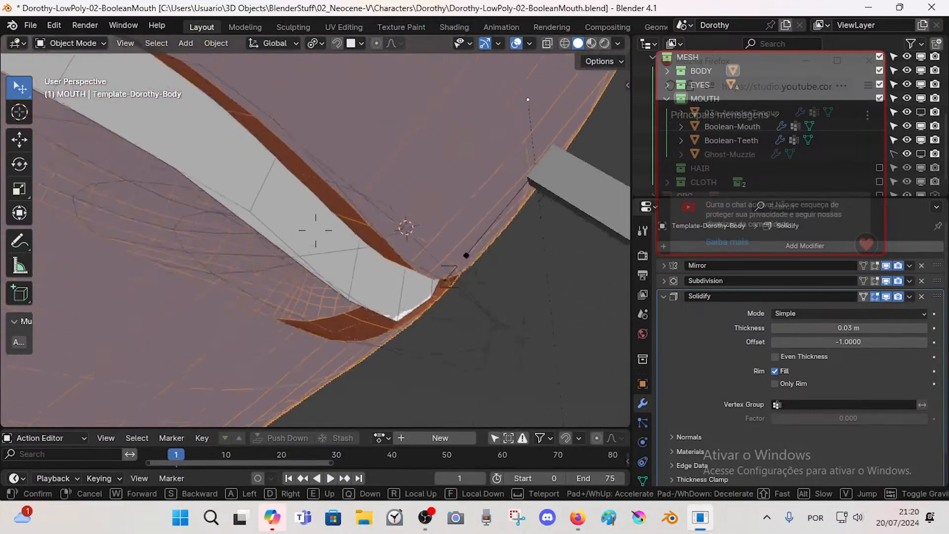
left_click(413, 260)
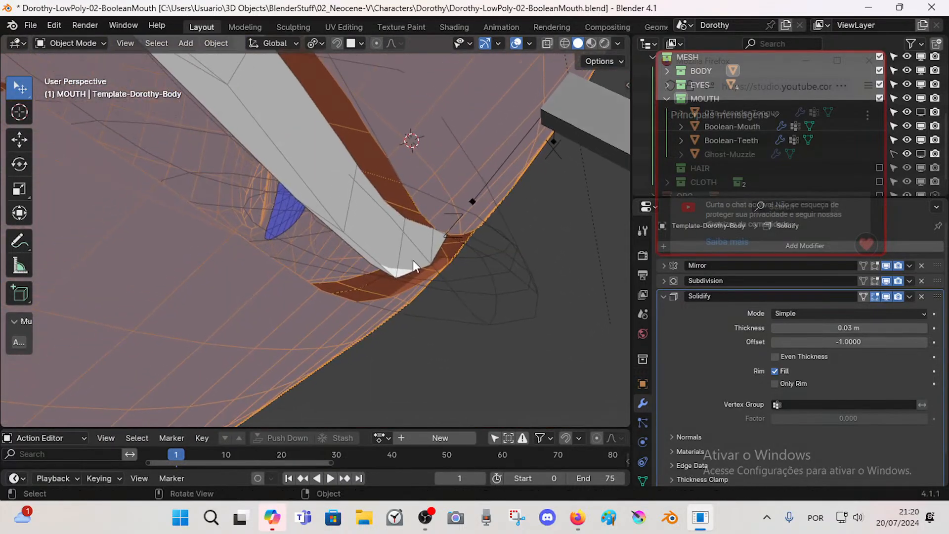
left_click(926, 329)
middle_click_drag(435, 253, 448, 251)
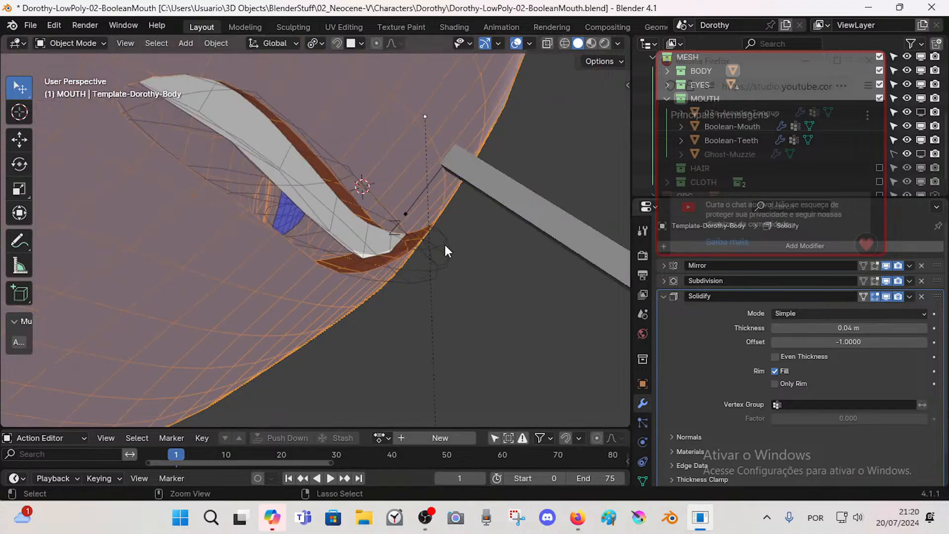
key("ctrl+s")
key("ctrl+x")
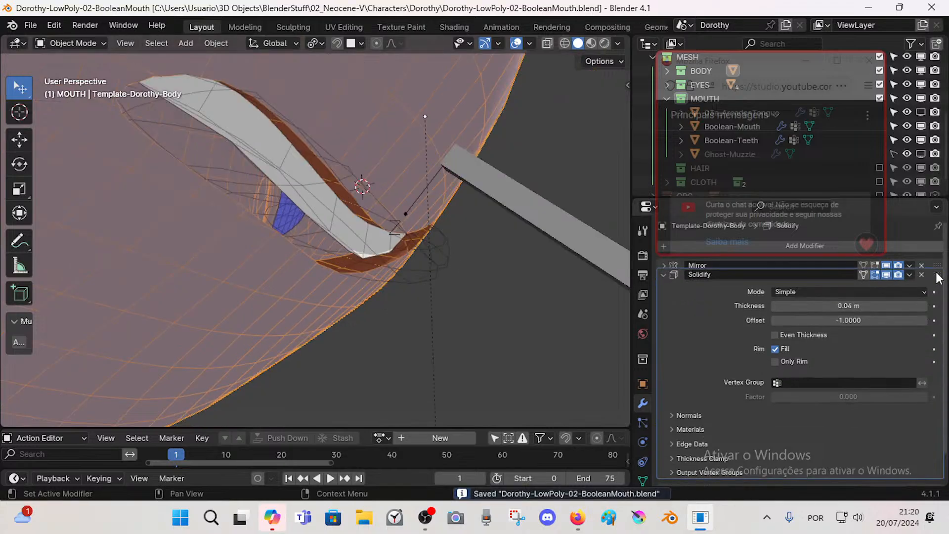
Step: Try the modifier order Mirror, Boolean, Solidify, Subdivision on the body, then restore Mirror, Subdivision, Solidify, Boolean
left_click(665, 281)
left_click_drag(935, 281, 938, 316)
key("ctrl+s")
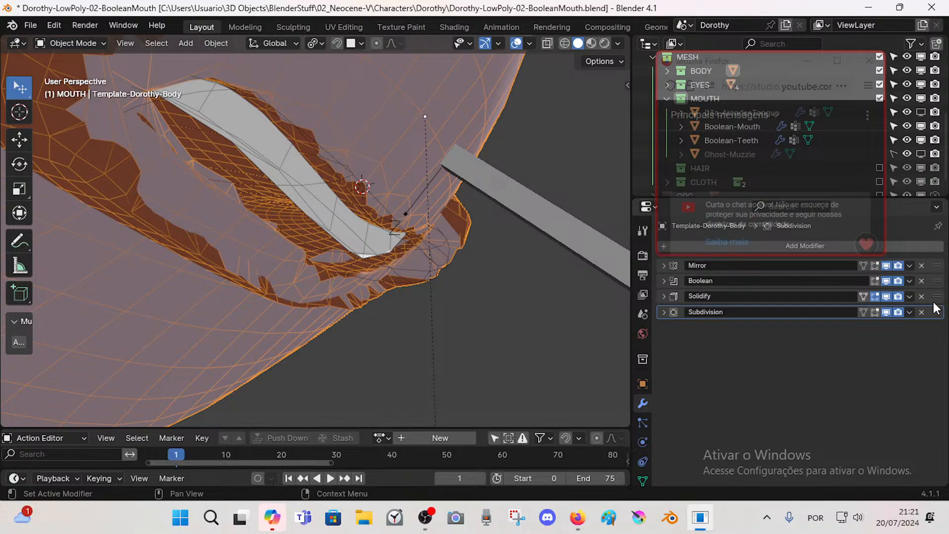
mouse_move(936, 281)
left_mouse_down()
mouse_move(928, 312)
mouse_move(936, 277)
left_mouse_up()
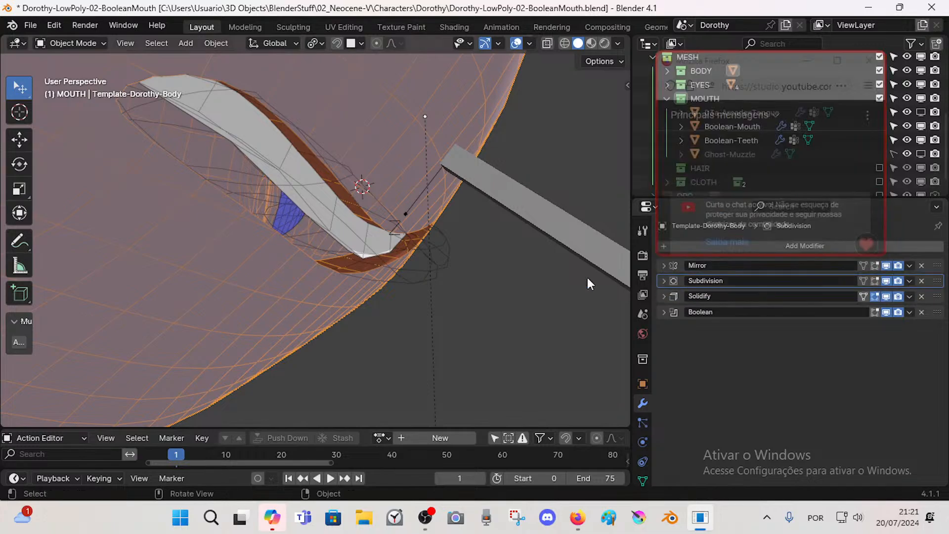
Step: Switch to the Toon Shaded Face Rig video in Firefox and review the modifier order on Ballista-Face
mouse_move(578, 517)
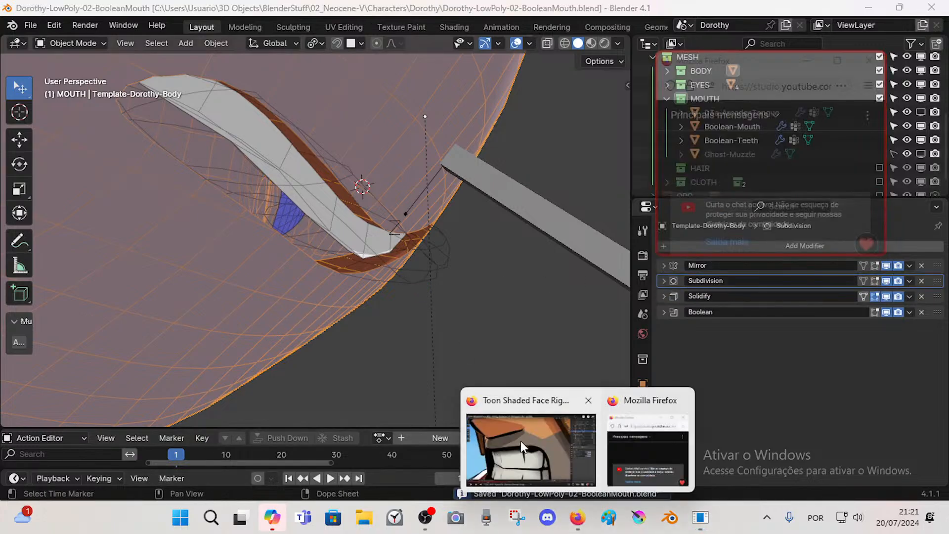
left_click(524, 447)
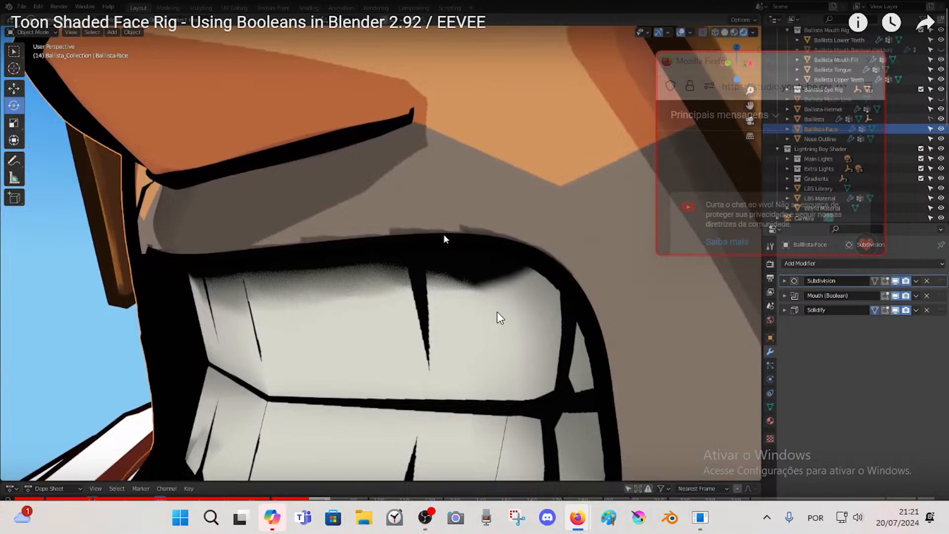
left_click(499, 327)
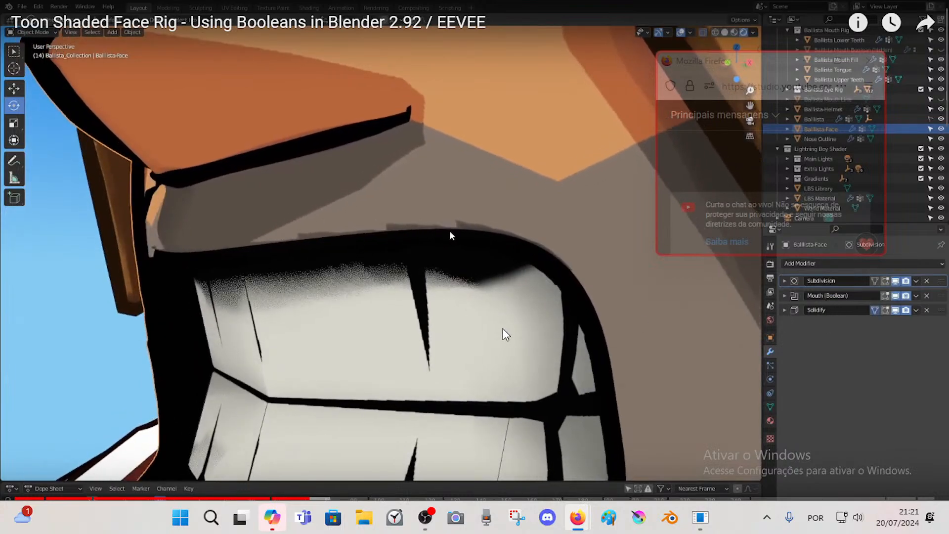
key("Left")
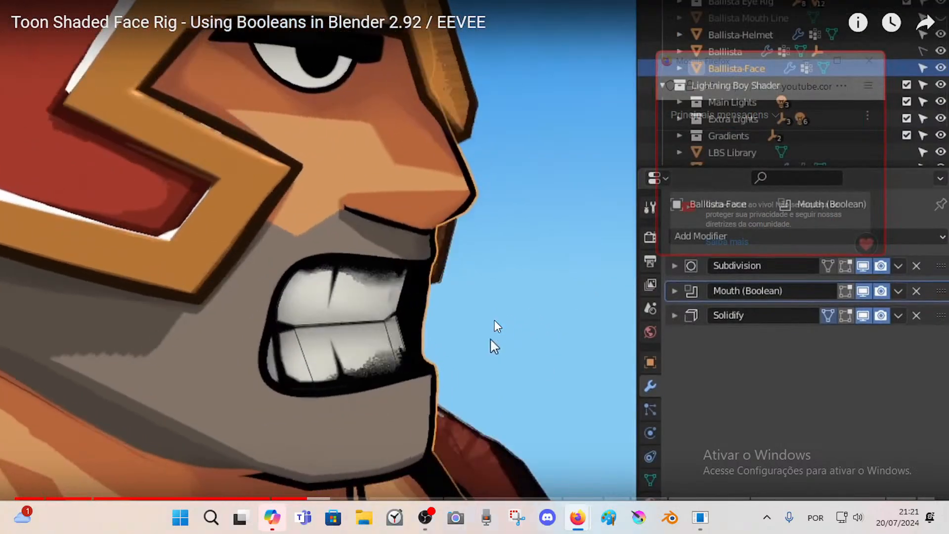
left_click(435, 295)
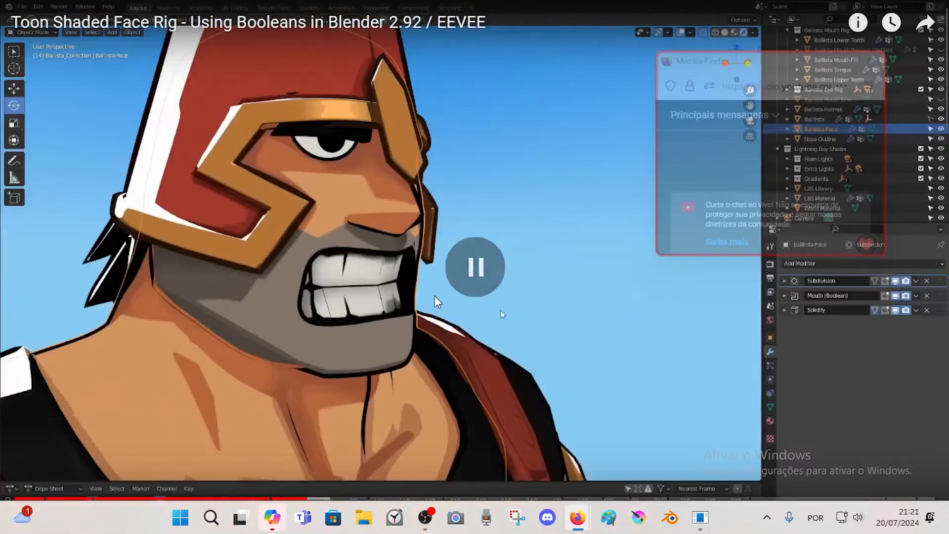
Step: Switch back to Blender and try reordering the body's Solidify and Boolean modifiers, checking the mouth from the front
key("alt+Tab")
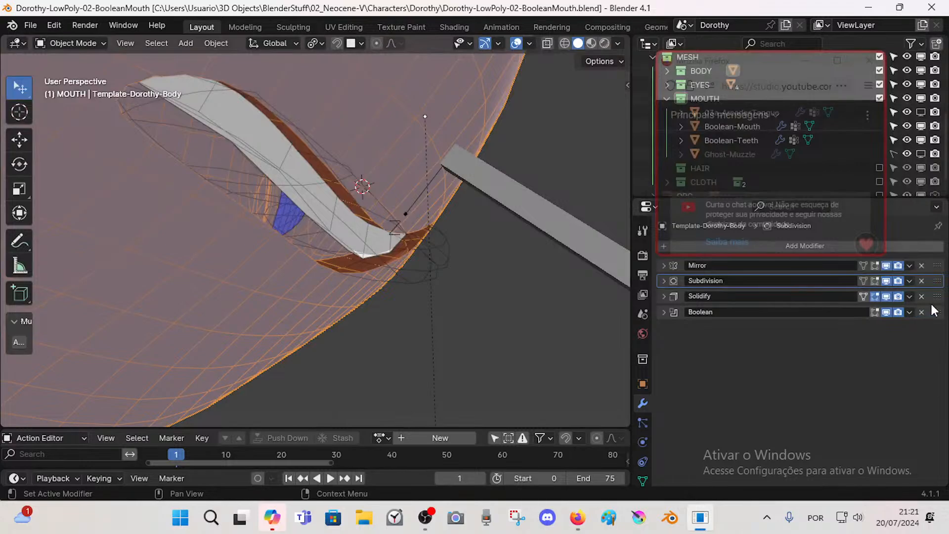
mouse_move(932, 305)
left_mouse_down()
mouse_move(933, 326)
mouse_move(936, 298)
left_mouse_up()
scroll(408, 288, "down", 5)
middle_click_drag(408, 288, 205, 310)
key("shift+grave")
key("a")
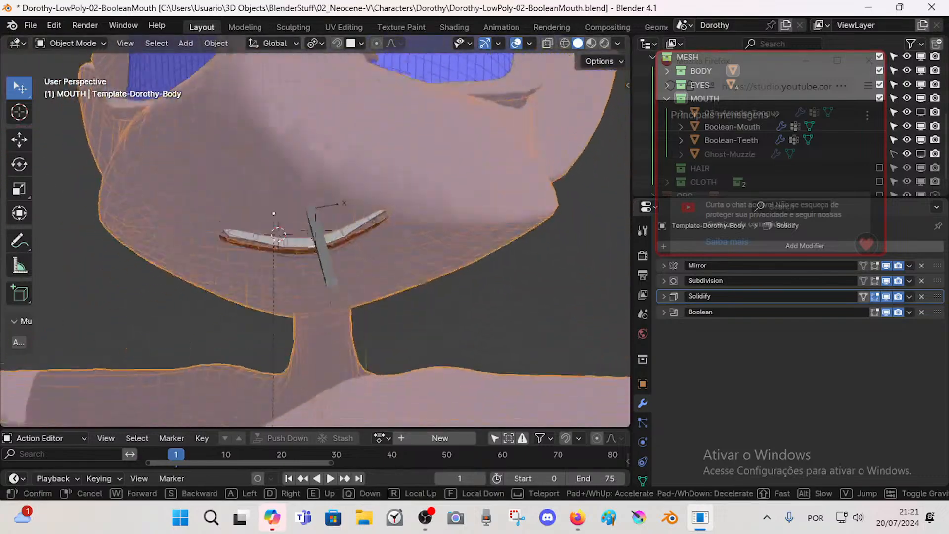
key("w")
left_click(203, 308)
Step: Put the Template-Dorothy armature in Pose Mode and move the MTR-BooleanMouth bone across the muzzle
left_click(327, 259)
key("ctrl+Tab")
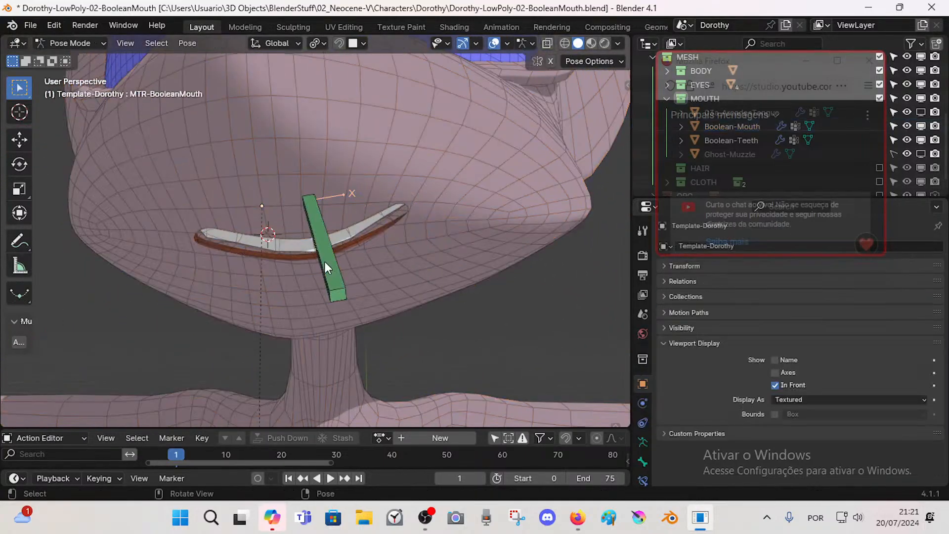
left_click(333, 300)
middle_click_drag(333, 301, 299, 280)
key("g")
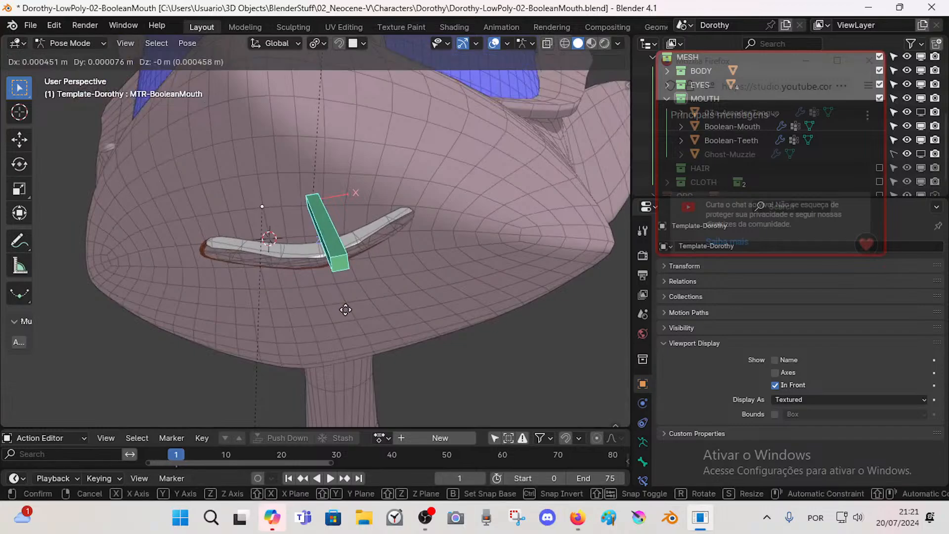
left_click(402, 313)
Step: Reposition the MTR-BooleanMouth bone twice more while checking the mouth cut from both sides of the head
middle_click_drag(398, 265, 360, 286)
key("g")
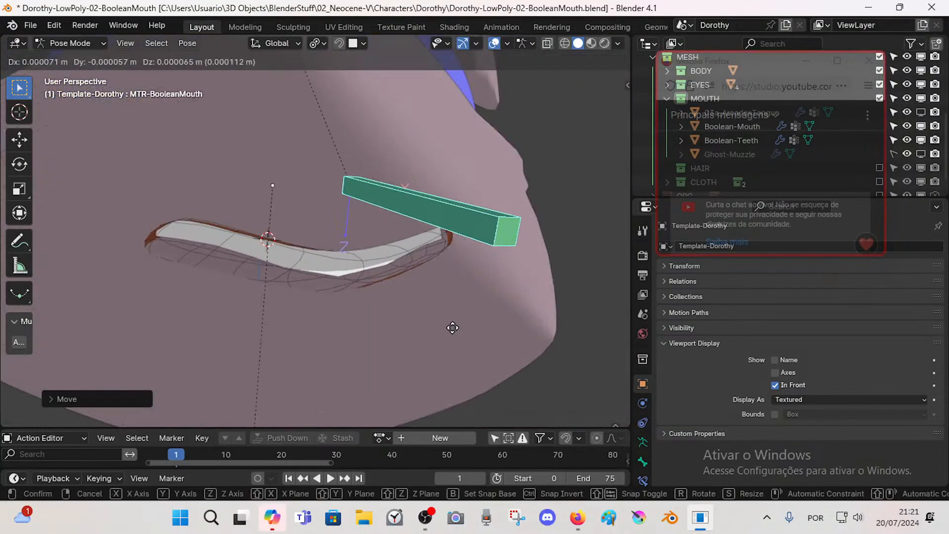
left_click(408, 313)
middle_click_drag(408, 314, 309, 312)
key("g")
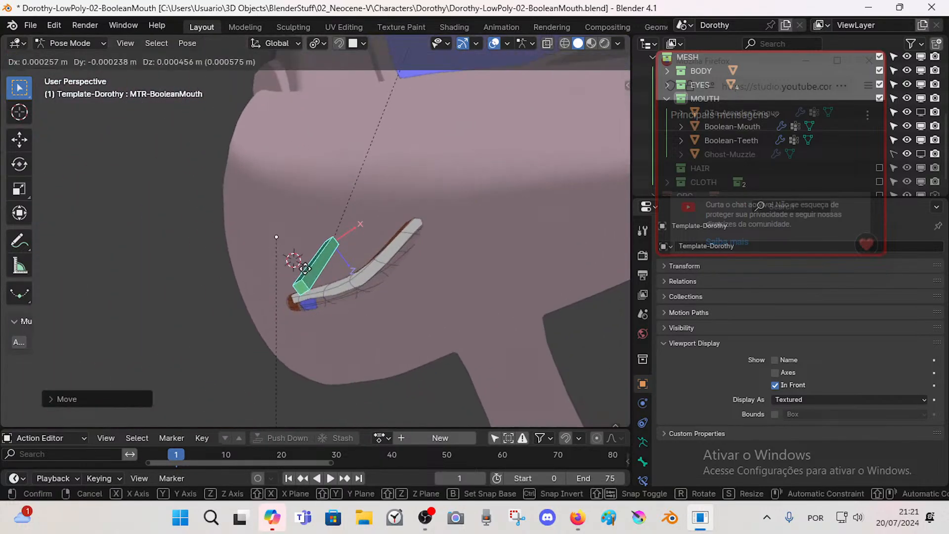
left_click(294, 261)
middle_click_drag(294, 262, 405, 177)
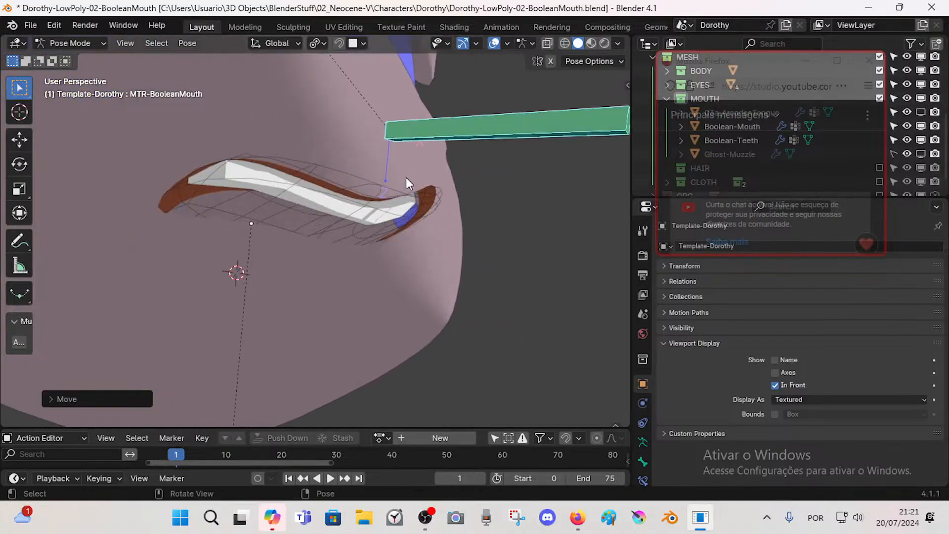
Step: In Edit Mode on Template-Dorothy-Body, select the face loop running around the mouth area, and save the file
key("ctrl+Tab")
left_click(351, 159)
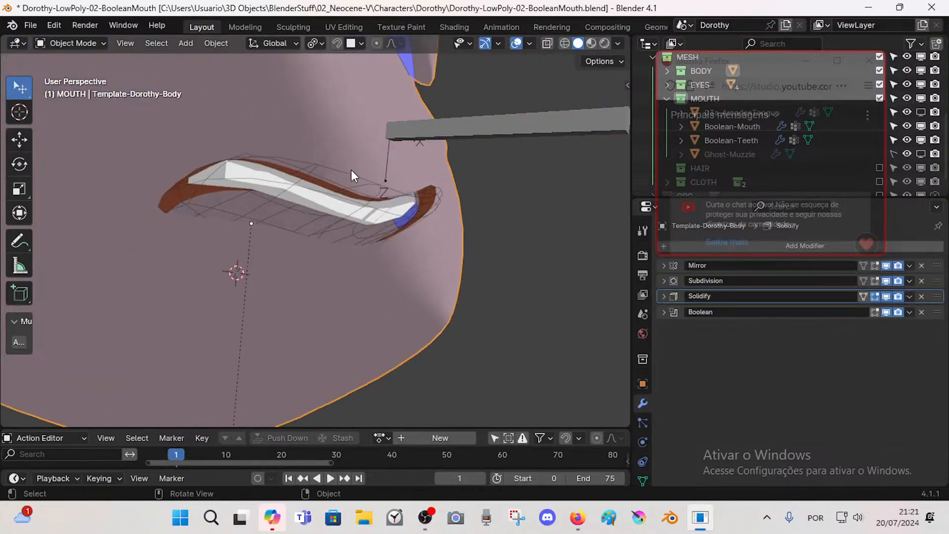
left_click(351, 170)
left_click(348, 150)
key("Tab")
middle_click_drag(348, 154, 319, 214)
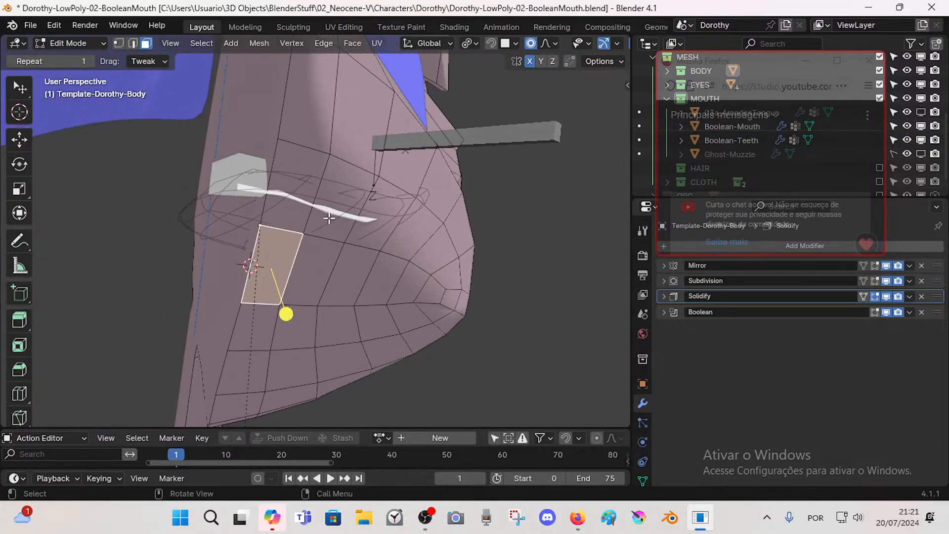
left_click(316, 220, "alt")
key("ctrl+s")
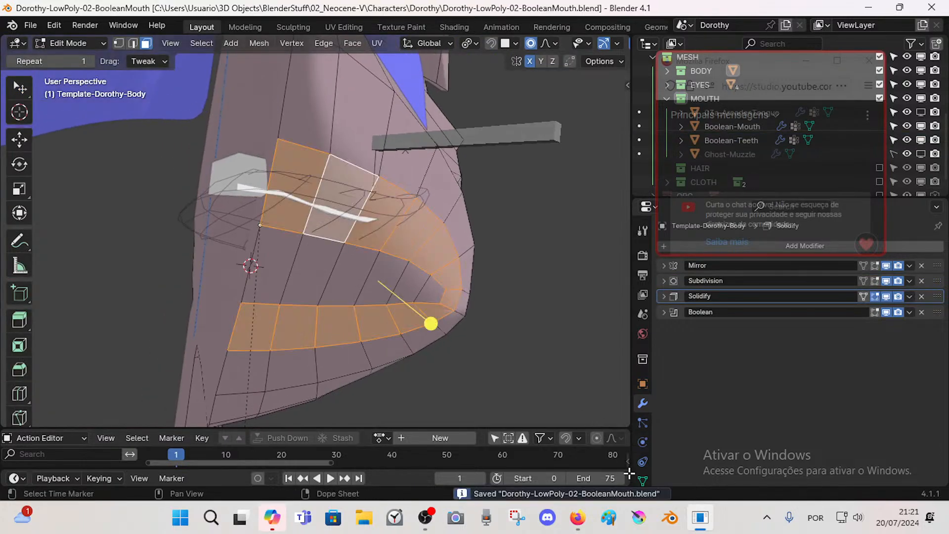
Step: Check the vertex groups in the body's mesh data properties
left_click(643, 479)
left_click(663, 281)
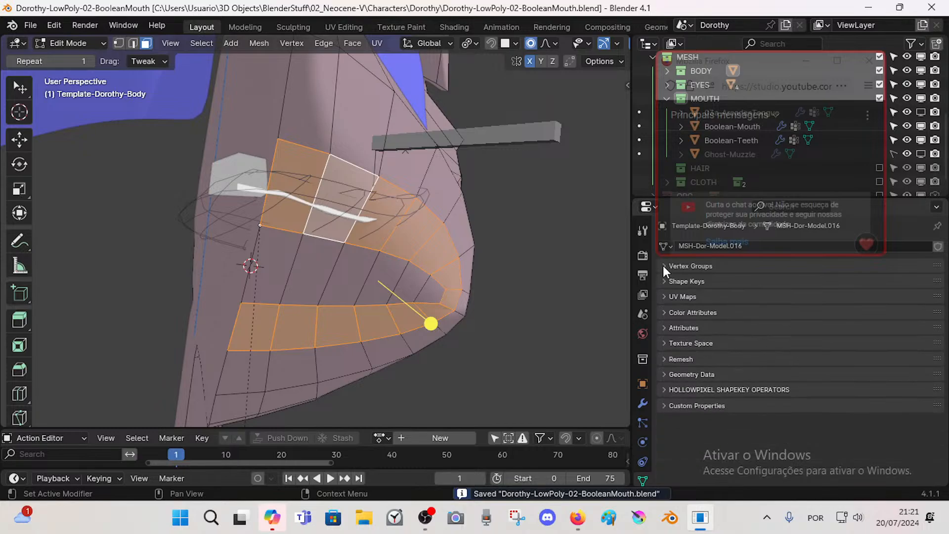
left_click(663, 265)
left_click(661, 266)
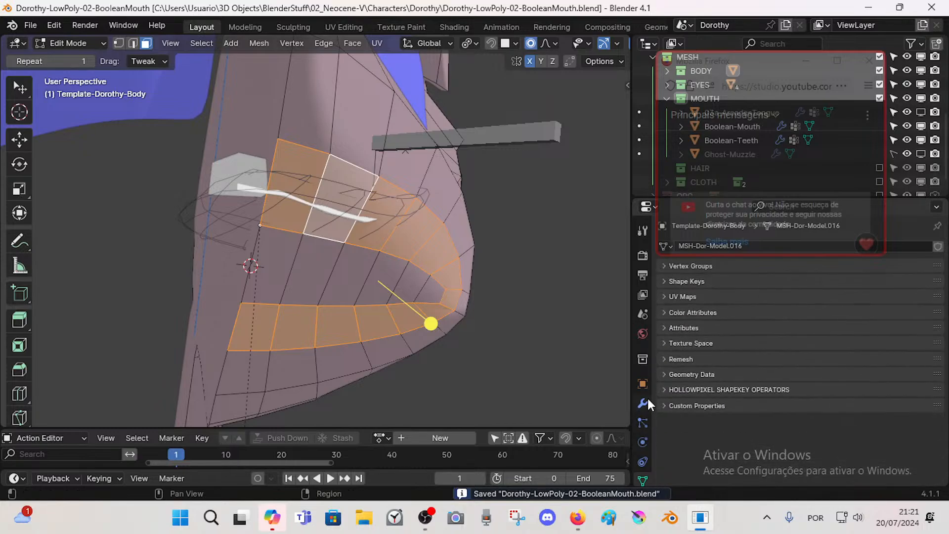
Step: Assign the MAT-DOROTHY-Lipstick material to the selected mouth face loop on Template-Dorothy-Body and return to Object Mode
left_click(643, 403)
left_click(698, 302)
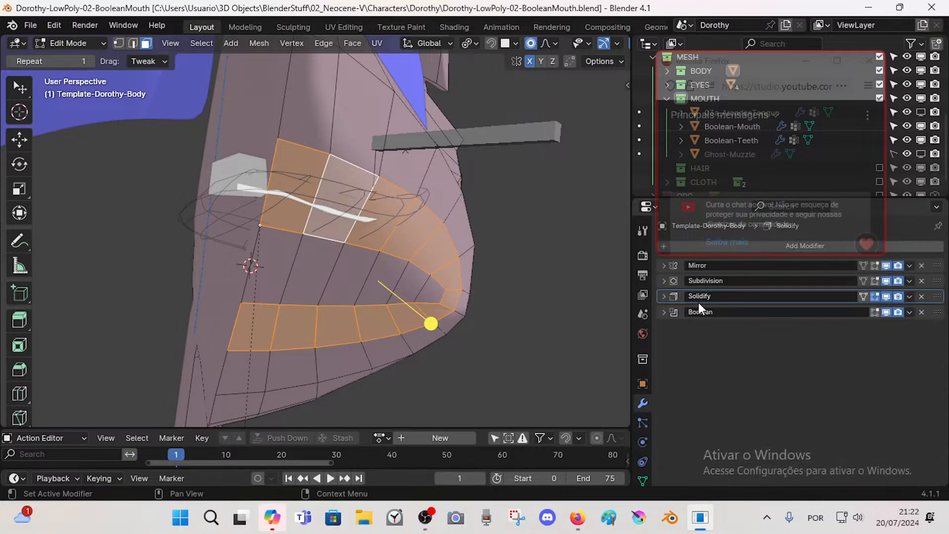
scroll(644, 448, "down", 2)
left_click(643, 470)
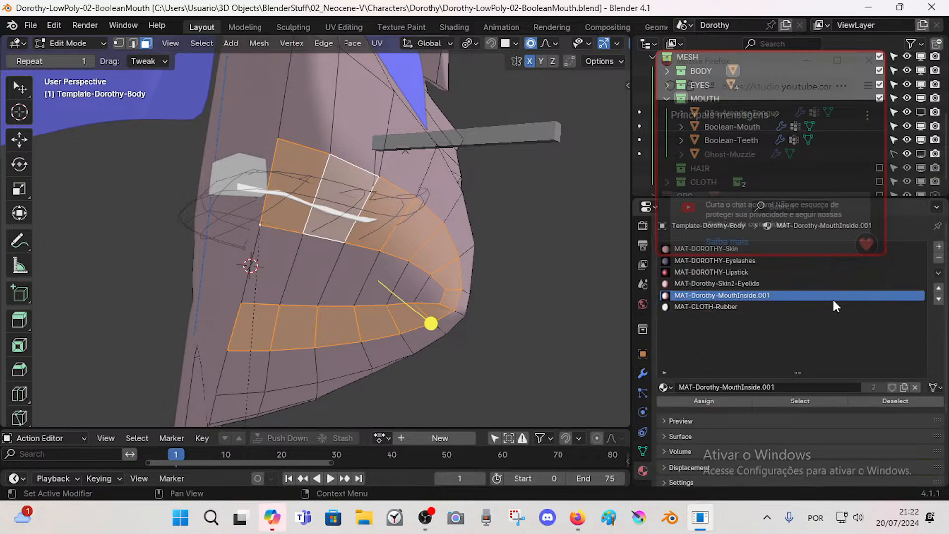
left_click(729, 273)
left_click(694, 400)
key("alt+a")
key("ctrl+Tab")
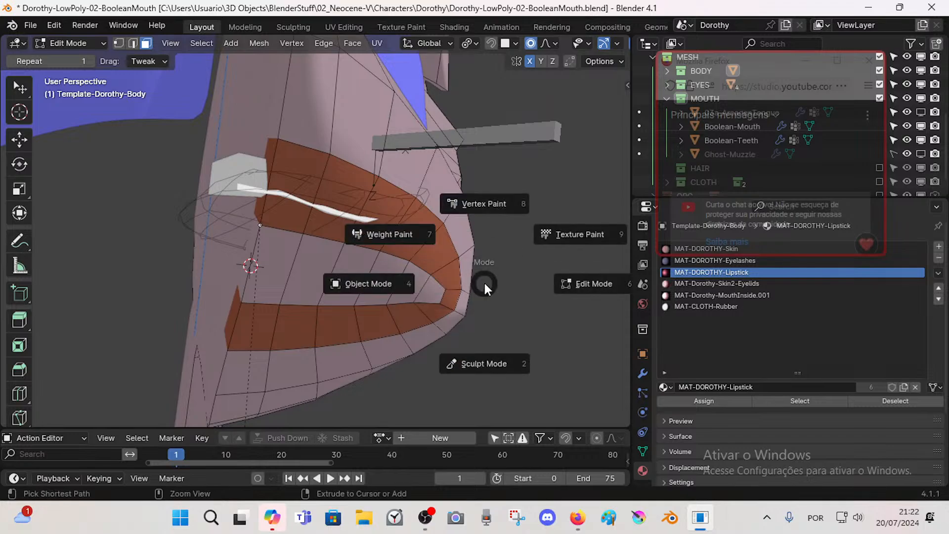
left_click(390, 284)
Step: Put the Template-Dorothy armature in Pose Mode and move the MTR-BooleanMouth bone twice over the lipstick-coloured muzzle area
middle_click_drag(390, 283, 401, 211)
left_click(449, 168)
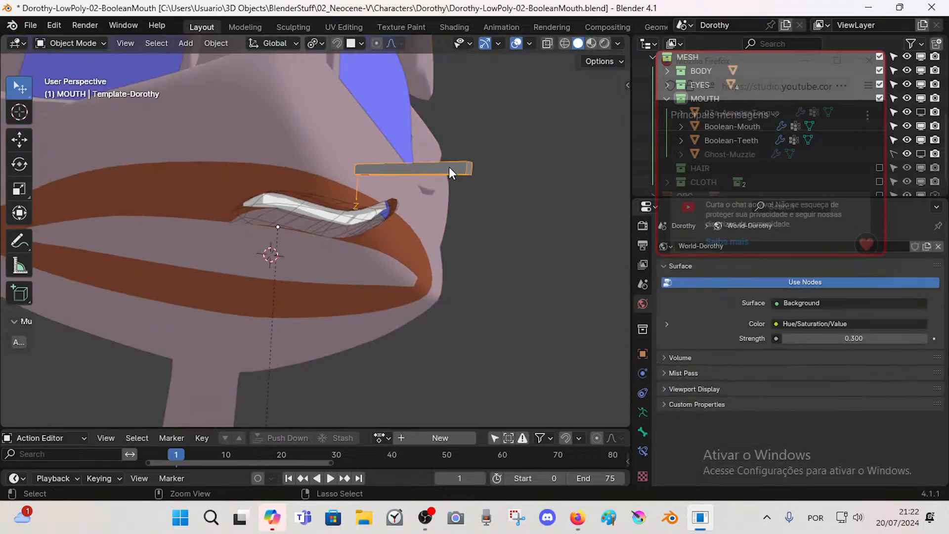
key("ctrl+Tab")
key("g")
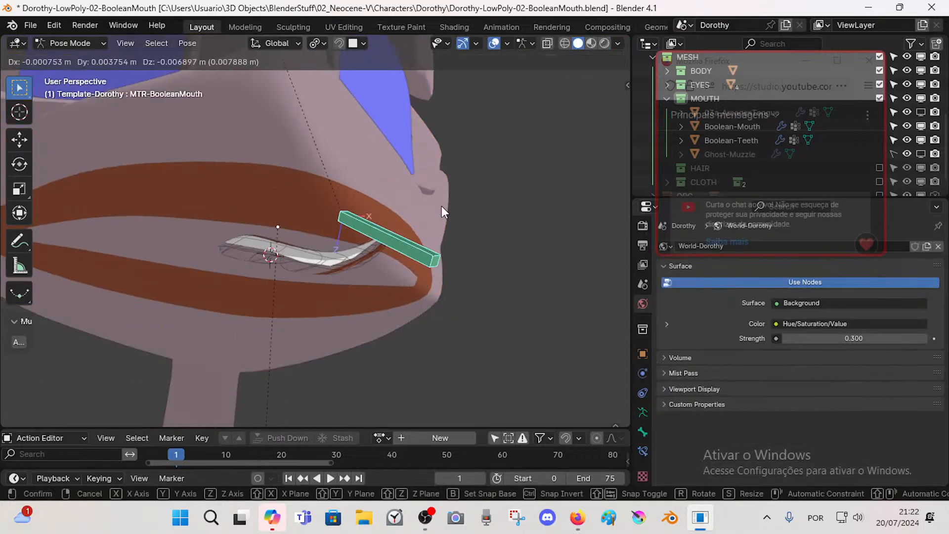
left_click(441, 206)
middle_click_drag(442, 206, 393, 205)
scroll(388, 228, "up", 2)
key("g")
left_click(249, 271)
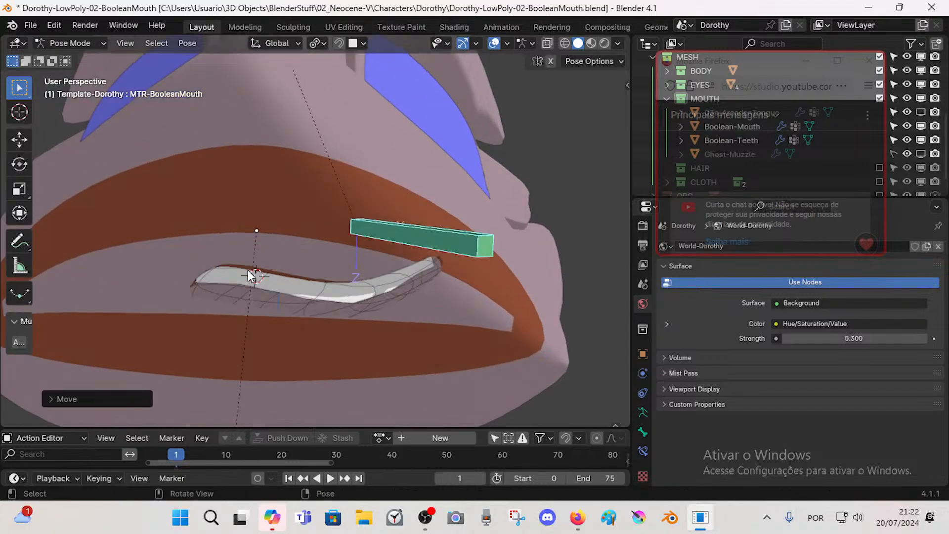
Step: Shift the MTR-BooleanMouth bone slightly while checking the edge of the mouth cut up close
middle_click_drag(248, 275, 196, 306)
middle_click_drag(273, 327, 315, 322)
middle_click_drag(258, 310, 254, 301)
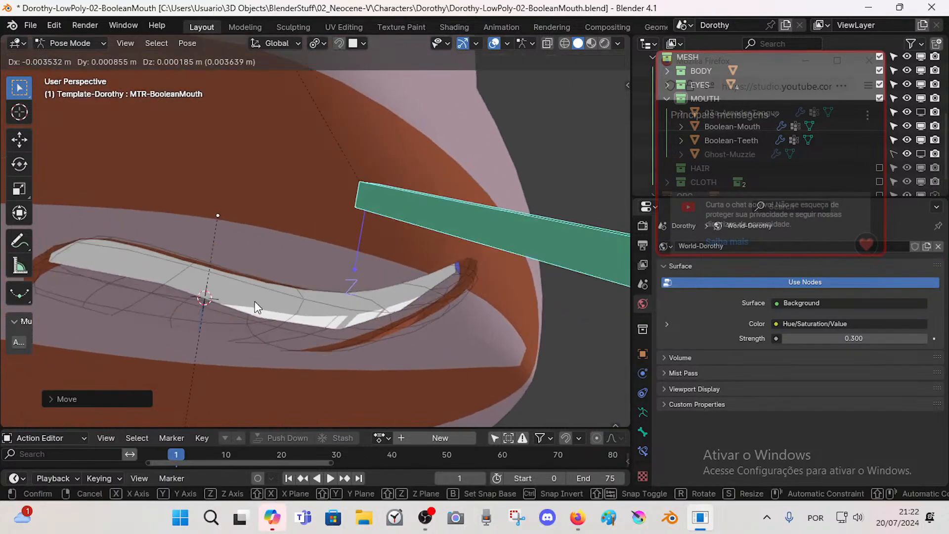
middle_click_drag(479, 271, 328, 303)
key("g")
left_click(332, 290)
middle_click_drag(389, 299, 330, 296)
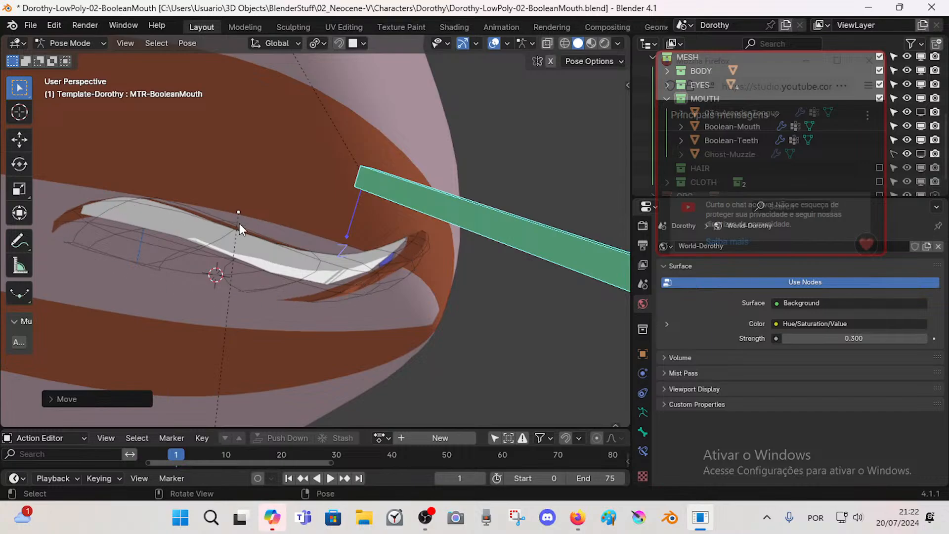
Step: In Object Mode, select the Boolean-Mouth mesh and try moving it out in front of the muzzle
left_click(380, 269)
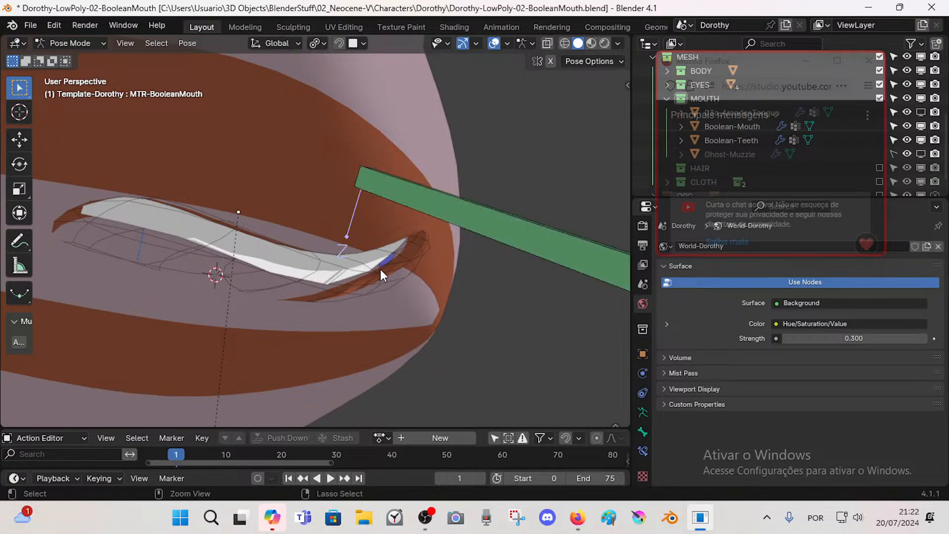
key("ctrl+Tab")
left_click(373, 273)
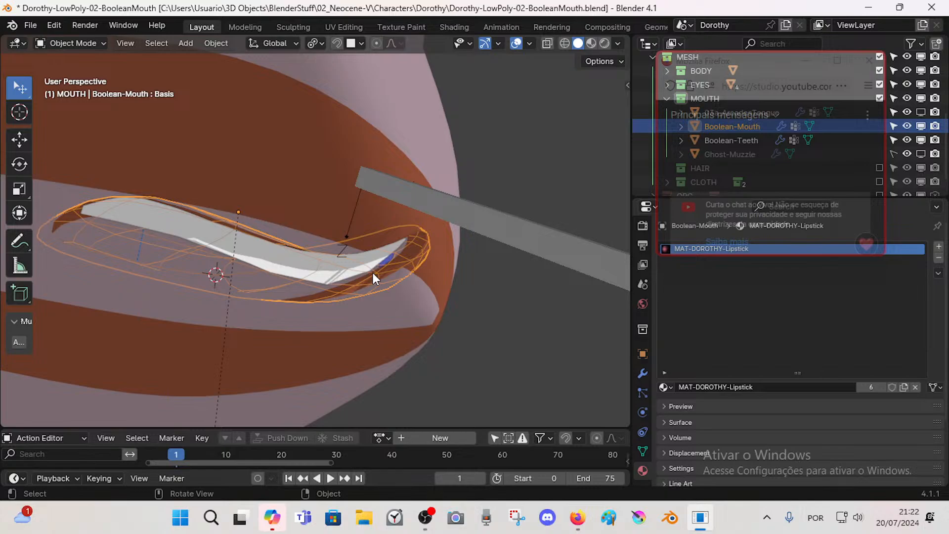
middle_click_drag(375, 272, 301, 286)
key("g")
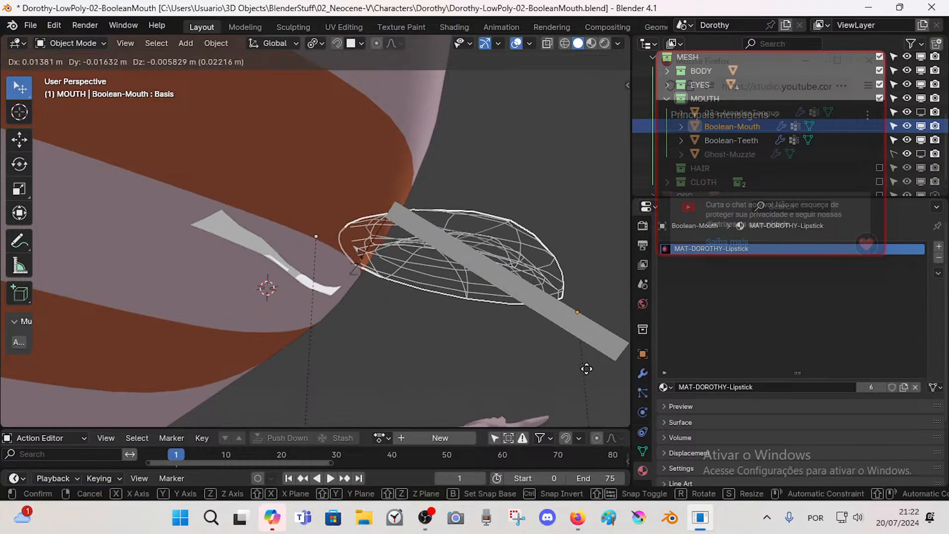
key("Escape")
Step: Examine the mouth cut and the Boolean-Mouth outline against the lipstick band from several angles
middle_click_drag(585, 371, 377, 328)
scroll(352, 299, "up", 2)
middle_click_drag(404, 357, 392, 333)
middle_click_drag(407, 297, 294, 293)
scroll(299, 225, "up", 2)
middle_click_drag(291, 242, 316, 256)
scroll(177, 280, "up", 2)
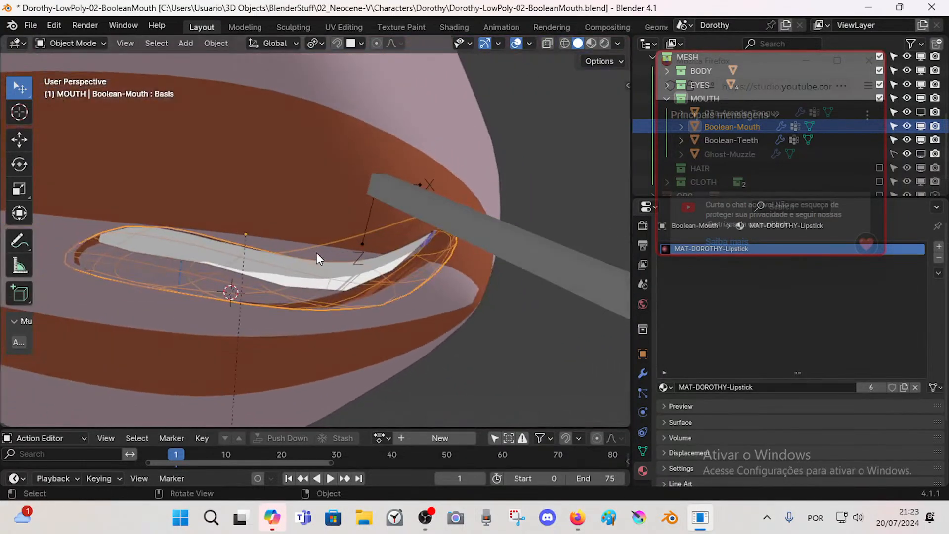
middle_click_drag(376, 262, 405, 247)
Step: Return the Template-Dorothy armature to Pose Mode and move the MTR-BooleanMouth bone three times, ending above the upper lip
left_click(356, 253)
key("ctrl+Tab")
key("g")
left_click(386, 280)
key("g")
left_click(408, 236)
key("g")
left_click(433, 175)
Step: Move the MTR-BooleanMouth bone back down between the lipstick bands, adjusting its position three times
middle_click_drag(433, 175, 416, 198)
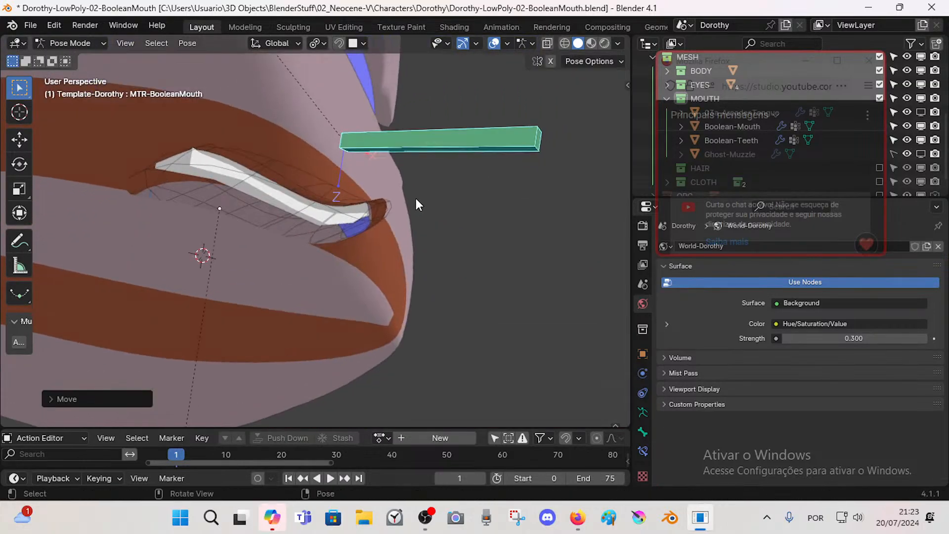
key("g")
left_click(416, 258)
middle_click_drag(416, 258, 391, 267)
key("g")
left_click(417, 265)
key("g")
left_click(337, 310)
Step: Rotate the MTR-BooleanMouth bone to tilt the mouth, nudge it upward, and save the file
key("r")
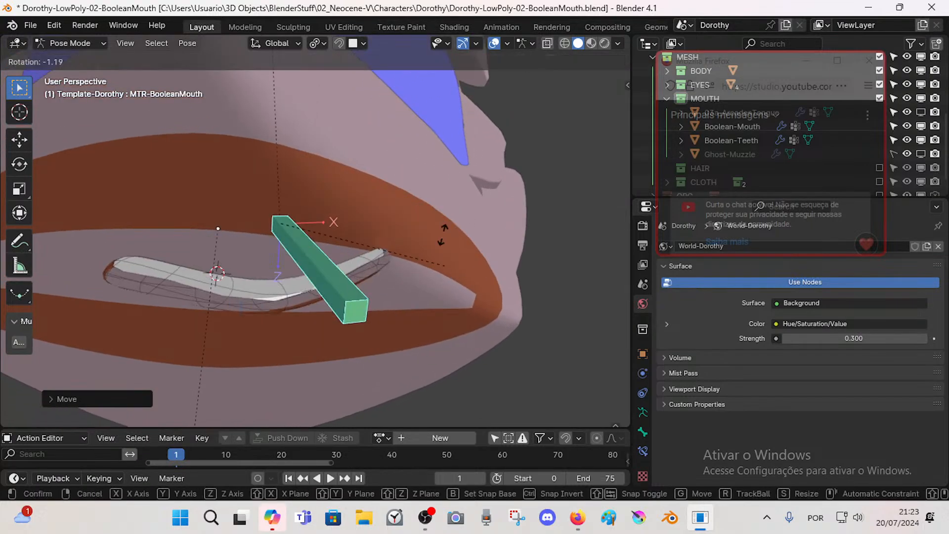
left_click(434, 268)
key("r")
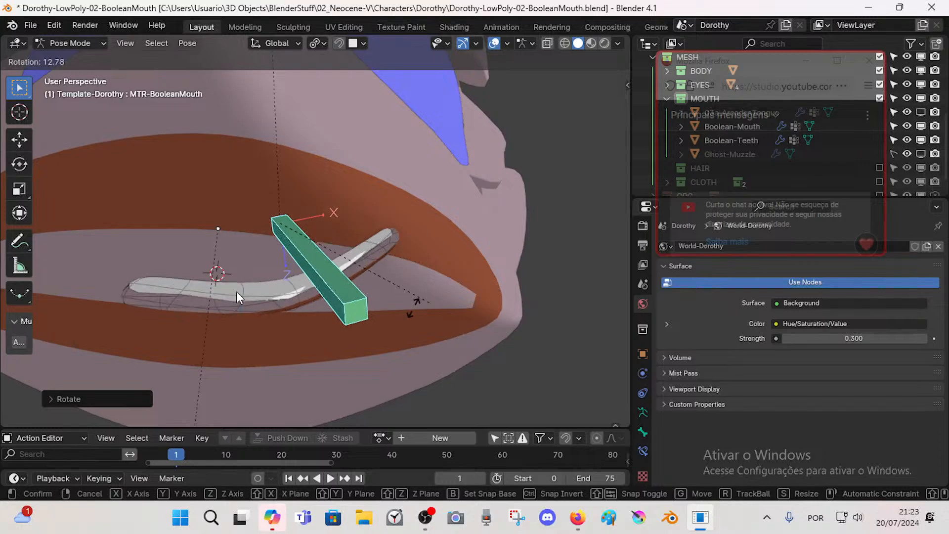
left_click(173, 267)
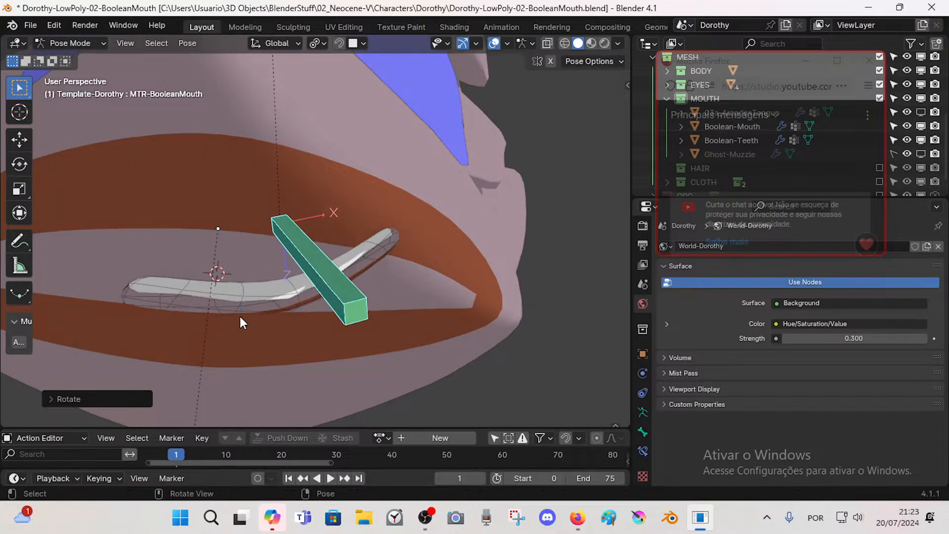
key("g")
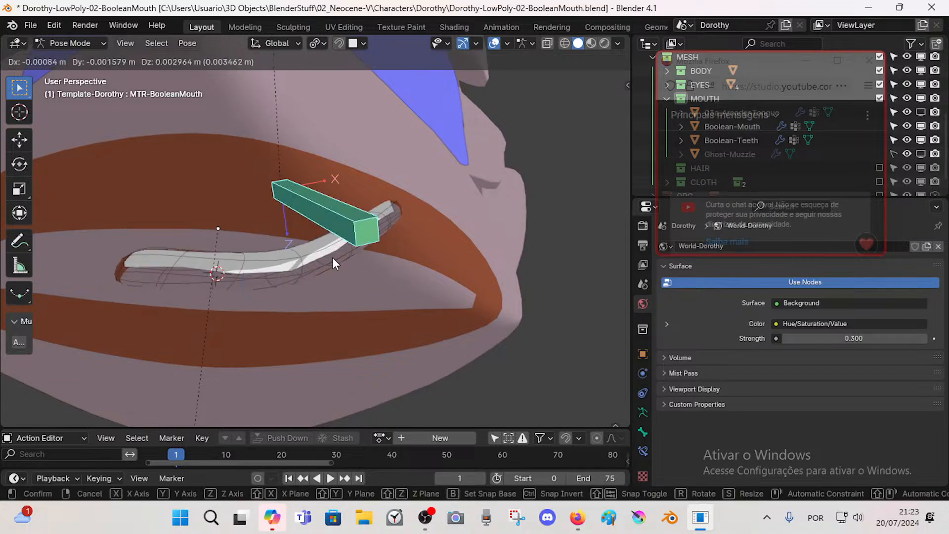
left_click(327, 268)
scroll(319, 267, "up", 2)
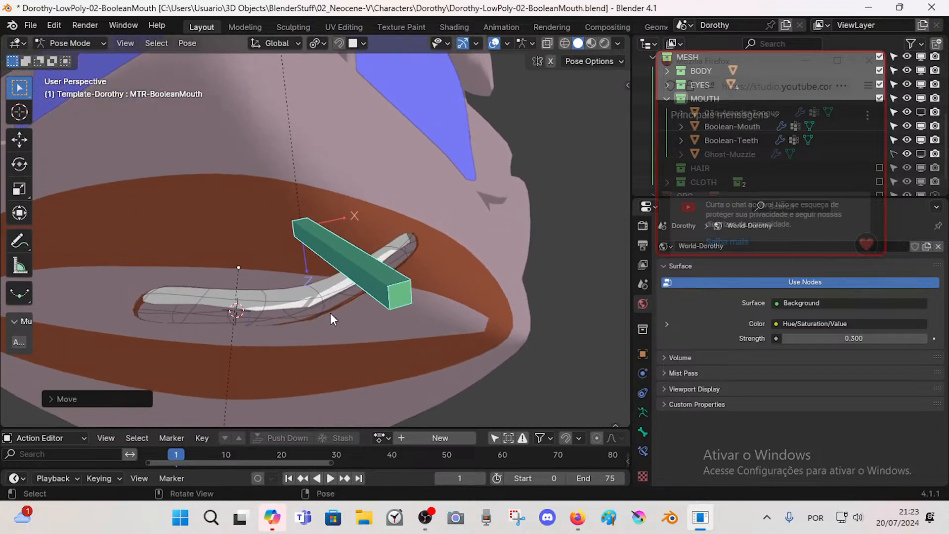
key("ctrl+s")
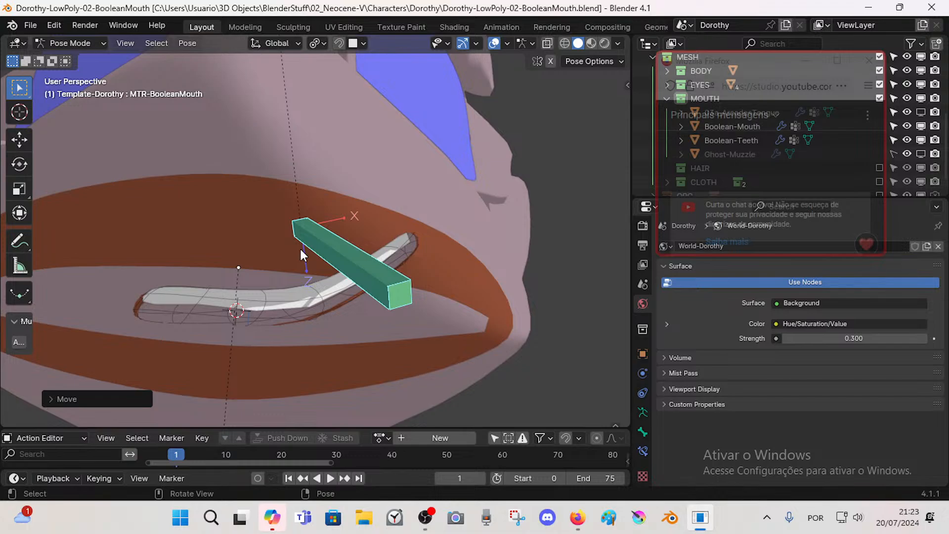
Step: In Object Mode, select Template-Dorothy-Body and examine the lipstick band and mouth cut from the side and from below
middle_click_drag(306, 254, 343, 262)
key("ctrl+Tab")
left_click(328, 196)
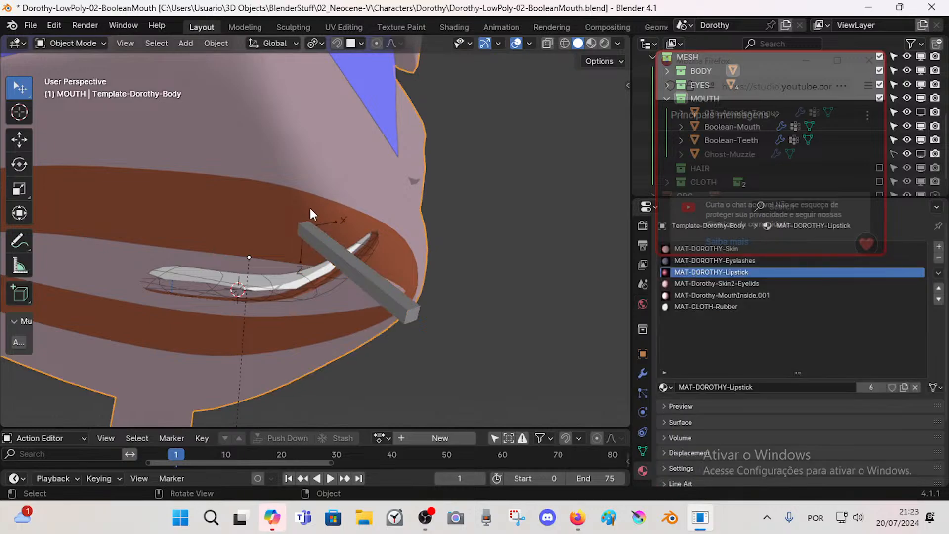
scroll(303, 213, "down", 2)
middle_click_drag(284, 226, 275, 251)
middle_click_drag(275, 251, 333, 324, "shift")
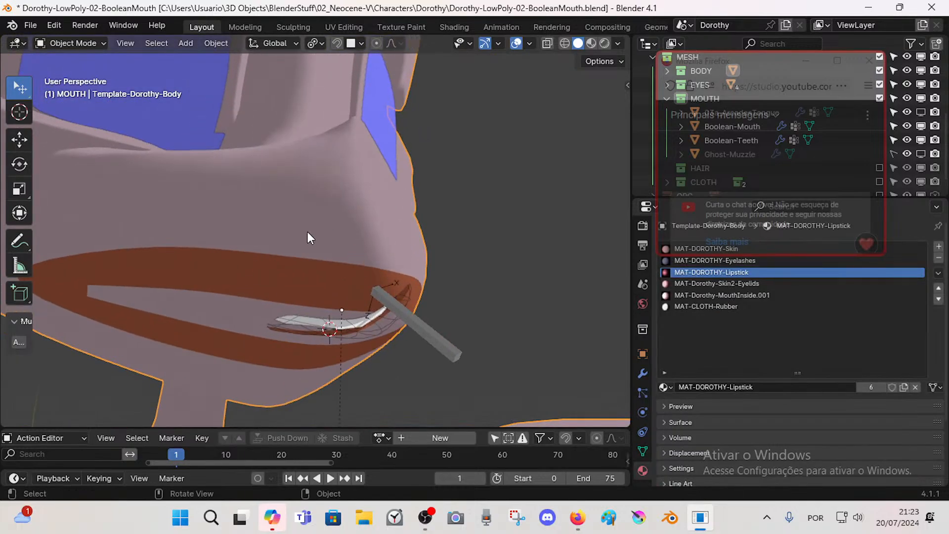
middle_click_drag(322, 292, 463, 351)
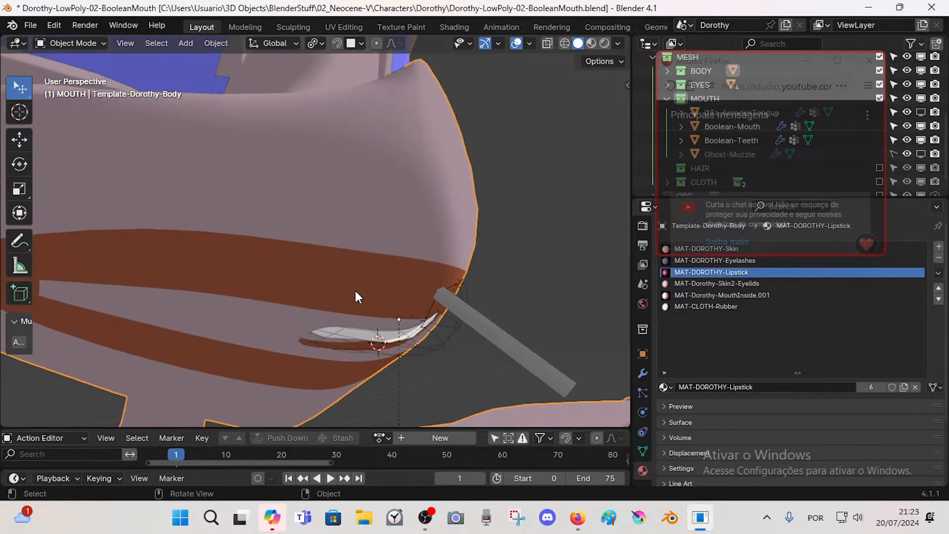
middle_click_drag(313, 325, 352, 306)
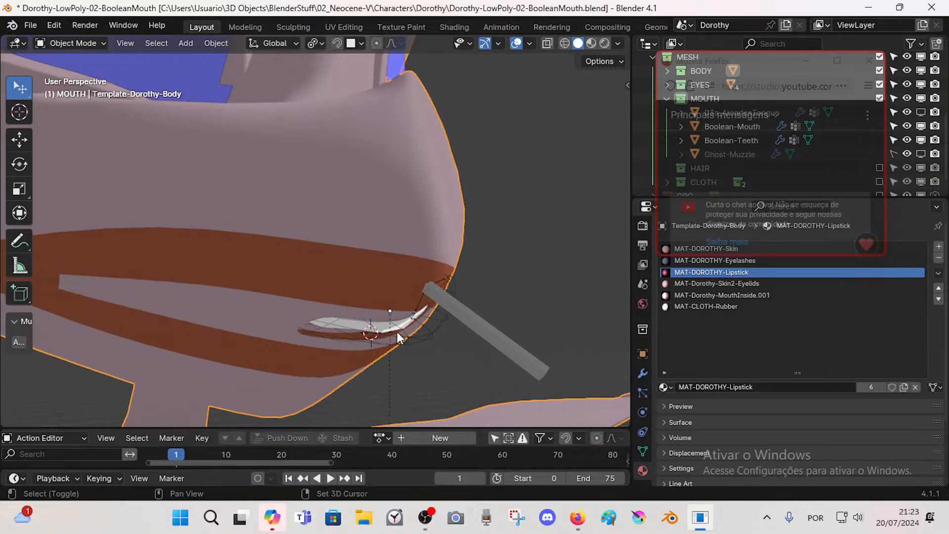
key("shift+grave")
key("w")
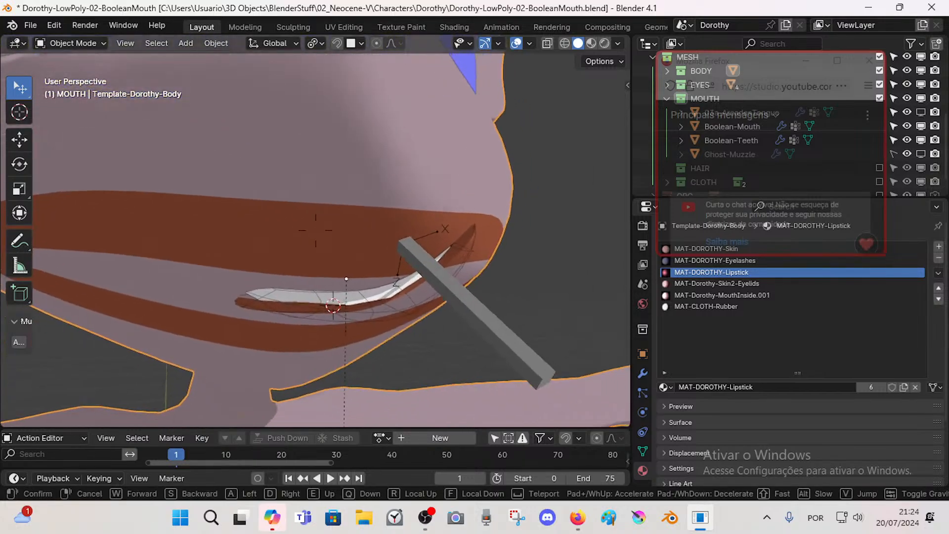
left_click(359, 297)
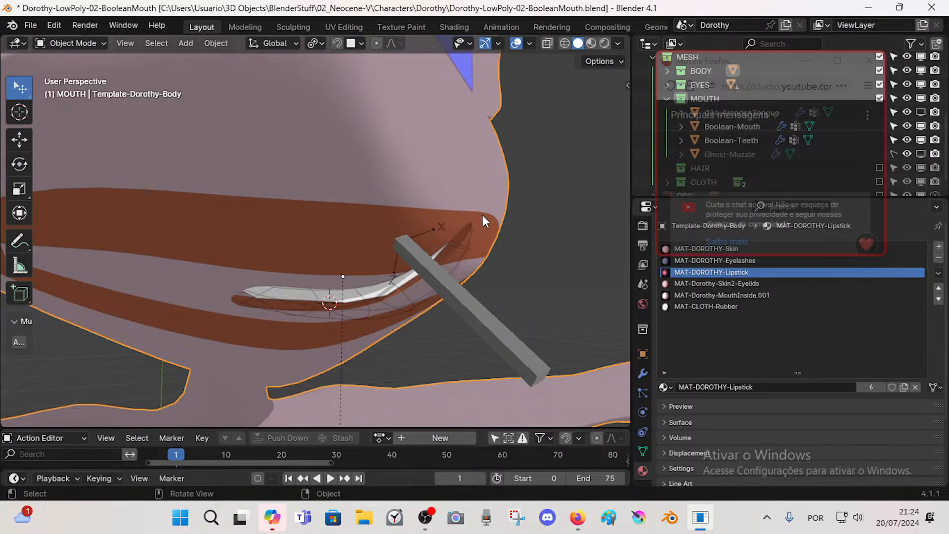
scroll(244, 293, "down", 4)
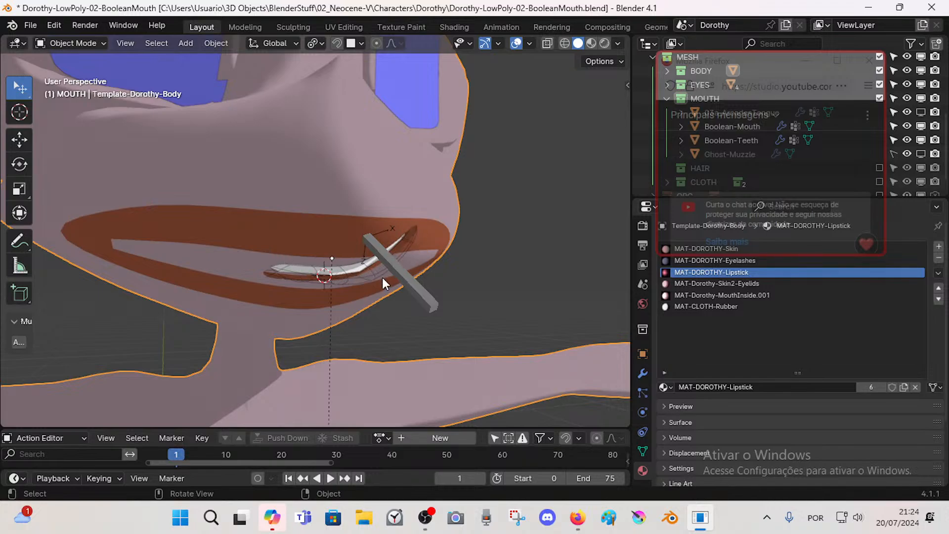
Step: Pose the MTR-BooleanMouth bone at the centre of the muzzle by moving and rotating it, and save the file
left_click(395, 263)
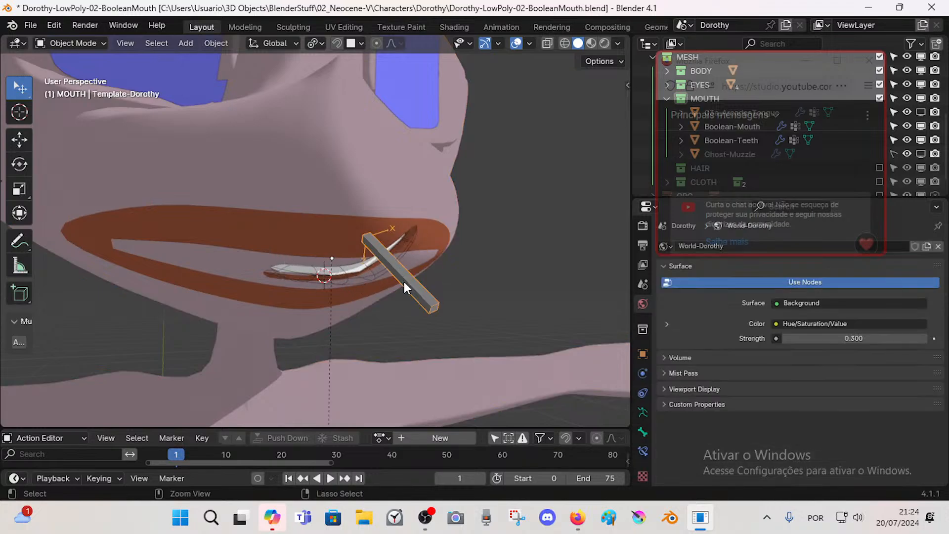
key("ctrl+Tab")
key("g")
left_click(429, 256)
middle_click_drag(429, 255, 471, 221)
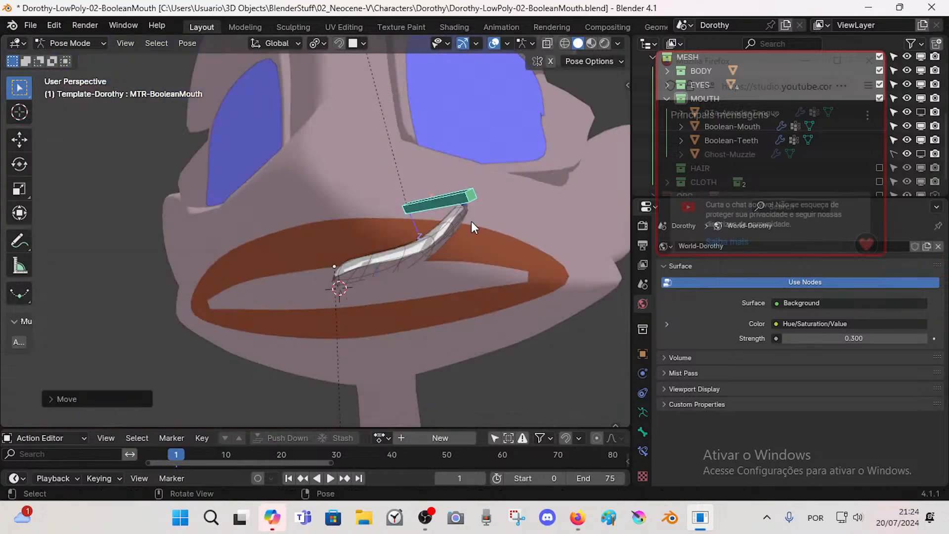
key("r")
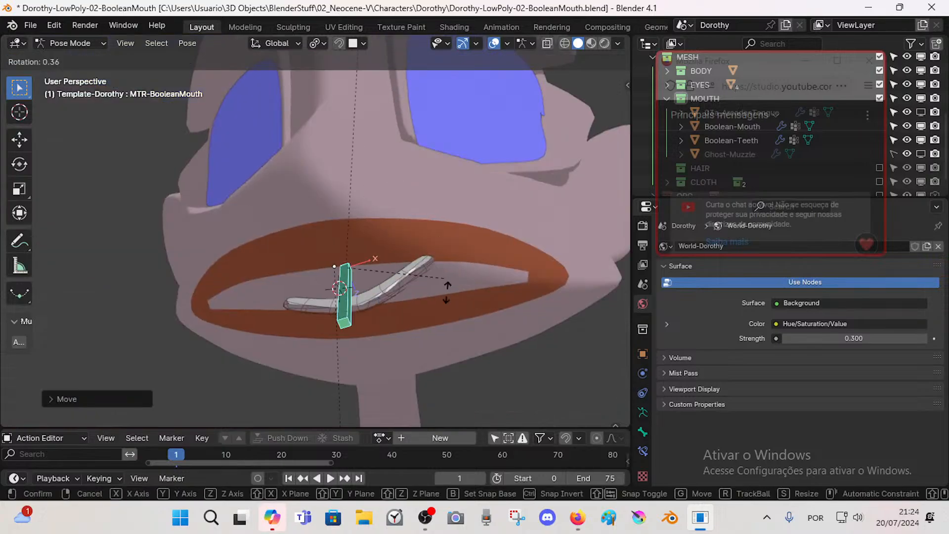
left_click(364, 288)
middle_click_drag(363, 289, 400, 284)
key("ctrl+s")
scroll(401, 284, "up", 2)
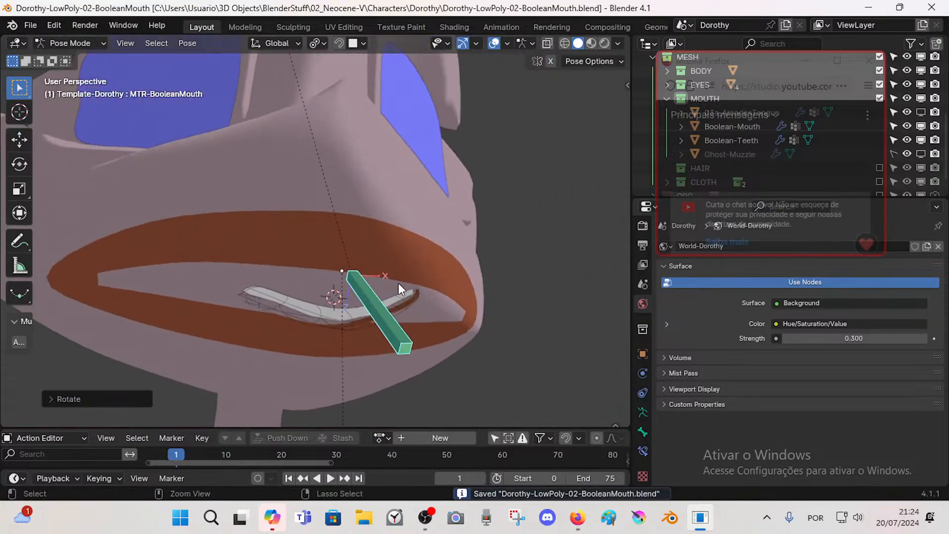
Step: Return to Object Mode, frame Dorothy's face from the front with walk navigation, save the file, and select Template-Dorothy-Body
key("ctrl+Tab")
middle_click_drag(431, 263, 336, 268)
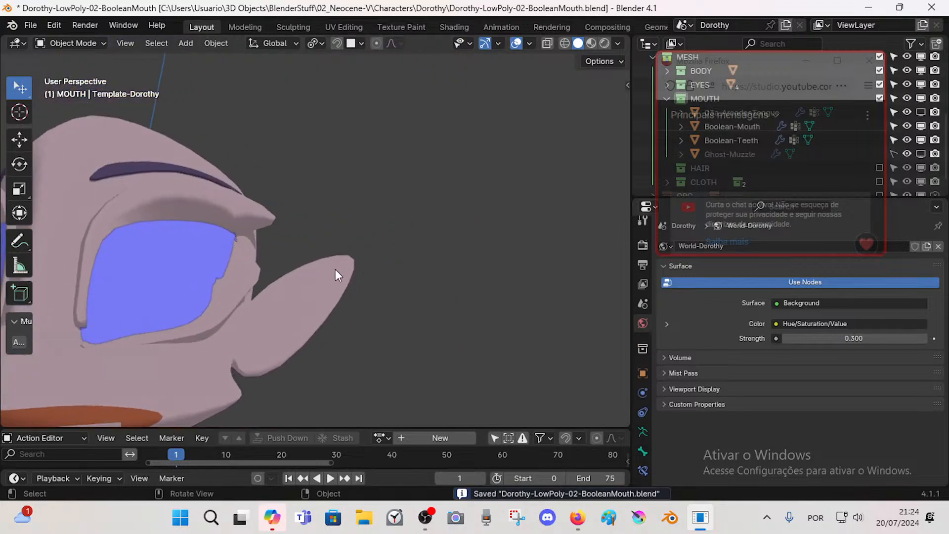
scroll(335, 269, "down", 8)
key("shift+grave")
key("w")
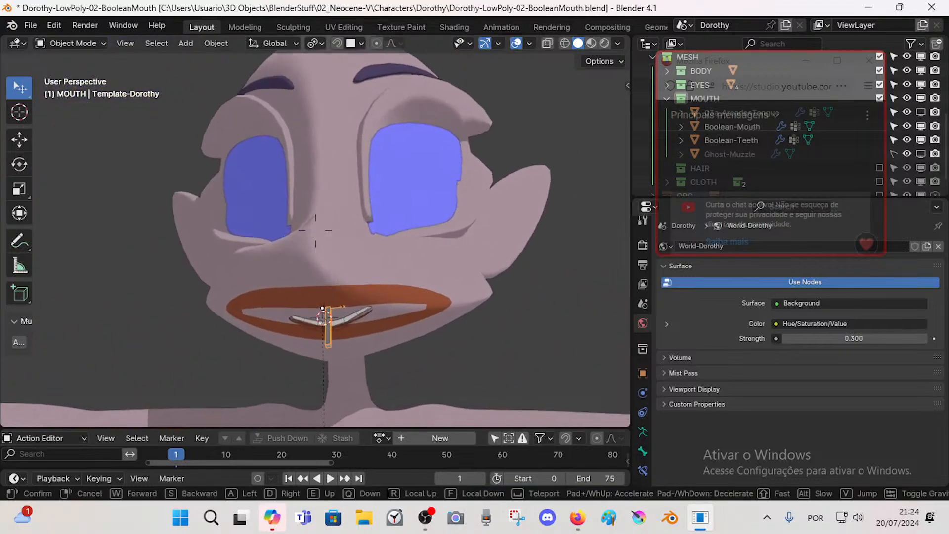
left_click(274, 304)
key("ctrl+s")
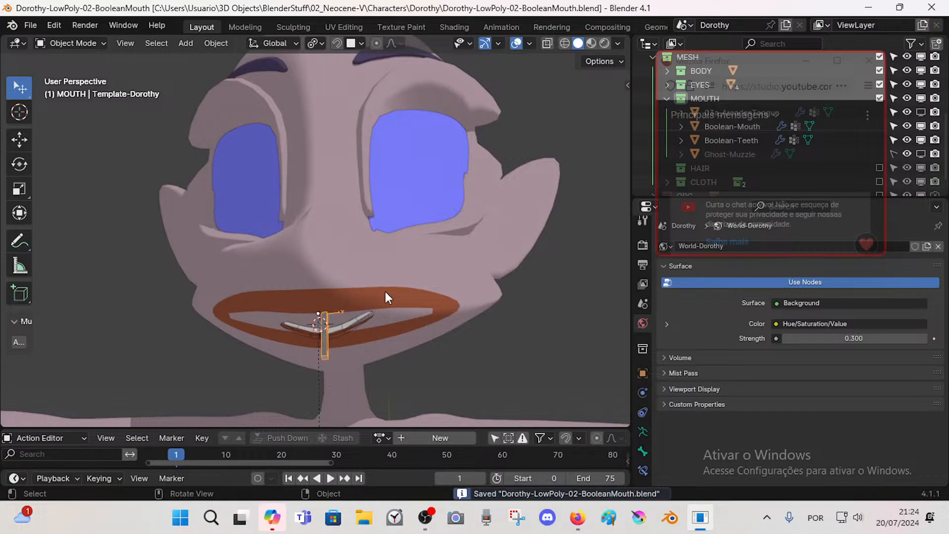
left_click(390, 293)
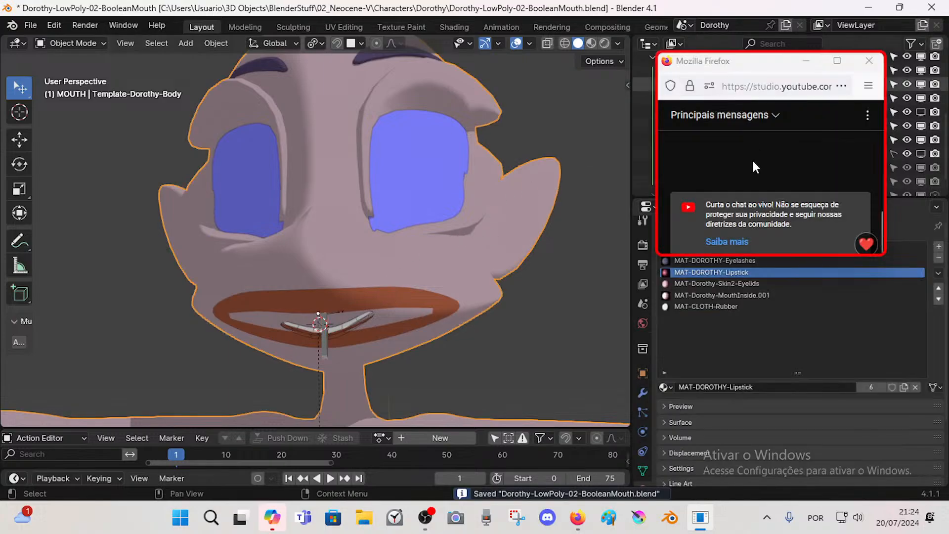
Step: Switch to the Firefox live chat window and make it taller
left_click_drag(778, 255, 780, 295)
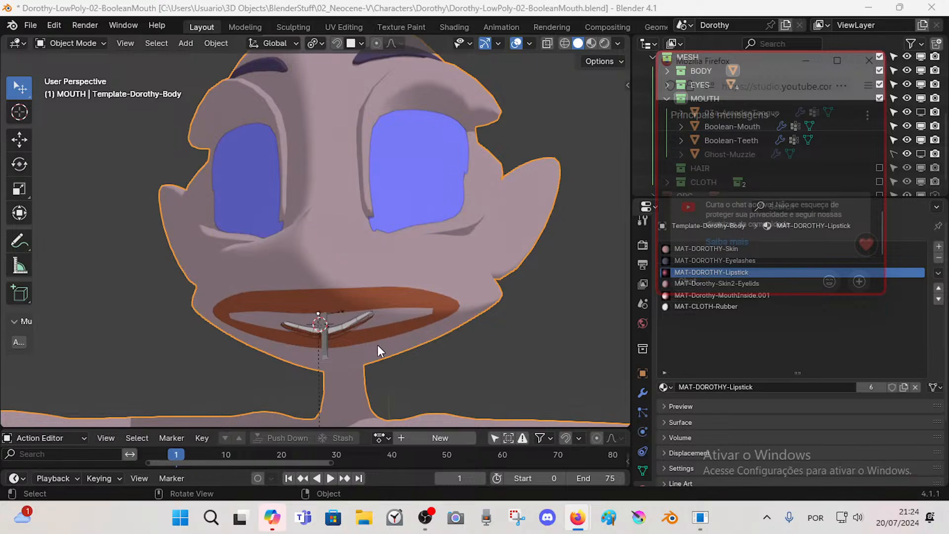
Step: Select the Boolean-Mouth object and inspect it up close from below with walk navigation
left_click(367, 314)
key("shift+grave")
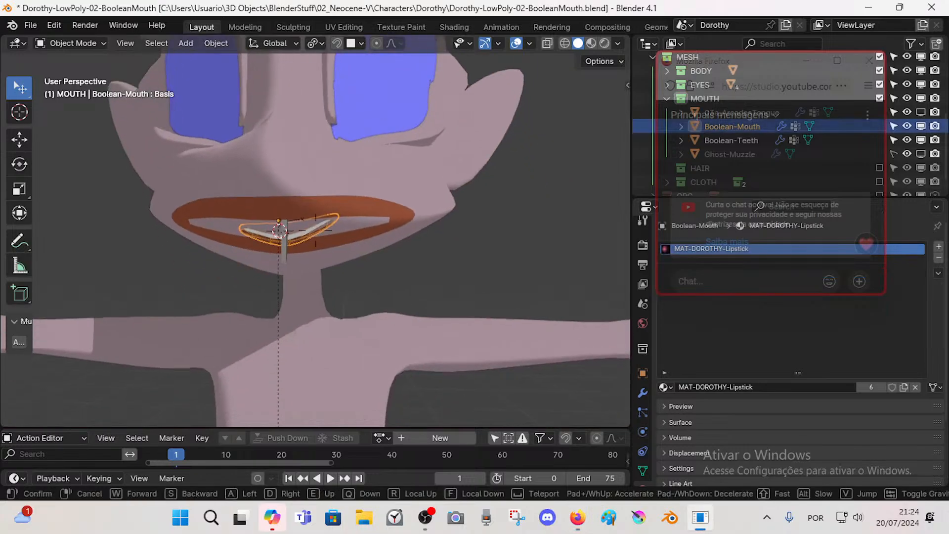
key("w")
key("a")
left_click(404, 280)
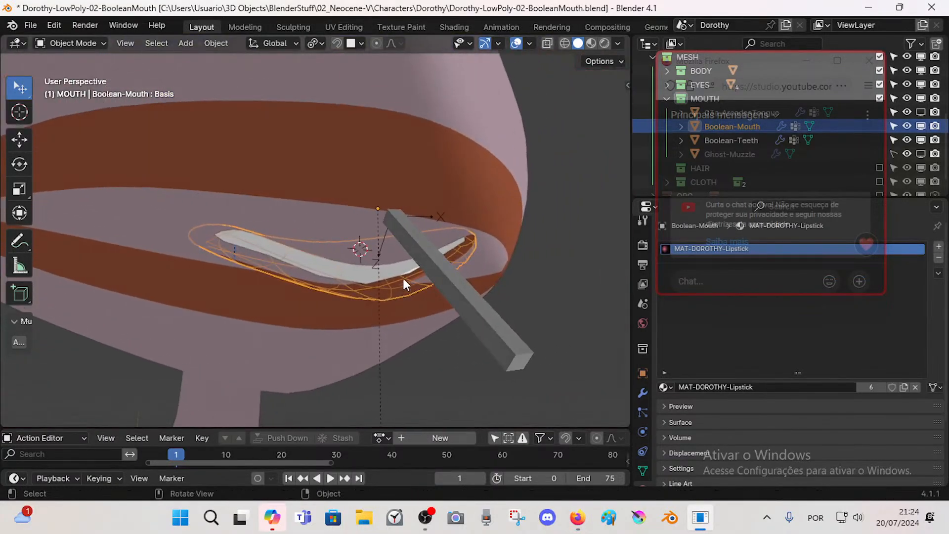
Step: Select Boolean-Teeth to check its outline, and leave the Template-Dorothy armature selected by its mouth bone
left_click(441, 283)
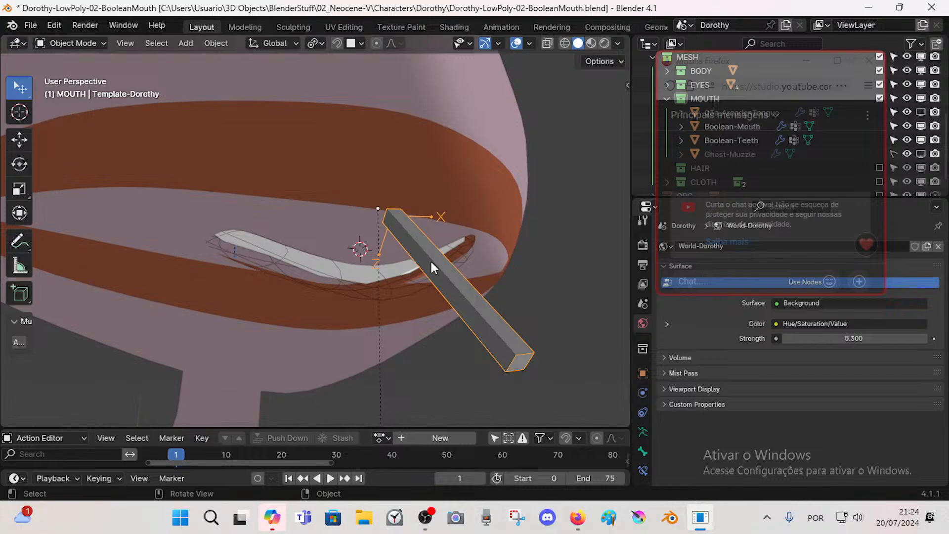
left_click(375, 253)
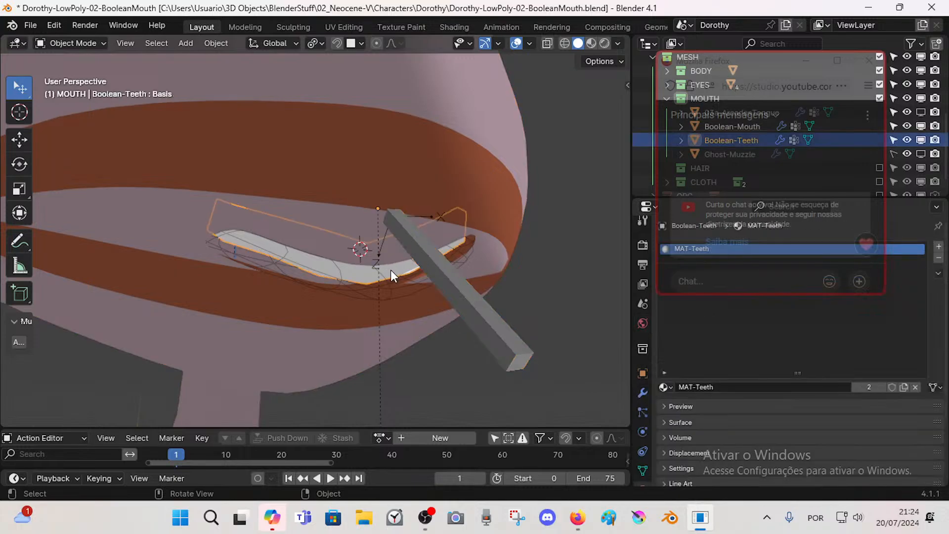
left_click(446, 268)
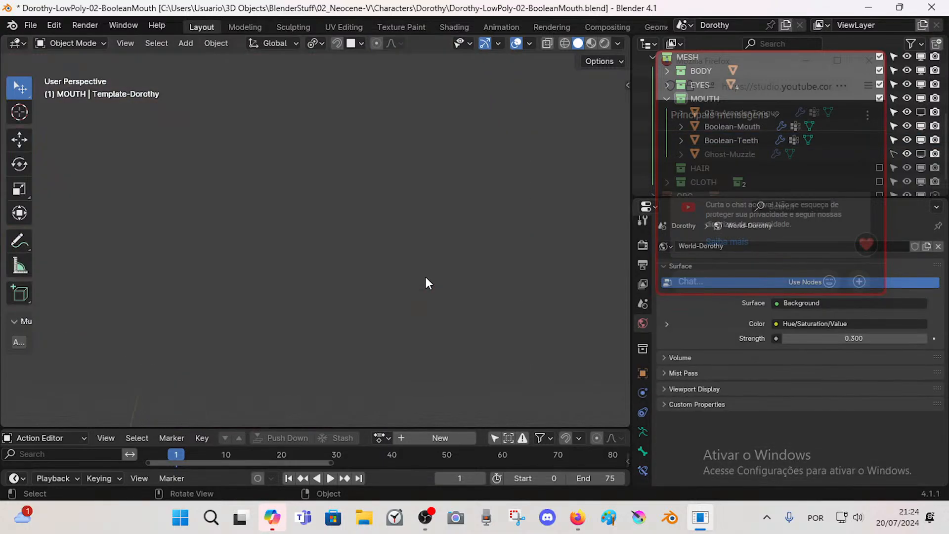
key("shift+grave")
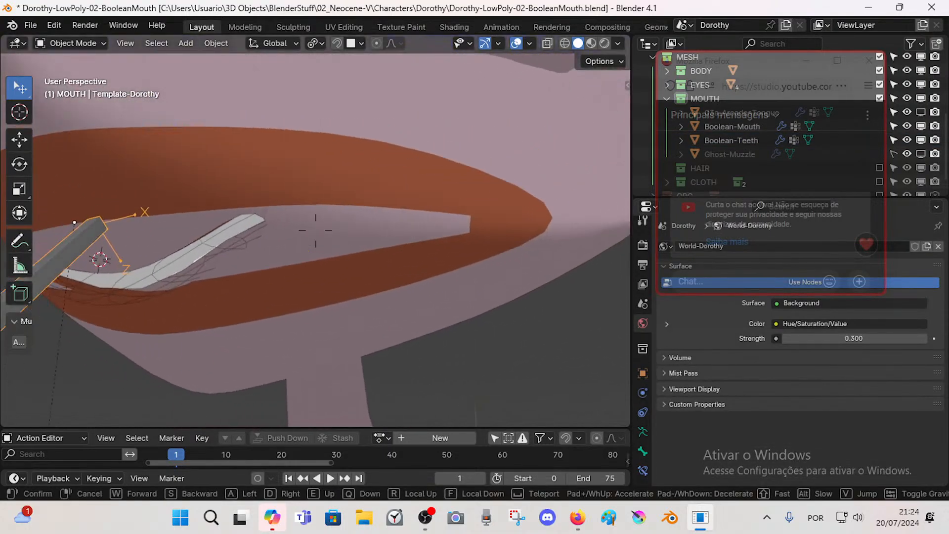
left_click(316, 231)
Step: Switch to Firefox and watch the reference video "Toon Shaded Face Rig - Using Booleans in Blender 2.92 / EEVEE"
left_click(584, 519)
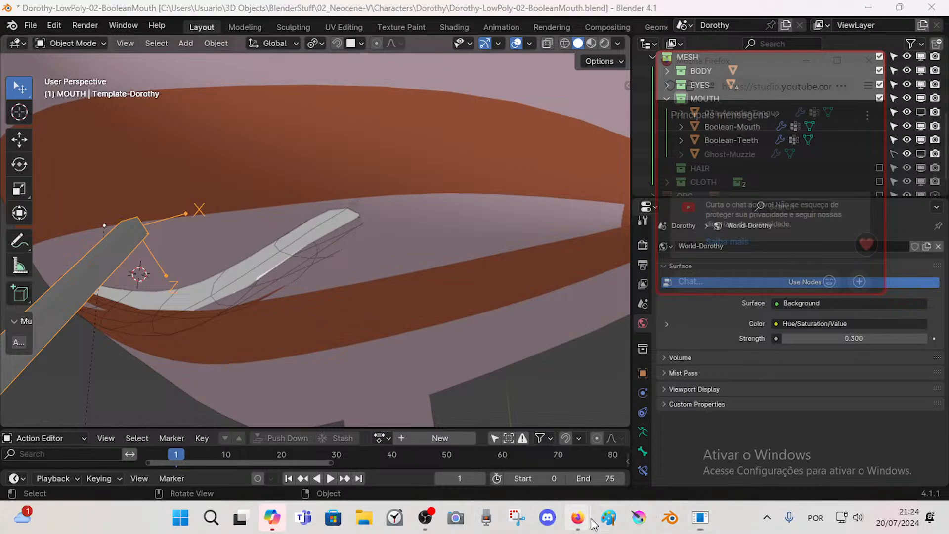
left_click(526, 463)
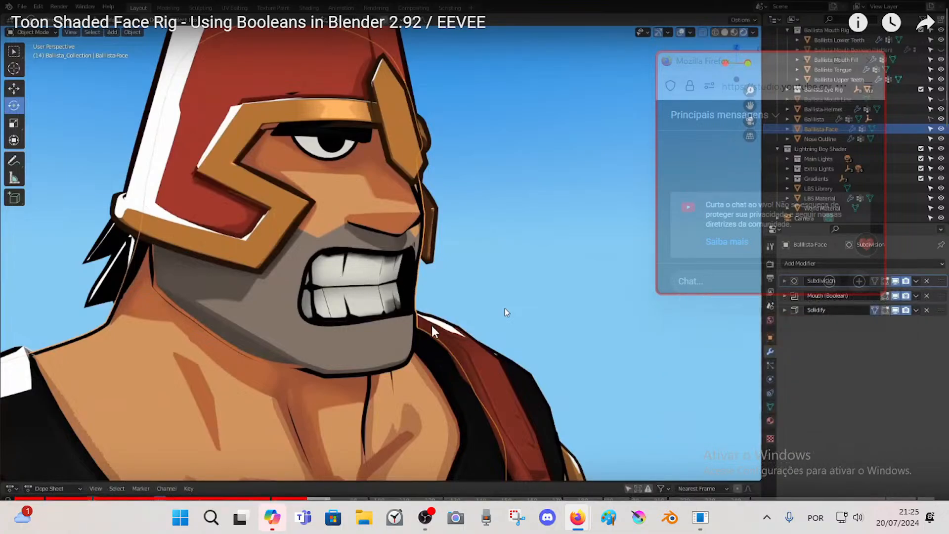
Step: Return to Blender and examine the teeth, mouth bone and lipstick band together from the side
key("shift+grave")
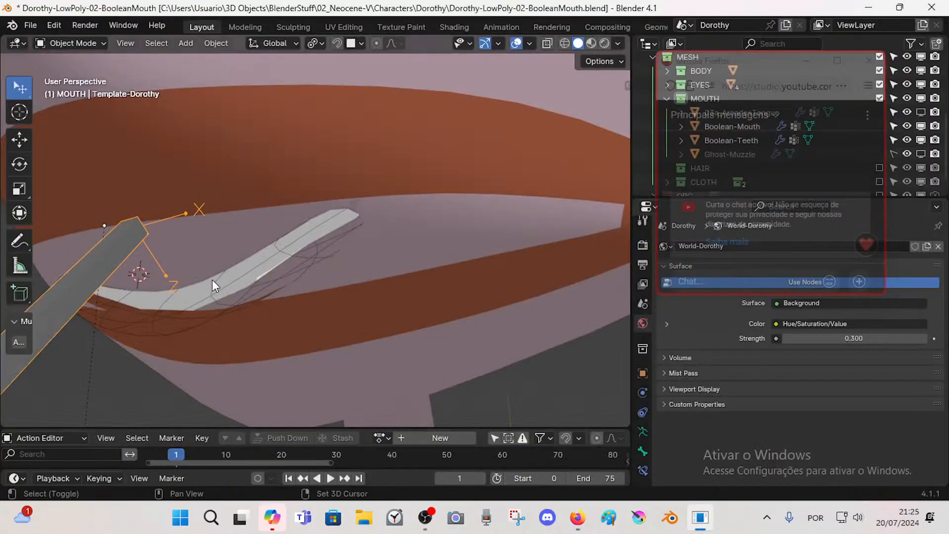
left_click(172, 305)
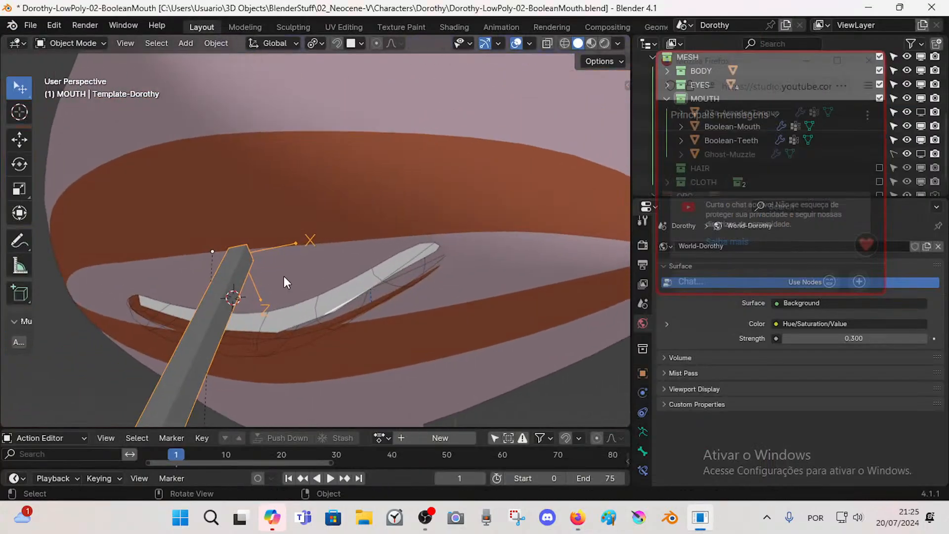
scroll(386, 242, "down", 3)
scroll(304, 255, "up", 3)
mouse_move(390, 211)
middle_mouse_down("shift")
mouse_move(386, 204)
mouse_move(387, 229)
mouse_move(388, 210)
middle_mouse_up("shift")
mouse_move(389, 209)
middle_mouse_down("ctrl")
mouse_move(389, 190)
mouse_move(390, 221)
middle_mouse_up("ctrl")
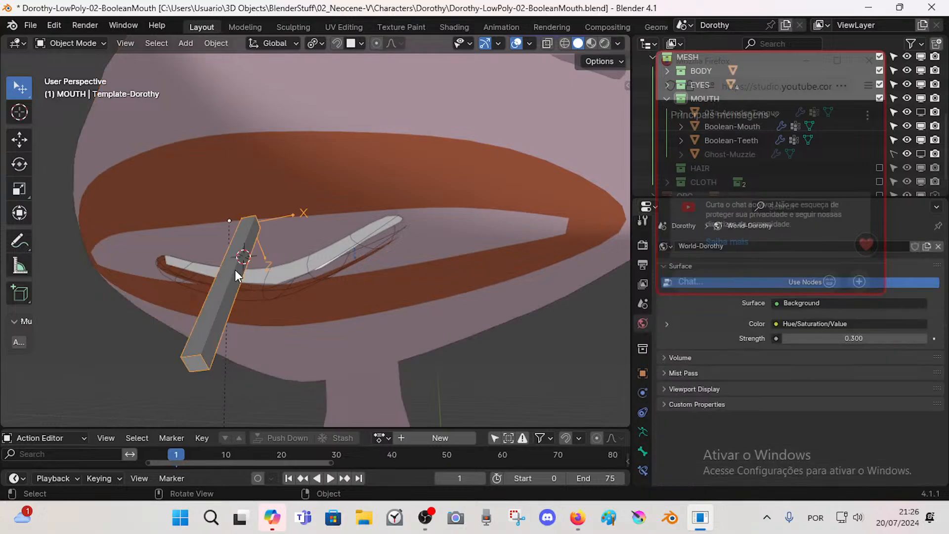
Step: Put the Template-Dorothy armature in Pose Mode with the MTR-BooleanMouth bone selected, and check the mouth from a distance
key("ctrl+Tab")
key("s")
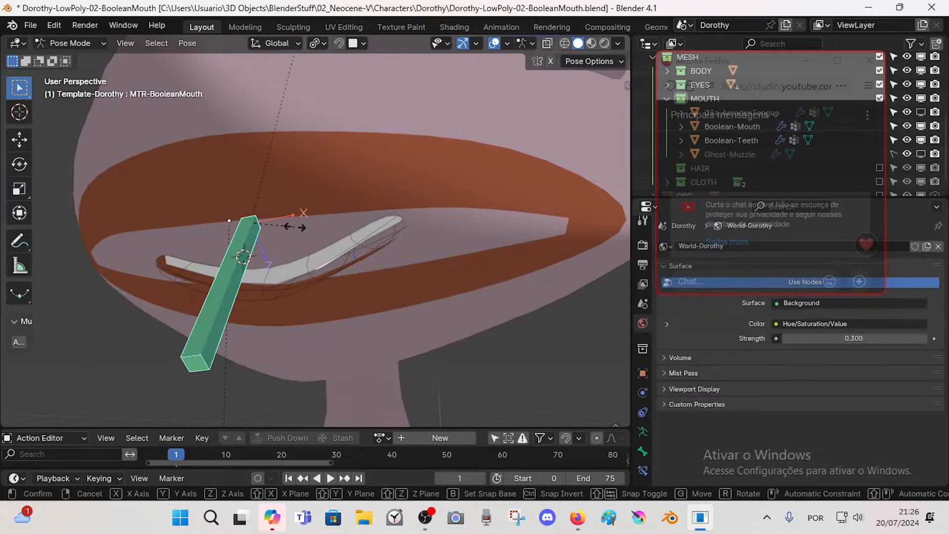
right_click(308, 233)
scroll(304, 233, "down", 10)
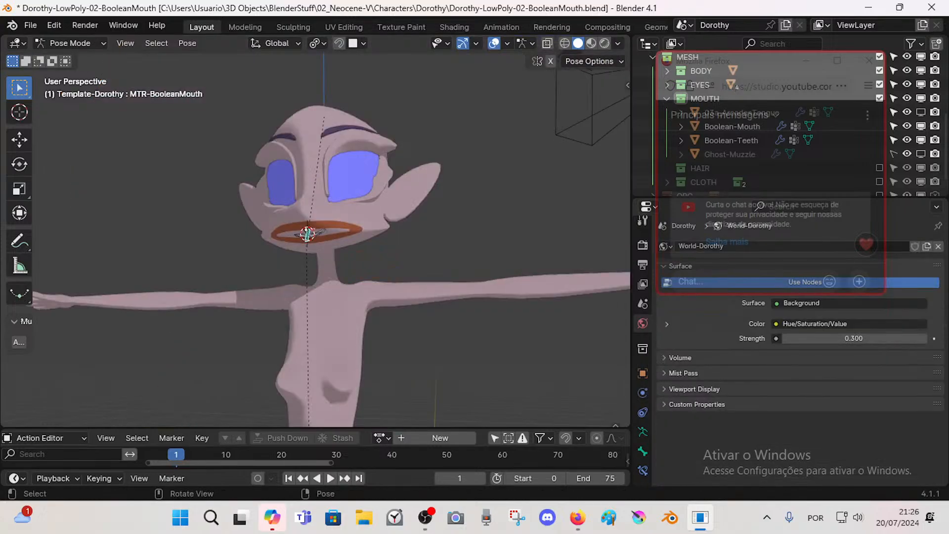
key("s")
left_click(316, 230)
scroll(317, 230, "up", 10)
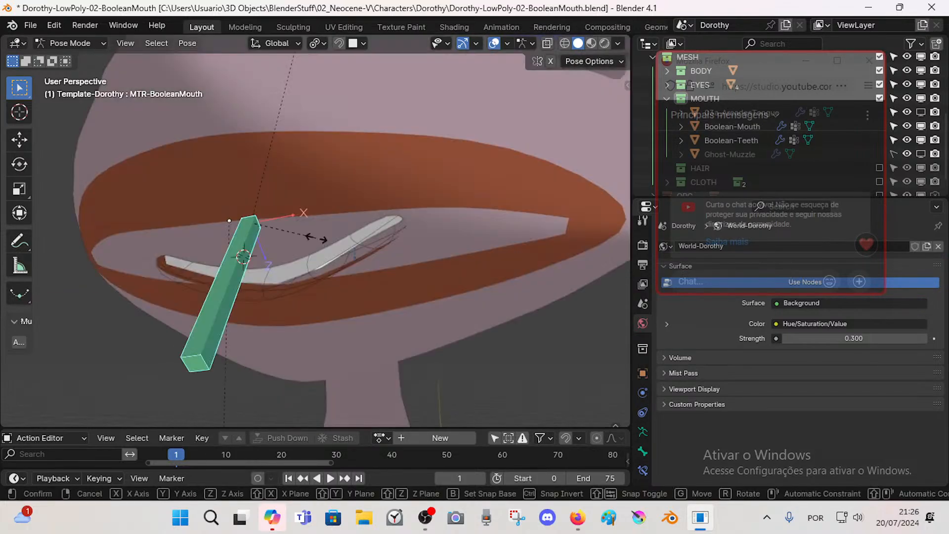
Step: Try widening the MTR-BooleanMouth bone along global X to about 1.4 times and moving it sideways across the muzzle
key("s")
key("x")
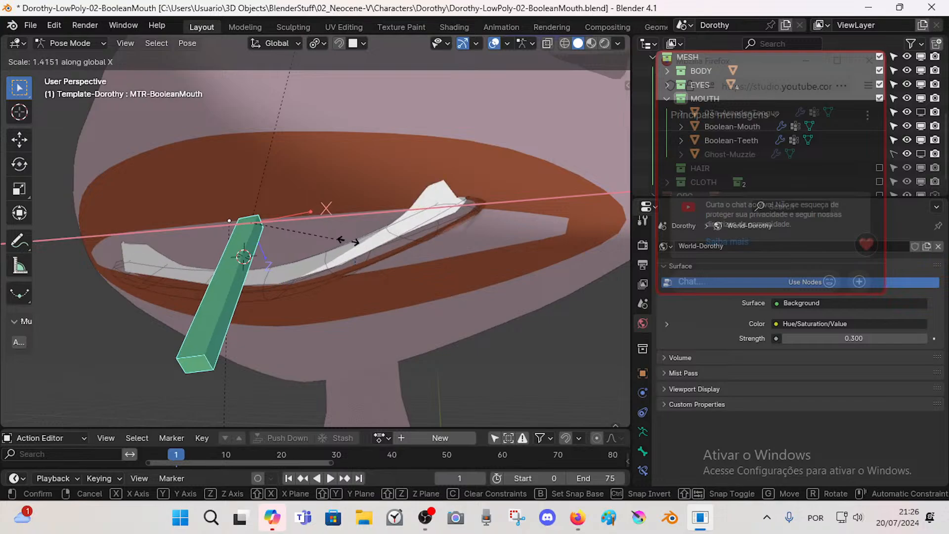
left_click(346, 242)
key("g")
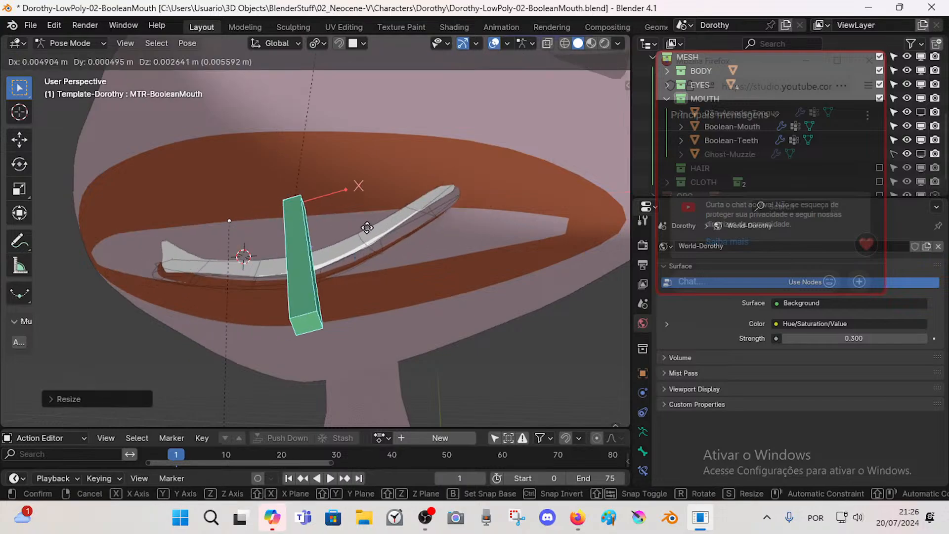
left_click(343, 241)
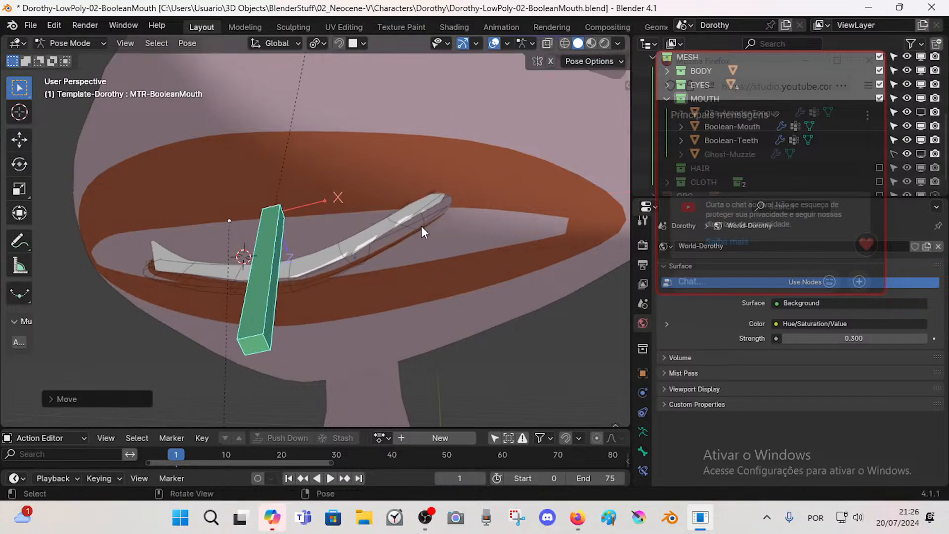
Step: Undo the recent scale and move changes on the MTR-BooleanMouth bone, and save the file
key("ctrl+z")
key("ctrl+z")
key("ctrl+s")
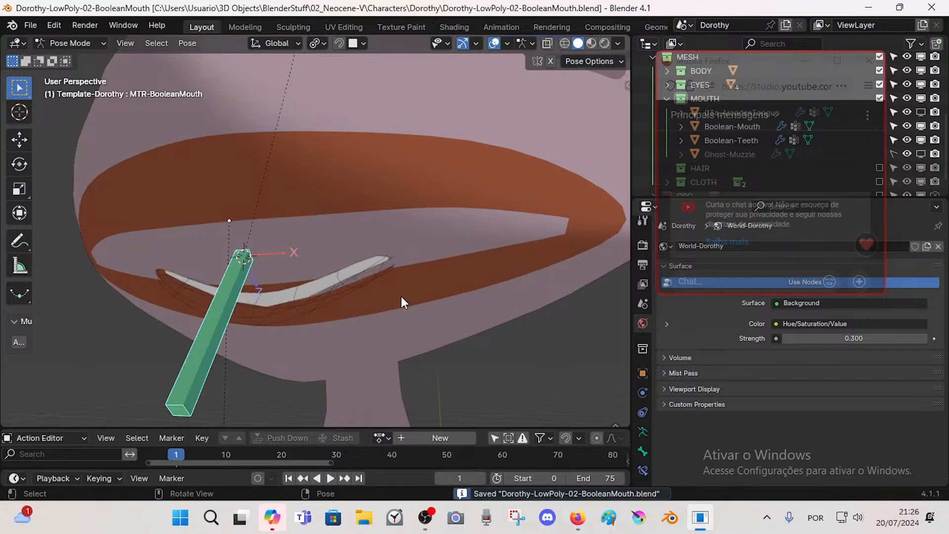
Step: Examine how the mouth cutter and teeth sit on Dorothy's muzzle from the front and both sides
scroll(297, 291, "down", 8)
scroll(278, 257, "up", 8)
scroll(281, 246, "down", 8)
mouse_move(281, 246)
middle_mouse_down()
mouse_move(374, 270)
mouse_move(292, 258)
middle_mouse_up()
scroll(293, 258, "up", 4)
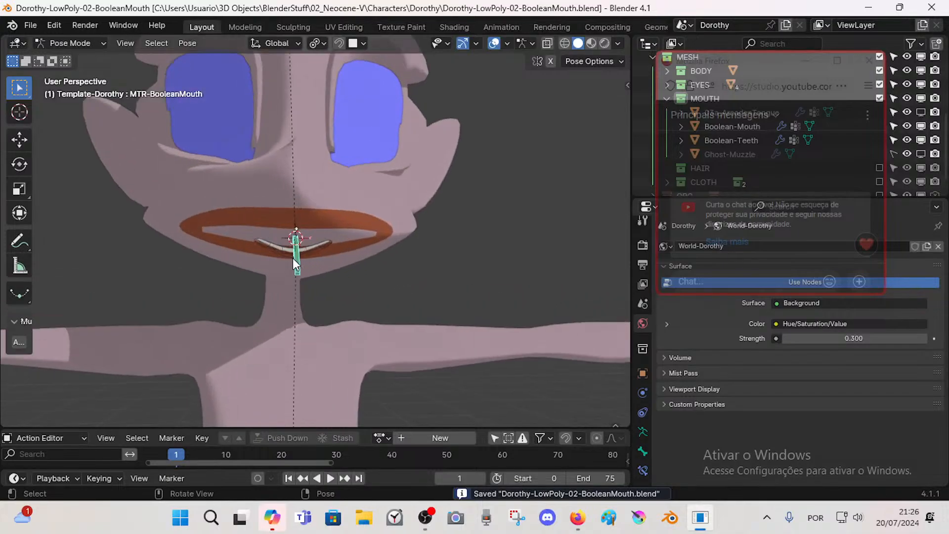
key("shift+grave")
key("w")
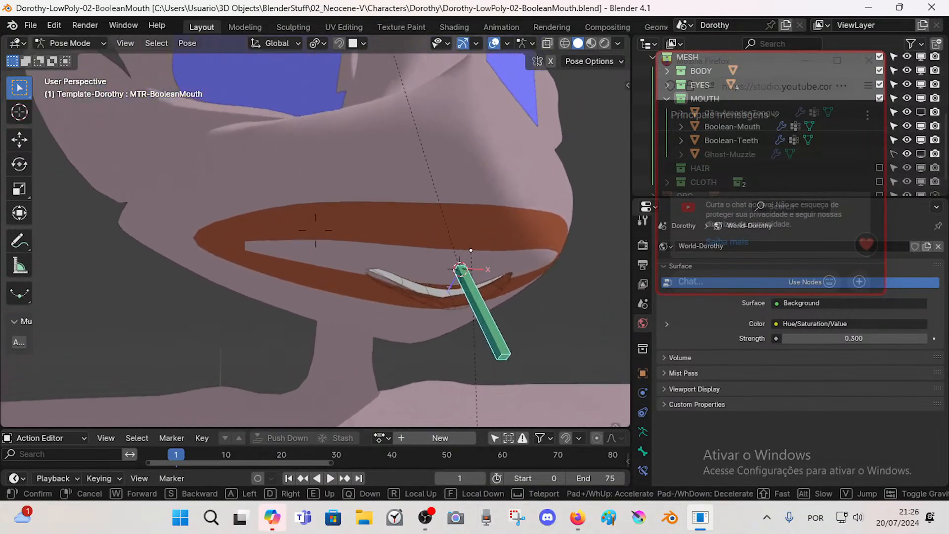
left_click(273, 262)
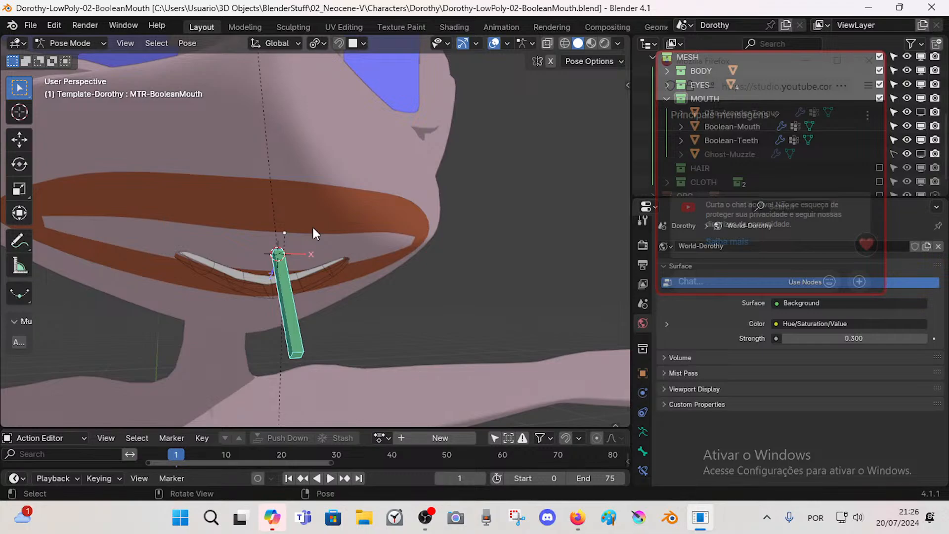
middle_click_drag(358, 253, 398, 239)
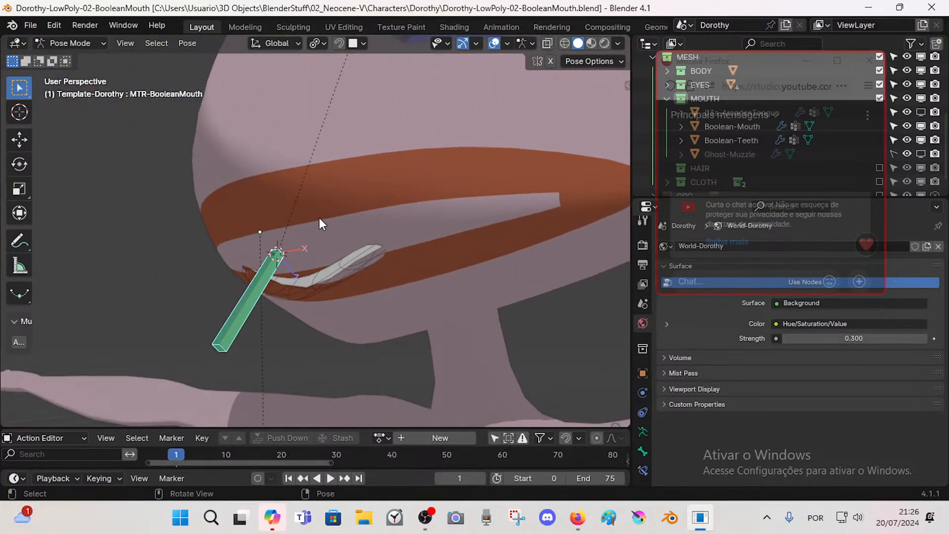
middle_click_drag(322, 222, 471, 243)
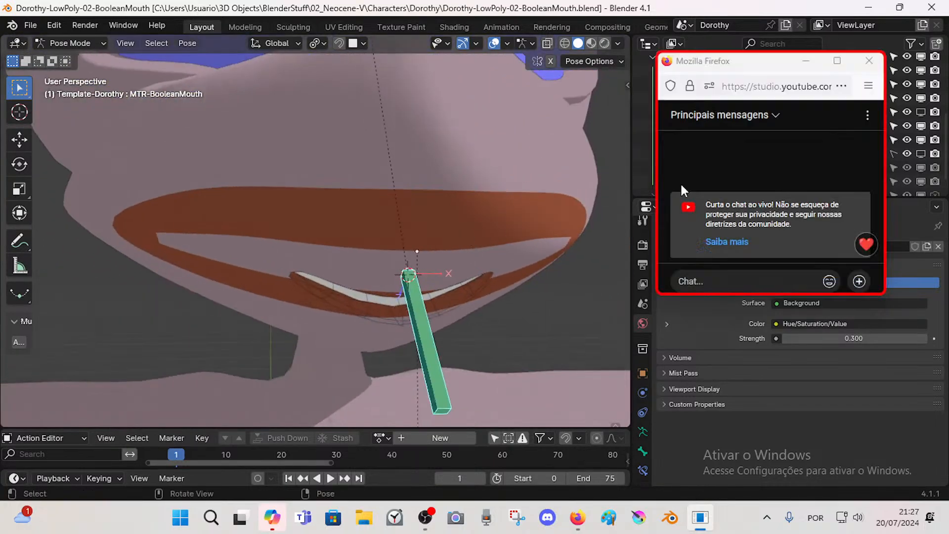
Step: Move the Firefox live chat window slightly lower and save the Blender file, discarding the chat page's save dialog
left_click_drag(725, 60, 725, 101)
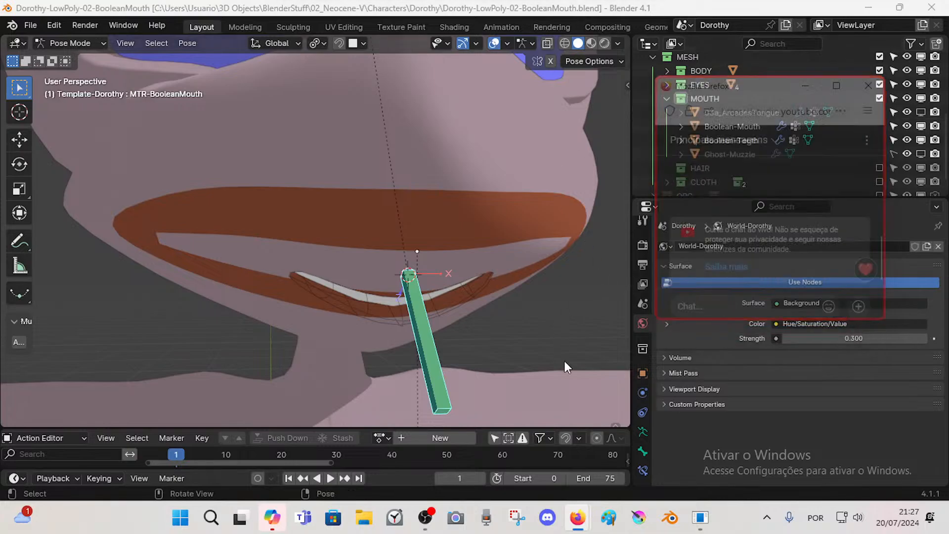
key("ctrl+s")
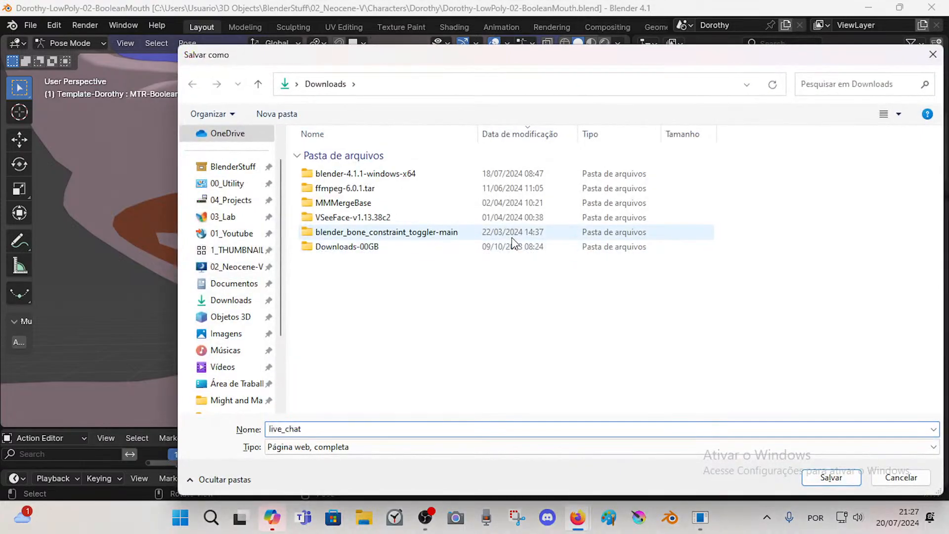
key("Escape")
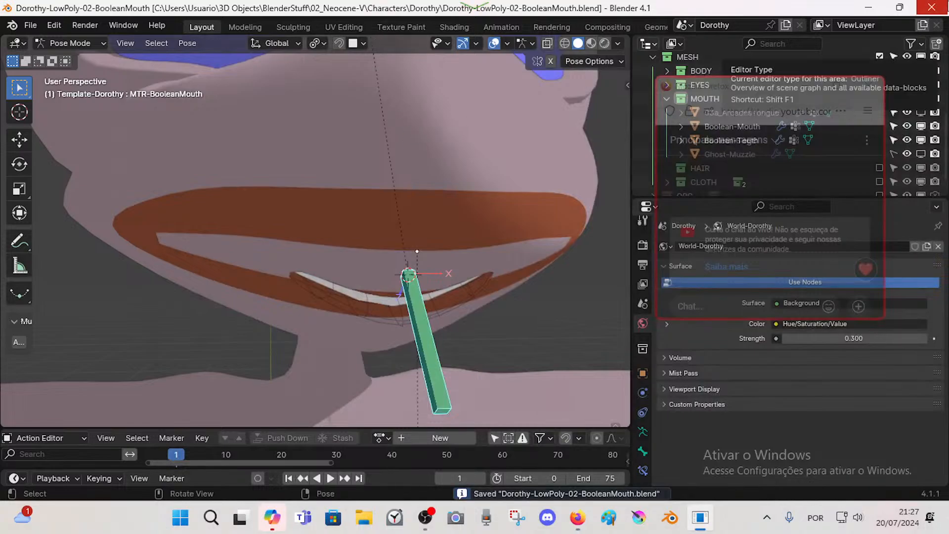
Step: Switch to OBS Studio
left_click(429, 519)
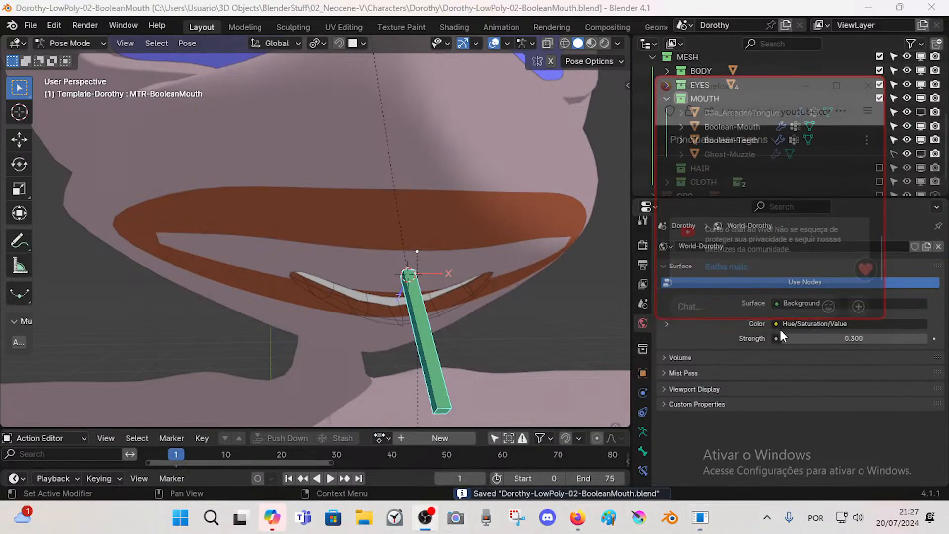